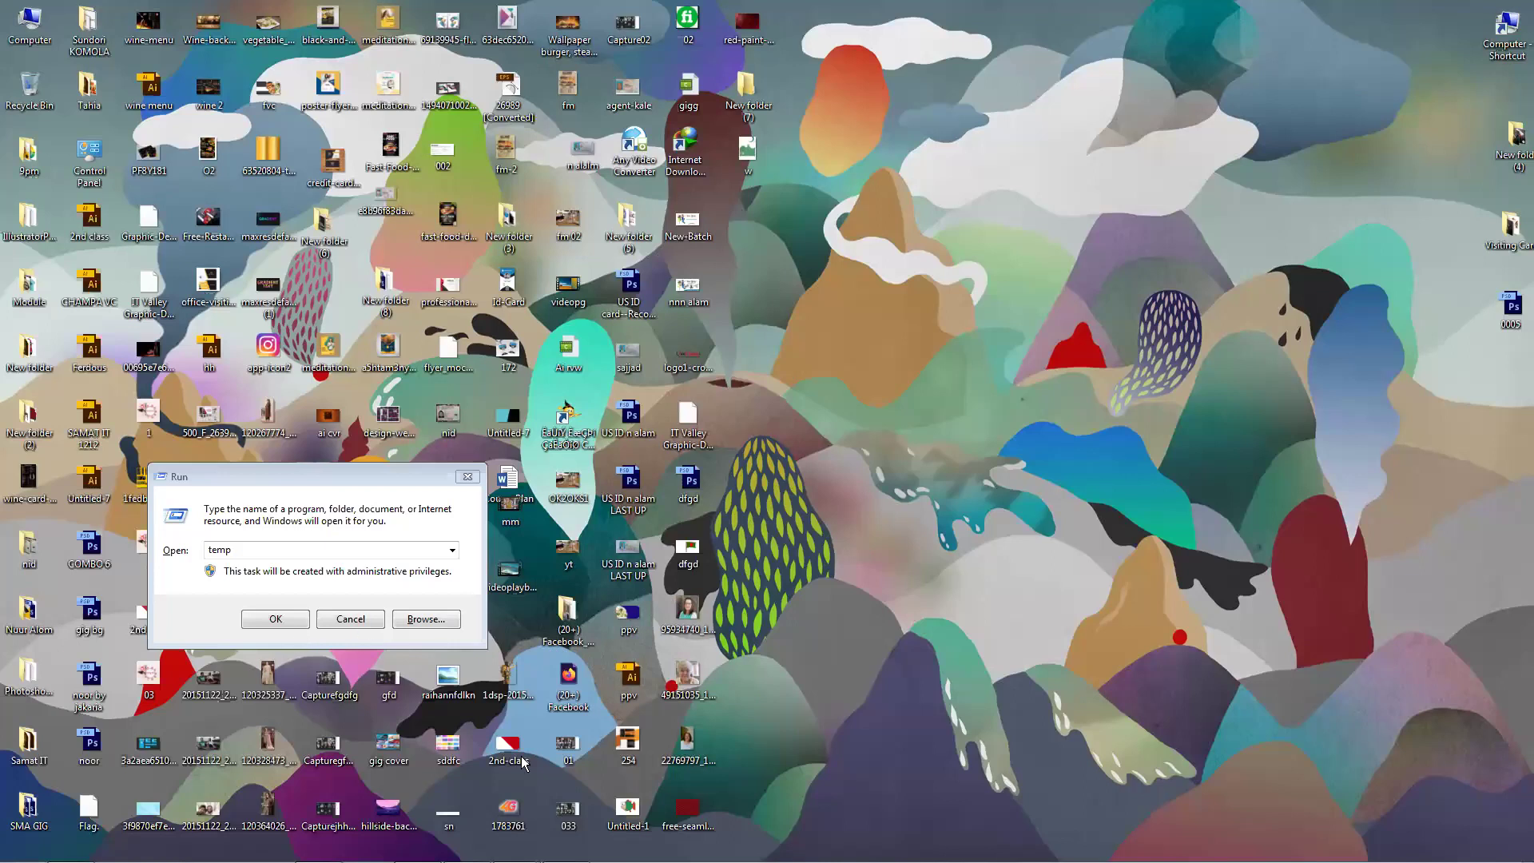
# Step: Open C:\Windows\Temp from the Run box's 'temp' entry and delete all six items
pyautogui.moveTo(299, 477); pyautogui.dragTo(401, 455)
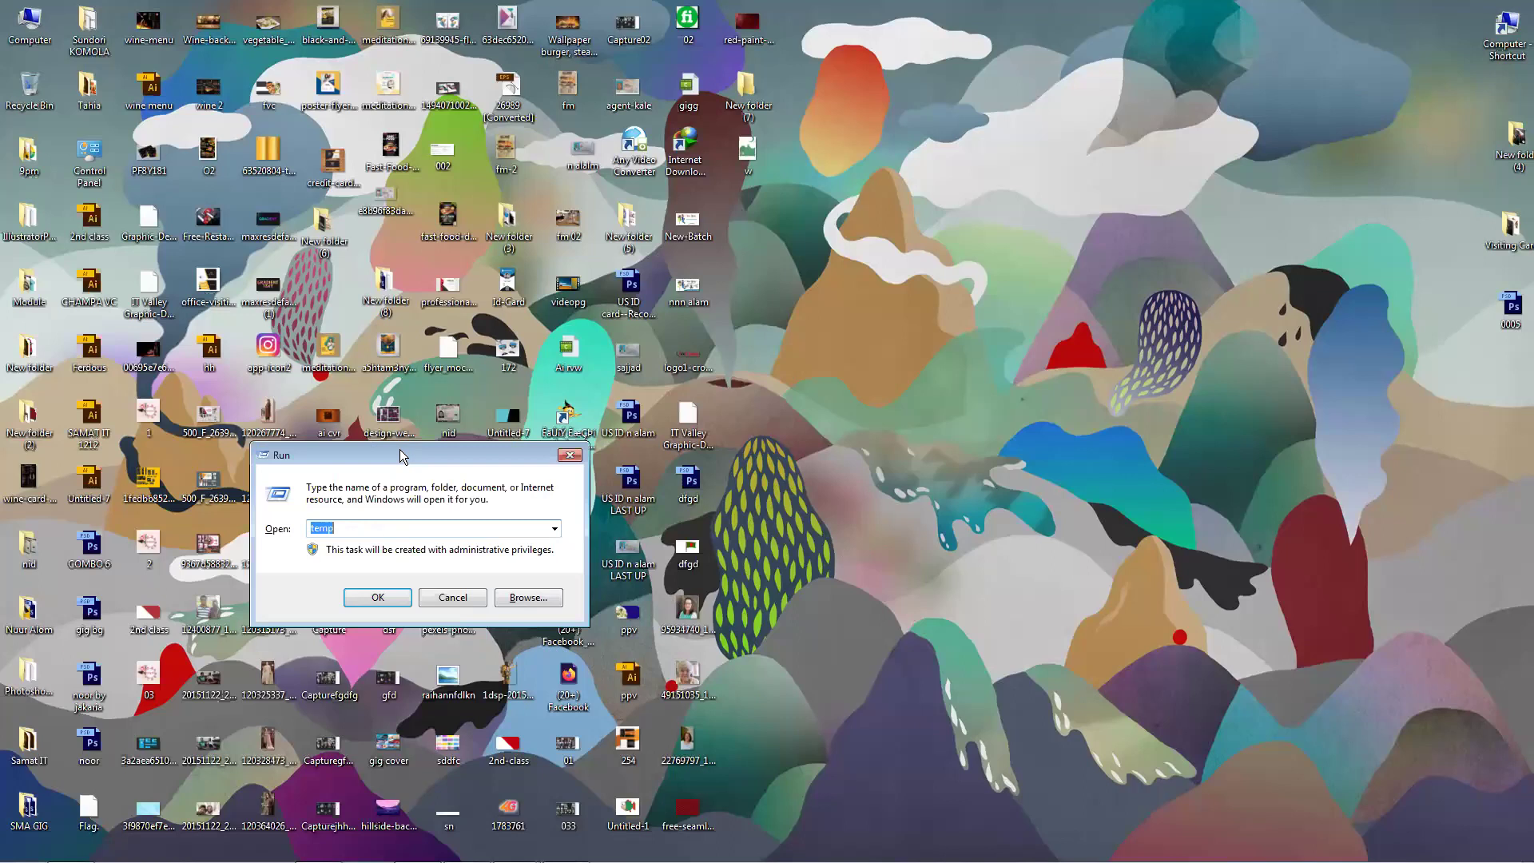
pyautogui.click(461, 598)
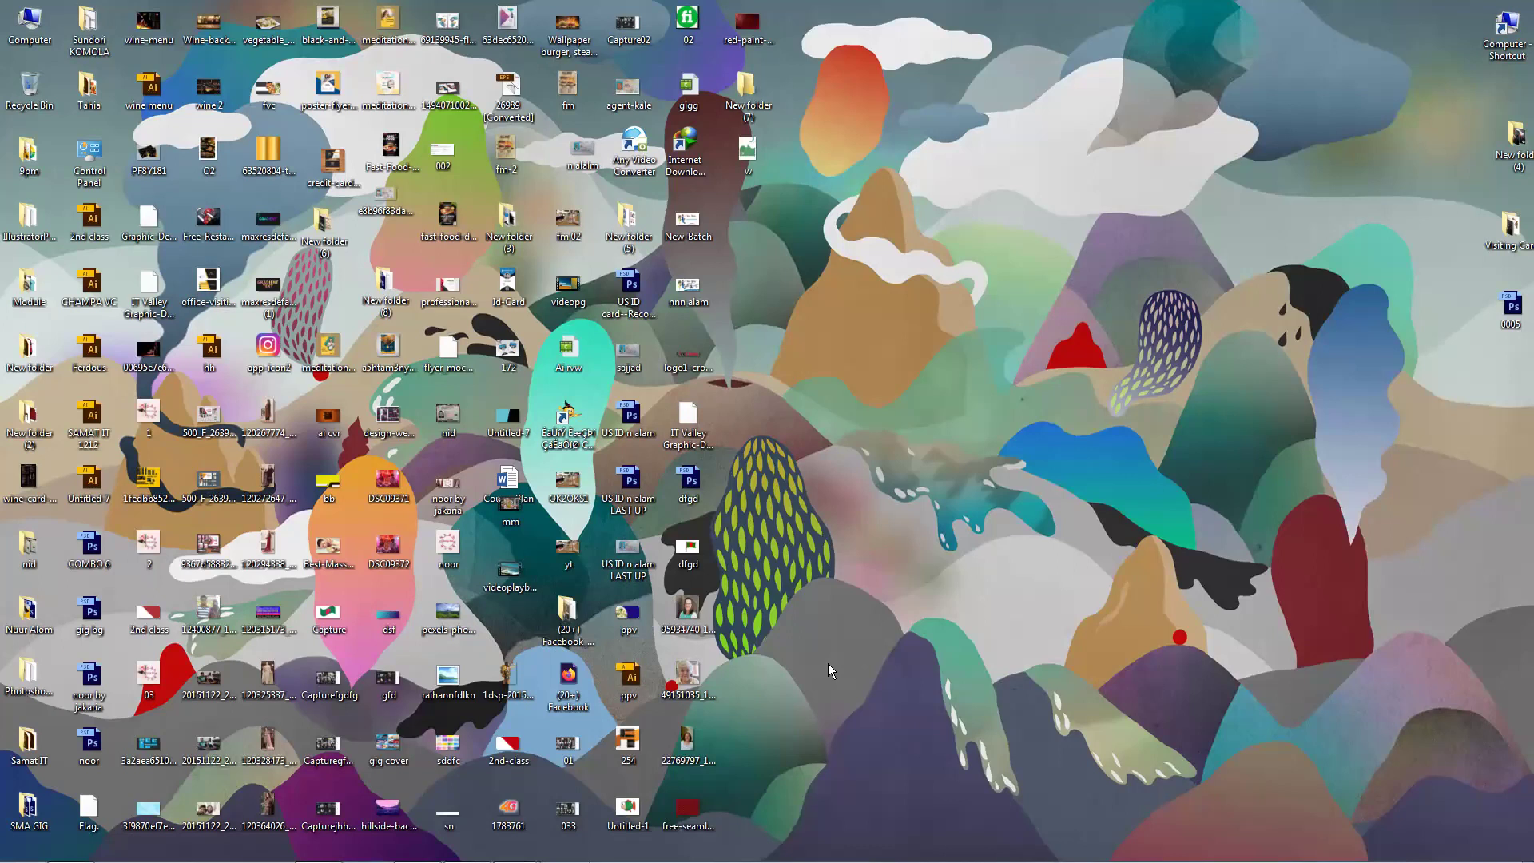
pyautogui.press('super+r')
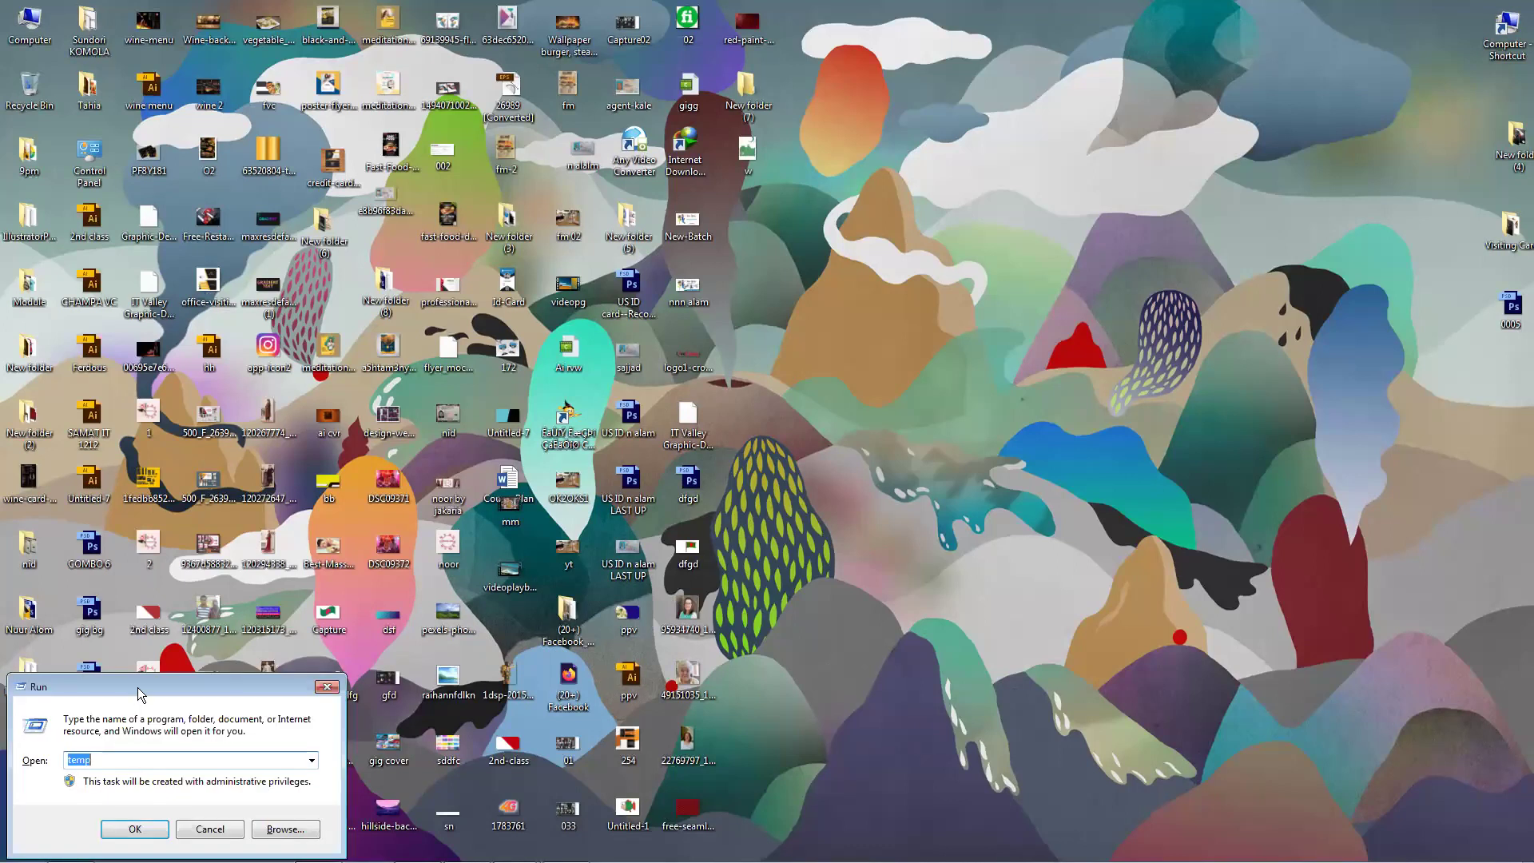
pyautogui.moveTo(138, 693); pyautogui.dragTo(245, 575)
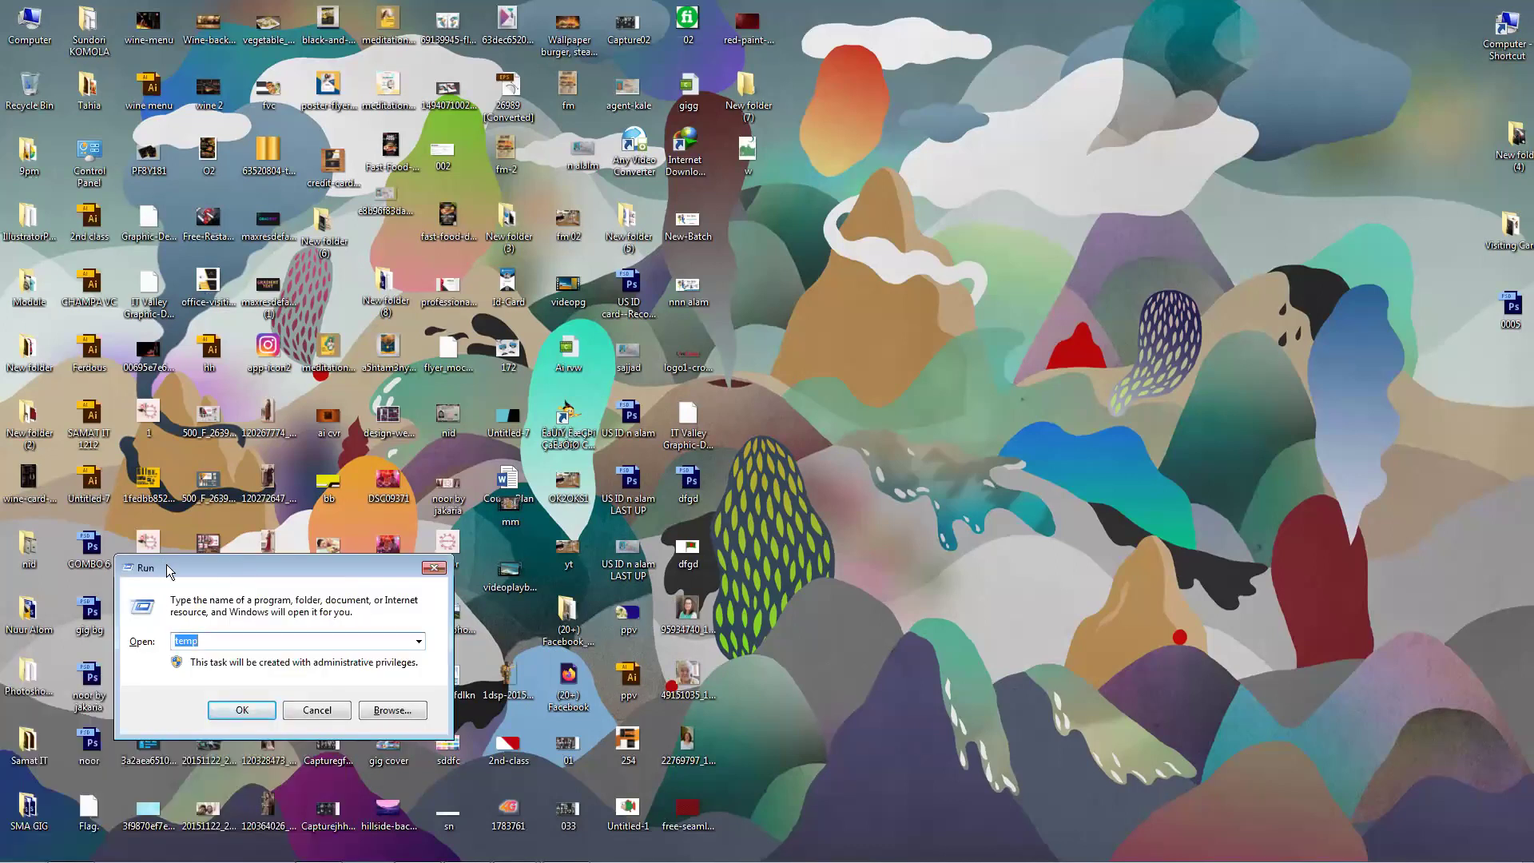
pyautogui.click(277, 644)
pyautogui.click(240, 708)
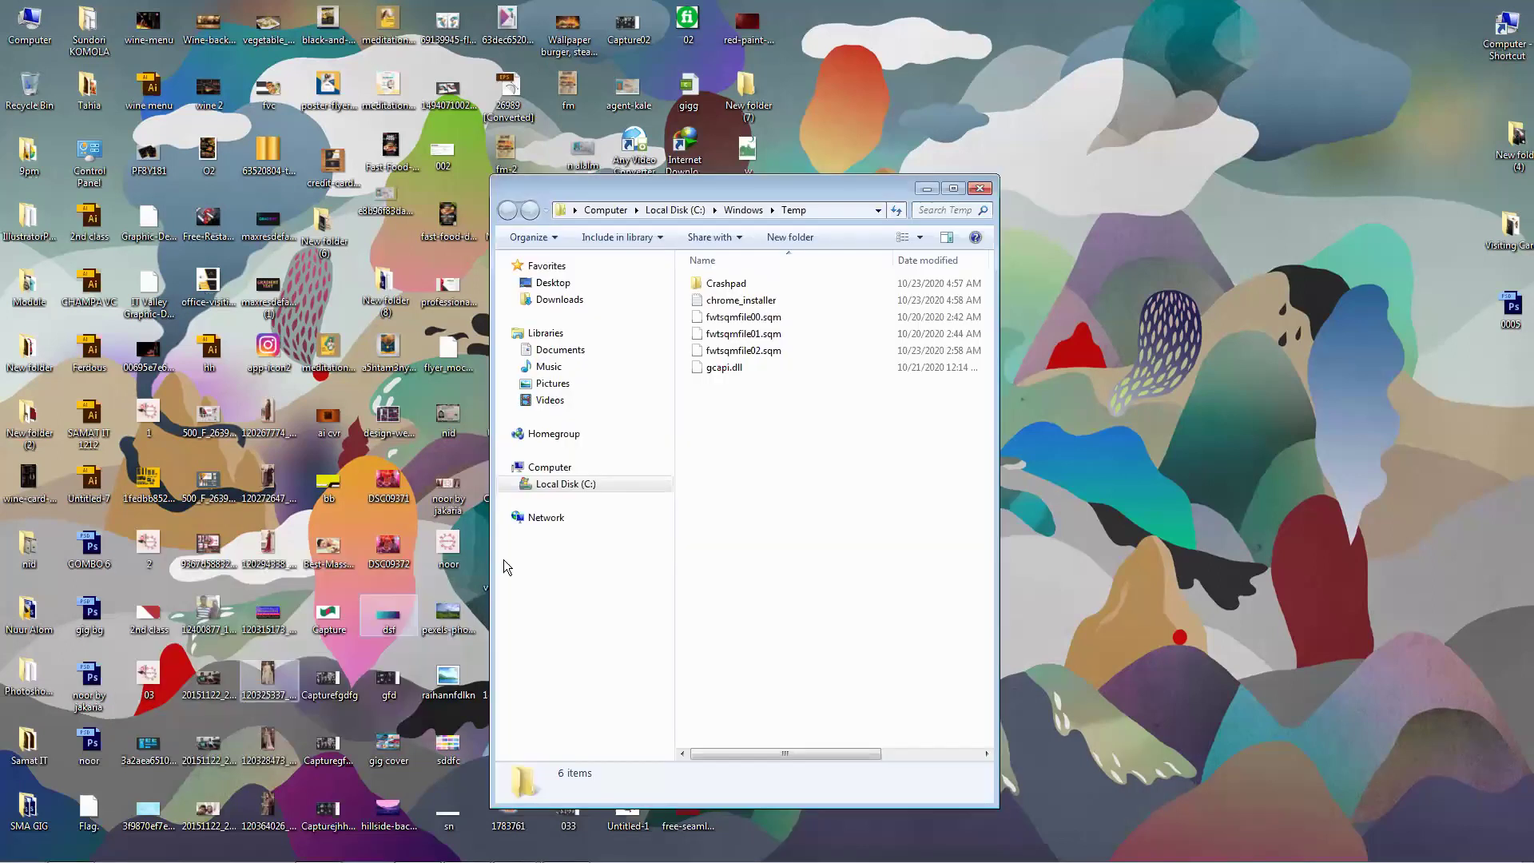
pyautogui.hotkey('ctrl', 'a')
pyautogui.press('Delete')
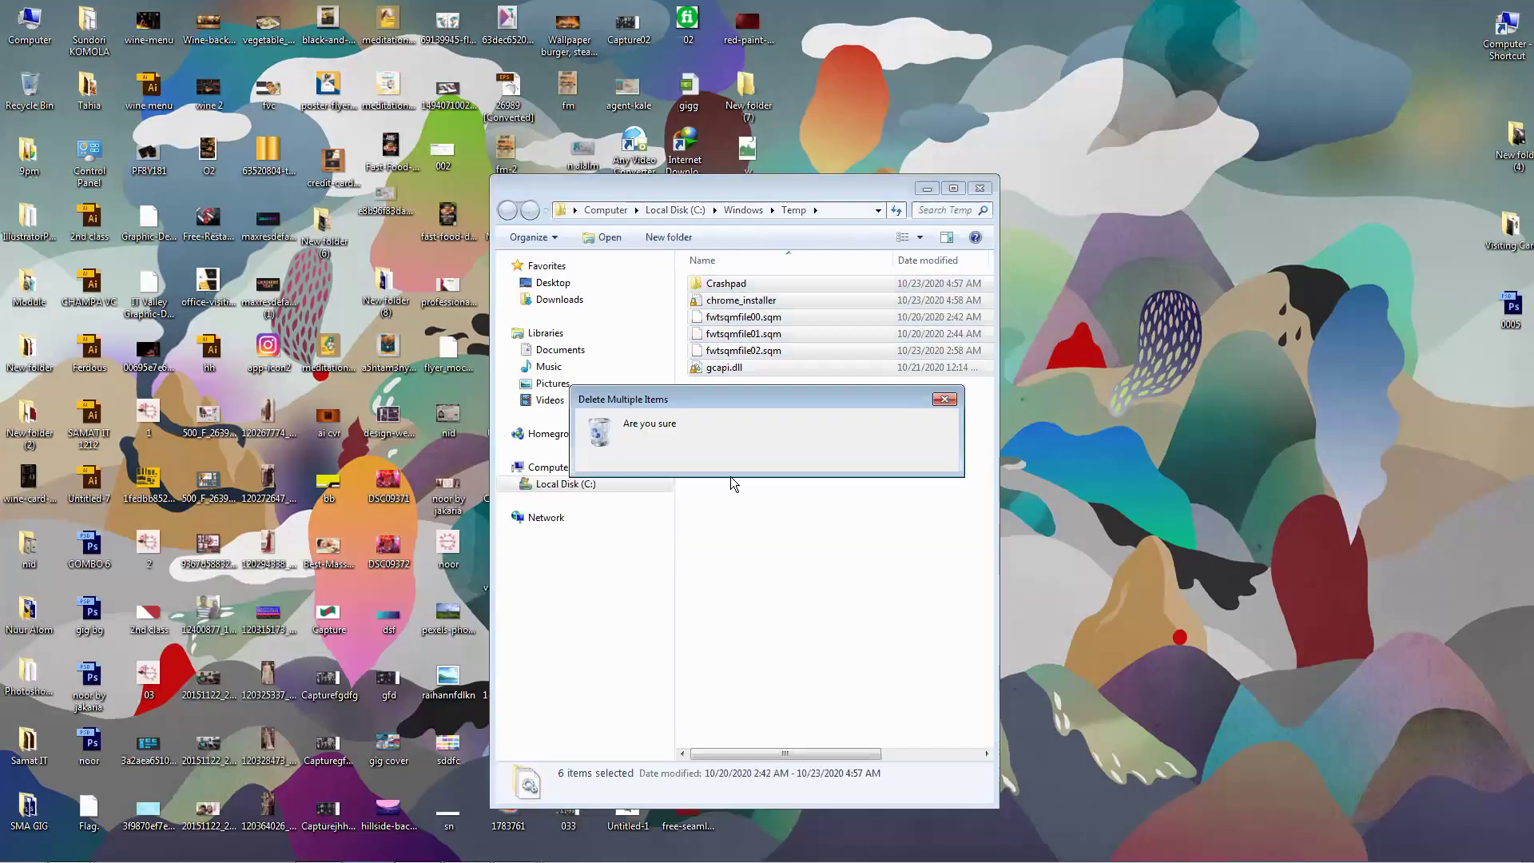
# Step: Open %temp% and delete all 172 items in the user's local Temp folder
pyautogui.moveTo(109, 835)
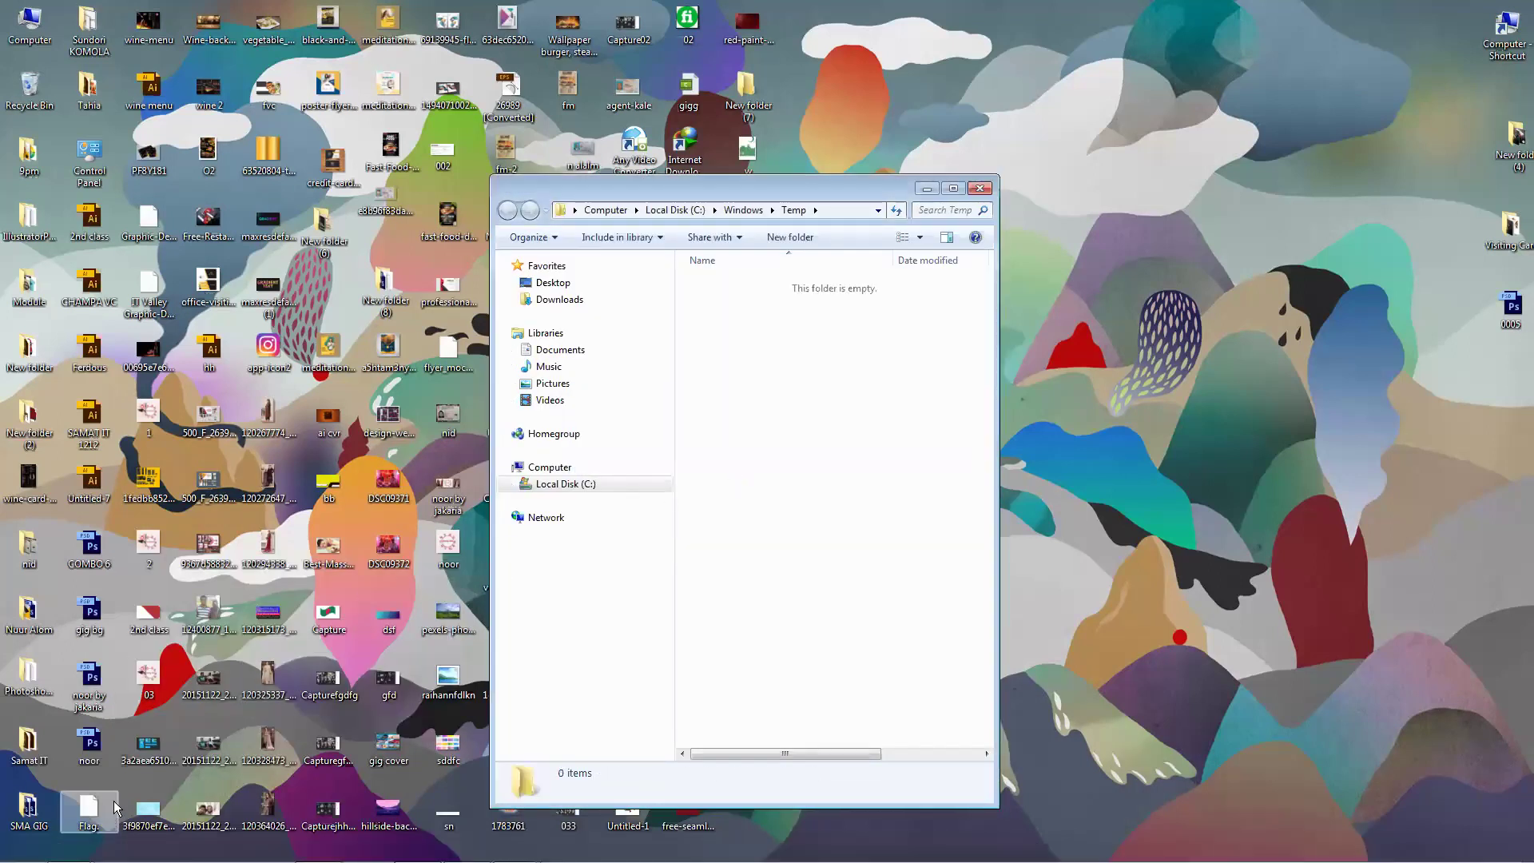
pyautogui.press('super+r')
pyautogui.write('%temp%')
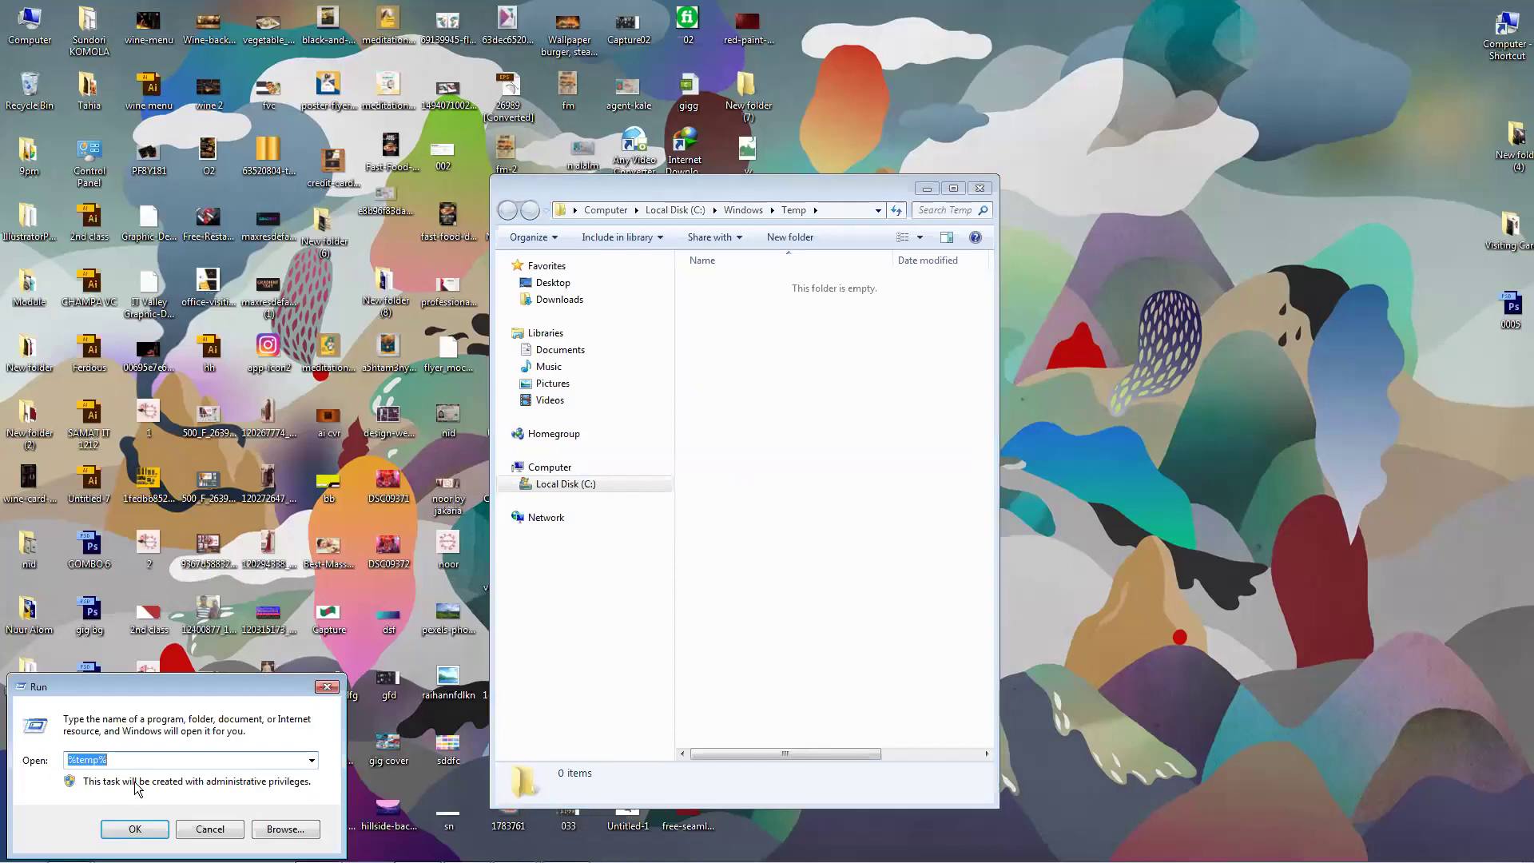
pyautogui.press('Return')
pyautogui.hotkey('ctrl', 'a')
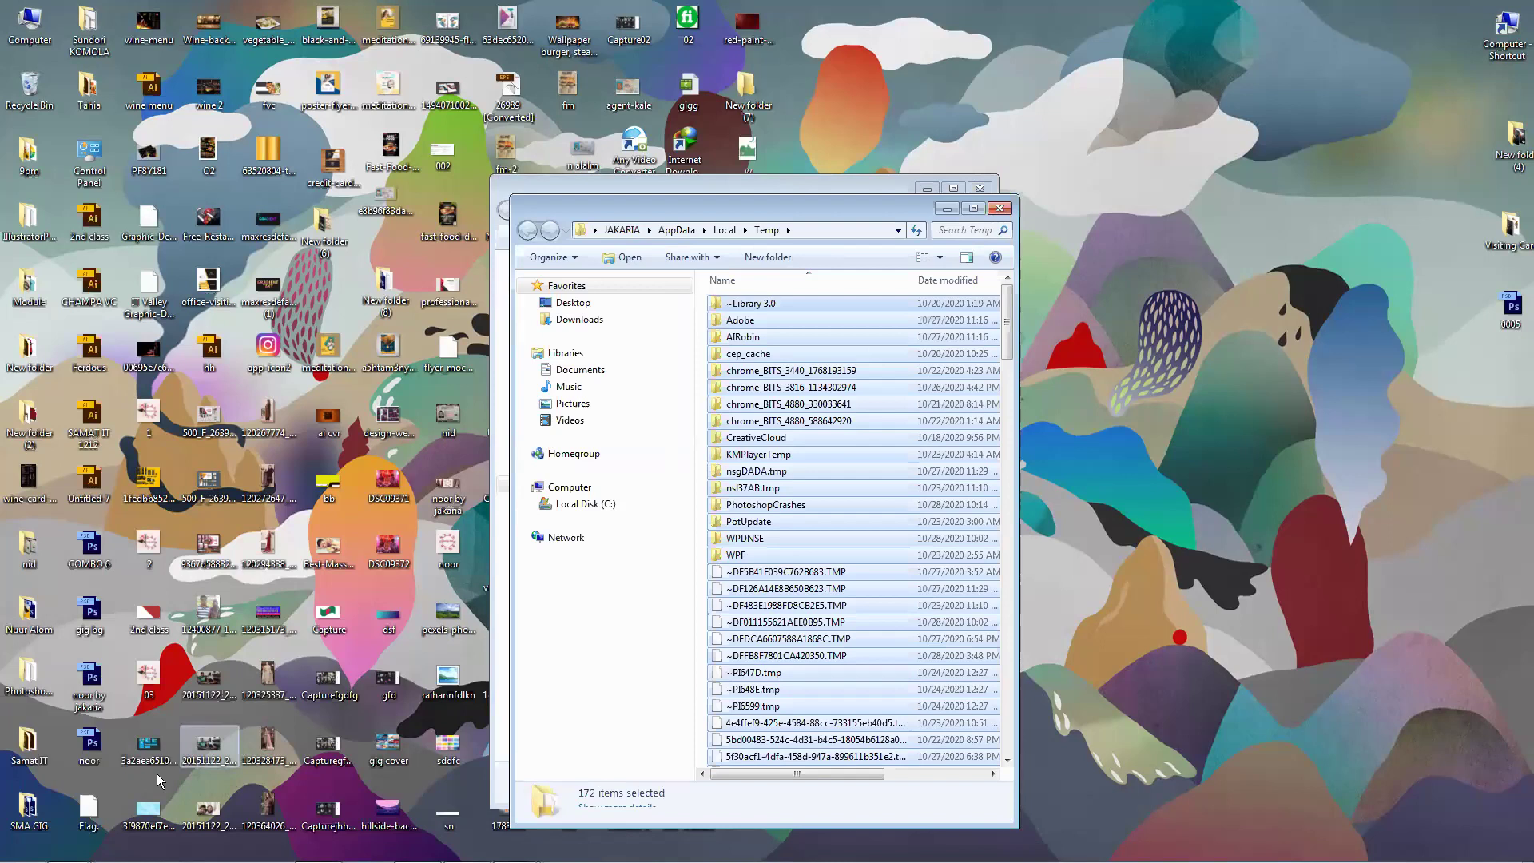
pyautogui.press('Delete')
pyautogui.press('Return')
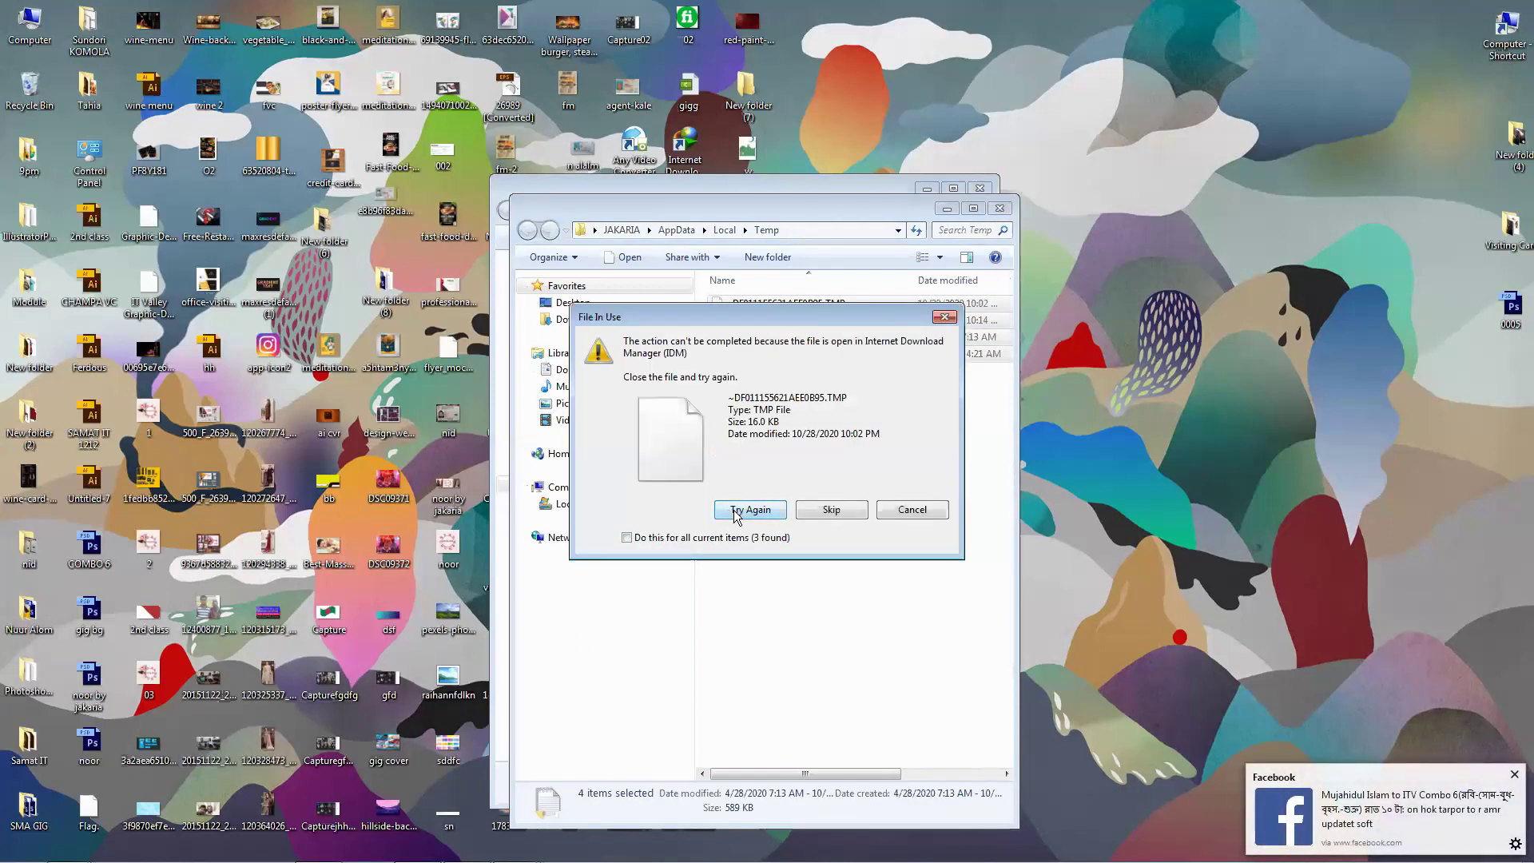
# Step: Skip the files still in use and close both Temp folder windows
pyautogui.click(896, 509)
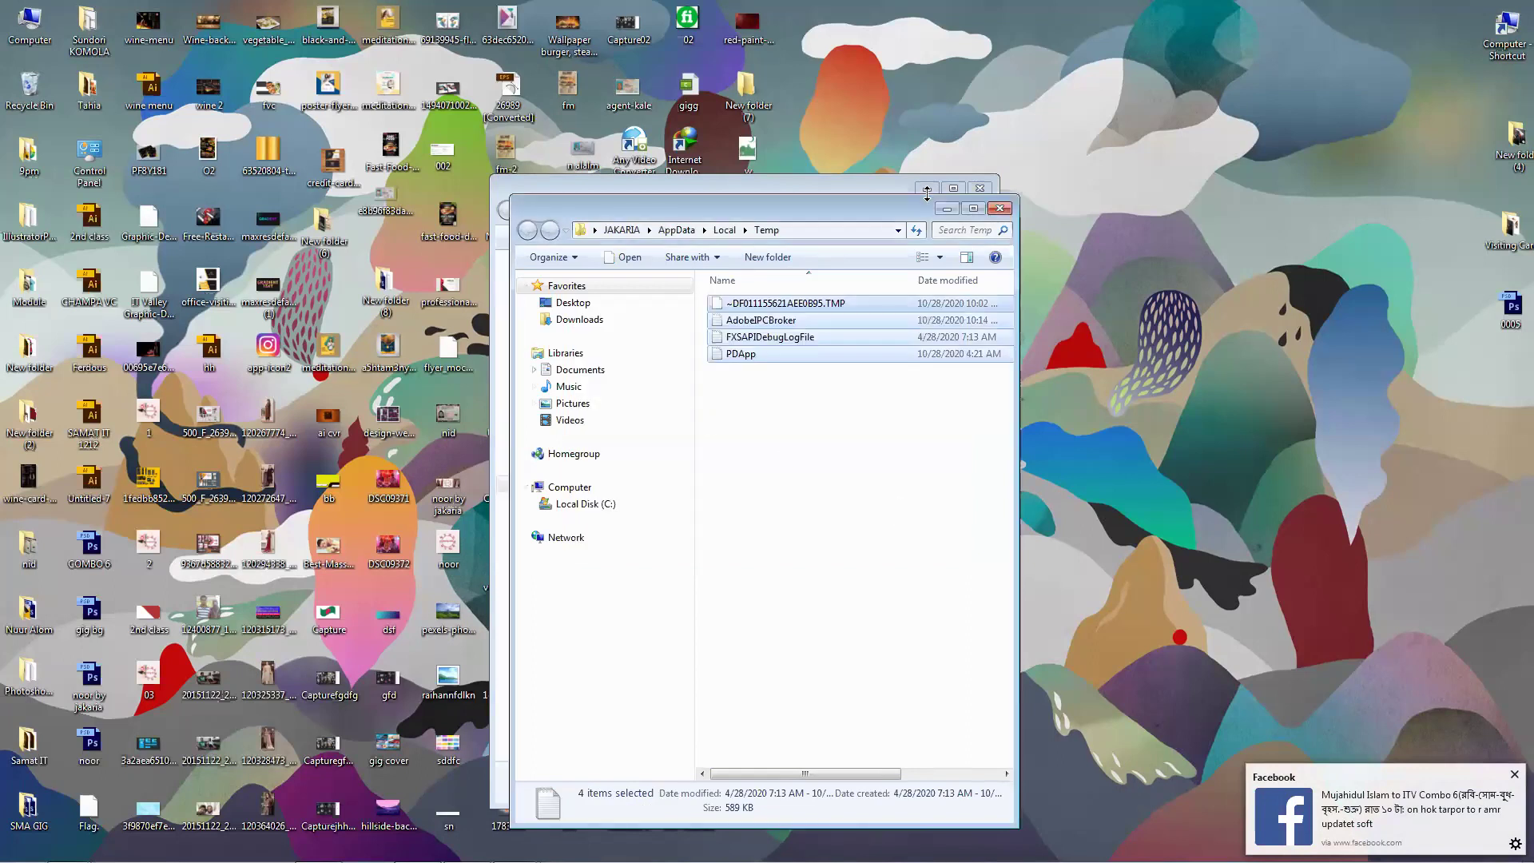
pyautogui.click(1000, 208)
pyautogui.click(980, 188)
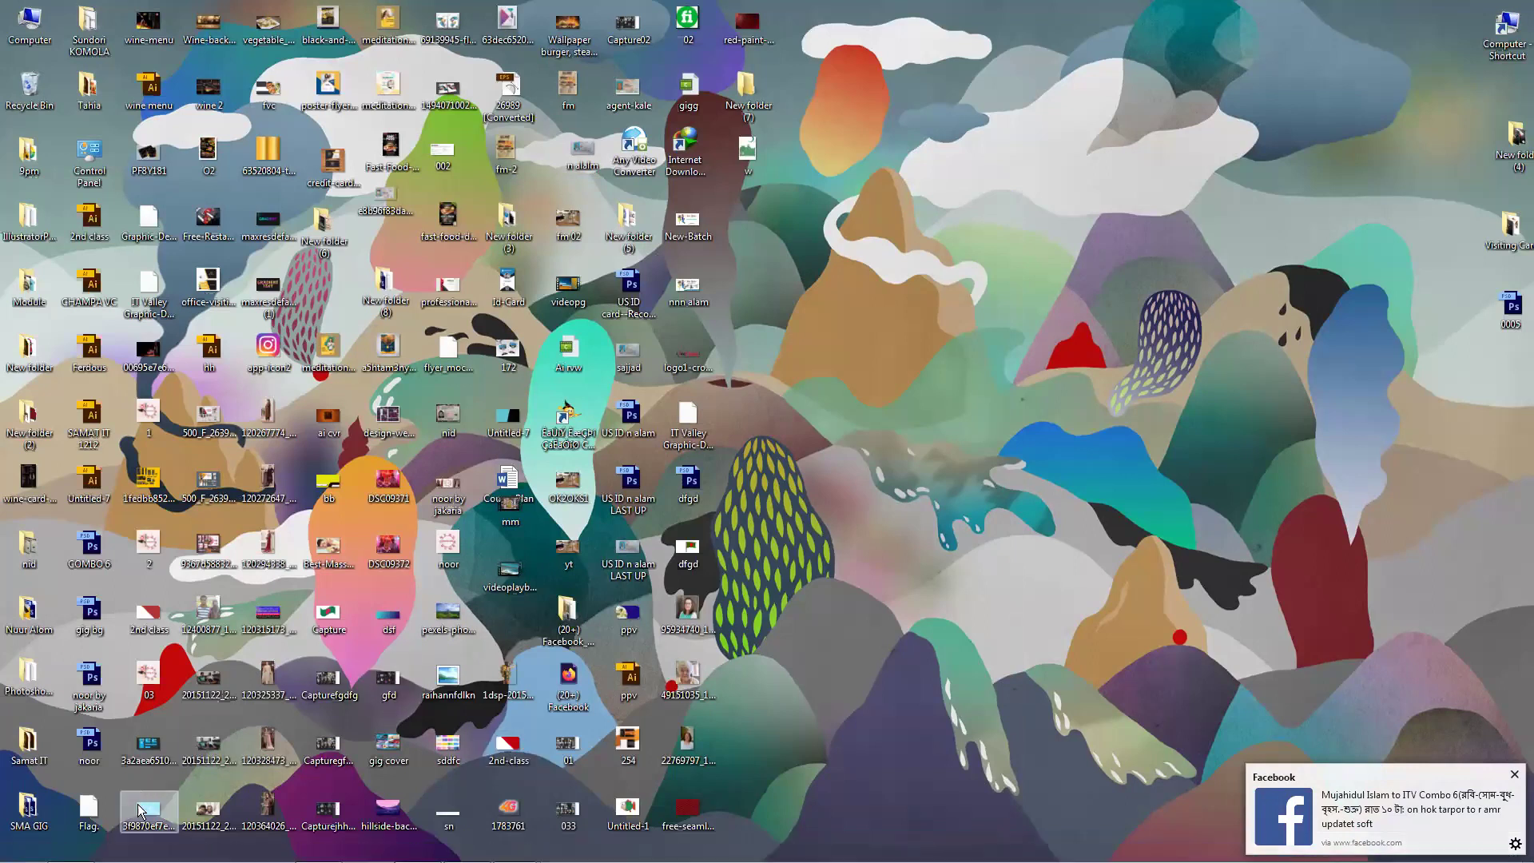
# Step: Empty the Recycle Bin and confirm the permanent deletion
pyautogui.rightClick(23, 97)
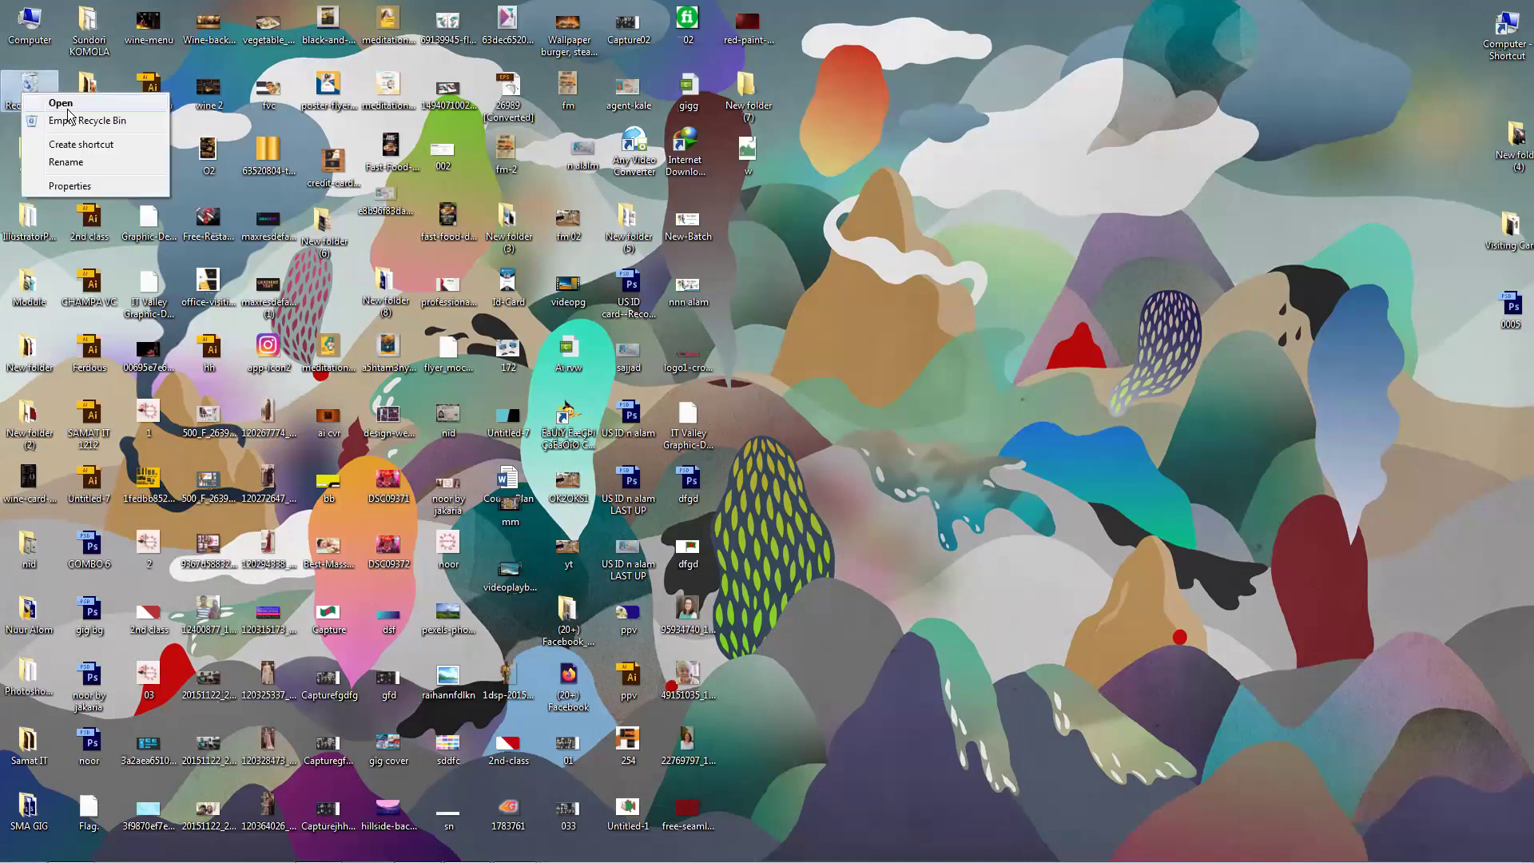
pyautogui.click(107, 123)
pyautogui.click(831, 448)
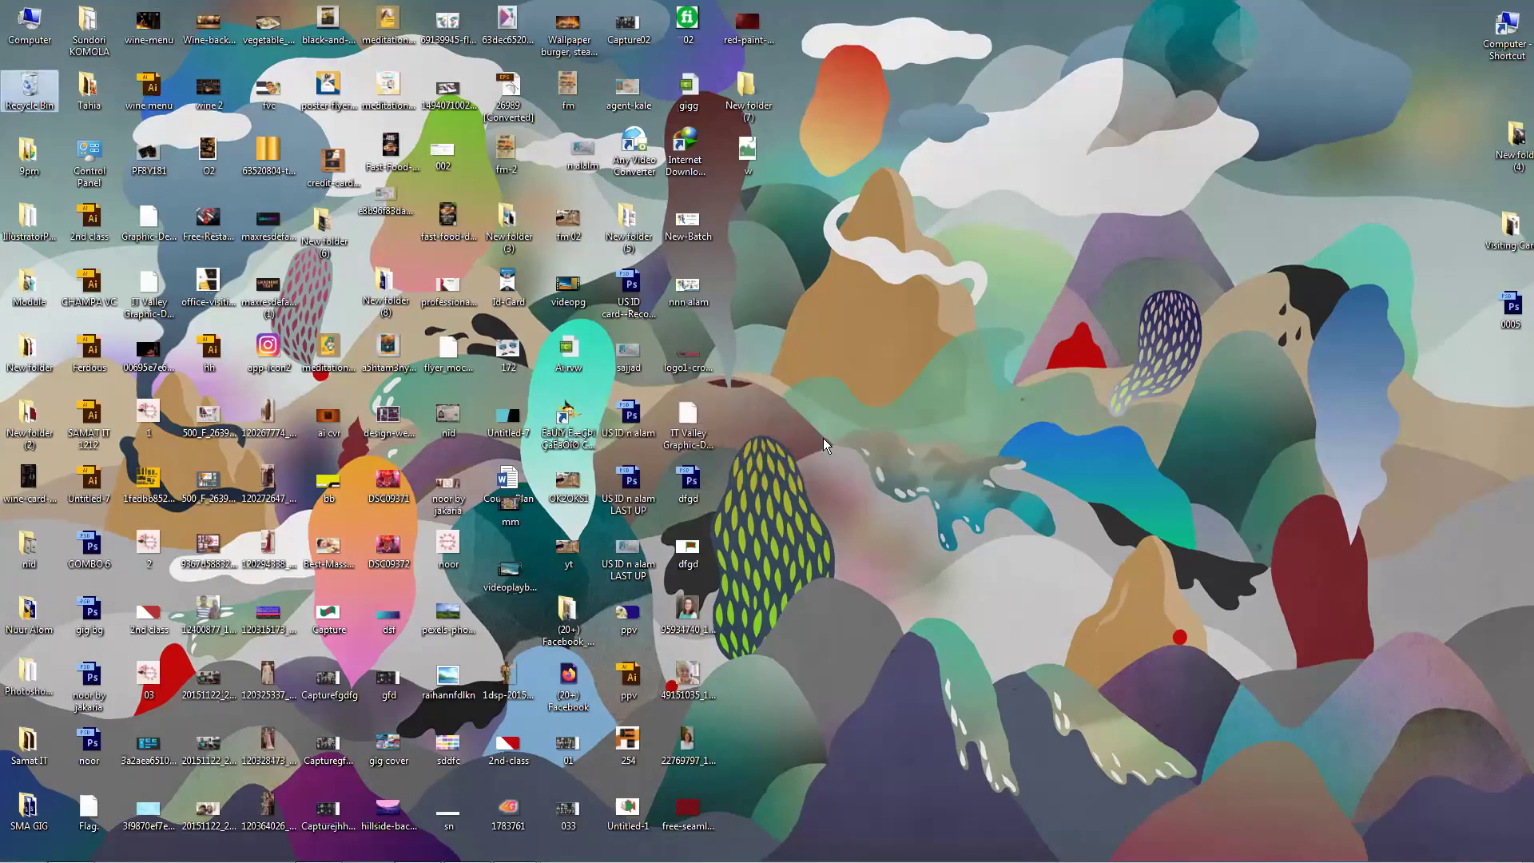
pyautogui.moveTo(148, 860)
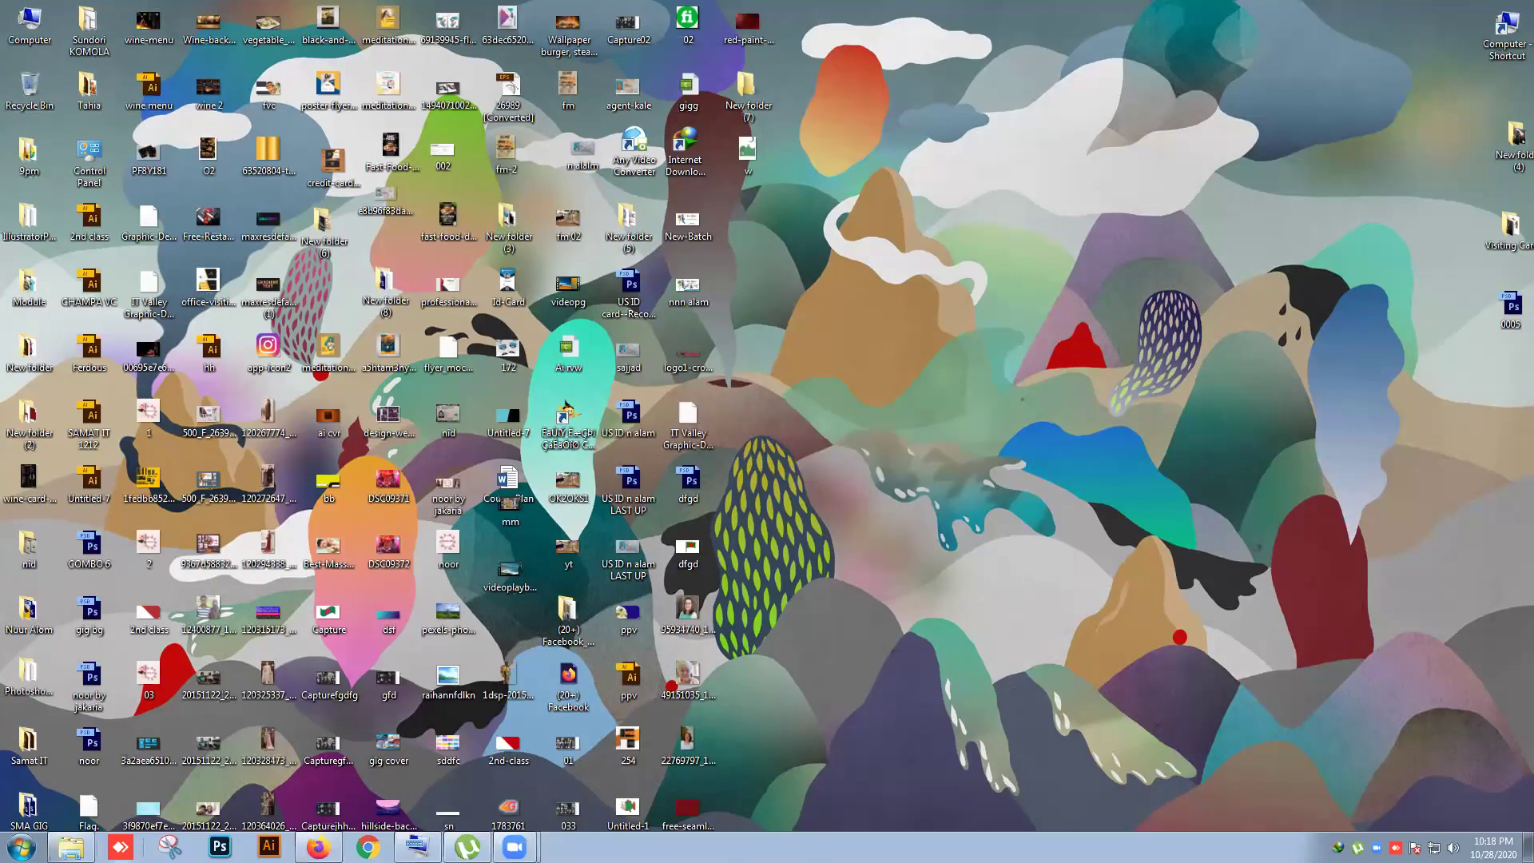
pyautogui.press('super+r')
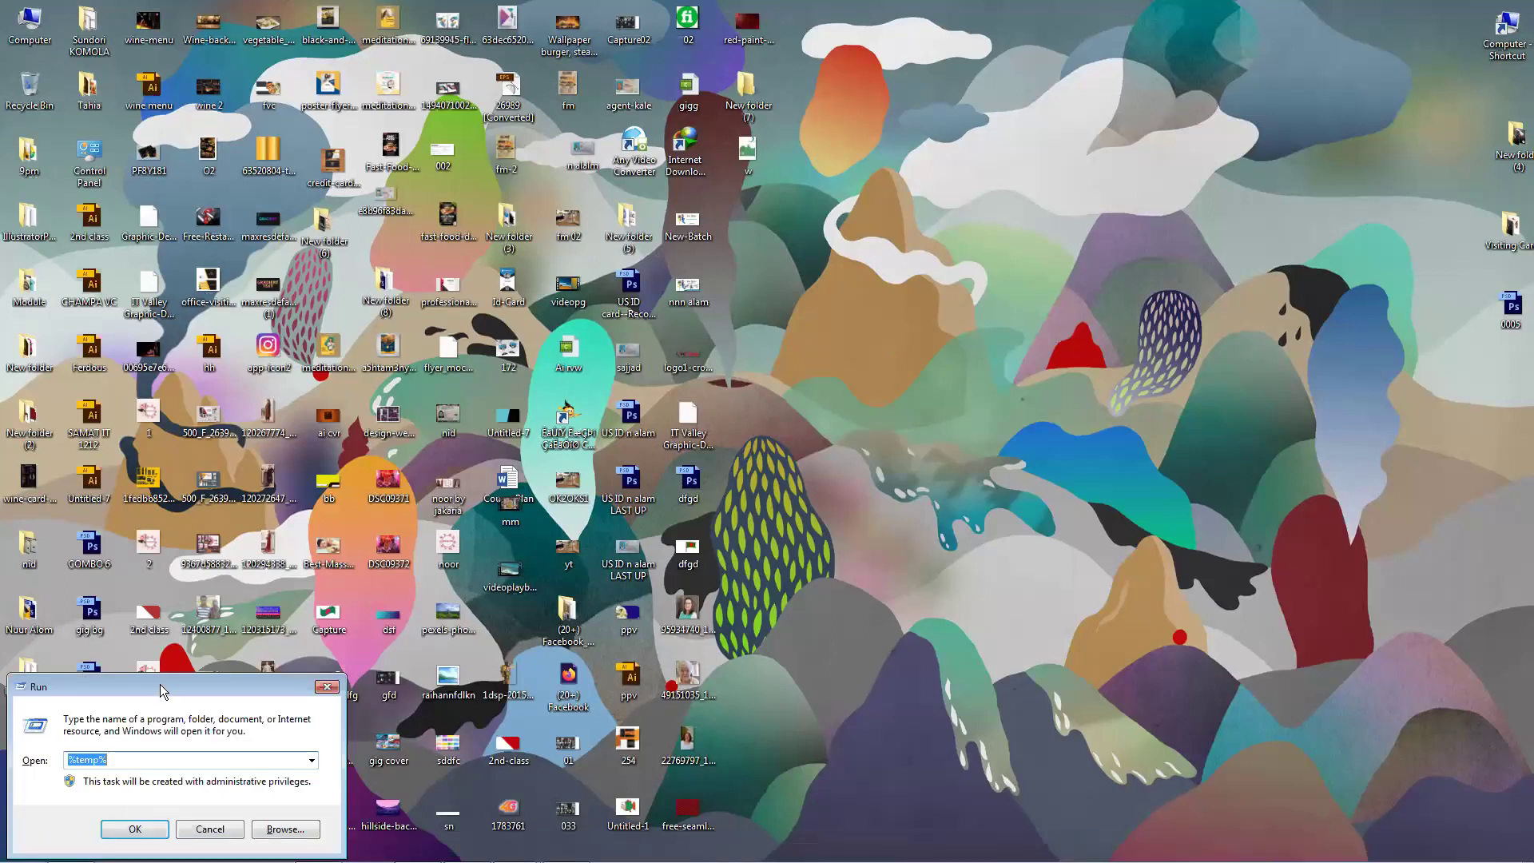
pyautogui.write('tree')
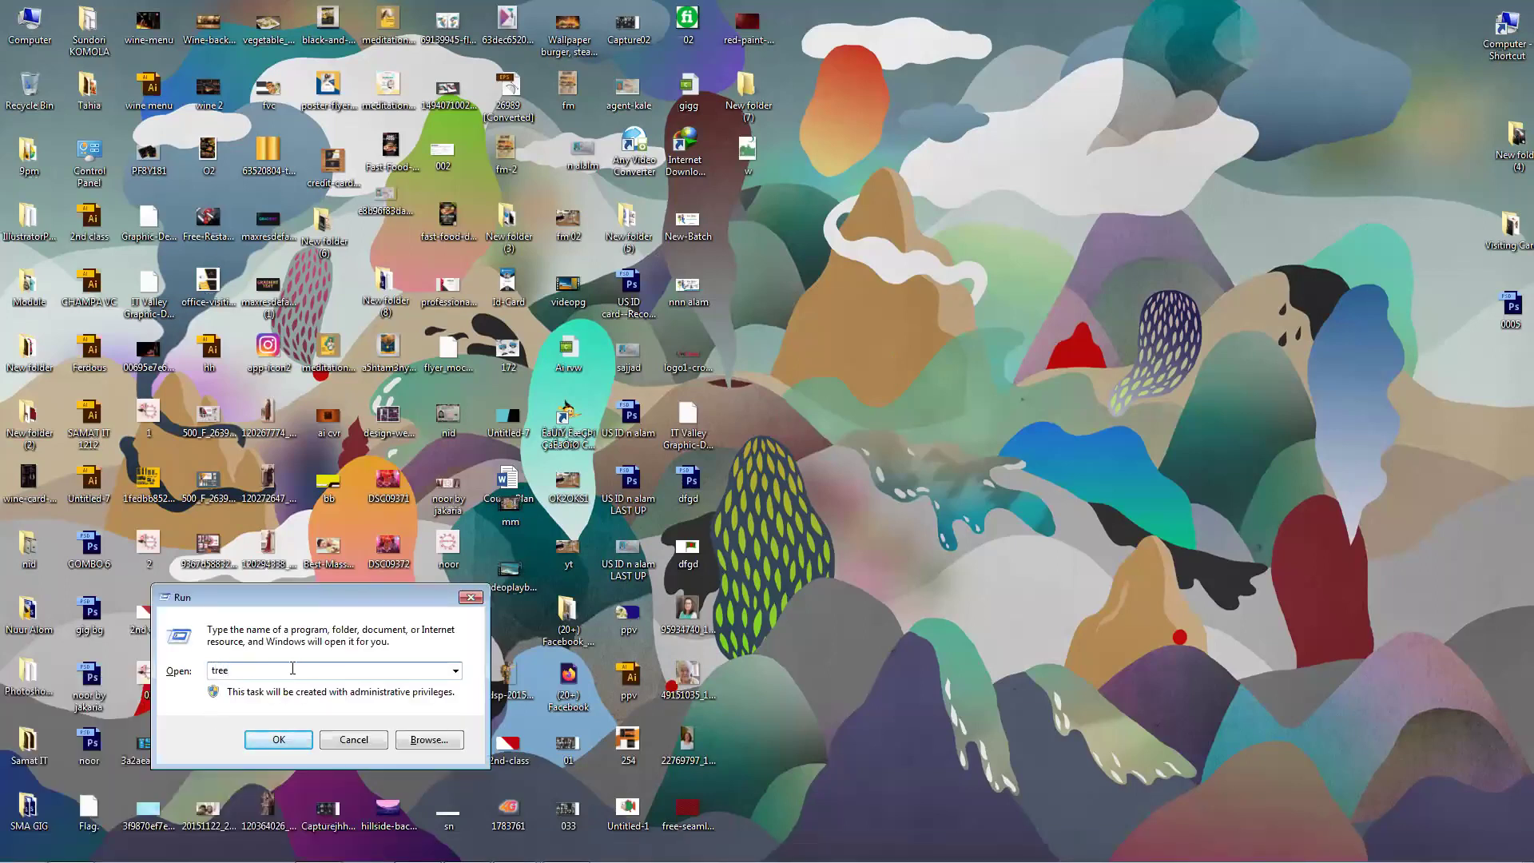
pyautogui.press('Return')
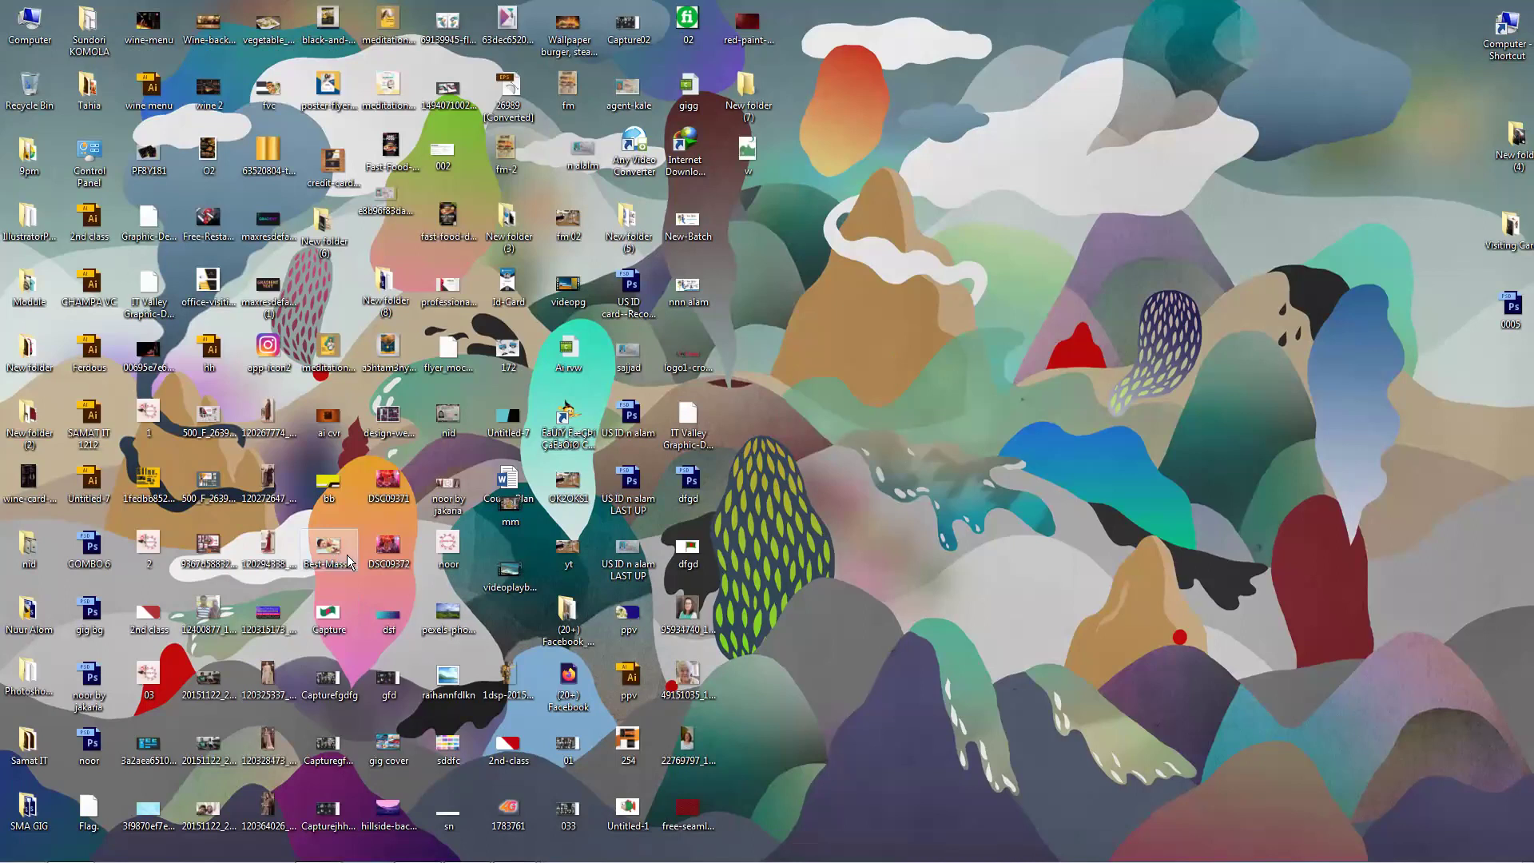
pyautogui.press('super+r')
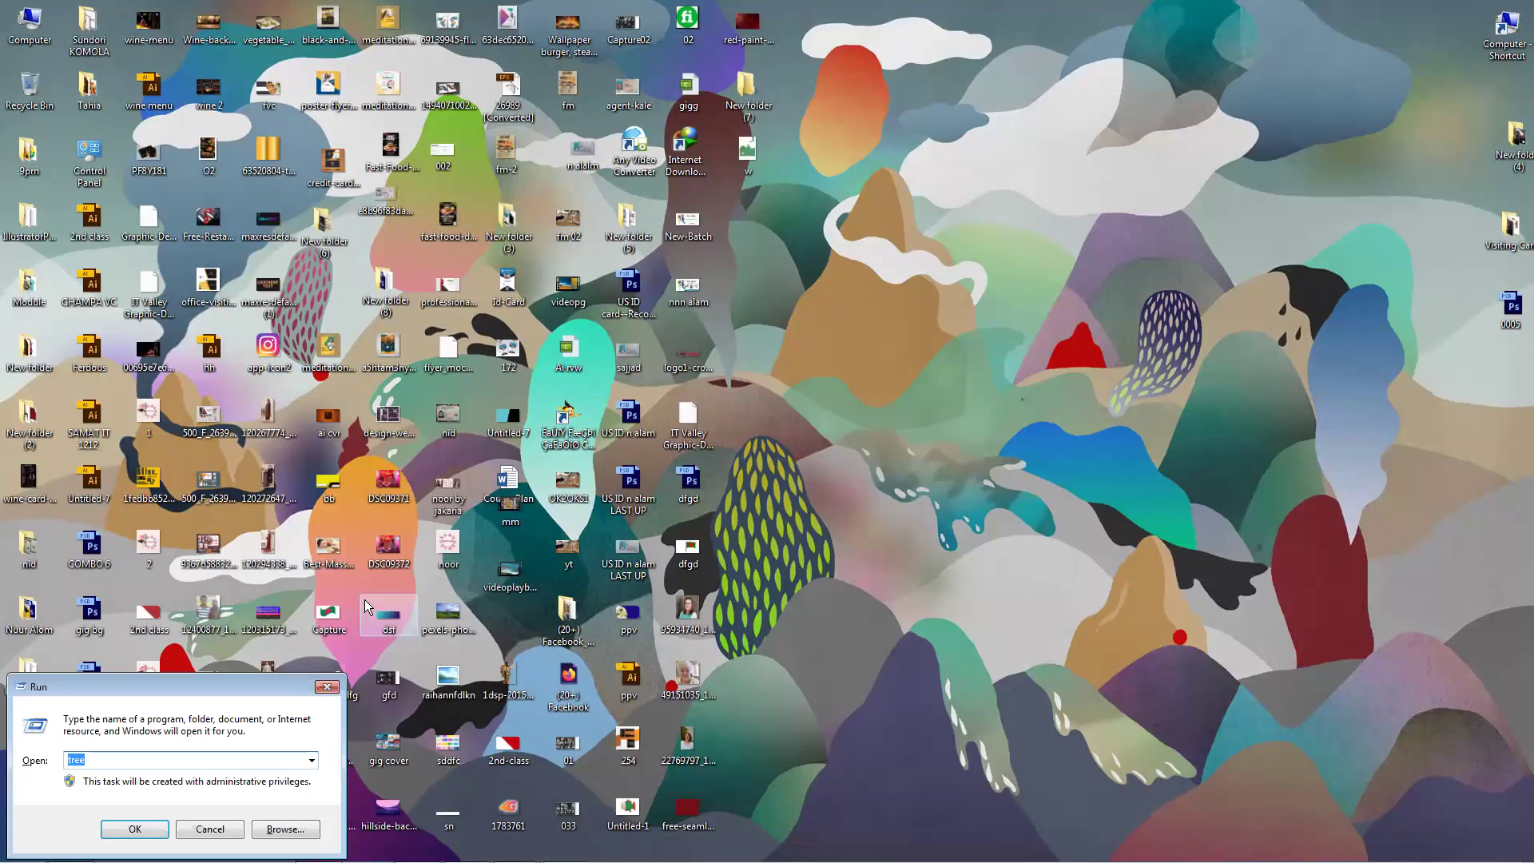
pyautogui.press('Return')
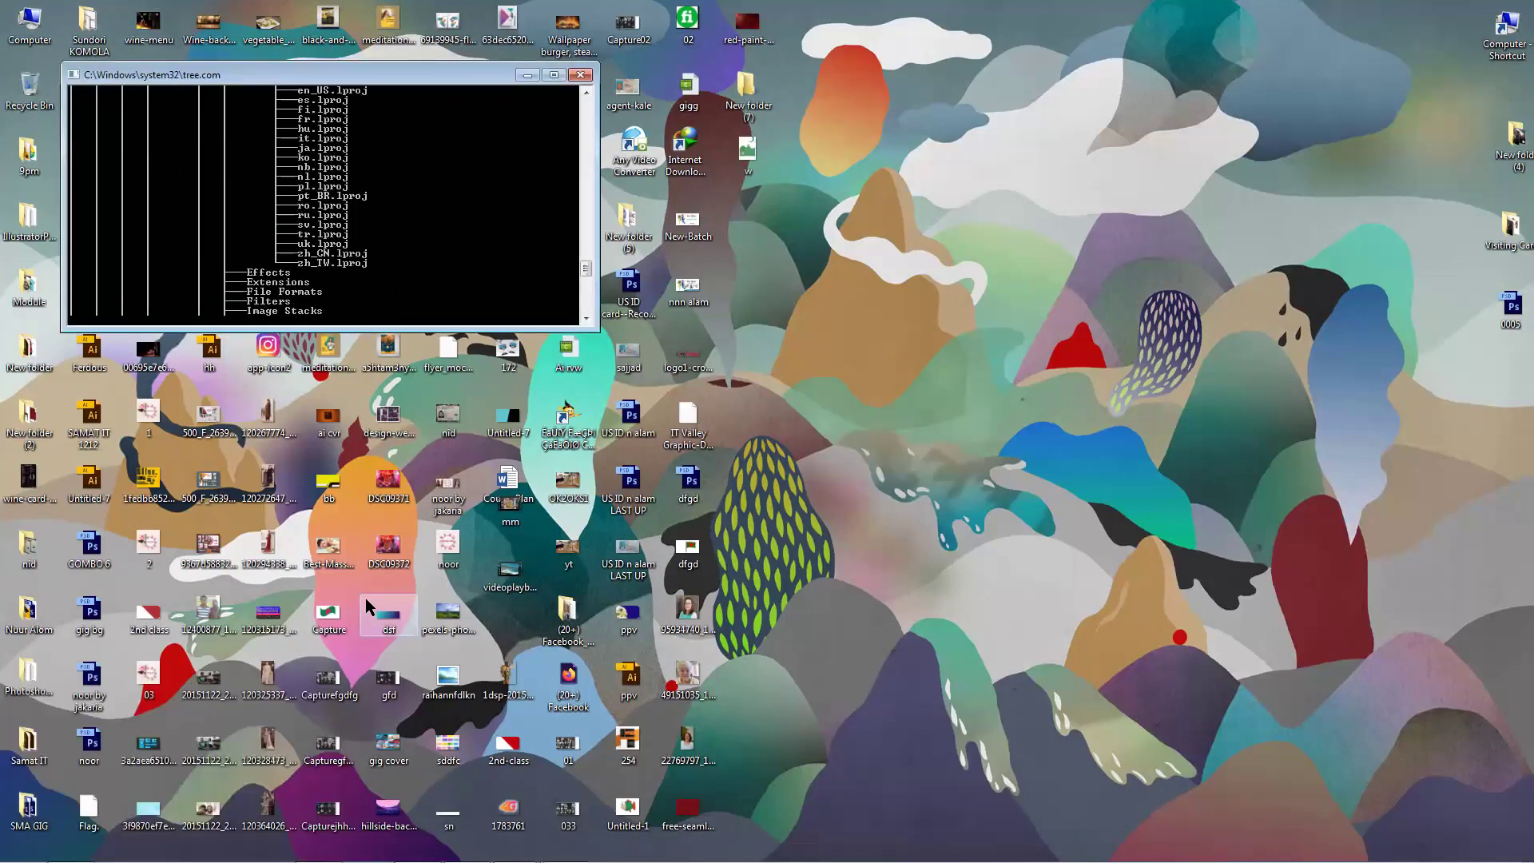
pyautogui.press('super+r')
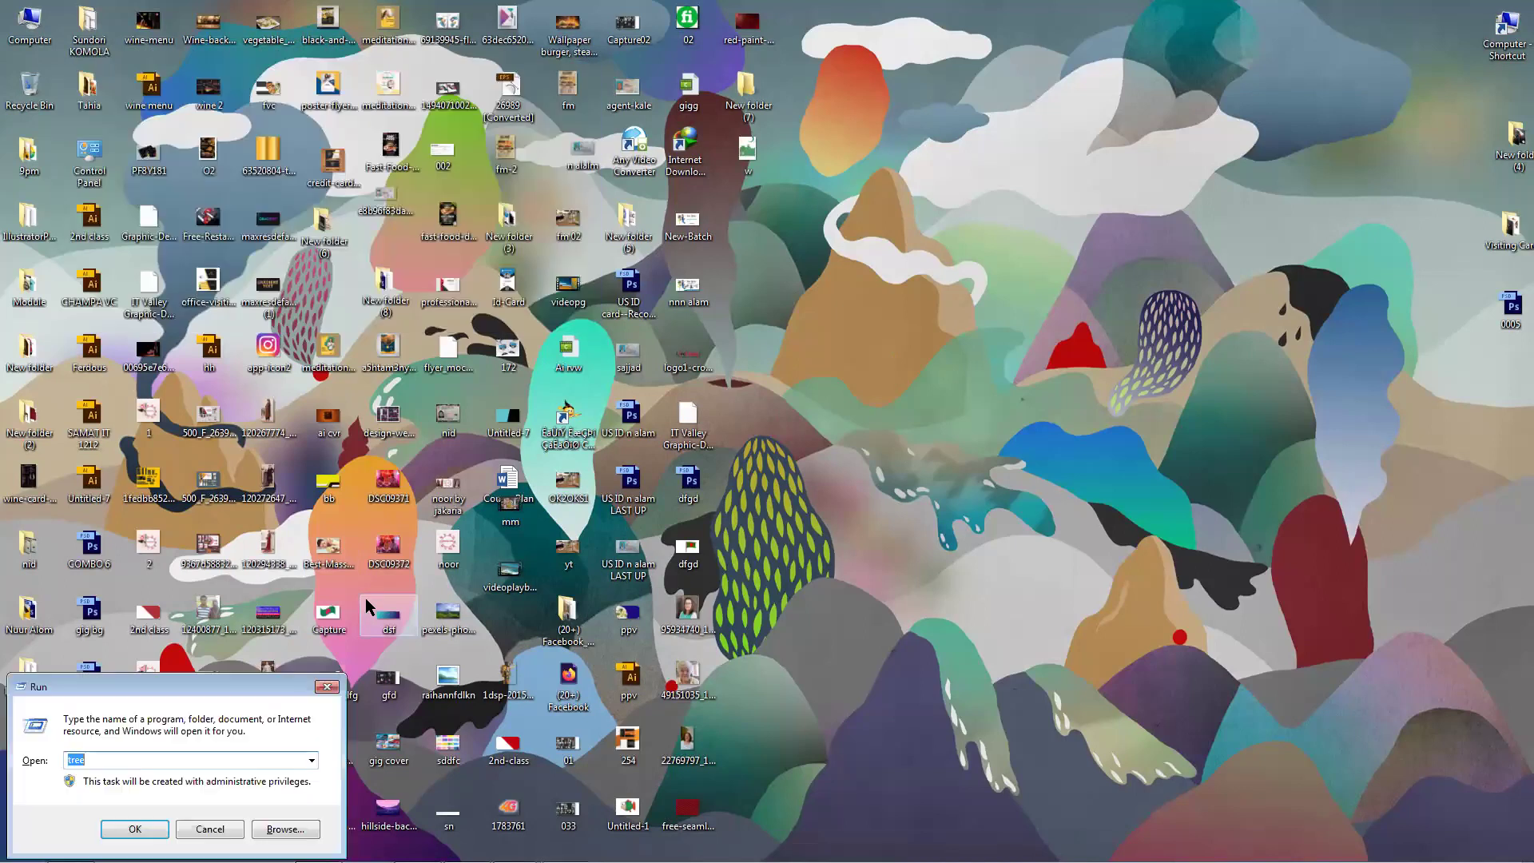
pyautogui.press('Return')
pyautogui.press('super')
pyautogui.press('super+r')
pyautogui.press('Return')
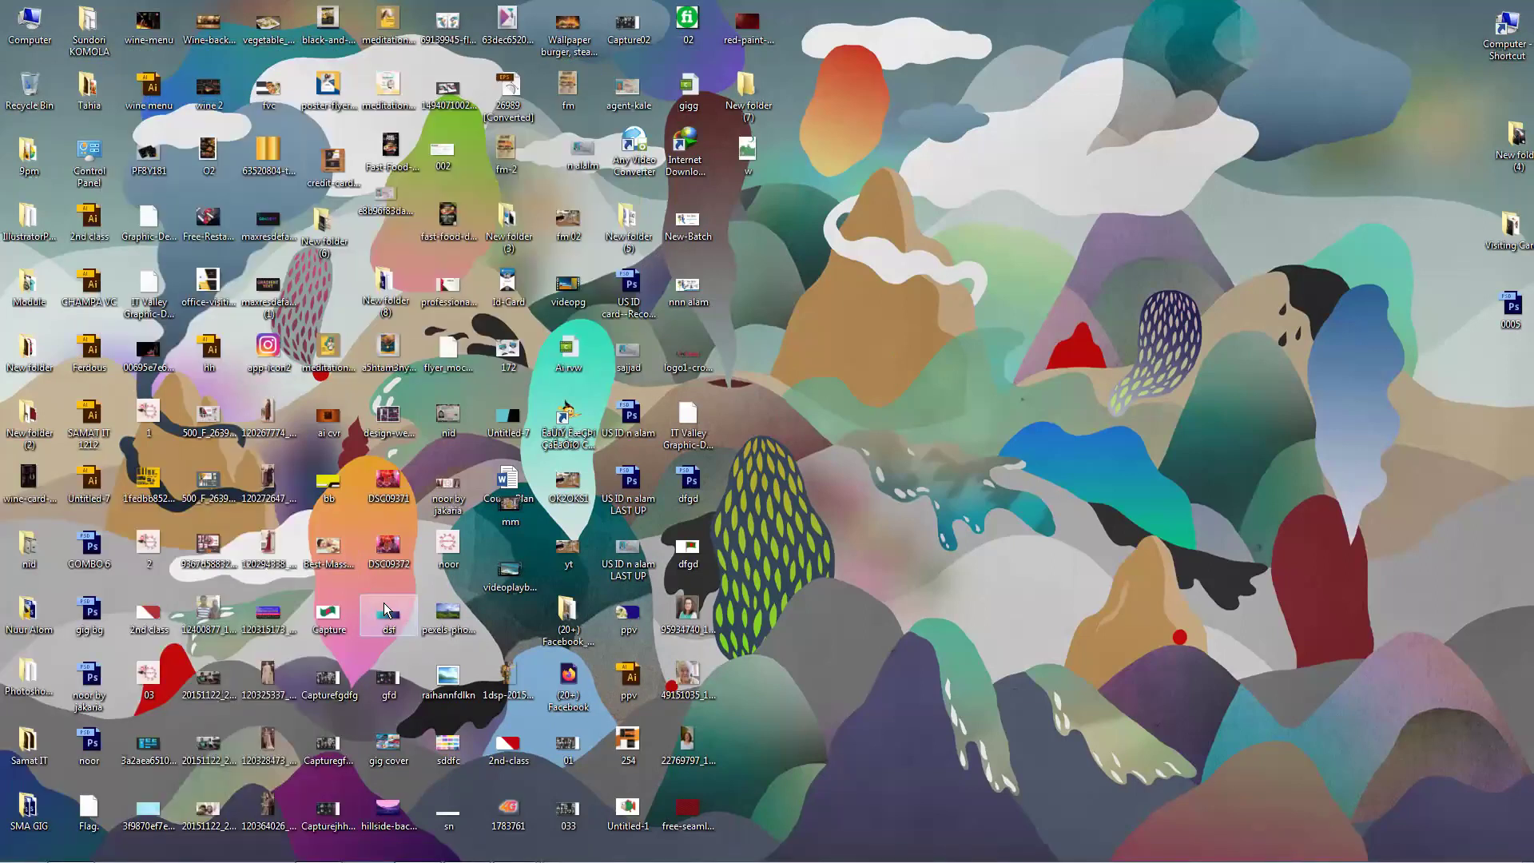
pyautogui.press('super+r')
pyautogui.press('Return')
# Step: Refresh the desktop and bring up the Run box
pyautogui.rightClick(868, 265)
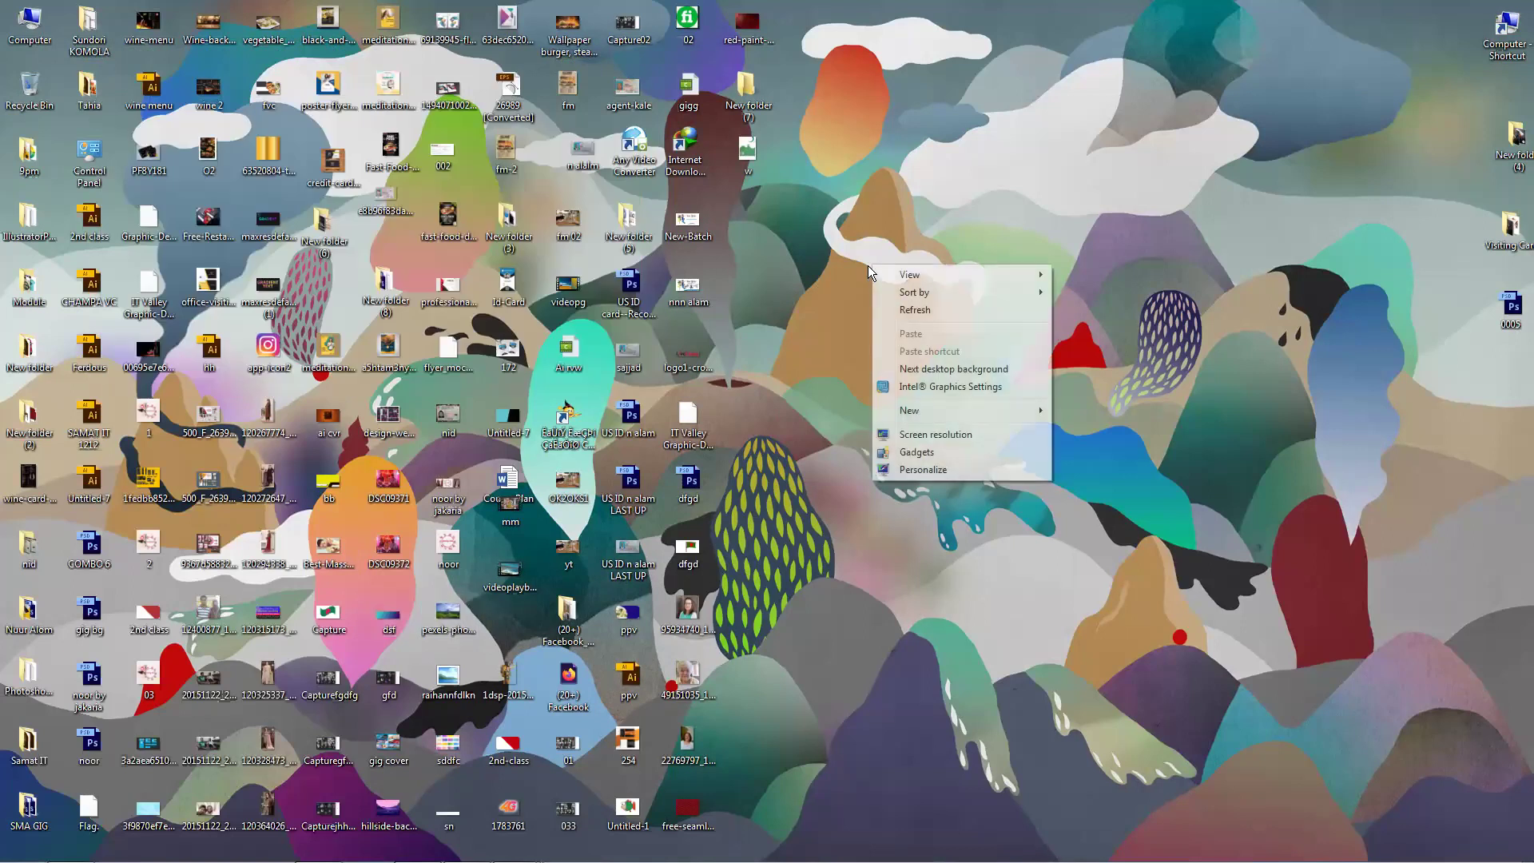
pyautogui.click(906, 309)
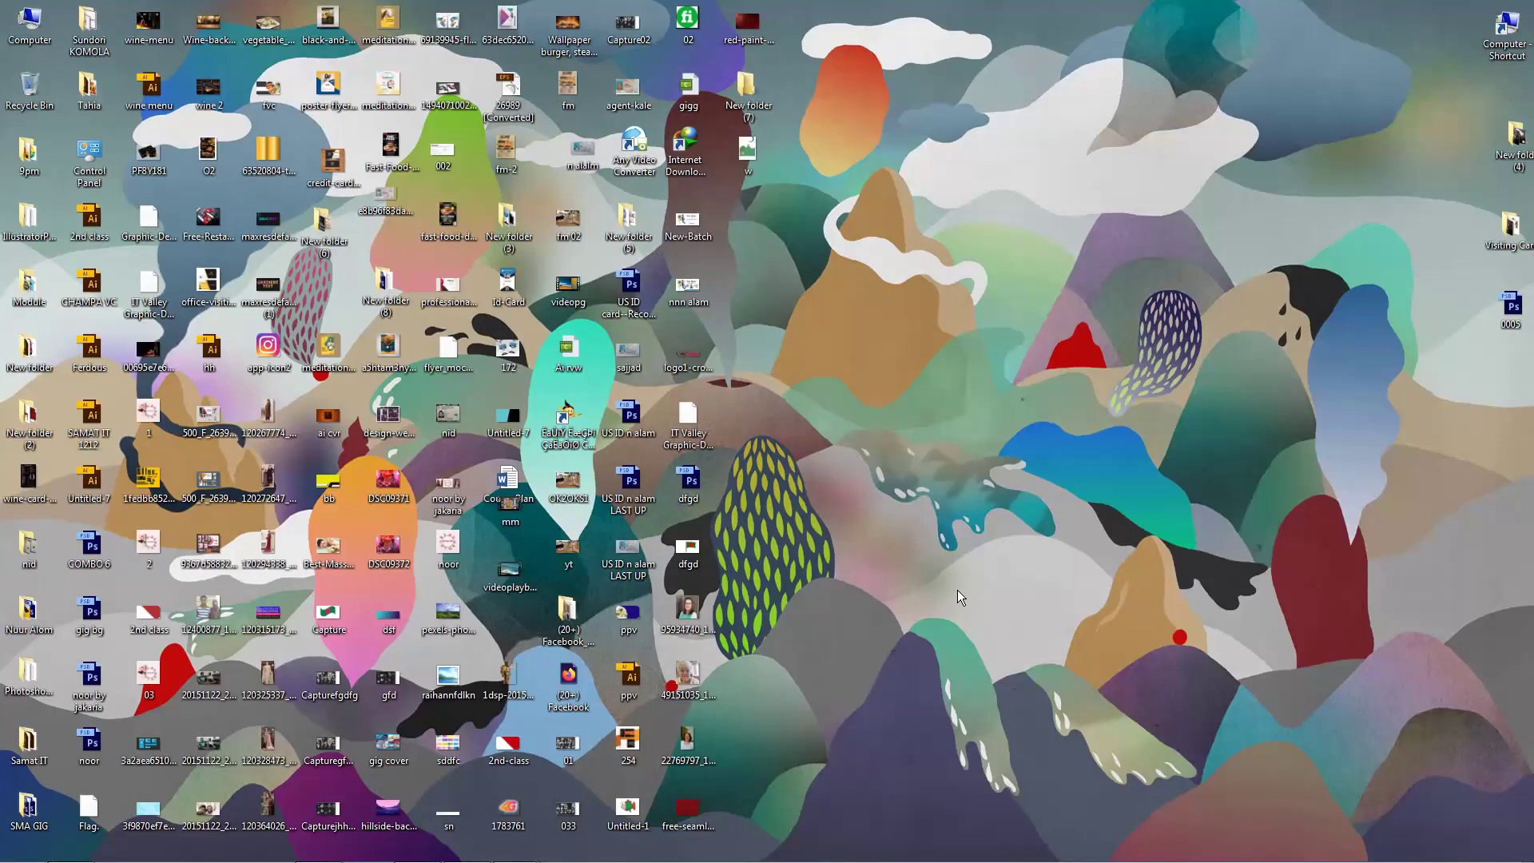
pyautogui.press('super+r')
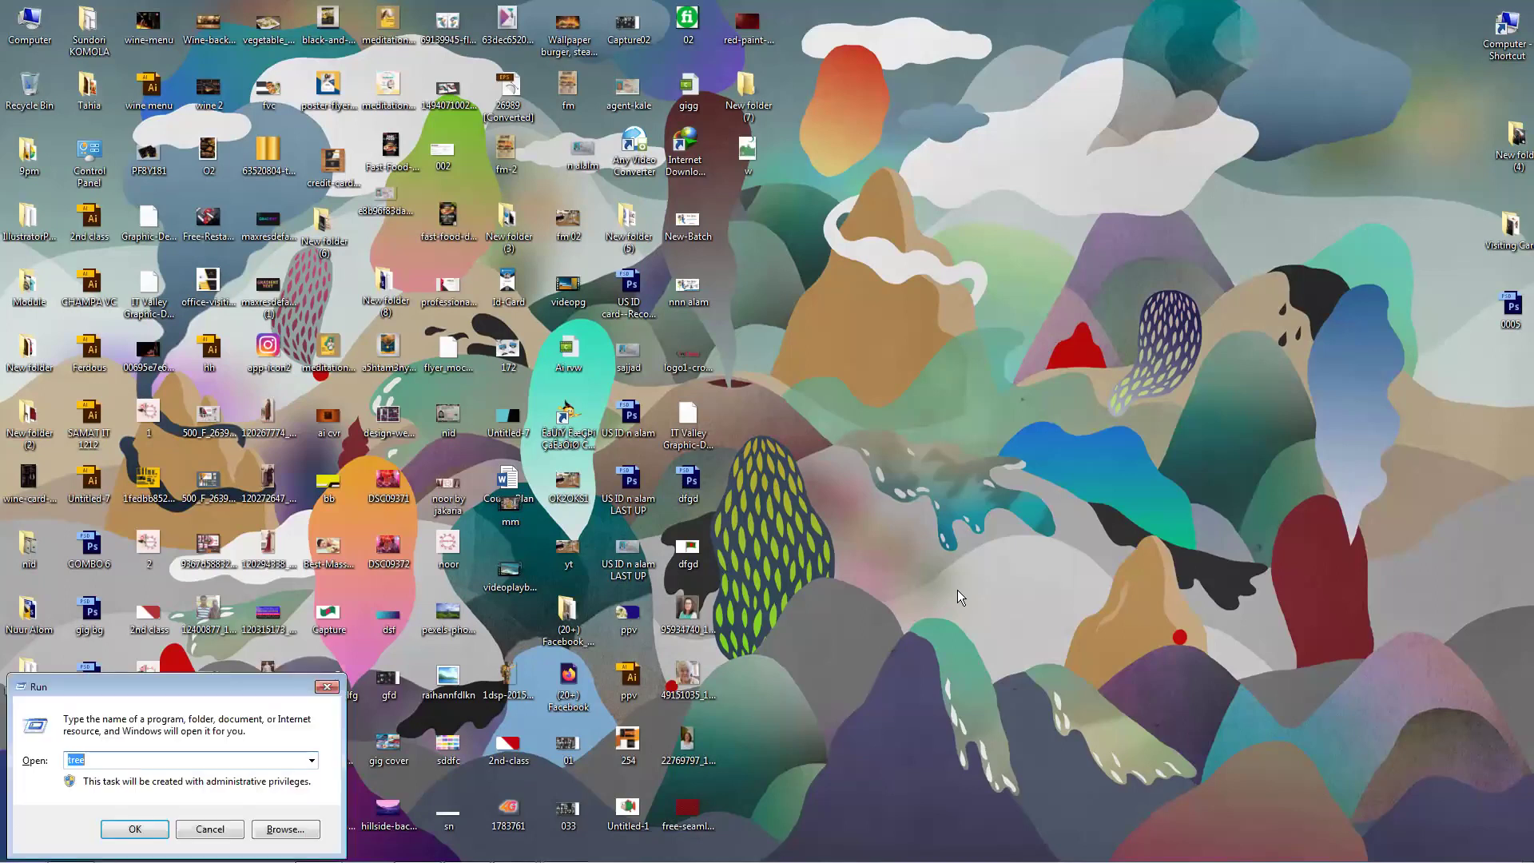
# Step: Cancel the Run box without running anything and launch Photoshop from the taskbar
pyautogui.click(603, 757)
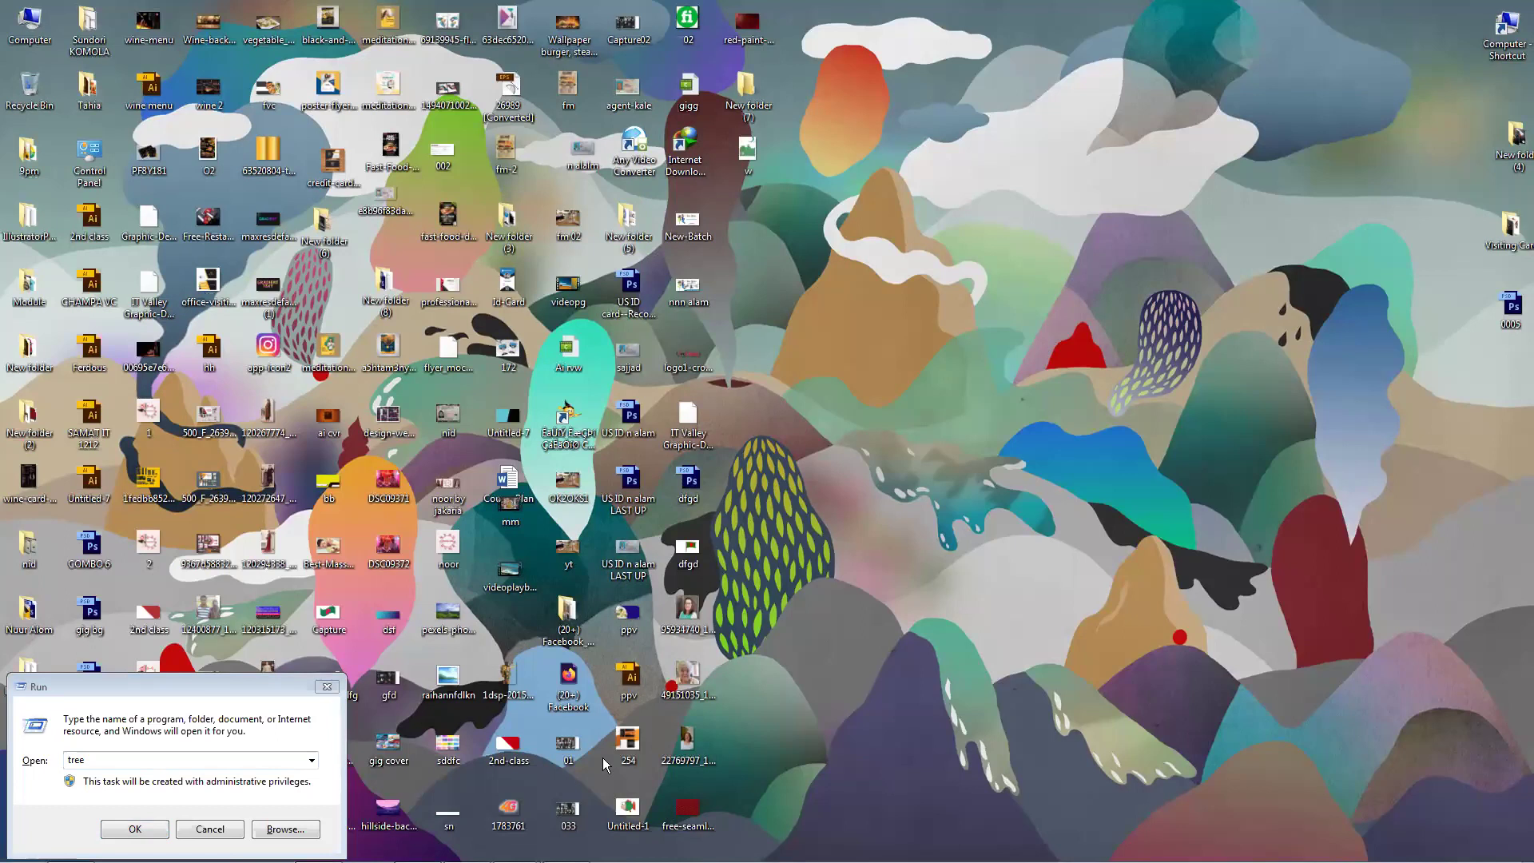
pyautogui.click(265, 759)
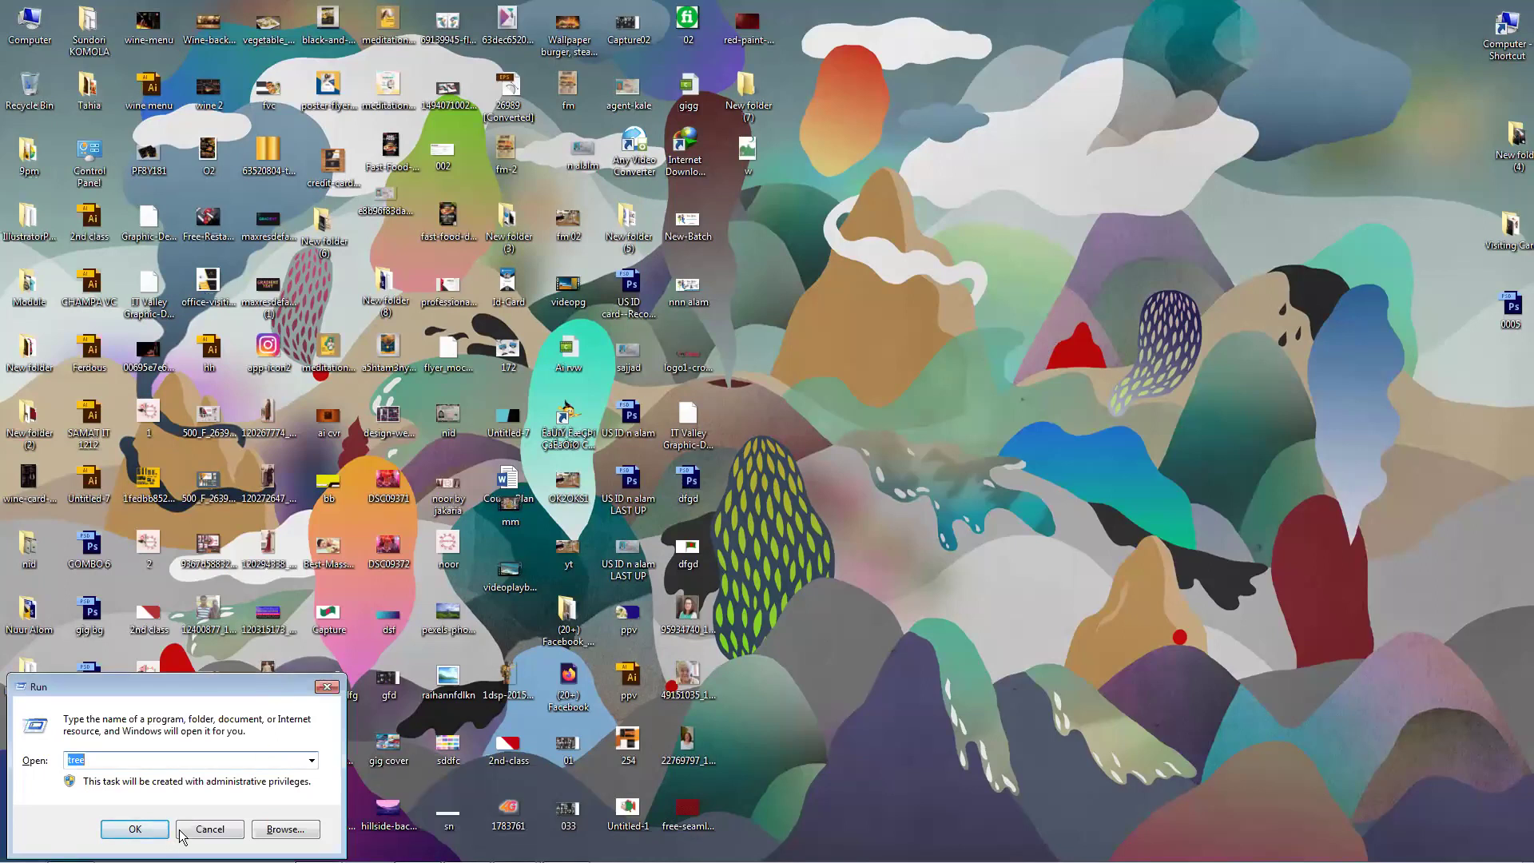
pyautogui.click(328, 687)
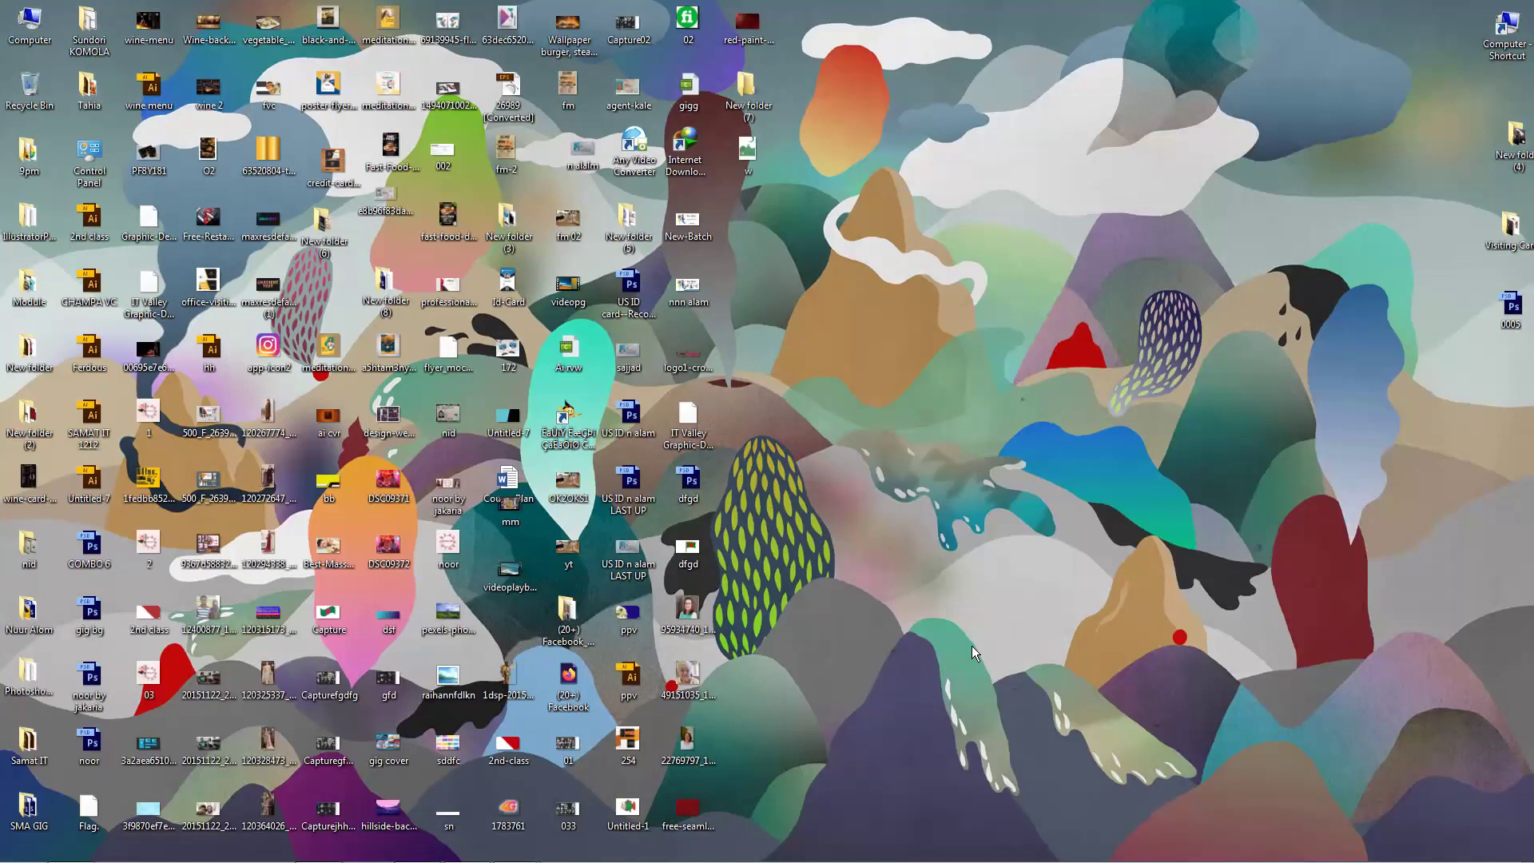
pyautogui.click(219, 848)
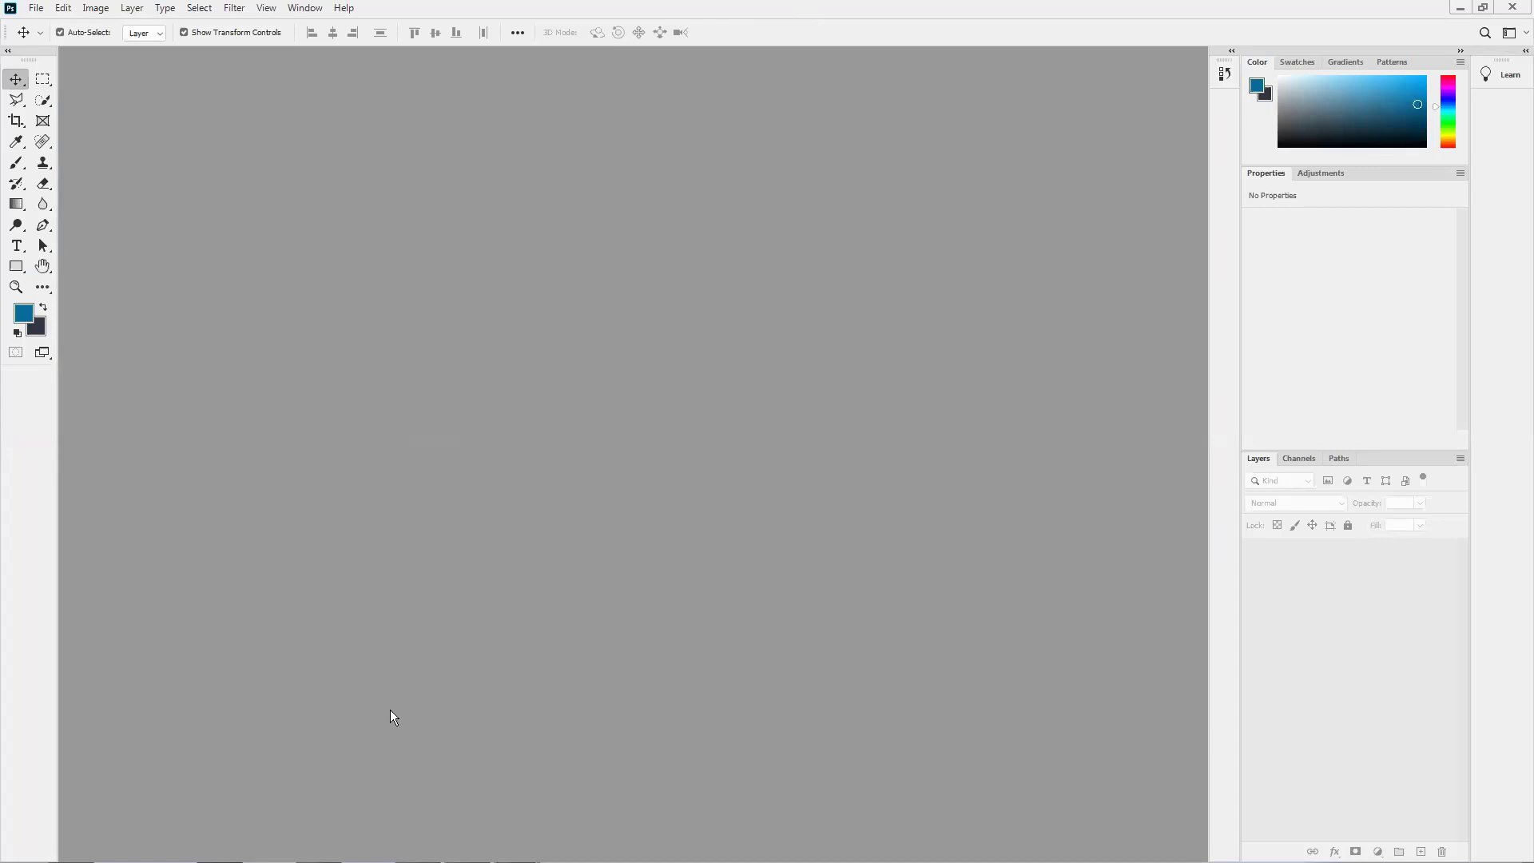
# Step: Open the empty C:\Windows\Prefetch folder from the Run history, then minimize it
pyautogui.press('super+r')
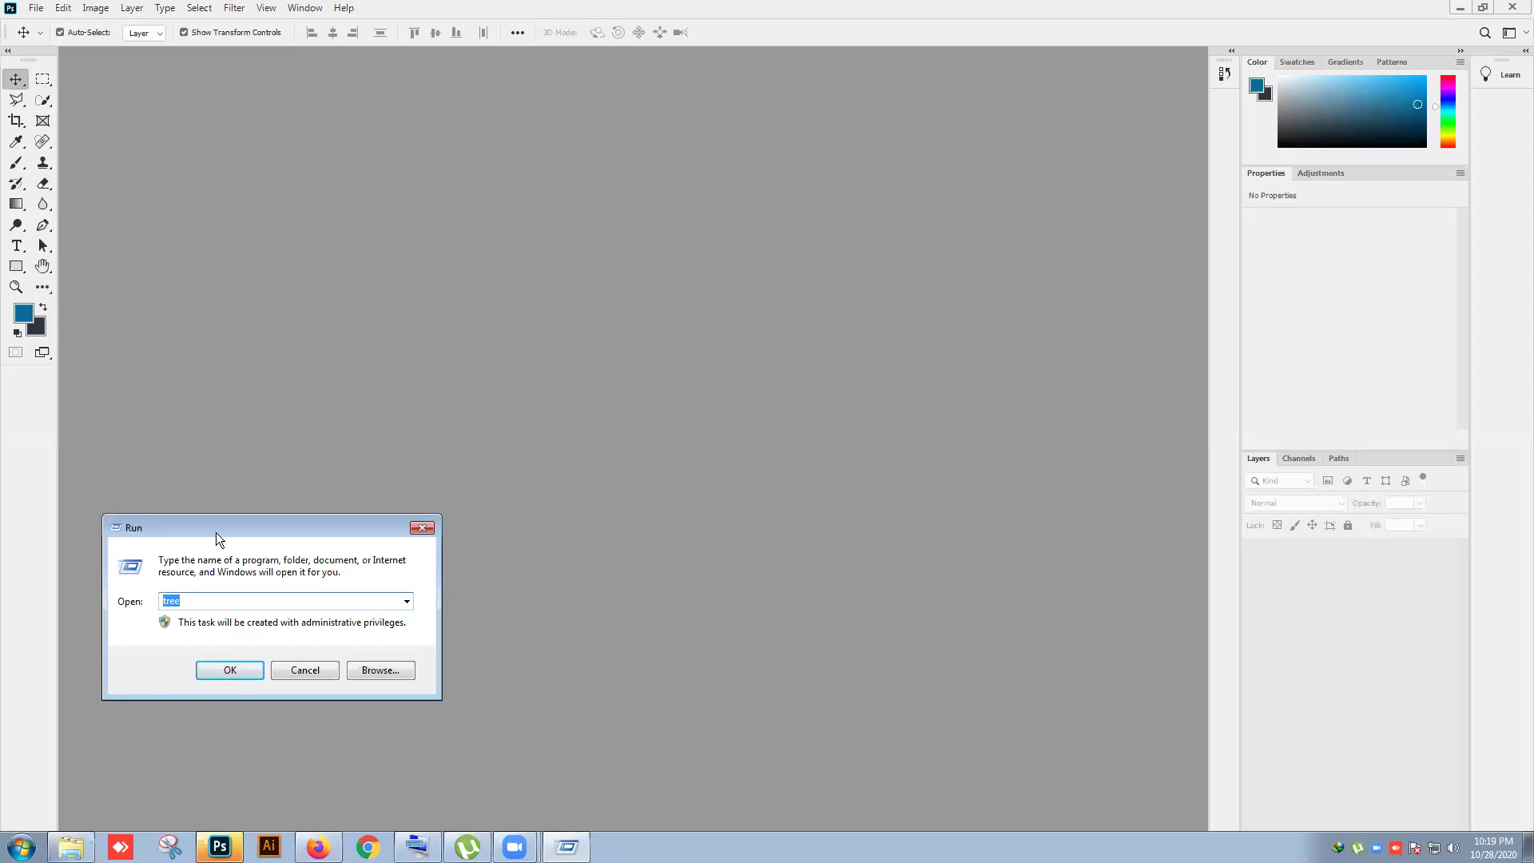
pyautogui.moveTo(226, 519); pyautogui.dragTo(242, 514)
pyautogui.click(422, 598)
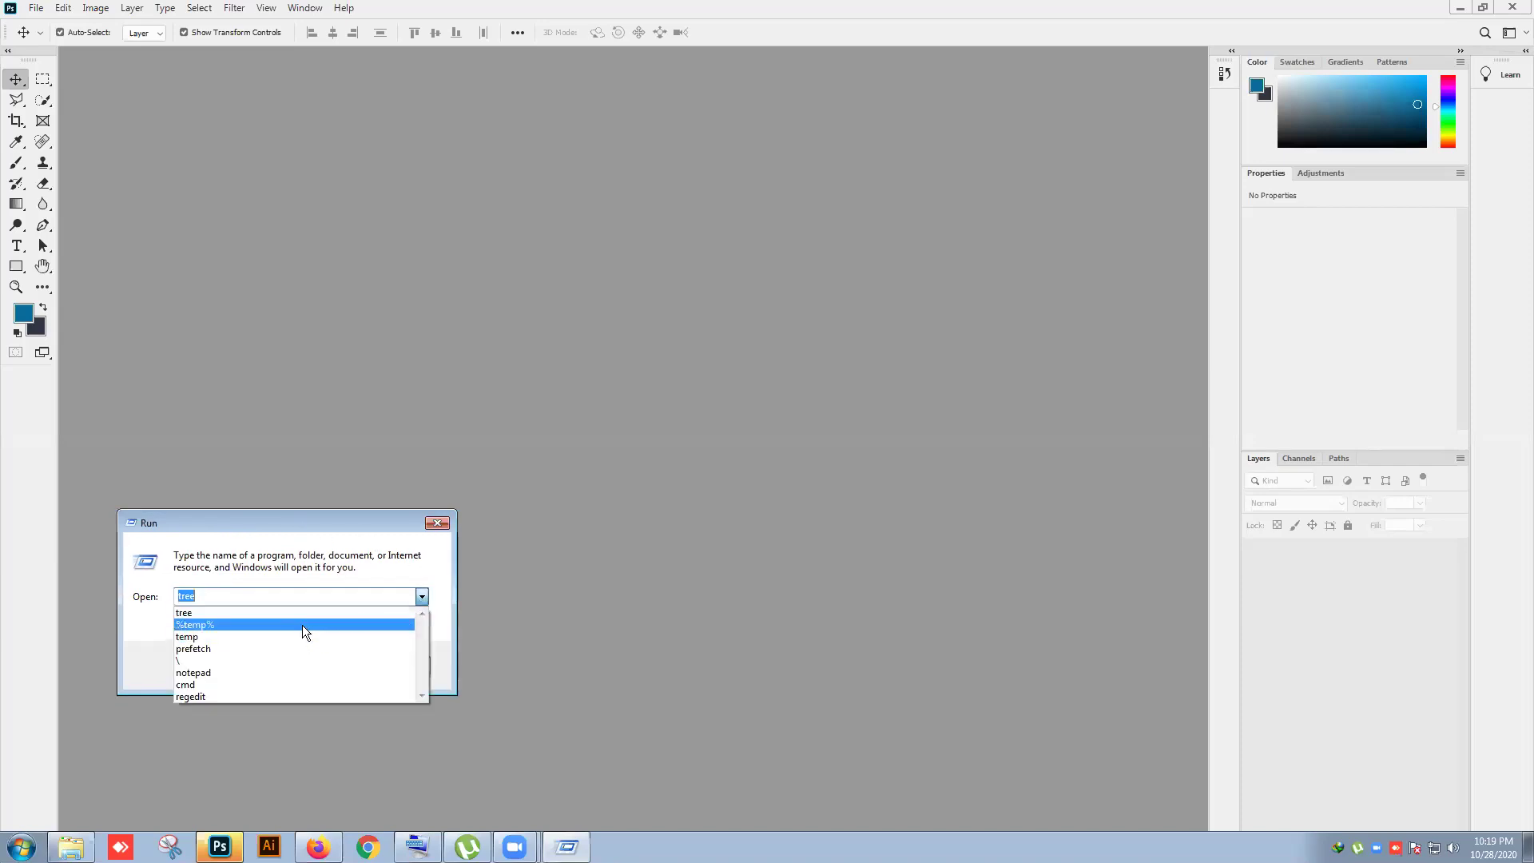
pyautogui.click(277, 651)
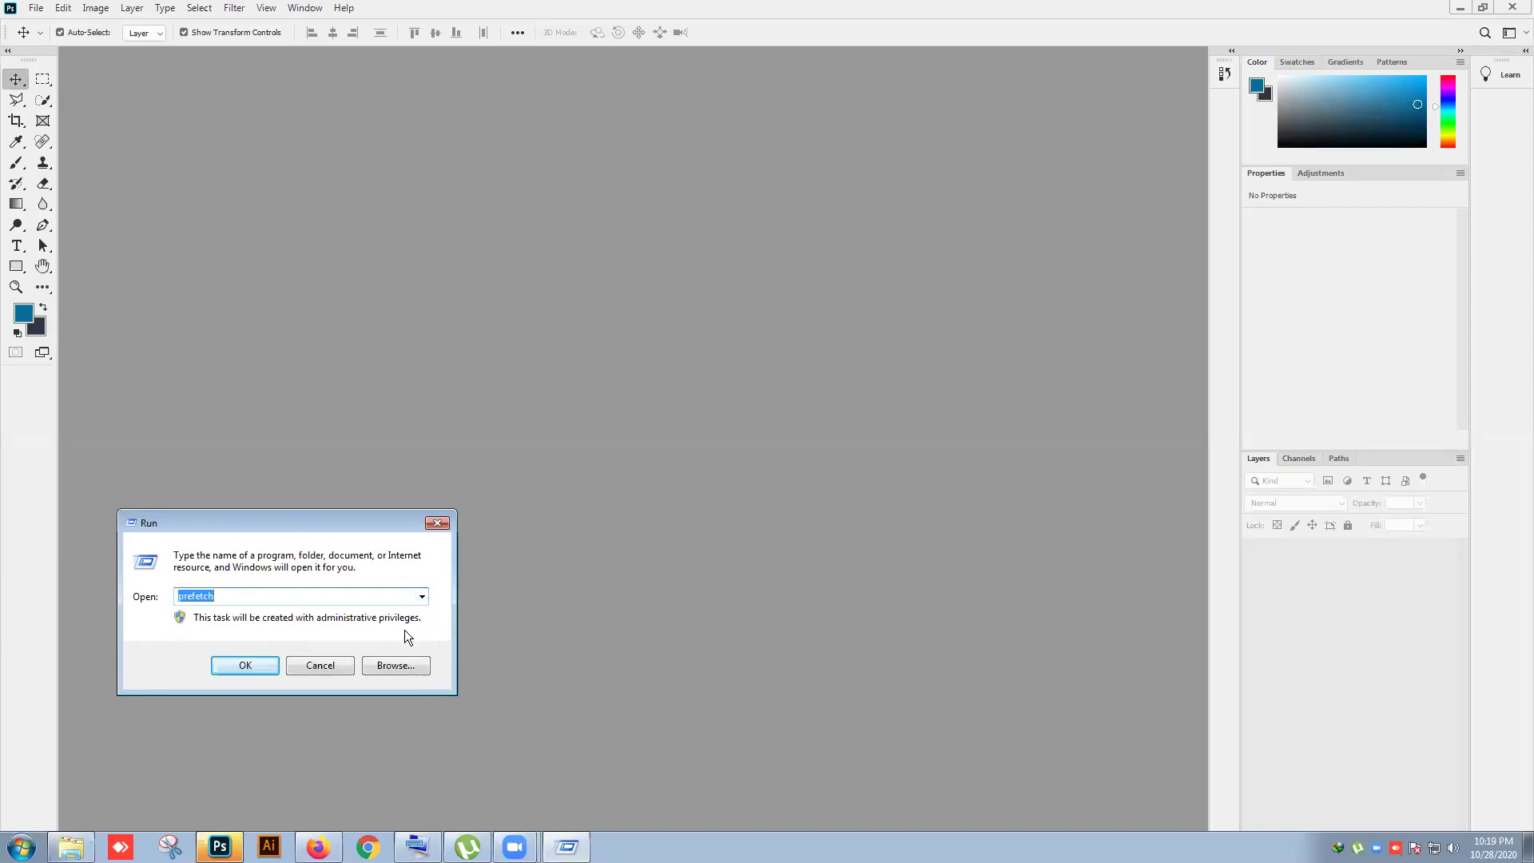
pyautogui.click(273, 667)
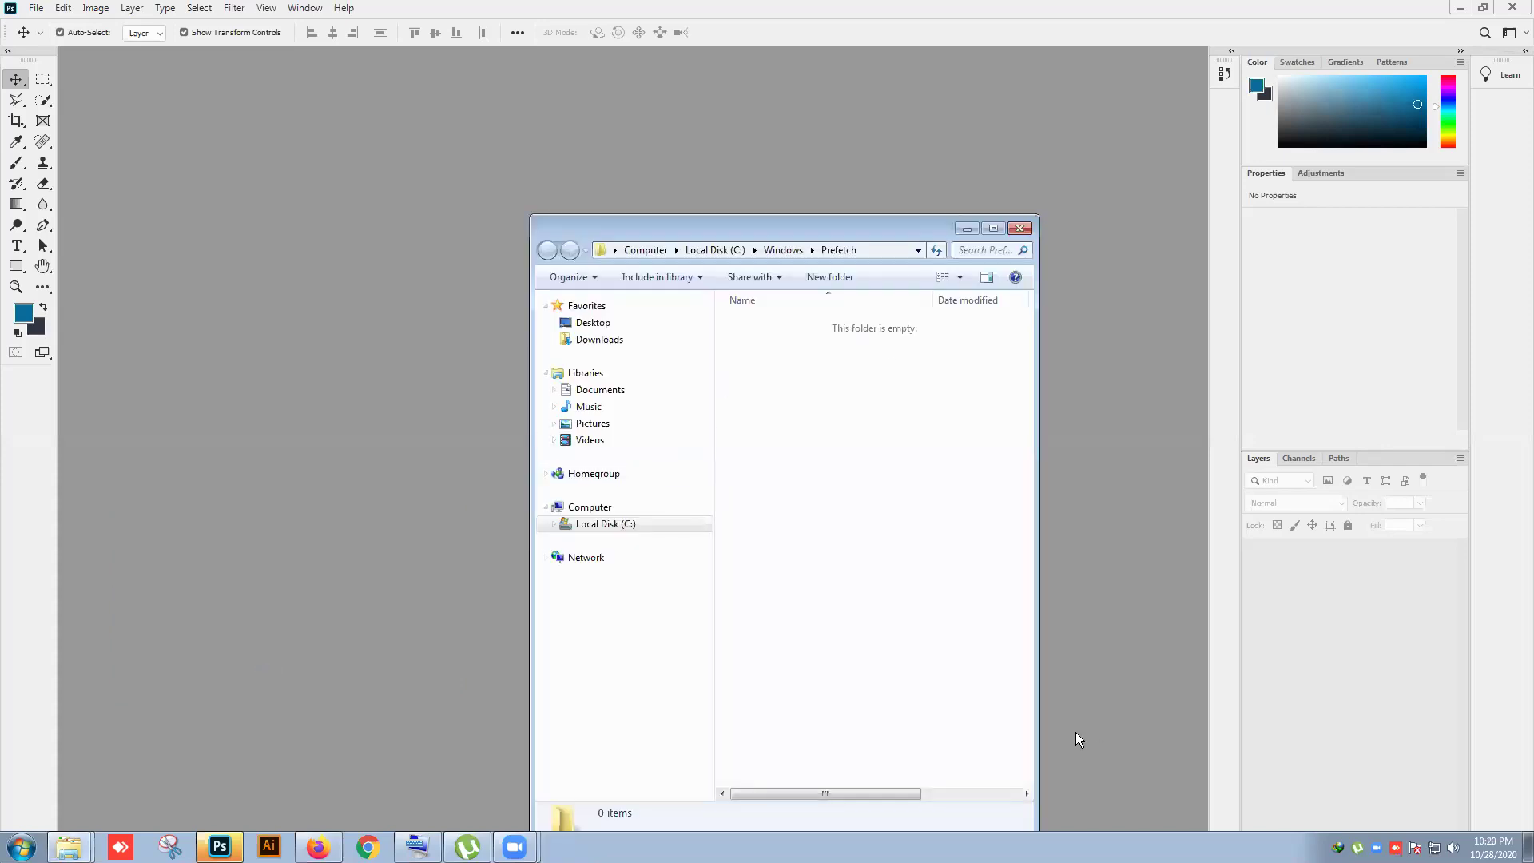
pyautogui.click(967, 229)
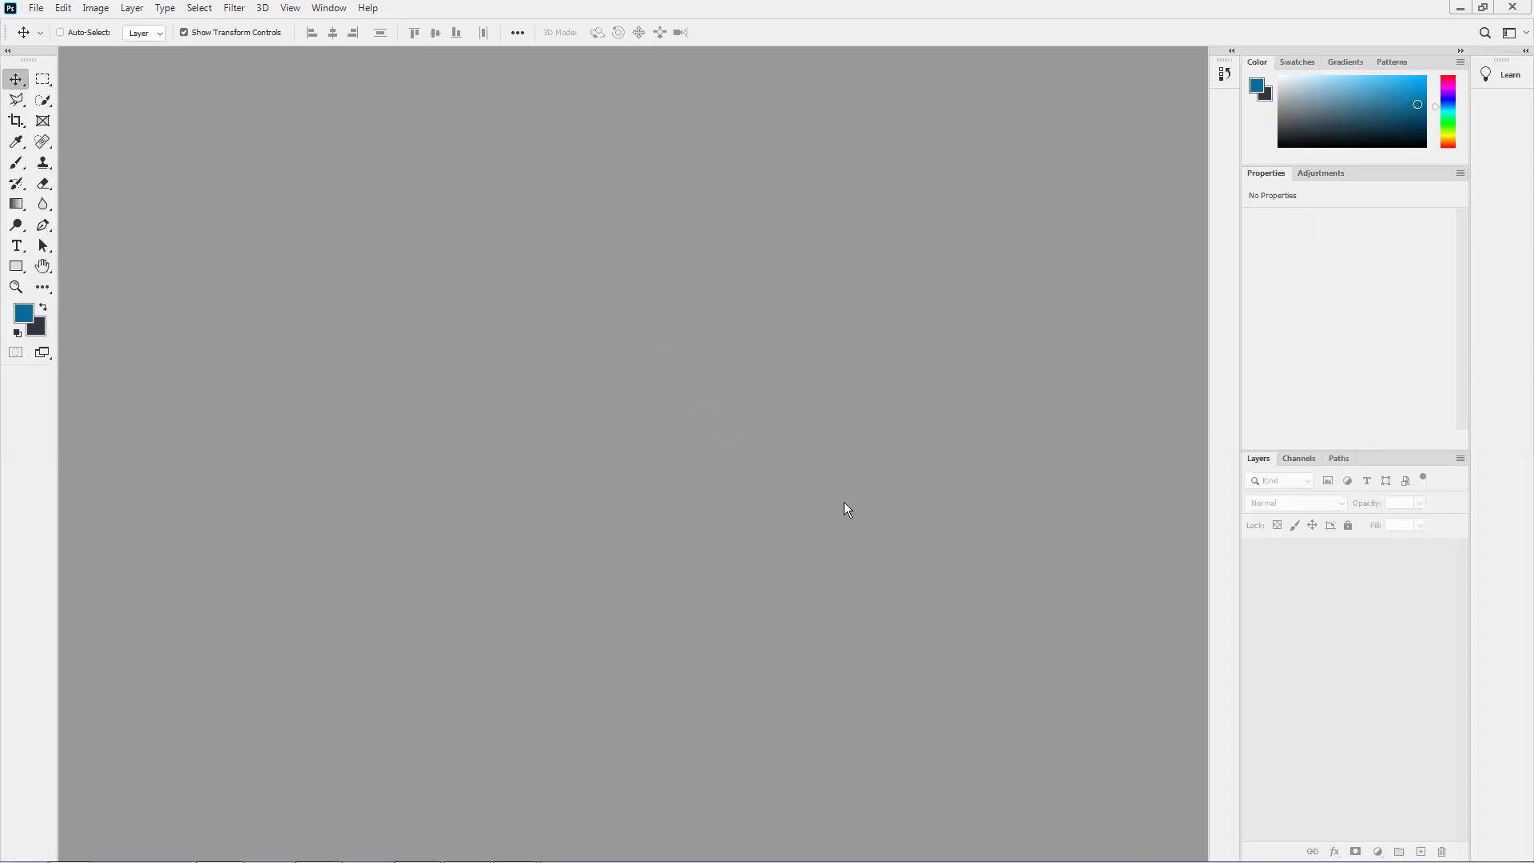
# Step: Open Photoshop's Preferences with Ctrl+K and drag the dialog down and left
pyautogui.press('ctrl')
pyautogui.press('i')
pyautogui.hotkey('ctrl', 'k')
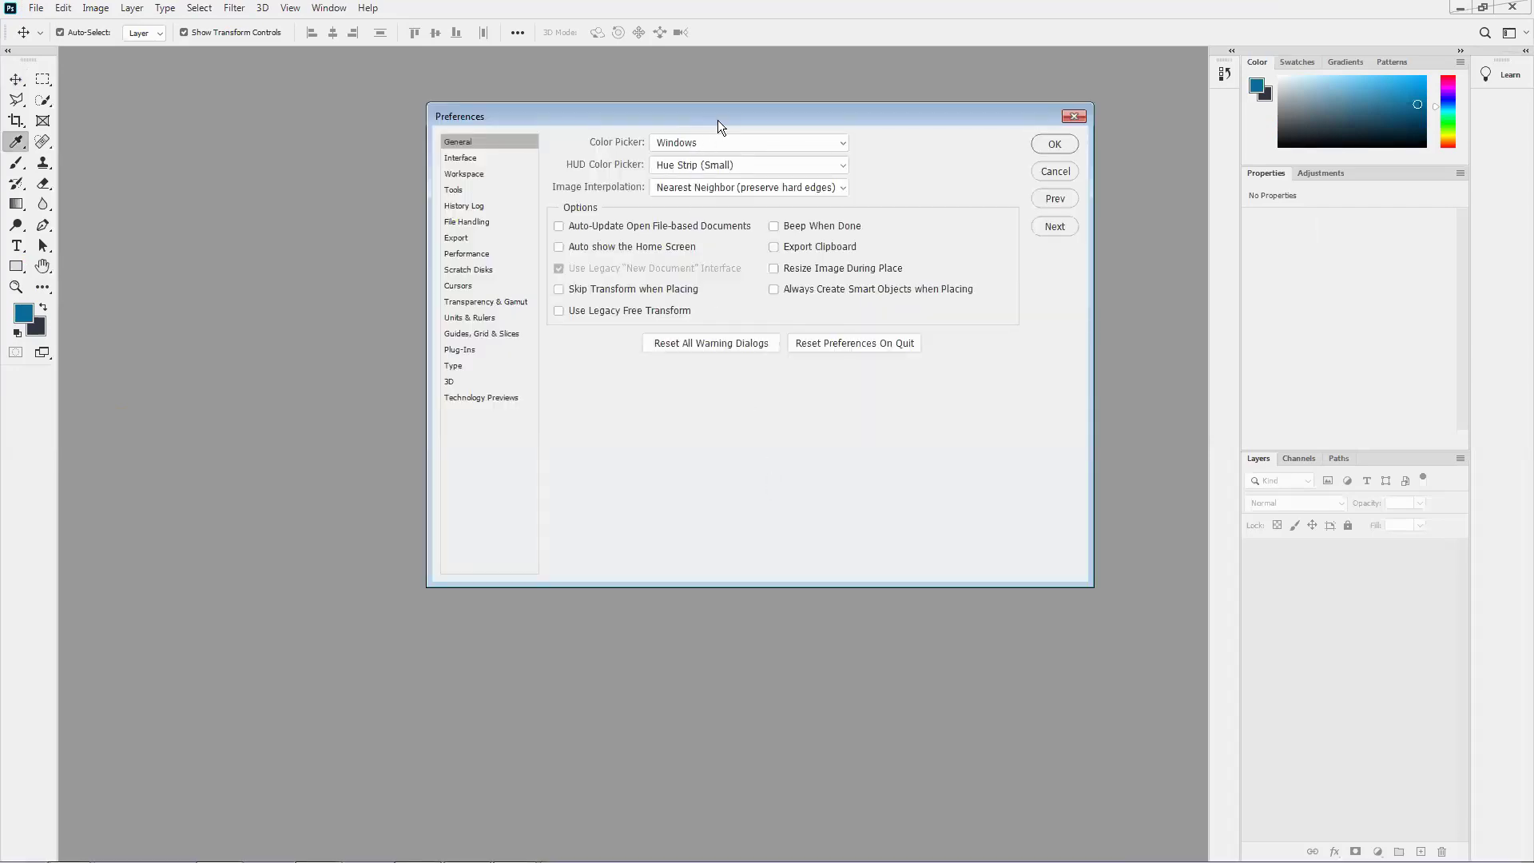
pyautogui.moveTo(716, 125); pyautogui.dragTo(506, 221)
# Step: Preview all four Interface colour themes, ending on the lightest, then cancel Preferences
pyautogui.click(251, 254)
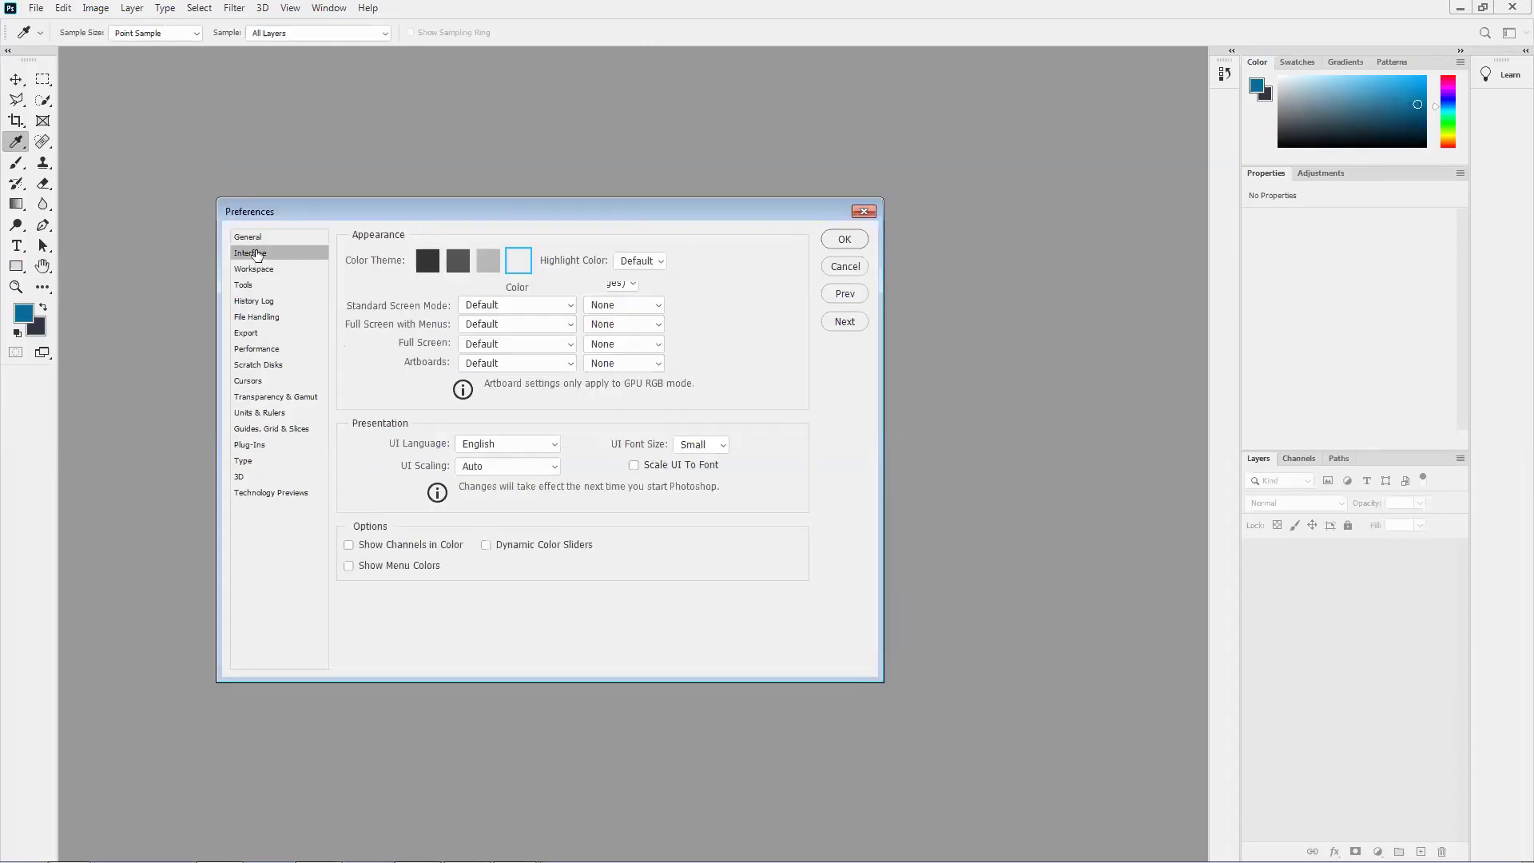
pyautogui.click(420, 264)
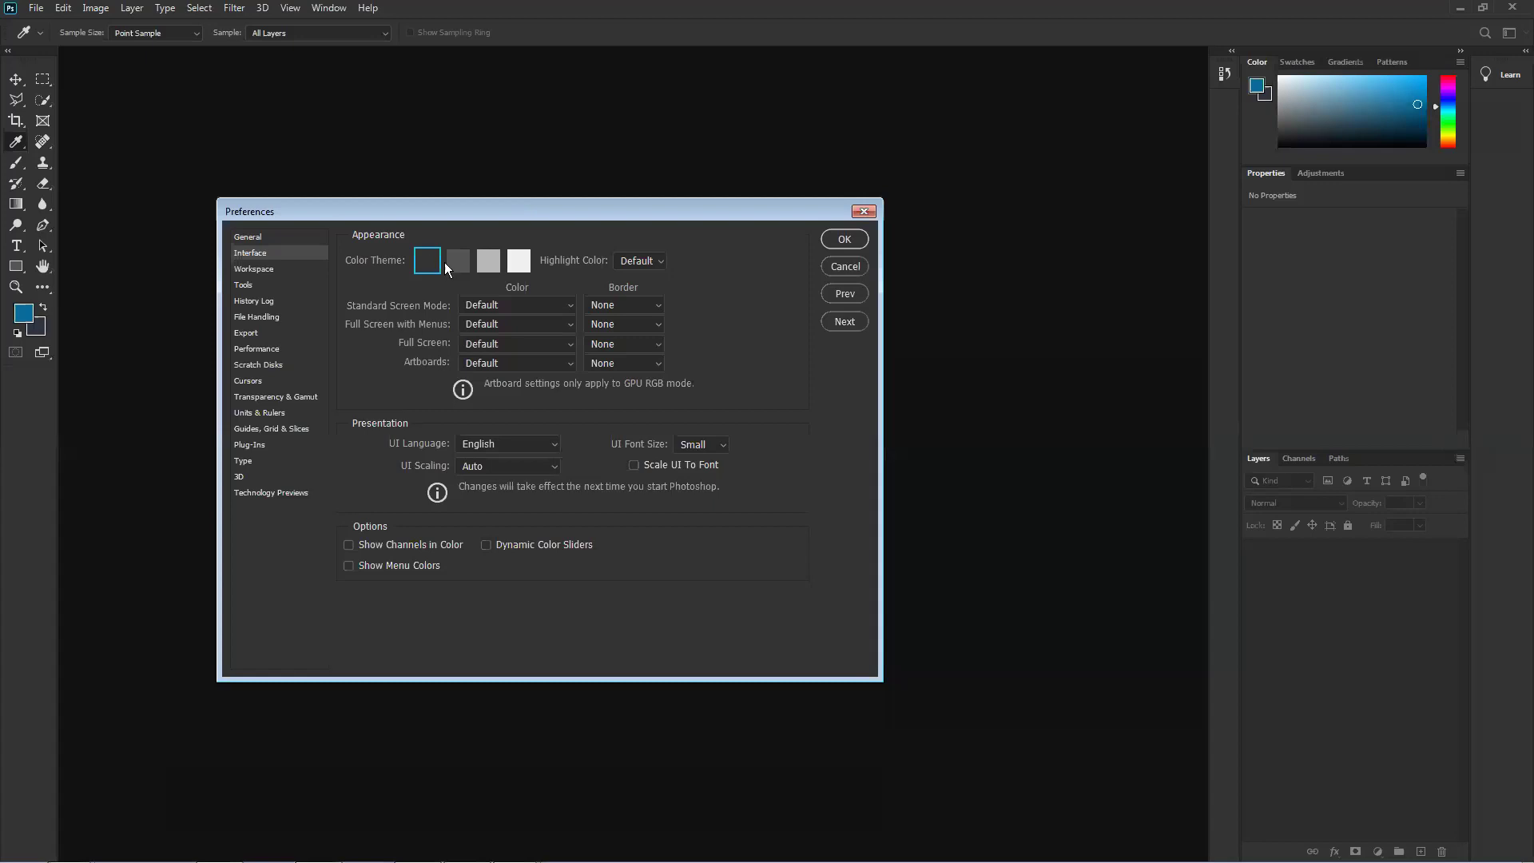
pyautogui.click(463, 265)
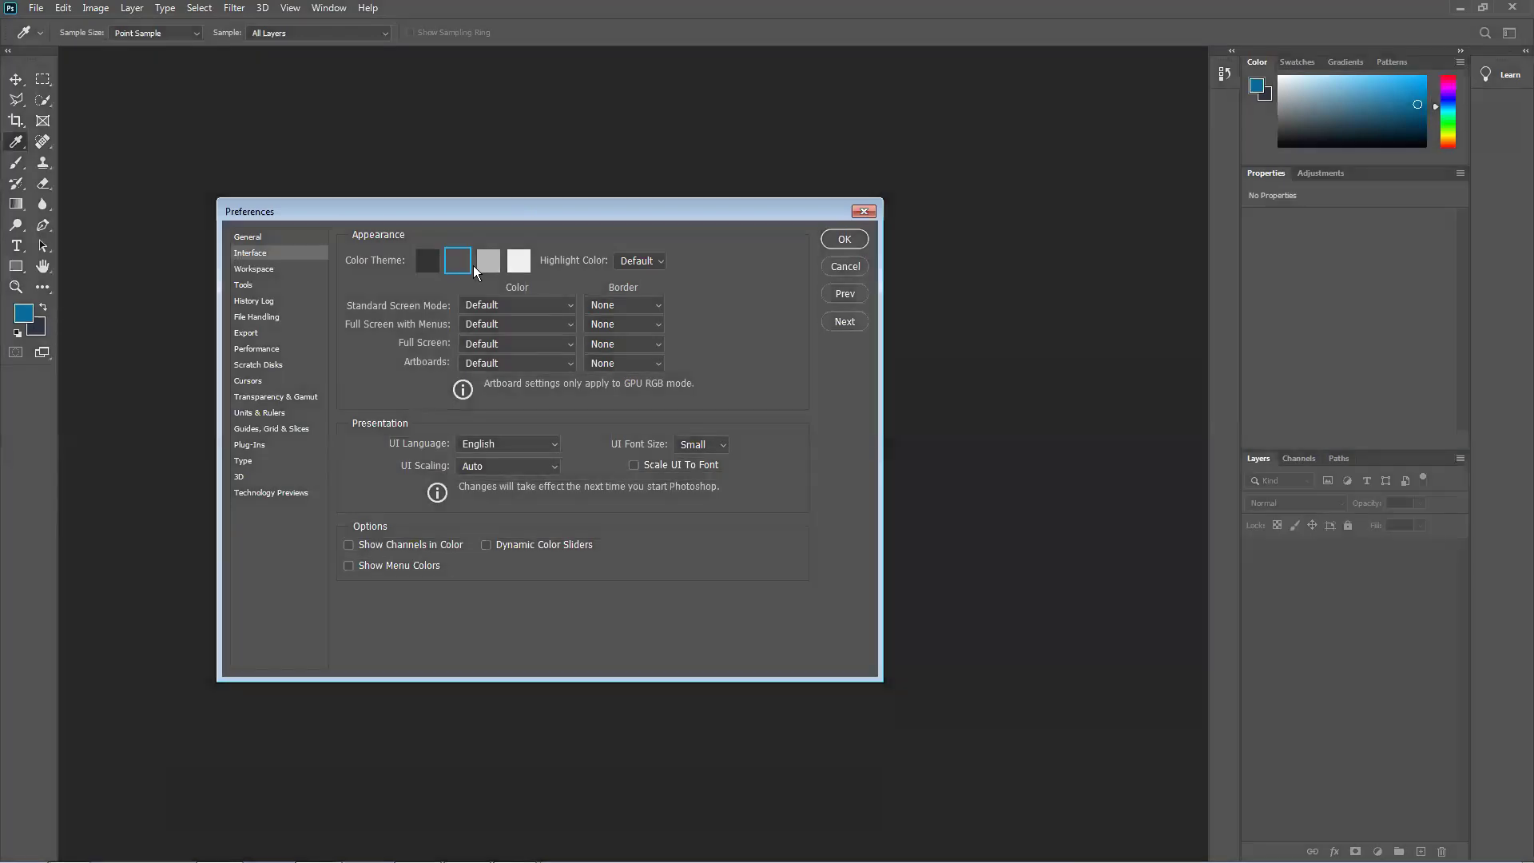
pyautogui.click(489, 265)
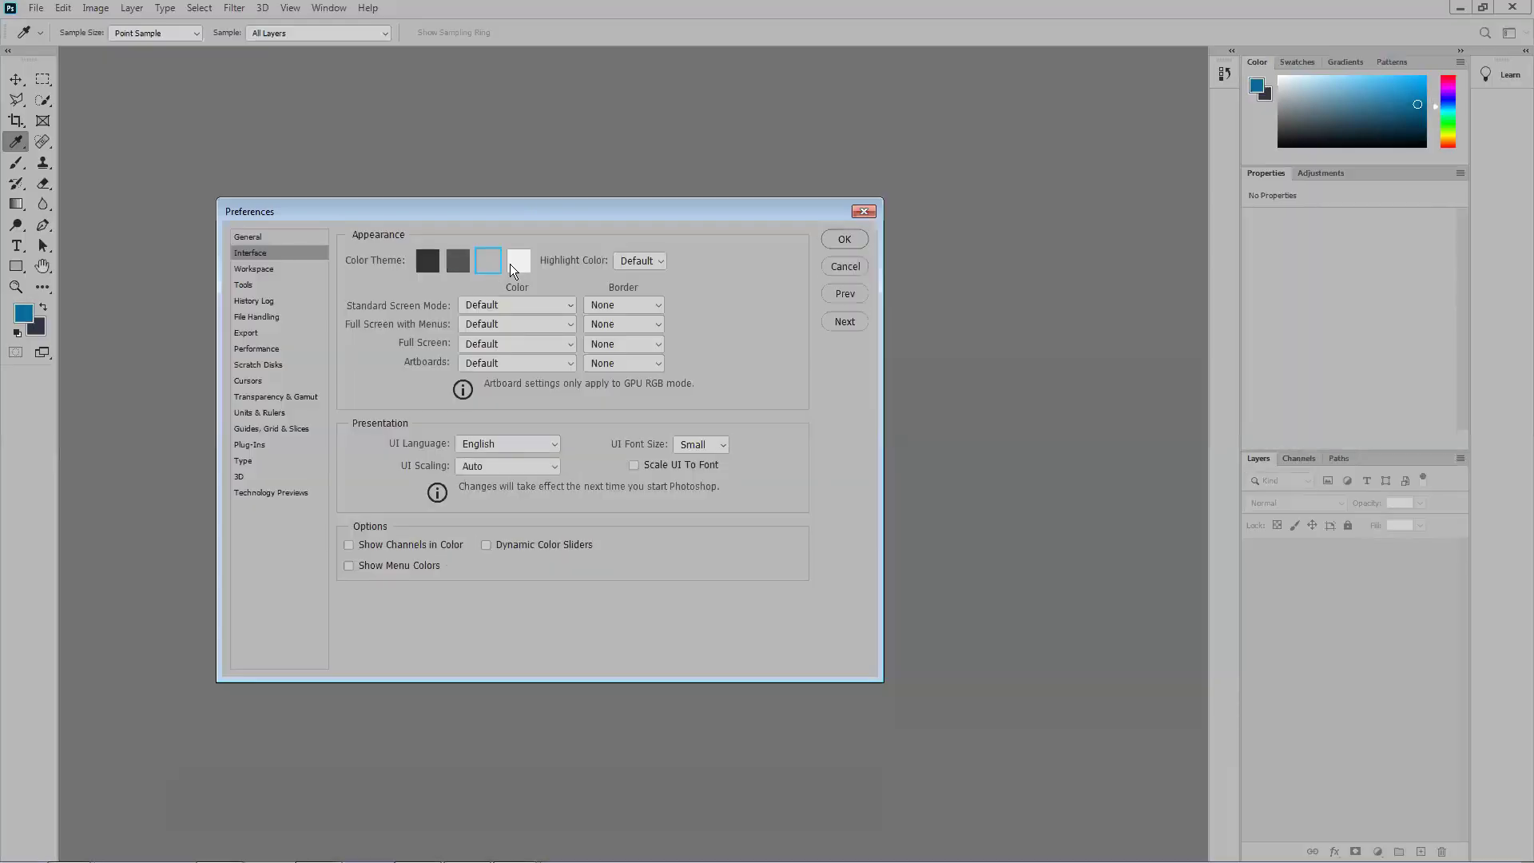
pyautogui.click(516, 261)
pyautogui.click(452, 262)
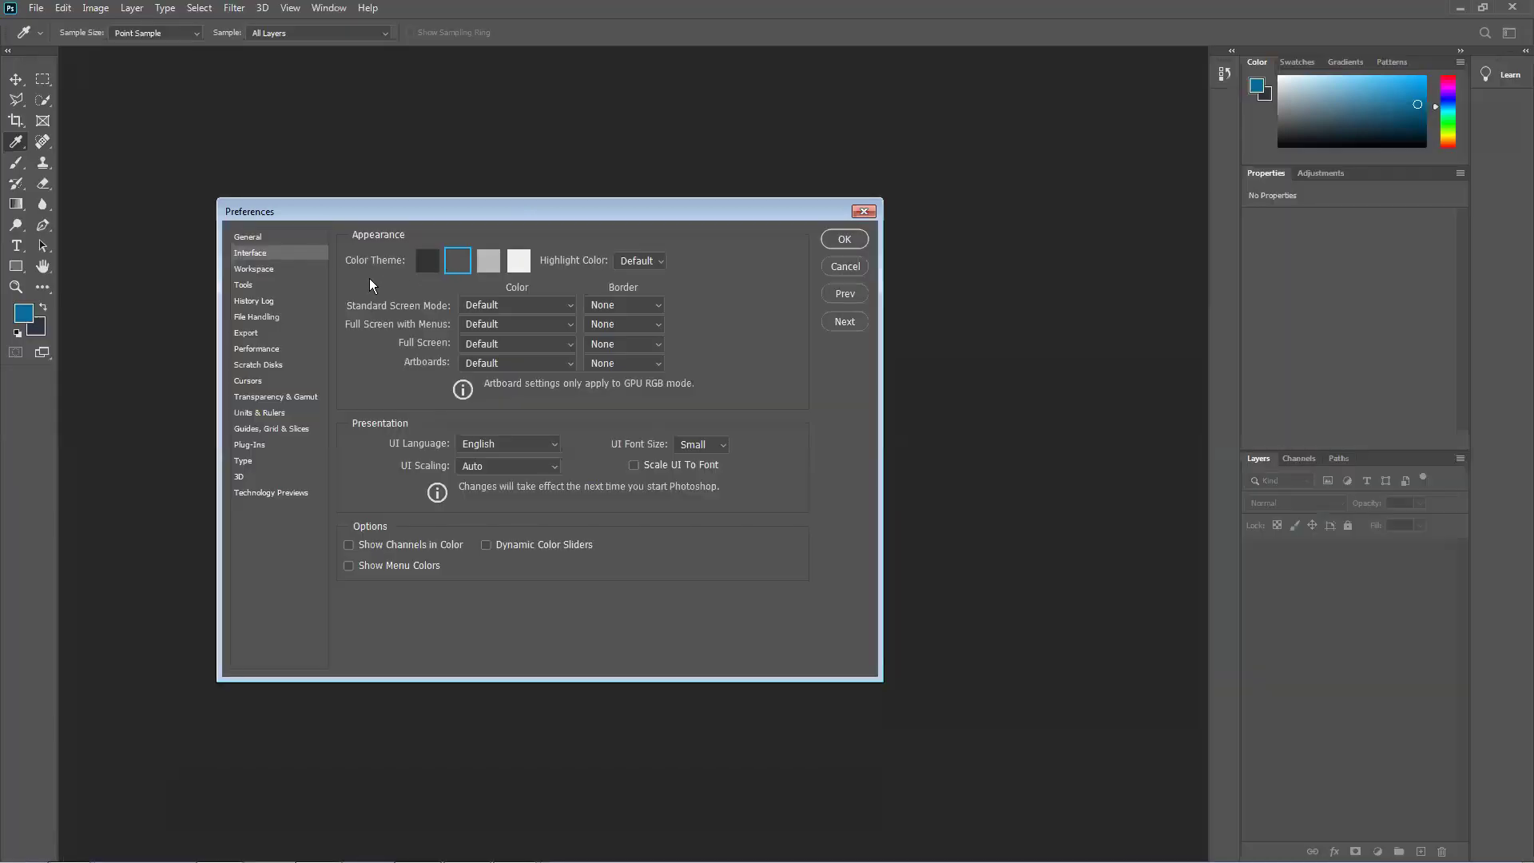
pyautogui.click(519, 261)
pyautogui.click(488, 260)
pyautogui.click(456, 262)
pyautogui.click(430, 265)
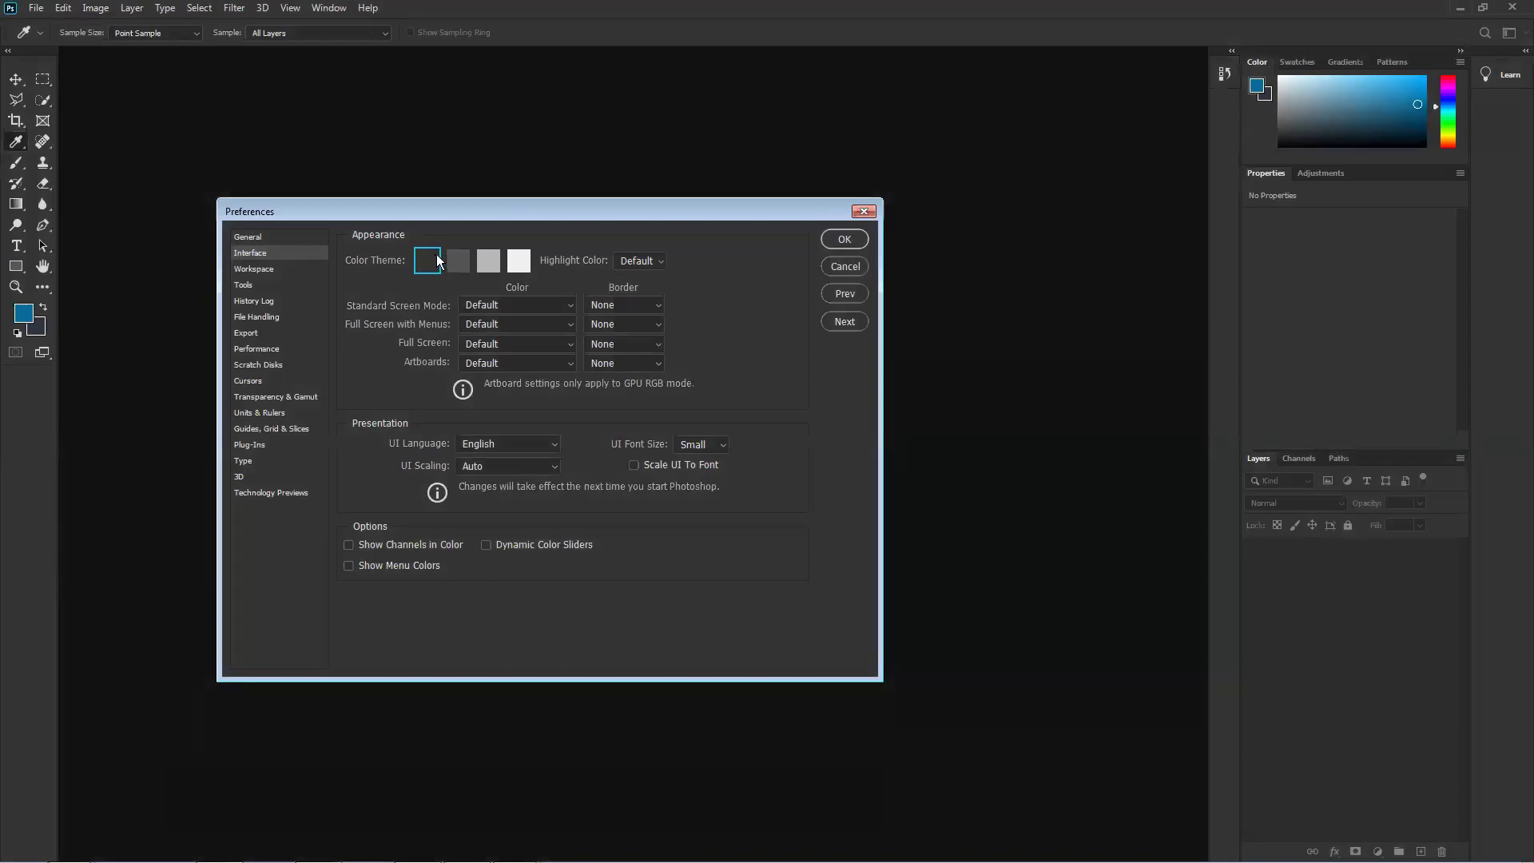
pyautogui.click(508, 265)
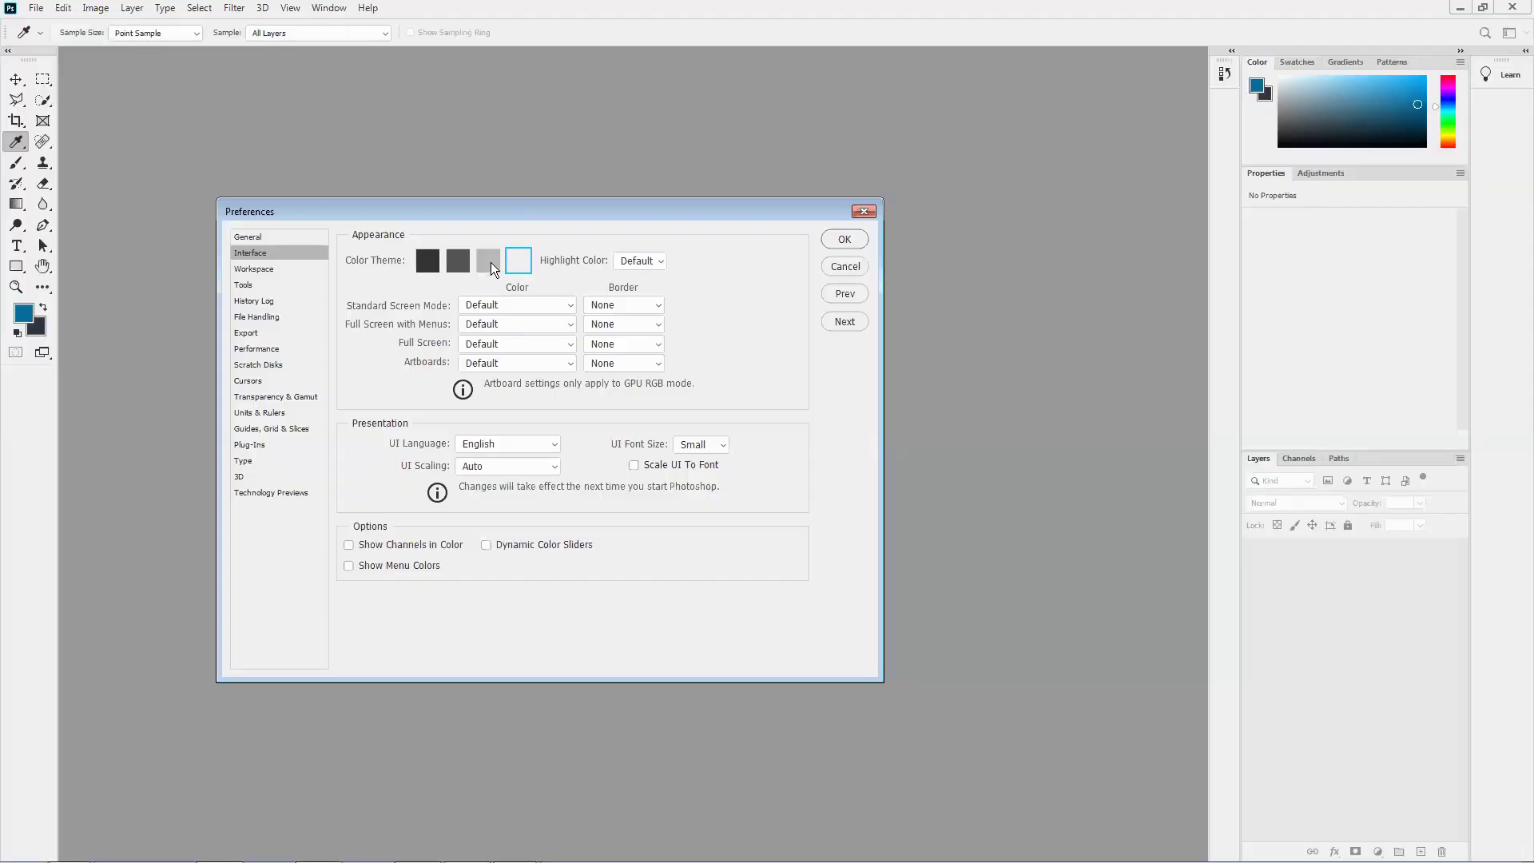
pyautogui.click(845, 265)
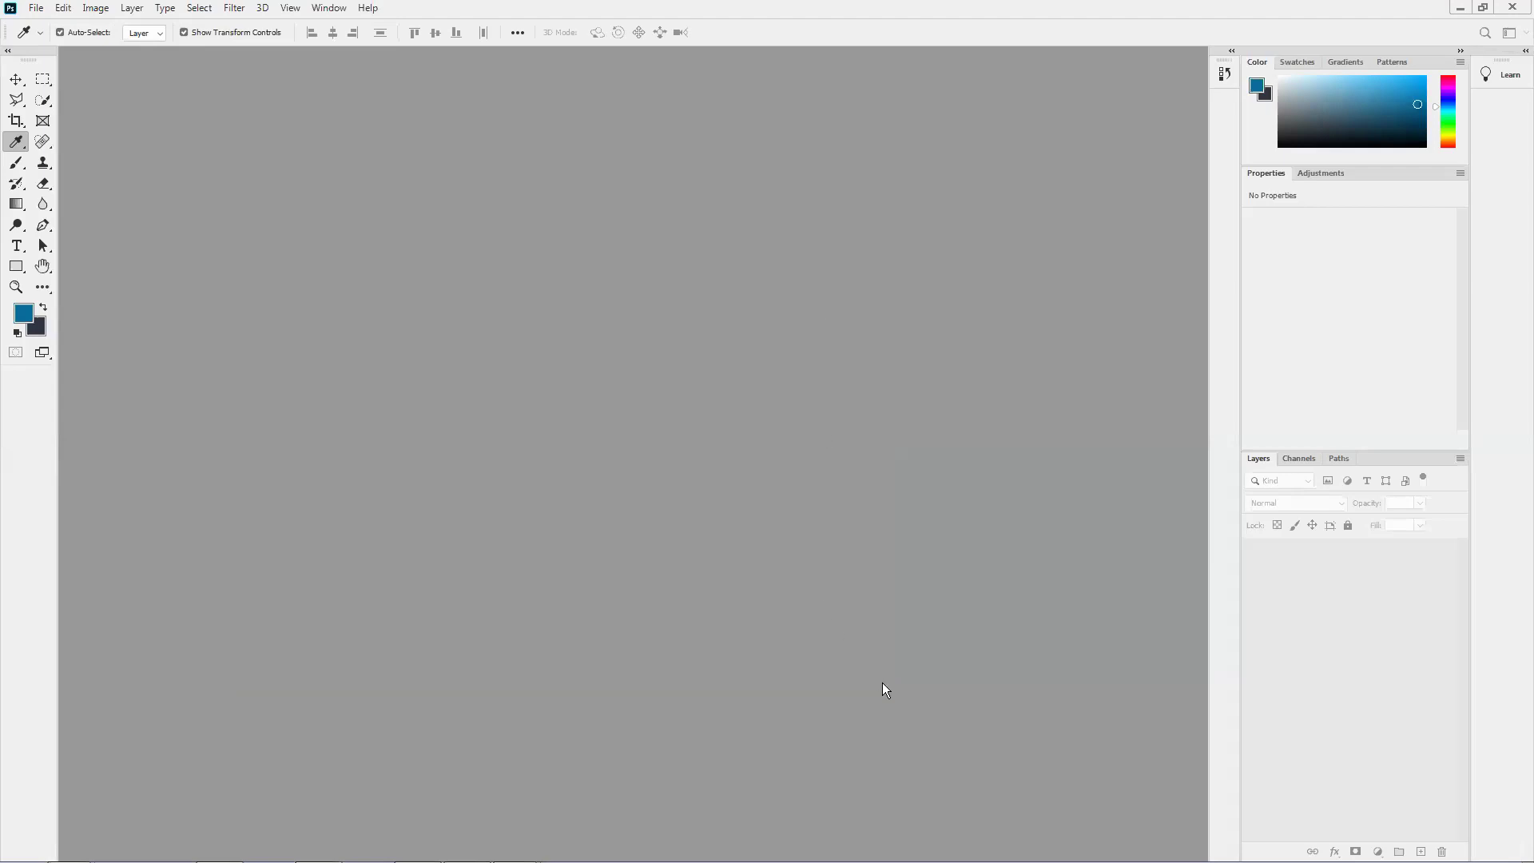
# Step: Switch to the Move tool (V) and reopen Preferences with Ctrl+K
pyautogui.press('v')
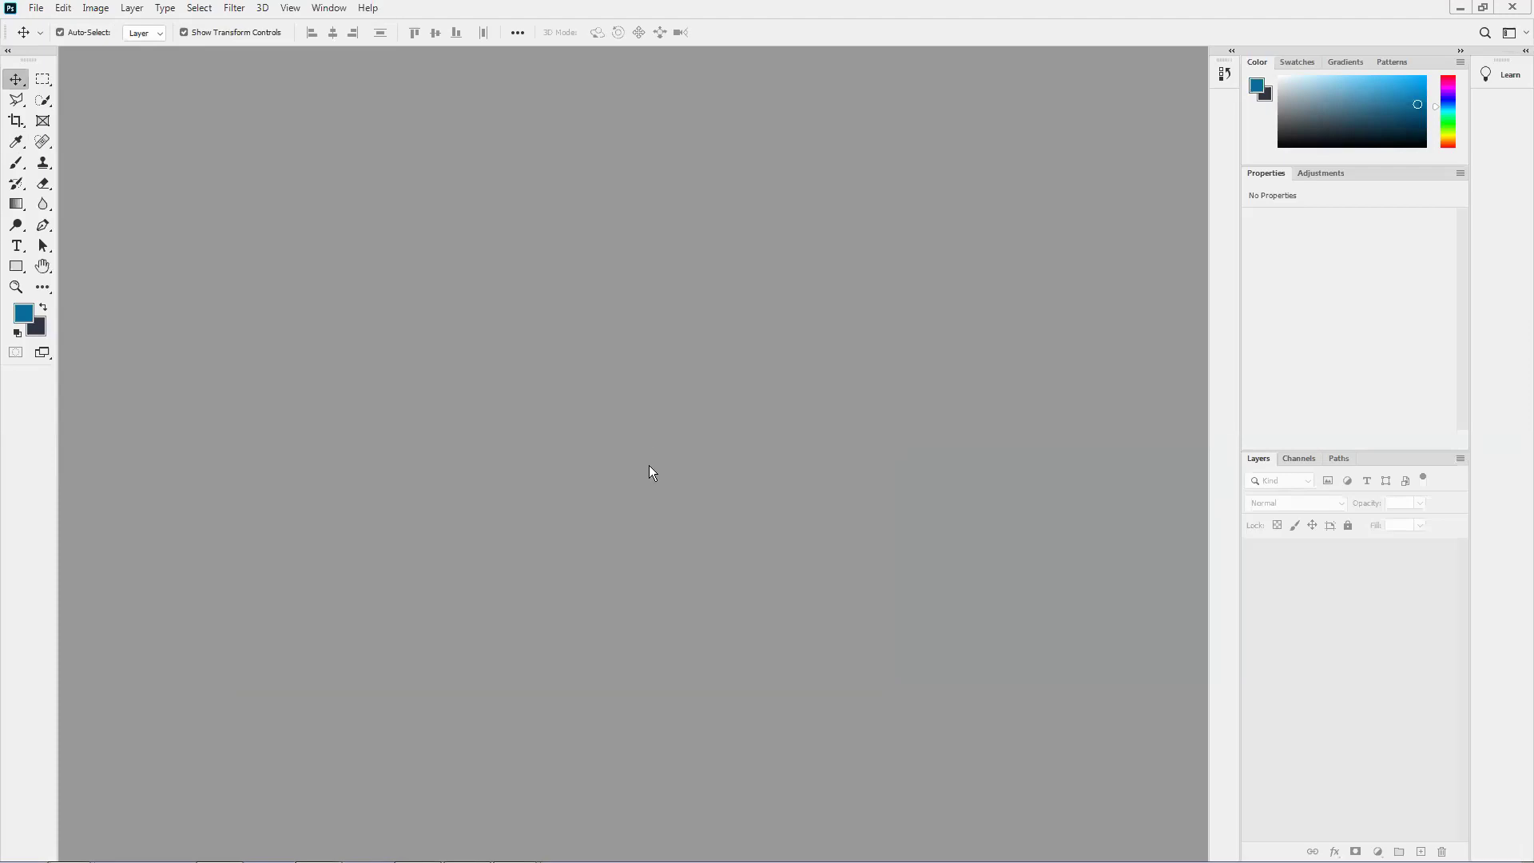
pyautogui.hotkey('ctrl', 'k')
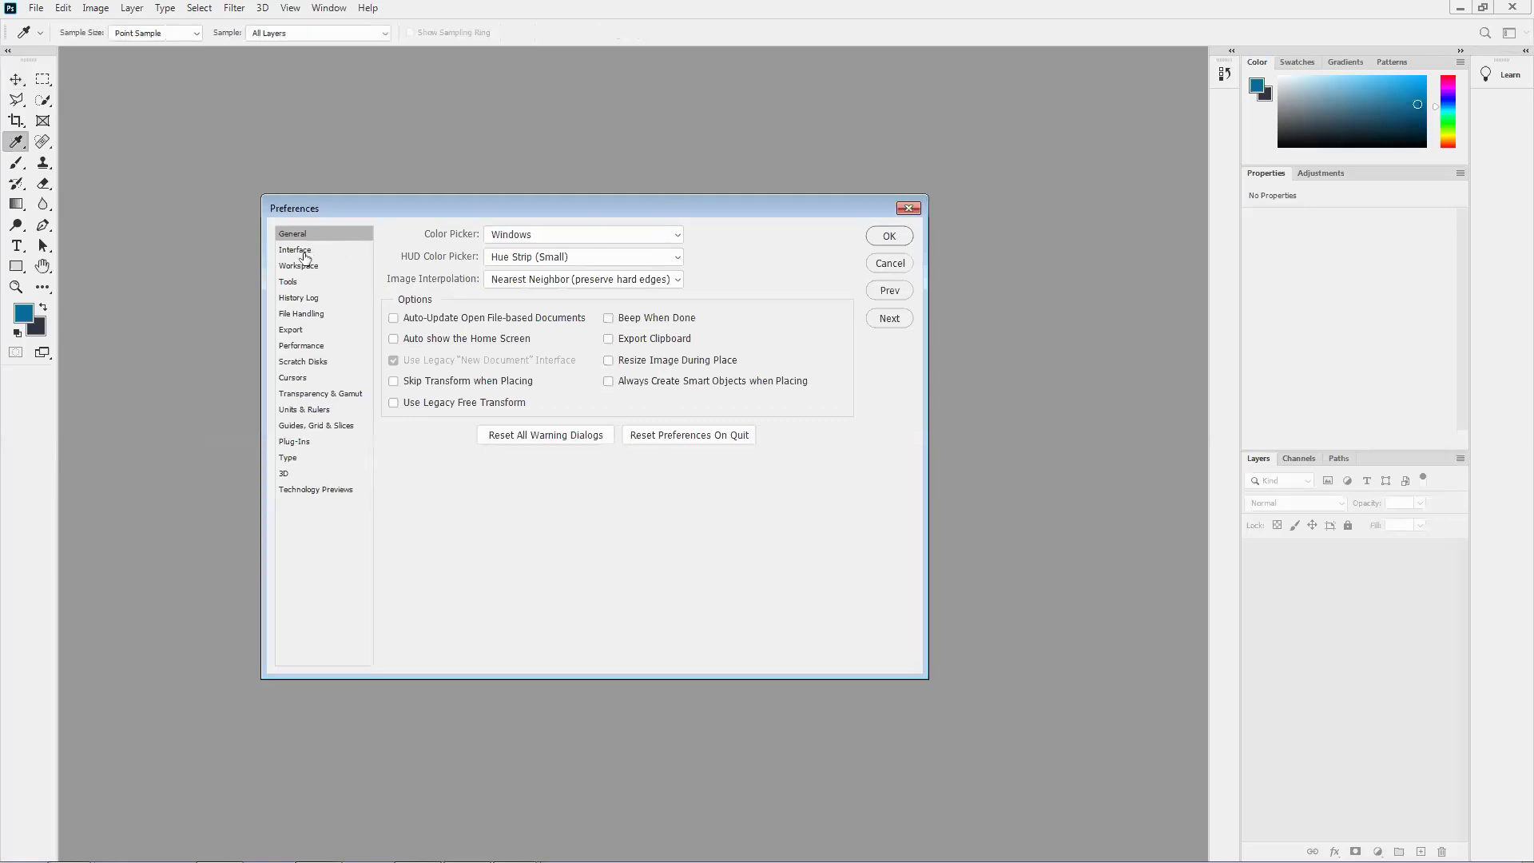
# Step: On the Interface page, cycle through the colour theme swatches to compare them
pyautogui.click(304, 252)
pyautogui.click(496, 254)
pyautogui.click(530, 257)
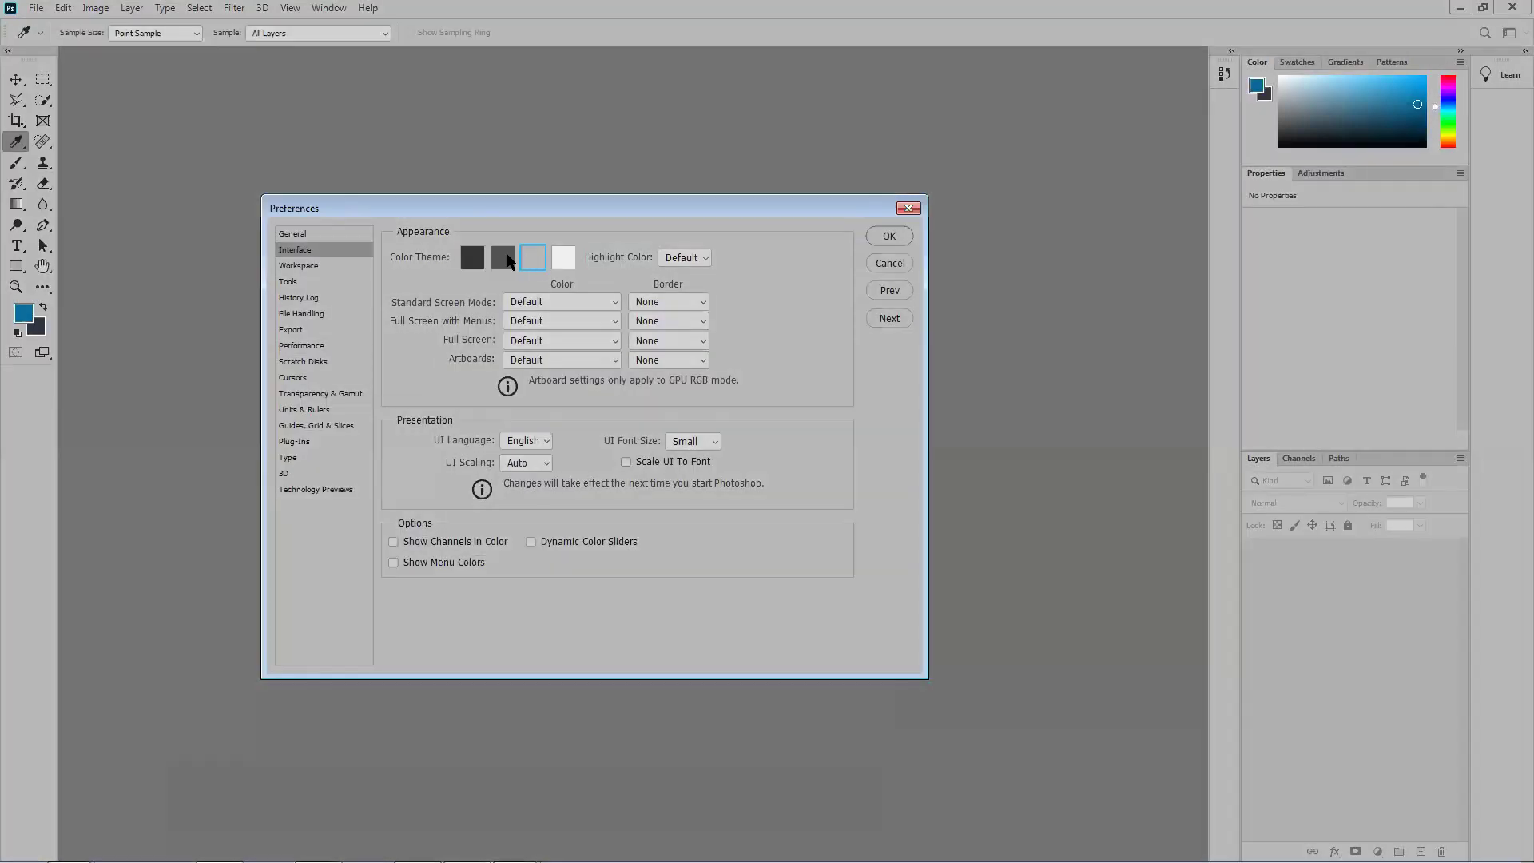
pyautogui.click(502, 258)
pyautogui.click(474, 260)
pyautogui.click(506, 258)
pyautogui.click(533, 259)
pyautogui.click(561, 258)
pyautogui.click(533, 260)
pyautogui.click(497, 262)
# Step: Settle on the dark grey colour theme and confirm with OK
pyautogui.click(473, 261)
pyautogui.click(493, 260)
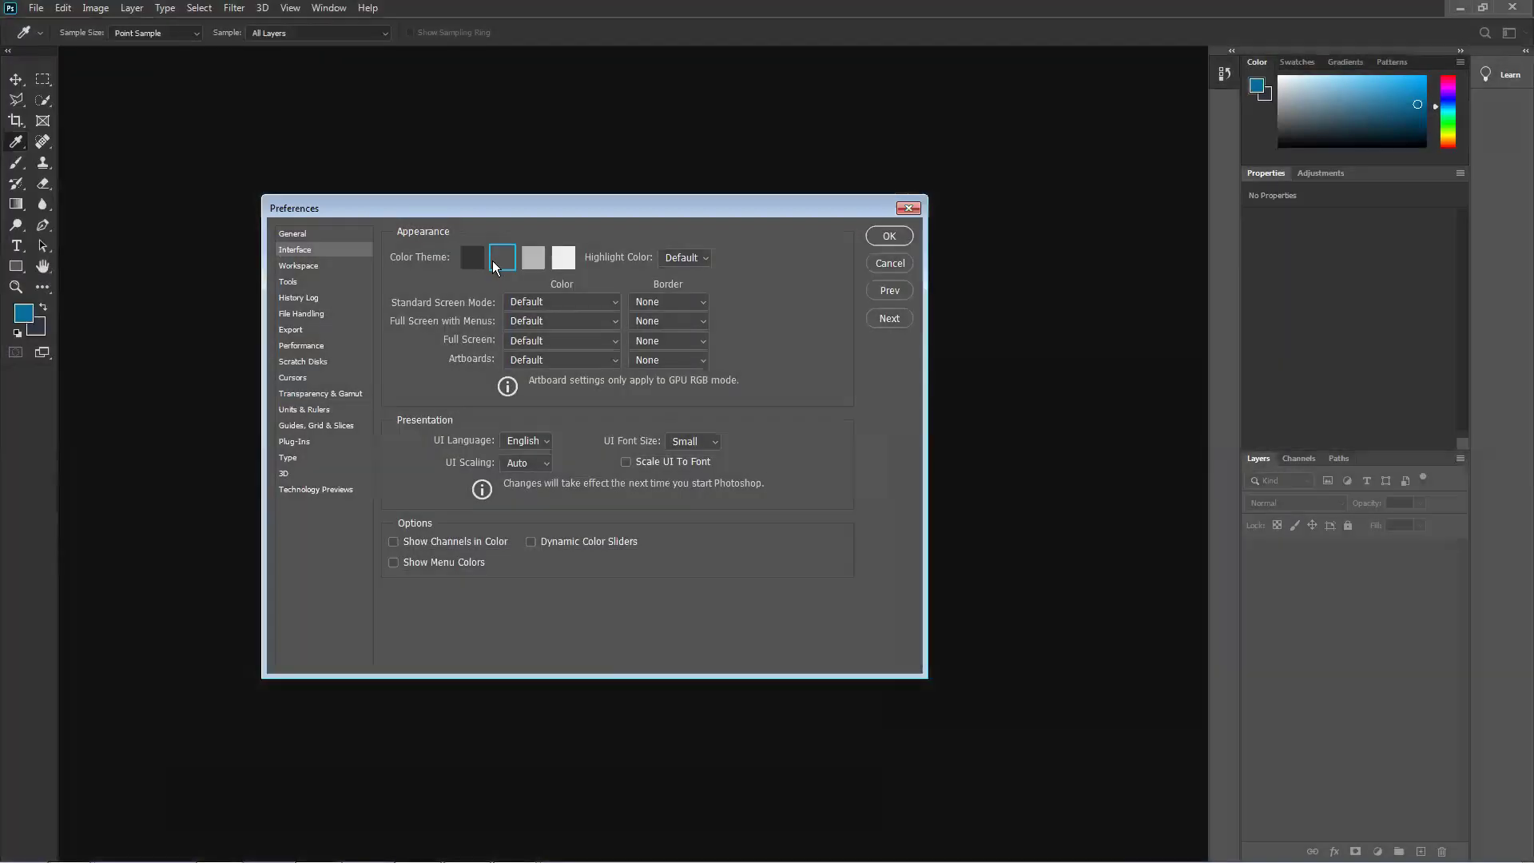
pyautogui.click(535, 260)
pyautogui.click(563, 259)
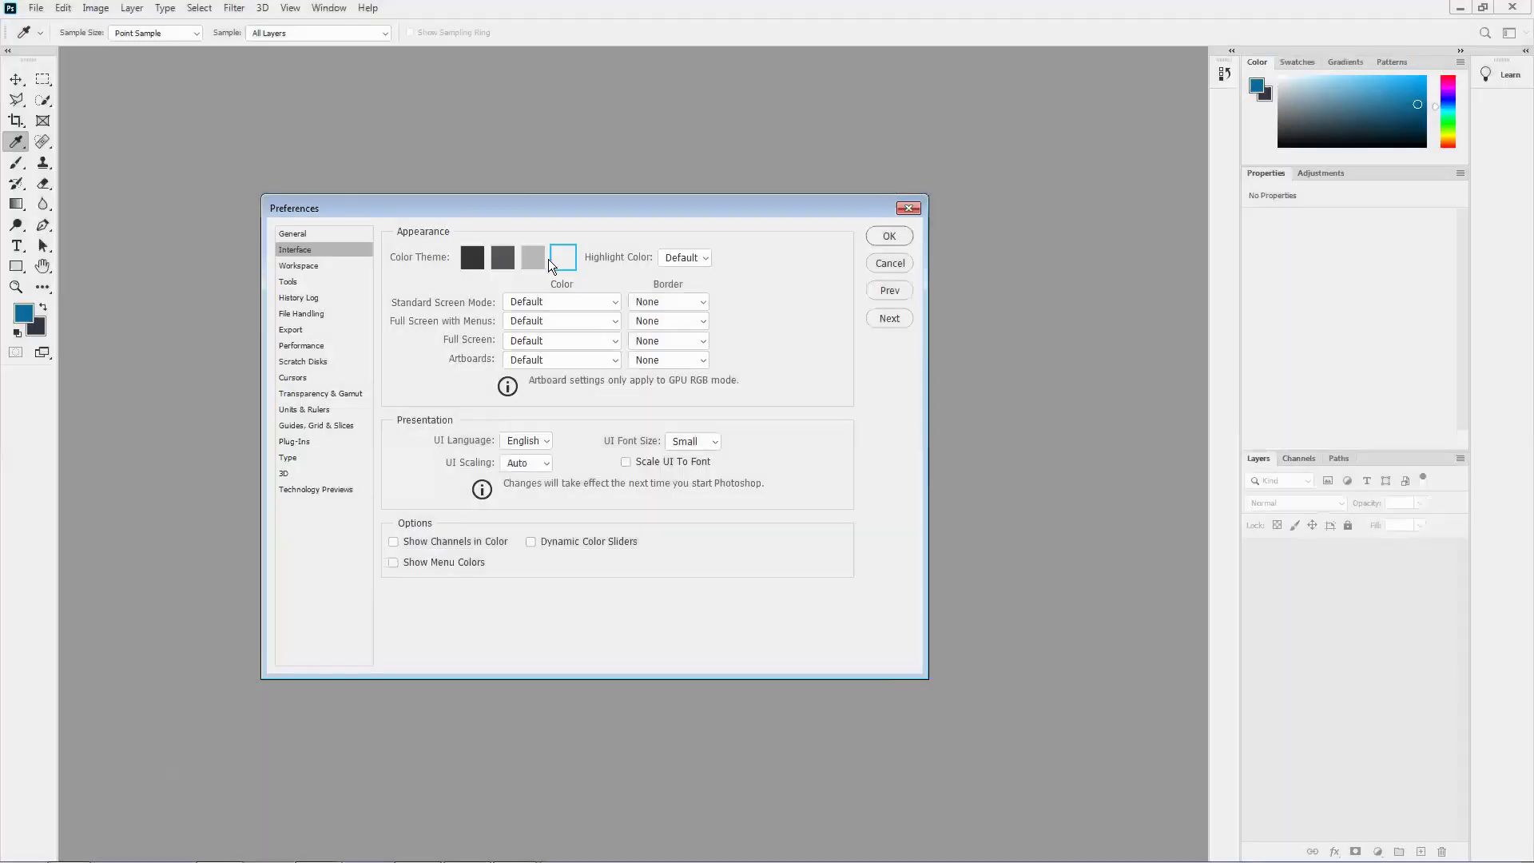
pyautogui.click(533, 258)
pyautogui.click(502, 261)
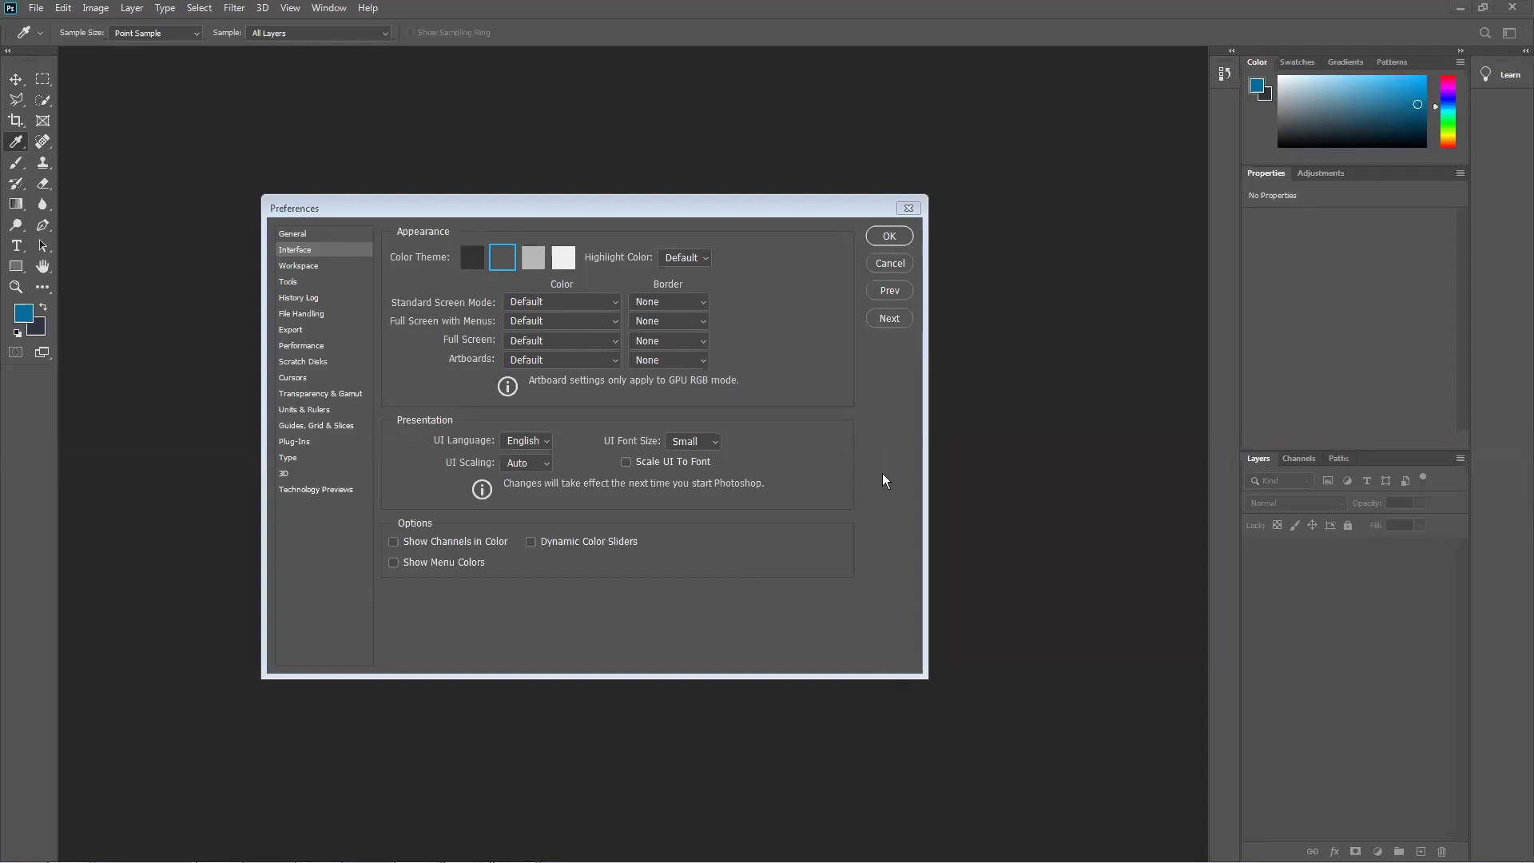
pyautogui.click(537, 259)
pyautogui.click(503, 267)
pyautogui.click(889, 235)
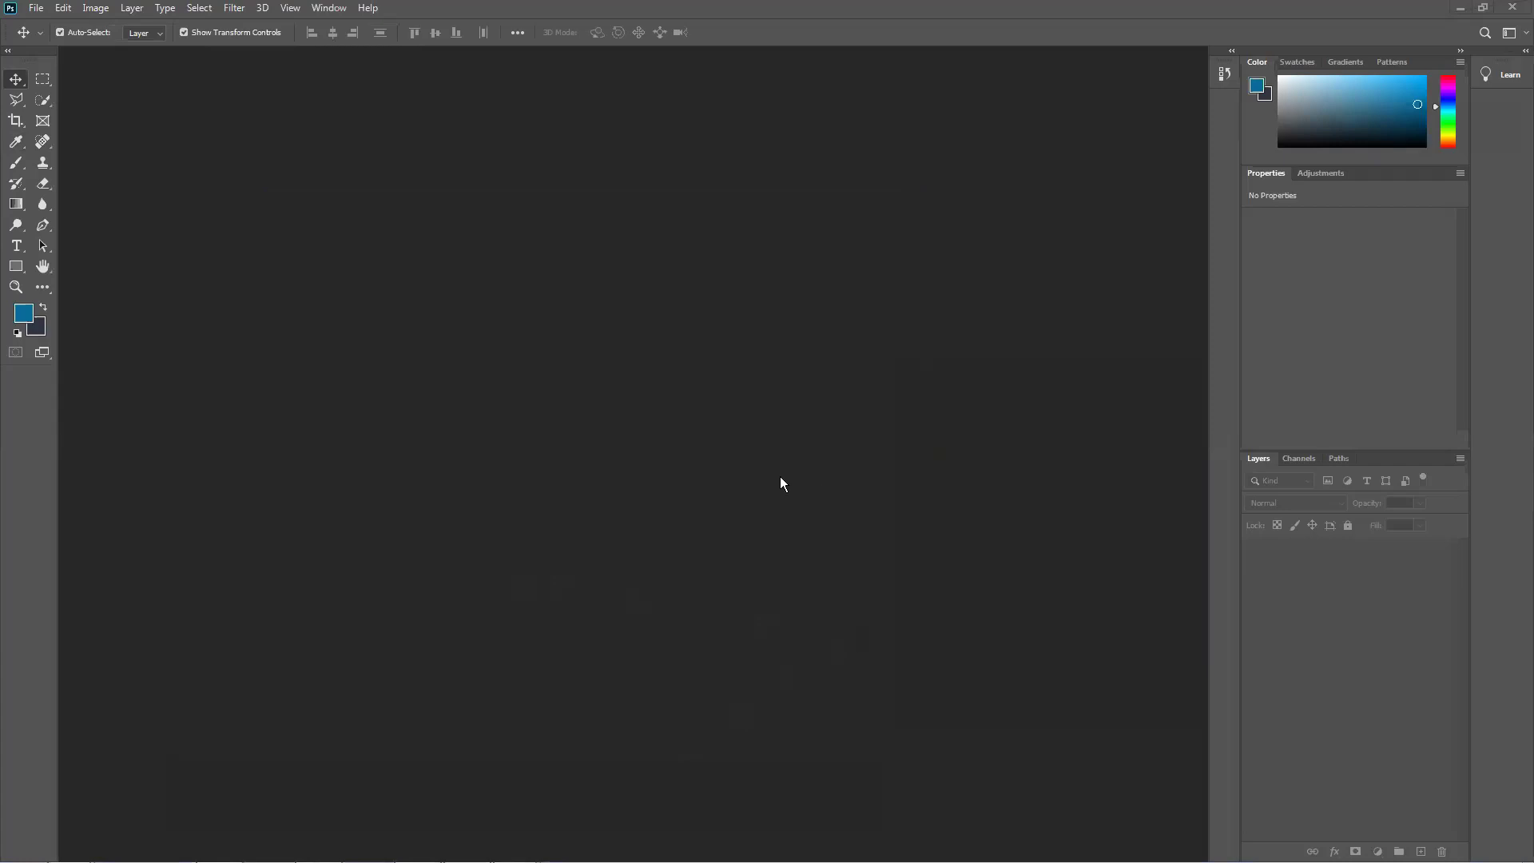
# Step: Open File > New, move the dialog aside, and name the document '2nd class'
pyautogui.click(31, 12)
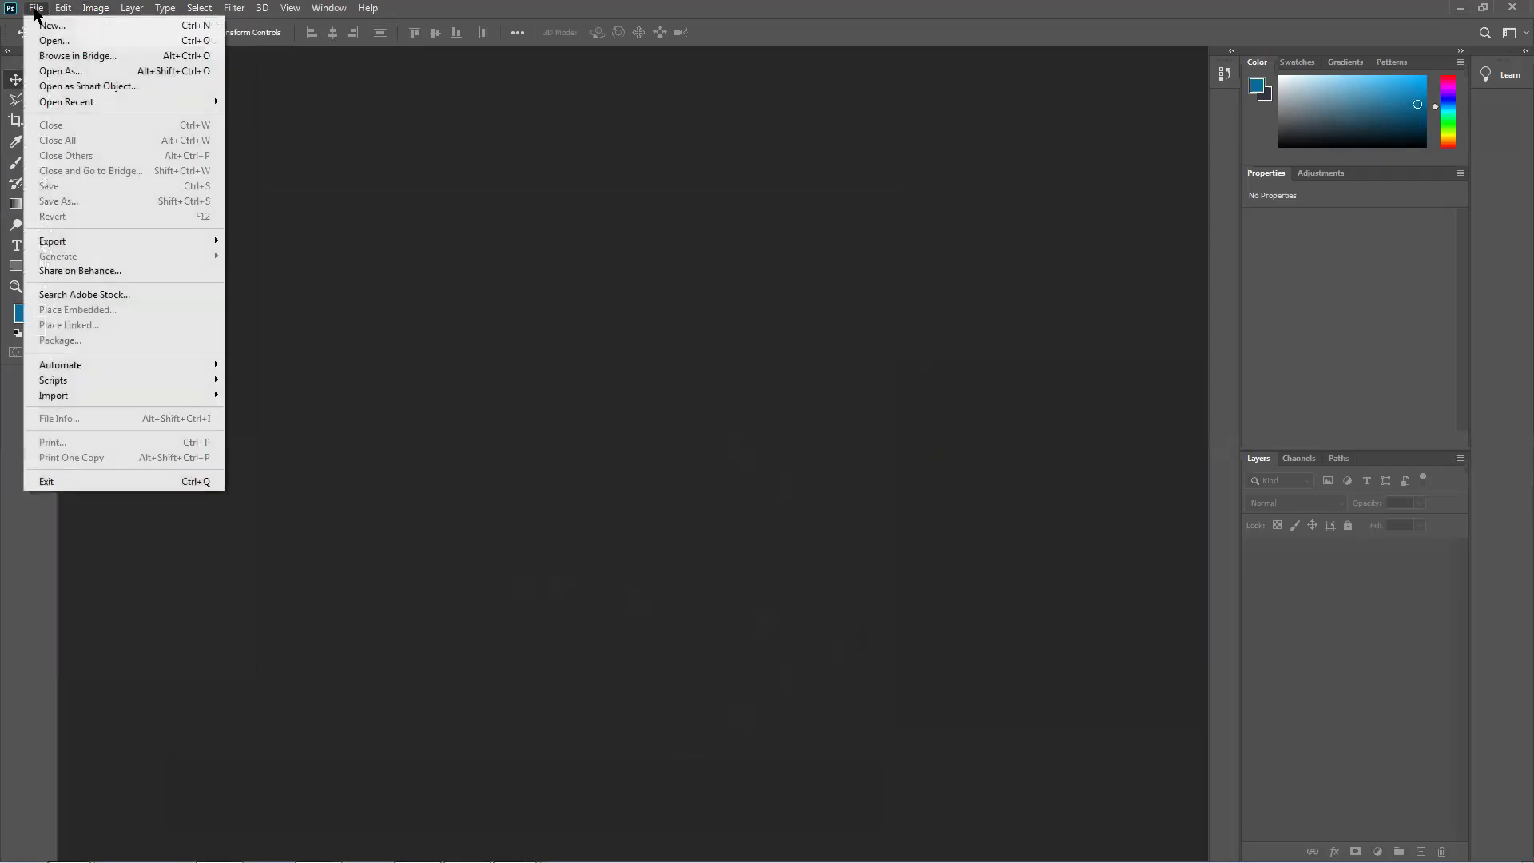
pyautogui.click(48, 25)
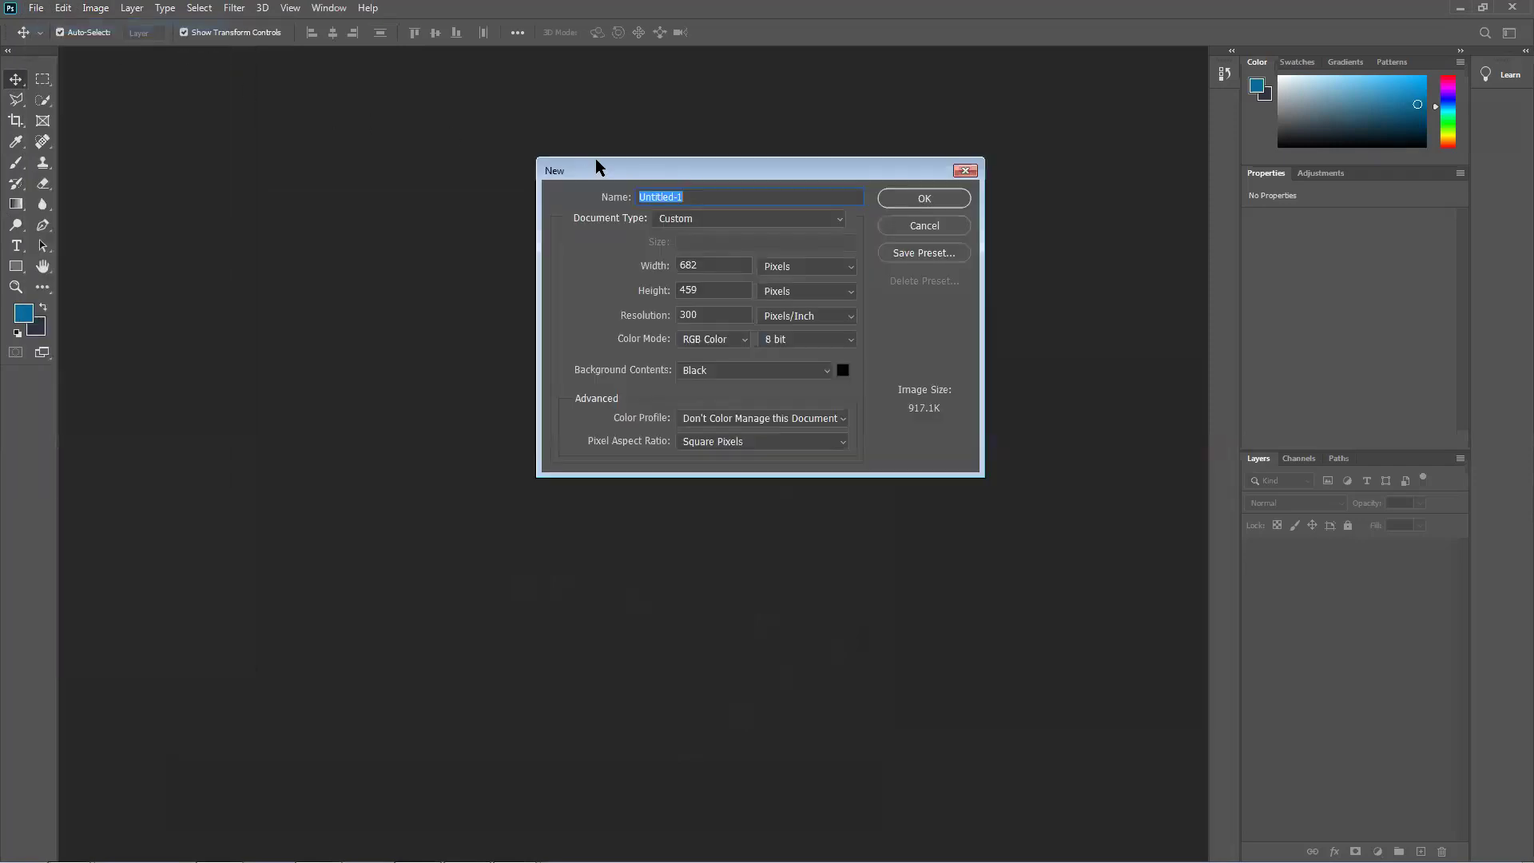
pyautogui.moveTo(596, 171); pyautogui.dragTo(433, 254)
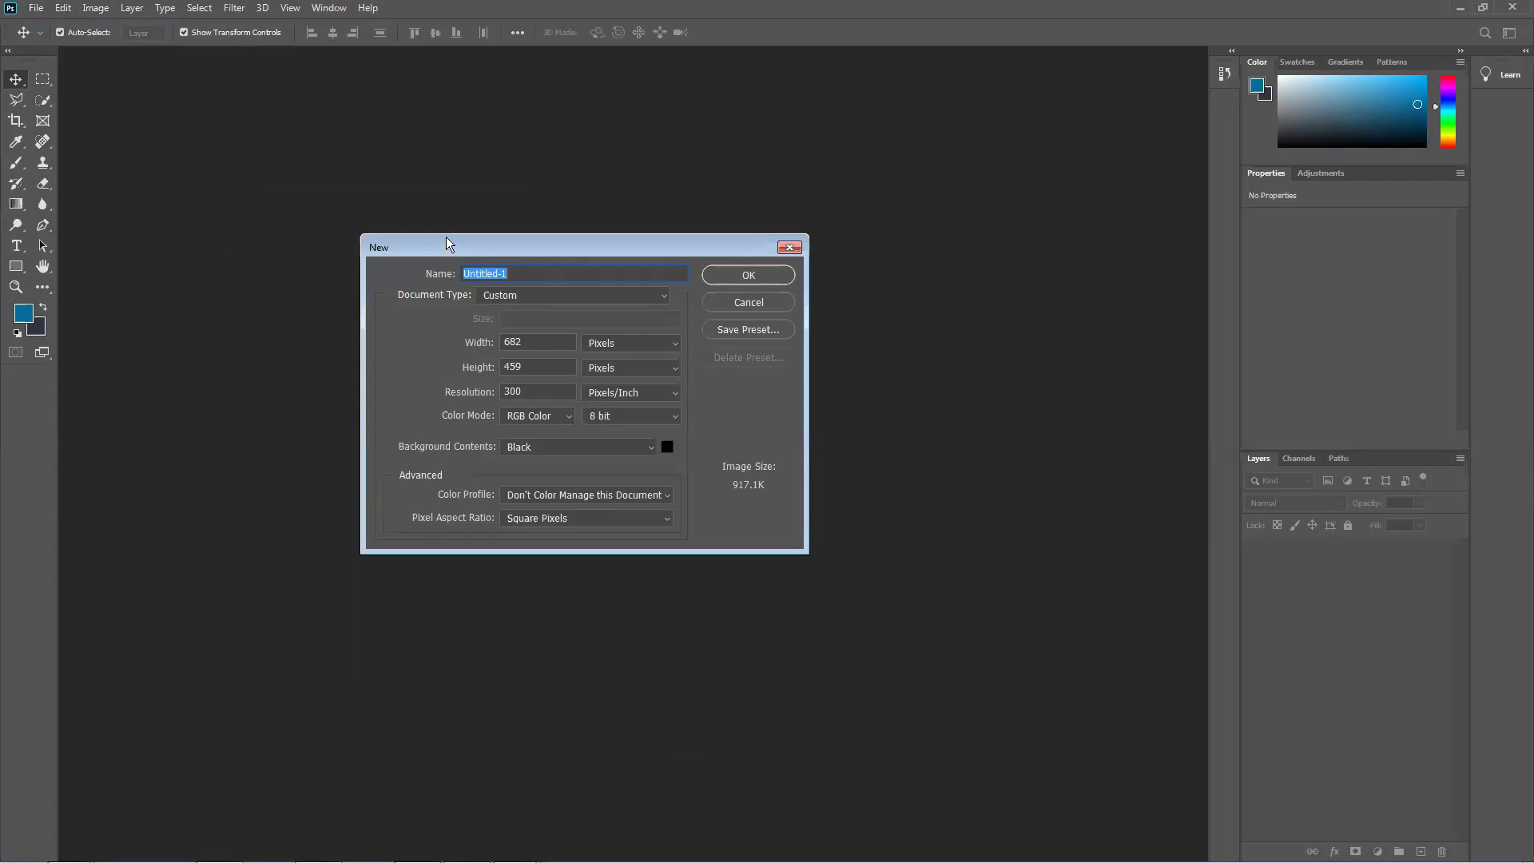
pyautogui.write('2nd class')
pyautogui.click(1045, 676)
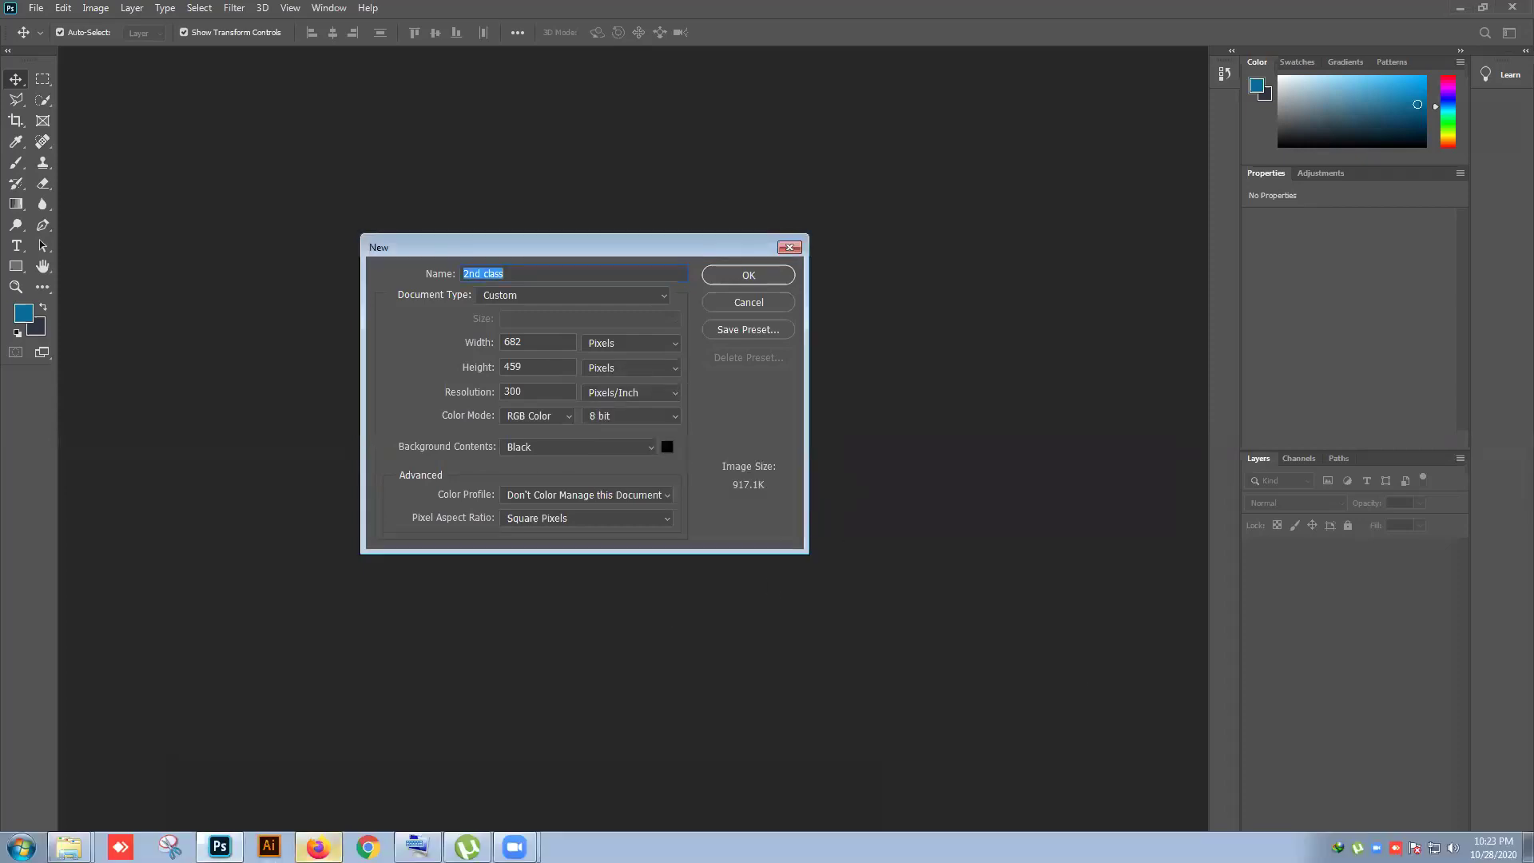
# Step: In Firefox, search 'hd size in pixels' from the address bar
pyautogui.click(318, 847)
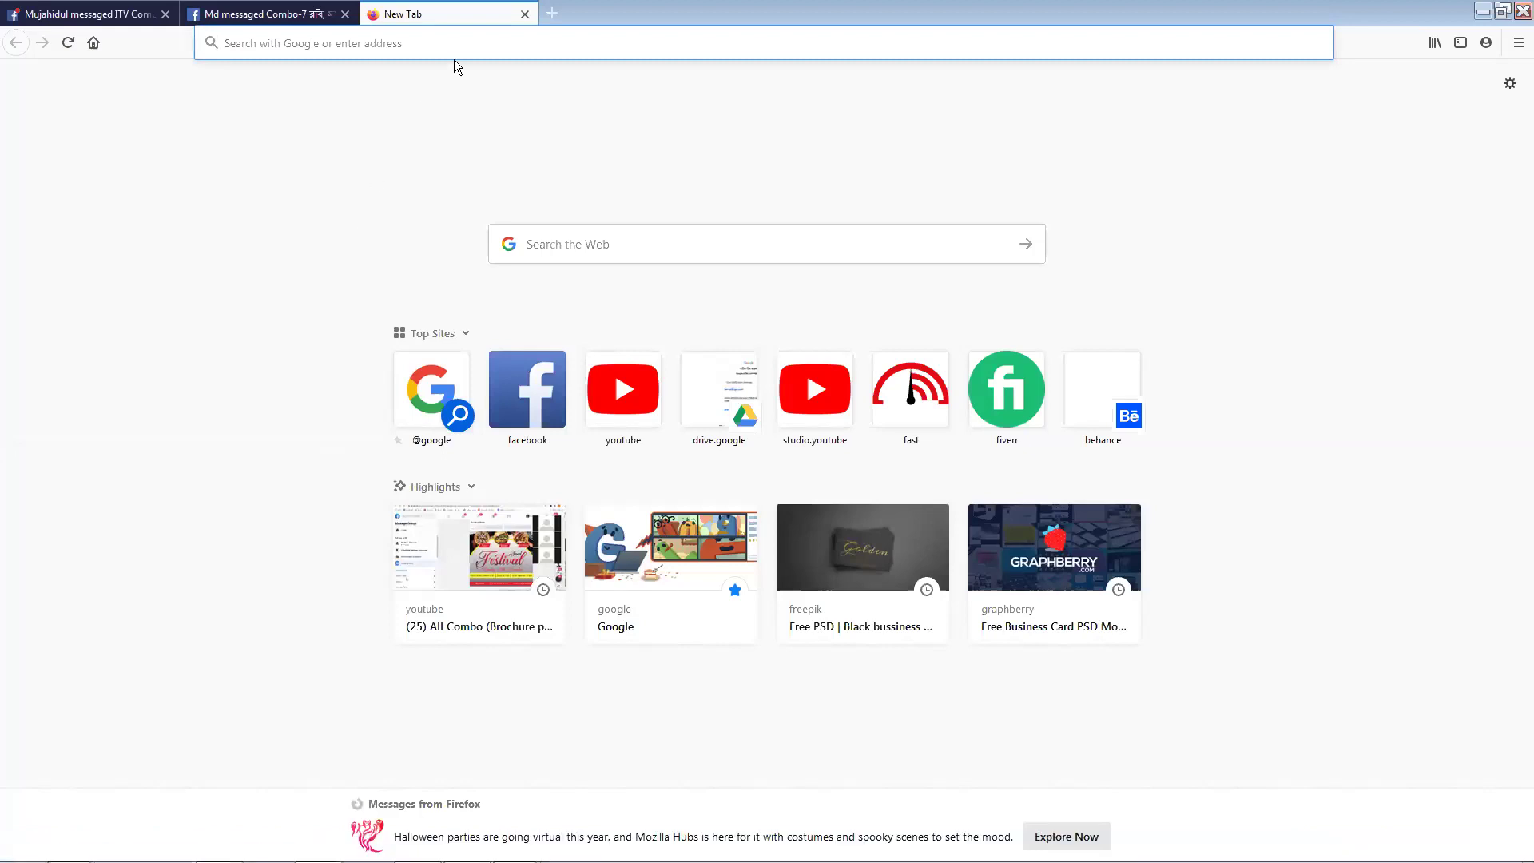
pyautogui.write('f')
pyautogui.press('BackSpace')
pyautogui.press('BackSpace')
pyautogui.write('hd')
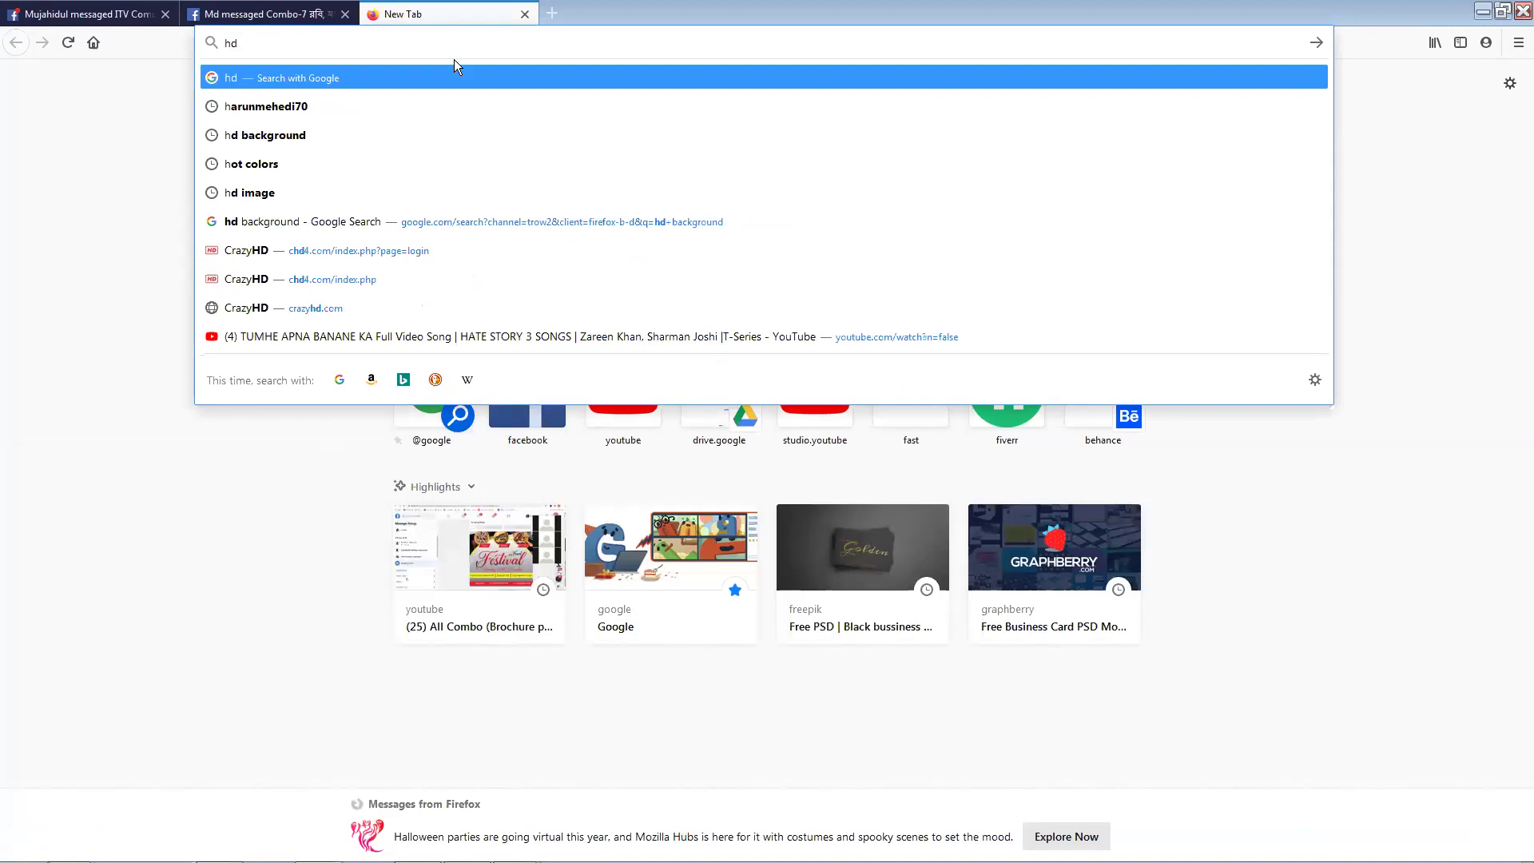
pyautogui.write(' siz')
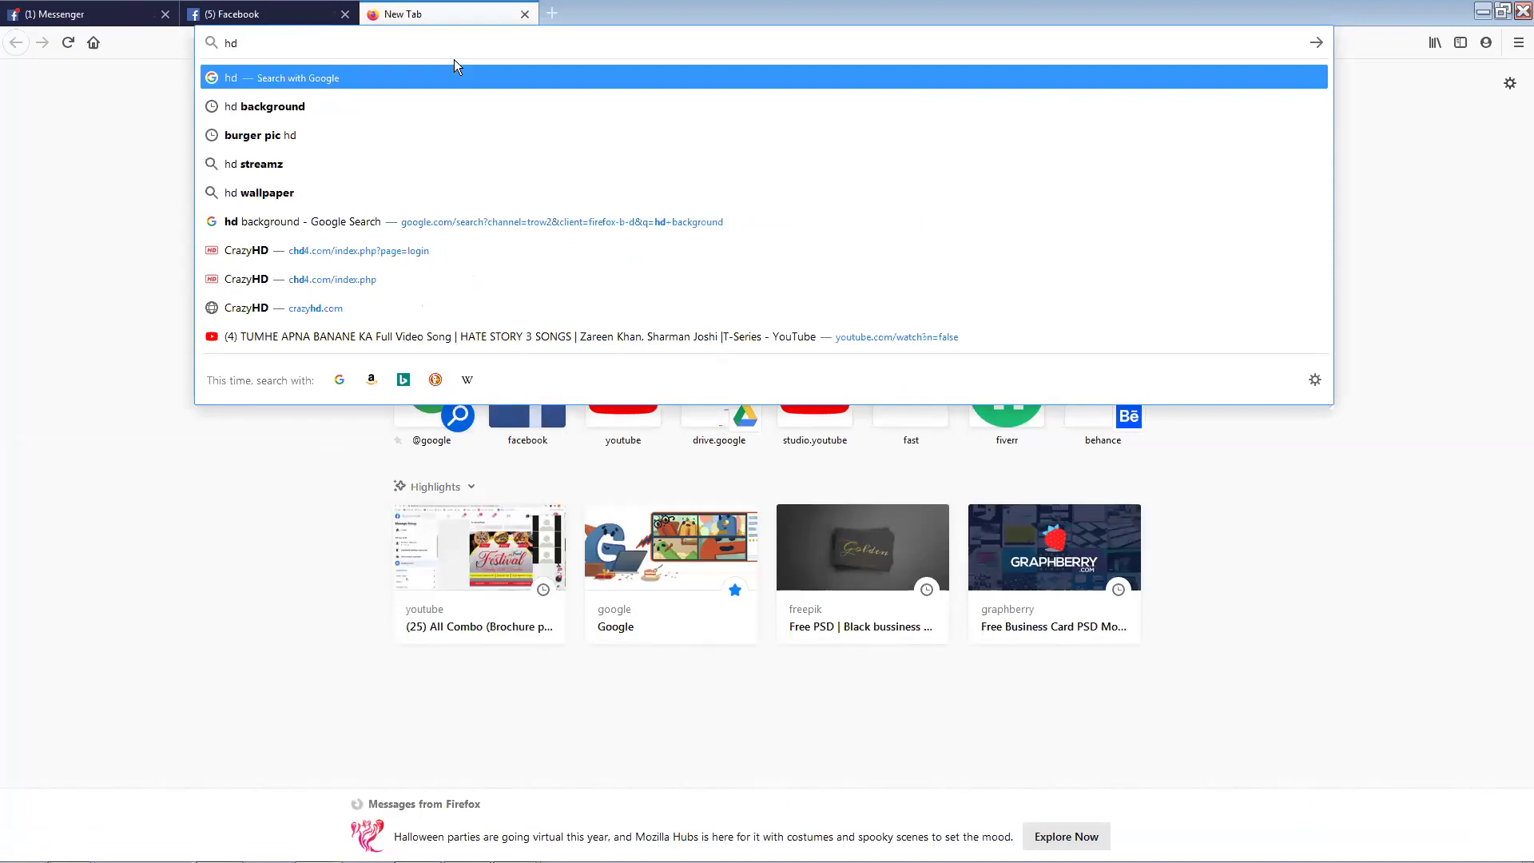
pyautogui.write('e')
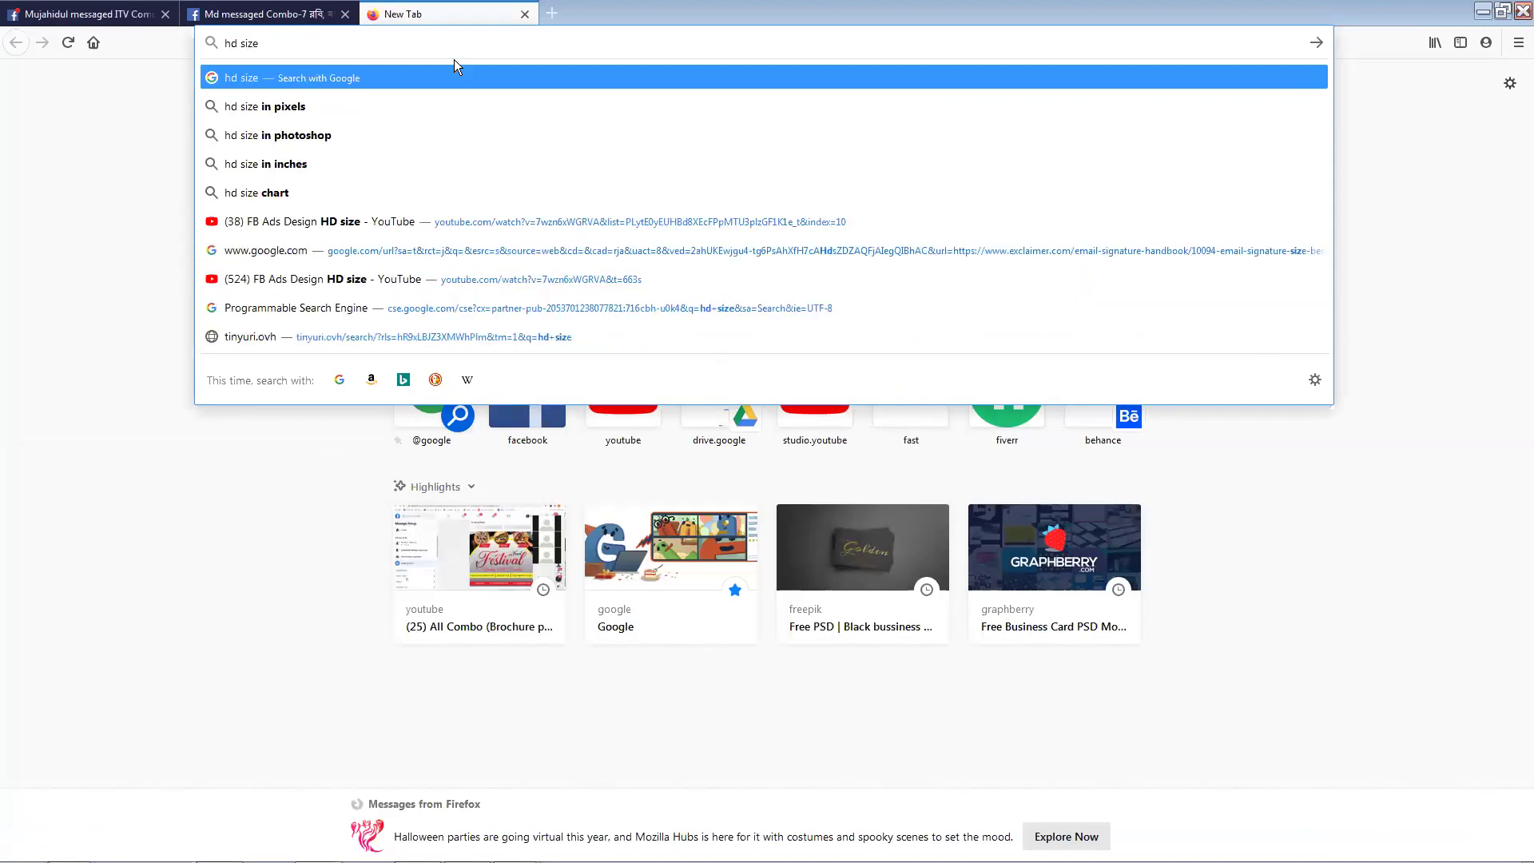
pyautogui.press('Down')
pyautogui.press('Return')
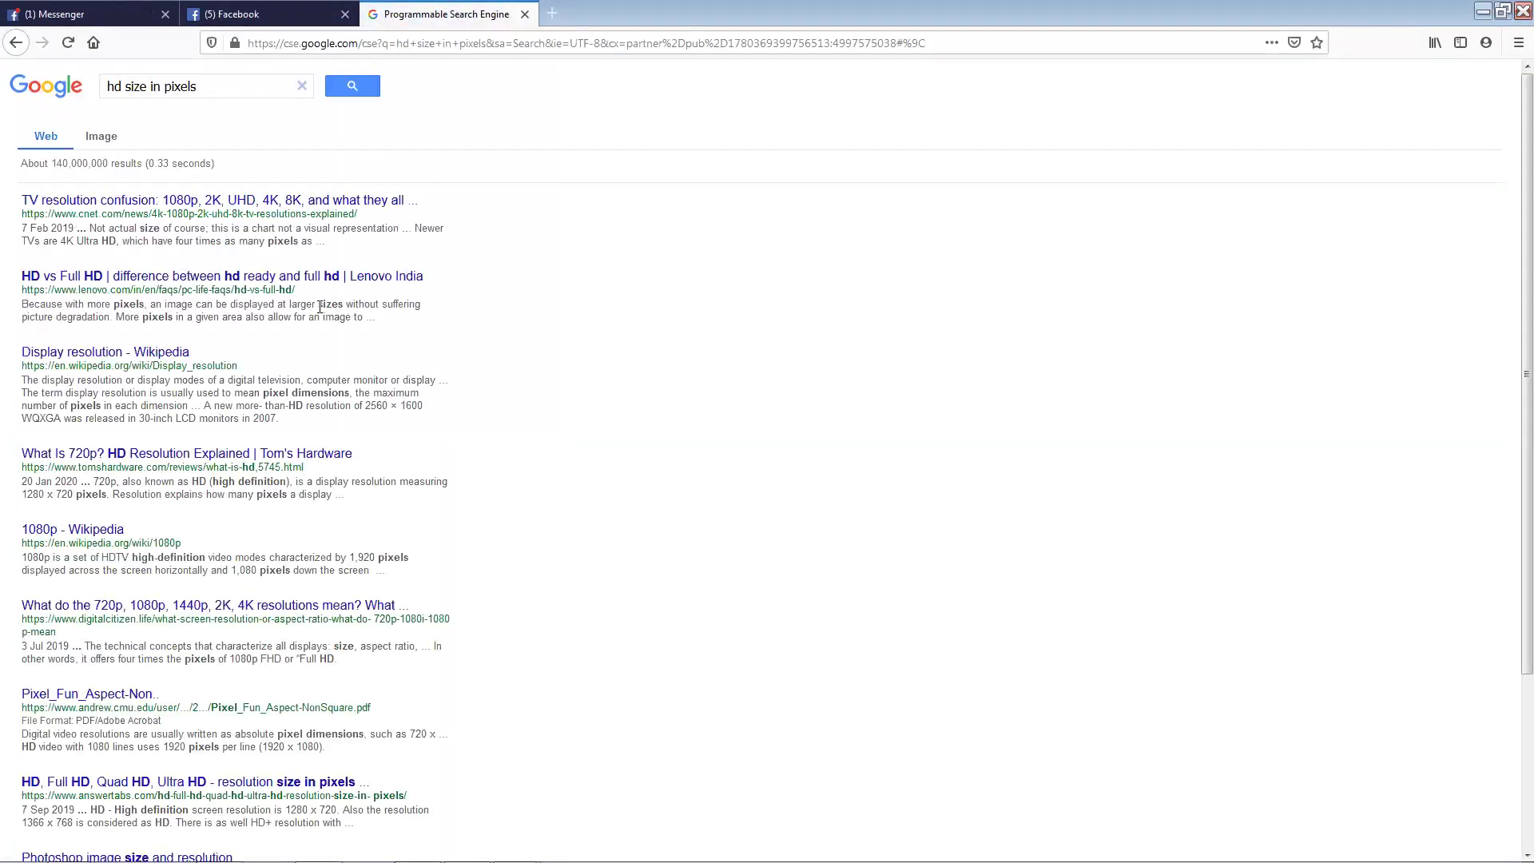
# Step: Read the results showing 1920 x 1080, then close the search tab
pyautogui.scroll(-3, 320, 306)
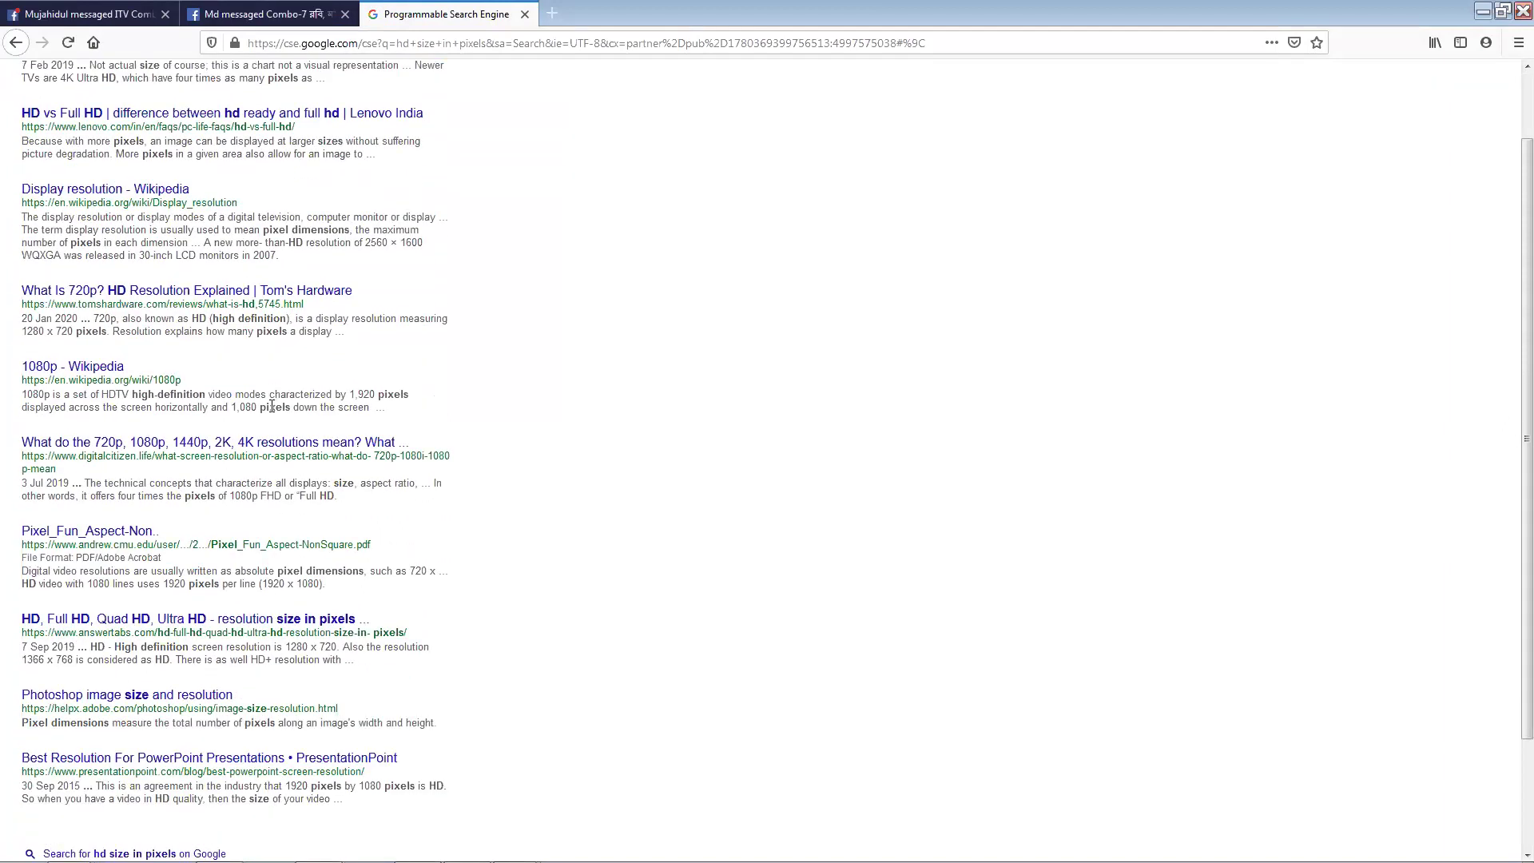
pyautogui.moveTo(326, 585); pyautogui.dragTo(240, 585)
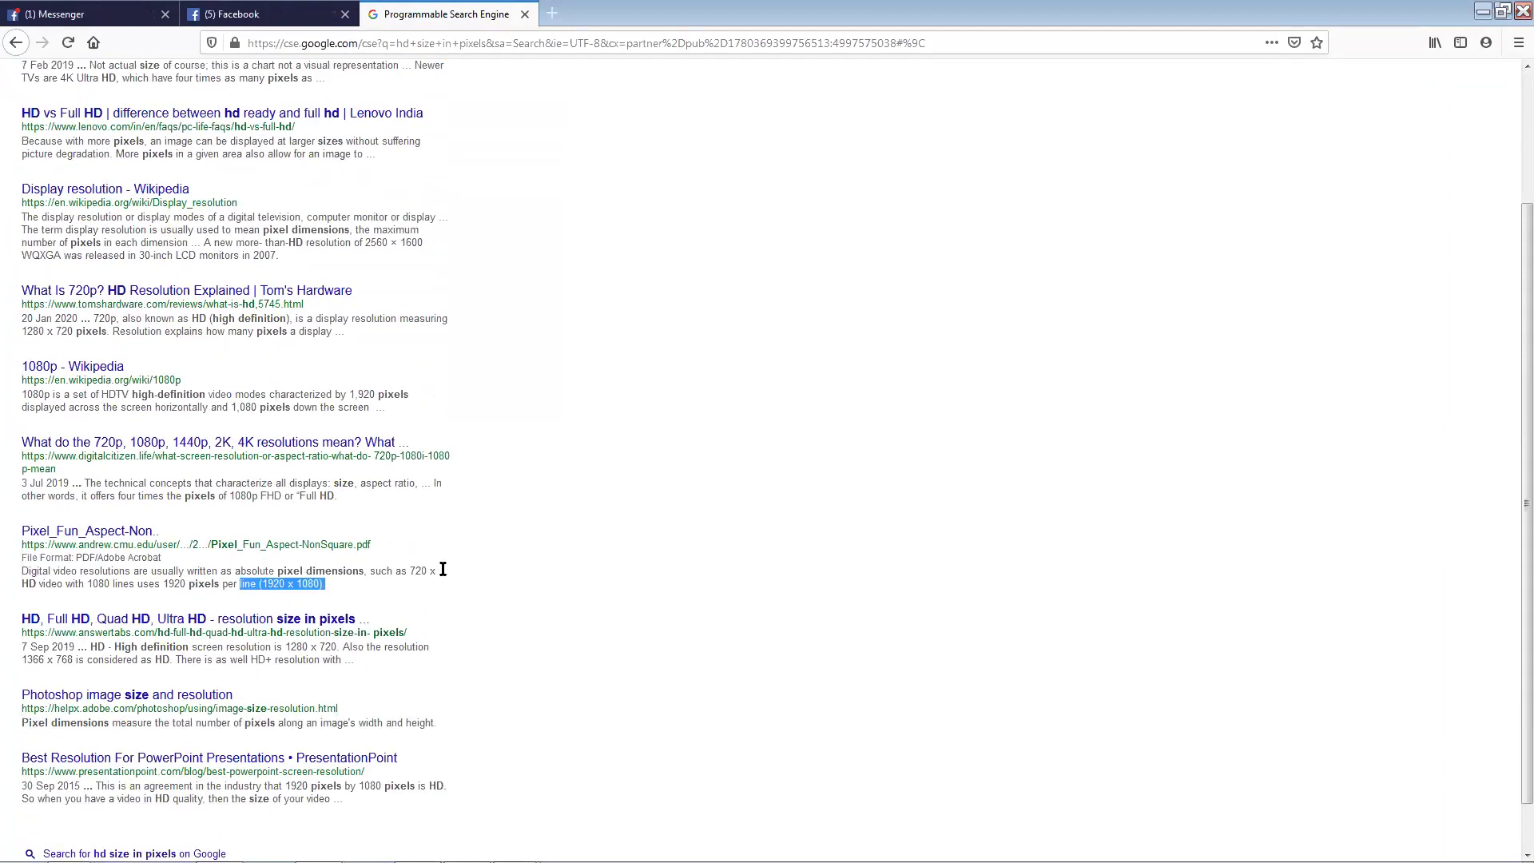
pyautogui.scroll(-1, 398, 517)
pyautogui.tripleClick(405, 514)
pyautogui.click(465, 513)
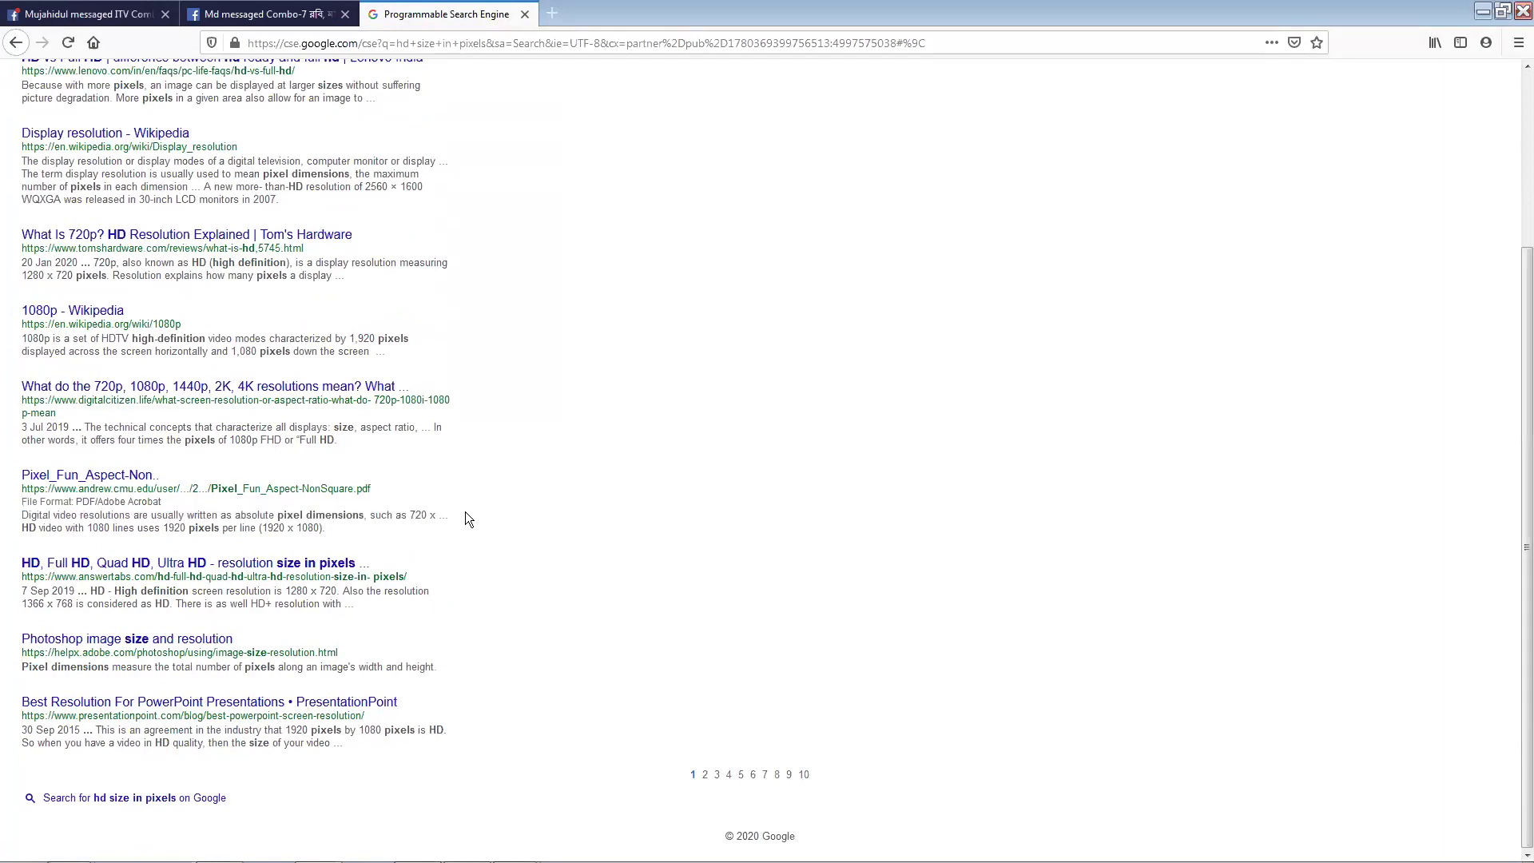
pyautogui.click(527, 14)
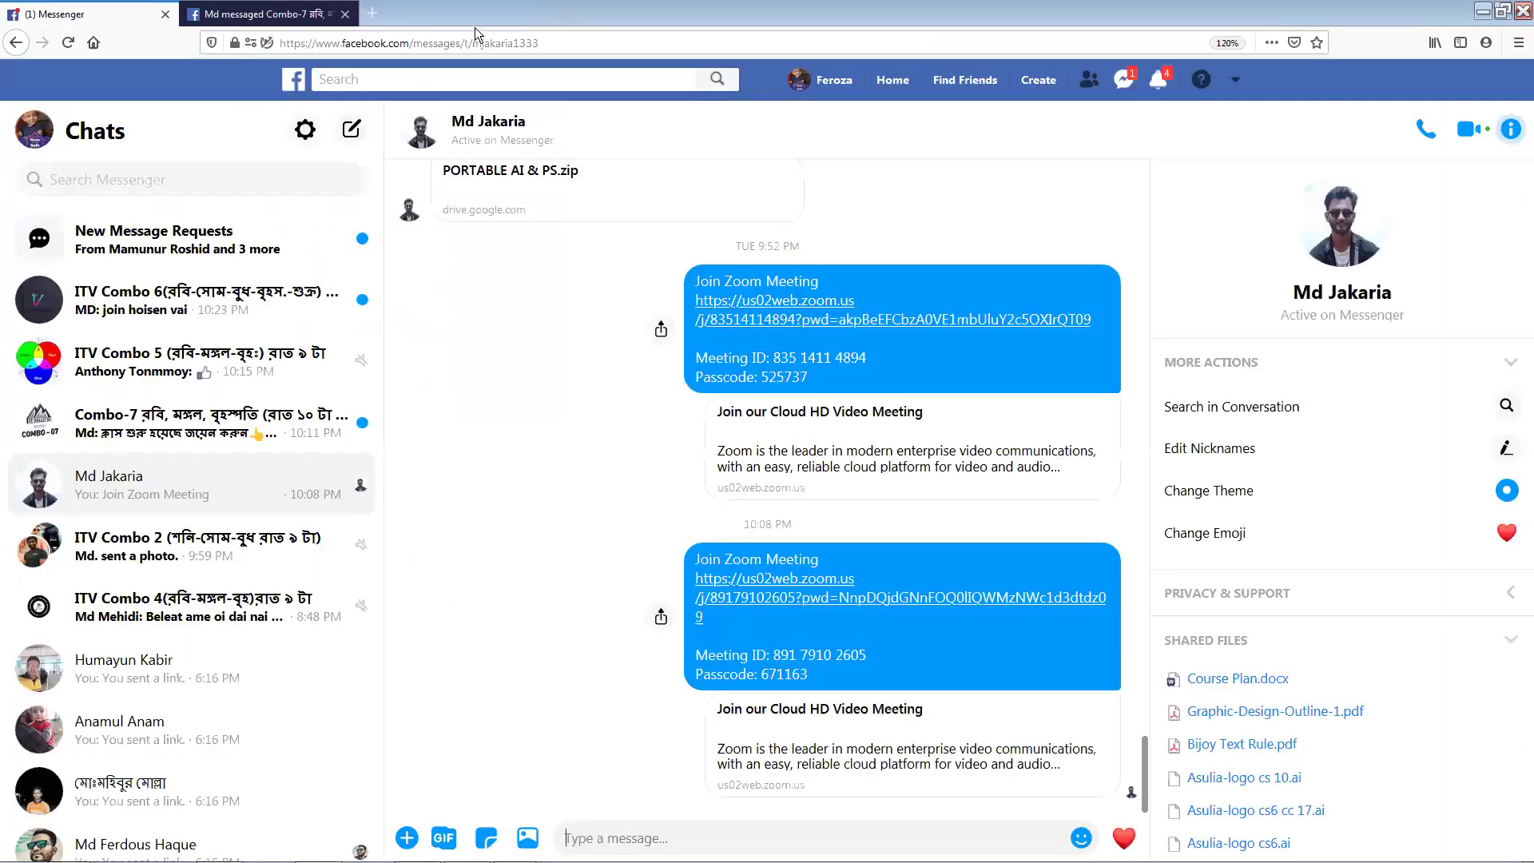
# Step: Minimize Firefox to bring Photoshop's New dialog (2nd class, 682 × 459 px) back into view
pyautogui.click(1486, 11)
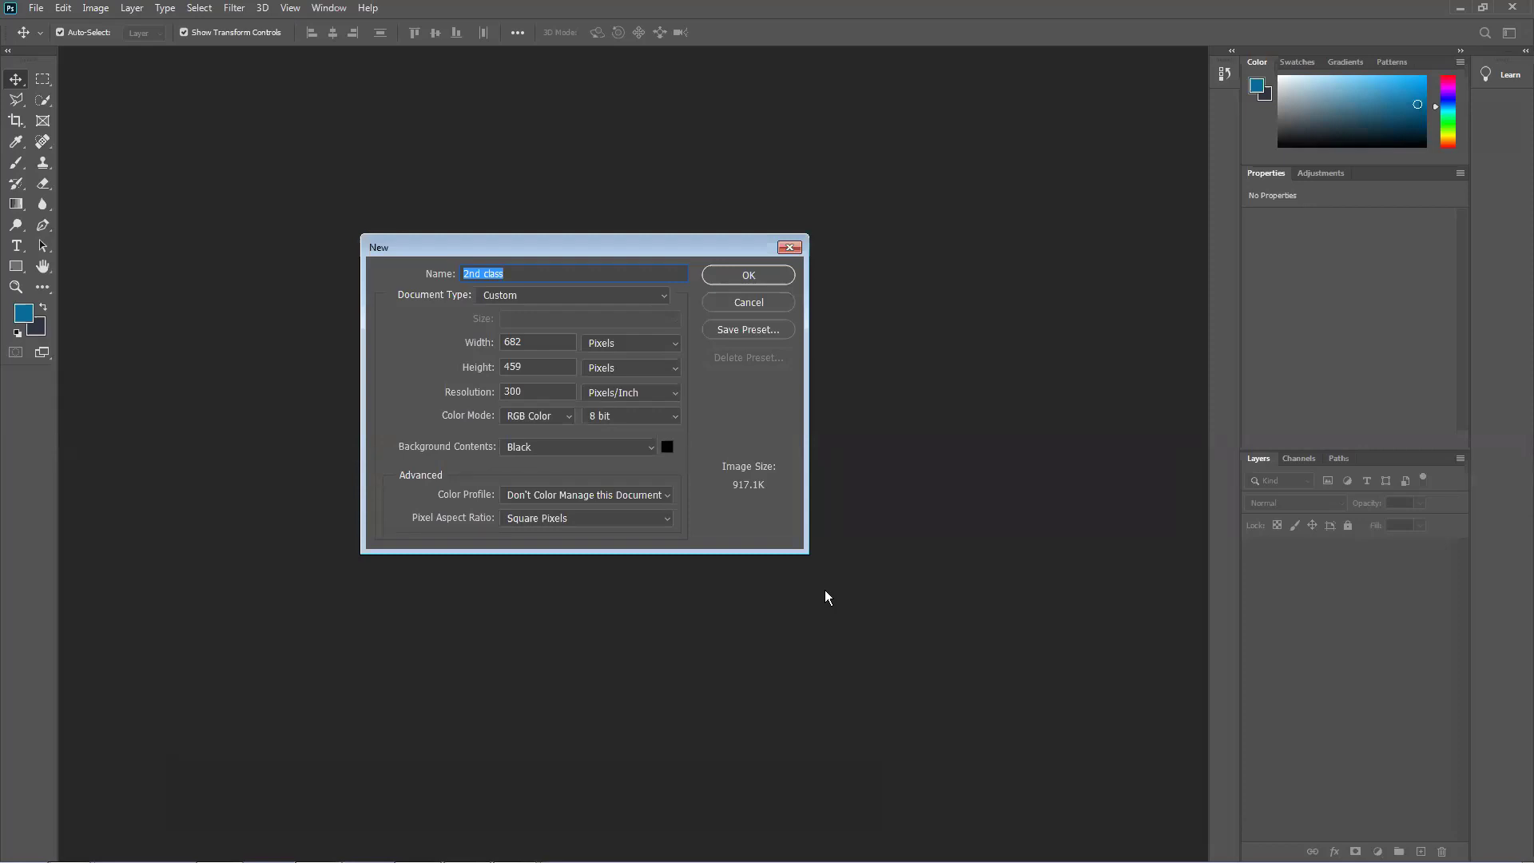
# Step: Cancel the old document setup and start a fresh File > New document named Untitled-1
pyautogui.click(777, 302)
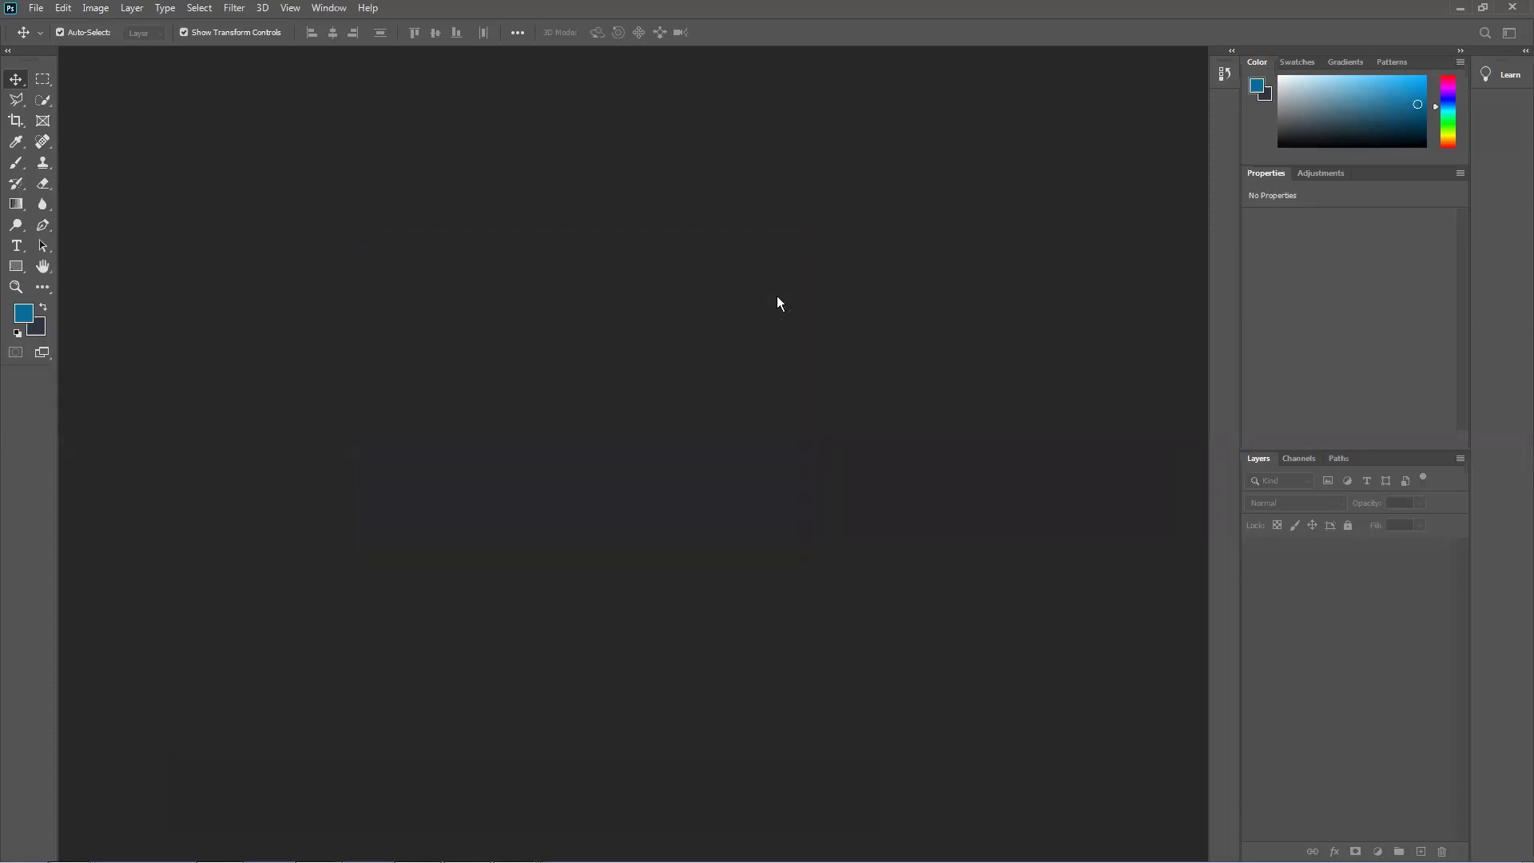
pyautogui.click(36, 8)
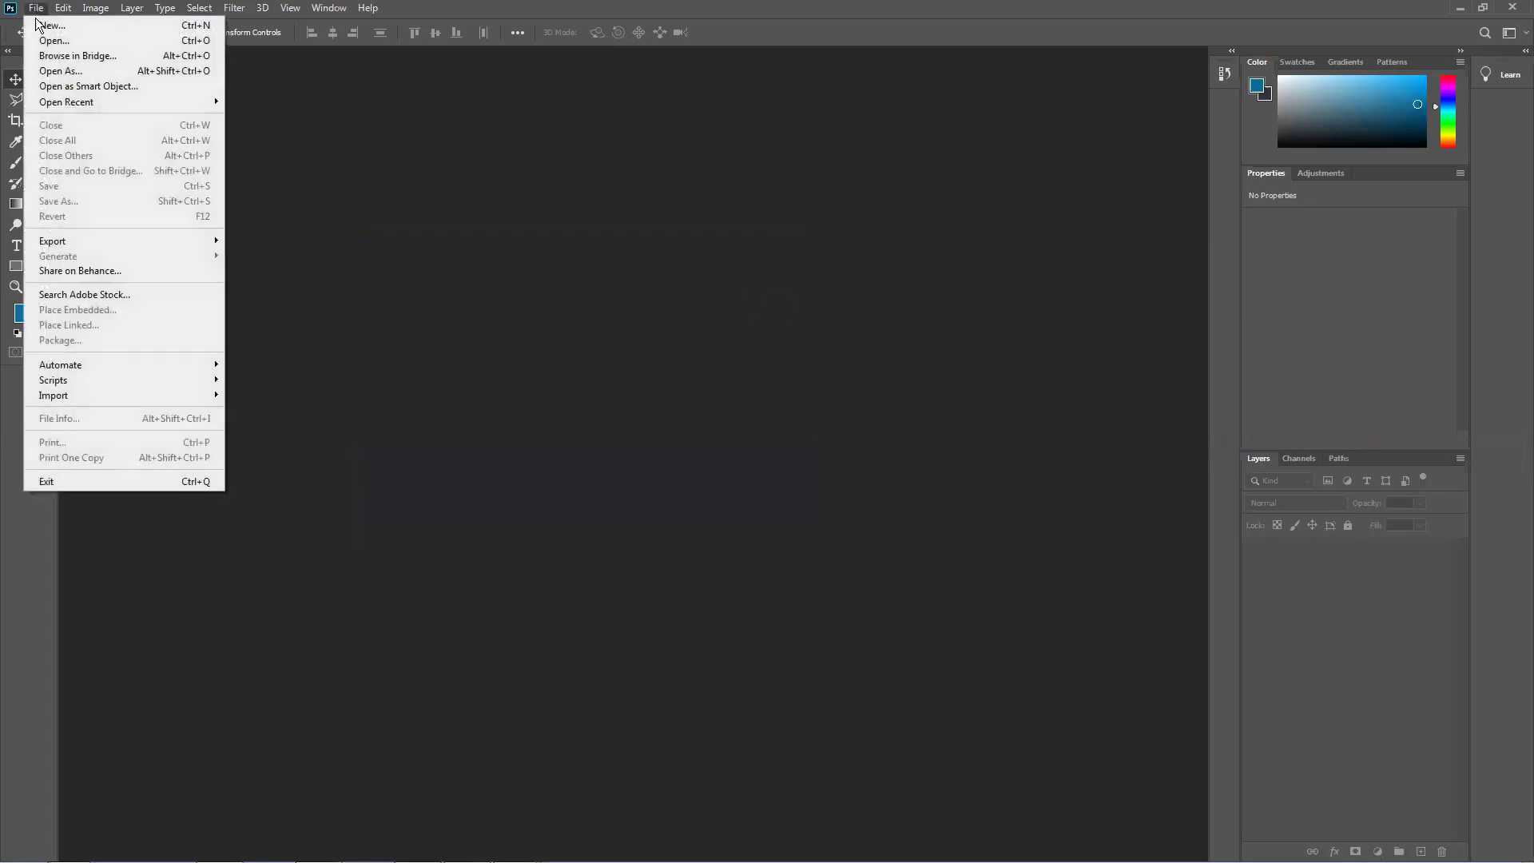
pyautogui.click(291, 80)
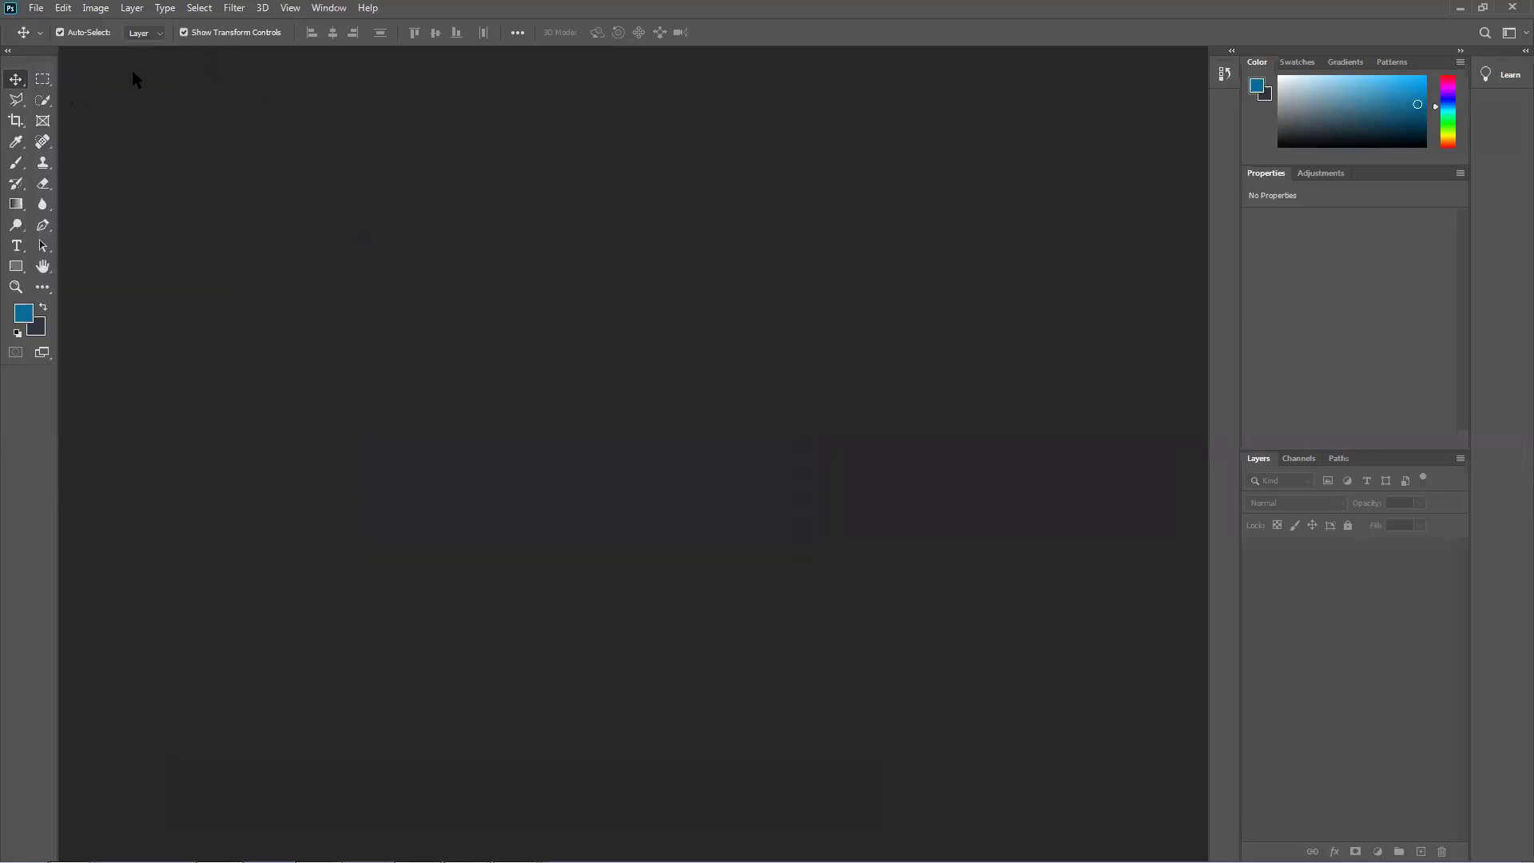
pyautogui.click(36, 8)
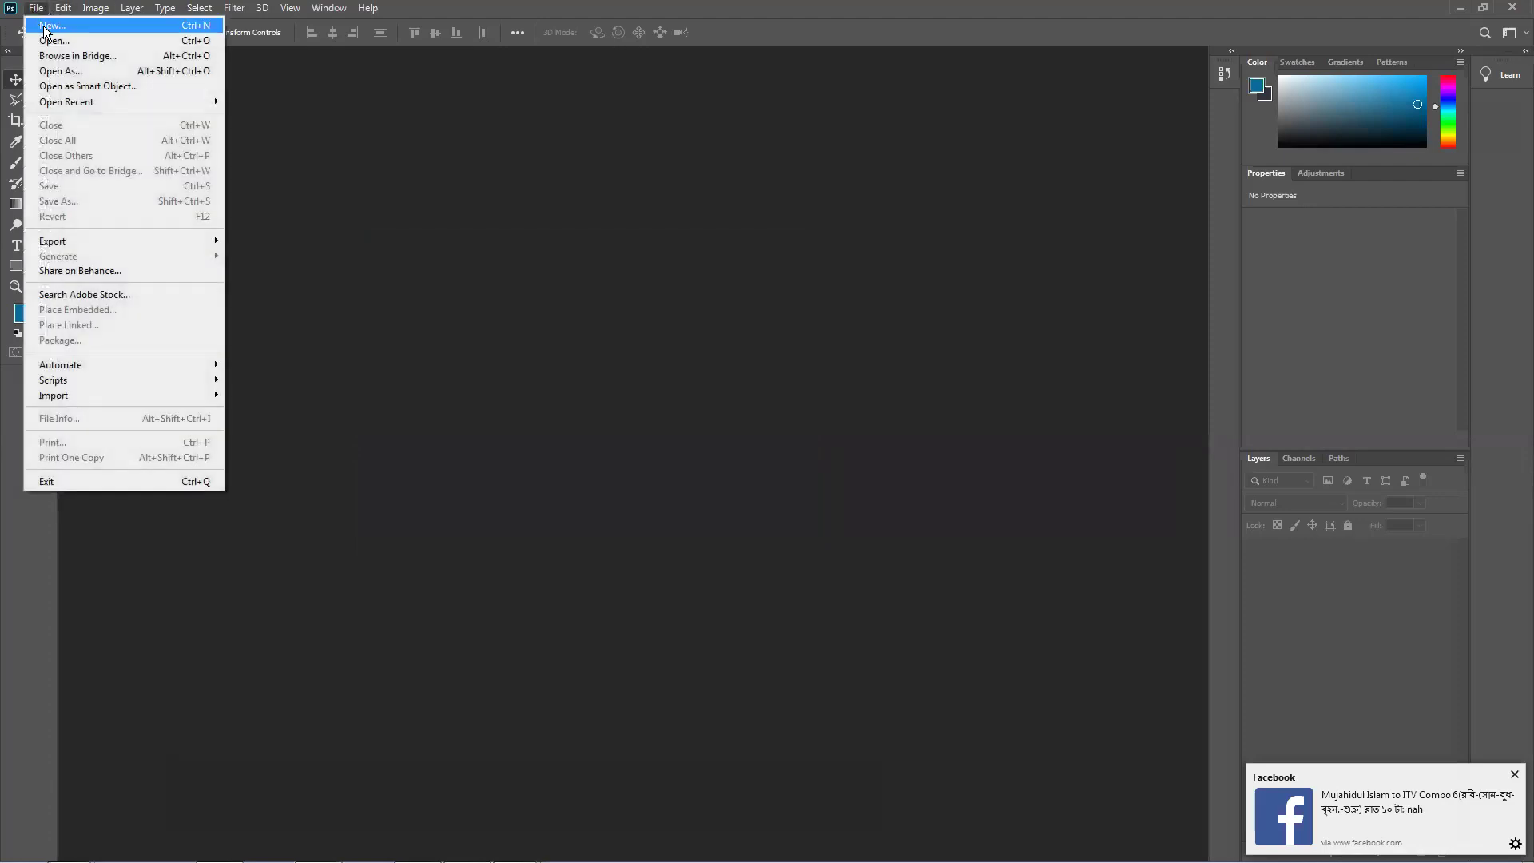
pyautogui.click(43, 26)
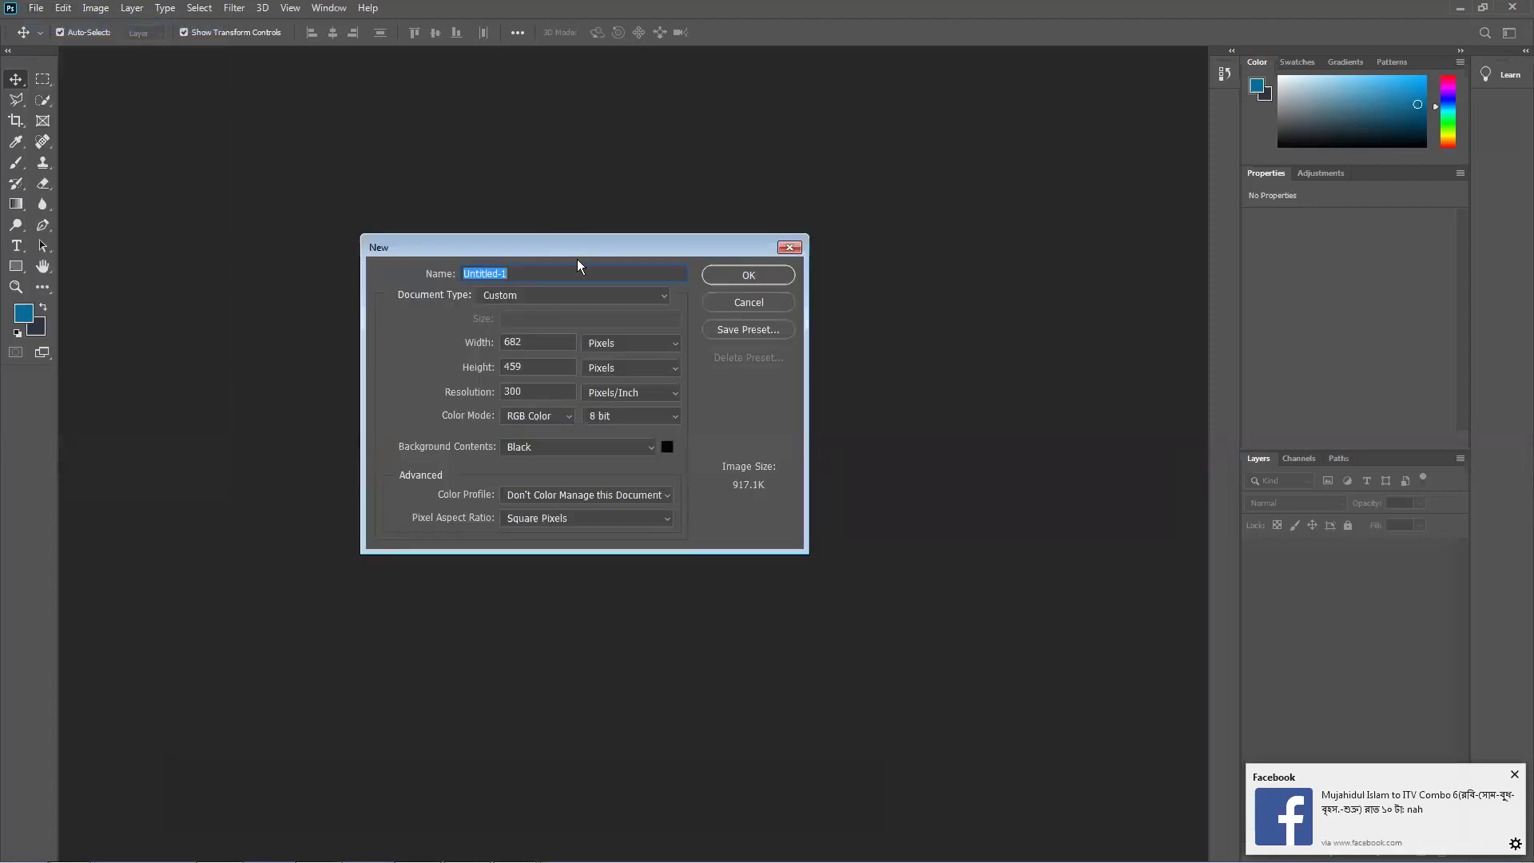
# Step: Keep the Document Type on Custom and move the New dialog slightly up-left
pyautogui.click(509, 301)
pyautogui.click(537, 294)
pyautogui.click(537, 292)
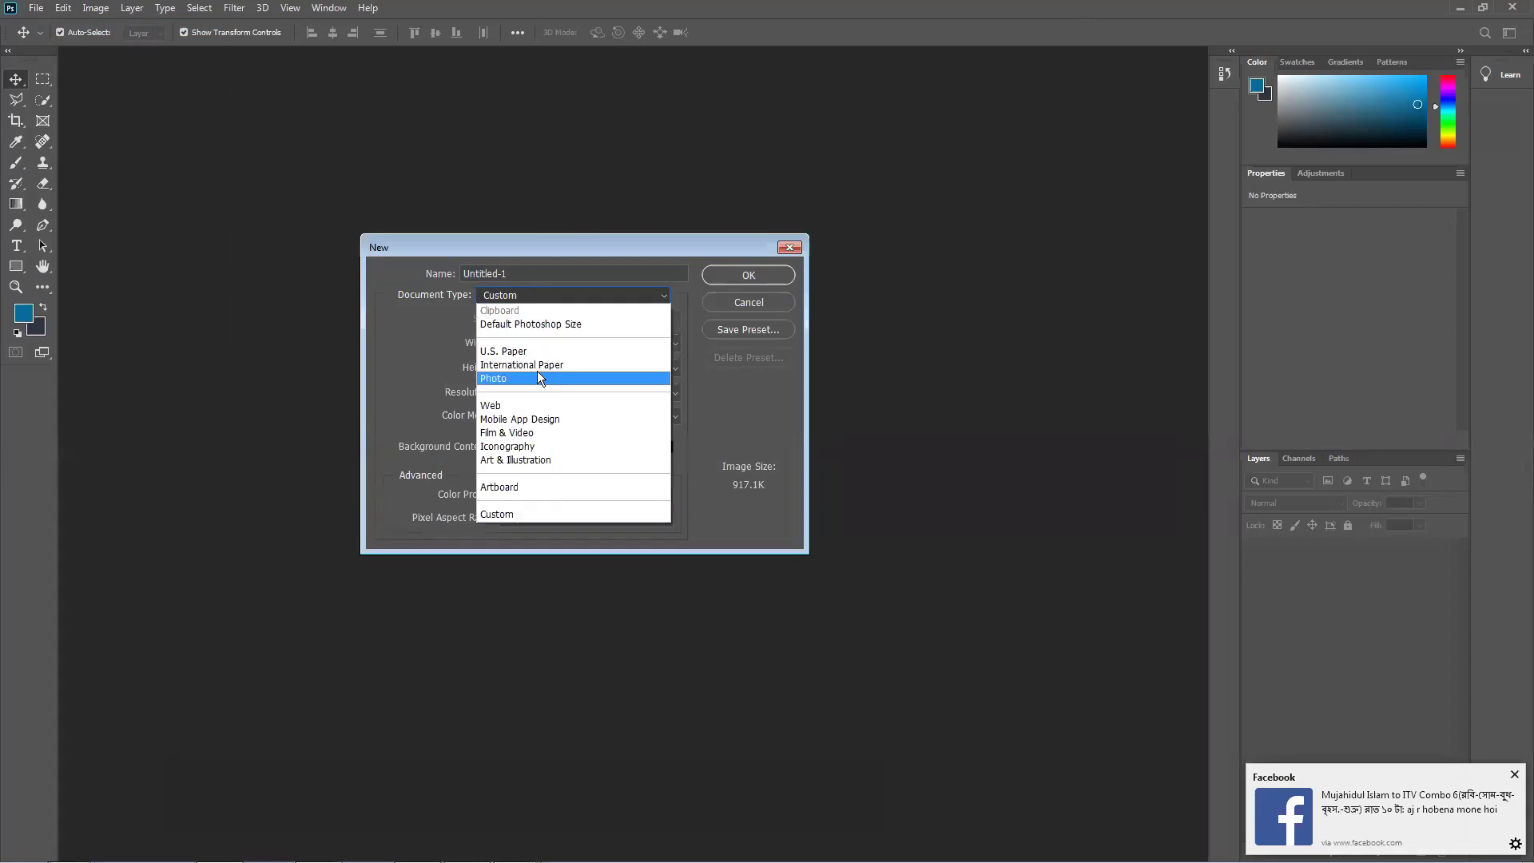
pyautogui.click(836, 515)
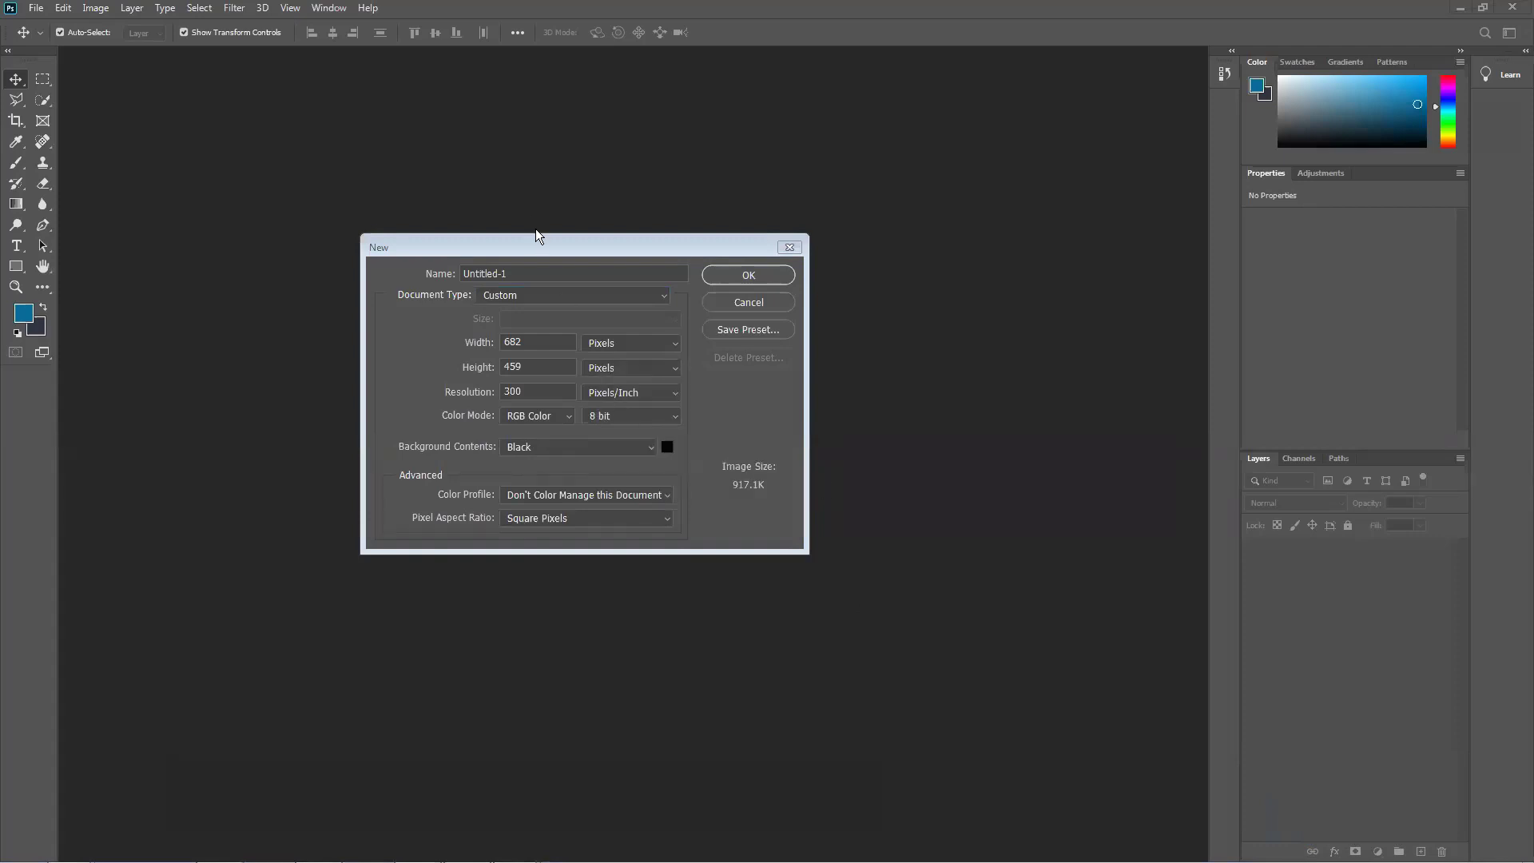
pyautogui.moveTo(540, 248); pyautogui.dragTo(508, 231)
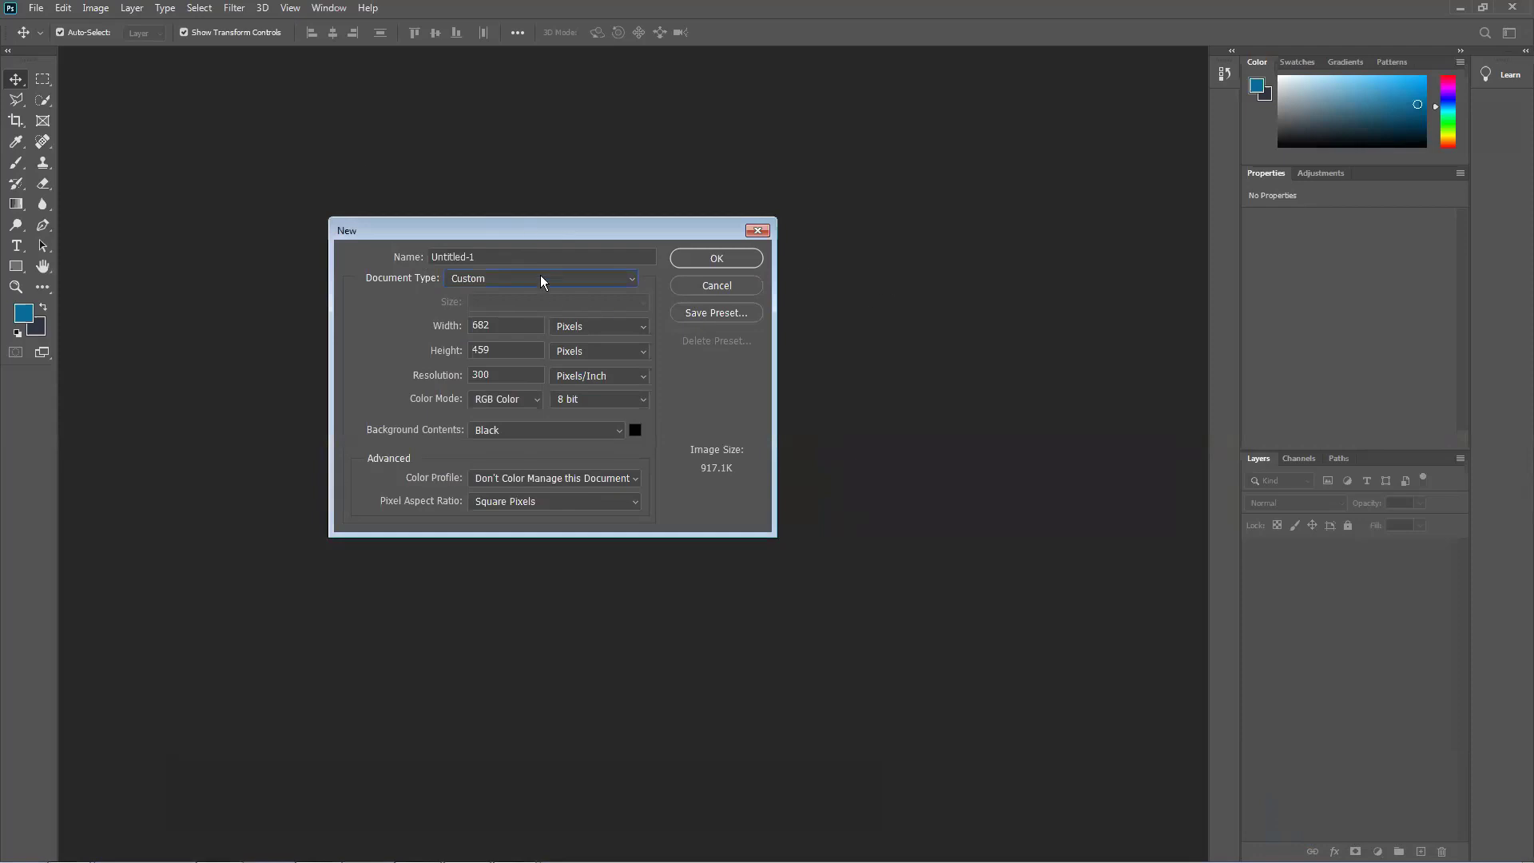
# Step: Replace the name Untitled-1 with '2nd class' in the New dialog
pyautogui.moveTo(543, 257); pyautogui.dragTo(396, 258)
pyautogui.write('2nd class')
pyautogui.click(507, 277)
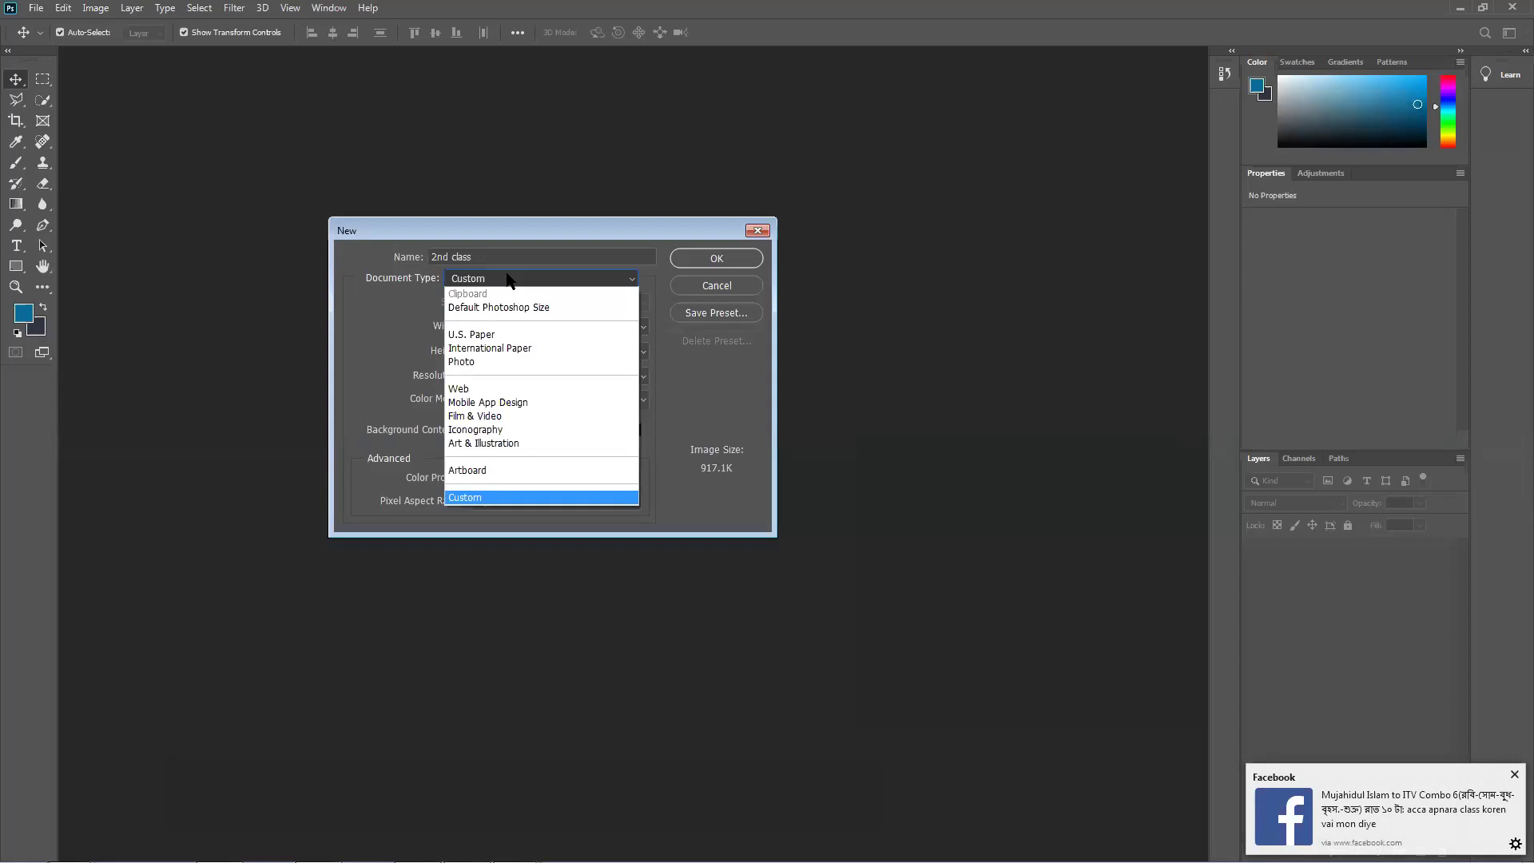
pyautogui.click(512, 742)
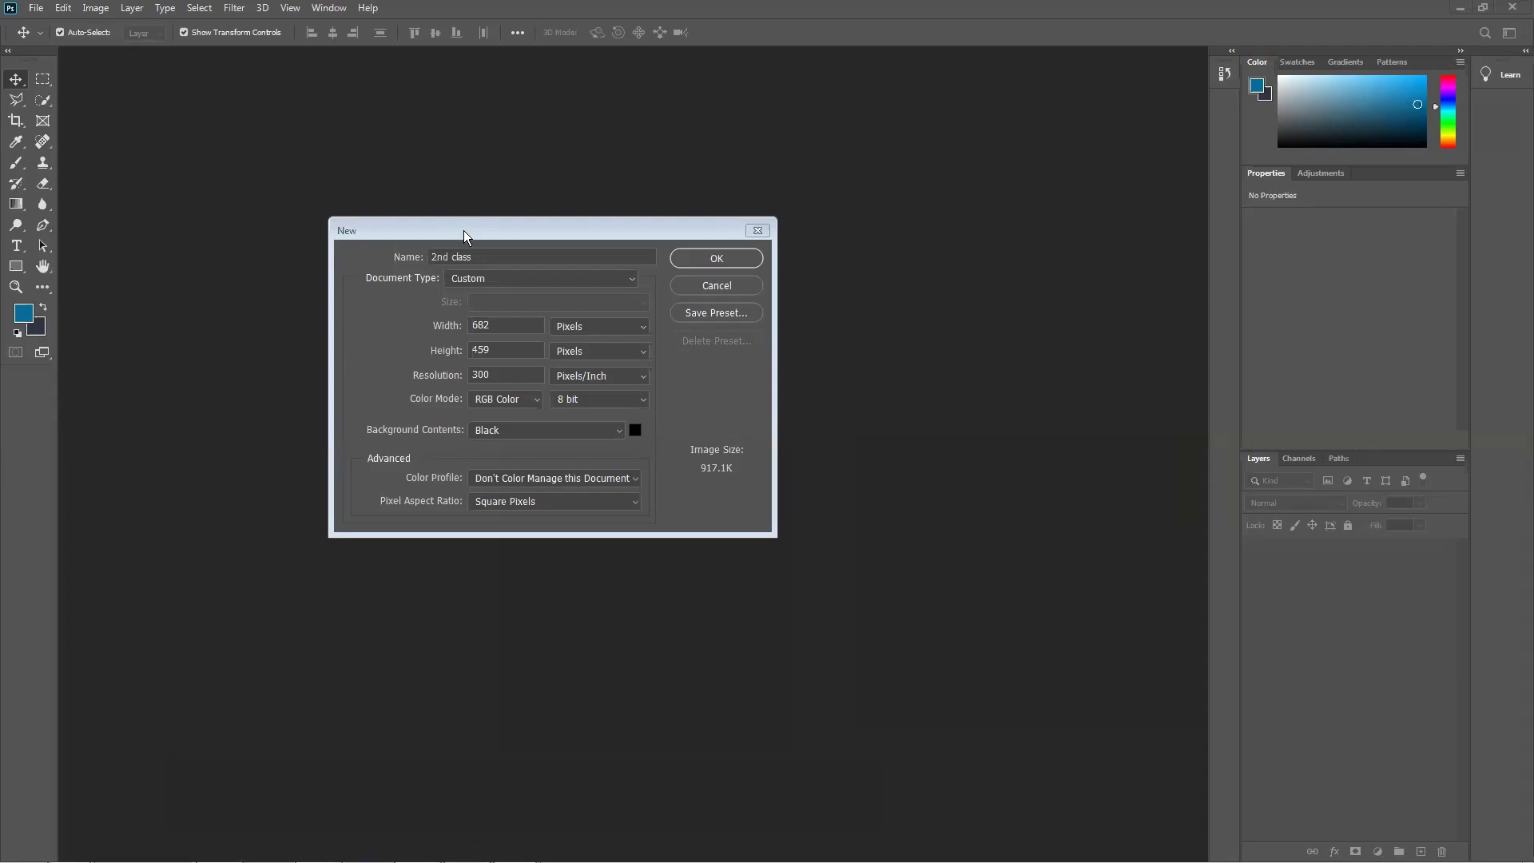
# Step: Apply the Default Photoshop Size preset: 7 × 5 inches, 300 ppi, white background
pyautogui.moveTo(464, 230); pyautogui.dragTo(435, 211)
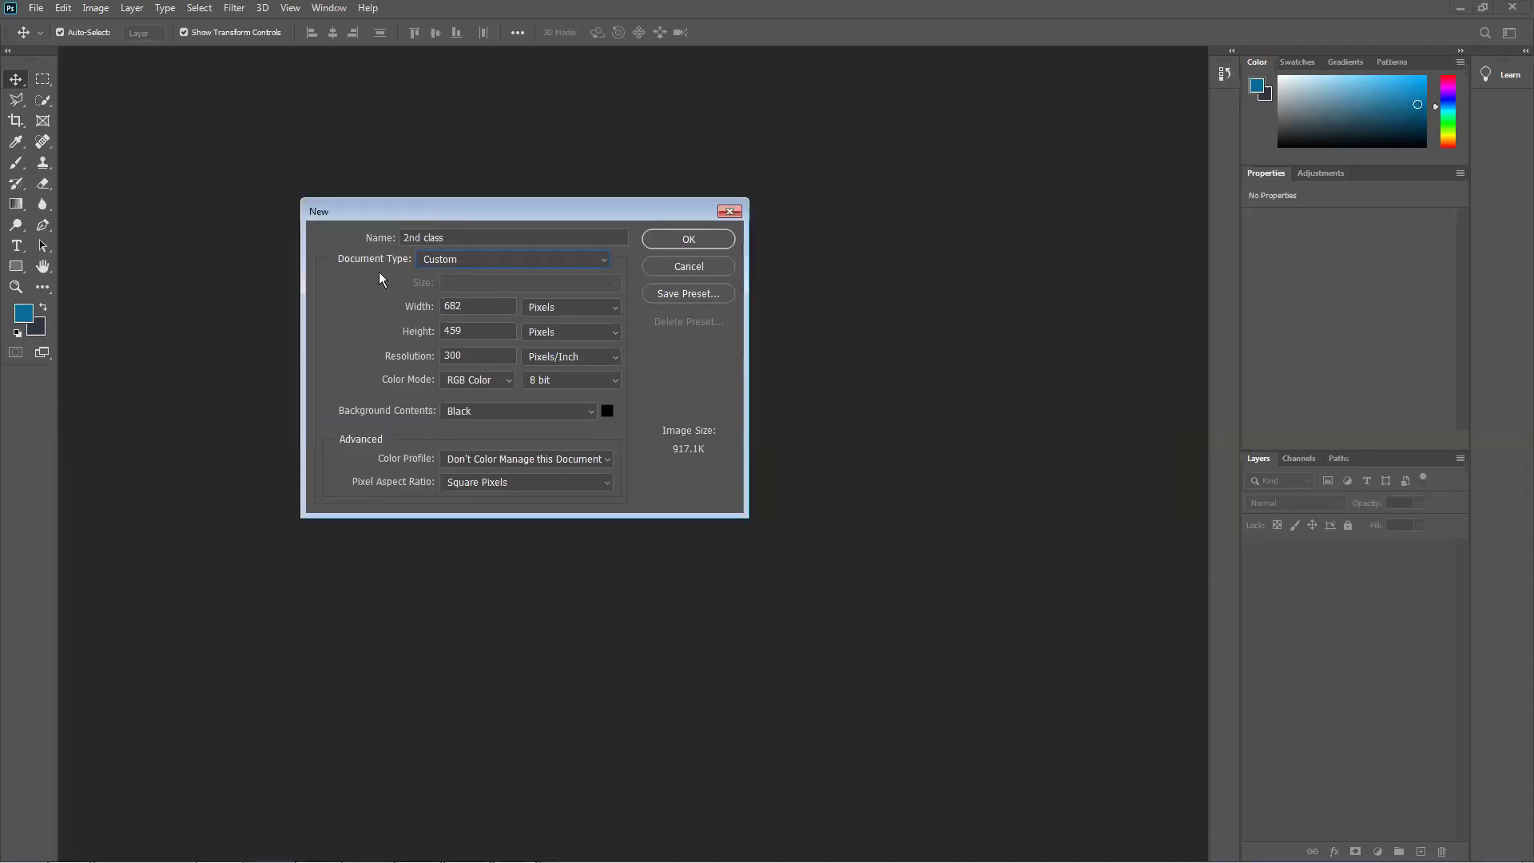
pyautogui.click(477, 264)
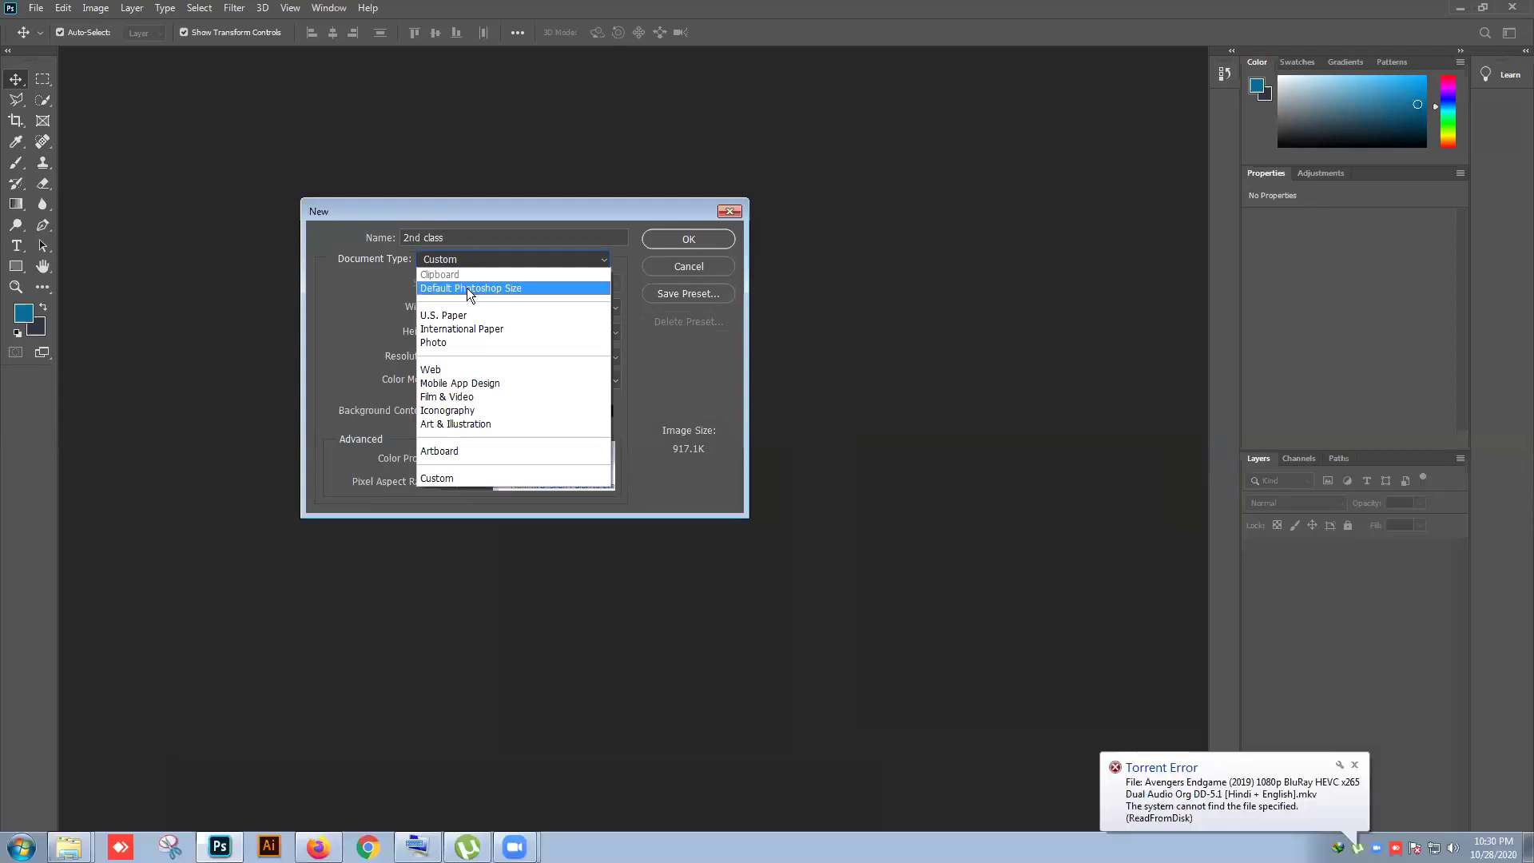
pyautogui.click(466, 289)
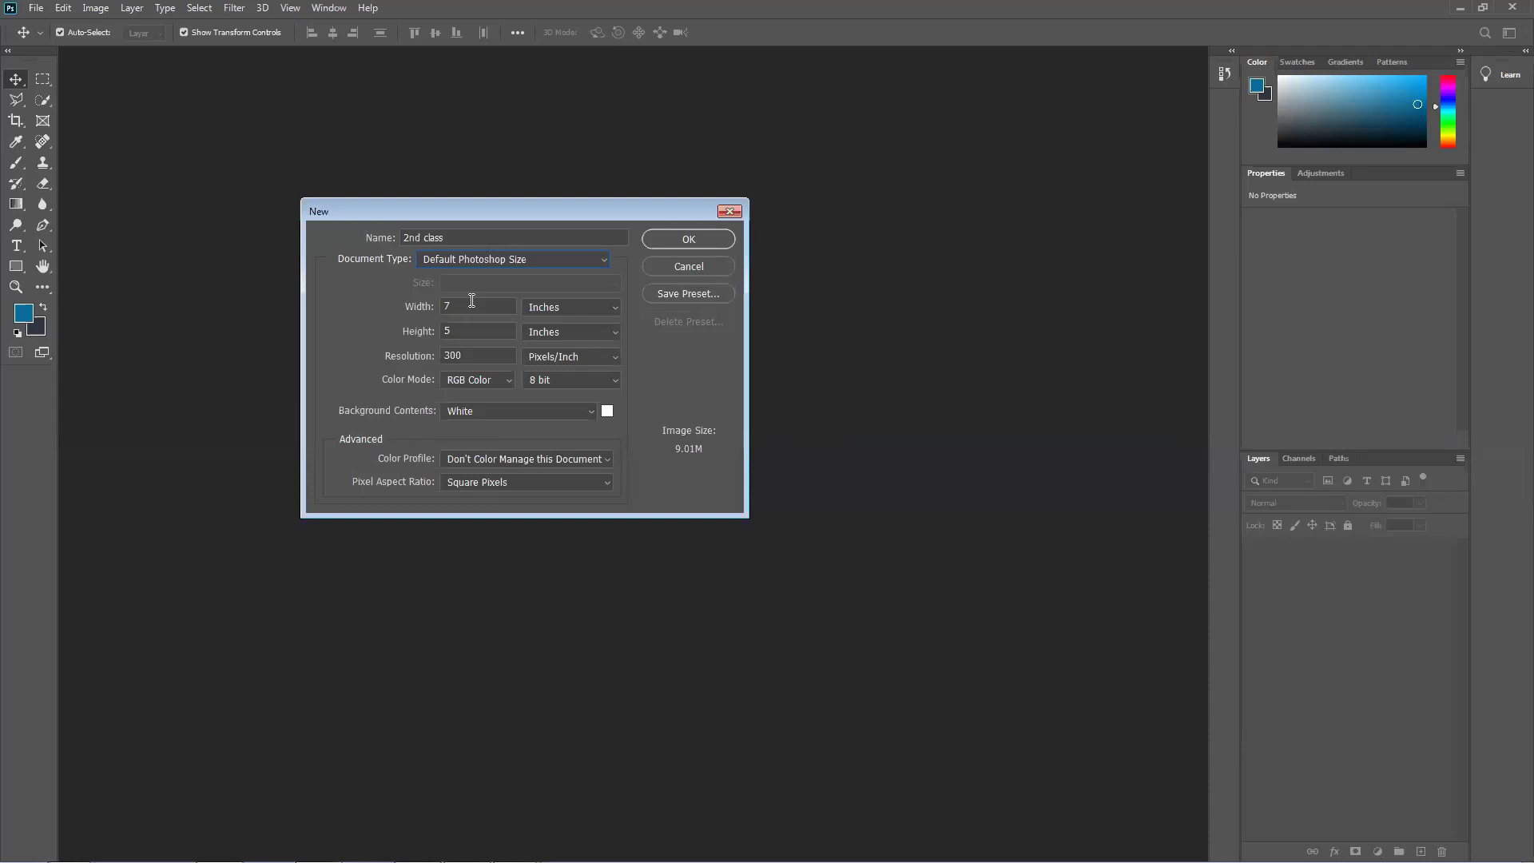
pyautogui.click(499, 259)
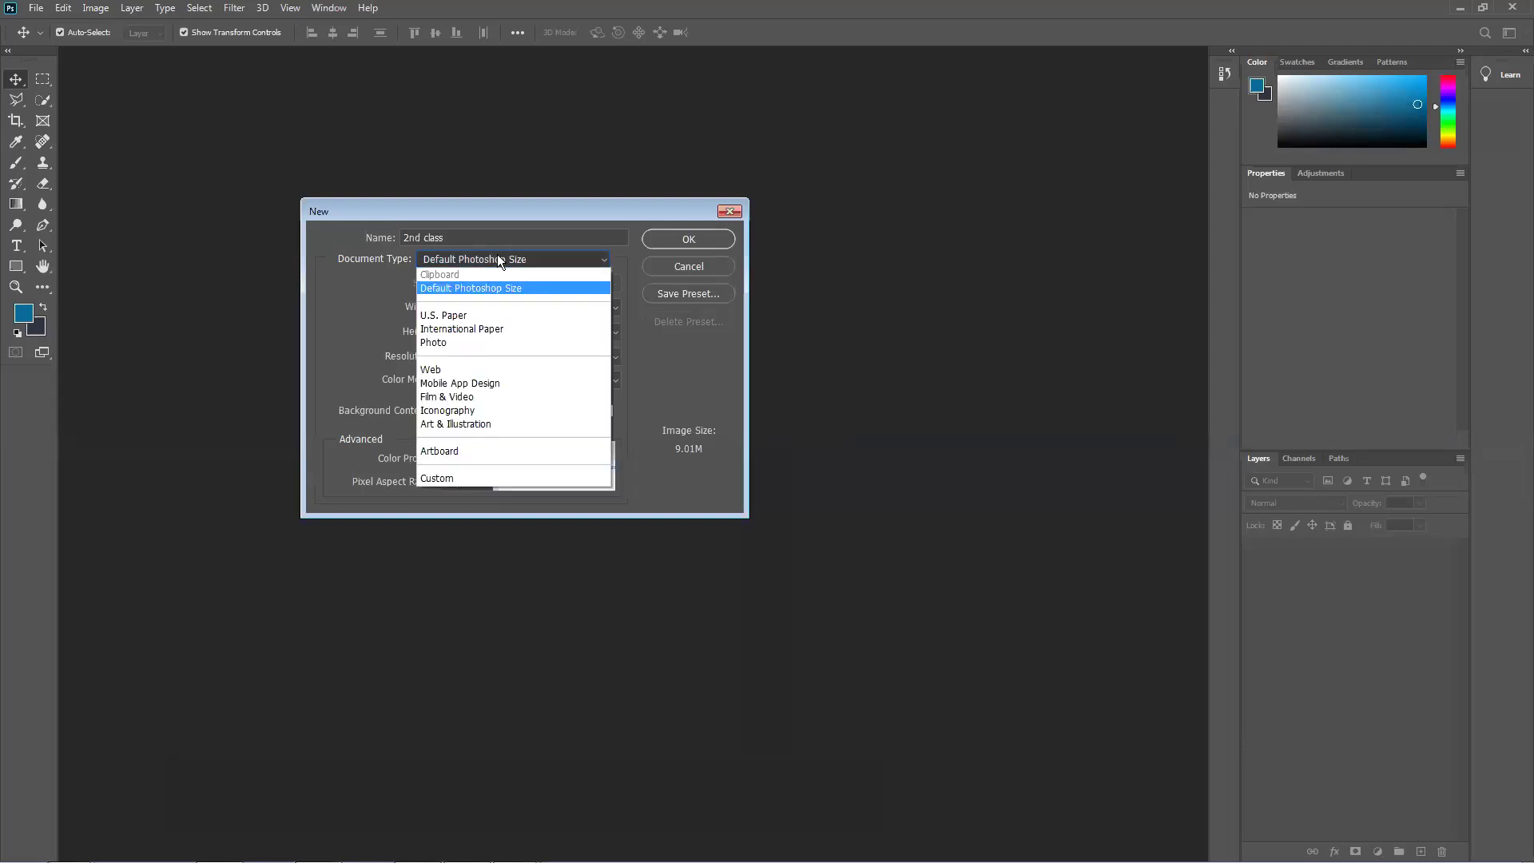
# Step: Change the document type to U.S. Paper, keeping the Letter size
pyautogui.click(464, 316)
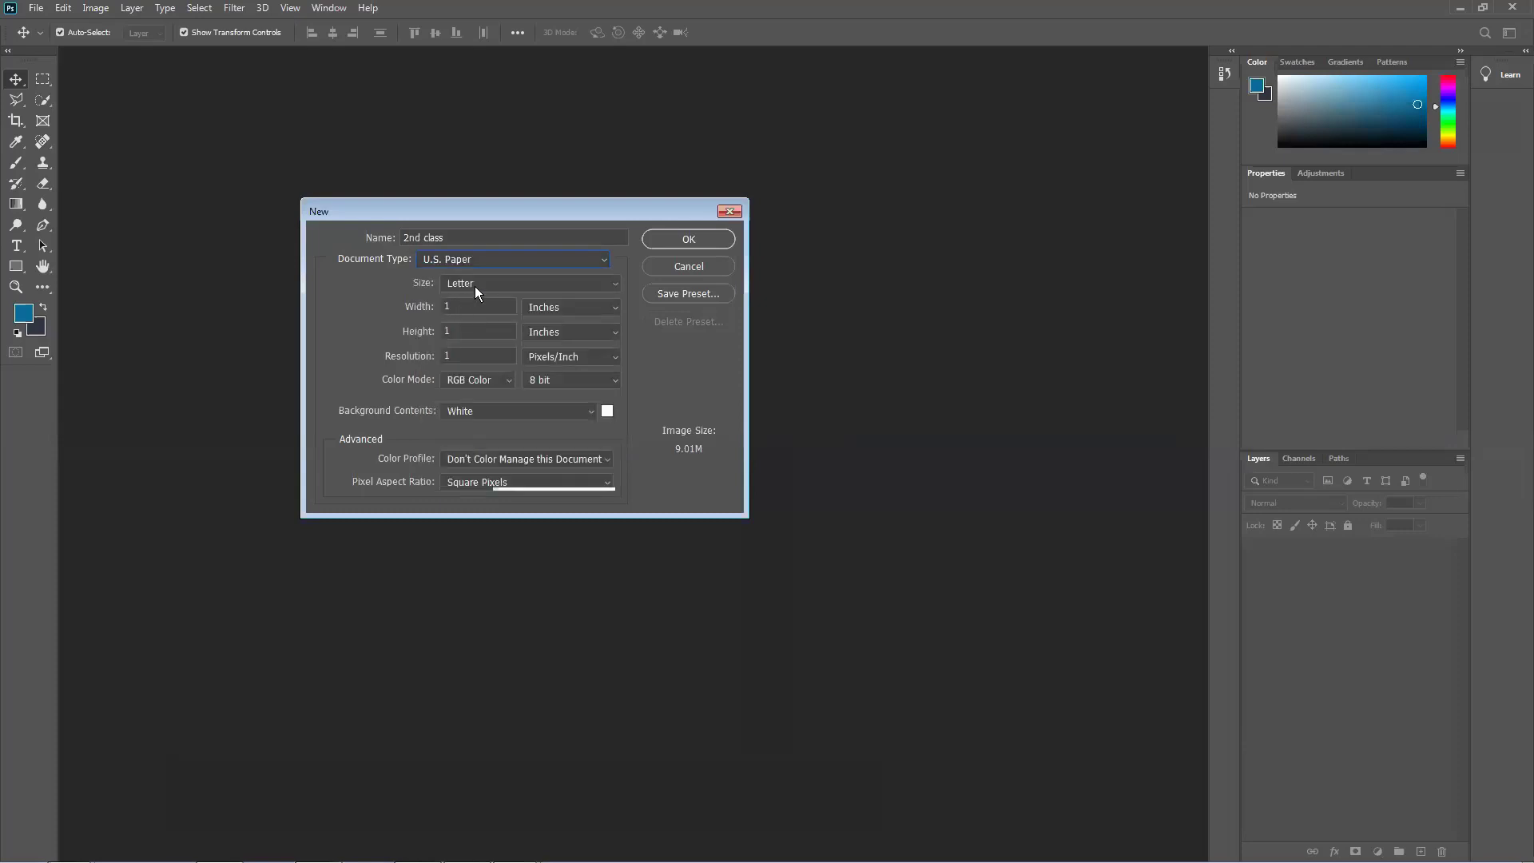
pyautogui.click(467, 281)
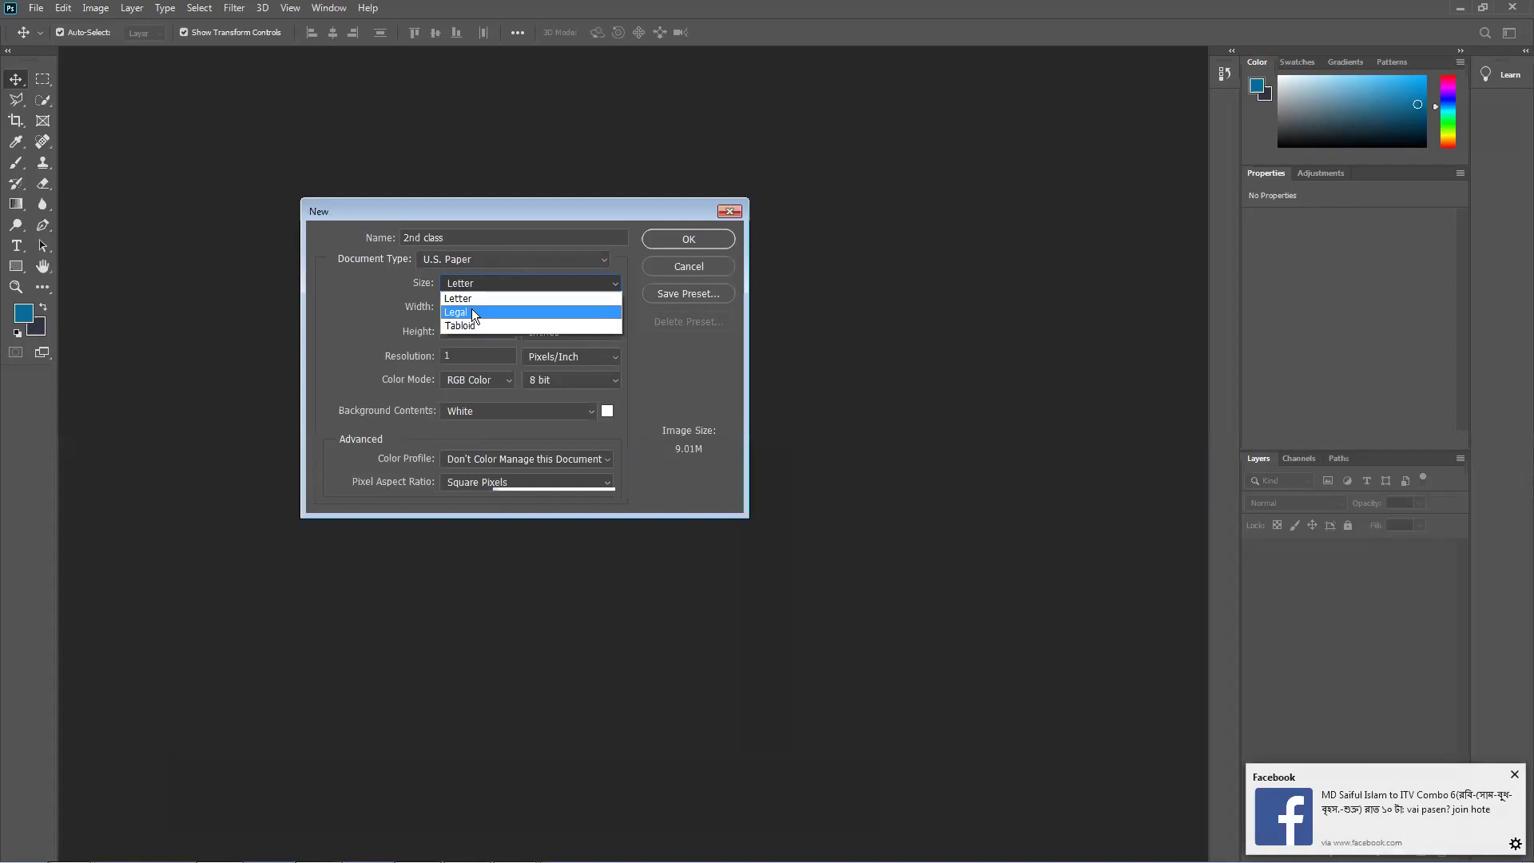
pyautogui.click(383, 289)
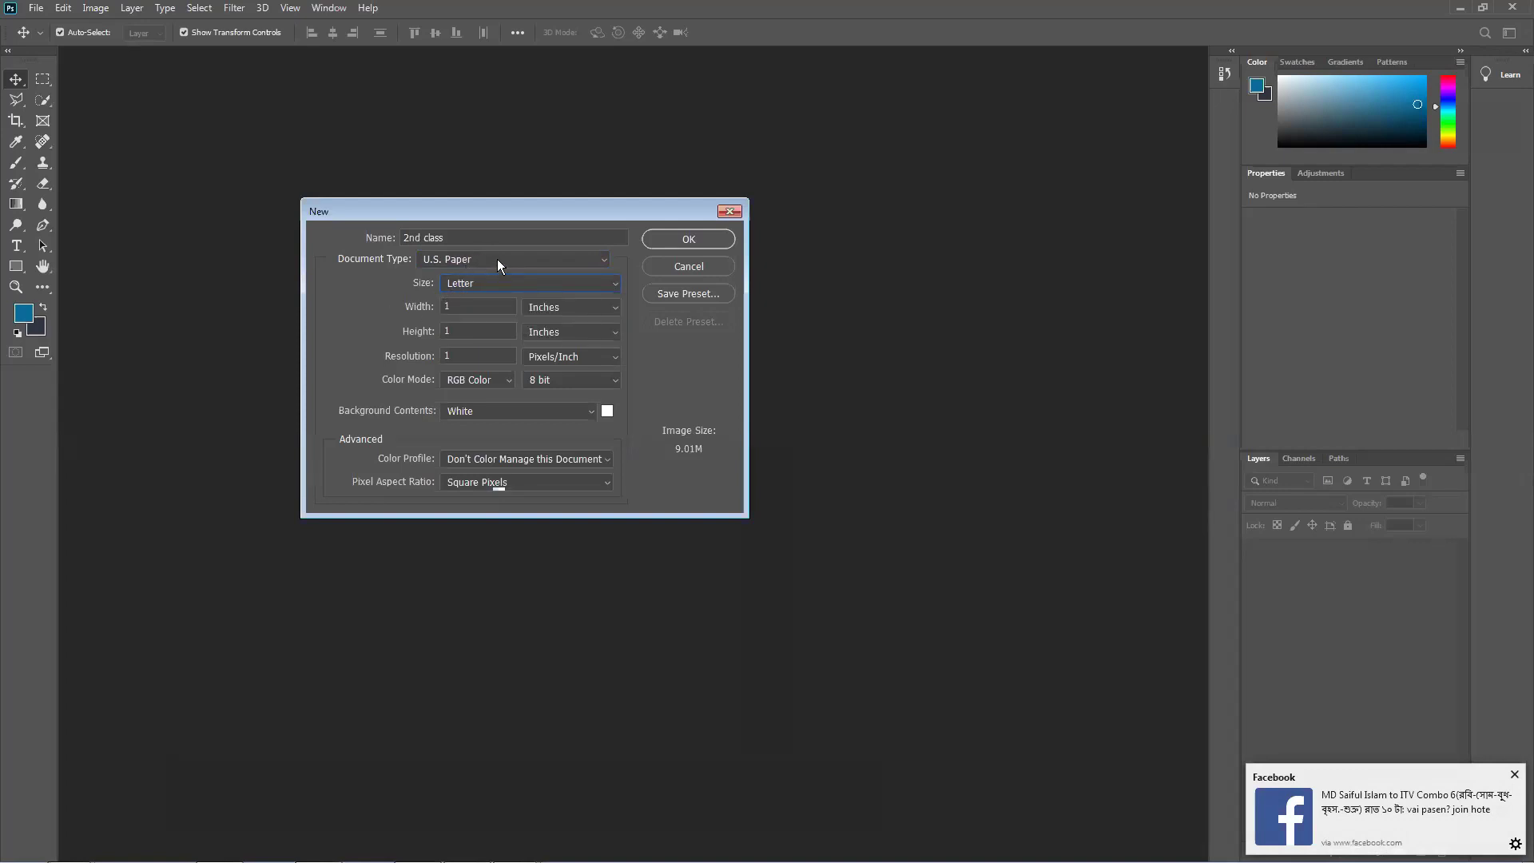
pyautogui.click(497, 259)
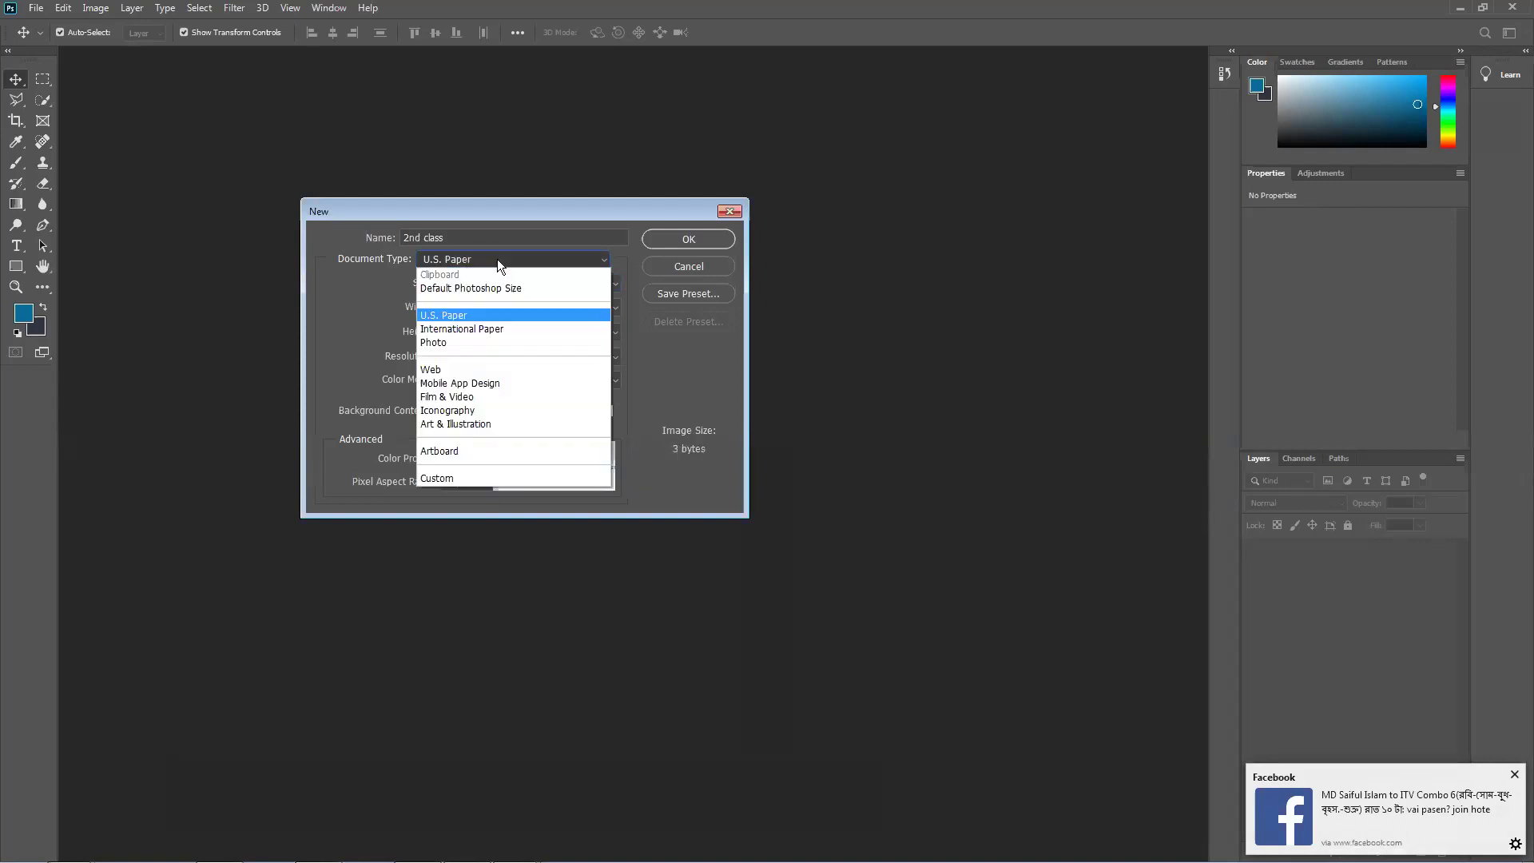
# Step: Switch the document type to International Paper and leave the size at A4
pyautogui.click(465, 329)
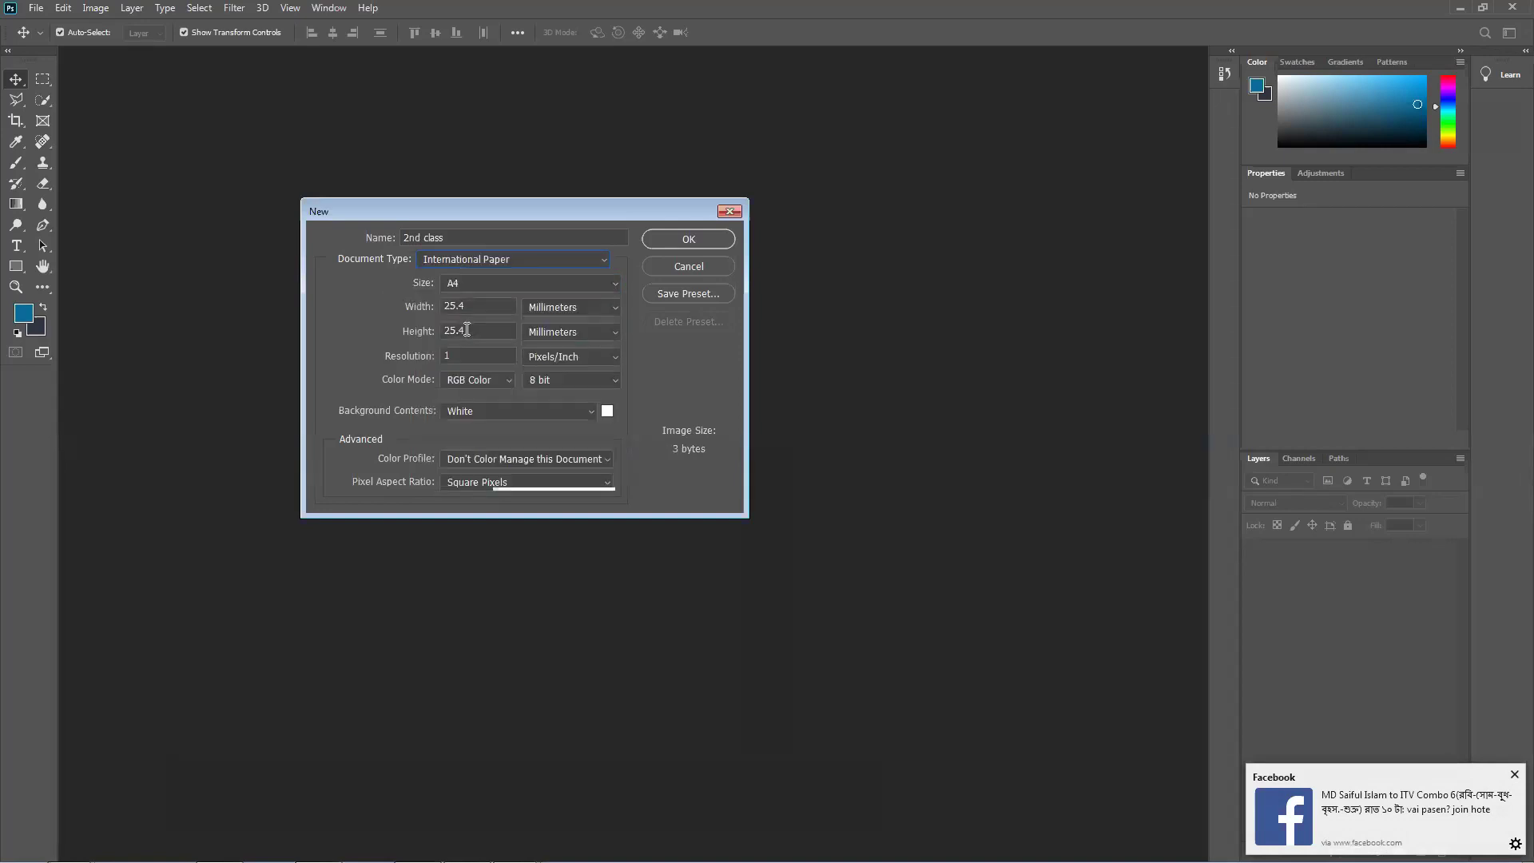
pyautogui.click(469, 283)
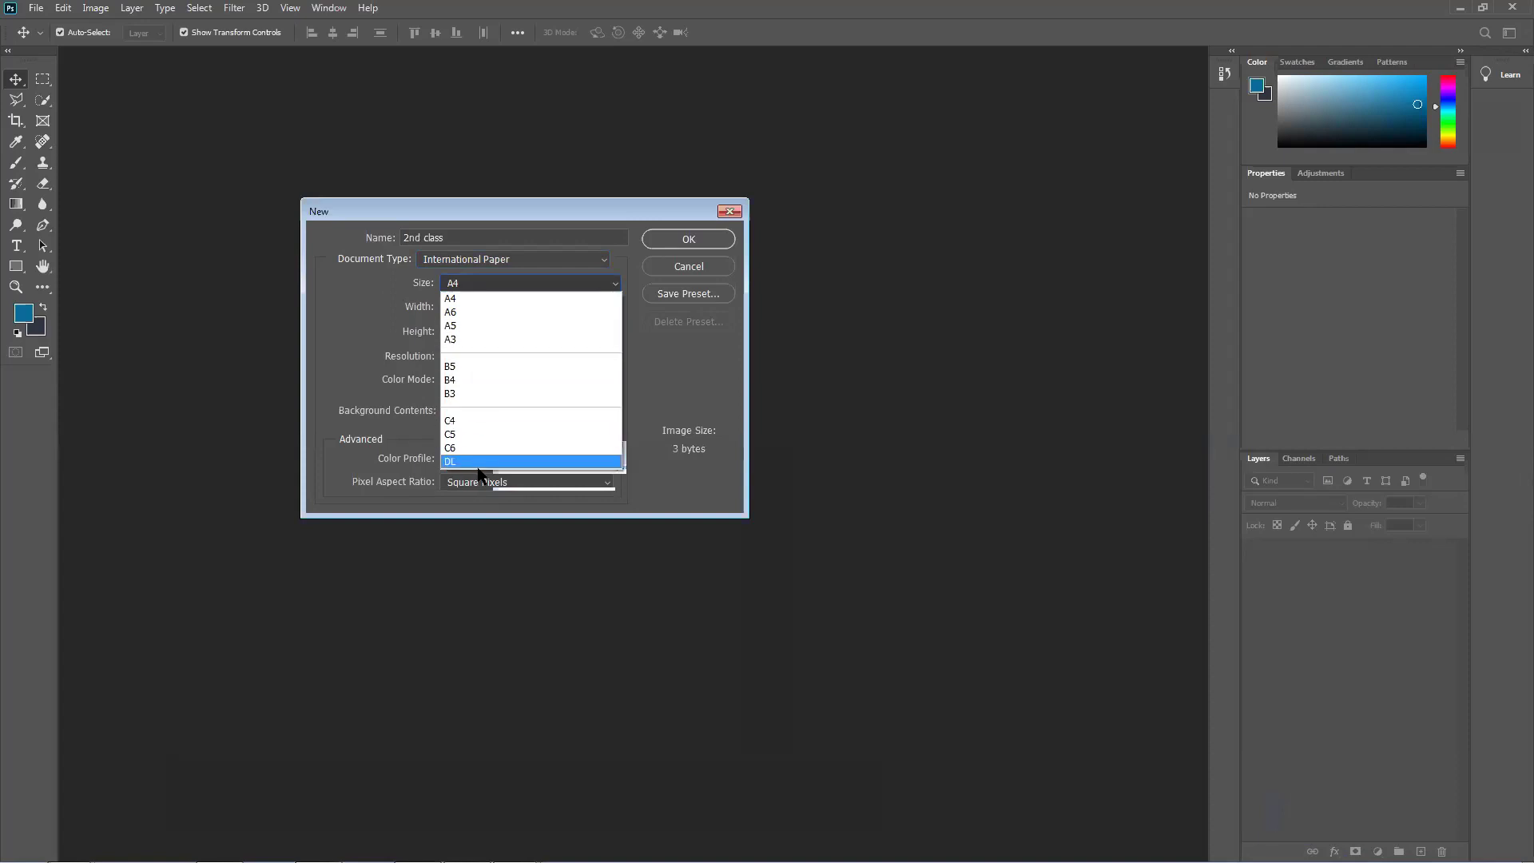
pyautogui.click(447, 257)
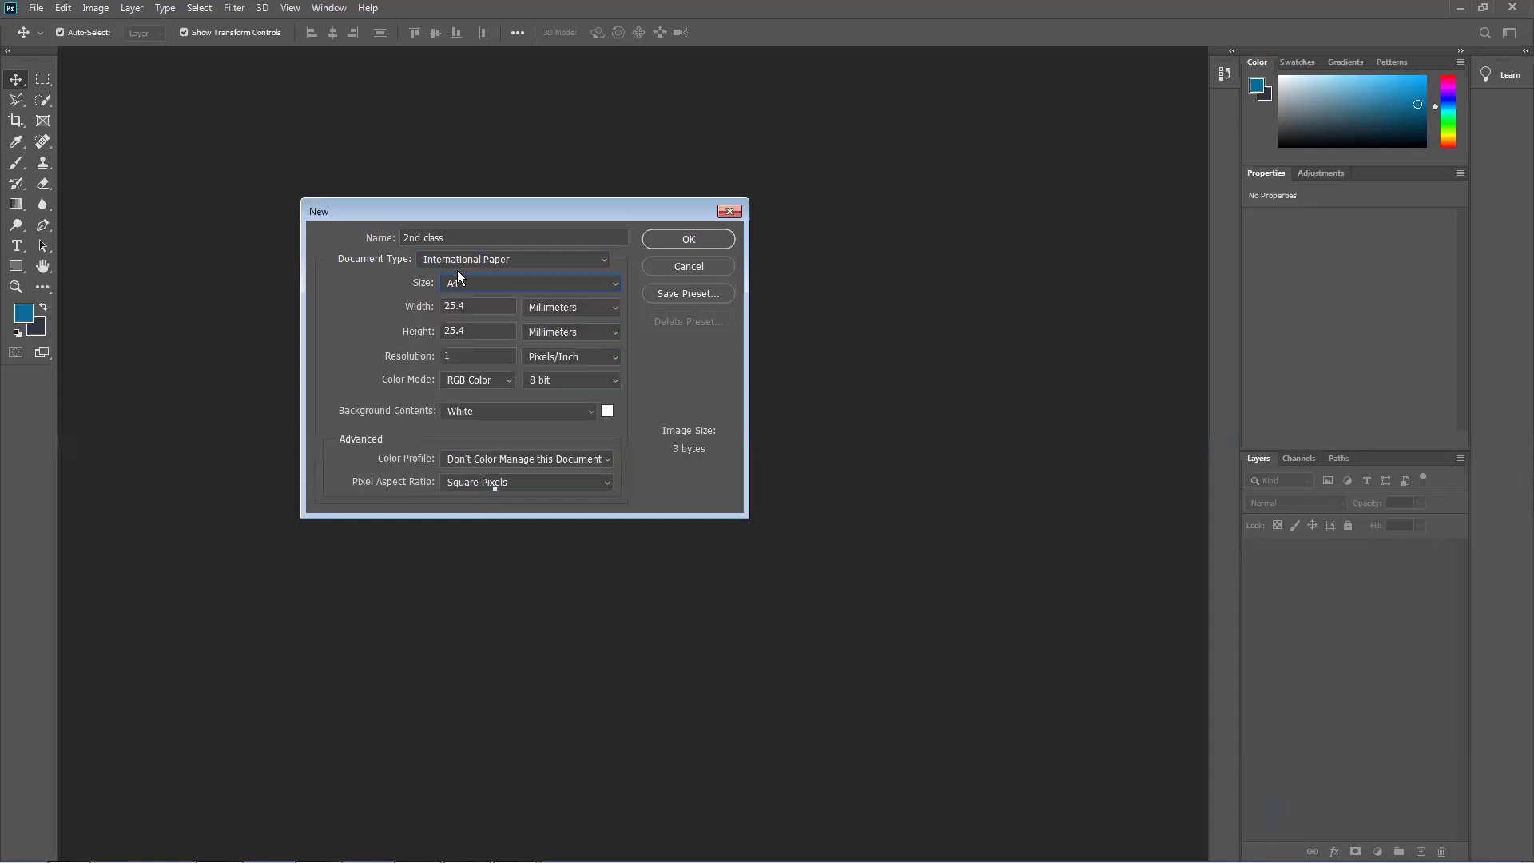
pyautogui.click(447, 286)
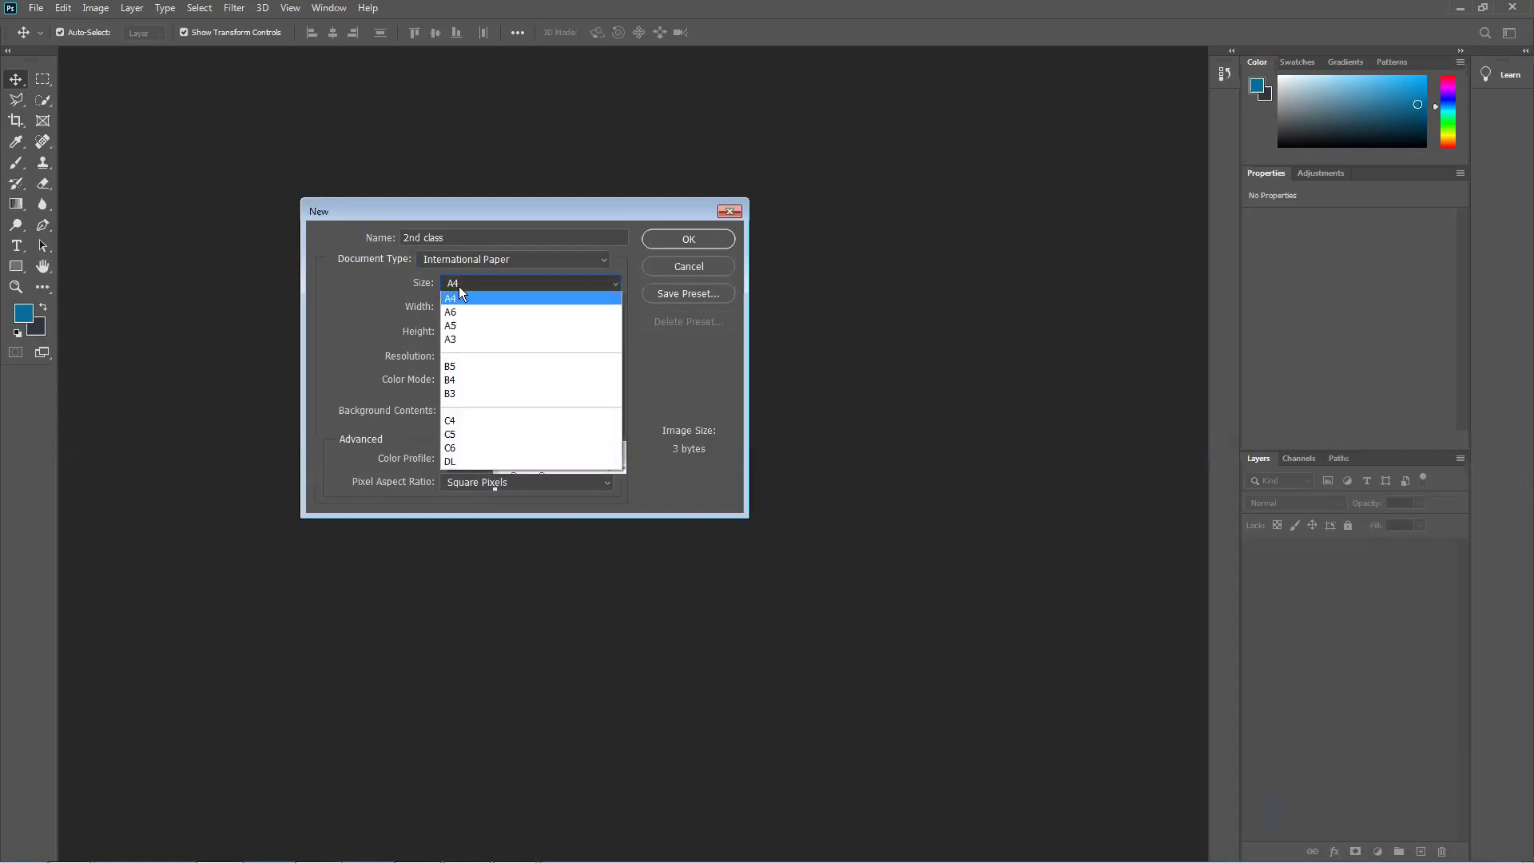
pyautogui.click(478, 301)
# Step: Return the document type to U.S. Paper and set the paper size to Legal
pyautogui.click(465, 257)
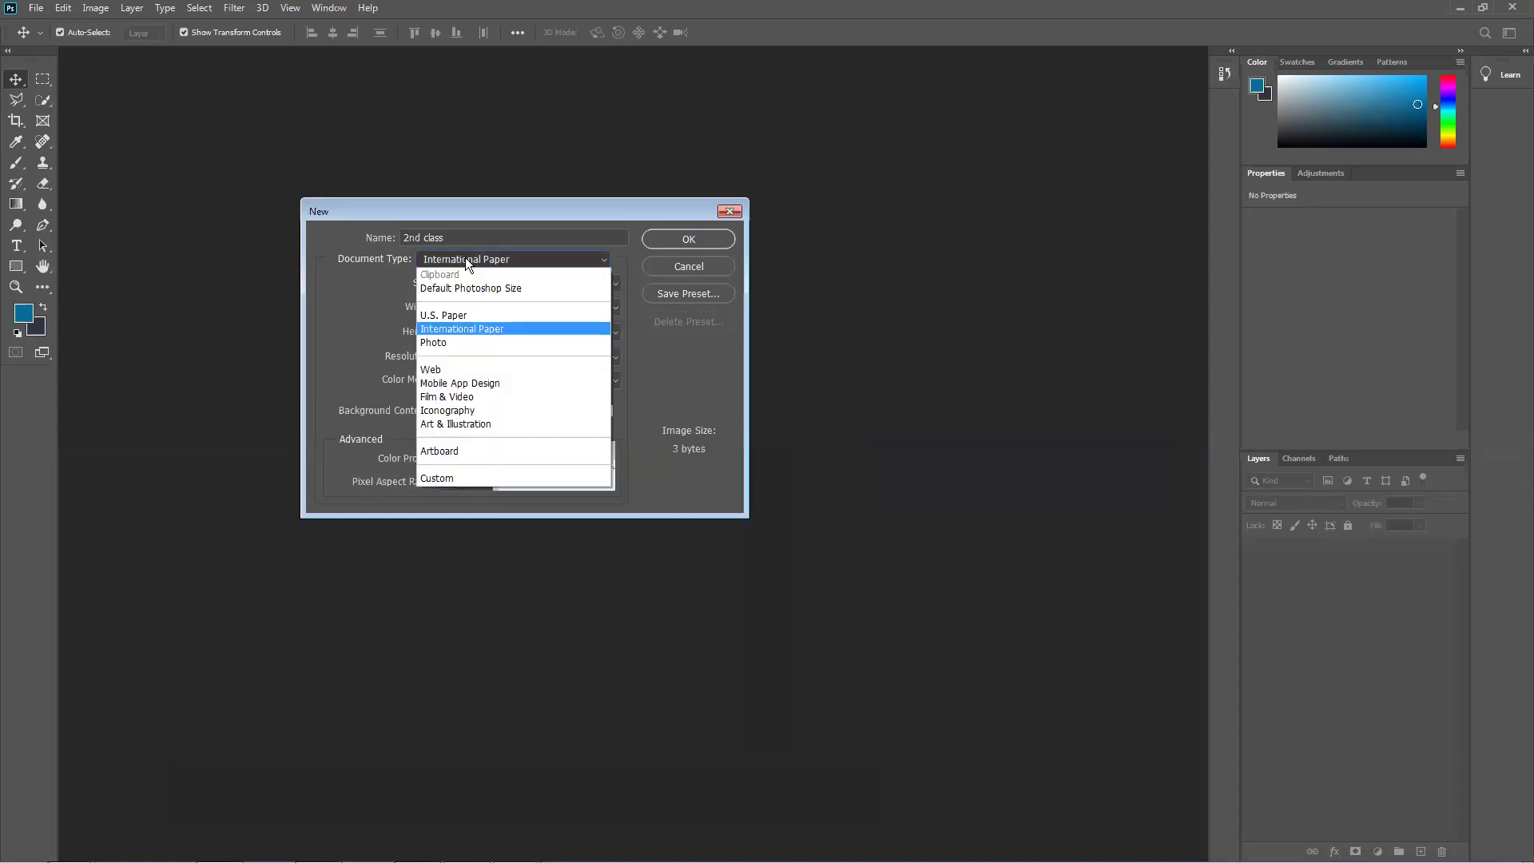
pyautogui.click(458, 315)
pyautogui.click(489, 283)
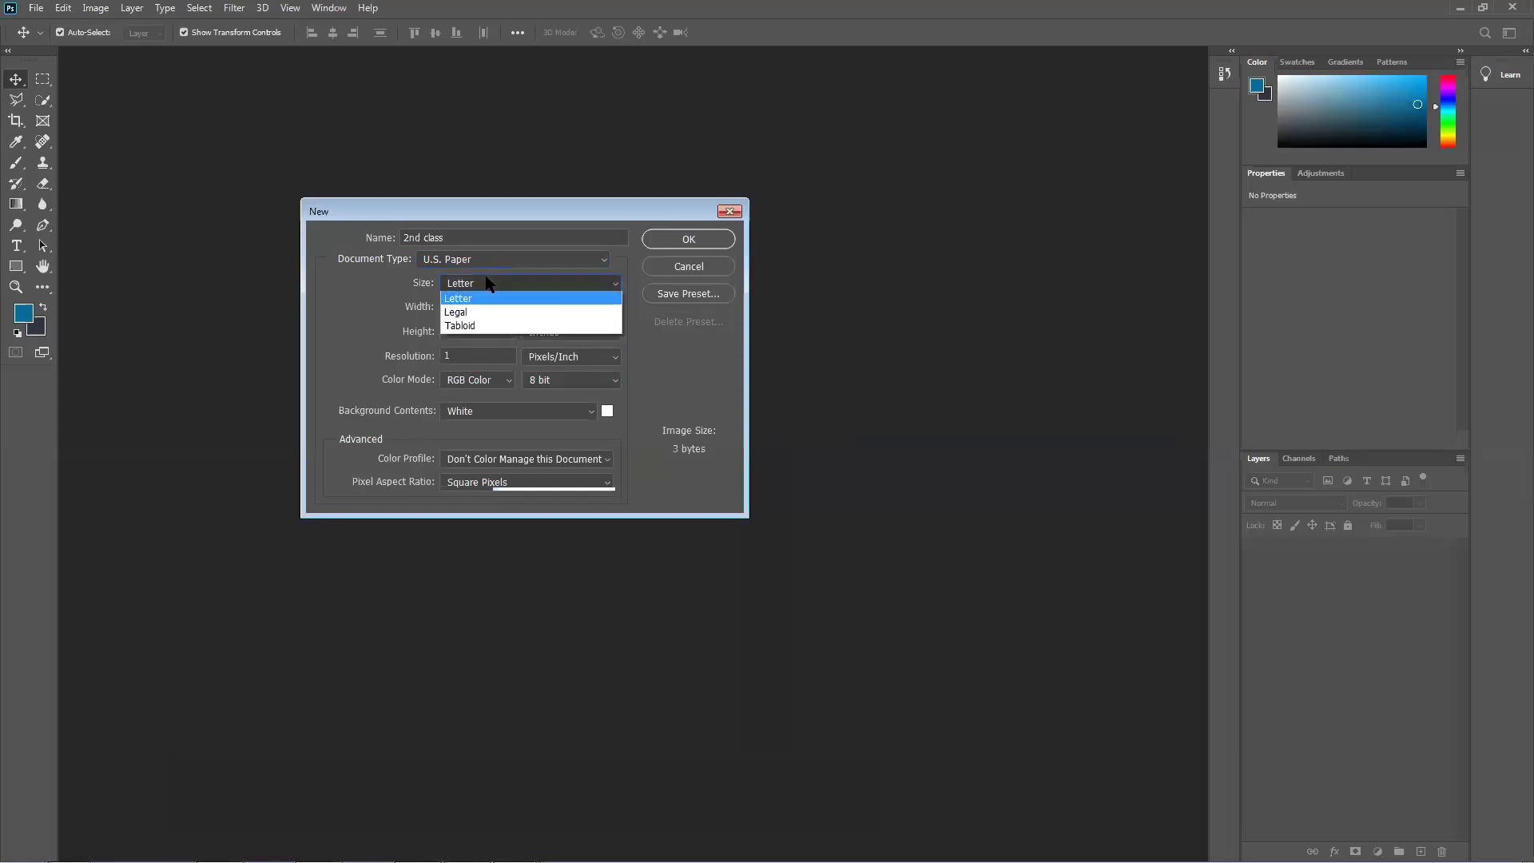
pyautogui.click(468, 312)
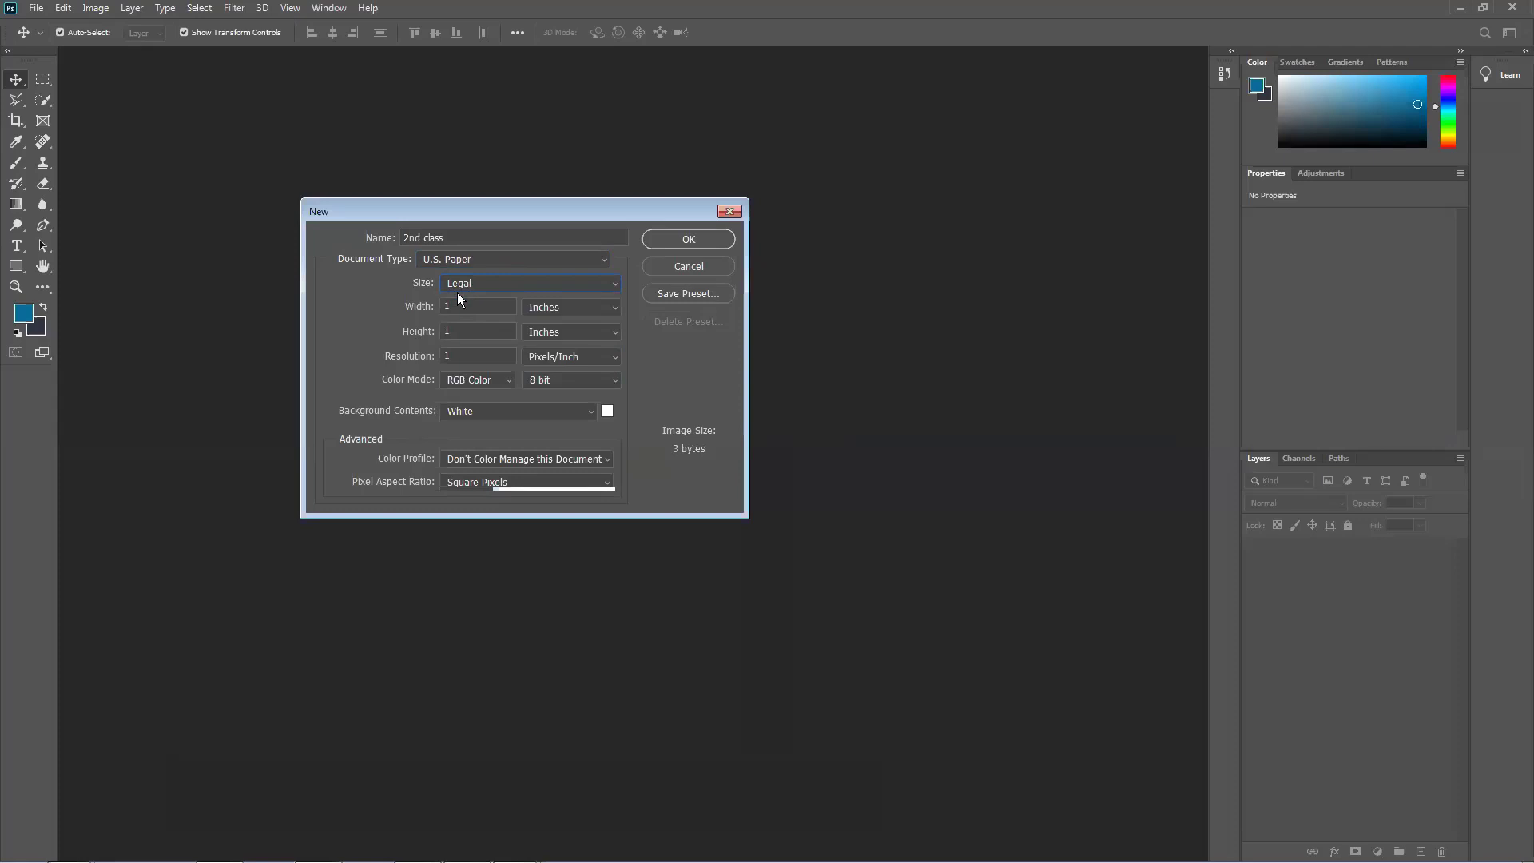
pyautogui.click(499, 264)
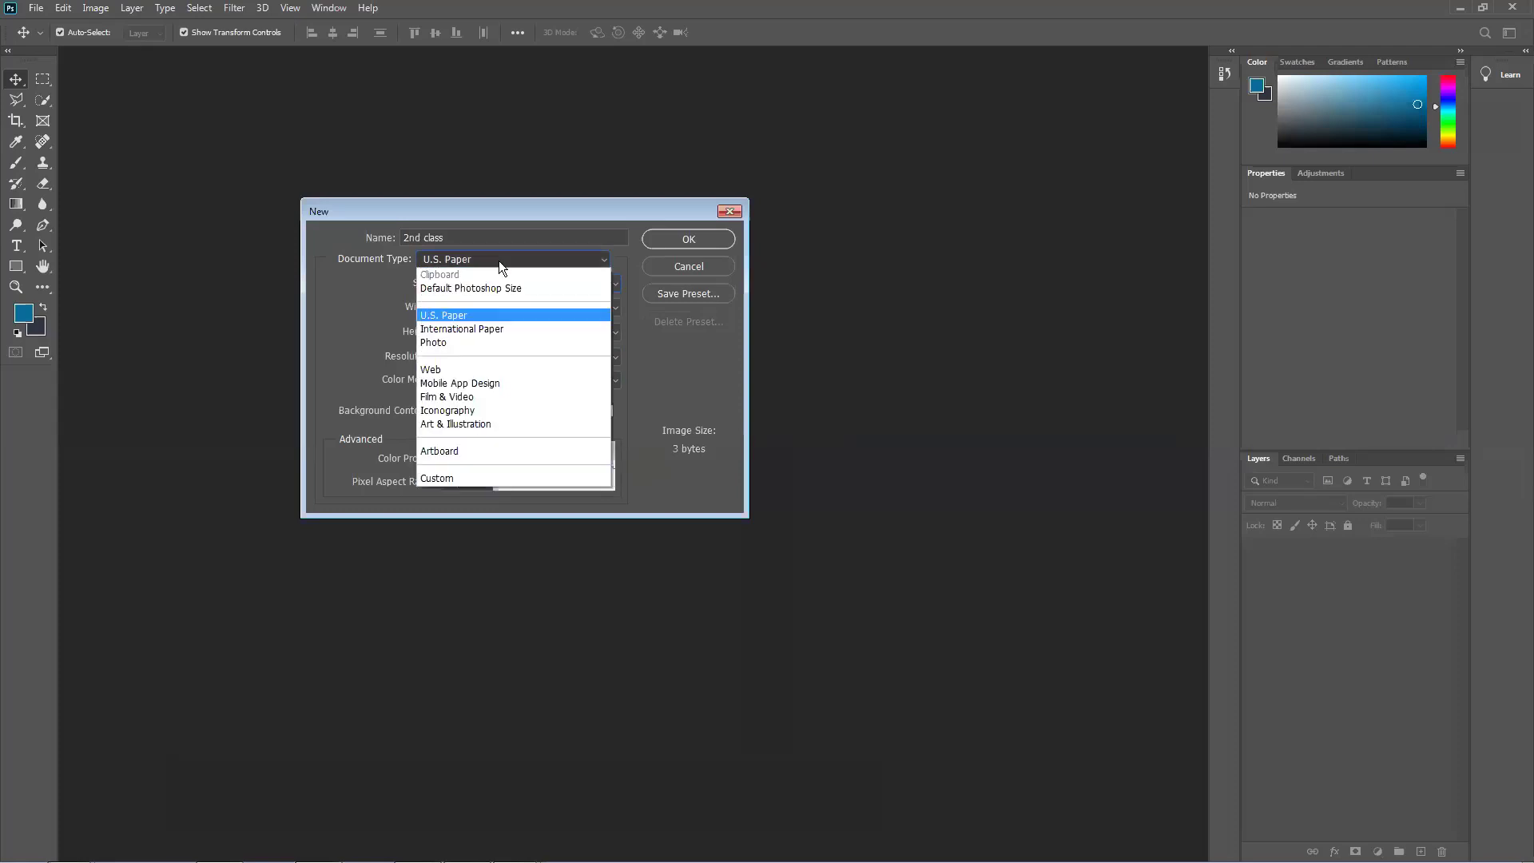
pyautogui.click(480, 315)
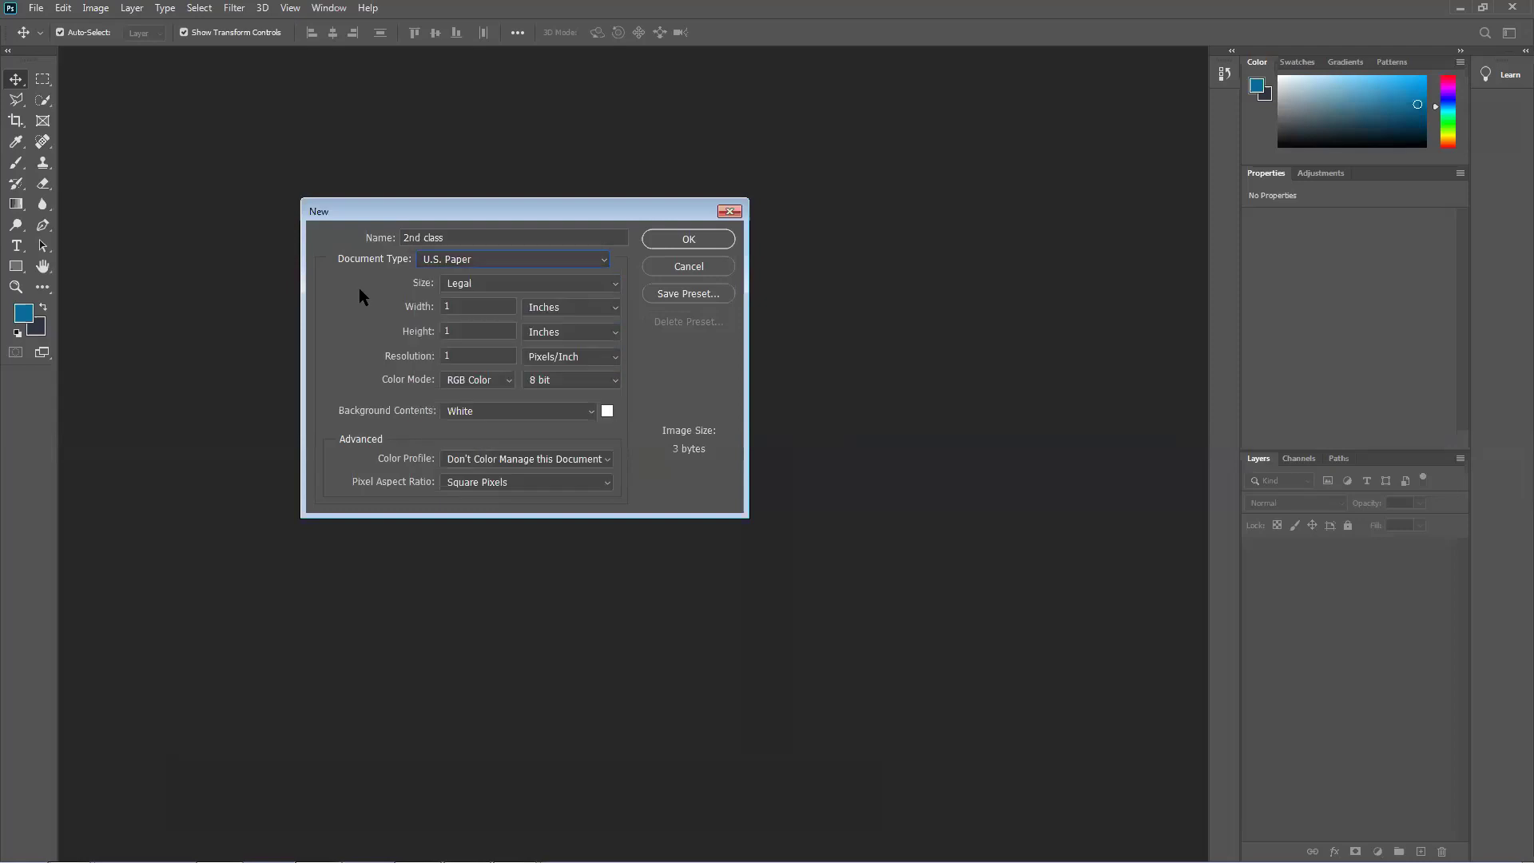
pyautogui.click(565, 260)
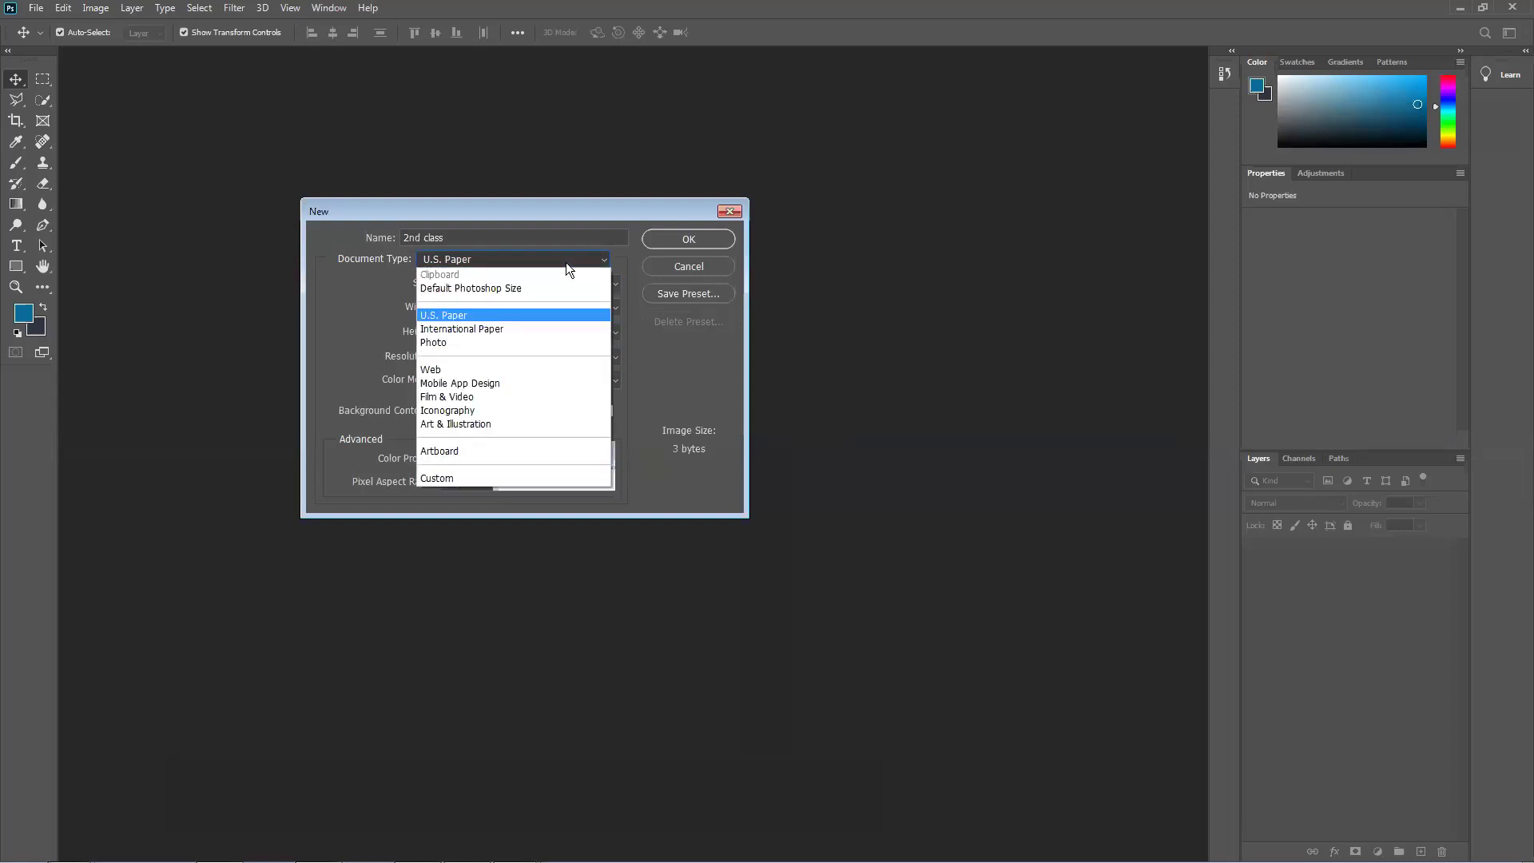
pyautogui.click(527, 315)
pyautogui.click(501, 286)
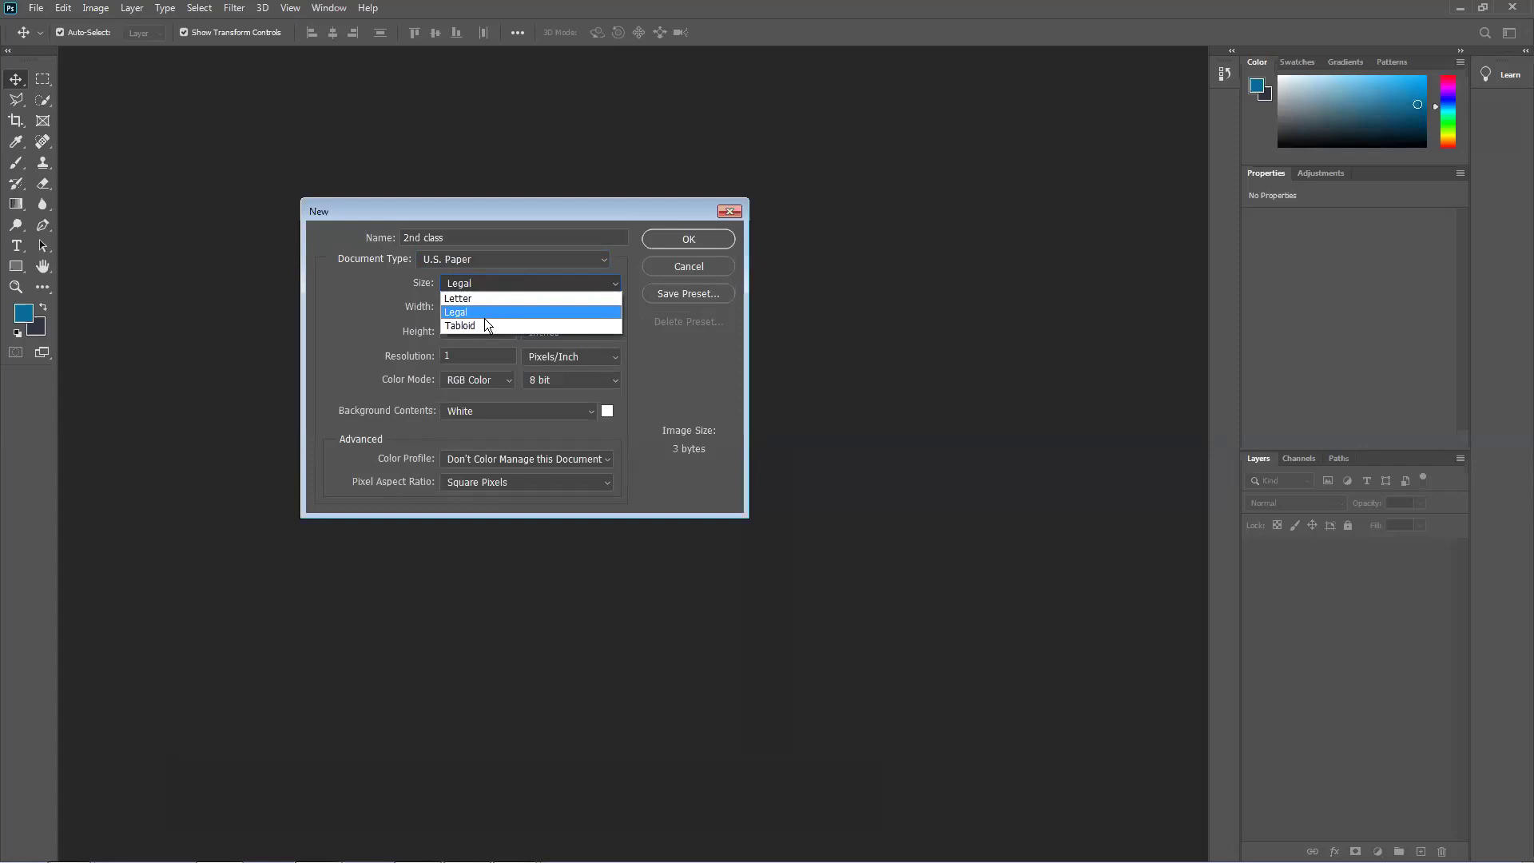
pyautogui.click(495, 302)
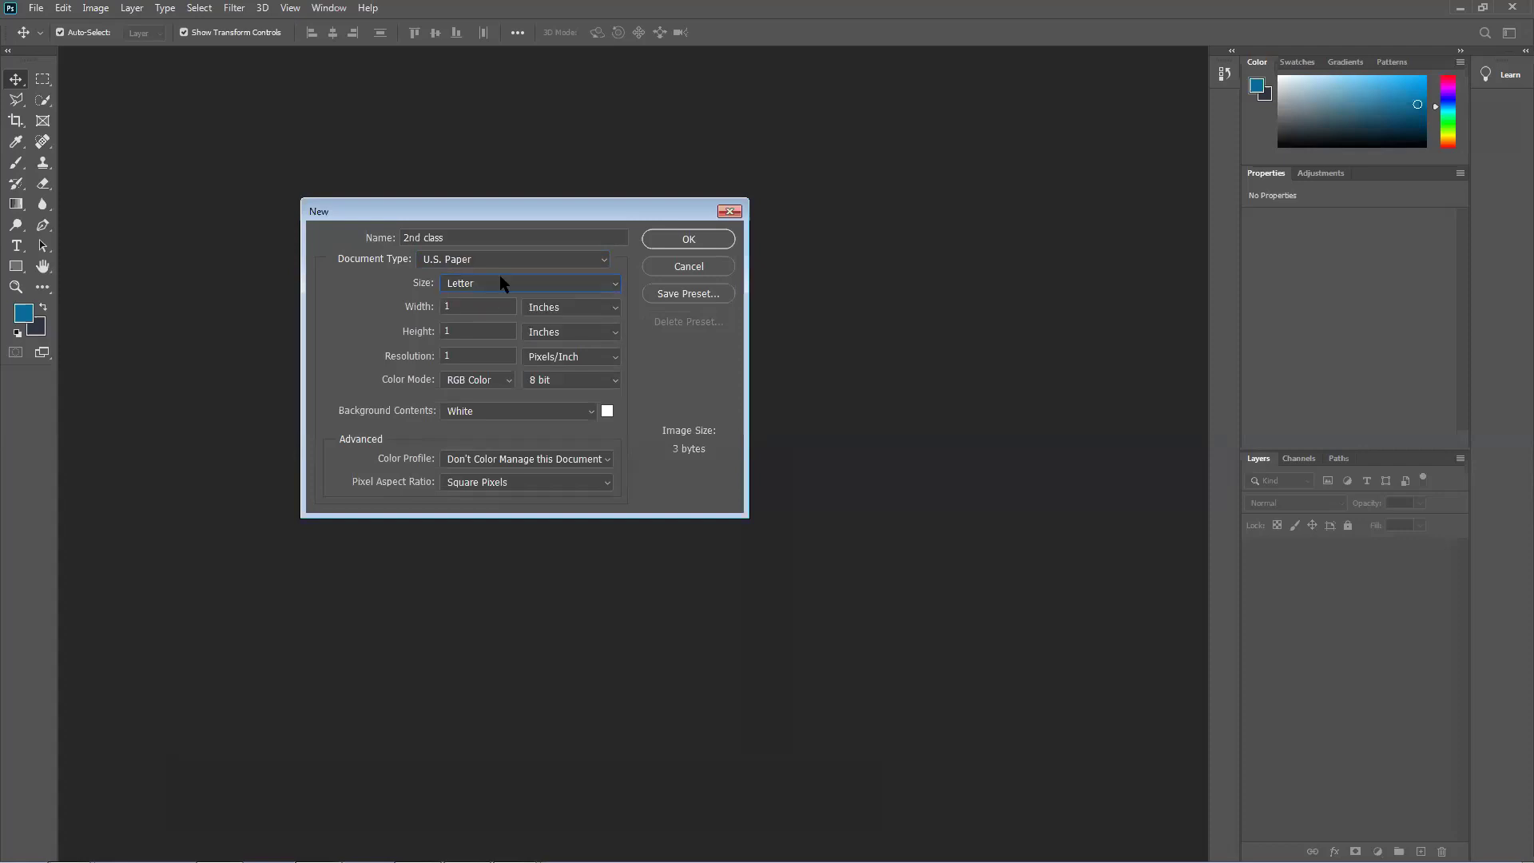
pyautogui.click(543, 310)
pyautogui.click(499, 281)
pyautogui.click(484, 286)
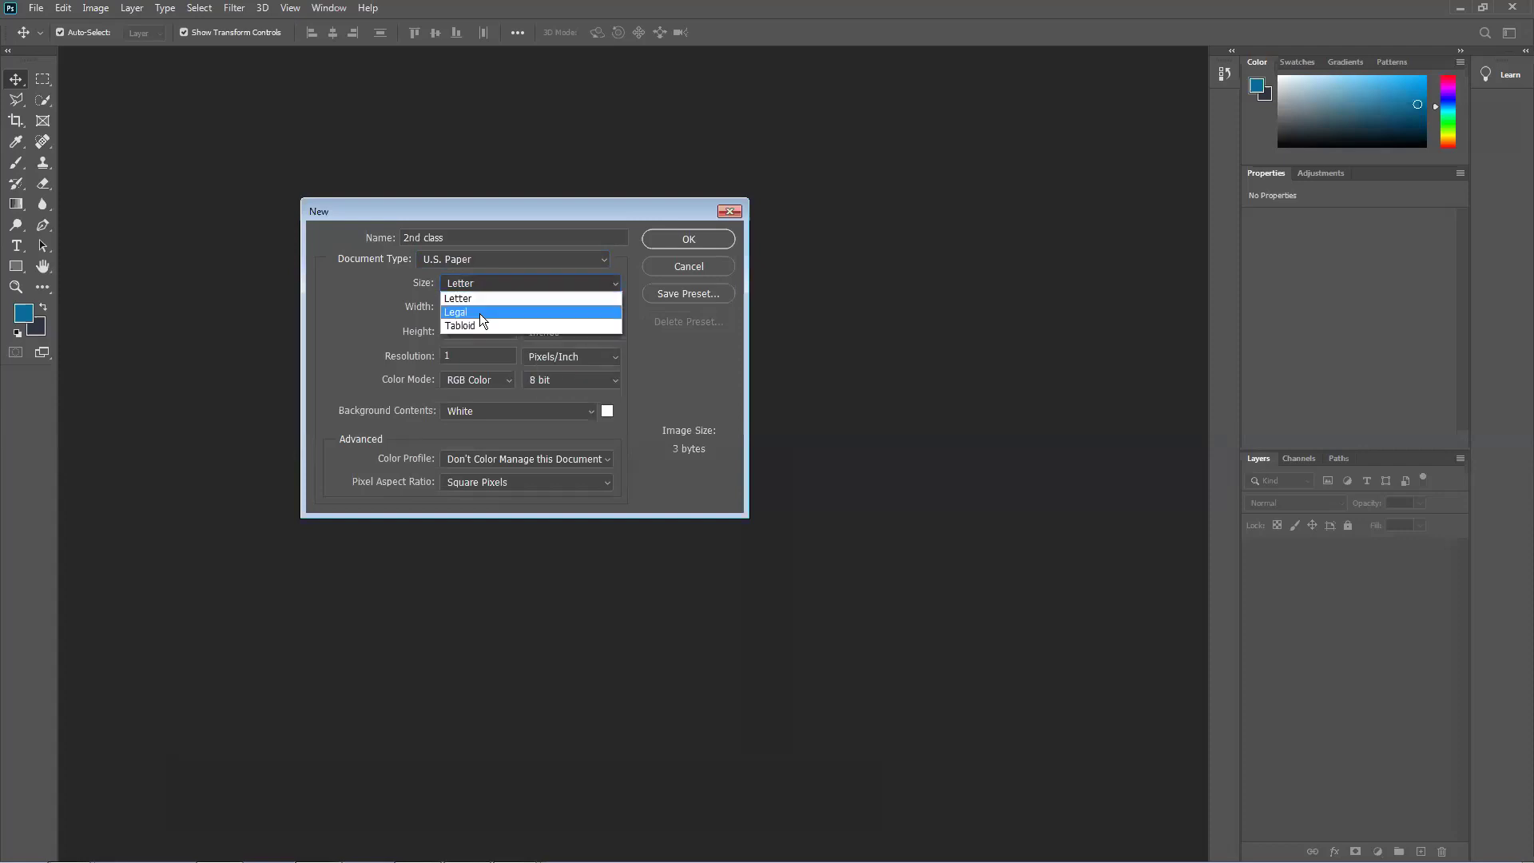
pyautogui.click(524, 282)
pyautogui.click(535, 330)
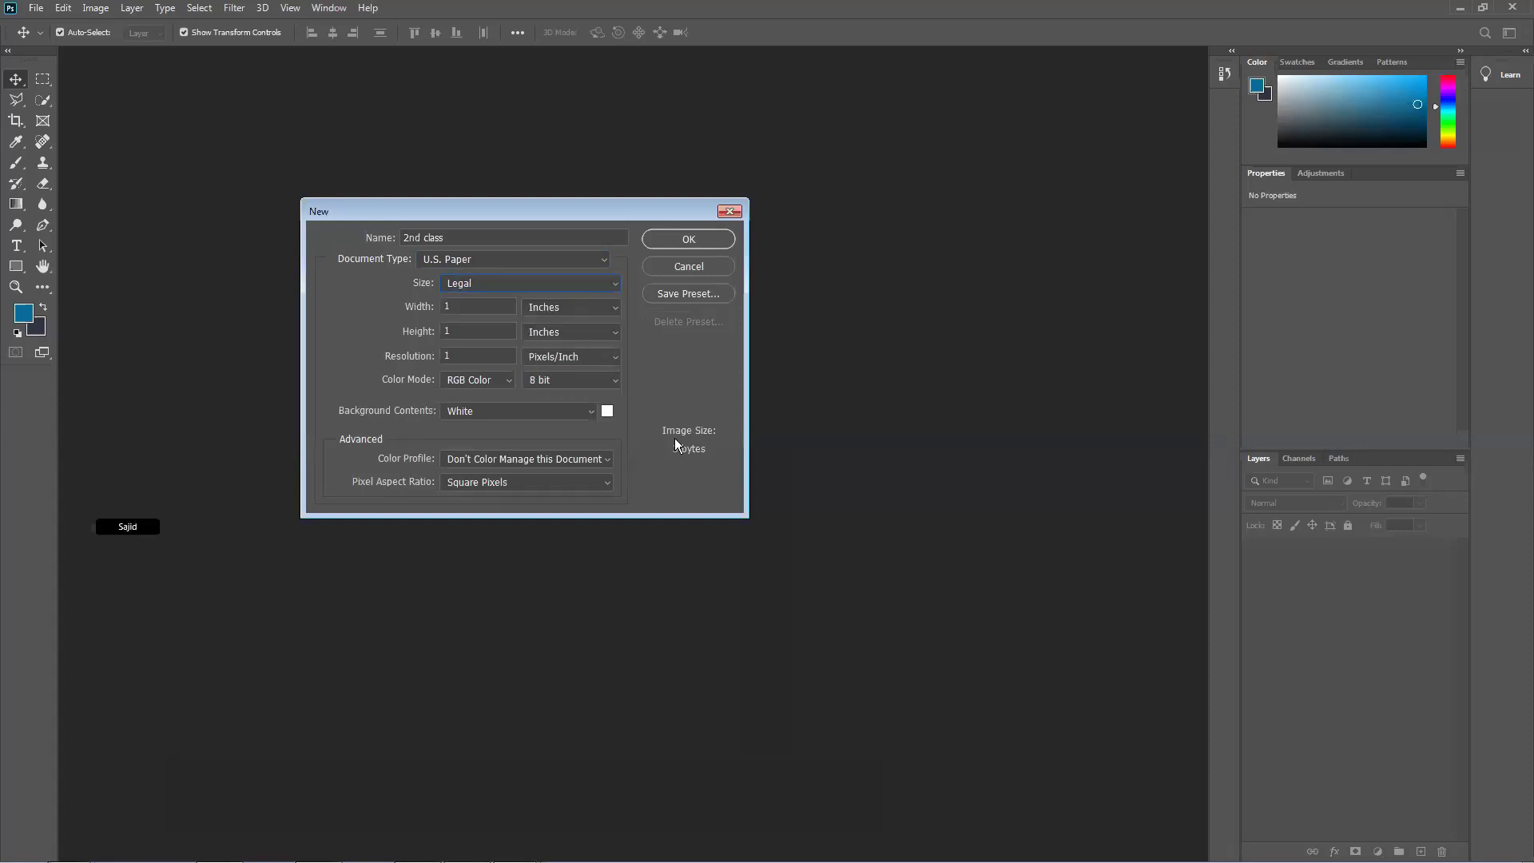
pyautogui.moveTo(520, 219); pyautogui.dragTo(487, 232)
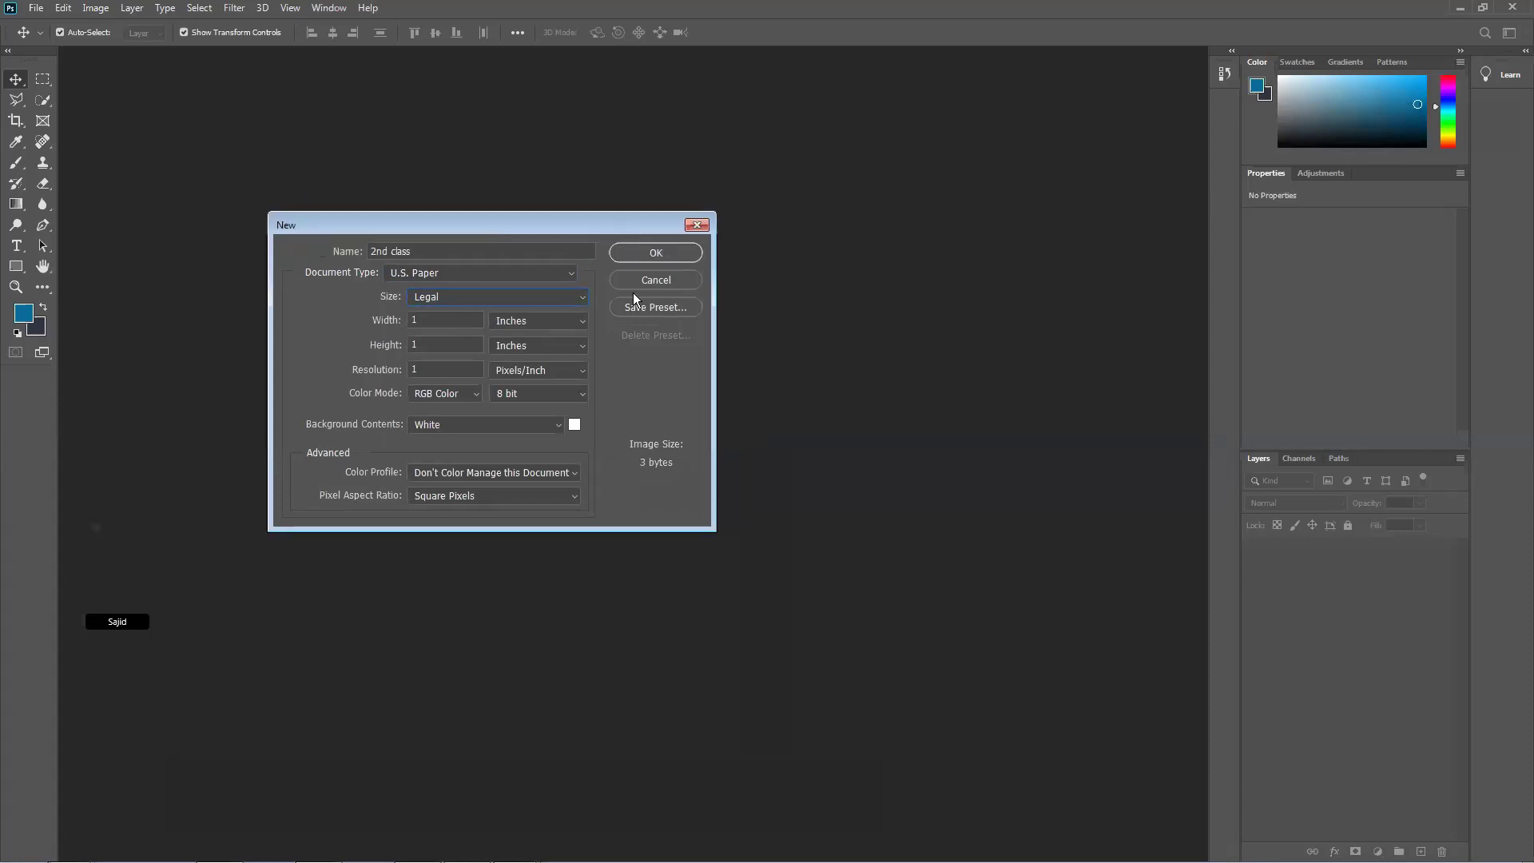
# Step: Restart the new-document setup and choose the International Paper preset
pyautogui.click(651, 279)
pyautogui.click(33, 9)
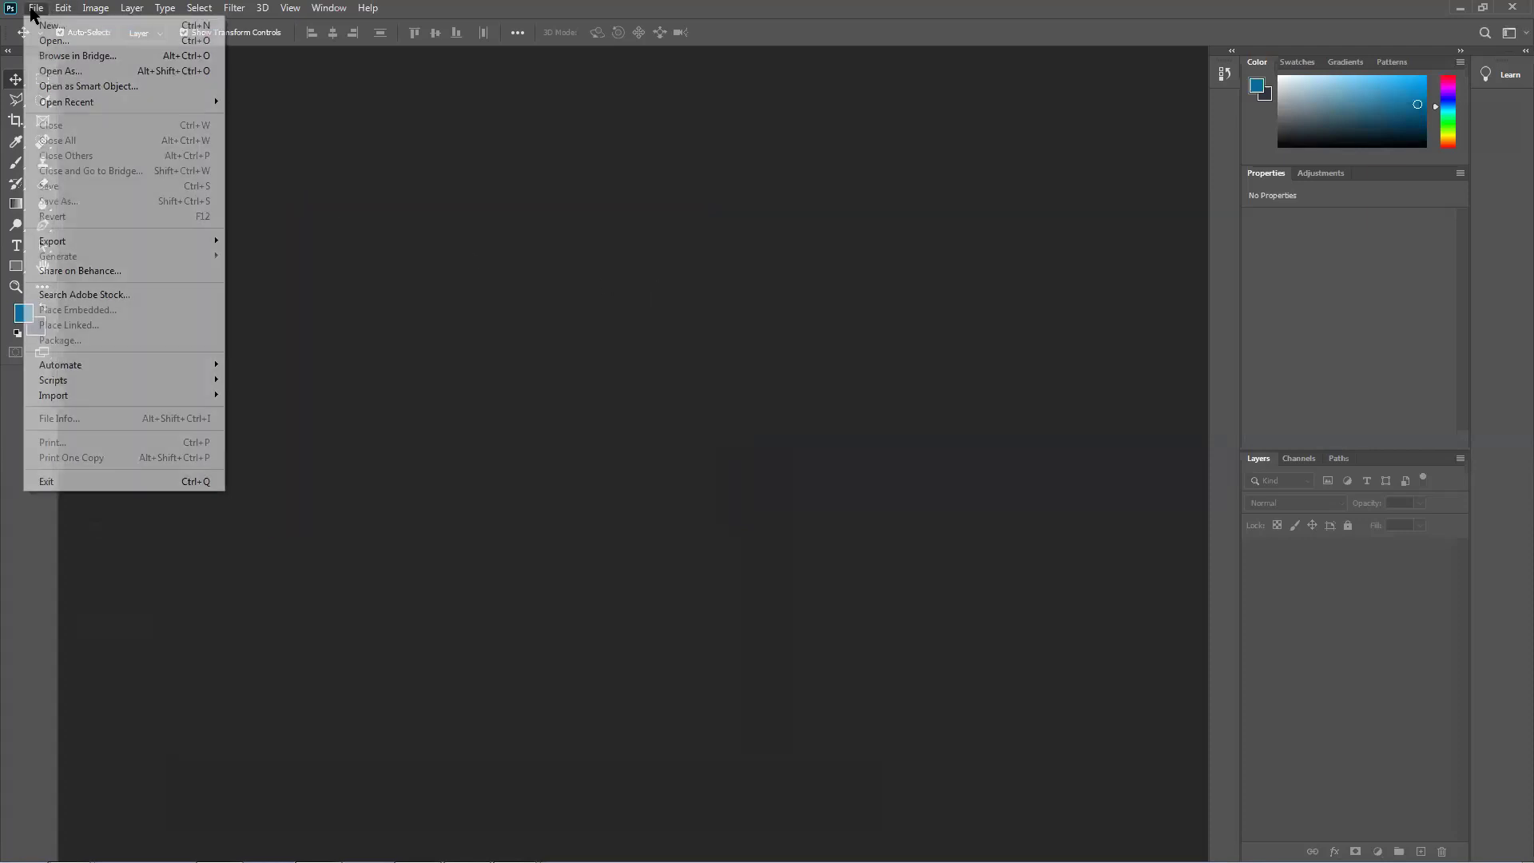
pyautogui.click(96, 25)
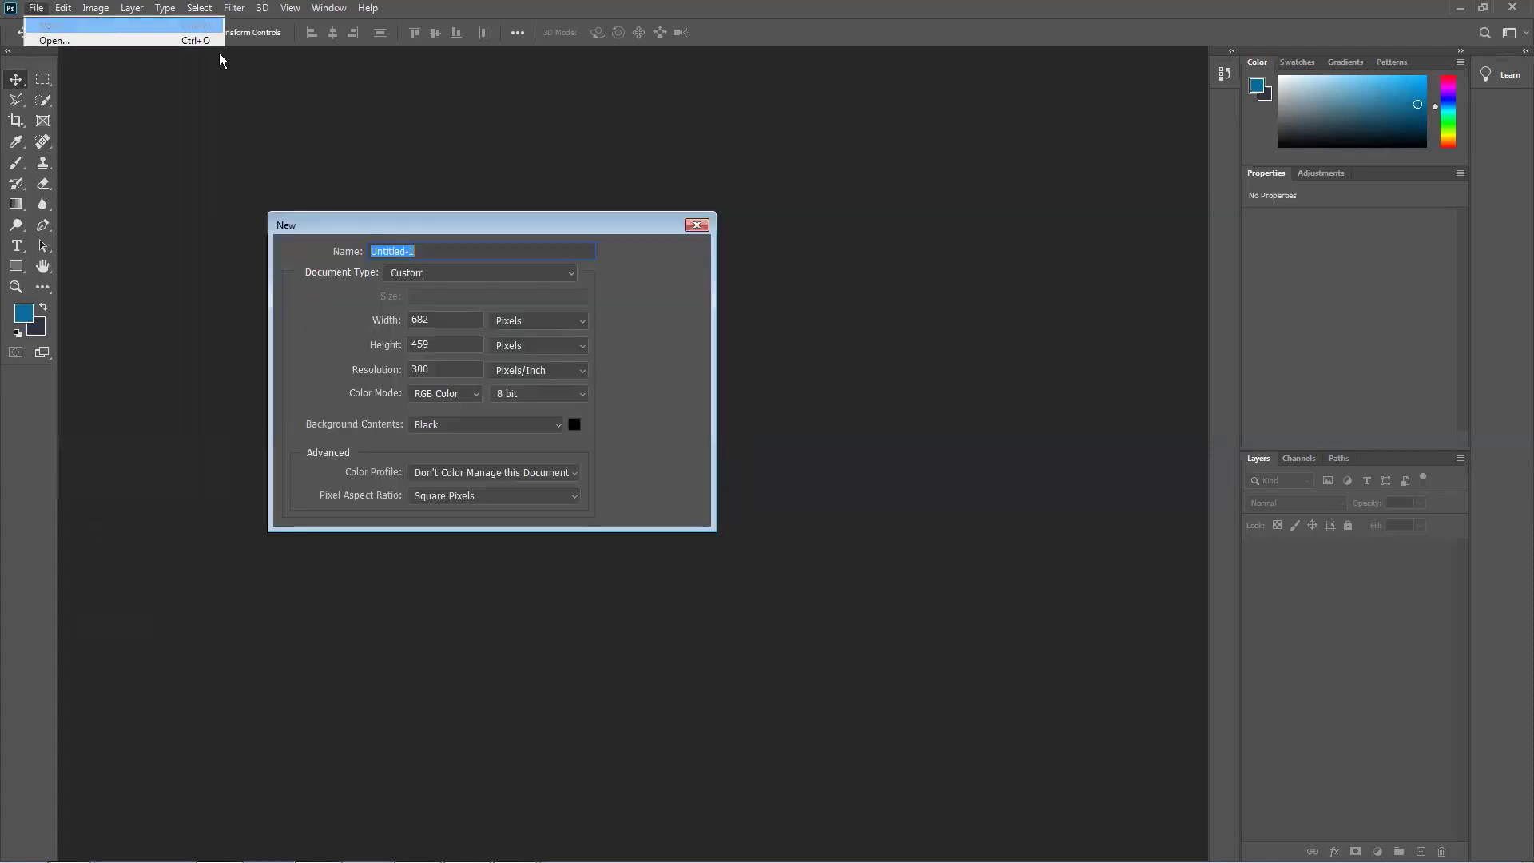
pyautogui.click(447, 276)
pyautogui.click(437, 342)
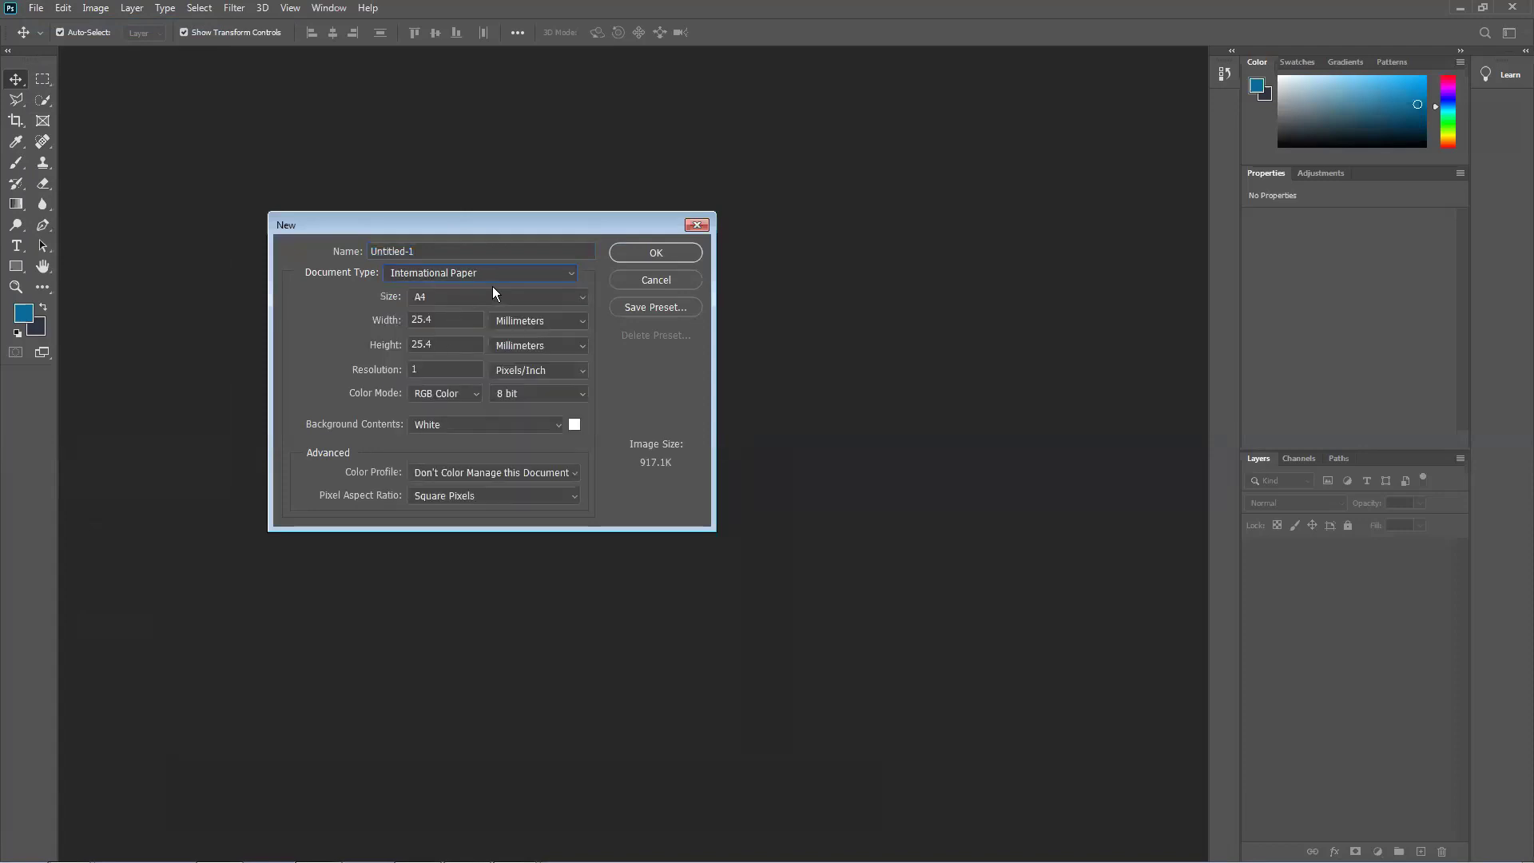
# Step: Change the width unit to Inches and back to Pixels, then cancel without creating a document
pyautogui.click(516, 320)
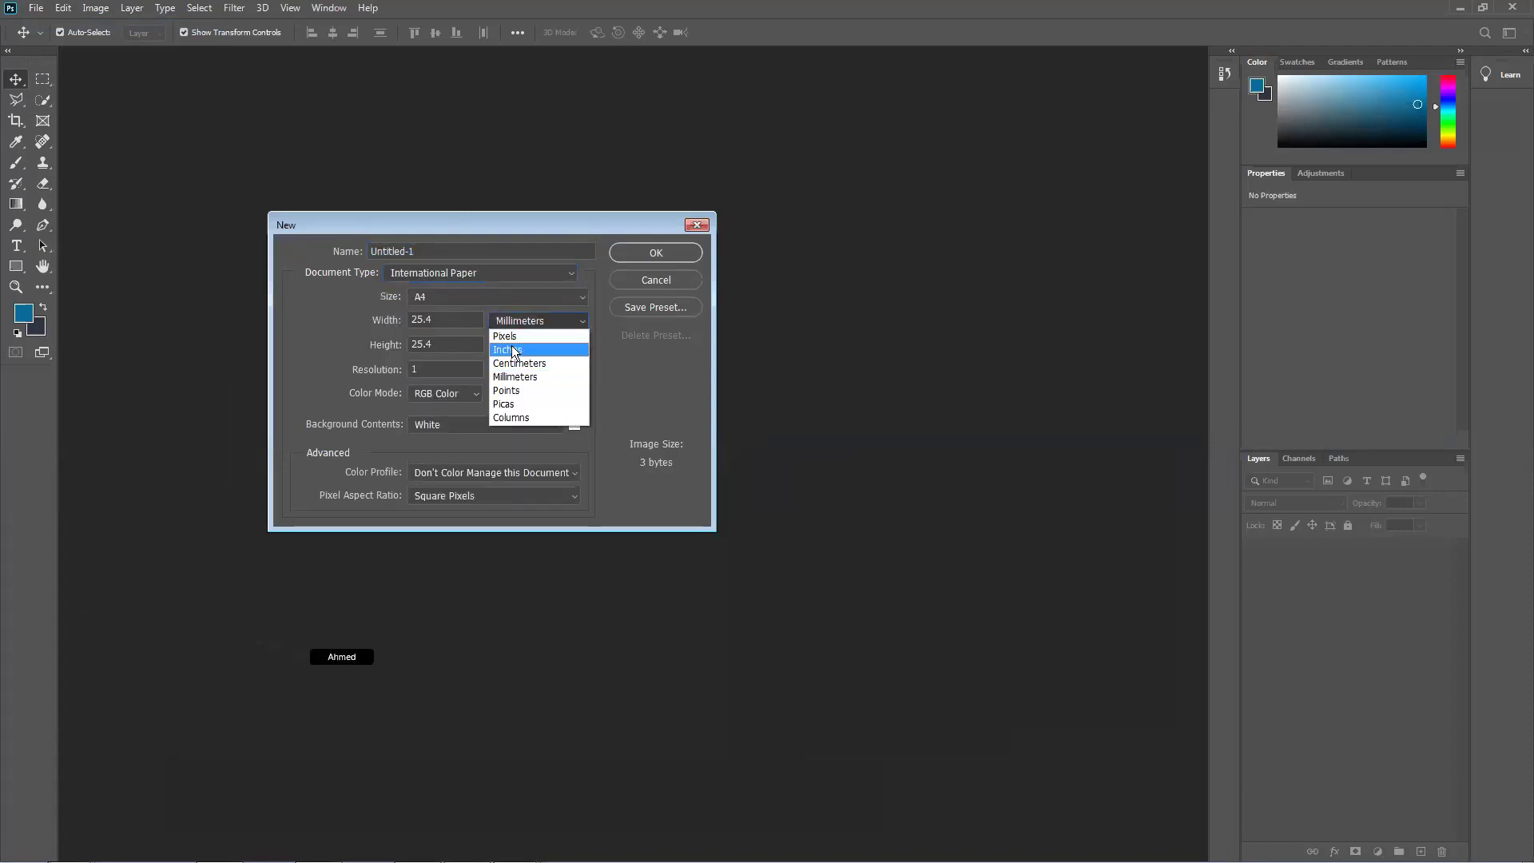
pyautogui.click(514, 350)
pyautogui.click(518, 323)
pyautogui.click(505, 336)
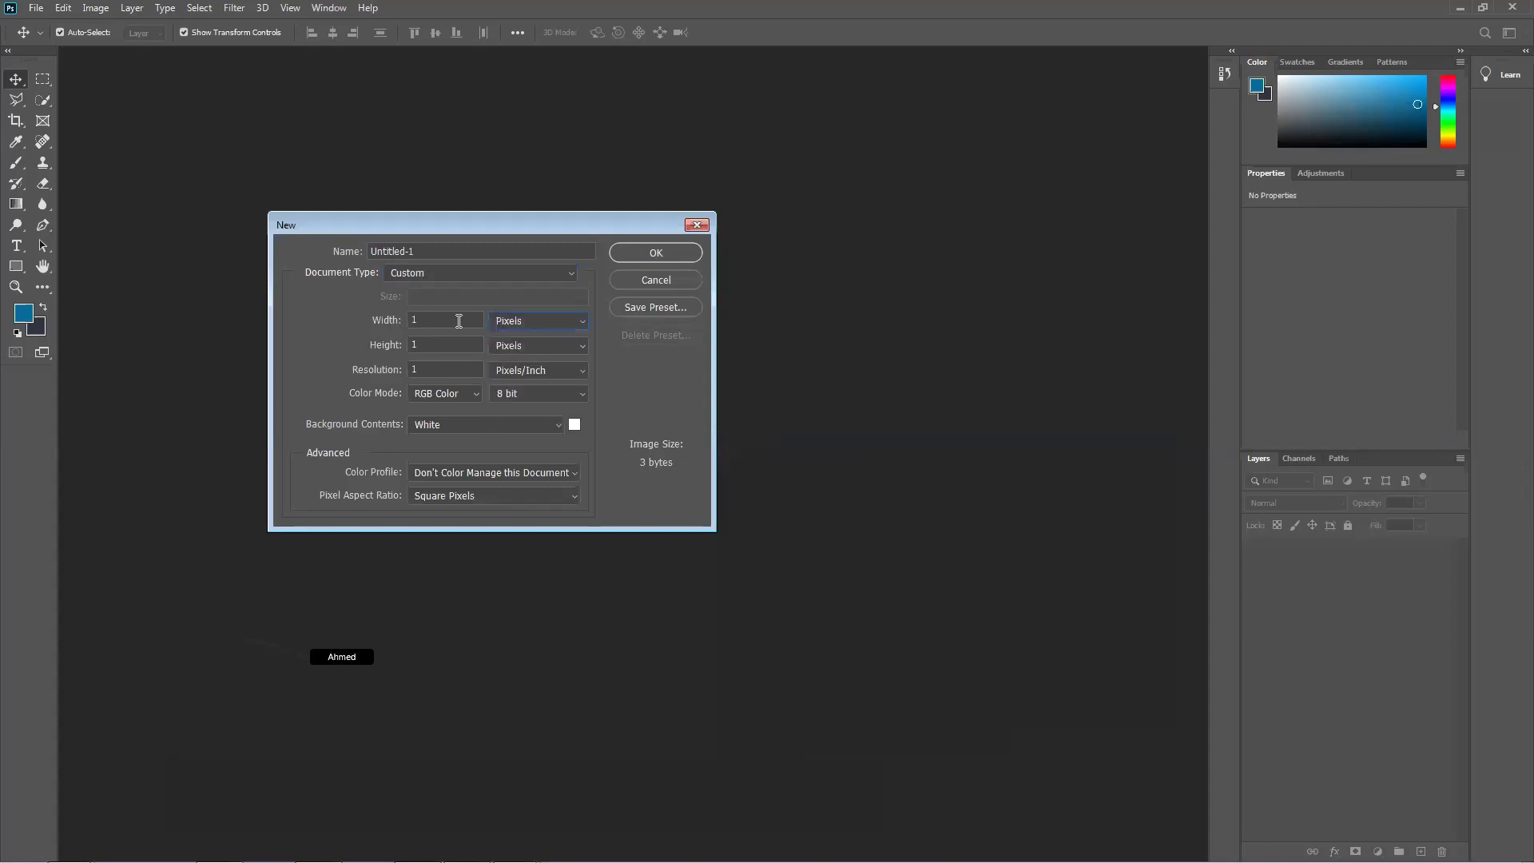
pyautogui.click(645, 285)
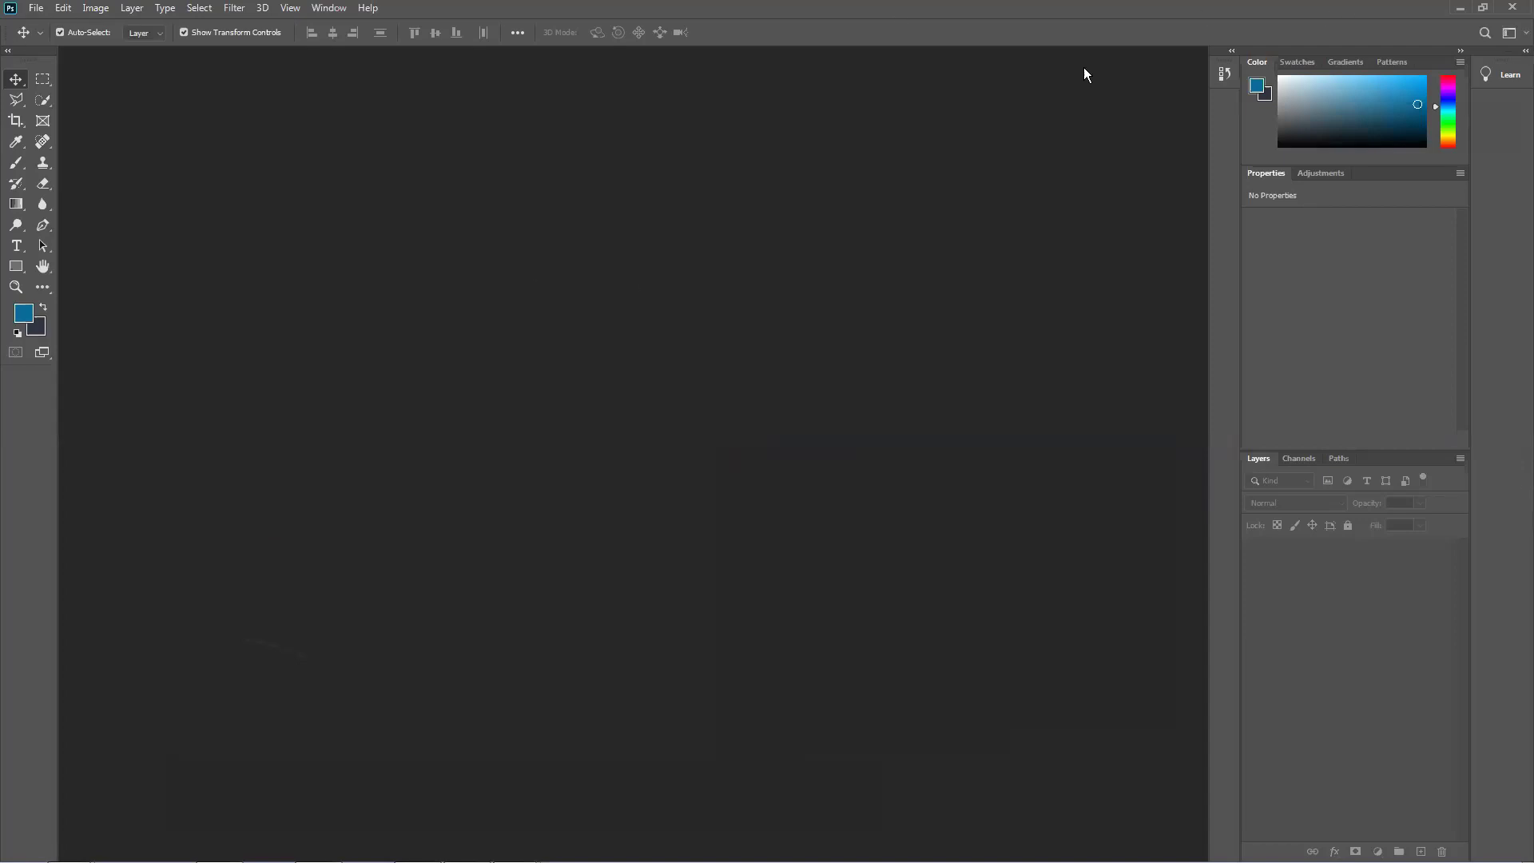
pyautogui.moveTo(1087, 8); pyautogui.dragTo(1284, 525)
# Step: Quit and relaunch Photoshop, then maximize its window to fill the screen
pyautogui.click(1296, 515)
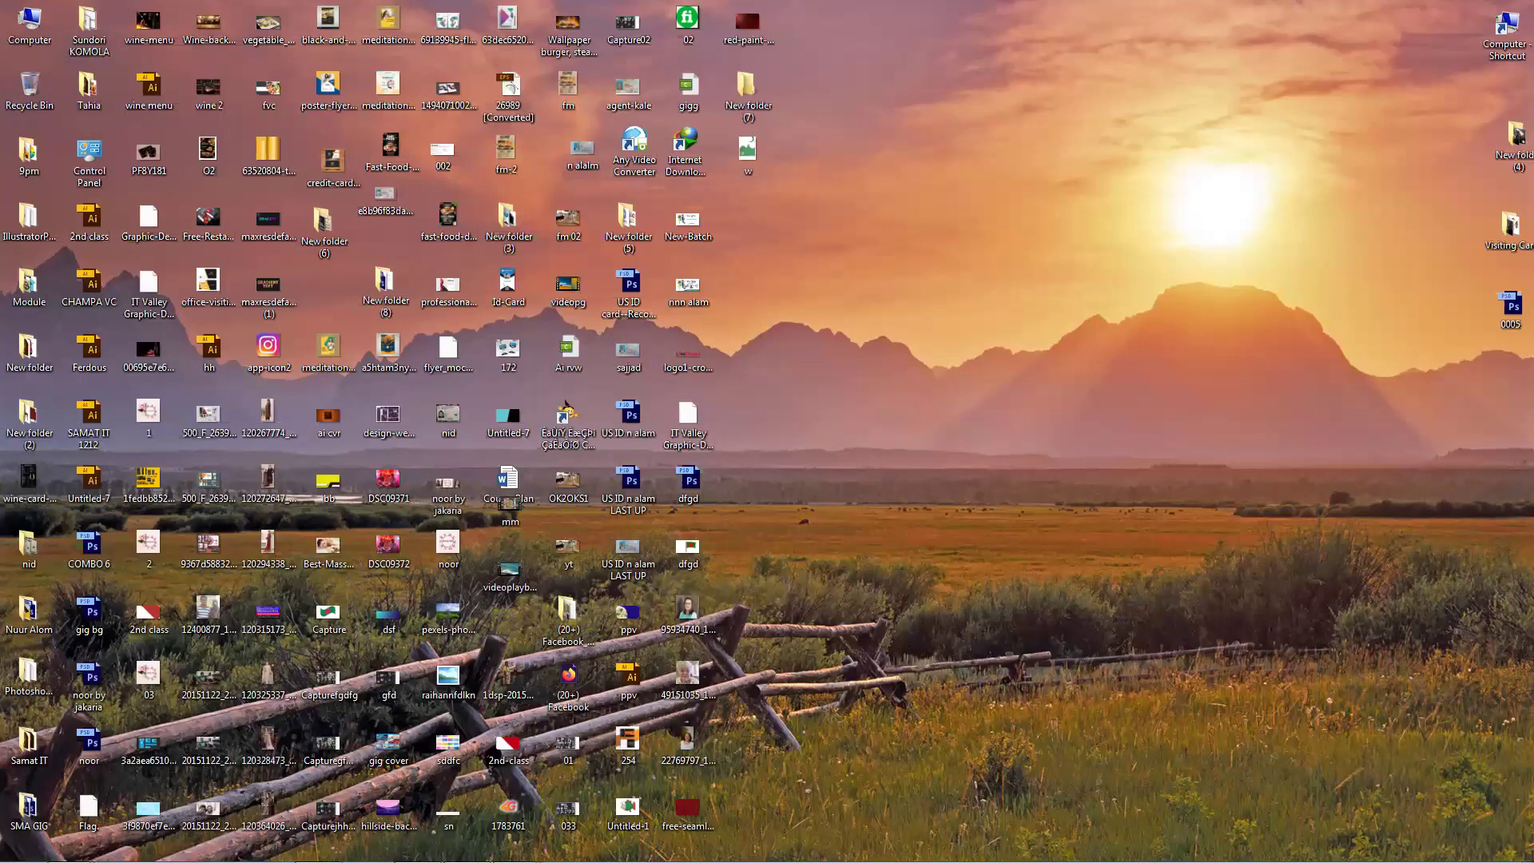
pyautogui.click(219, 845)
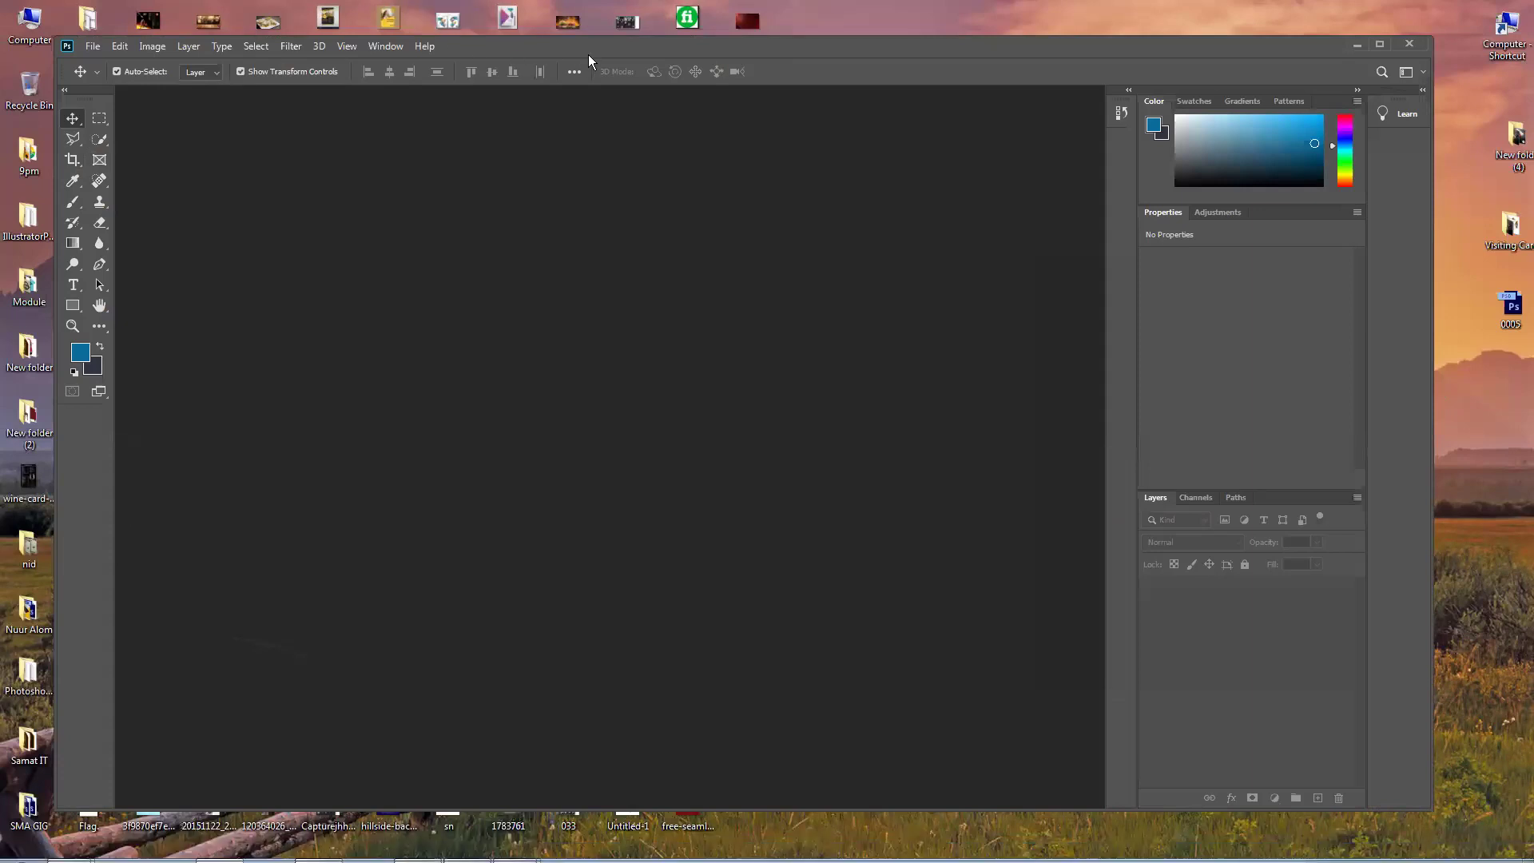
pyautogui.moveTo(588, 54); pyautogui.dragTo(633, 111)
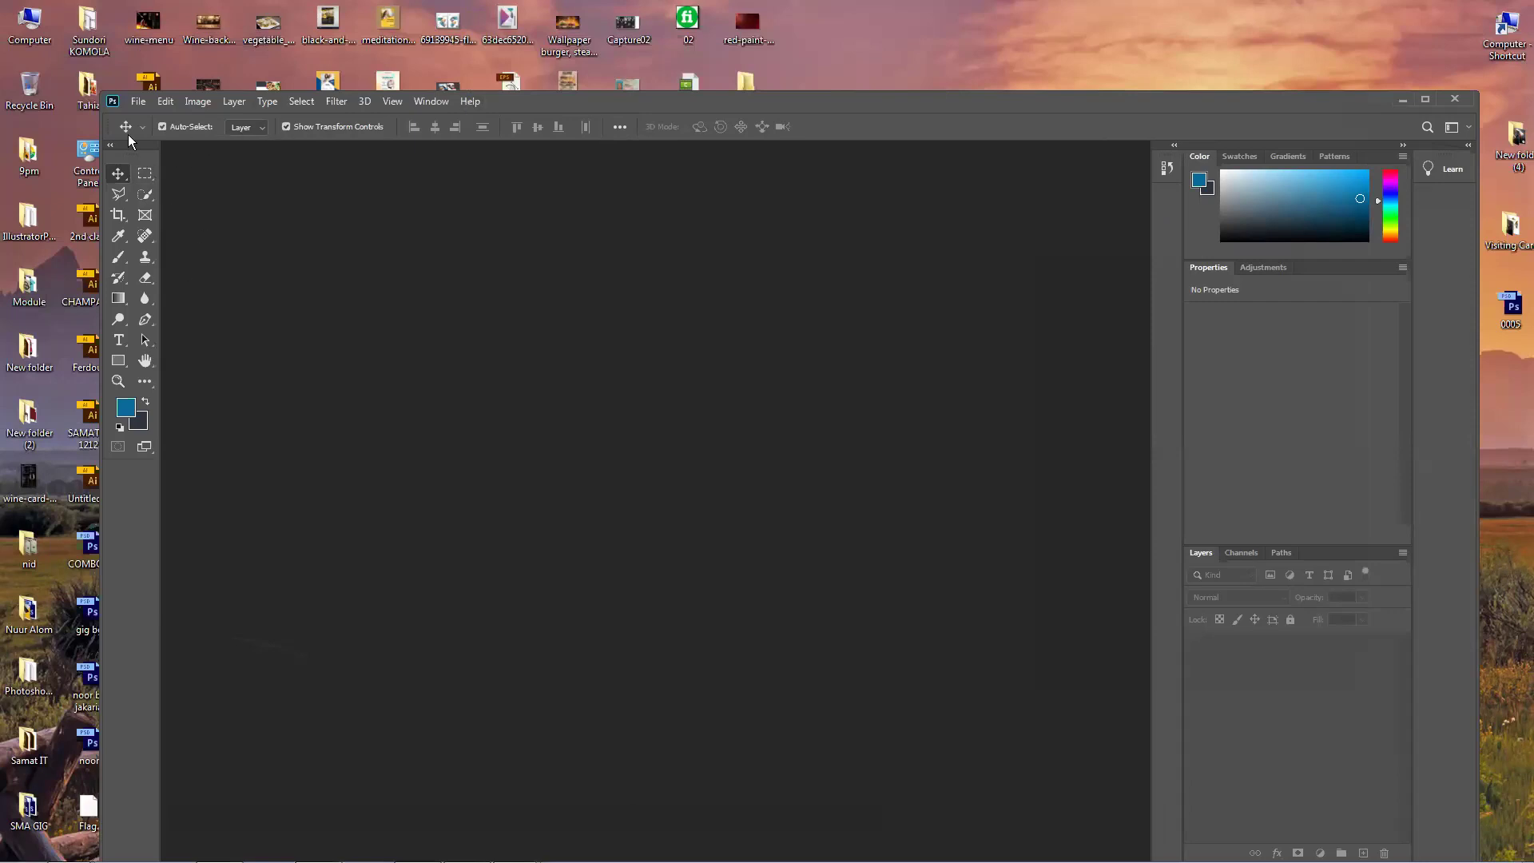
pyautogui.doubleClick(591, 111)
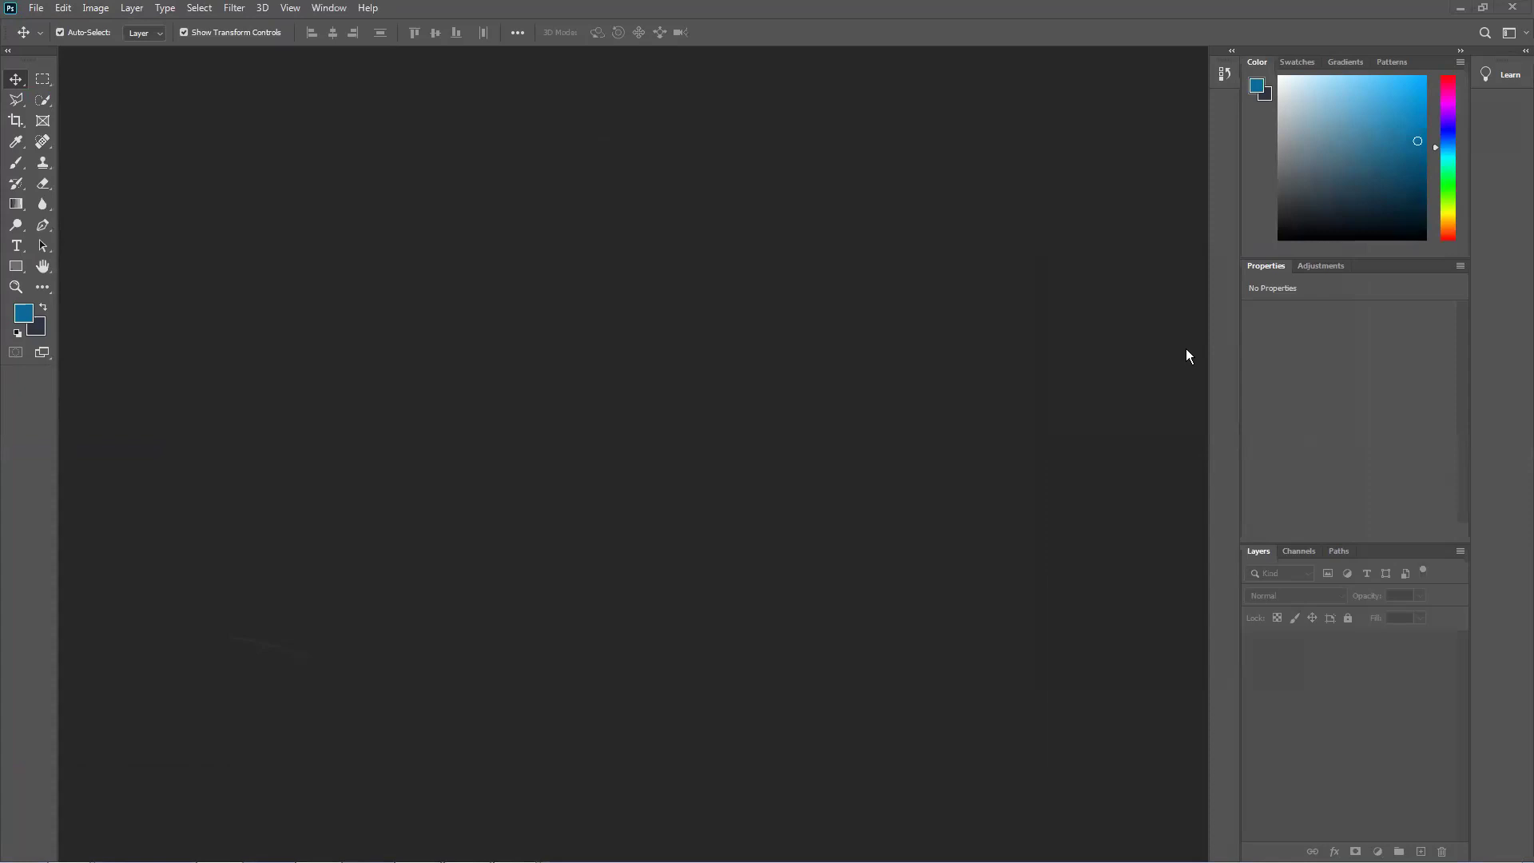
pyautogui.click(36, 8)
pyautogui.hotkey('ctrl', 'n')
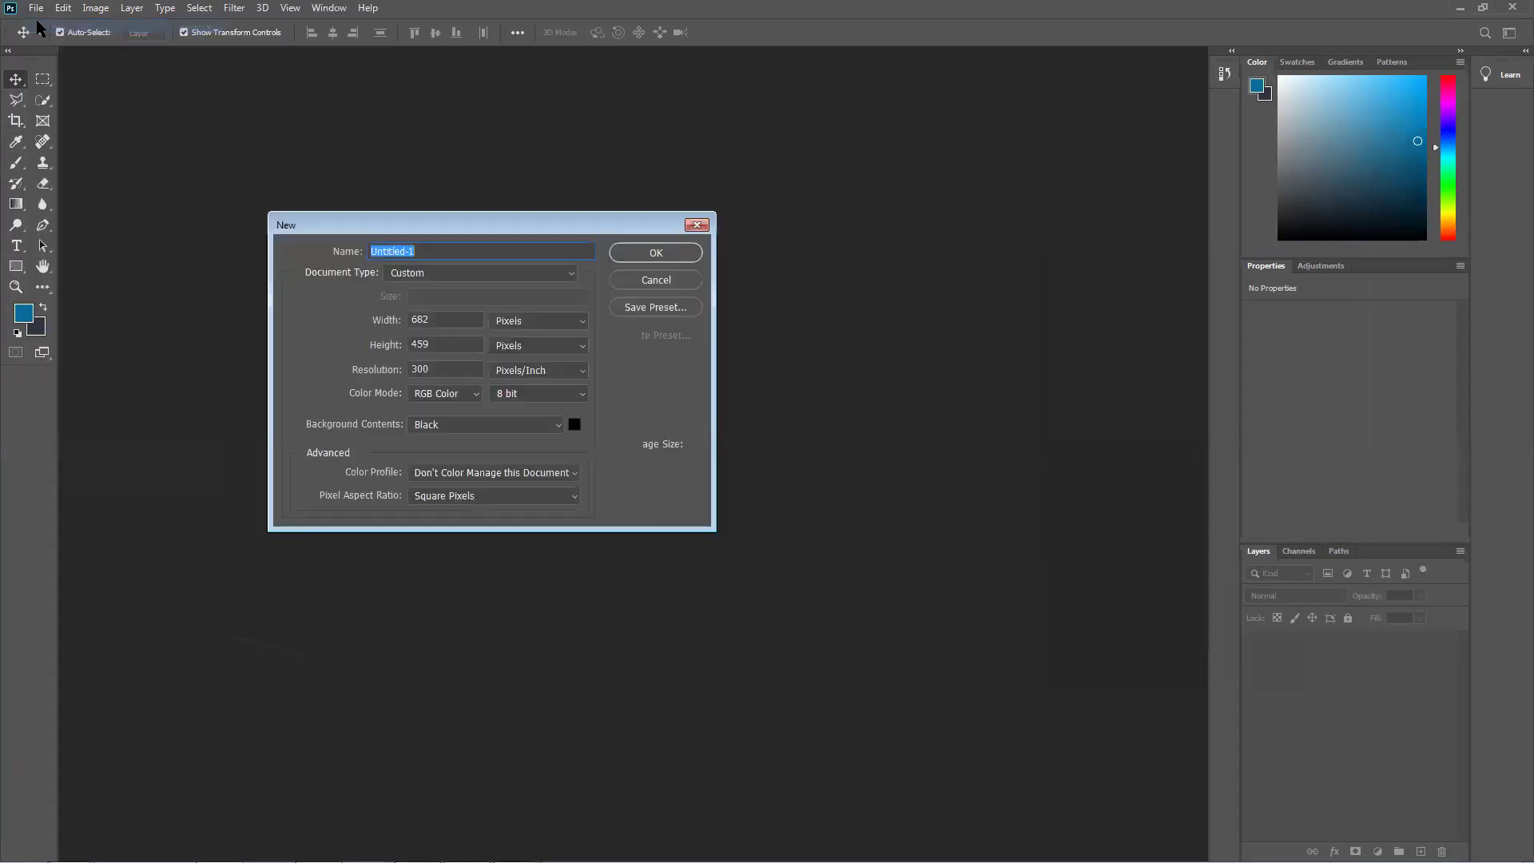
pyautogui.moveTo(436, 221); pyautogui.dragTo(1234, 259)
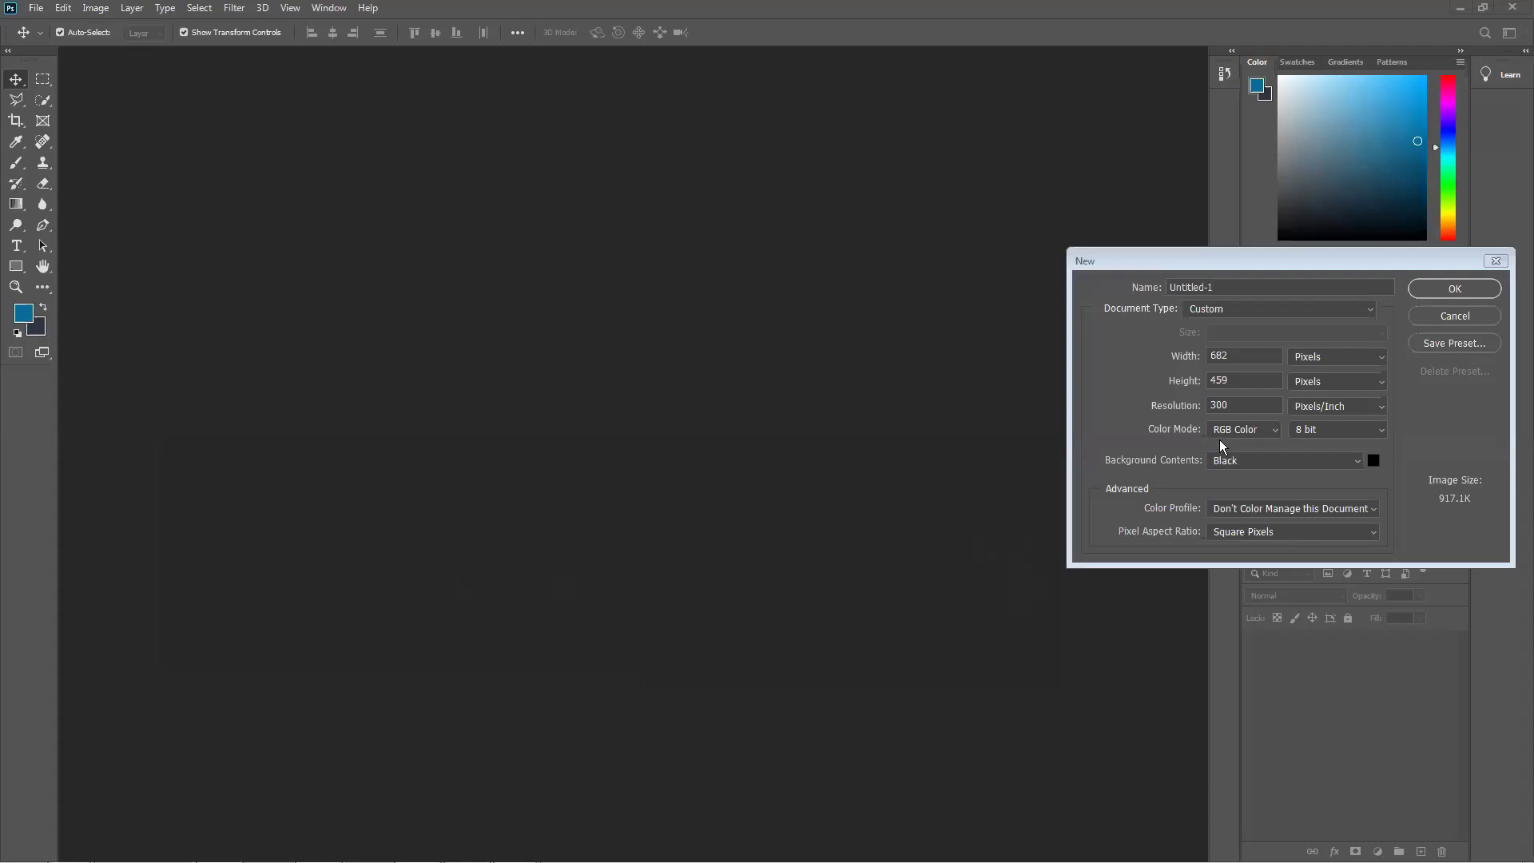
pyautogui.click(1454, 315)
# Step: Close Photoshop and relaunch Adobe Photoshop 2020 from the Start menu's All Programs list
pyautogui.moveTo(959, 861)
pyautogui.moveTo(220, 847)
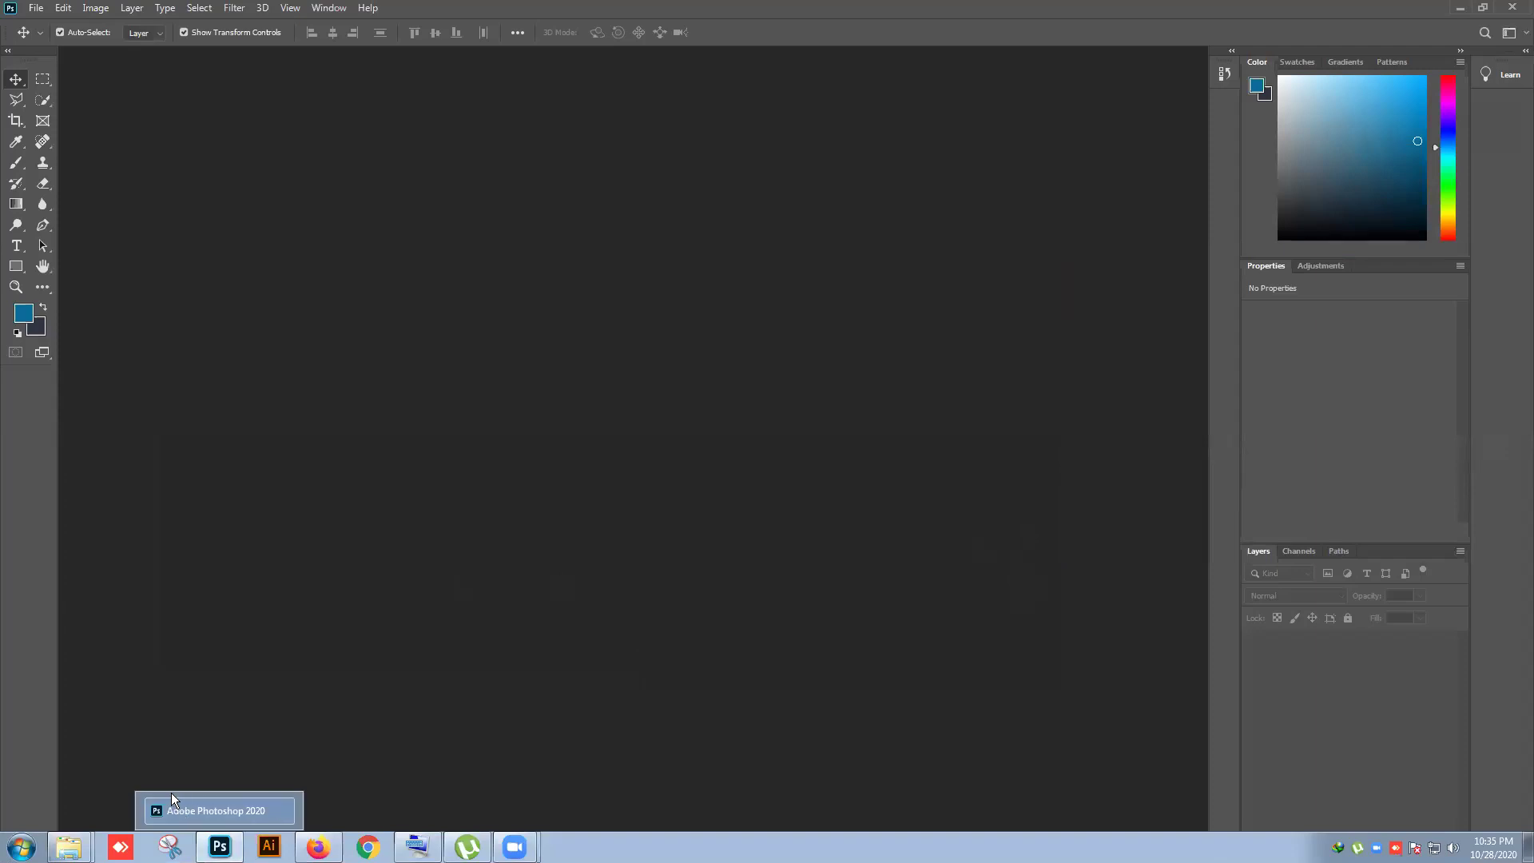
pyautogui.click(1512, 7)
pyautogui.press('super')
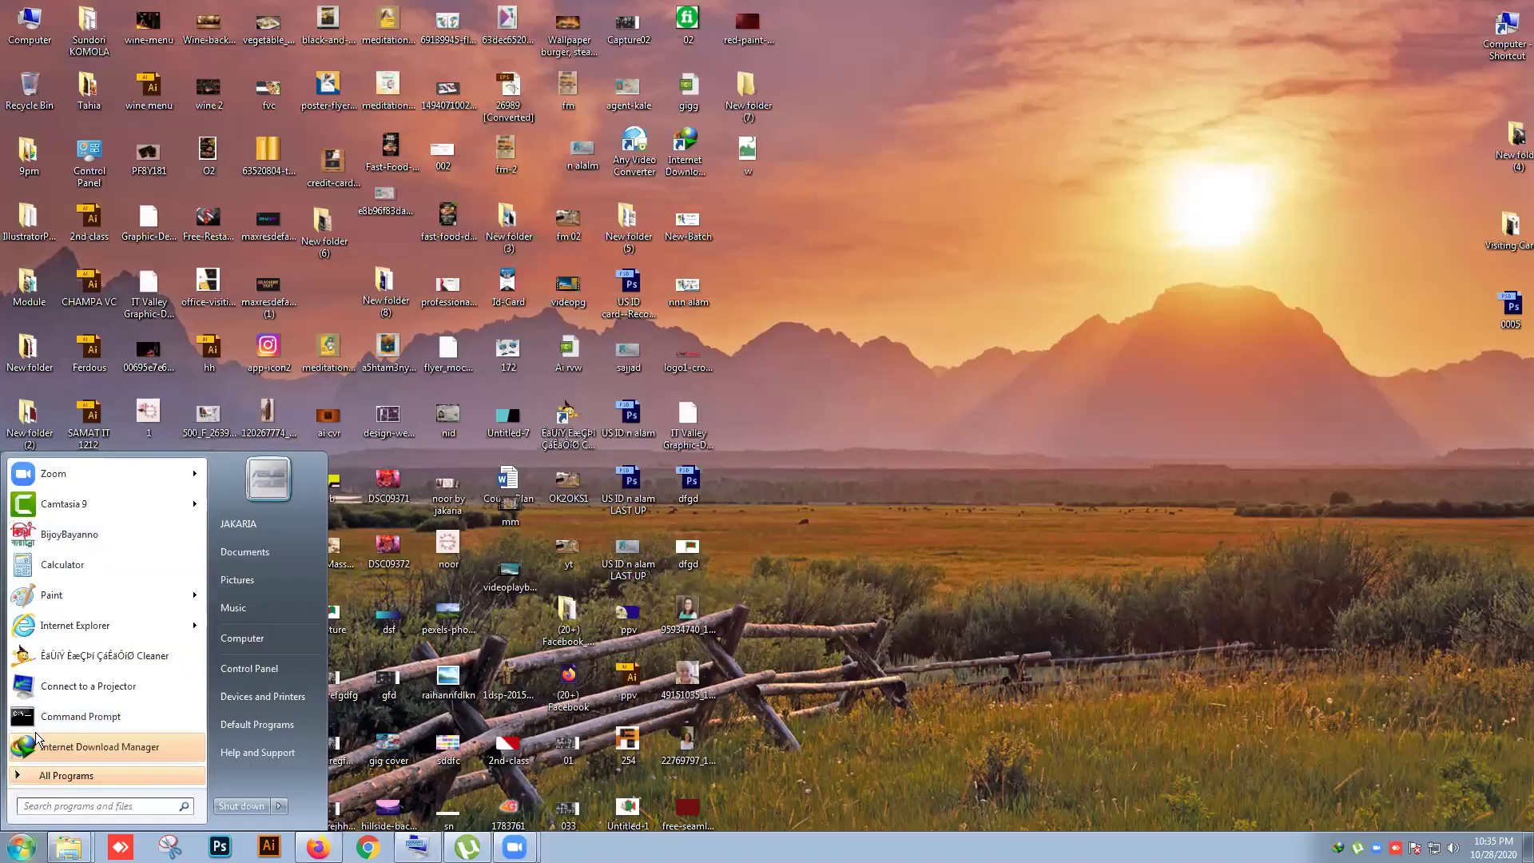
pyautogui.click(19, 780)
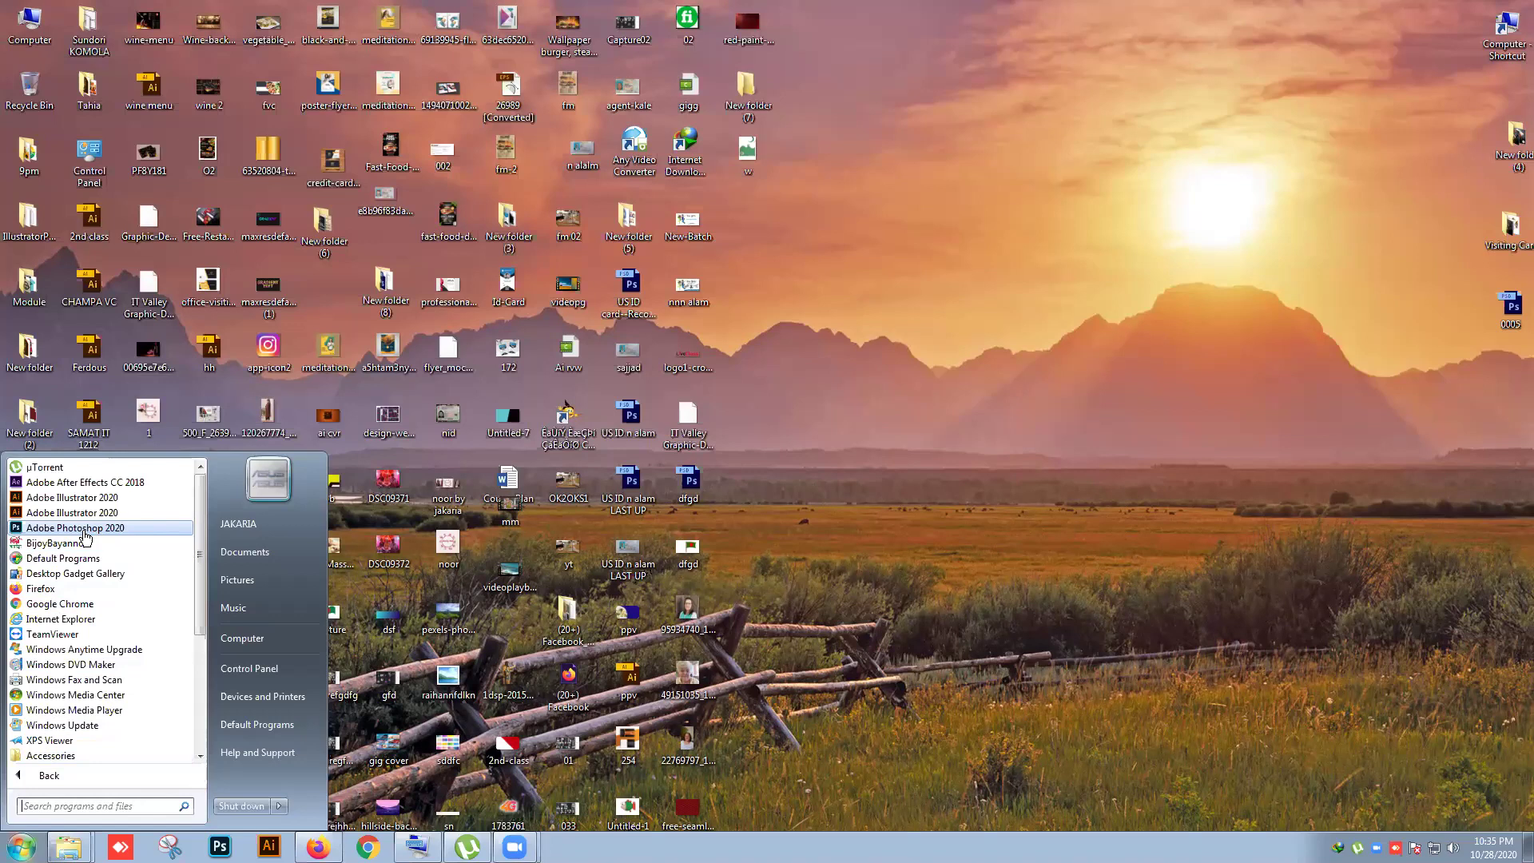
pyautogui.click(76, 528)
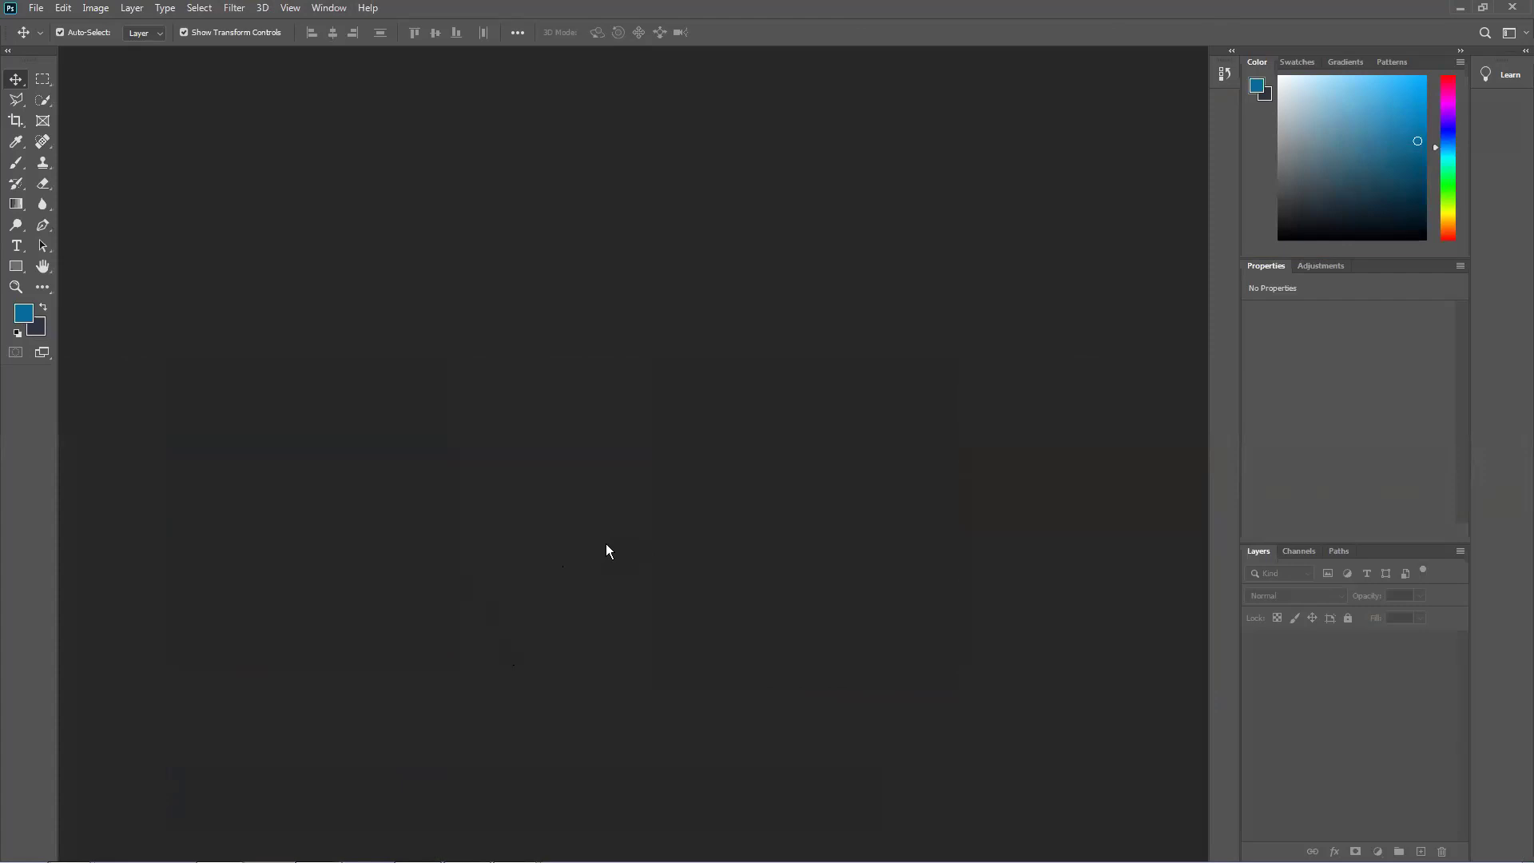
# Step: Open the New document dialog from the File menu and drag it across the screen
pyautogui.click(37, 9)
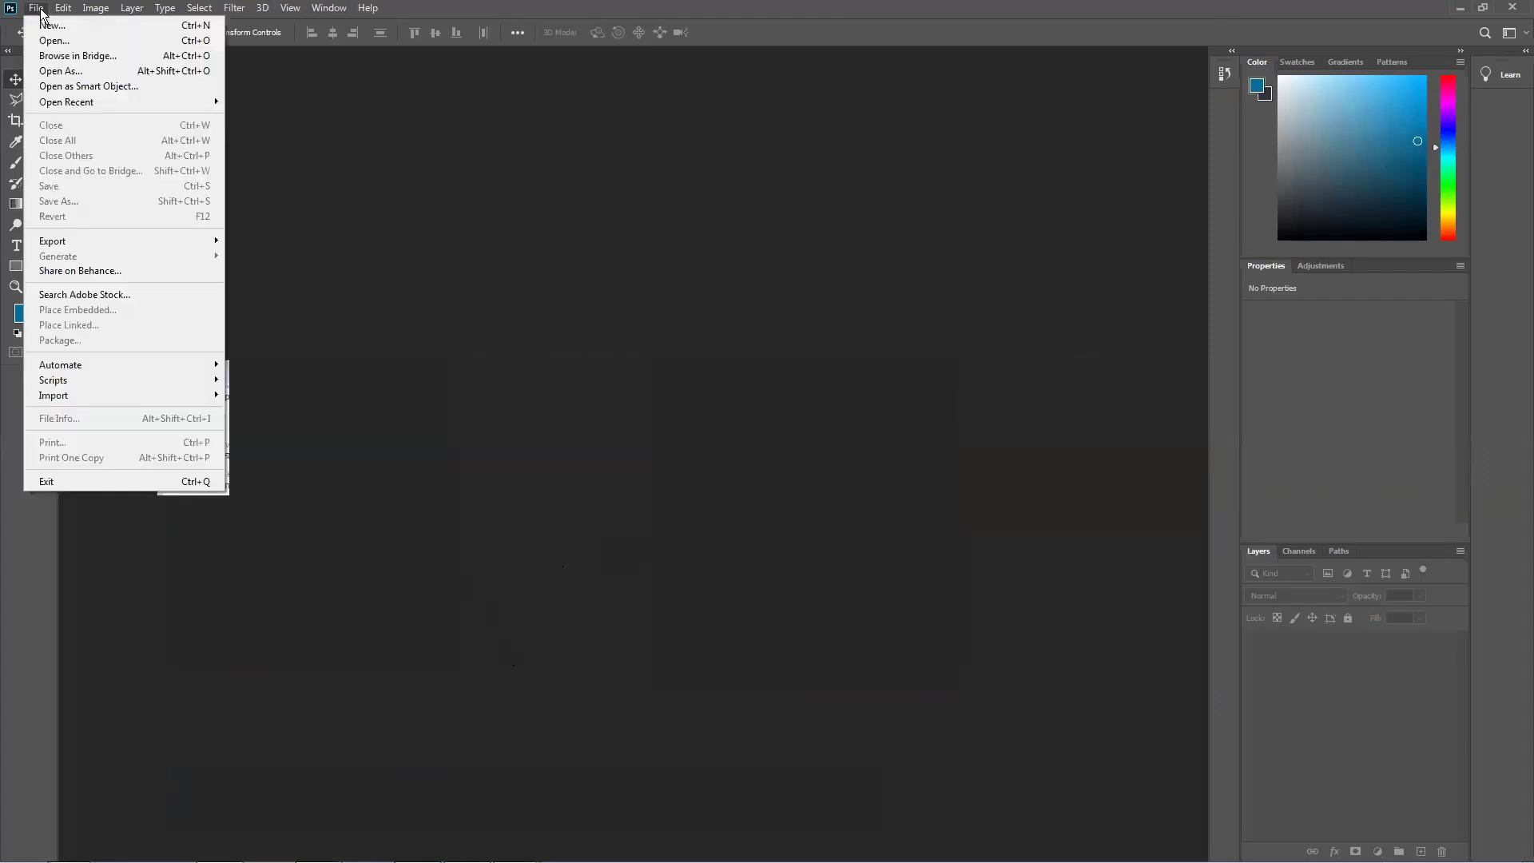
pyautogui.click(44, 27)
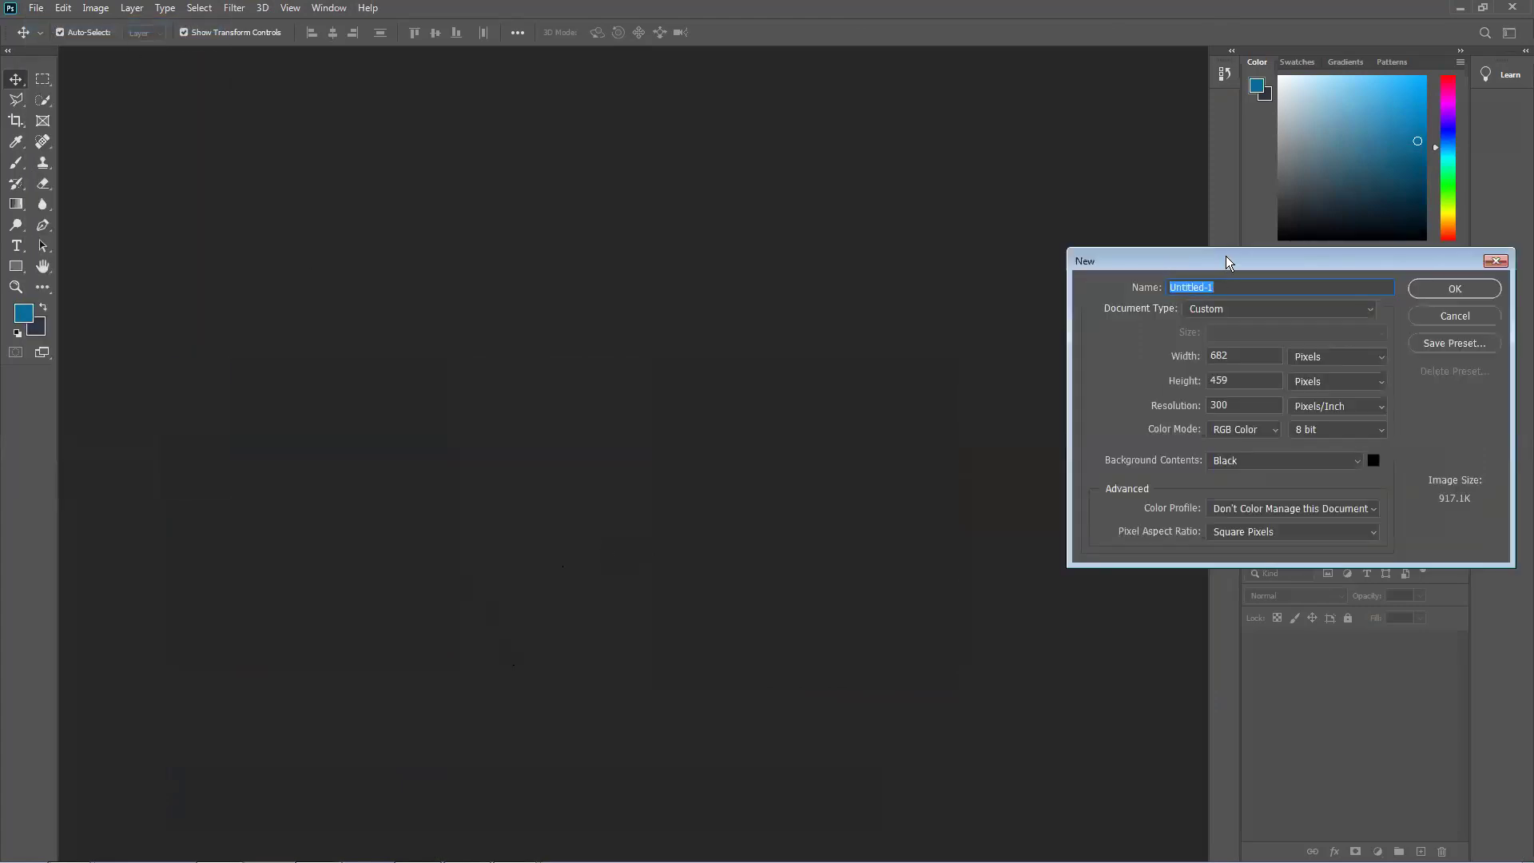
pyautogui.moveTo(1223, 254); pyautogui.dragTo(473, 165)
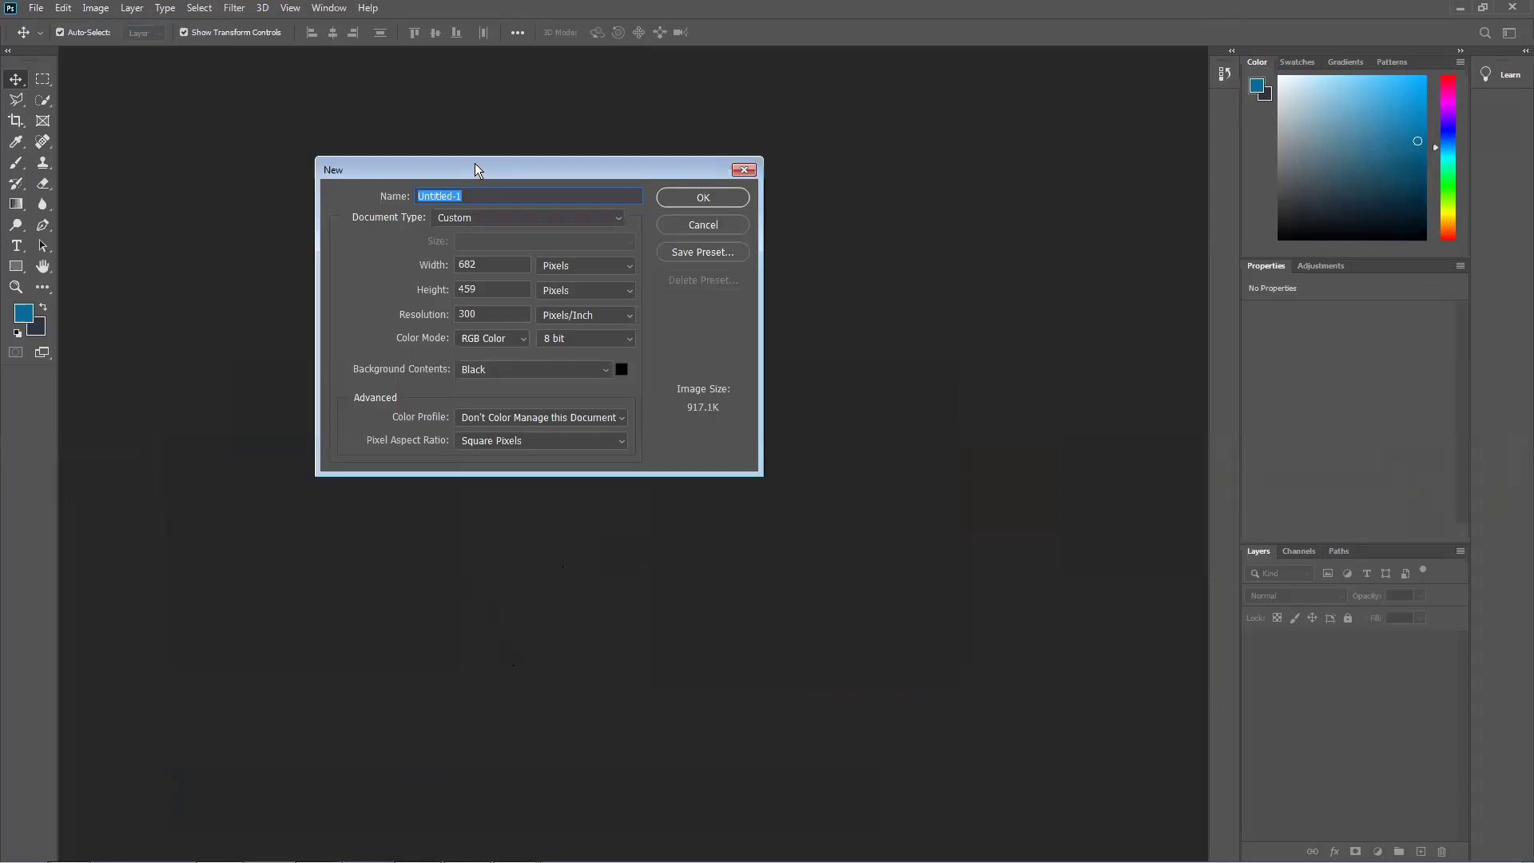
pyautogui.moveTo(474, 163); pyautogui.dragTo(1196, 238)
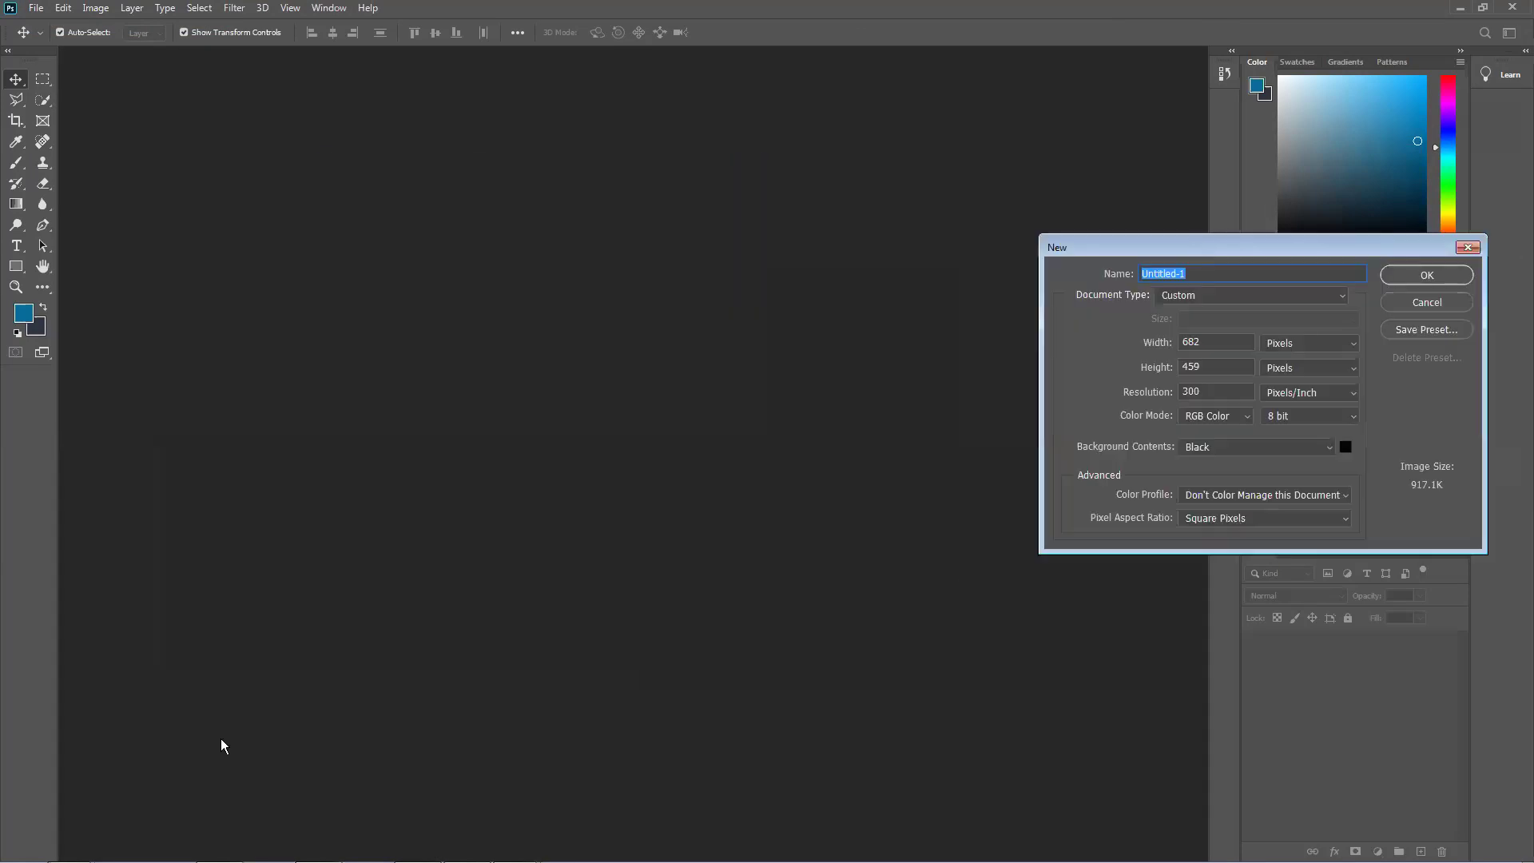
# Step: Browse the system's installed-programs list, then move the New dialog back into place
pyautogui.click(22, 845)
pyautogui.click(27, 776)
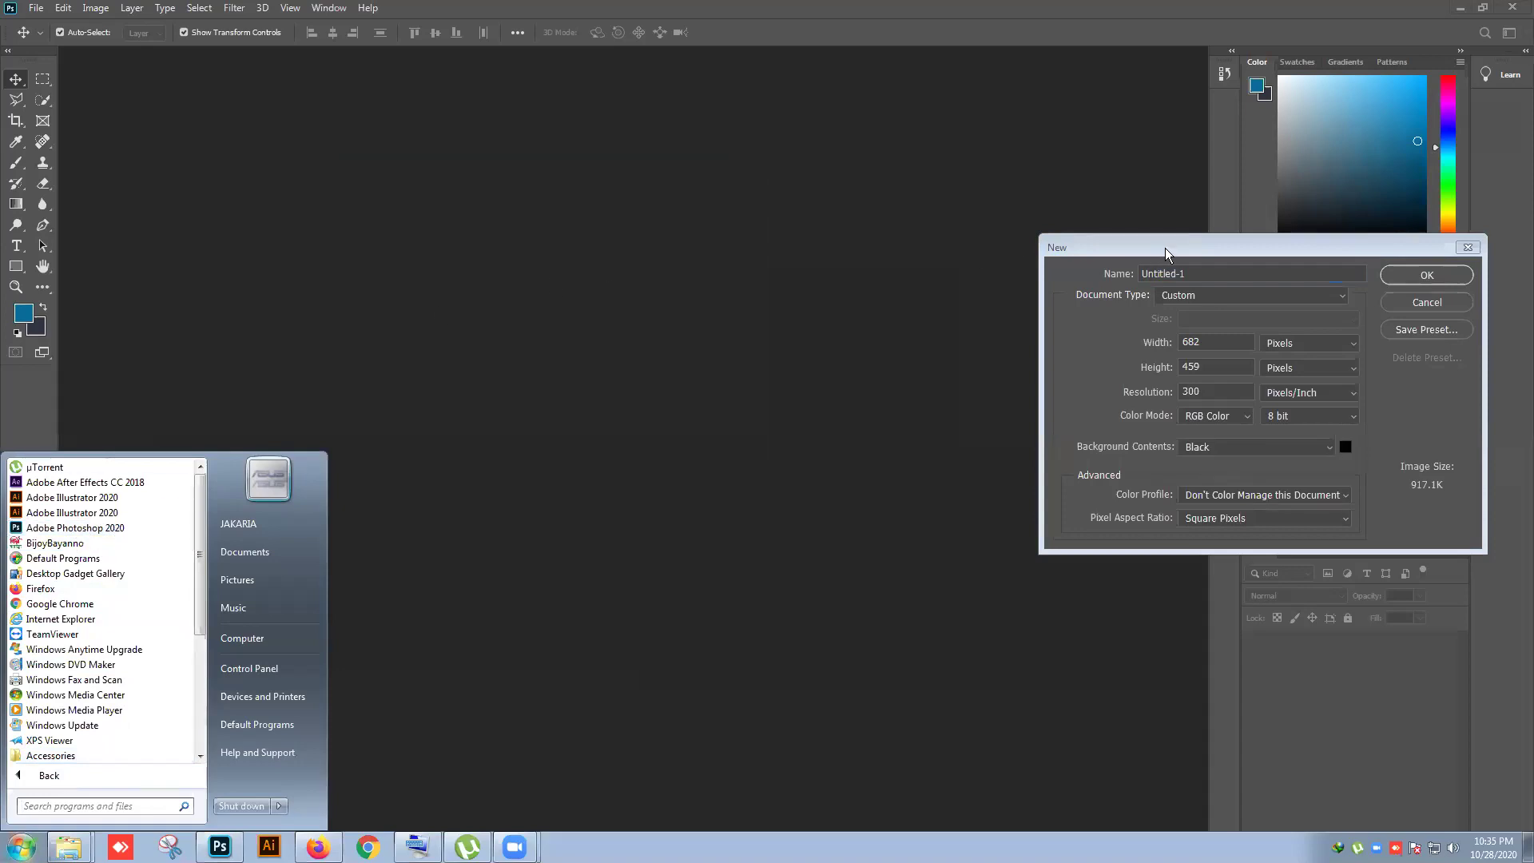
pyautogui.moveTo(1165, 246); pyautogui.dragTo(409, 209)
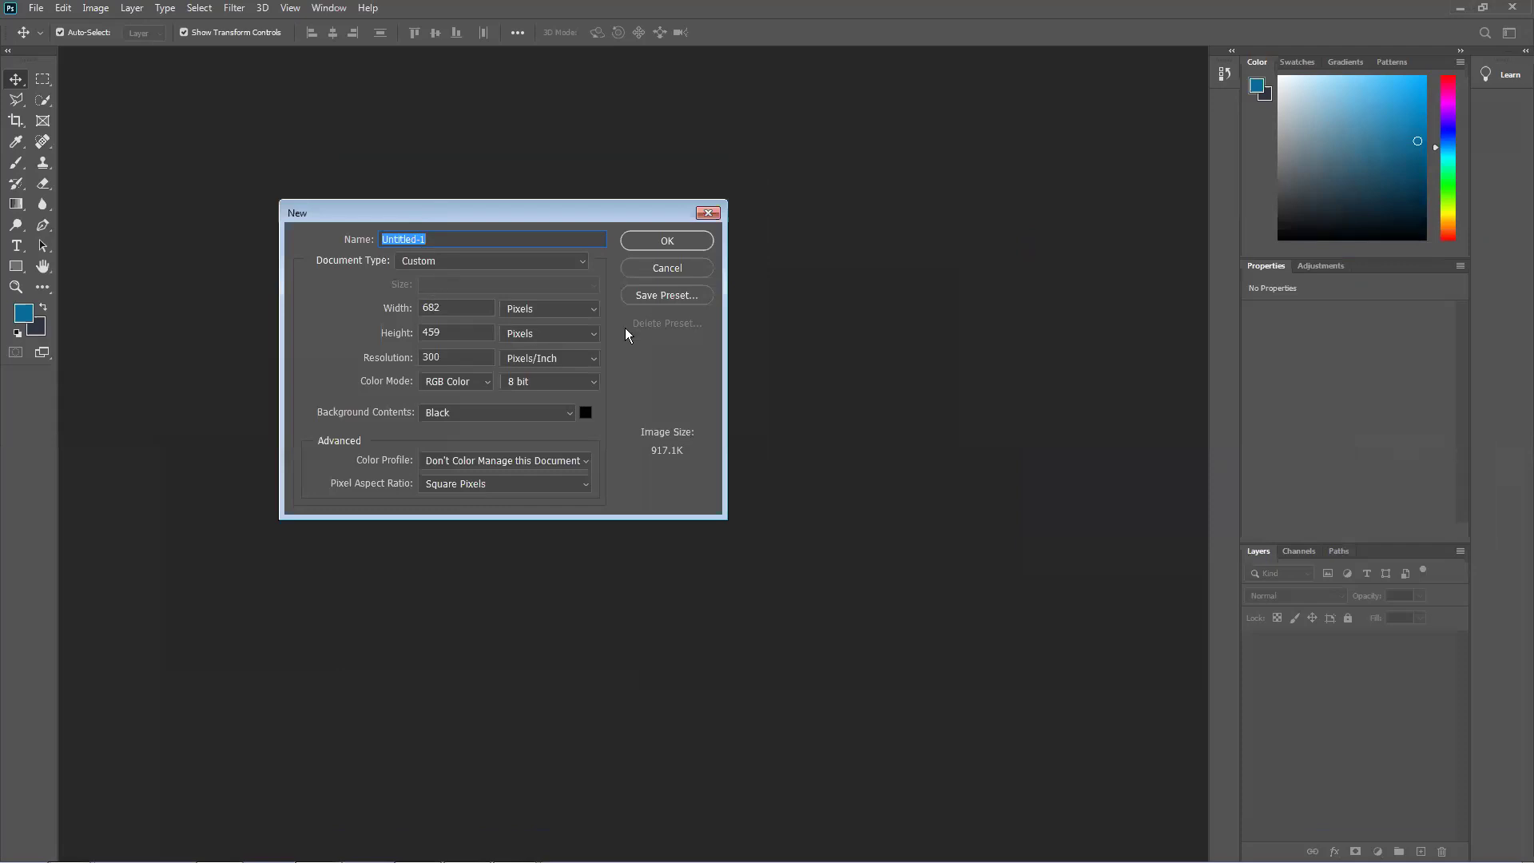
pyautogui.moveTo(505, 209); pyautogui.dragTo(542, 193)
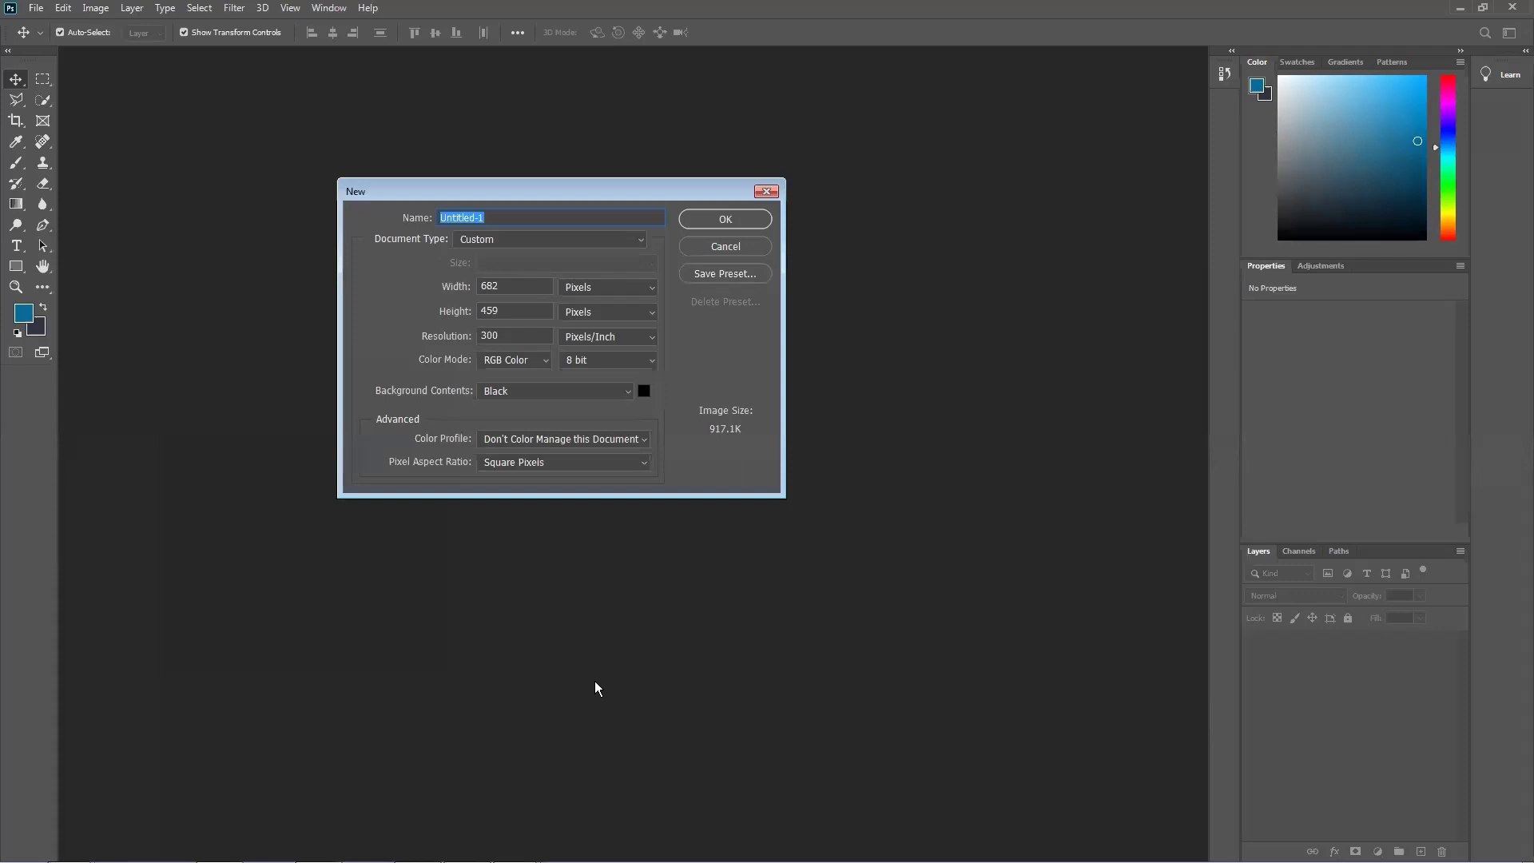
pyautogui.click(1078, 736)
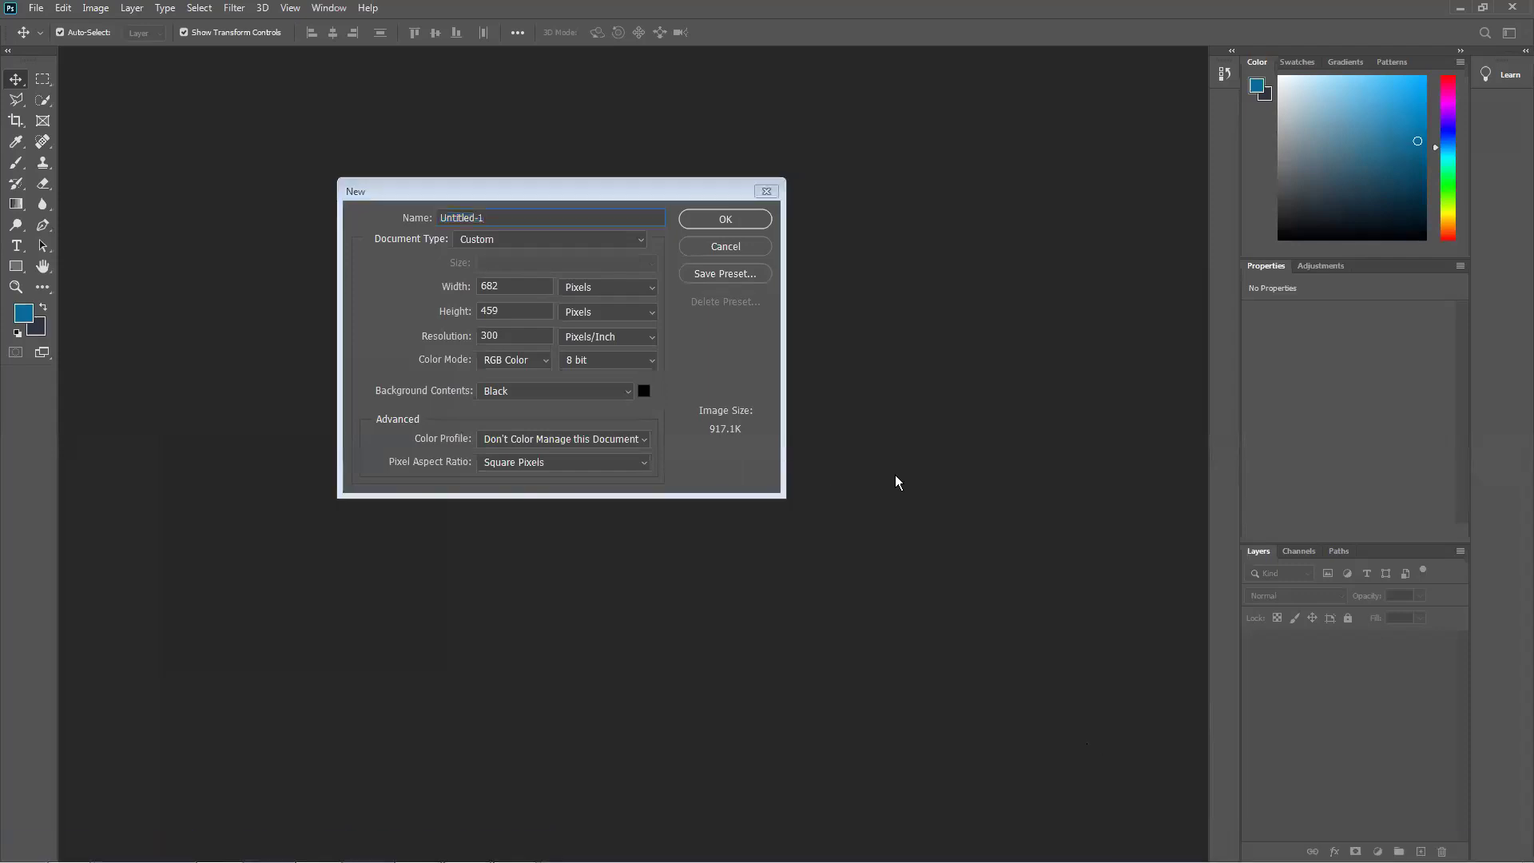
pyautogui.click(1003, 264)
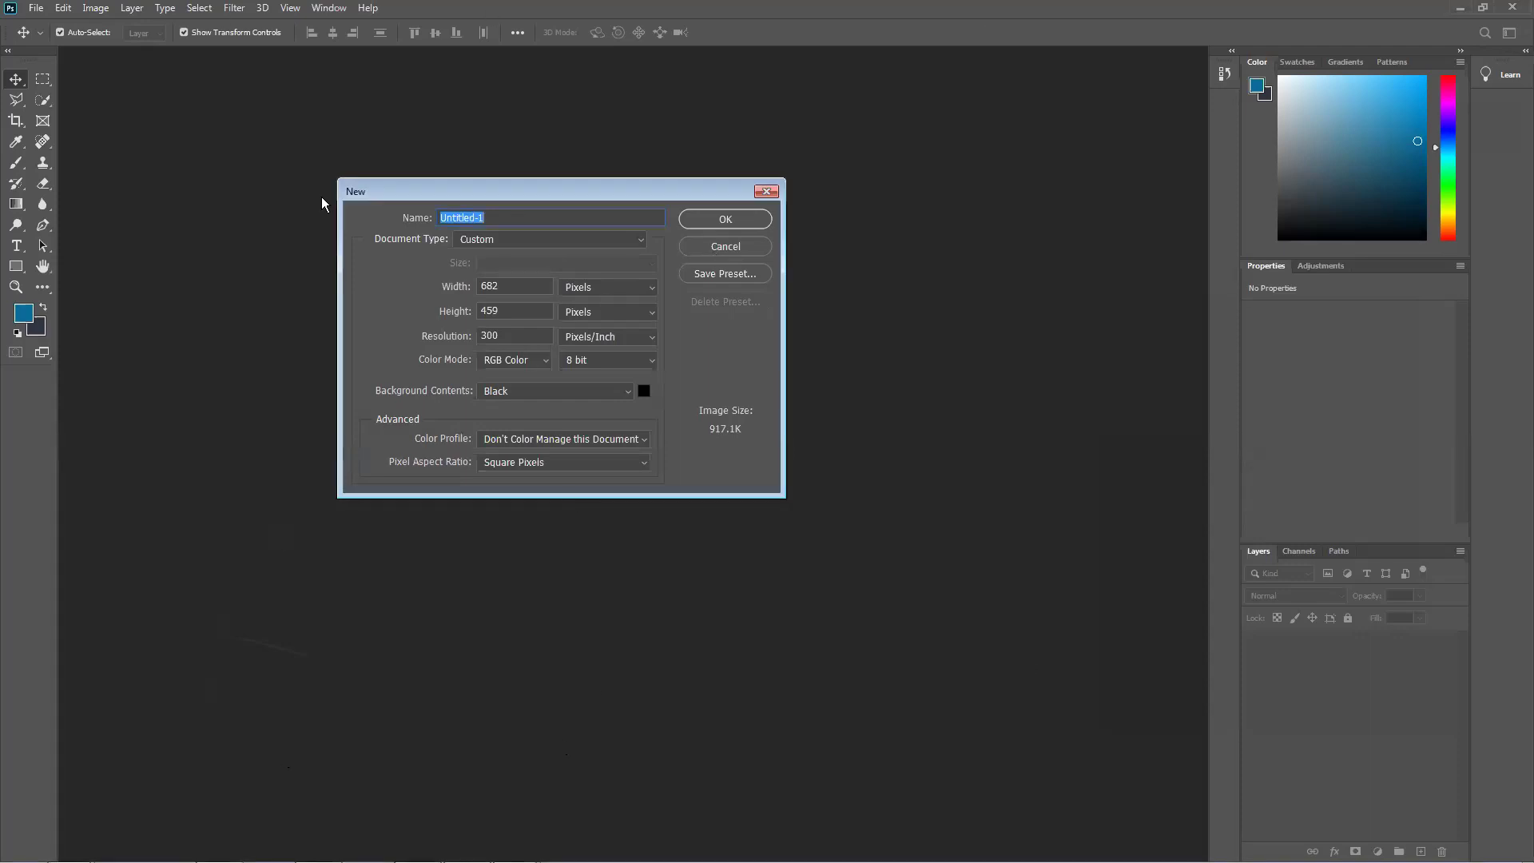
# Step: Enter width 1280 and height 720 pixels, and change resolution from 300 to 72
pyautogui.doubleClick(544, 285)
pyautogui.write('1280')
pyautogui.press('Tab')
pyautogui.write('720')
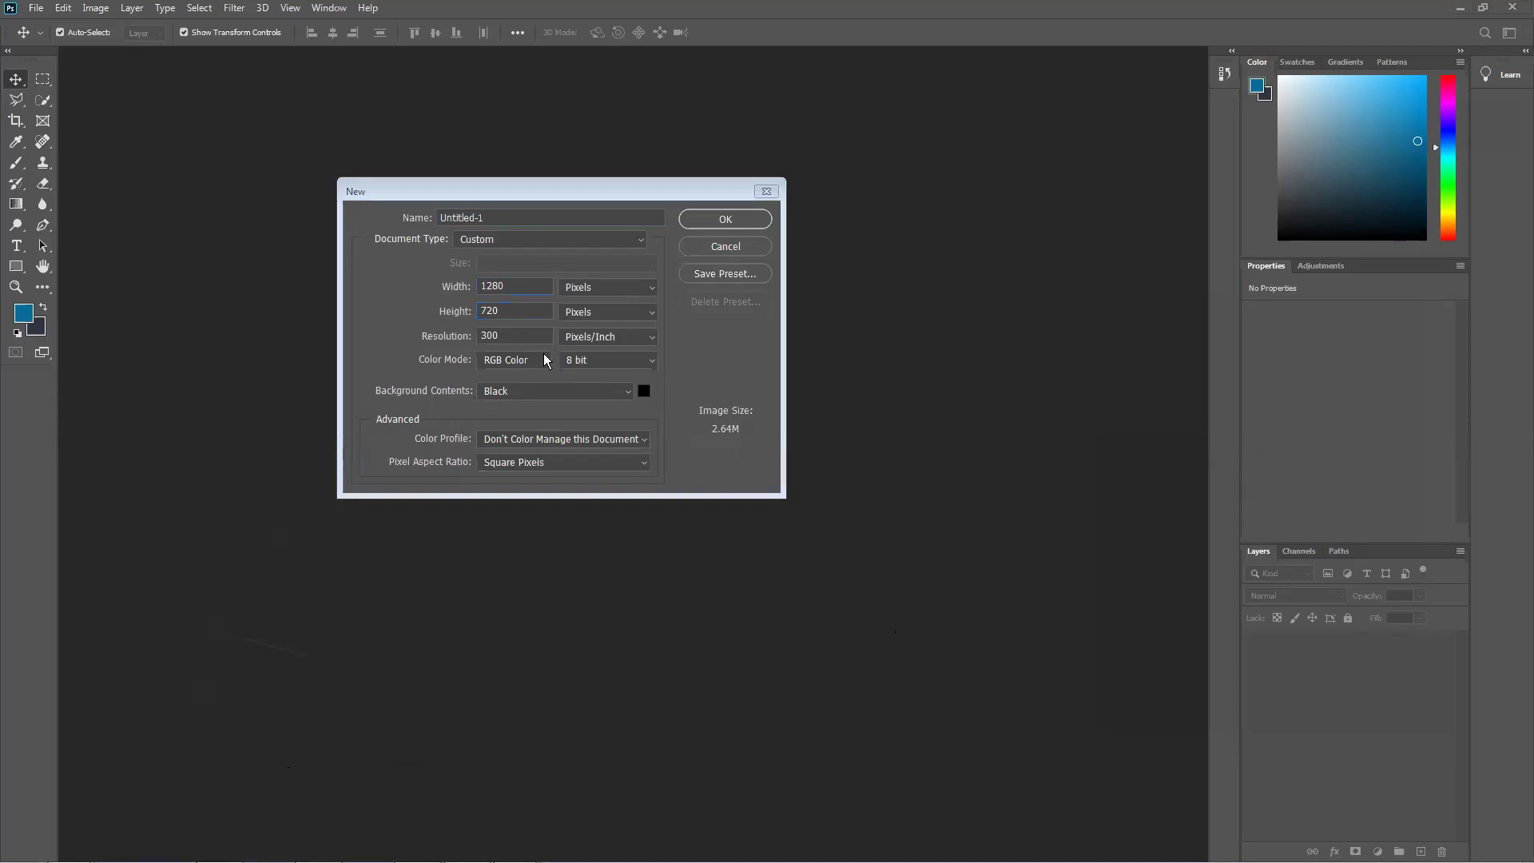
pyautogui.click(521, 339)
pyautogui.click(521, 332)
pyautogui.click(448, 334)
pyautogui.write('72')
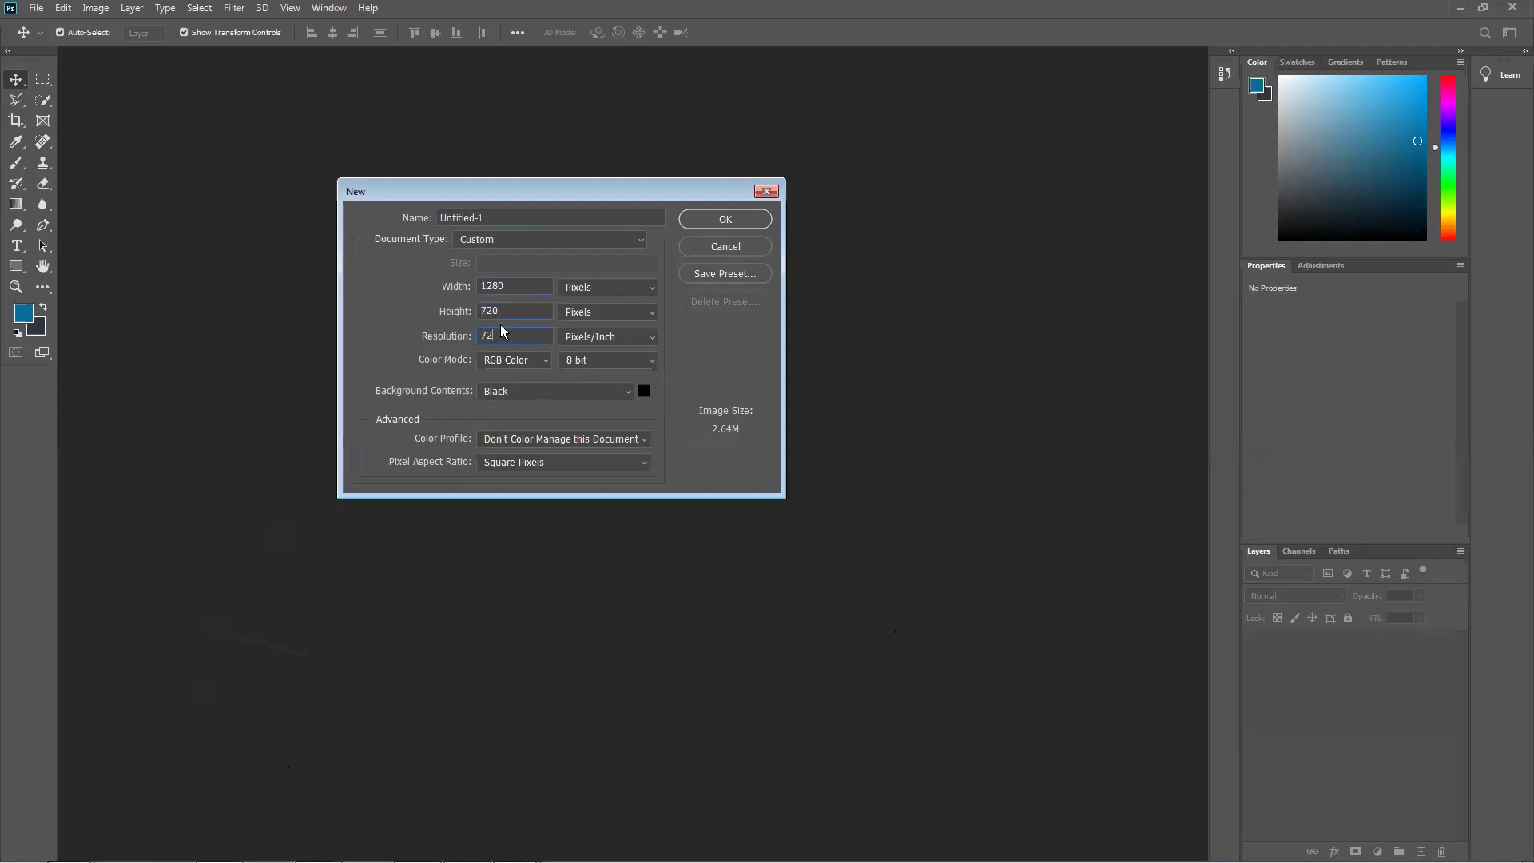
pyautogui.doubleClick(502, 333)
# Step: Set Background Contents to White and bit depth to 8 bit
pyautogui.click(633, 361)
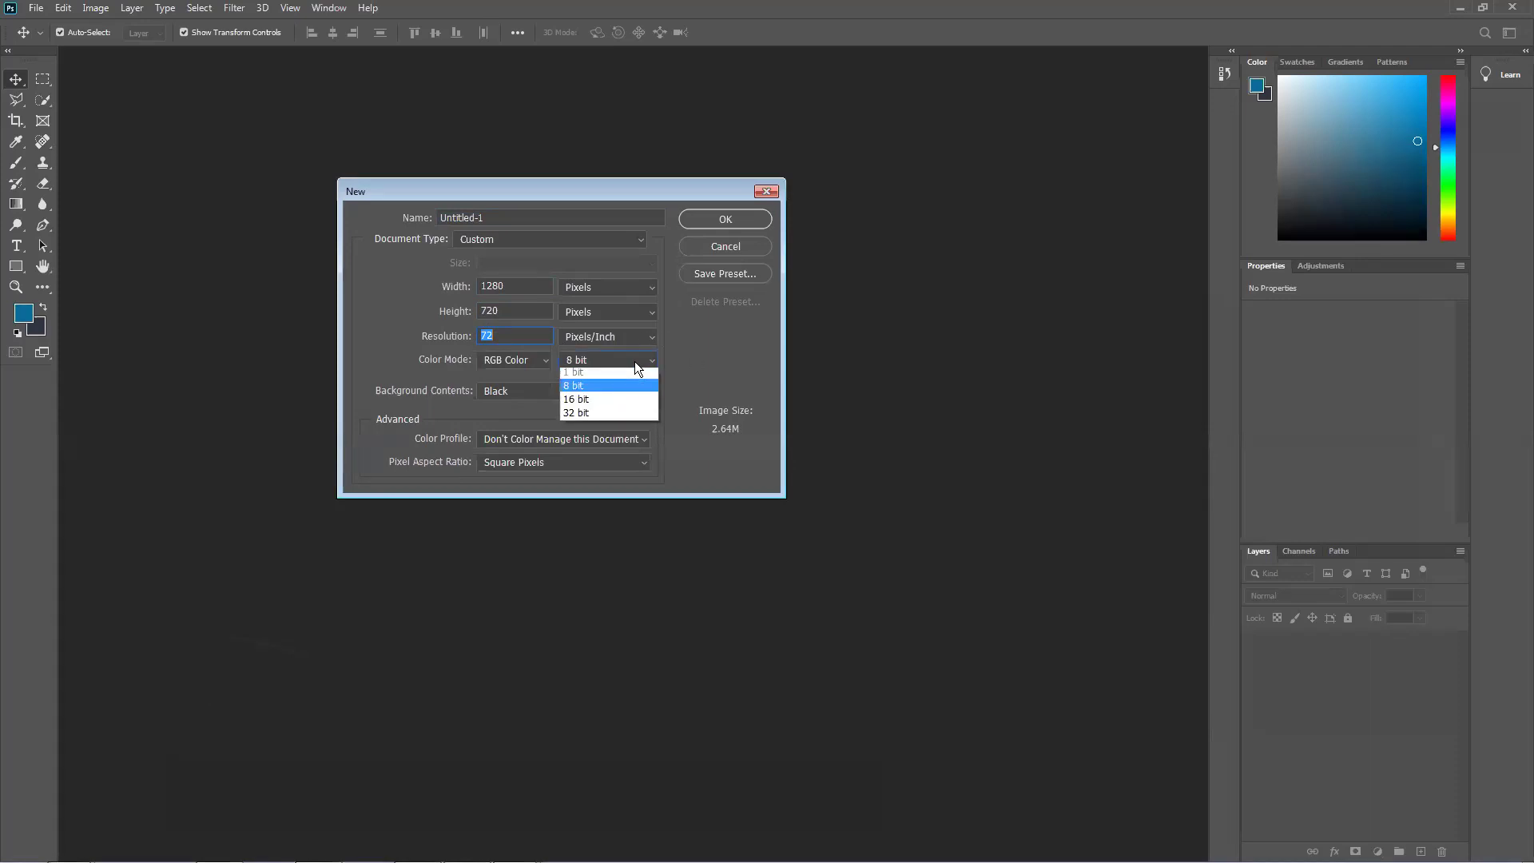
pyautogui.click(607, 400)
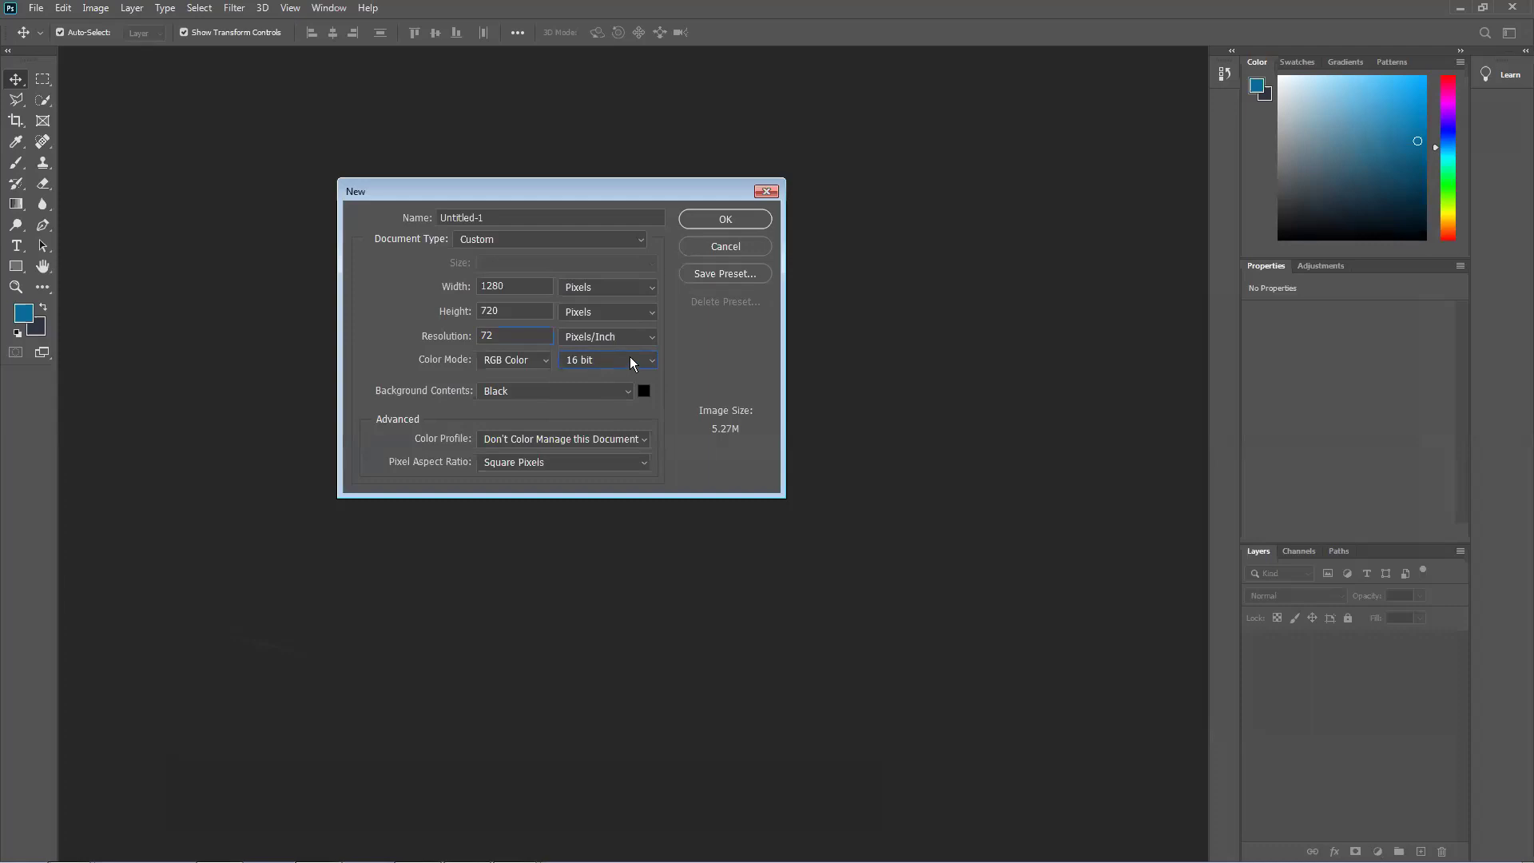
pyautogui.click(593, 390)
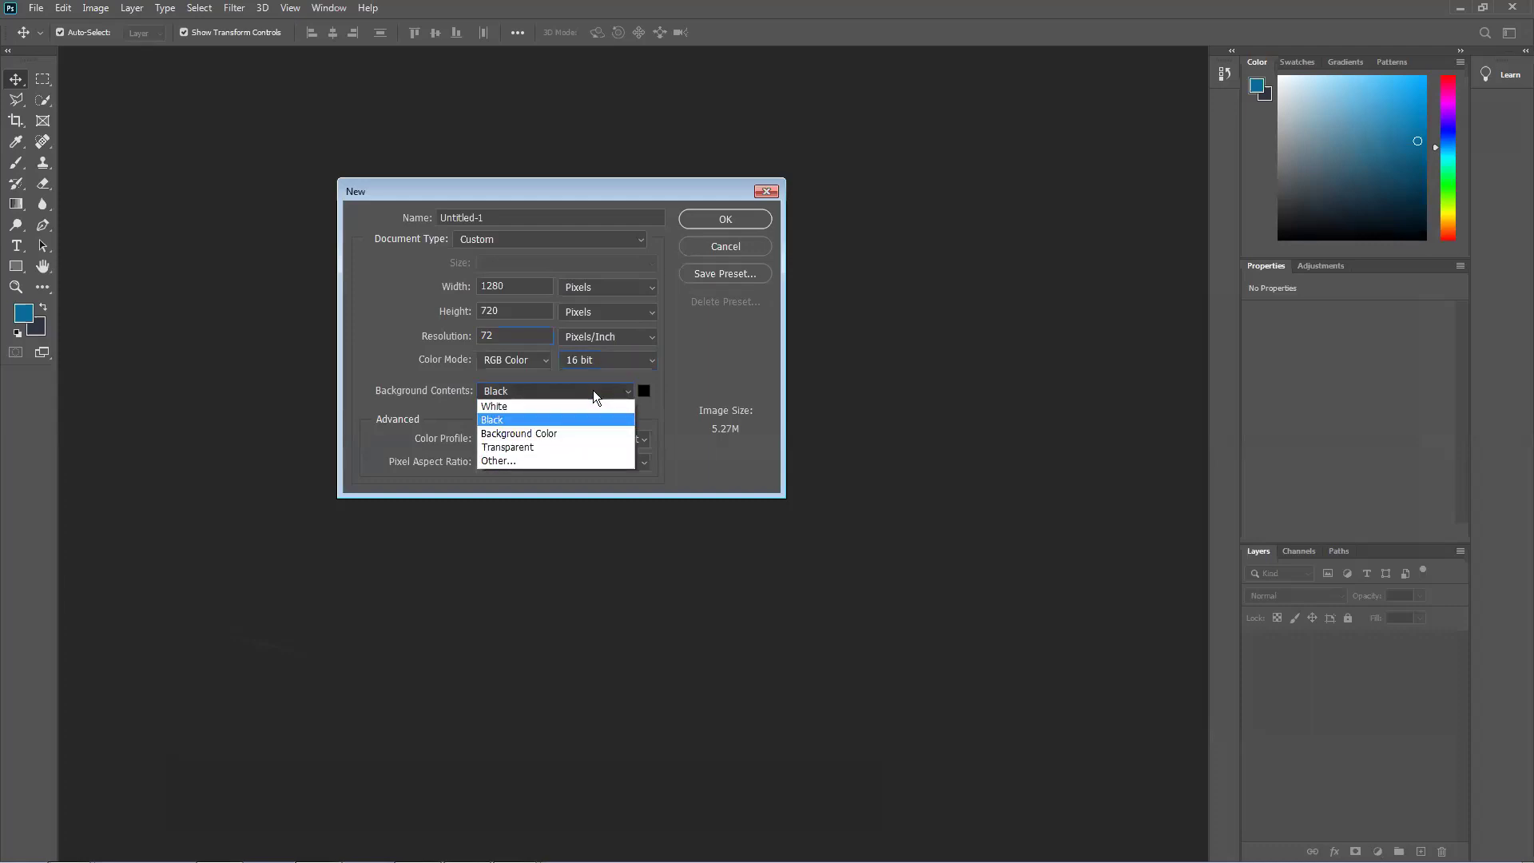
pyautogui.click(586, 407)
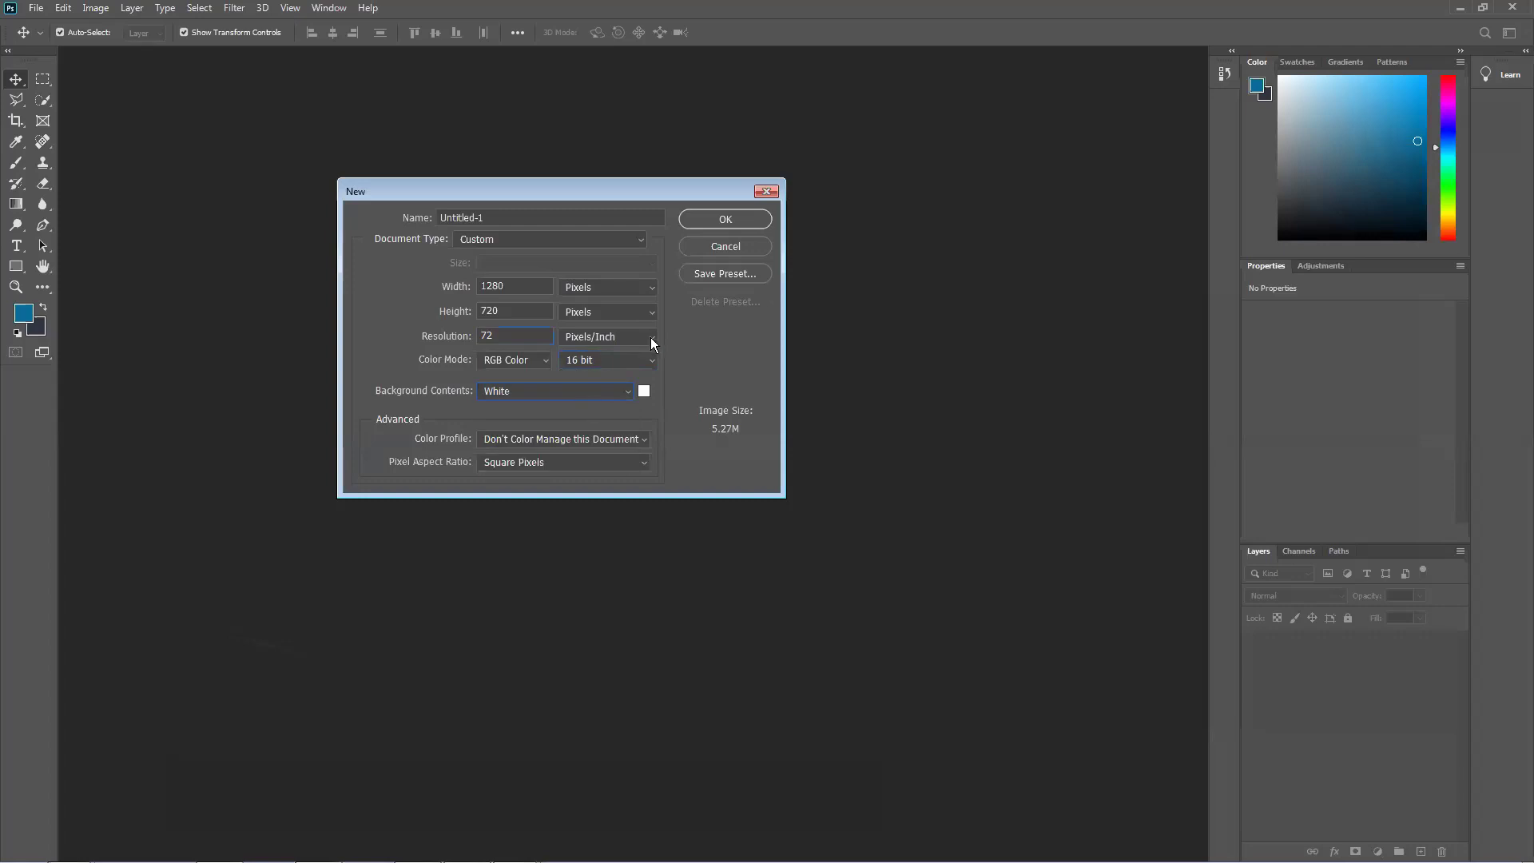
pyautogui.click(608, 359)
pyautogui.click(599, 387)
# Step: Cancel the dialog and reopen File > New, leaving the bit depth unchanged
pyautogui.click(717, 248)
pyautogui.click(37, 8)
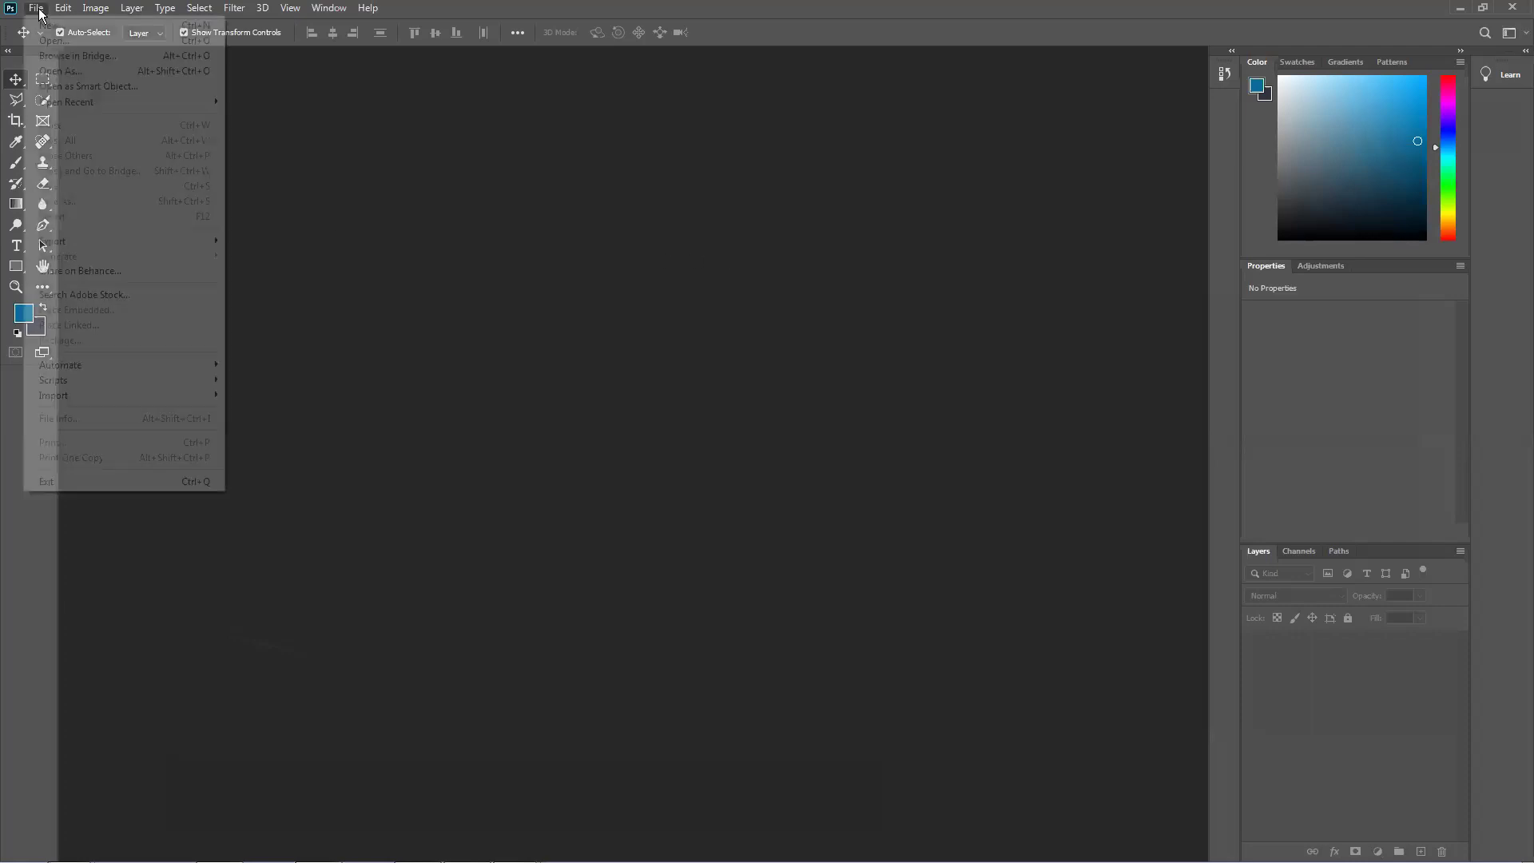
pyautogui.click(45, 25)
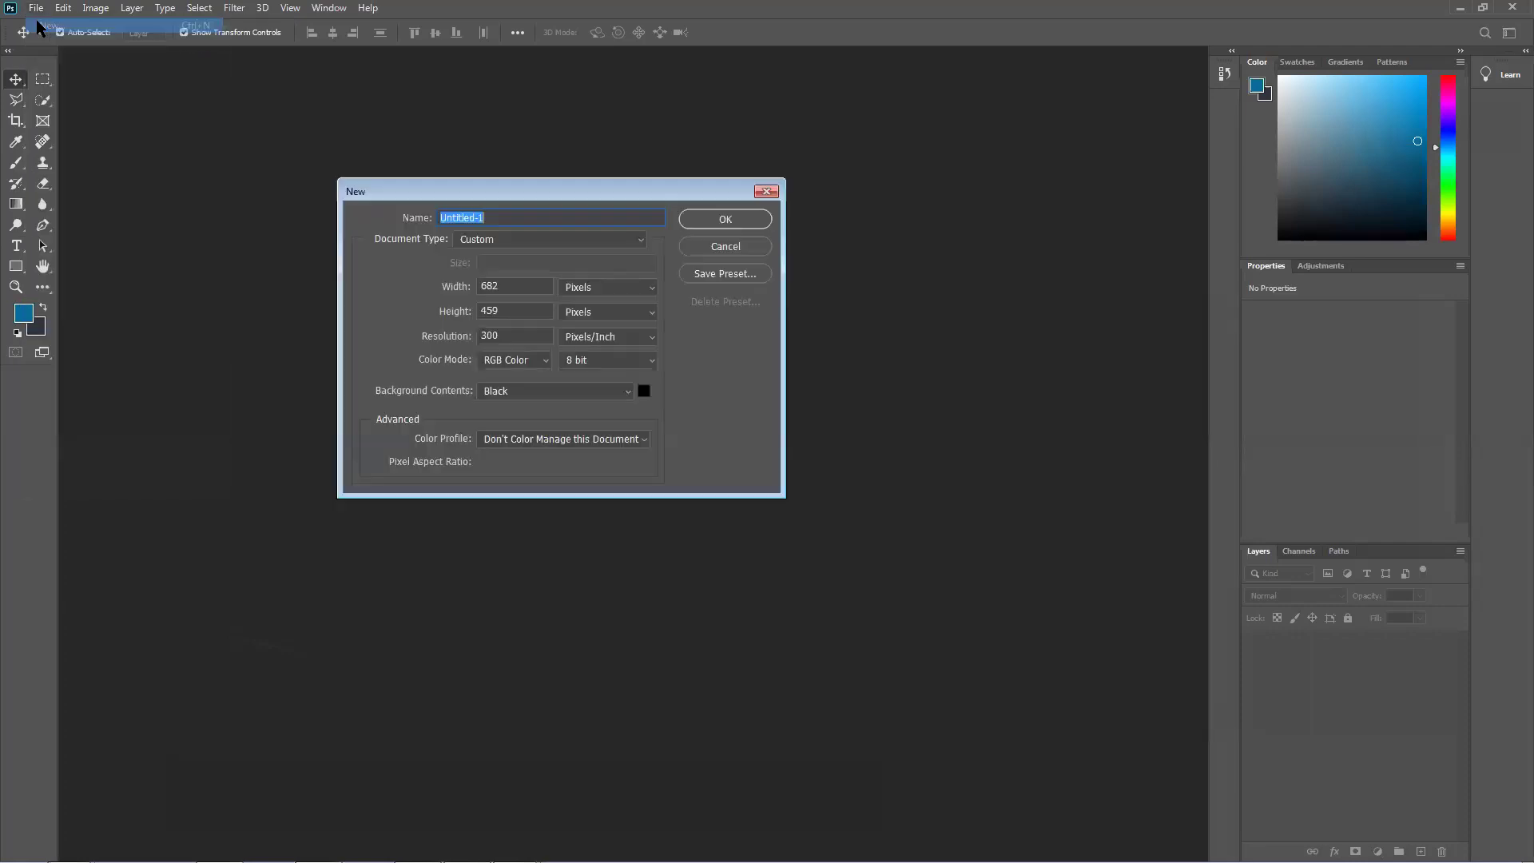
pyautogui.click(577, 361)
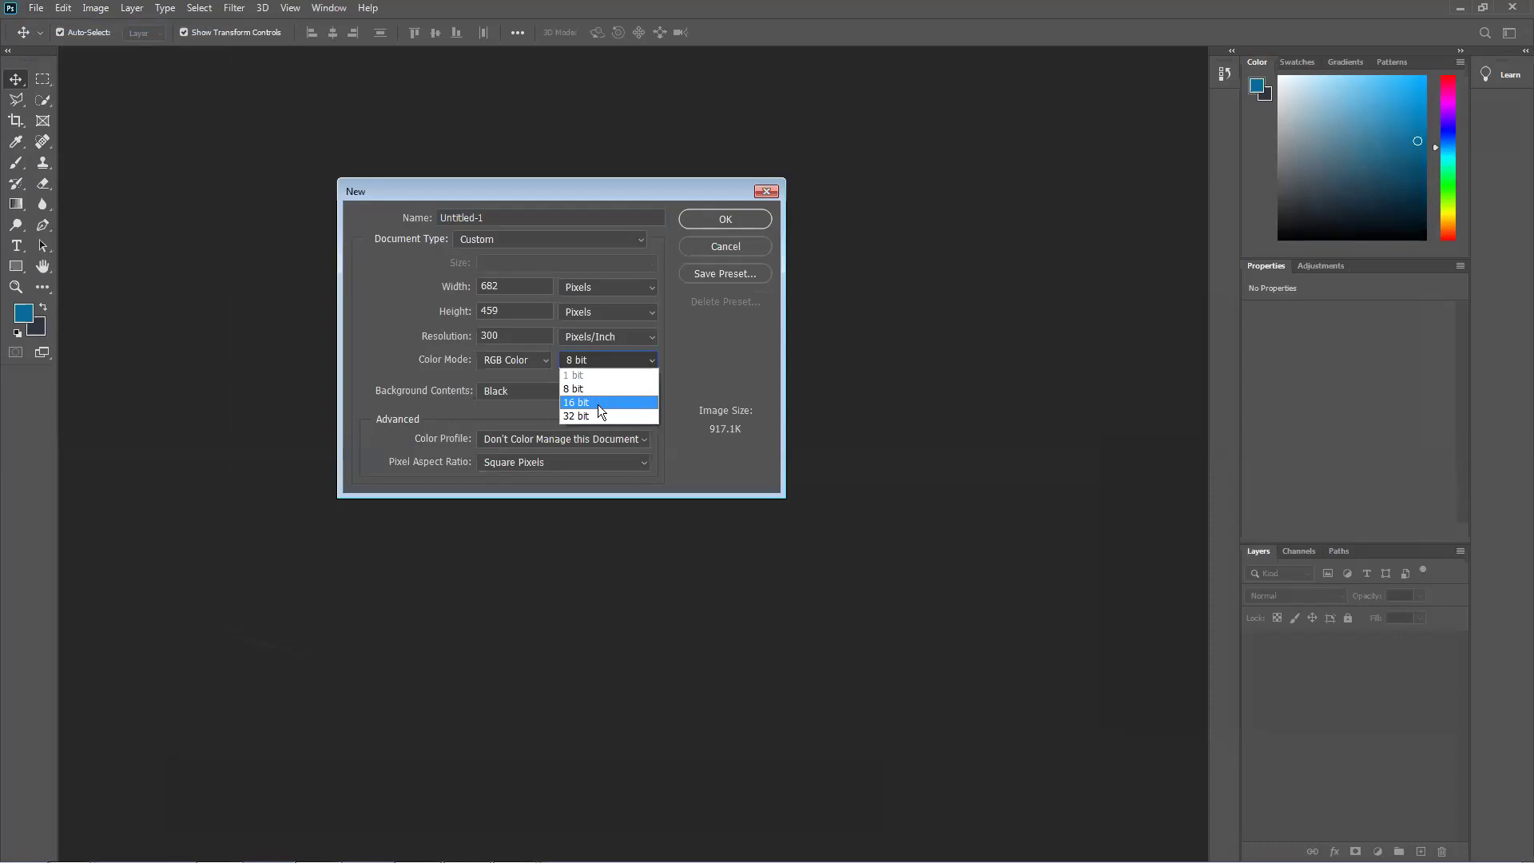
pyautogui.click(597, 364)
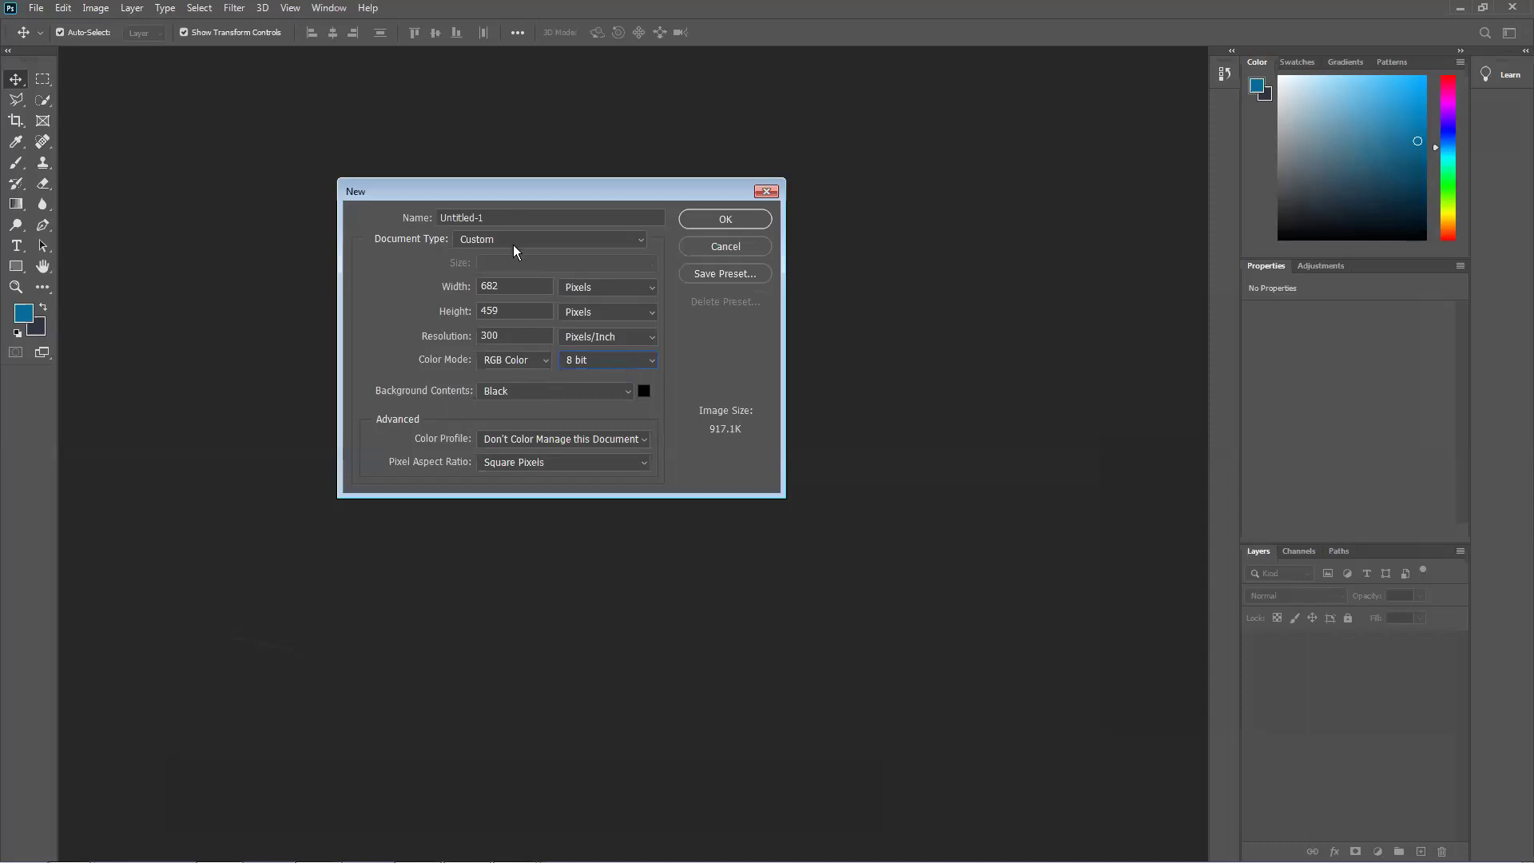
# Step: Enter width 1280, height 720, resolution 72 pixels, and choose a White background
pyautogui.click(564, 294)
pyautogui.click(512, 286)
pyautogui.write('1280')
pyautogui.press('Tab')
pyautogui.write('720')
pyautogui.press('Tab')
pyautogui.write('72')
pyautogui.click(569, 390)
pyautogui.click(540, 409)
# Step: Create the document, then move, maximize and restore its floating window
pyautogui.click(732, 214)
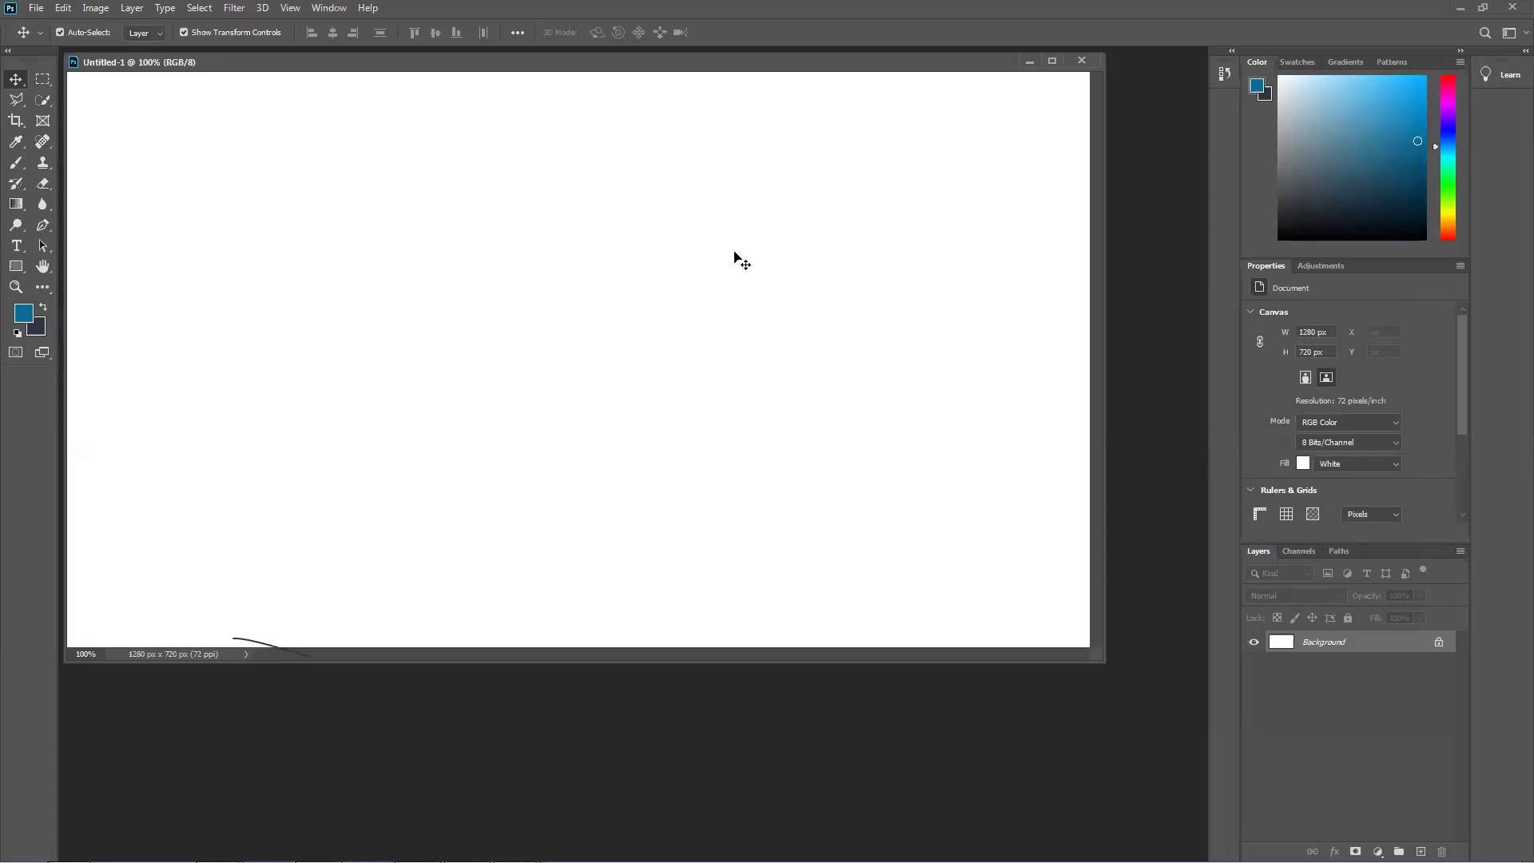
pyautogui.moveTo(643, 64); pyautogui.dragTo(672, 85)
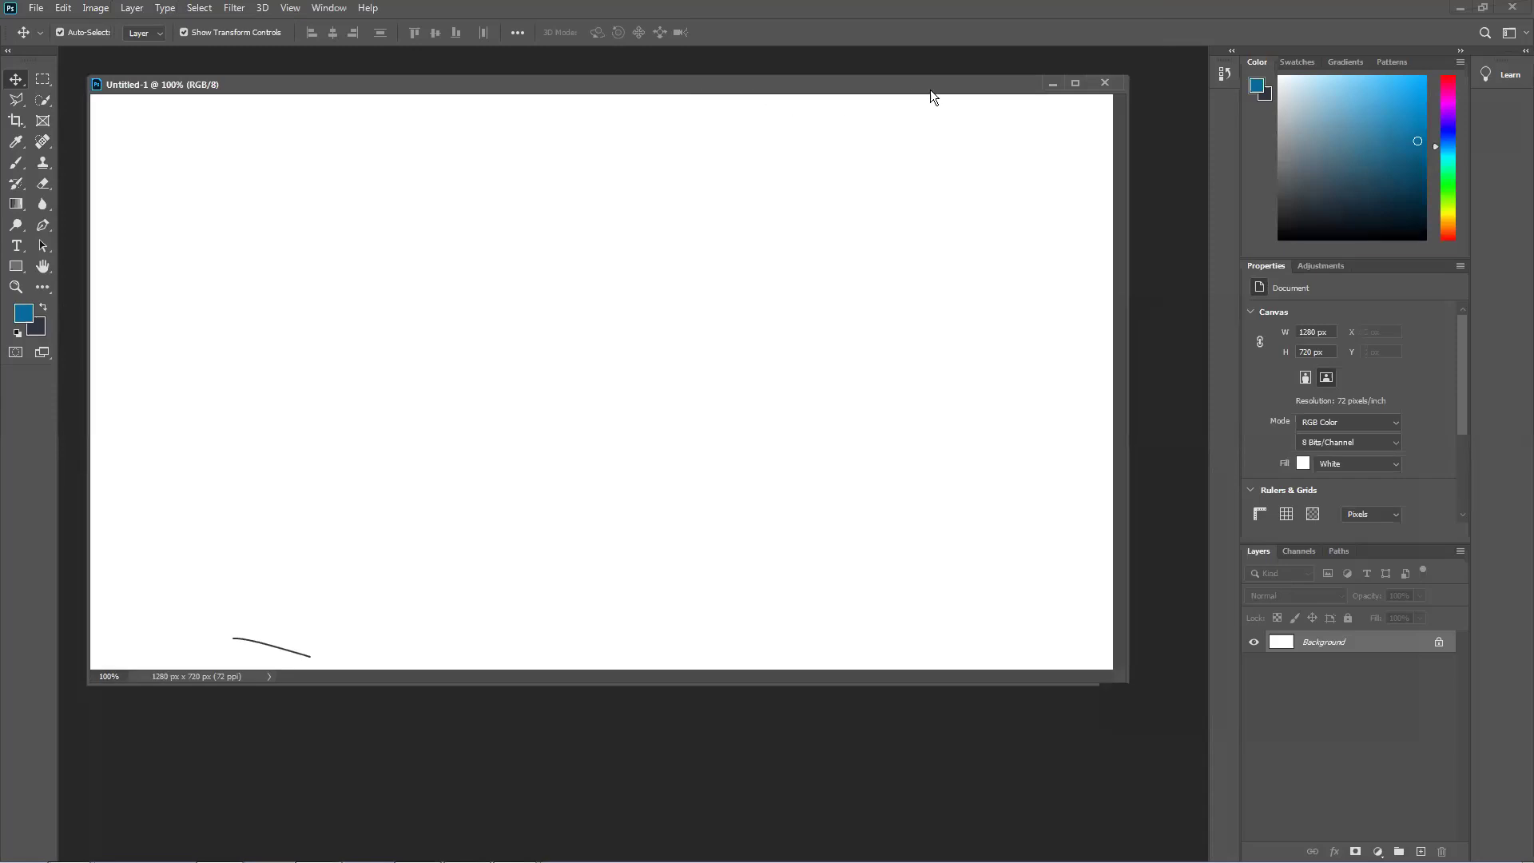
pyautogui.click(1077, 84)
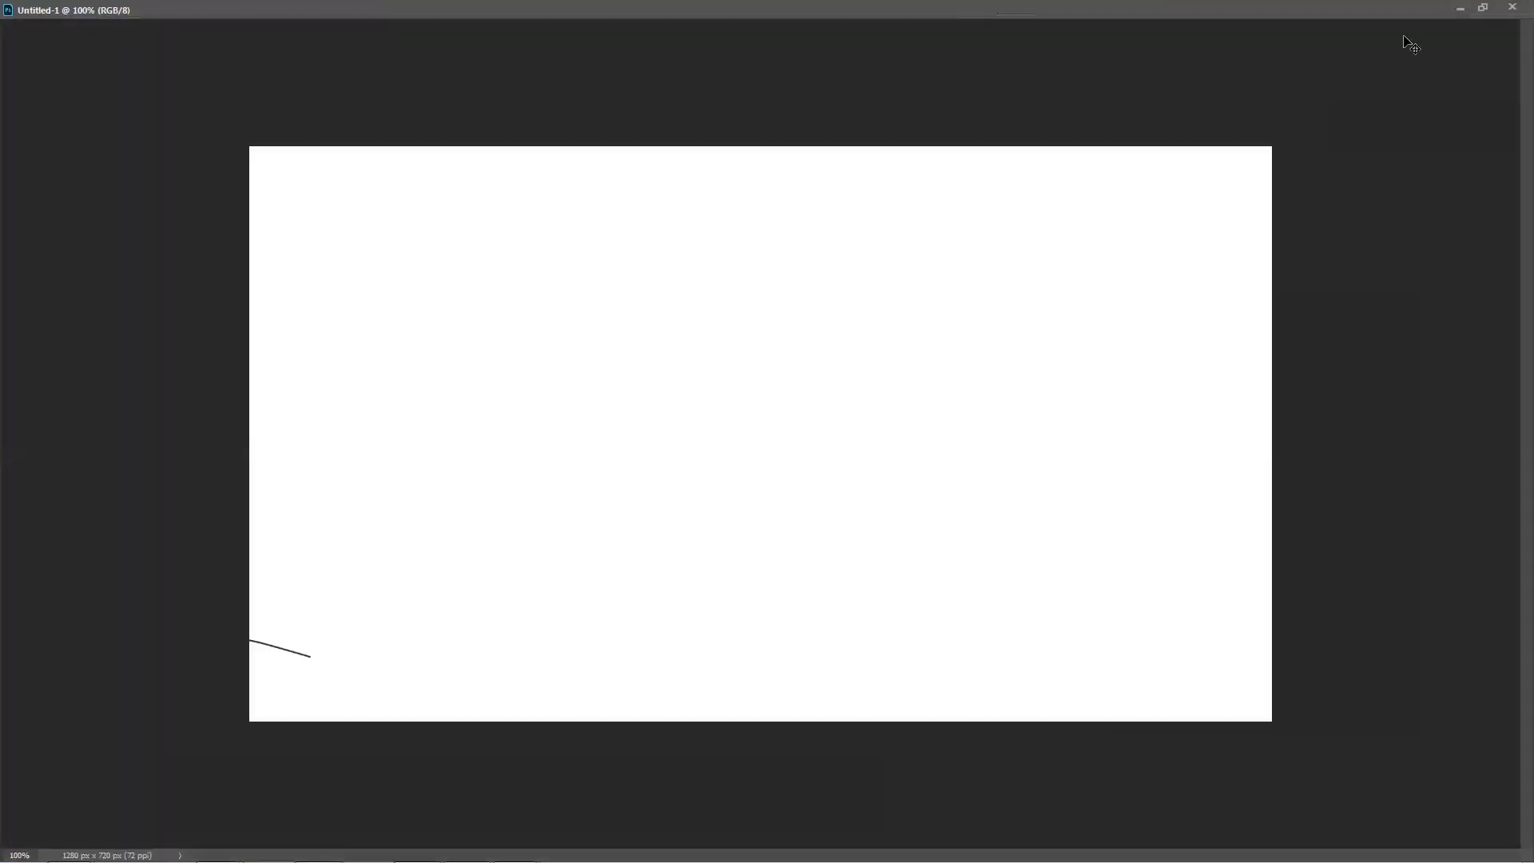
pyautogui.rightClick(1458, 41)
pyautogui.click(1483, 15)
pyautogui.click(1483, 10)
# Step: Reposition the window, maximize and restore it again, then try dragging the locked Background layer
pyautogui.moveTo(603, 86); pyautogui.dragTo(590, 46)
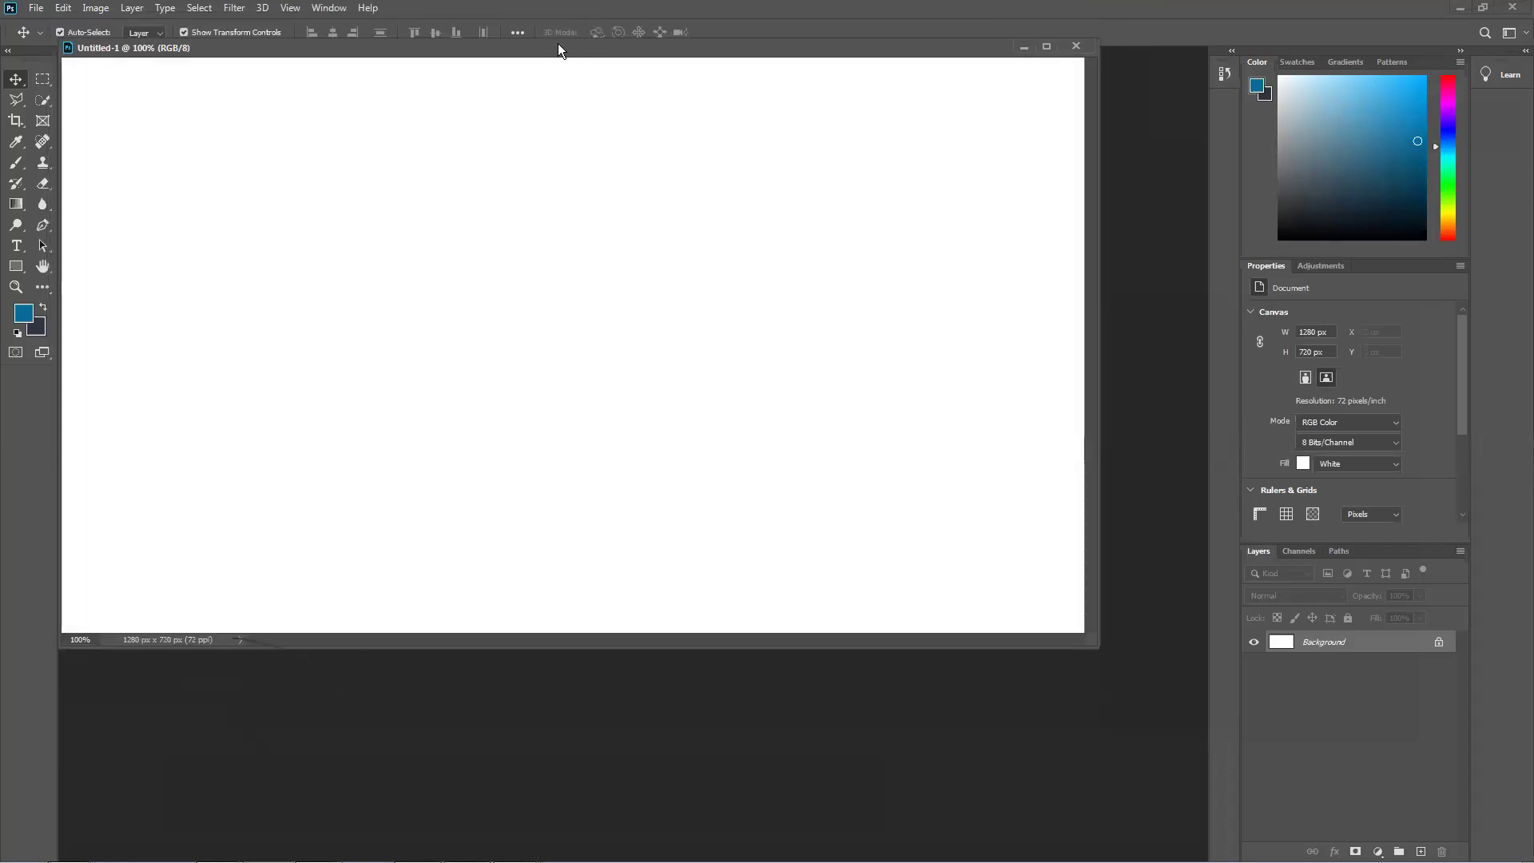
pyautogui.moveTo(548, 80); pyautogui.dragTo(583, 101)
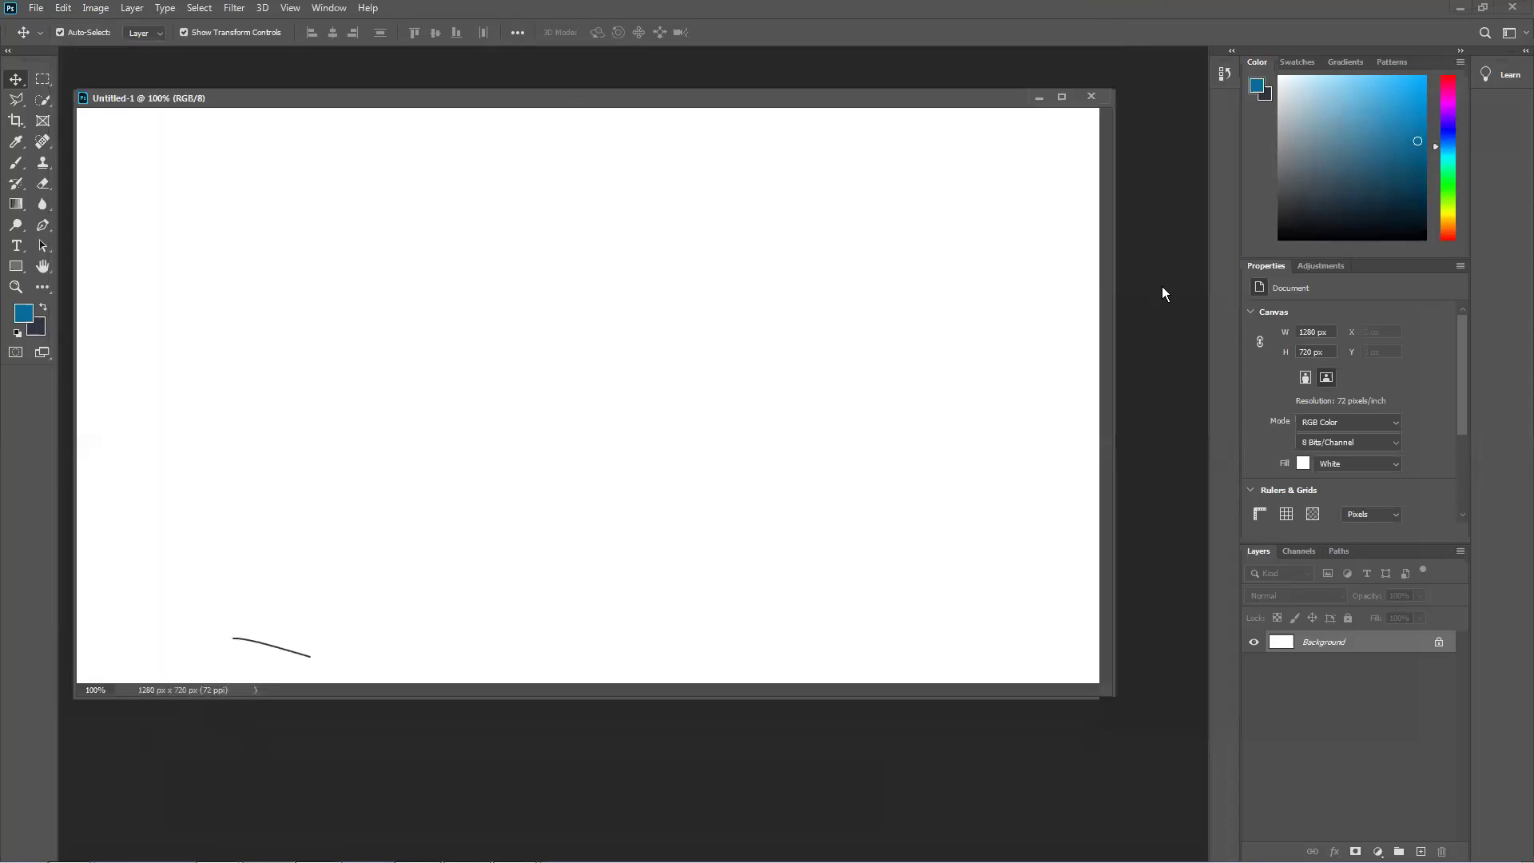
pyautogui.moveTo(339, 104); pyautogui.dragTo(421, 106)
pyautogui.click(1102, 96)
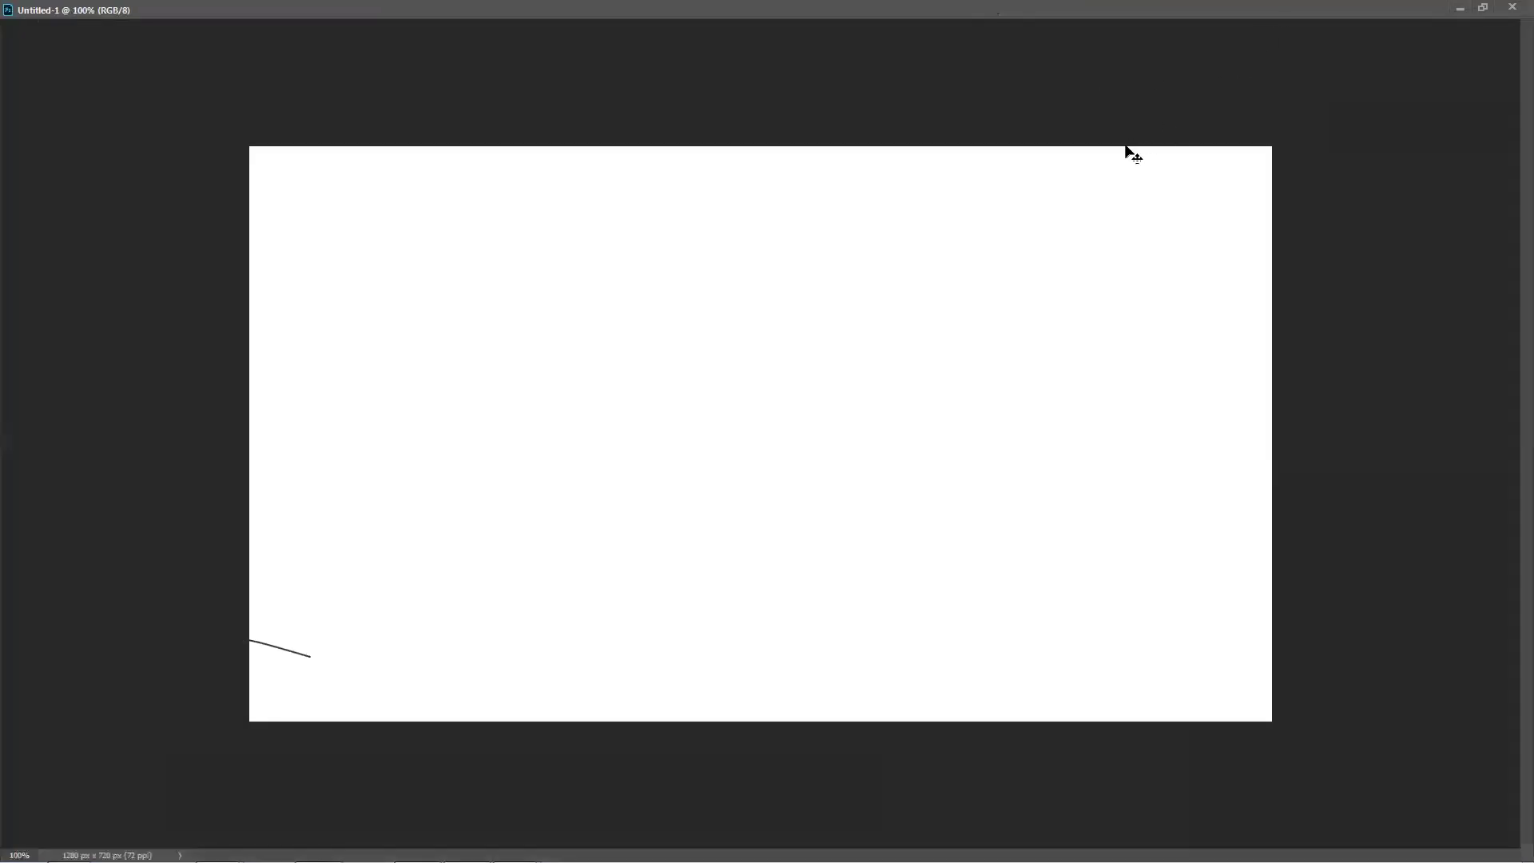
pyautogui.click(1483, 8)
pyautogui.moveTo(975, 118); pyautogui.dragTo(988, 180)
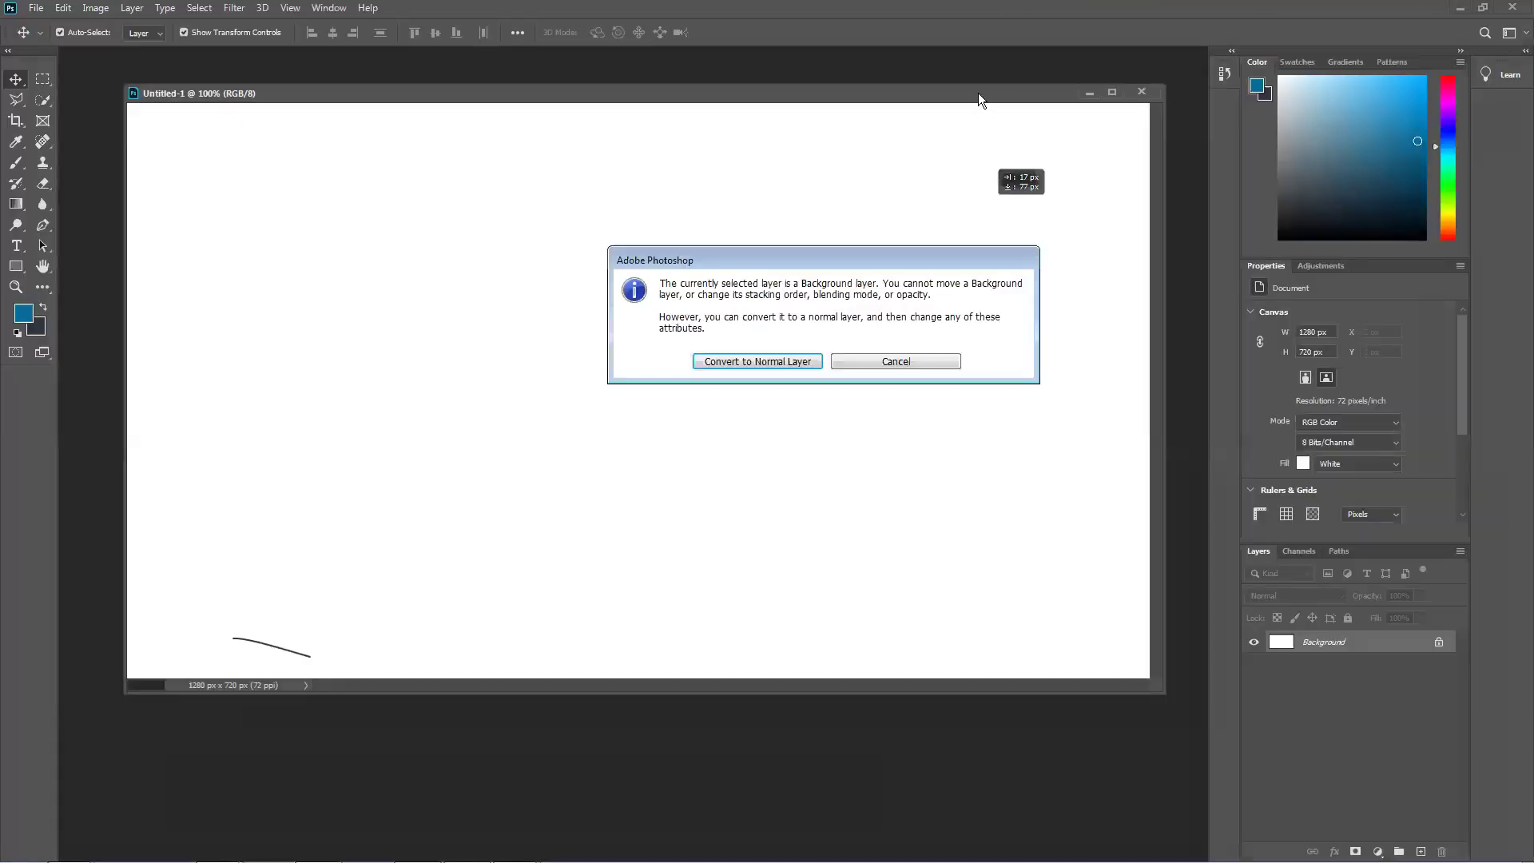
# Step: Cancel the Background layer warning, shift the document window, and uncheck Window > Color
pyautogui.click(887, 359)
pyautogui.moveTo(683, 90); pyautogui.dragTo(671, 53)
pyautogui.click(315, 11)
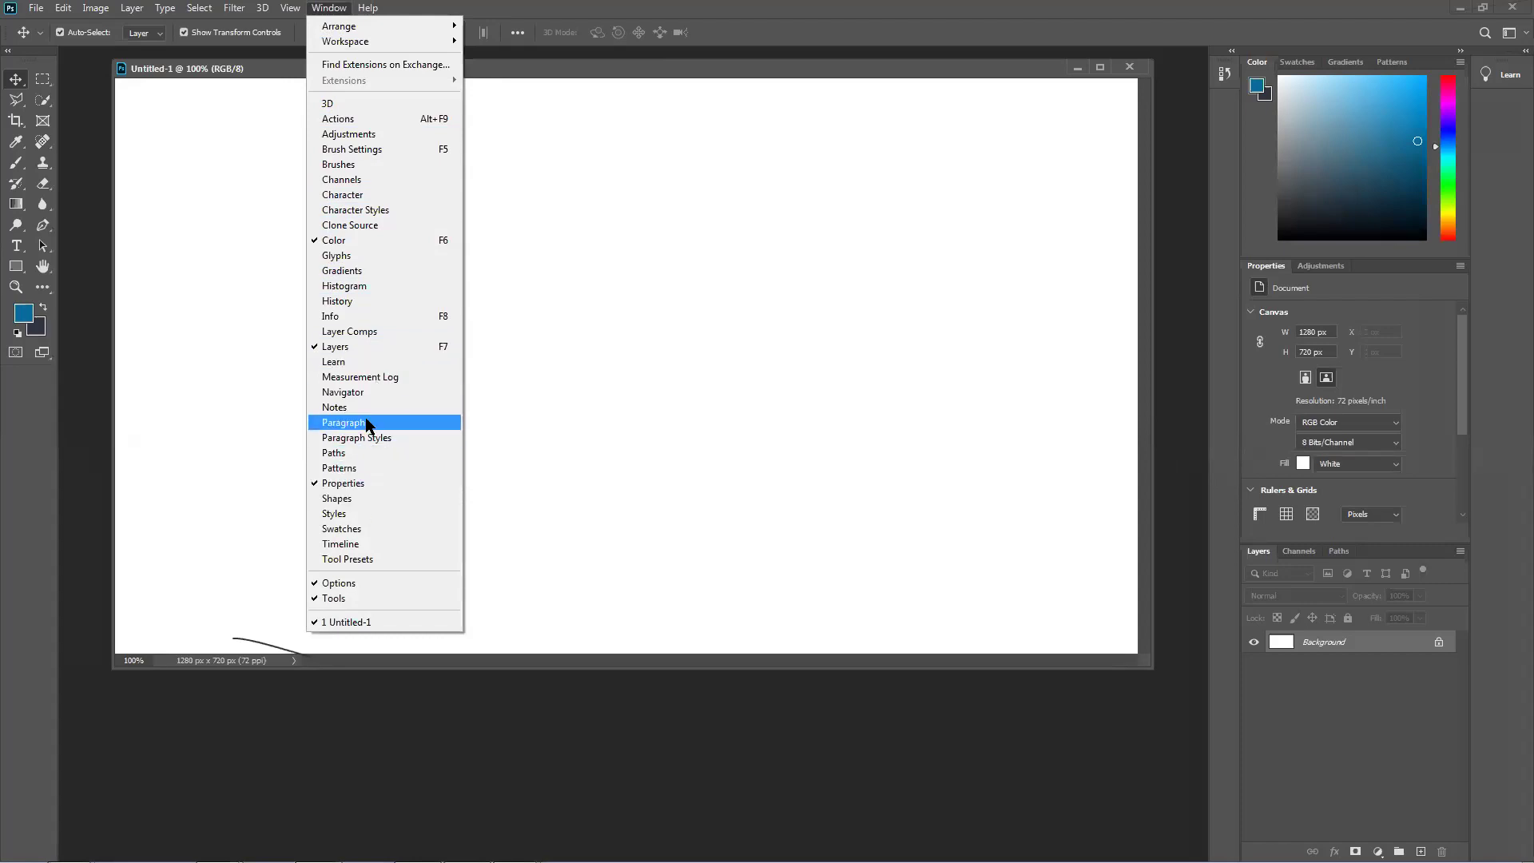
pyautogui.click(377, 242)
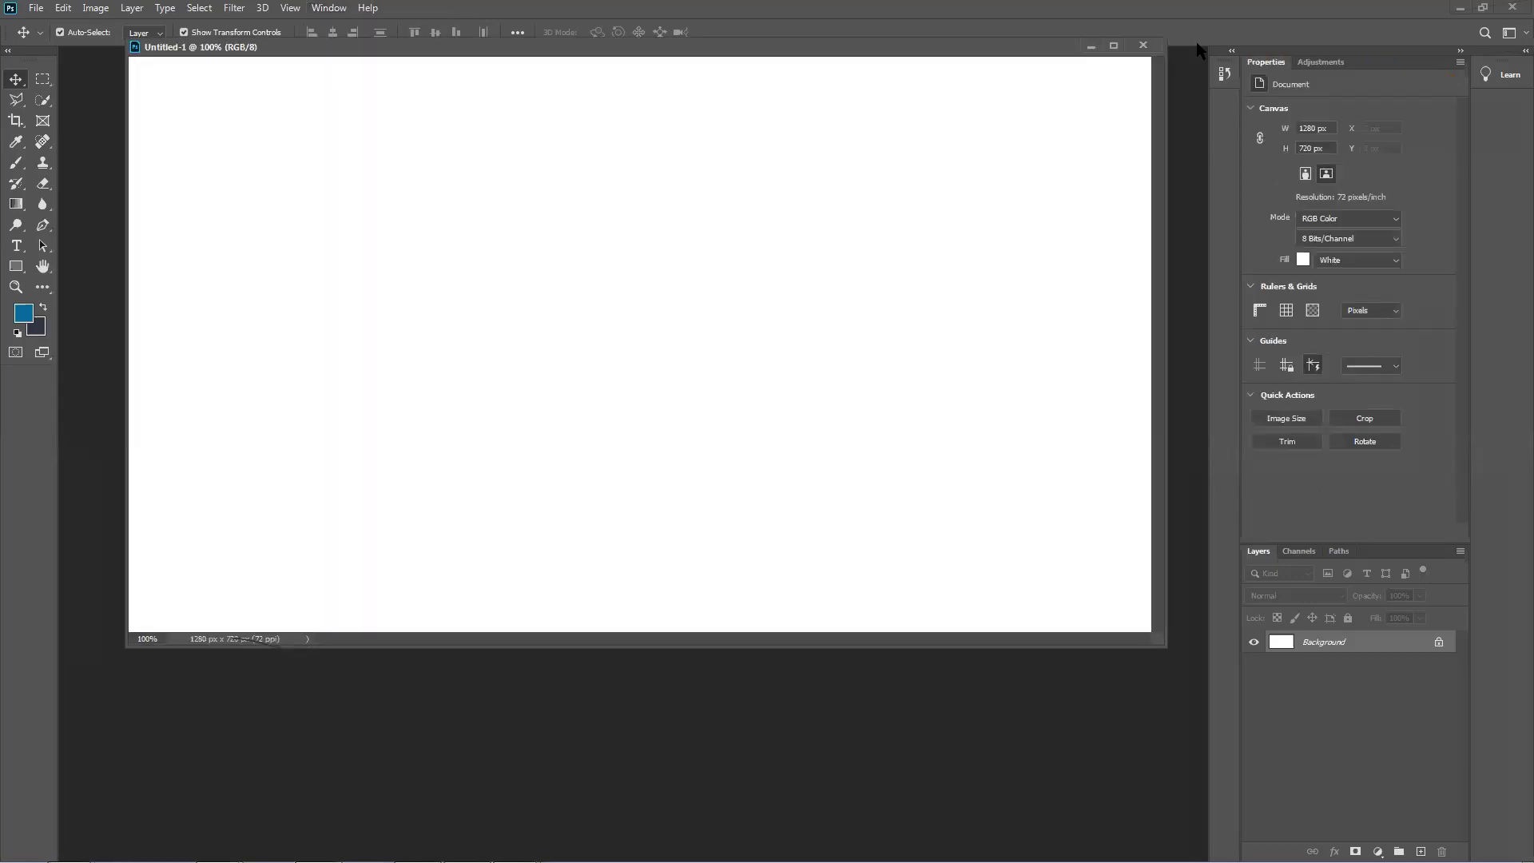
# Step: Close Untitled-1 and choose Reset Essentials from the workspace switcher
pyautogui.click(1150, 45)
pyautogui.click(1520, 62)
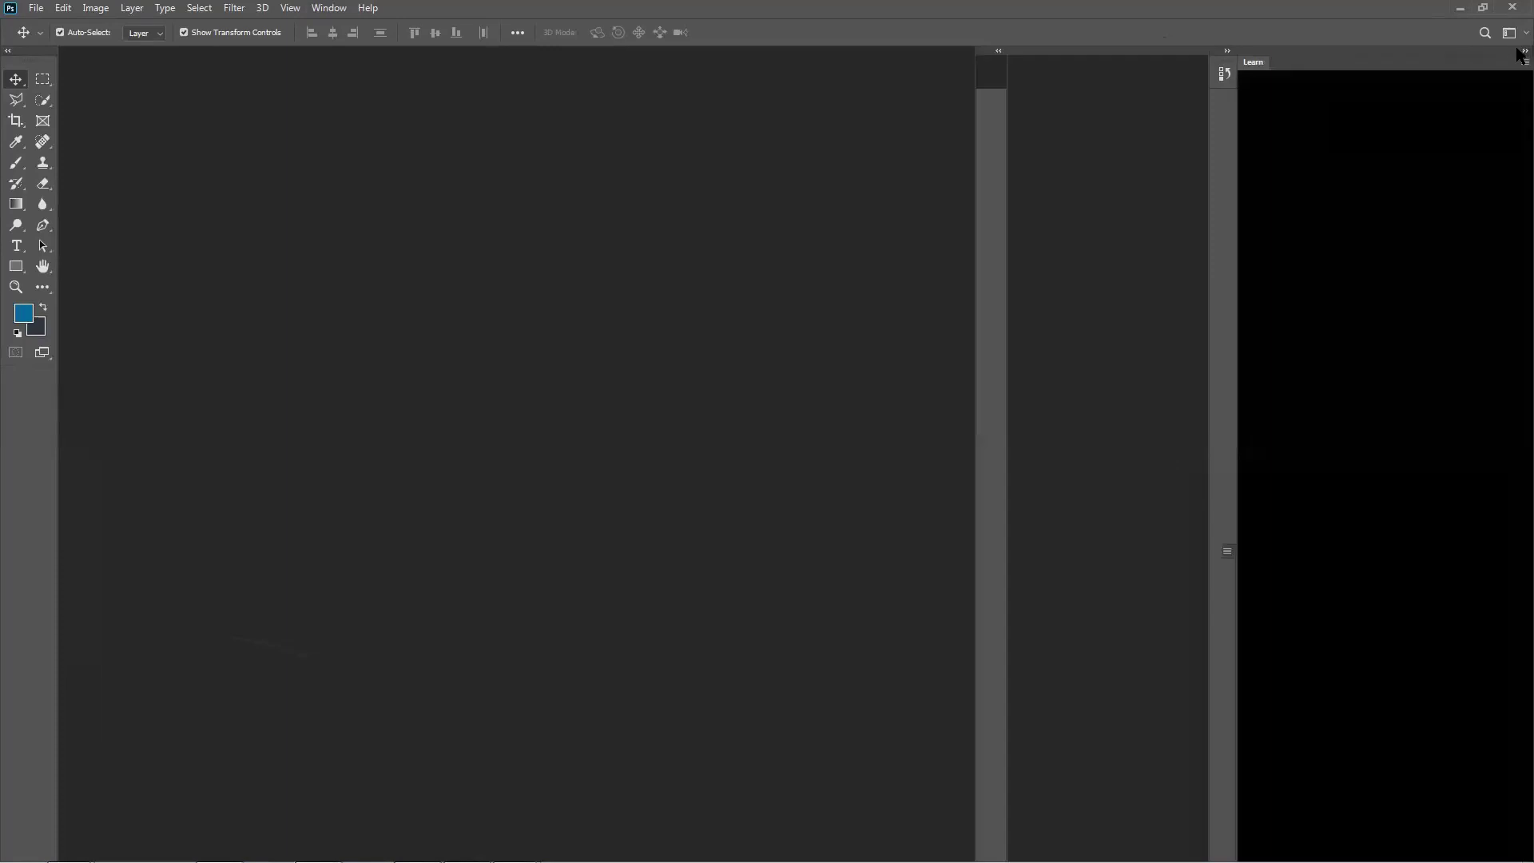
pyautogui.click(1518, 34)
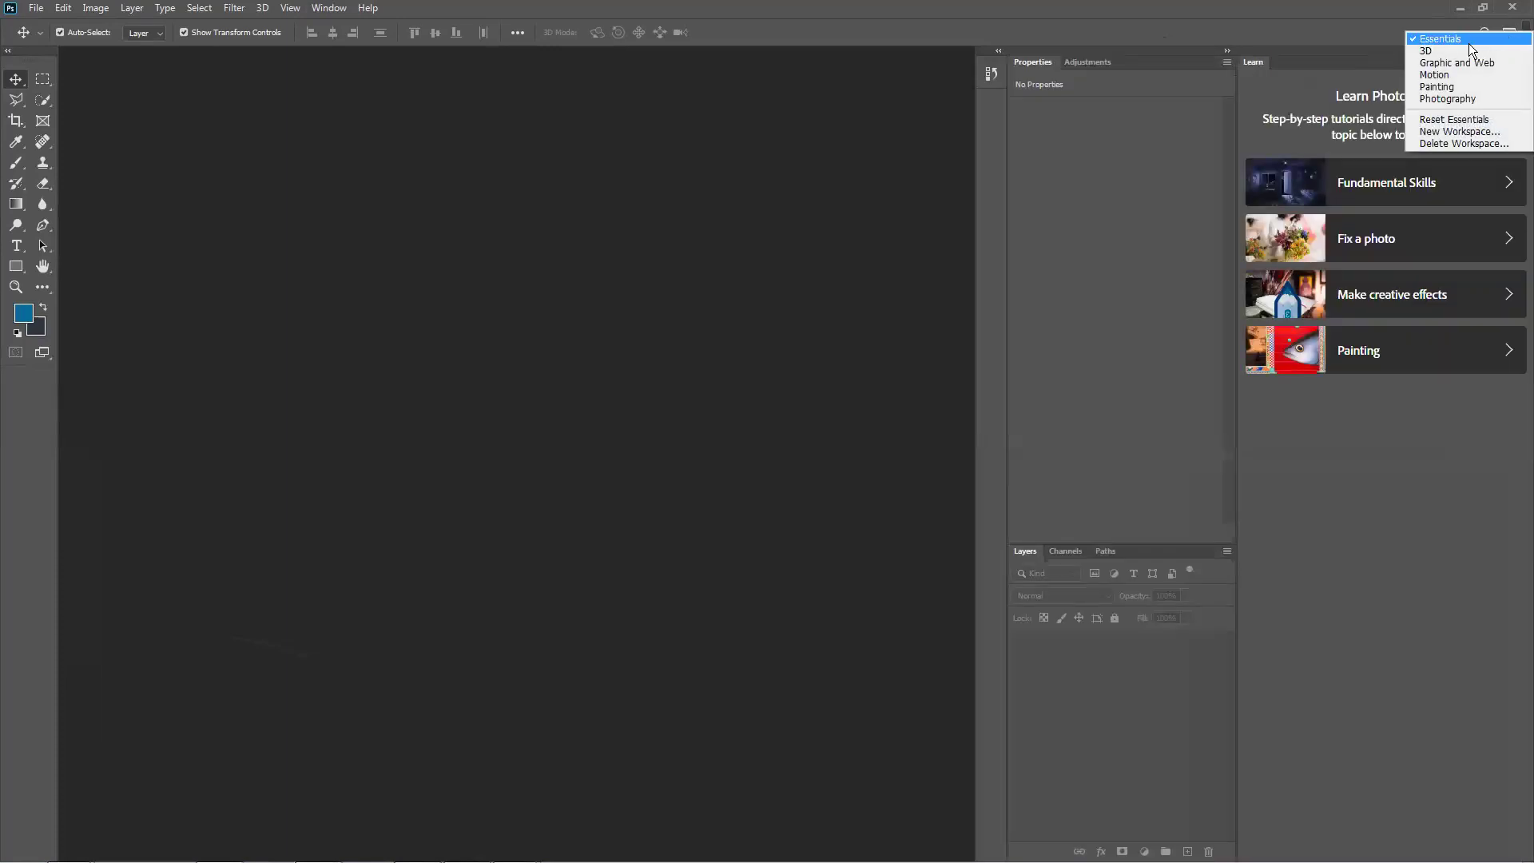
pyautogui.click(1456, 120)
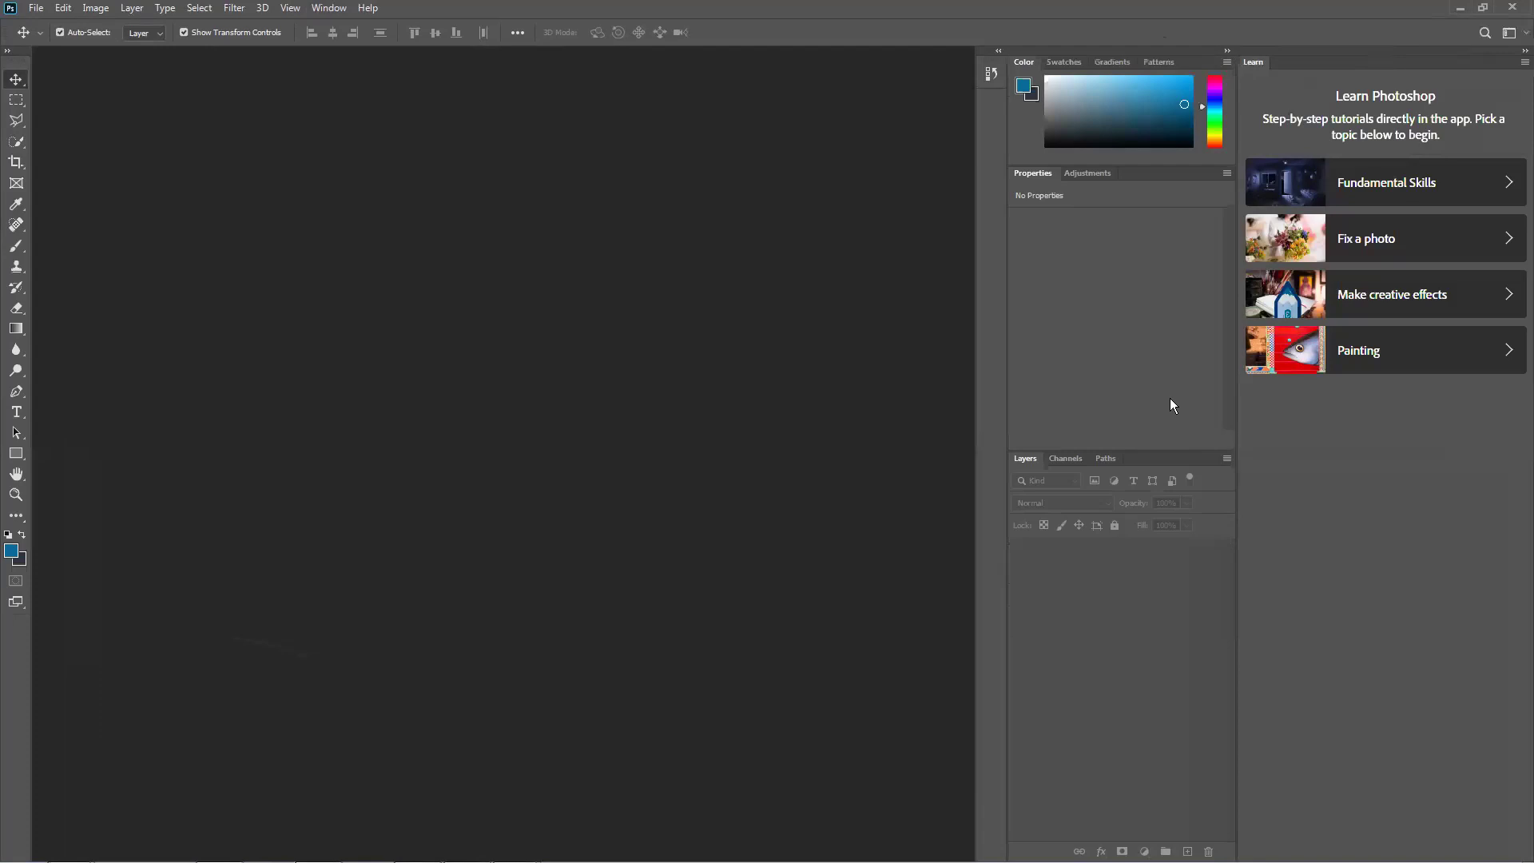
# Step: Collapse and re-expand the Learn panel, then bring up its options menu
pyautogui.click(1524, 52)
pyautogui.click(1520, 58)
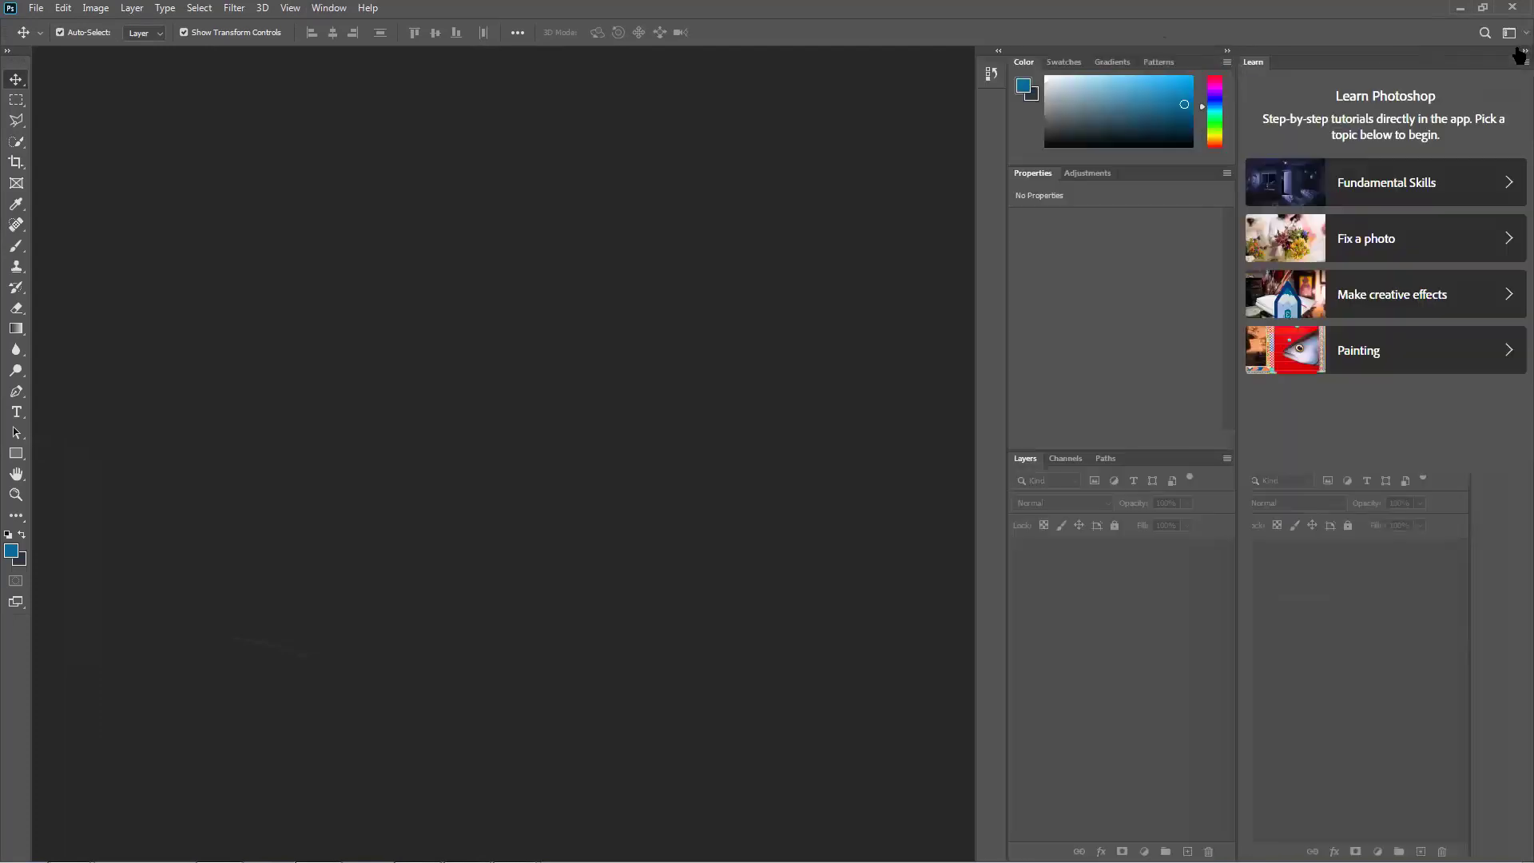
pyautogui.click(1524, 61)
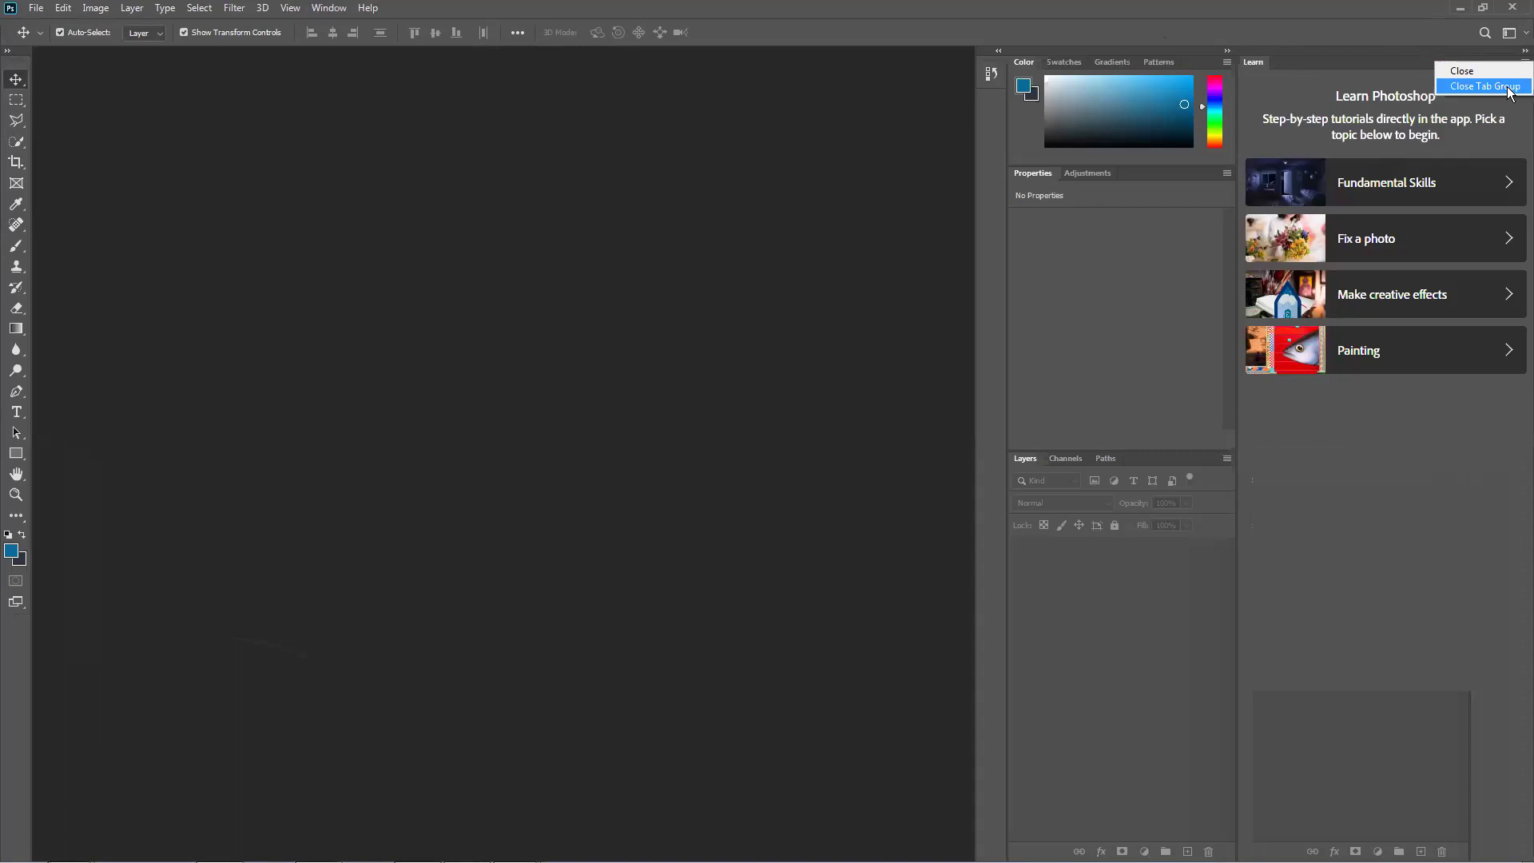
# Step: Close the Color panel group and the Learn panel through their flyout menus
pyautogui.click(1205, 63)
pyautogui.click(1227, 62)
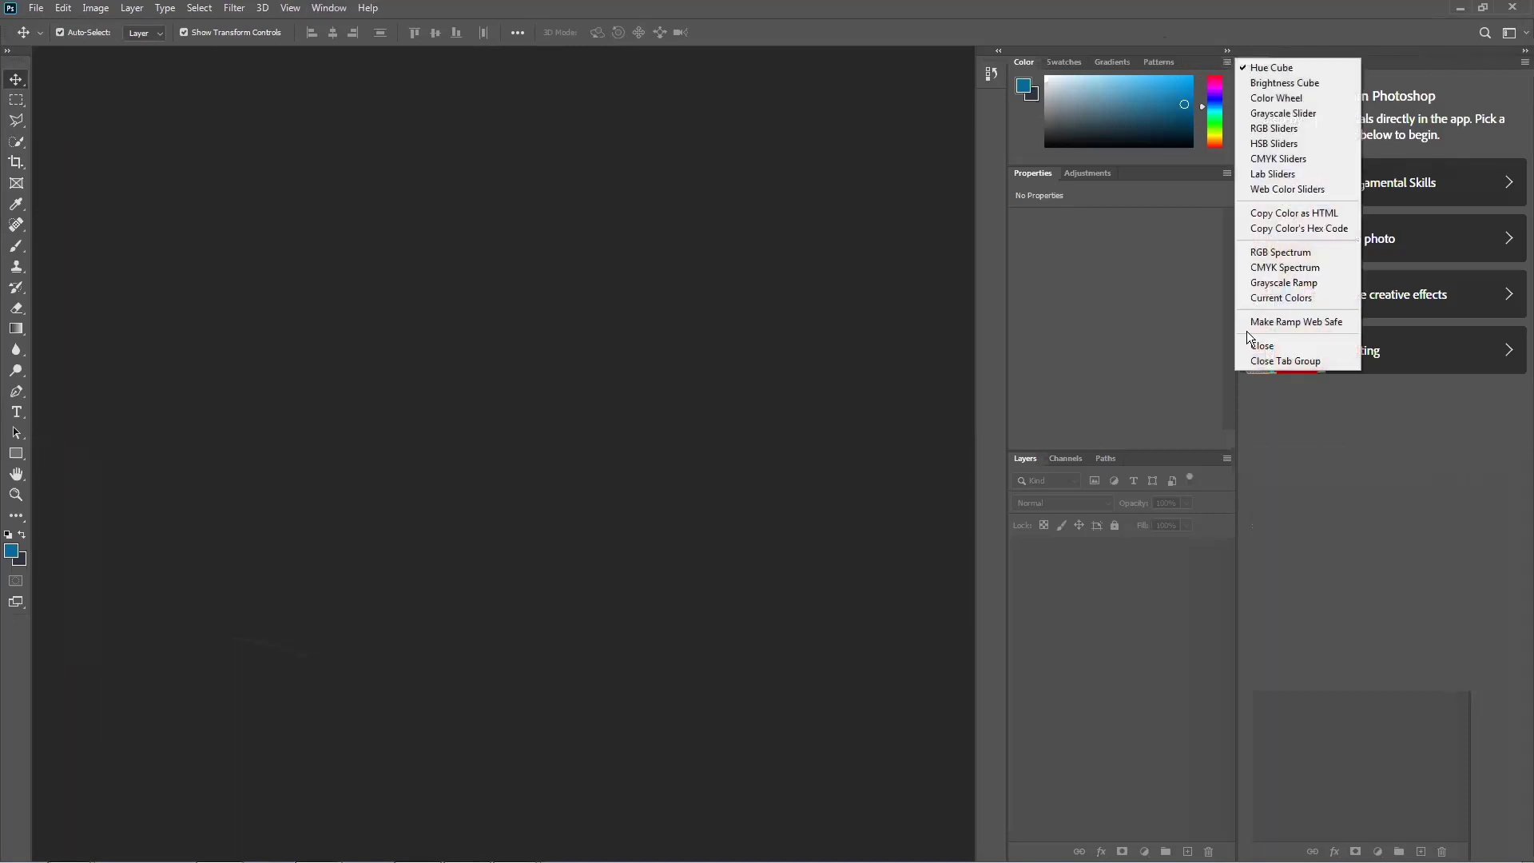
pyautogui.click(1285, 361)
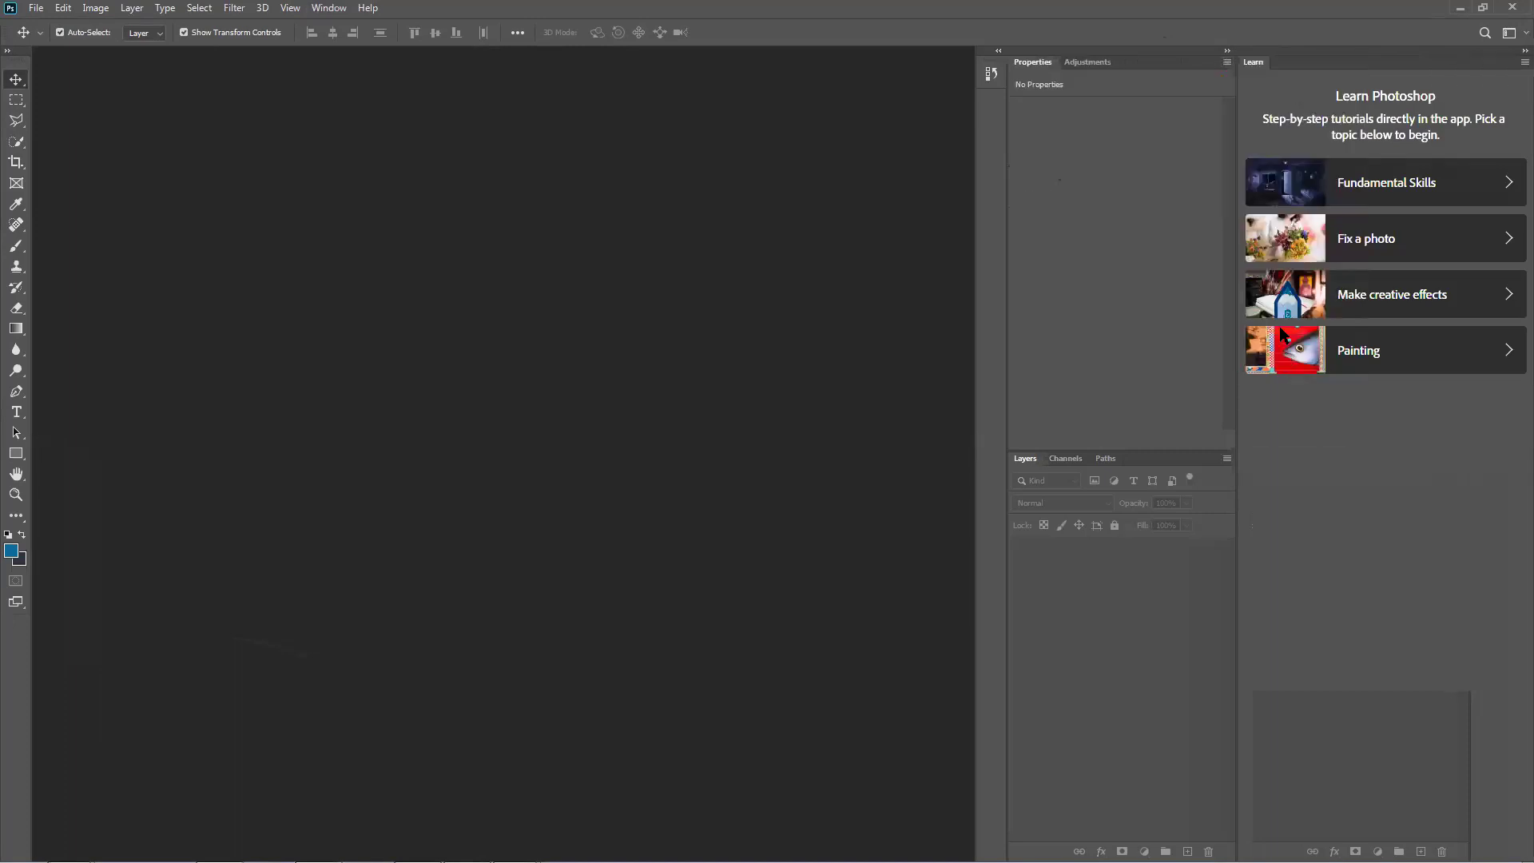
pyautogui.click(1525, 51)
pyautogui.click(1463, 54)
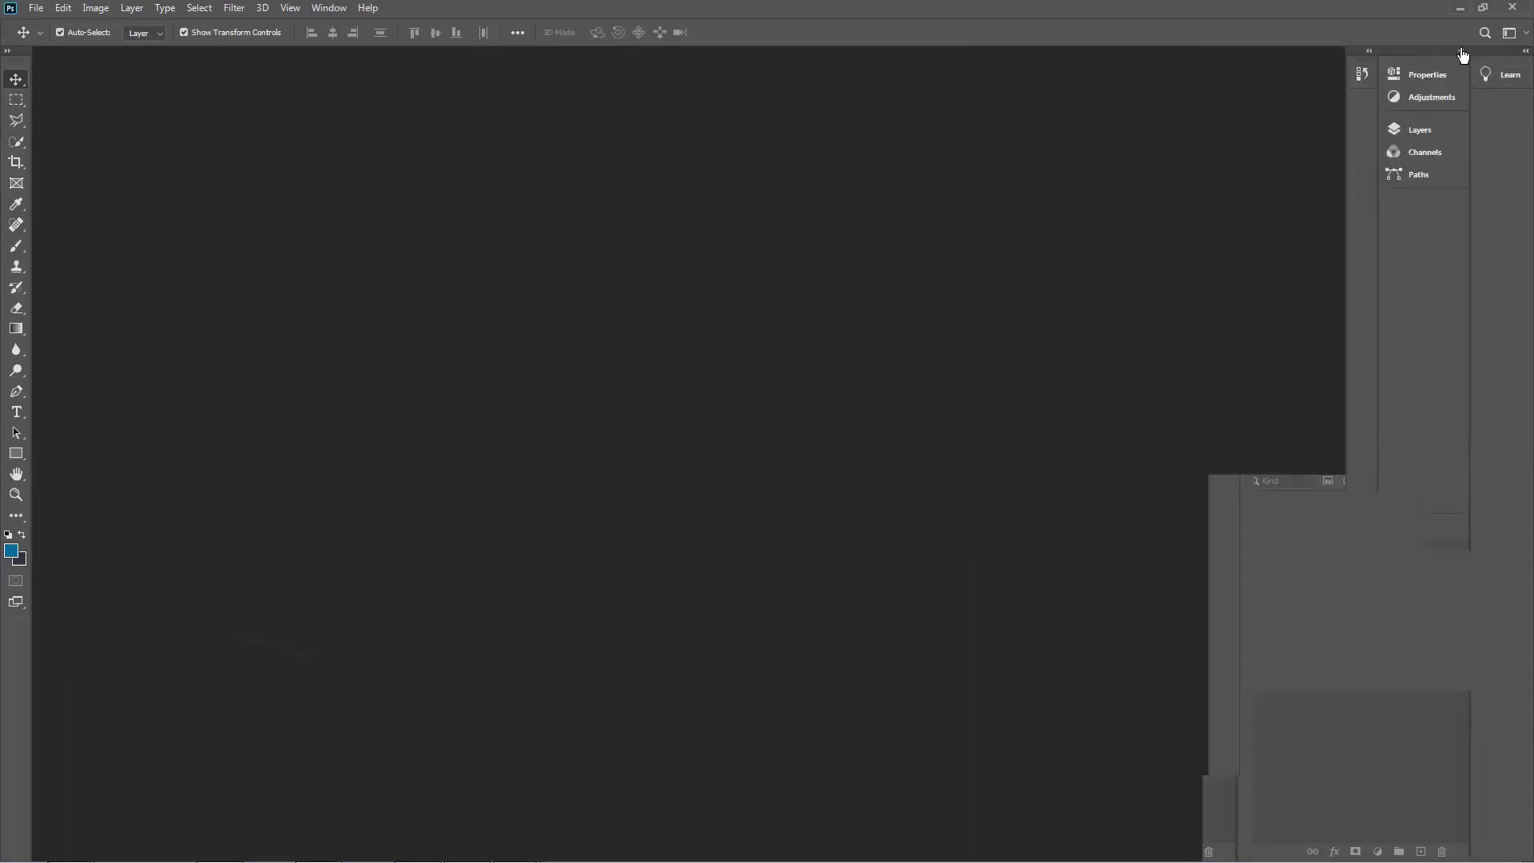
pyautogui.click(1524, 52)
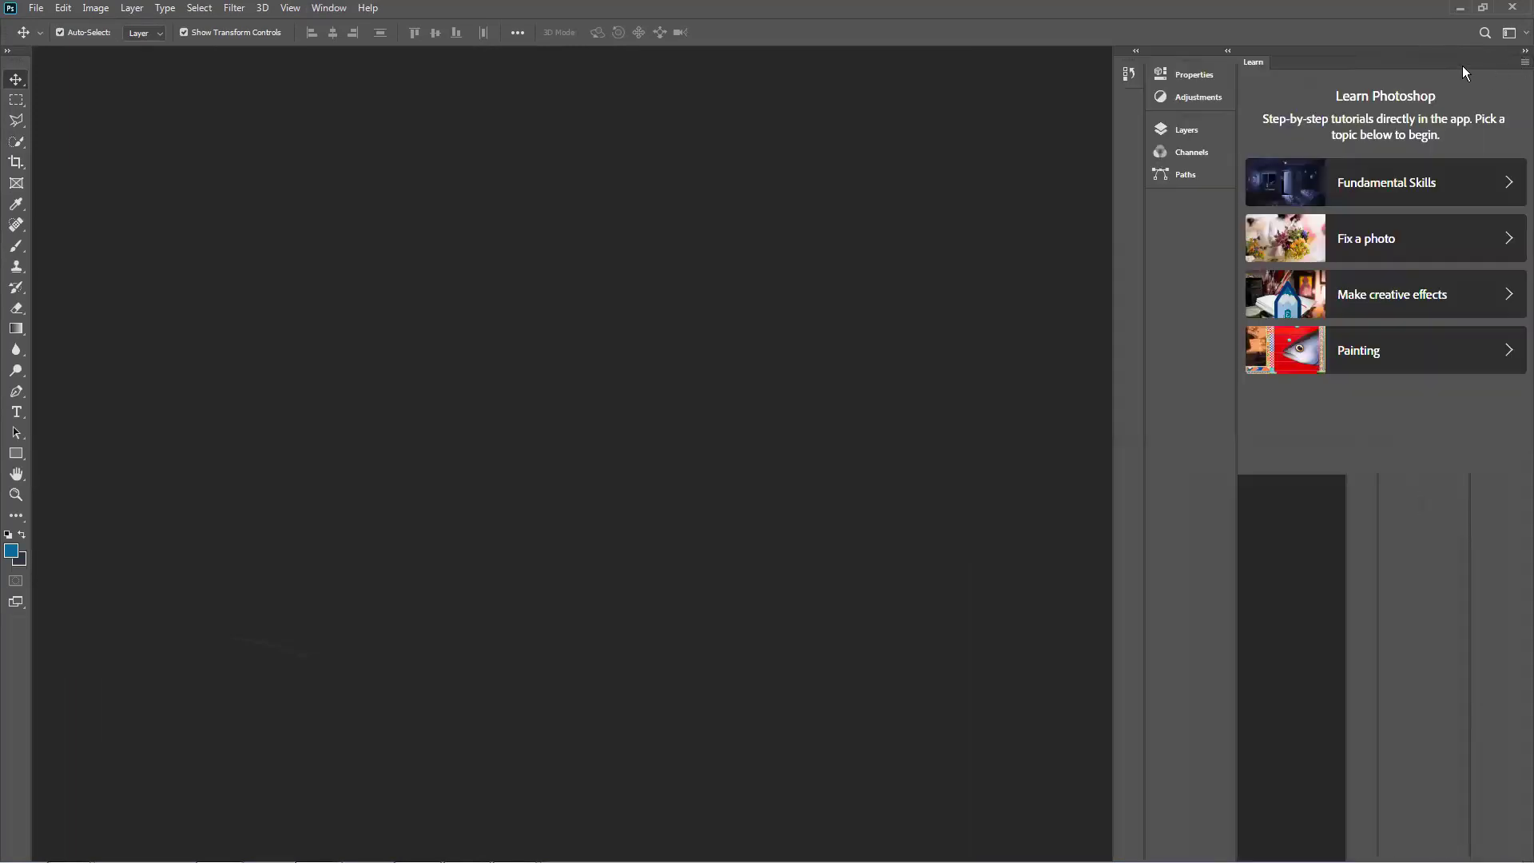
pyautogui.click(1525, 62)
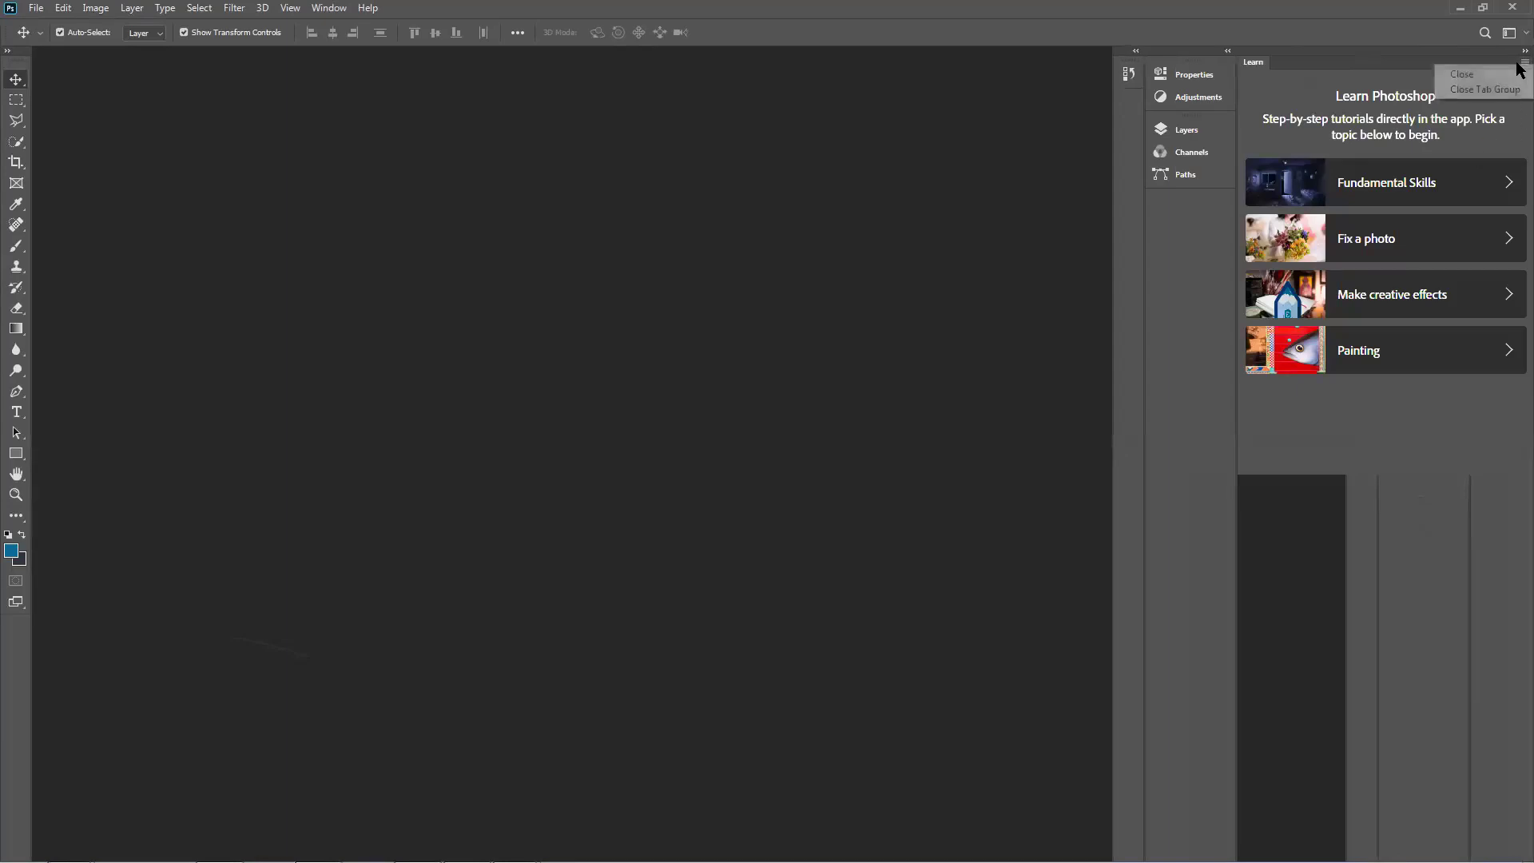
pyautogui.click(1507, 76)
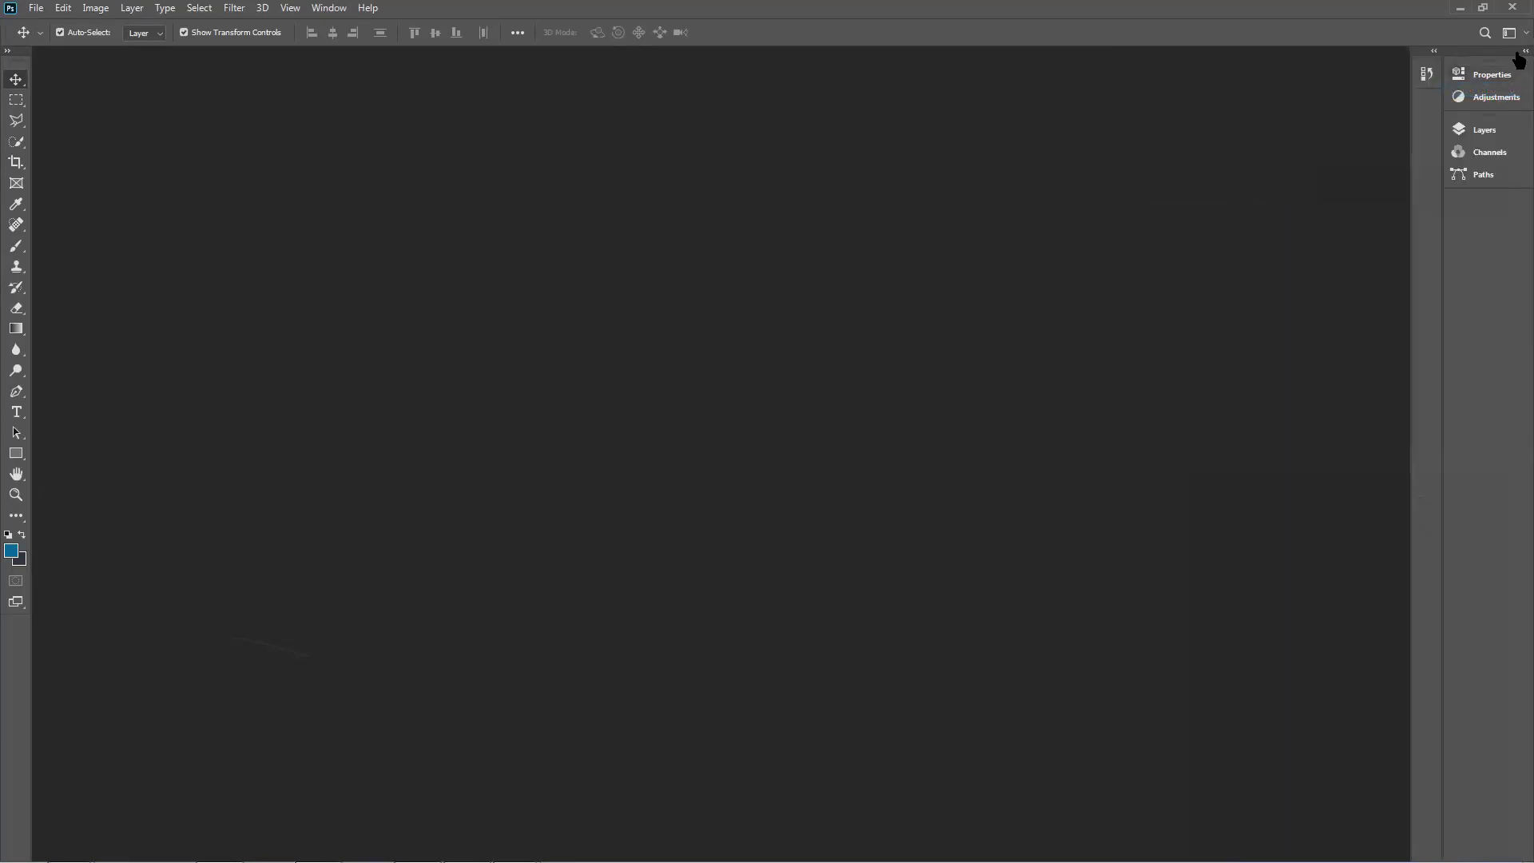
# Step: Close the History, Properties and Layers panel groups with Close Tab Group
pyautogui.click(1427, 73)
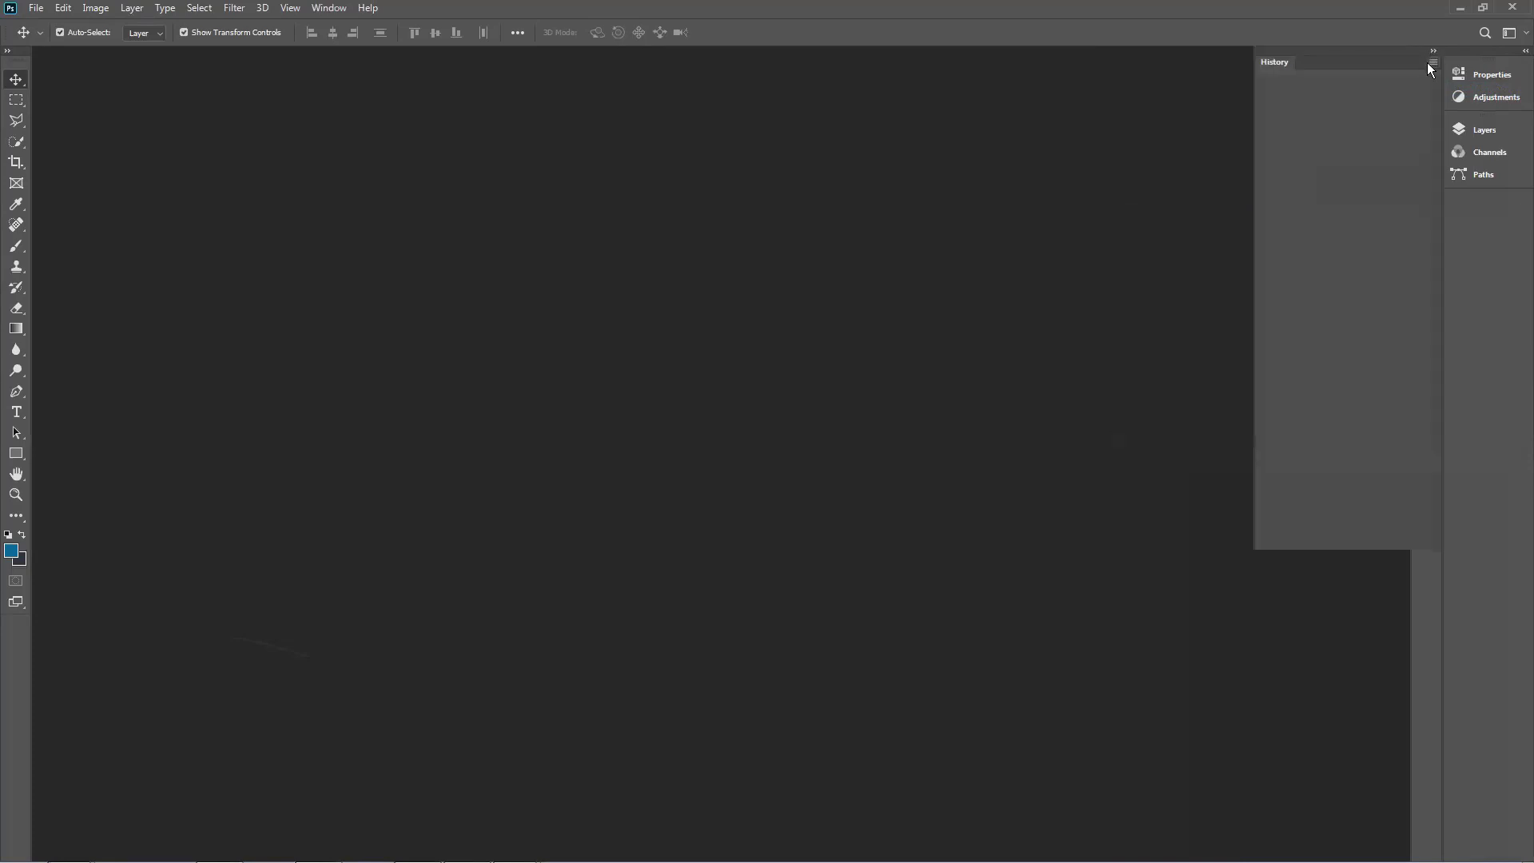
pyautogui.click(1433, 64)
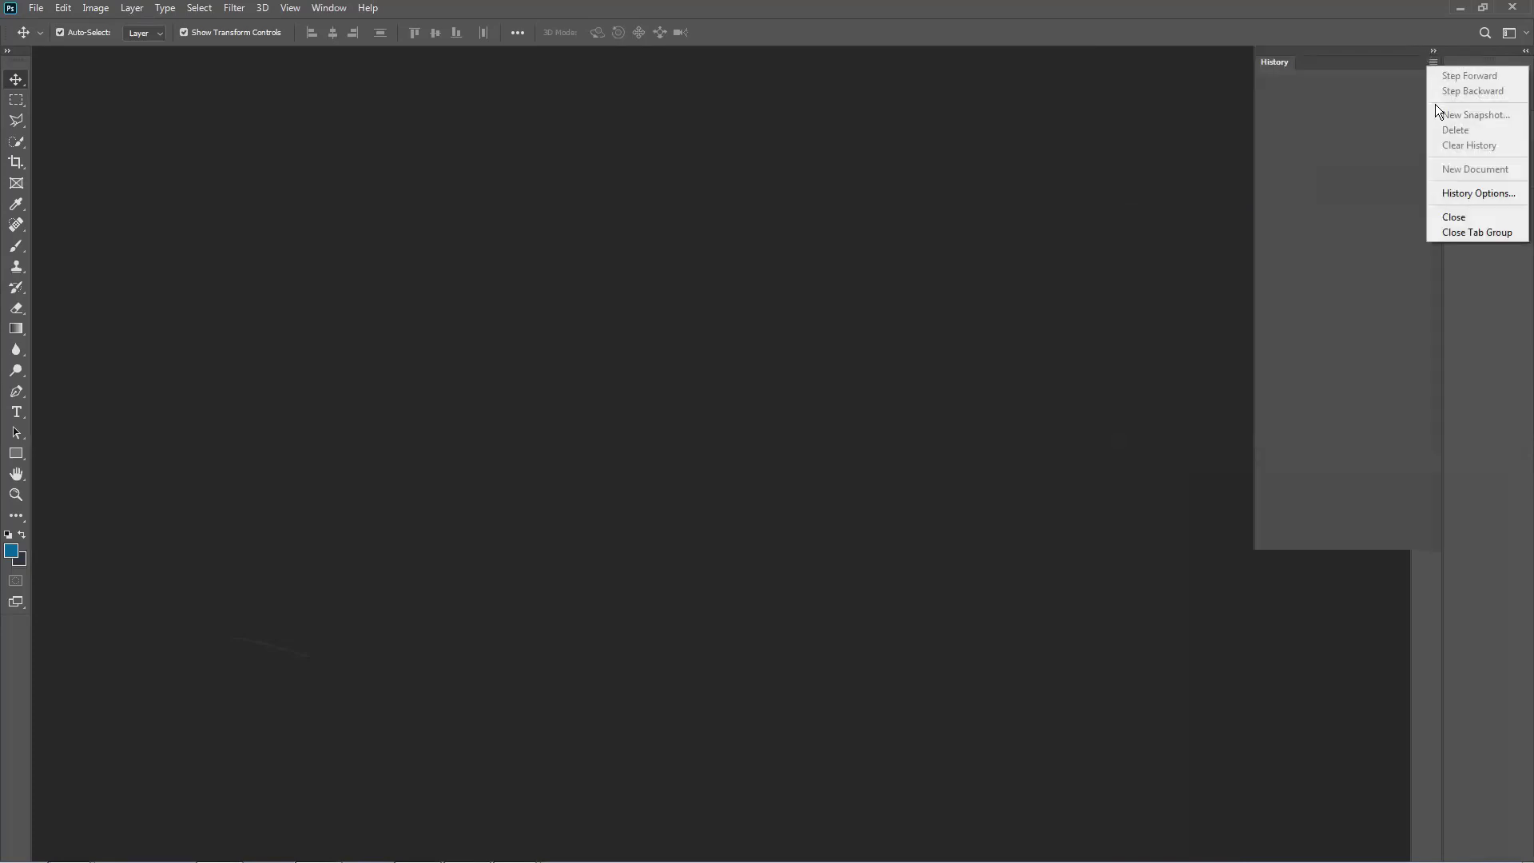
pyautogui.click(1461, 231)
pyautogui.click(1521, 64)
pyautogui.click(1504, 89)
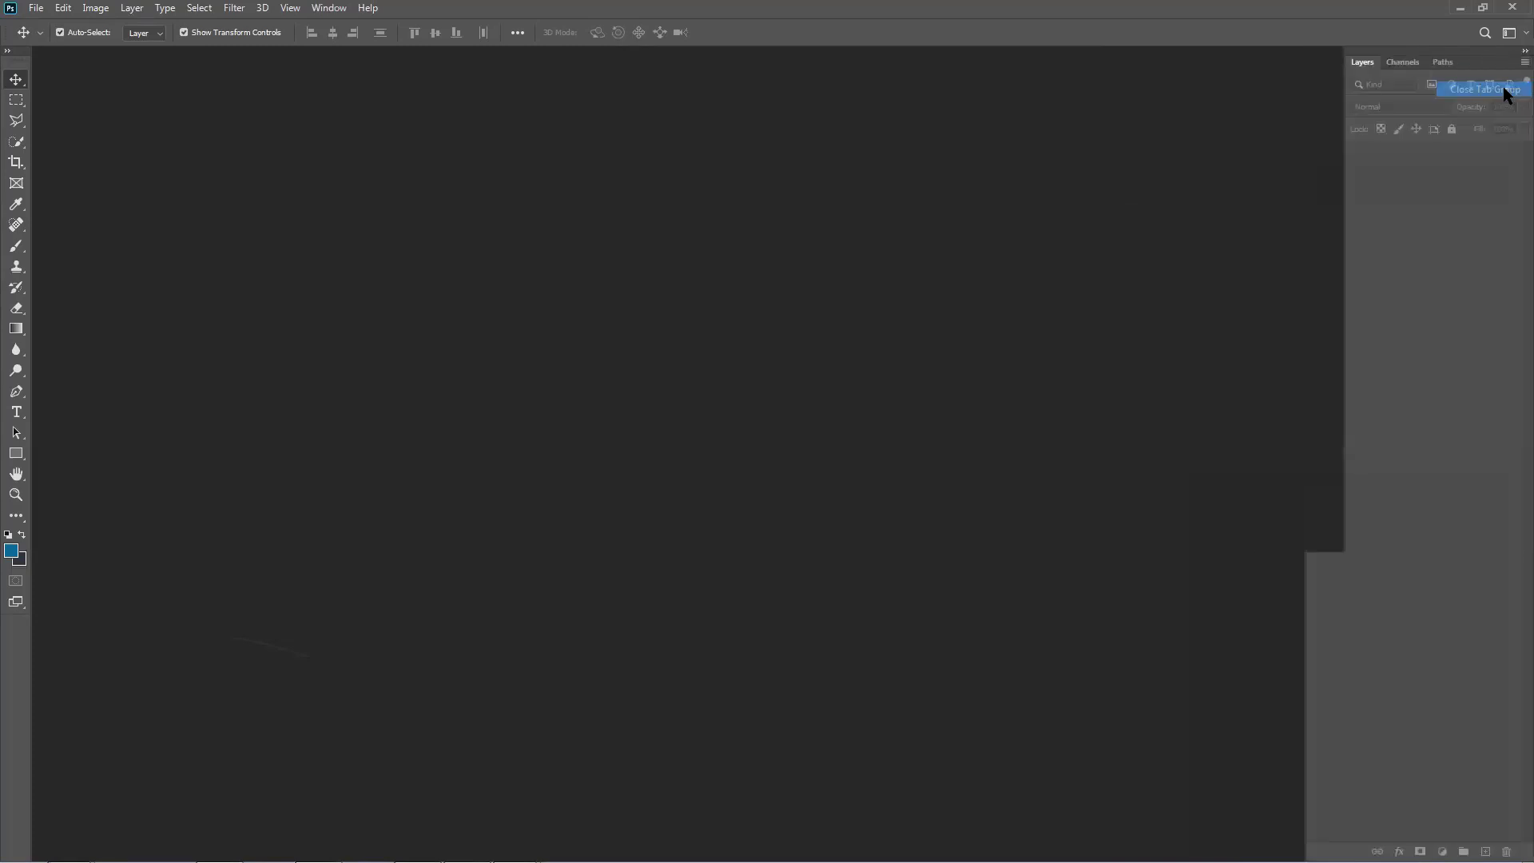
pyautogui.click(1524, 62)
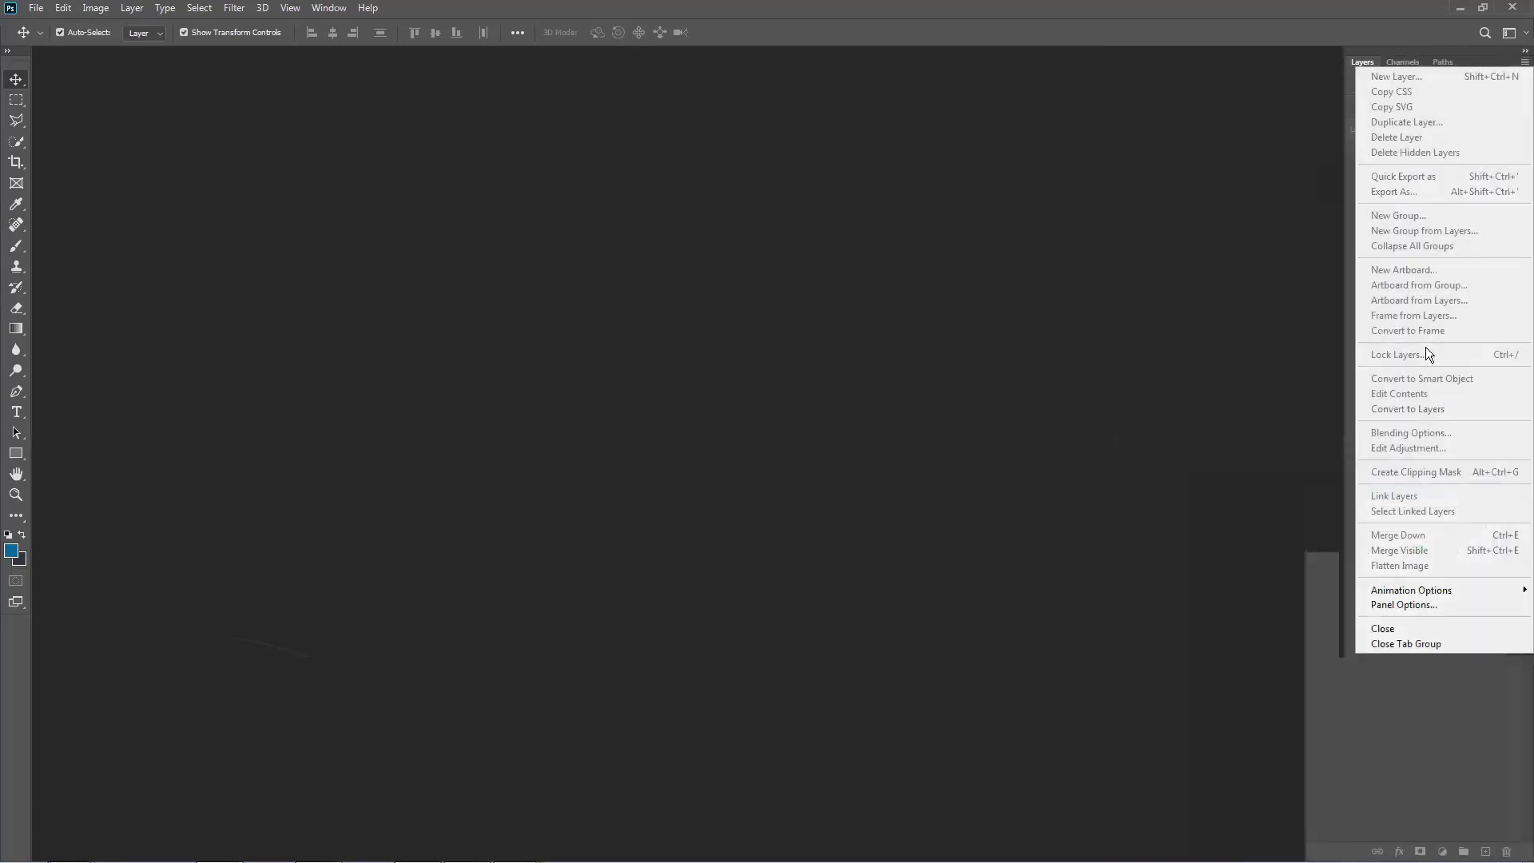
pyautogui.click(1420, 644)
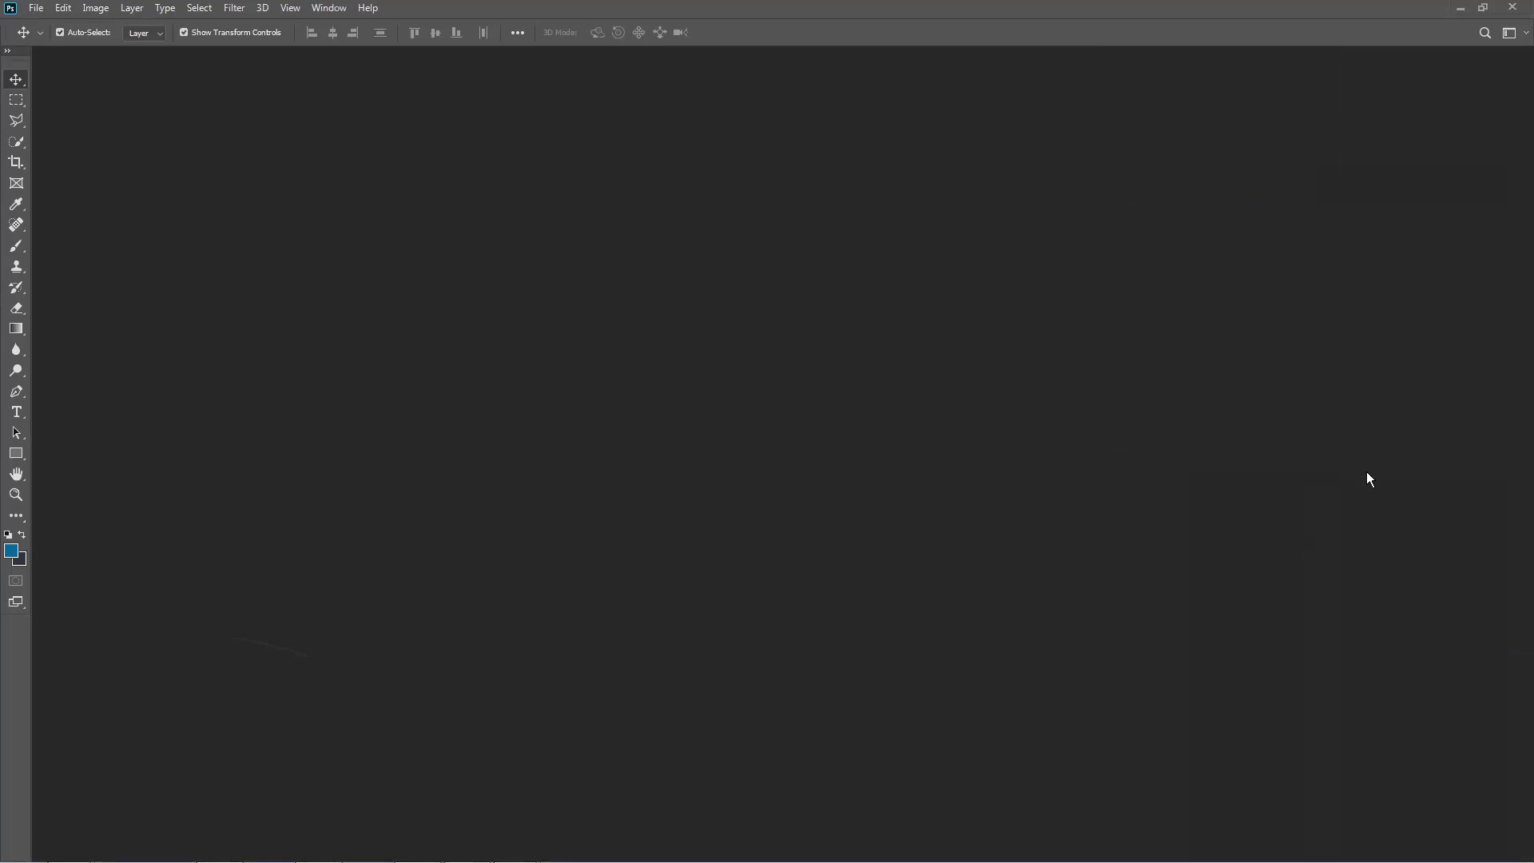
# Step: Switch to the Graphic and Web workspace and float the tools as a two-column panel
pyautogui.click(1511, 33)
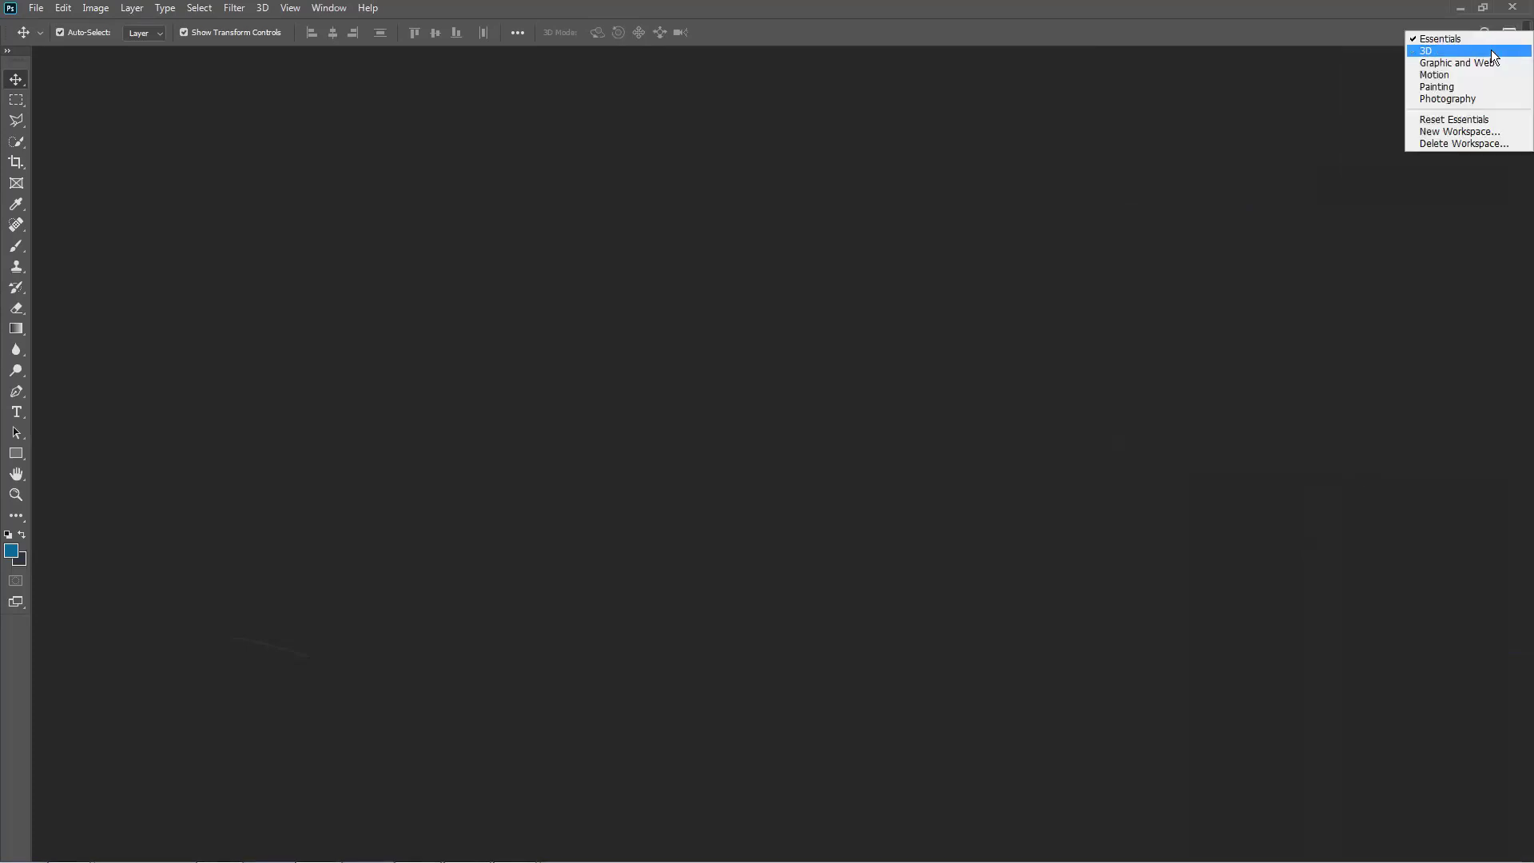
pyautogui.click(1493, 63)
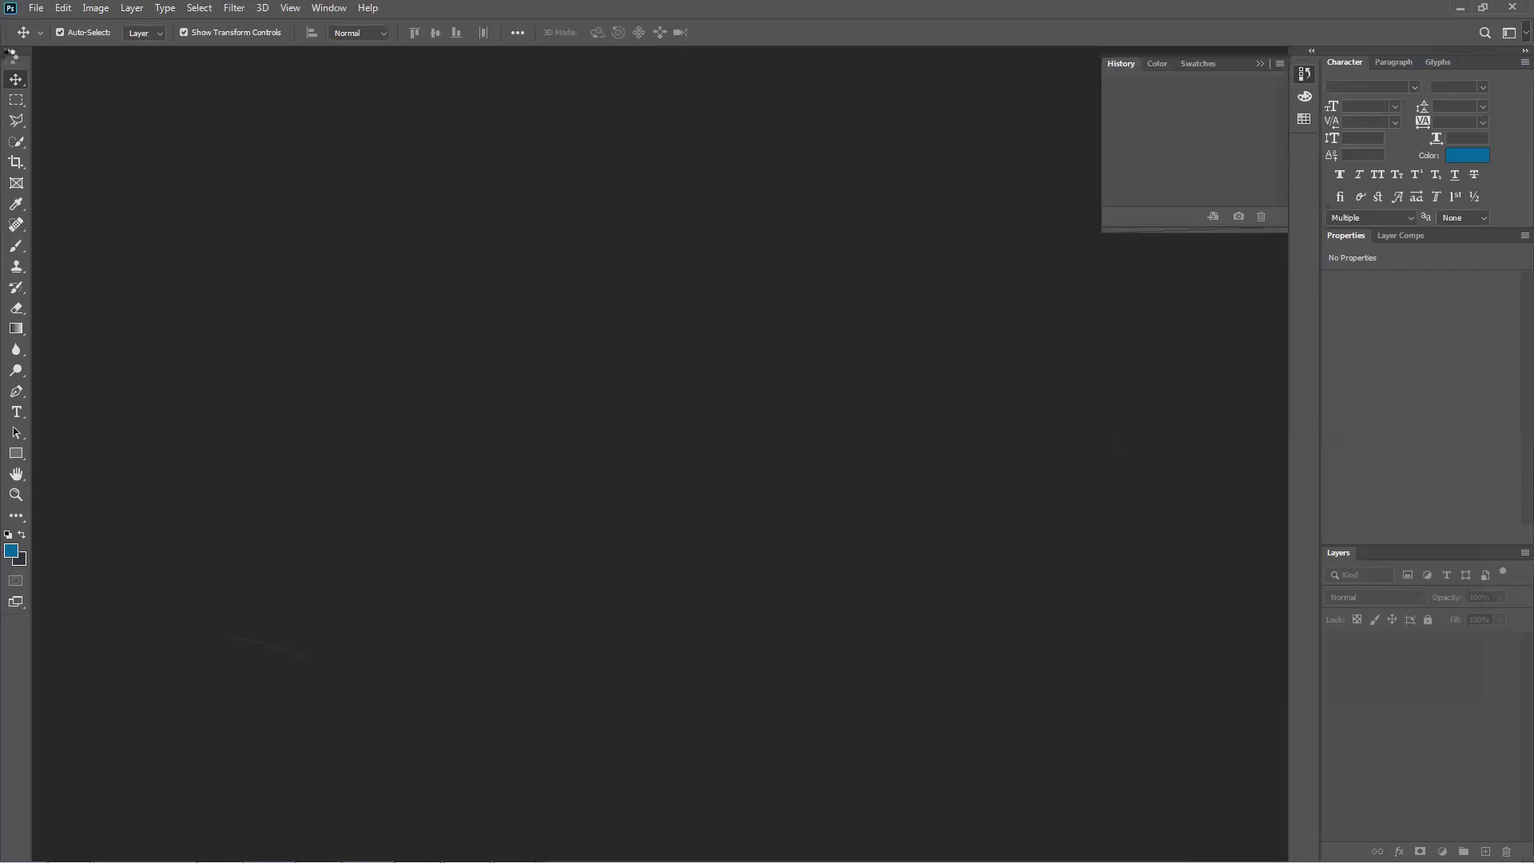
pyautogui.moveTo(9, 53); pyautogui.dragTo(11, 63)
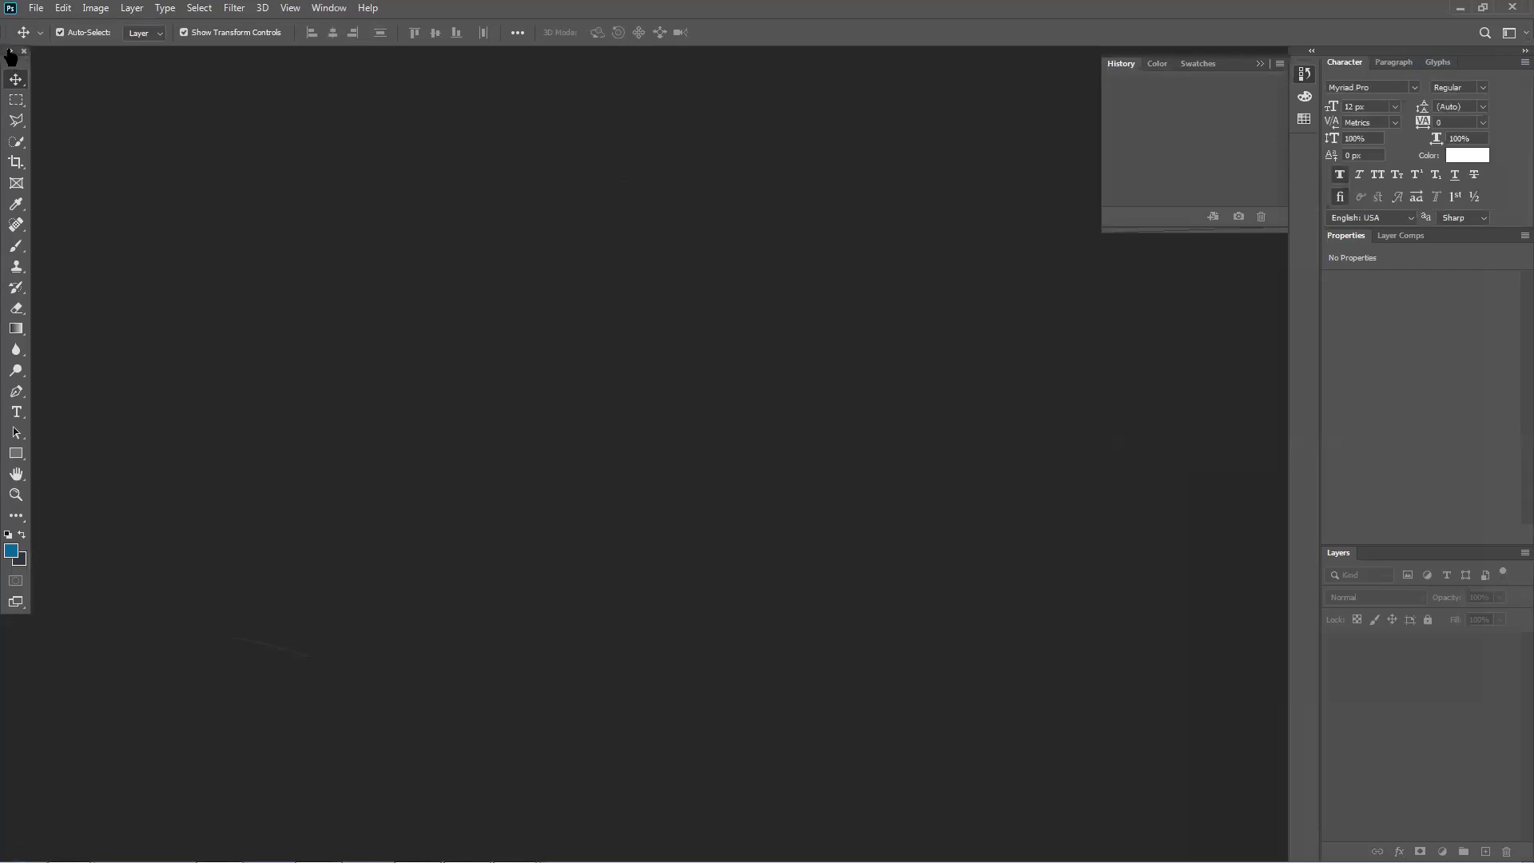
pyautogui.click(10, 51)
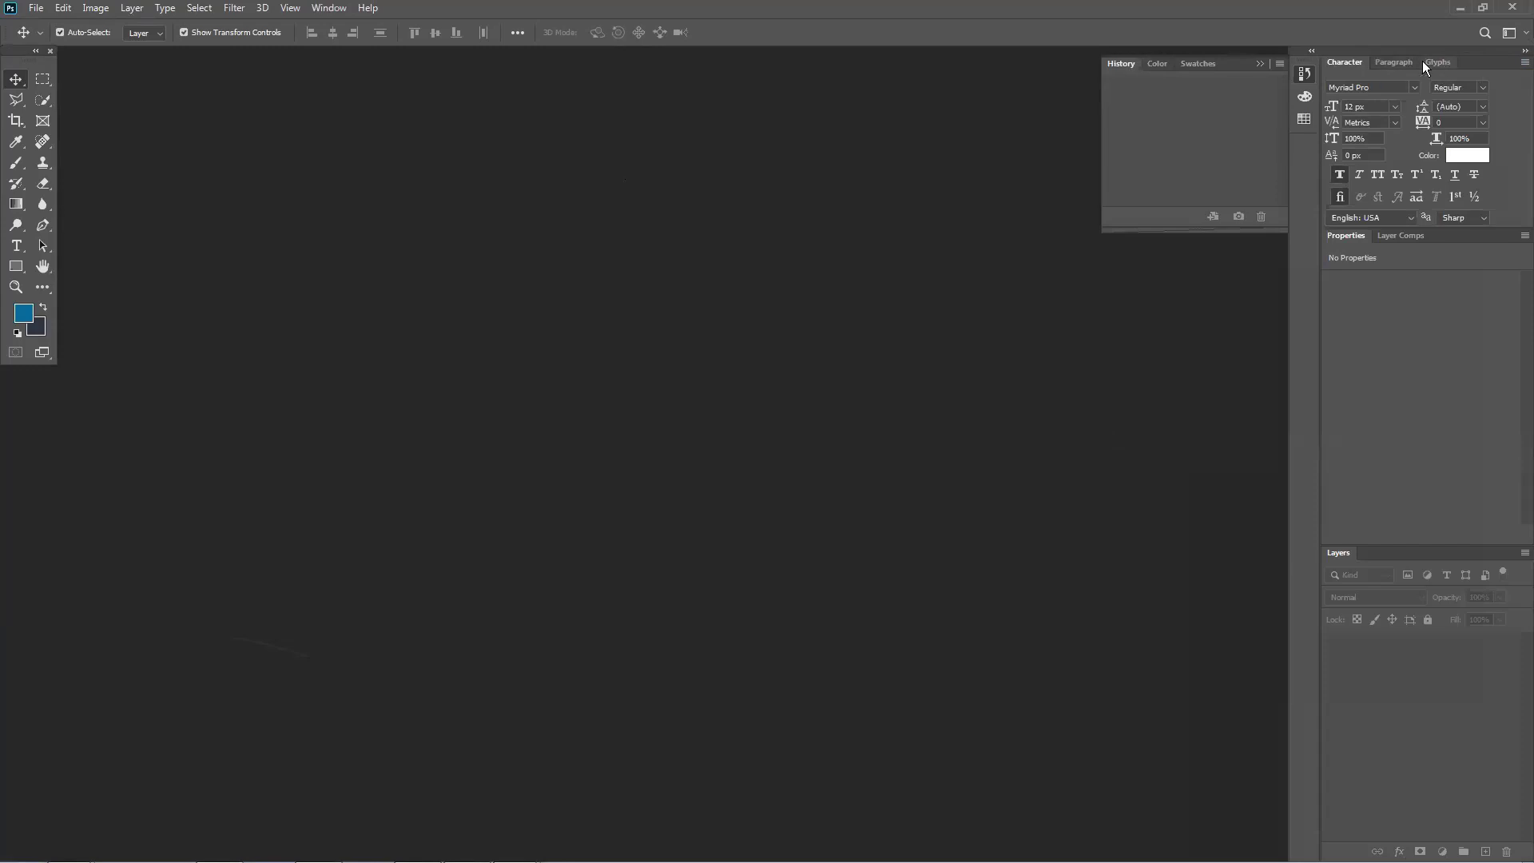
# Step: Open and cancel the New dialog, then collapse the History, Color and Swatches dock
pyautogui.click(36, 8)
pyautogui.click(36, 23)
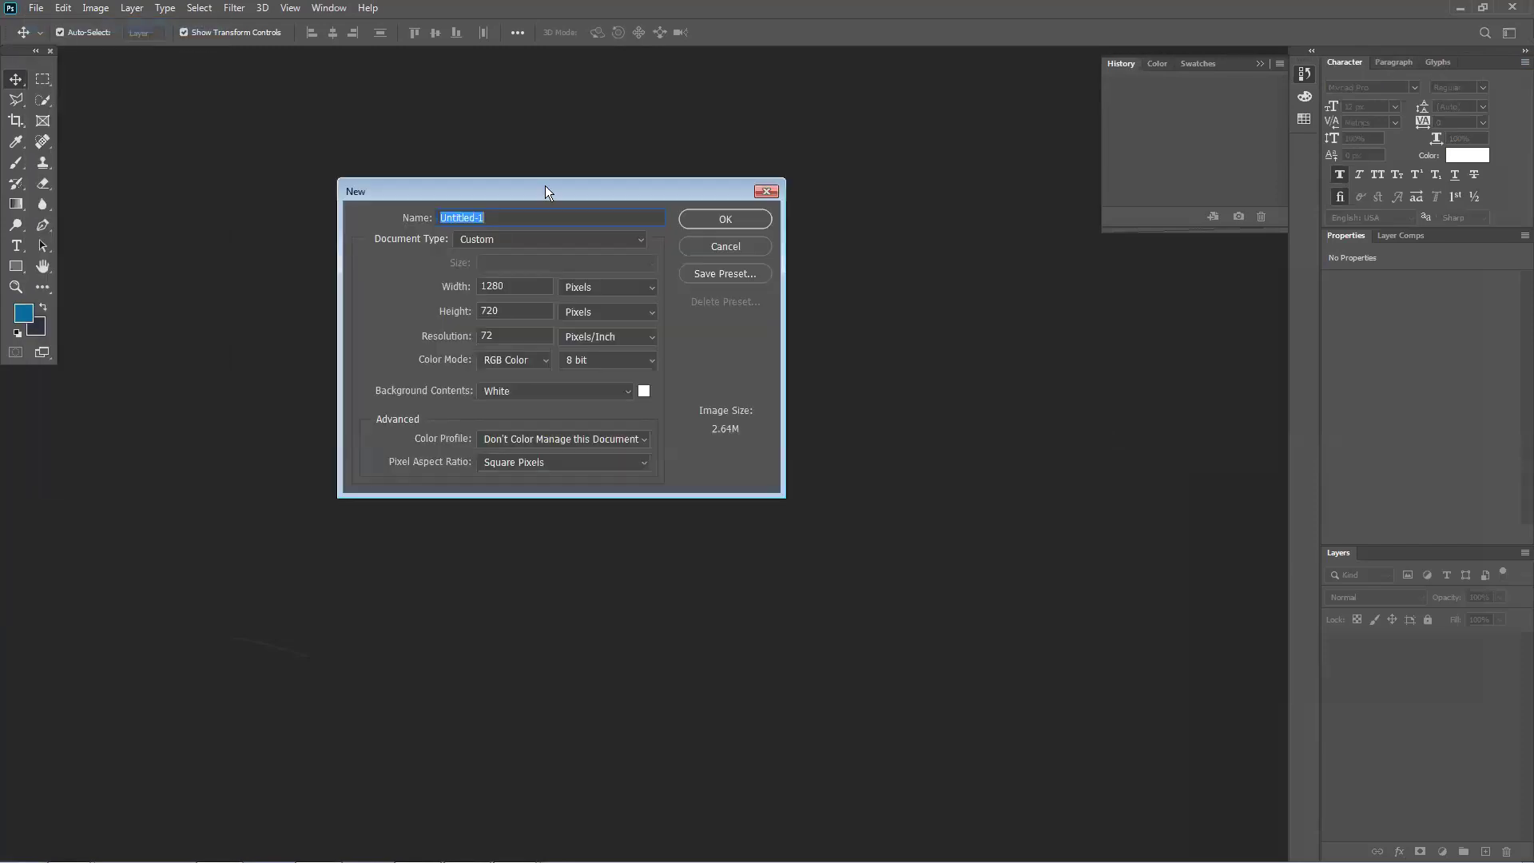
pyautogui.moveTo(647, 195); pyautogui.dragTo(680, 196)
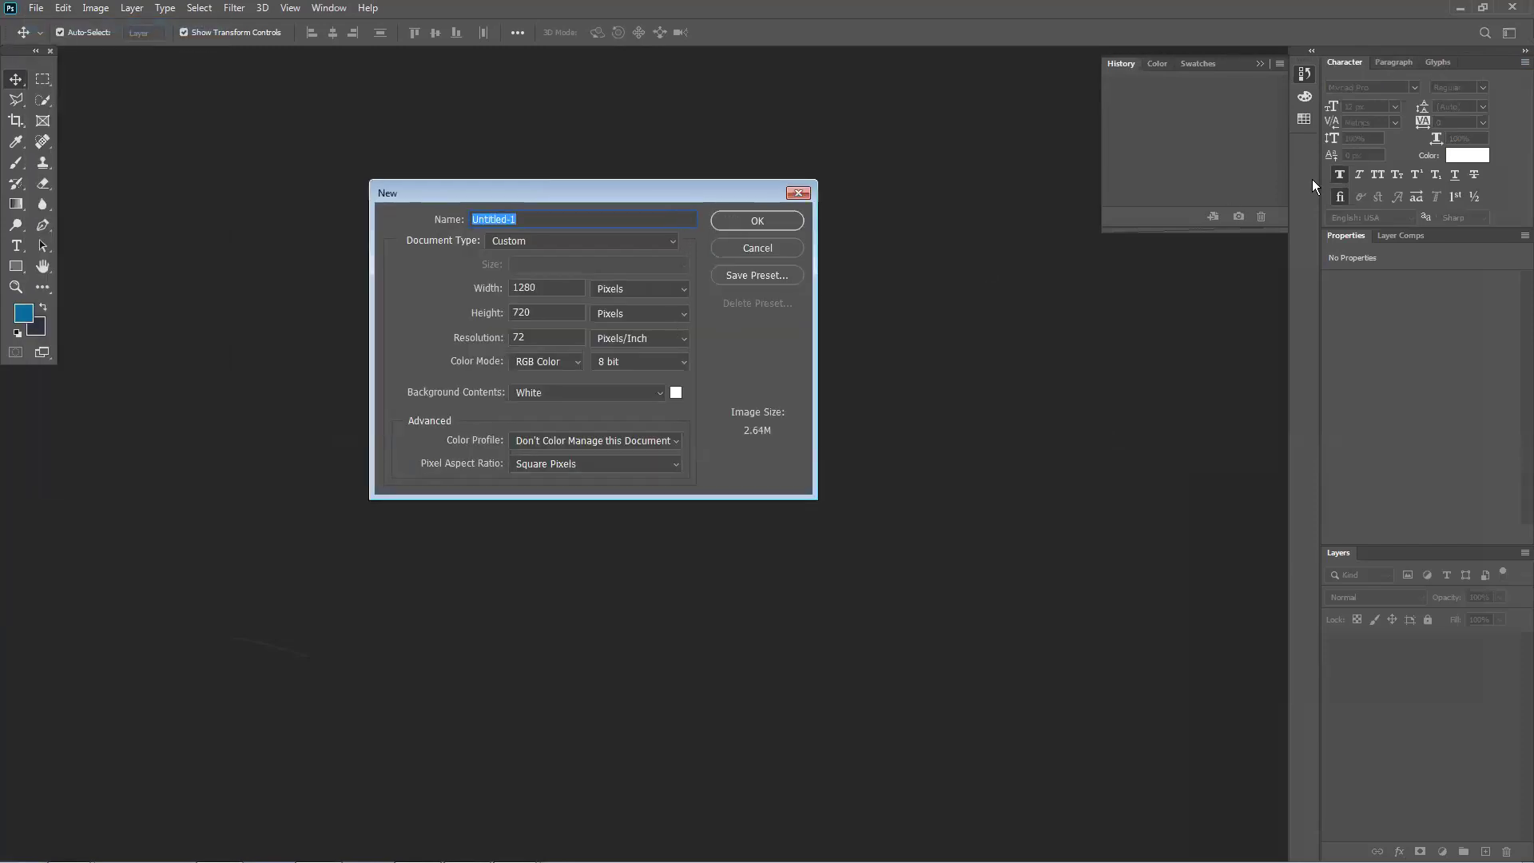
pyautogui.press('Escape')
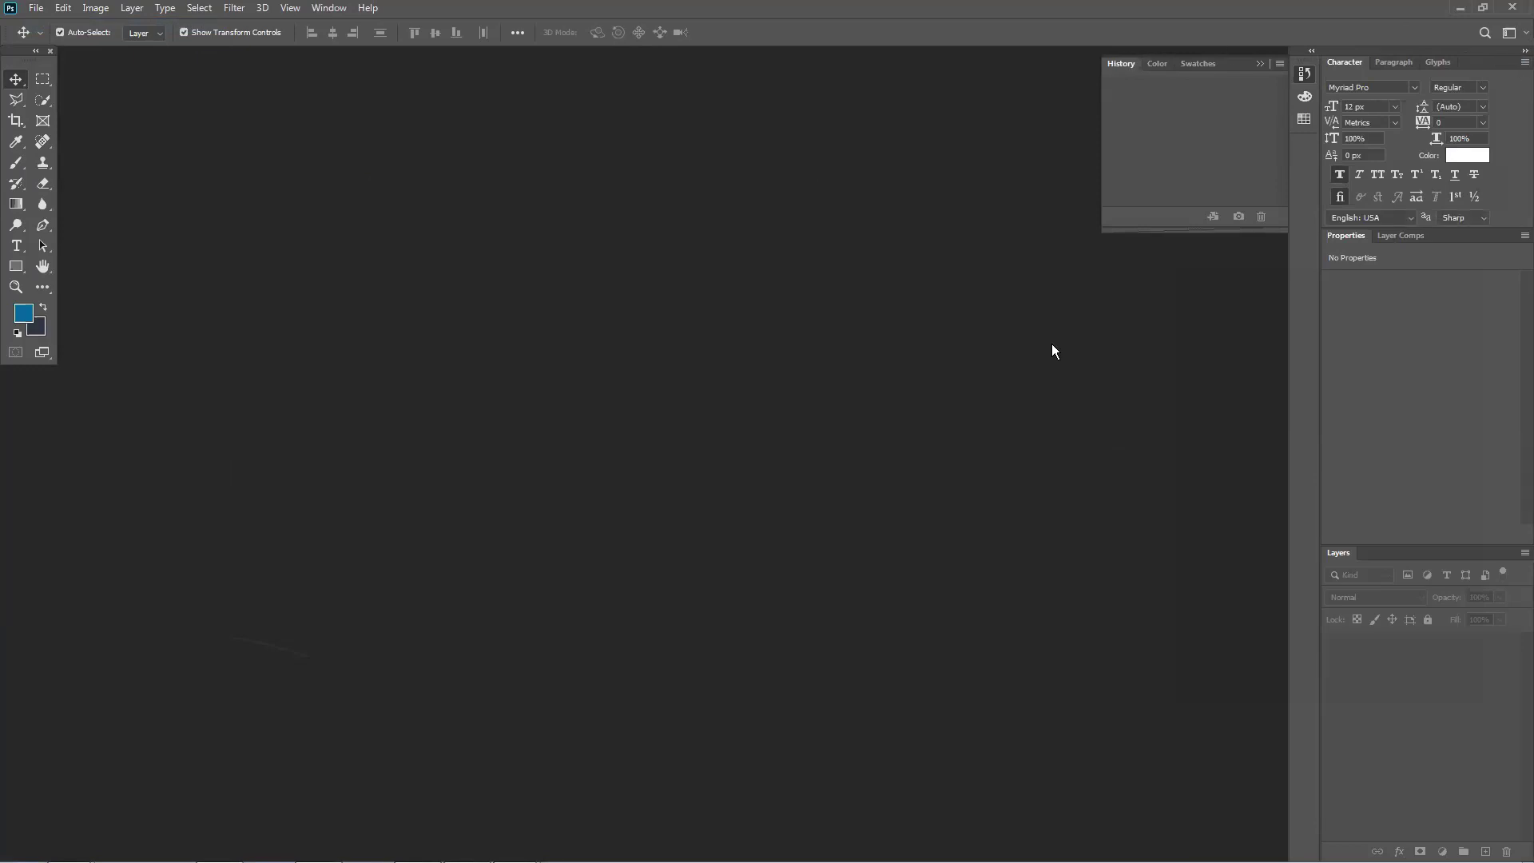
pyautogui.click(1259, 64)
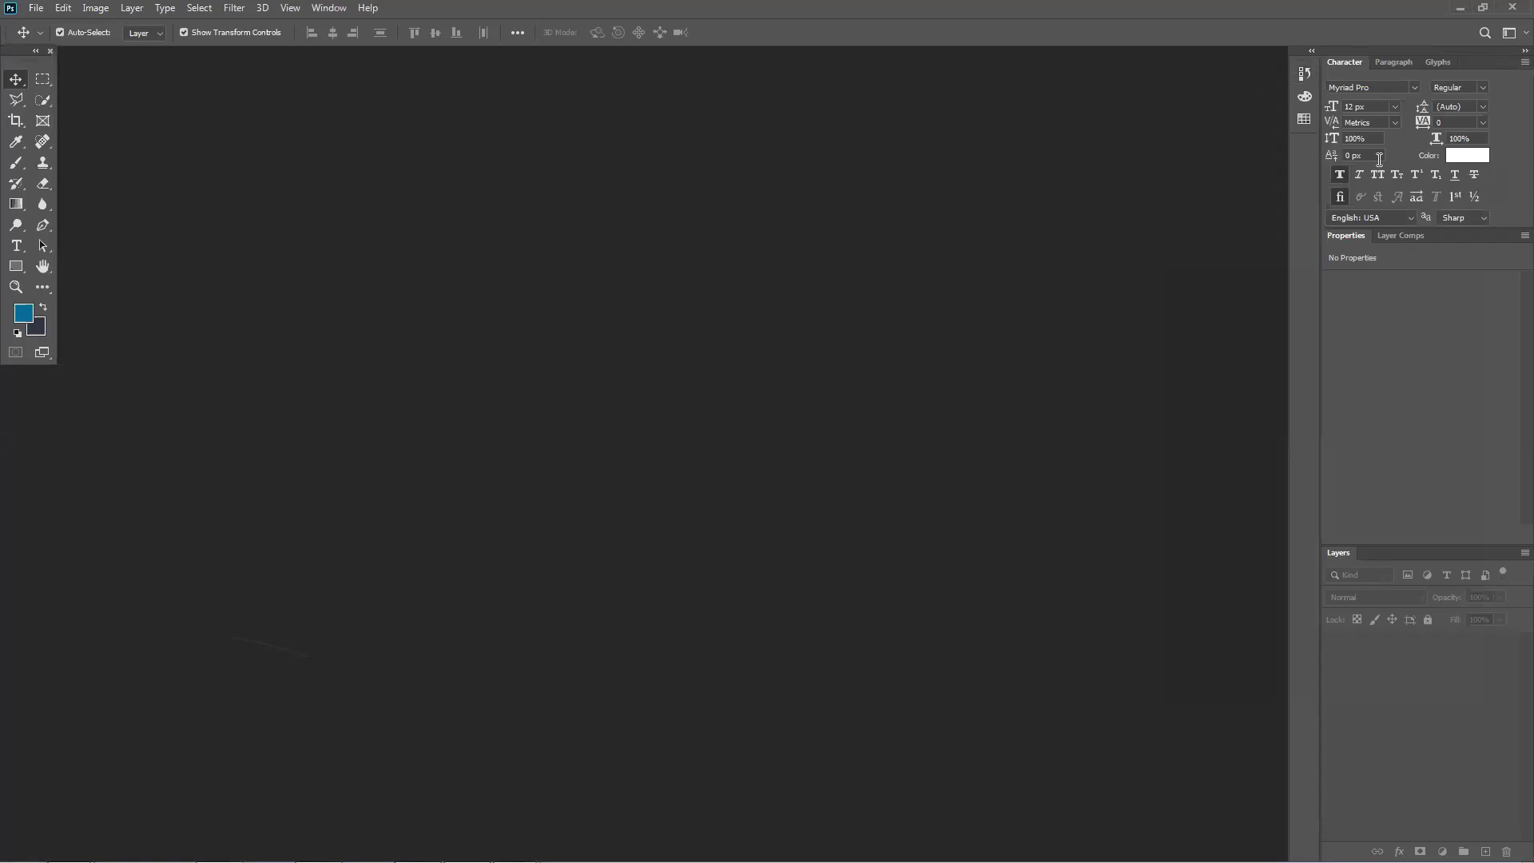
# Step: Open File > New, keep Don't Color Manage this Document, and create the 1280 × 720 white document
pyautogui.click(35, 9)
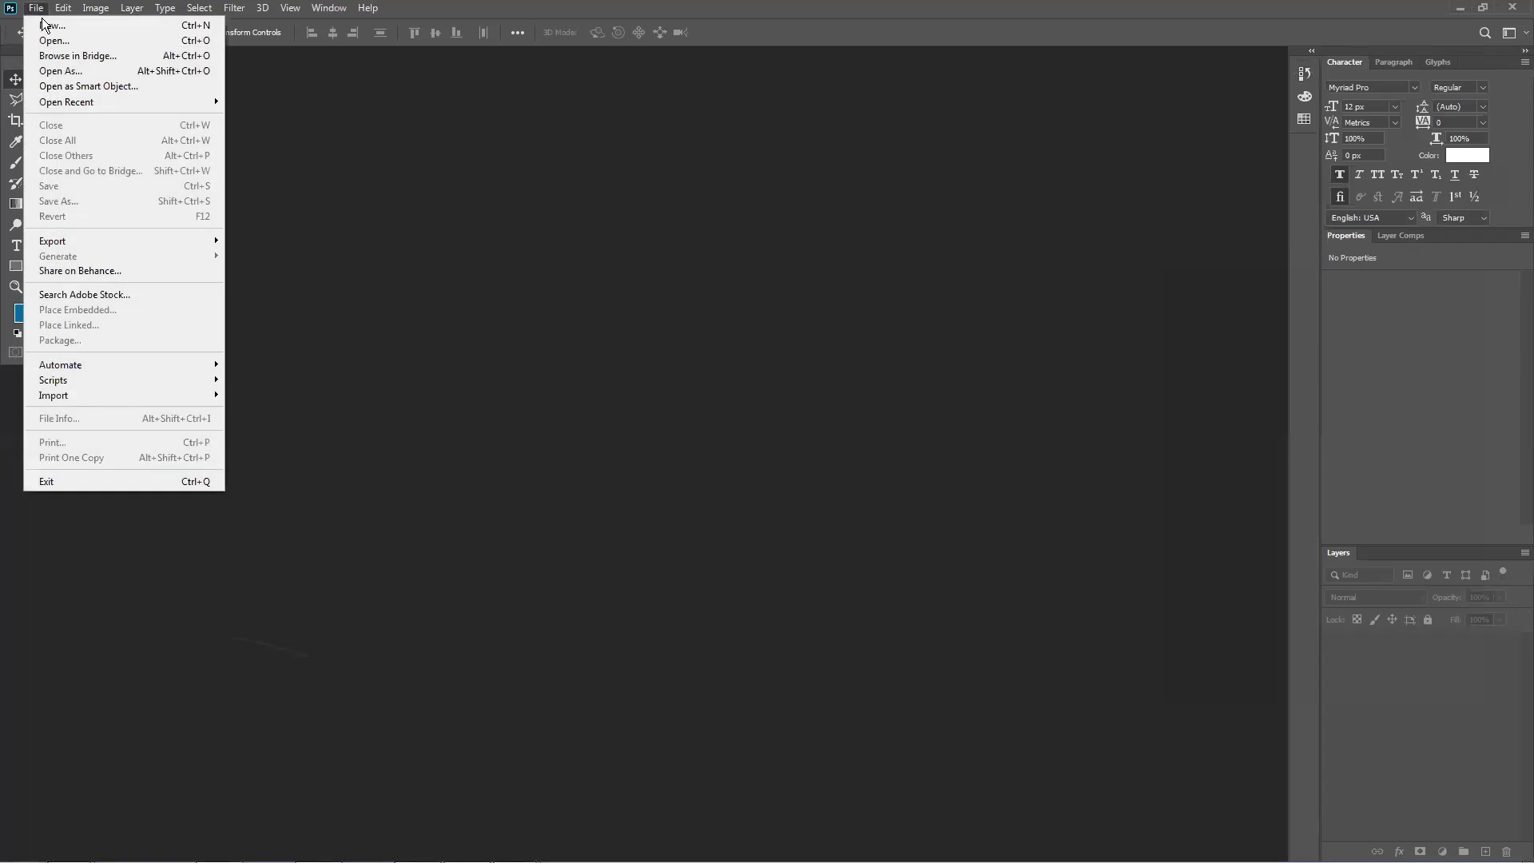
pyautogui.click(45, 28)
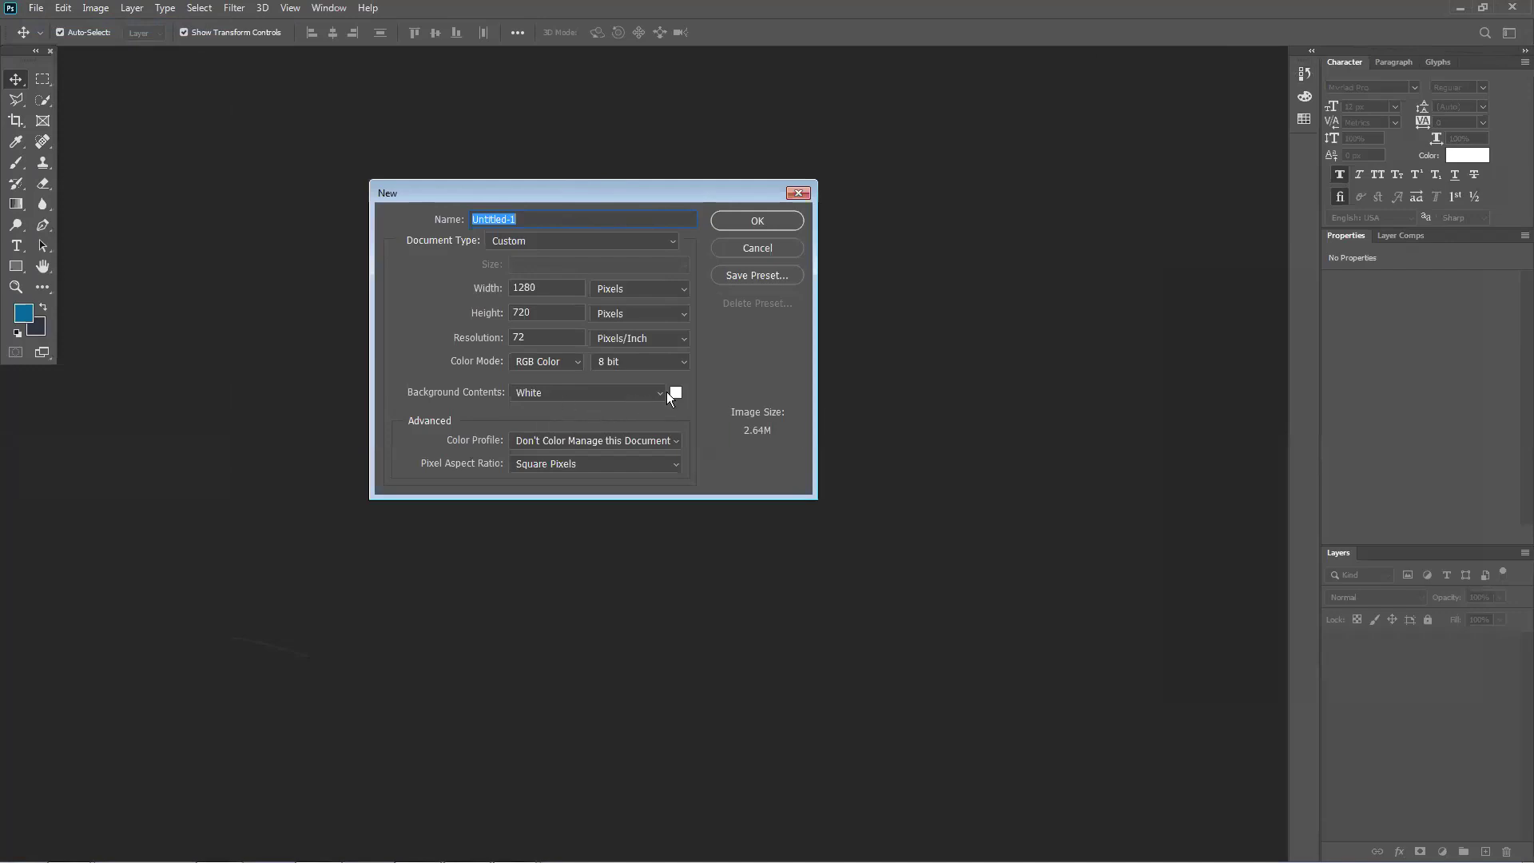
pyautogui.click(610, 440)
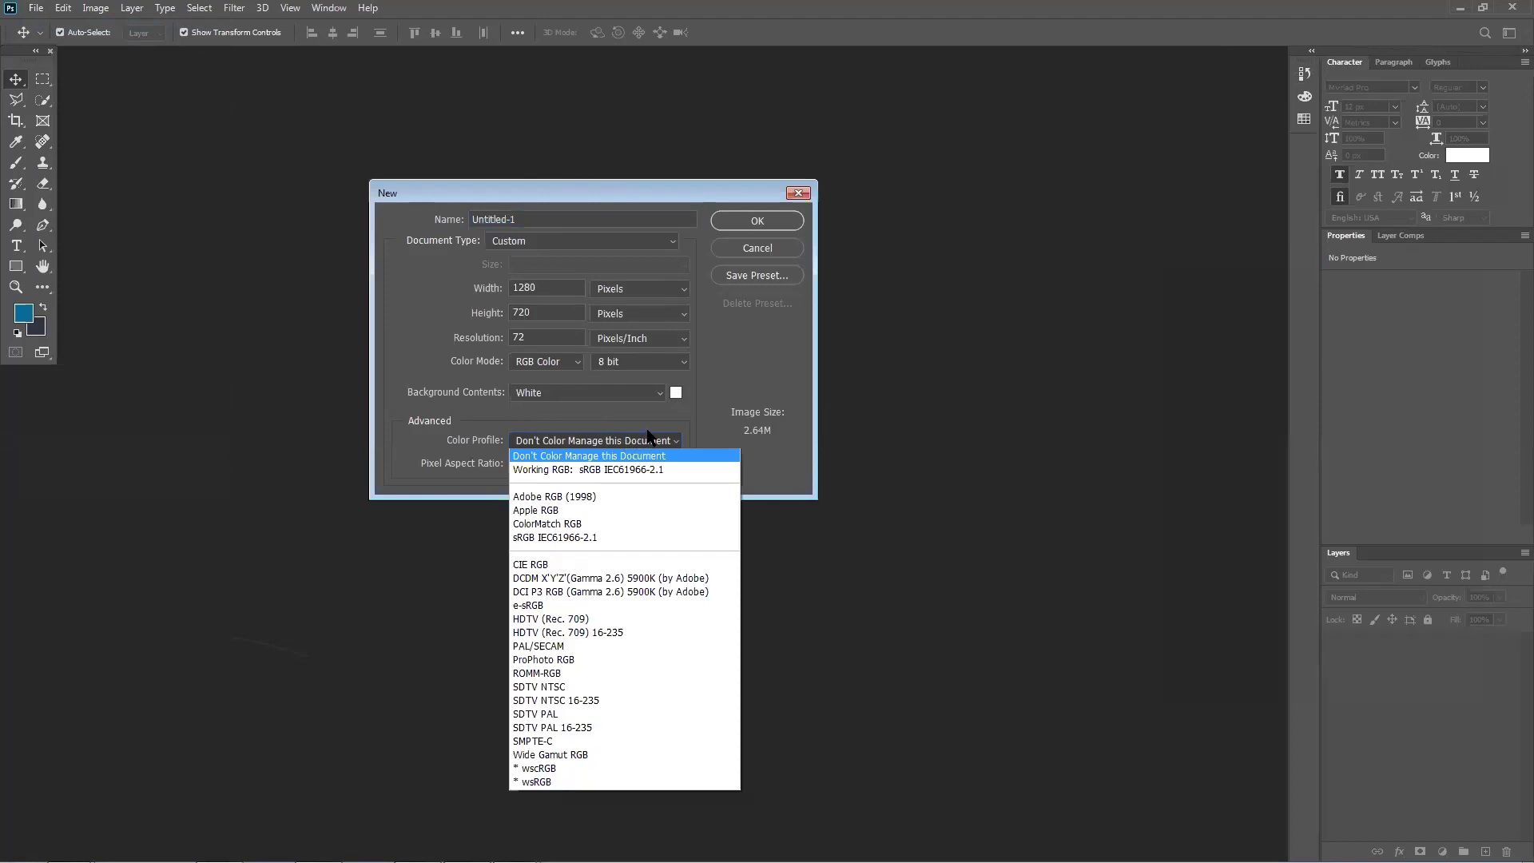
pyautogui.click(689, 438)
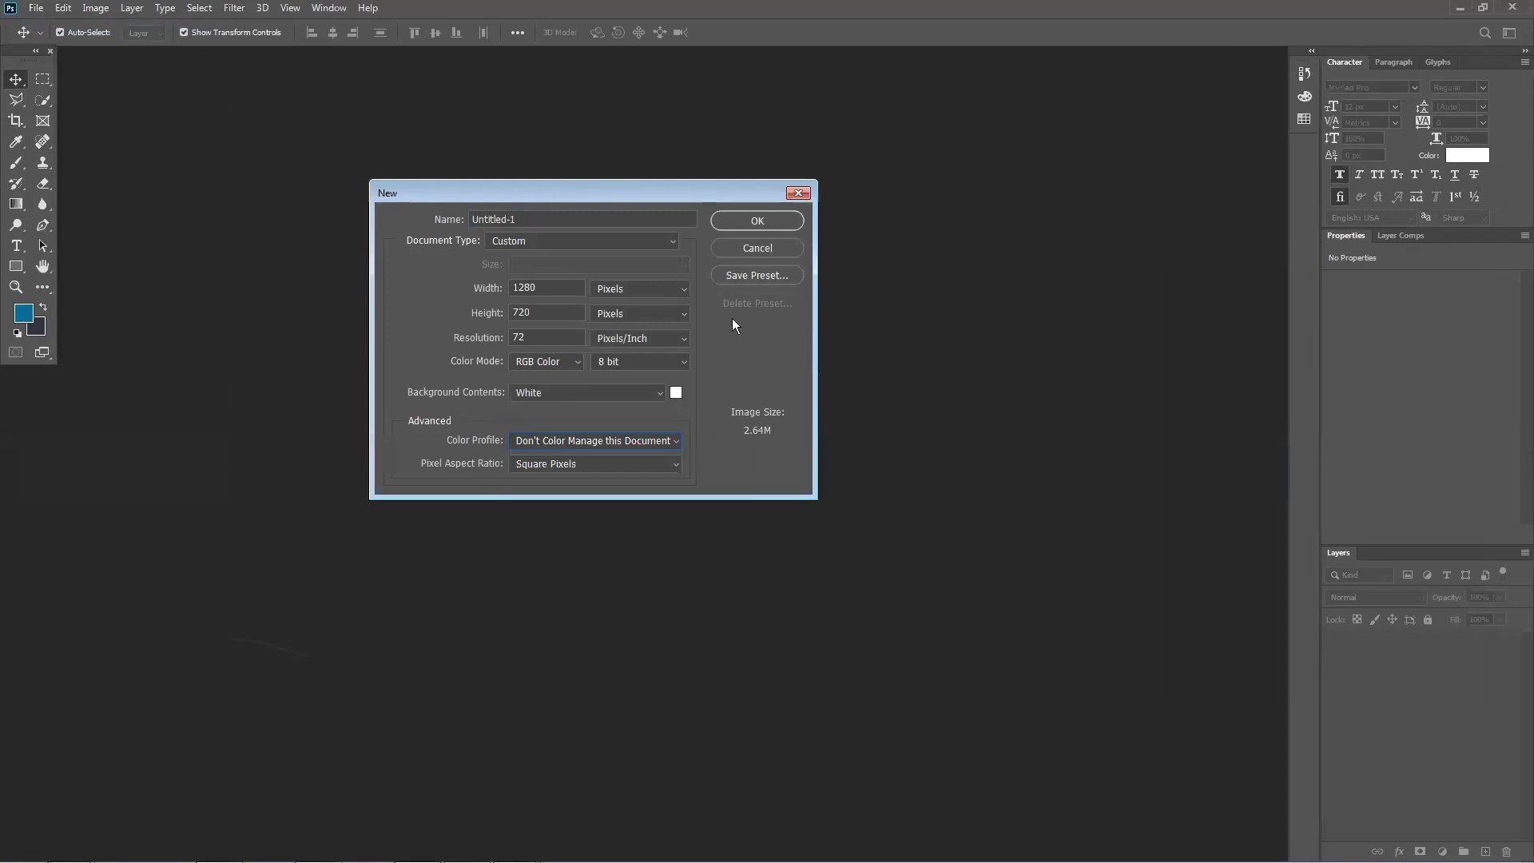
pyautogui.click(758, 221)
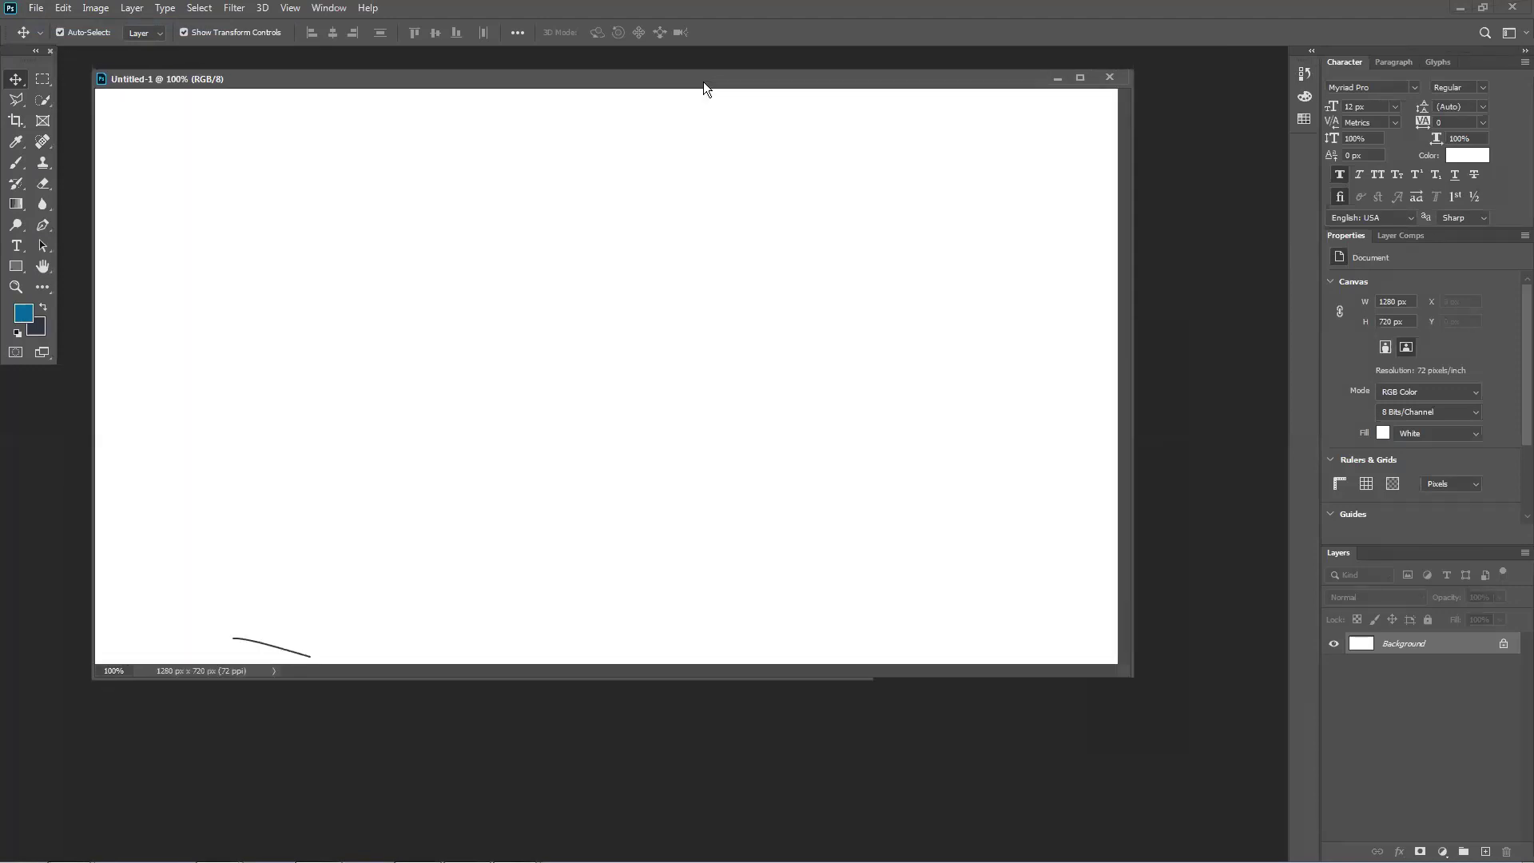
# Step: Move the document window, drag its corner to fill the work area, and zoom out to 82.6%
pyautogui.moveTo(585, 77); pyautogui.dragTo(536, 53)
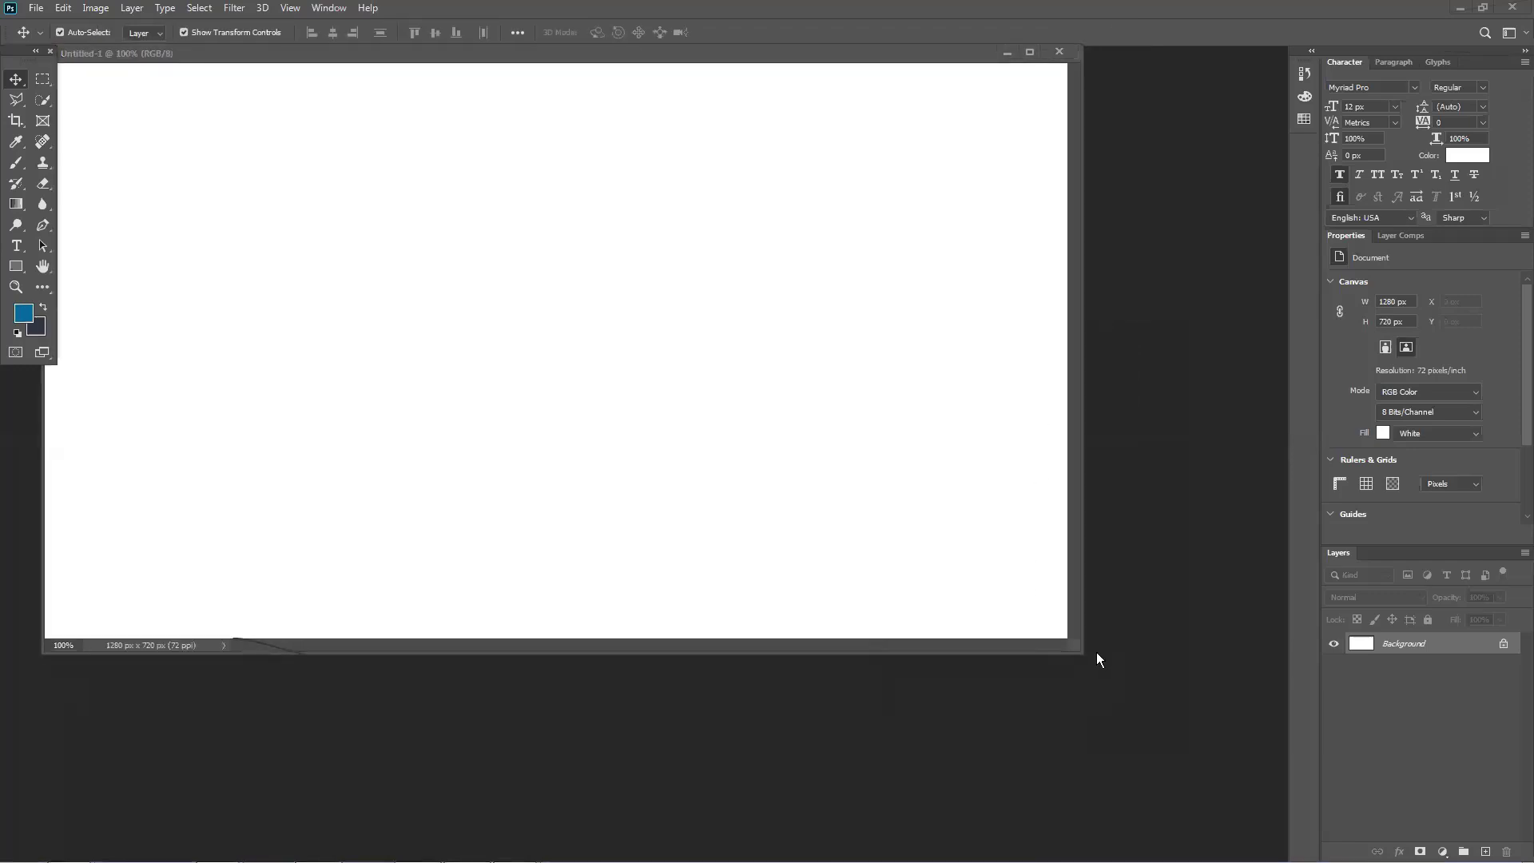
pyautogui.moveTo(1087, 654); pyautogui.dragTo(1277, 846)
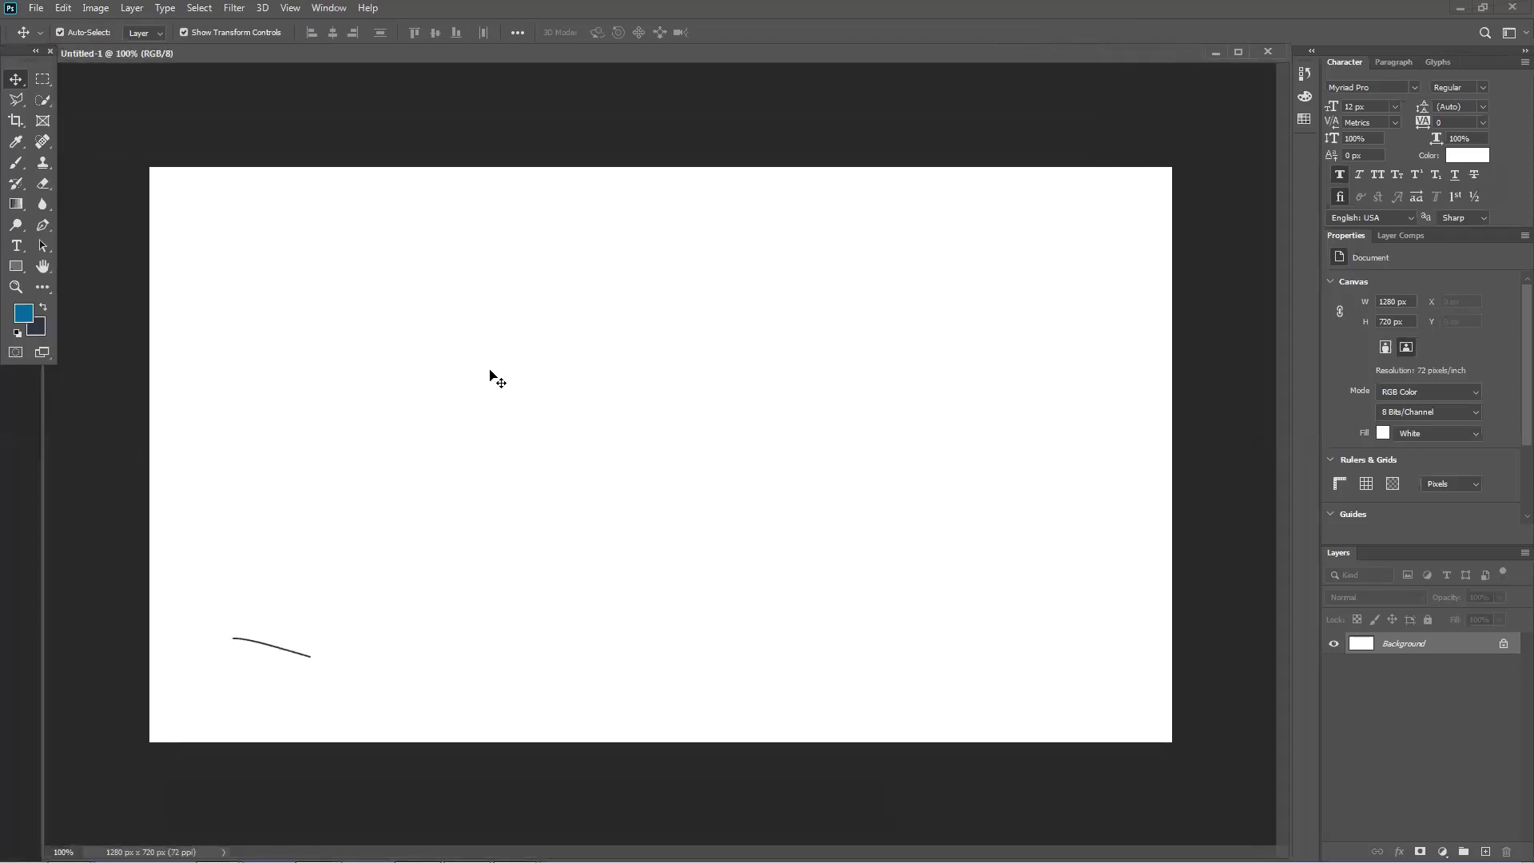
pyautogui.scroll(-1, 514, 397)
pyautogui.scroll(-1, 514, 397)
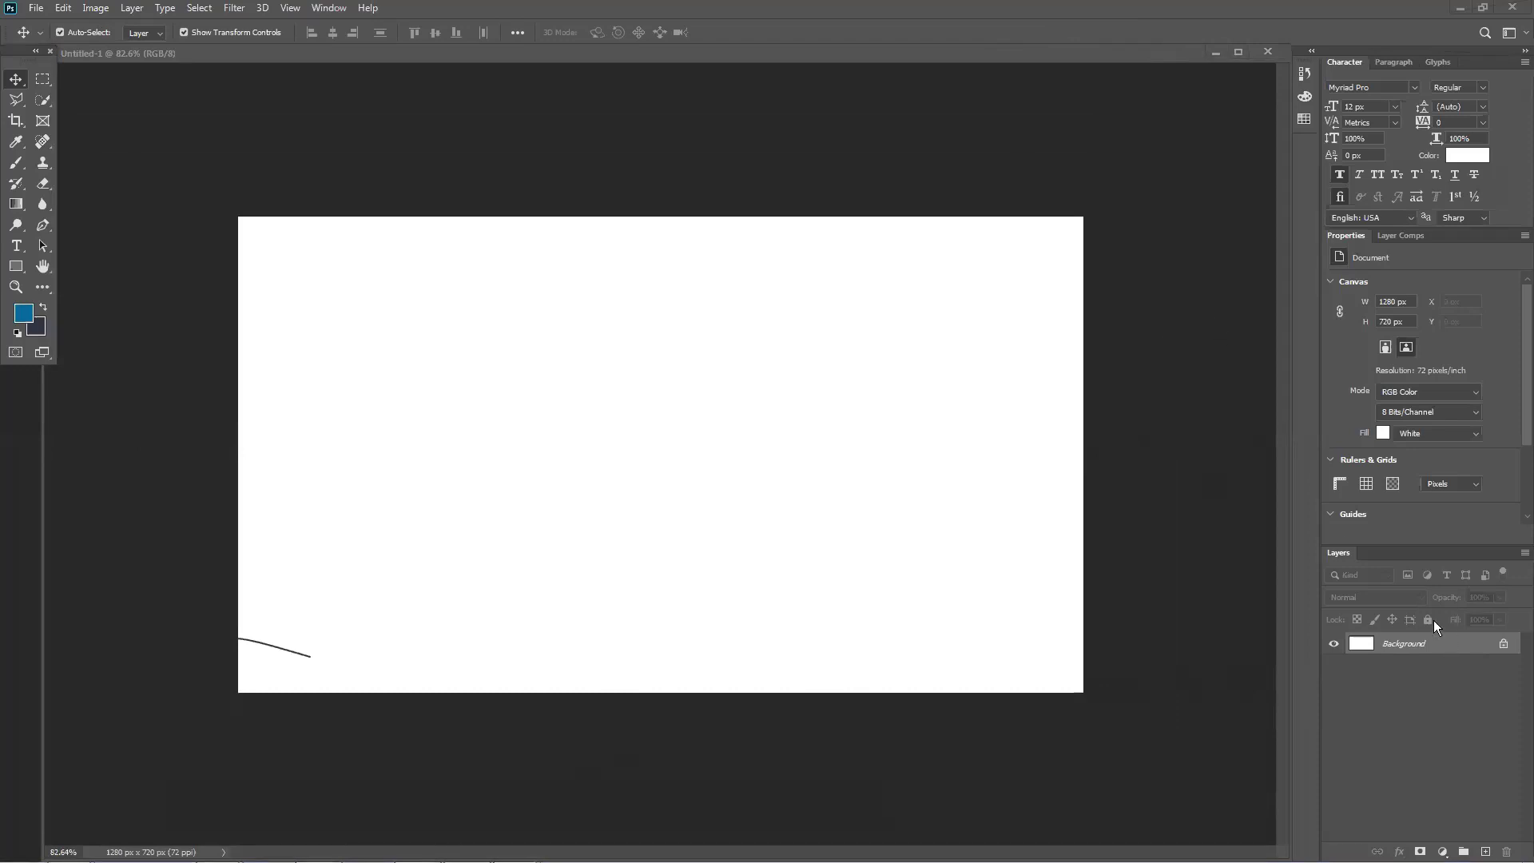
# Step: Fill a rectangular selection near the canvas top-left with the blue foreground colour, then deselect
pyautogui.moveTo(388, 285); pyautogui.dragTo(427, 359)
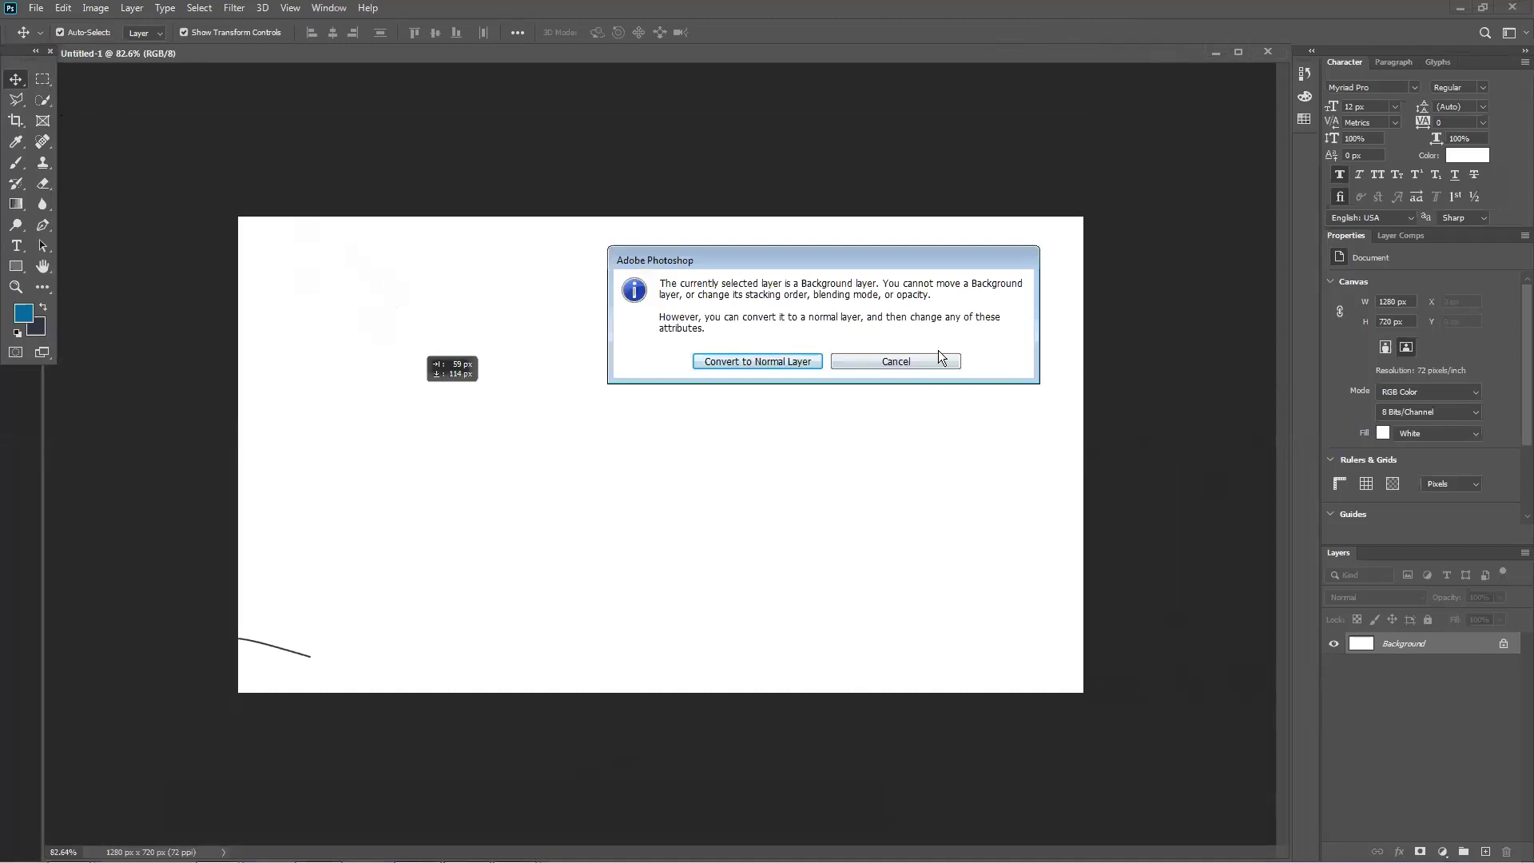
pyautogui.click(896, 361)
pyautogui.click(42, 79)
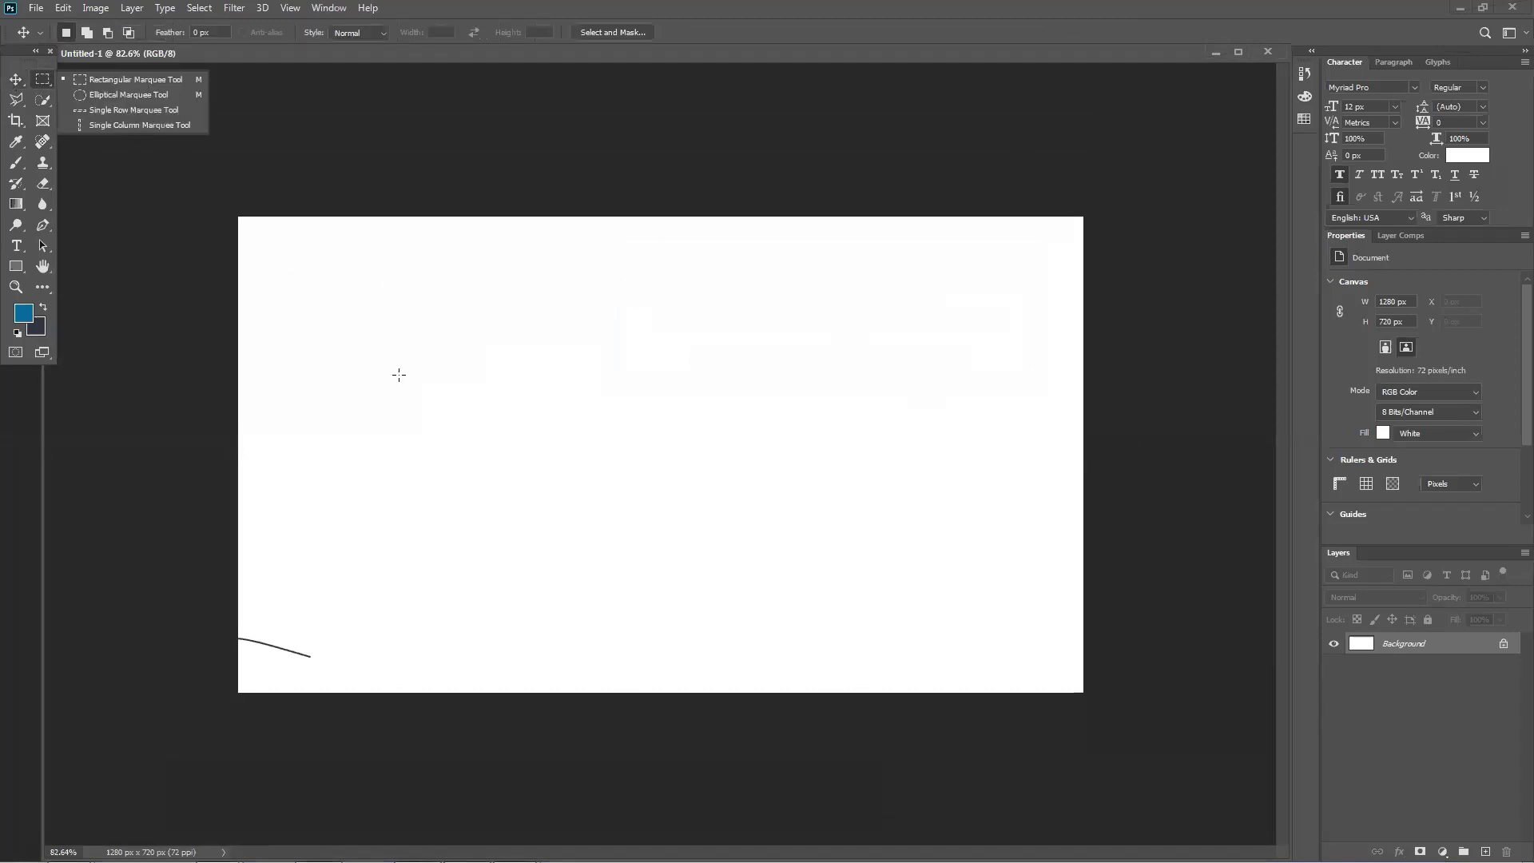
pyautogui.moveTo(276, 250); pyautogui.dragTo(504, 489)
pyautogui.hotkey('alt', 'BackSpace')
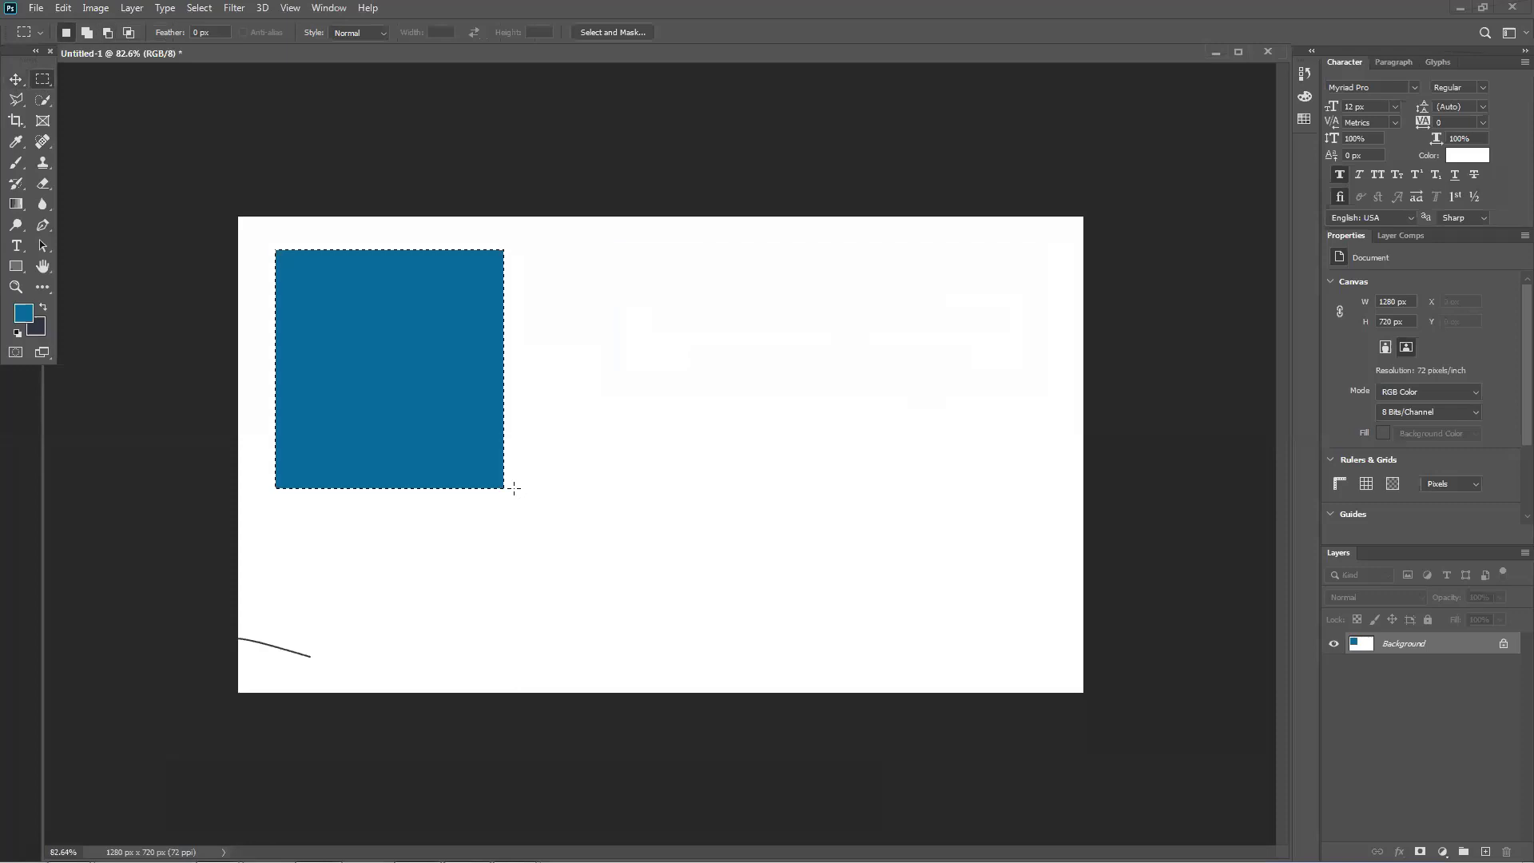
pyautogui.hotkey('ctrl', 'd')
# Step: Try moving the blue square with the Move Tool and dismiss the Background layer warning
pyautogui.click(16, 80)
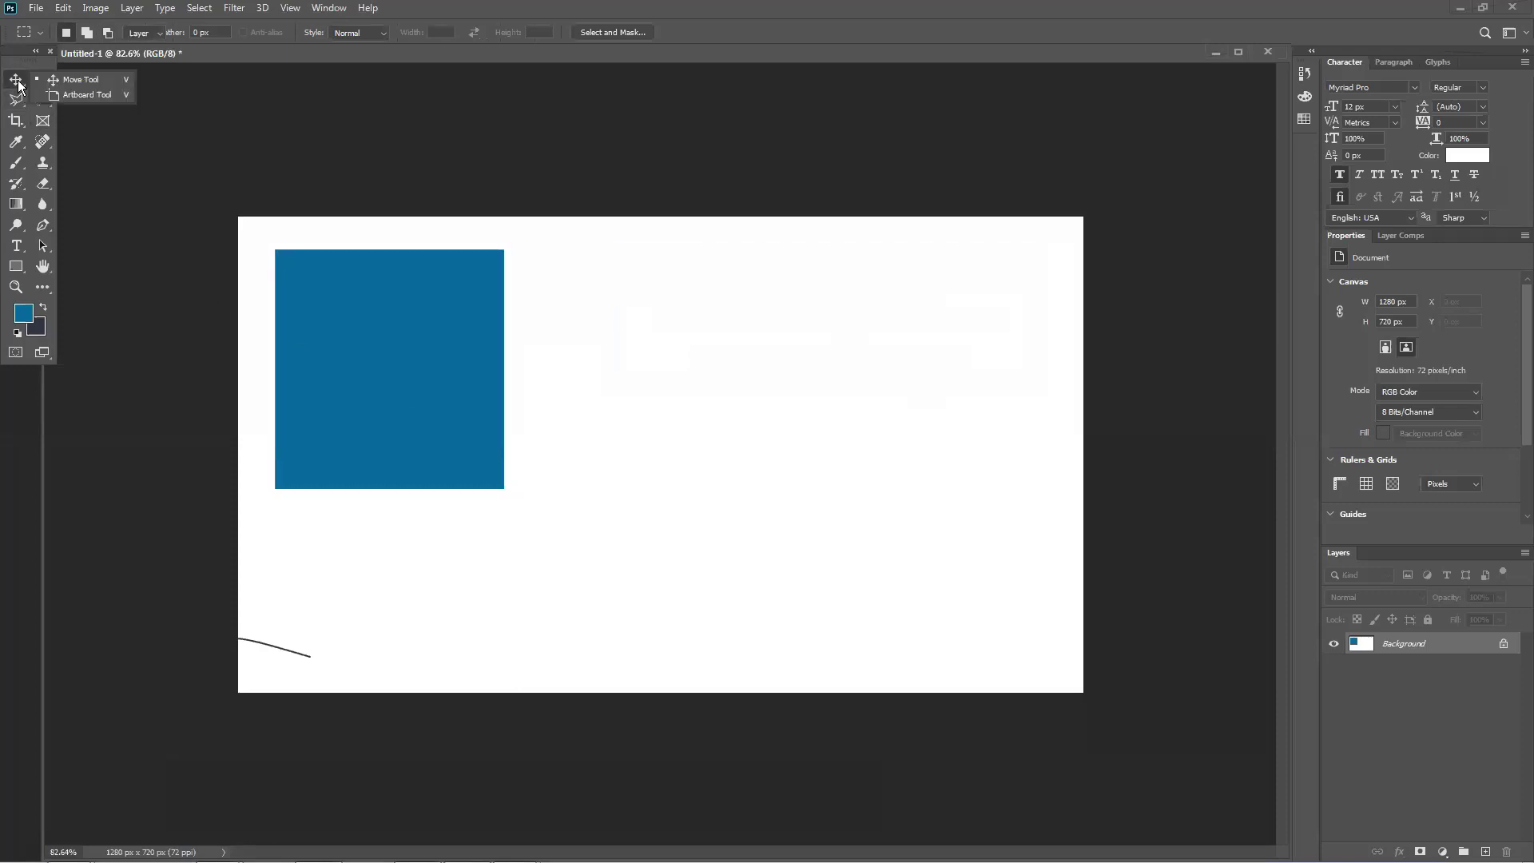
pyautogui.moveTo(406, 408); pyautogui.dragTo(458, 434)
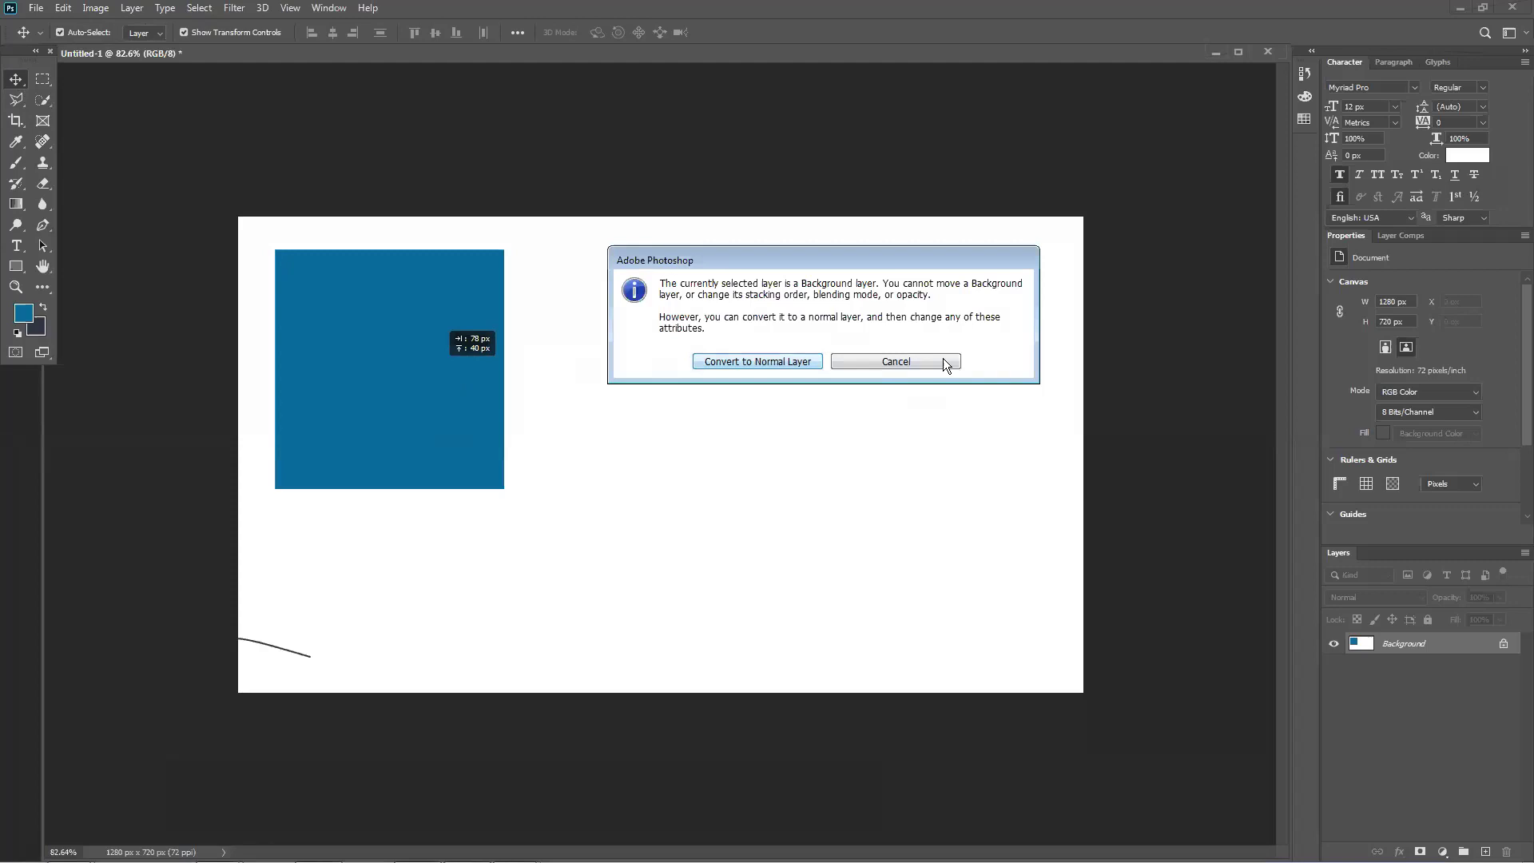
pyautogui.click(911, 360)
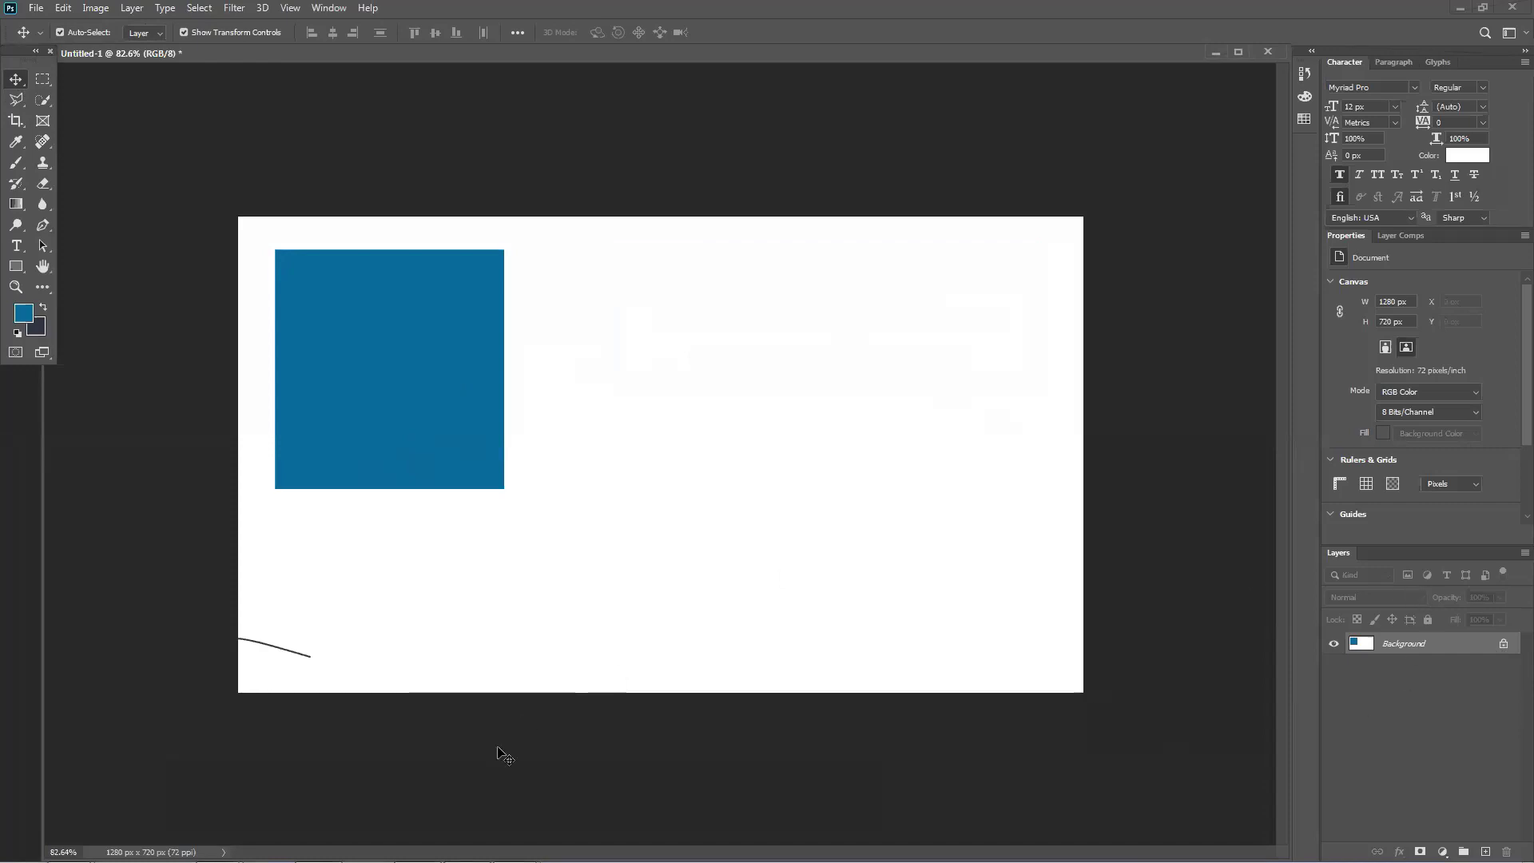
# Step: Undo the blue fill and the dark curved stroke with Ctrl+Z
pyautogui.press('ctrl')
pyautogui.hotkey('ctrl', 'z')
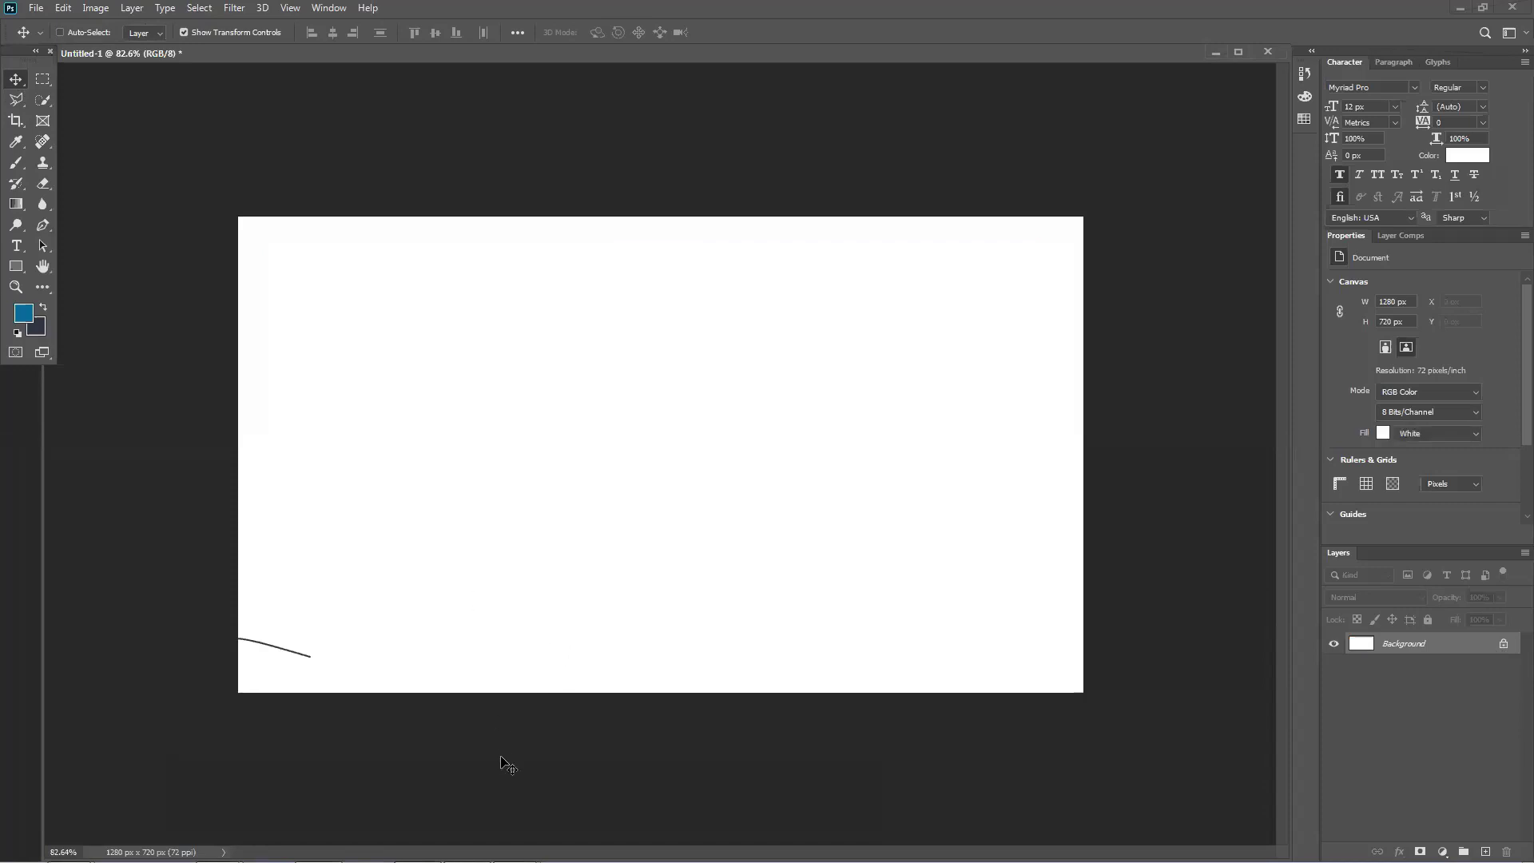
pyautogui.hotkey('ctrl', '2')
pyautogui.hotkey('ctrl', 'z')
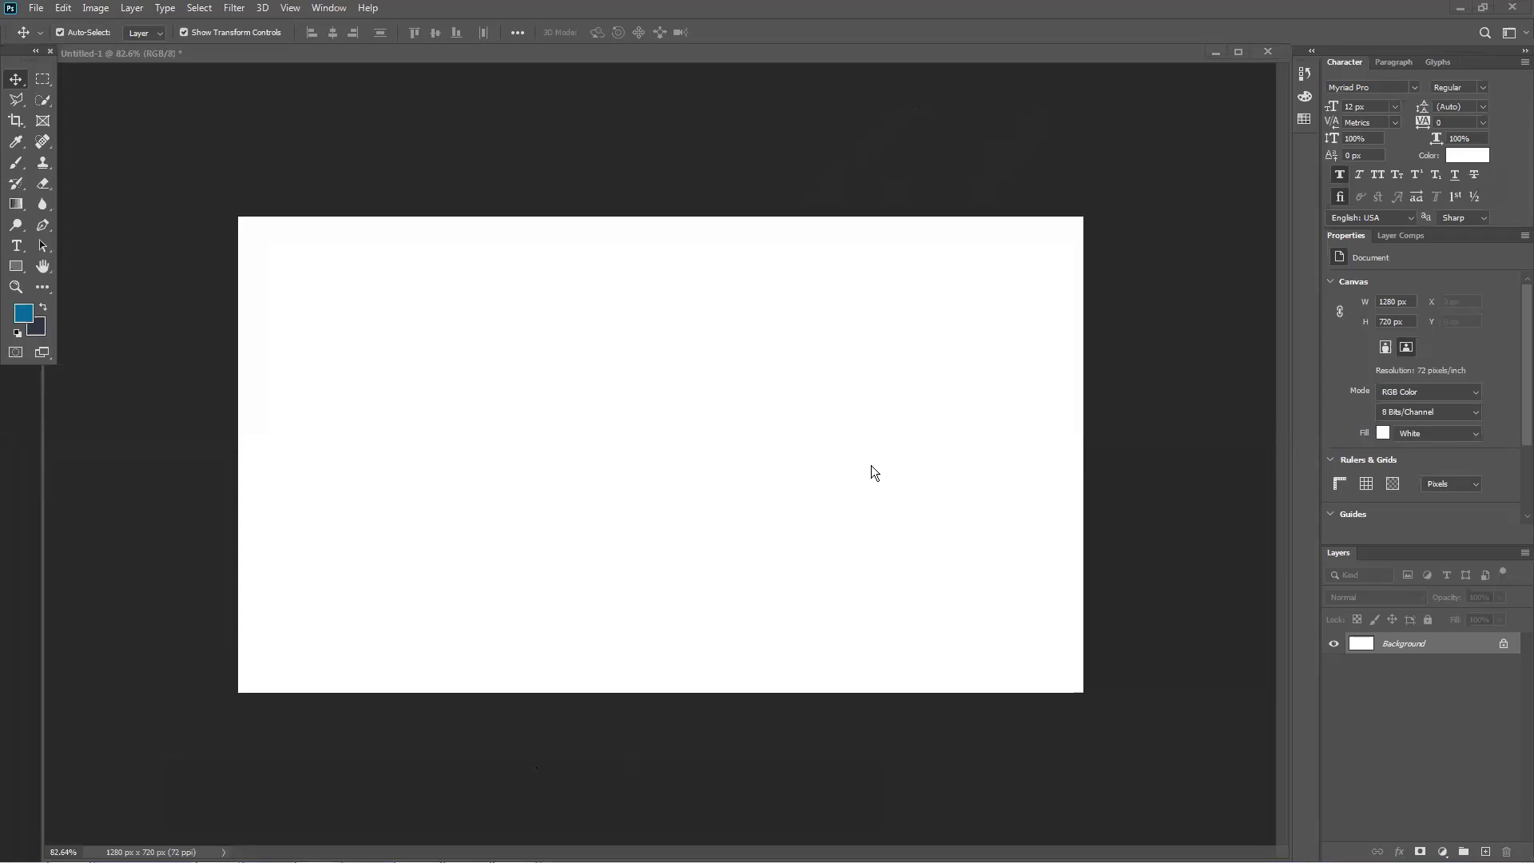
# Step: Settle the view at 66.7%, enable Auto-Select, and add a new empty Layer 1
pyautogui.hotkey('ctrl', '=')
pyautogui.hotkey('ctrl', '=')
pyautogui.hotkey('ctrl', '=')
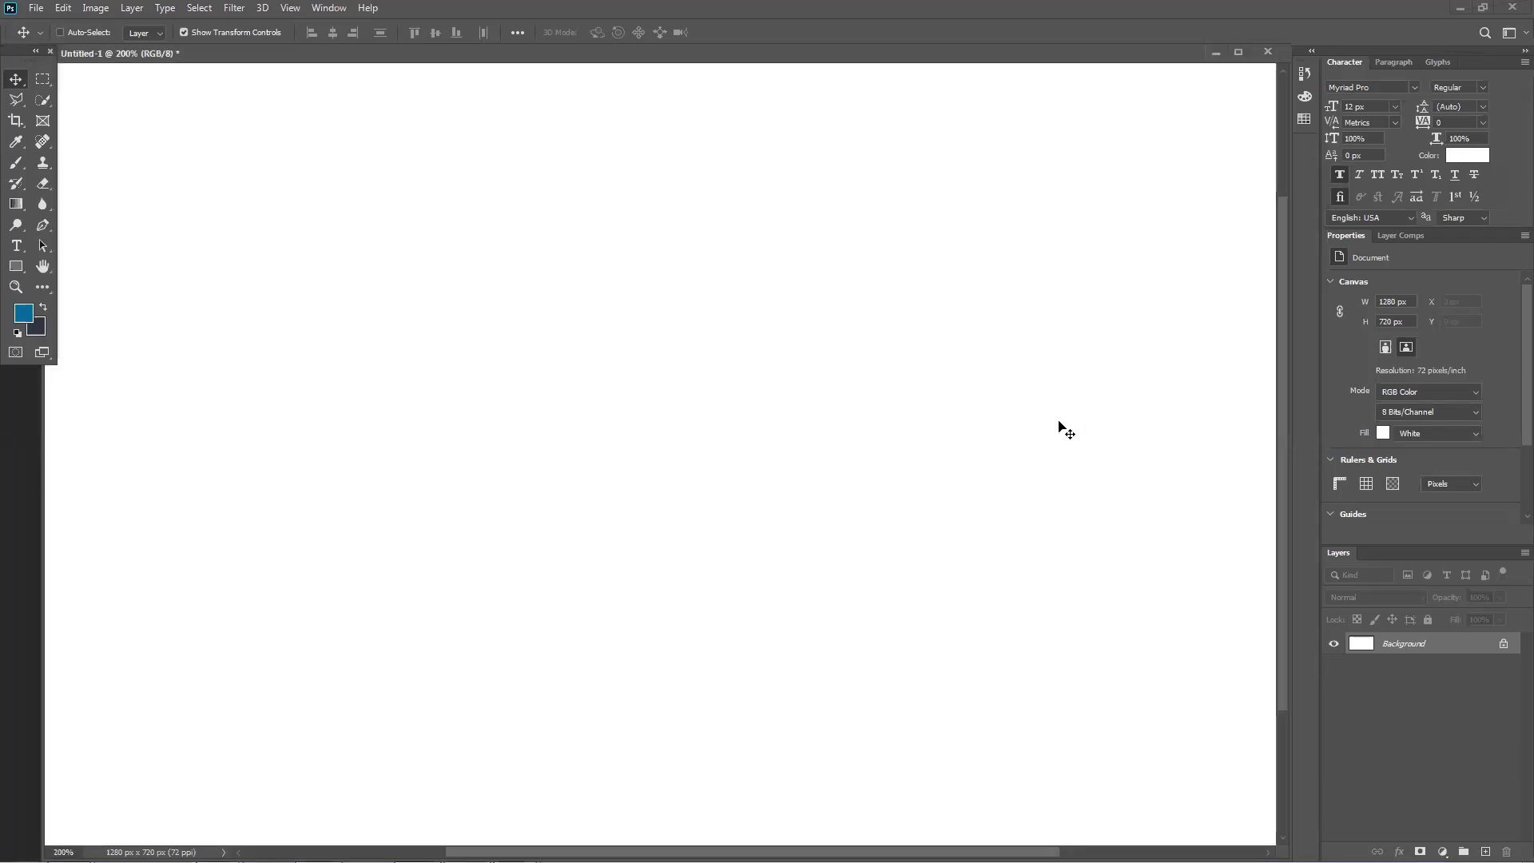
pyautogui.hotkey('ctrl', '-')
pyautogui.hotkey('ctrl', '-')
pyautogui.hotkey('ctrl', '-')
pyautogui.hotkey('ctrl', '-')
pyautogui.hotkey('ctrl', '-')
pyautogui.hotkey('ctrl', '-')
pyautogui.hotkey('ctrl', '-')
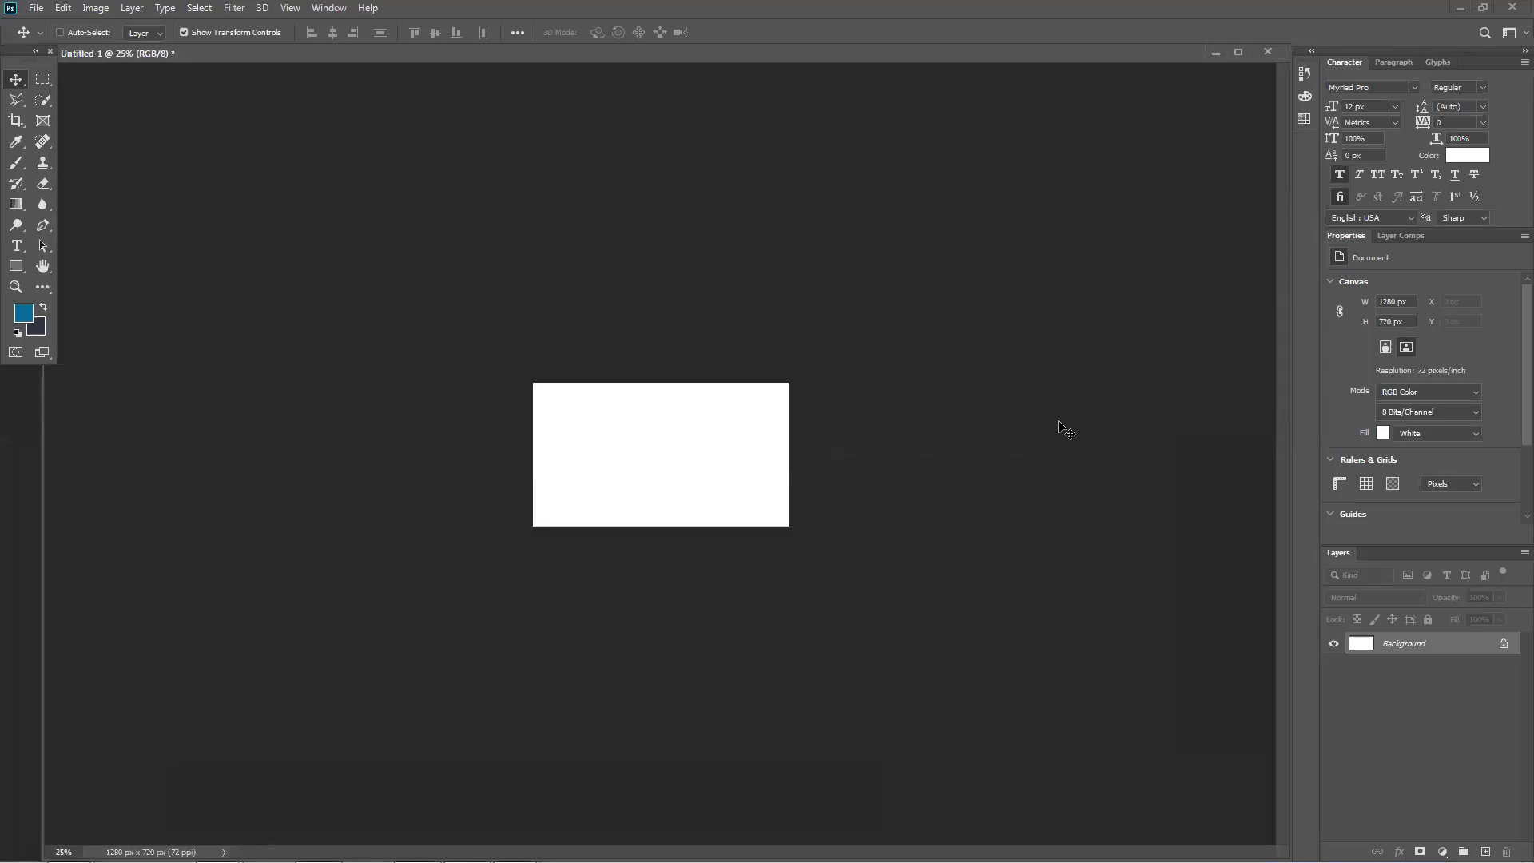
pyautogui.hotkey('ctrl', '=')
pyautogui.hotkey('ctrl', '=')
pyautogui.hotkey('ctrl', '=')
pyautogui.hotkey('ctrl', '=')
pyautogui.hotkey('ctrl', '=')
pyautogui.hotkey('ctrl', '=')
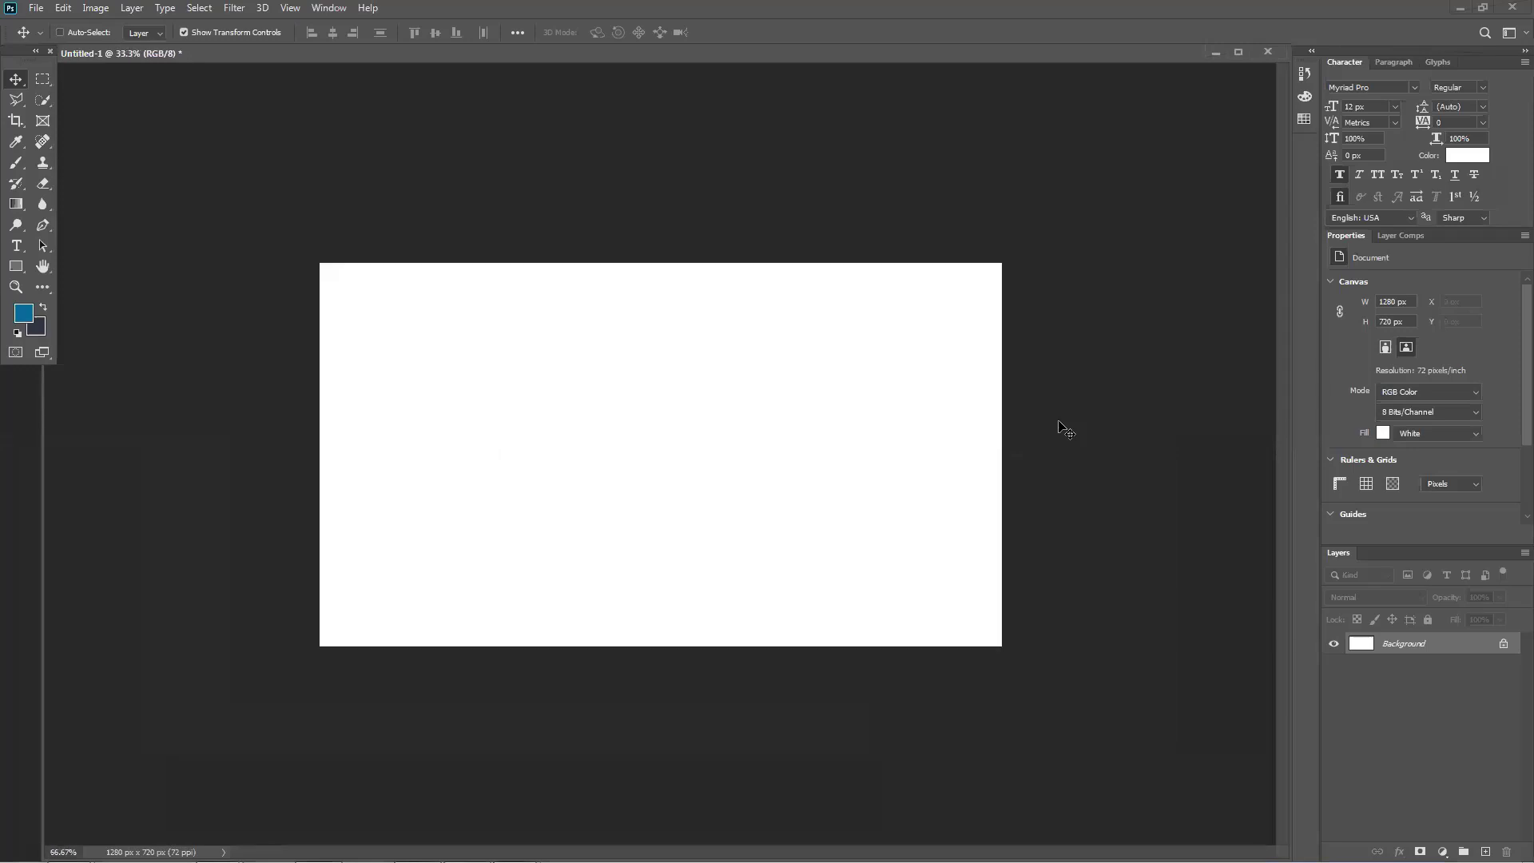
pyautogui.hotkey('ctrl', '-')
pyautogui.click(60, 32)
pyautogui.hotkey('ctrl', 'shift', 'alt', 'n')
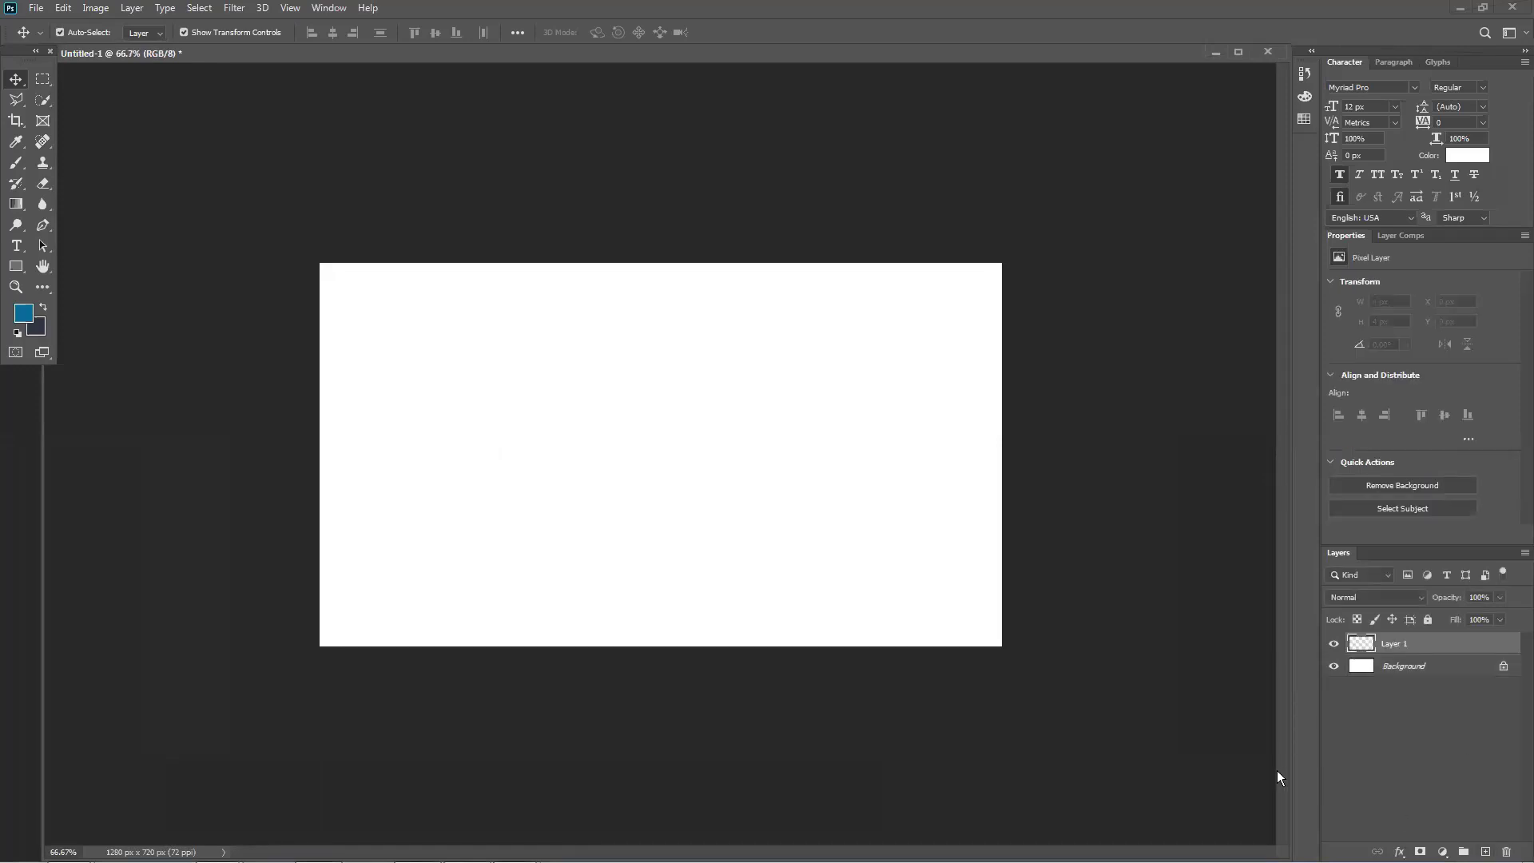
# Step: Fill a rectangular selection at upper left with the blue foreground colour
pyautogui.click(44, 84)
pyautogui.moveTo(424, 316); pyautogui.dragTo(619, 469)
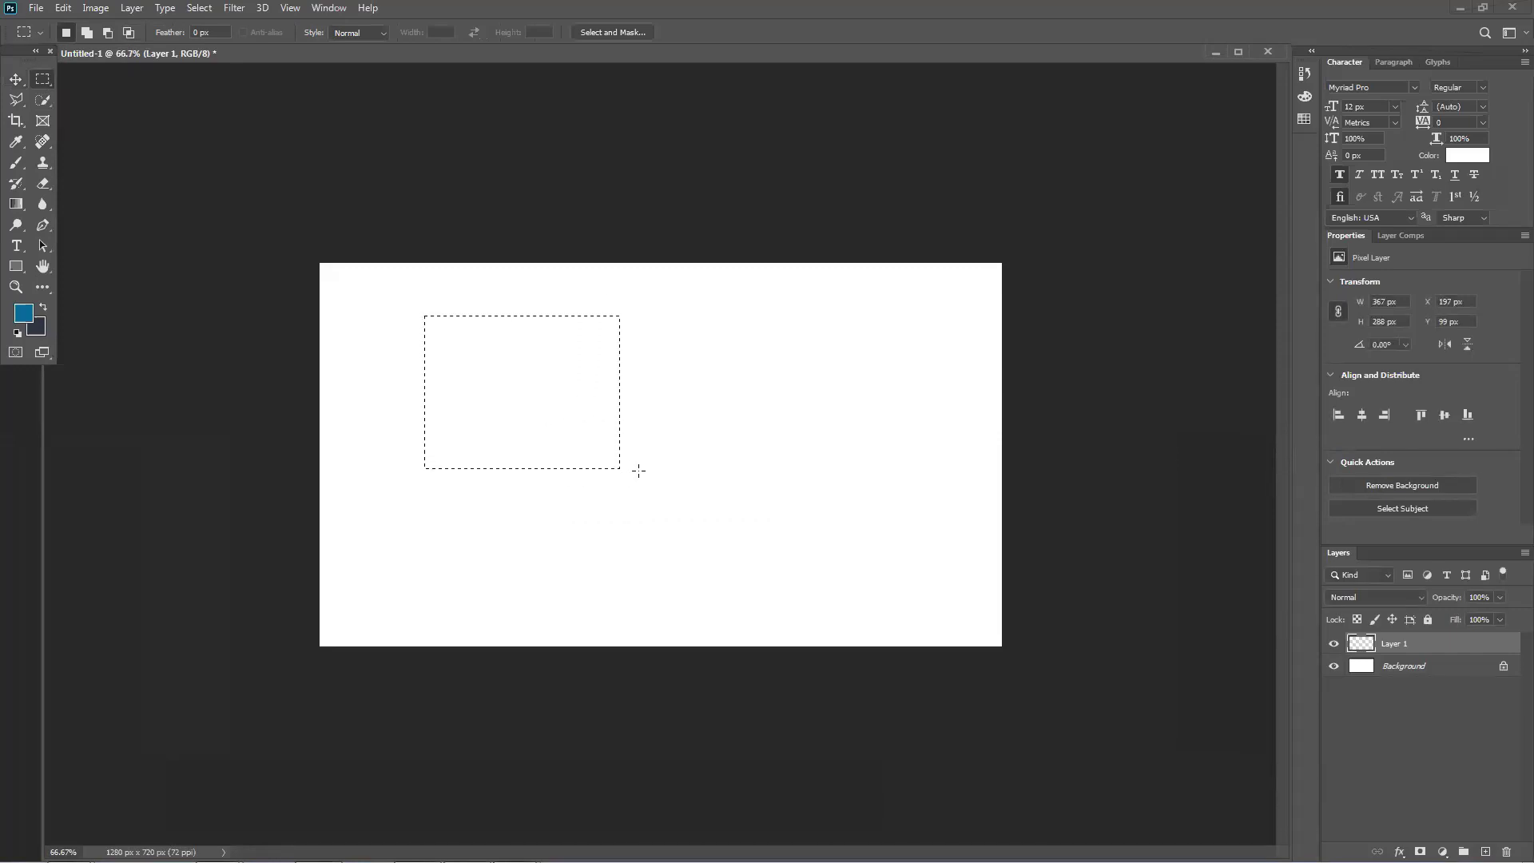
pyautogui.hotkey('alt', 'BackSpace')
pyautogui.hotkey('ctrl', 'd')
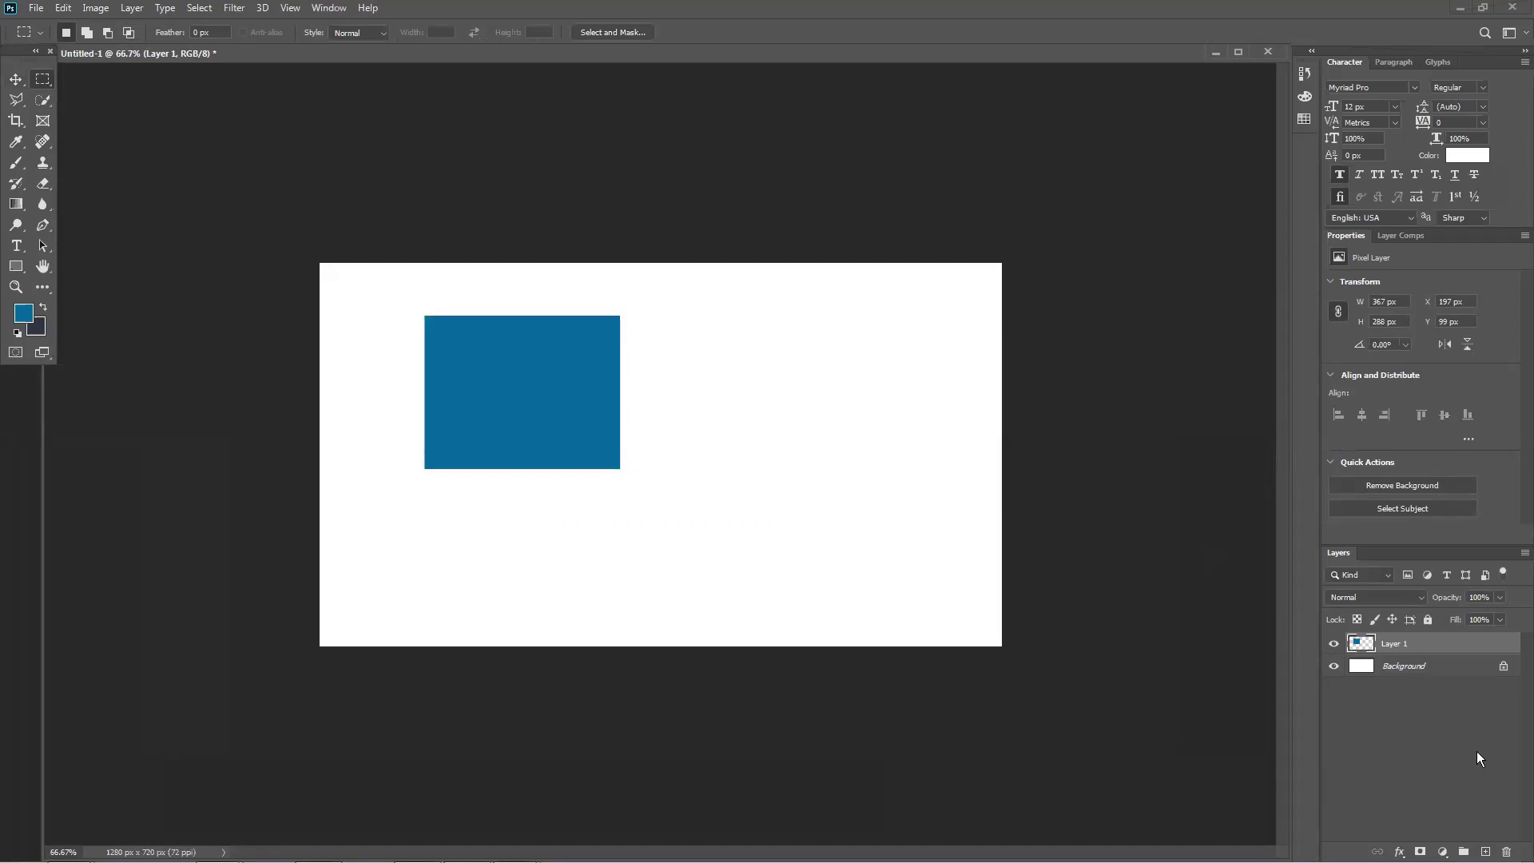
# Step: Fill an overlapping lower-right rectangle with the dark navy background colour
pyautogui.moveTo(591, 391); pyautogui.dragTo(807, 582)
pyautogui.hotkey('ctrl', 'BackSpace')
pyautogui.hotkey('ctrl', 'd')
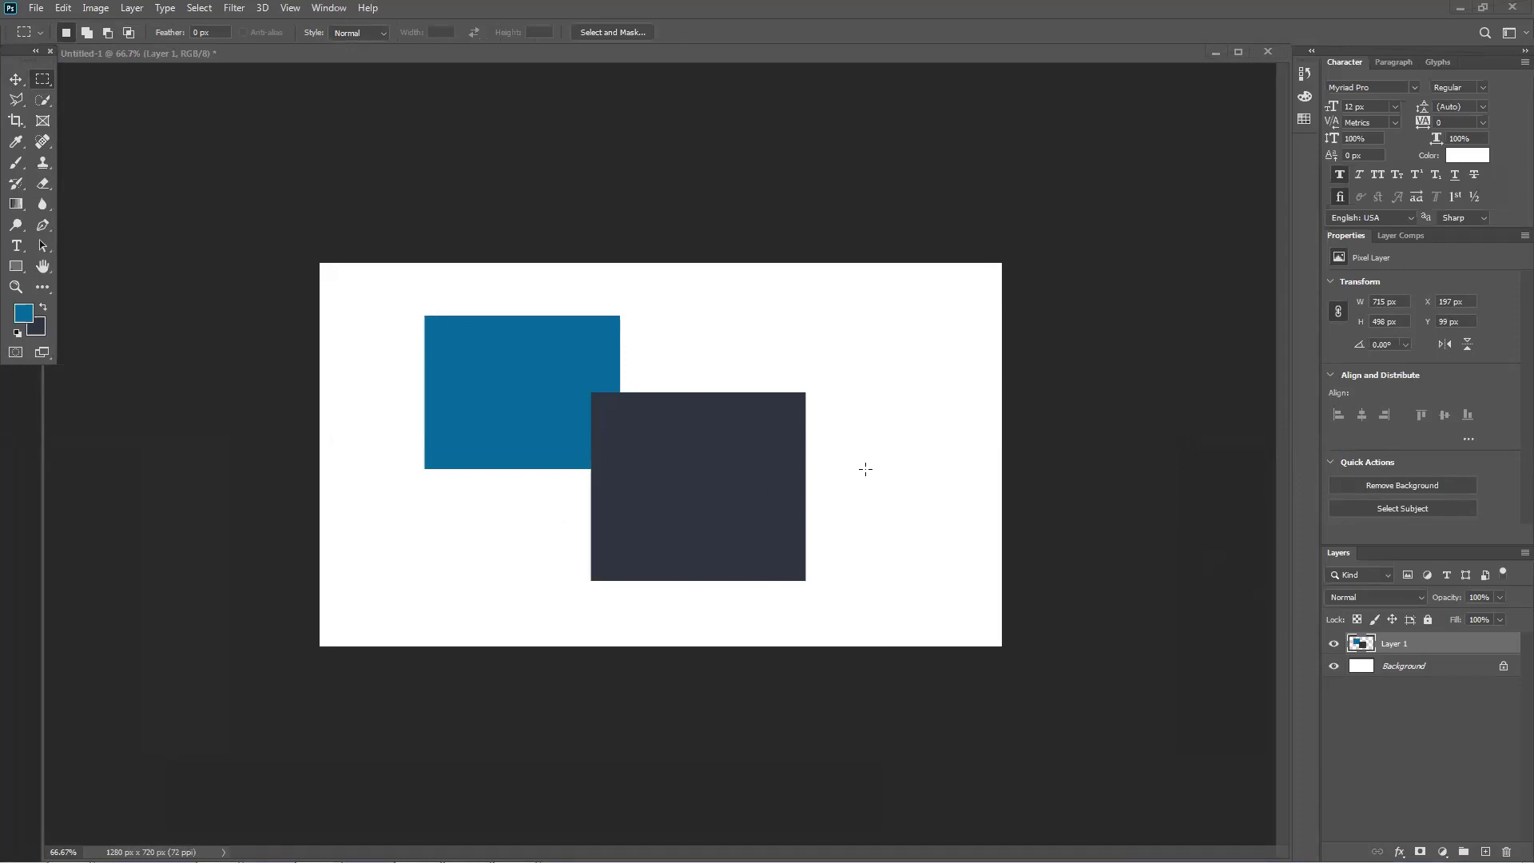
# Step: Drag the rectangles around with the Move tool, then undo back to only the blue one
pyautogui.click(16, 80)
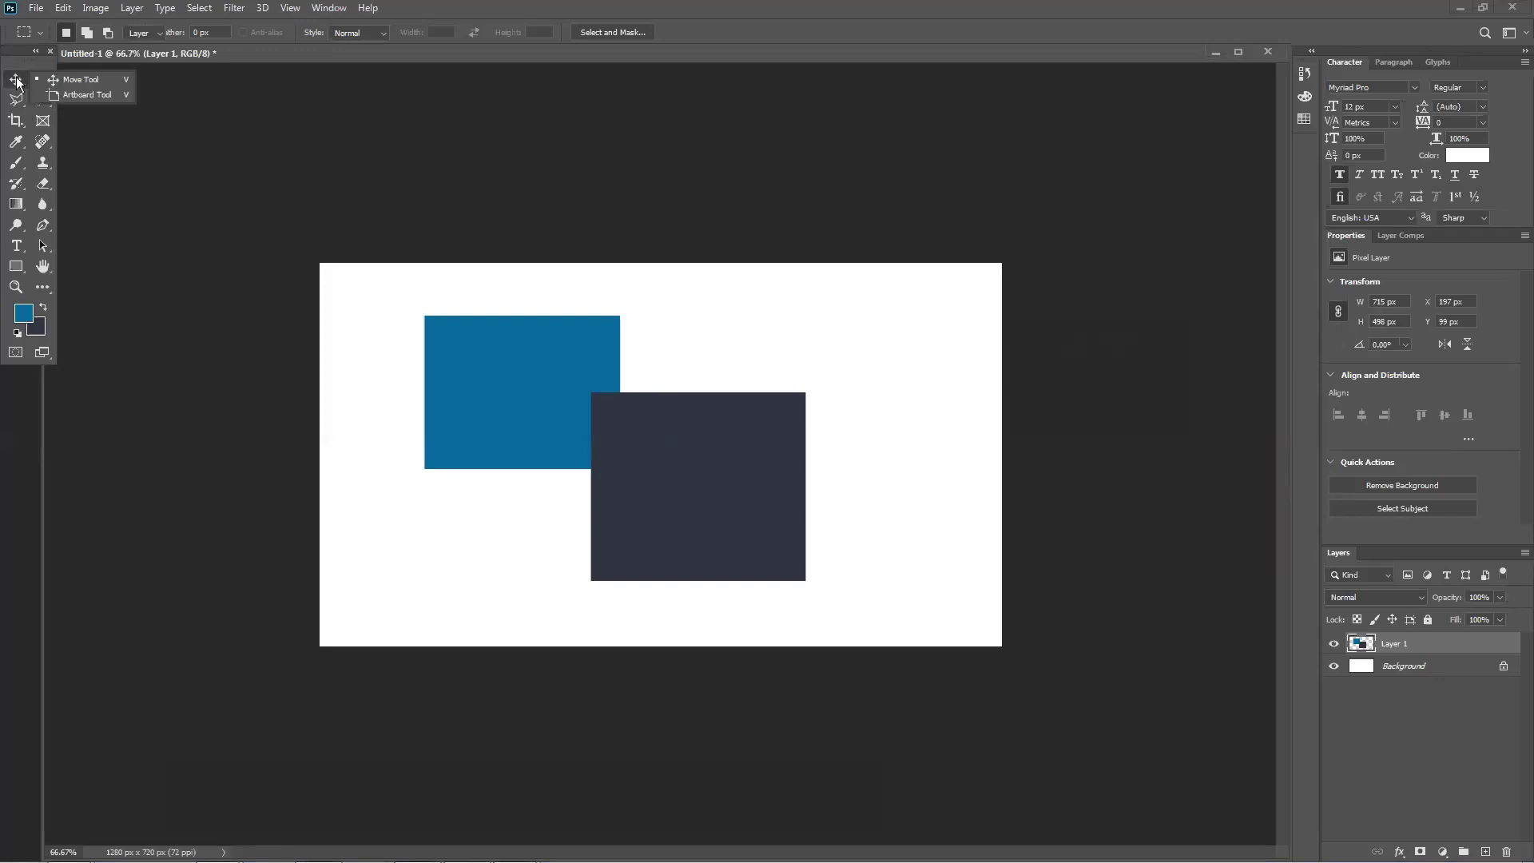
pyautogui.moveTo(689, 467); pyautogui.dragTo(721, 448)
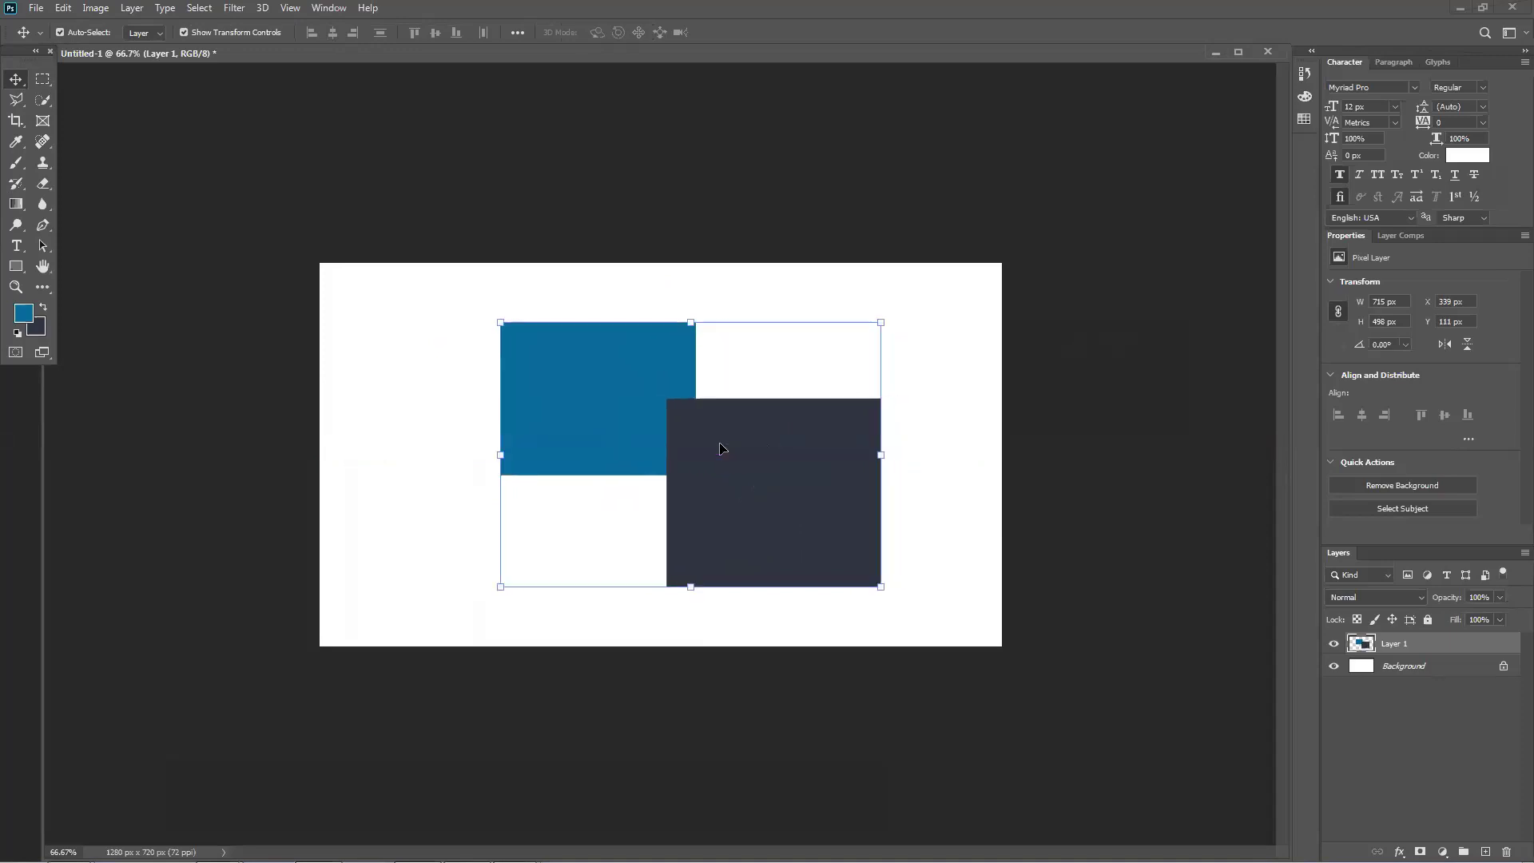
pyautogui.moveTo(738, 445); pyautogui.dragTo(688, 476)
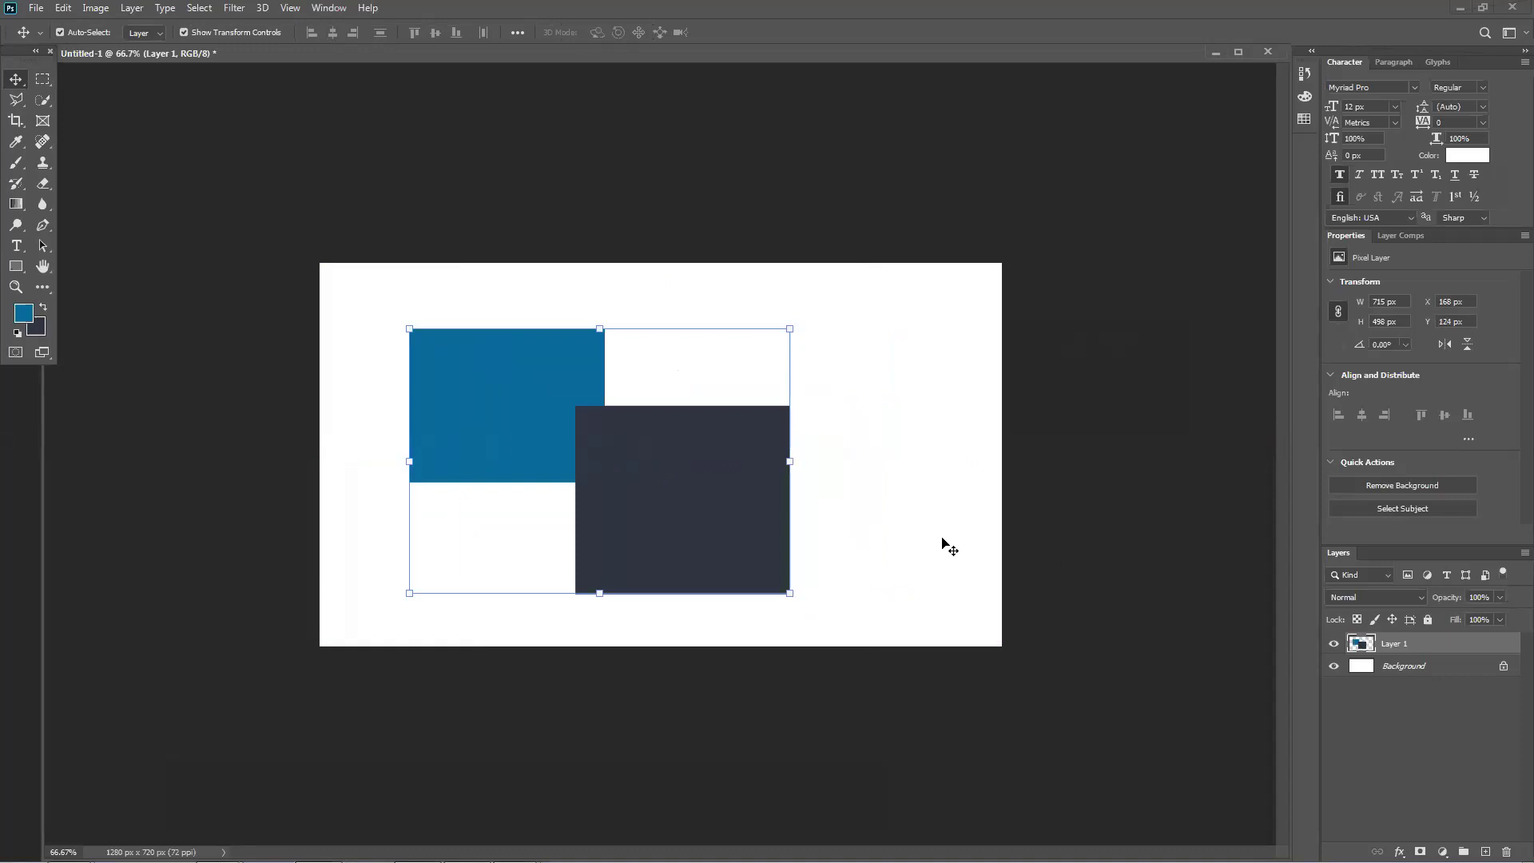
pyautogui.press('Up')
pyautogui.press('Up')
pyautogui.press('Up')
pyautogui.press('Right')
pyautogui.press('Right')
pyautogui.press('Right')
pyautogui.hotkey('ctrl', 'z')
pyautogui.hotkey('ctrl', 'z')
pyautogui.hotkey('ctrl', 'z')
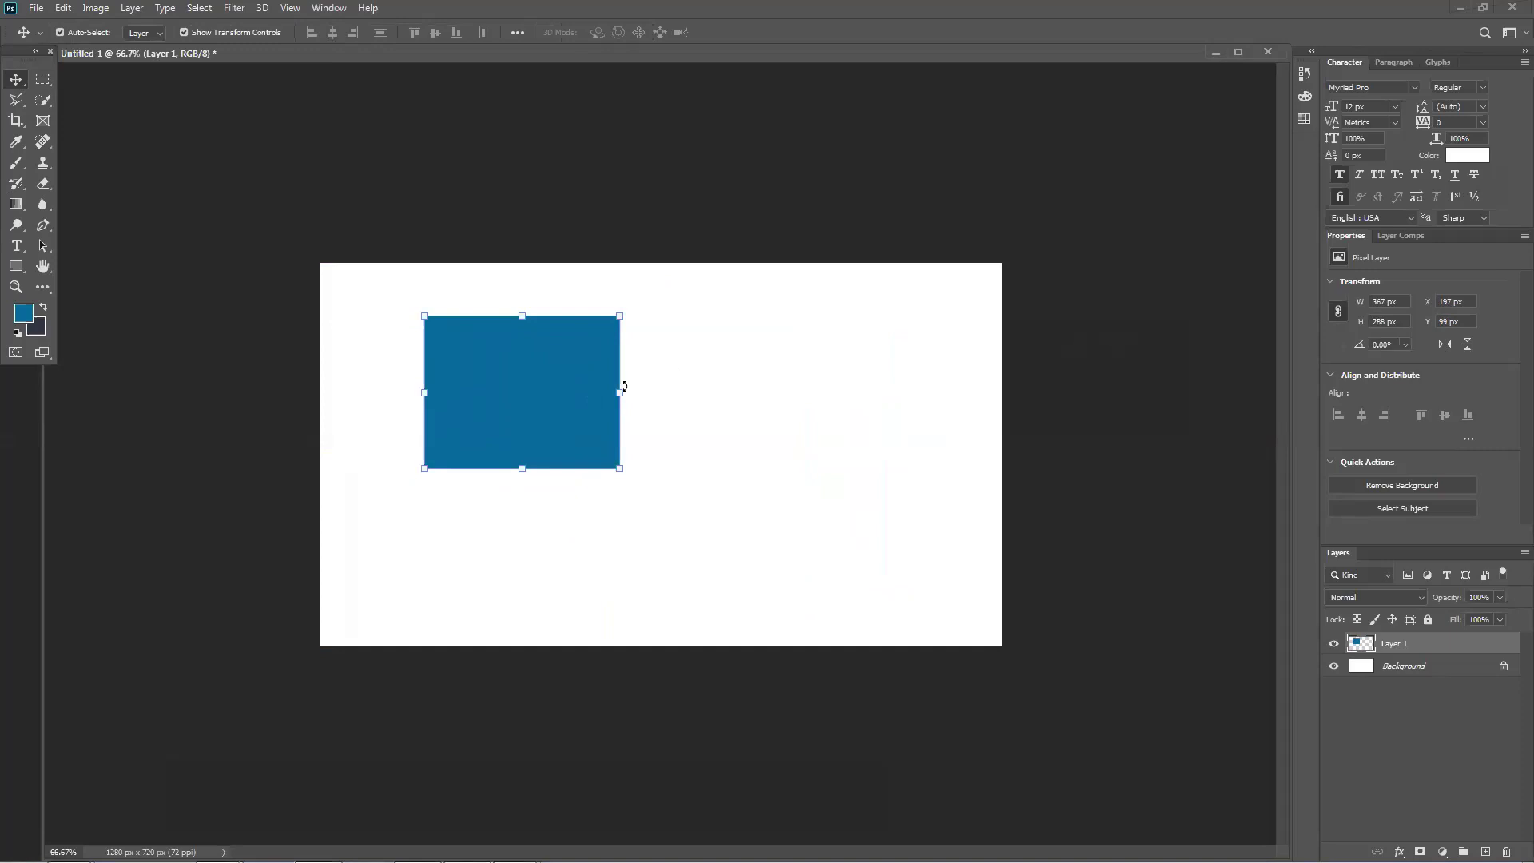
# Step: Rotate the blue rectangle about 8 degrees and shift it left and down
pyautogui.hotkey('ctrl', 't')
pyautogui.moveTo(631, 382); pyautogui.dragTo(575, 394)
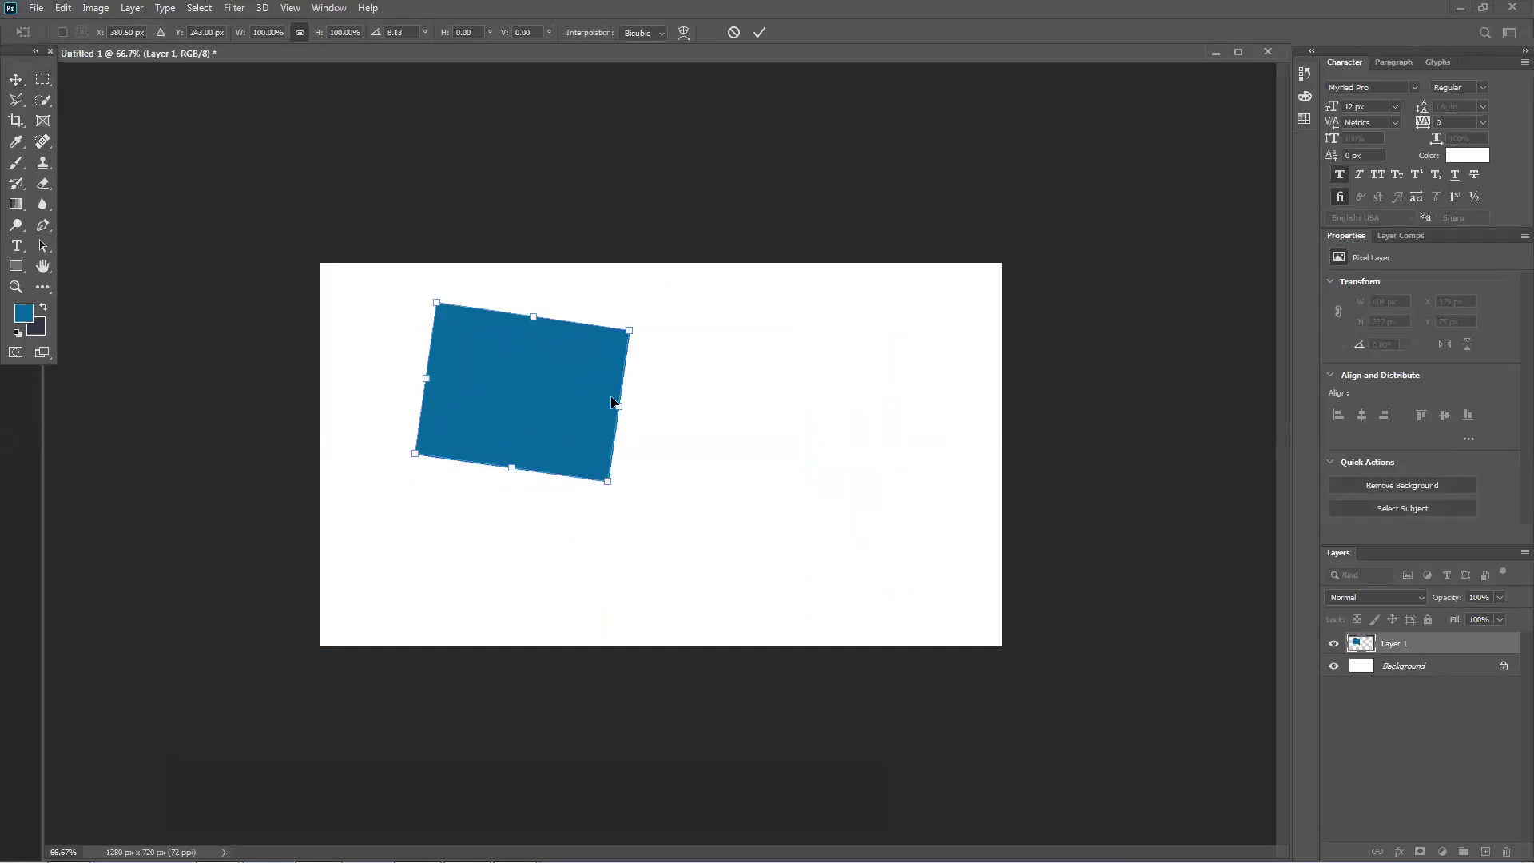
pyautogui.press('Return')
pyautogui.moveTo(612, 426); pyautogui.dragTo(549, 450)
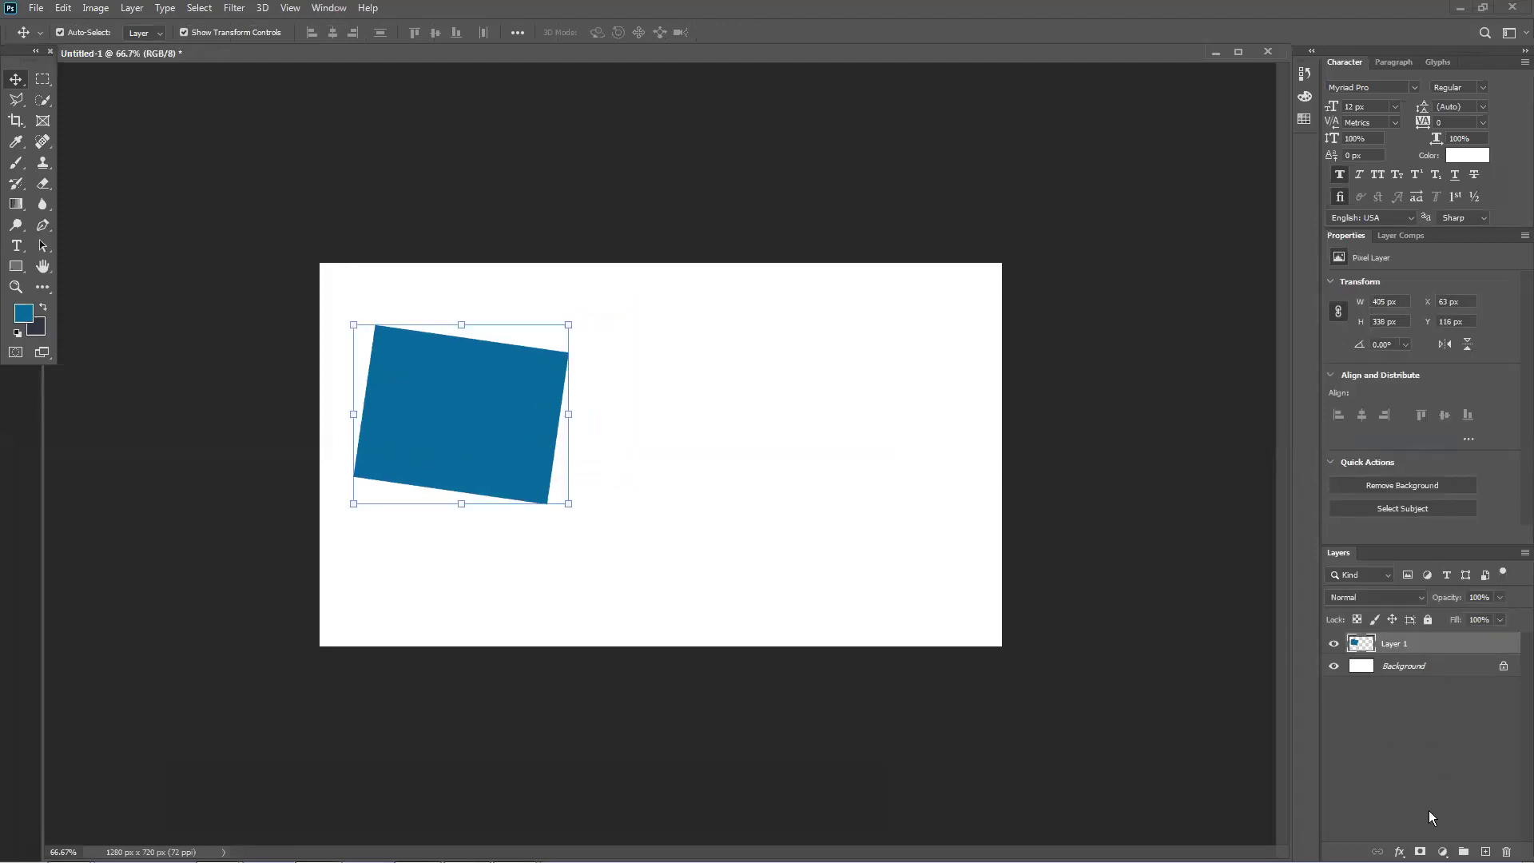
# Step: On a new Layer 2, fill a tall dark navy rectangle and rotate it about 15 degrees
pyautogui.hotkey('ctrl', 'shift', 'alt', 'n')
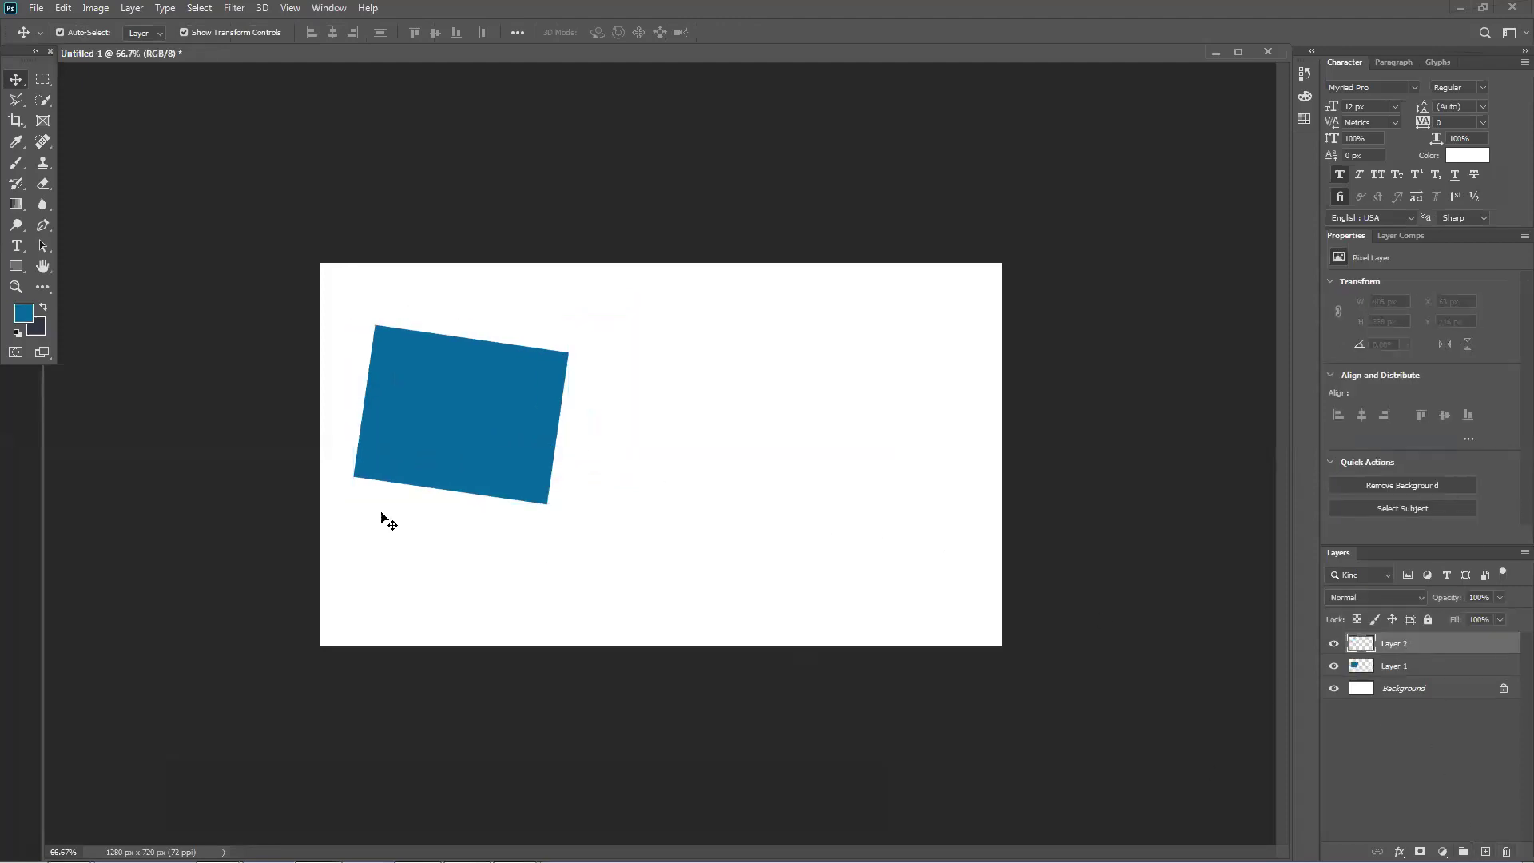
pyautogui.click(43, 79)
pyautogui.moveTo(650, 342); pyautogui.dragTo(784, 564)
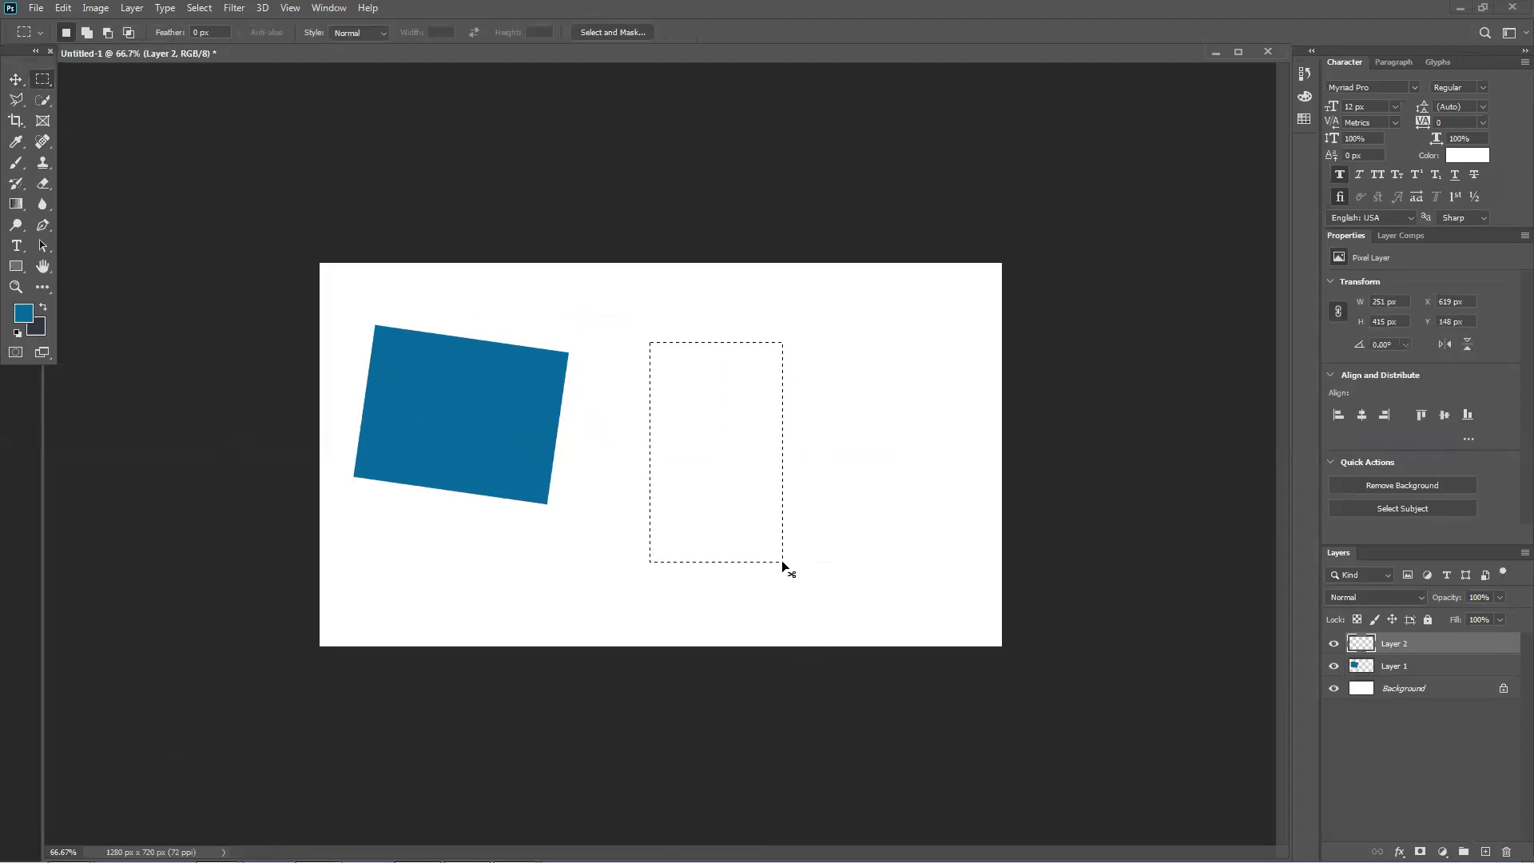
pyautogui.hotkey('ctrl', 'BackSpace')
pyautogui.hotkey('ctrl', 'd')
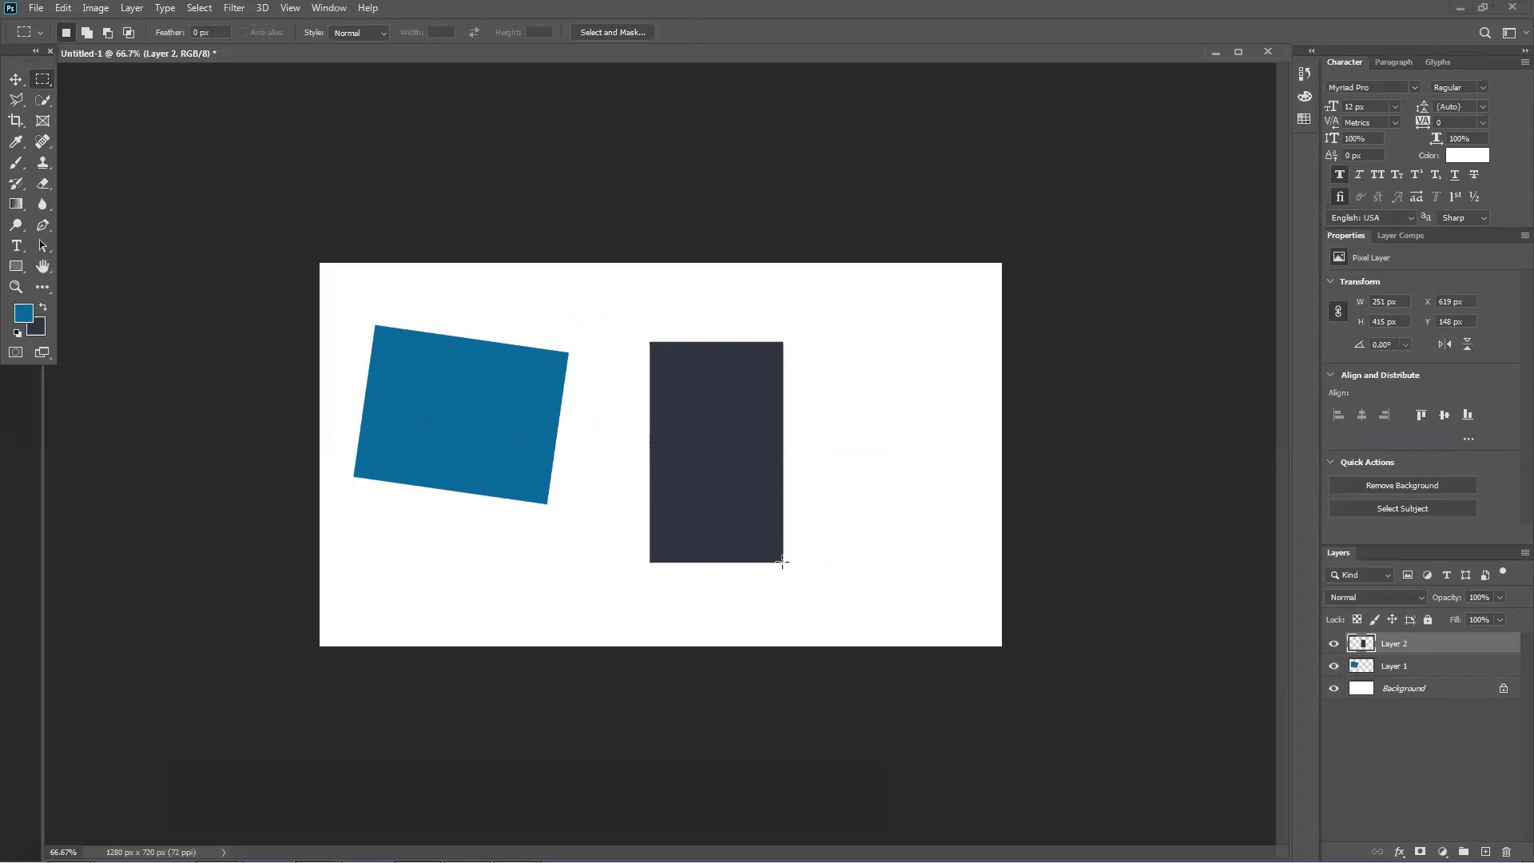
pyautogui.hotkey('ctrl', 't')
pyautogui.moveTo(812, 582); pyautogui.dragTo(783, 587)
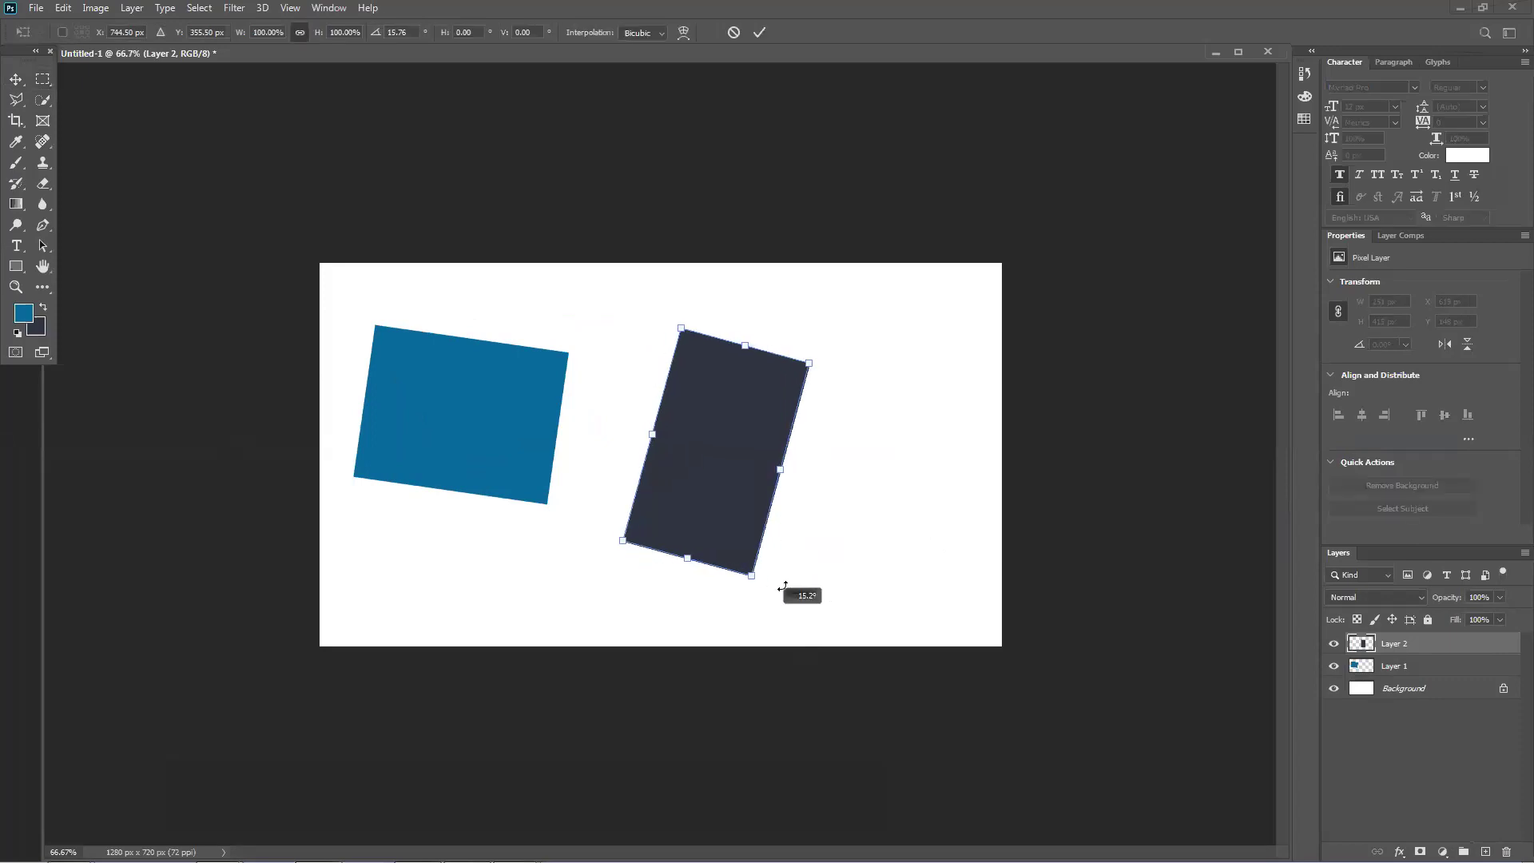
pyautogui.press('Return')
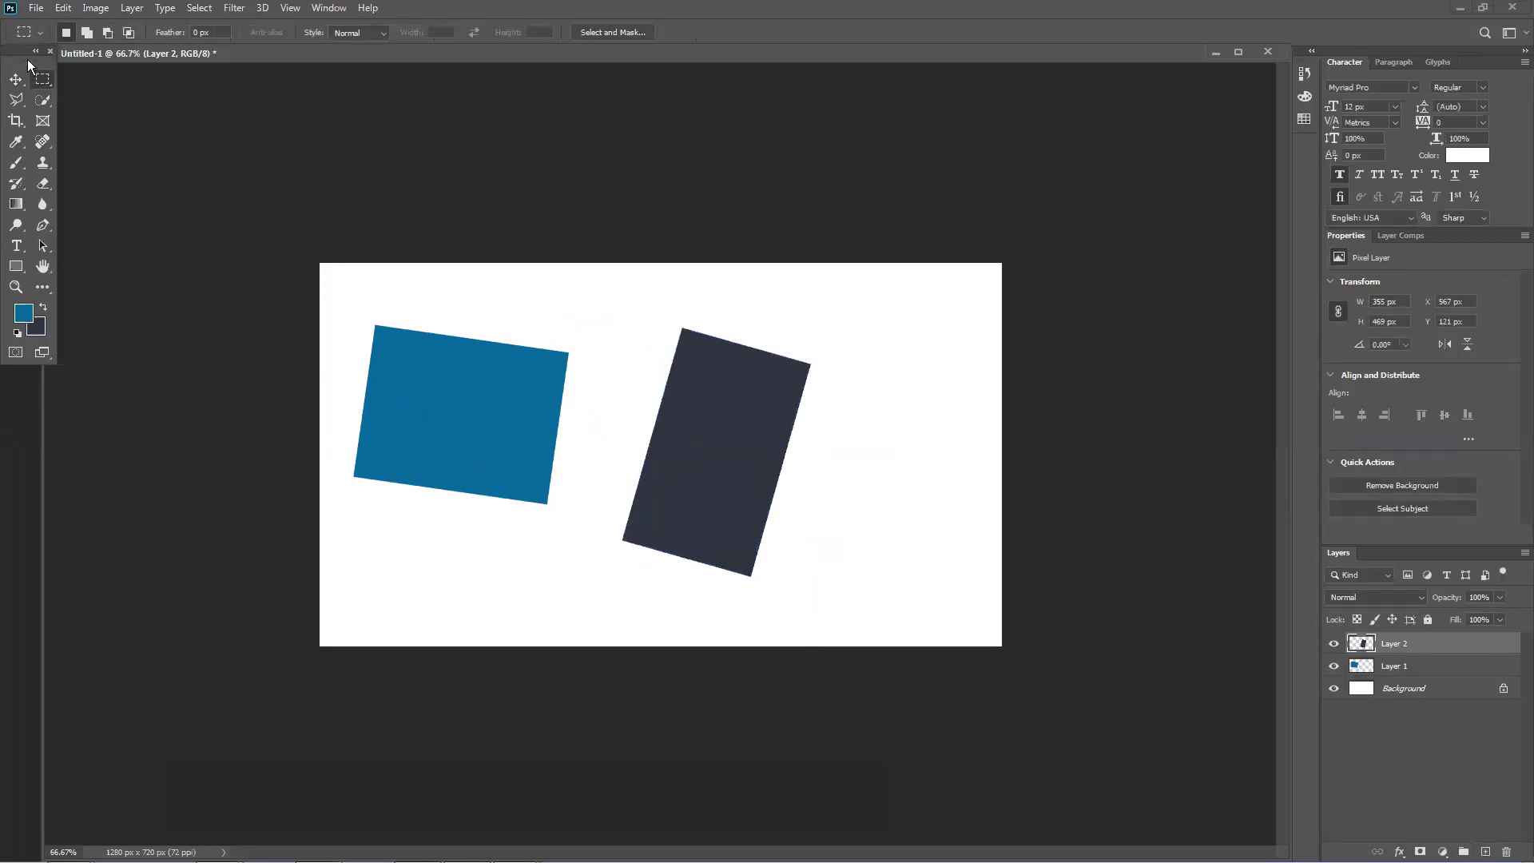
# Step: Arrange the blue and dark rectangles side by side with the Move tool
pyautogui.click(16, 79)
pyautogui.moveTo(724, 476); pyautogui.dragTo(612, 512)
pyautogui.moveTo(515, 504); pyautogui.dragTo(624, 480)
pyautogui.moveTo(492, 459); pyautogui.dragTo(440, 454)
pyautogui.moveTo(717, 450); pyautogui.dragTo(834, 450)
pyautogui.moveTo(519, 423); pyautogui.dragTo(536, 456)
pyautogui.moveTo(801, 470); pyautogui.dragTo(789, 505)
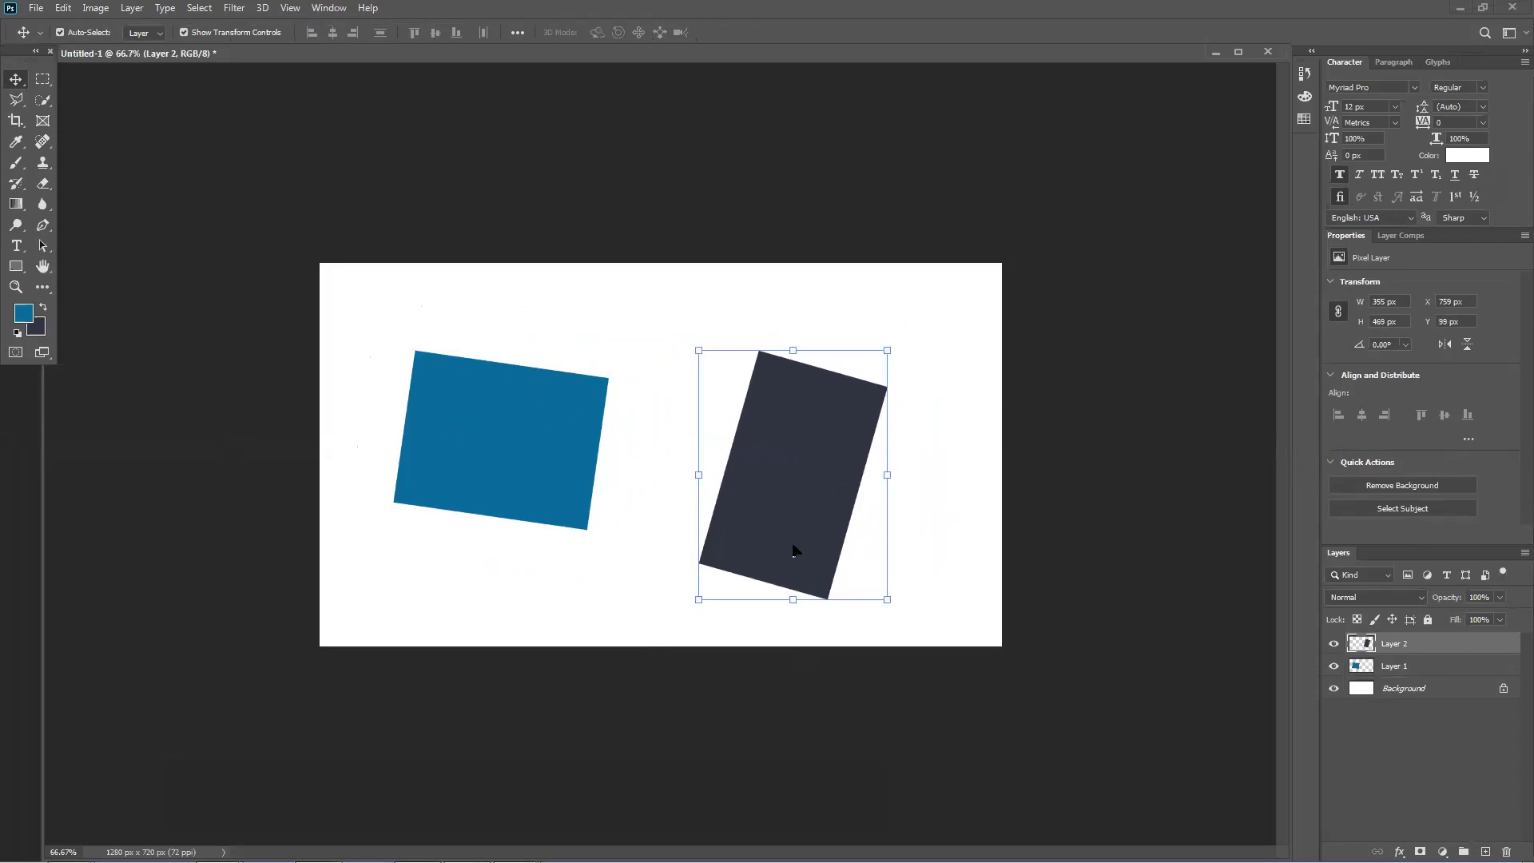
pyautogui.hotkey('ctrl', 'z')
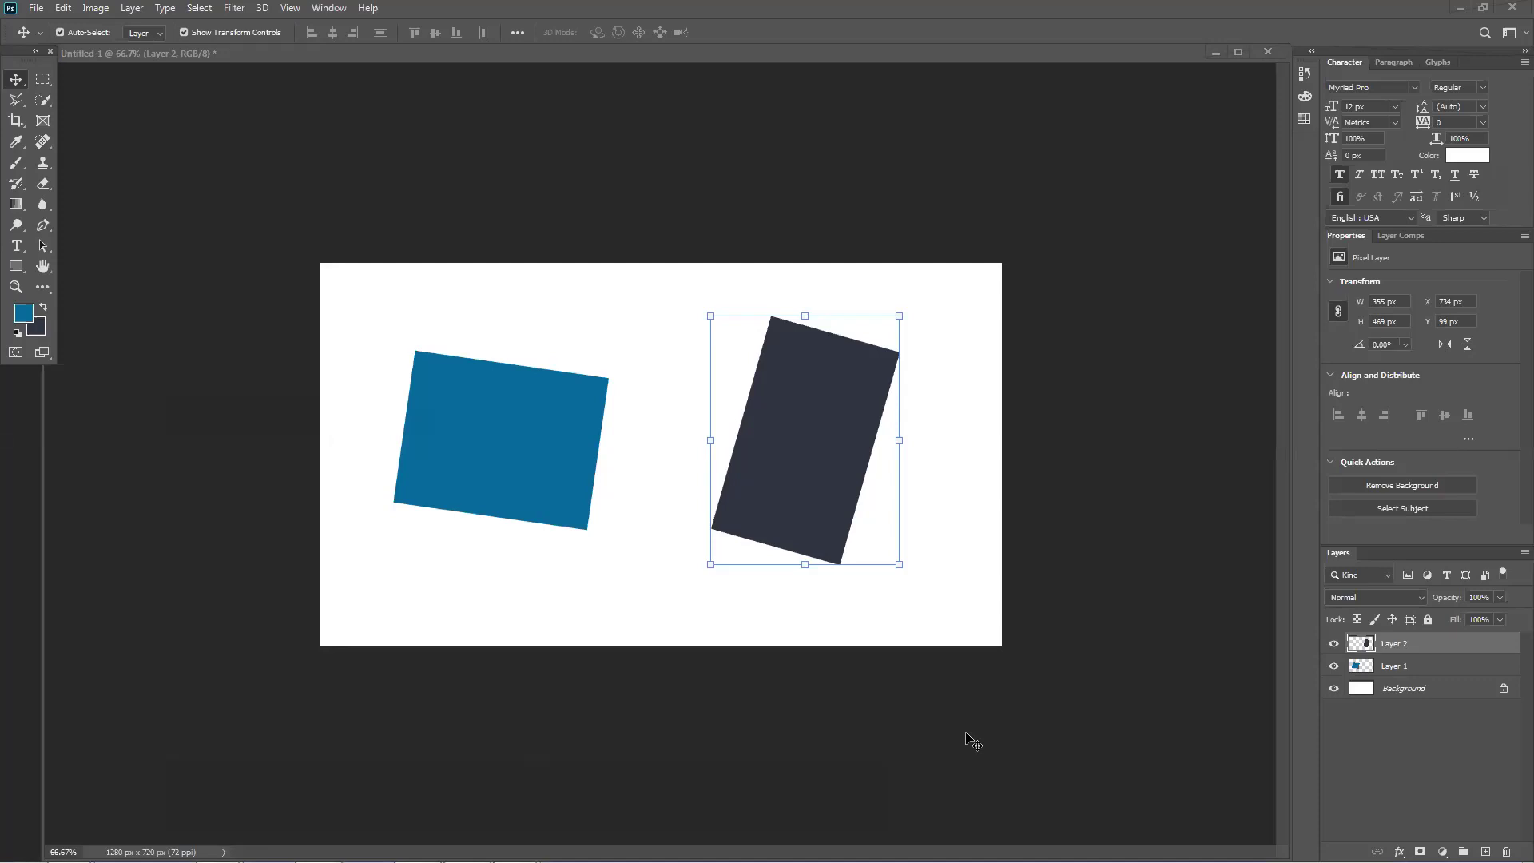
# Step: Delete both rectangle layers and add a fresh empty layer
pyautogui.click(728, 488)
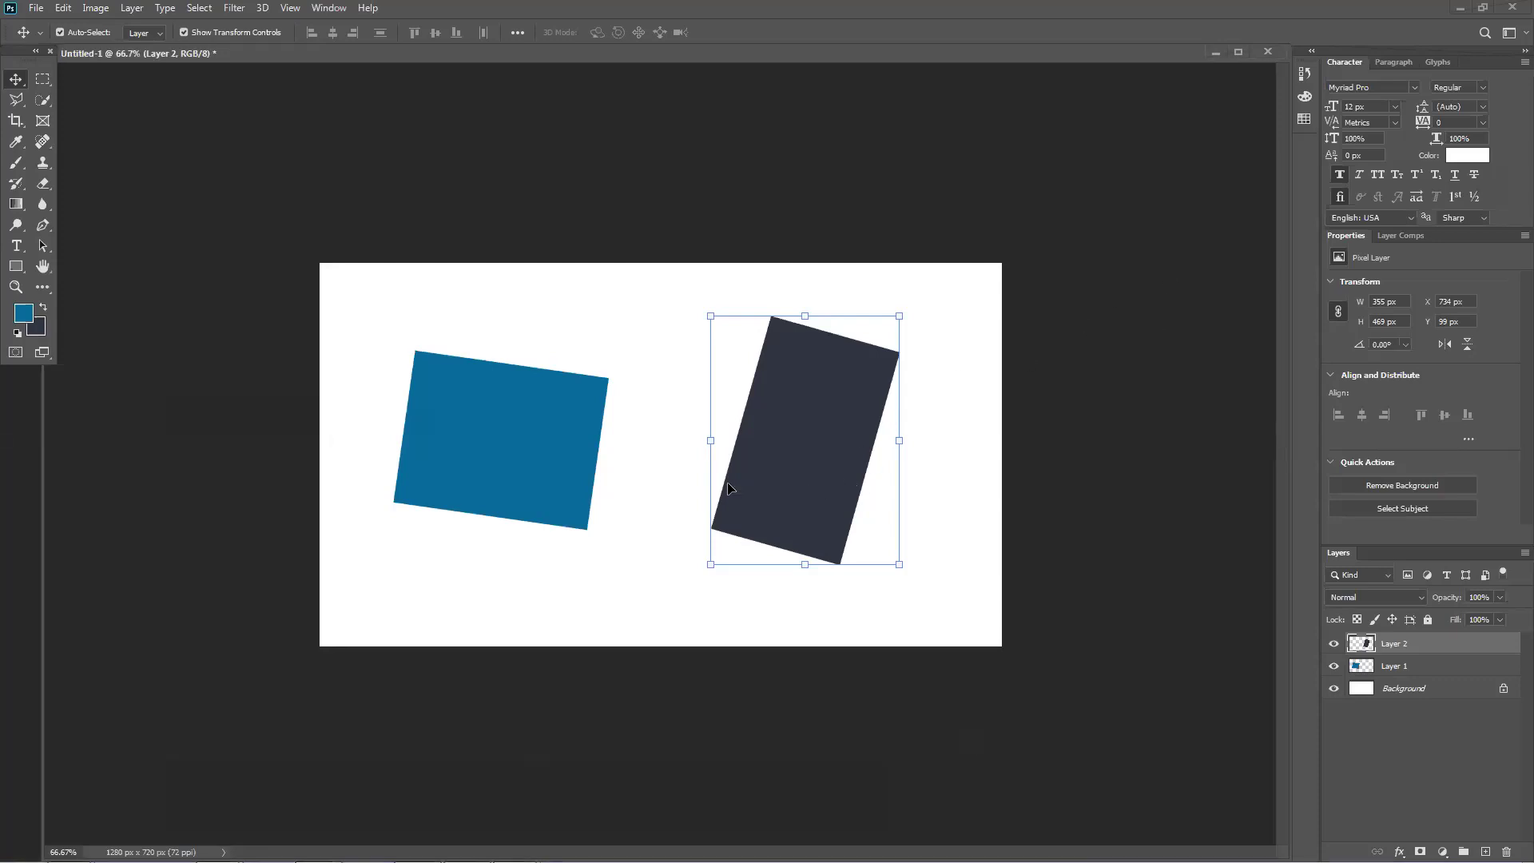
pyautogui.press('Delete')
pyautogui.press('Delete')
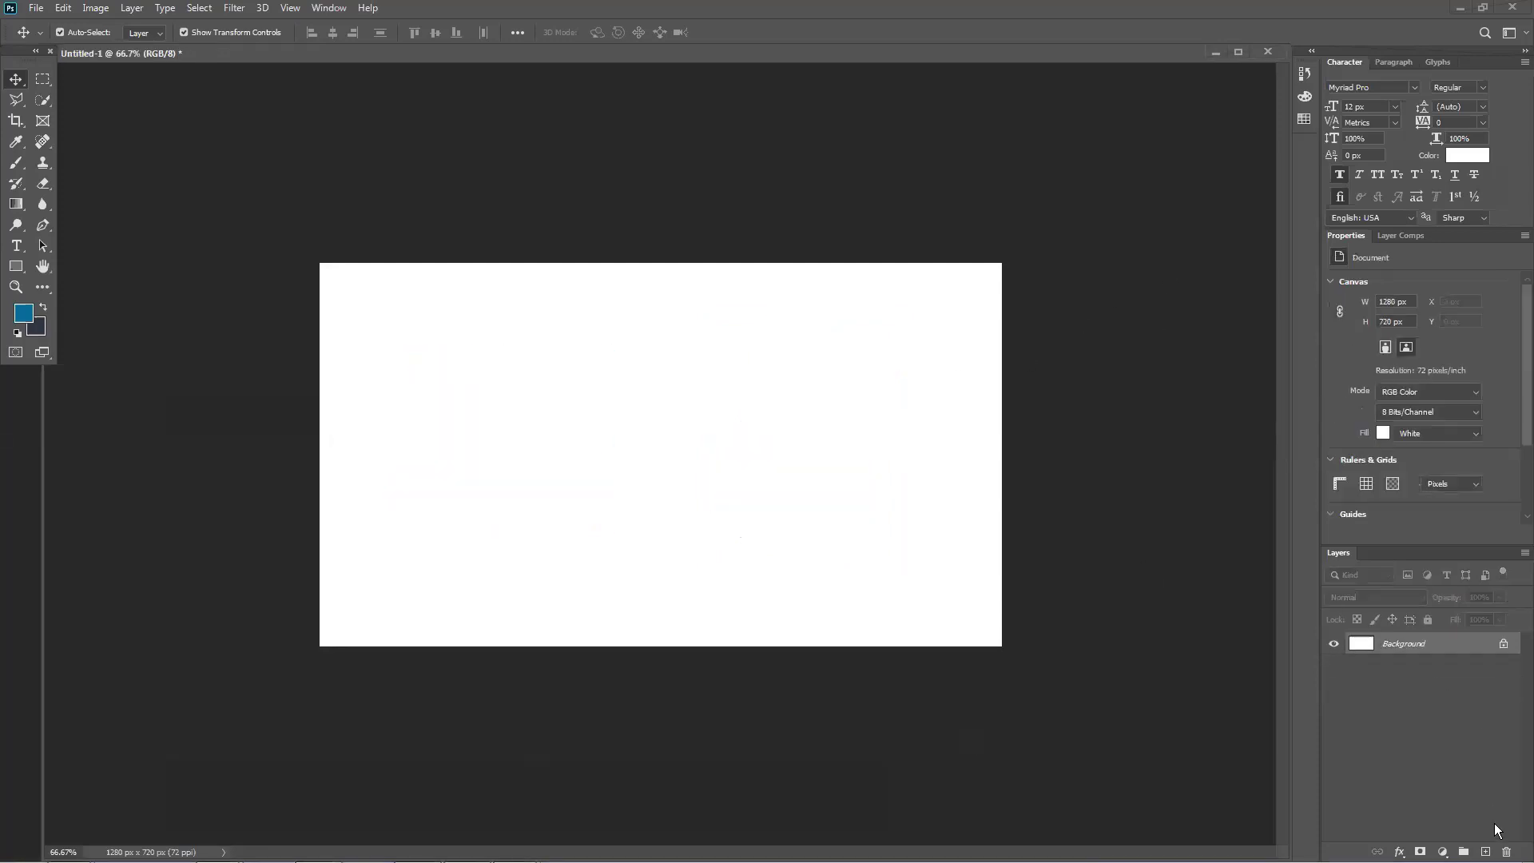
pyautogui.click(1486, 852)
# Step: Fill a 387×301 px blue rectangle and move it near the canvas centre for transforming
pyautogui.click(42, 79)
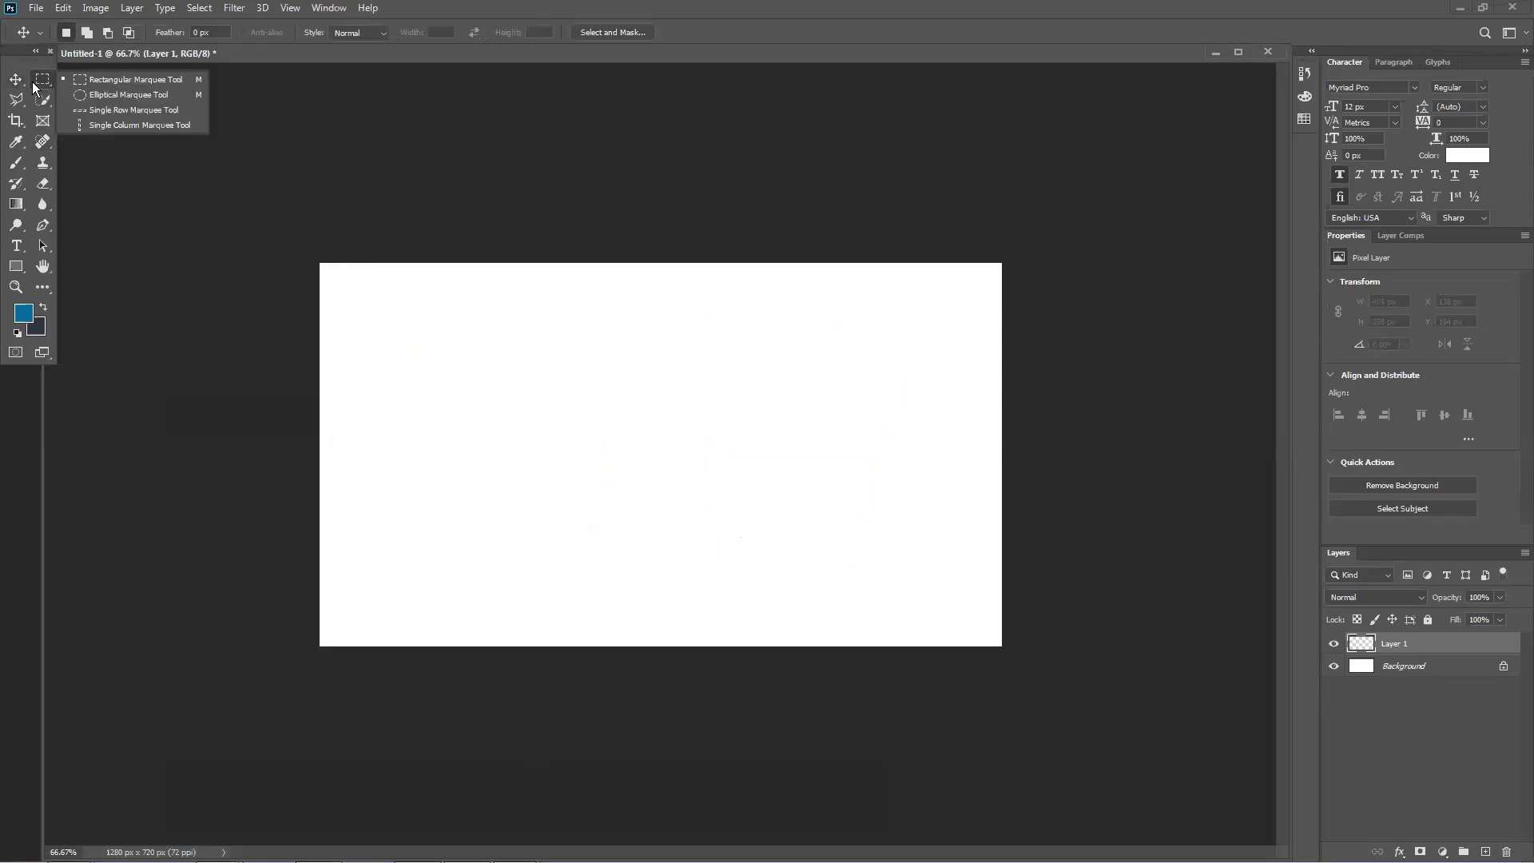
pyautogui.moveTo(381, 291); pyautogui.dragTo(588, 454)
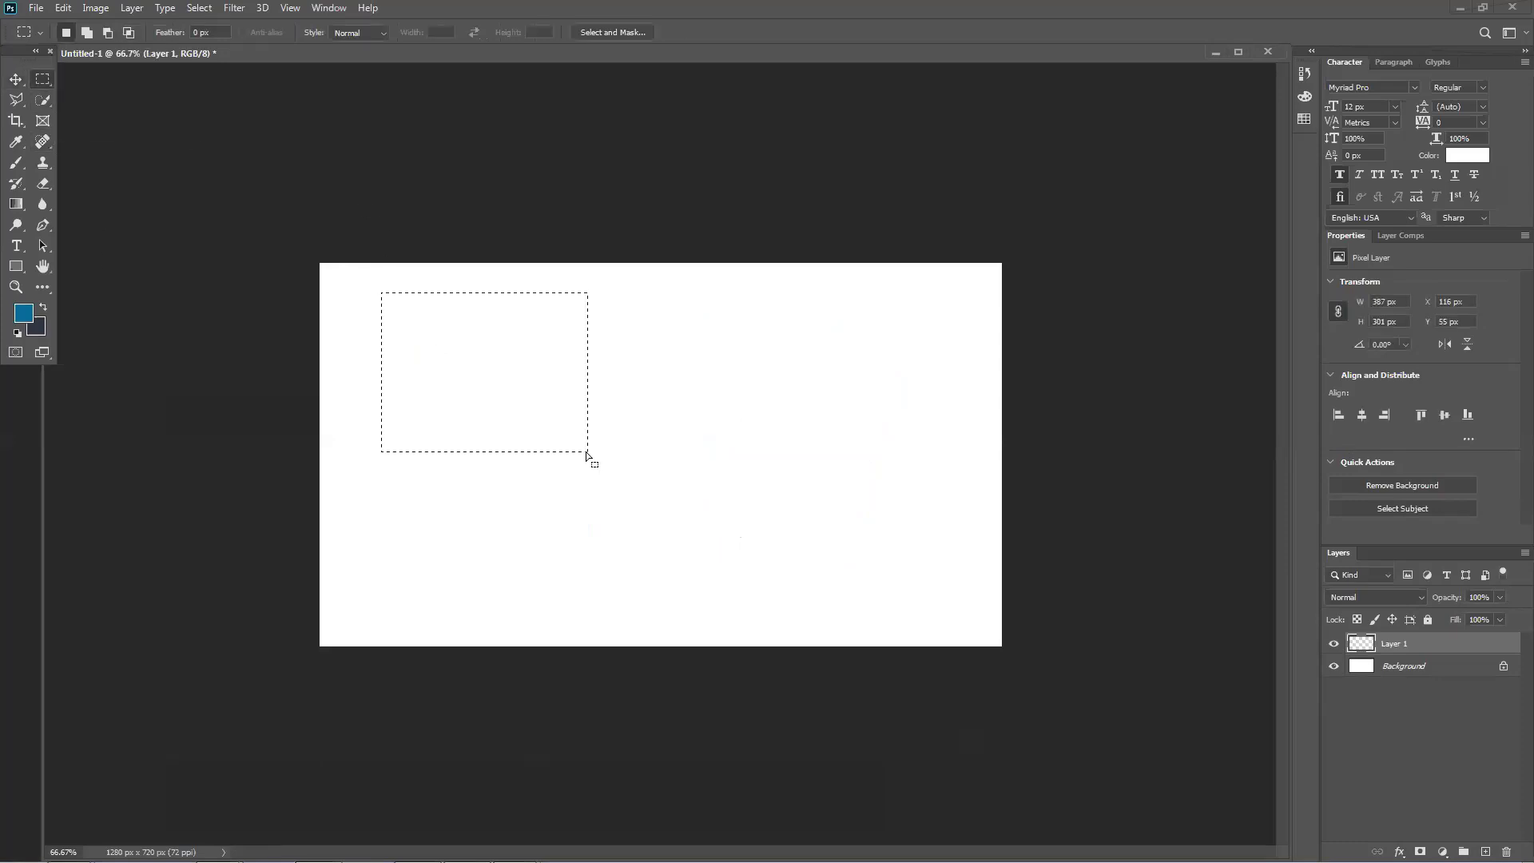
pyautogui.hotkey('alt', 'BackSpace')
pyautogui.hotkey('ctrl', 'd')
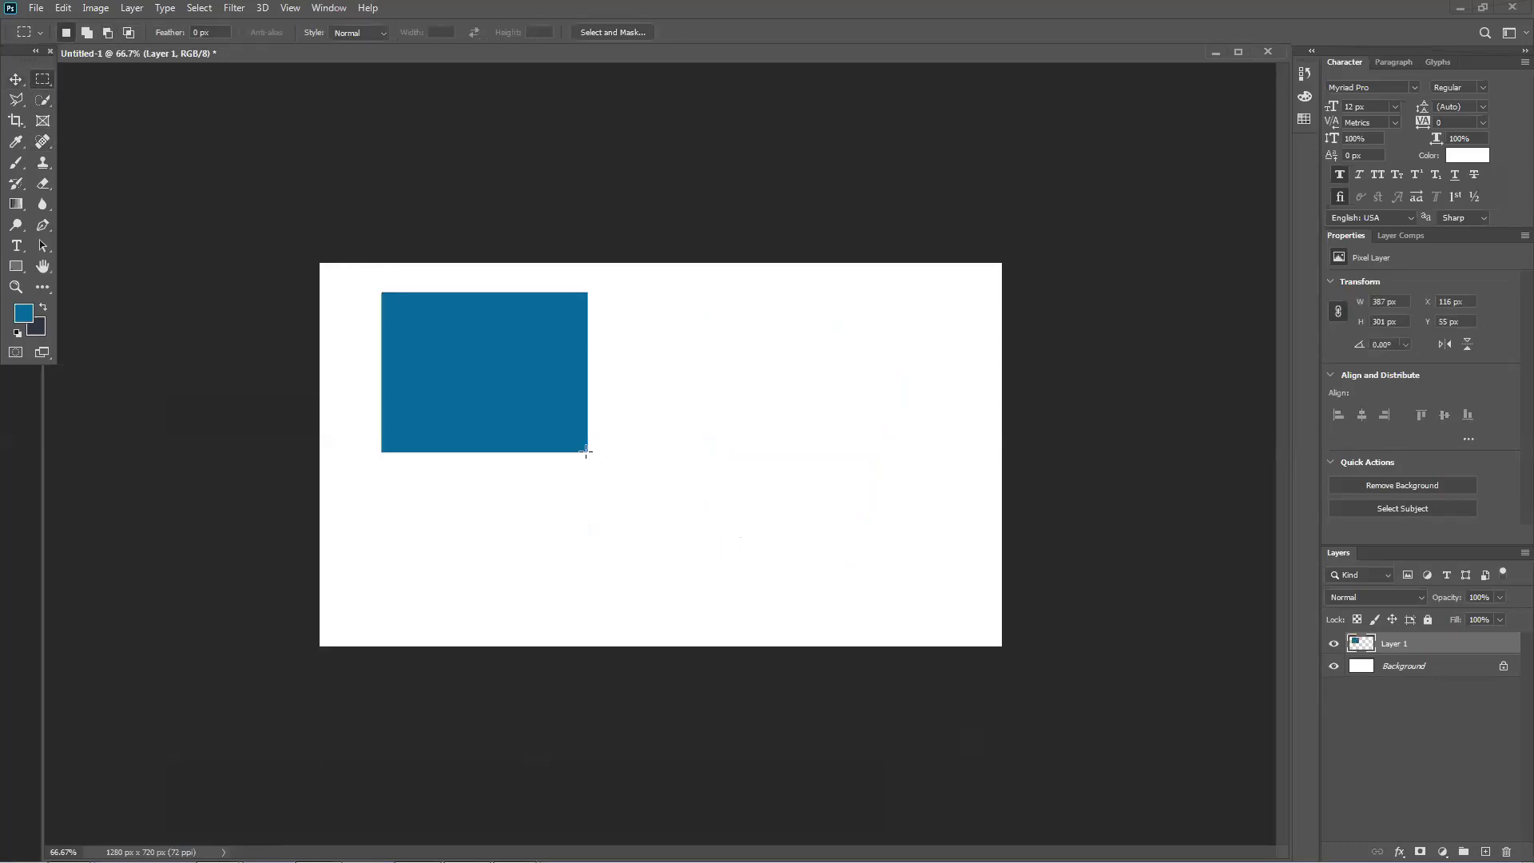
pyautogui.click(16, 79)
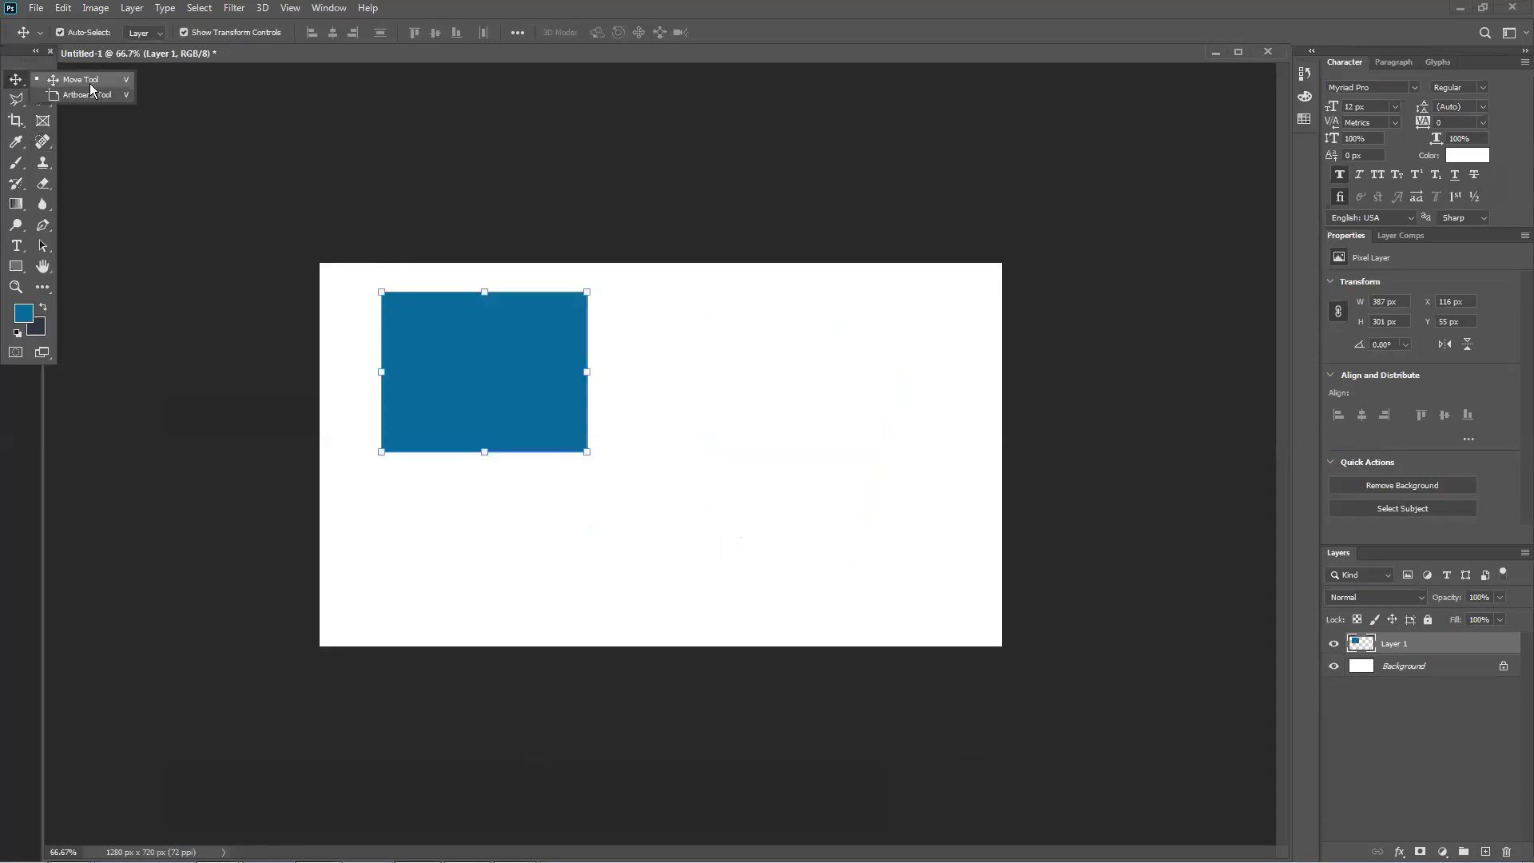
pyautogui.moveTo(463, 354); pyautogui.dragTo(592, 434)
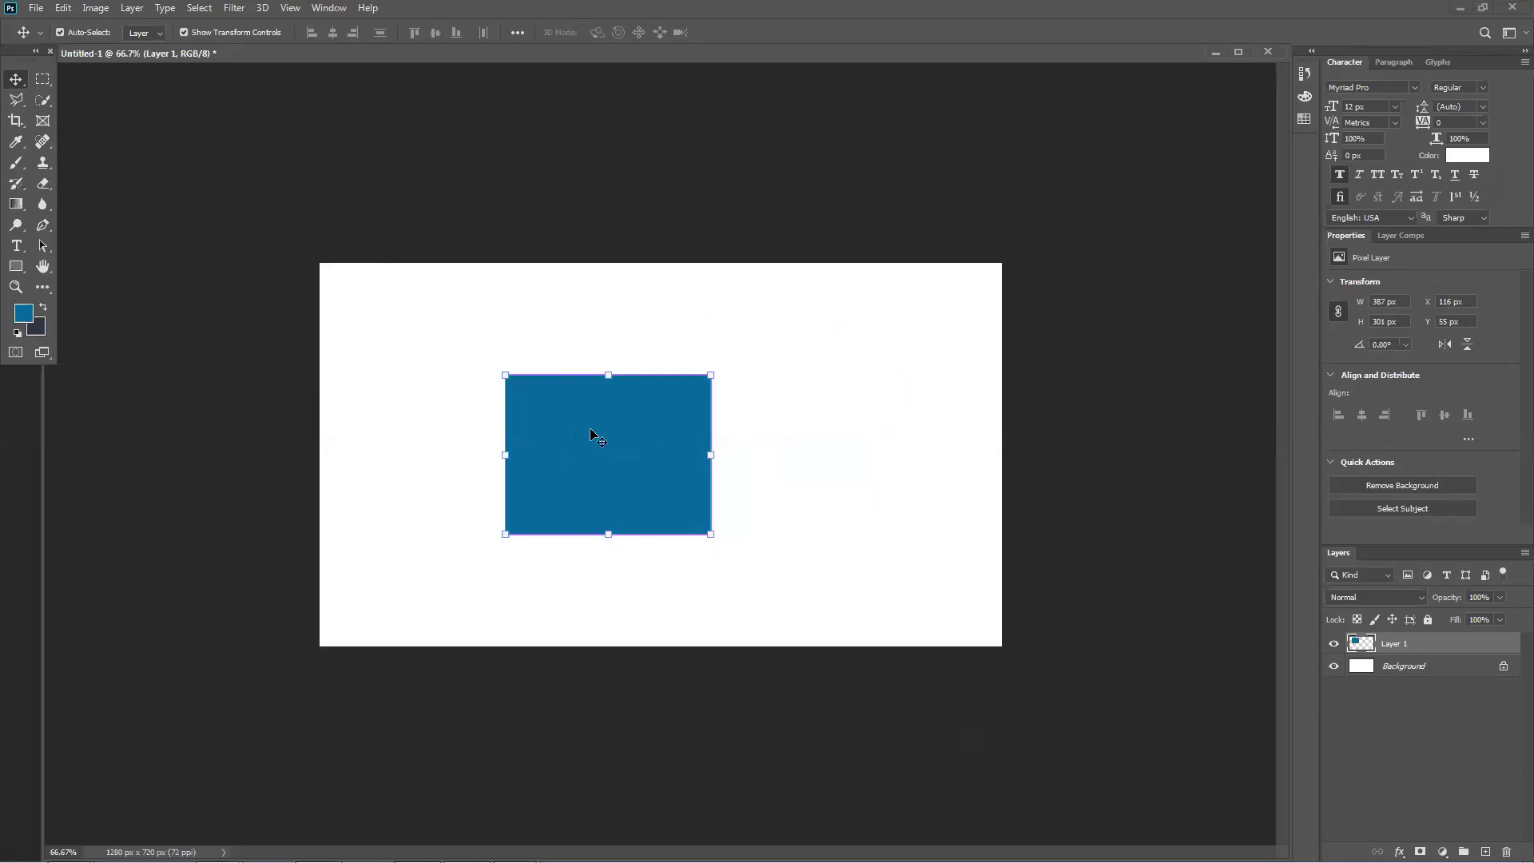
pyautogui.hotkey('ctrl', 't')
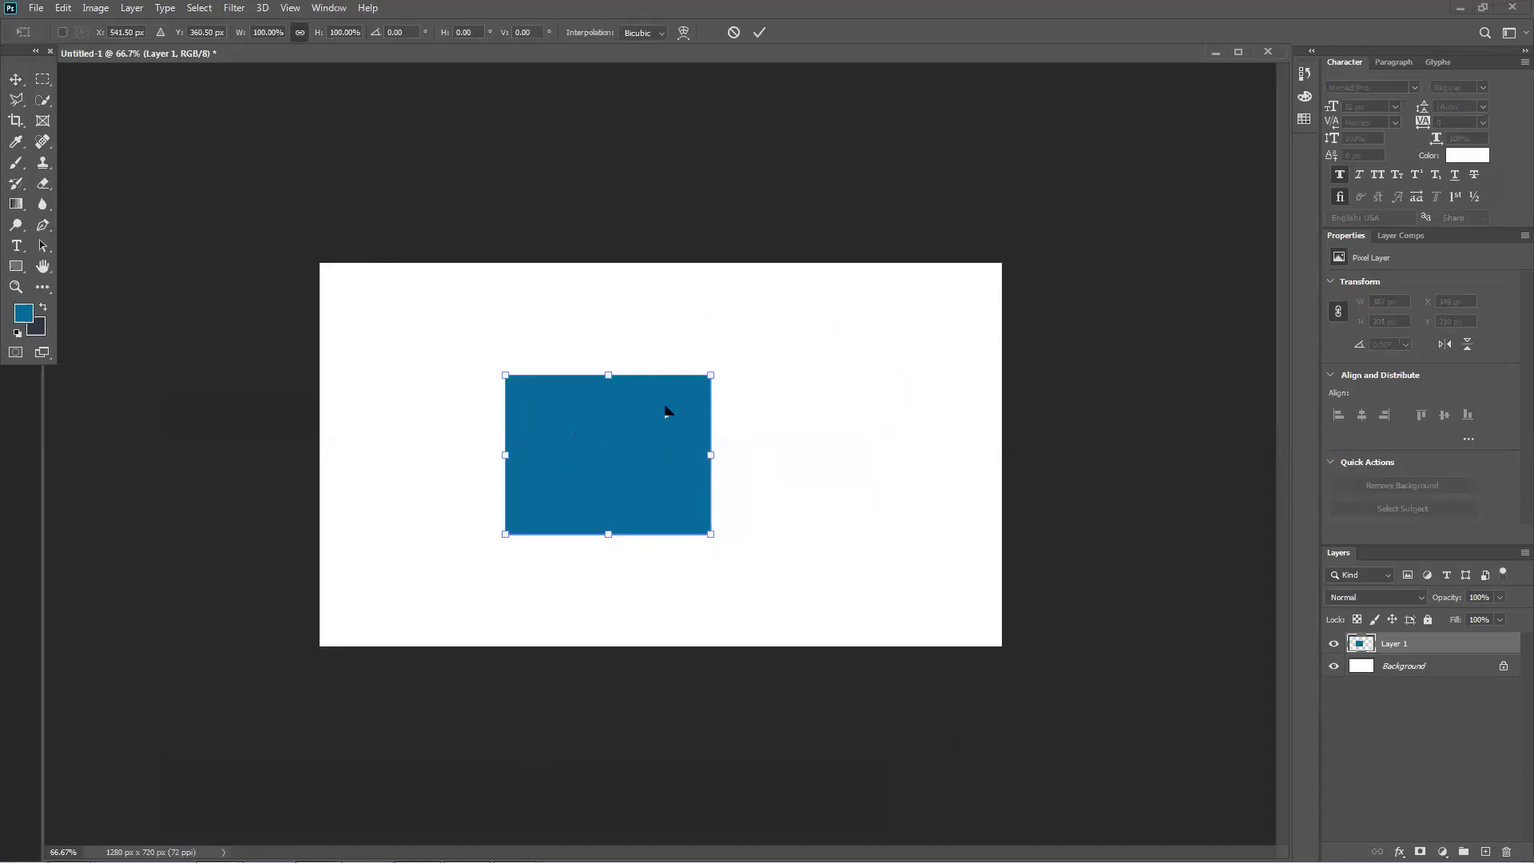
# Step: Warp the blue rectangle's top, bottom and right edges, then undo the warp
pyautogui.rightClick(630, 403)
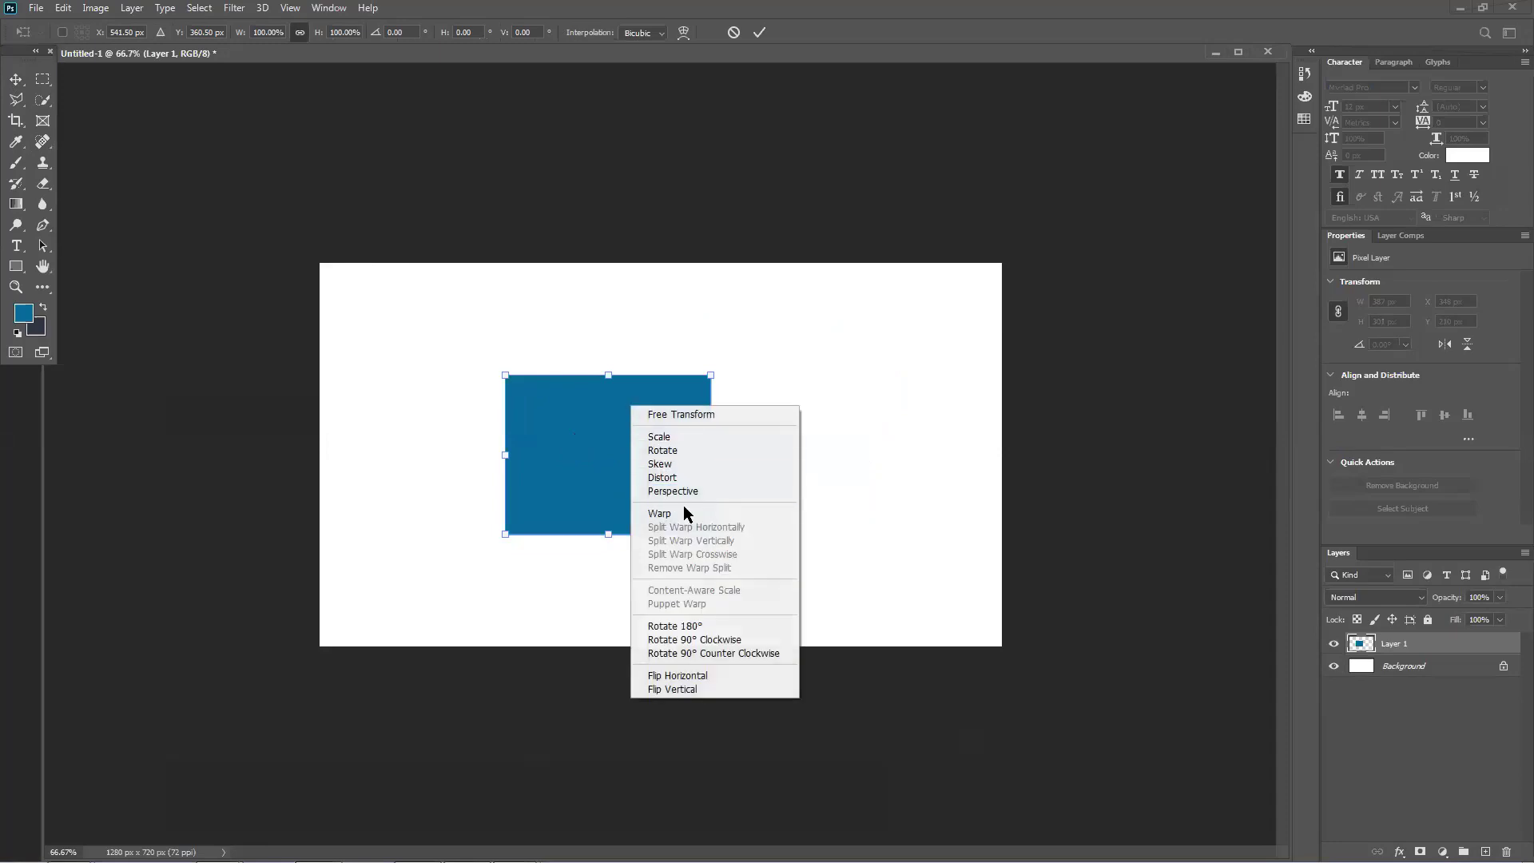
pyautogui.click(668, 519)
pyautogui.moveTo(565, 394); pyautogui.dragTo(554, 334)
pyautogui.moveTo(560, 512); pyautogui.dragTo(541, 415)
pyautogui.moveTo(687, 450); pyautogui.dragTo(670, 449)
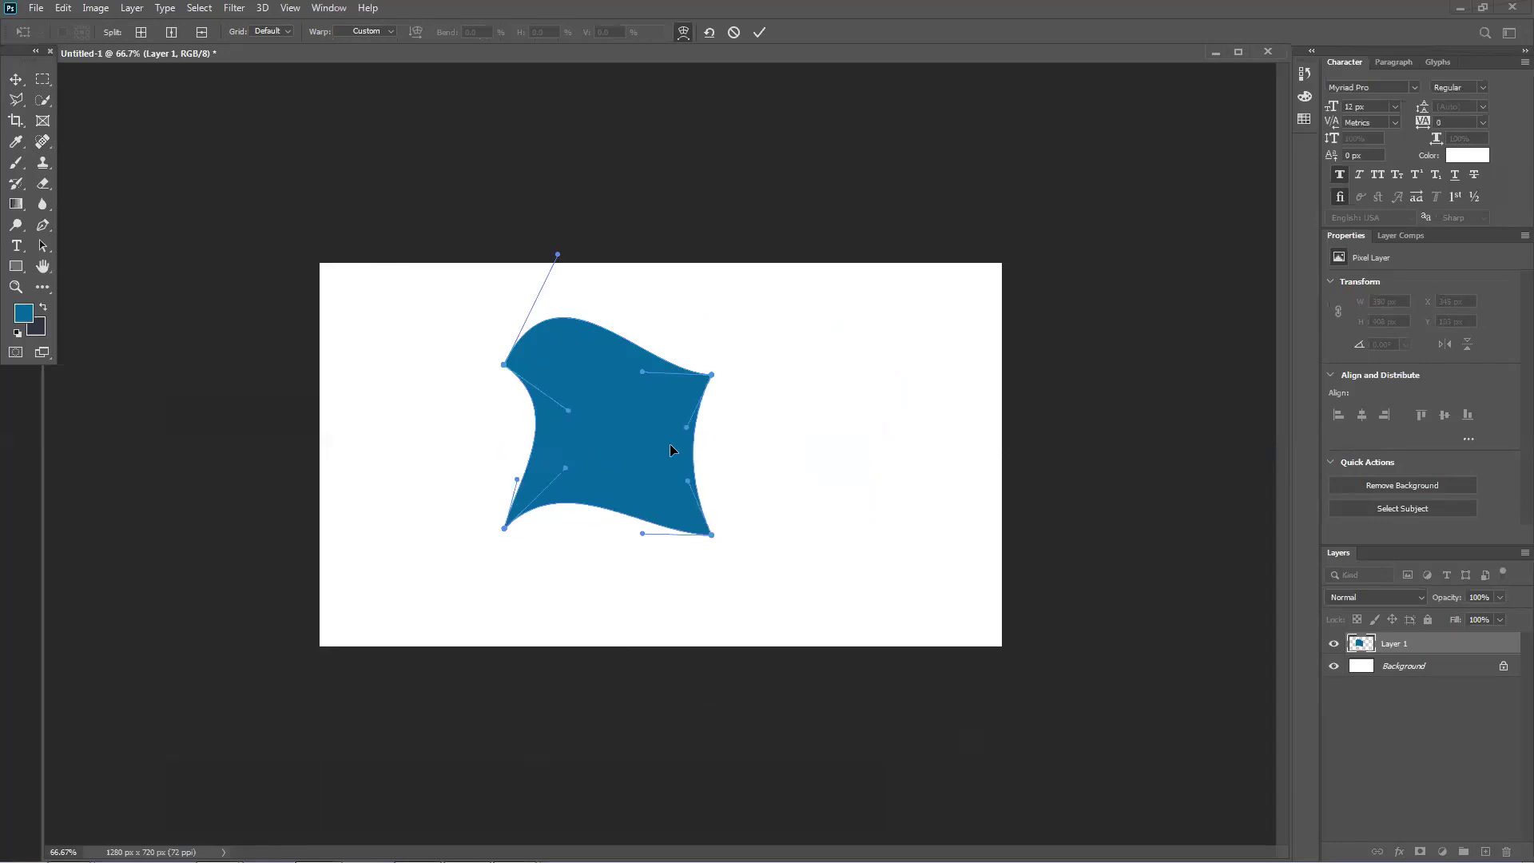
pyautogui.press('Return')
pyautogui.moveTo(591, 419)
pyautogui.mouseDown()
pyautogui.moveTo(539, 415)
pyautogui.moveTo(595, 441)
pyautogui.mouseUp()
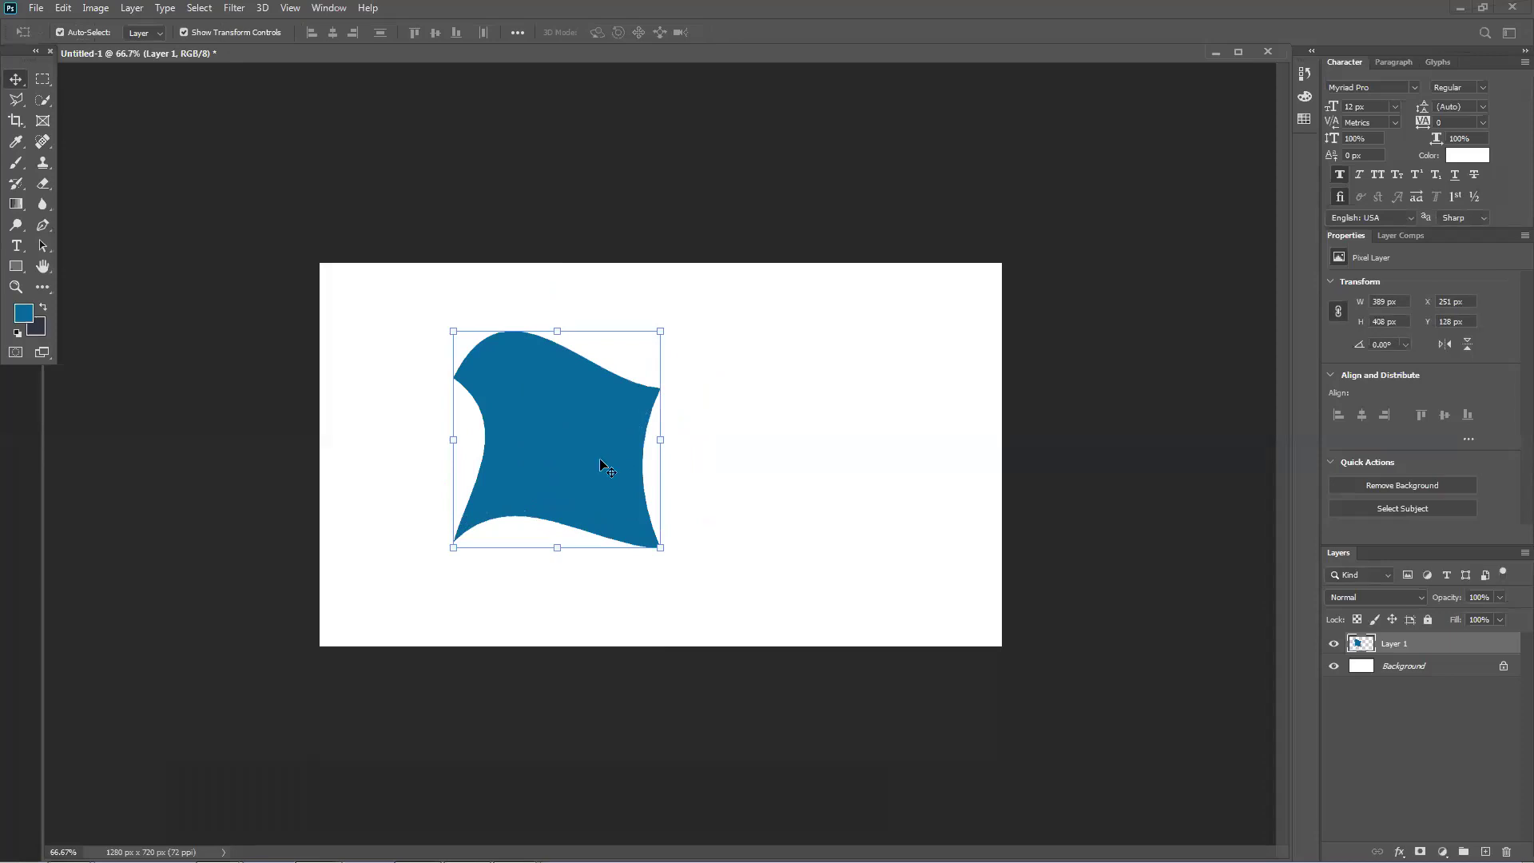
pyautogui.hotkey('ctrl', 'z')
pyautogui.hotkey('ctrl', 'z')
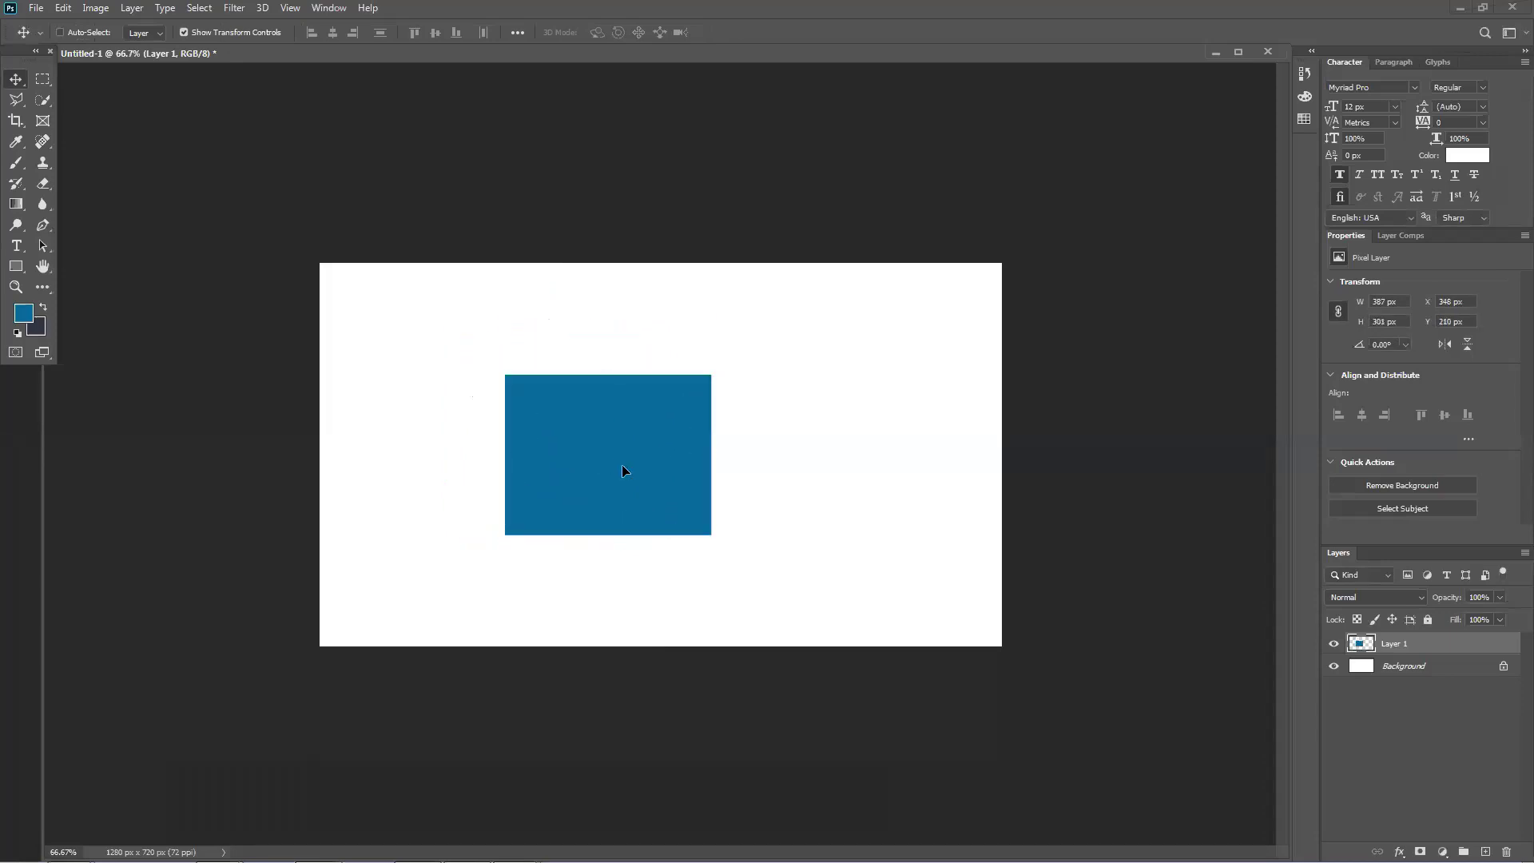
# Step: Rotate the blue rectangle about −4.35°, commit it, then delete its layer
pyautogui.keyDown('ctrl'); pyautogui.rightClick(623, 467); pyautogui.keyUp('ctrl')
pyautogui.click(740, 503)
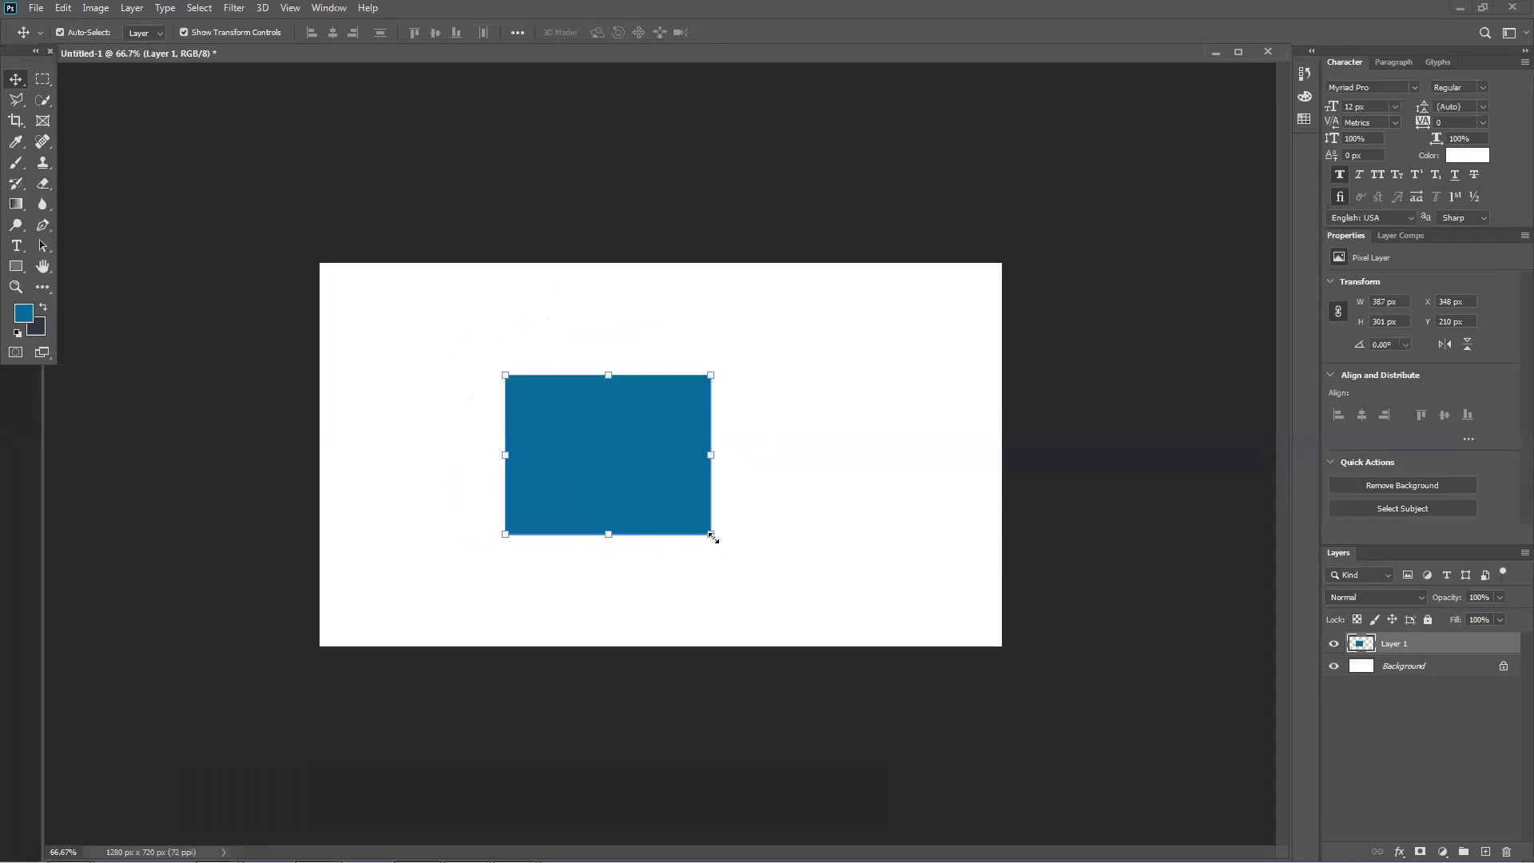
pyautogui.moveTo(726, 552)
pyautogui.mouseDown()
pyautogui.moveTo(744, 537)
pyautogui.moveTo(693, 566)
pyautogui.moveTo(746, 541)
pyautogui.moveTo(788, 493)
pyautogui.moveTo(720, 555)
pyautogui.moveTo(743, 521)
pyautogui.moveTo(608, 573)
pyautogui.moveTo(511, 460)
pyautogui.moveTo(463, 518)
pyautogui.moveTo(603, 570)
pyautogui.moveTo(647, 570)
pyautogui.moveTo(682, 541)
pyautogui.moveTo(739, 544)
pyautogui.mouseUp()
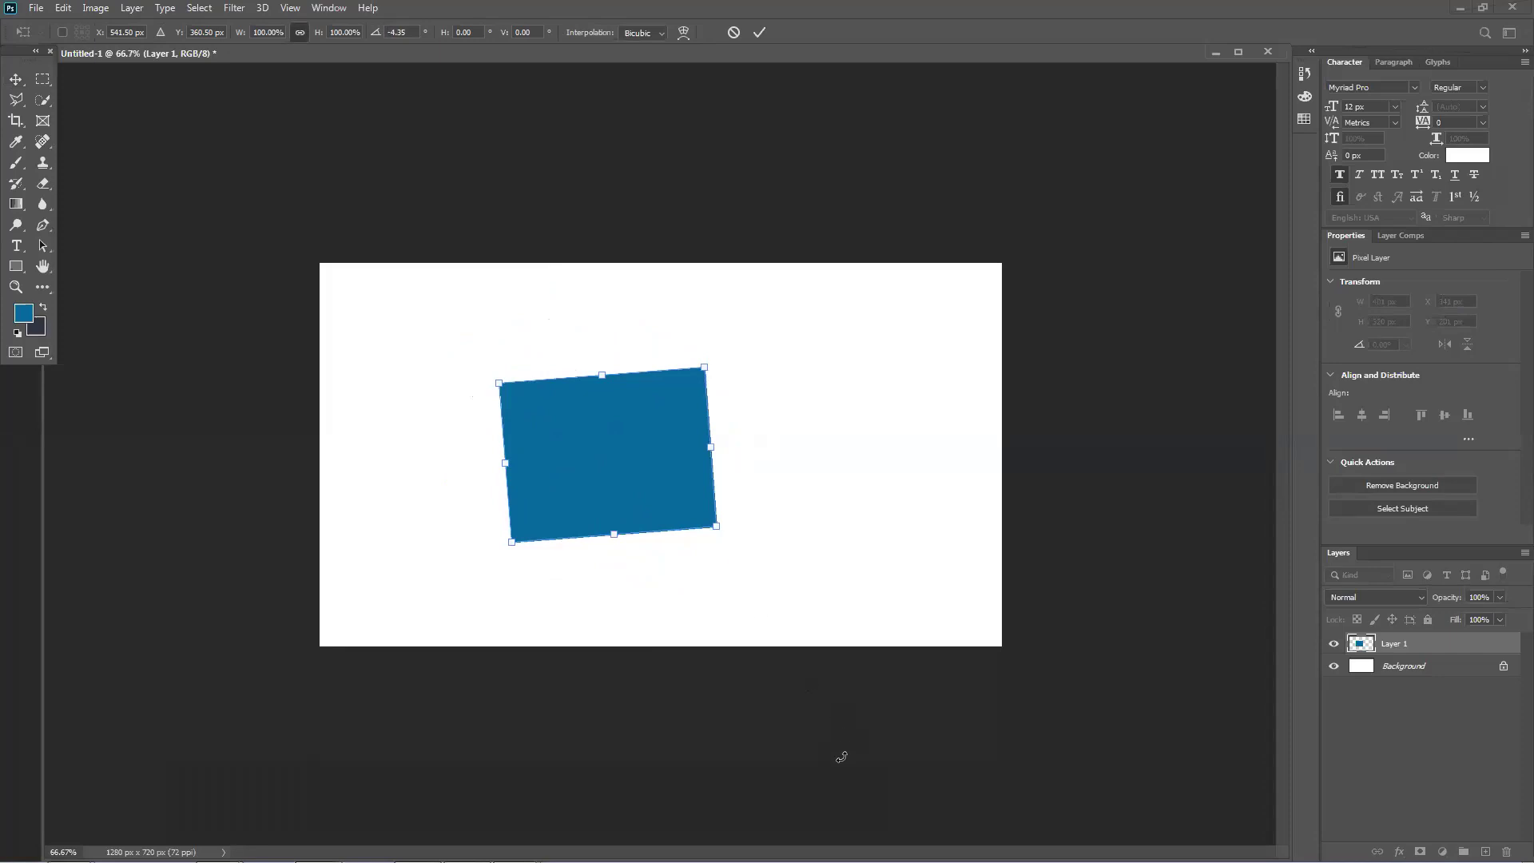
pyautogui.press('Return')
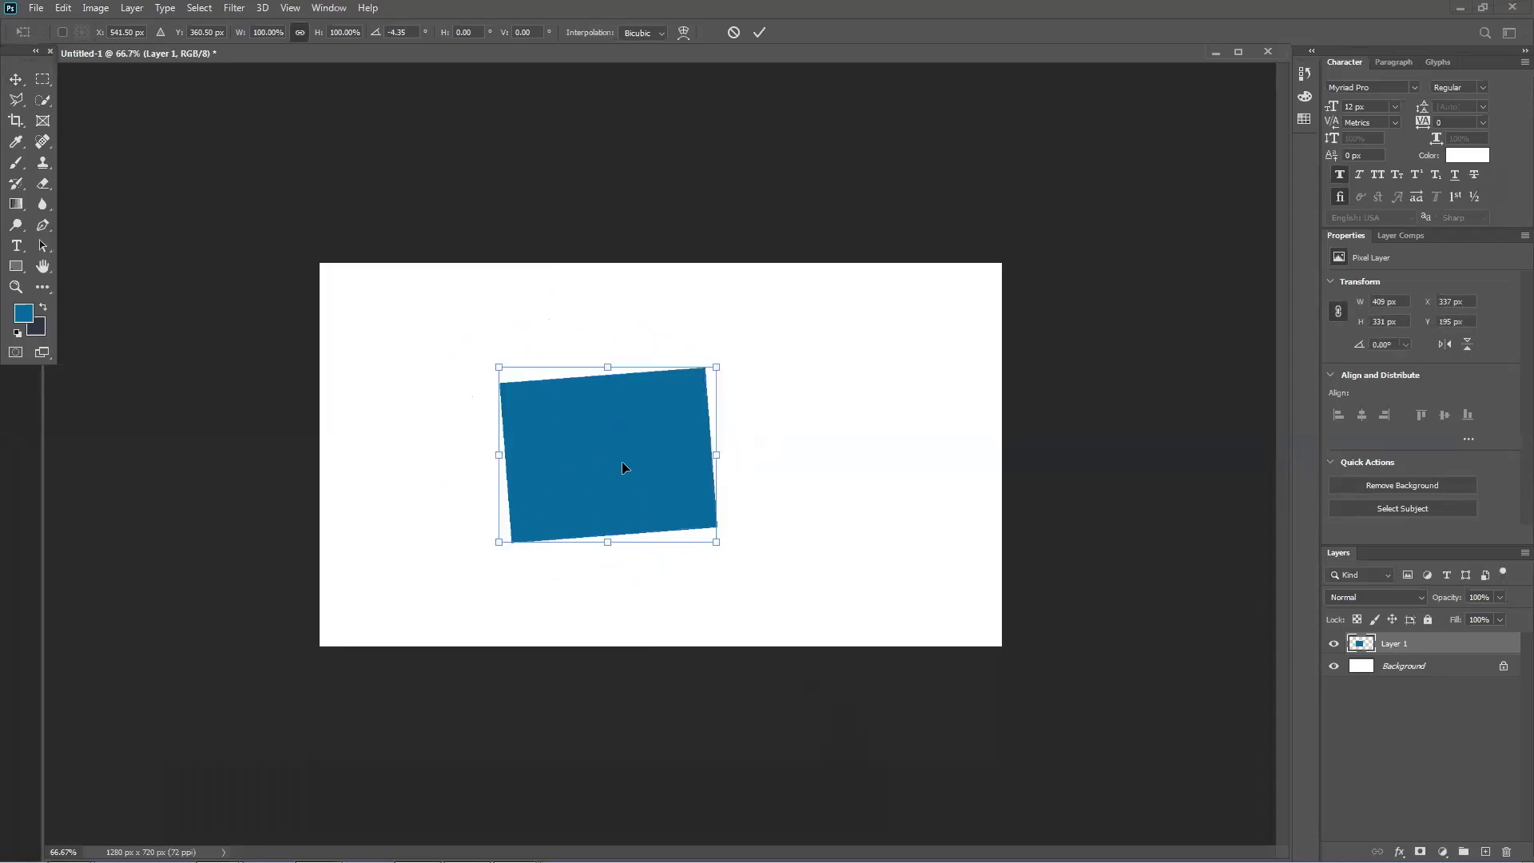
pyautogui.press('Delete')
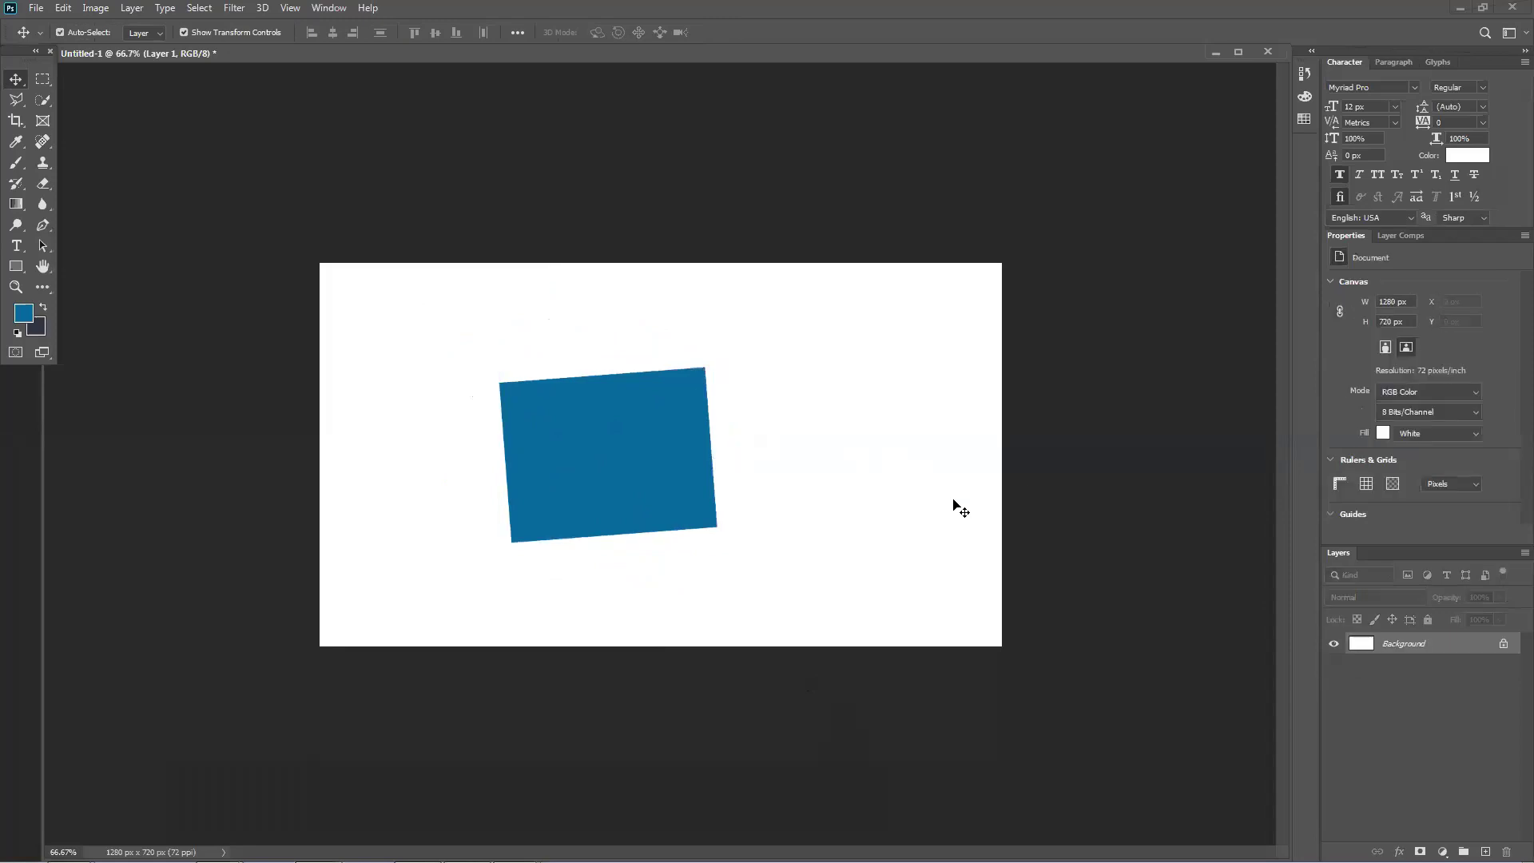
# Step: Restore the layer, fill a dark square near the centre, and rotate it about 34 degrees
pyautogui.hotkey('ctrl', 'z')
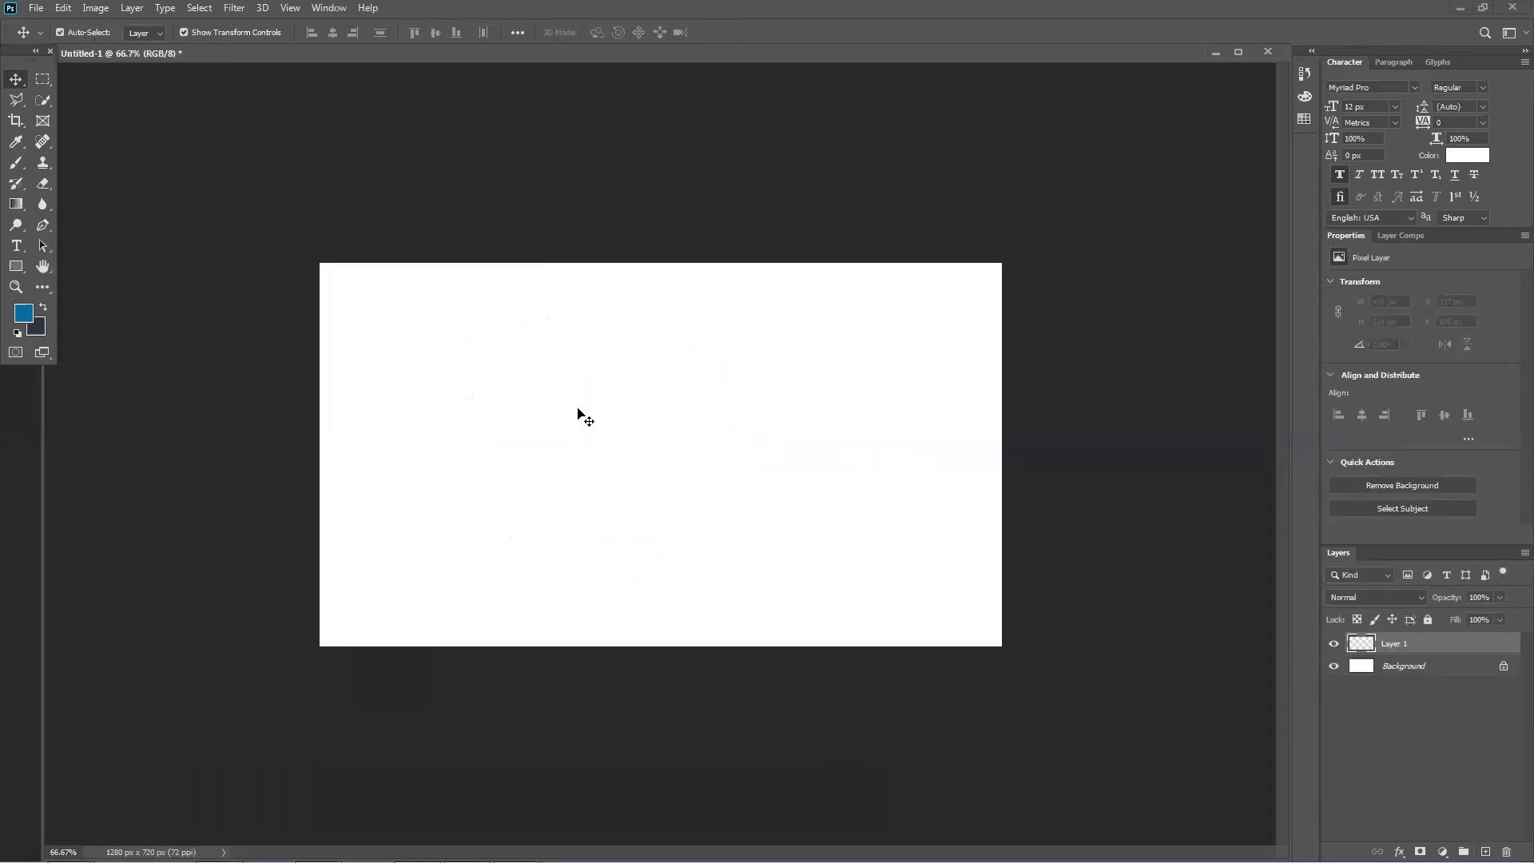
pyautogui.click(43, 79)
pyautogui.moveTo(597, 362); pyautogui.dragTo(776, 535)
pyautogui.hotkey('ctrl', 'BackSpace')
pyautogui.hotkey('ctrl', 'd')
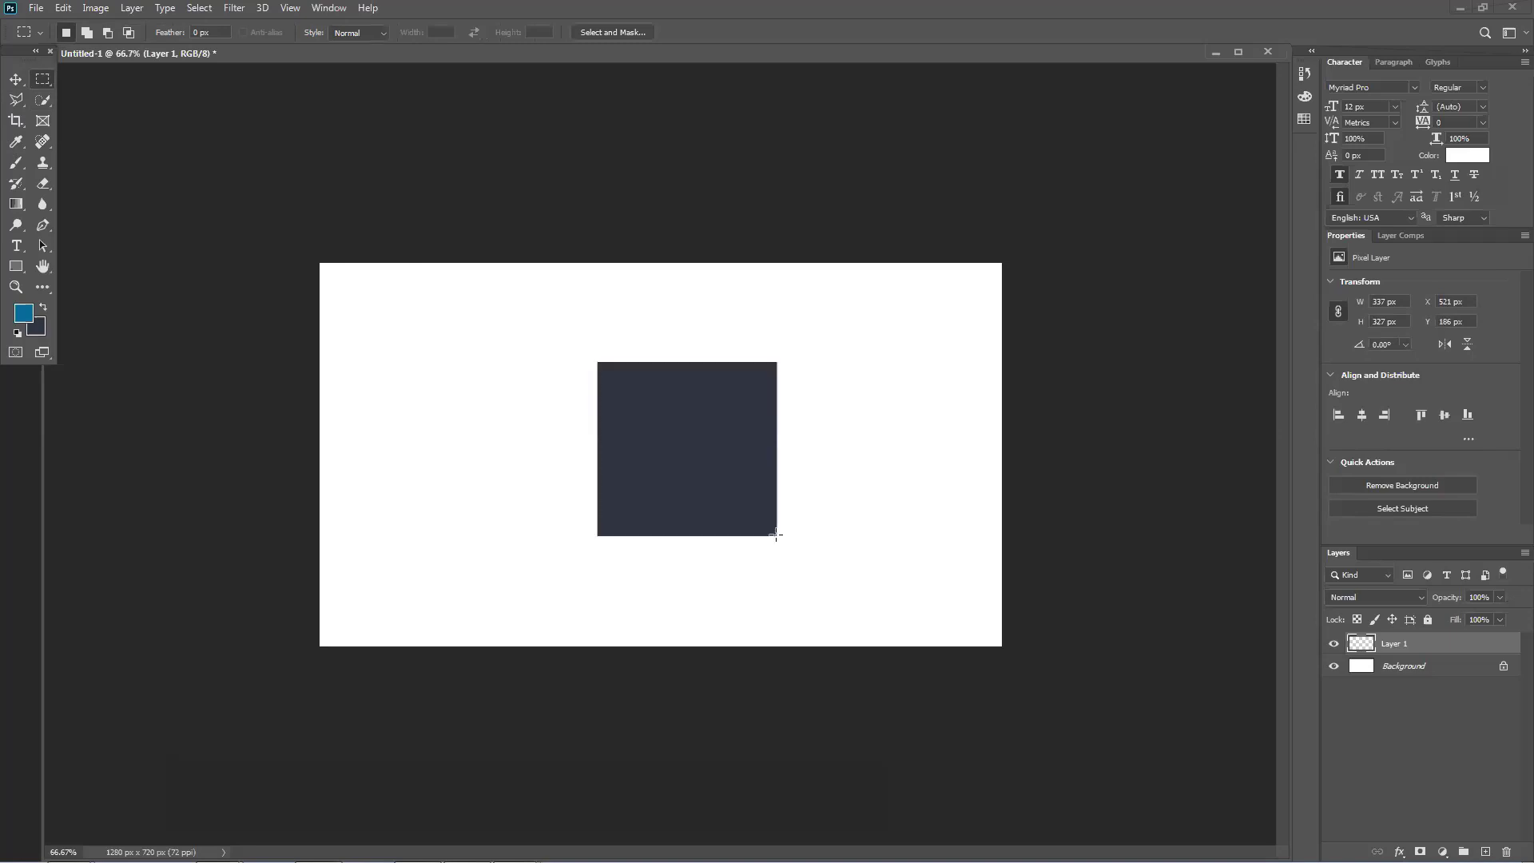
pyautogui.hotkey('ctrl', 't')
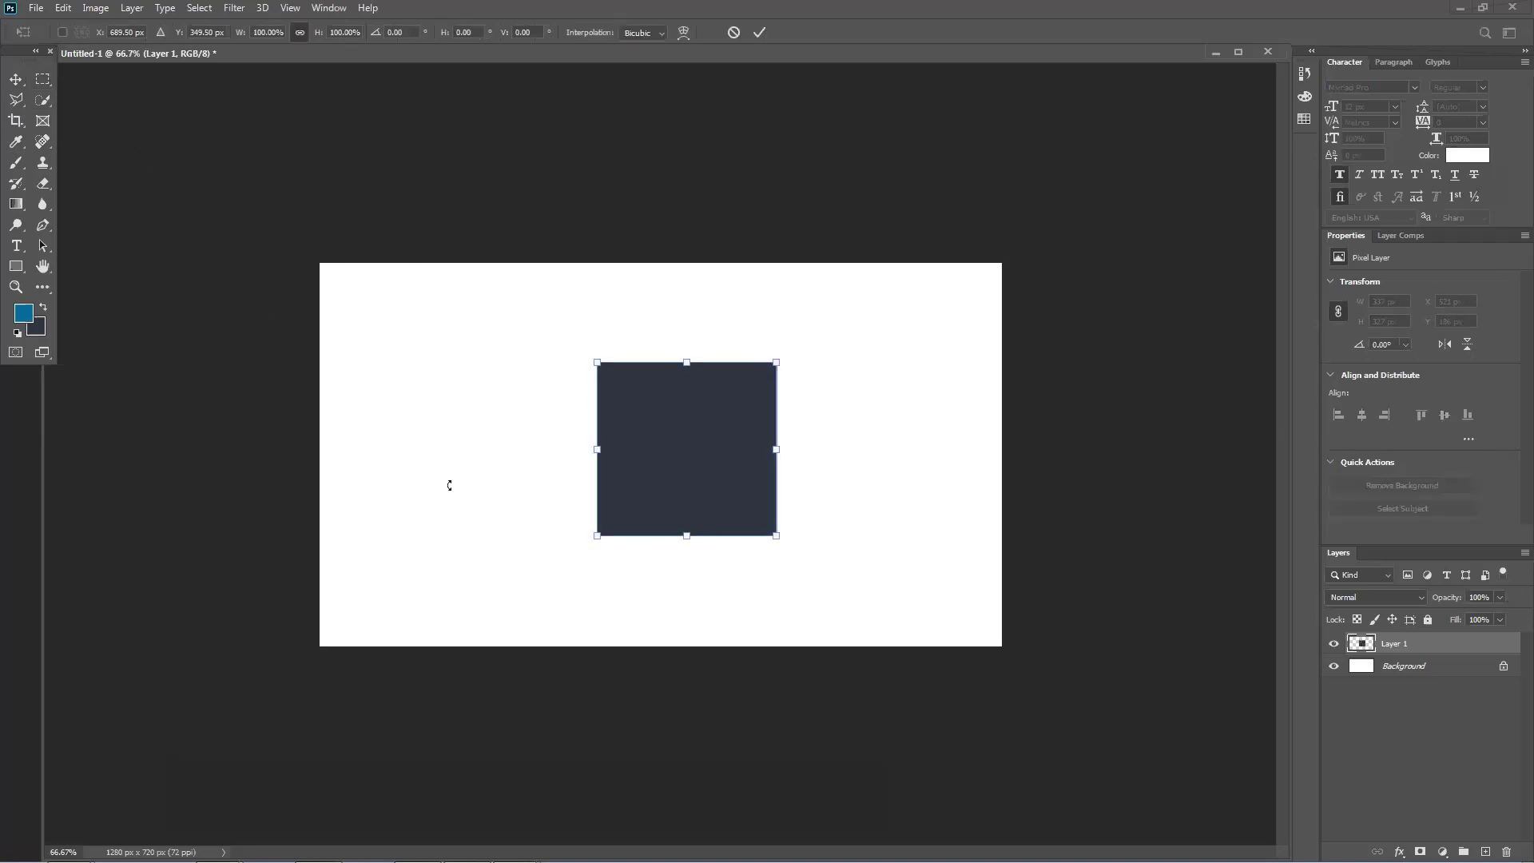
pyautogui.moveTo(798, 560); pyautogui.dragTo(841, 477)
pyautogui.press('Return')
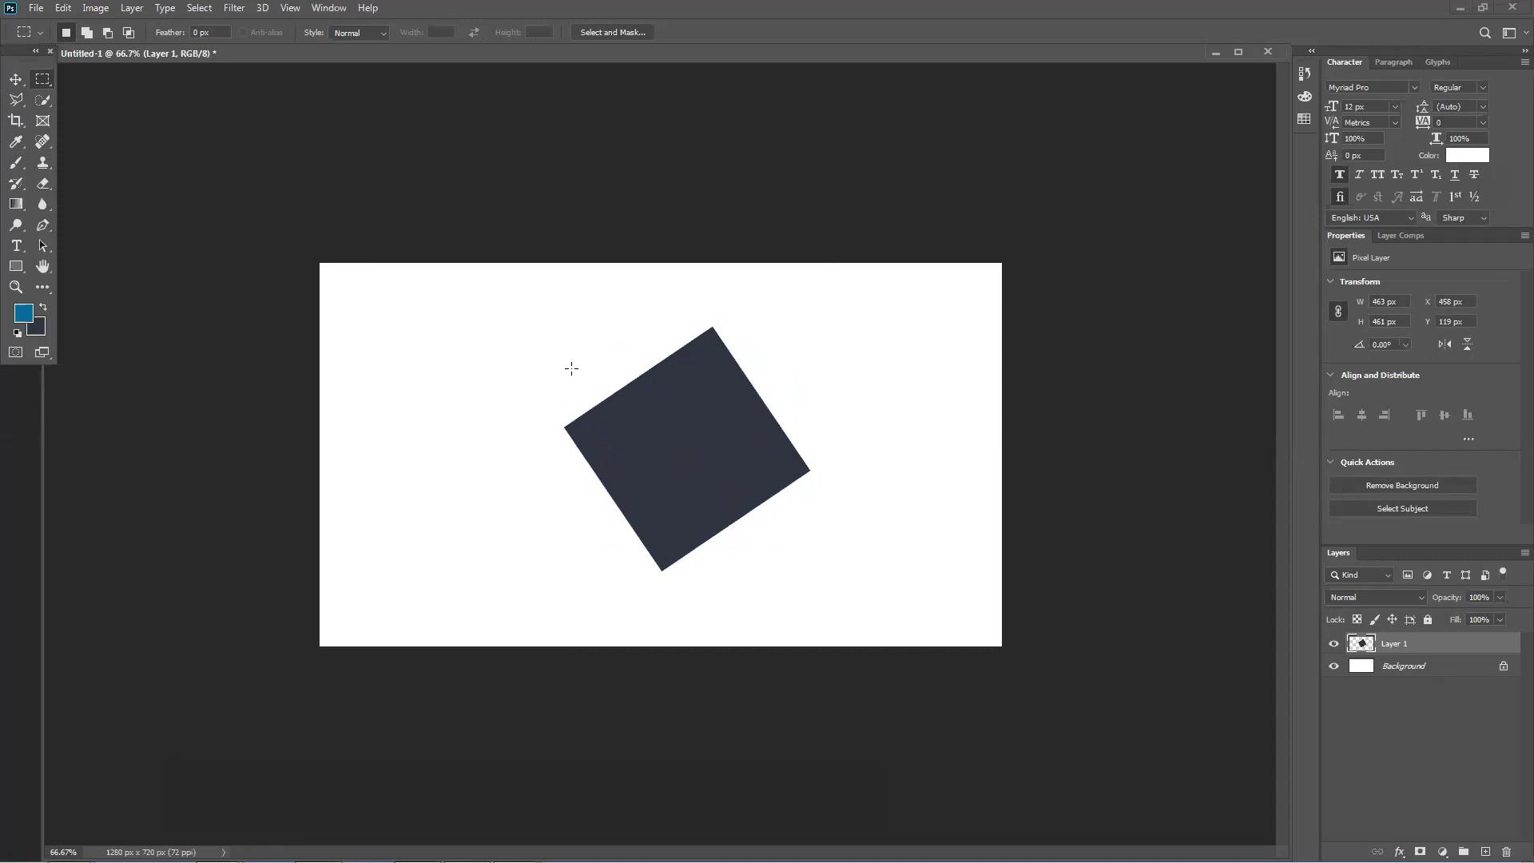
# Step: Delete the dark square's layer and bring up the foreground colour picker
pyautogui.press('Delete')
pyautogui.click(15, 288)
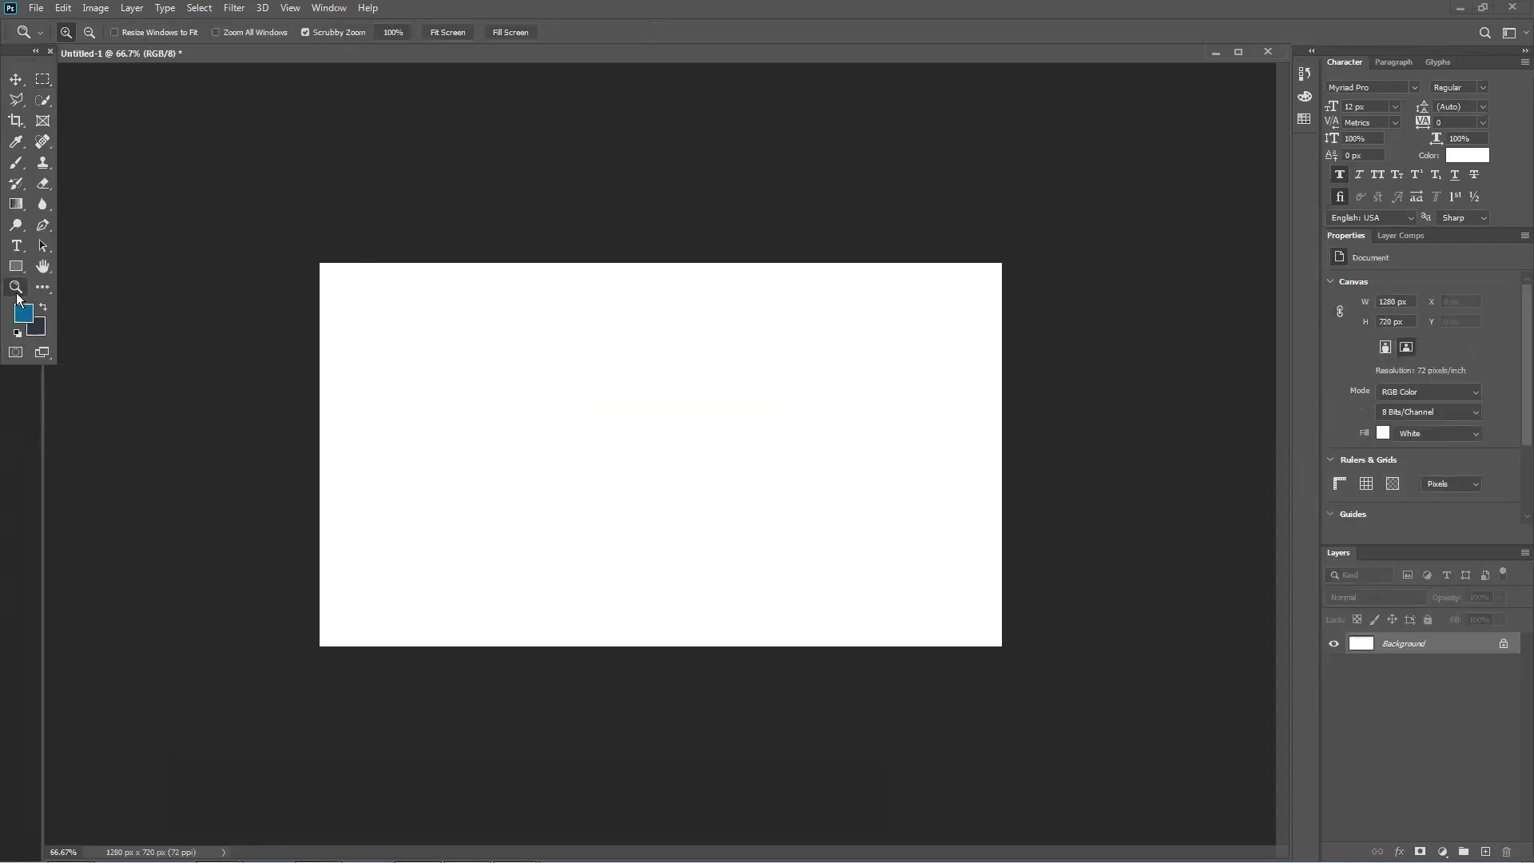
pyautogui.click(21, 318)
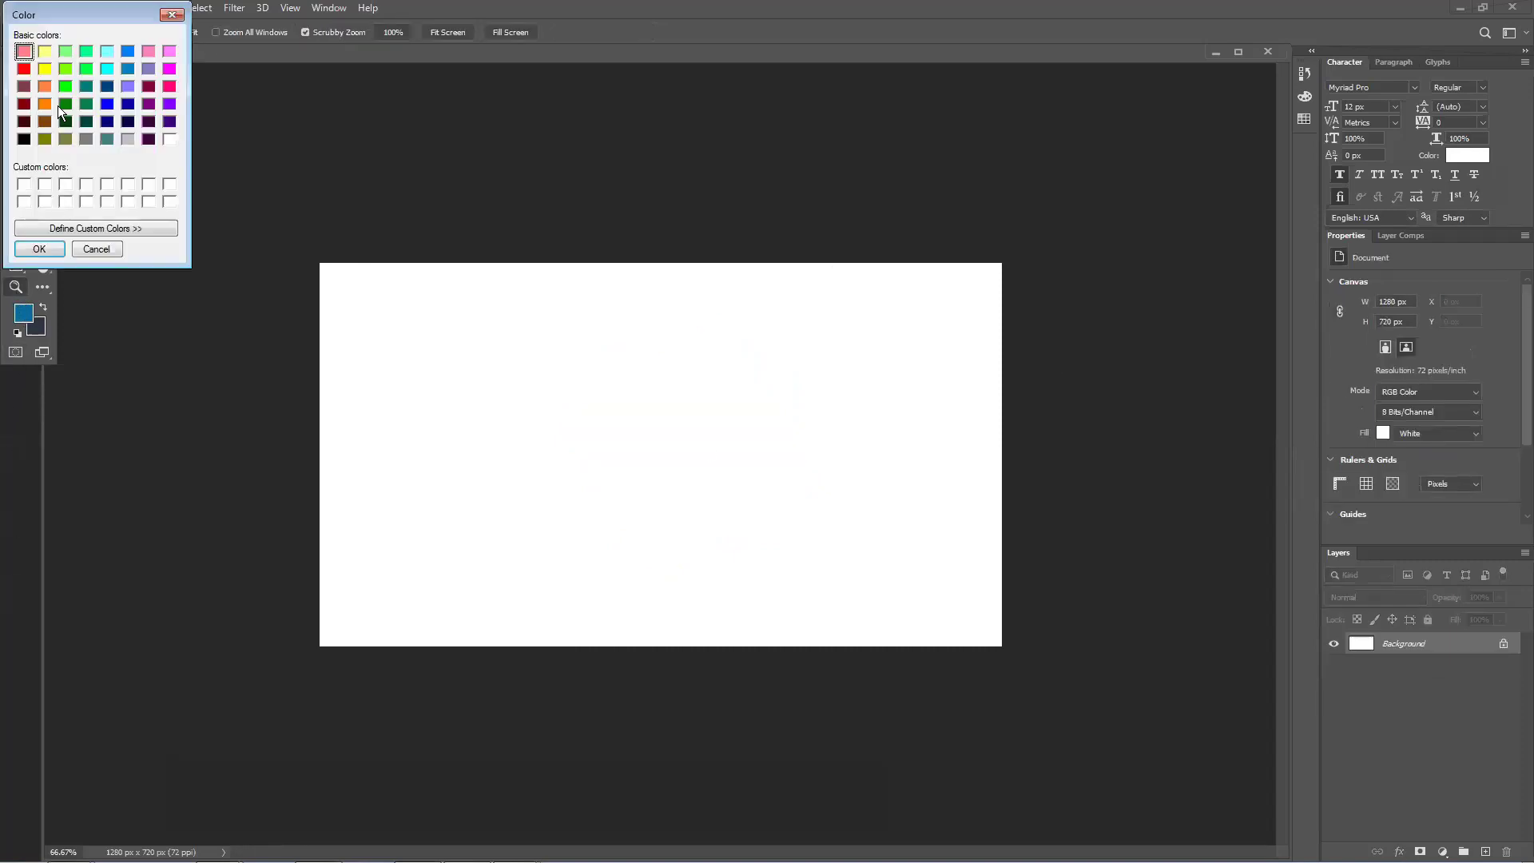
# Step: Cancel the Color dialog, reopen it with custom colours expanded, and close it unchanged
pyautogui.click(96, 249)
pyautogui.click(21, 319)
pyautogui.click(96, 249)
pyautogui.rightClick(16, 79)
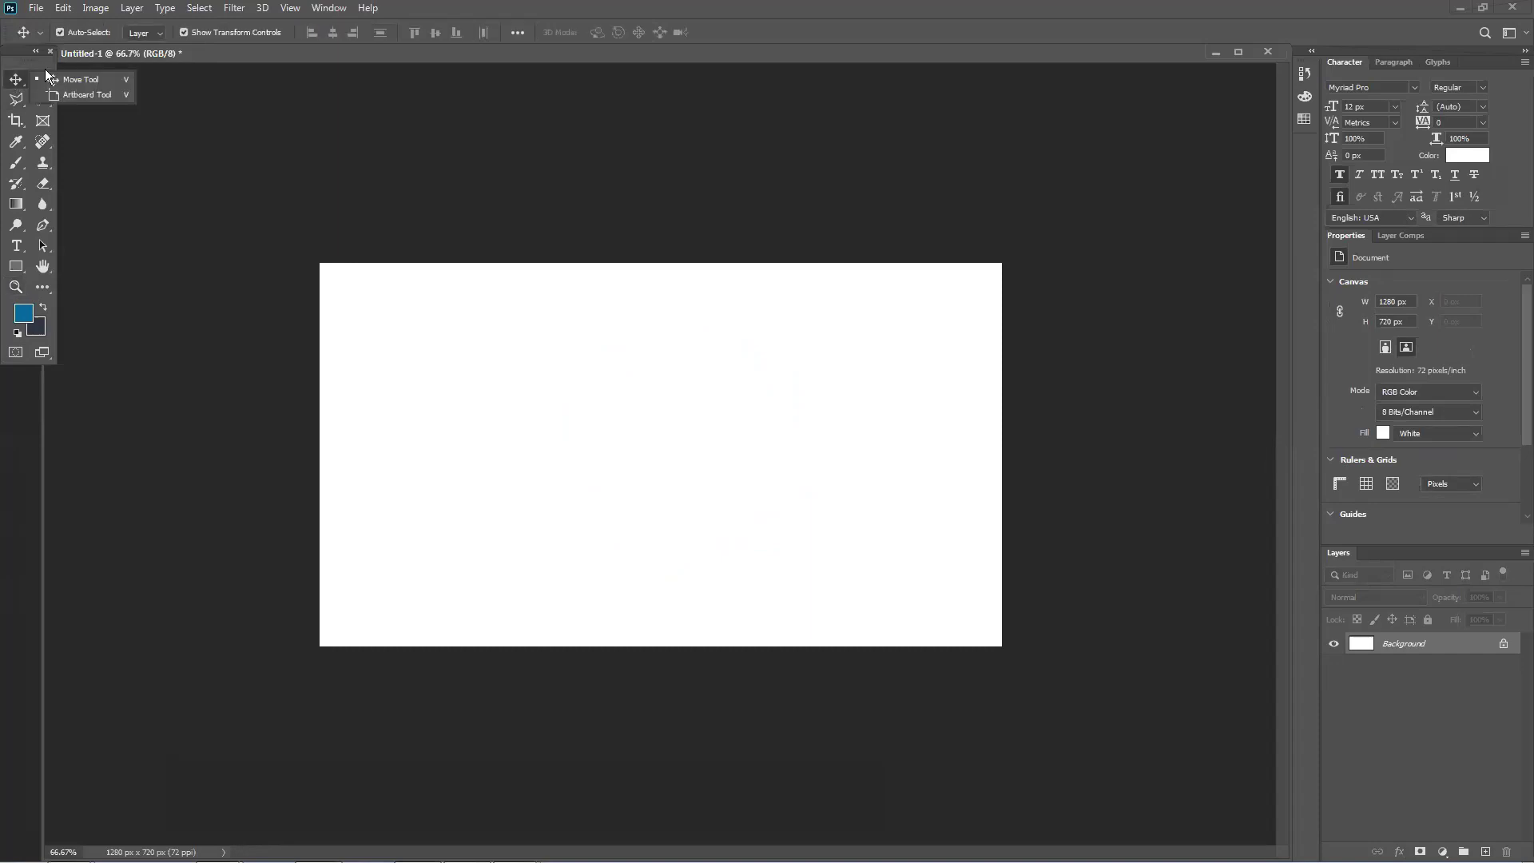
pyautogui.click(24, 314)
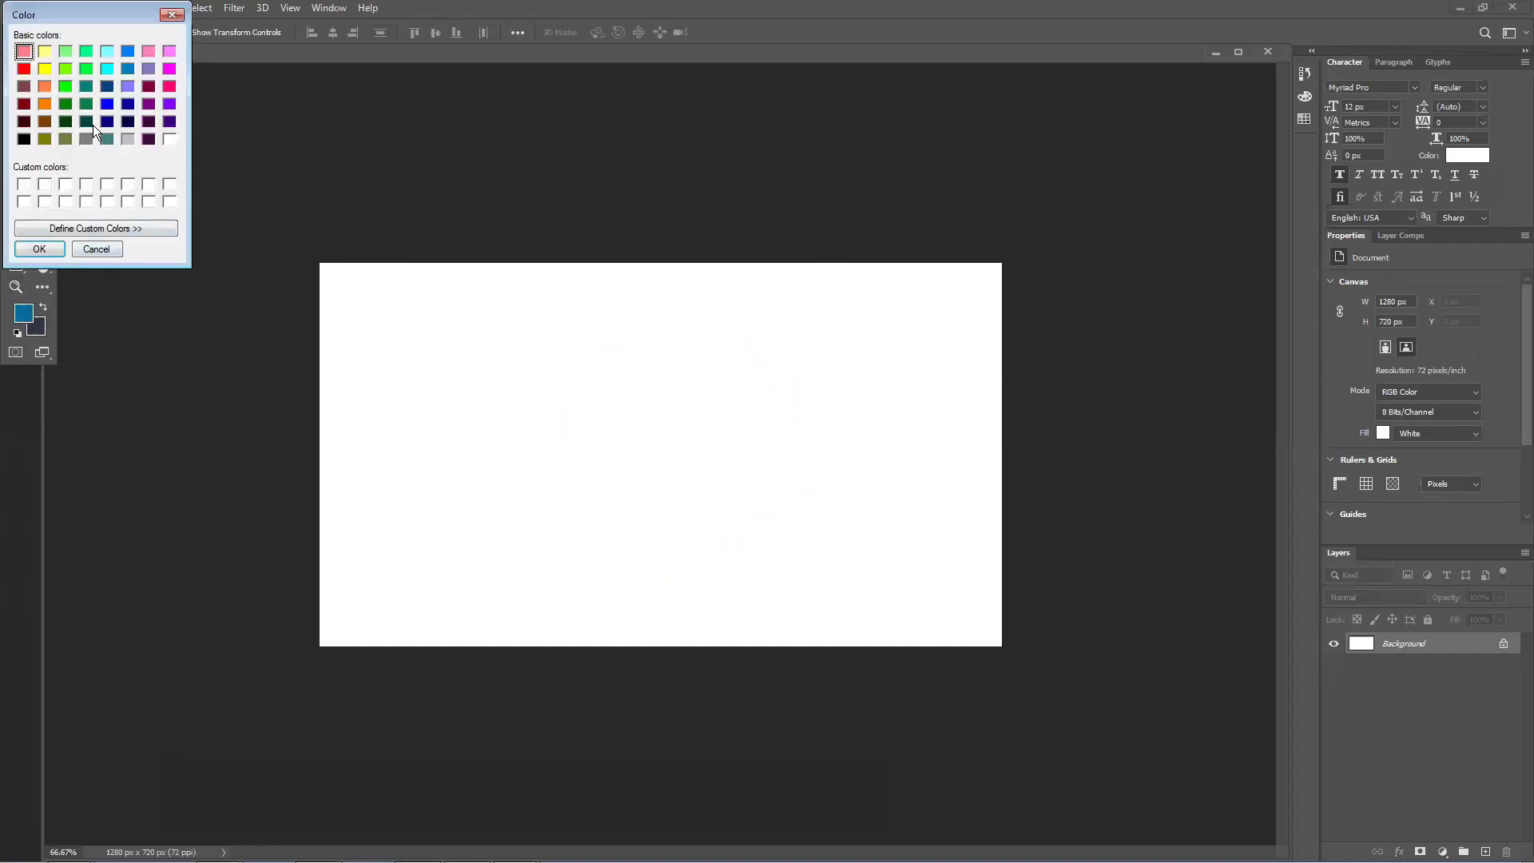
pyautogui.click(108, 229)
pyautogui.click(97, 250)
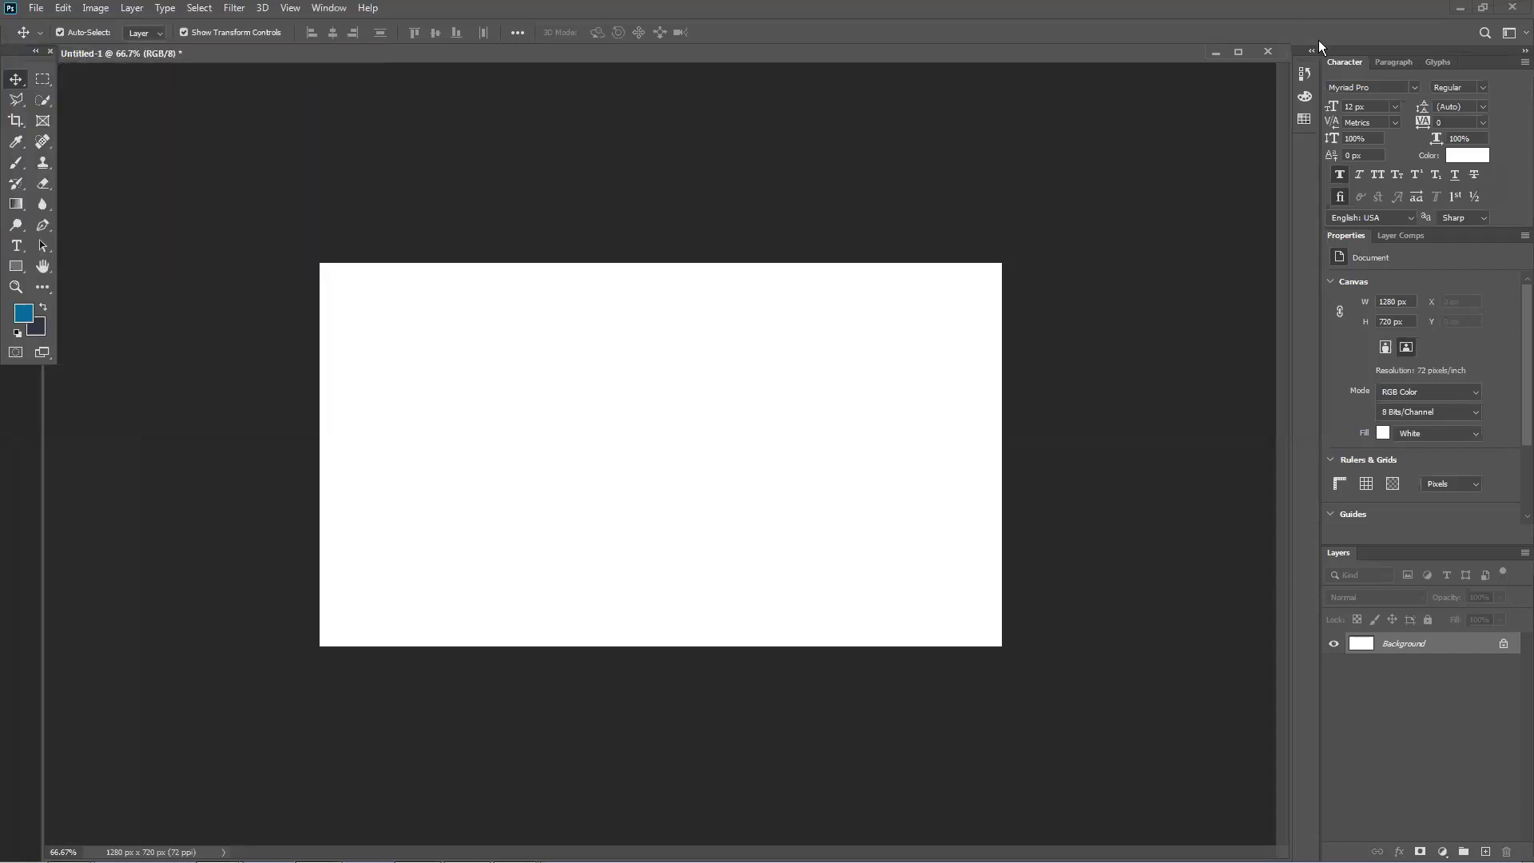
# Step: Collapse the side panels to icons, float the document window higher, and show the workspace list
pyautogui.click(1522, 53)
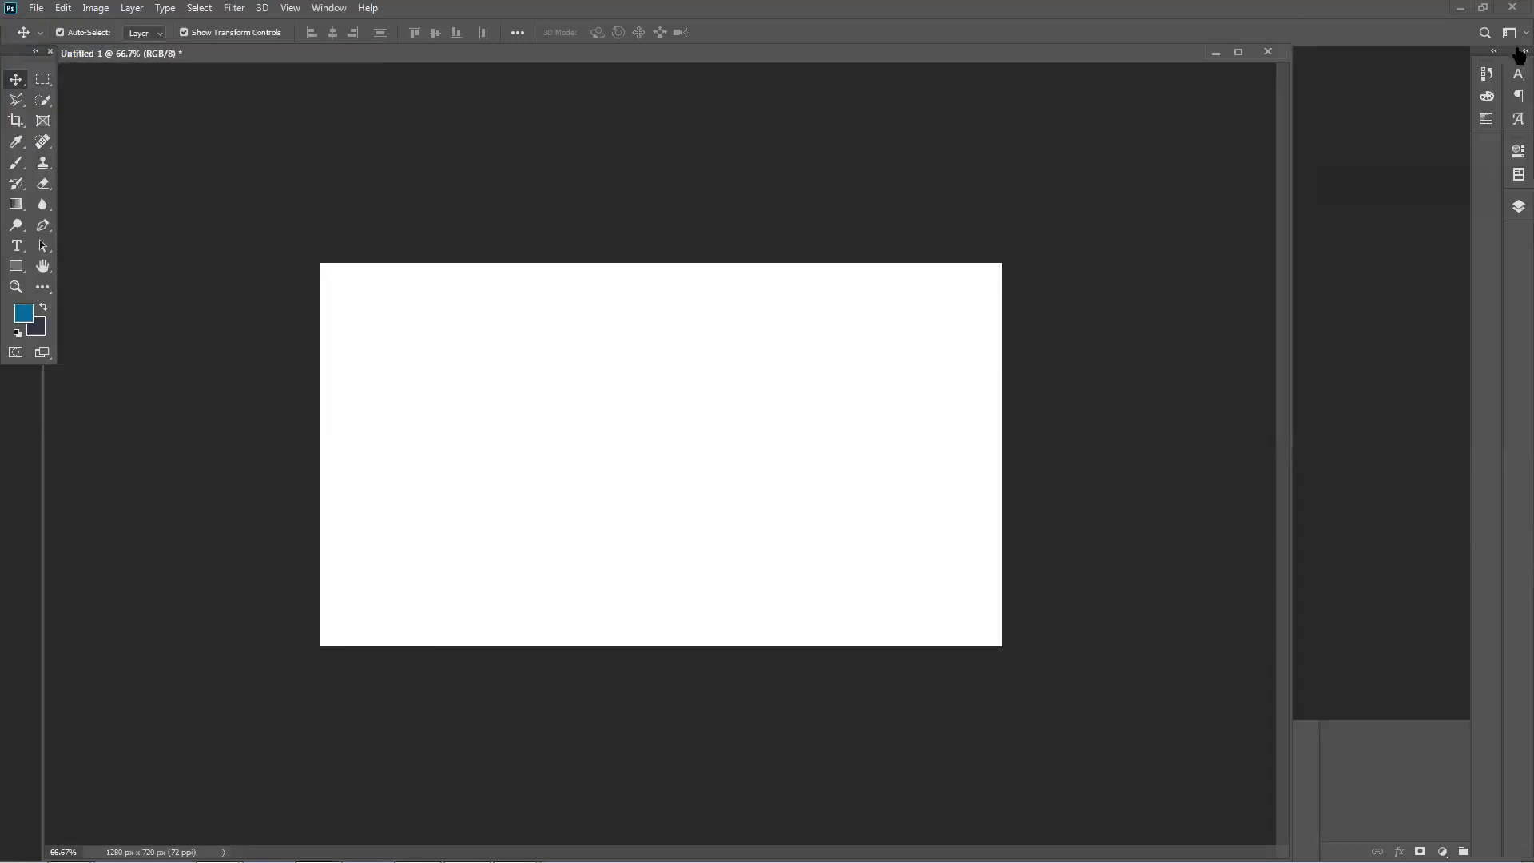
pyautogui.click(1239, 52)
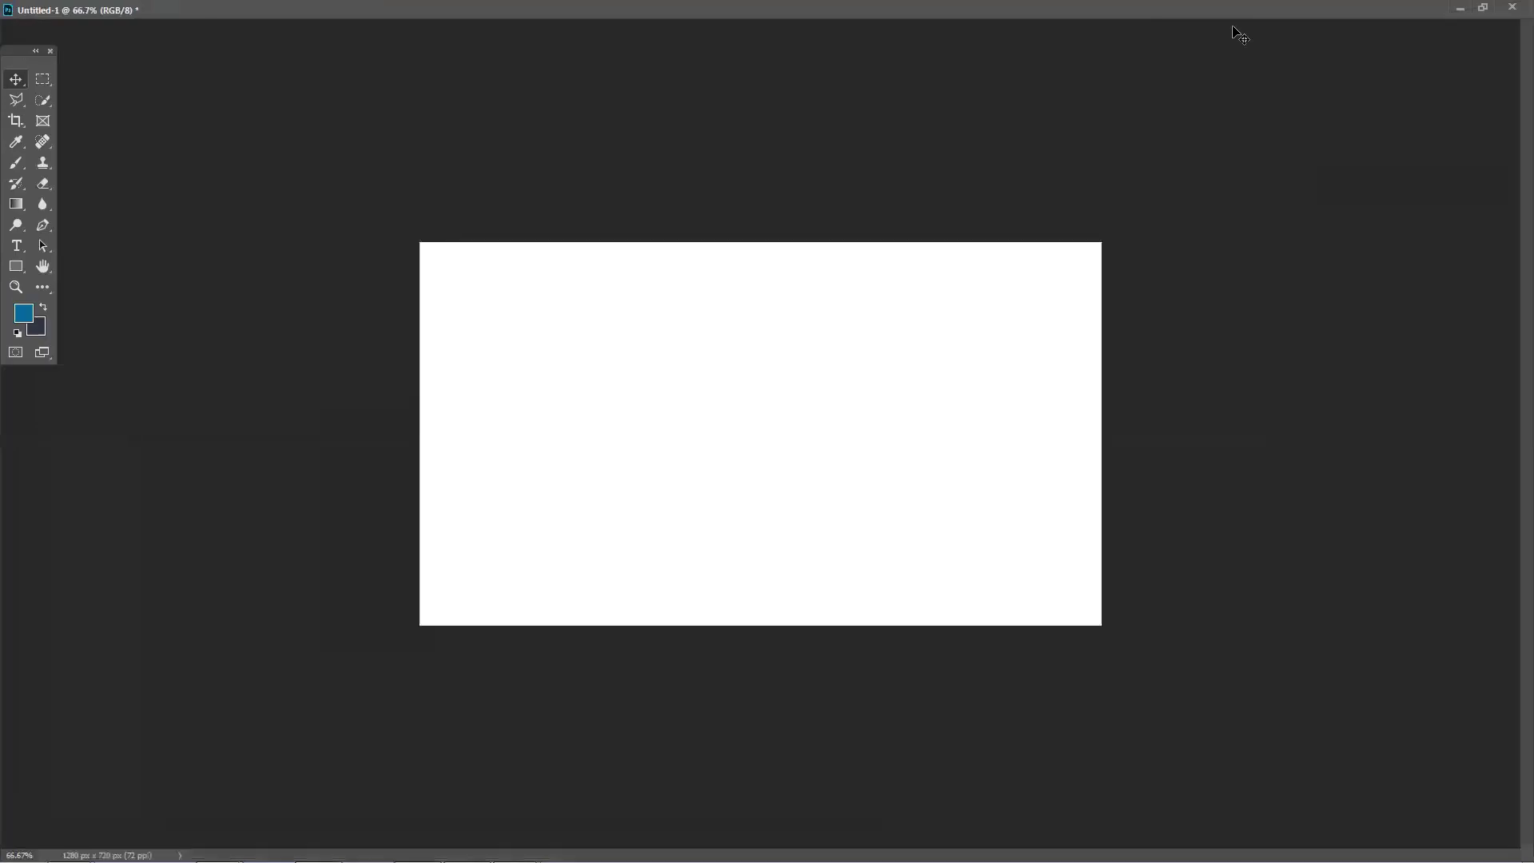
pyautogui.click(1483, 7)
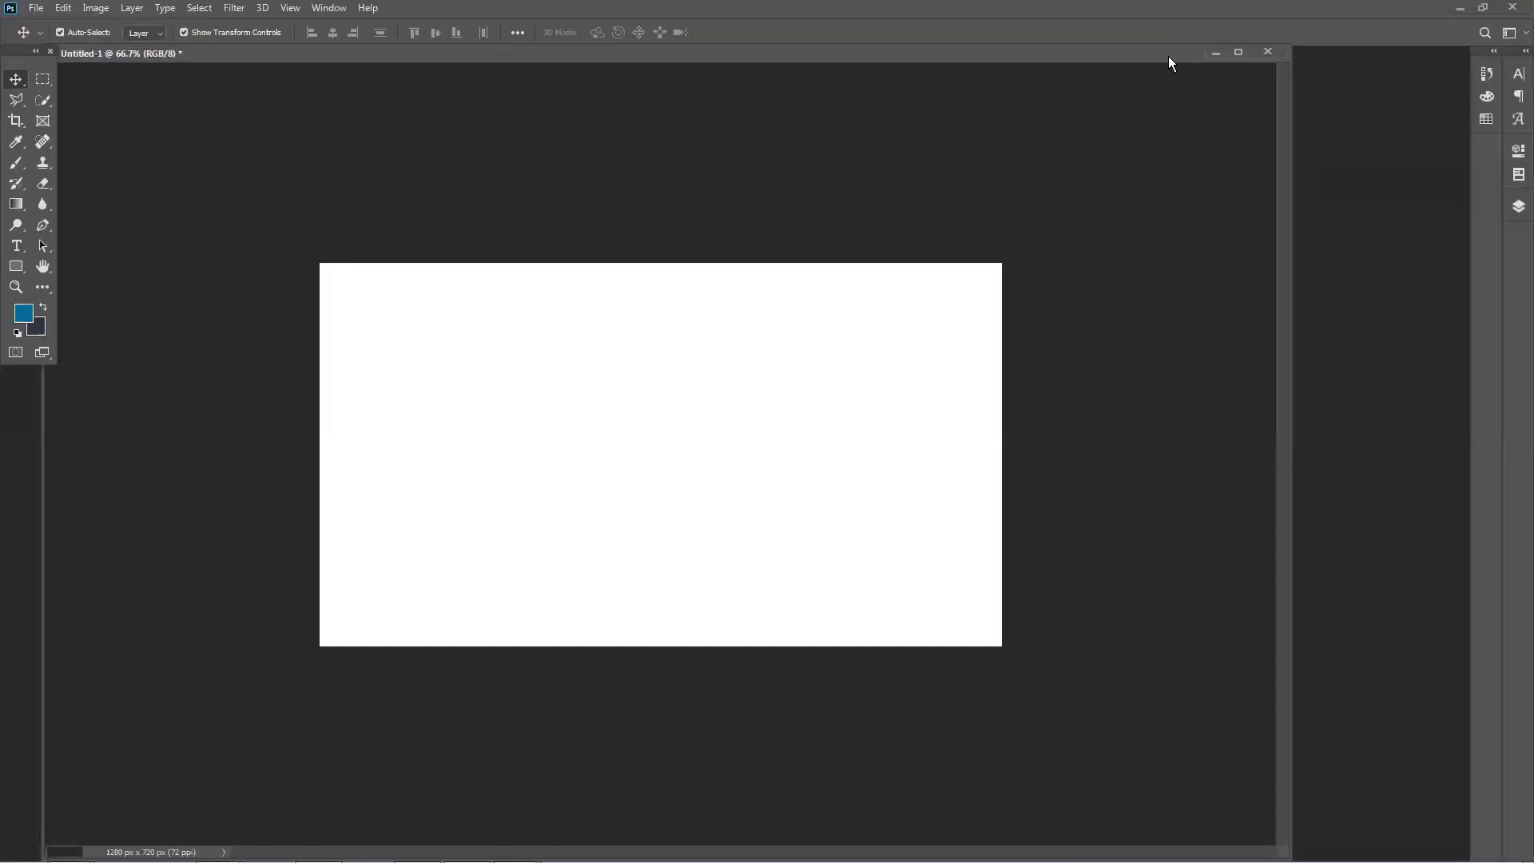
pyautogui.moveTo(1229, 66); pyautogui.dragTo(1234, 51)
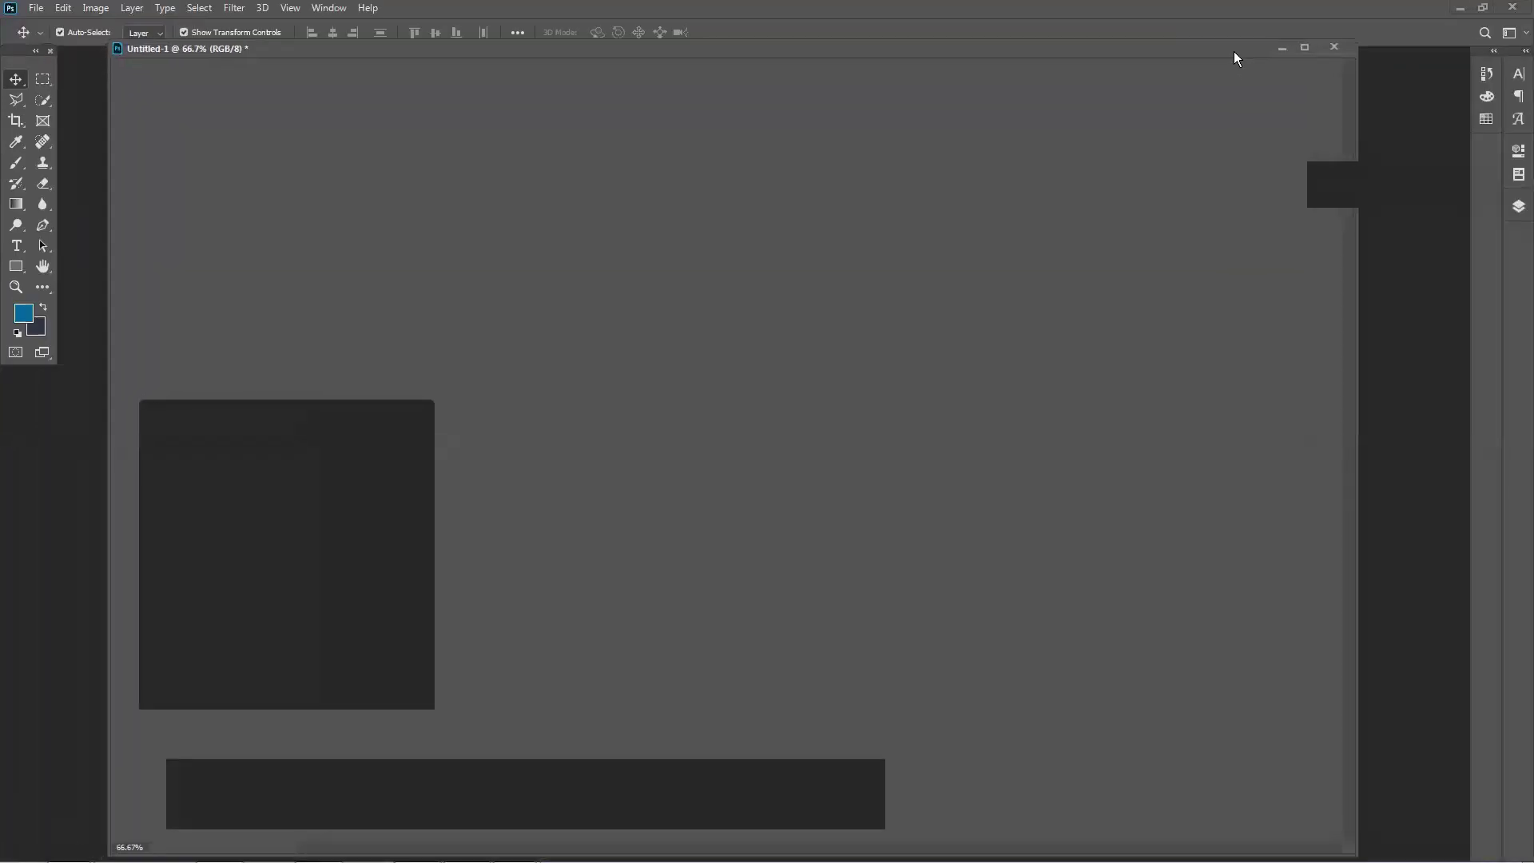
pyautogui.click(1519, 33)
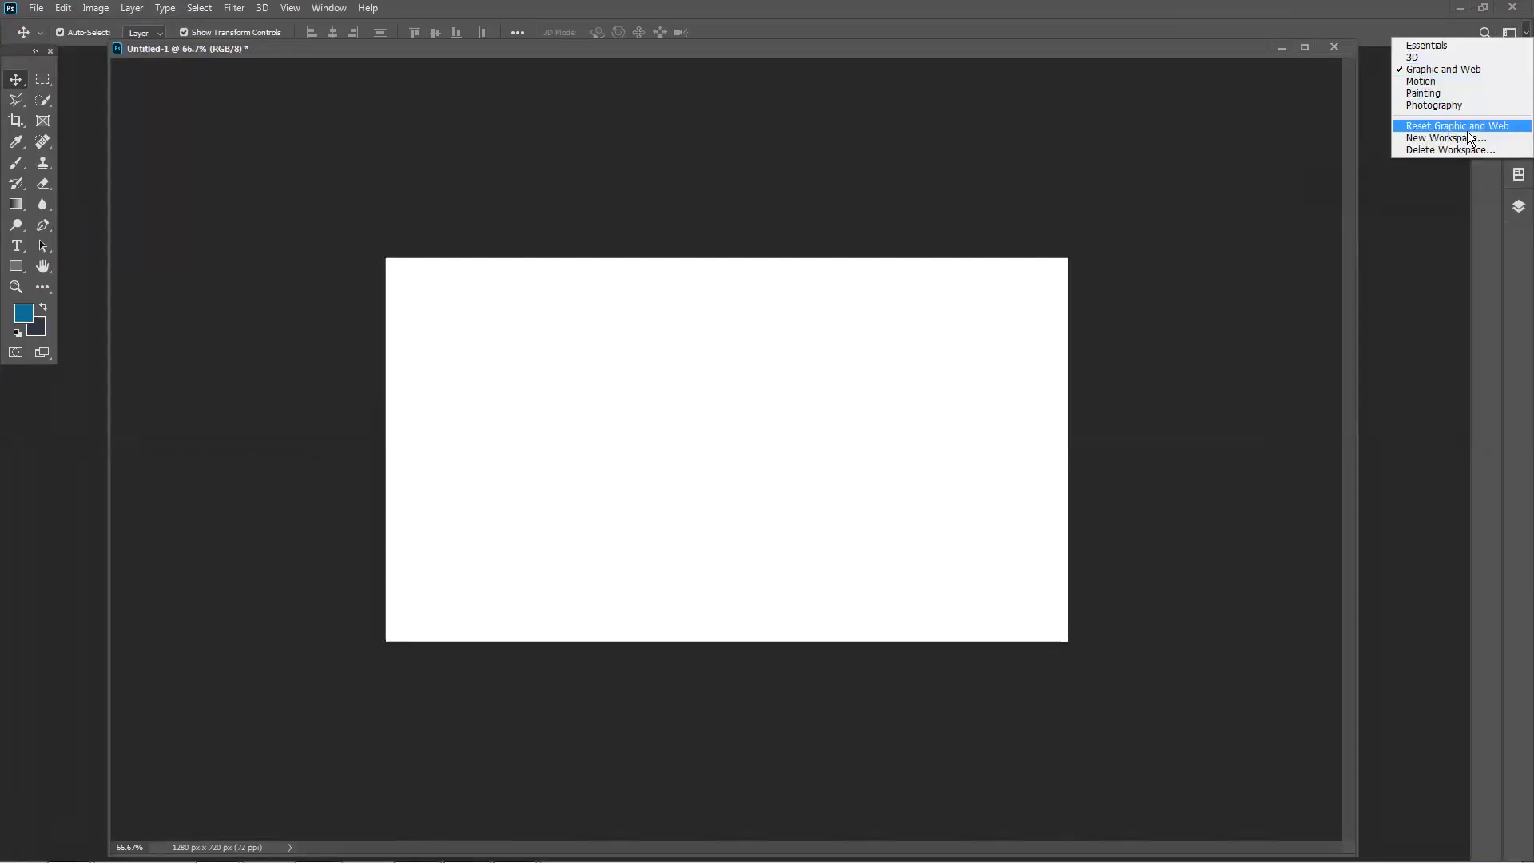
# Step: Reset the Graphic and Web workspace, use a two-column toolbar, and reposition the document window
pyautogui.click(1497, 128)
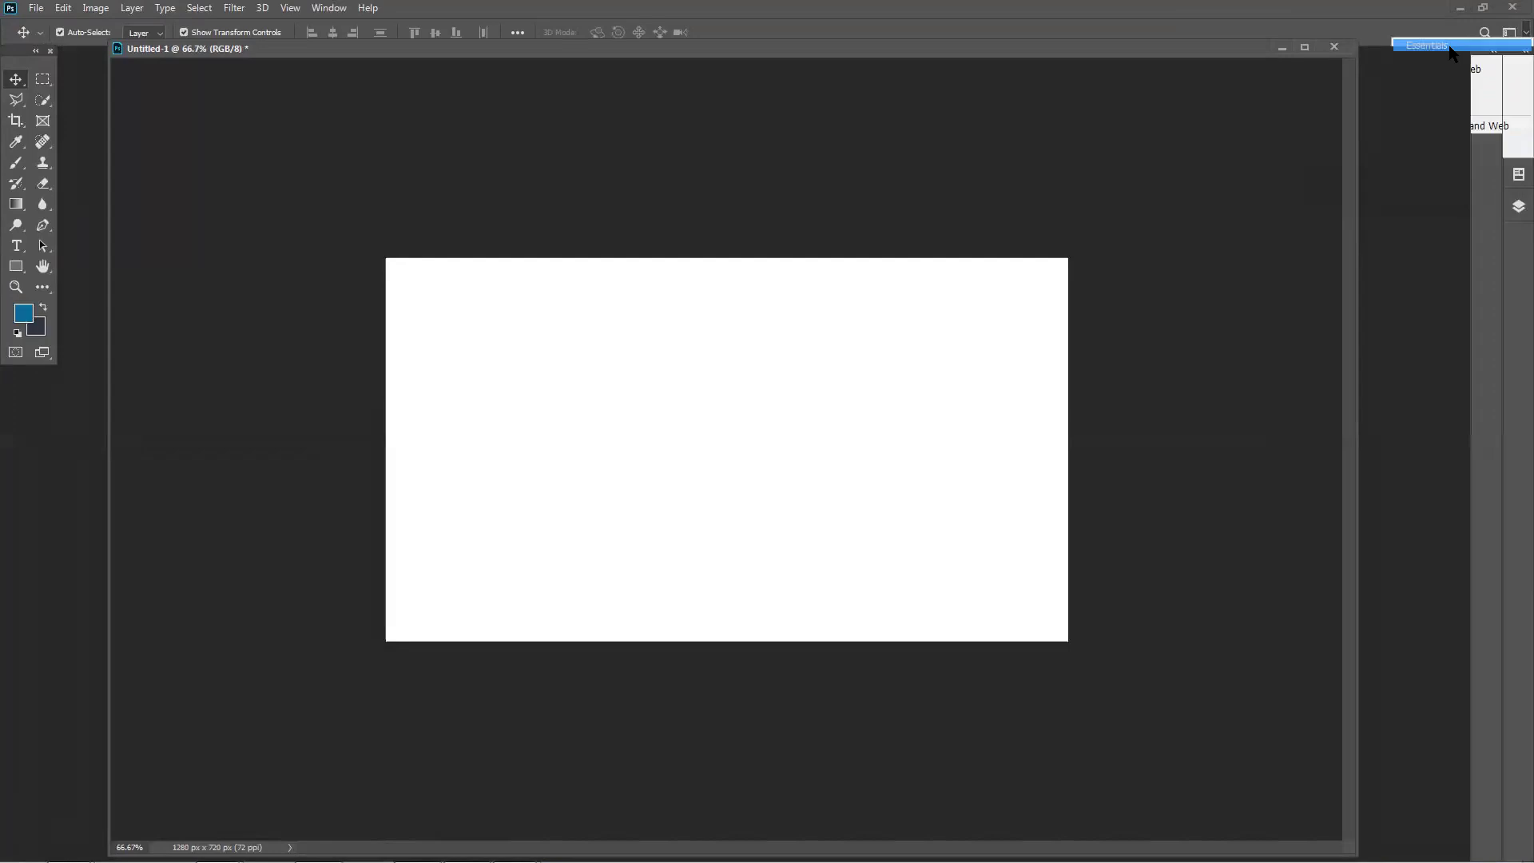
pyautogui.click(8, 51)
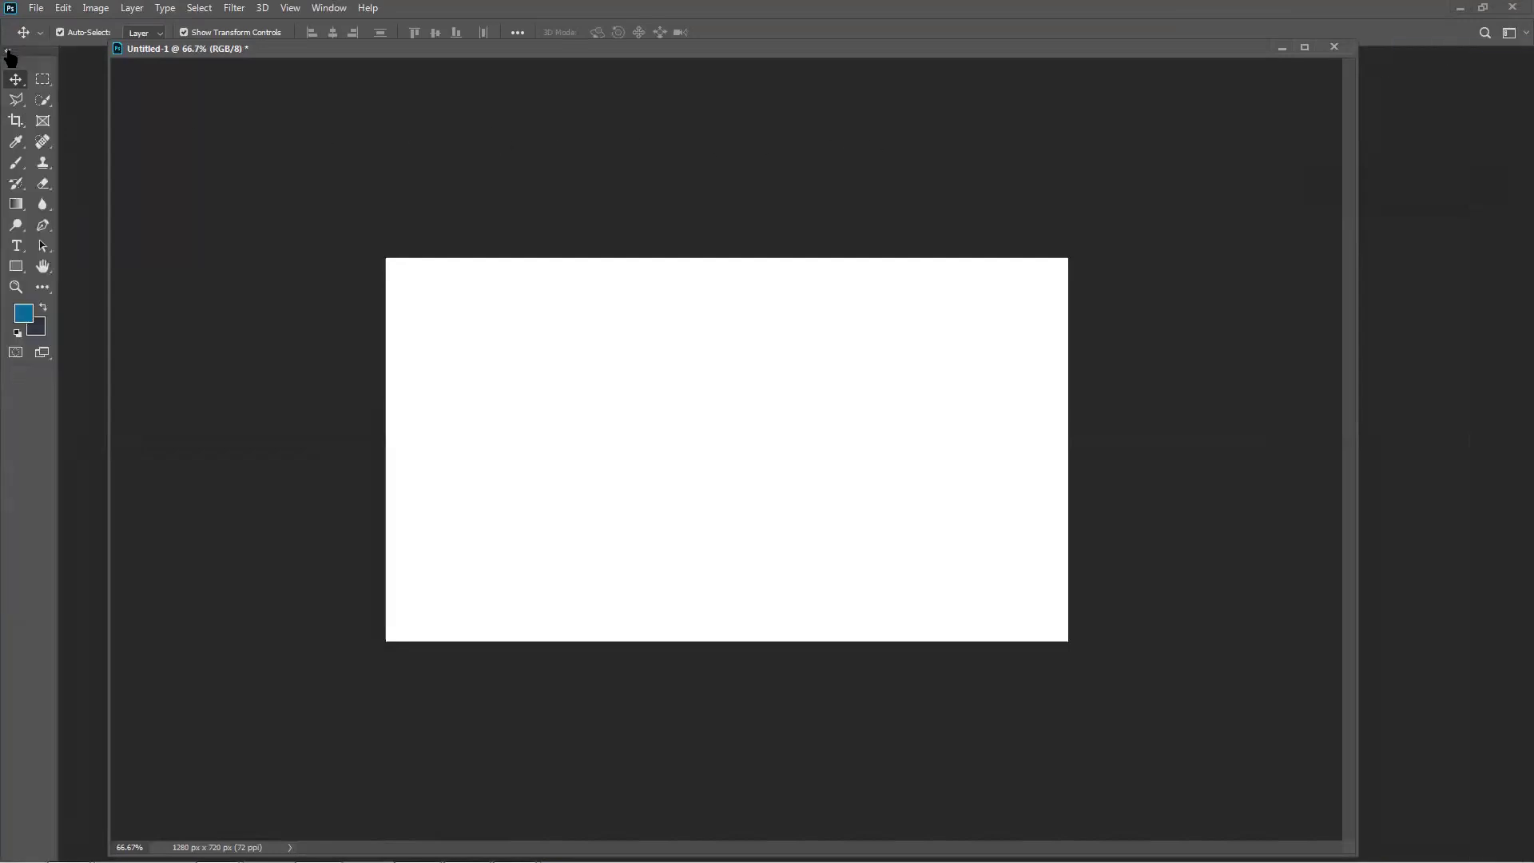
pyautogui.moveTo(377, 50); pyautogui.dragTo(330, 43)
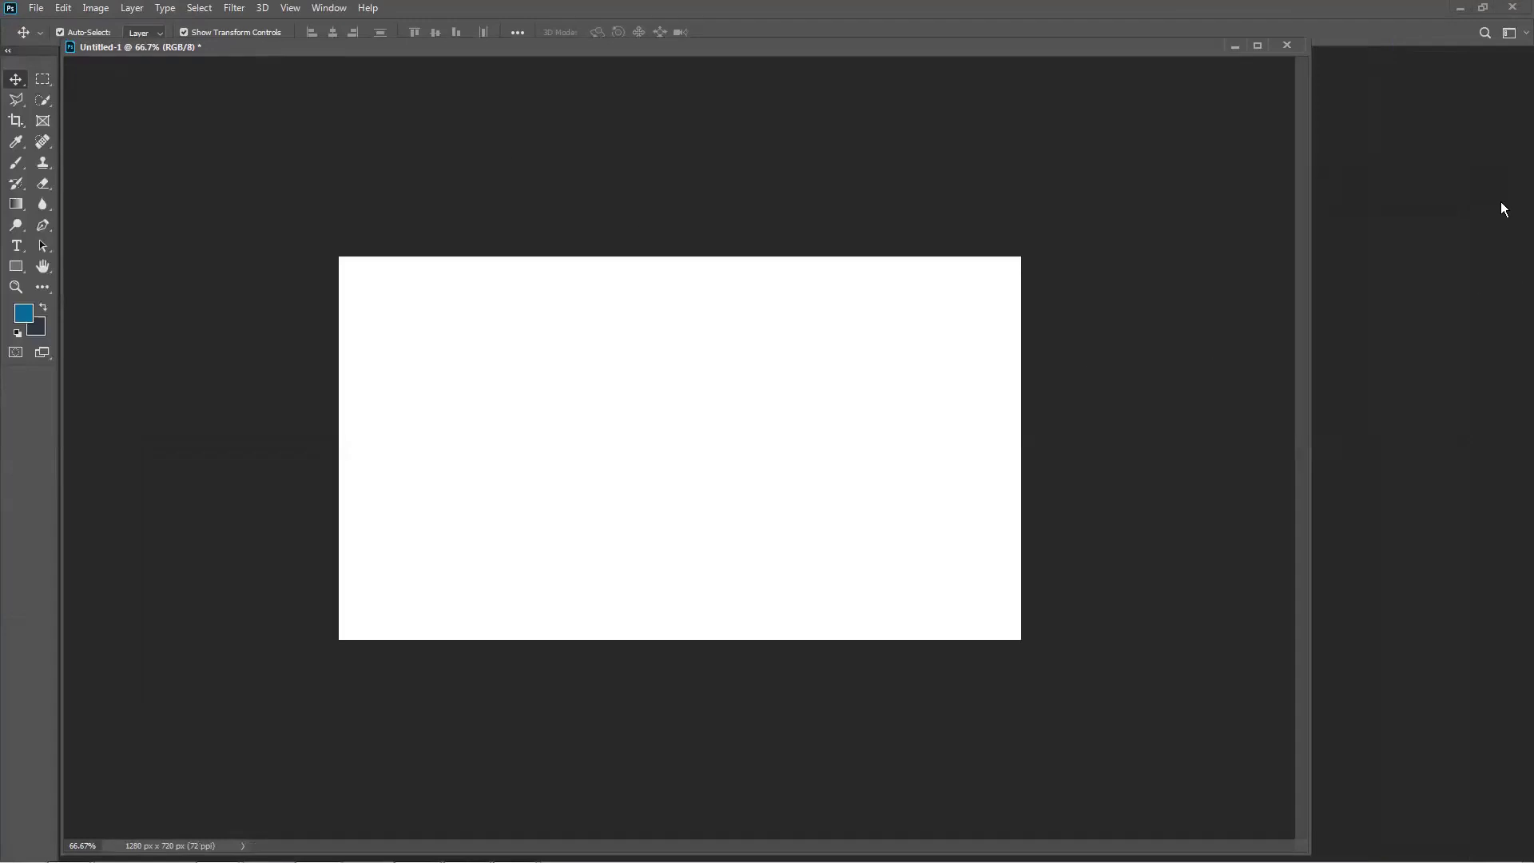
pyautogui.moveTo(1201, 48); pyautogui.dragTo(1165, 95)
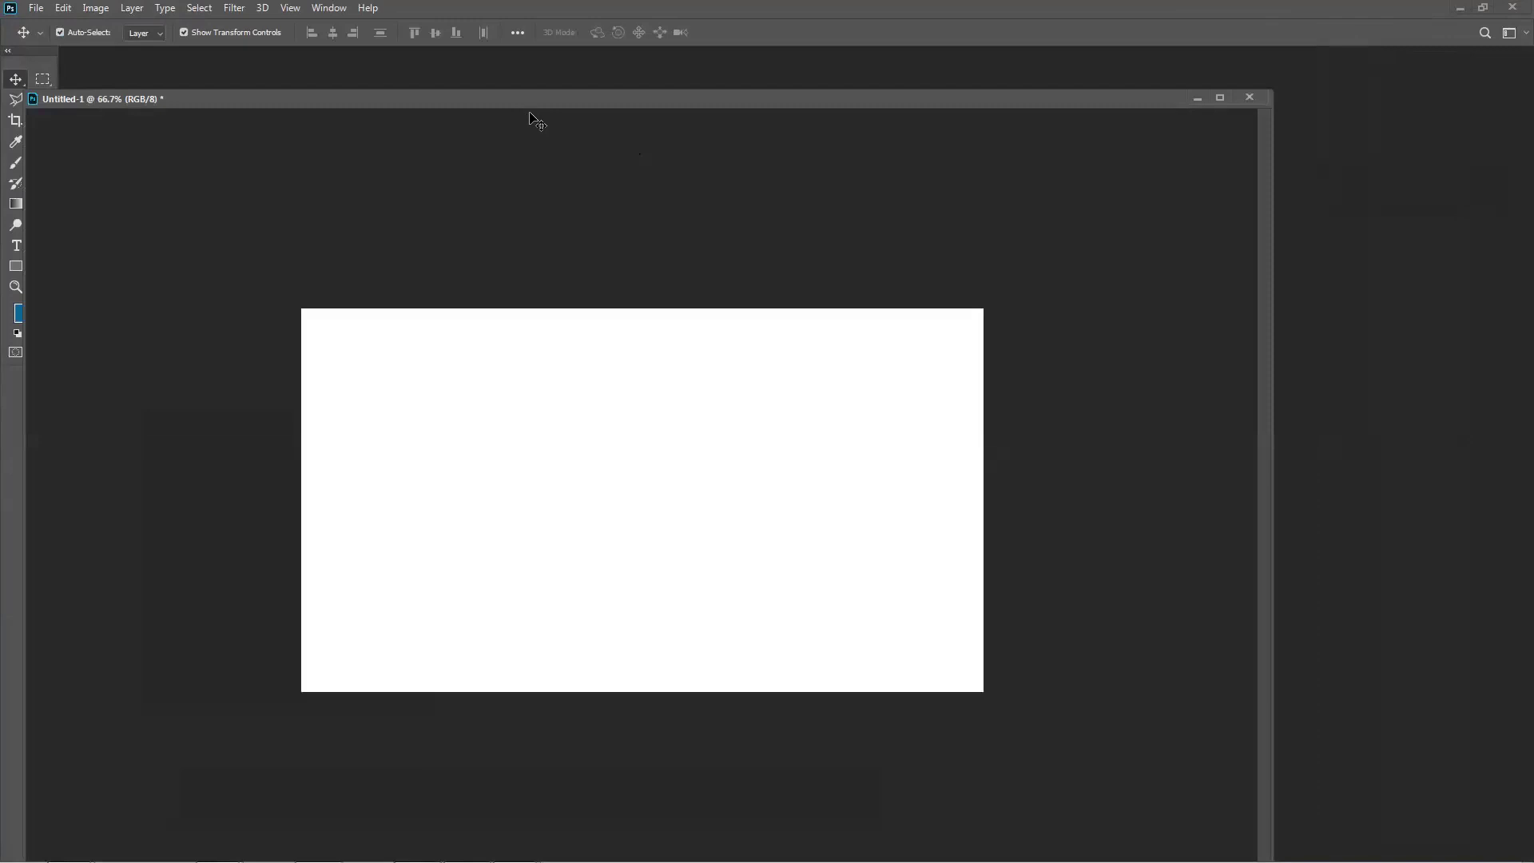
pyautogui.moveTo(607, 101); pyautogui.dragTo(720, 51)
# Step: Open the colour picker's custom editor, close it, and move the document window left and down
pyautogui.click(23, 313)
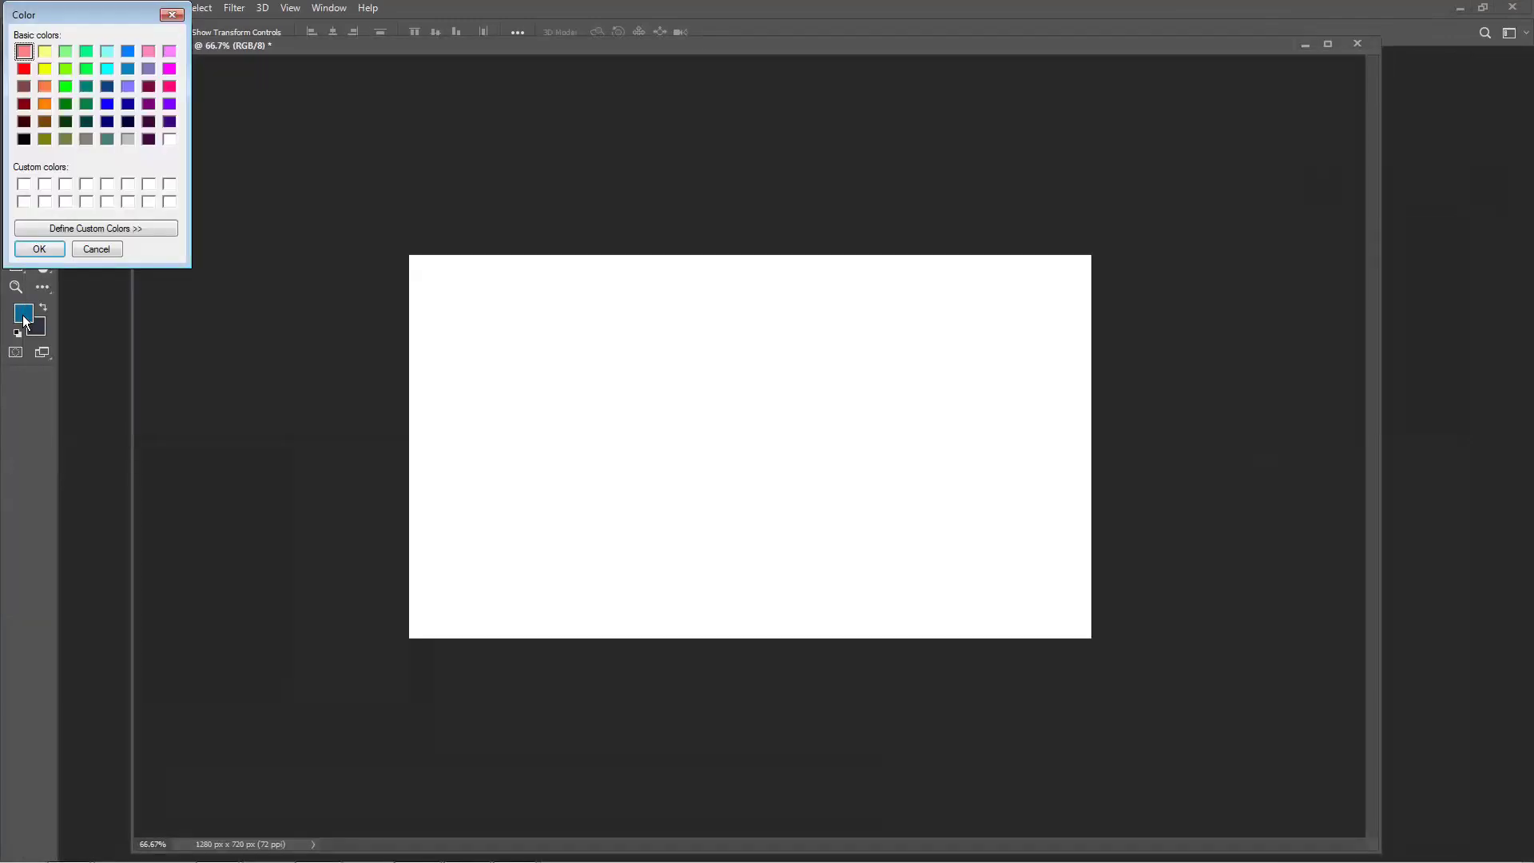
pyautogui.click(110, 228)
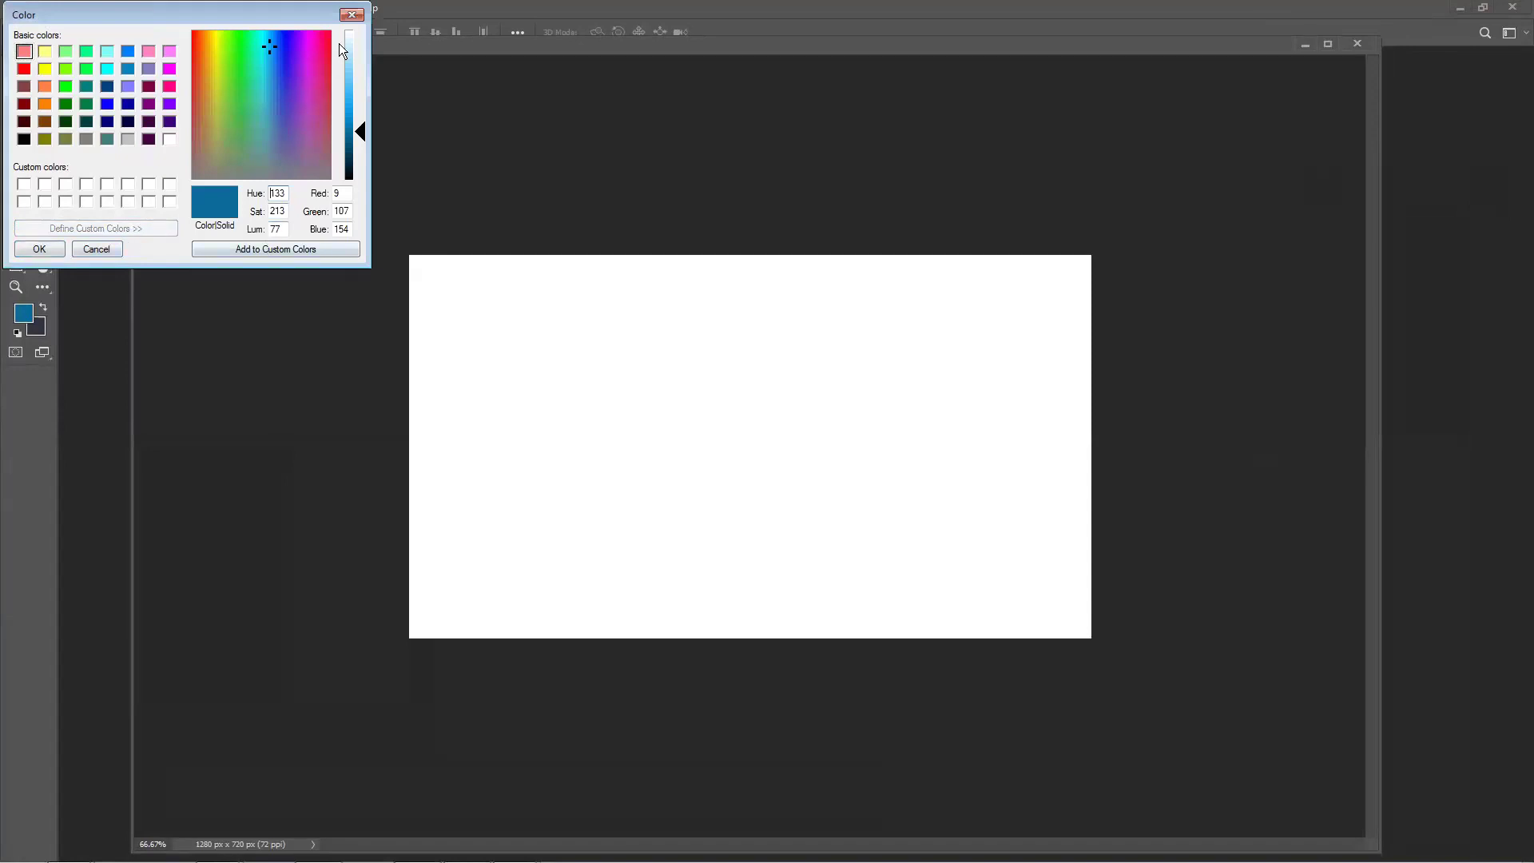
pyautogui.click(352, 16)
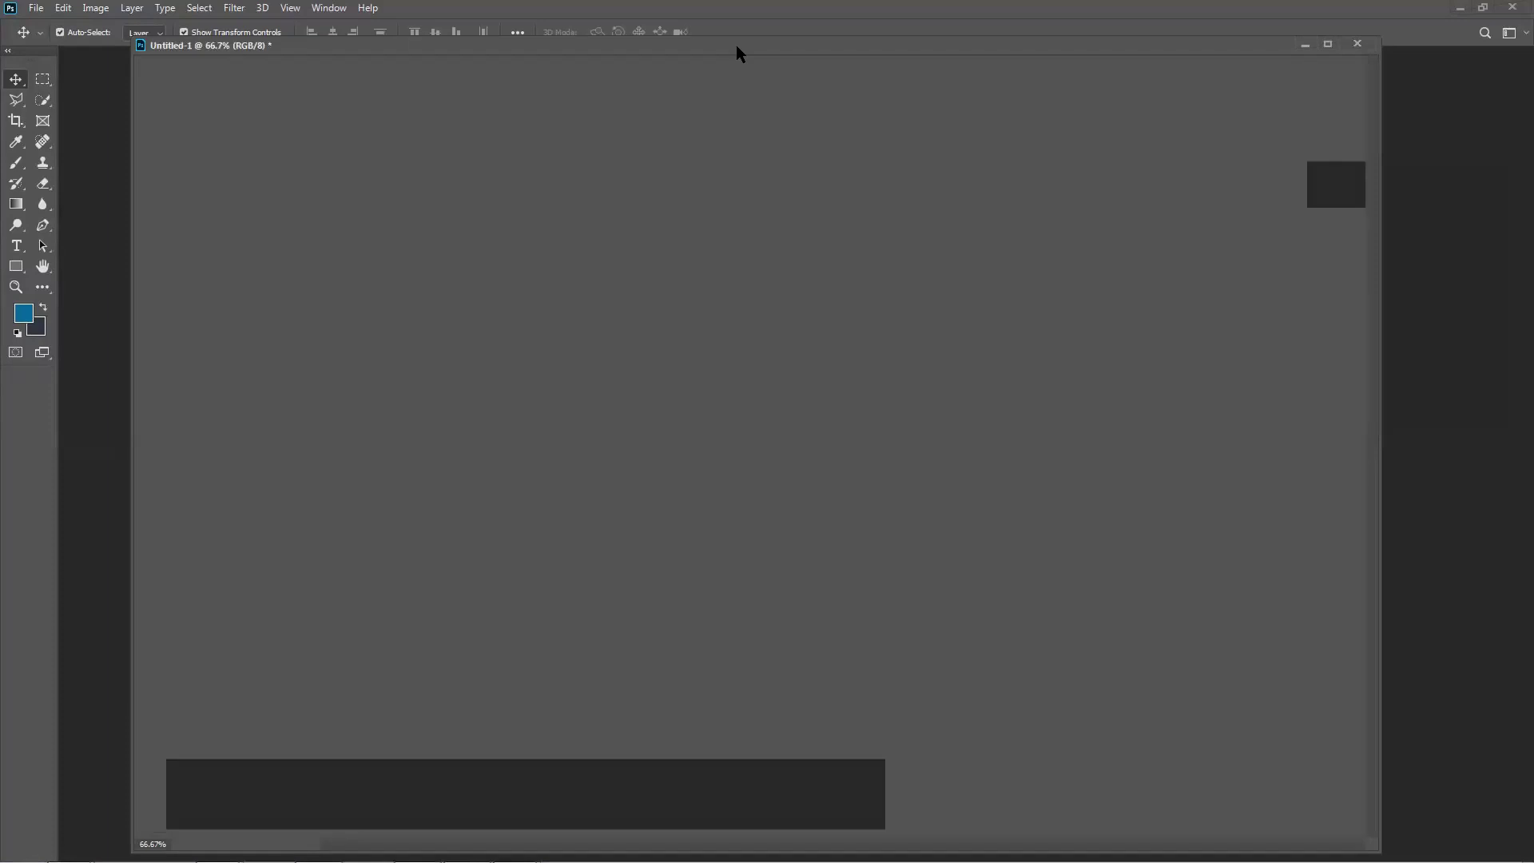
pyautogui.moveTo(736, 44); pyautogui.dragTo(696, 95)
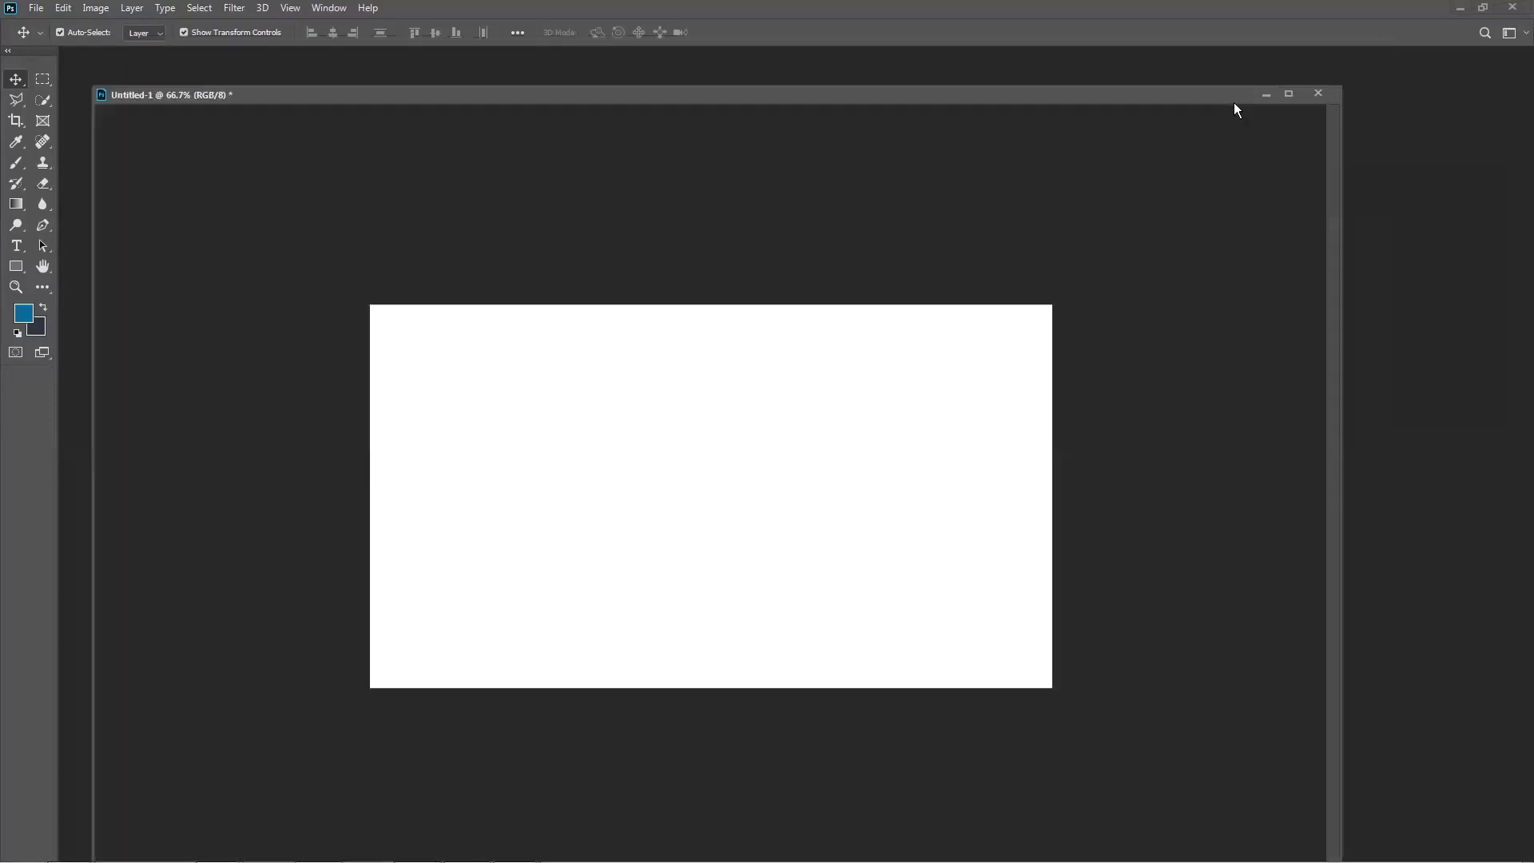
# Step: Close Untitled-1 without saving and quit Photoshop
pyautogui.click(1318, 93)
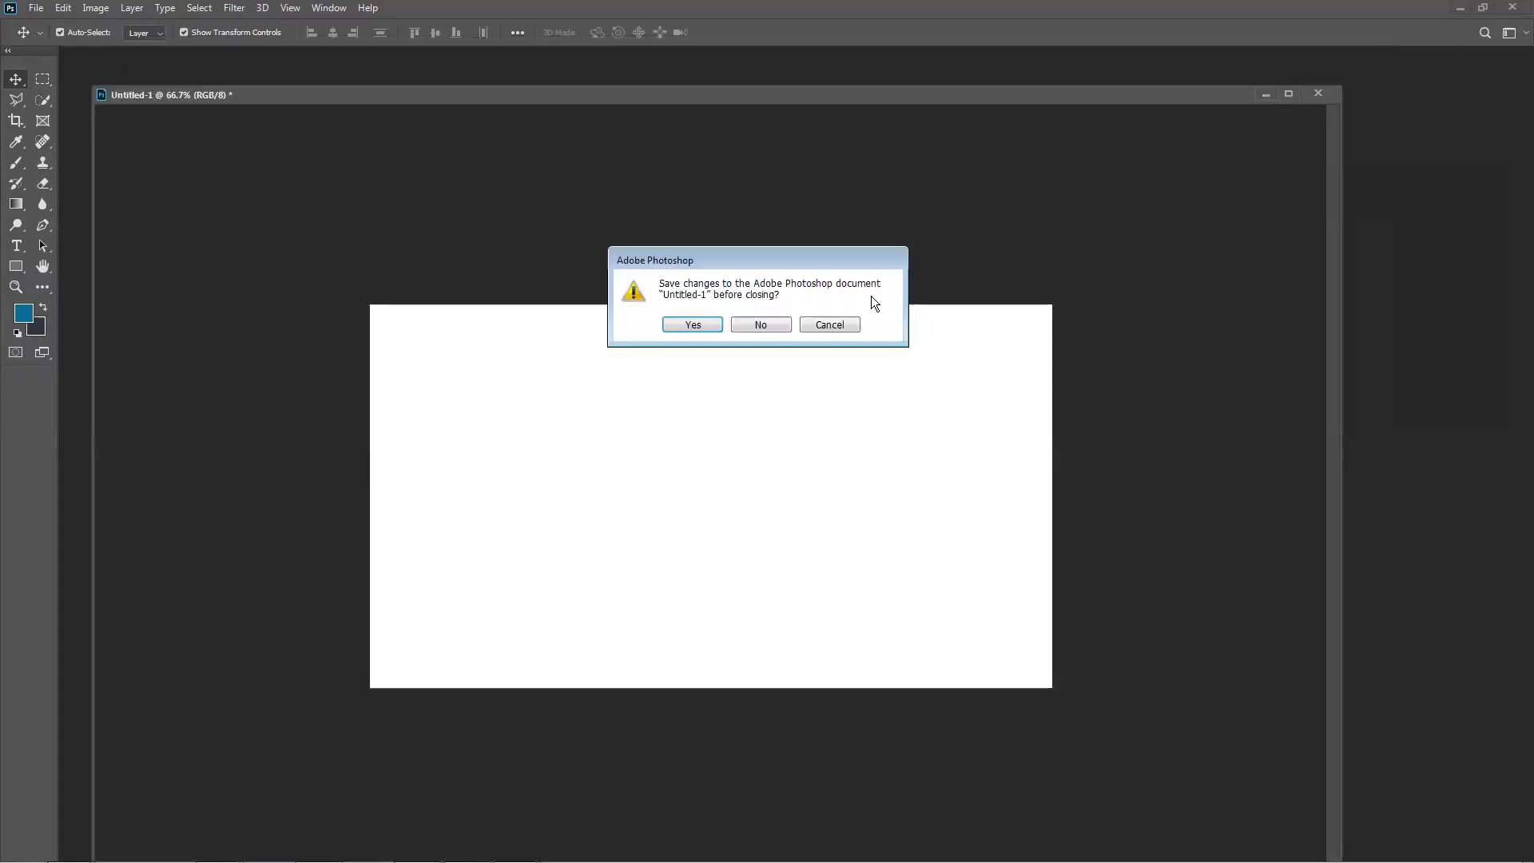
pyautogui.click(767, 325)
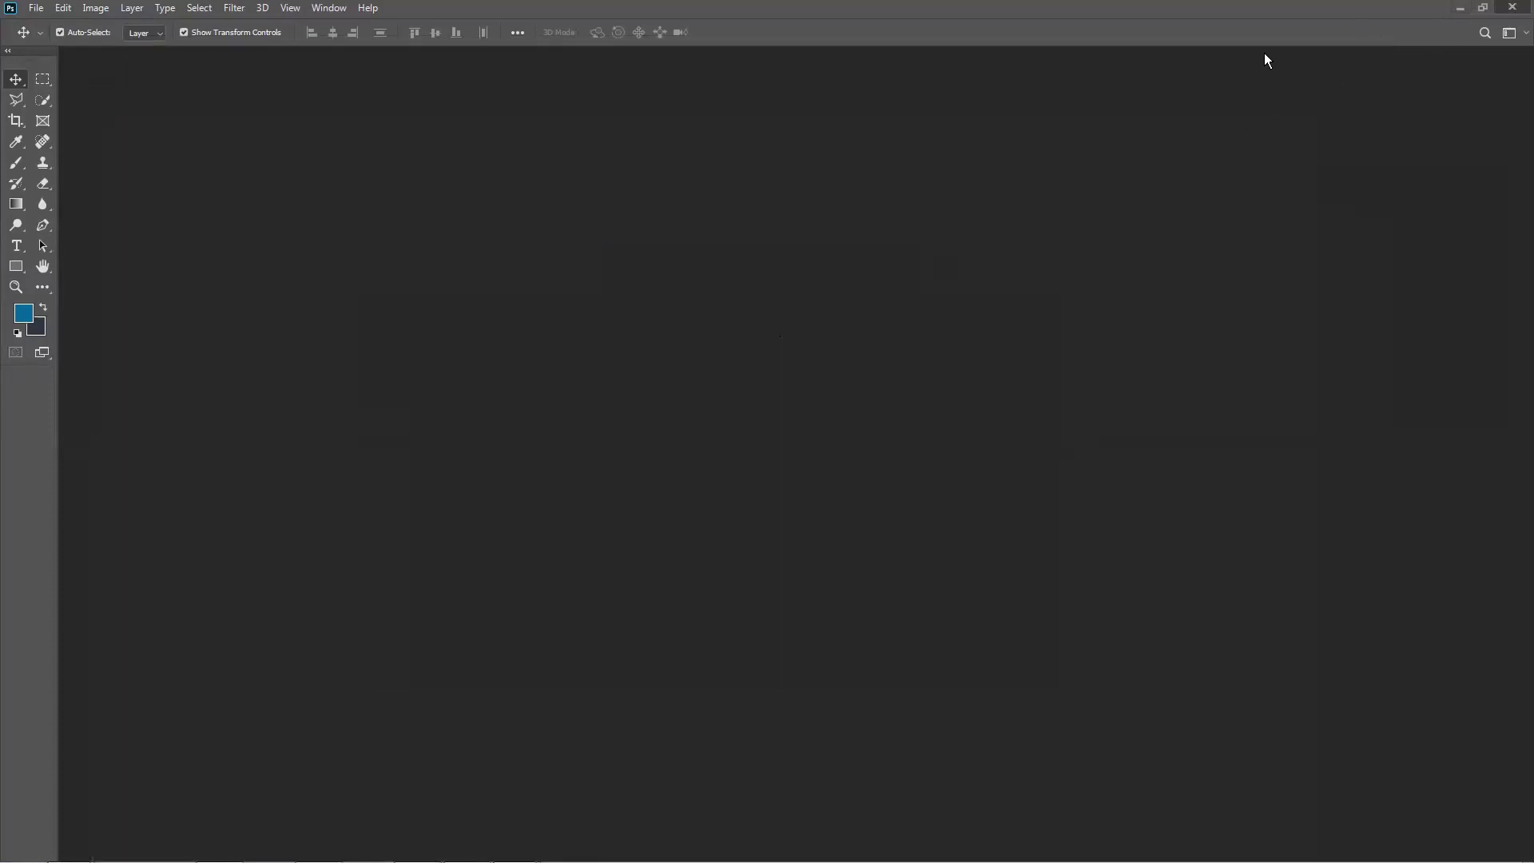
pyautogui.click(1514, 12)
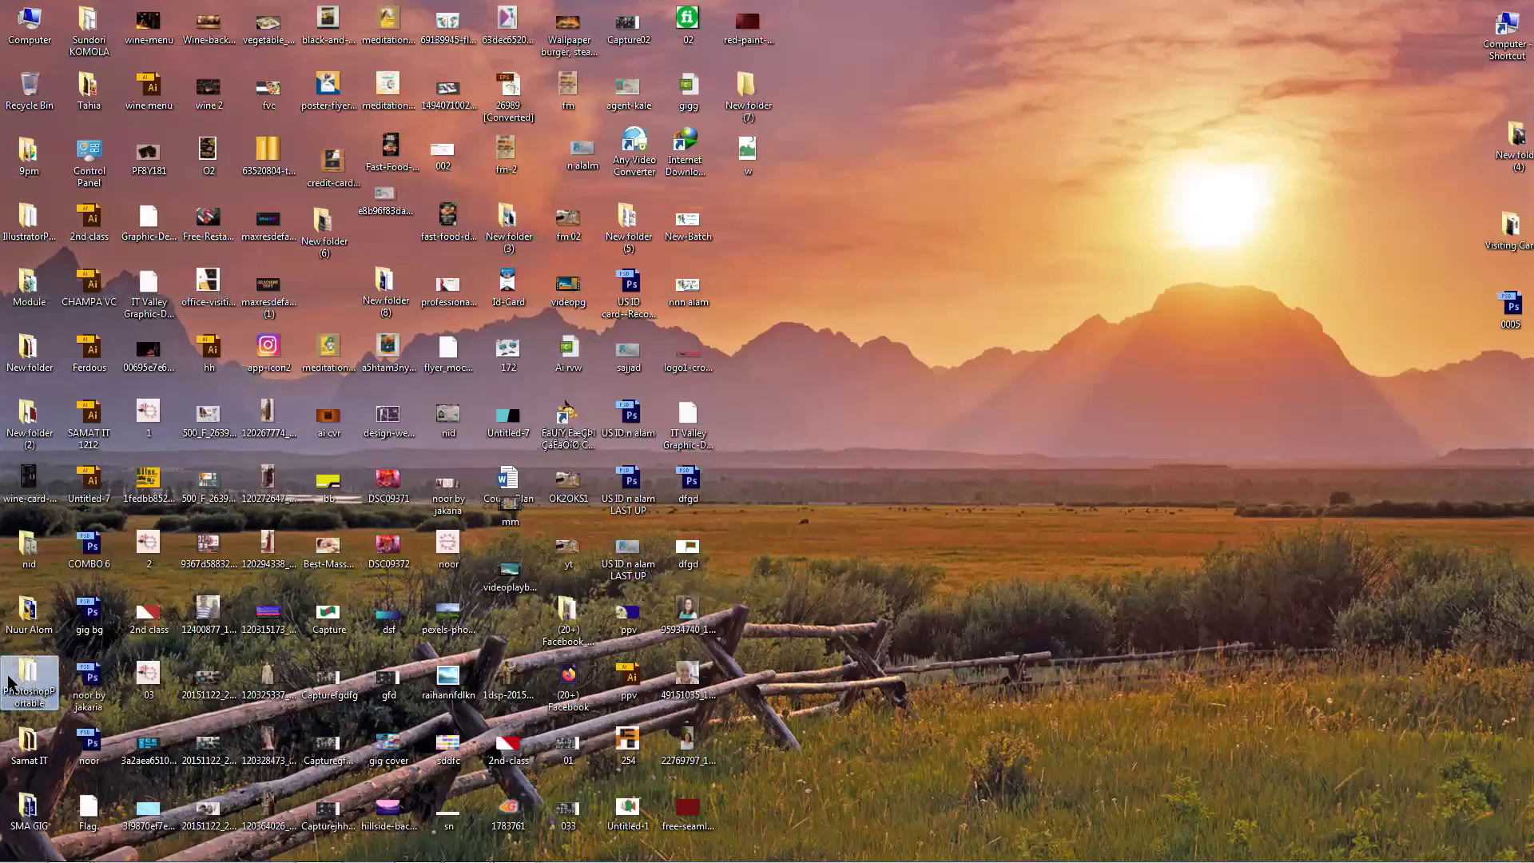
# Step: Launch PhotoshopCS6Portable from the desktop Photoshop folder and maximise its window
pyautogui.doubleClick(28, 676)
pyautogui.click(777, 162)
pyautogui.doubleClick(777, 164)
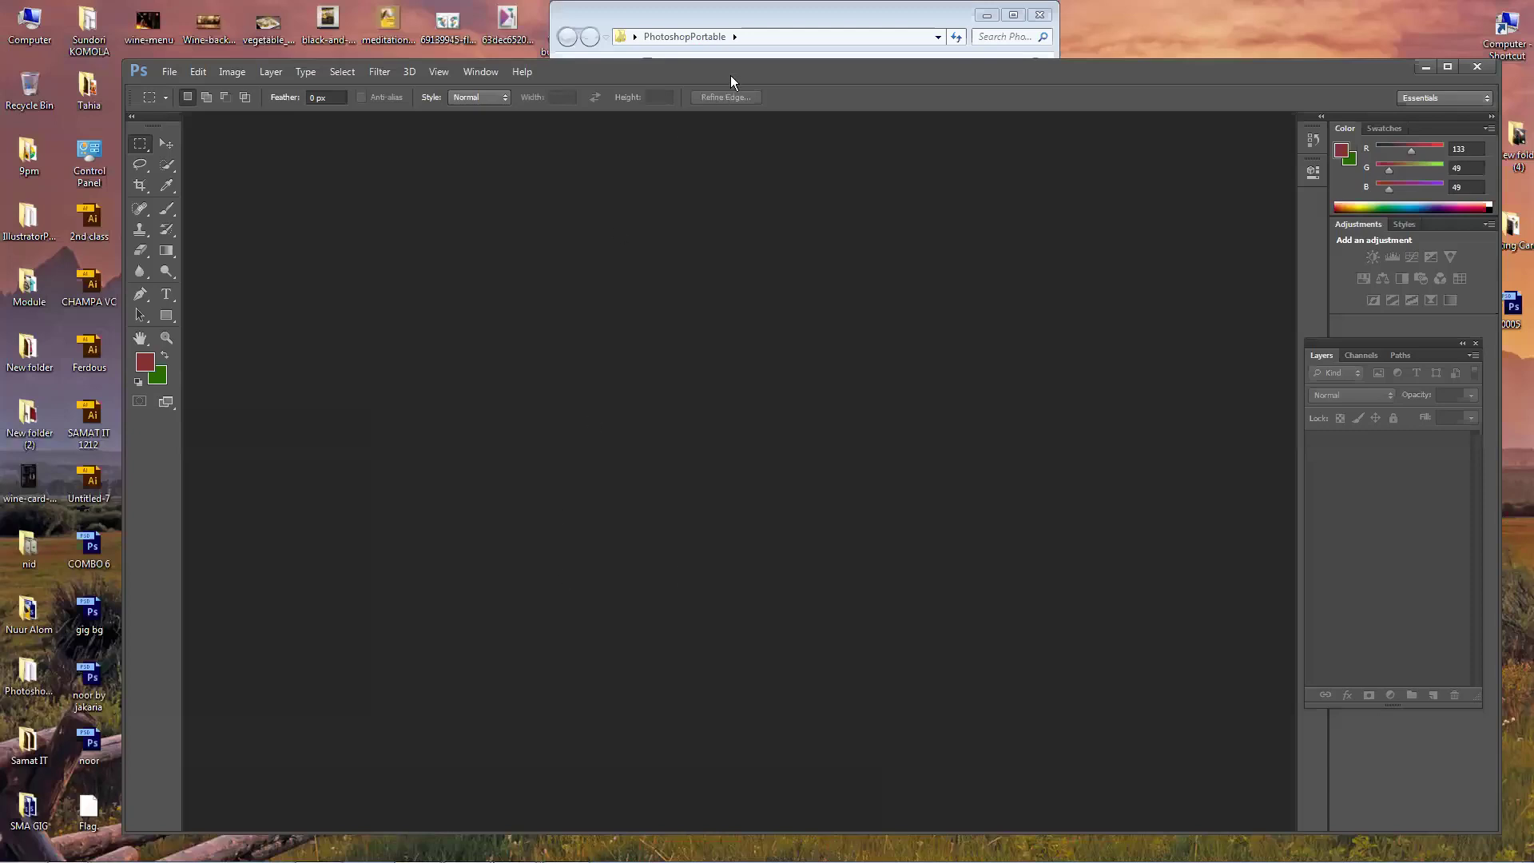
pyautogui.doubleClick(731, 75)
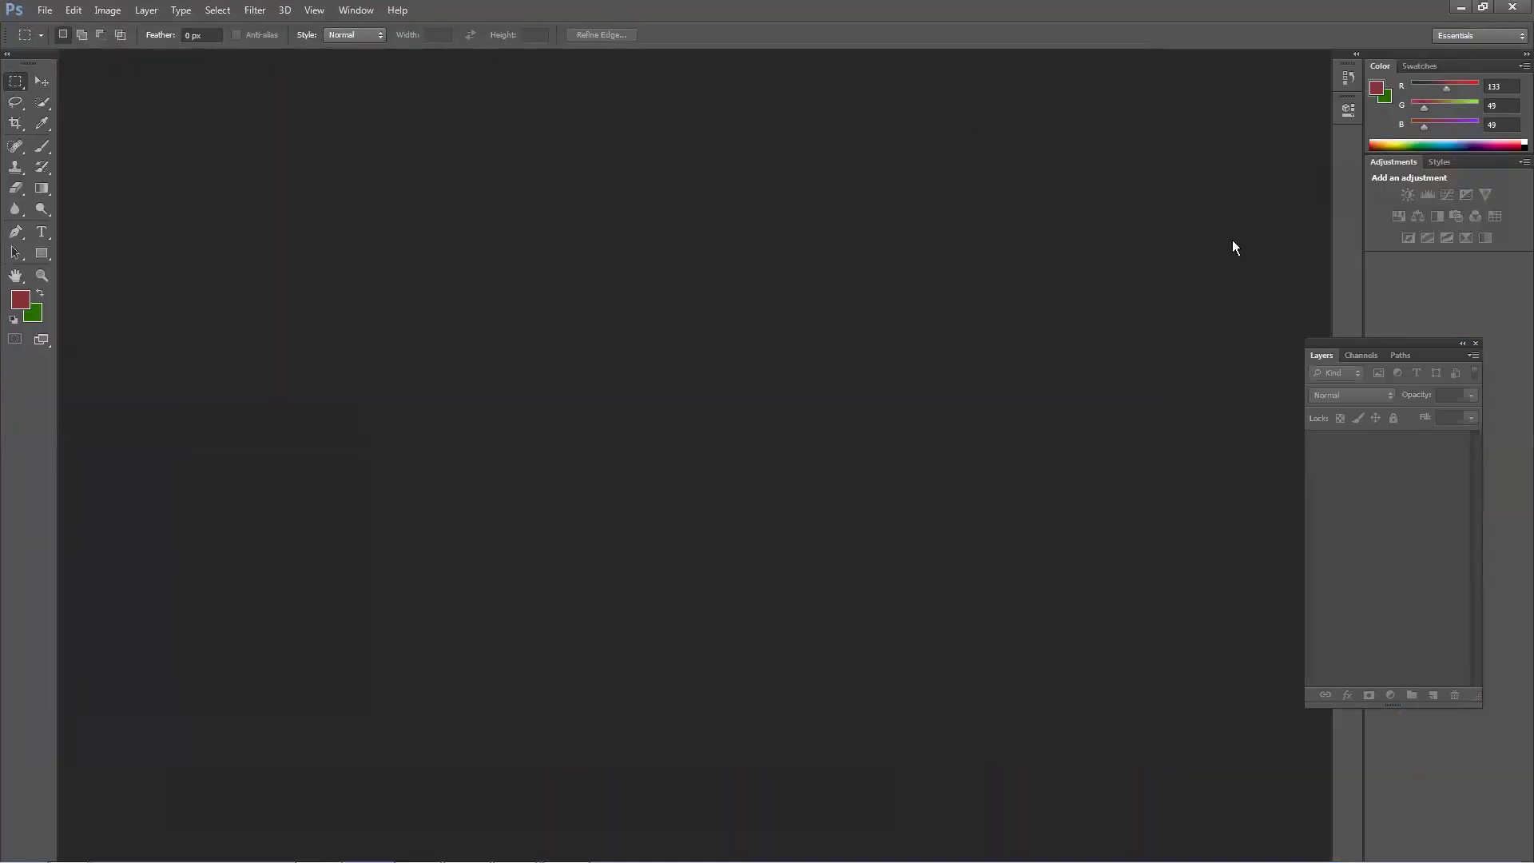
# Step: Create a new Untitled-1 document, 1280×720 px at 72 ppi, with a white background
pyautogui.moveTo(1374, 344); pyautogui.dragTo(1390, 355)
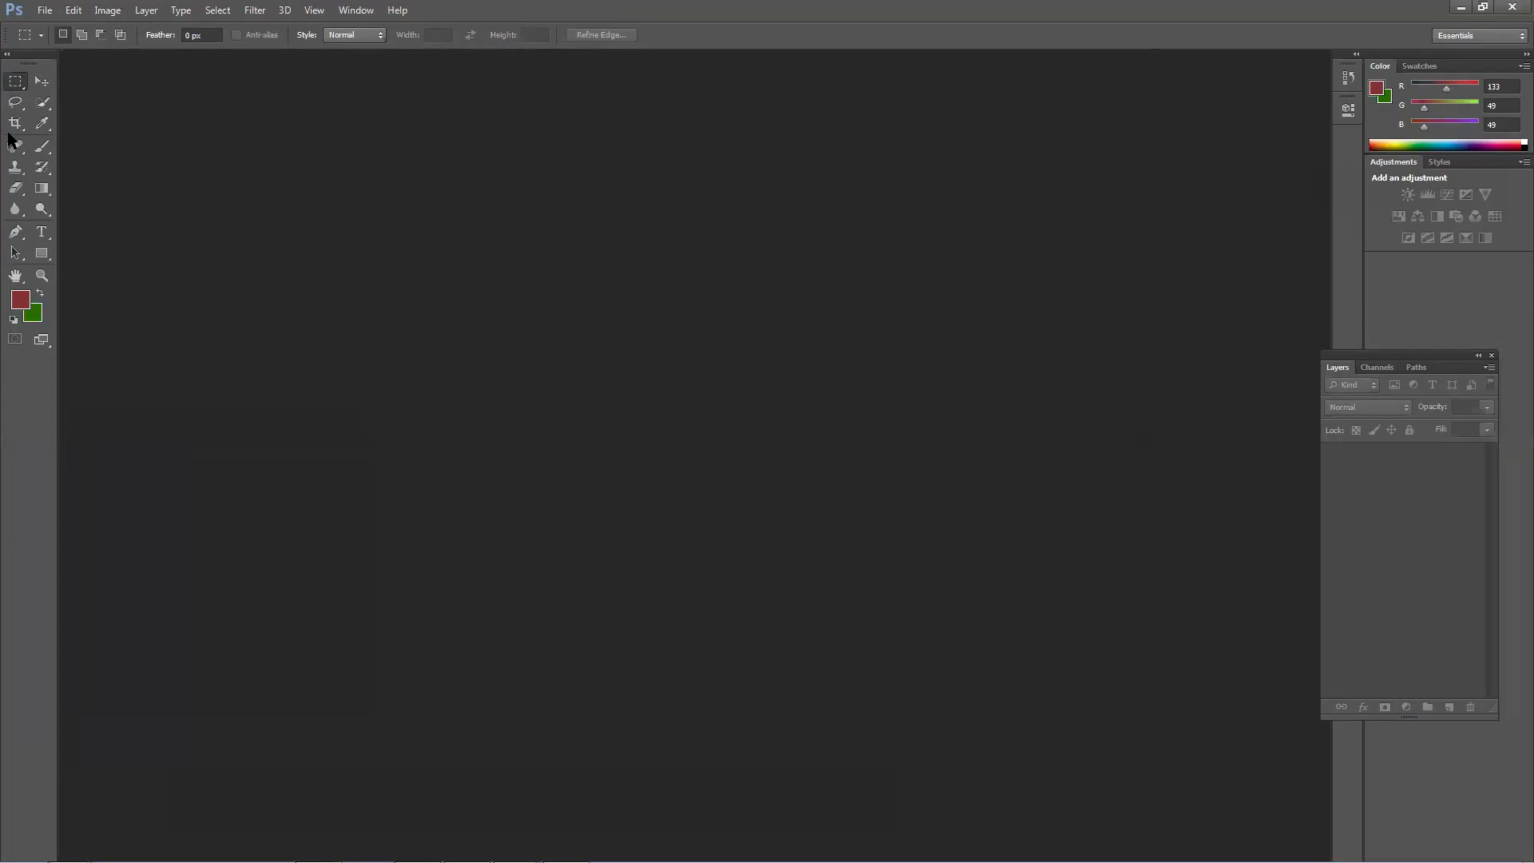
pyautogui.click(45, 10)
pyautogui.click(69, 27)
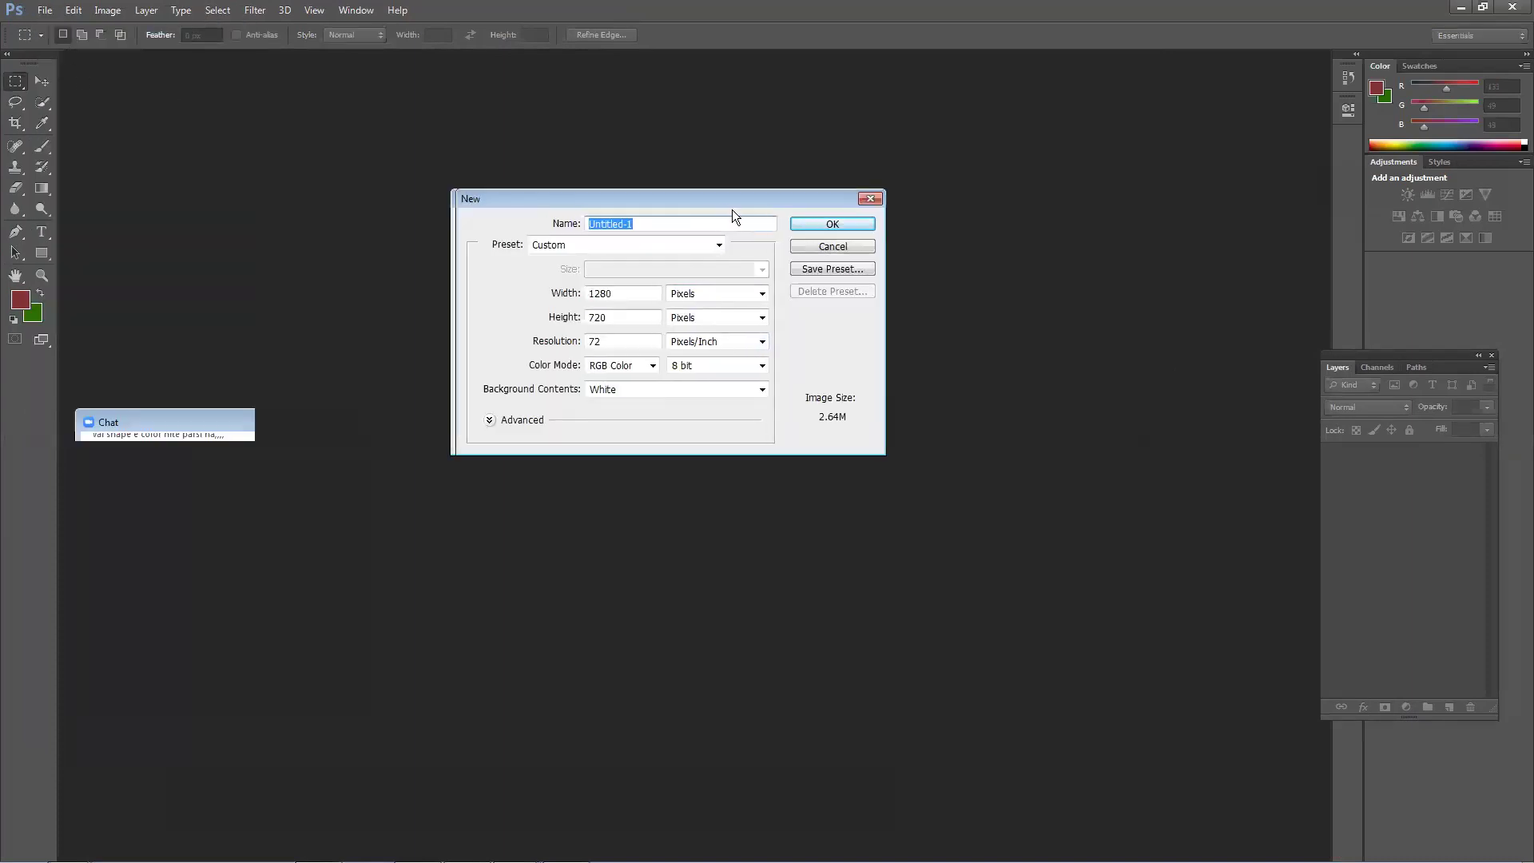
pyautogui.moveTo(732, 206); pyautogui.dragTo(749, 234)
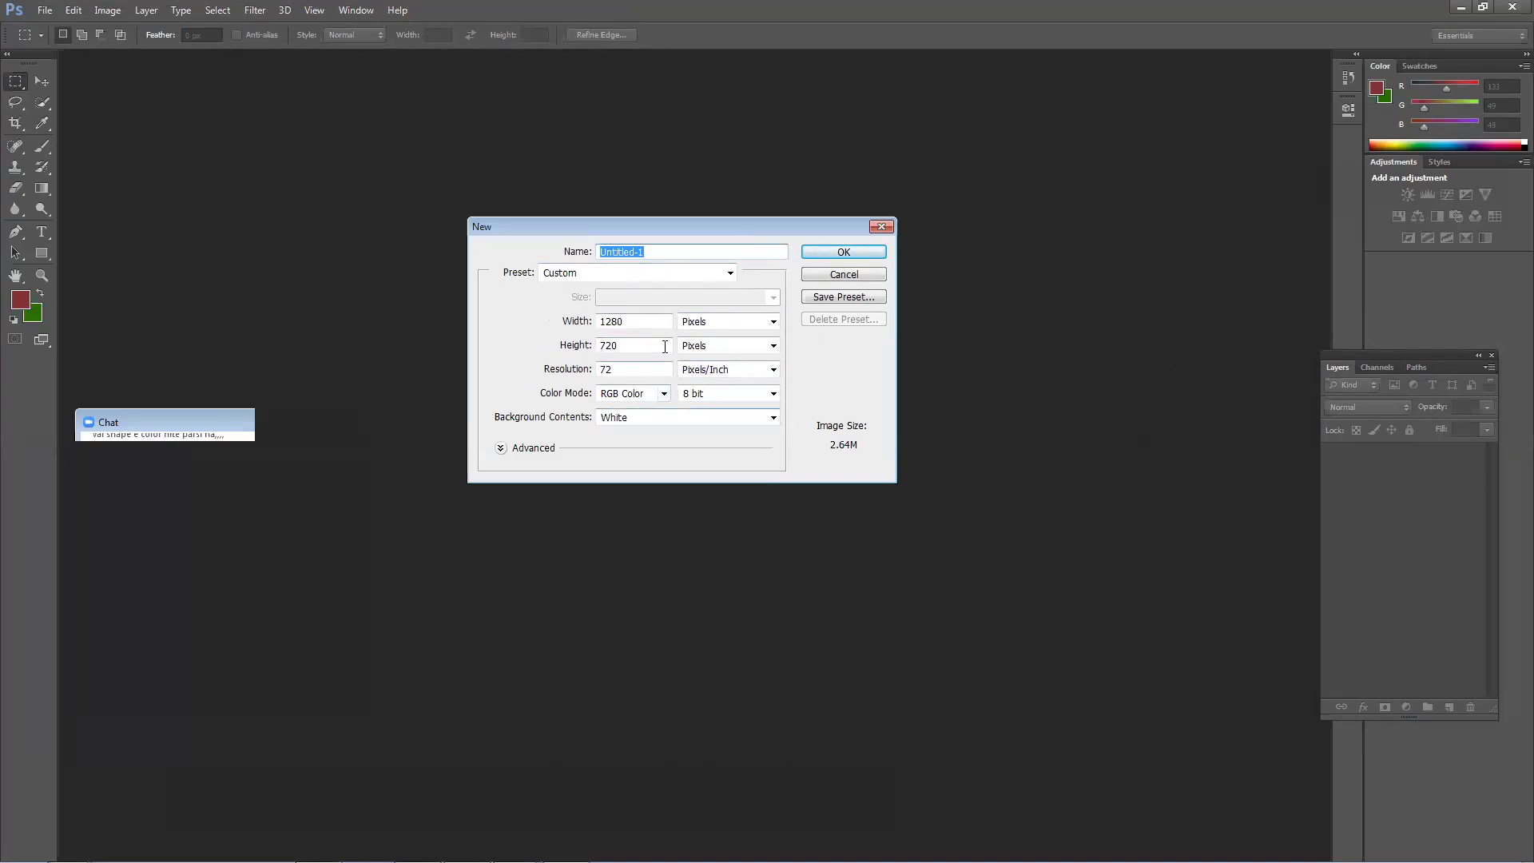
pyautogui.click(838, 255)
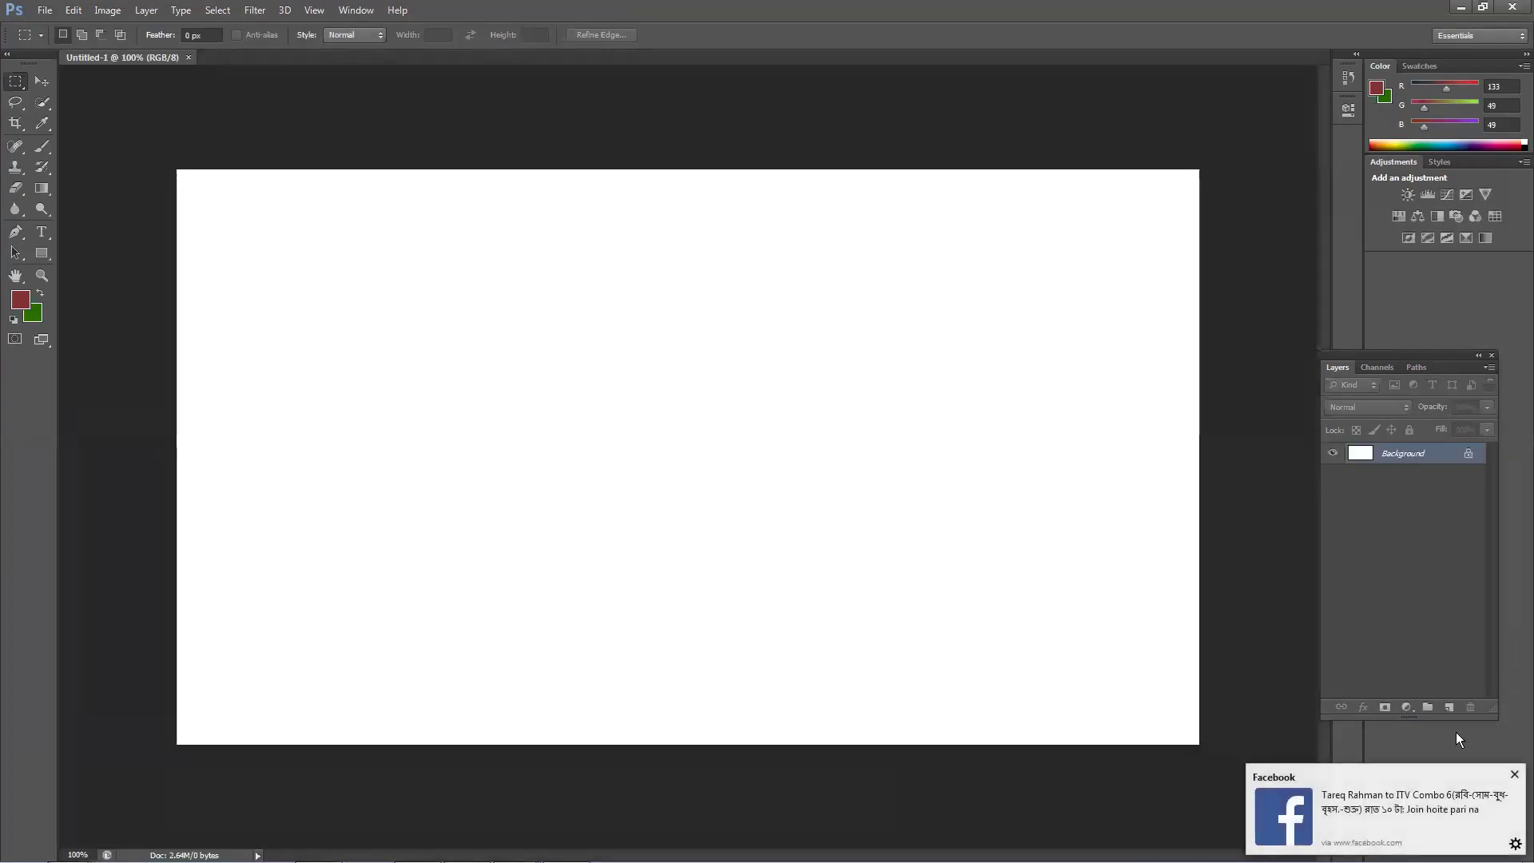
pyautogui.click(1514, 774)
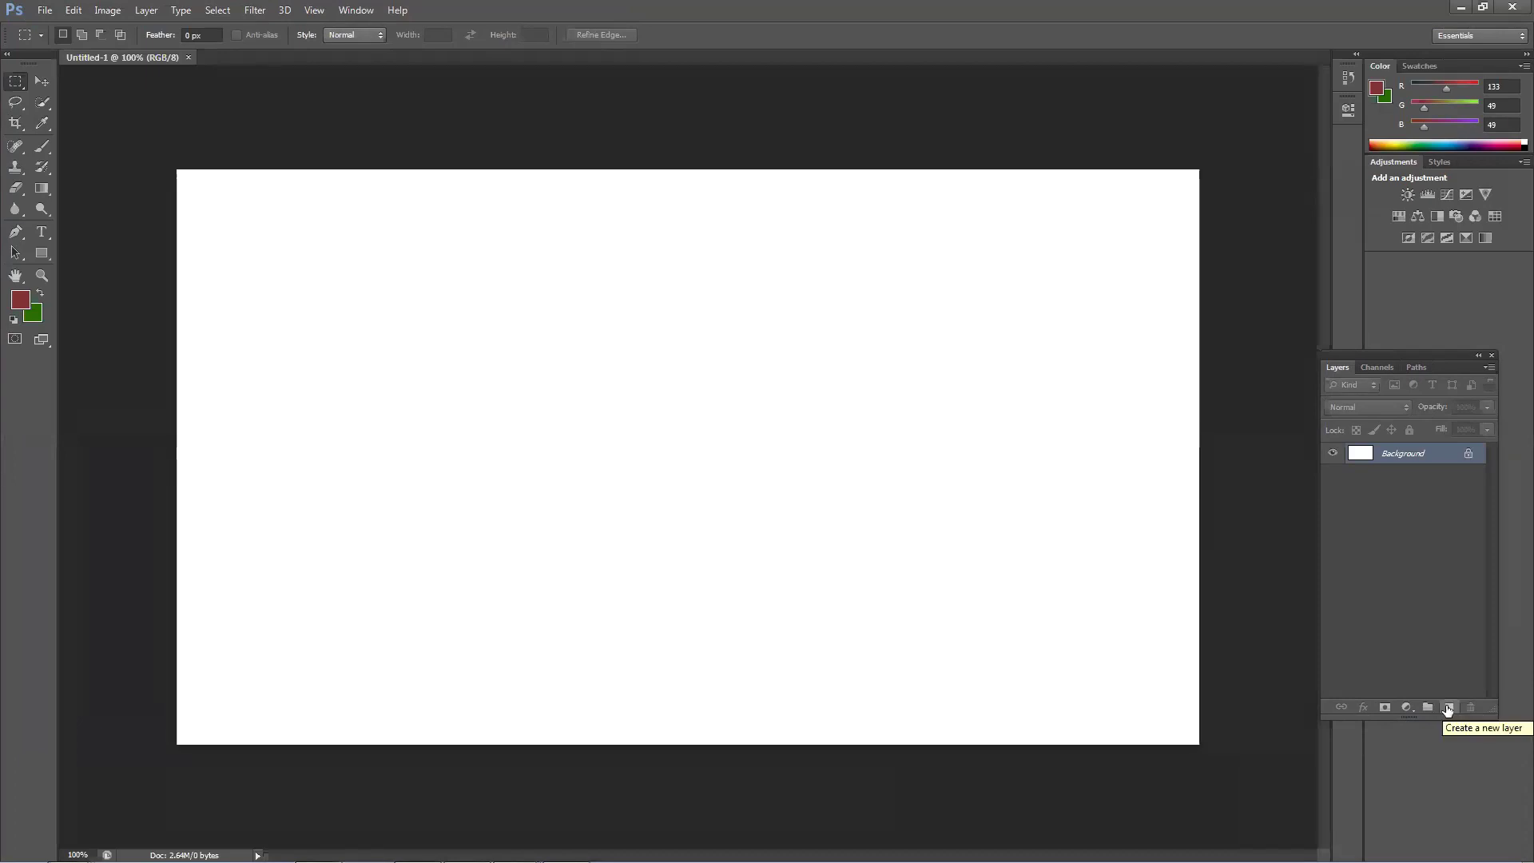
# Step: On a new layer, fill a rectangular selection with the green background colour
pyautogui.moveTo(1411, 353); pyautogui.dragTo(1430, 322)
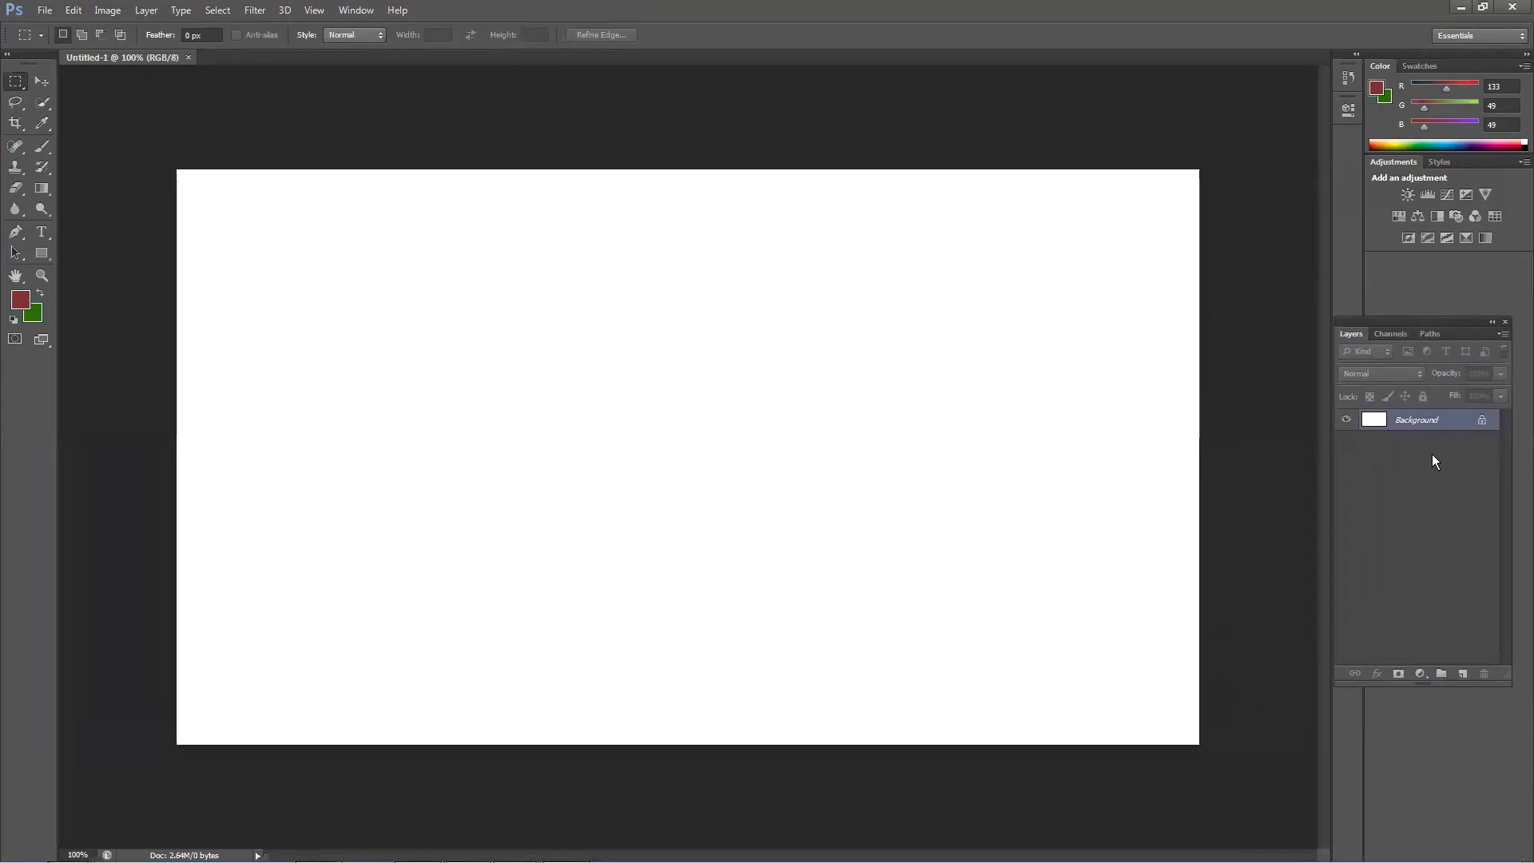
pyautogui.click(1465, 675)
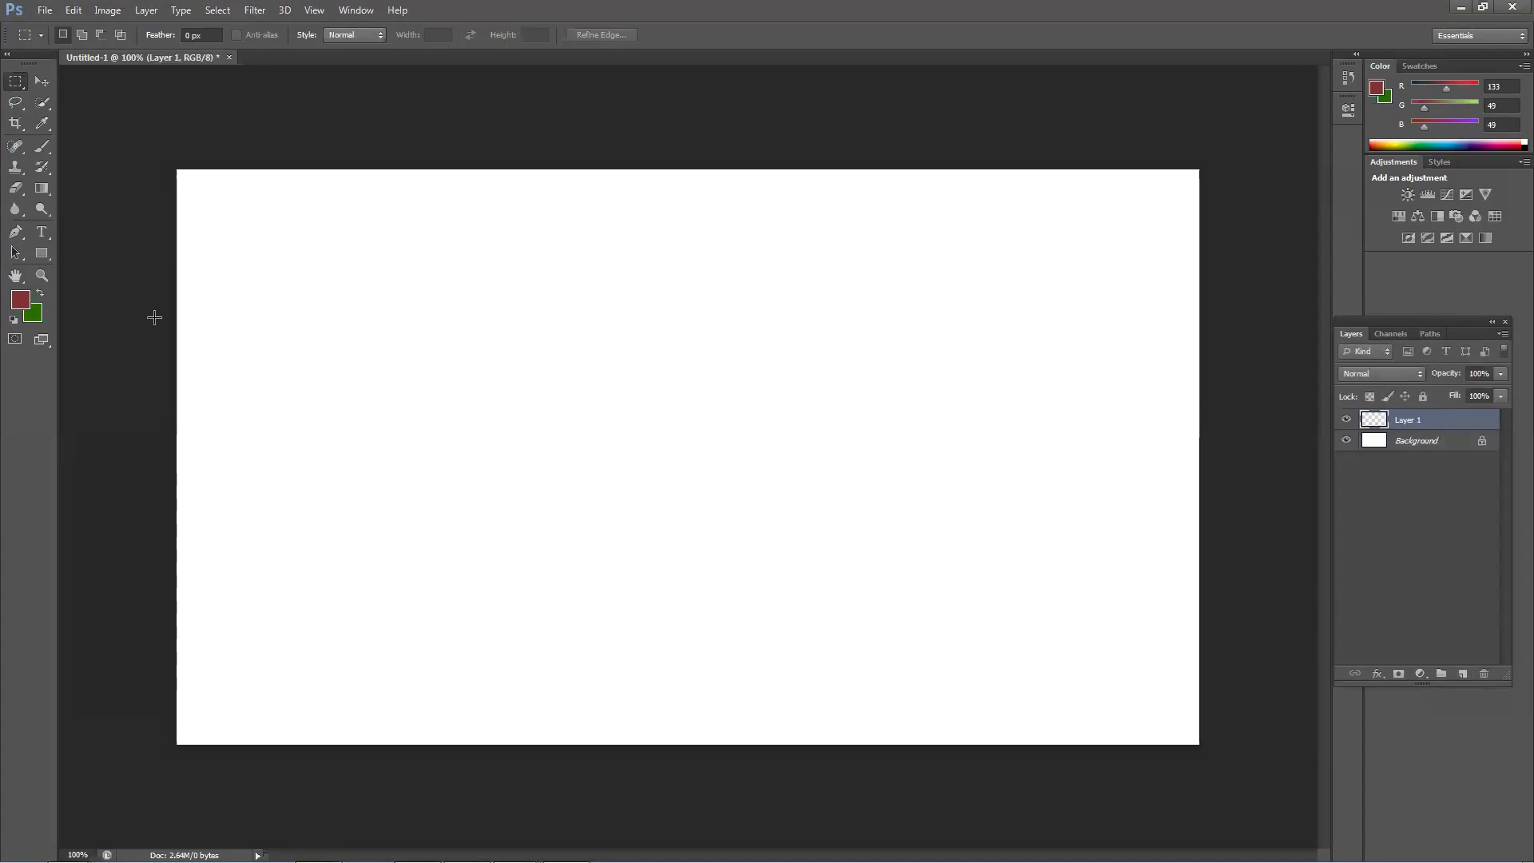
pyautogui.moveTo(376, 283); pyautogui.dragTo(626, 498)
pyautogui.hotkey('ctrl', 'BackSpace')
pyautogui.hotkey('ctrl', 'd')
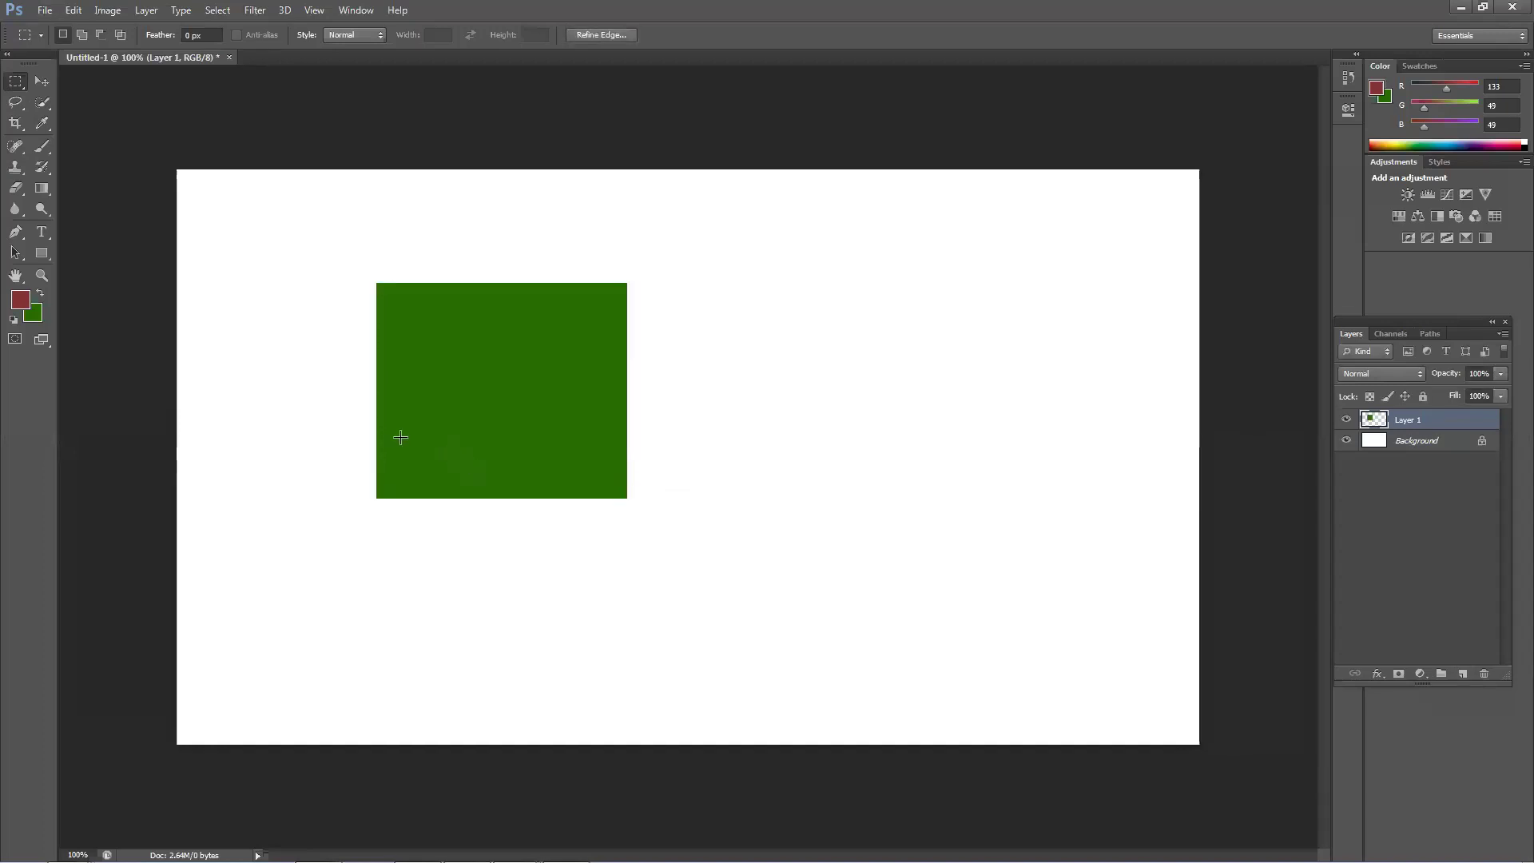
# Step: Set the foreground colour to pure red ff0000
pyautogui.click(20, 303)
pyautogui.moveTo(724, 288)
pyautogui.mouseDown()
pyautogui.moveTo(759, 228)
pyautogui.moveTo(990, 236)
pyautogui.mouseUp()
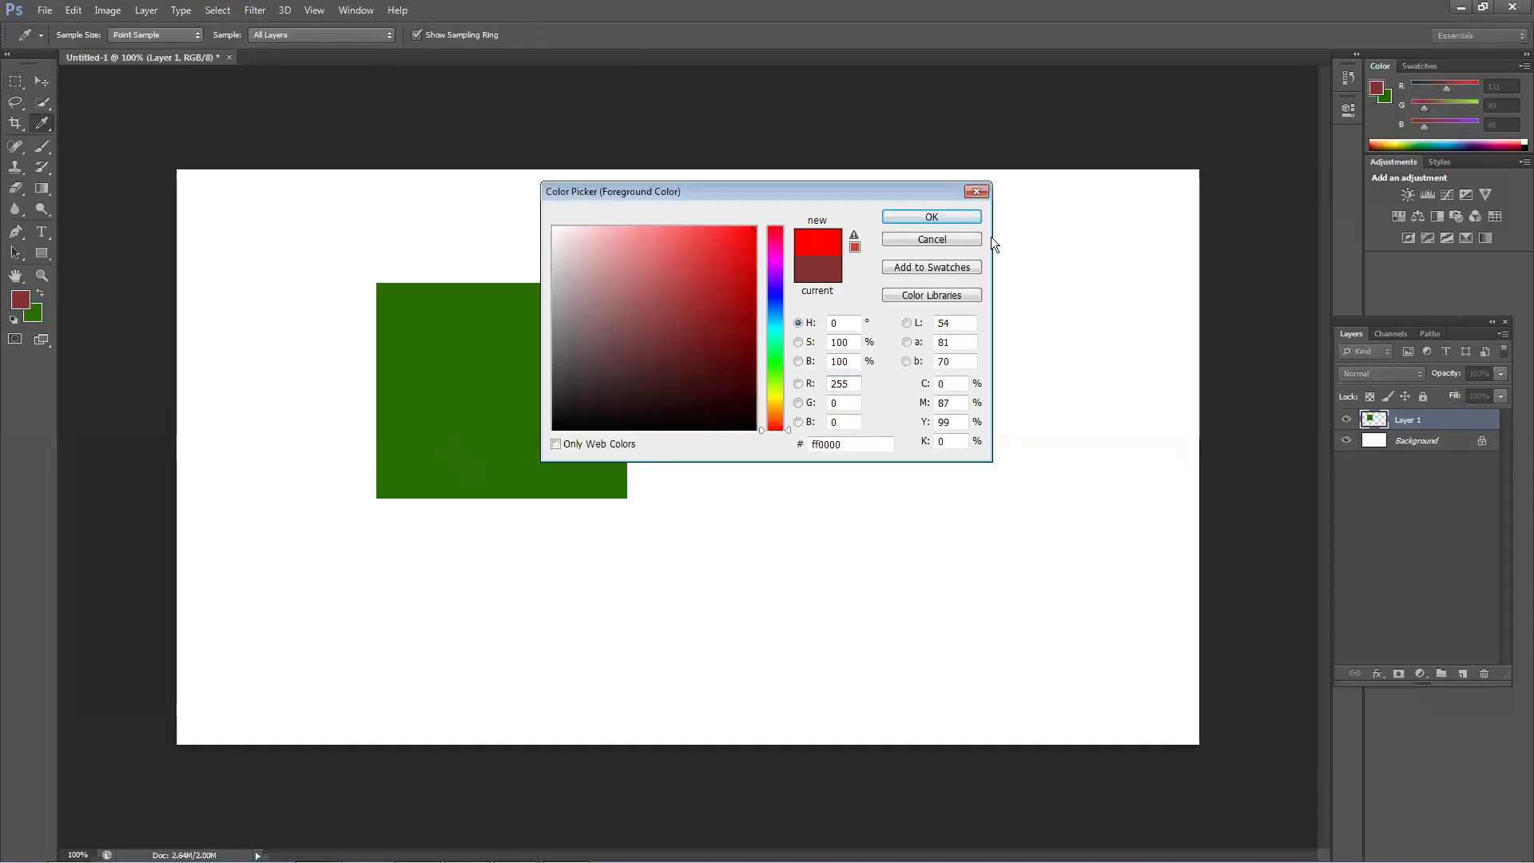
pyautogui.click(955, 218)
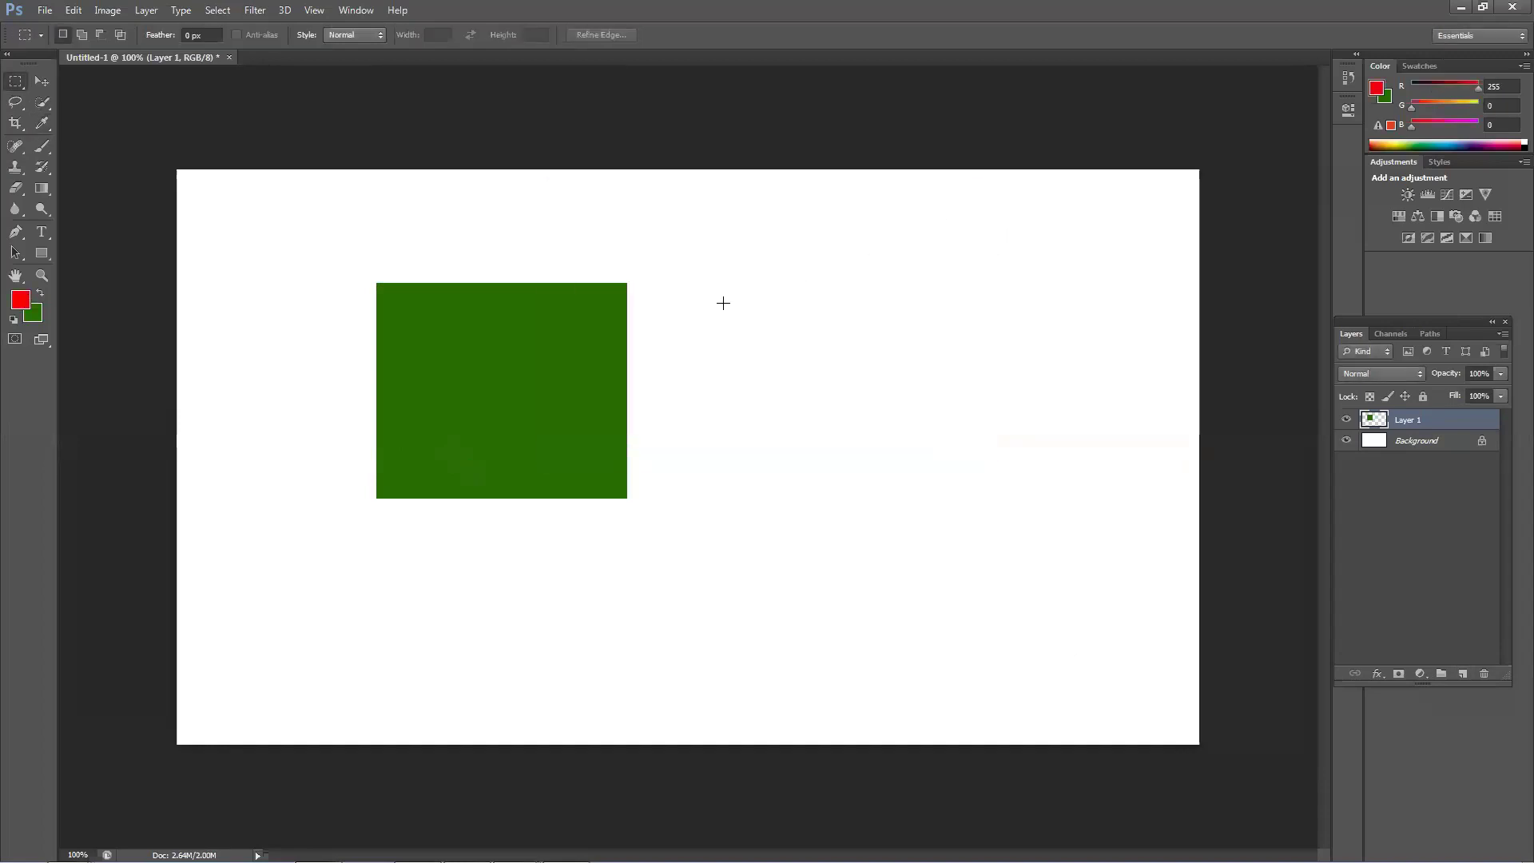
# Step: Free-transform the green rectangle to stretch it wider
pyautogui.click(42, 82)
pyautogui.hotkey('ctrl', 't')
pyautogui.moveTo(635, 385); pyautogui.dragTo(745, 432)
pyautogui.press('Return')
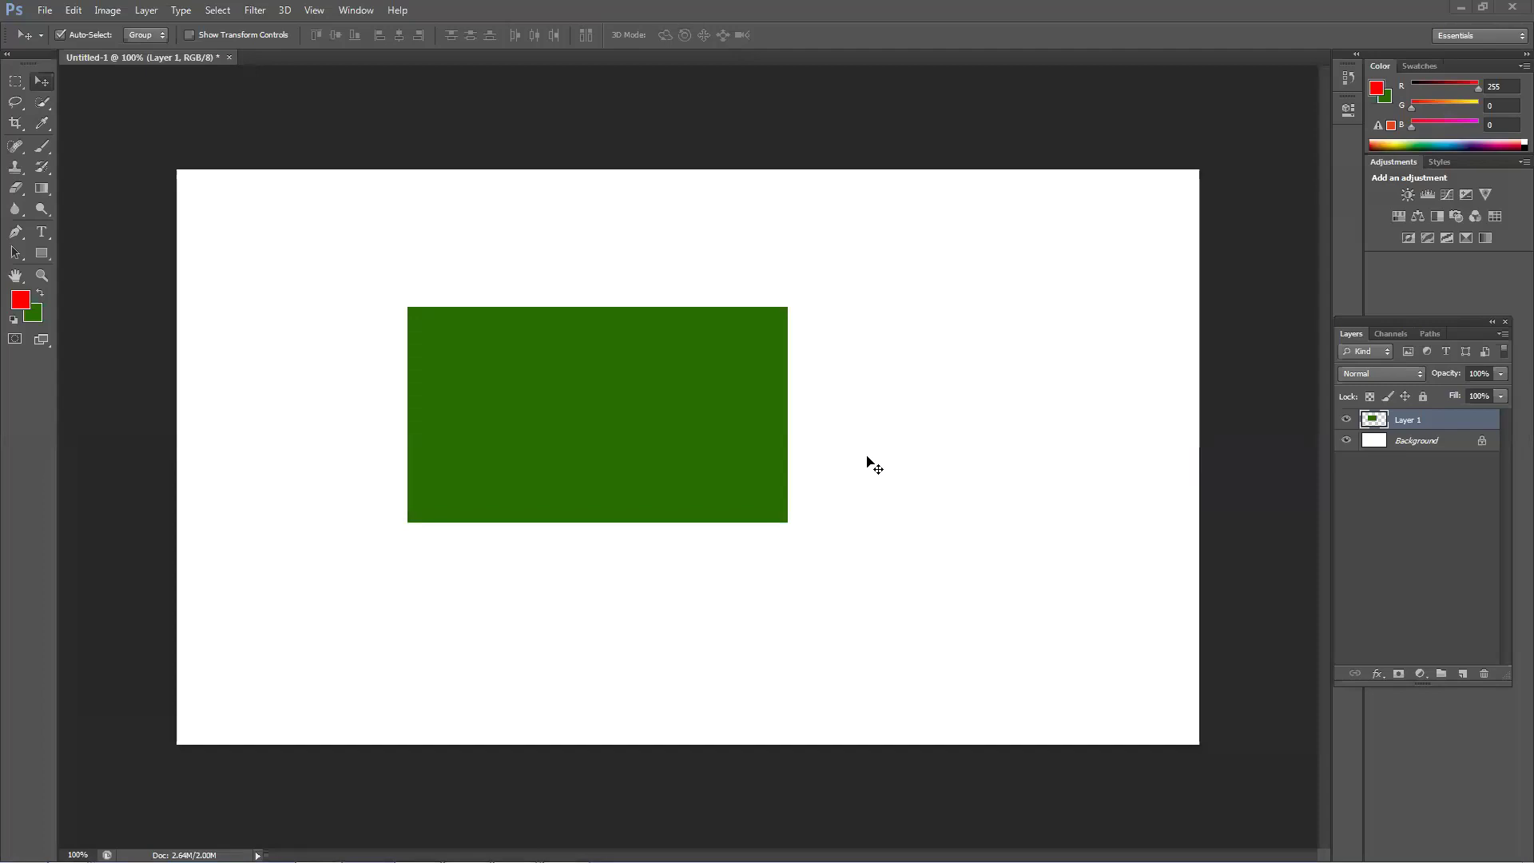
# Step: On another new layer, draw an elliptical selection and fill the circle with red
pyautogui.moveTo(724, 377); pyautogui.dragTo(707, 352)
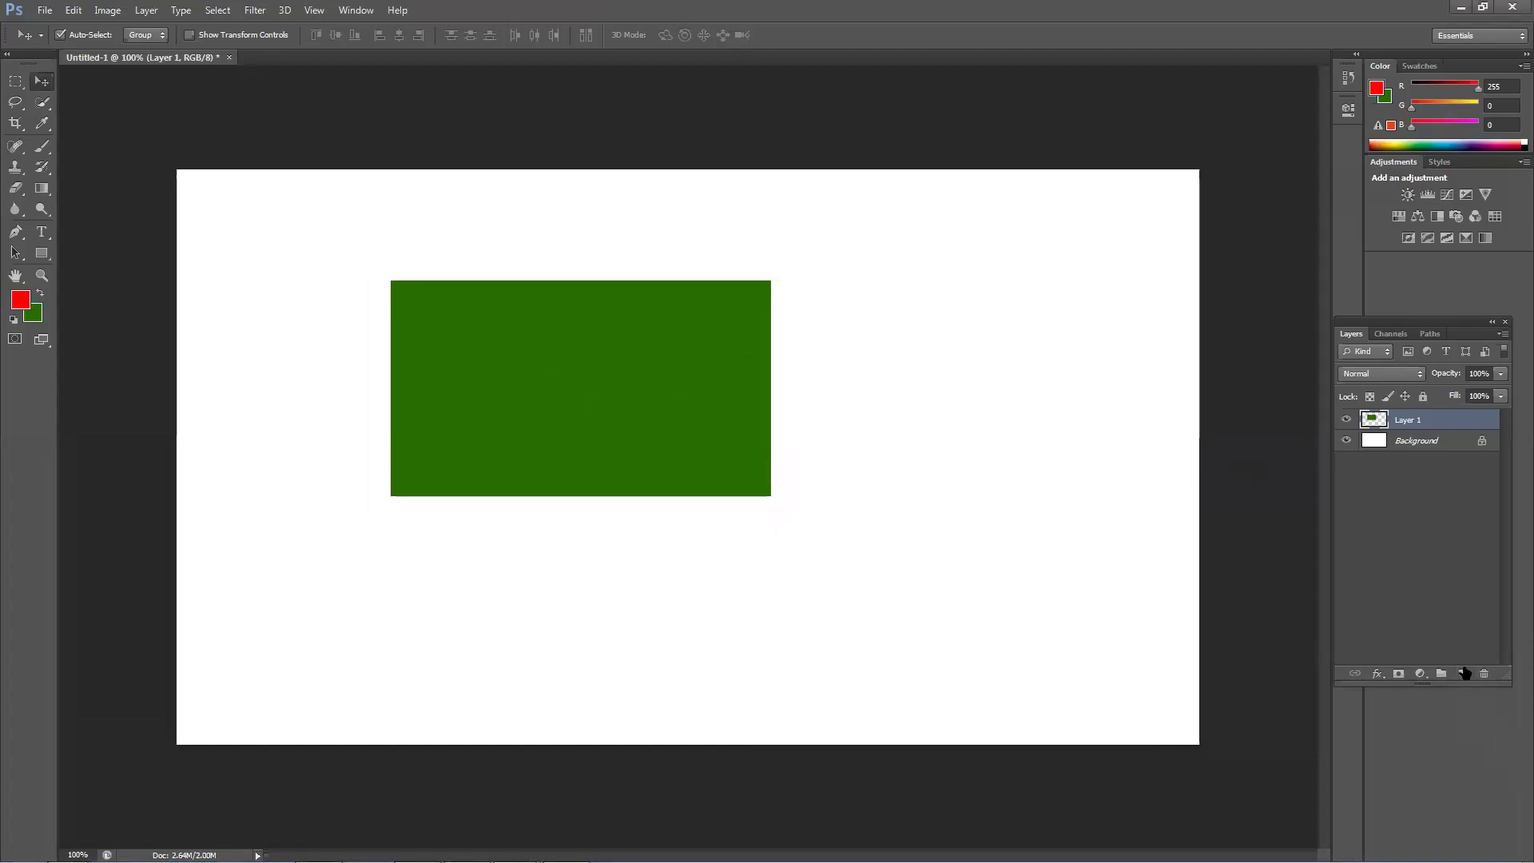
pyautogui.click(1467, 675)
pyautogui.click(14, 80)
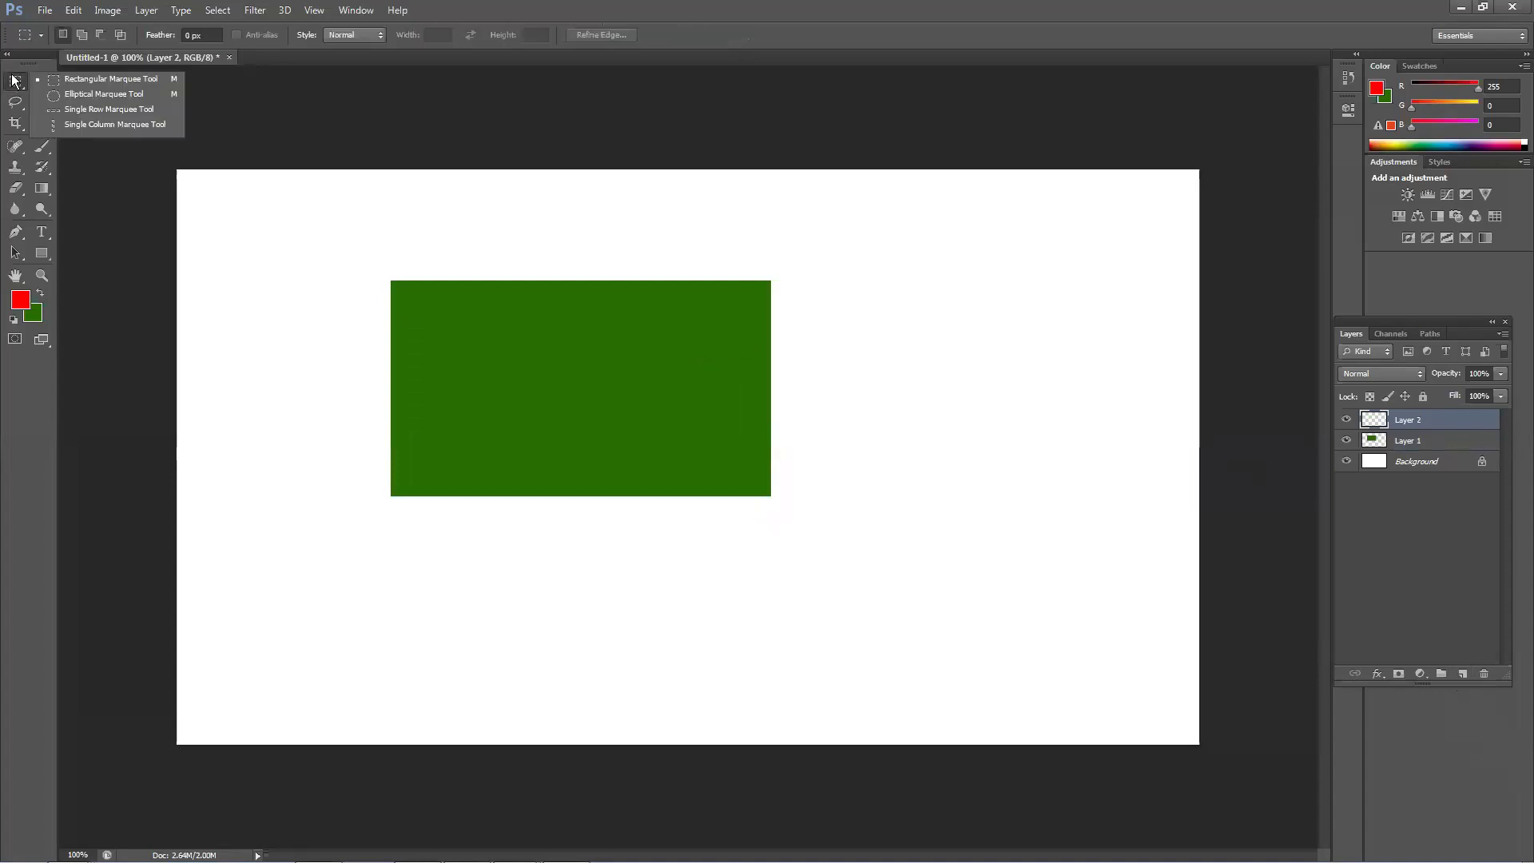
pyautogui.click(92, 99)
pyautogui.moveTo(751, 287); pyautogui.dragTo(926, 501)
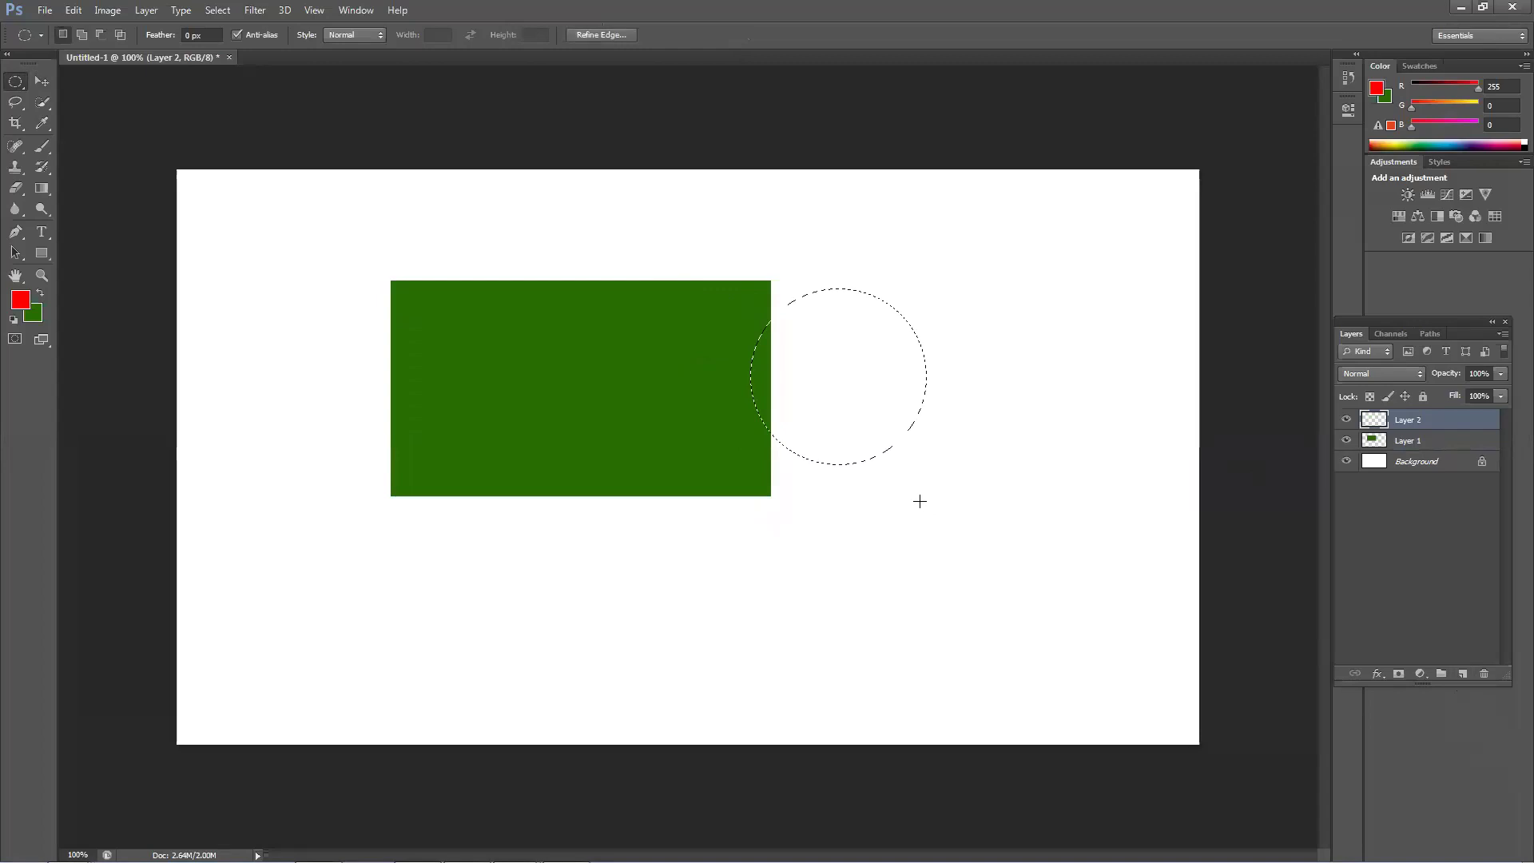
pyautogui.hotkey('ctrl', 'BackSpace')
pyautogui.hotkey('alt', 'BackSpace')
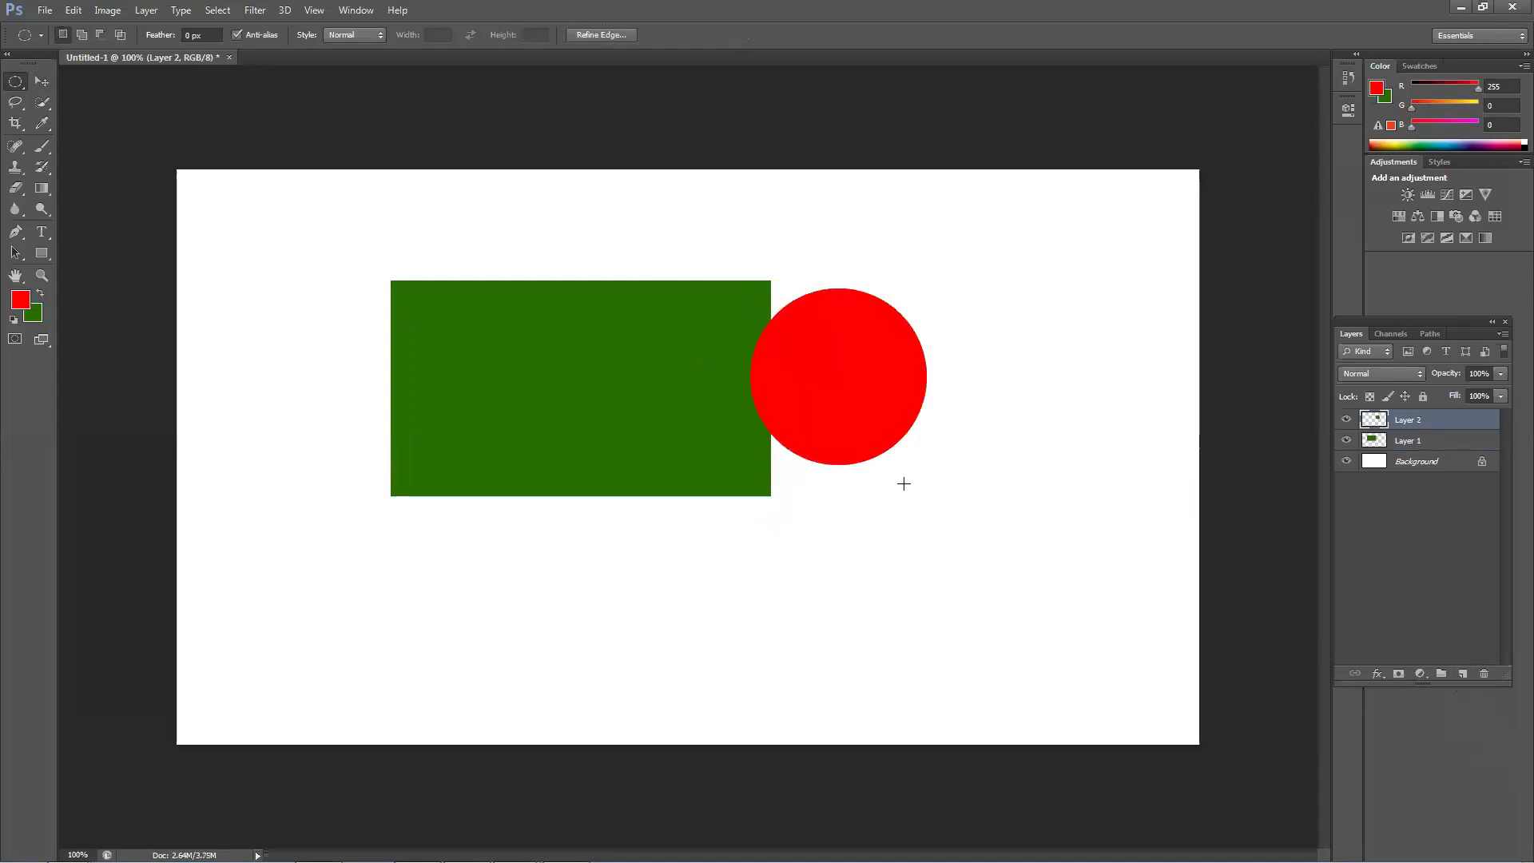
# Step: Move the red circle onto the centre of the green rectangle
pyautogui.click(41, 82)
pyautogui.moveTo(901, 412); pyautogui.dragTo(637, 408)
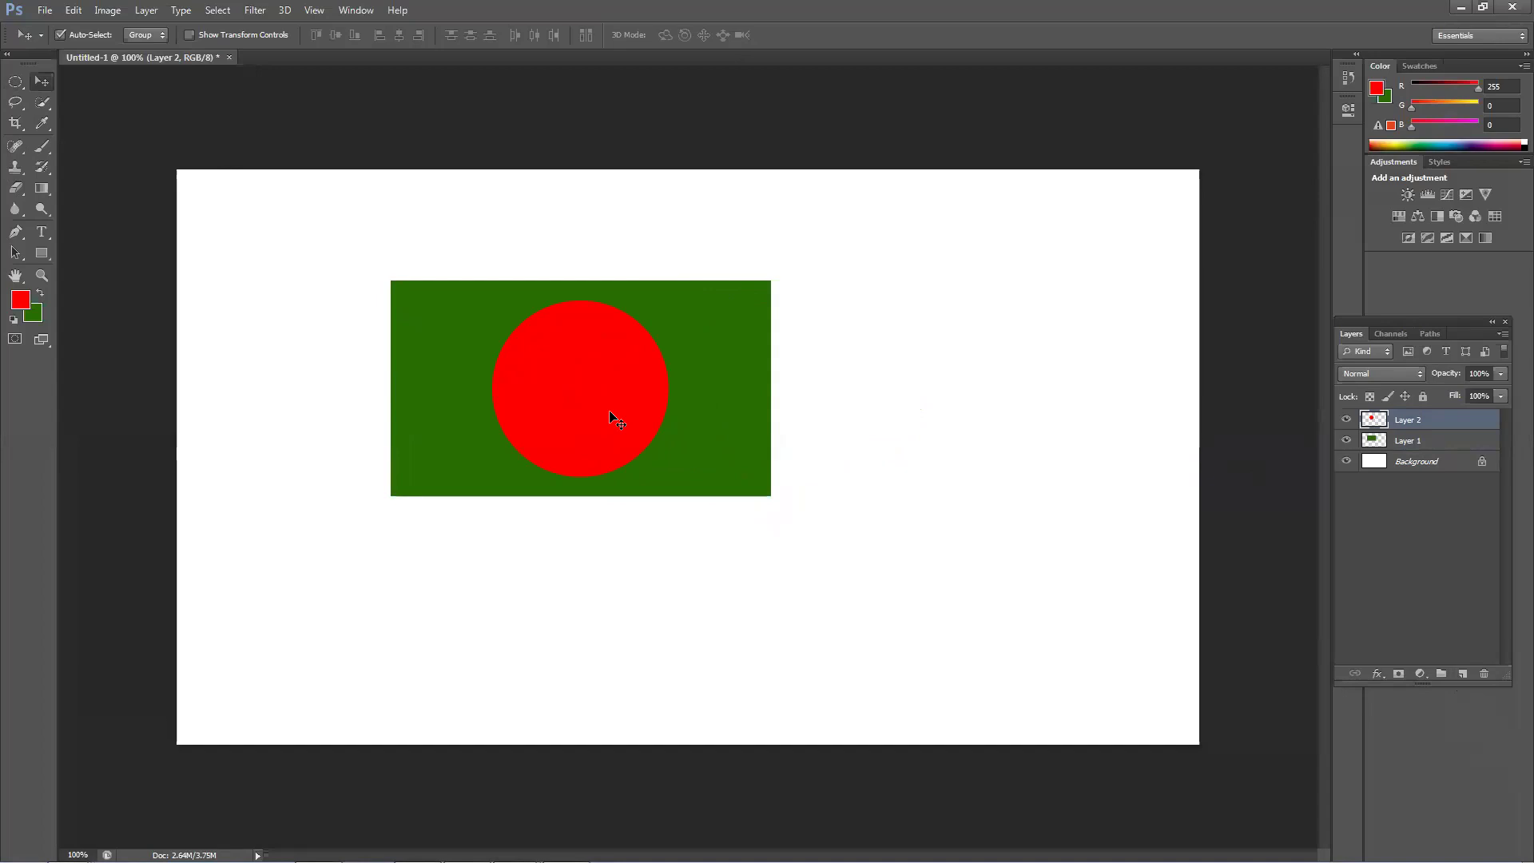
pyautogui.moveTo(835, 426); pyautogui.dragTo(650, 328)
# Step: Delete the flag layers and draw a rectangle shape near the canvas centre
pyautogui.press('Delete')
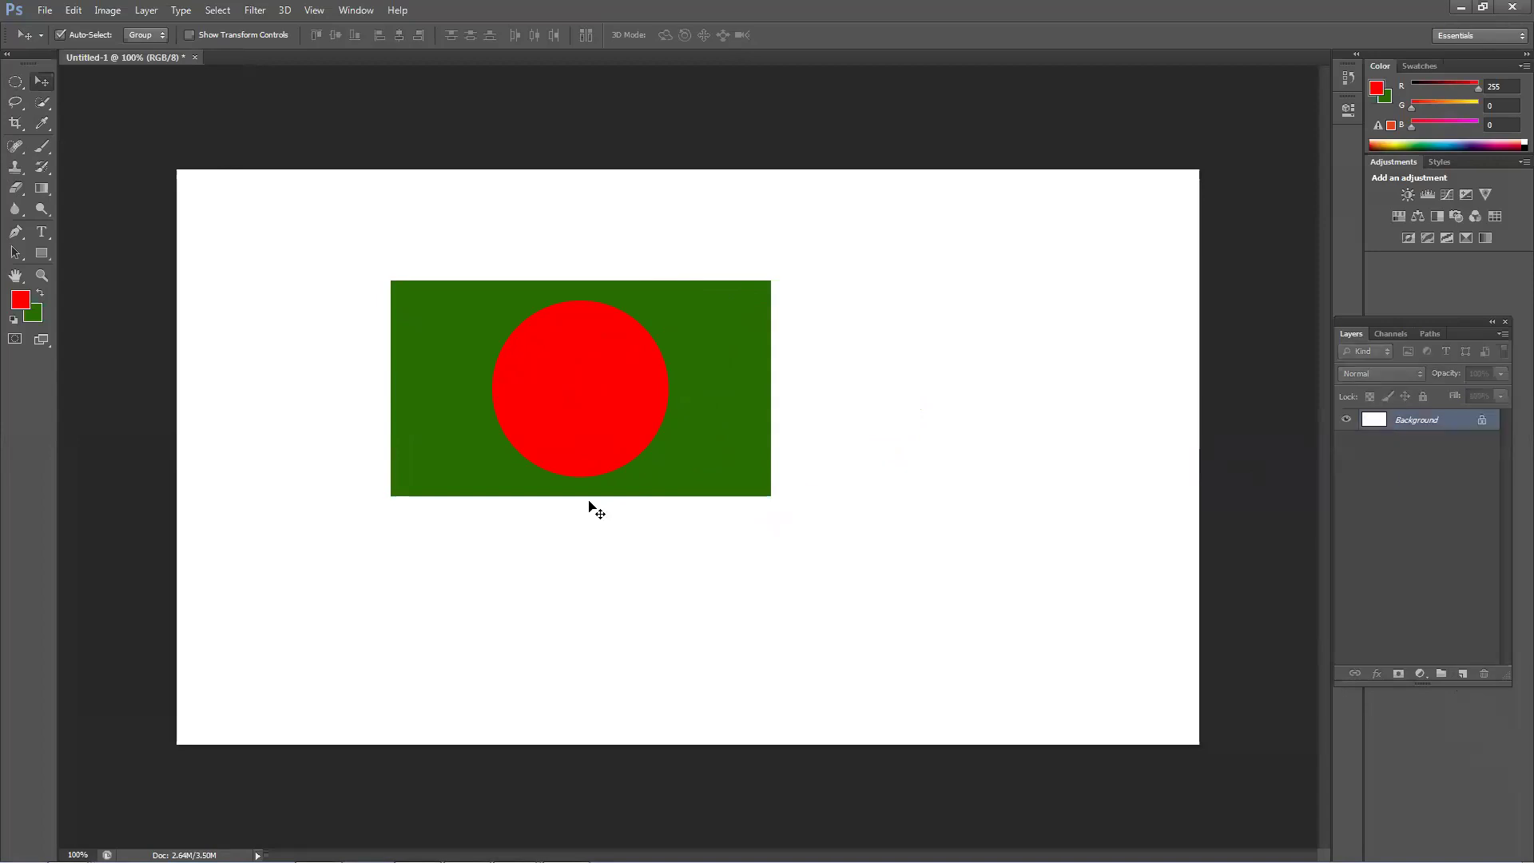
pyautogui.click(41, 254)
pyautogui.moveTo(872, 533); pyautogui.dragTo(876, 540)
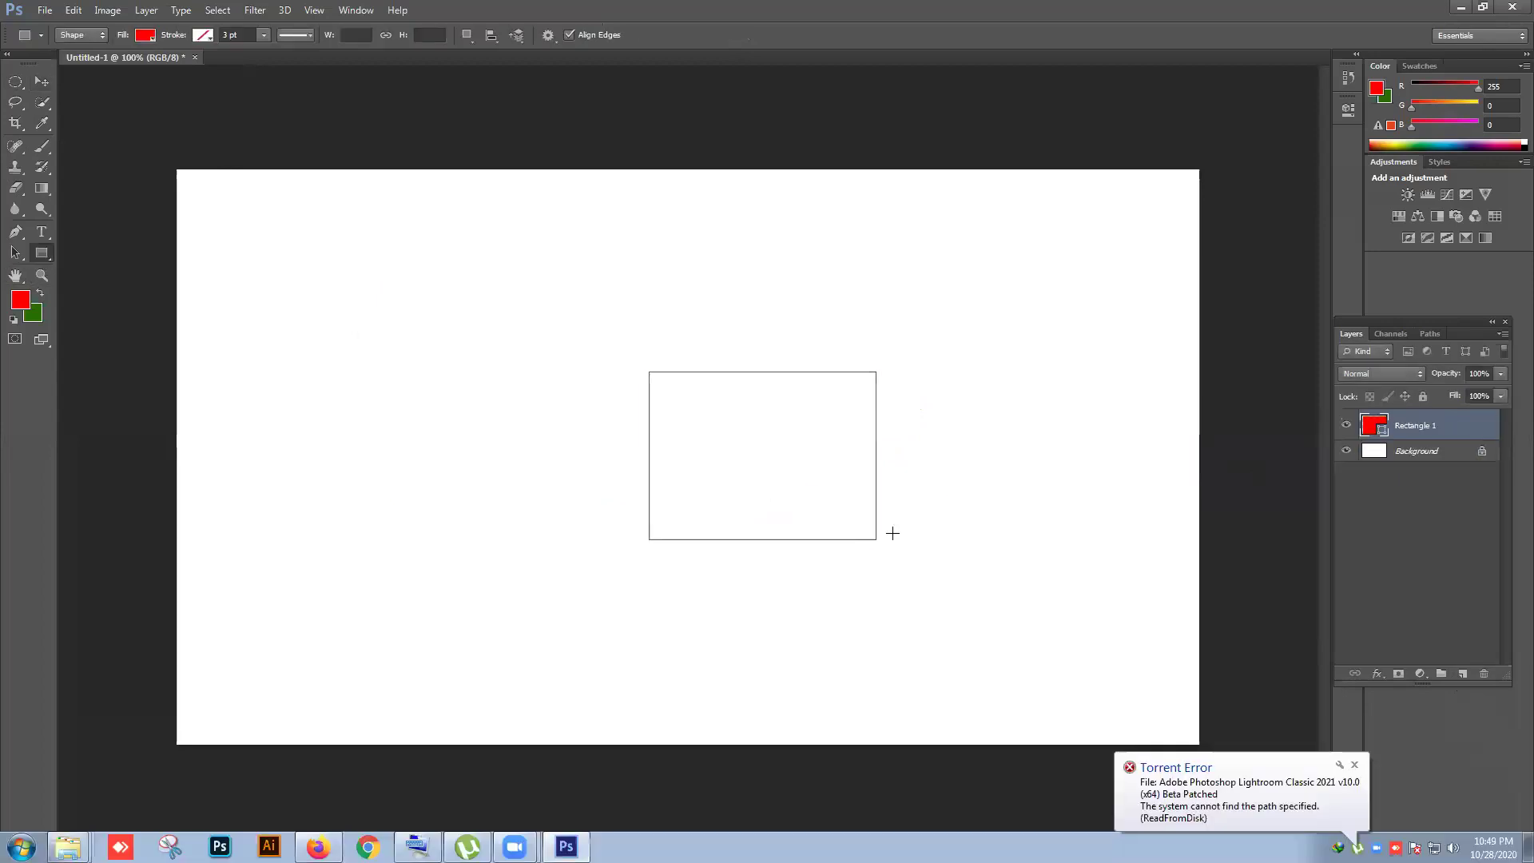
# Step: Give the rectangle a solid dark 14.77 pt stroke and No Color fill
pyautogui.click(204, 36)
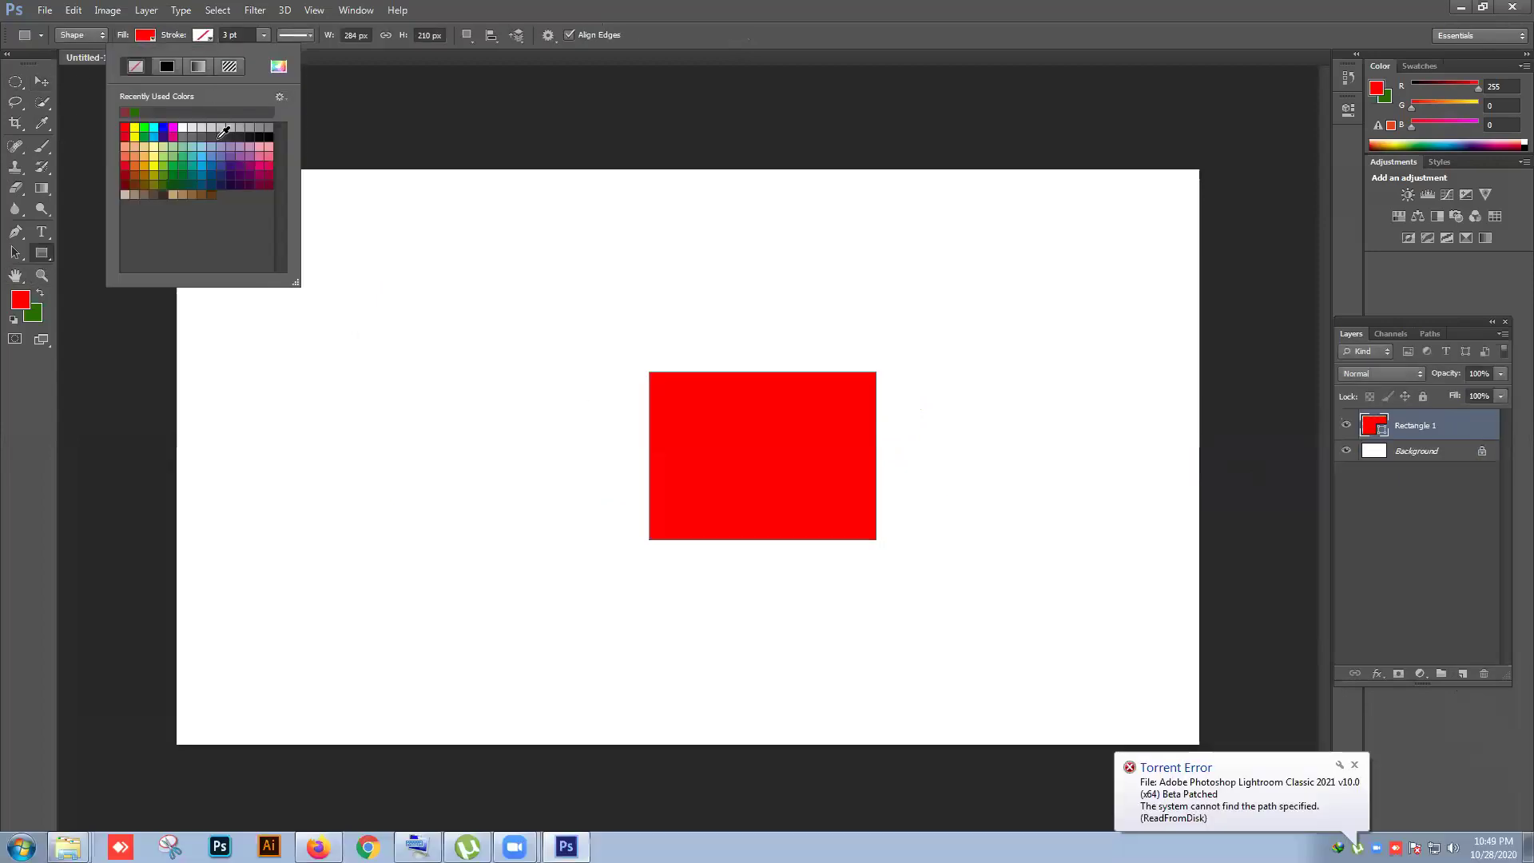
pyautogui.click(166, 66)
pyautogui.click(264, 35)
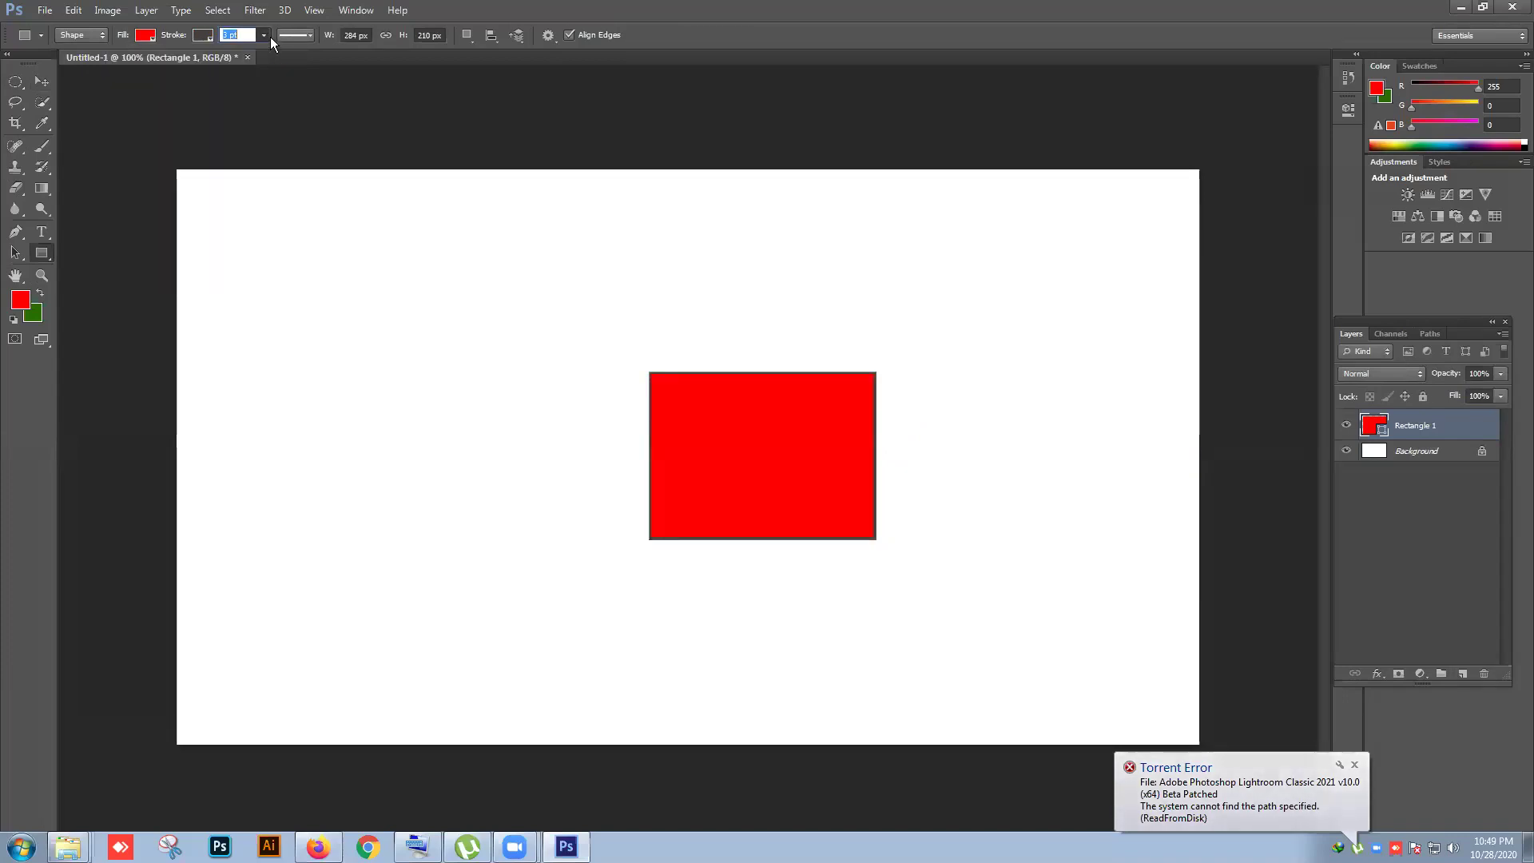
pyautogui.moveTo(278, 54); pyautogui.dragTo(280, 54)
pyautogui.click(150, 36)
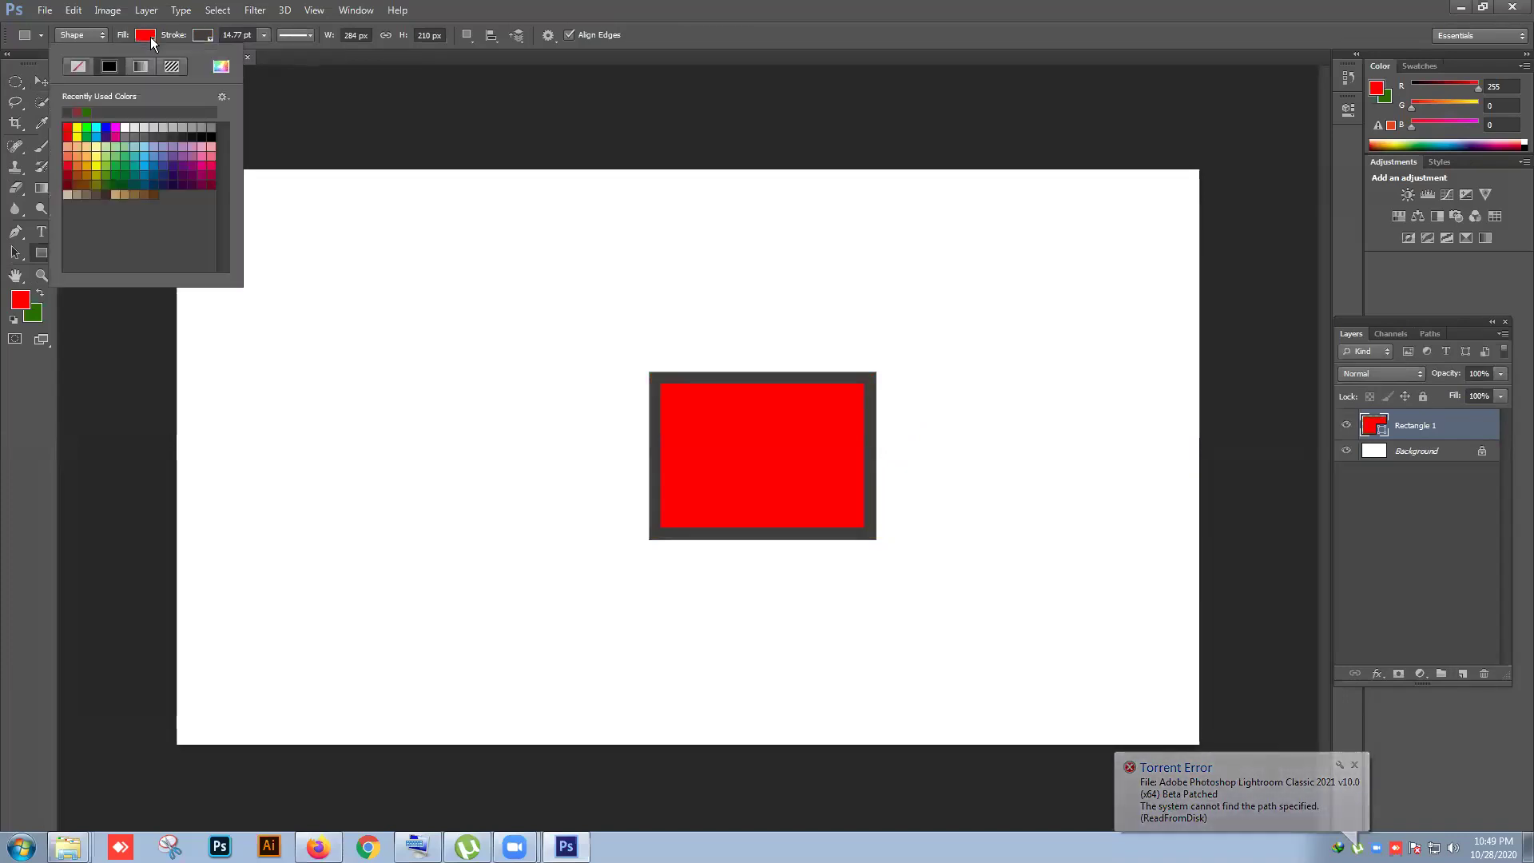
pyautogui.click(78, 69)
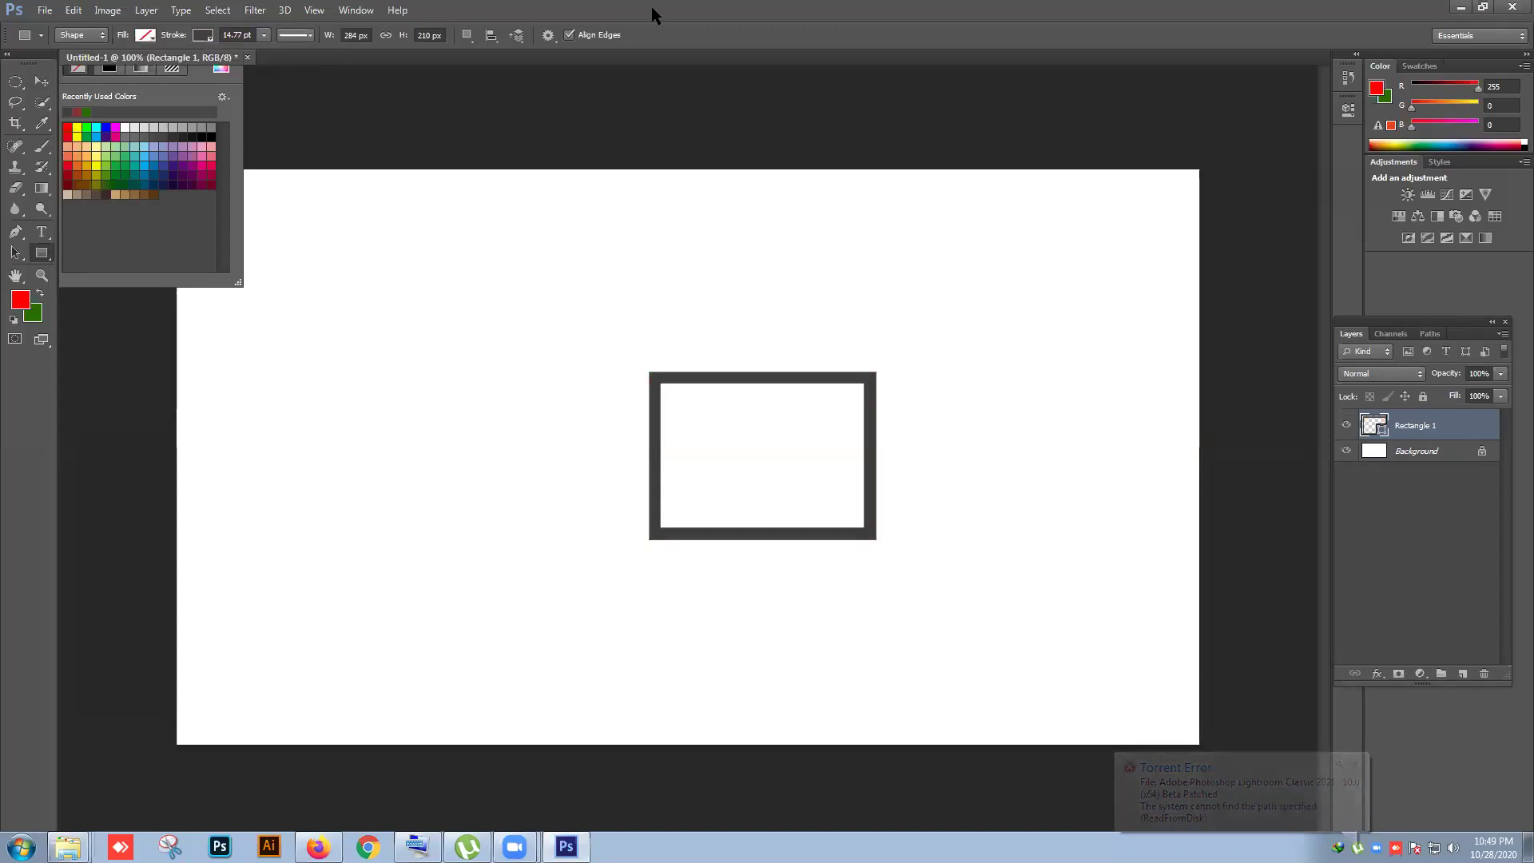
pyautogui.press('Return')
# Step: Reposition the outlined rectangle, then remove its layer
pyautogui.press('v')
pyautogui.moveTo(684, 380); pyautogui.dragTo(575, 341)
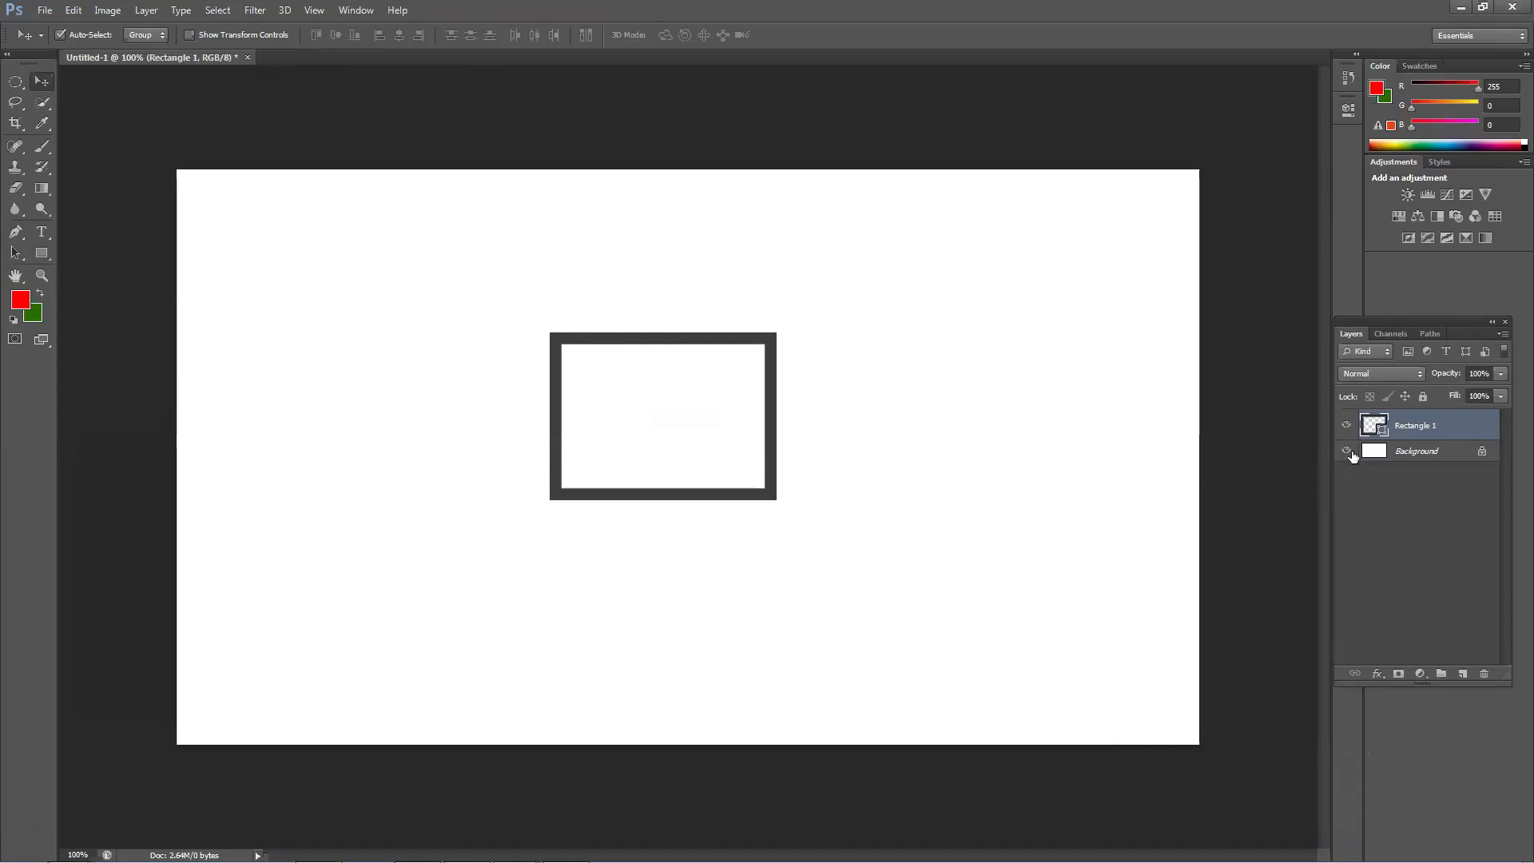
pyautogui.click(1347, 452)
pyautogui.moveTo(775, 346); pyautogui.dragTo(835, 375)
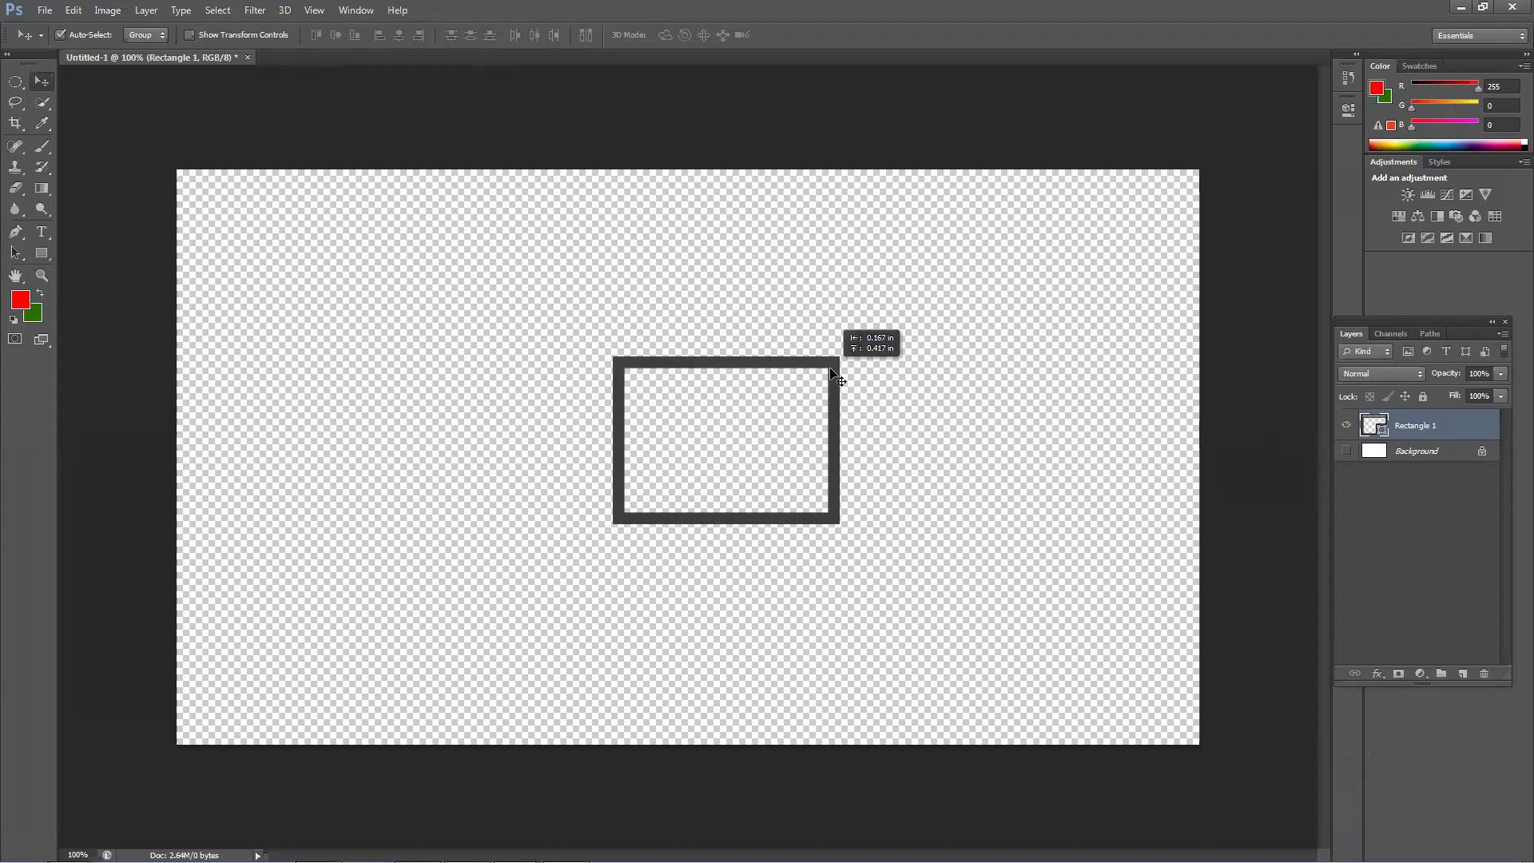
pyautogui.hotkey('ctrl', 'alt', 'z')
pyautogui.hotkey('ctrl', 'alt', 'z')
pyautogui.hotkey('ctrl', 'alt', 'z')
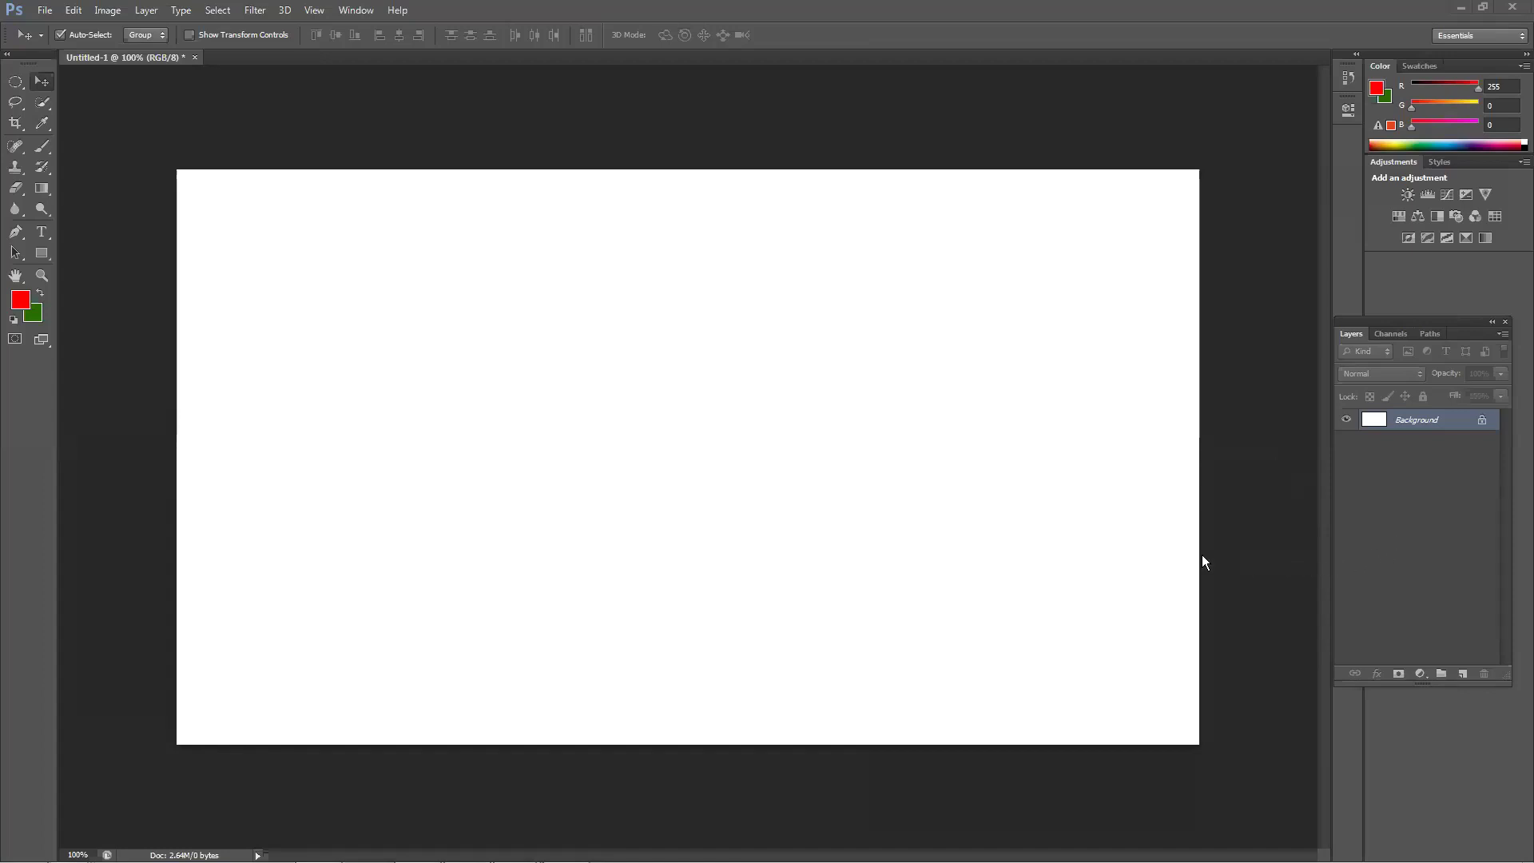
# Step: Close the current document without saving and begin a new document
pyautogui.click(194, 57)
pyautogui.click(766, 329)
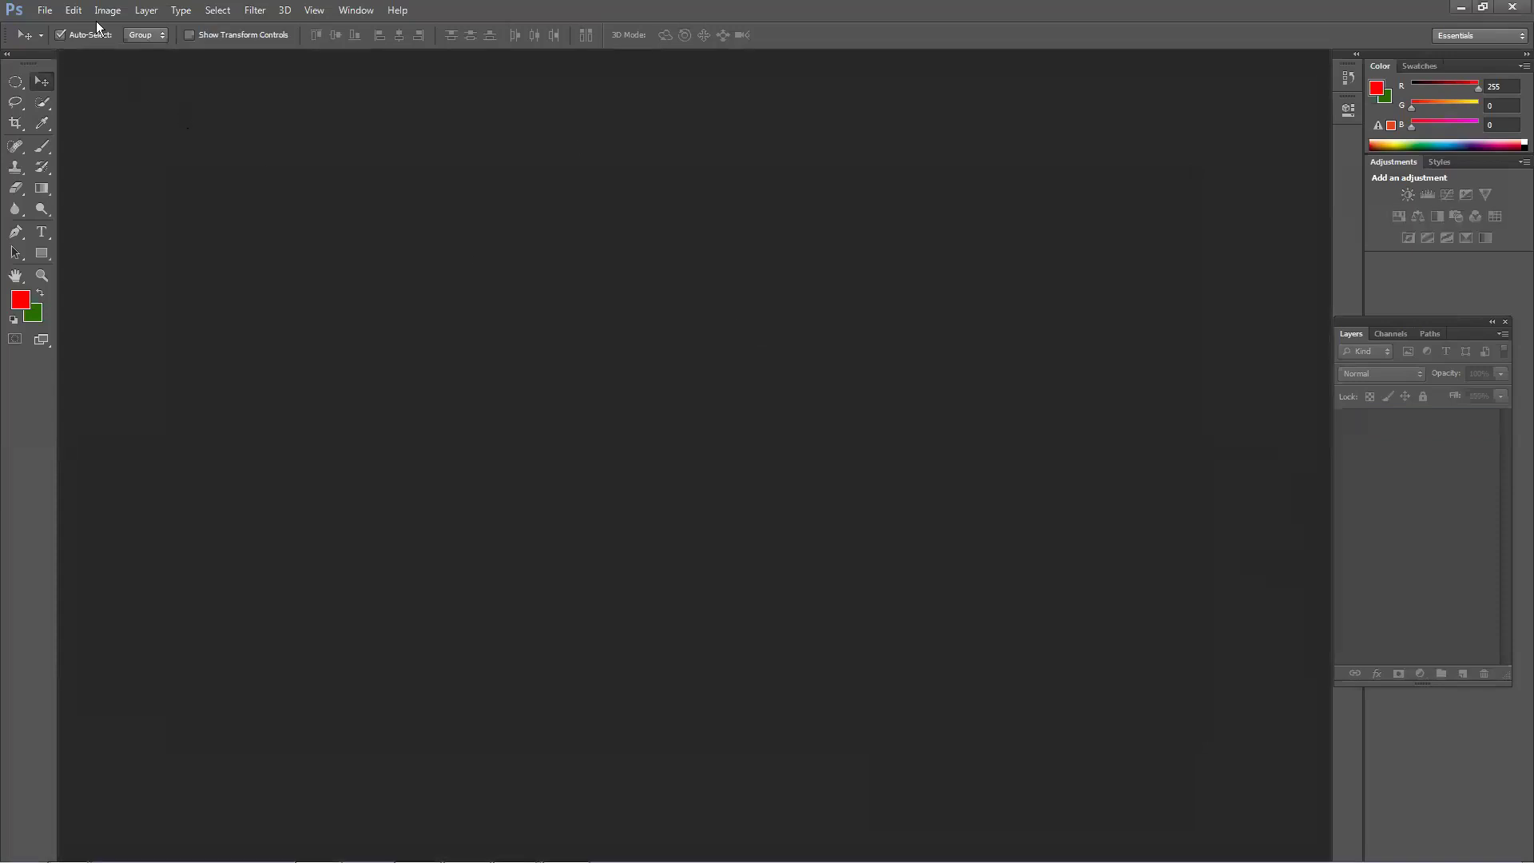
pyautogui.click(45, 10)
pyautogui.click(67, 32)
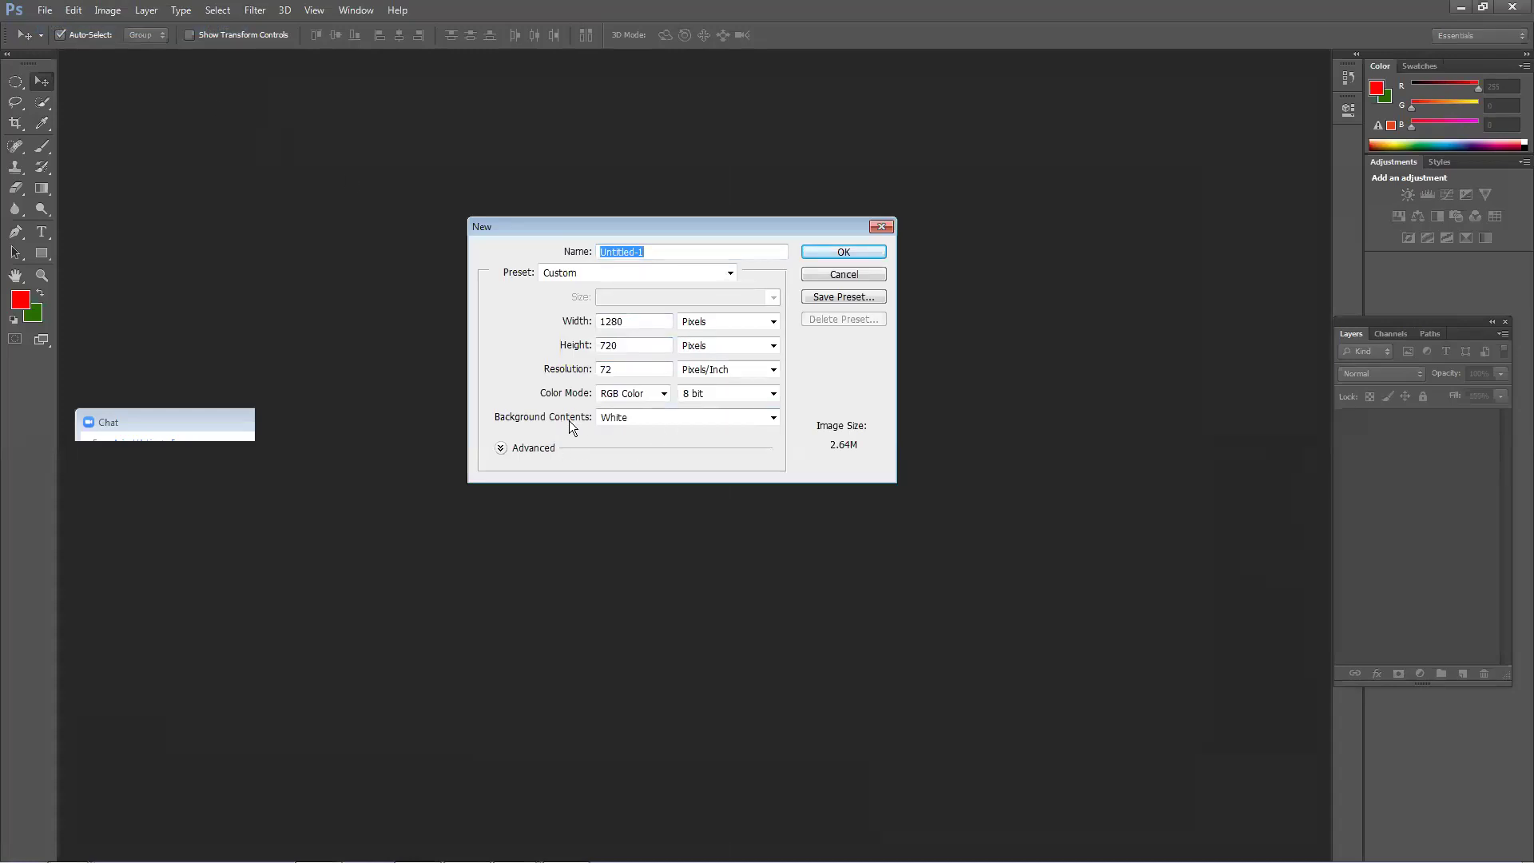
# Step: Set Background Contents to White and create the 1280×720 px document
pyautogui.click(634, 411)
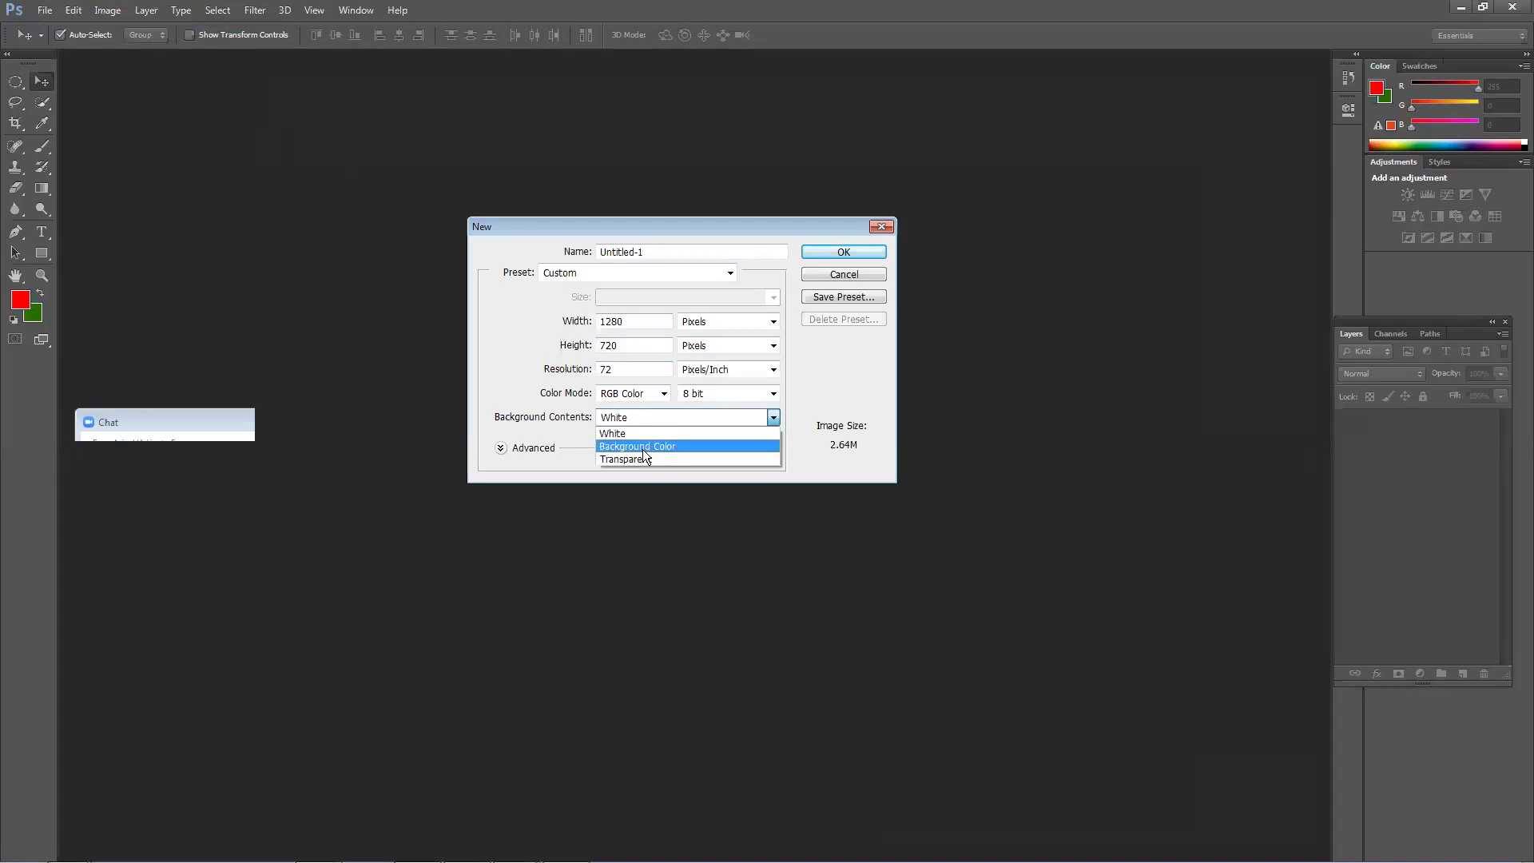
pyautogui.click(644, 445)
pyautogui.click(666, 414)
pyautogui.click(647, 433)
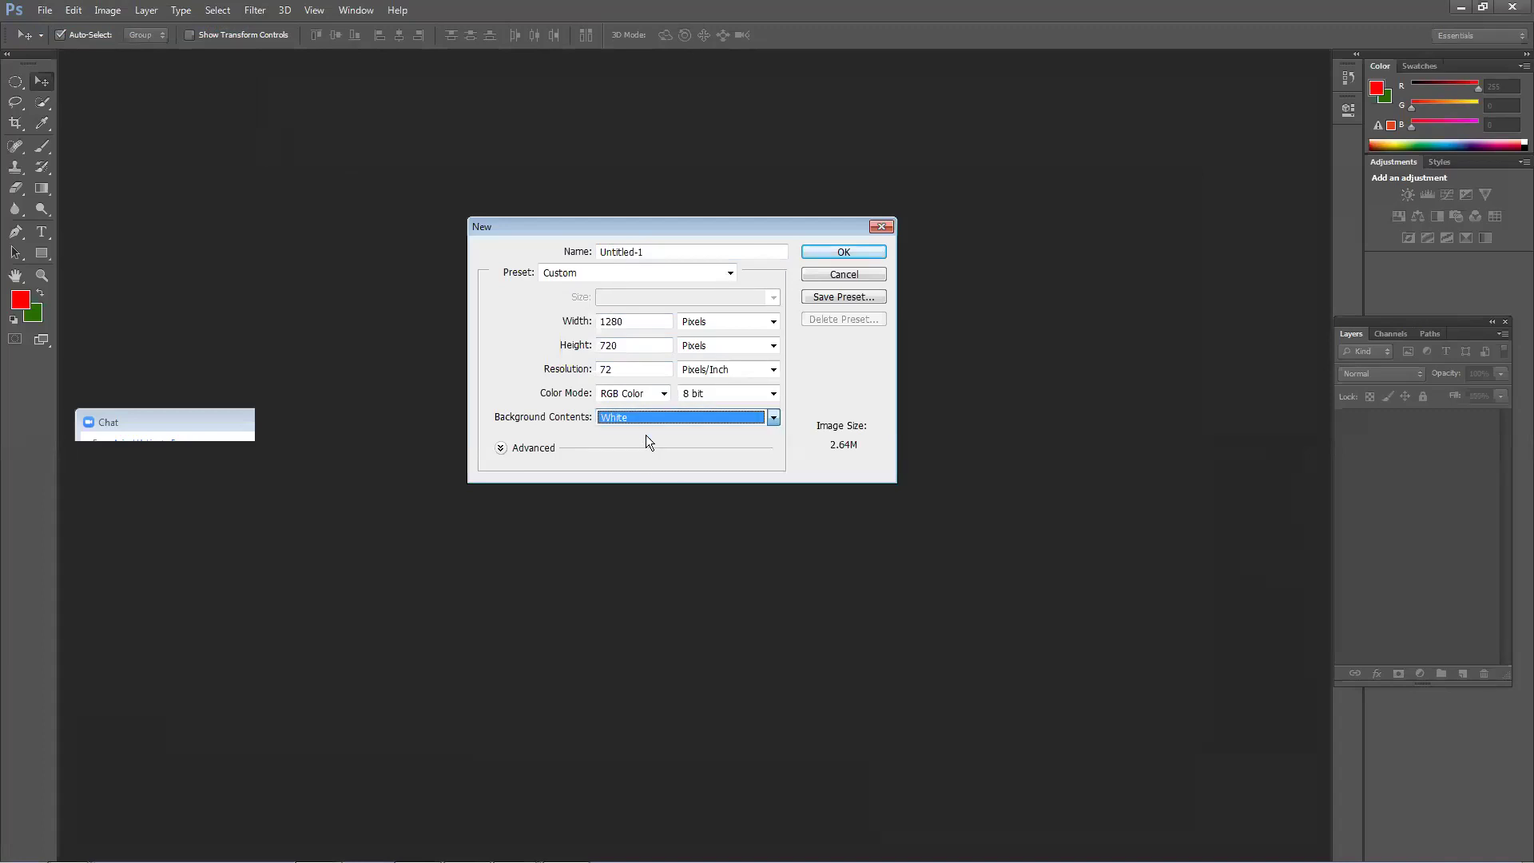
pyautogui.click(679, 415)
pyautogui.click(633, 445)
pyautogui.click(655, 419)
pyautogui.click(646, 445)
pyautogui.click(516, 453)
pyautogui.click(501, 448)
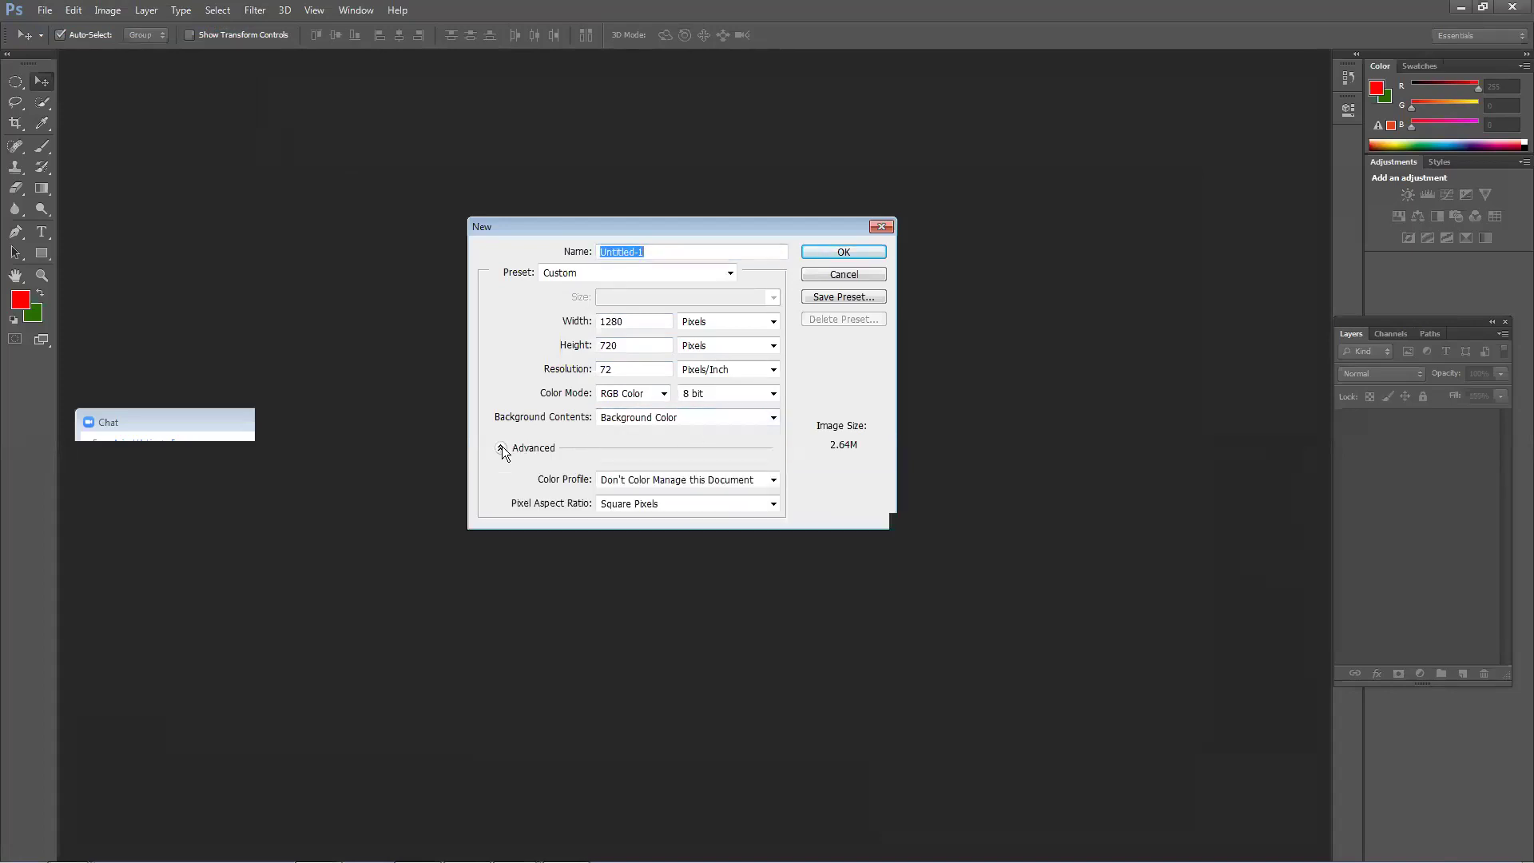
pyautogui.click(501, 448)
pyautogui.click(644, 419)
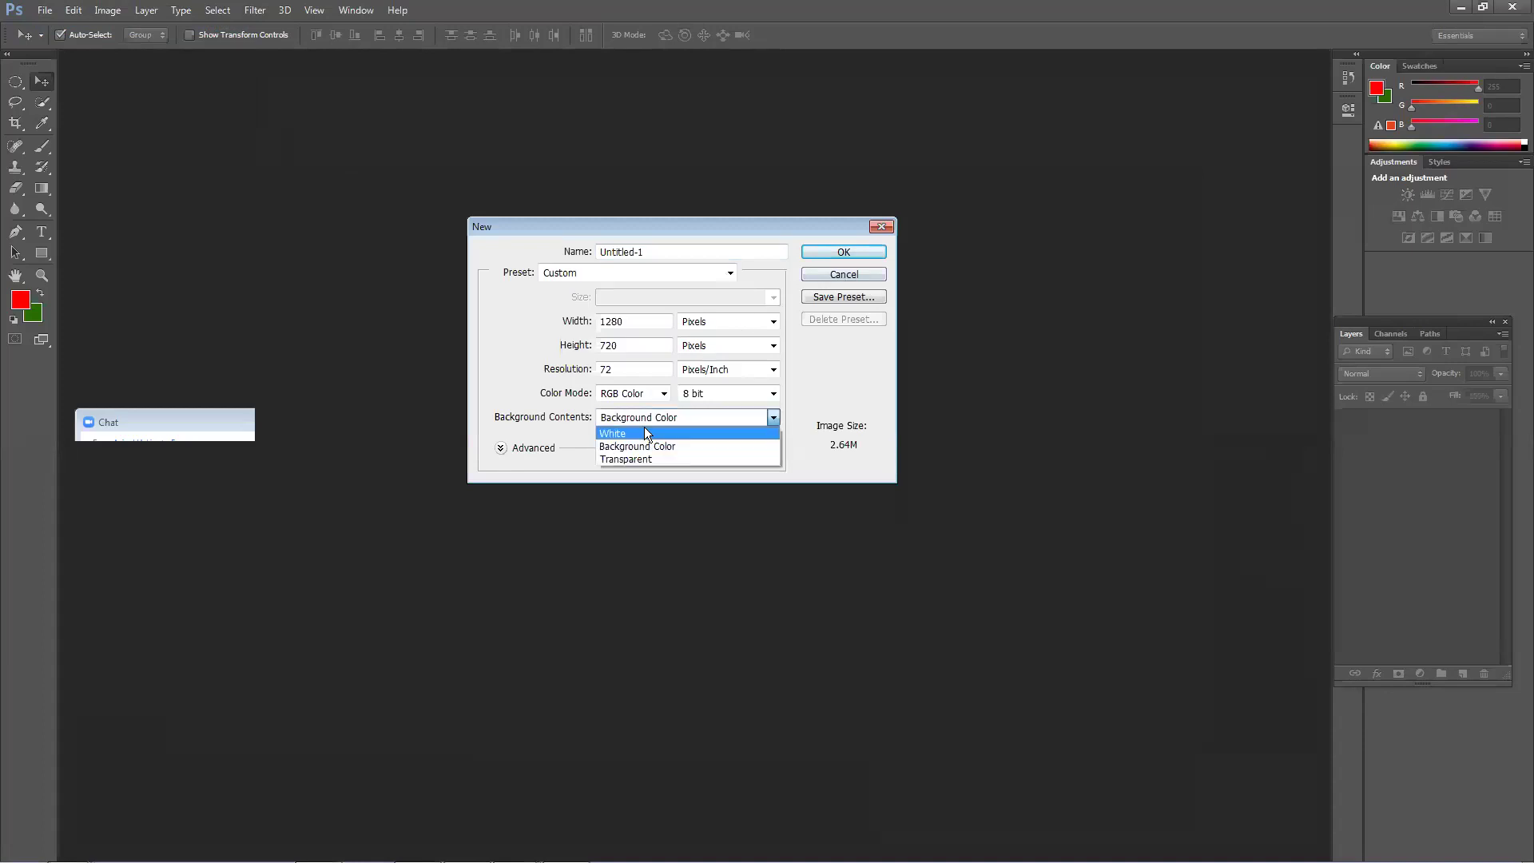
pyautogui.click(644, 432)
pyautogui.click(843, 253)
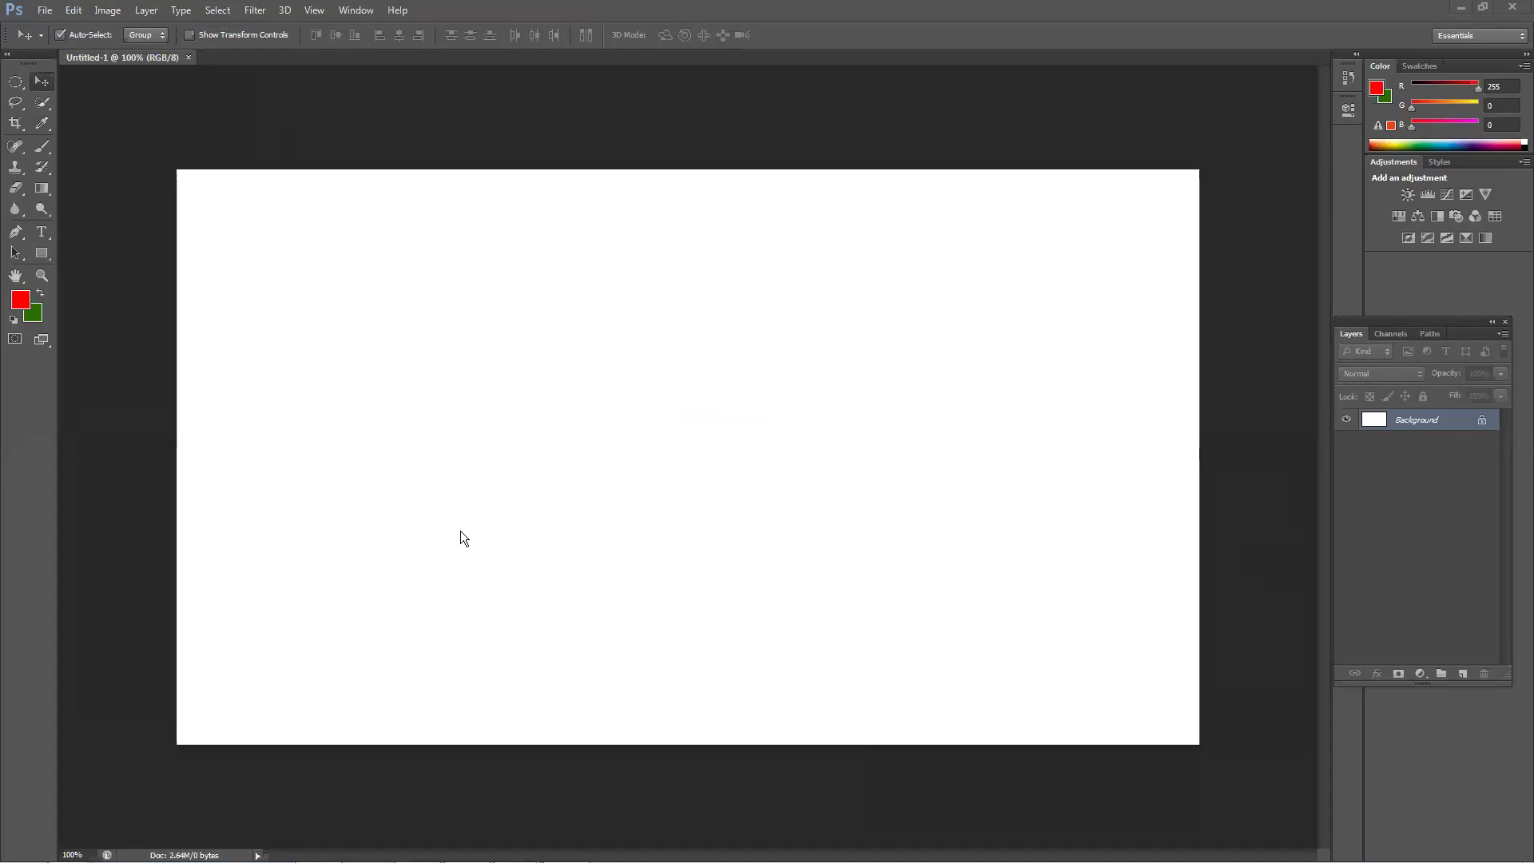
# Step: Set the background colour to a bright yellow-green
pyautogui.click(33, 317)
pyautogui.moveTo(749, 360); pyautogui.dragTo(766, 439)
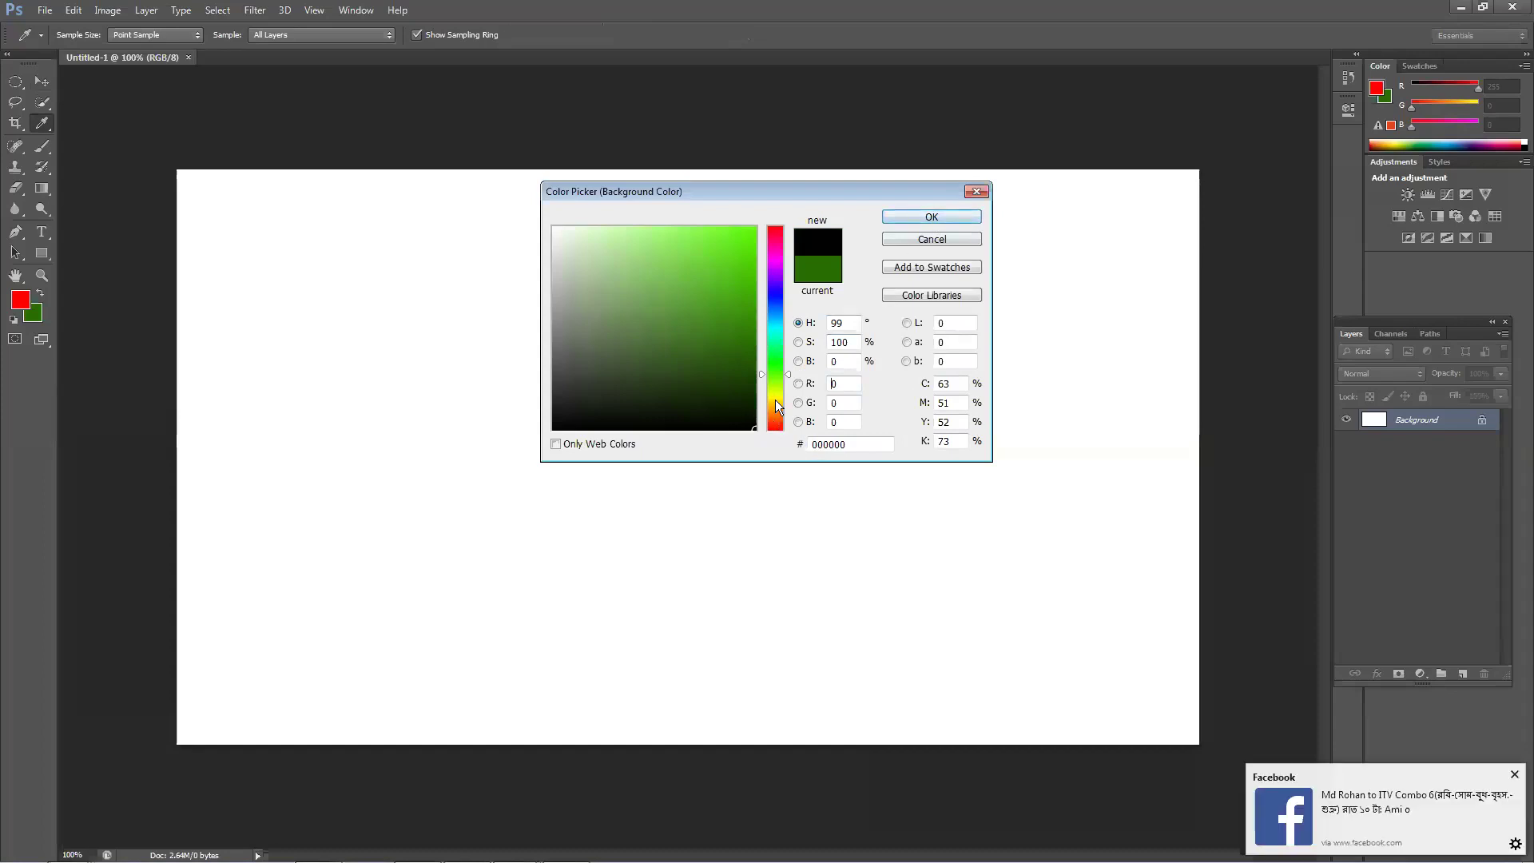
pyautogui.click(775, 400)
pyautogui.click(711, 297)
pyautogui.click(908, 214)
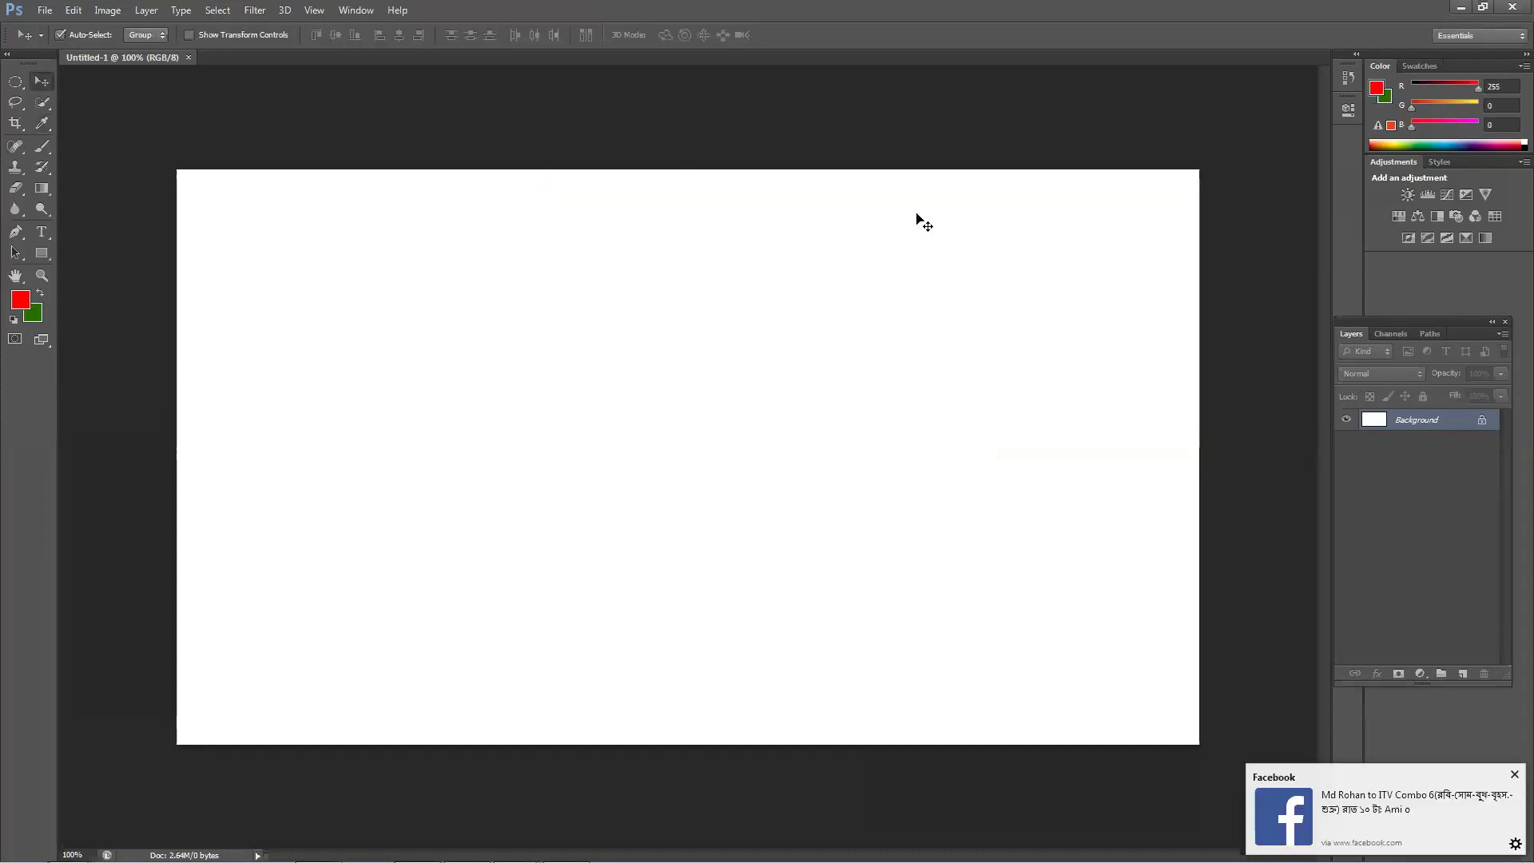
# Step: Test-fill the canvas with red and yellow-green, then undo back to plain white
pyautogui.hotkey('alt', 'BackSpace')
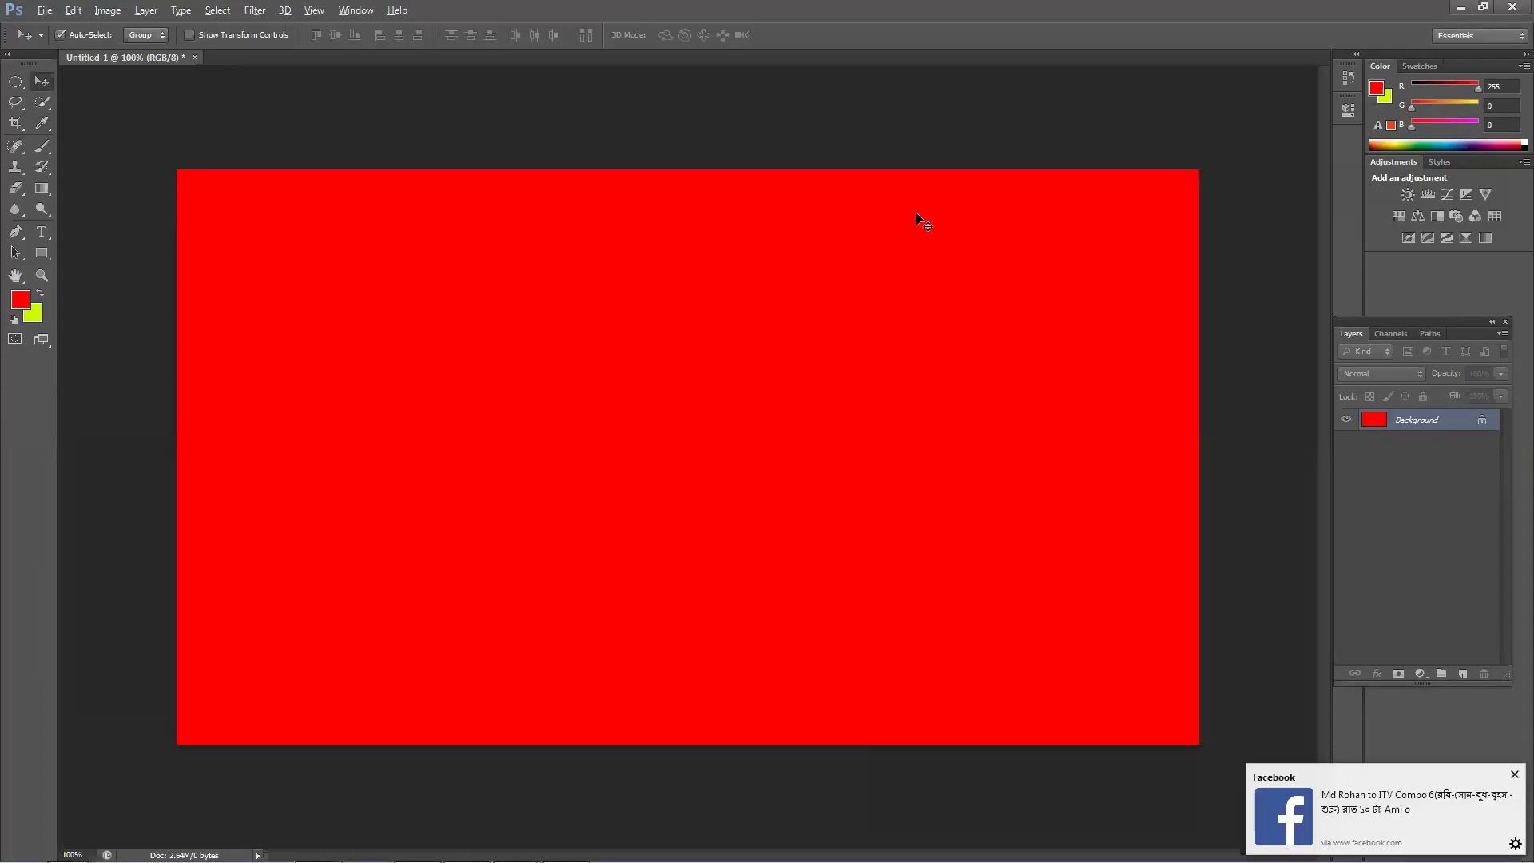
pyautogui.hotkey('ctrl', 'BackSpace')
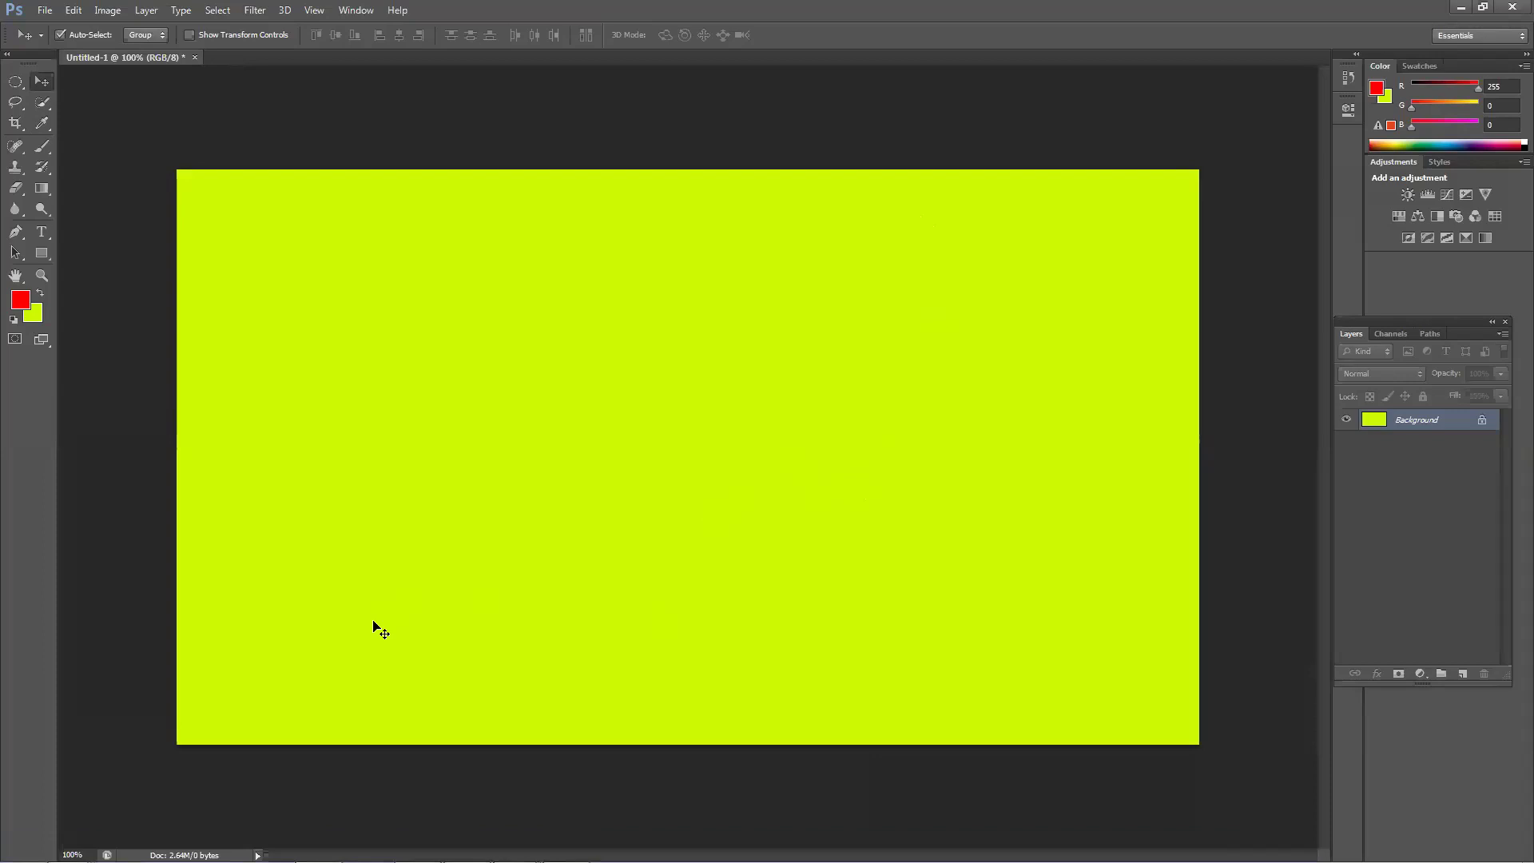
pyautogui.hotkey('alt', 'BackSpace')
pyautogui.hotkey('ctrl', 'z')
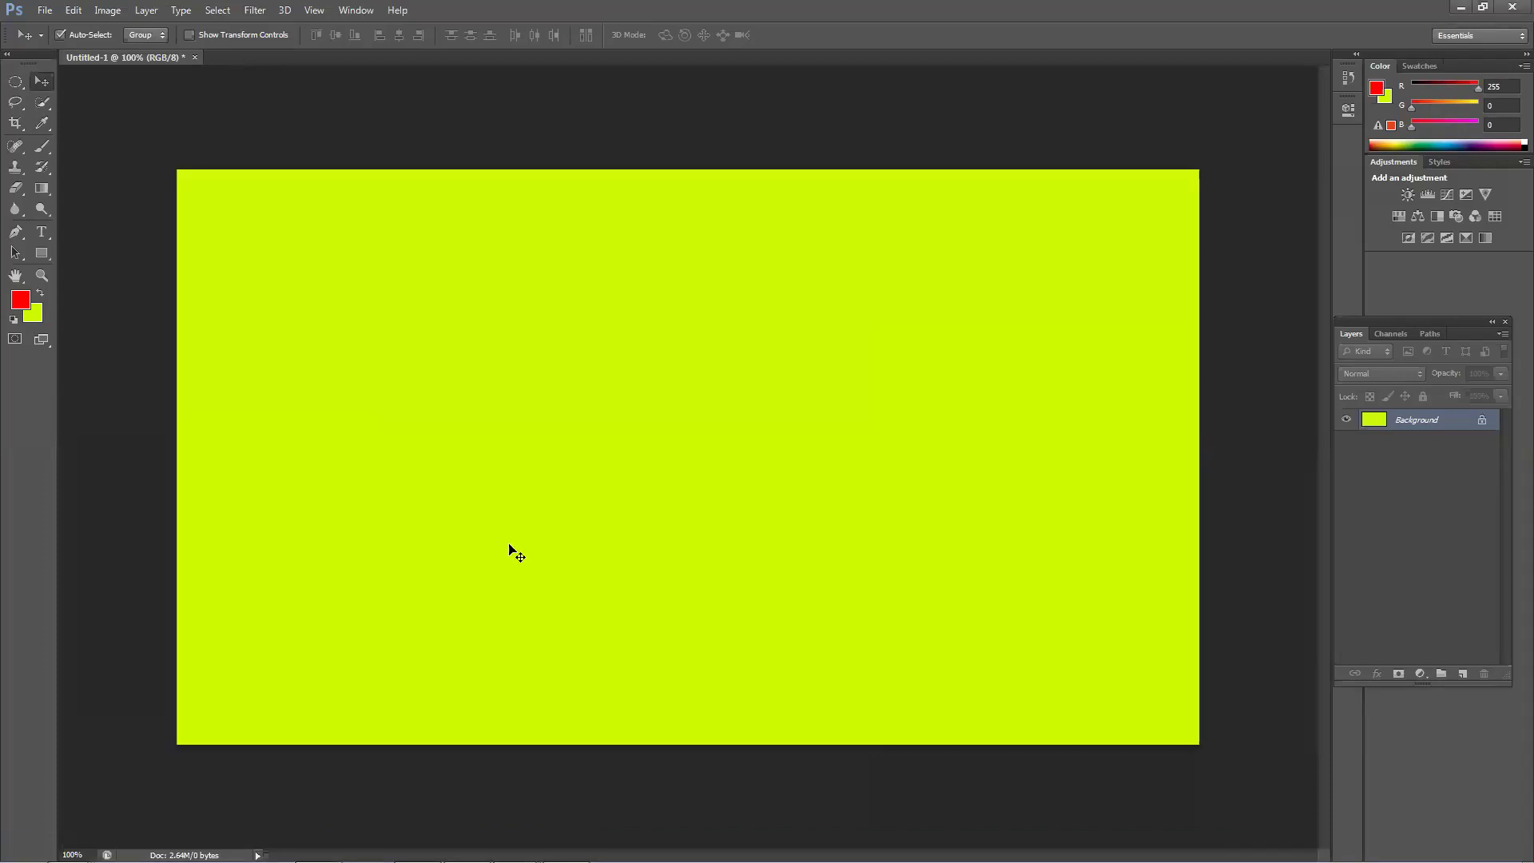
pyautogui.hotkey('alt', 'BackSpace')
pyautogui.hotkey('ctrl', 'alt', 'z')
pyautogui.hotkey('ctrl', 'alt', 'z')
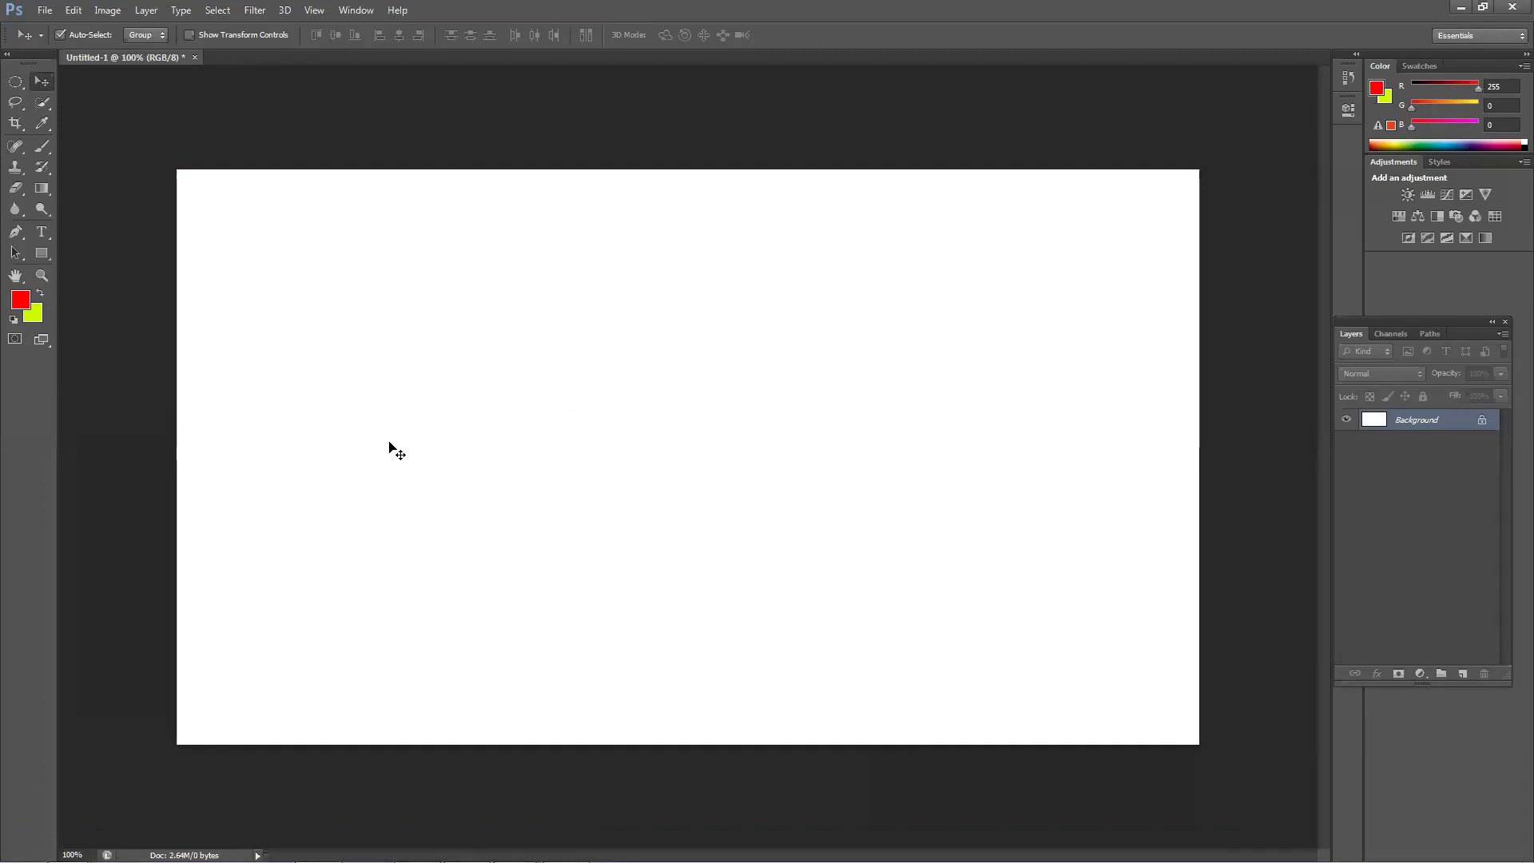
# Step: On a new layer, fill a square rectangular selection with red
pyautogui.click(1463, 674)
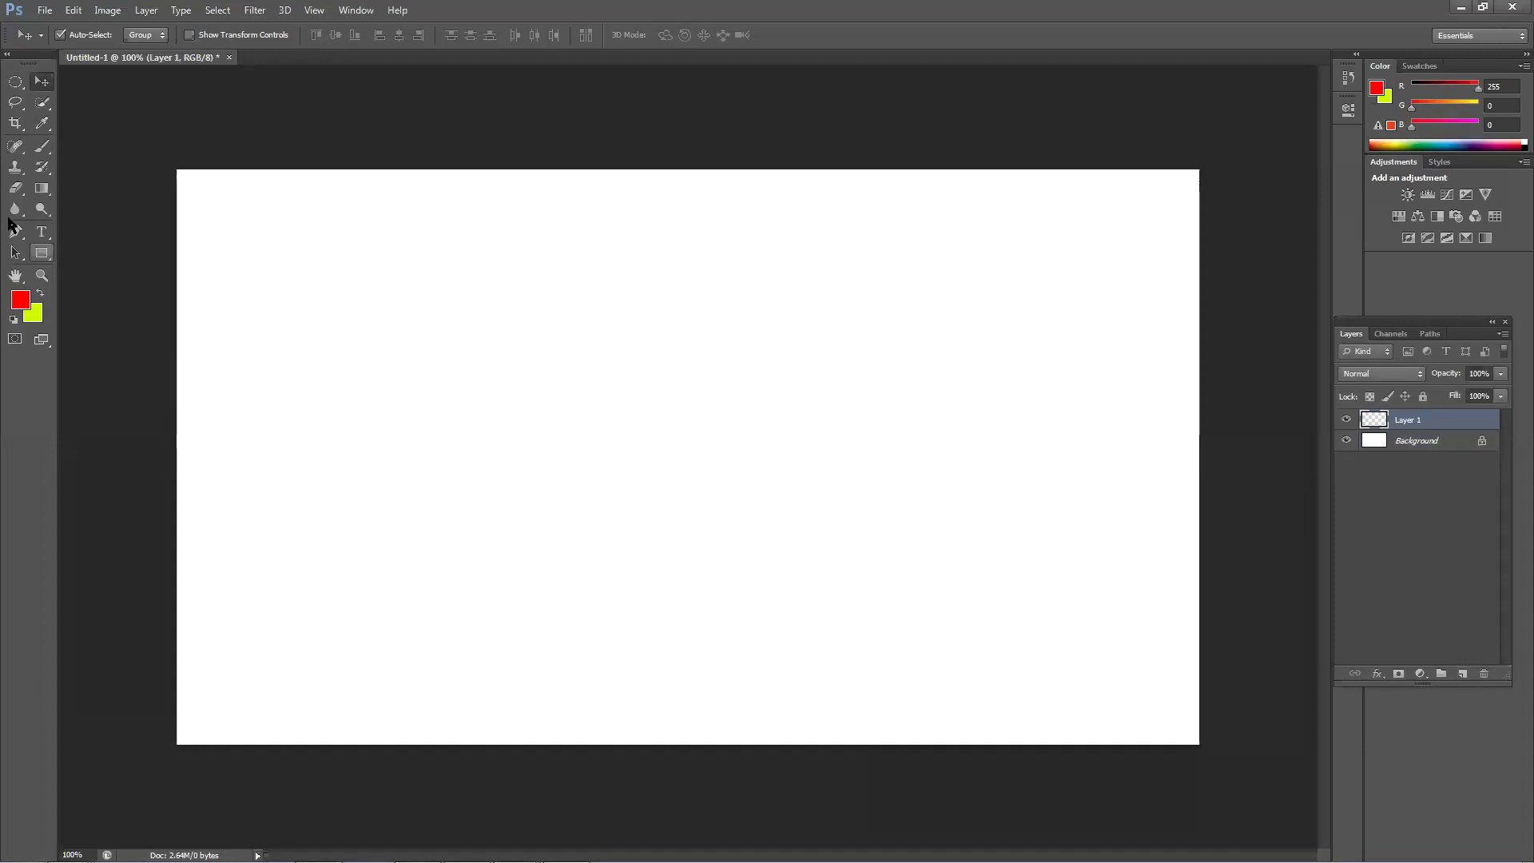
pyautogui.click(20, 90)
pyautogui.click(61, 78)
pyautogui.moveTo(457, 277); pyautogui.dragTo(707, 519)
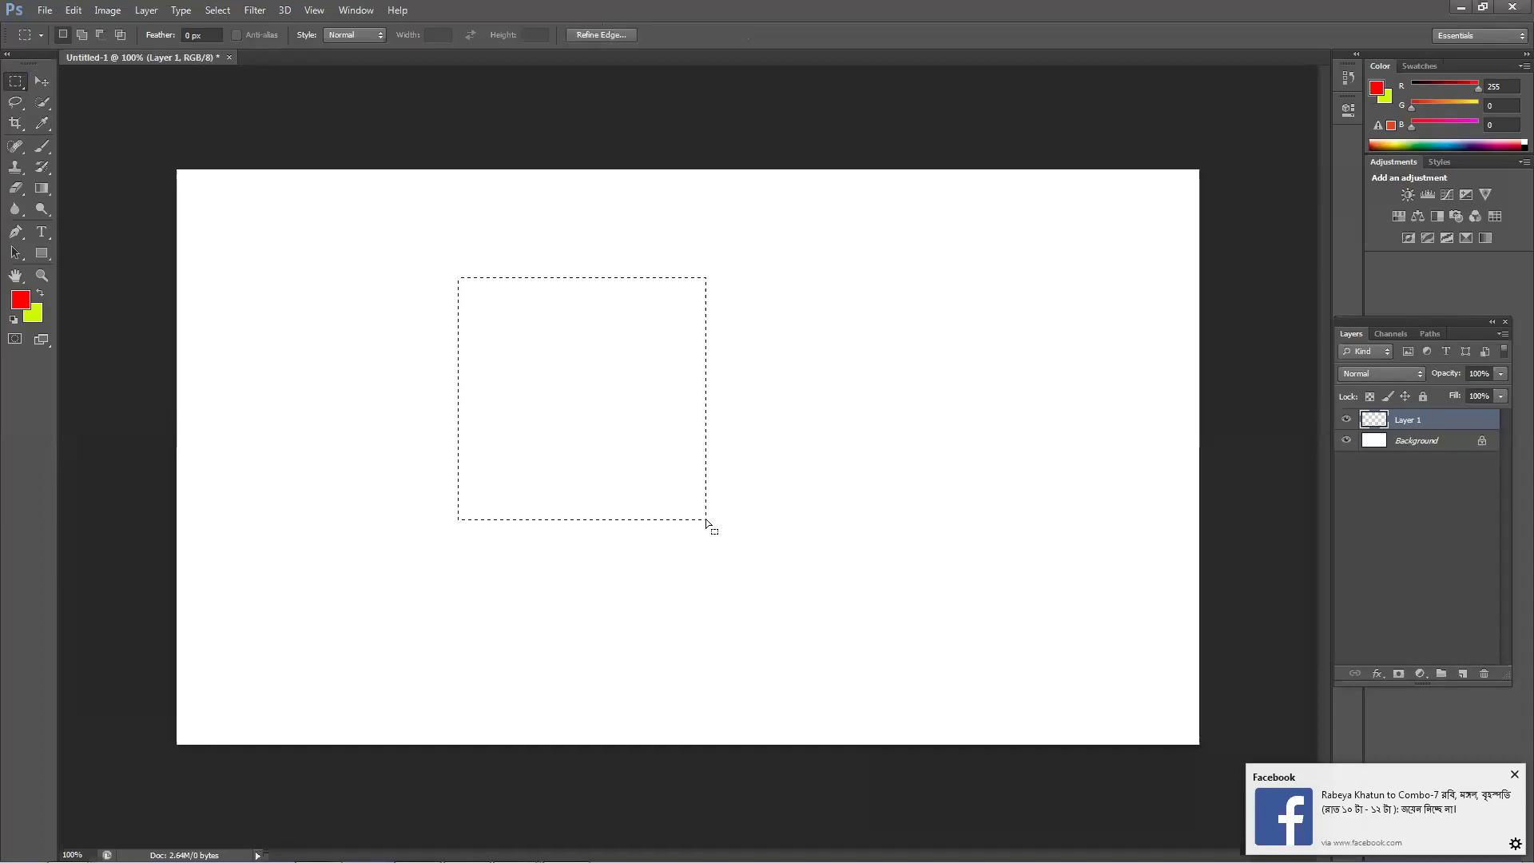
pyautogui.hotkey('alt', 'BackSpace')
pyautogui.hotkey('ctrl', 'd')
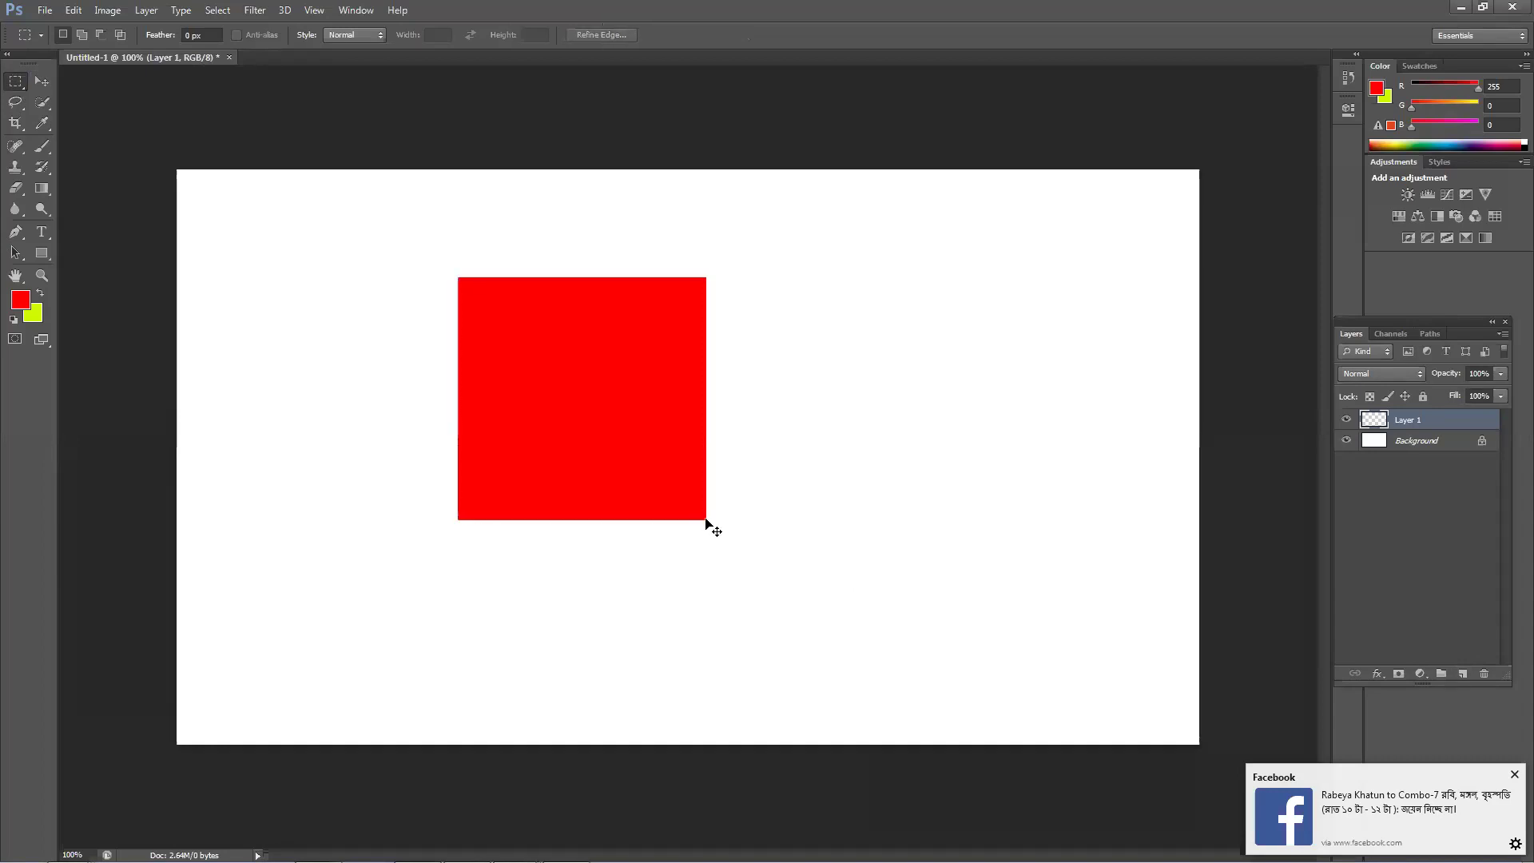
# Step: Warp the red square into a curved, wavy flag shape
pyautogui.hotkey('ctrl', 't')
pyautogui.rightClick(613, 354)
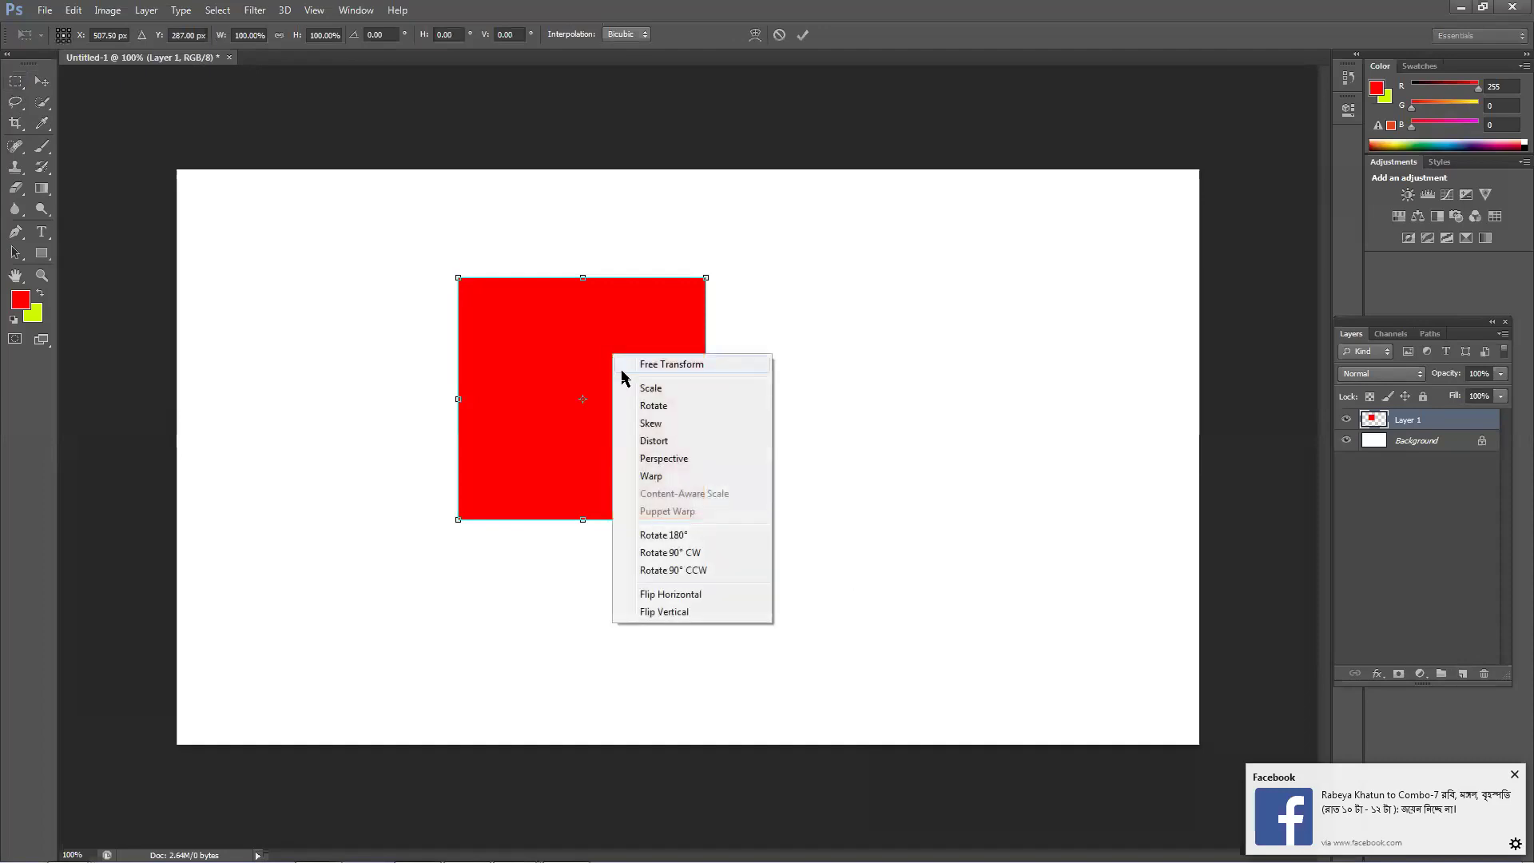
pyautogui.click(654, 475)
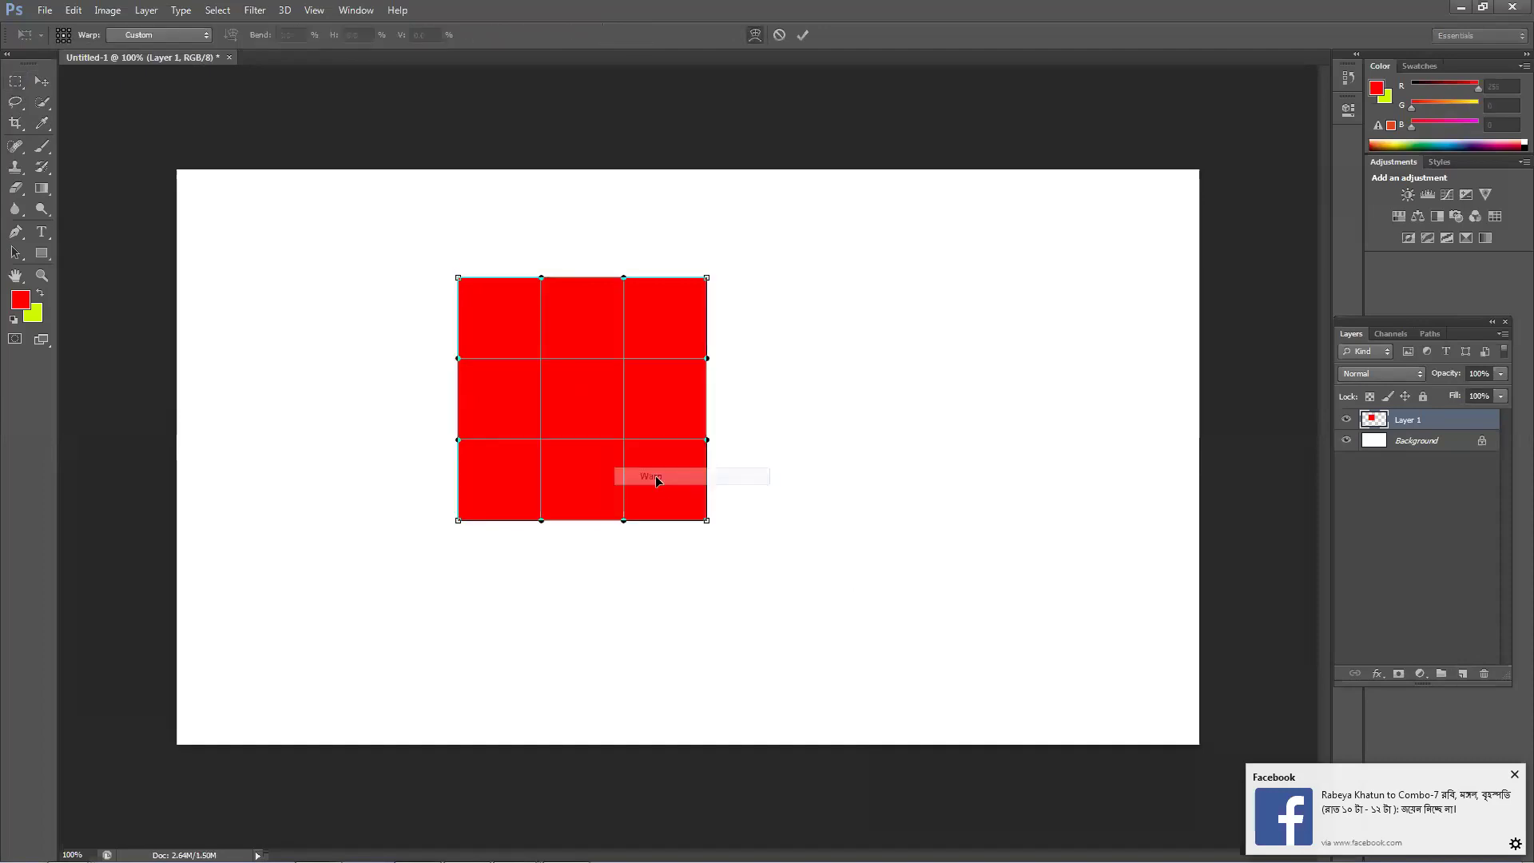
pyautogui.moveTo(511, 290); pyautogui.dragTo(518, 228)
pyautogui.moveTo(525, 482); pyautogui.dragTo(528, 375)
pyautogui.moveTo(650, 394); pyautogui.dragTo(660, 358)
pyautogui.moveTo(703, 279); pyautogui.dragTo(878, 338)
pyautogui.moveTo(700, 519); pyautogui.dragTo(901, 534)
pyautogui.moveTo(736, 401); pyautogui.dragTo(660, 422)
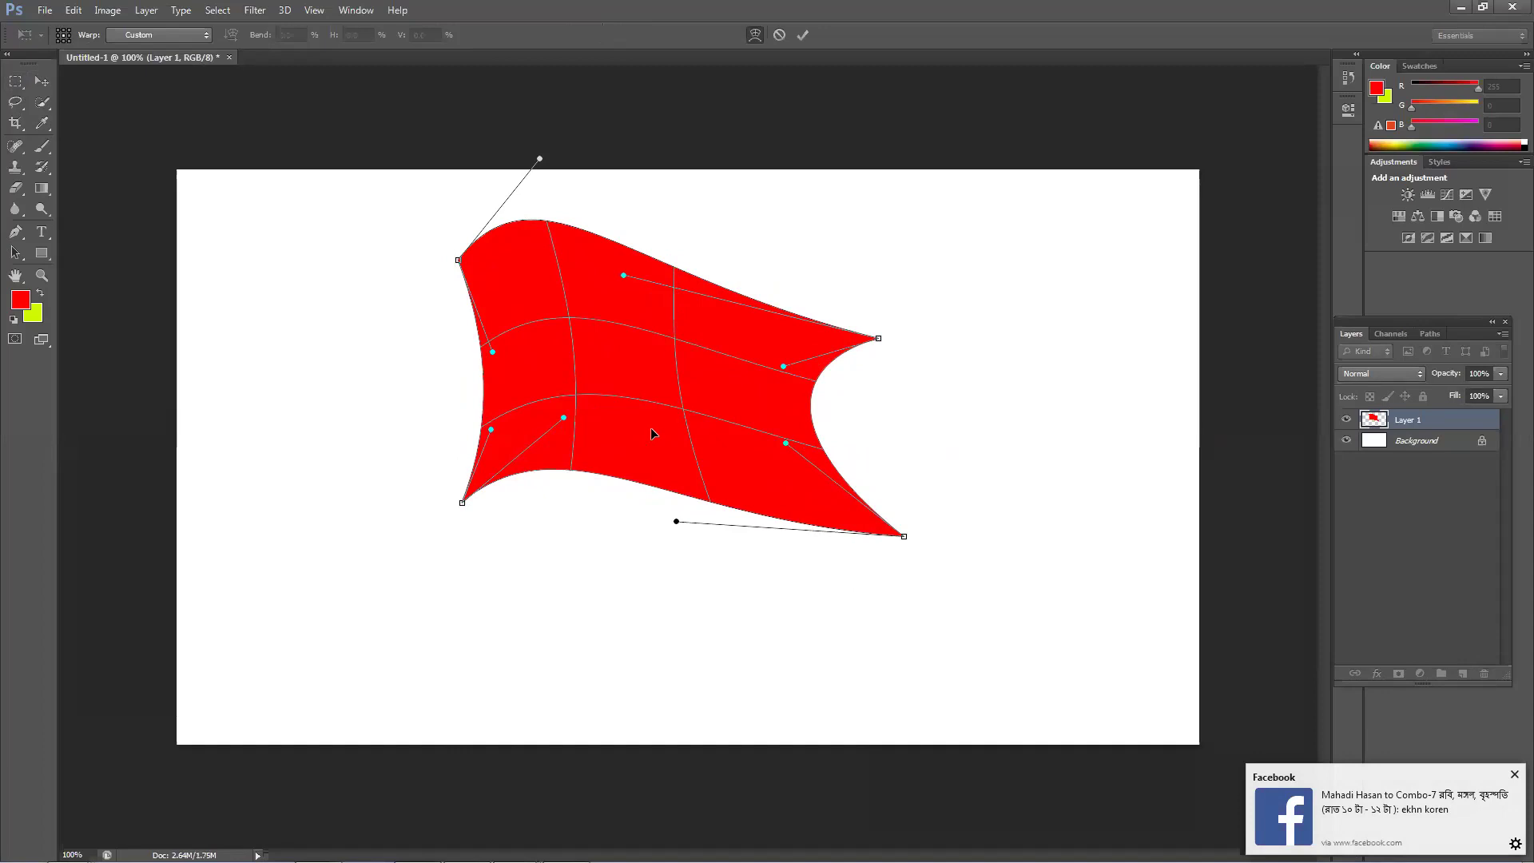
pyautogui.press('Return')
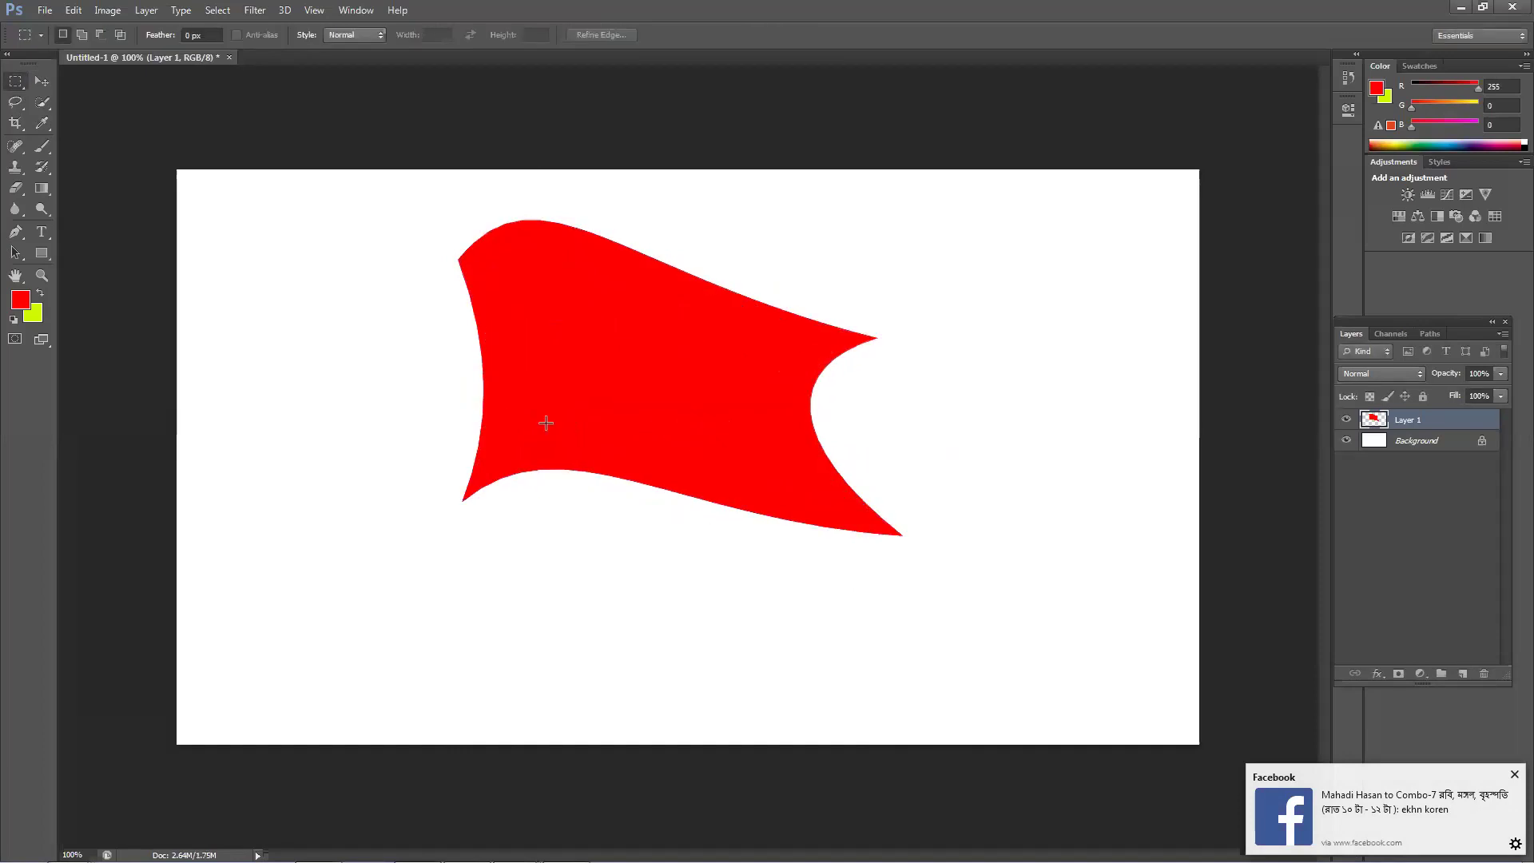
# Step: Move the red flag right of centre and toggle Layer 1's visibility to compare
pyautogui.click(42, 80)
pyautogui.moveTo(583, 377); pyautogui.dragTo(482, 367)
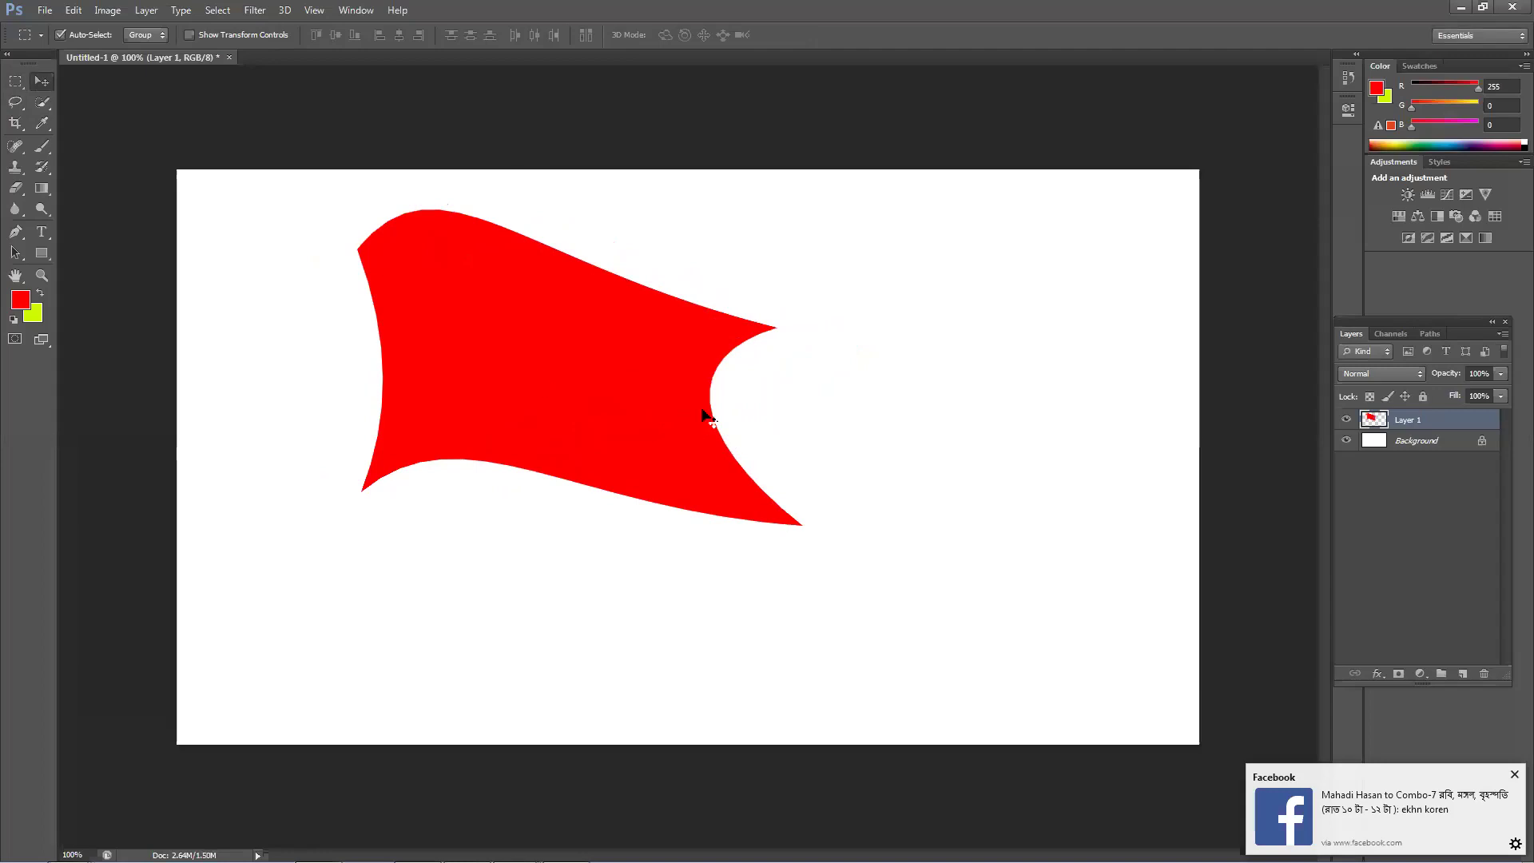
pyautogui.moveTo(610, 404); pyautogui.dragTo(812, 426)
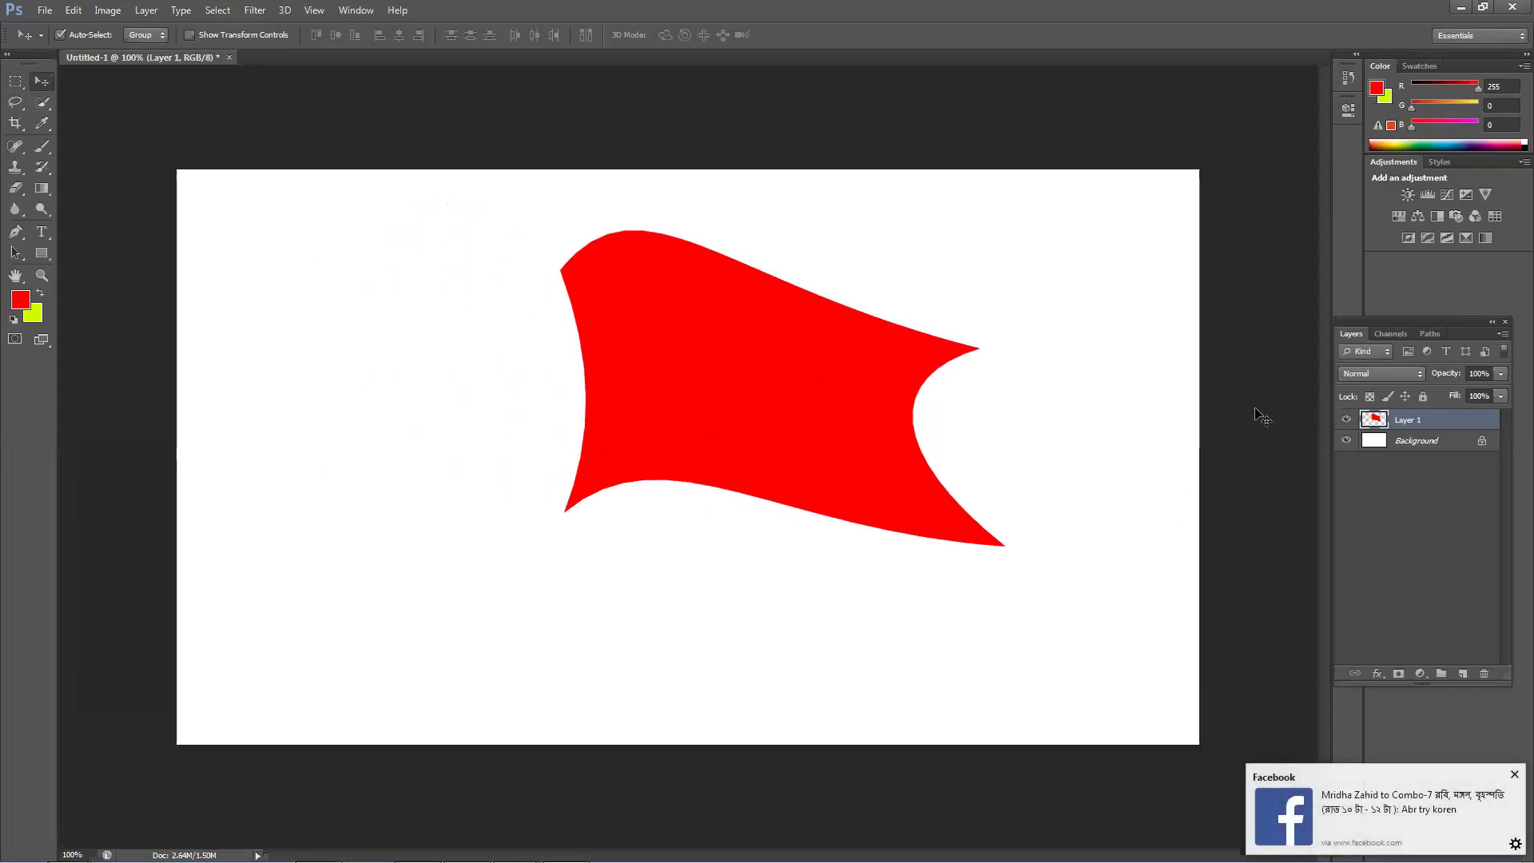
pyautogui.click(1349, 420)
pyautogui.click(1349, 419)
pyautogui.click(1349, 419)
pyautogui.click(1349, 420)
pyautogui.click(1348, 419)
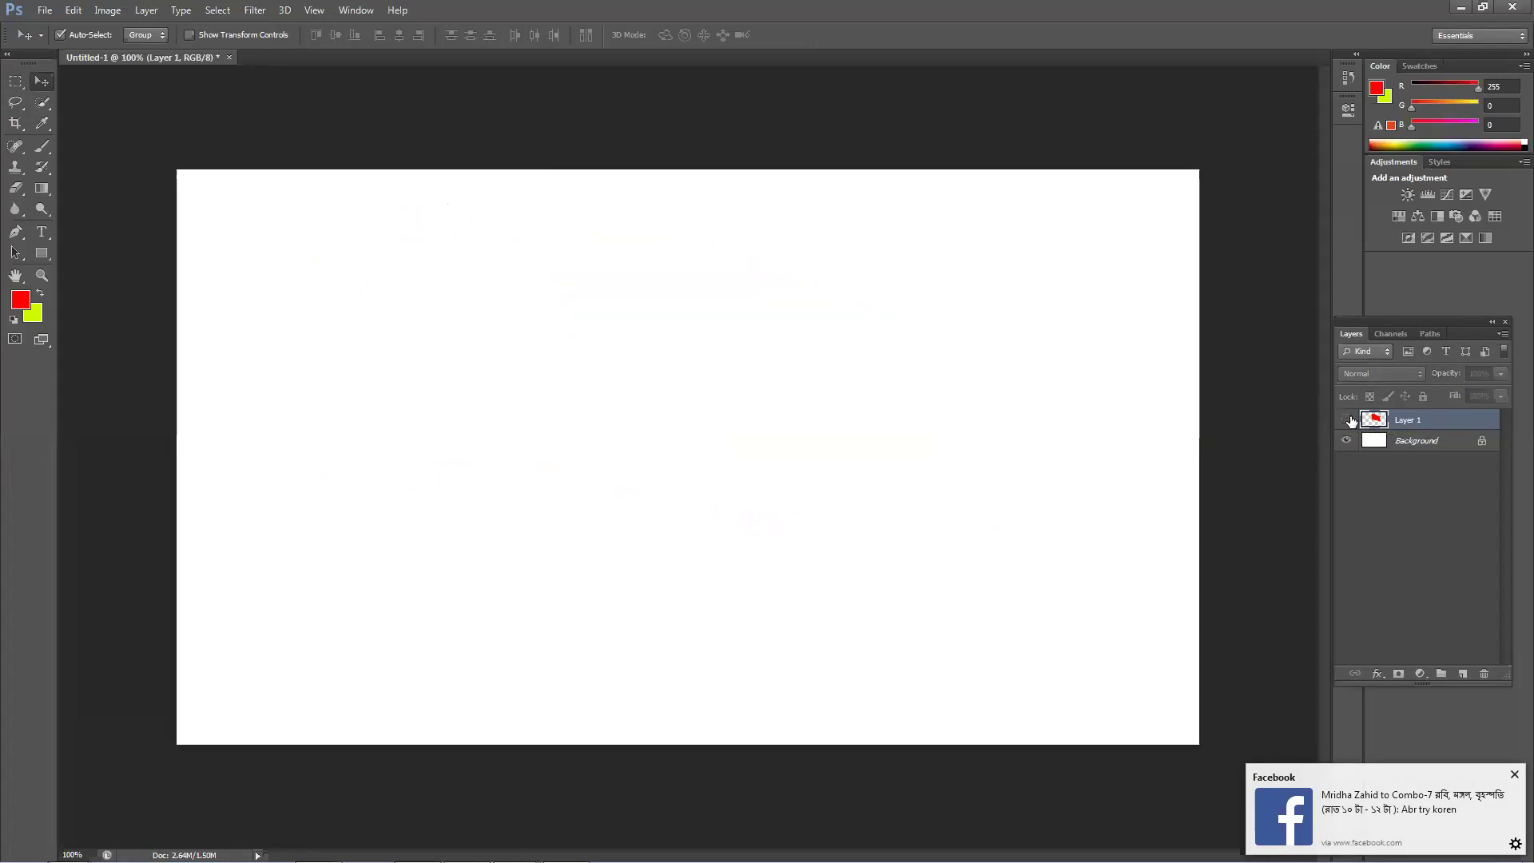
pyautogui.click(1349, 420)
pyautogui.click(1348, 419)
pyautogui.click(1349, 419)
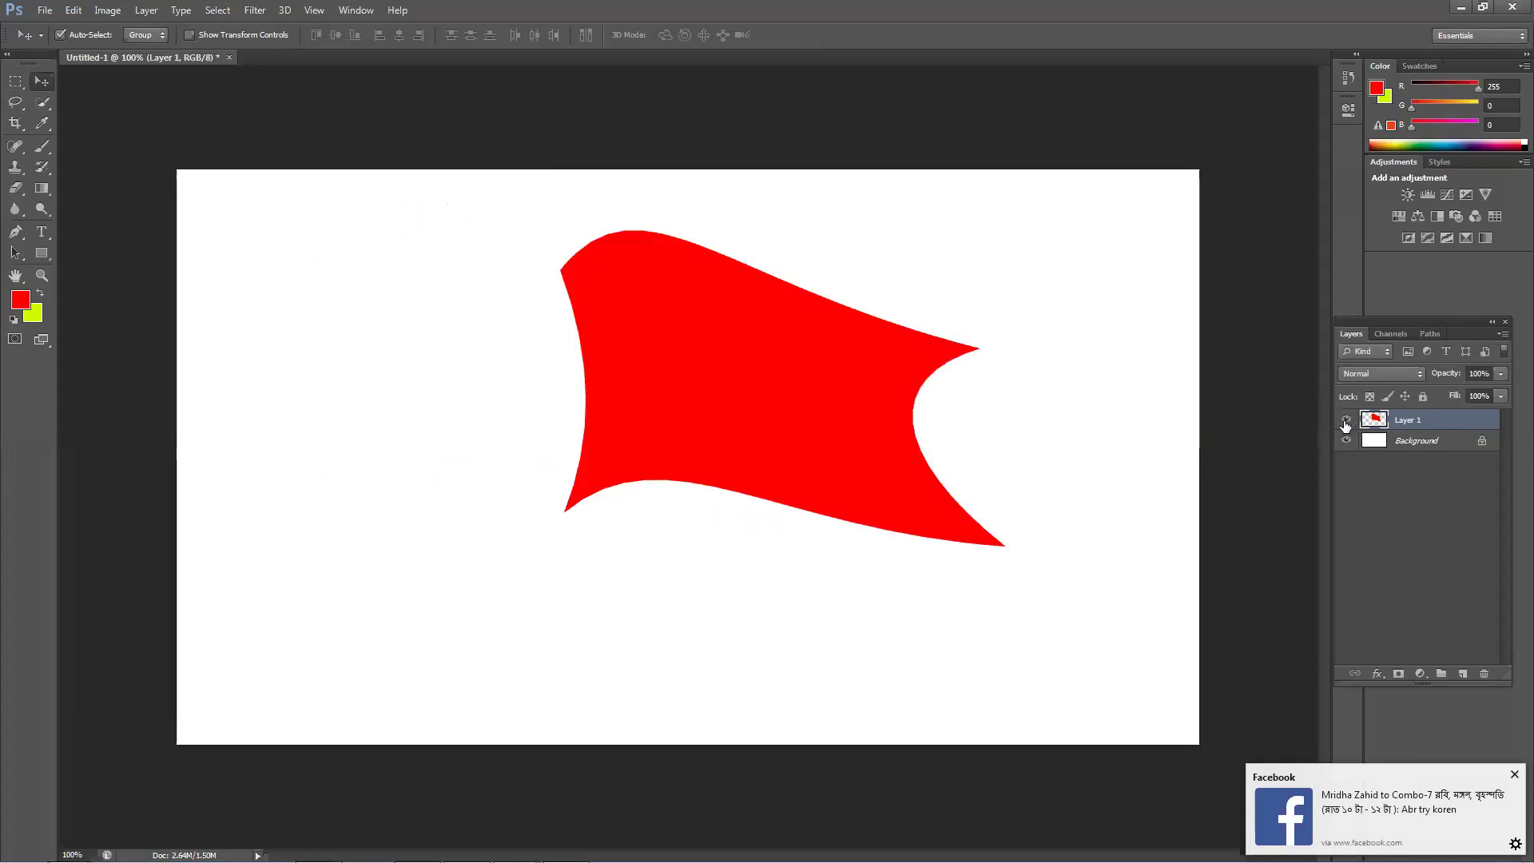
pyautogui.click(1515, 842)
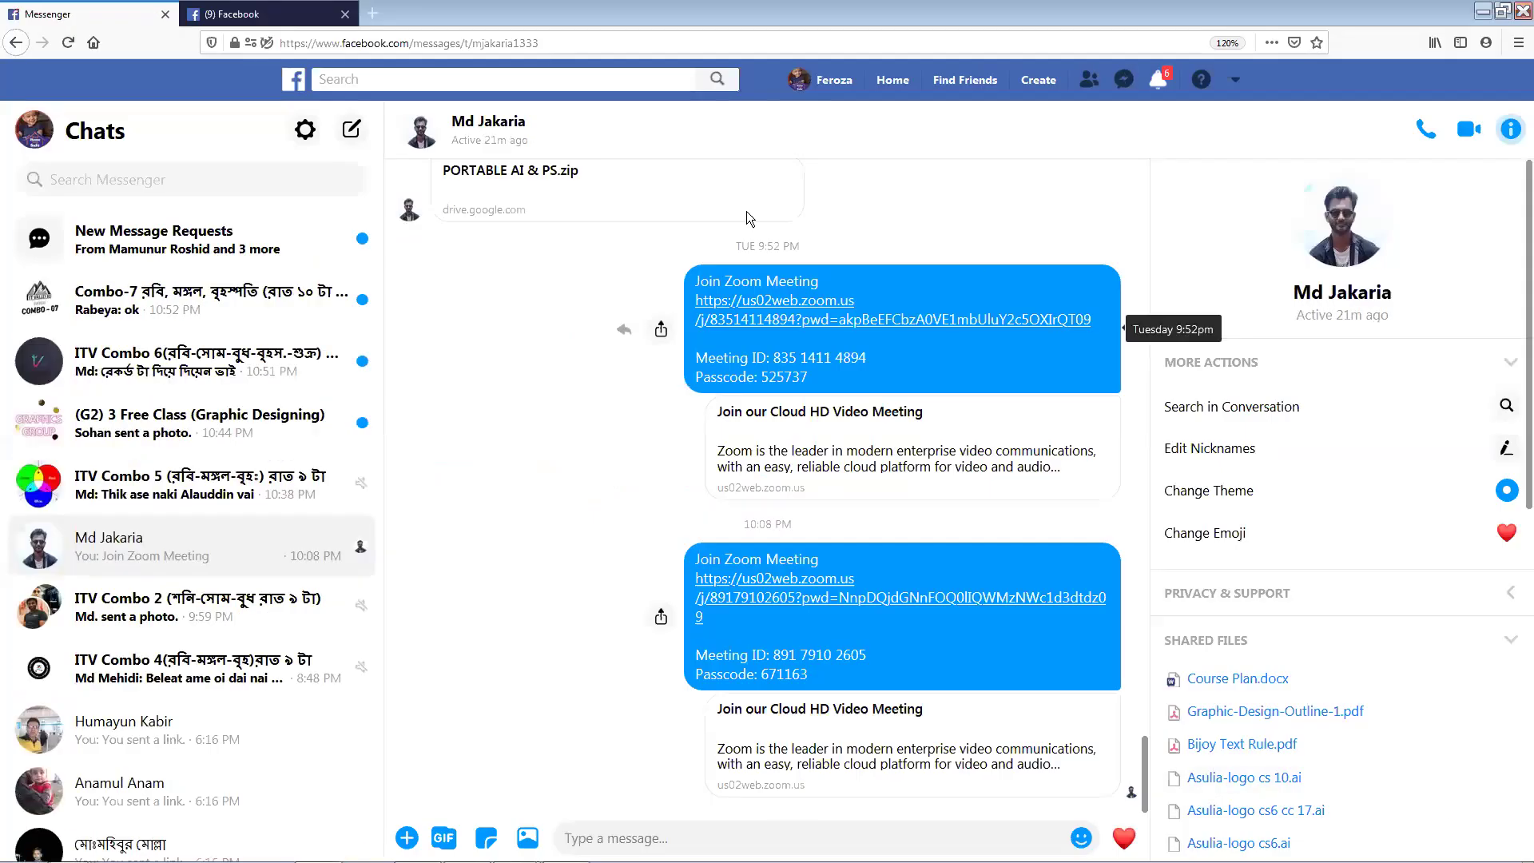
# Step: Close the extra Messenger tab and check the Combo-7 class chat
pyautogui.click(345, 14)
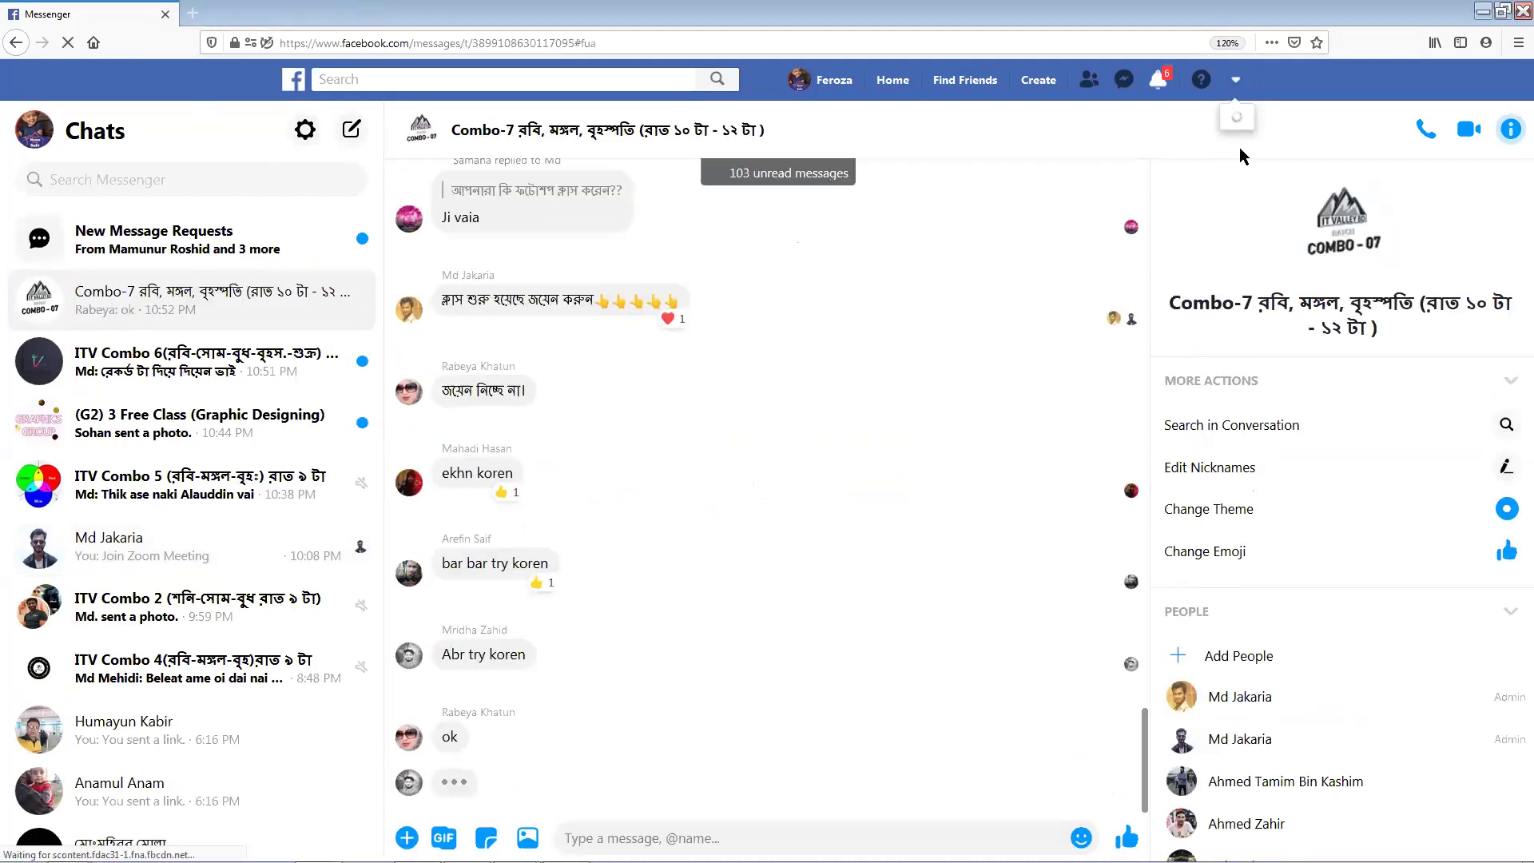
pyautogui.click(1103, 532)
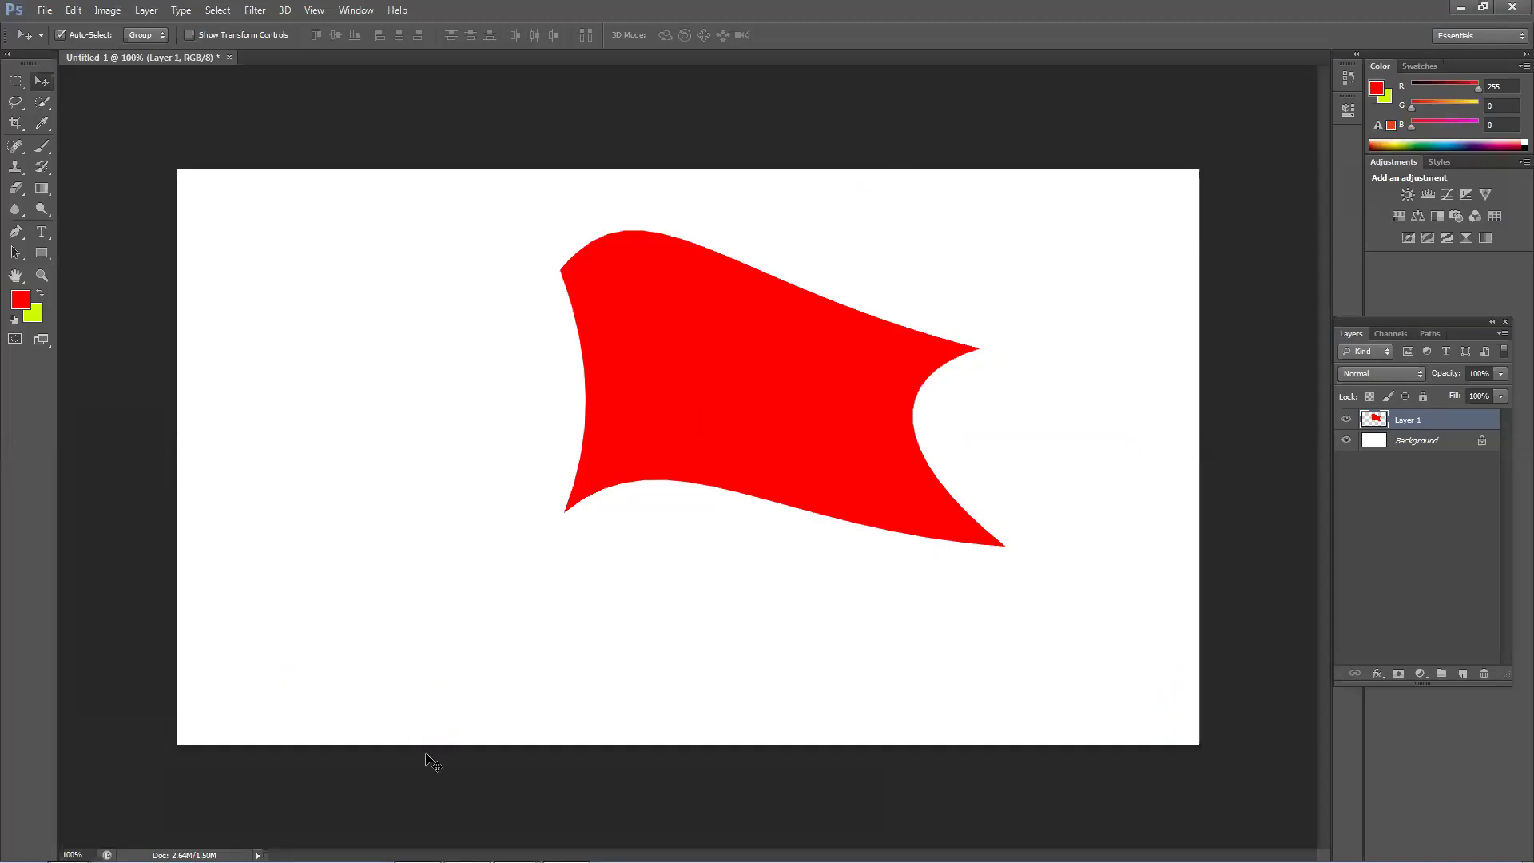
# Step: Nudge the red shape slightly left, then hide Layer 1
pyautogui.moveTo(1377, 848)
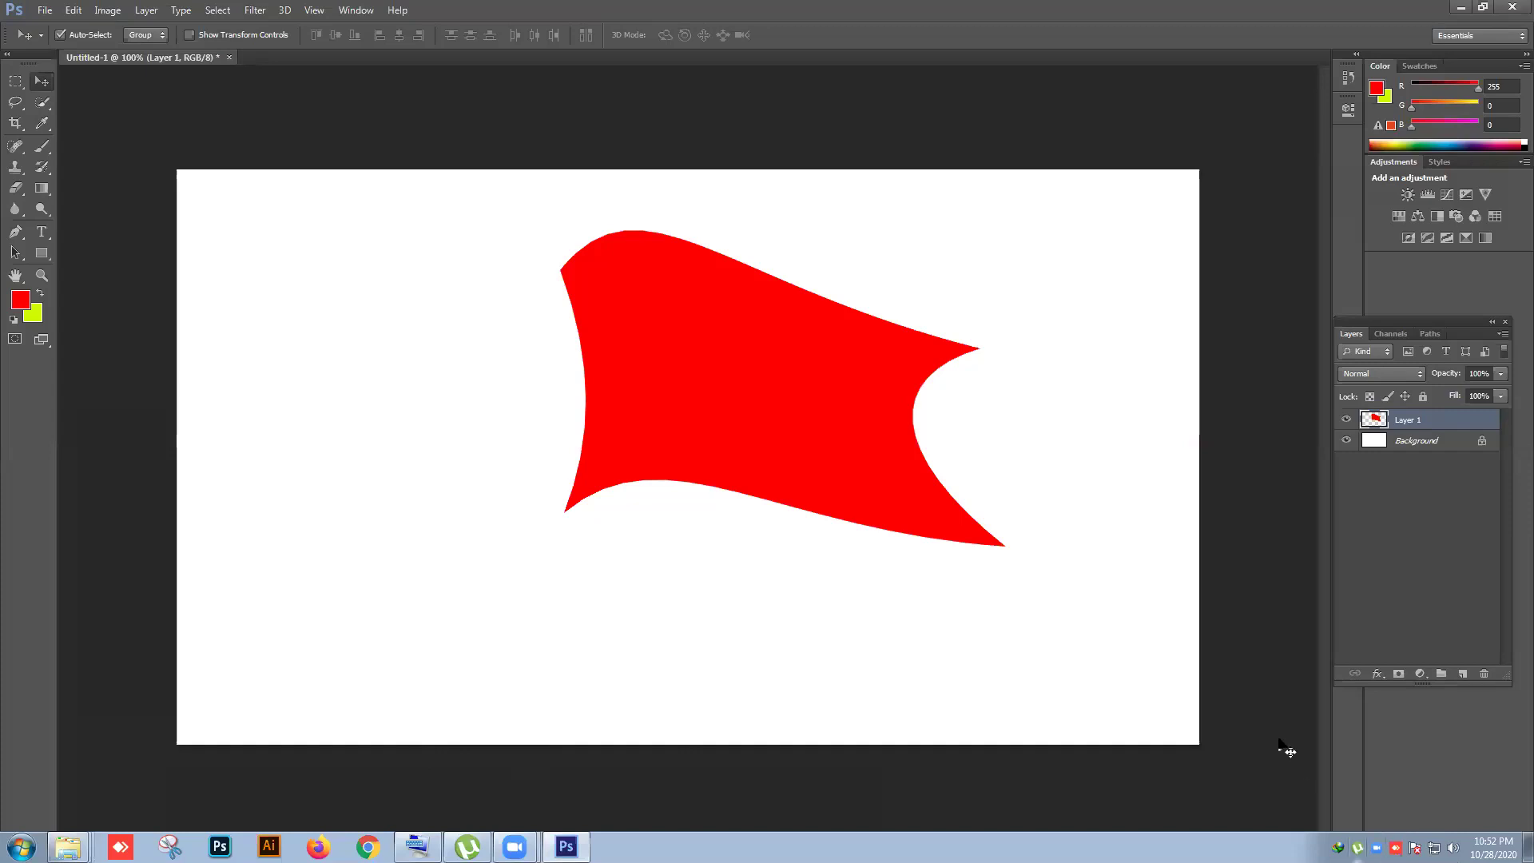
pyautogui.moveTo(802, 454); pyautogui.dragTo(715, 454)
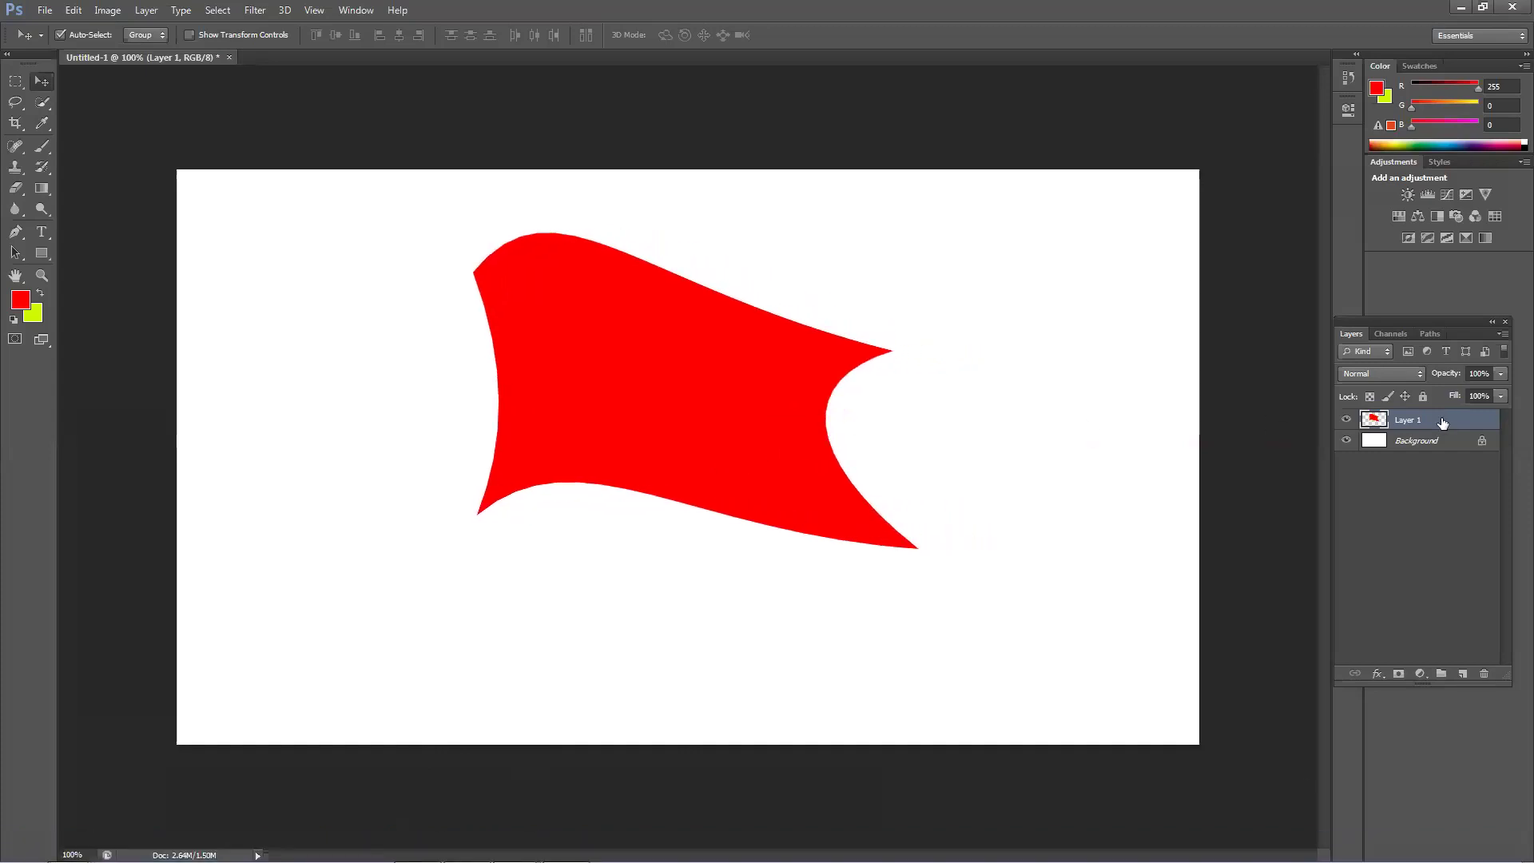
pyautogui.click(1347, 420)
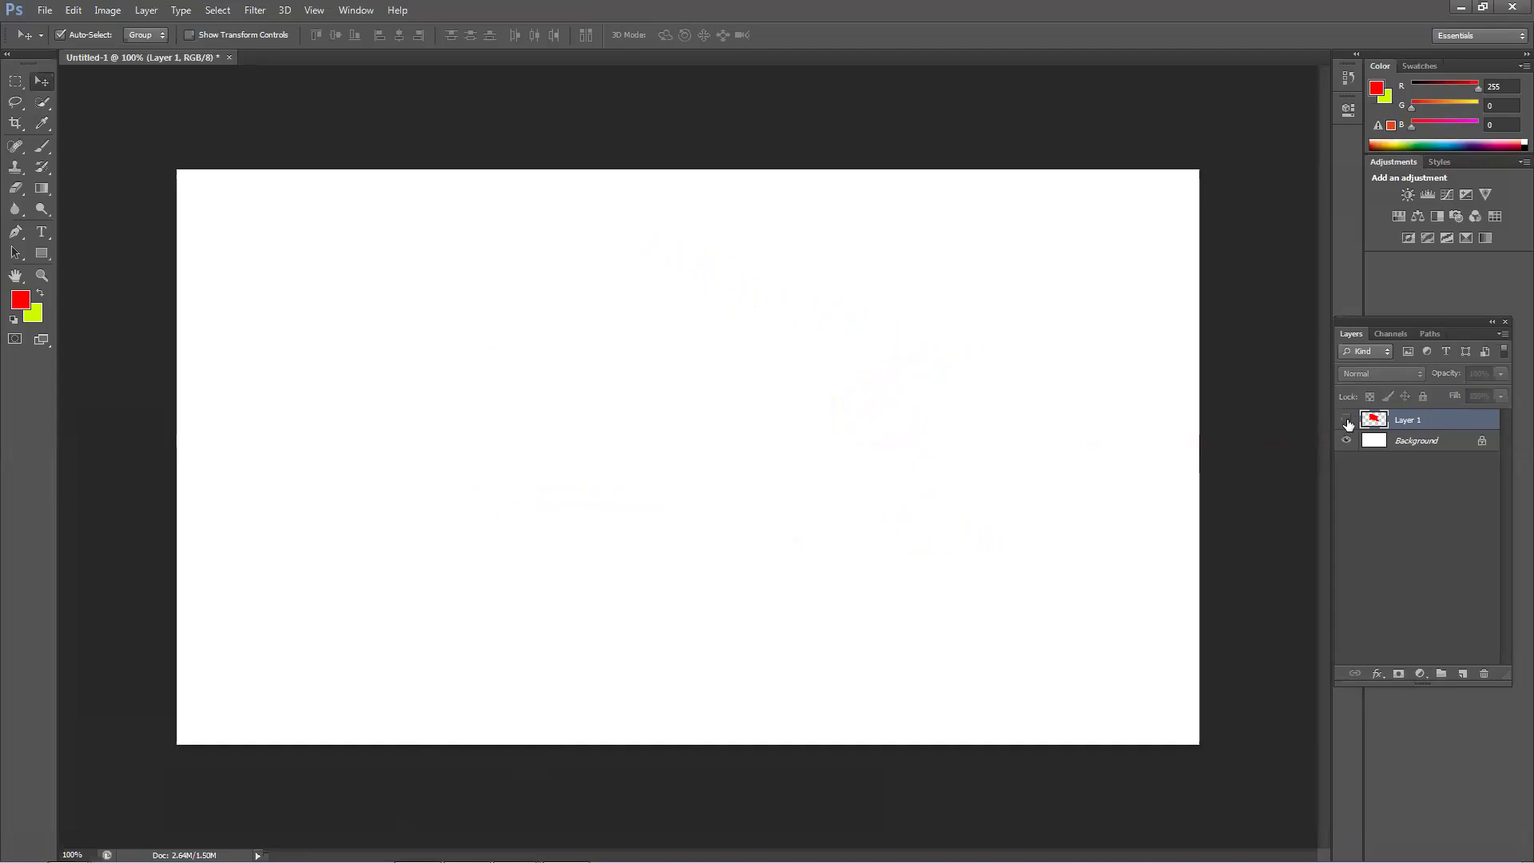
# Step: On a new layer, fill a rectangular selection with yellow-green
pyautogui.click(1463, 674)
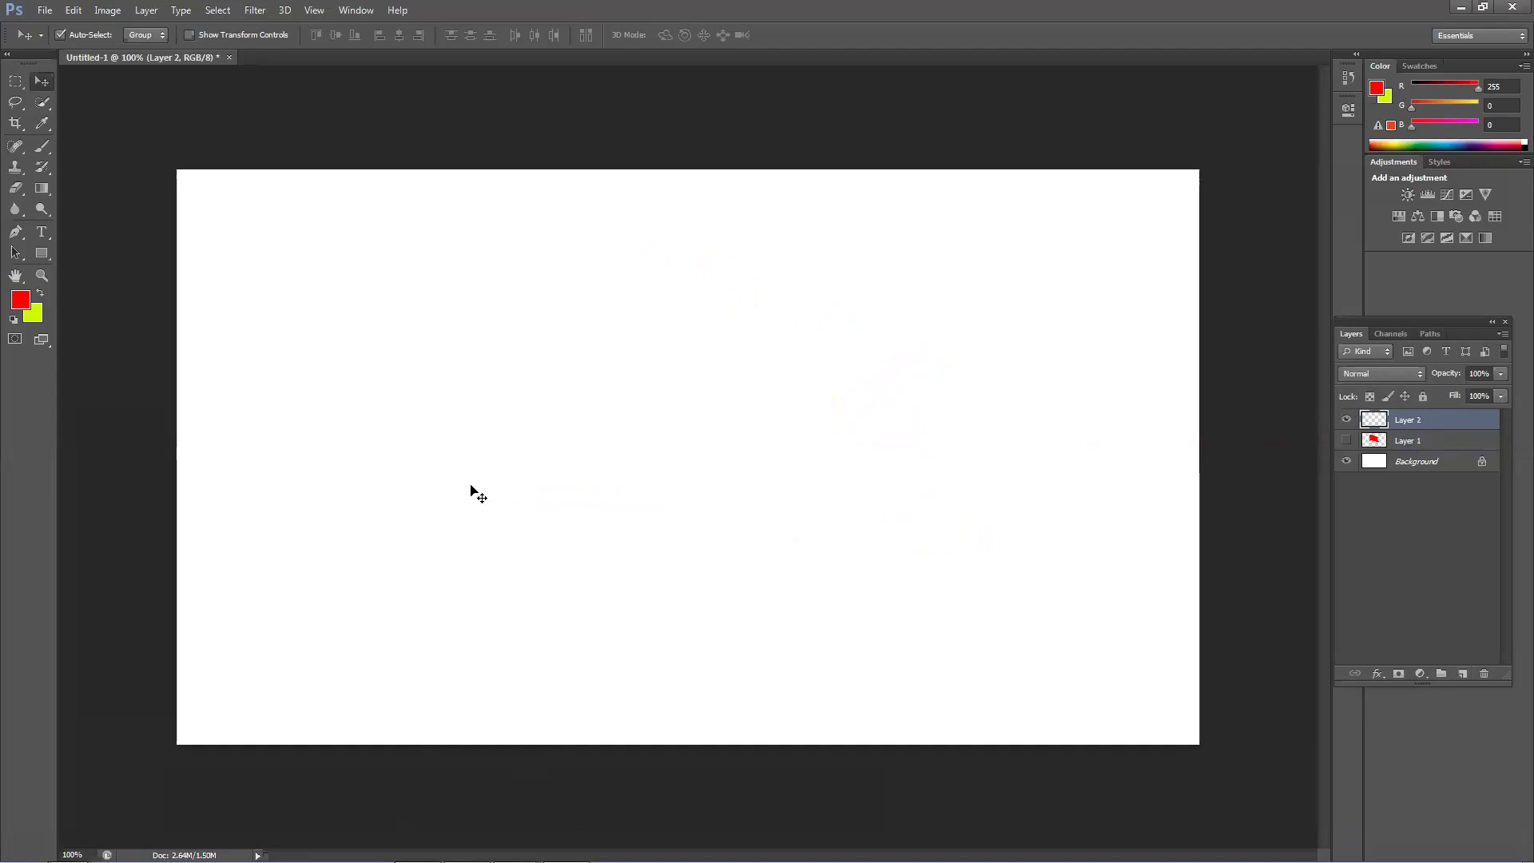
pyautogui.click(15, 83)
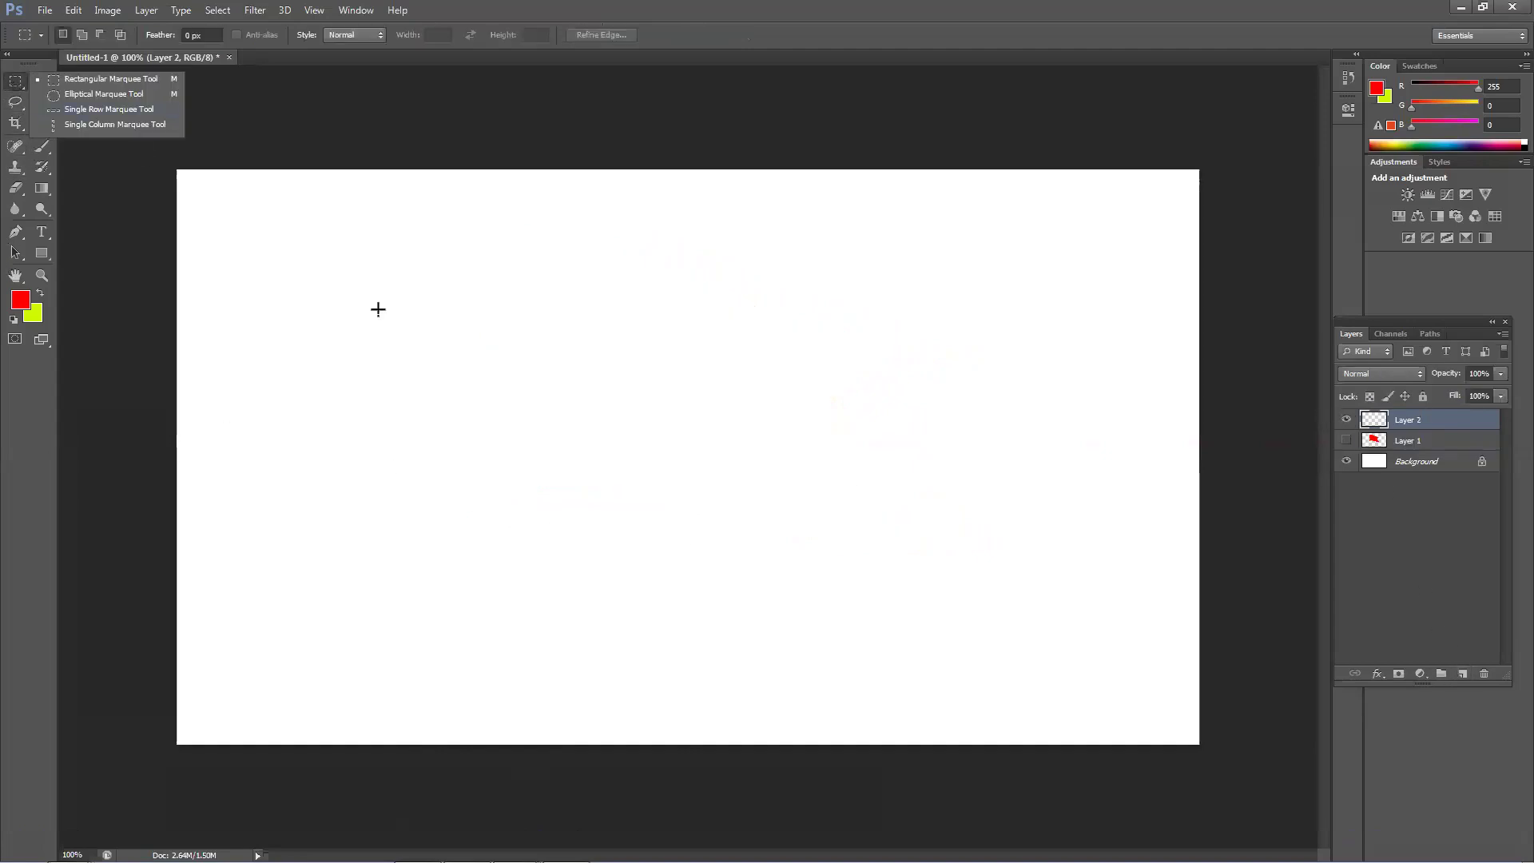
pyautogui.moveTo(452, 335); pyautogui.dragTo(847, 592)
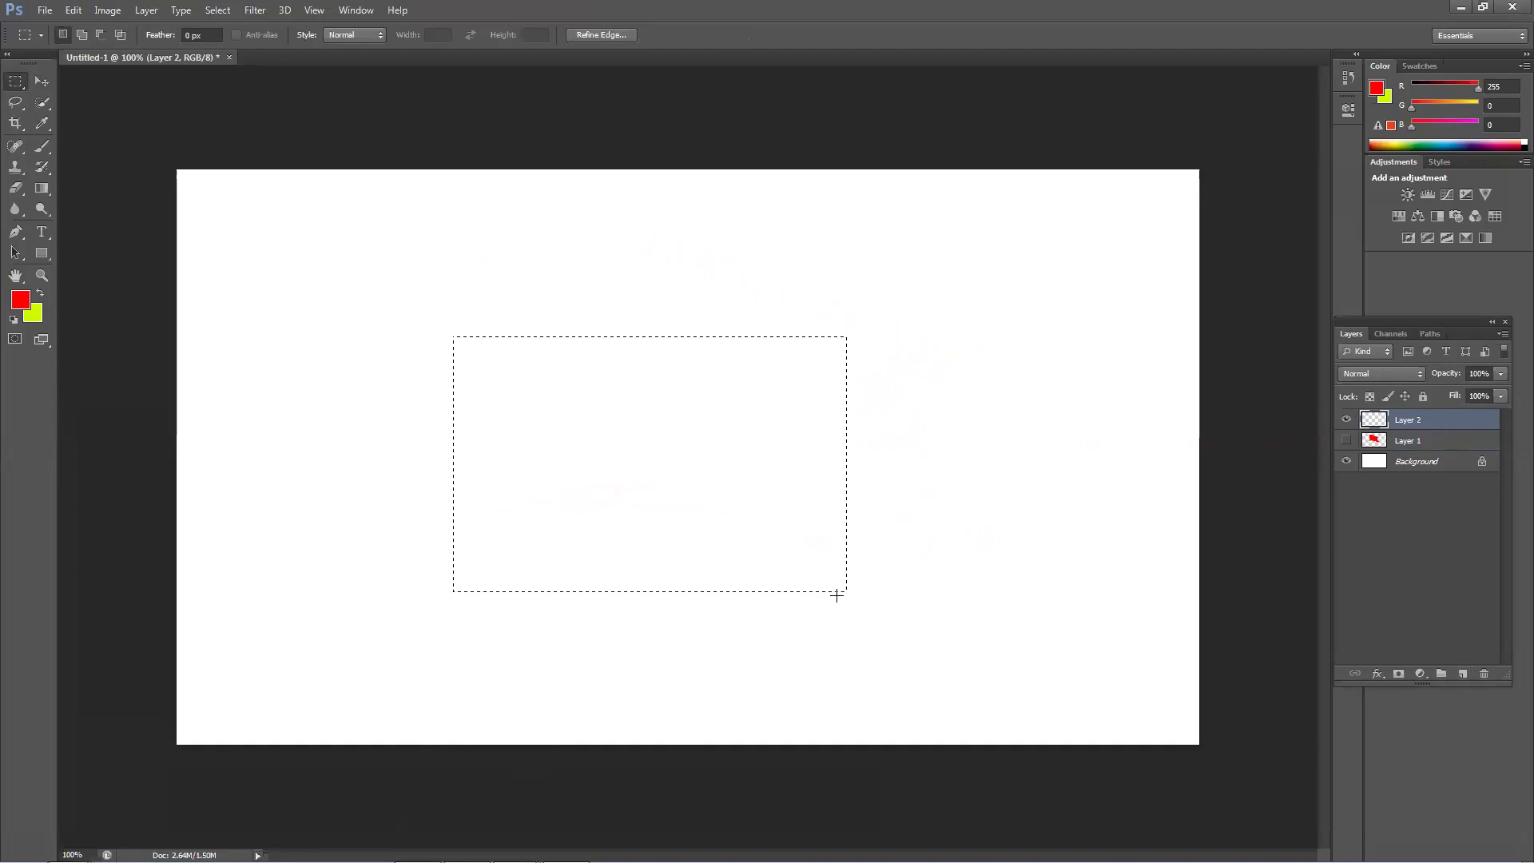
pyautogui.hotkey('ctrl', 'BackSpace')
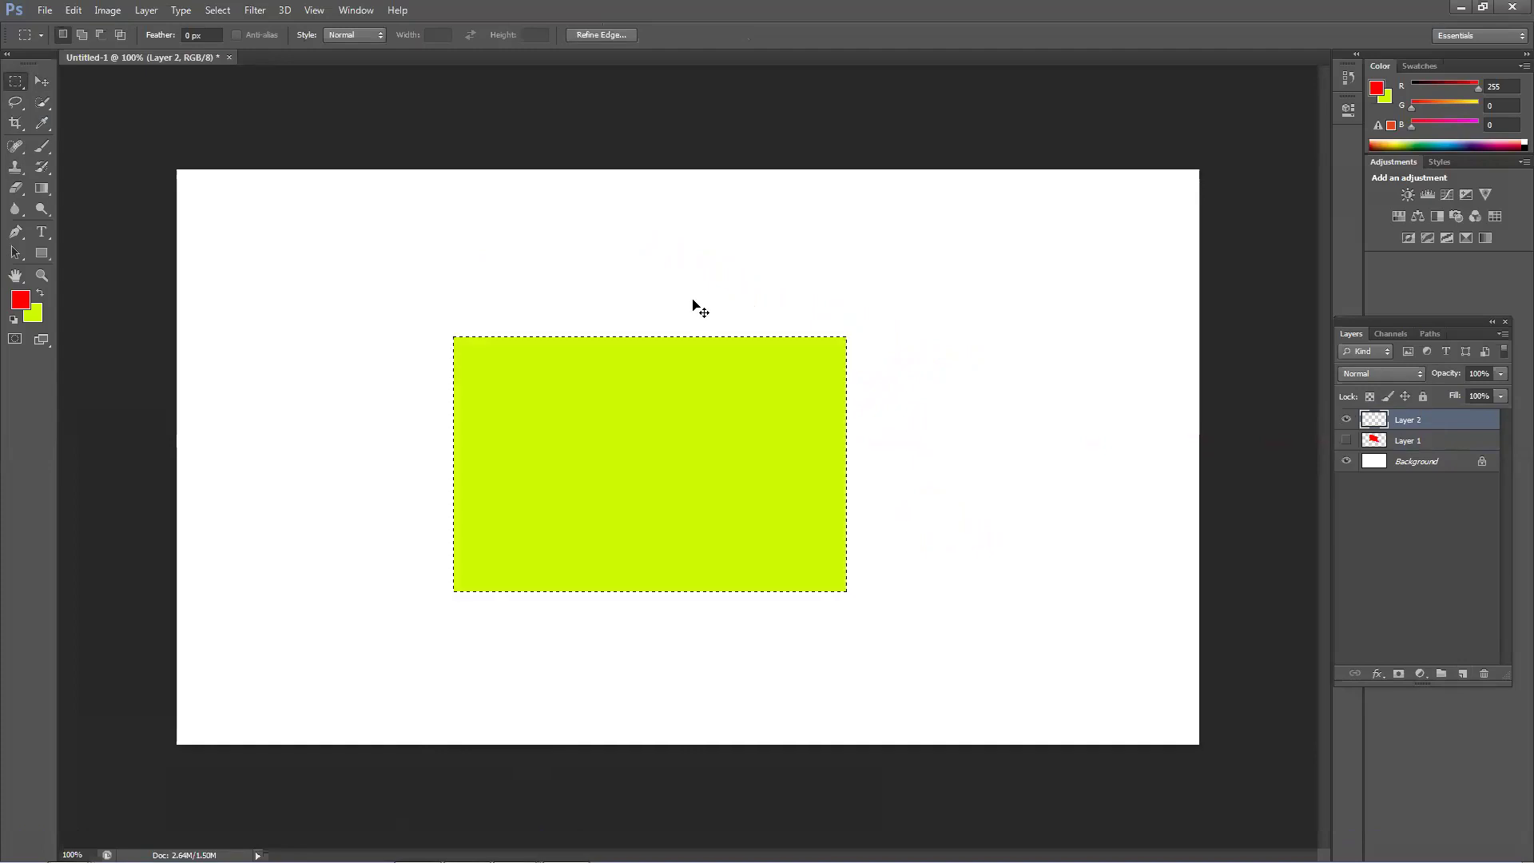
pyautogui.hotkey('ctrl', 'd')
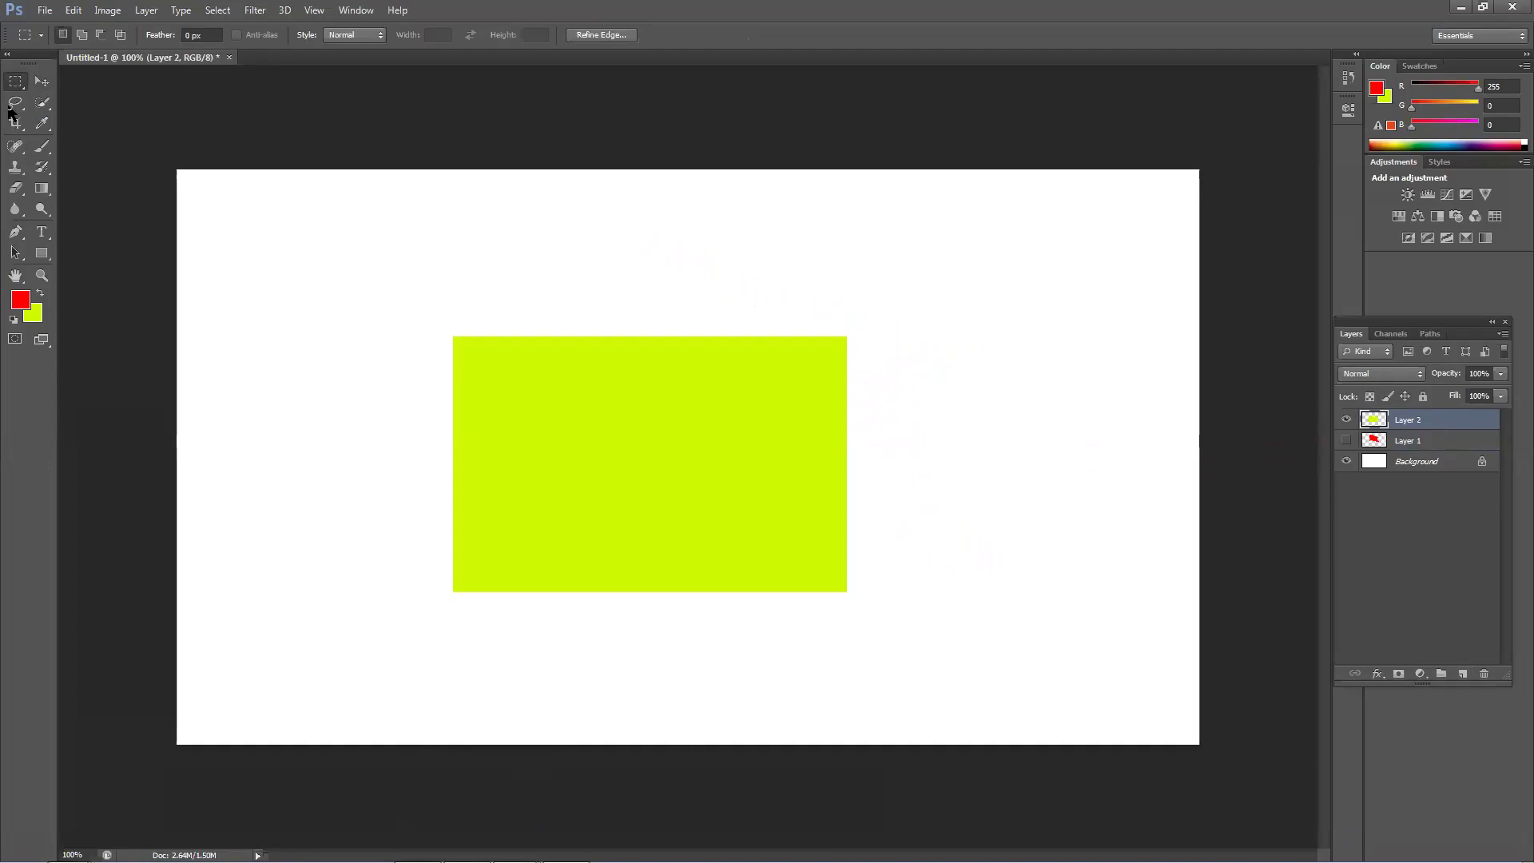
# Step: Reposition the yellow-green rectangle up and left and put it into free transform
pyautogui.click(42, 81)
pyautogui.moveTo(583, 403); pyautogui.dragTo(536, 412)
pyautogui.moveTo(733, 411); pyautogui.dragTo(750, 367)
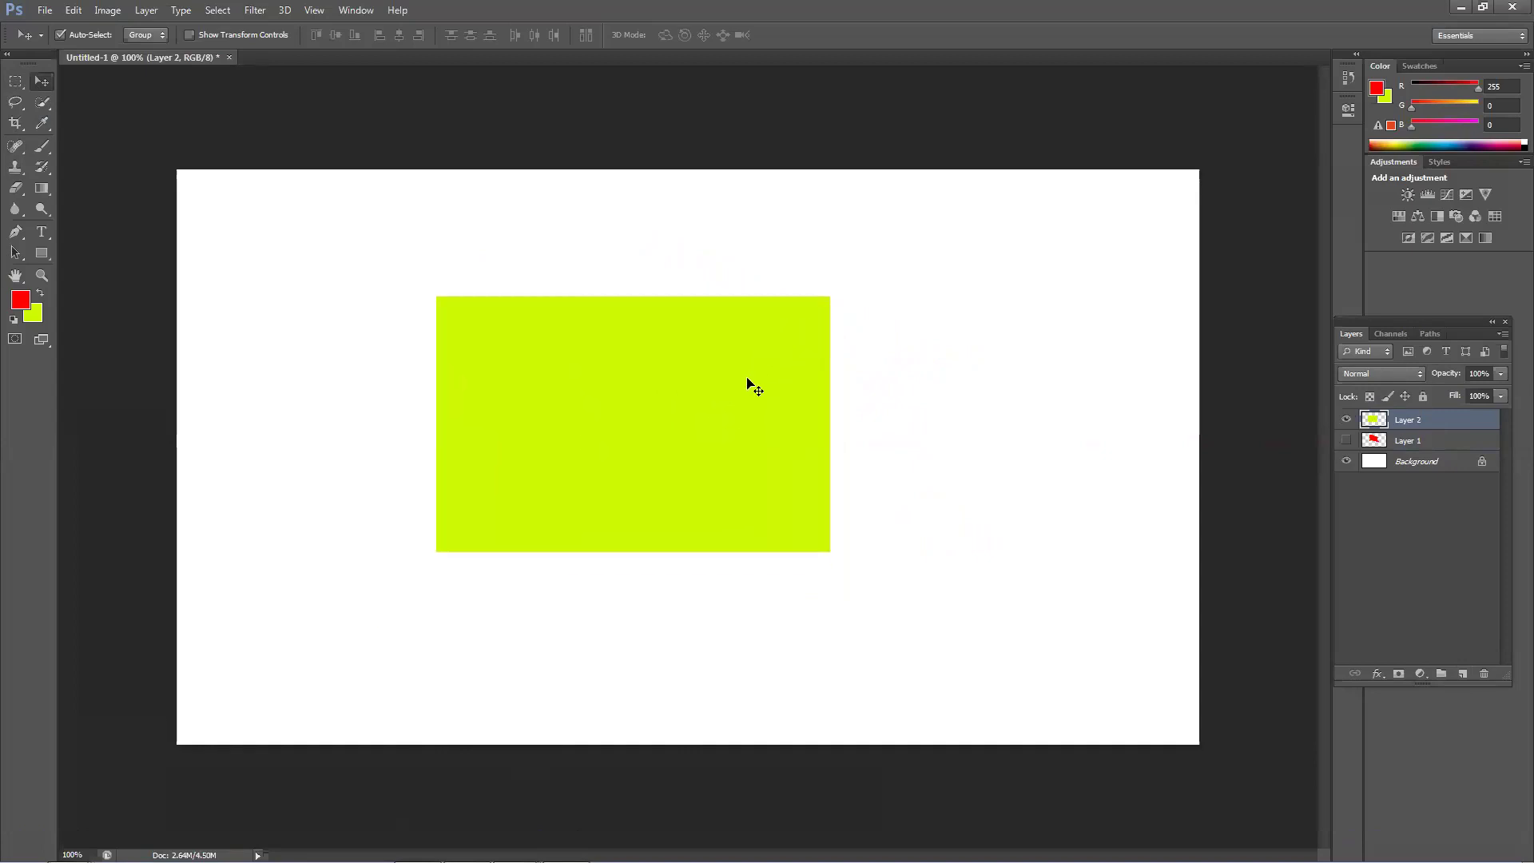
pyautogui.hotkey('ctrl', 't')
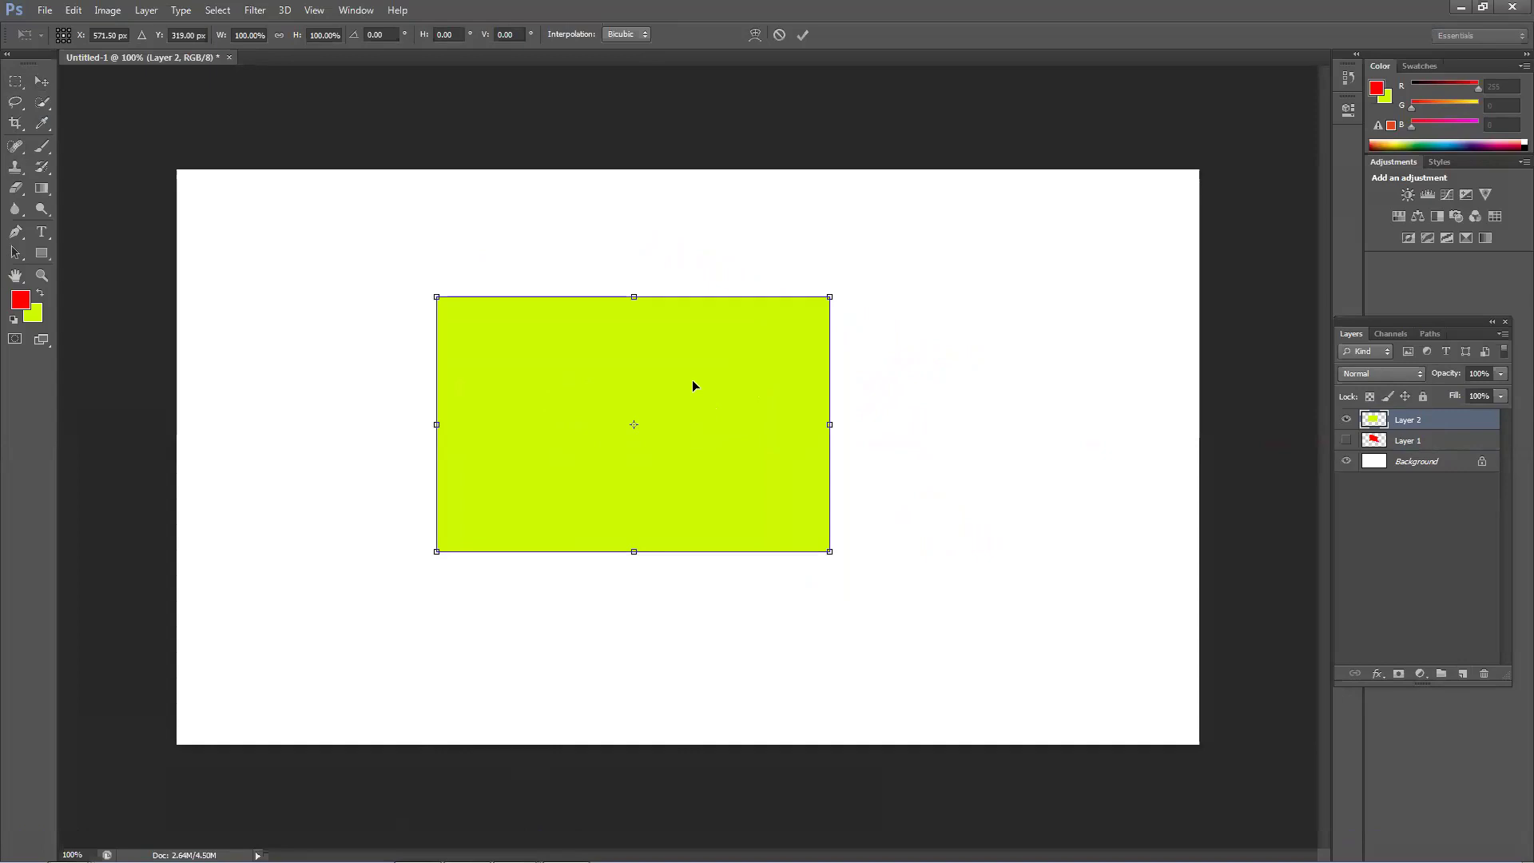
pyautogui.rightClick(693, 384)
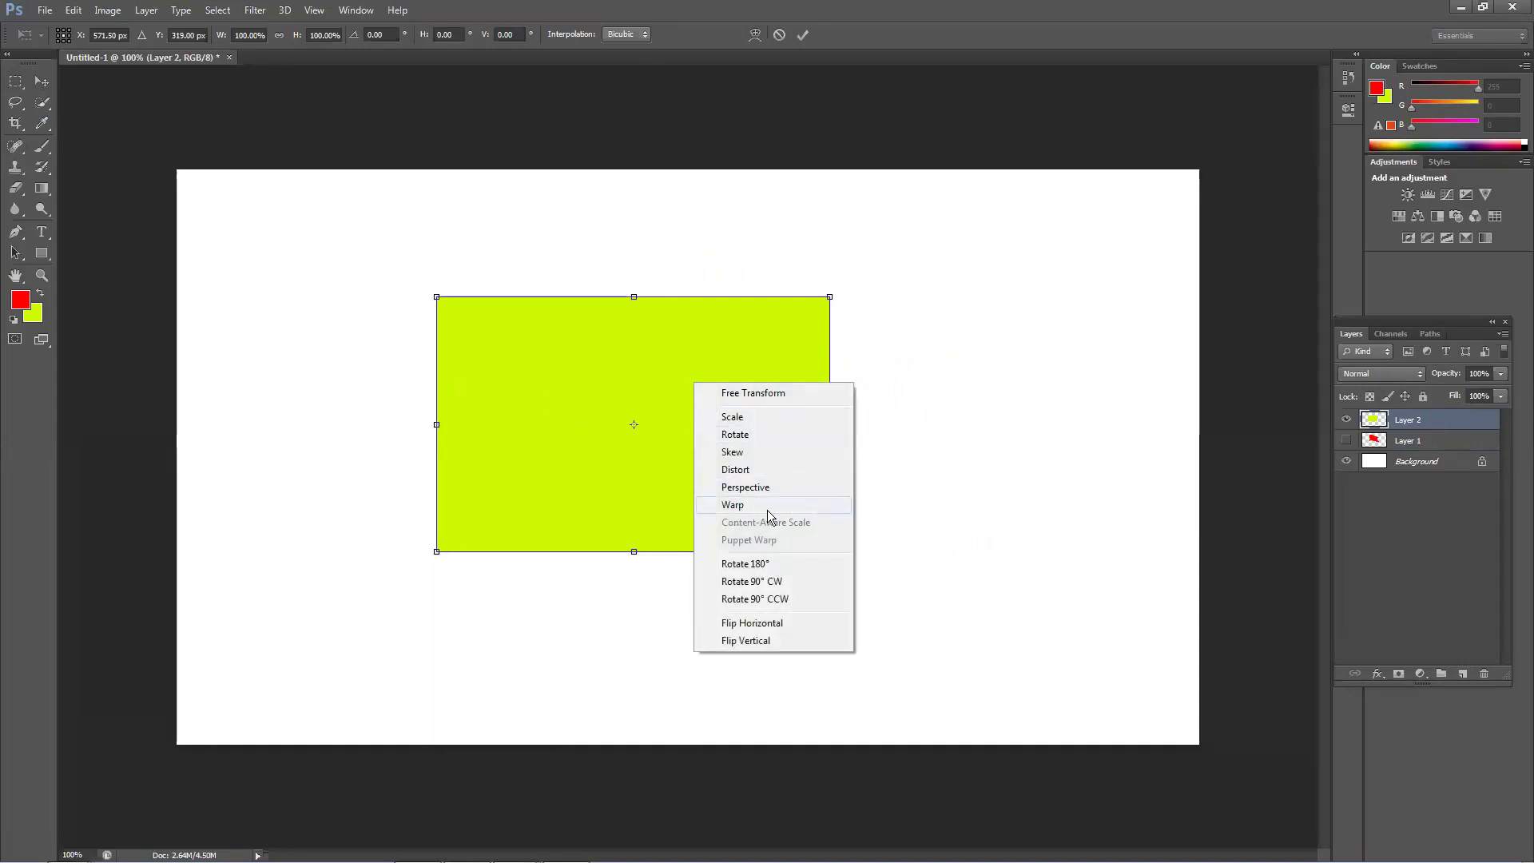
# Step: Distort the yellow-green rectangle by dragging all four corners, then delete Layer 2
pyautogui.click(746, 469)
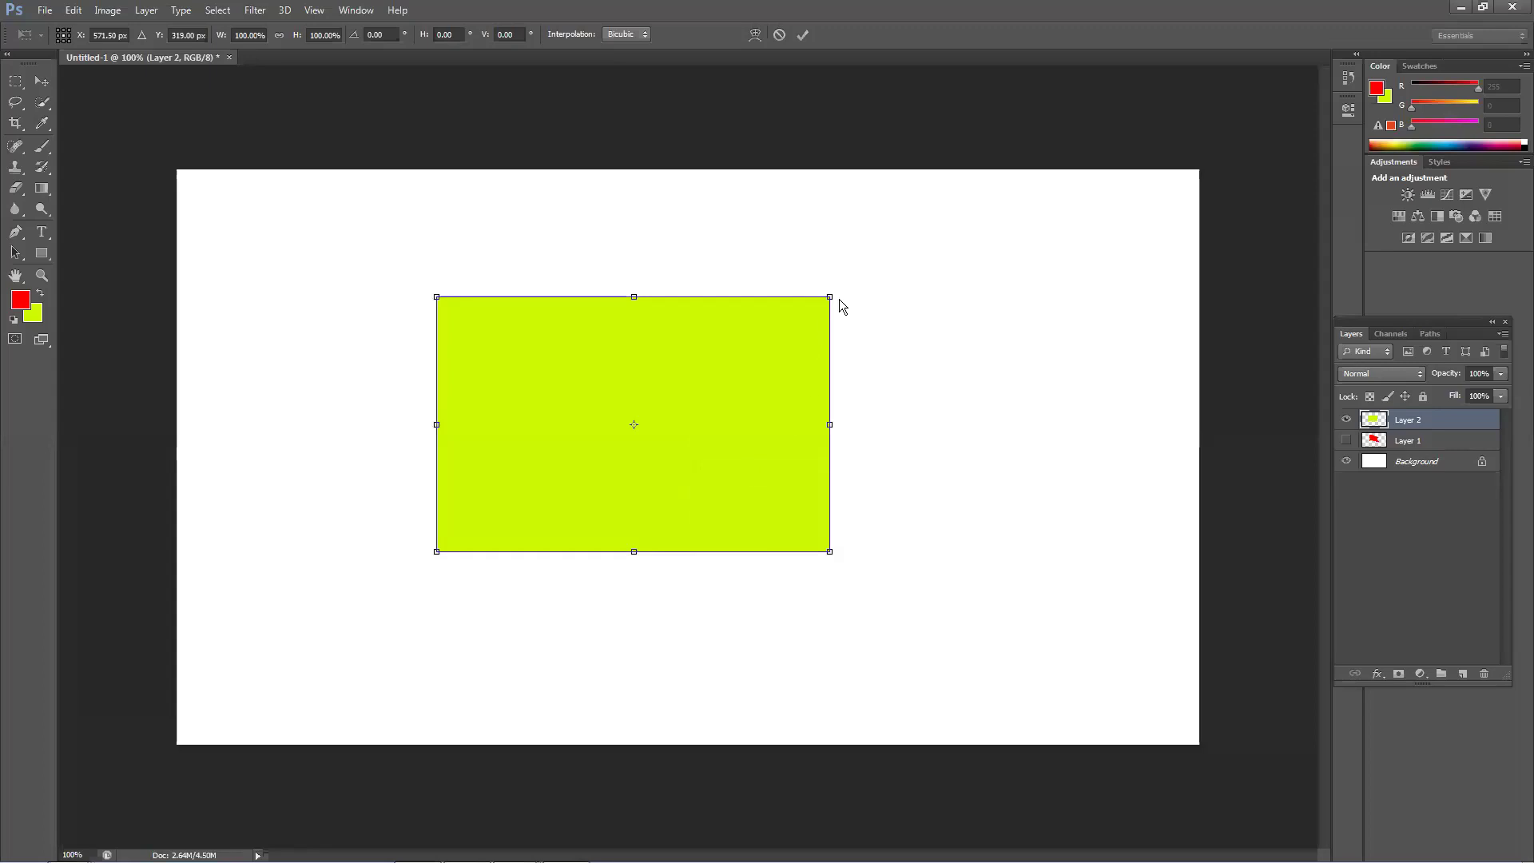
pyautogui.moveTo(831, 300); pyautogui.dragTo(948, 212)
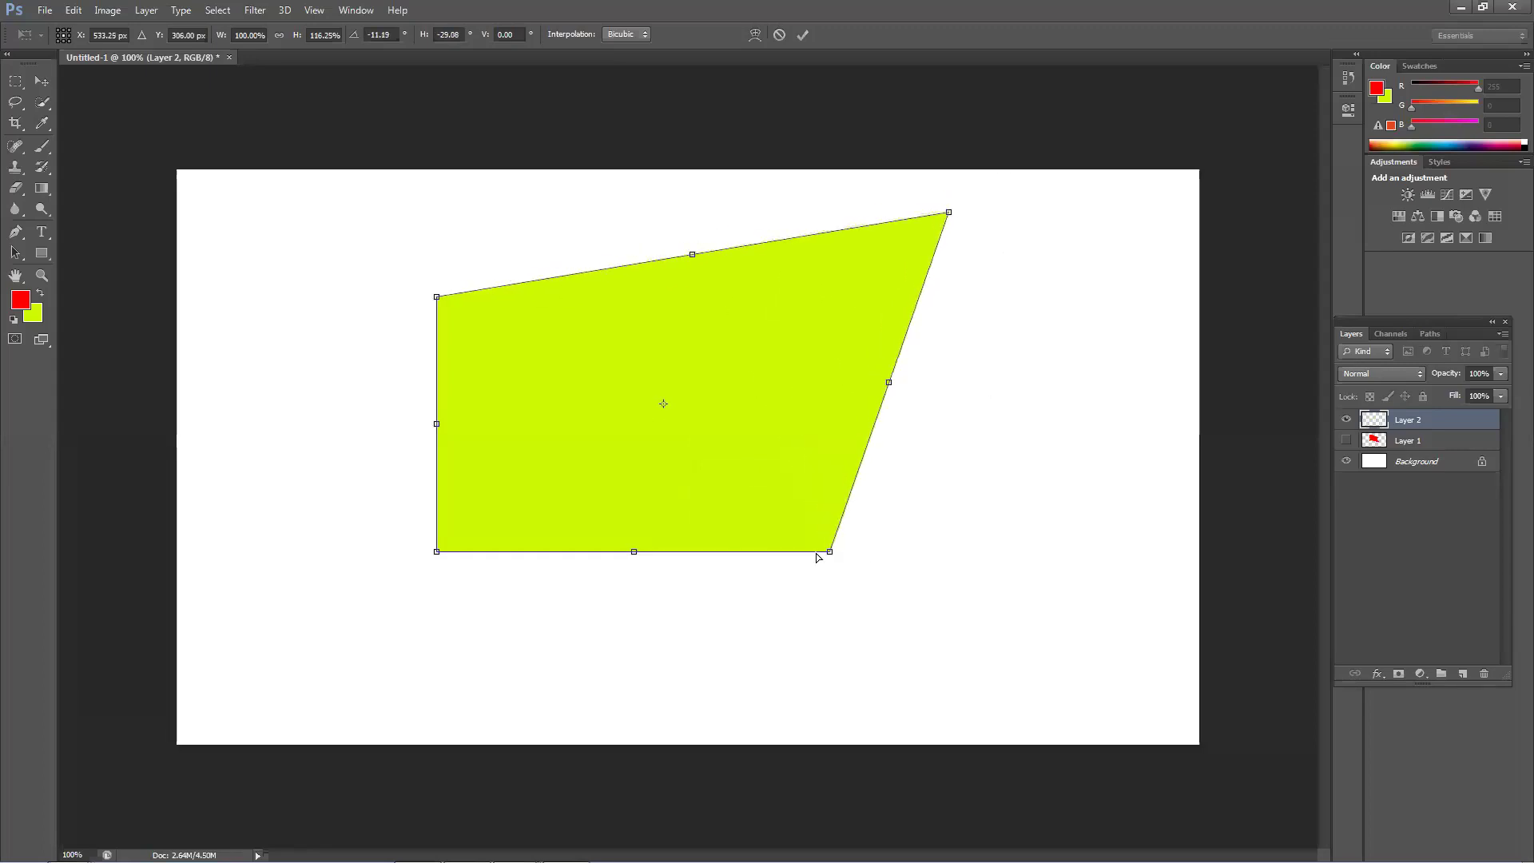
pyautogui.moveTo(829, 552); pyautogui.dragTo(923, 643)
pyautogui.moveTo(436, 551); pyautogui.dragTo(445, 672)
pyautogui.moveTo(438, 300); pyautogui.dragTo(364, 224)
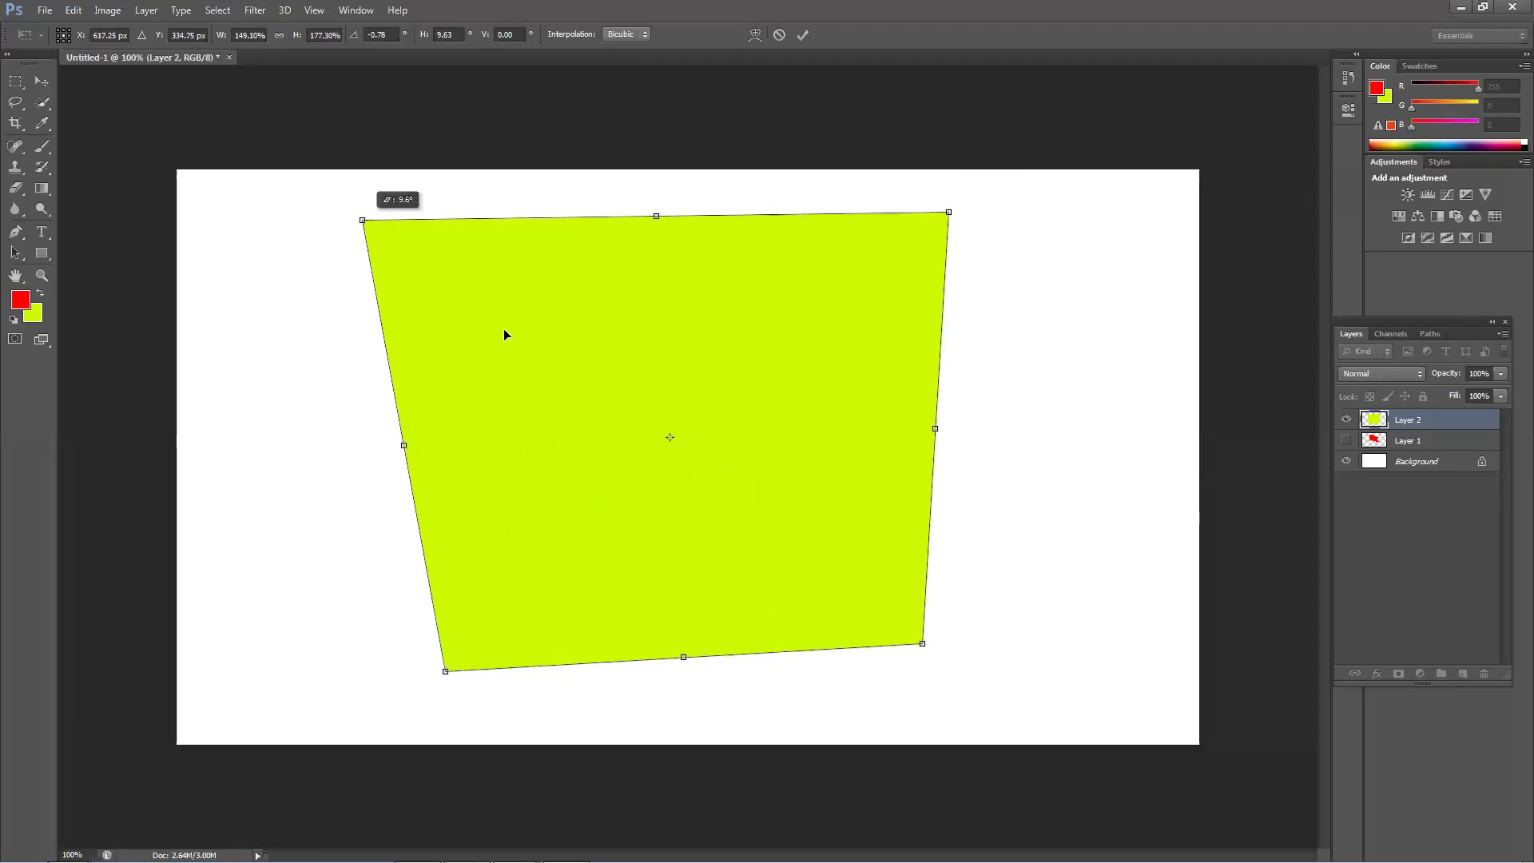
pyautogui.moveTo(951, 216); pyautogui.dragTo(795, 346)
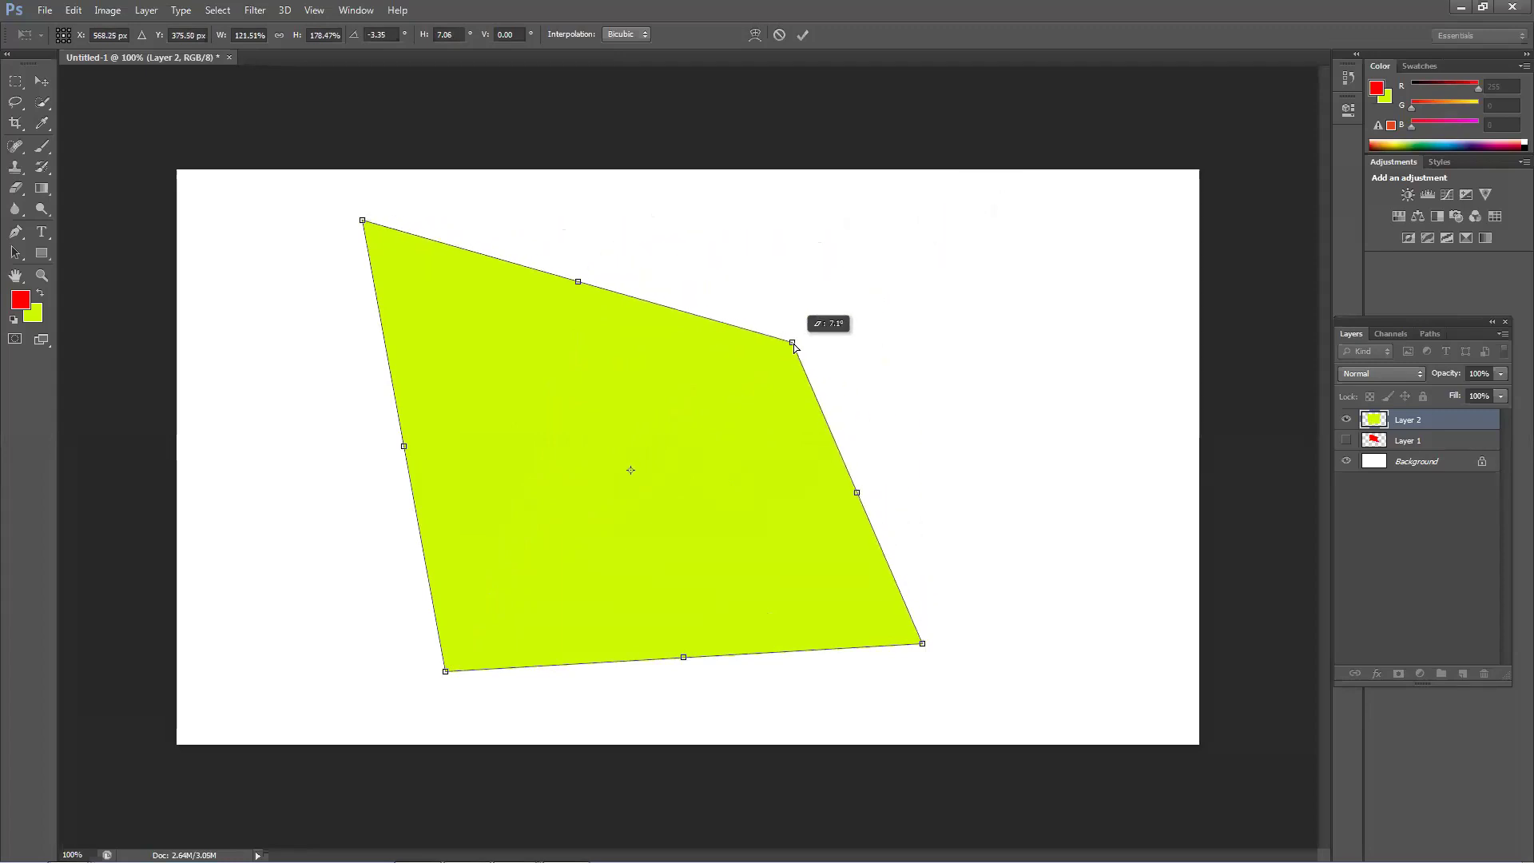
pyautogui.press('Return')
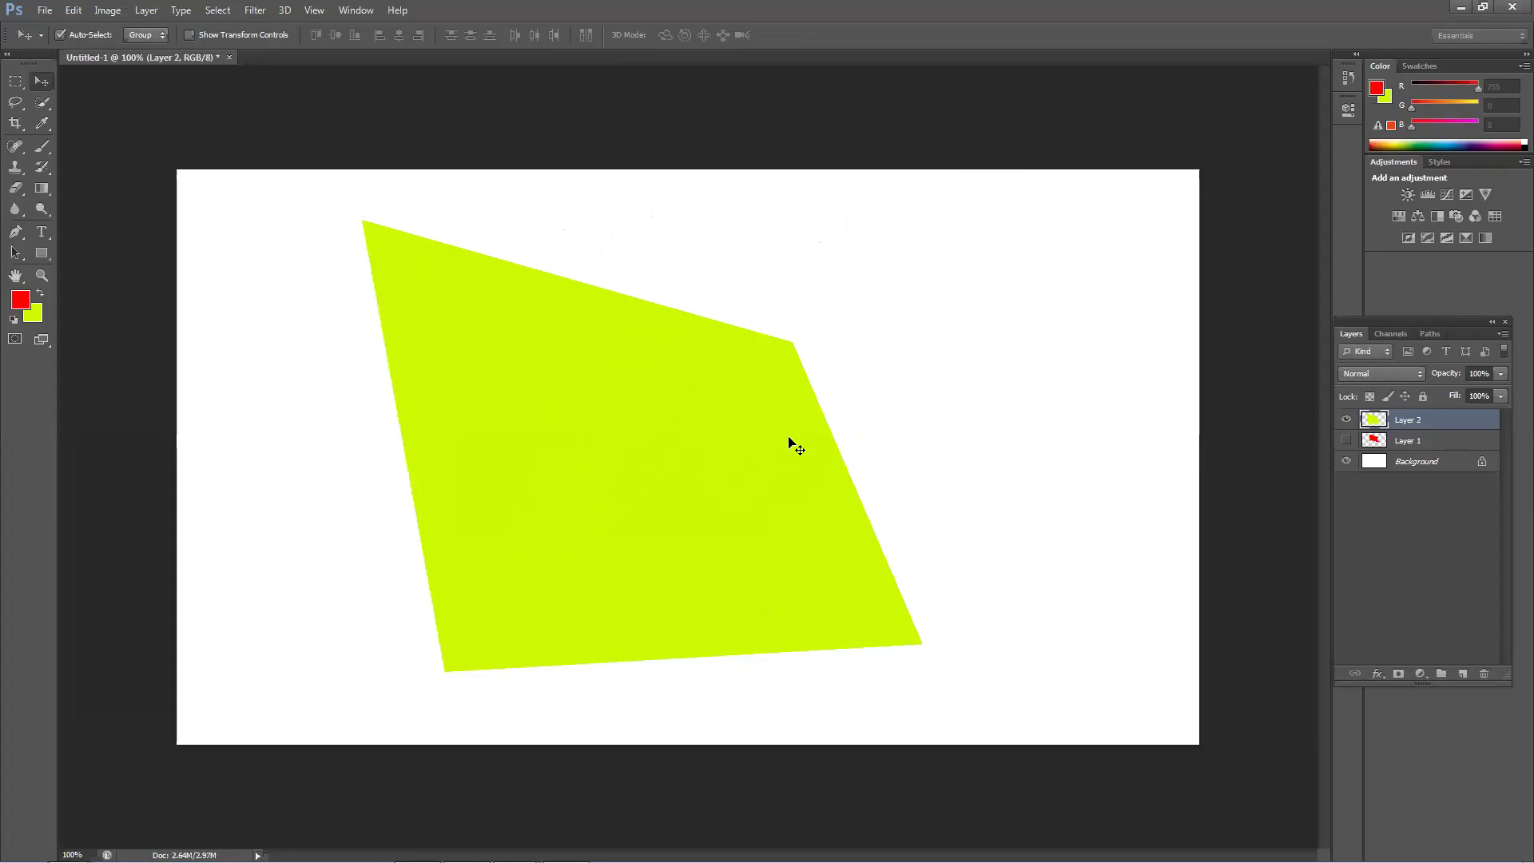
pyautogui.press('Delete')
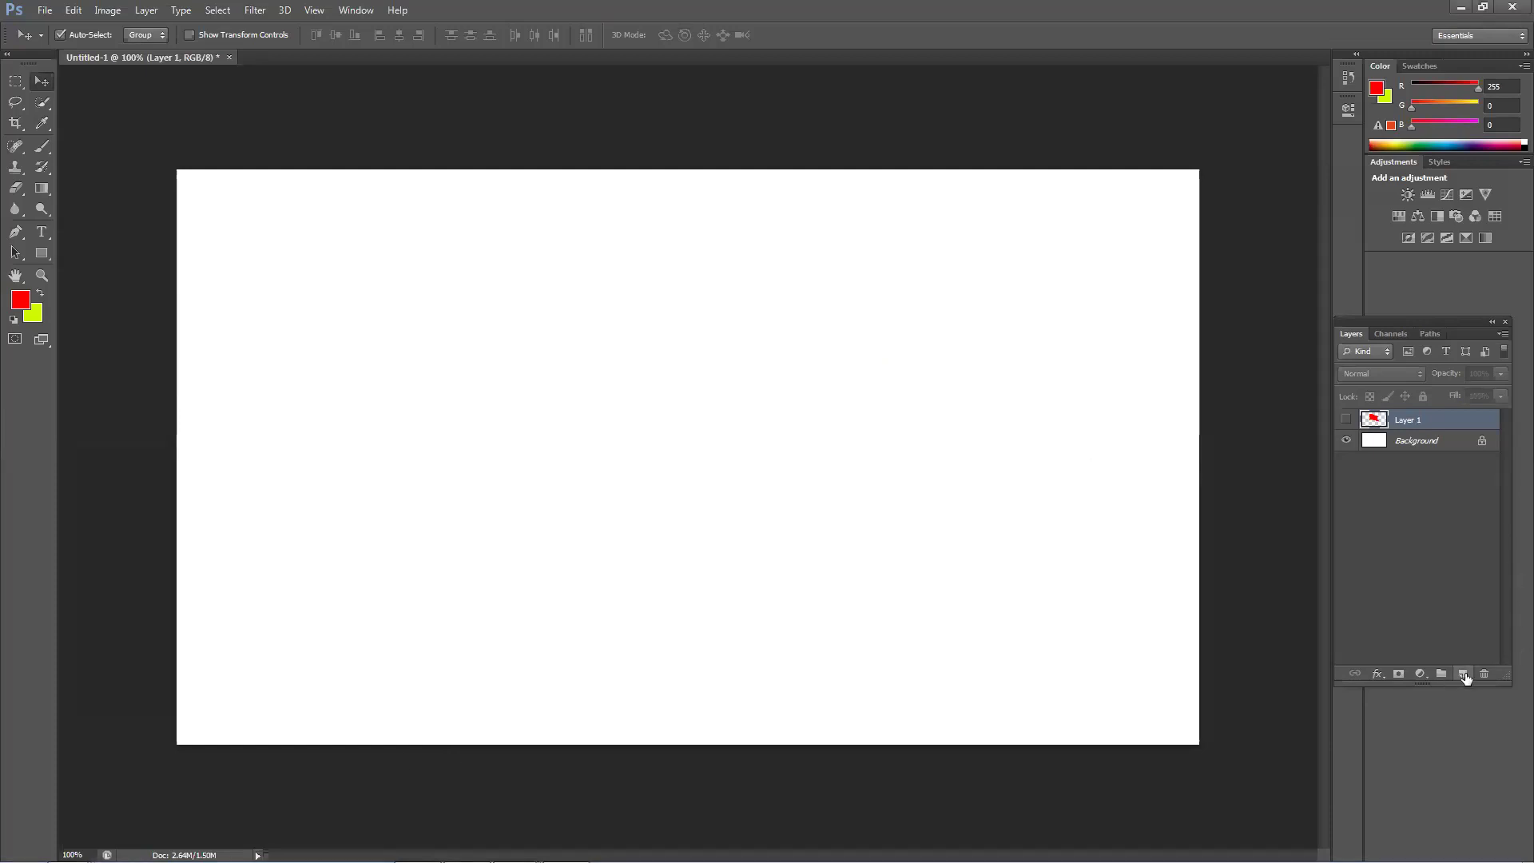
pyautogui.click(1464, 674)
pyautogui.click(16, 80)
pyautogui.moveTo(473, 330); pyautogui.dragTo(941, 644)
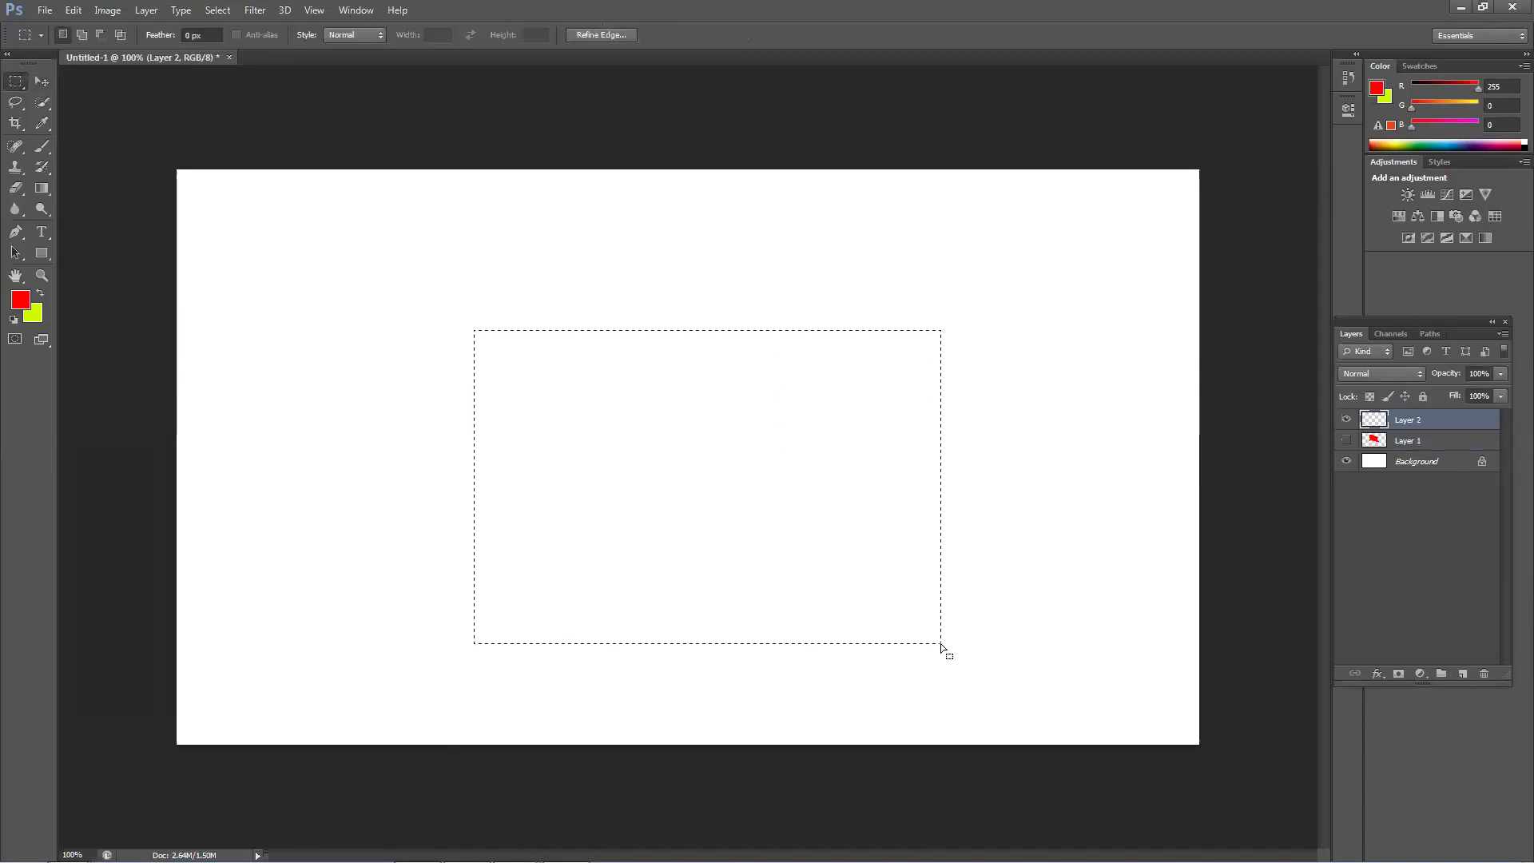
pyautogui.hotkey('ctrl', 'BackSpace')
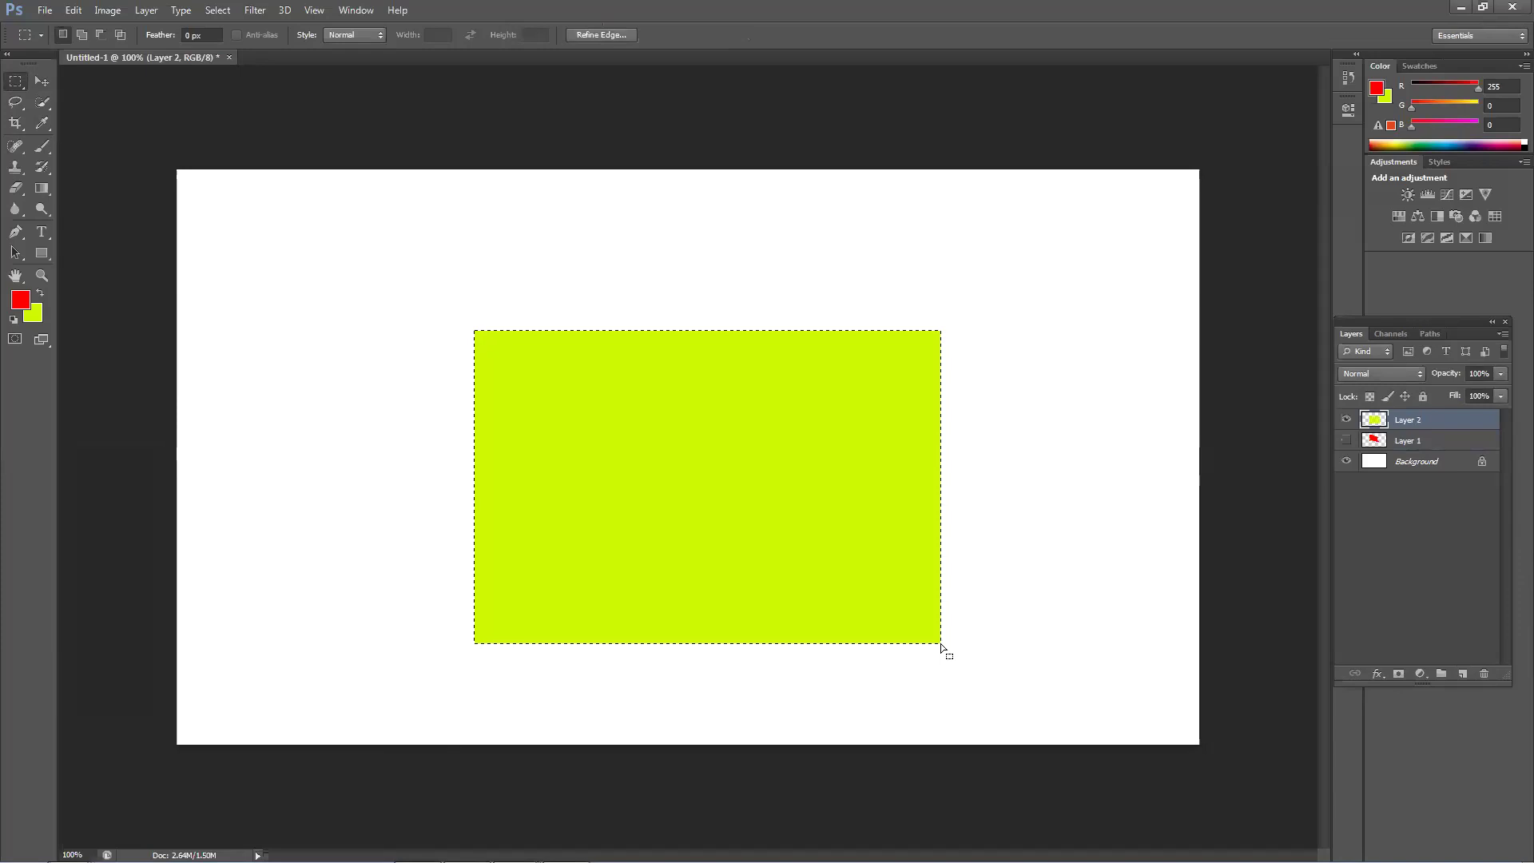
pyautogui.hotkey('ctrl', 'd')
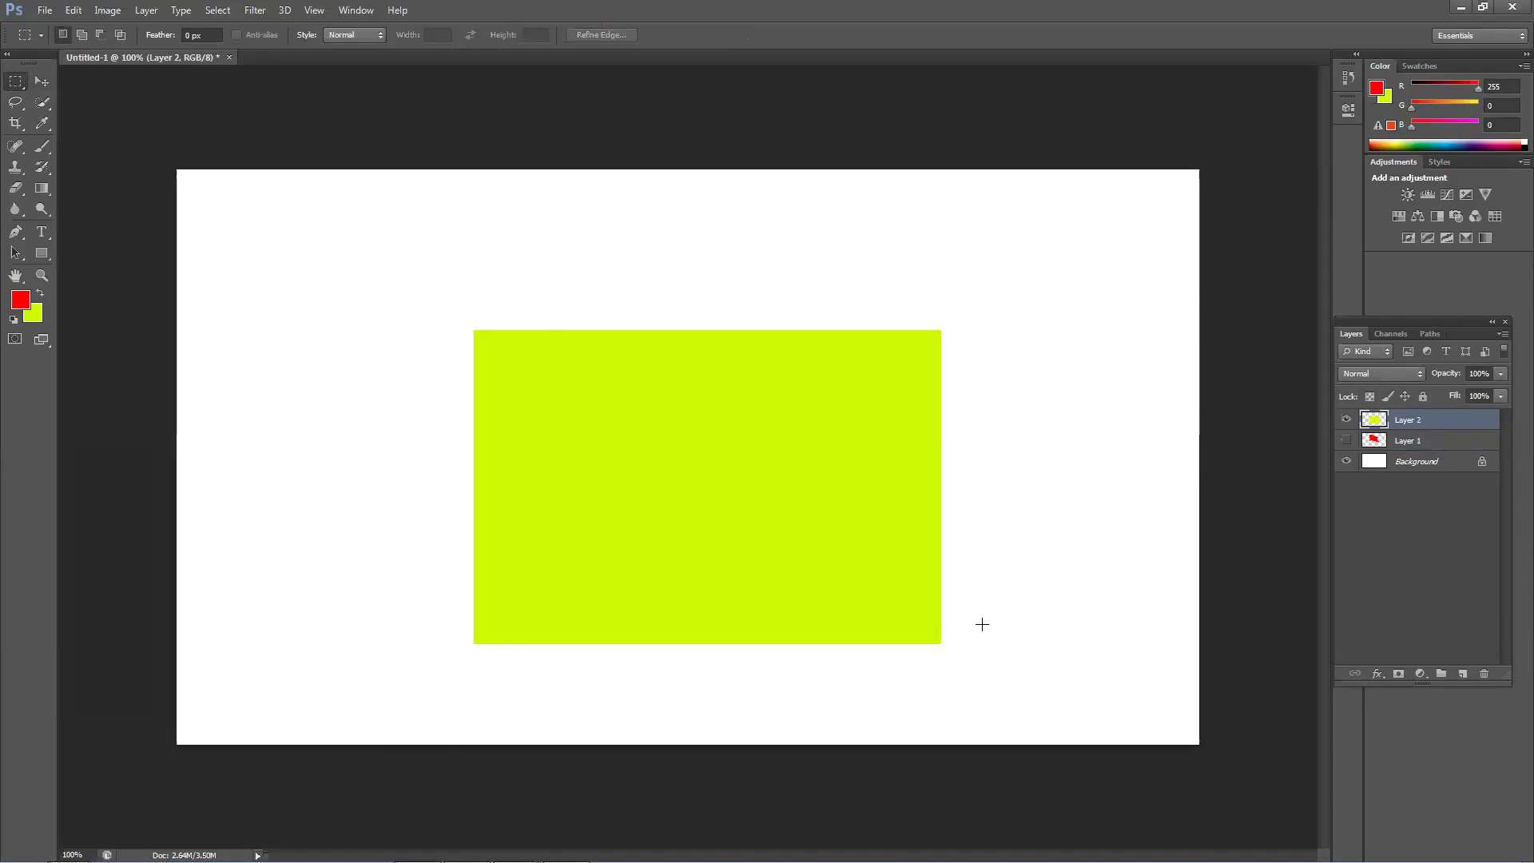
pyautogui.hotkey('ctrl', 't')
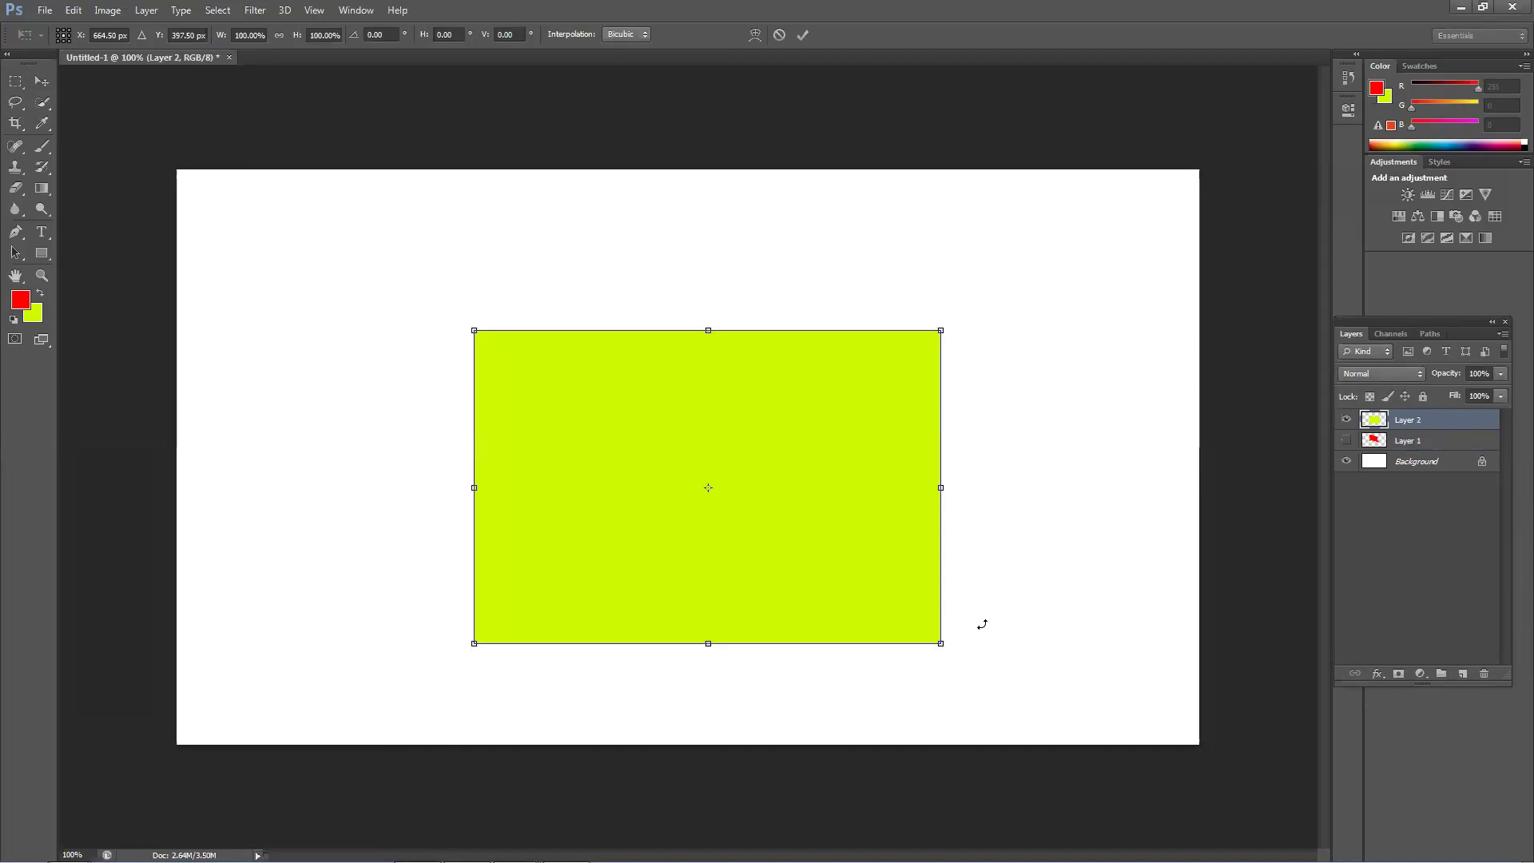
pyautogui.rightClick(767, 379)
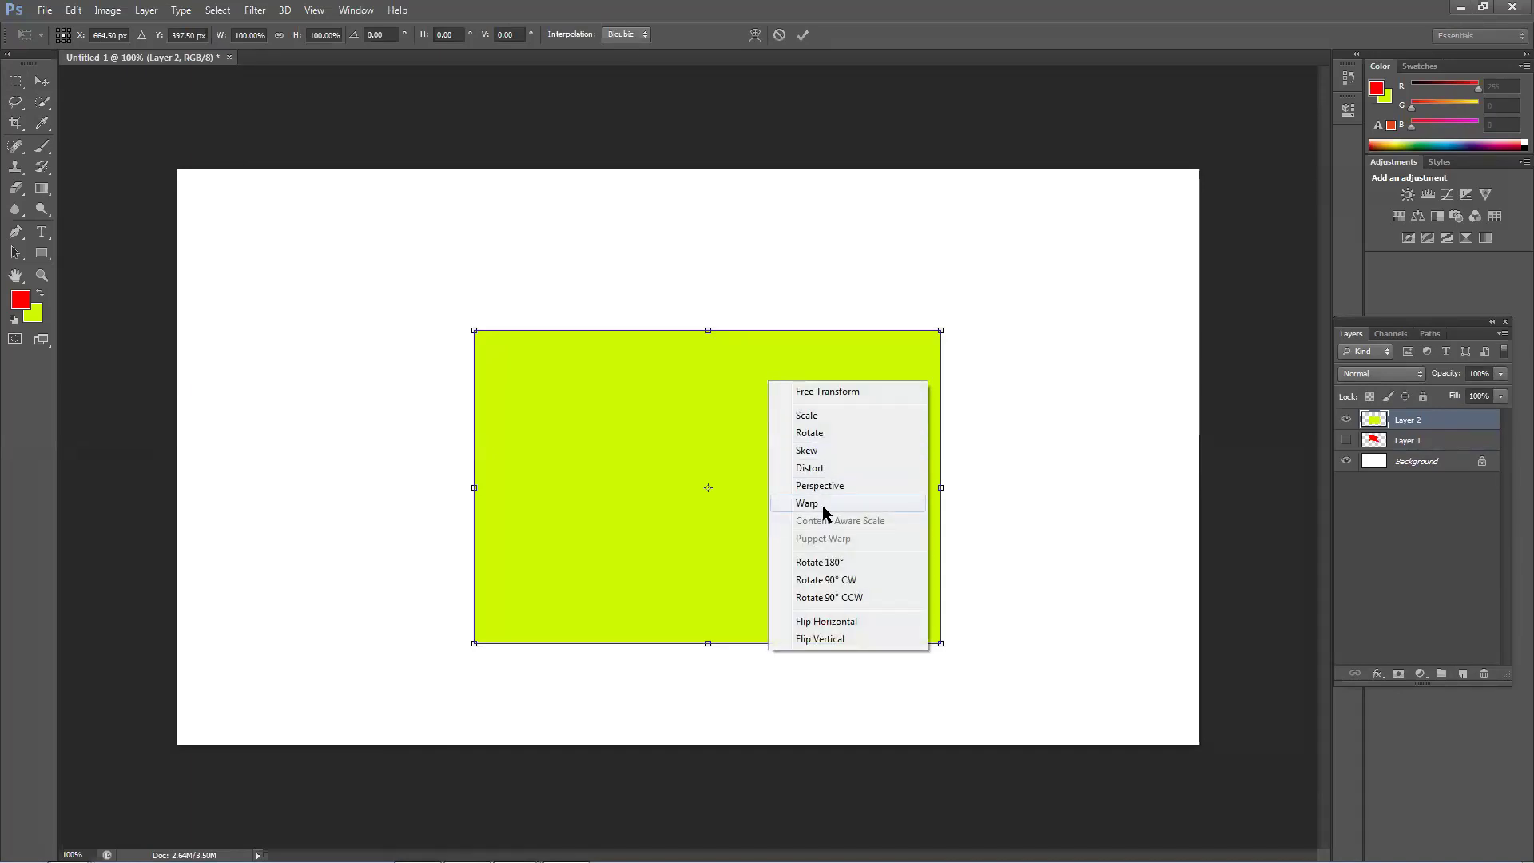
pyautogui.click(838, 467)
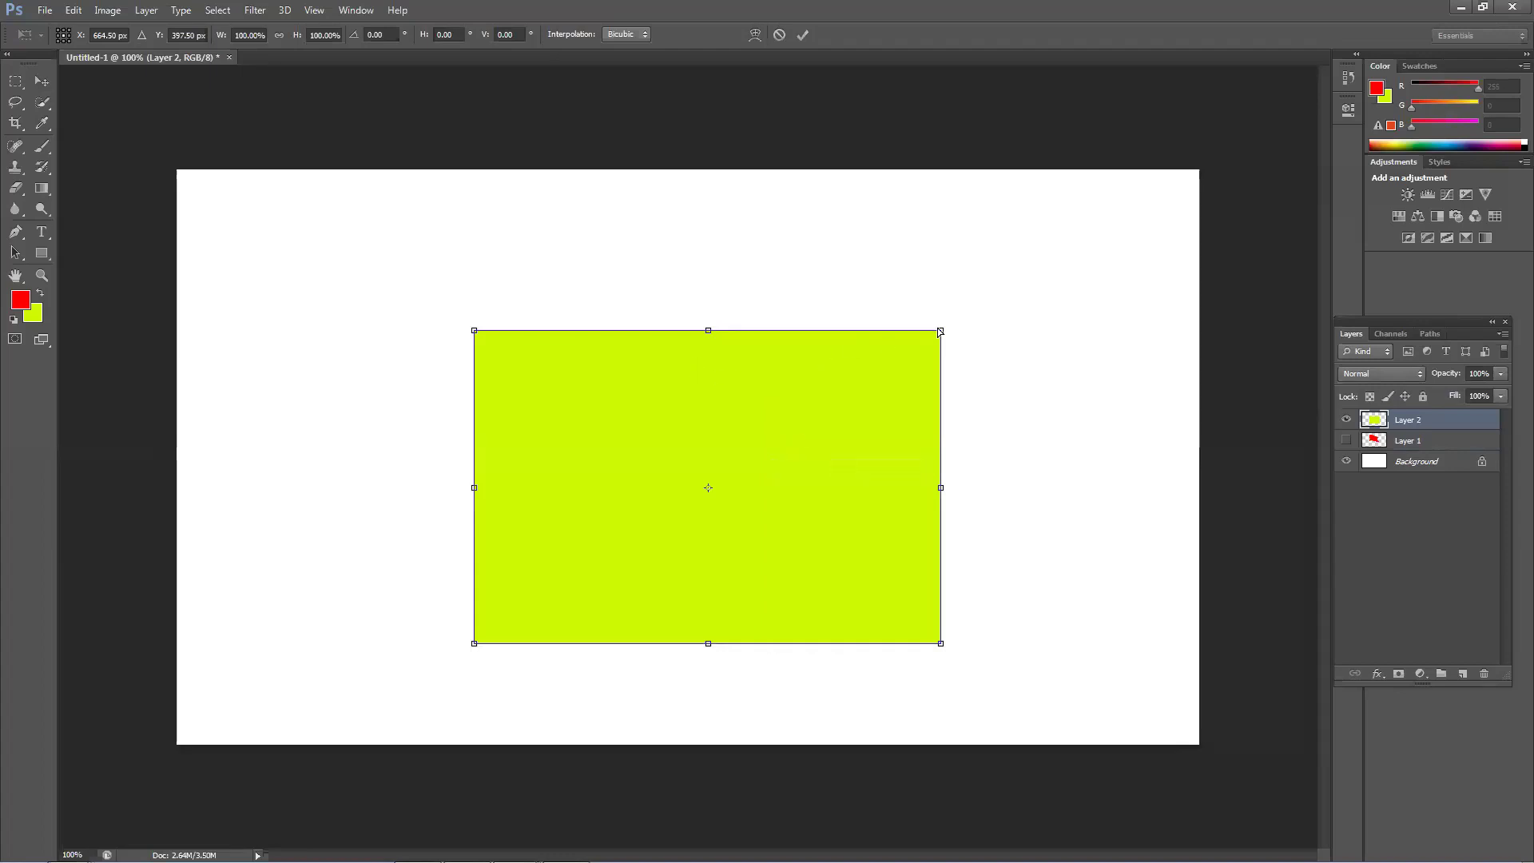
pyautogui.moveTo(940, 331); pyautogui.dragTo(1068, 352)
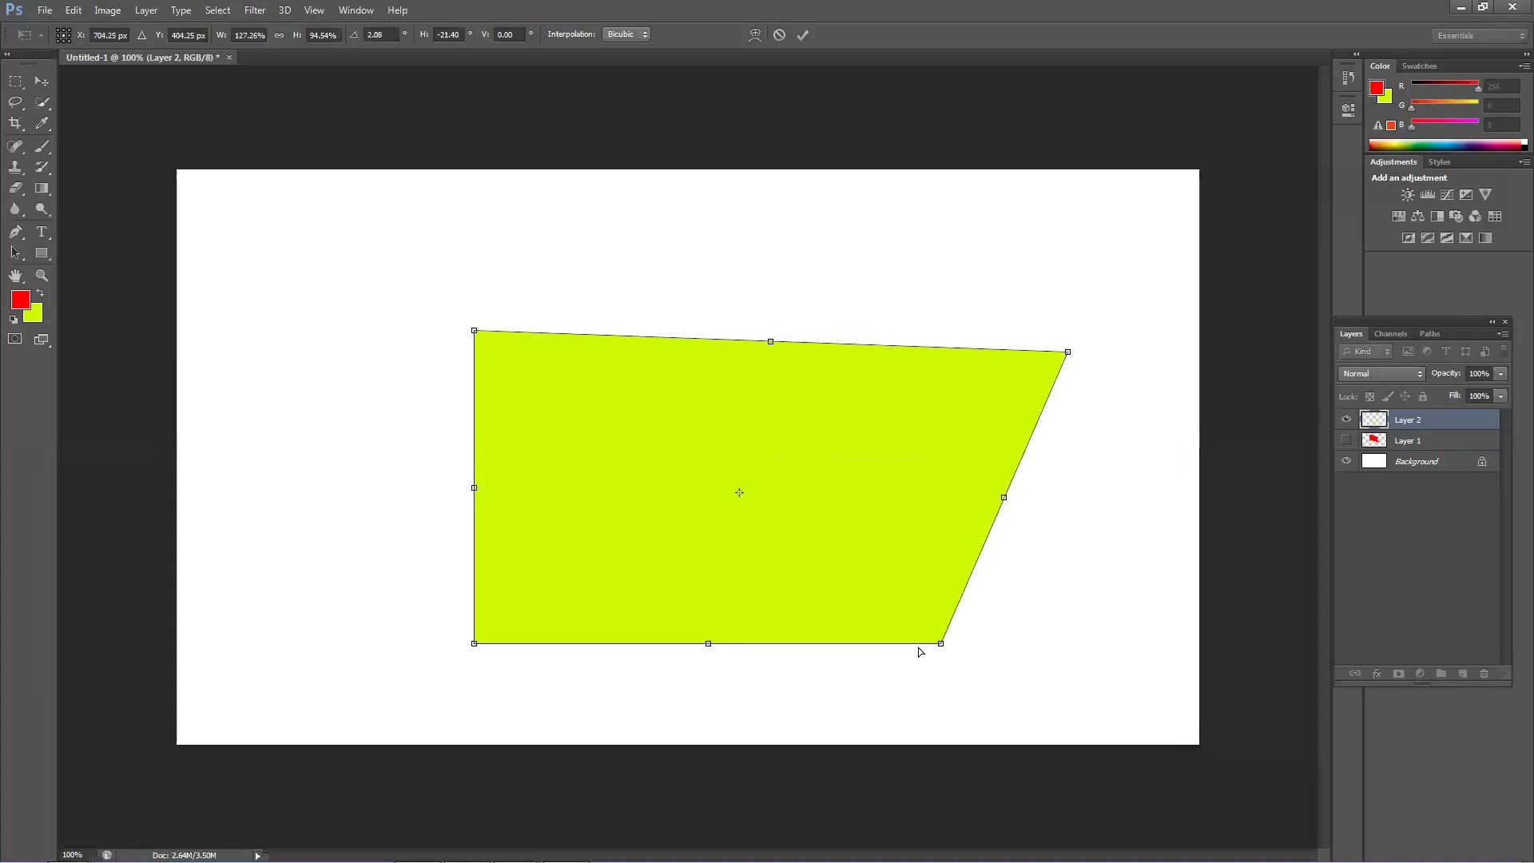
pyautogui.moveTo(940, 644)
pyautogui.mouseDown()
pyautogui.moveTo(1084, 694)
pyautogui.moveTo(818, 592)
pyautogui.moveTo(948, 645)
pyautogui.mouseUp()
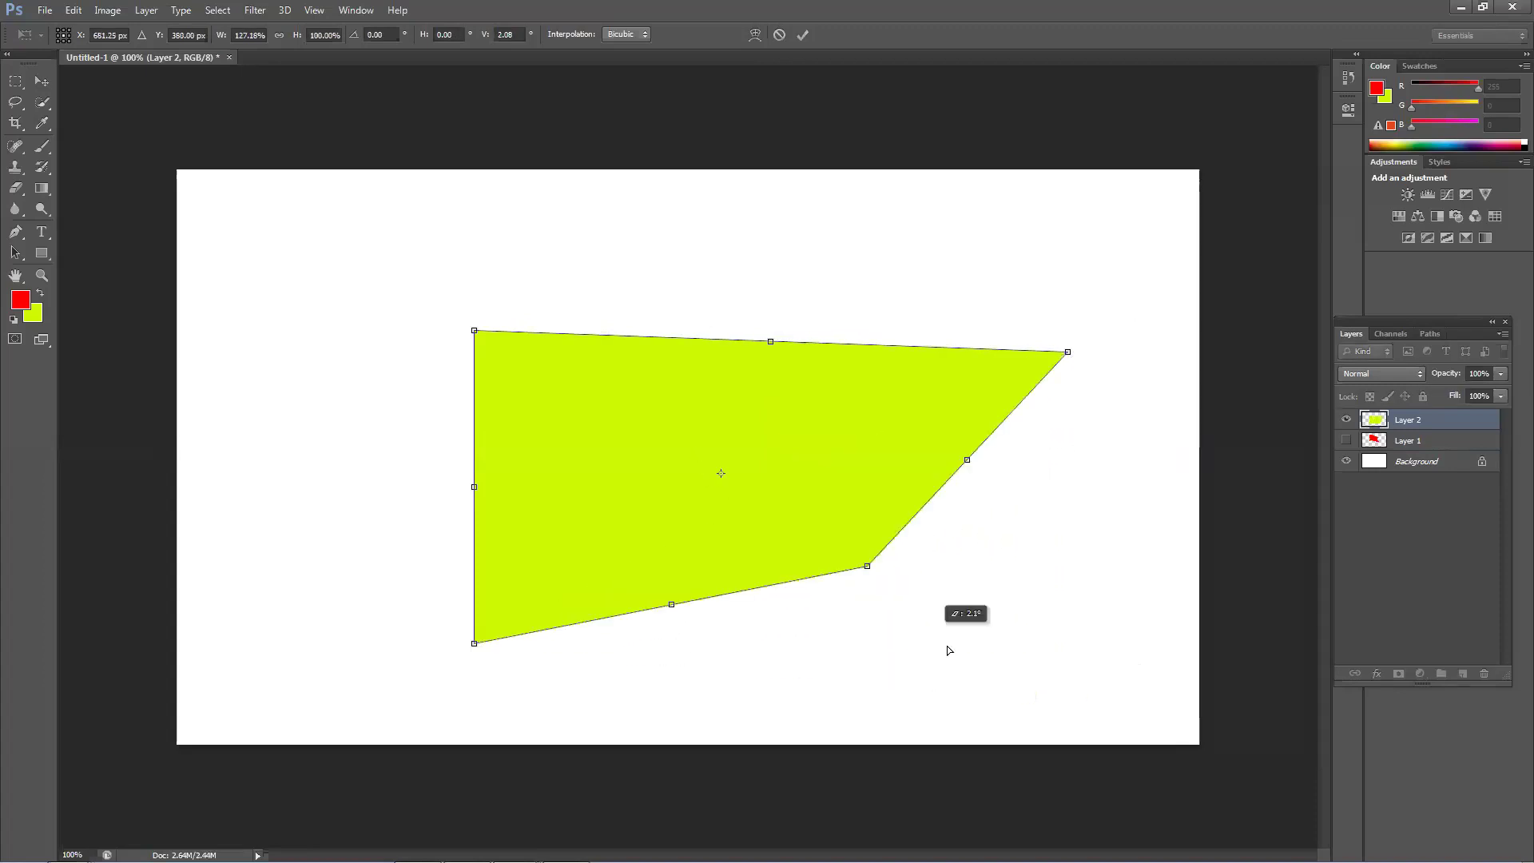
pyautogui.moveTo(475, 330); pyautogui.dragTo(565, 266)
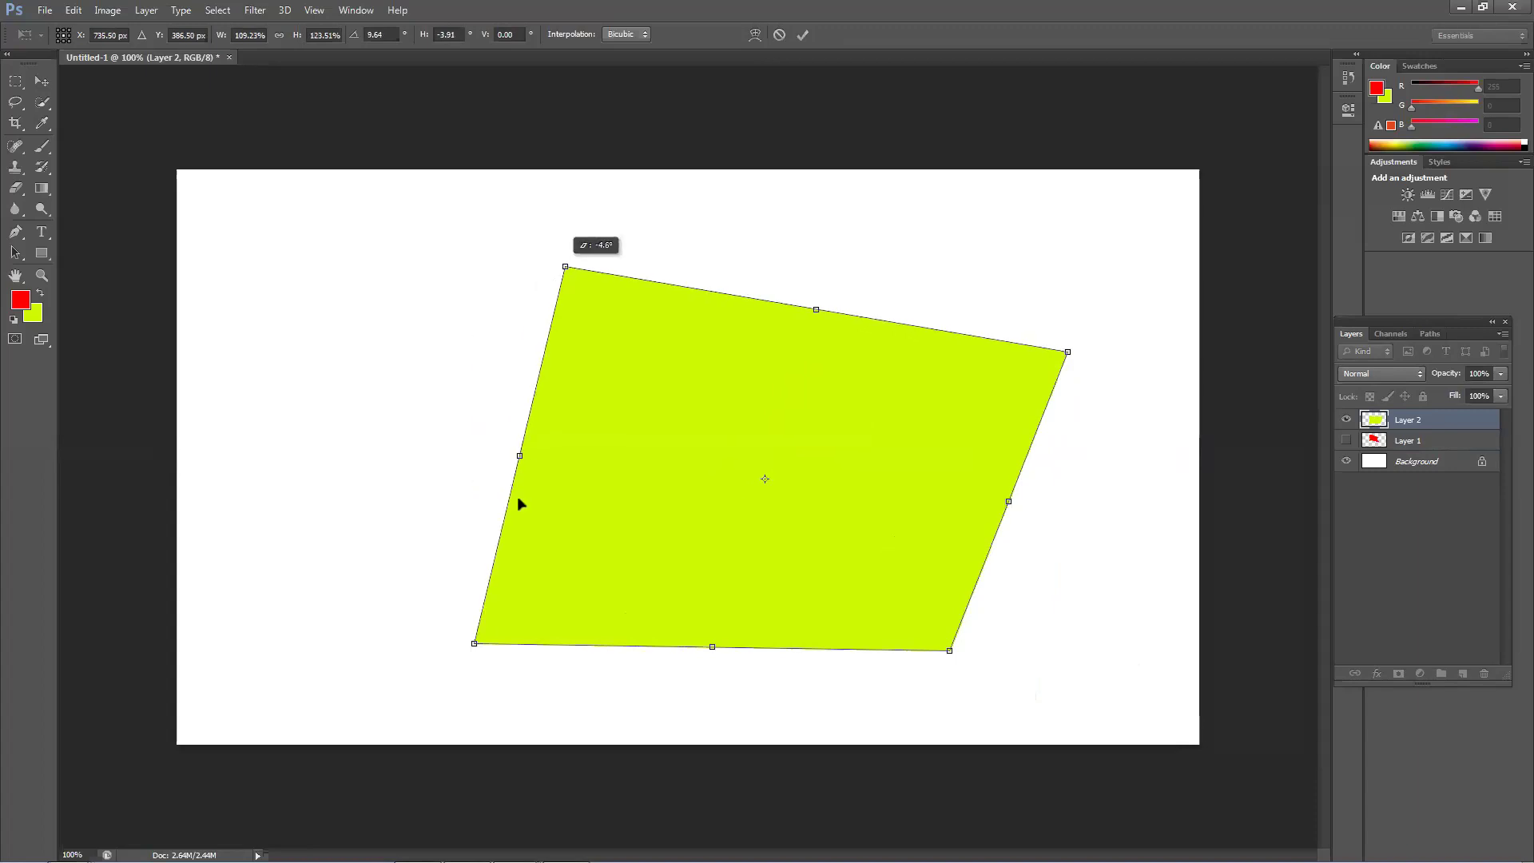
pyautogui.moveTo(474, 644); pyautogui.dragTo(354, 607)
pyautogui.moveTo(949, 650); pyautogui.dragTo(818, 618)
pyautogui.press('Return')
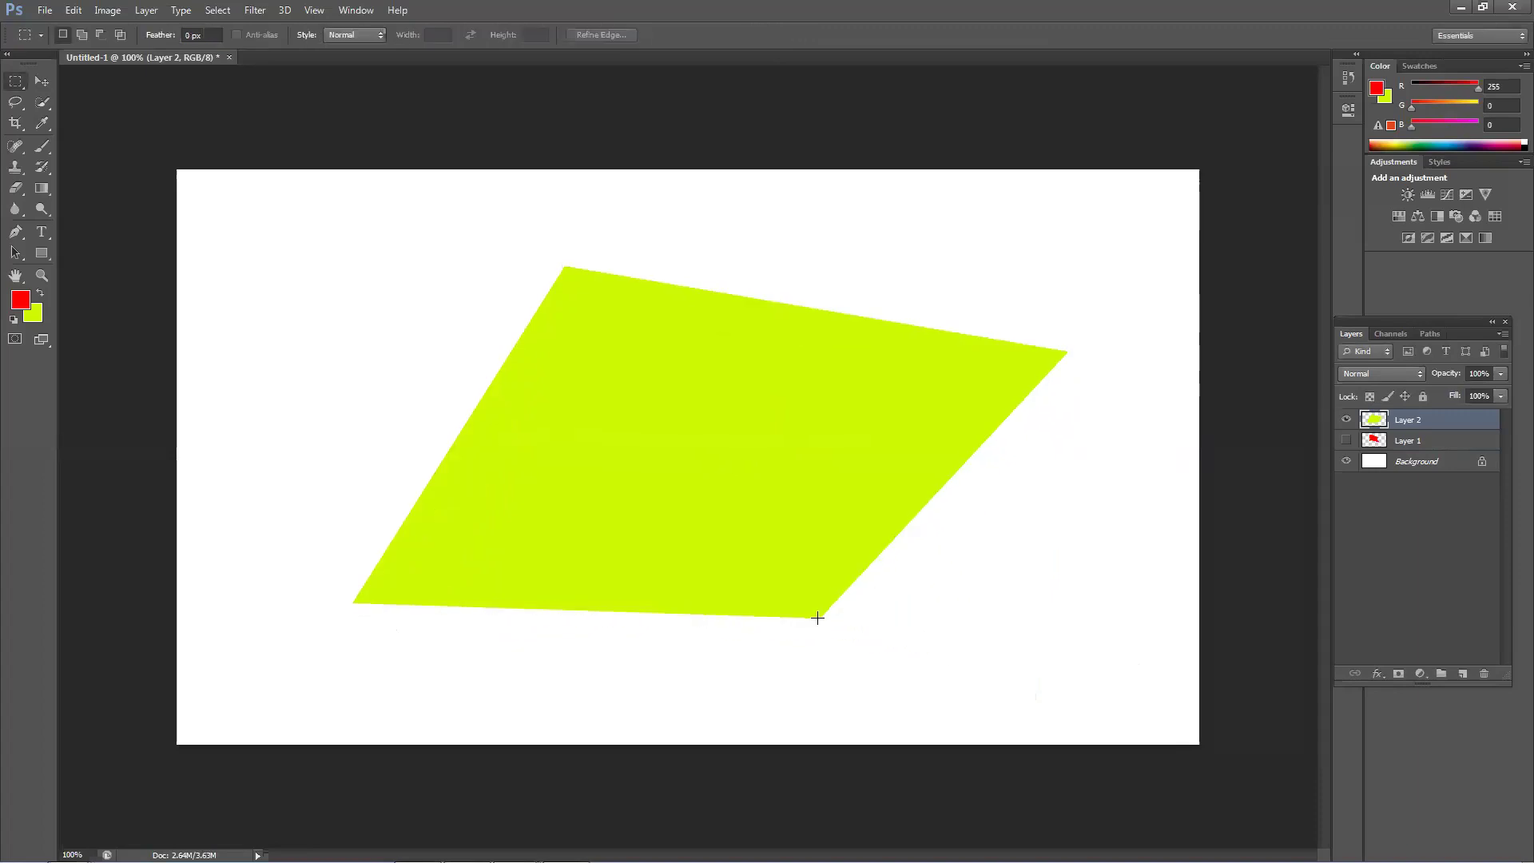
pyautogui.press('Delete')
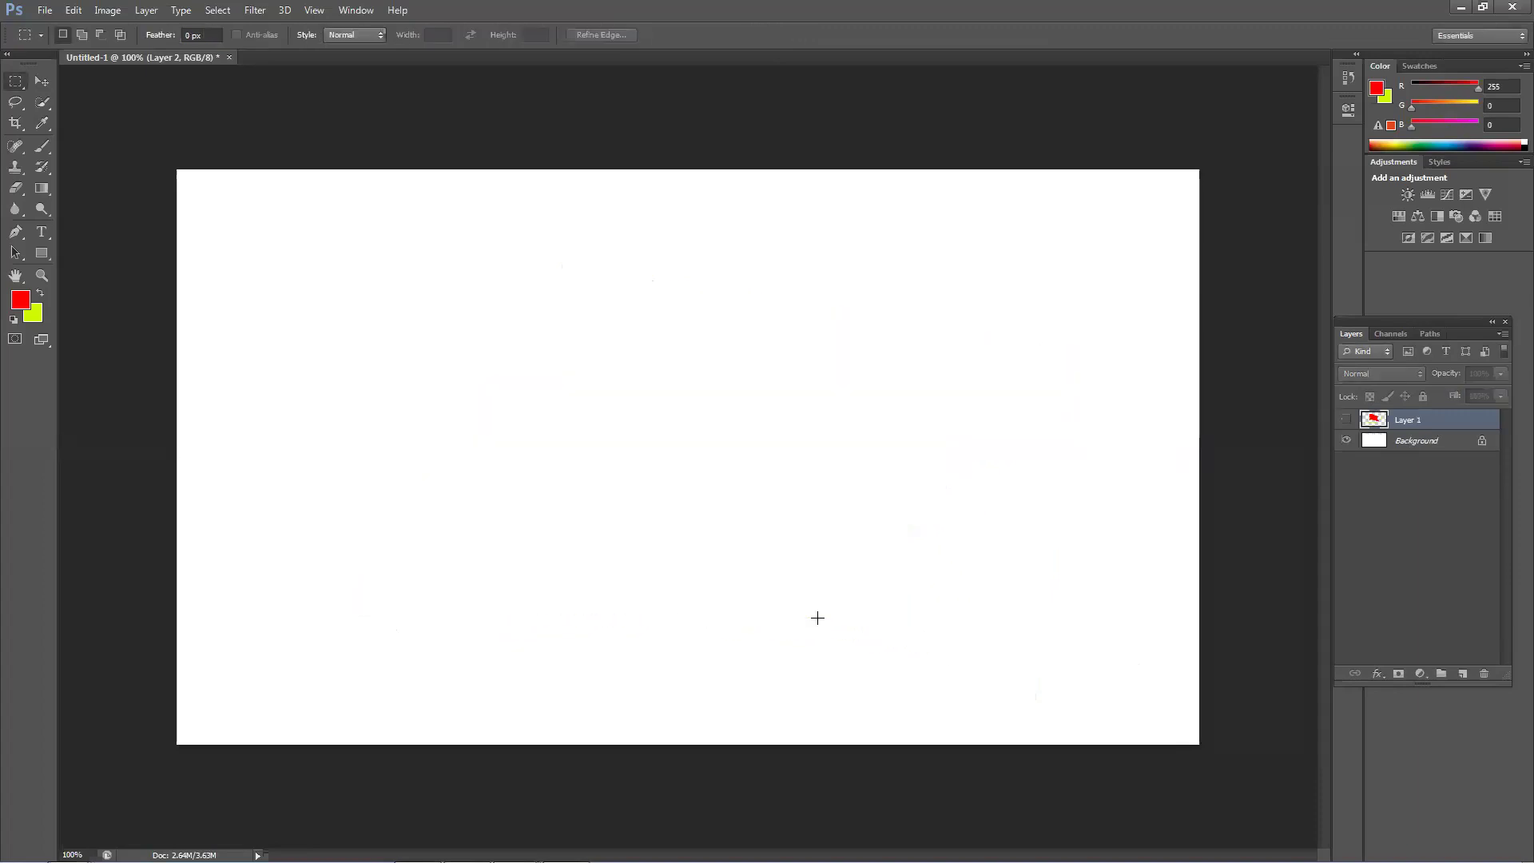
# Step: Leave the blank Photoshop canvas and bring Firefox with Google to the front
pyautogui.rightClick(818, 618)
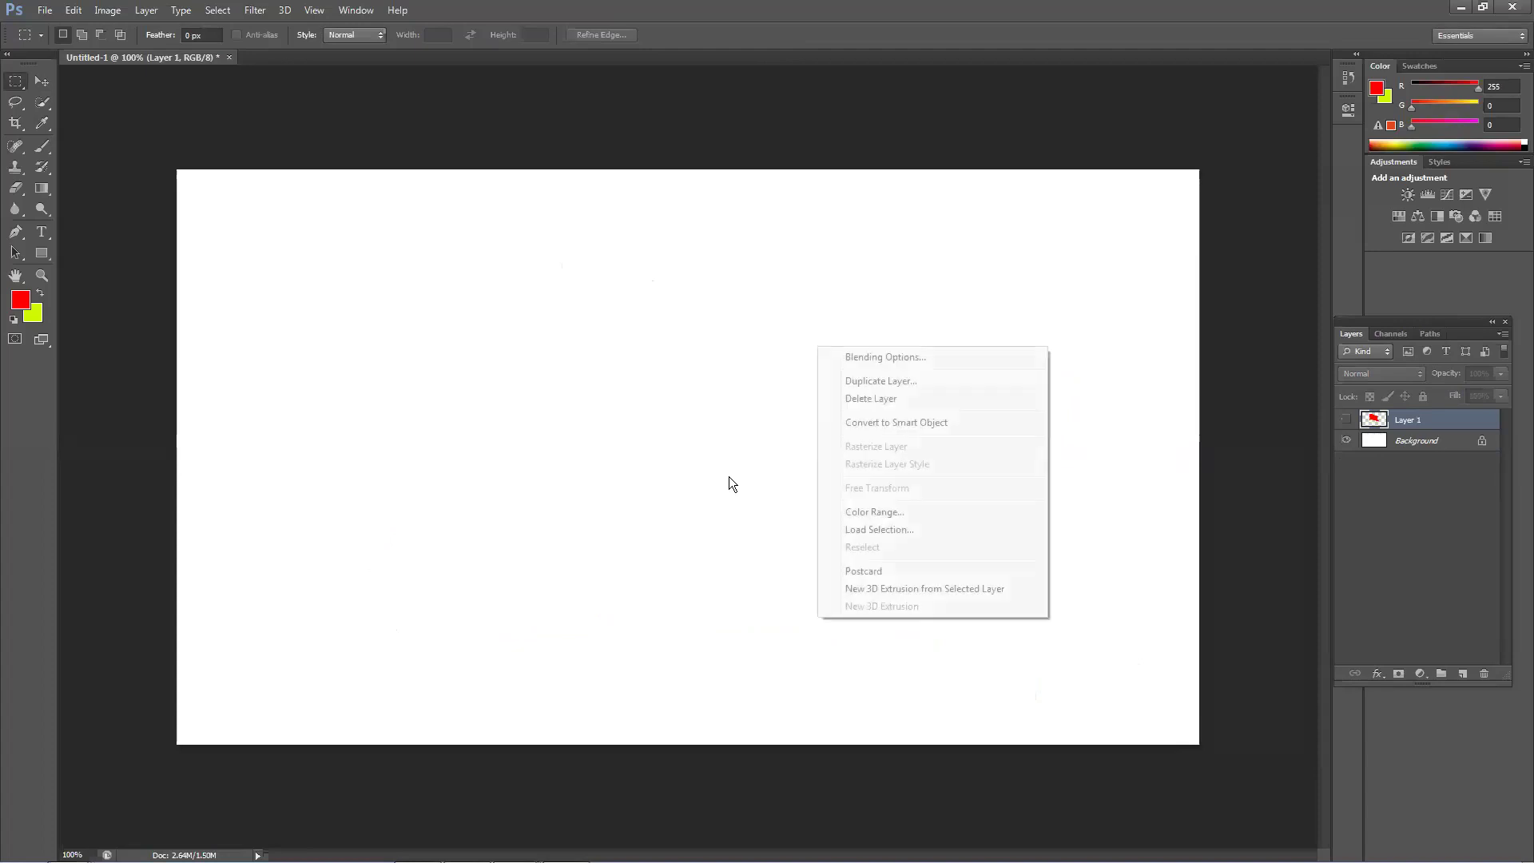
pyautogui.click(637, 634)
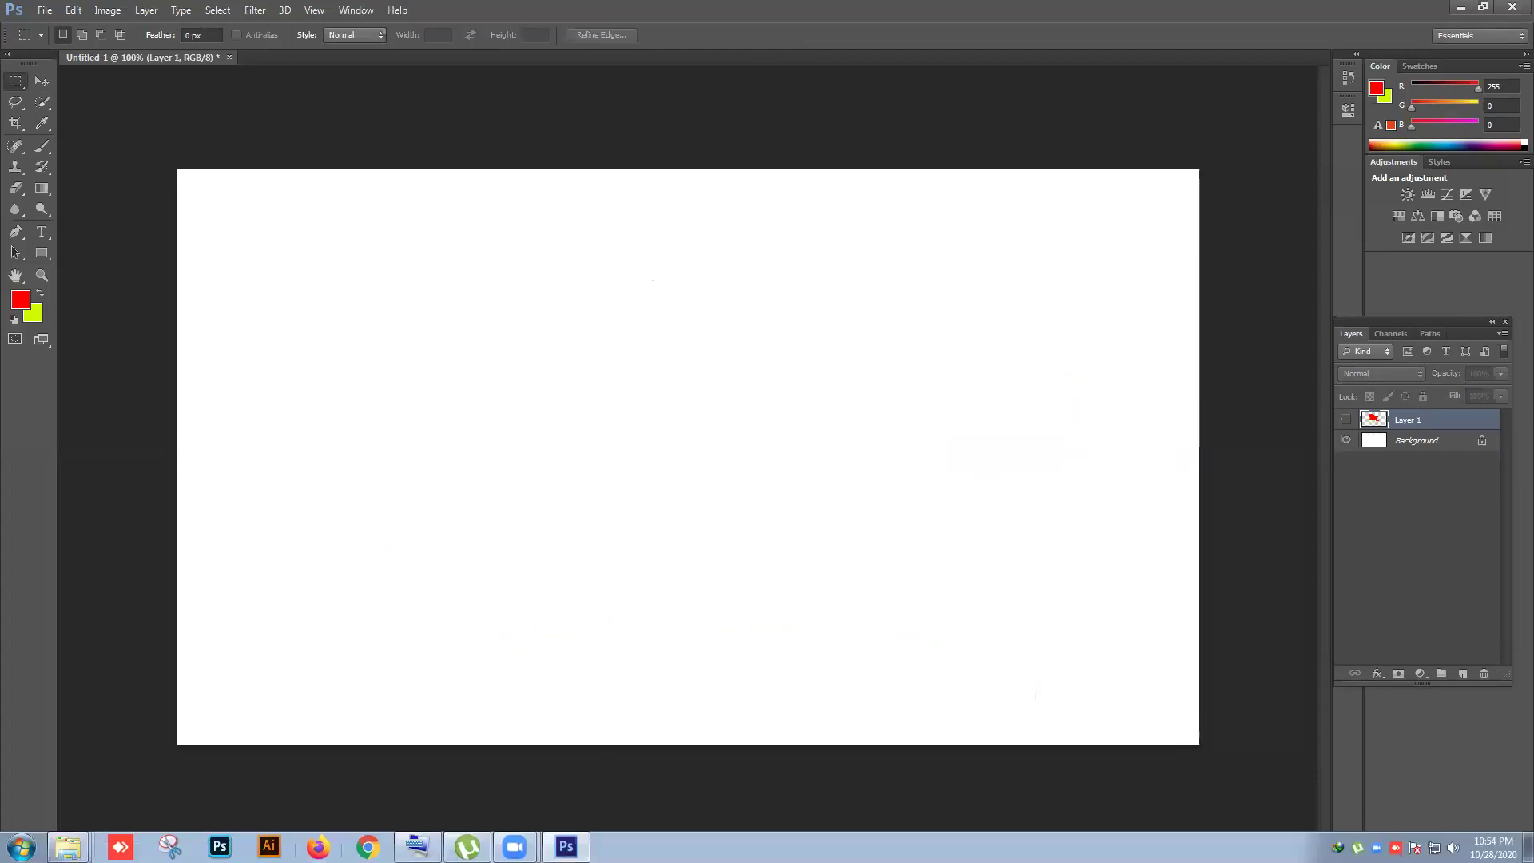
pyautogui.click(318, 847)
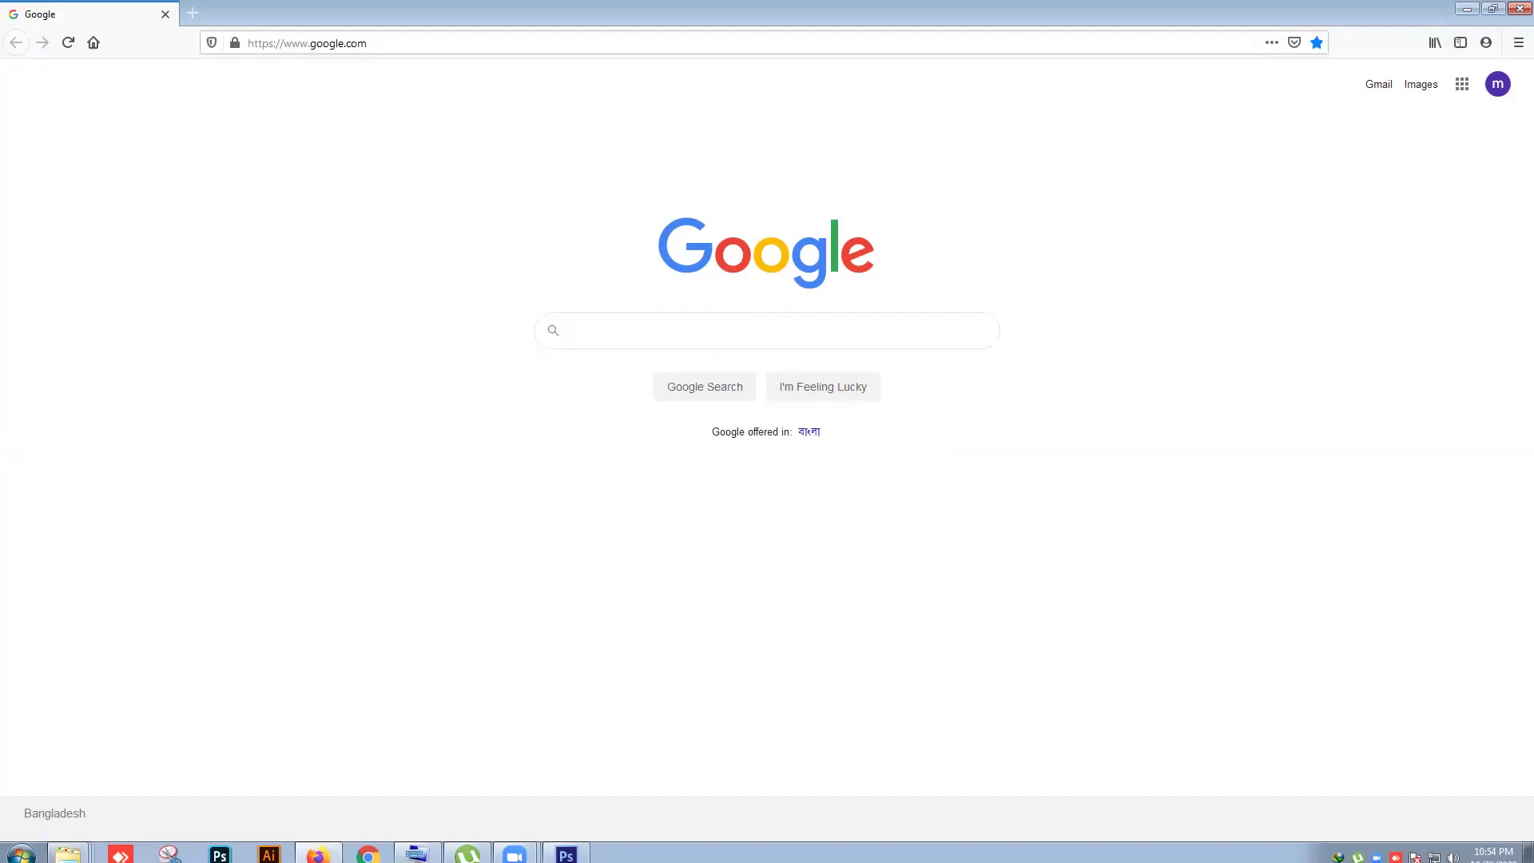
# Step: Search Google for 'airtel ads'
pyautogui.click(642, 336)
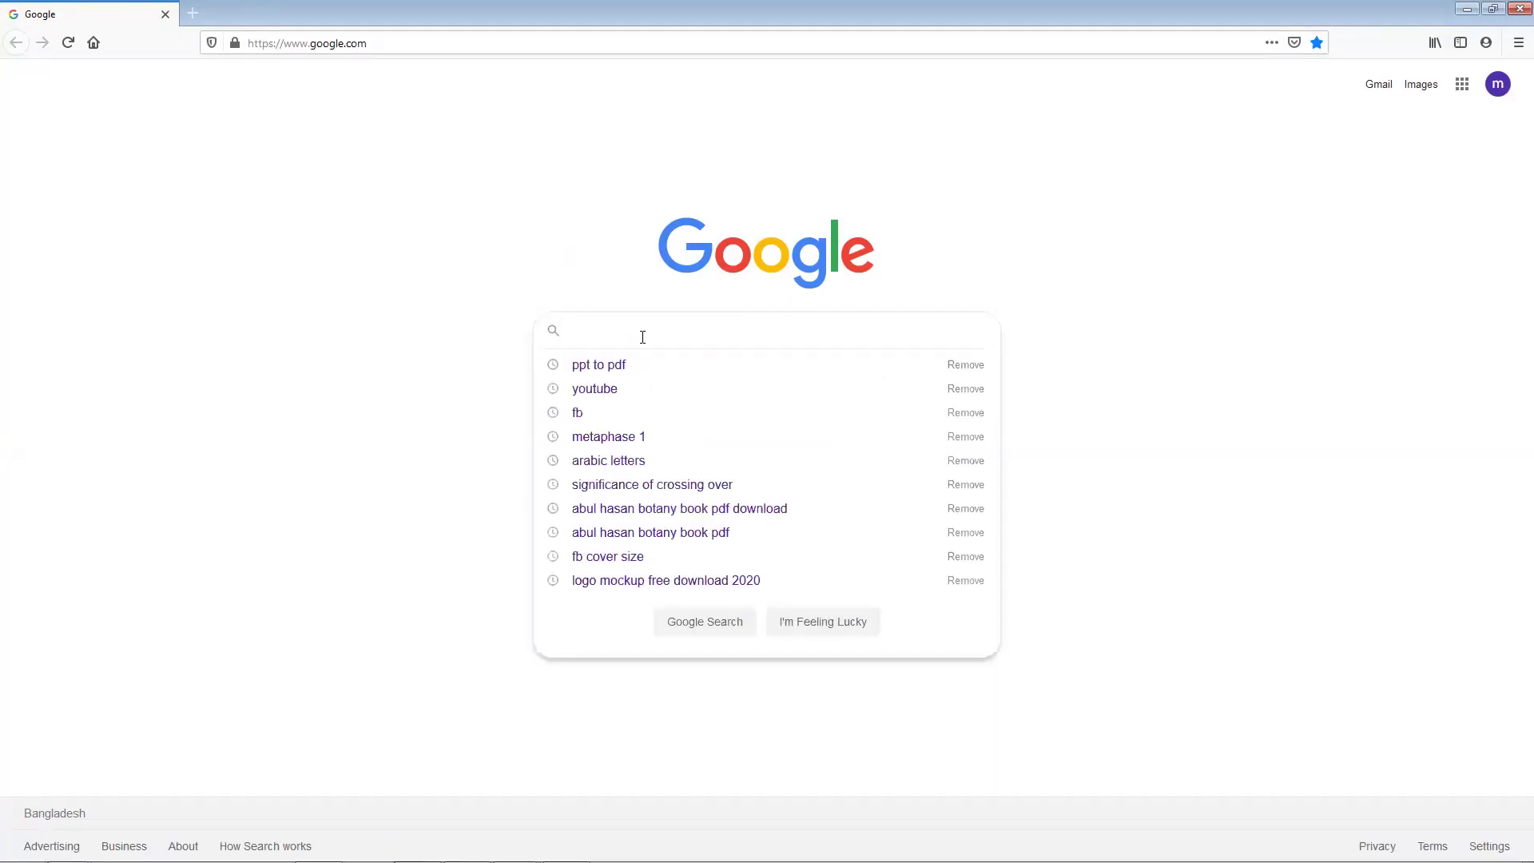
pyautogui.write('airte')
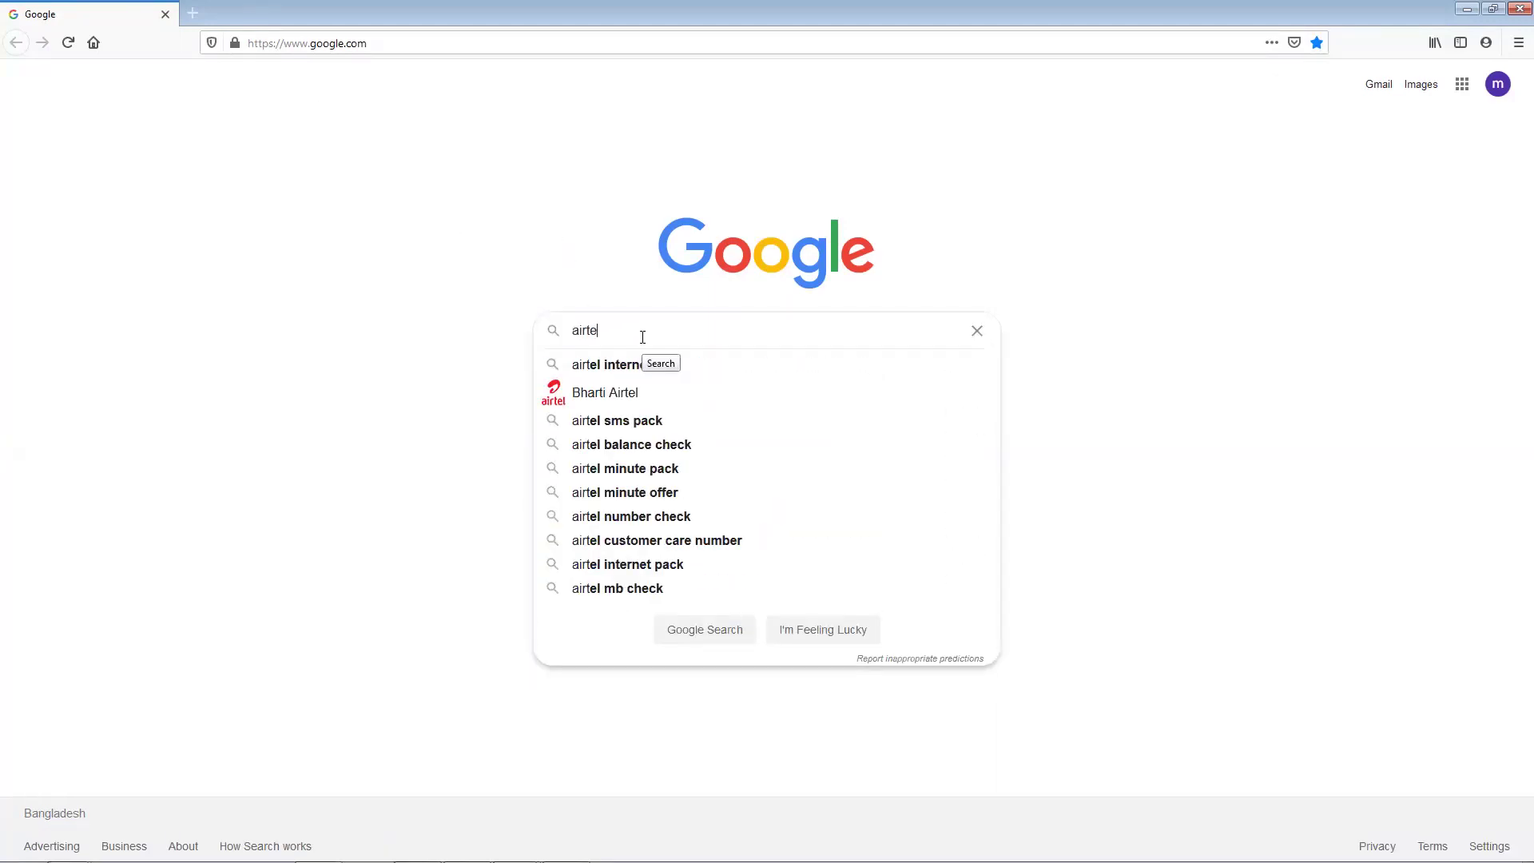
pyautogui.write('l ads')
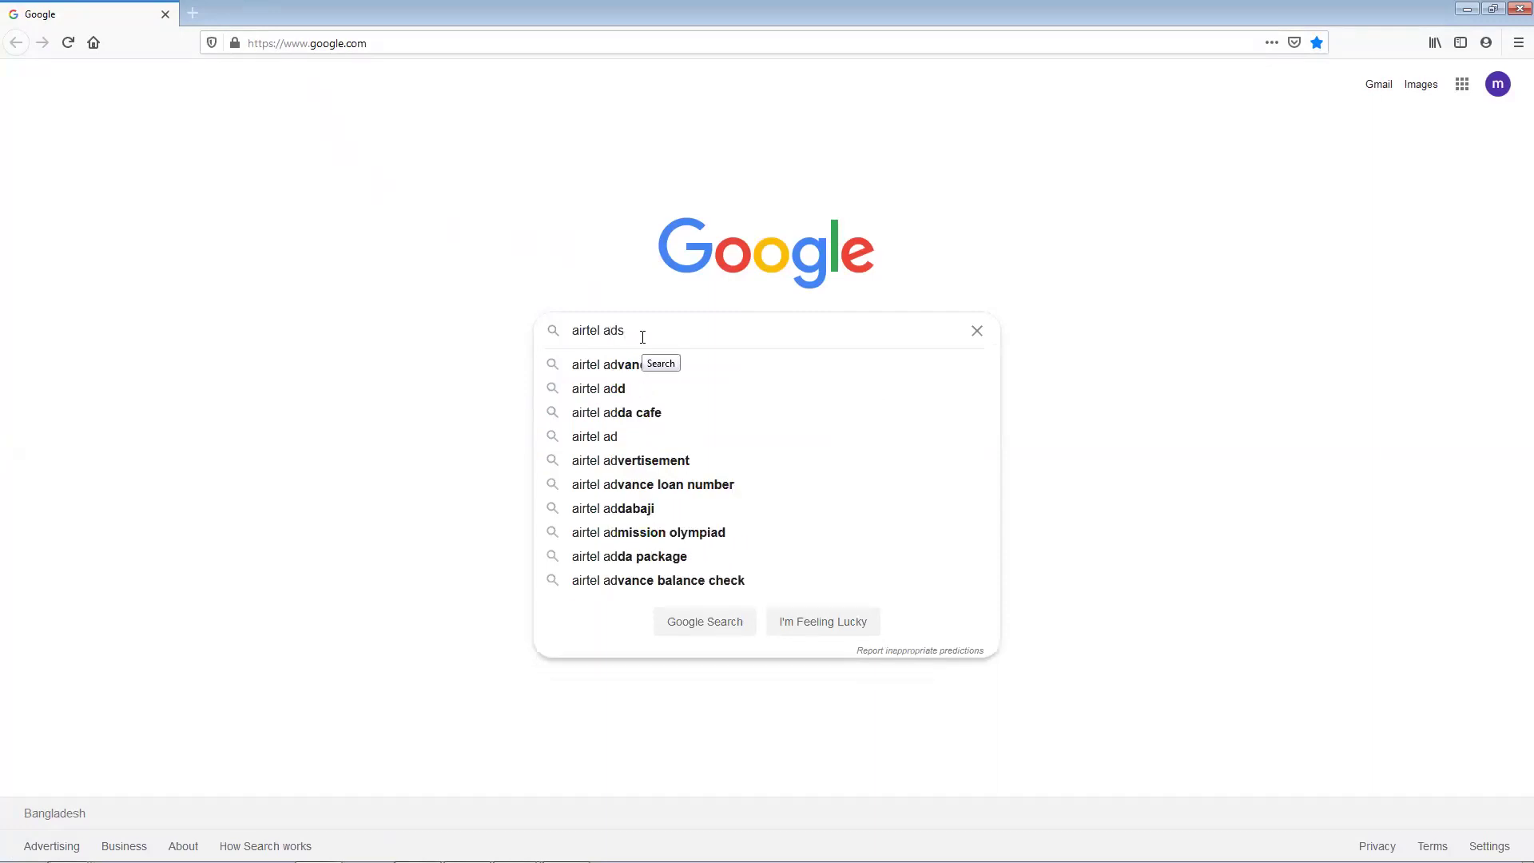
pyautogui.press('Return')
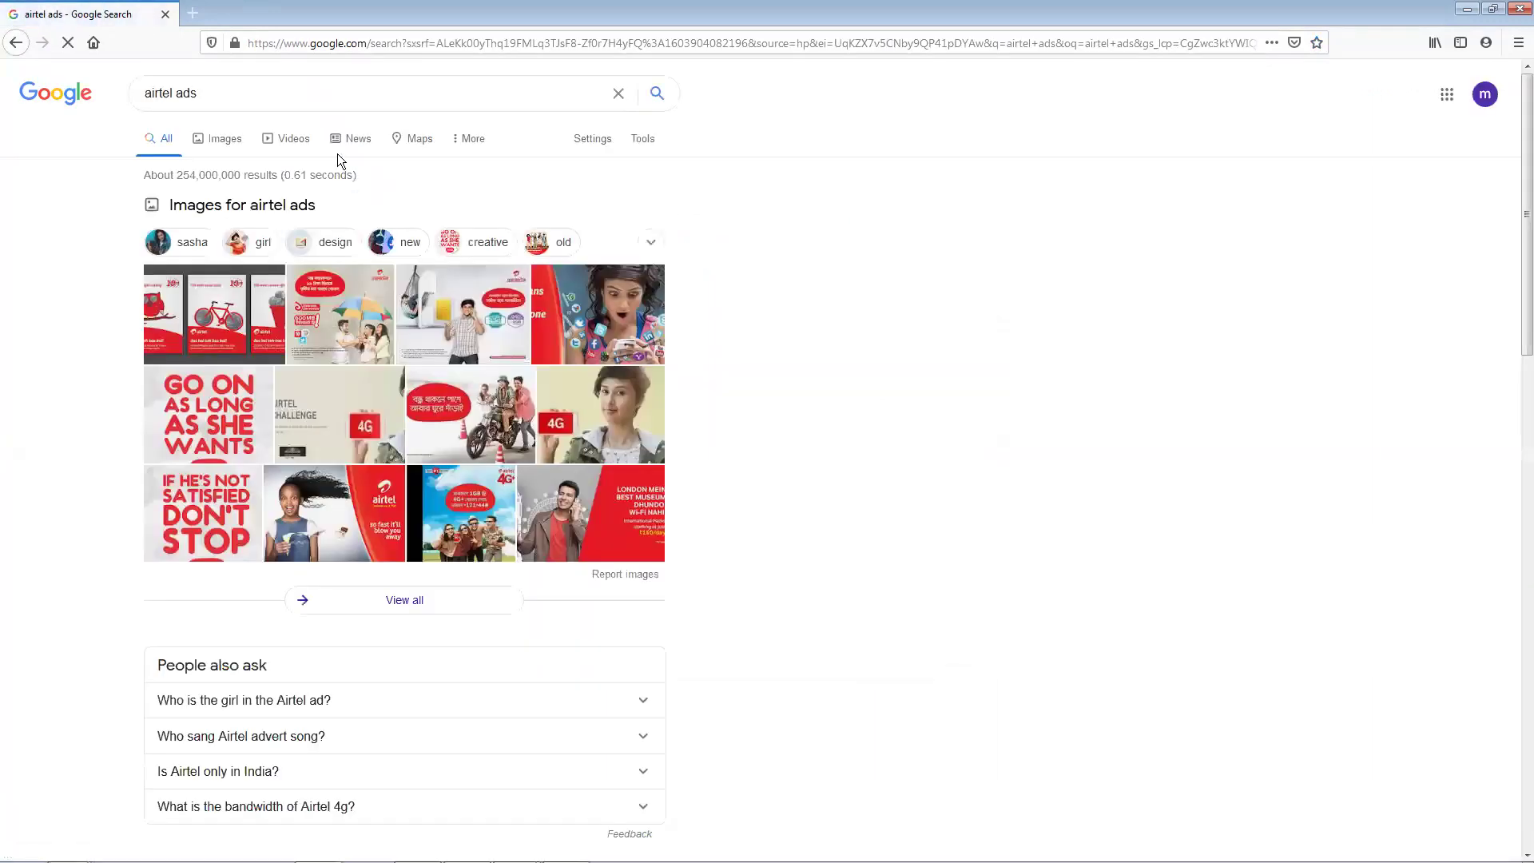
# Step: Switch to image results and preview the motorcycle friendship Airtel advert
pyautogui.click(226, 144)
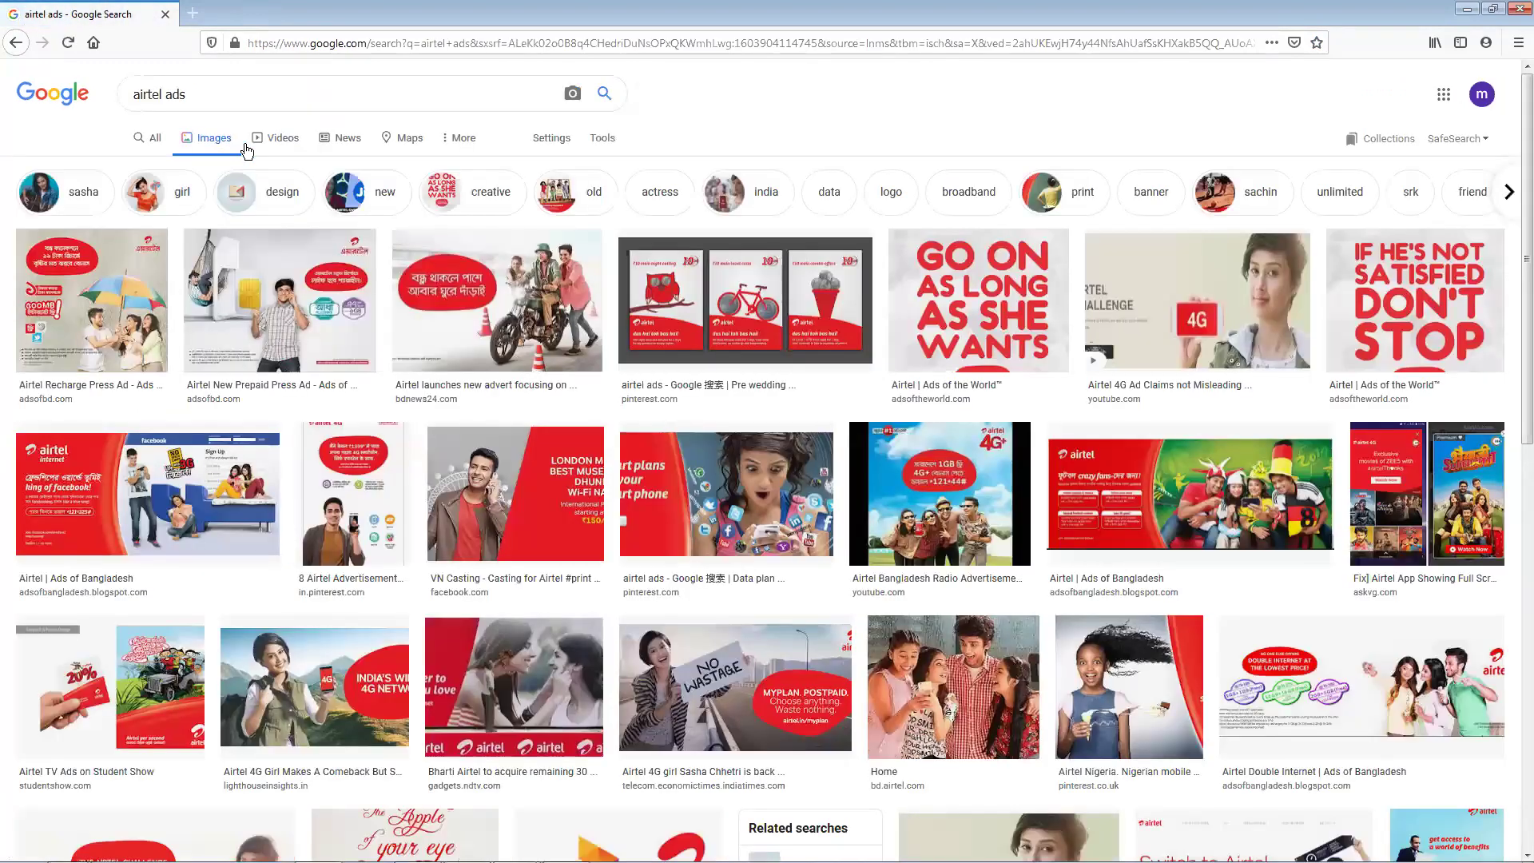
pyautogui.click(553, 345)
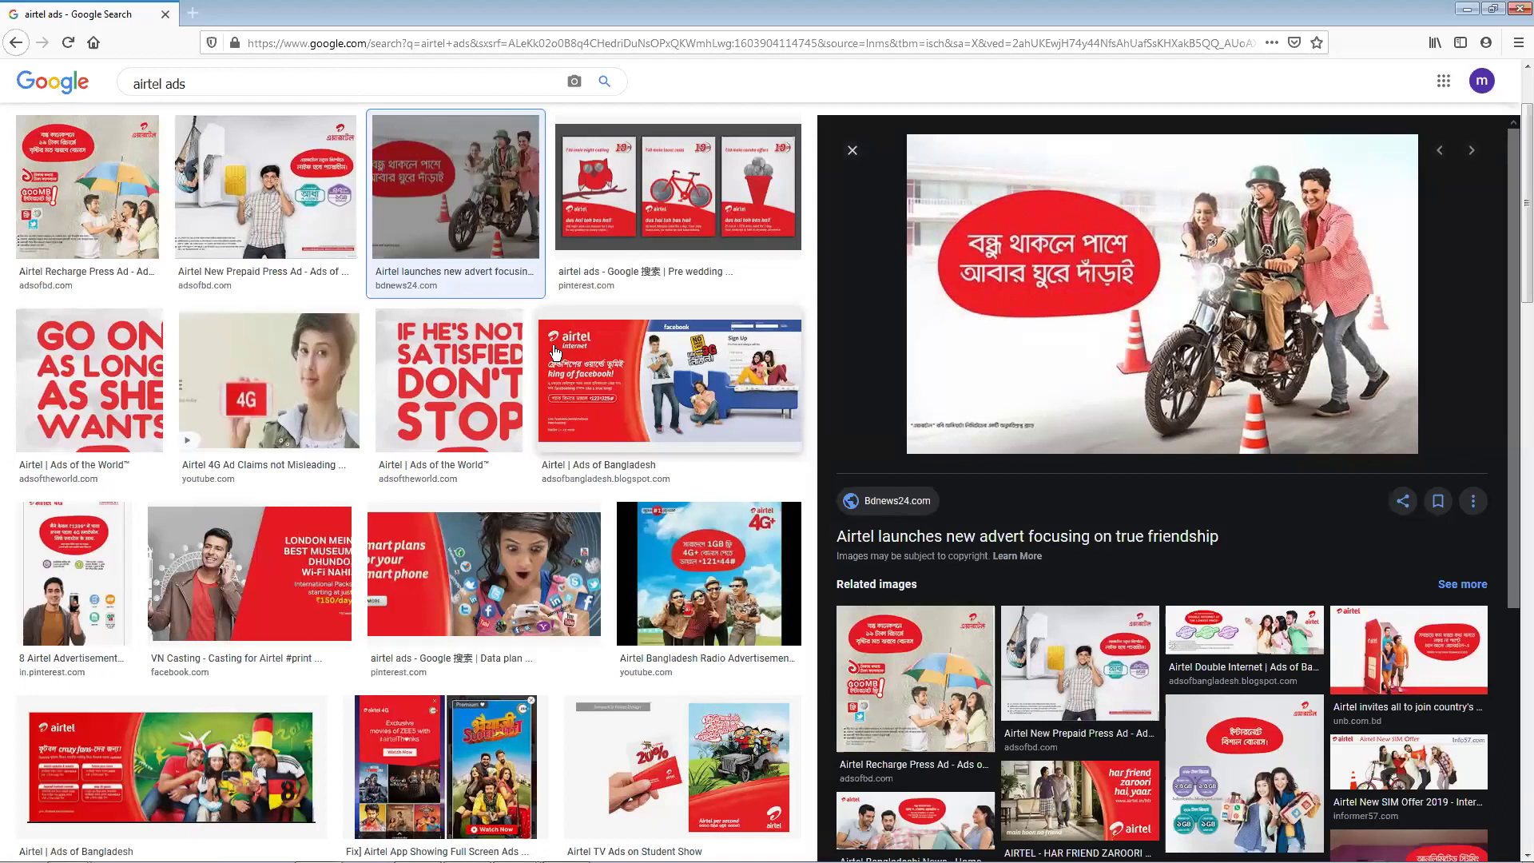
pyautogui.scroll(-2, 828, 411)
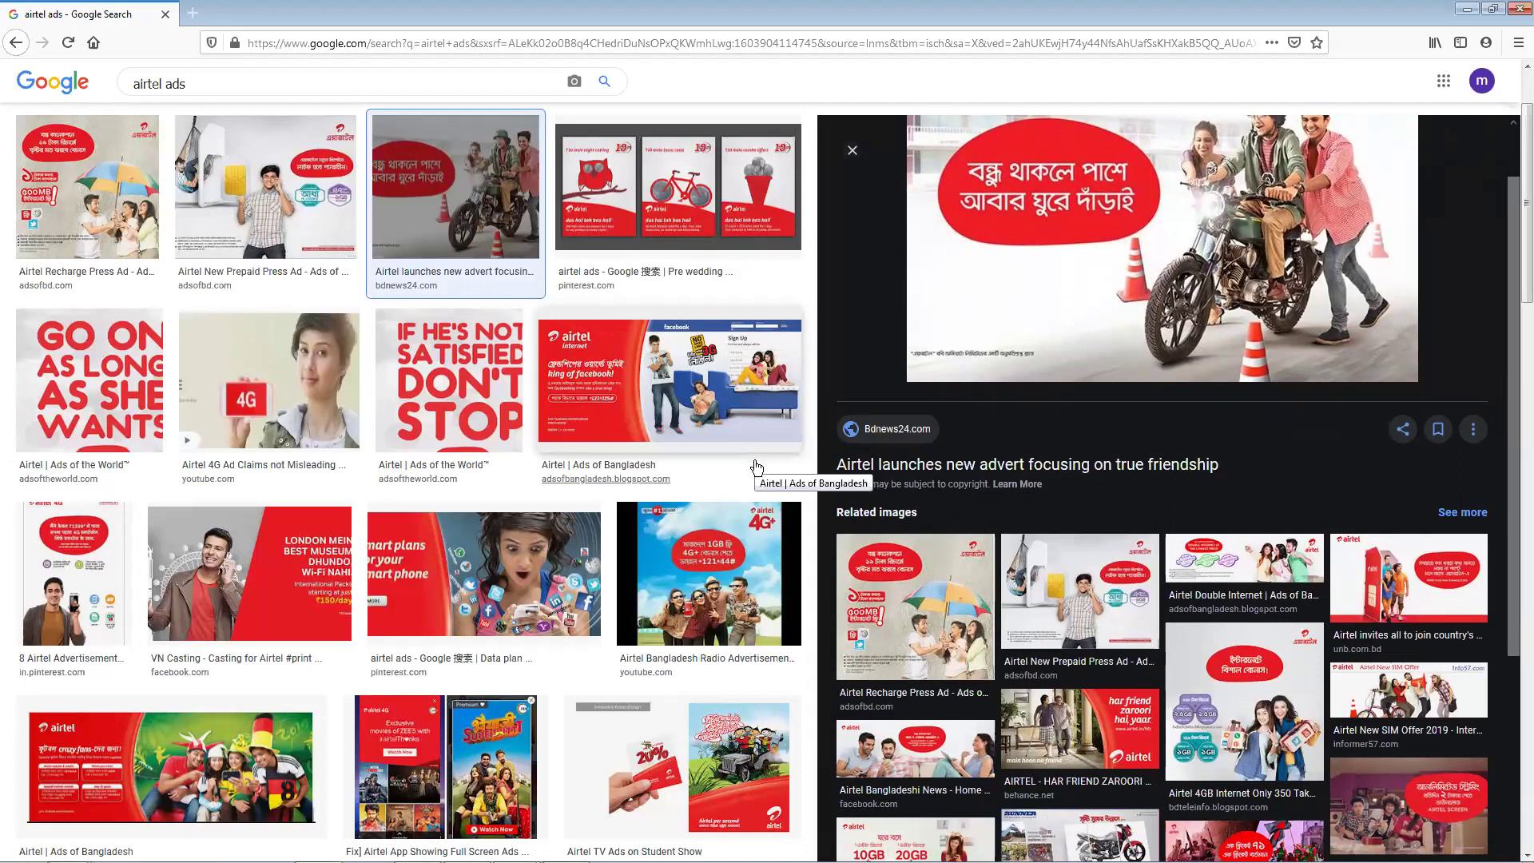
pyautogui.scroll(-1, 754, 461)
pyautogui.scroll(-3, 687, 503)
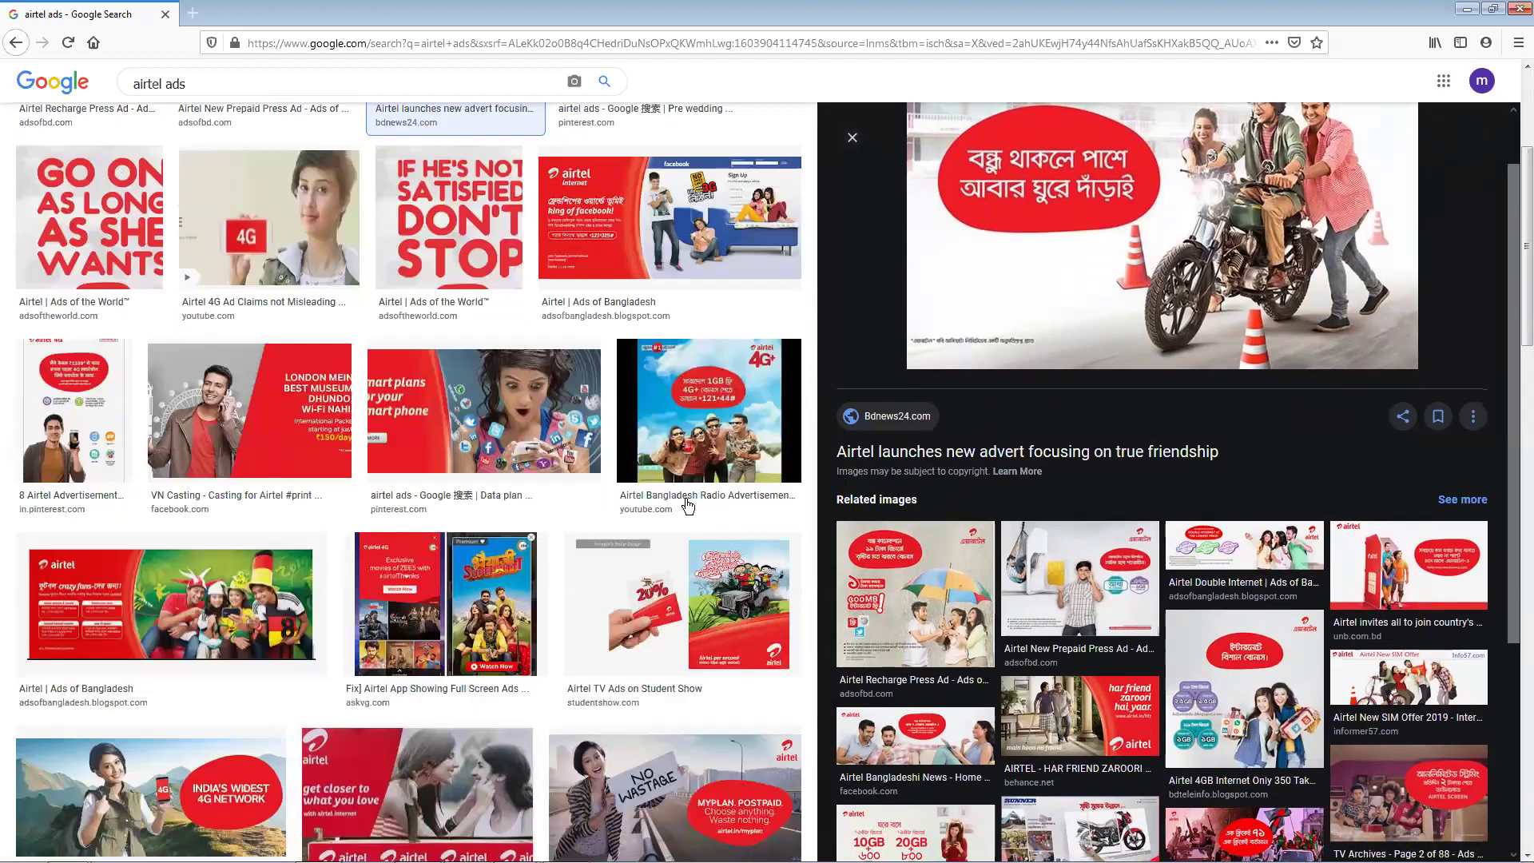
pyautogui.scroll(2, 648, 703)
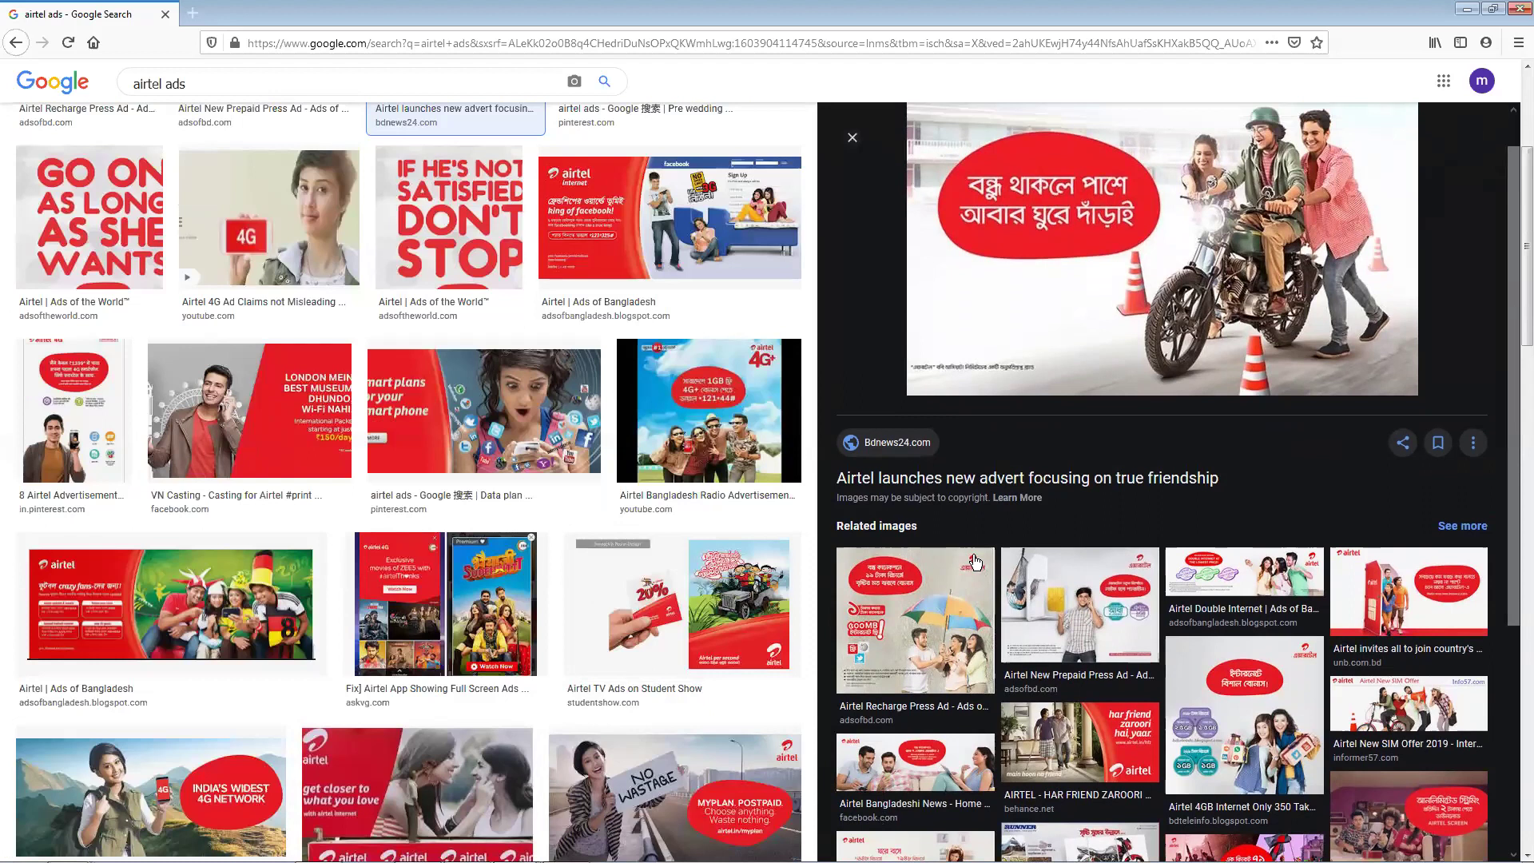
pyautogui.scroll(3, 648, 703)
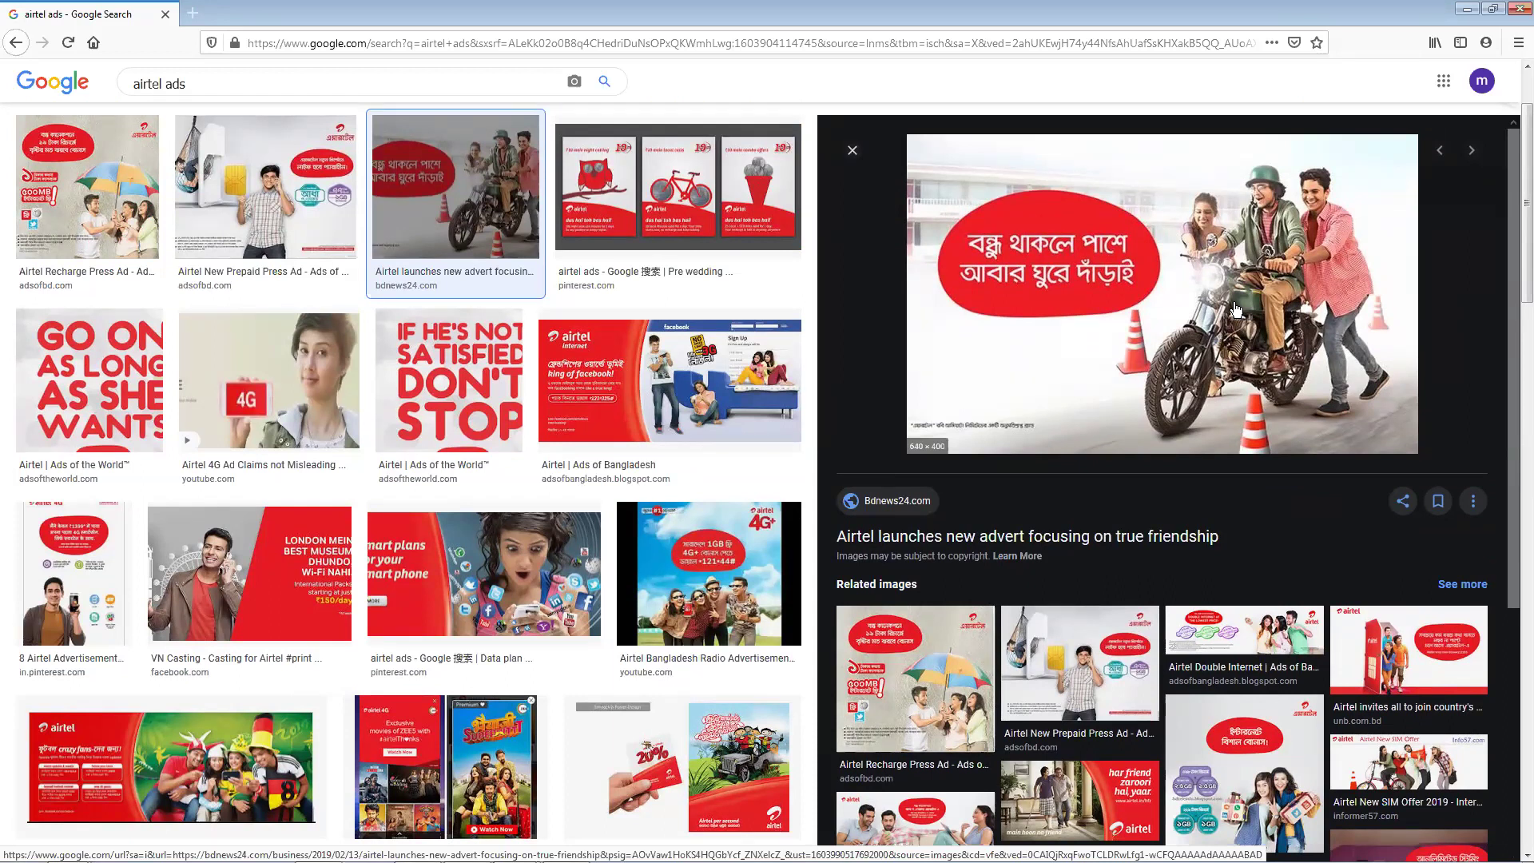
# Step: Preview the Airtel Recharge Press Ad, then the Pinterest 'smart plans for your smart phone' ad
pyautogui.click(49, 185)
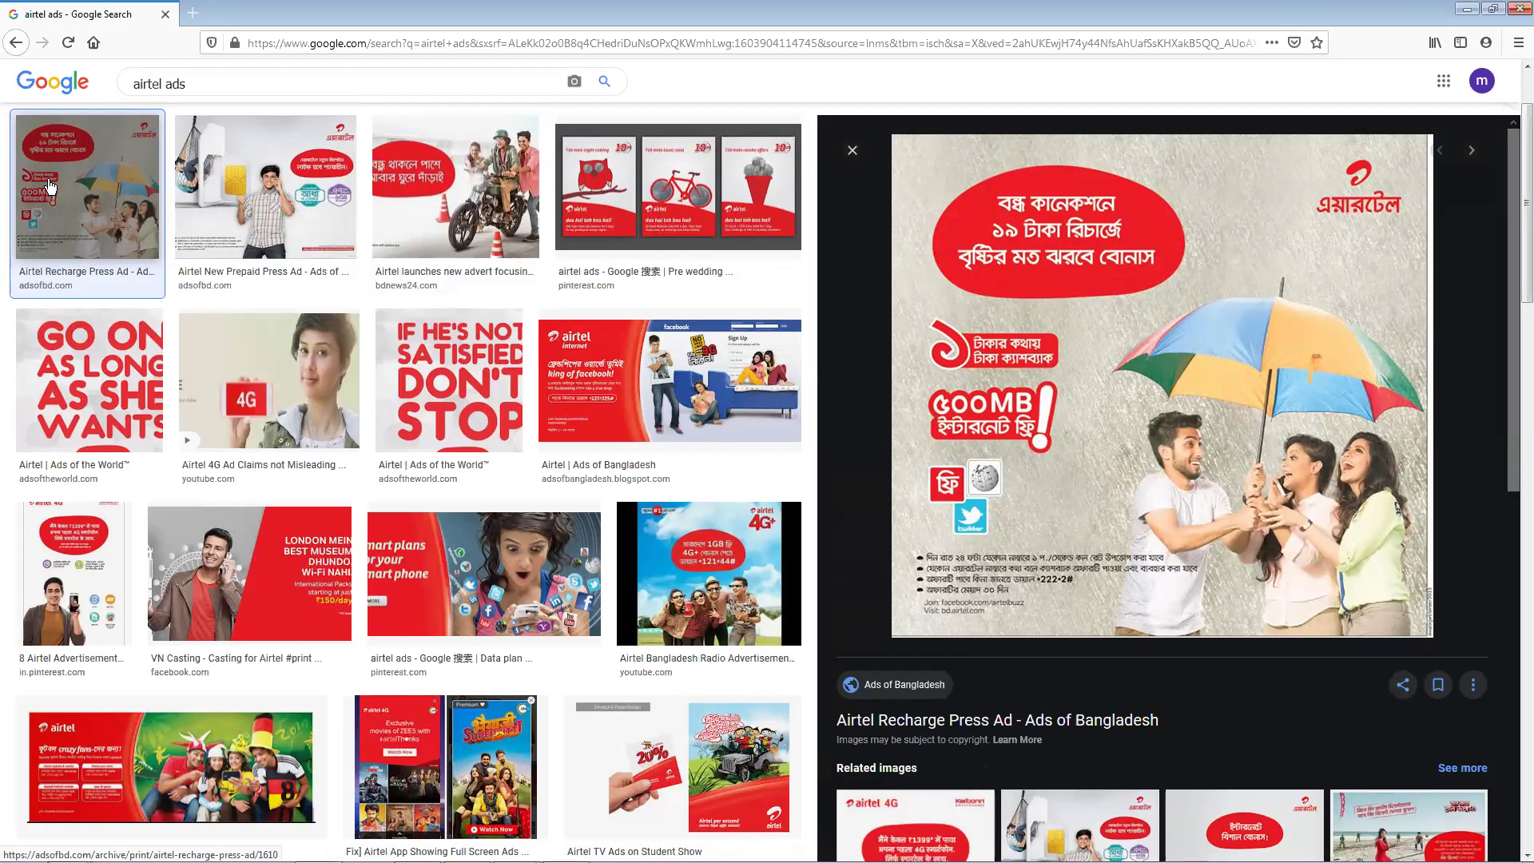
pyautogui.click(551, 584)
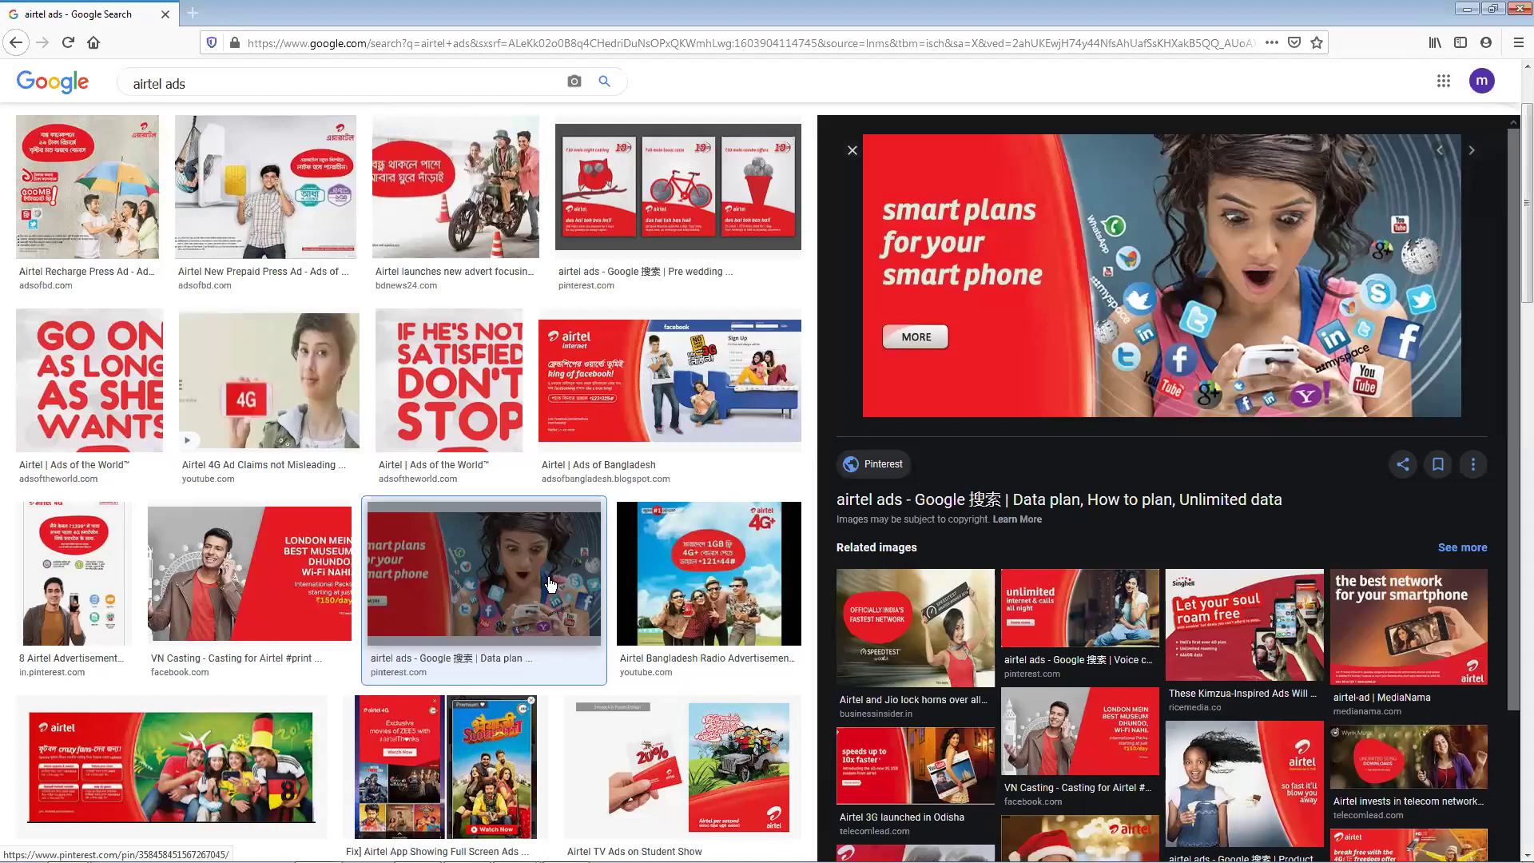
pyautogui.moveTo(541, 843)
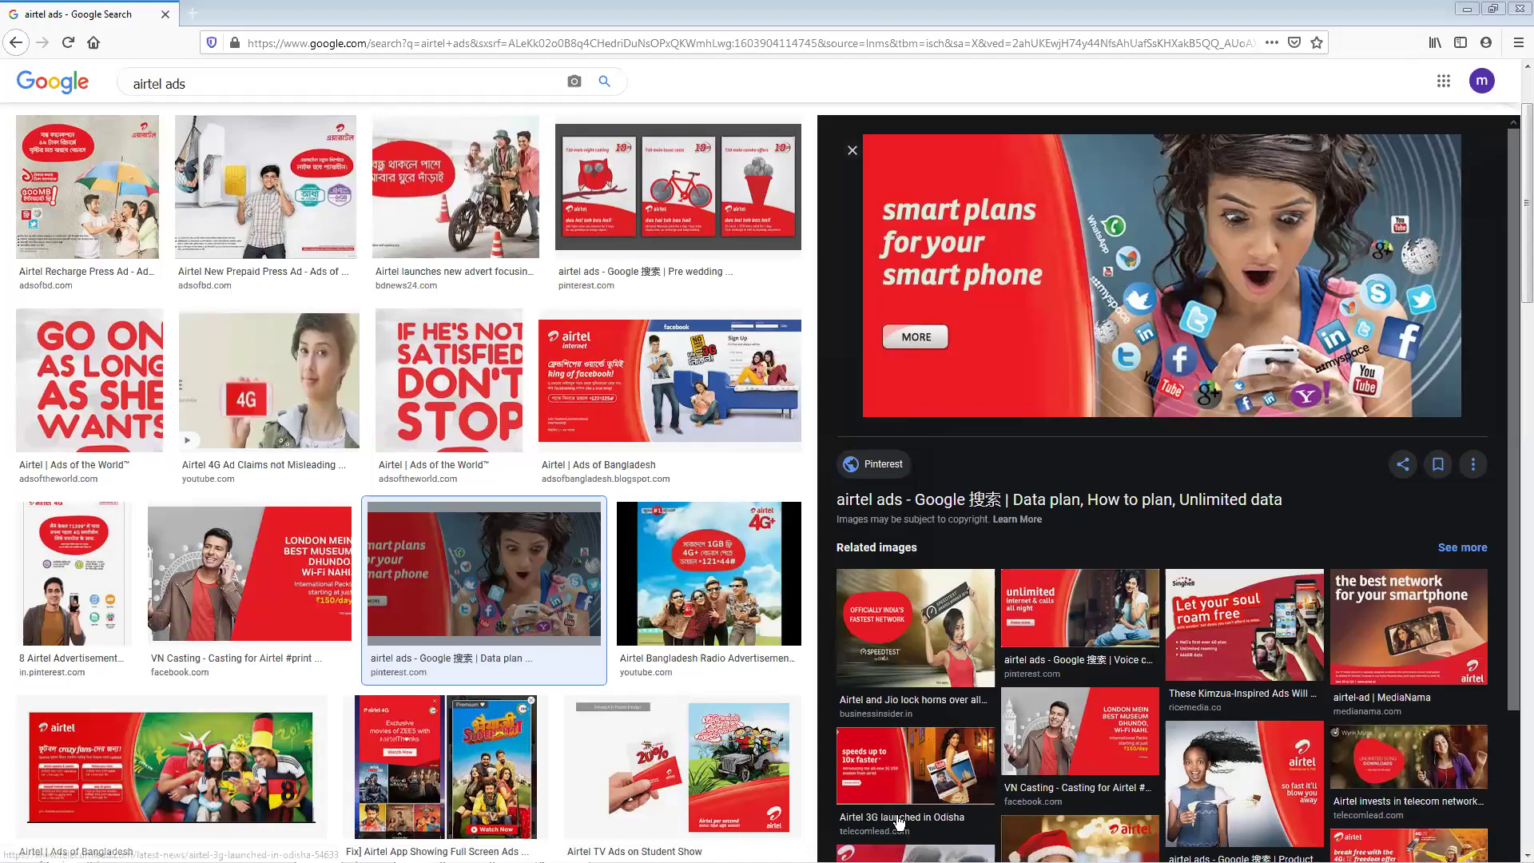
# Step: Preview the Airtel 3G Odisha image, rerun the 'airtel ads' search, and preview the 4G Ad Claims video
pyautogui.click(922, 759)
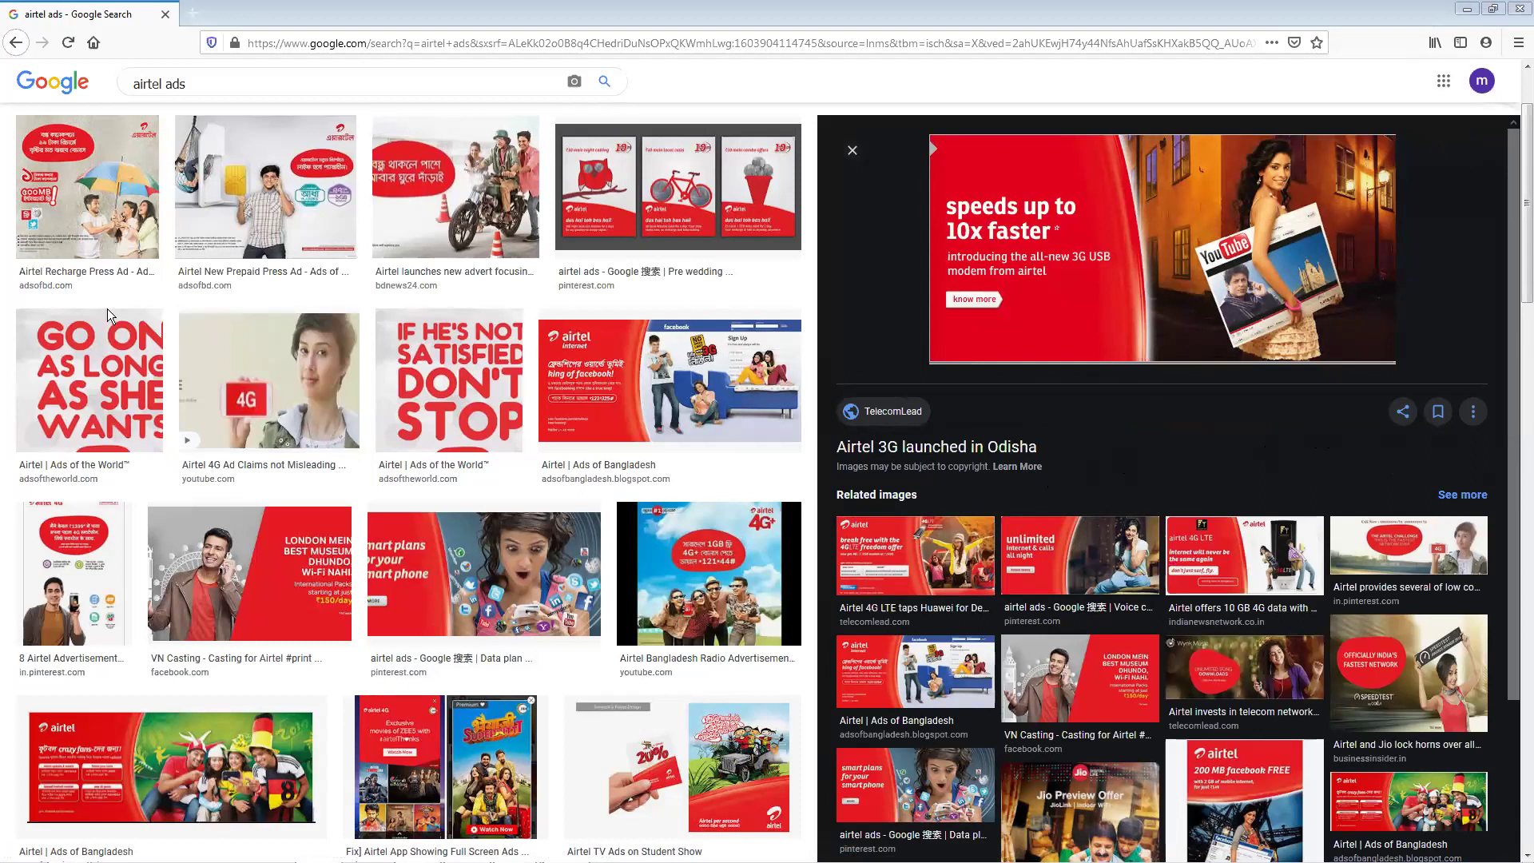
pyautogui.click(259, 83)
pyautogui.press('Return')
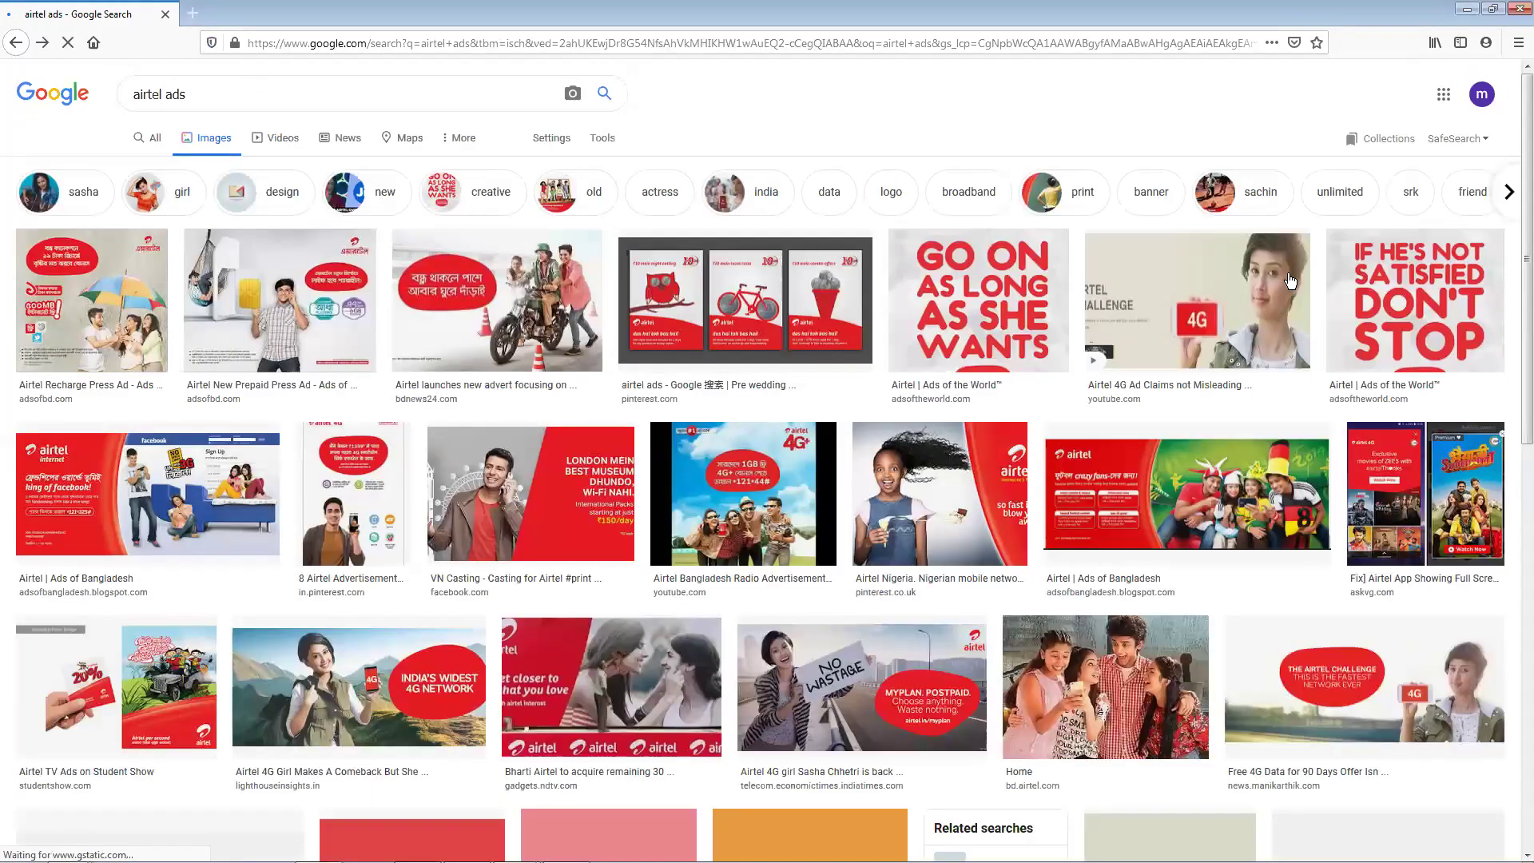
pyautogui.click(1290, 280)
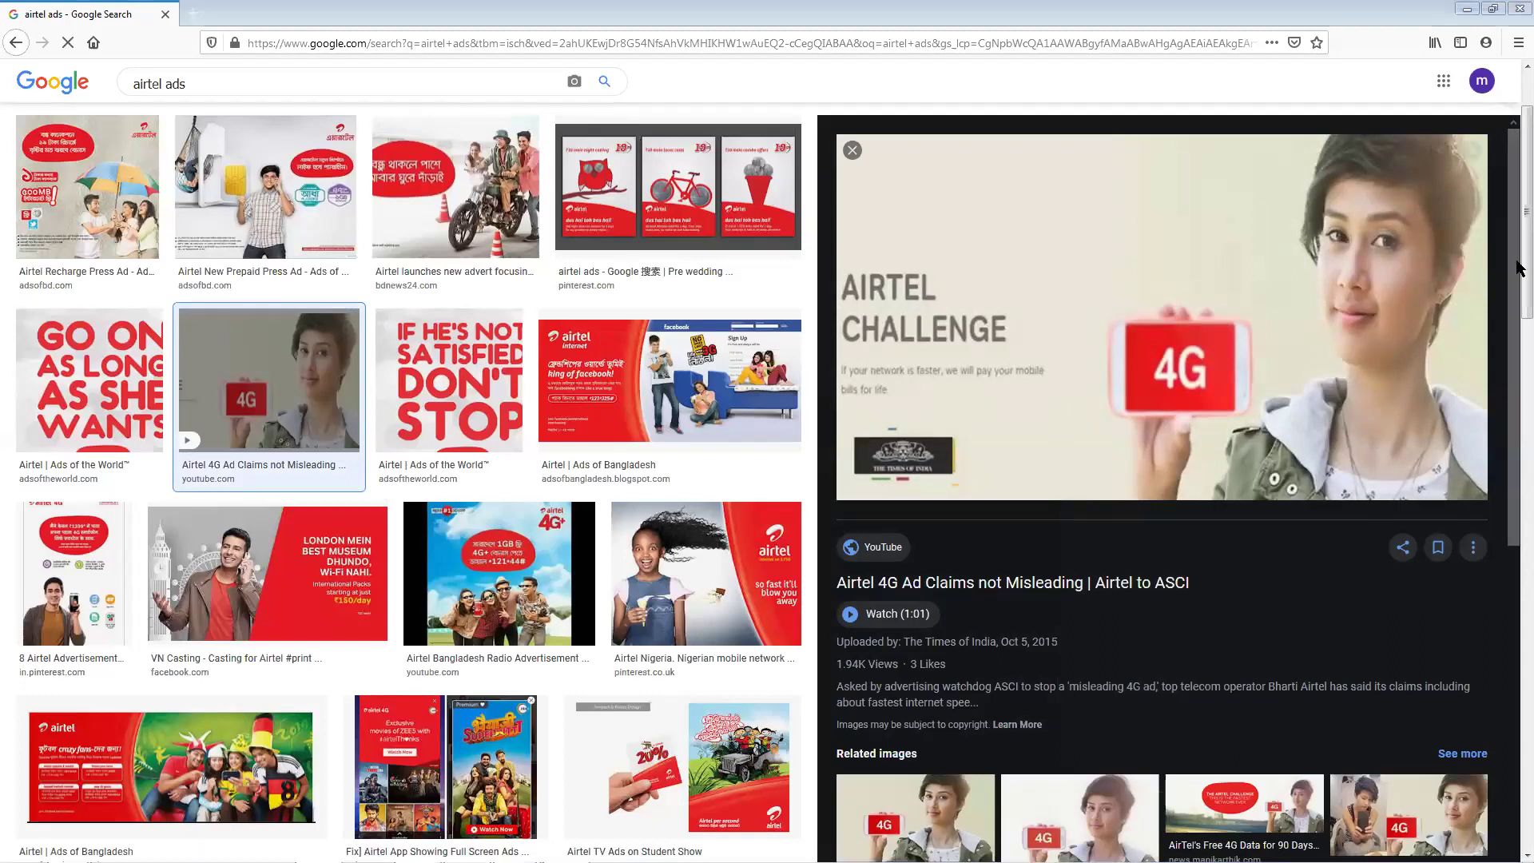
pyautogui.scroll(-1, 1518, 282)
pyautogui.scroll(-3, 1519, 281)
pyautogui.scroll(-5, 1315, 463)
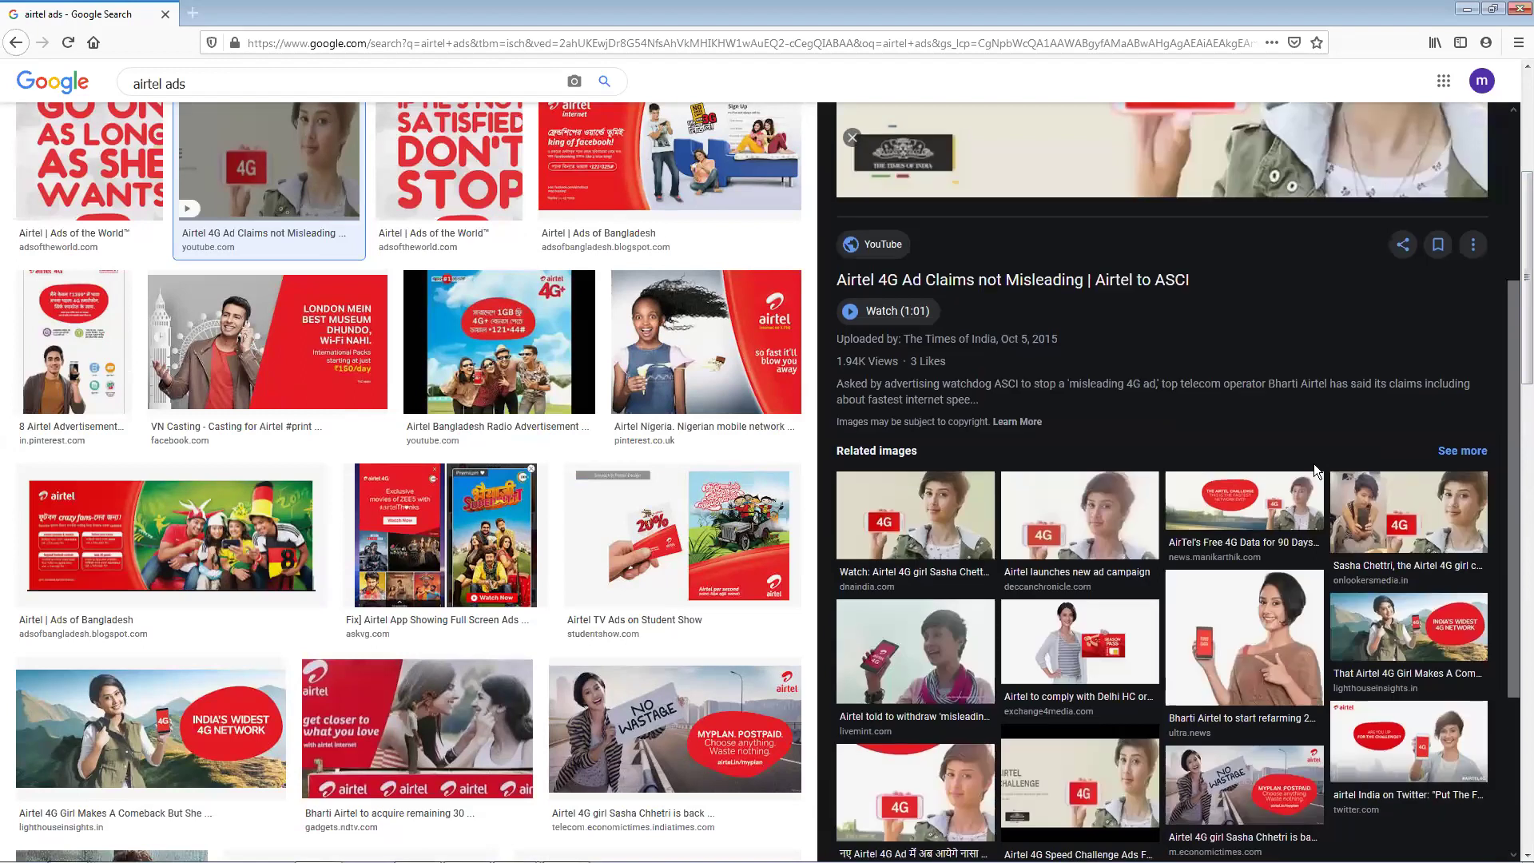
# Step: Preview the 4G girl comeback image, then the Kerala network investment image
pyautogui.click(1399, 431)
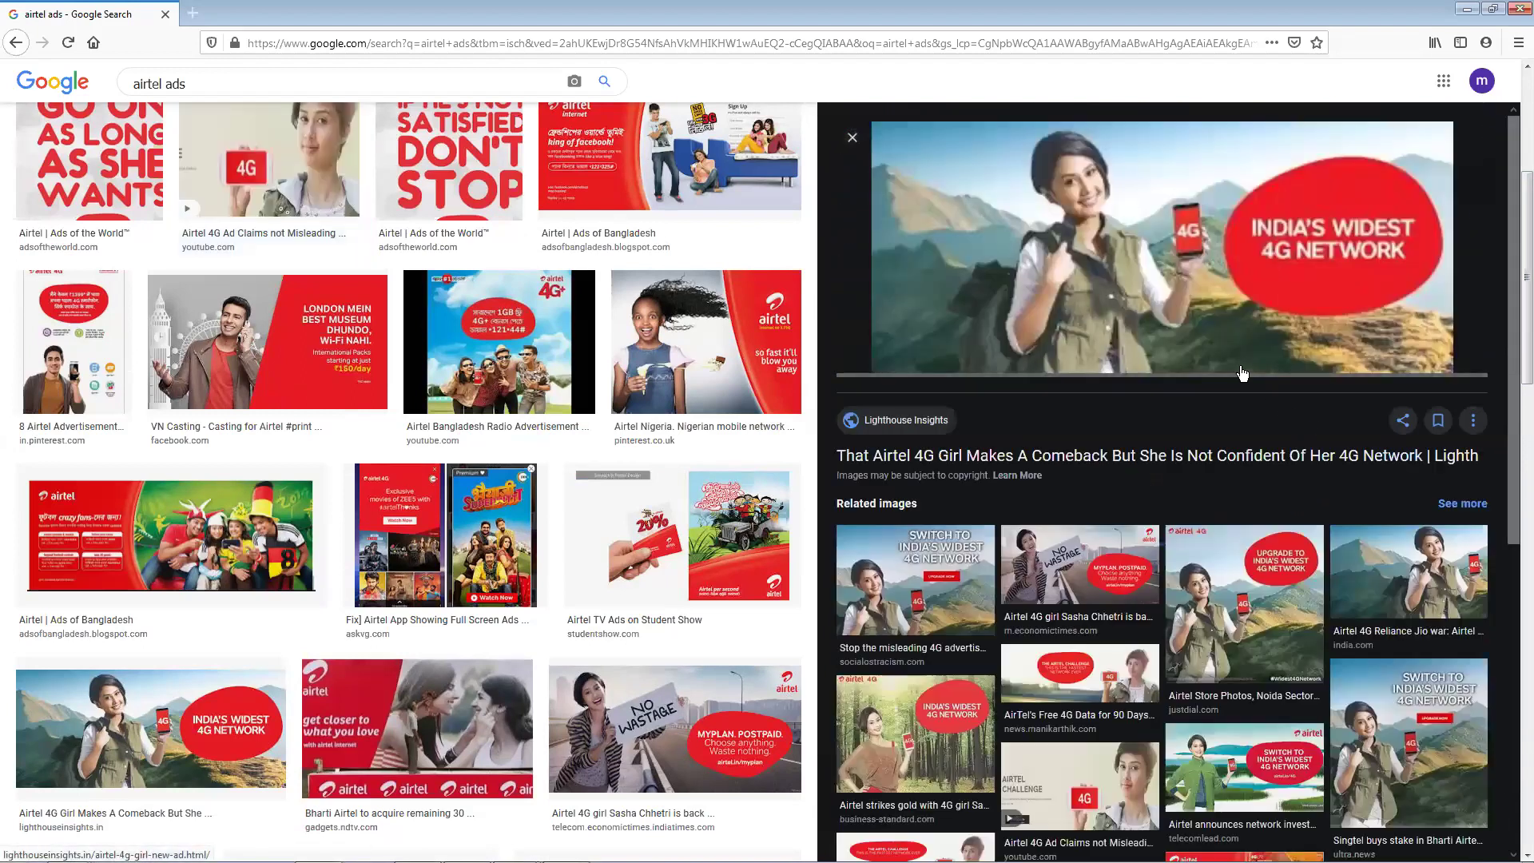
pyautogui.scroll(-2, 1261, 448)
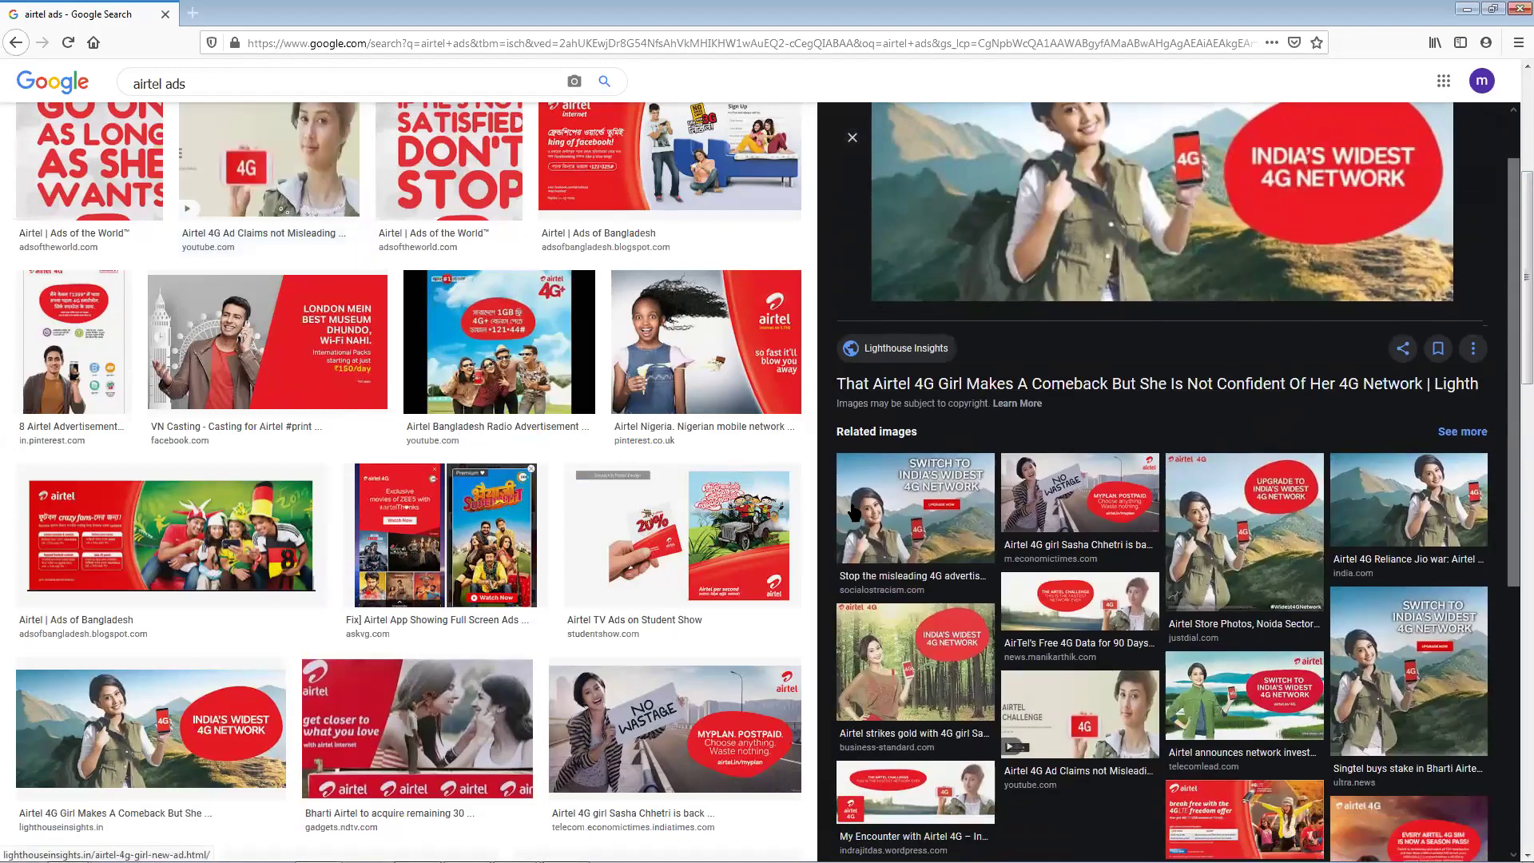
pyautogui.scroll(5, 1141, 309)
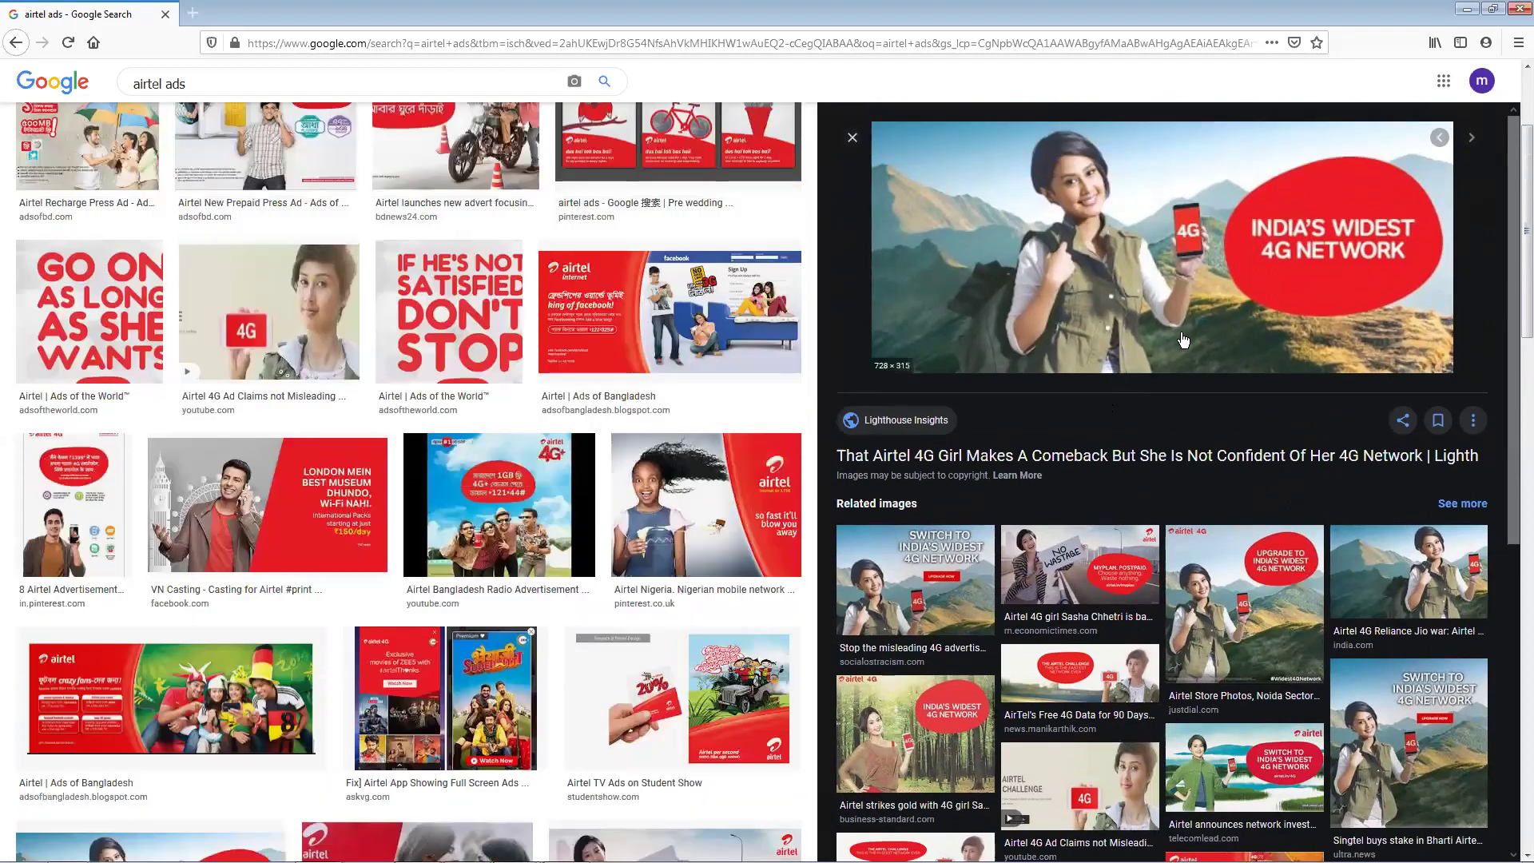
pyautogui.scroll(2, 1195, 332)
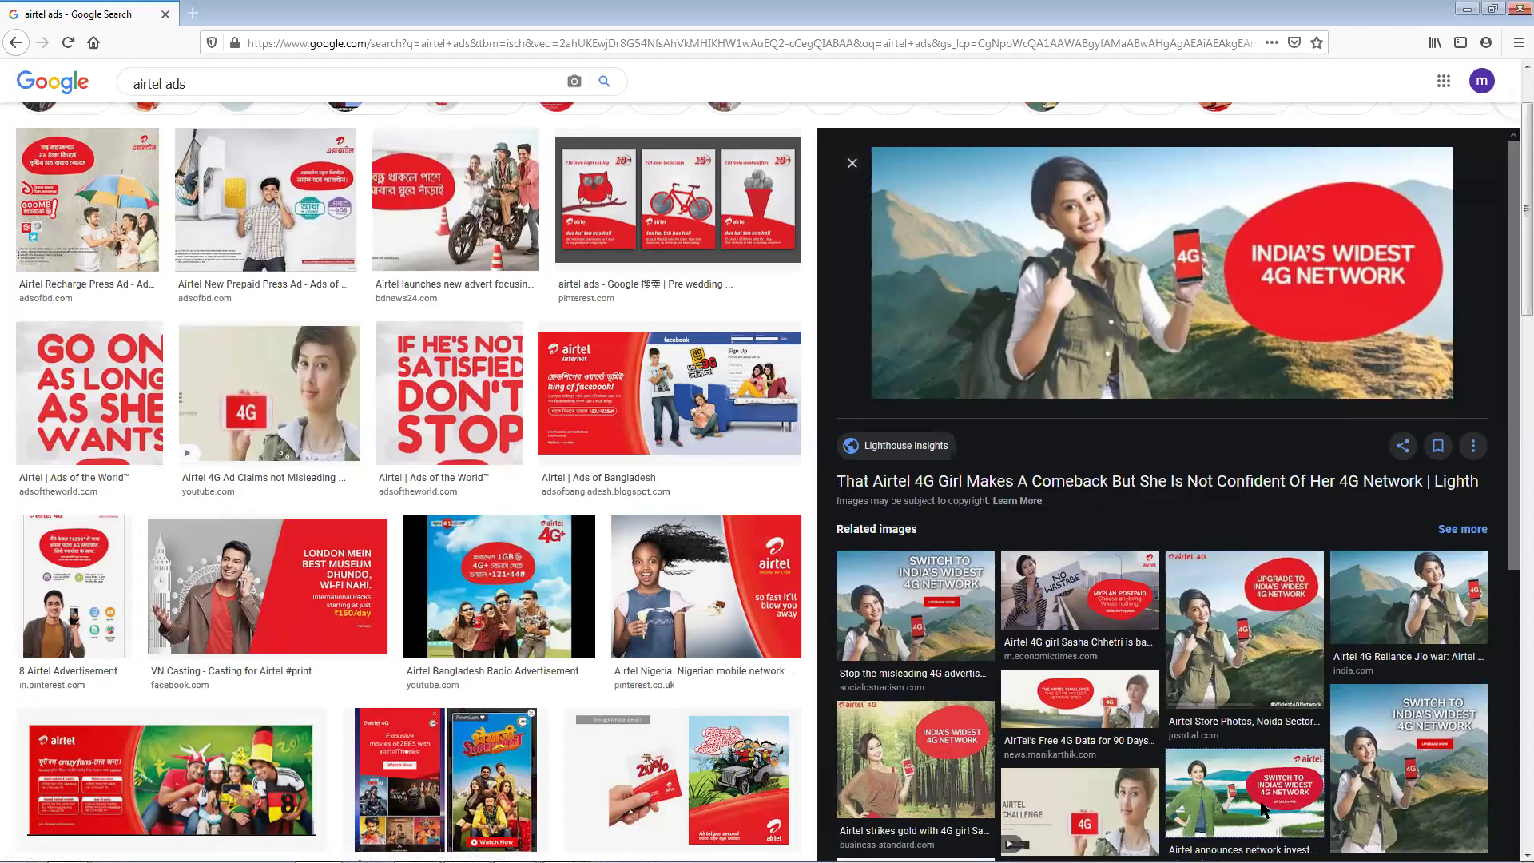
pyautogui.click(1210, 791)
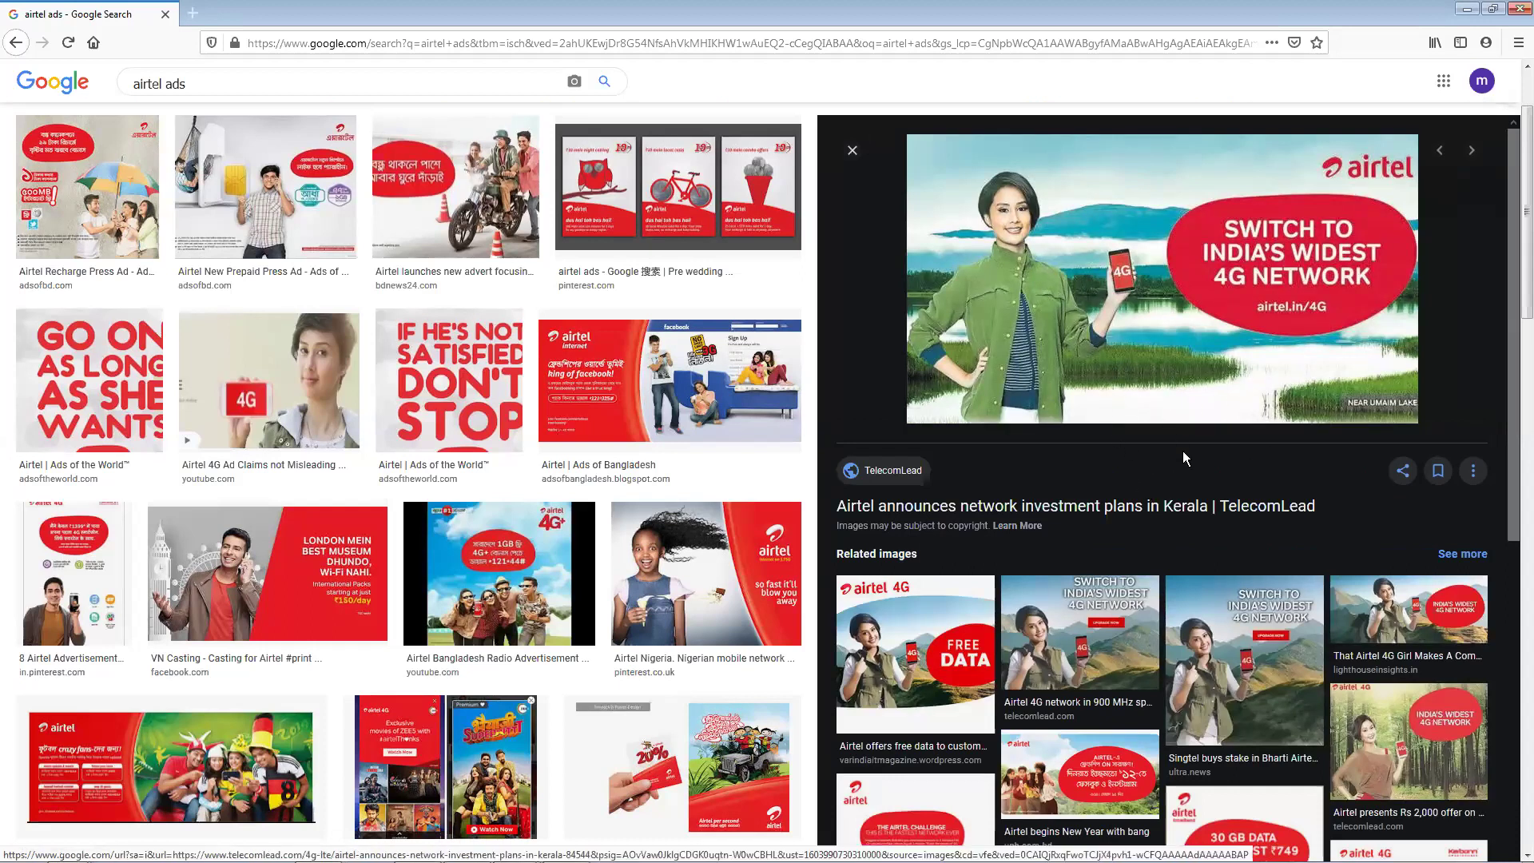
pyautogui.scroll(-1, 1185, 466)
pyautogui.scroll(2, 1122, 451)
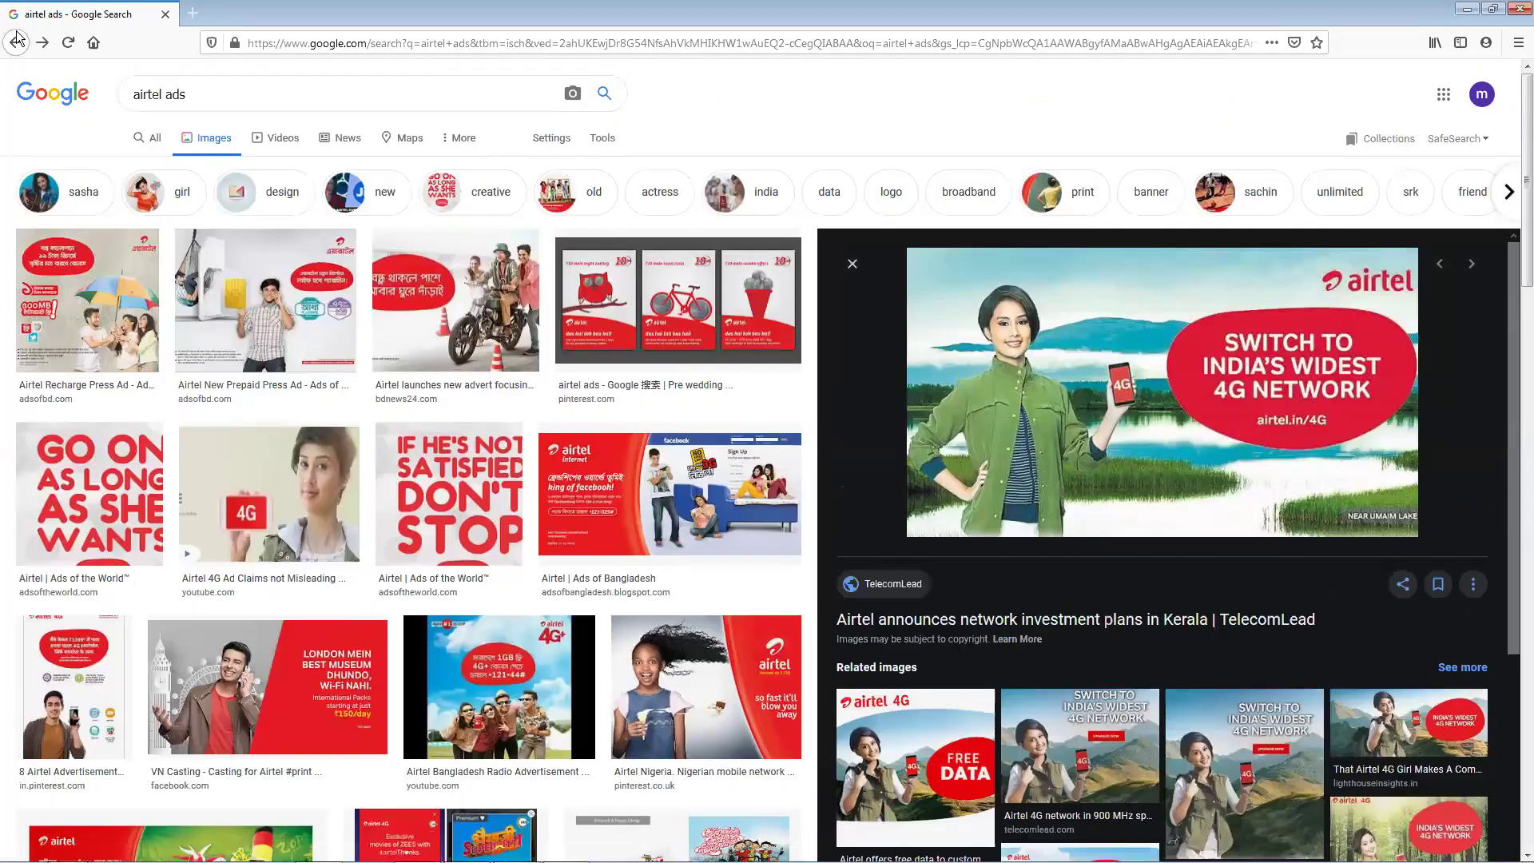
# Step: Preview the India.com Airtel 4G girl mountain image and bring up its context menu
pyautogui.click(1411, 603)
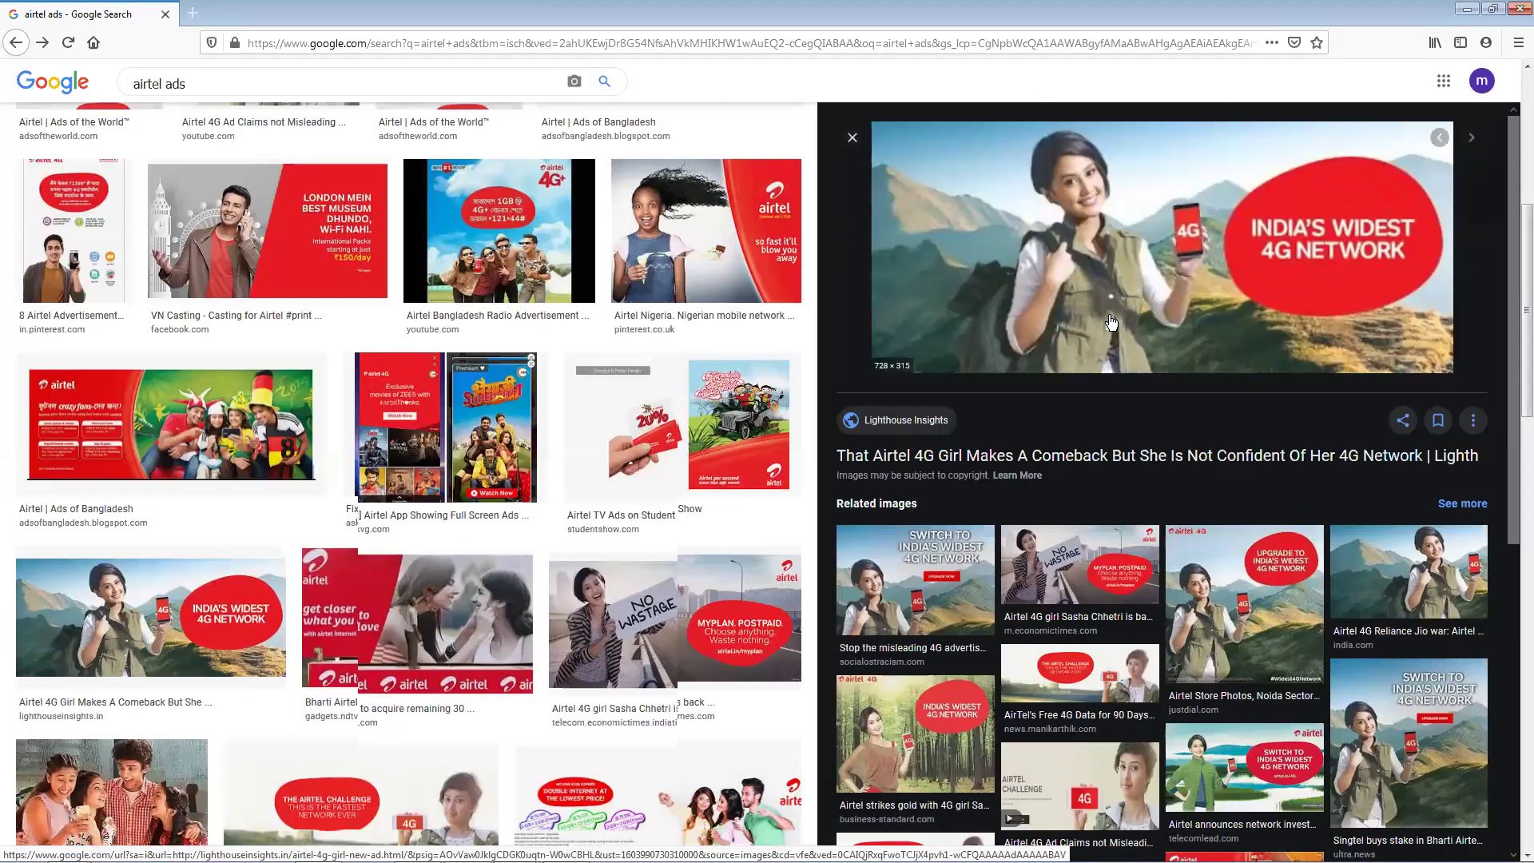
pyautogui.click(1412, 595)
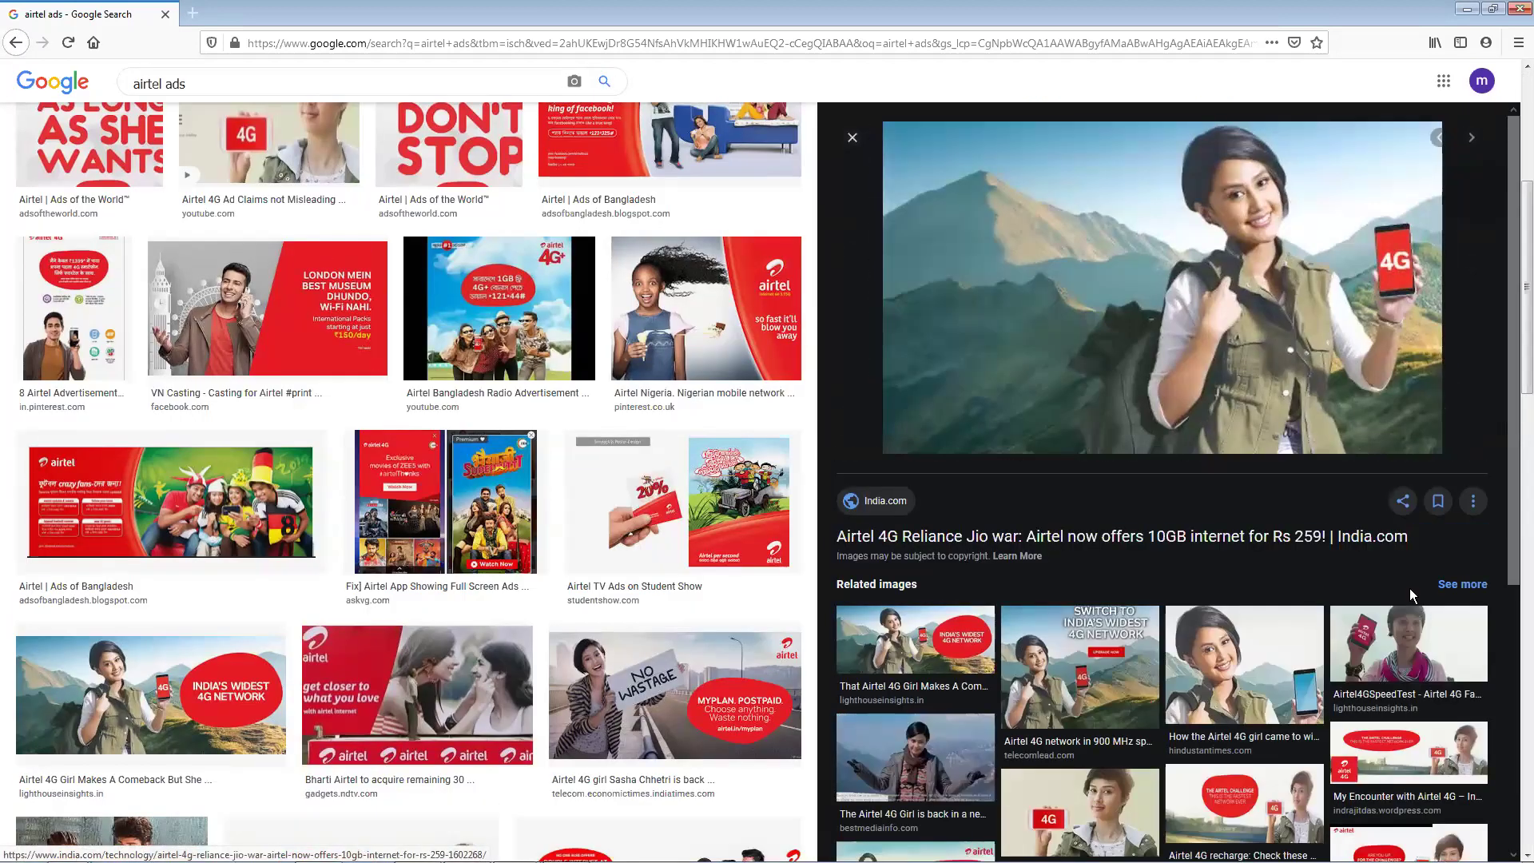
pyautogui.scroll(-1, 1151, 479)
pyautogui.scroll(1, 1143, 360)
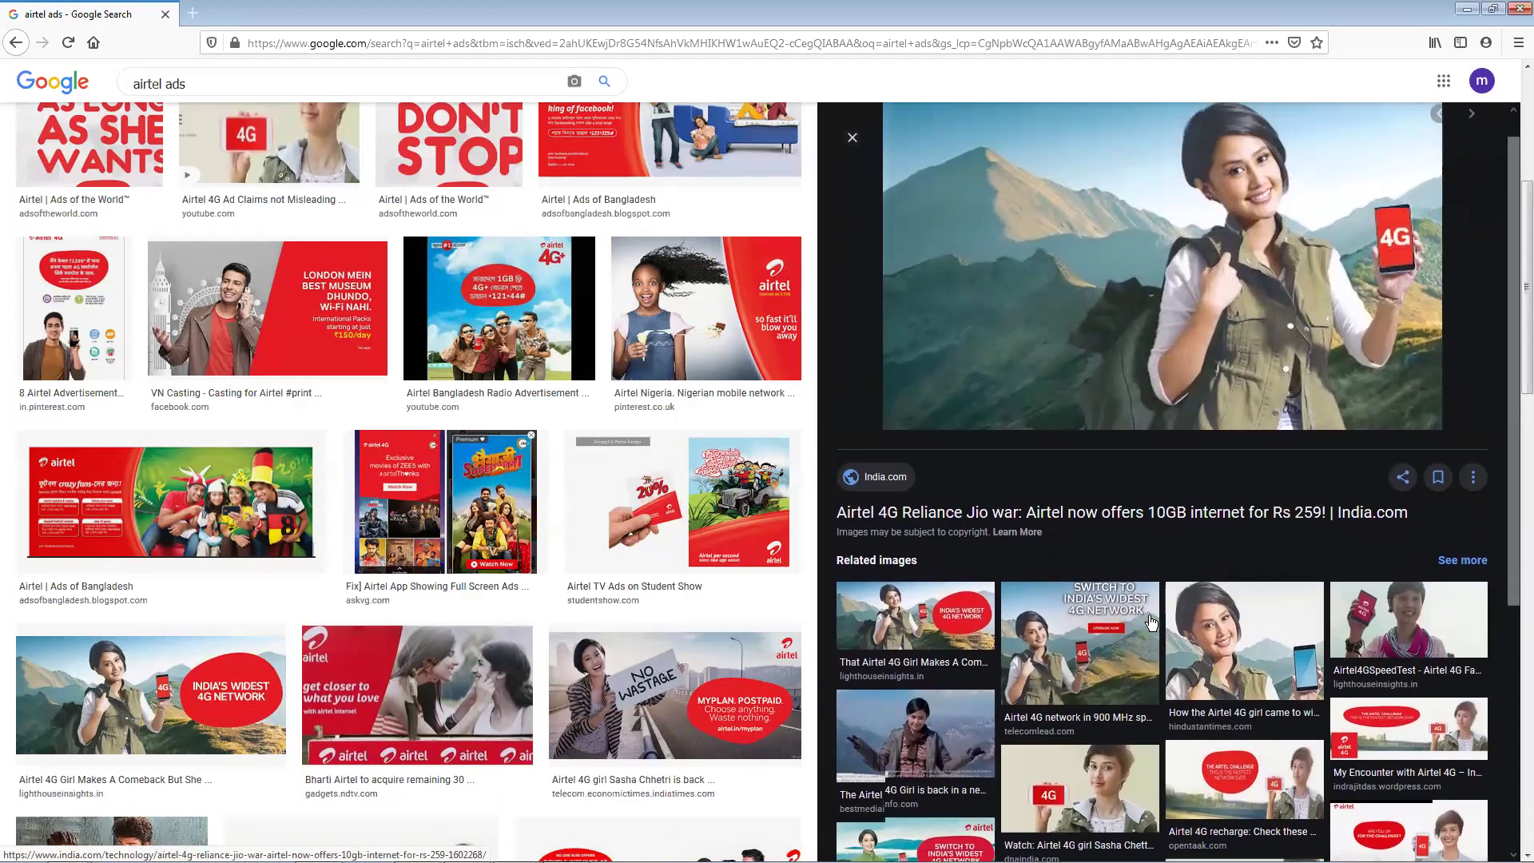
pyautogui.rightClick(1136, 308)
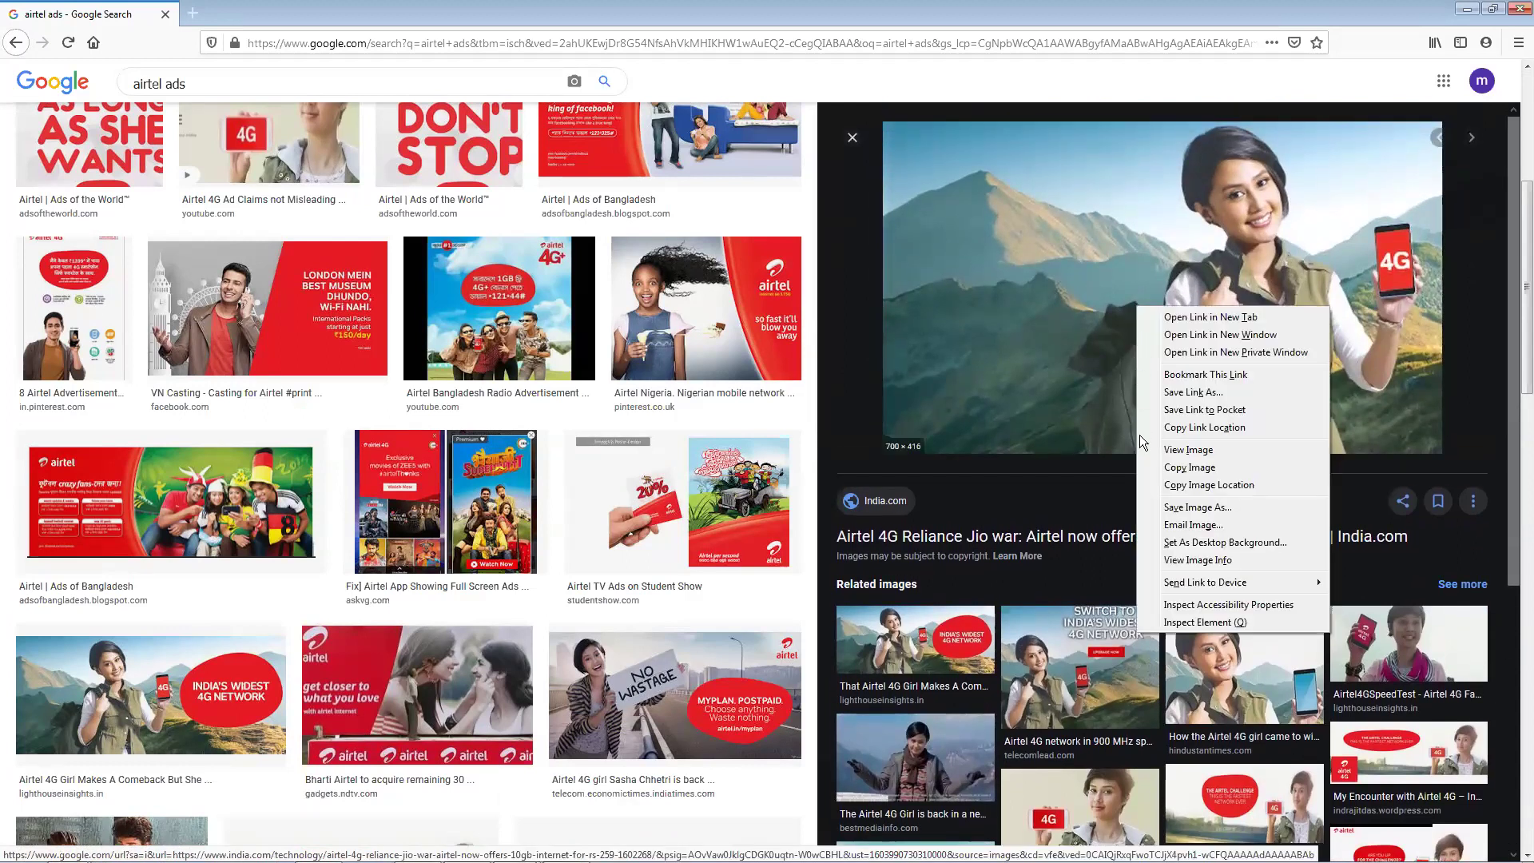
# Step: Save the 4G girl image as Airtel-4G-Main-Article-1 into a new Desktop folder
pyautogui.click(1158, 506)
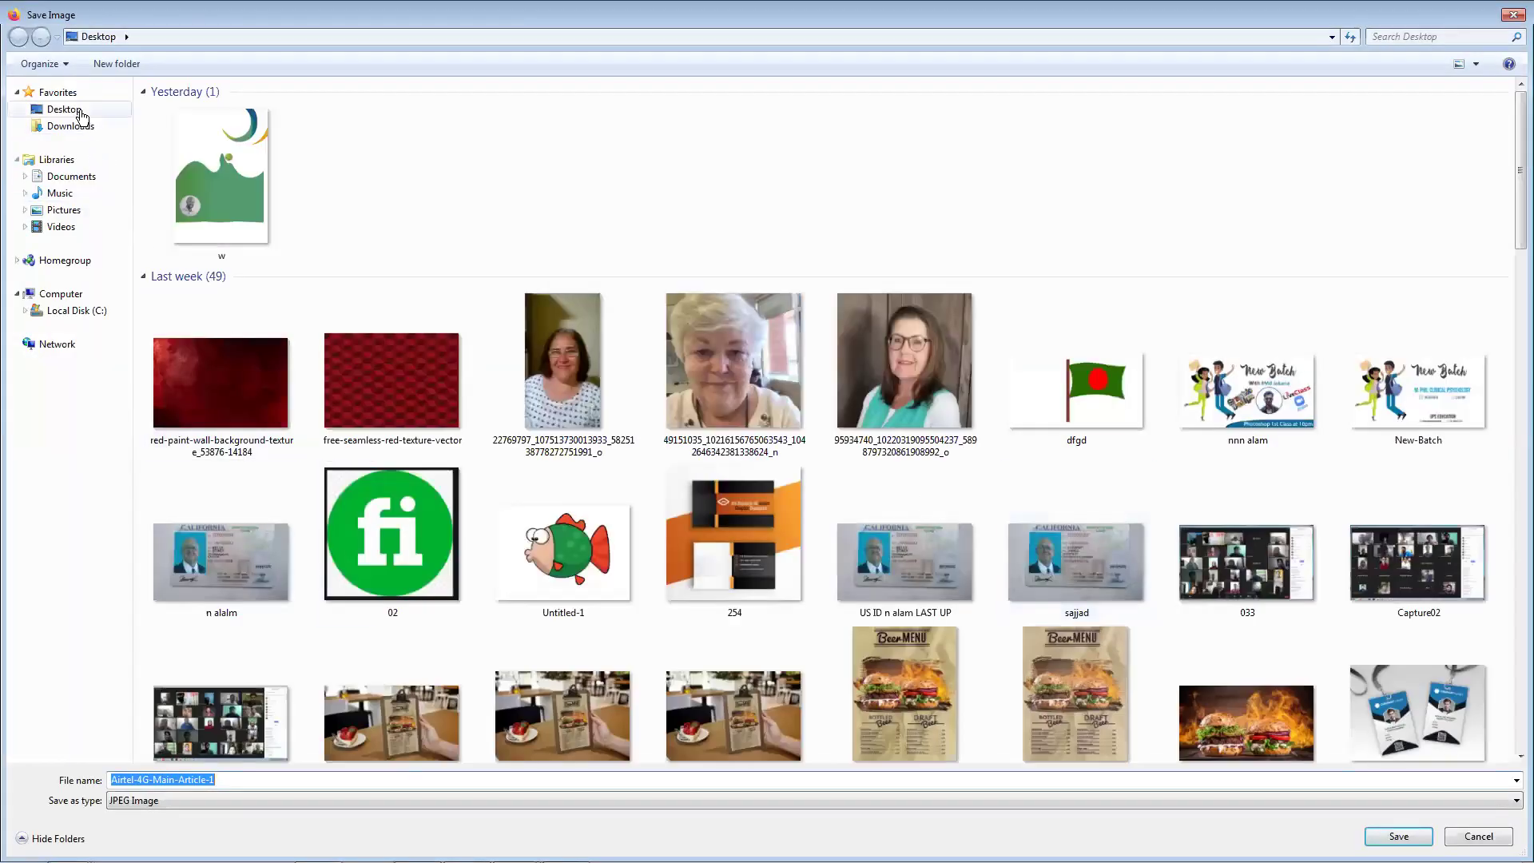
pyautogui.click(76, 112)
pyautogui.rightClick(548, 153)
pyautogui.moveTo(606, 301)
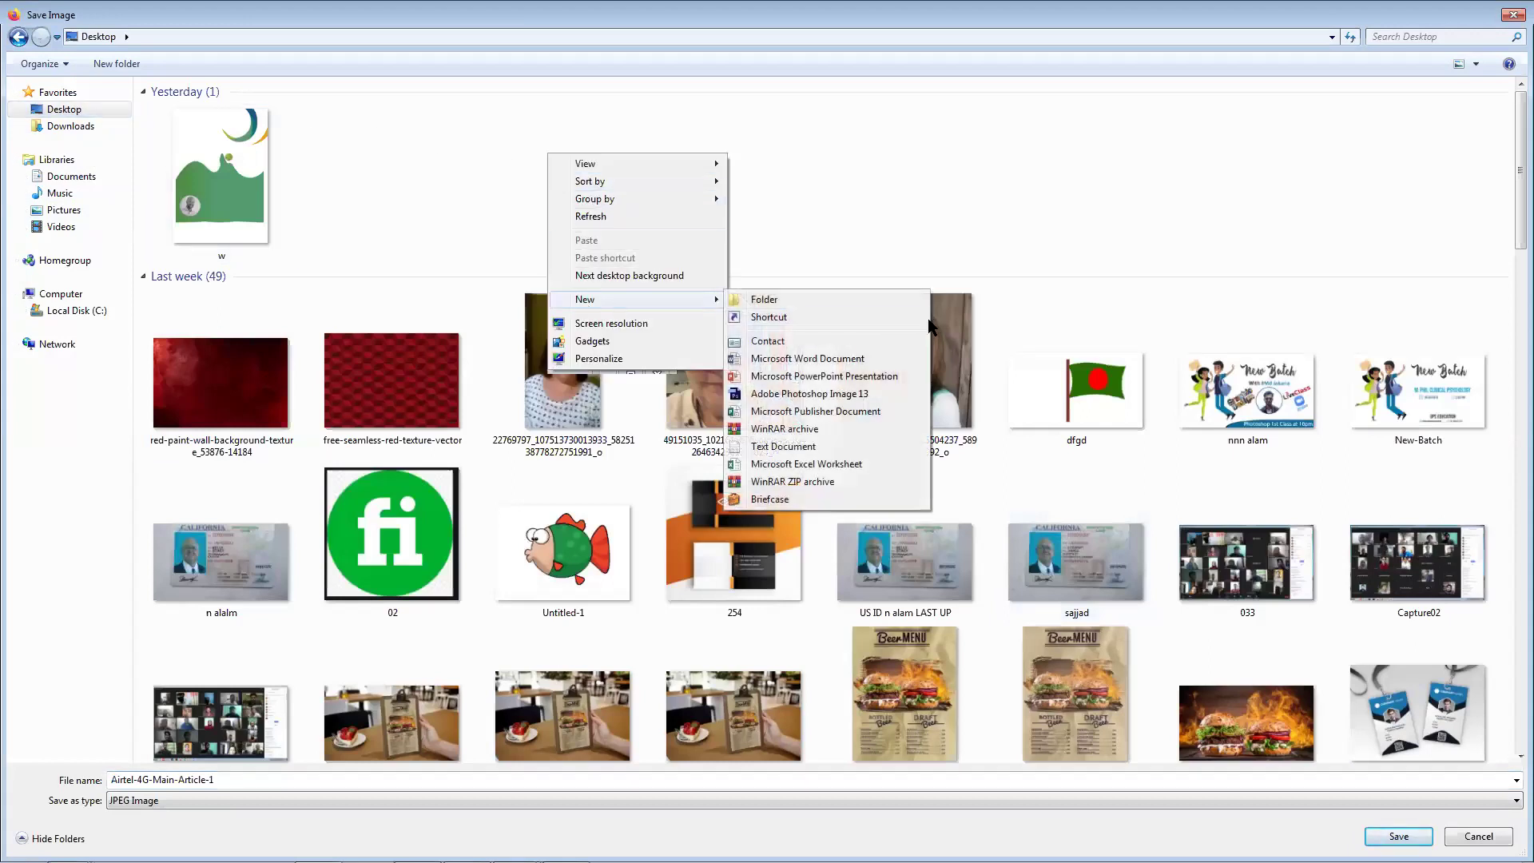
pyautogui.click(807, 302)
pyautogui.click(350, 206)
pyautogui.doubleClick(219, 199)
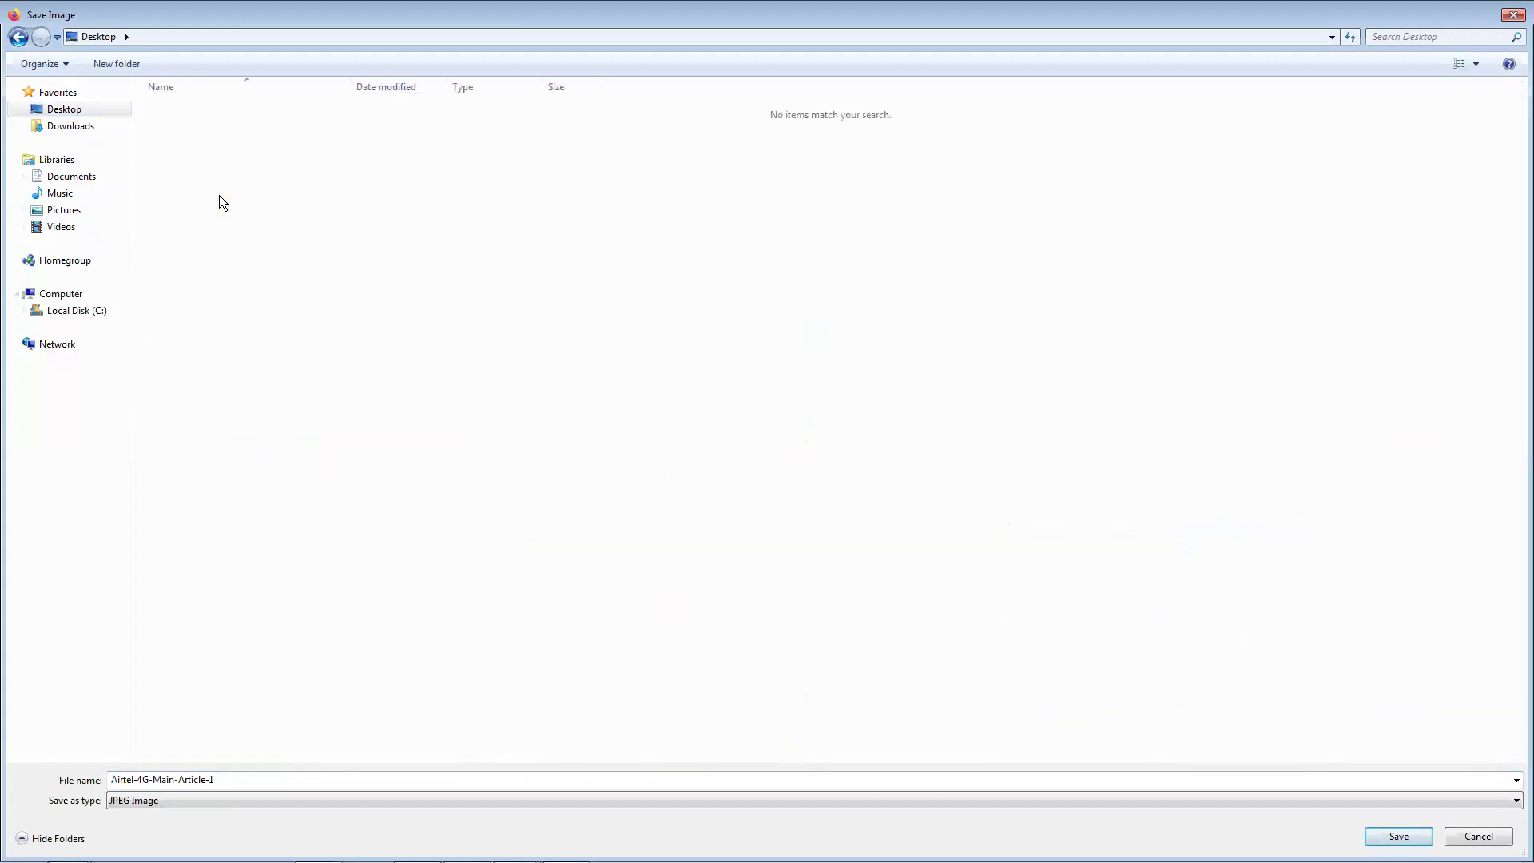
pyautogui.click(1399, 836)
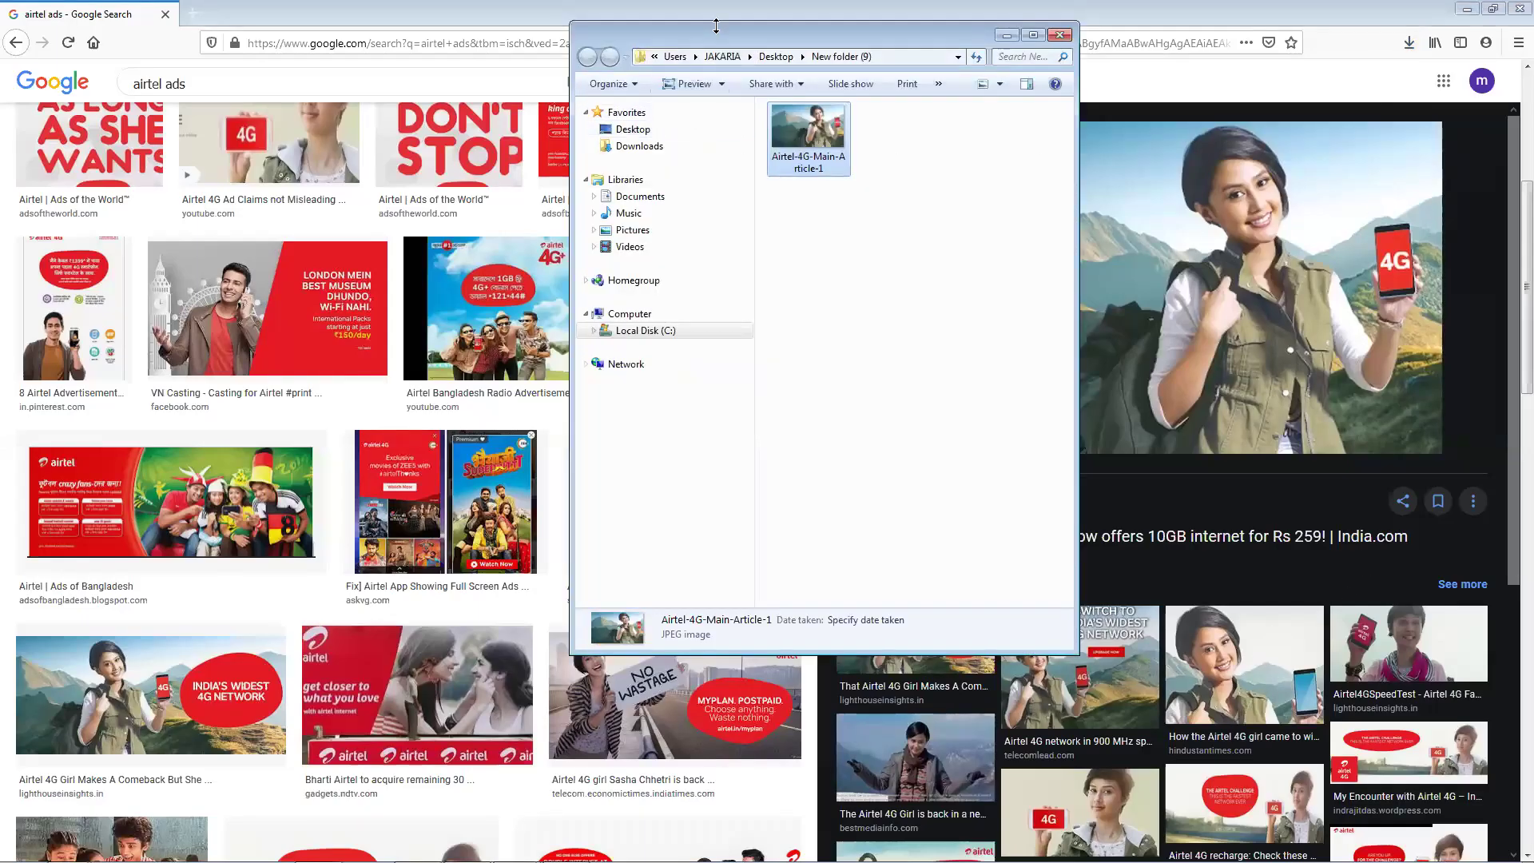
# Step: Close the Explorer window showing the saved image and minimize Firefox to reveal Photoshop
pyautogui.moveTo(705, 36); pyautogui.dragTo(489, 112)
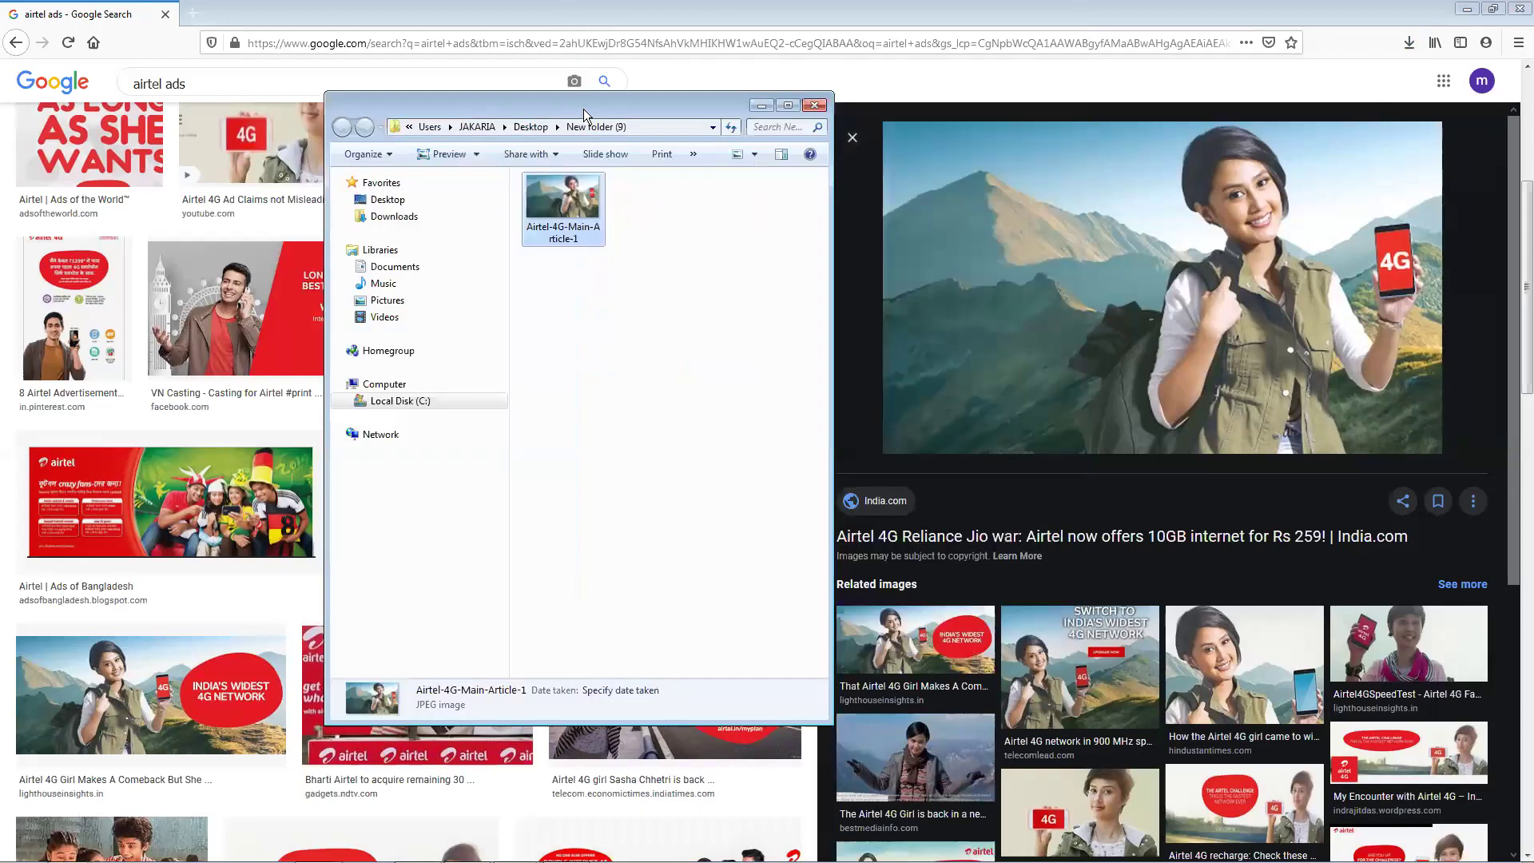
pyautogui.moveTo(583, 109); pyautogui.dragTo(389, 233)
pyautogui.click(650, 236)
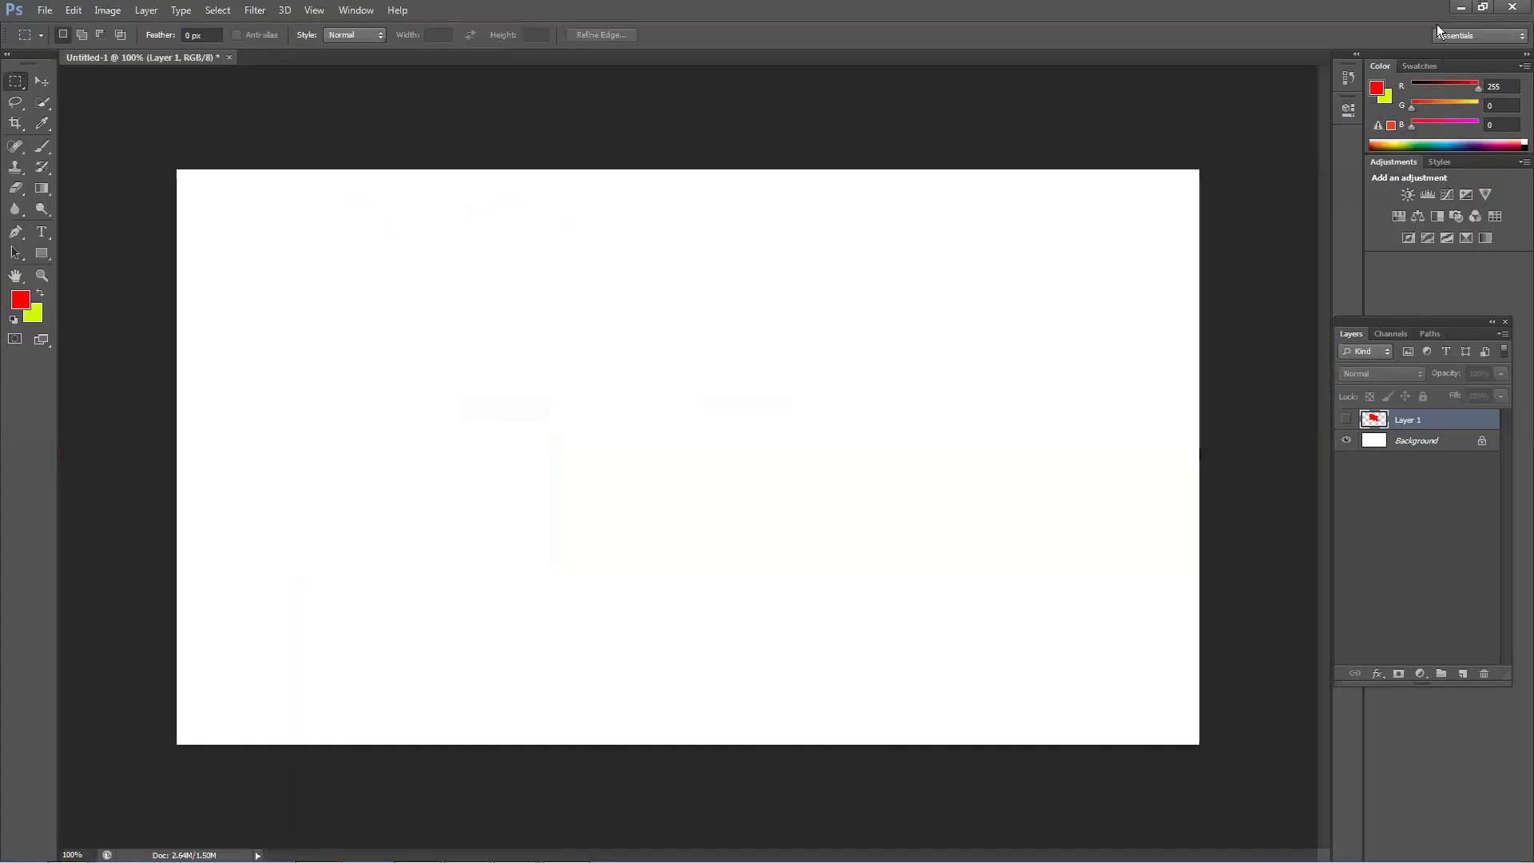
pyautogui.click(1467, 9)
# Step: Drag Airtel-4G-Main-Article-1 from New folder (9) into the Photoshop document
pyautogui.moveTo(1360, 8); pyautogui.dragTo(855, 272)
pyautogui.click(1040, 16)
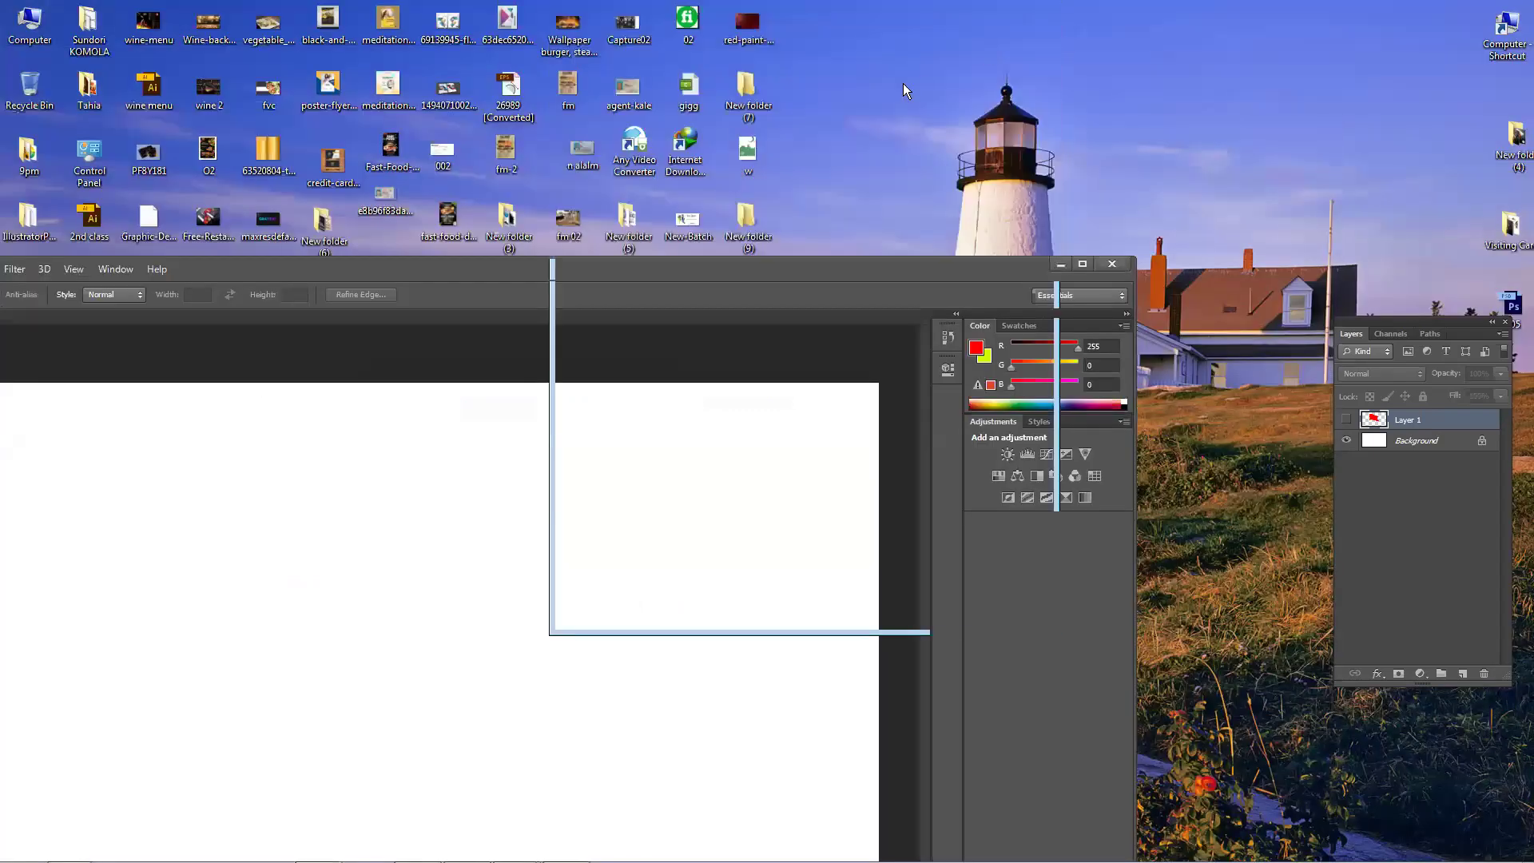
pyautogui.doubleClick(750, 243)
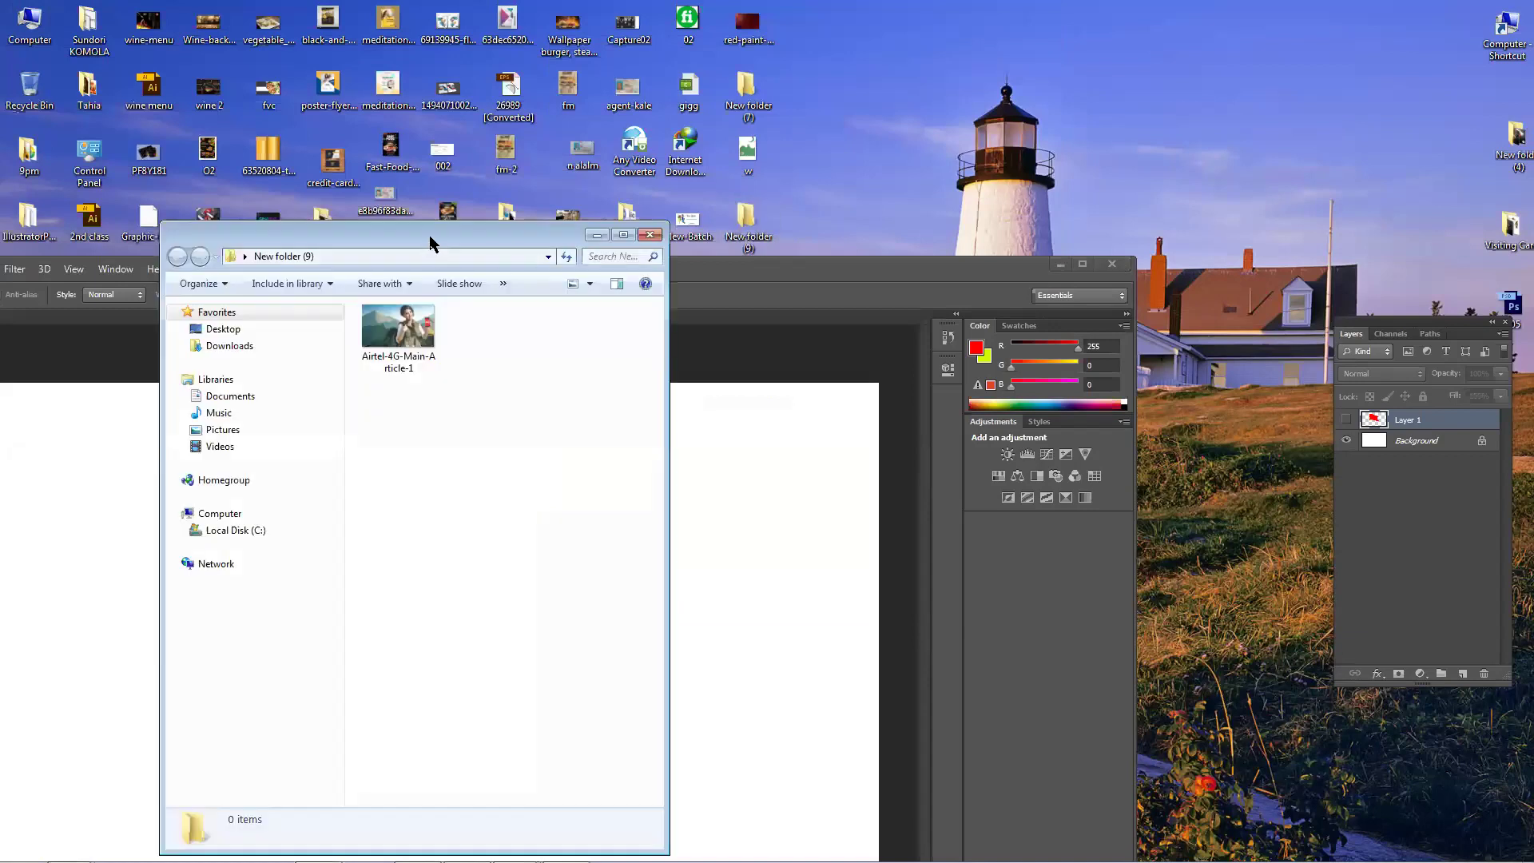
pyautogui.moveTo(430, 237); pyautogui.dragTo(1316, 179)
pyautogui.click(1392, 283)
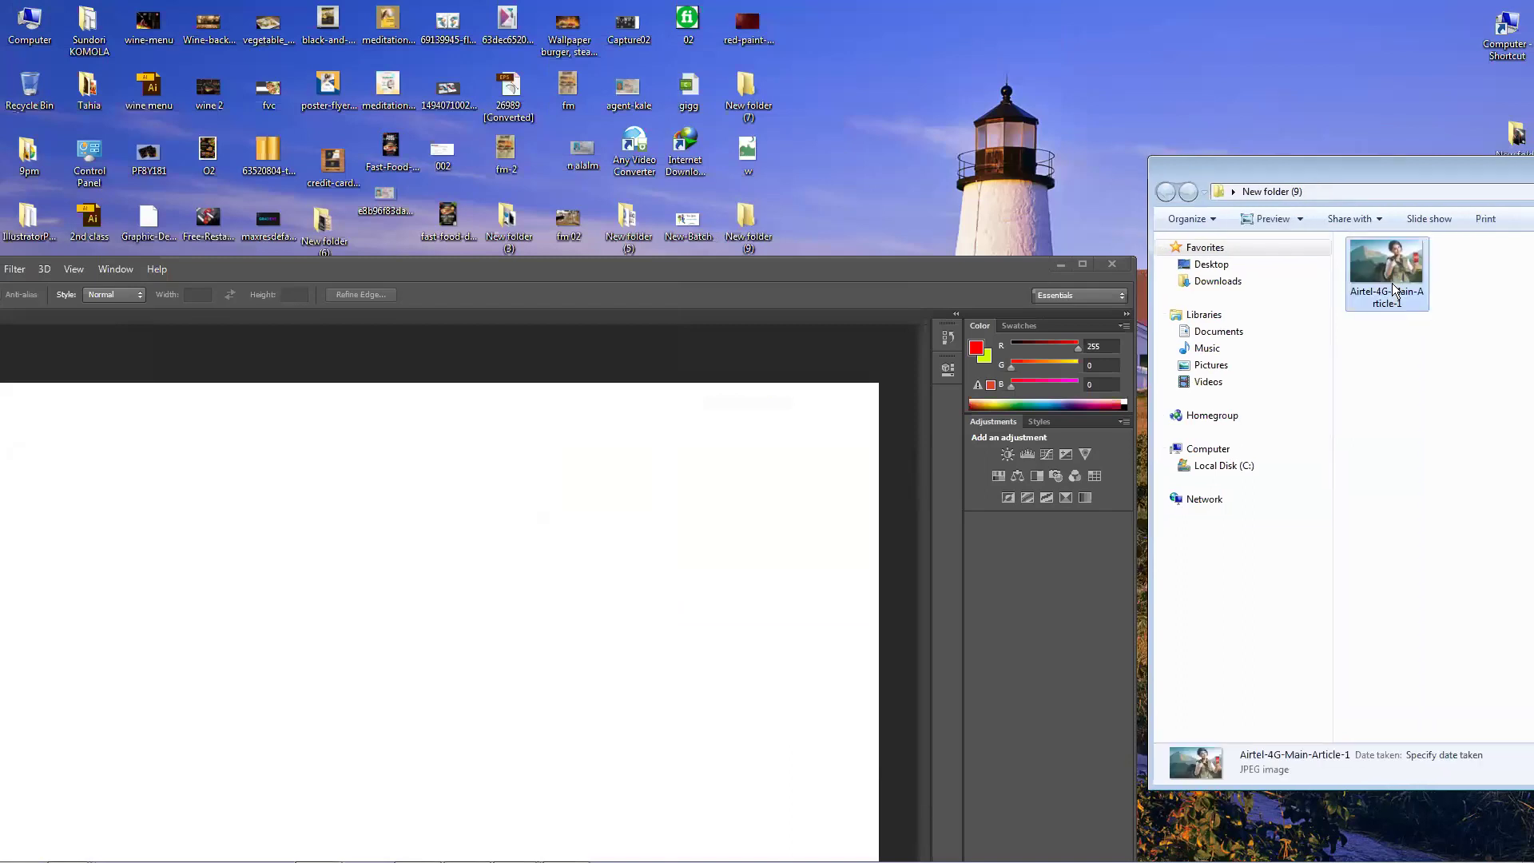
pyautogui.moveTo(1392, 286); pyautogui.dragTo(743, 557)
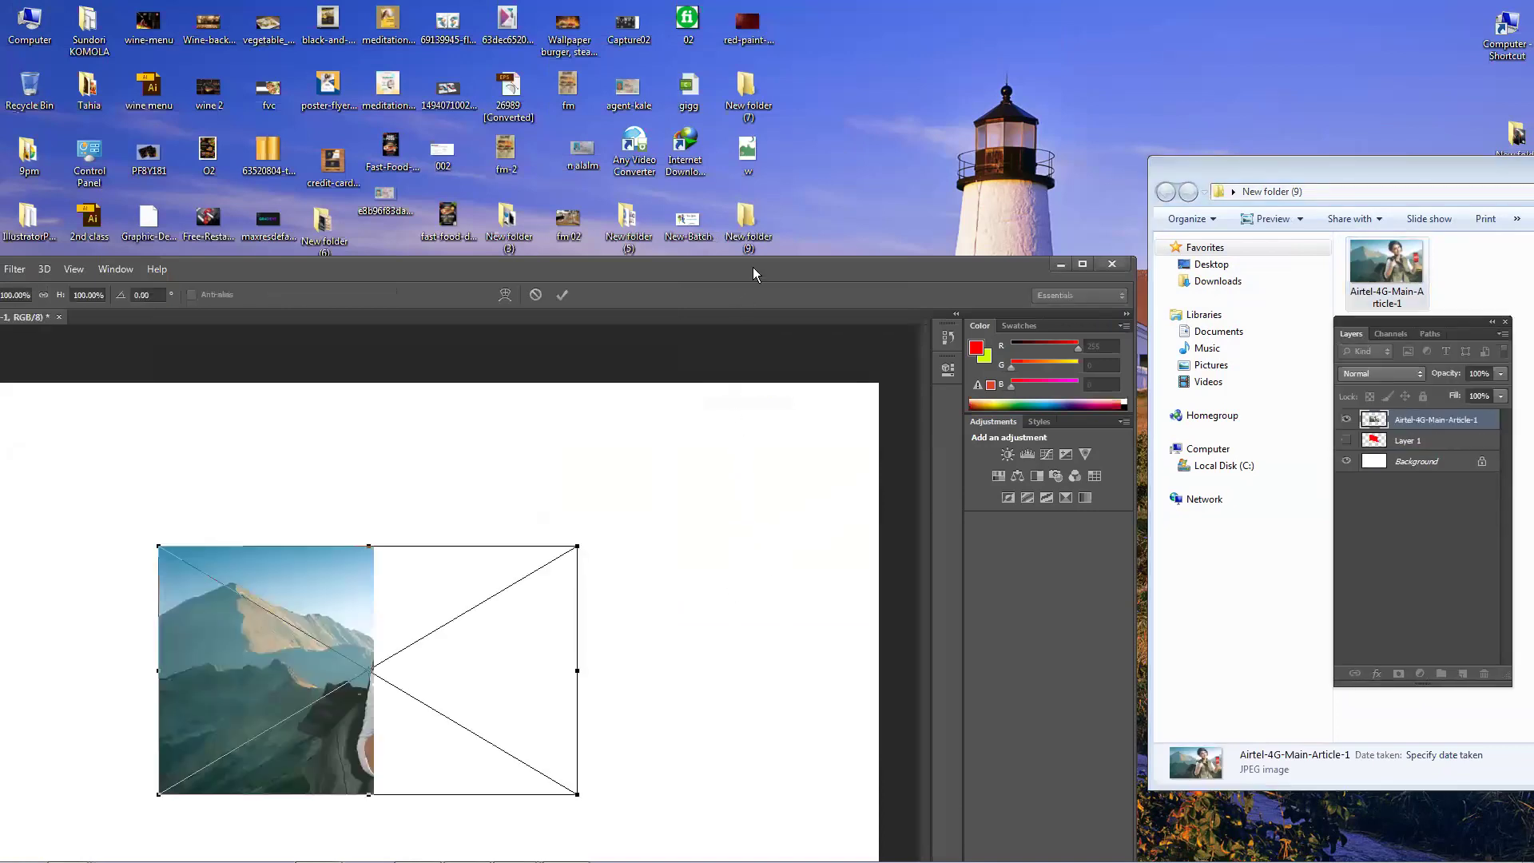
# Step: Maximize Photoshop, shift the placed Airtel image up and right, and commit it
pyautogui.moveTo(755, 273); pyautogui.dragTo(1010, 29)
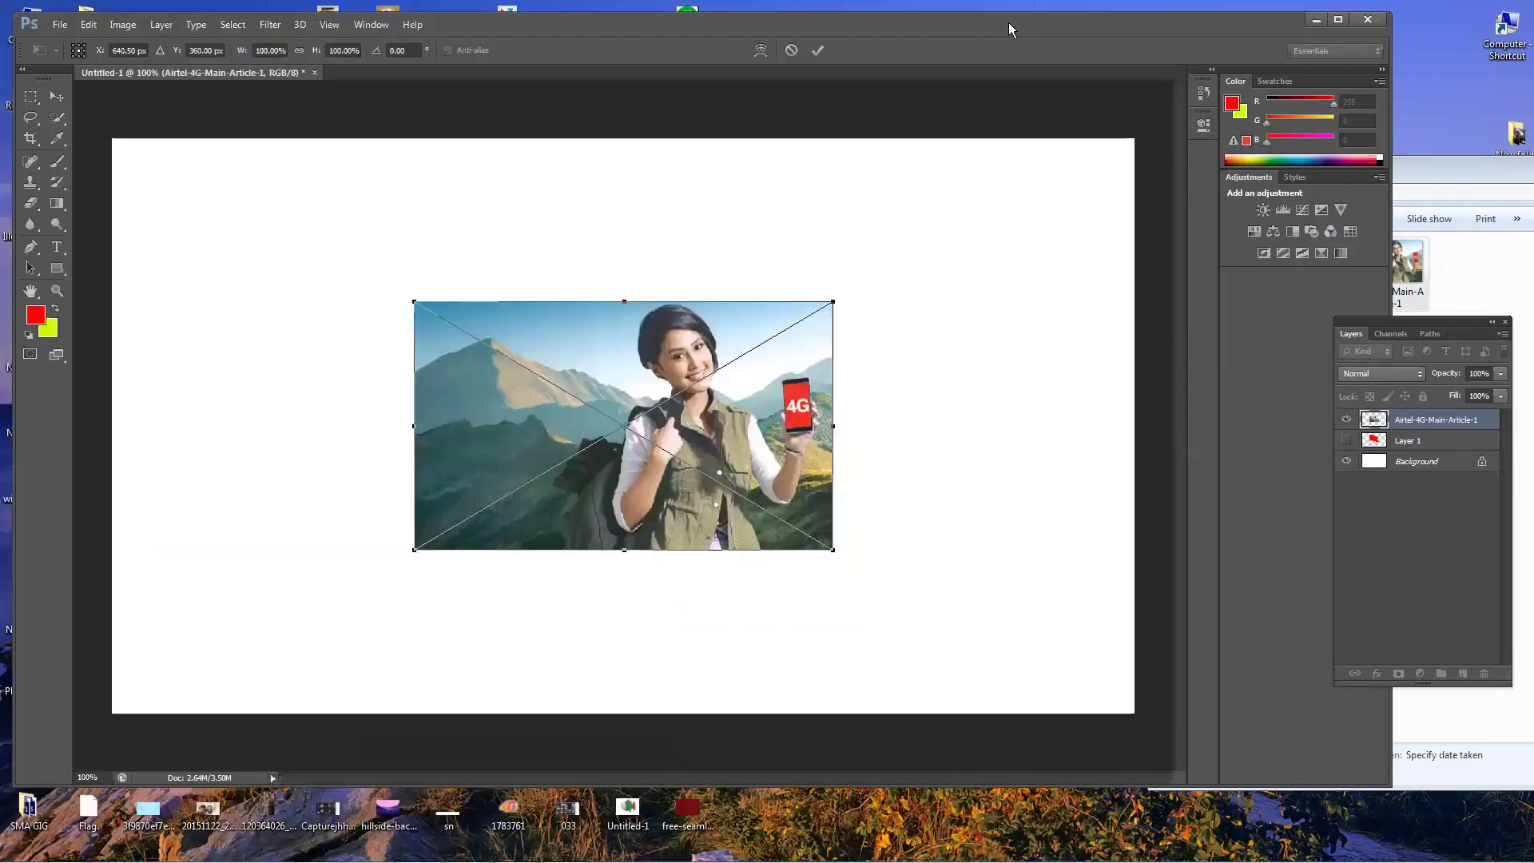
pyautogui.doubleClick(766, 16)
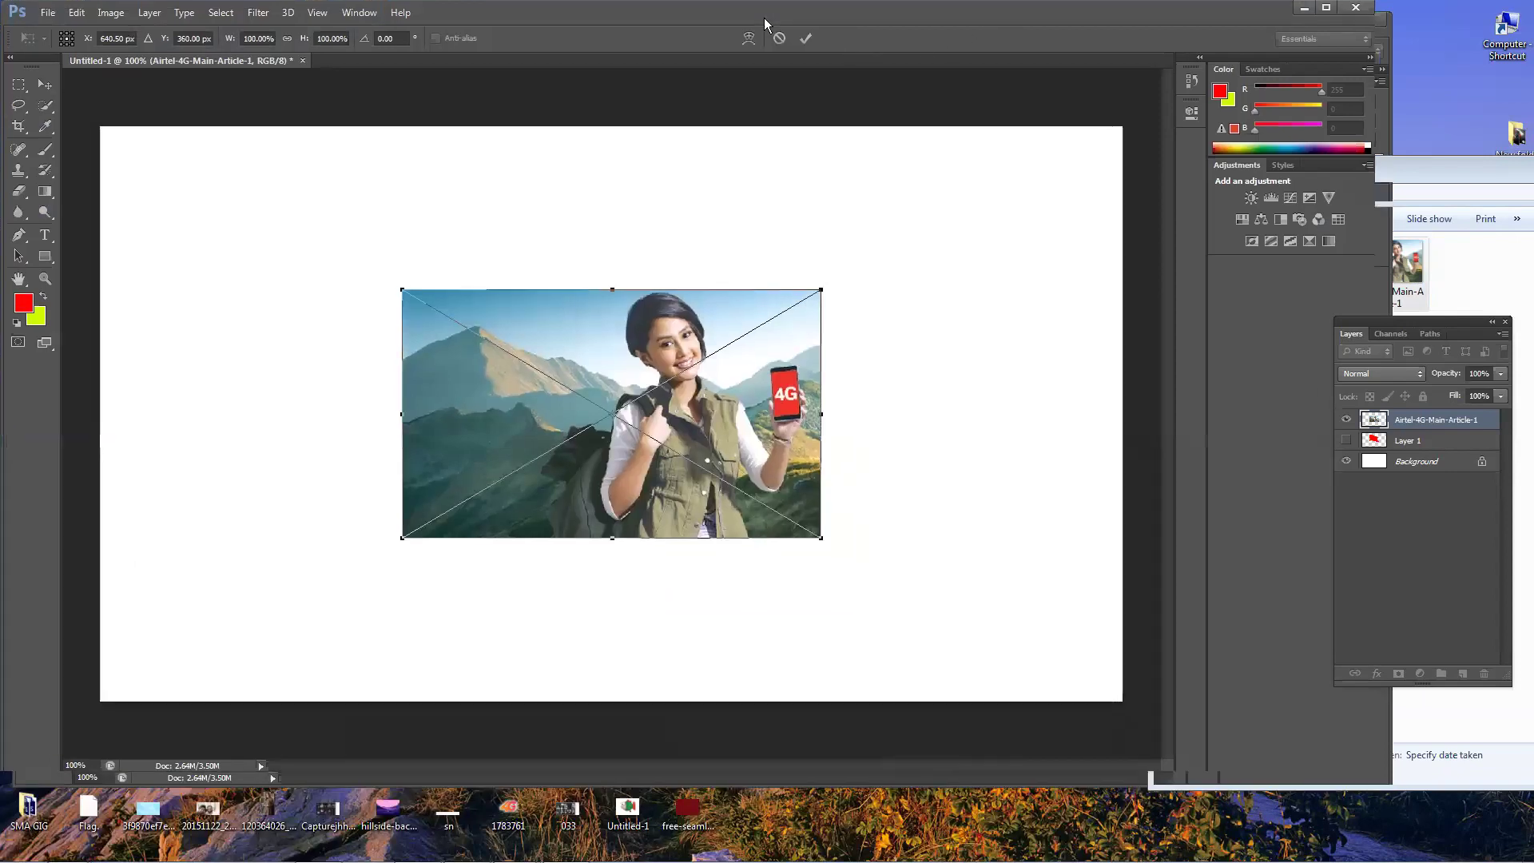
pyautogui.moveTo(765, 426); pyautogui.dragTo(785, 363)
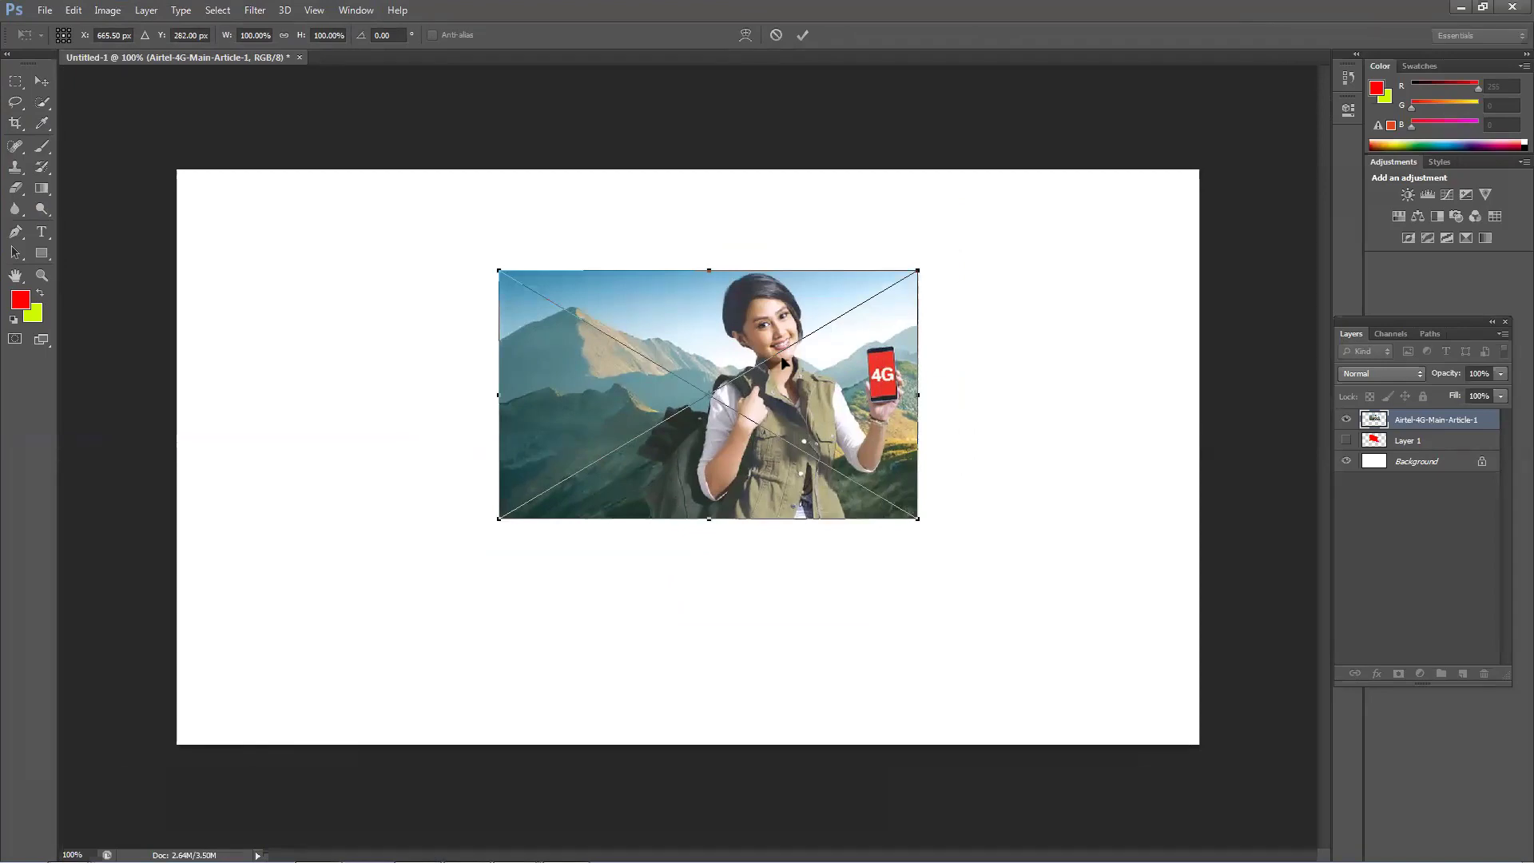
pyautogui.press('Return')
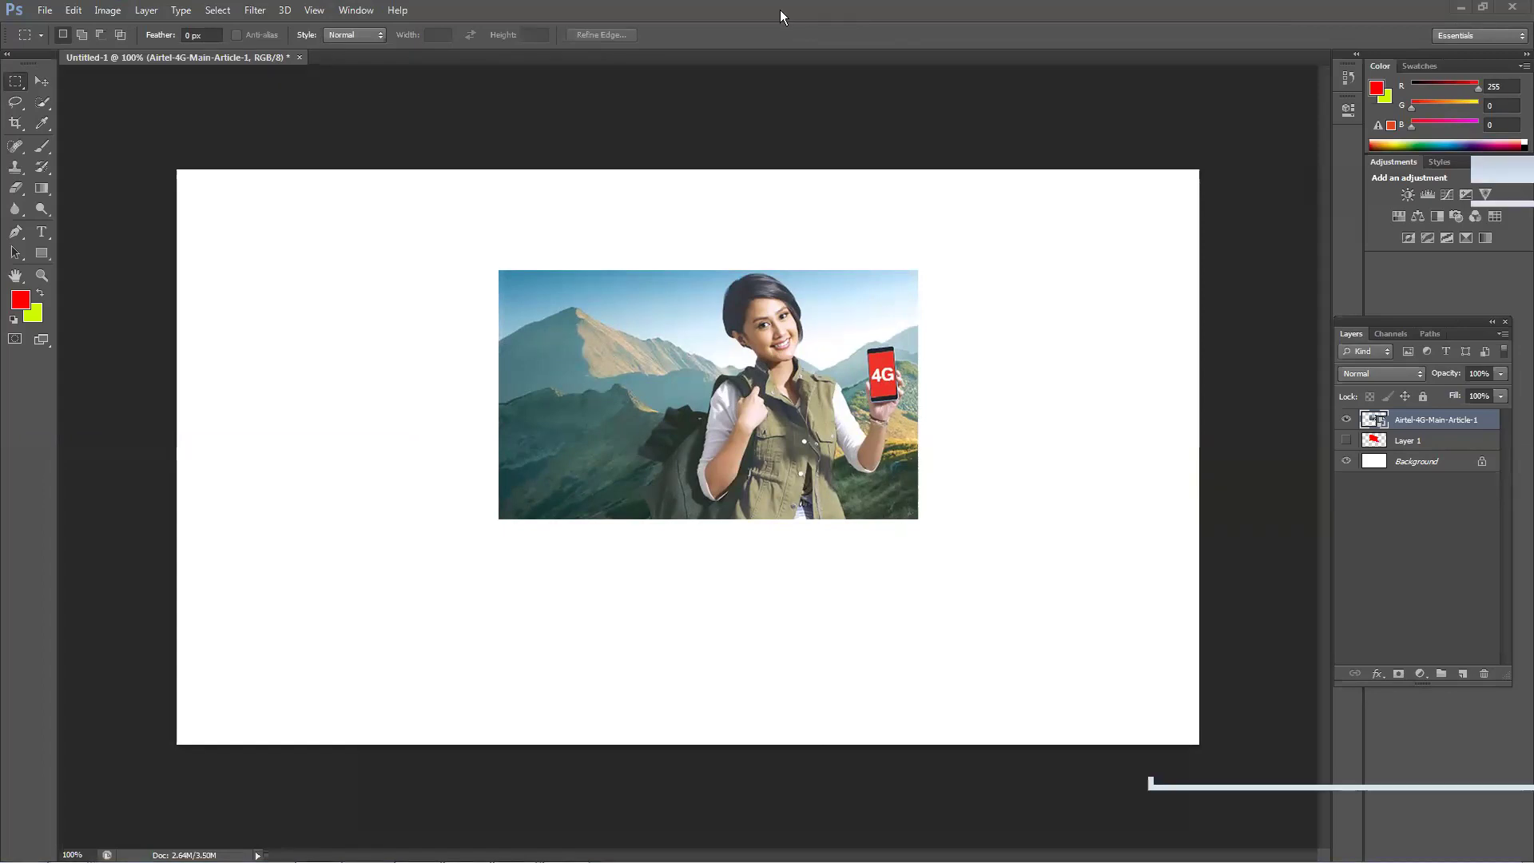
# Step: Place the Fast Food flyer on the right half of the canvas and commit it
pyautogui.moveTo(779, 10); pyautogui.dragTo(735, 174)
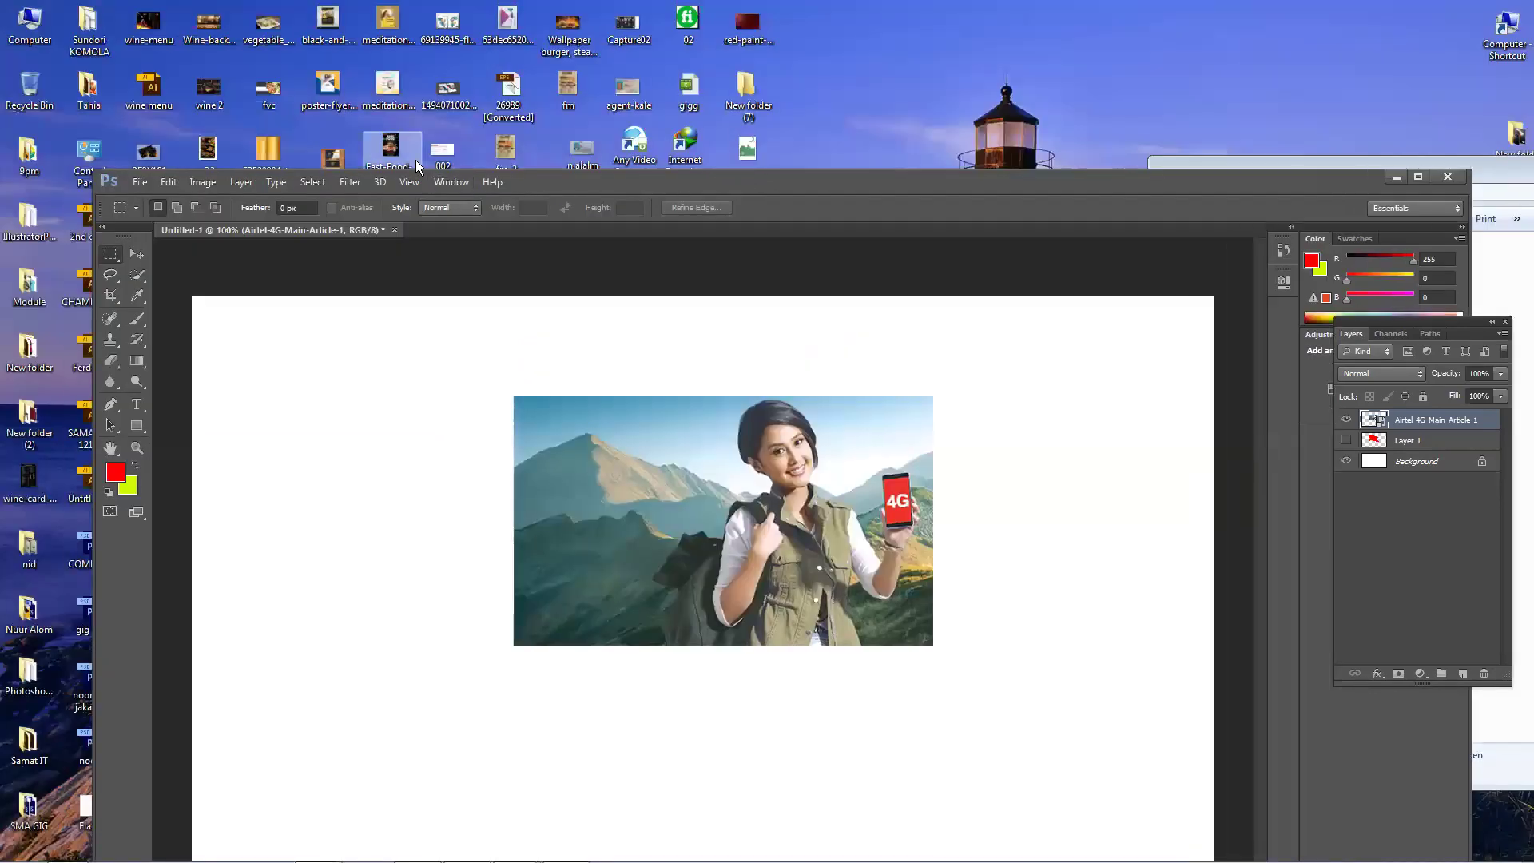
pyautogui.moveTo(393, 155); pyautogui.dragTo(903, 500)
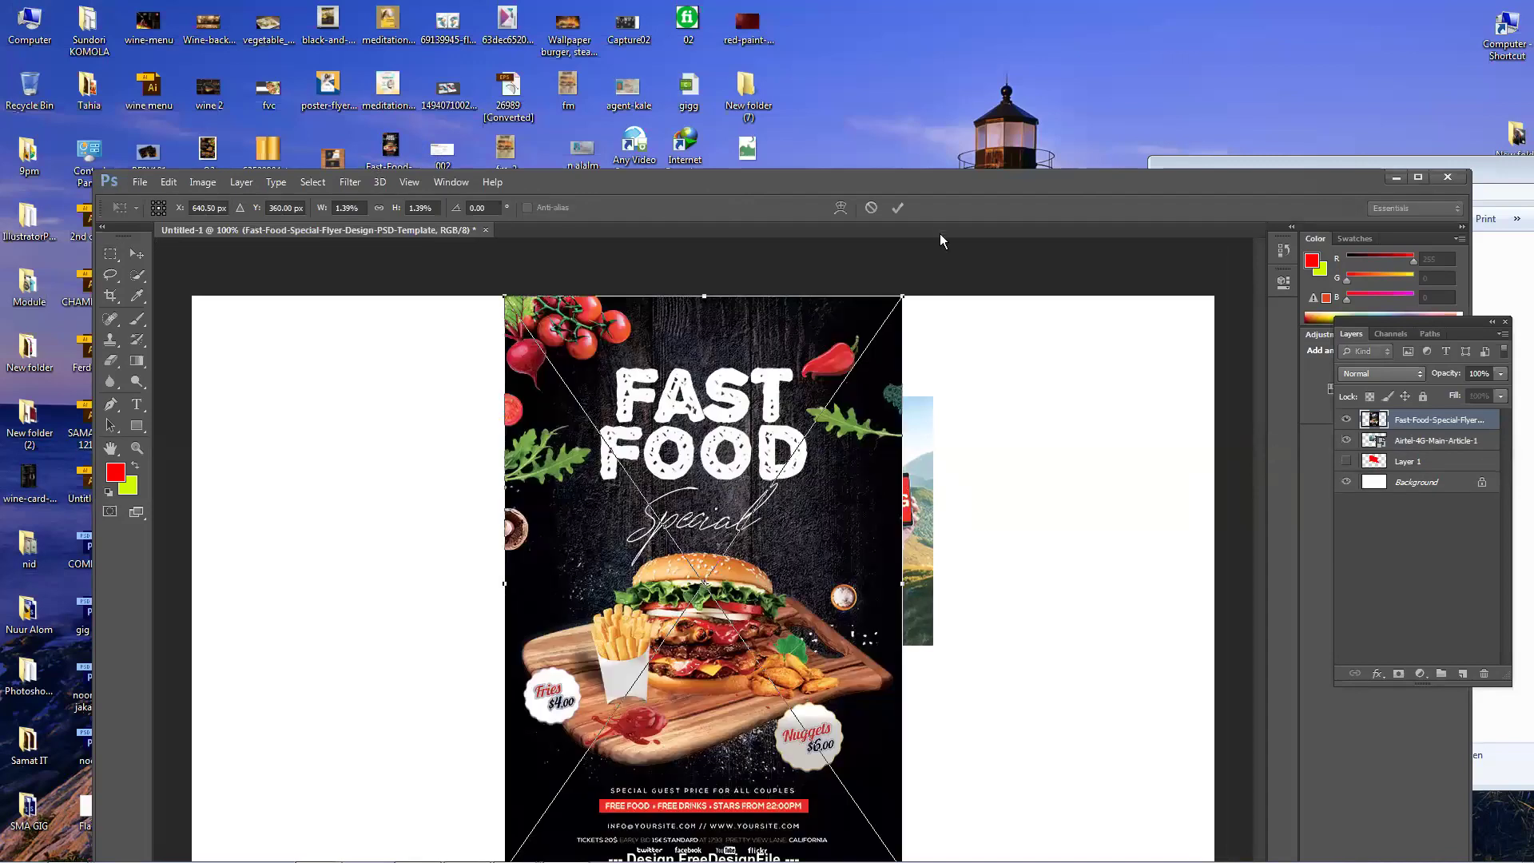
pyautogui.doubleClick(946, 190)
pyautogui.moveTo(806, 314); pyautogui.dragTo(1036, 353)
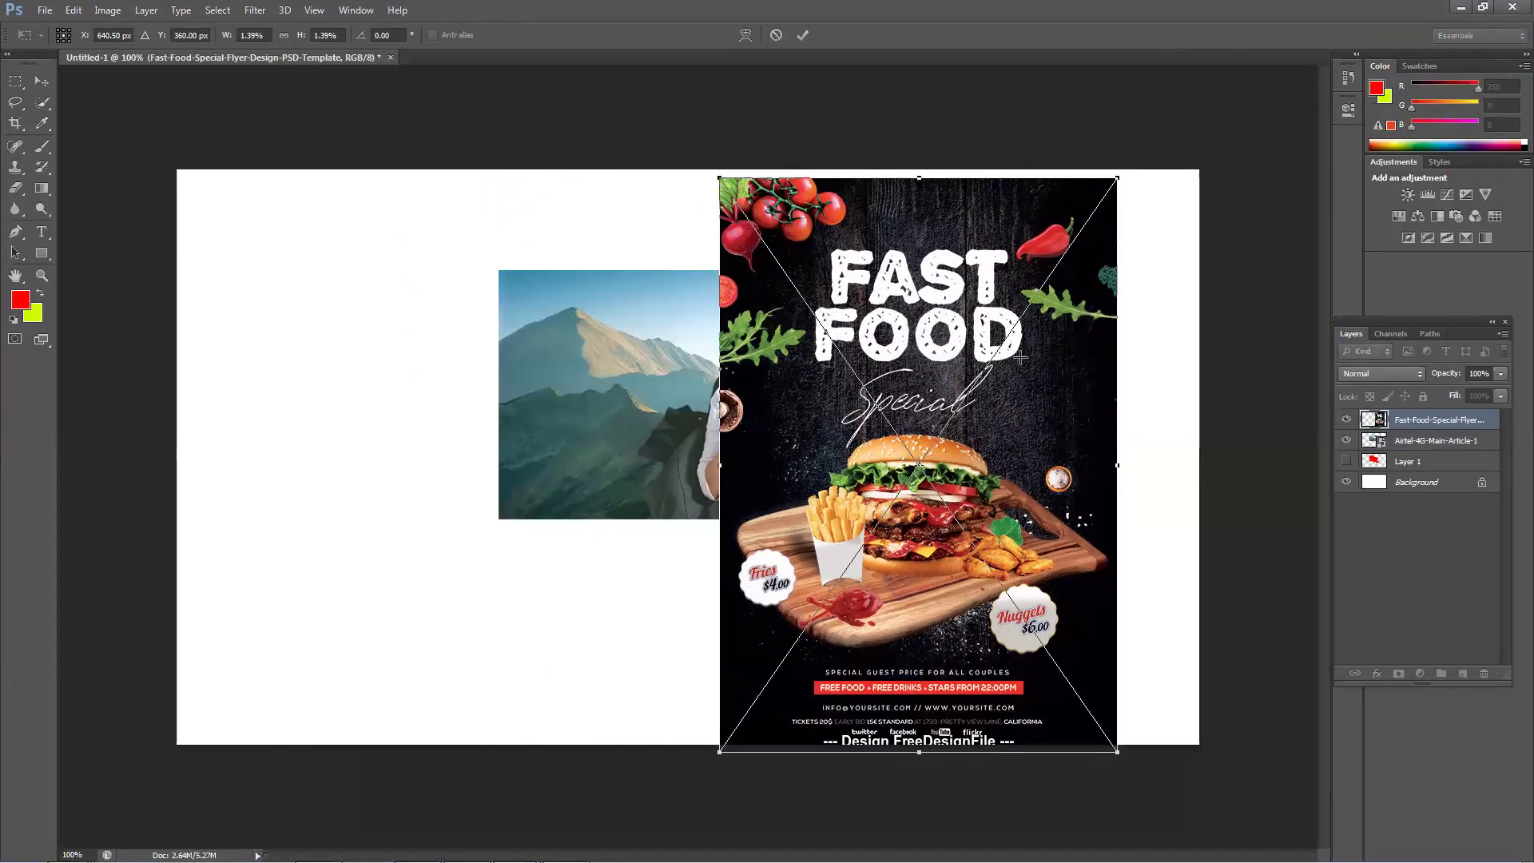
pyautogui.press('Return')
pyautogui.press('m')
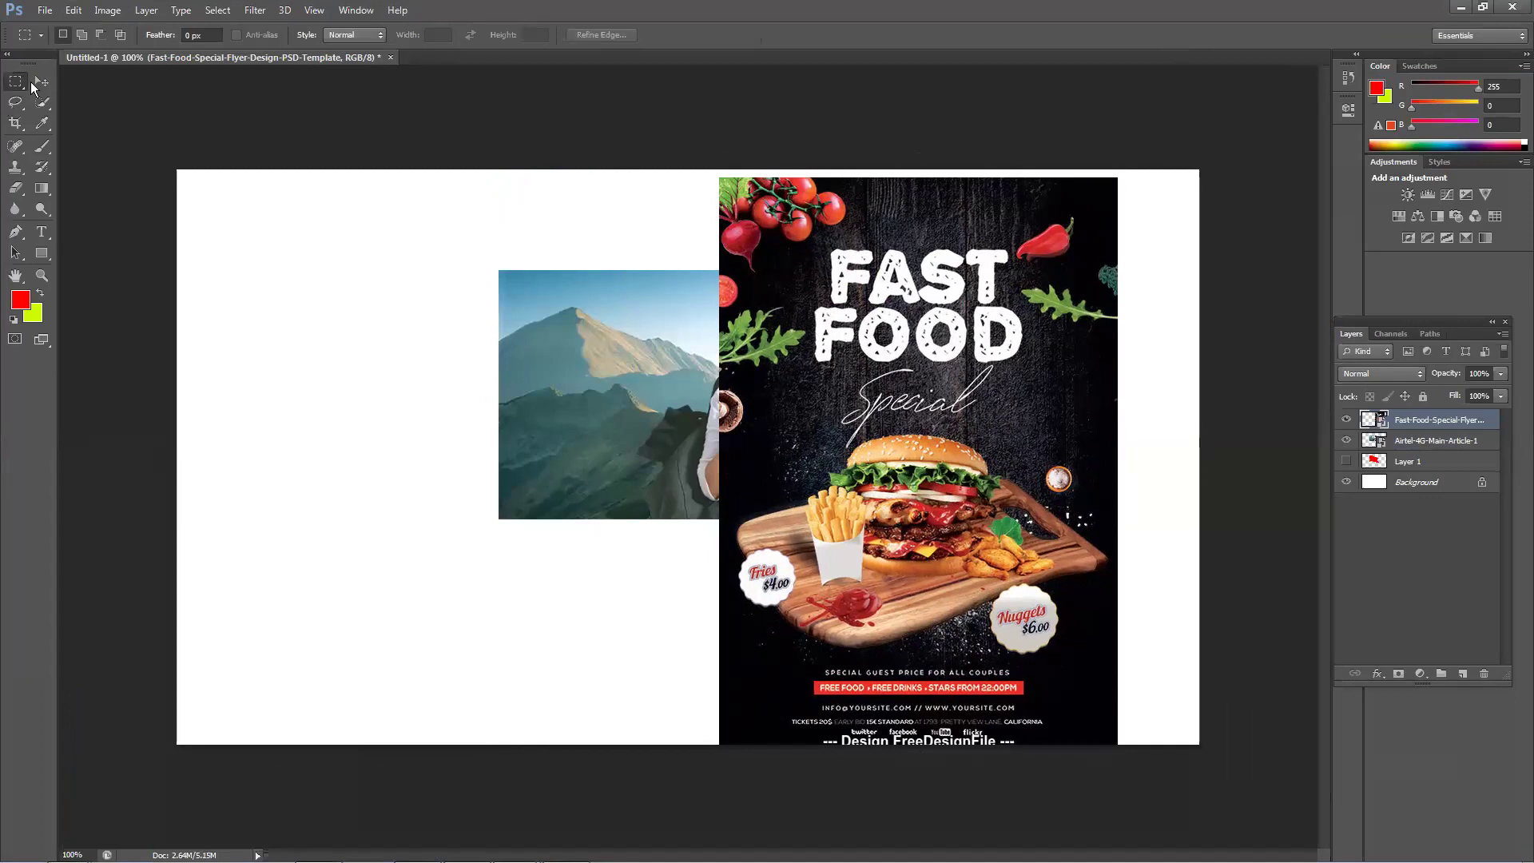
# Step: Arrange the Airtel image left of the flyer using the Move tool
pyautogui.click(42, 81)
pyautogui.moveTo(511, 298); pyautogui.dragTo(556, 307)
pyautogui.moveTo(799, 364)
pyautogui.mouseDown()
pyautogui.moveTo(816, 357)
pyautogui.moveTo(754, 358)
pyautogui.moveTo(784, 360)
pyautogui.mouseUp()
pyautogui.moveTo(582, 14); pyautogui.dragTo(619, 82)
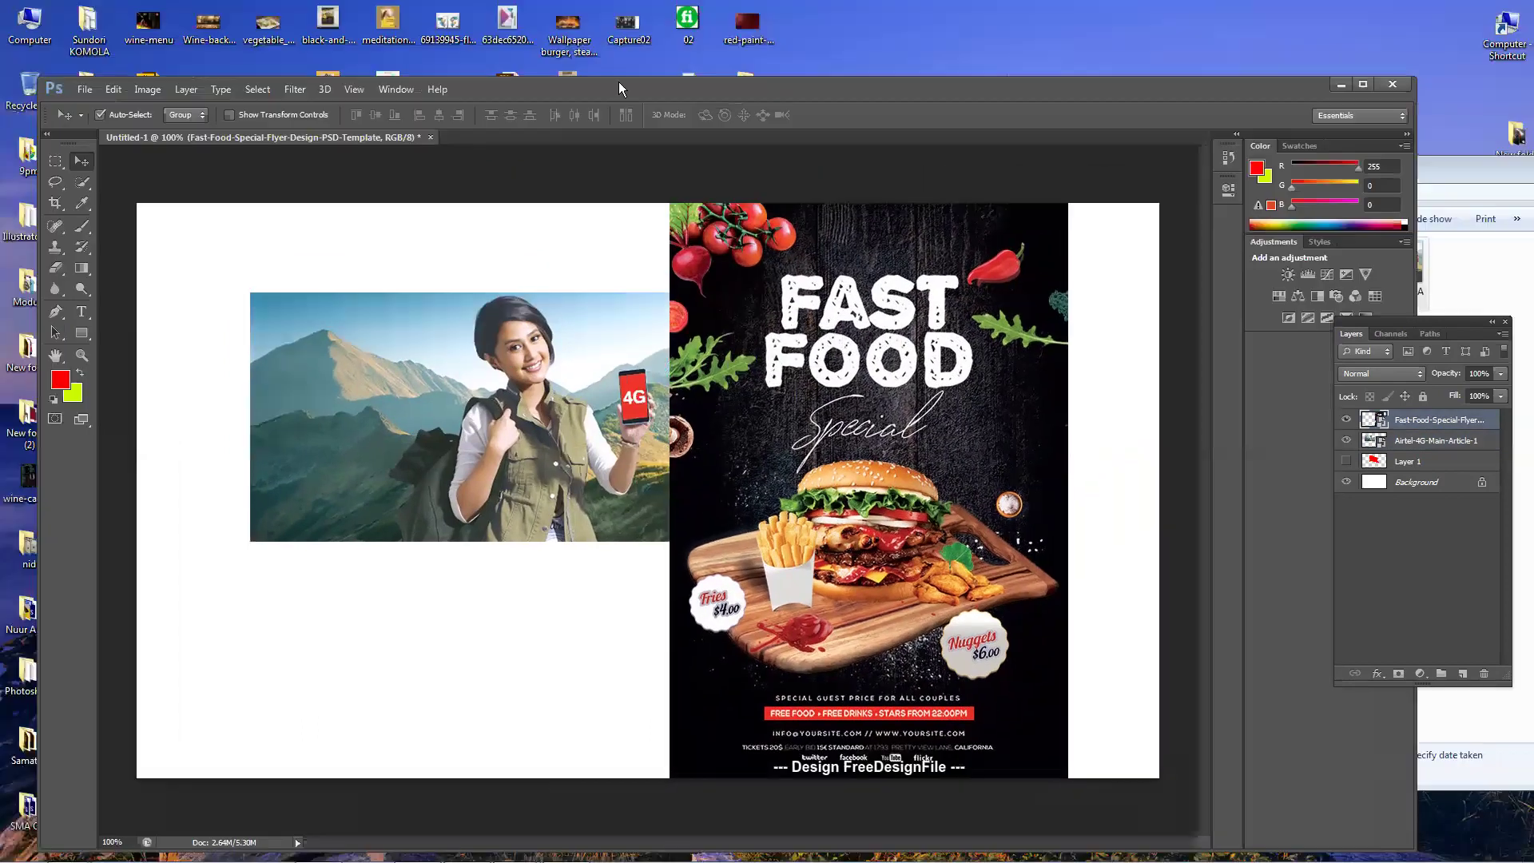
pyautogui.moveTo(536, 320); pyautogui.dragTo(517, 305)
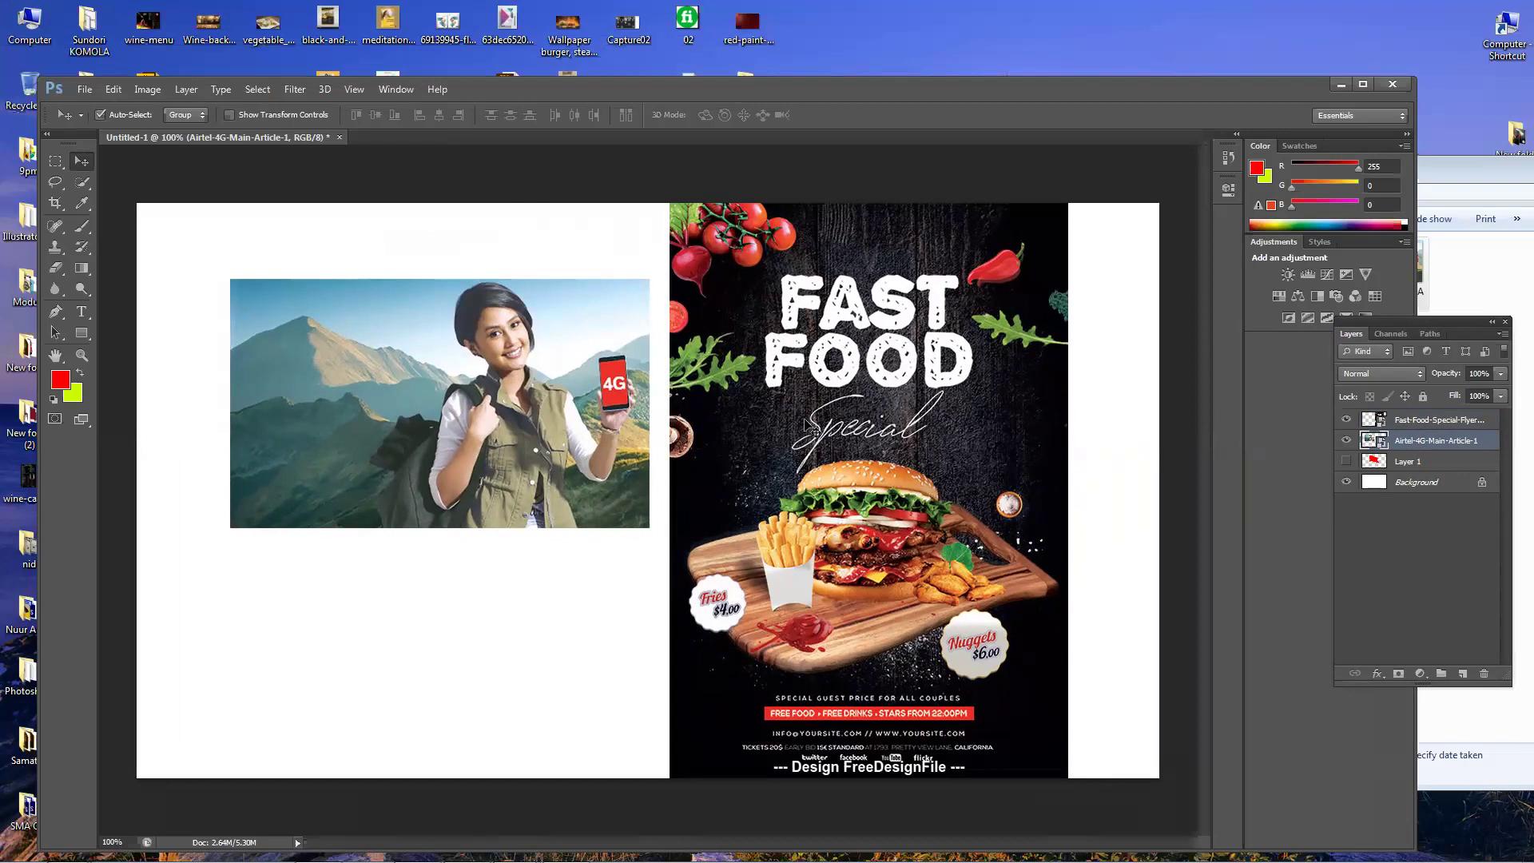
# Step: Delete the Airtel and Fast Food layers, then drag a red-paint image toward the canvas
pyautogui.press('Delete')
pyautogui.hotkey('alt', ']')
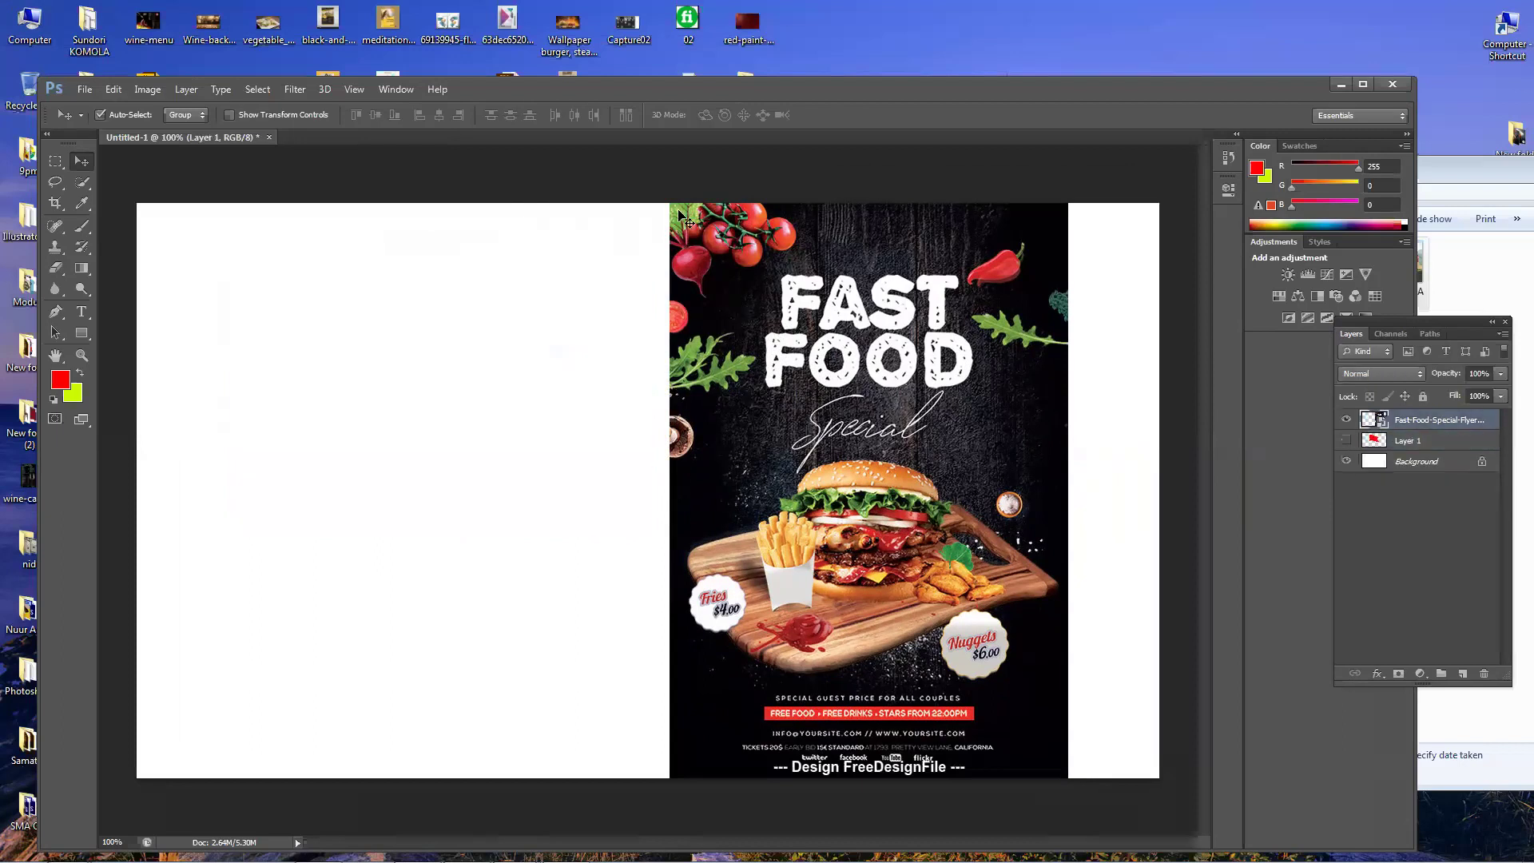
pyautogui.press('Delete')
pyautogui.moveTo(726, 34); pyautogui.dragTo(724, 263)
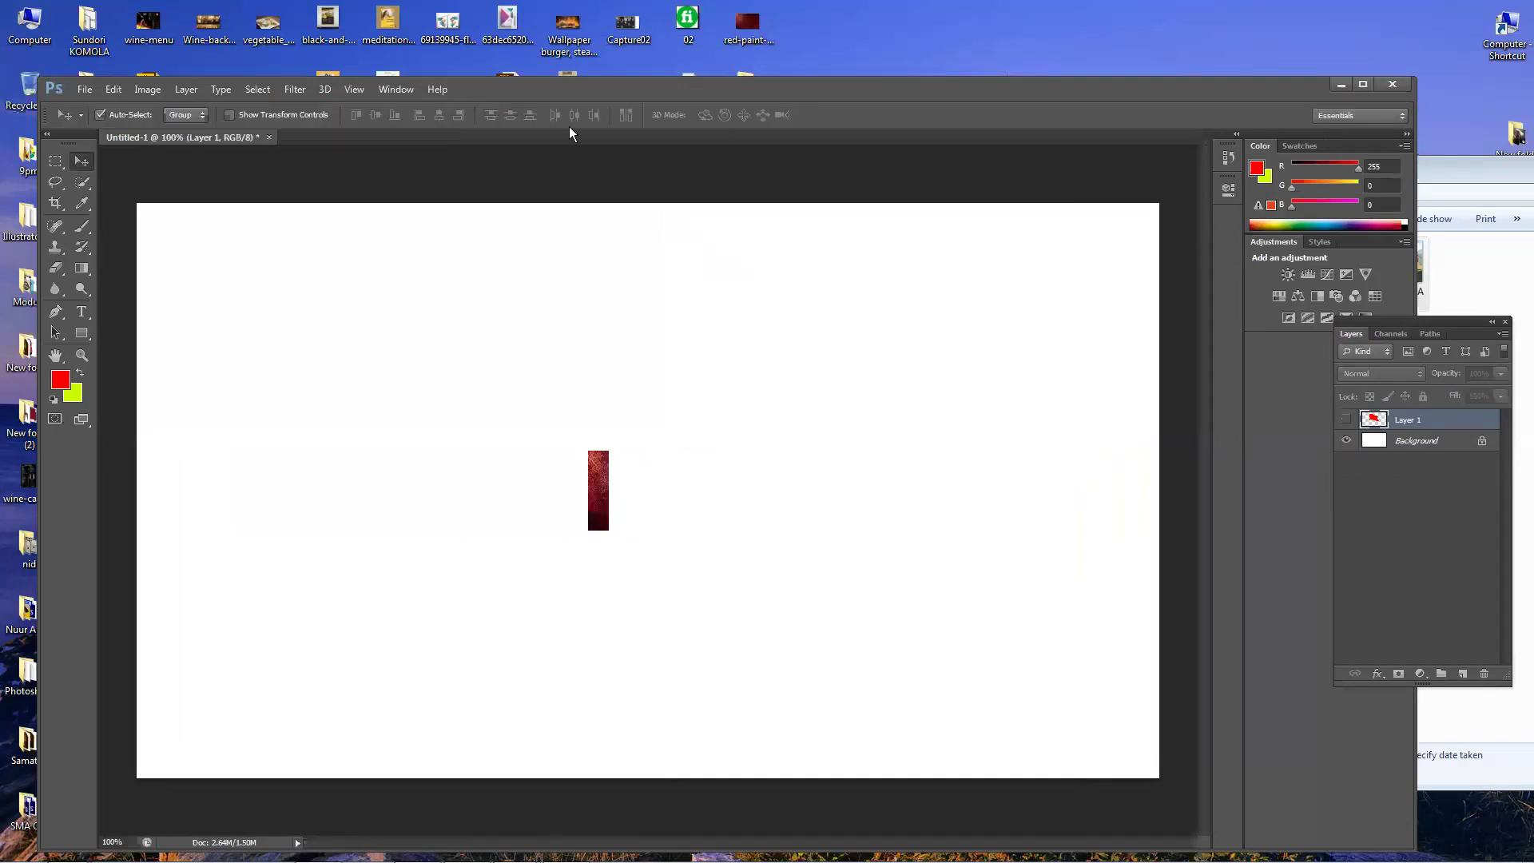
pyautogui.doubleClick(588, 91)
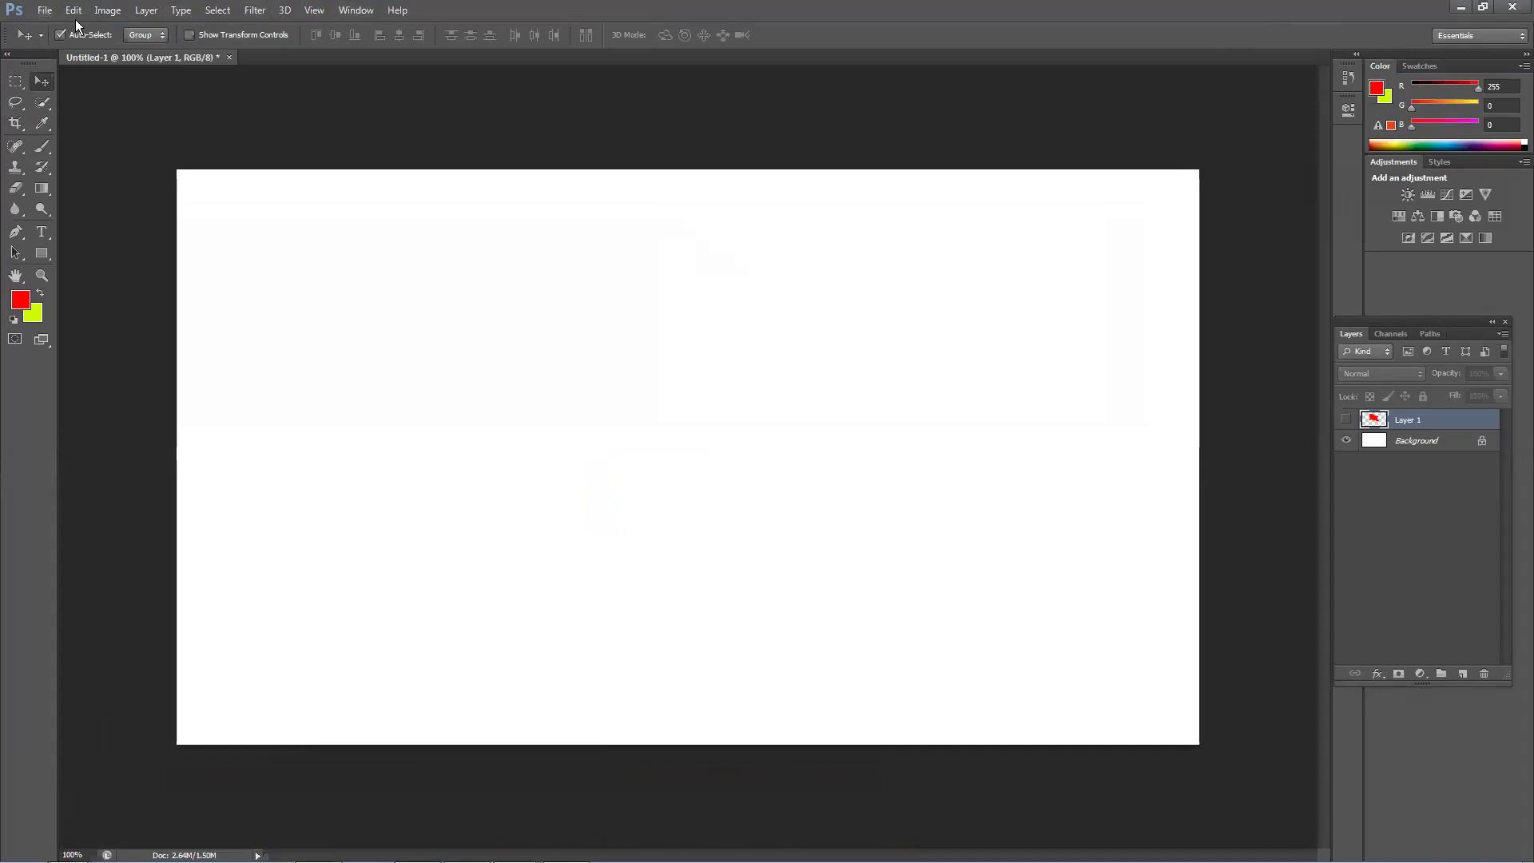
pyautogui.click(51, 13)
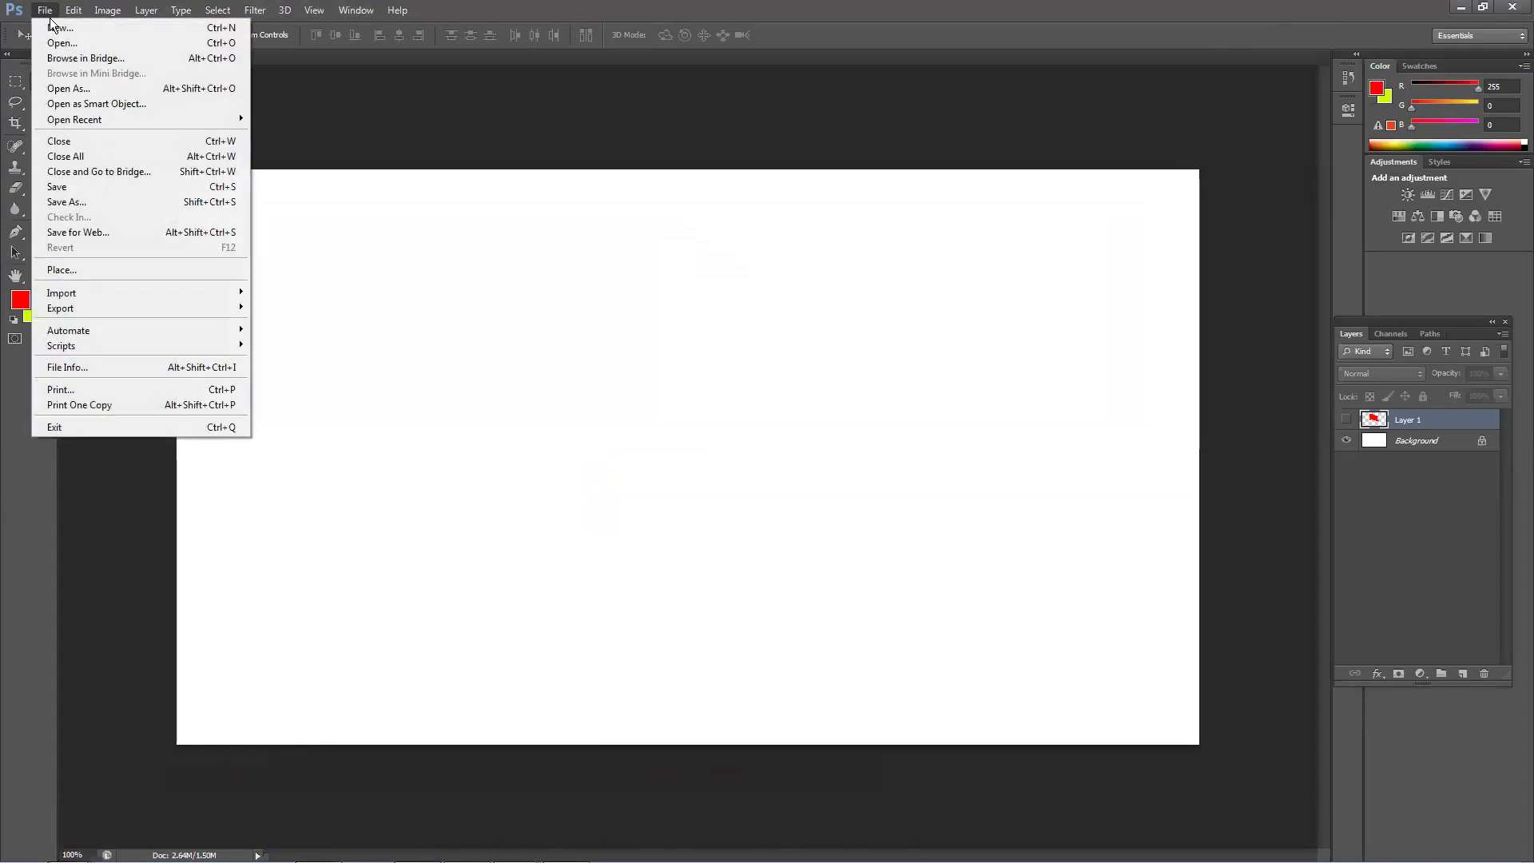
pyautogui.click(85, 271)
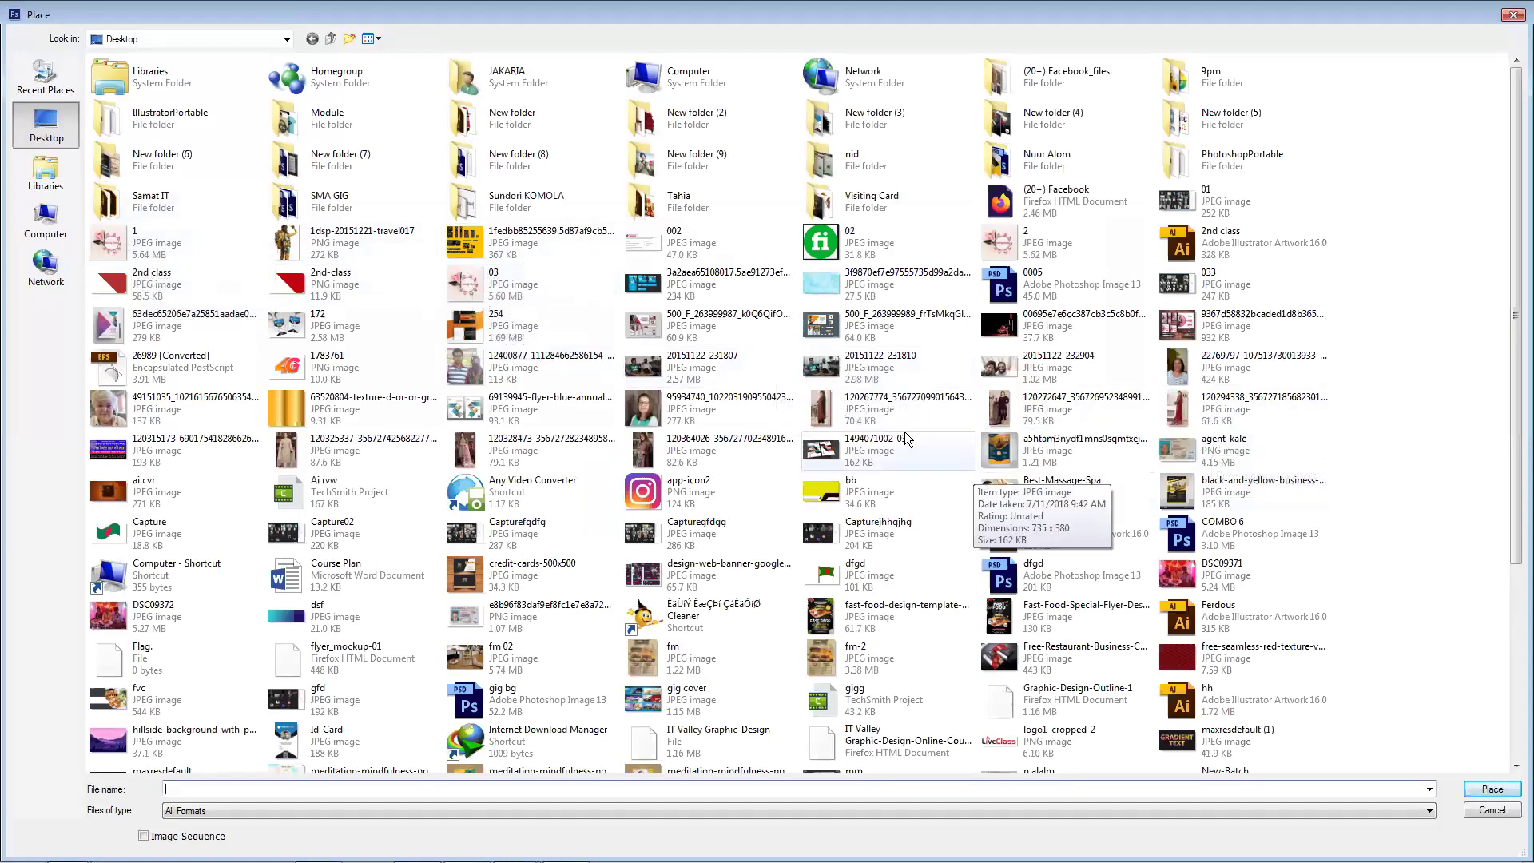
pyautogui.doubleClick(817, 411)
pyautogui.moveTo(705, 374); pyautogui.dragTo(883, 370)
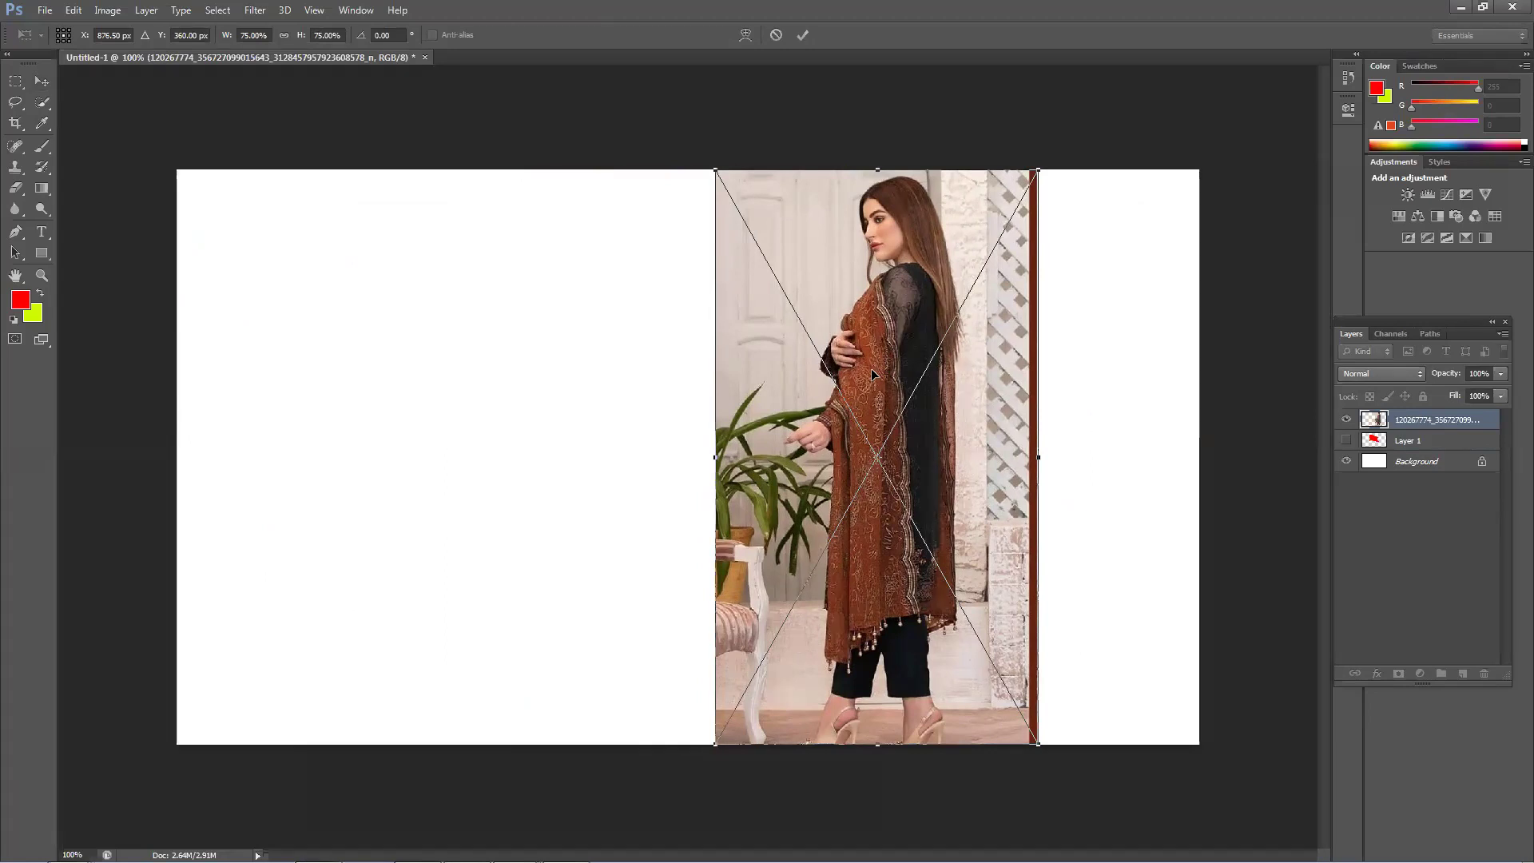
pyautogui.press('Return')
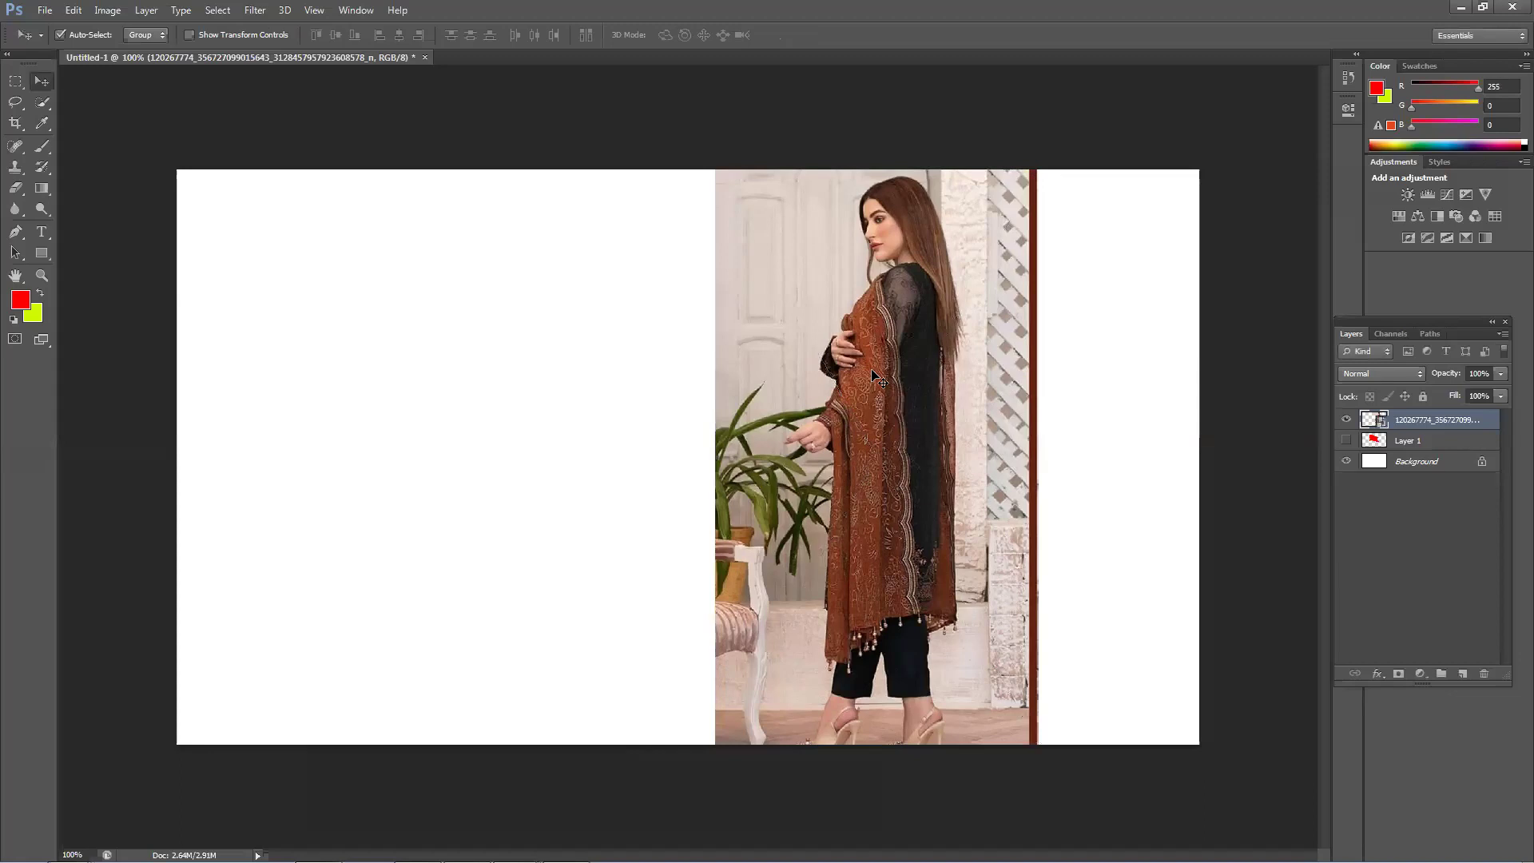
pyautogui.press('Delete')
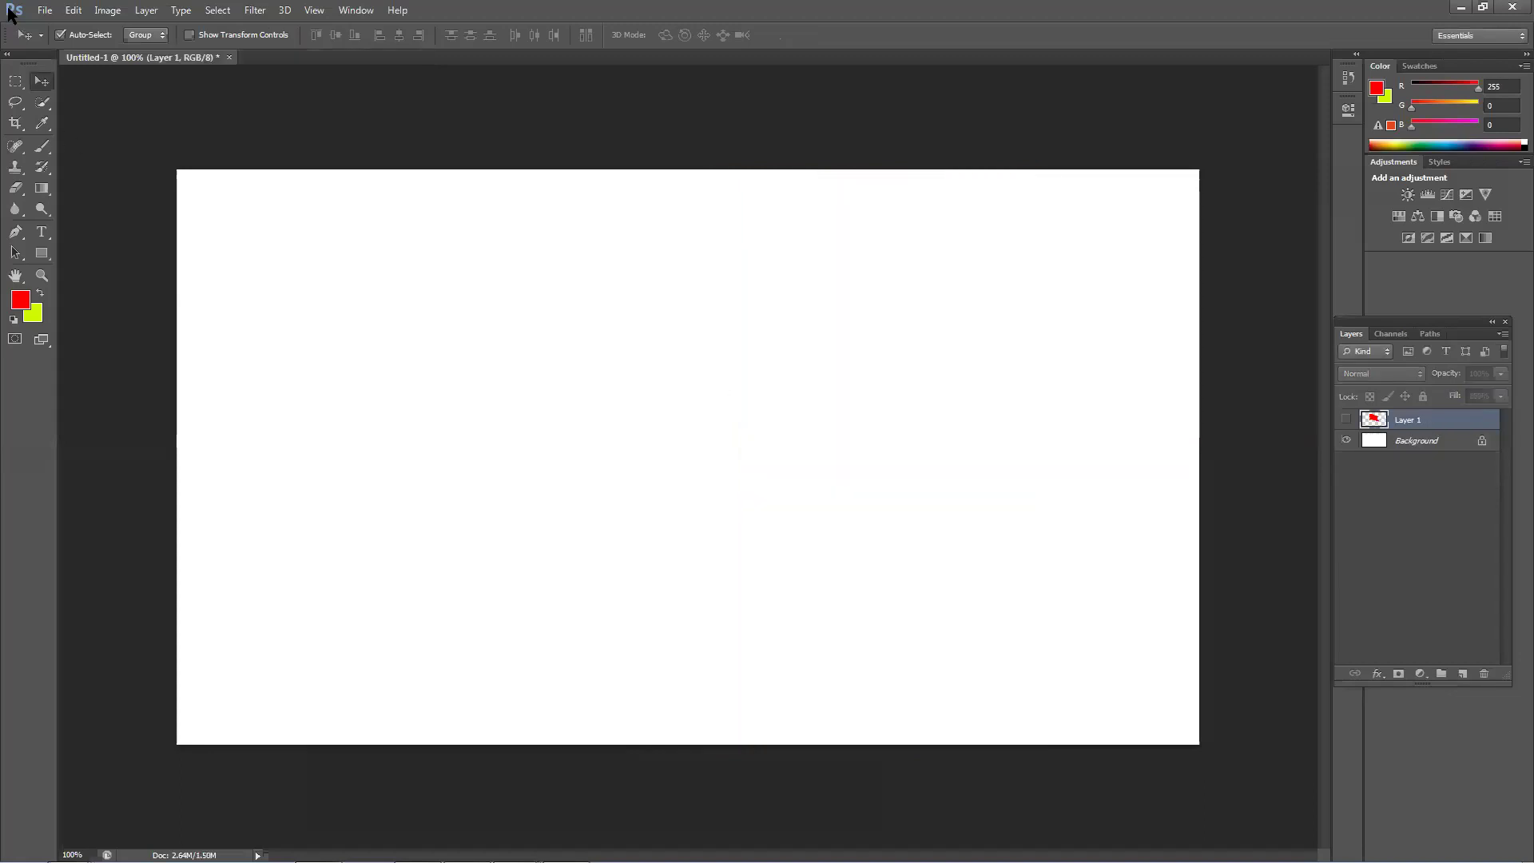
pyautogui.click(45, 9)
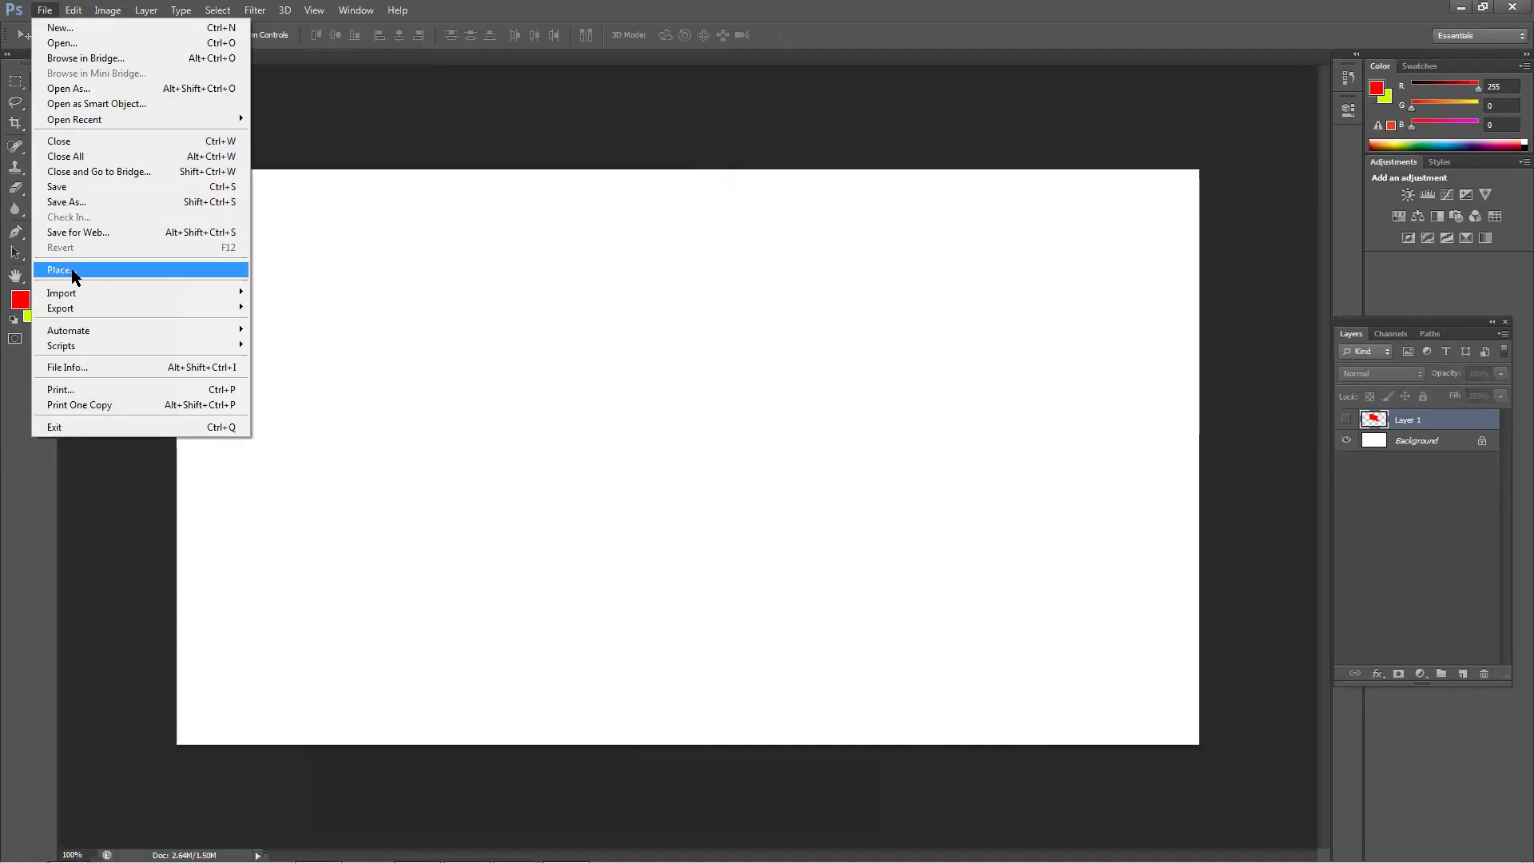
pyautogui.click(71, 271)
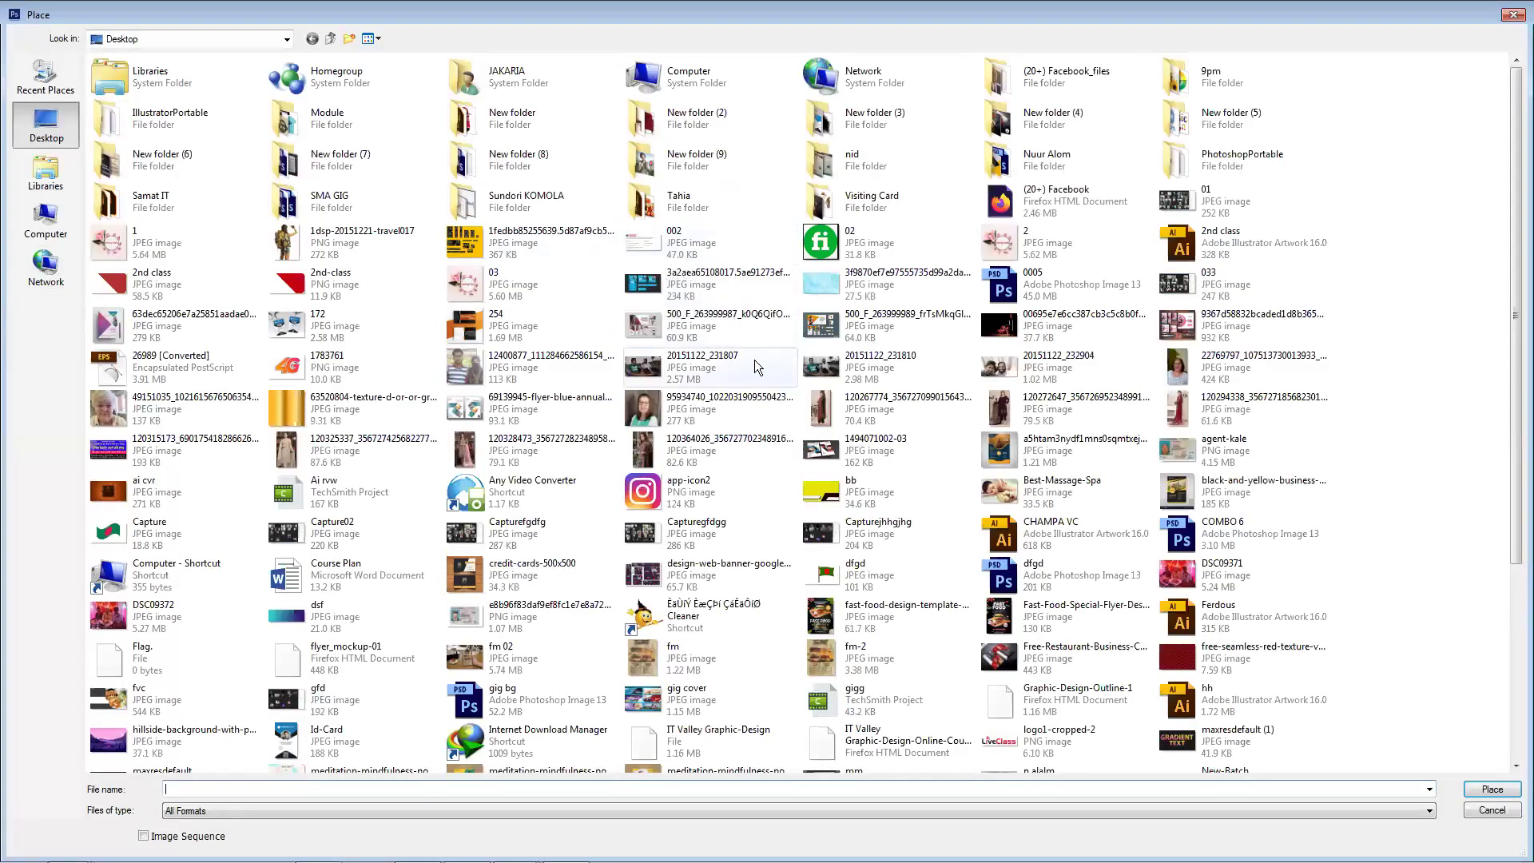
pyautogui.doubleClick(660, 412)
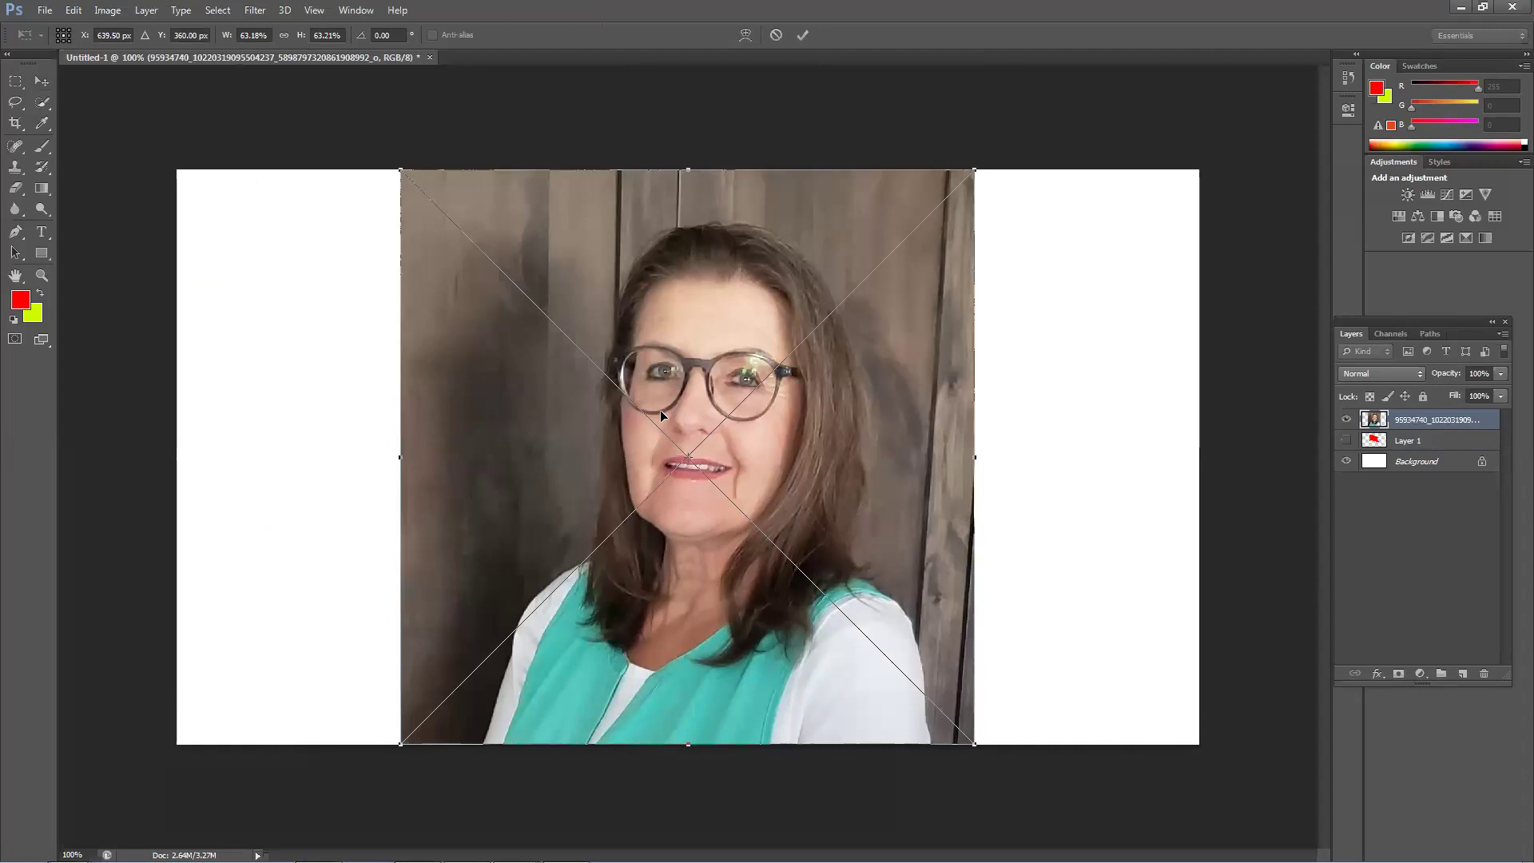
pyautogui.click(803, 35)
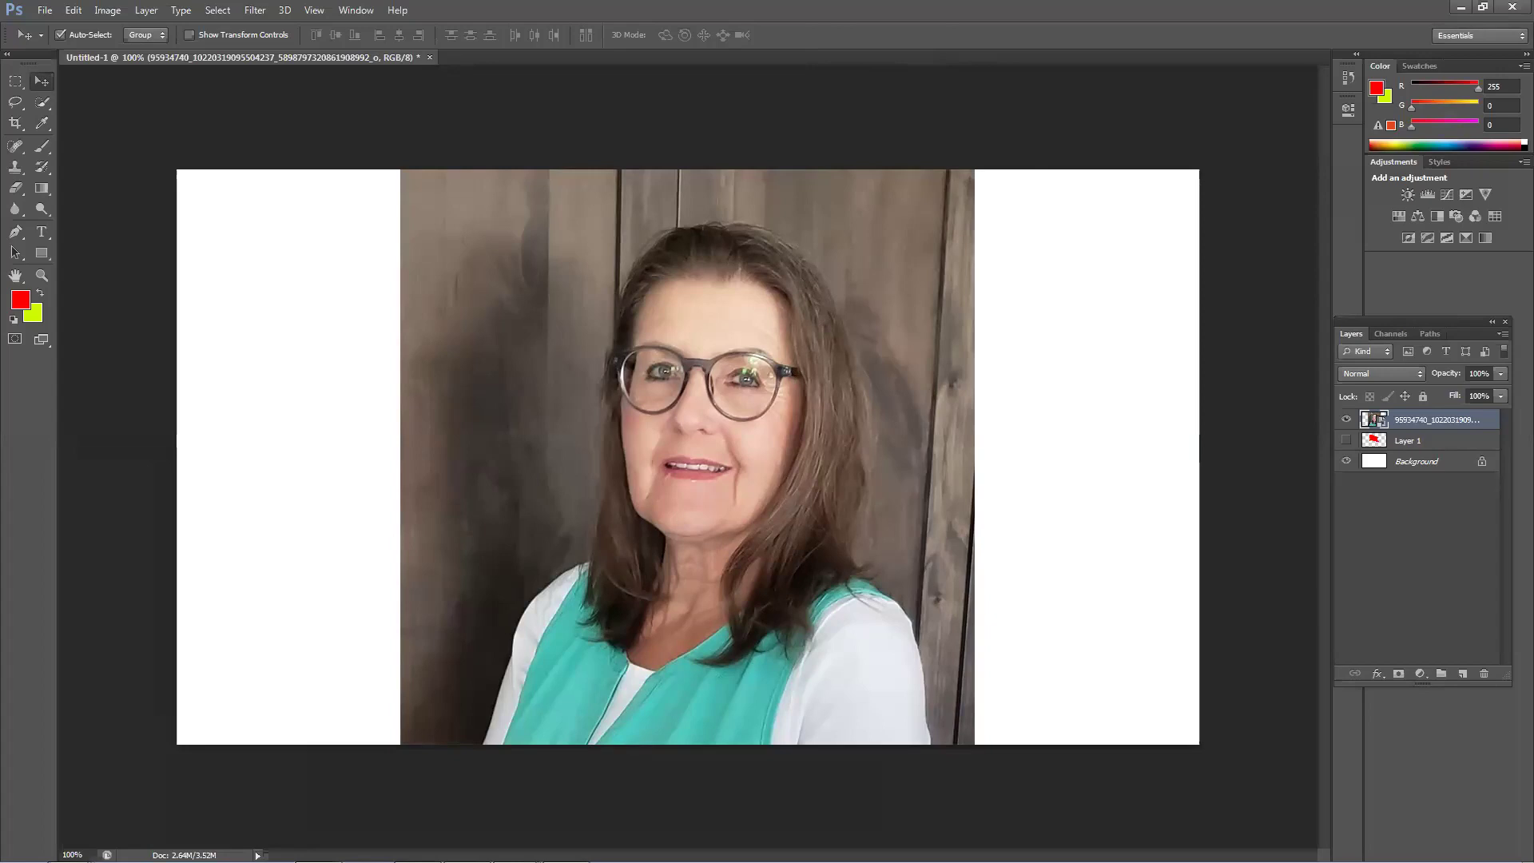
pyautogui.moveTo(722, 524); pyautogui.dragTo(763, 529)
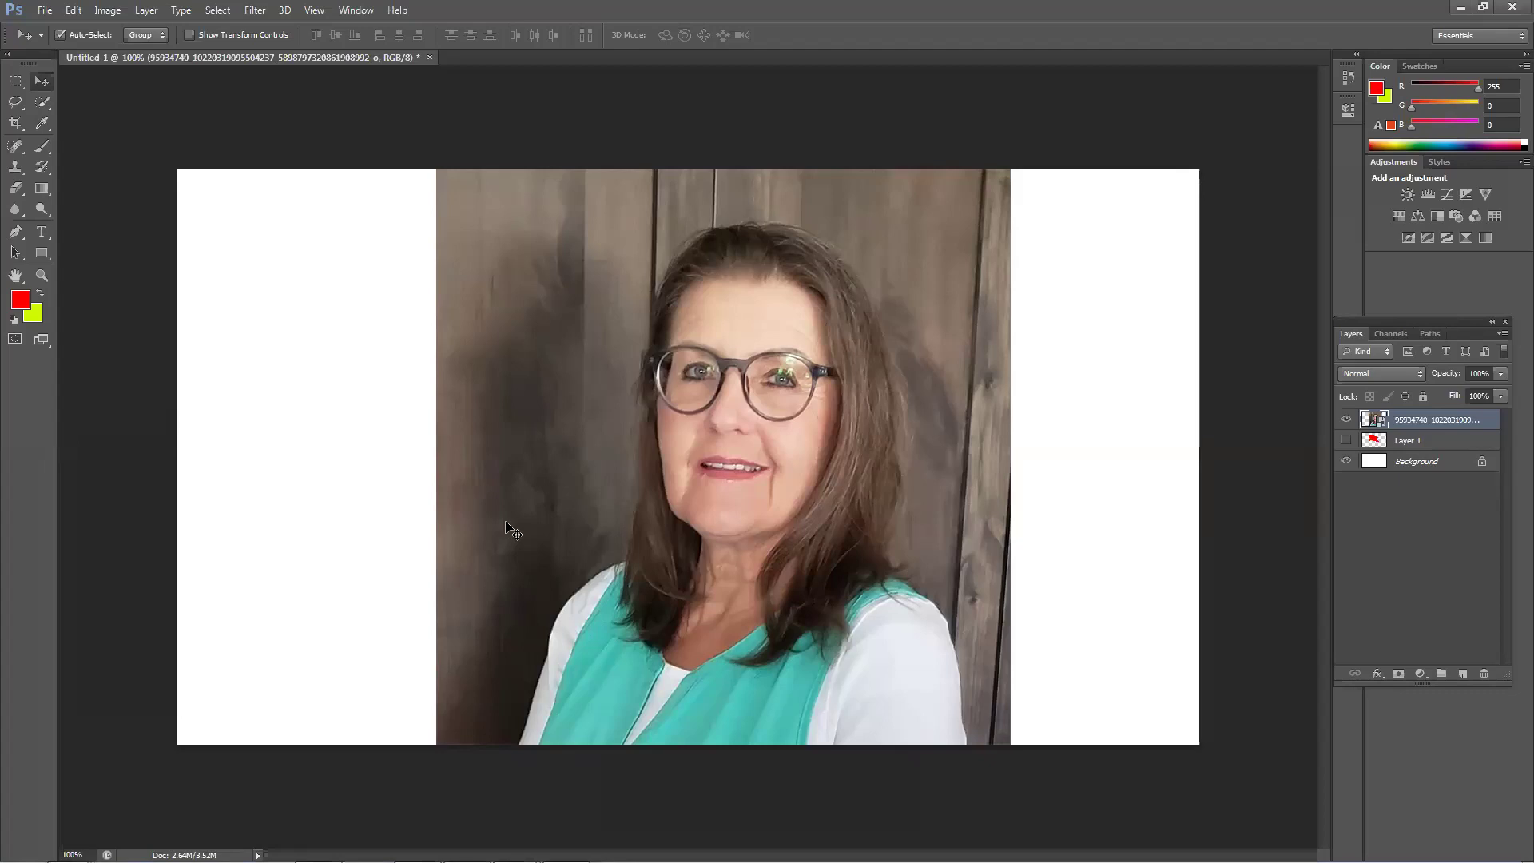
pyautogui.moveTo(572, 290); pyautogui.dragTo(606, 289)
pyautogui.press('Delete')
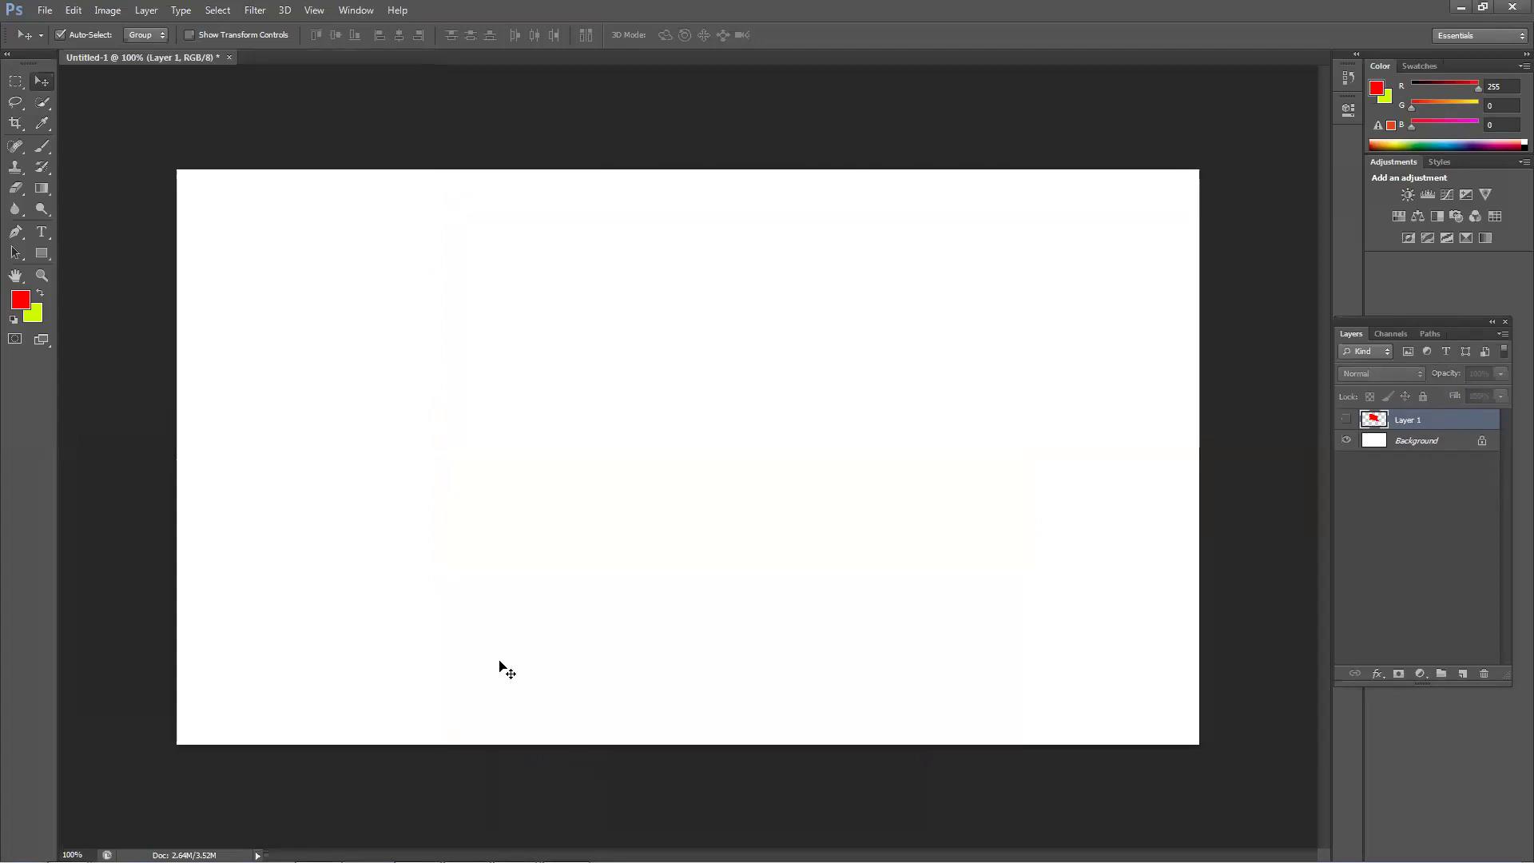
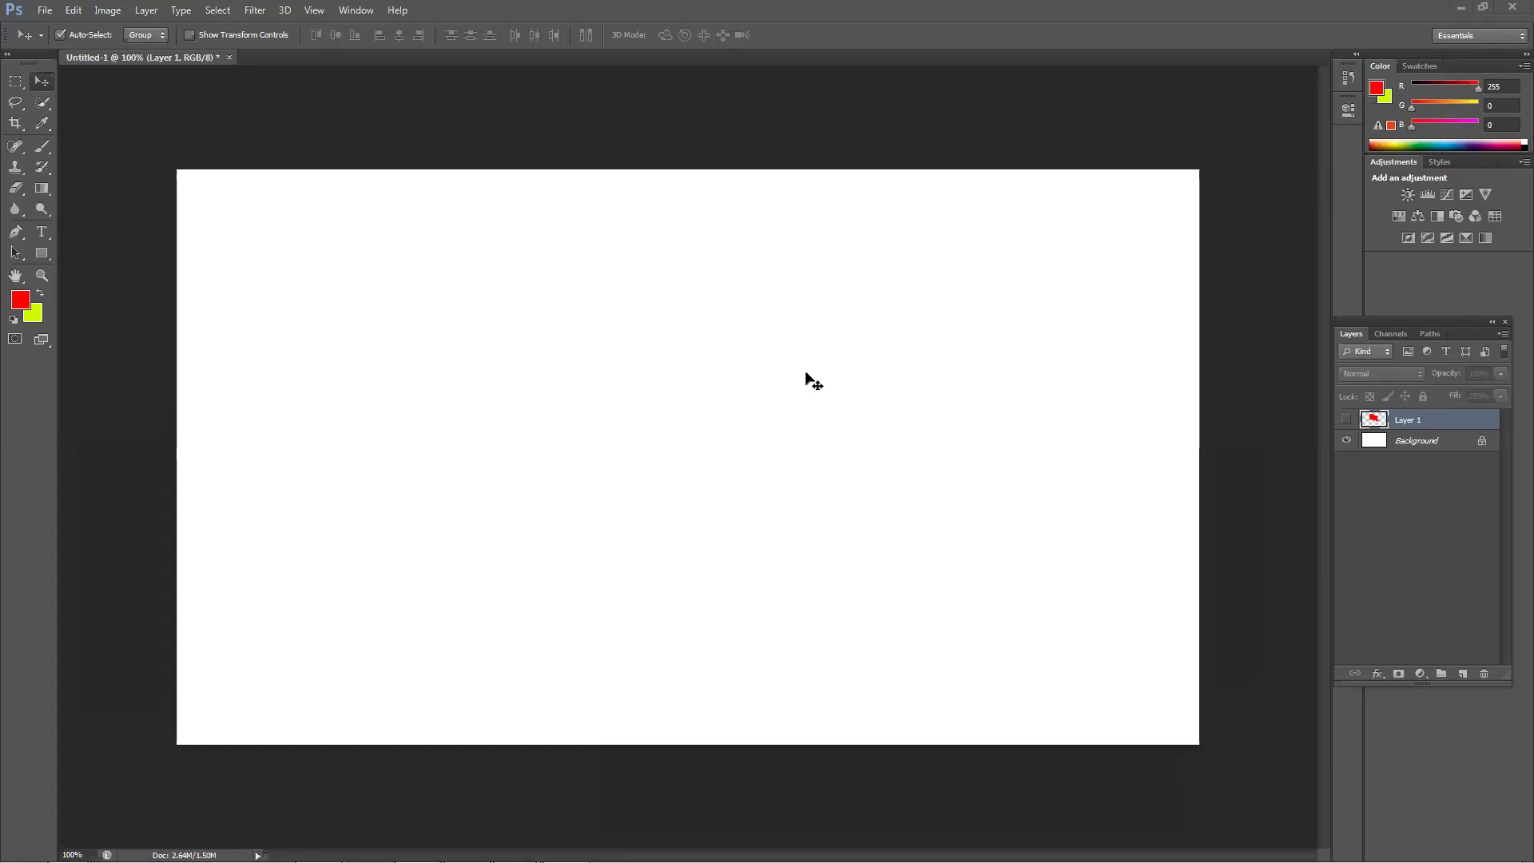
# Step: Place the Airtel-4G-Main-Article-1 photo from Explorer onto the canvas, shifted up and left
pyautogui.doubleClick(774, 7)
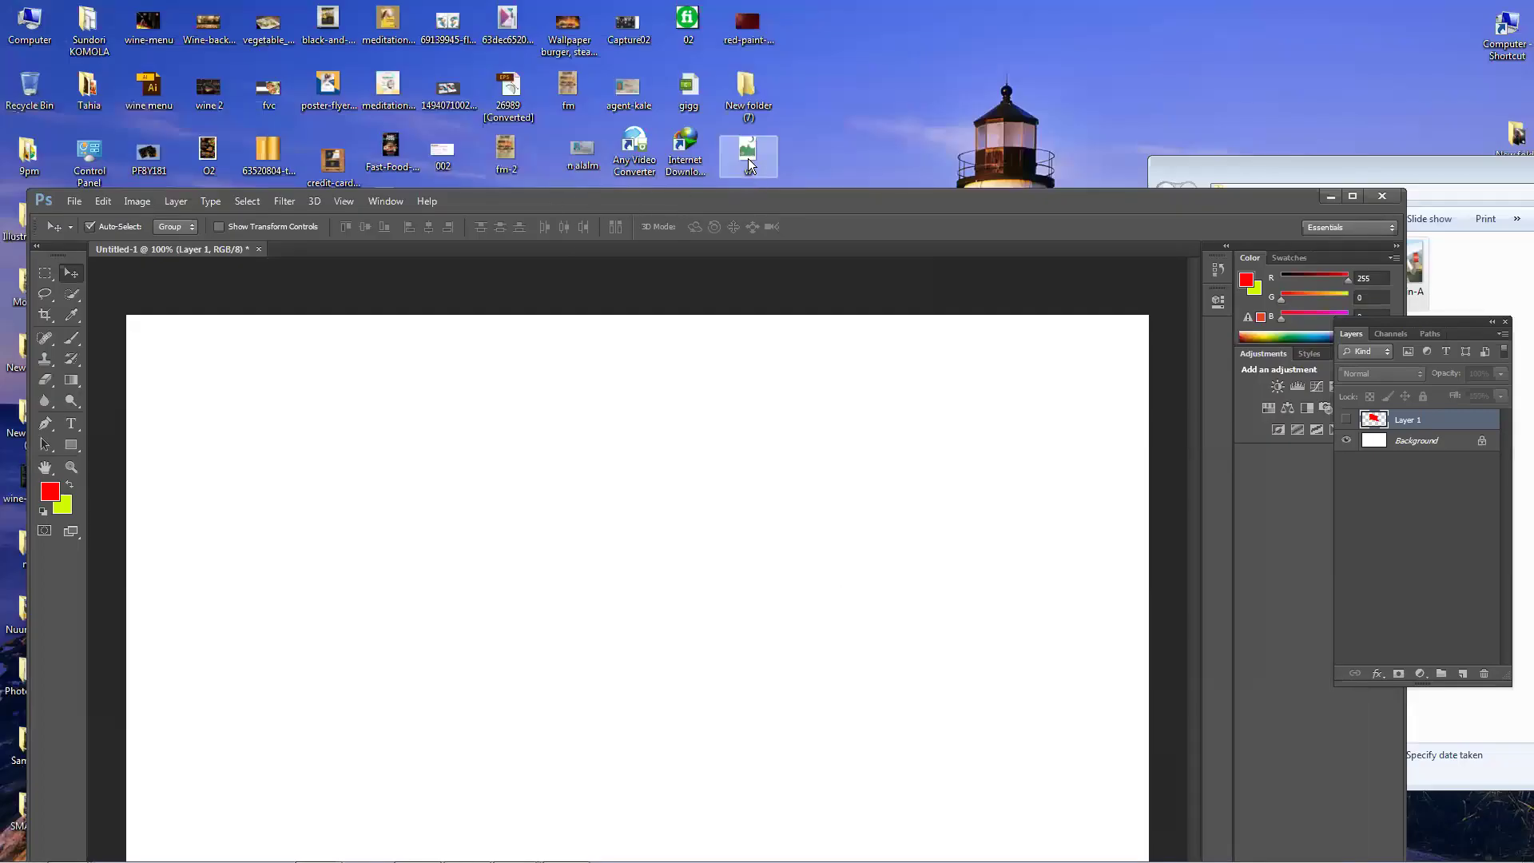
pyautogui.moveTo(757, 198); pyautogui.dragTo(712, 254)
pyautogui.moveTo(720, 524); pyautogui.dragTo(637, 543)
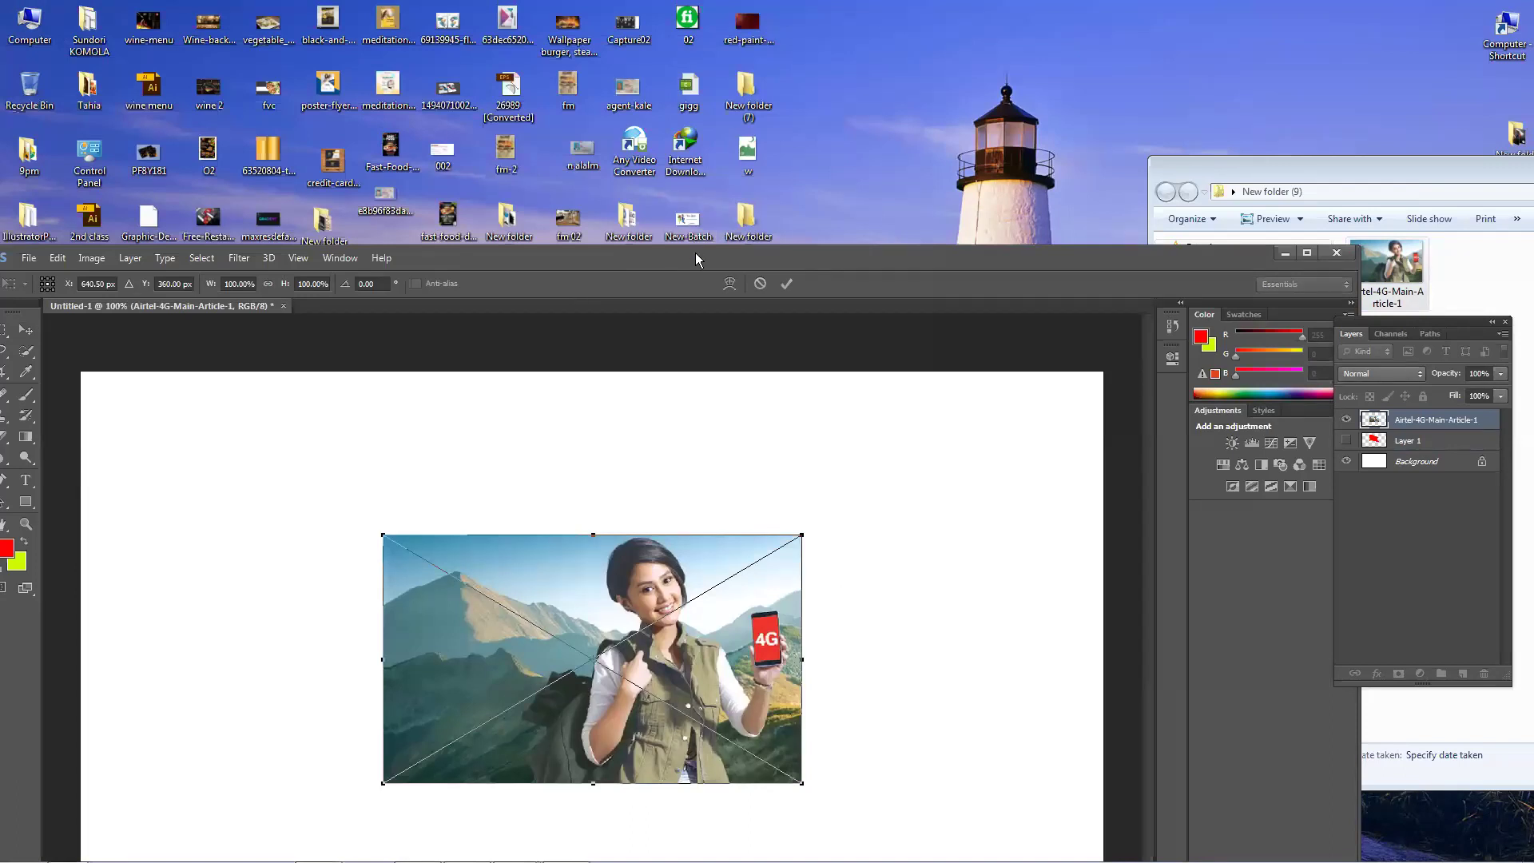
pyautogui.doubleClick(695, 253)
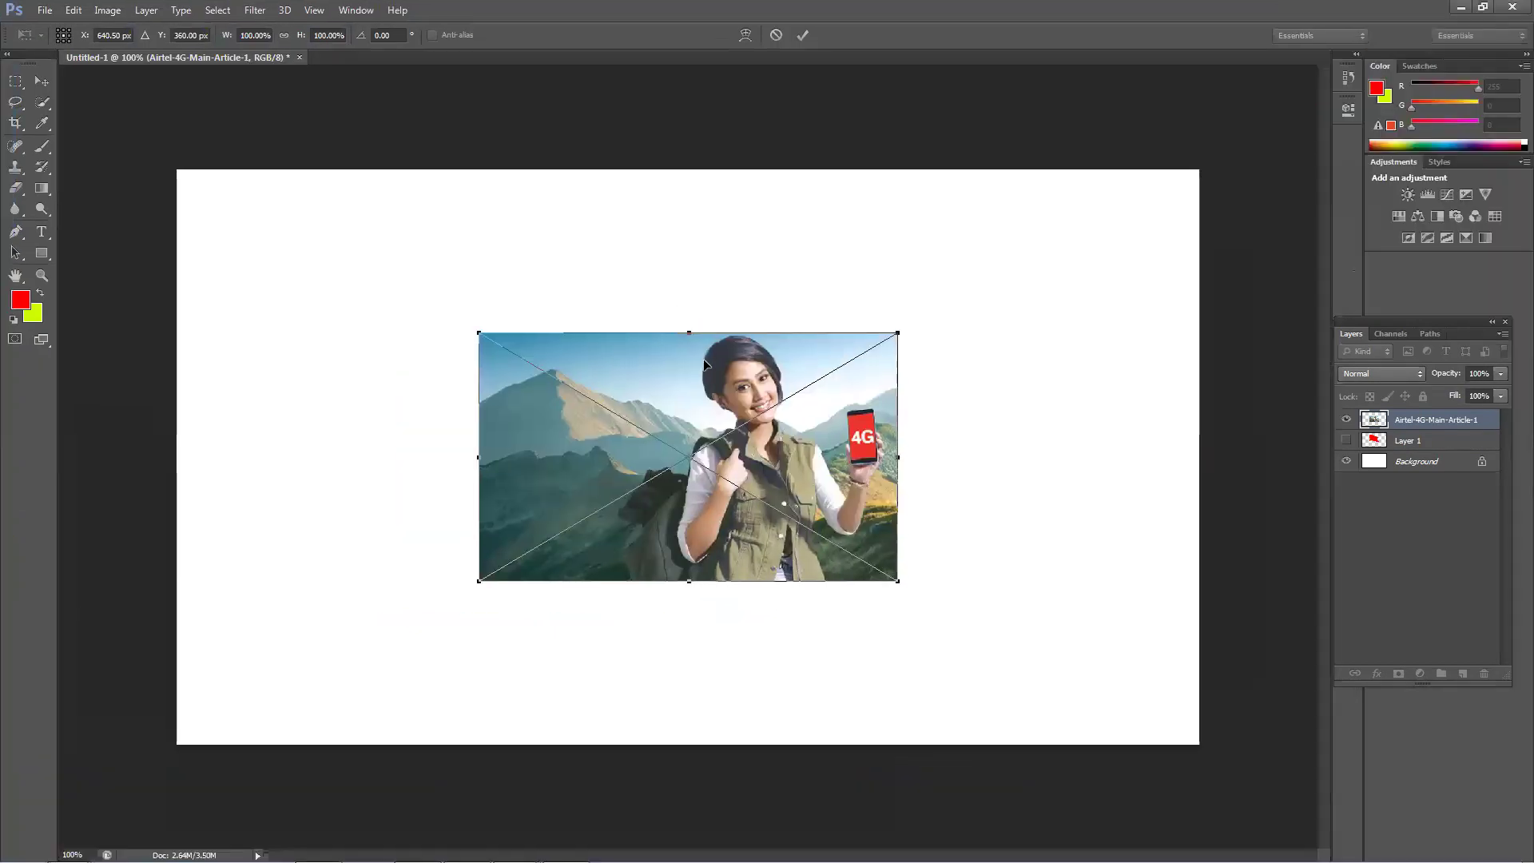
pyautogui.moveTo(703, 363); pyautogui.dragTo(670, 320)
pyautogui.press('Return')
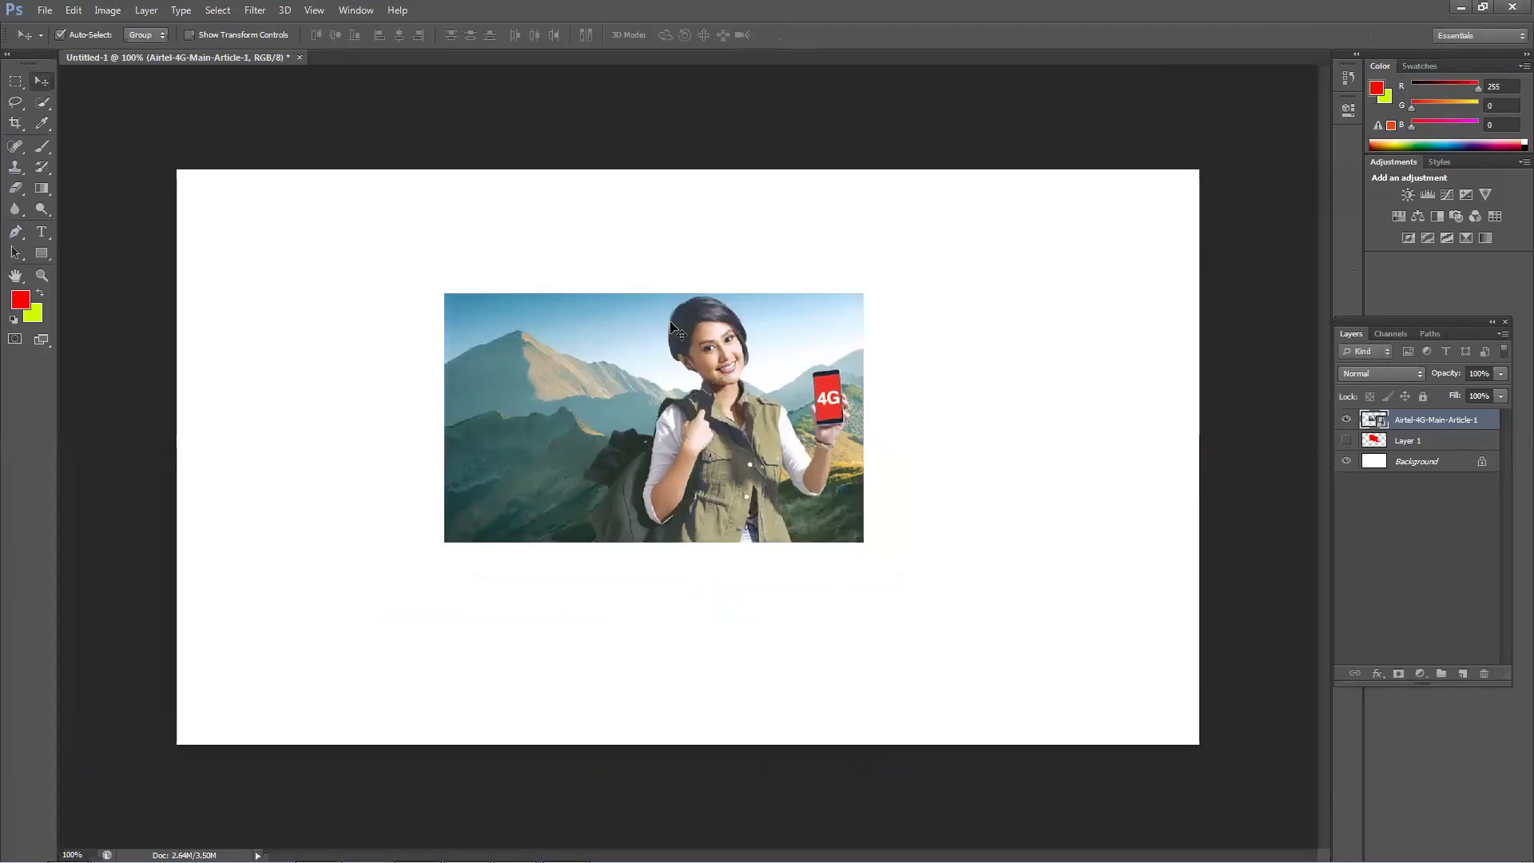
# Step: Open the portrait of the woman in glasses as its own document
pyautogui.click(45, 10)
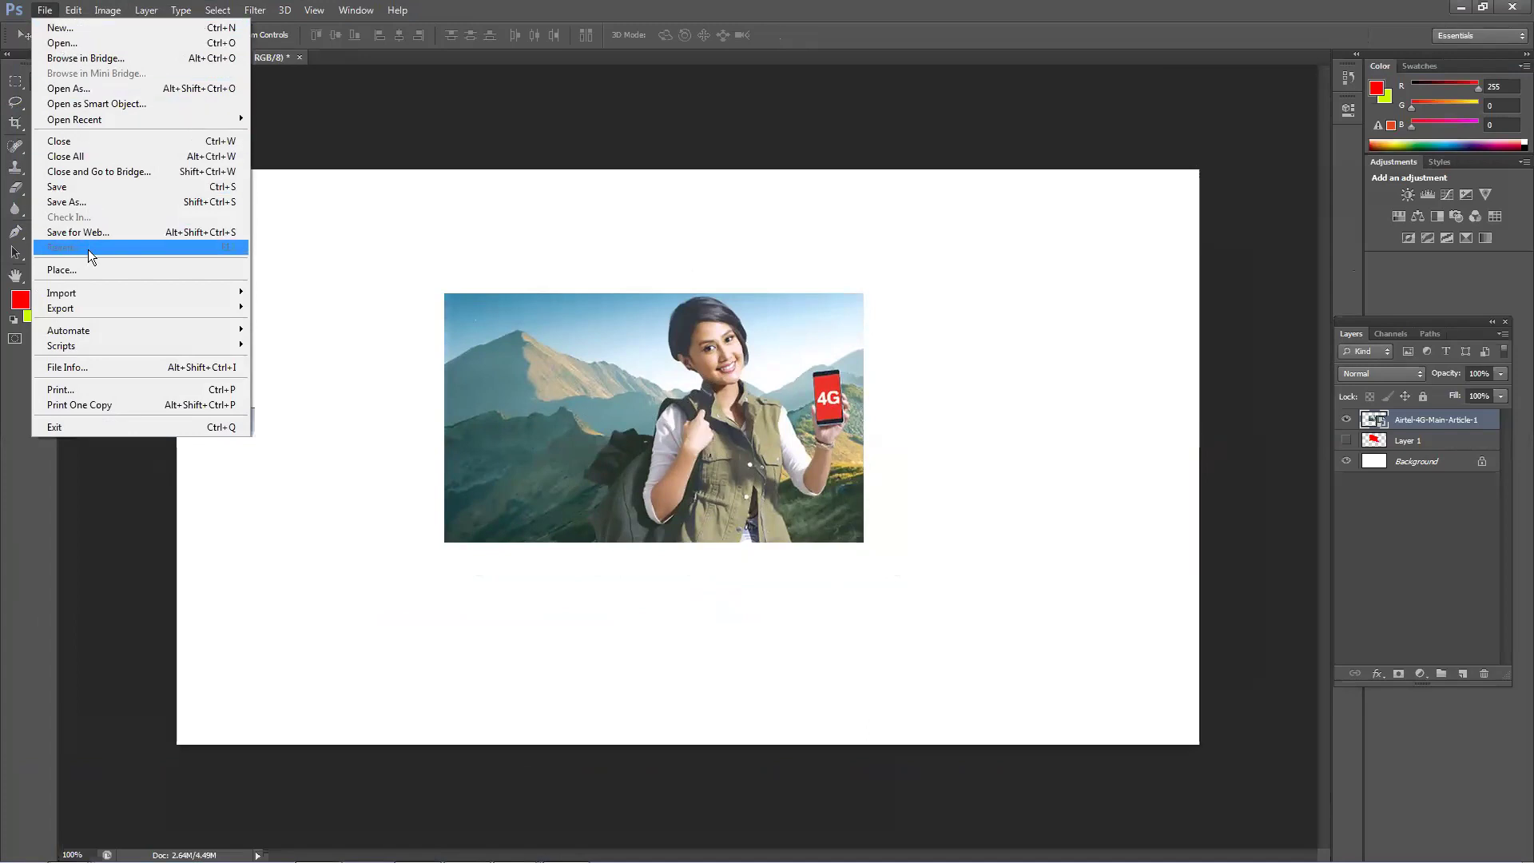
pyautogui.click(106, 41)
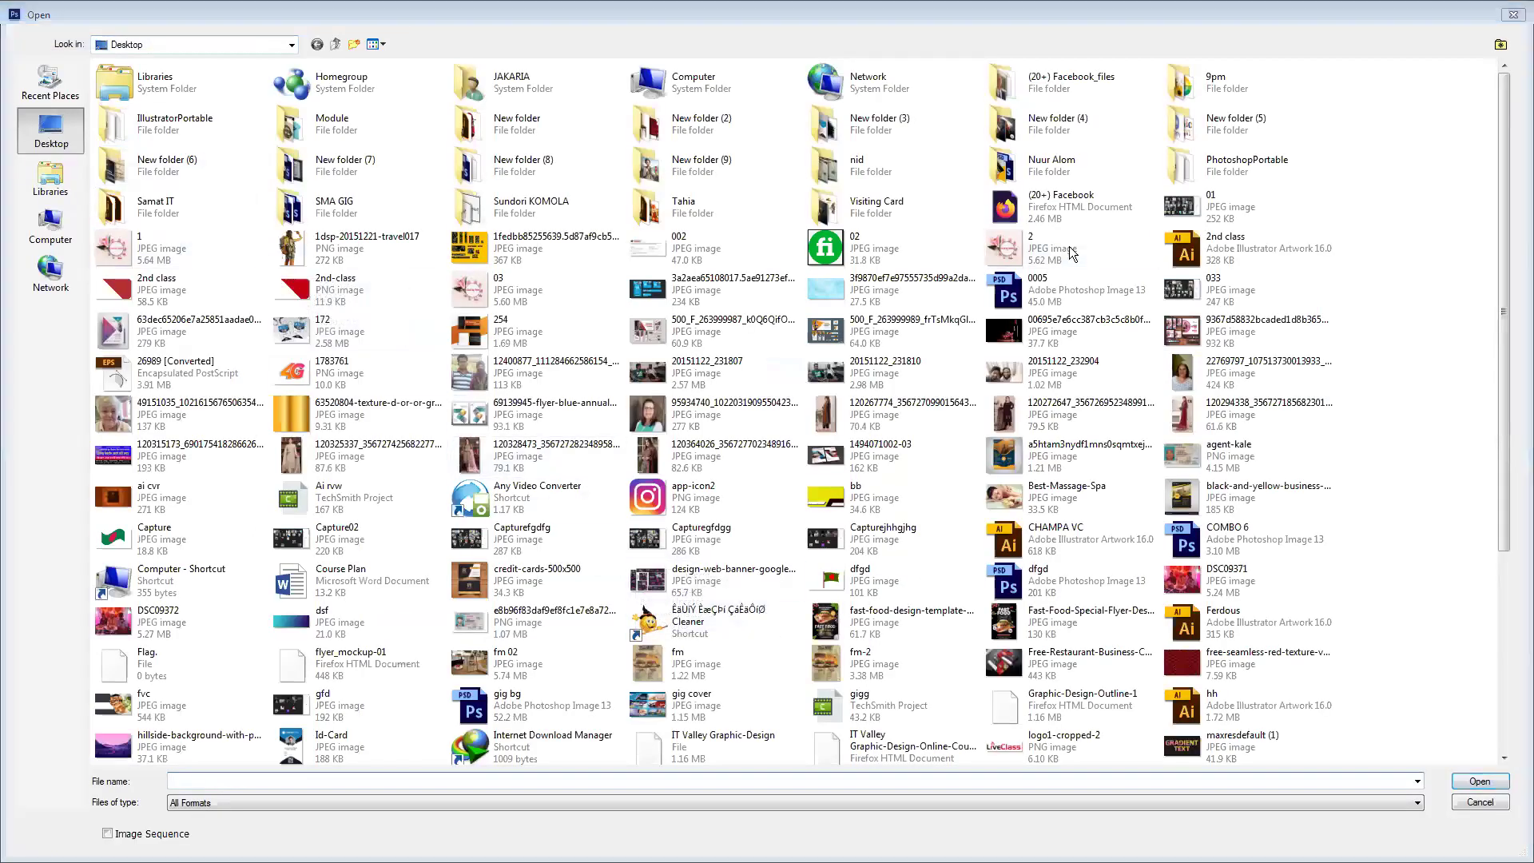
pyautogui.doubleClick(663, 417)
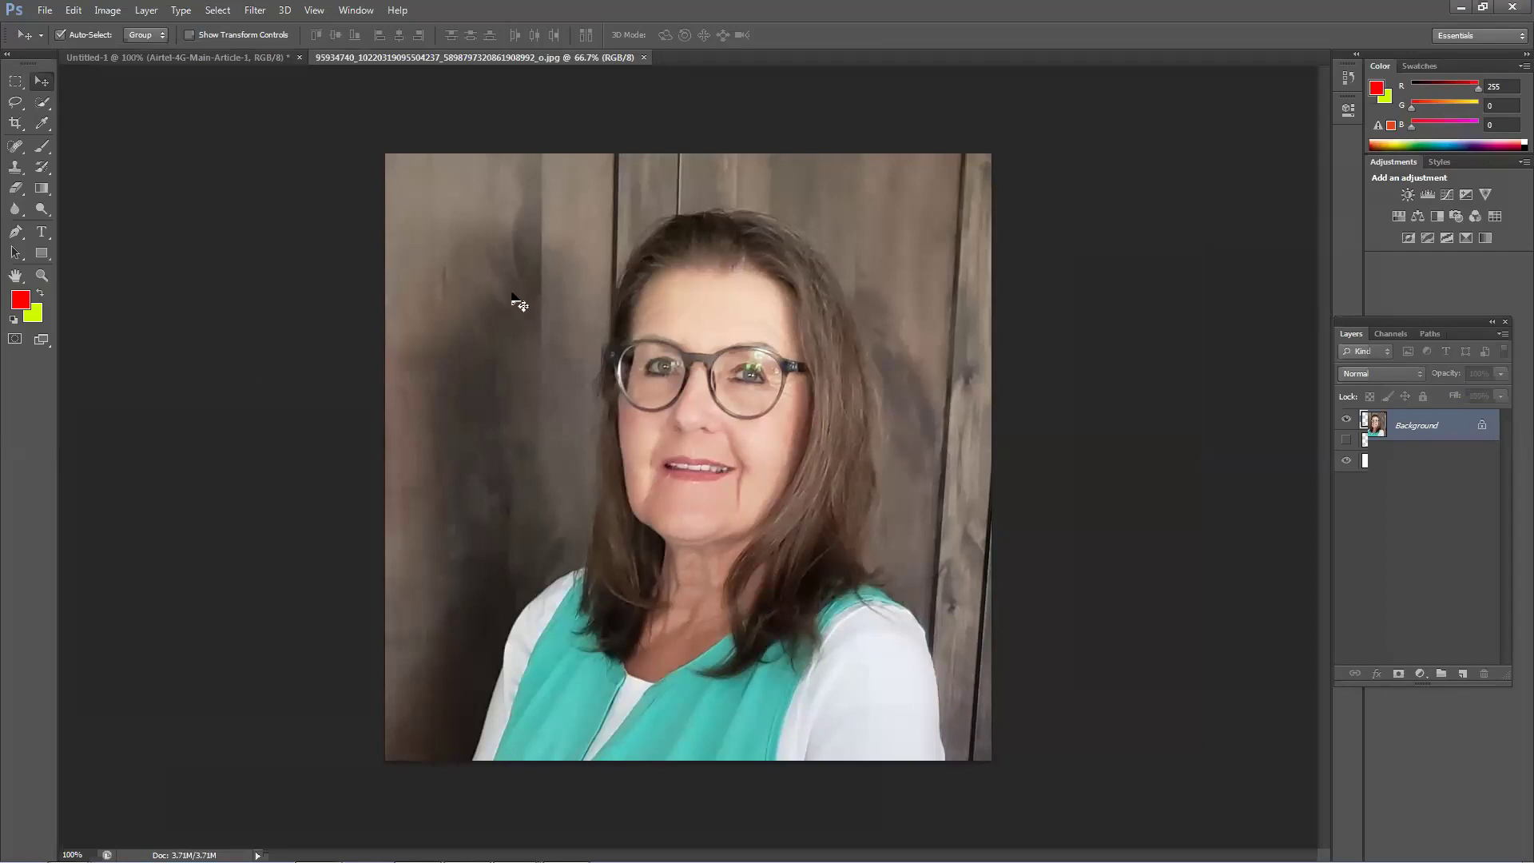
# Step: Back in Untitled-1, nudge the Airtel photo left, then delete it
pyautogui.click(201, 61)
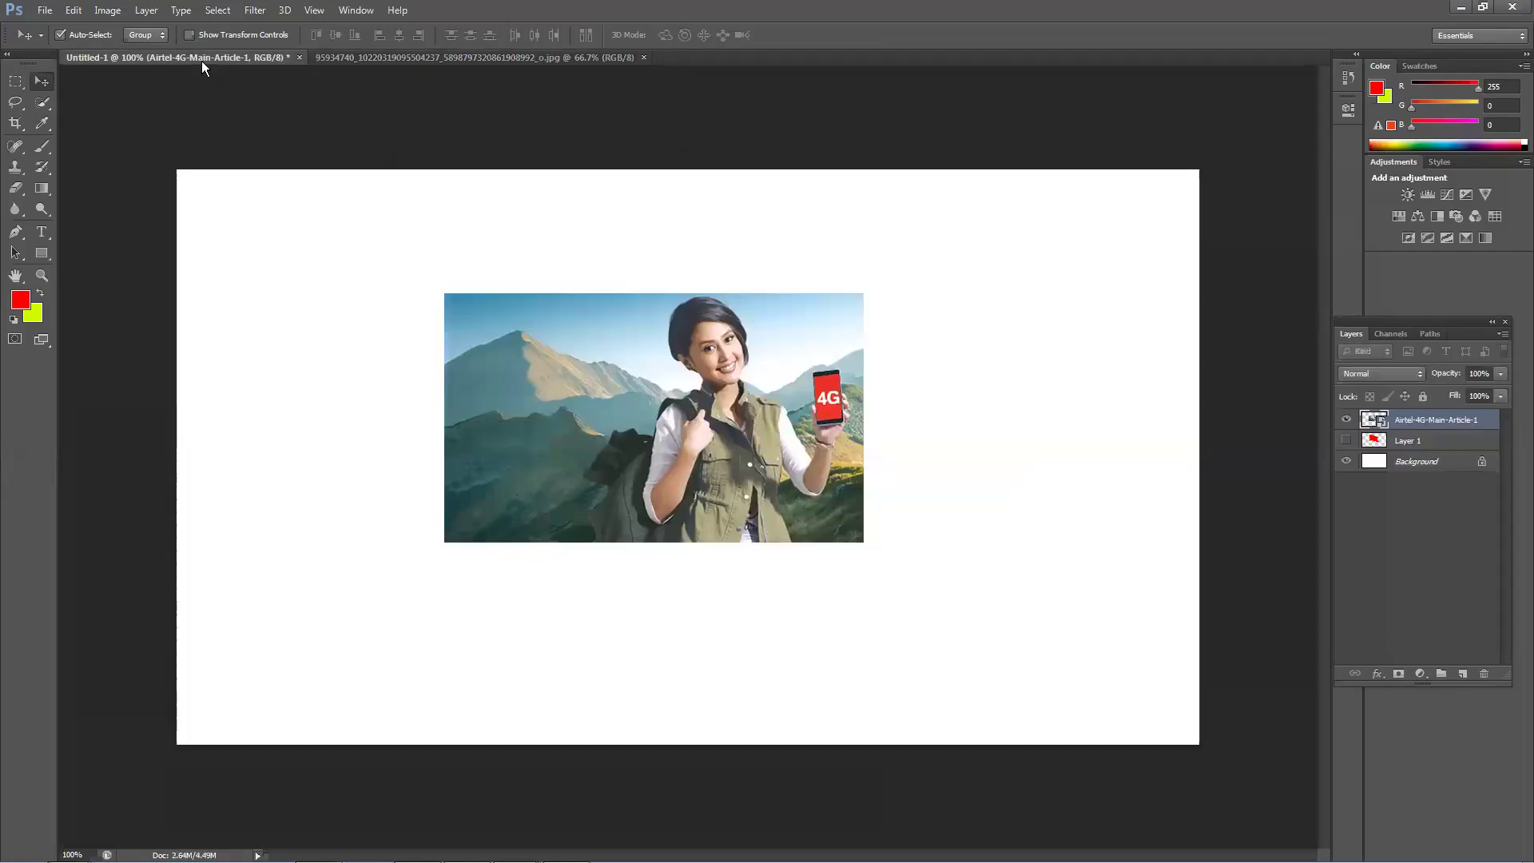
pyautogui.click(346, 58)
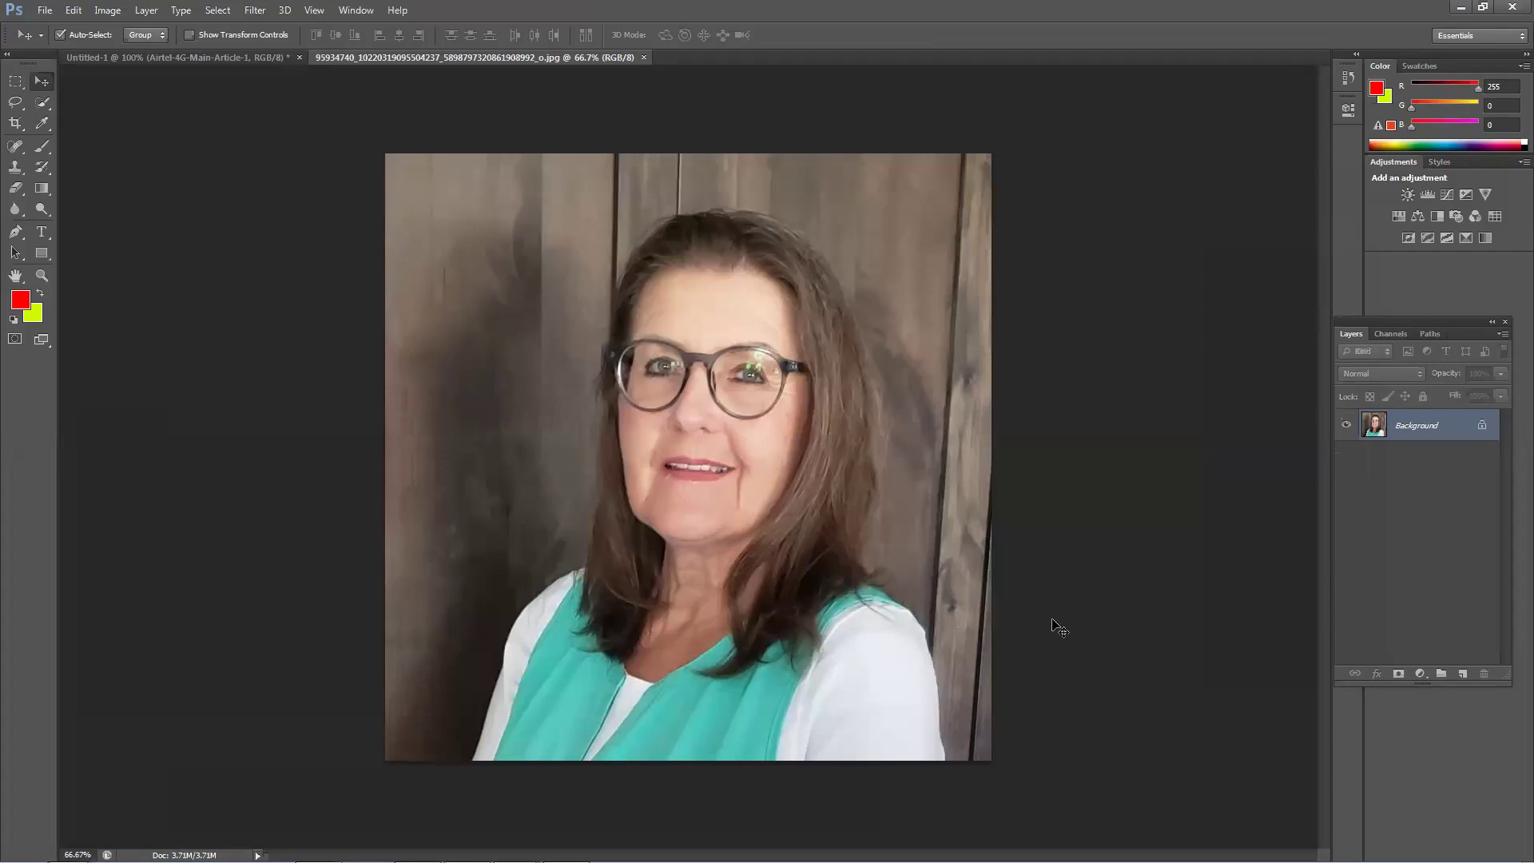
pyautogui.click(247, 60)
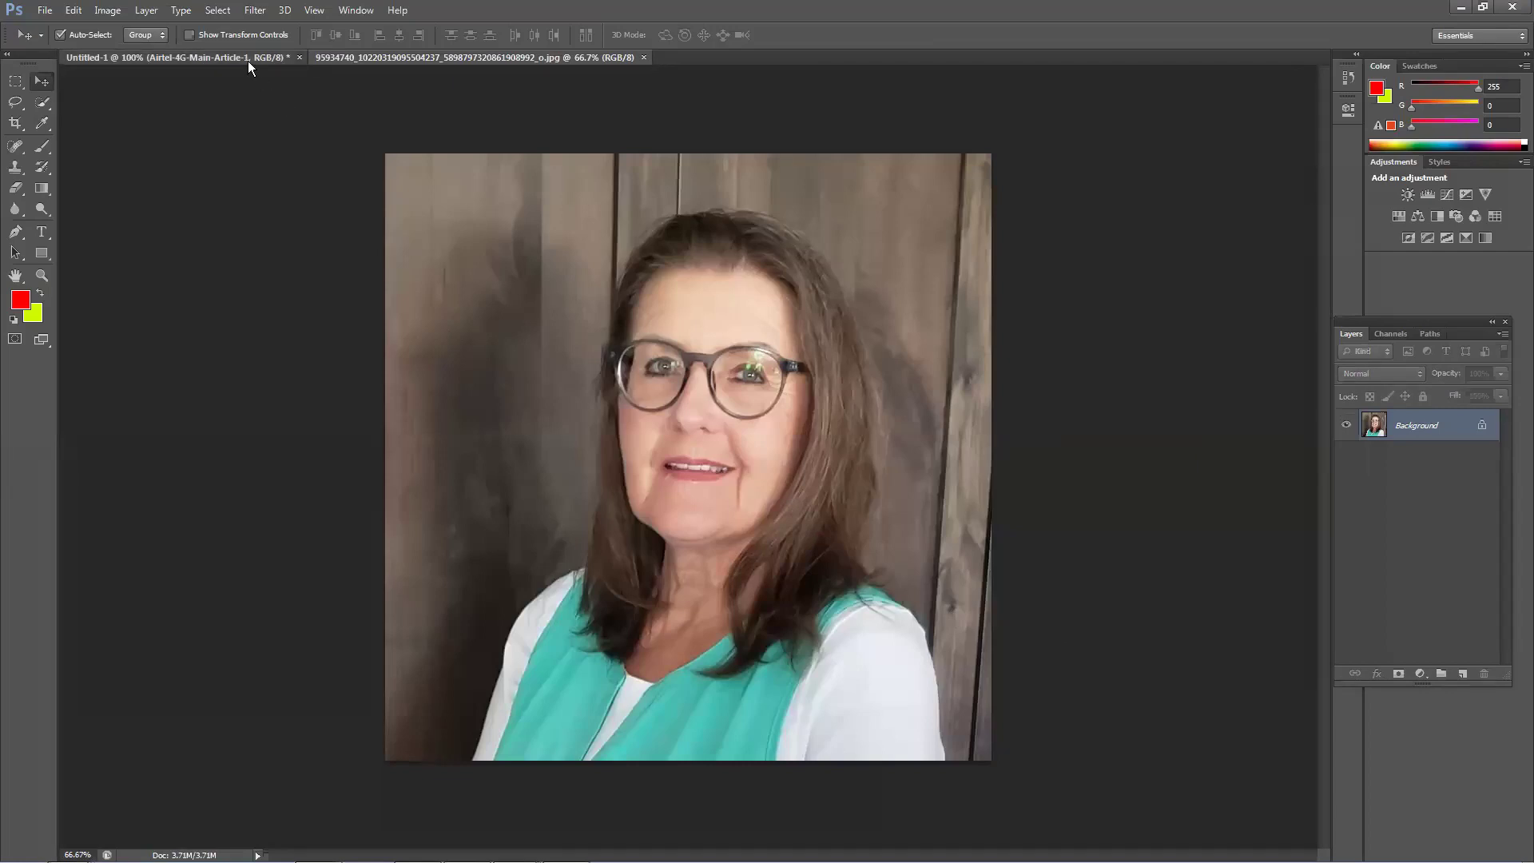
pyautogui.moveTo(747, 398); pyautogui.dragTo(670, 386)
pyautogui.press('Delete')
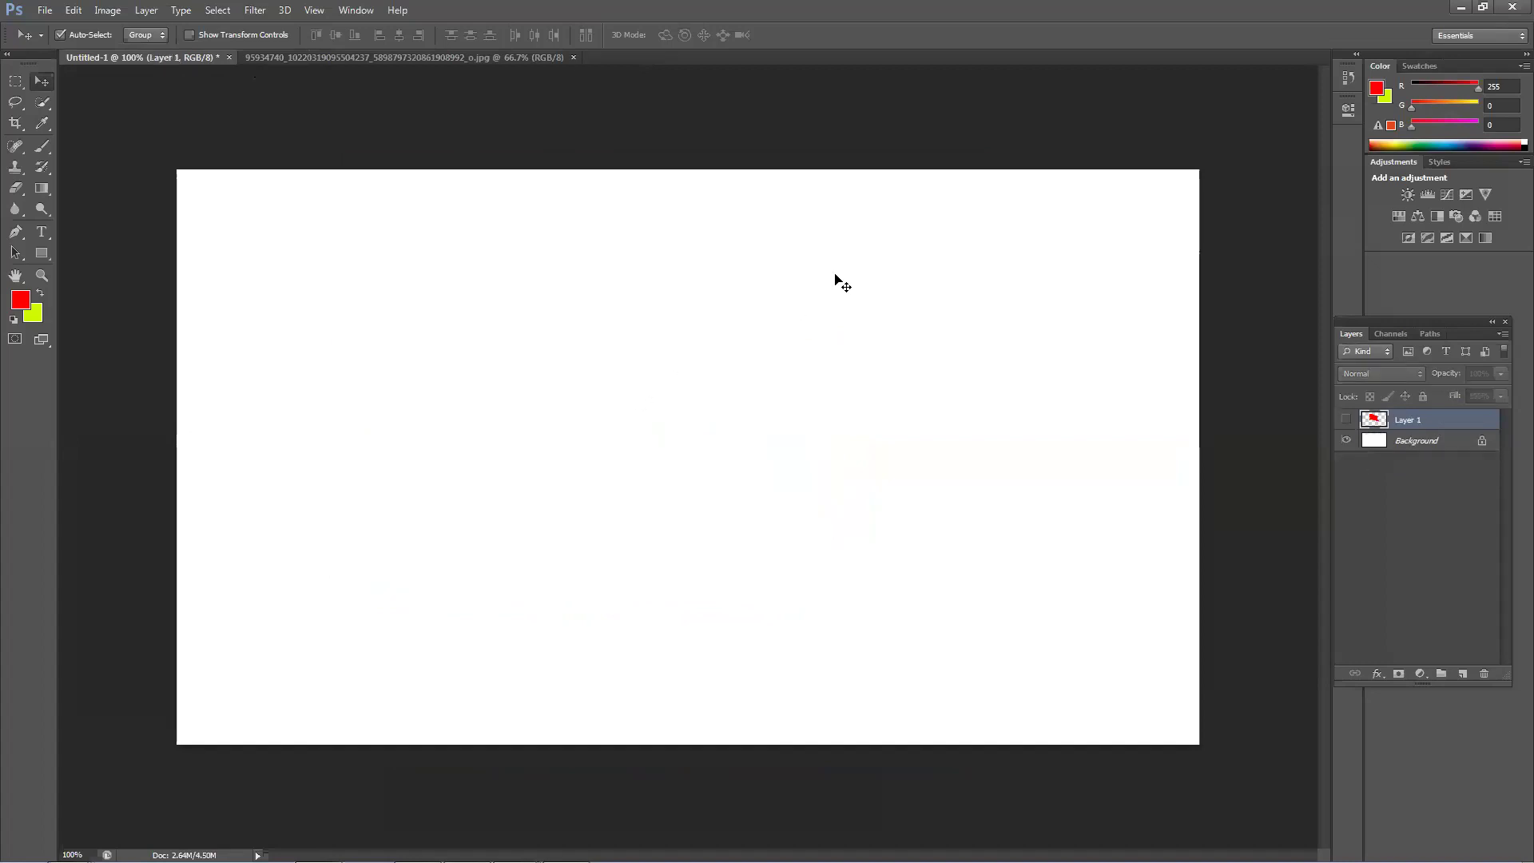
# Step: Place the brown-shawl woman photo into Untitled-1, slightly left and down
pyautogui.click(42, 11)
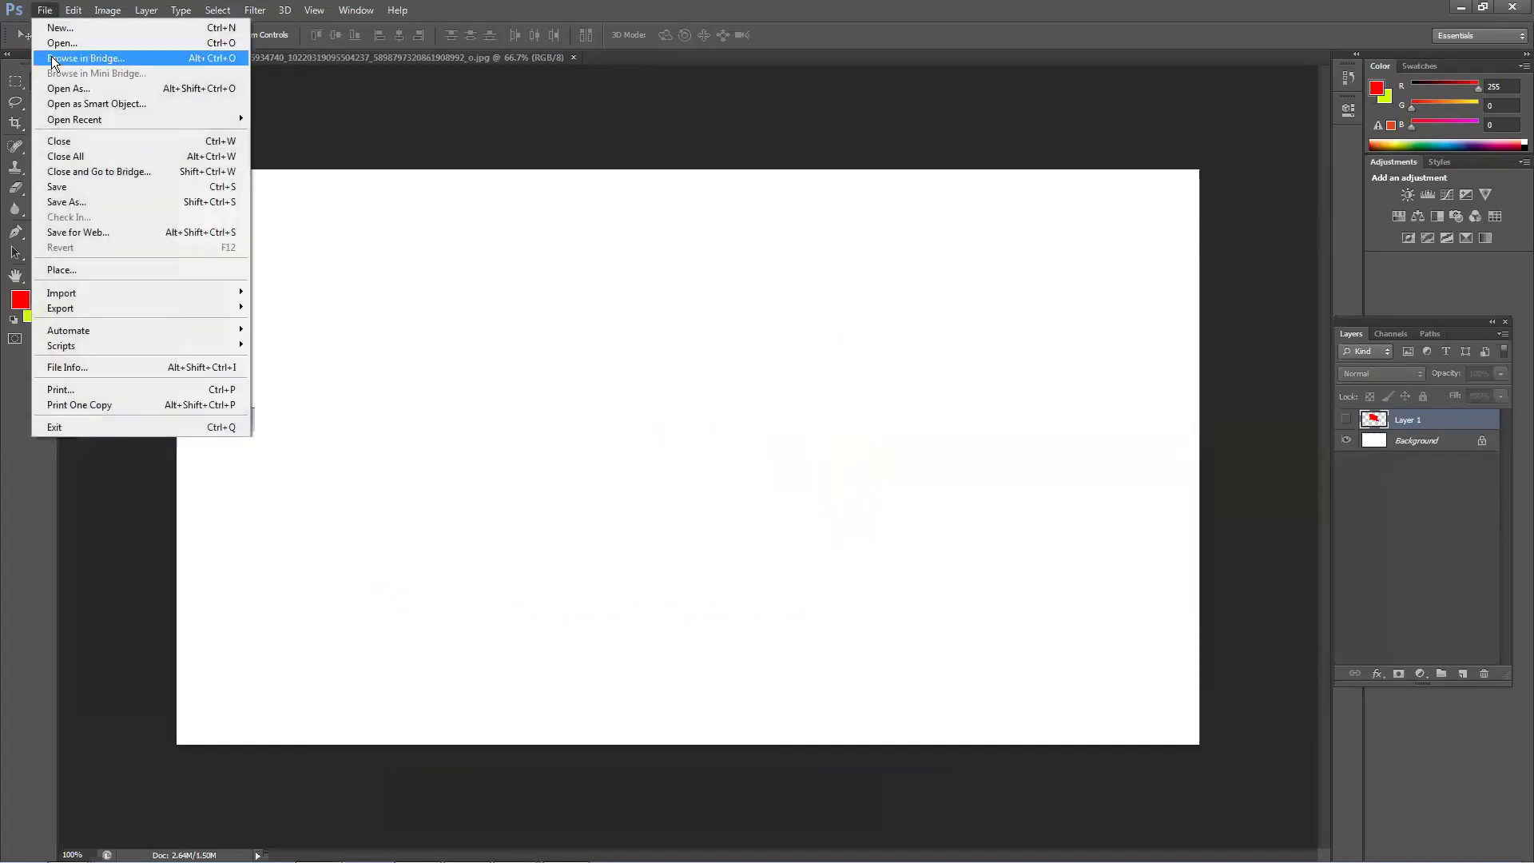
pyautogui.click(80, 266)
pyautogui.doubleClick(829, 413)
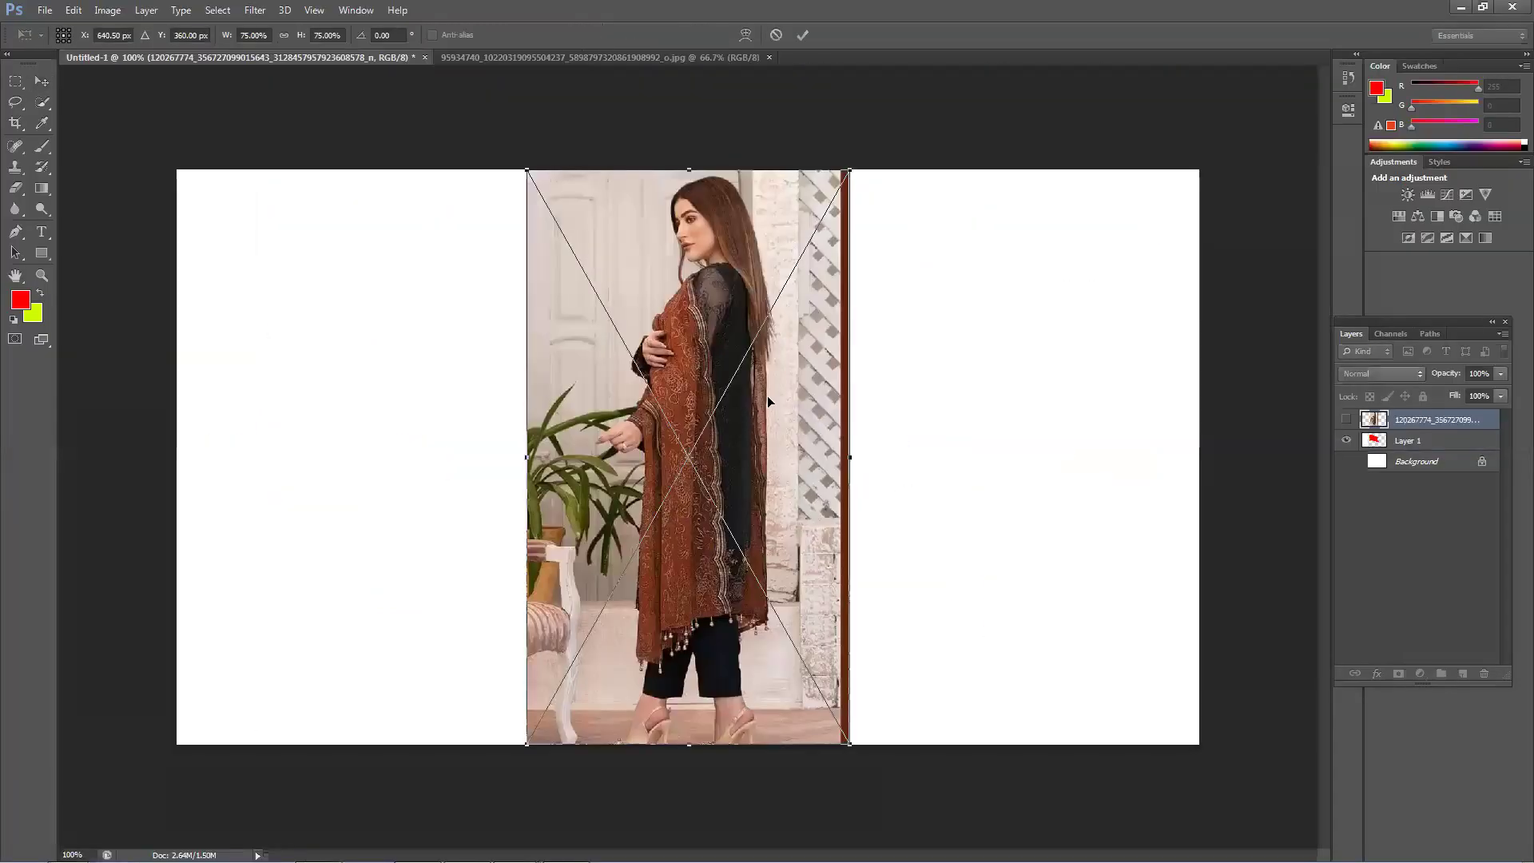
pyautogui.moveTo(767, 395); pyautogui.dragTo(706, 408)
pyautogui.press('Return')
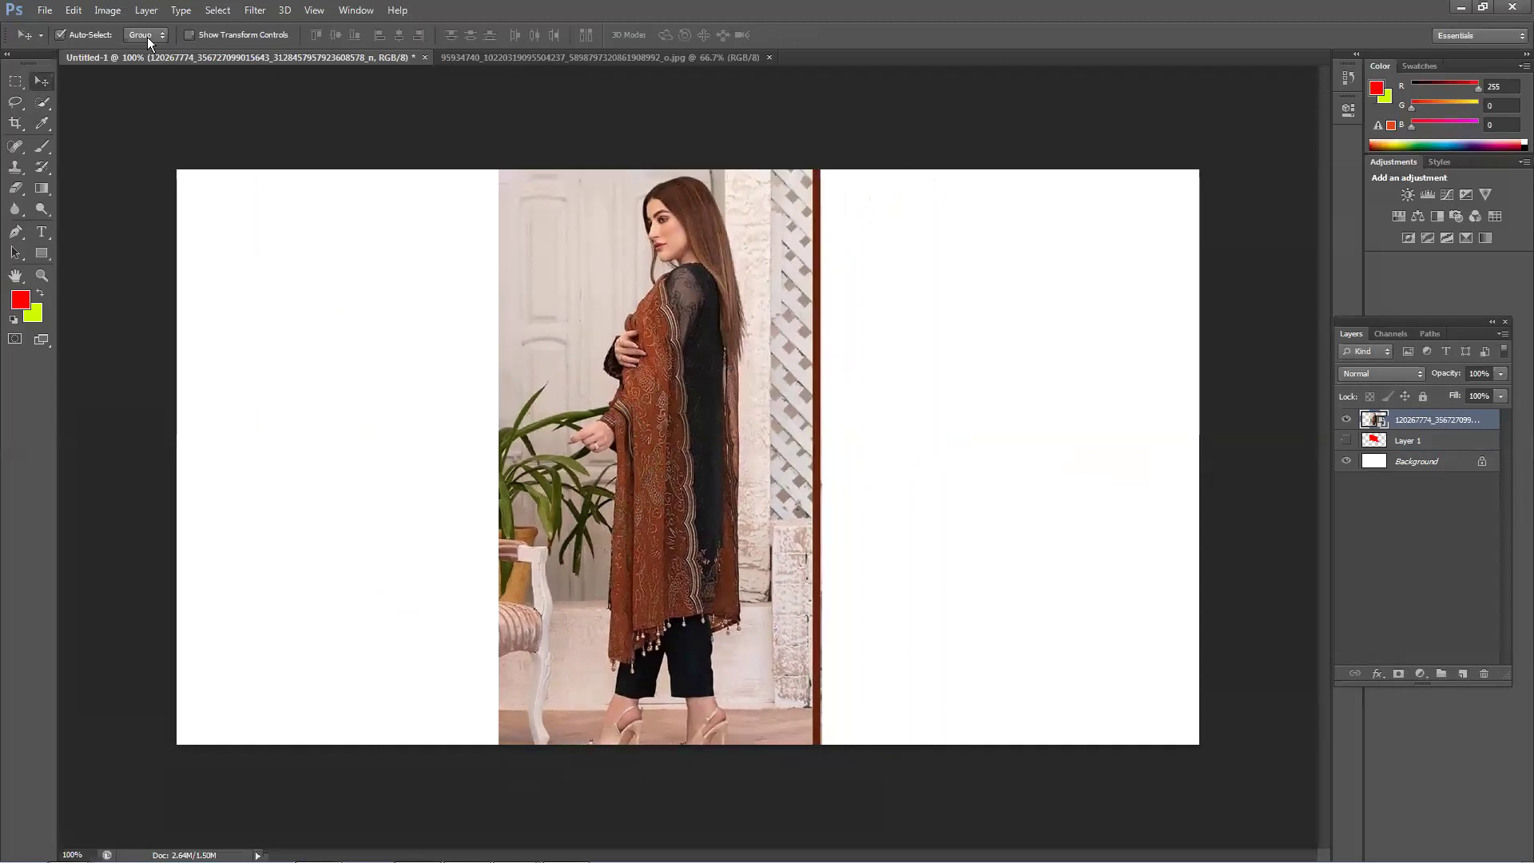
# Step: Open the photo of the woman in the pink dupatta as its own document
pyautogui.click(45, 9)
pyautogui.click(56, 43)
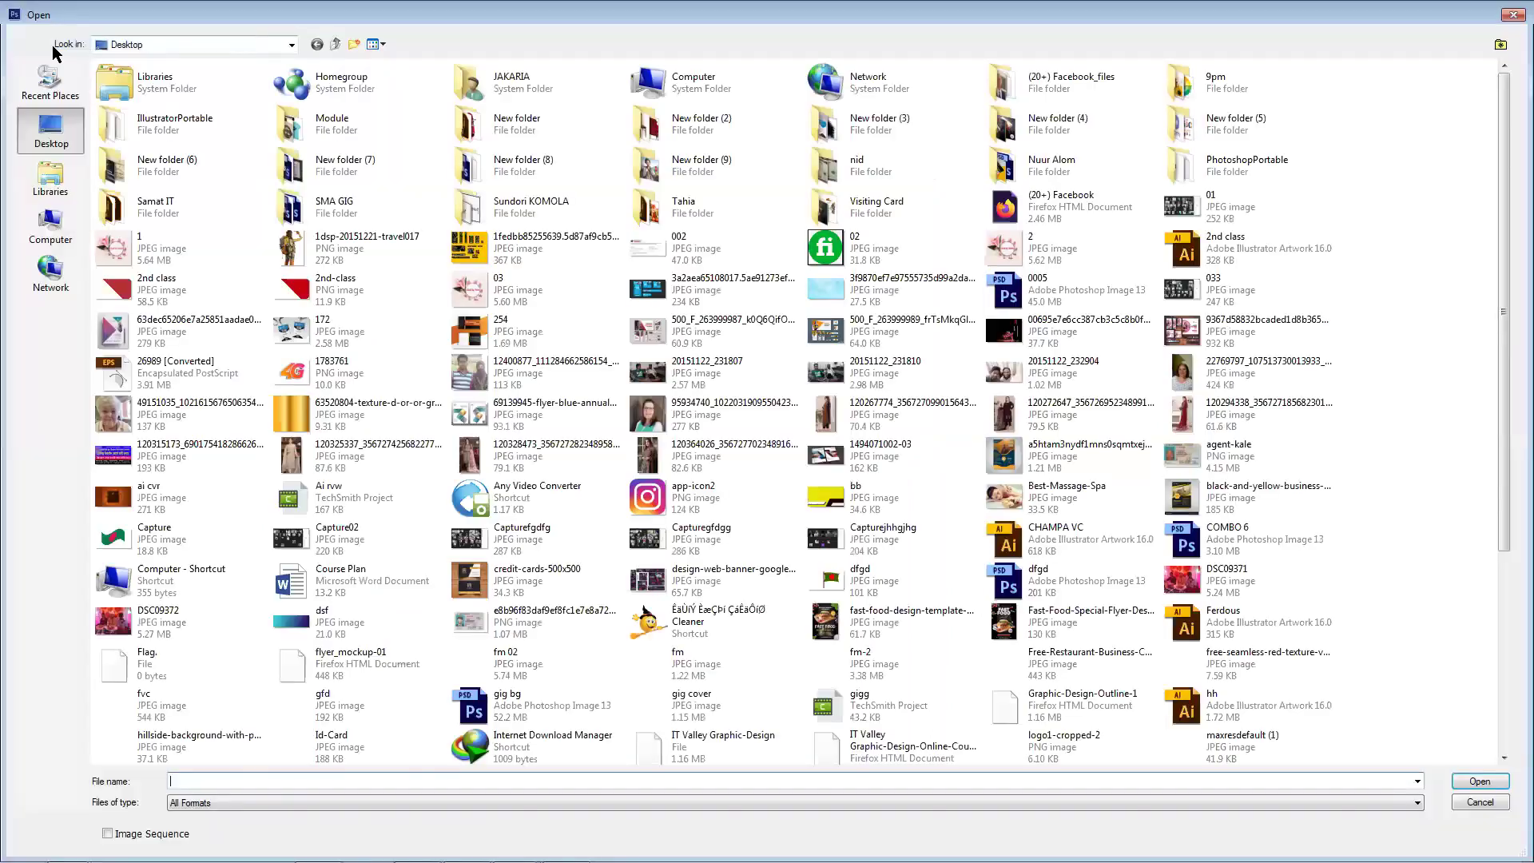
pyautogui.doubleClick(489, 462)
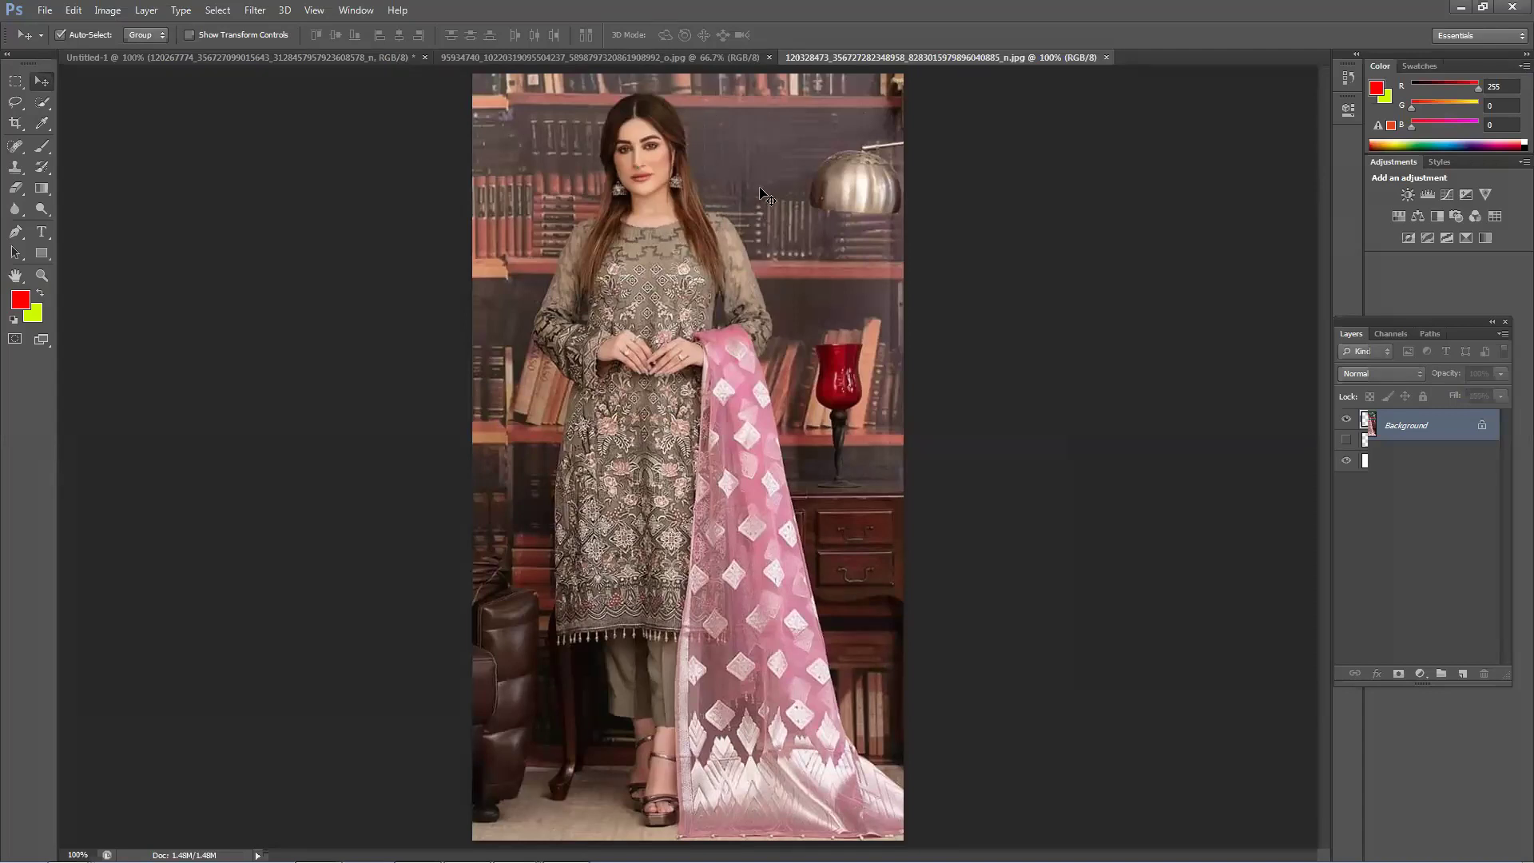
# Step: Cycle through the document tabs, then move and delete the placed brown-shawl photo
pyautogui.click(334, 56)
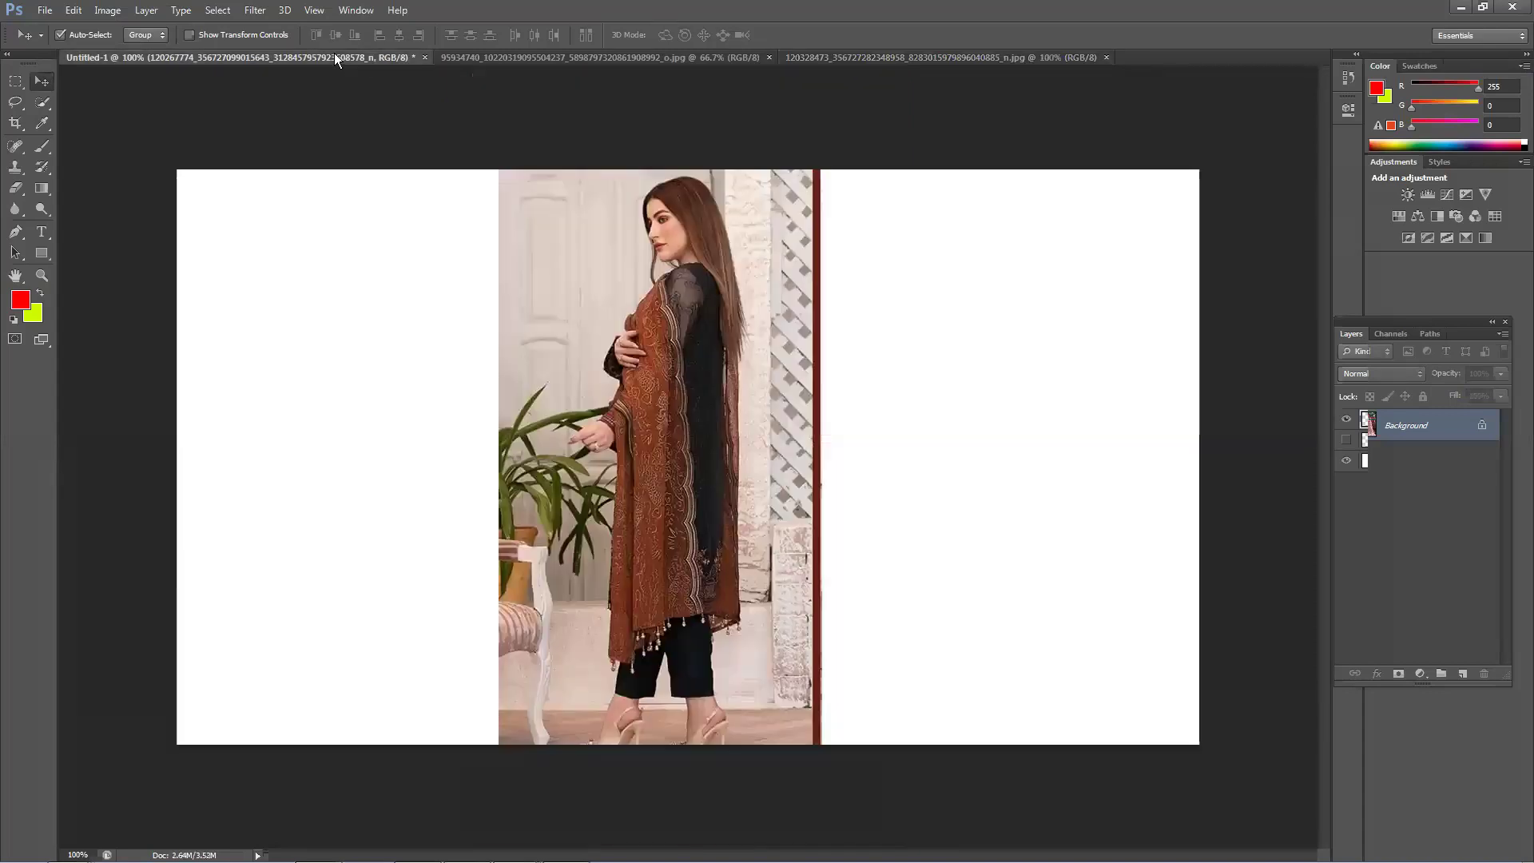
pyautogui.click(521, 60)
pyautogui.click(1034, 55)
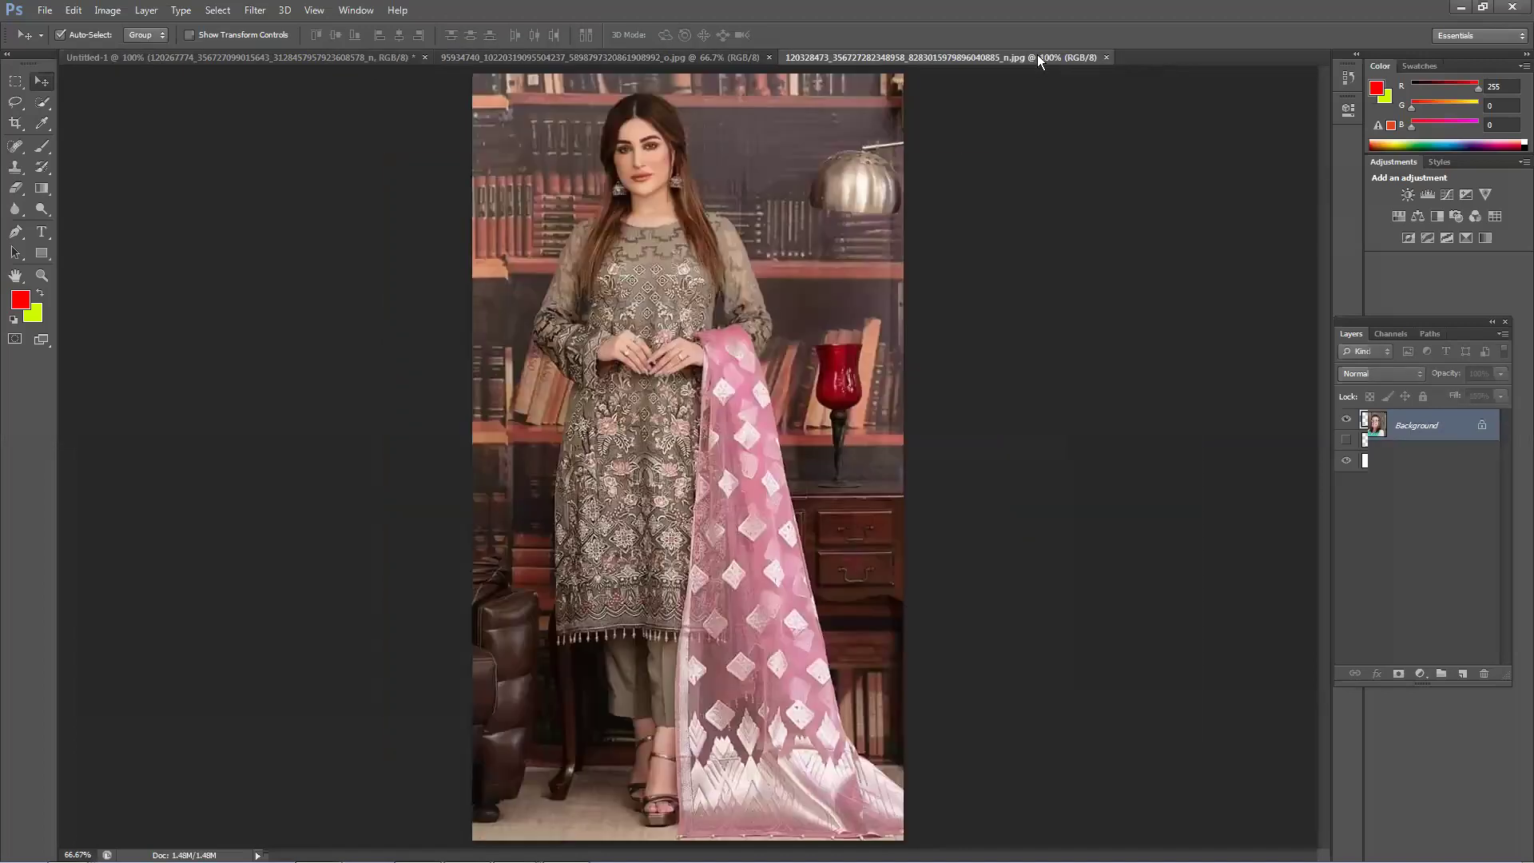
pyautogui.click(404, 56)
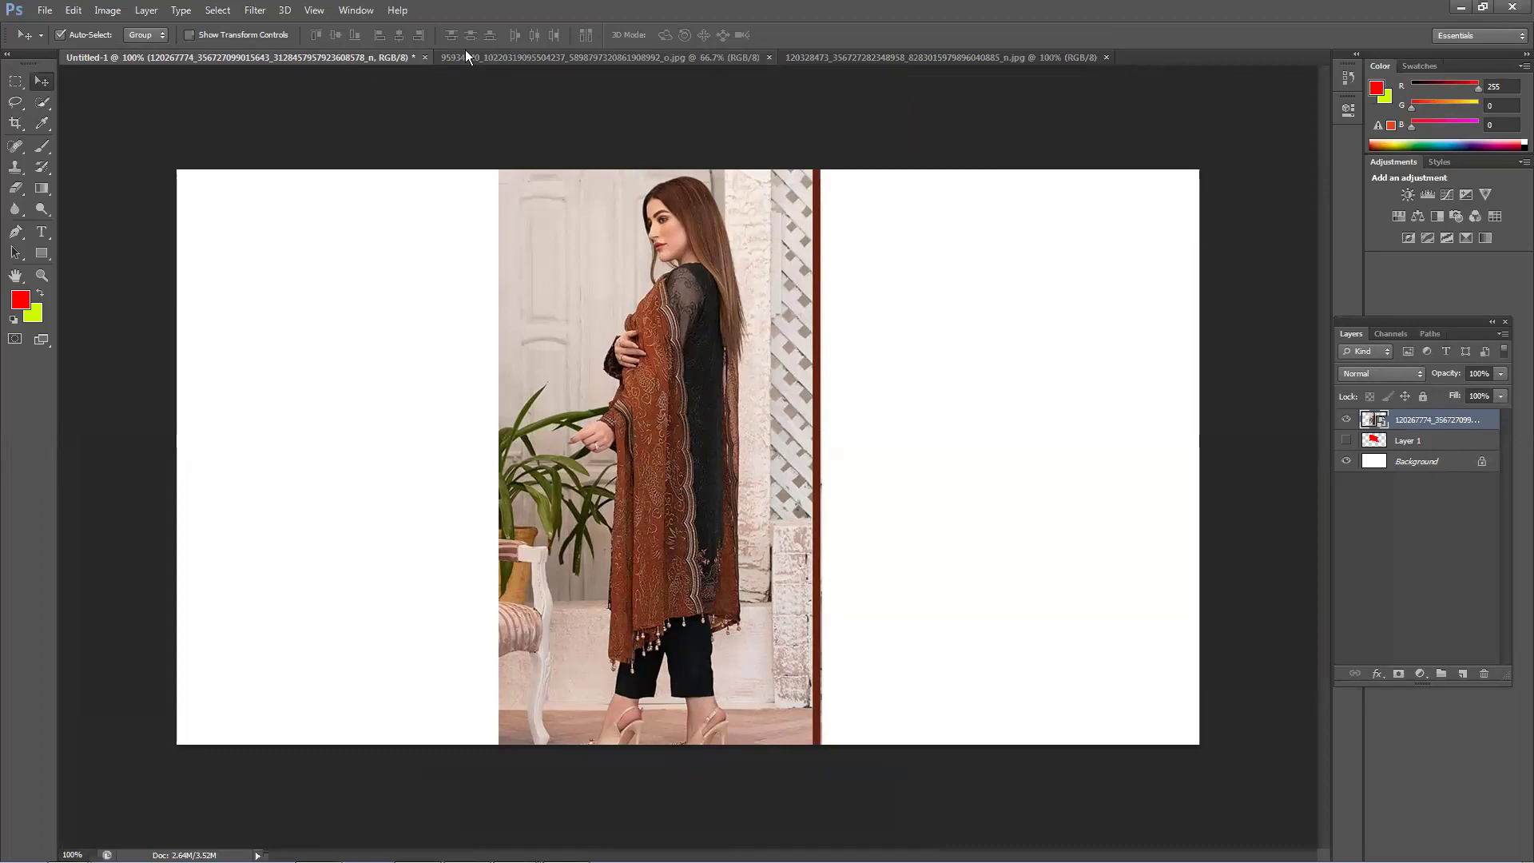
pyautogui.moveTo(573, 240); pyautogui.dragTo(619, 345)
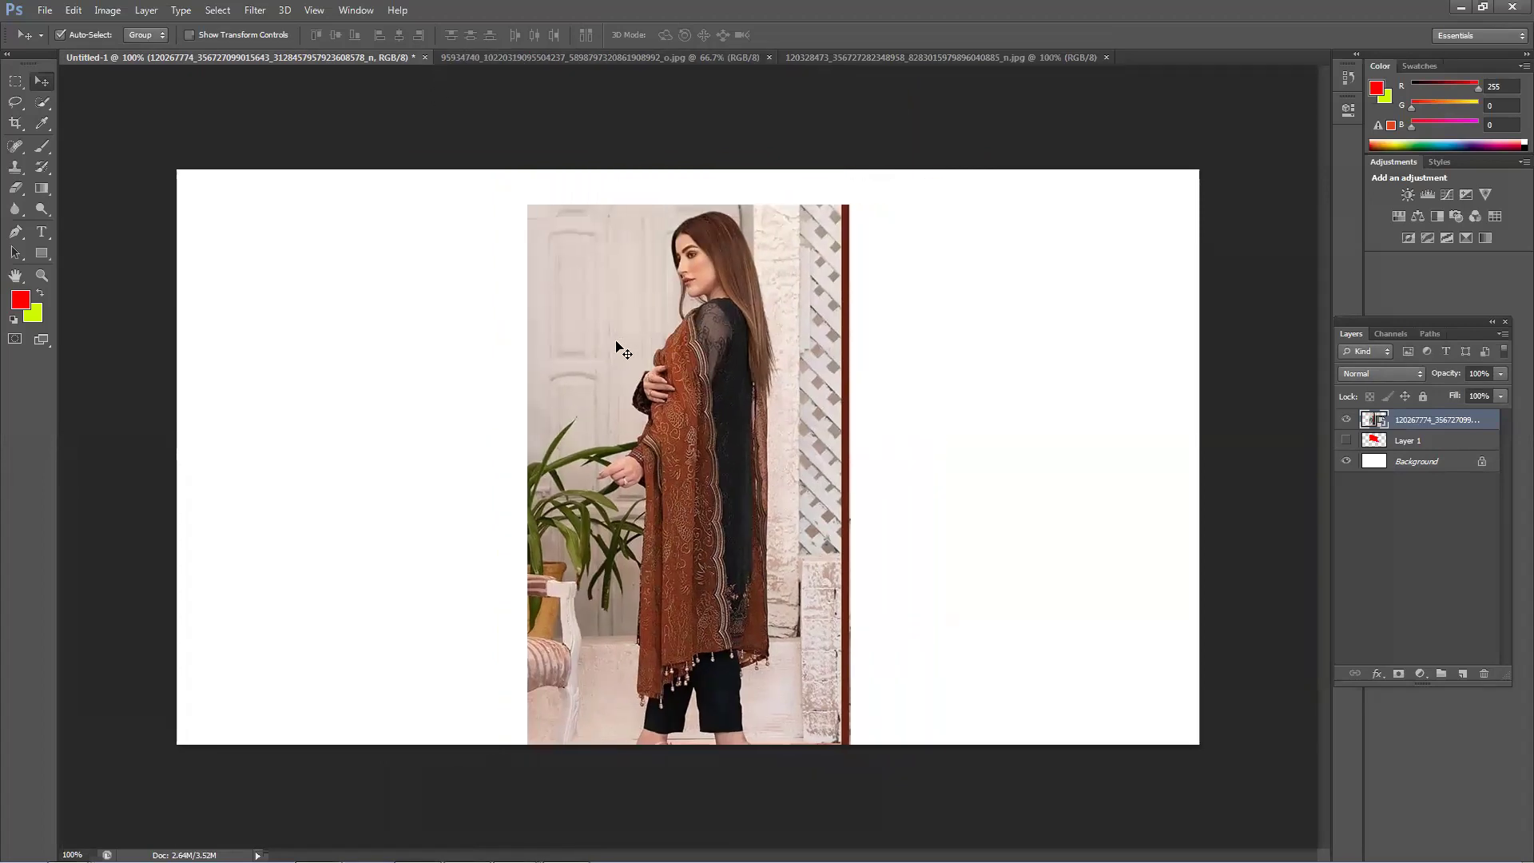
pyautogui.press('Delete')
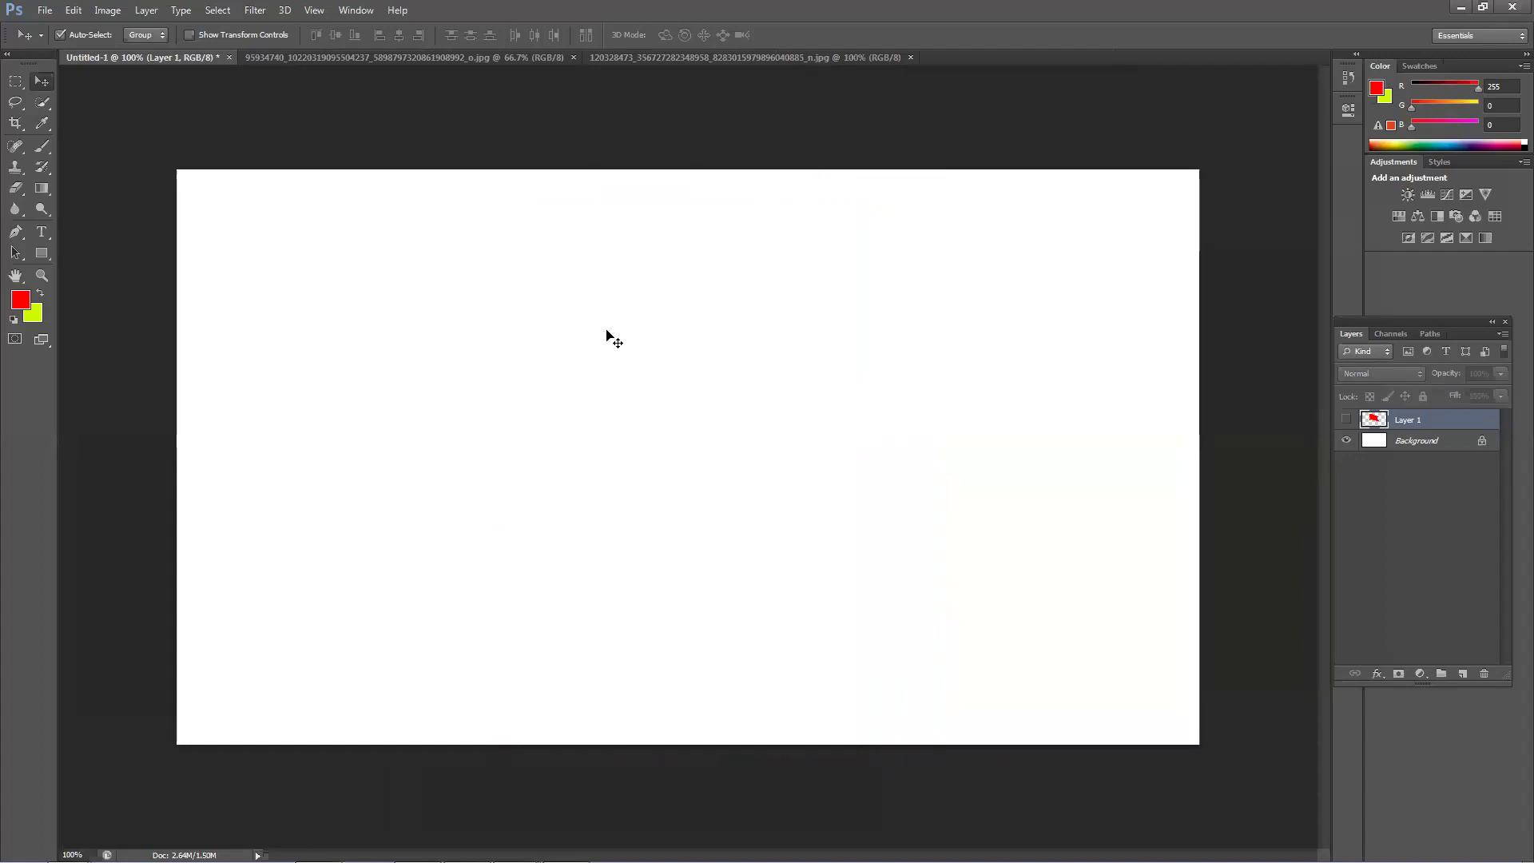
# Step: Place the brown-shawl photo into Untitled-1 again
pyautogui.click(45, 9)
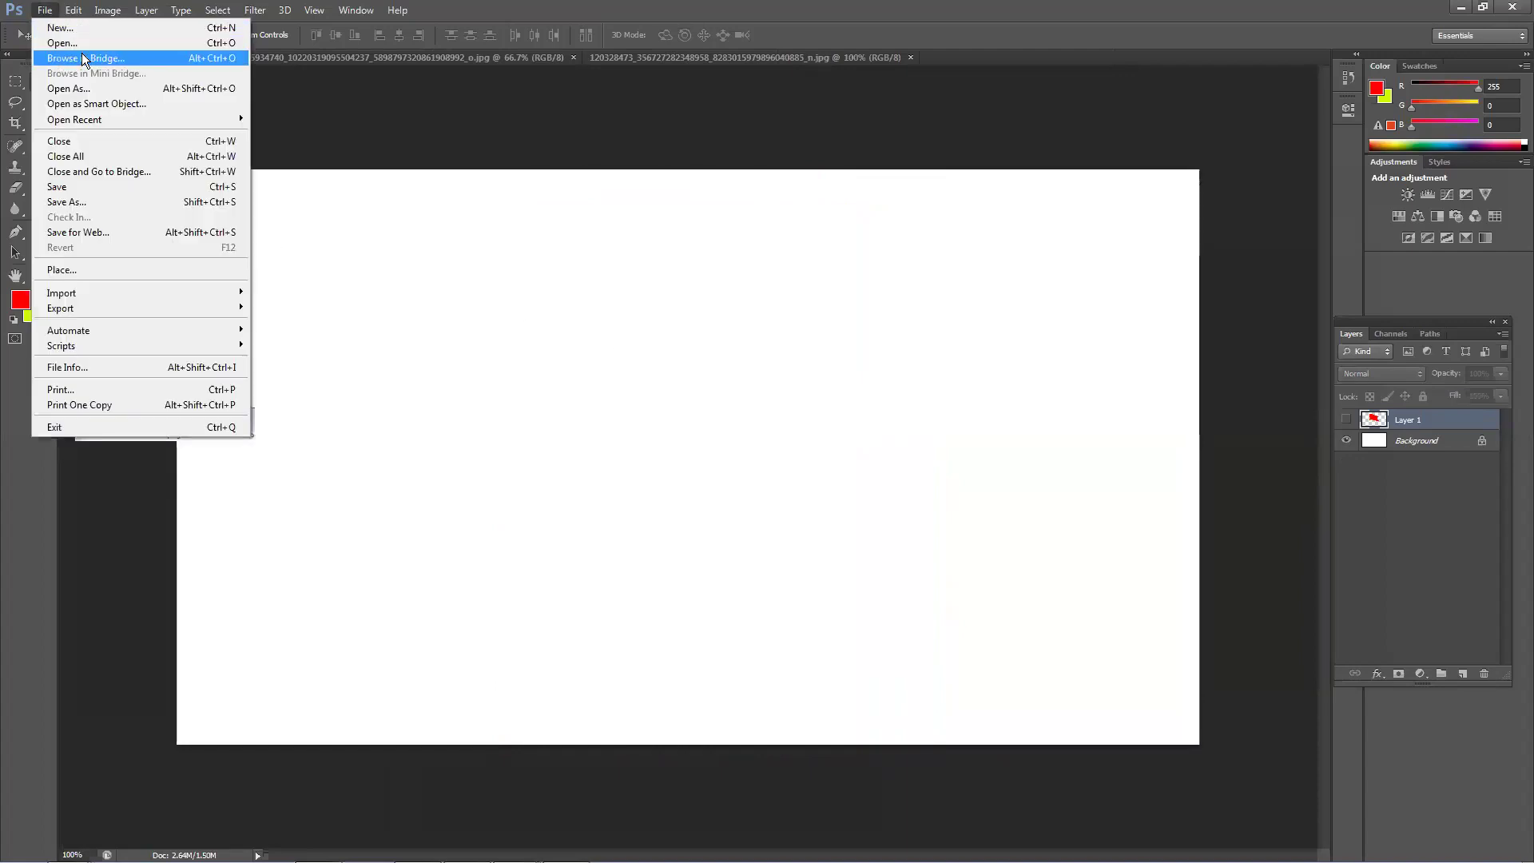
pyautogui.click(74, 271)
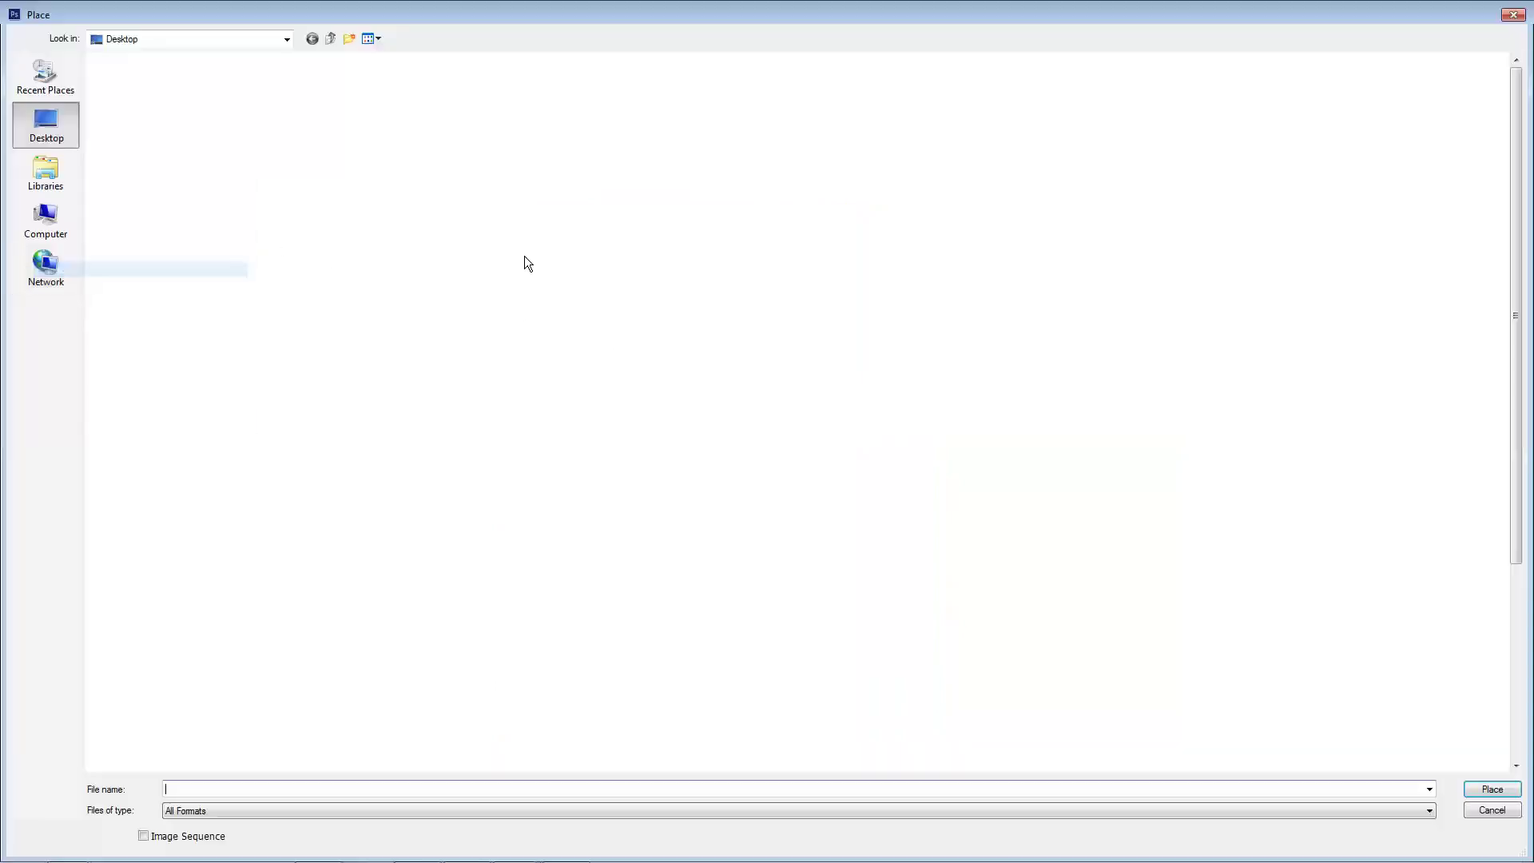
pyautogui.doubleClick(827, 410)
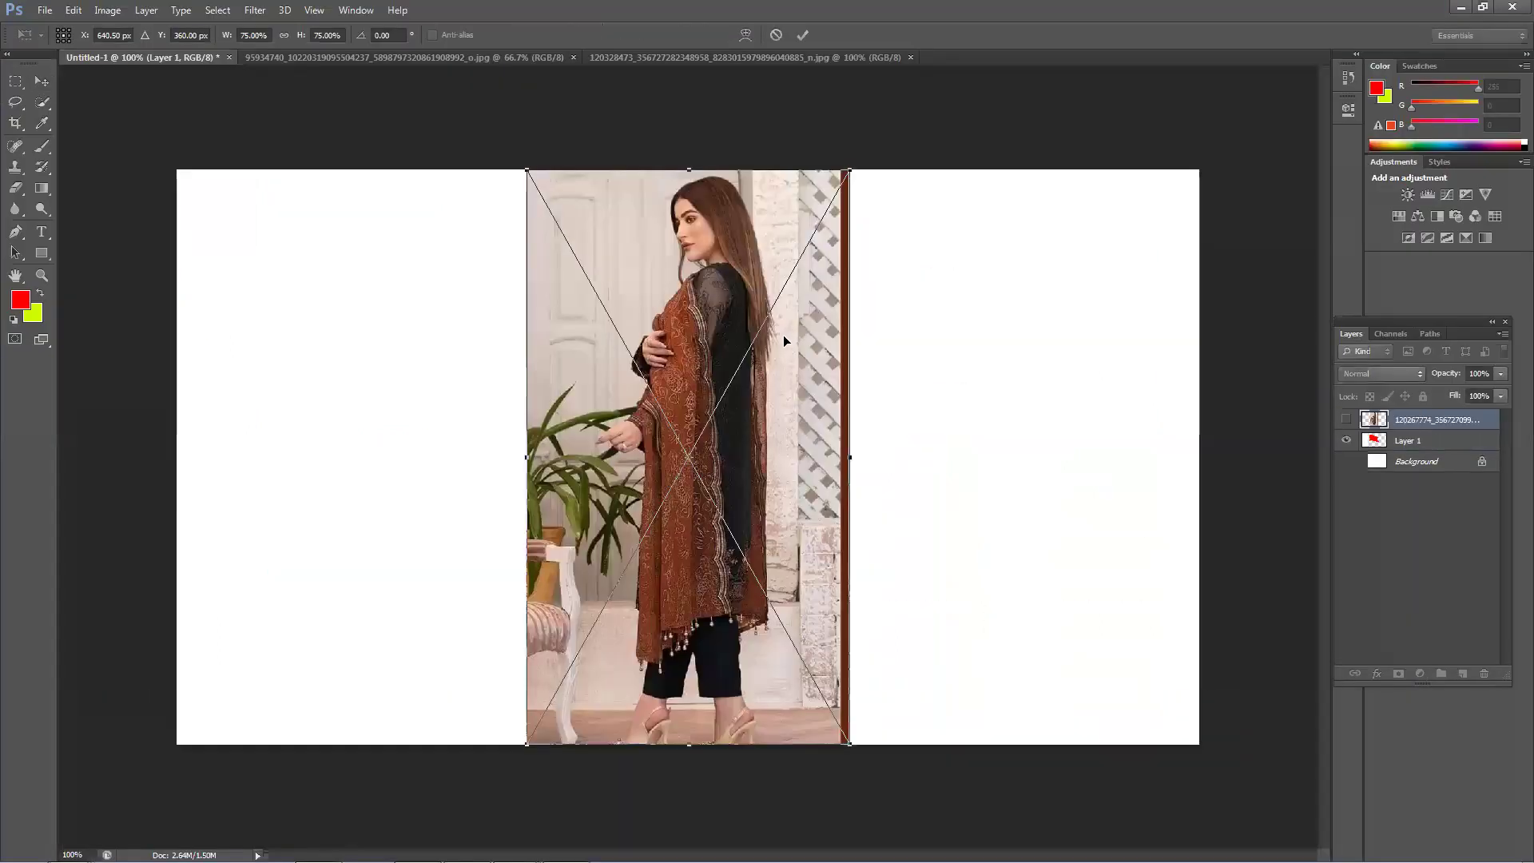
pyautogui.moveTo(783, 334); pyautogui.dragTo(786, 334)
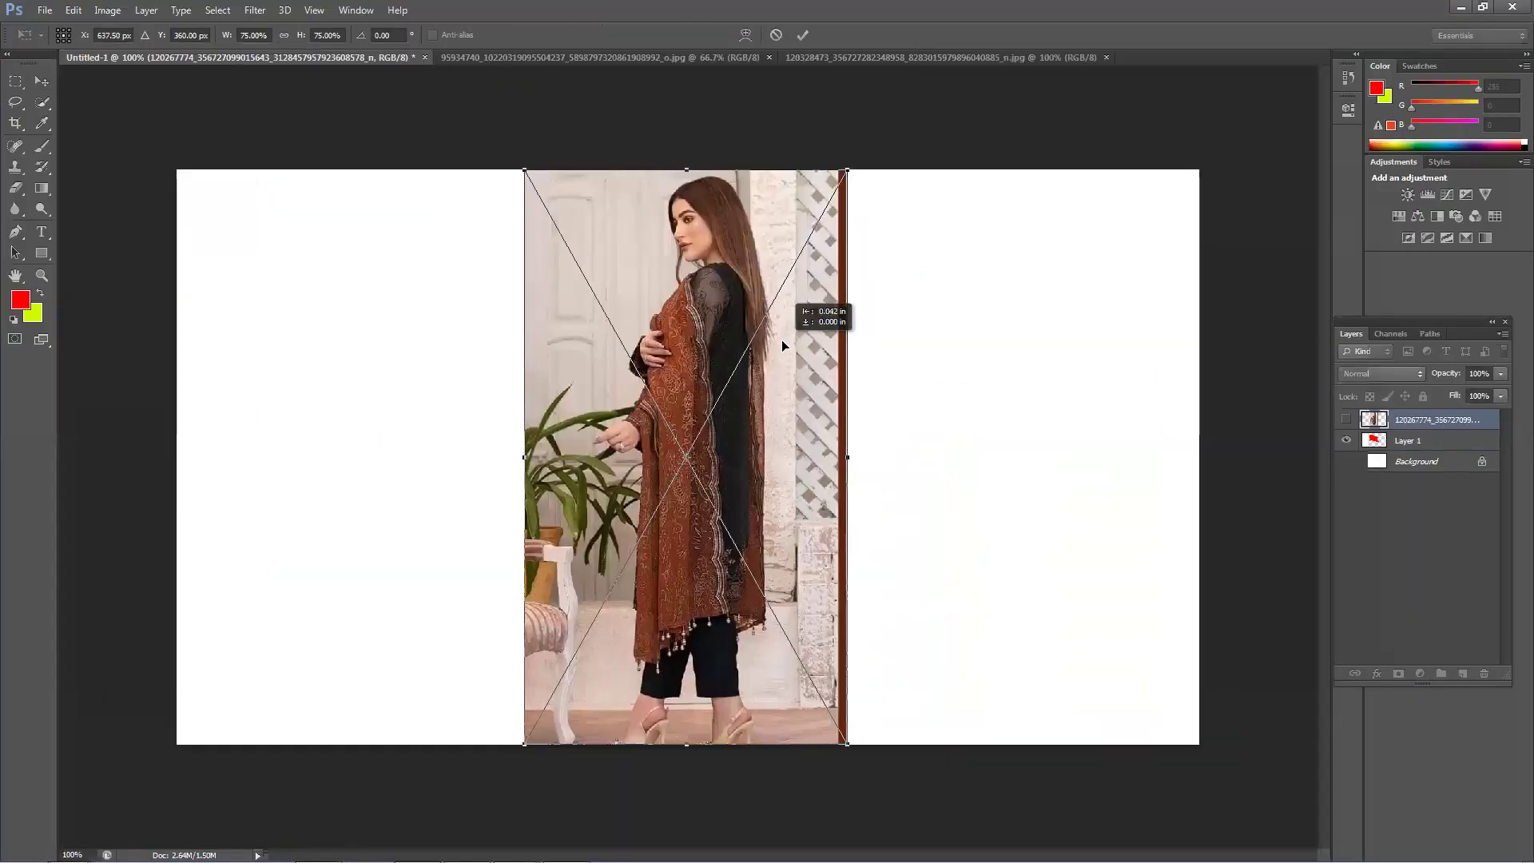
pyautogui.press('Return')
# Step: Close Untitled-1 without saving, then close both photo documents
pyautogui.click(531, 54)
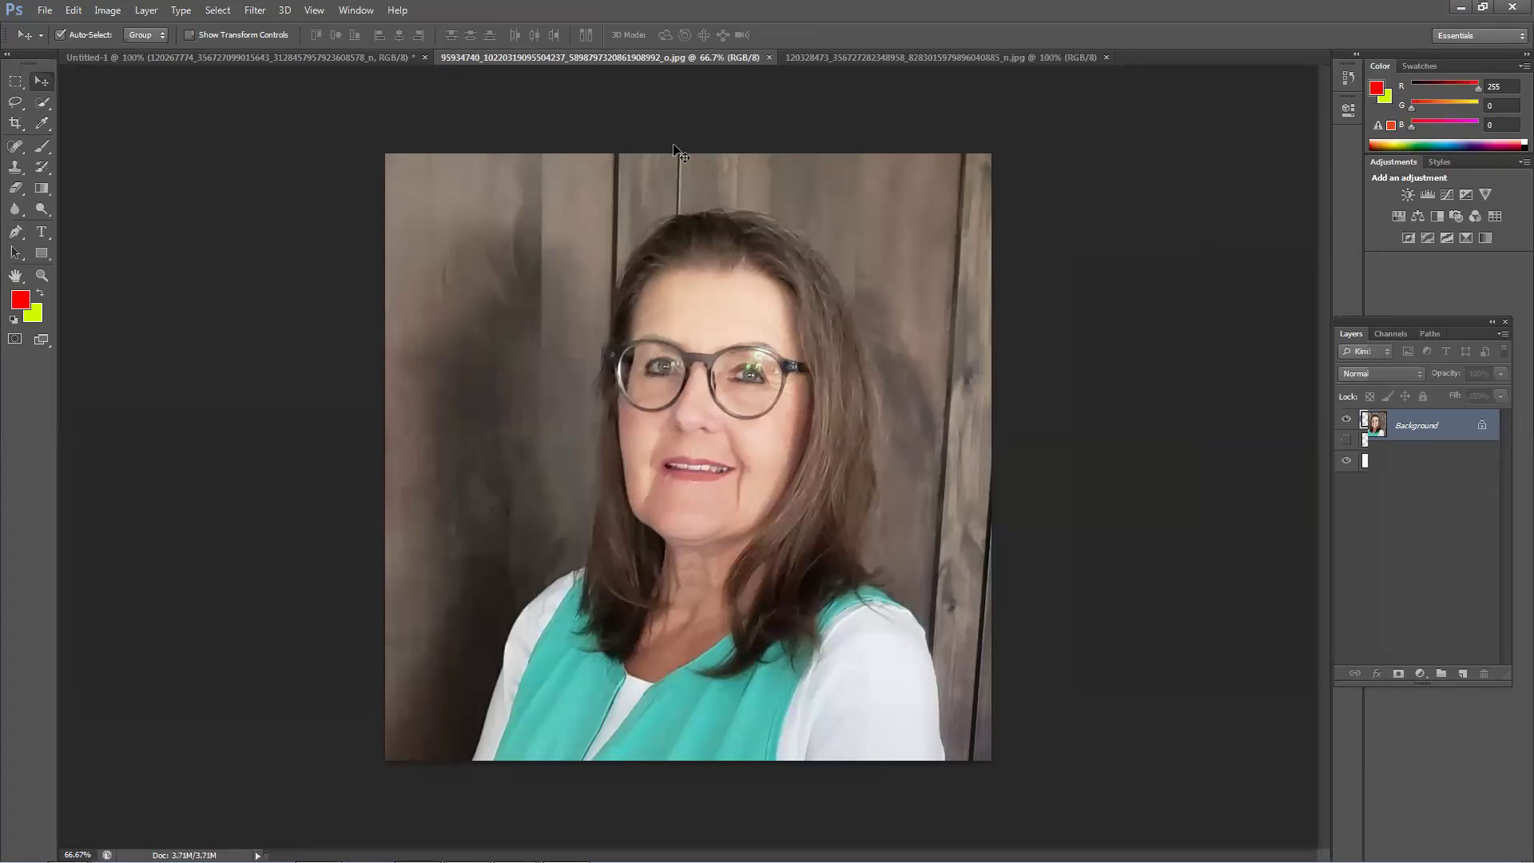
pyautogui.click(425, 57)
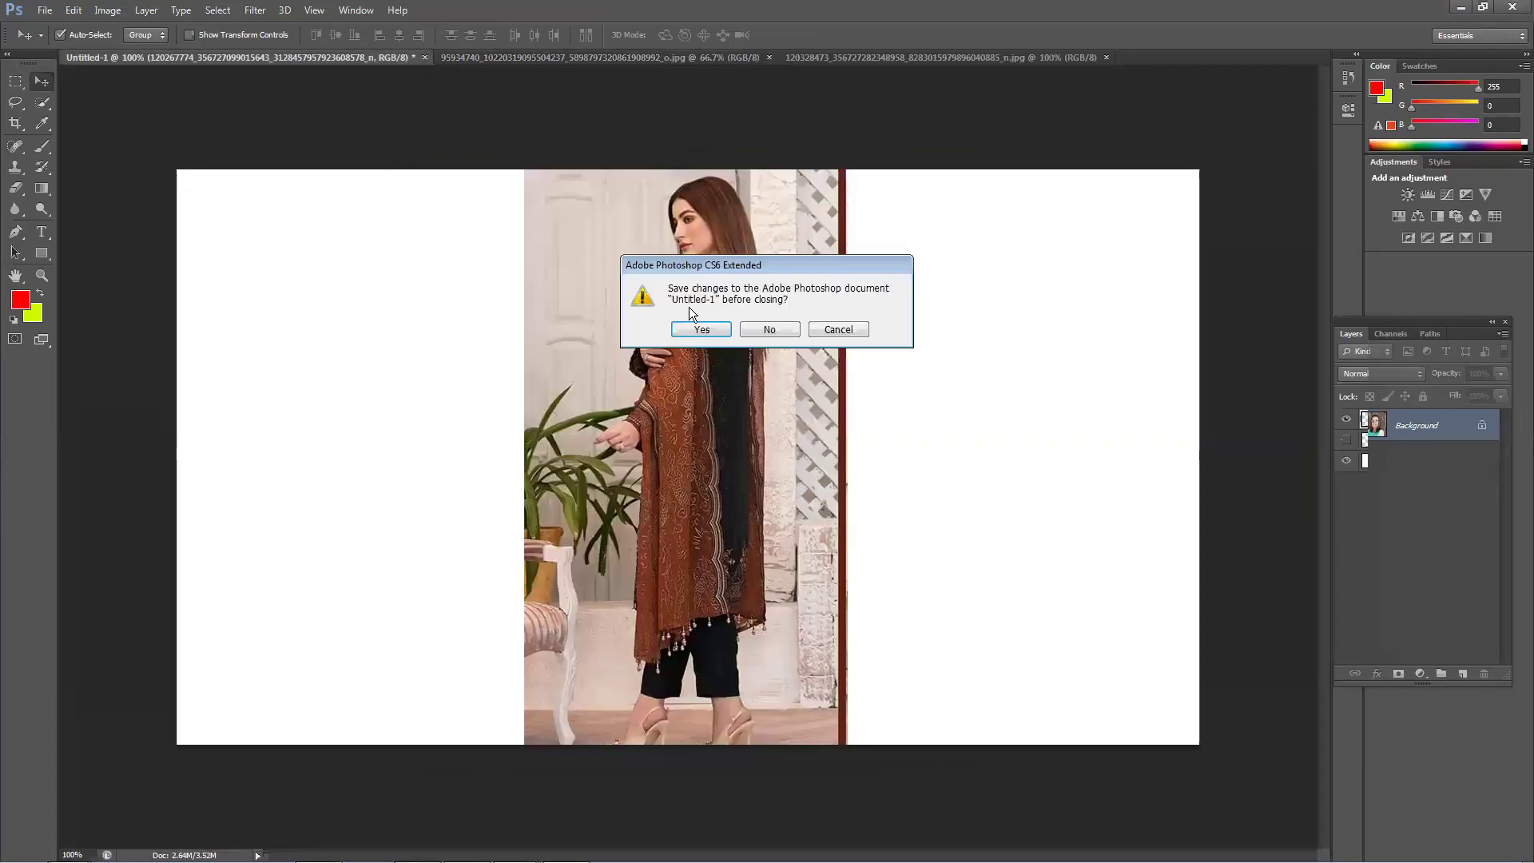
pyautogui.click(769, 330)
pyautogui.click(732, 58)
pyautogui.click(394, 57)
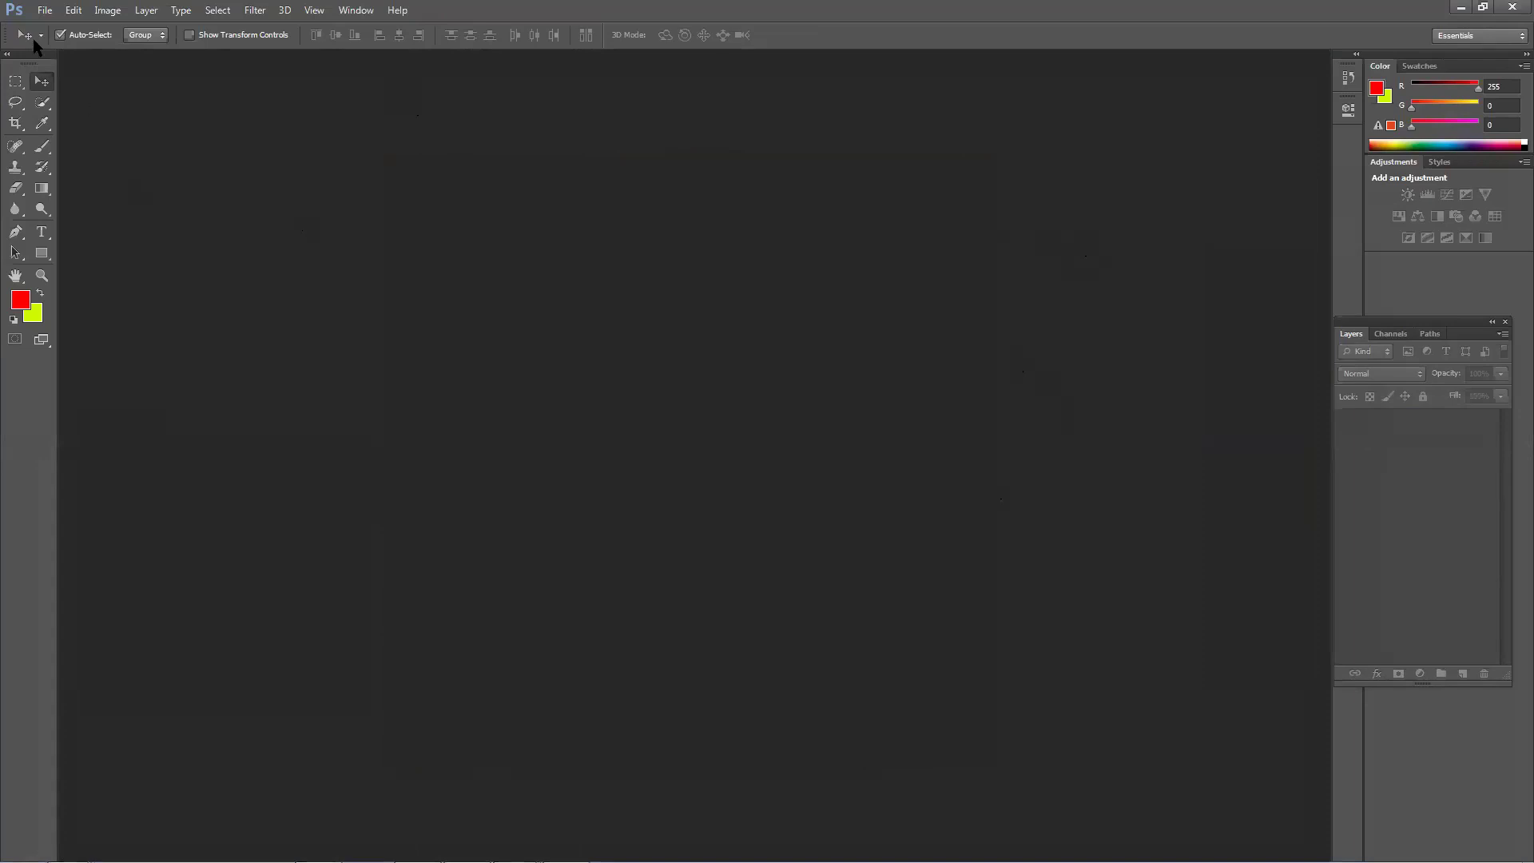
# Step: Create a 1280×720 white document and place the selfie photo on it as a layer
pyautogui.click(44, 10)
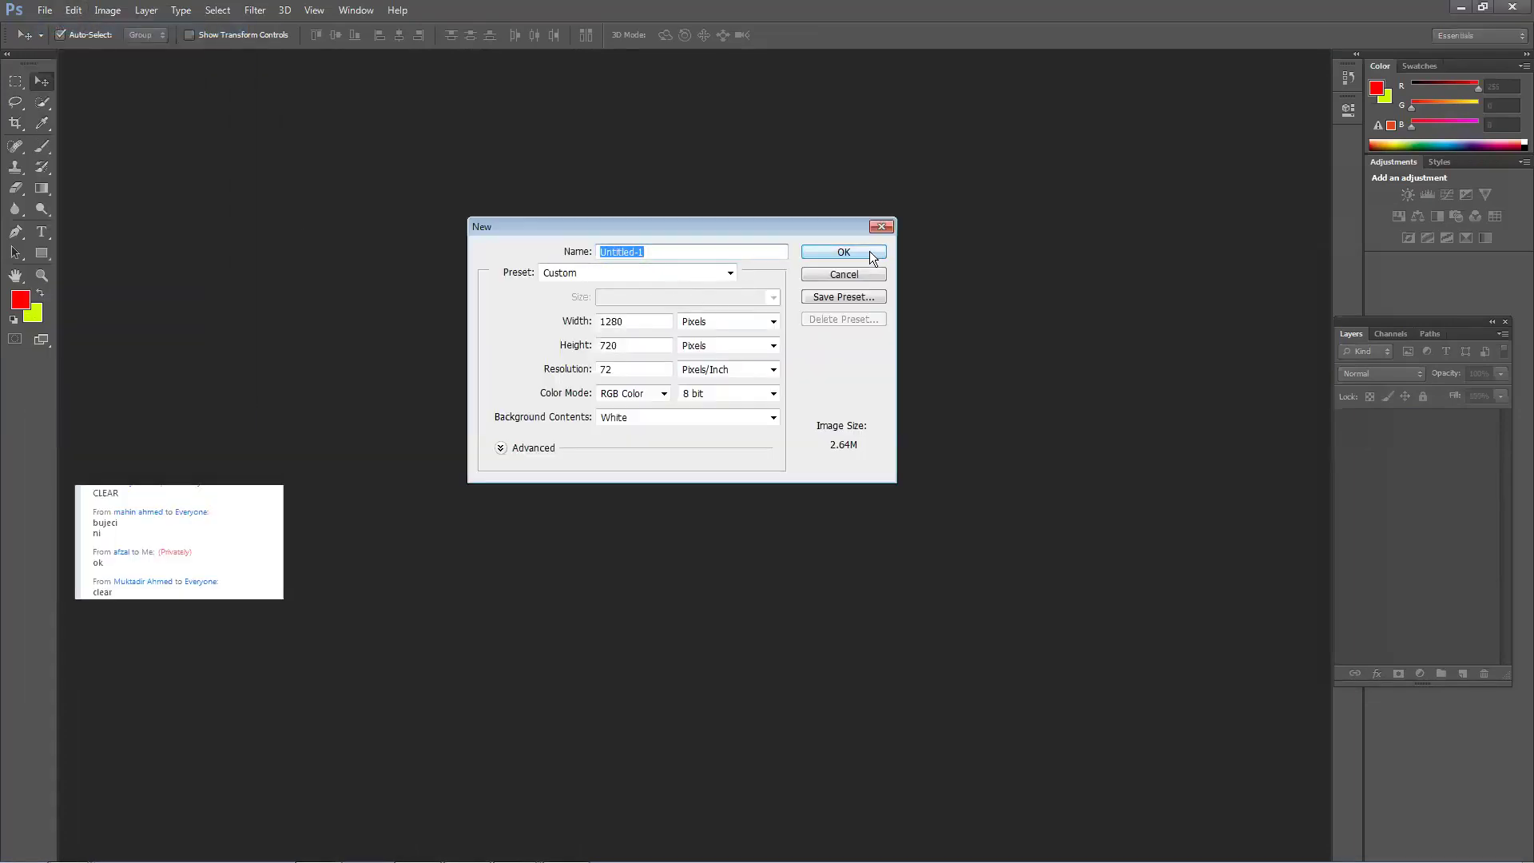
pyautogui.click(872, 254)
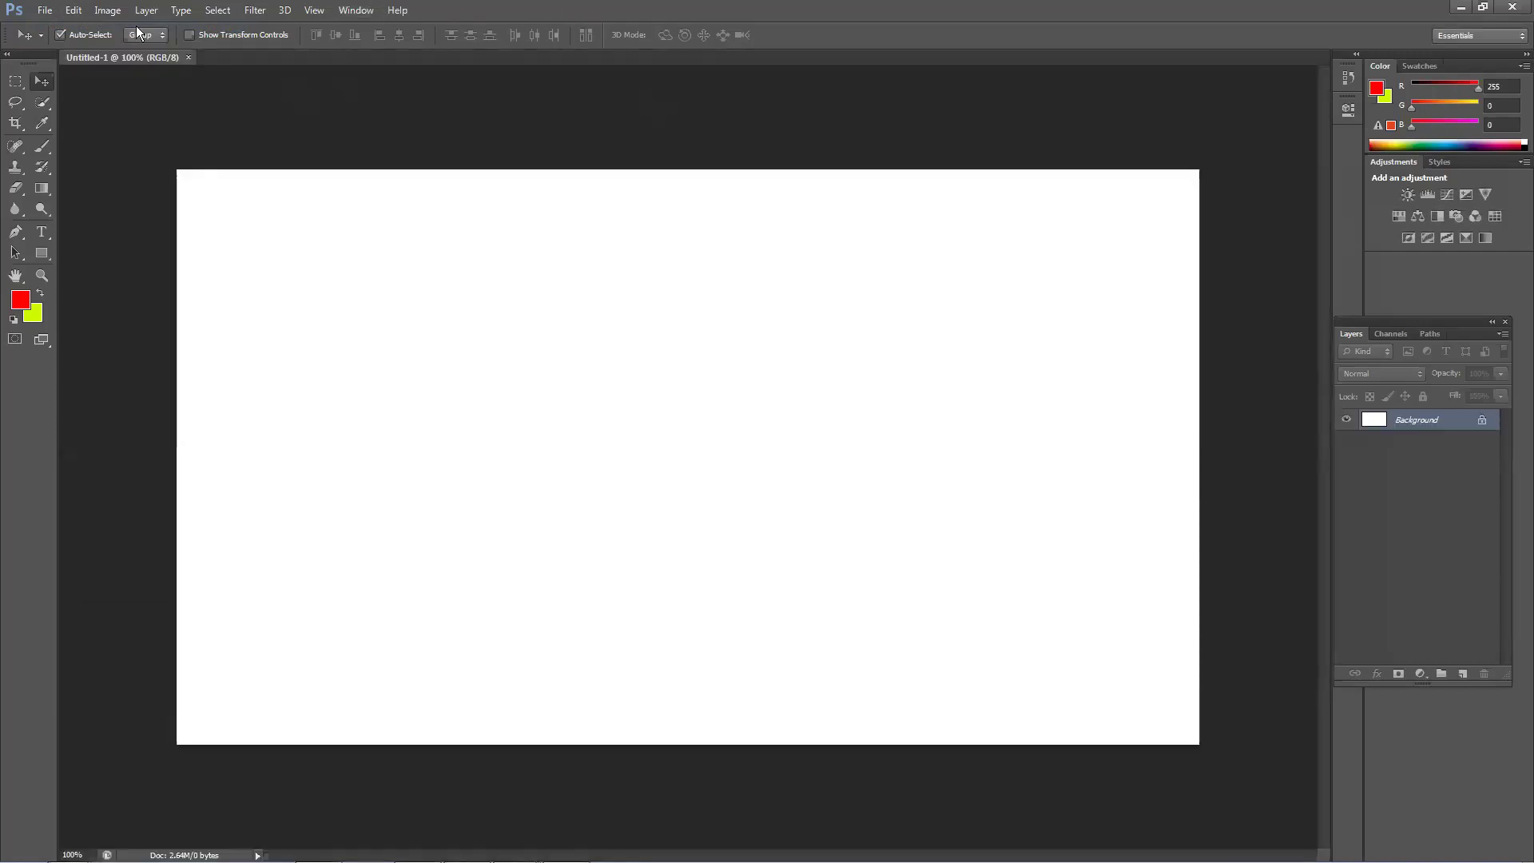
pyautogui.click(44, 10)
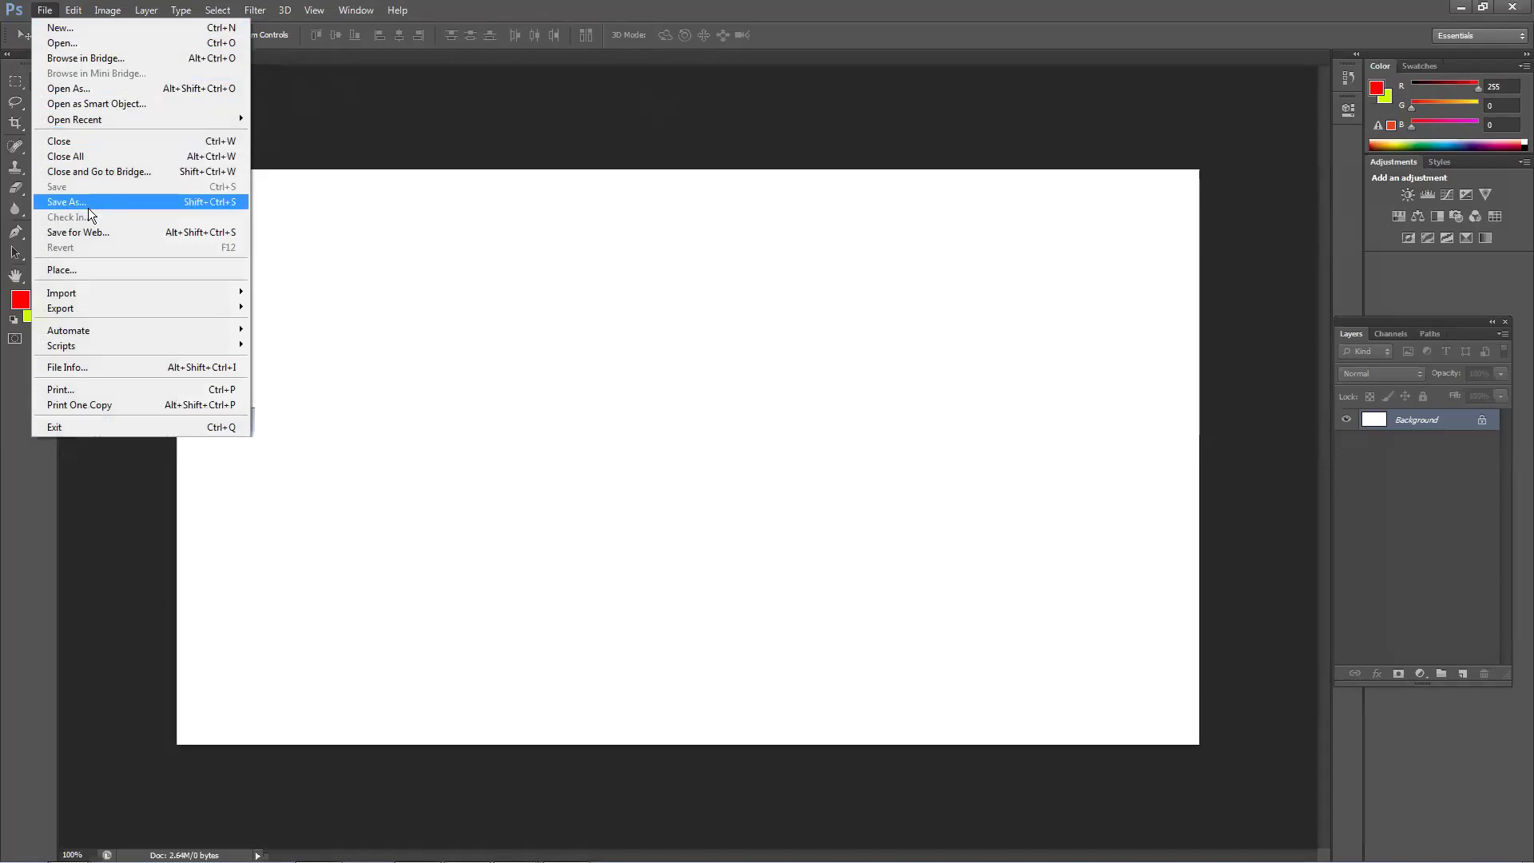
pyautogui.click(75, 267)
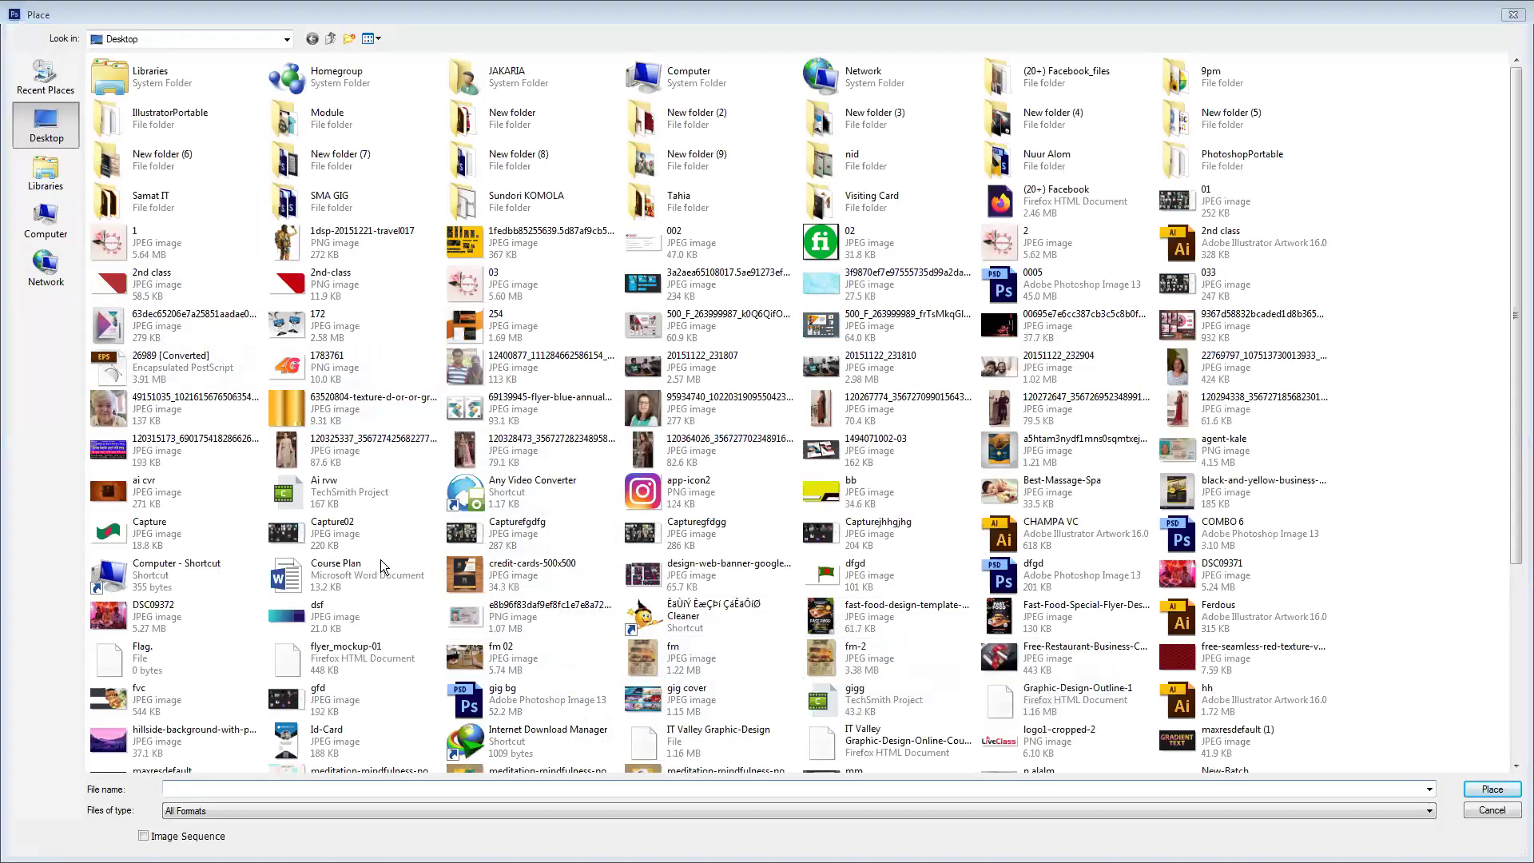
pyautogui.doubleClick(154, 415)
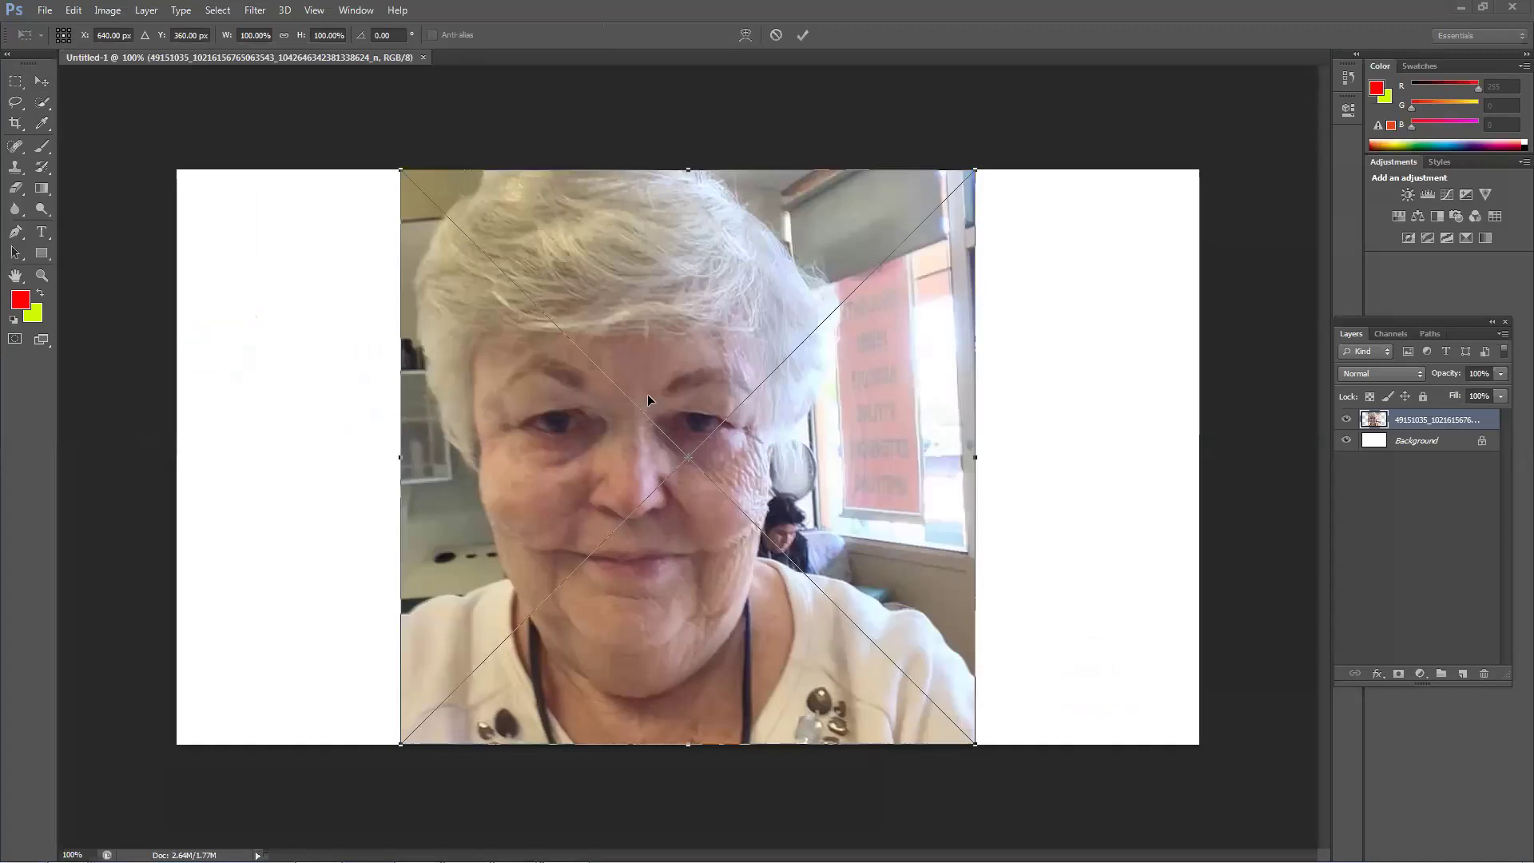
pyautogui.press('Return')
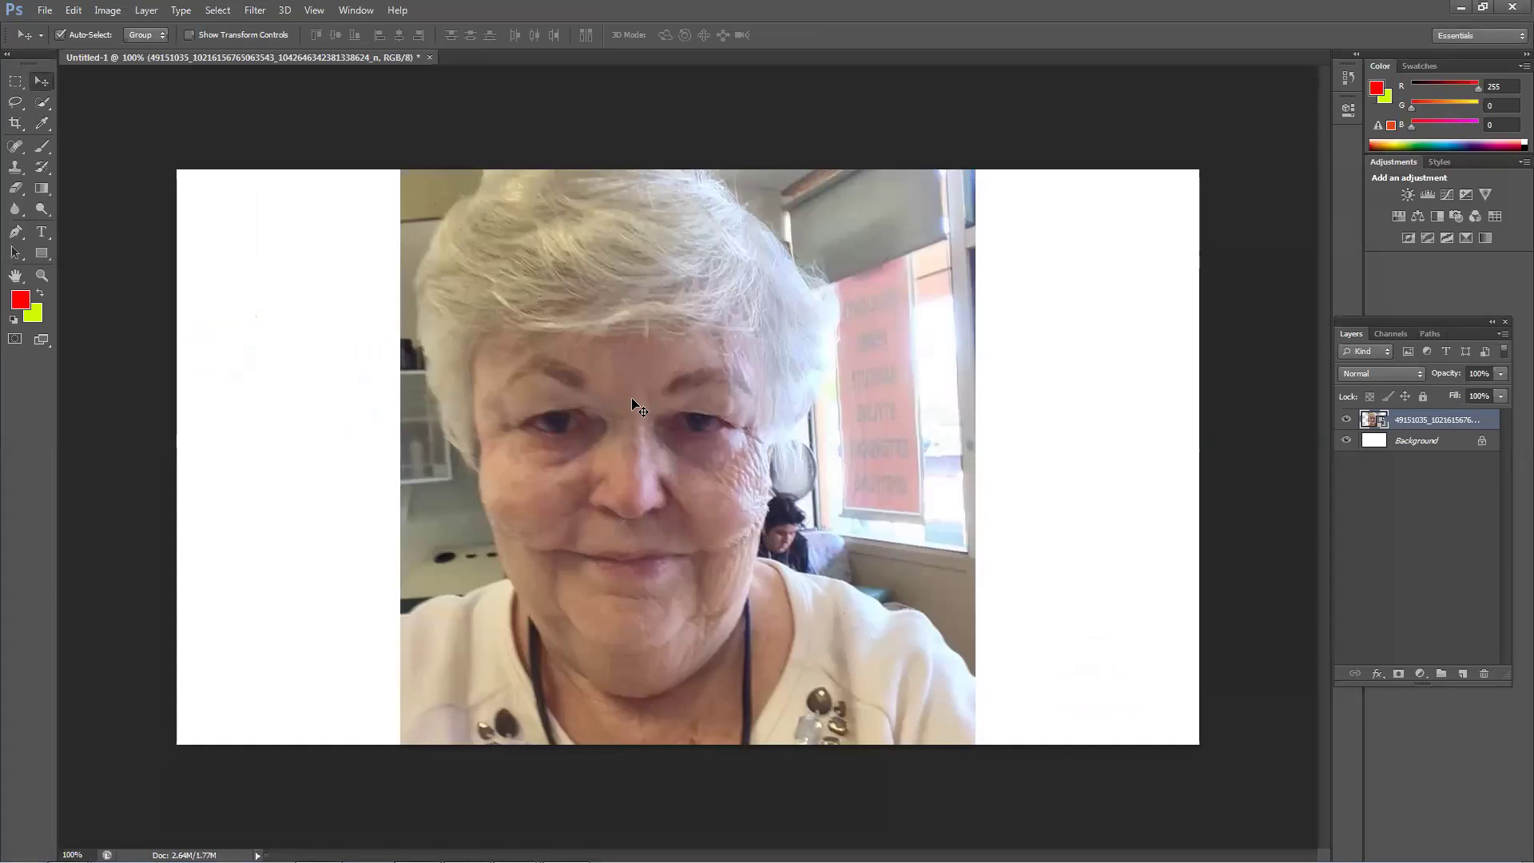
# Step: Open the selfie JPEG and drag its layer into Untitled-1 on the left
pyautogui.click(44, 12)
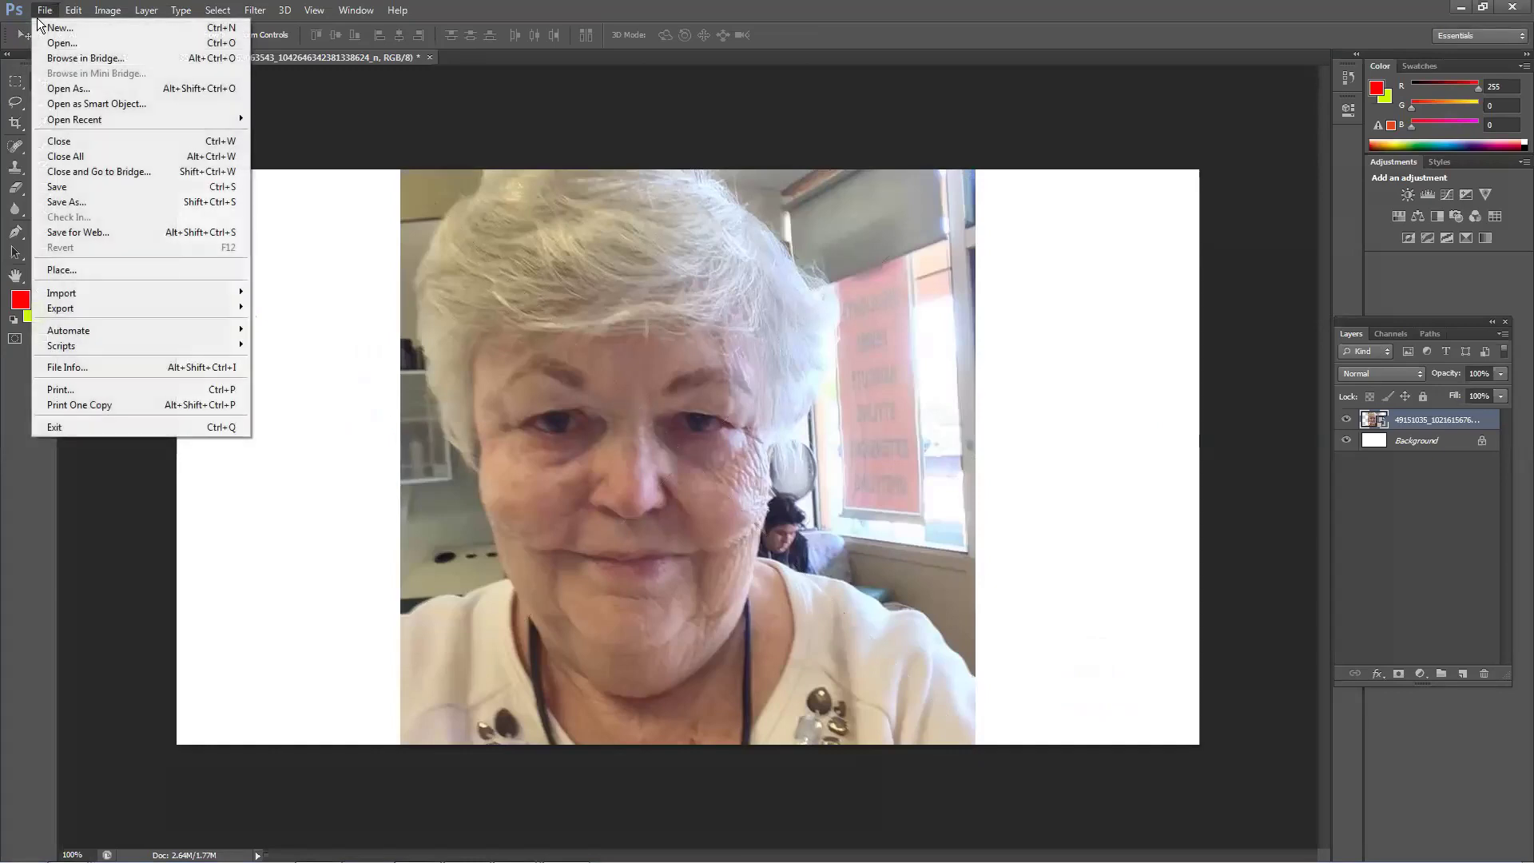
pyautogui.click(61, 44)
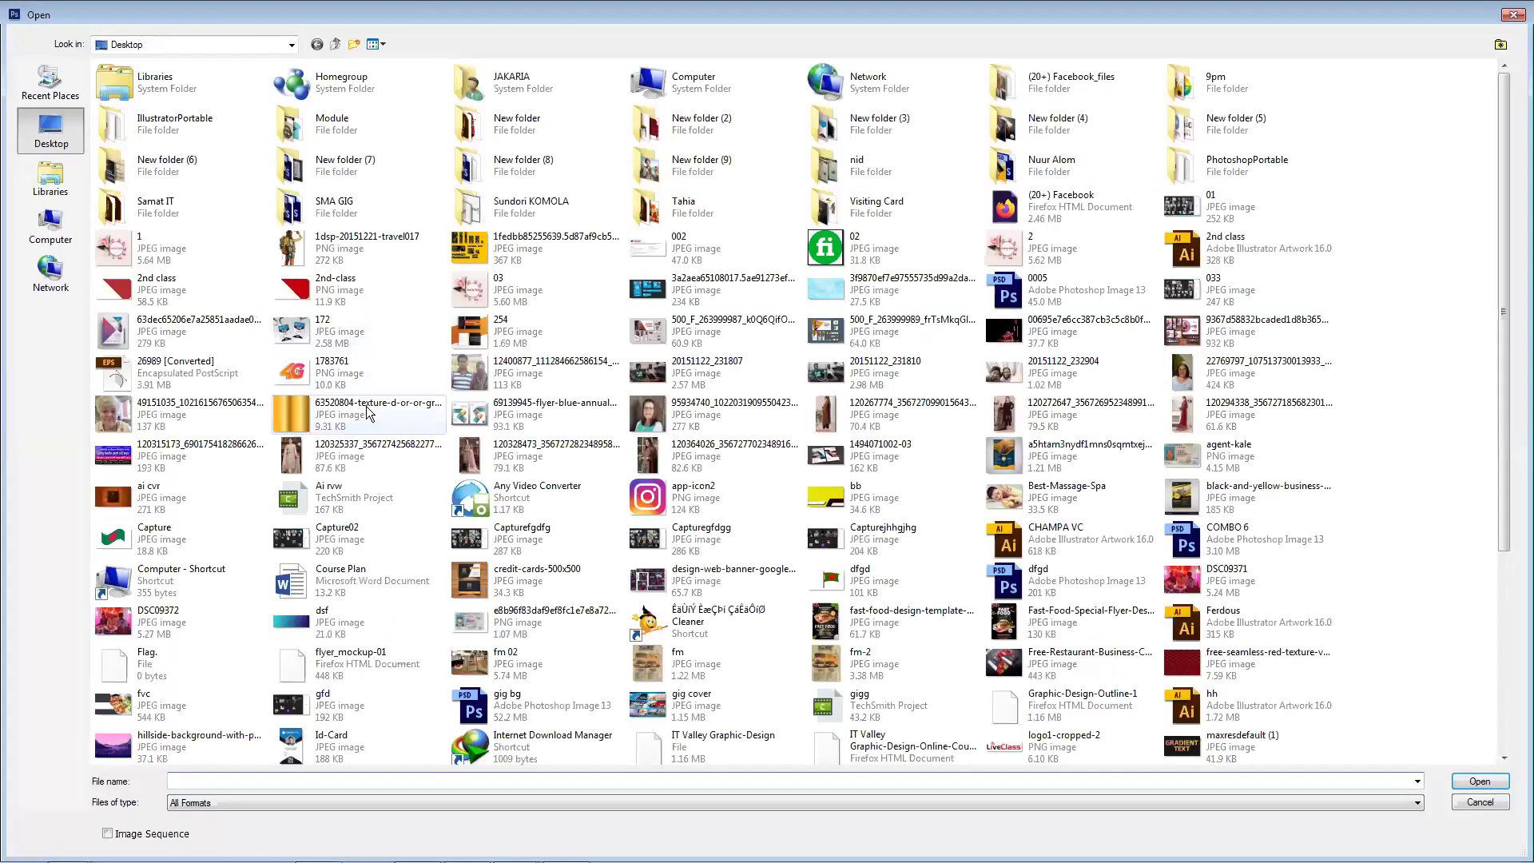
pyautogui.doubleClick(189, 422)
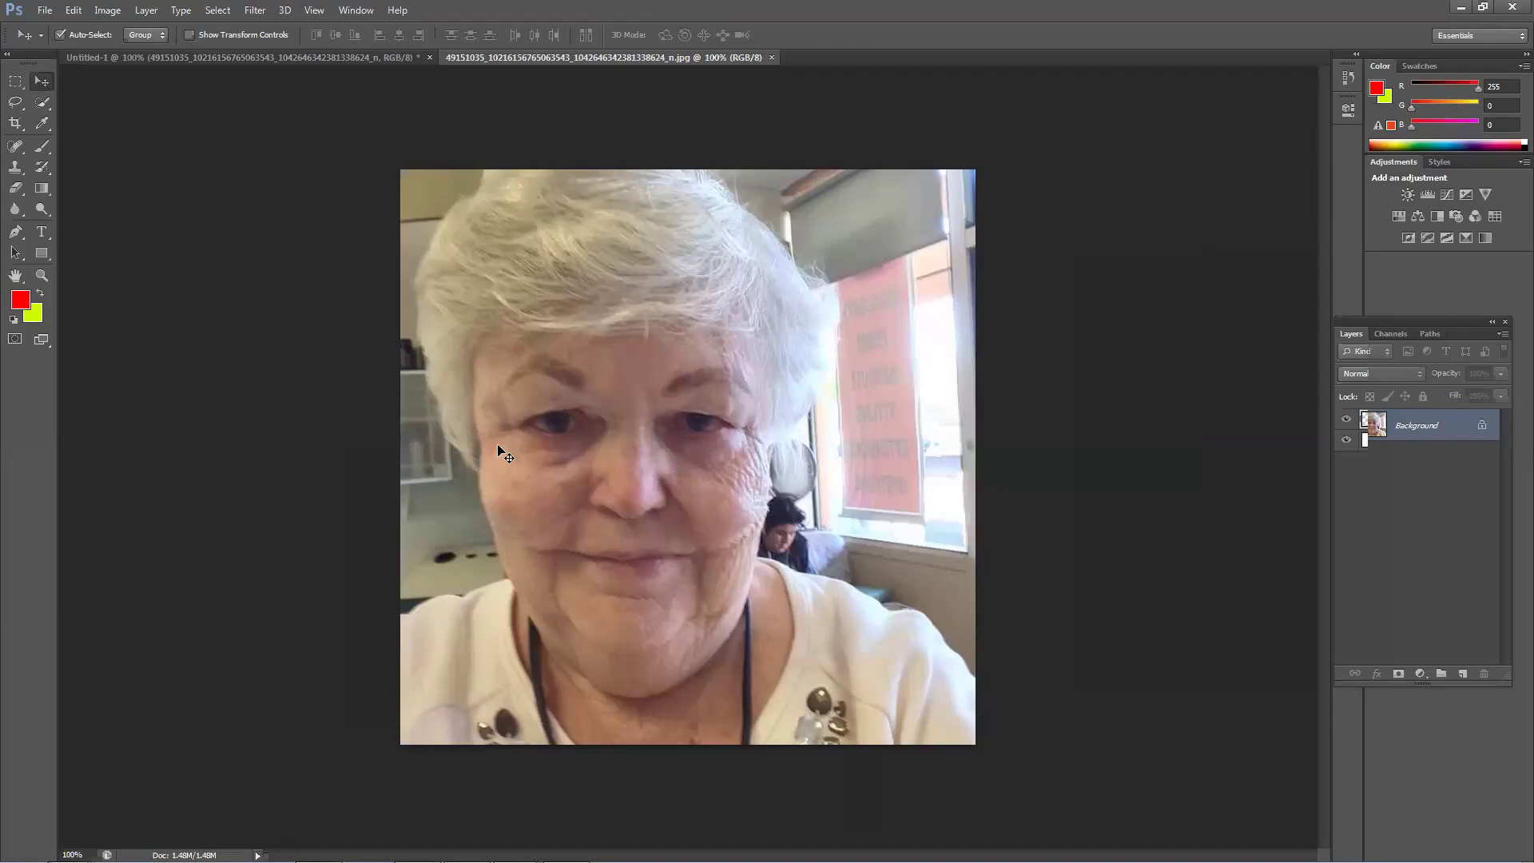
pyautogui.moveTo(535, 144); pyautogui.dragTo(359, 260)
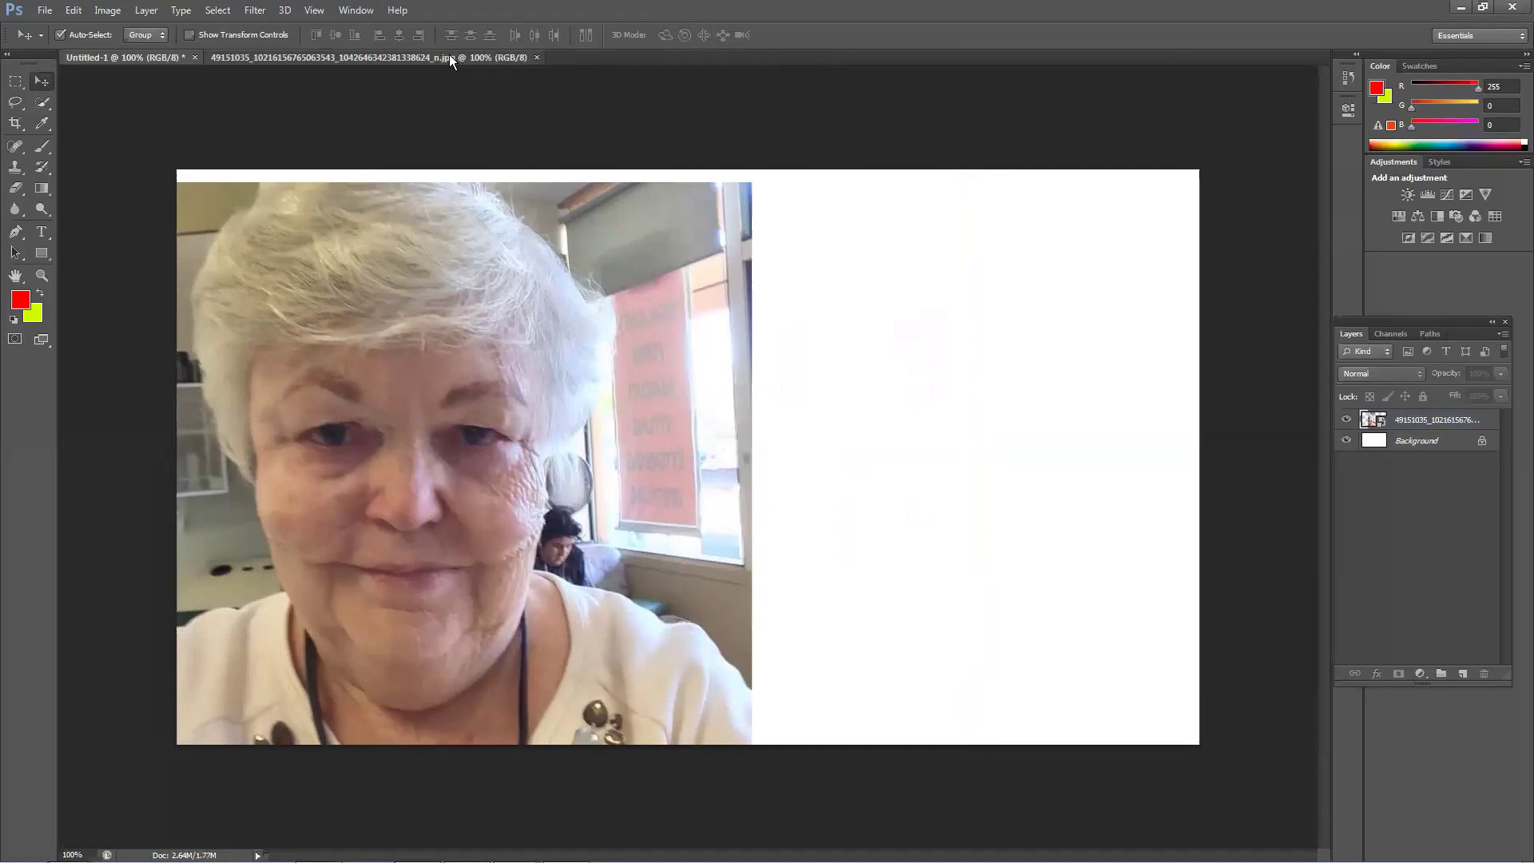
# Step: Minimize Photoshop and maximize the New folder (9) window
pyautogui.click(449, 56)
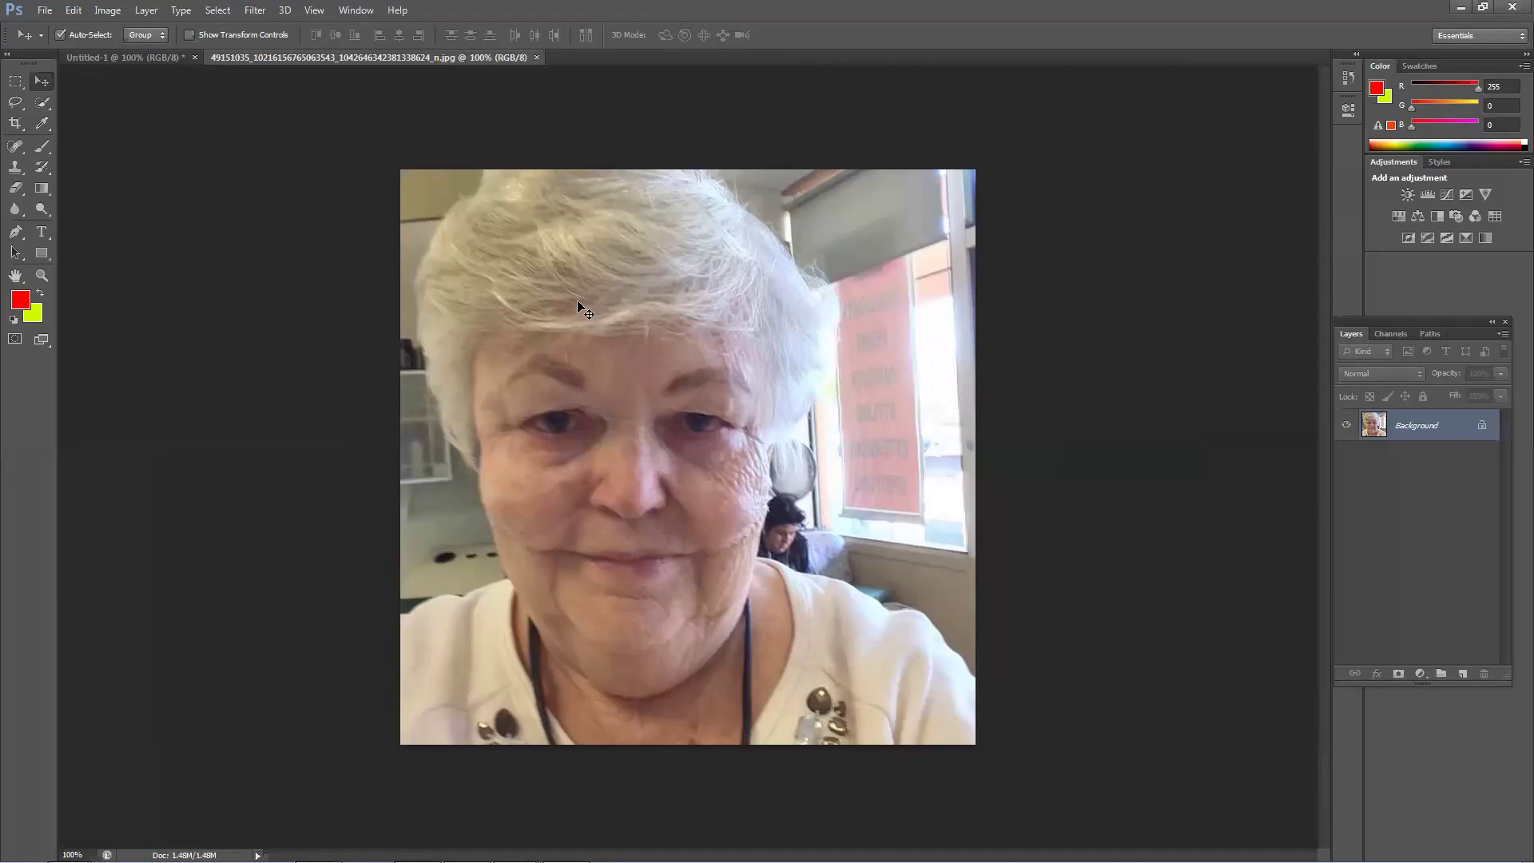
pyautogui.click(1462, 8)
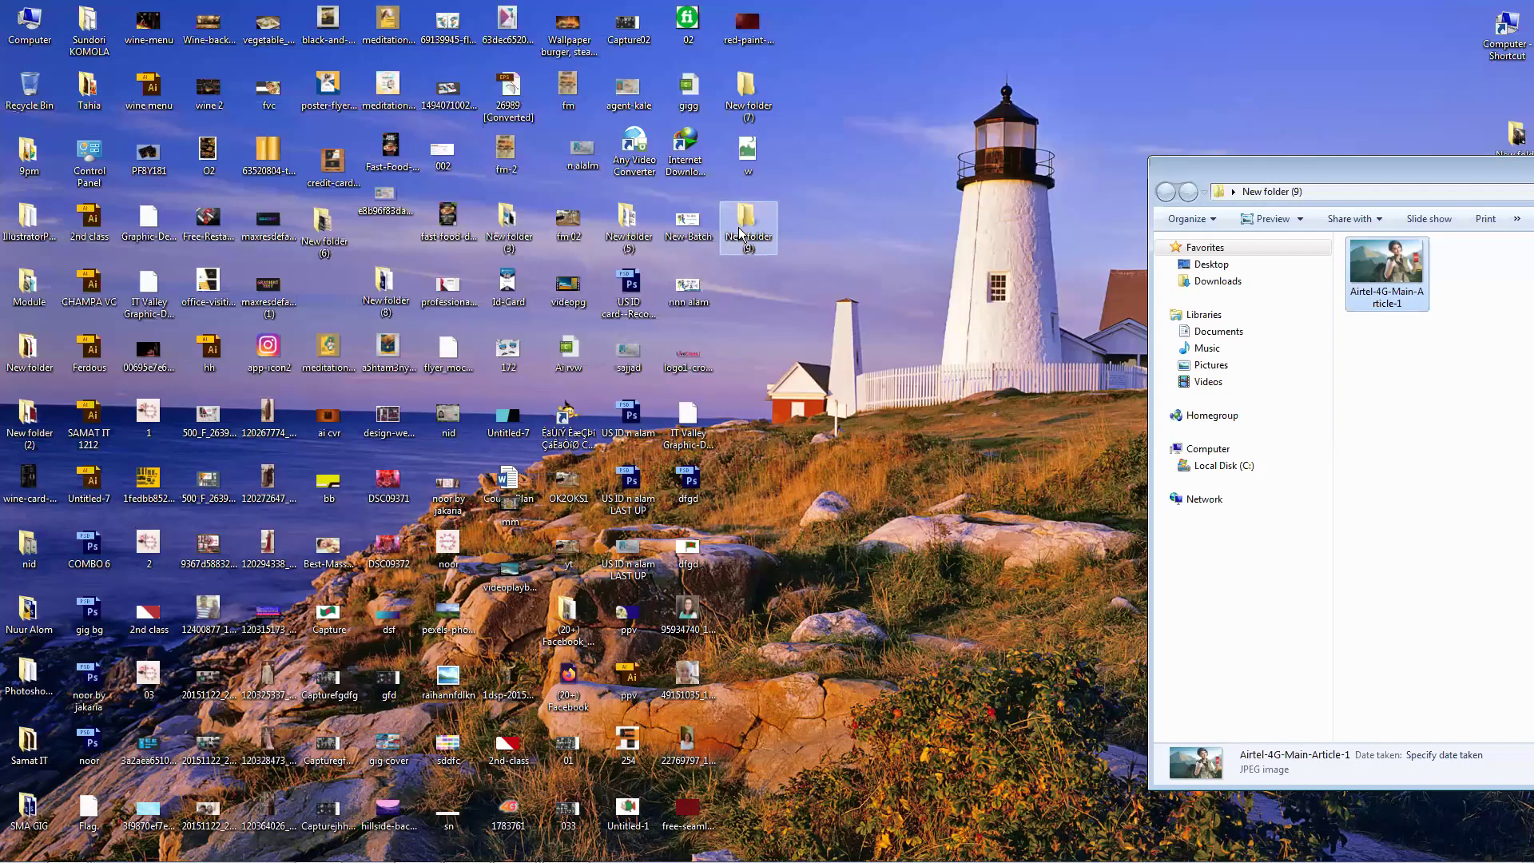
pyautogui.doubleClick(1277, 179)
# Step: Check Airtel-4G-Main-Article-1's Properties Details tab: dimensions 700 x 416
pyautogui.click(283, 181)
pyautogui.click(224, 117)
pyautogui.click(402, 233)
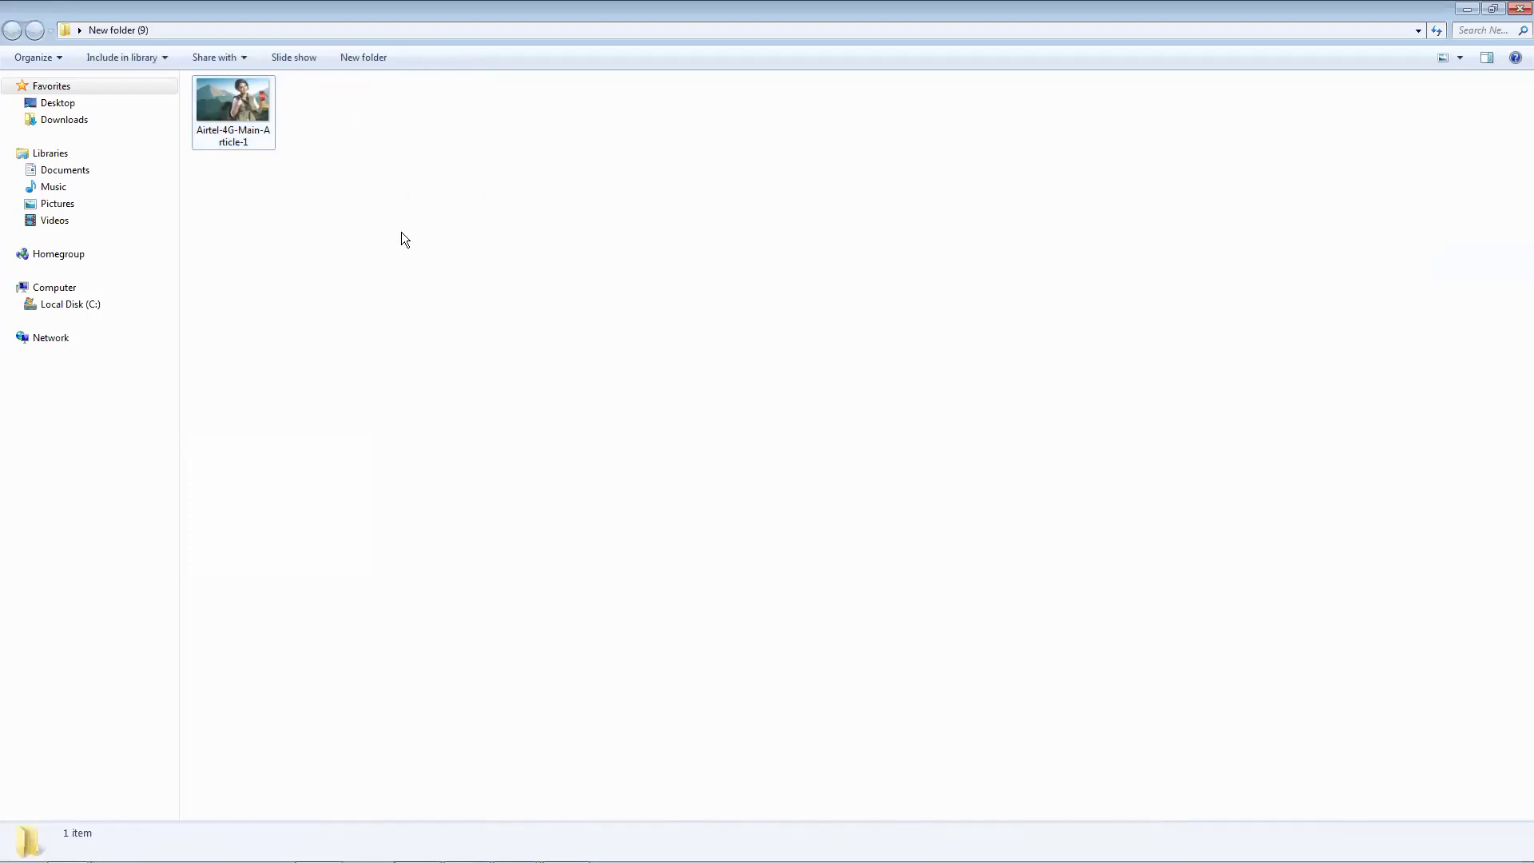
pyautogui.click(262, 102)
pyautogui.rightClick(262, 102)
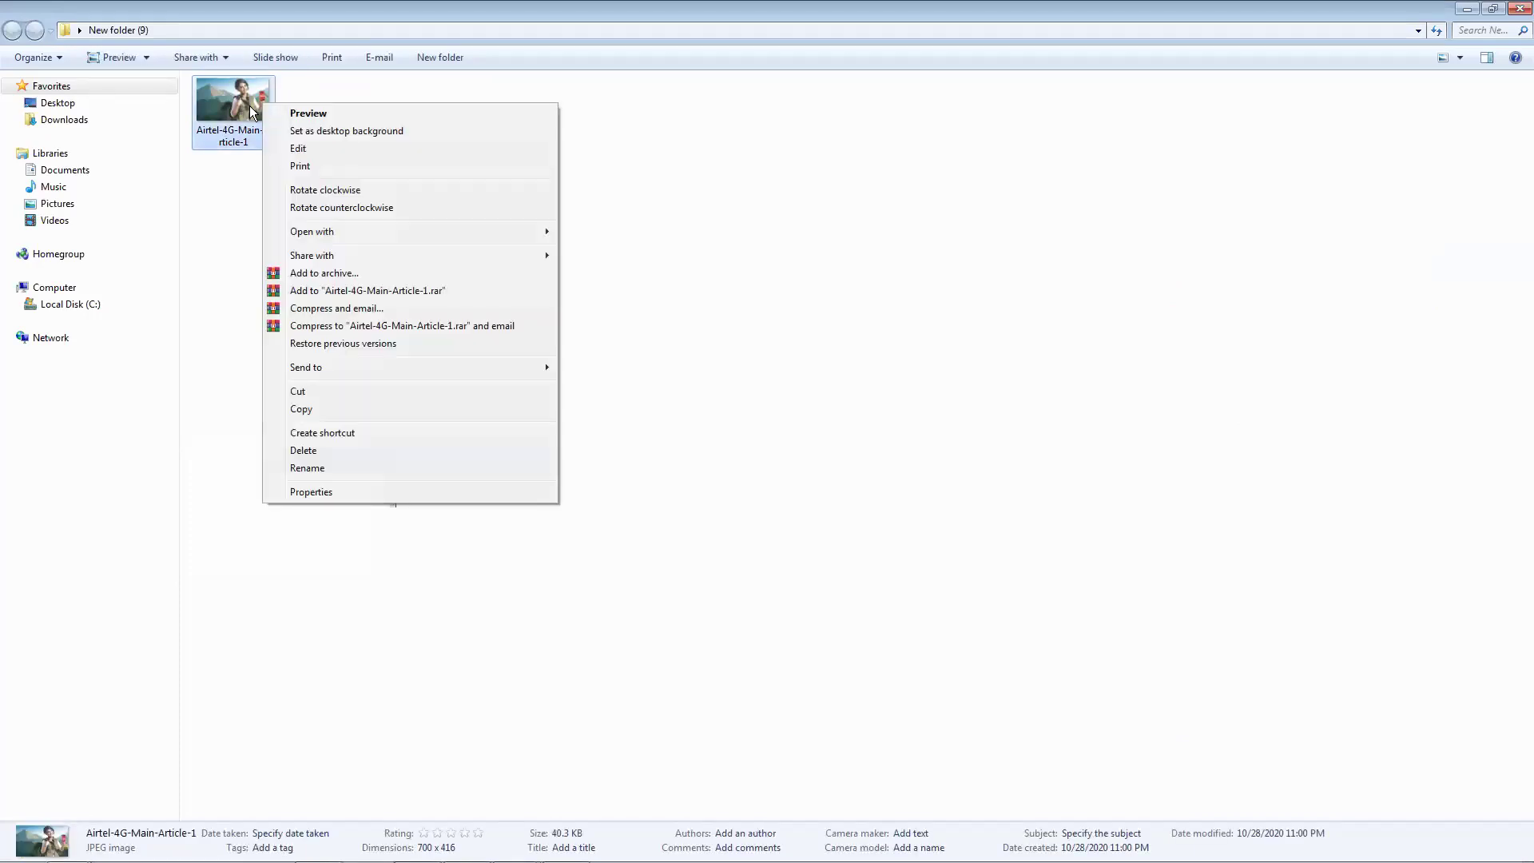
pyautogui.click(404, 492)
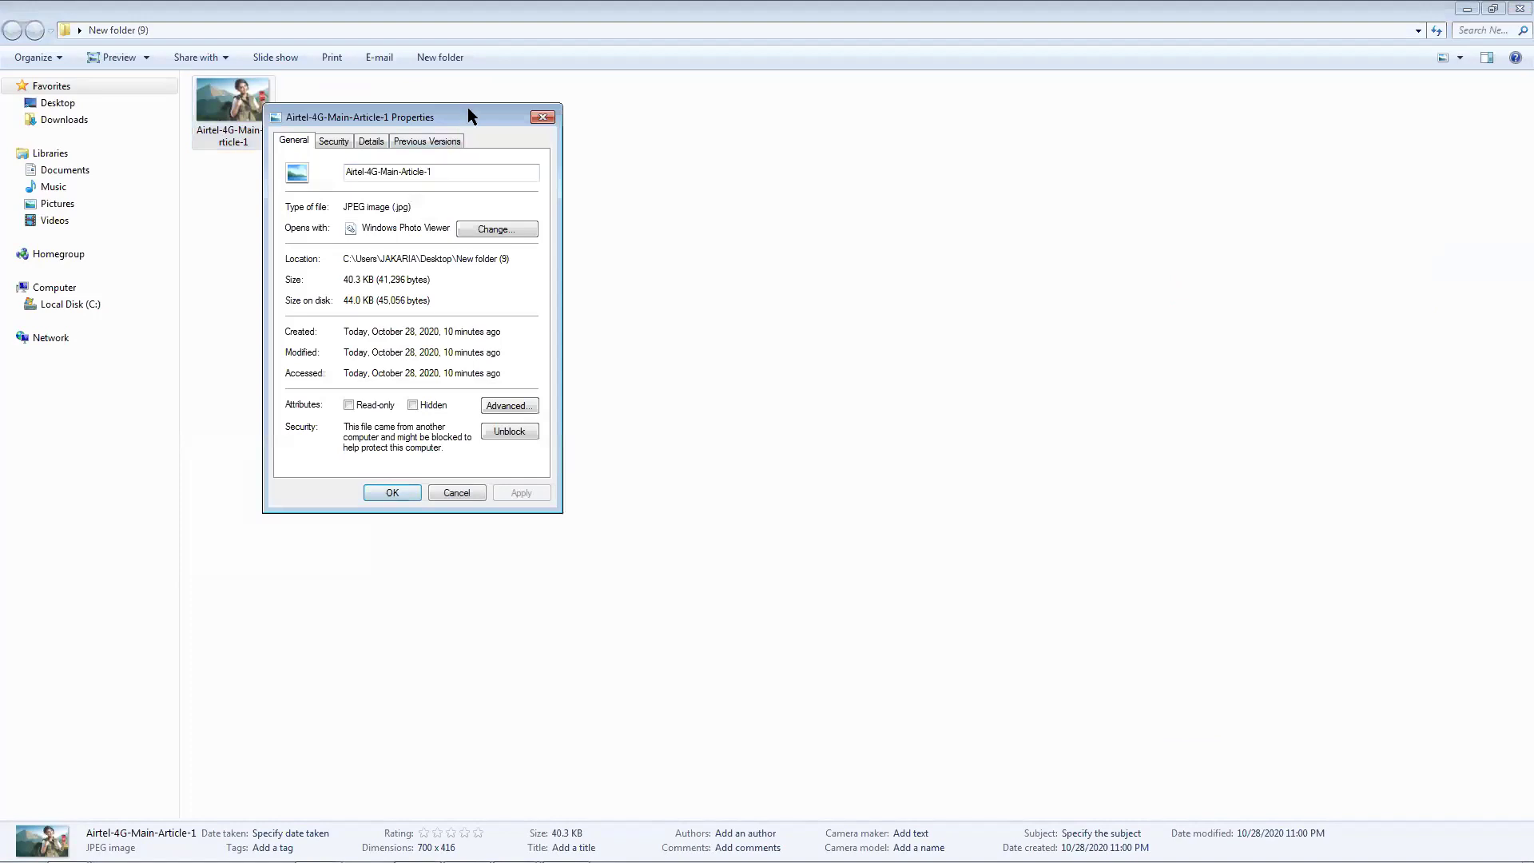
pyautogui.moveTo(467, 109); pyautogui.dragTo(686, 148)
pyautogui.click(592, 184)
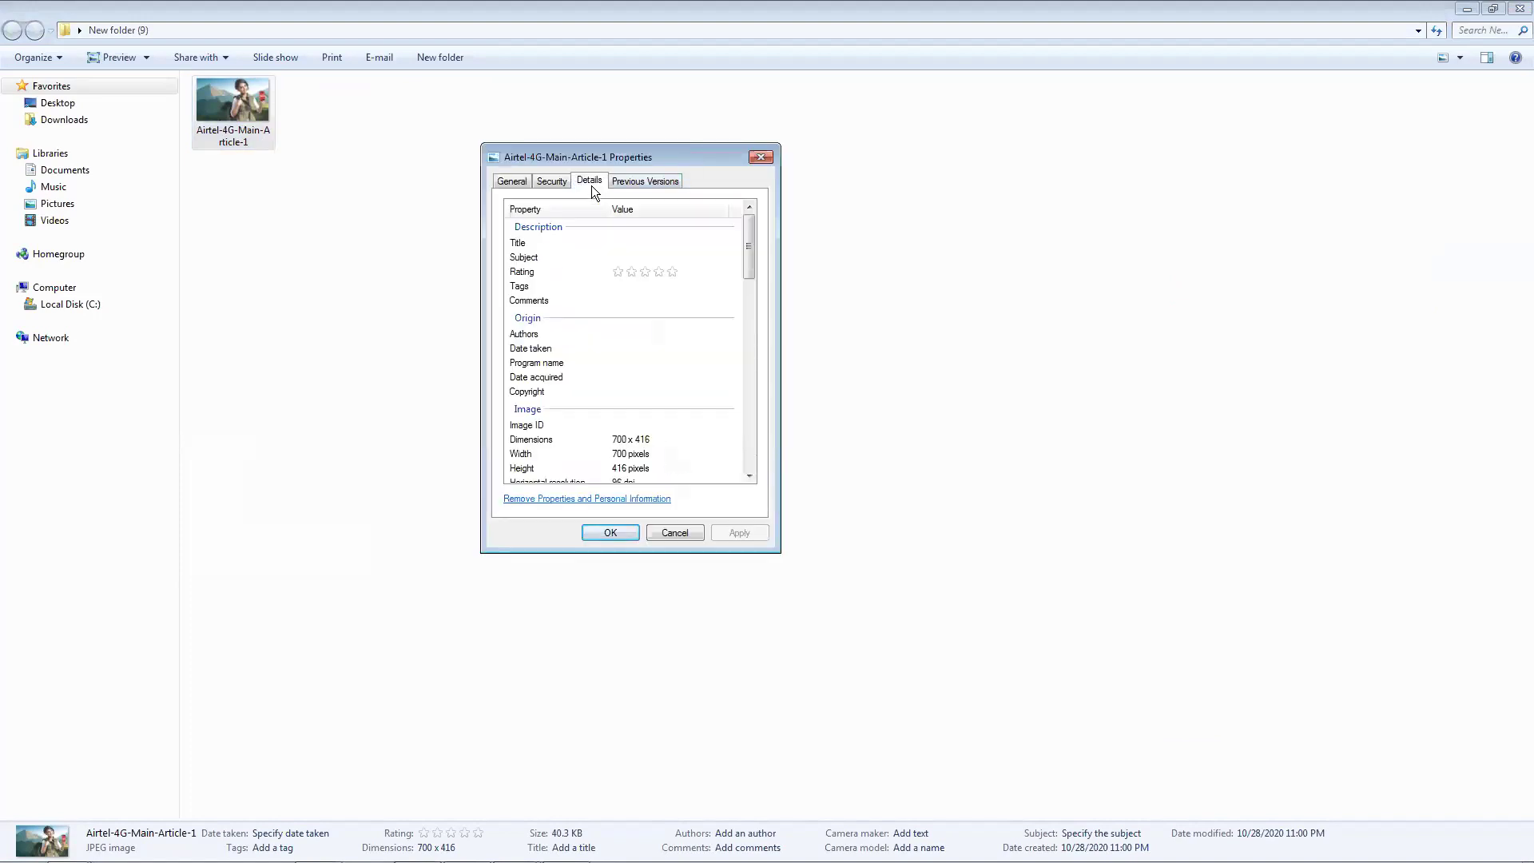
pyautogui.click(664, 439)
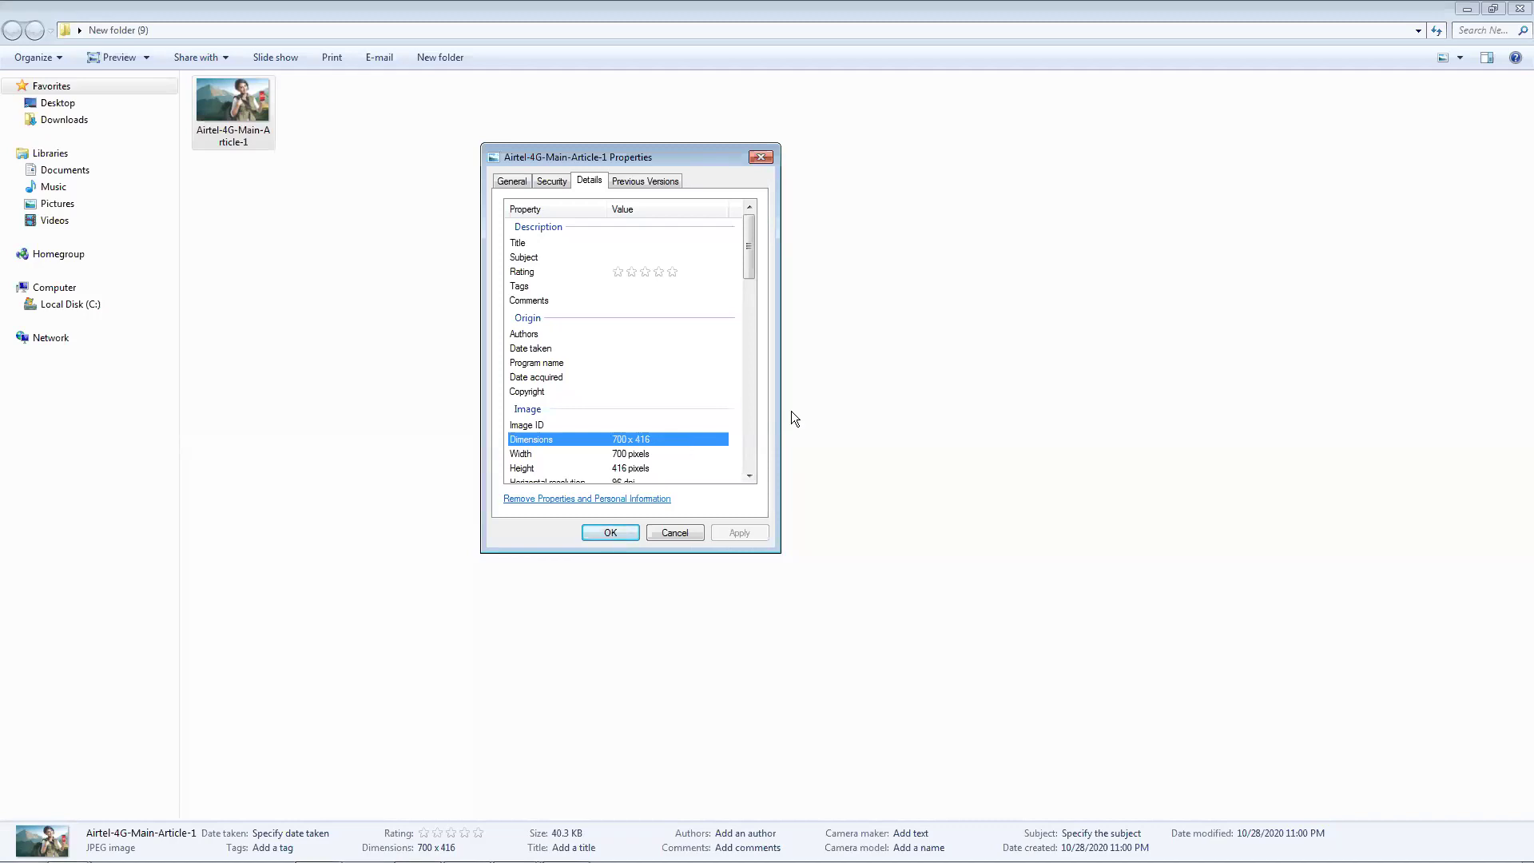
pyautogui.click(1402, 402)
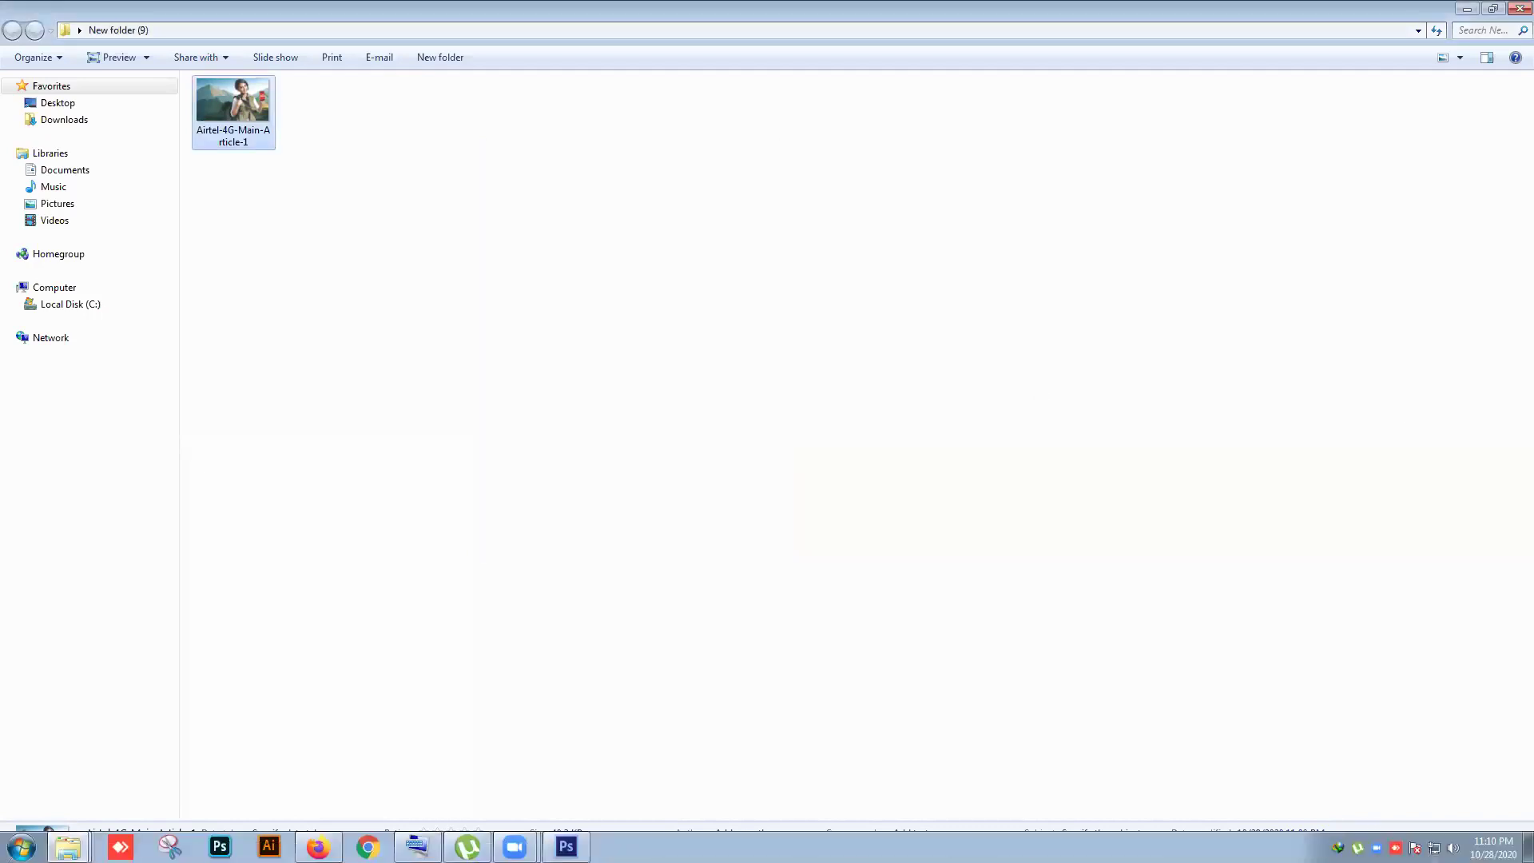
# Step: Drag the system tray volume slider up to full
pyautogui.click(1454, 847)
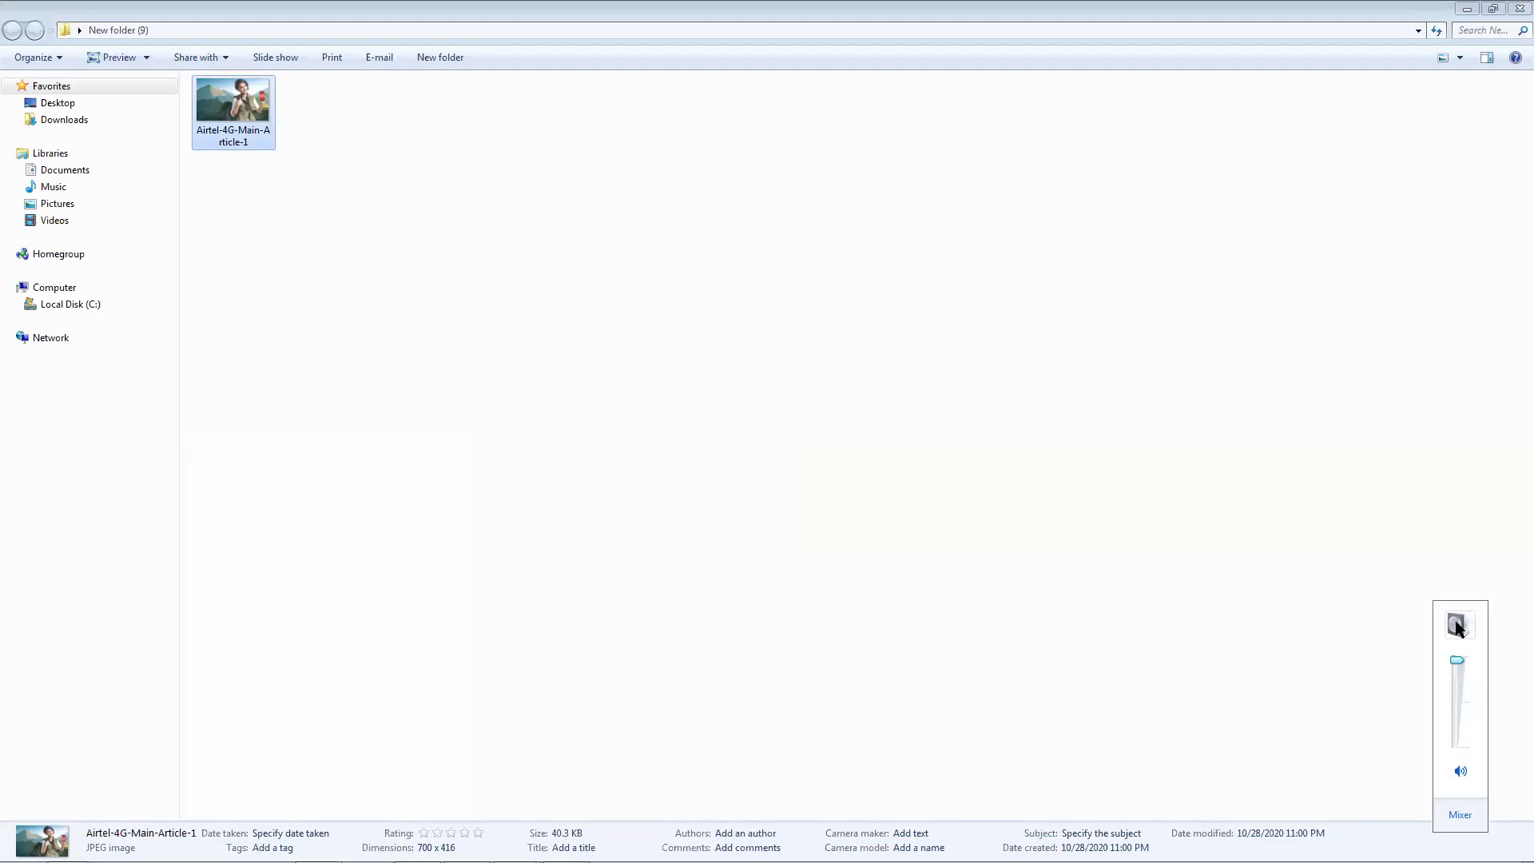
pyautogui.moveTo(1453, 665); pyautogui.dragTo(1459, 650)
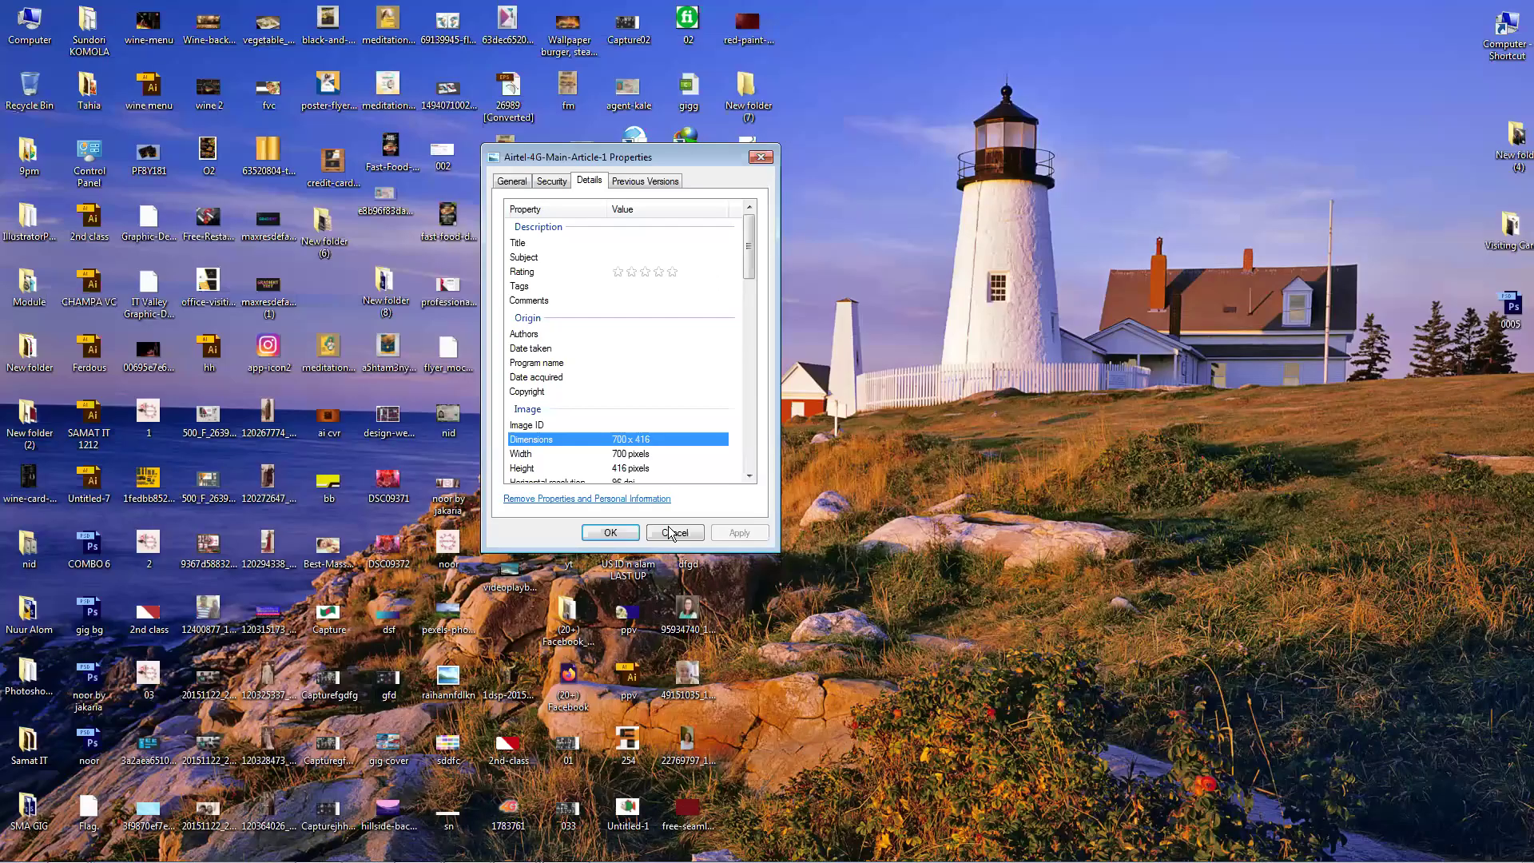
# Step: Restore Photoshop and copy the selfie layer into Untitled-1, repositioning it
pyautogui.click(670, 534)
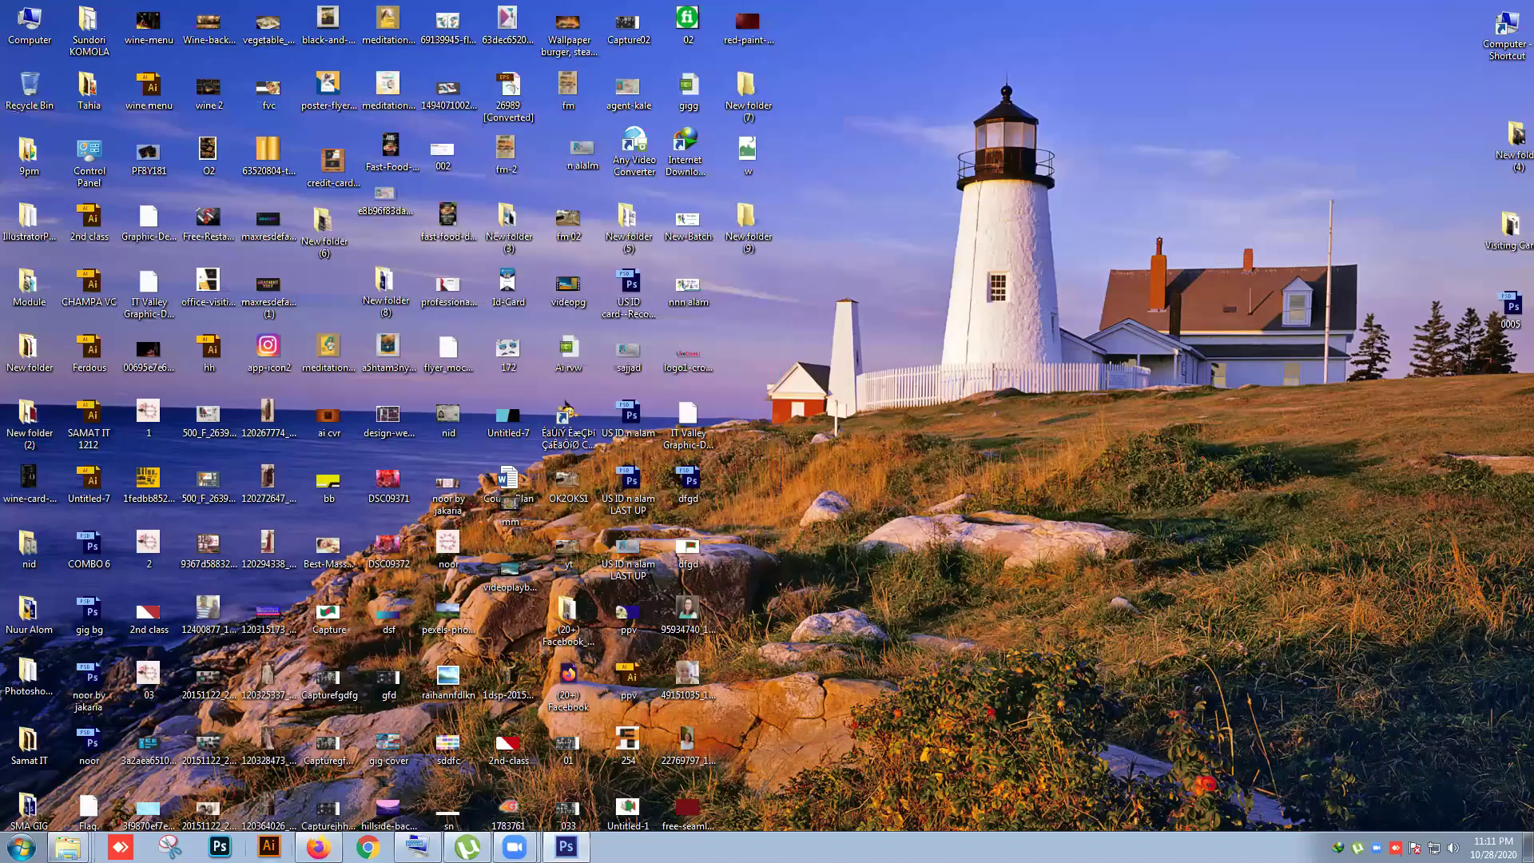
pyautogui.click(566, 846)
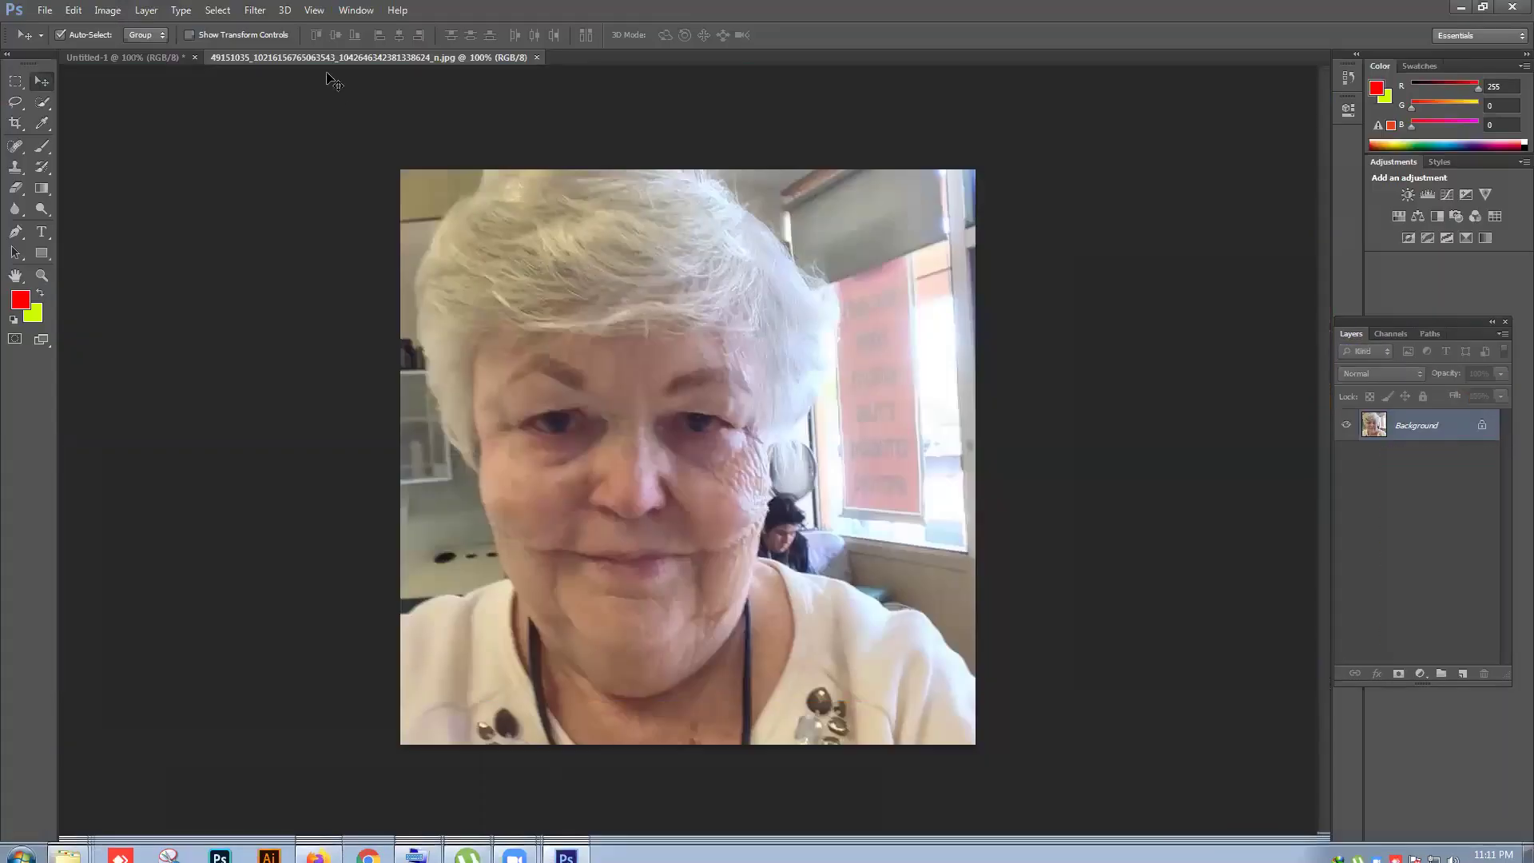
pyautogui.moveTo(120, 50); pyautogui.dragTo(421, 178)
pyautogui.moveTo(570, 342); pyautogui.dragTo(625, 364)
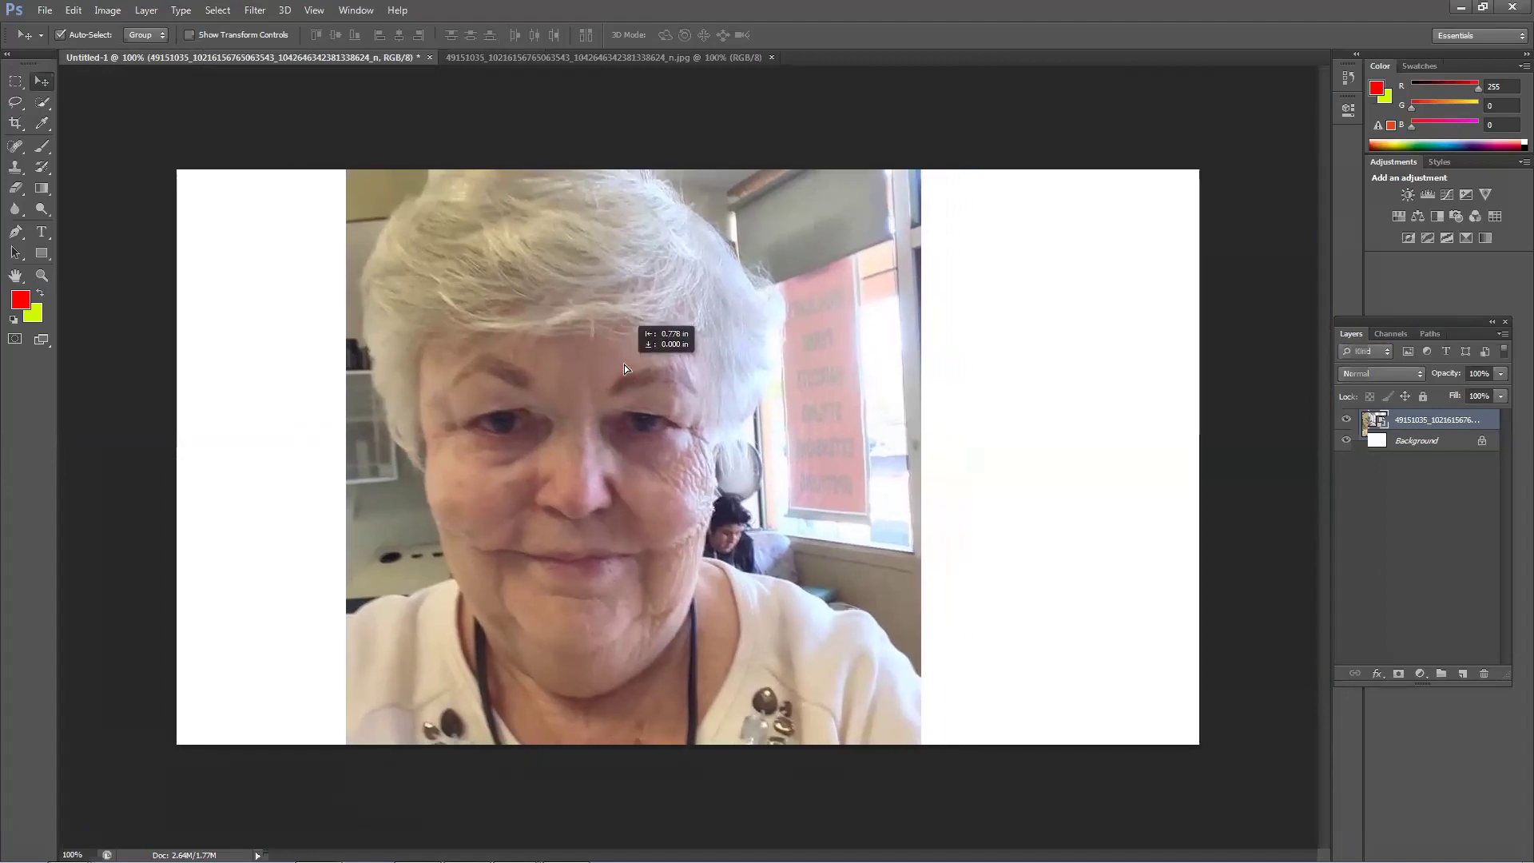
# Step: Place the flaming burgers wallpaper as a layer covering the lower canvas
pyautogui.doubleClick(631, 7)
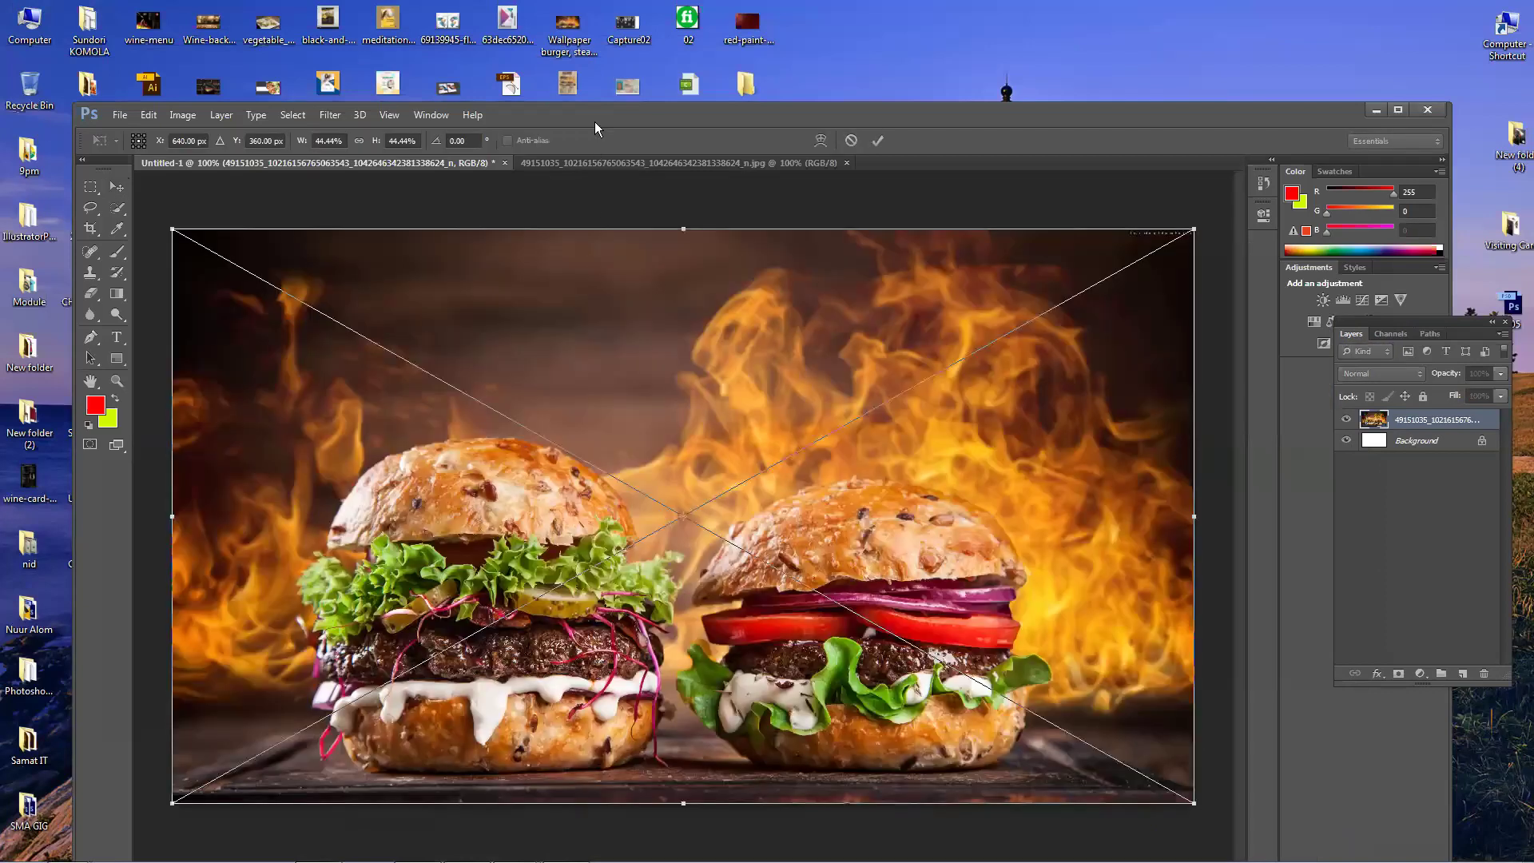
pyautogui.doubleClick(594, 116)
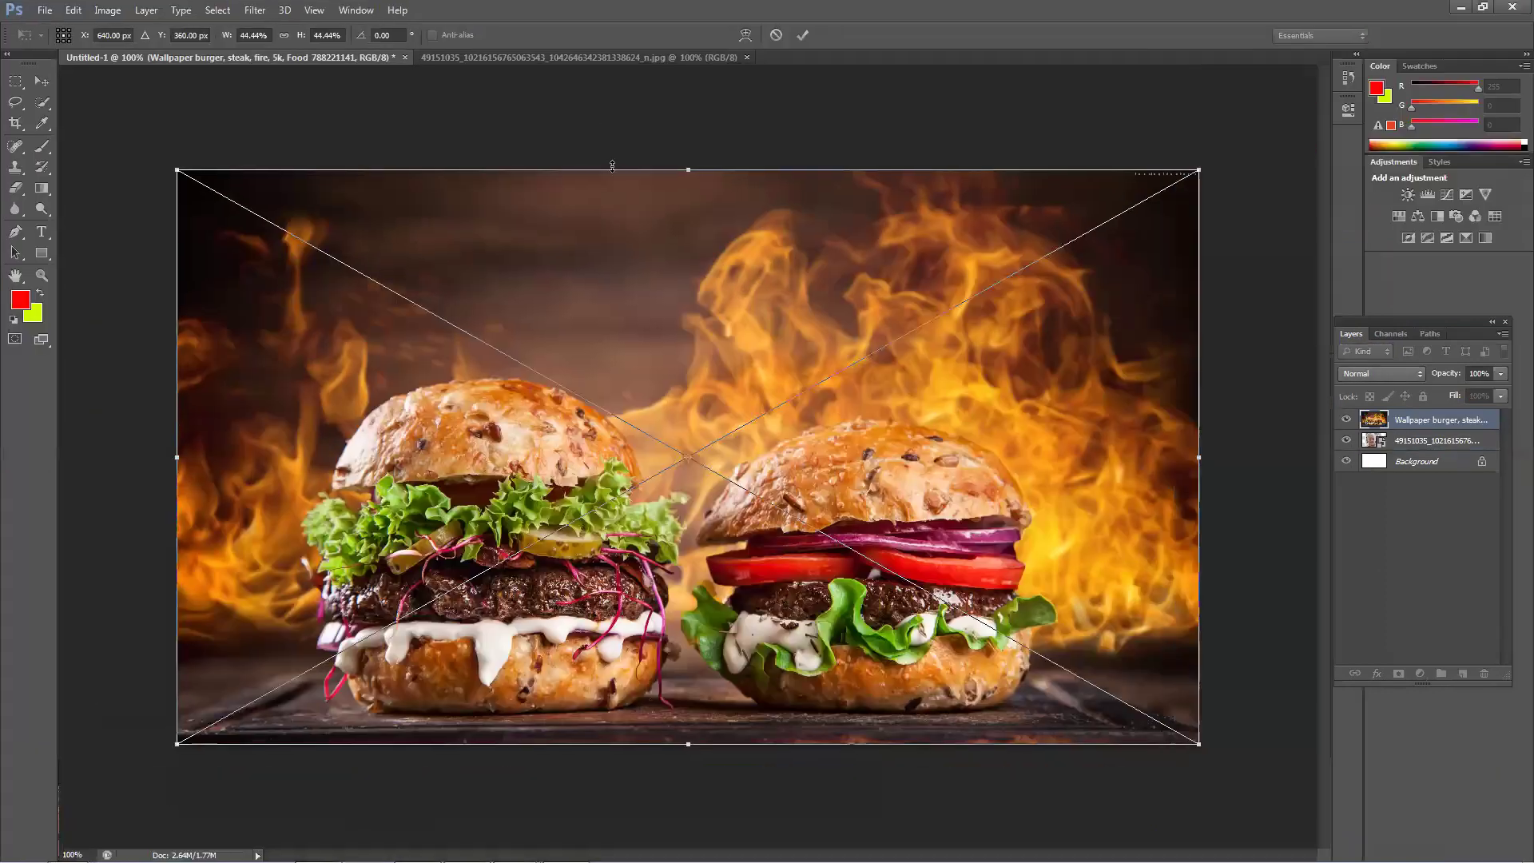
pyautogui.moveTo(697, 228); pyautogui.dragTo(659, 357)
pyautogui.press('Return')
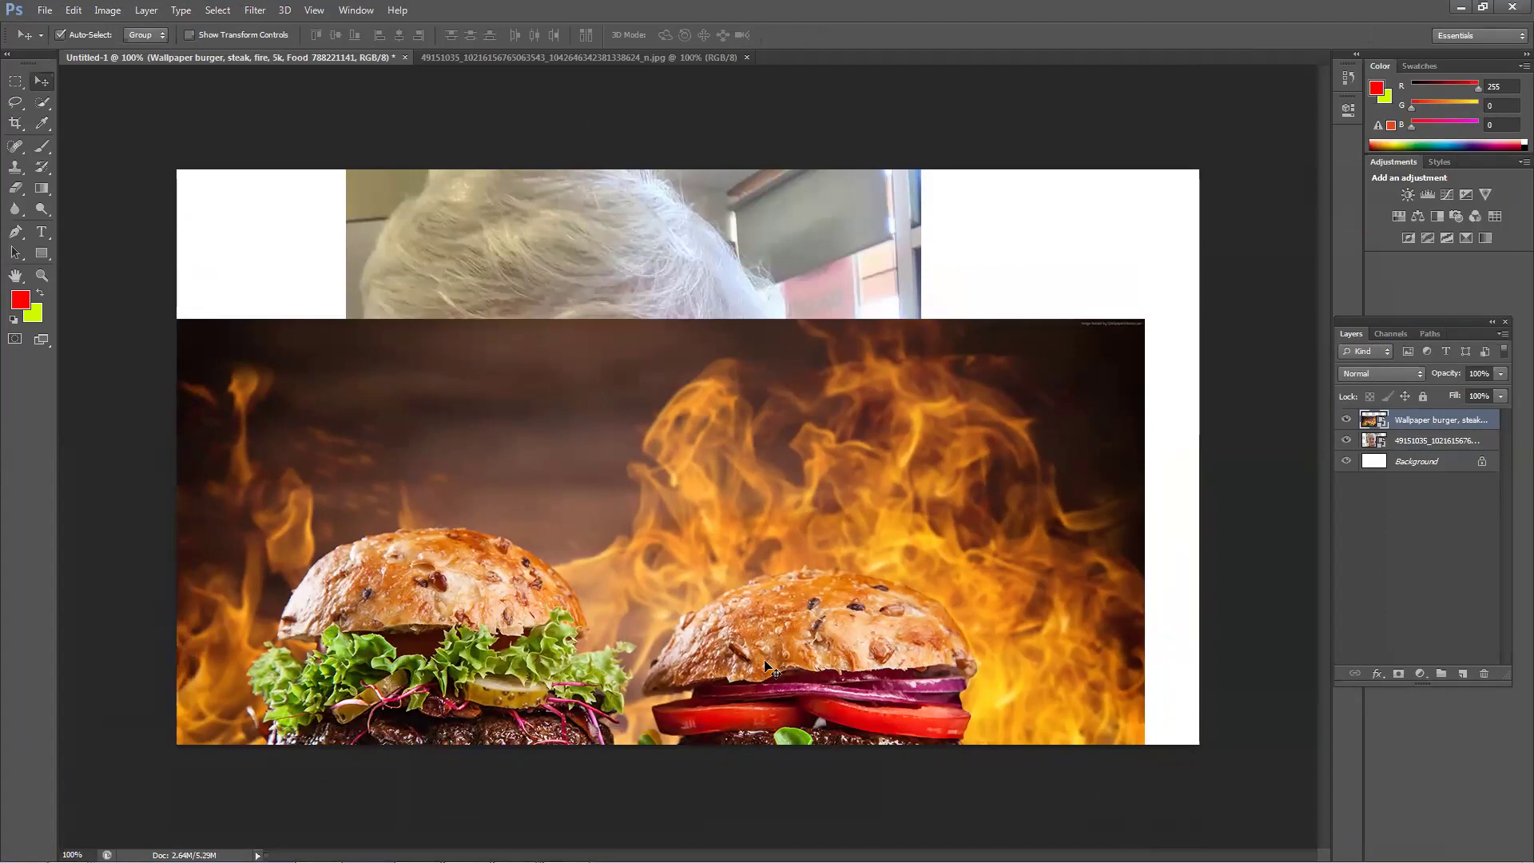
pyautogui.moveTo(751, 484); pyautogui.dragTo(764, 428)
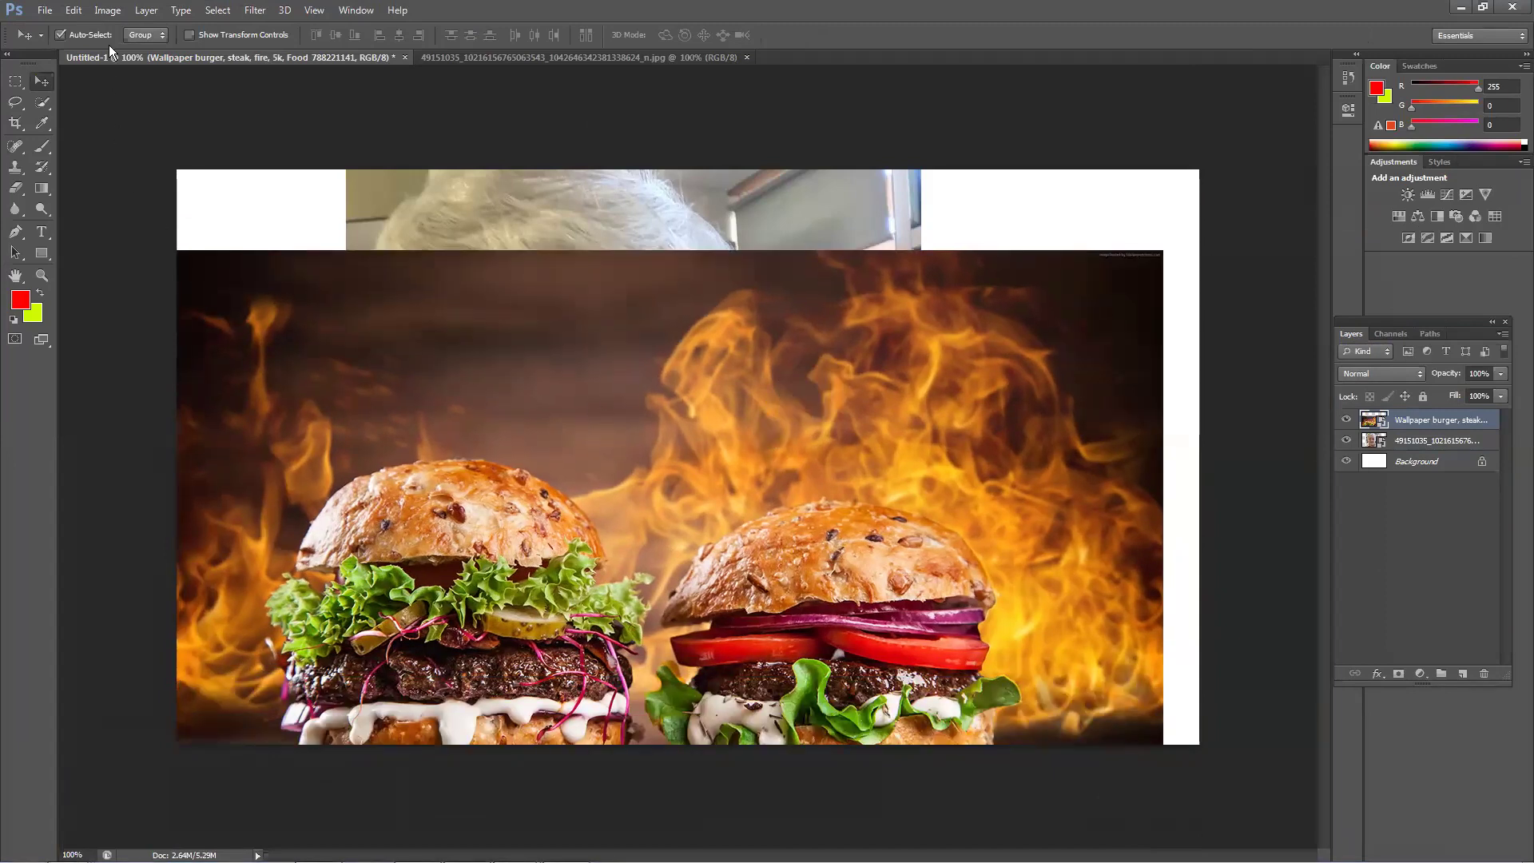
# Step: Open the Best-Massage-Spa photo from the Desktop in a new tab
pyautogui.click(45, 10)
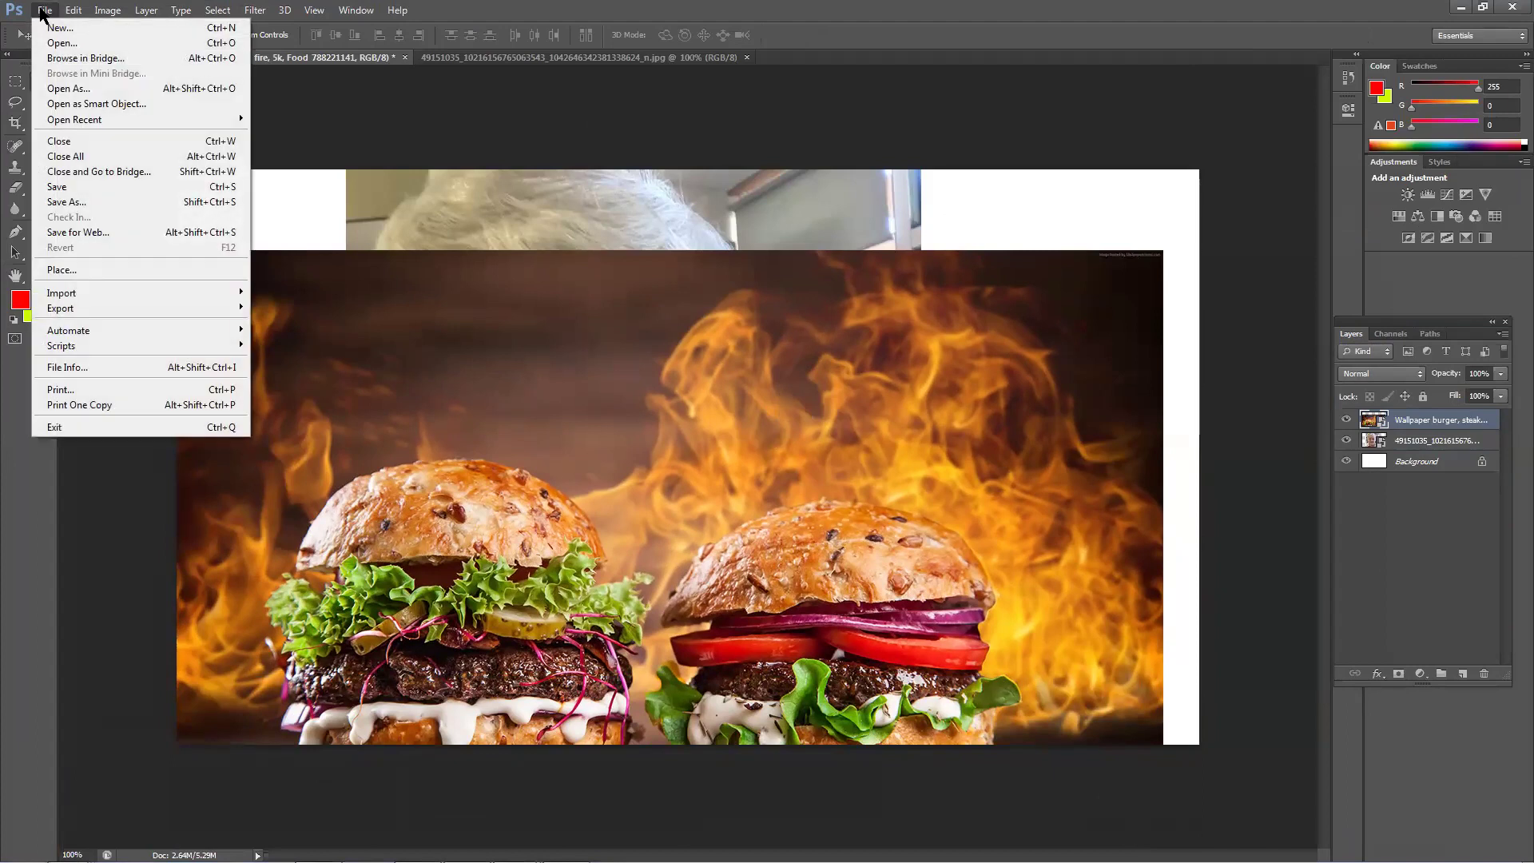
pyautogui.click(62, 44)
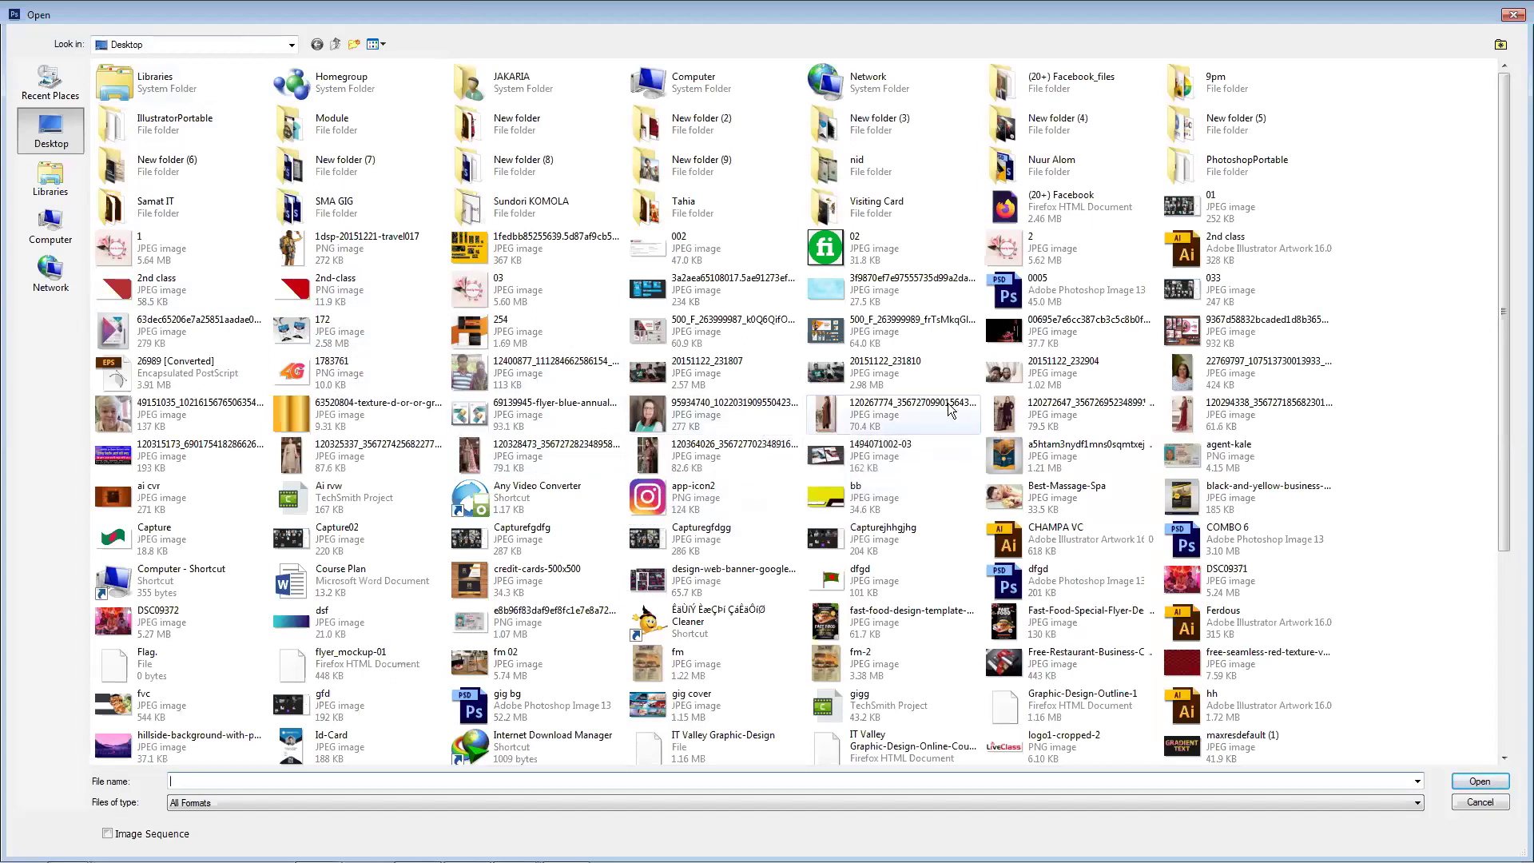
pyautogui.doubleClick(1031, 495)
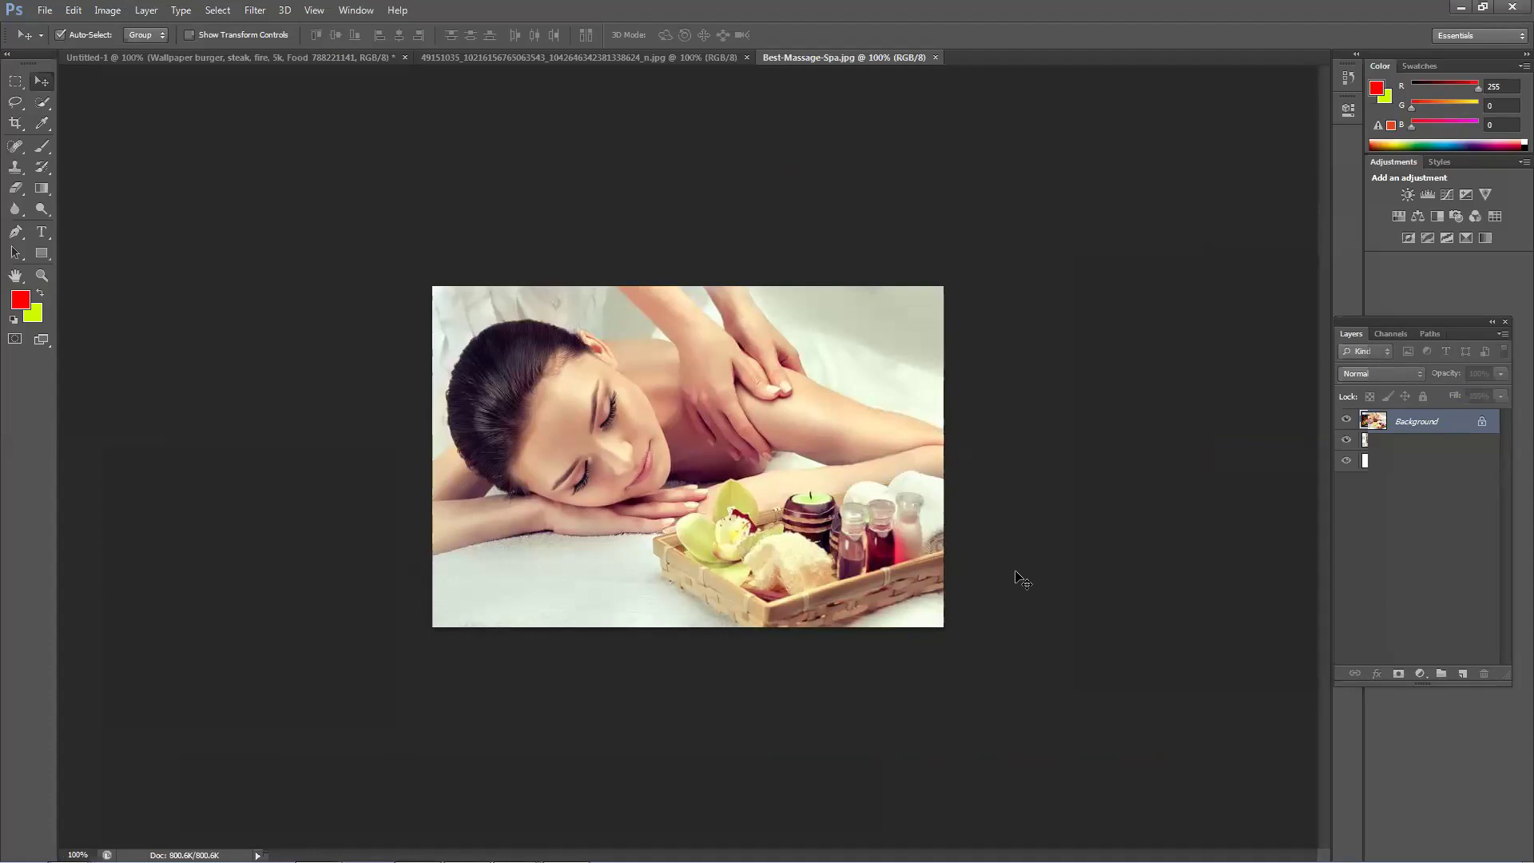
# Step: Close Untitled-1 without saving, then close the Best-Massage-Spa and portrait documents
pyautogui.click(402, 57)
pyautogui.click(776, 331)
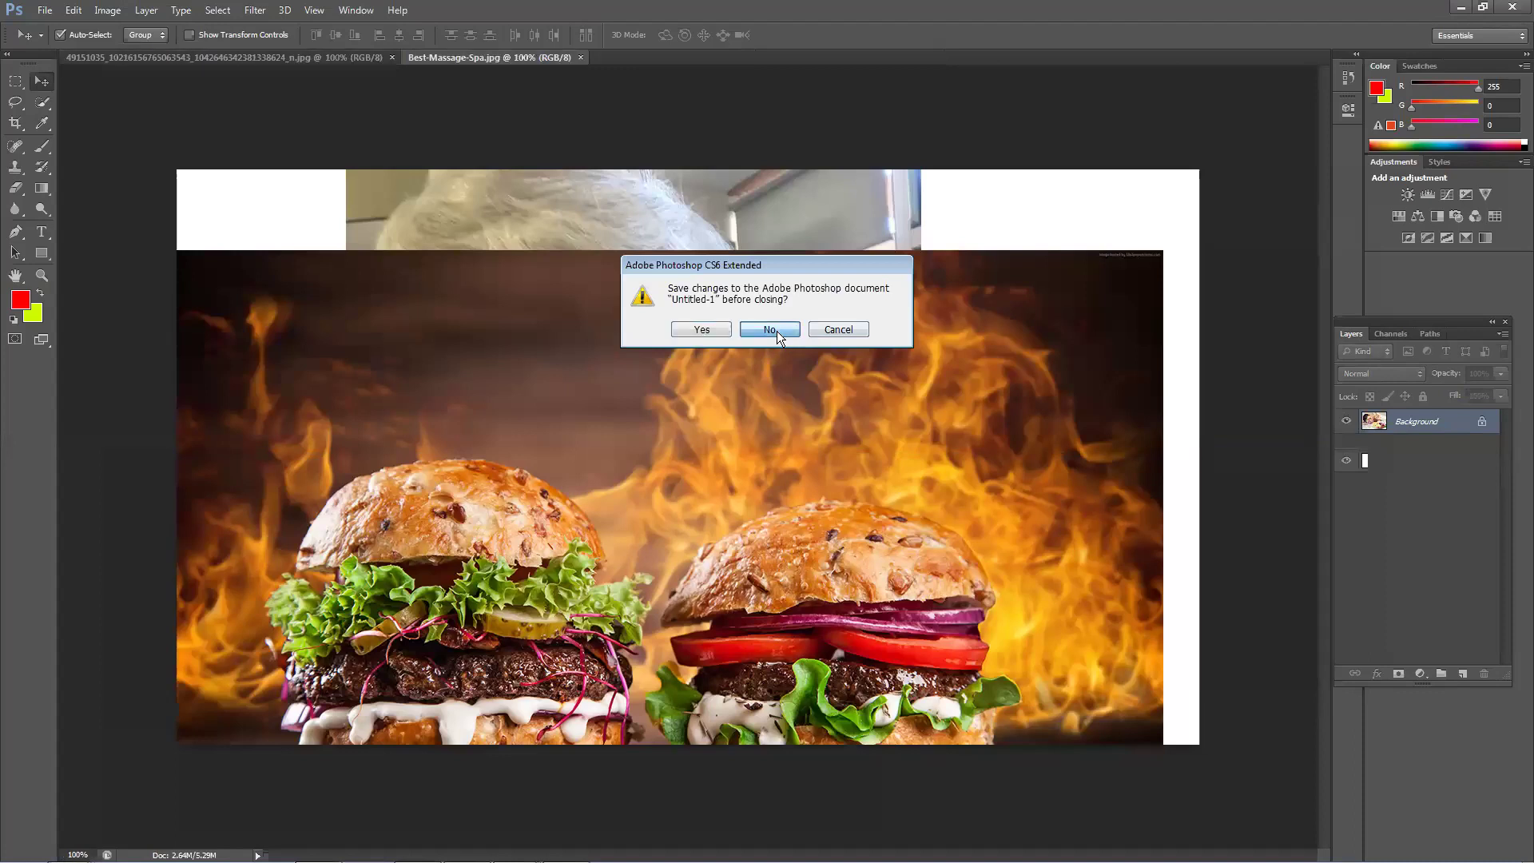
pyautogui.click(581, 58)
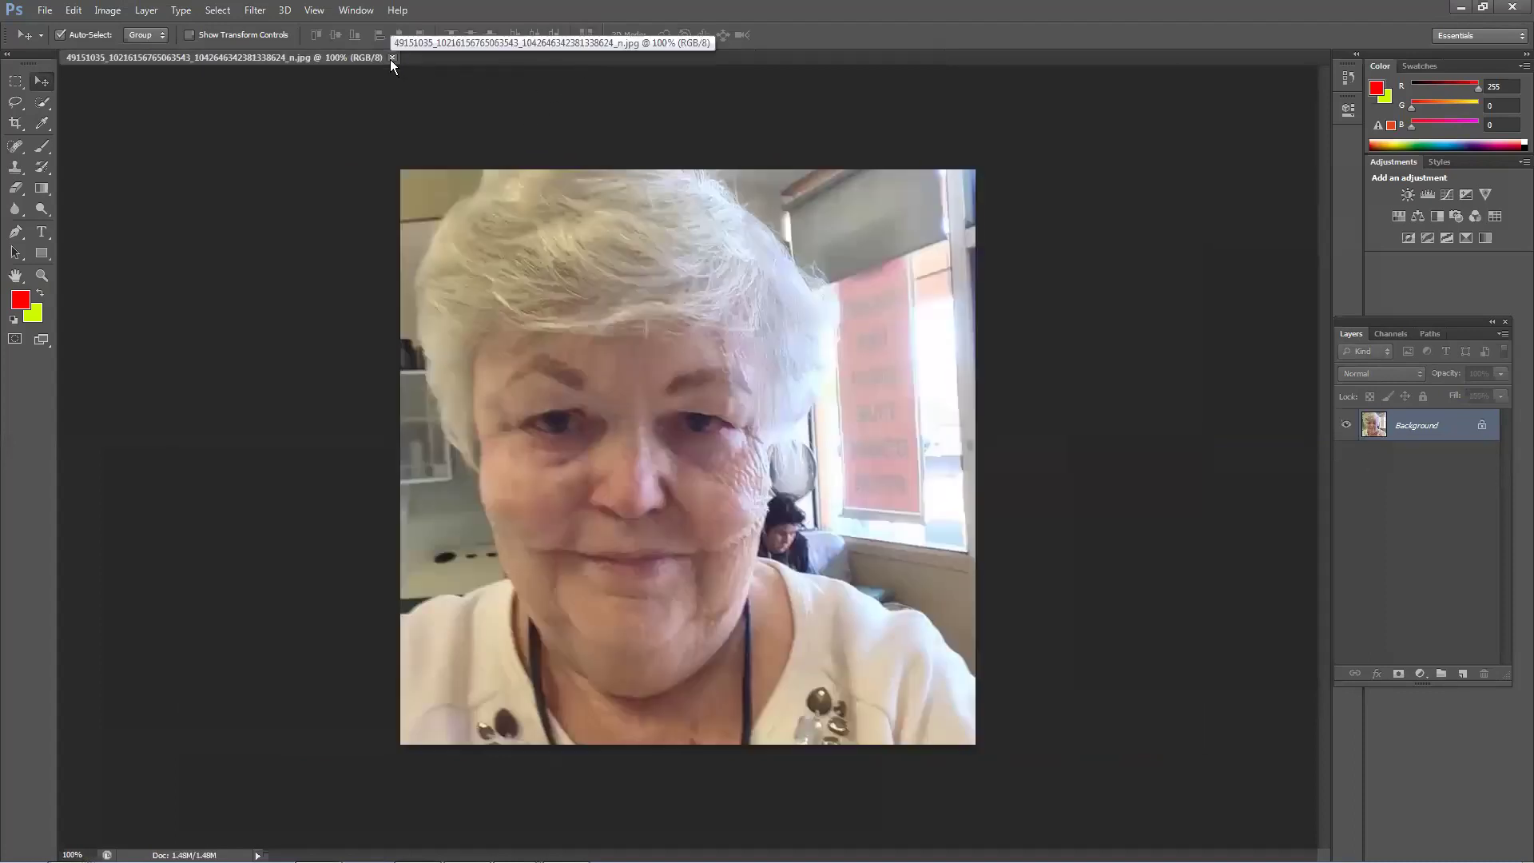
pyautogui.click(391, 58)
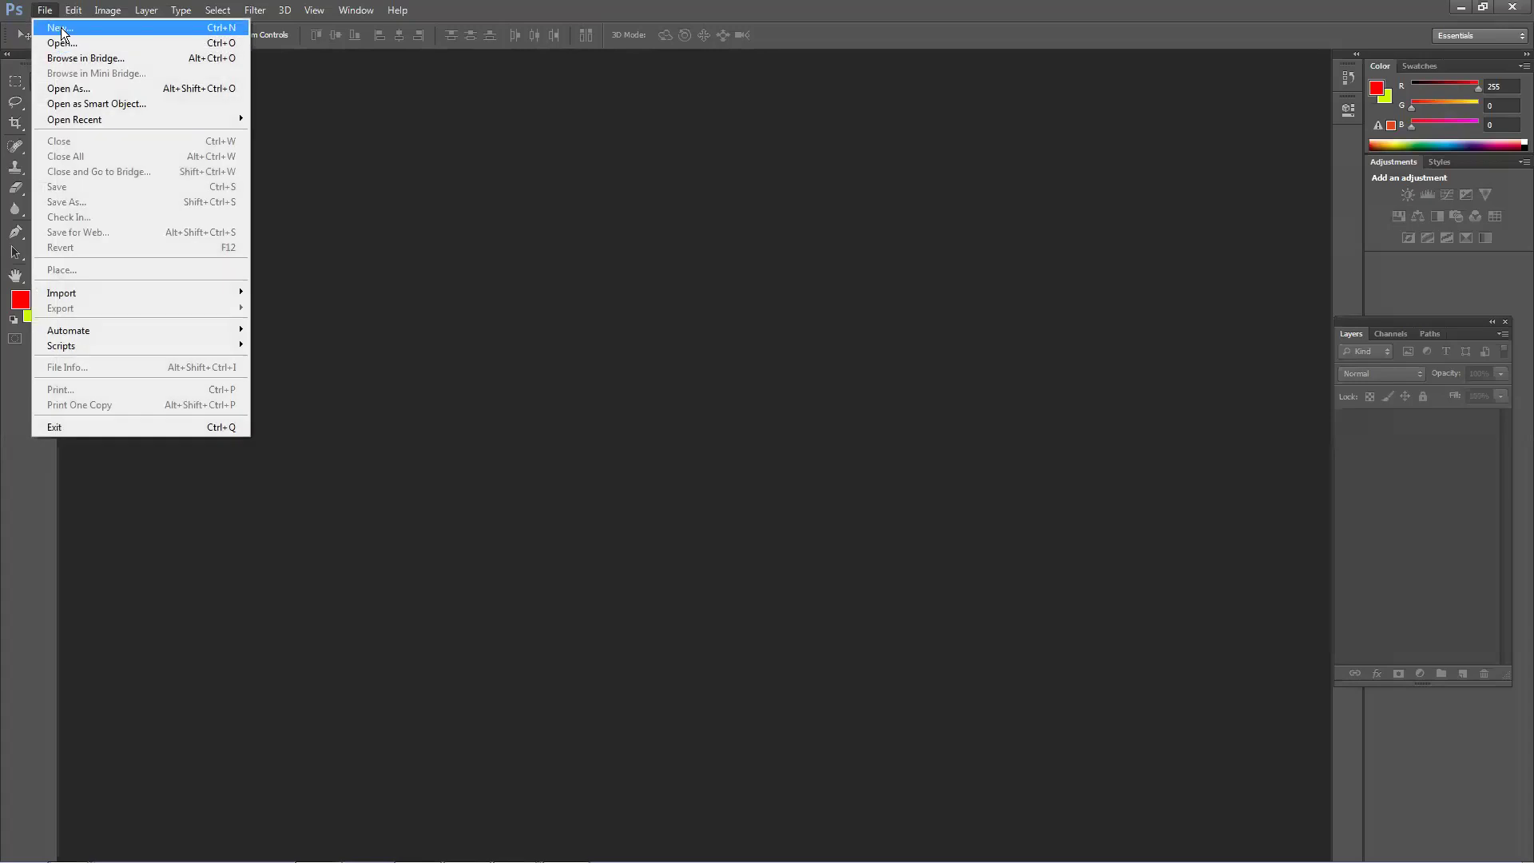
# Step: Create a new blank 1280x720 document
pyautogui.click(60, 27)
pyautogui.click(817, 251)
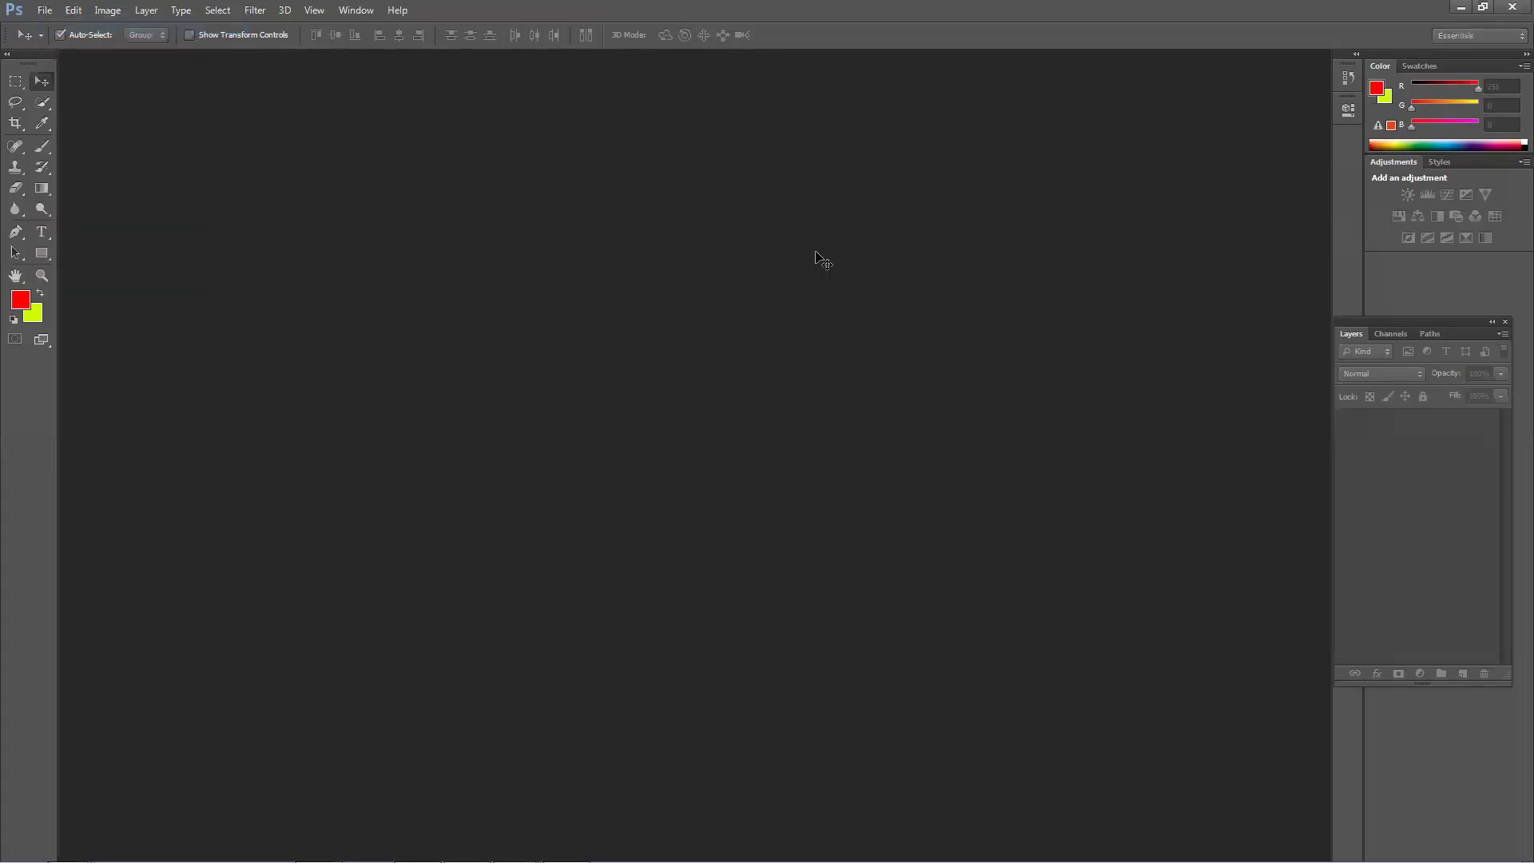
pyautogui.click(40, 11)
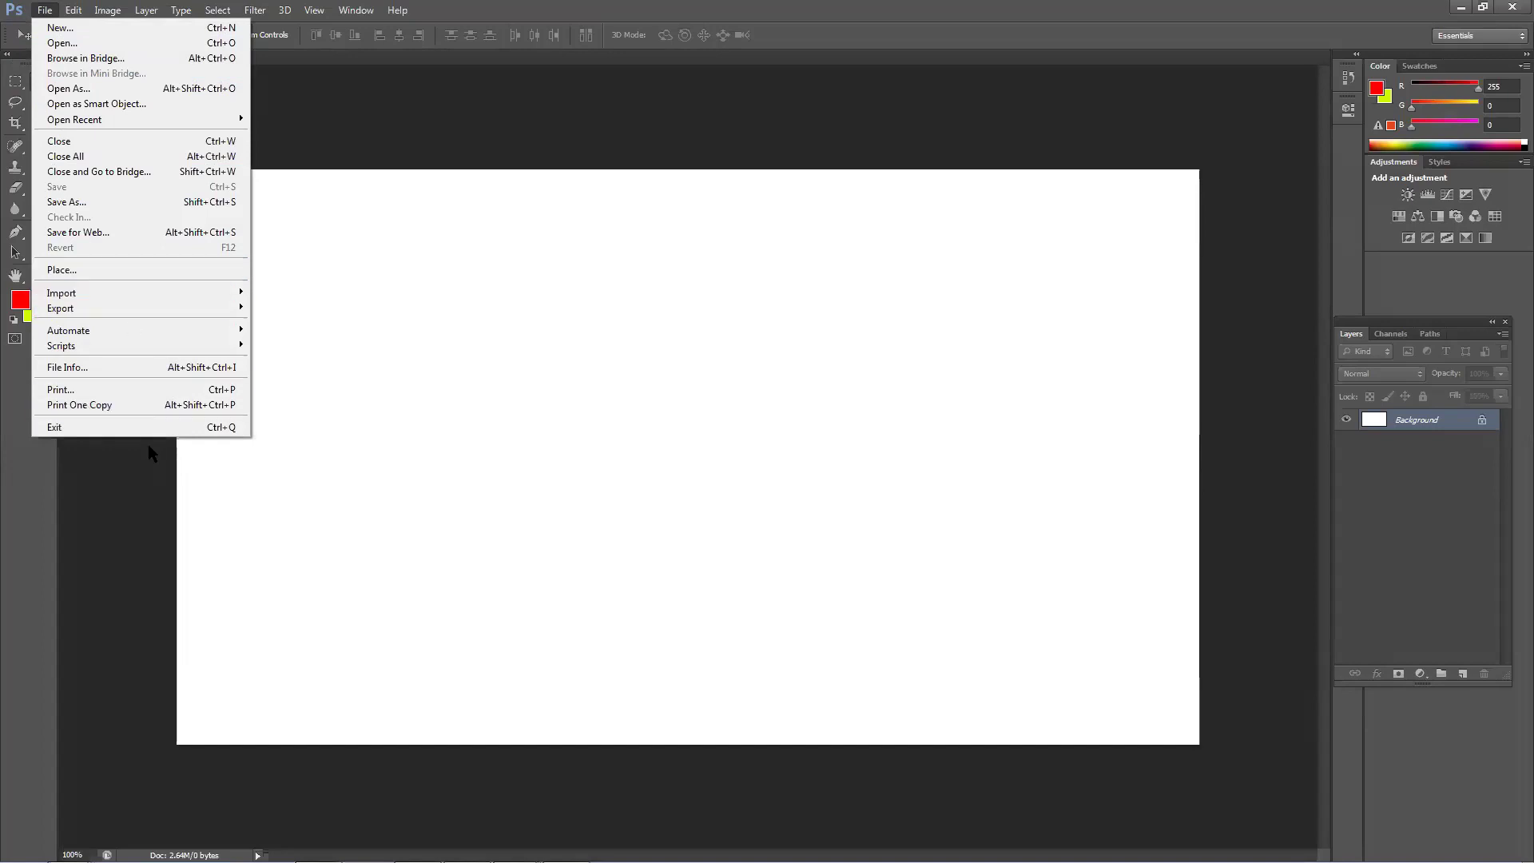
pyautogui.click(585, 830)
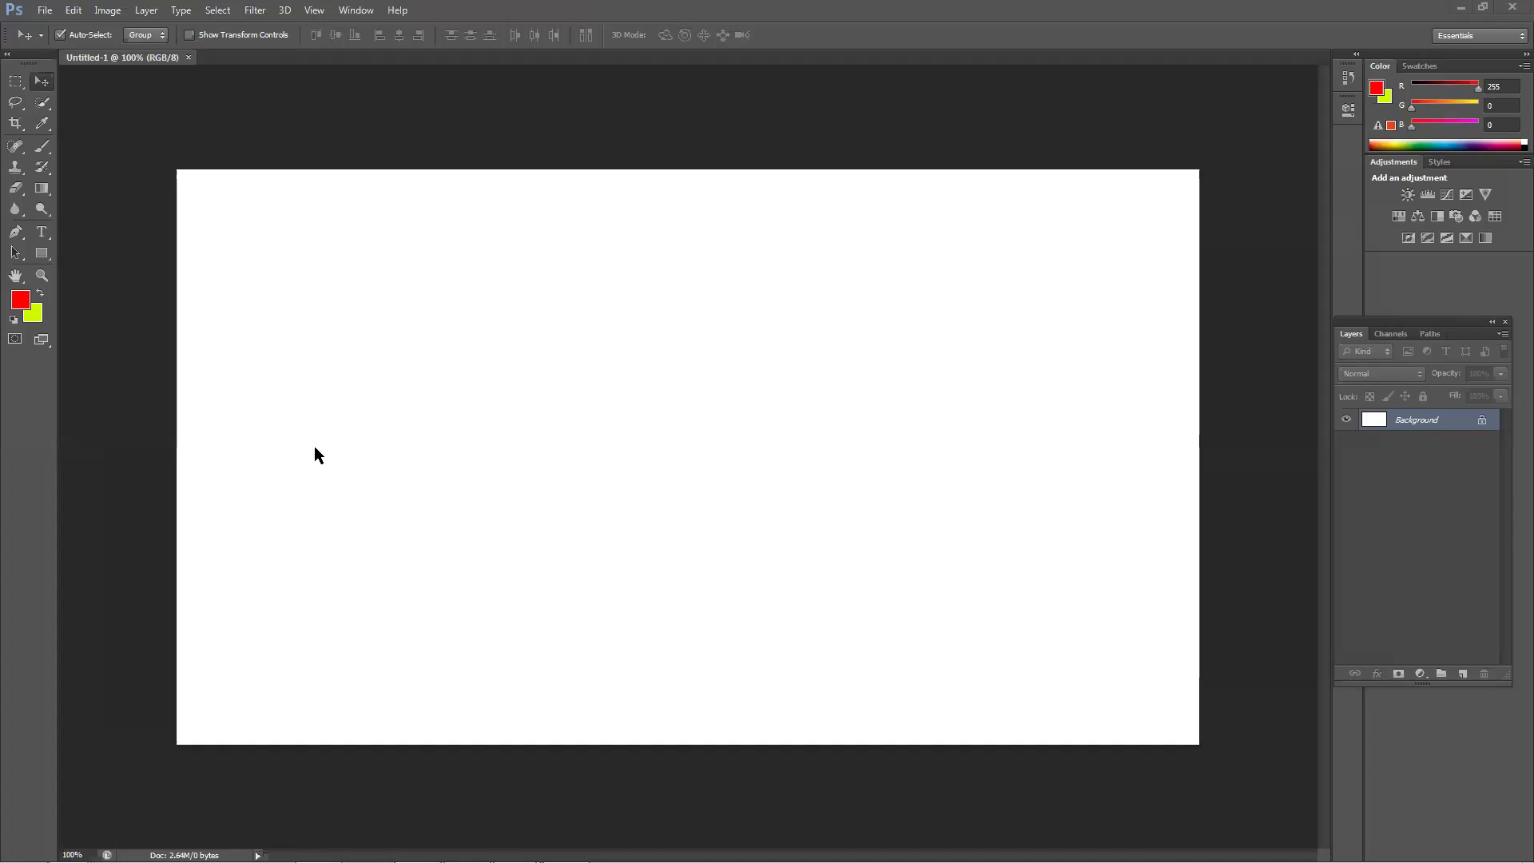
# Step: Place the Best-Massage-Spa photo on the canvas and shift it slightly left
pyautogui.click(44, 13)
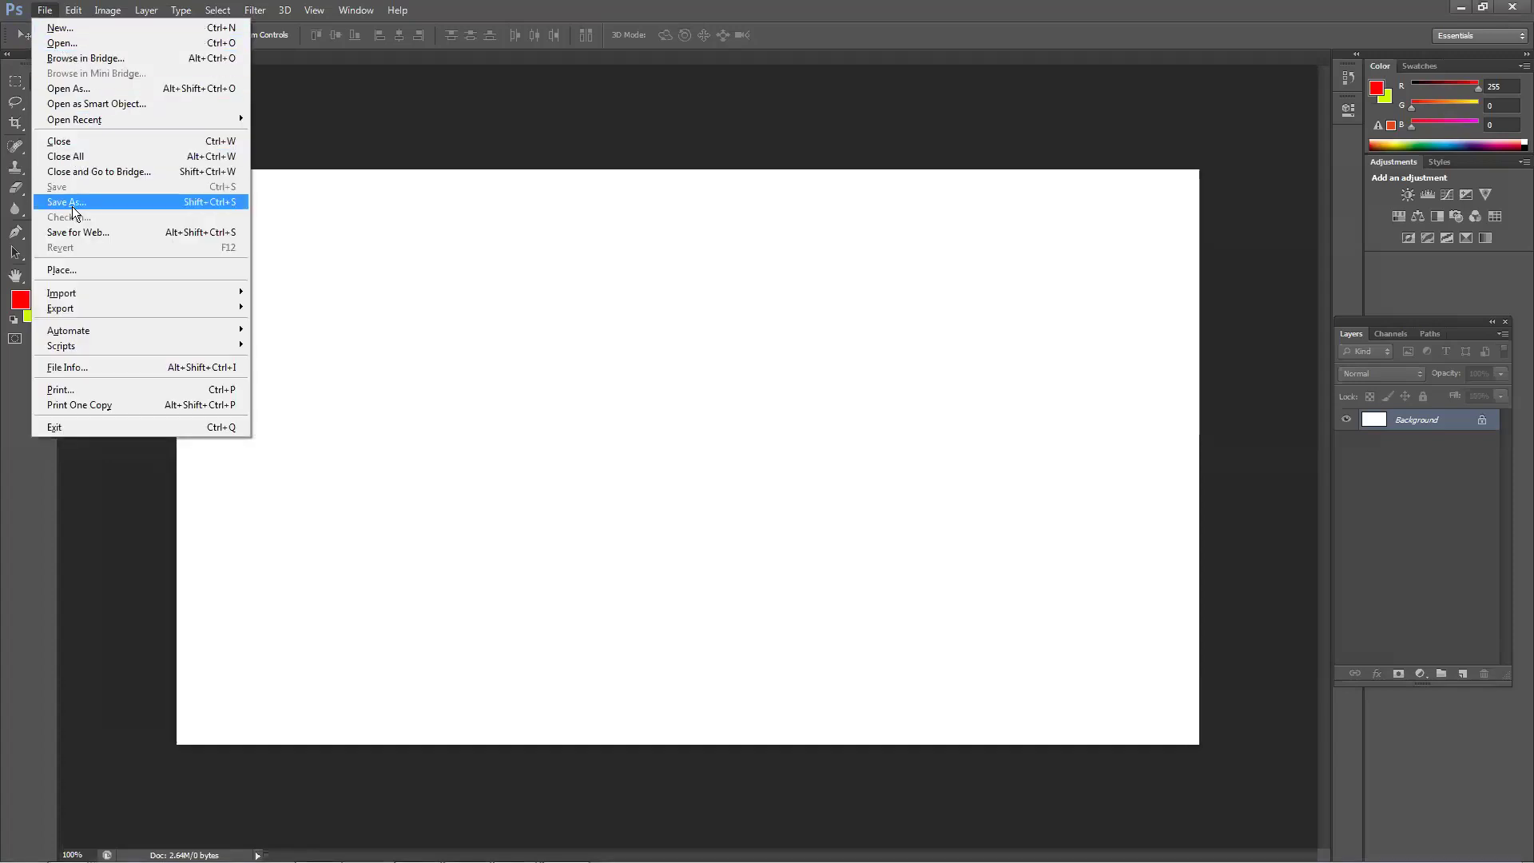
pyautogui.click(70, 270)
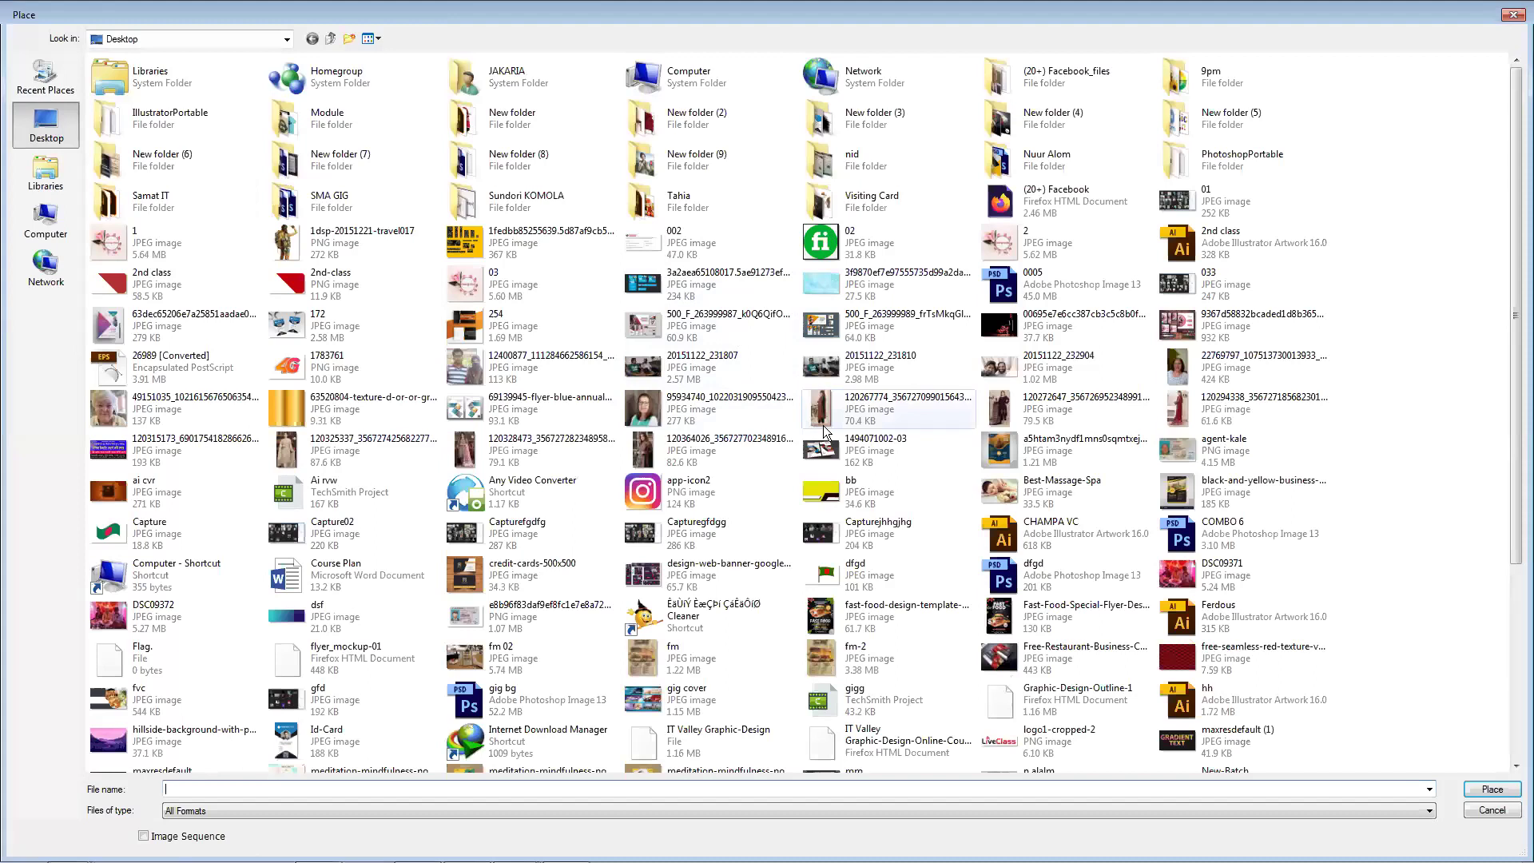
pyautogui.doubleClick(1009, 489)
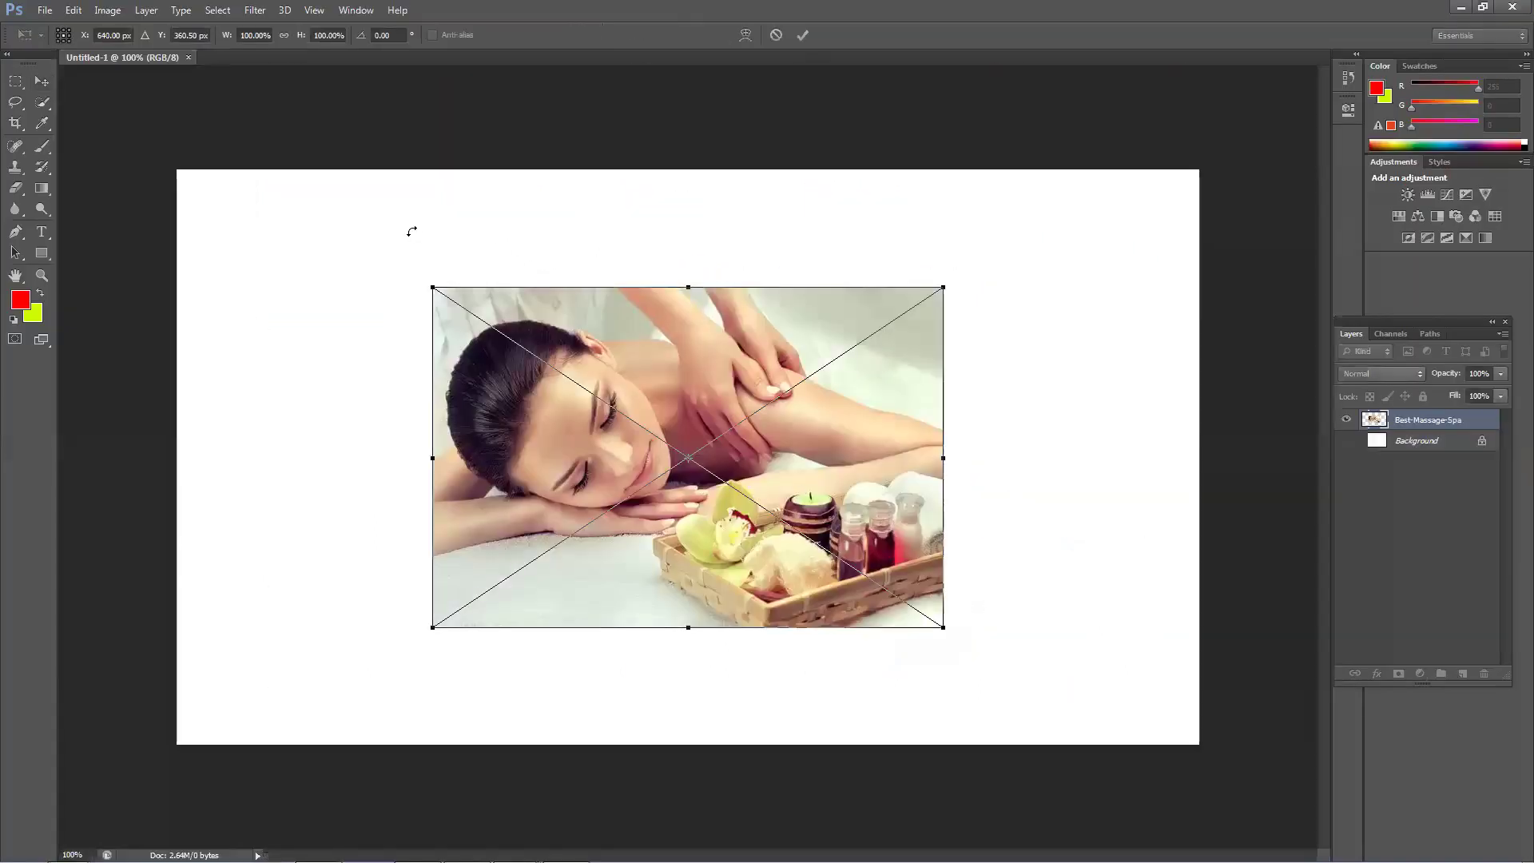
pyautogui.press('Return')
pyautogui.moveTo(784, 546); pyautogui.dragTo(659, 584)
pyautogui.click(44, 9)
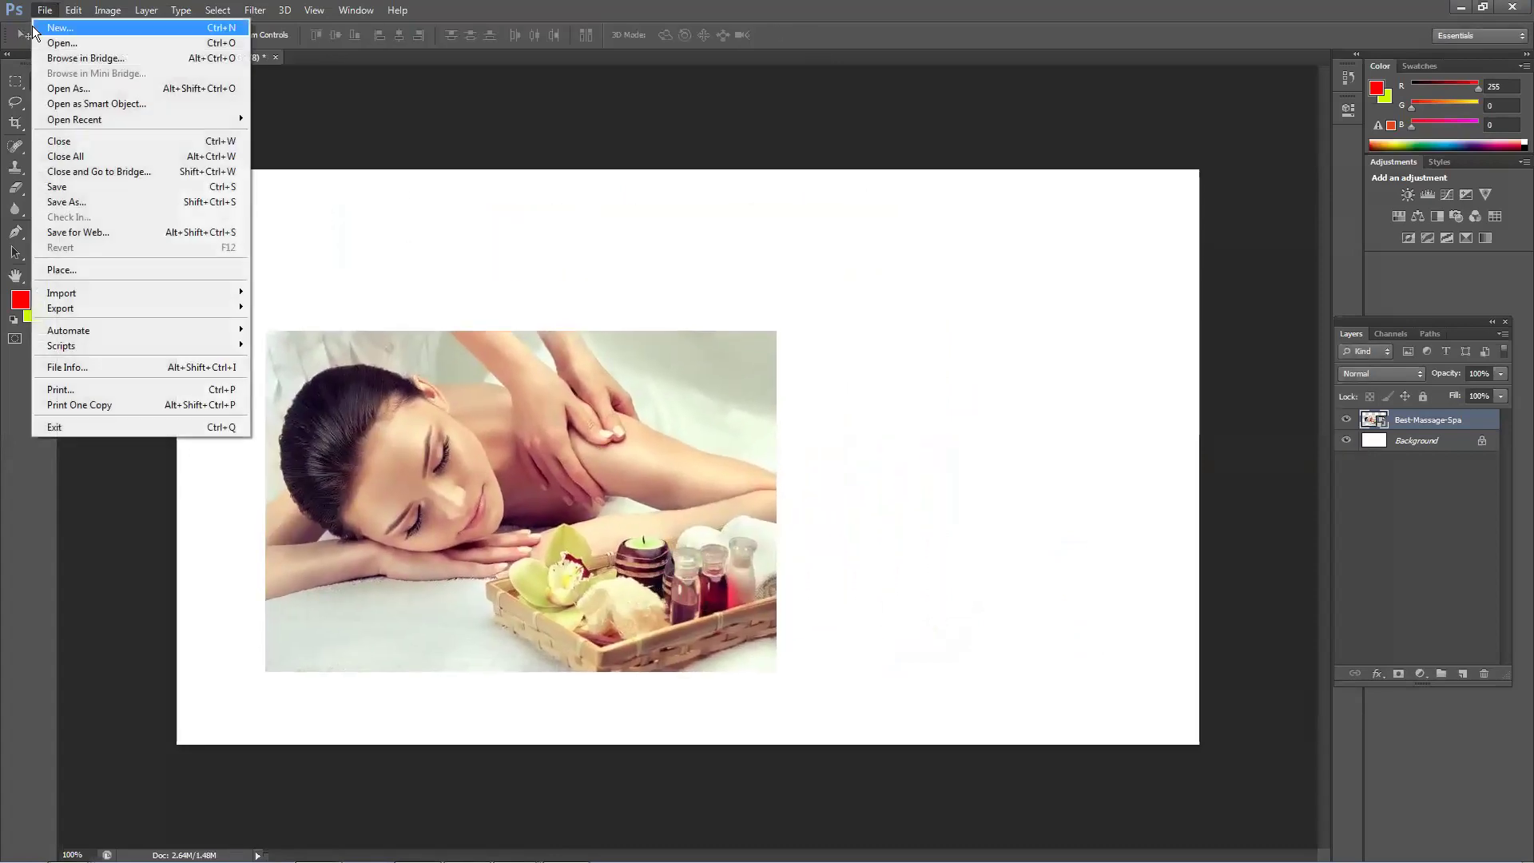
# Step: Open the Airtel-4G-Main-Article-1 photo from New folder (9)
pyautogui.click(68, 40)
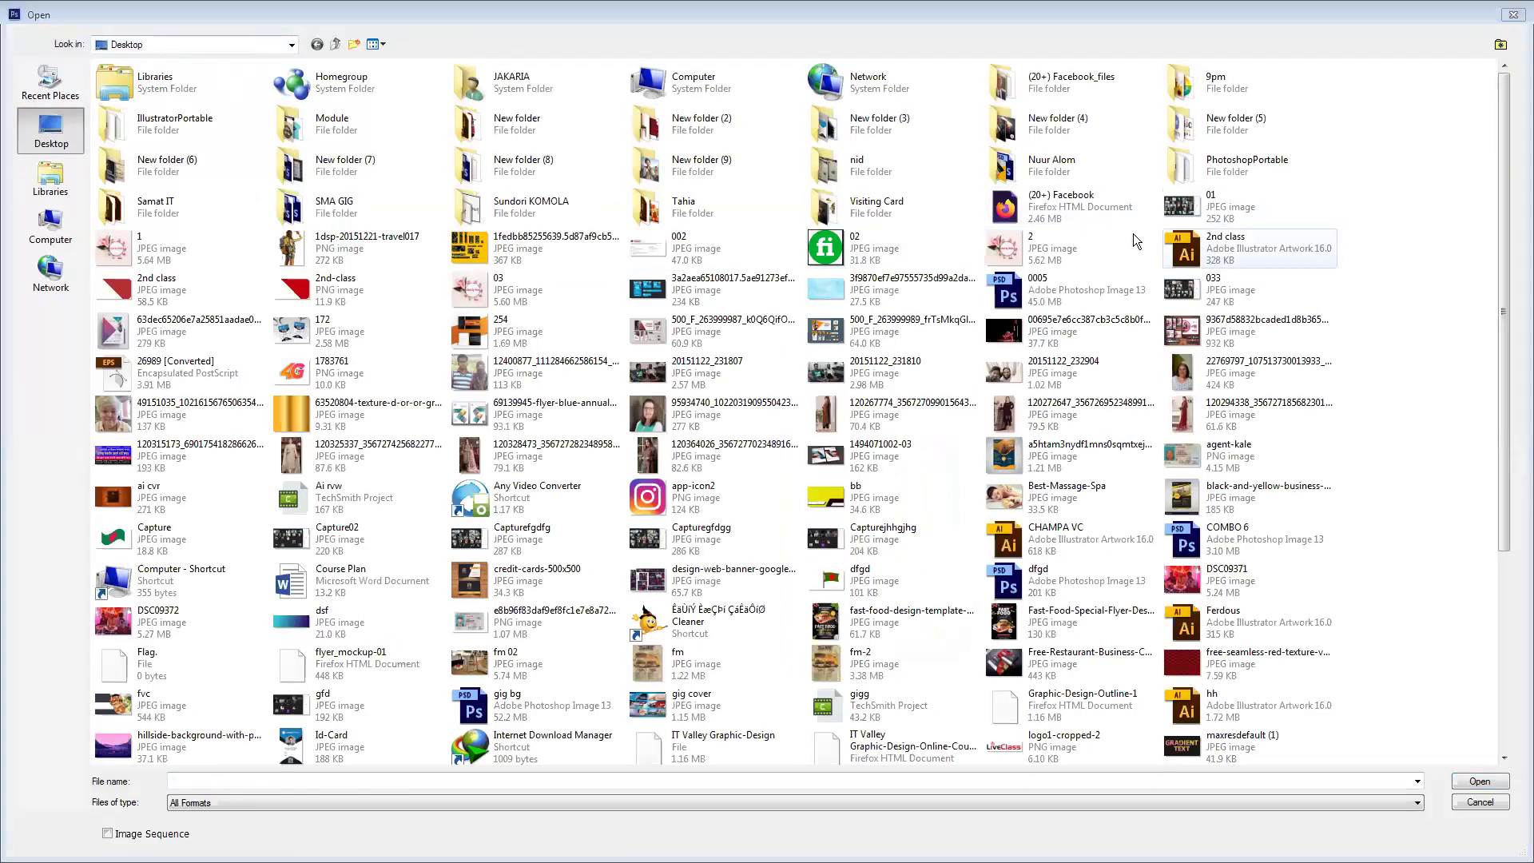
pyautogui.doubleClick(686, 172)
pyautogui.click(169, 143)
pyautogui.doubleClick(169, 144)
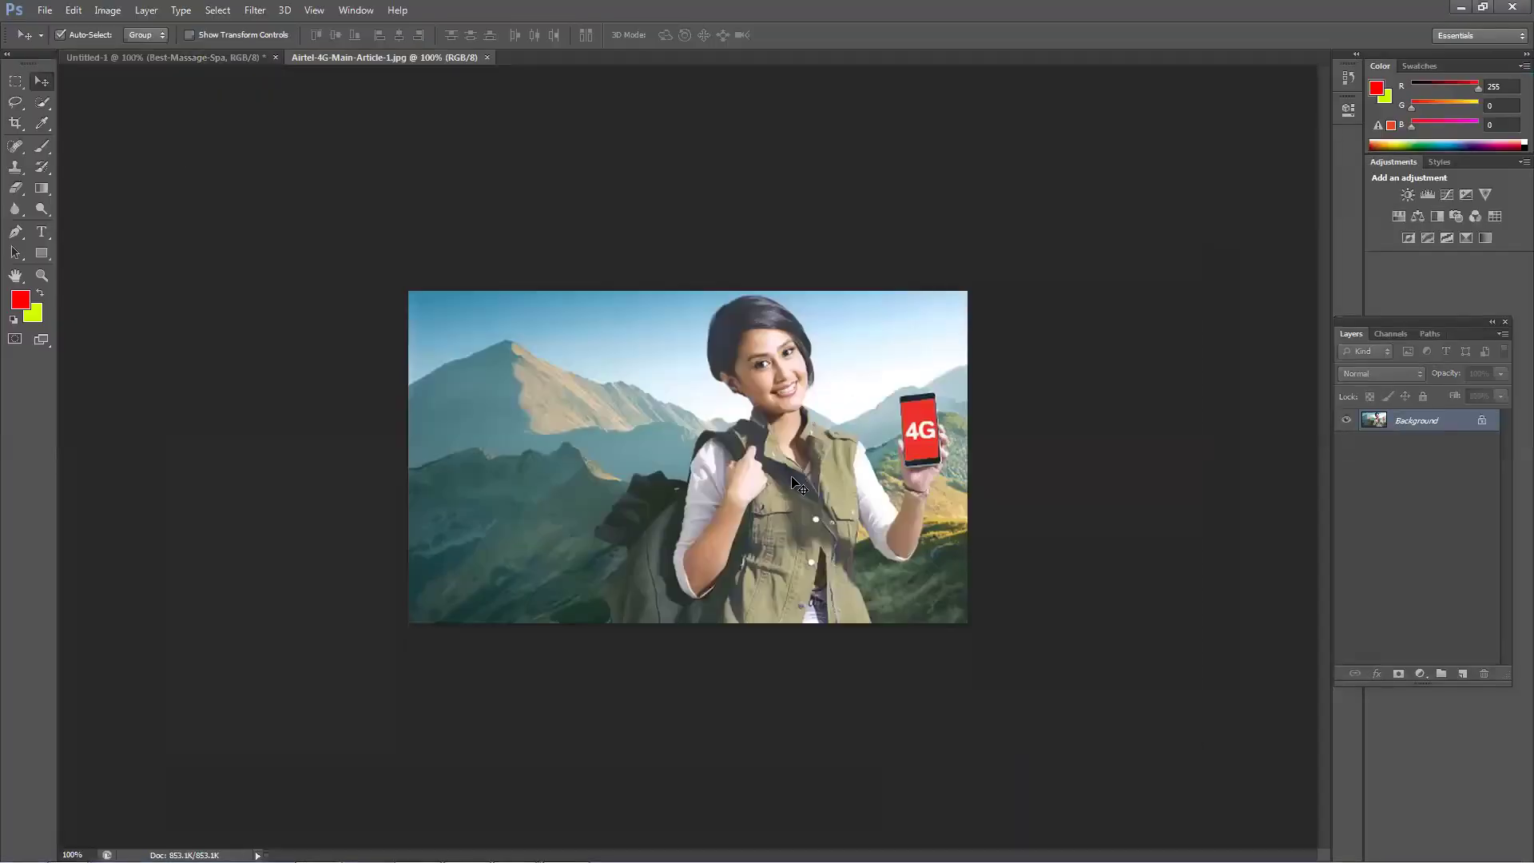
# Step: Nudge the massage photo further left and up, then try moving the locked Airtel photo
pyautogui.click(153, 56)
pyautogui.moveTo(575, 443)
pyautogui.mouseDown()
pyautogui.moveTo(597, 362)
pyautogui.moveTo(558, 395)
pyautogui.moveTo(596, 414)
pyautogui.moveTo(563, 429)
pyautogui.mouseUp()
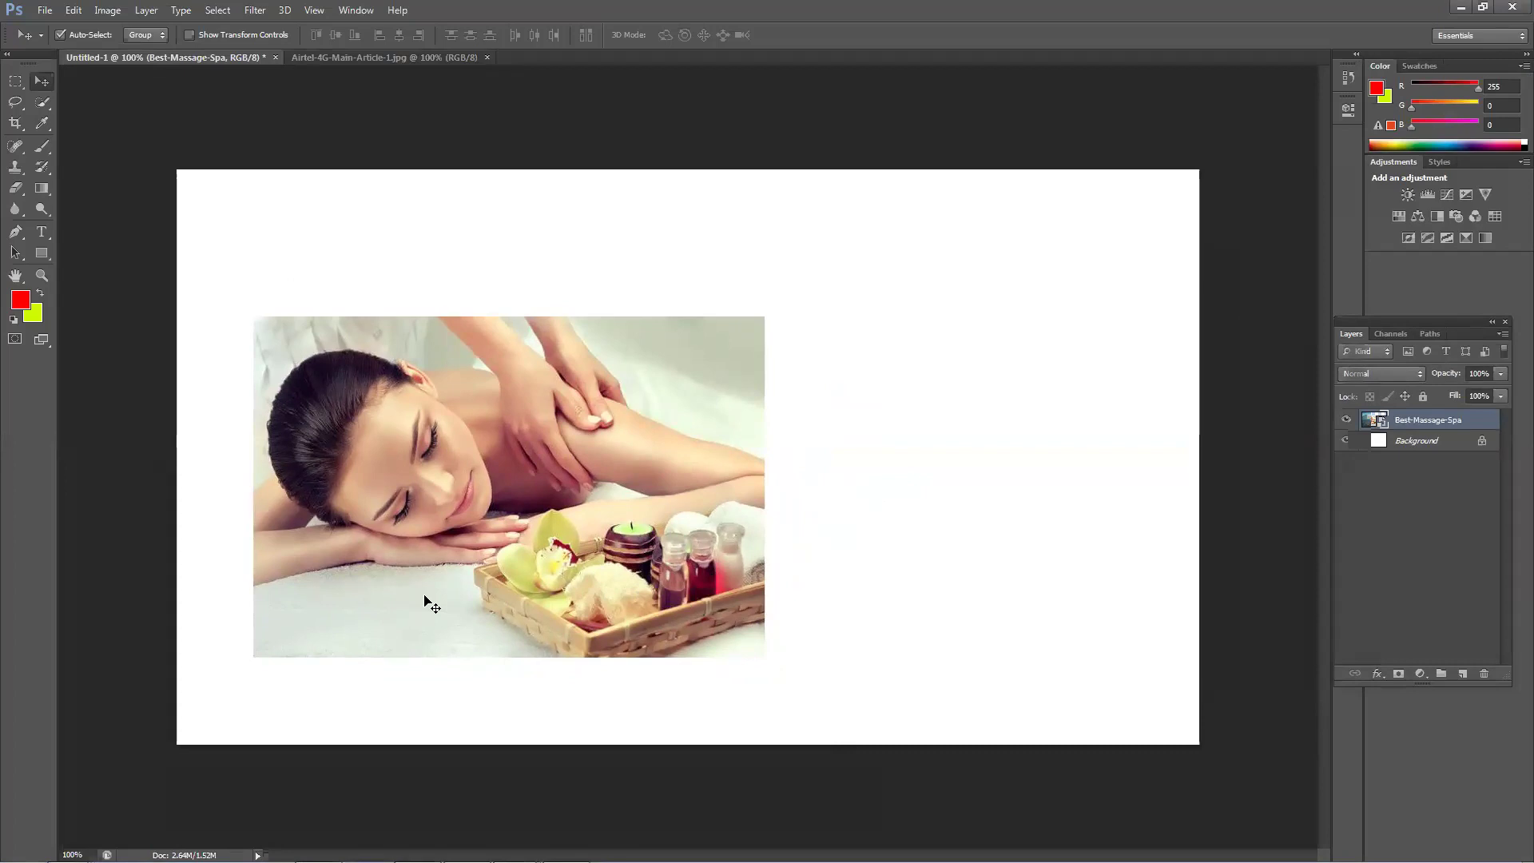
pyautogui.click(365, 62)
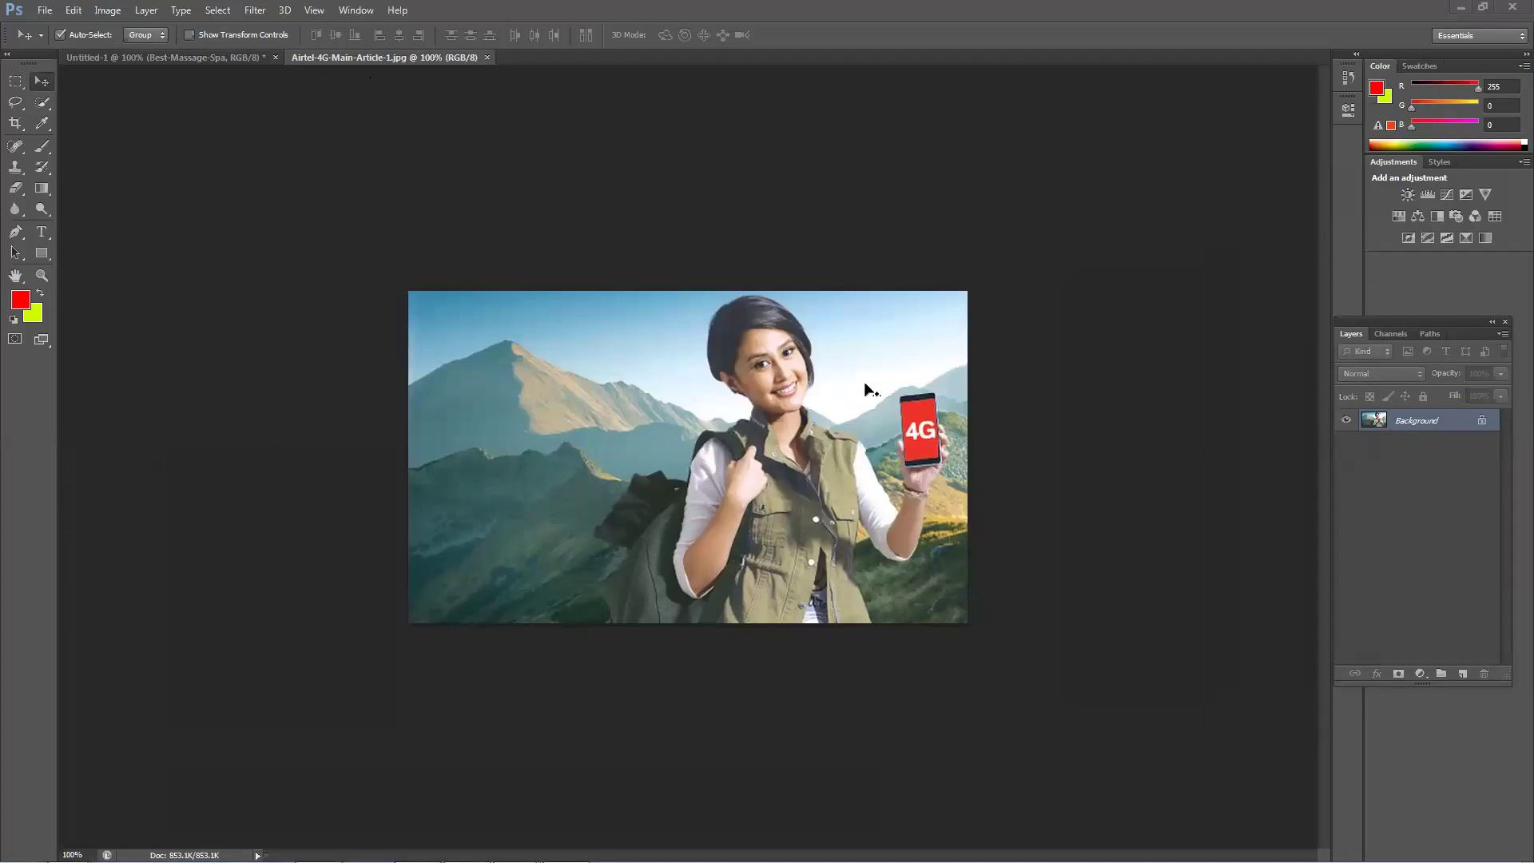
pyautogui.moveTo(868, 389); pyautogui.dragTo(803, 386)
pyautogui.click(761, 329)
# Step: Drag the Airtel photo's Background lock to the trash, converting it to Layer 0
pyautogui.moveTo(1483, 424); pyautogui.dragTo(1484, 671)
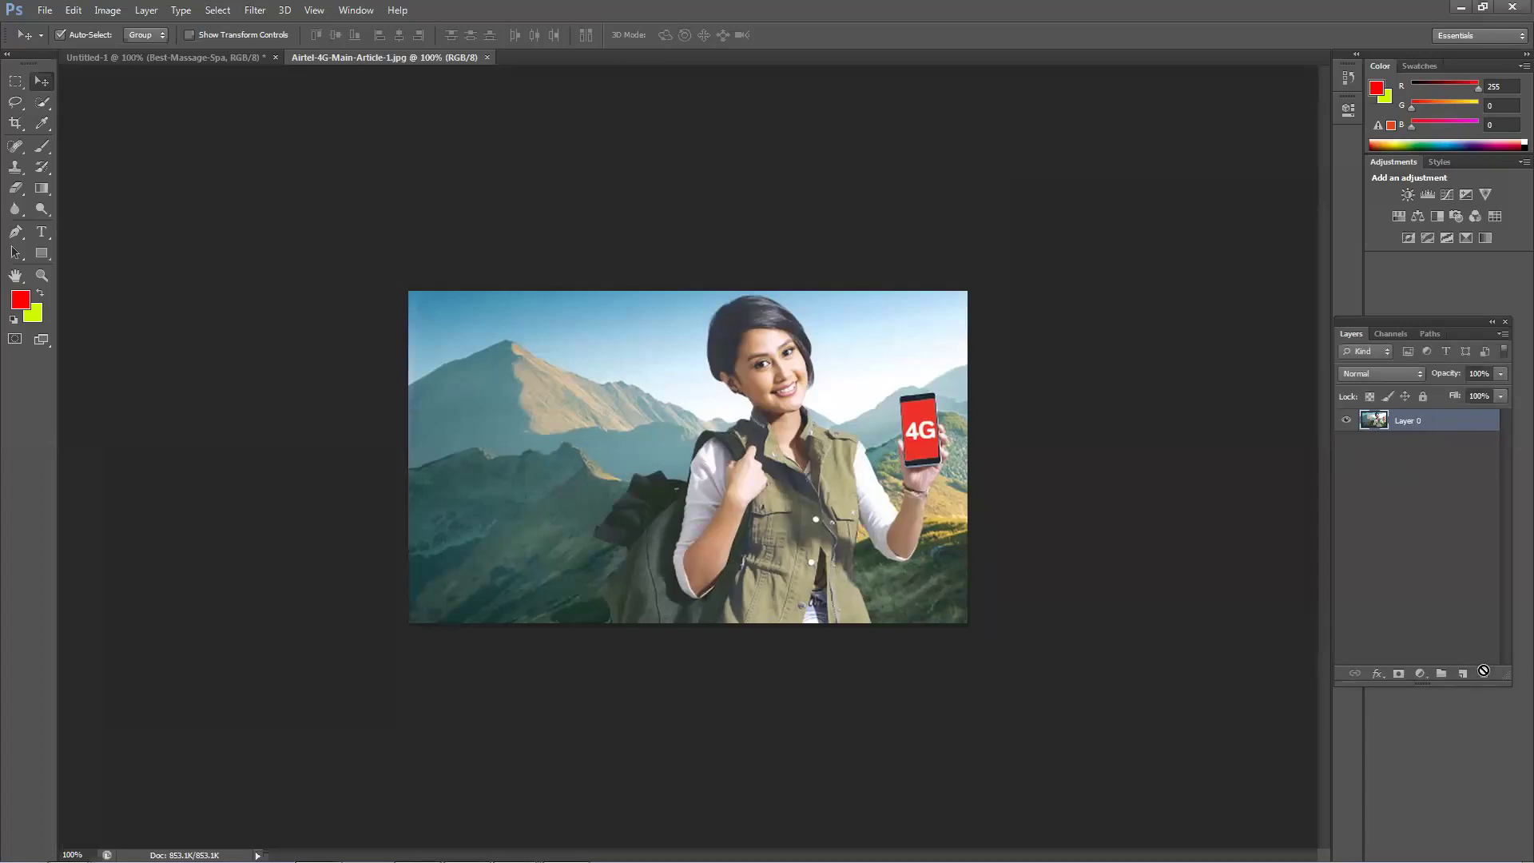
pyautogui.moveTo(708, 420); pyautogui.dragTo(657, 477)
pyautogui.press('F12')
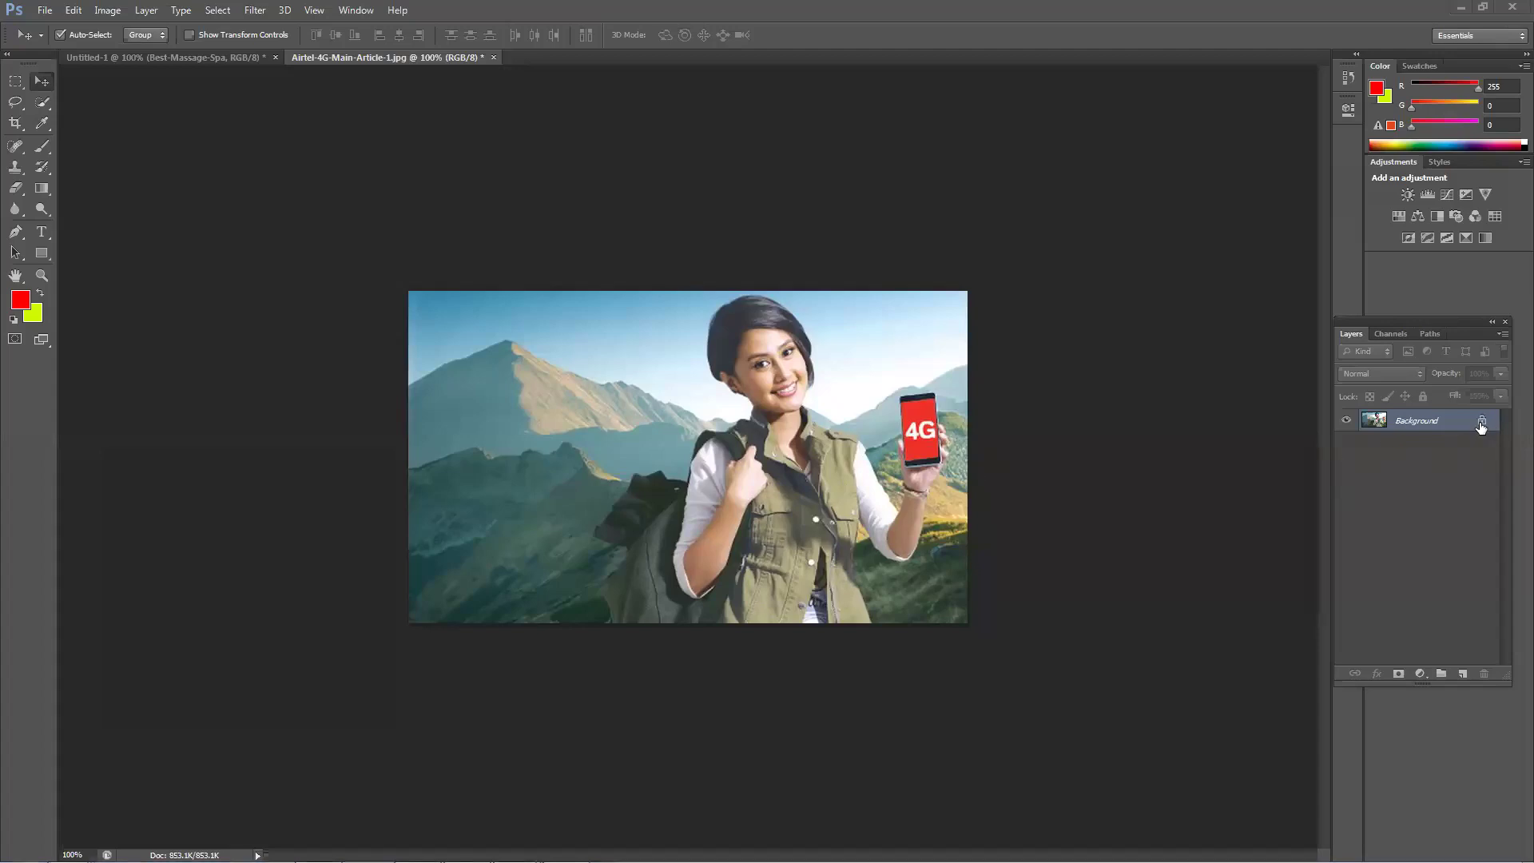
pyautogui.moveTo(1481, 428); pyautogui.dragTo(1483, 673)
pyautogui.moveTo(1483, 674); pyautogui.dragTo(1483, 674)
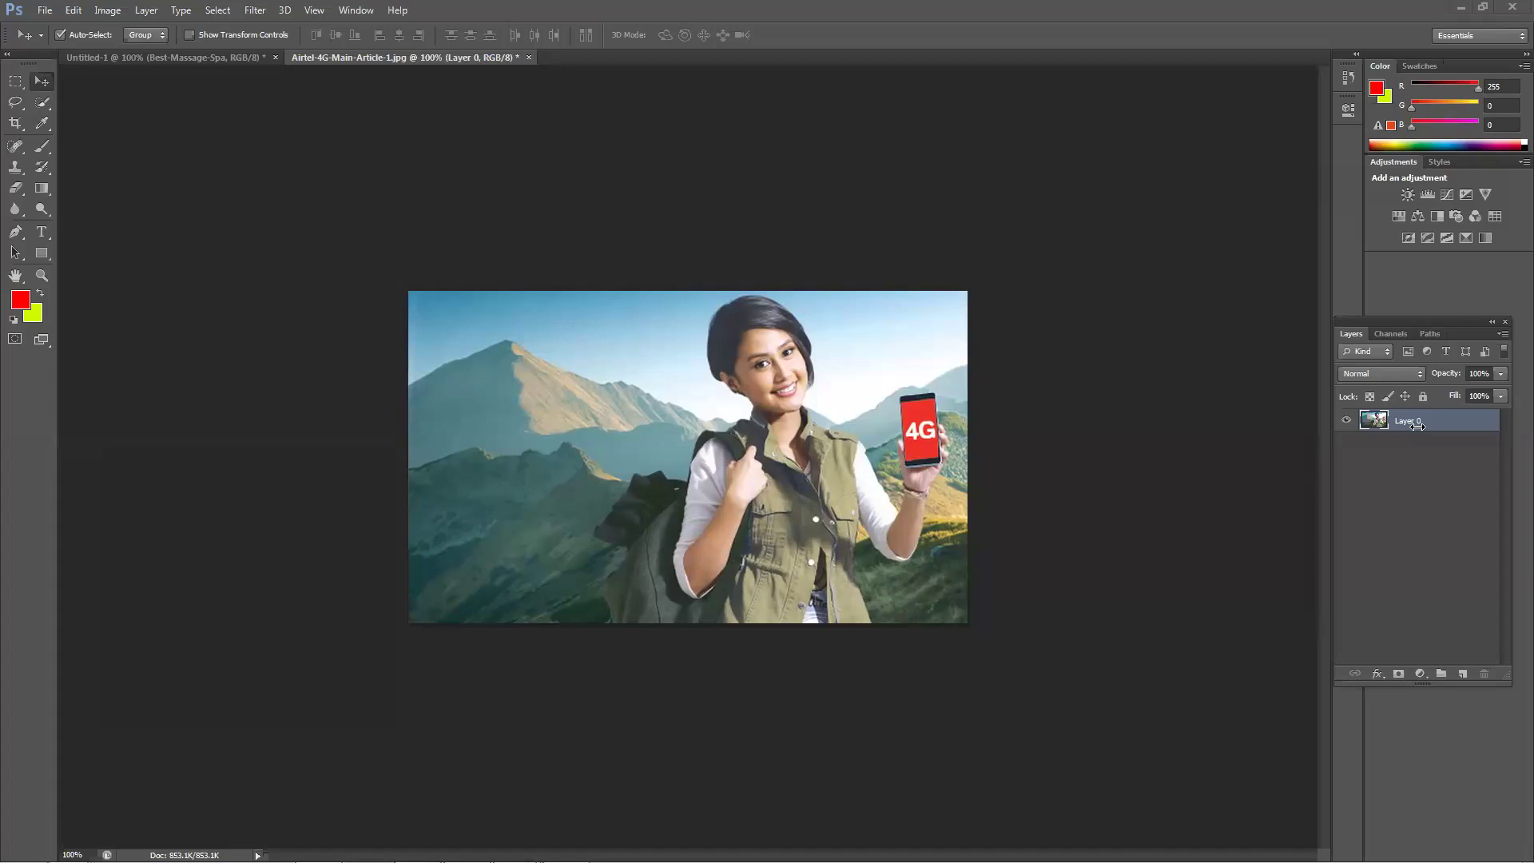
# Step: Undo the unlock, then repeatedly try moving the locked photo, dismissing each locked-layer warning
pyautogui.hotkey('ctrl', 'z')
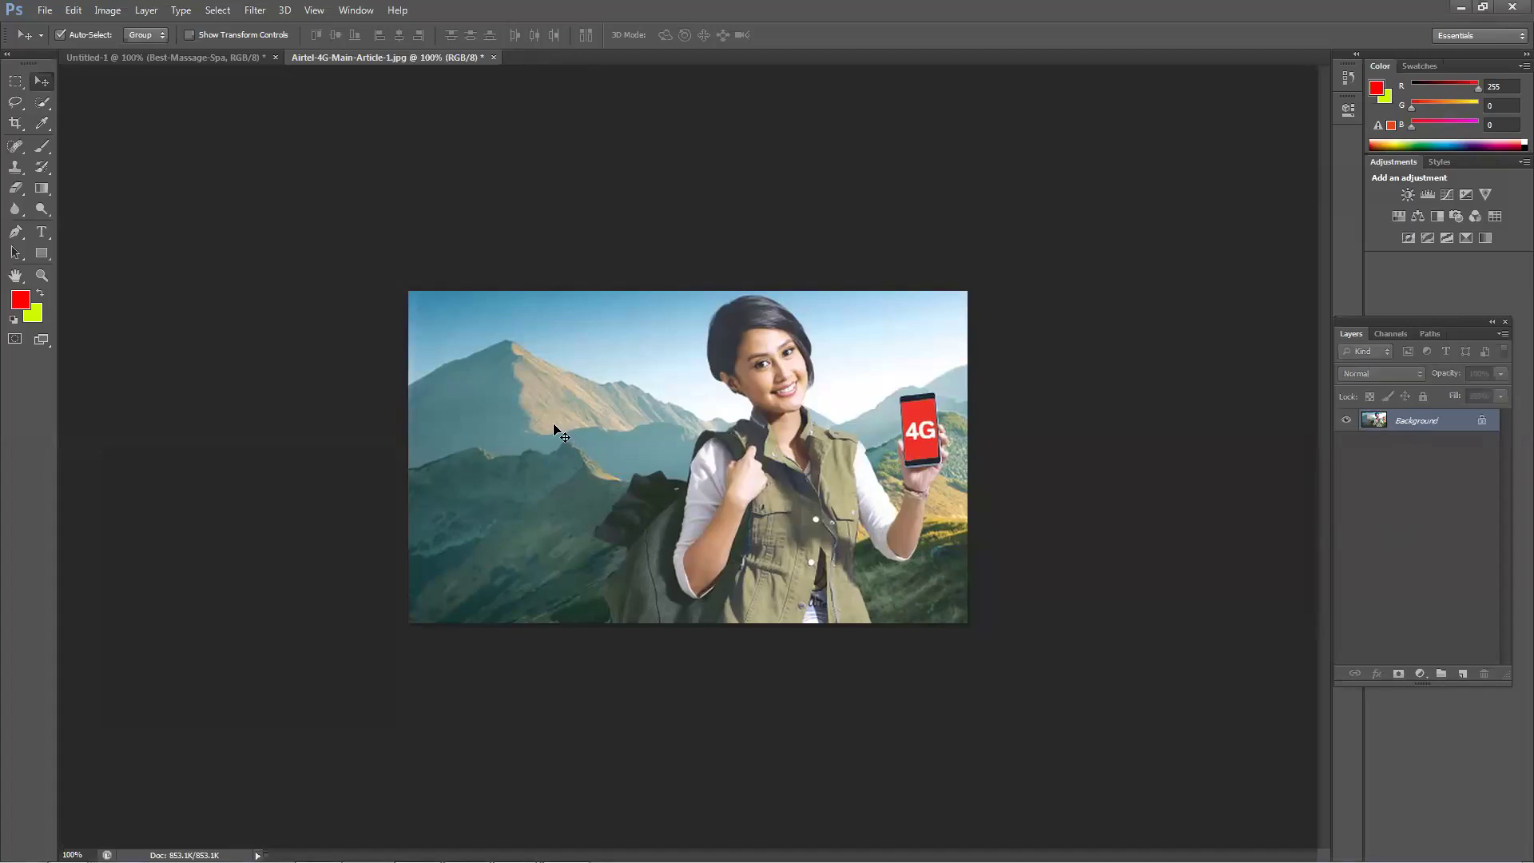
pyautogui.click(616, 507)
pyautogui.click(748, 327)
pyautogui.click(670, 372)
pyautogui.click(750, 328)
pyautogui.click(644, 438)
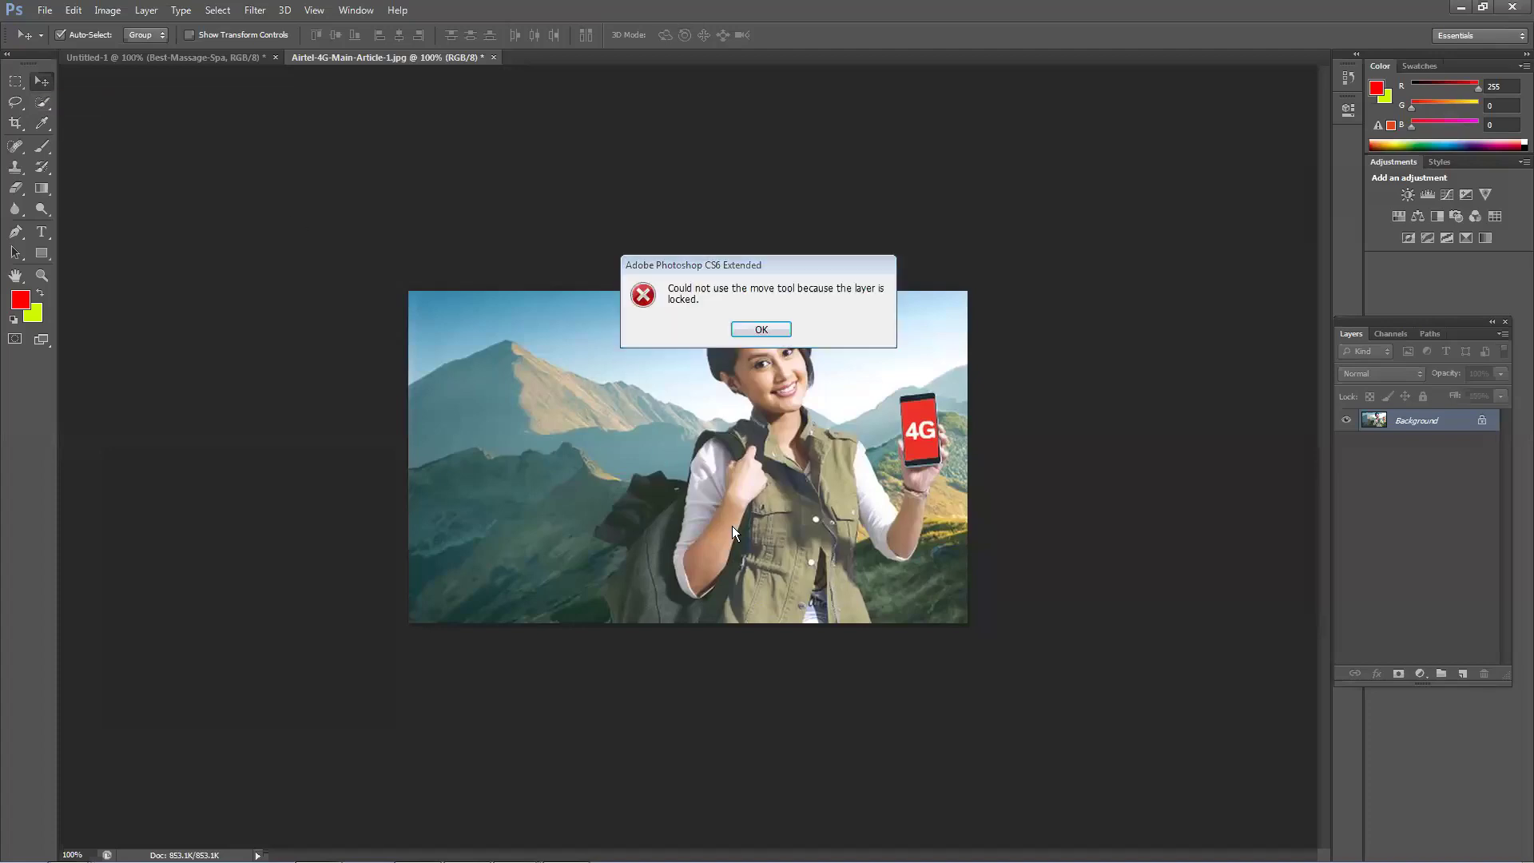
pyautogui.click(775, 327)
pyautogui.click(717, 370)
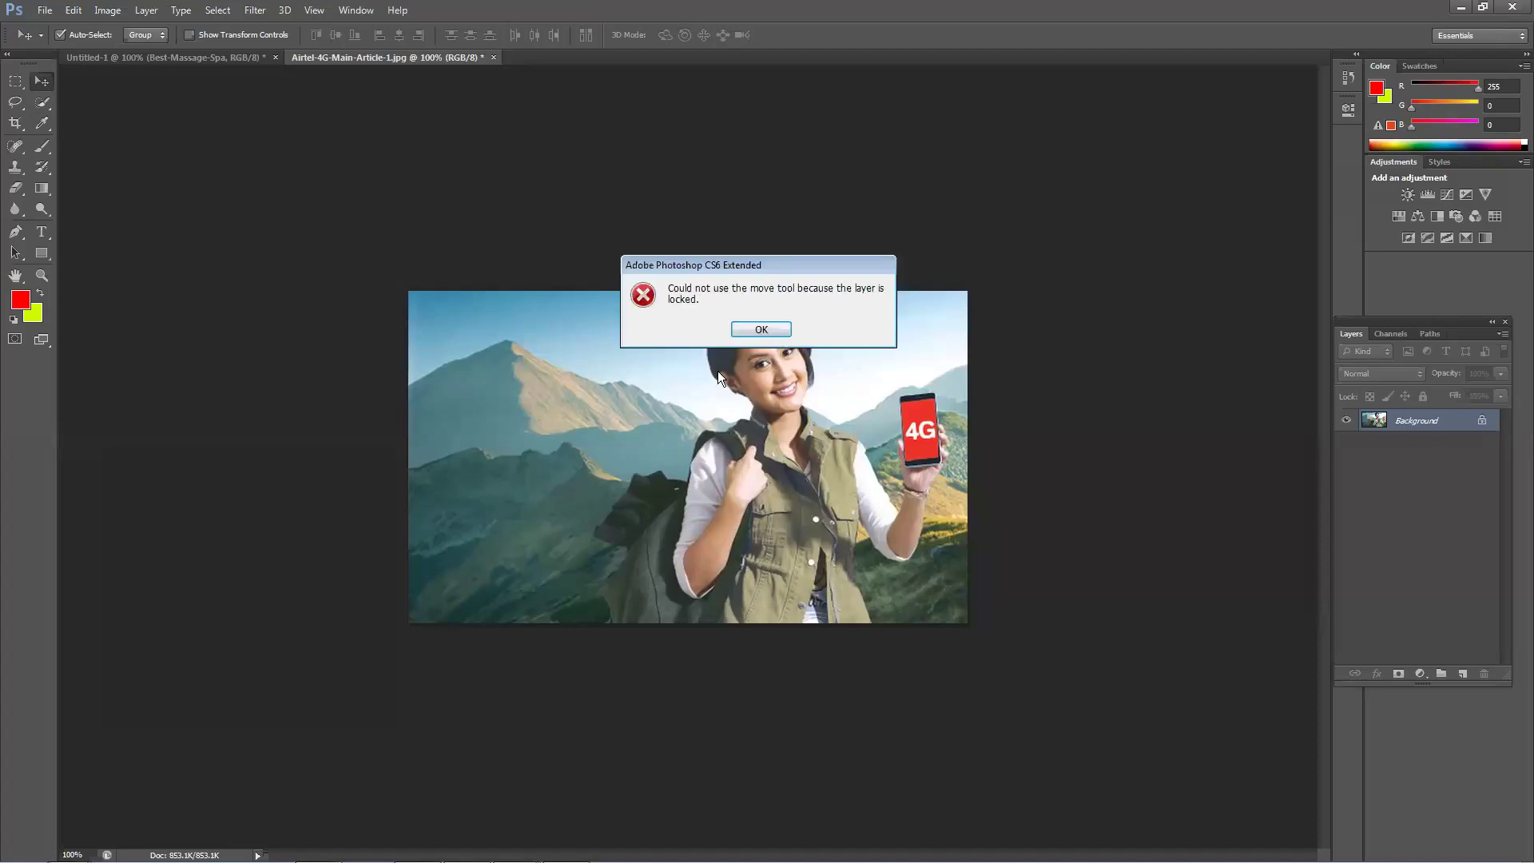
pyautogui.click(752, 332)
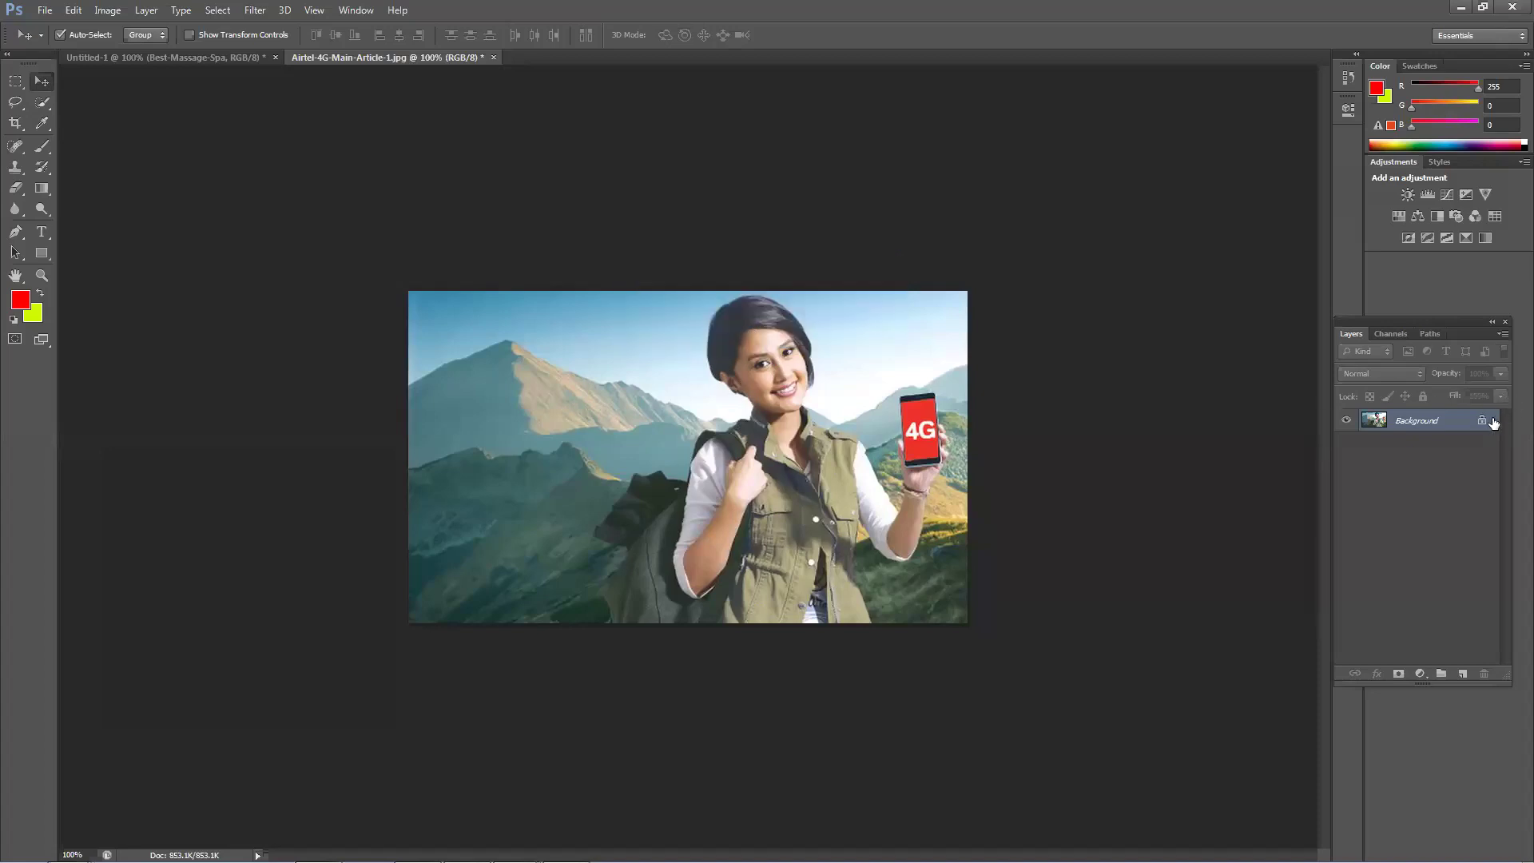
# Step: Convert the Background to Layer 0 and add an empty Layer 1 above it
pyautogui.moveTo(1483, 423); pyautogui.dragTo(1486, 671)
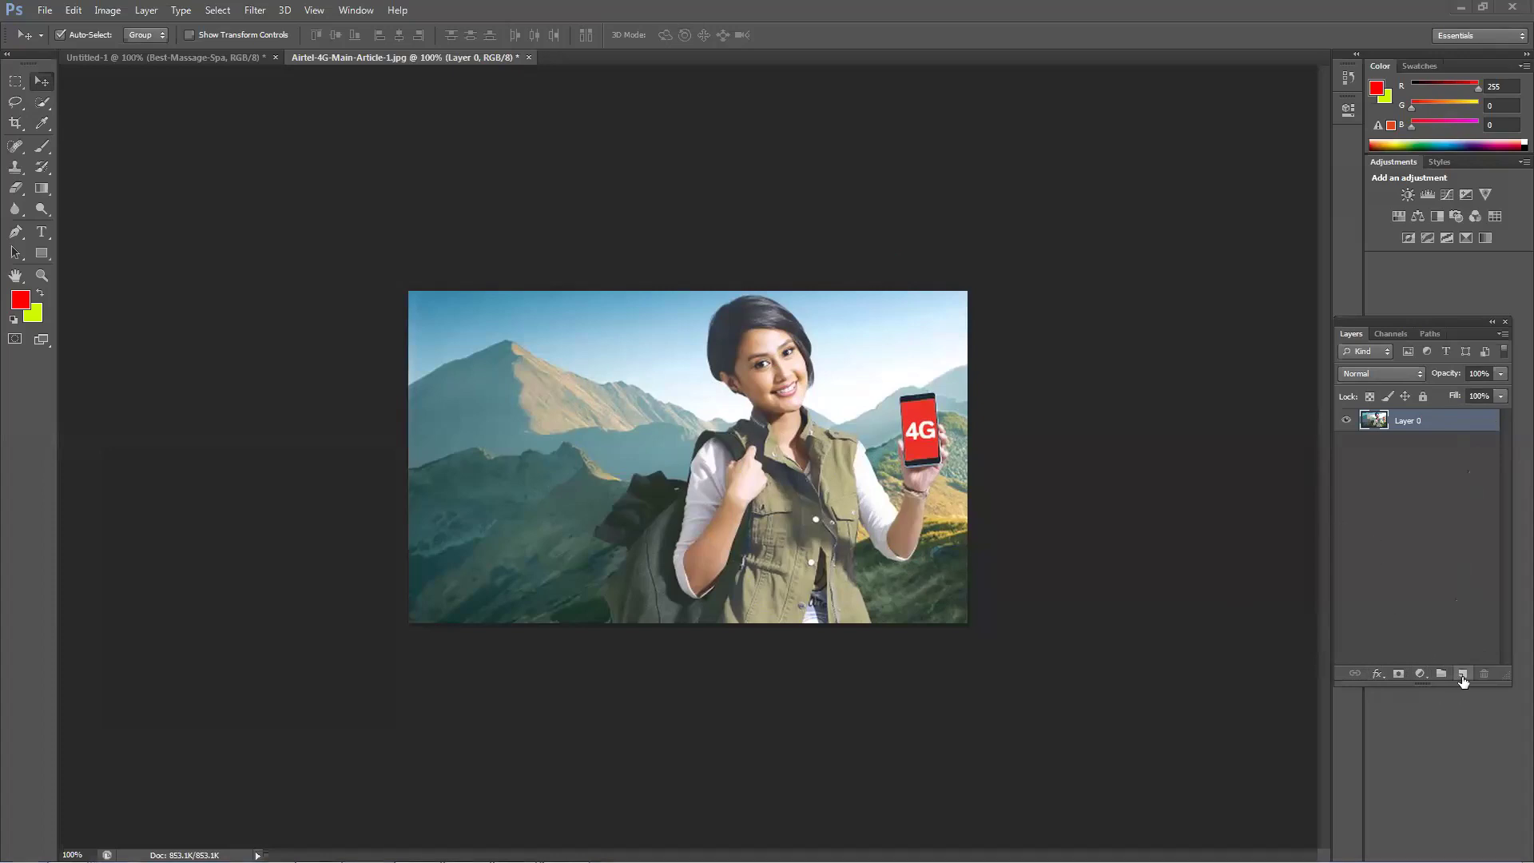
pyautogui.click(1462, 675)
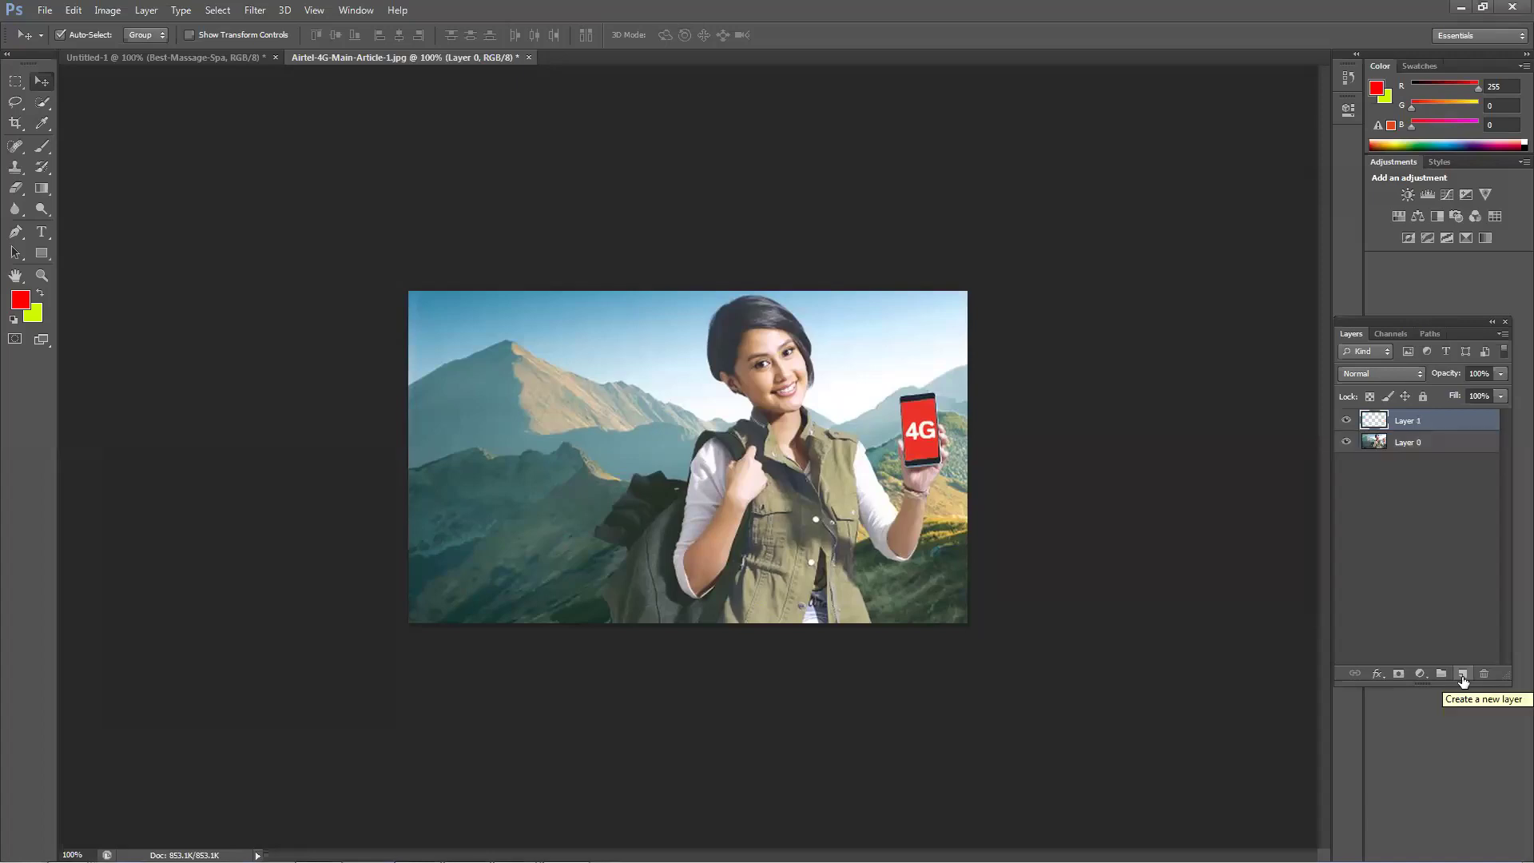
pyautogui.click(15, 81)
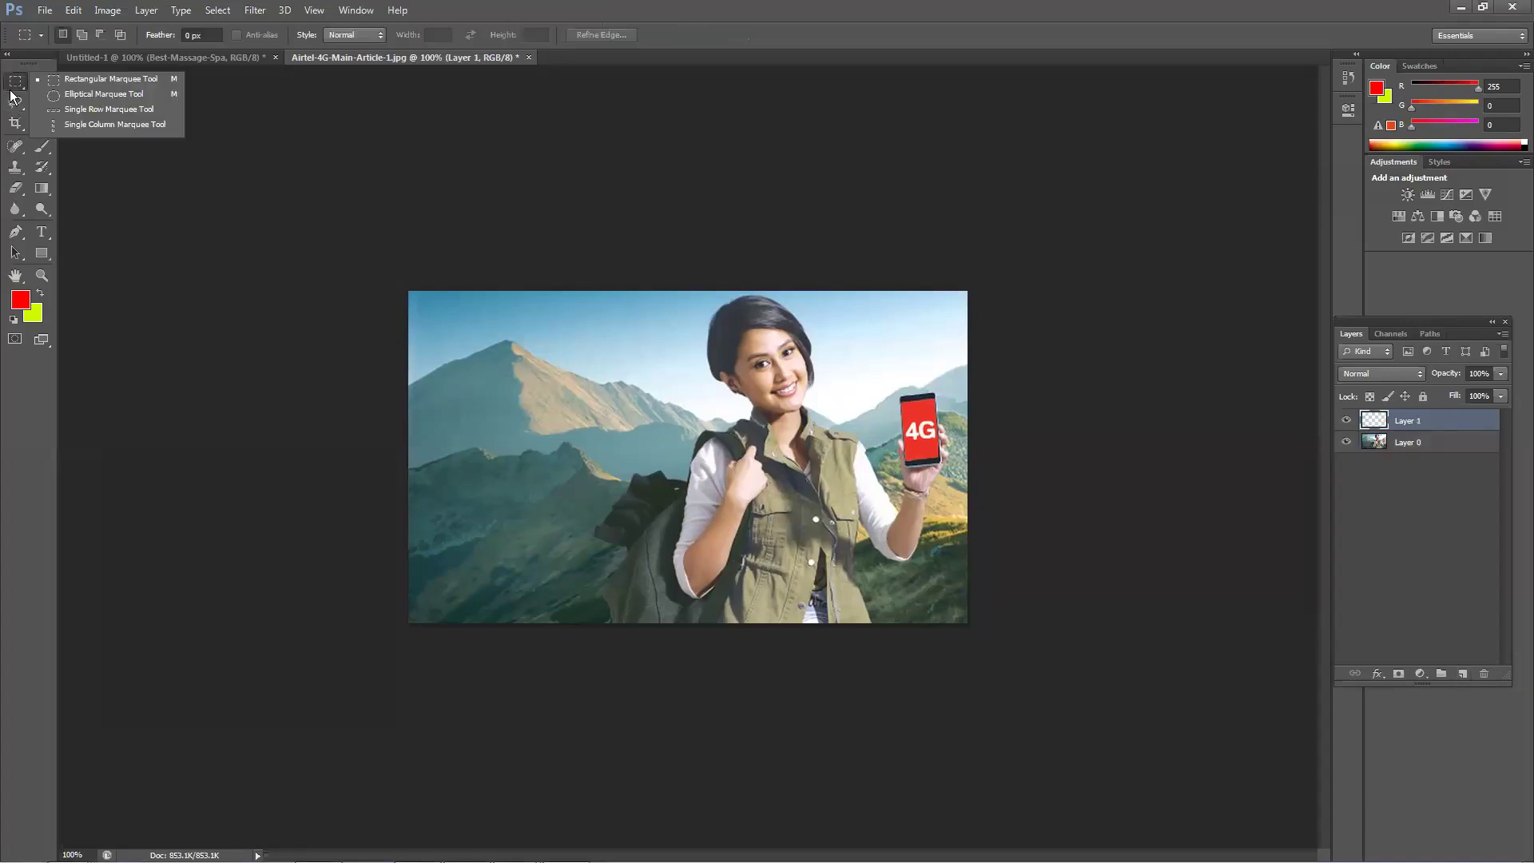
# Step: With the Elliptical Marquee, redraw an oval selection over the left mountain on Layer 1
pyautogui.click(82, 94)
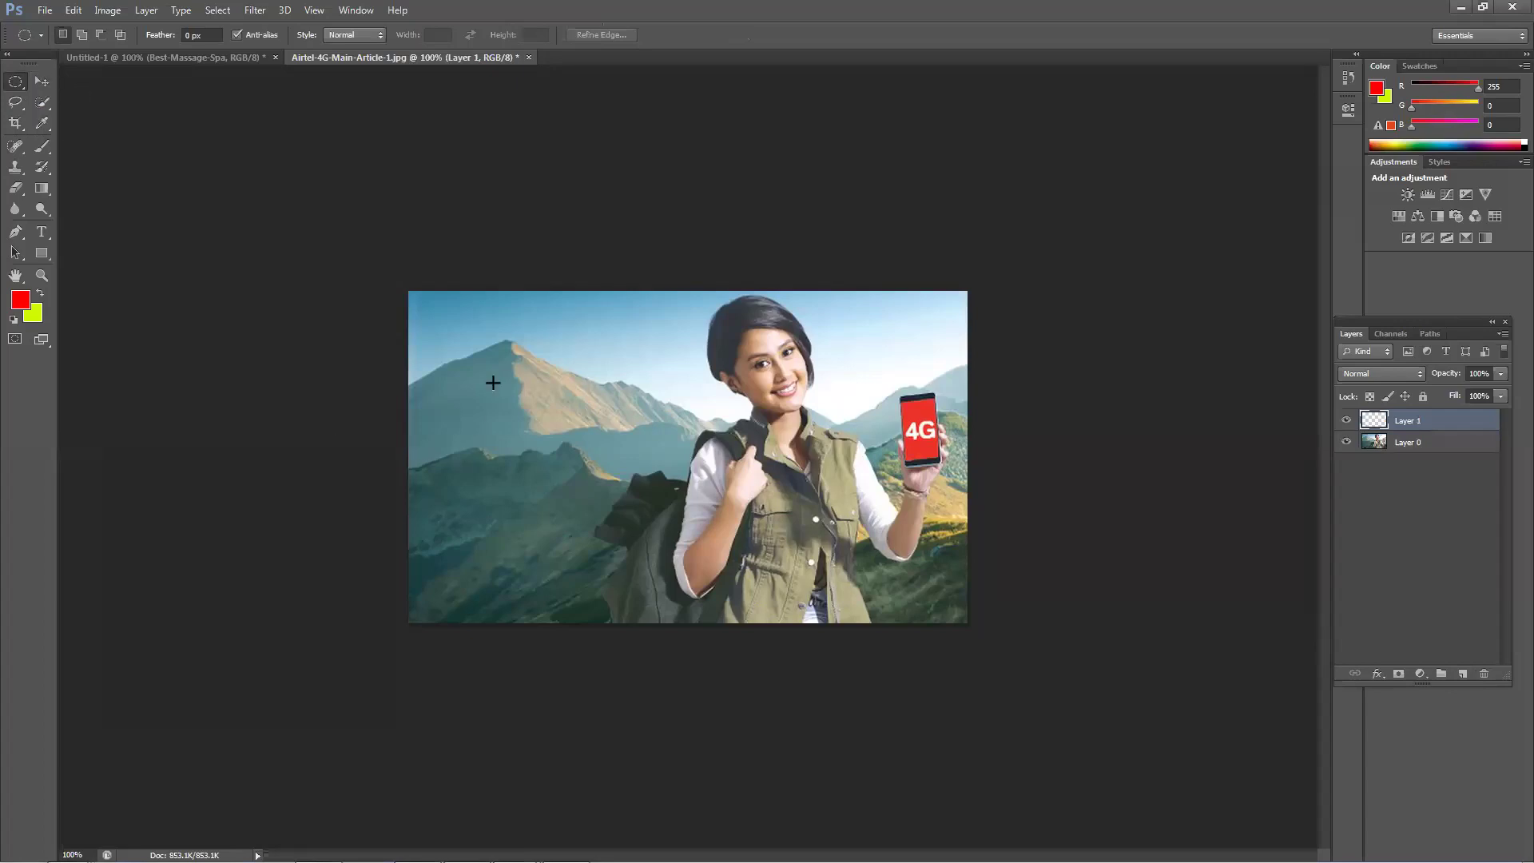
pyautogui.moveTo(477, 369); pyautogui.dragTo(664, 495)
pyautogui.hotkey('ctrl', 'd')
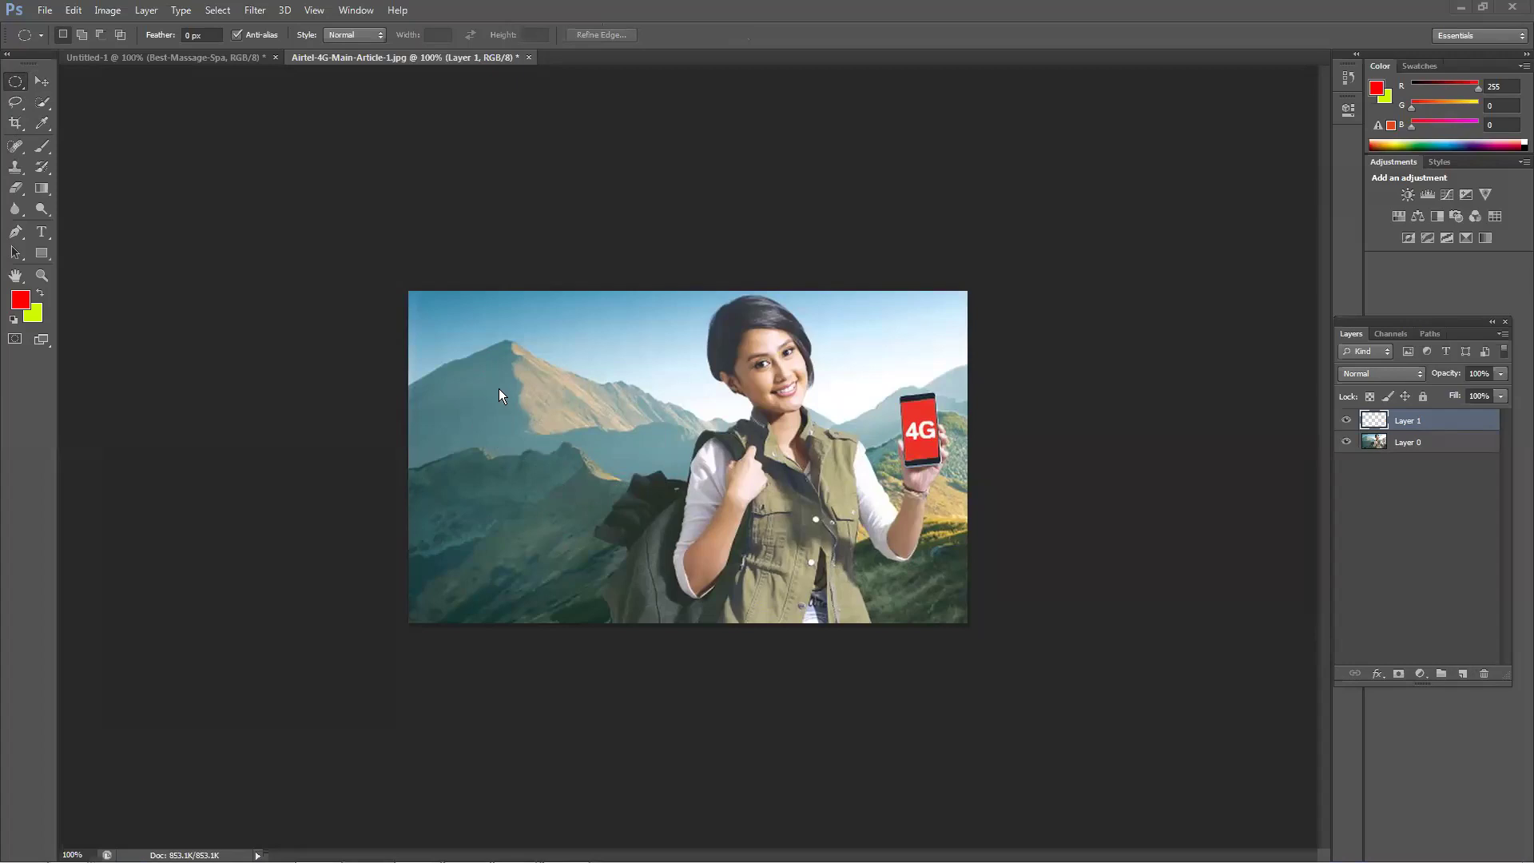
pyautogui.moveTo(476, 350); pyautogui.dragTo(671, 483)
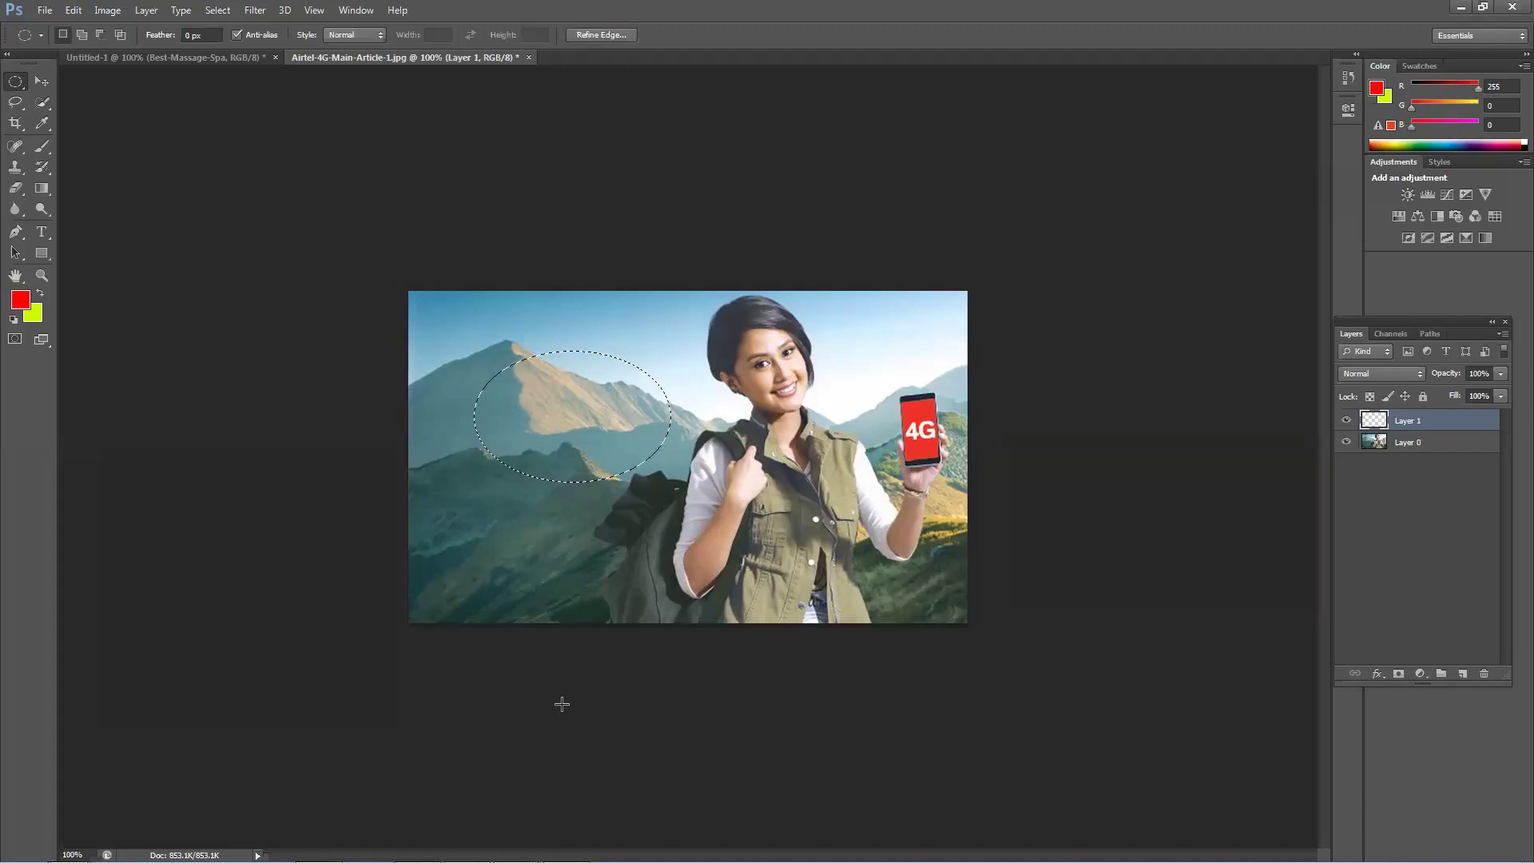
# Step: Fill the oval selection with red, deselect, and put the oval into Warp transform
pyautogui.hotkey('alt', 'BackSpace')
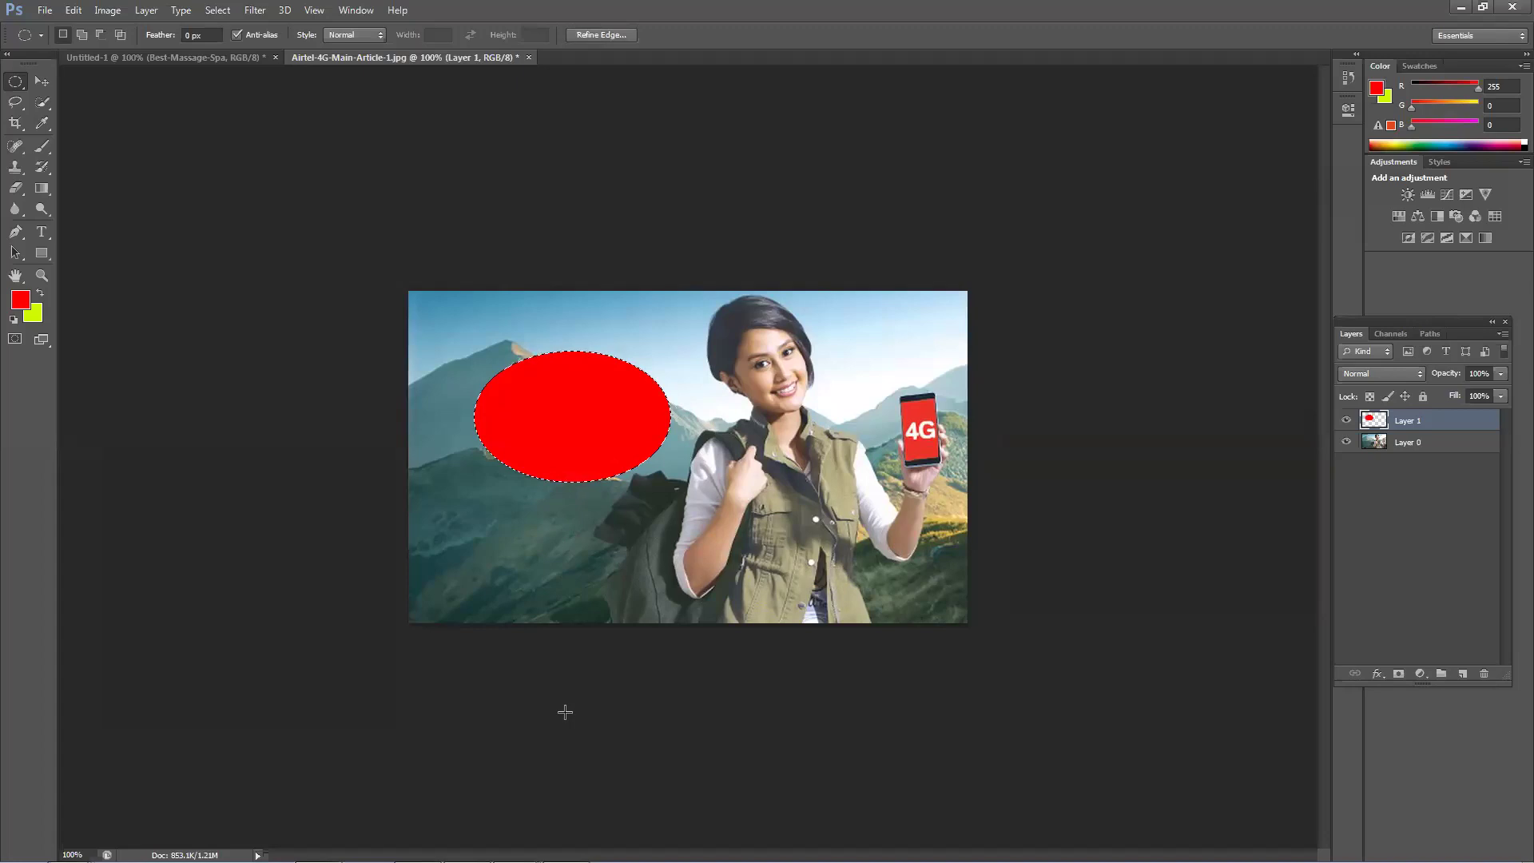
pyautogui.hotkey('ctrl', 'd')
pyautogui.hotkey('ctrl', 't')
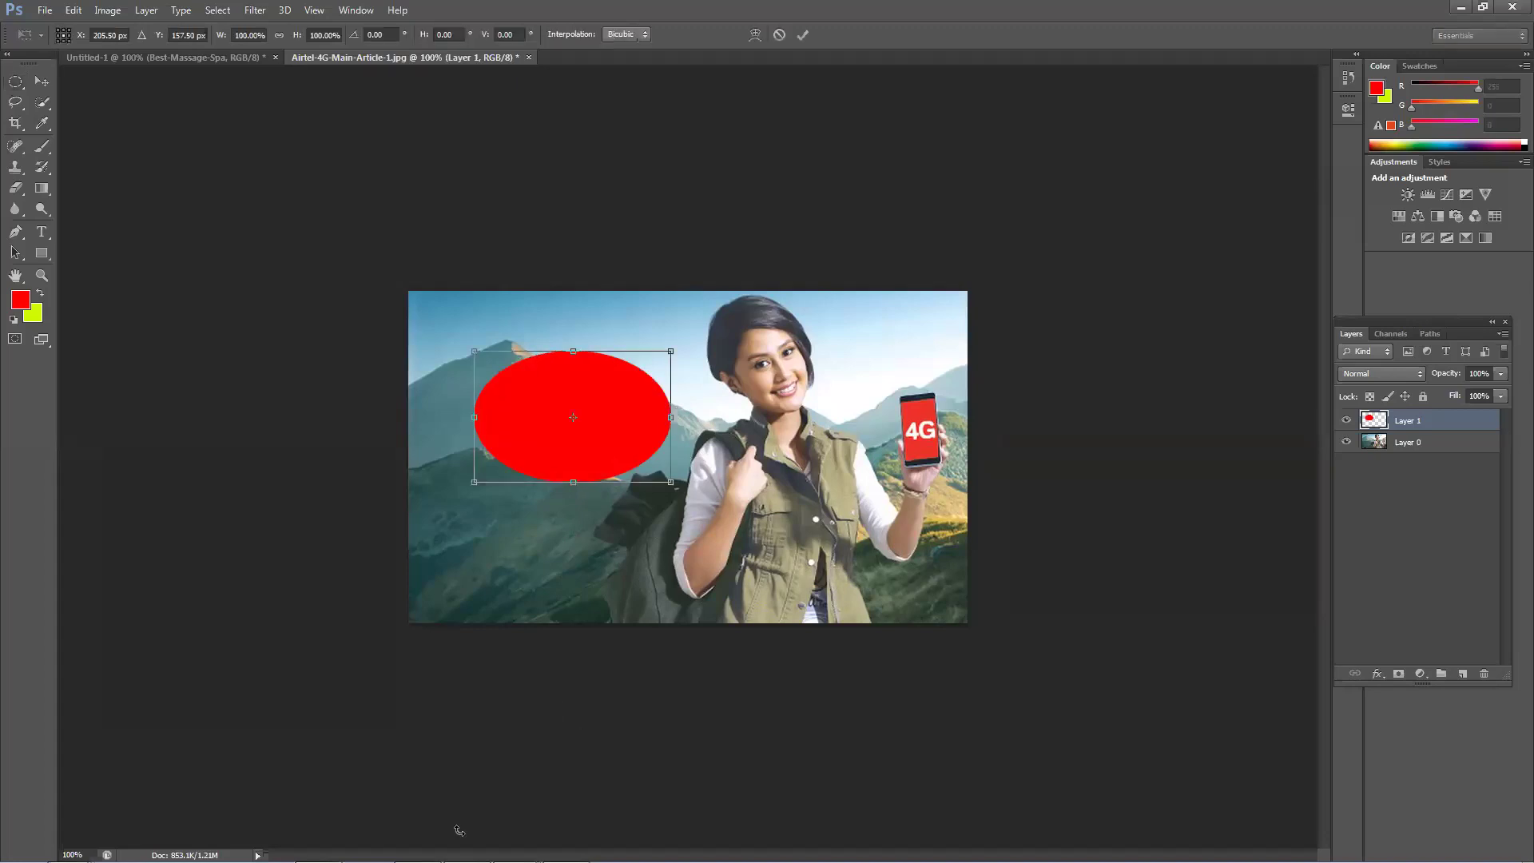
pyautogui.rightClick(588, 408)
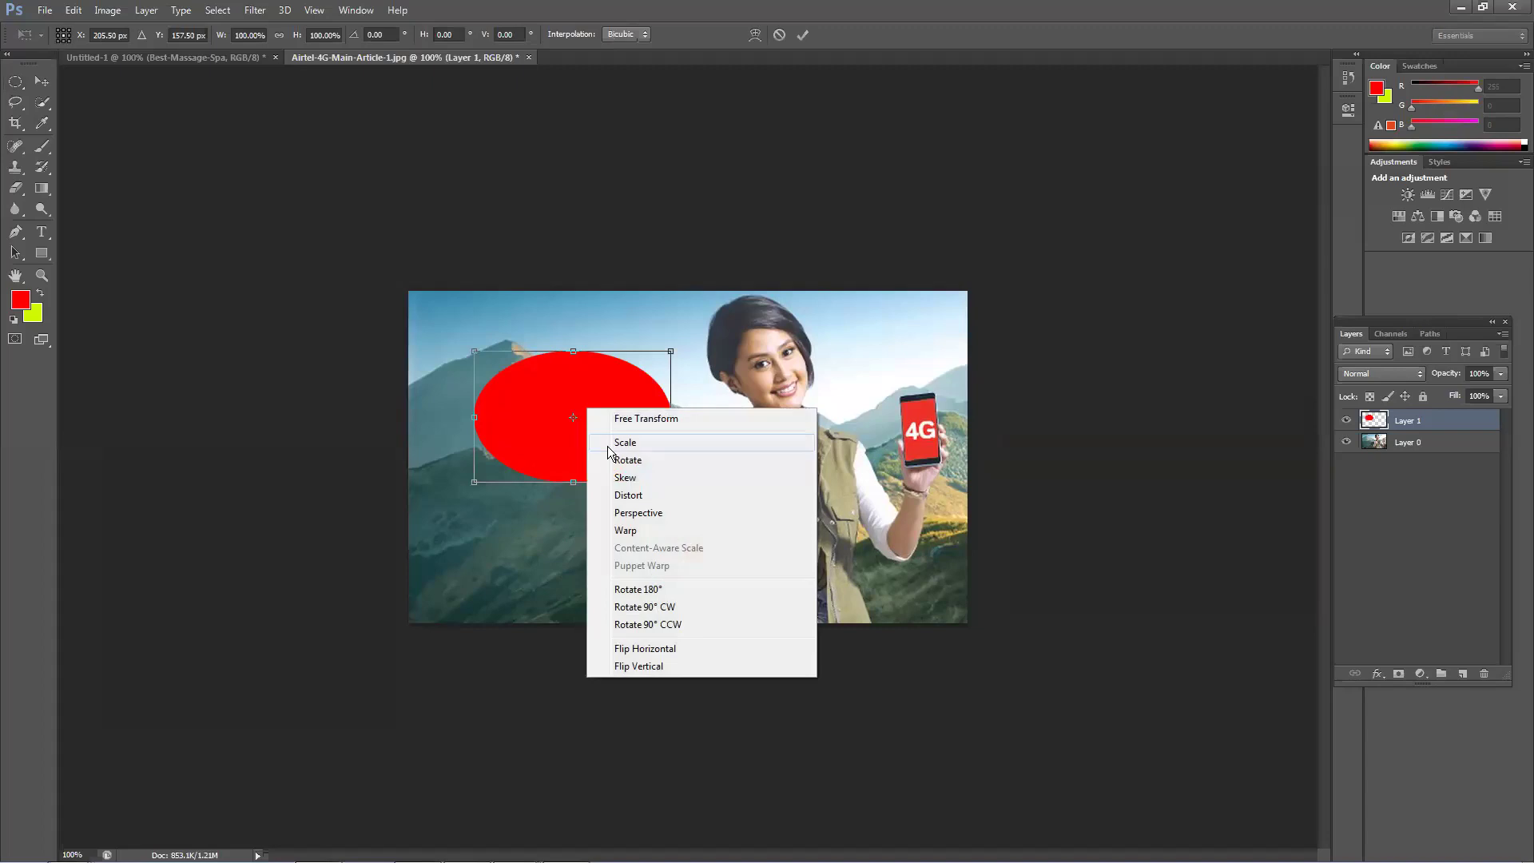
pyautogui.click(624, 529)
# Step: Drag the warp handles to reshape the red oval into an irregular blob, then apply
pyautogui.moveTo(510, 368); pyautogui.dragTo(487, 339)
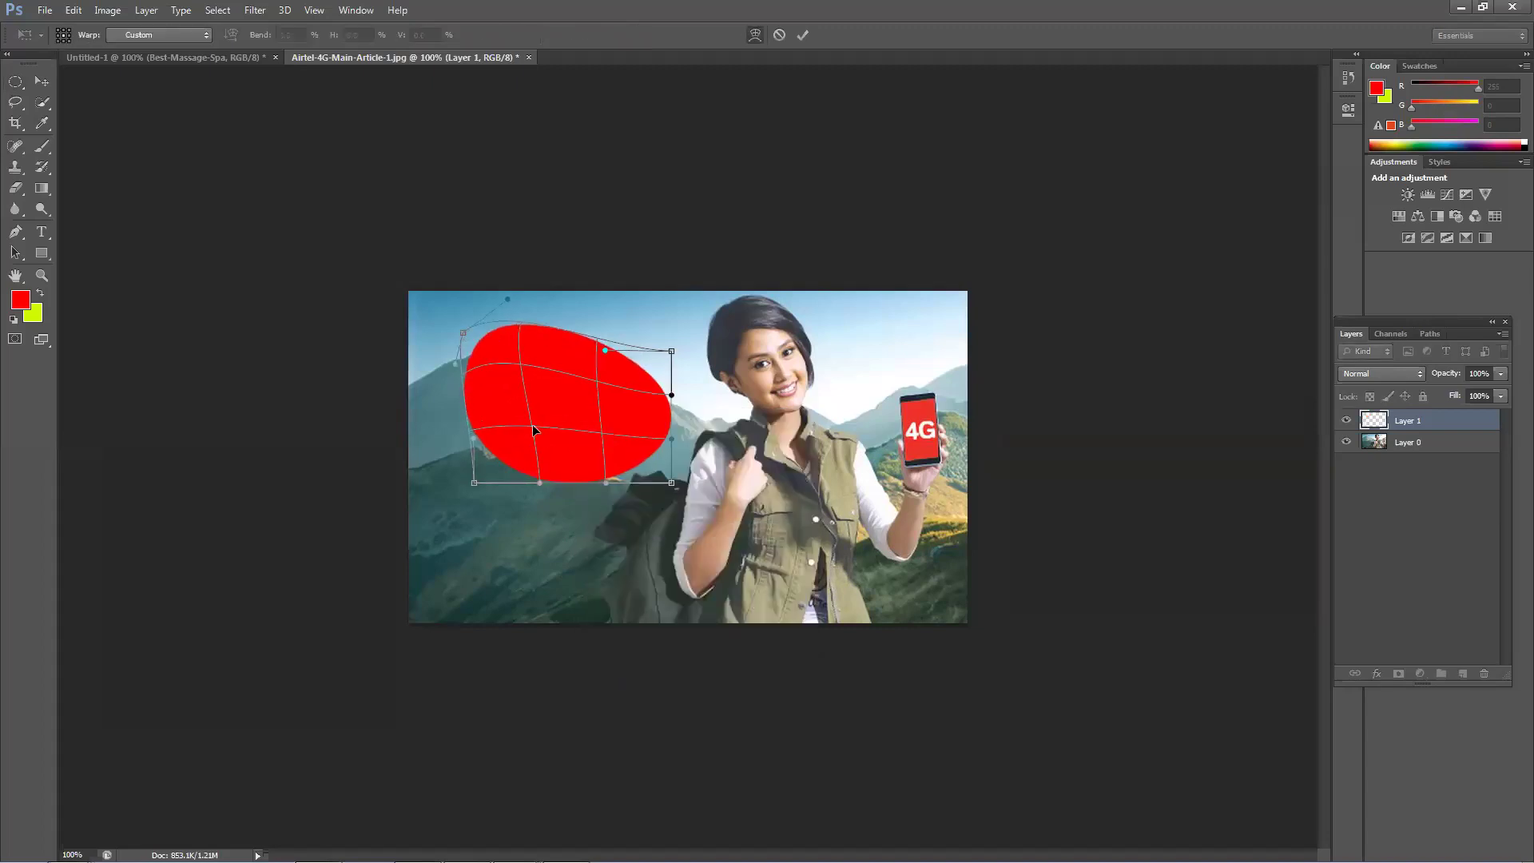
pyautogui.moveTo(494, 443); pyautogui.dragTo(450, 469)
pyautogui.moveTo(559, 479); pyautogui.dragTo(558, 468)
pyautogui.moveTo(467, 414); pyautogui.dragTo(467, 410)
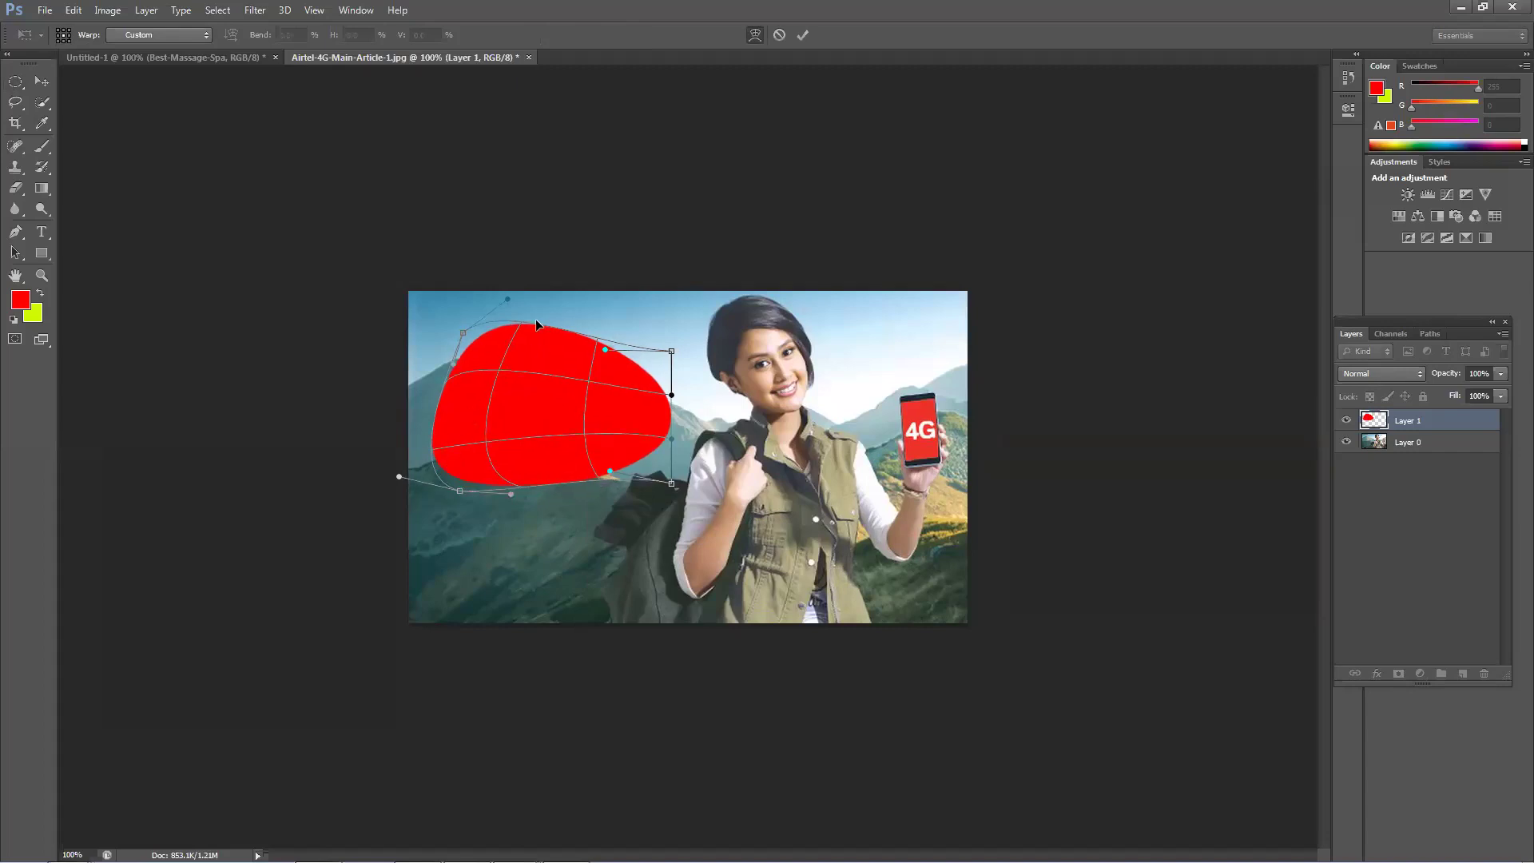
pyautogui.moveTo(536, 321); pyautogui.dragTo(531, 347)
pyautogui.press('Return')
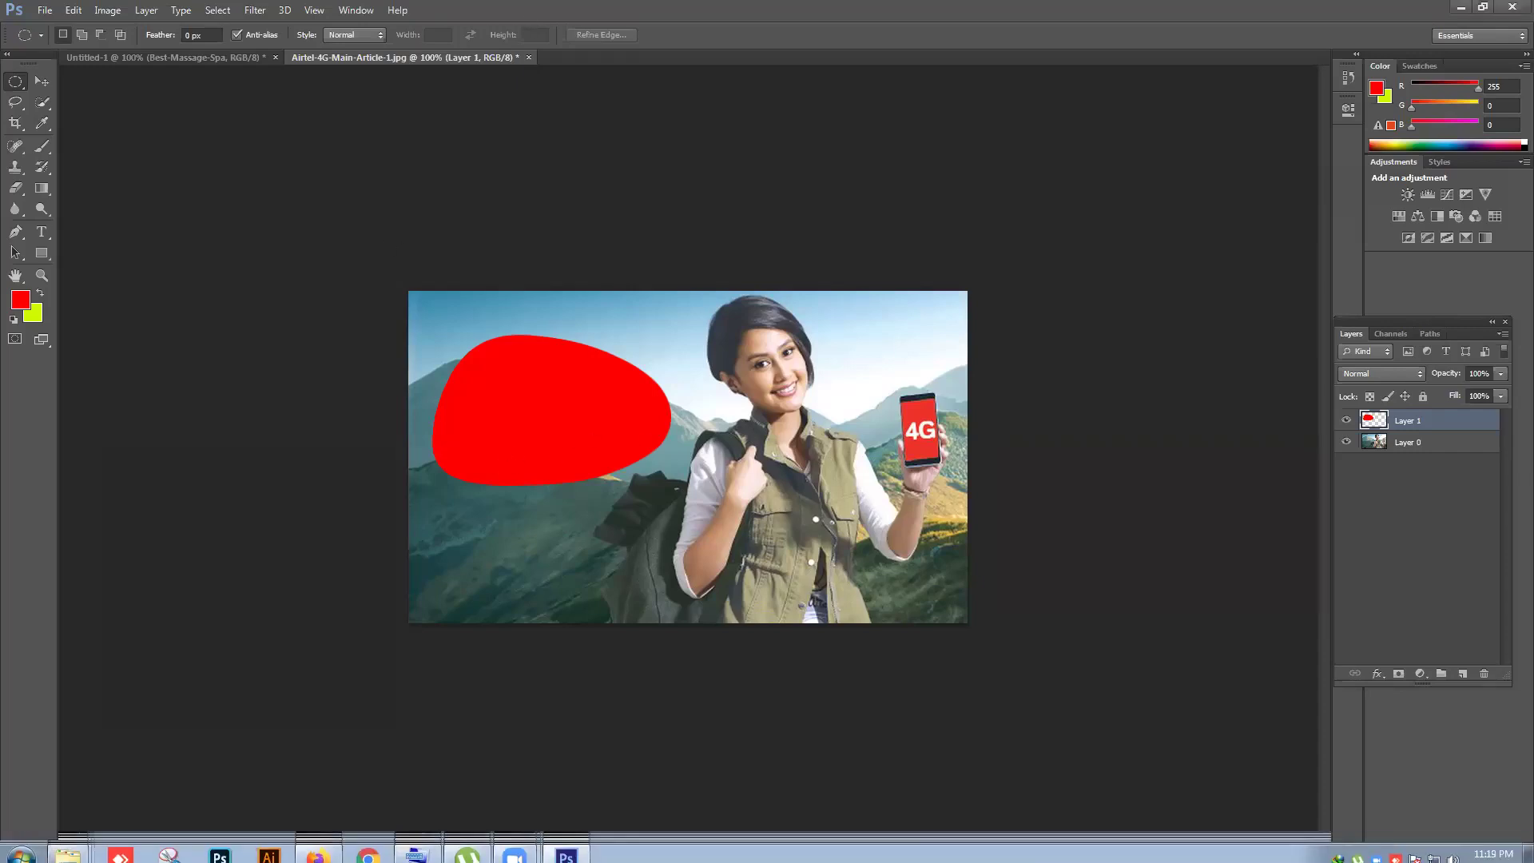
# Step: In the airtel ads image results, preview the motorcycle advert and then the Pinterest poster
pyautogui.click(318, 846)
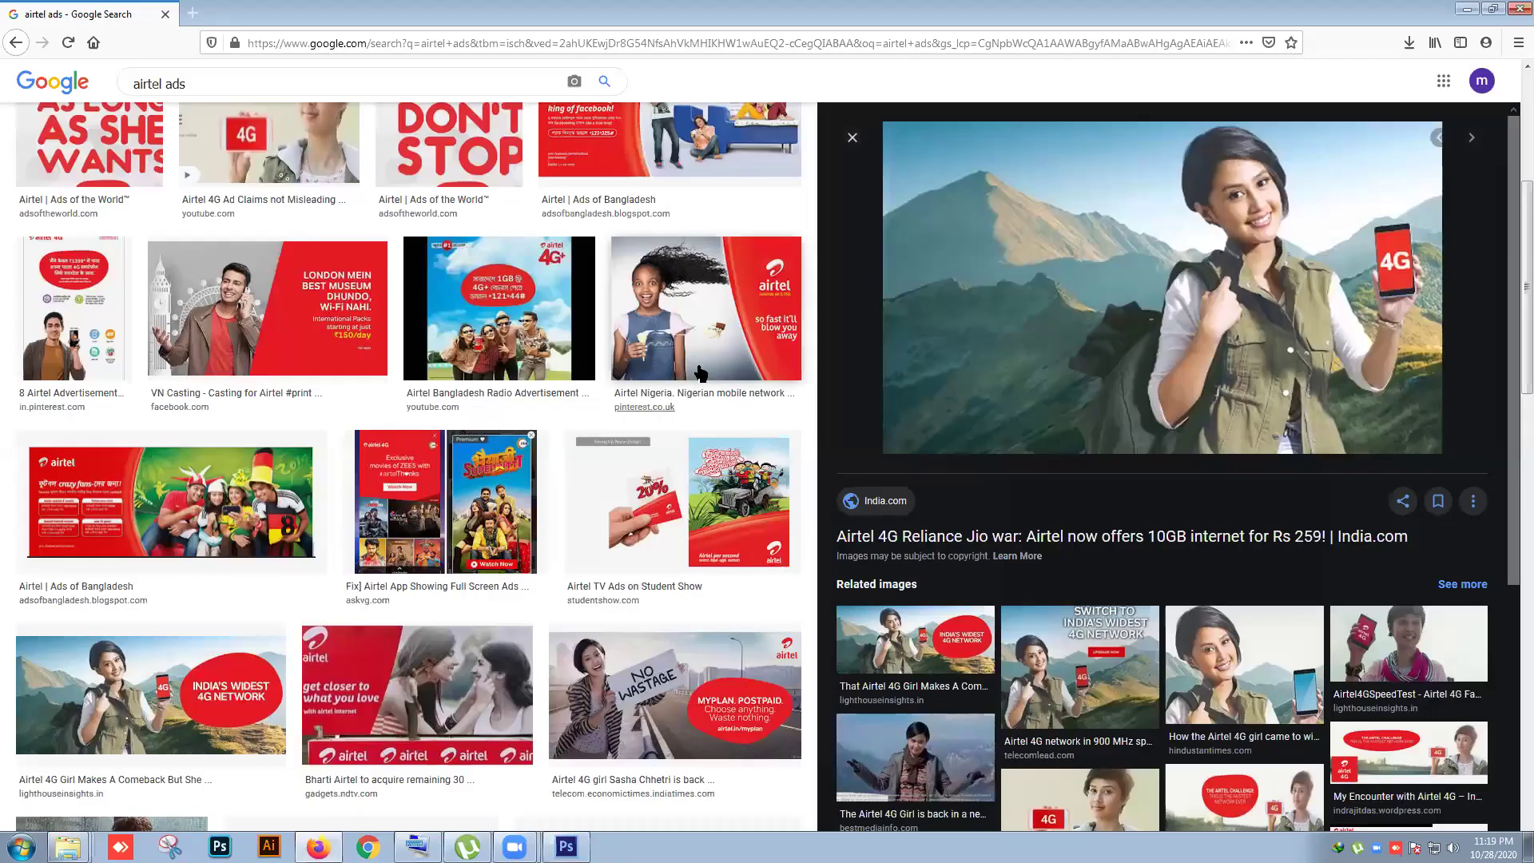
pyautogui.scroll(3, 480, 319)
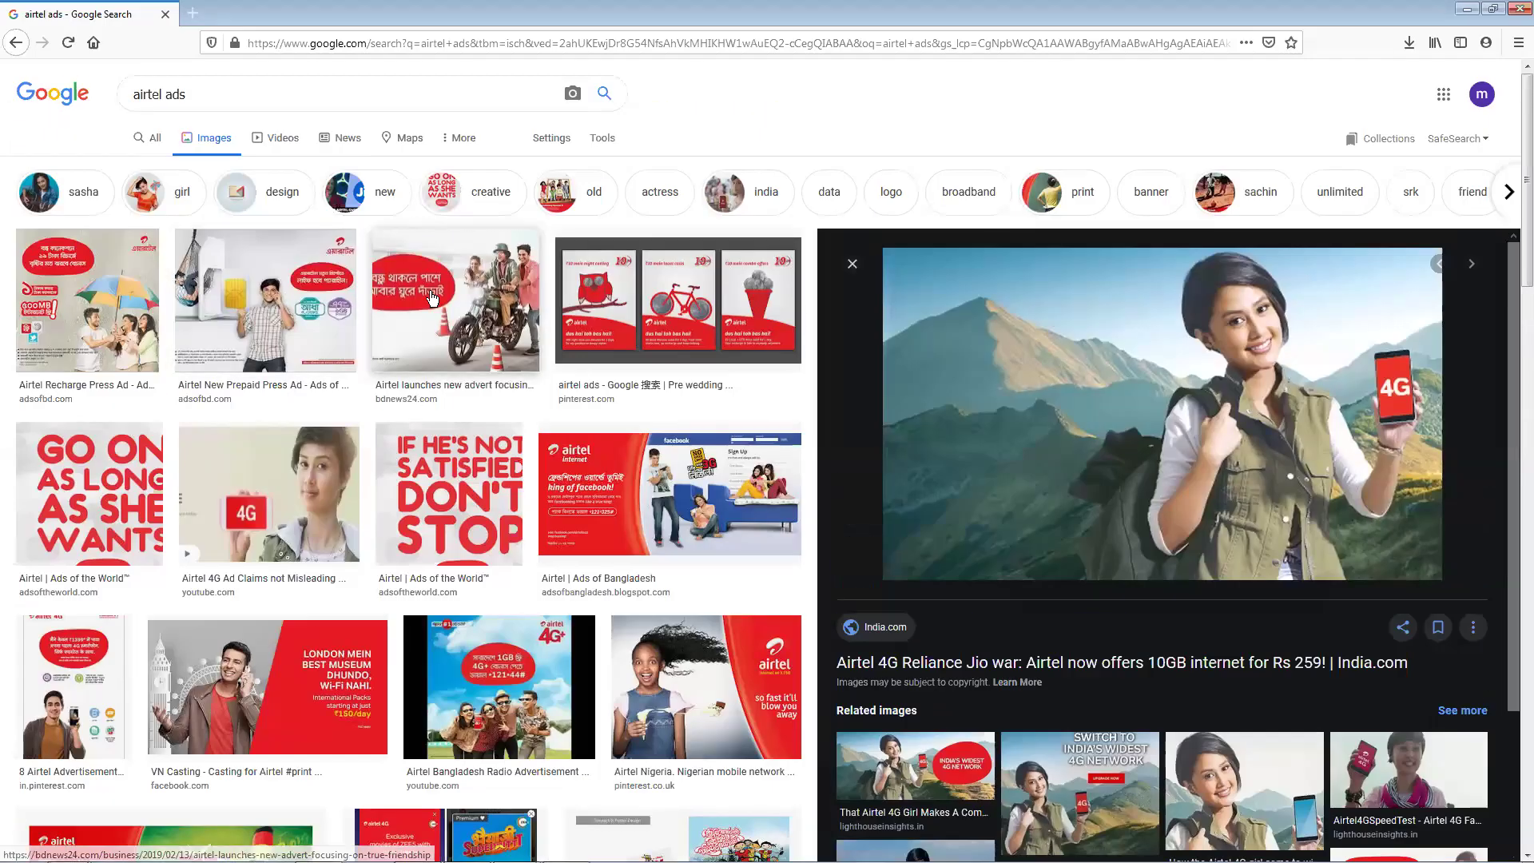
pyautogui.click(460, 256)
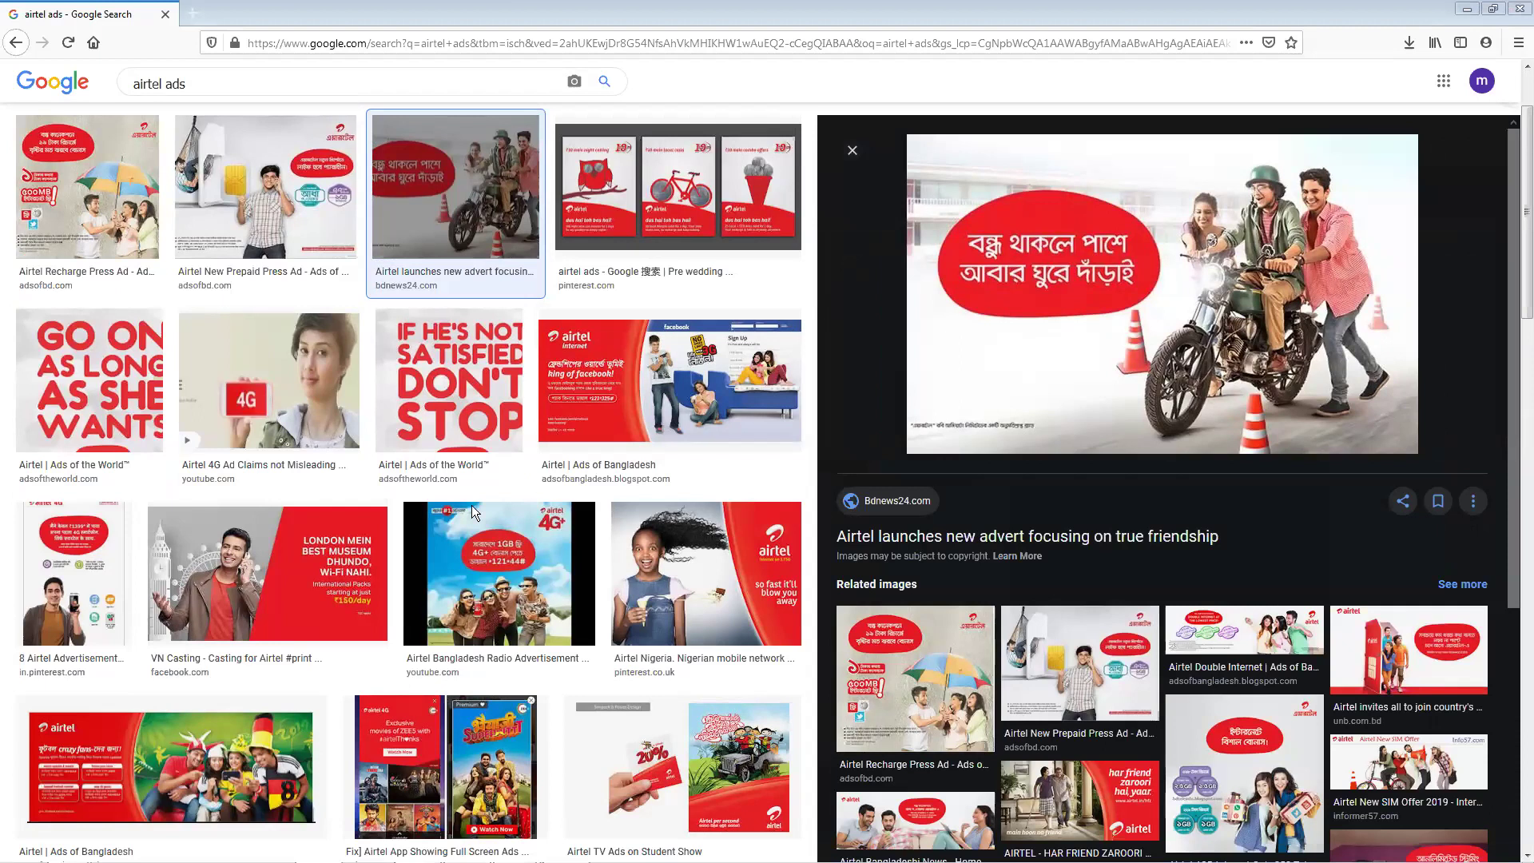
pyautogui.click(49, 568)
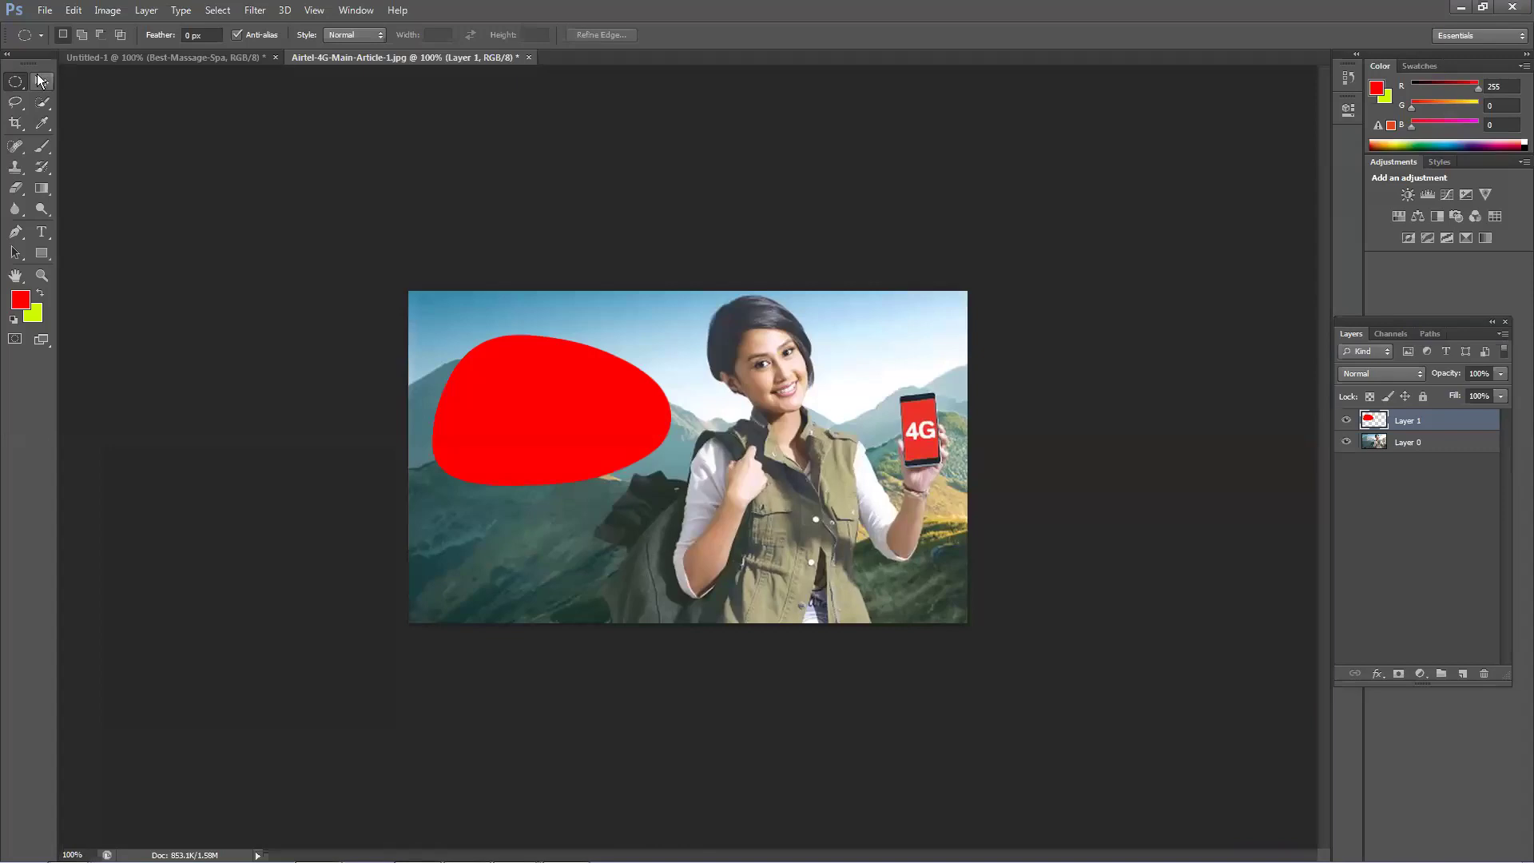
# Step: Delete the red blob layer
pyautogui.press('v')
pyautogui.moveTo(444, 424); pyautogui.dragTo(524, 421)
pyautogui.press('Delete')
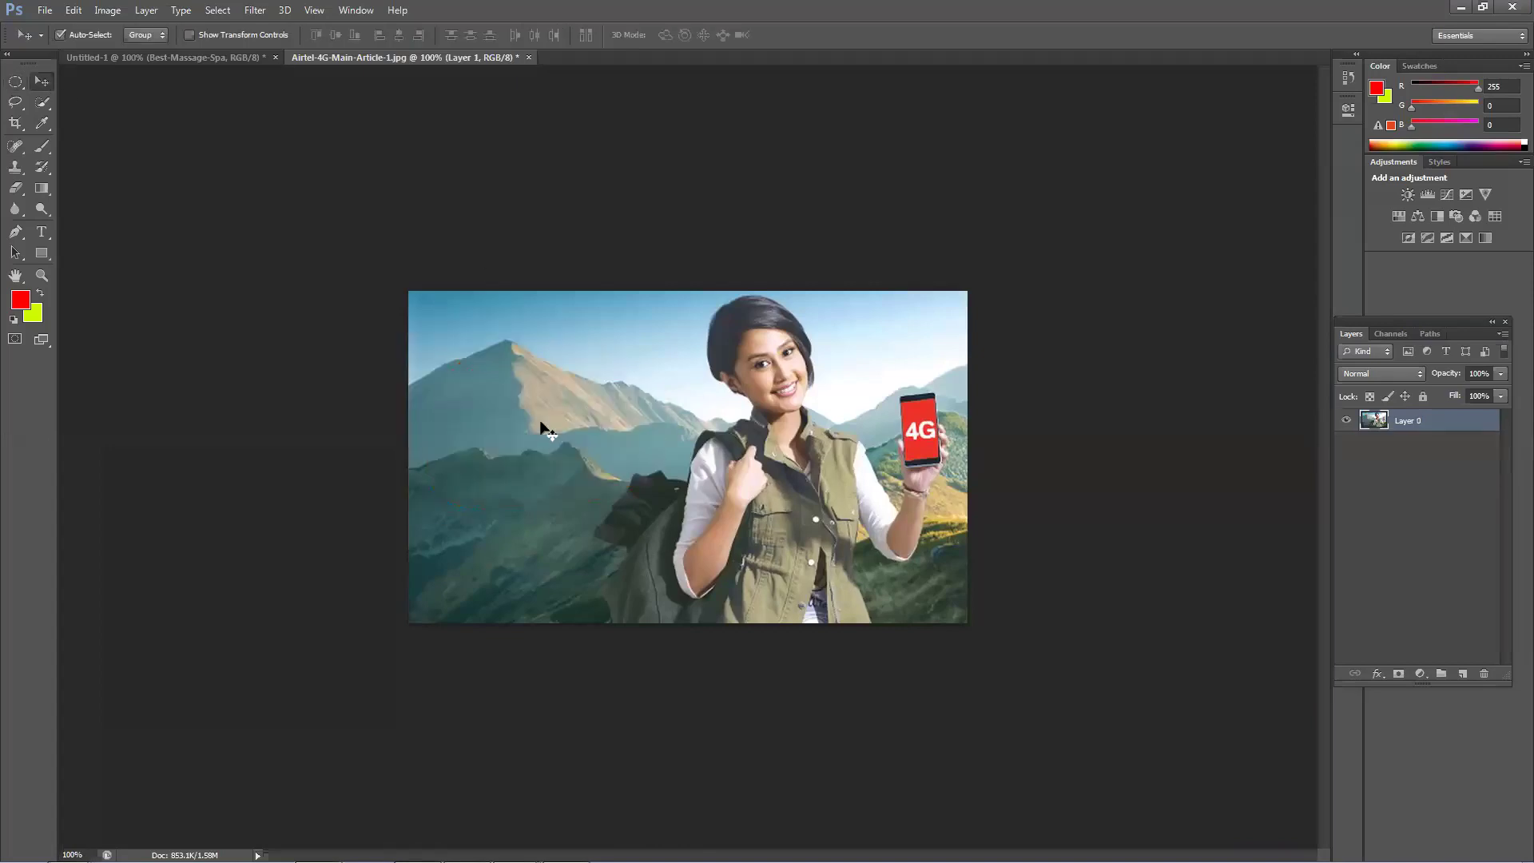
# Step: Close Untitled-1 and the Airtel photo, discarding changes to both
pyautogui.click(275, 57)
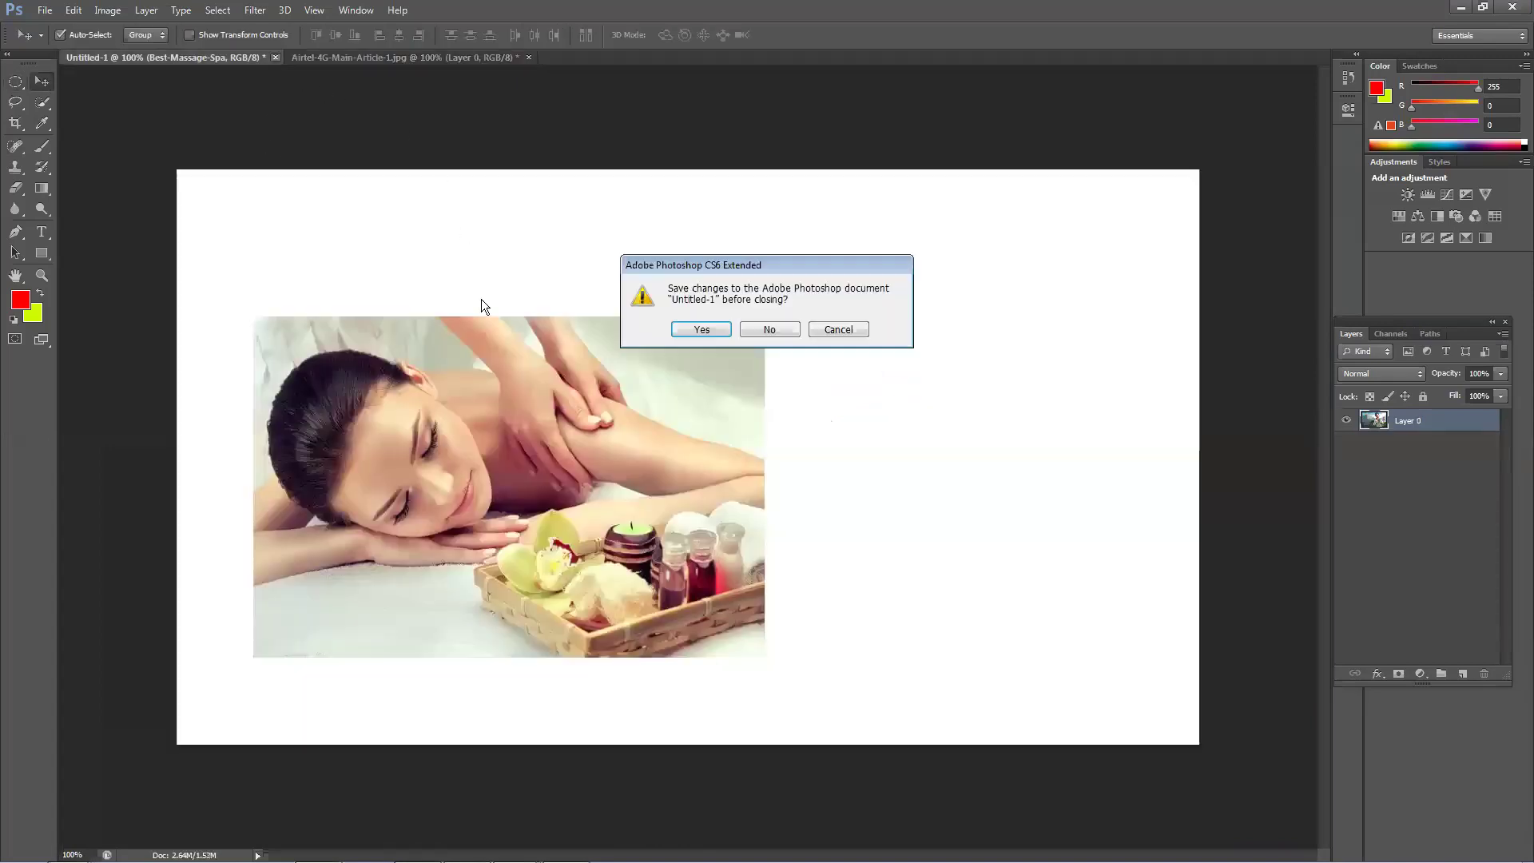
pyautogui.click(772, 331)
pyautogui.click(303, 56)
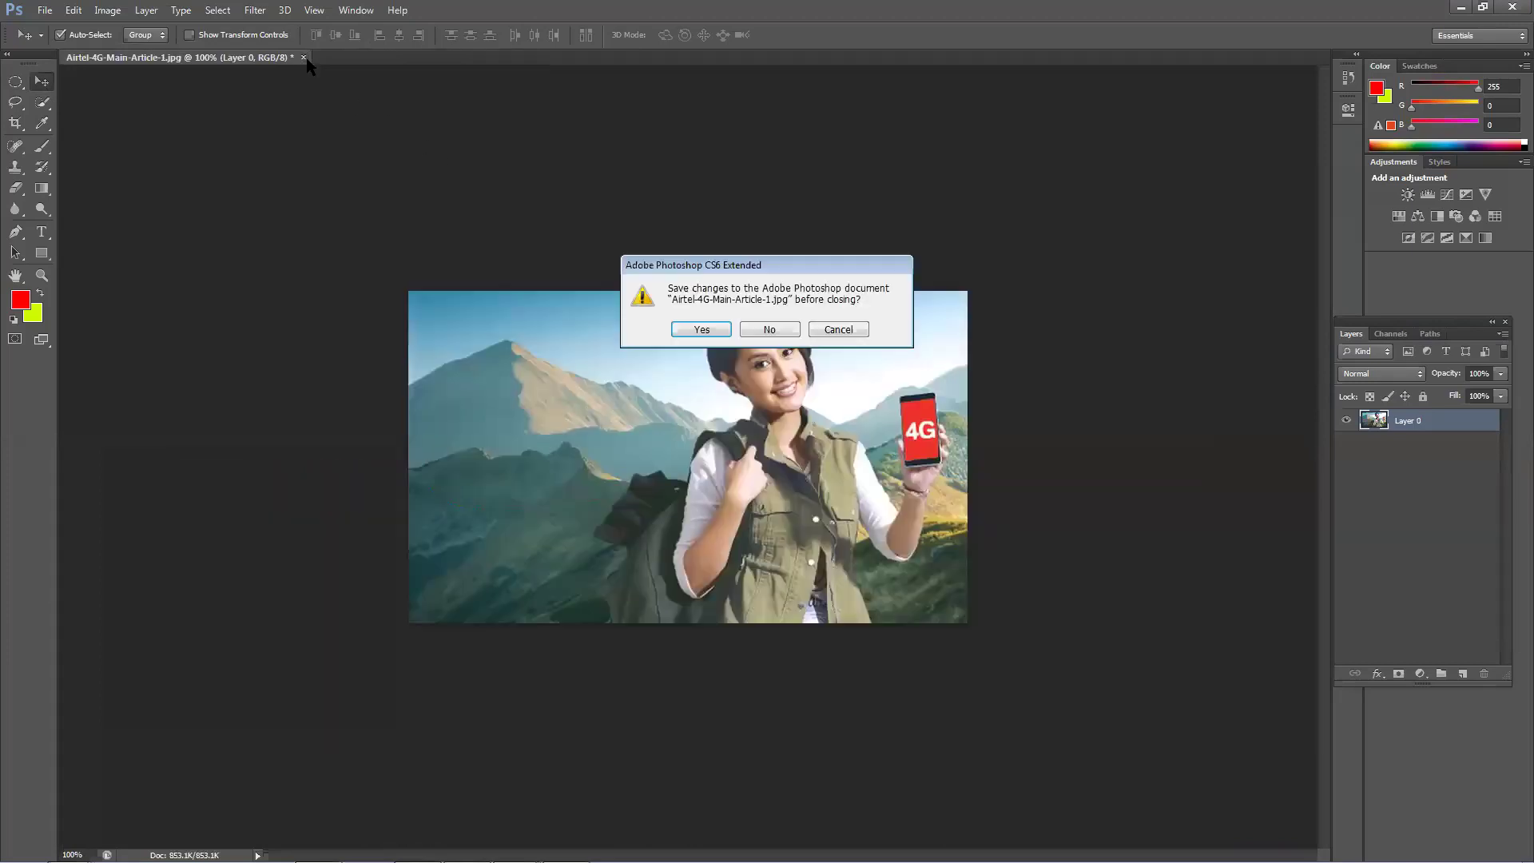
pyautogui.click(761, 334)
# Step: Reopen Airtel-4G-Main-Article-1 and unlock its Background as Layer 0
pyautogui.click(44, 10)
pyautogui.click(51, 45)
pyautogui.click(139, 112)
pyautogui.doubleClick(139, 111)
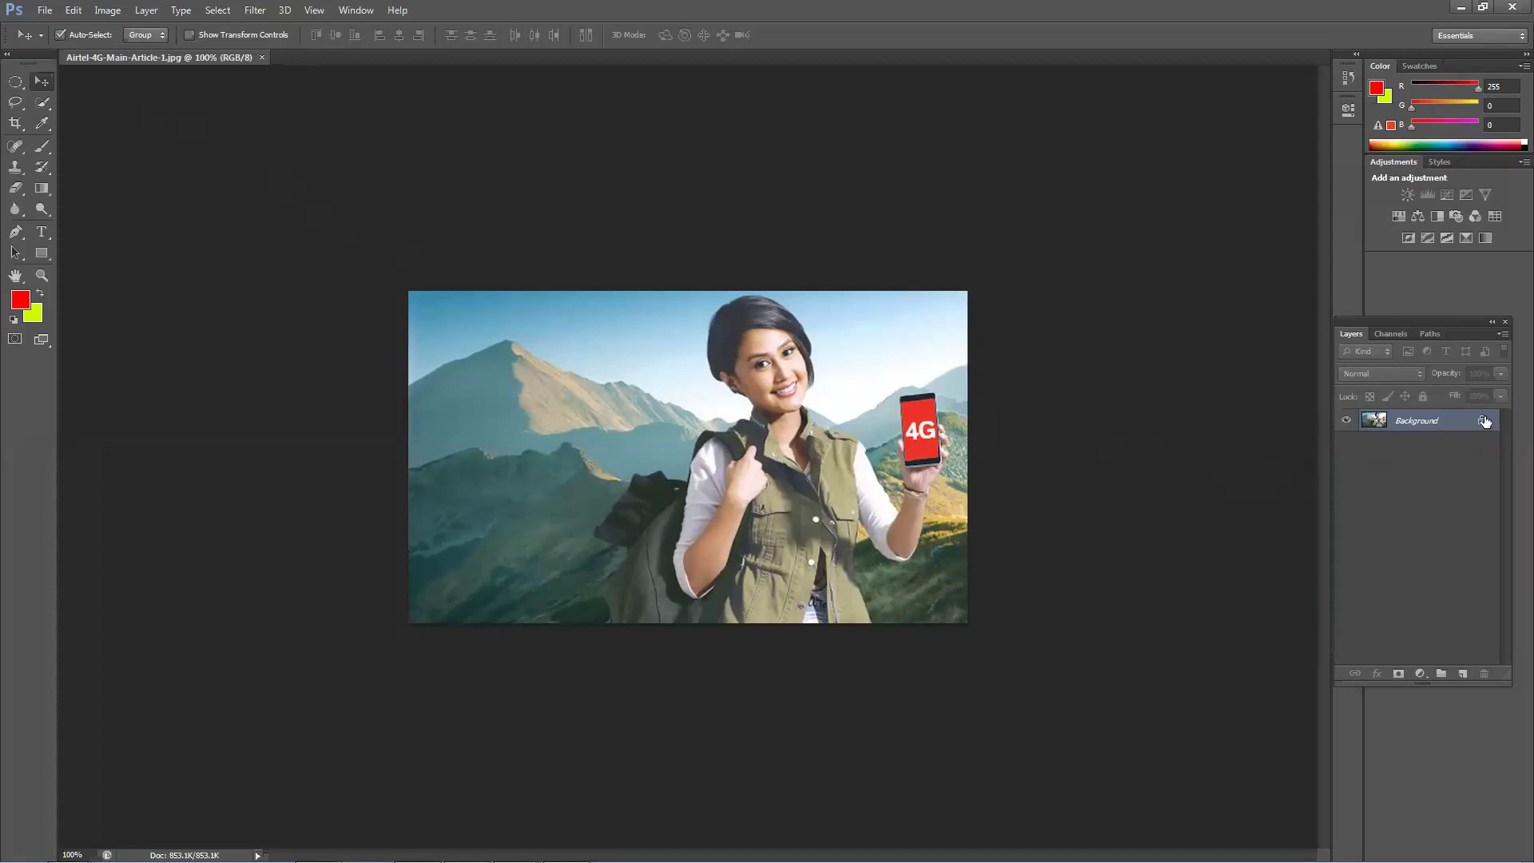
pyautogui.moveTo(1484, 421); pyautogui.dragTo(1484, 667)
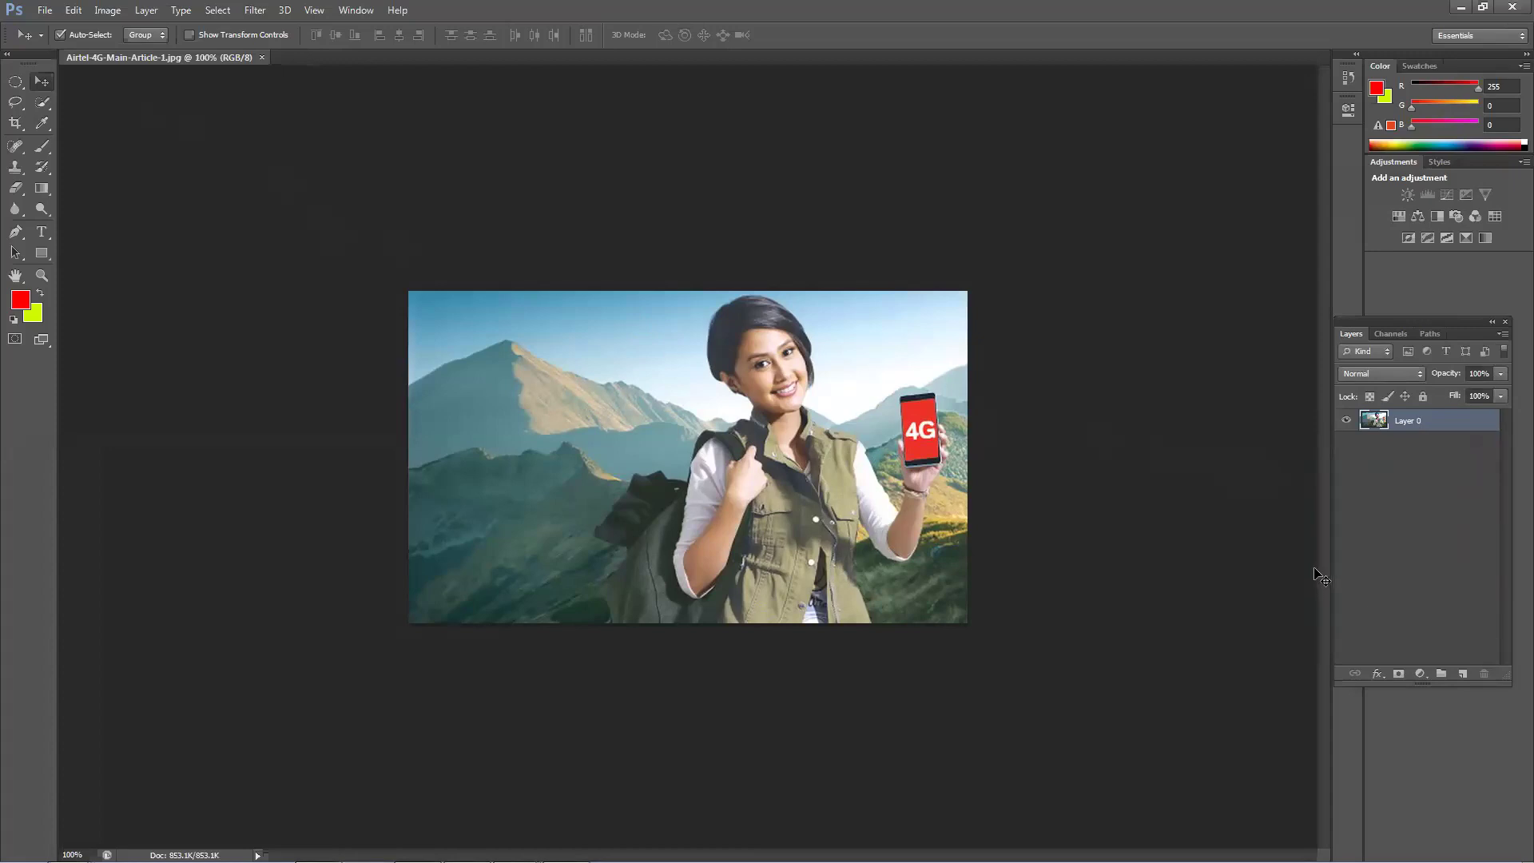
# Step: Add Layer 1 and fill an elliptical selection over the left mountain with solid red
pyautogui.click(1463, 676)
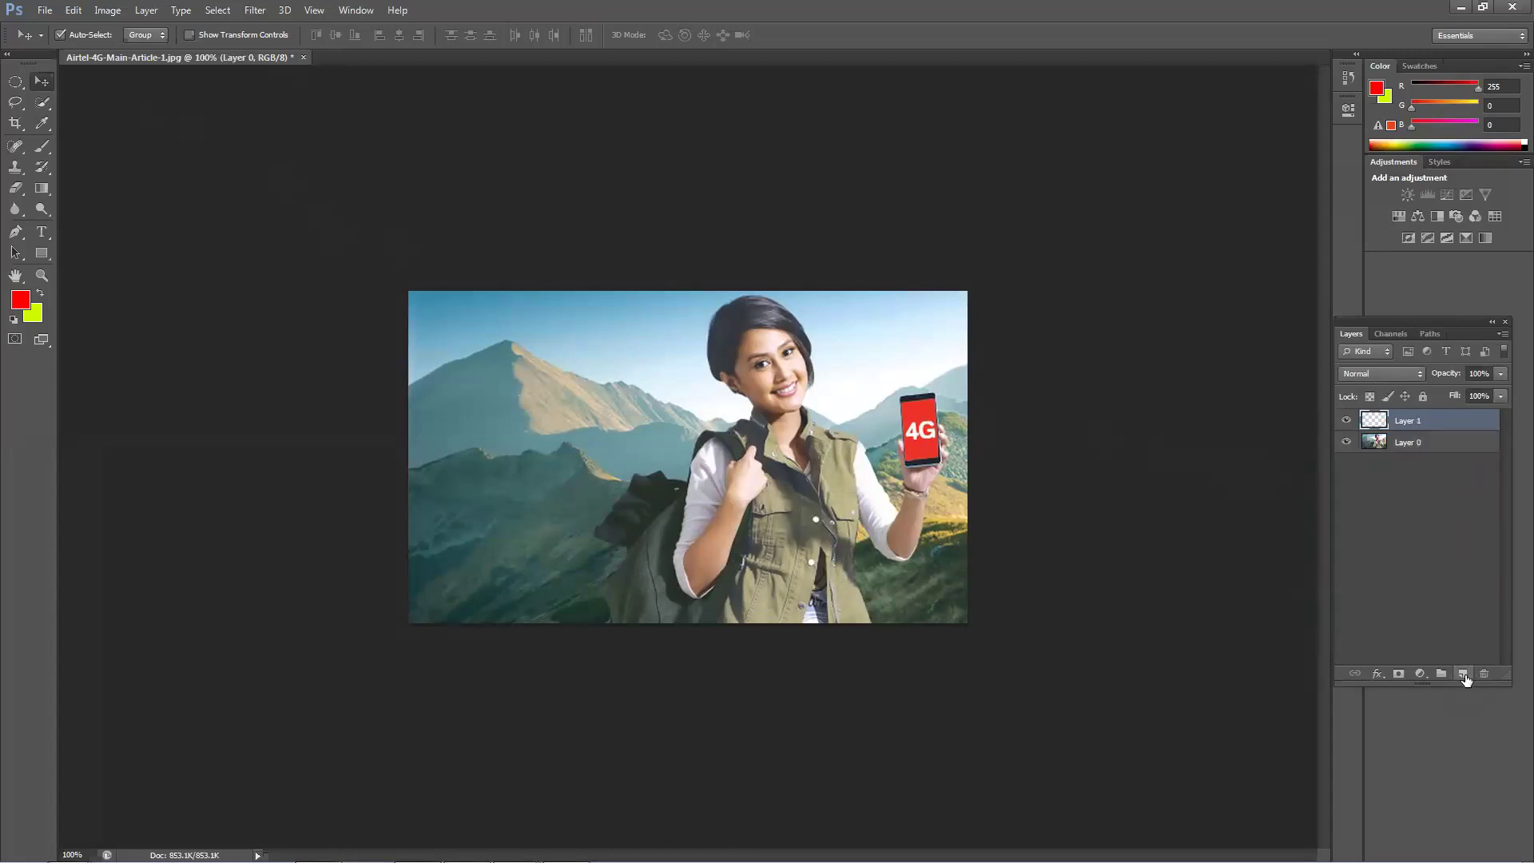
pyautogui.click(16, 83)
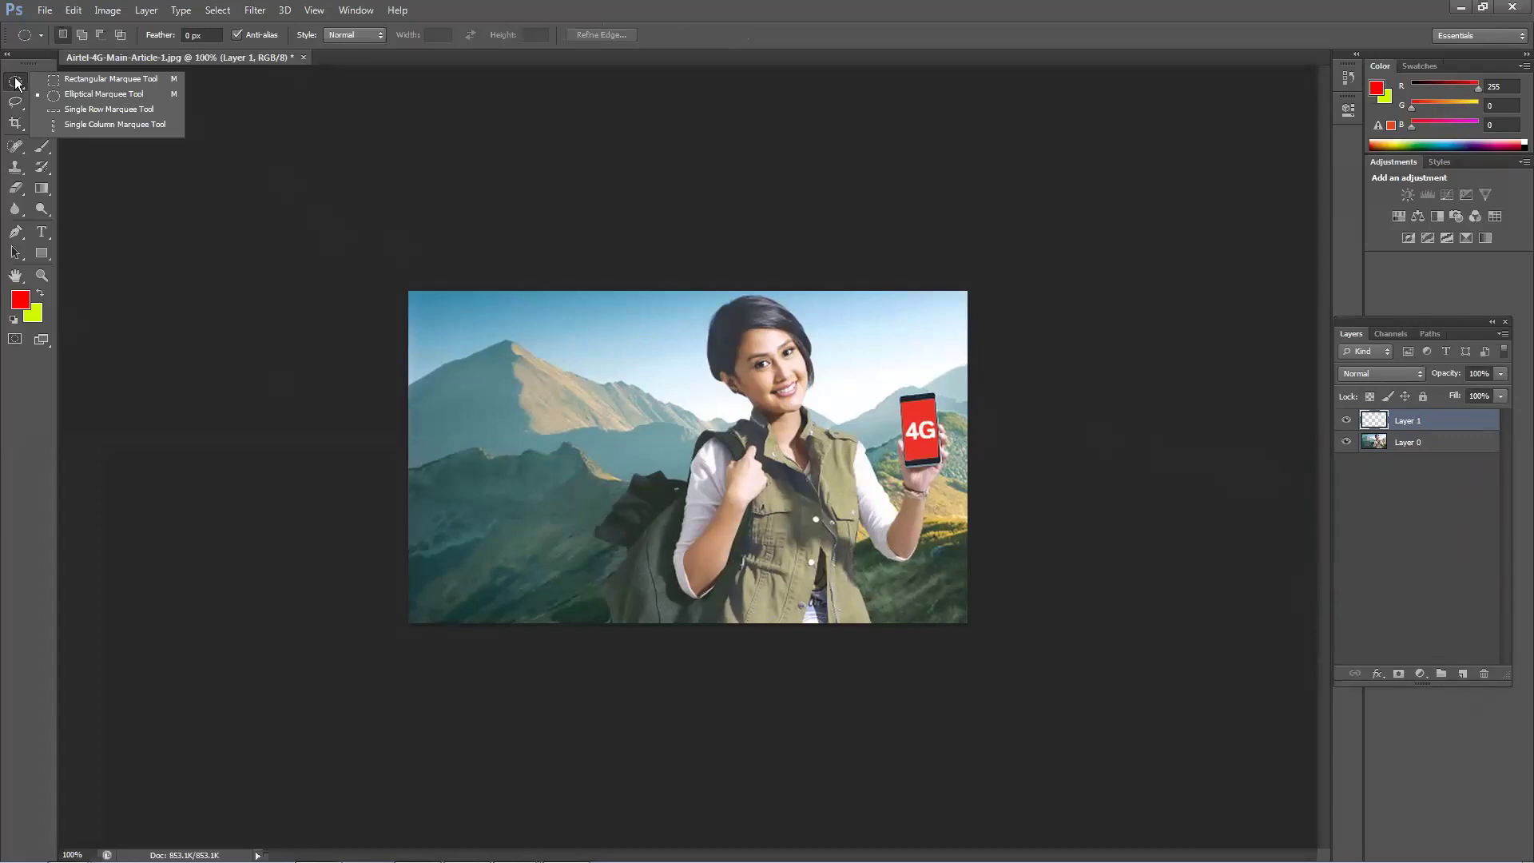
pyautogui.click(87, 96)
pyautogui.moveTo(471, 354); pyautogui.dragTo(674, 470)
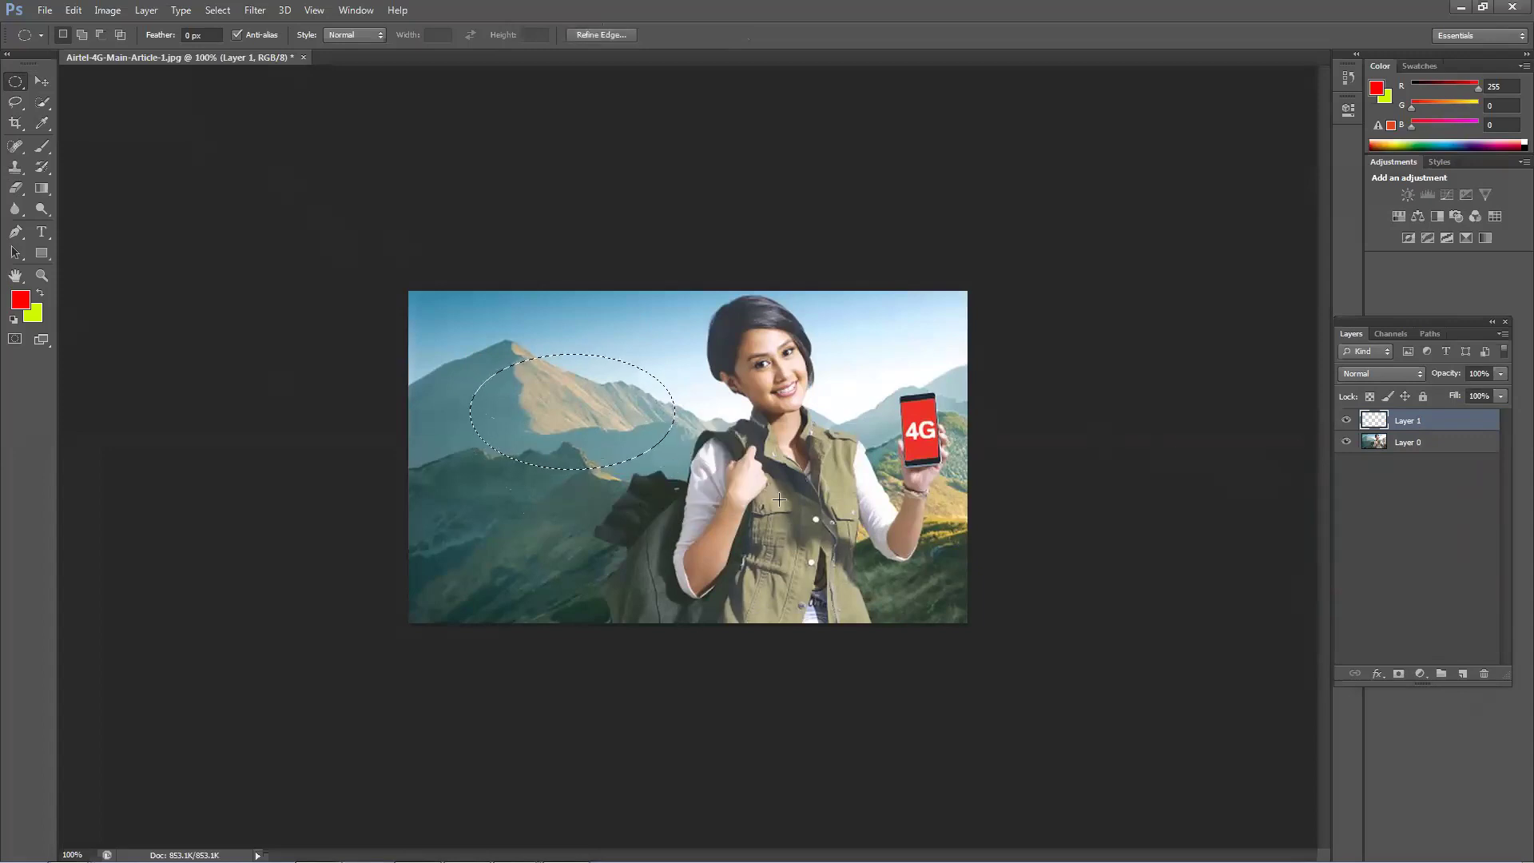
pyautogui.hotkey('alt', 'BackSpace')
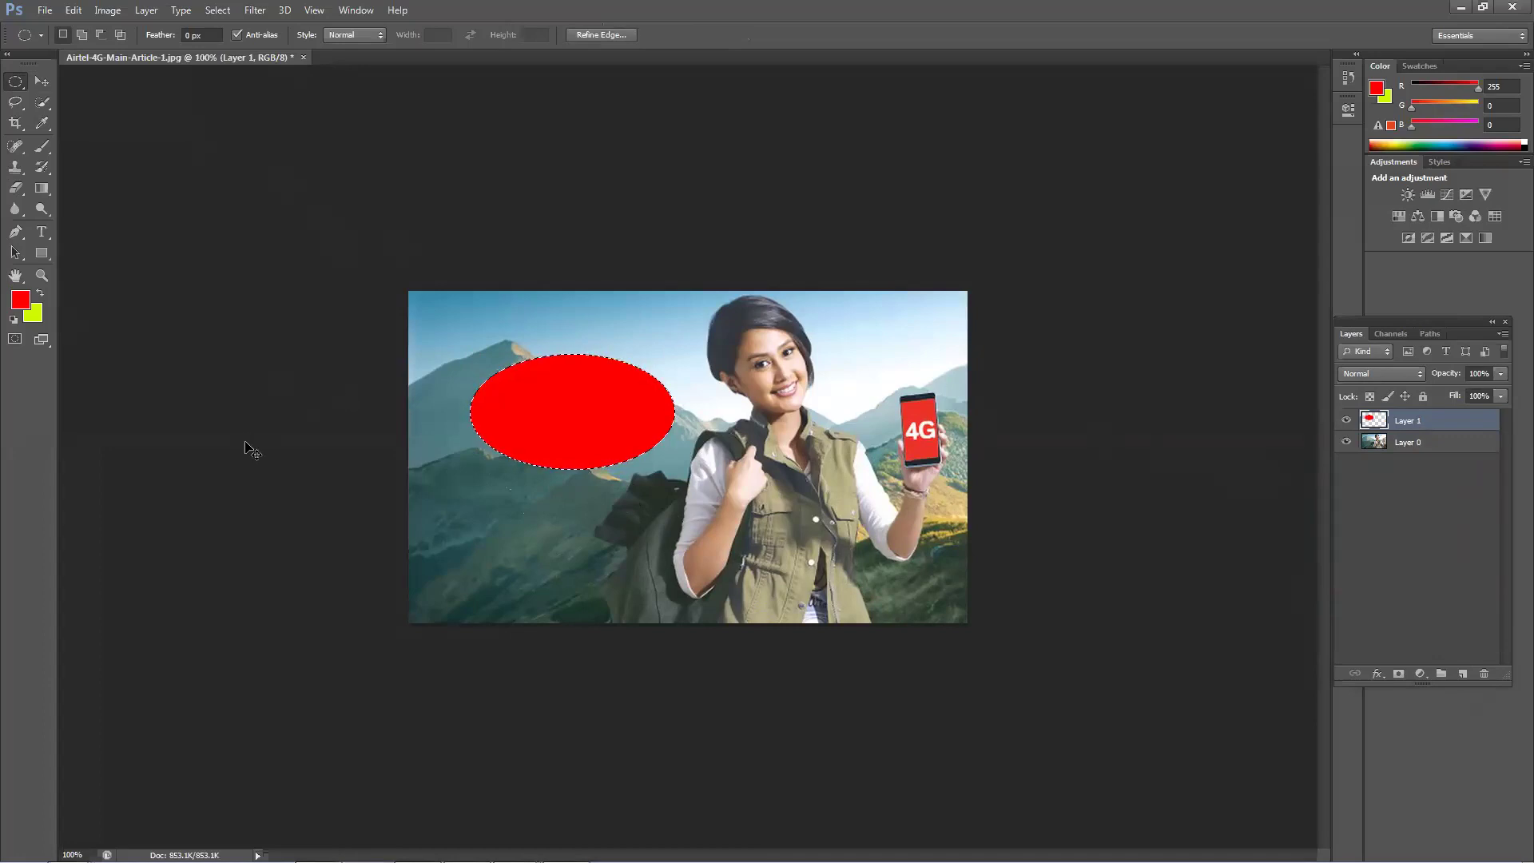
pyautogui.hotkey('ctrl', 'd')
pyautogui.hotkey('ctrl', 't')
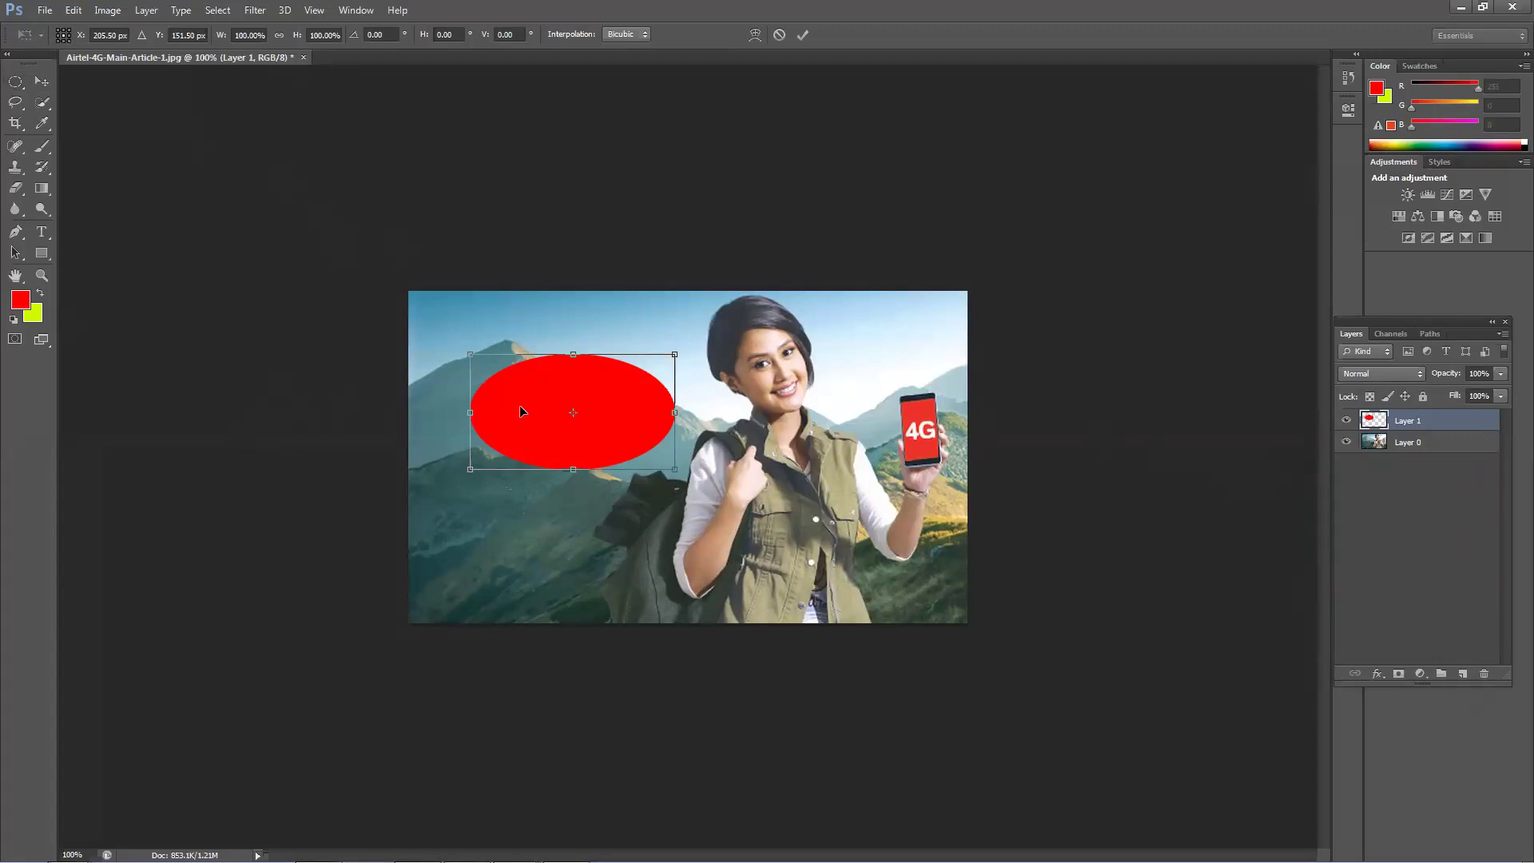
# Step: Warp Layer 1's red oval into an irregular rounded blob over the left mountain and commit it
pyautogui.rightClick(520, 408)
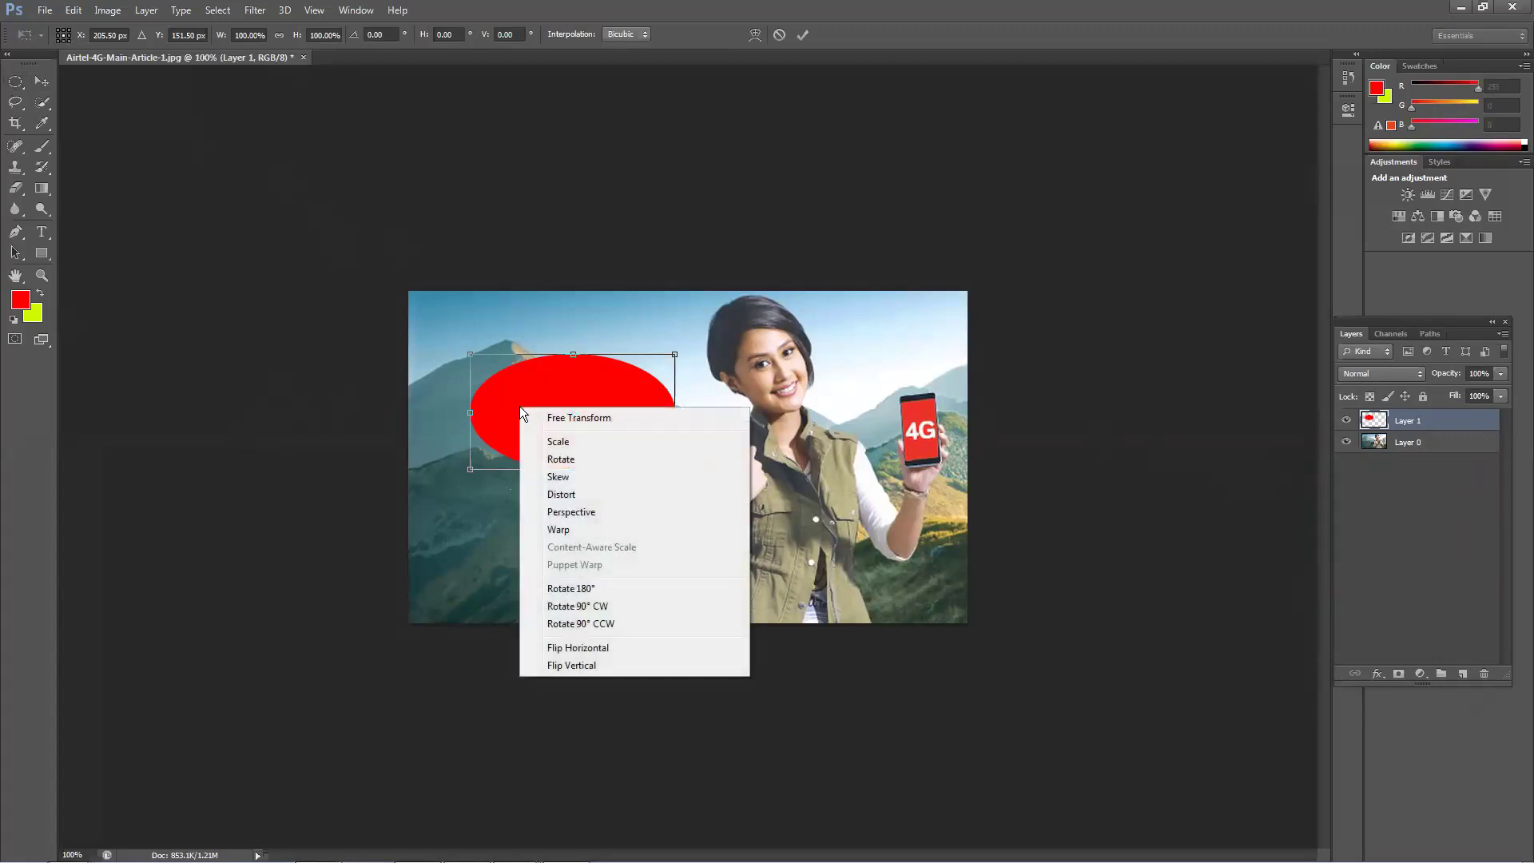
pyautogui.click(569, 531)
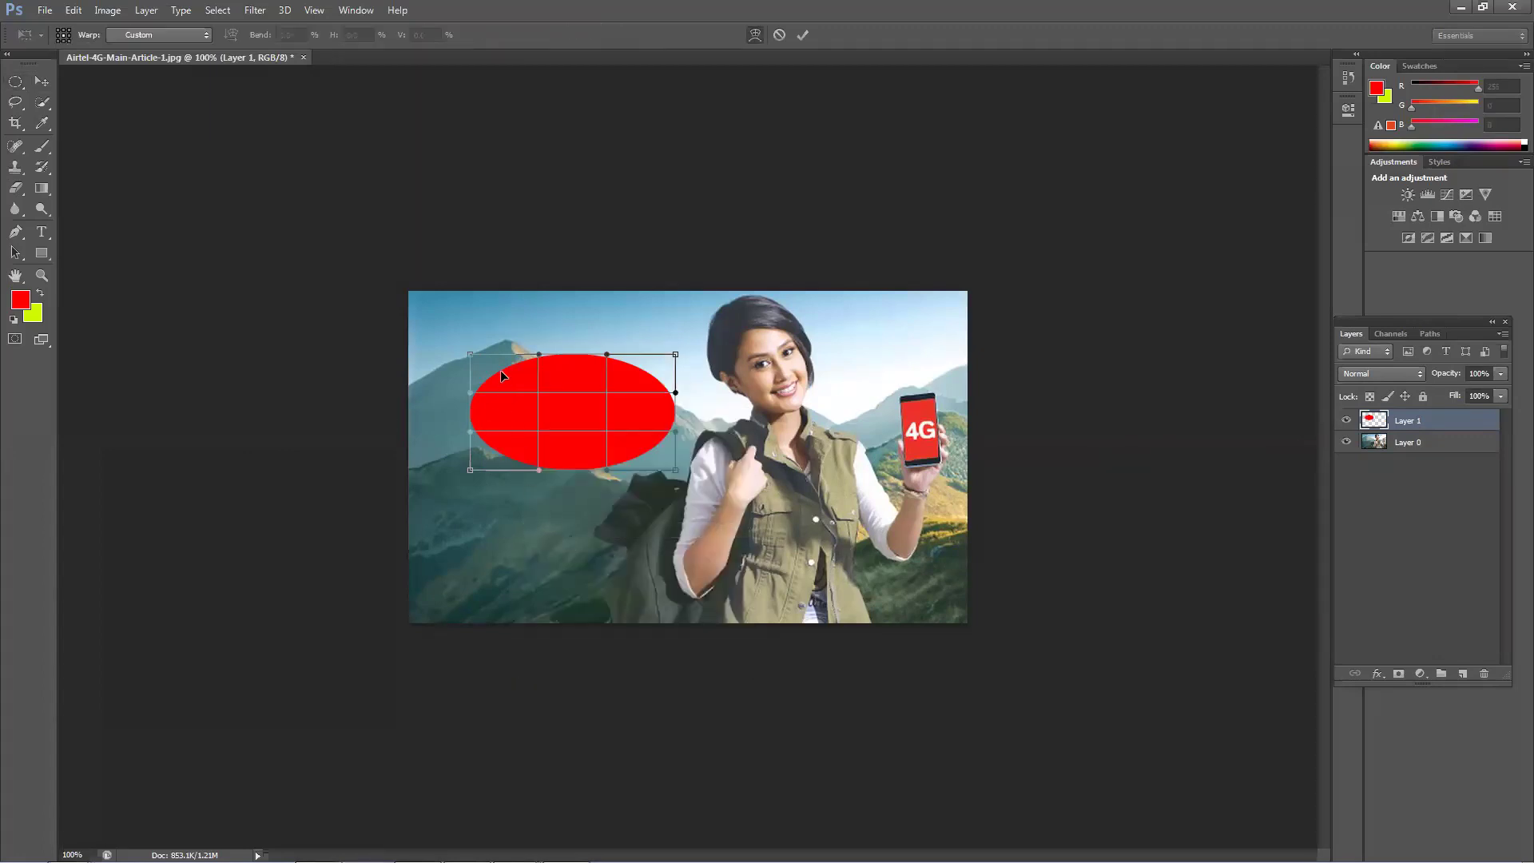
pyautogui.moveTo(501, 376); pyautogui.dragTo(478, 353)
pyautogui.moveTo(503, 452); pyautogui.dragTo(473, 458)
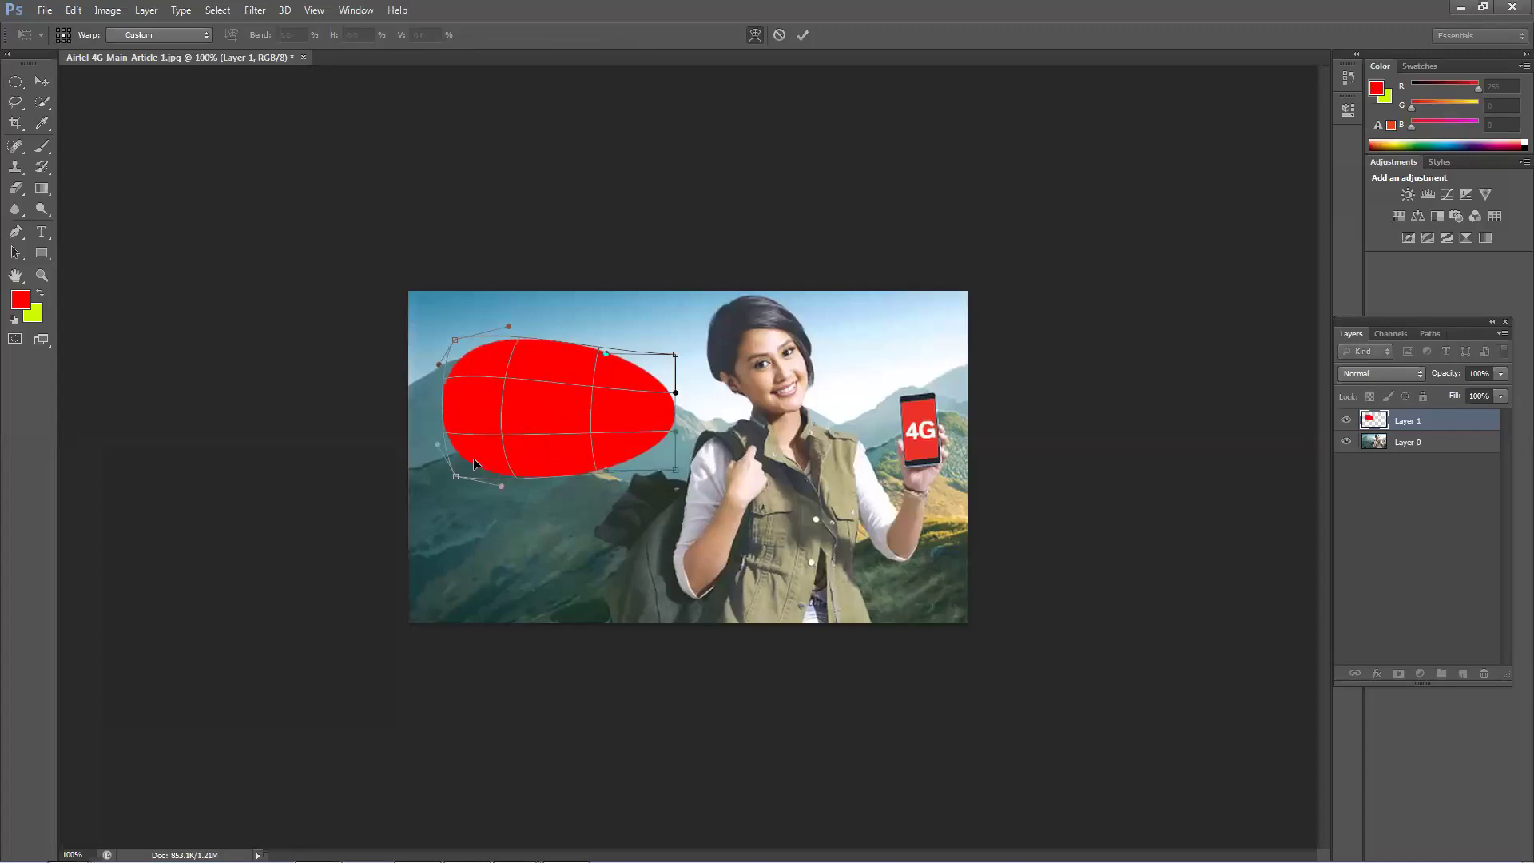
pyautogui.moveTo(564, 468)
pyautogui.mouseDown()
pyautogui.moveTo(561, 502)
pyautogui.moveTo(555, 484)
pyautogui.mouseUp()
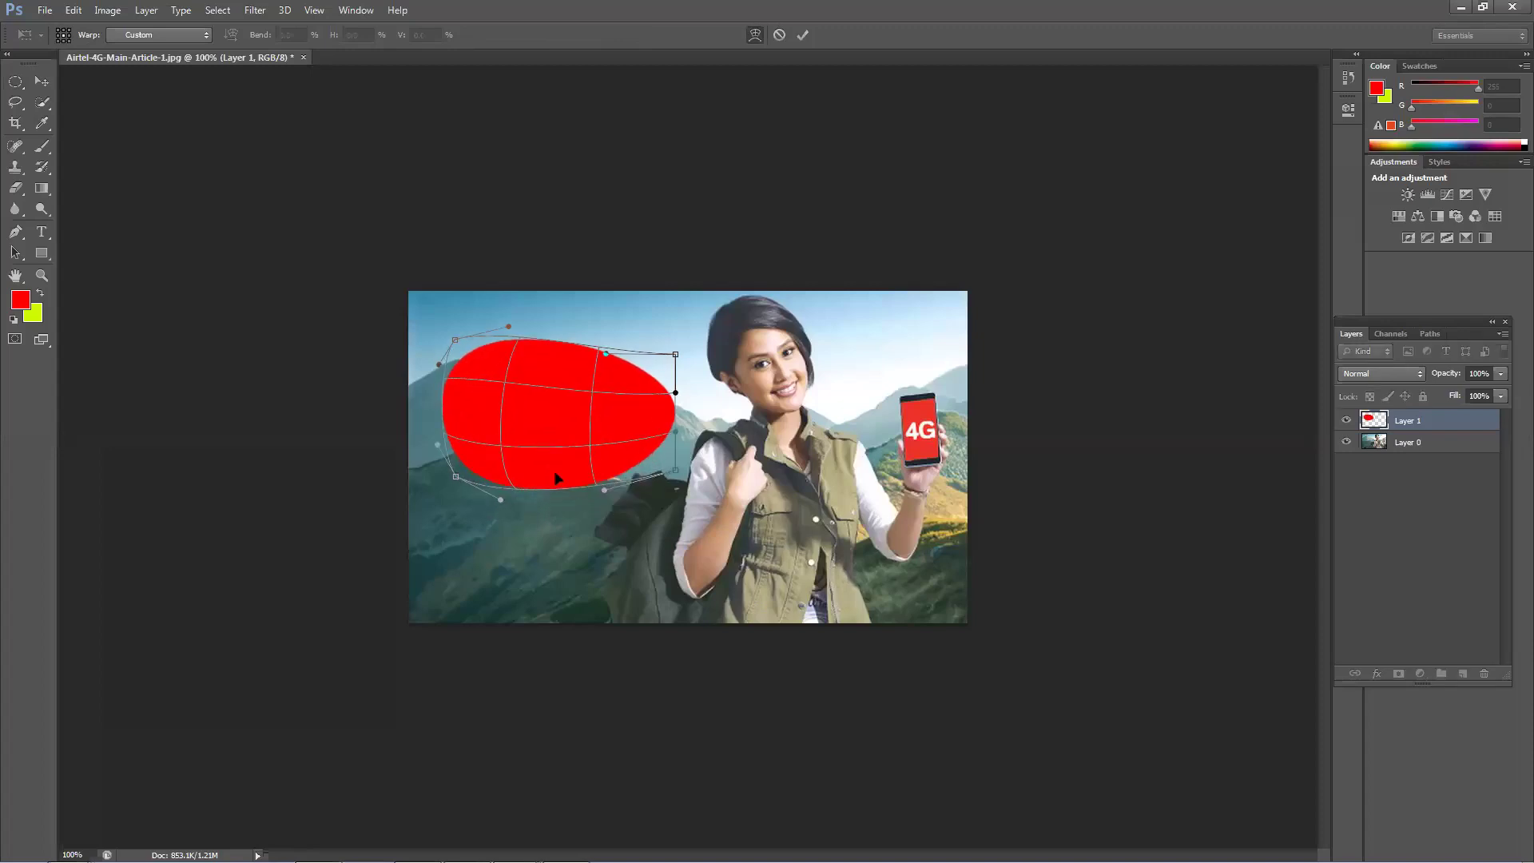
pyautogui.moveTo(469, 455); pyautogui.dragTo(455, 455)
pyautogui.moveTo(620, 372); pyautogui.dragTo(615, 398)
pyautogui.moveTo(510, 493)
pyautogui.mouseDown()
pyautogui.moveTo(526, 468)
pyautogui.moveTo(483, 426)
pyautogui.mouseUp()
pyautogui.moveTo(647, 428); pyautogui.dragTo(636, 428)
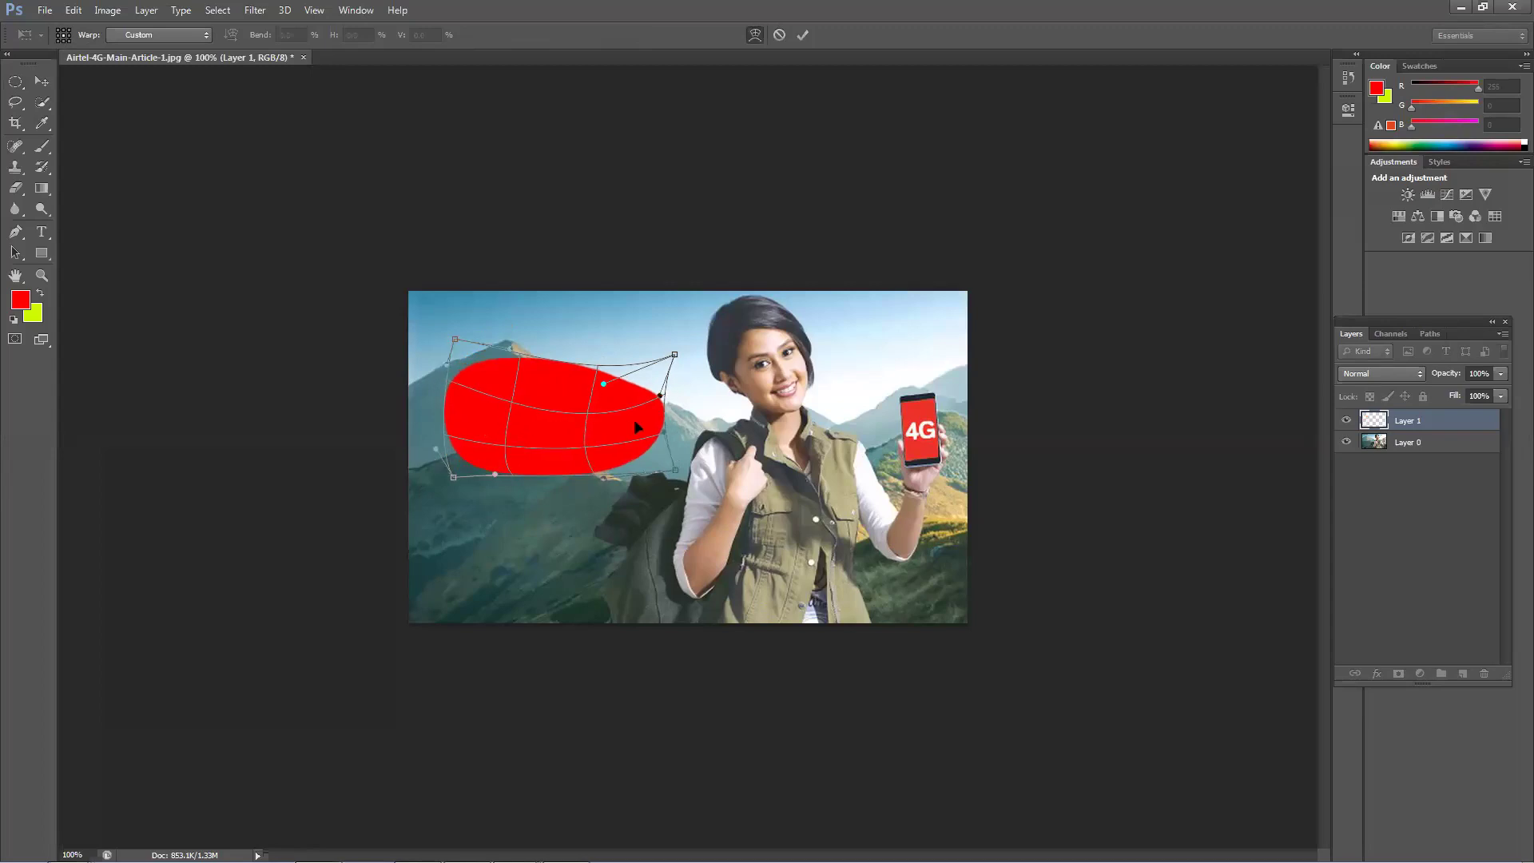
pyautogui.press('Return')
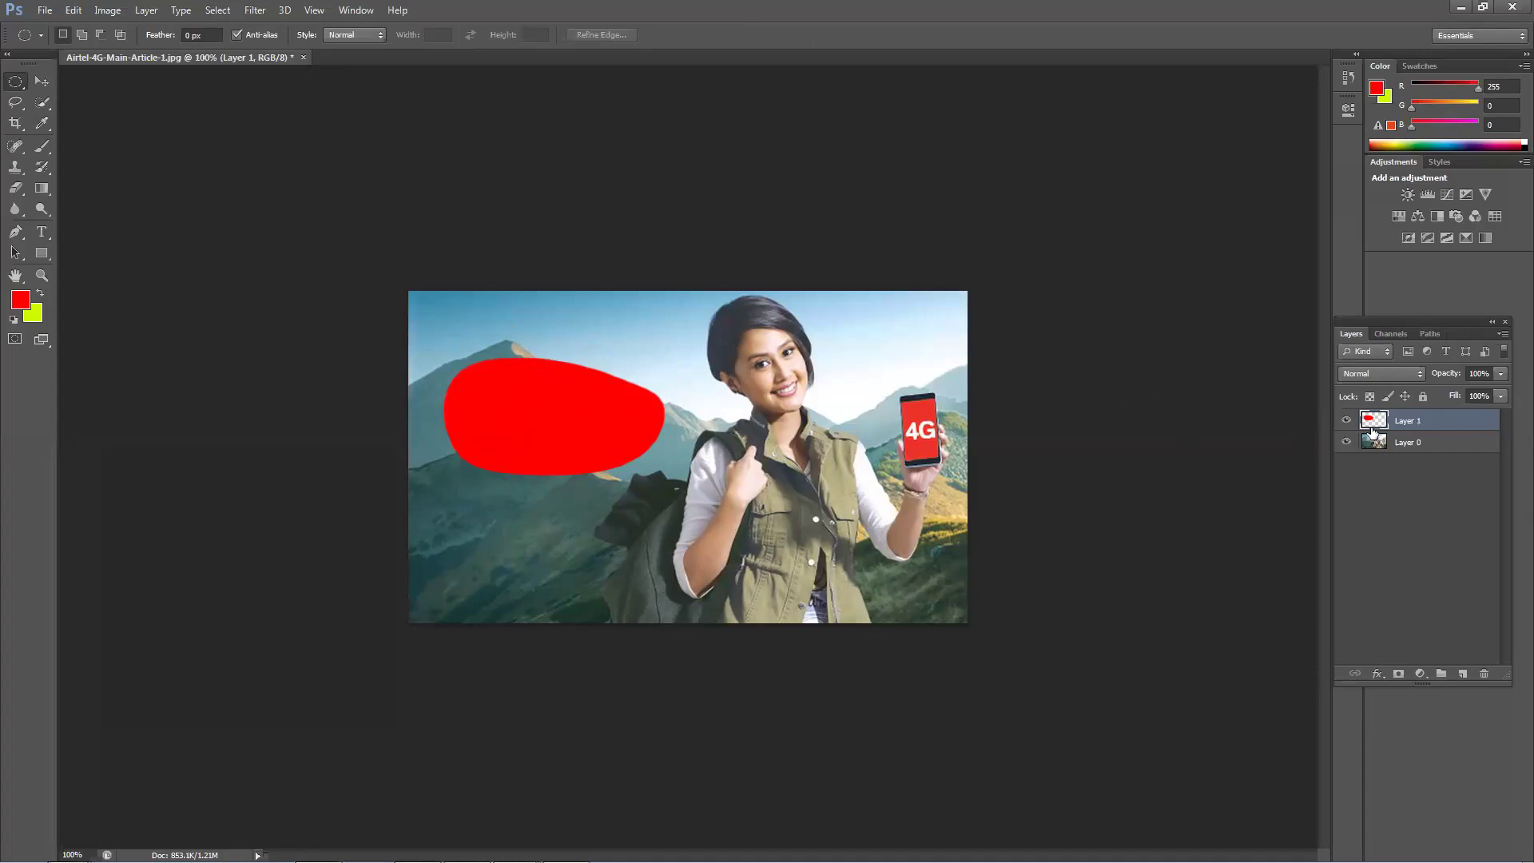
# Step: Turn off Layer 1's visibility so the red blob no longer shows
pyautogui.click(1346, 421)
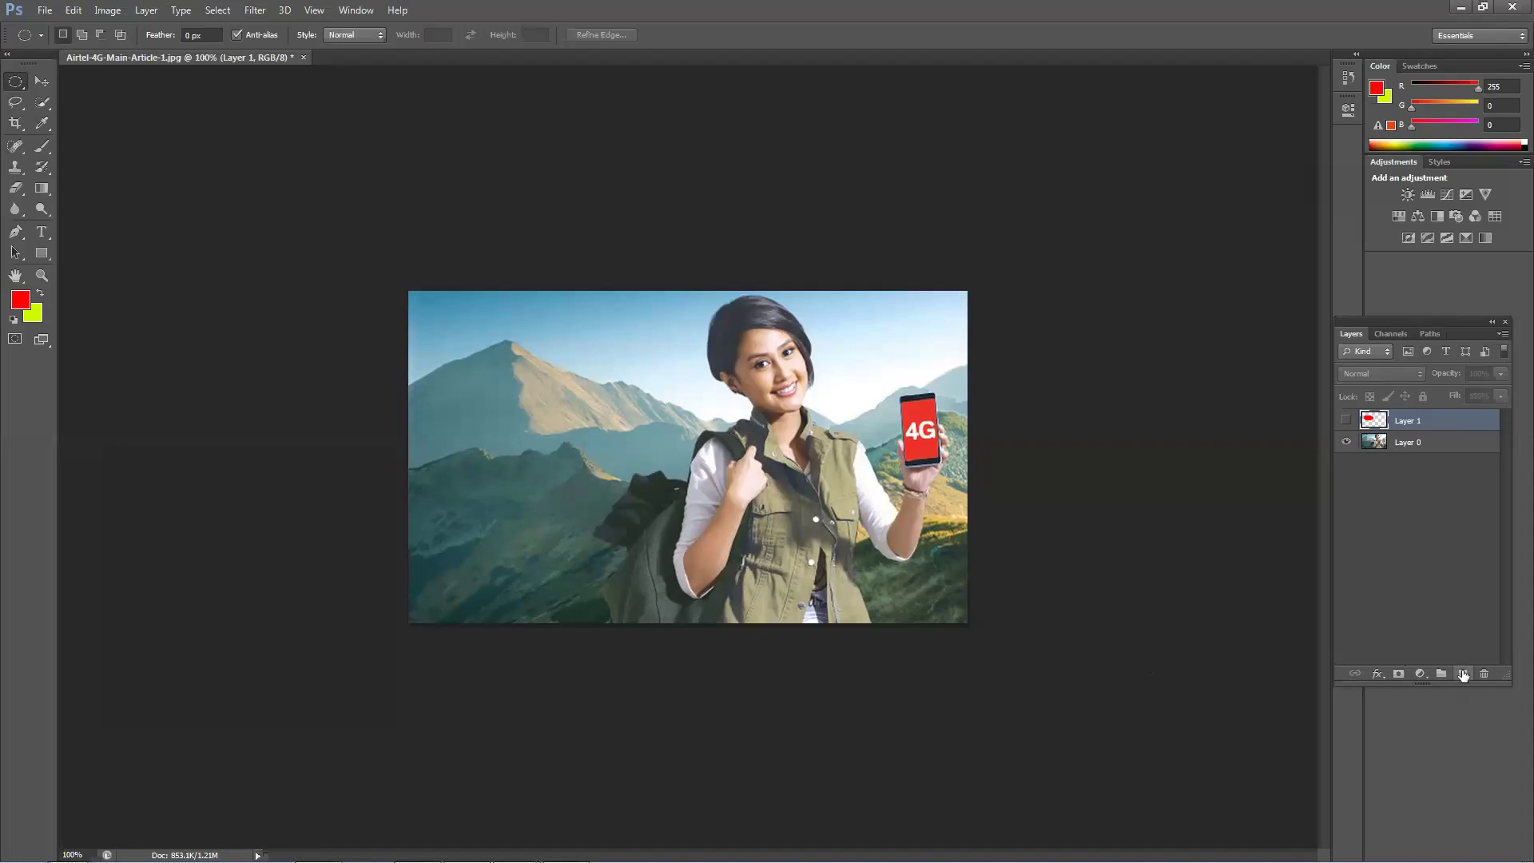
# Step: On a new layer, fill a rectangular strip along the image's left side with red
pyautogui.click(1464, 674)
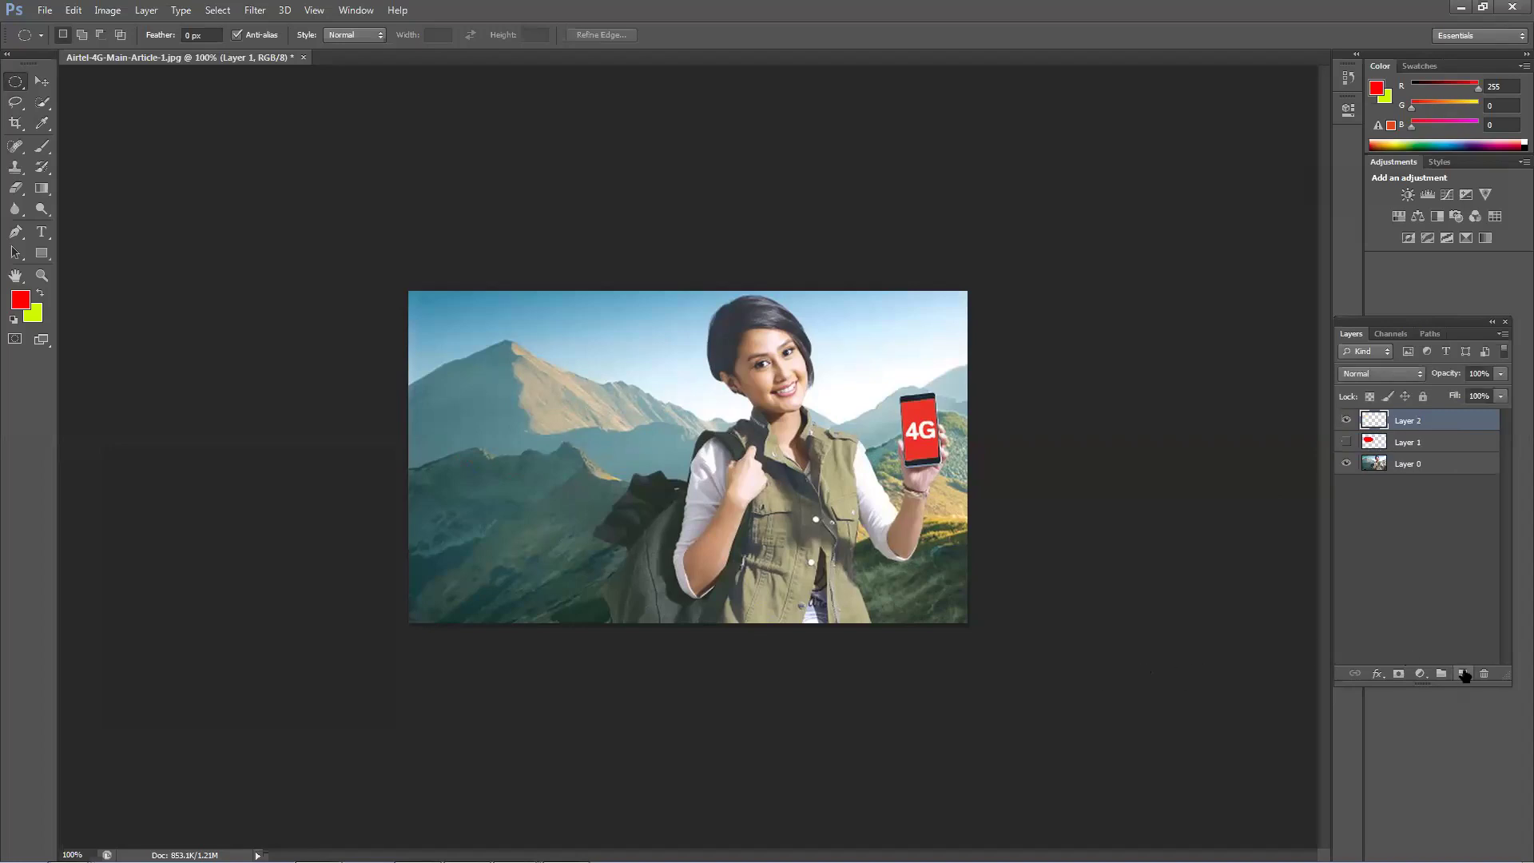
pyautogui.rightClick(17, 83)
pyautogui.click(108, 80)
pyautogui.moveTo(404, 281); pyautogui.dragTo(569, 757)
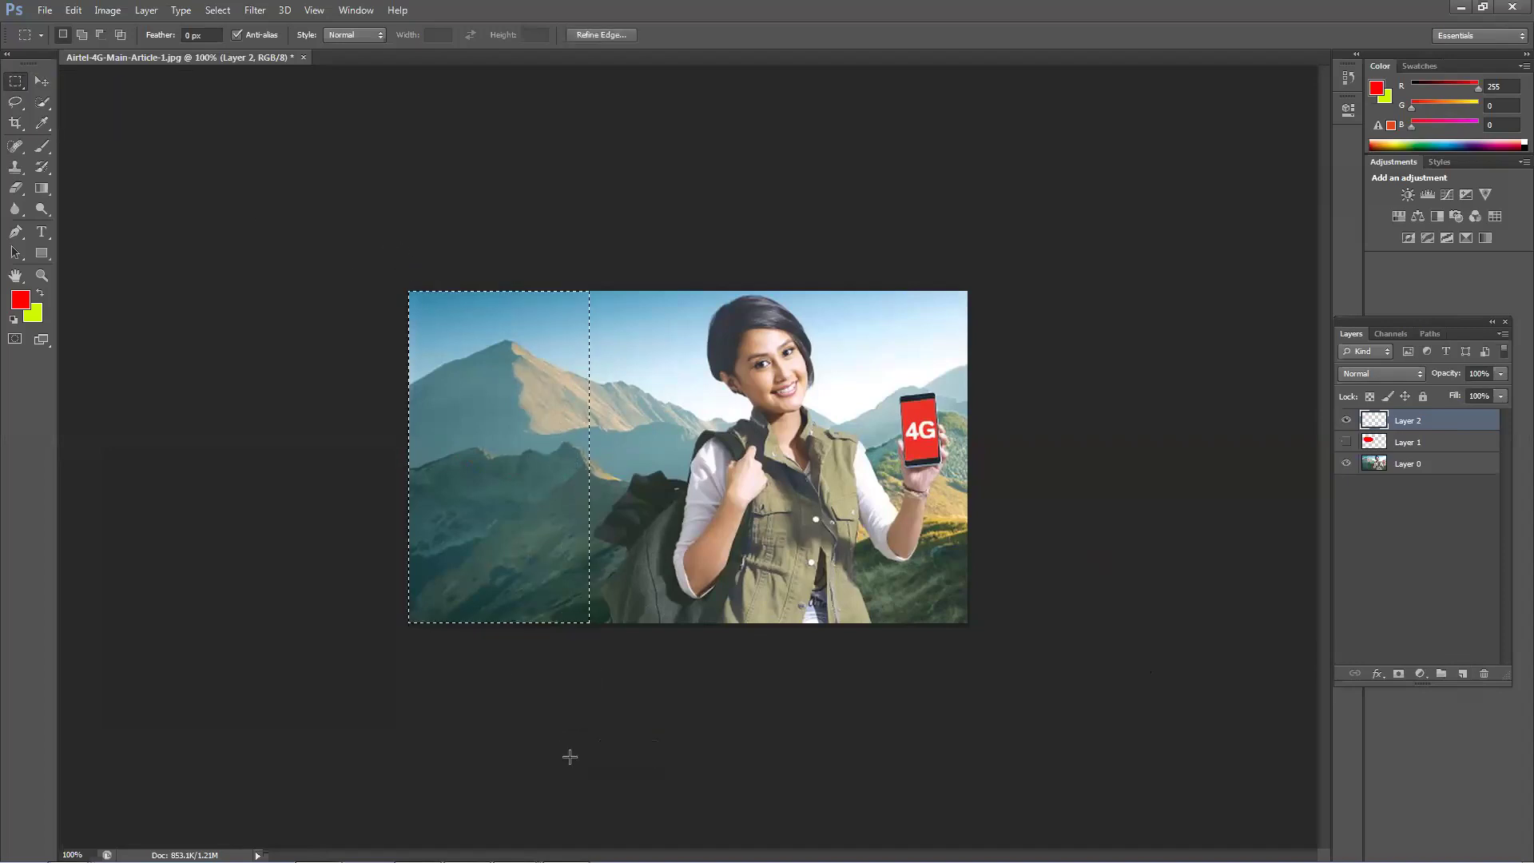
pyautogui.hotkey('ctrl', 'BackSpace')
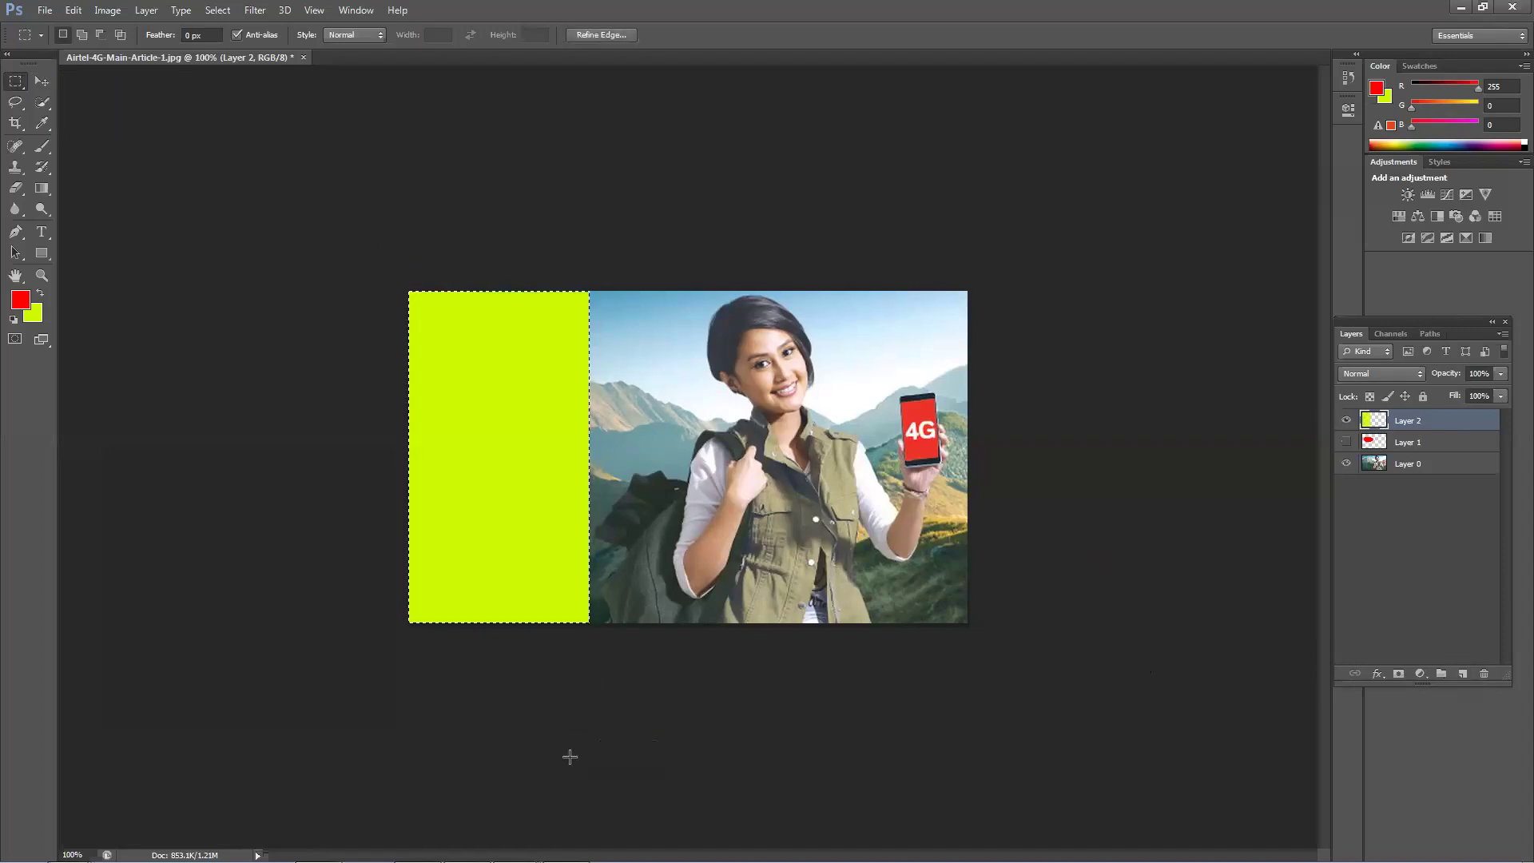
pyautogui.hotkey('alt', 'BackSpace')
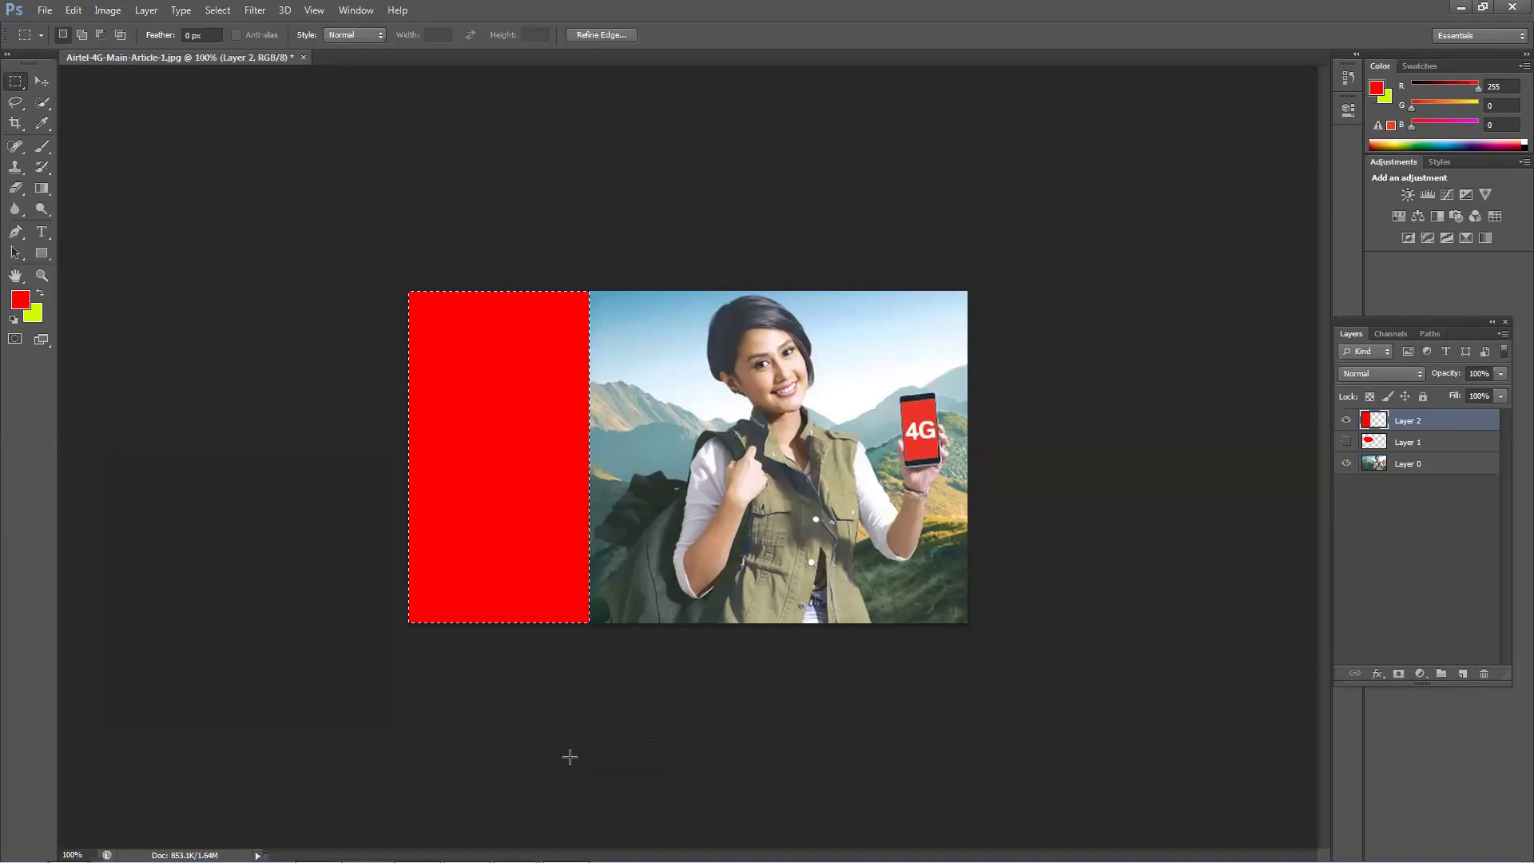
pyautogui.hotkey('ctrl', 'd')
# Step: Warp the red strip so its right side bulges outward into a curve
pyautogui.hotkey('ctrl', 't')
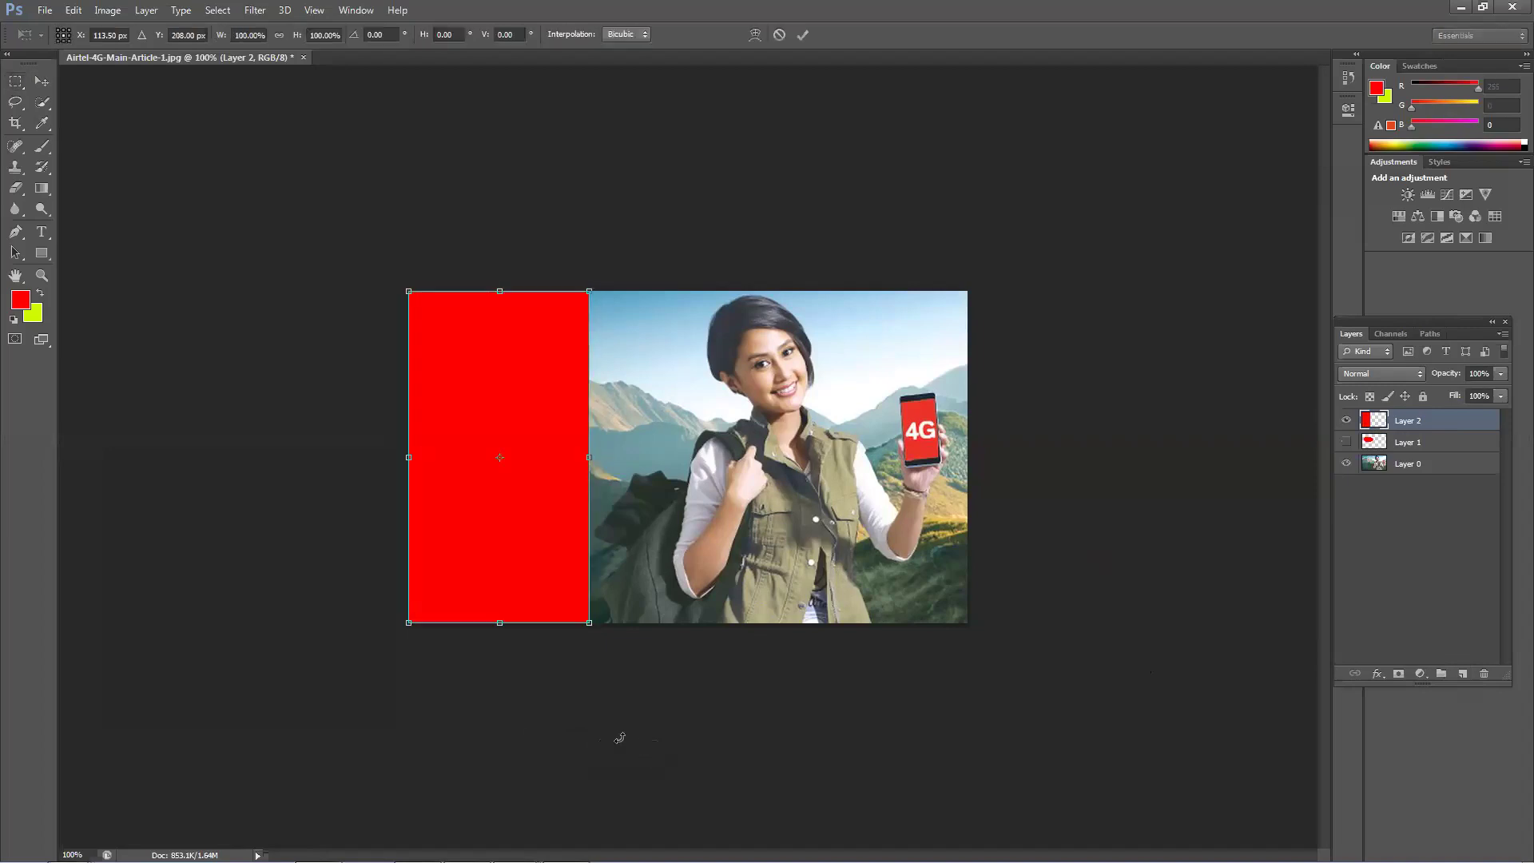
pyautogui.rightClick(529, 396)
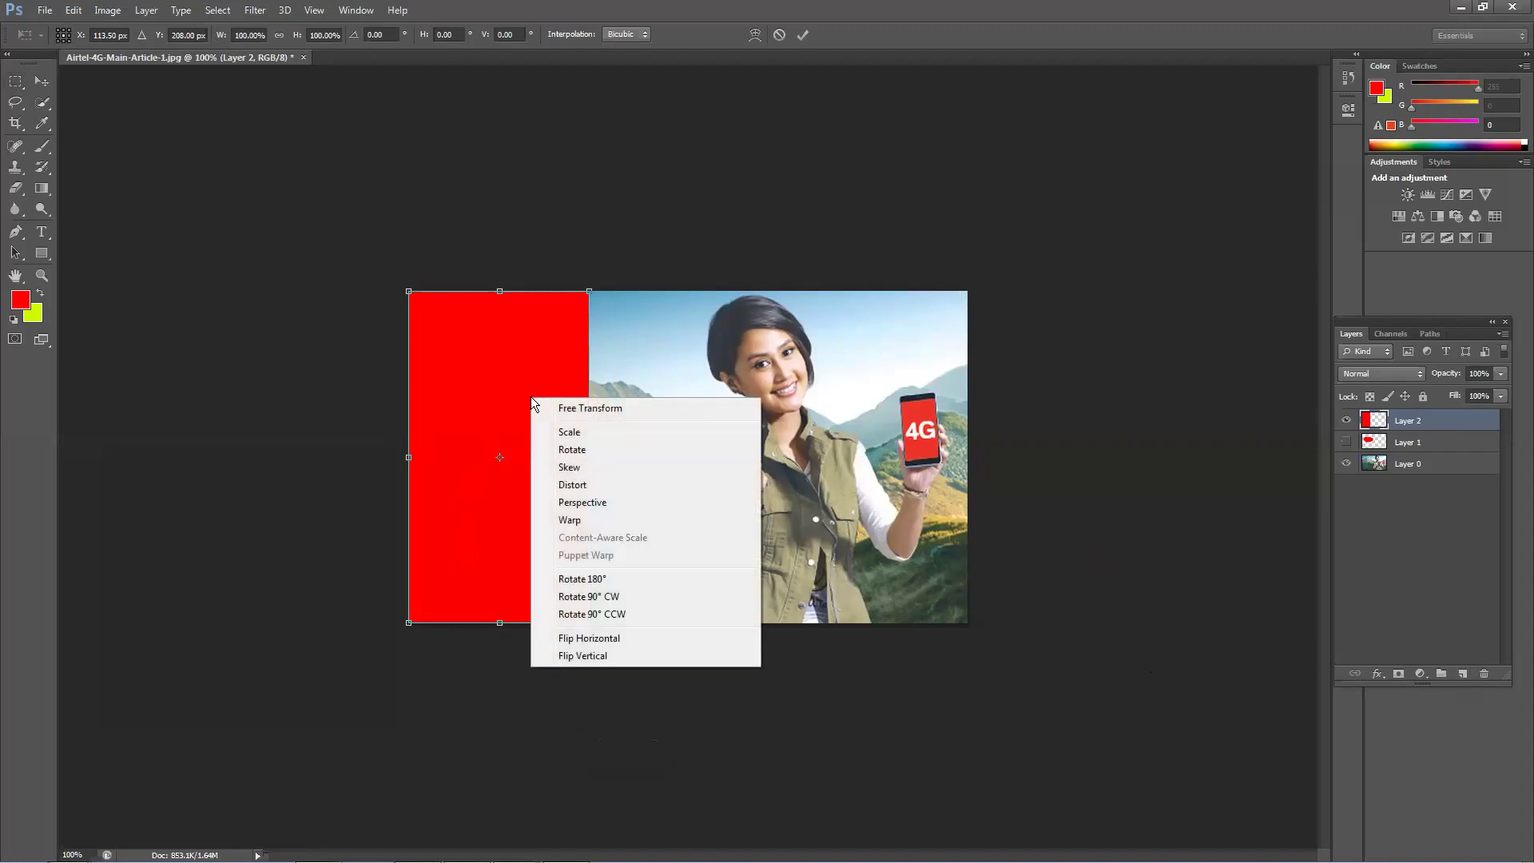
pyautogui.click(593, 521)
pyautogui.moveTo(565, 453); pyautogui.dragTo(636, 466)
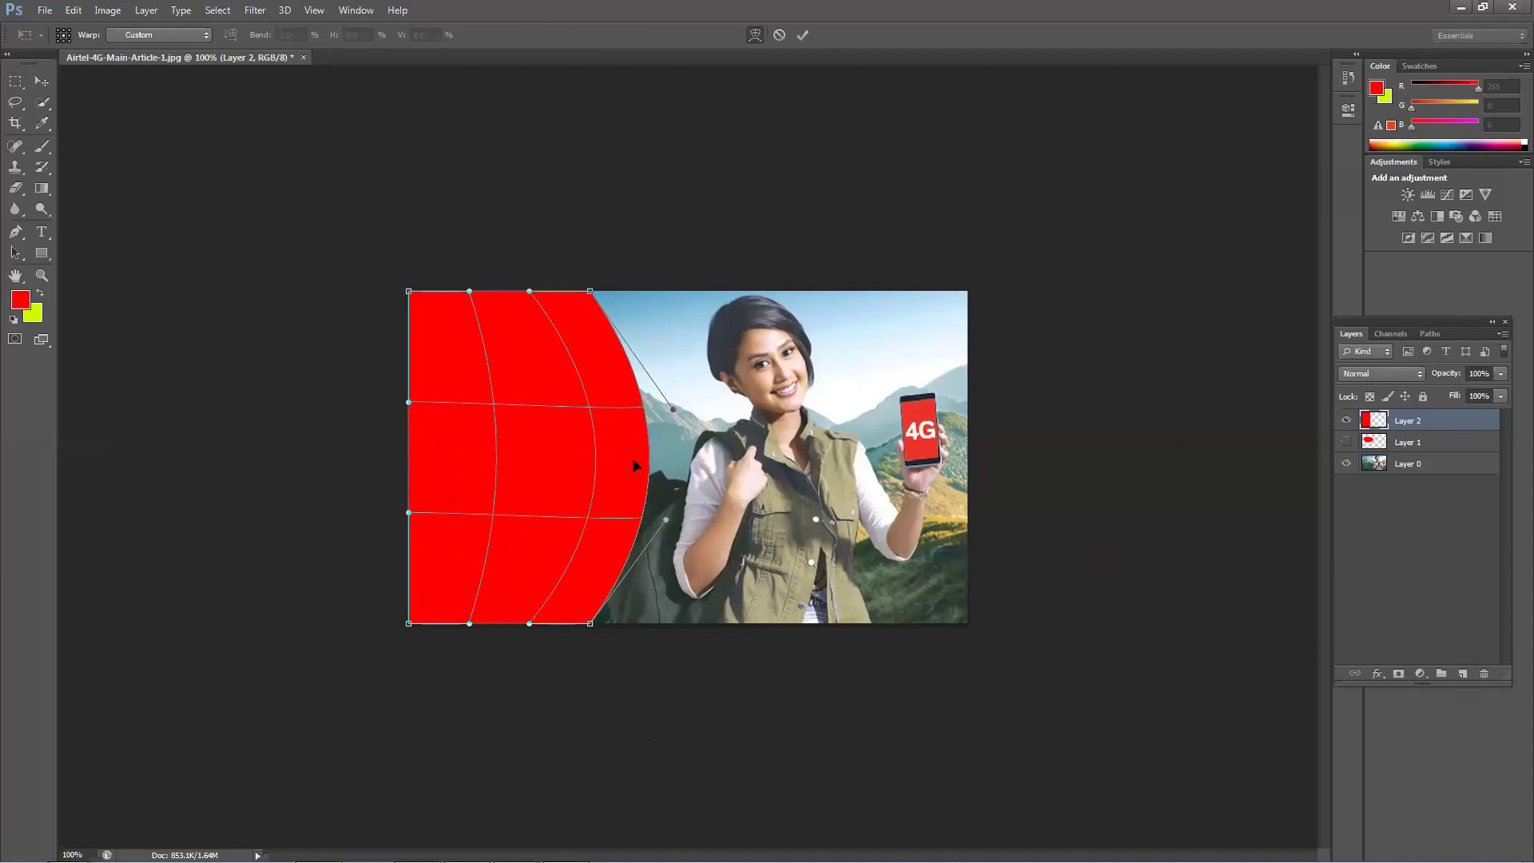
pyautogui.press('Return')
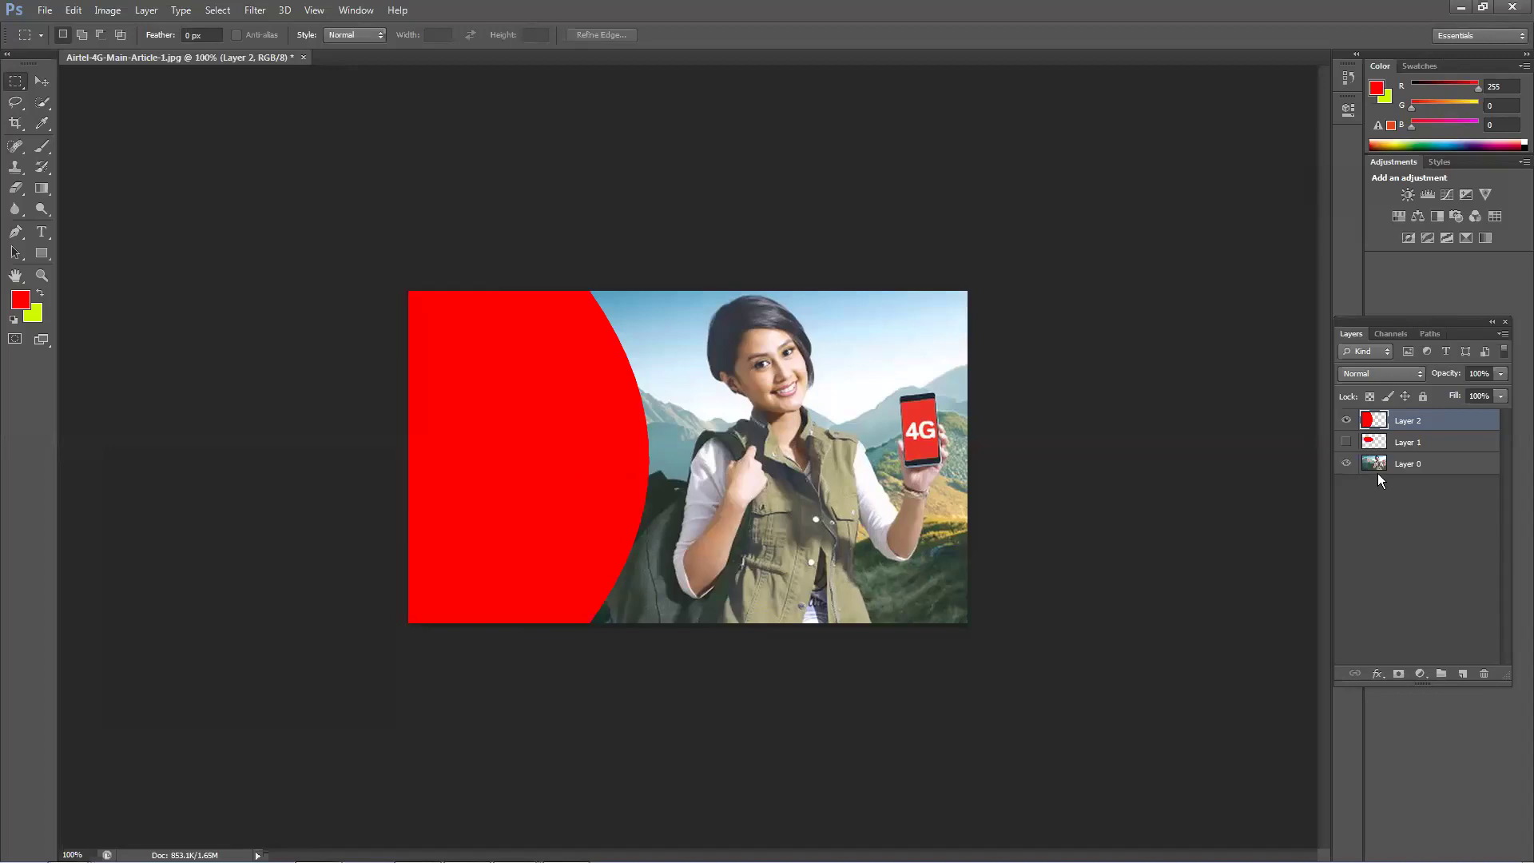
# Step: Compare the curved panel and blob layers by toggling their visibility, leaving only the blob shown
pyautogui.click(1346, 421)
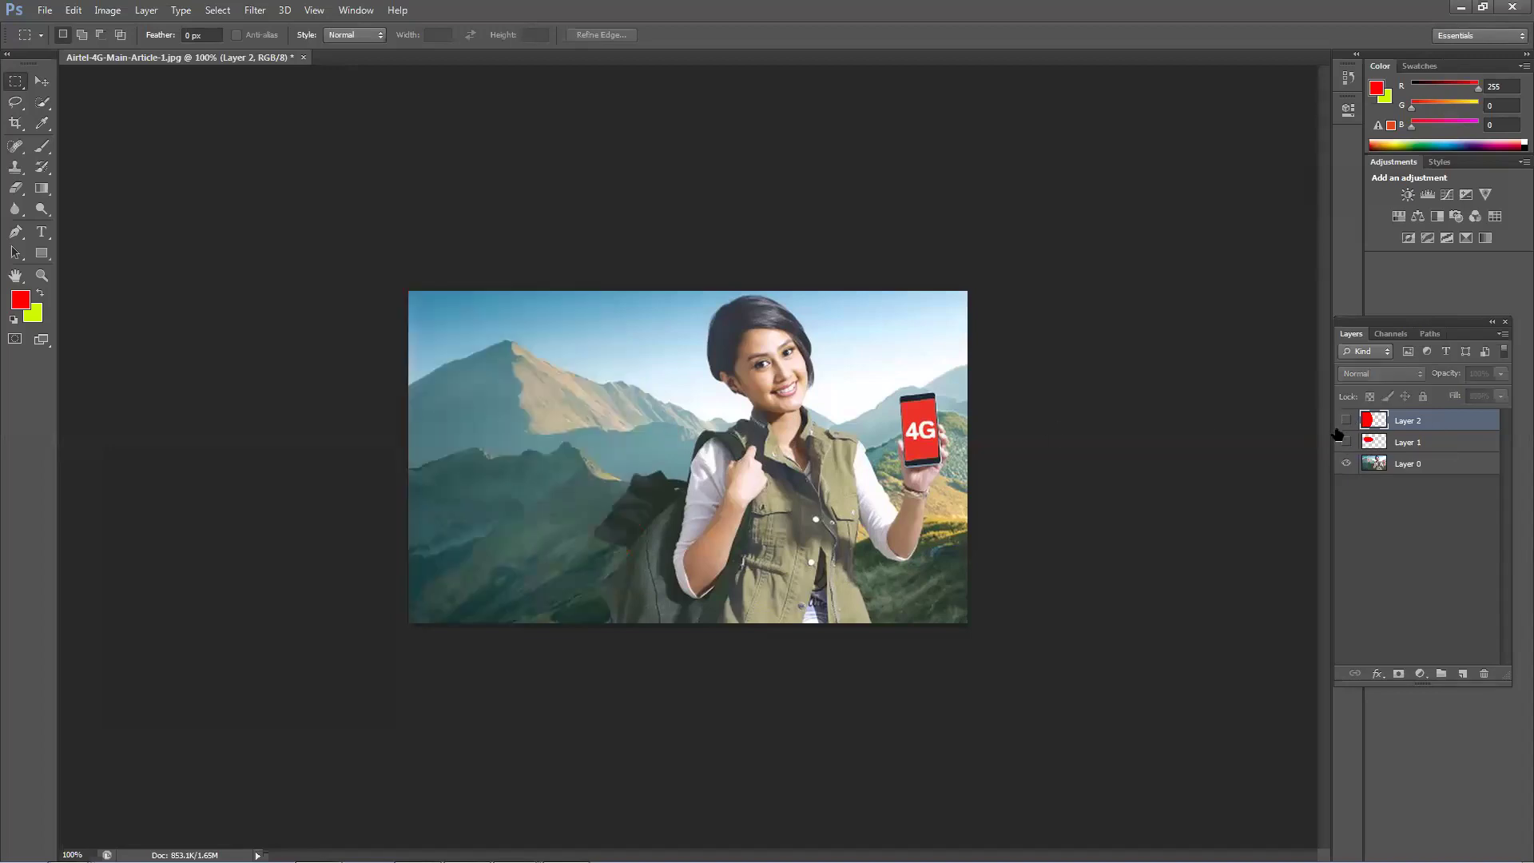
pyautogui.click(1346, 421)
pyautogui.click(1345, 421)
pyautogui.click(1348, 443)
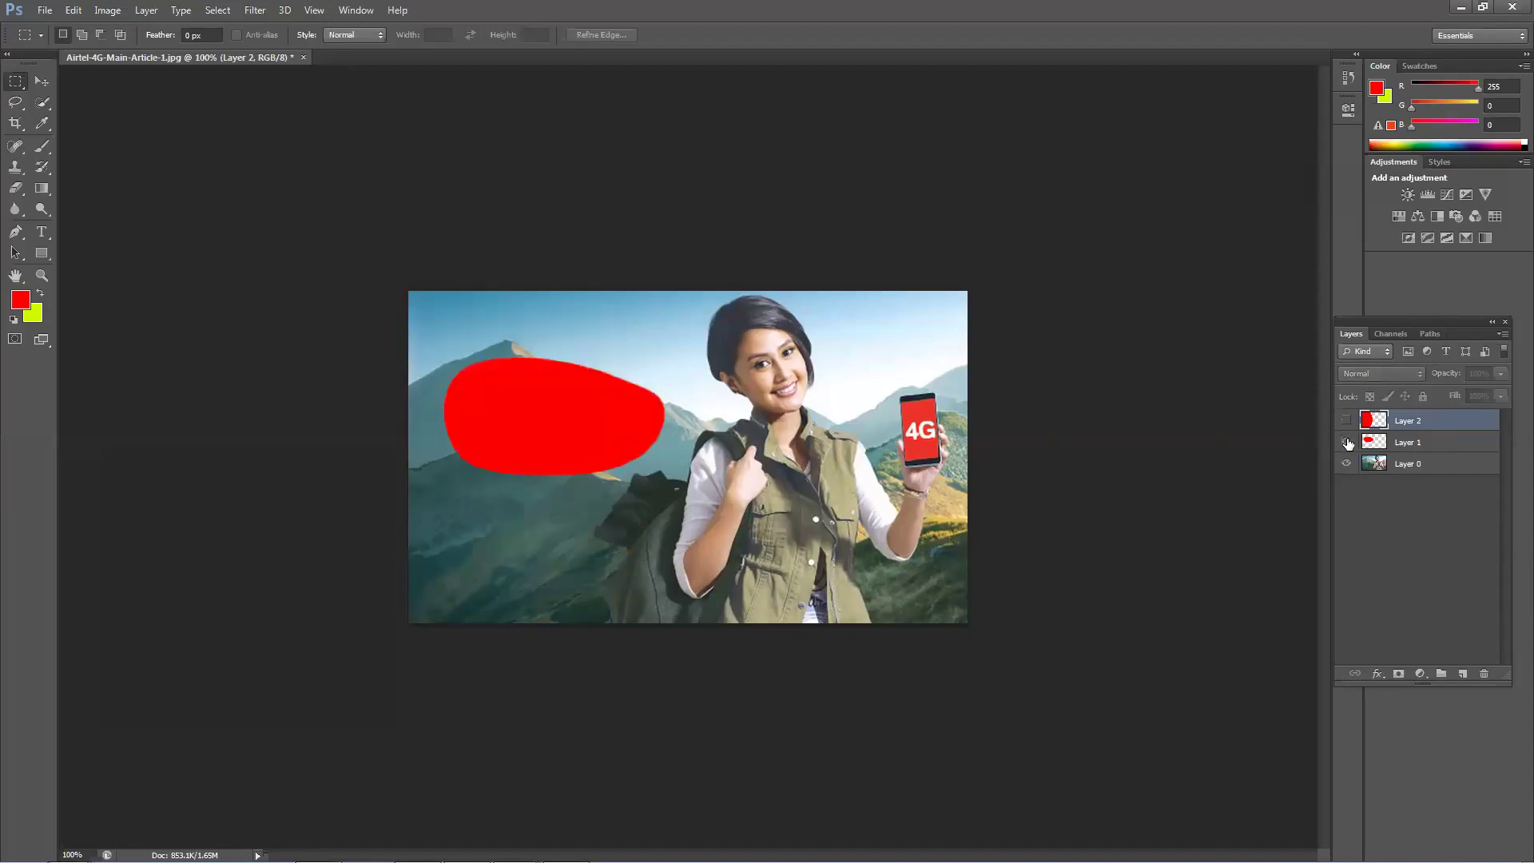
pyautogui.click(1348, 443)
pyautogui.click(1345, 421)
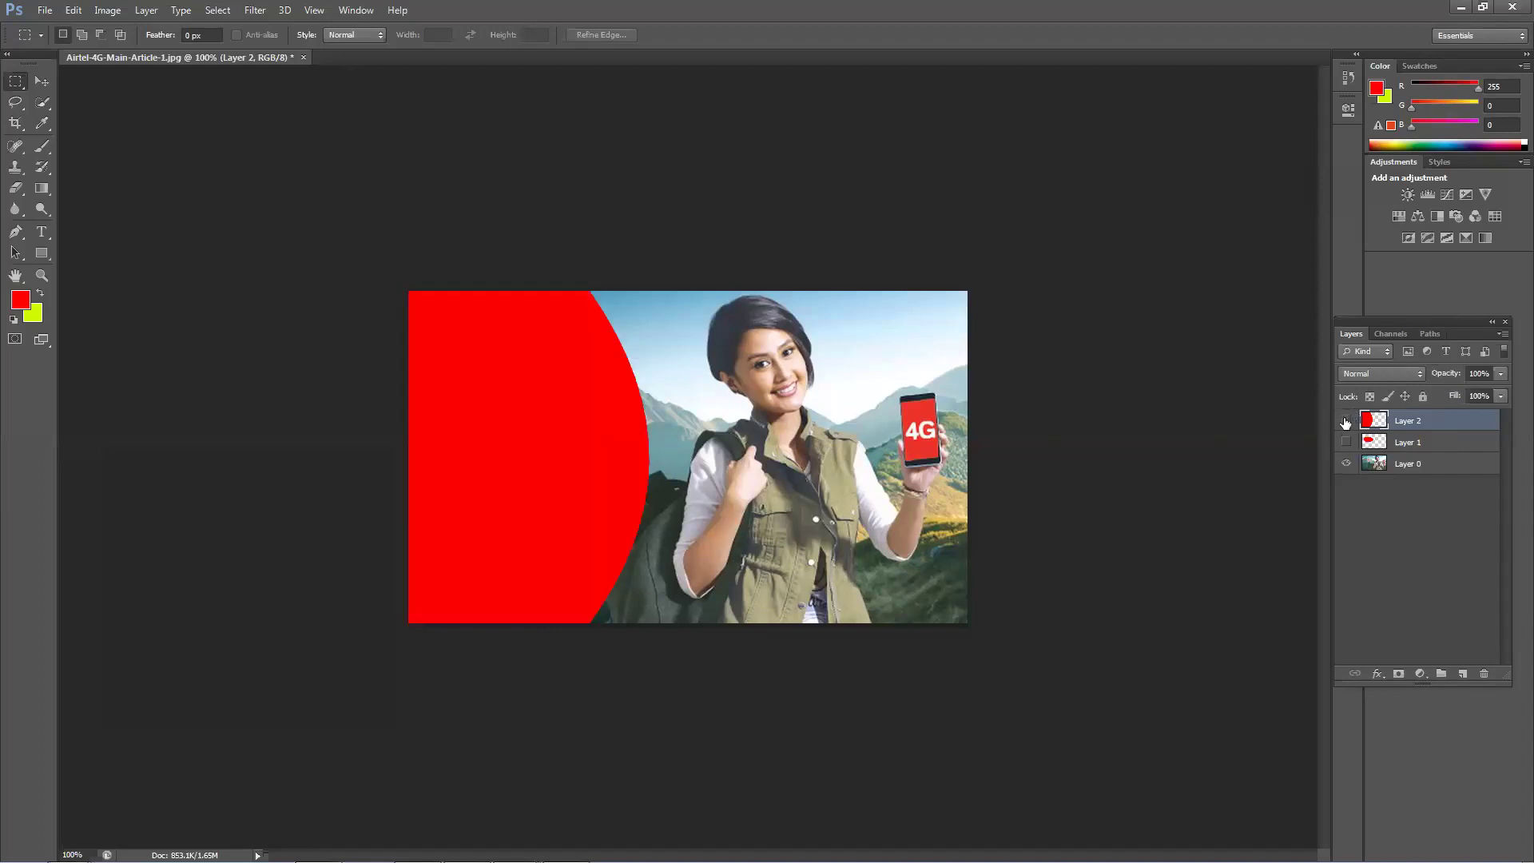
pyautogui.click(1346, 421)
pyautogui.click(1348, 443)
pyautogui.click(1346, 421)
pyautogui.click(1347, 443)
pyautogui.click(1345, 421)
pyautogui.click(1347, 443)
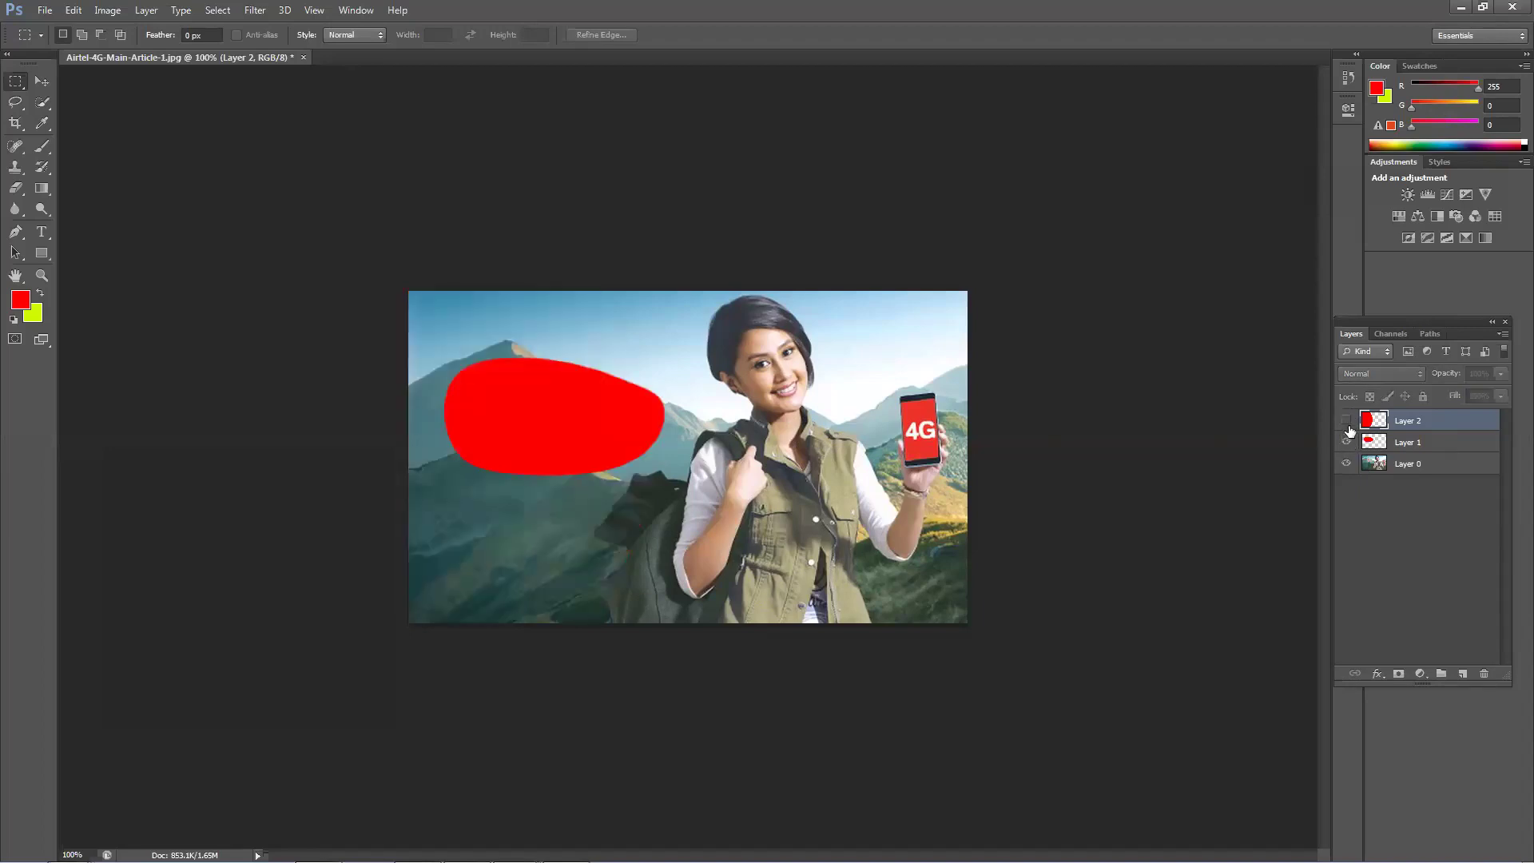
# Step: Move the red blob onto the woman's chest, then hide both red layers
pyautogui.click(41, 81)
pyautogui.moveTo(531, 421); pyautogui.dragTo(711, 481)
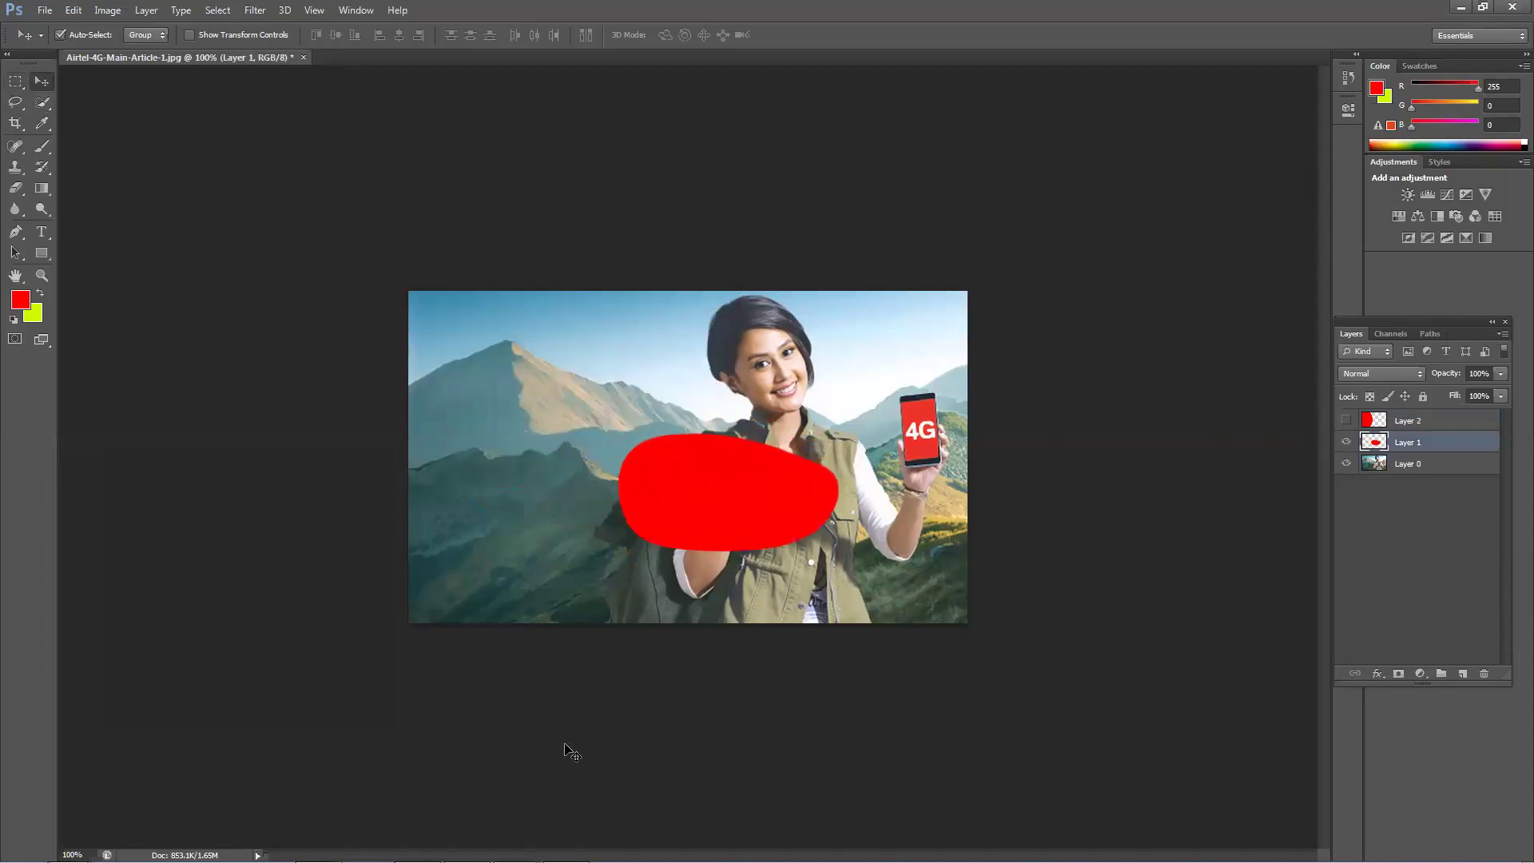
pyautogui.click(1347, 420)
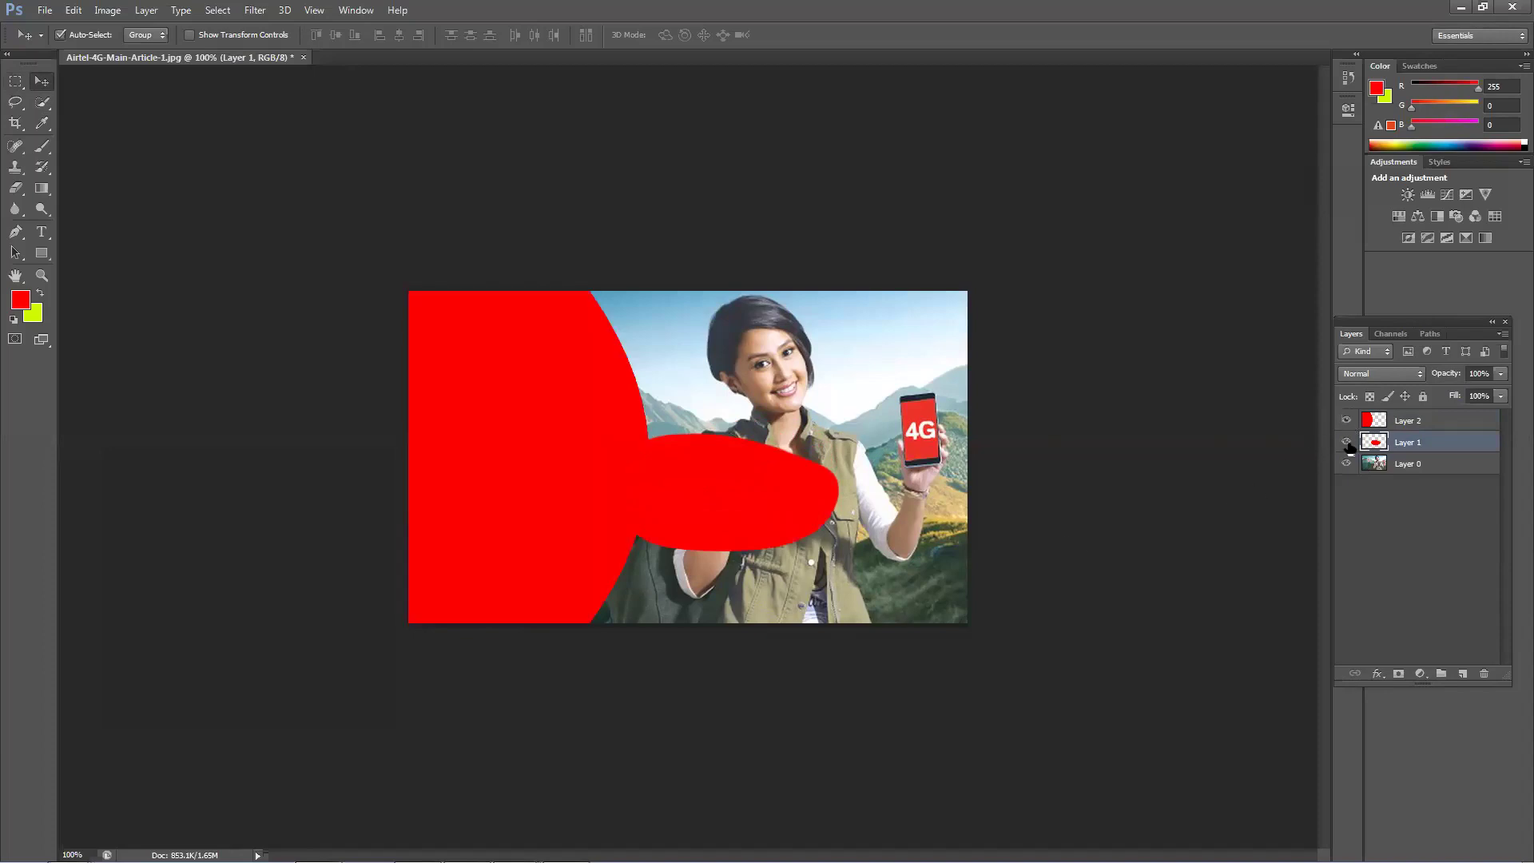
pyautogui.click(1346, 442)
pyautogui.click(1347, 420)
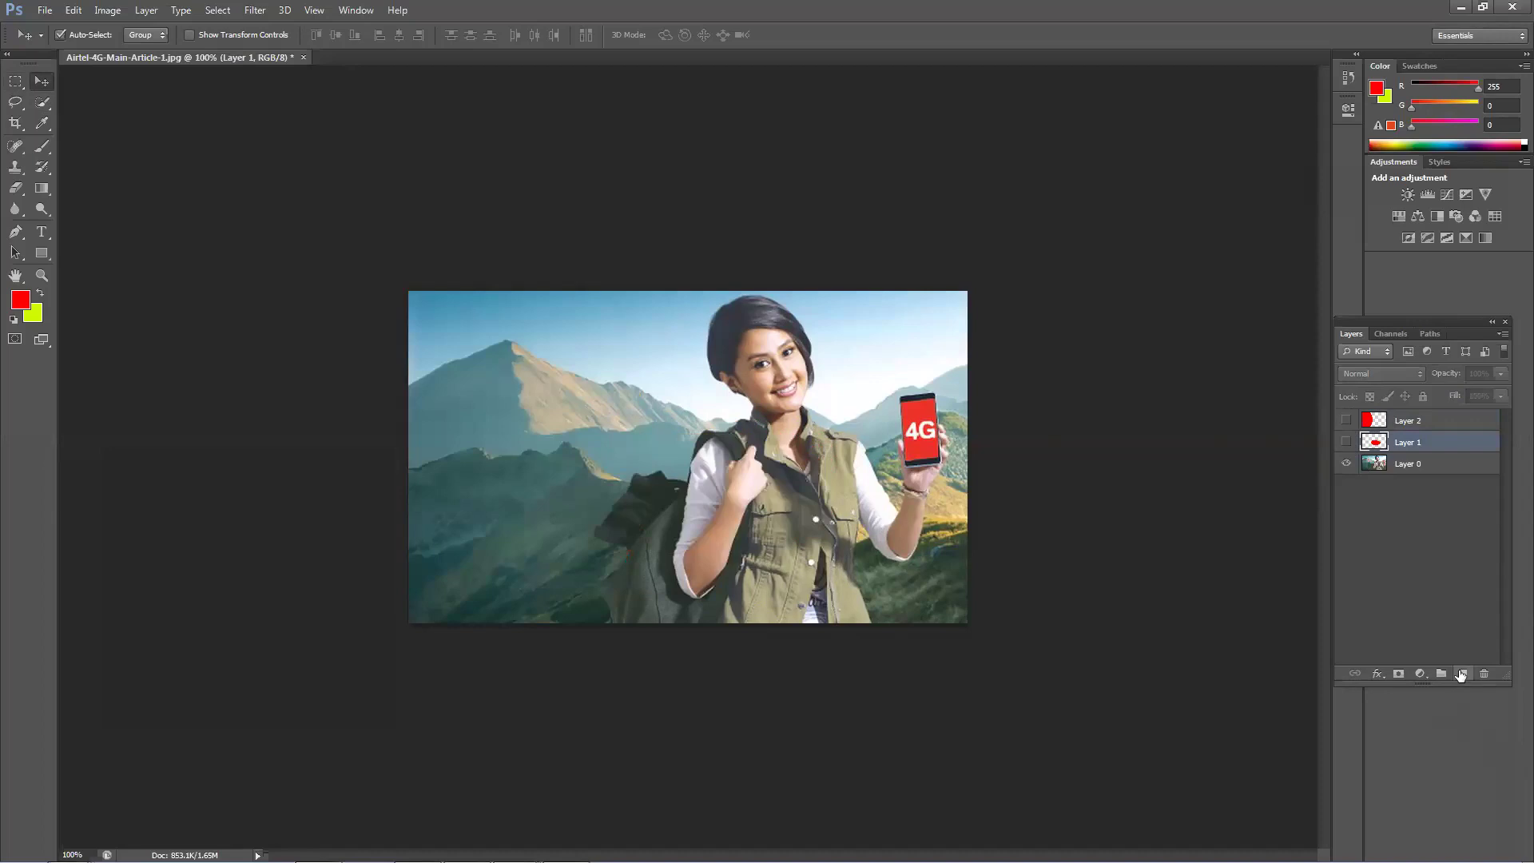
# Step: On another new layer, fill a narrow left-edge rectangular strip with red
pyautogui.click(1460, 673)
pyautogui.moveTo(15, 81); pyautogui.dragTo(71, 84)
pyautogui.moveTo(408, 291); pyautogui.dragTo(570, 755)
pyautogui.hotkey('ctrl', 'BackSpace')
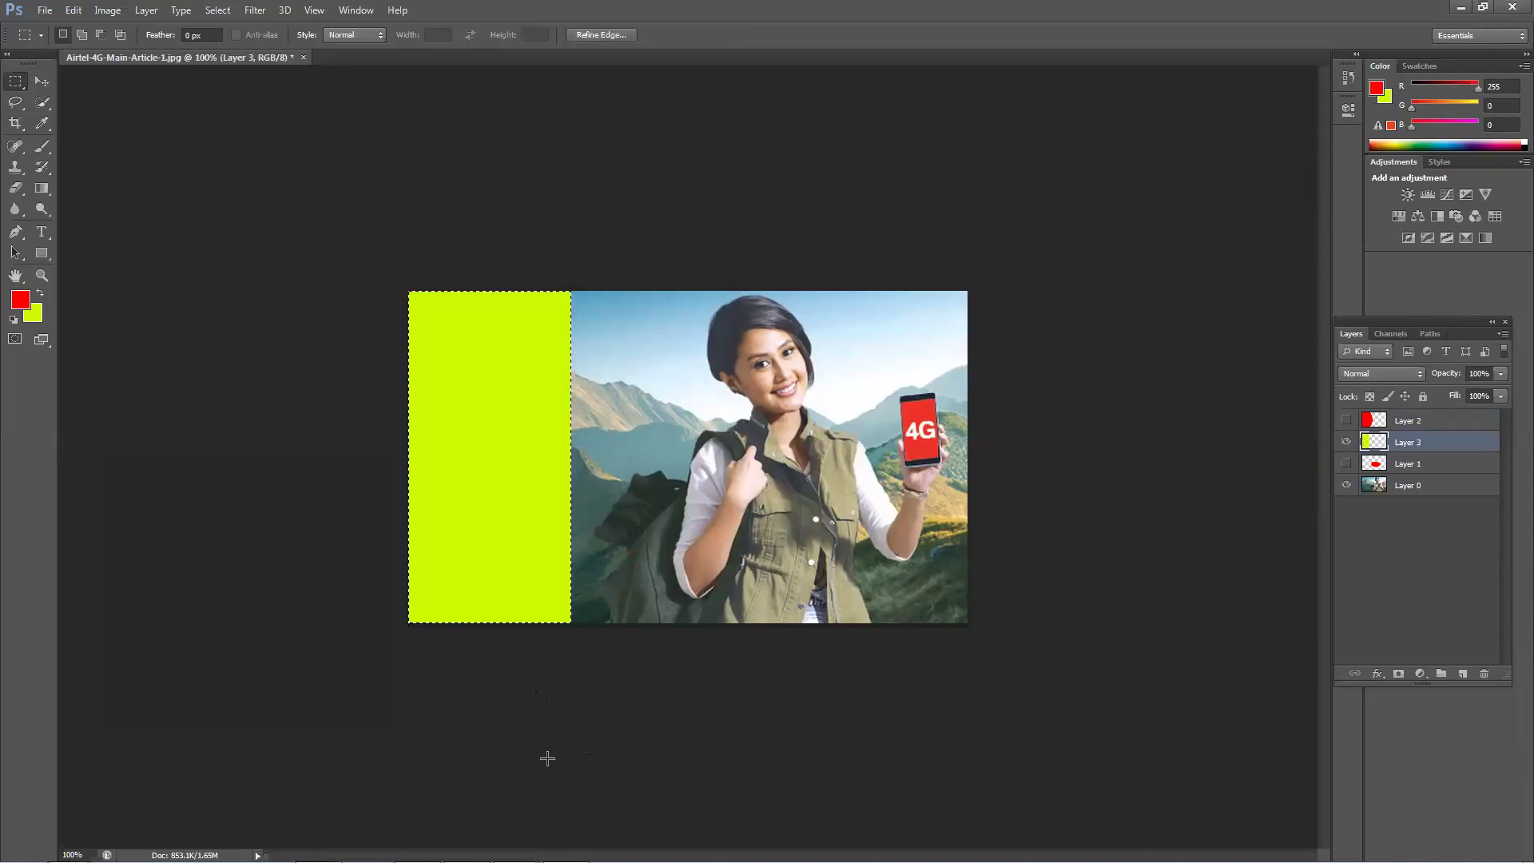
pyautogui.hotkey('alt', 'BackSpace')
pyautogui.hotkey('ctrl', 'd')
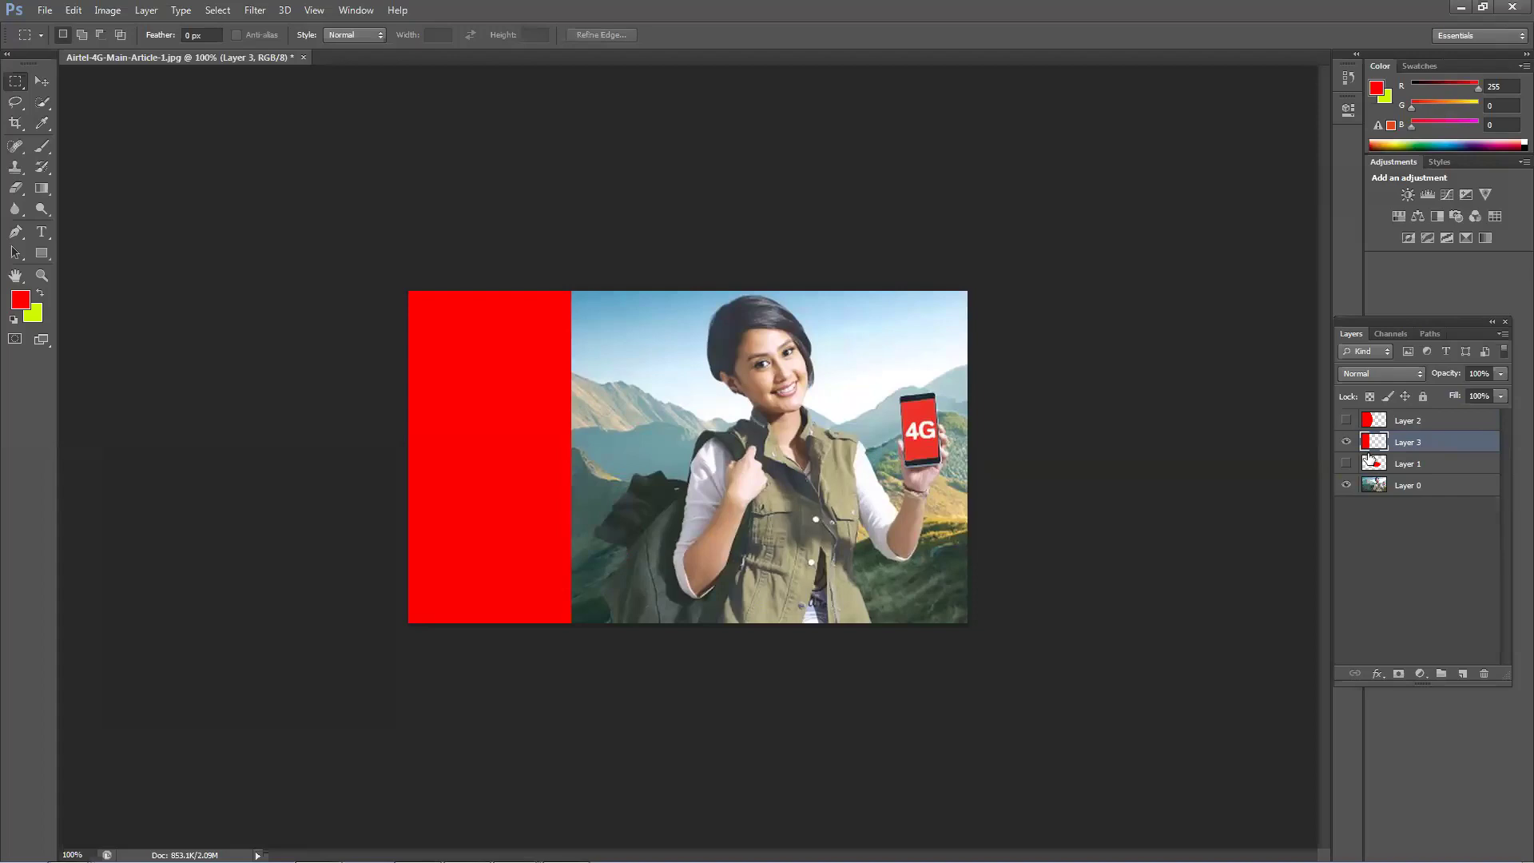
# Step: Warp the strip's right edge into an S-shaped wave and commit it
pyautogui.hotkey('ctrl', 't')
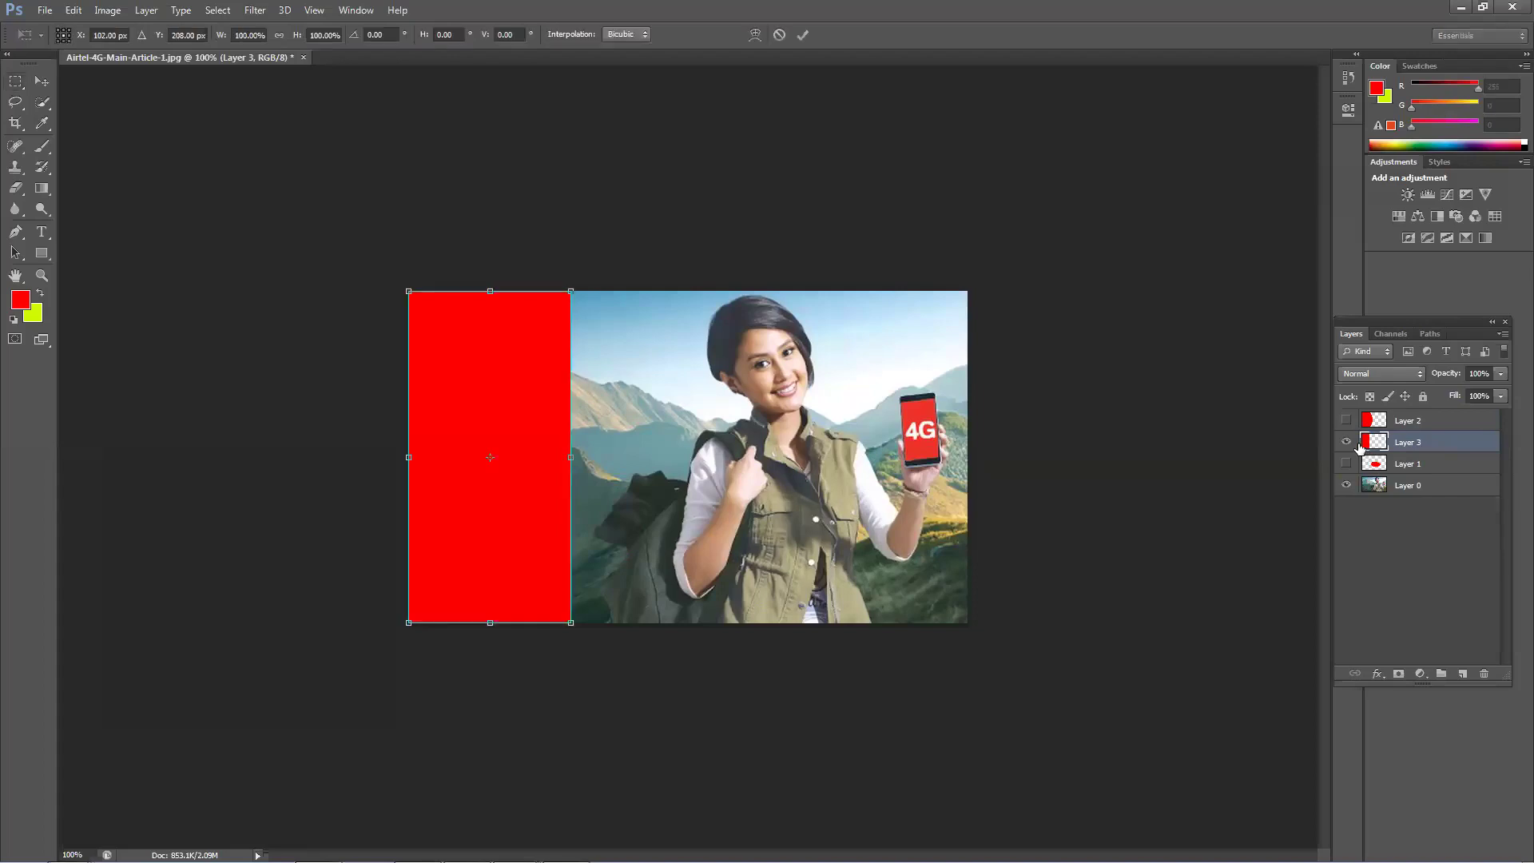
pyautogui.rightClick(514, 375)
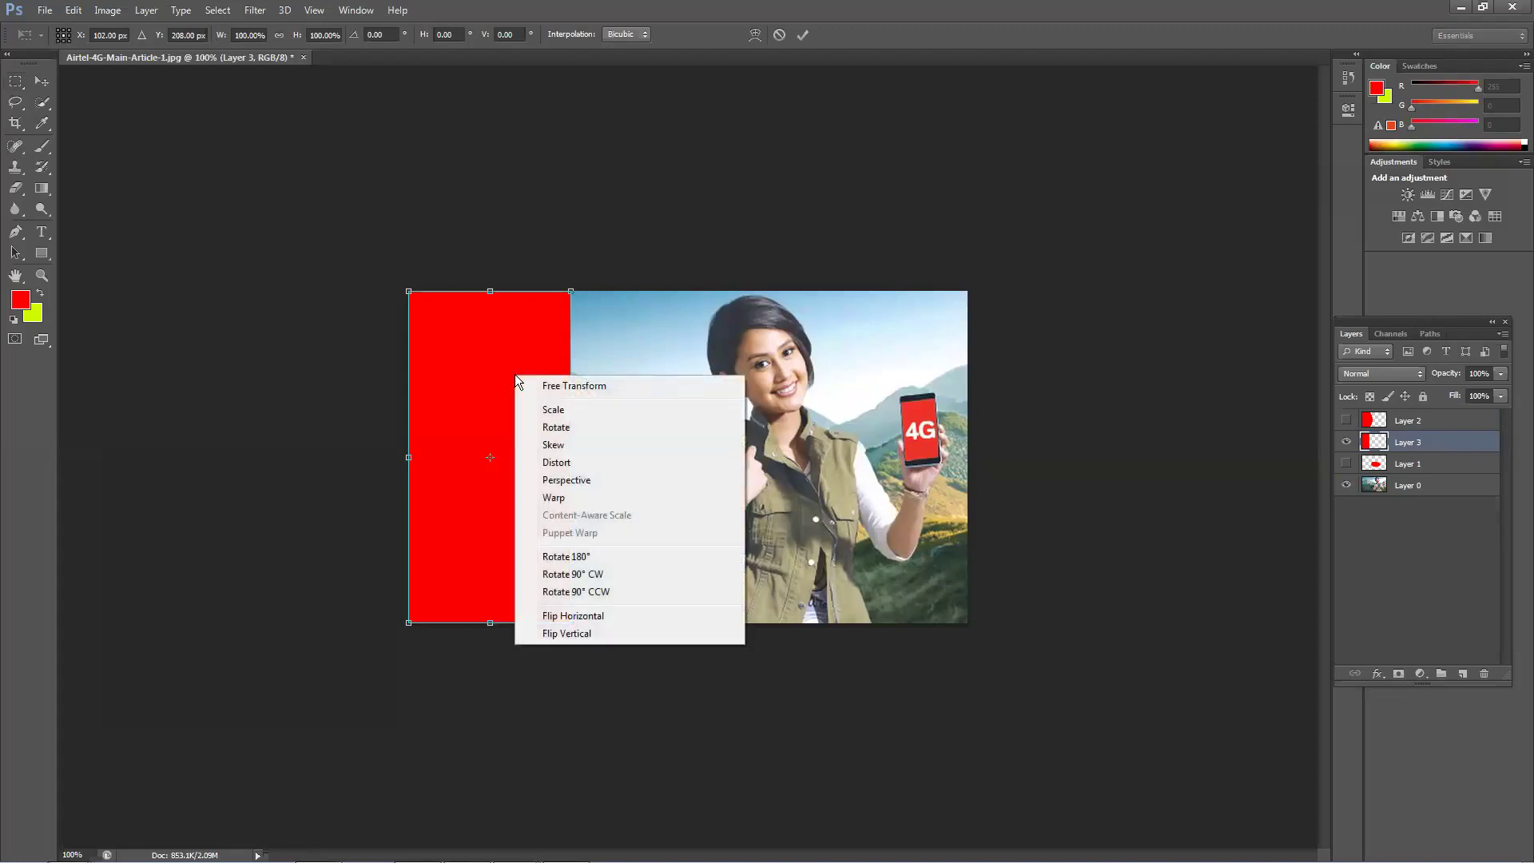
pyautogui.click(577, 496)
pyautogui.moveTo(568, 427); pyautogui.dragTo(421, 453)
pyautogui.moveTo(609, 527); pyautogui.dragTo(668, 549)
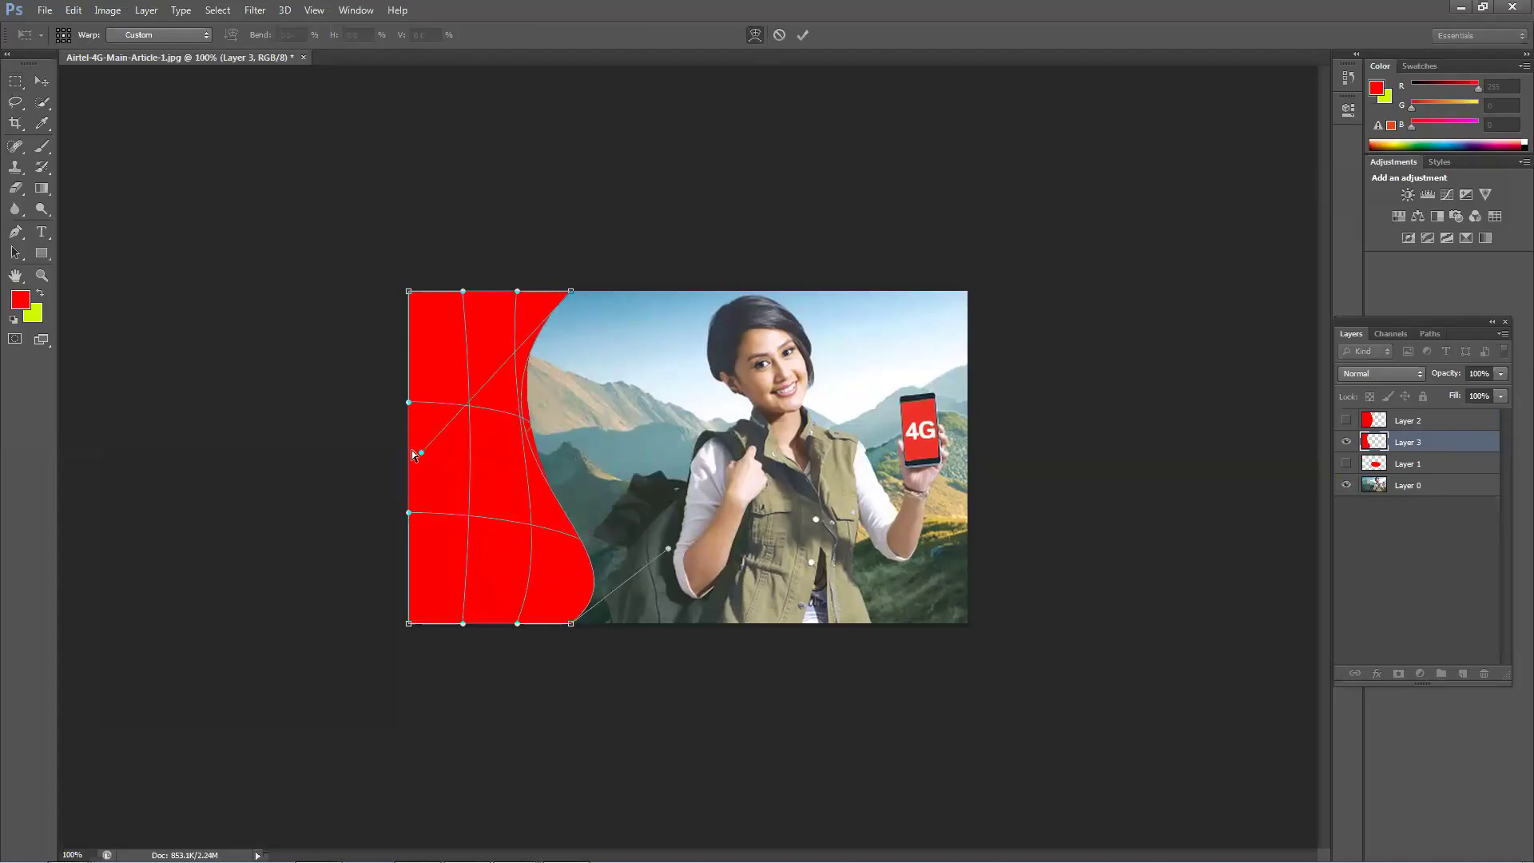
pyautogui.moveTo(419, 453); pyautogui.dragTo(404, 401)
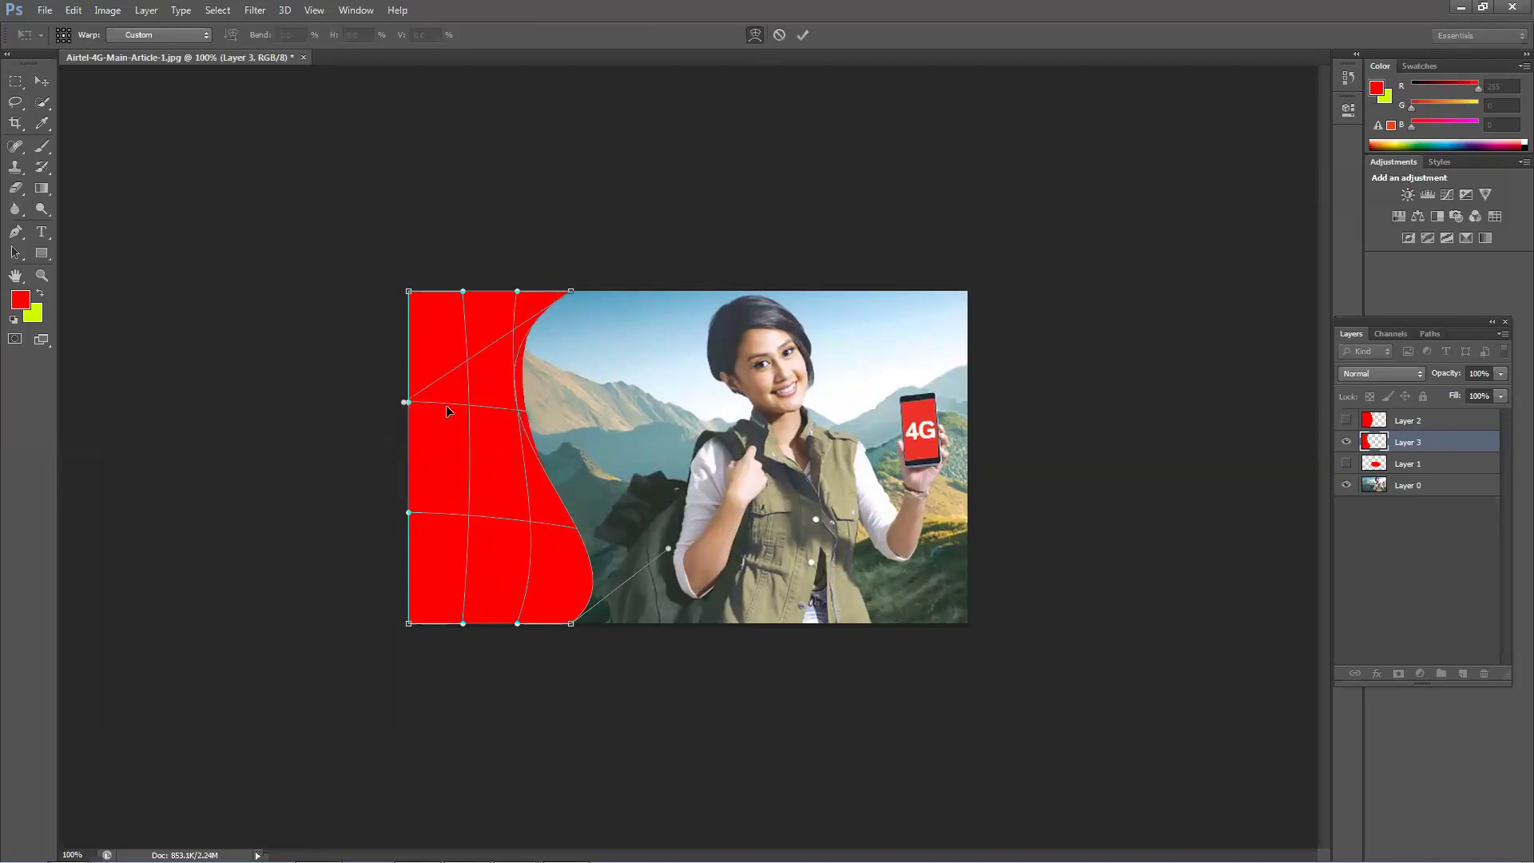
pyautogui.press('Return')
pyautogui.press('m')
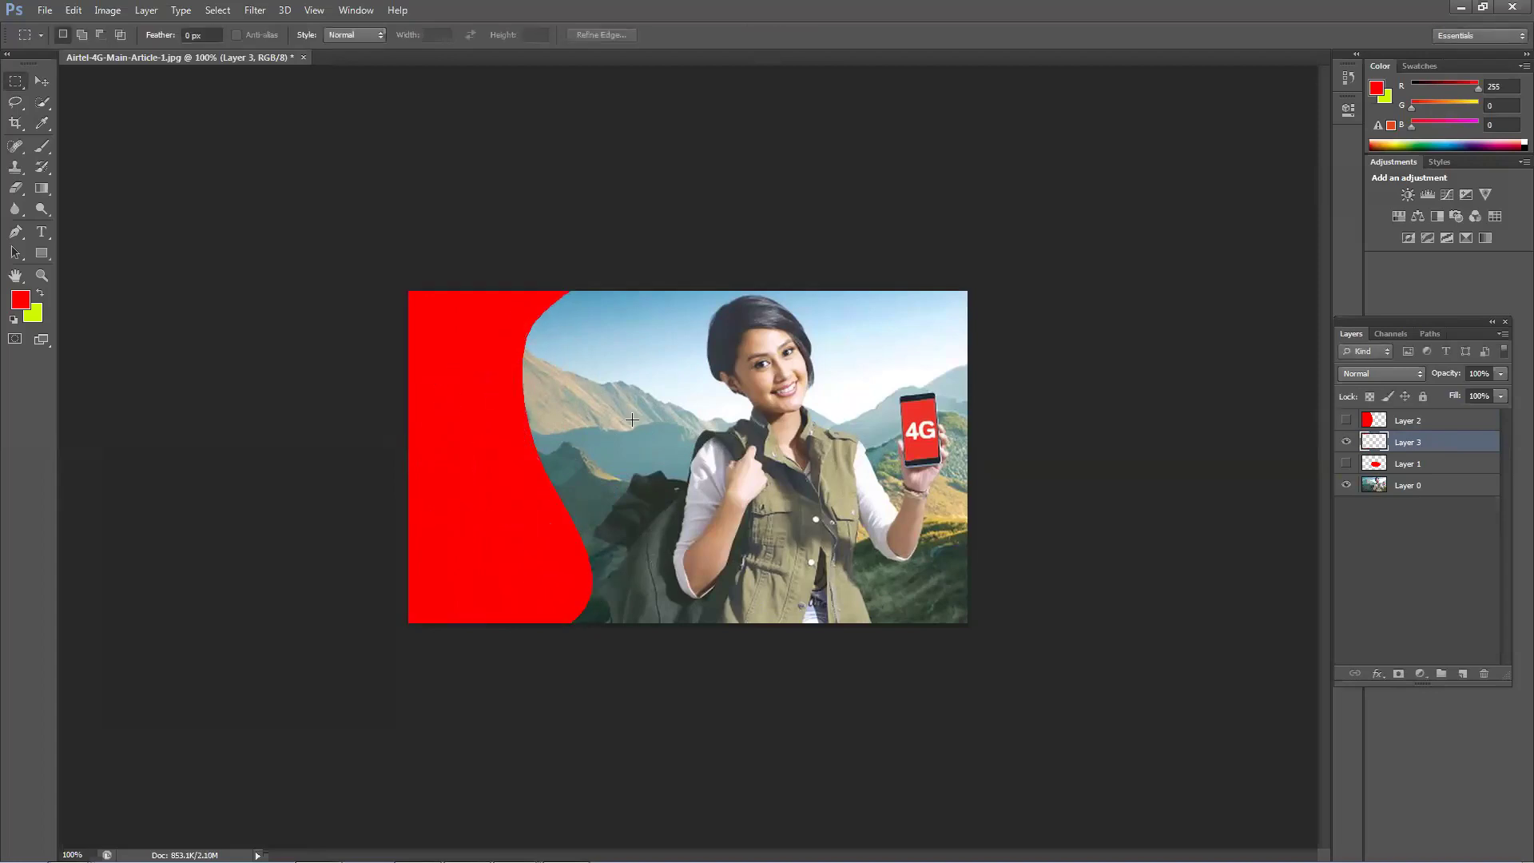
# Step: Check each red layer's visibility, leave them all hidden, and select Layer 2
pyautogui.click(1342, 442)
pyautogui.click(1348, 420)
pyautogui.click(1348, 421)
pyautogui.click(1346, 442)
pyautogui.click(1346, 442)
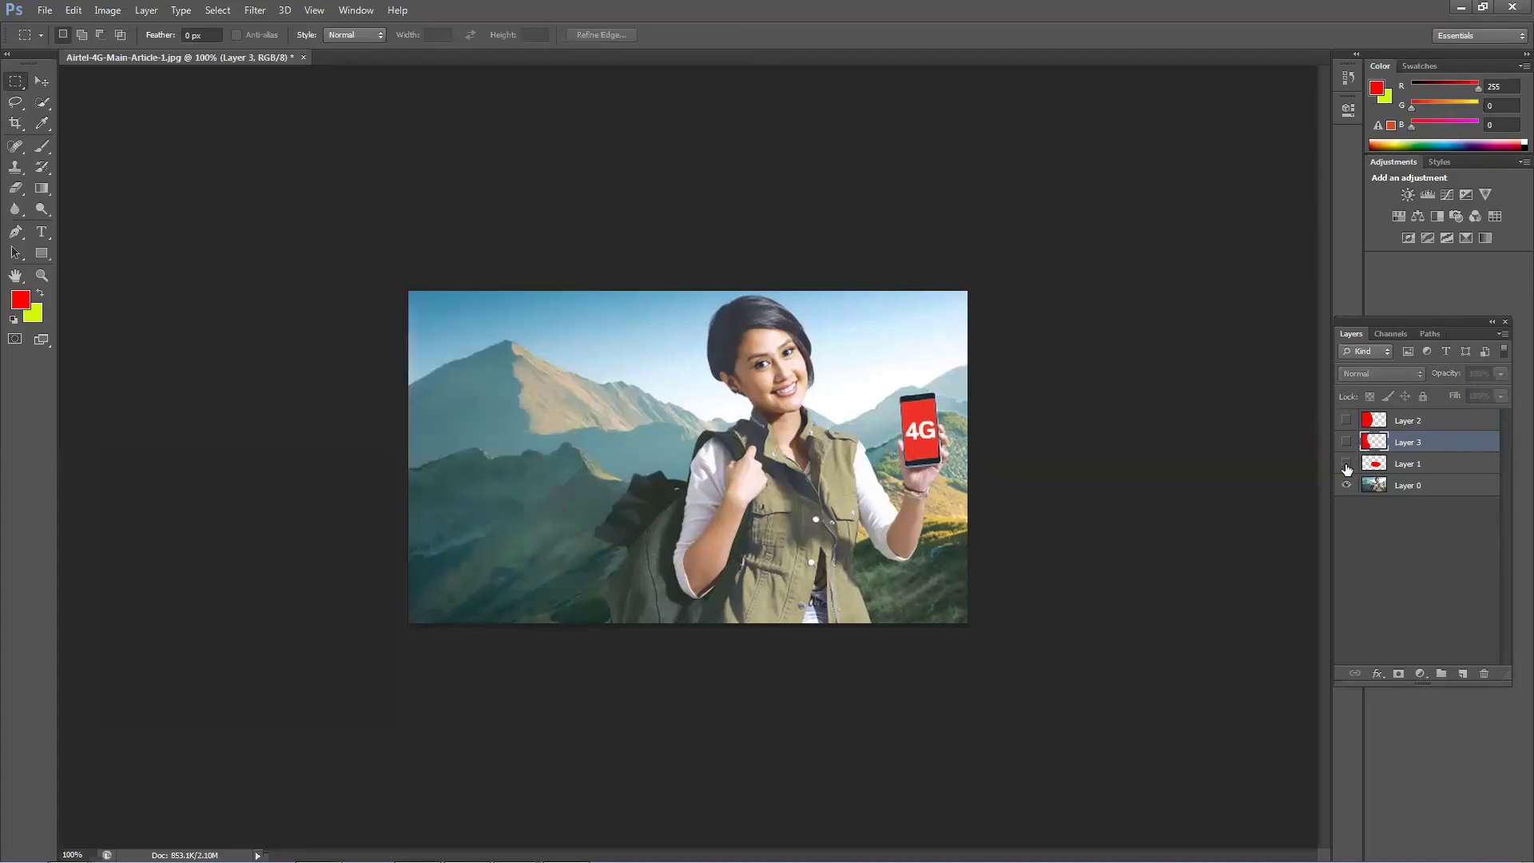
pyautogui.click(1346, 465)
pyautogui.click(1347, 464)
pyautogui.click(1454, 422)
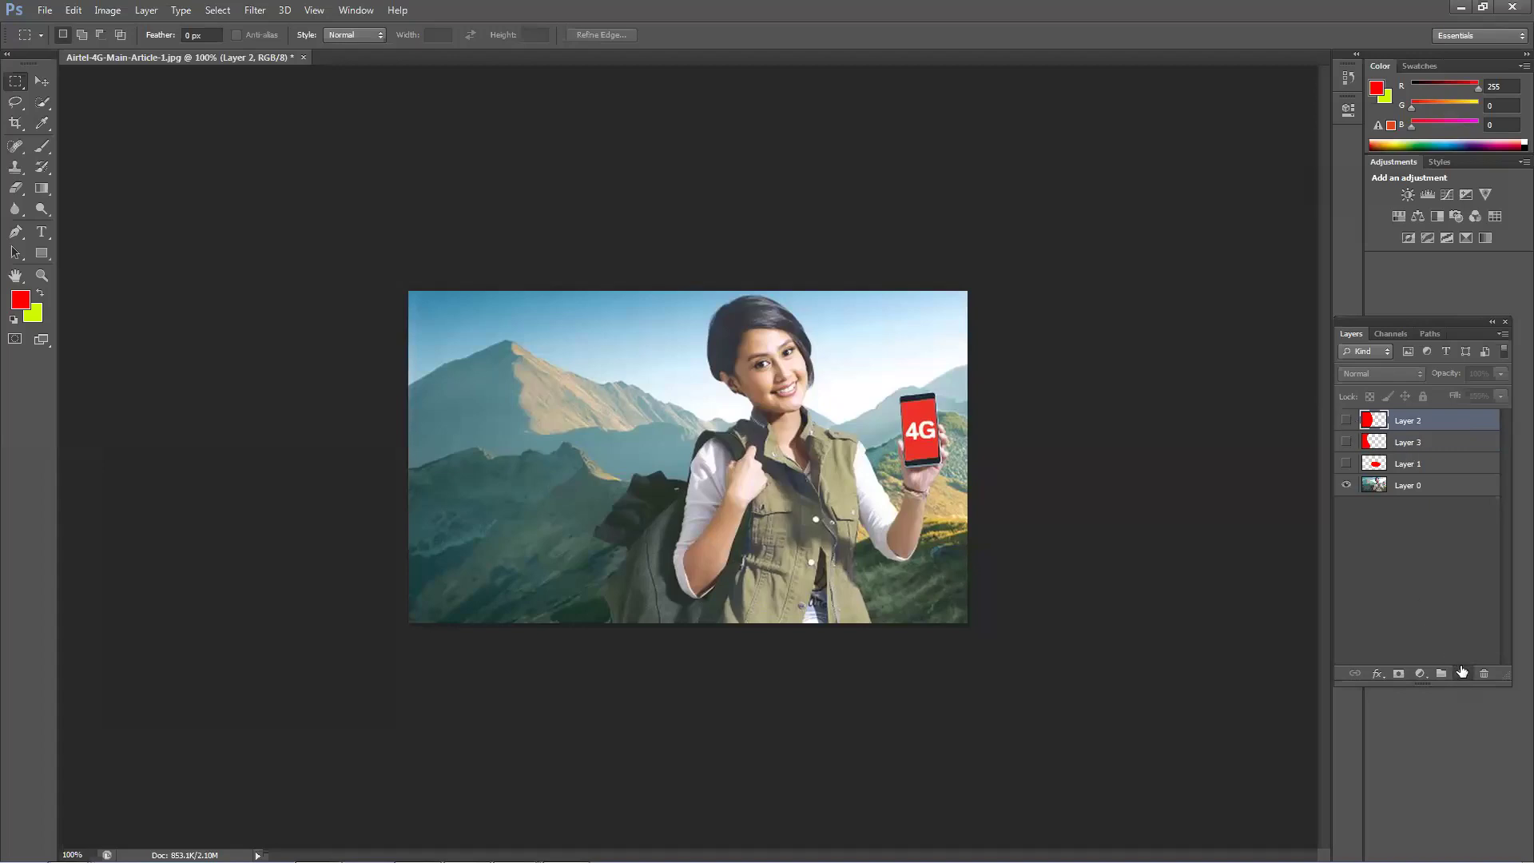
# Step: On a new top layer, fill a strip across the image's bottom with red
pyautogui.click(1463, 674)
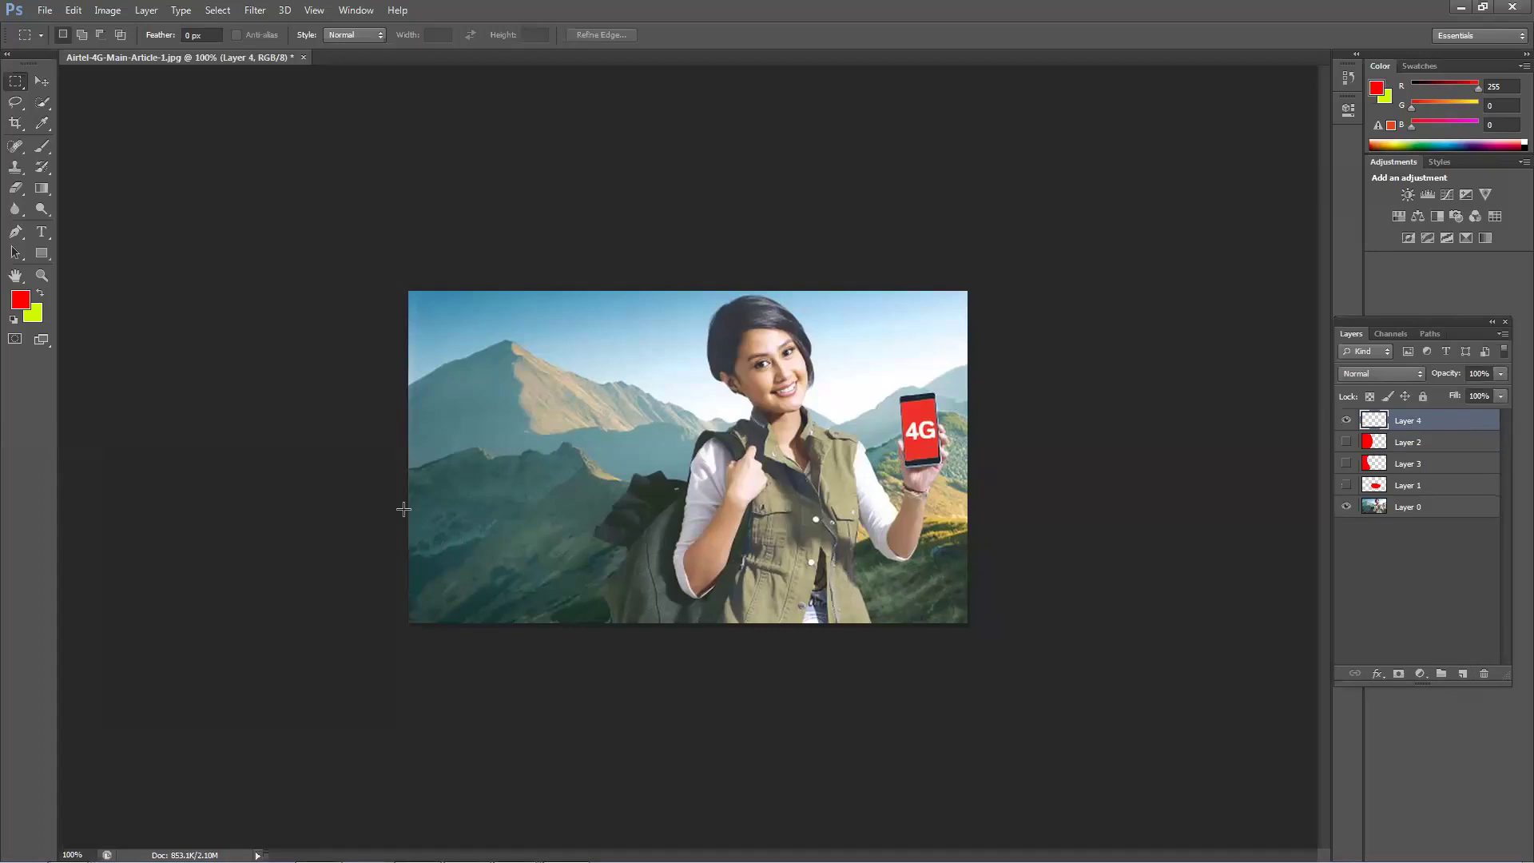
pyautogui.moveTo(407, 539); pyautogui.dragTo(1182, 835)
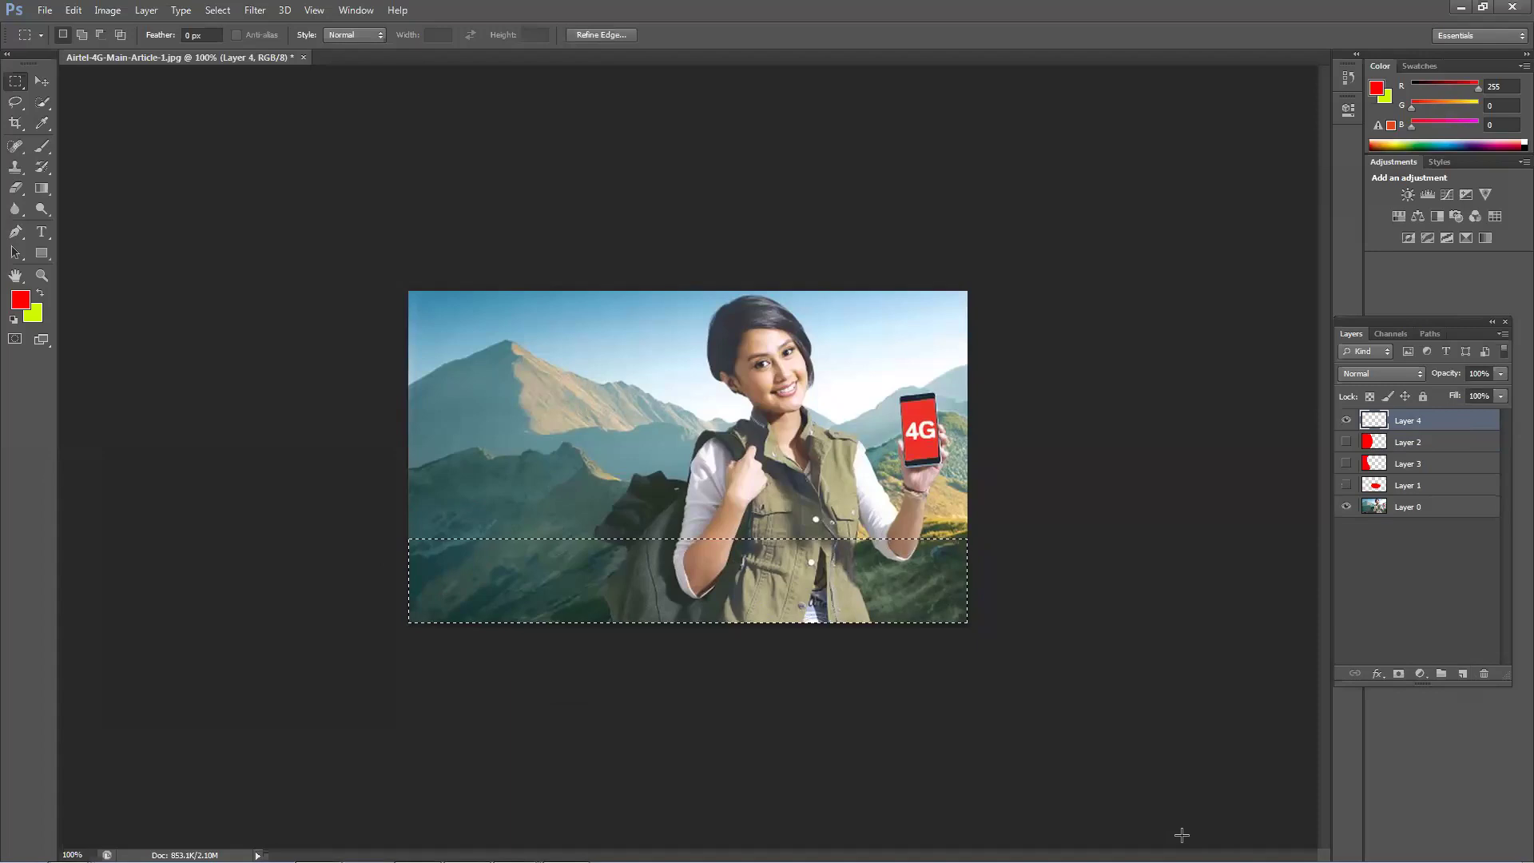
pyautogui.hotkey('alt', 'BackSpace')
pyautogui.hotkey('ctrl', 'BackSpace')
pyautogui.hotkey('alt', 'BackSpace')
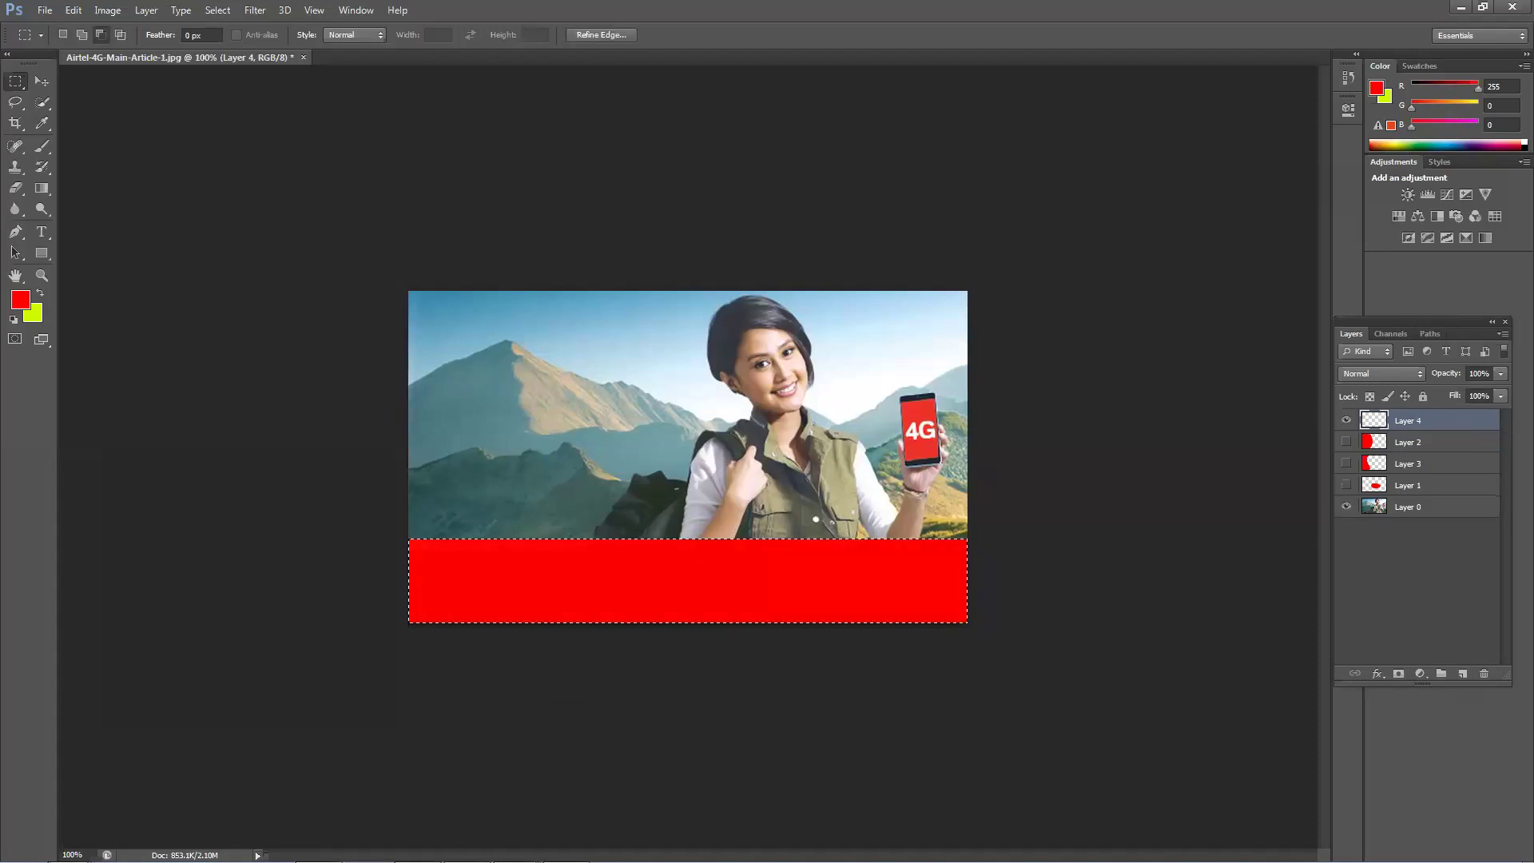
# Step: Warp the bottom strip into a wave dipping beneath the woman, then nudge it slightly lower
pyautogui.hotkey('ctrl', 't')
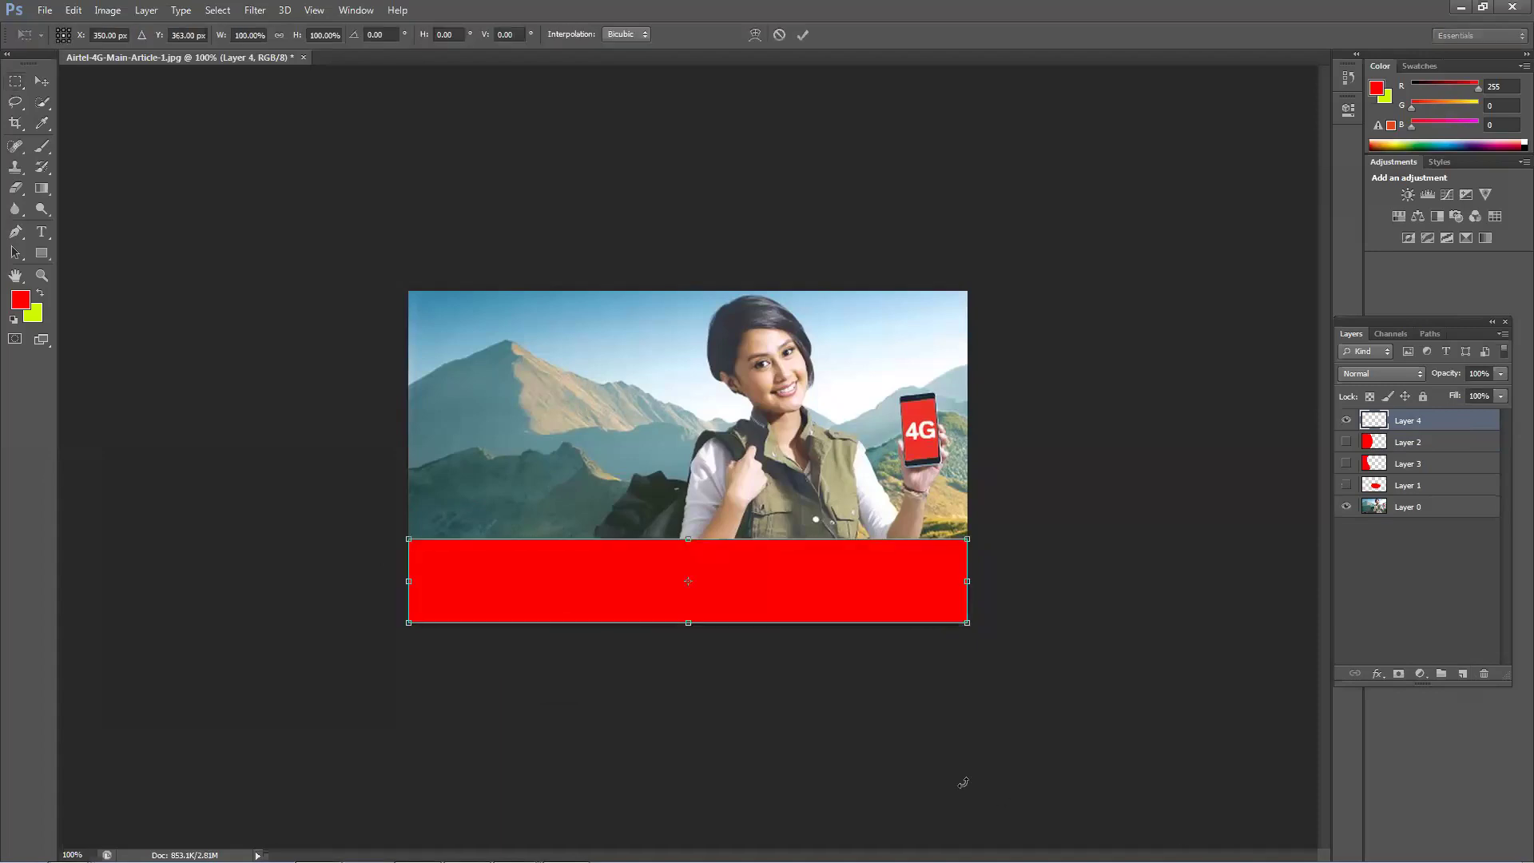
pyautogui.rightClick(583, 541)
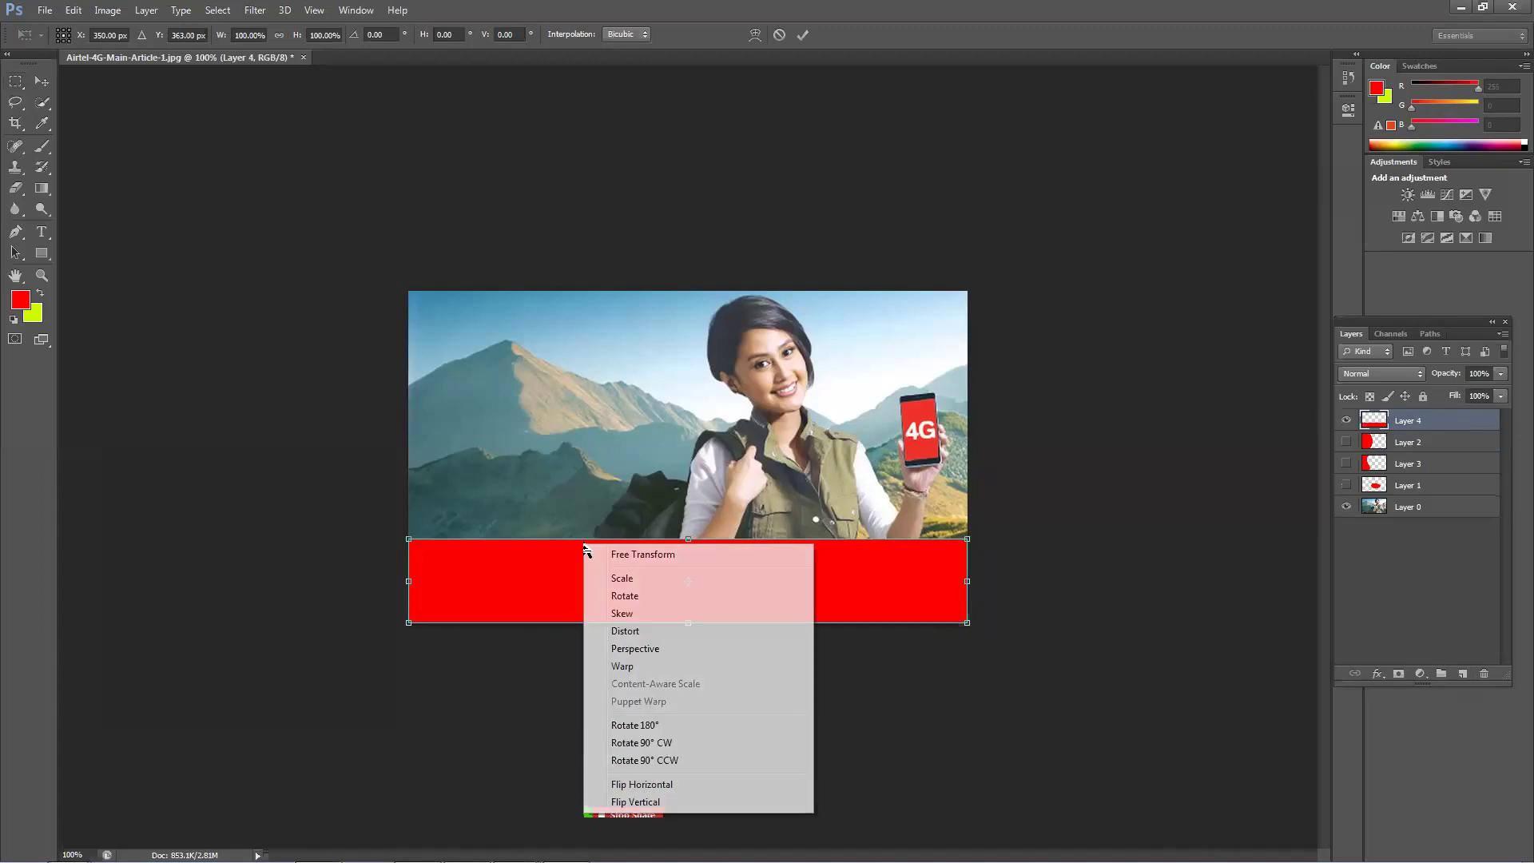
pyautogui.click(632, 666)
pyautogui.moveTo(513, 547); pyautogui.dragTo(500, 482)
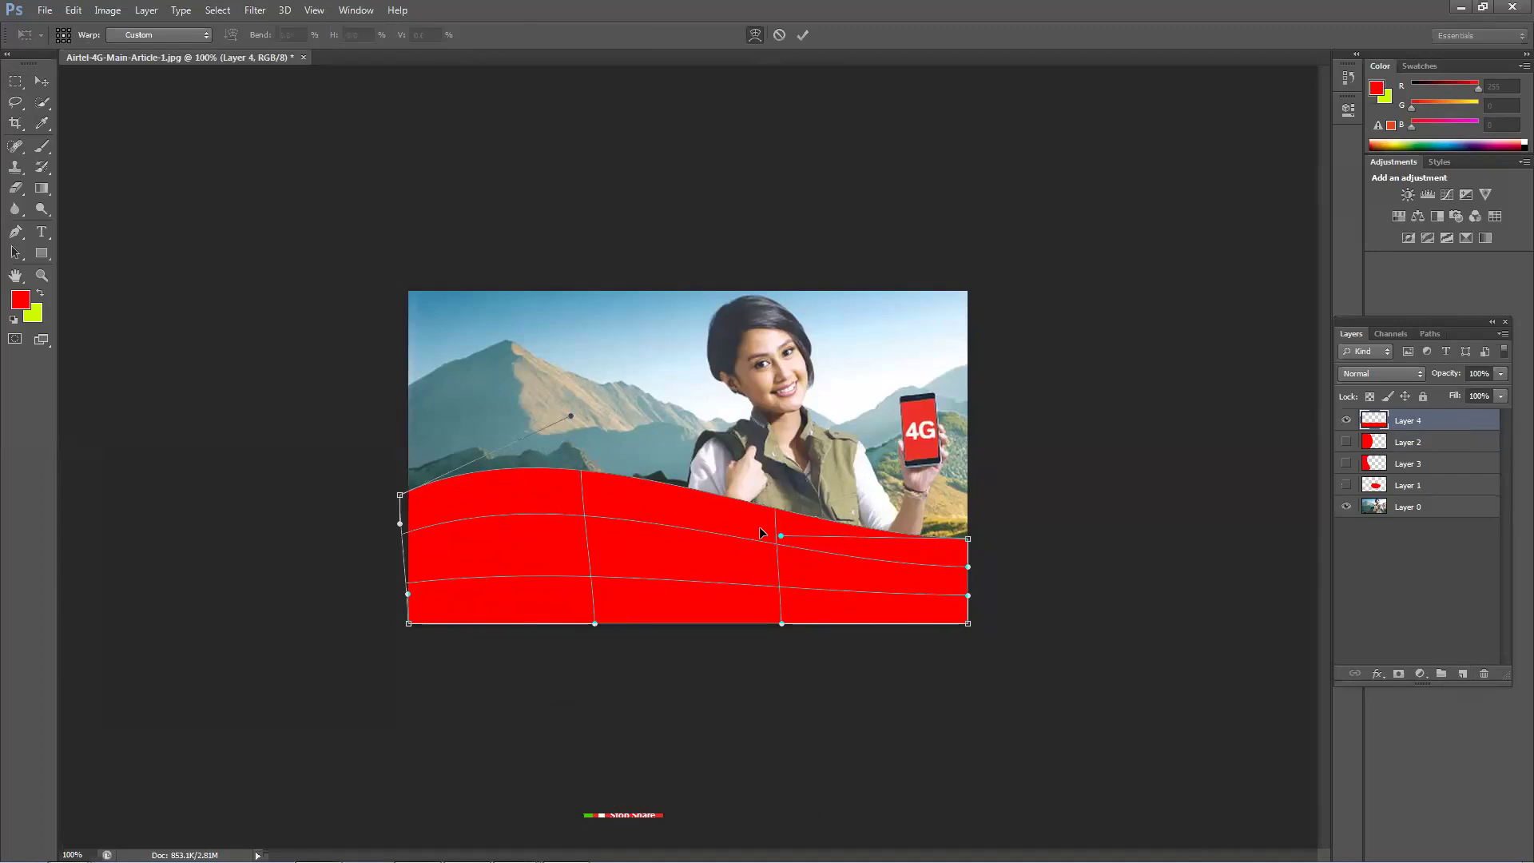
pyautogui.moveTo(799, 526); pyautogui.dragTo(799, 616)
pyautogui.press('Return')
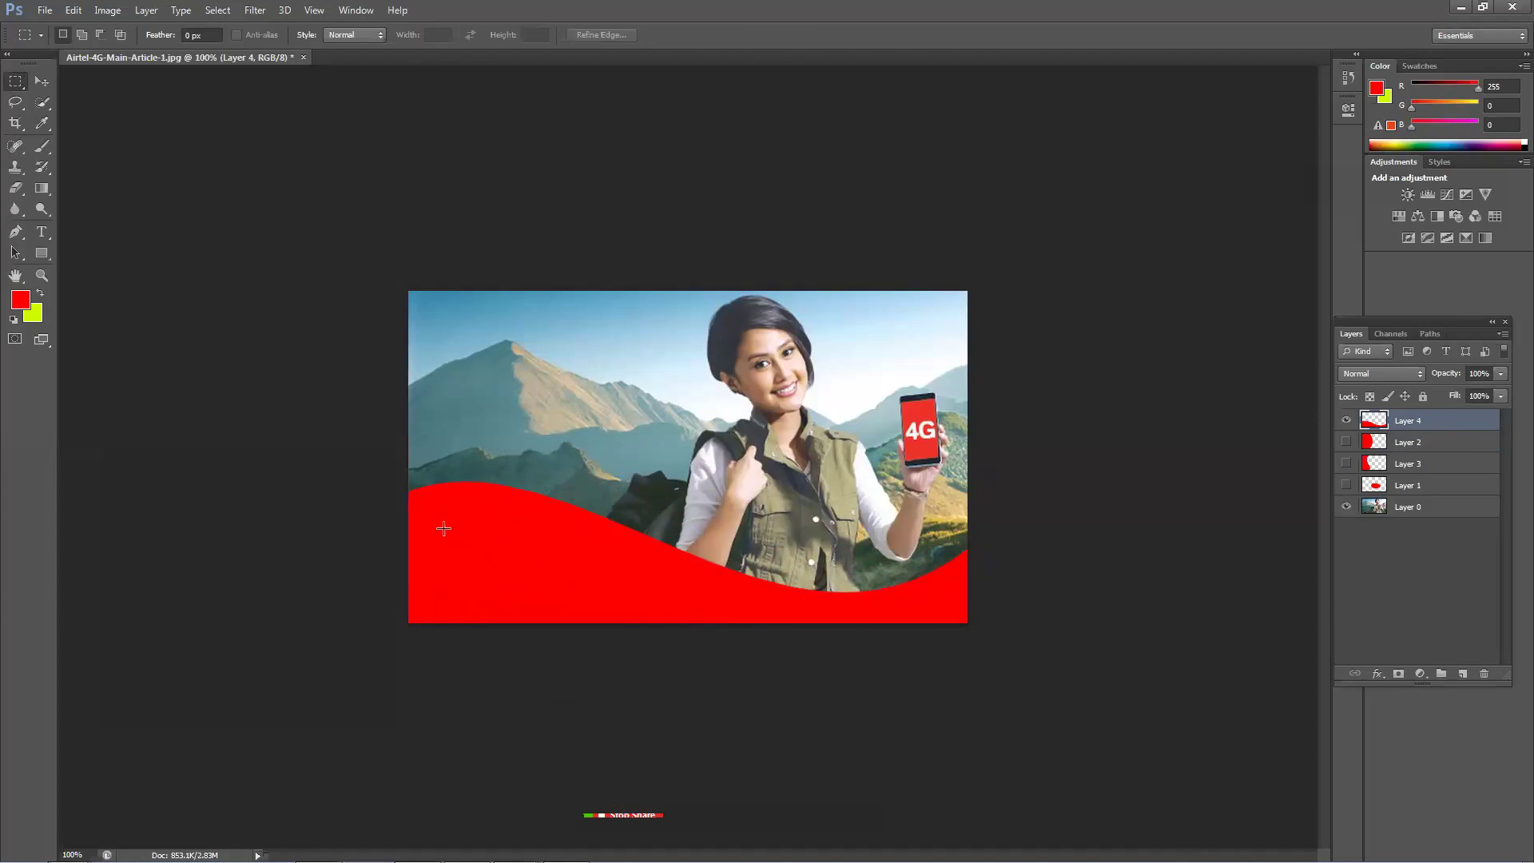
pyautogui.click(41, 81)
pyautogui.moveTo(490, 572)
pyautogui.mouseDown()
pyautogui.moveTo(523, 481)
pyautogui.moveTo(507, 593)
pyautogui.mouseUp()
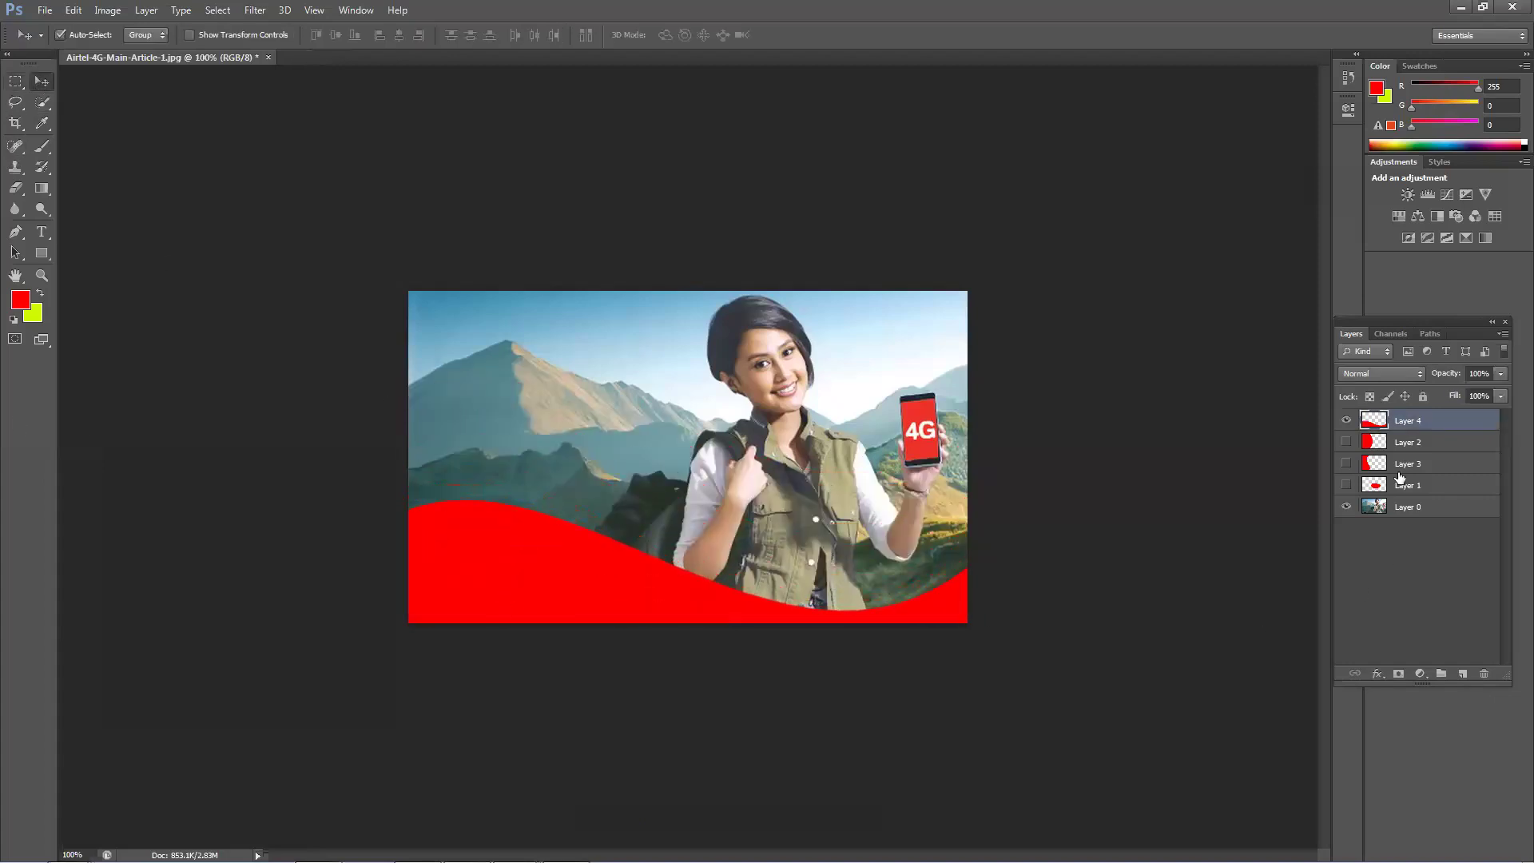
# Step: Hide the wave layers, show only Layer 1's blob, and move it up-left over the mountains
pyautogui.click(1347, 420)
pyautogui.click(1379, 444)
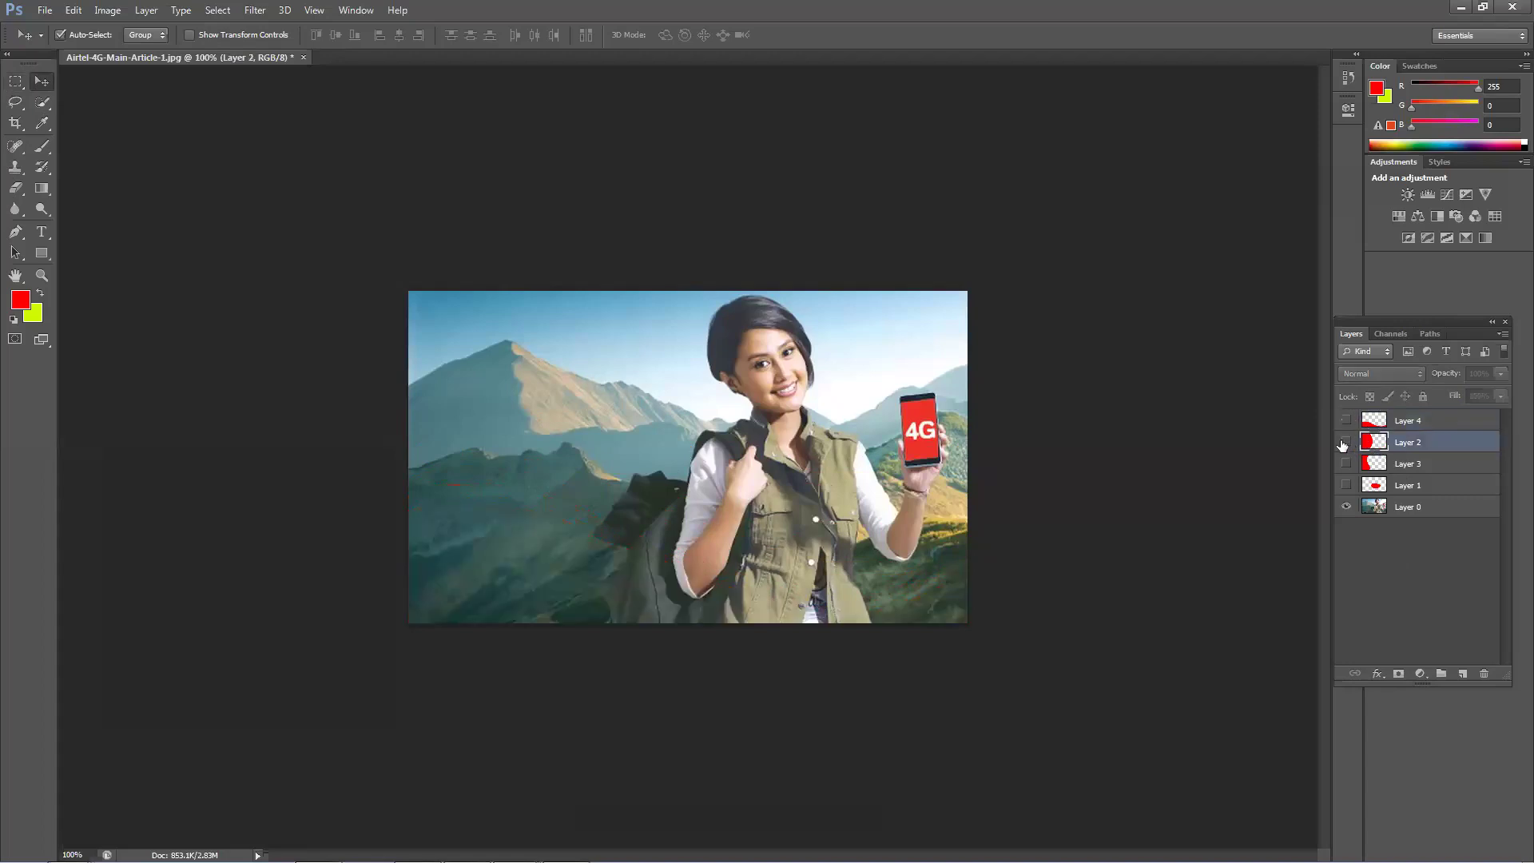
pyautogui.click(1346, 442)
pyautogui.click(1345, 442)
pyautogui.click(1347, 463)
pyautogui.click(1346, 463)
pyautogui.click(1347, 485)
pyautogui.moveTo(747, 503); pyautogui.dragTo(590, 426)
pyautogui.click(1147, 452)
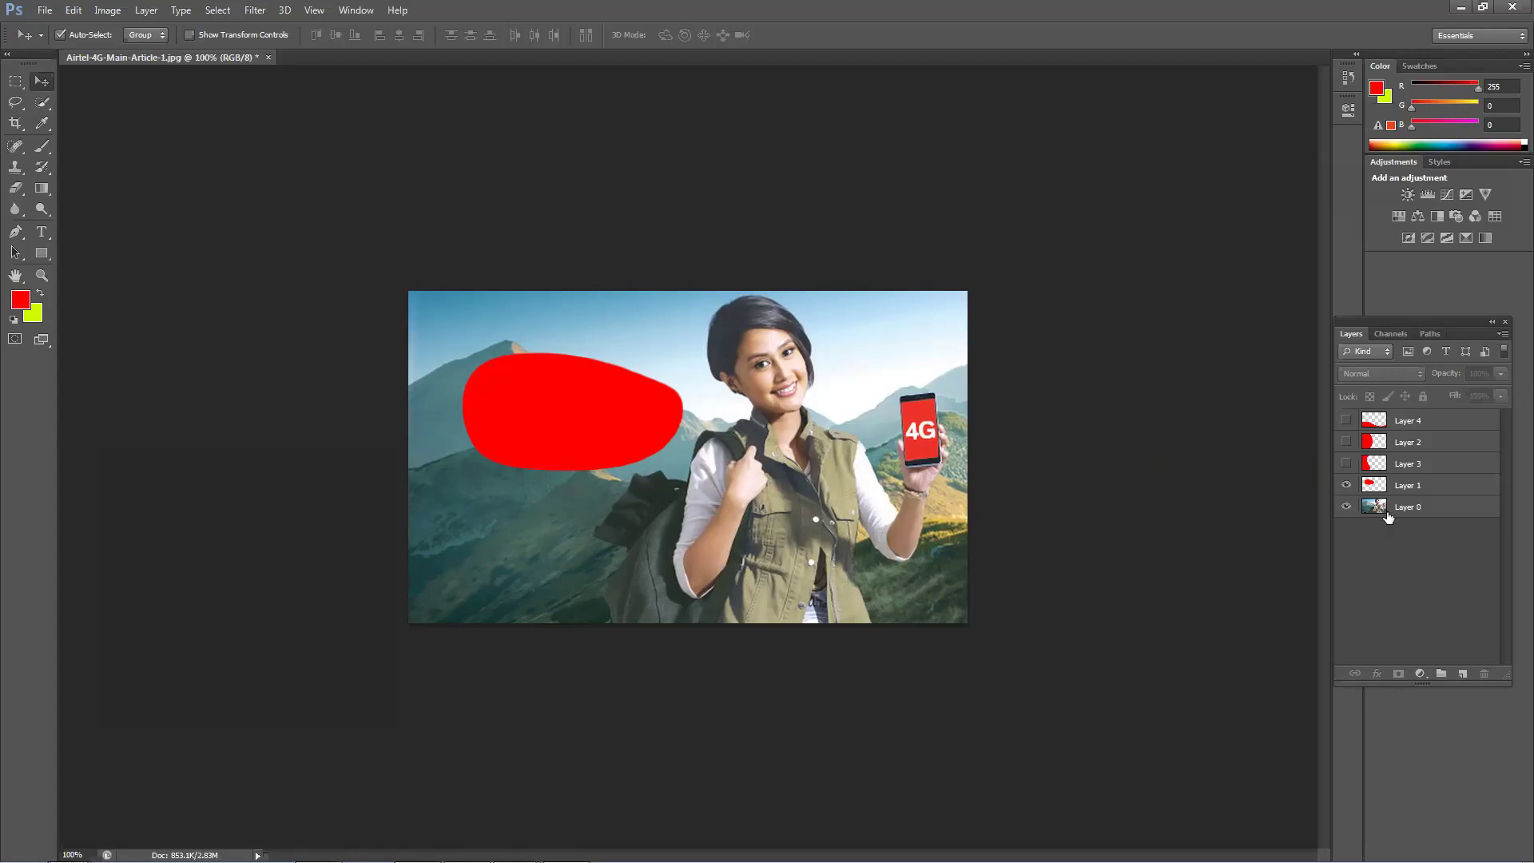
# Step: Hide the blob, add a new layer, and try then drop a circular selection over the peak
pyautogui.click(1346, 485)
pyautogui.click(1463, 673)
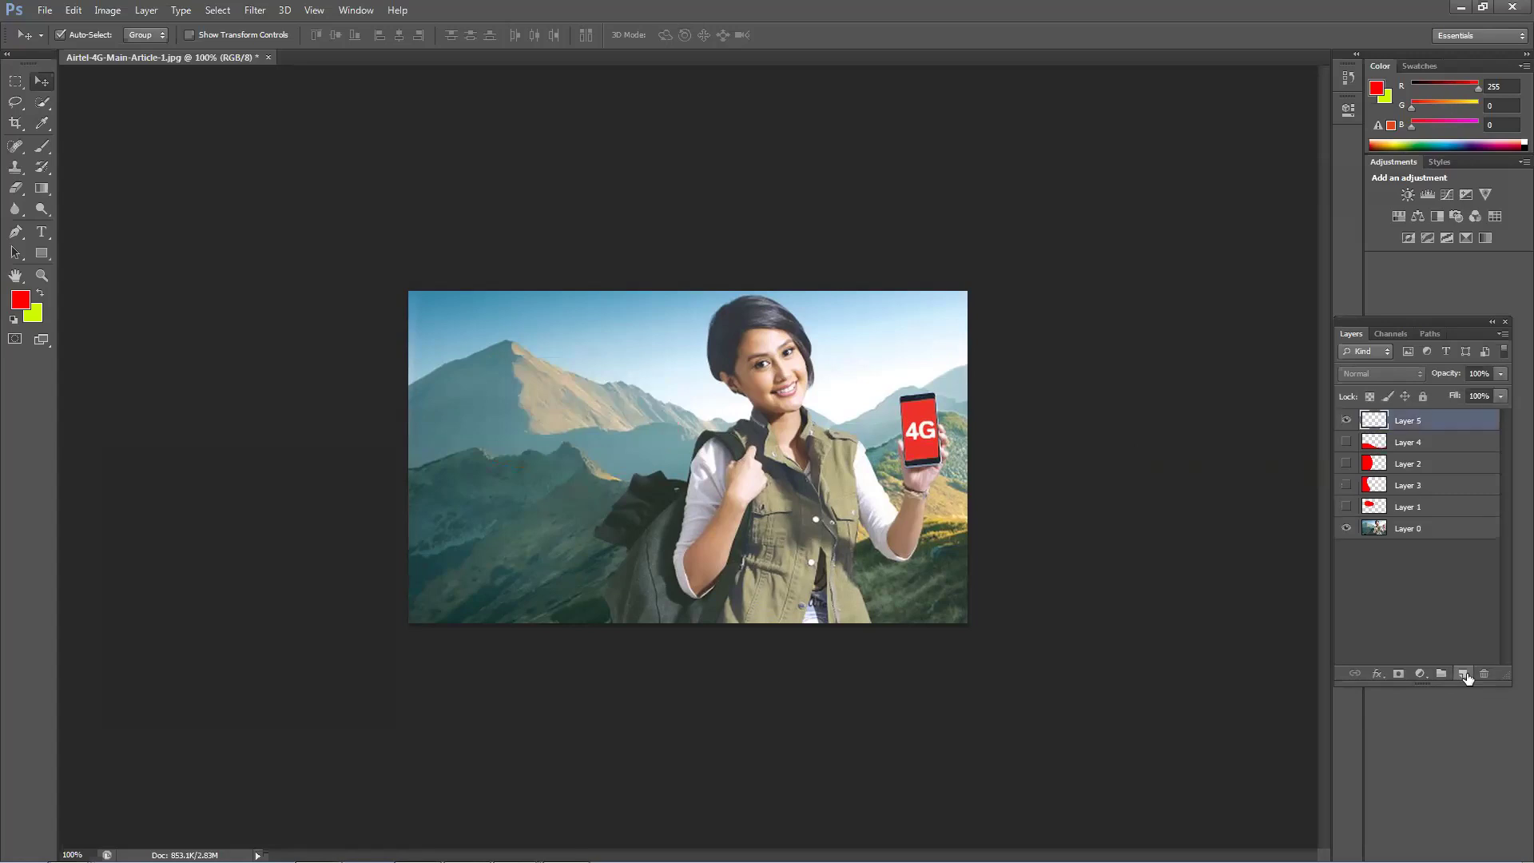
pyautogui.click(15, 96)
pyautogui.click(15, 81)
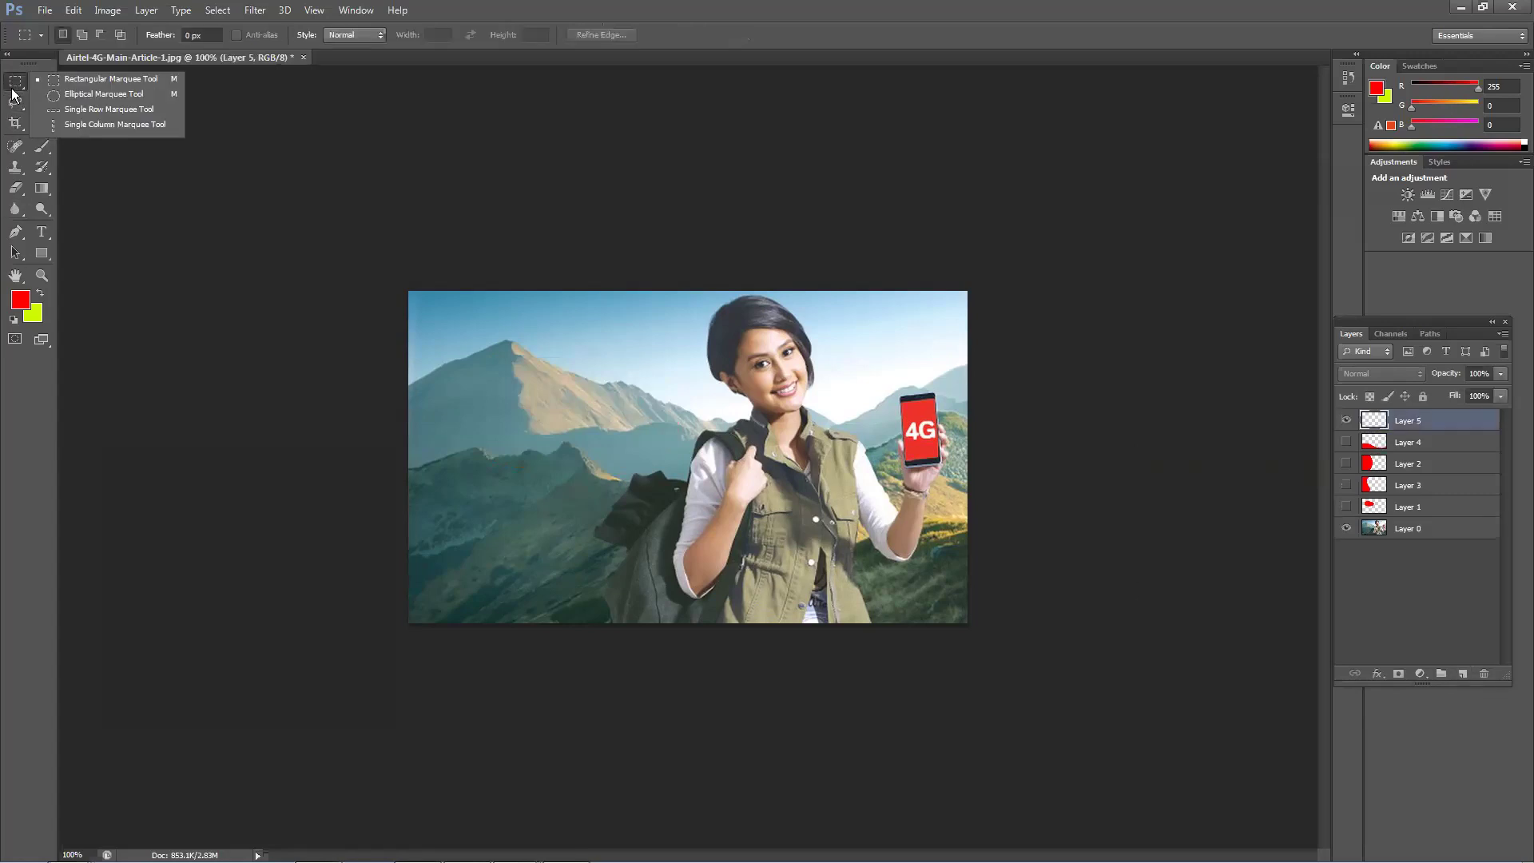
pyautogui.click(80, 96)
pyautogui.moveTo(491, 354); pyautogui.dragTo(655, 532)
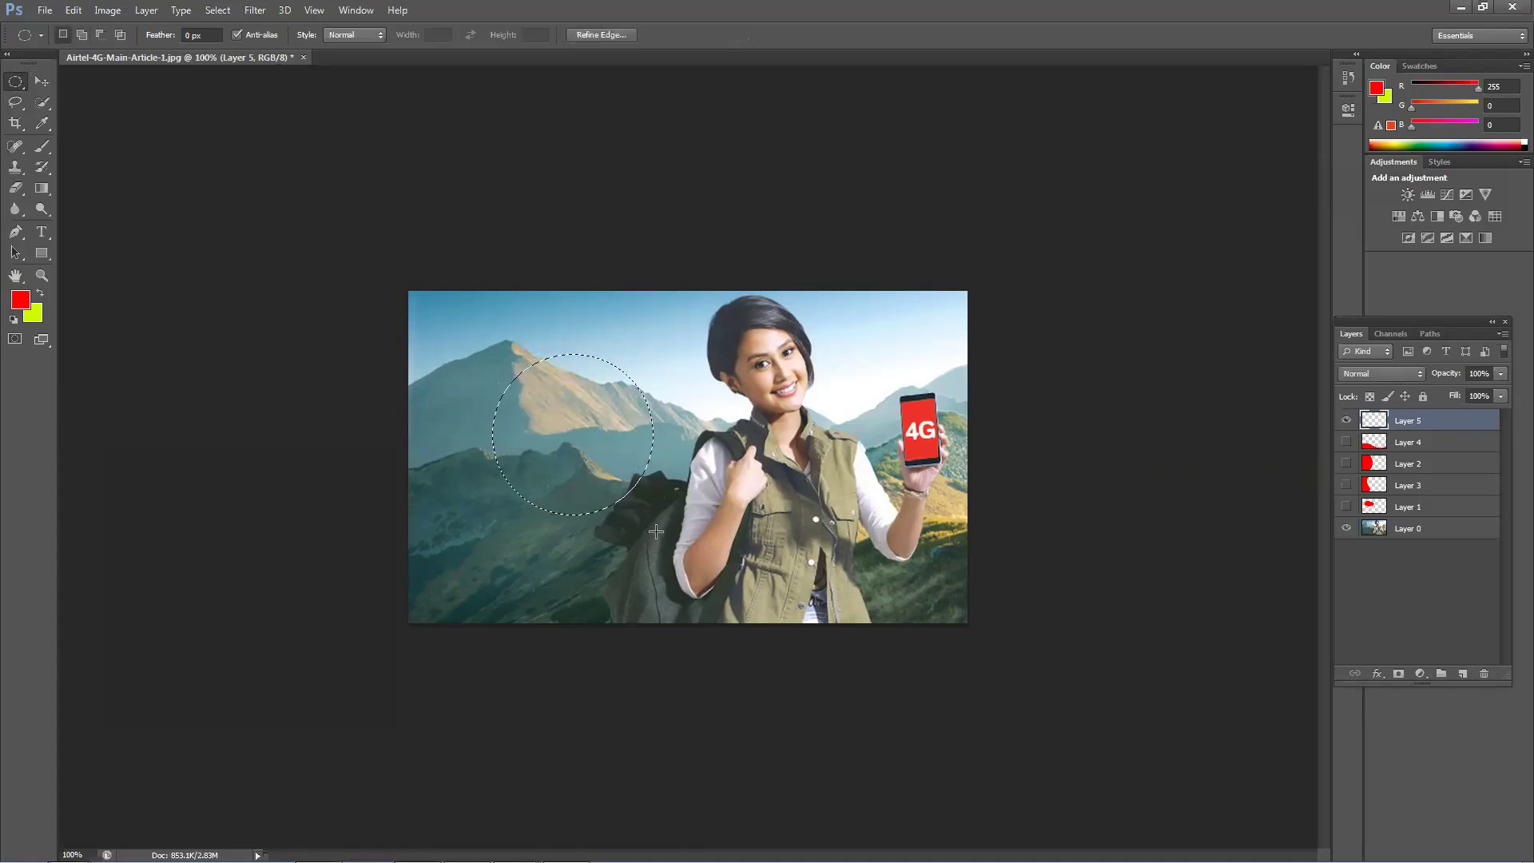
pyautogui.click(646, 518)
# Step: Fill a square selection over the mountain with red, delete it, and drag the background photo
pyautogui.click(14, 82)
pyautogui.click(69, 80)
pyautogui.moveTo(480, 366); pyautogui.dragTo(616, 502)
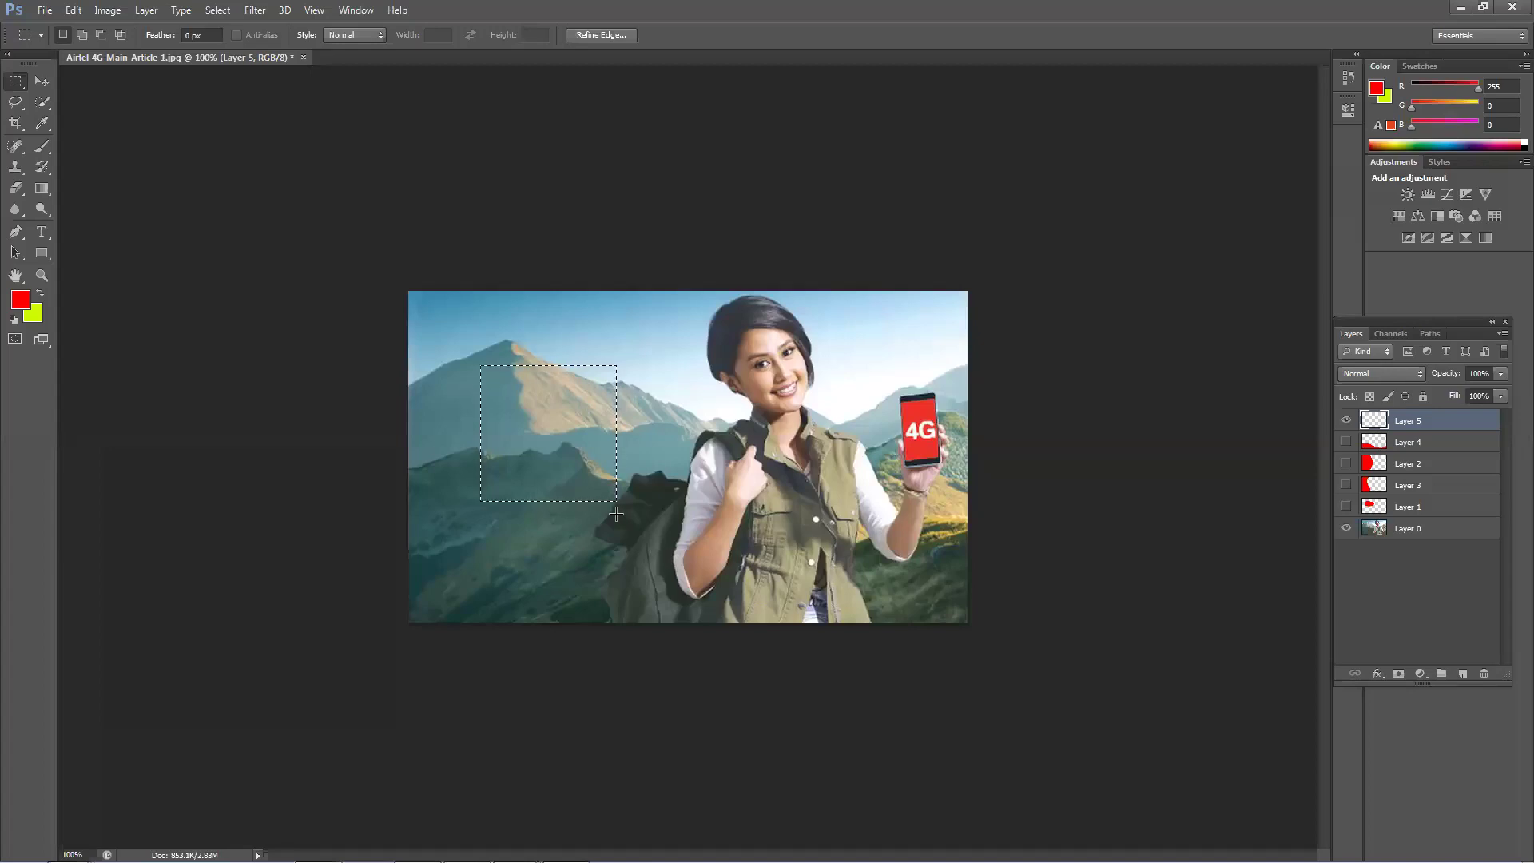
pyautogui.hotkey('alt', 'BackSpace')
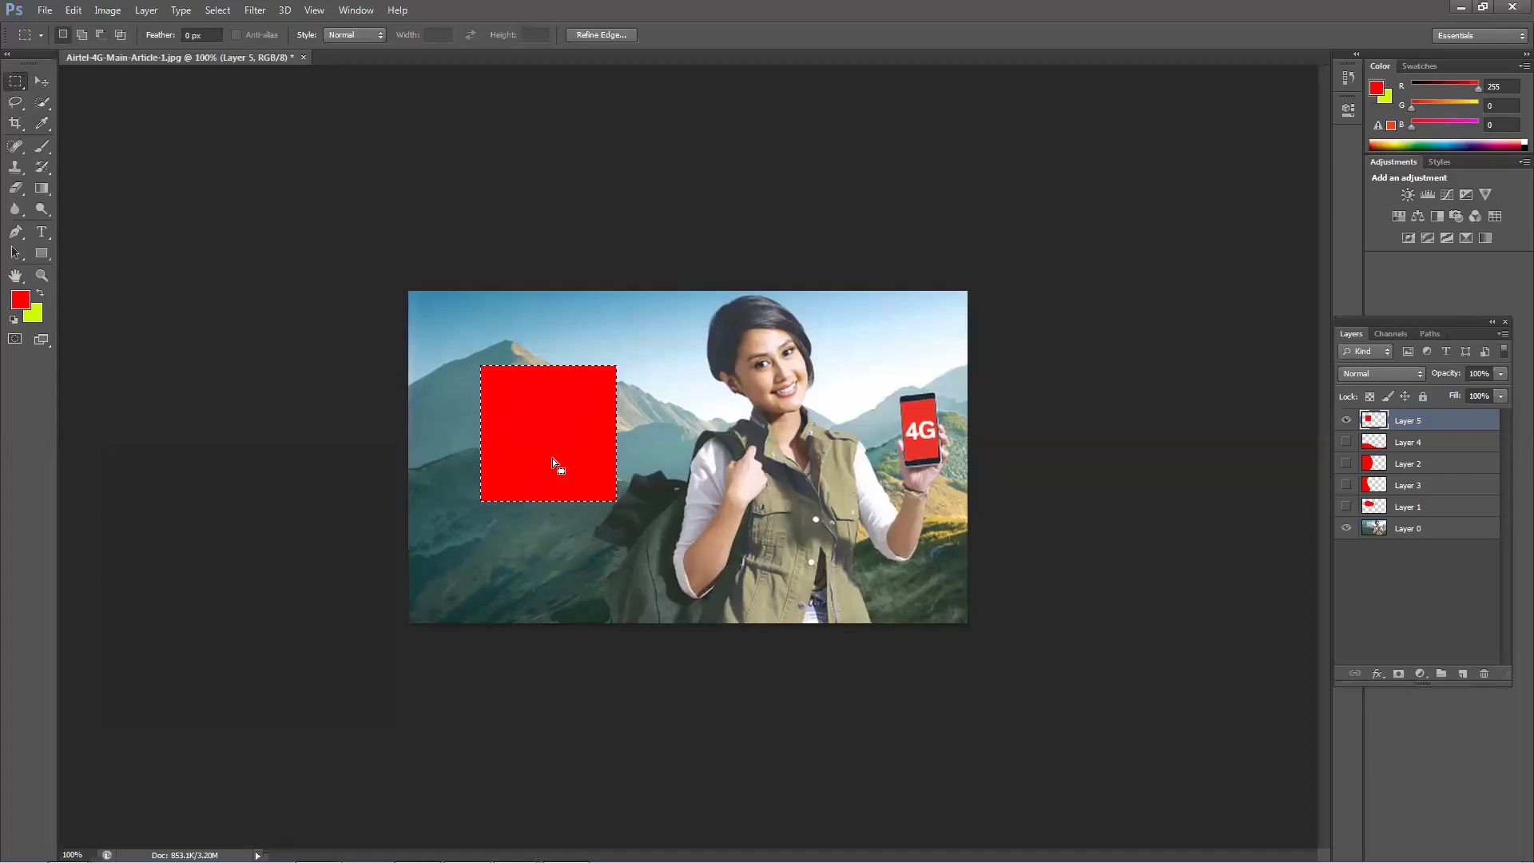
pyautogui.hotkey('ctrl', 'd')
pyautogui.press('Delete')
pyautogui.click(42, 81)
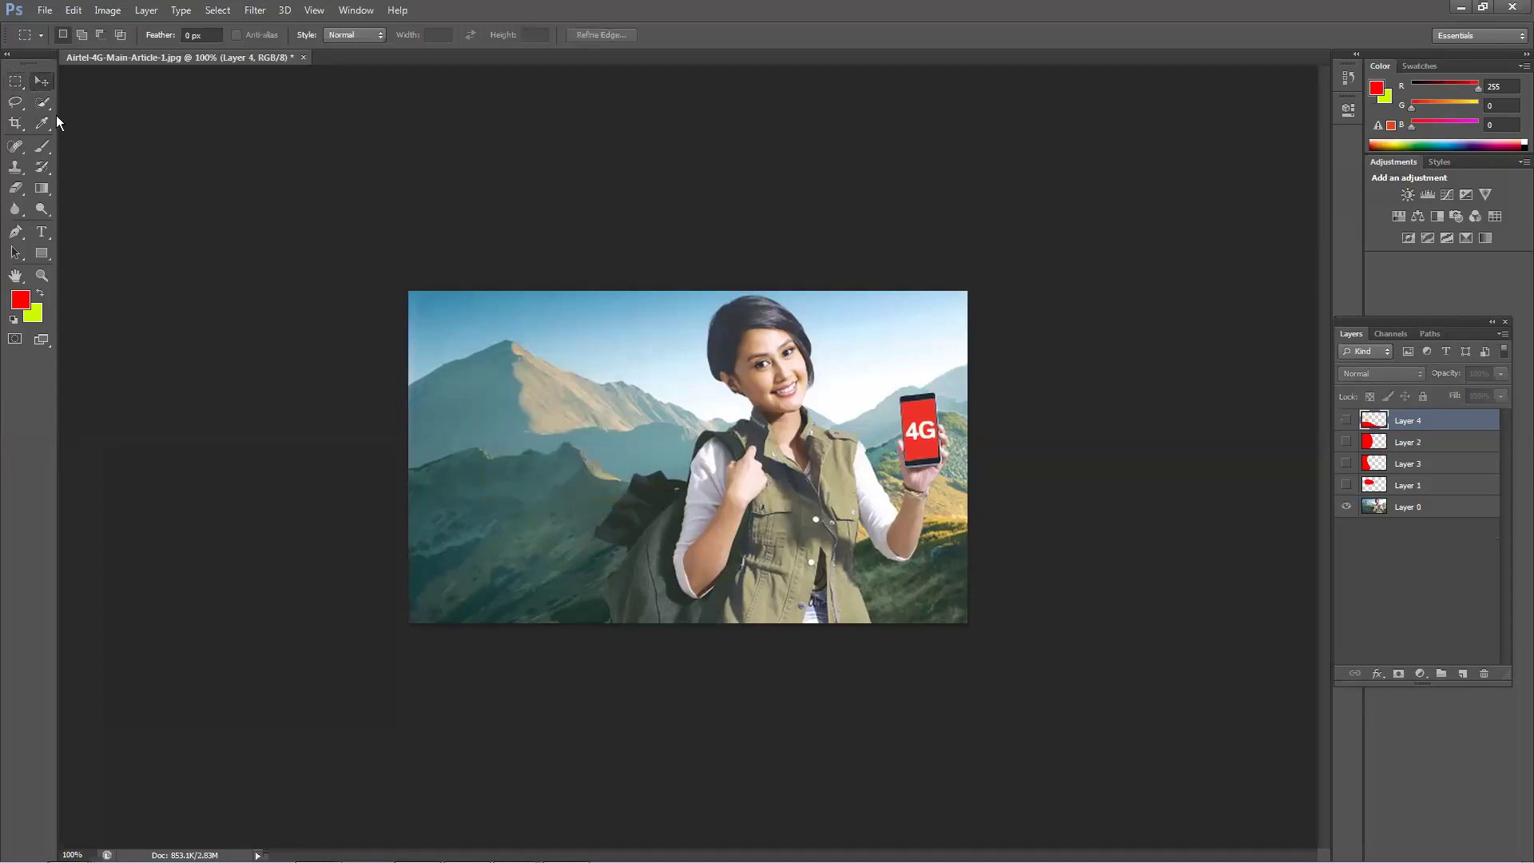
pyautogui.moveTo(500, 418); pyautogui.dragTo(486, 568)
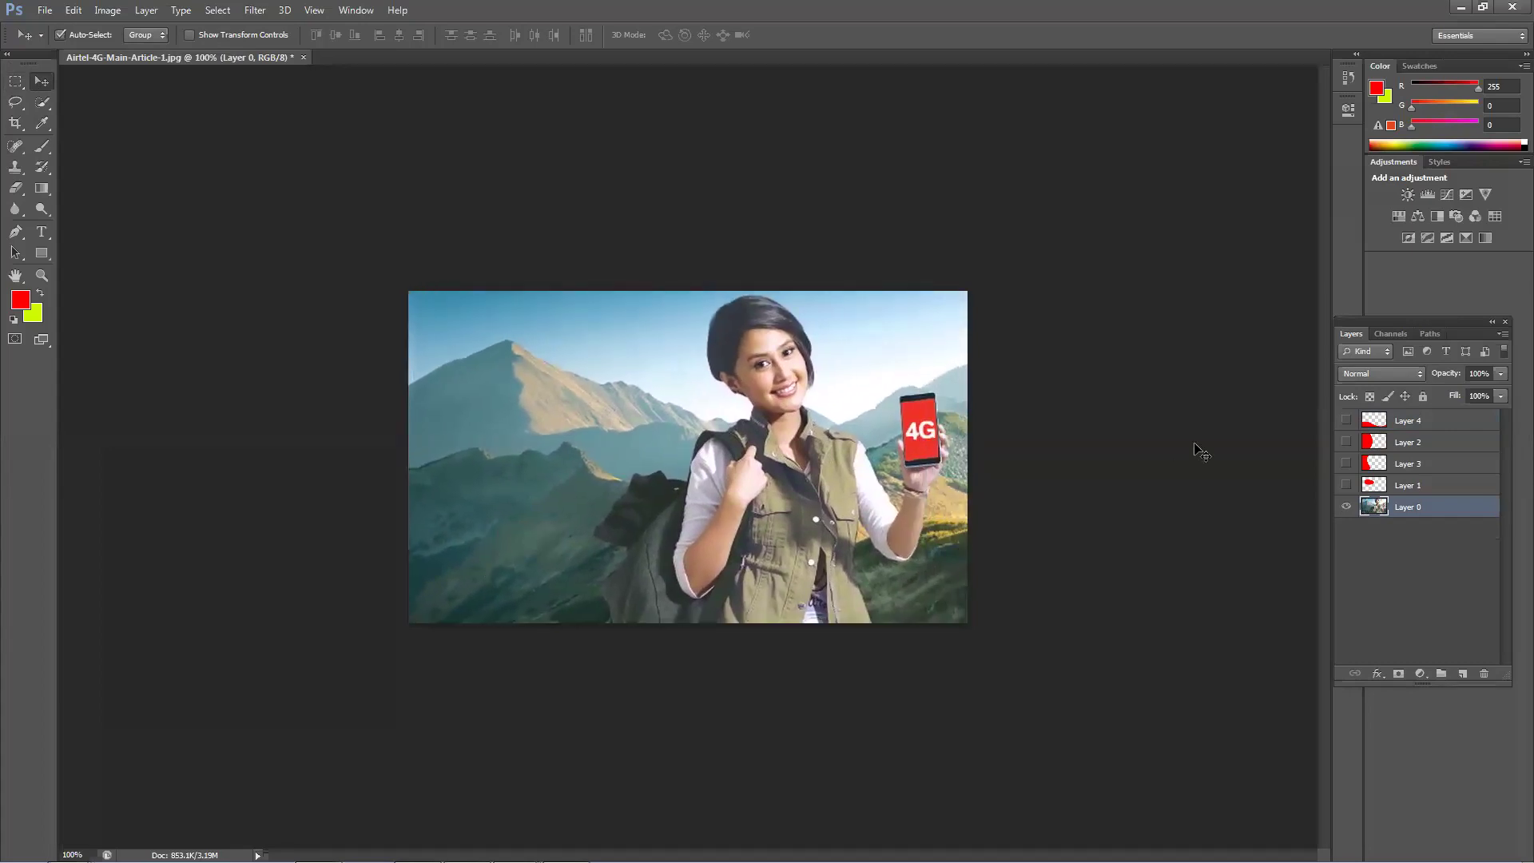
pyautogui.click(1462, 674)
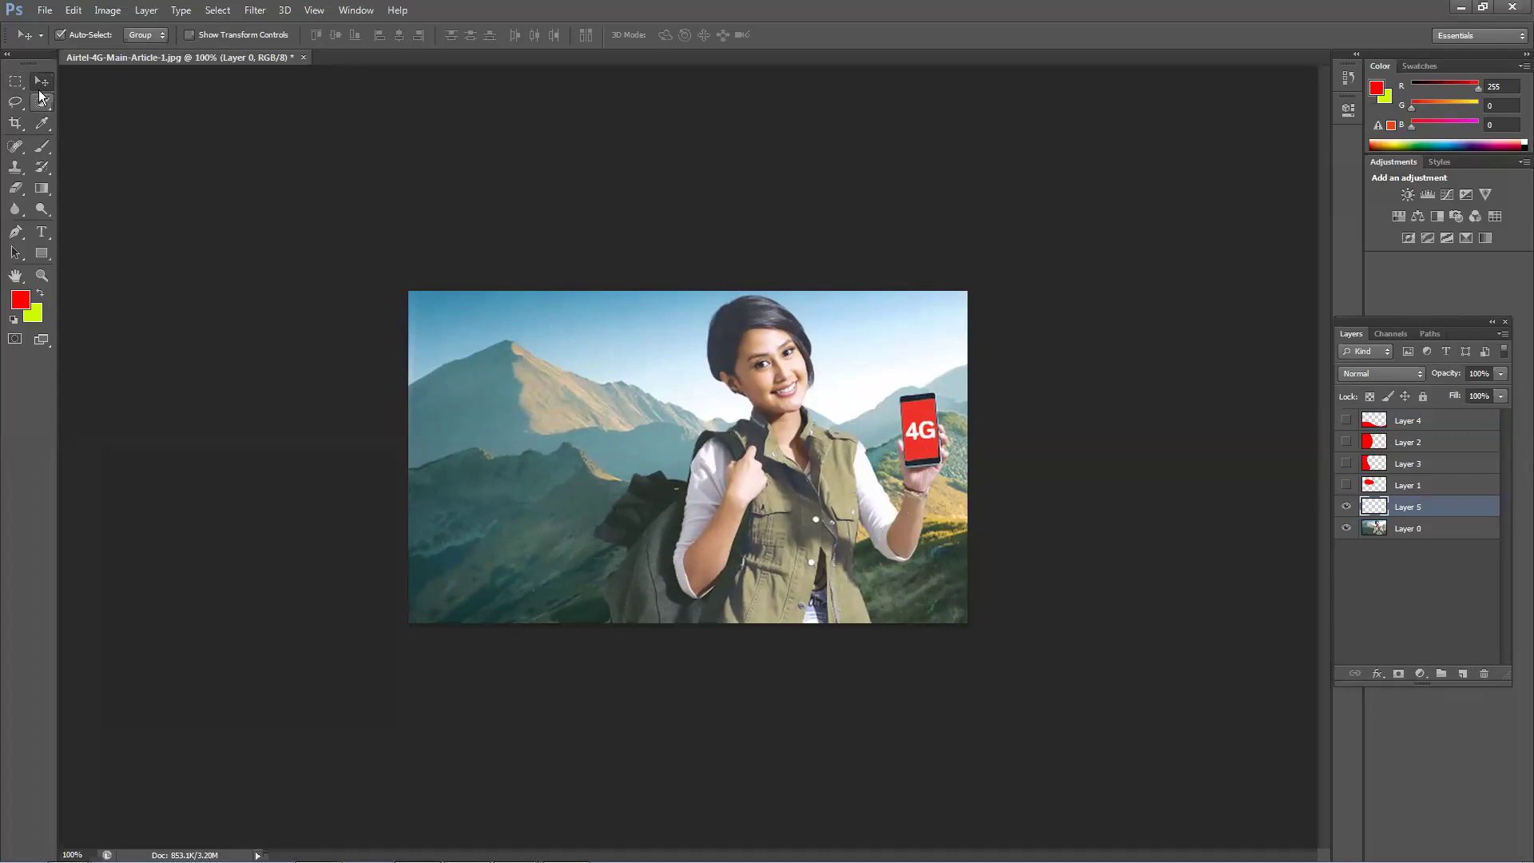
pyautogui.click(15, 81)
pyautogui.moveTo(457, 349); pyautogui.dragTo(661, 438)
pyautogui.hotkey('alt', 'BackSpace')
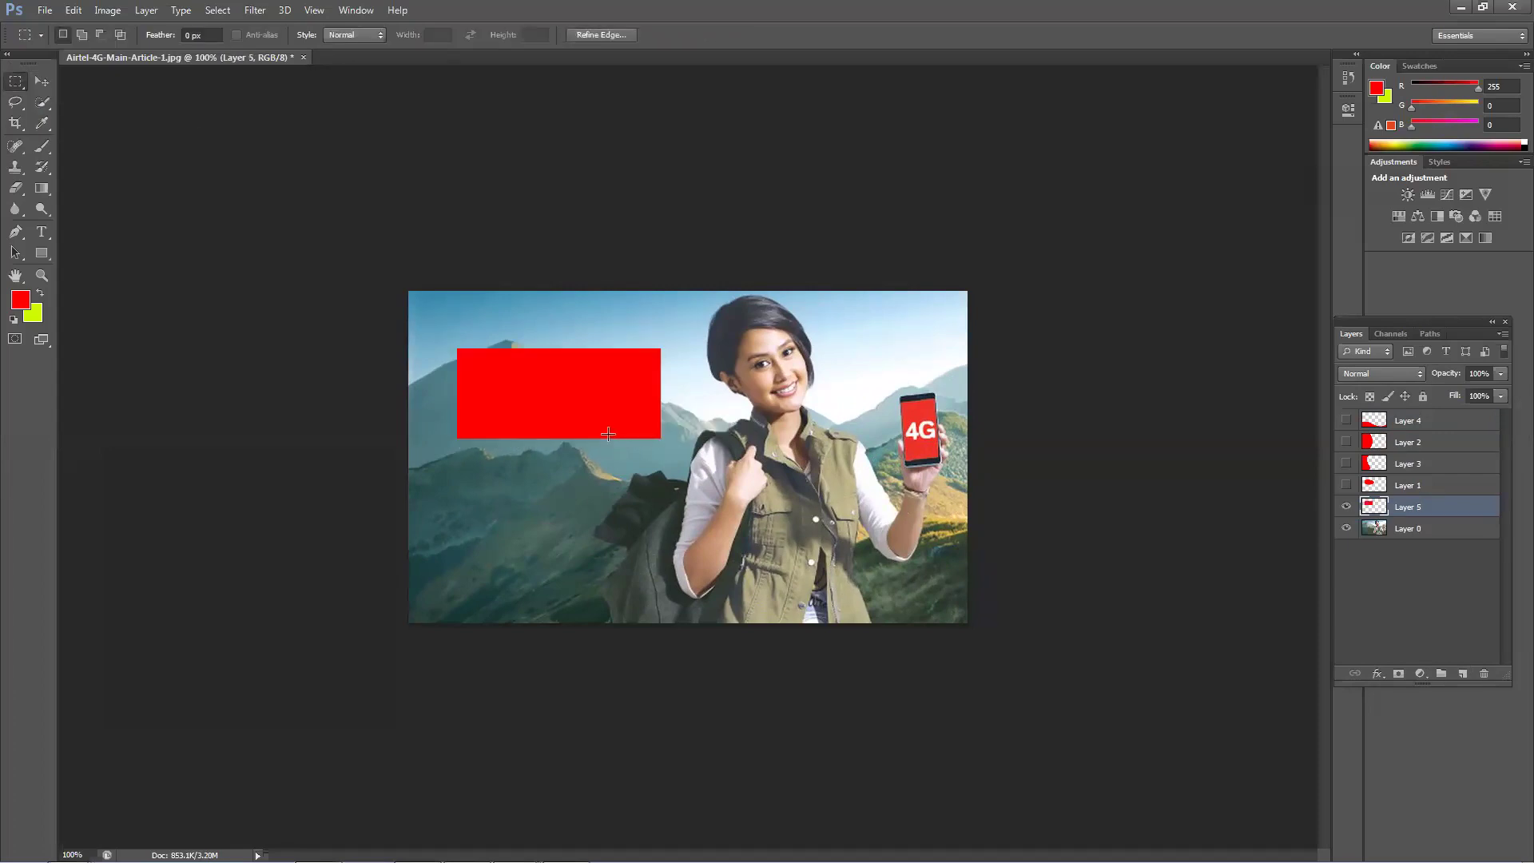
pyautogui.click(42, 81)
pyautogui.moveTo(503, 397); pyautogui.dragTo(551, 413)
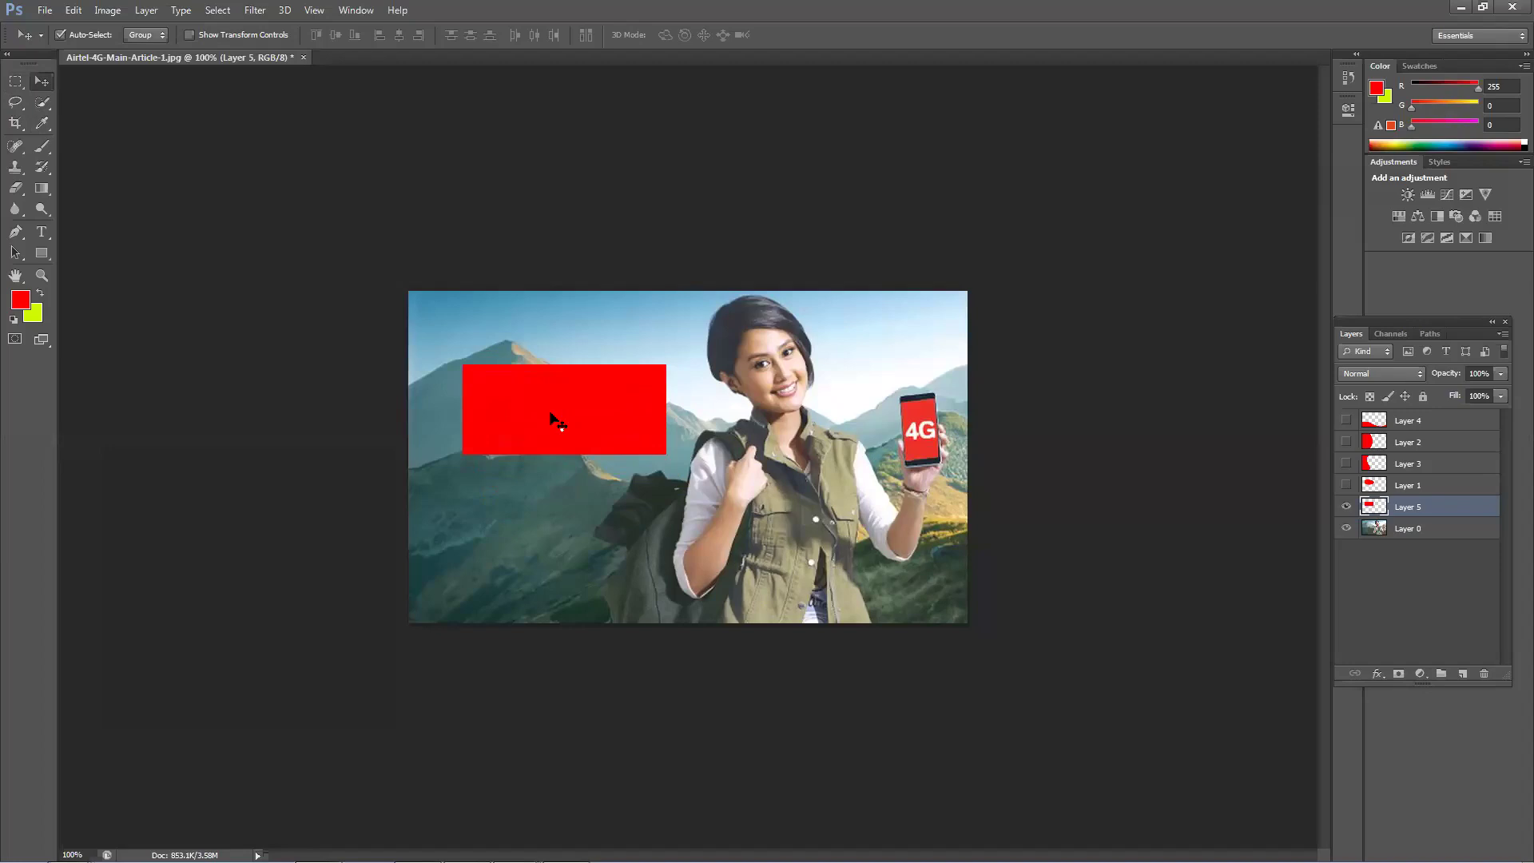
pyautogui.hotkey('ctrl', 't')
pyautogui.moveTo(668, 456); pyautogui.dragTo(719, 511)
pyautogui.press('Return')
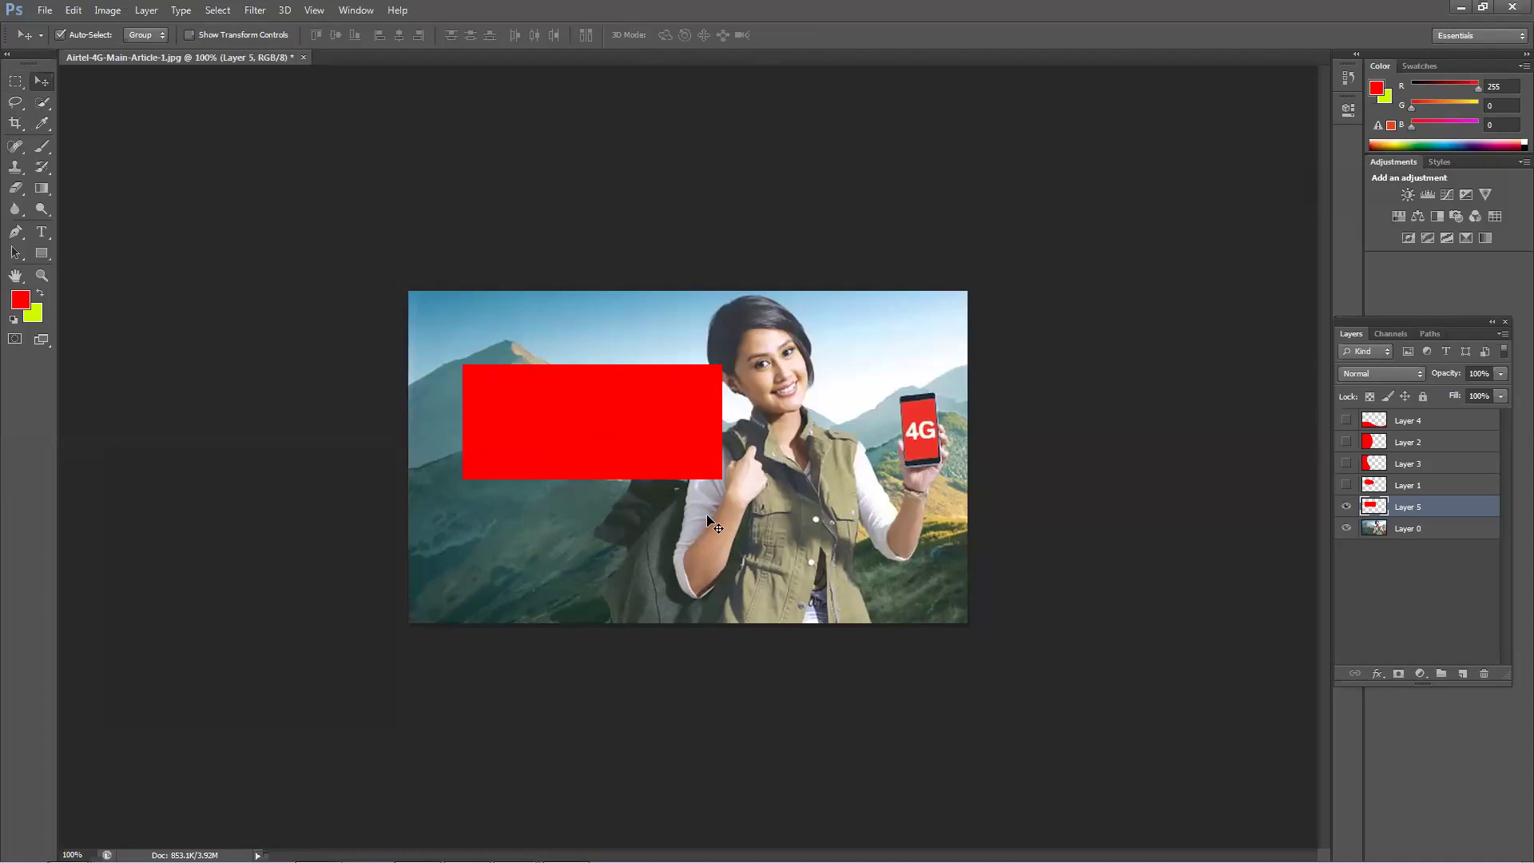
pyautogui.moveTo(633, 404); pyautogui.dragTo(638, 433)
pyautogui.hotkey('ctrl', 't')
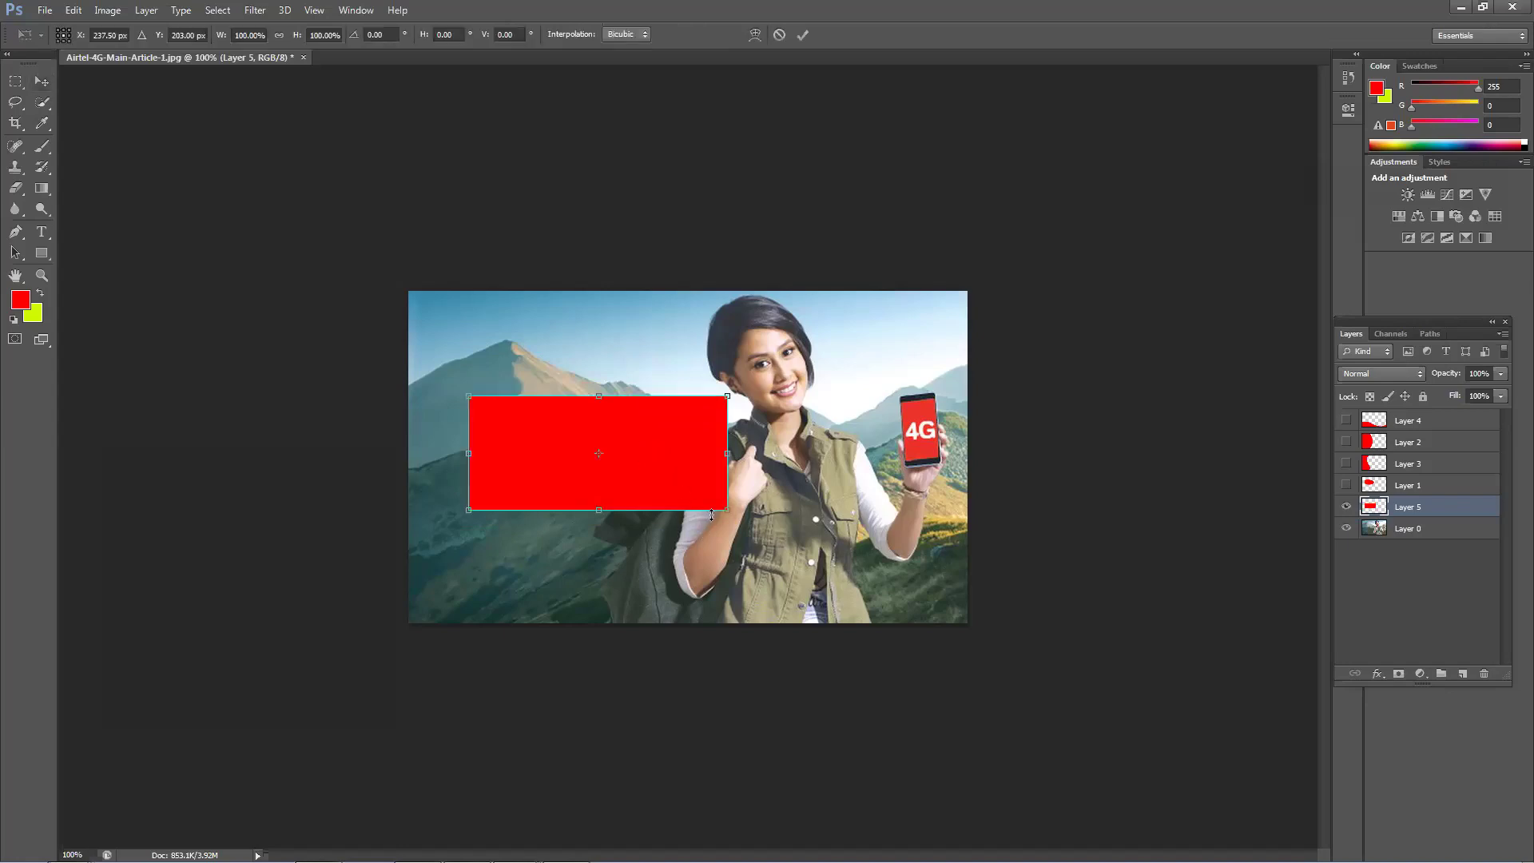
pyautogui.moveTo(726, 509); pyautogui.dragTo(614, 459)
pyautogui.press('Return')
pyautogui.press('Delete')
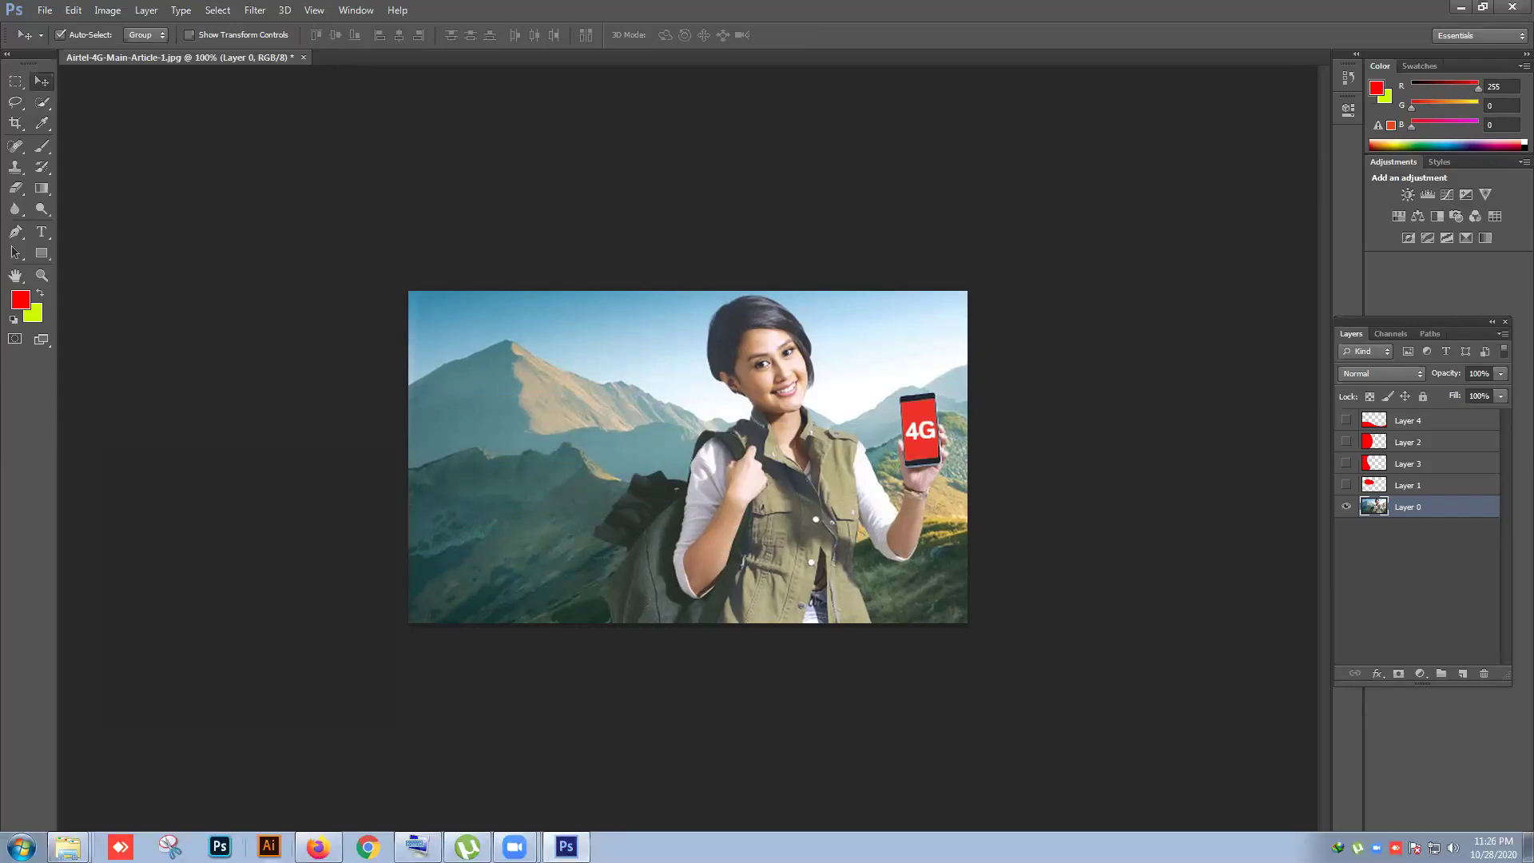
# Step: Back in Firefox's airtel ads results, close the poster preview and scroll through the image grid
pyautogui.click(318, 847)
pyautogui.scroll(2, 351, 239)
pyautogui.click(328, 91)
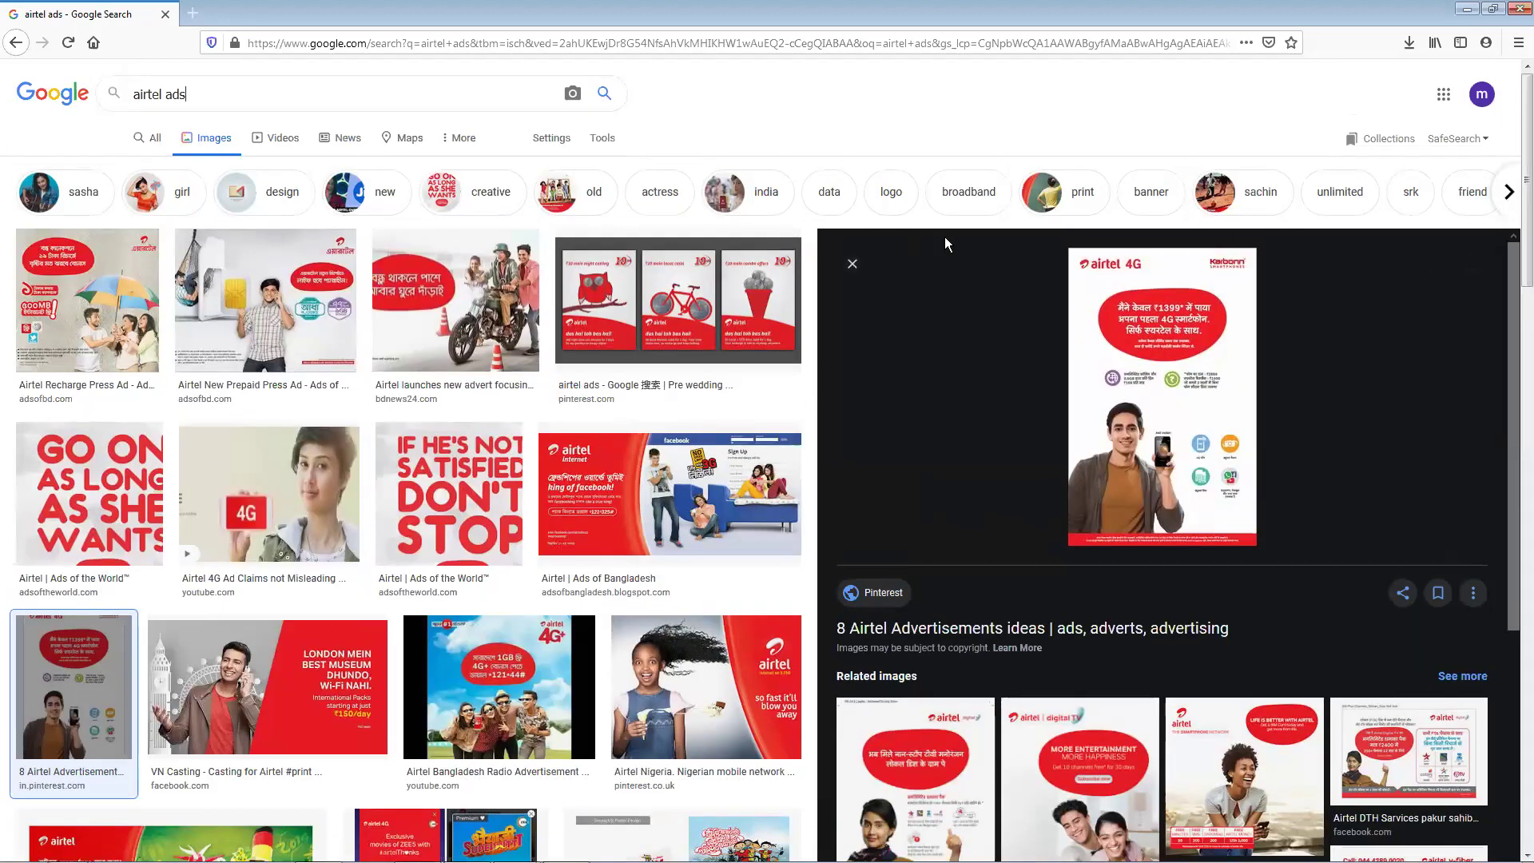
pyautogui.click(853, 264)
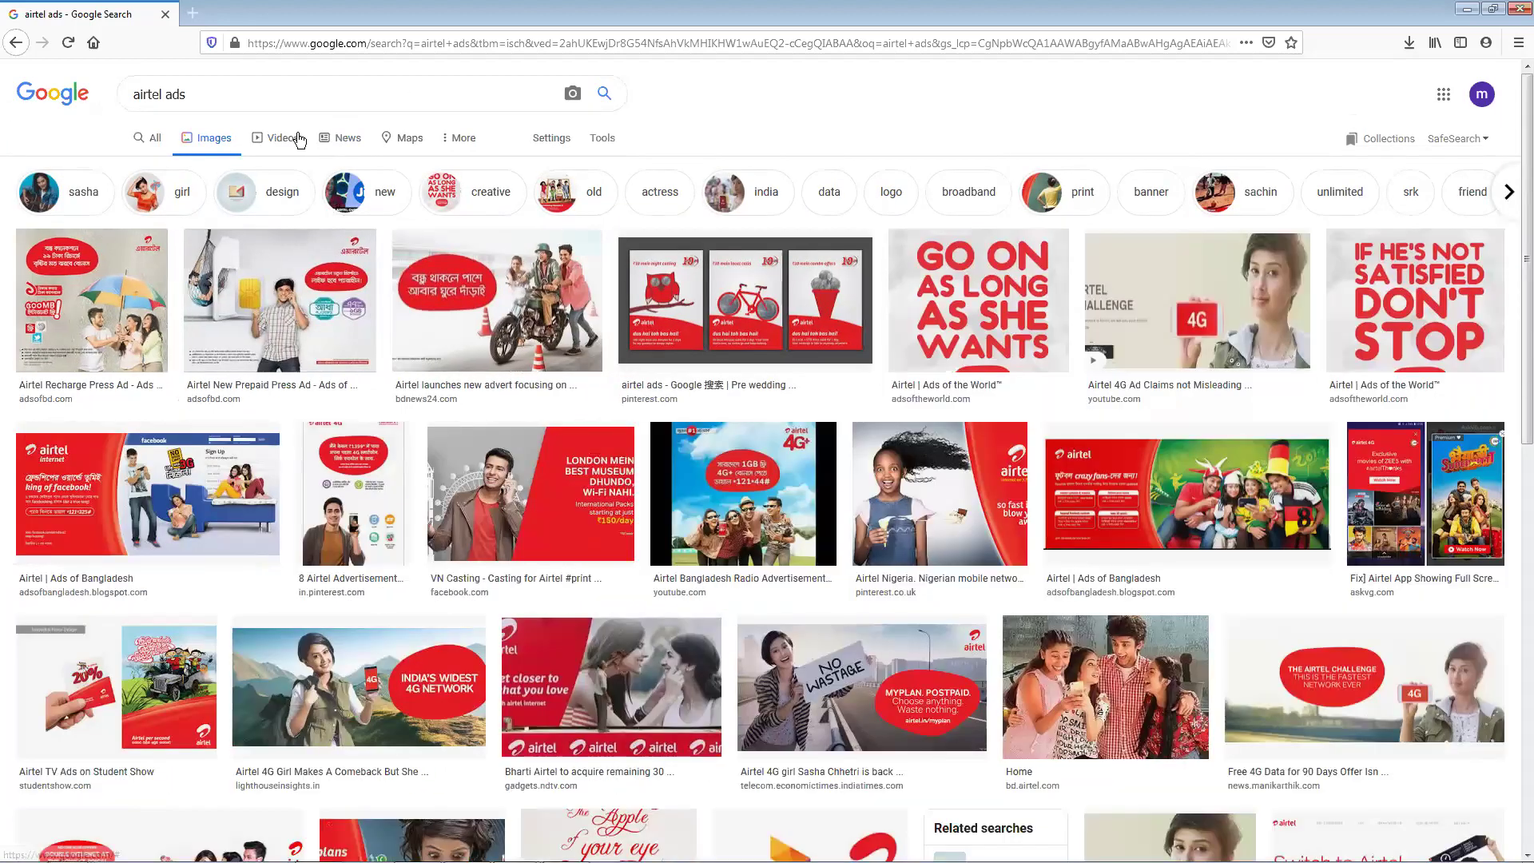
pyautogui.scroll(-2, 996, 507)
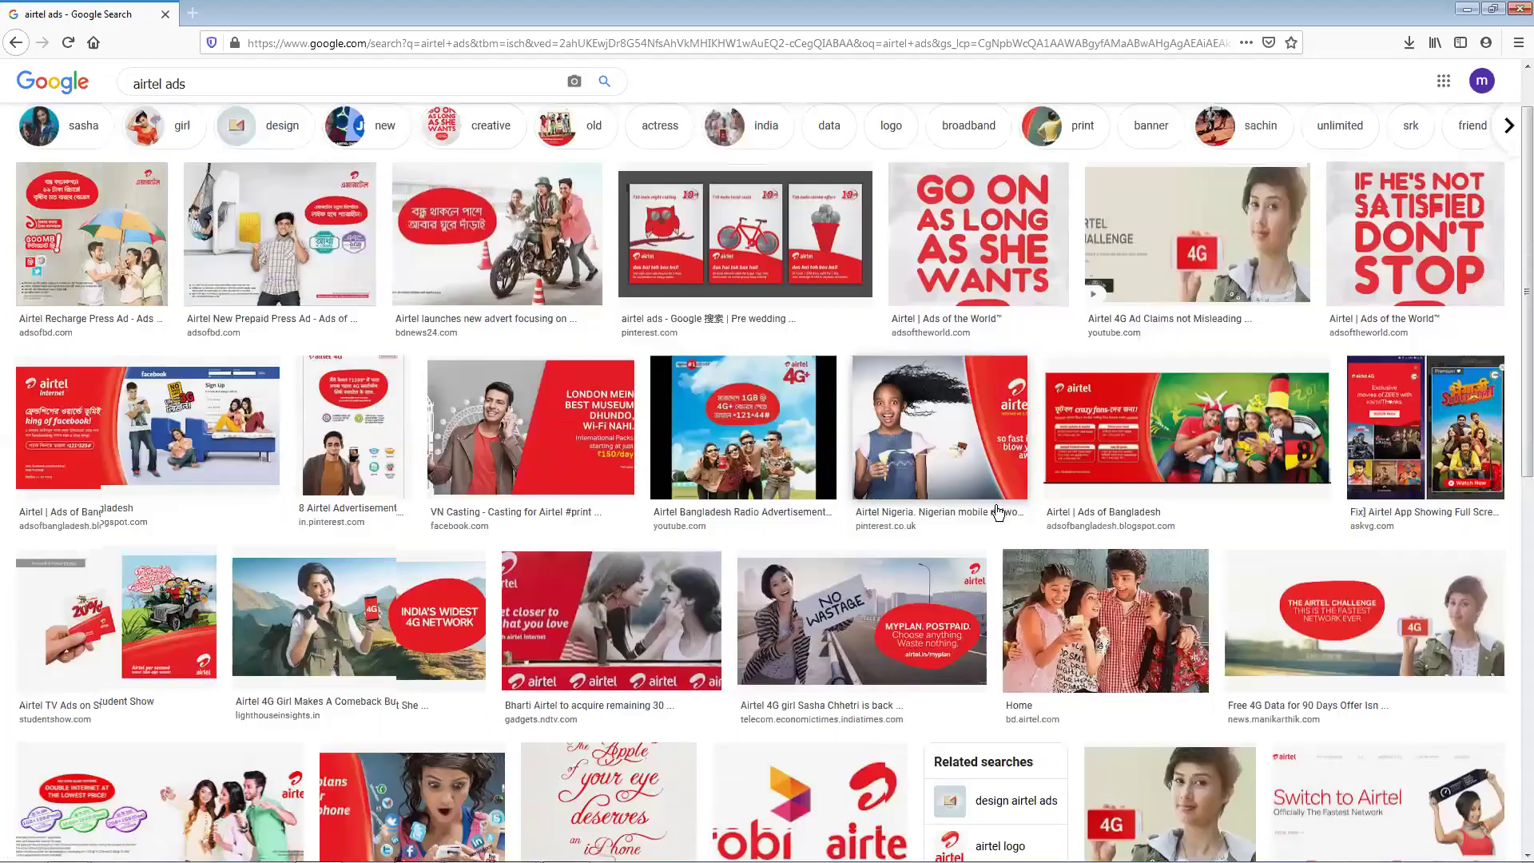
pyautogui.scroll(-1, 996, 512)
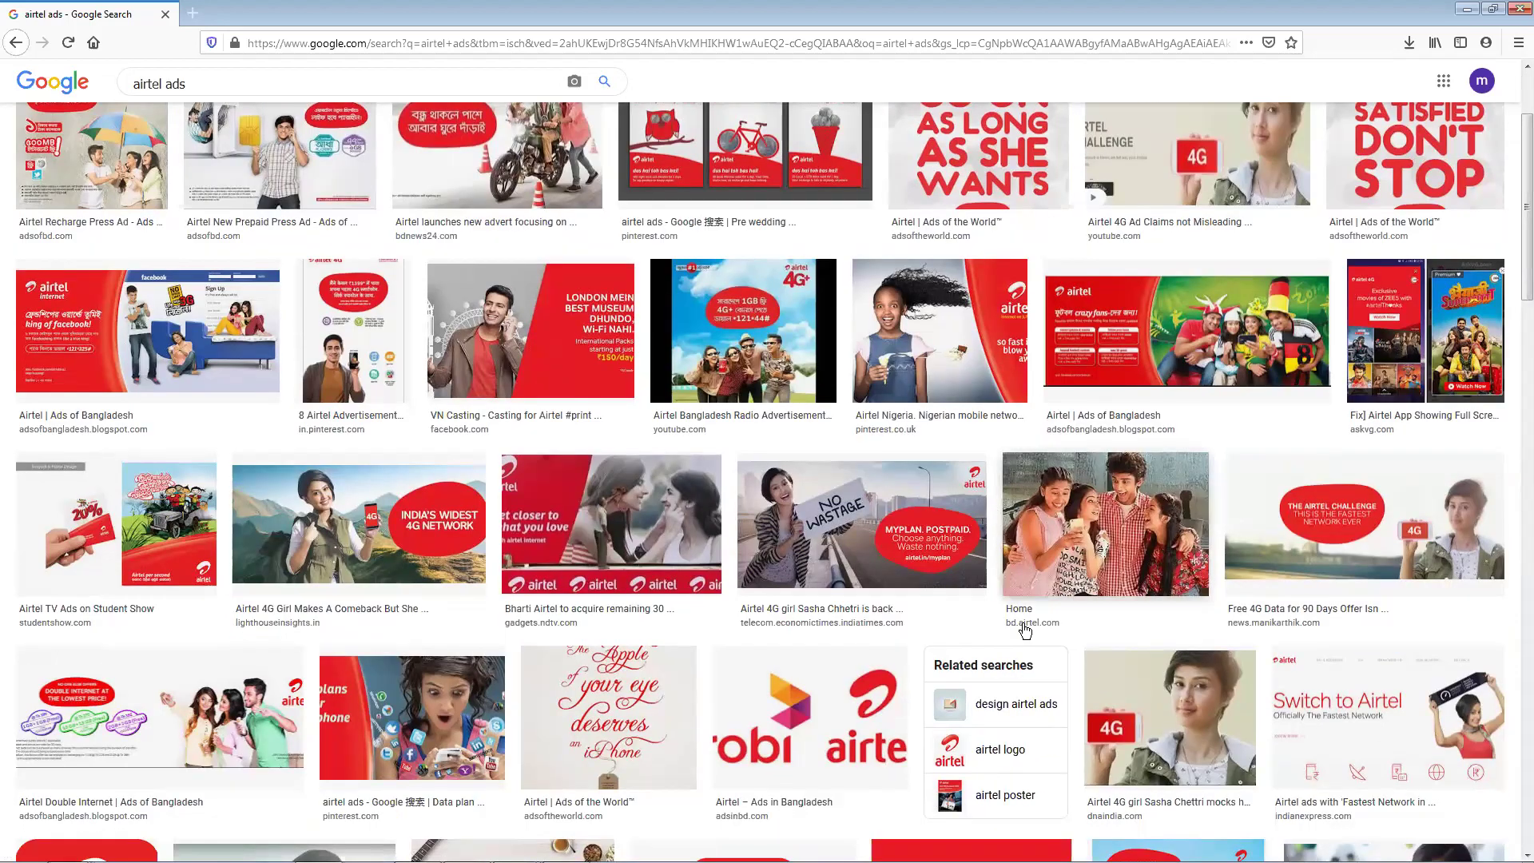
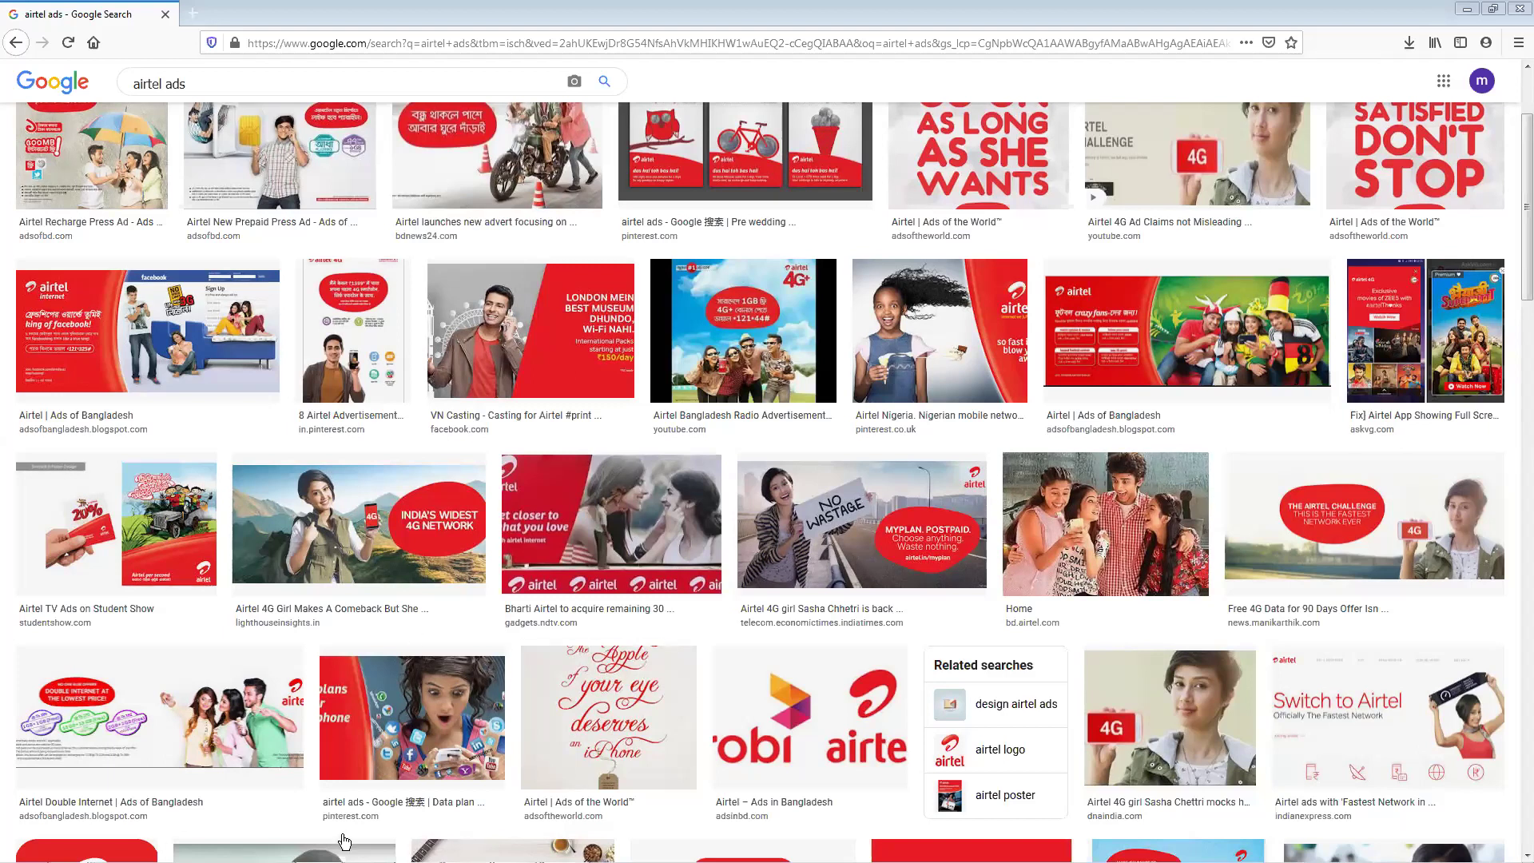
# Step: Minimize Firefox's airtel ads image results to bring up the Airtel 4G photo in Photoshop
pyautogui.click(1467, 9)
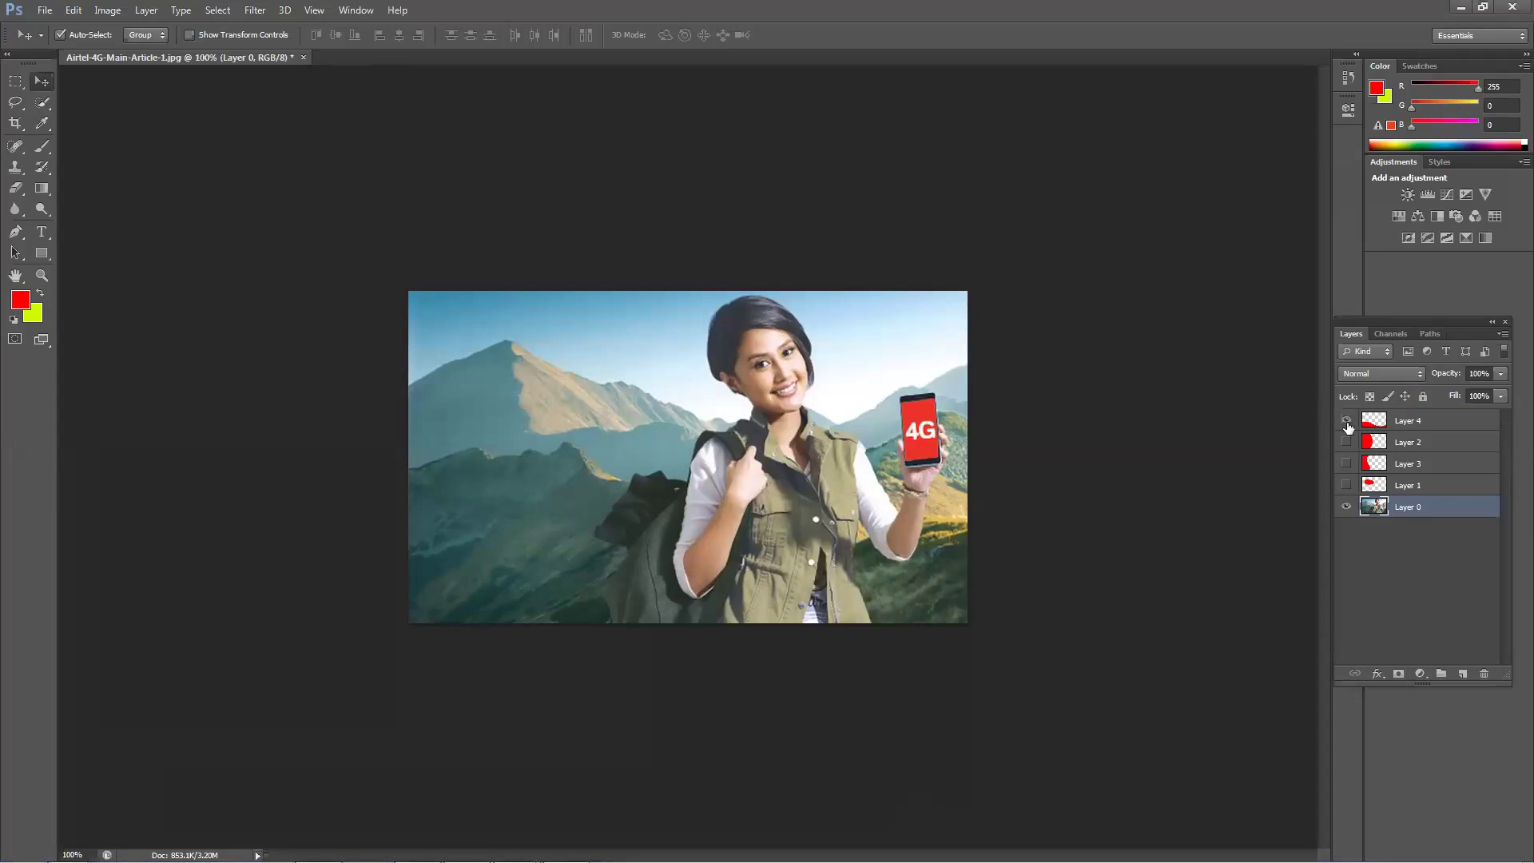
# Step: Make Layer 4 visible so the red wave appears along the bottom of the Airtel photo
pyautogui.click(1347, 422)
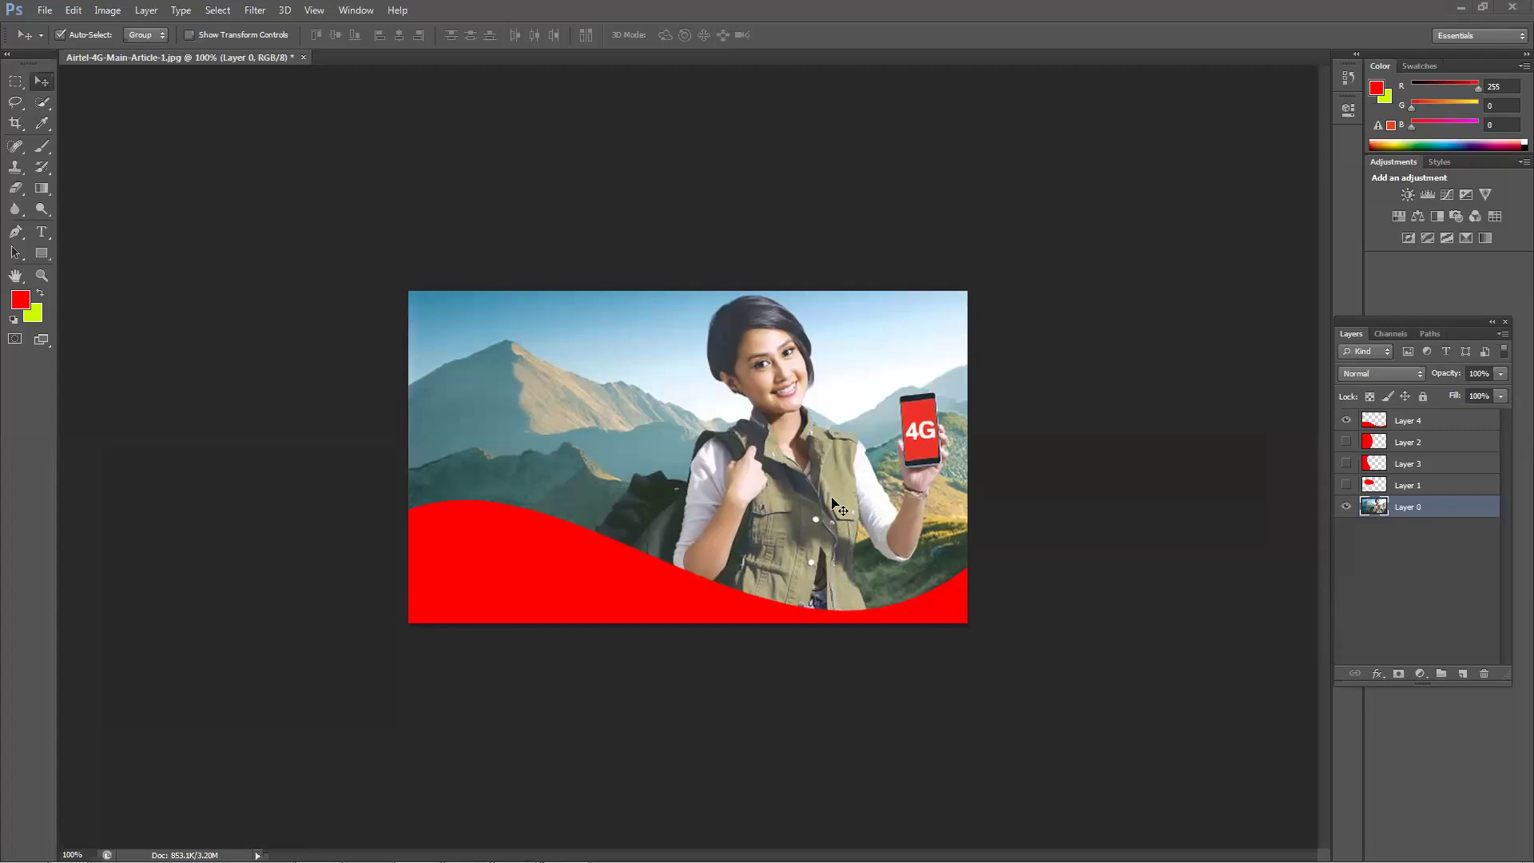
# Step: Minimize Photoshop and open the Computer window maximized from the desktop
pyautogui.click(1458, 8)
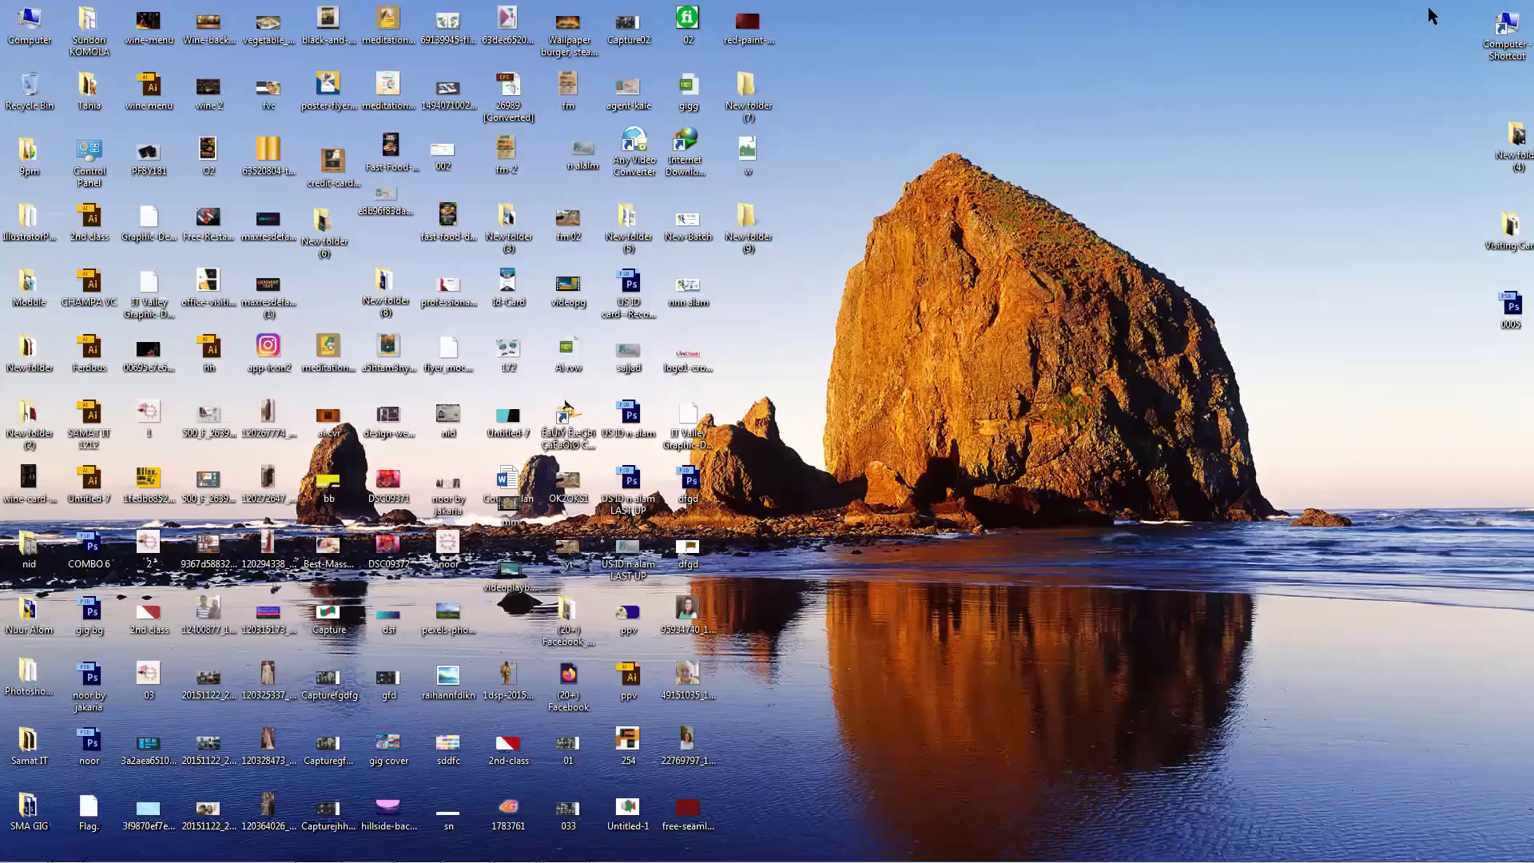
pyautogui.doubleClick(30, 24)
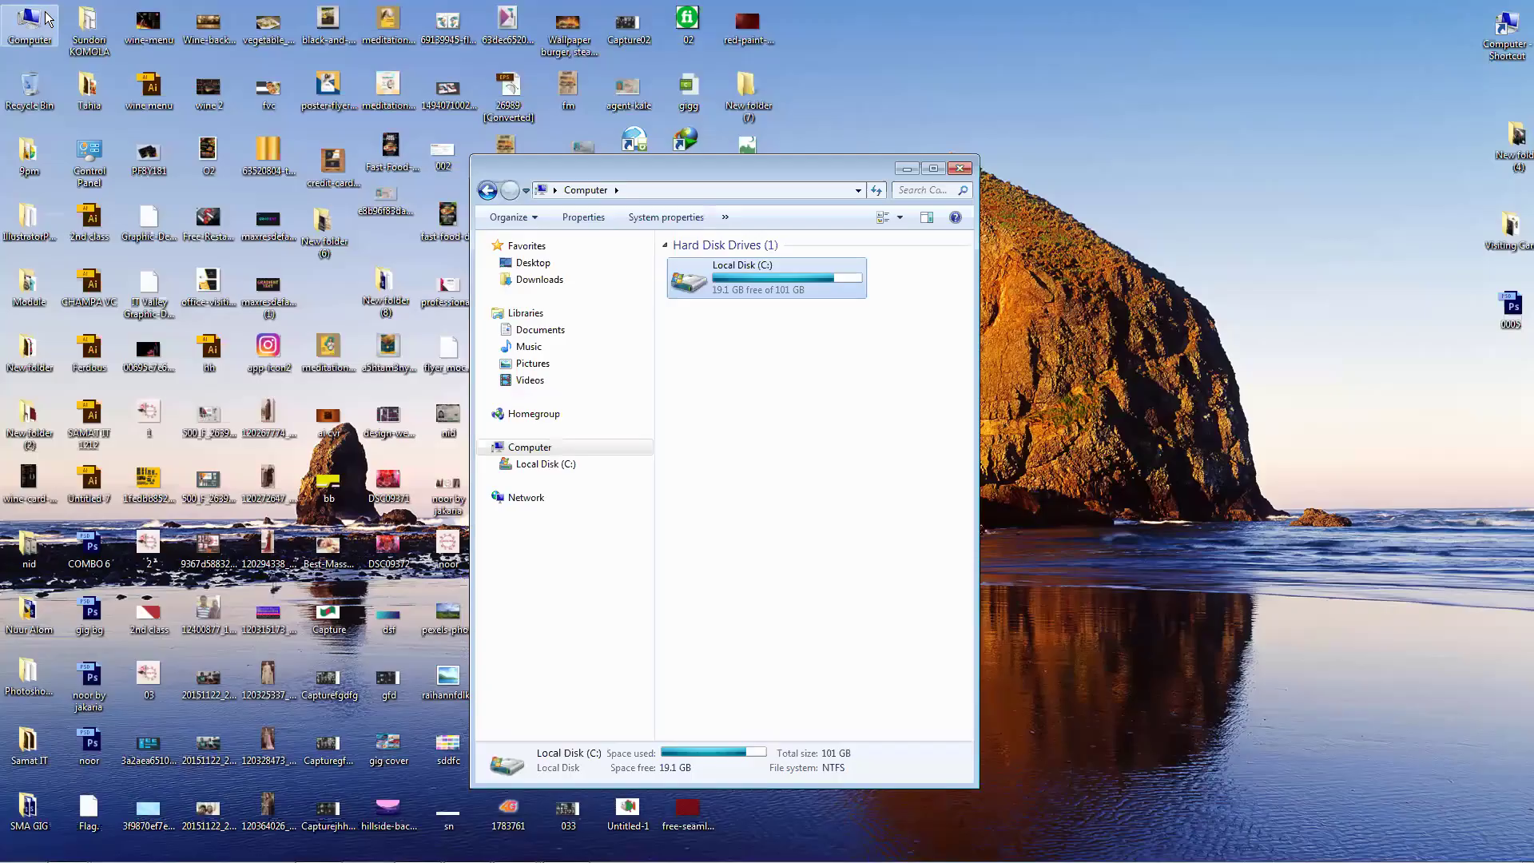
pyautogui.doubleClick(599, 172)
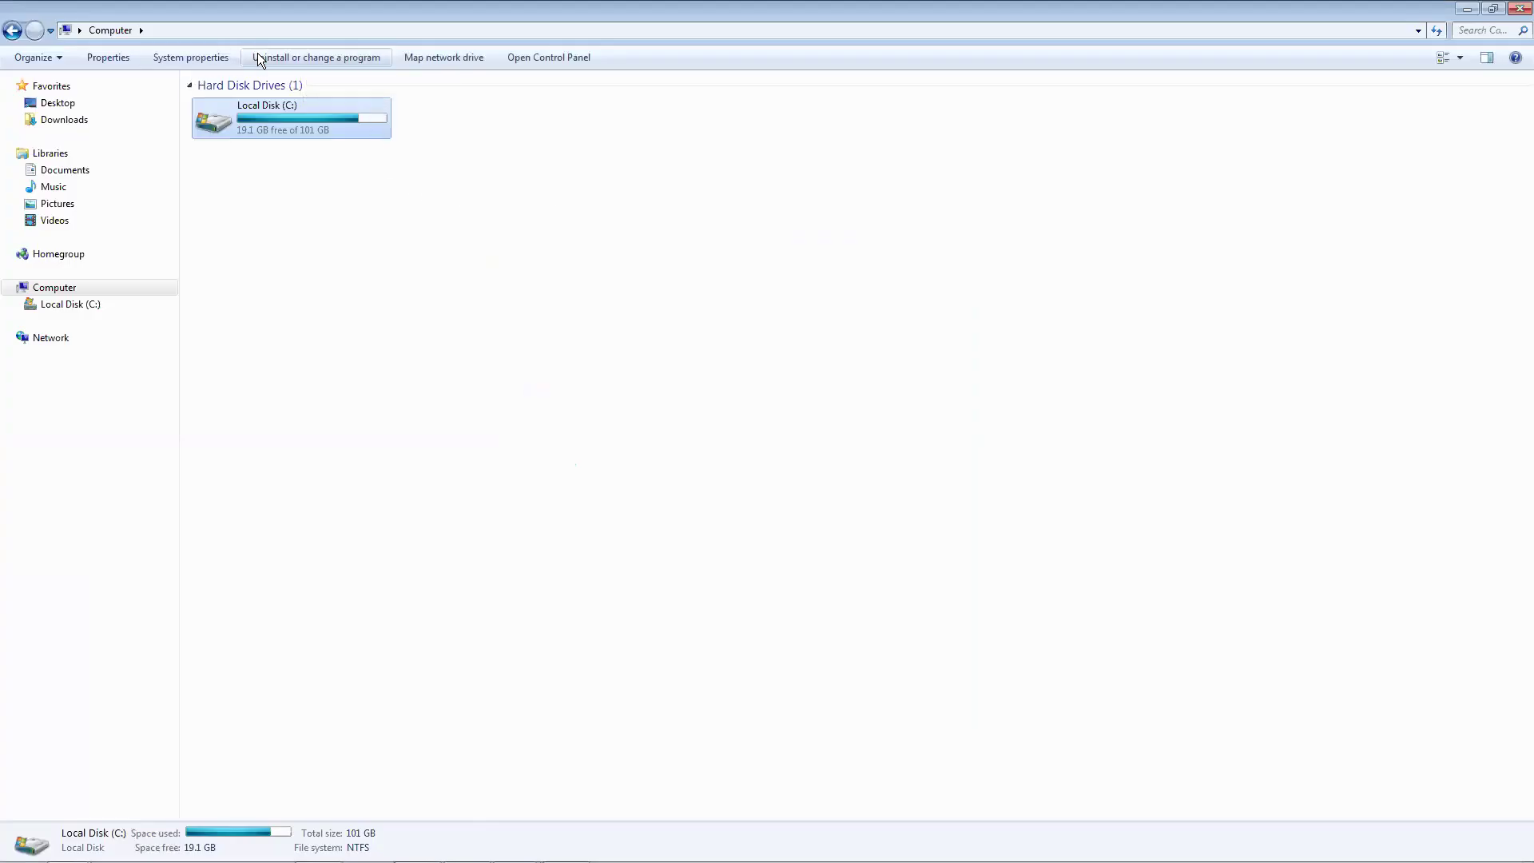
# Step: Check the system properties, return to Computer, and open the installed programs list
pyautogui.click(206, 57)
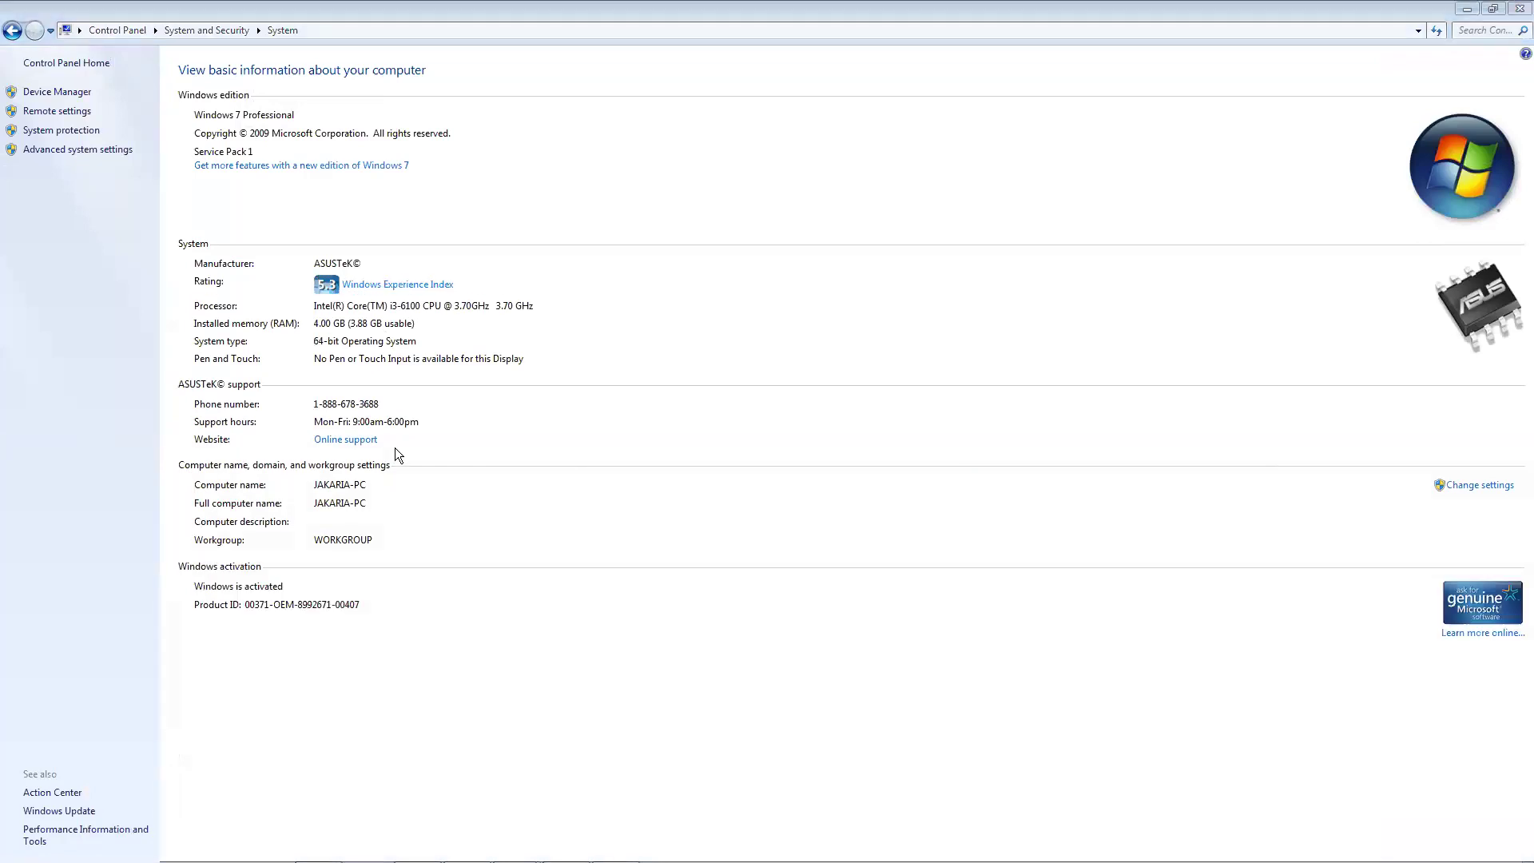
pyautogui.click(11, 33)
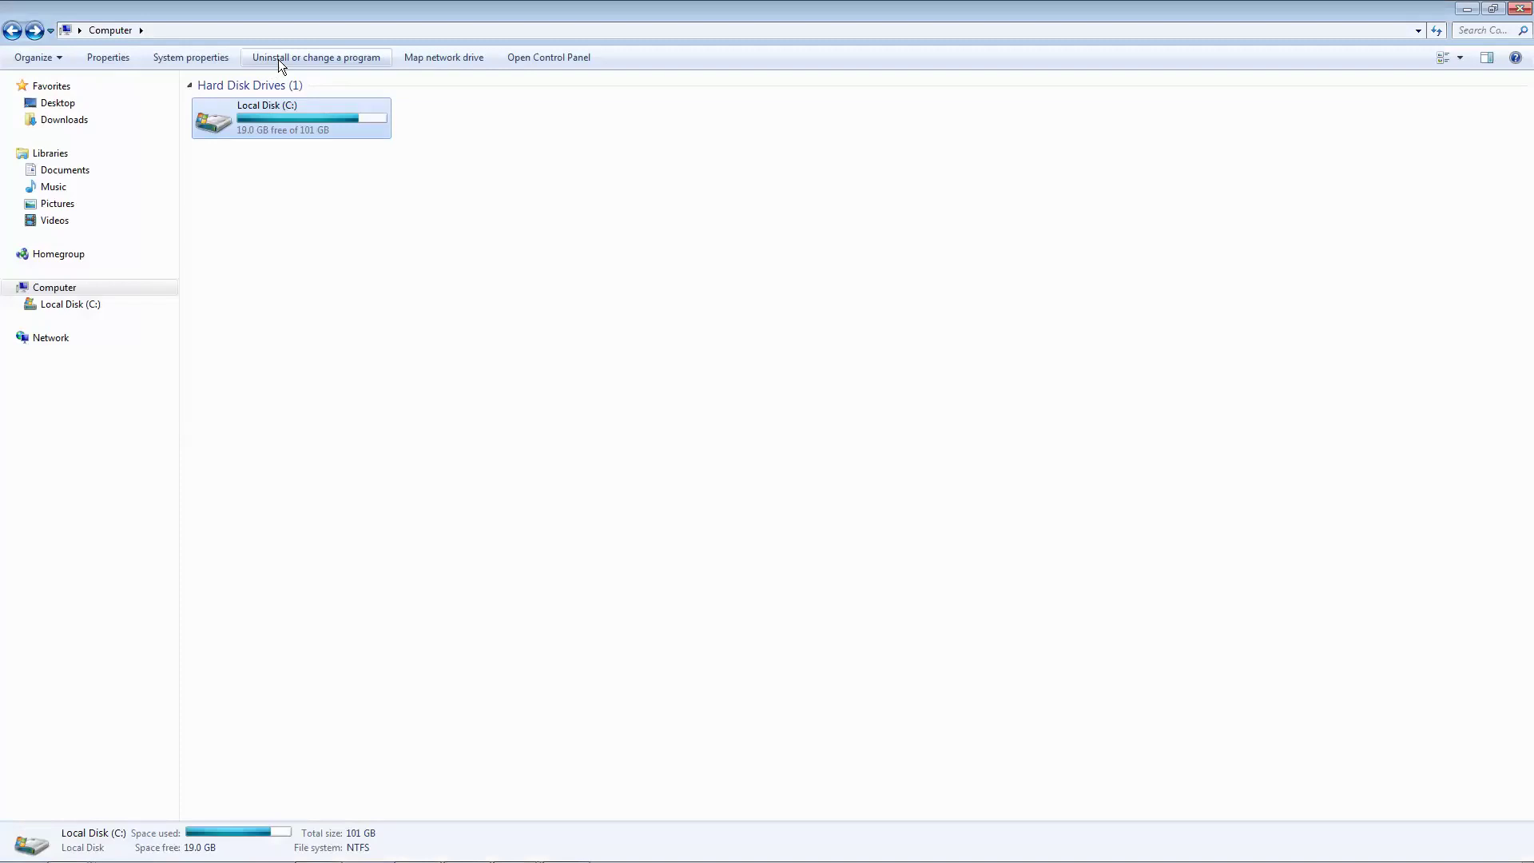
pyautogui.click(296, 57)
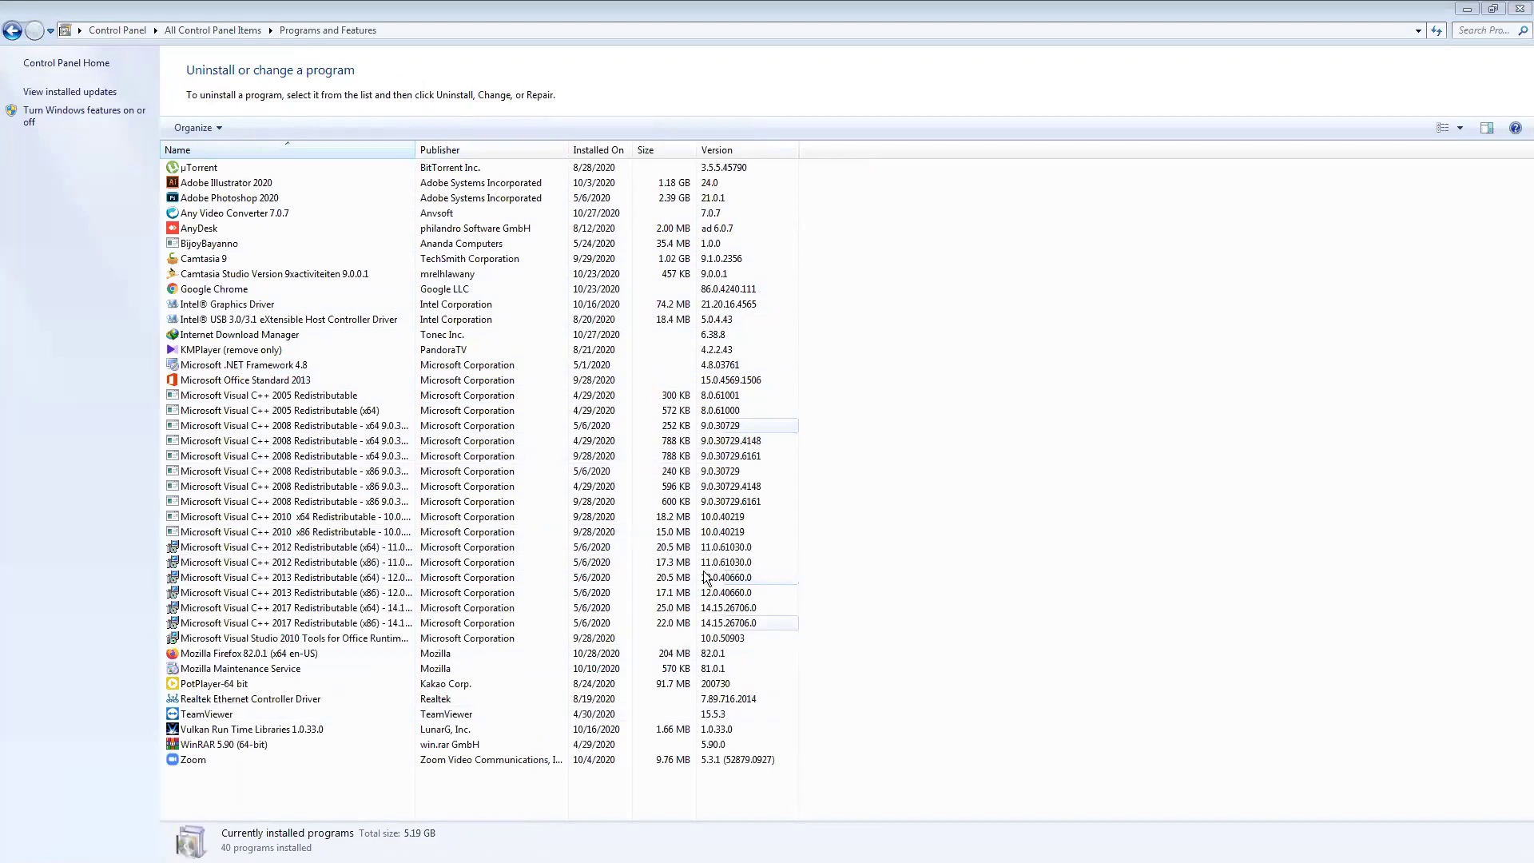
# Step: Show the desktop with Win+D to put the Programs and Features window away
pyautogui.press('super+d')
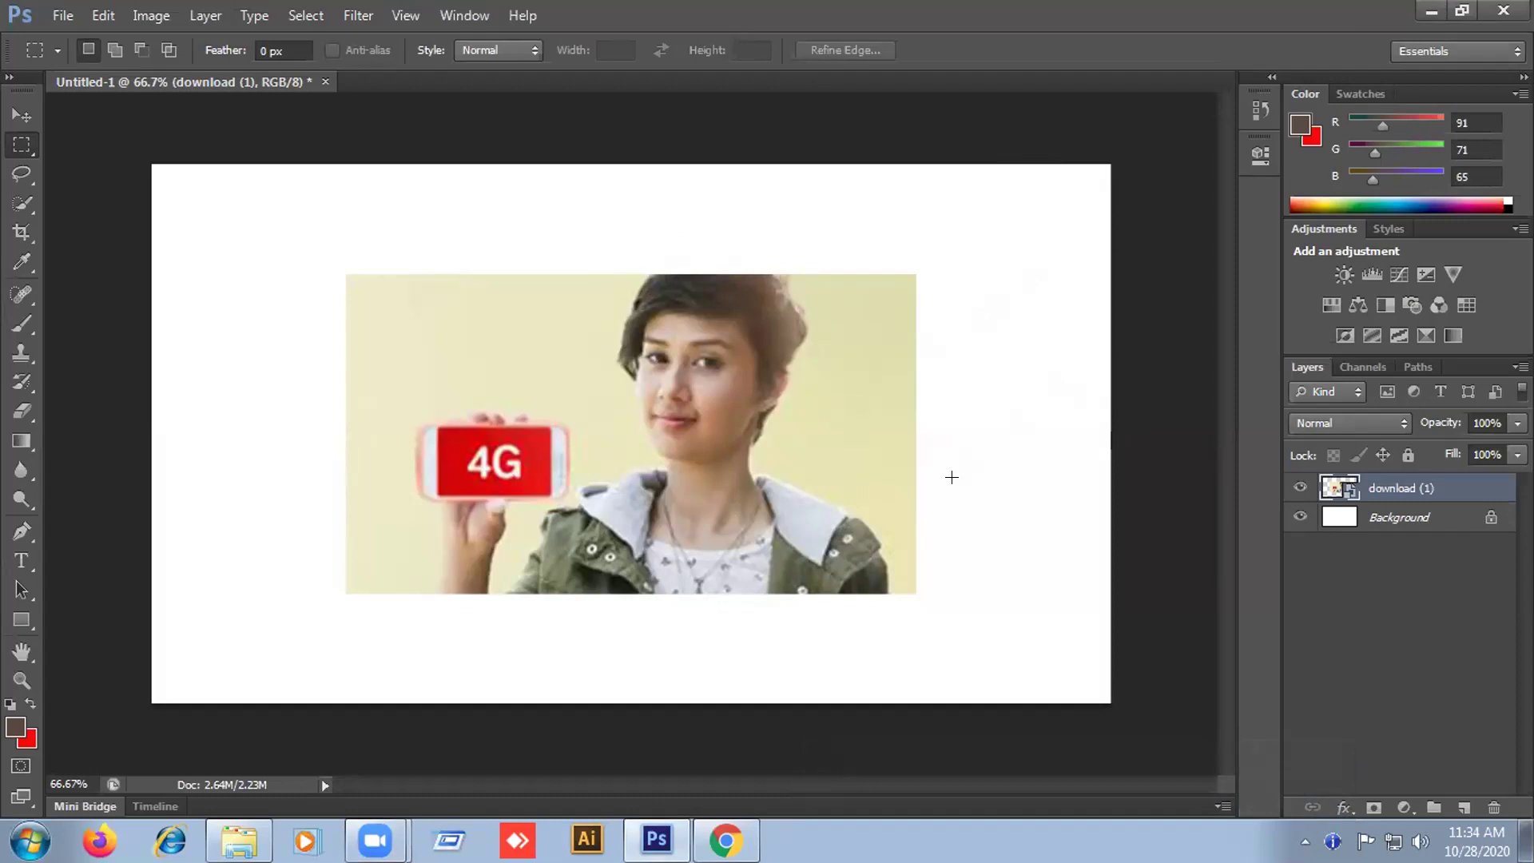
# Step: Bring up Photoshop's File > Open dialog
pyautogui.click(64, 16)
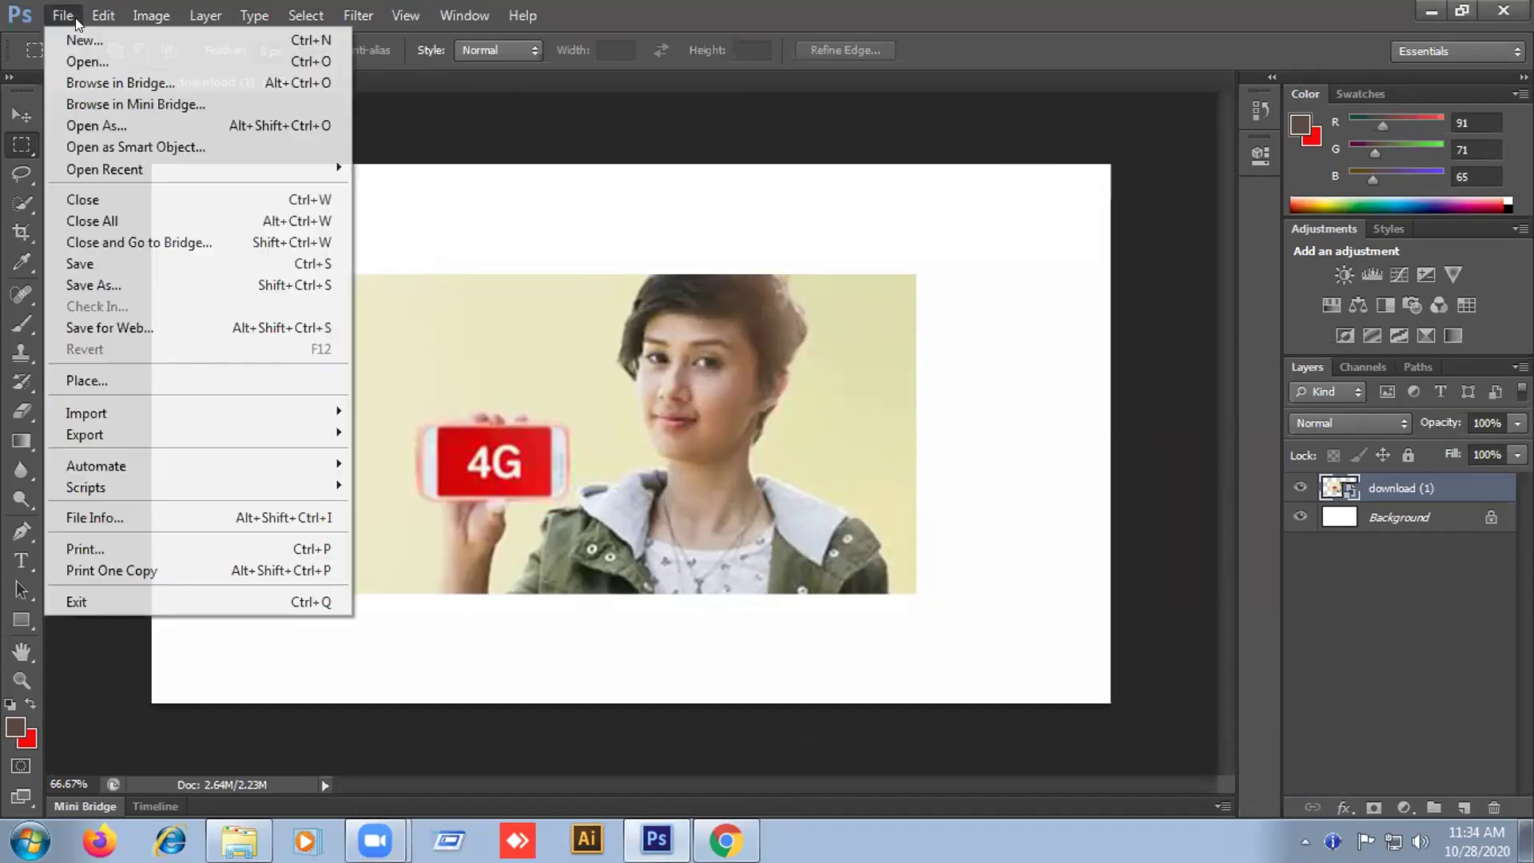
pyautogui.press('Right')
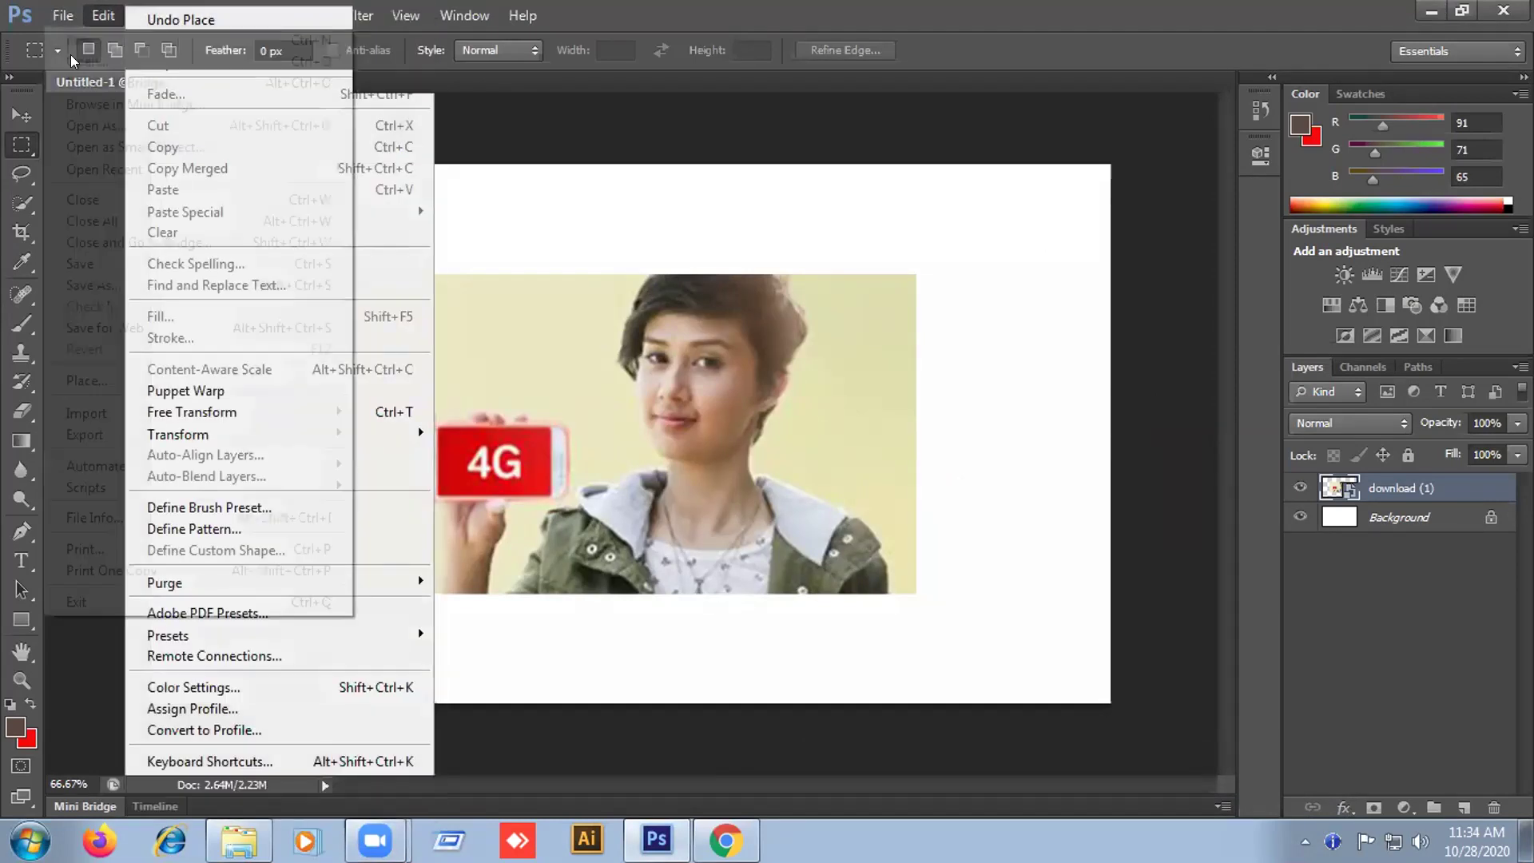
pyautogui.click(70, 54)
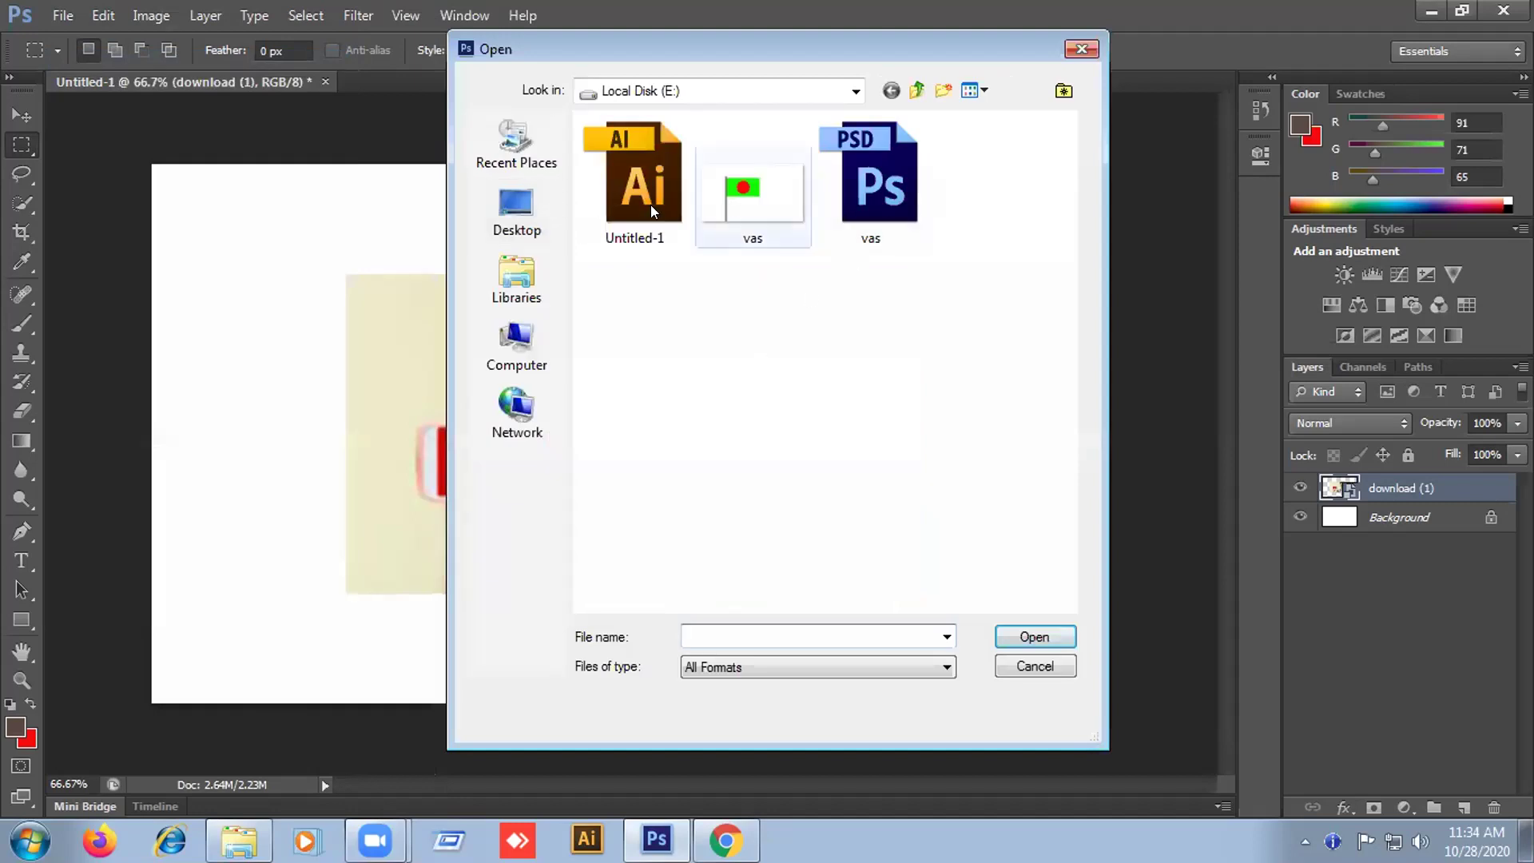
pyautogui.moveTo(671, 351); pyautogui.dragTo(572, 449)
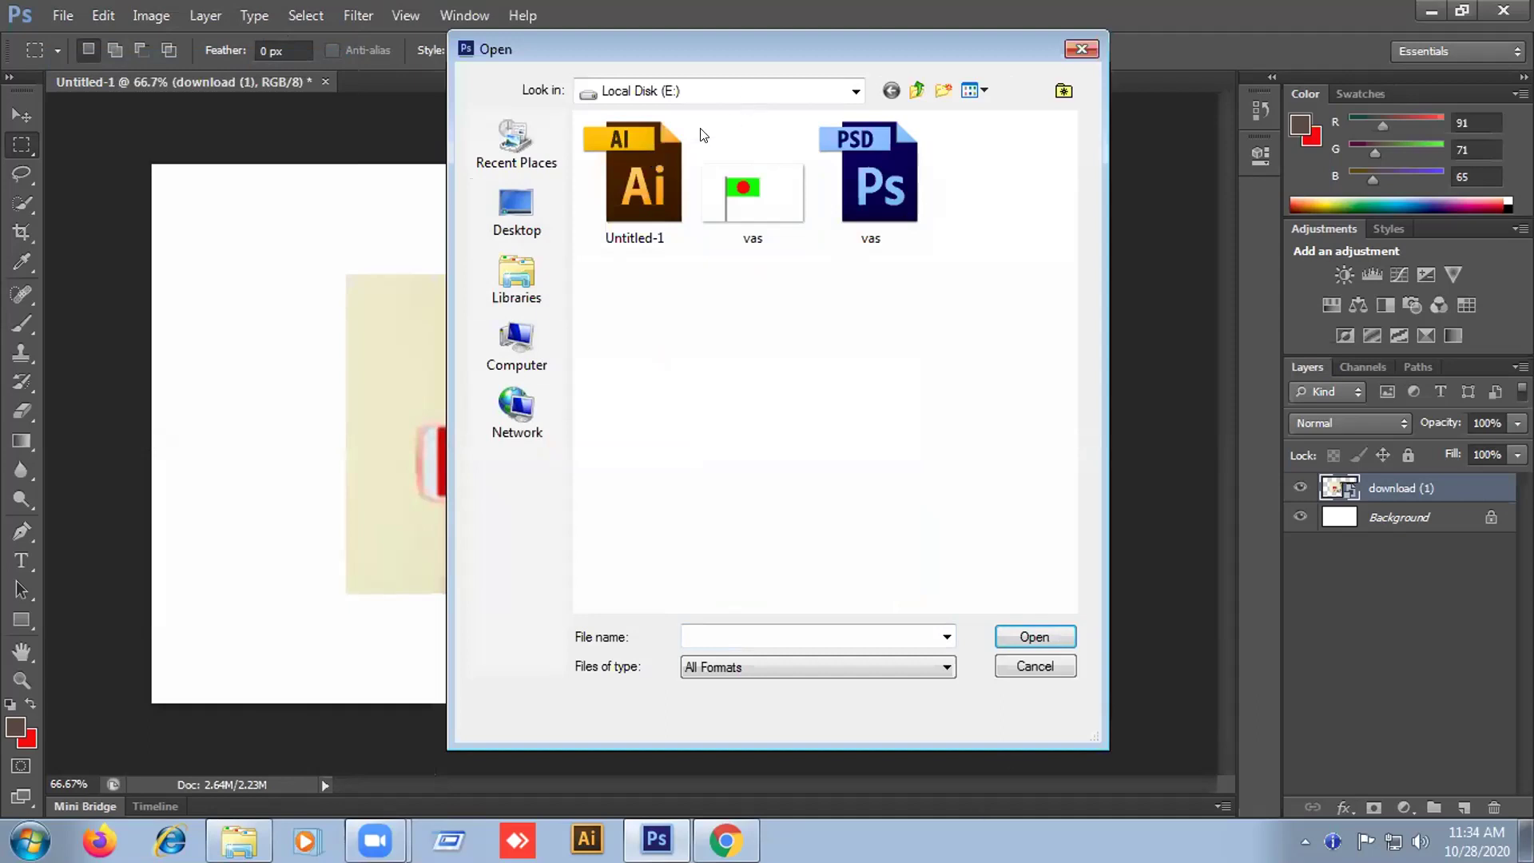
# Step: Browse the Open dialog's location list, Local Disk (C:) and Desktop folder
pyautogui.click(740, 89)
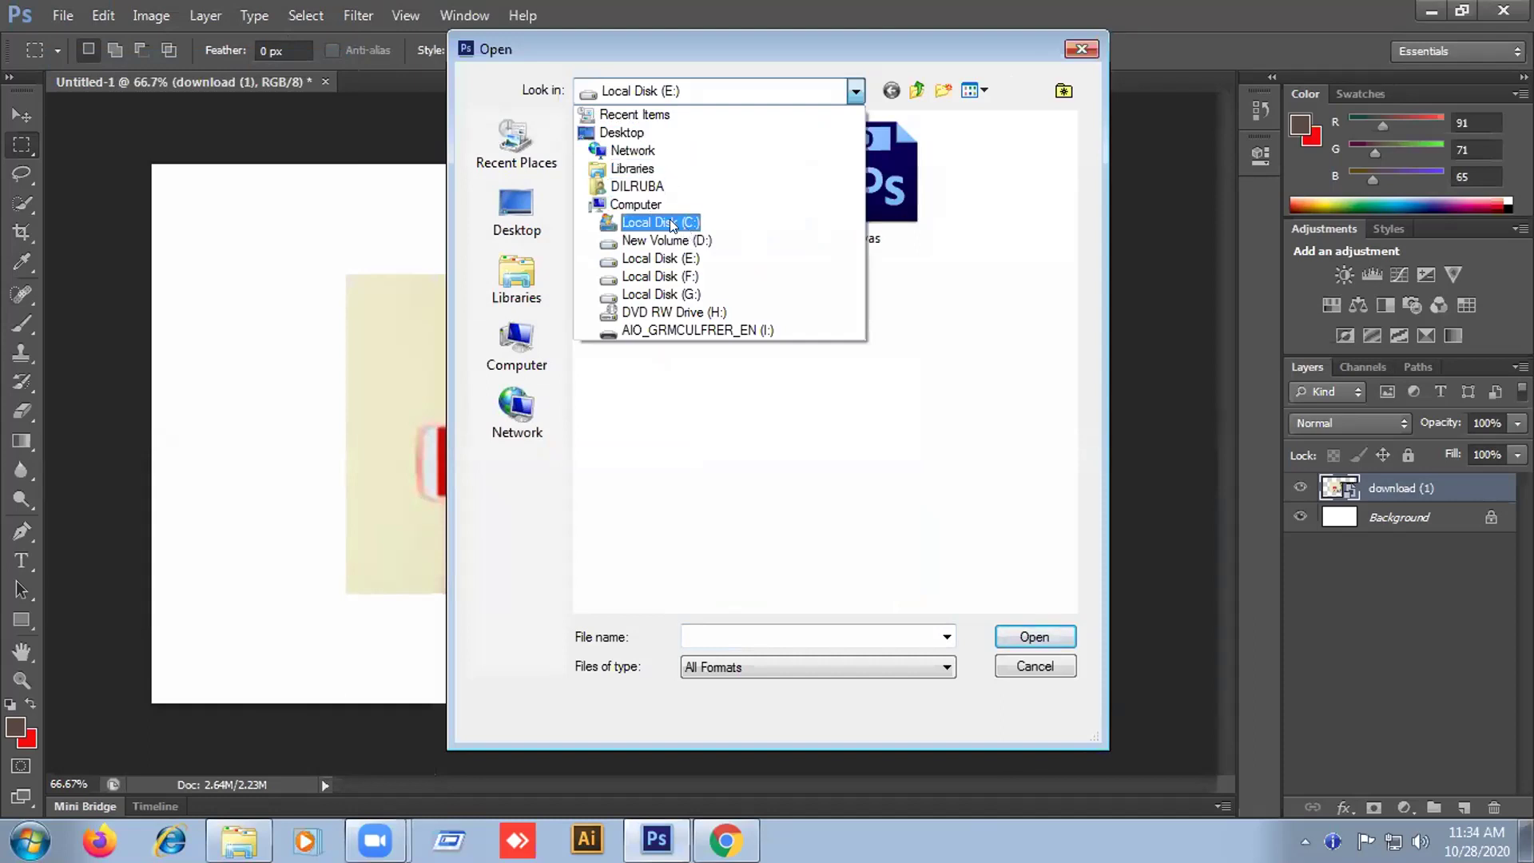
pyautogui.click(540, 343)
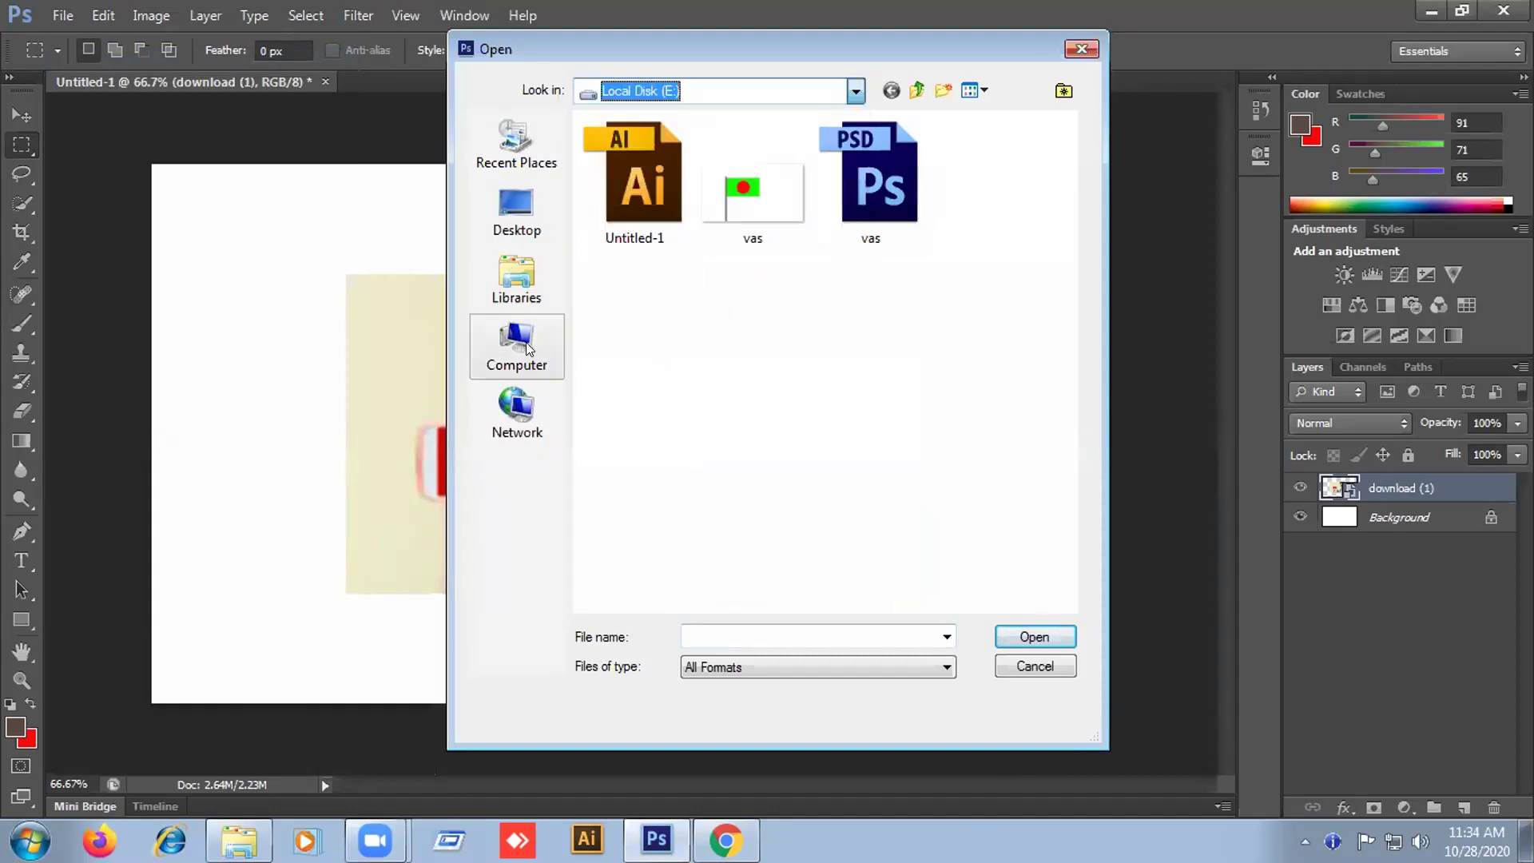
pyautogui.click(528, 348)
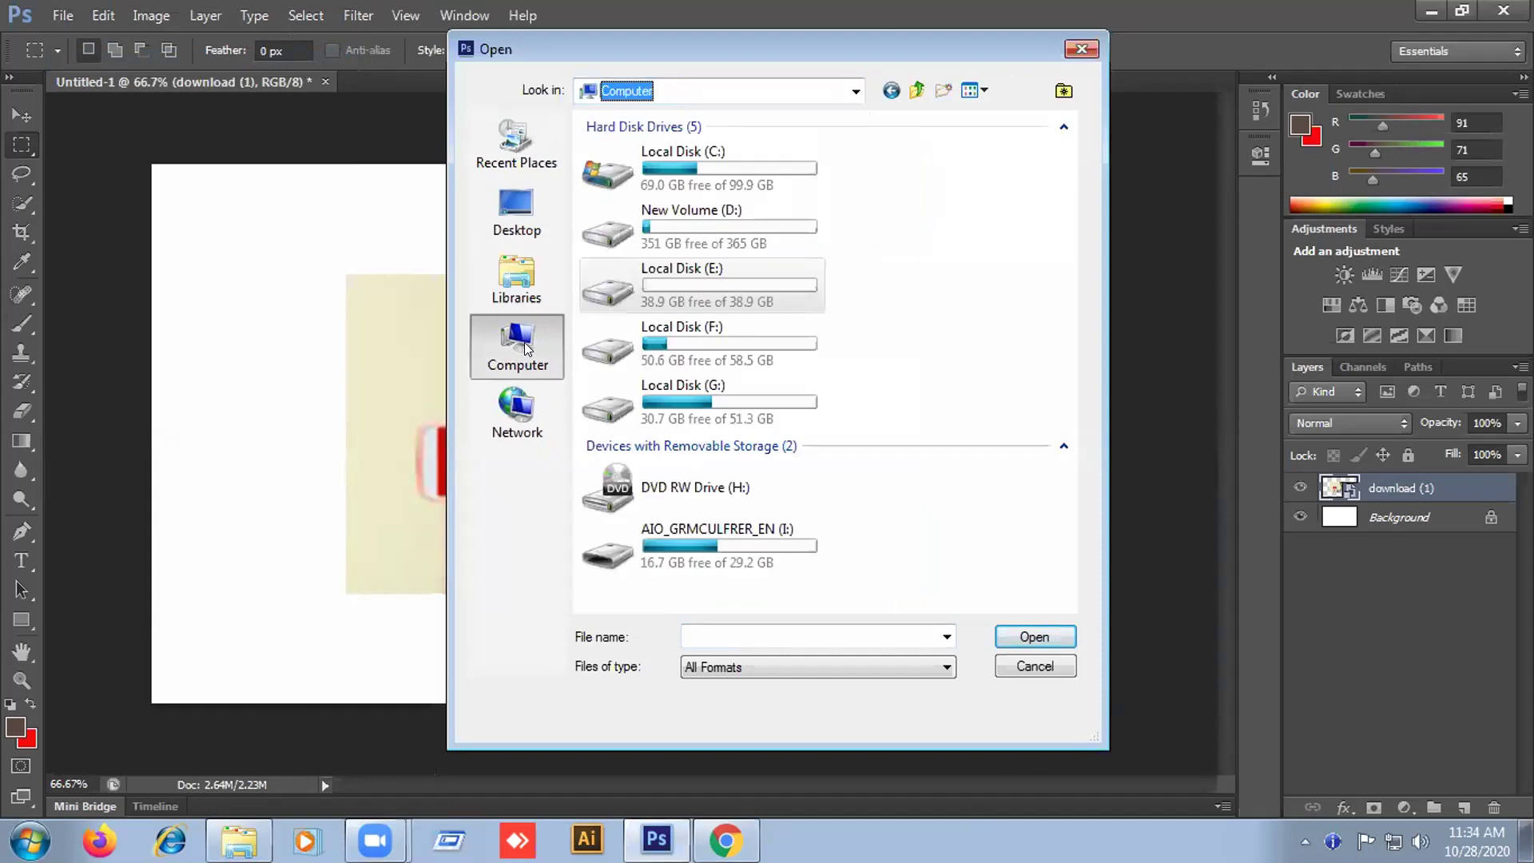
pyautogui.doubleClick(682, 158)
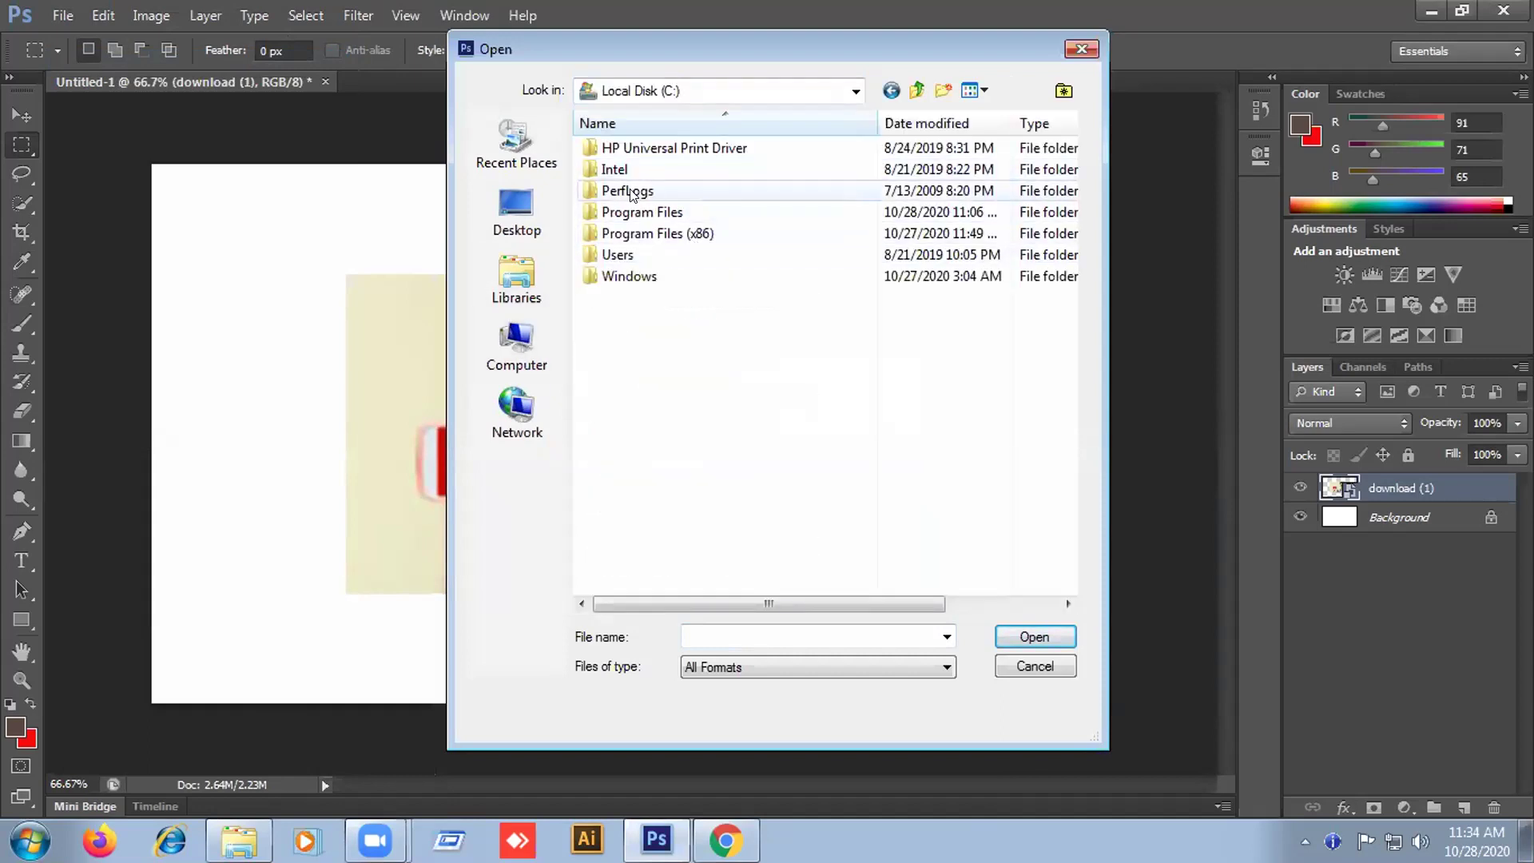
pyautogui.click(542, 224)
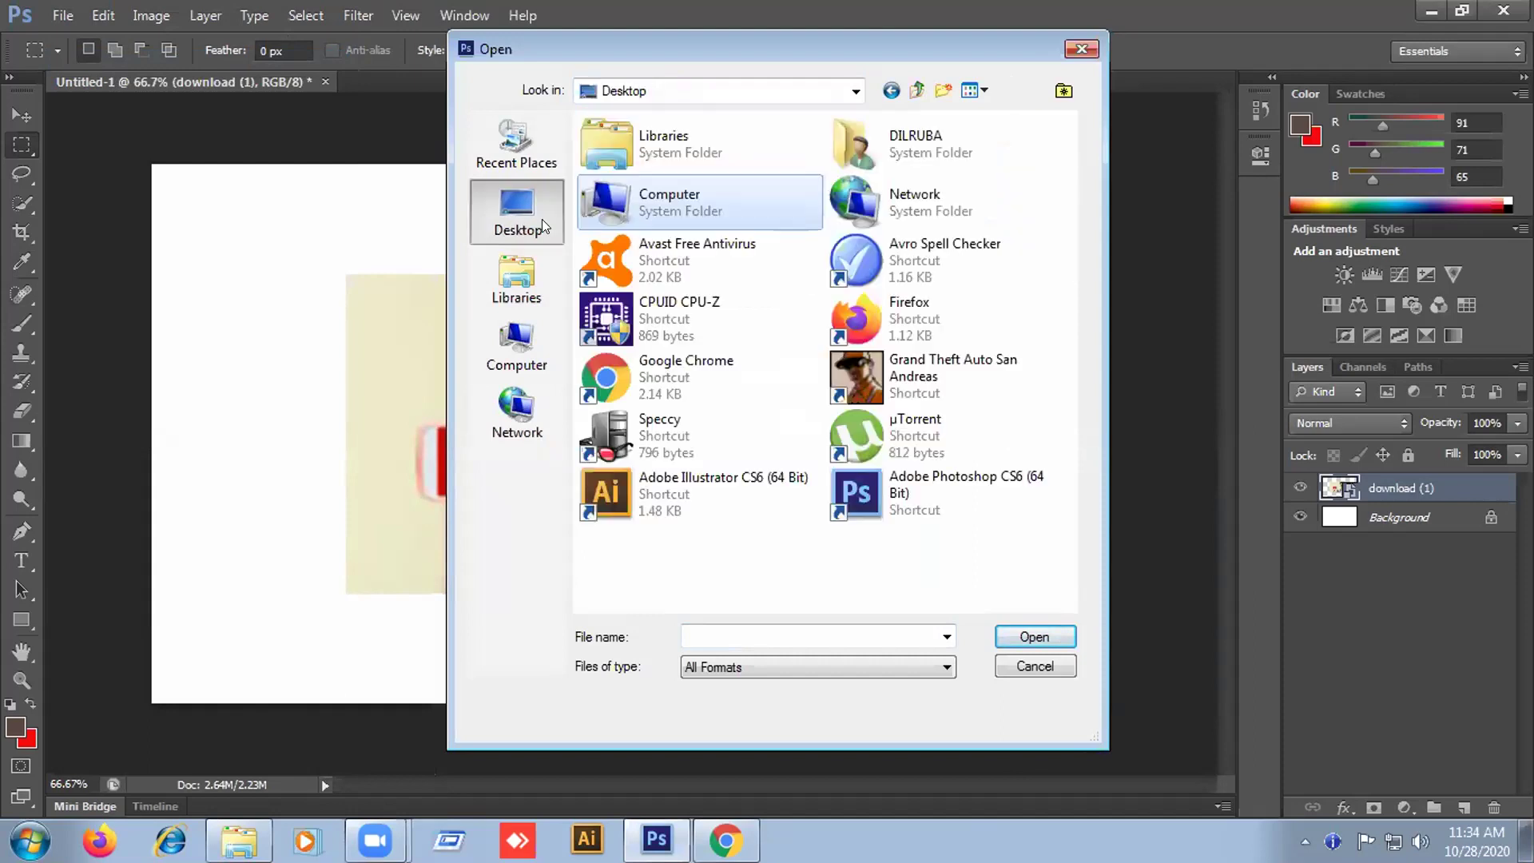
pyautogui.click(527, 352)
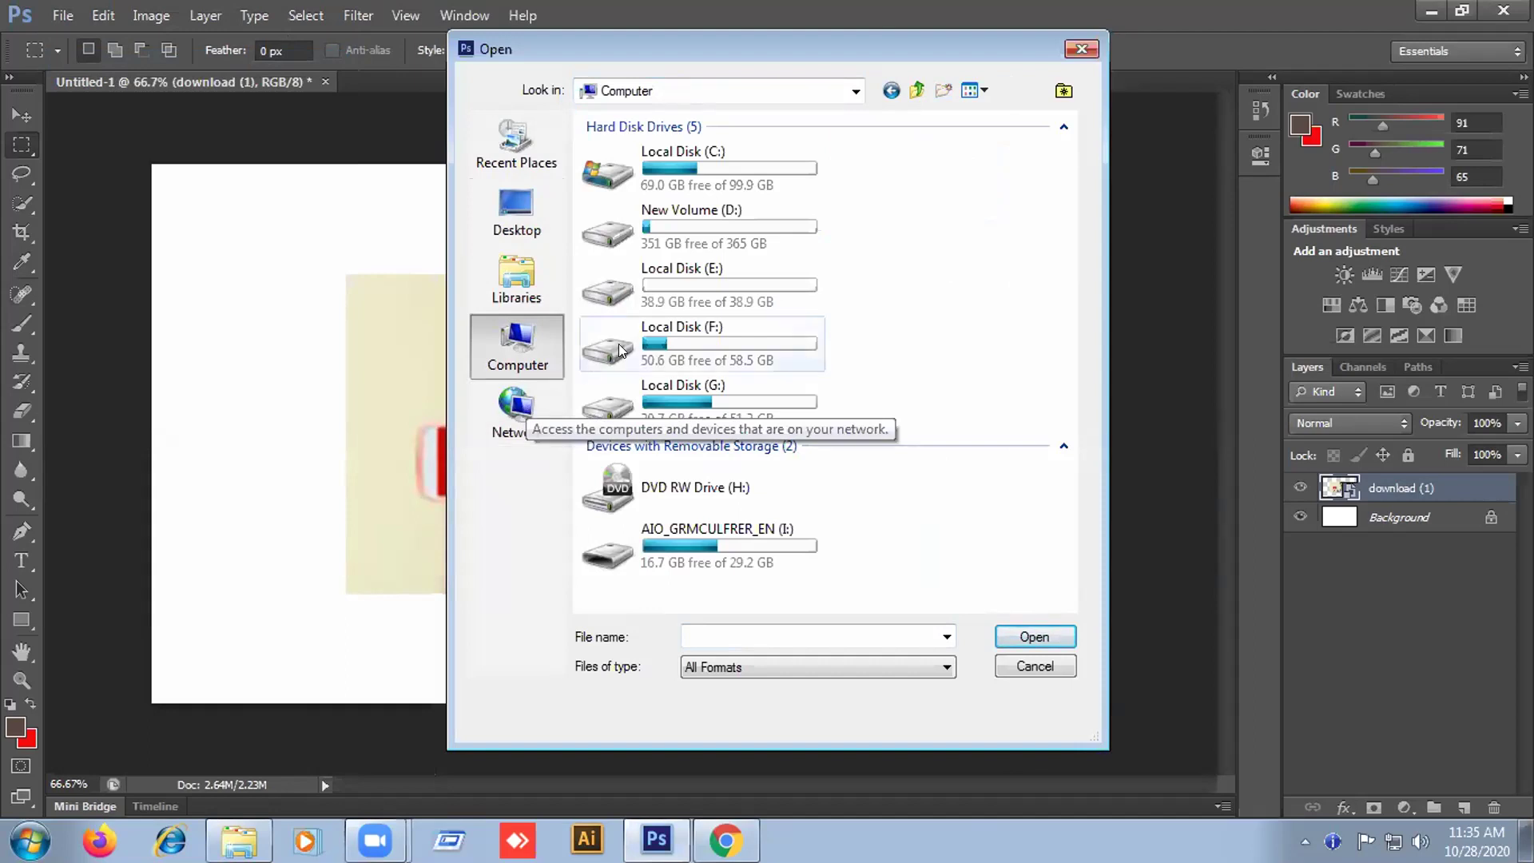
pyautogui.click(668, 89)
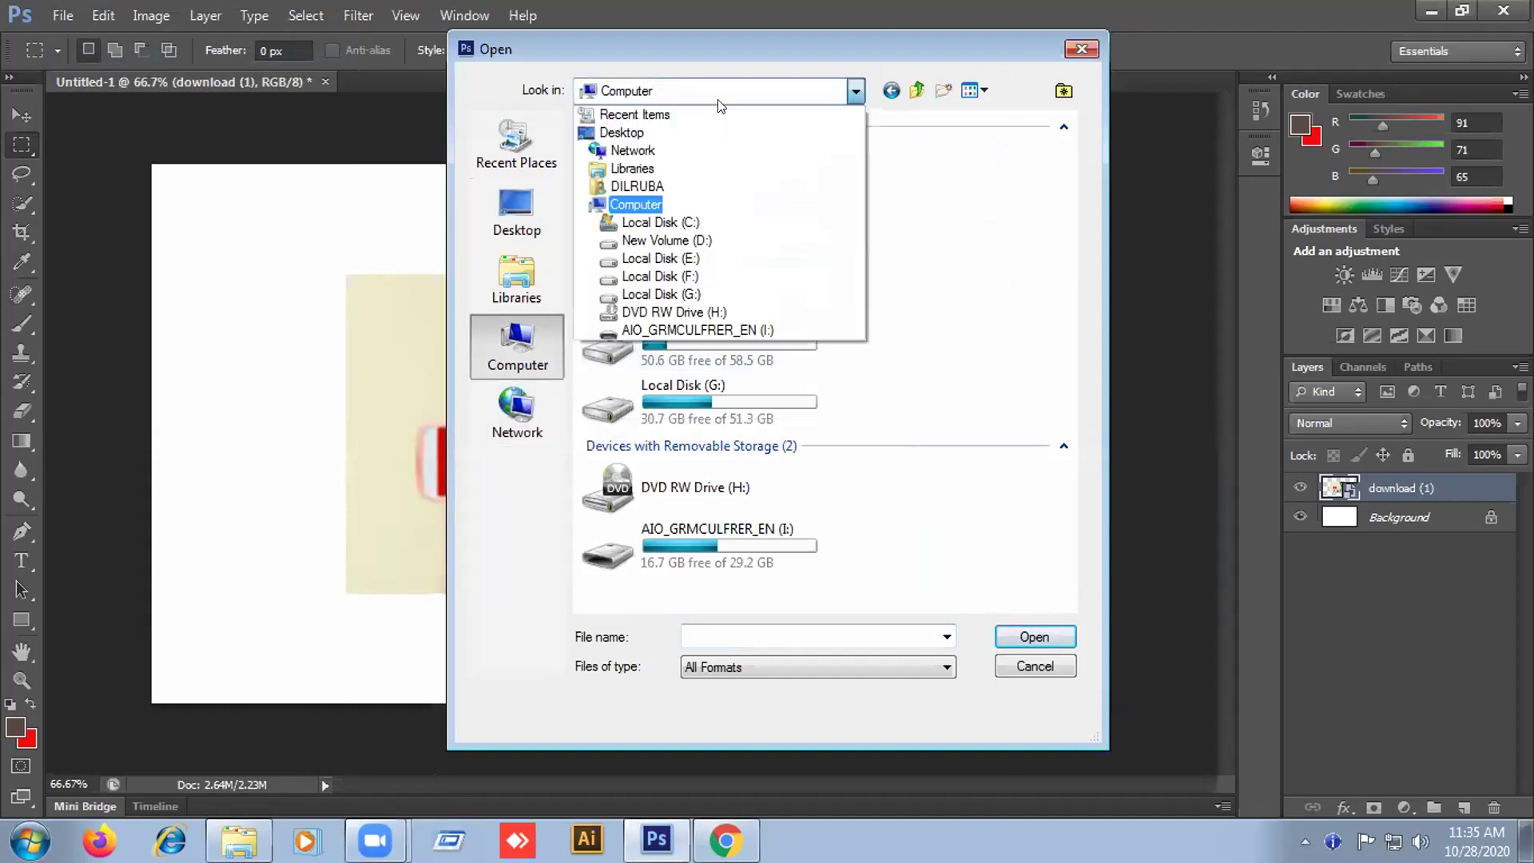
pyautogui.click(682, 91)
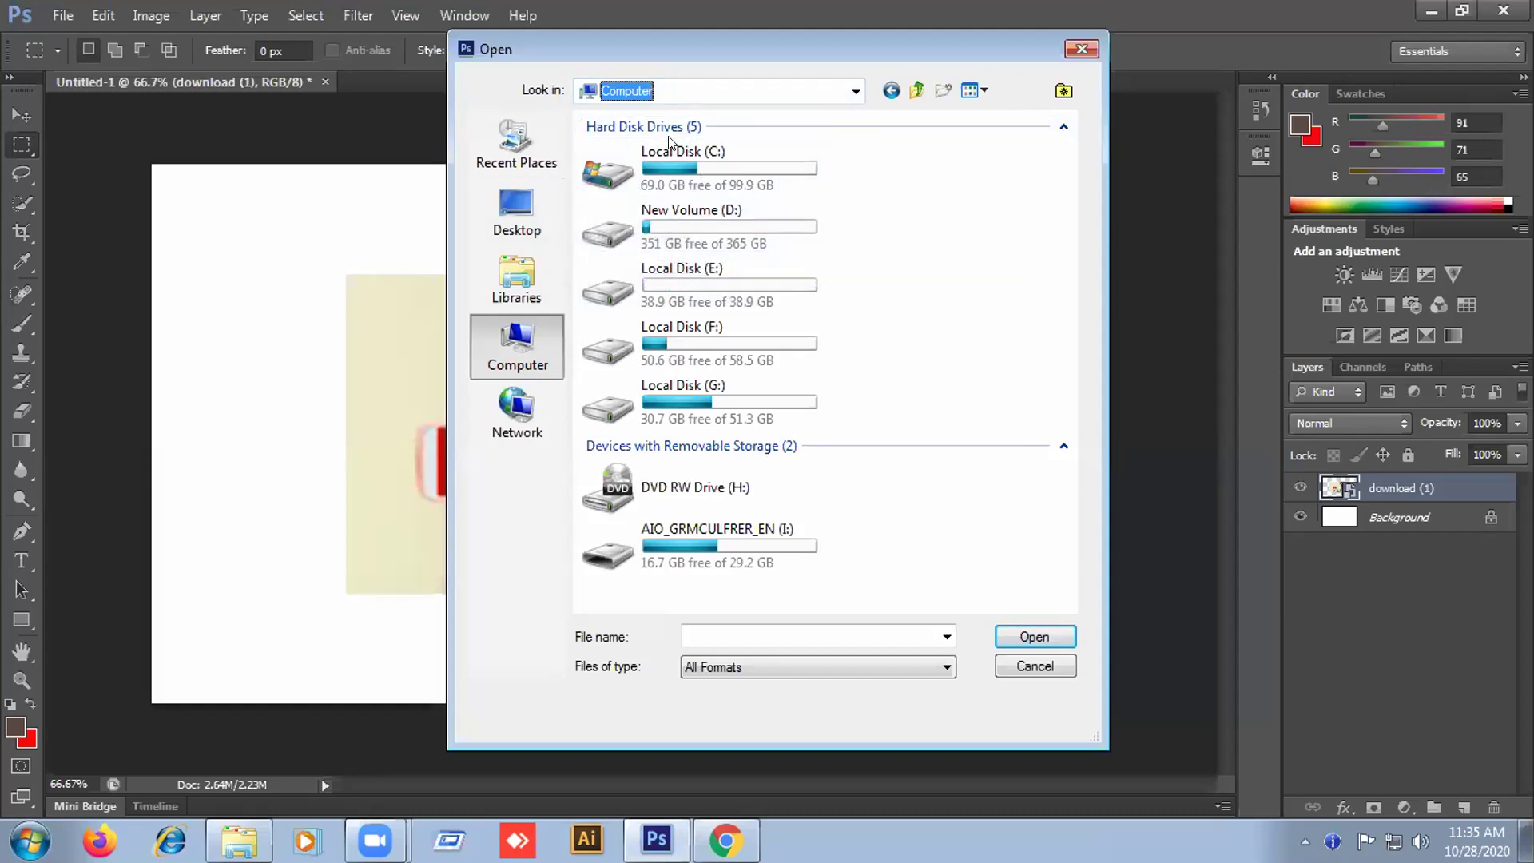
# Step: Go to Downloads through Recent Places and open the download (1) image
pyautogui.click(516, 143)
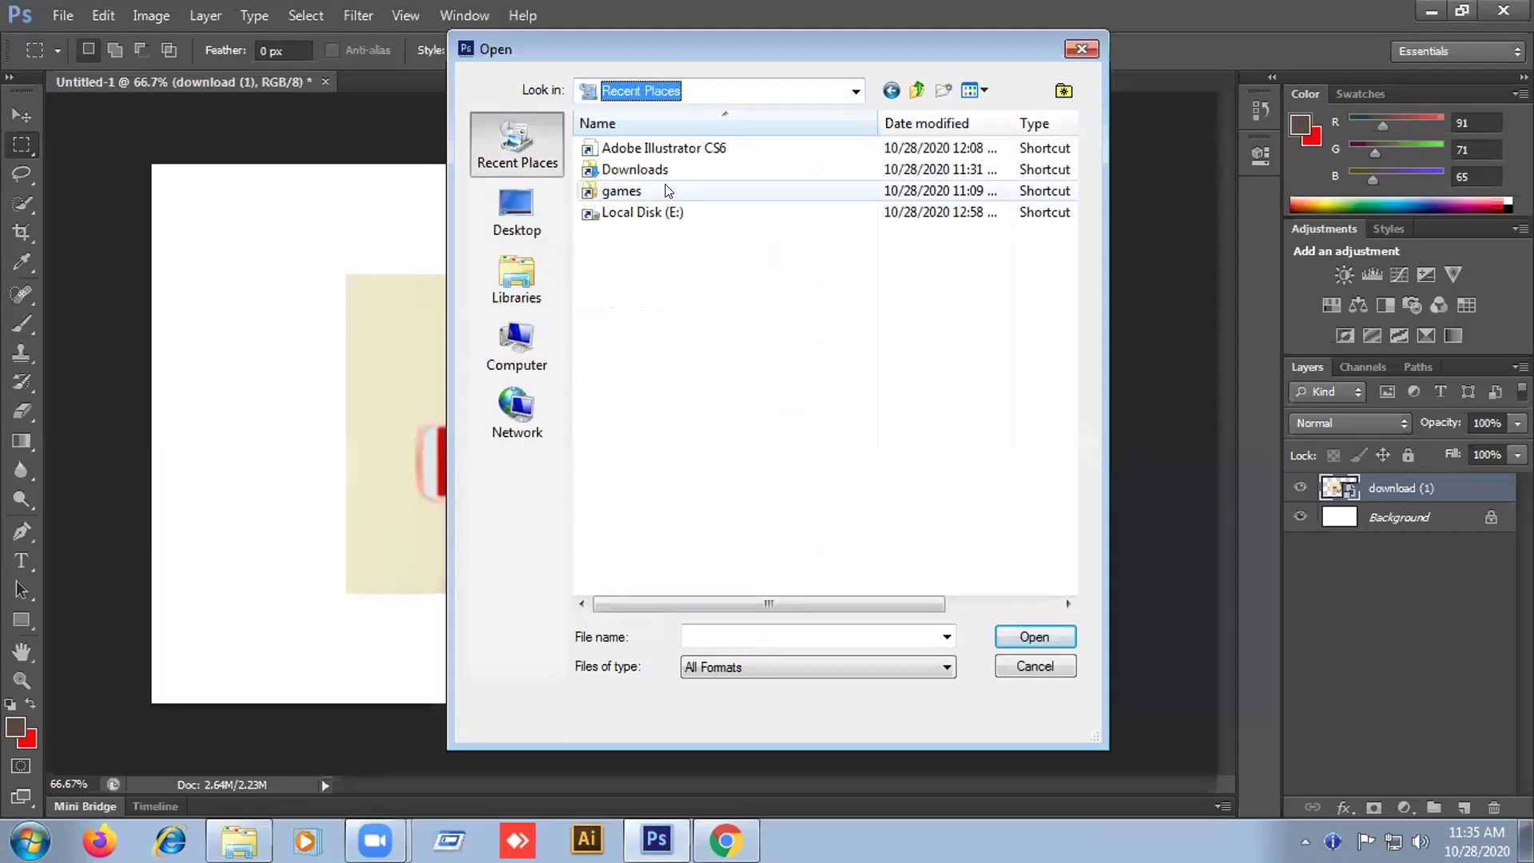
pyautogui.doubleClick(635, 169)
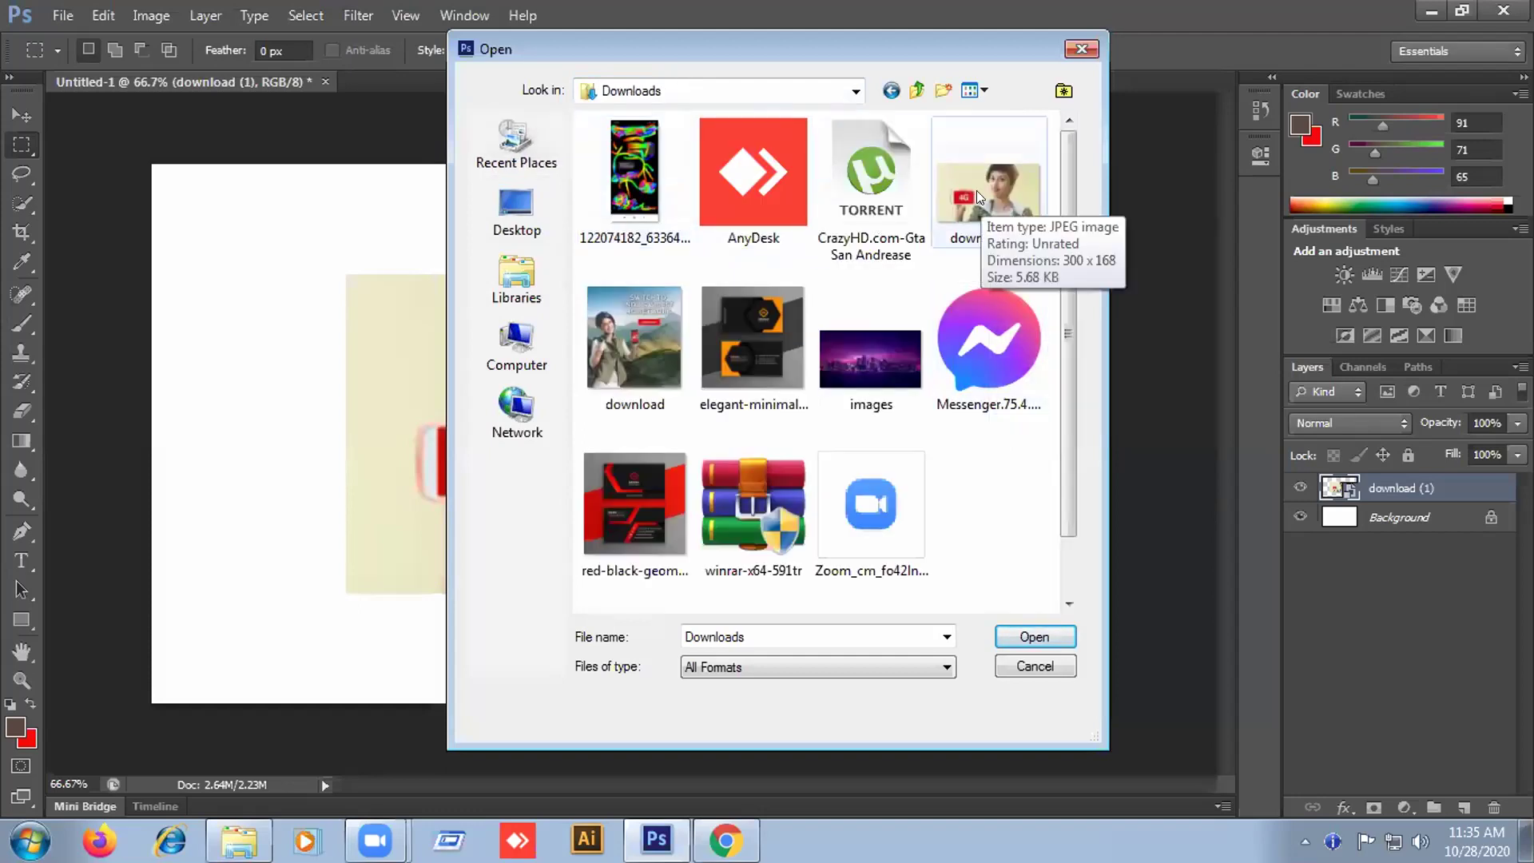
pyautogui.click(1014, 212)
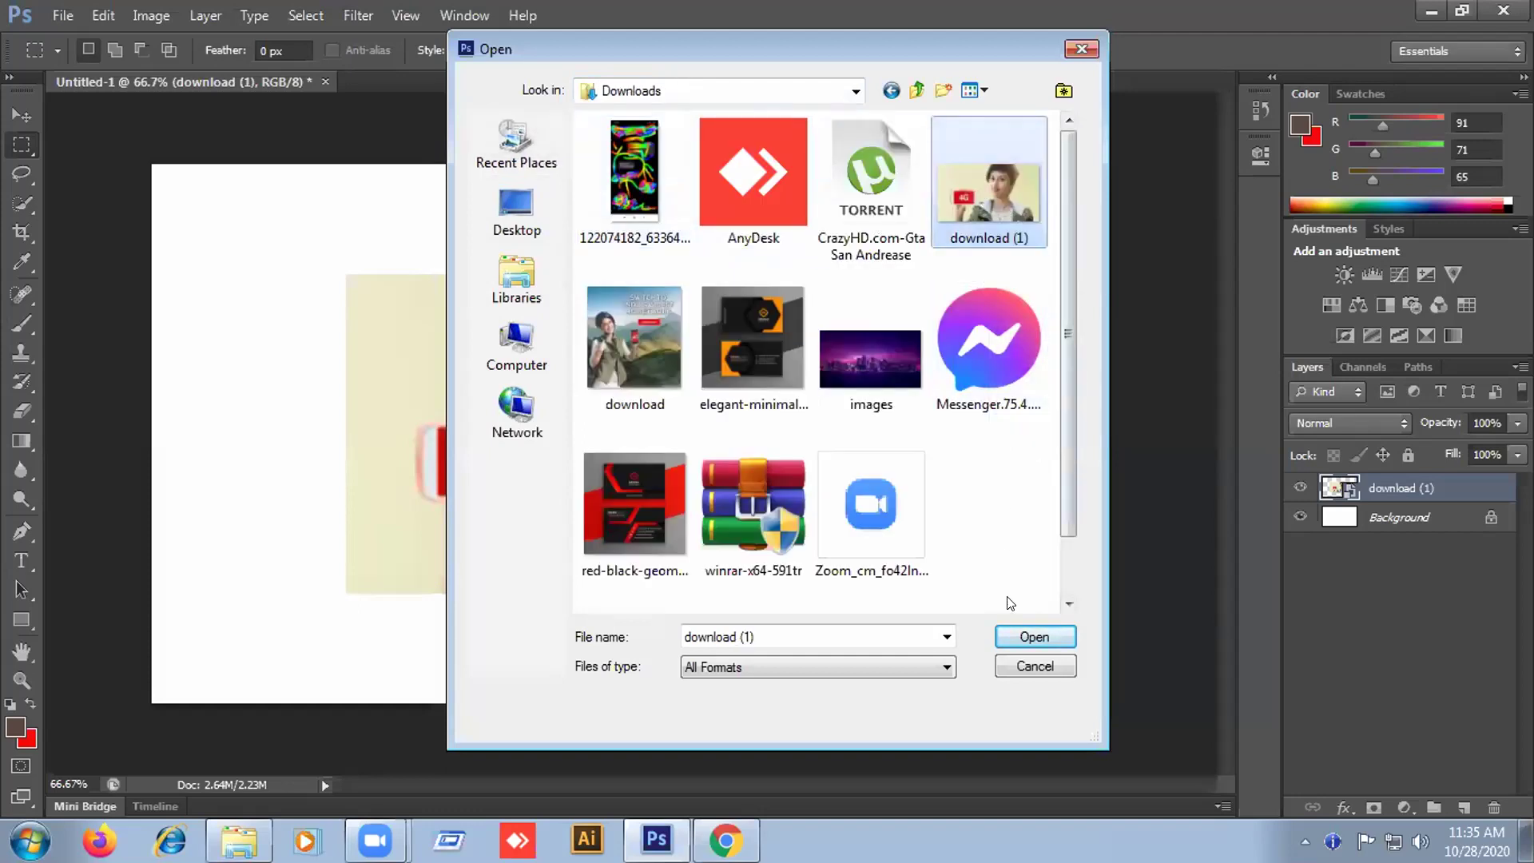
pyautogui.click(1012, 637)
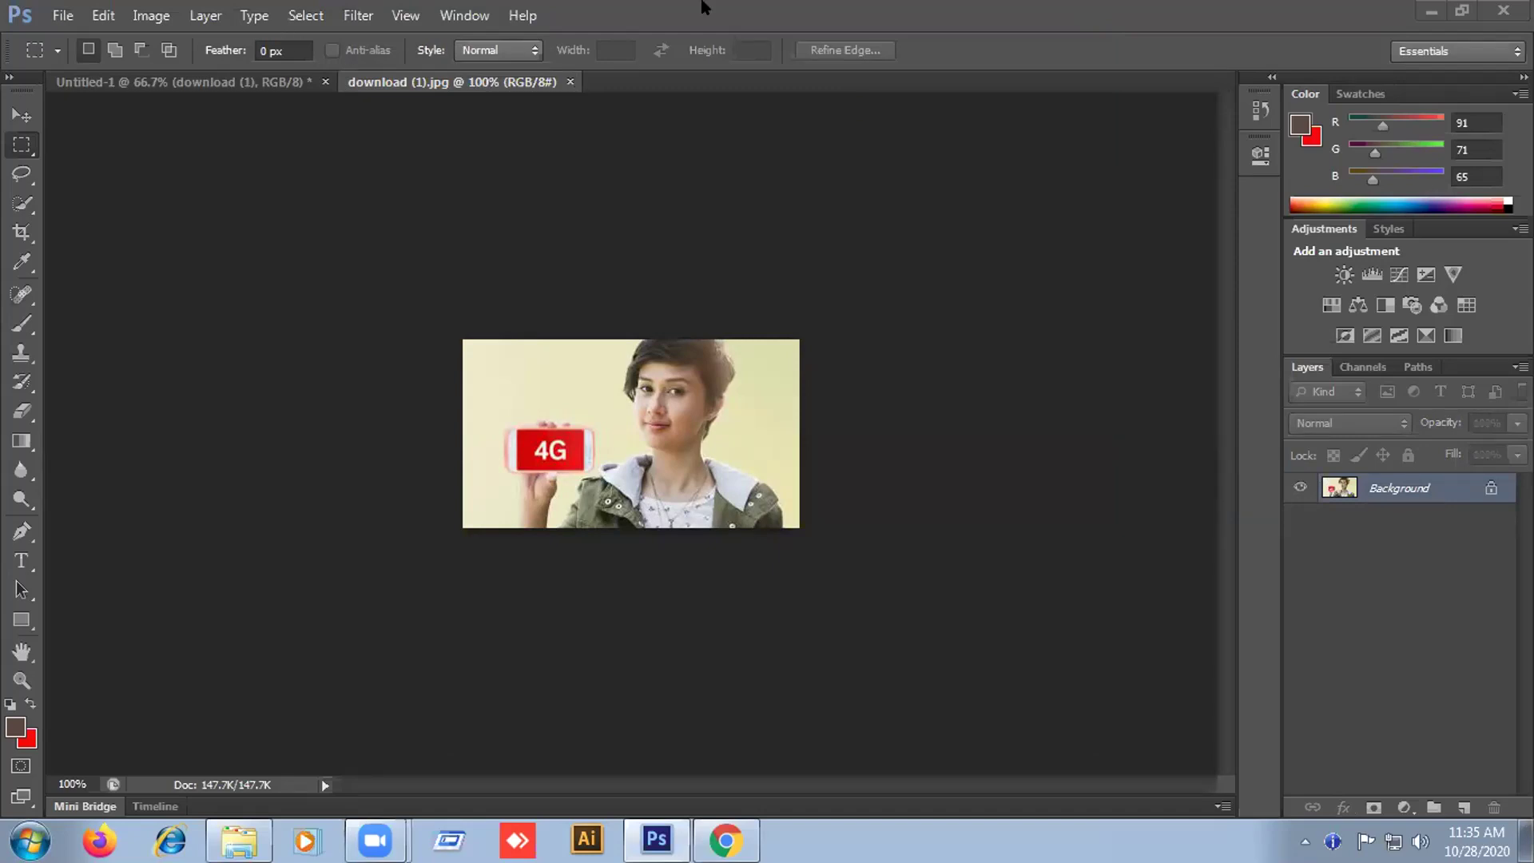
# Step: Stop screen sharing once download (1).jpg is open in its own tab
pyautogui.click(704, 7)
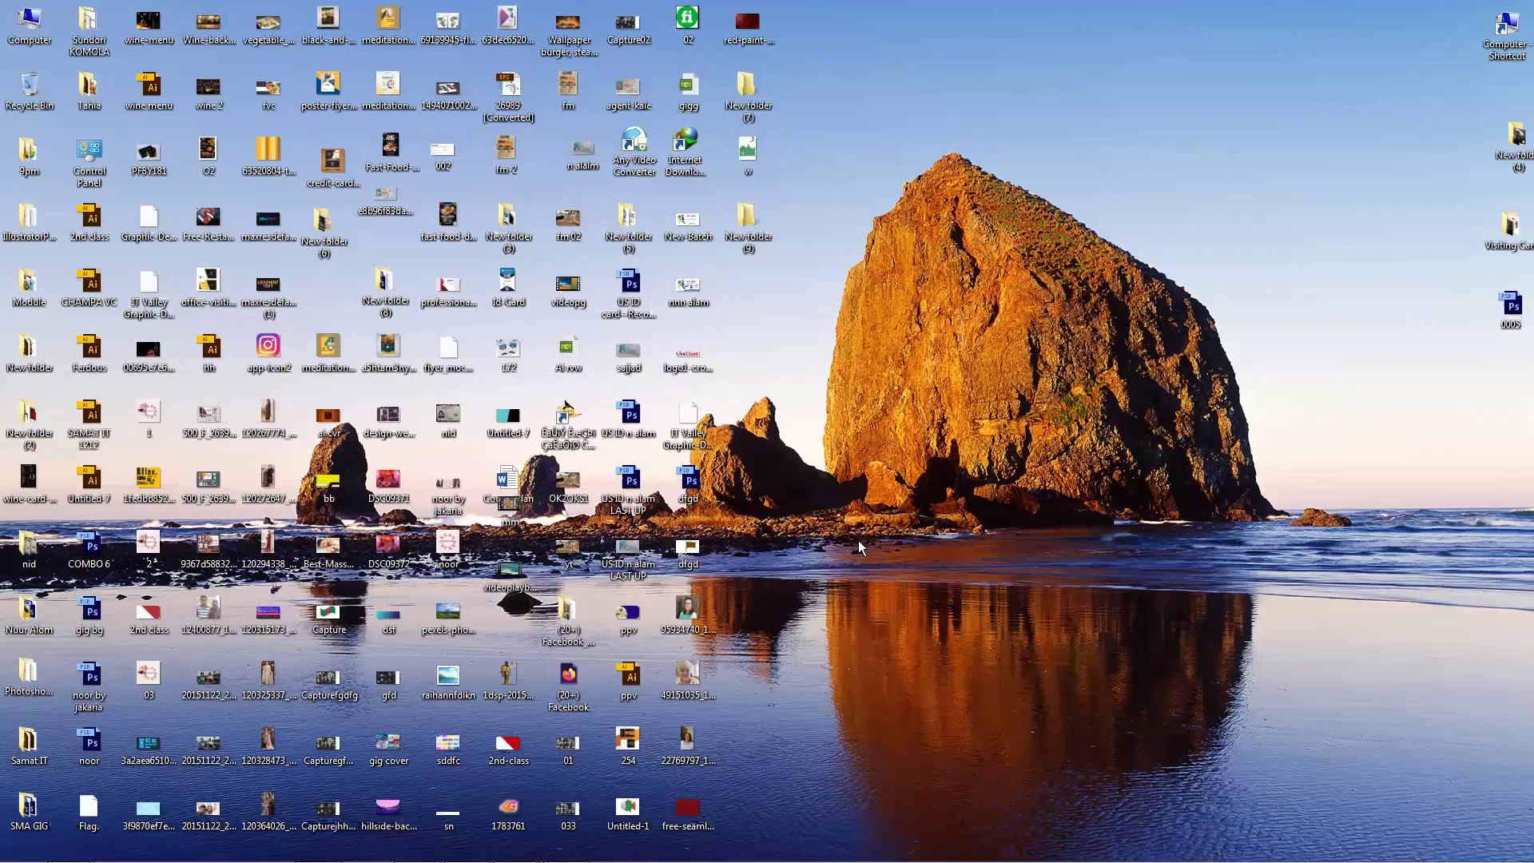
# Step: Switch between the airtel ads results and the Airtel photo, then minimize both to reach the desktop
pyautogui.moveTo(390, 862)
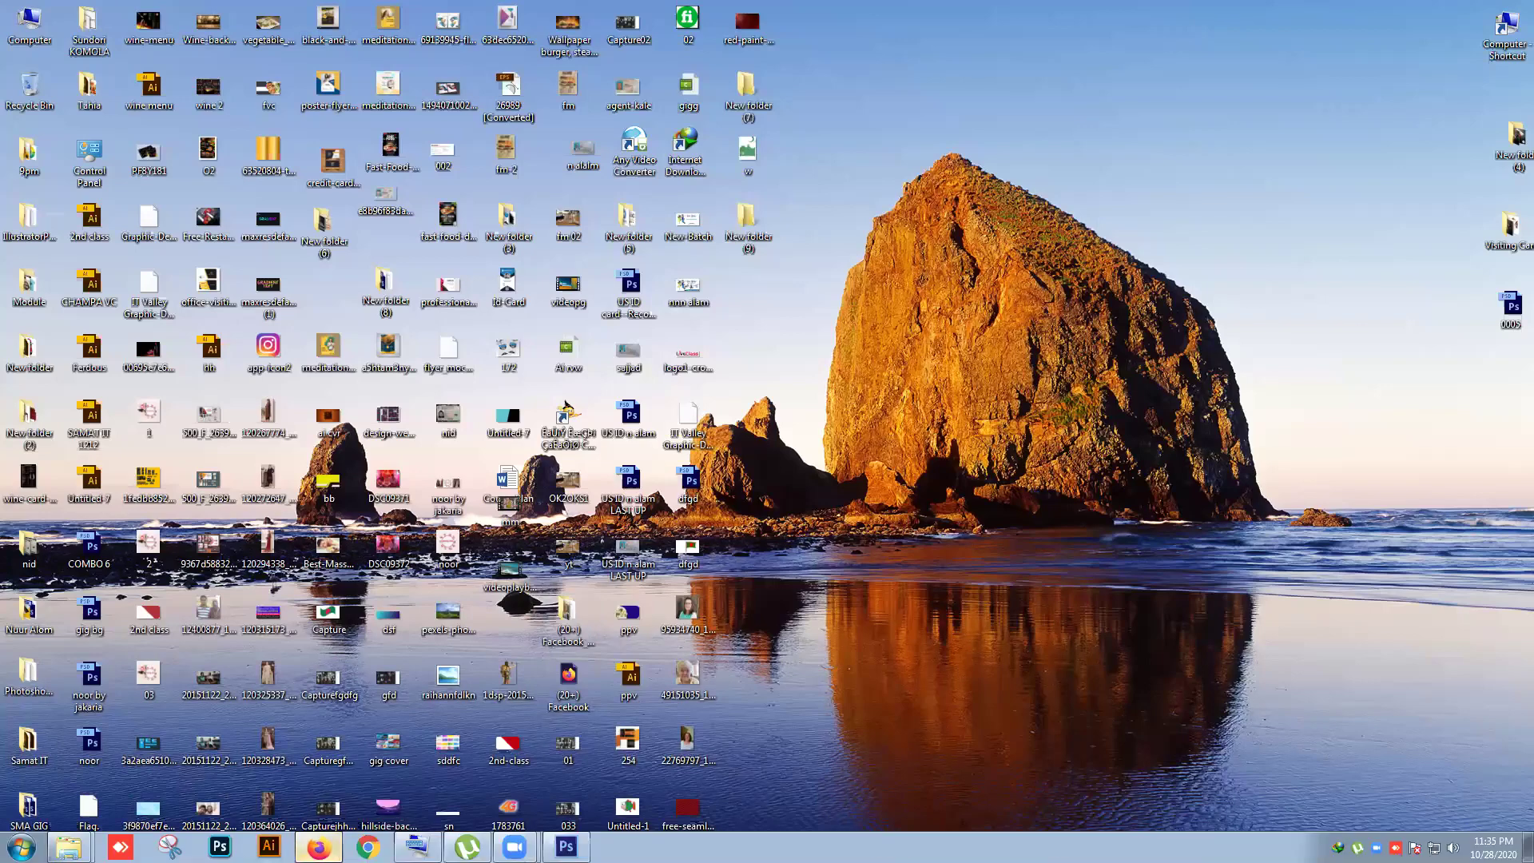
pyautogui.click(318, 847)
pyautogui.moveTo(640, 861)
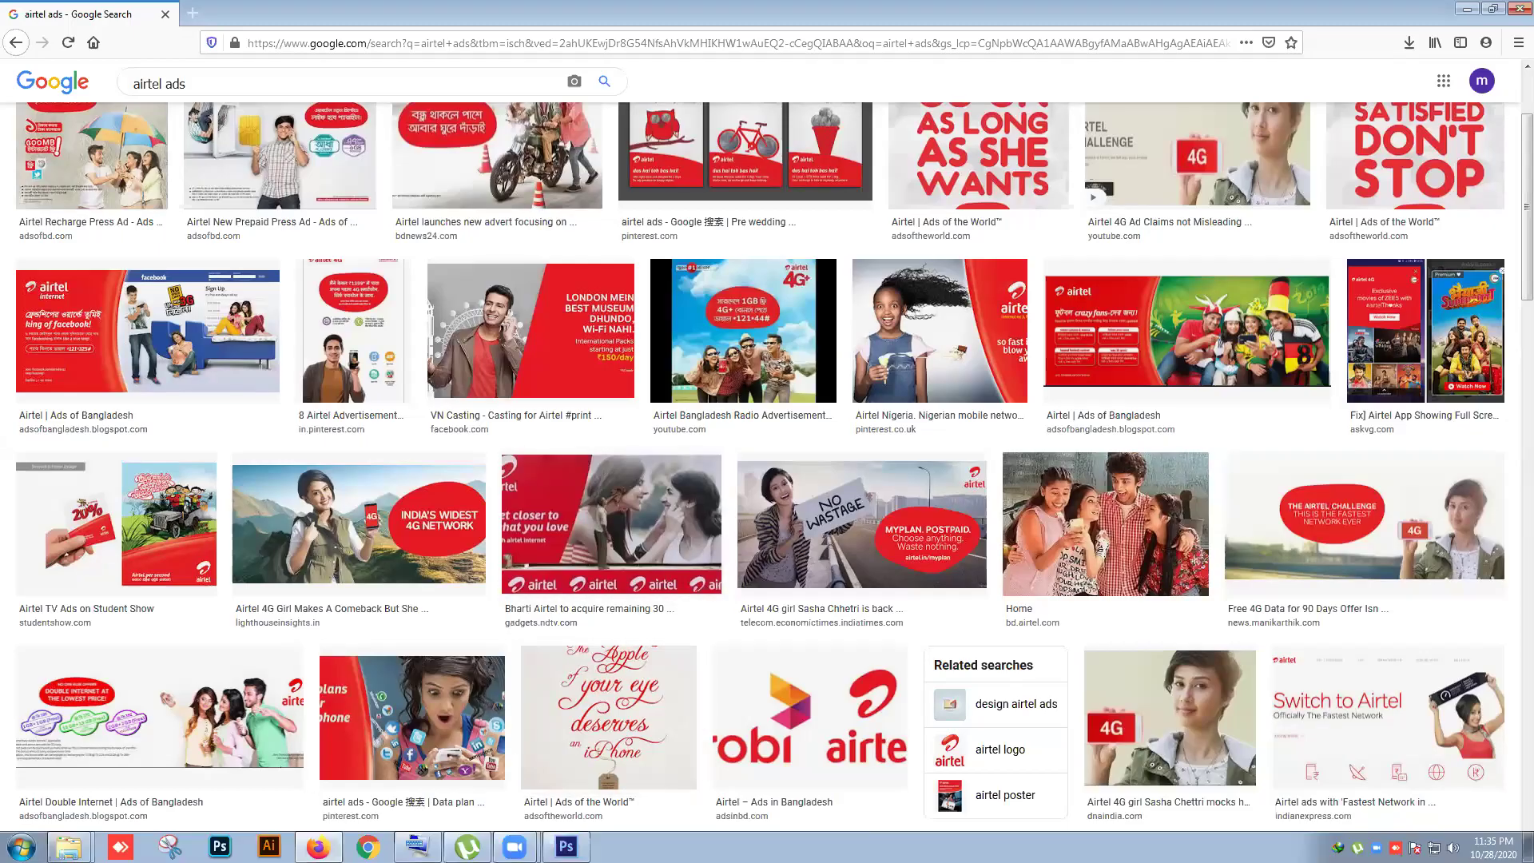
pyautogui.click(566, 847)
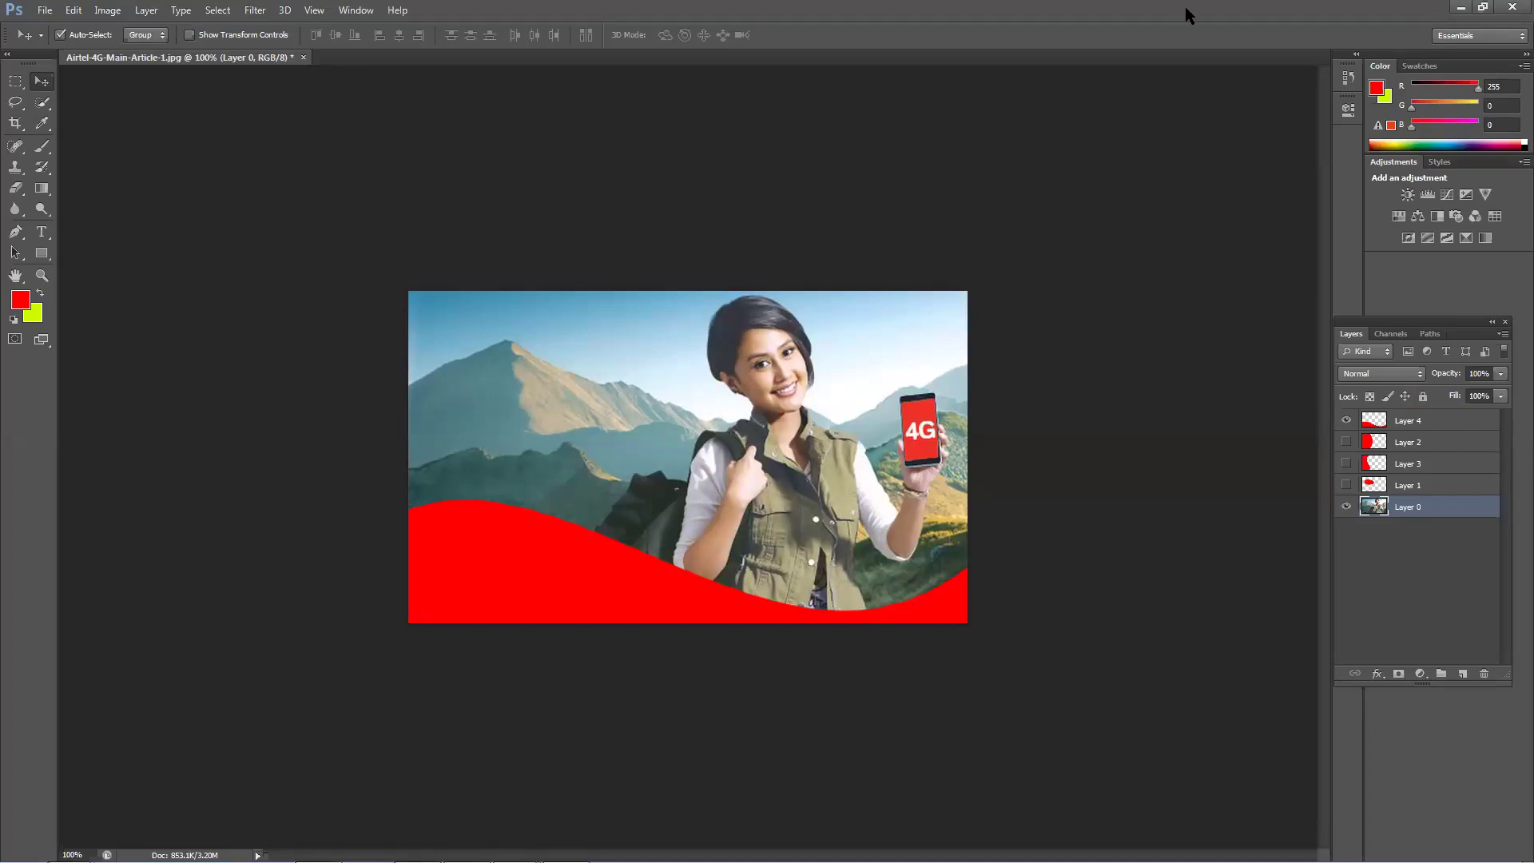
pyautogui.click(1468, 8)
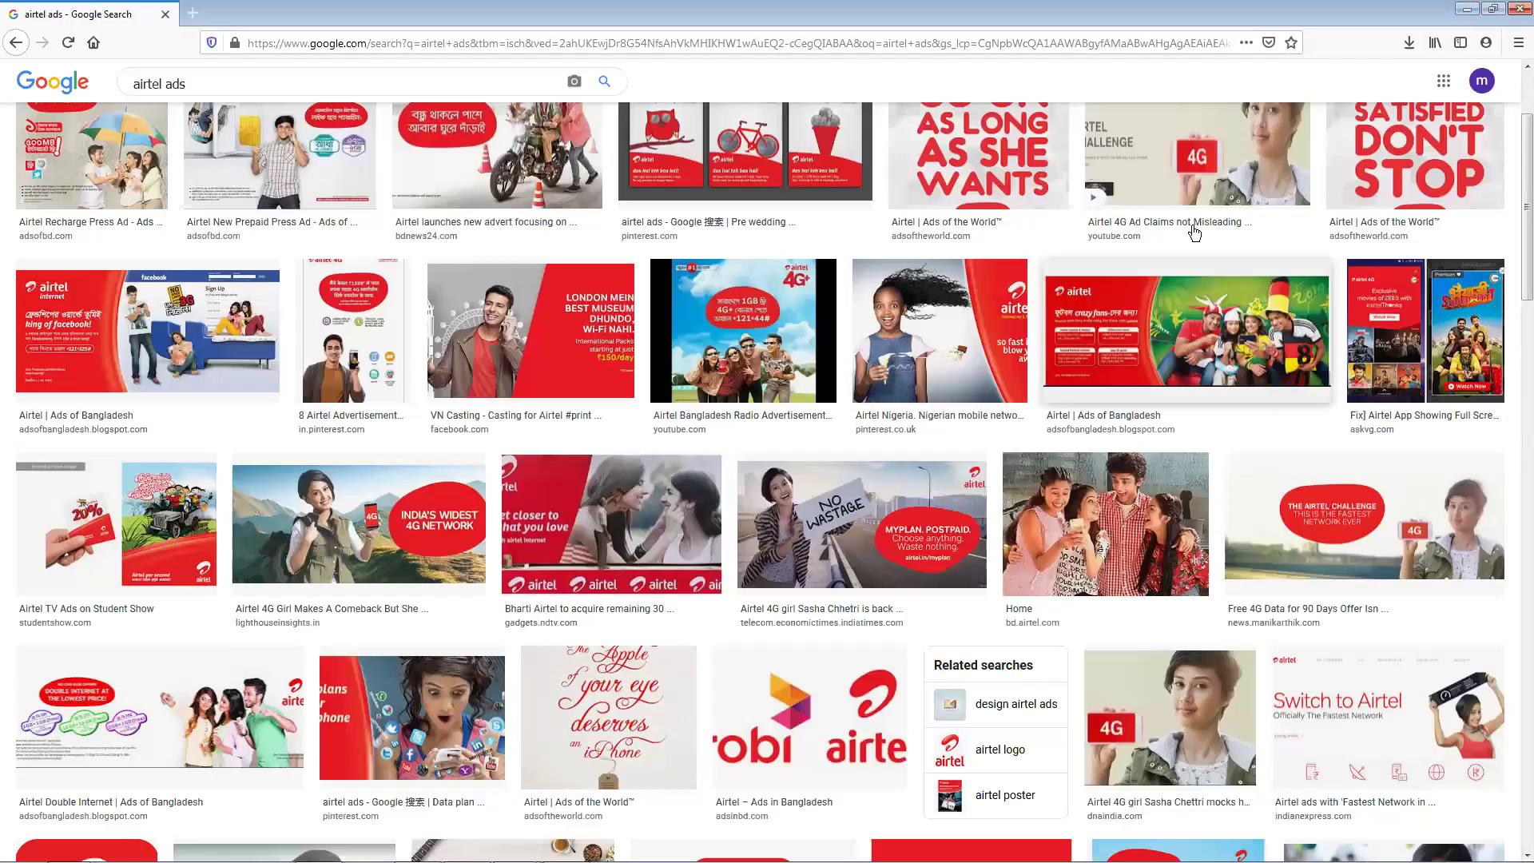
pyautogui.click(1468, 9)
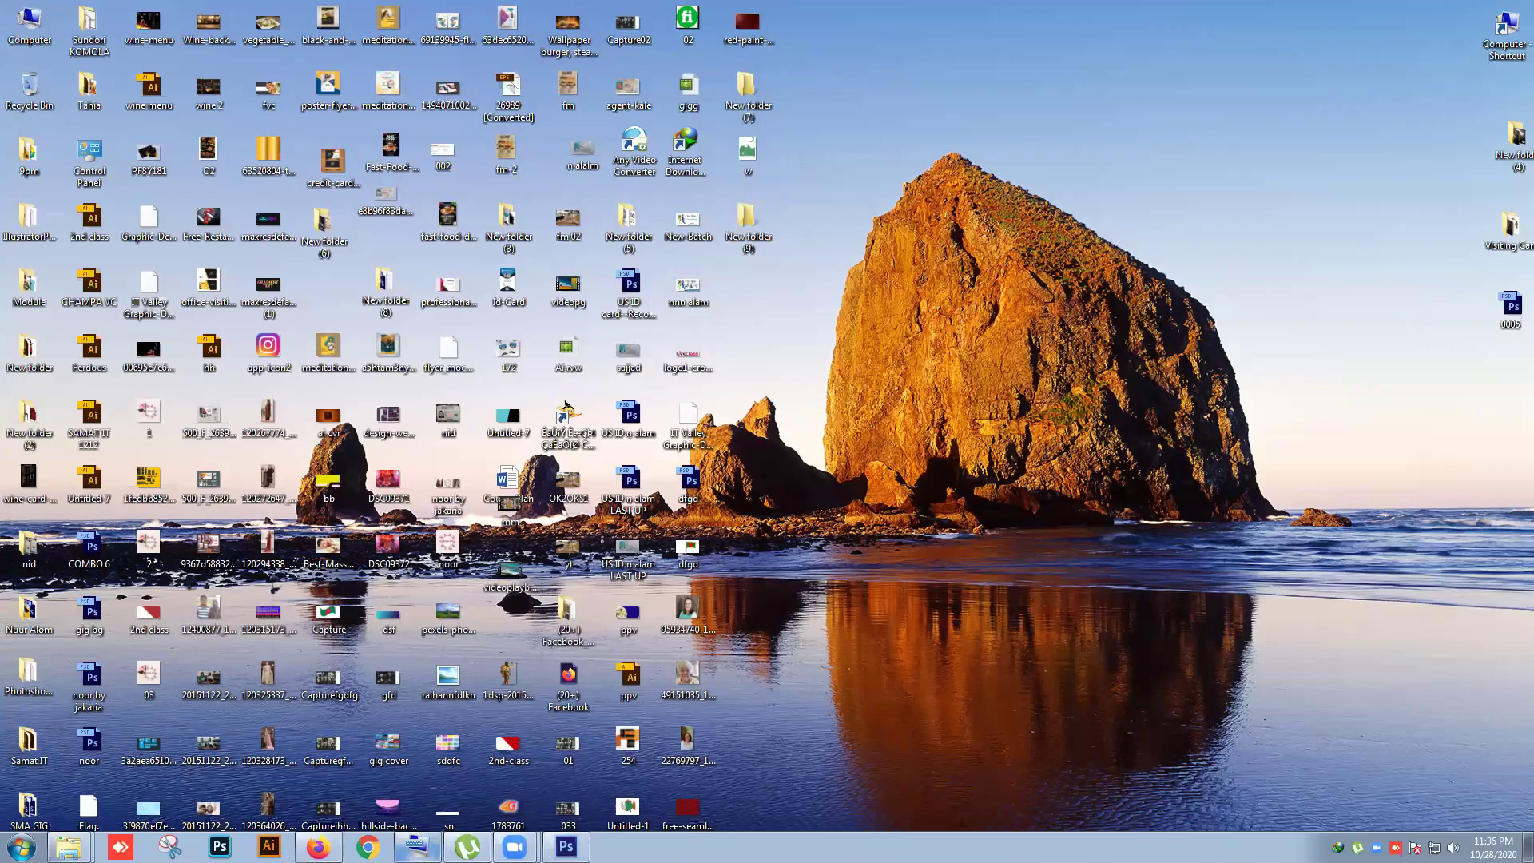
# Step: Delete Layers 1–4, including the red wave, and unlock Layer 0 of the Airtel photo
pyautogui.click(565, 846)
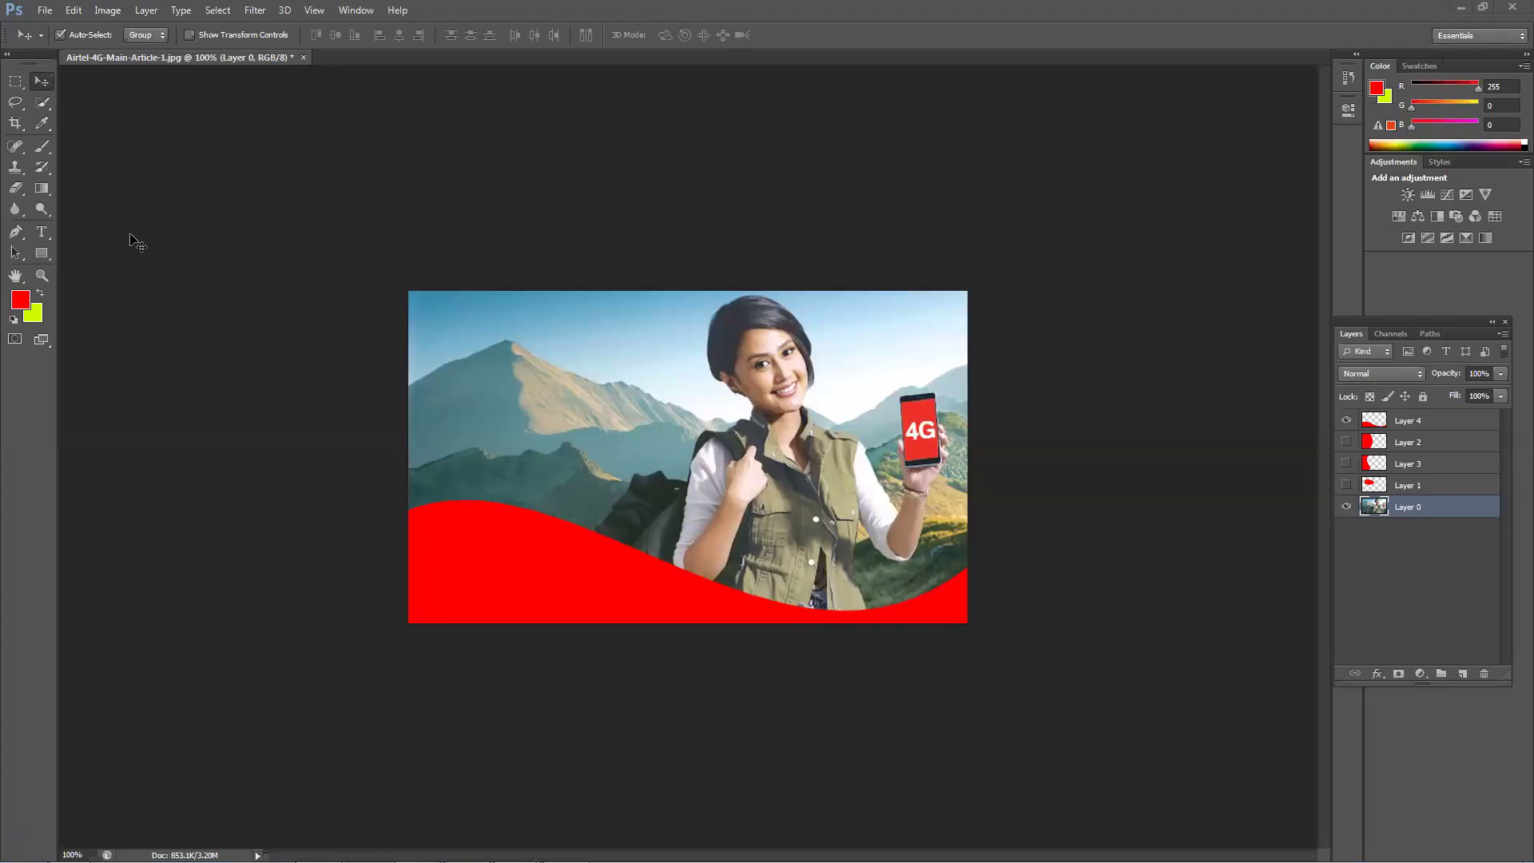
pyautogui.click(1403, 422)
pyautogui.press('Delete')
pyautogui.press('Delete')
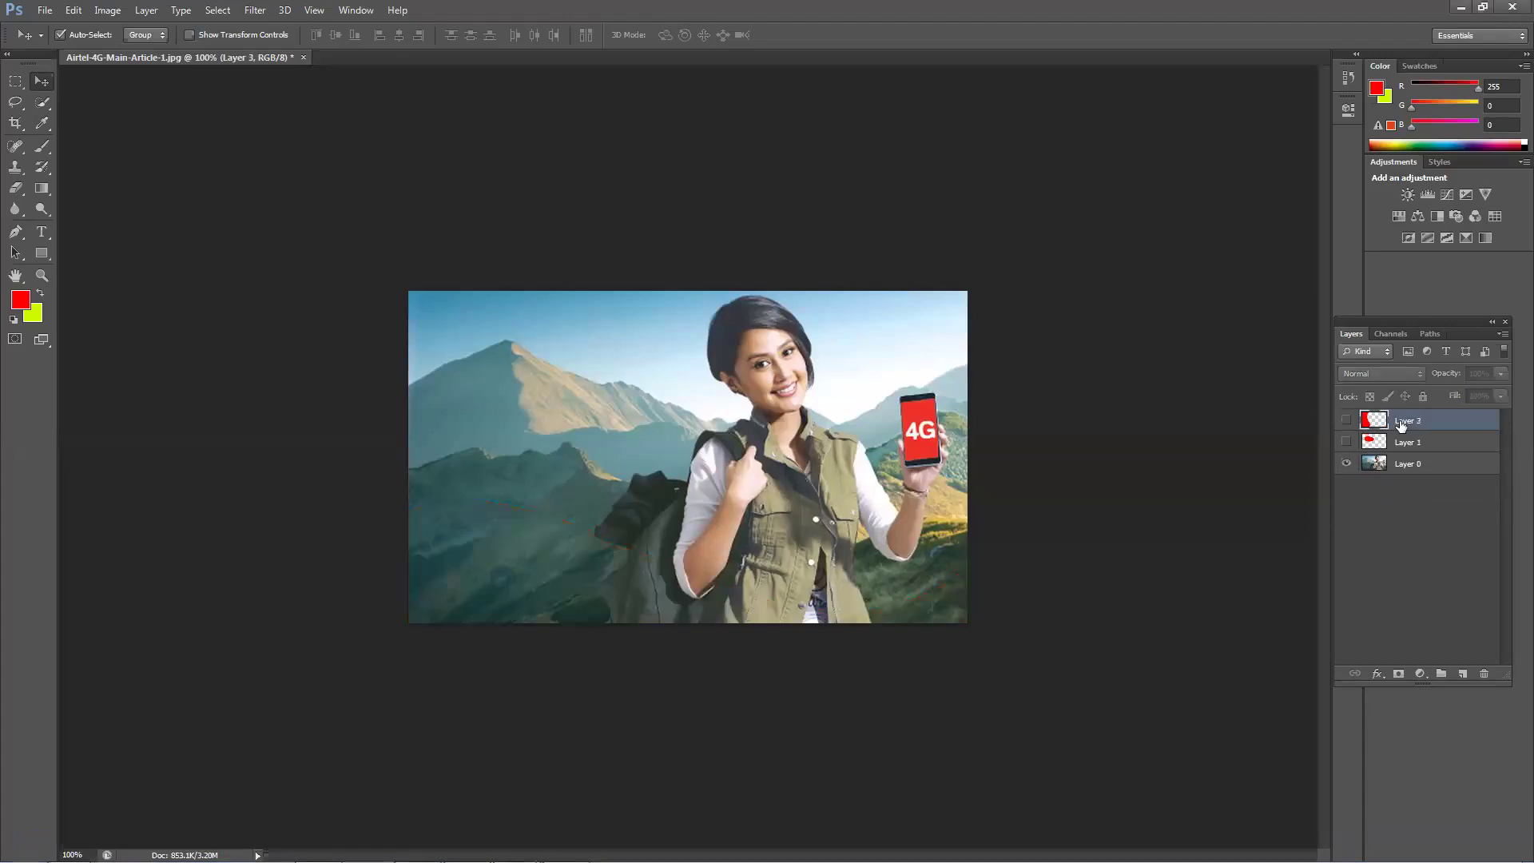
pyautogui.press('Delete')
pyautogui.press('Delete')
pyautogui.click(1422, 396)
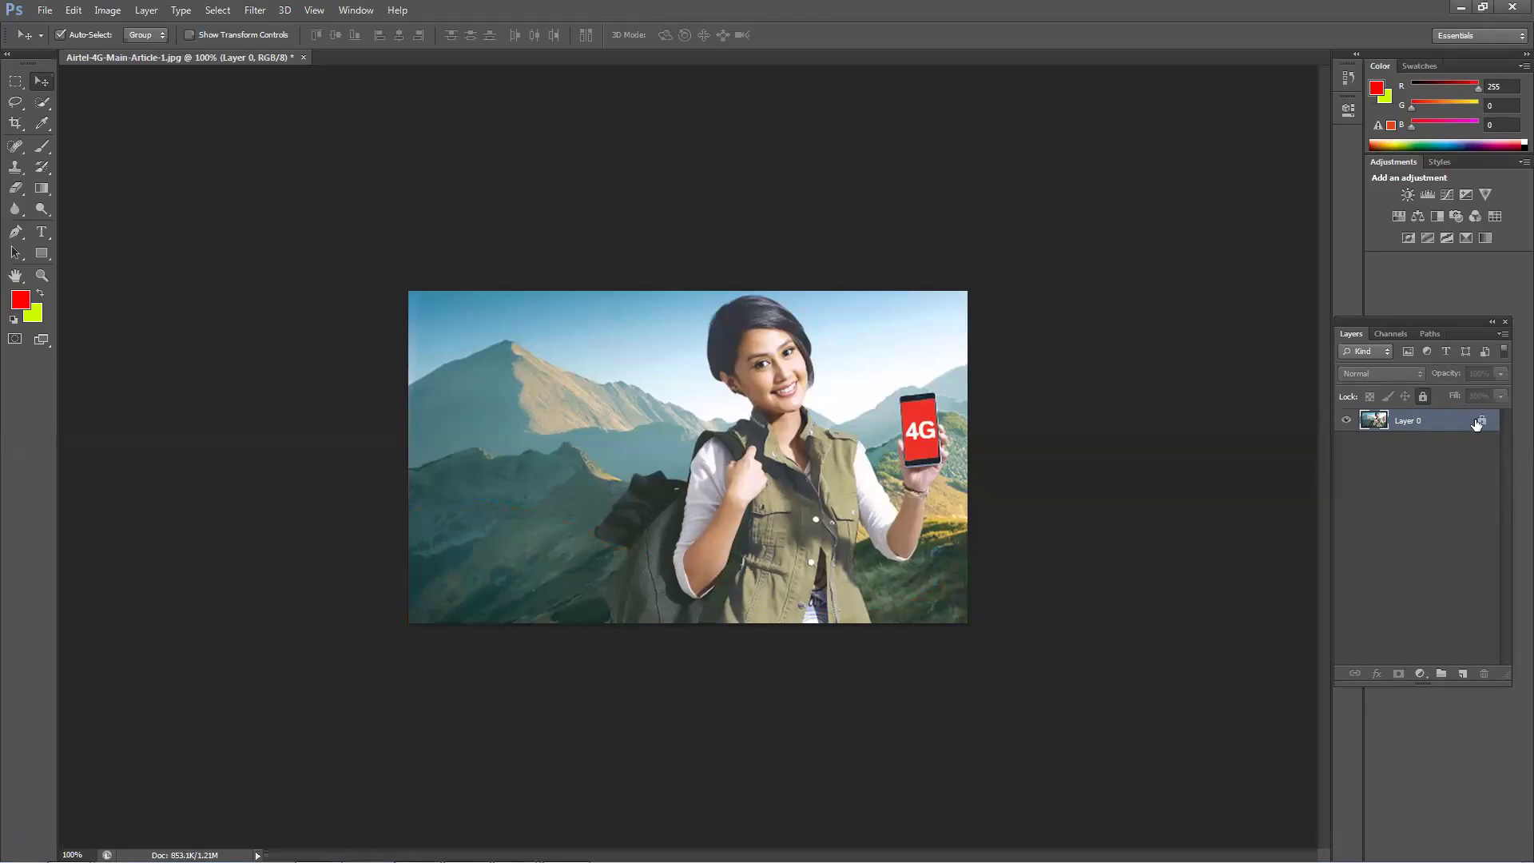
pyautogui.moveTo(1483, 425); pyautogui.dragTo(1484, 673)
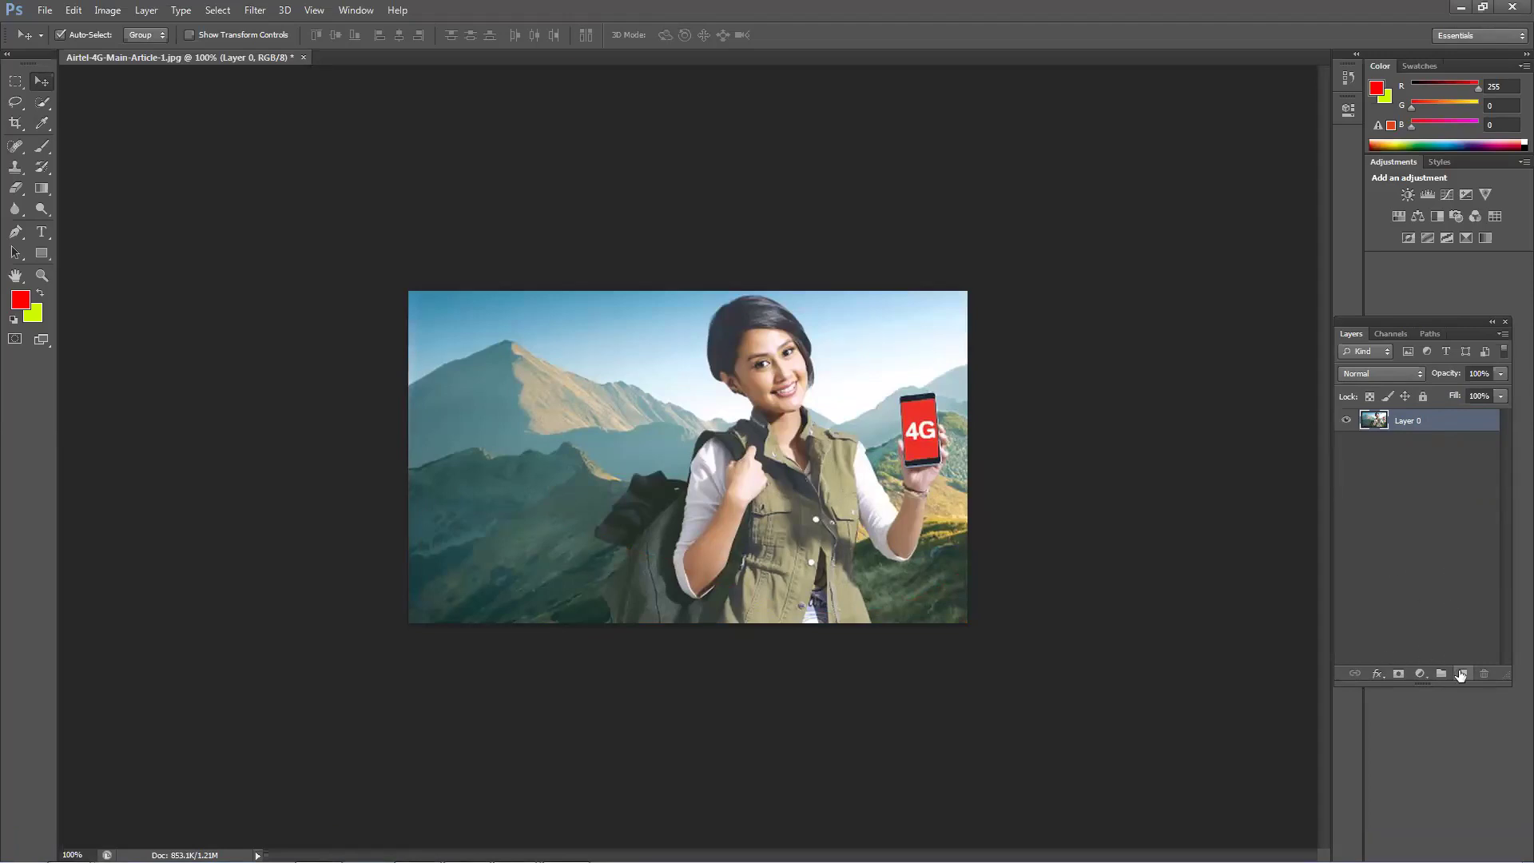
pyautogui.click(1460, 676)
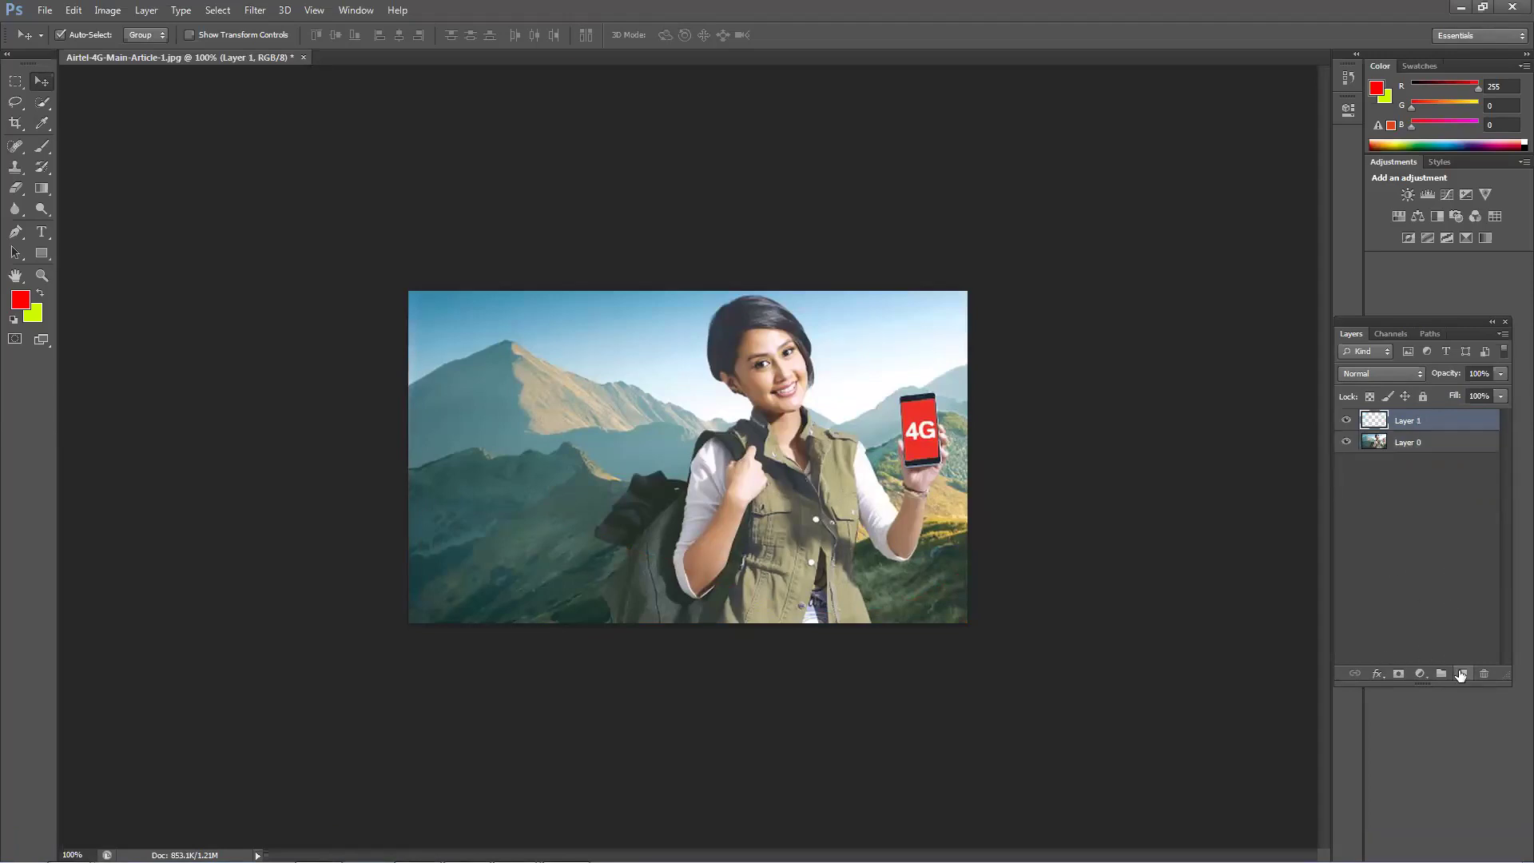
pyautogui.click(17, 86)
pyautogui.click(63, 94)
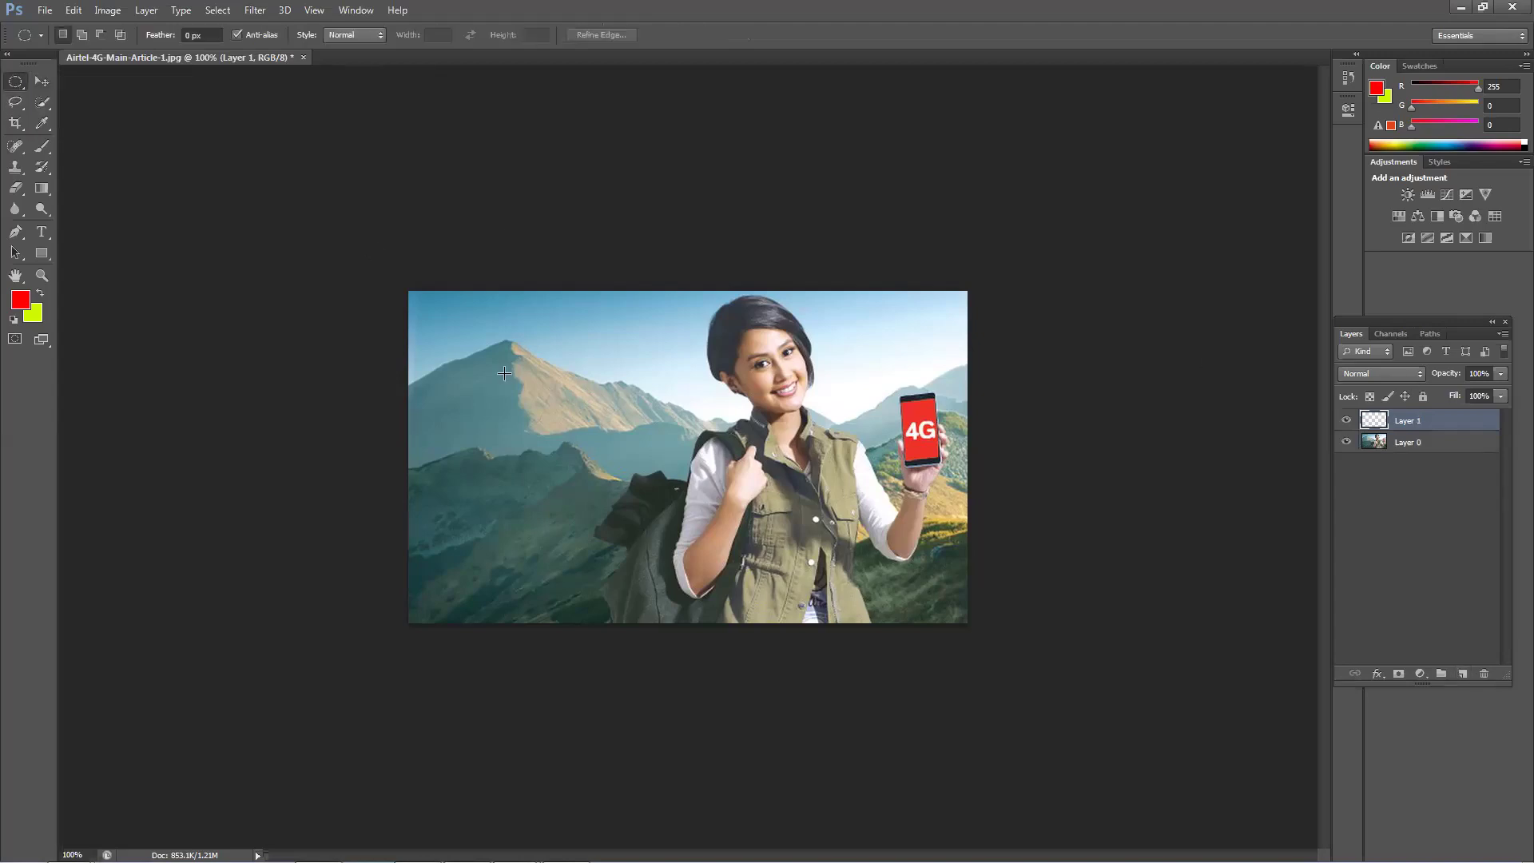
pyautogui.moveTo(492, 368); pyautogui.dragTo(681, 475)
pyautogui.hotkey('alt', 'BackSpace')
pyautogui.hotkey('ctrl', 'd')
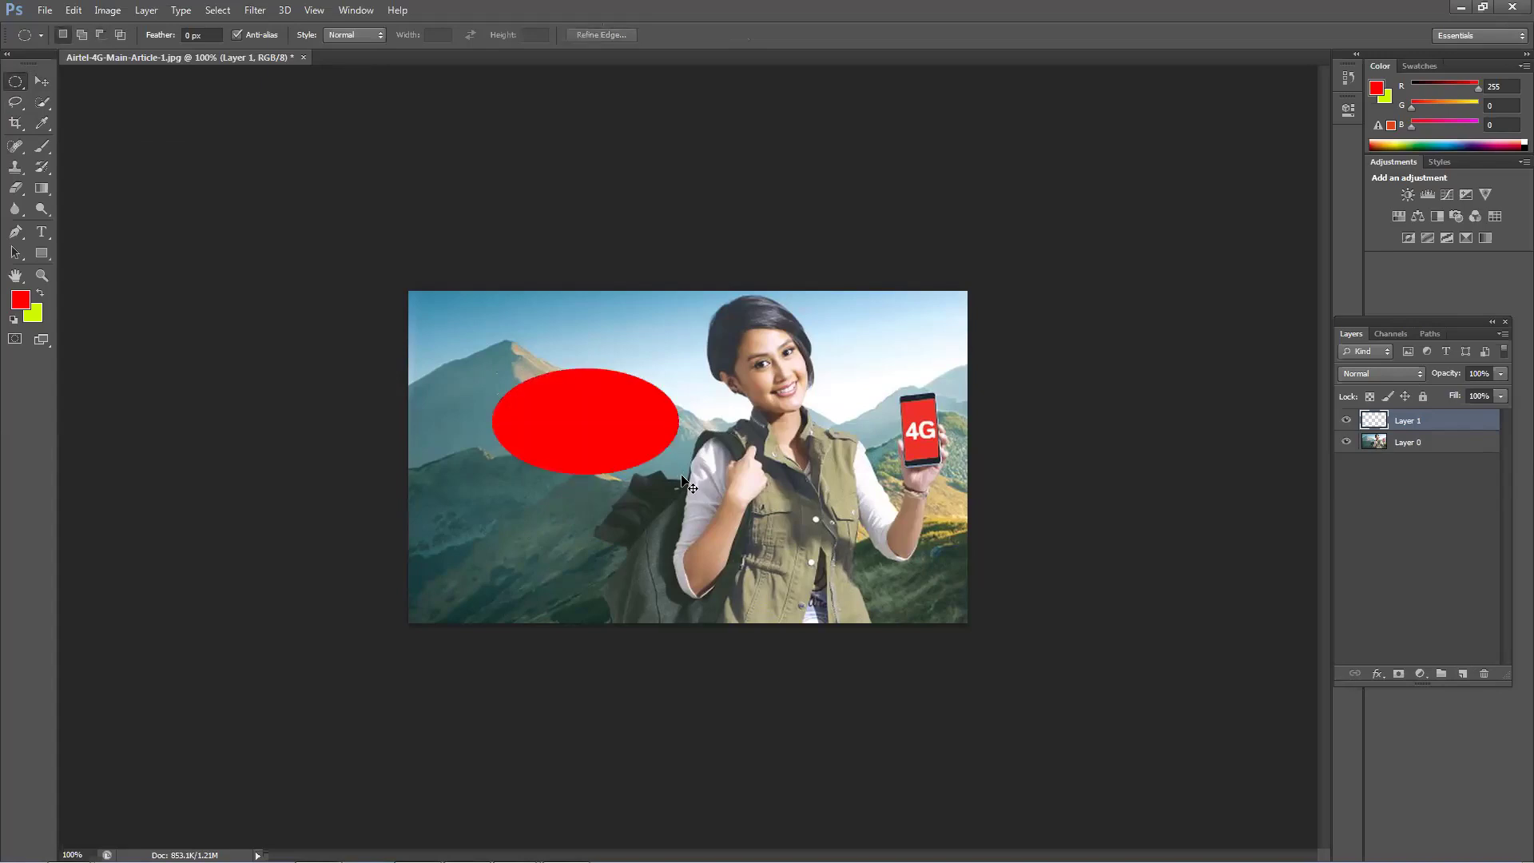
pyautogui.hotkey('ctrl', 't')
pyautogui.rightClick(633, 419)
pyautogui.click(671, 543)
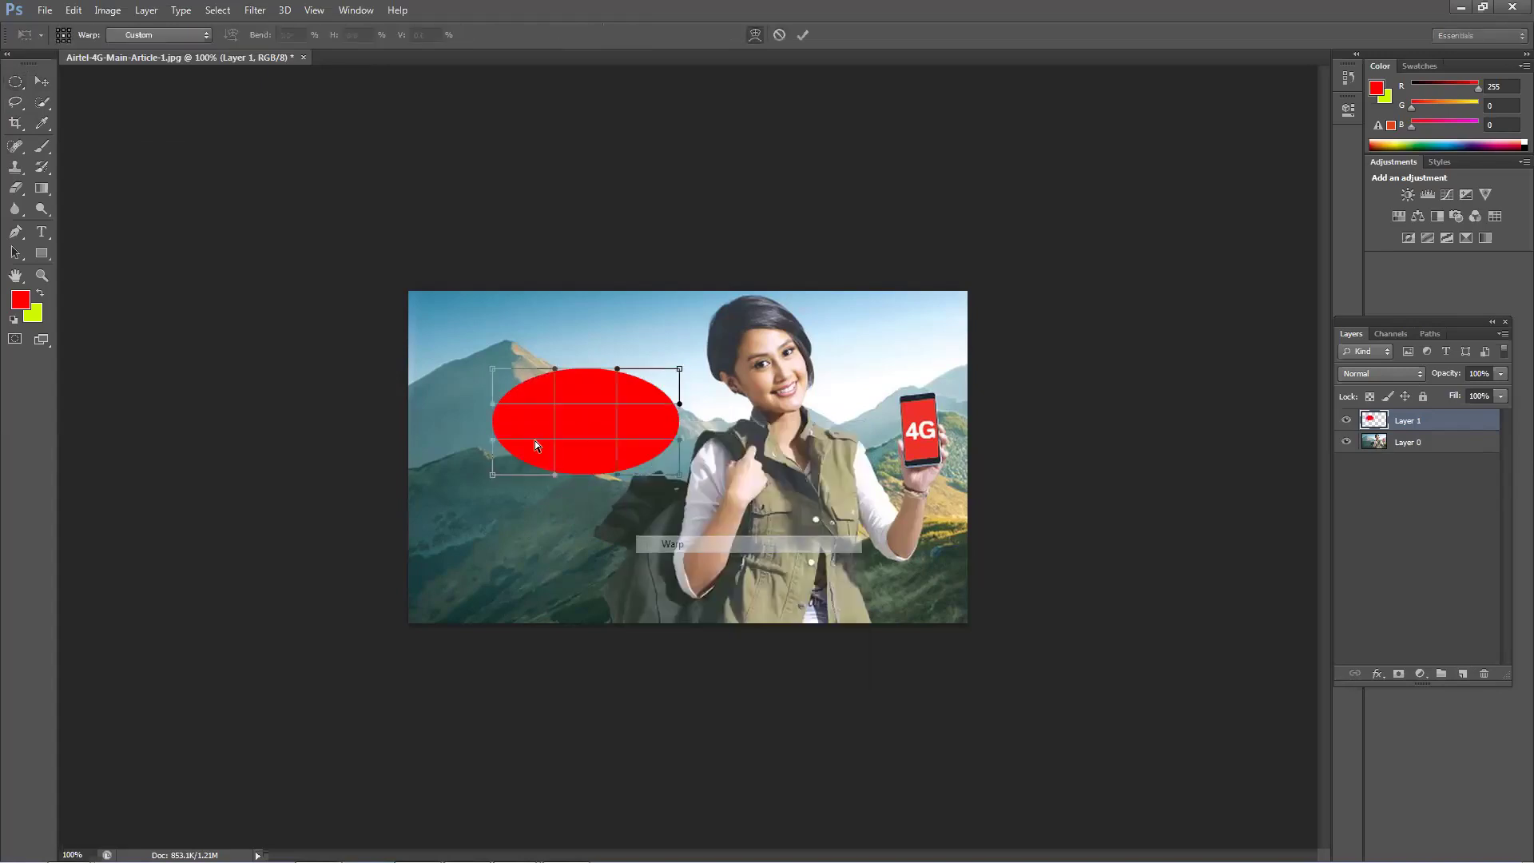
pyautogui.moveTo(518, 443); pyautogui.dragTo(452, 489)
pyautogui.press('Return')
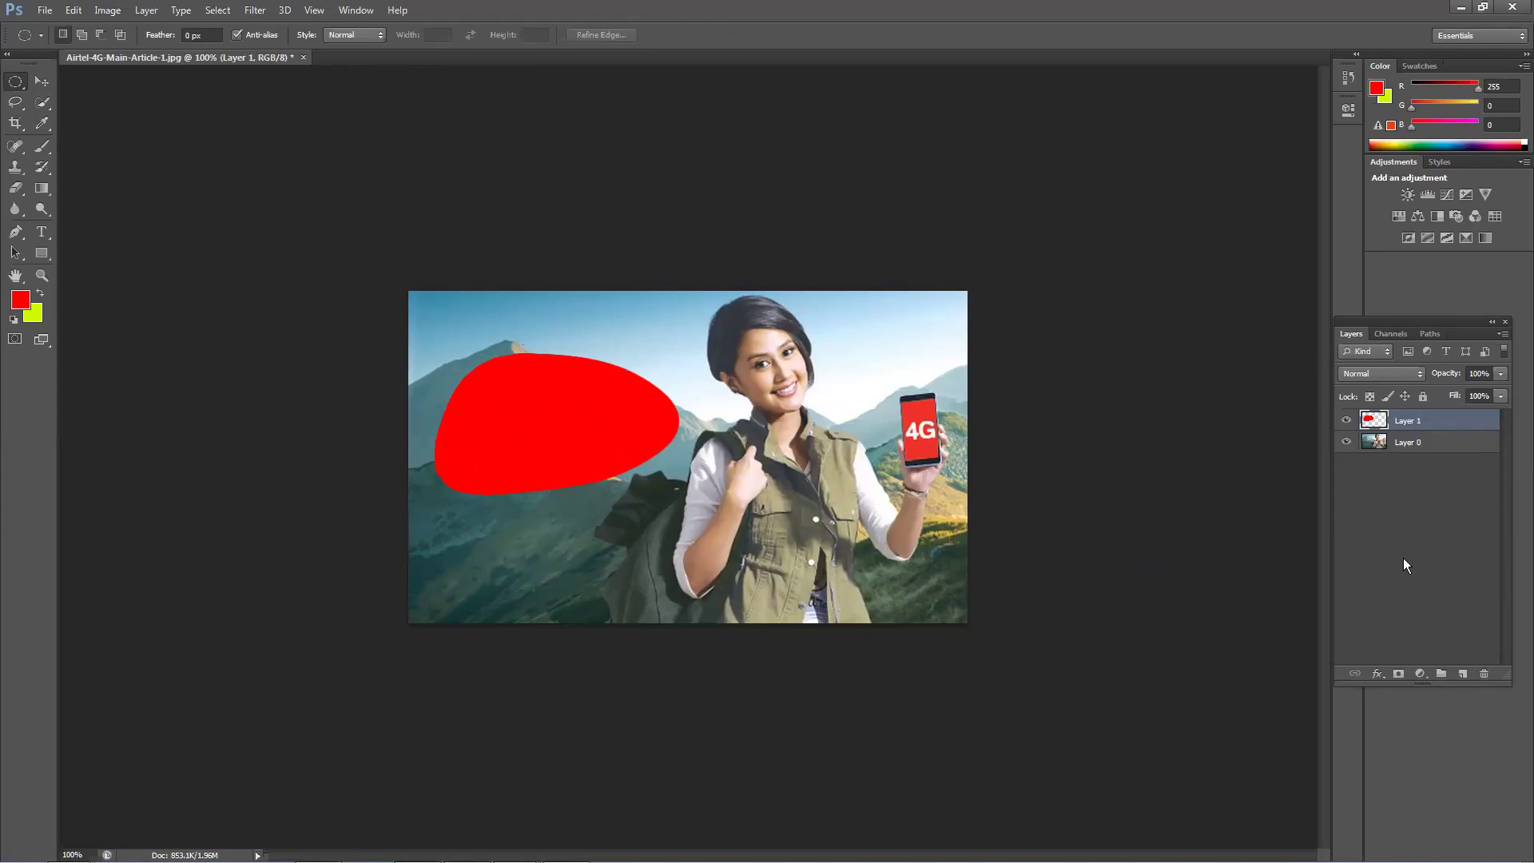
pyautogui.press('Delete')
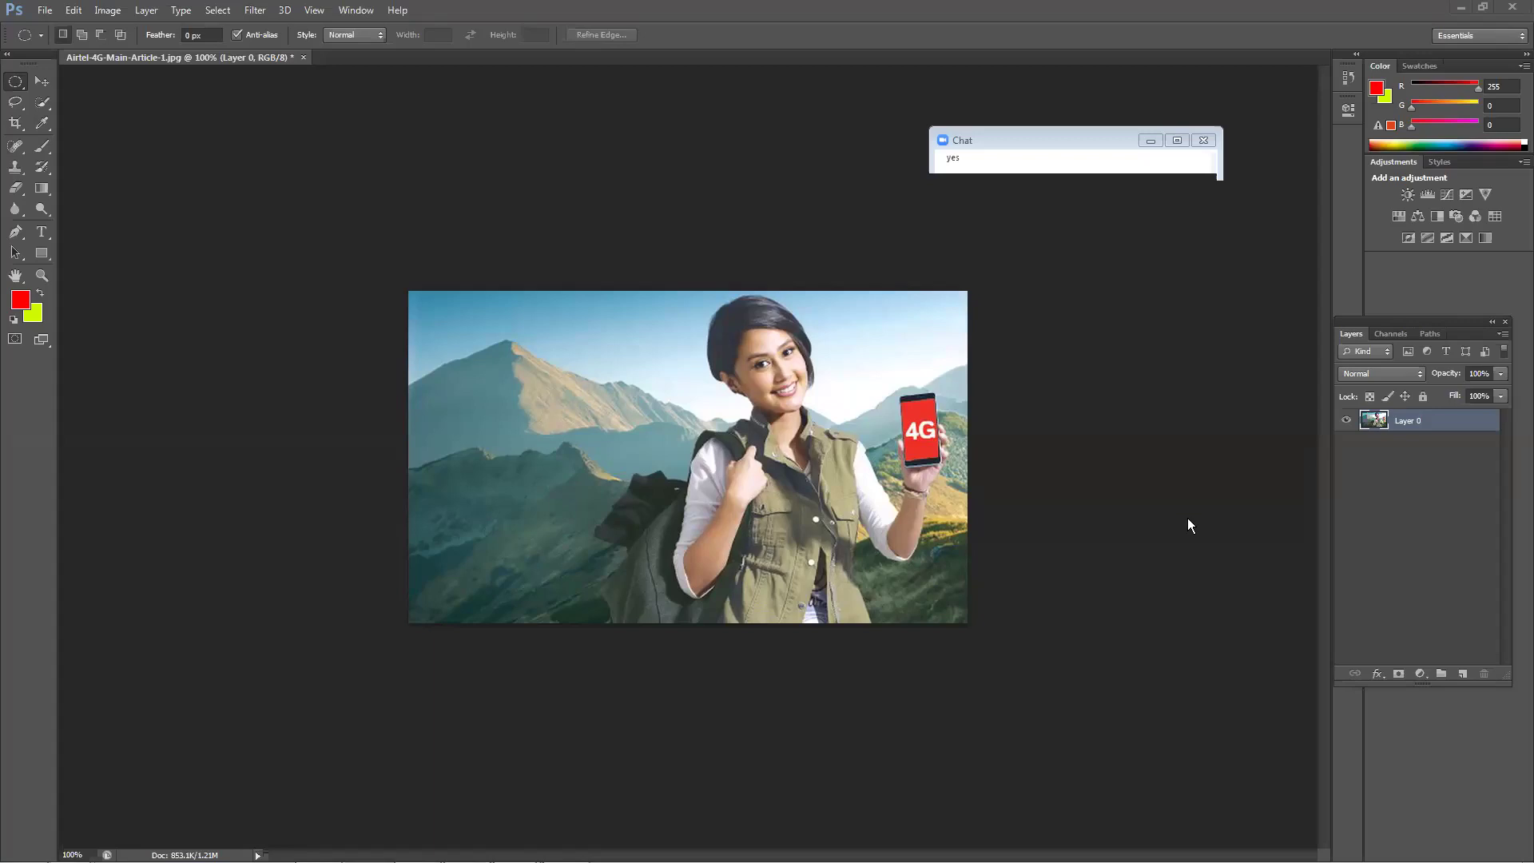
# Step: Add an empty Layer 1 and draw a rectangular marquee over the photo's left third
pyautogui.click(1462, 674)
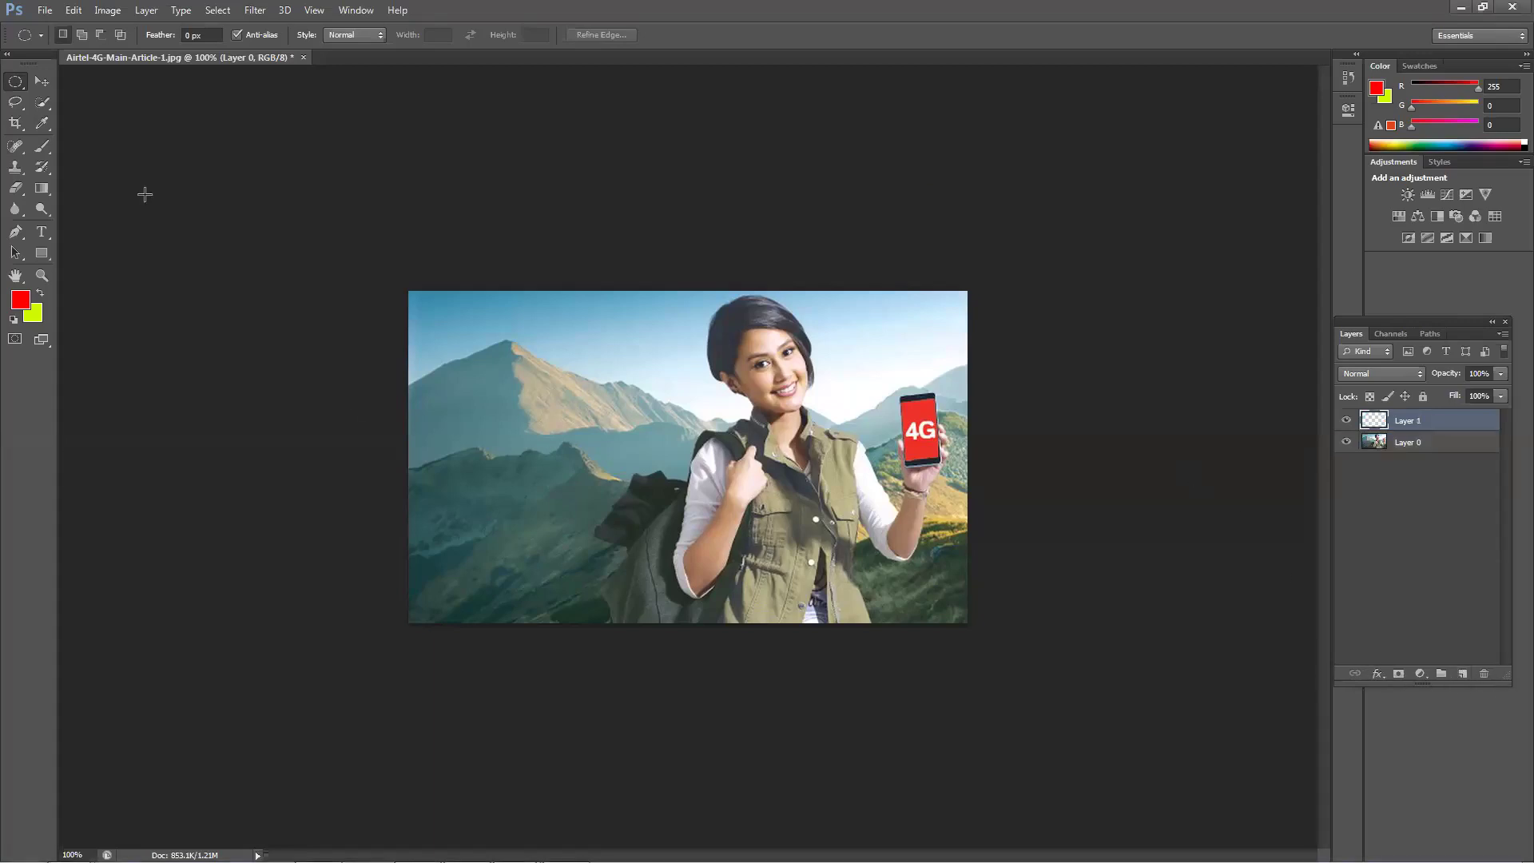
pyautogui.rightClick(18, 84)
pyautogui.click(83, 79)
pyautogui.moveTo(447, 442); pyautogui.dragTo(603, 743)
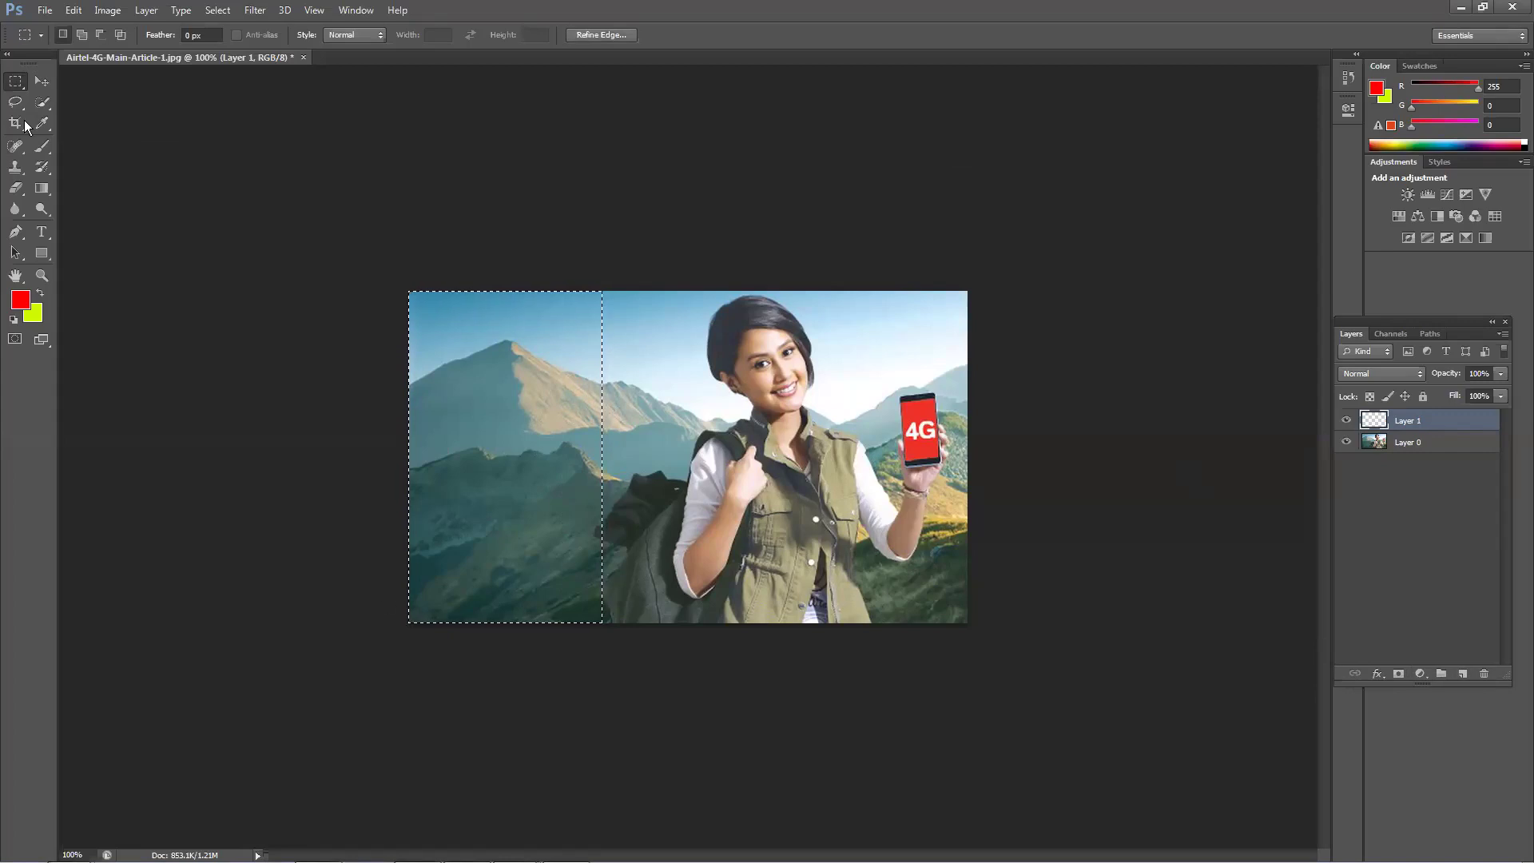
# Step: Deselect the rectangle with Ctrl+D and start a narrower strip selection along the left edge
pyautogui.click(45, 11)
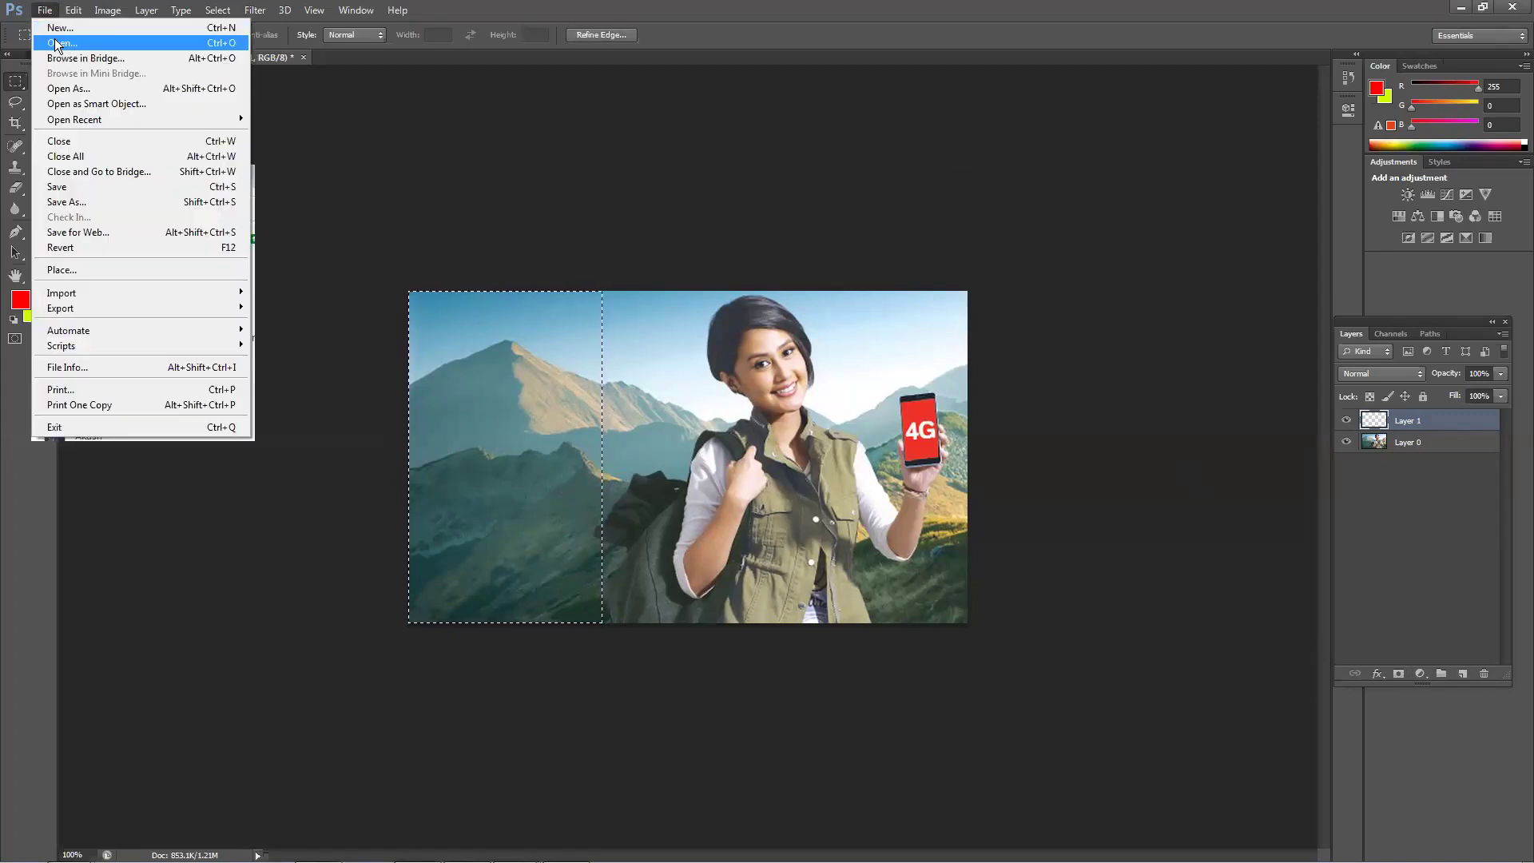
pyautogui.click(371, 96)
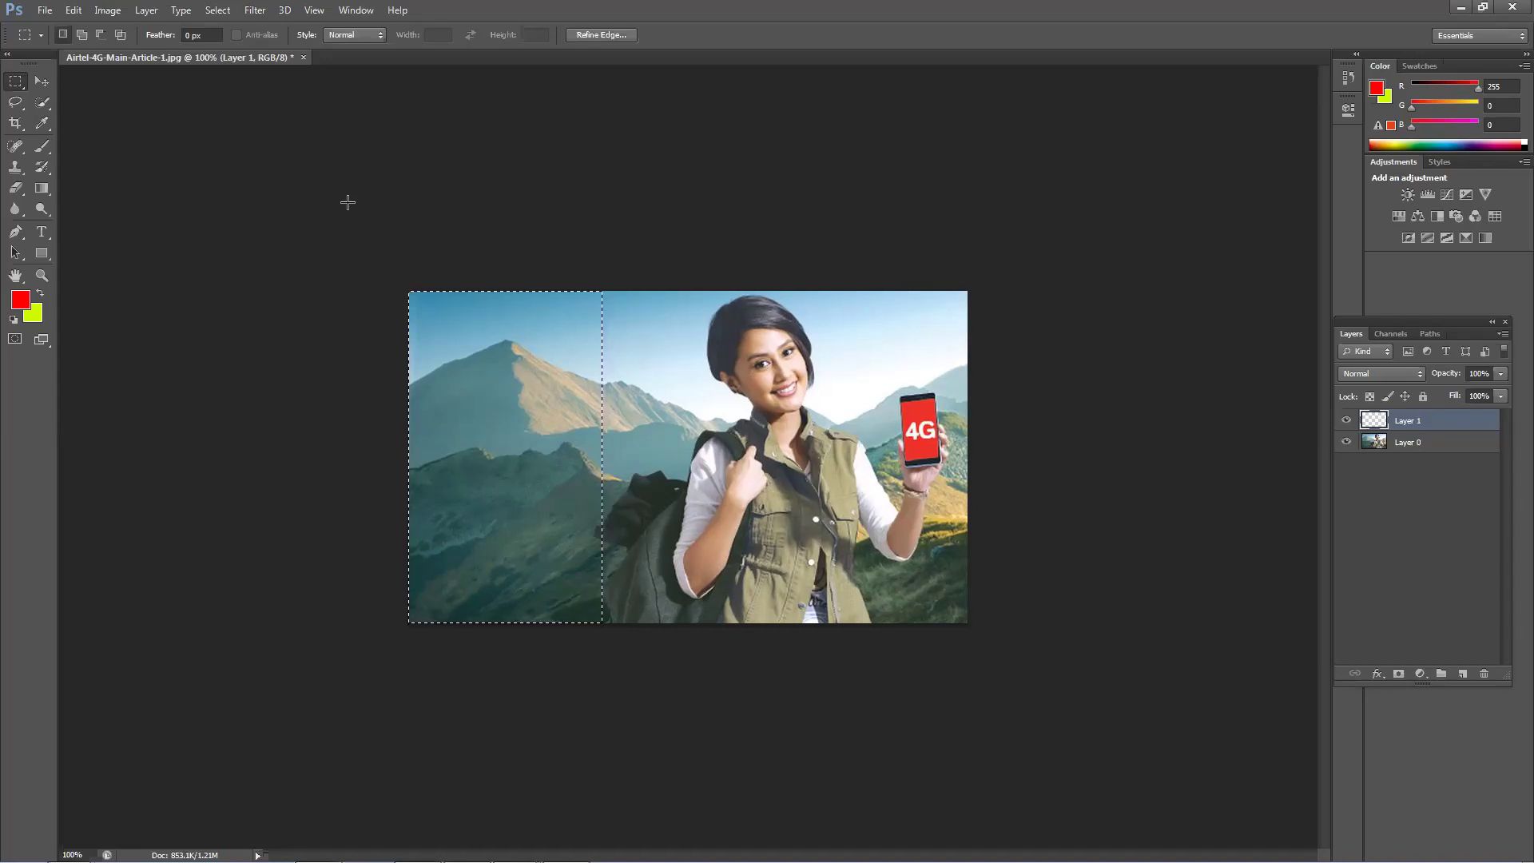
pyautogui.hotkey('ctrl', 'd')
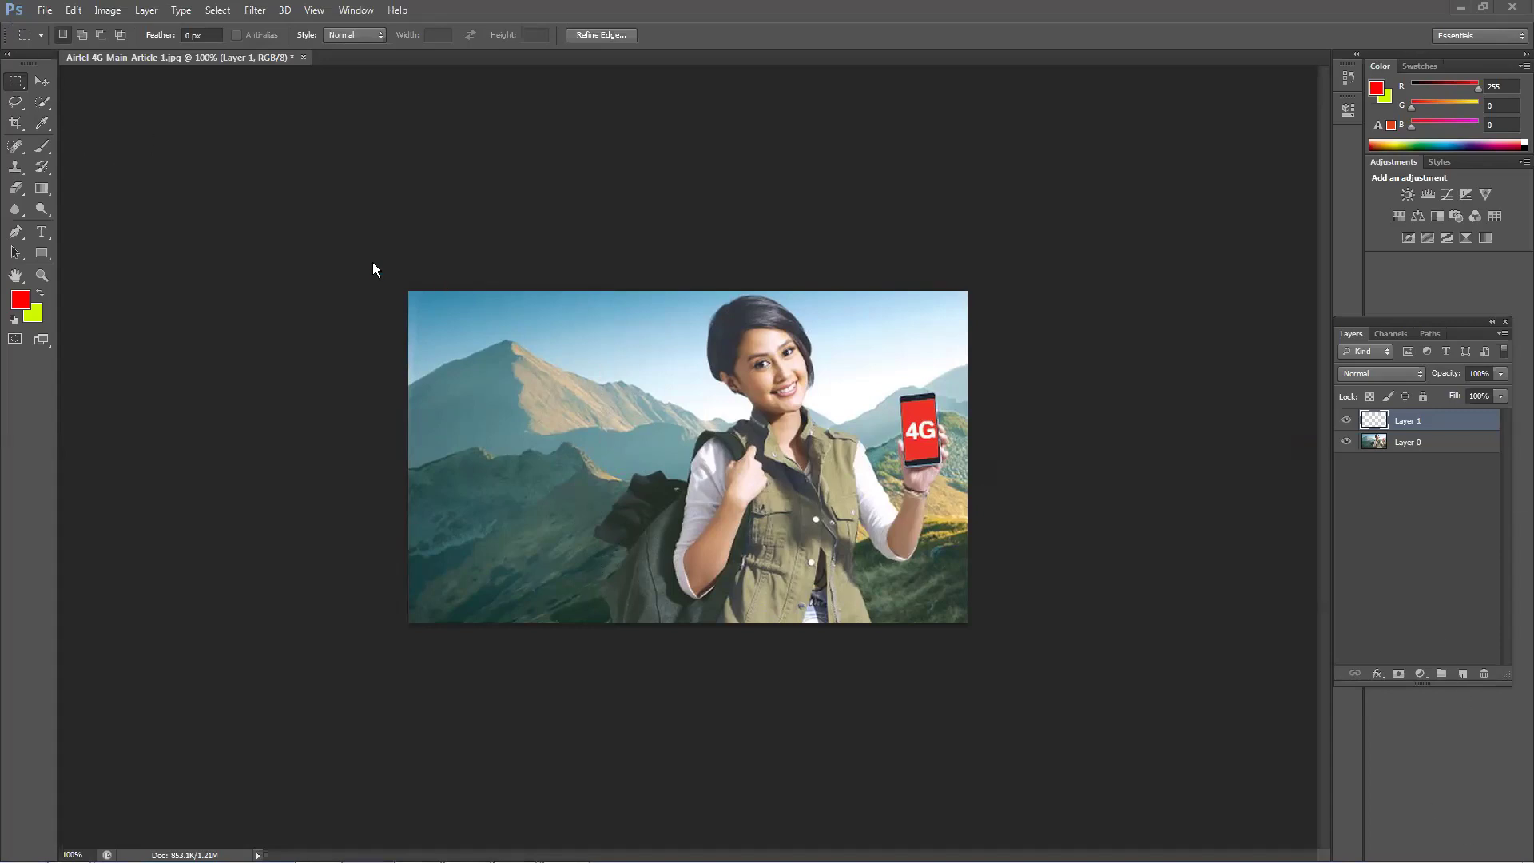
pyautogui.moveTo(370, 256); pyautogui.dragTo(439, 549)
pyautogui.moveTo(355, 207); pyautogui.dragTo(584, 755)
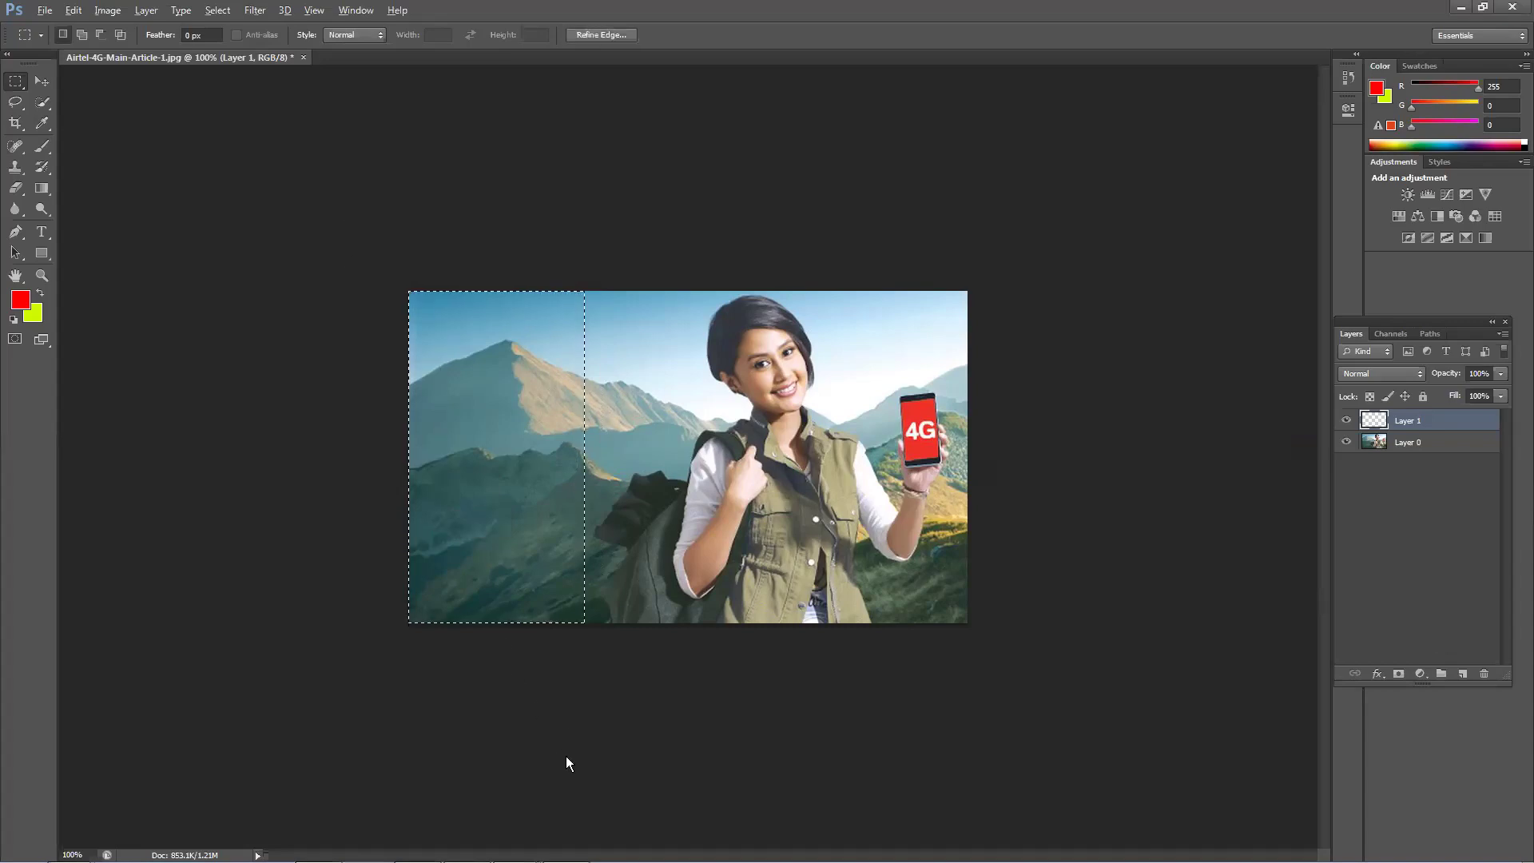
pyautogui.hotkey('alt', 'BackSpace')
pyautogui.hotkey('ctrl', 'd')
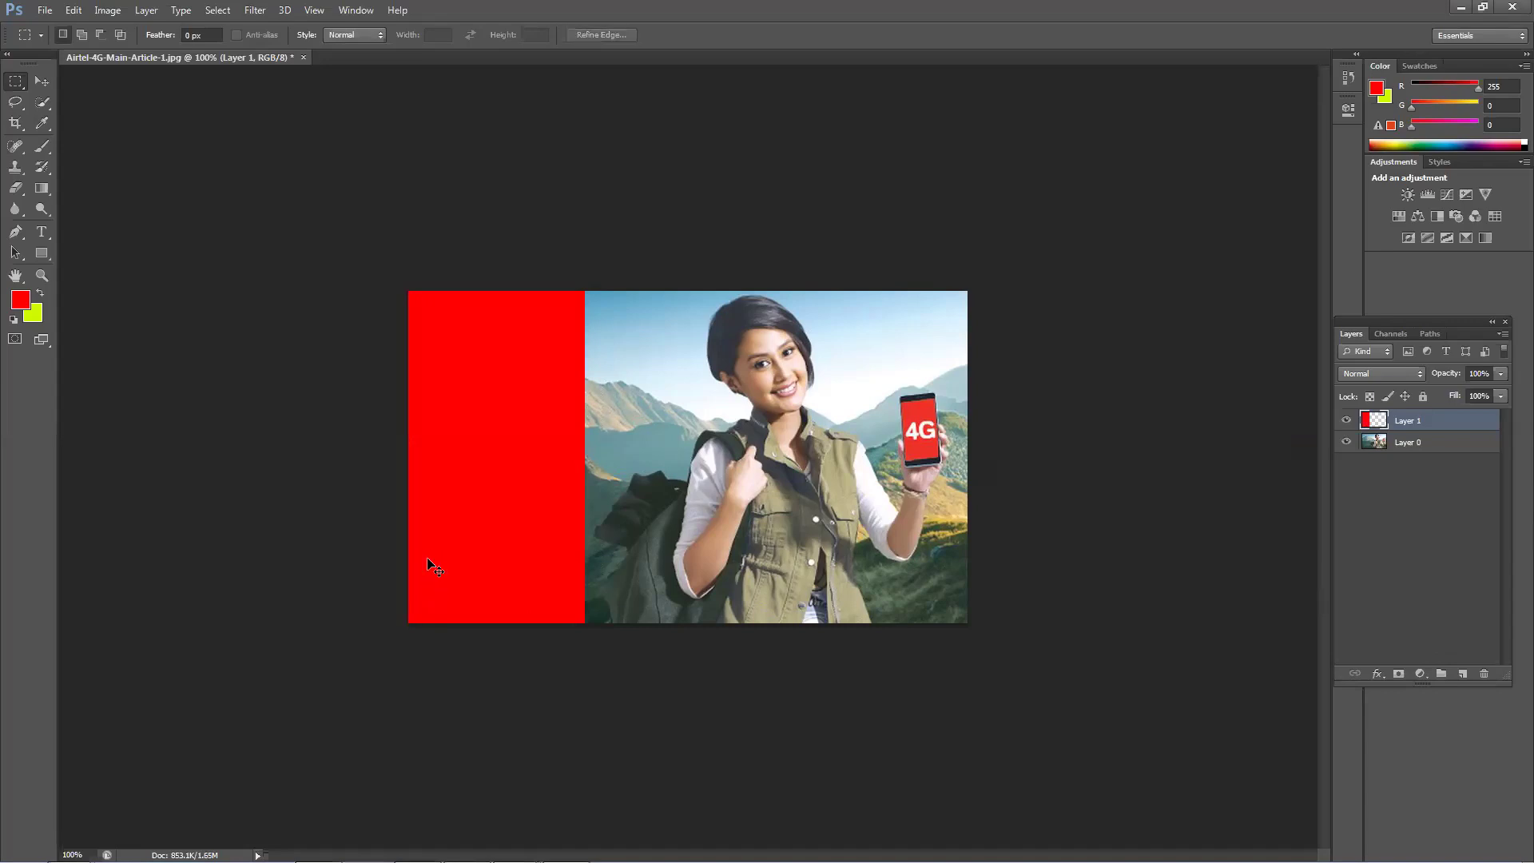
pyautogui.hotkey('ctrl', 't')
pyautogui.rightClick(448, 335)
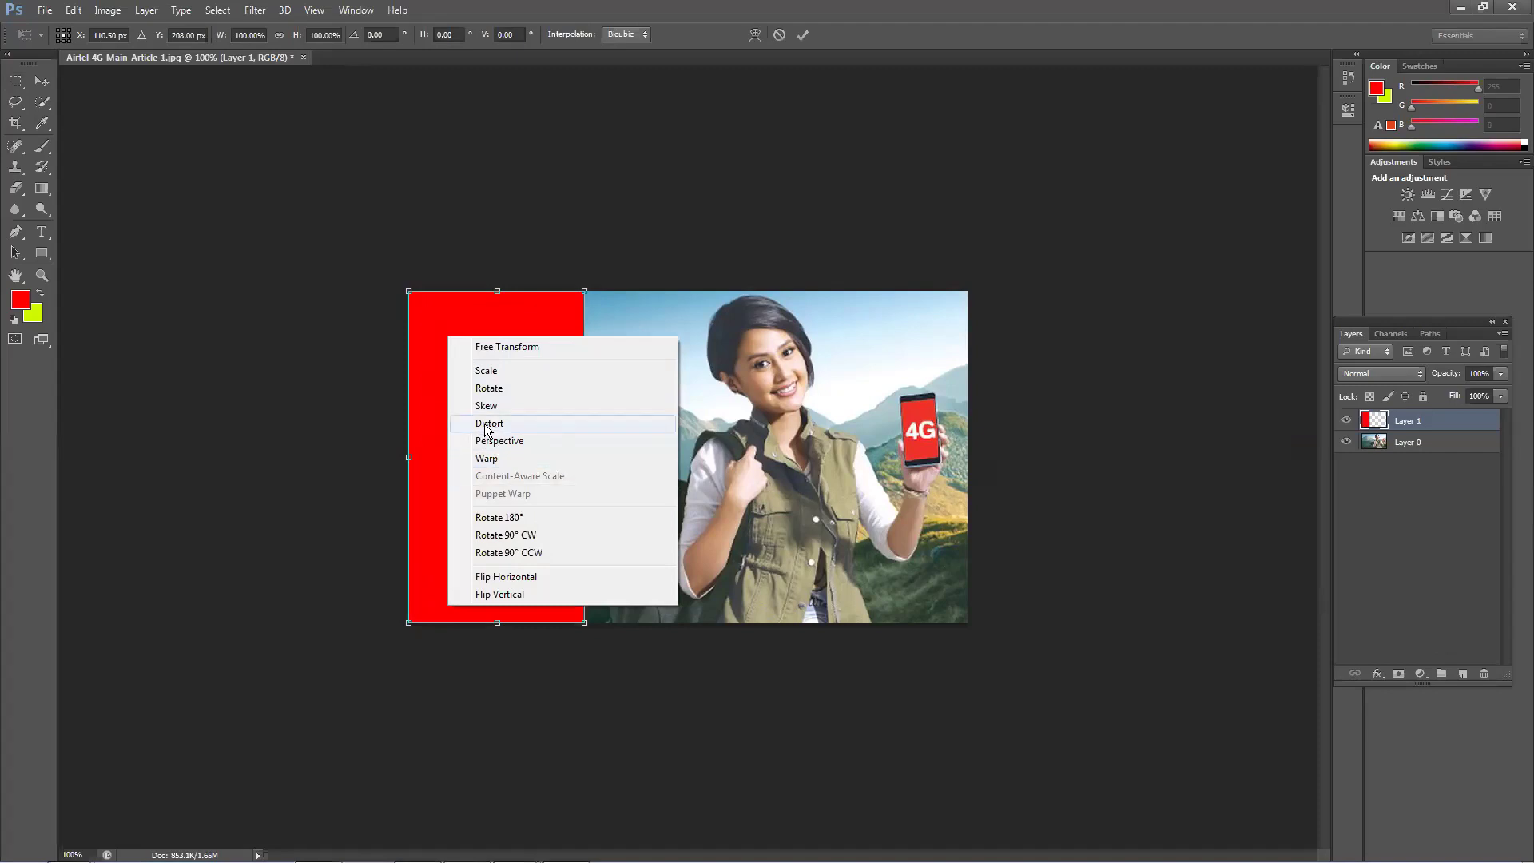
pyautogui.click(486, 425)
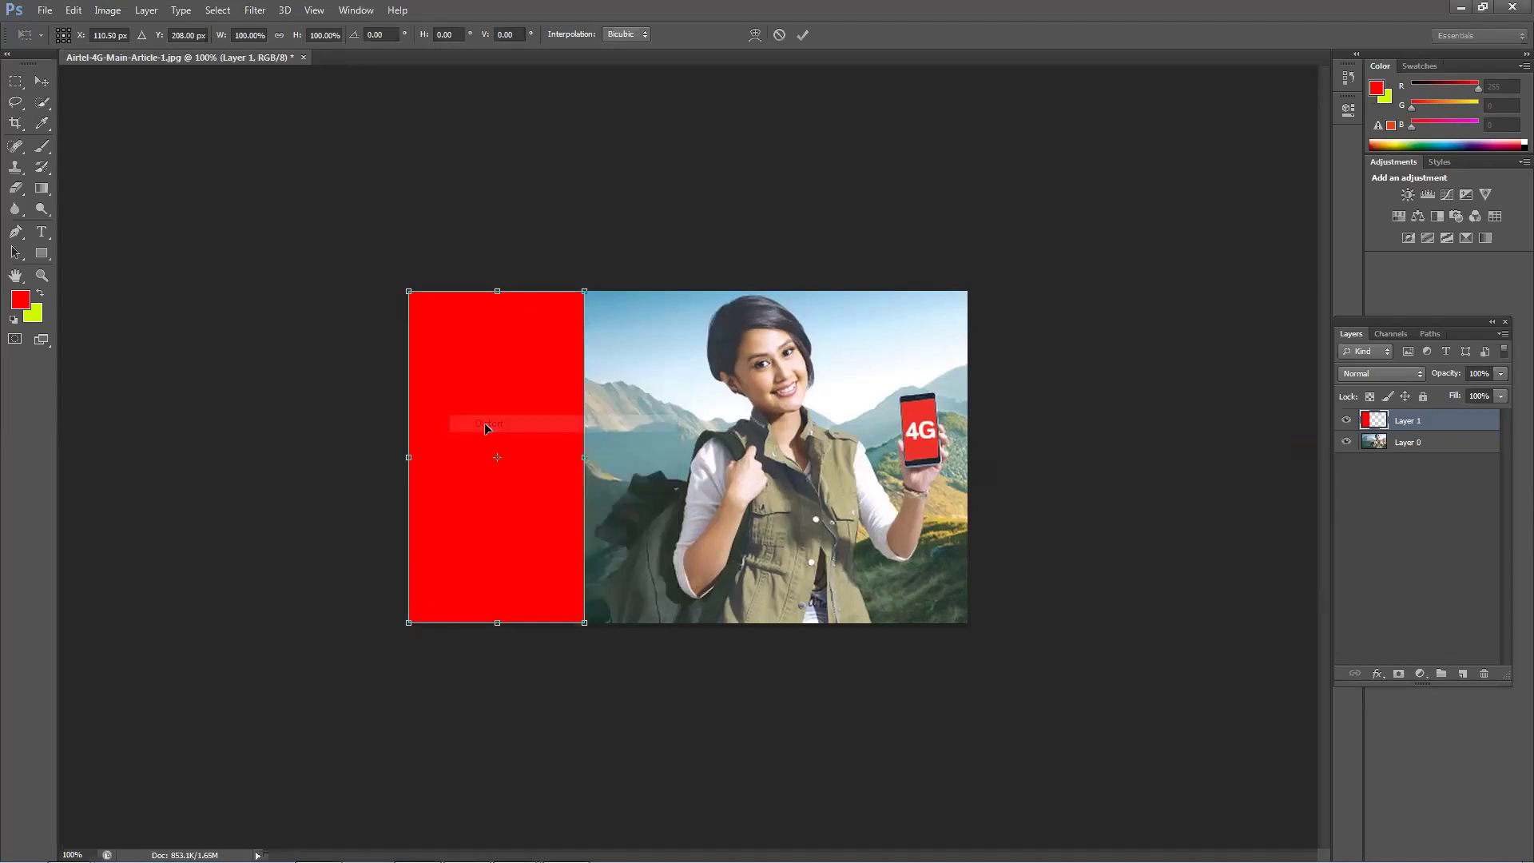
pyautogui.moveTo(586, 292); pyautogui.dragTo(697, 291)
pyautogui.press('Return')
pyautogui.press('m')
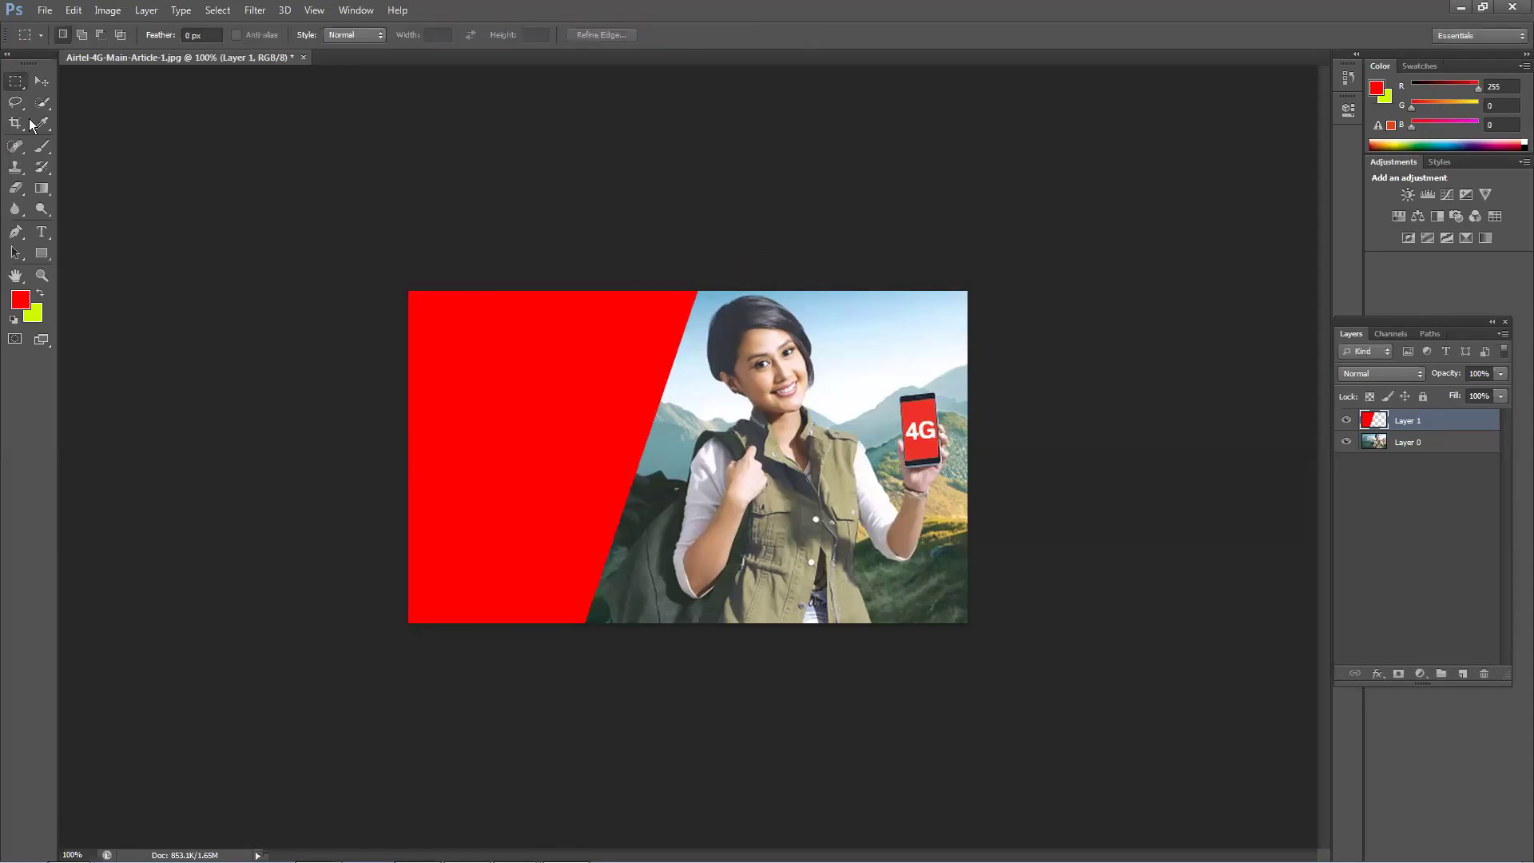
pyautogui.click(42, 80)
pyautogui.moveTo(511, 465); pyautogui.dragTo(544, 470)
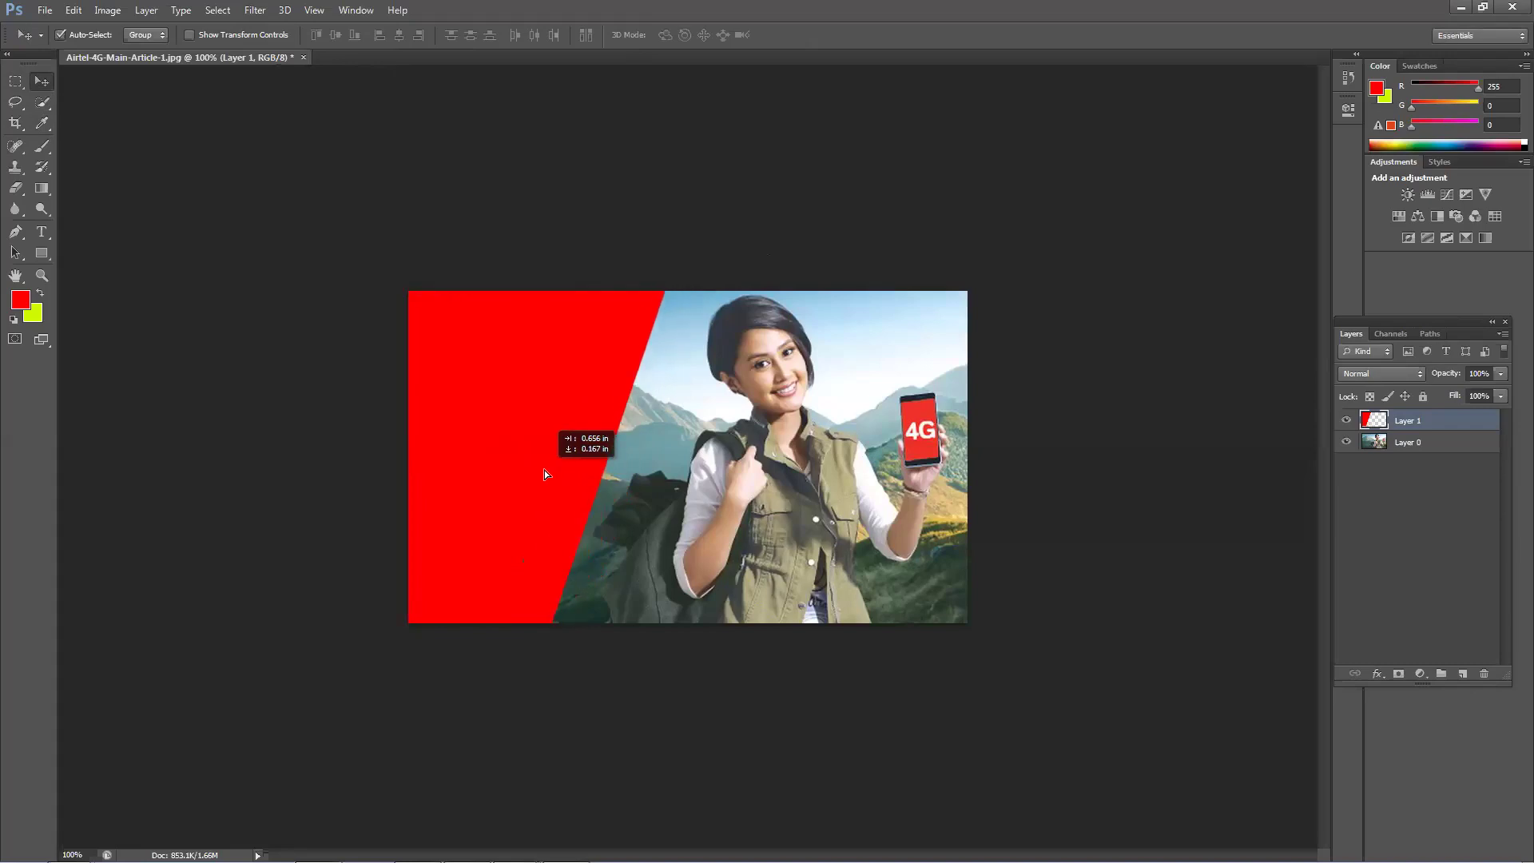
pyautogui.click(438, 205)
pyautogui.moveTo(525, 405); pyautogui.dragTo(524, 368)
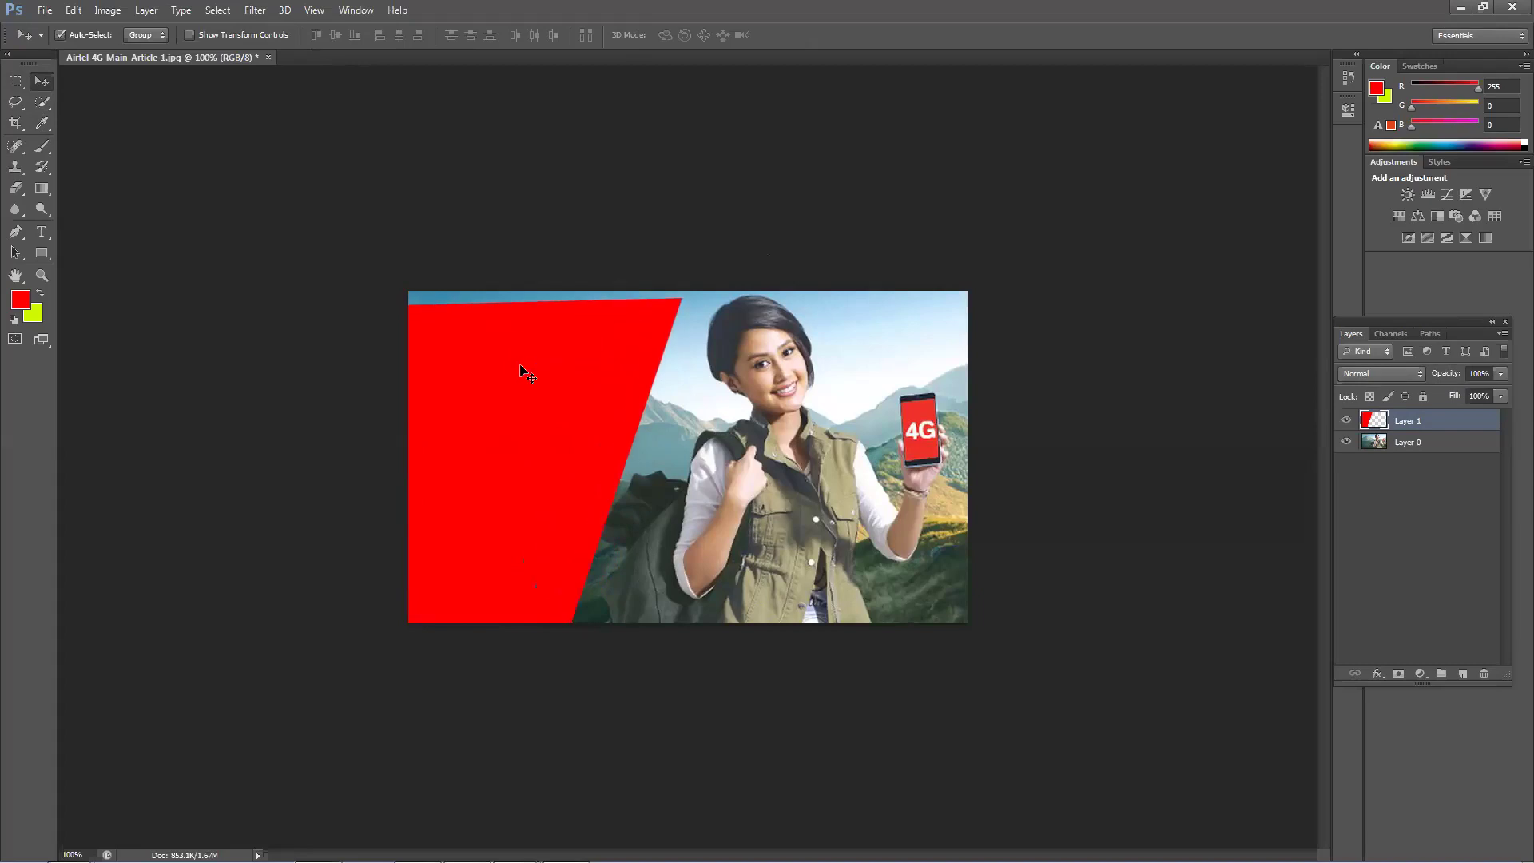
pyautogui.press('Delete')
pyautogui.click(1462, 676)
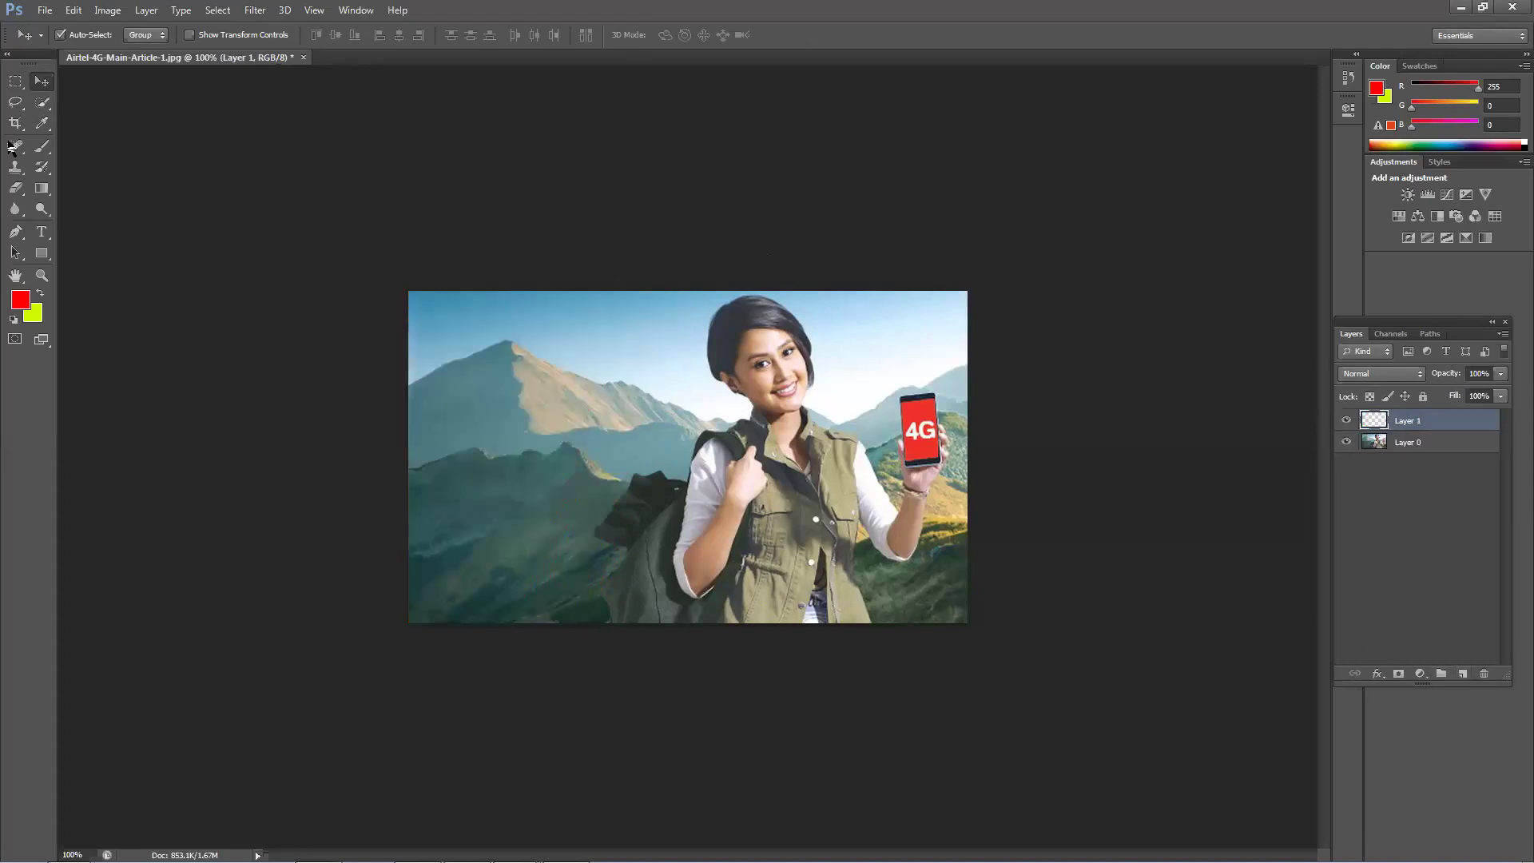
# Step: Fill a rectangular selection over the left part of the photo with red
pyautogui.click(16, 80)
pyautogui.moveTo(406, 288); pyautogui.dragTo(620, 712)
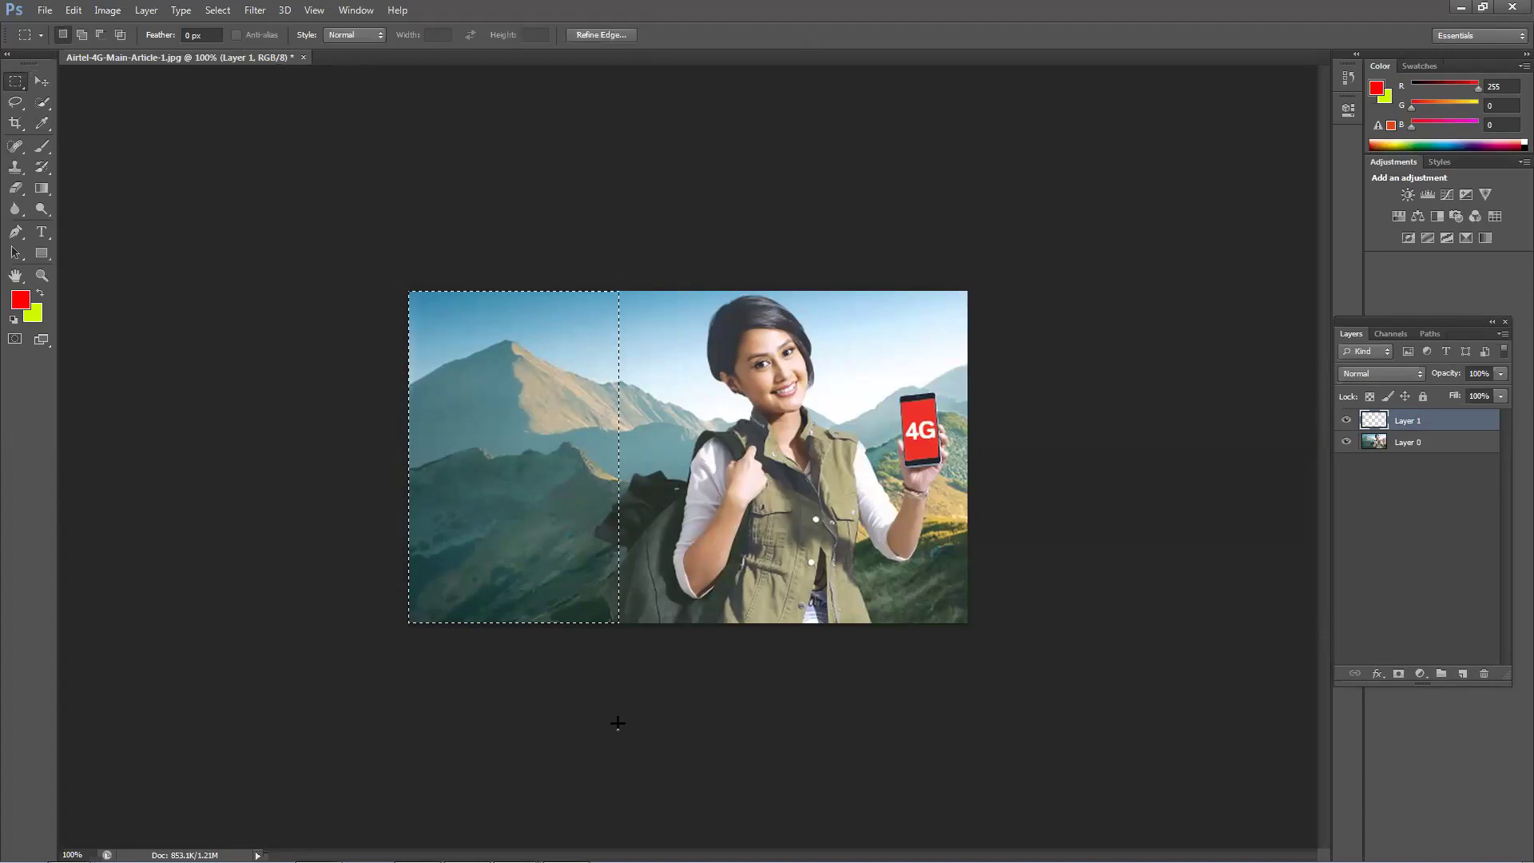
pyautogui.hotkey('alt', 'BackSpace')
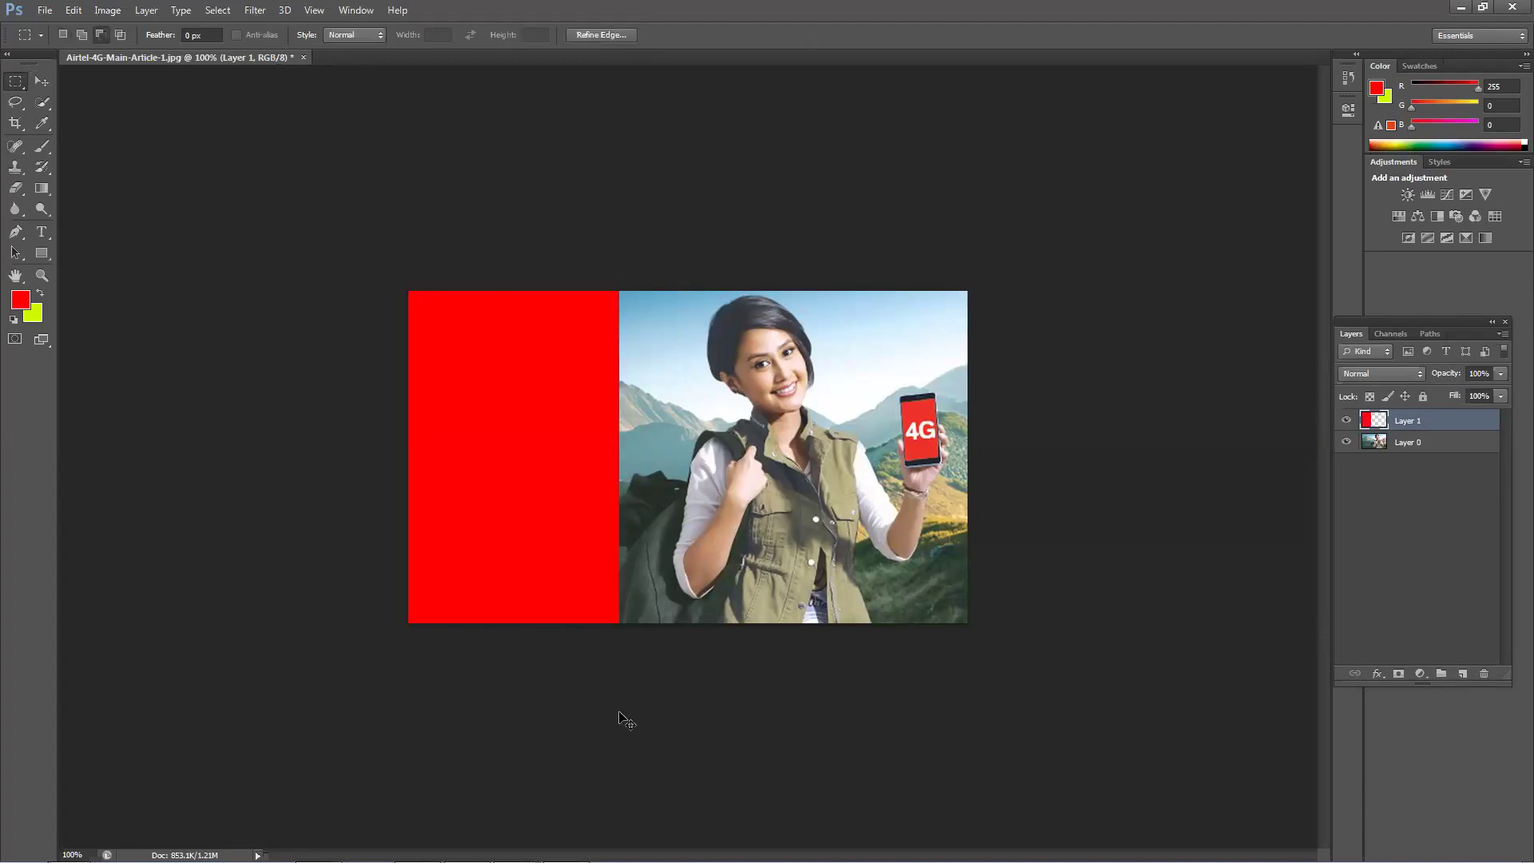
pyautogui.hotkey('ctrl', 'd')
# Step: Distort the red panel, pulling its bottom-right corner right to slant the edge
pyautogui.hotkey('ctrl', 't')
pyautogui.rightClick(547, 329)
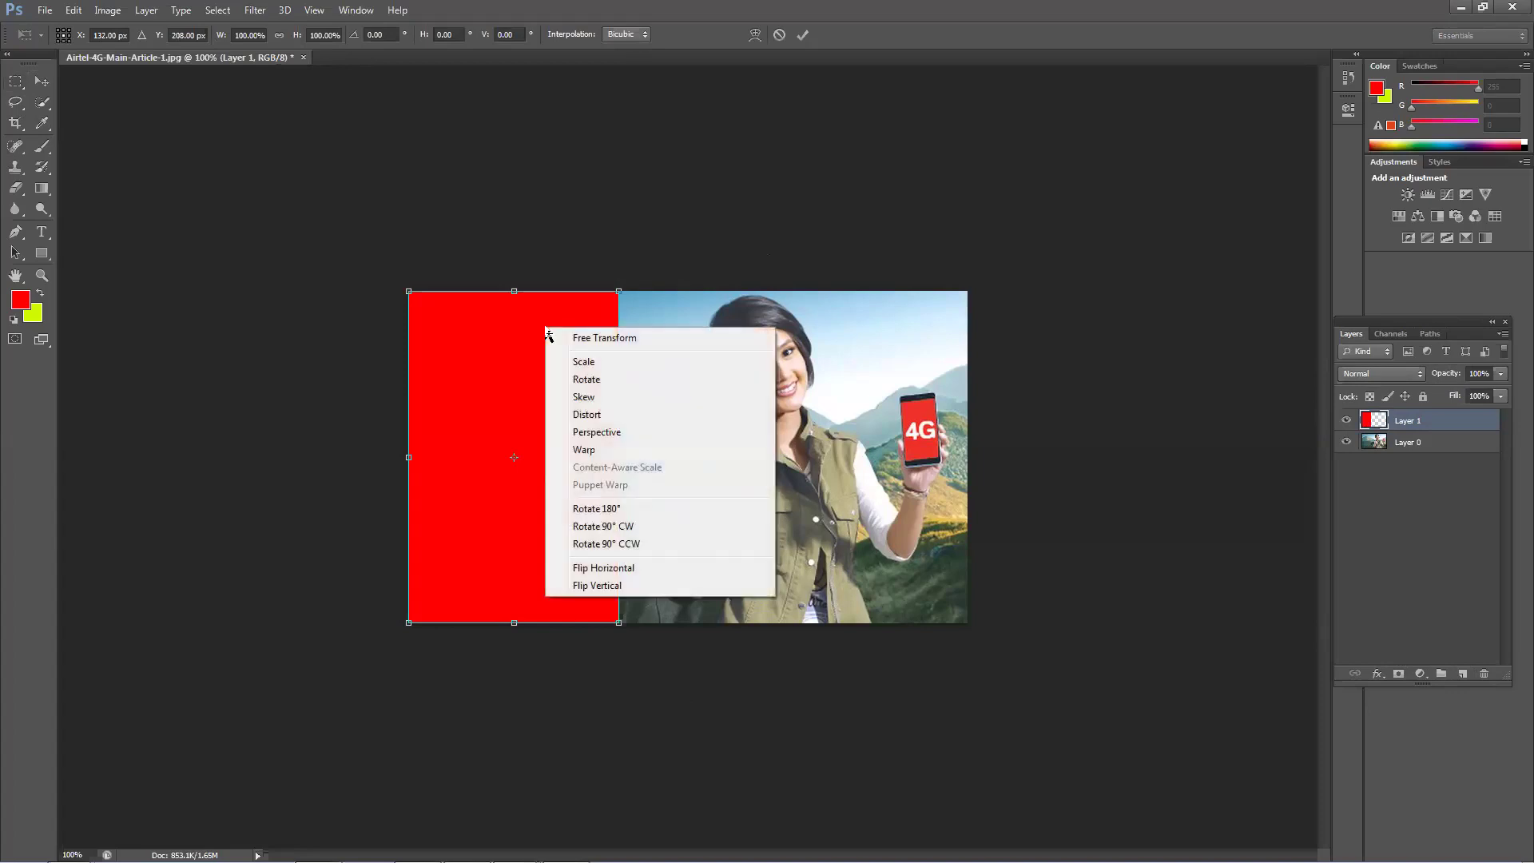
pyautogui.click(592, 417)
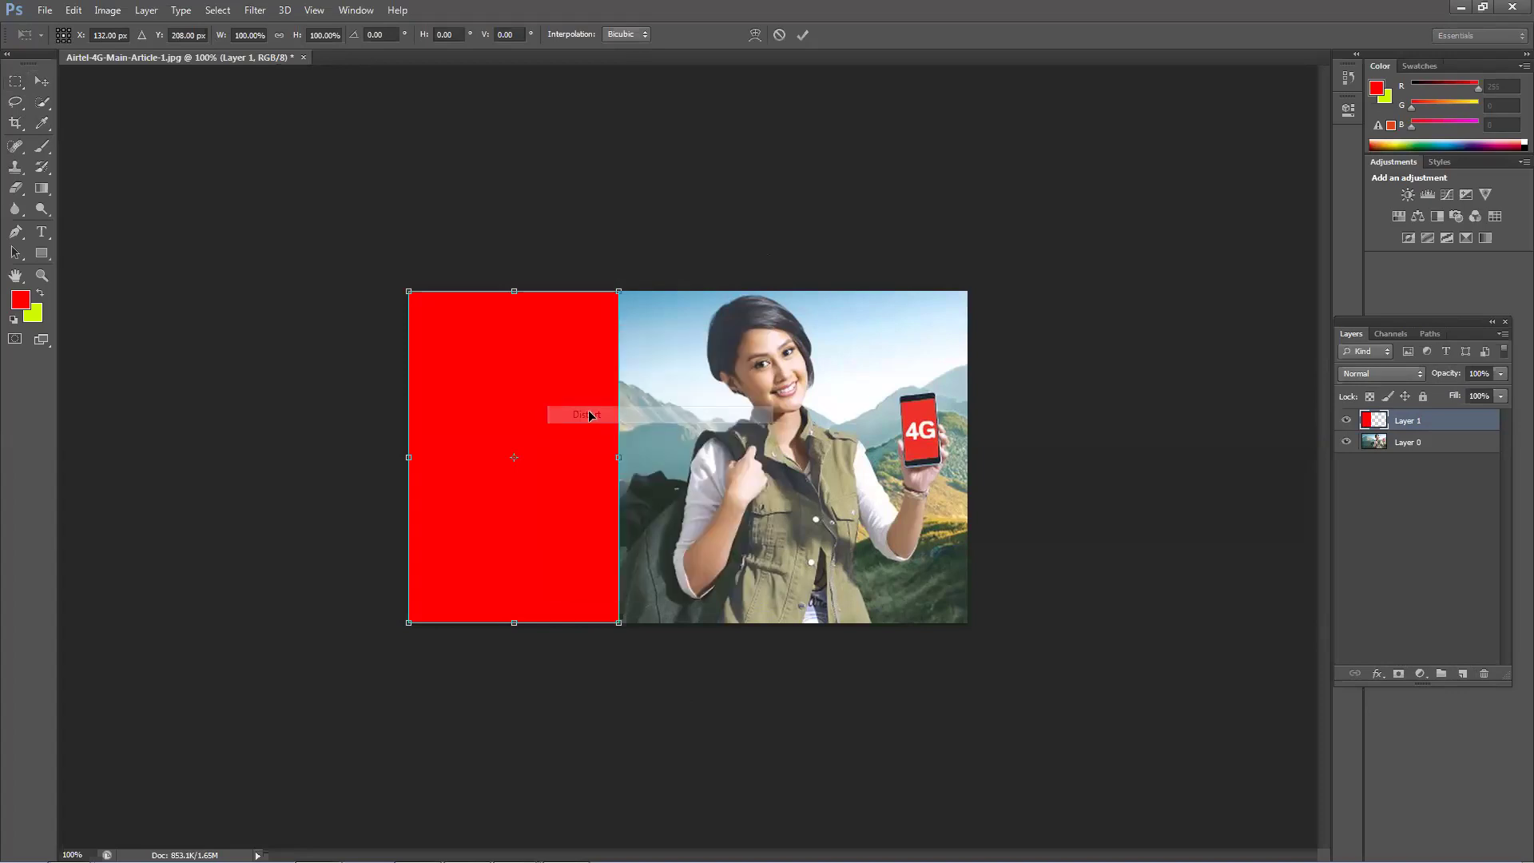
pyautogui.moveTo(620, 292); pyautogui.dragTo(679, 292)
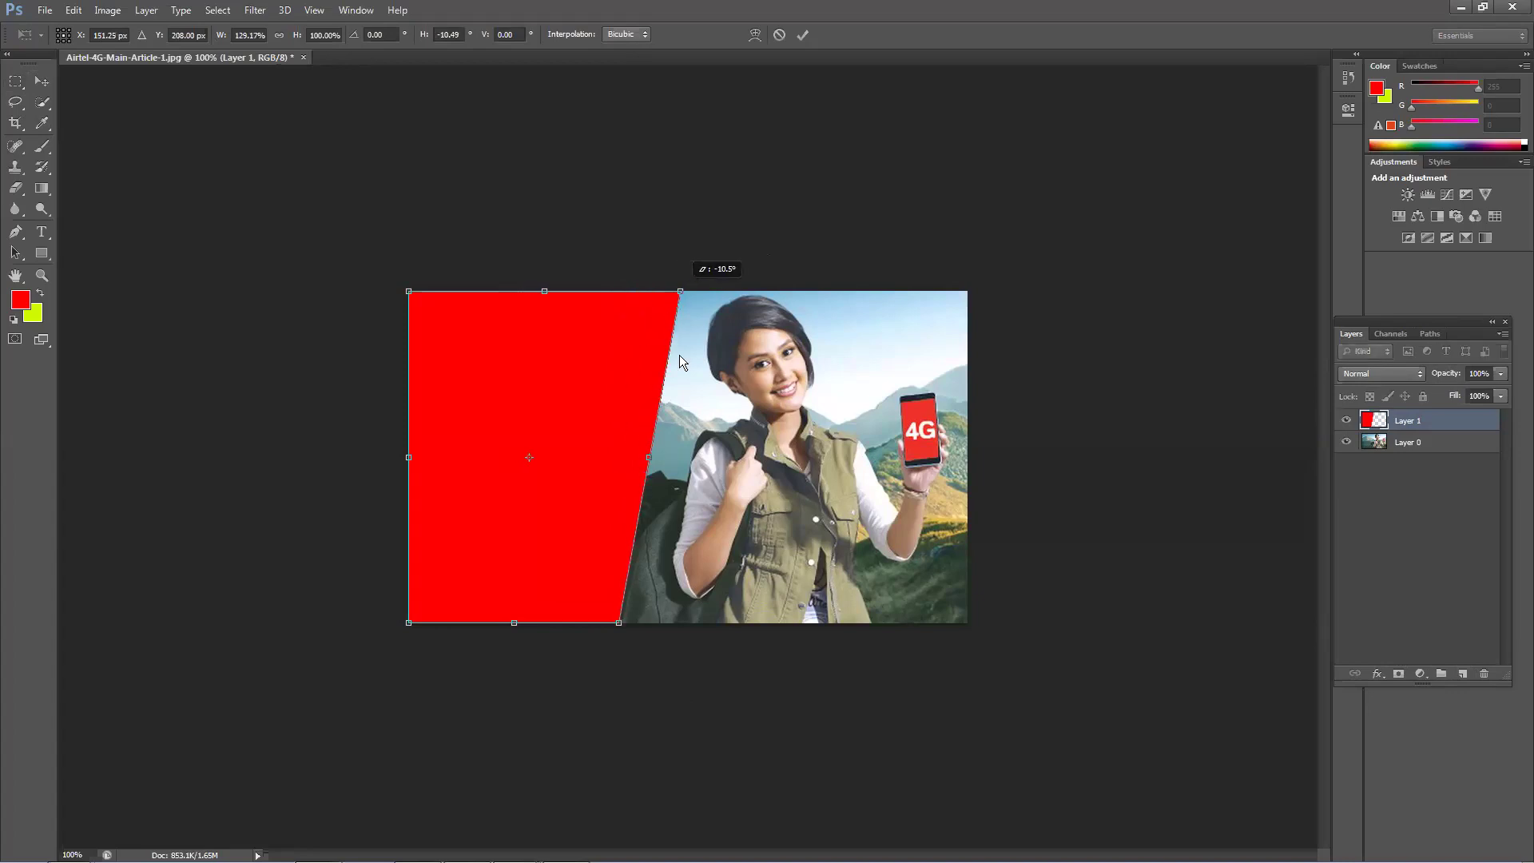
pyautogui.hotkey('ctrl', 'z')
pyautogui.moveTo(625, 627); pyautogui.dragTo(691, 634)
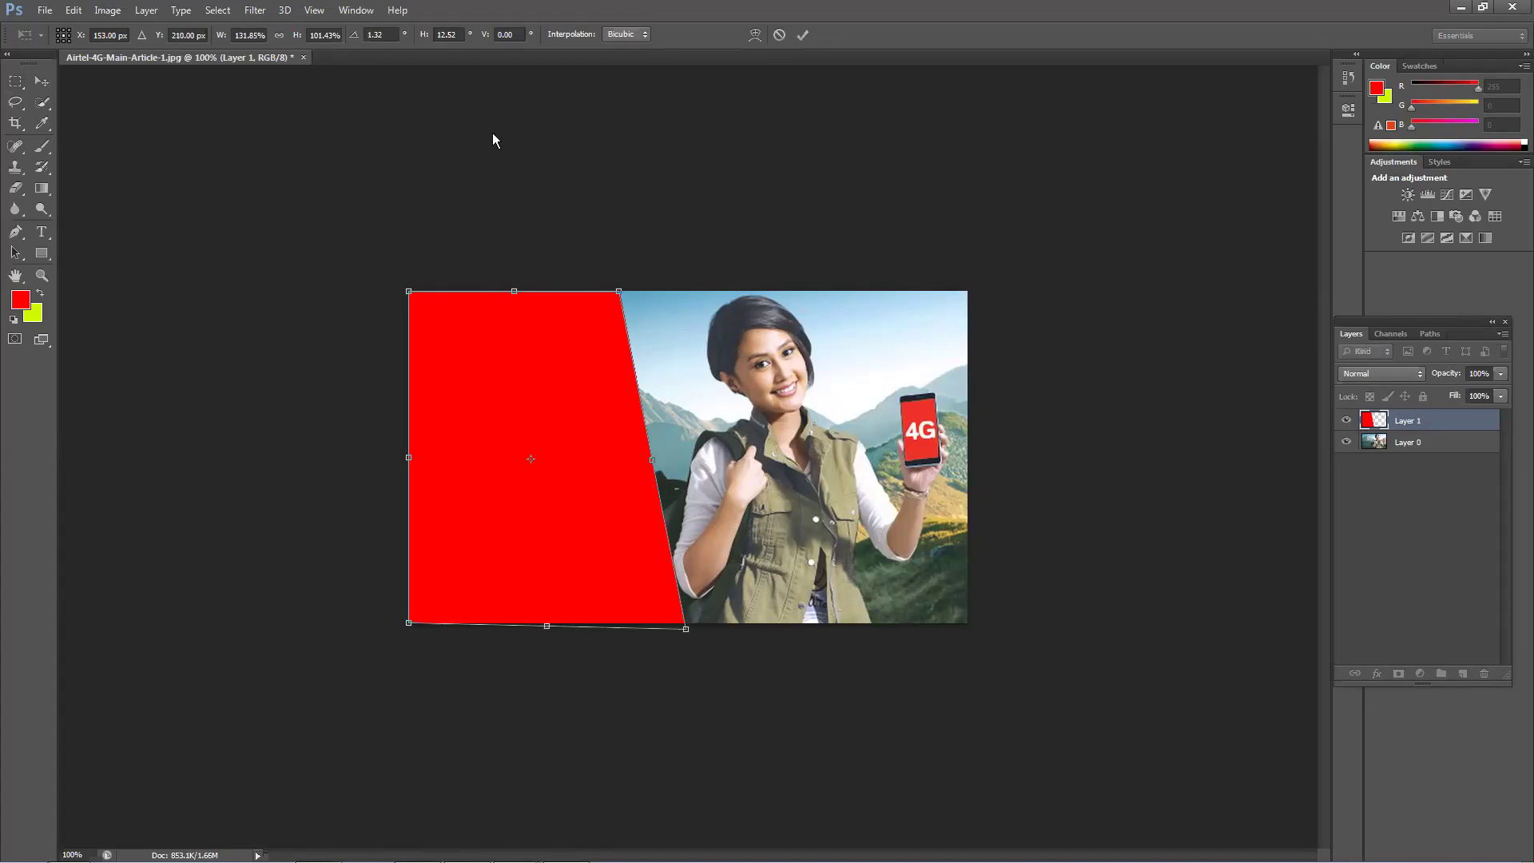
pyautogui.press('Return')
# Step: Shift the red panel to the left and select its layer
pyautogui.click(20, 84)
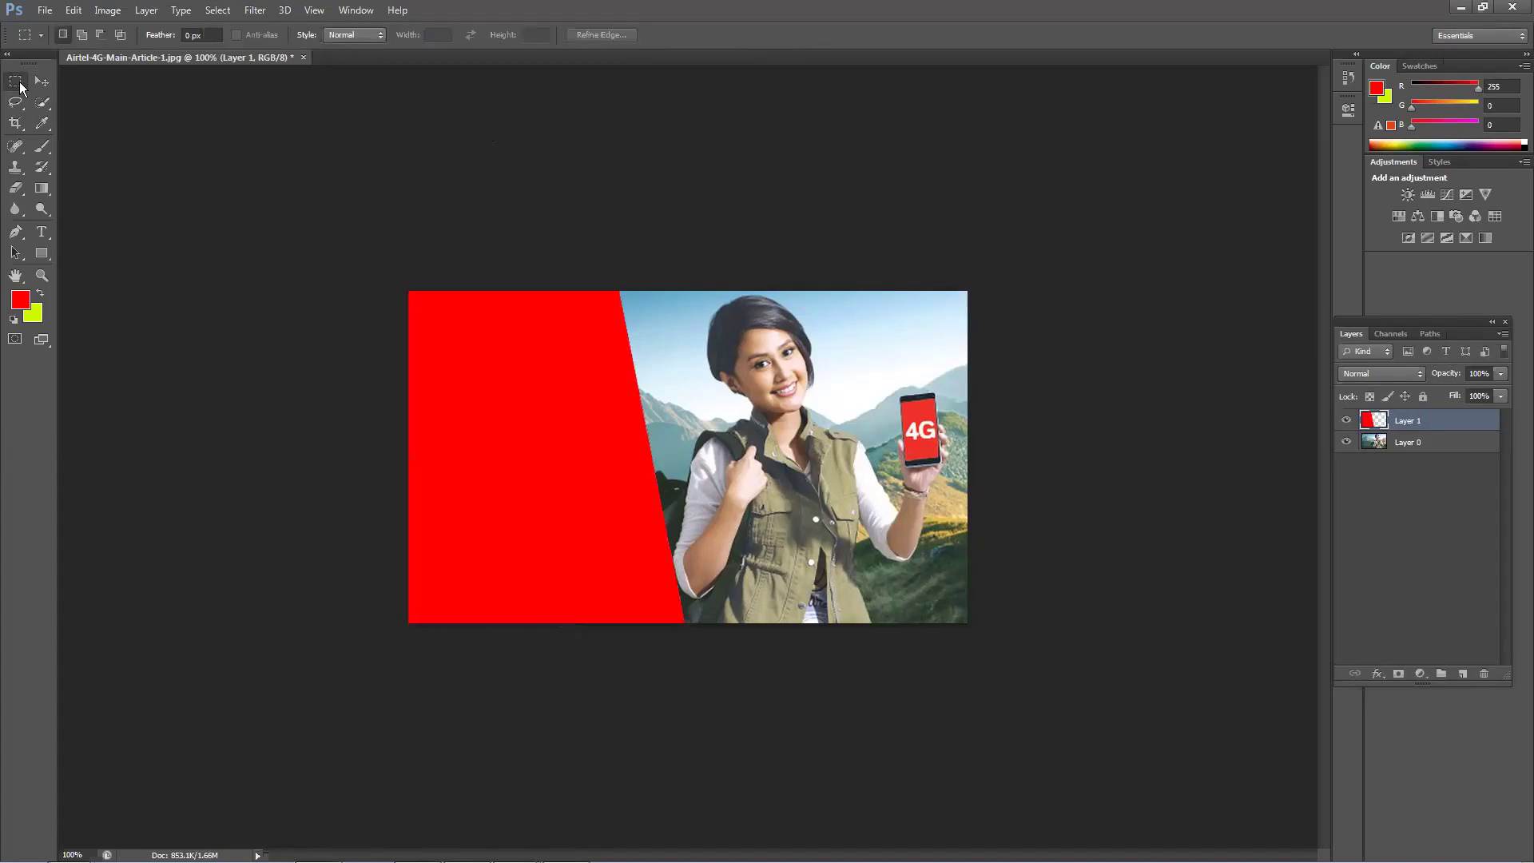
pyautogui.click(41, 81)
pyautogui.moveTo(531, 339); pyautogui.dragTo(483, 372)
pyautogui.click(521, 263)
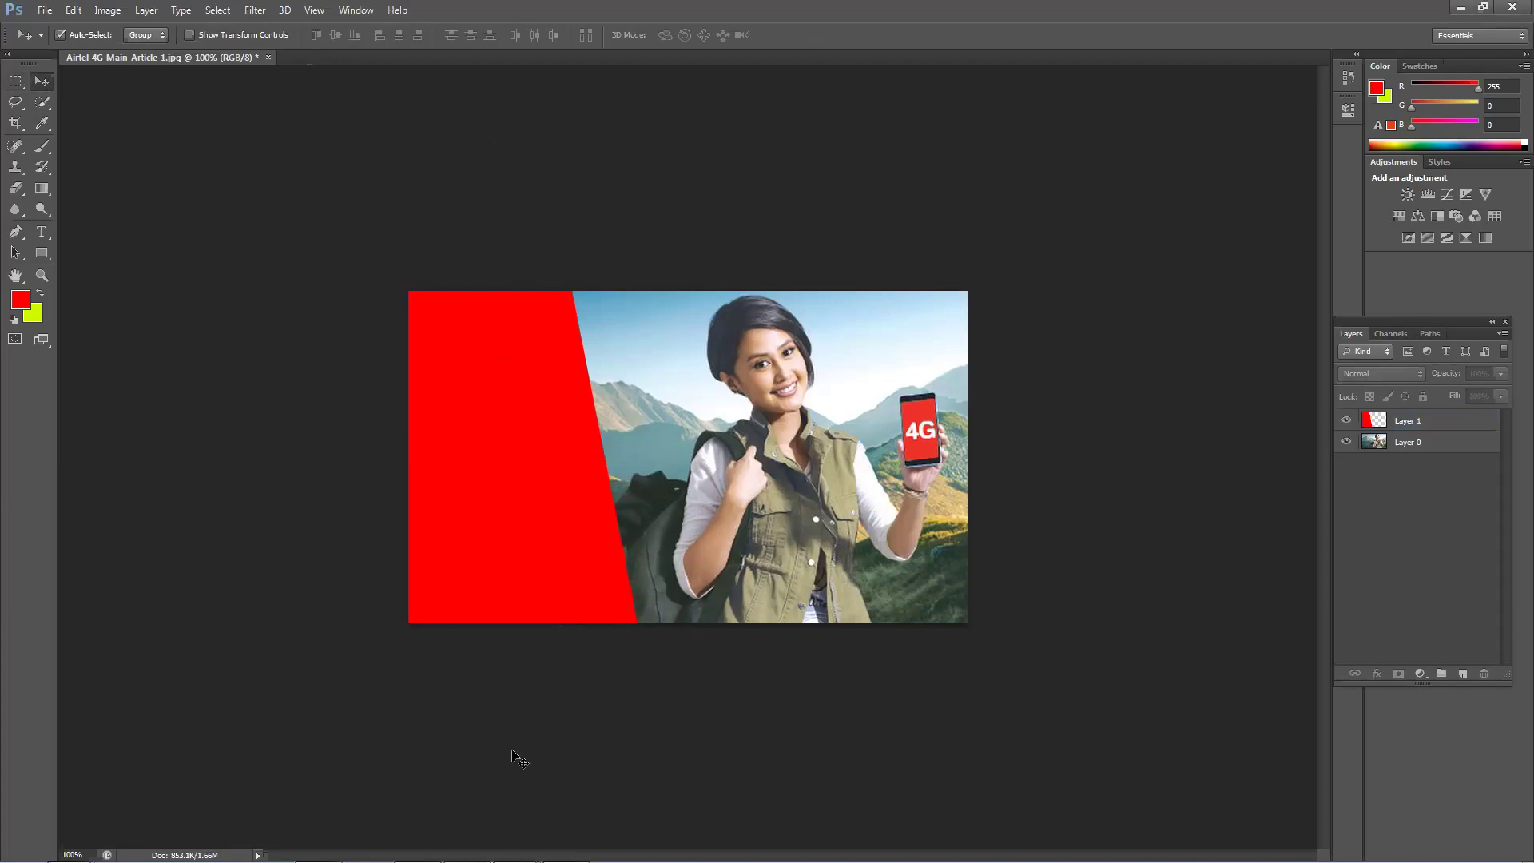
pyautogui.click(527, 569)
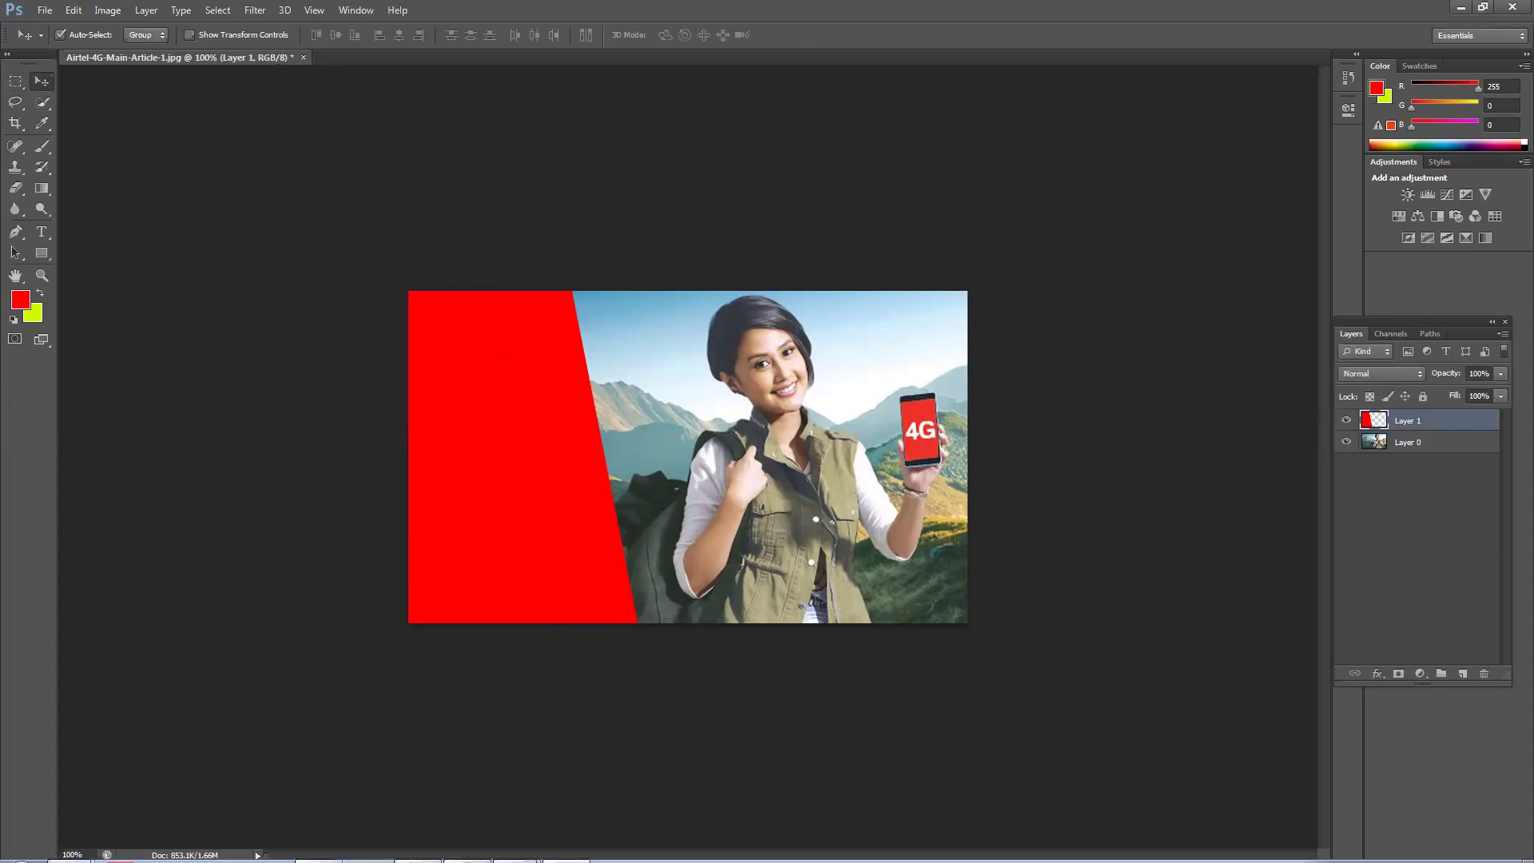
# Step: Scroll through the Google Images results for Airtel ads
pyautogui.moveTo(318, 849)
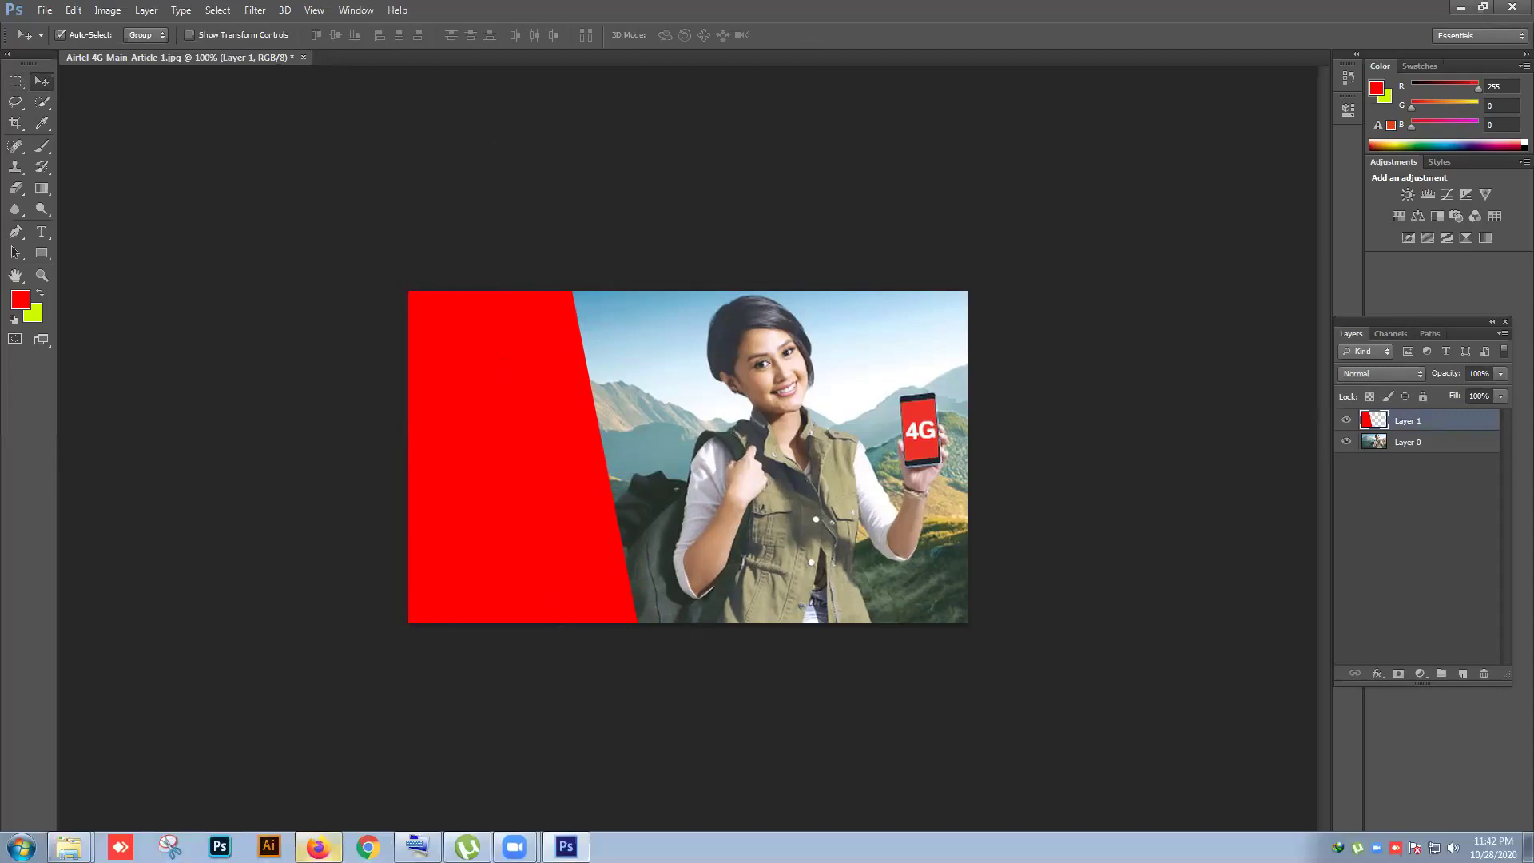
pyautogui.click(318, 848)
pyautogui.scroll(-5, 560, 587)
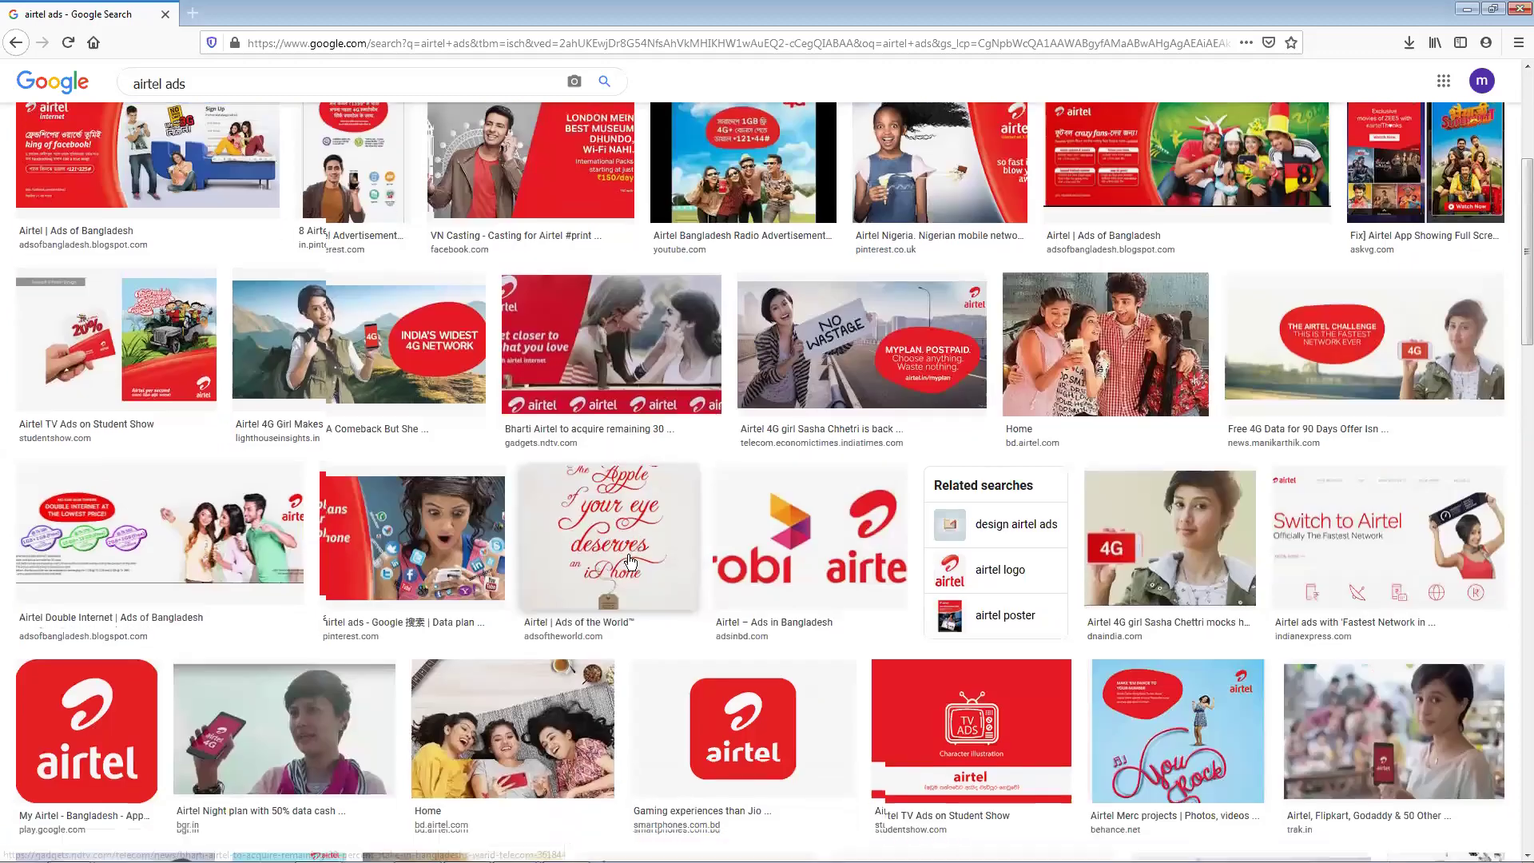
pyautogui.scroll(-6, 624, 564)
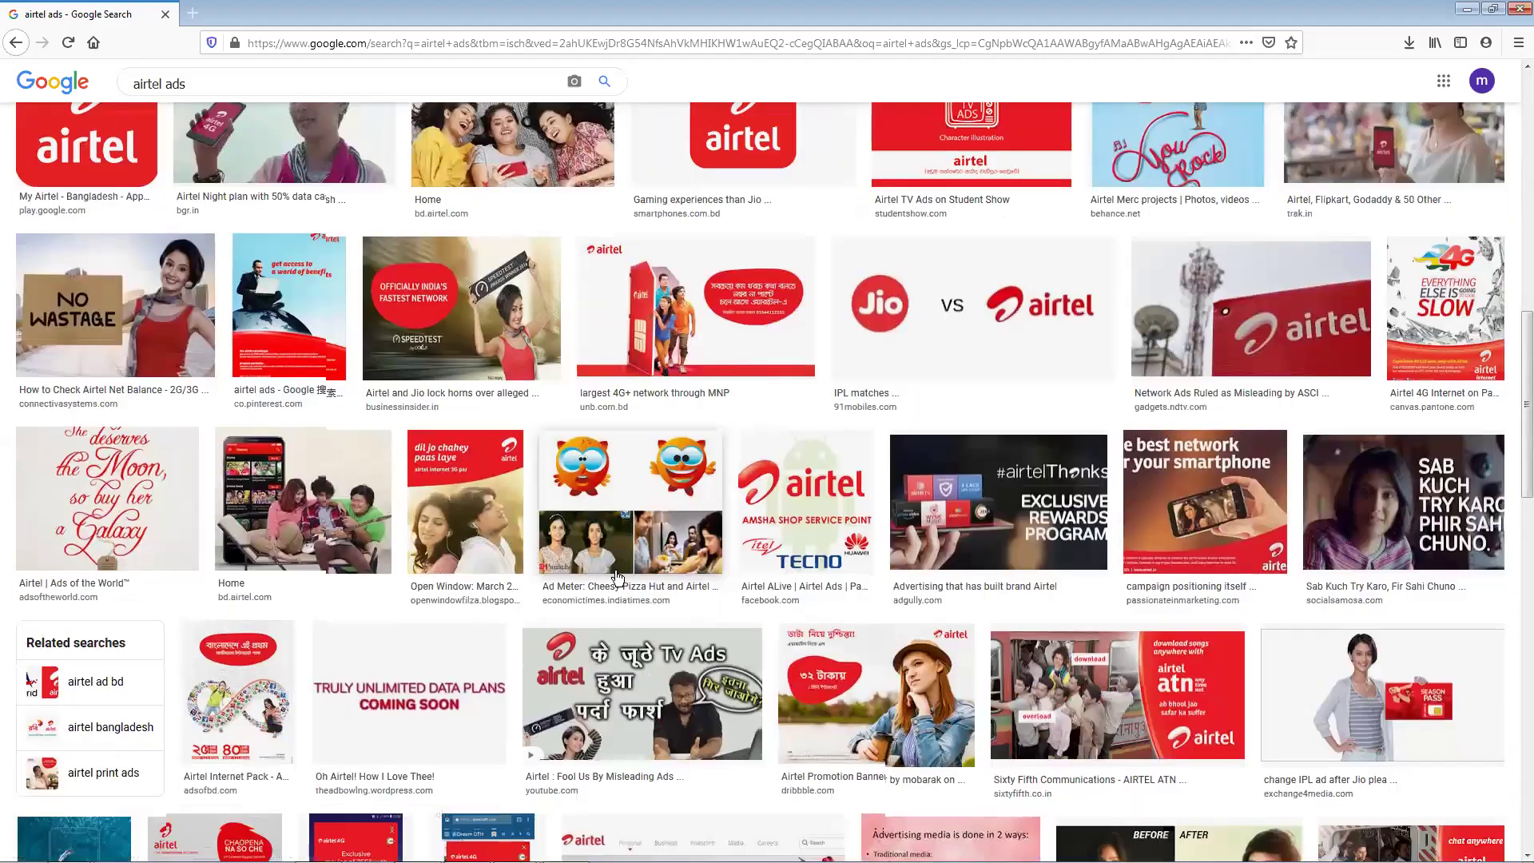
pyautogui.scroll(-6, 618, 584)
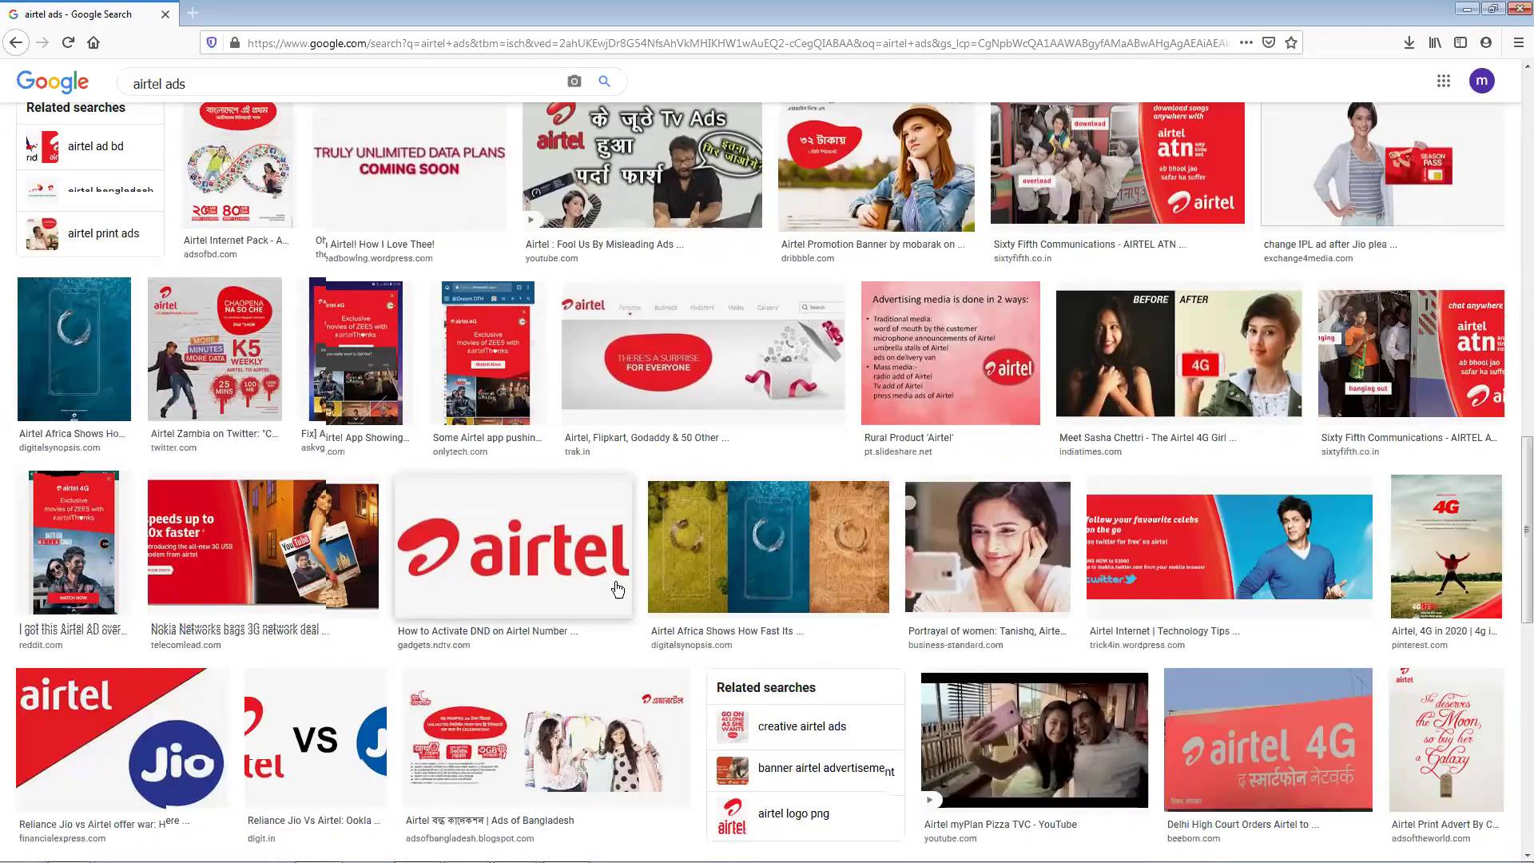
pyautogui.scroll(-2, 618, 590)
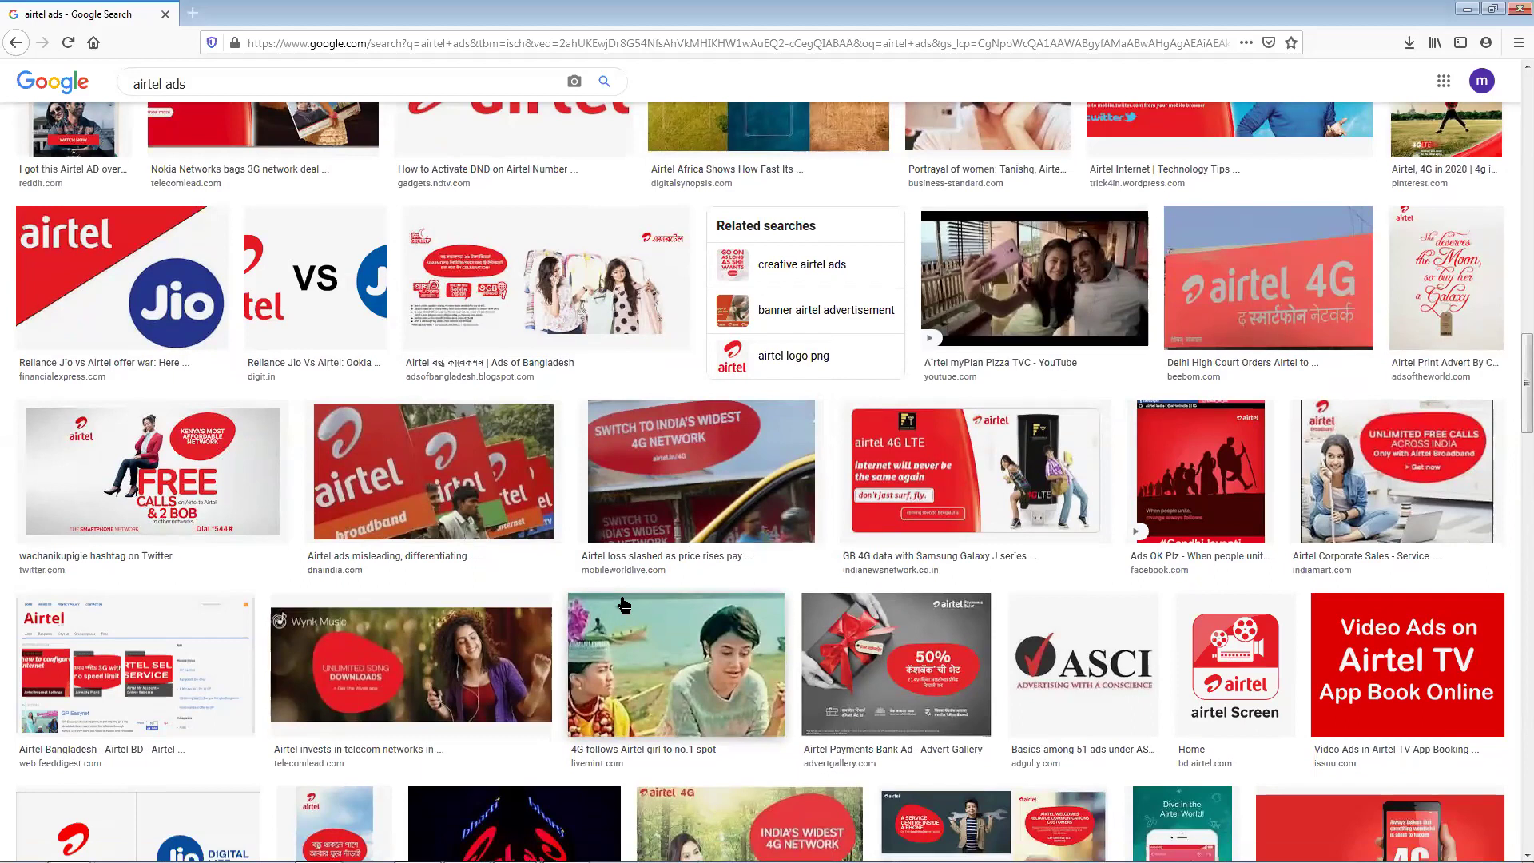
pyautogui.scroll(-6, 623, 605)
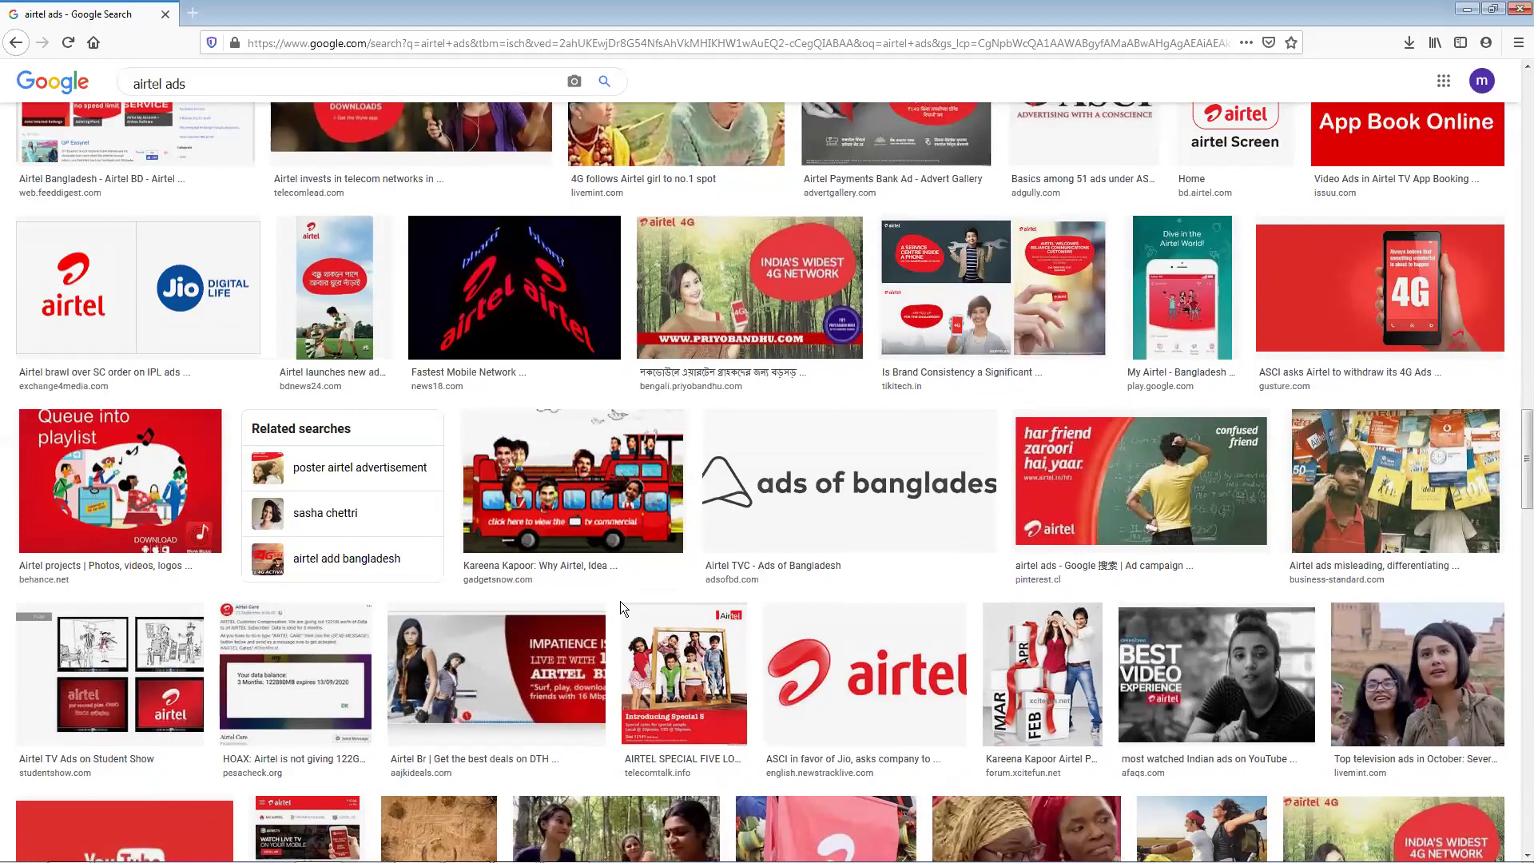
# Step: Back in Photoshop, nudge the red panel slightly to the left
pyautogui.moveTo(480, 847)
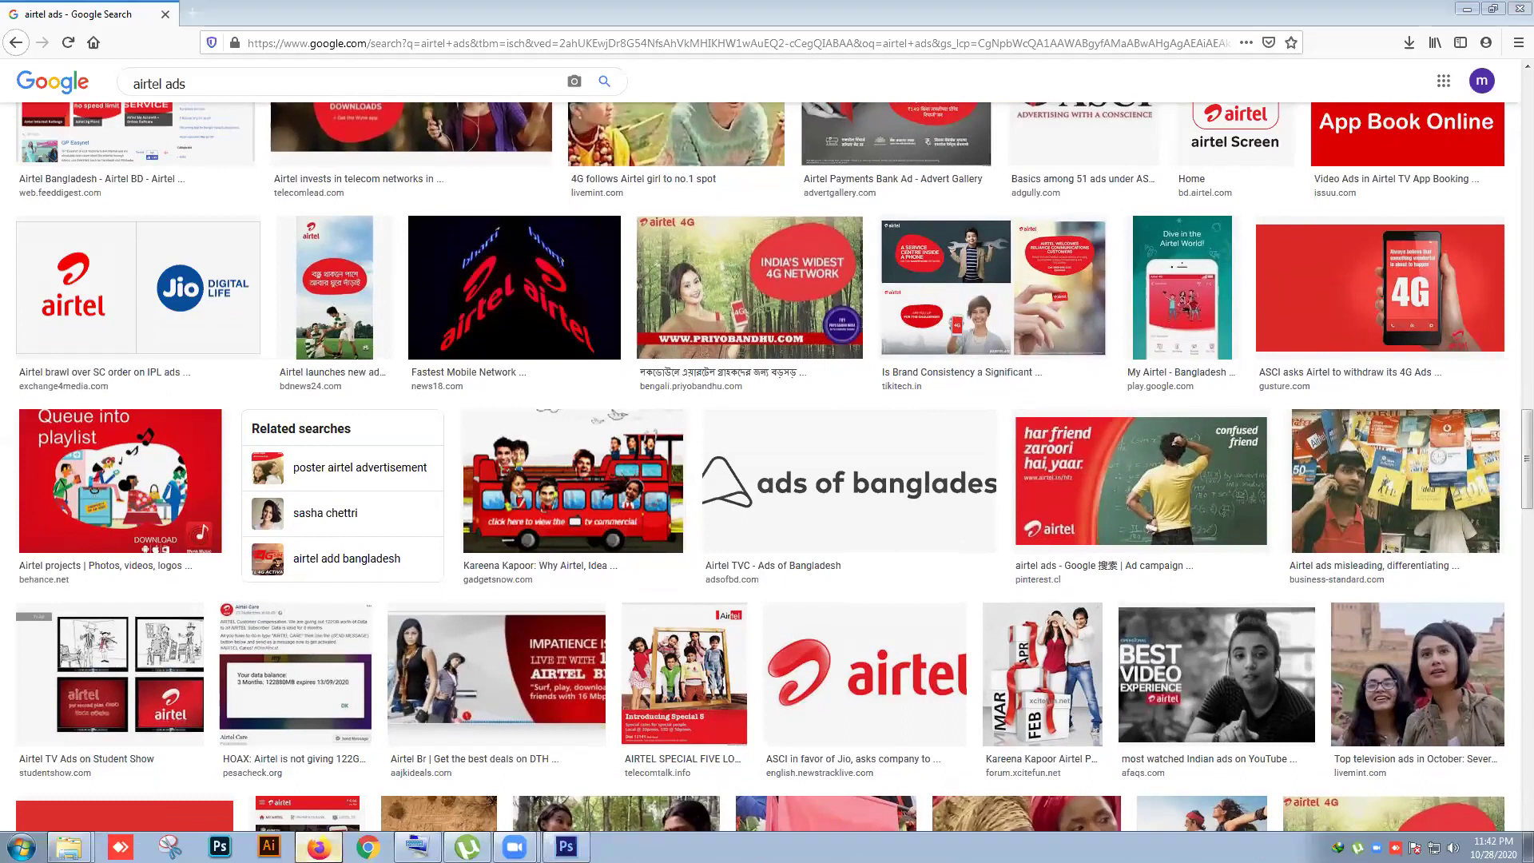
pyautogui.click(567, 847)
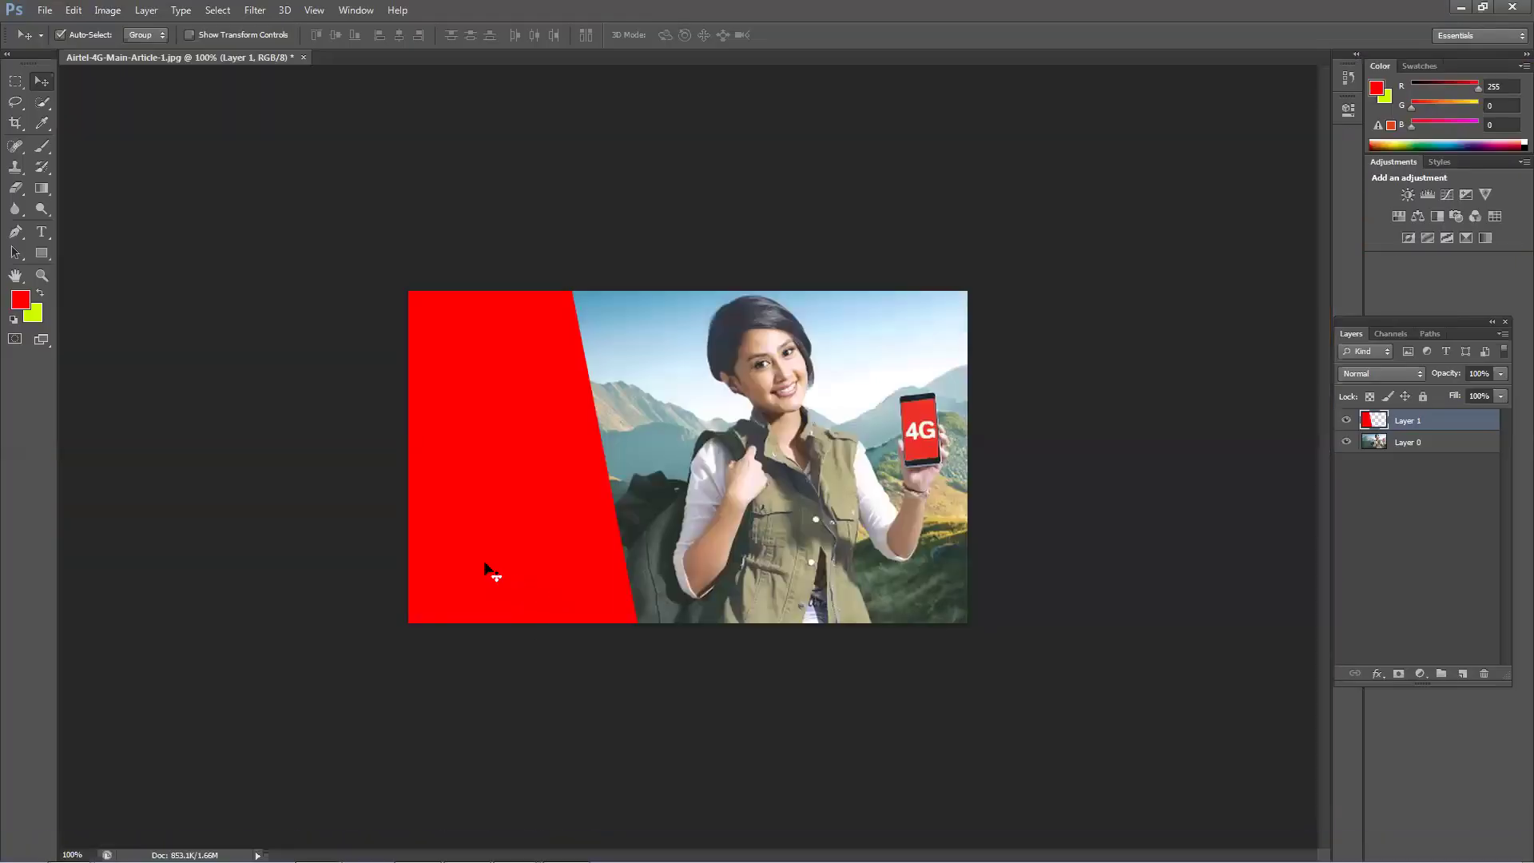
pyautogui.moveTo(391, 860)
pyautogui.moveTo(468, 519); pyautogui.dragTo(458, 519)
# Step: Search 'kache ashar golpo' in a new Firefox tab, then return to Photoshop
pyautogui.click(319, 848)
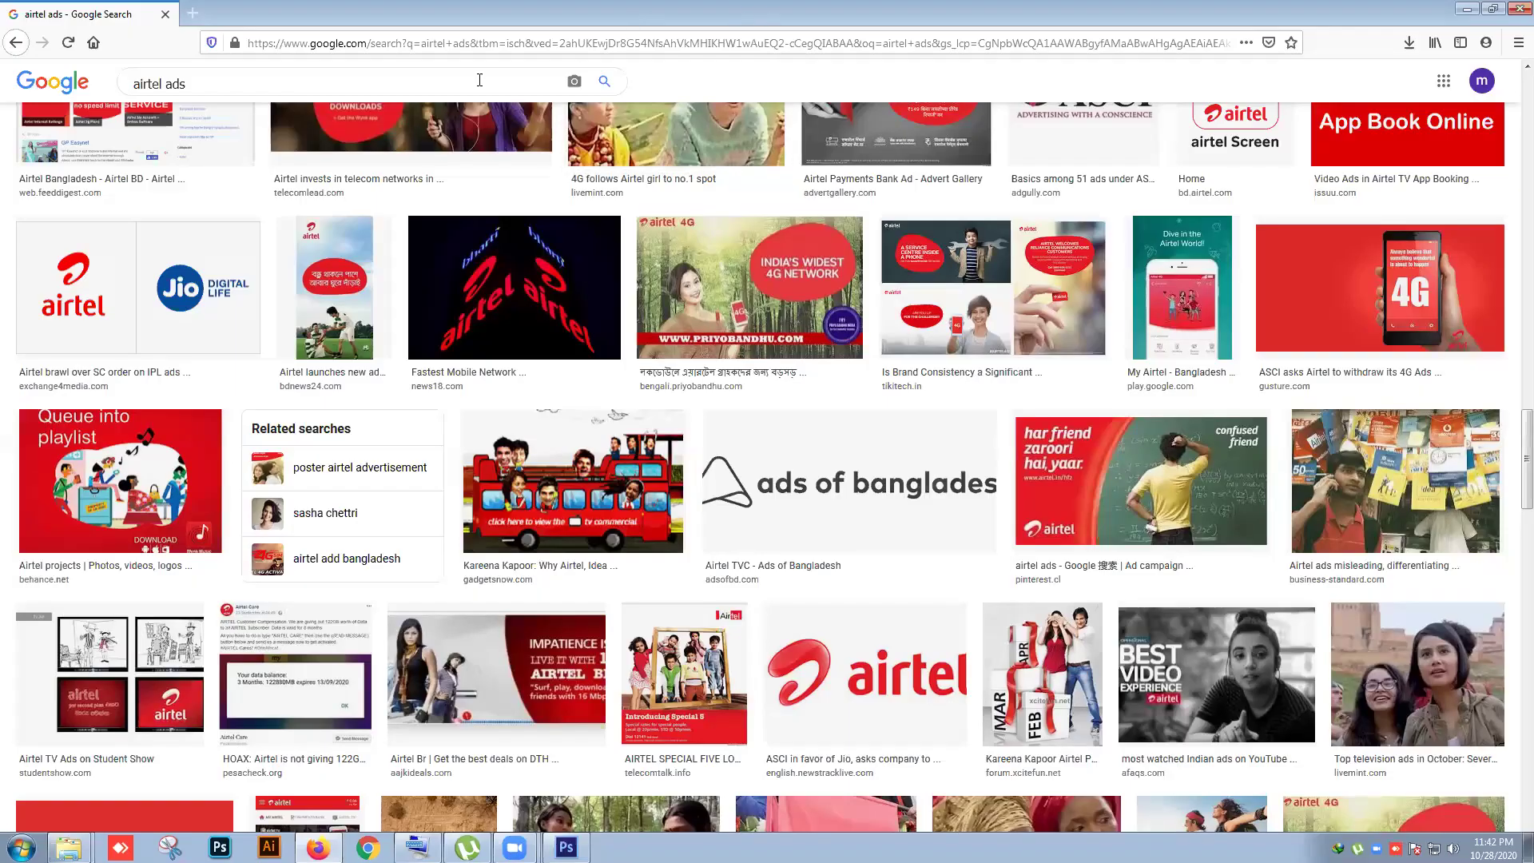
pyautogui.click(193, 14)
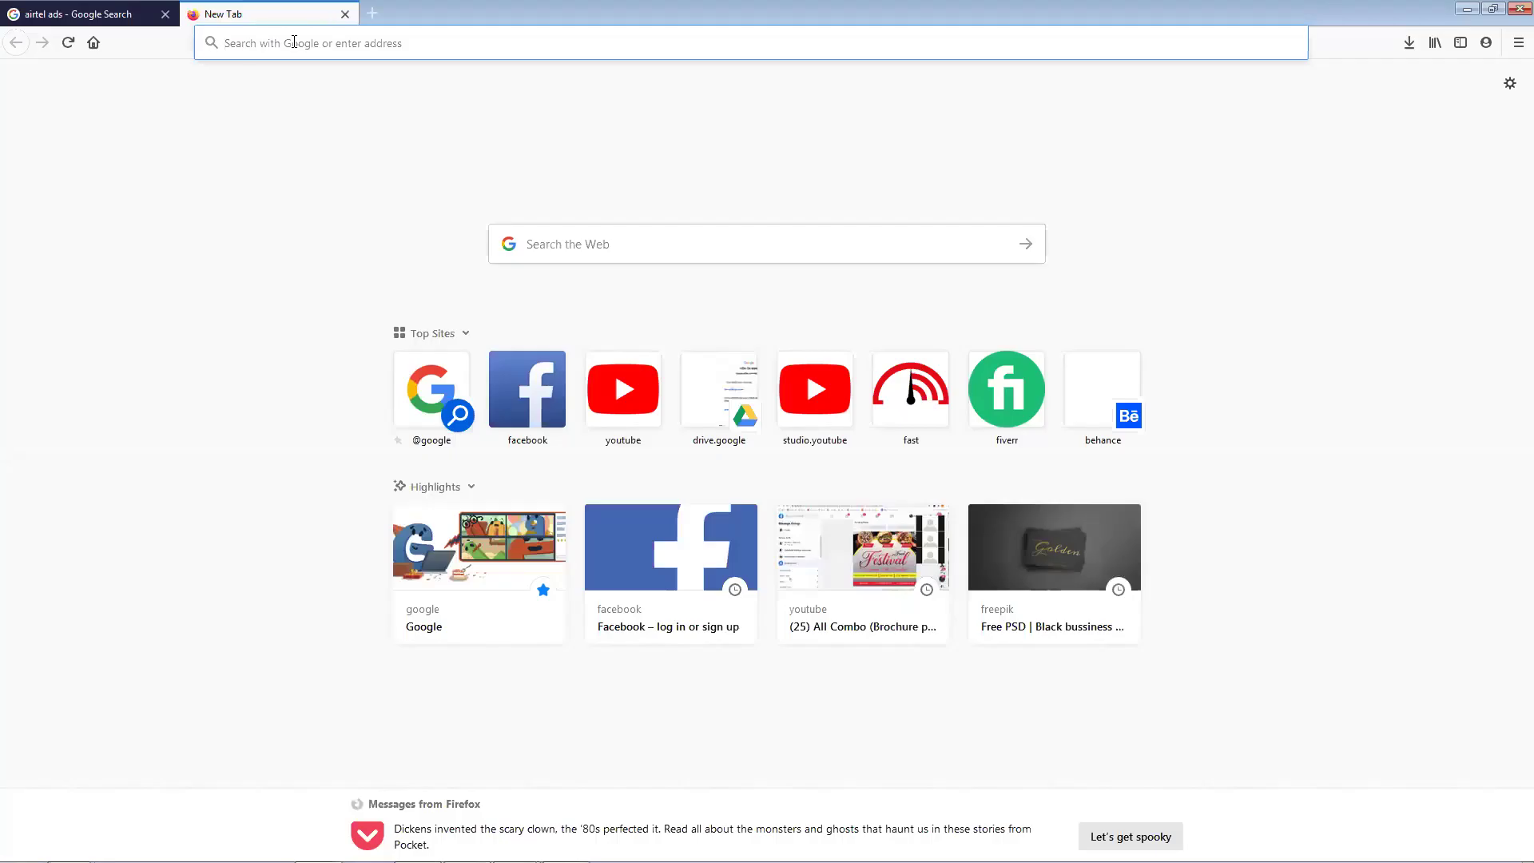
pyautogui.write('kache')
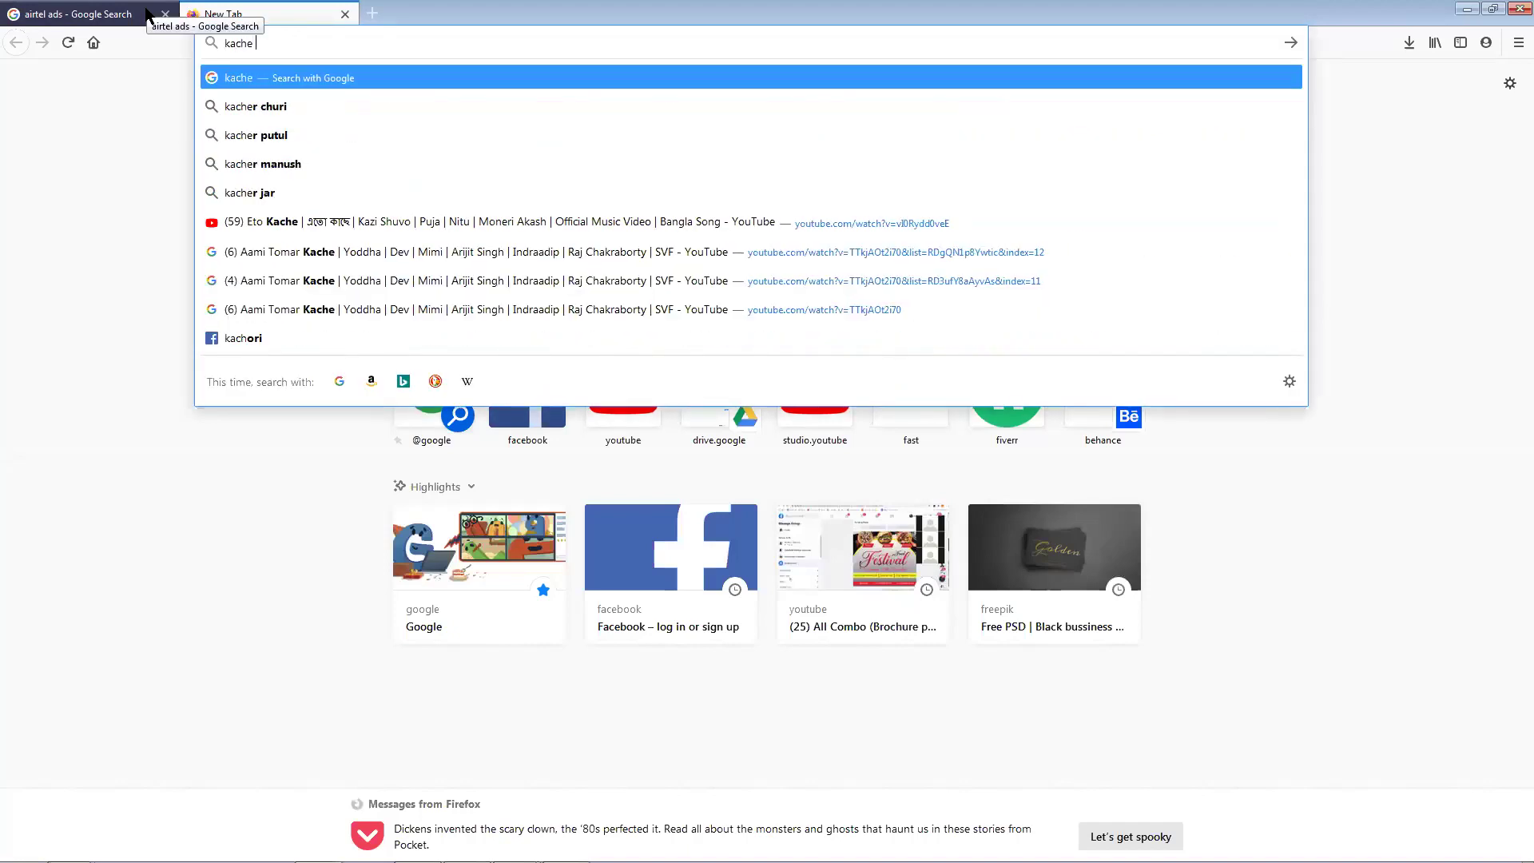
pyautogui.write(' asha')
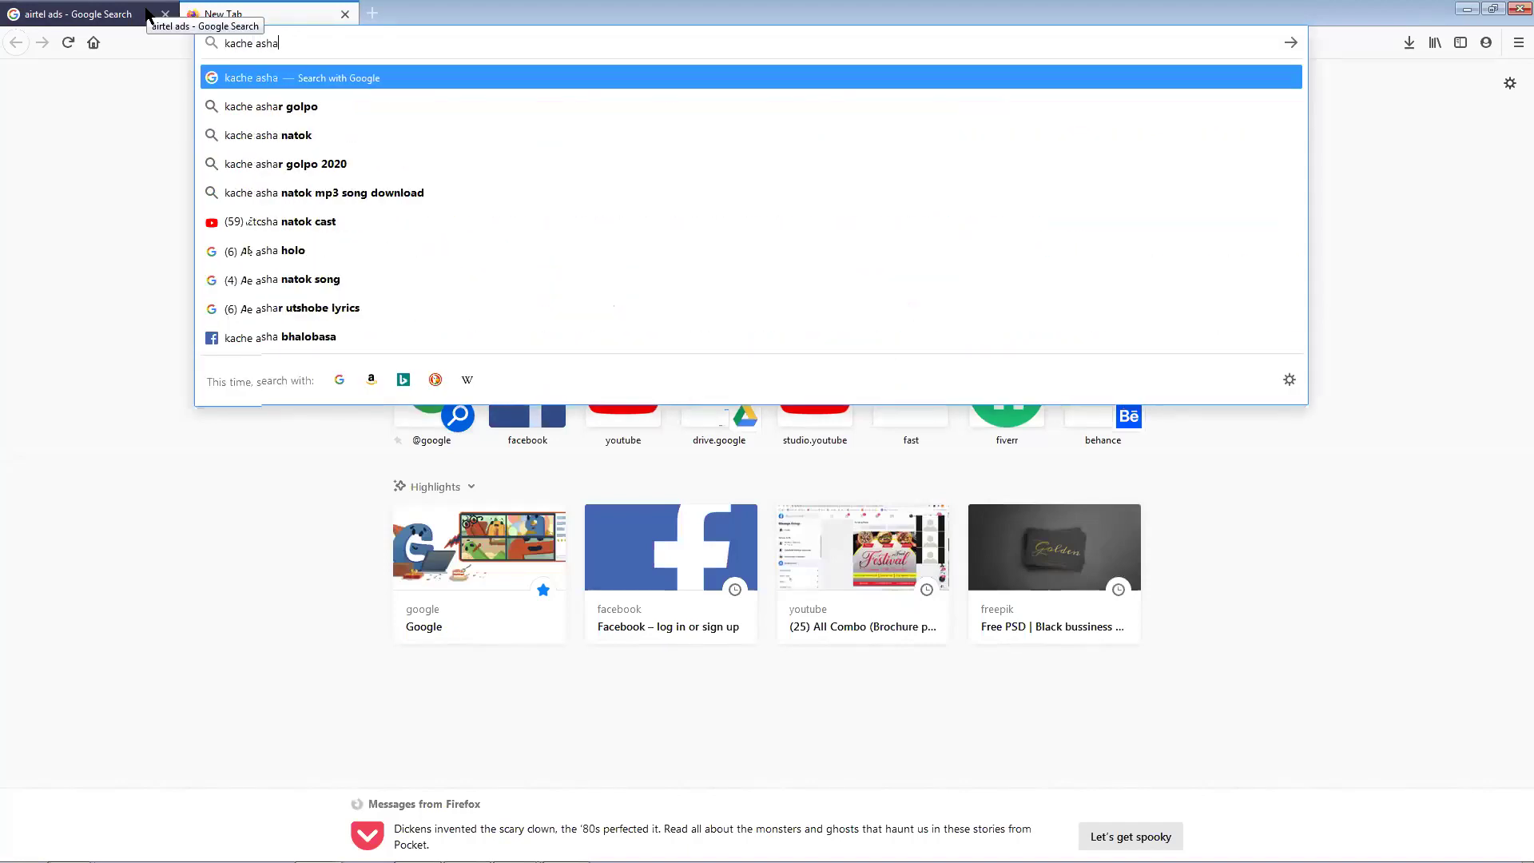
pyautogui.press('Down')
pyautogui.press('Return')
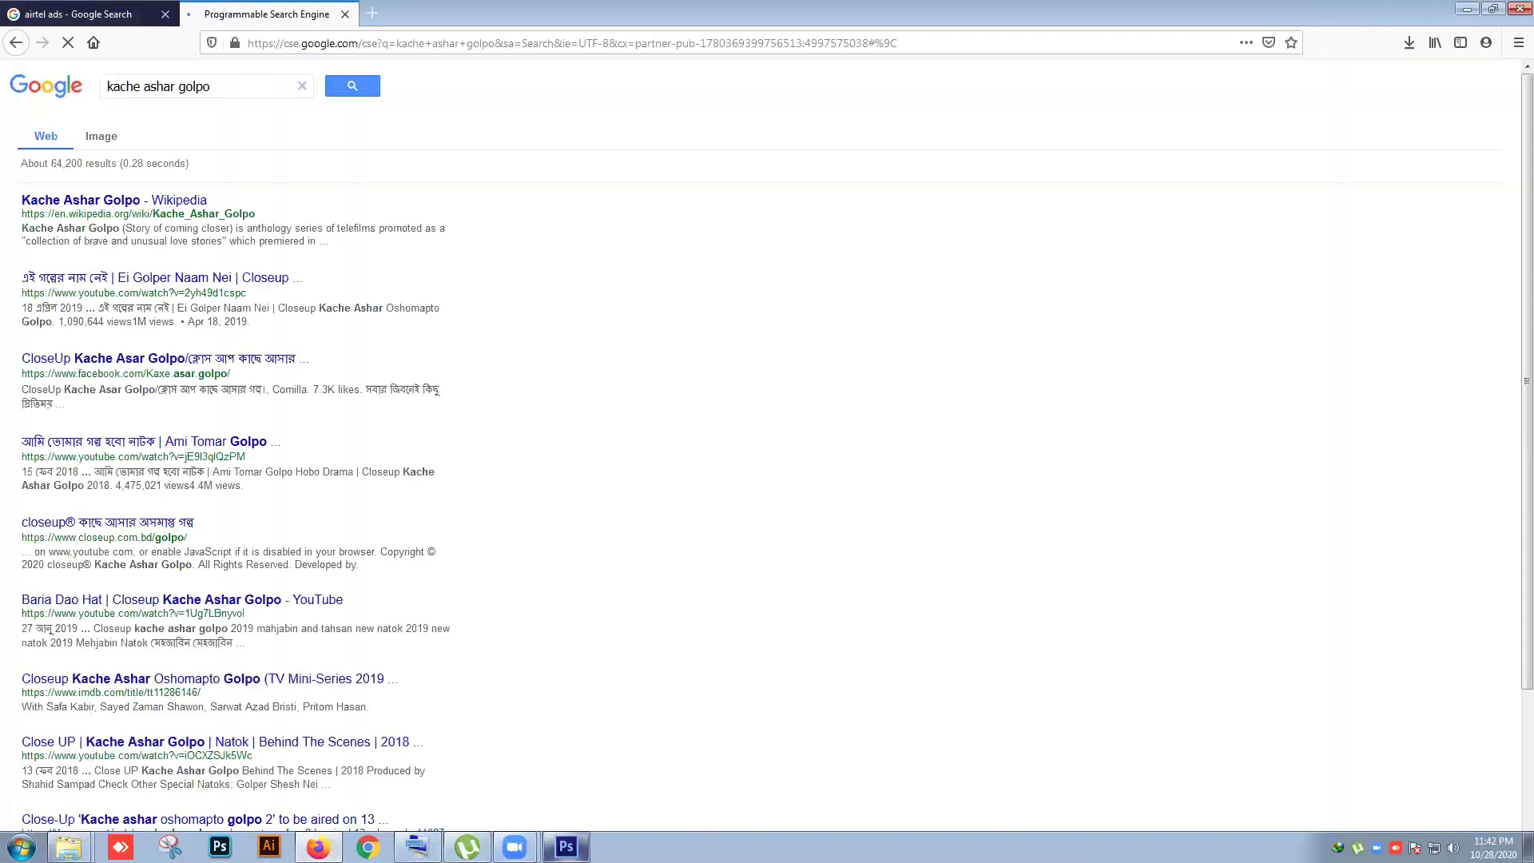
pyautogui.click(566, 847)
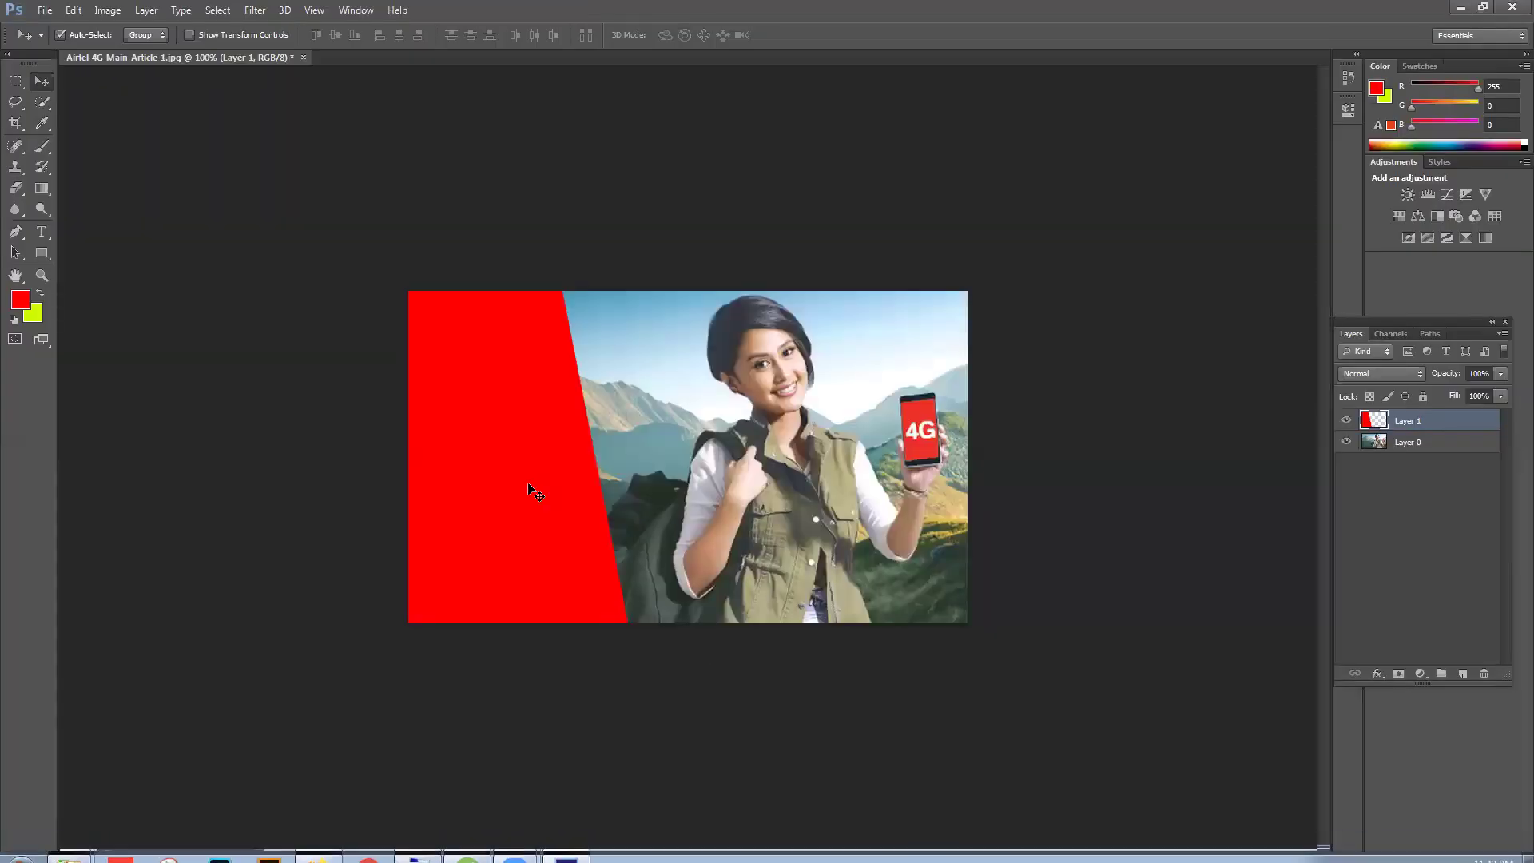
# Step: Replace Layer 1 with a new layer and fill a rectangle on the image's left with red
pyautogui.press('Delete')
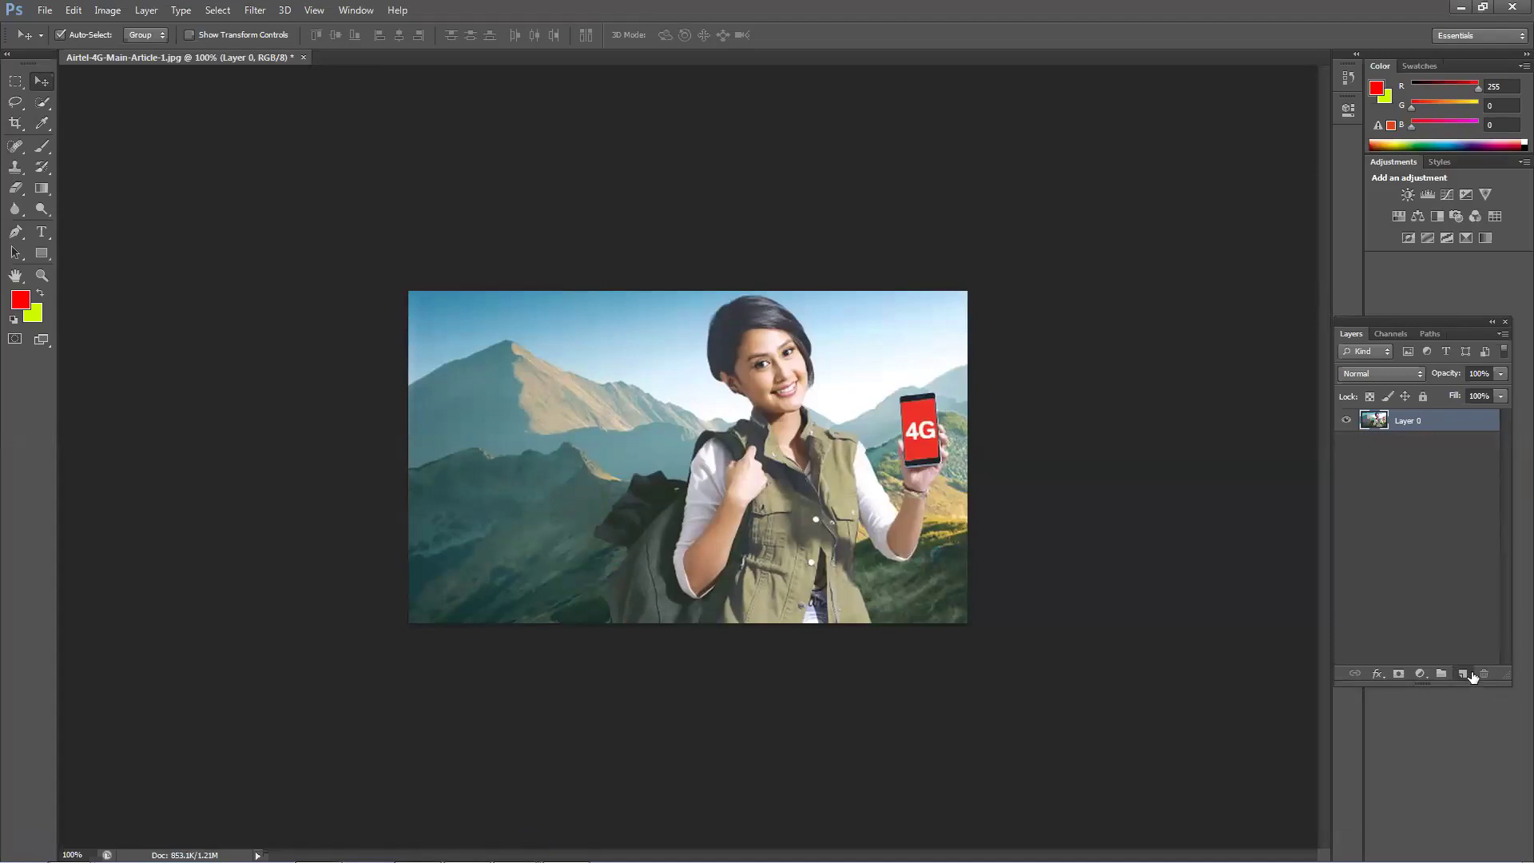
pyautogui.click(1462, 674)
pyautogui.click(16, 81)
pyautogui.moveTo(377, 229); pyautogui.dragTo(571, 713)
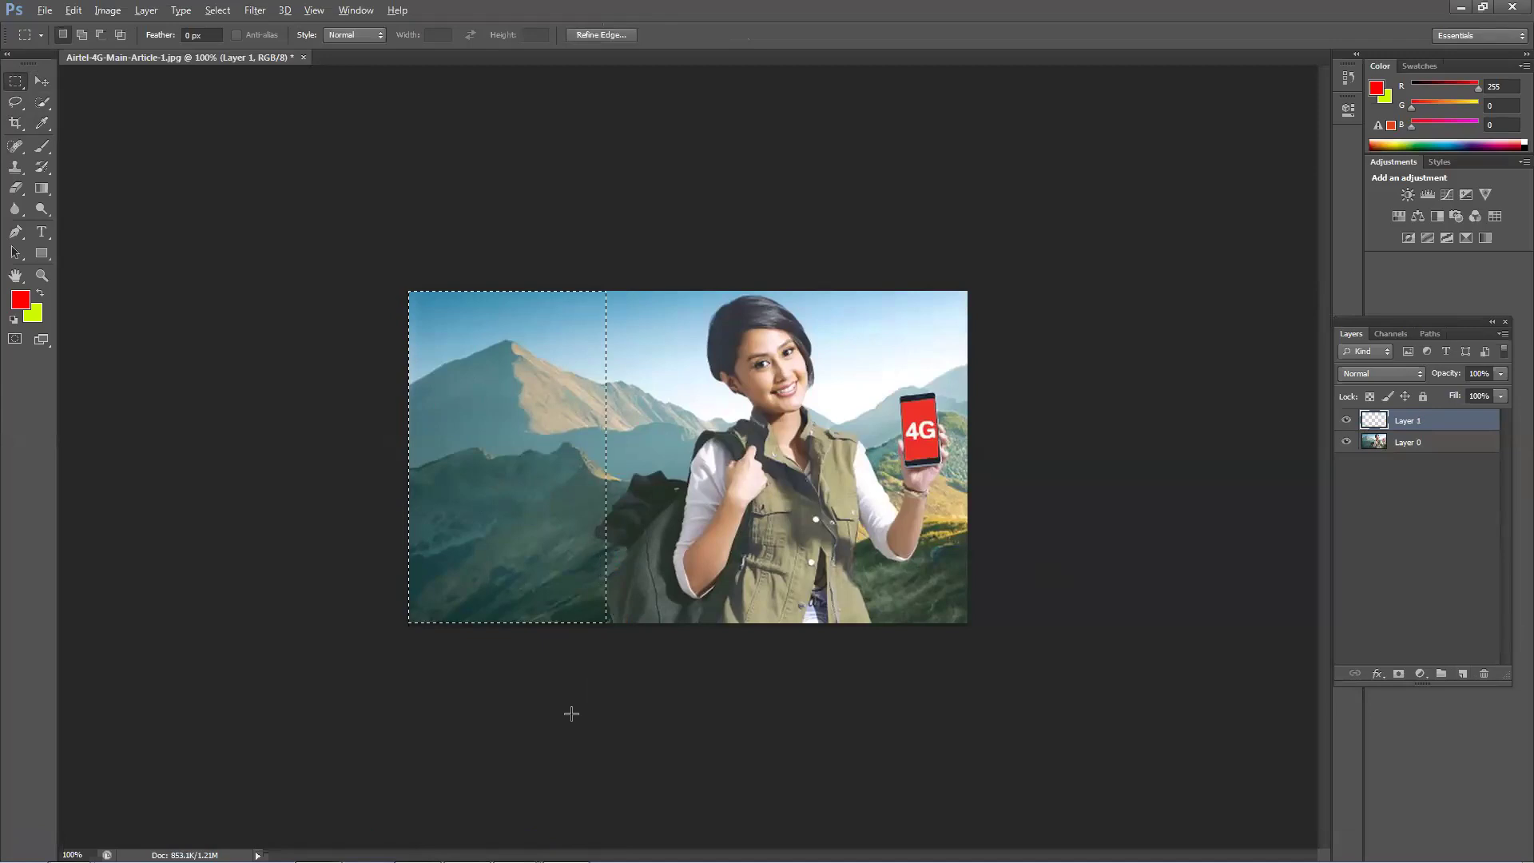
pyautogui.hotkey('alt', 'BackSpace')
pyautogui.hotkey('ctrl', 'd')
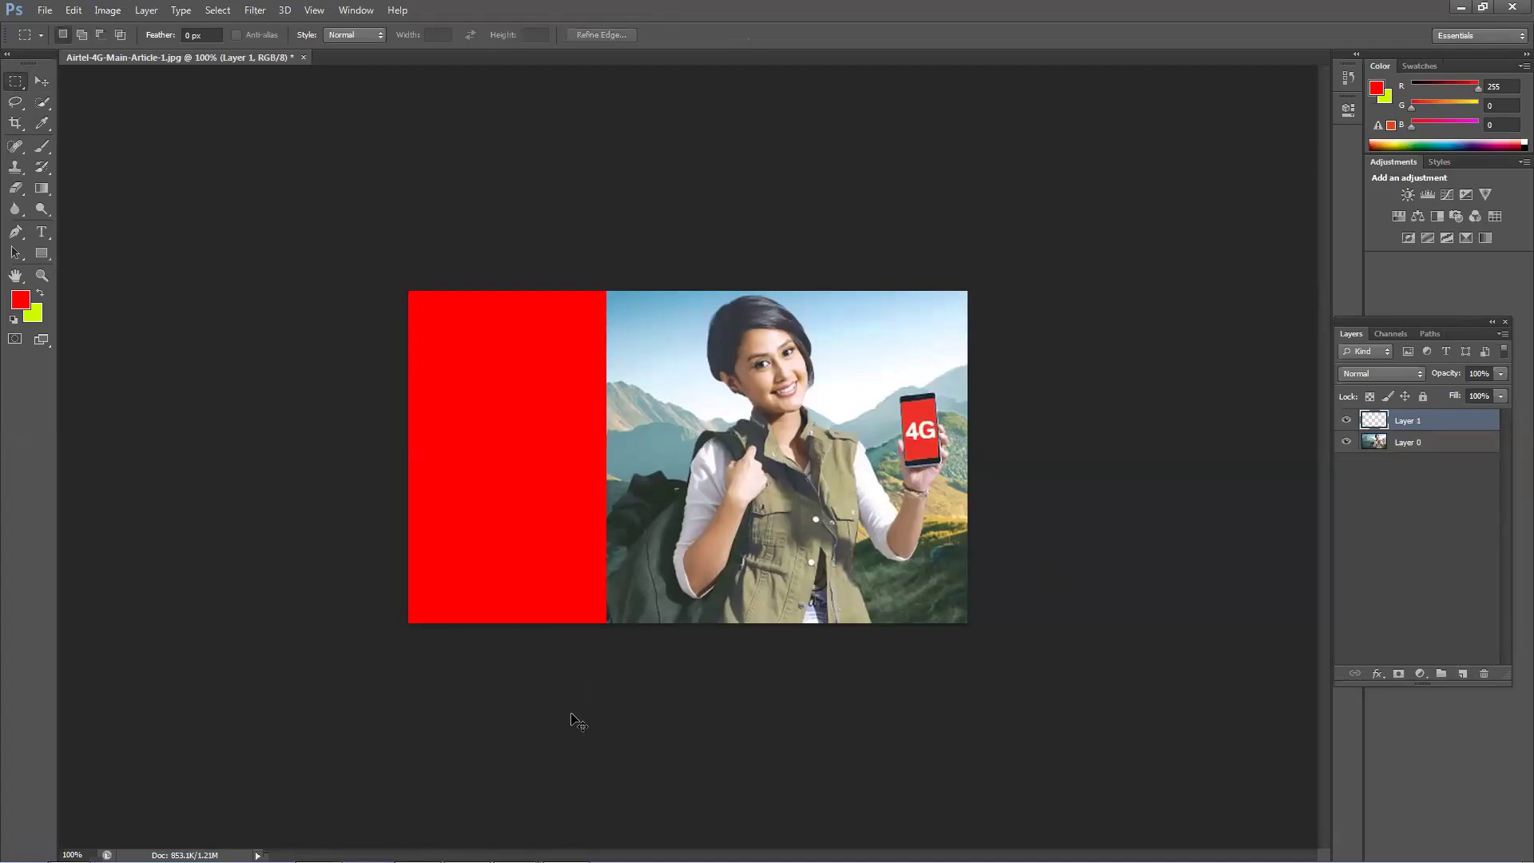
# Step: Distort the red rectangle into a slanted panel by dragging its corners
pyautogui.hotkey('ctrl', 't')
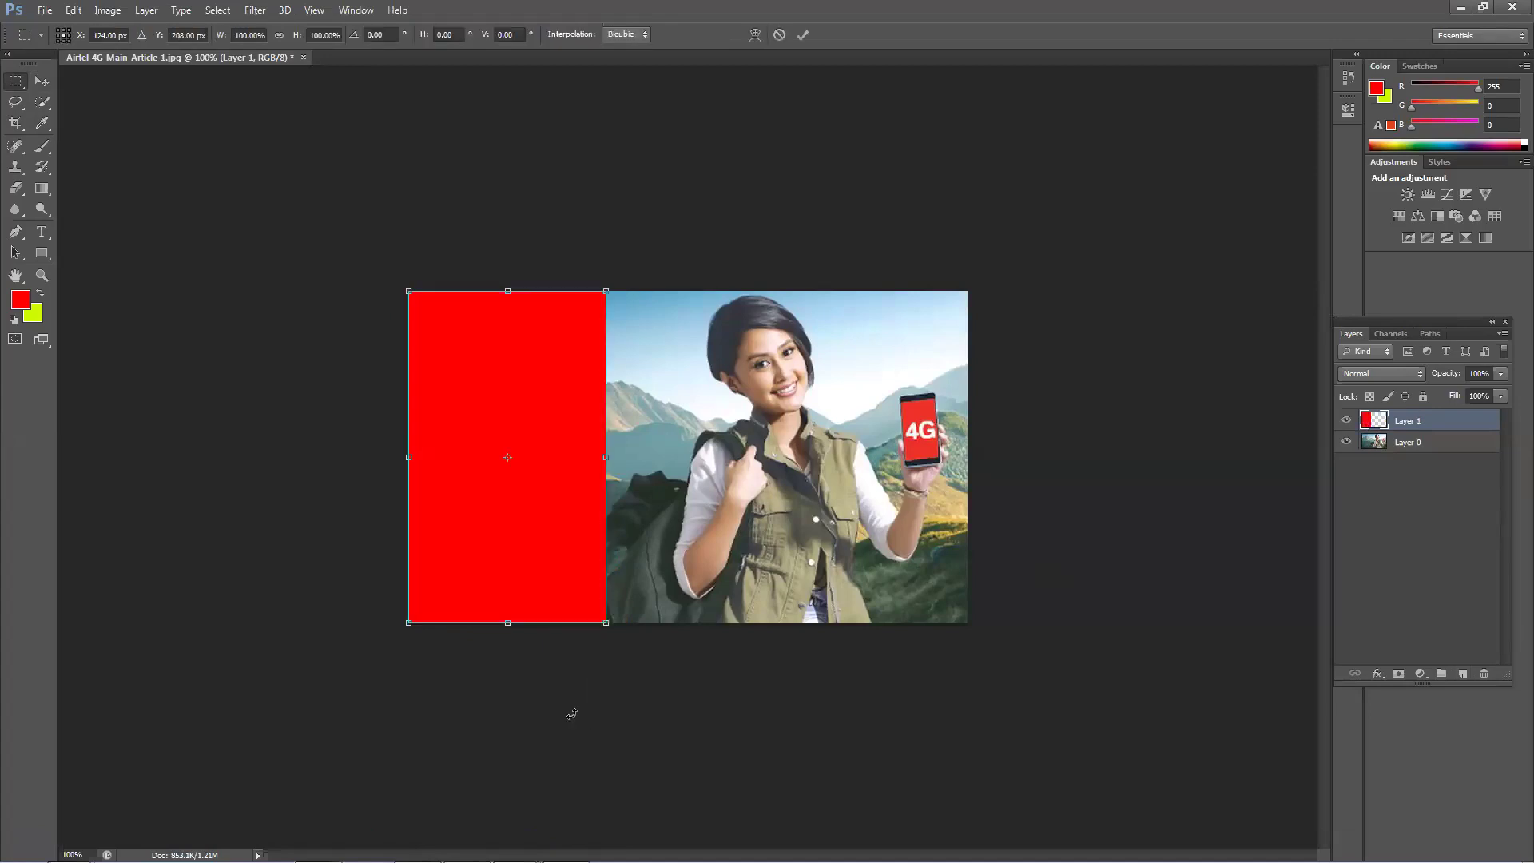
pyautogui.rightClick(489, 391)
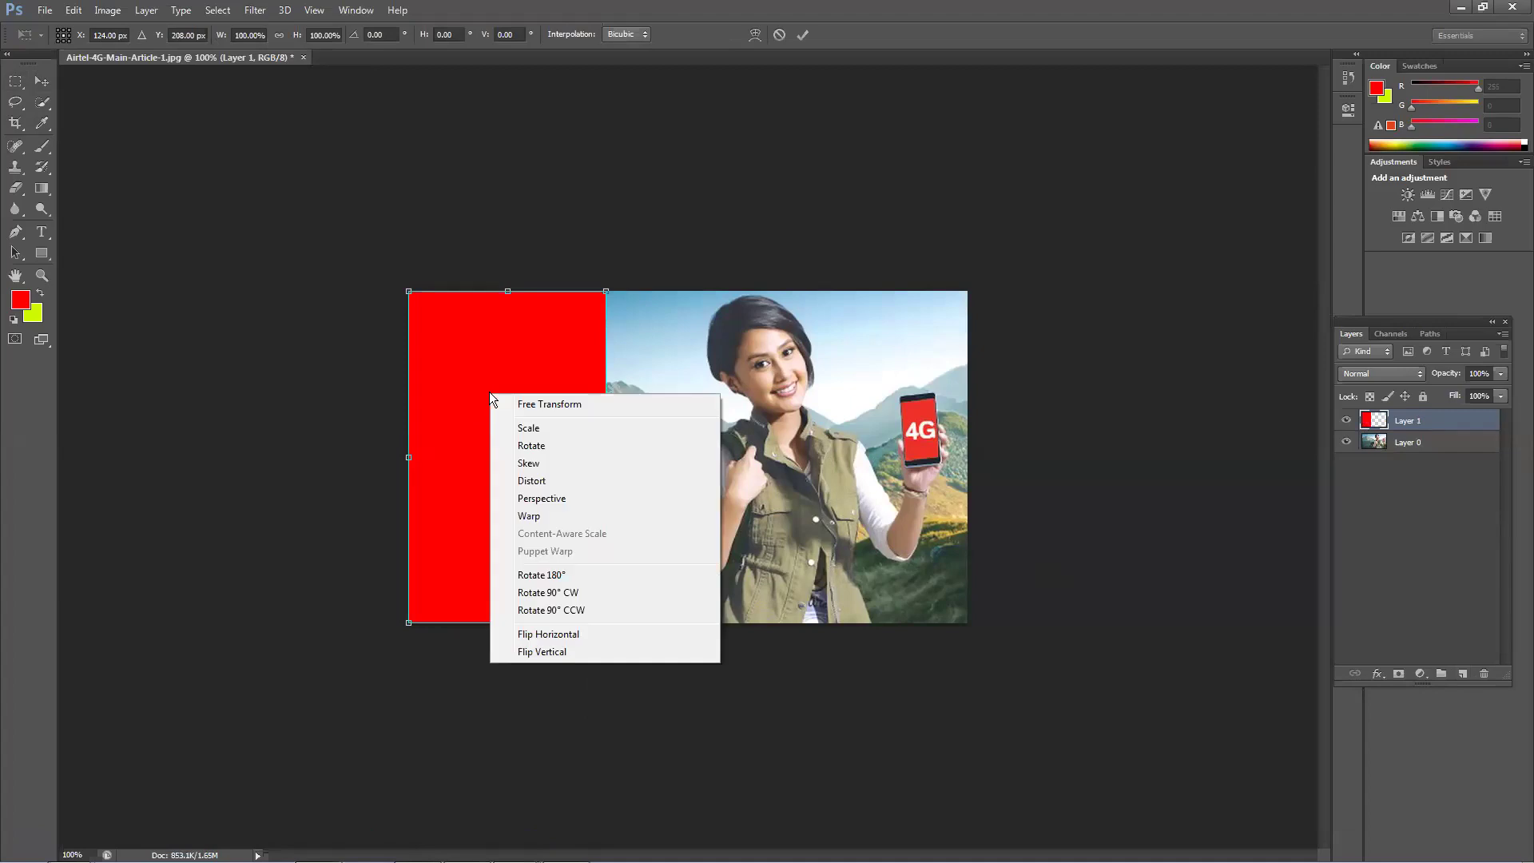
pyautogui.click(531, 482)
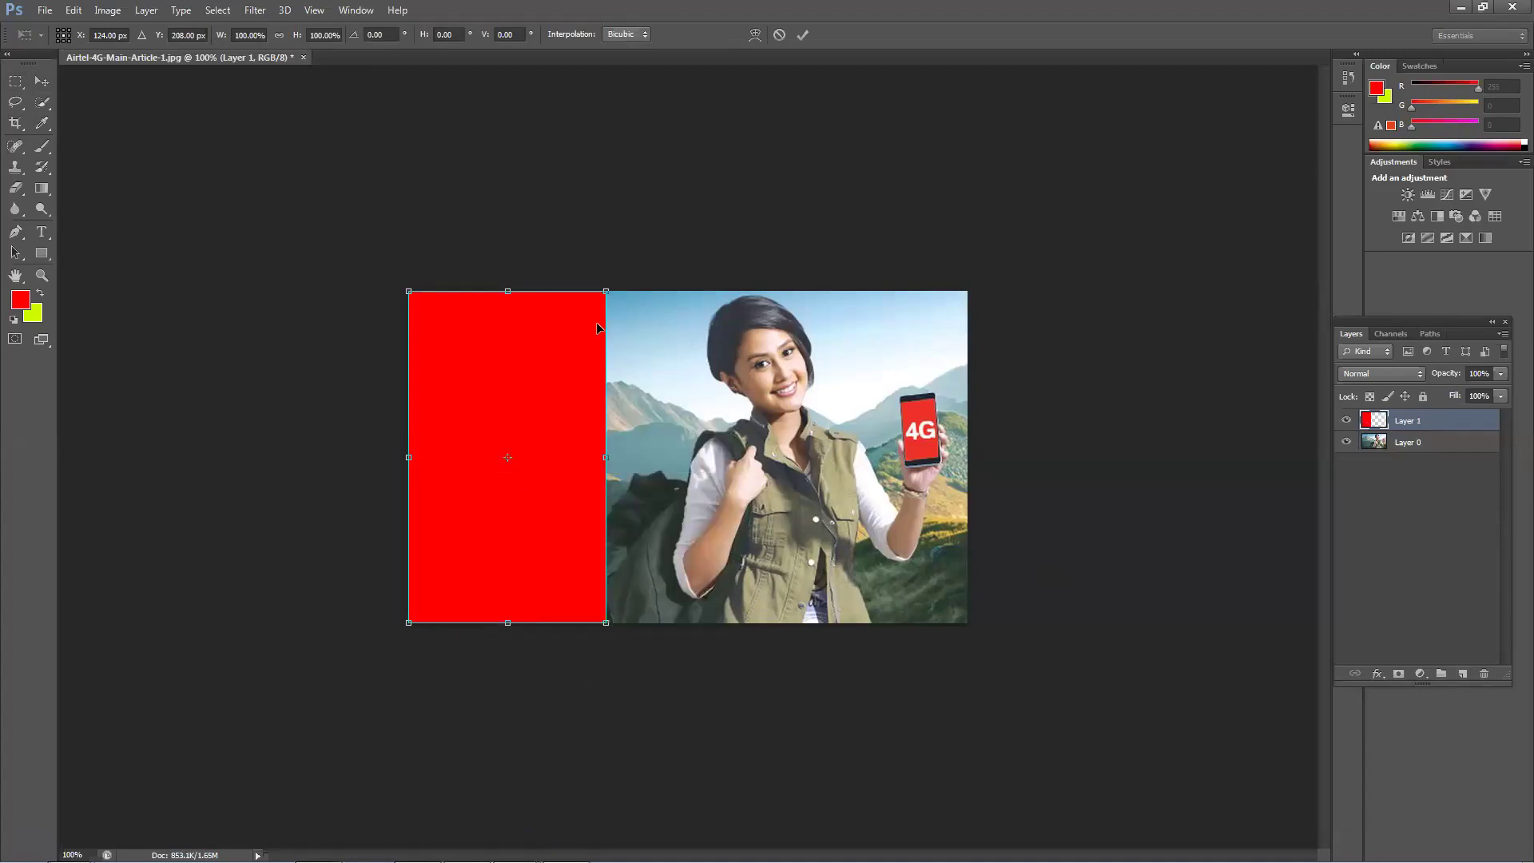
pyautogui.moveTo(608, 624); pyautogui.dragTo(672, 629)
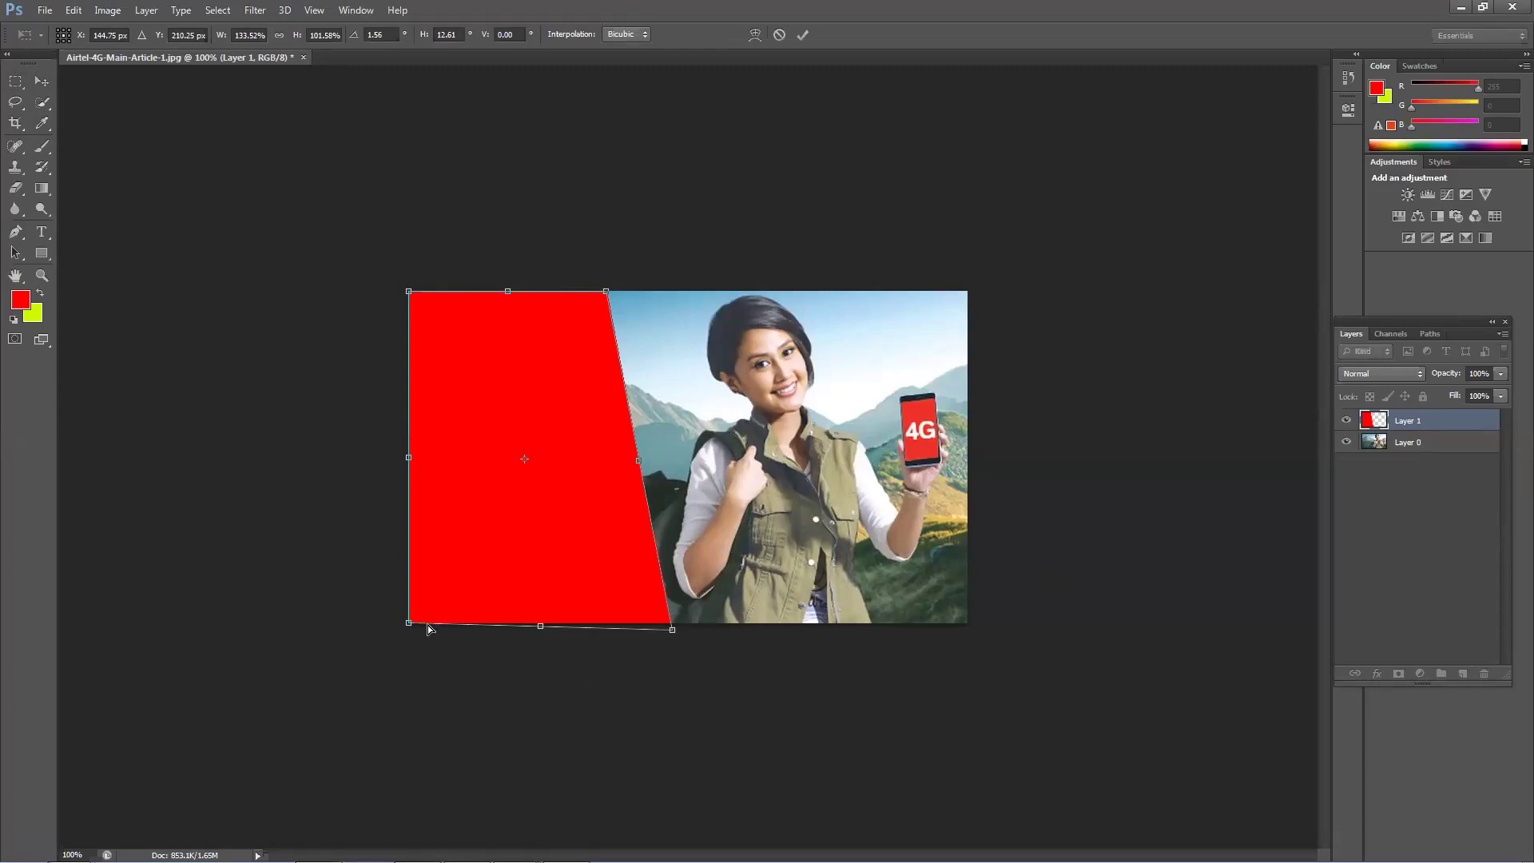
pyautogui.moveTo(411, 625)
pyautogui.mouseDown()
pyautogui.moveTo(482, 627)
pyautogui.moveTo(394, 635)
pyautogui.mouseUp()
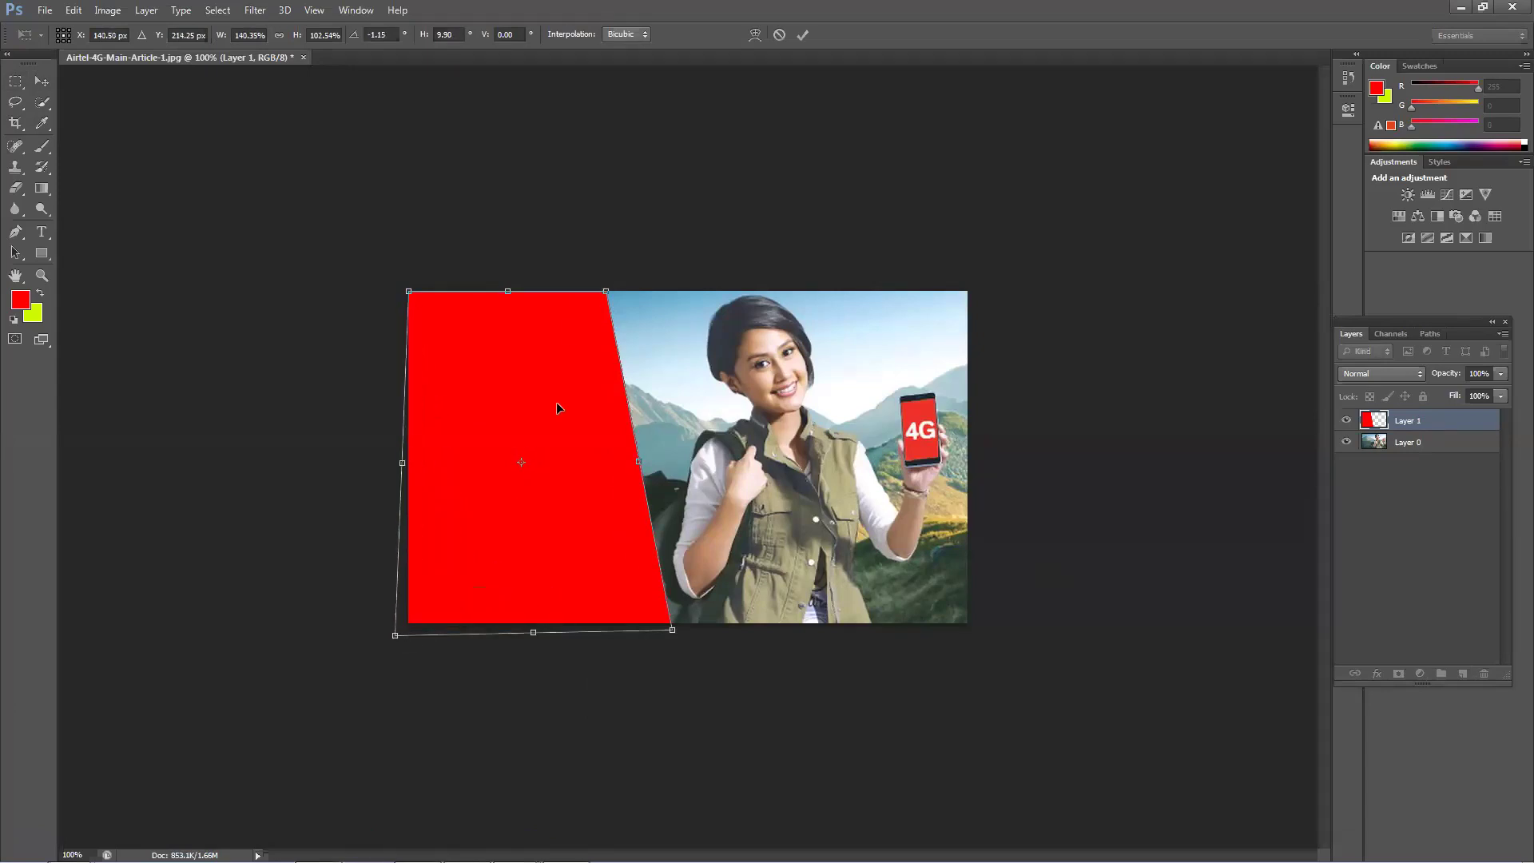
pyautogui.moveTo(607, 291); pyautogui.dragTo(613, 274)
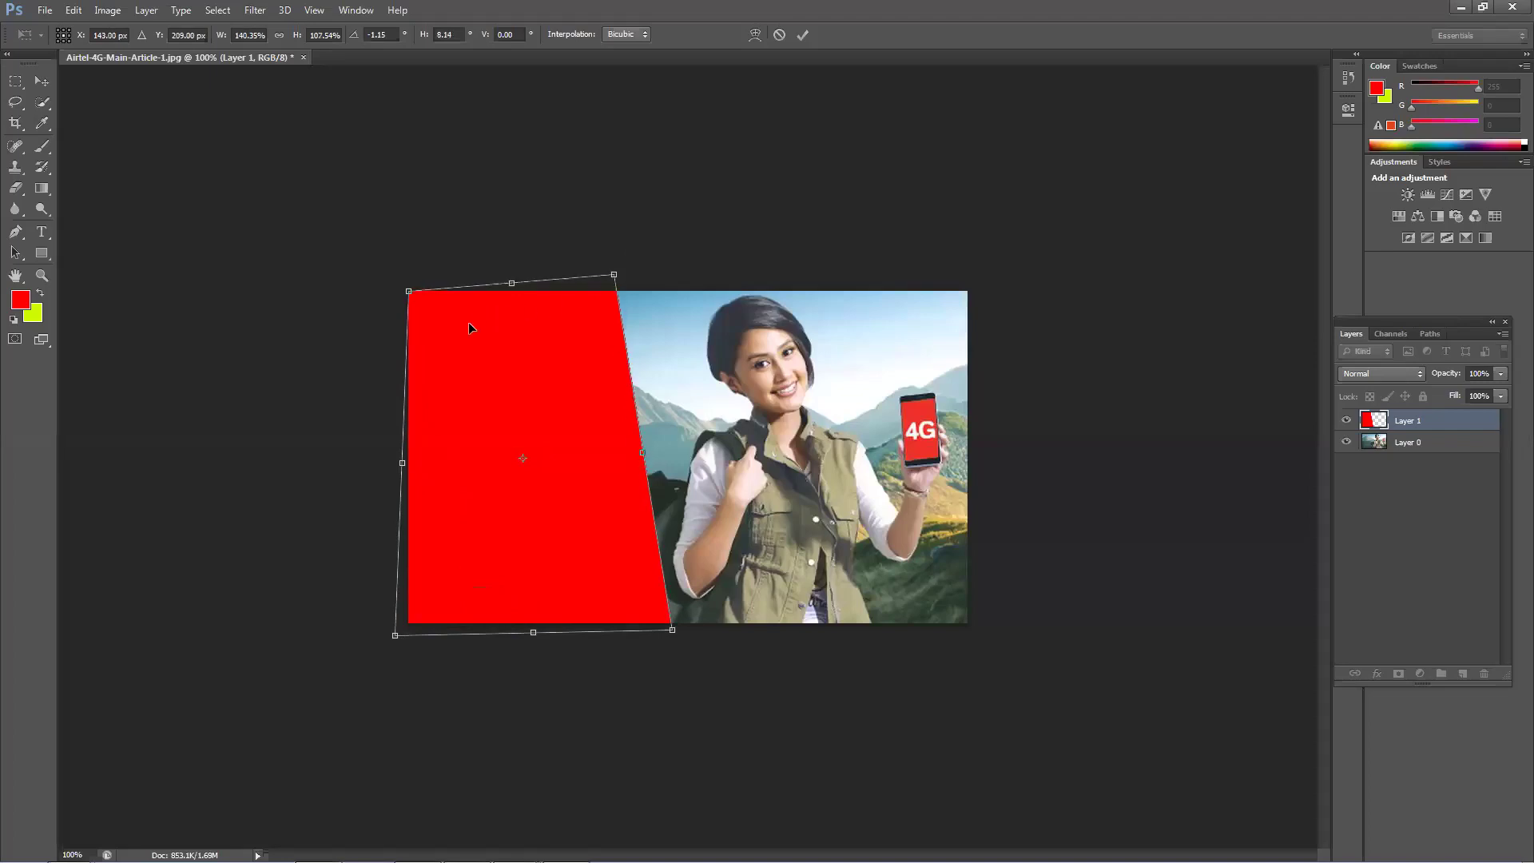
pyautogui.press('Return')
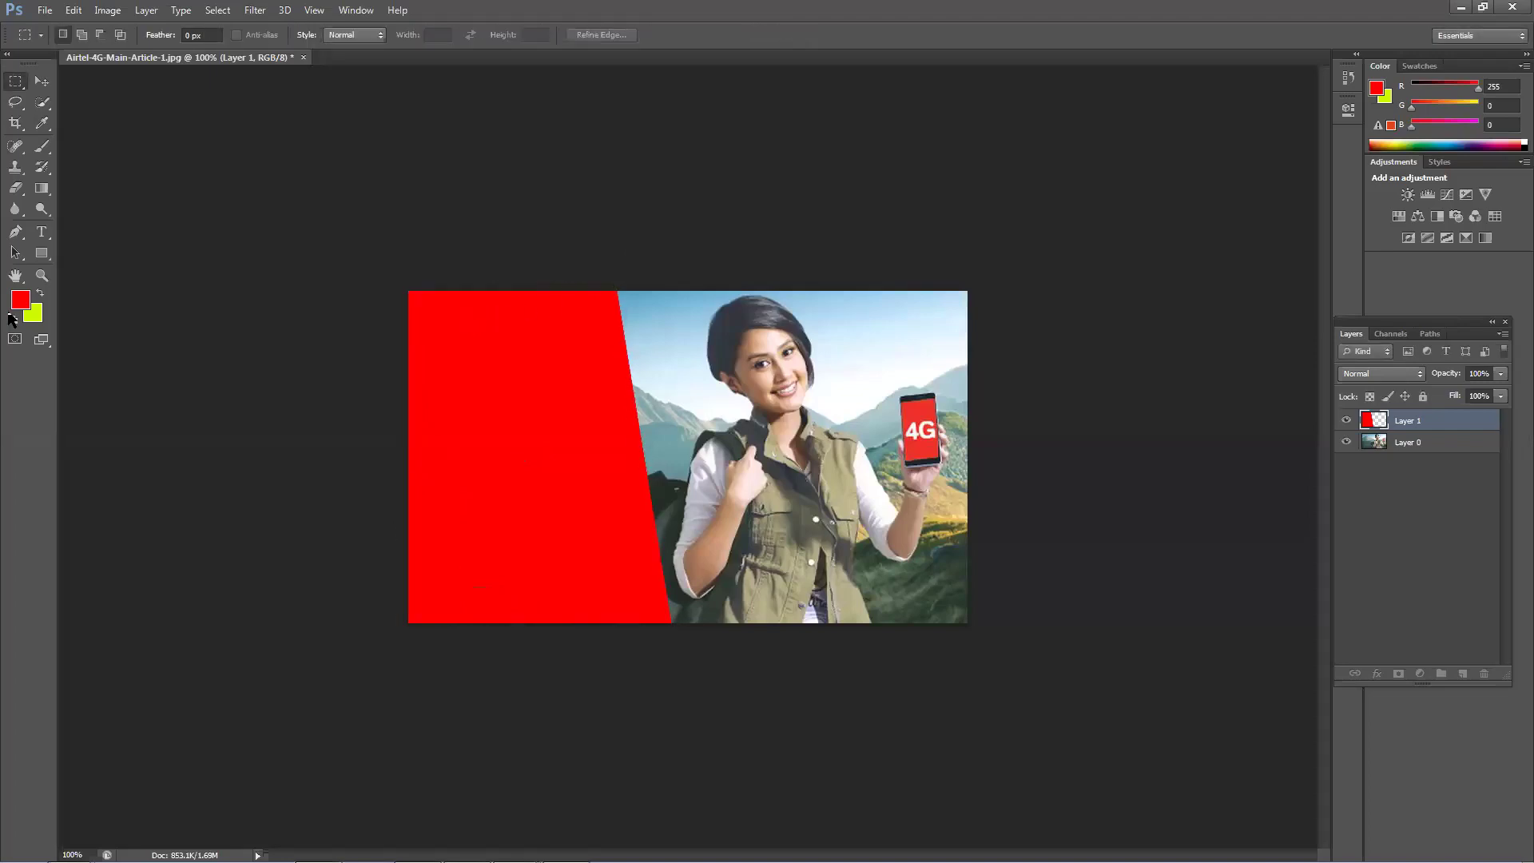
# Step: Select the red panel's layer and delete it
pyautogui.click(41, 80)
pyautogui.click(411, 229)
pyautogui.click(426, 401)
pyautogui.press('Delete')
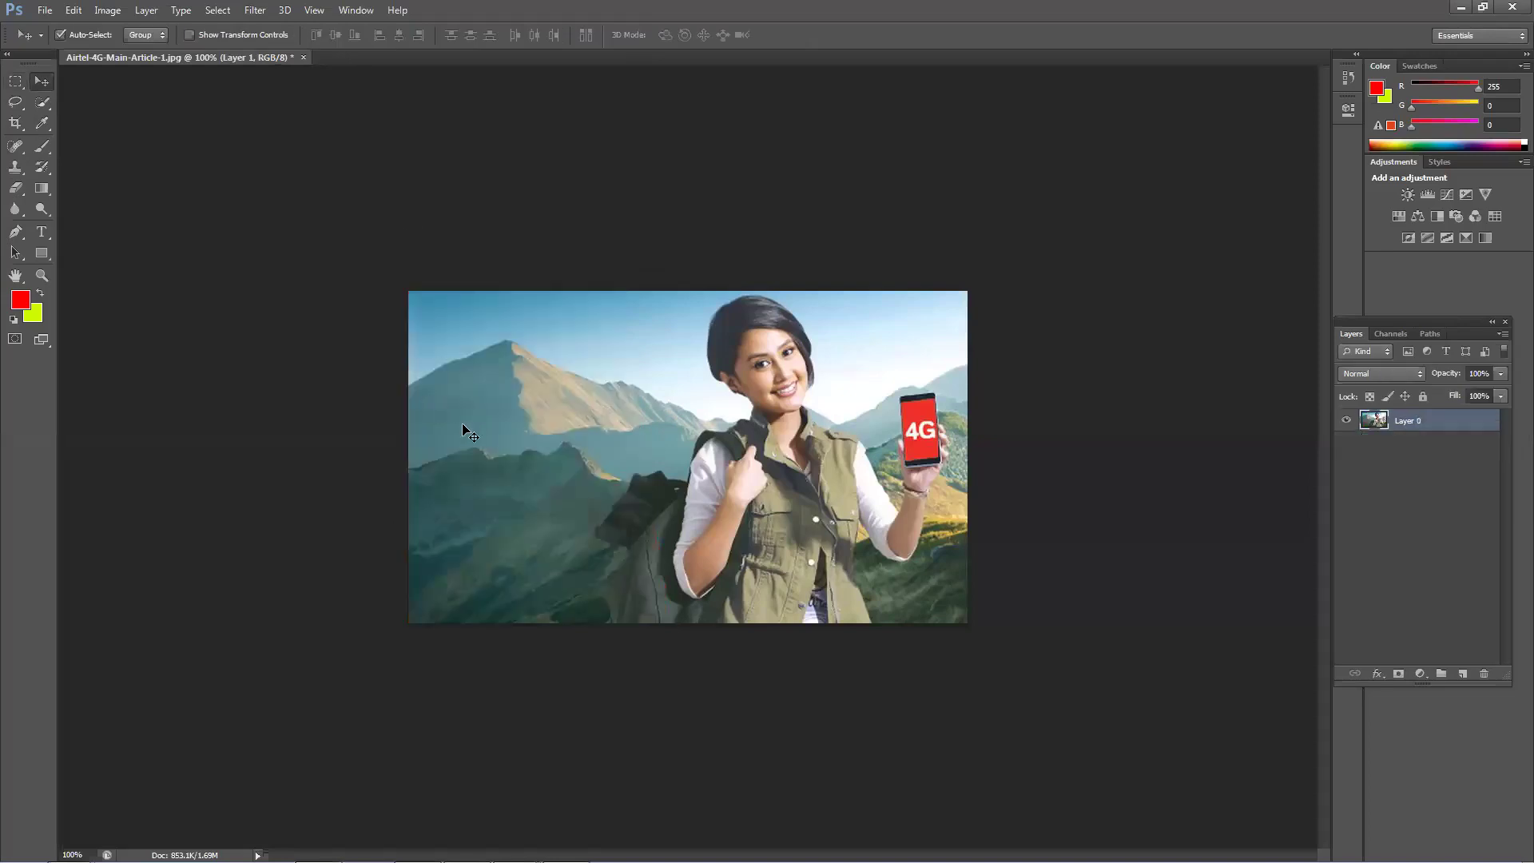
# Step: Show image results for 'kache ashar golpo' and preview an Ami Tomar Golpo Hobo image
pyautogui.click(318, 847)
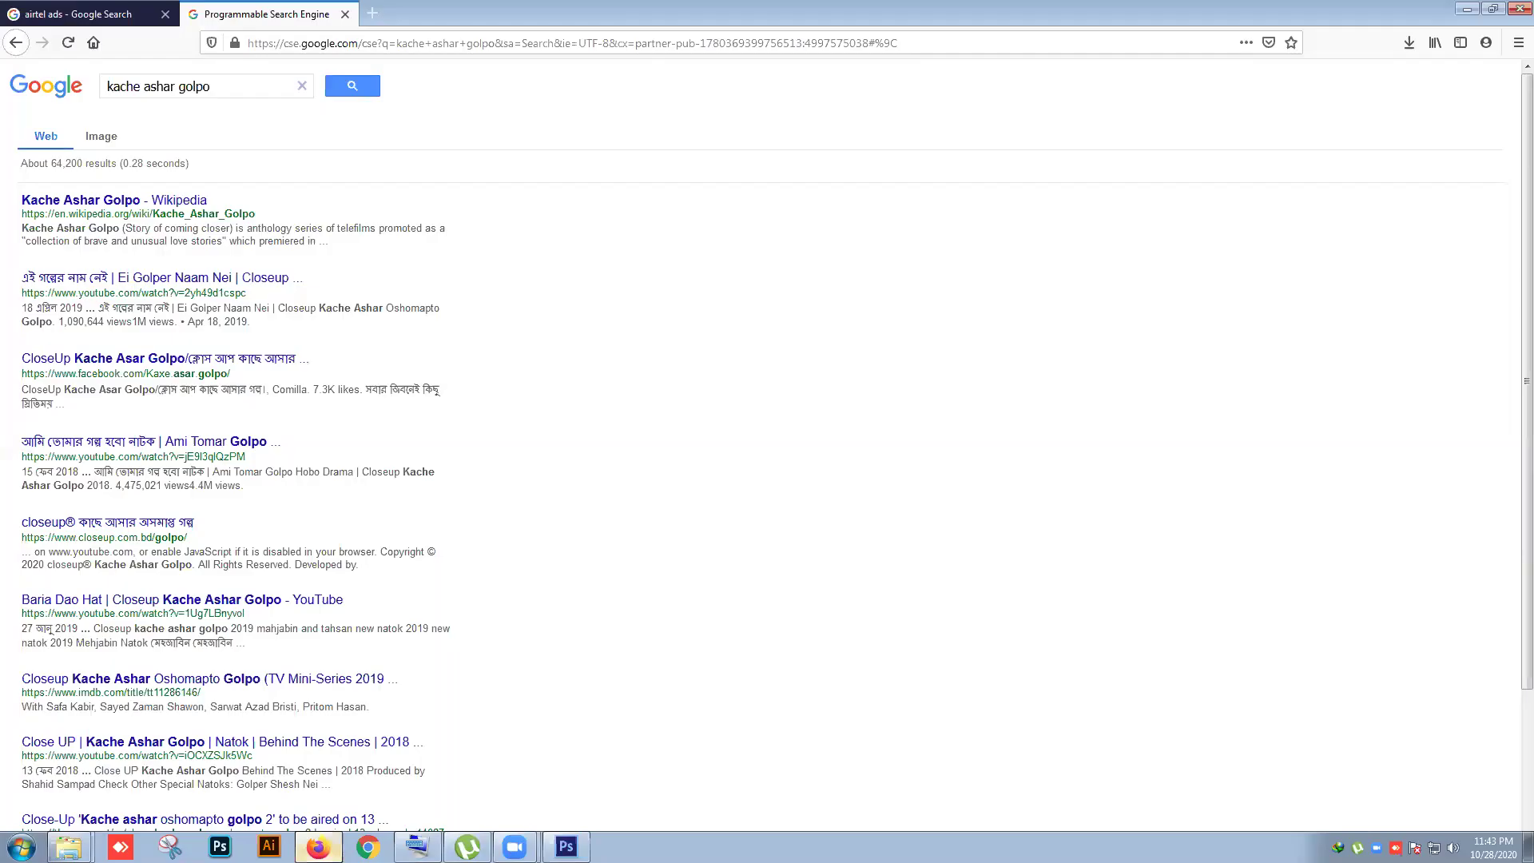
pyautogui.click(112, 143)
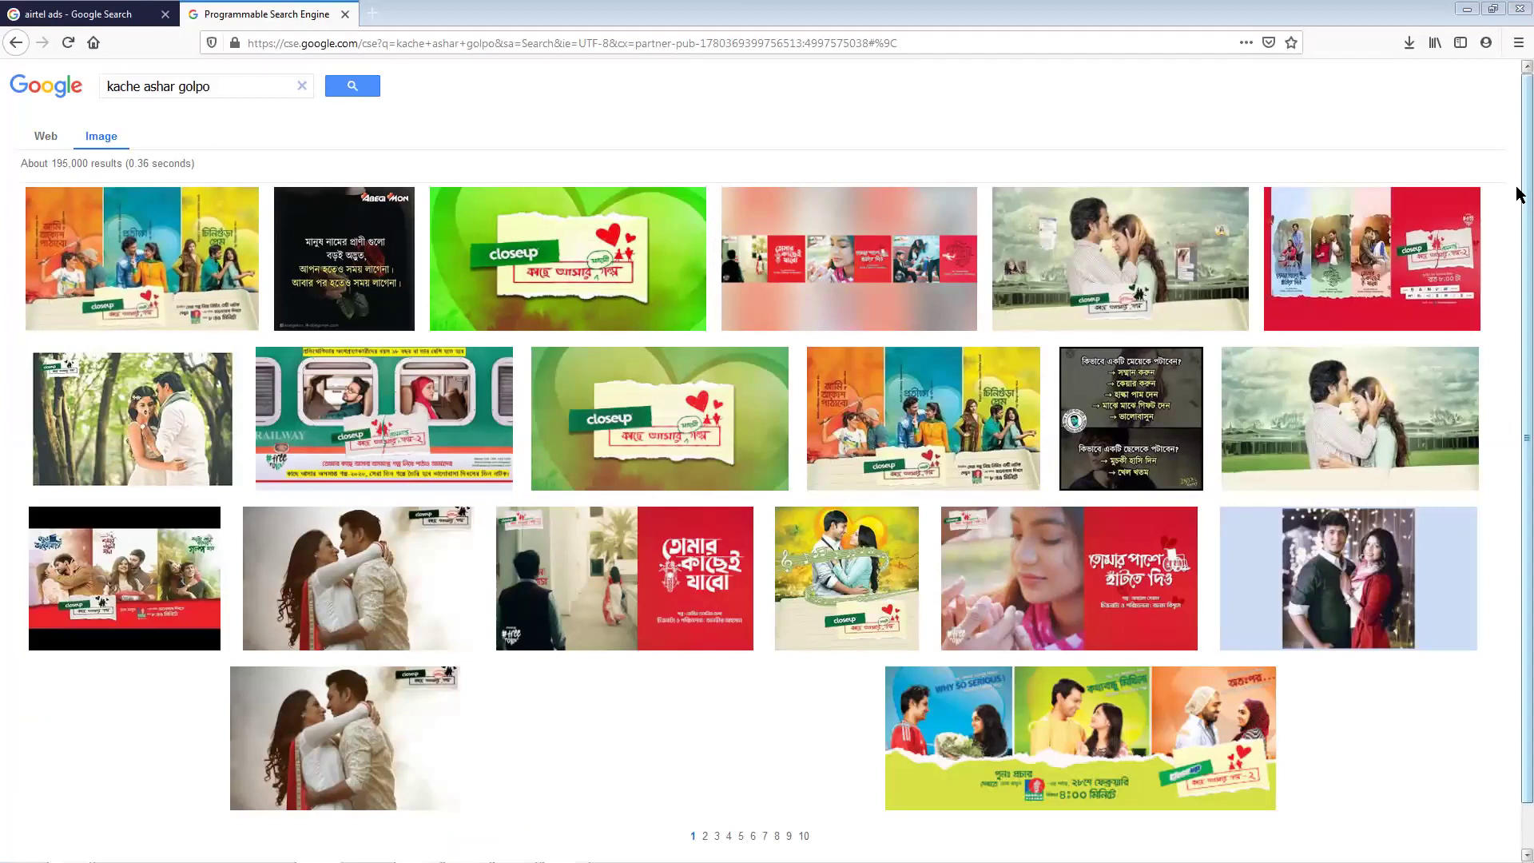
pyautogui.scroll(-1, 1516, 240)
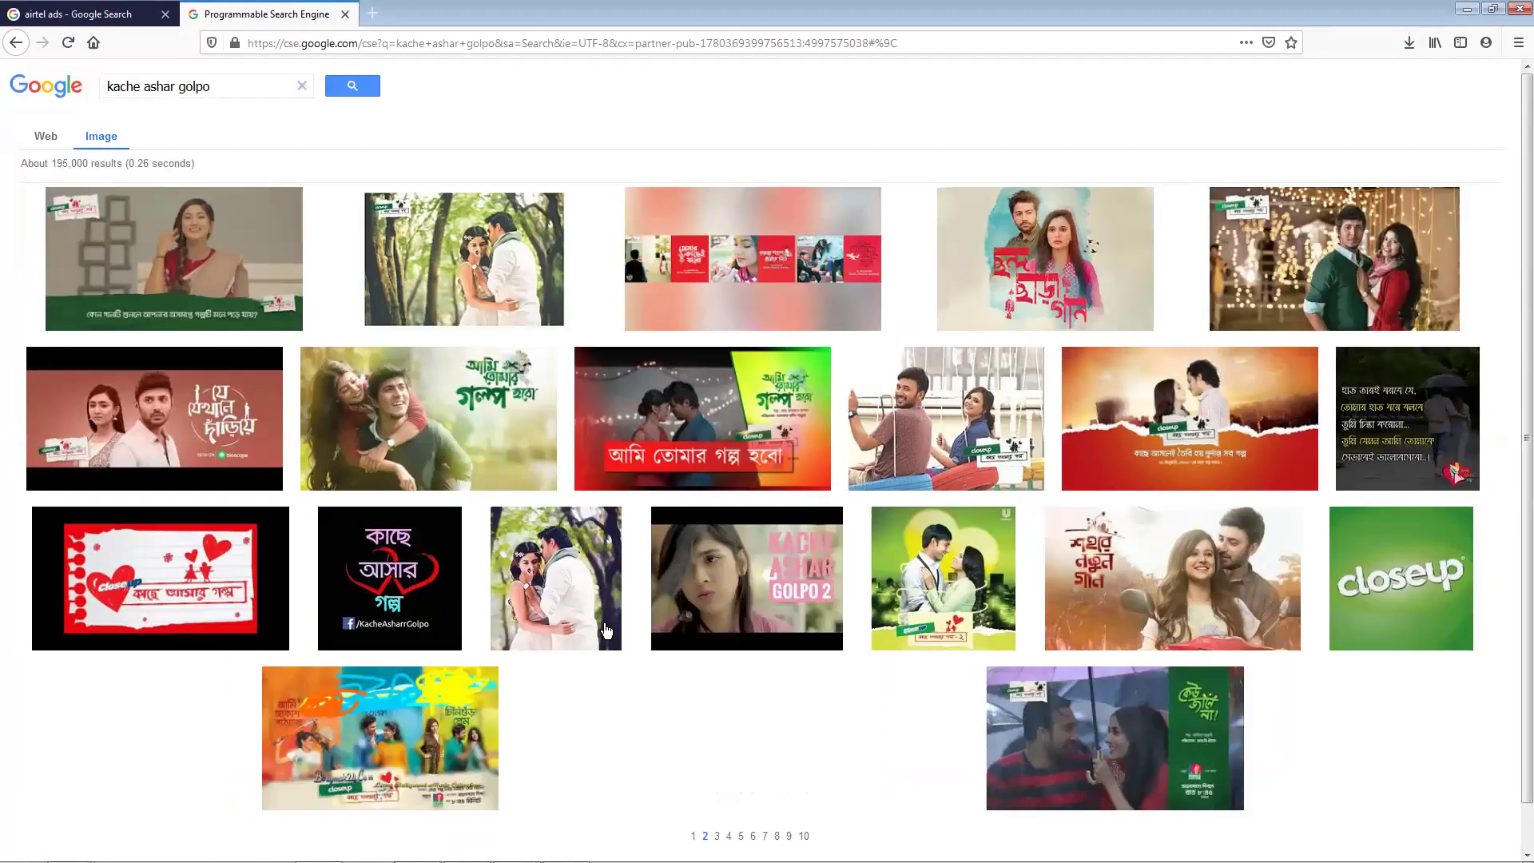
pyautogui.click(671, 405)
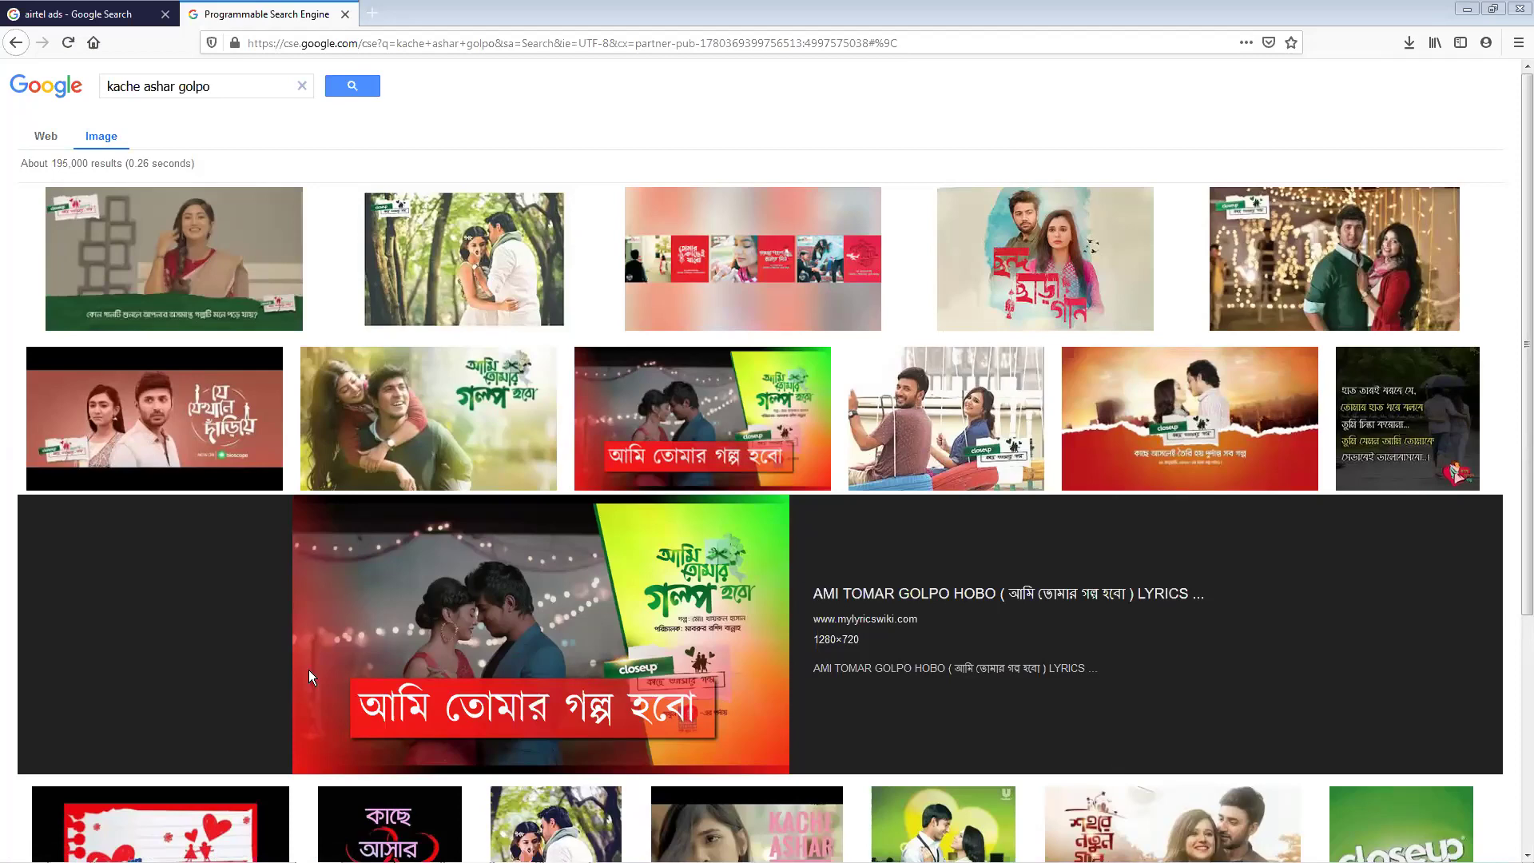
pyautogui.click(603, 614)
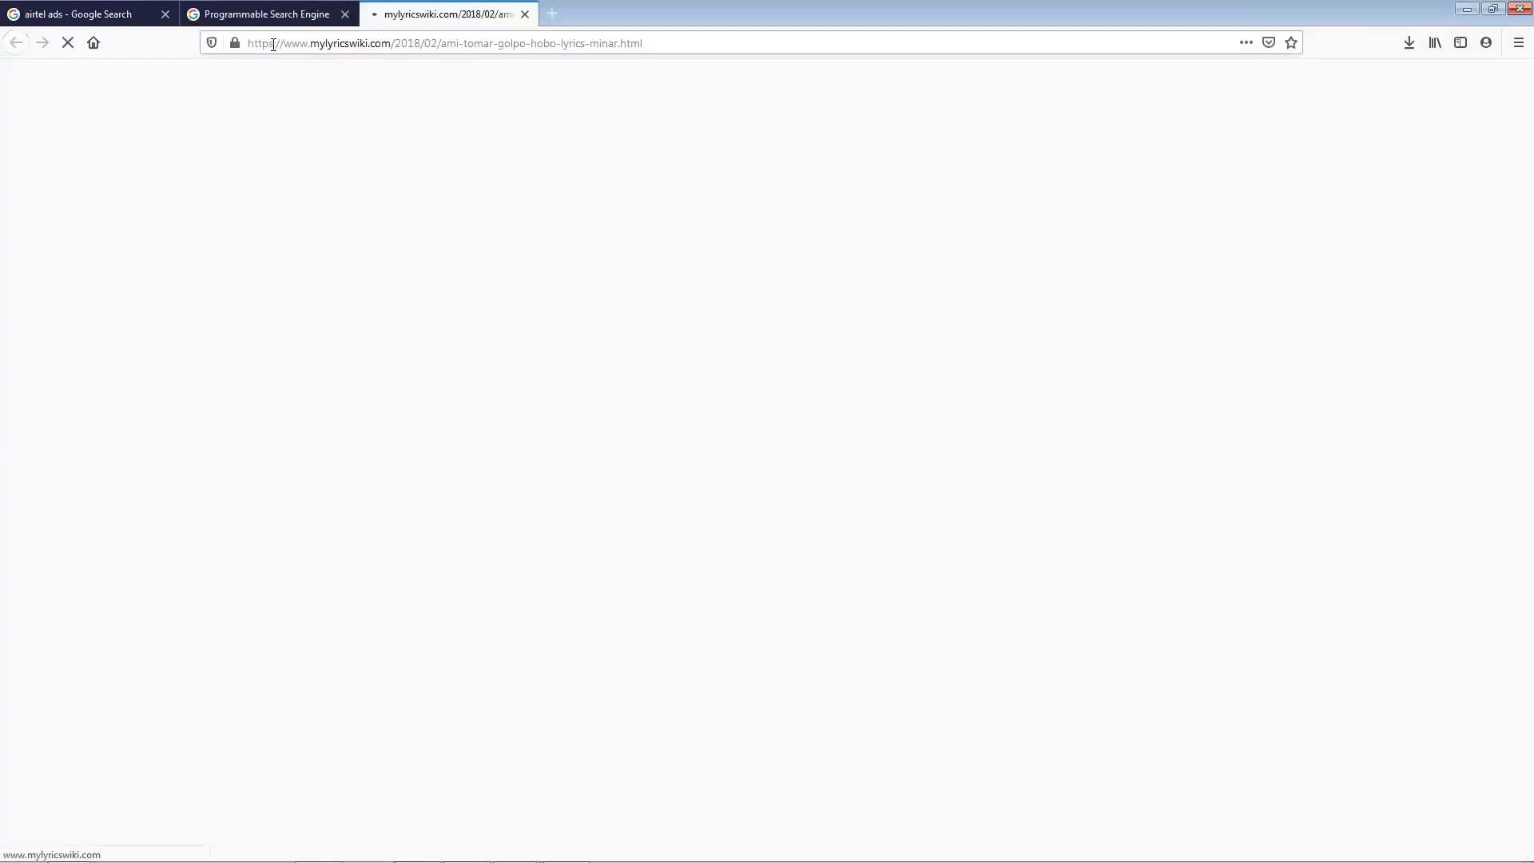
pyautogui.click(268, 14)
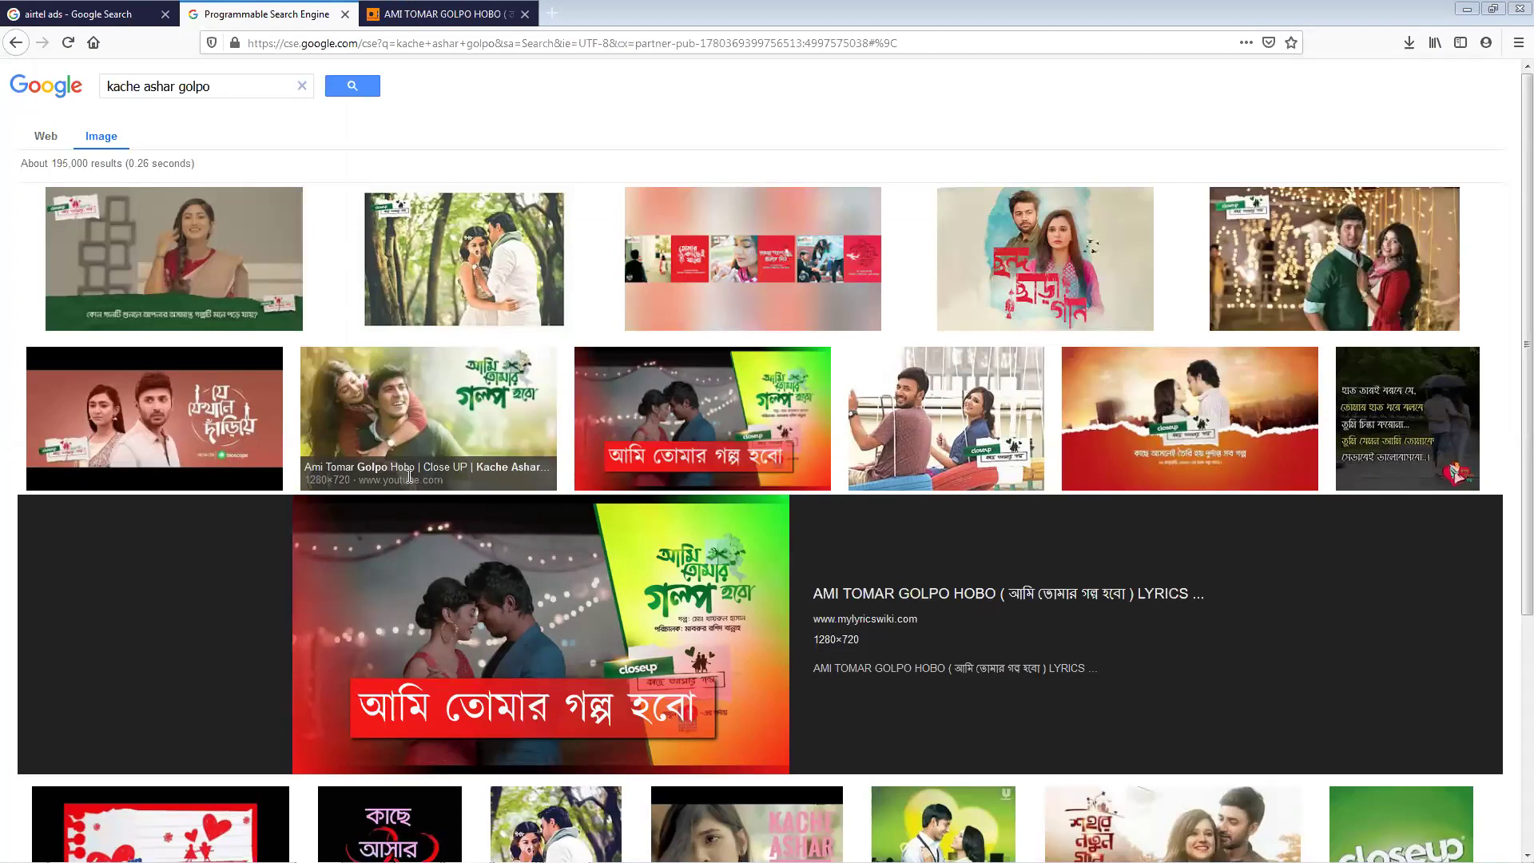
# Step: Save the Ami Tomar Golpo Hobo couple image into New folder (3)
pyautogui.click(424, 418)
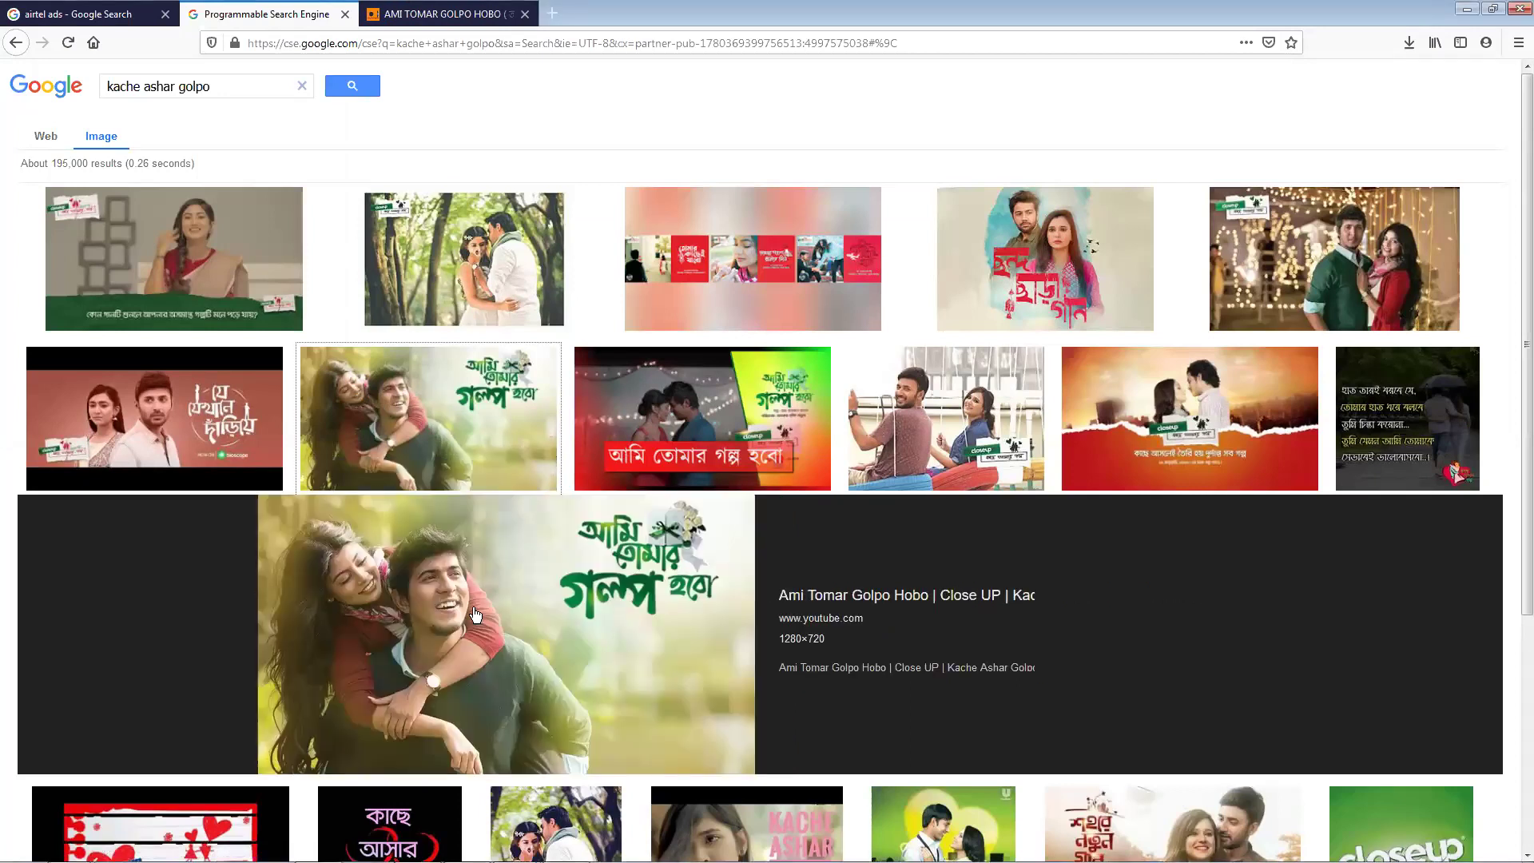
pyautogui.scroll(-2, 495, 543)
pyautogui.scroll(1, 472, 605)
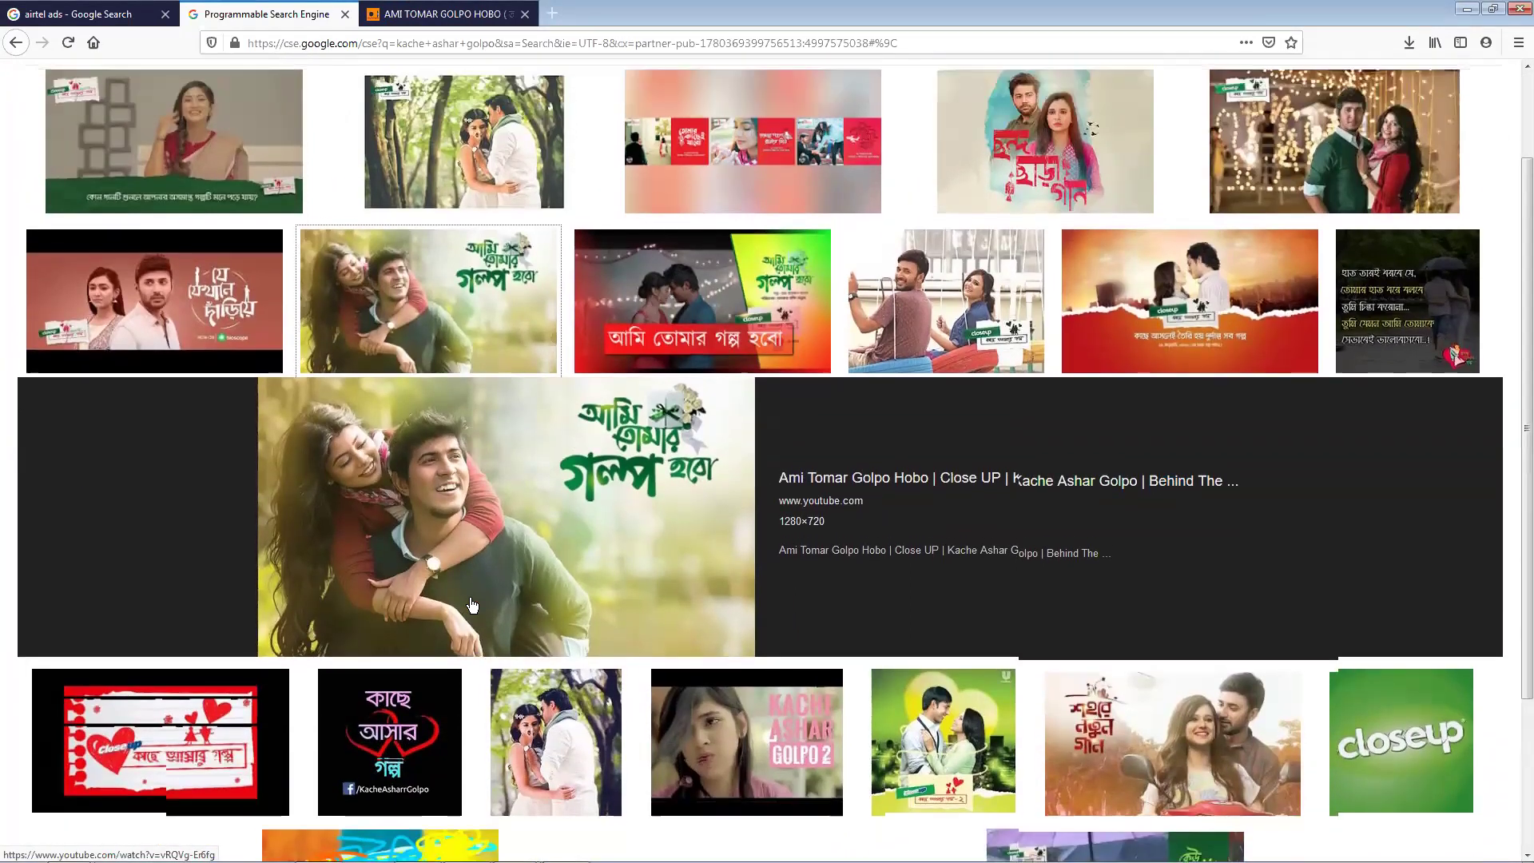
pyautogui.rightClick(481, 468)
pyautogui.click(546, 680)
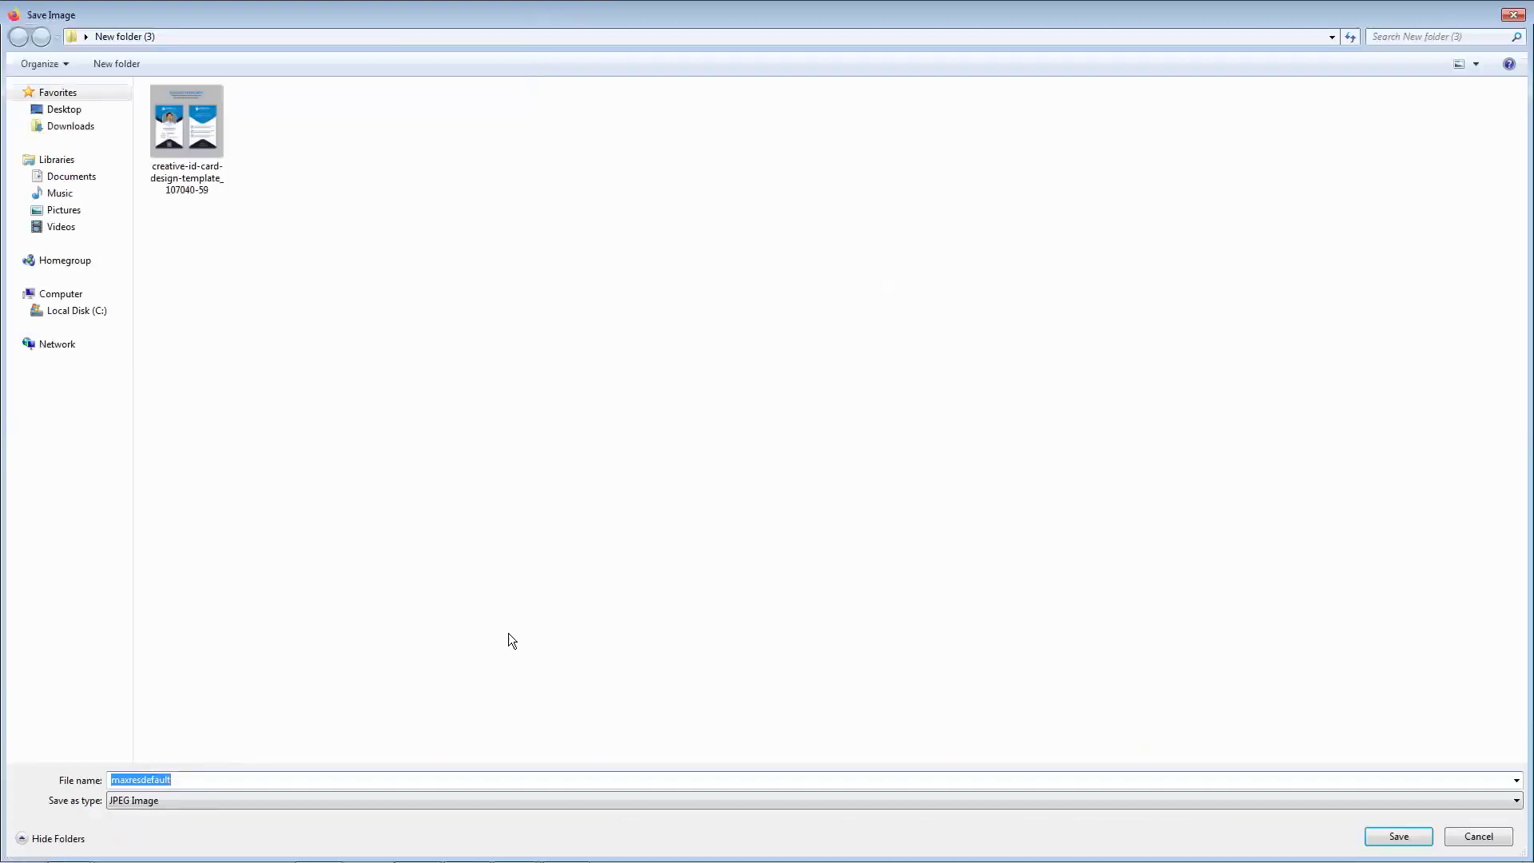
pyautogui.click(1391, 837)
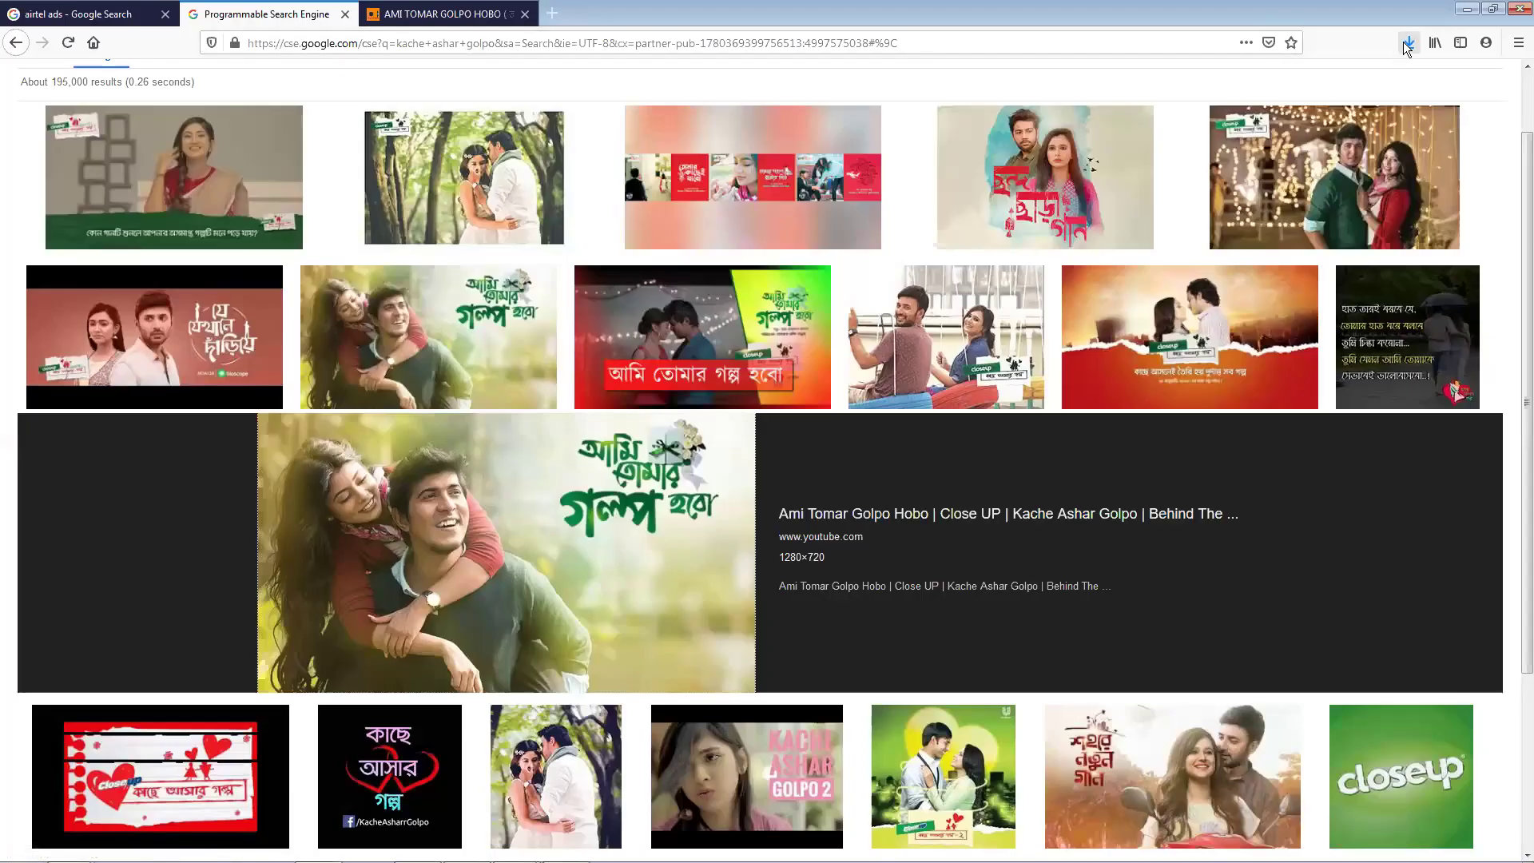
# Step: Check the downloaded maxresdefault file in its folder, then return to Photoshop
pyautogui.click(1394, 95)
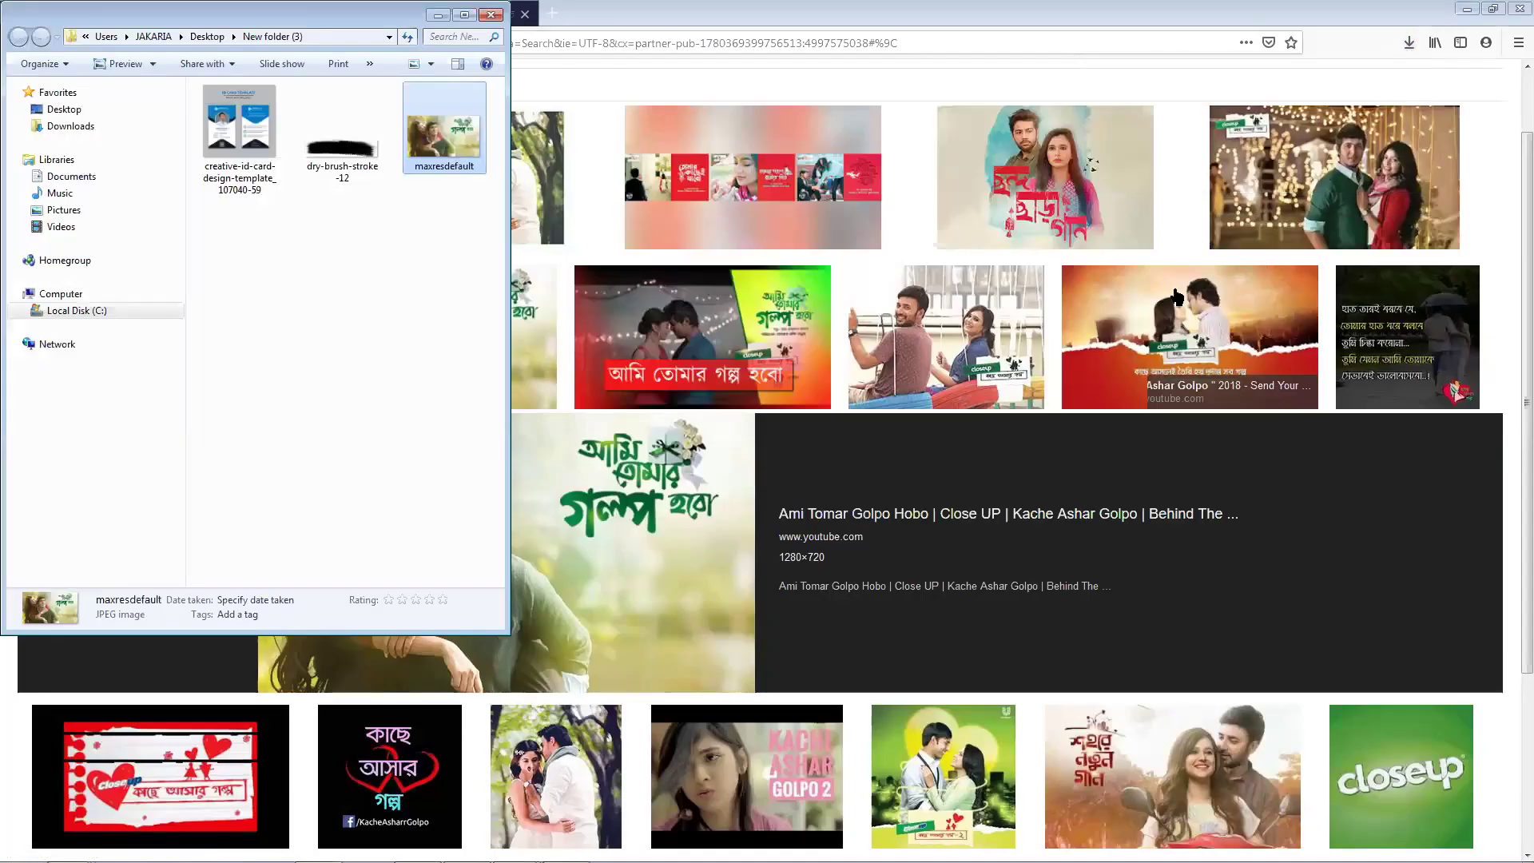
pyautogui.click(491, 15)
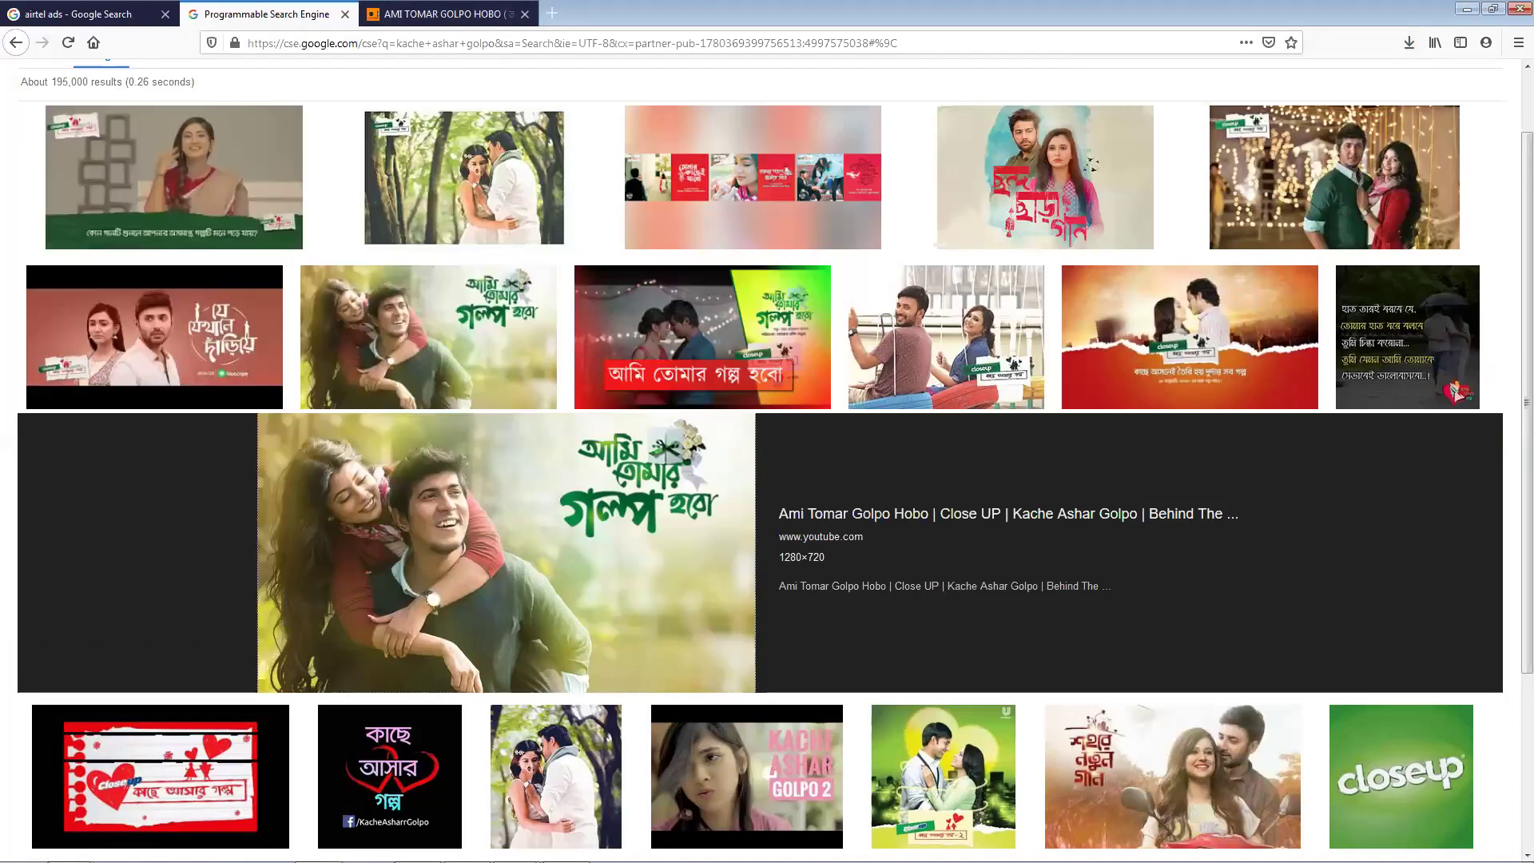
pyautogui.click(568, 846)
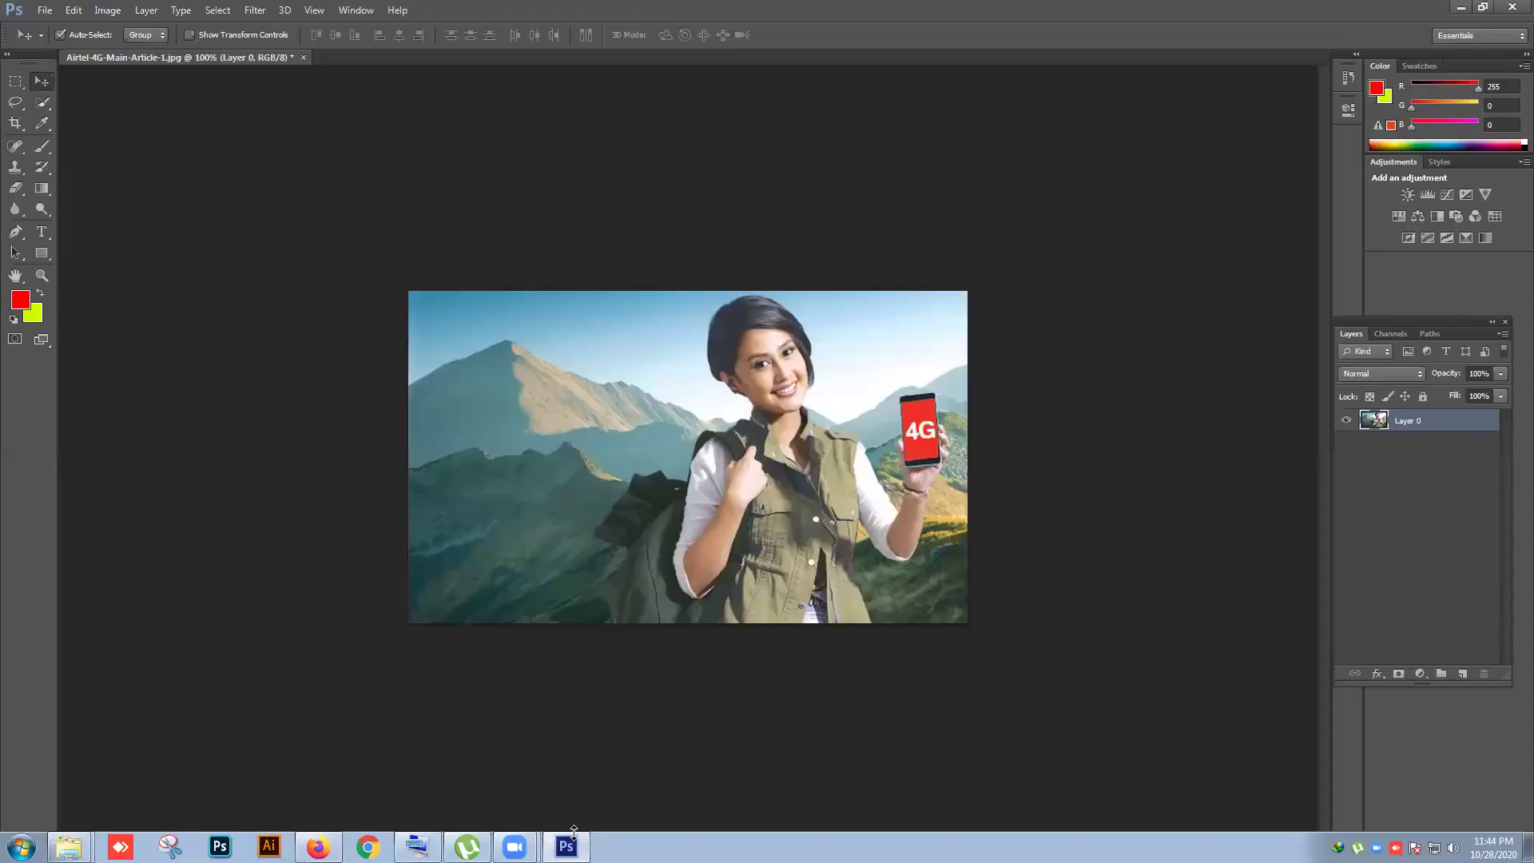
# Step: Cancel a new document, then open maxresdefault.jpg from Desktop's New folder (3)
pyautogui.click(45, 10)
pyautogui.click(57, 27)
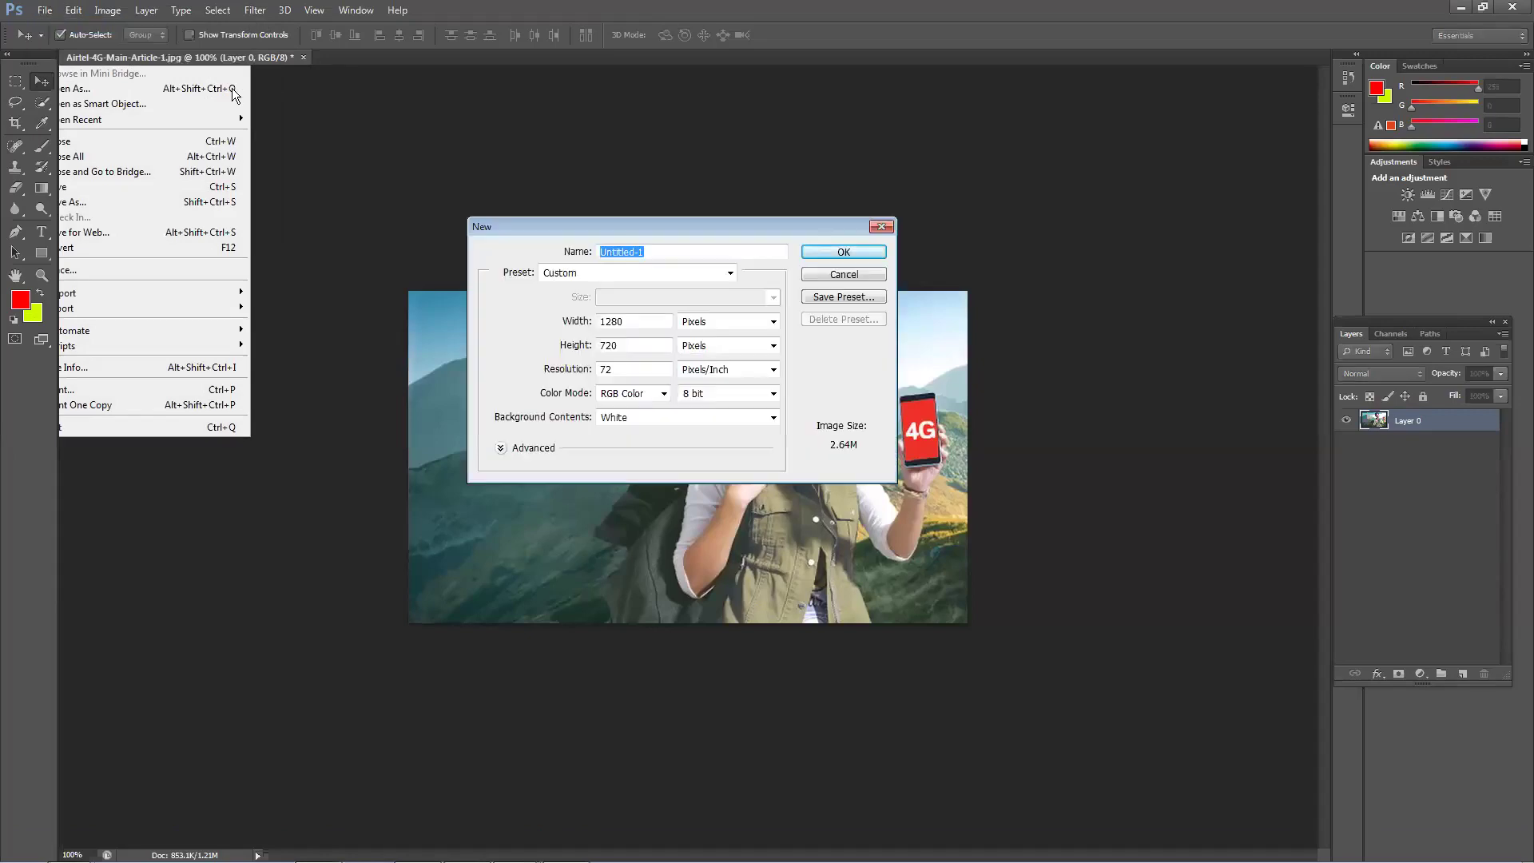
pyautogui.moveTo(657, 224); pyautogui.dragTo(502, 225)
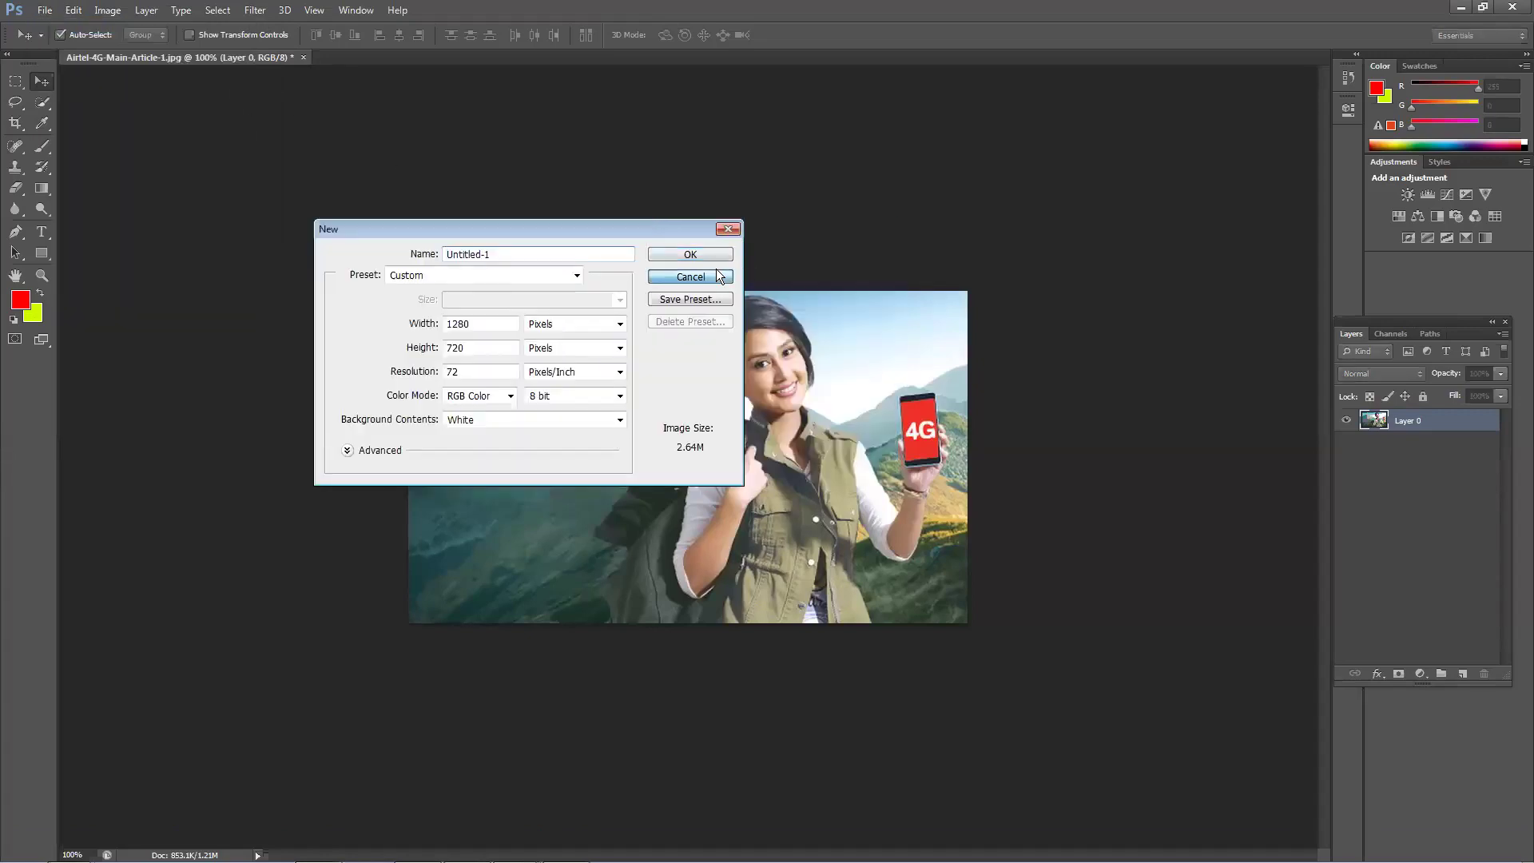
pyautogui.click(688, 274)
pyautogui.click(44, 11)
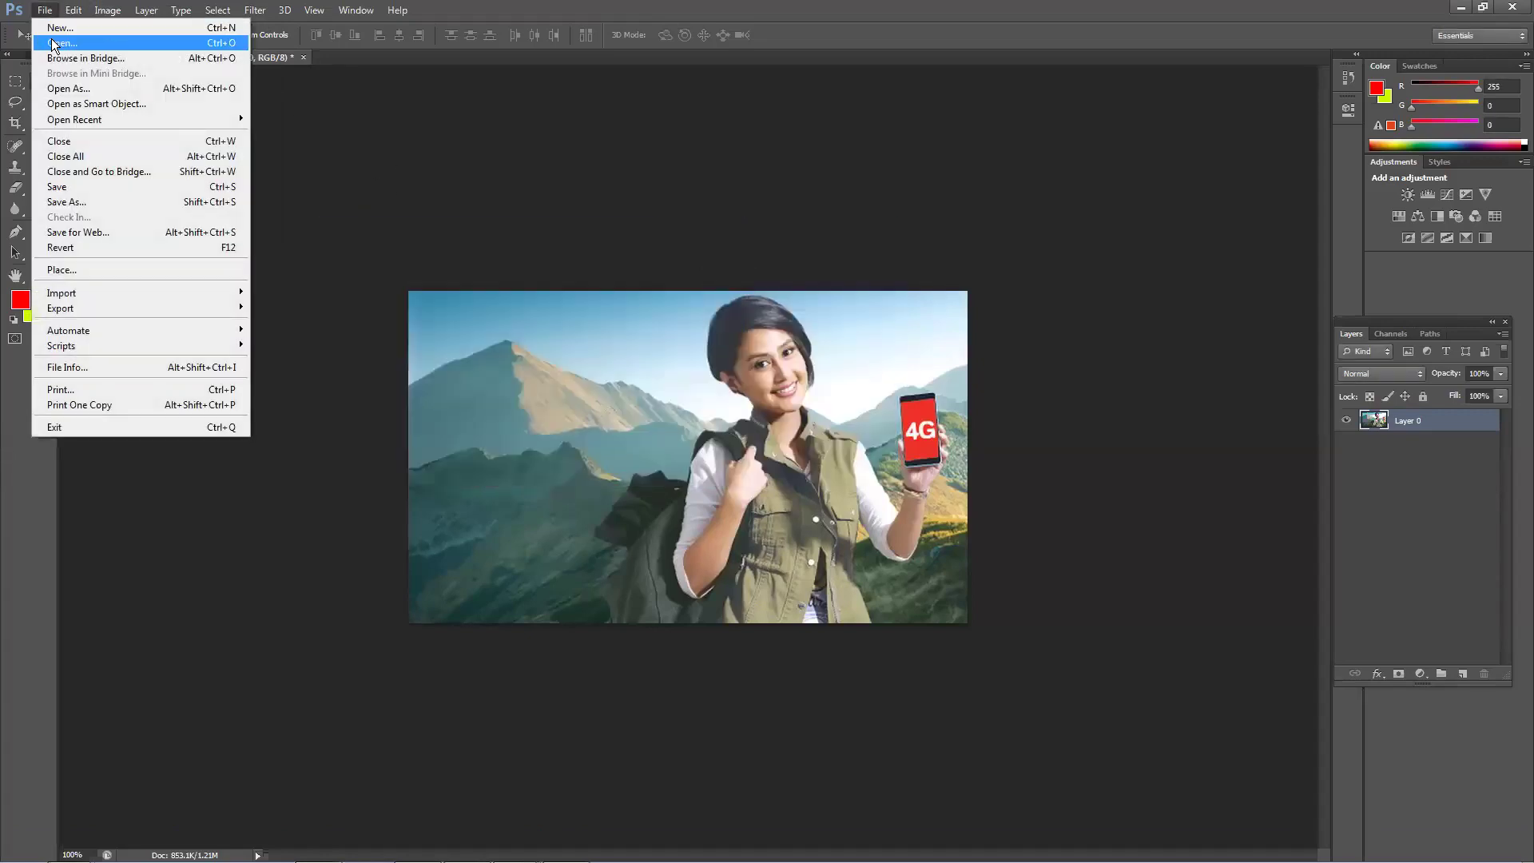
pyautogui.click(58, 45)
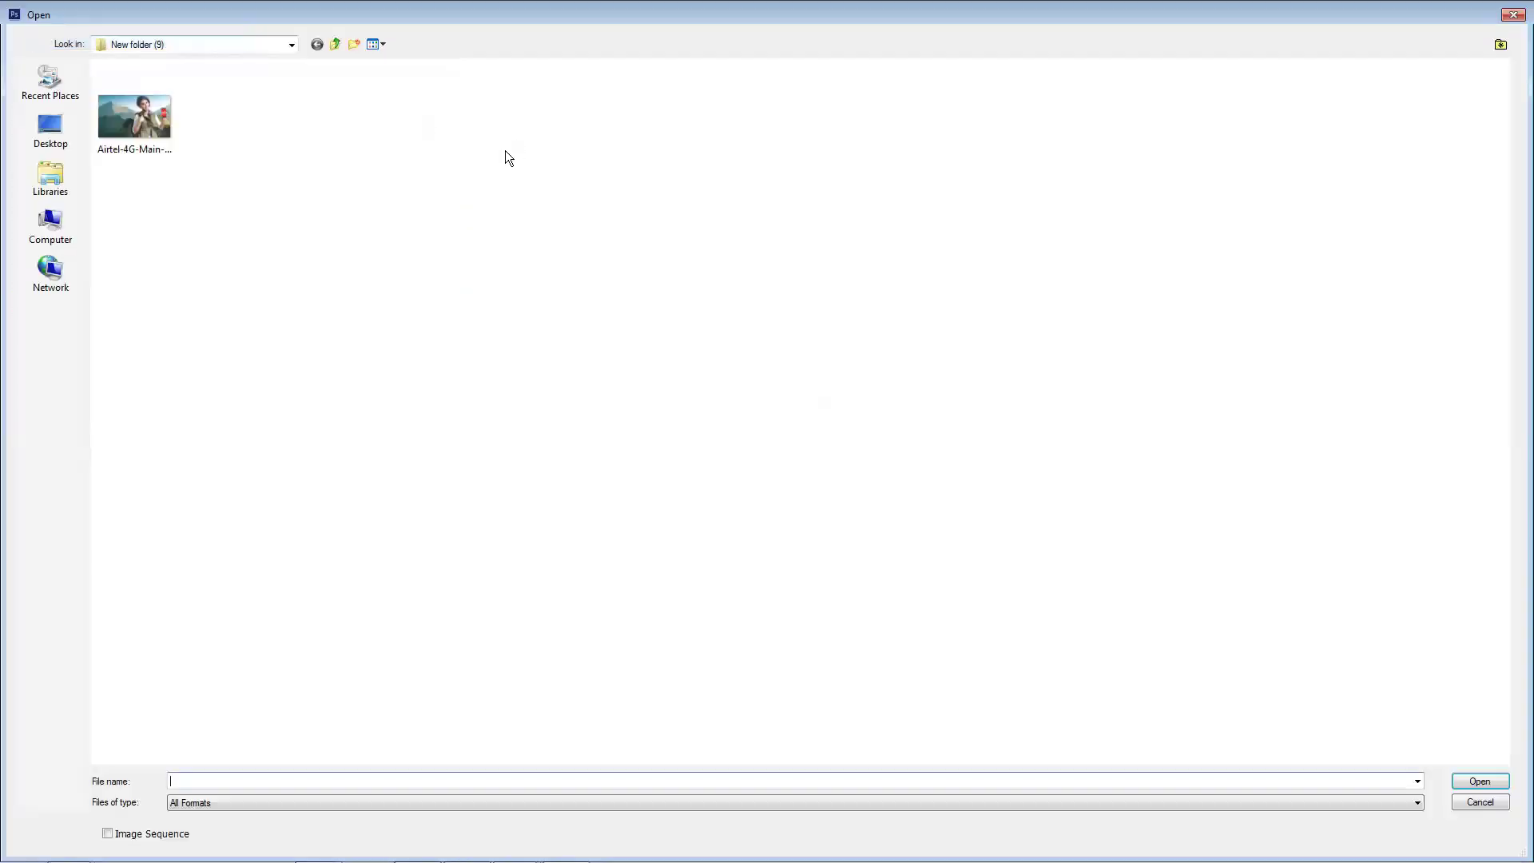
pyautogui.click(330, 45)
pyautogui.click(862, 125)
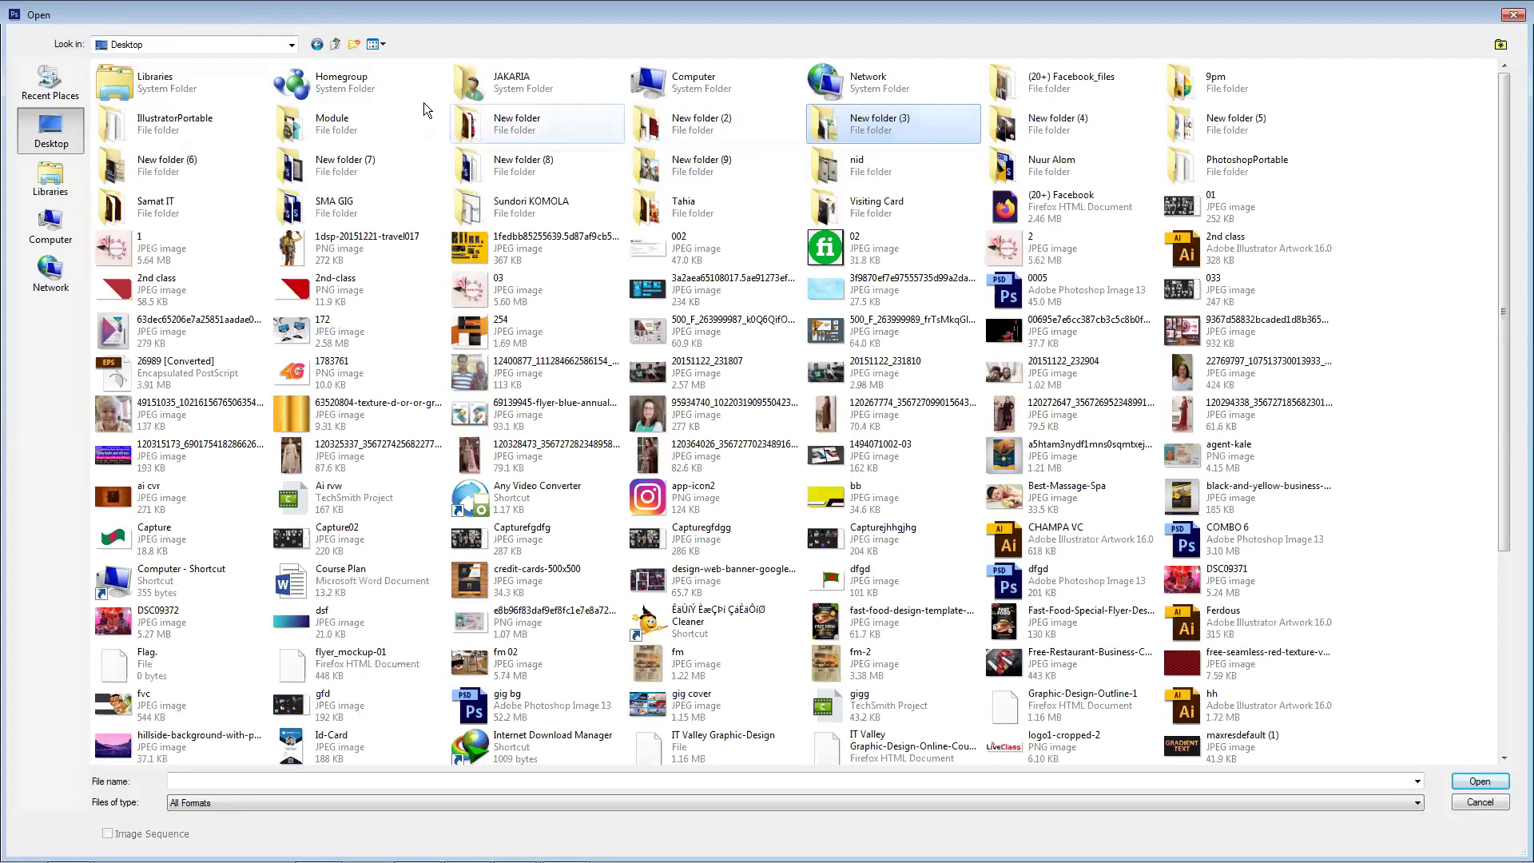
pyautogui.doubleClick(831, 124)
pyautogui.doubleClick(332, 115)
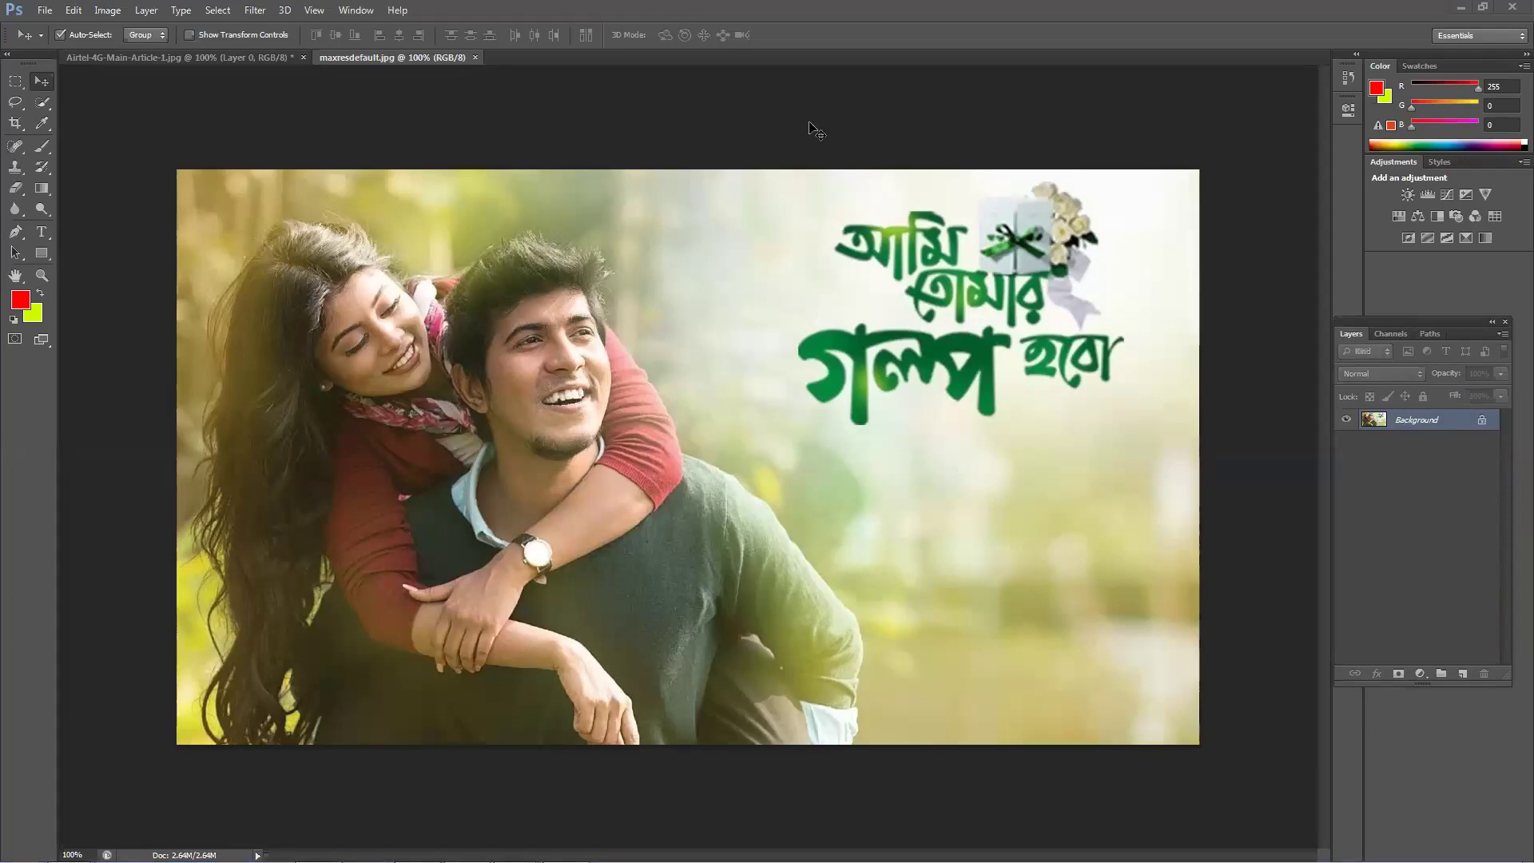
# Step: Add an empty layer over the couple photo, undo a trial red fill, and return to Airtel 4G
pyautogui.hotkey('alt', 'h')
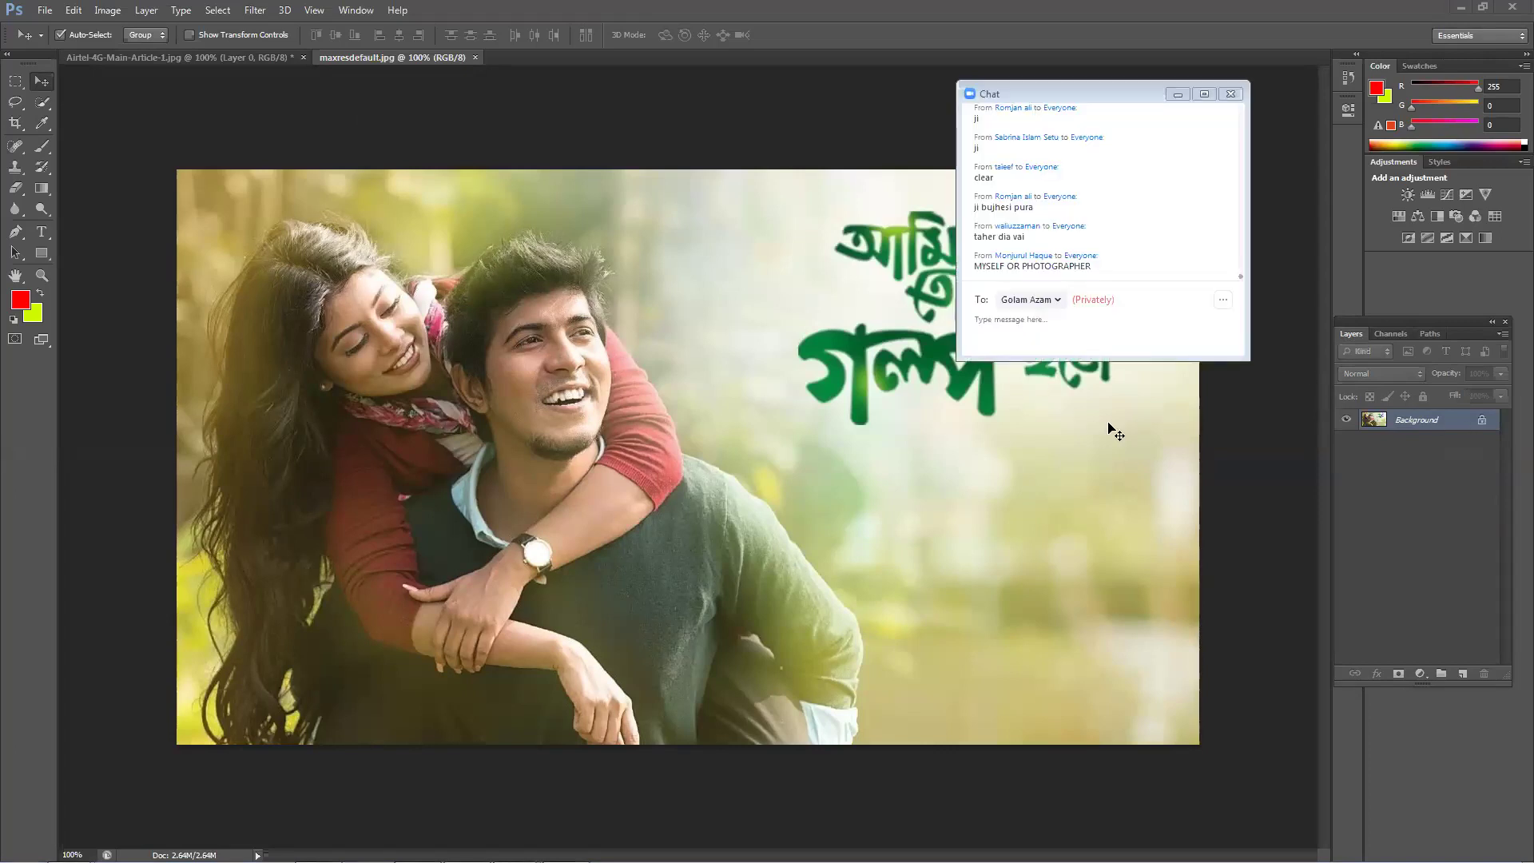
pyautogui.click(1457, 673)
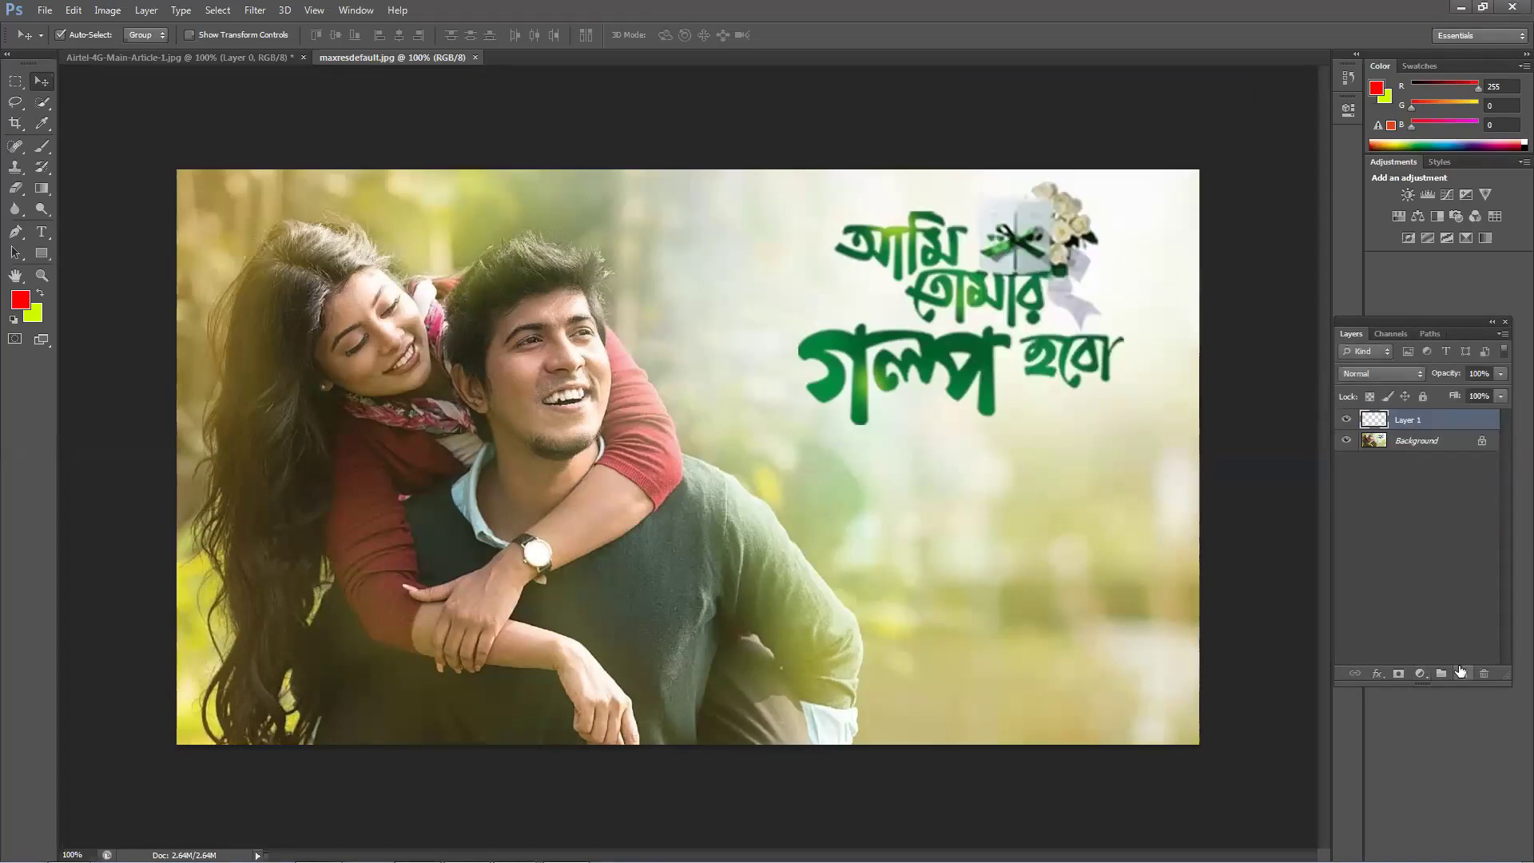
pyautogui.click(13, 81)
pyautogui.moveTo(800, 133); pyautogui.dragTo(1178, 813)
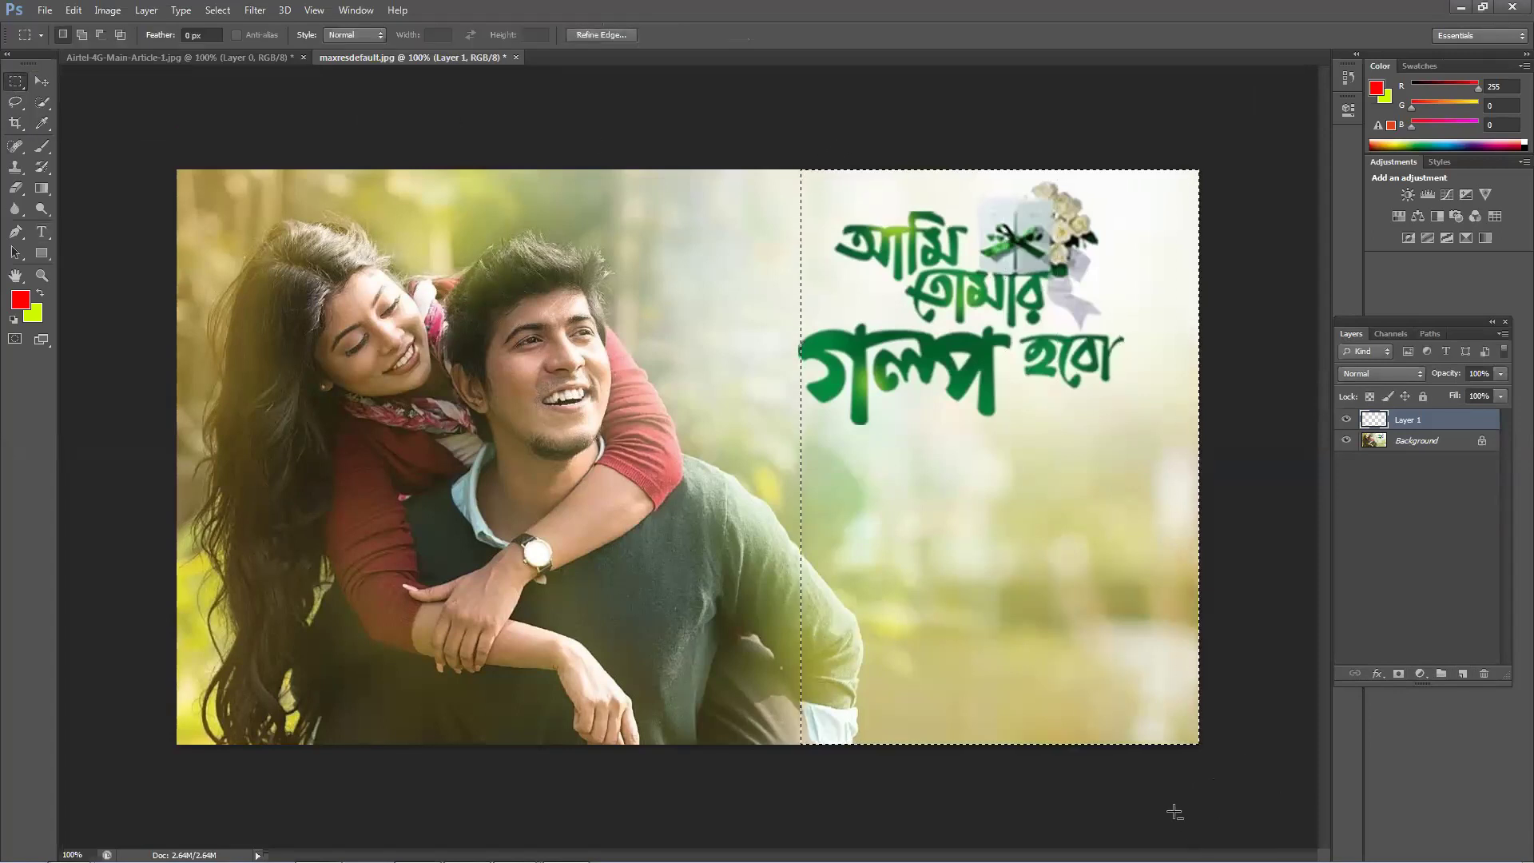
pyautogui.hotkey('alt', 'BackSpace')
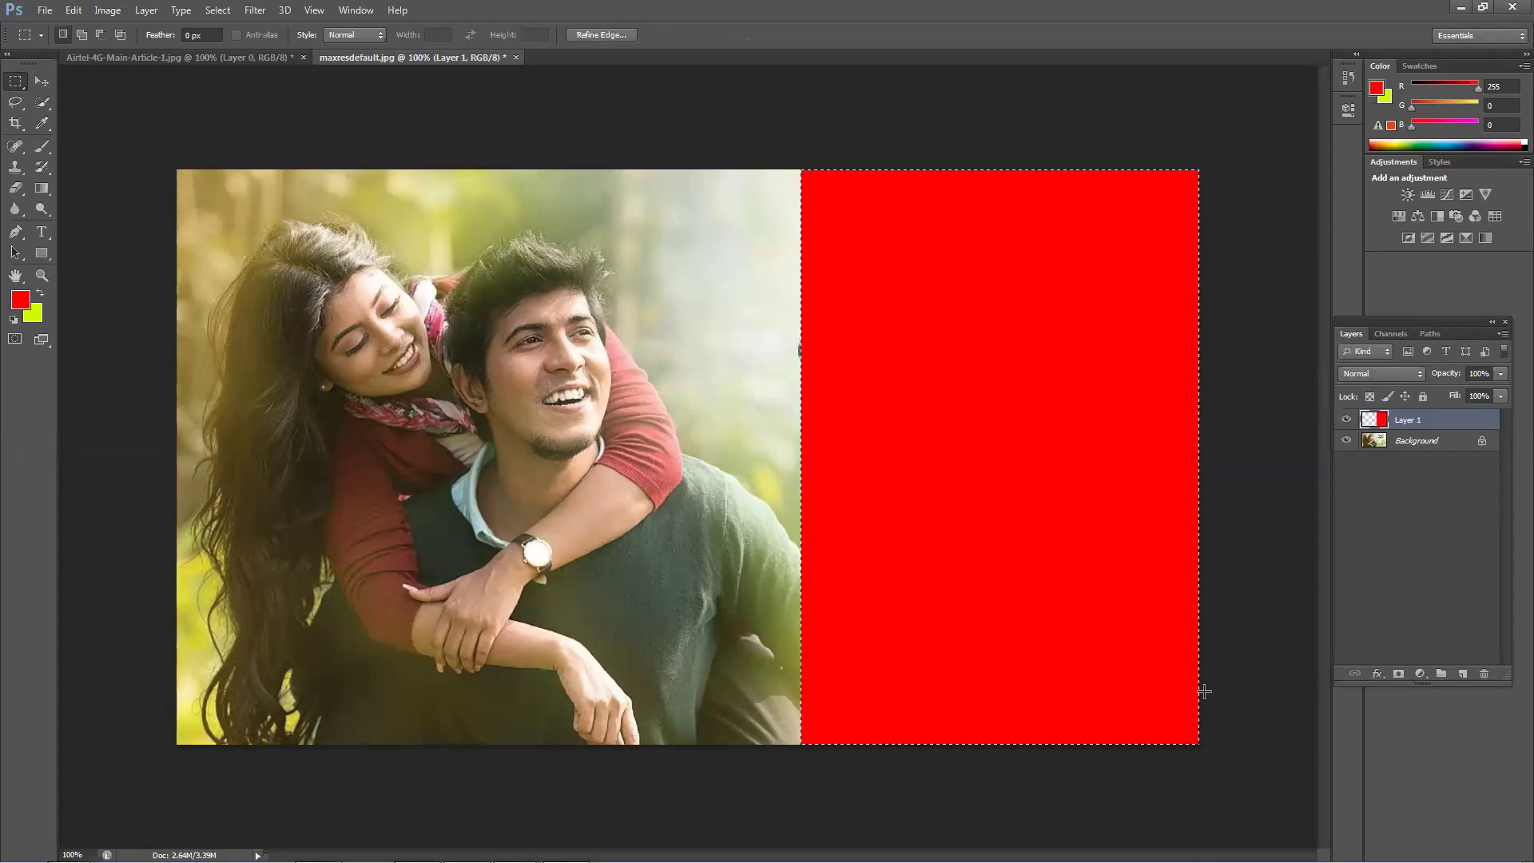
pyautogui.press('Delete')
pyautogui.hotkey('ctrl', 'd')
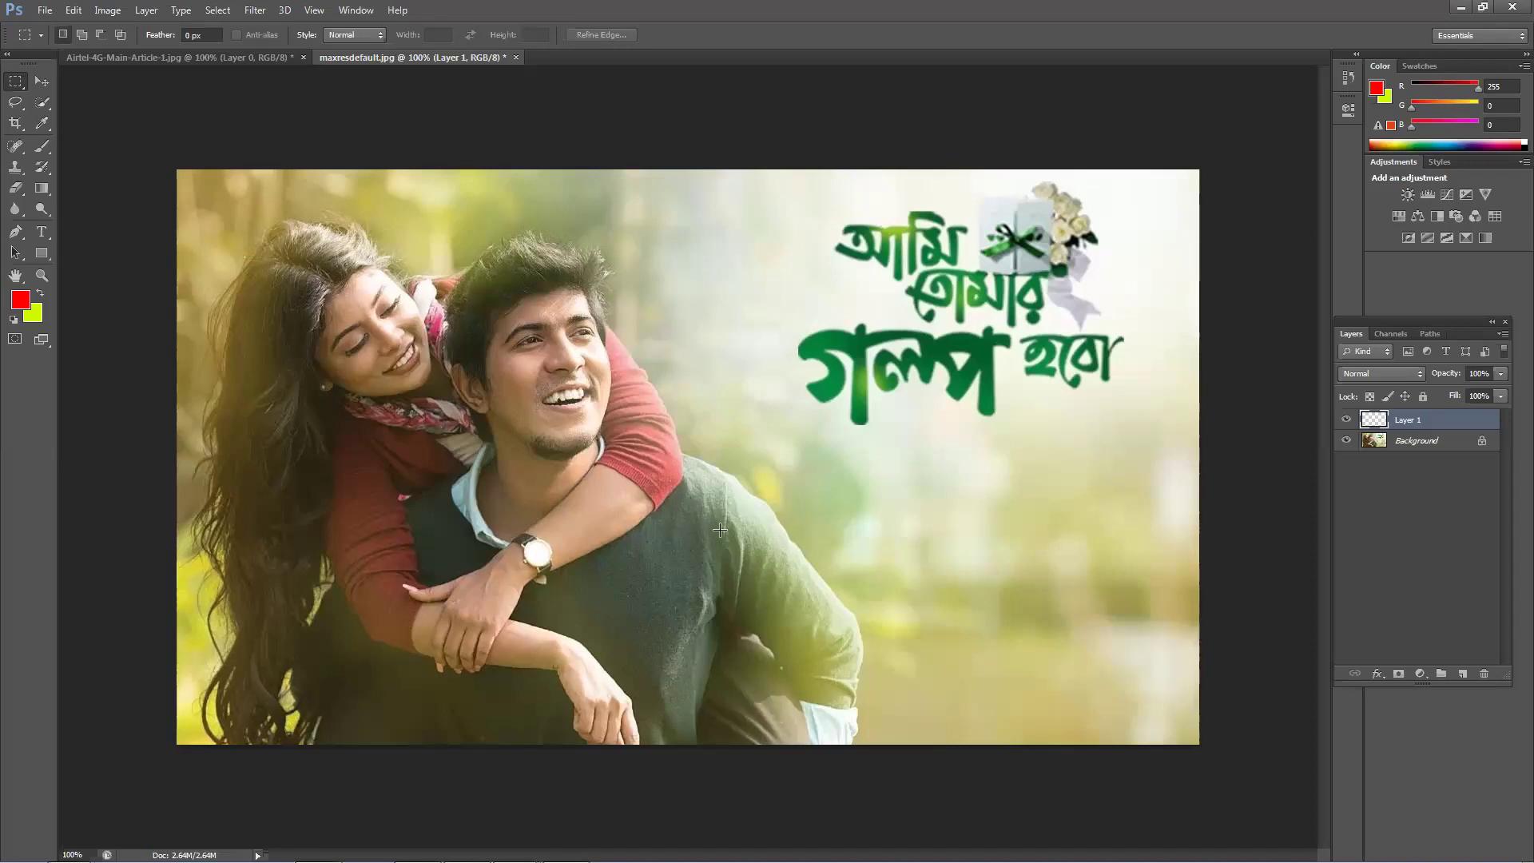
pyautogui.click(177, 57)
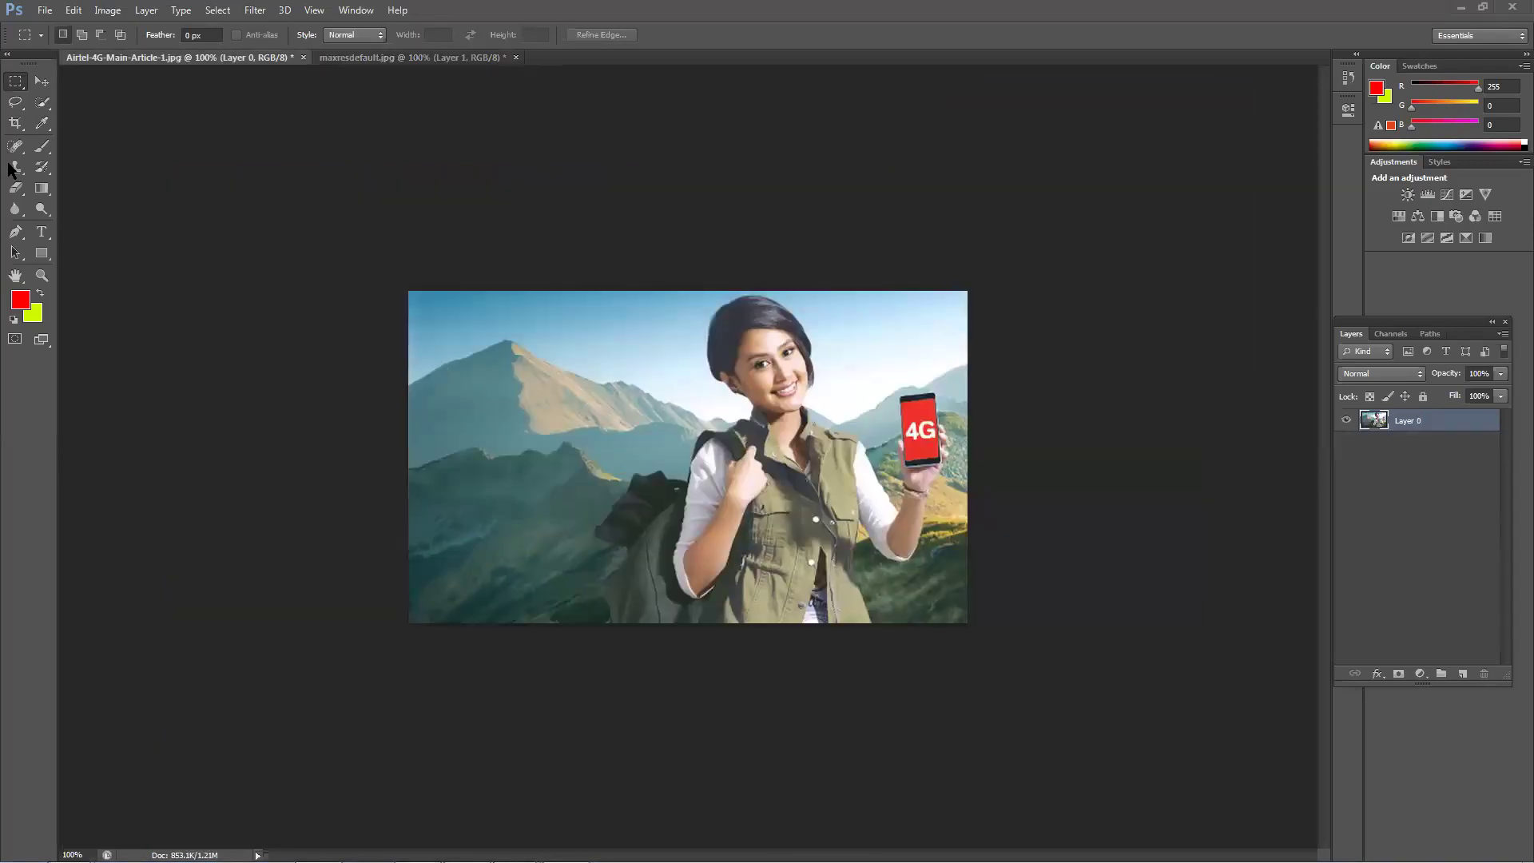
# Step: On a new layer, fill an oval selection over the left mountain with red
pyautogui.click(1463, 675)
pyautogui.click(14, 101)
pyautogui.click(15, 86)
pyautogui.click(76, 94)
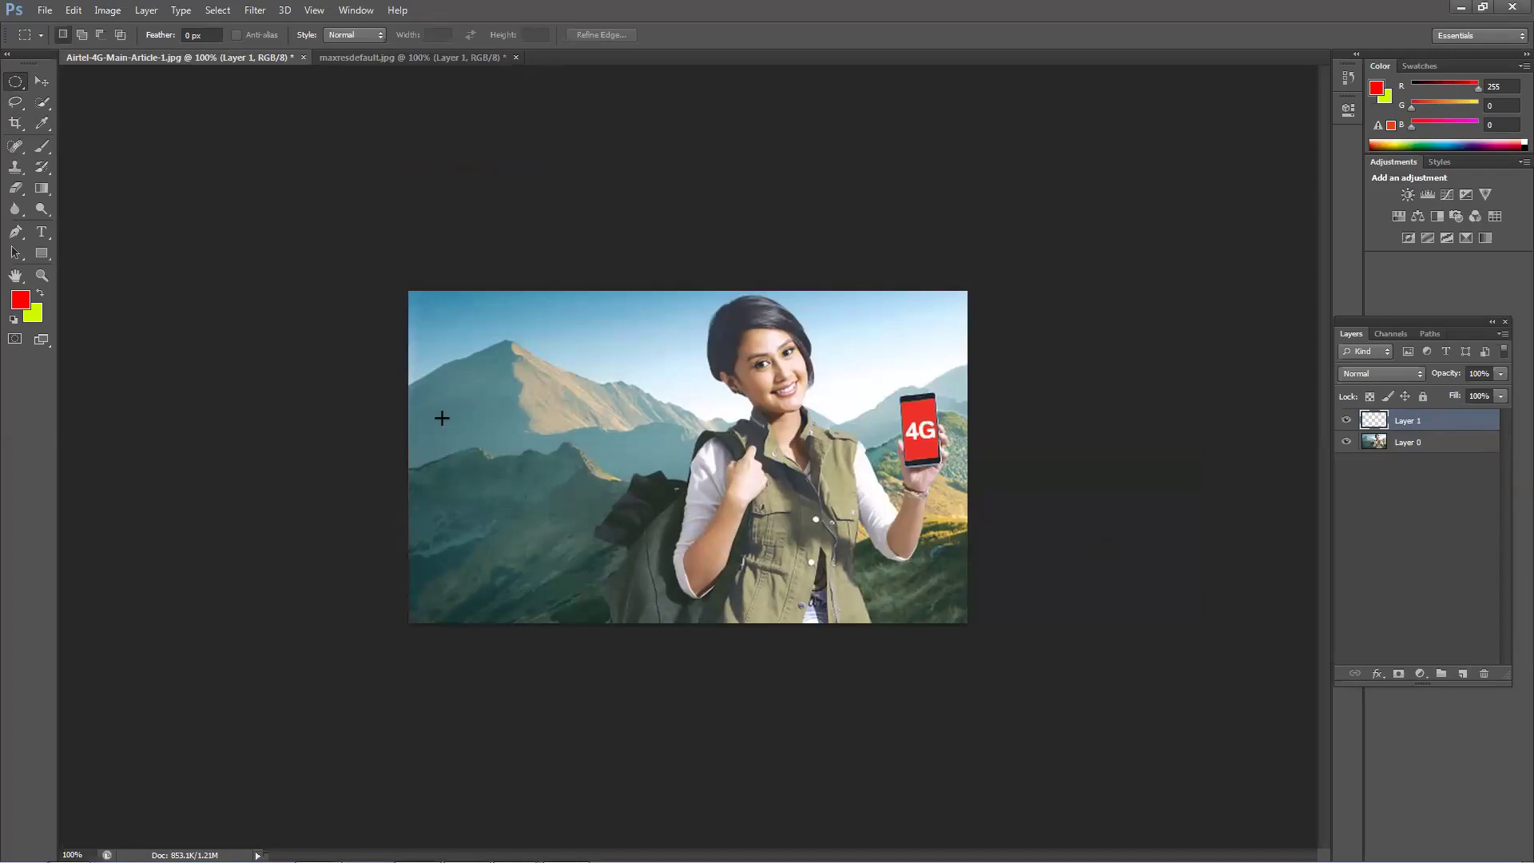
pyautogui.moveTo(450, 362); pyautogui.dragTo(657, 465)
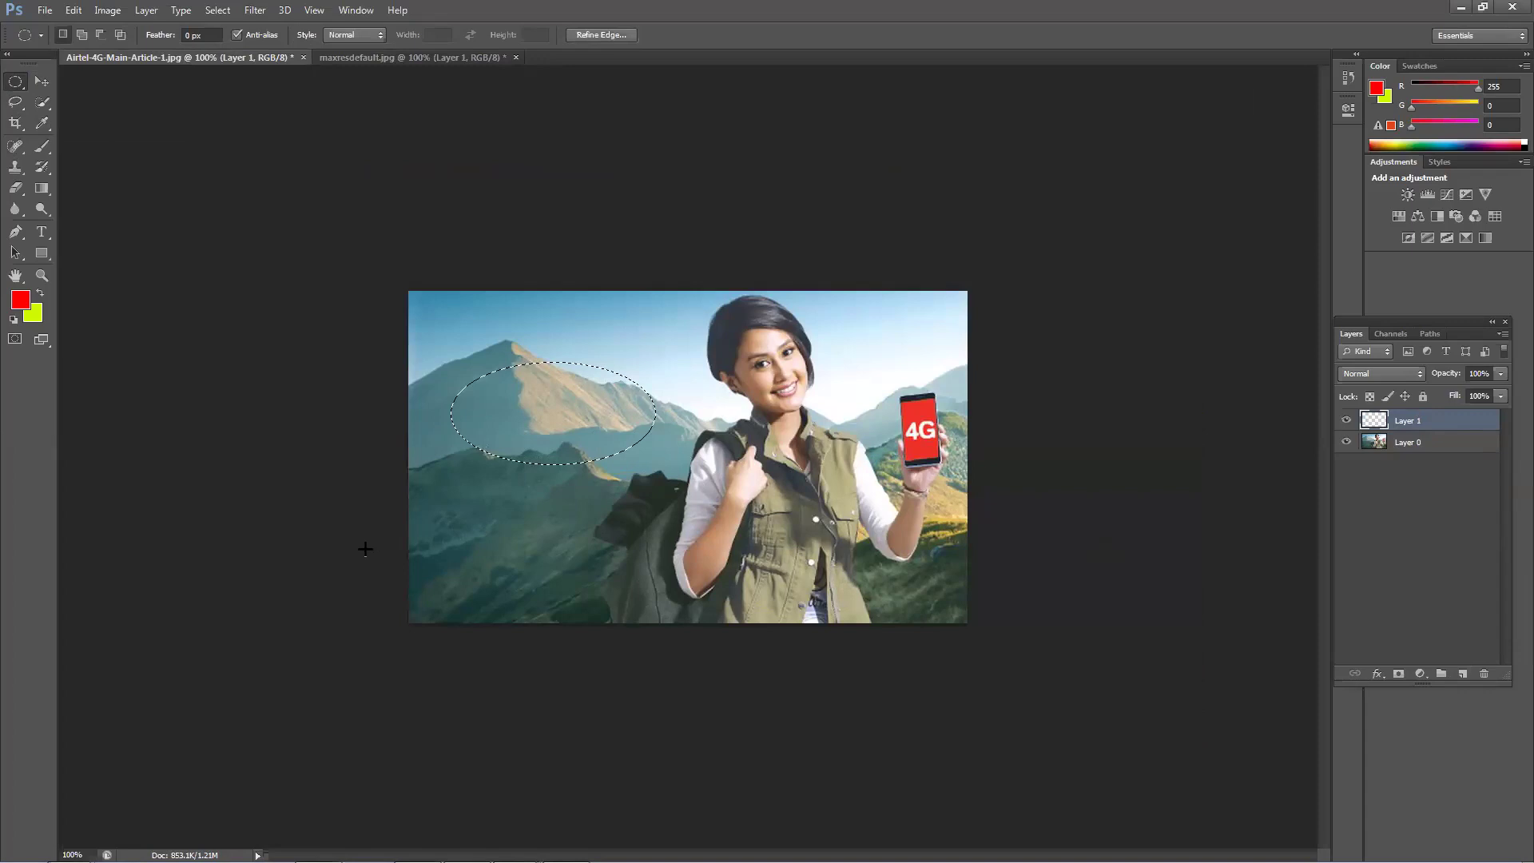
pyautogui.hotkey('ctrl', 'd')
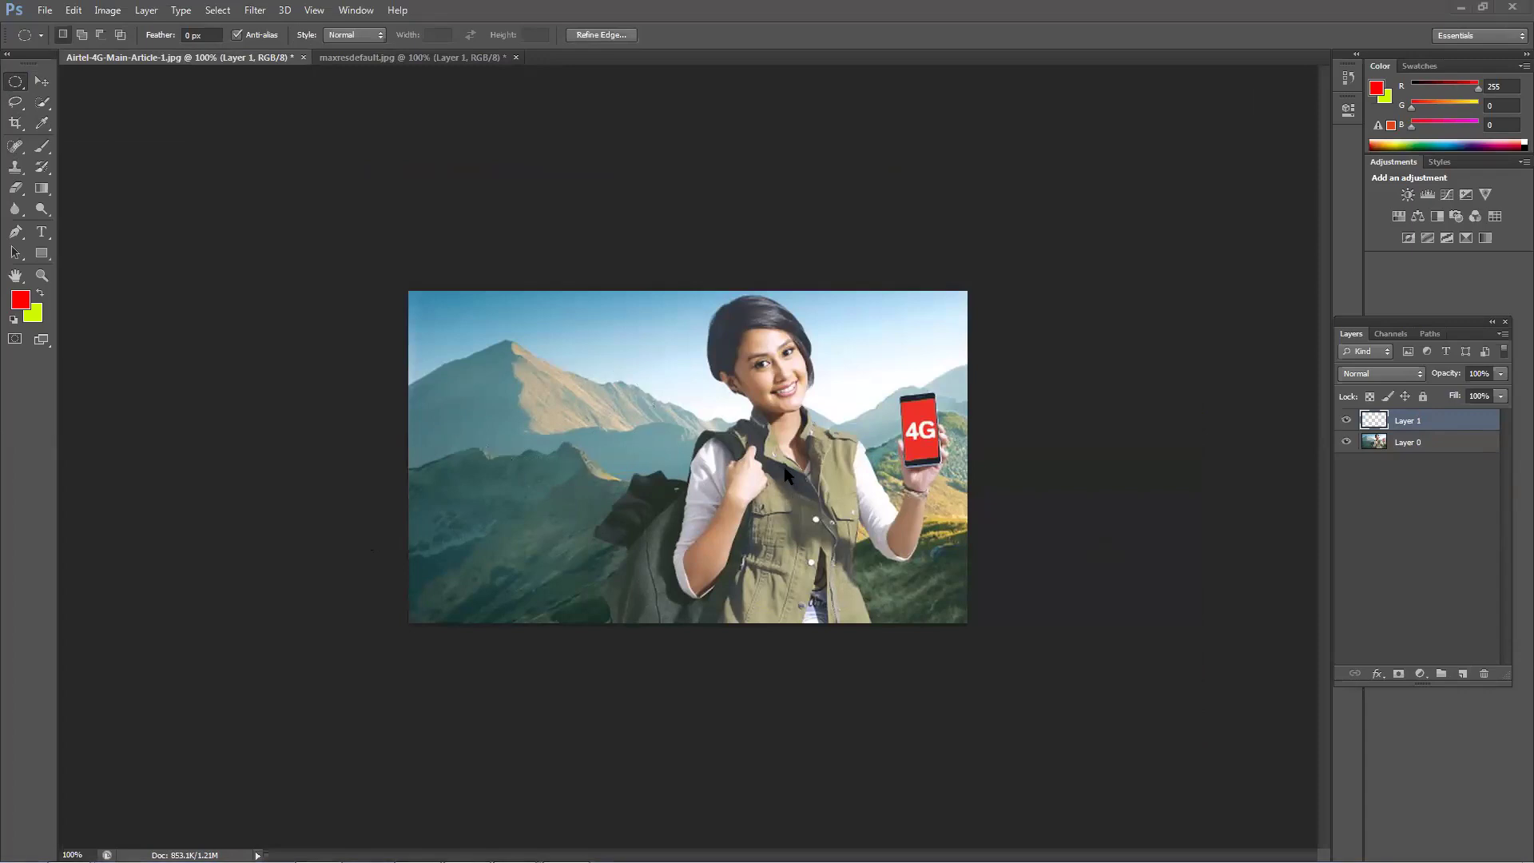
pyautogui.hotkey('ctrl', 'shift', 'd')
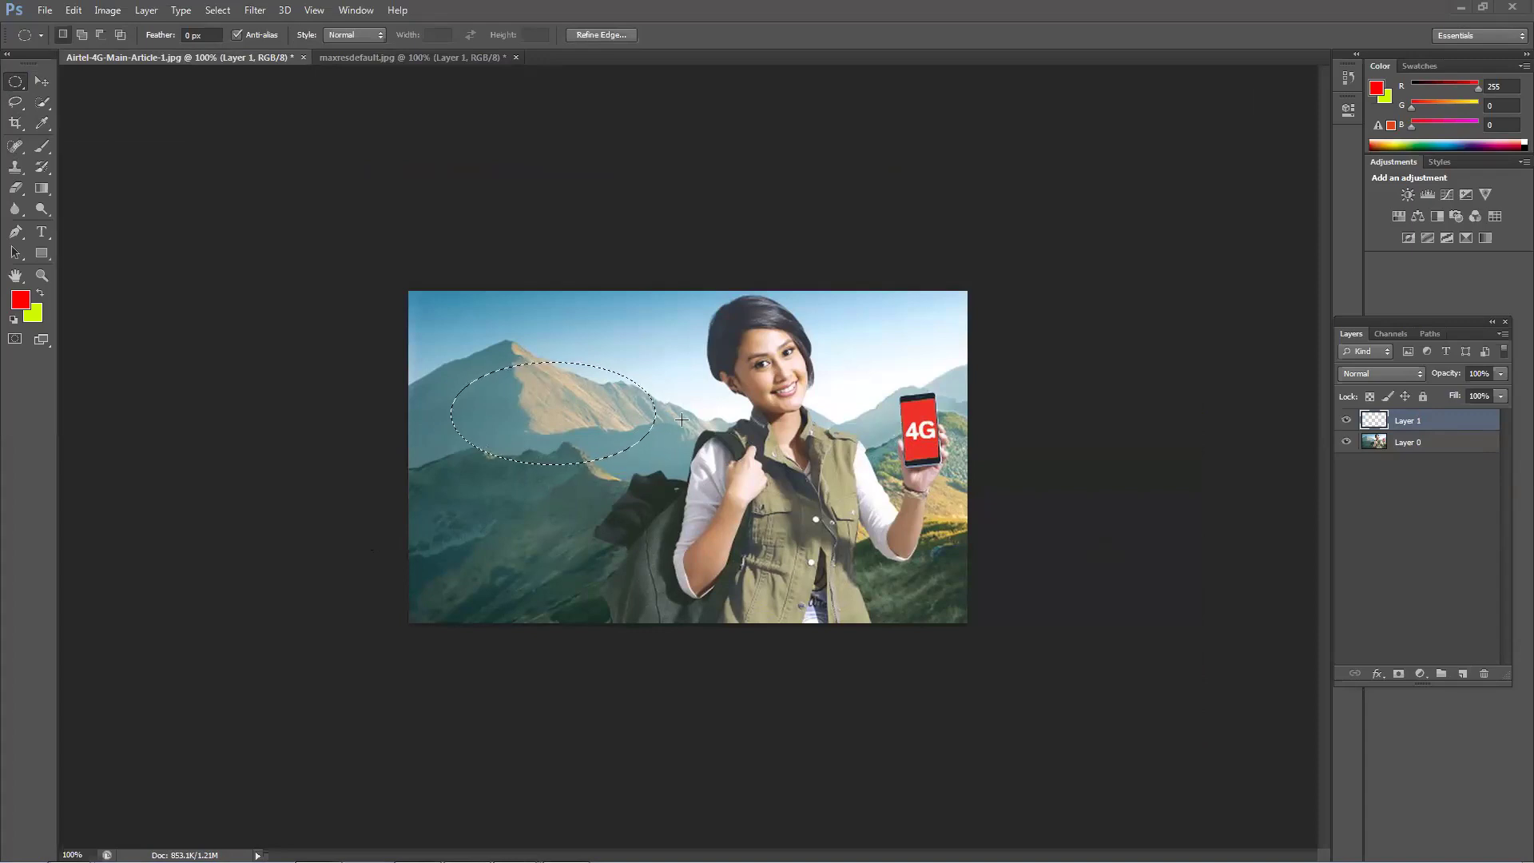
pyautogui.hotkey('alt', 'BackSpace')
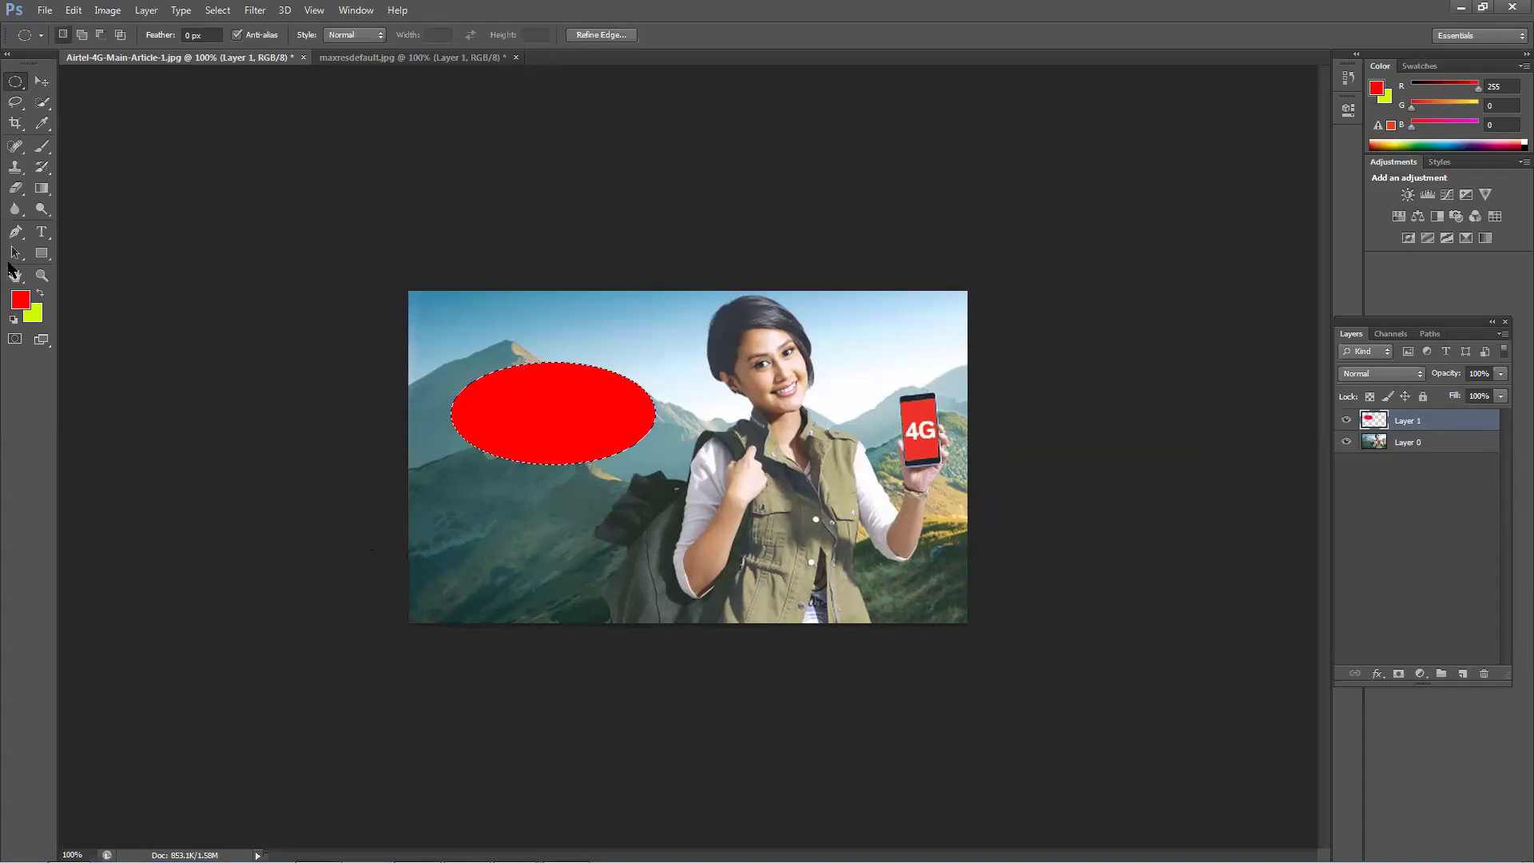
pyautogui.hotkey('ctrl', 'd')
# Step: Move the red oval around, delete its layer, then select an oval around the left mountain peak
pyautogui.click(42, 80)
pyautogui.moveTo(541, 417); pyautogui.dragTo(893, 500)
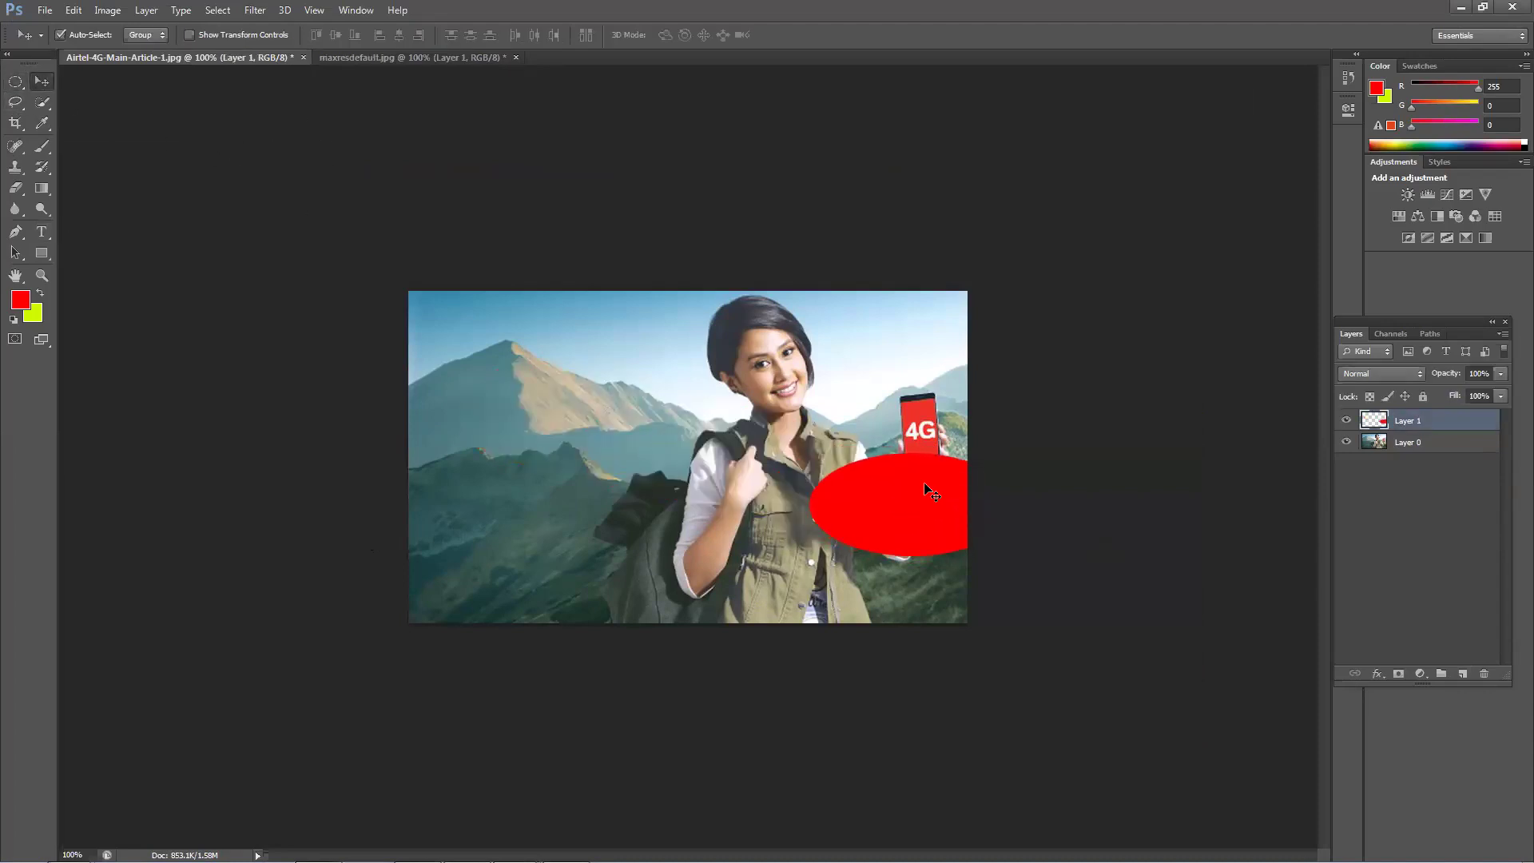
pyautogui.scroll(5, 939, 459)
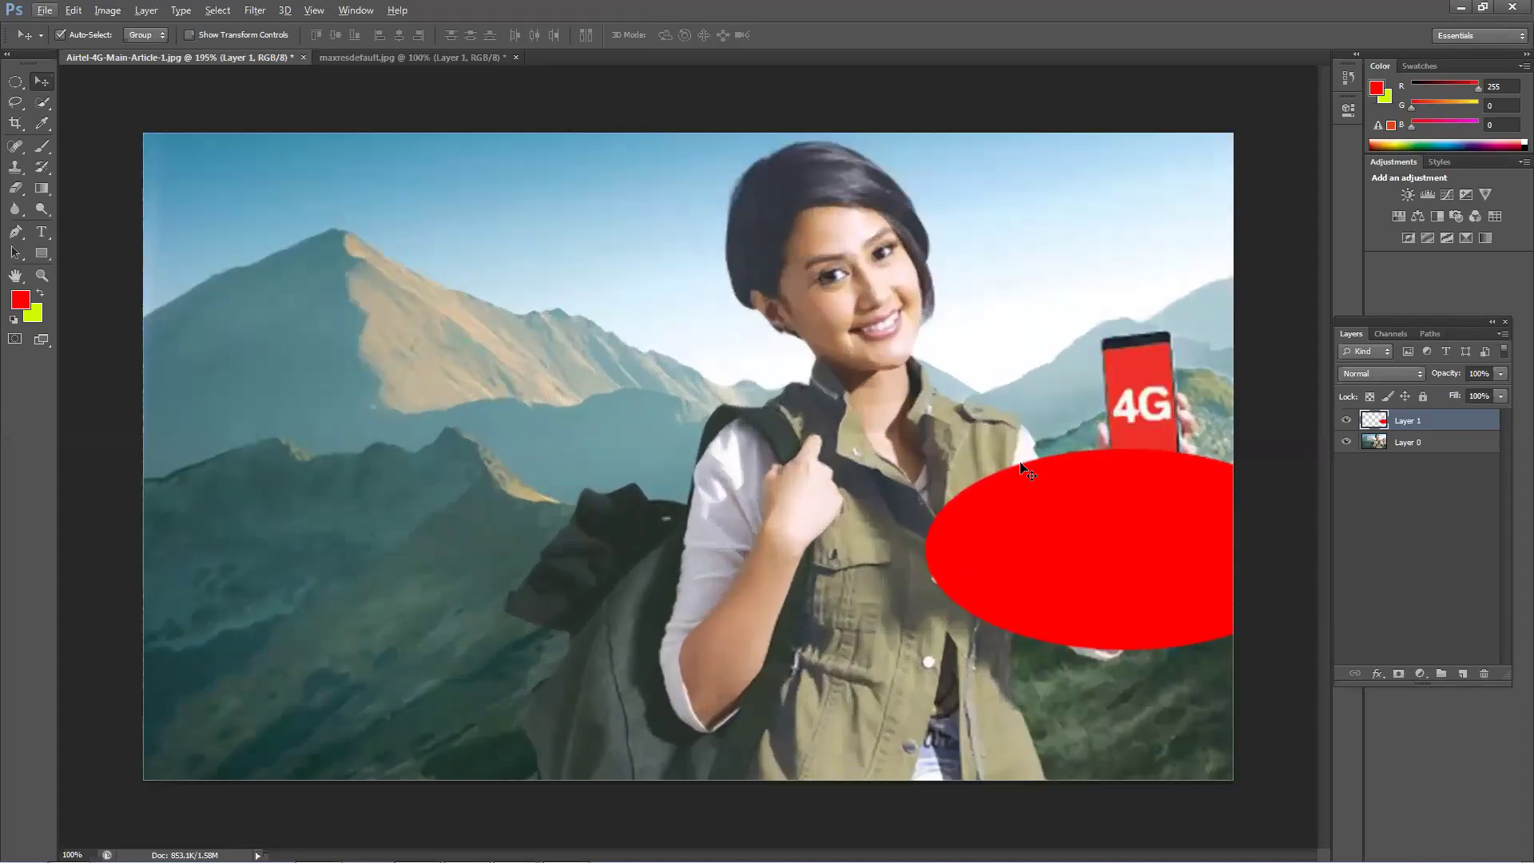
pyautogui.scroll(-2, 1023, 470)
pyautogui.moveTo(1002, 491); pyautogui.dragTo(572, 497)
pyautogui.press('Delete')
pyautogui.click(15, 82)
pyautogui.moveTo(381, 275); pyautogui.dragTo(689, 472)
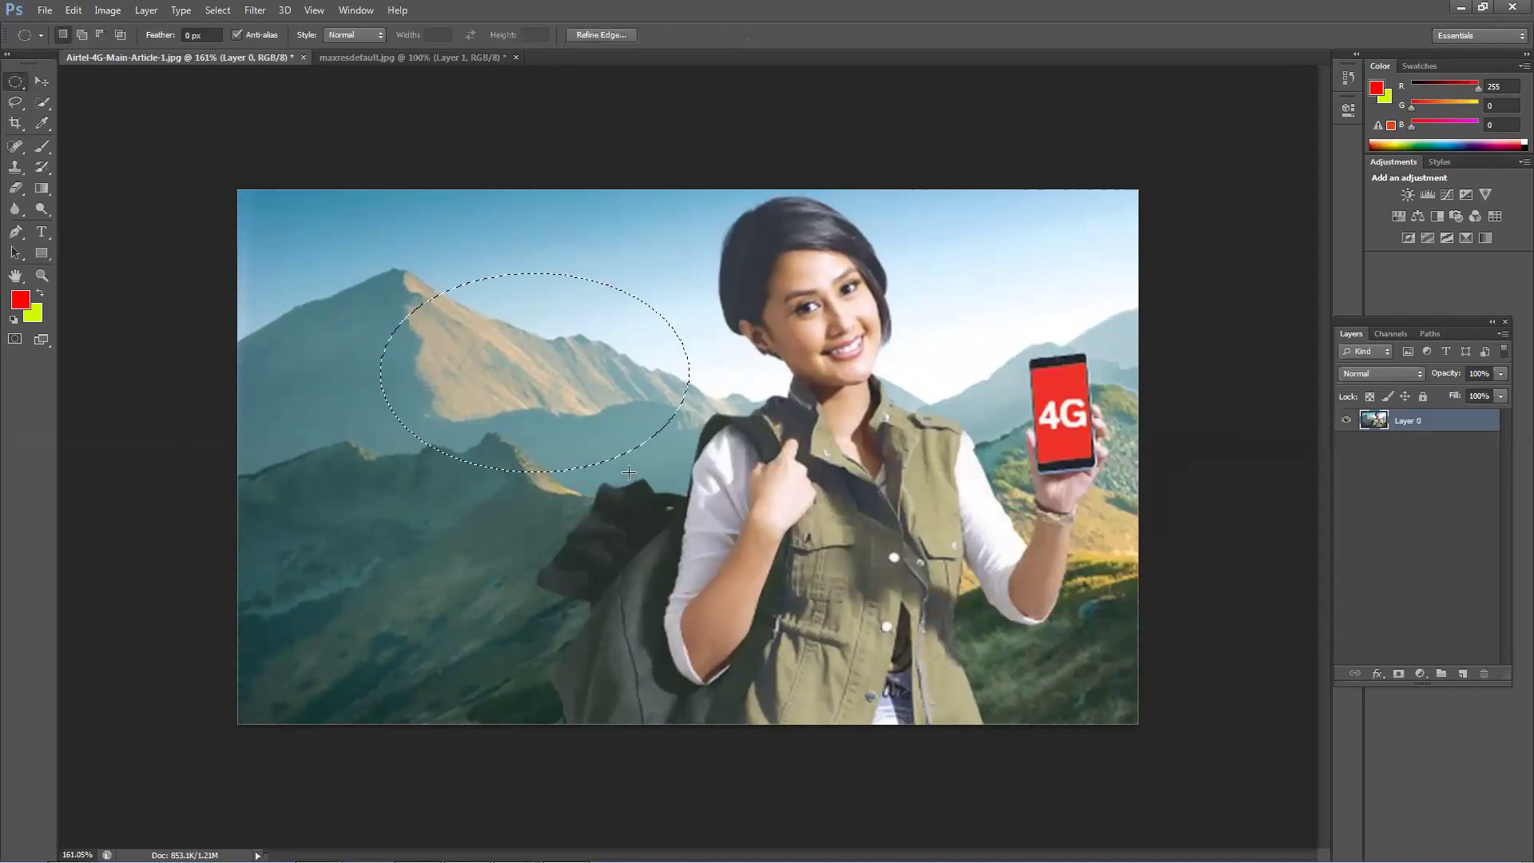
# Step: Sample several image colours with the Eyedropper, settling on the phone screen's red
pyautogui.click(42, 125)
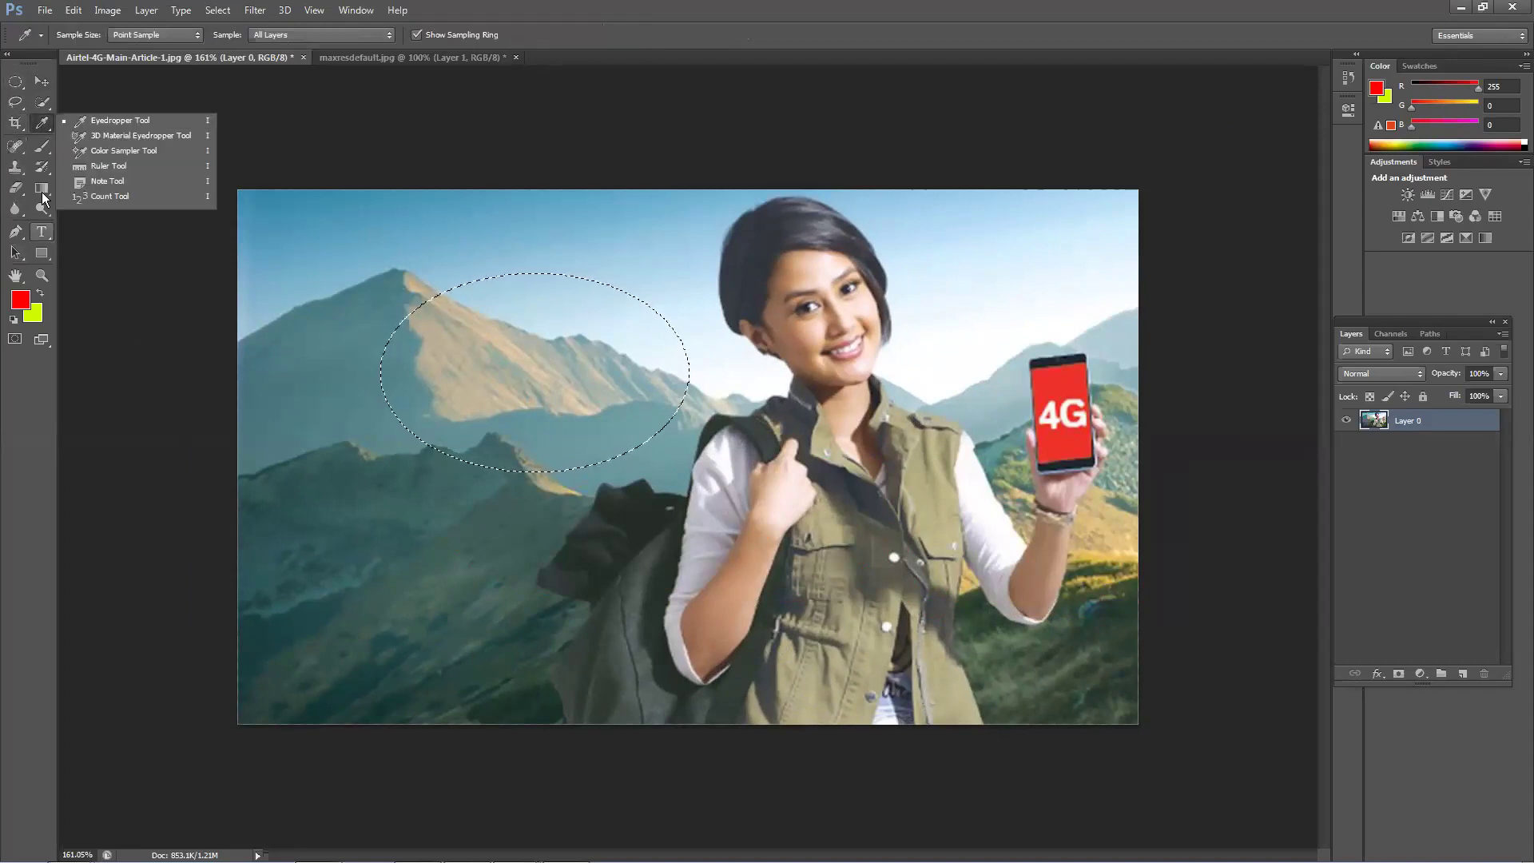
pyautogui.click(35, 130)
pyautogui.moveTo(35, 130); pyautogui.dragTo(104, 122)
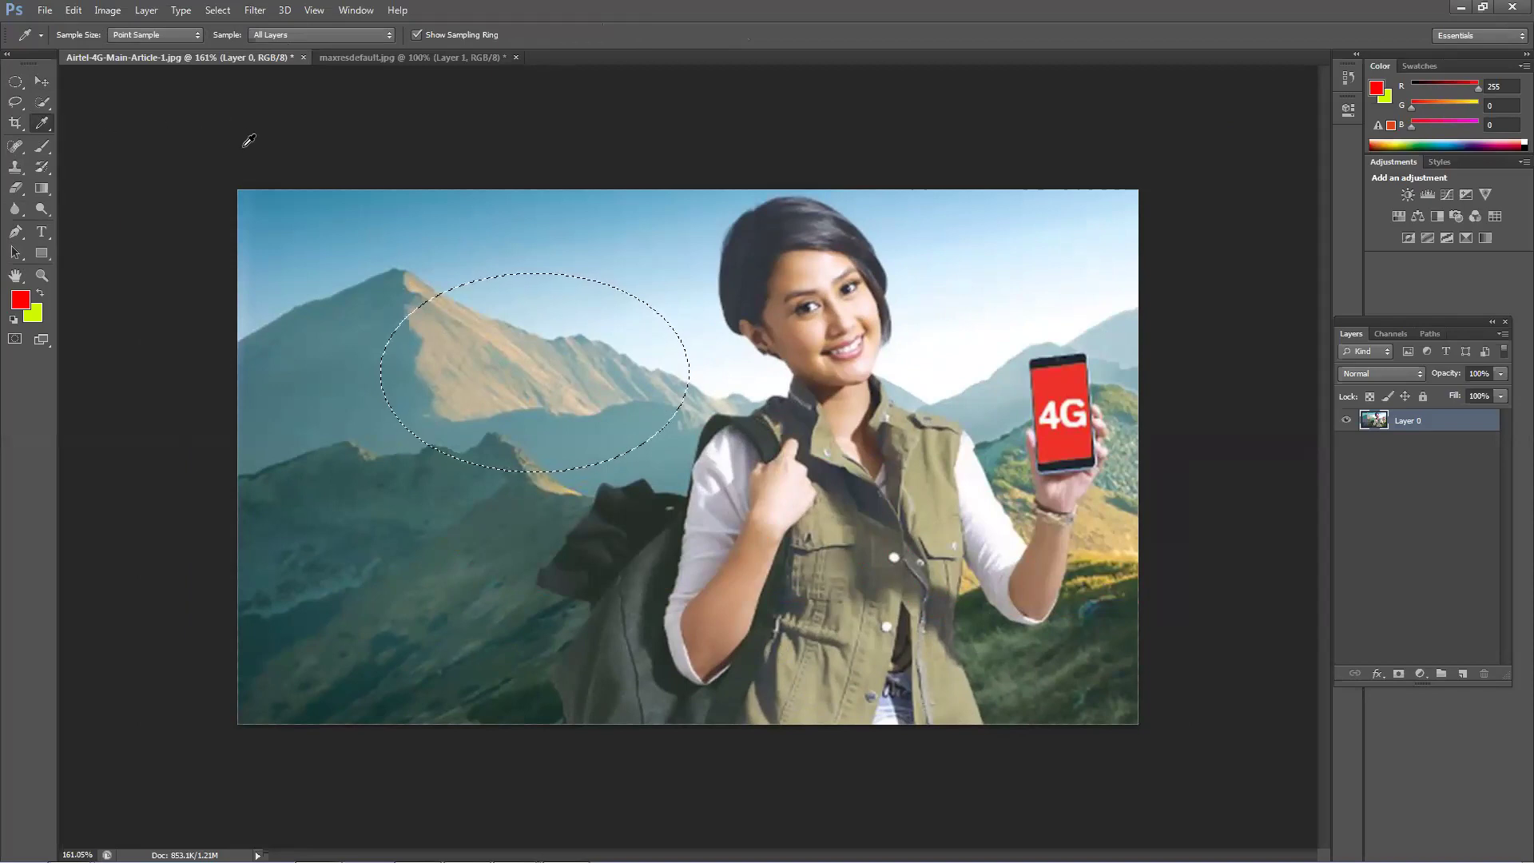
pyautogui.click(783, 238)
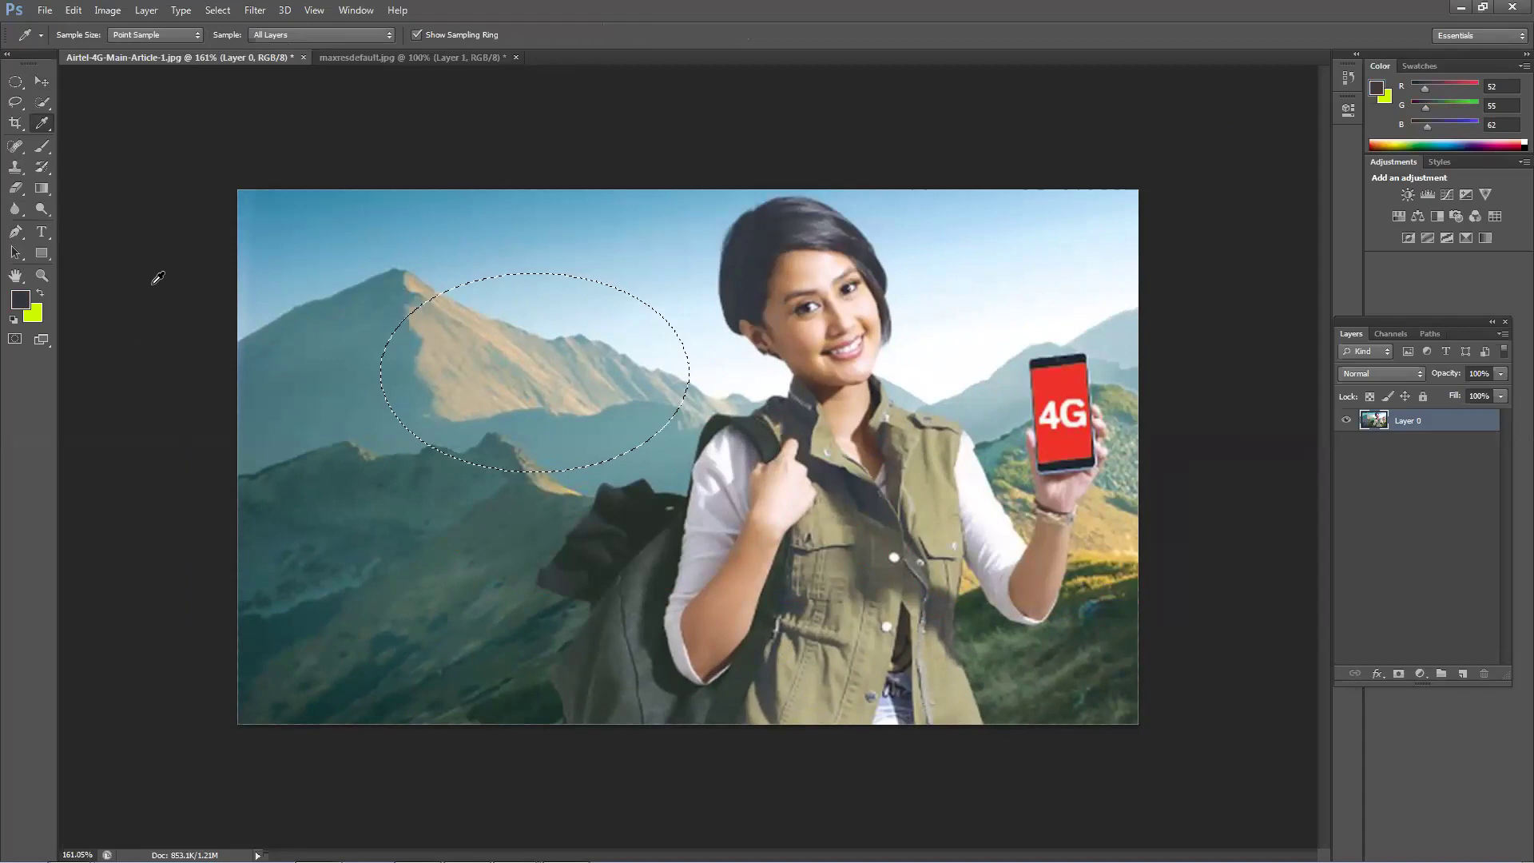
pyautogui.click(1057, 381)
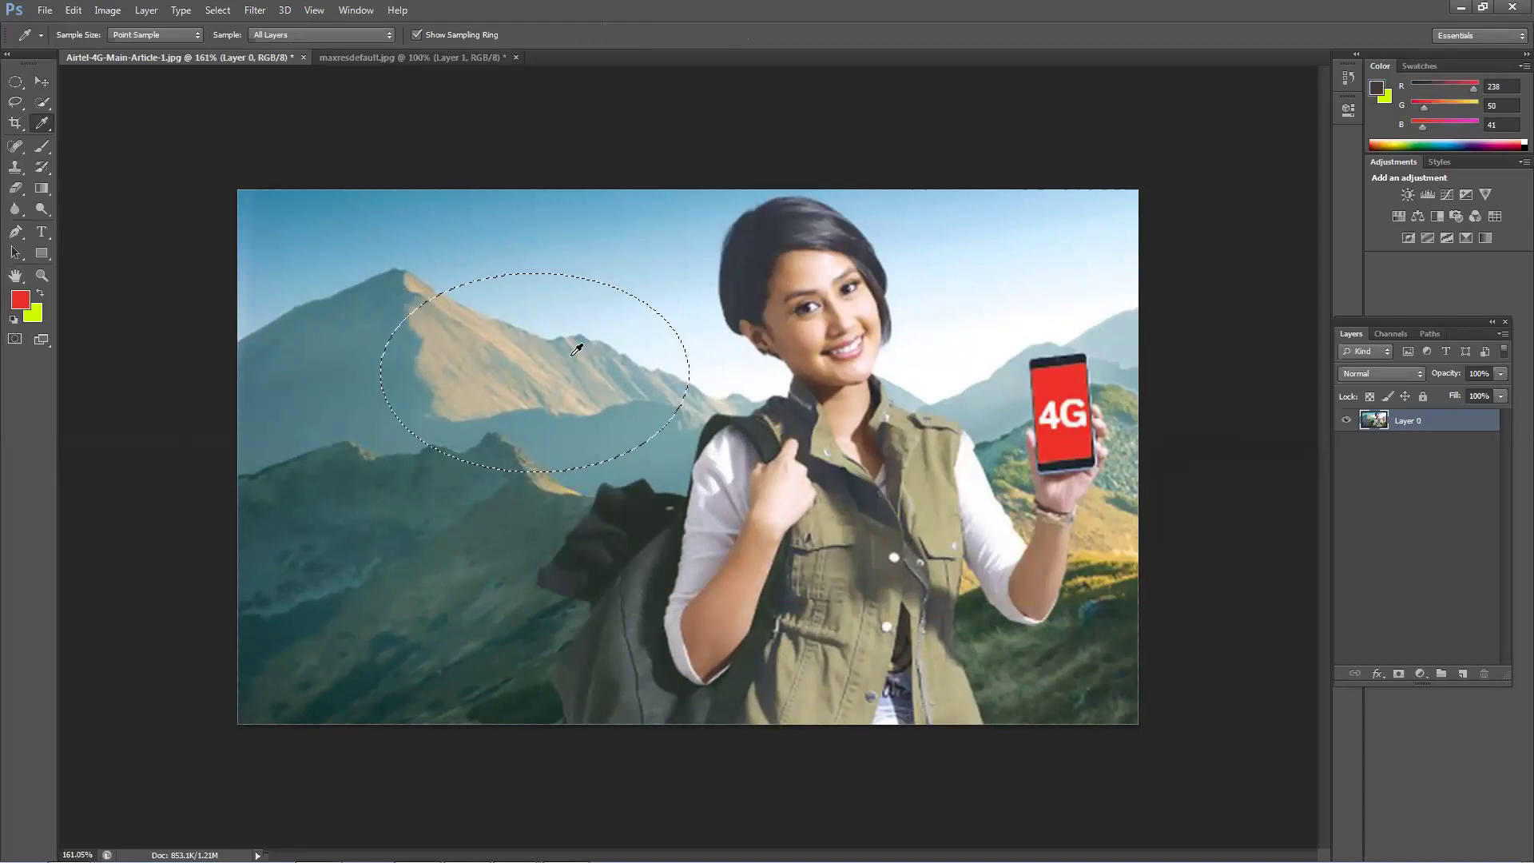
pyautogui.click(852, 349)
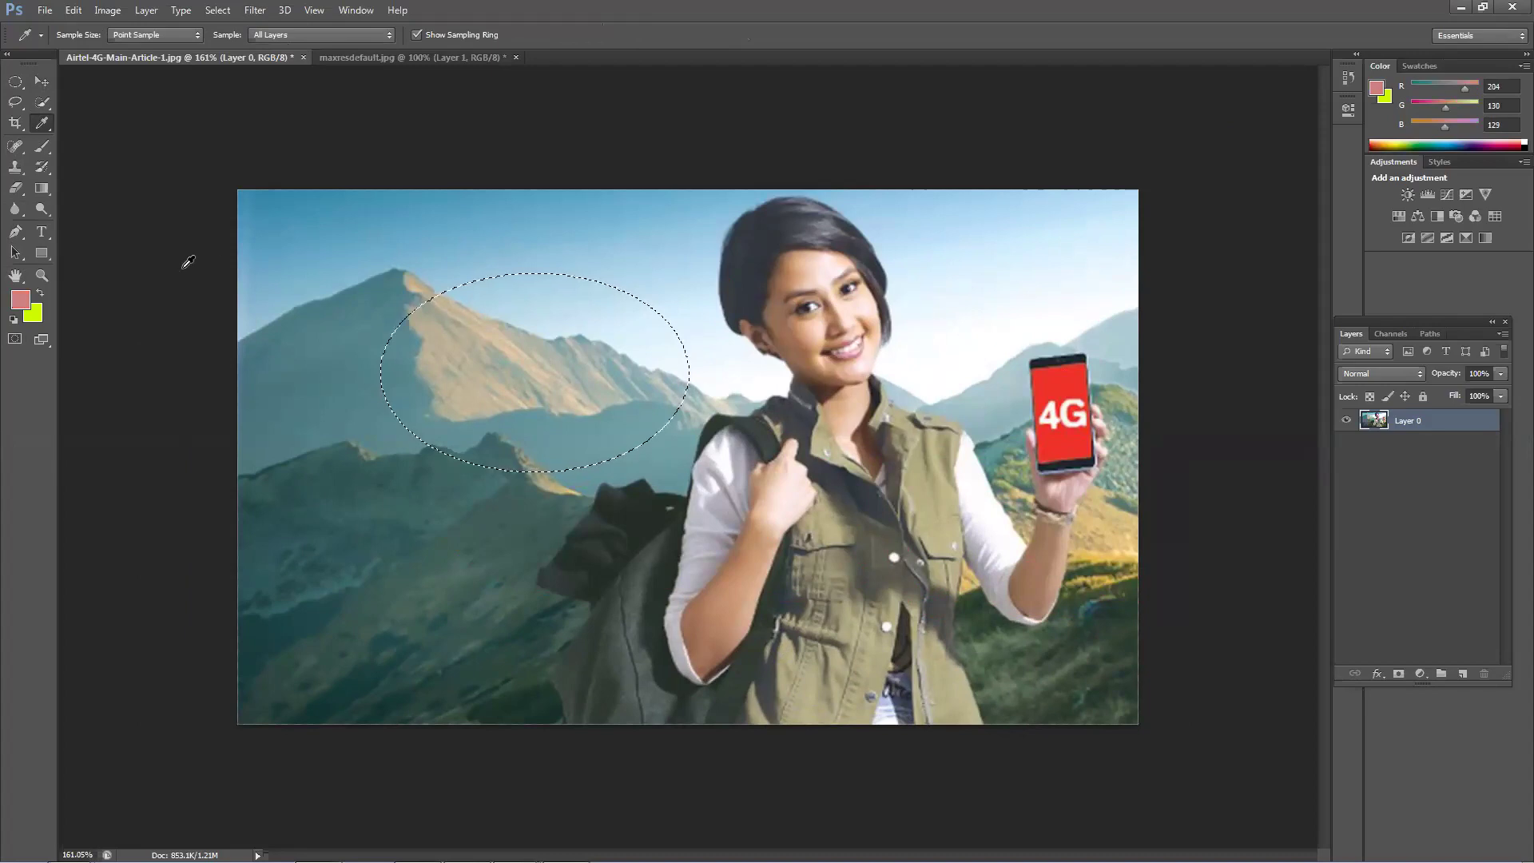
pyautogui.click(959, 442)
pyautogui.click(397, 296)
pyautogui.click(1084, 373)
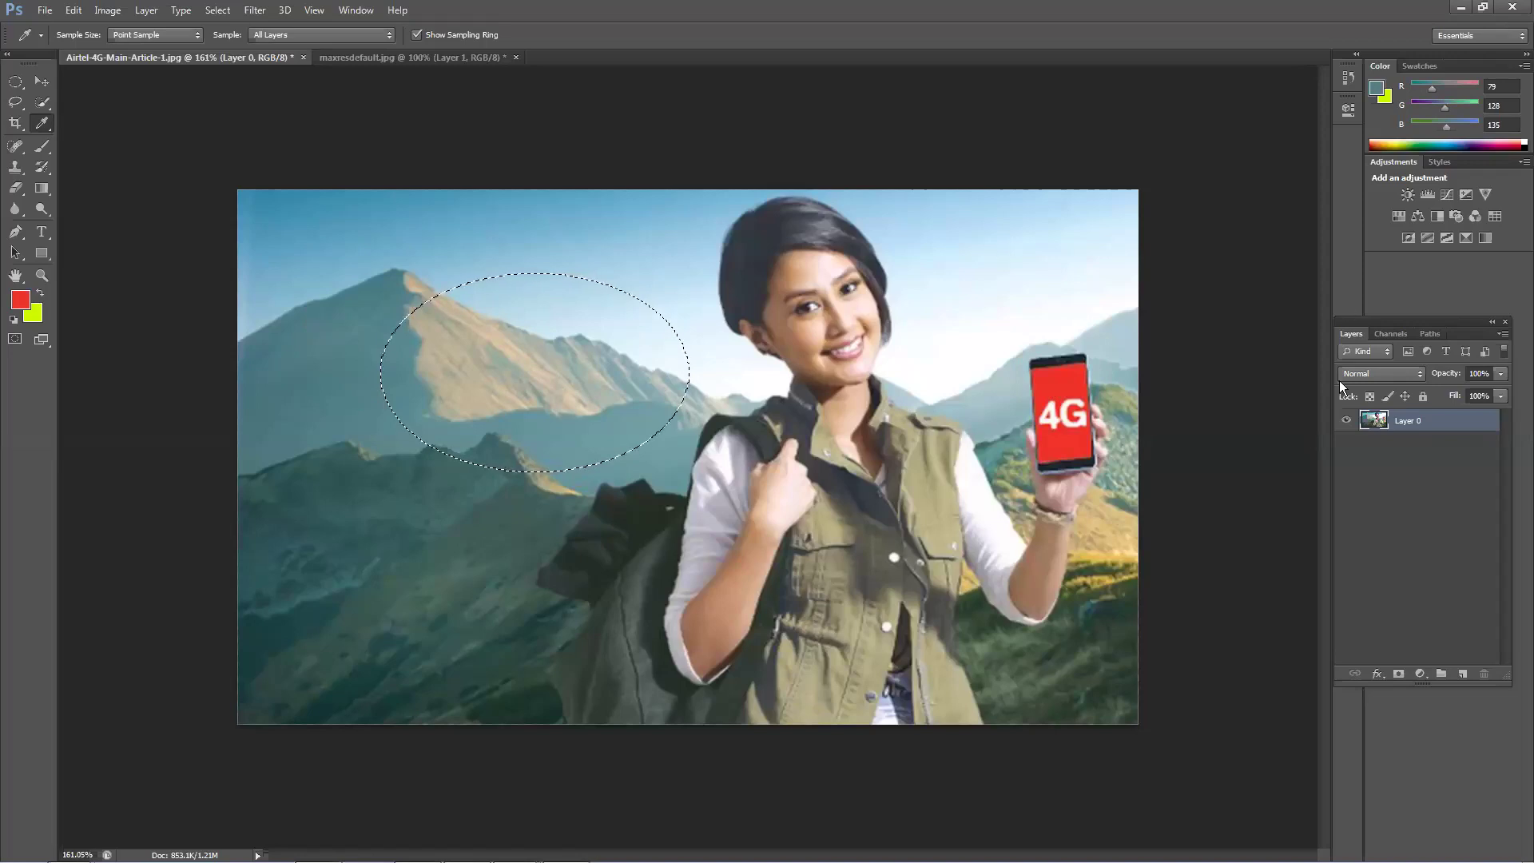
# Step: Fill the oval on a new layer with red and move it up and left
pyautogui.click(1462, 674)
pyautogui.hotkey('alt', 'space')
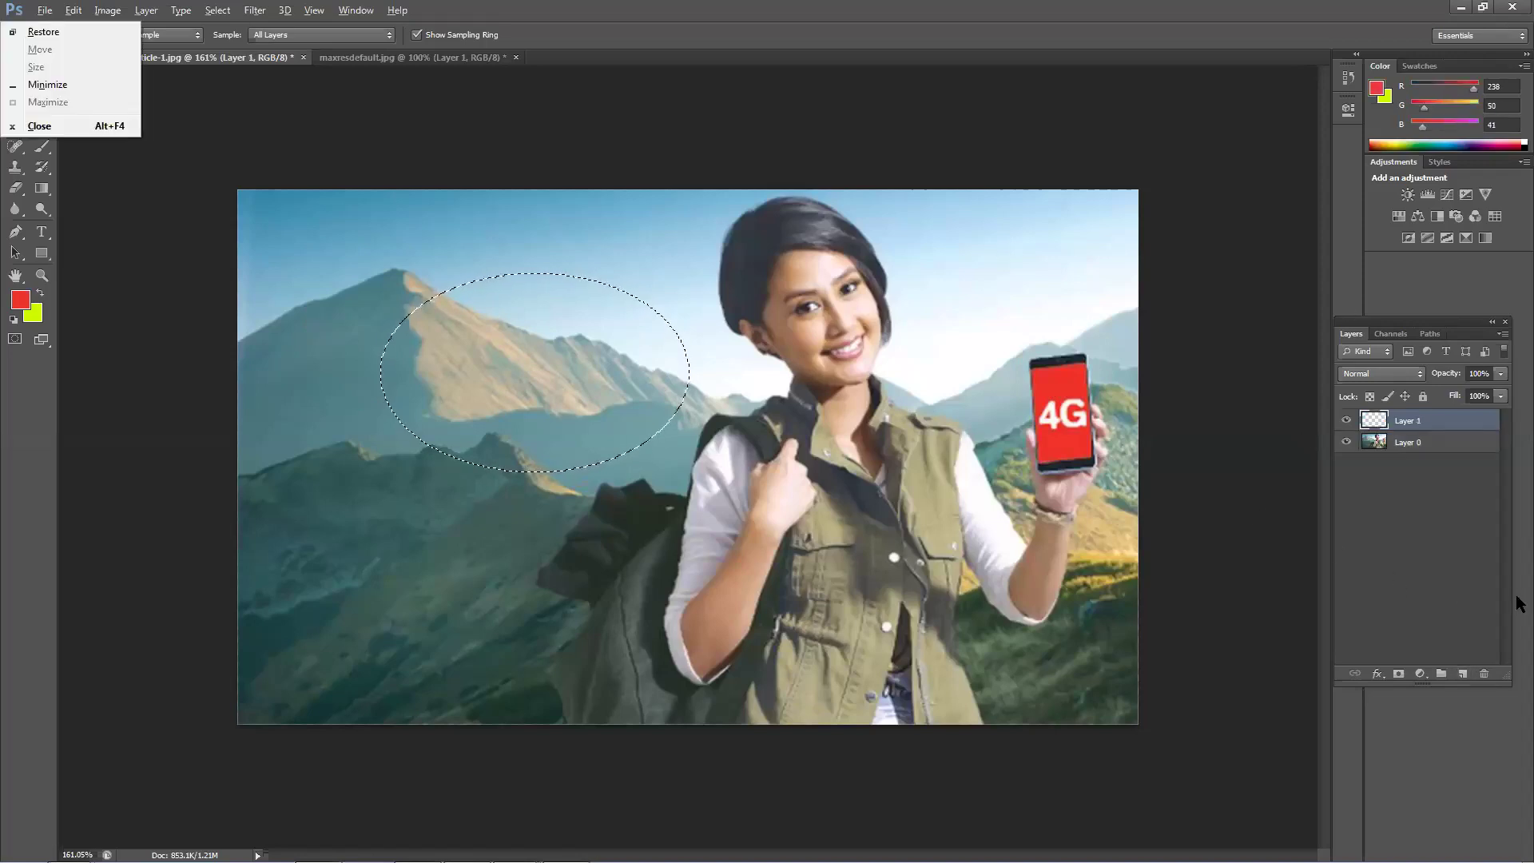
pyautogui.hotkey('alt', 'BackSpace')
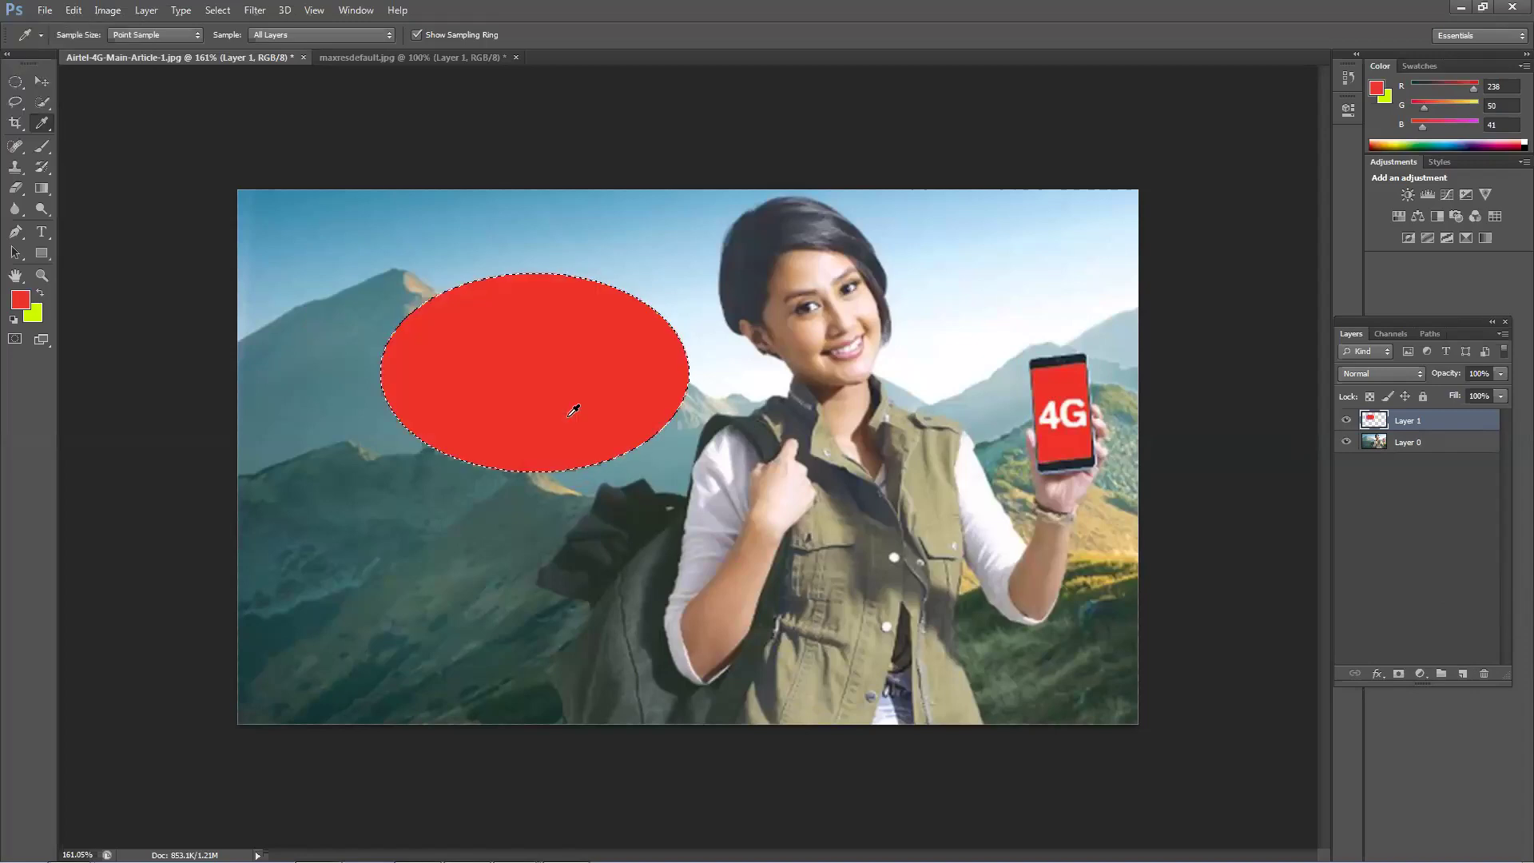
pyautogui.hotkey('ctrl', 'd')
pyautogui.click(42, 81)
pyautogui.click(538, 169)
pyautogui.moveTo(570, 424); pyautogui.dragTo(507, 385)
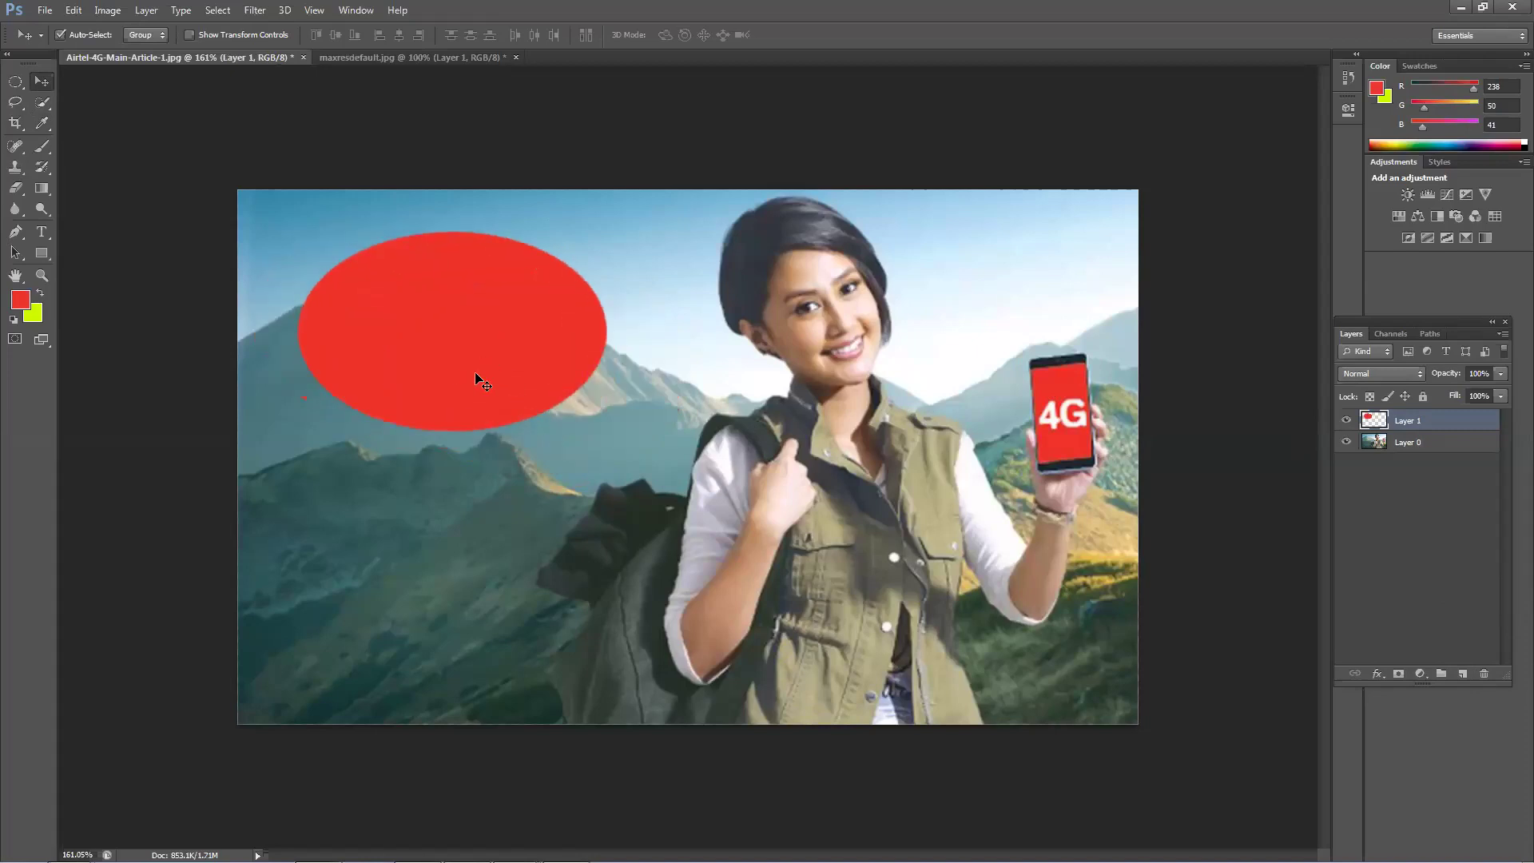
# Step: Warp the red oval into a blob, stretching its left side outward and pulling the top edge down
pyautogui.hotkey('ctrl', 't')
pyautogui.rightClick(464, 332)
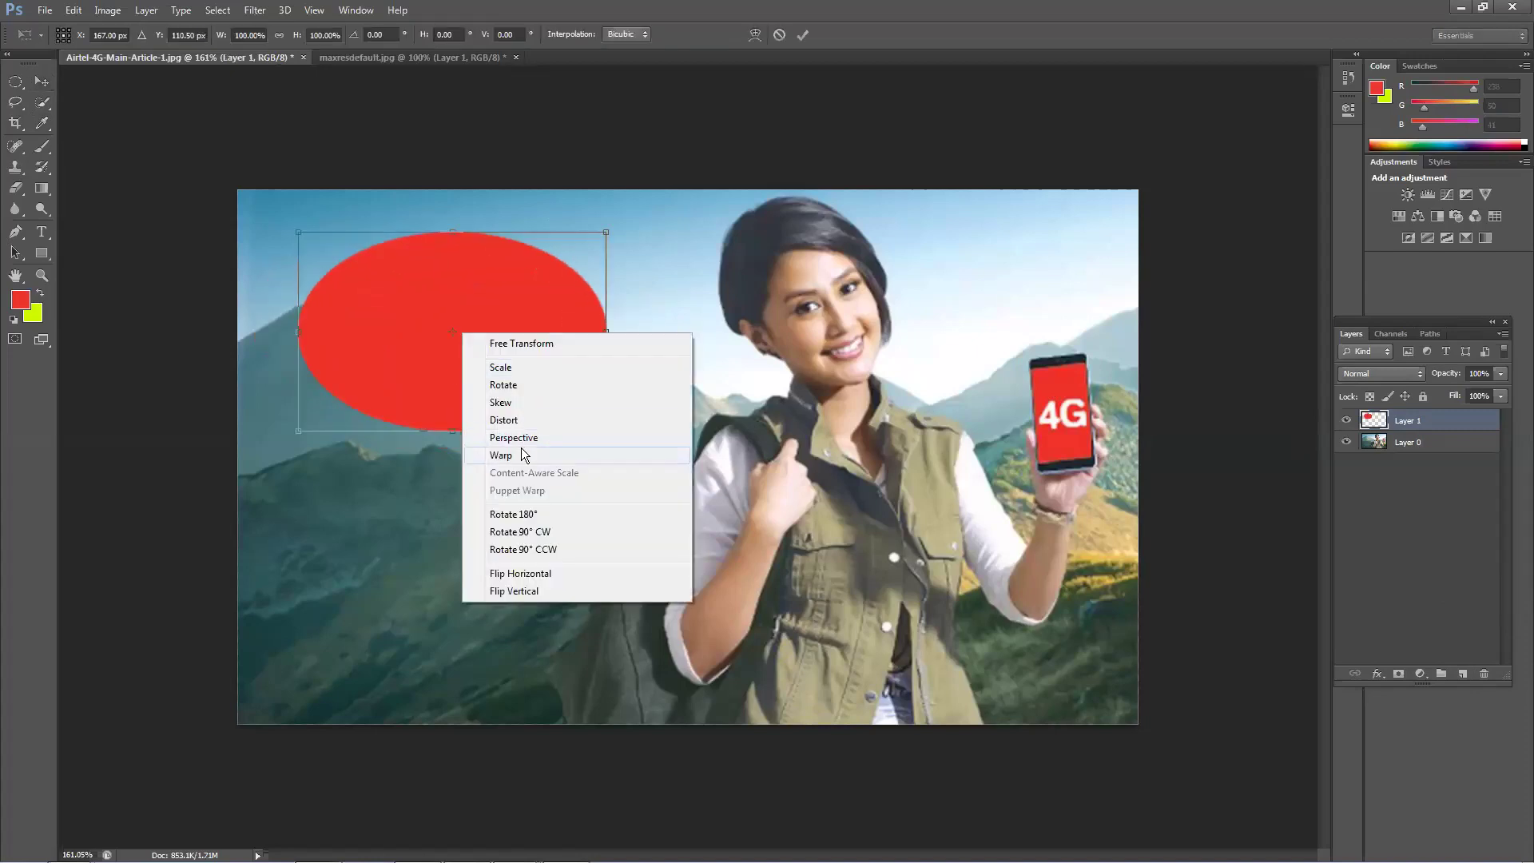
pyautogui.click(524, 436)
pyautogui.moveTo(564, 411); pyautogui.dragTo(558, 436)
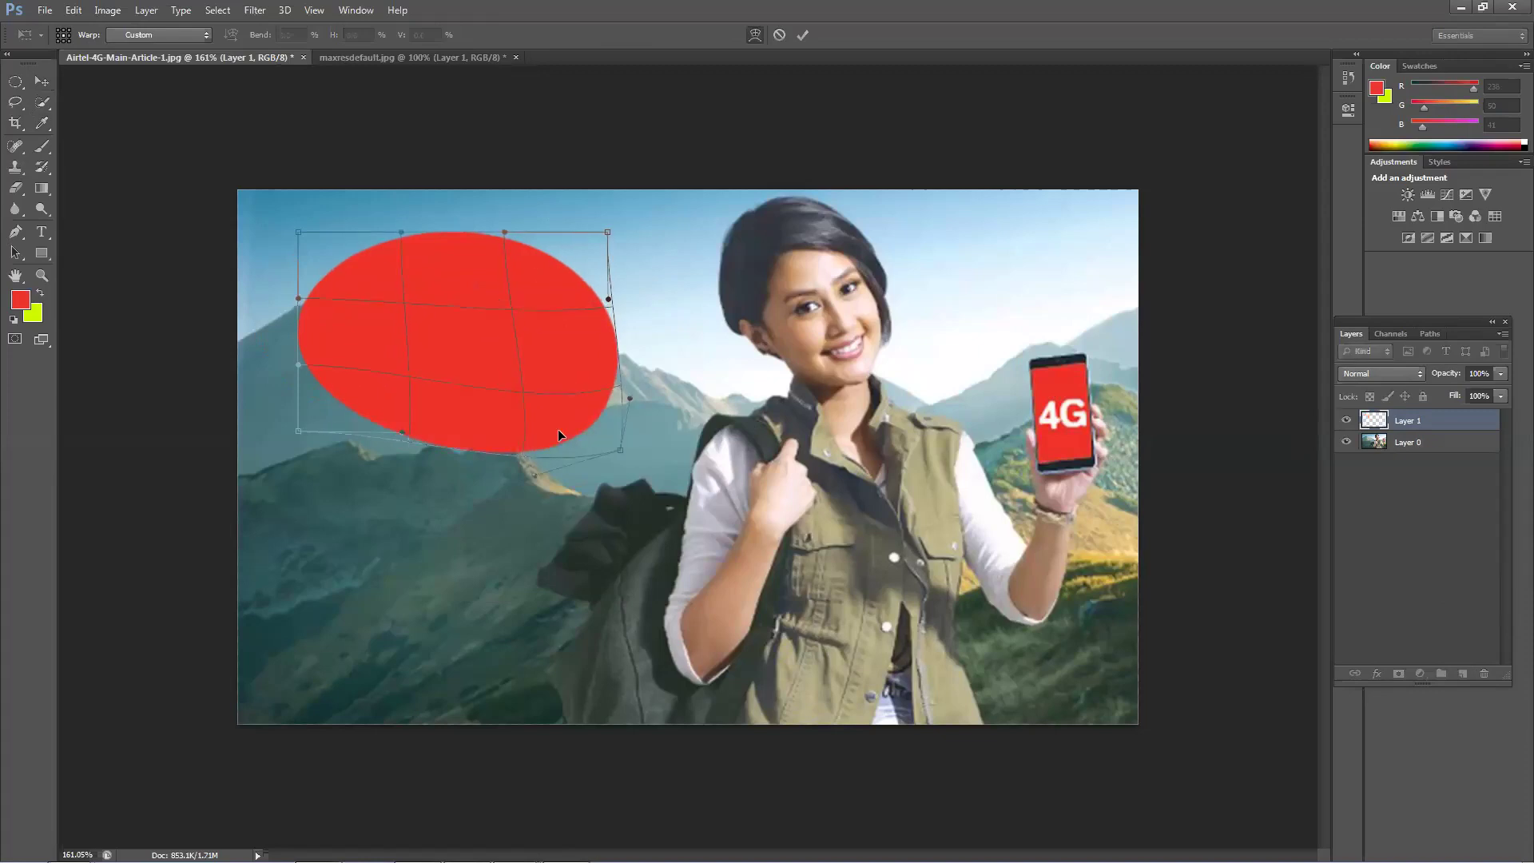
pyautogui.moveTo(387, 260); pyautogui.dragTo(375, 228)
pyautogui.moveTo(371, 400); pyautogui.dragTo(352, 451)
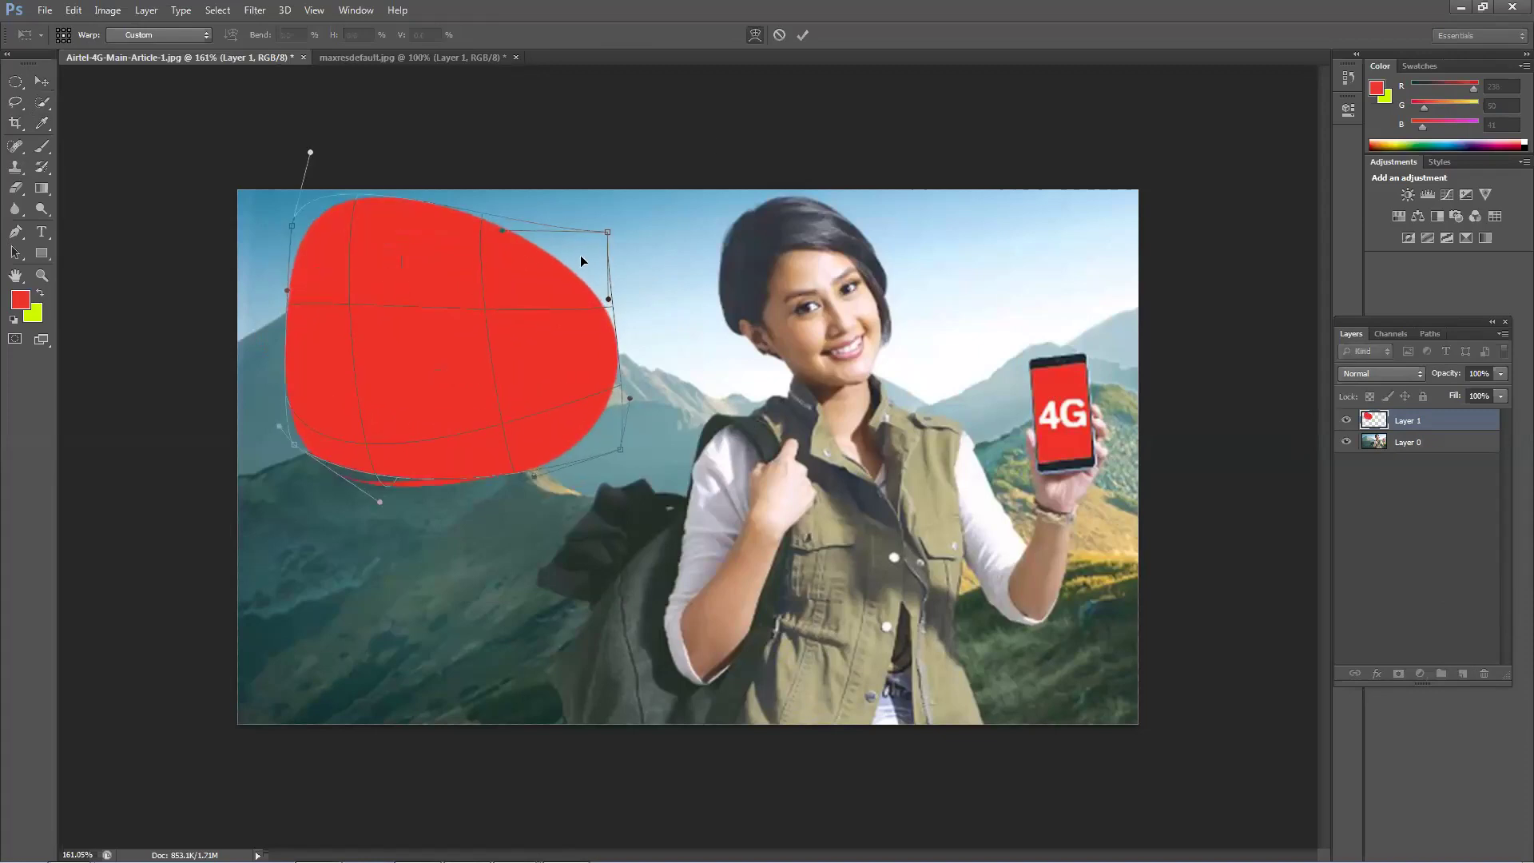
pyautogui.moveTo(454, 212); pyautogui.dragTo(470, 324)
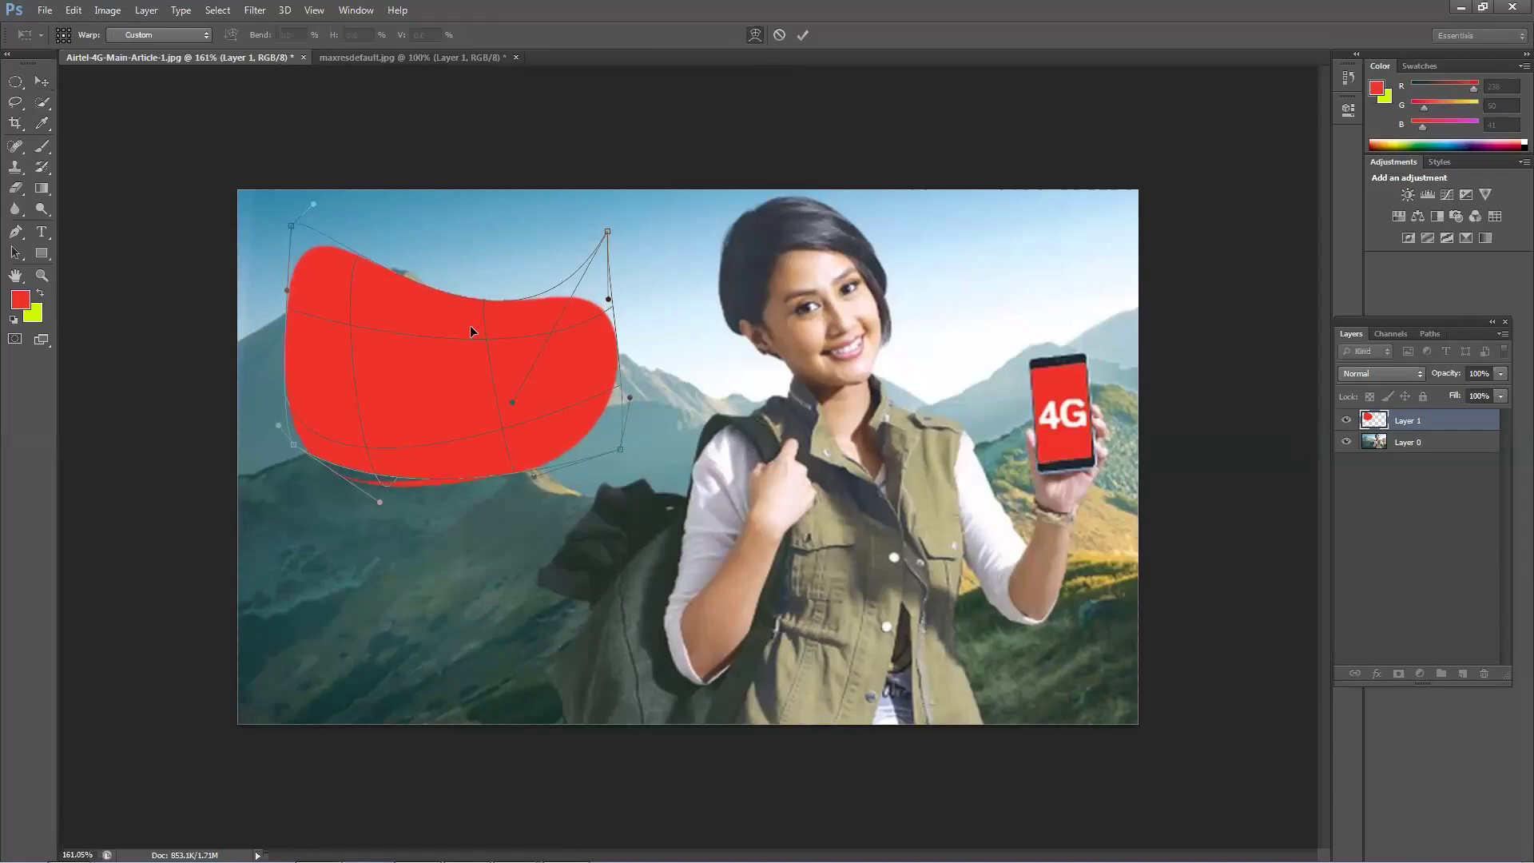
pyautogui.moveTo(446, 444); pyautogui.dragTo(441, 450)
pyautogui.click(804, 36)
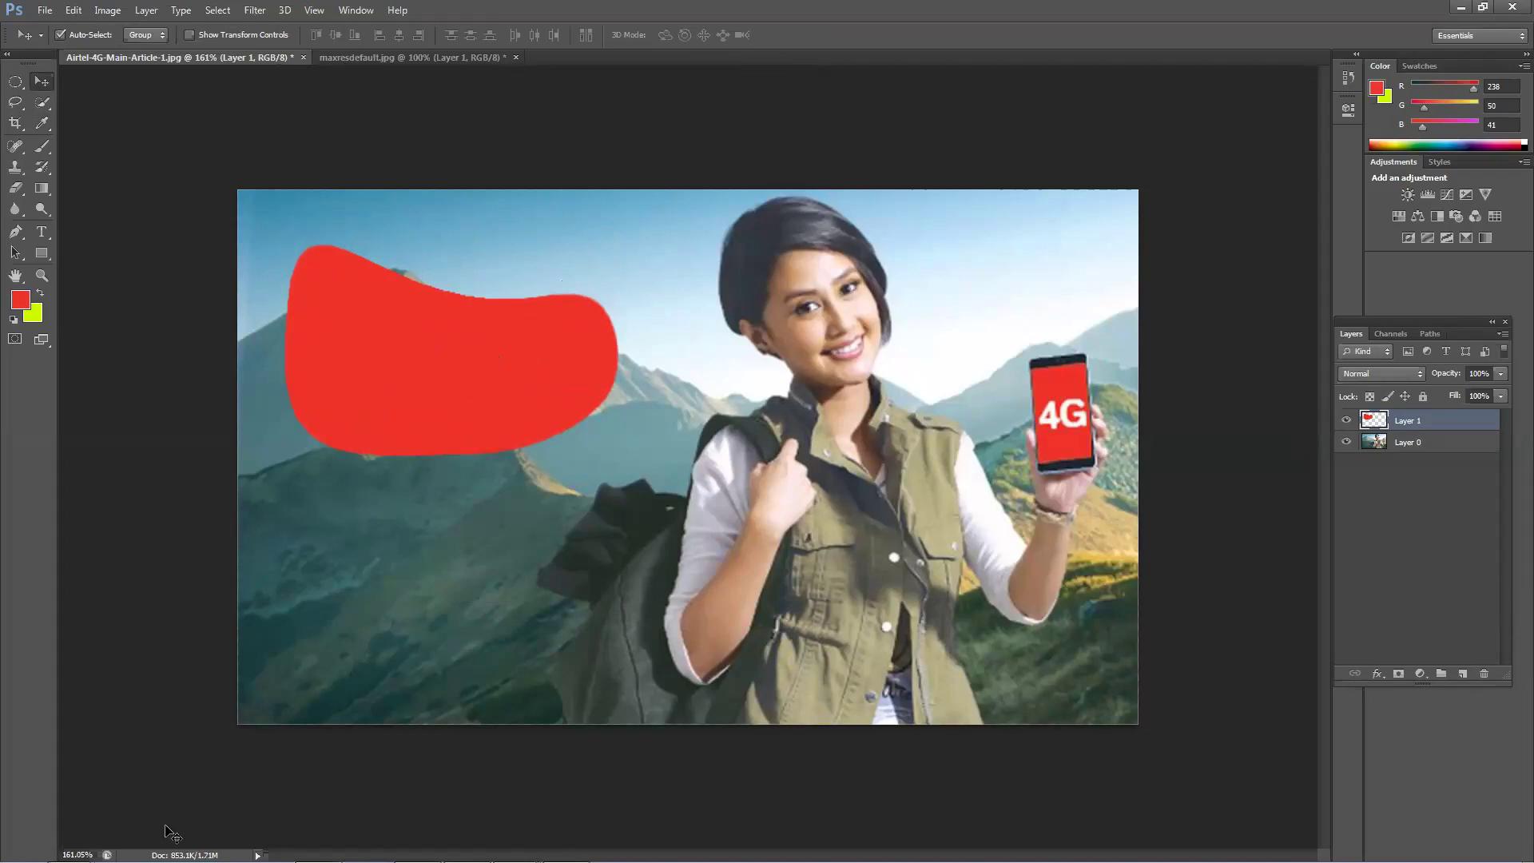
# Step: On the maxresdefault.jpg couple photo, draw an oval selection at the lower right
pyautogui.click(397, 80)
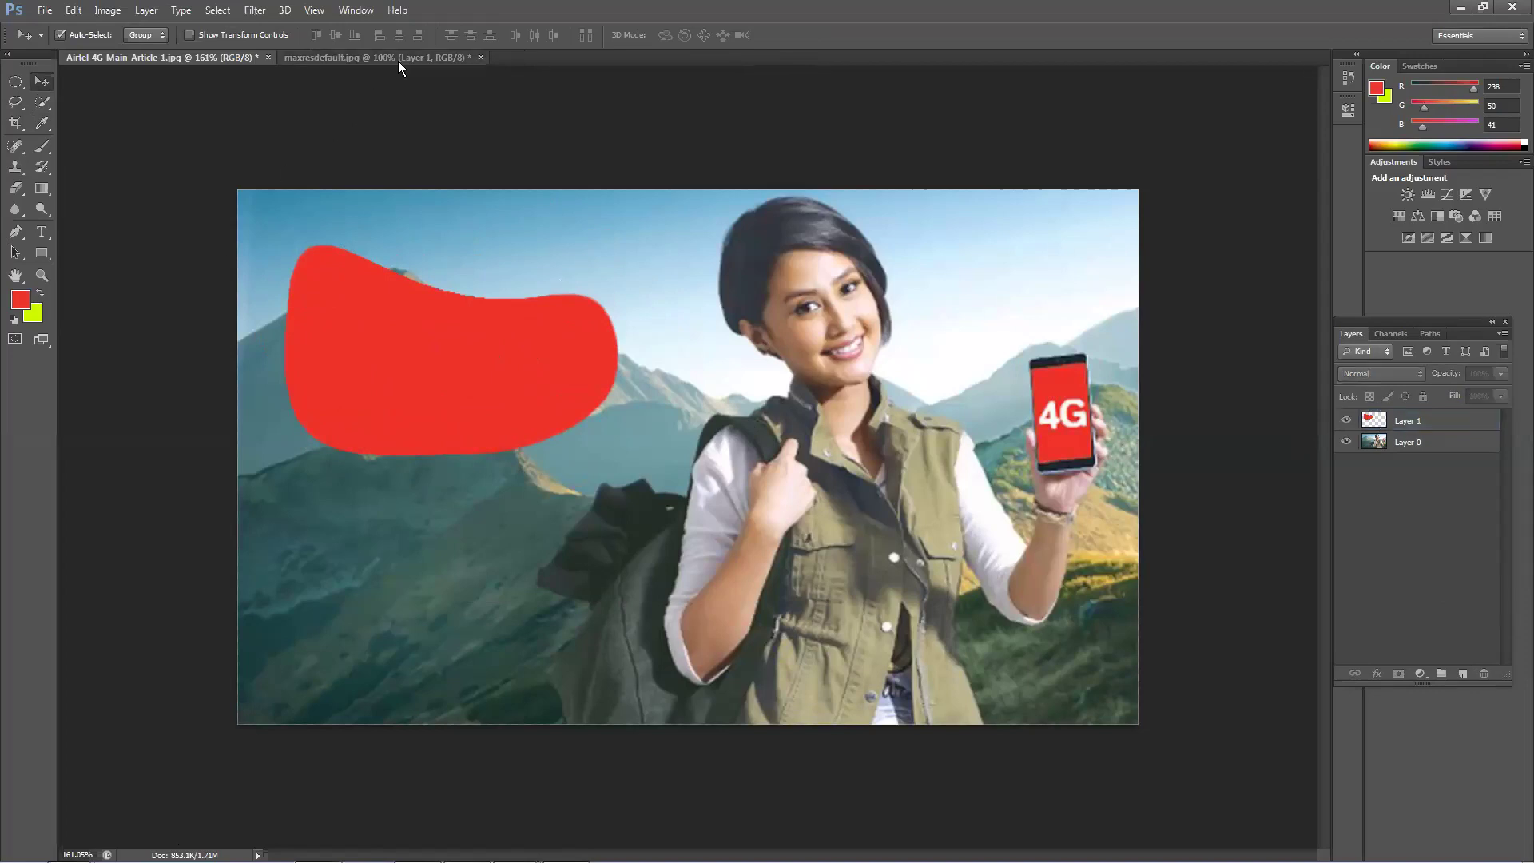
pyautogui.click(398, 61)
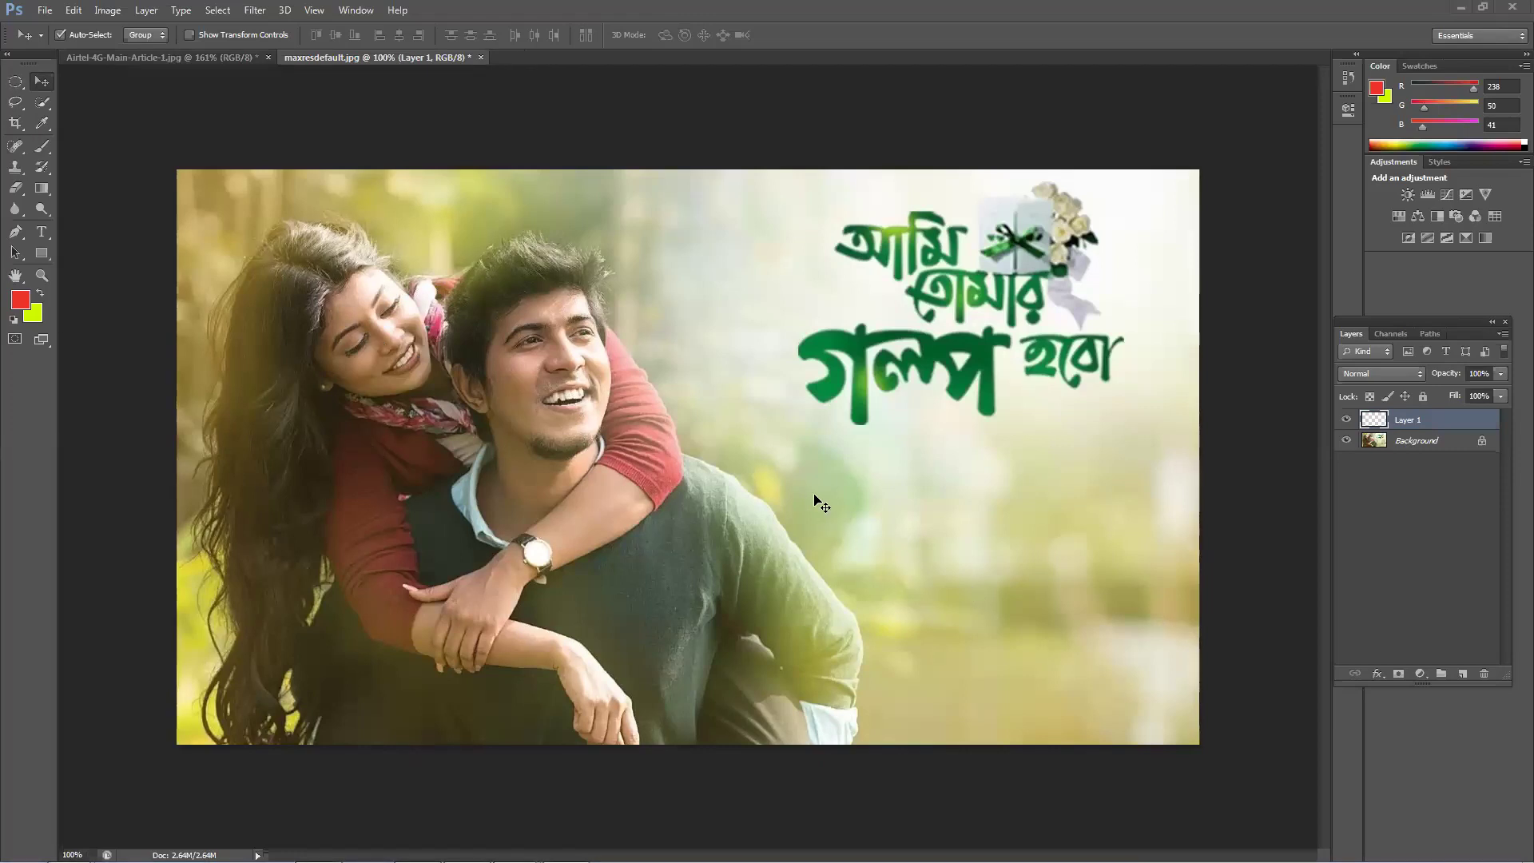
pyautogui.click(15, 81)
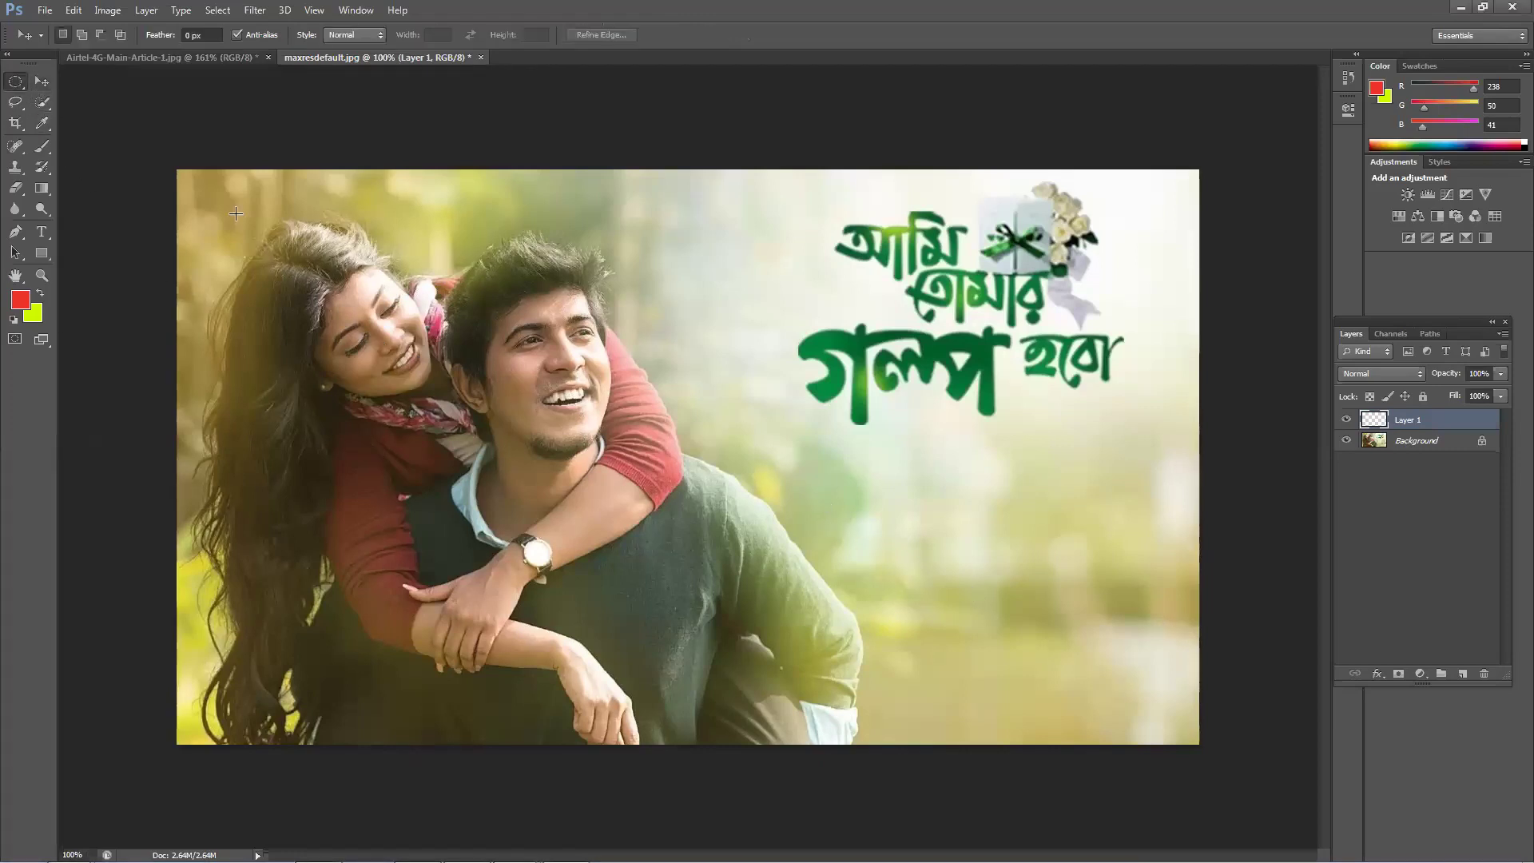
pyautogui.moveTo(800, 464); pyautogui.dragTo(1121, 668)
# Step: Sample colours from the photo with the Eyedropper, ending on the title's dark green
pyautogui.click(41, 122)
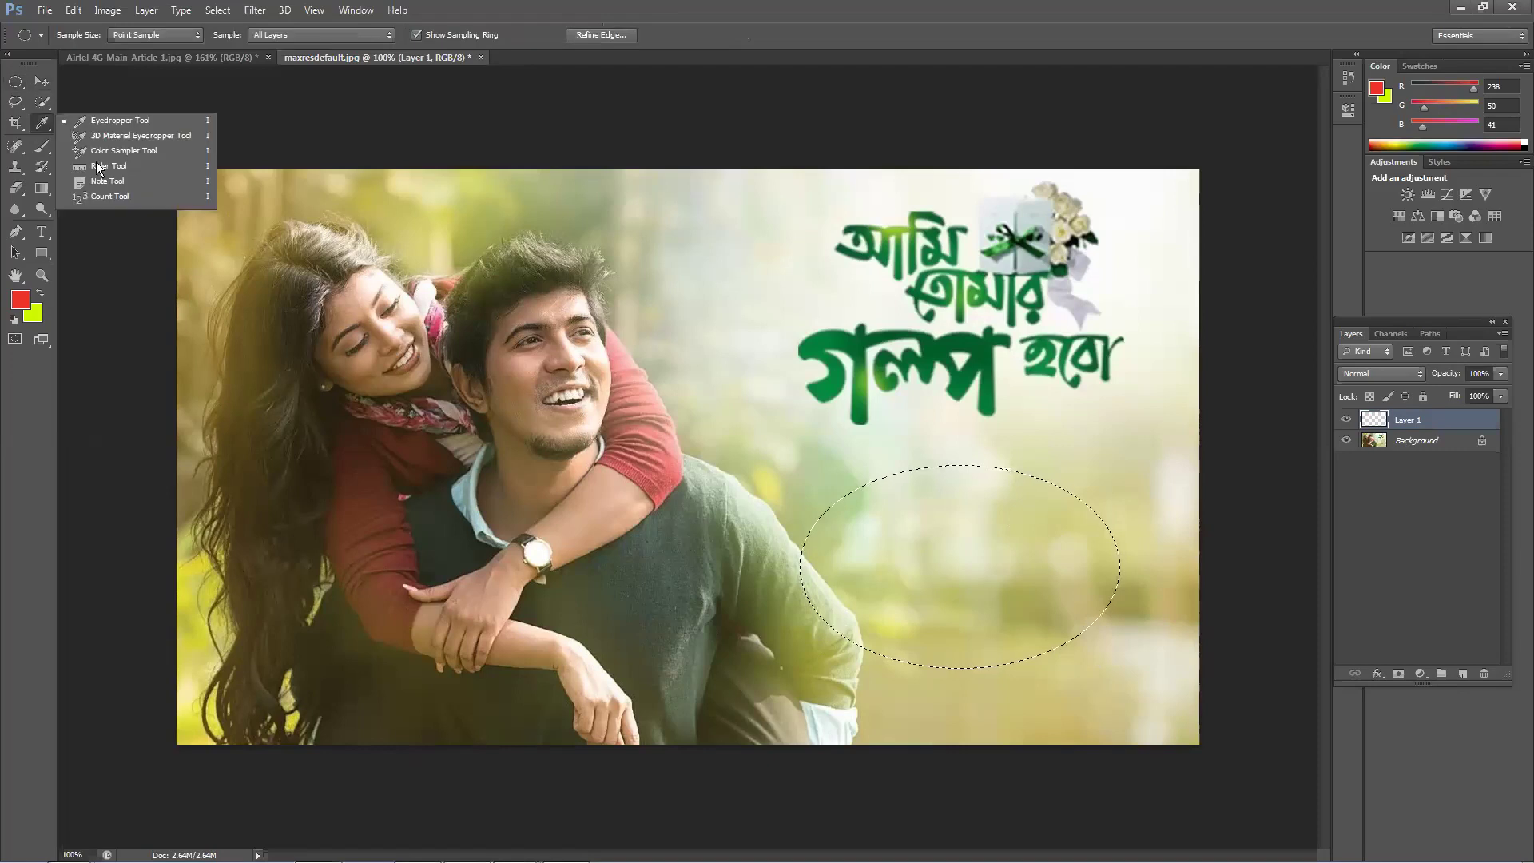
pyautogui.click(870, 410)
pyautogui.click(668, 466)
pyautogui.click(864, 425)
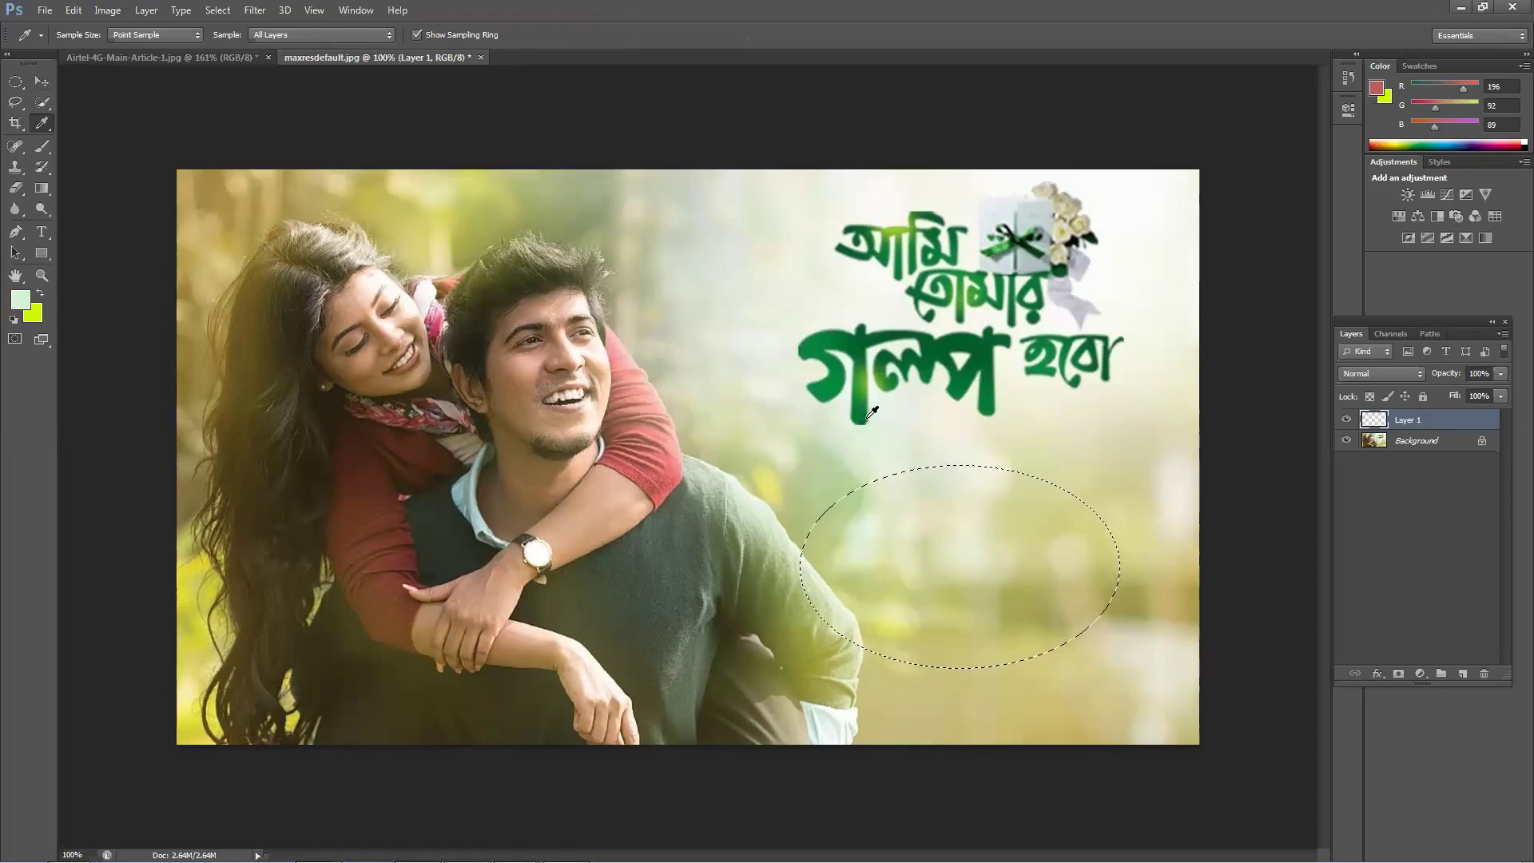
pyautogui.click(864, 411)
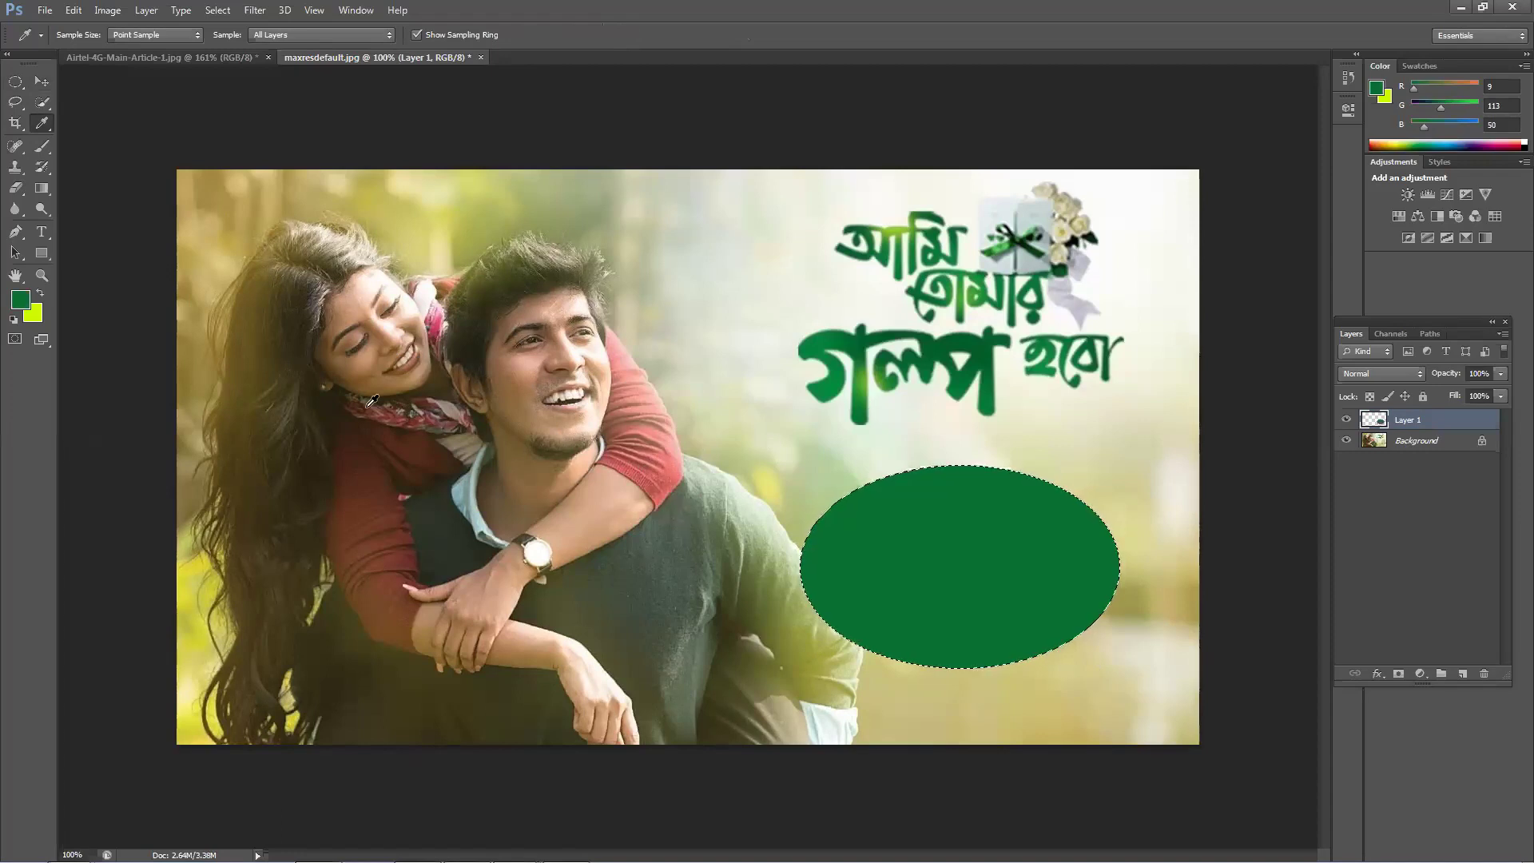
pyautogui.hotkey('ctrl', 'd')
# Step: Fill the oval with yellow, then olive, then the title's dark green, and deselect
pyautogui.click(190, 573)
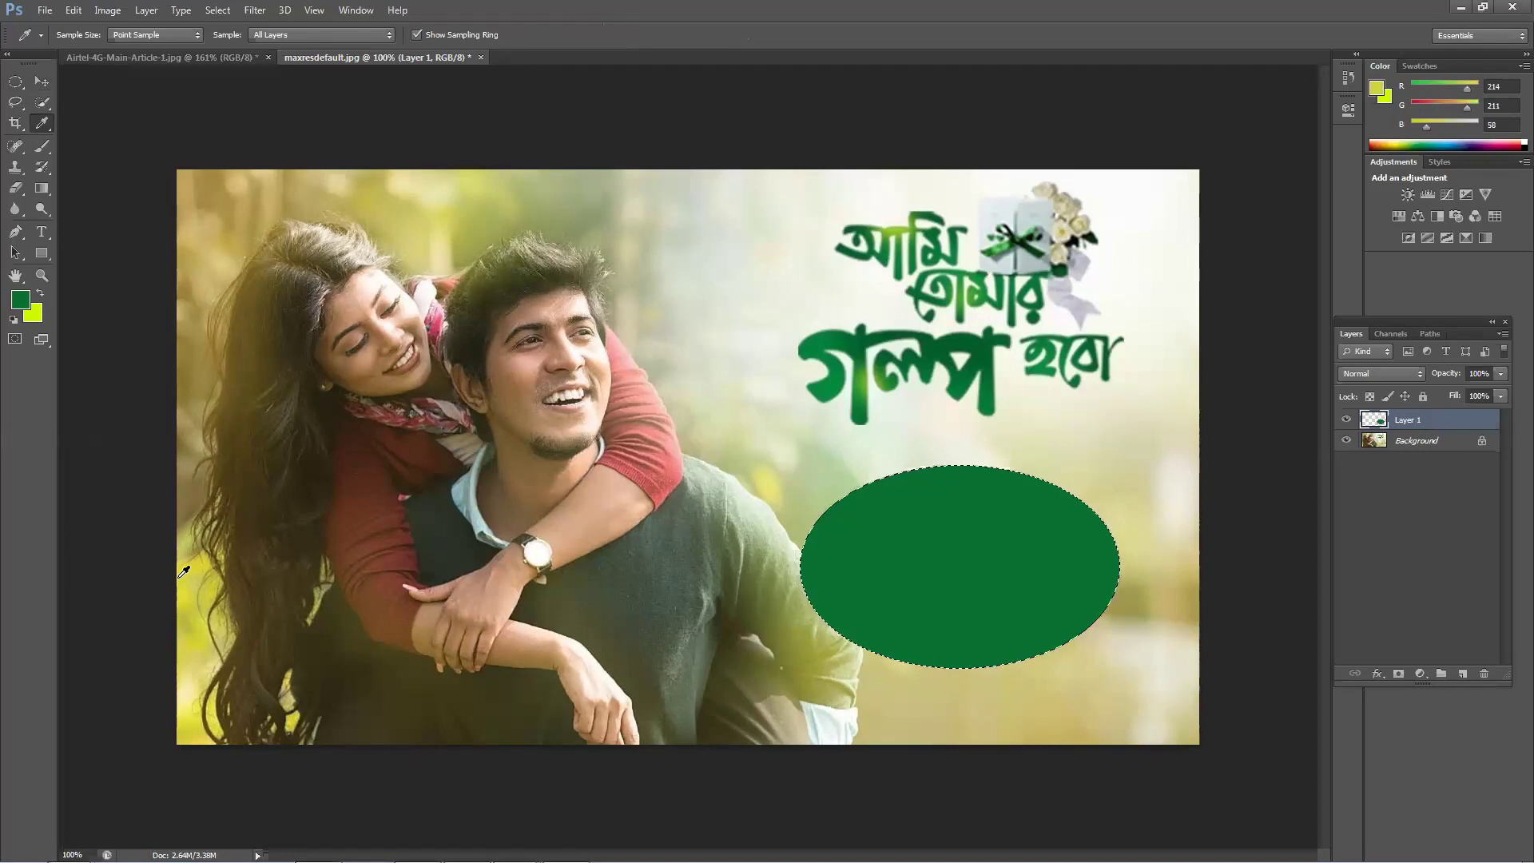
pyautogui.hotkey('alt', 'BackSpace')
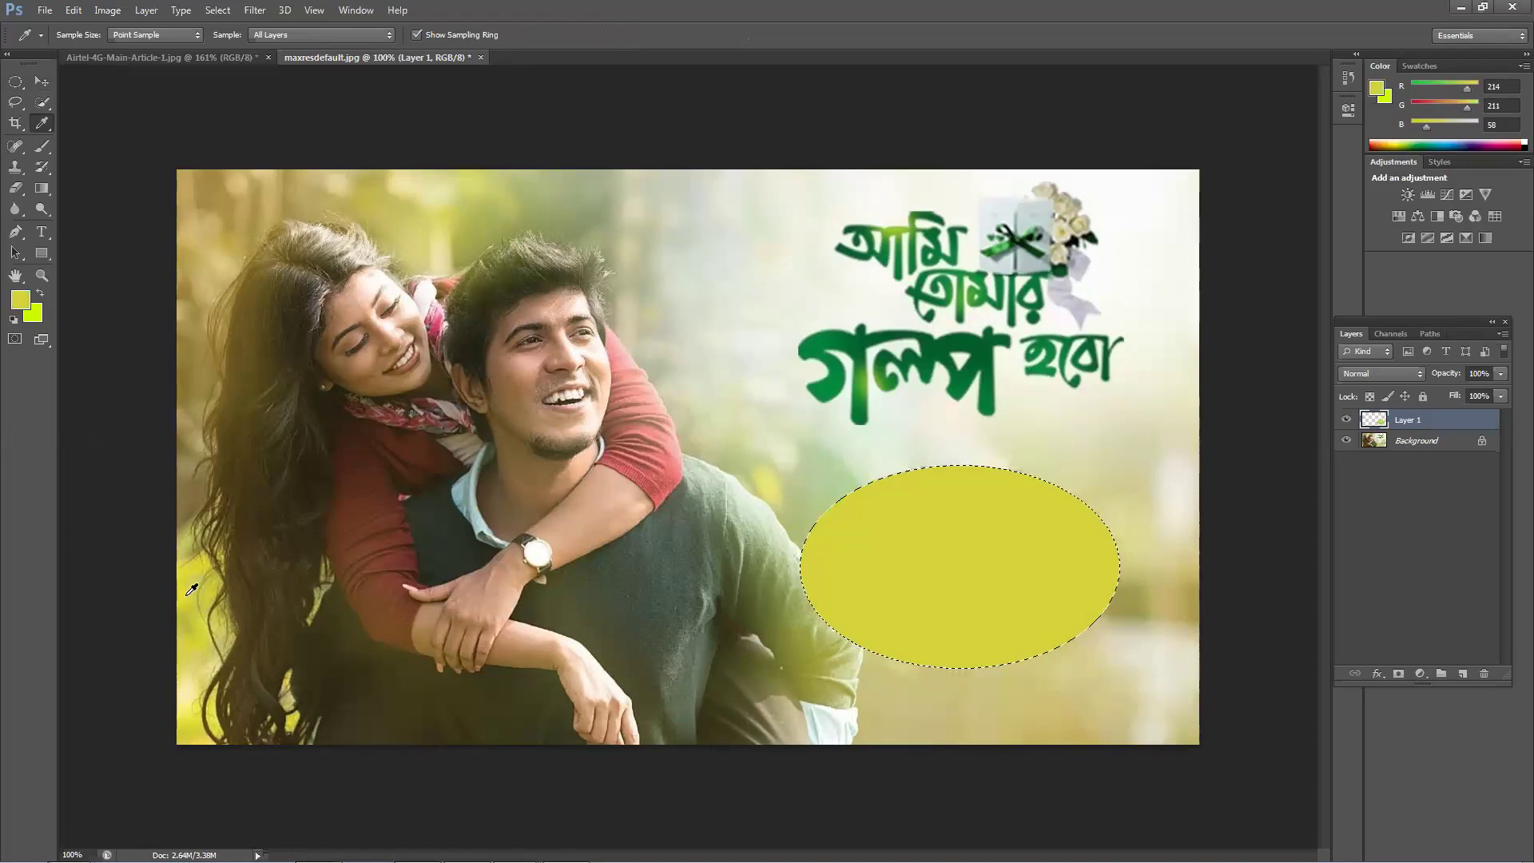
pyautogui.click(192, 620)
pyautogui.hotkey('alt', 'BackSpace')
pyautogui.click(975, 337)
pyautogui.hotkey('alt', 'BackSpace')
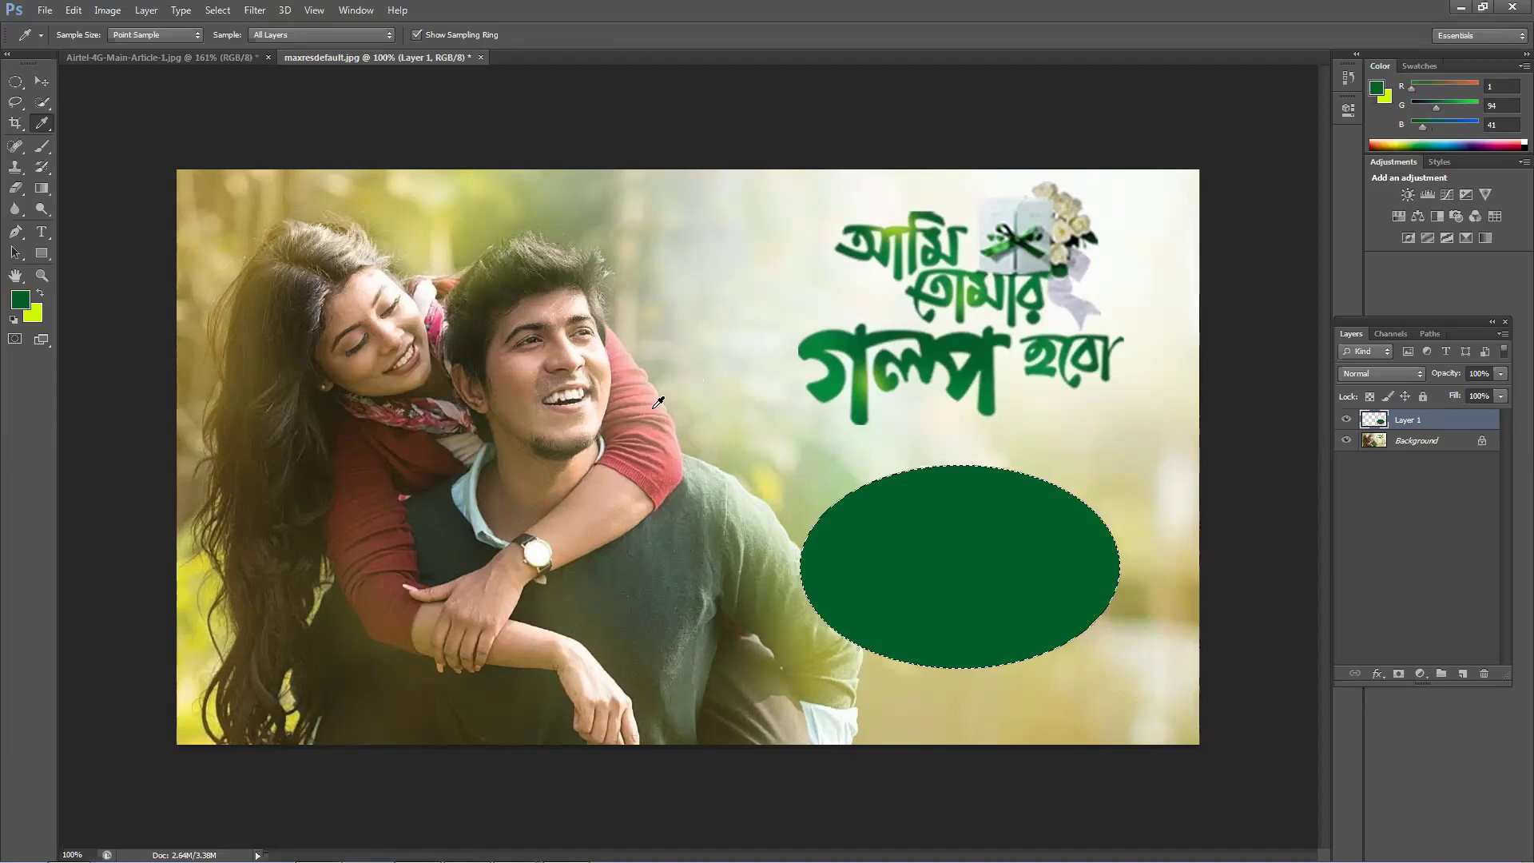
pyautogui.hotkey('ctrl', 'd')
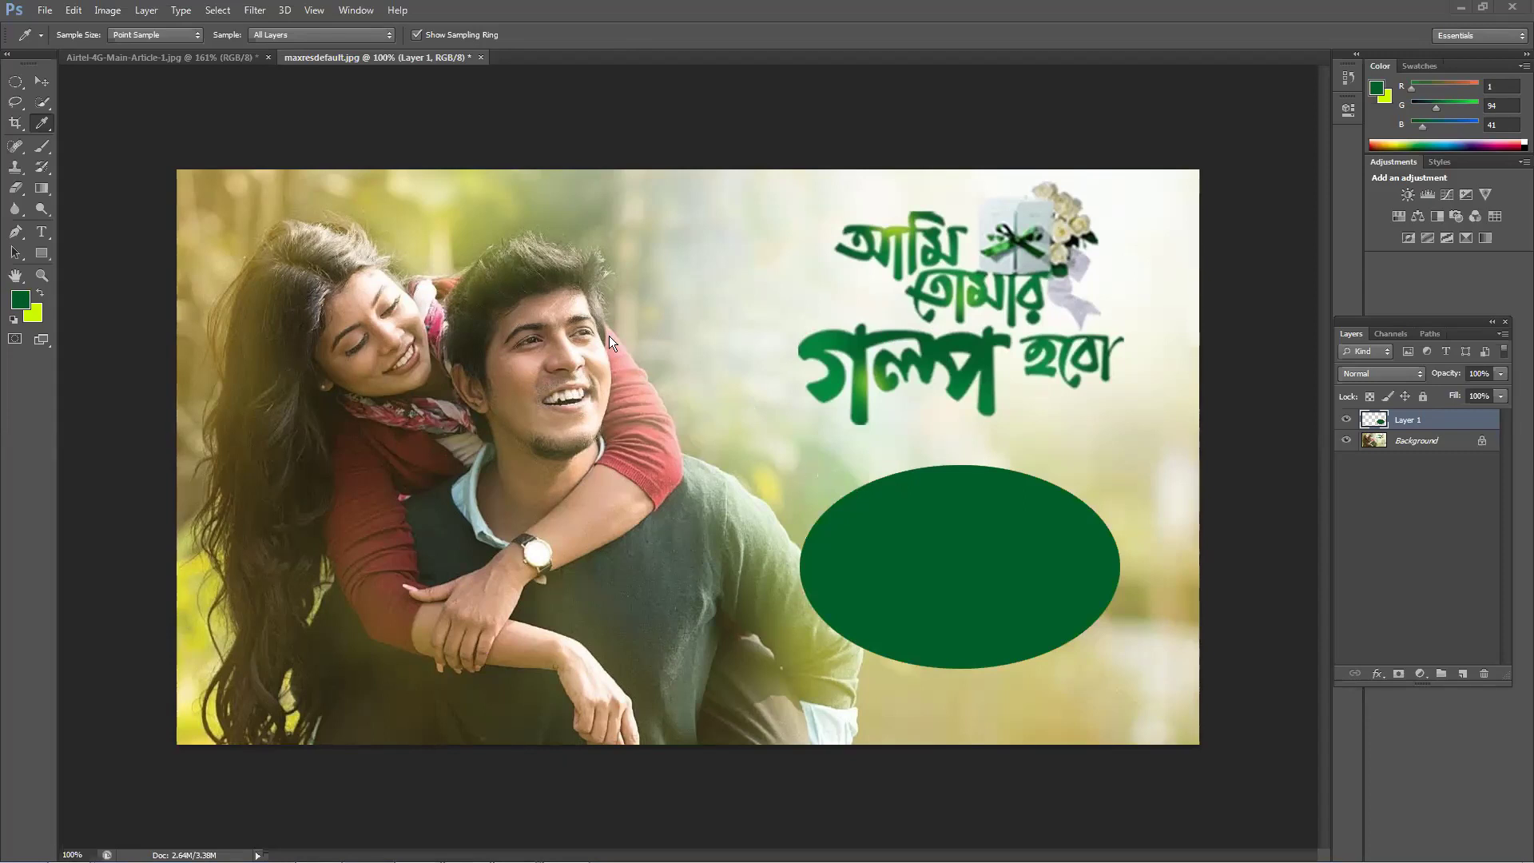
# Step: Sample skin tones, teeth cream and a brown from the couple with the plain Eyedropper
pyautogui.rightClick(39, 128)
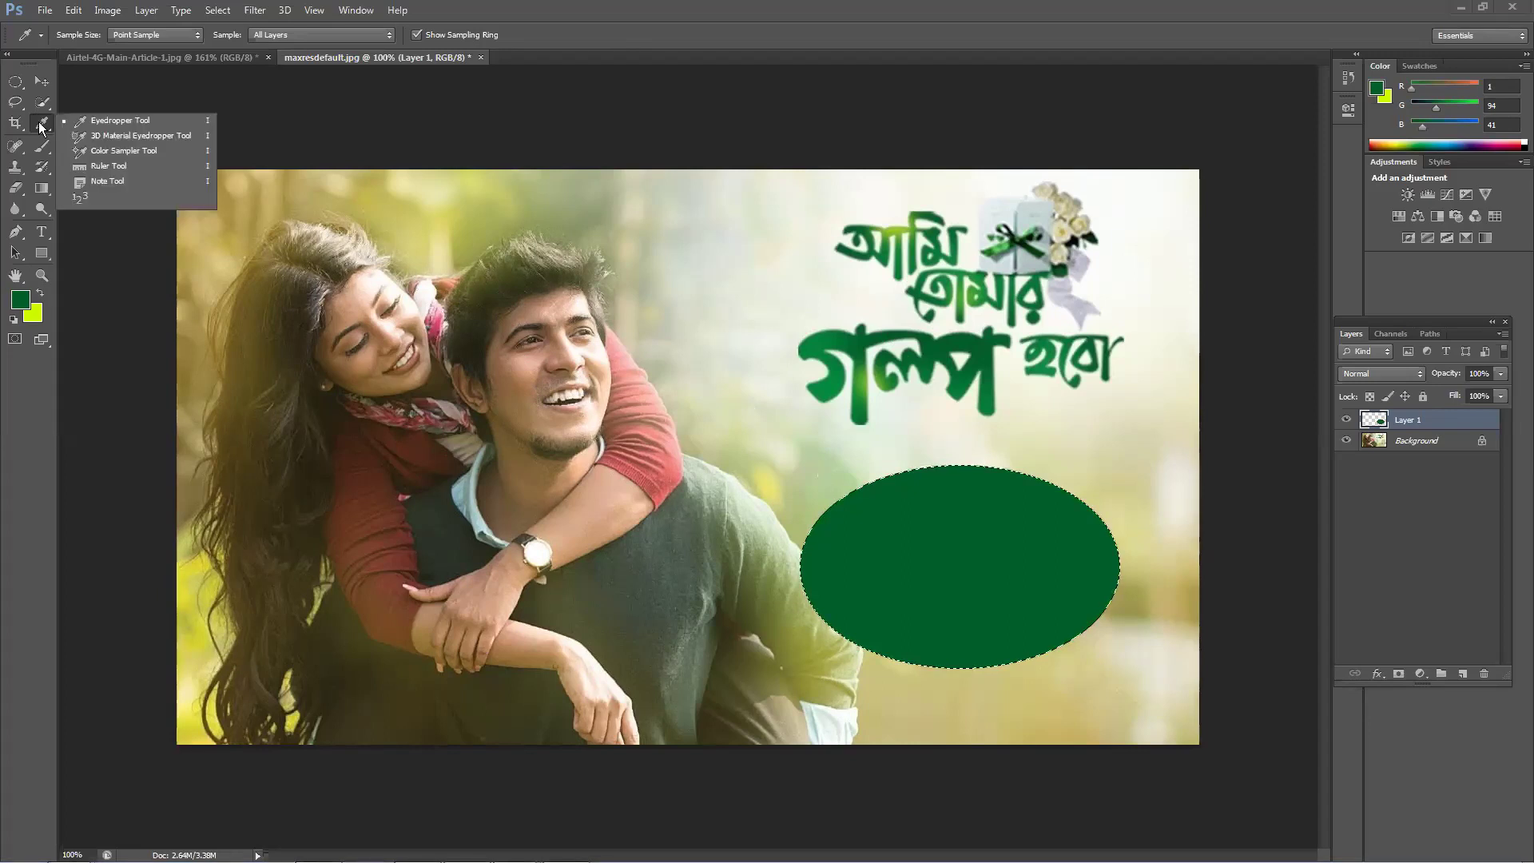
pyautogui.click(88, 119)
pyautogui.click(349, 356)
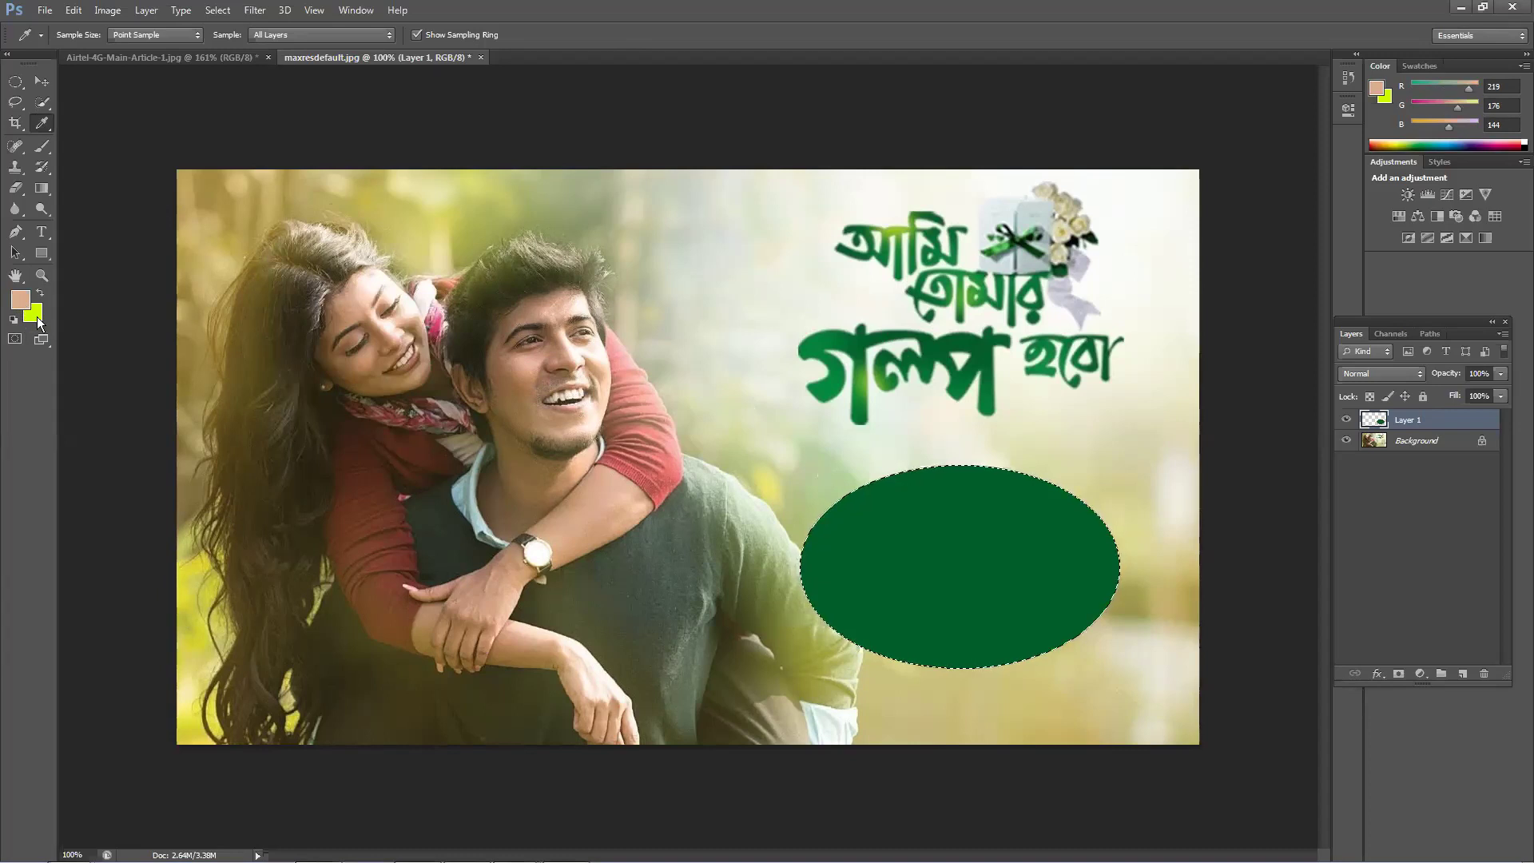
pyautogui.click(545, 374)
pyautogui.click(599, 404)
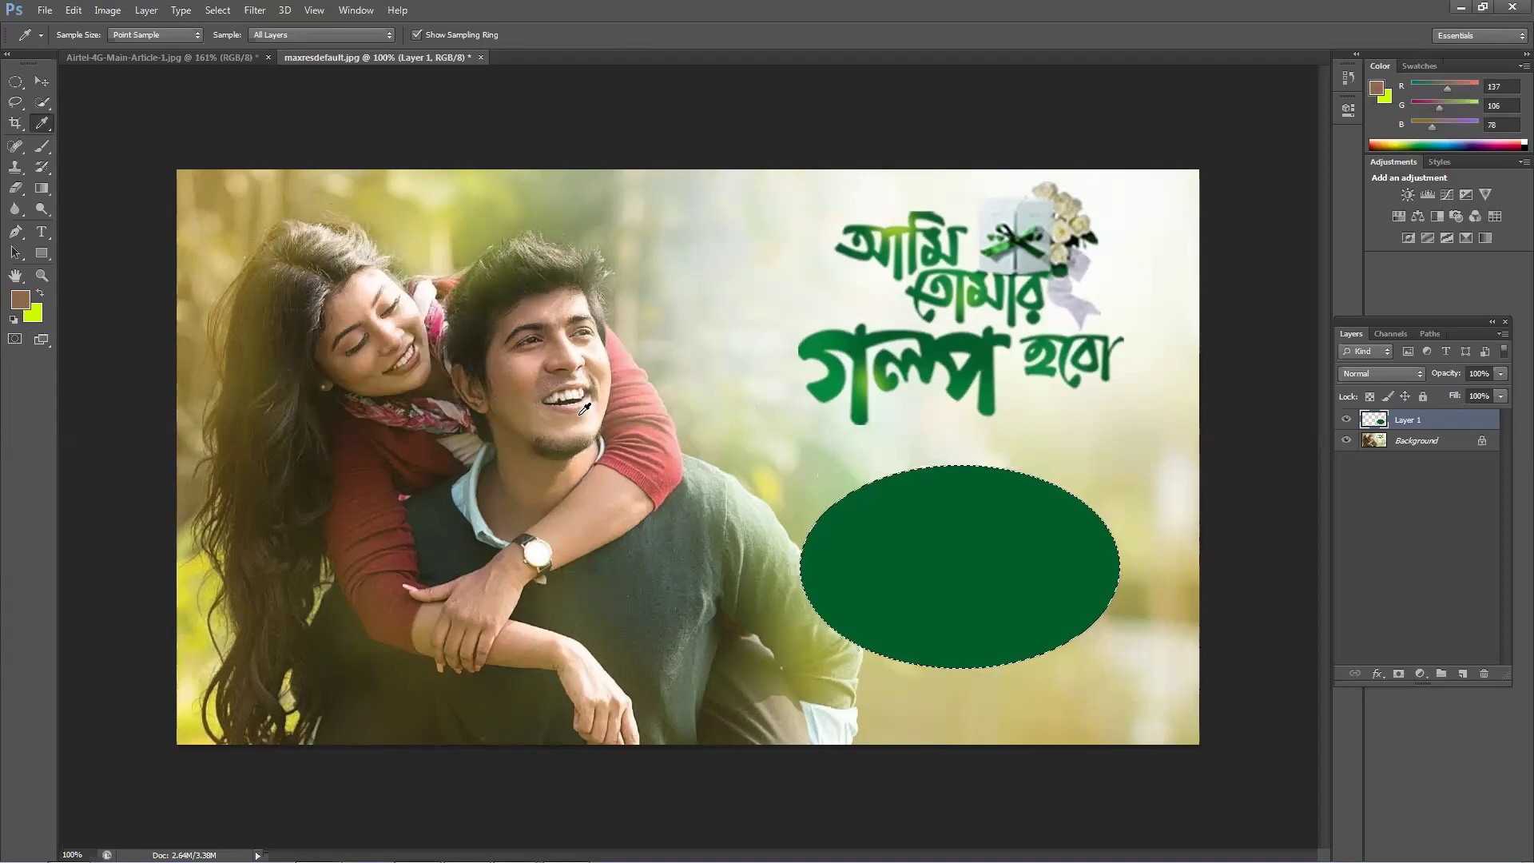
pyautogui.click(583, 406)
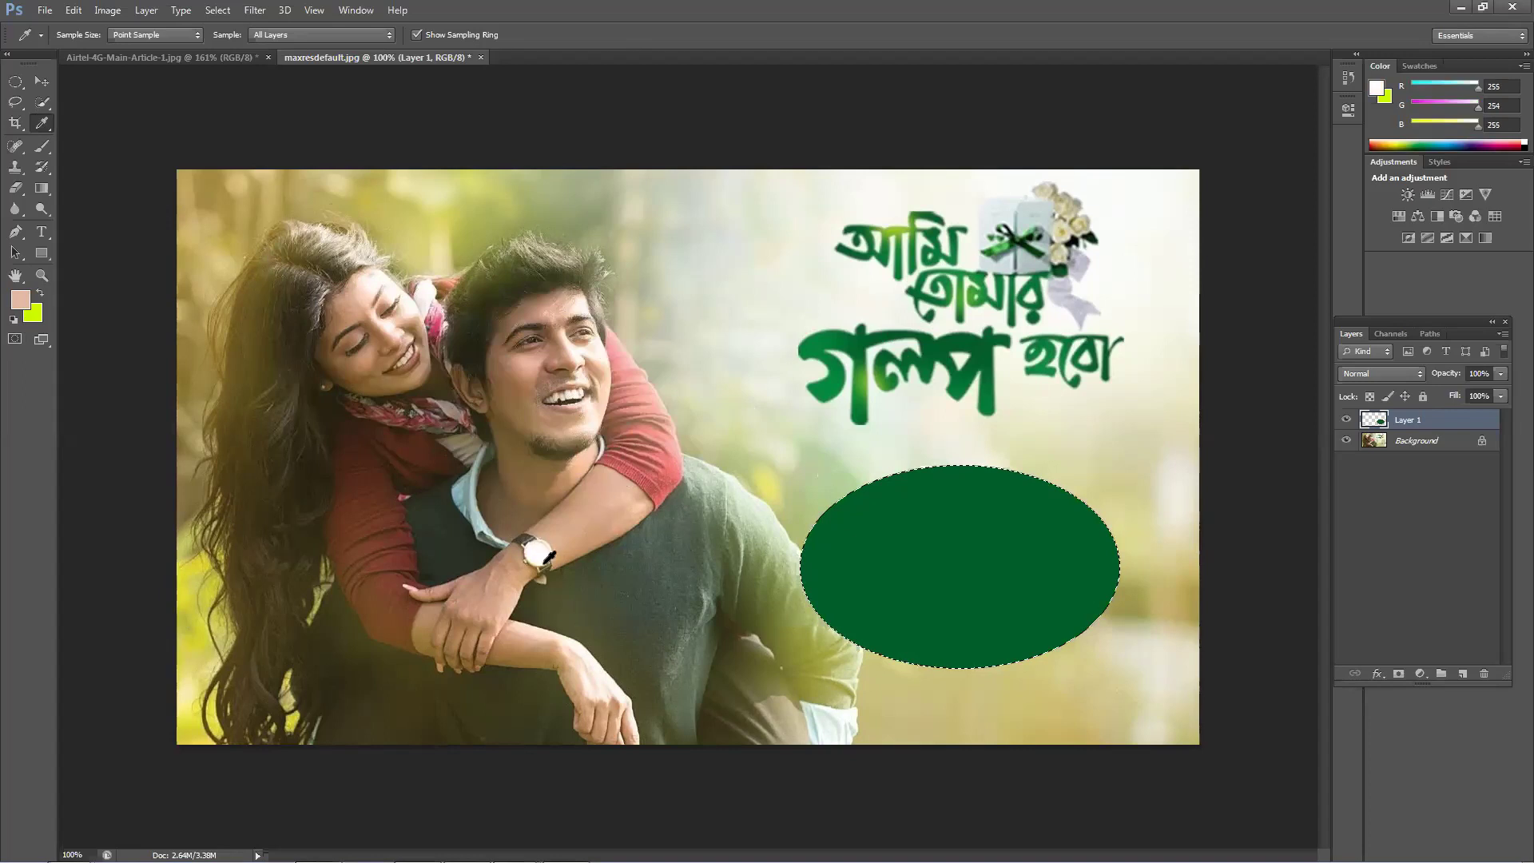
pyautogui.click(582, 645)
pyautogui.click(565, 671)
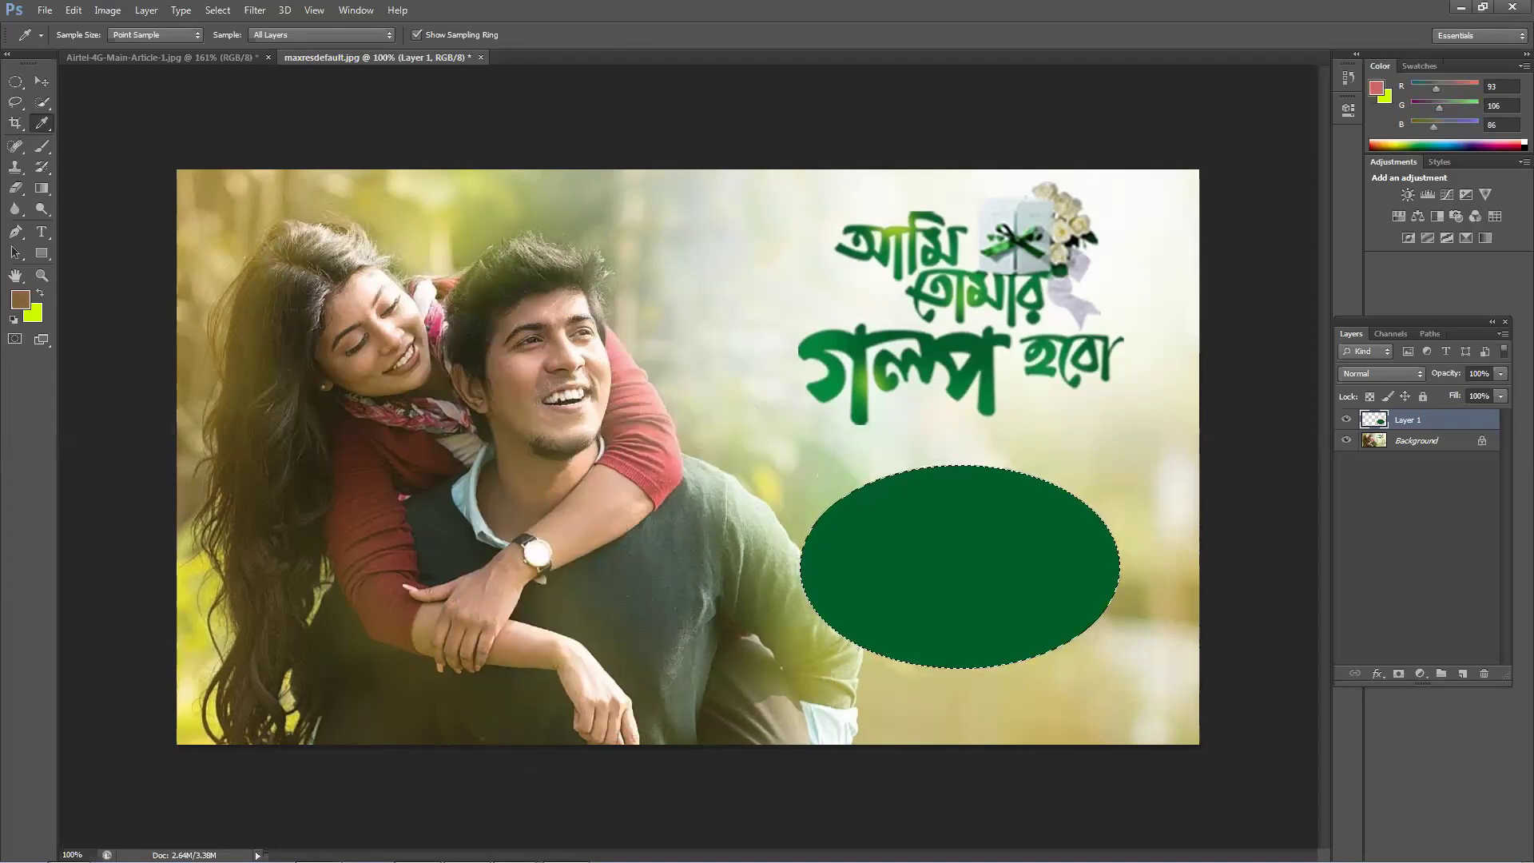
# Step: Resample the title green, then delete the oval layer and add a fresh empty layer
pyautogui.hotkey('ctrl', 'd')
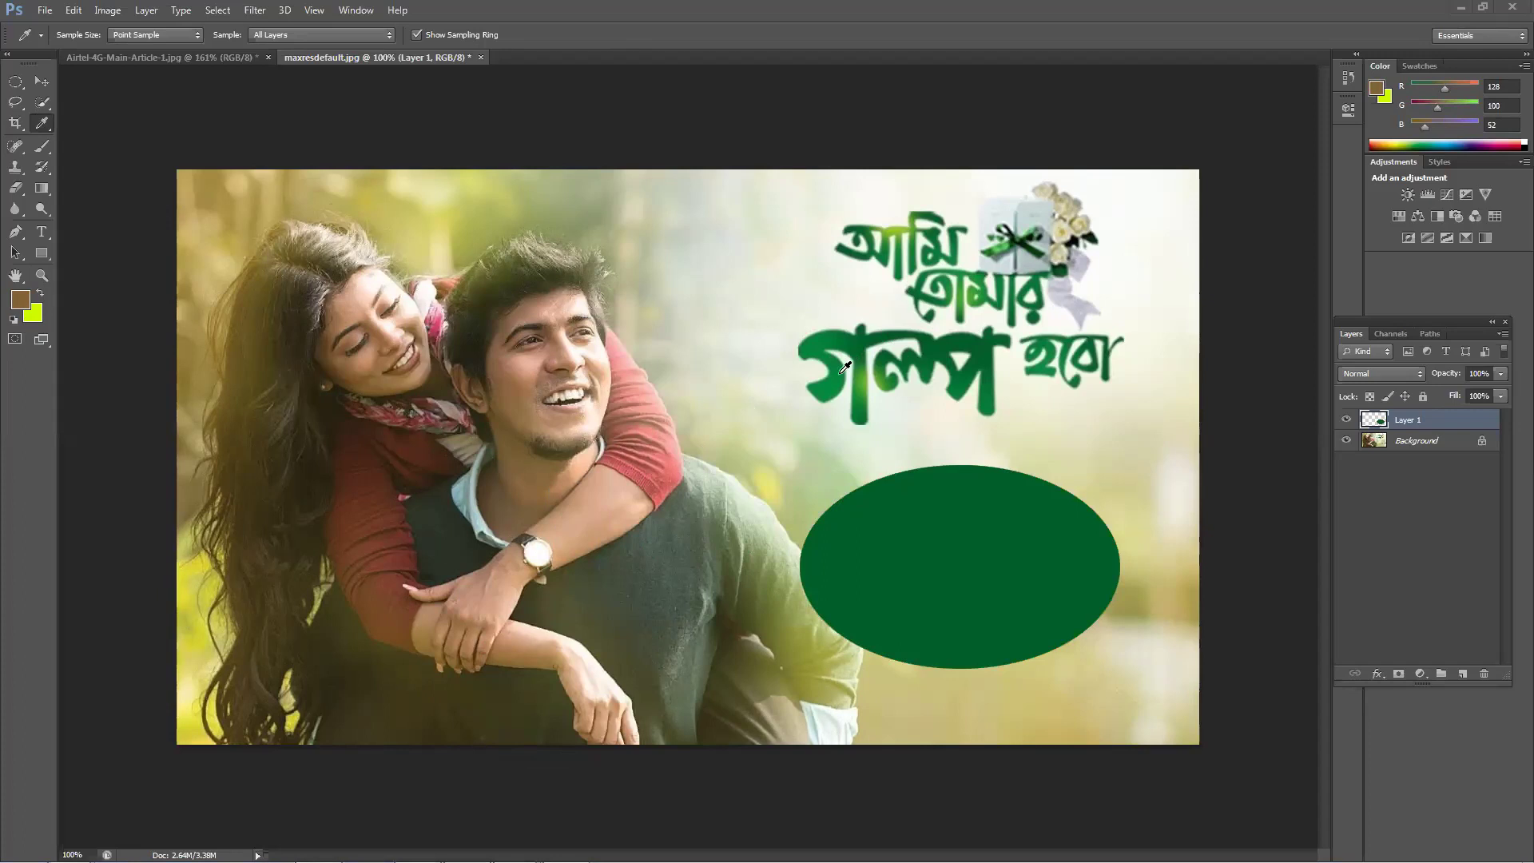
pyautogui.hotkey('ctrl', 'shift', 'd')
pyautogui.click(832, 340)
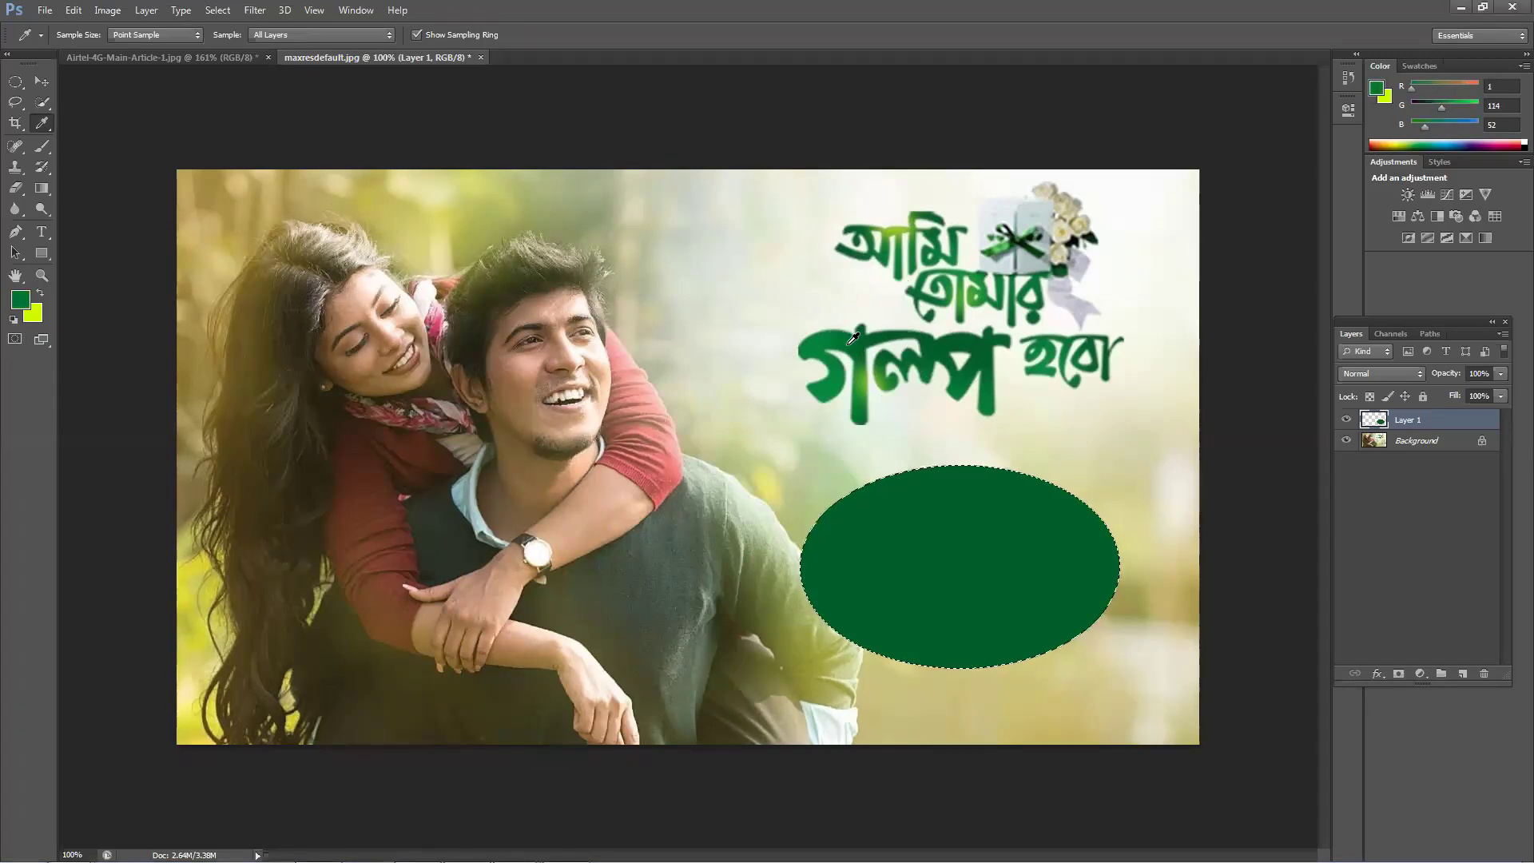
pyautogui.click(855, 345)
pyautogui.hotkey('ctrl', 'd')
pyautogui.press('Delete')
pyautogui.click(1456, 668)
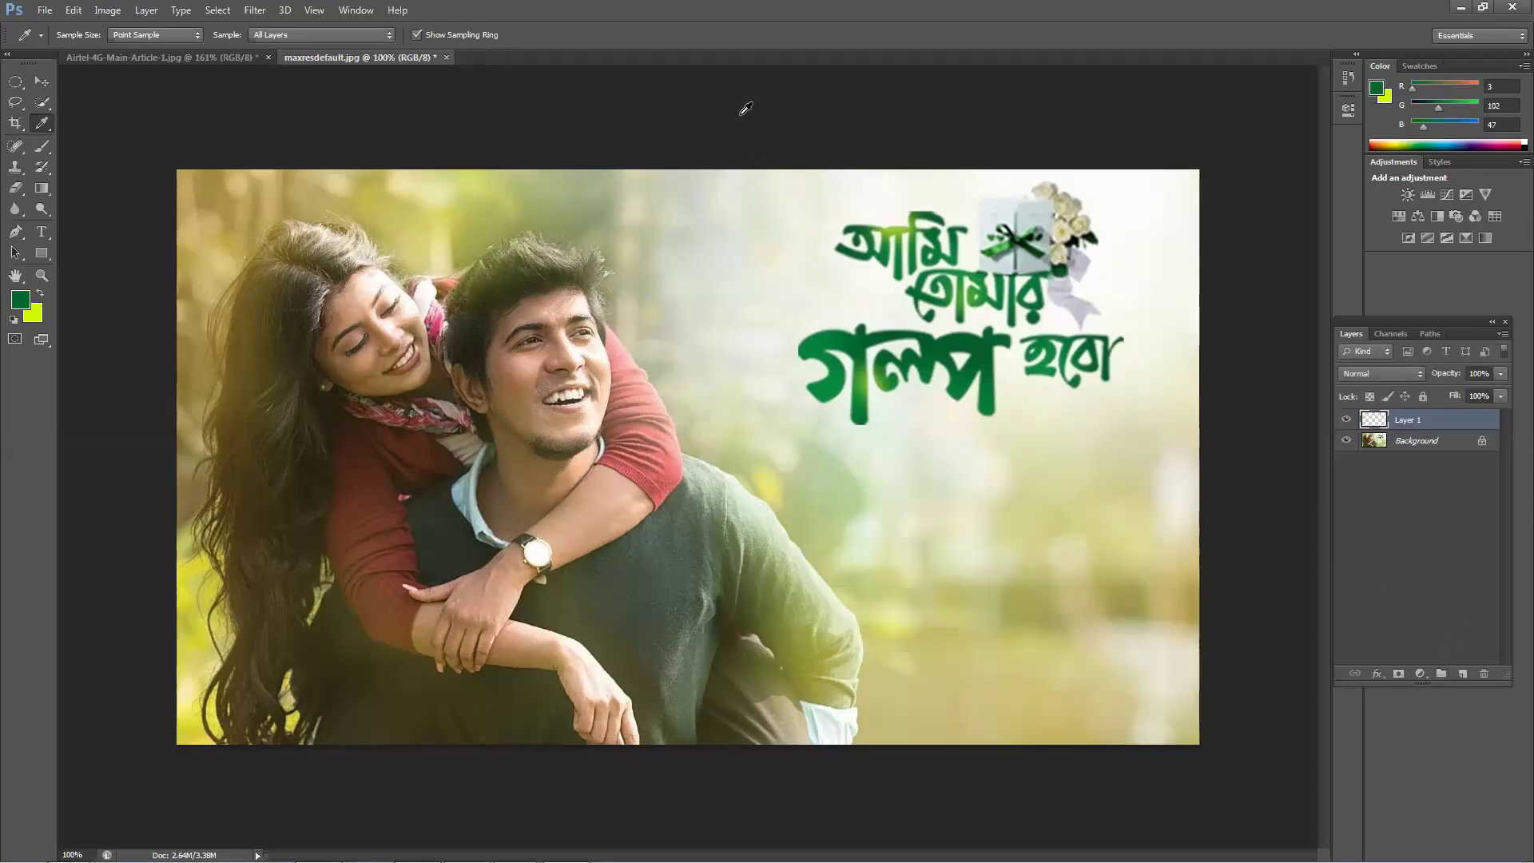
# Step: Fill a rectangular selection over the right side of the canvas with the green
pyautogui.rightClick(25, 83)
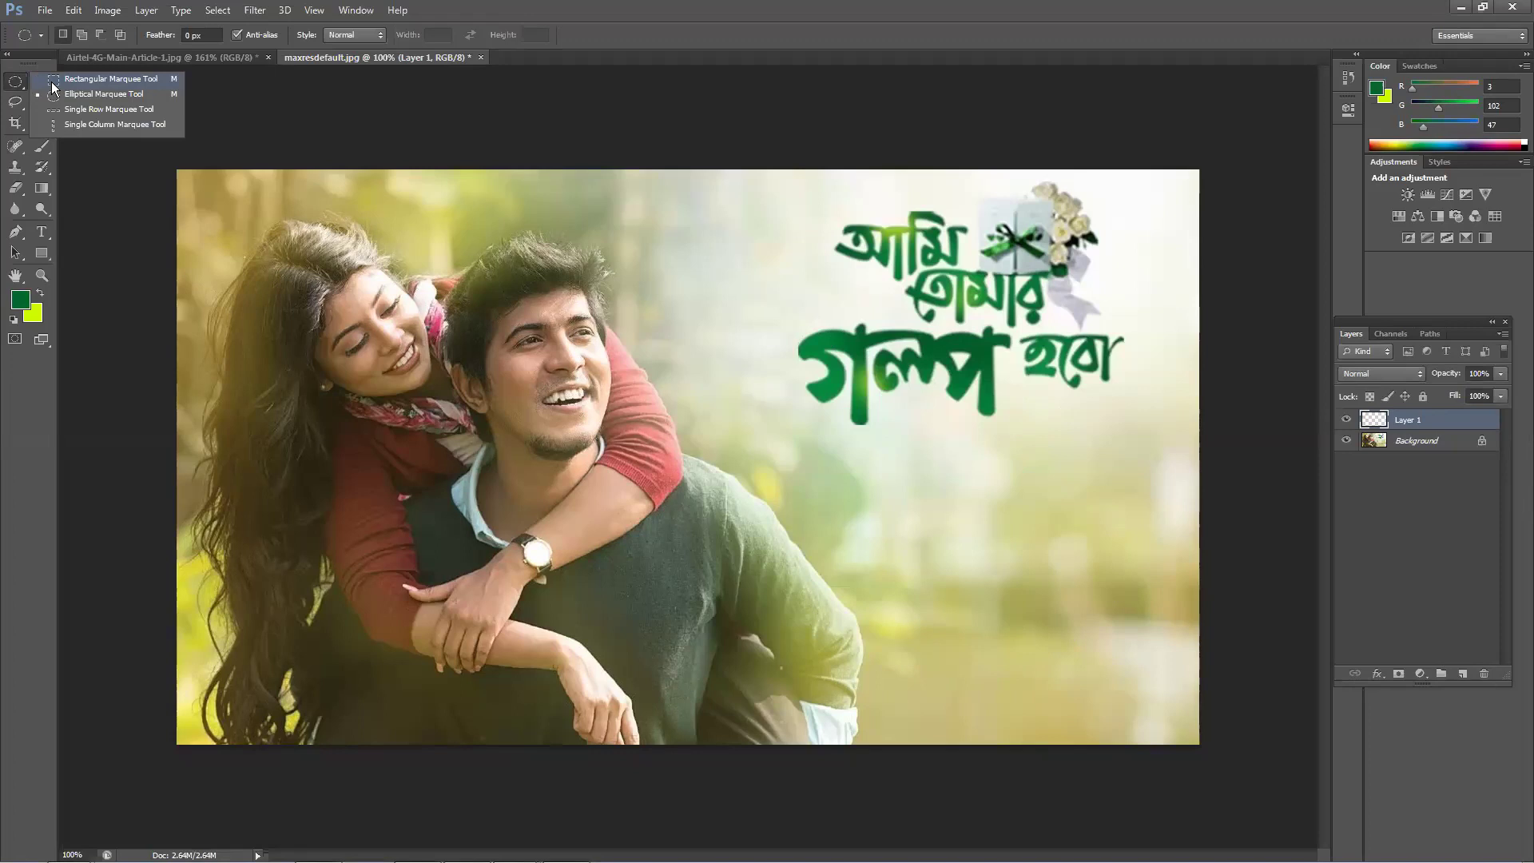
pyautogui.click(88, 79)
pyautogui.moveTo(786, 141); pyautogui.dragTo(1299, 835)
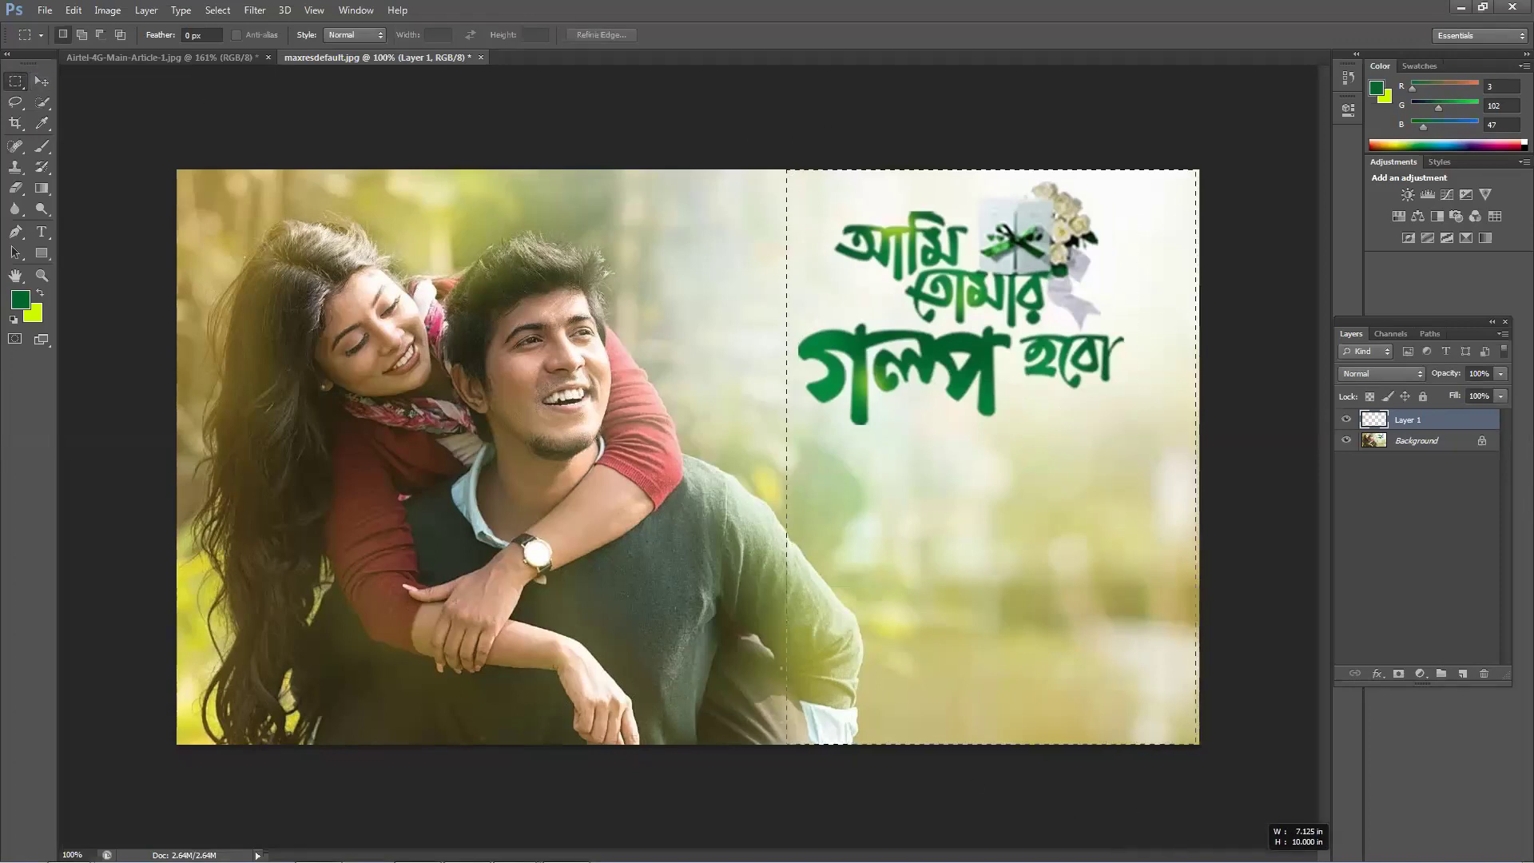
pyautogui.hotkey('alt', 'BackSpace')
pyautogui.hotkey('ctrl', 'd')
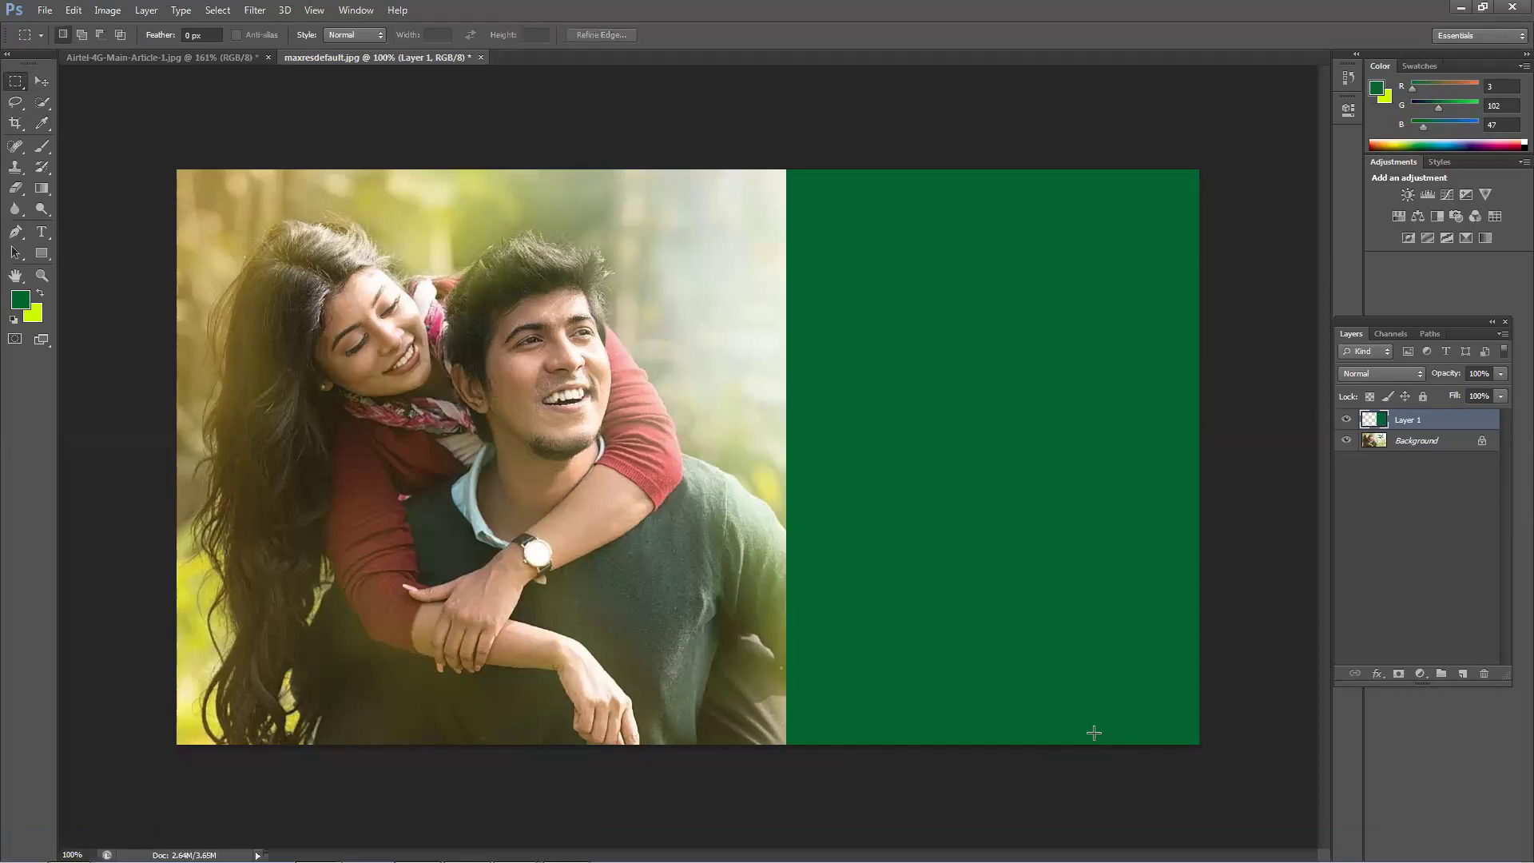
# Step: Distort the green panel so its left edge slants diagonally, then commit
pyautogui.hotkey('ctrl', 't')
pyautogui.rightClick(911, 405)
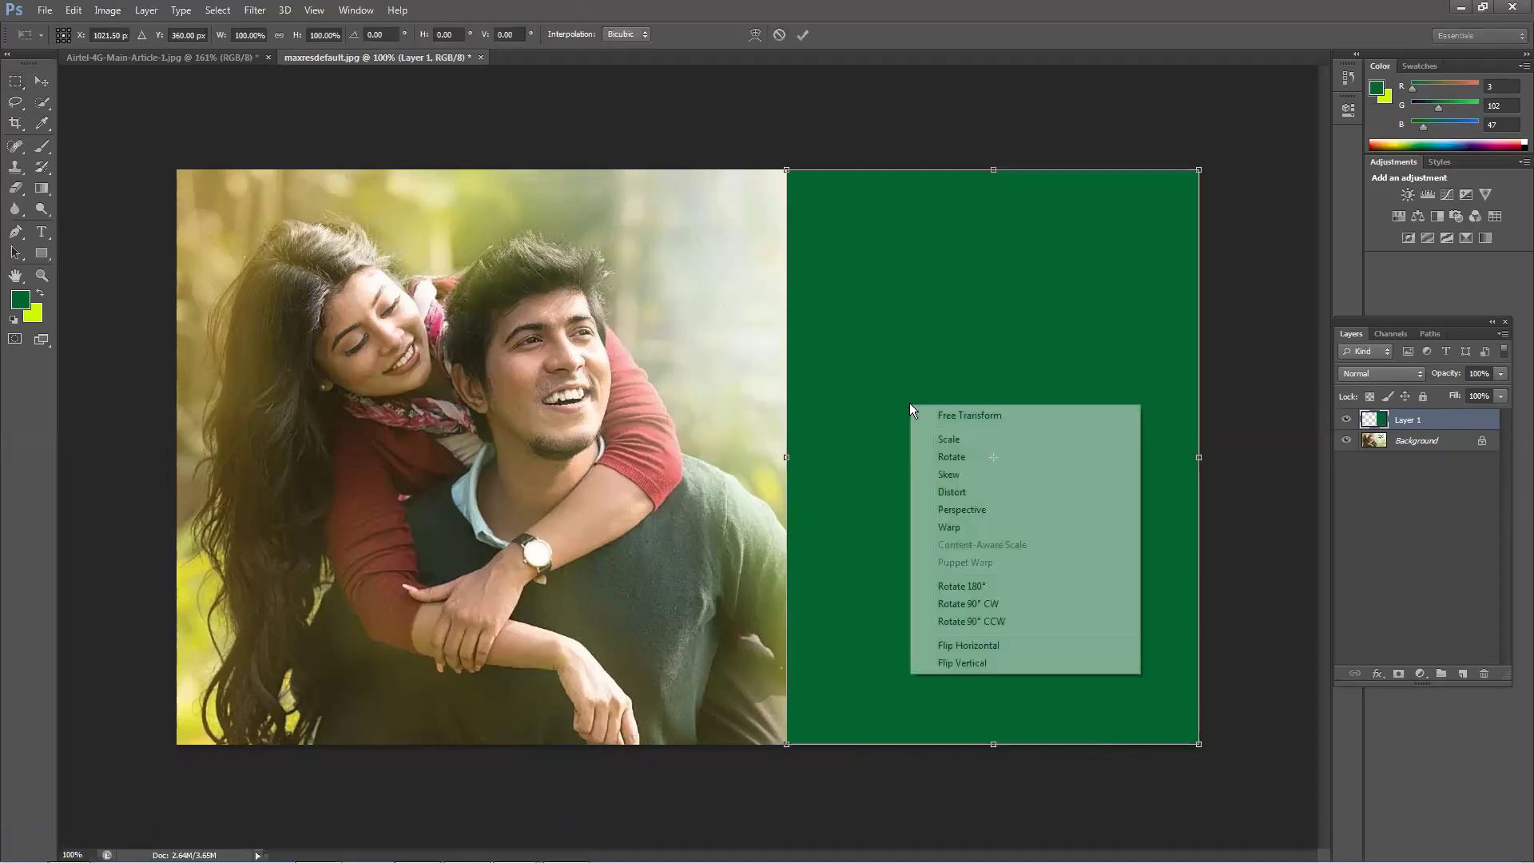
pyautogui.click(951, 492)
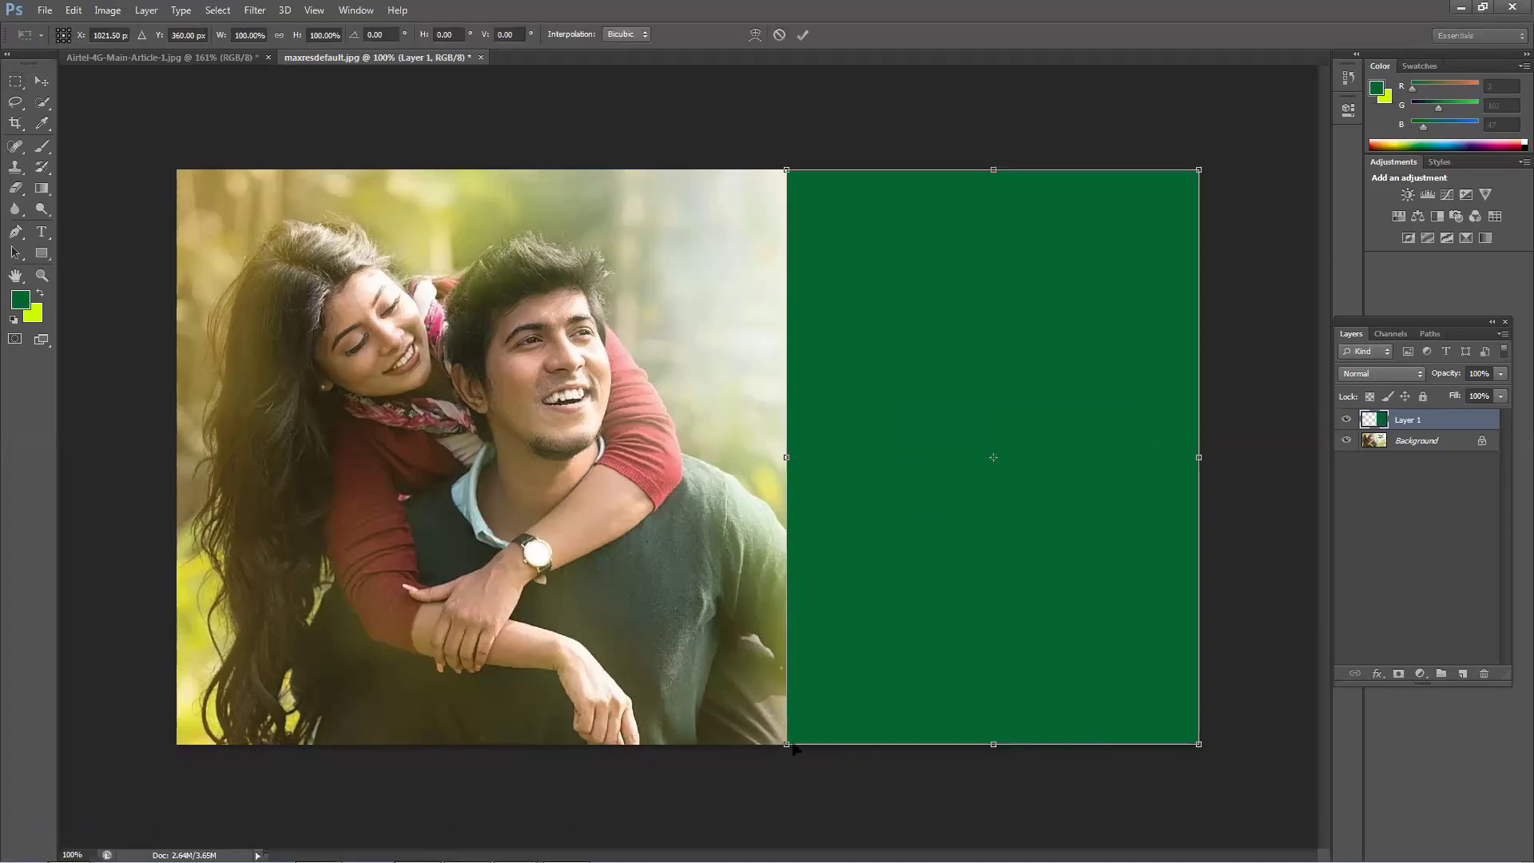
pyautogui.moveTo(793, 747); pyautogui.dragTo(898, 746)
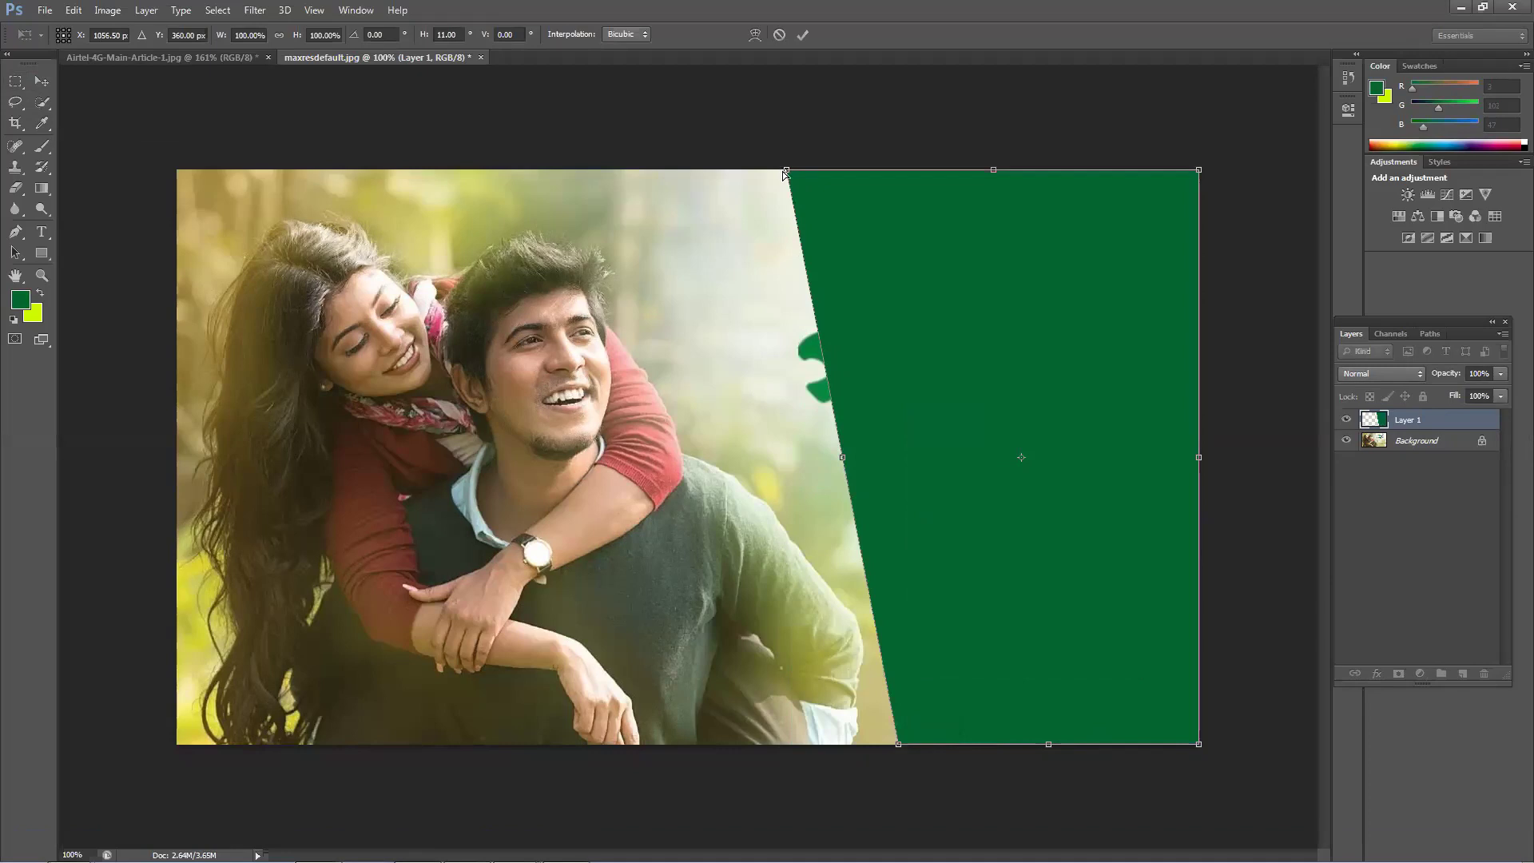
pyautogui.moveTo(786, 170); pyautogui.dragTo(746, 170)
pyautogui.click(798, 35)
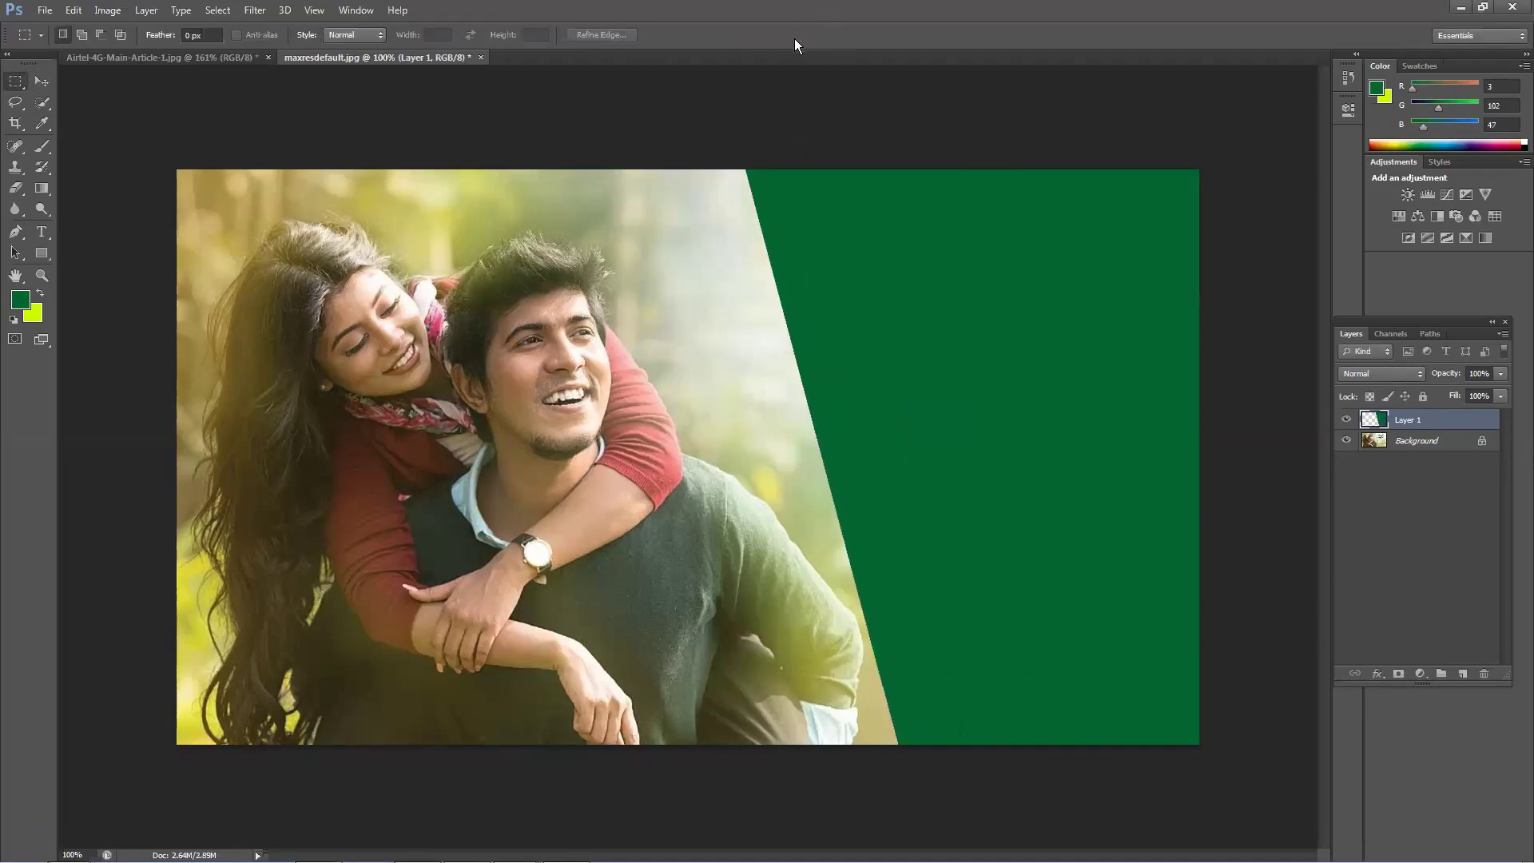
# Step: Try moving the green panel to different positions over the couple photo
pyautogui.press('v')
pyautogui.moveTo(978, 330); pyautogui.dragTo(642, 320)
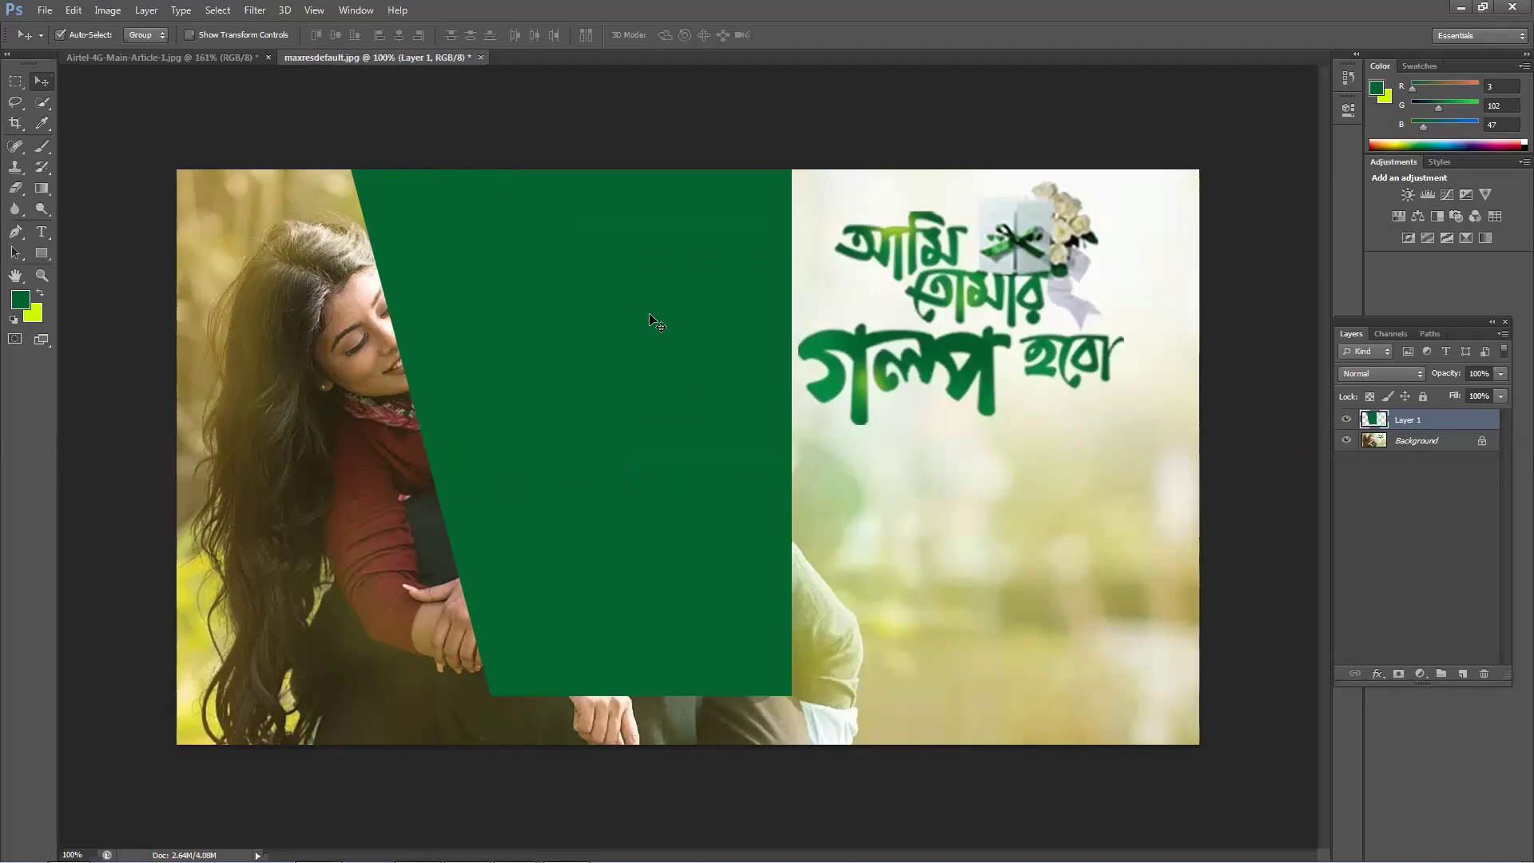
pyautogui.moveTo(695, 404); pyautogui.dragTo(809, 457)
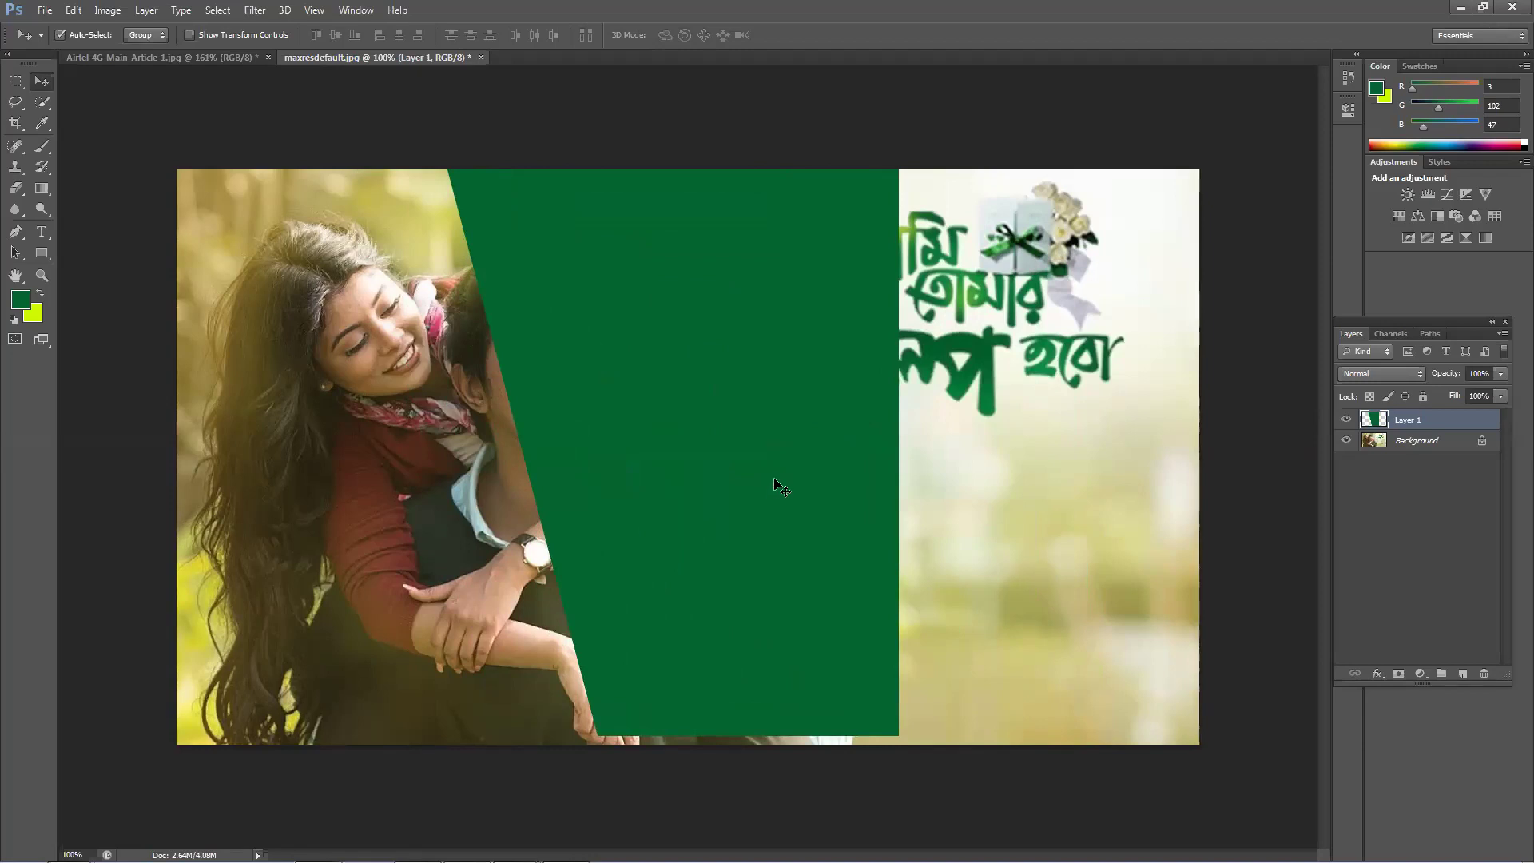
pyautogui.moveTo(863, 380); pyautogui.dragTo(869, 404)
# Step: Delete the green panel layer, then close the Airtel and maxresdefault images without saving
pyautogui.press('Delete')
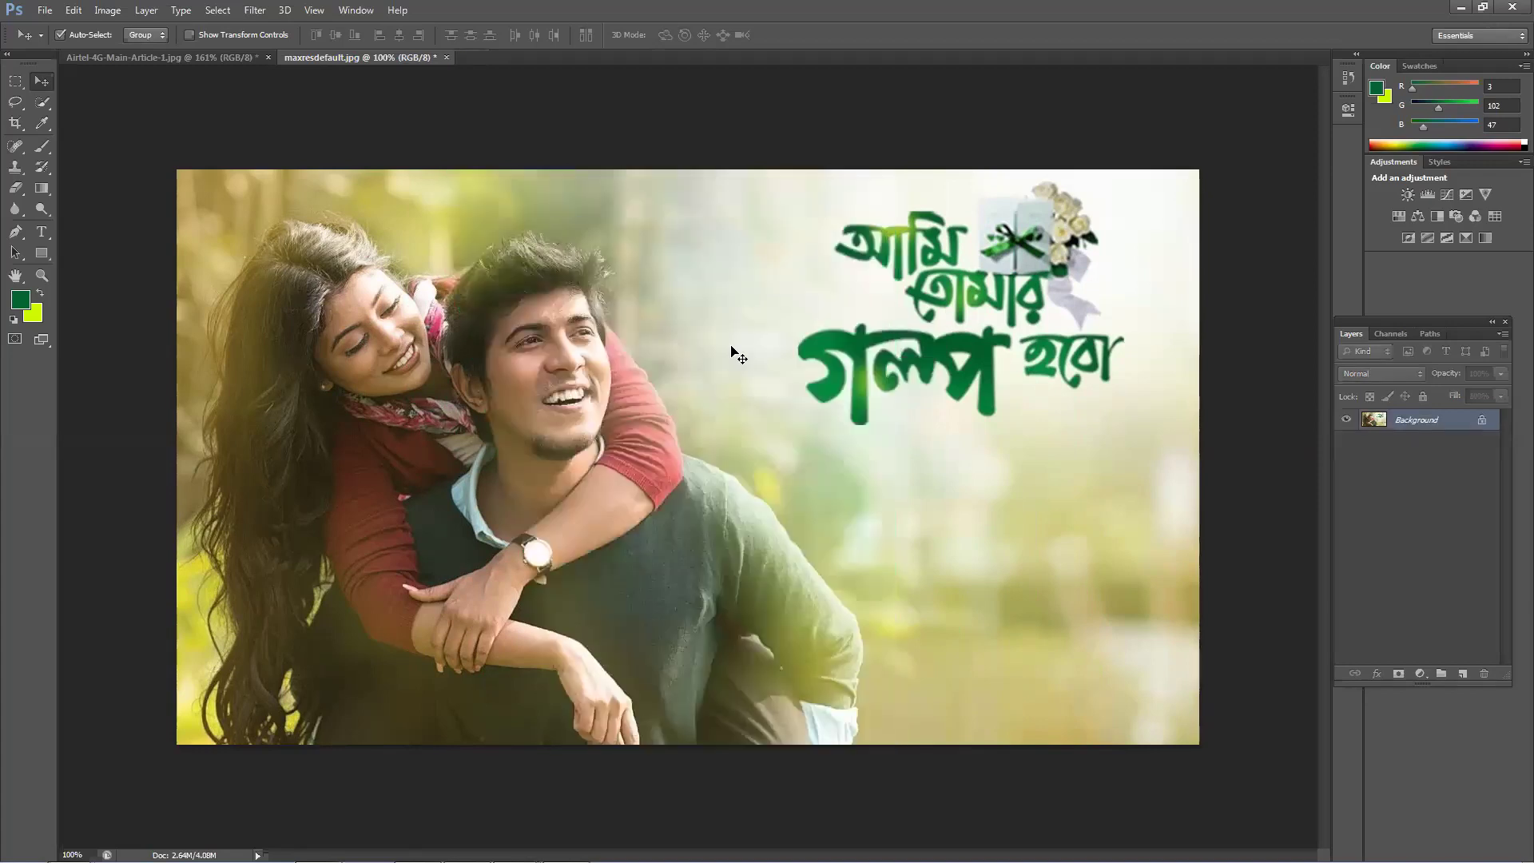
pyautogui.click(261, 58)
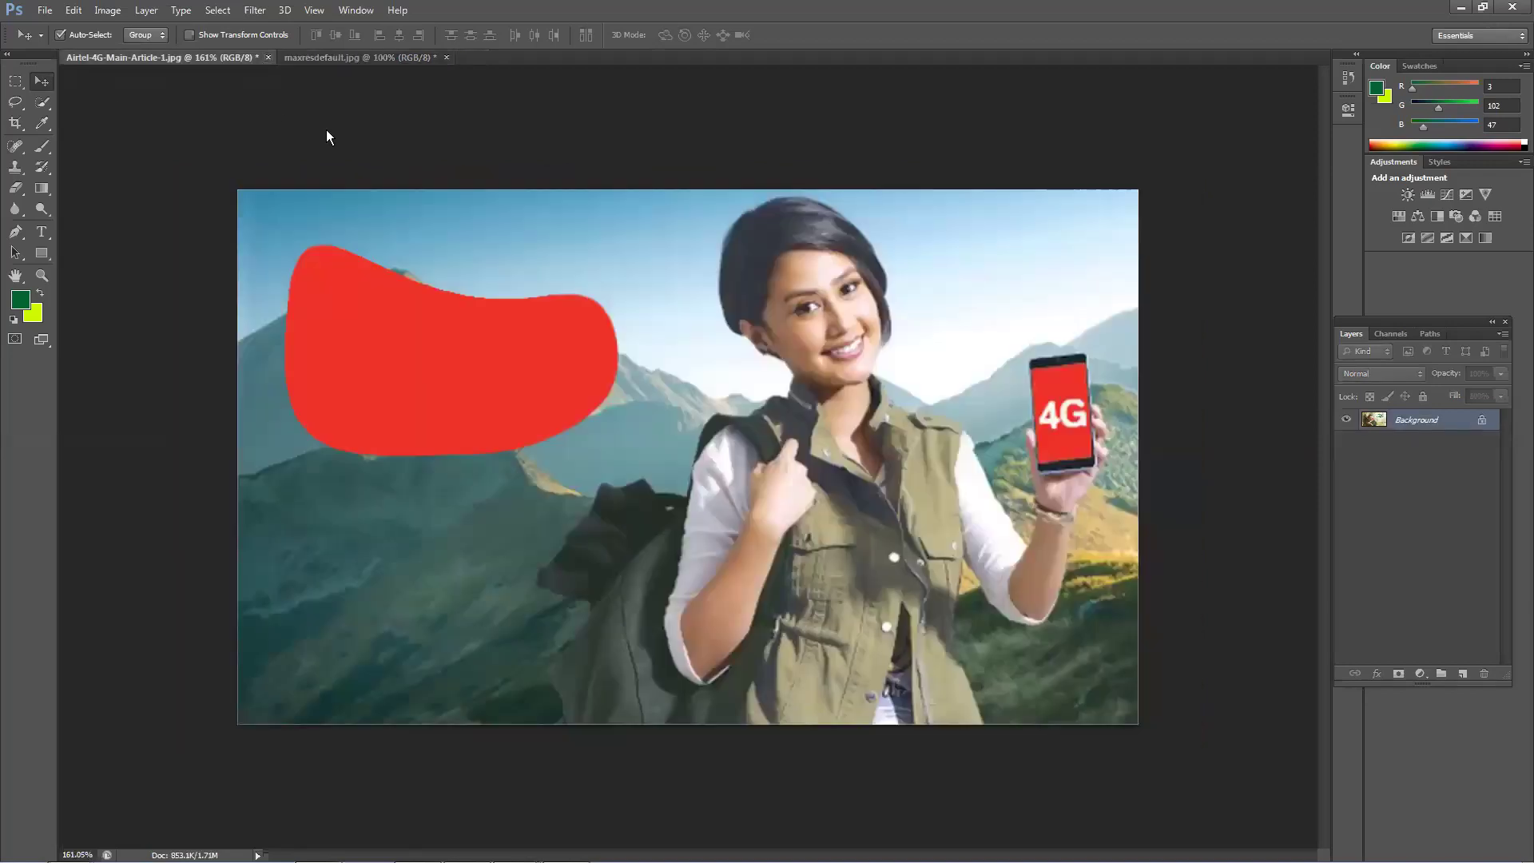
pyautogui.hotkey('ctrl', 'w')
pyautogui.click(770, 331)
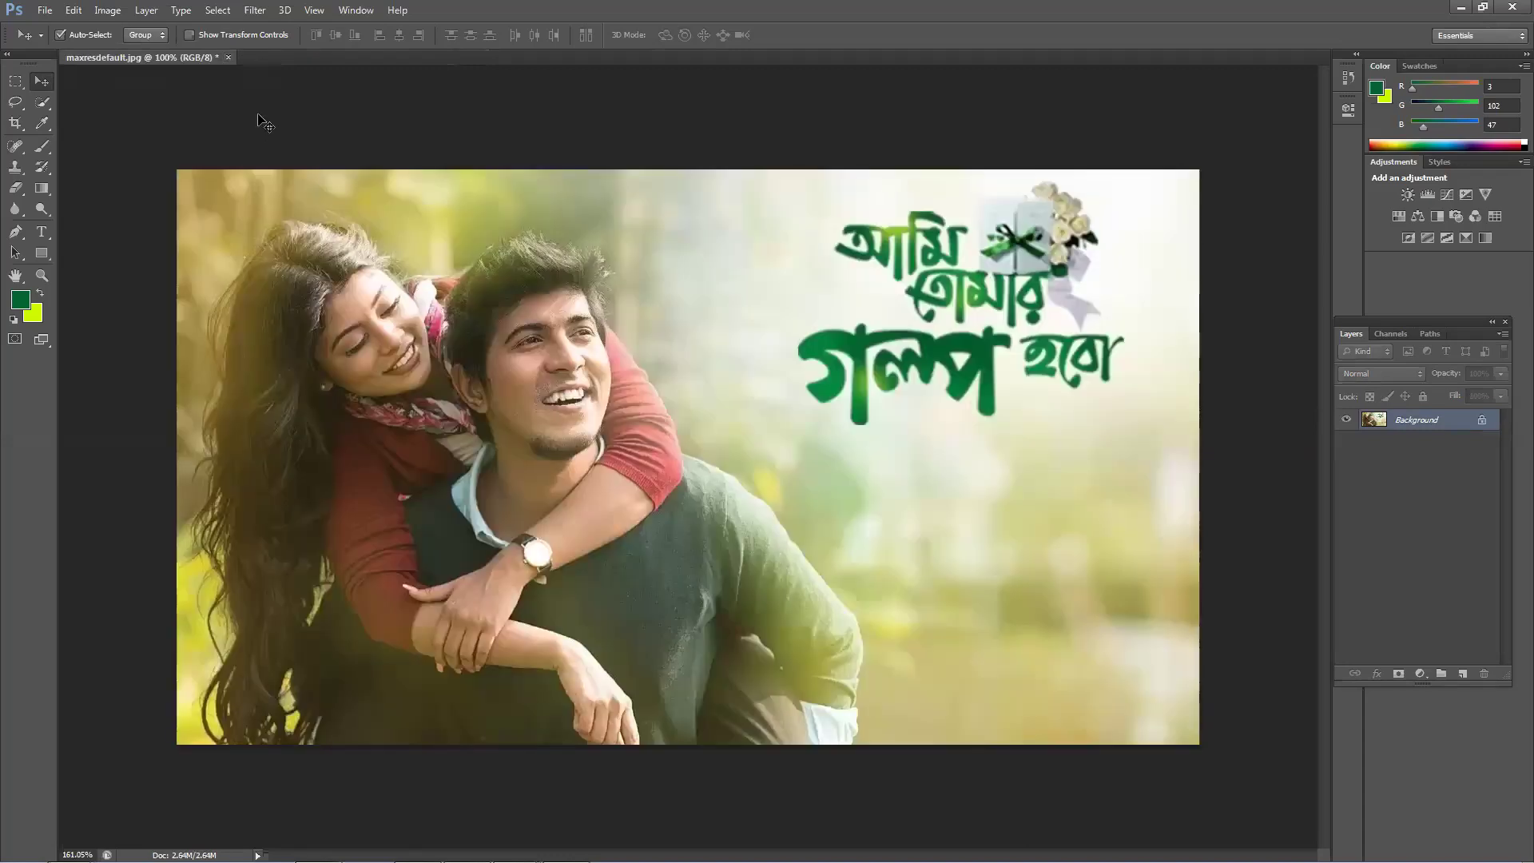
pyautogui.click(228, 57)
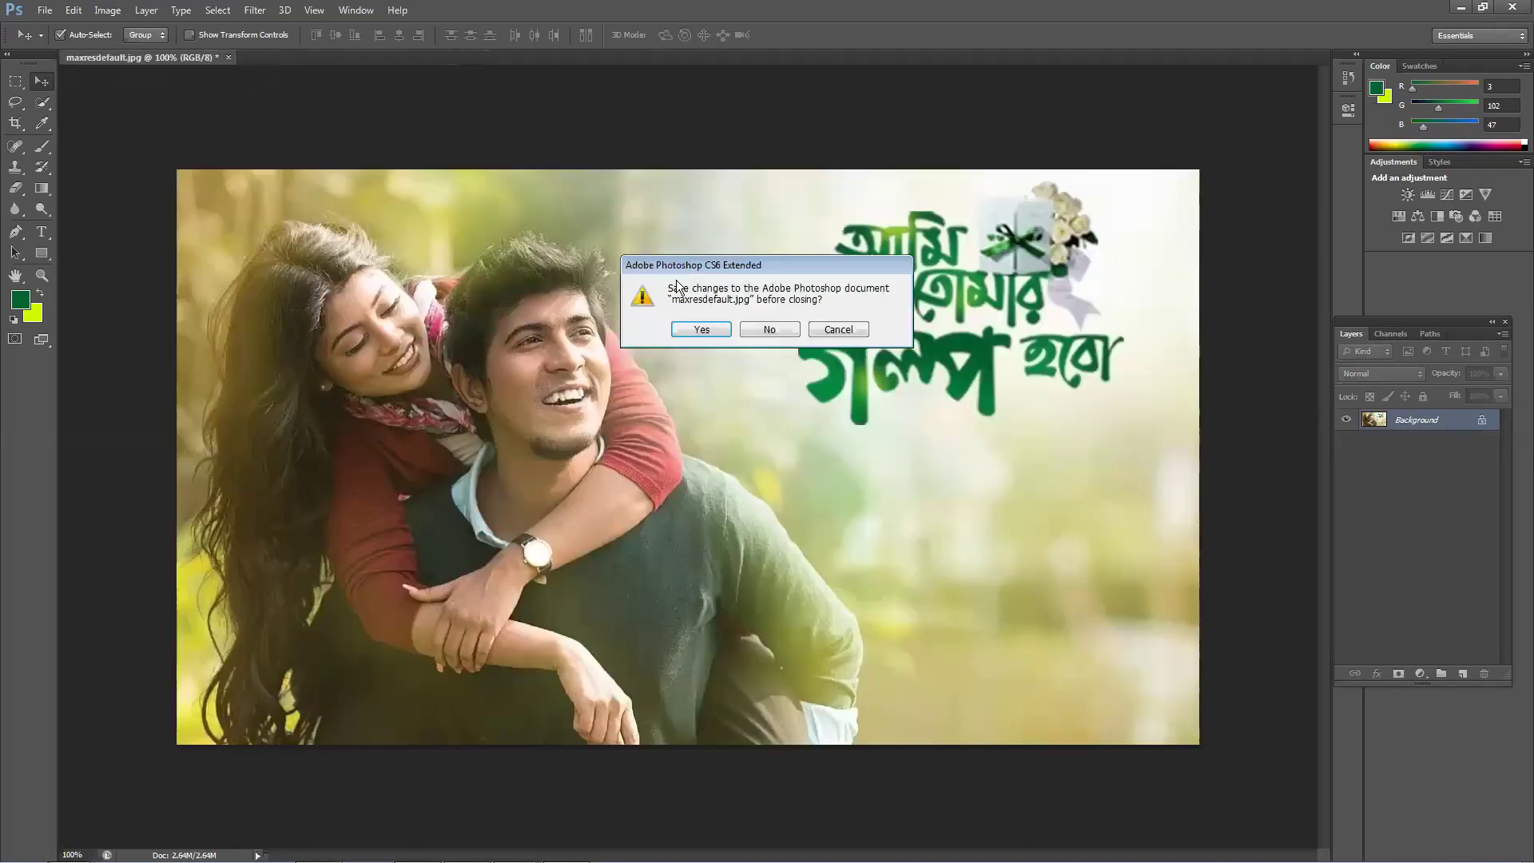
pyautogui.click(770, 329)
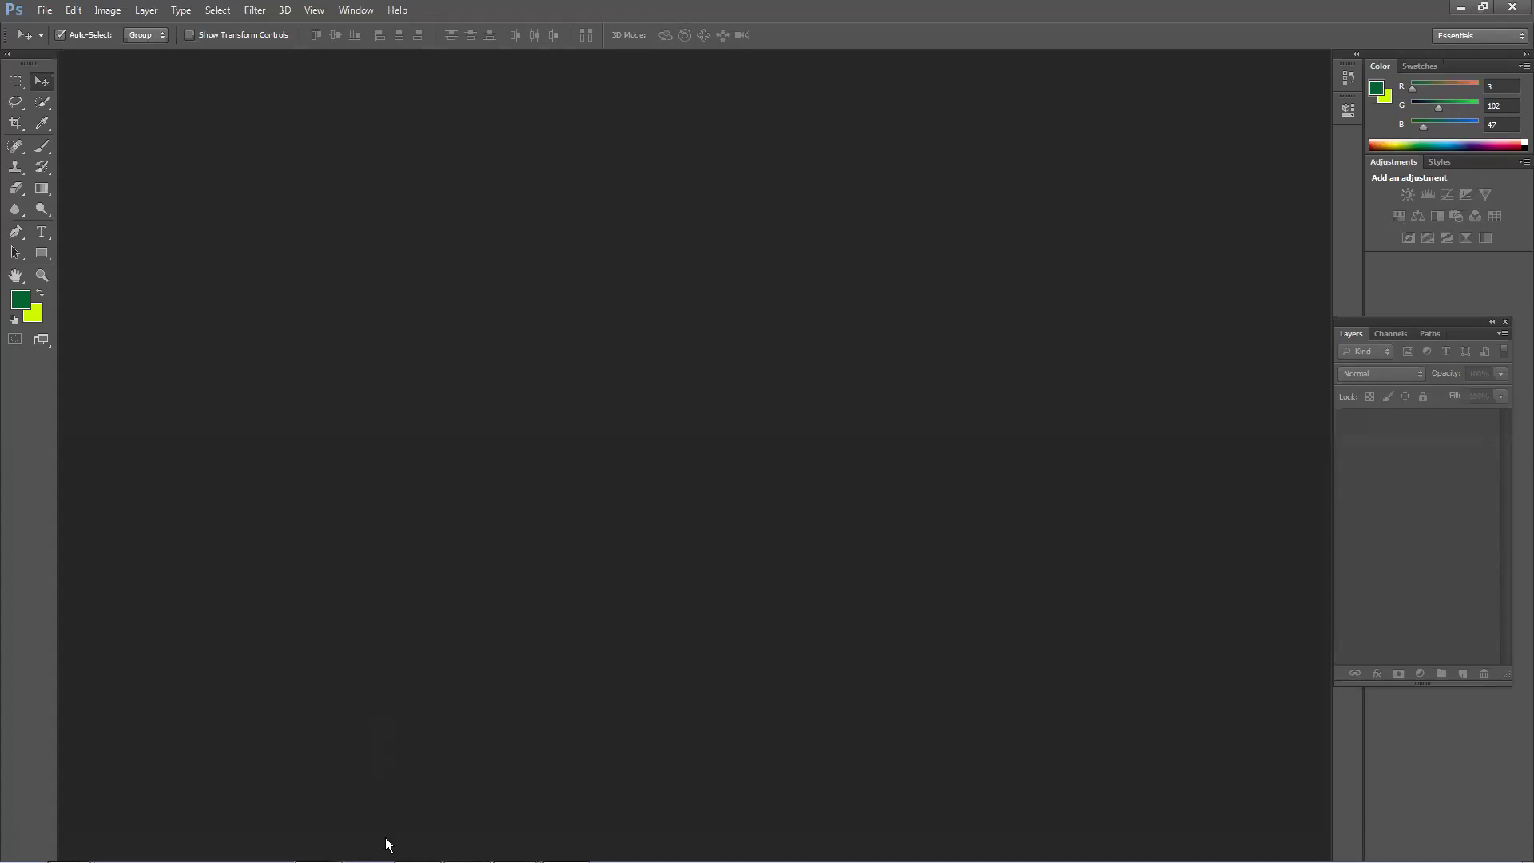
pyautogui.moveTo(460, 847)
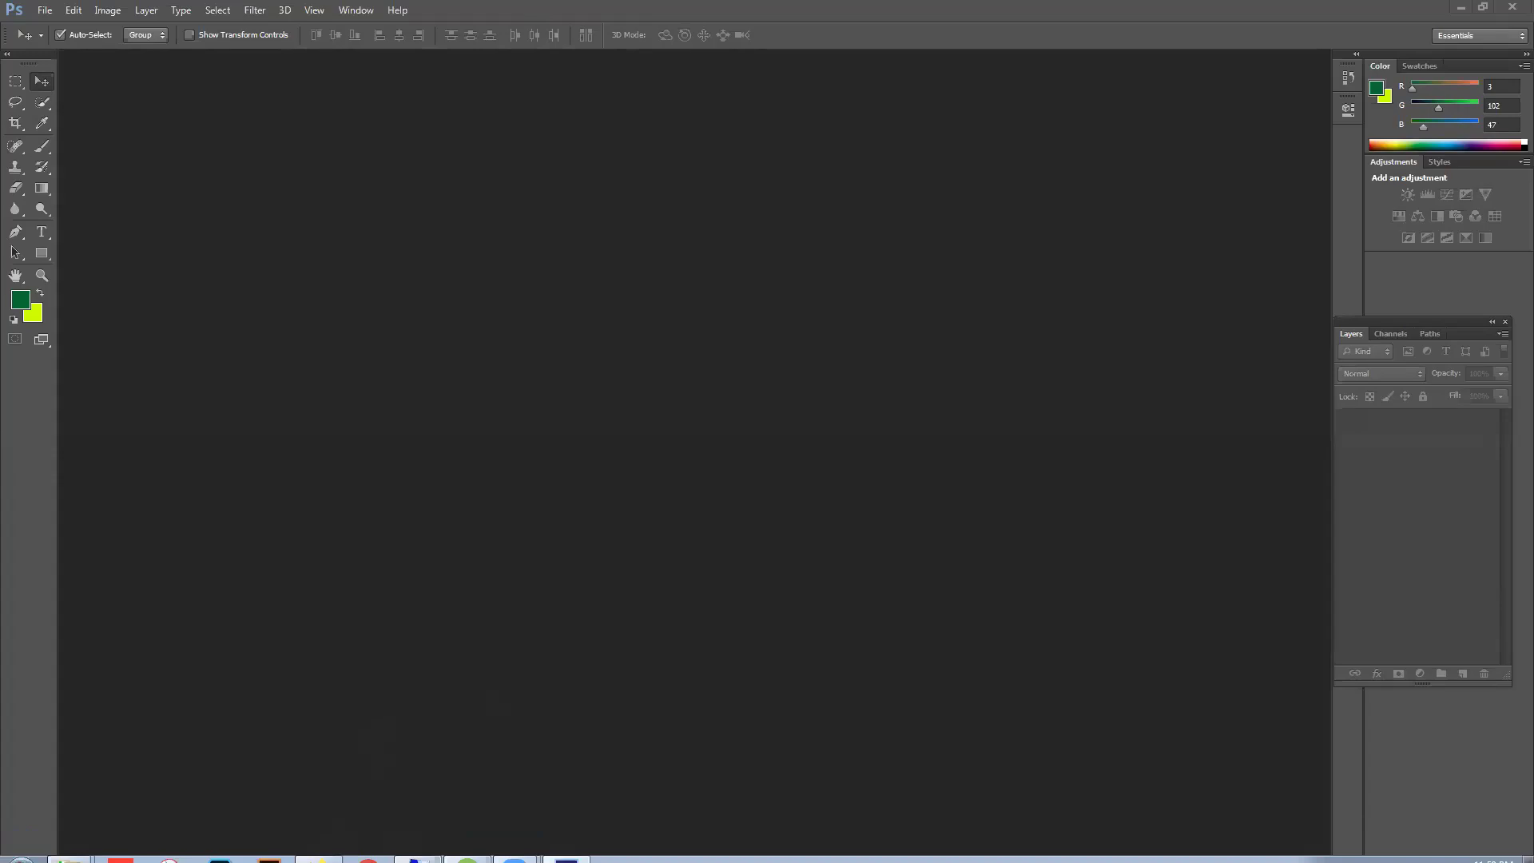
# Step: Open YouTube from Firefox's top sites in a new tab and scroll the home feed
pyautogui.click(320, 847)
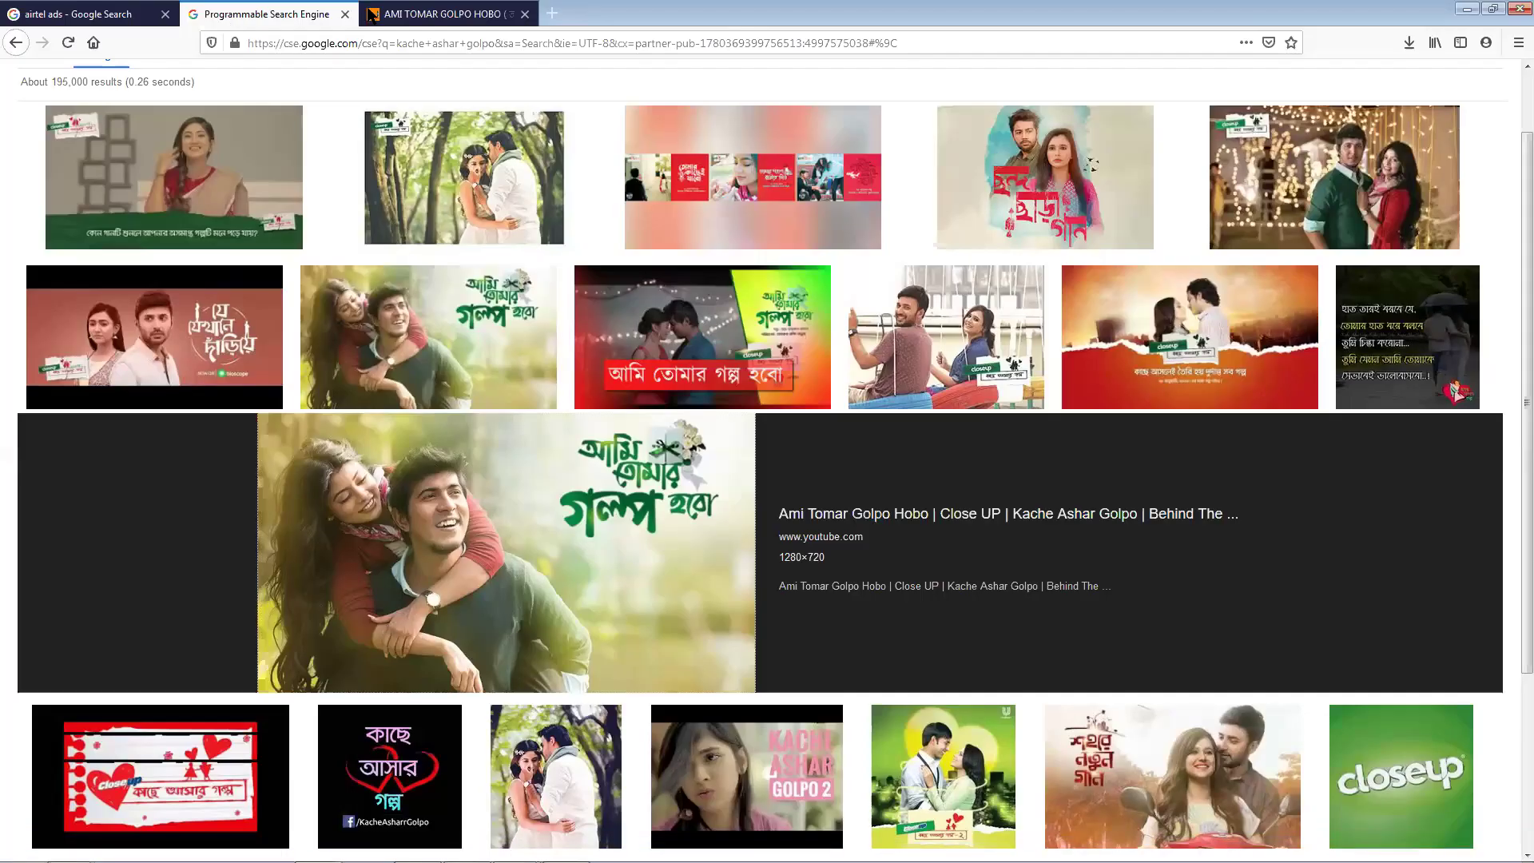
pyautogui.click(553, 15)
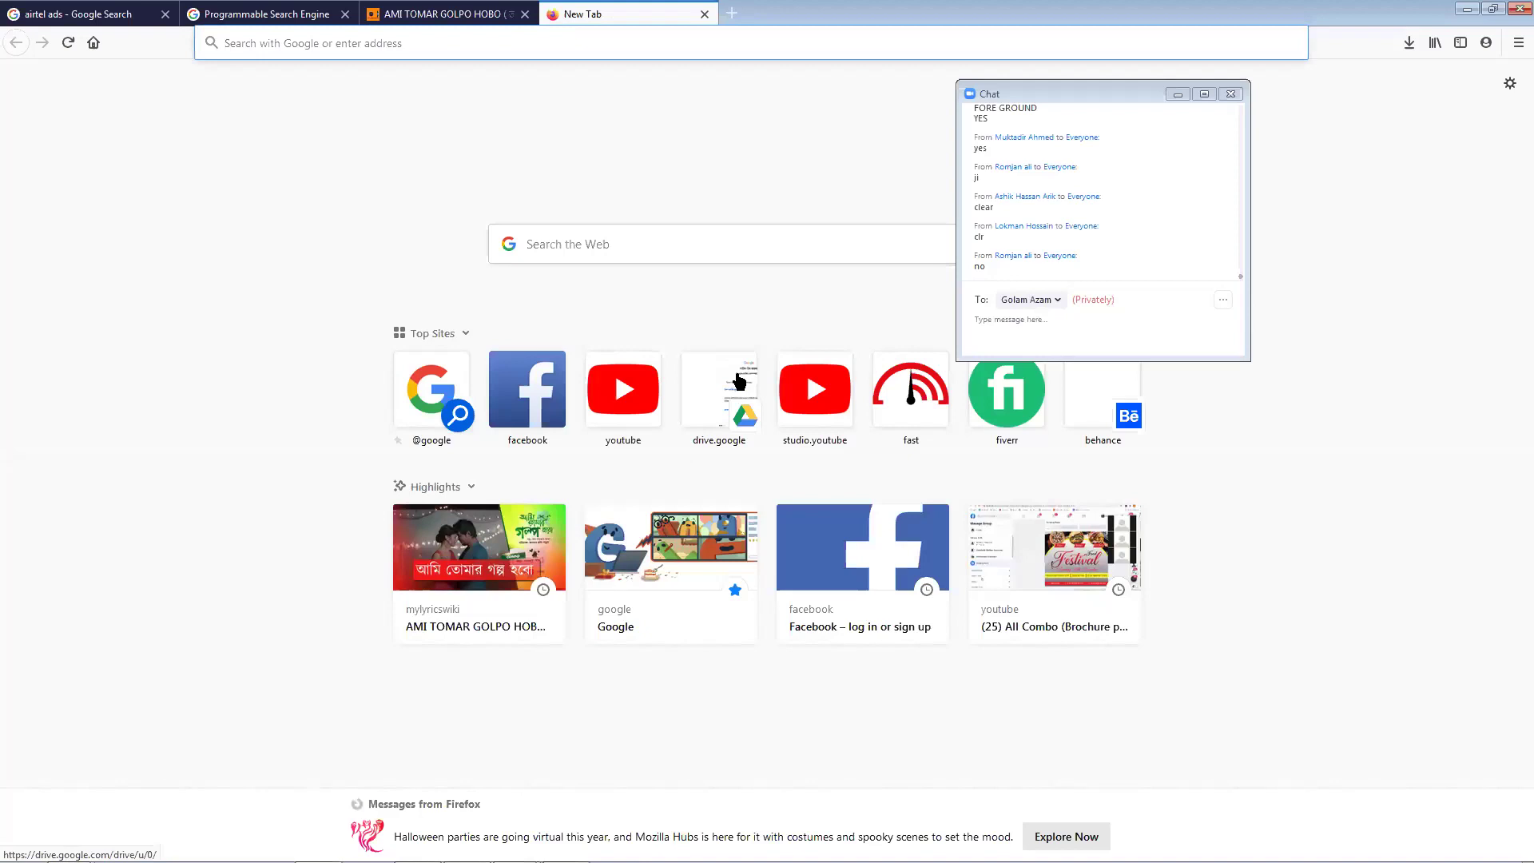
pyautogui.click(623, 389)
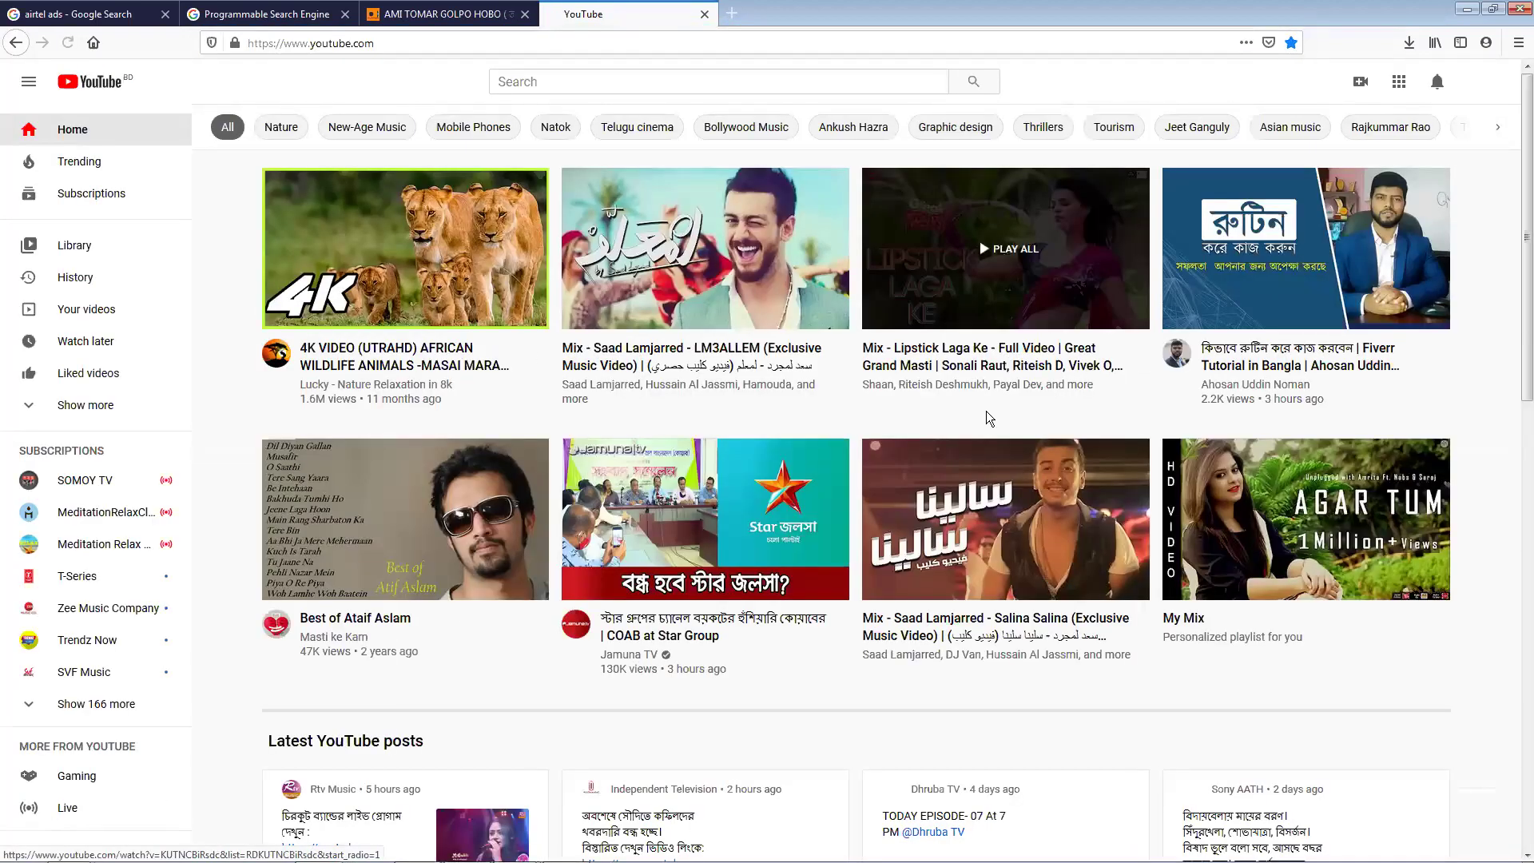
pyautogui.scroll(-3, 990, 418)
pyautogui.scroll(-5, 989, 418)
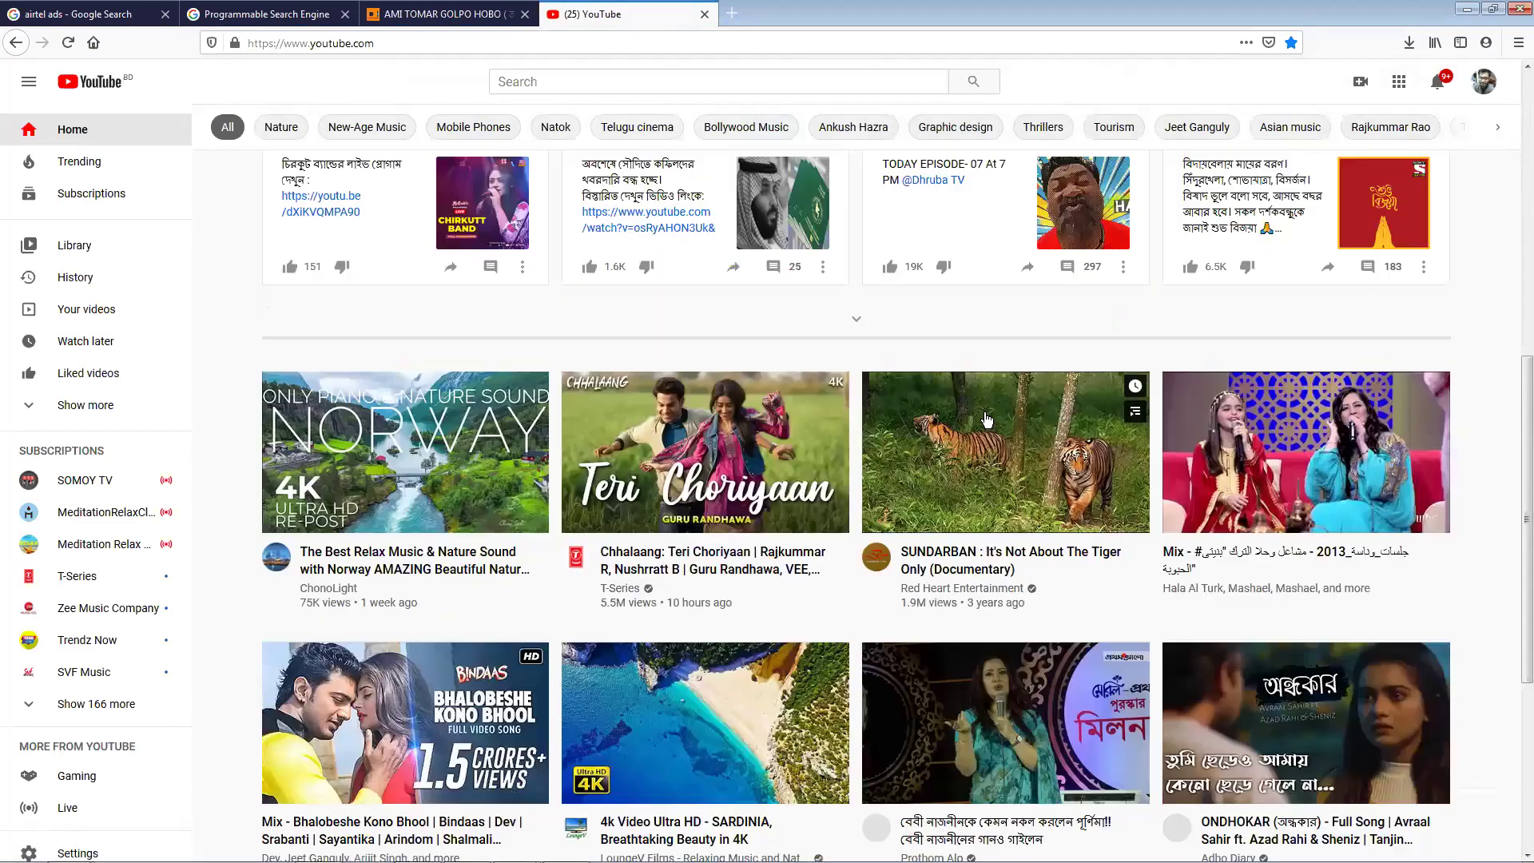
pyautogui.scroll(-3, 988, 418)
pyautogui.scroll(-4, 988, 418)
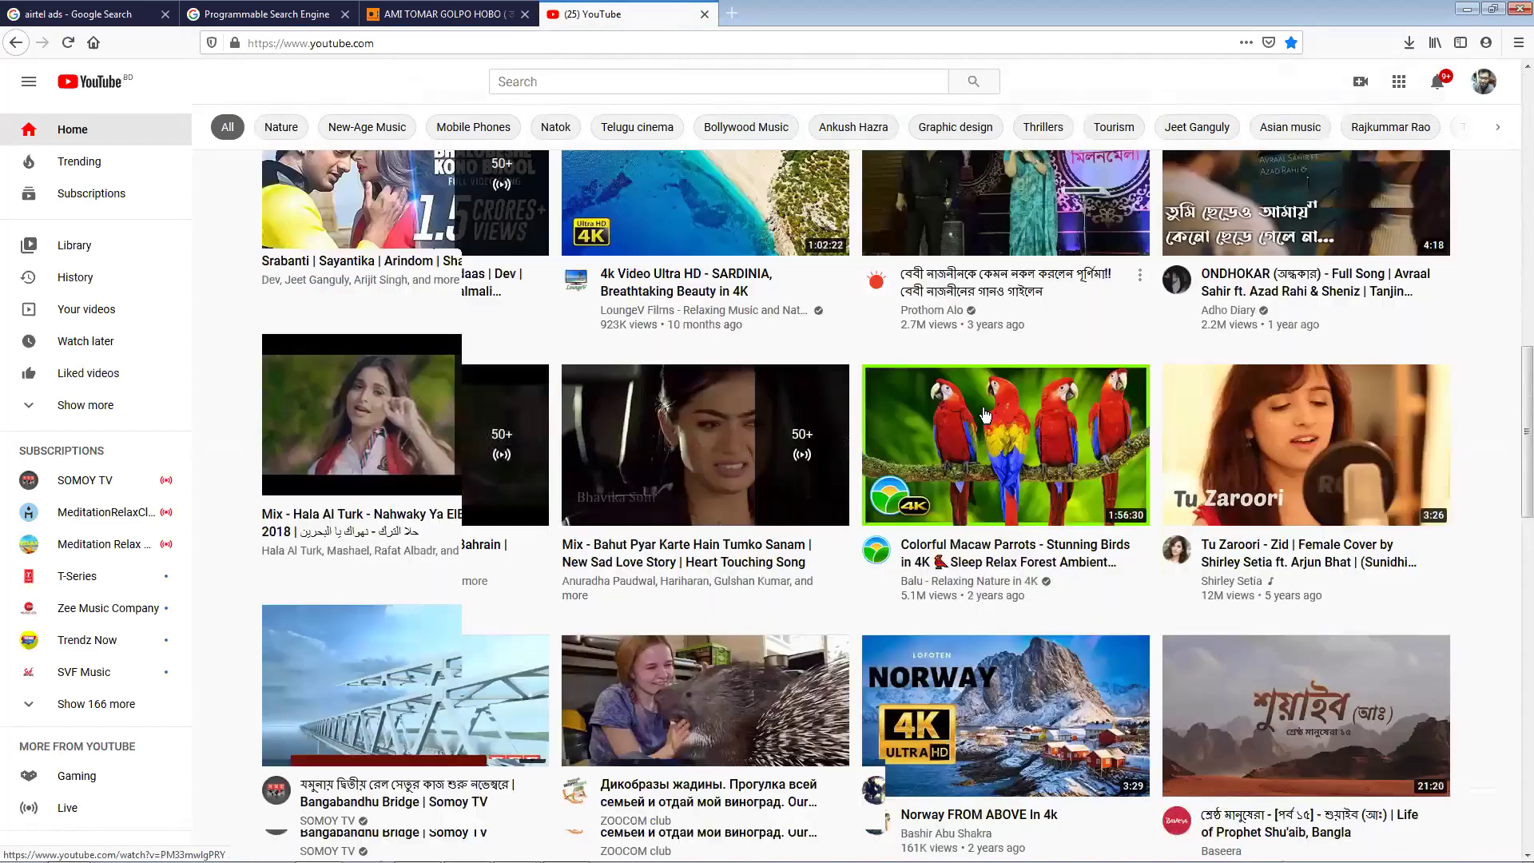
pyautogui.scroll(-2, 988, 399)
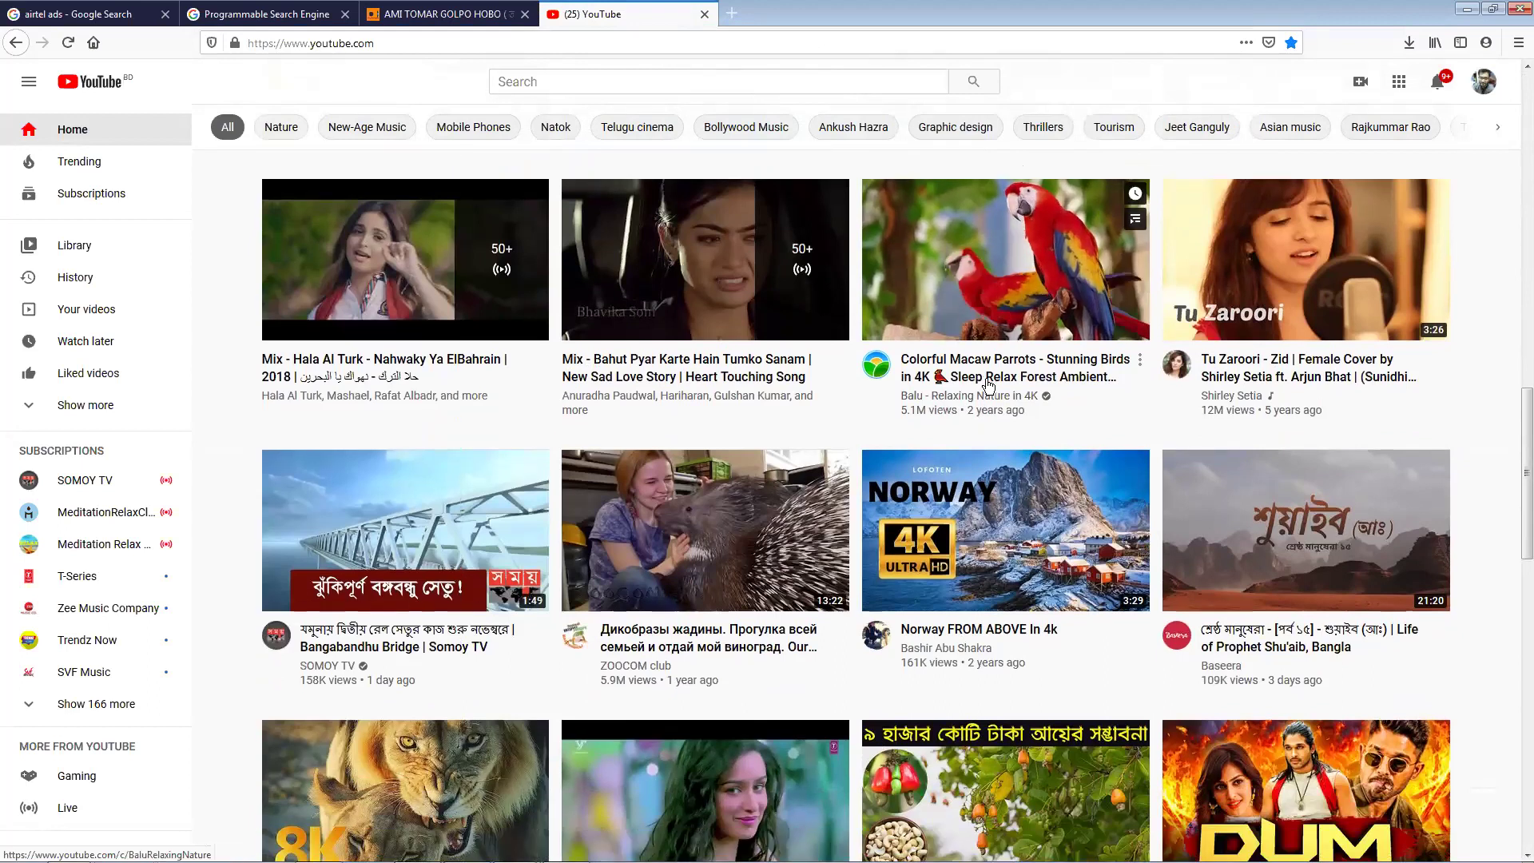
pyautogui.scroll(-2, 1015, 352)
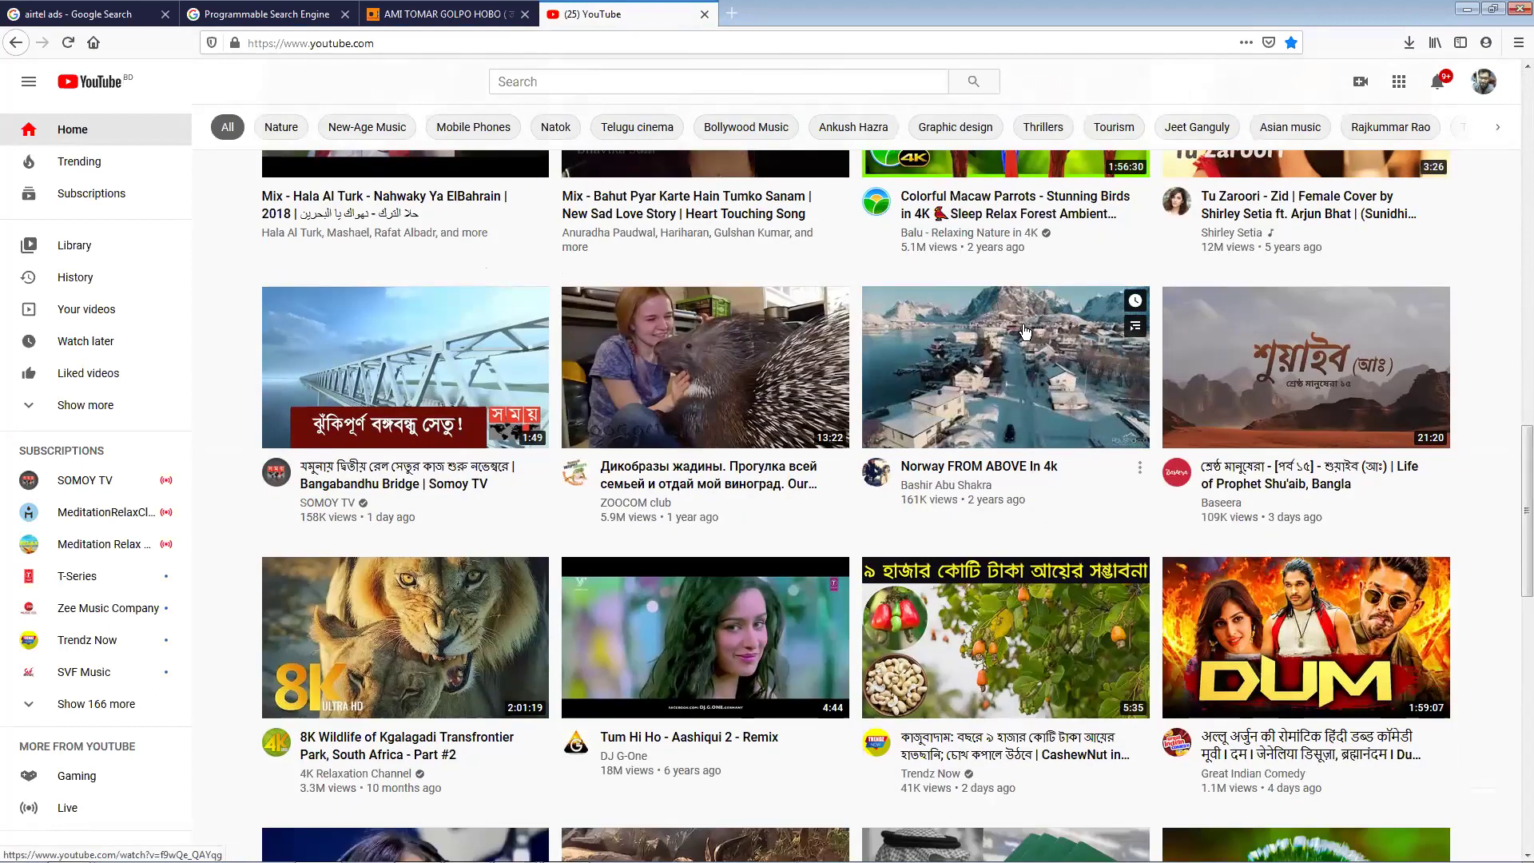
pyautogui.scroll(-2, 1025, 330)
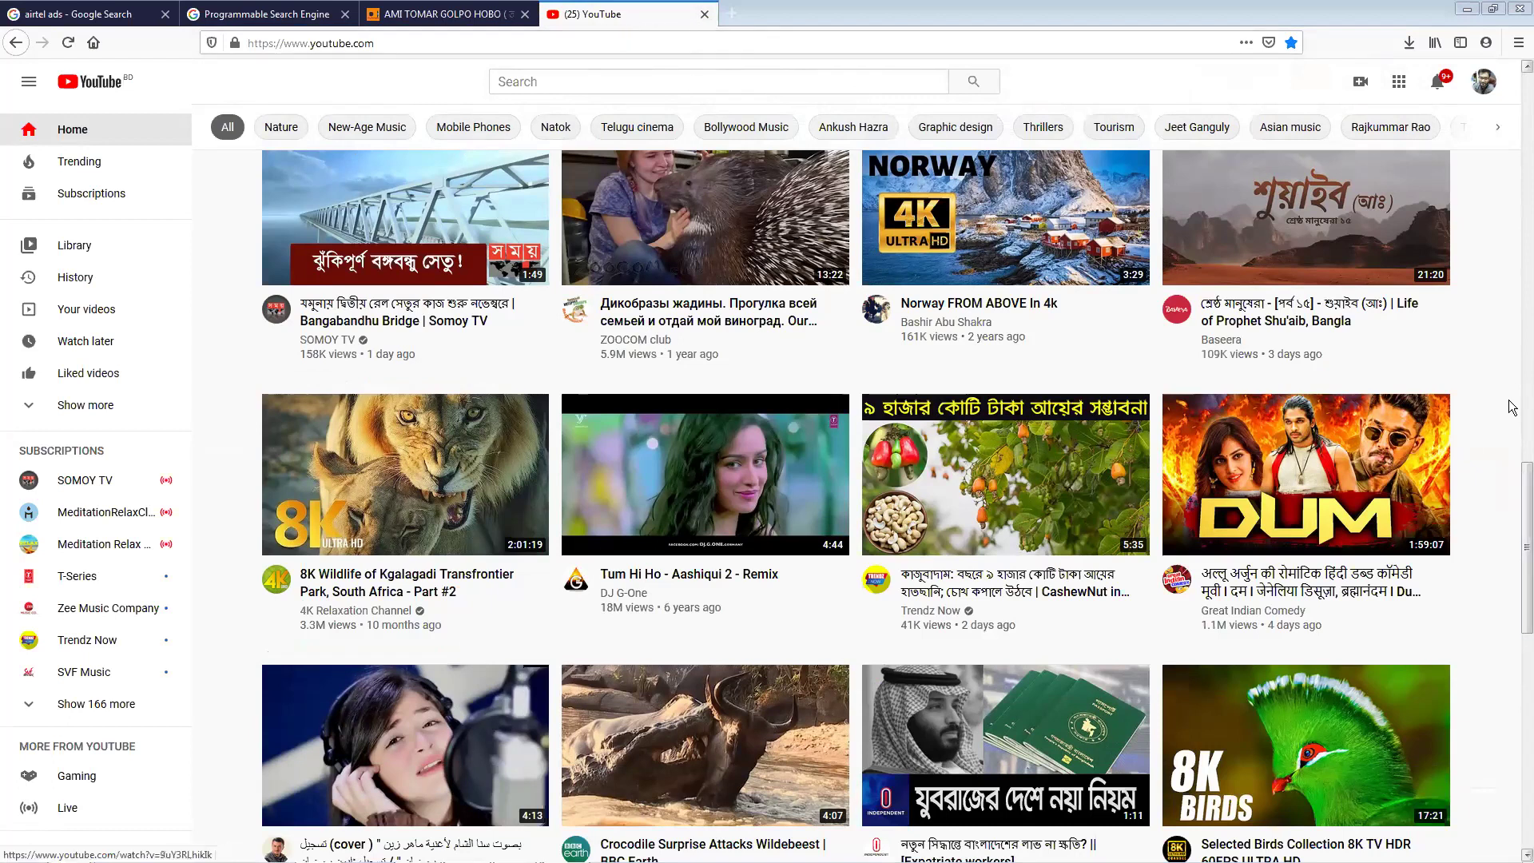
pyautogui.moveTo(1520, 511); pyautogui.dragTo(1520, 686)
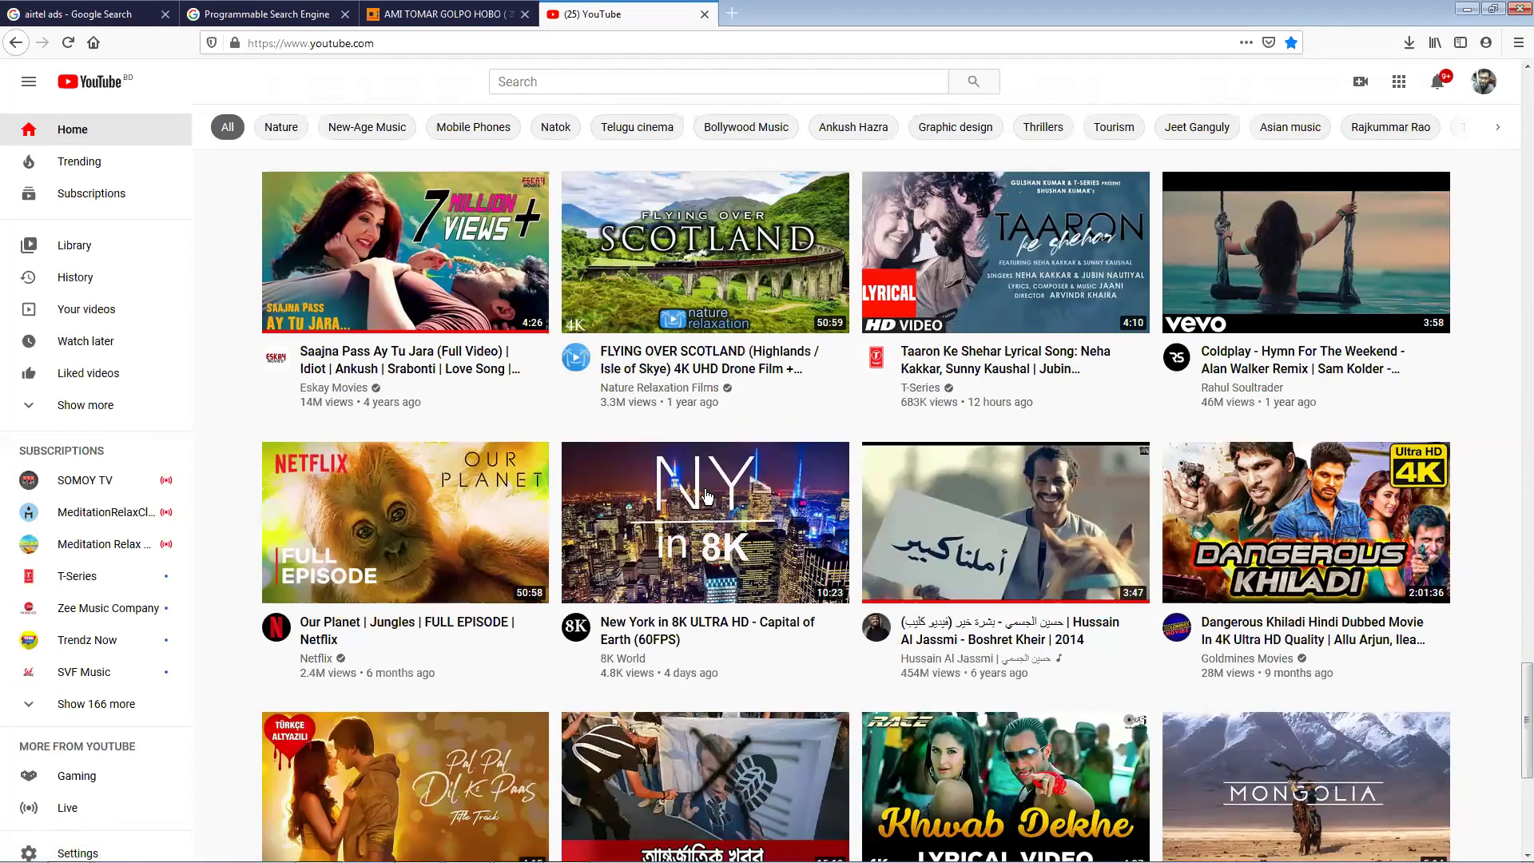
# Step: Rerun a past search, clear the search box, return home and apply the Natok filter
pyautogui.scroll(2, 608, 320)
pyautogui.click(511, 82)
pyautogui.click(519, 126)
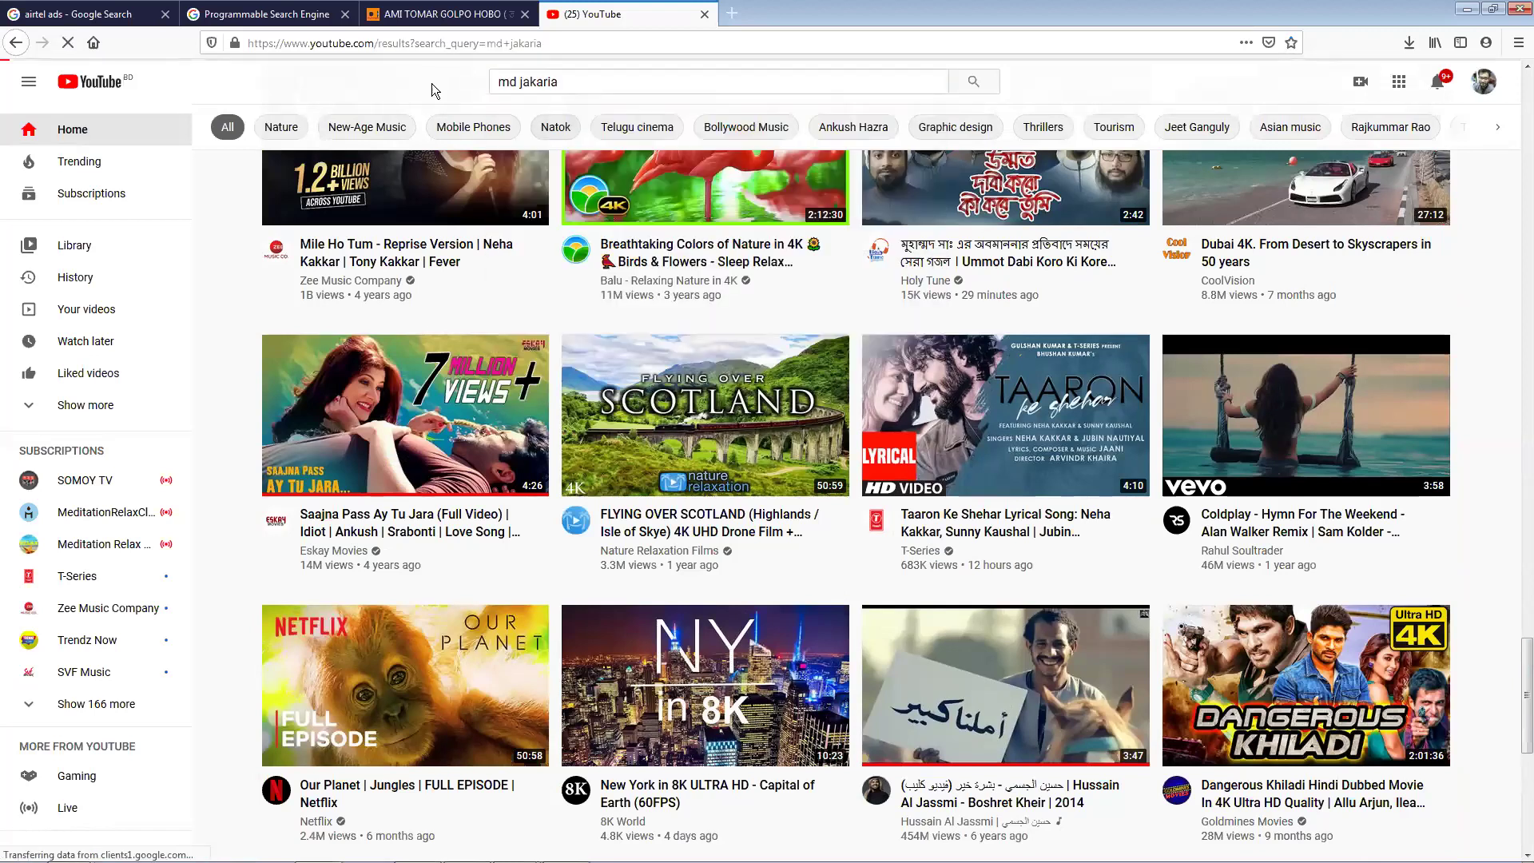
pyautogui.click(572, 82)
pyautogui.click(577, 50)
pyautogui.click(339, 100)
pyautogui.press('BackSpace')
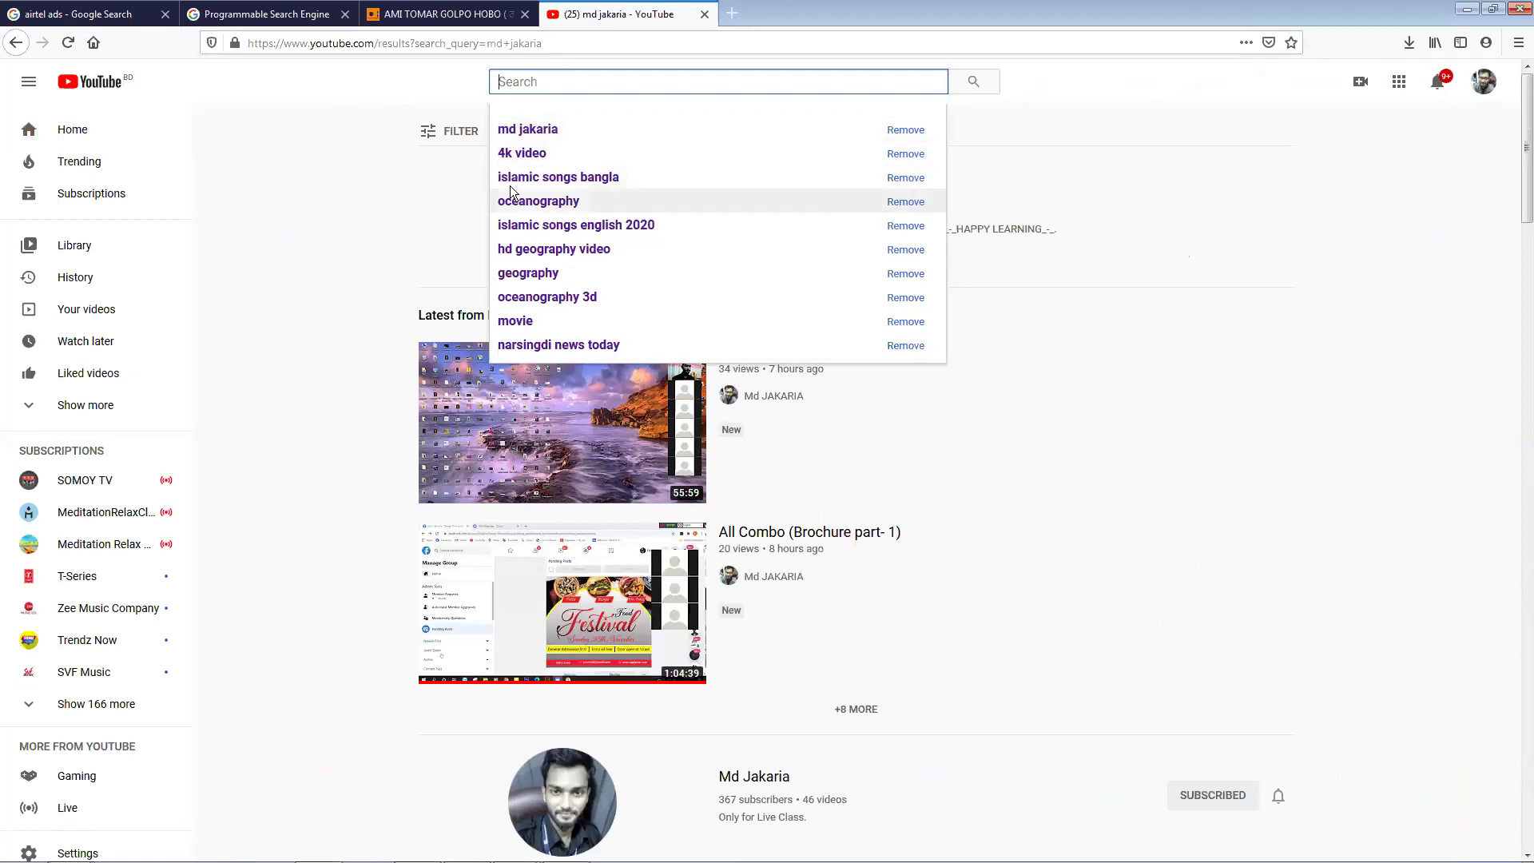
pyautogui.click(24, 46)
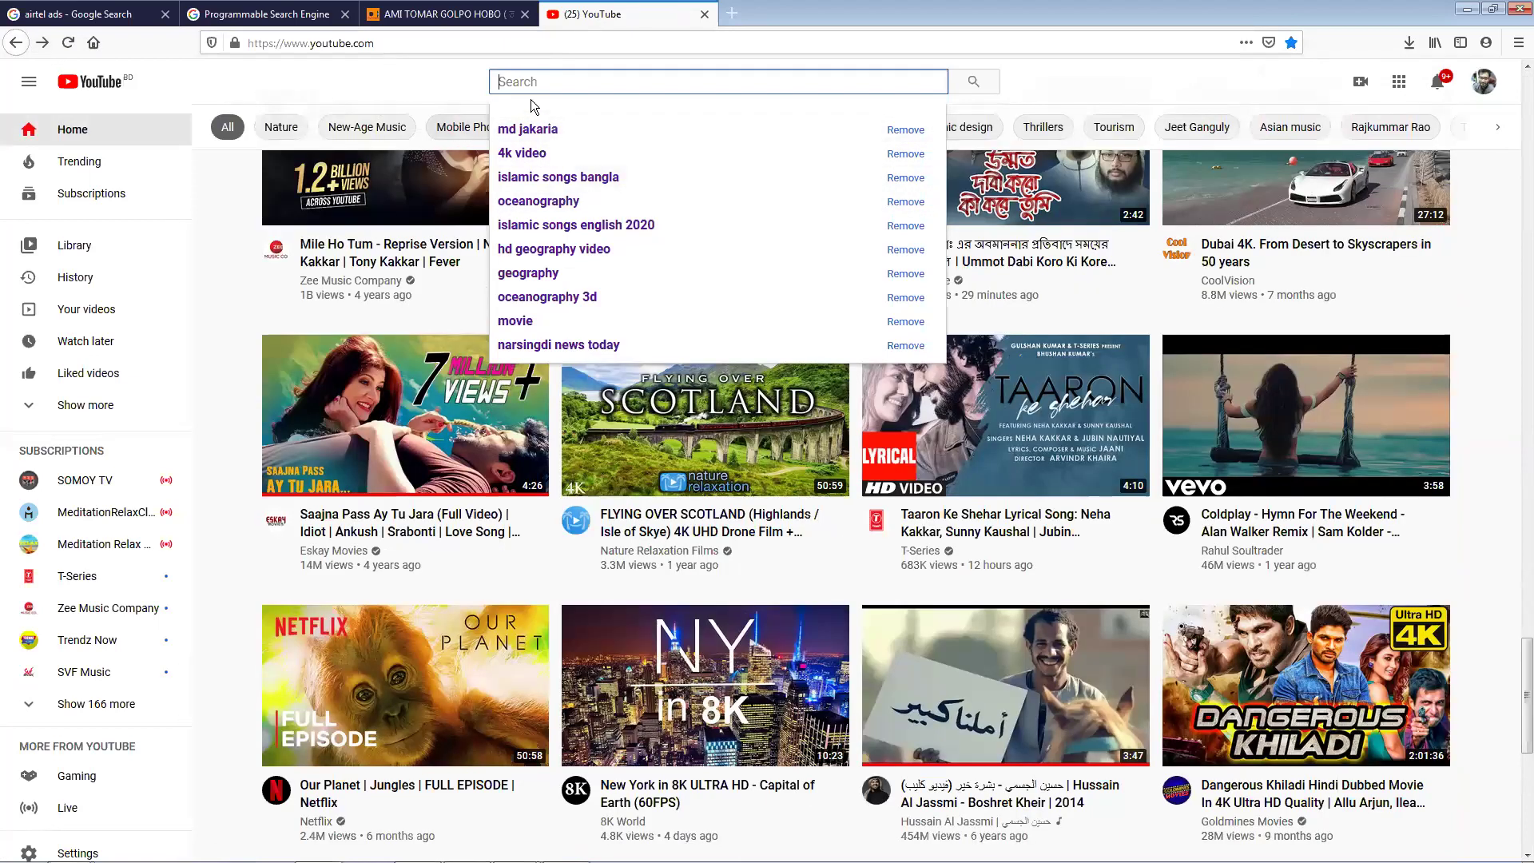
pyautogui.click(557, 128)
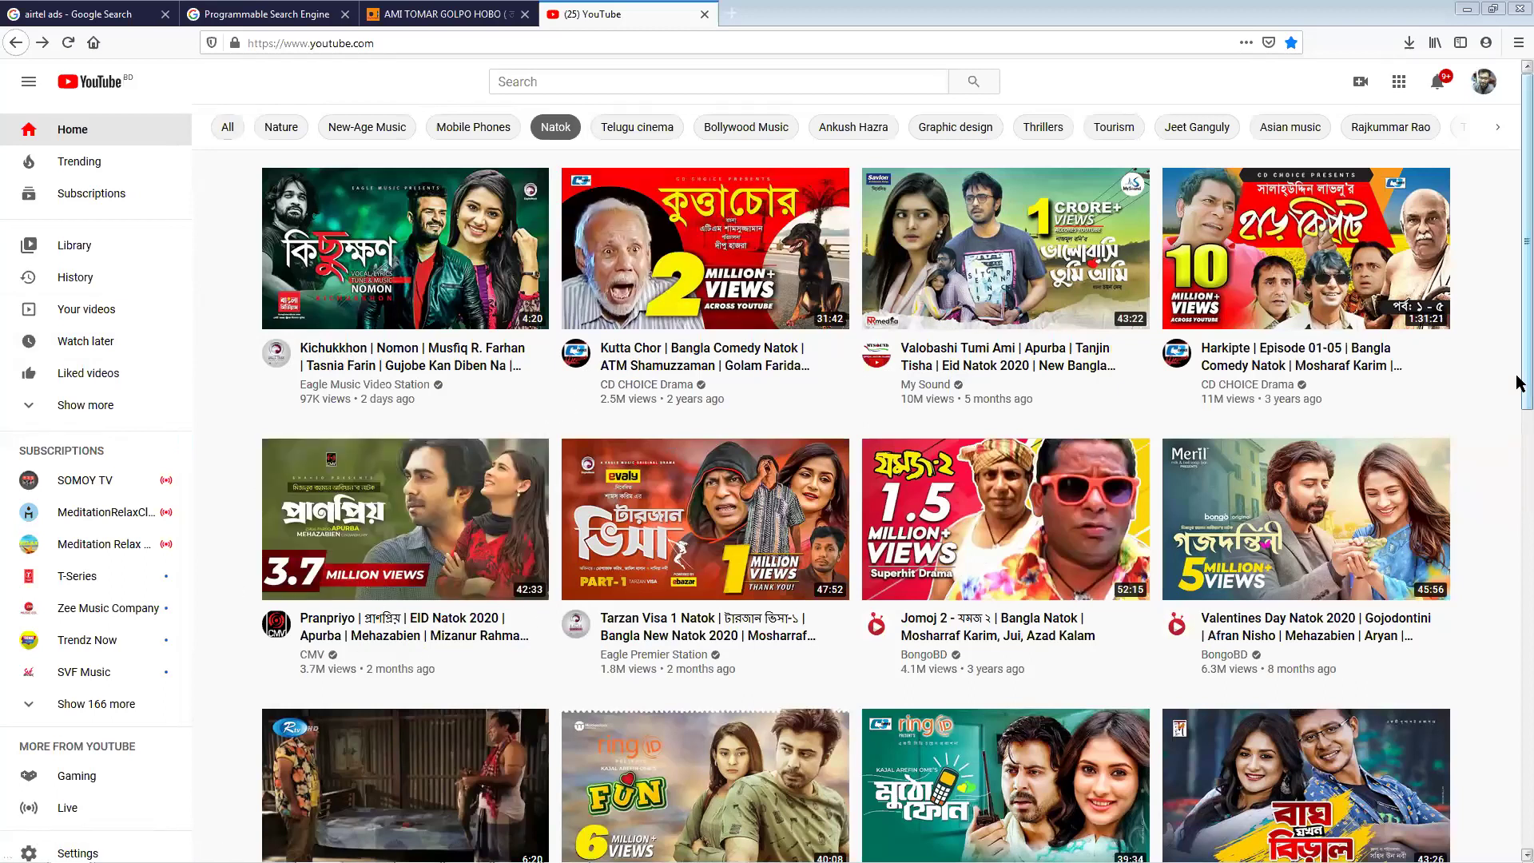
# Step: Scroll through the Natok-filtered YouTube feed
pyautogui.scroll(-1, 1520, 393)
pyautogui.moveTo(1521, 393); pyautogui.dragTo(1520, 453)
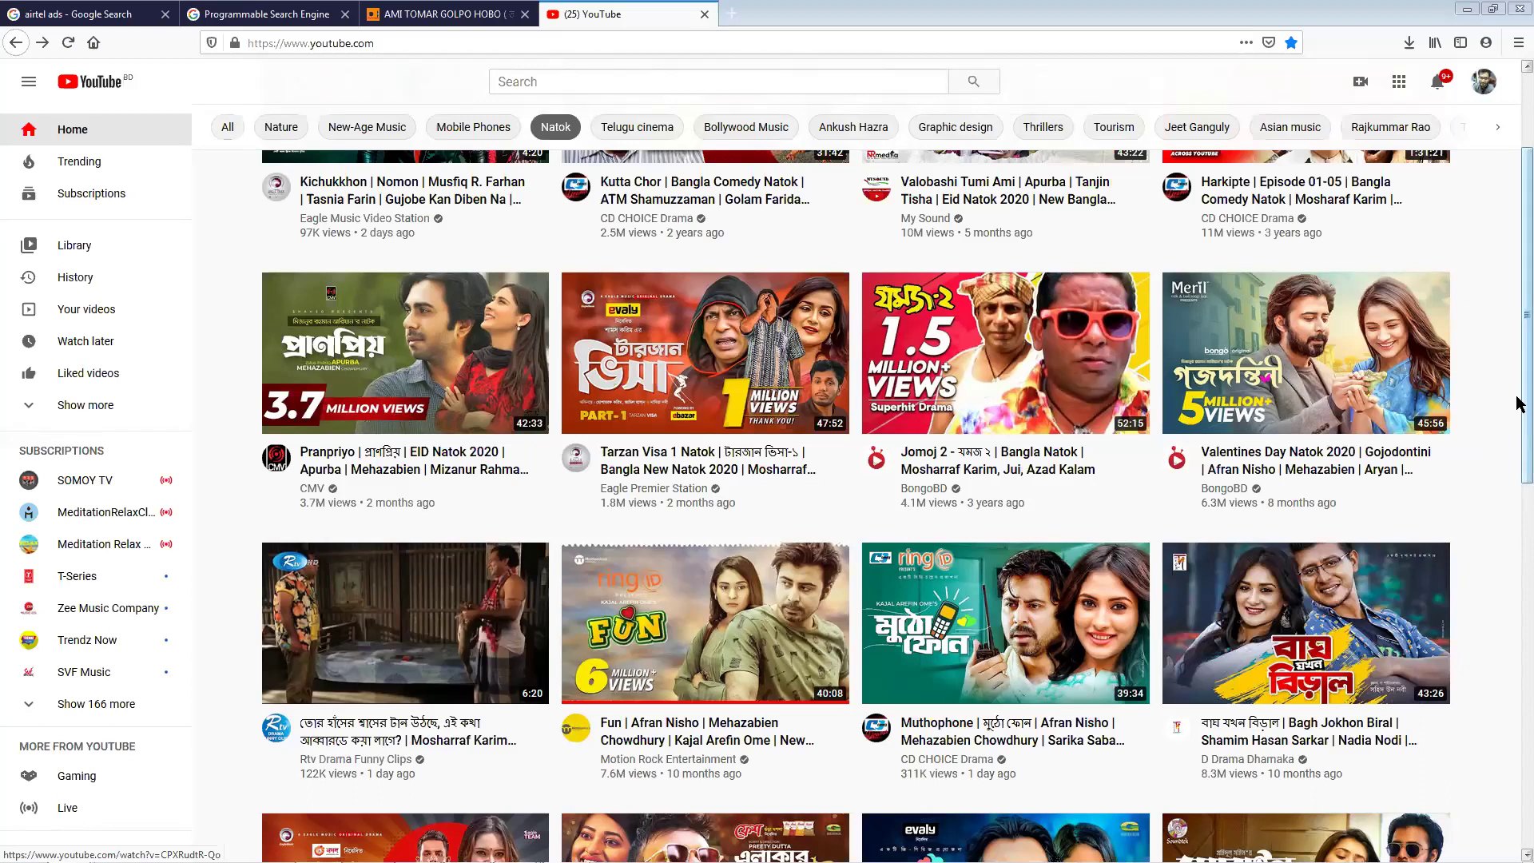
pyautogui.scroll(1, 1520, 382)
pyautogui.scroll(1, 1520, 382)
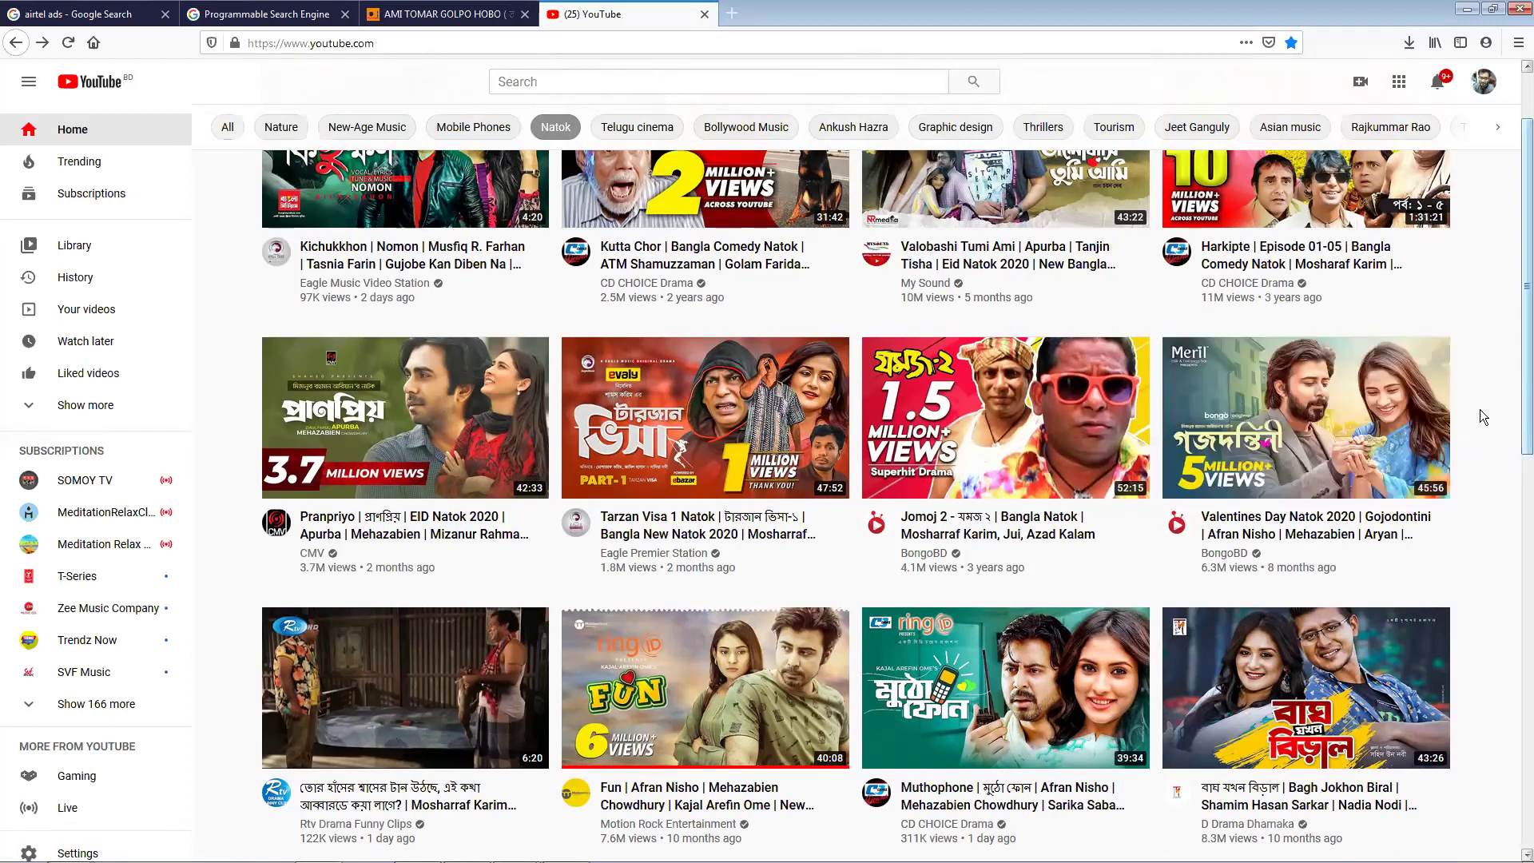
pyautogui.moveTo(1195, 360)
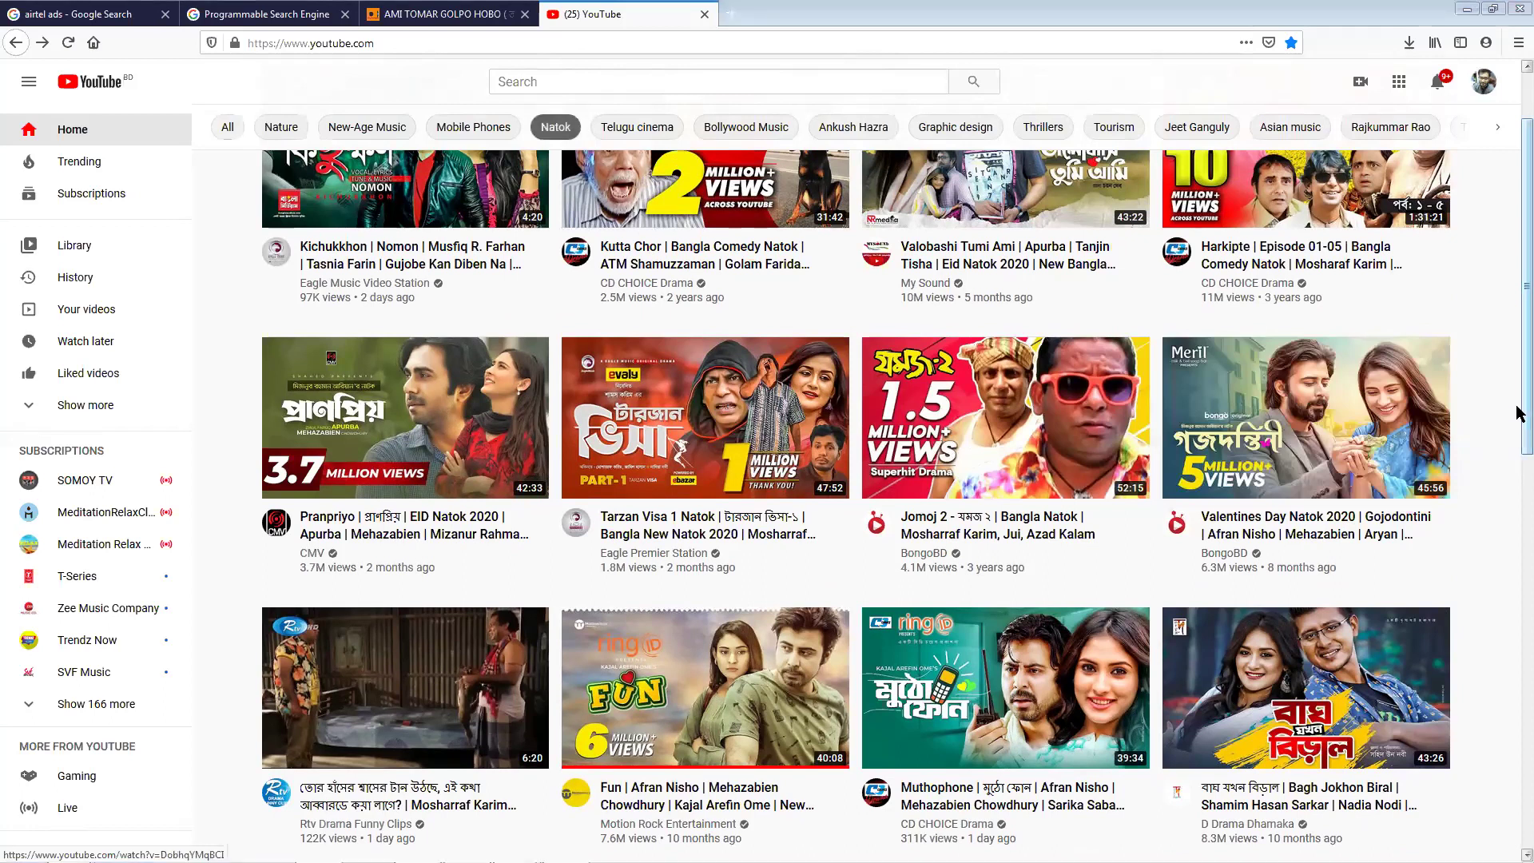
pyautogui.scroll(-1, 1521, 415)
pyautogui.scroll(1, 1518, 371)
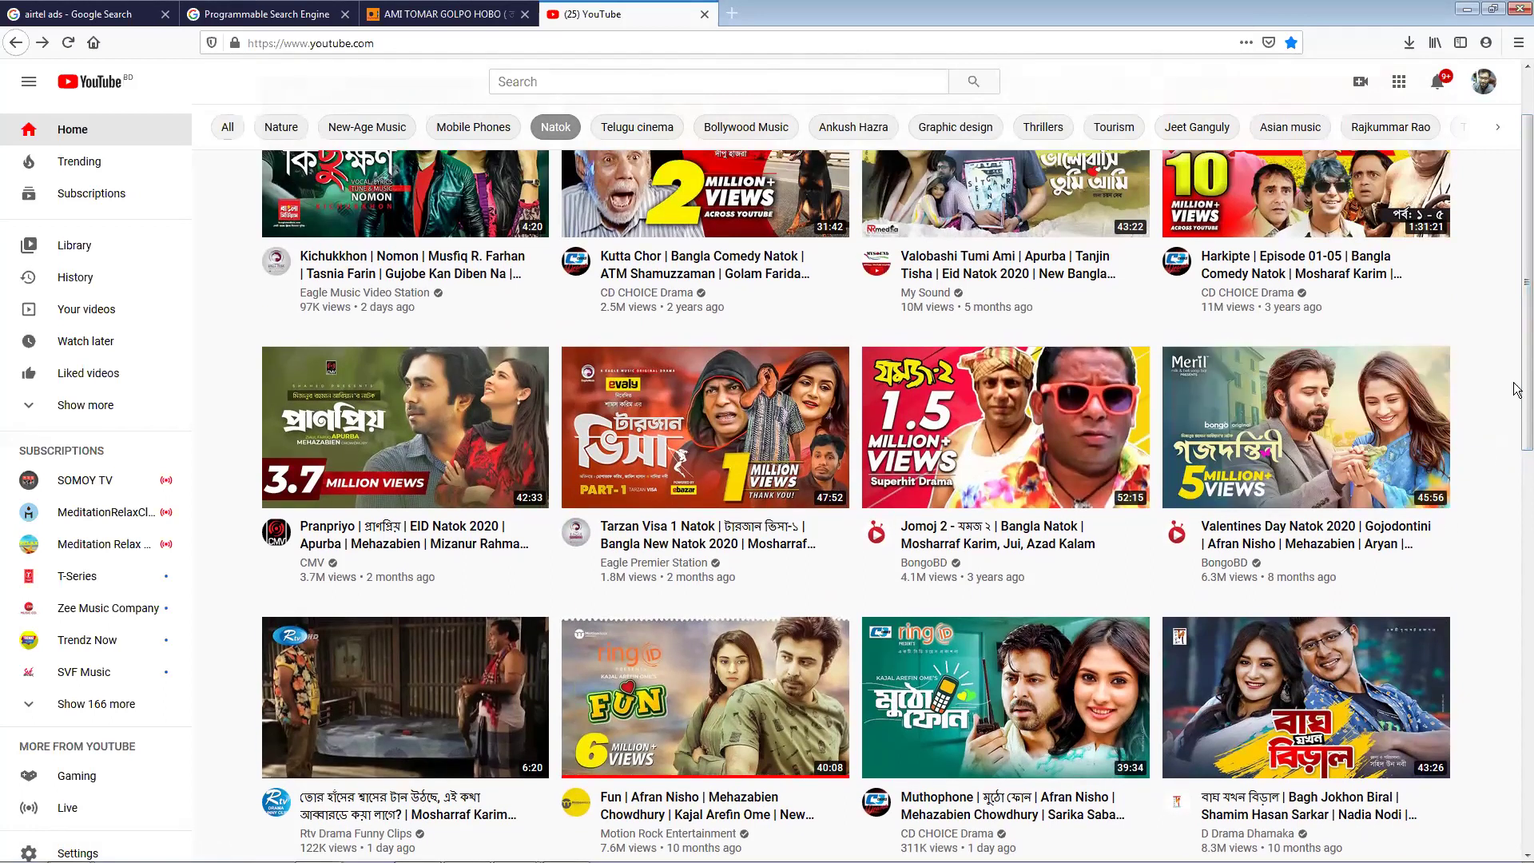
pyautogui.moveTo(1521, 375); pyautogui.dragTo(1520, 144)
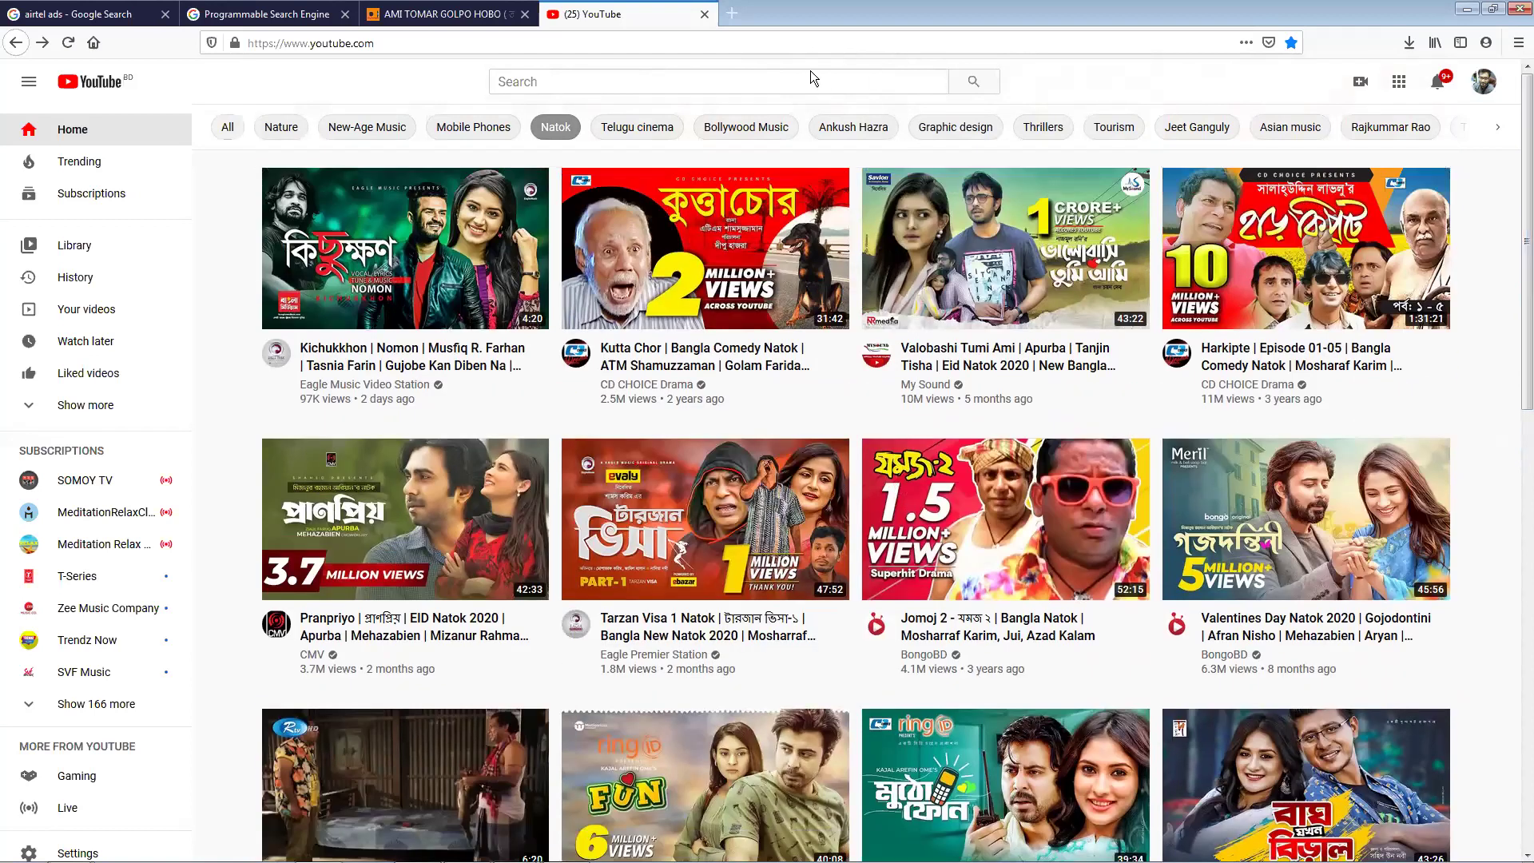
# Step: Search YouTube for 'gaming thumbnail', skim the results, and open a new blank tab
pyautogui.click(751, 88)
pyautogui.write('ga')
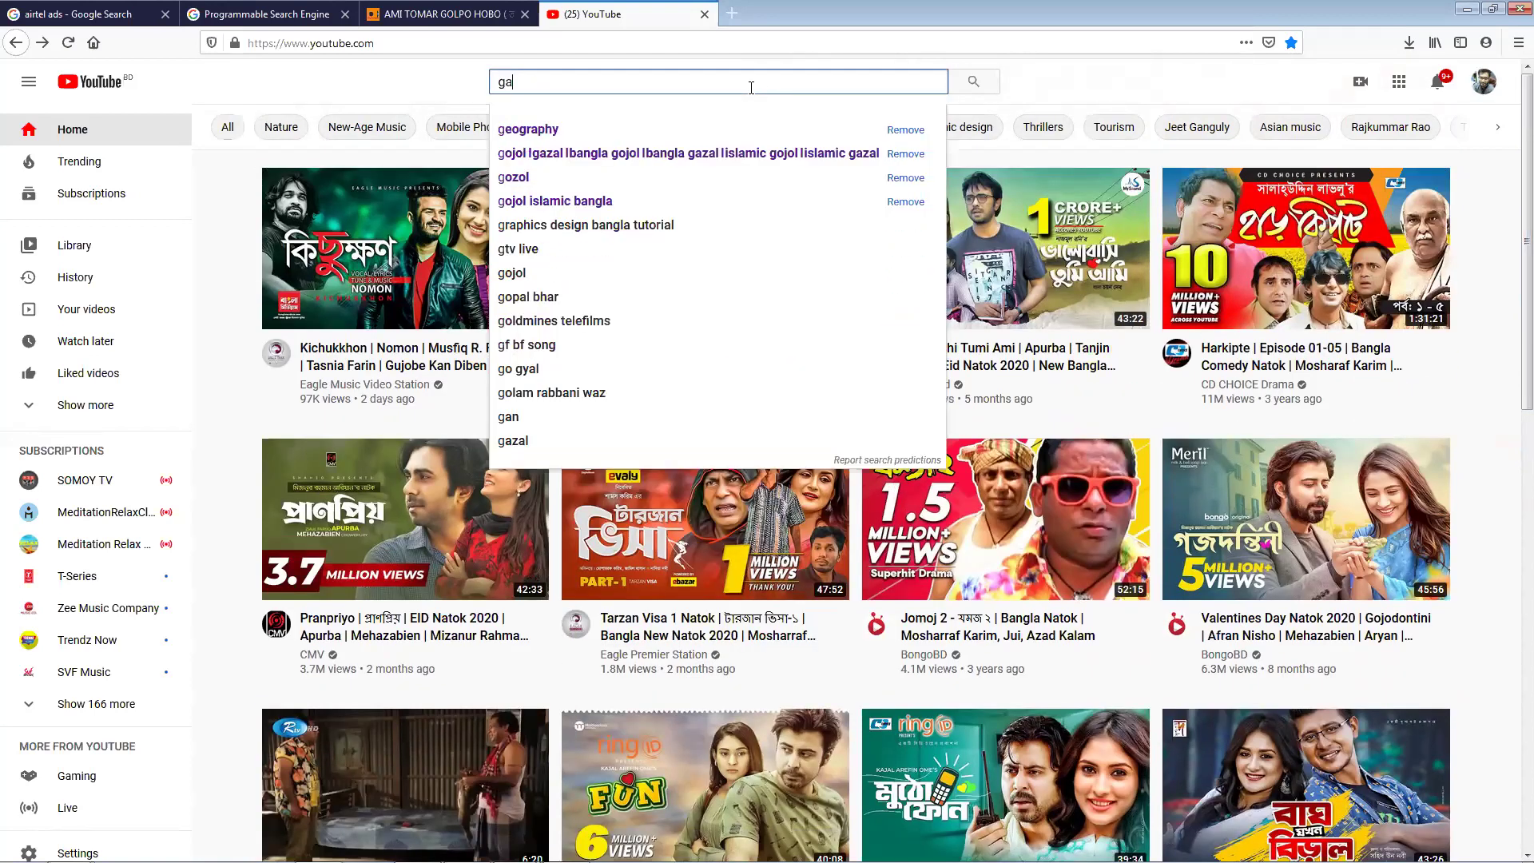
pyautogui.write('ming thum')
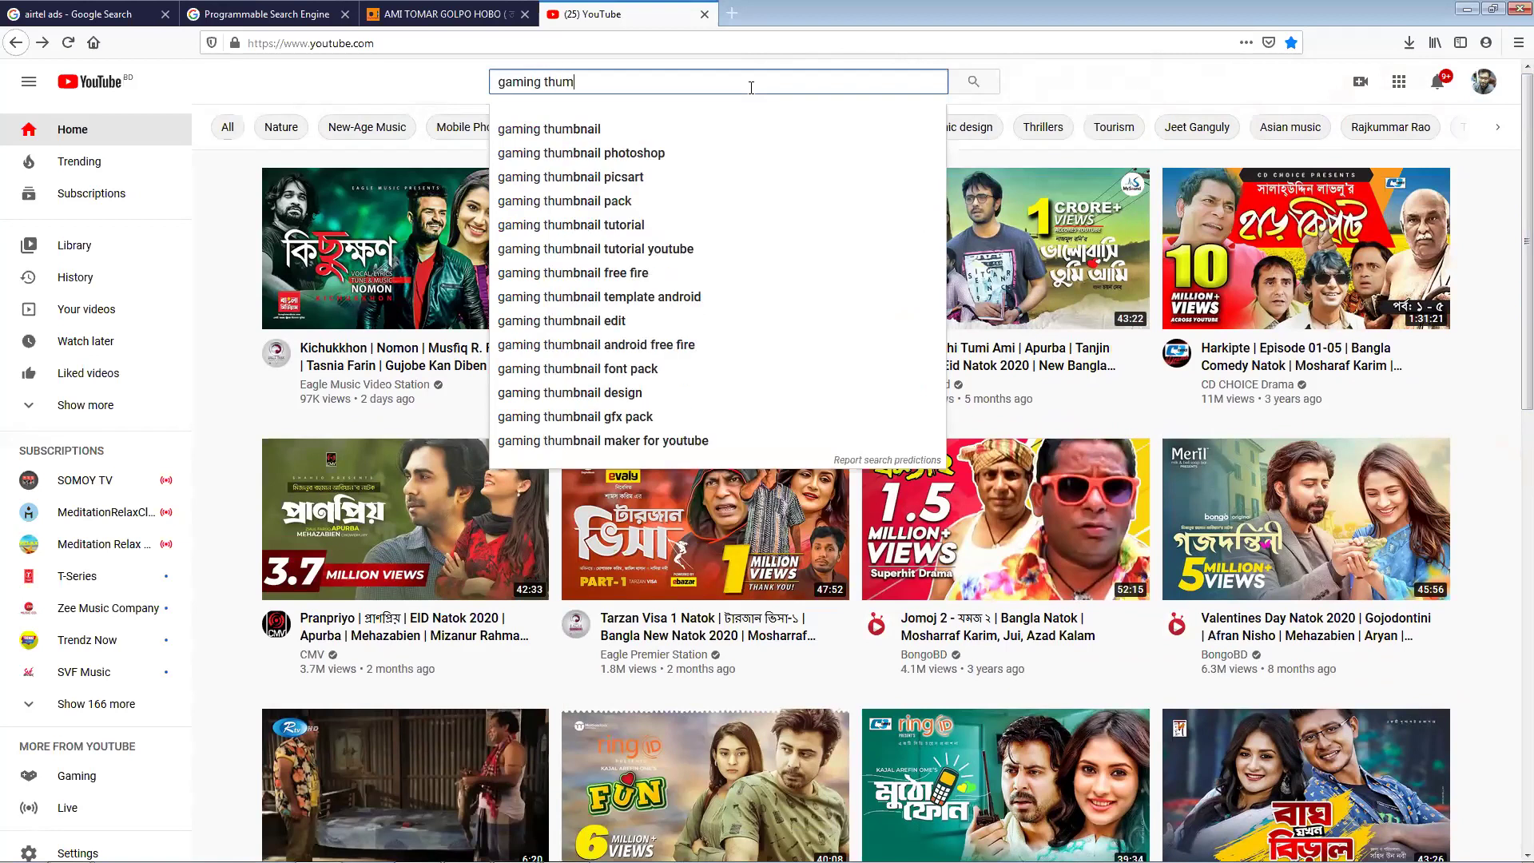
pyautogui.write('bnail')
pyautogui.press('Return')
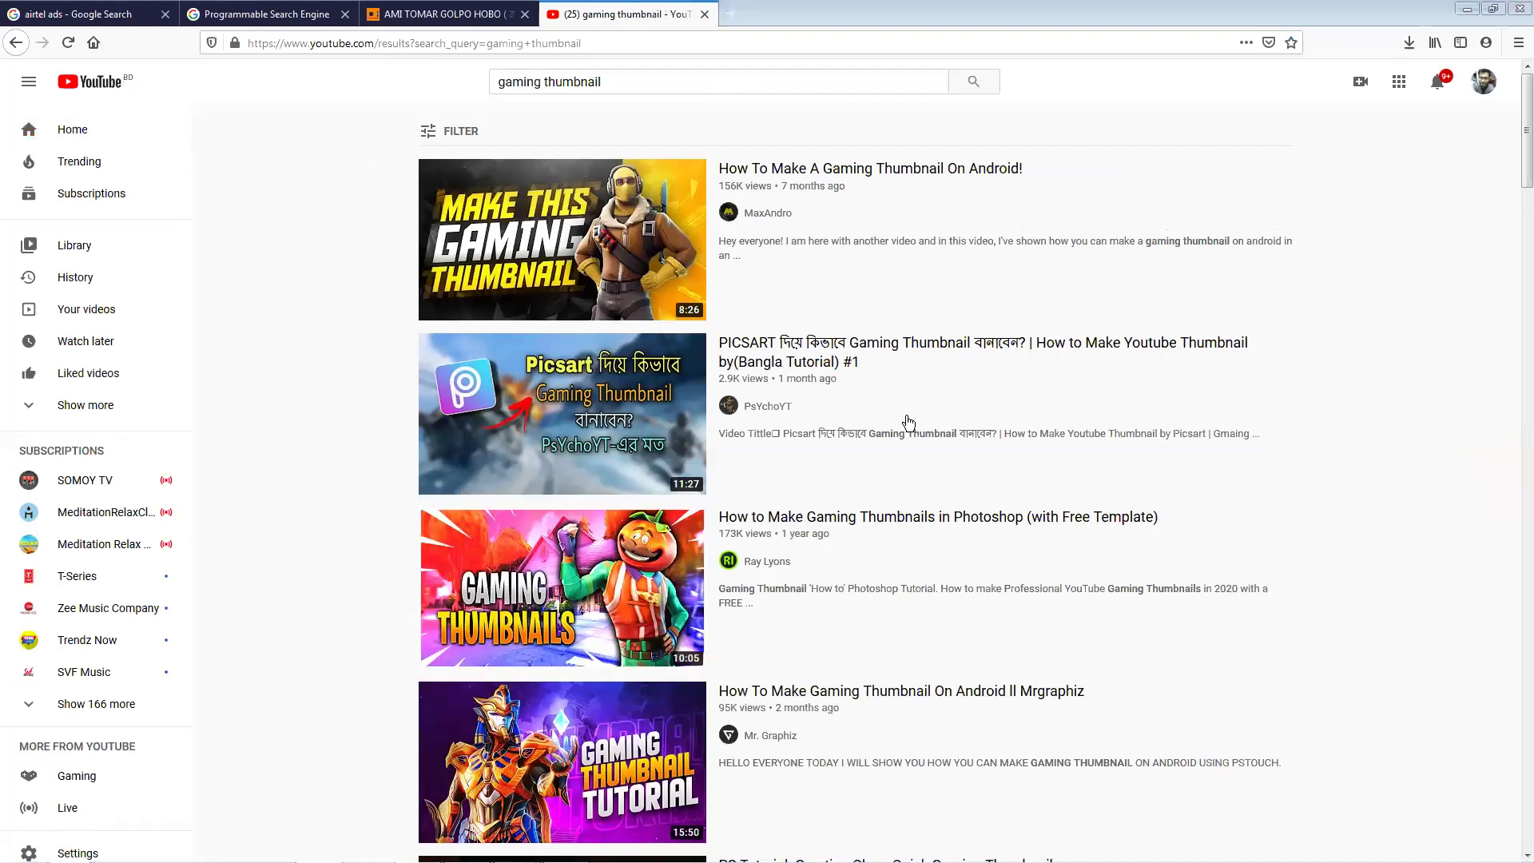
pyautogui.moveTo(1524, 164); pyautogui.dragTo(1521, 215)
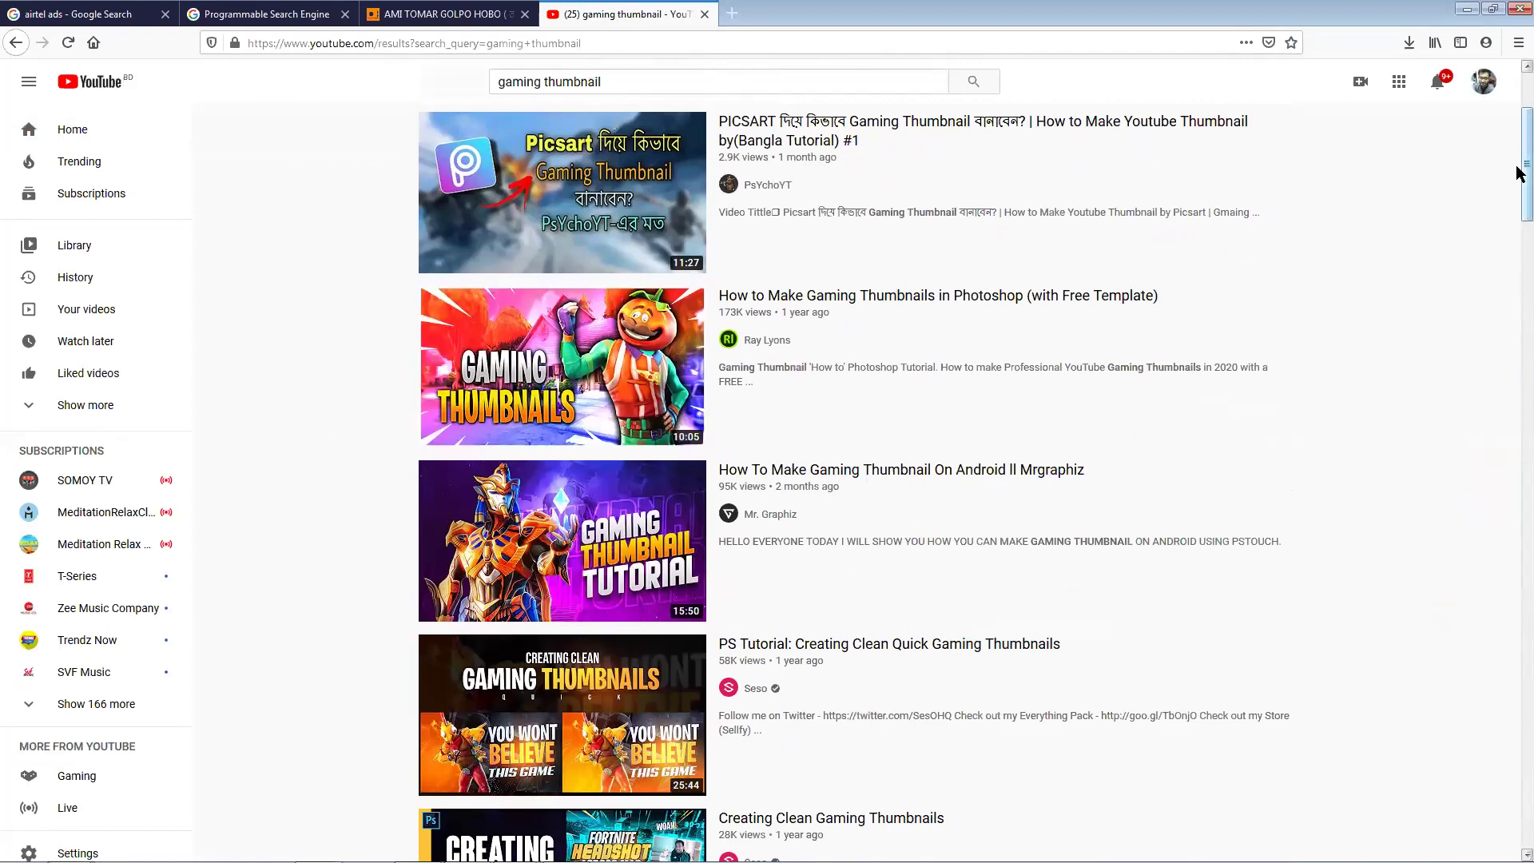
pyautogui.moveTo(1521, 171); pyautogui.dragTo(1517, 127)
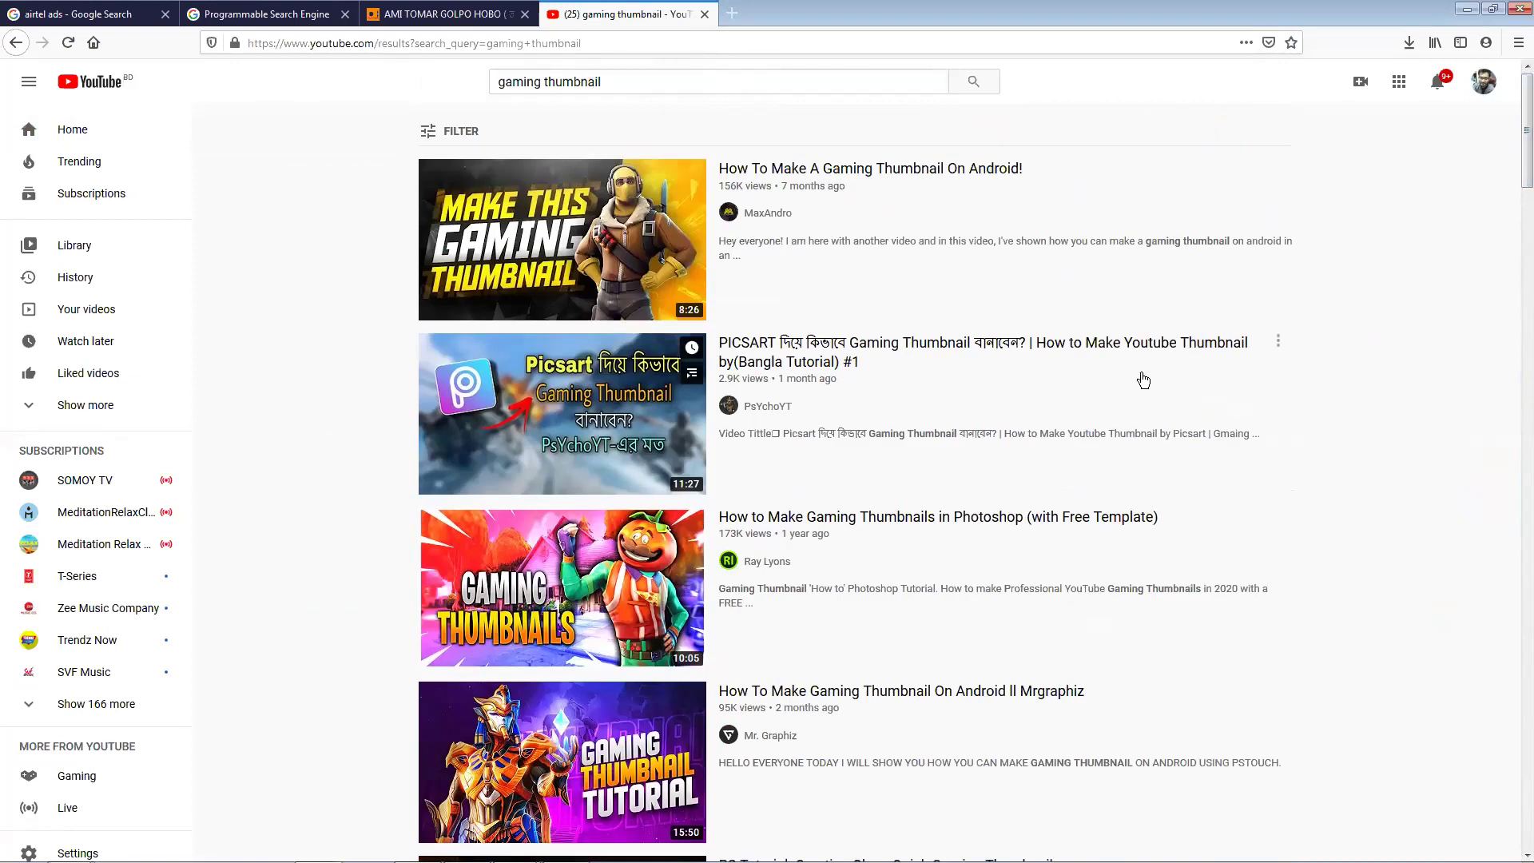
pyautogui.click(724, 16)
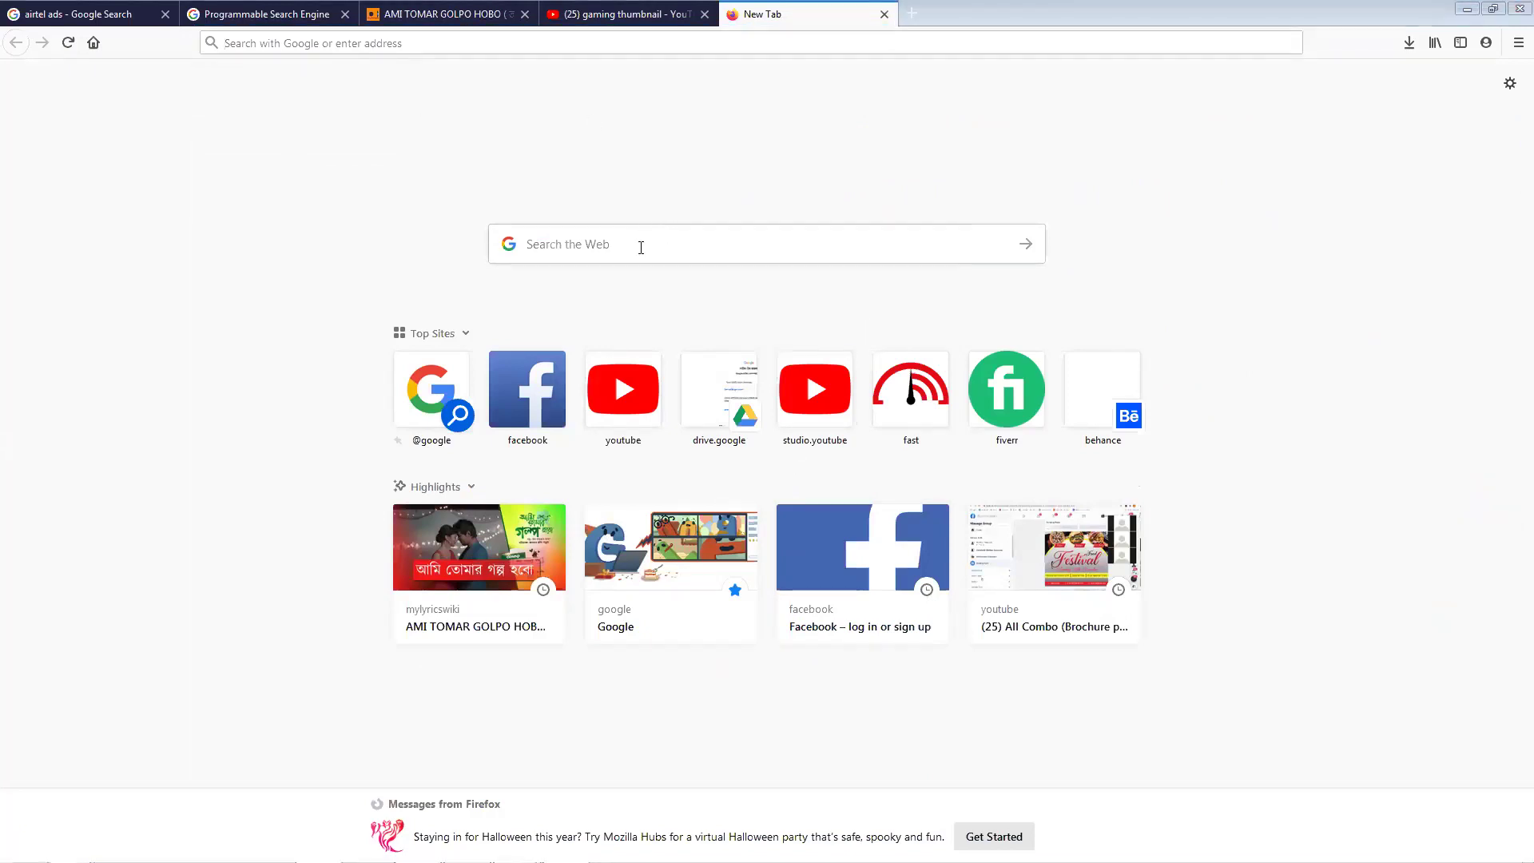
# Step: Search the web for 'pubg' images and preview the helmeted soldier picture
pyautogui.click(526, 44)
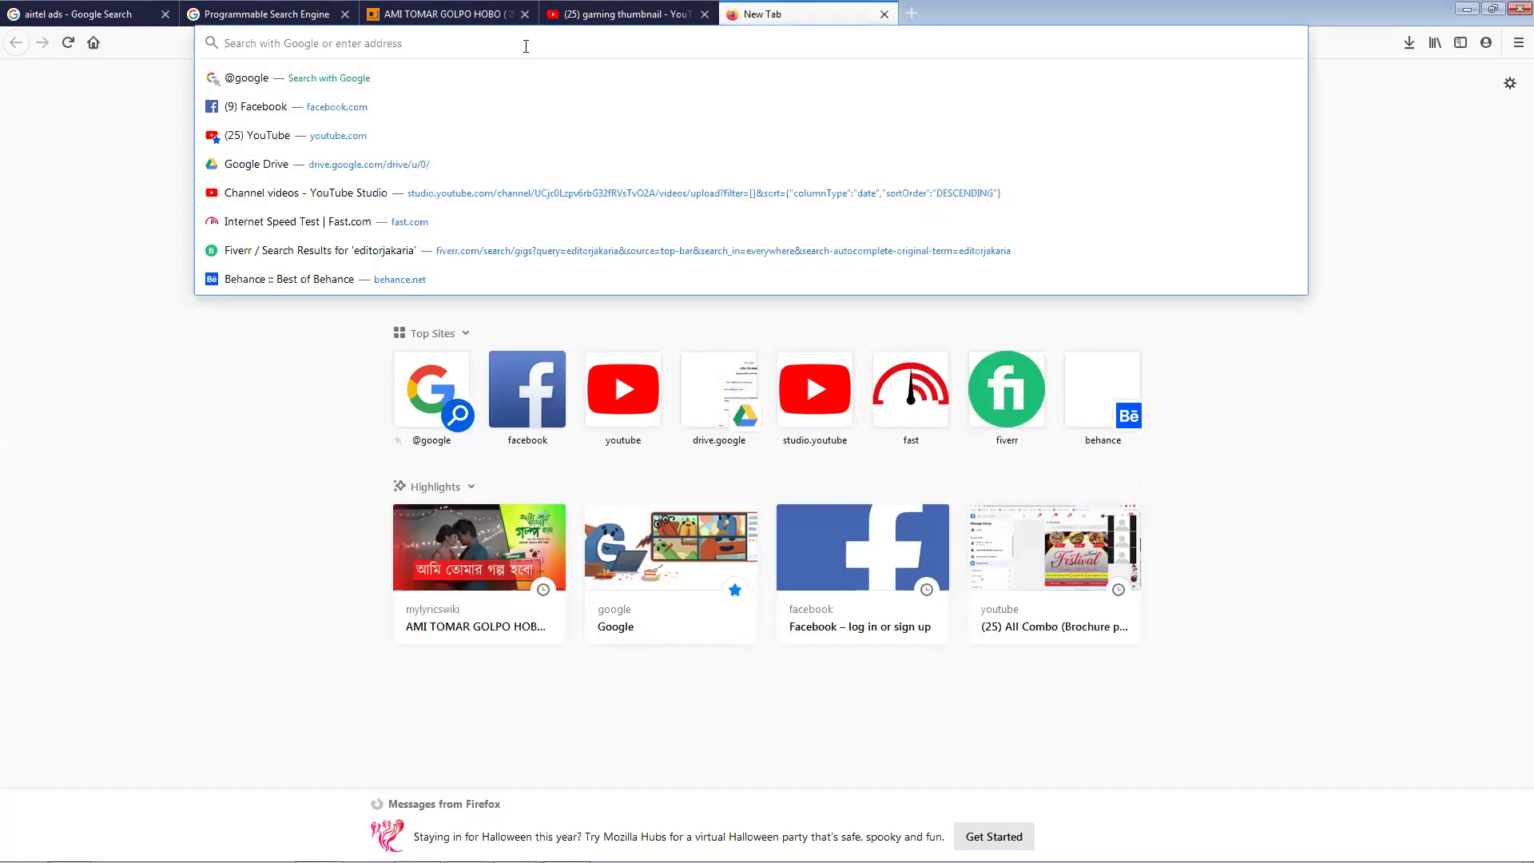
pyautogui.write('pubg')
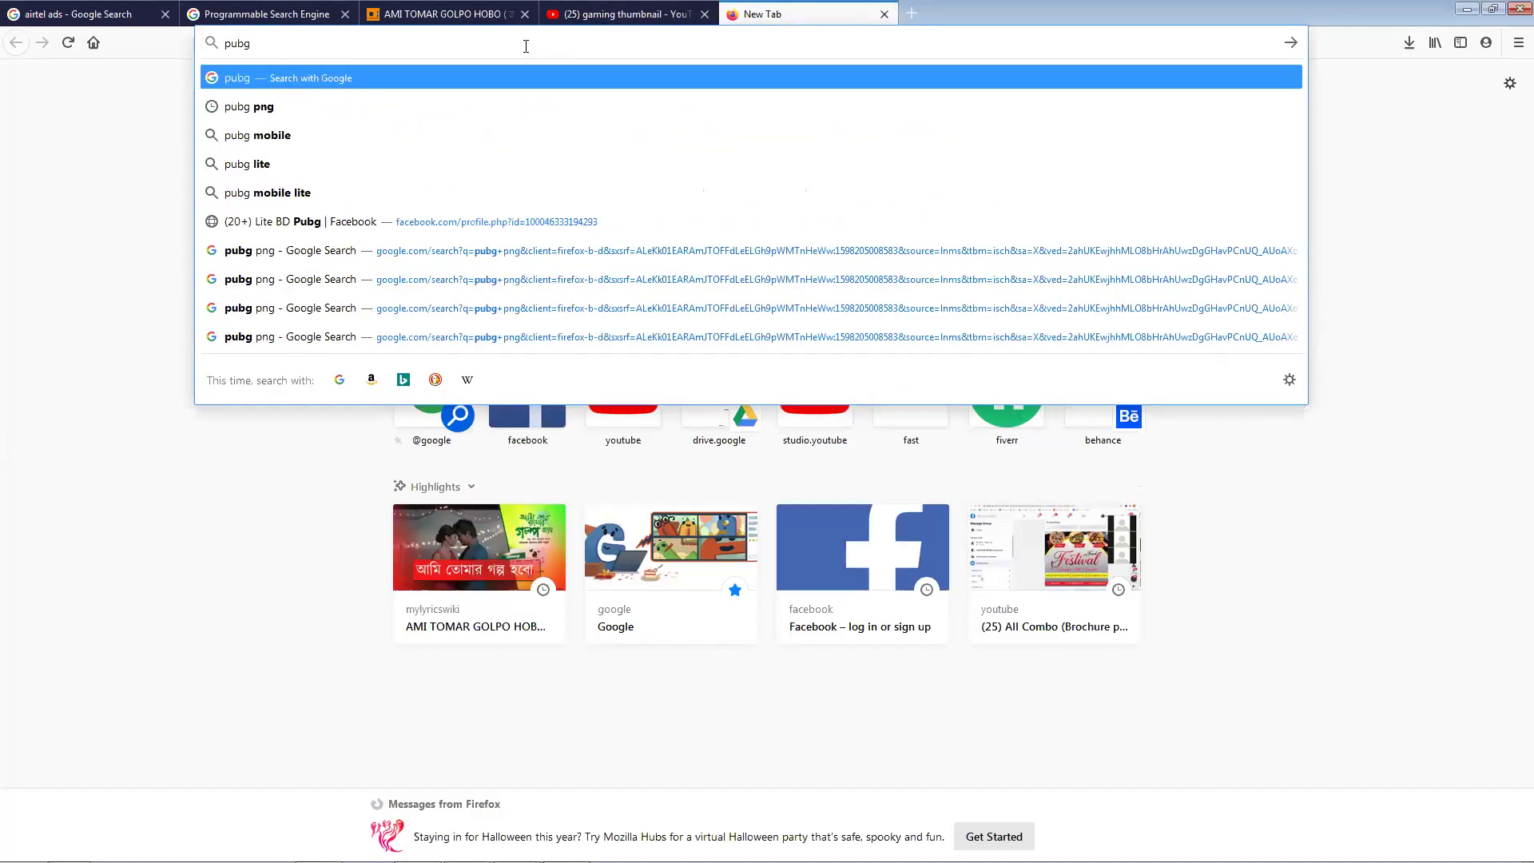
pyautogui.press('Return')
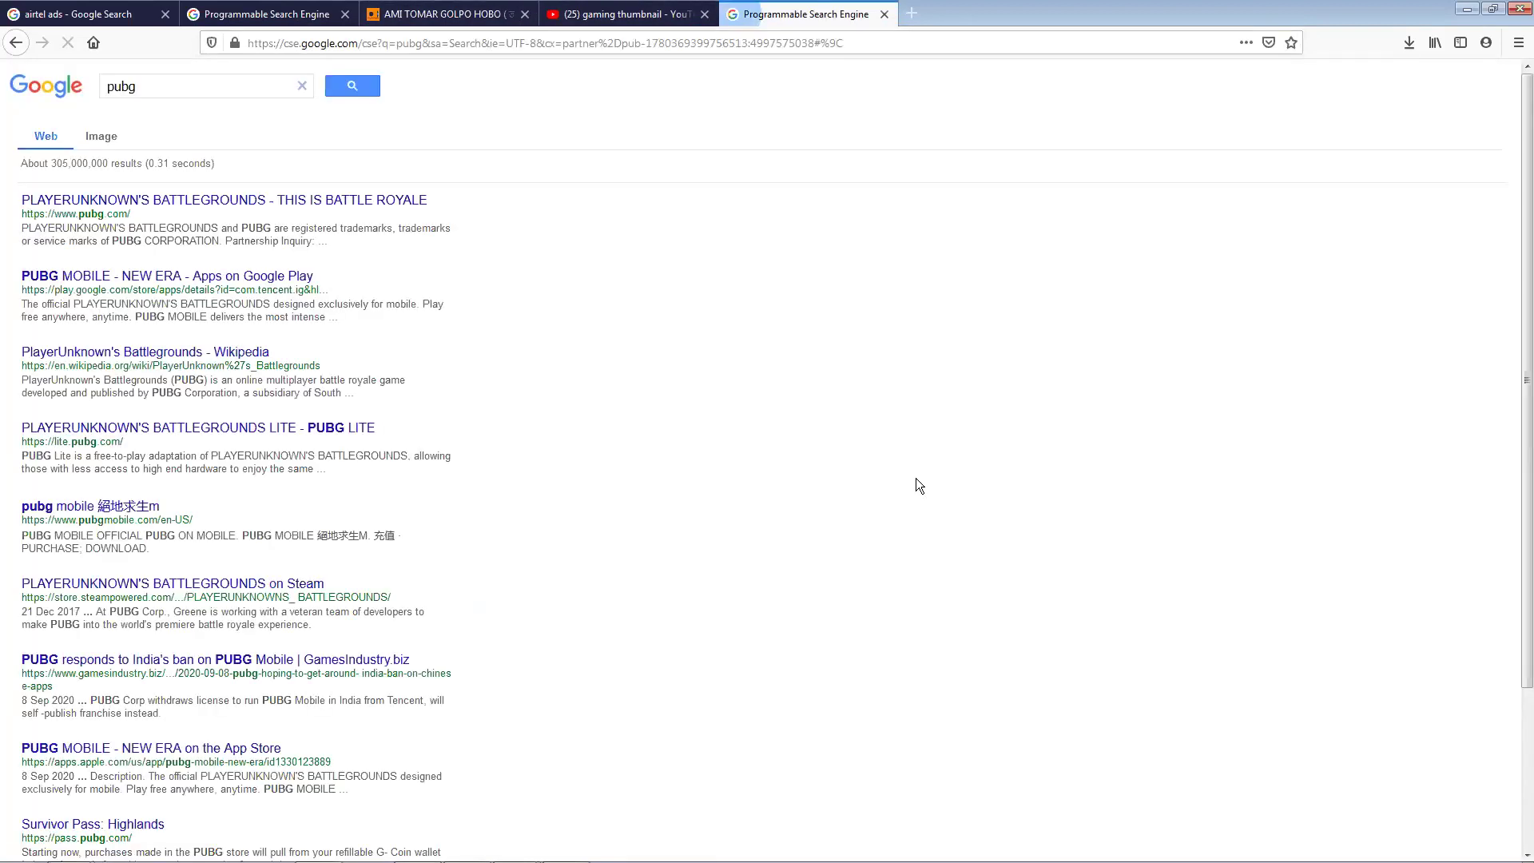
pyautogui.click(98, 140)
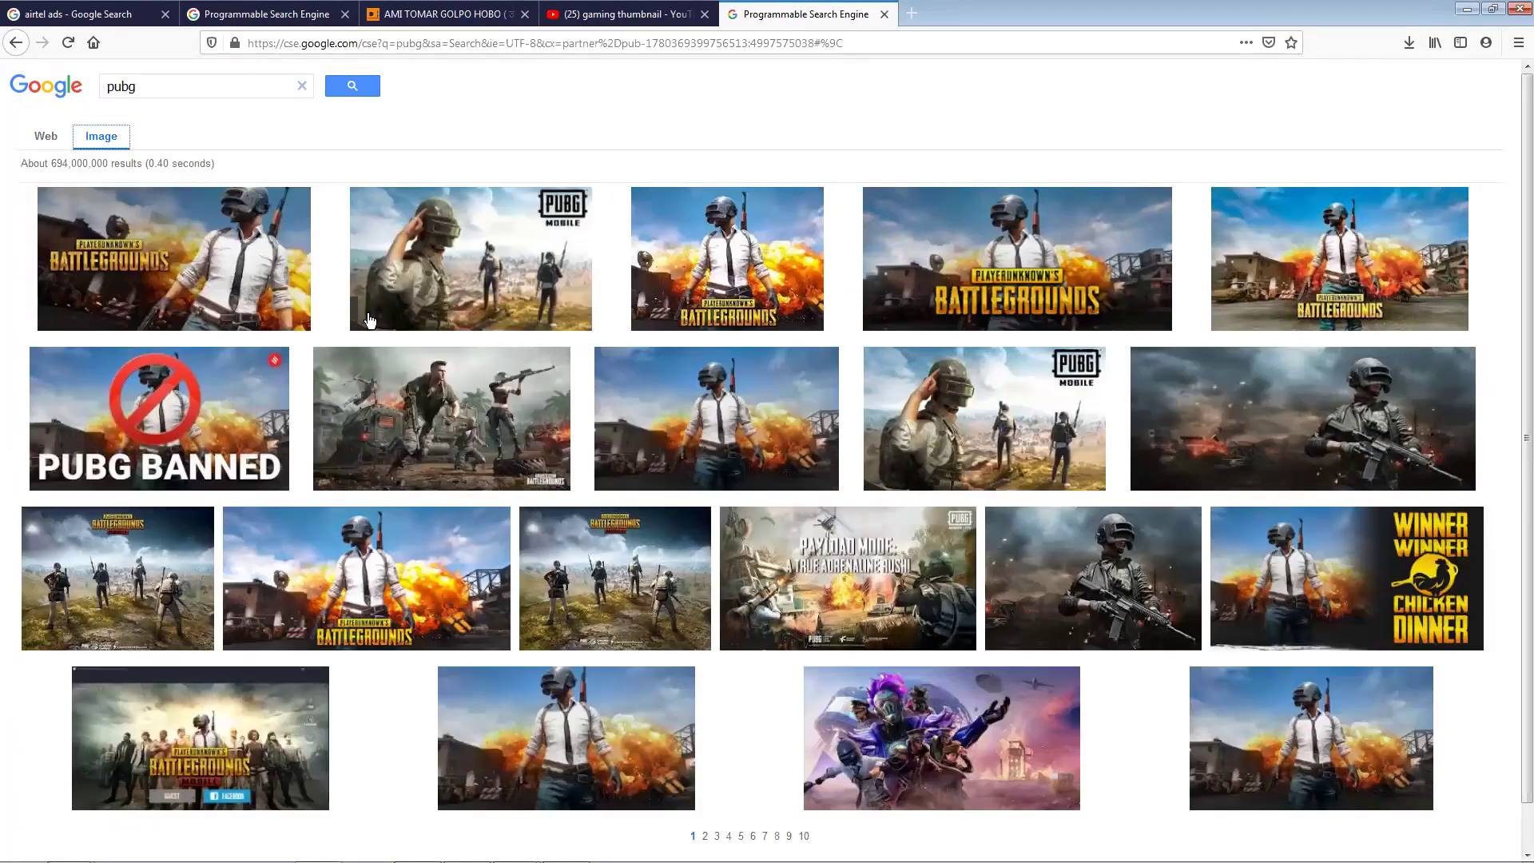
pyautogui.scroll(-2, 376, 399)
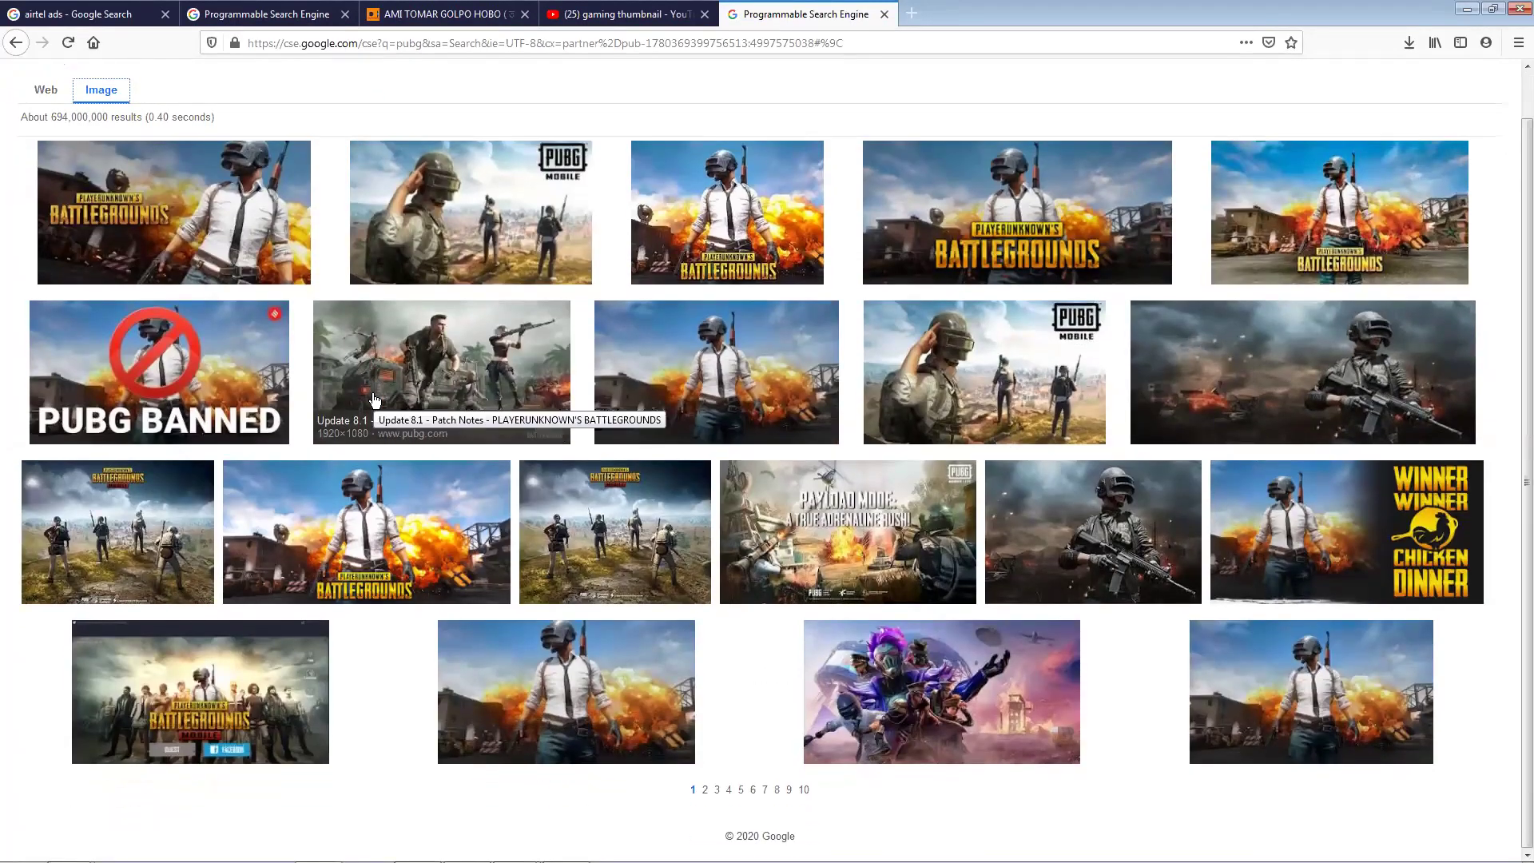
pyautogui.click(495, 723)
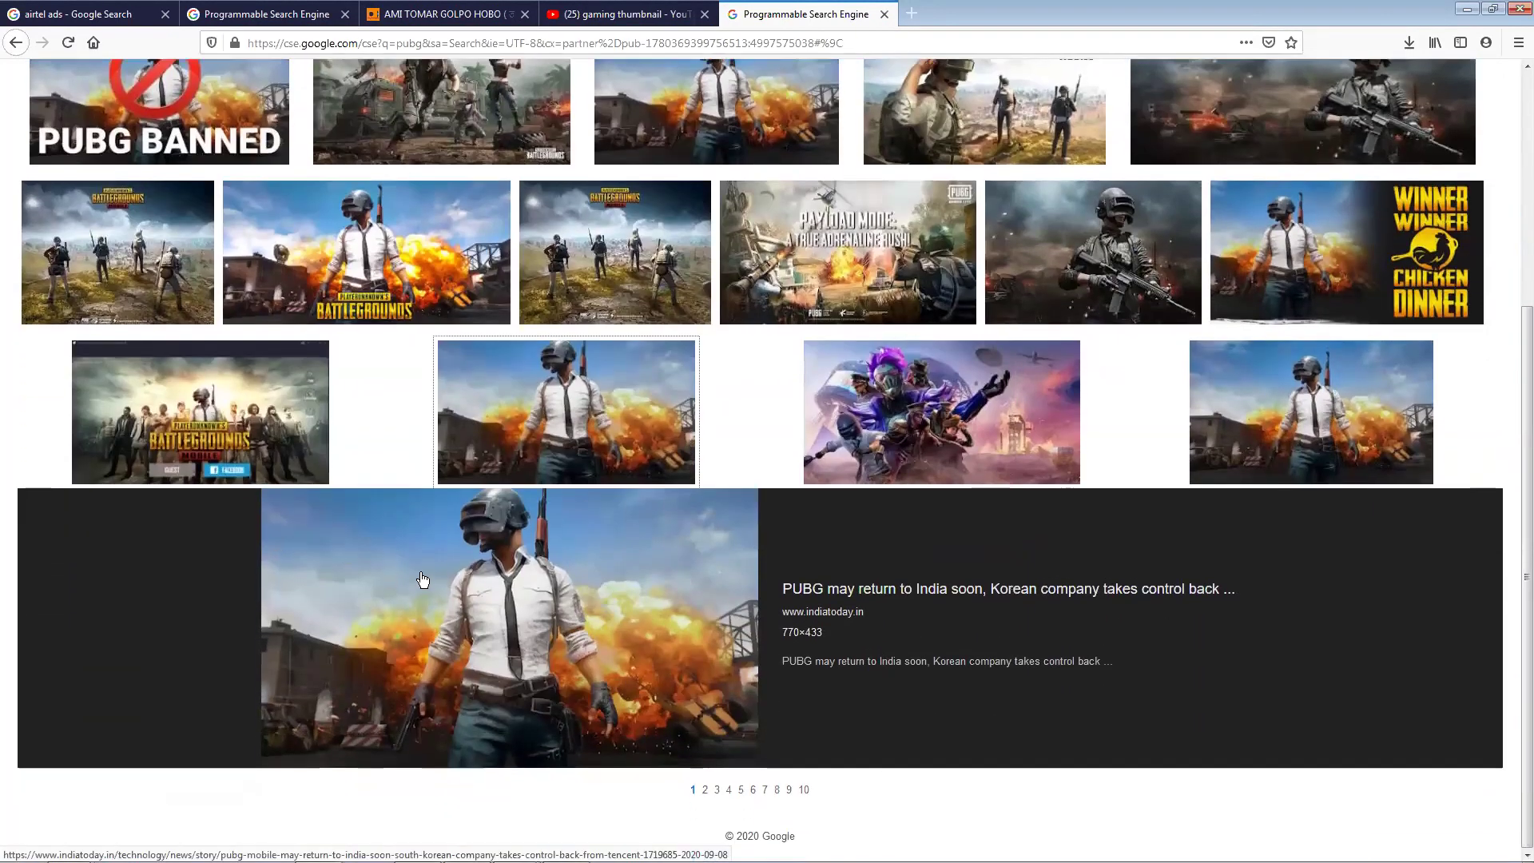
# Step: Save the soldier image to disk and confirm it in the downloads list
pyautogui.rightClick(424, 572)
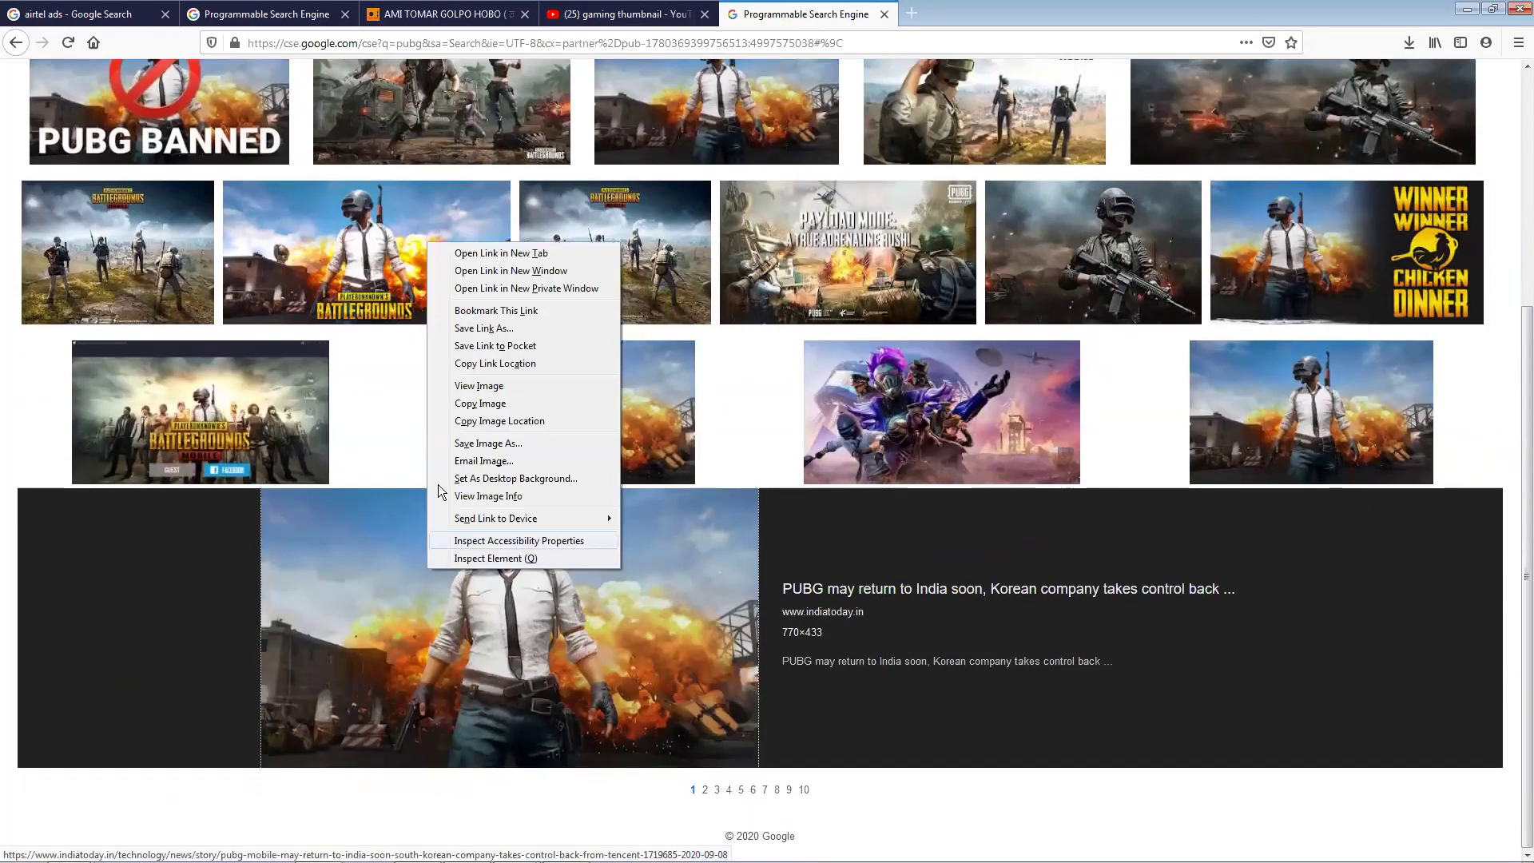
pyautogui.click(488, 443)
pyautogui.click(1397, 836)
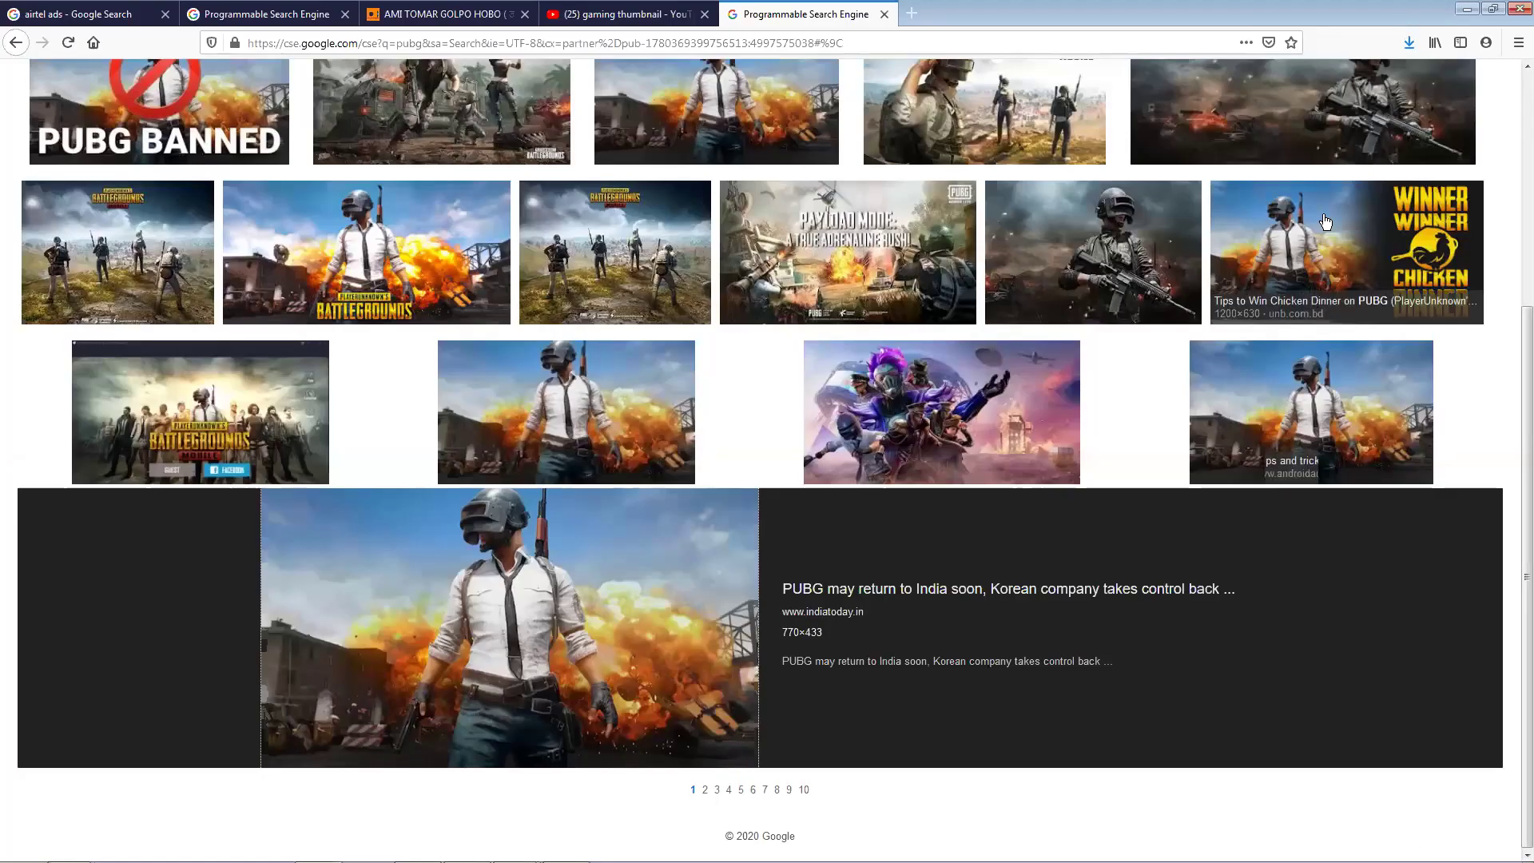
pyautogui.click(1408, 42)
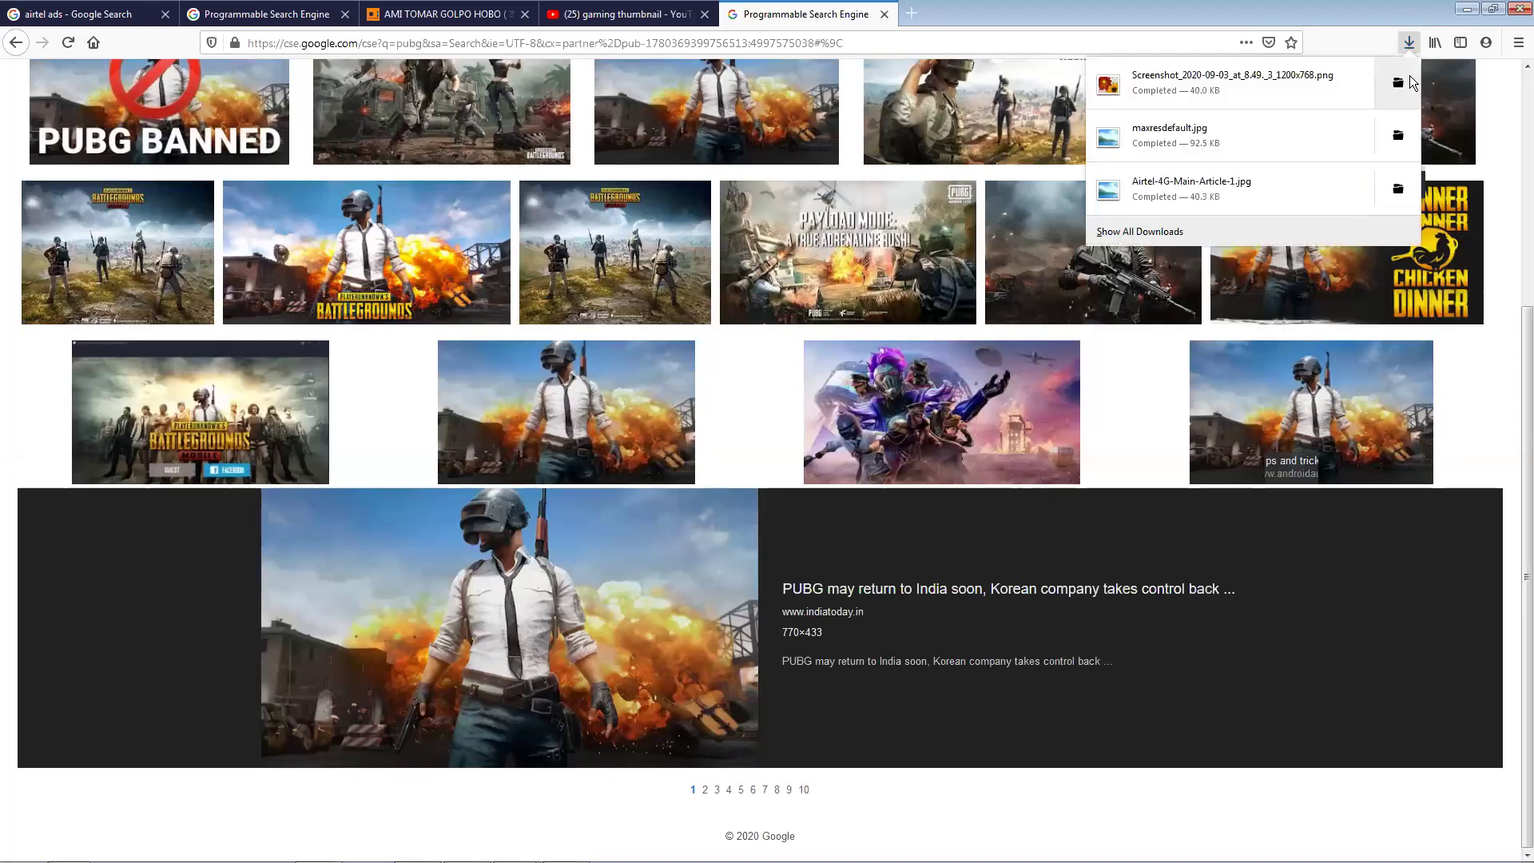
# Step: Switch to Photoshop and start a new document via File > New
pyautogui.moveTo(369, 845)
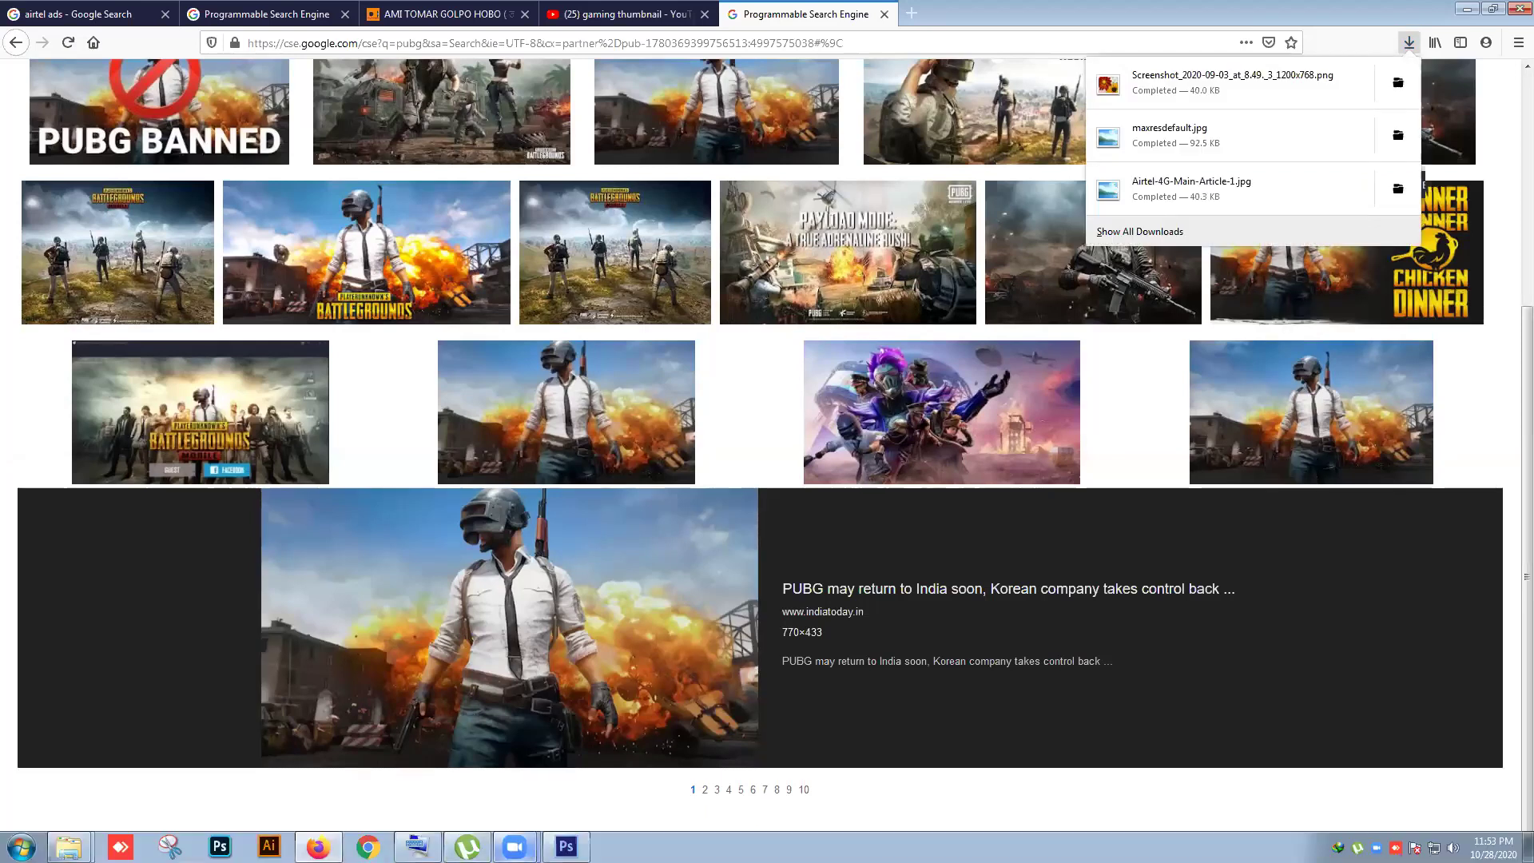
pyautogui.click(566, 846)
pyautogui.click(46, 11)
pyautogui.click(61, 27)
# Step: Create the white 1280 × 720 px document
pyautogui.moveTo(488, 327); pyautogui.dragTo(415, 352)
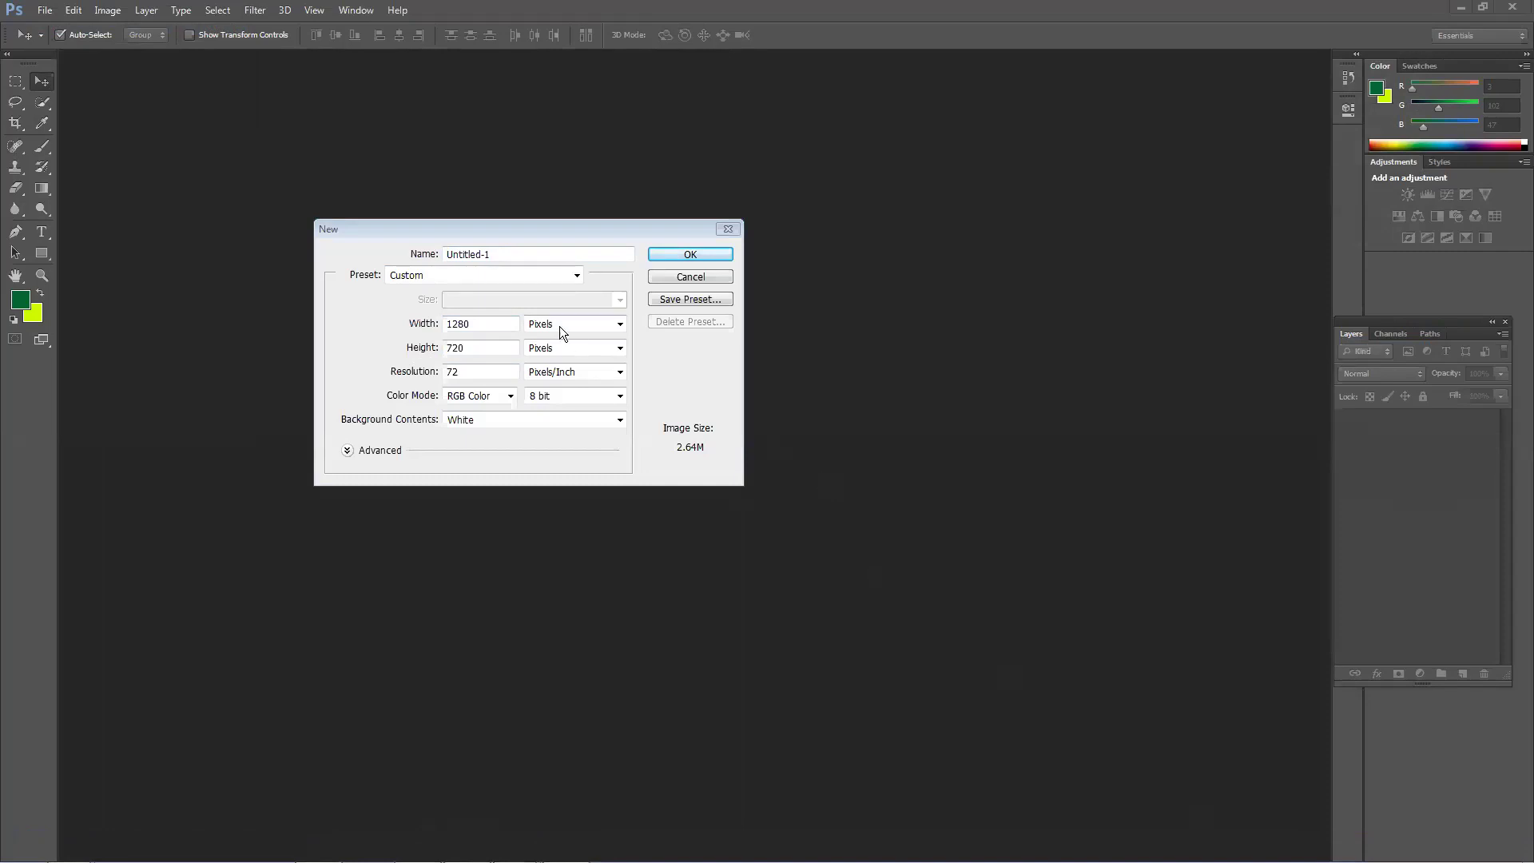
pyautogui.moveTo(547, 227); pyautogui.dragTo(578, 262)
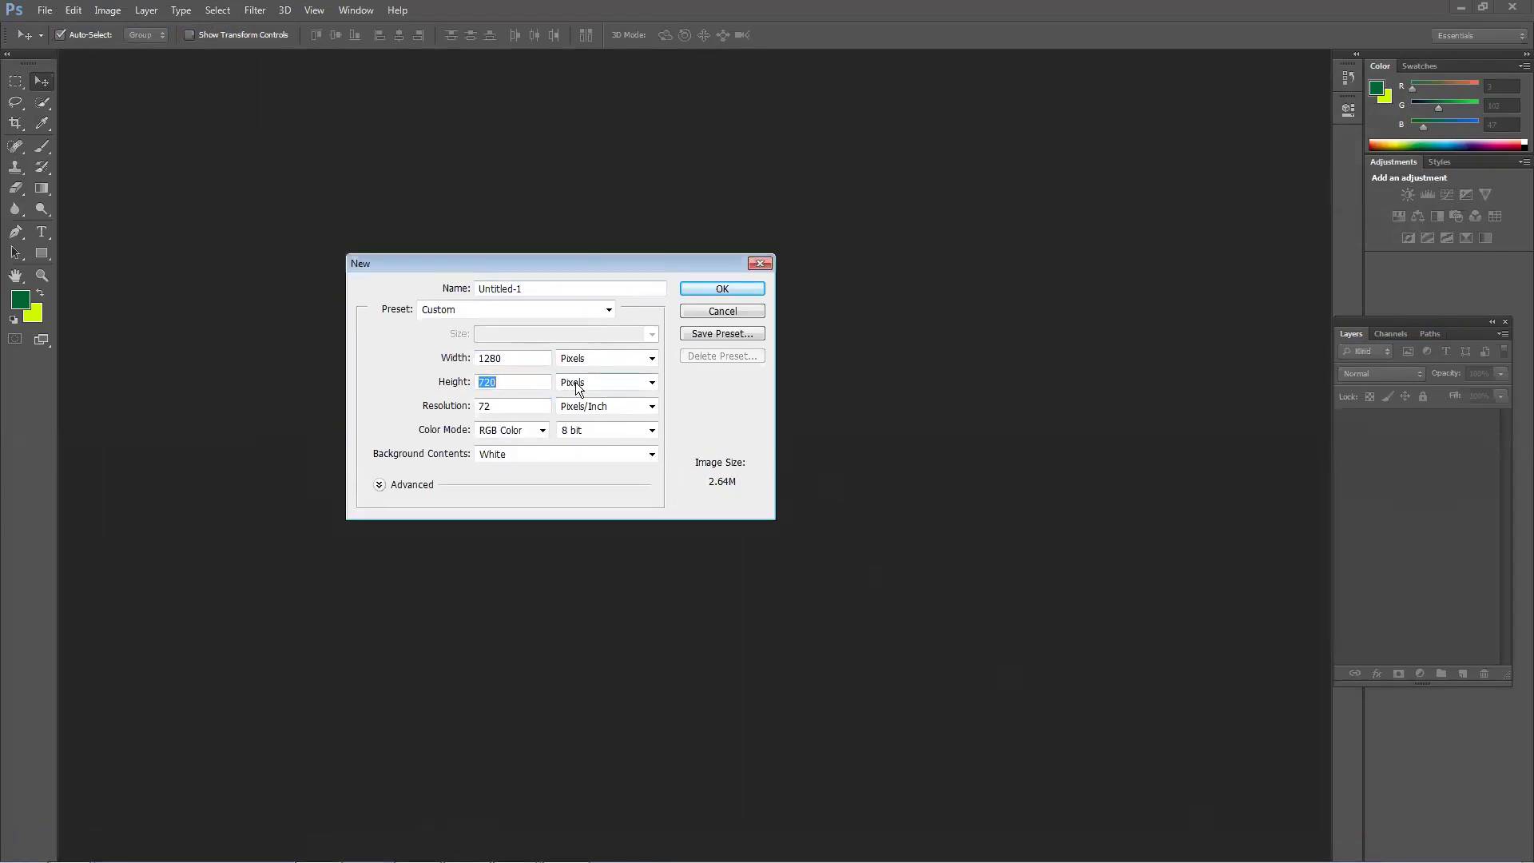
pyautogui.hotkey('shift', 'Tab')
pyautogui.click(723, 290)
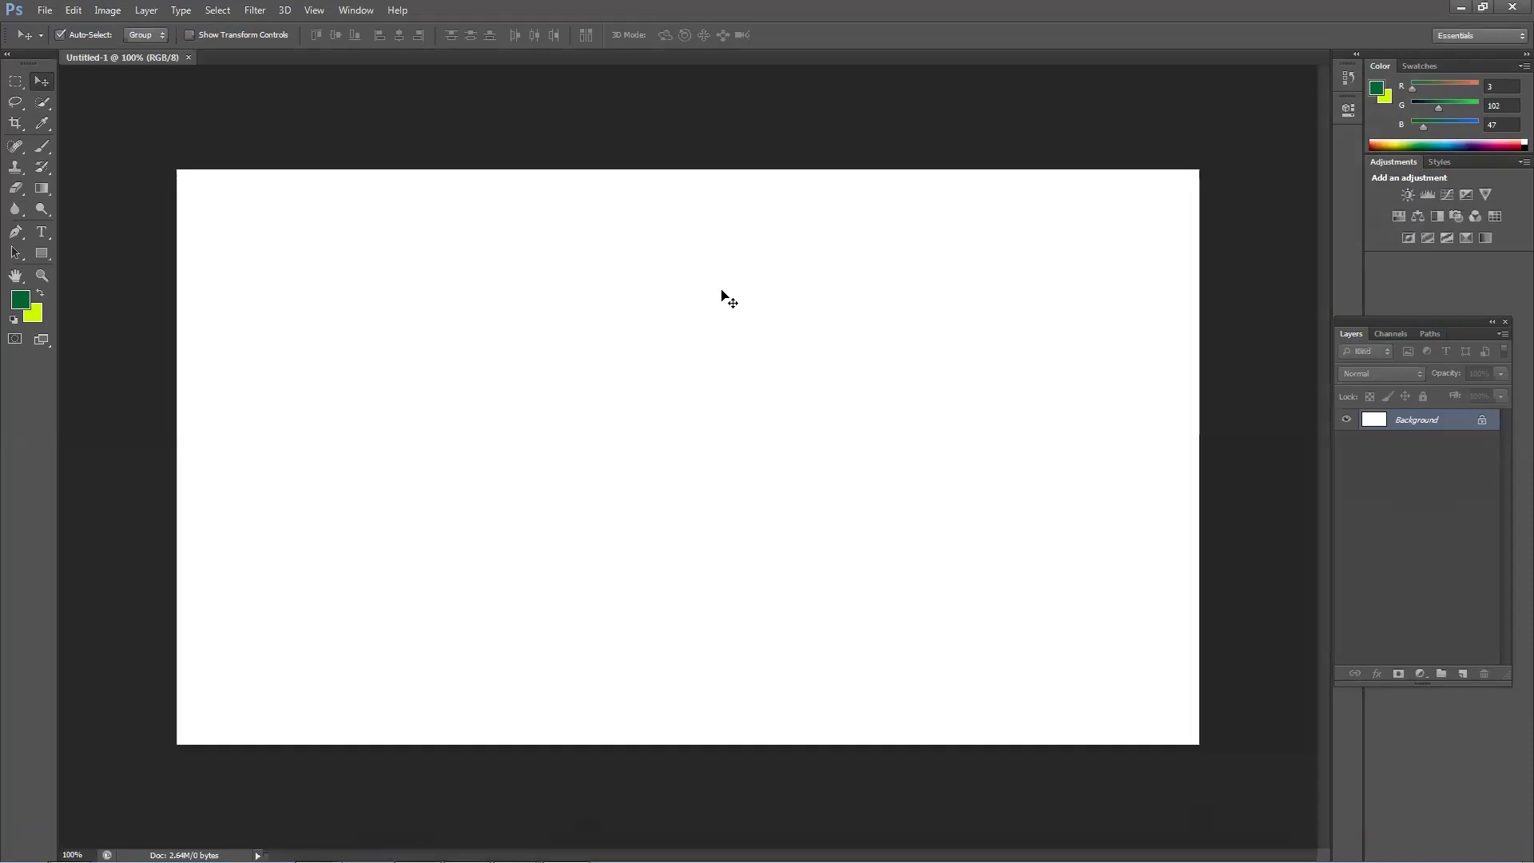
# Step: Choose File > Place to bring an image into the new document
pyautogui.click(40, 11)
pyautogui.moveTo(76, 344)
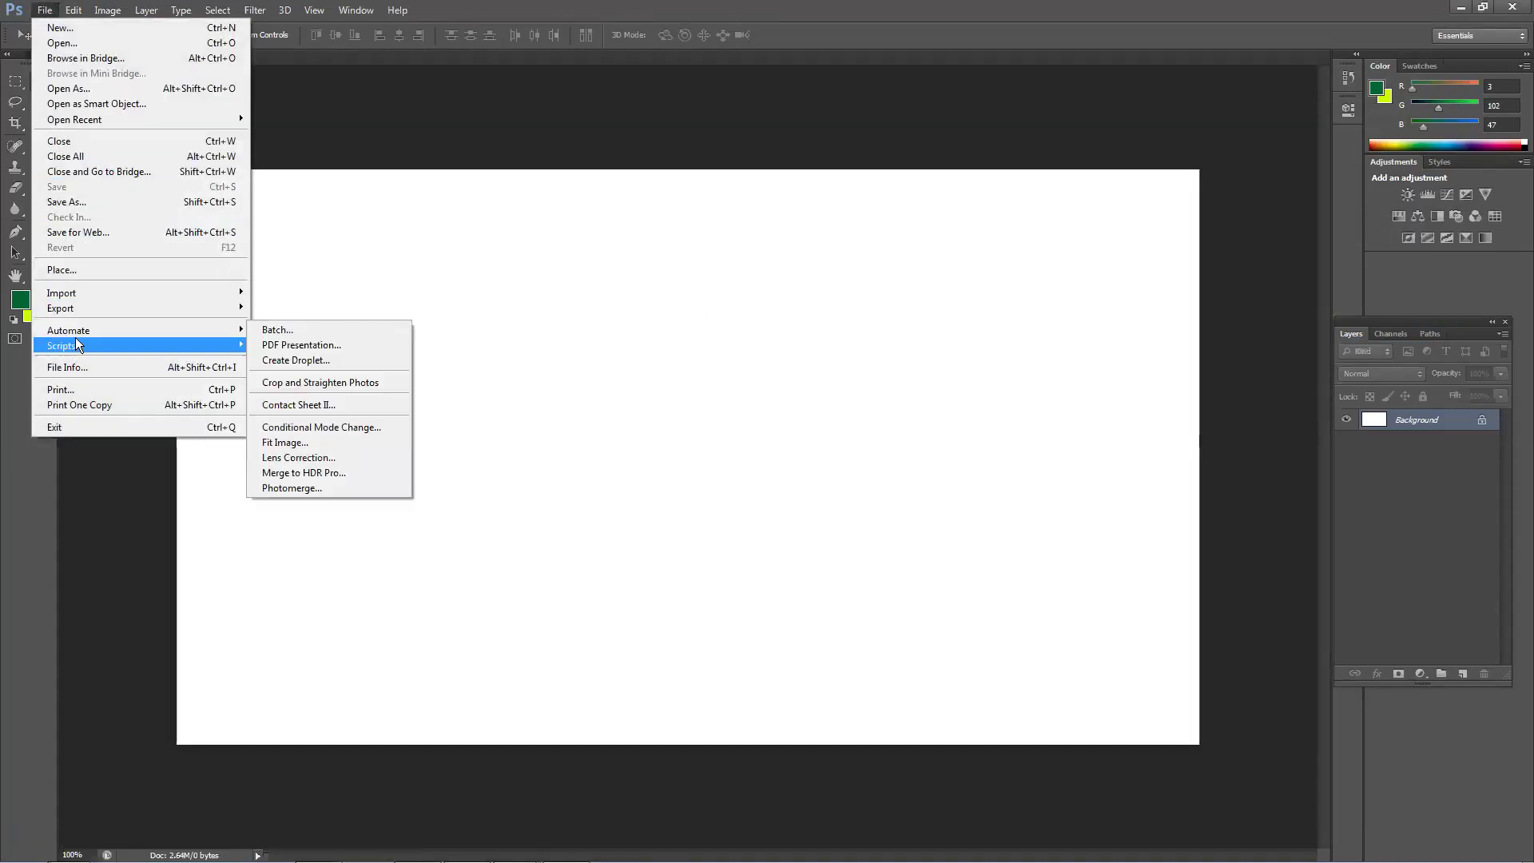
pyautogui.click(96, 268)
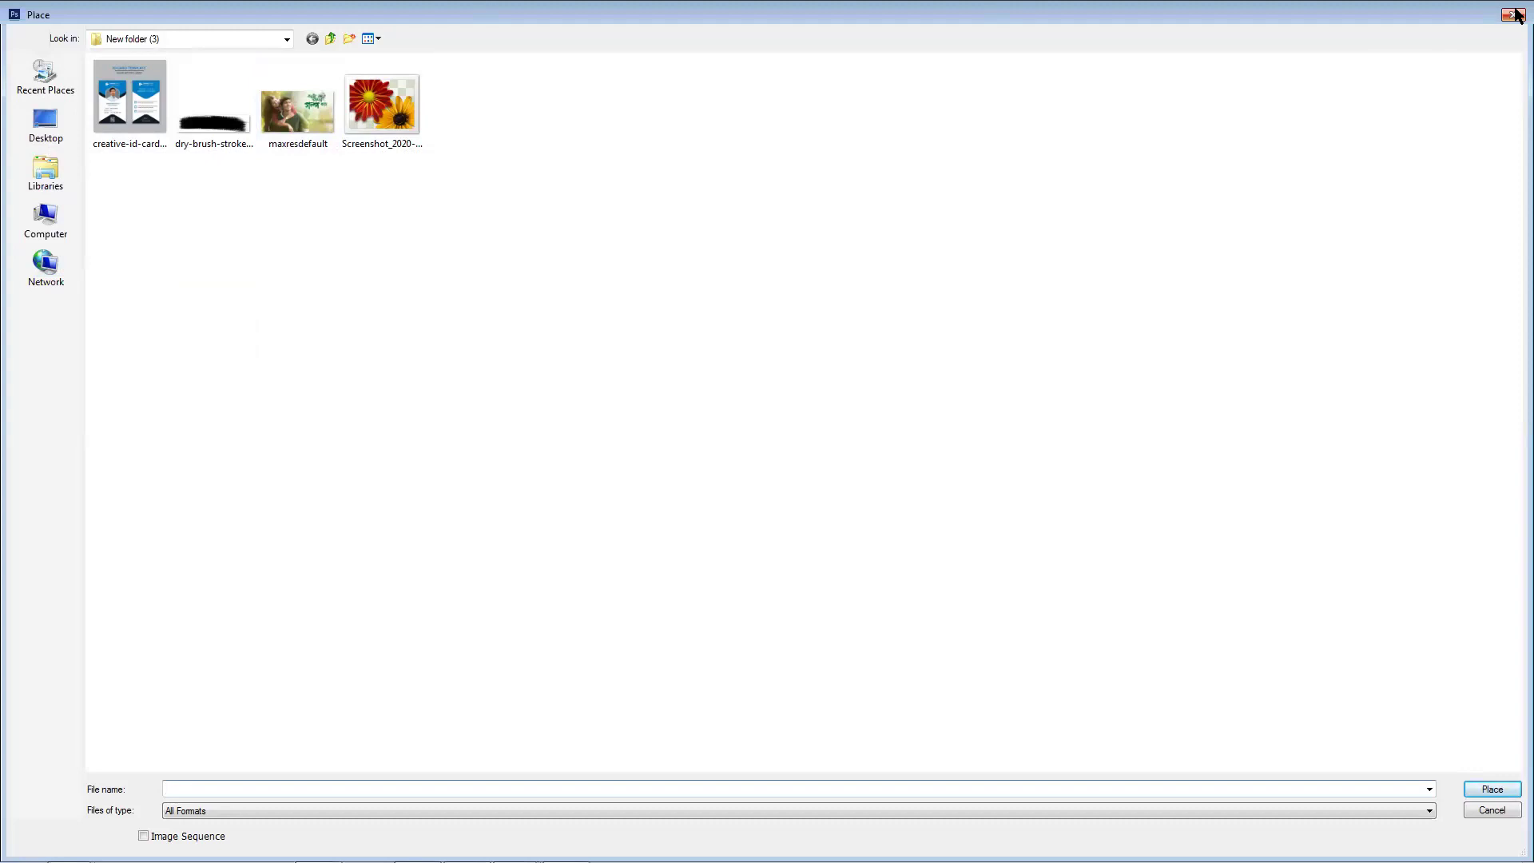
# Step: Place maxresdefault, scale it down, and move it right of centre on the canvas
pyautogui.doubleClick(317, 128)
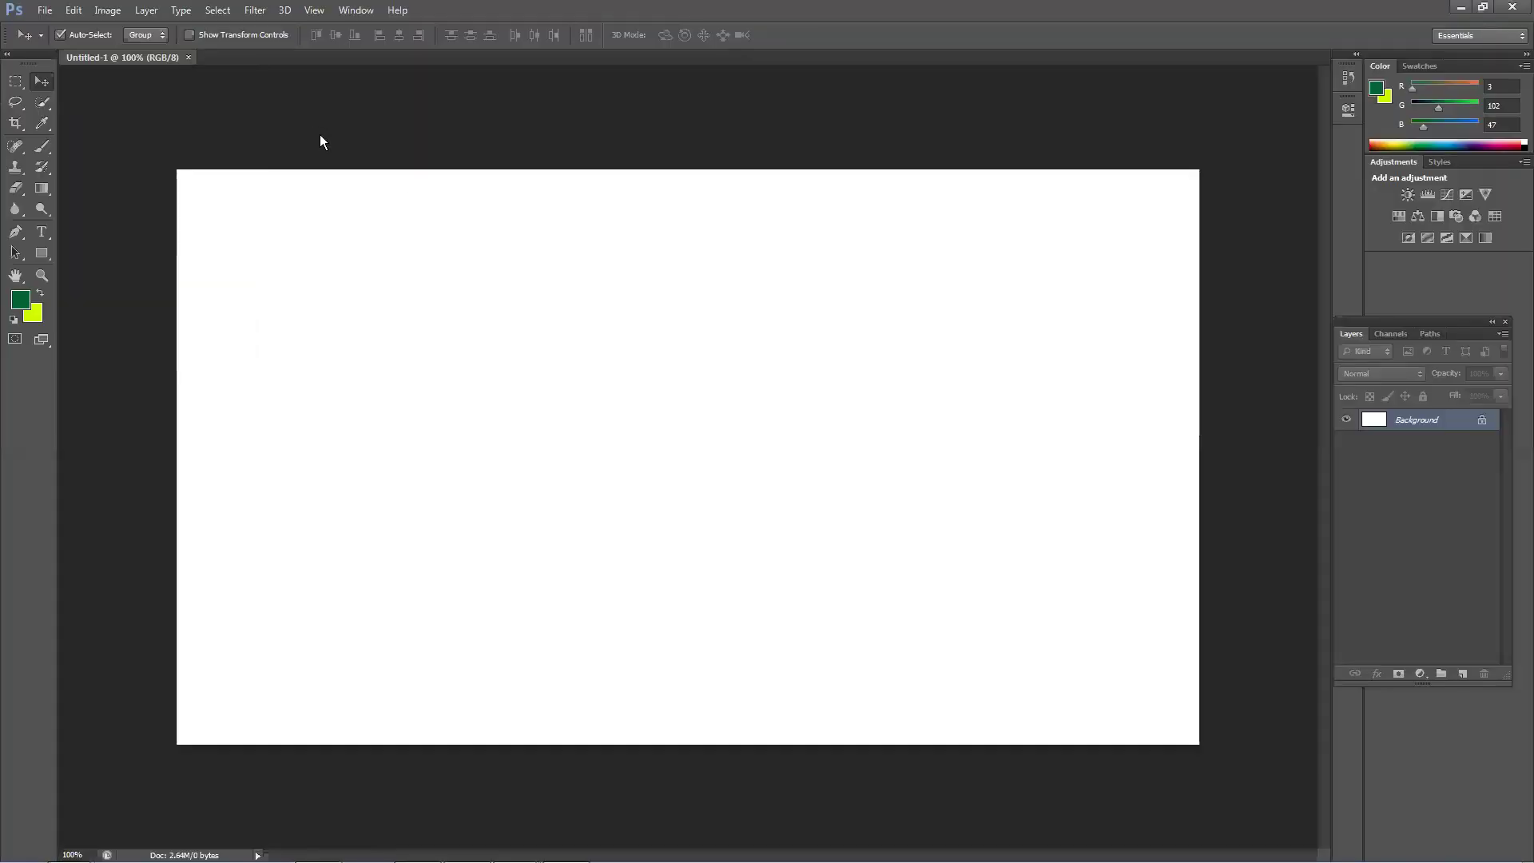
pyautogui.moveTo(1198, 170); pyautogui.dragTo(1047, 248)
pyautogui.moveTo(923, 349); pyautogui.dragTo(934, 345)
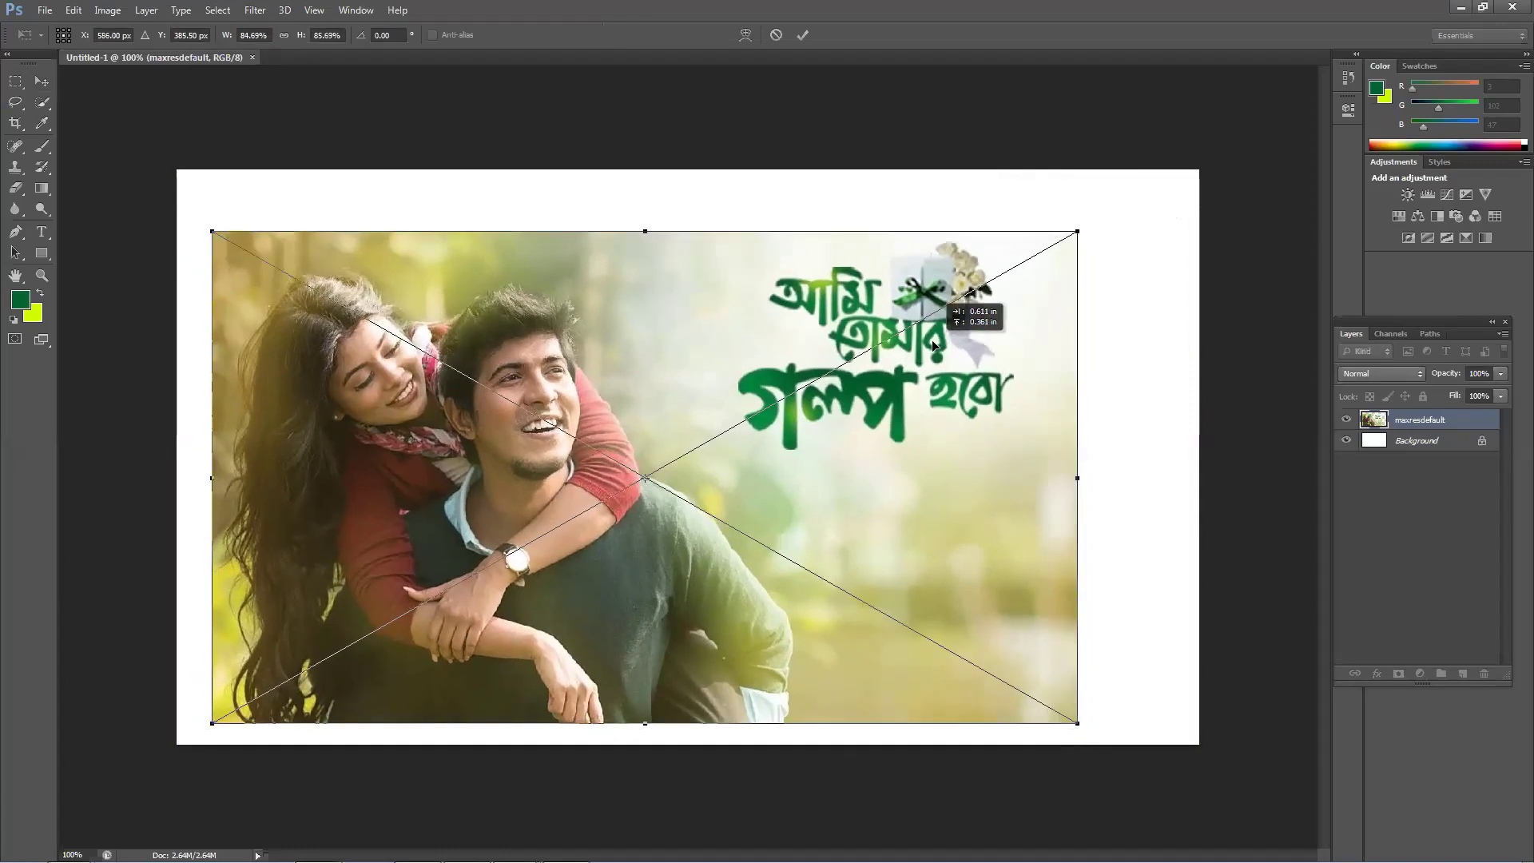
pyautogui.press('Return')
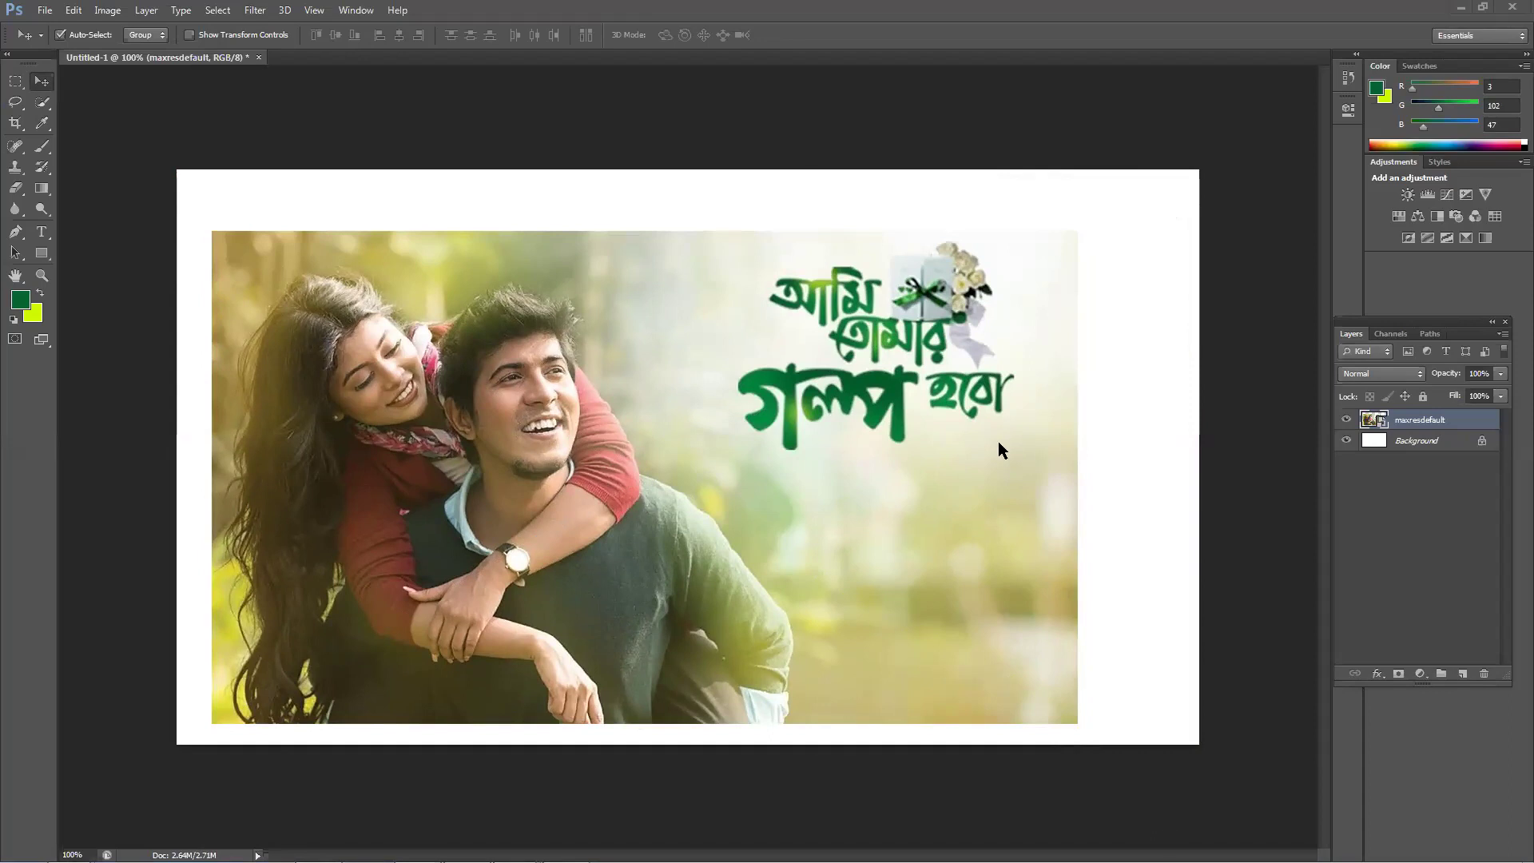
pyautogui.moveTo(695, 477); pyautogui.dragTo(711, 554)
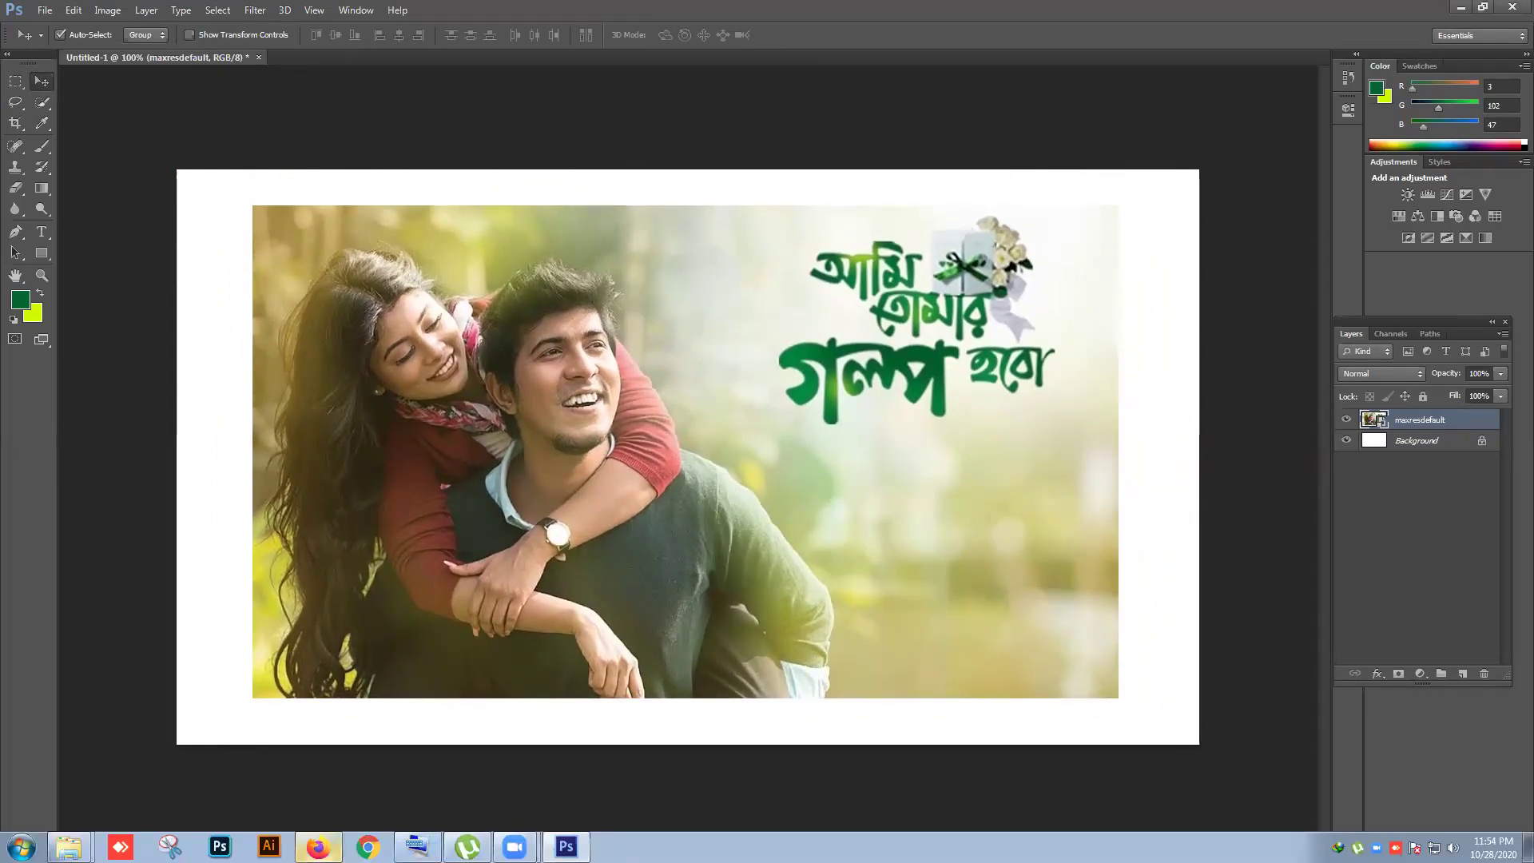
pyautogui.click(318, 847)
# Step: Search Google in Chrome for 'pubg png'
pyautogui.scroll(2, 414, 576)
pyautogui.scroll(3, 415, 569)
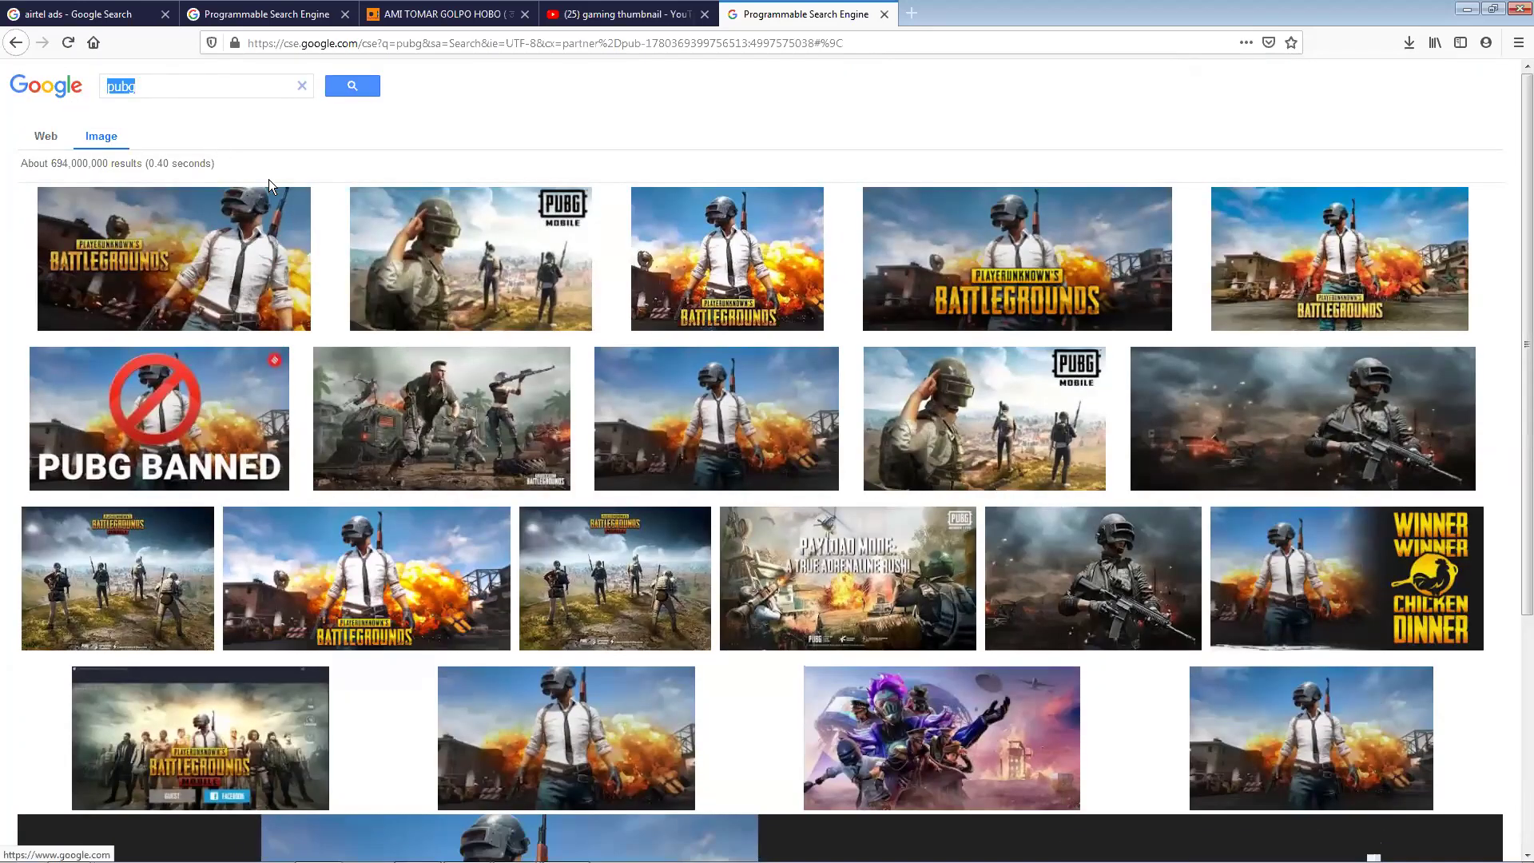
pyautogui.moveTo(1373, 859)
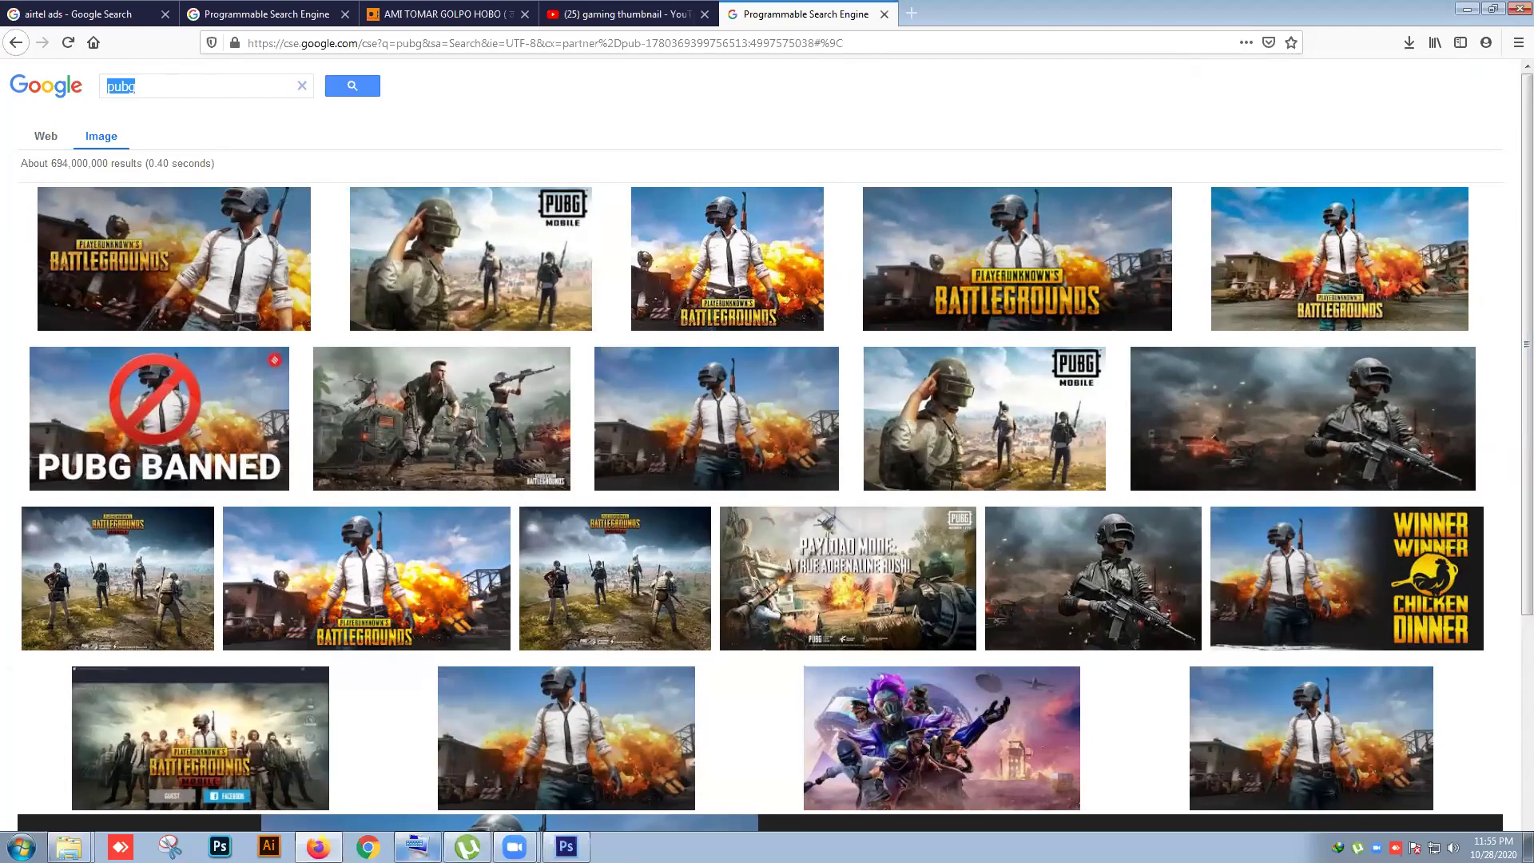
pyautogui.click(368, 847)
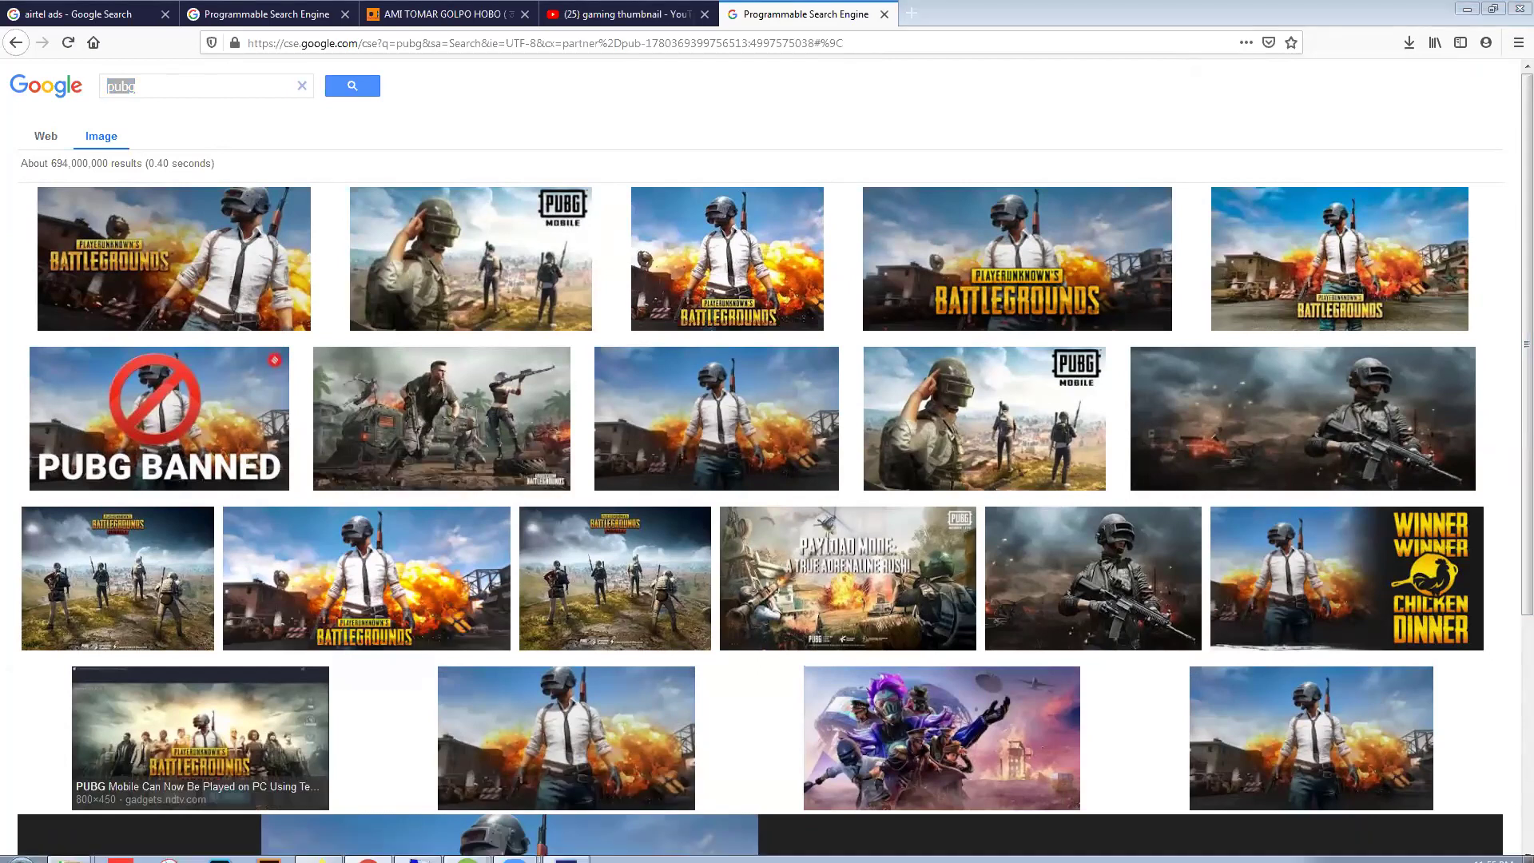
pyautogui.moveTo(368, 859)
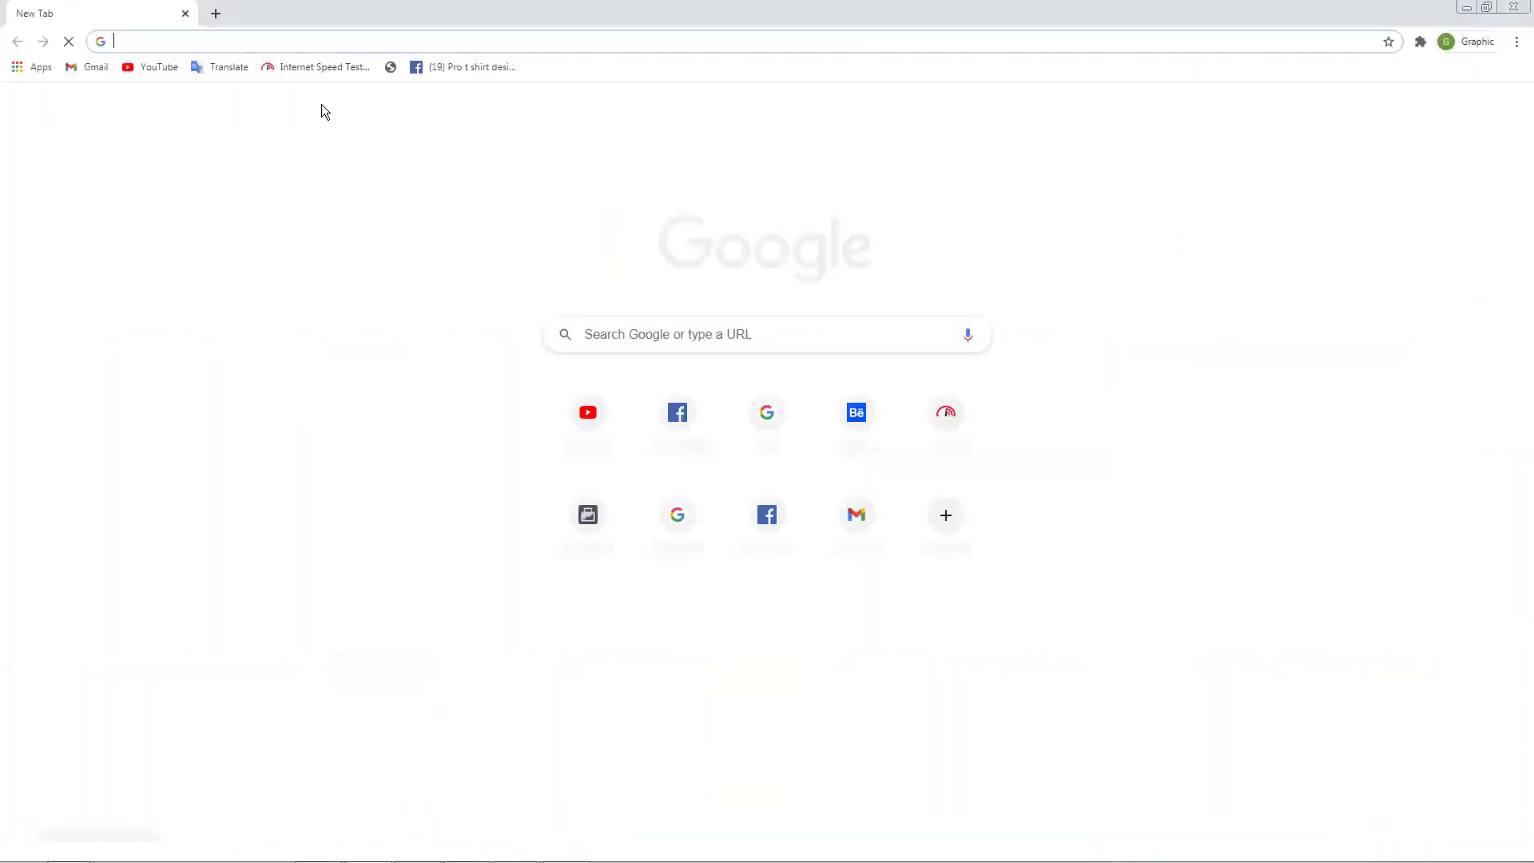
pyautogui.write('pubg')
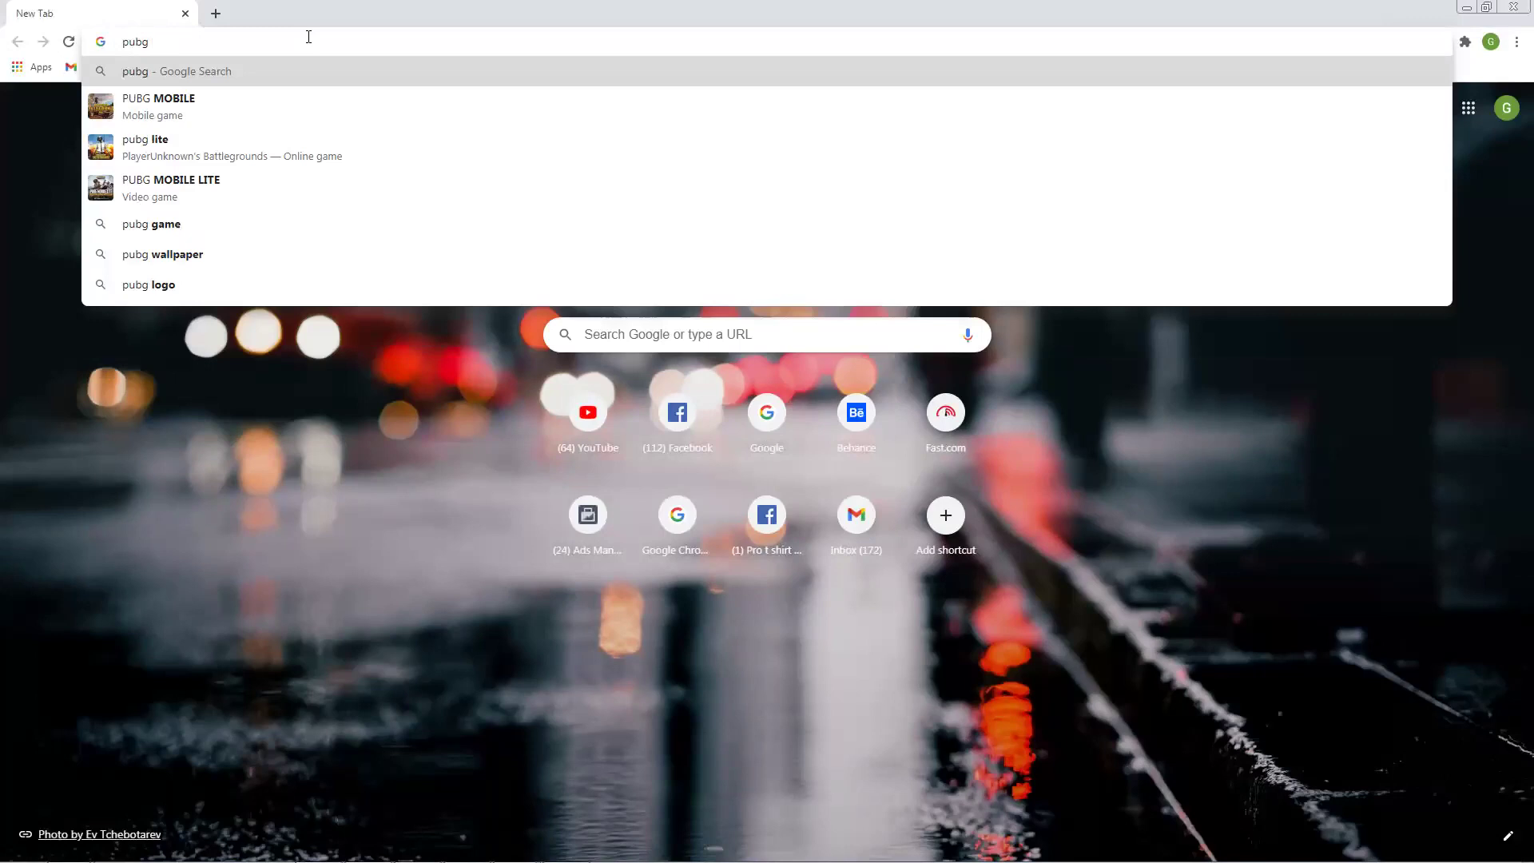
pyautogui.write(' png')
pyautogui.press('Return')
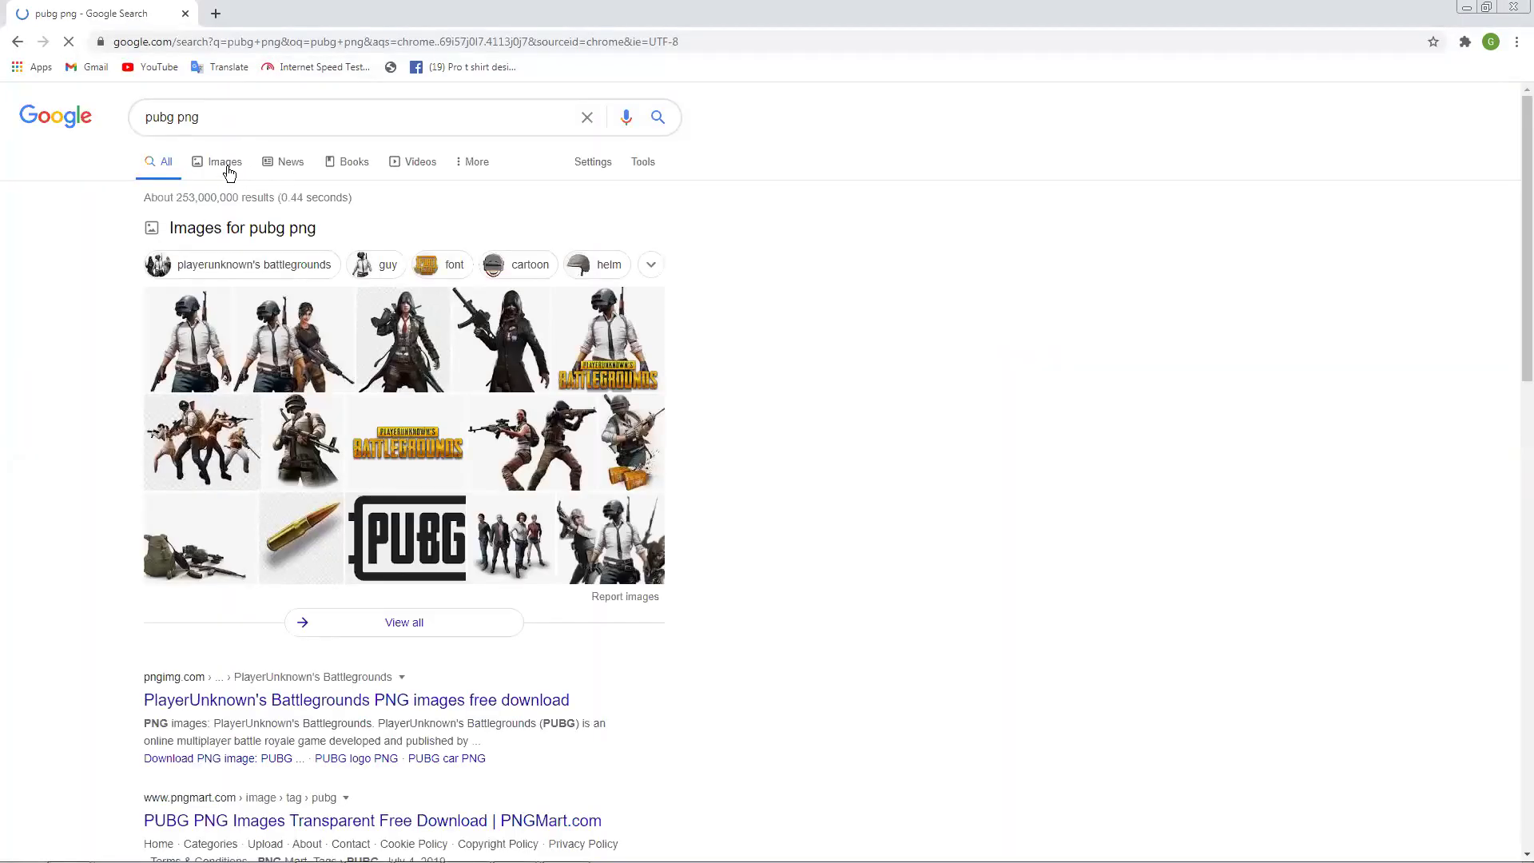
# Step: Save the PUBG PNG Pic two-soldier image from the Images results to the Desktop
pyautogui.click(227, 168)
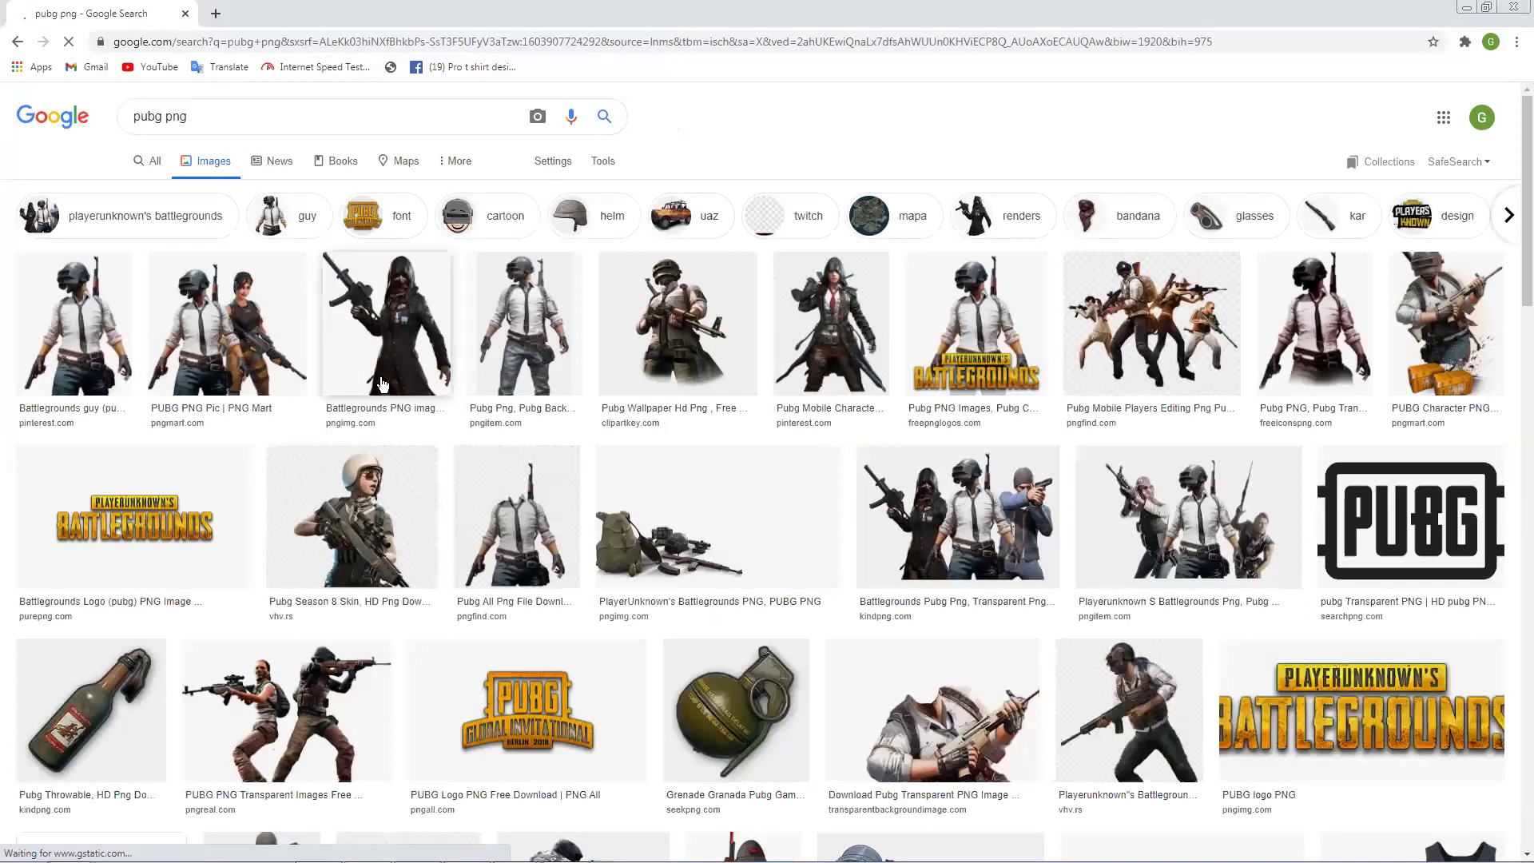
pyautogui.click(250, 358)
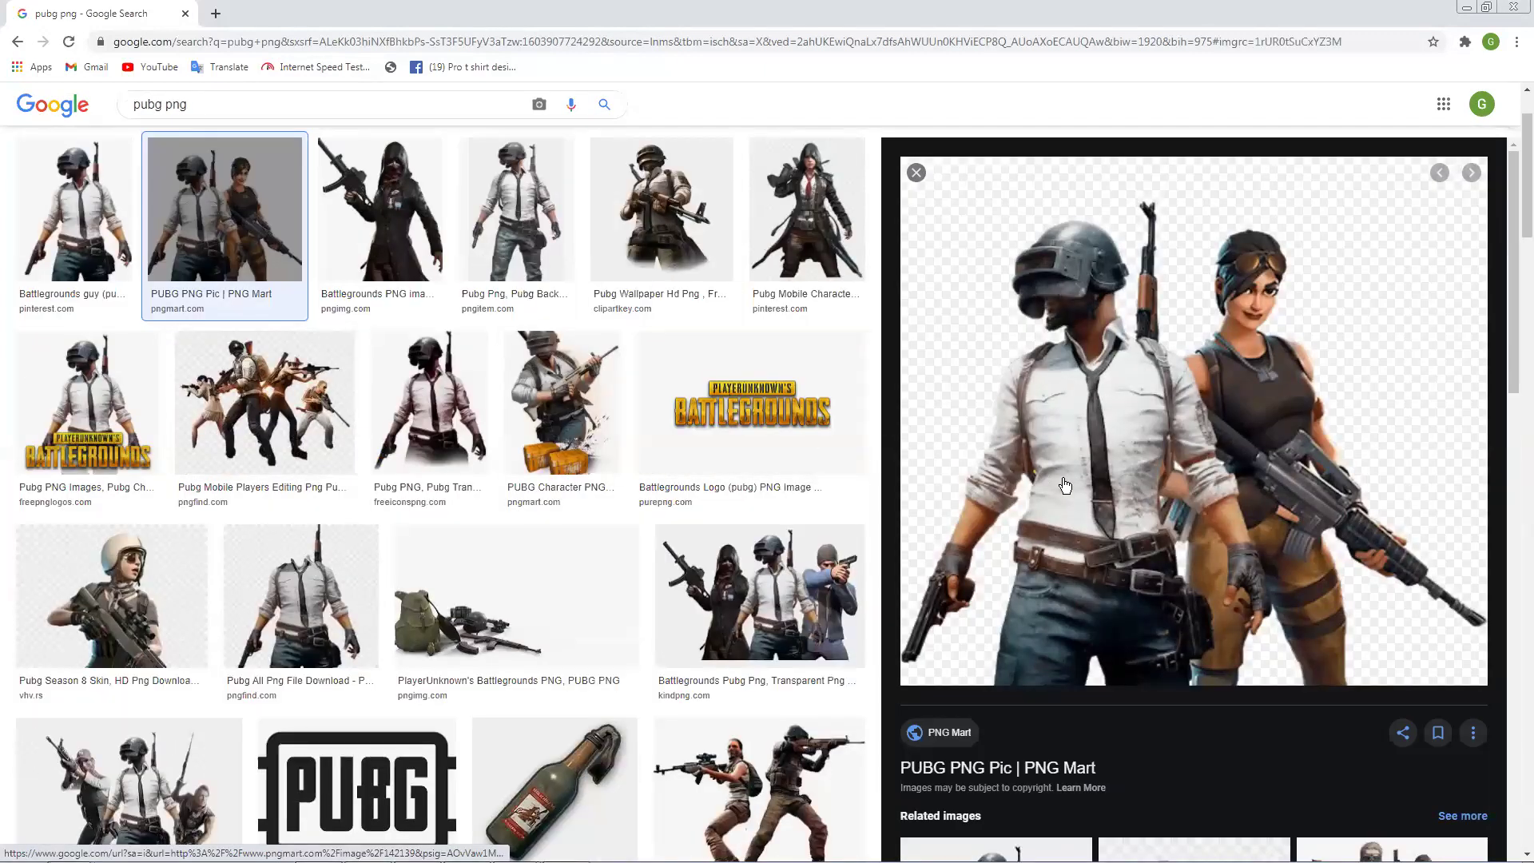
pyautogui.rightClick(1145, 561)
pyautogui.click(1124, 540)
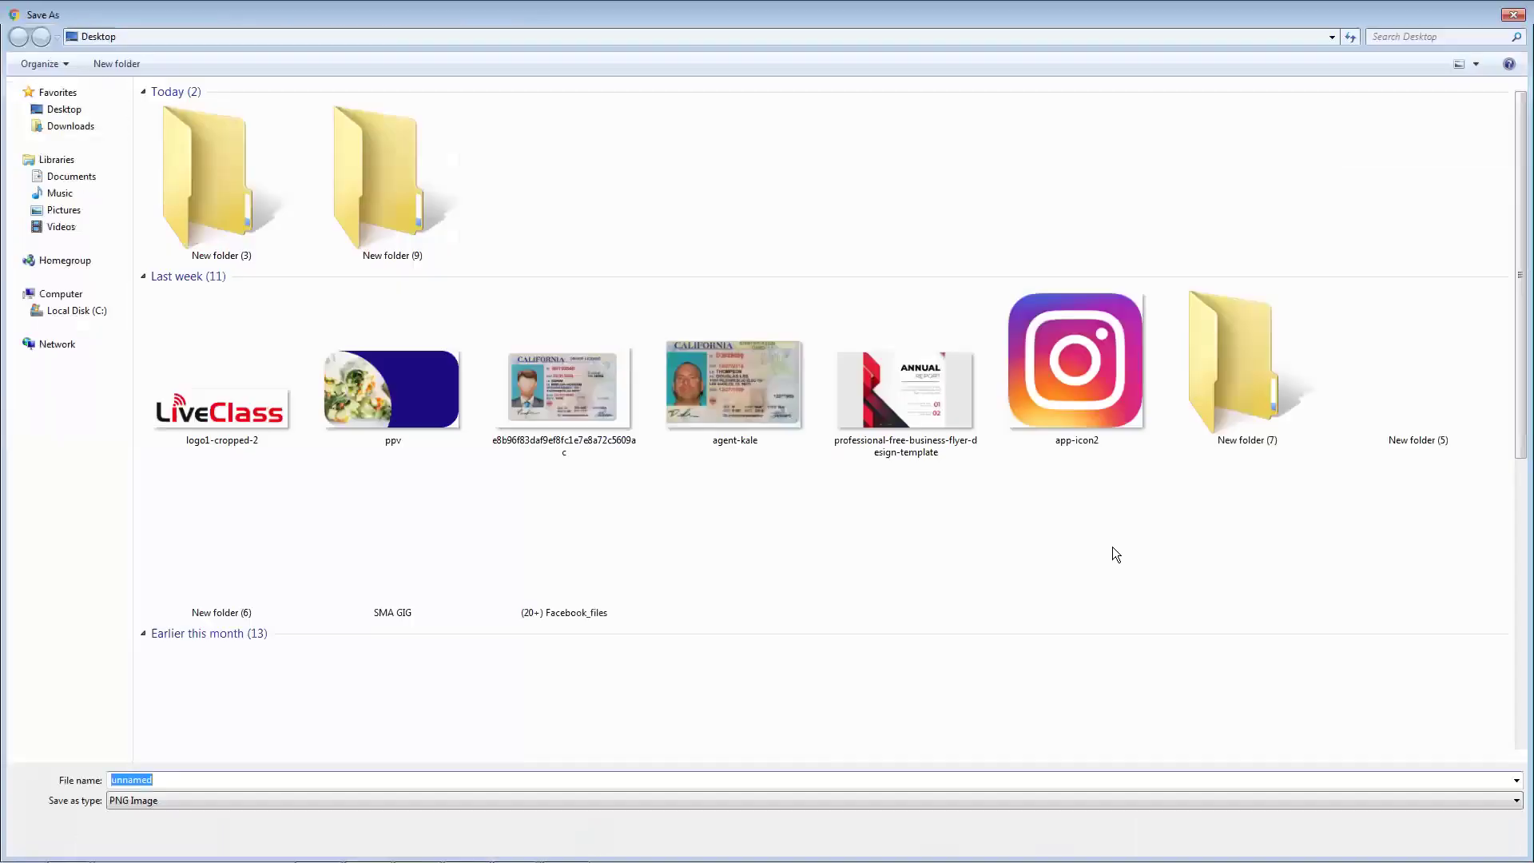
pyautogui.press('Return')
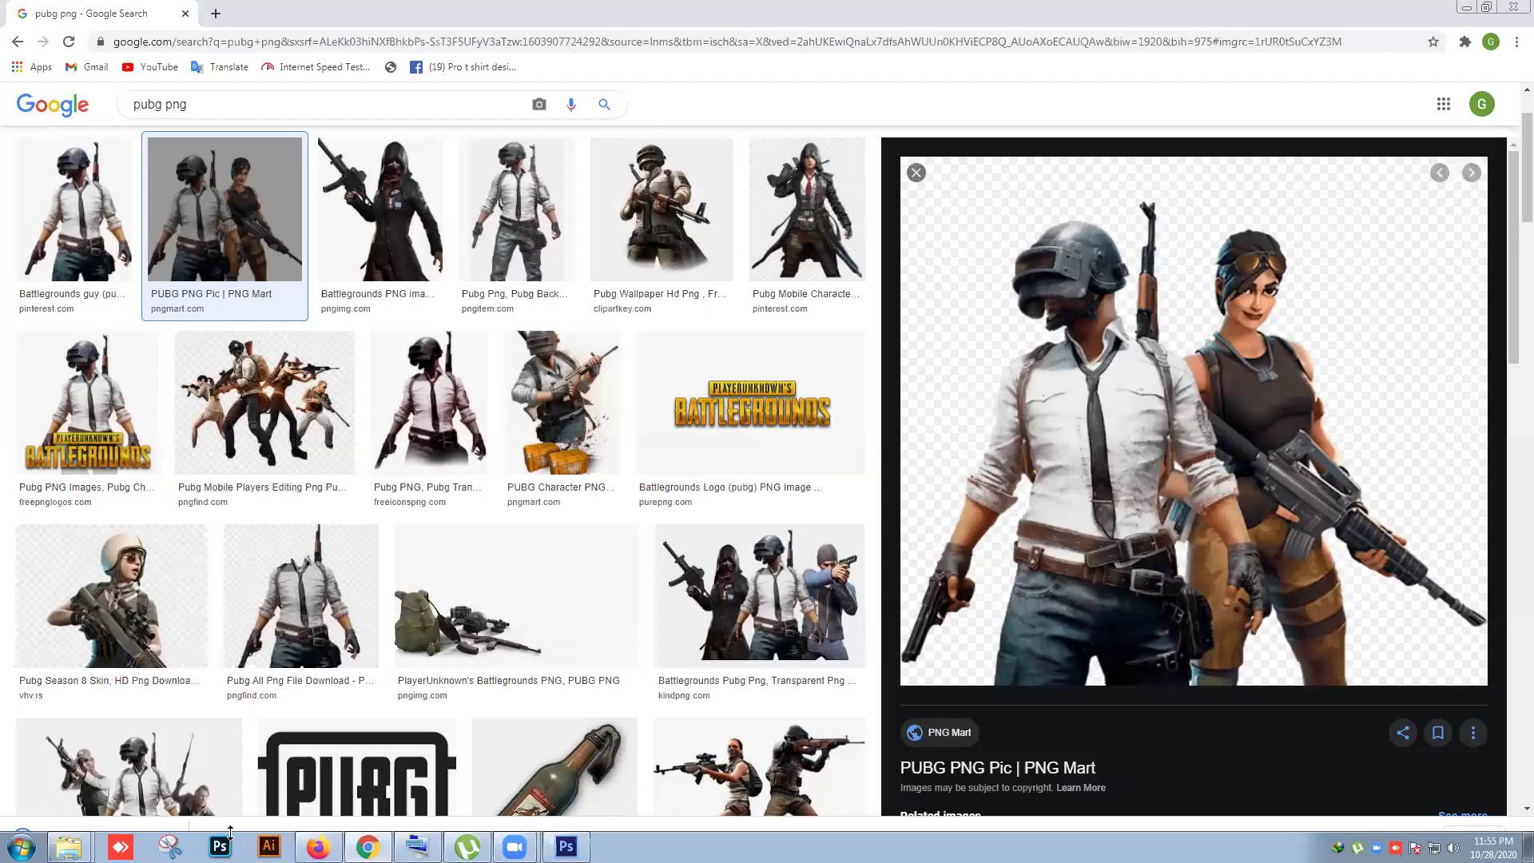
# Step: Place unnamed.png as a characters layer over the couple photo's right side, then add Layer 1
pyautogui.moveTo(100, 839); pyautogui.dragTo(904, 467)
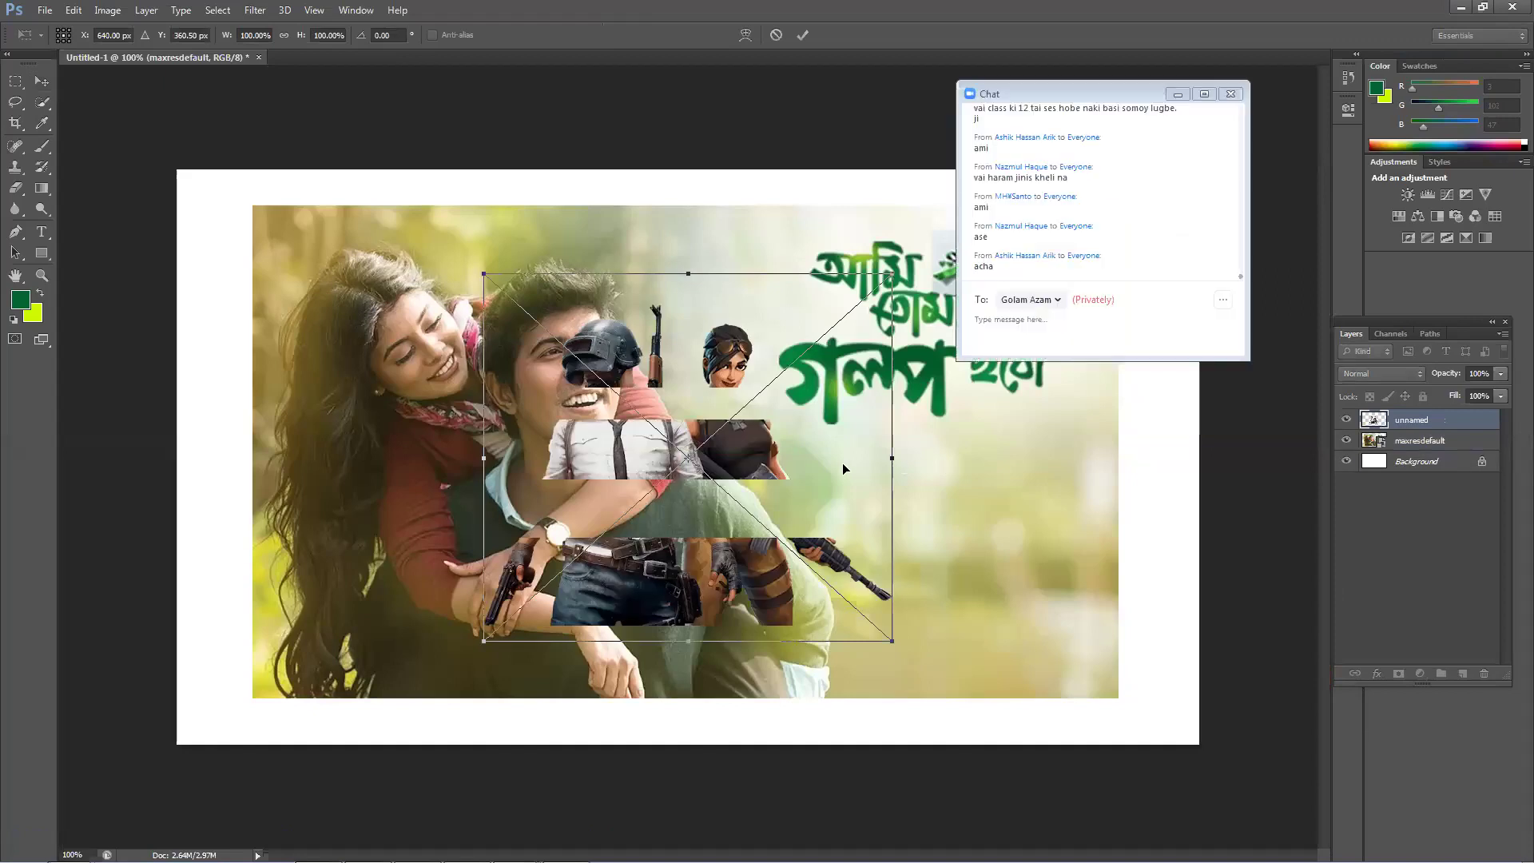
pyautogui.moveTo(615, 478); pyautogui.dragTo(625, 420)
pyautogui.press('Return')
pyautogui.moveTo(872, 438); pyautogui.dragTo(767, 463)
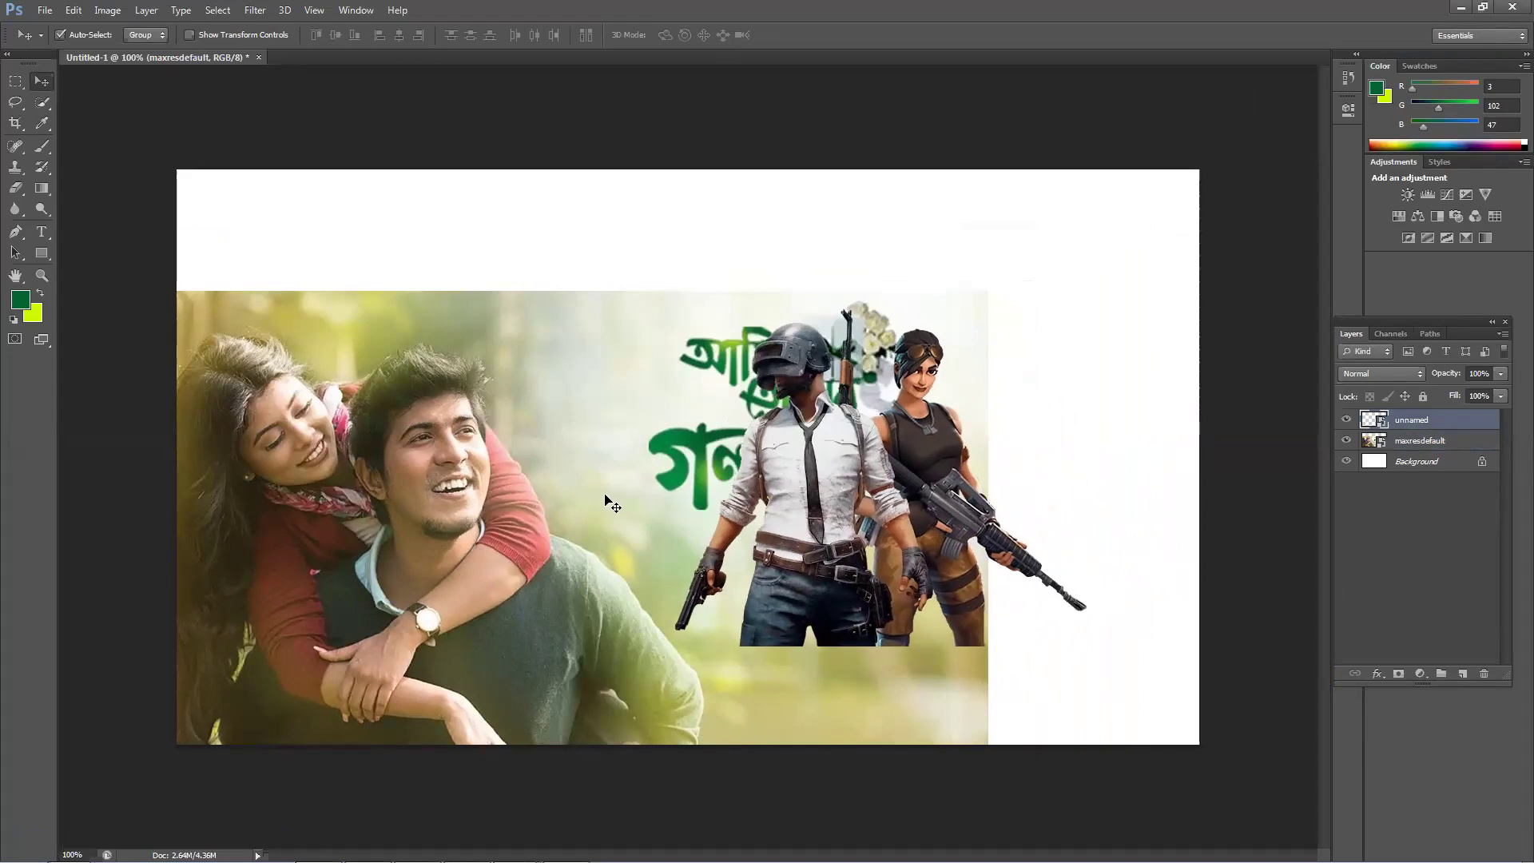
pyautogui.moveTo(610, 503); pyautogui.dragTo(666, 411)
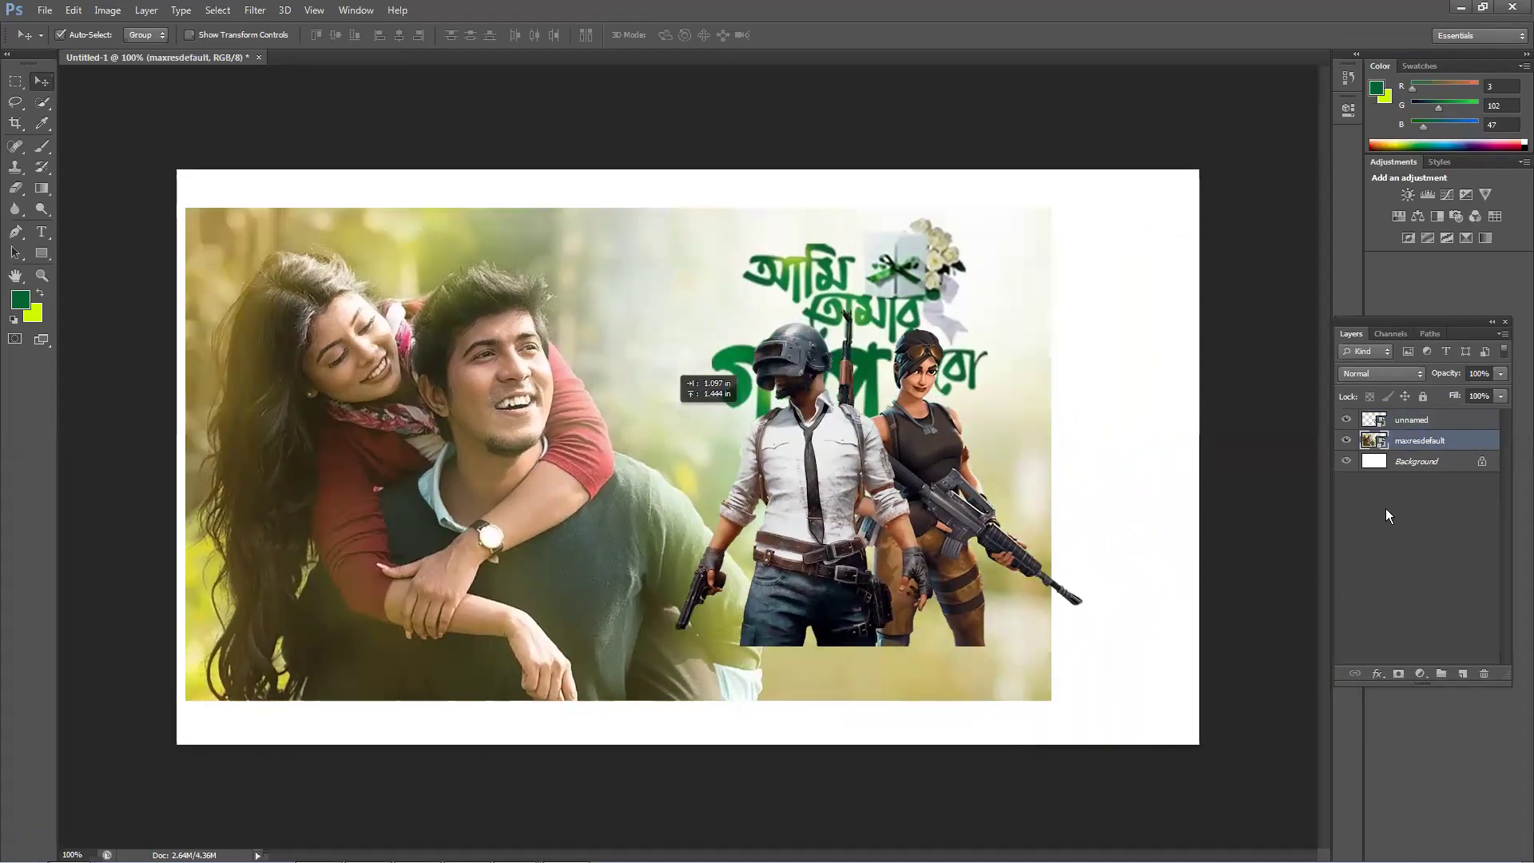
pyautogui.click(1464, 673)
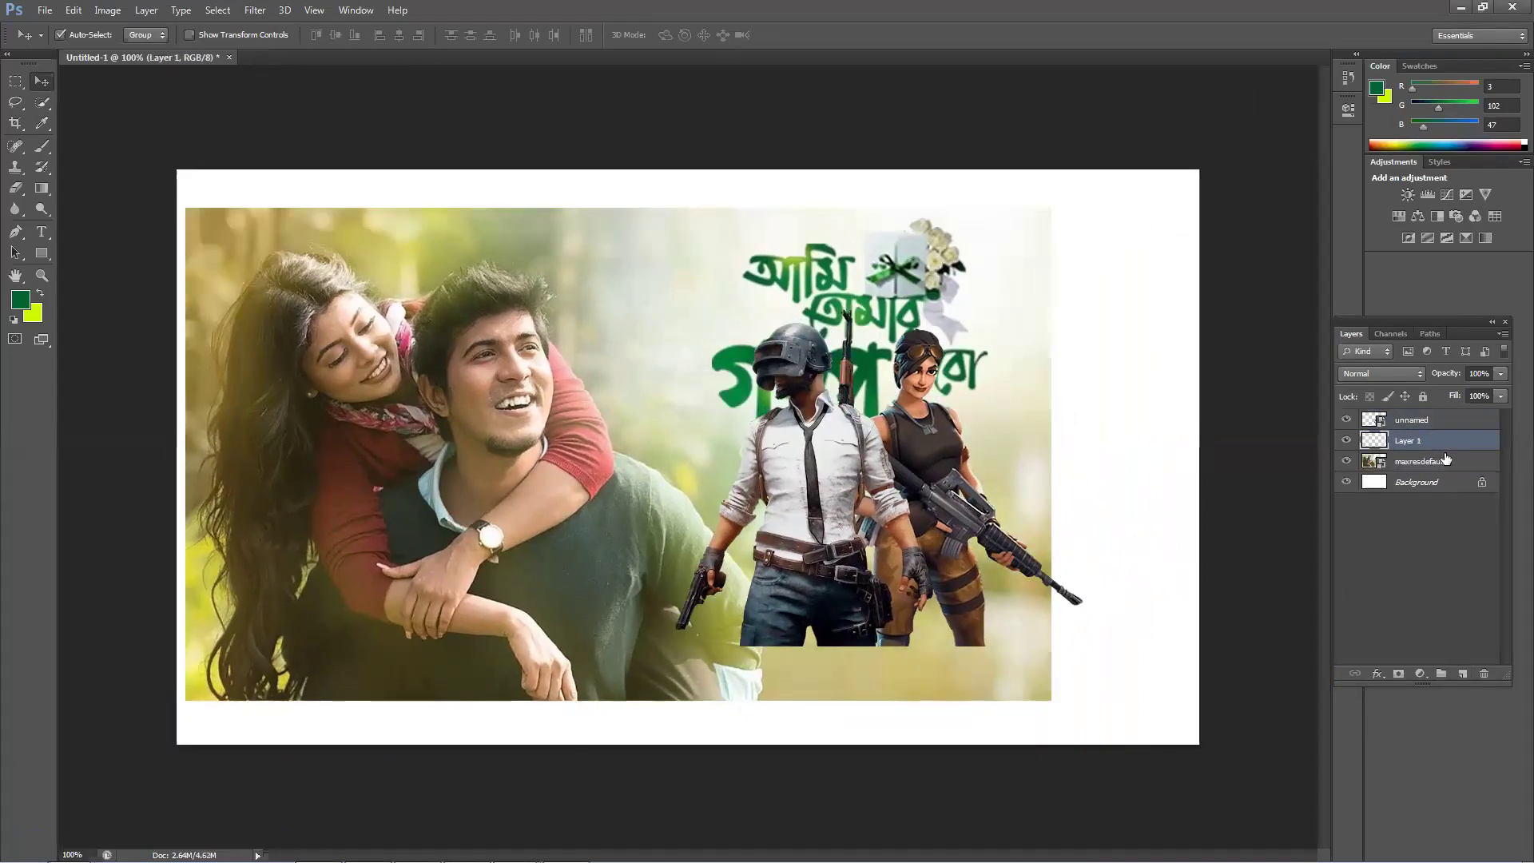
# Step: Move Layer 1 below the couple photo and fill it lime yellow
pyautogui.moveTo(1446, 440); pyautogui.dragTo(1439, 462)
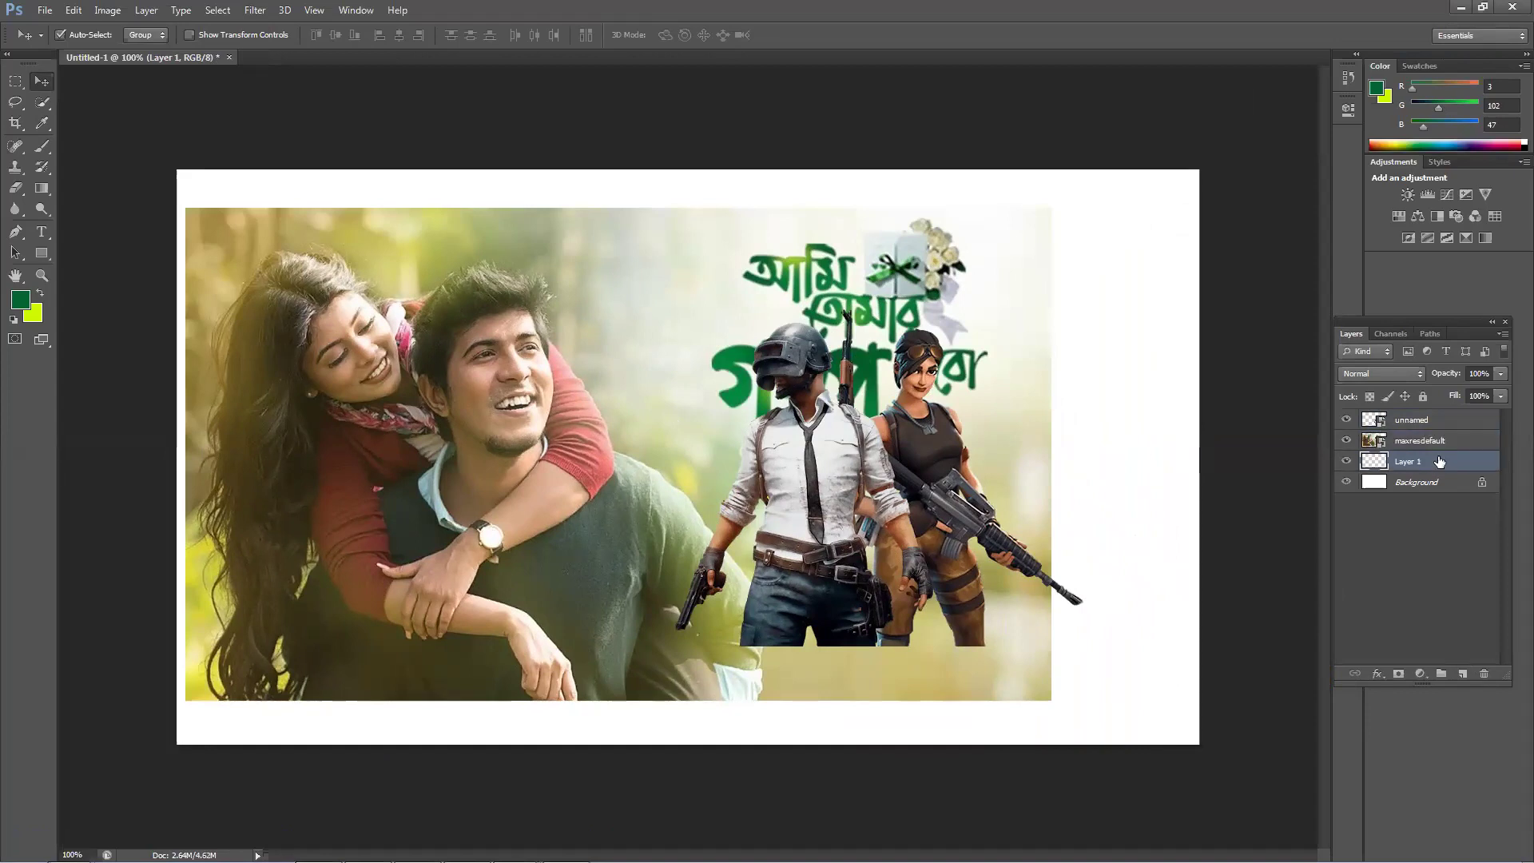
pyautogui.hotkey('alt', 'BackSpace')
pyautogui.click(1376, 440)
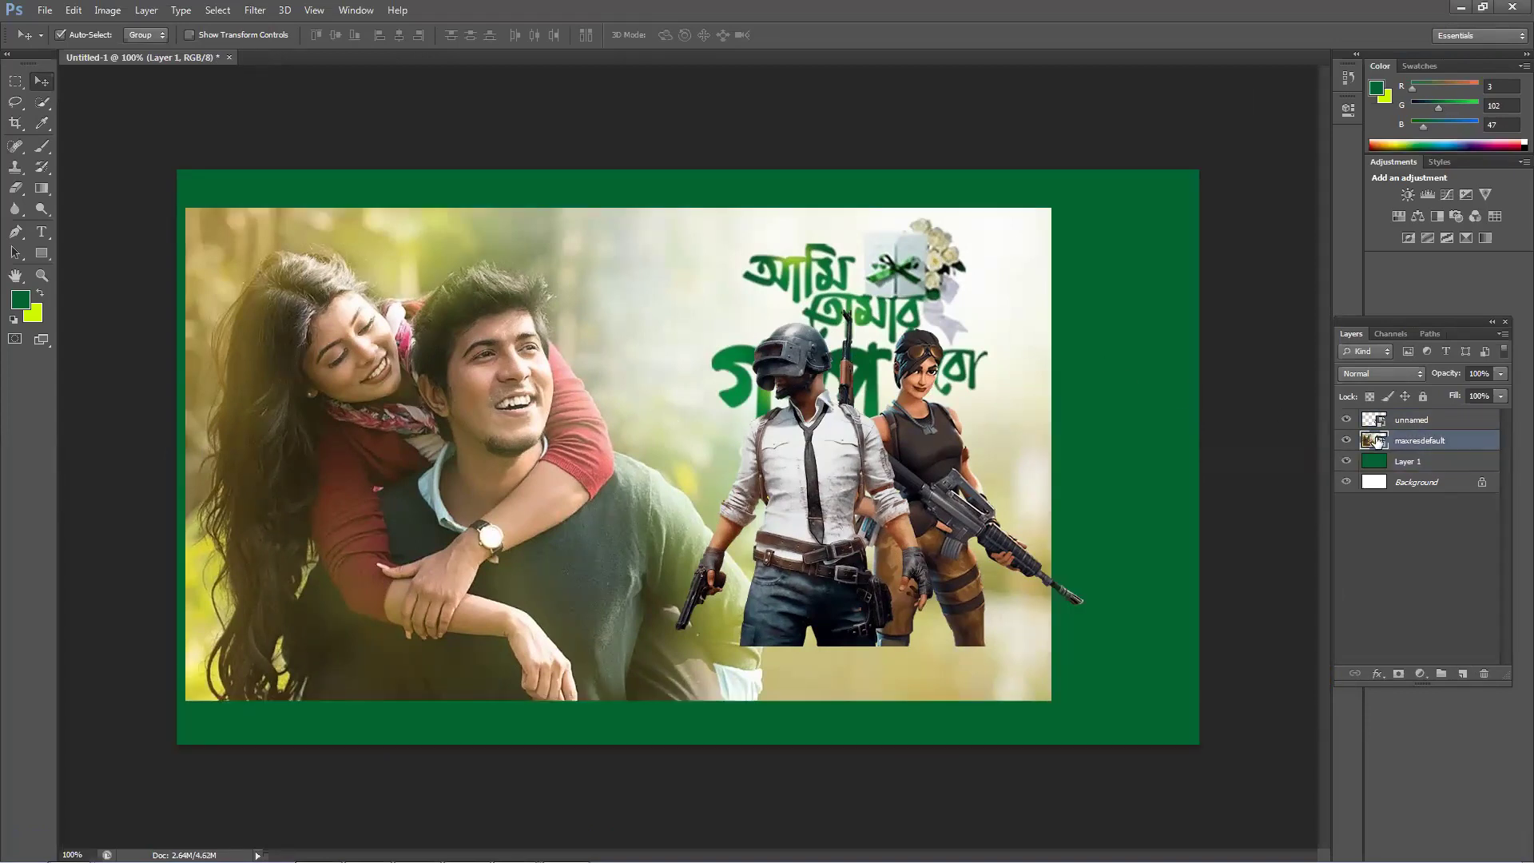
pyautogui.click(1346, 440)
pyautogui.moveTo(799, 524); pyautogui.dragTo(347, 670)
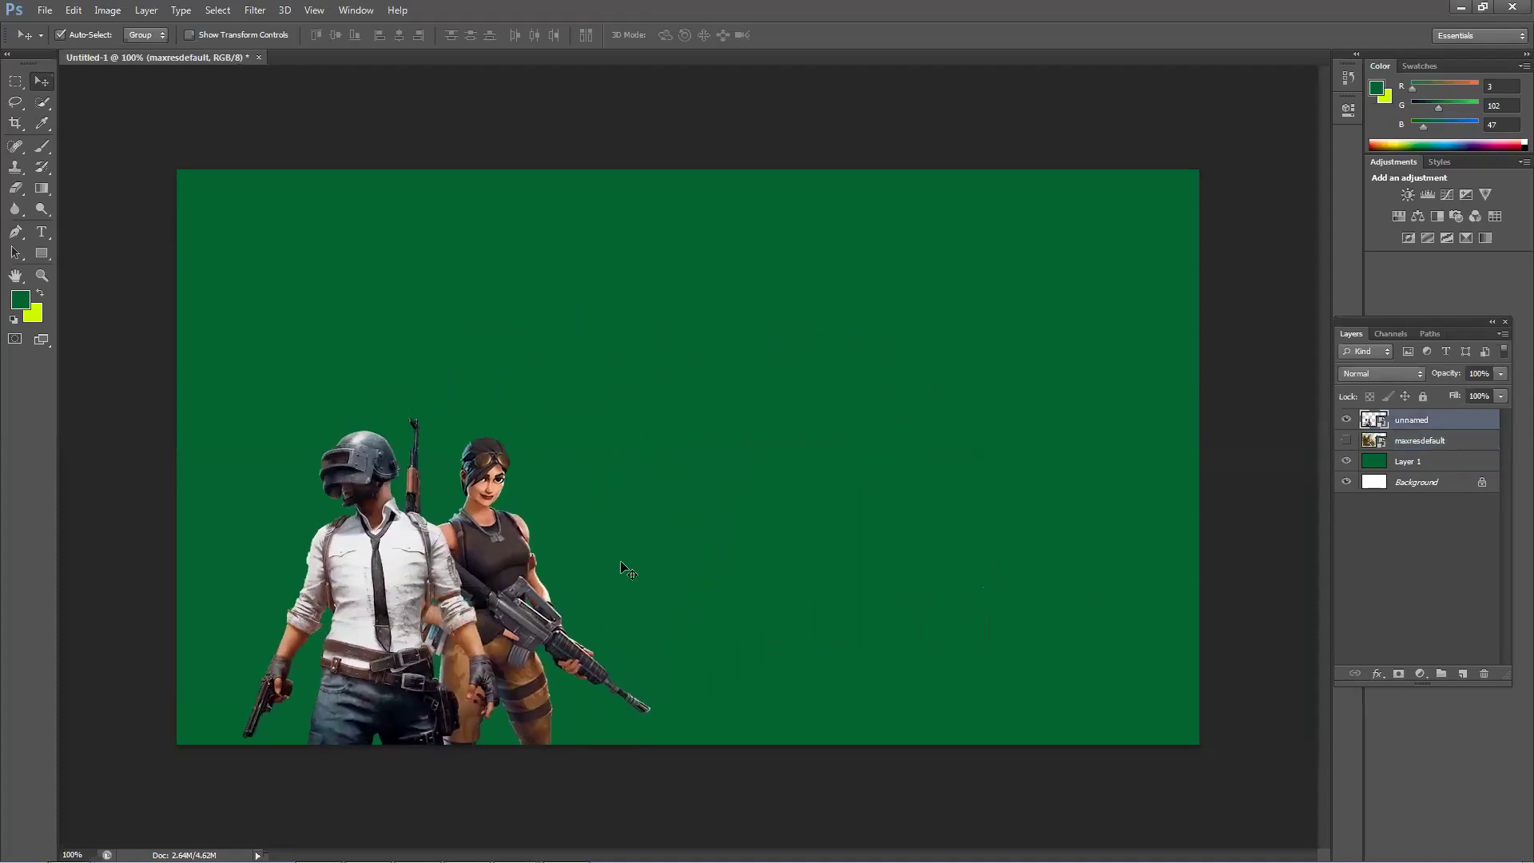
pyautogui.click(683, 525)
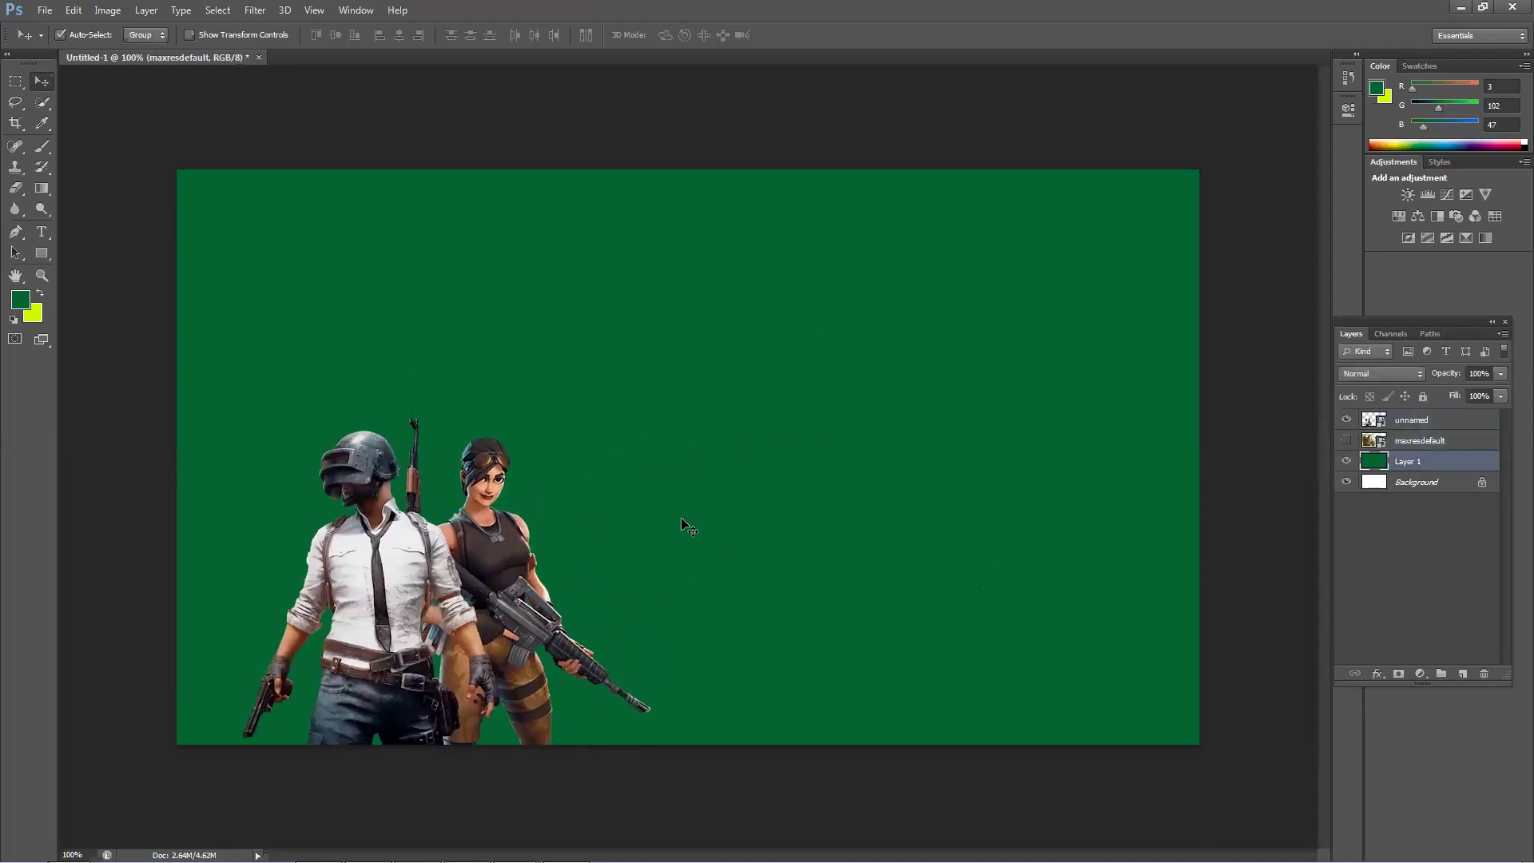
pyautogui.hotkey('ctrl', 'BackSpace')
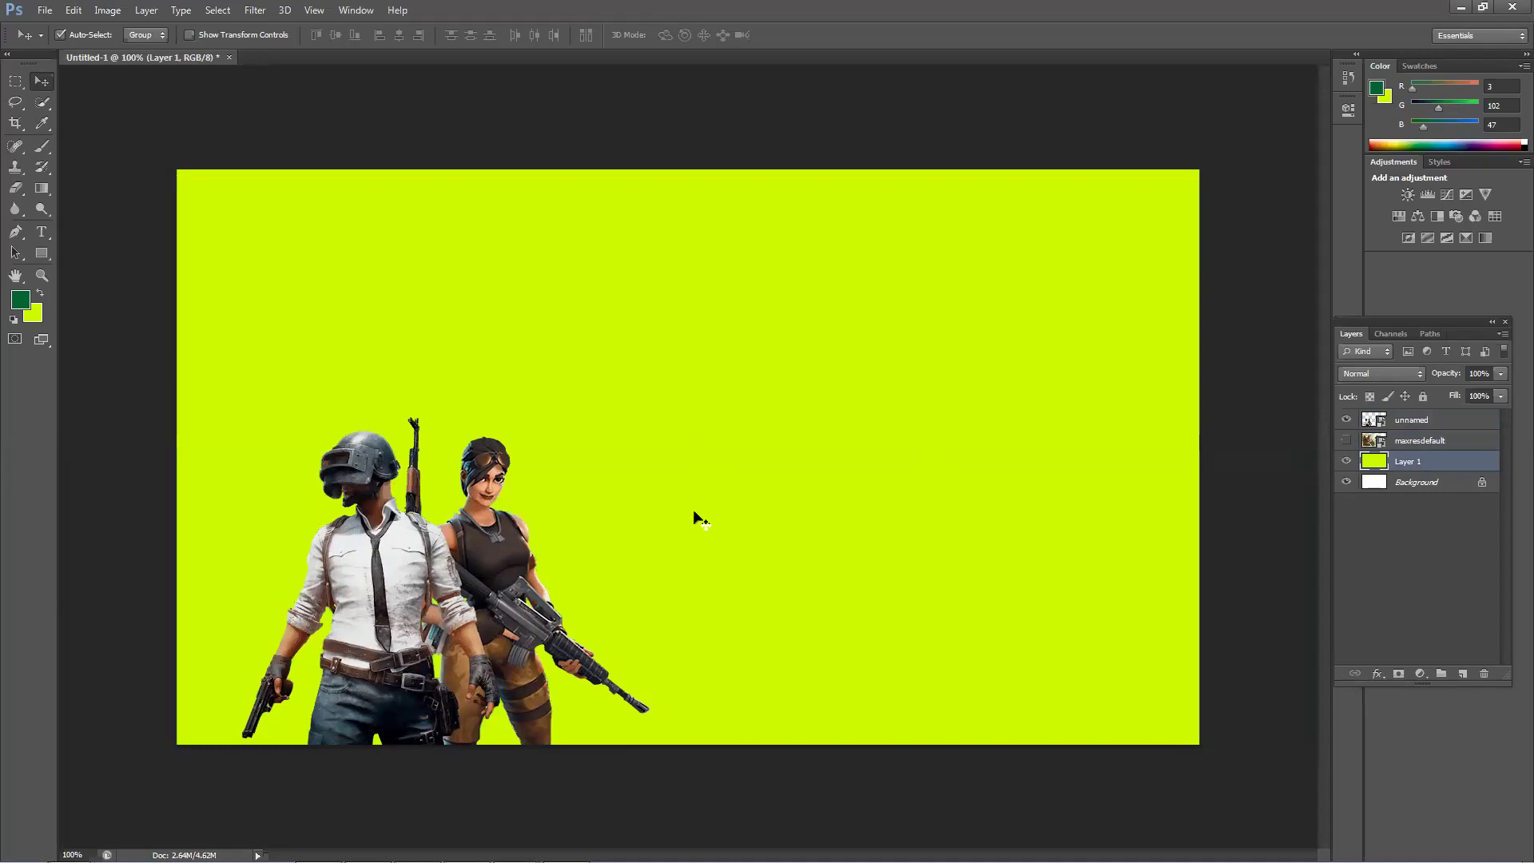
# Step: Try different positions for the characters and the couple photo on the canvas
pyautogui.moveTo(399, 562); pyautogui.dragTo(447, 573)
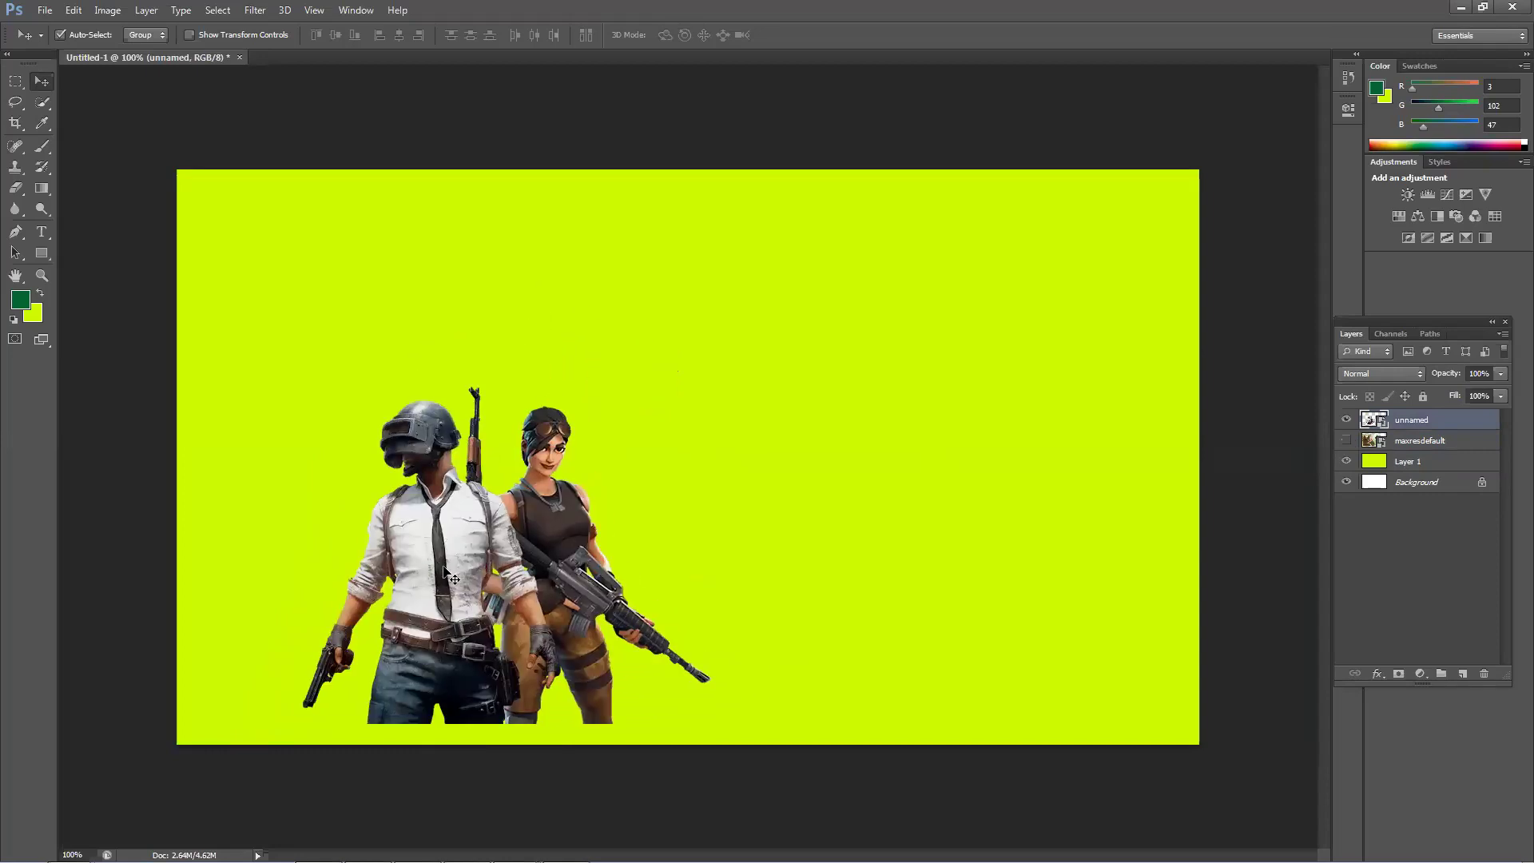
pyautogui.moveTo(451, 567); pyautogui.dragTo(453, 478)
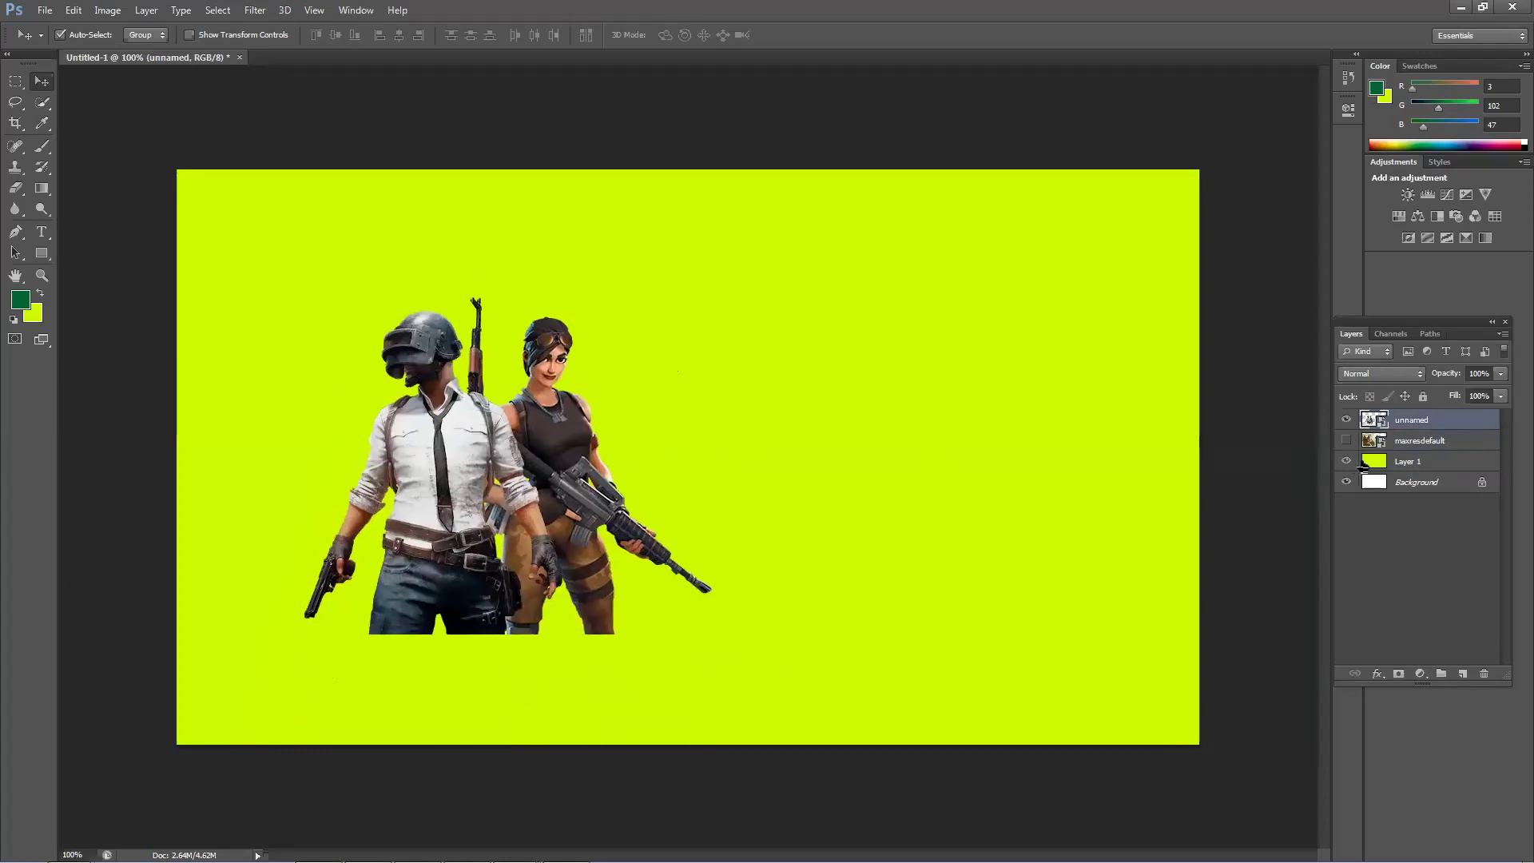
pyautogui.click(1347, 441)
pyautogui.moveTo(695, 419); pyautogui.dragTo(793, 381)
pyautogui.moveTo(571, 454); pyautogui.dragTo(339, 534)
pyautogui.moveTo(665, 335); pyautogui.dragTo(779, 377)
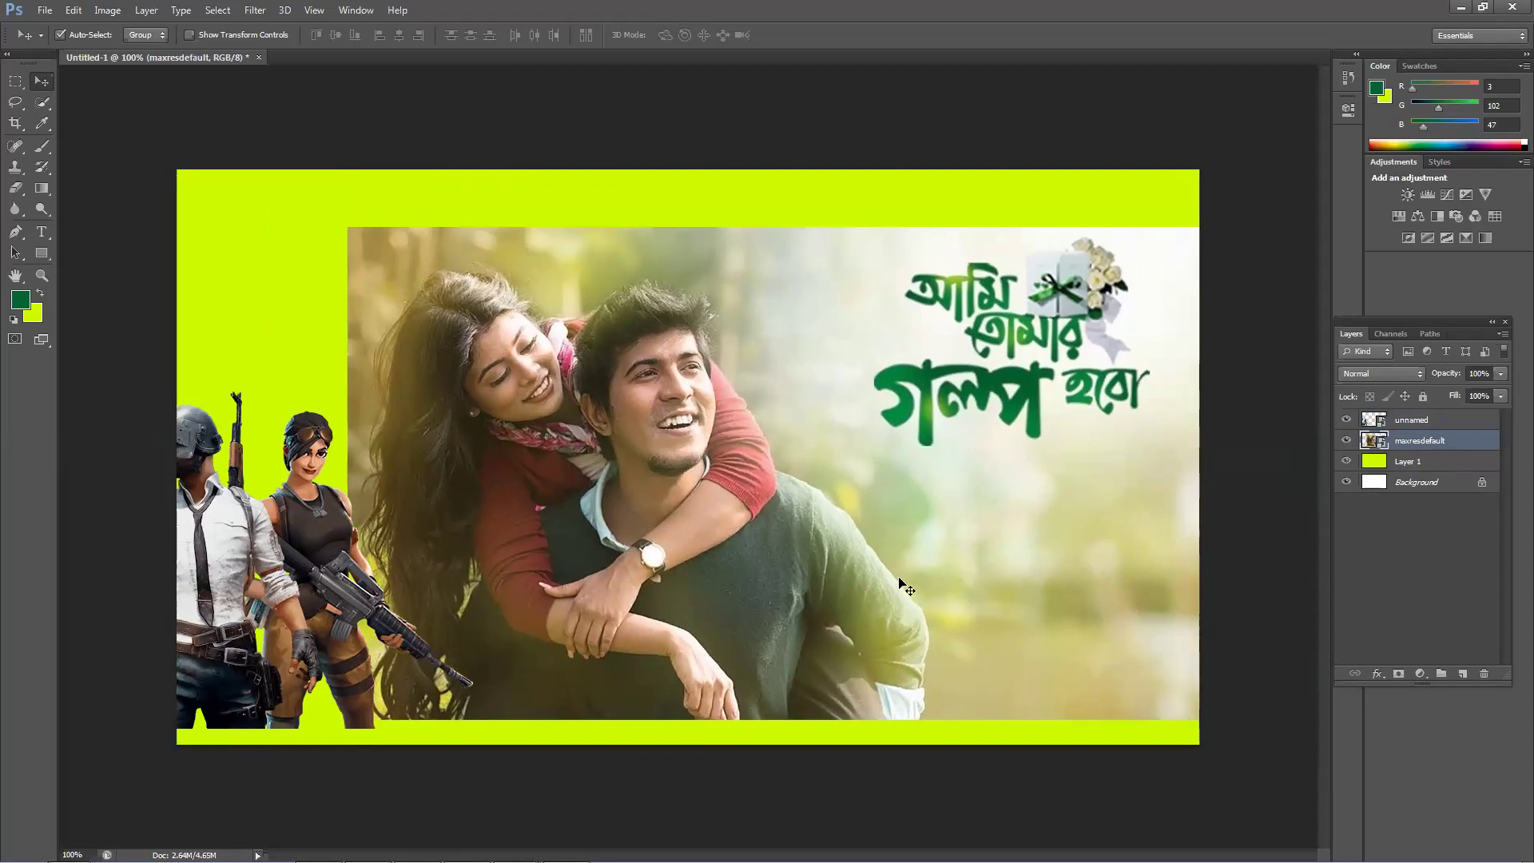
pyautogui.moveTo(619, 421); pyautogui.dragTo(895, 326)
pyautogui.moveTo(312, 572); pyautogui.dragTo(485, 518)
pyautogui.moveTo(526, 548); pyautogui.dragTo(543, 604)
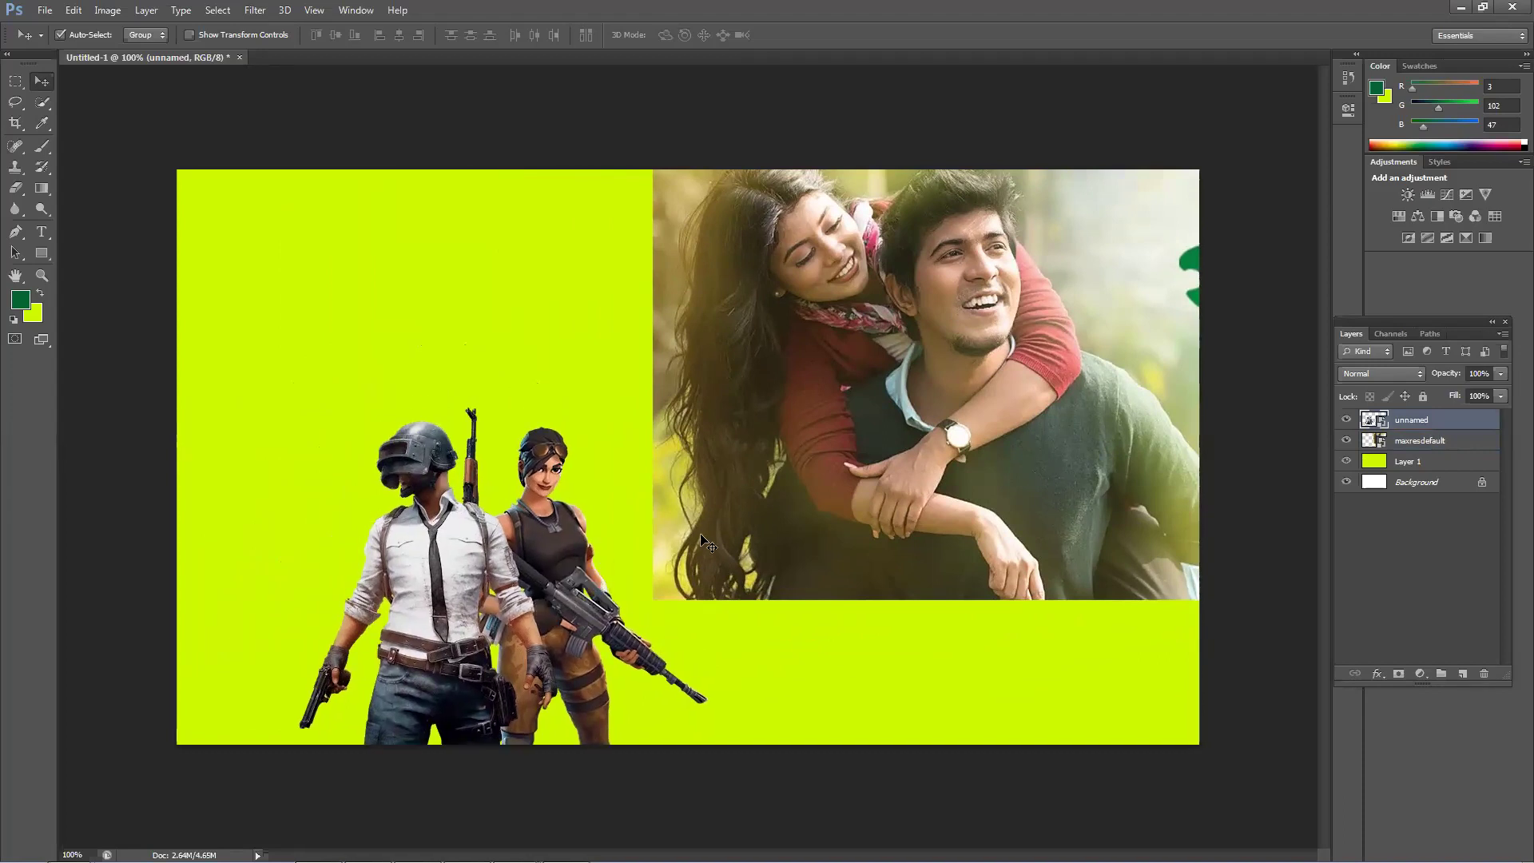
# Step: Delete the couple photo layer and enlarge the characters to about 152% near the centre
pyautogui.click(866, 453)
pyautogui.press('Delete')
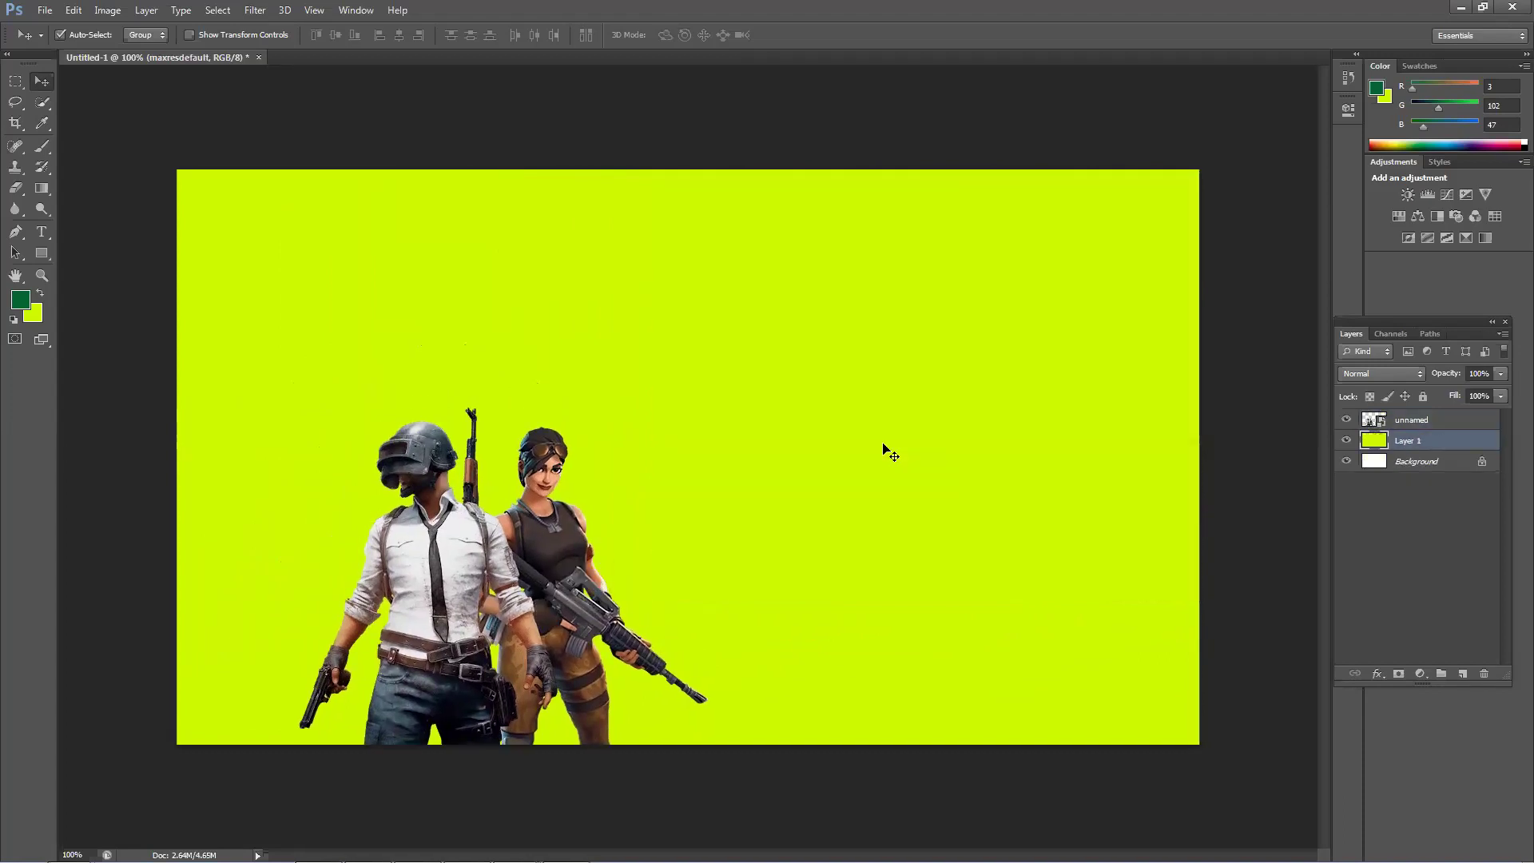
pyautogui.moveTo(489, 591); pyautogui.dragTo(701, 557)
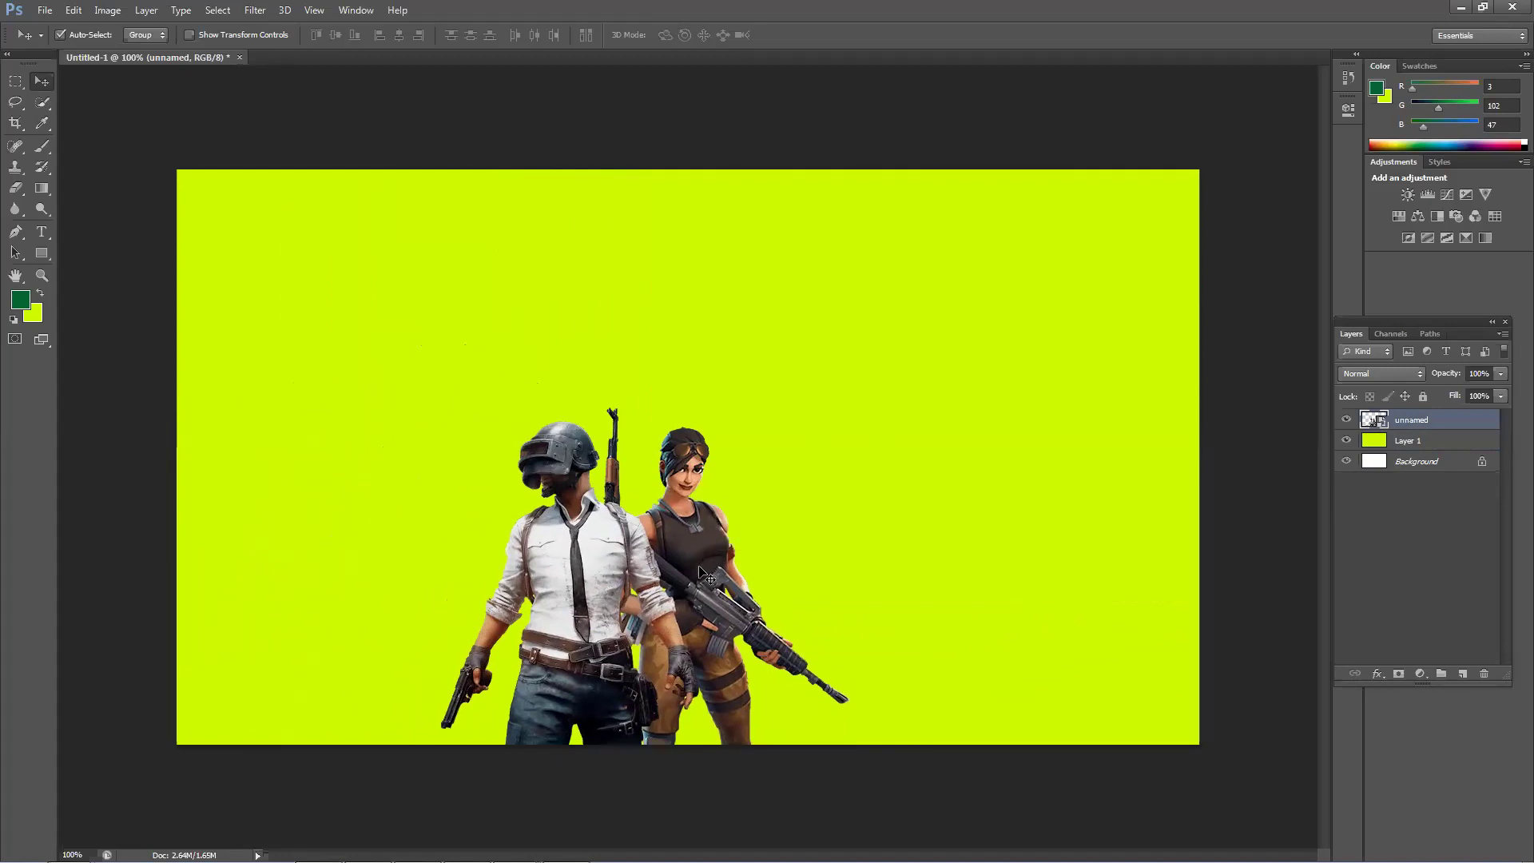
pyautogui.hotkey('ctrl', 't')
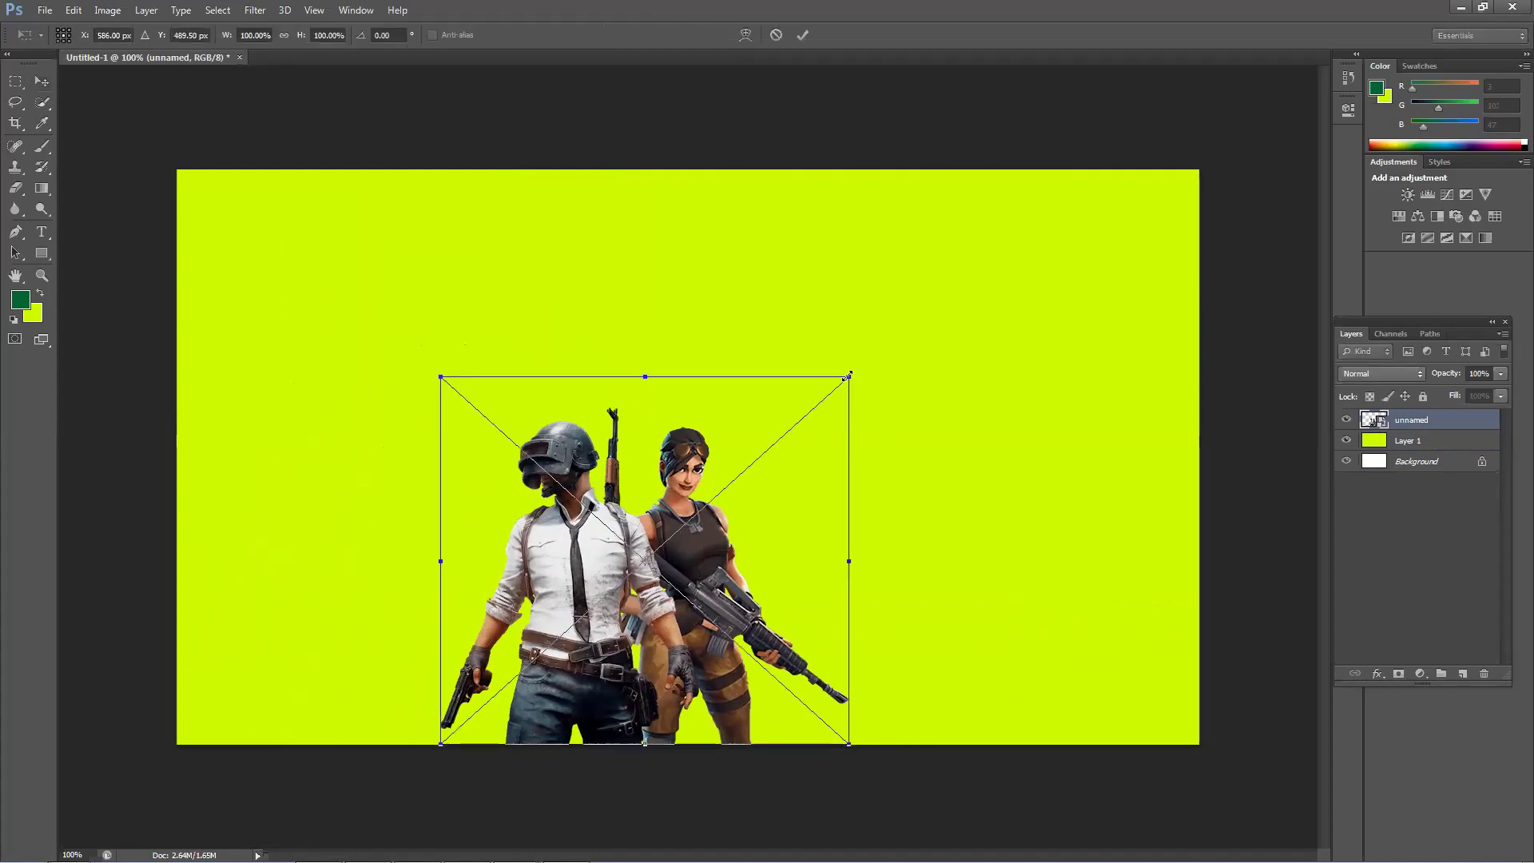
pyautogui.moveTo(905, 350); pyautogui.dragTo(1100, 230)
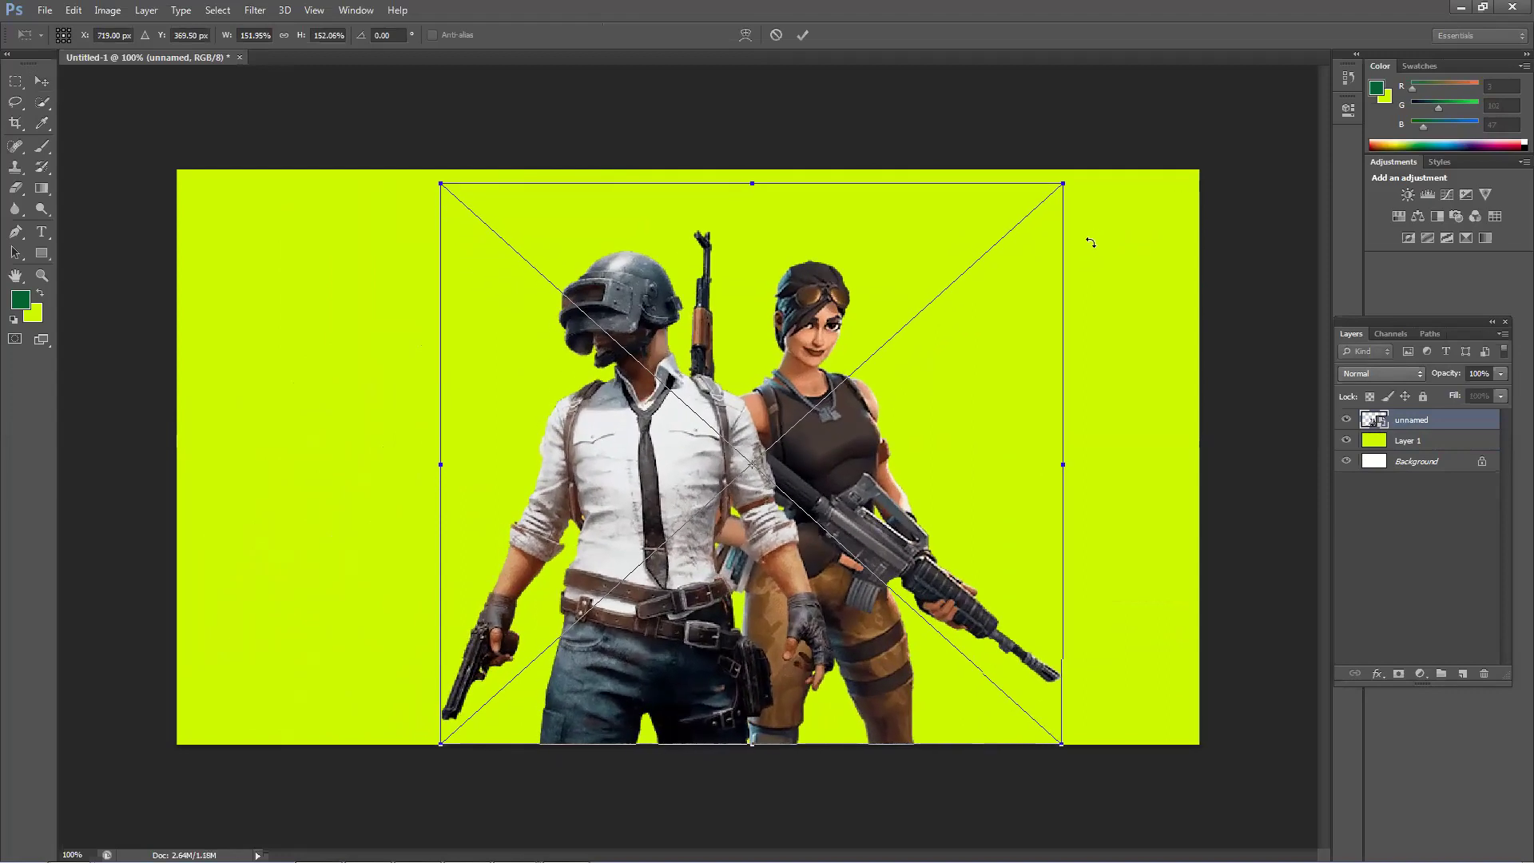
pyautogui.press('Return')
# Step: Browse the pubg png results and open Save As for the Pubg Season 8 Skin image
pyautogui.moveTo(560, 860)
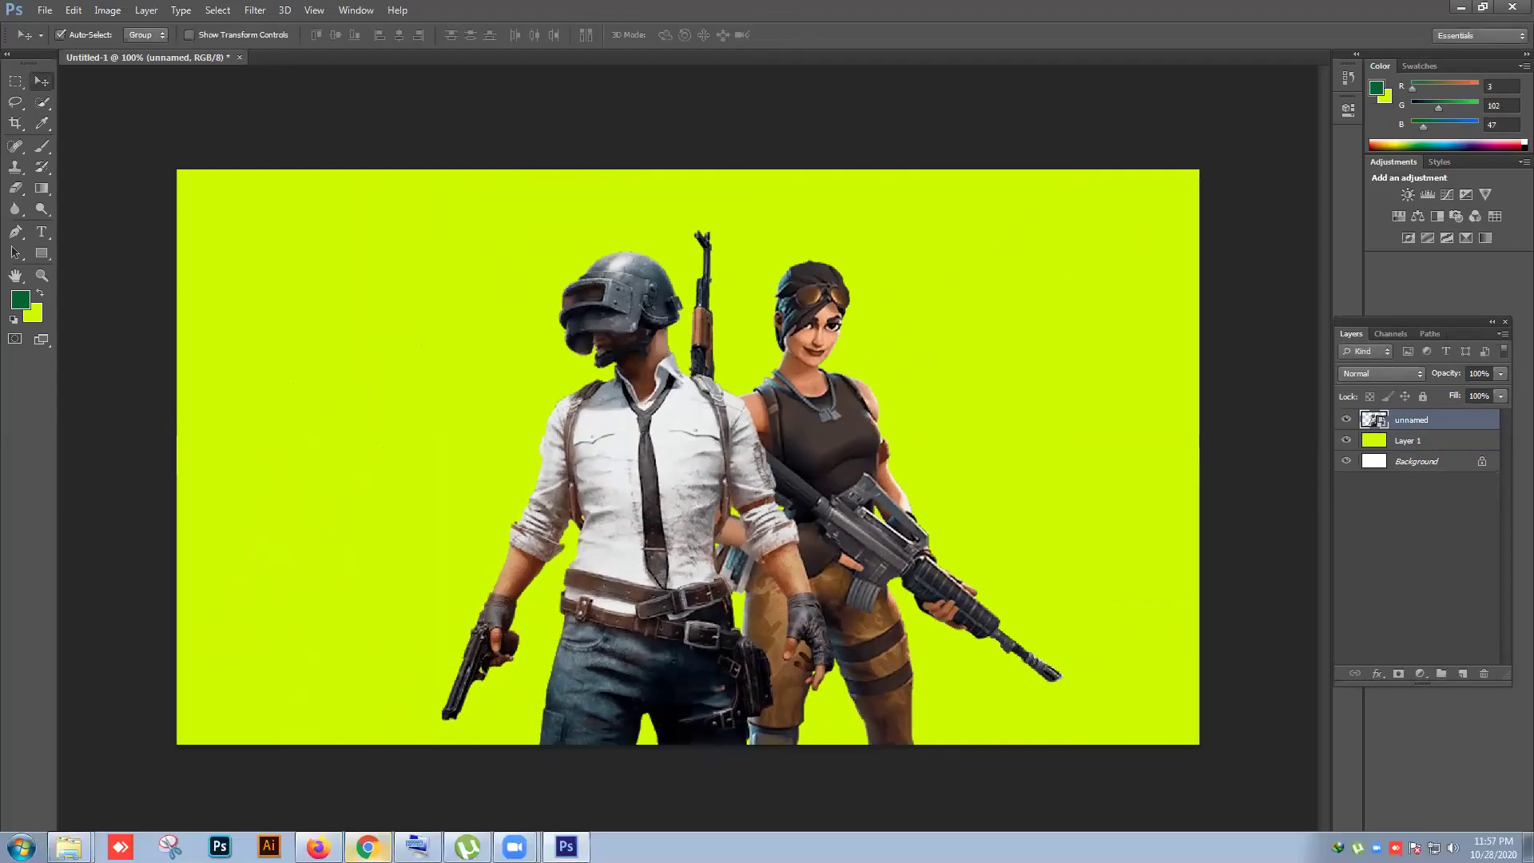
pyautogui.click(368, 847)
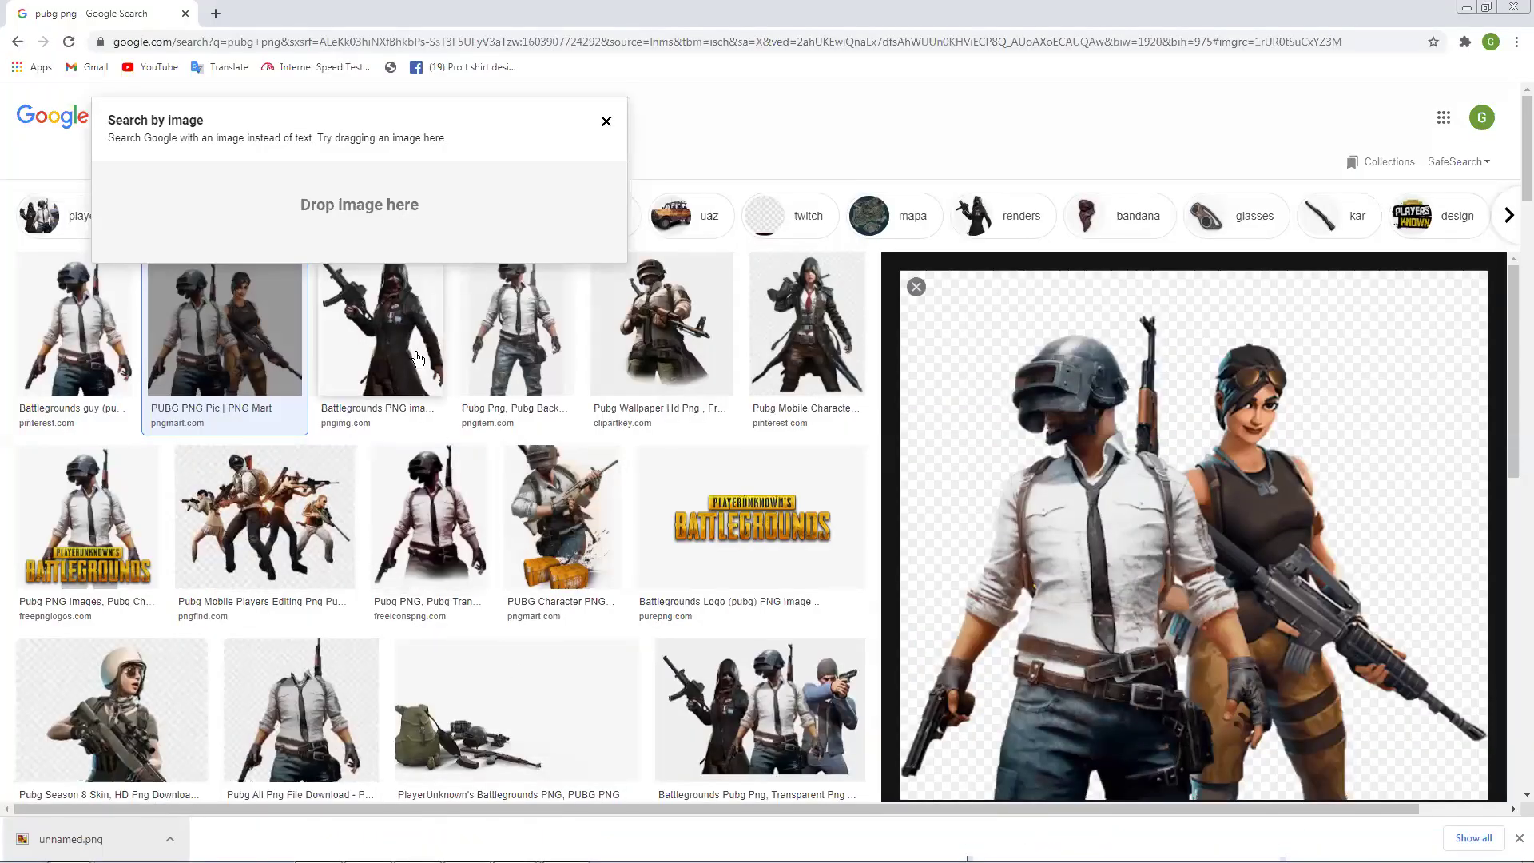
pyautogui.click(417, 358)
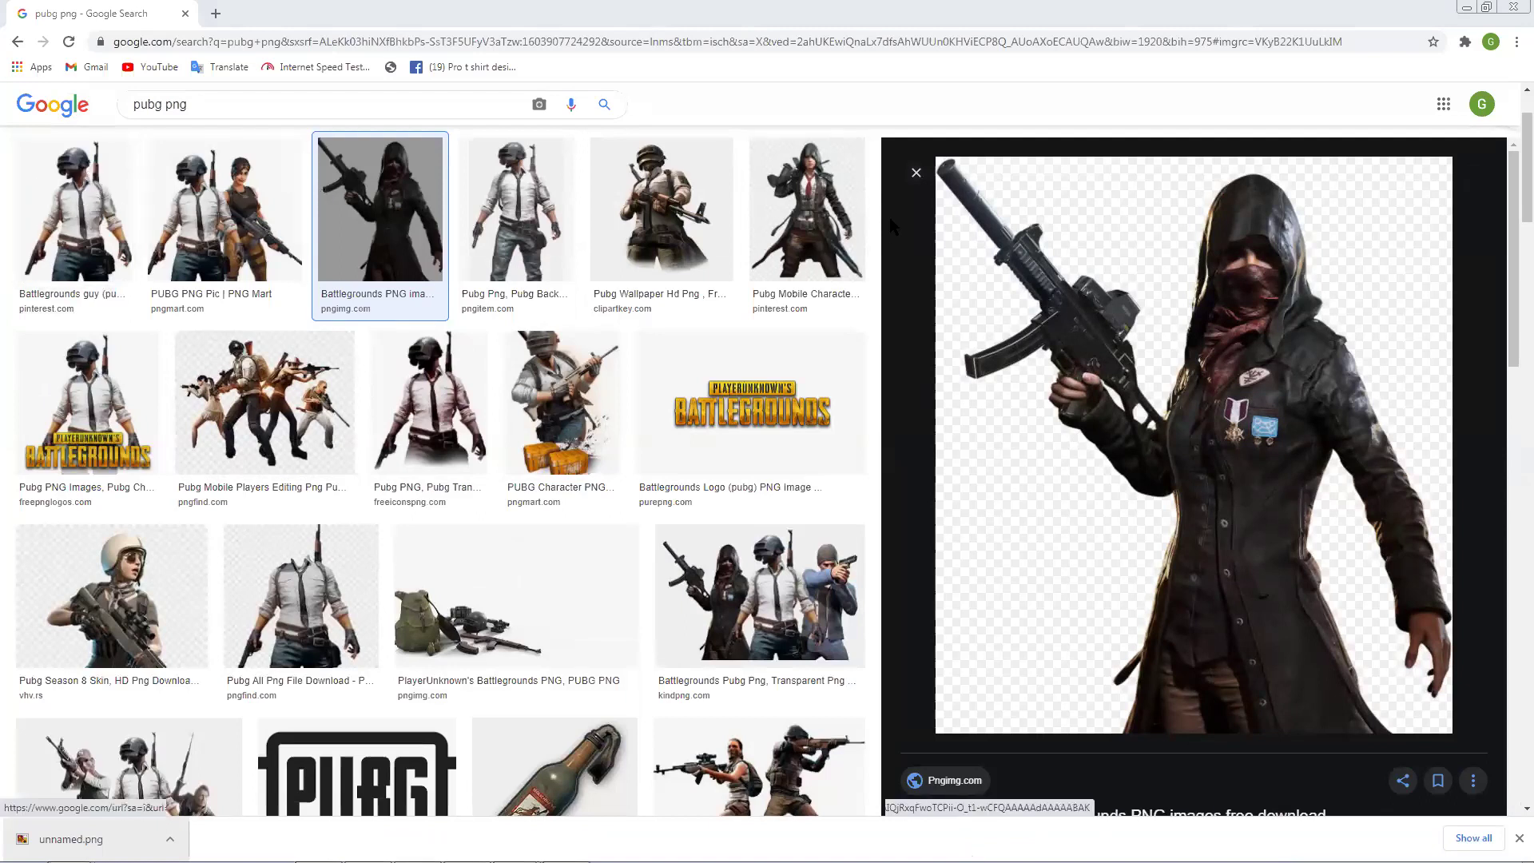
pyautogui.click(916, 172)
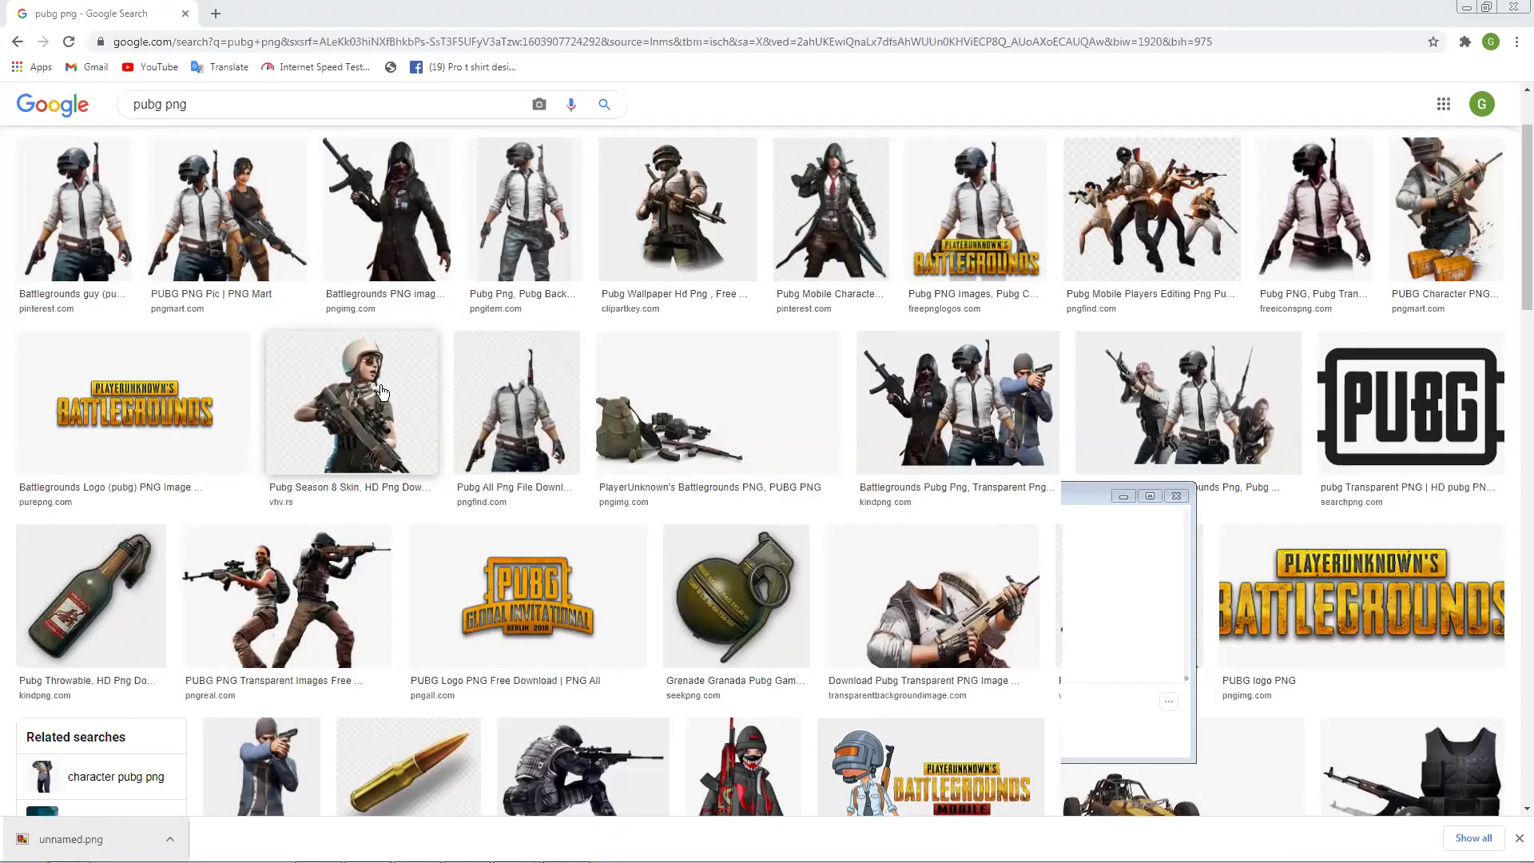
pyautogui.click(322, 397)
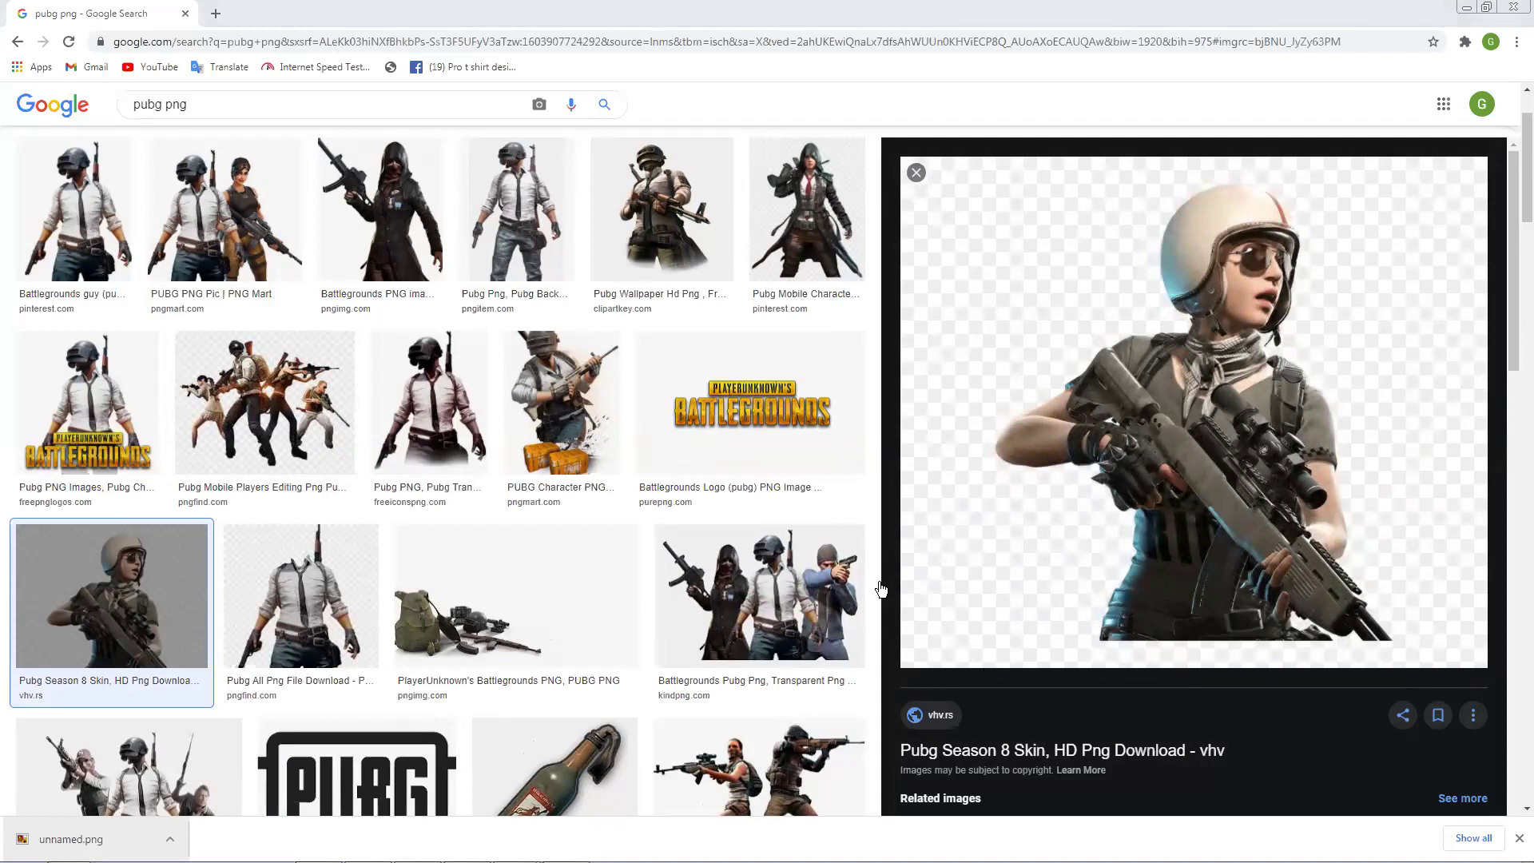
pyautogui.rightClick(1076, 358)
pyautogui.click(1130, 493)
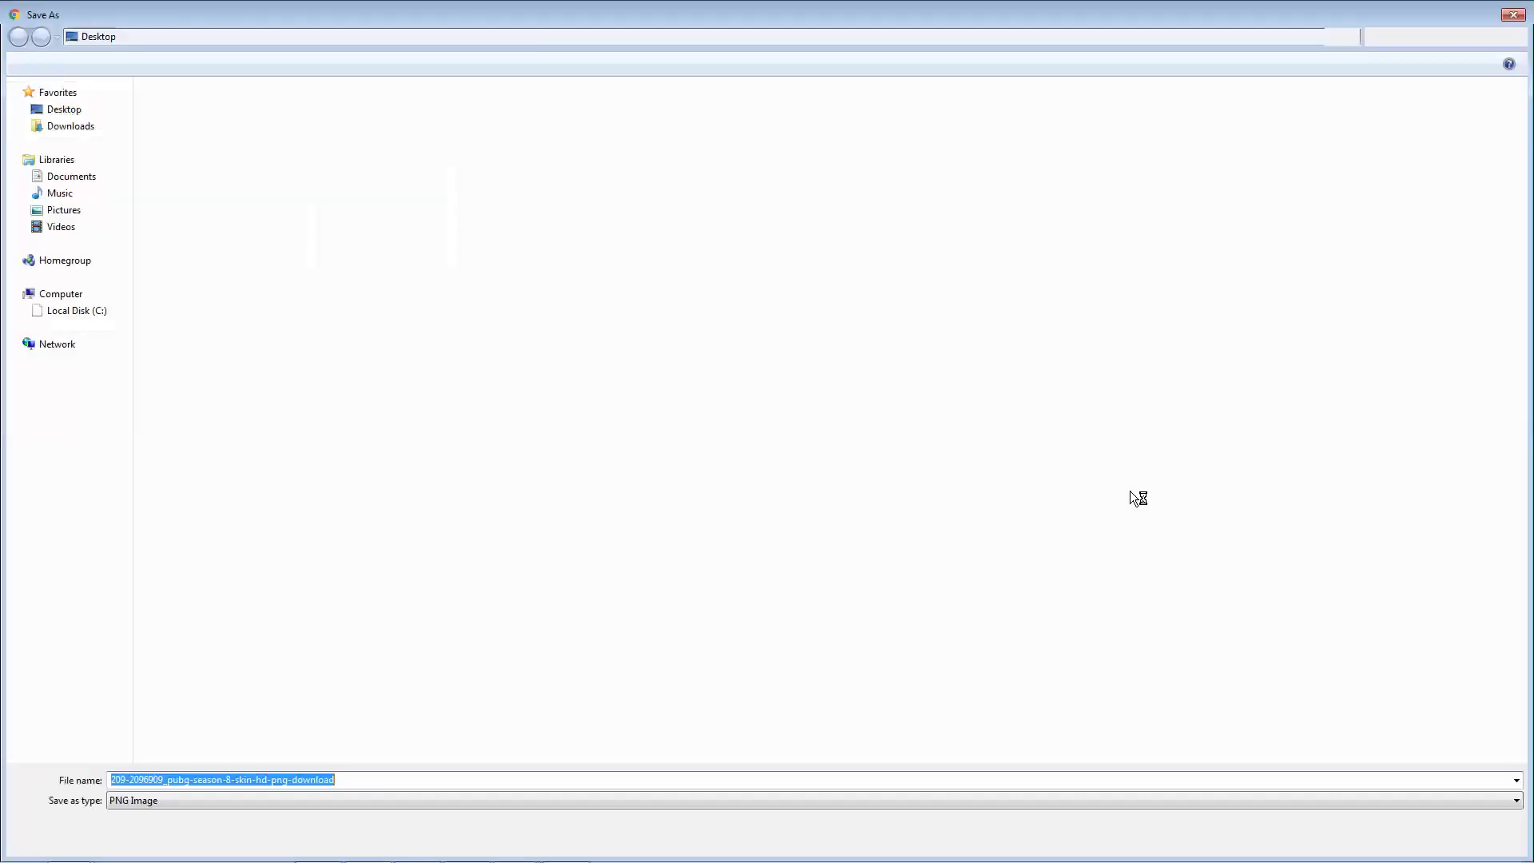
# Step: Save the Season 8 Skin image to the Desktop and recheck its preview
pyautogui.click(1392, 835)
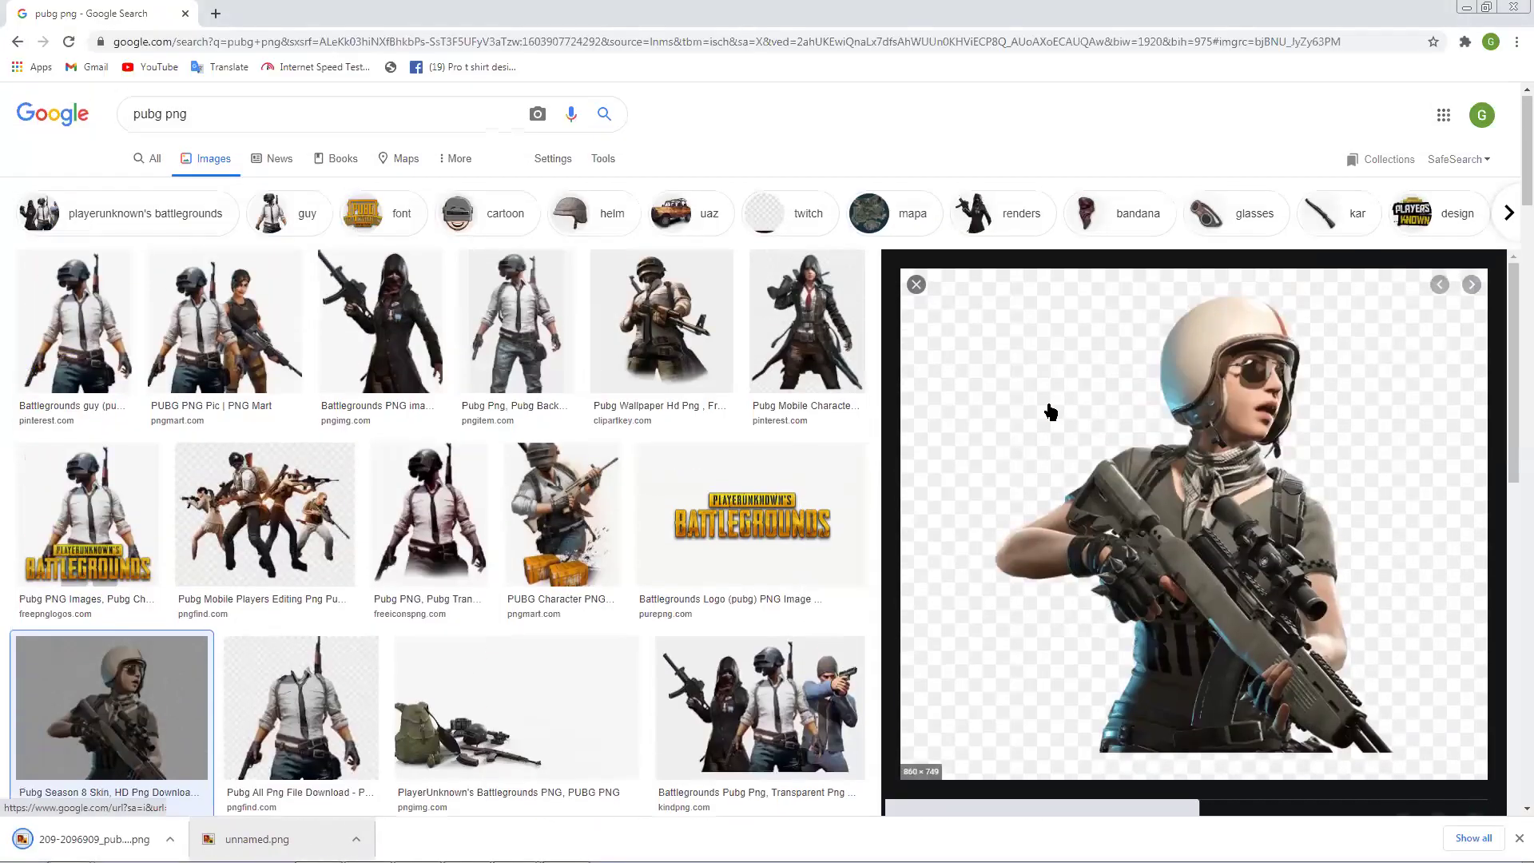
pyautogui.scroll(2, 1047, 411)
pyautogui.click(916, 287)
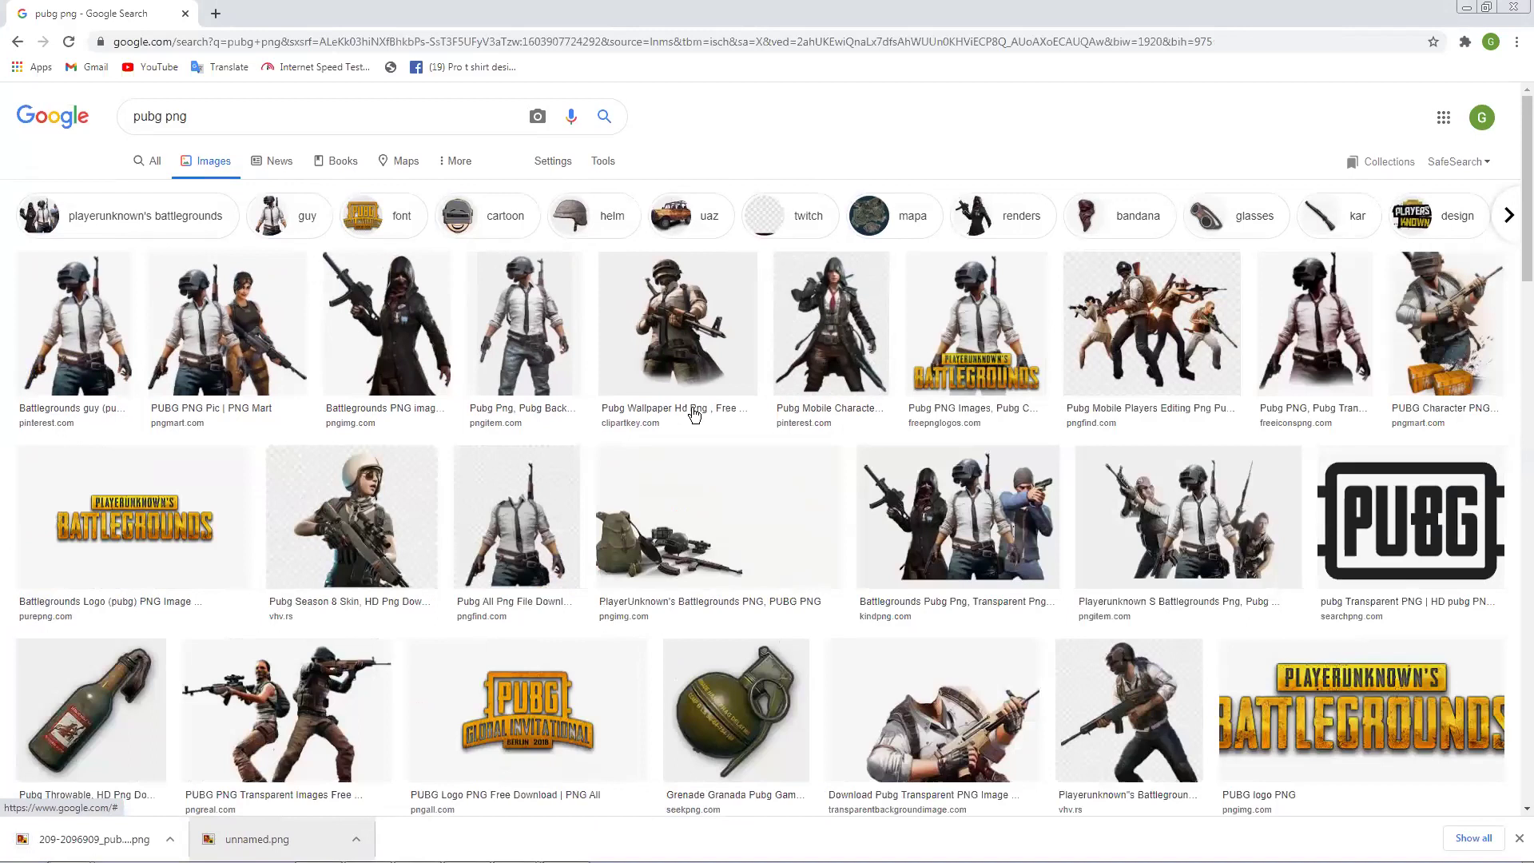
pyautogui.click(365, 502)
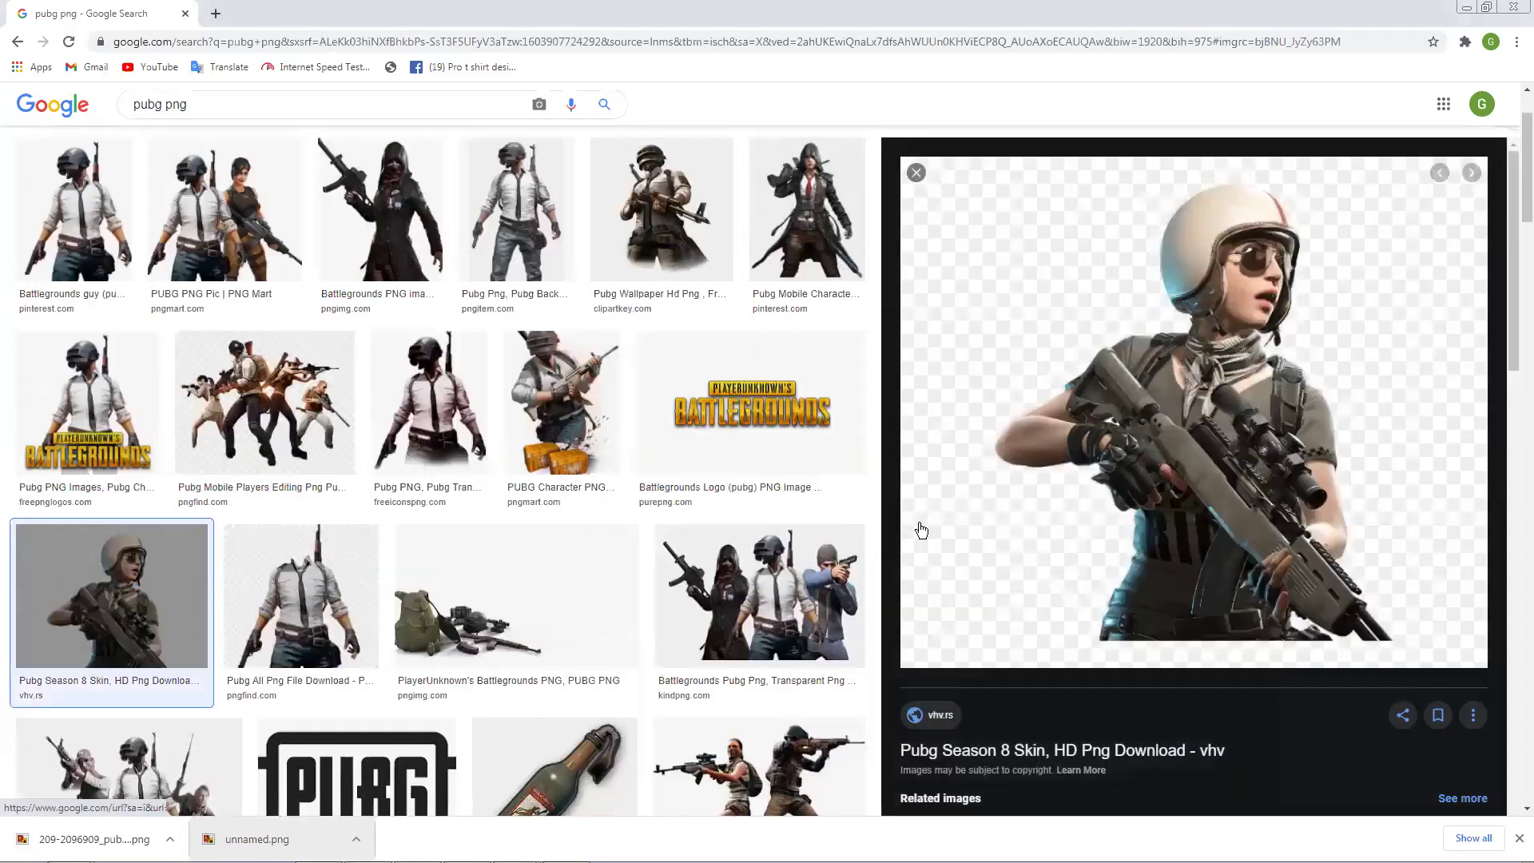
pyautogui.click(916, 173)
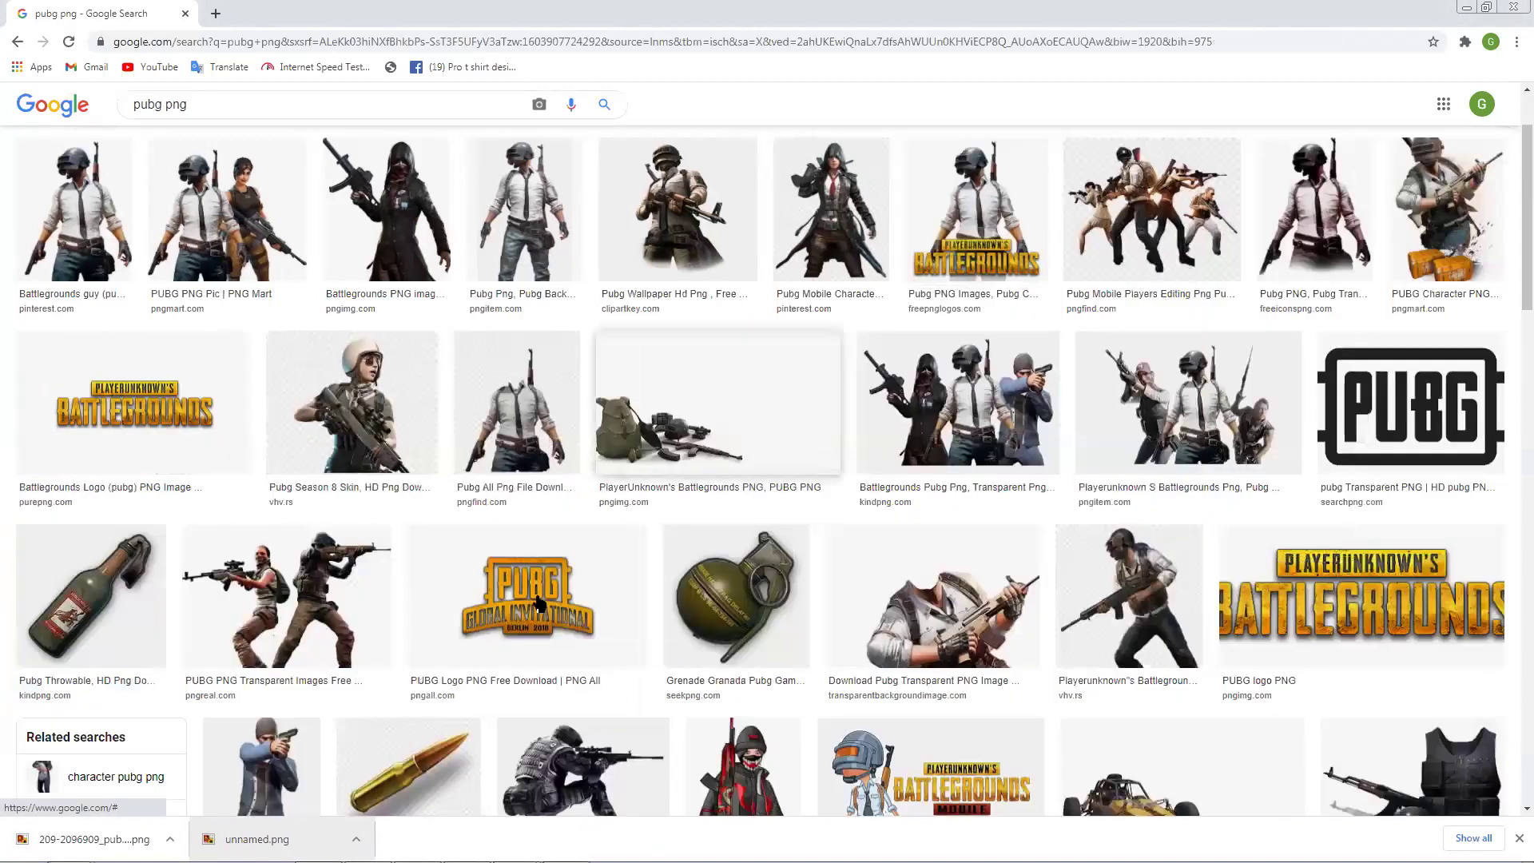
pyautogui.click(354, 410)
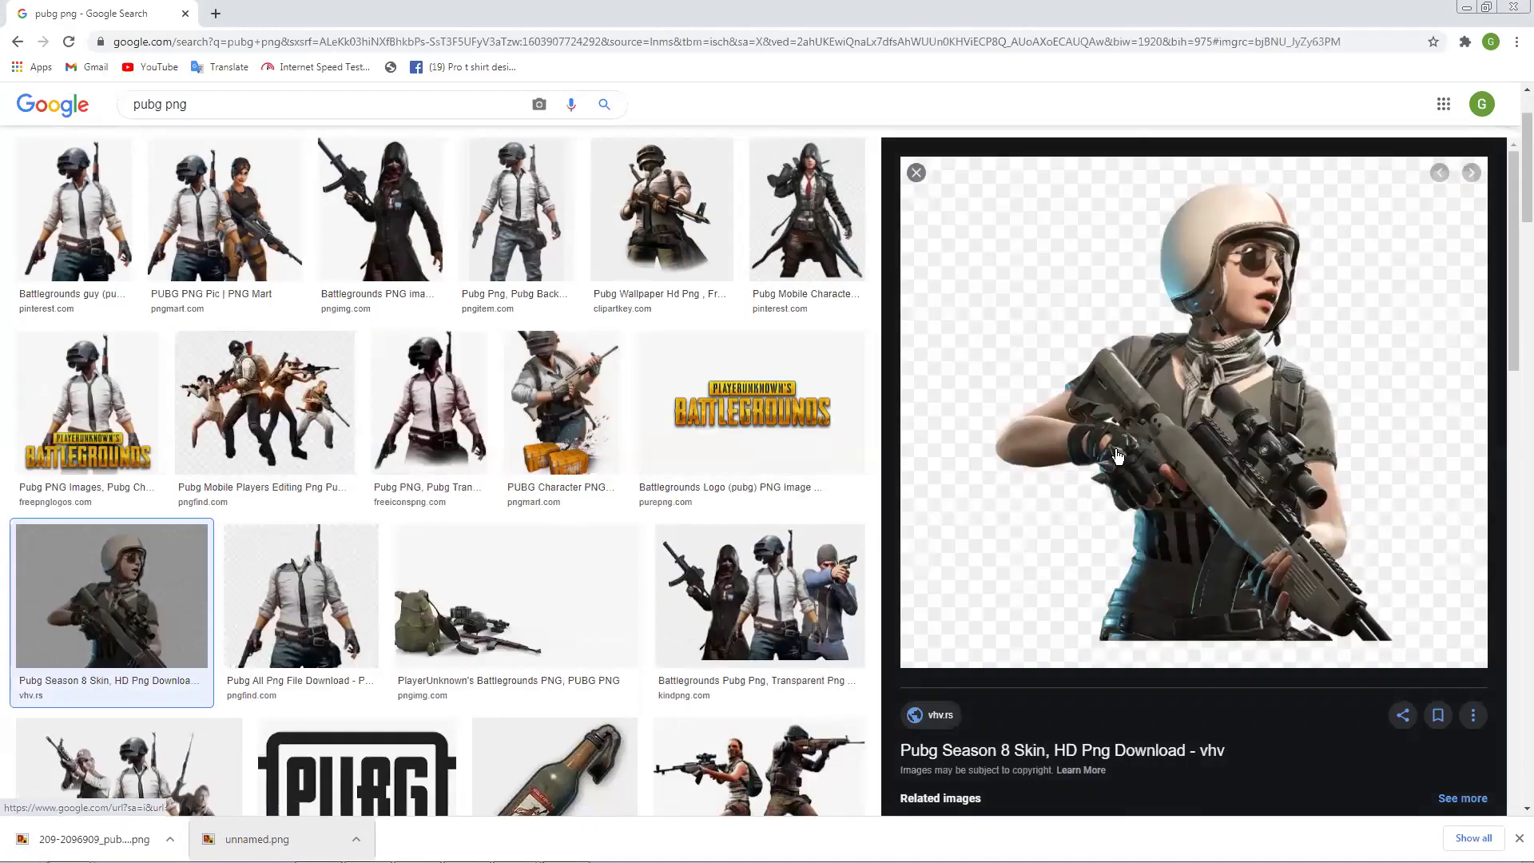
pyautogui.click(915, 173)
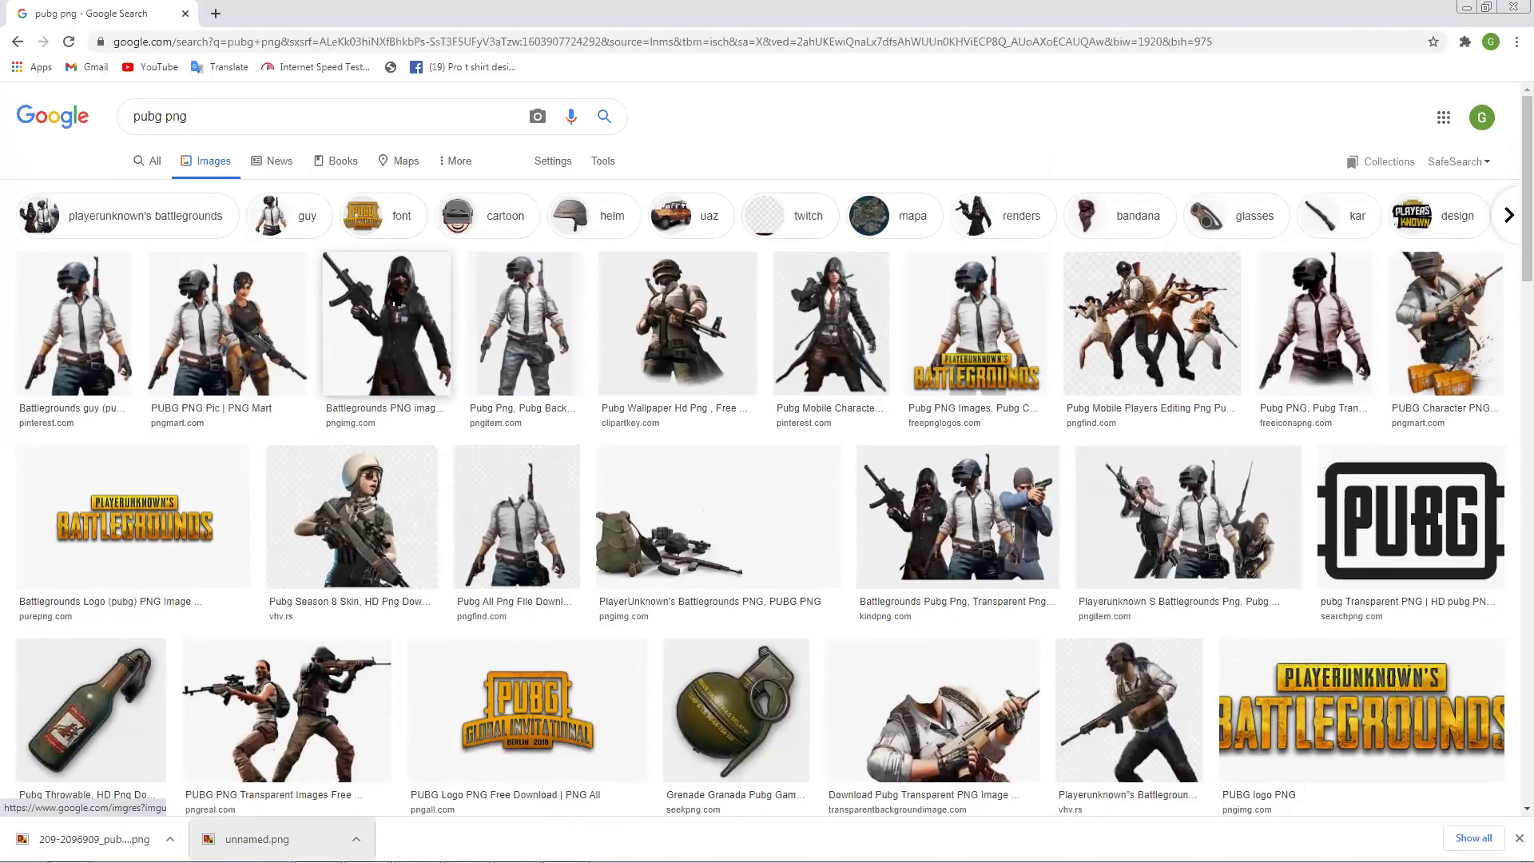
# Step: Save the hooded soldier as pubg_PNG54.png and show the Season 8 download in its folder
pyautogui.click(384, 302)
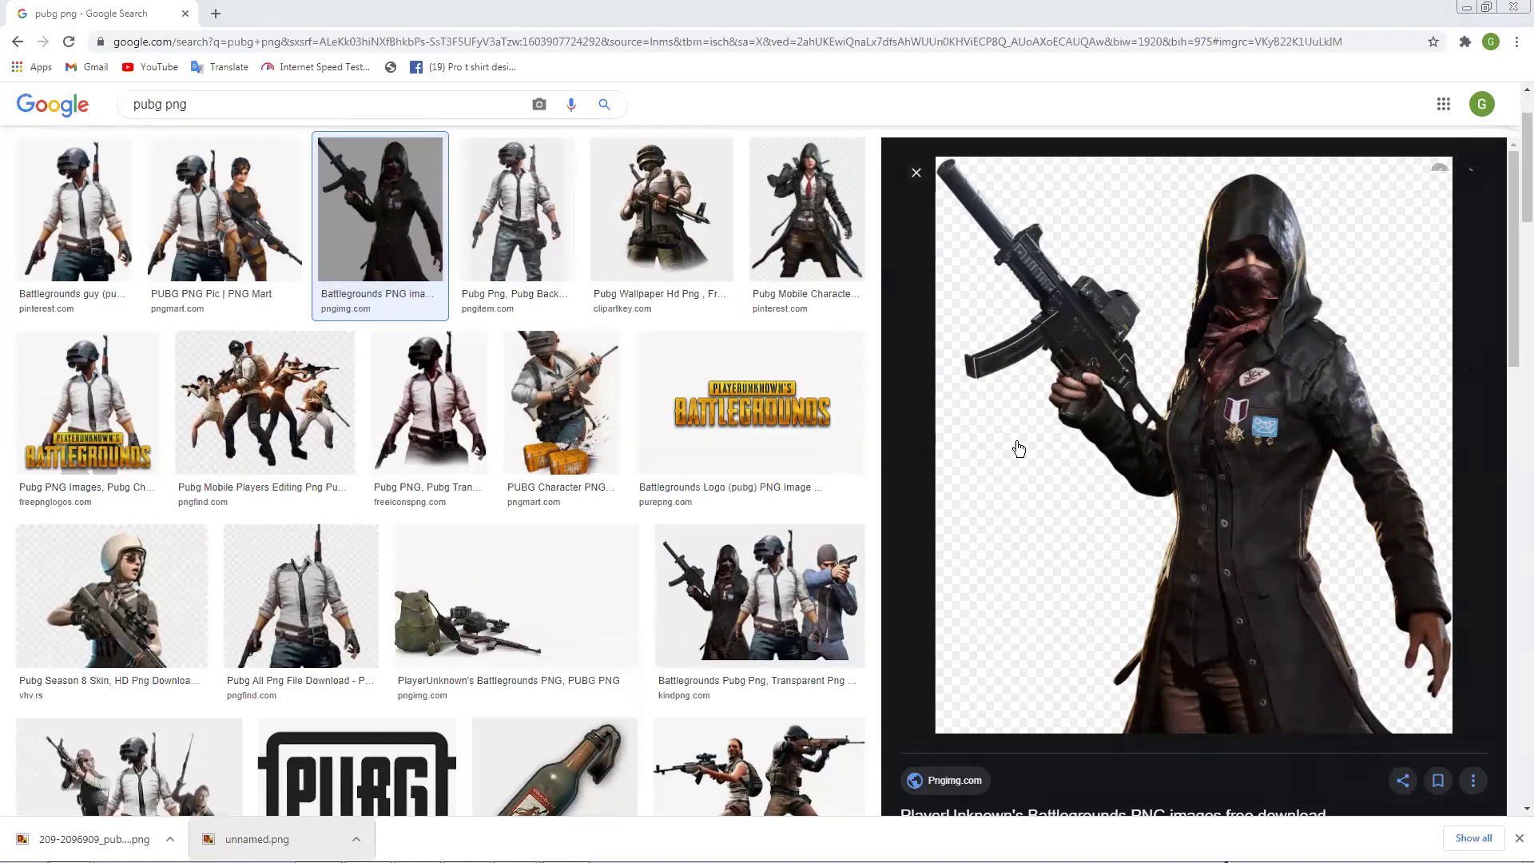
pyautogui.rightClick(1241, 392)
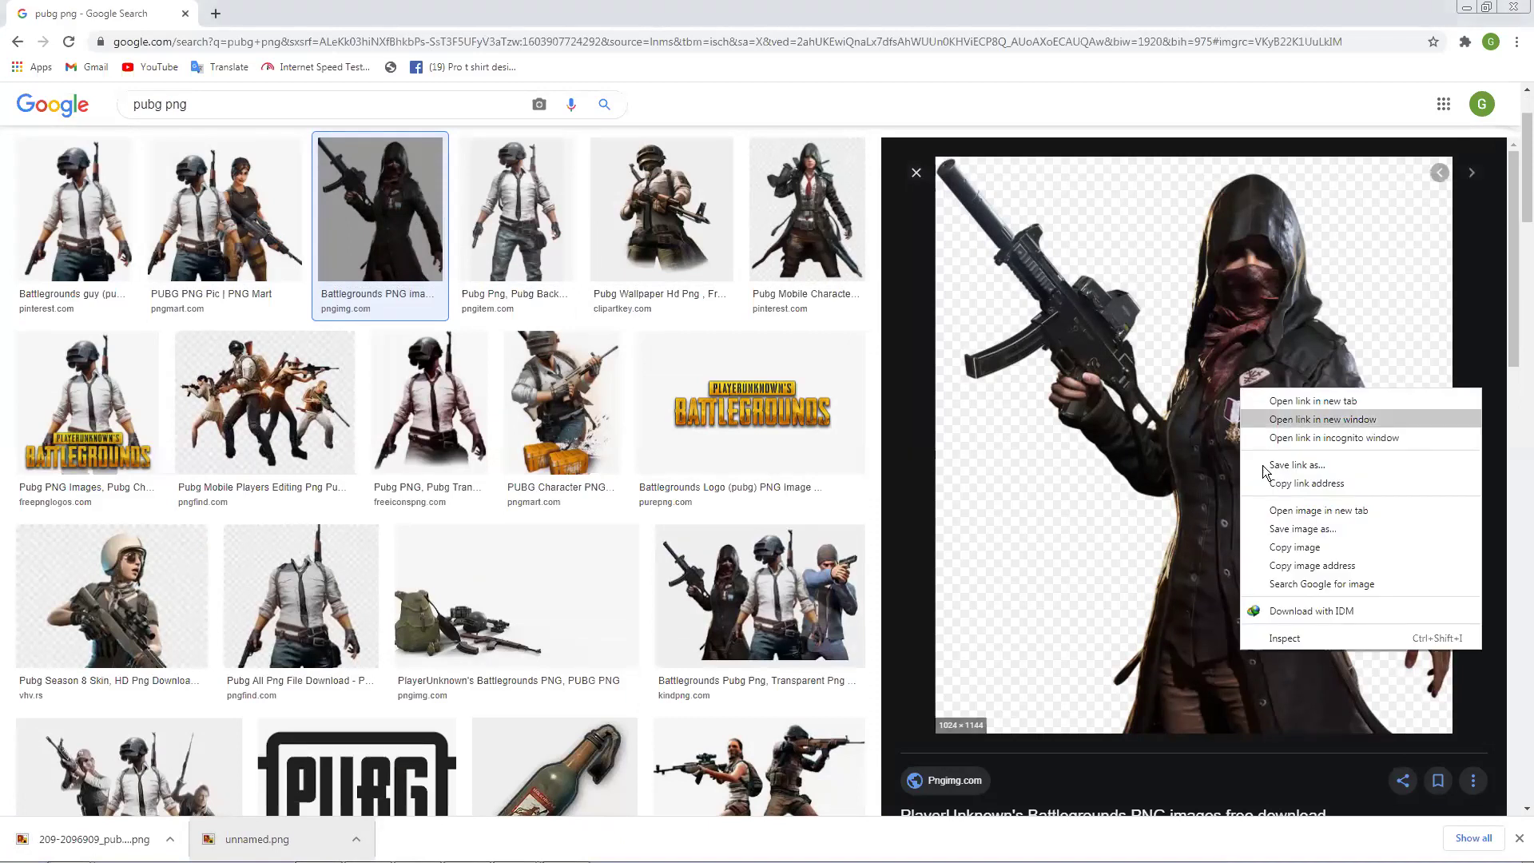
pyautogui.click(1272, 529)
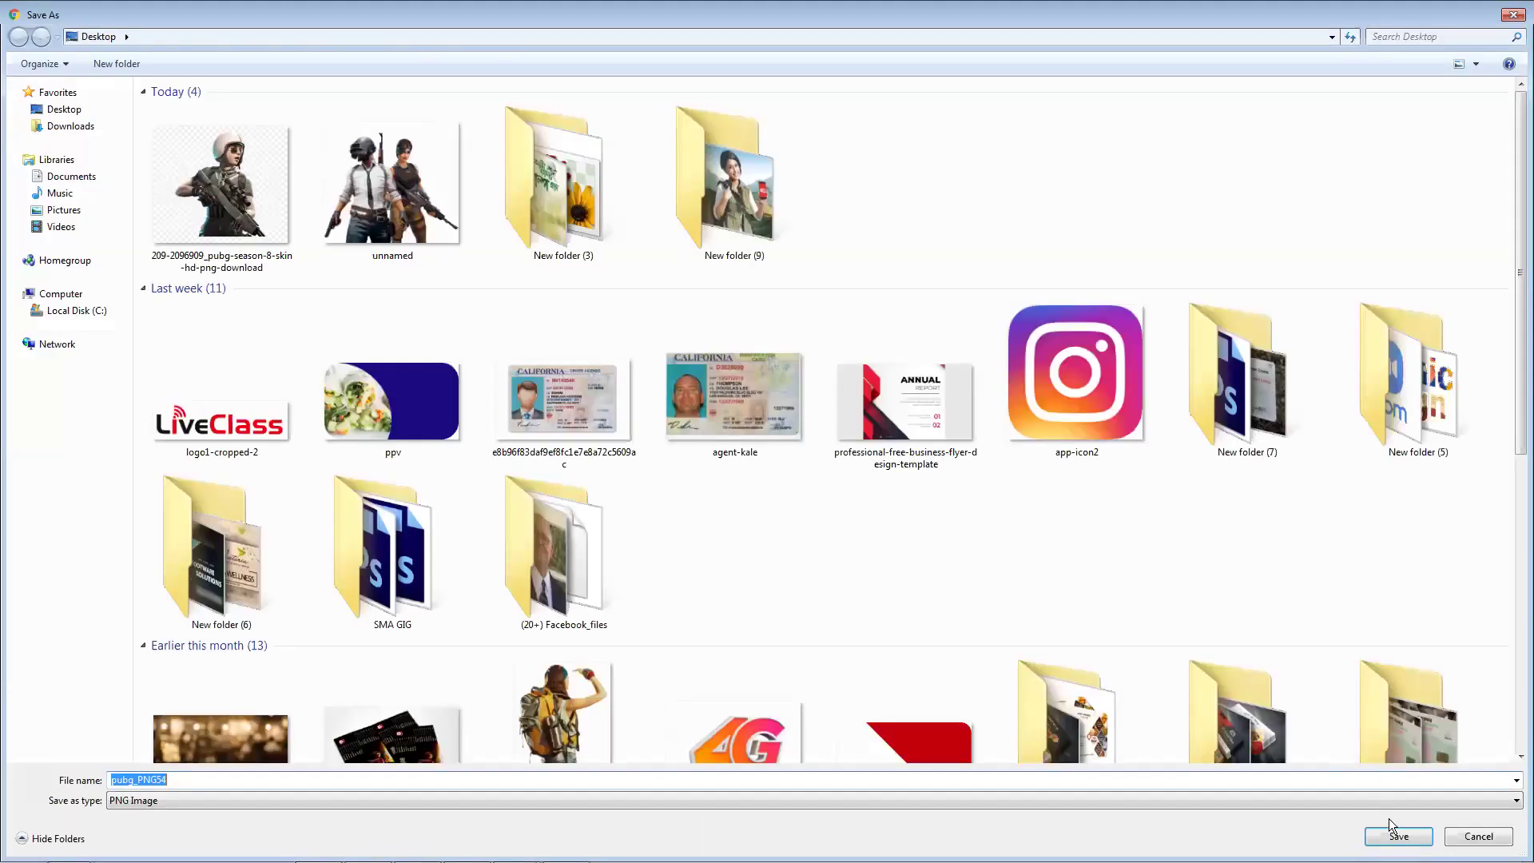
pyautogui.click(1397, 832)
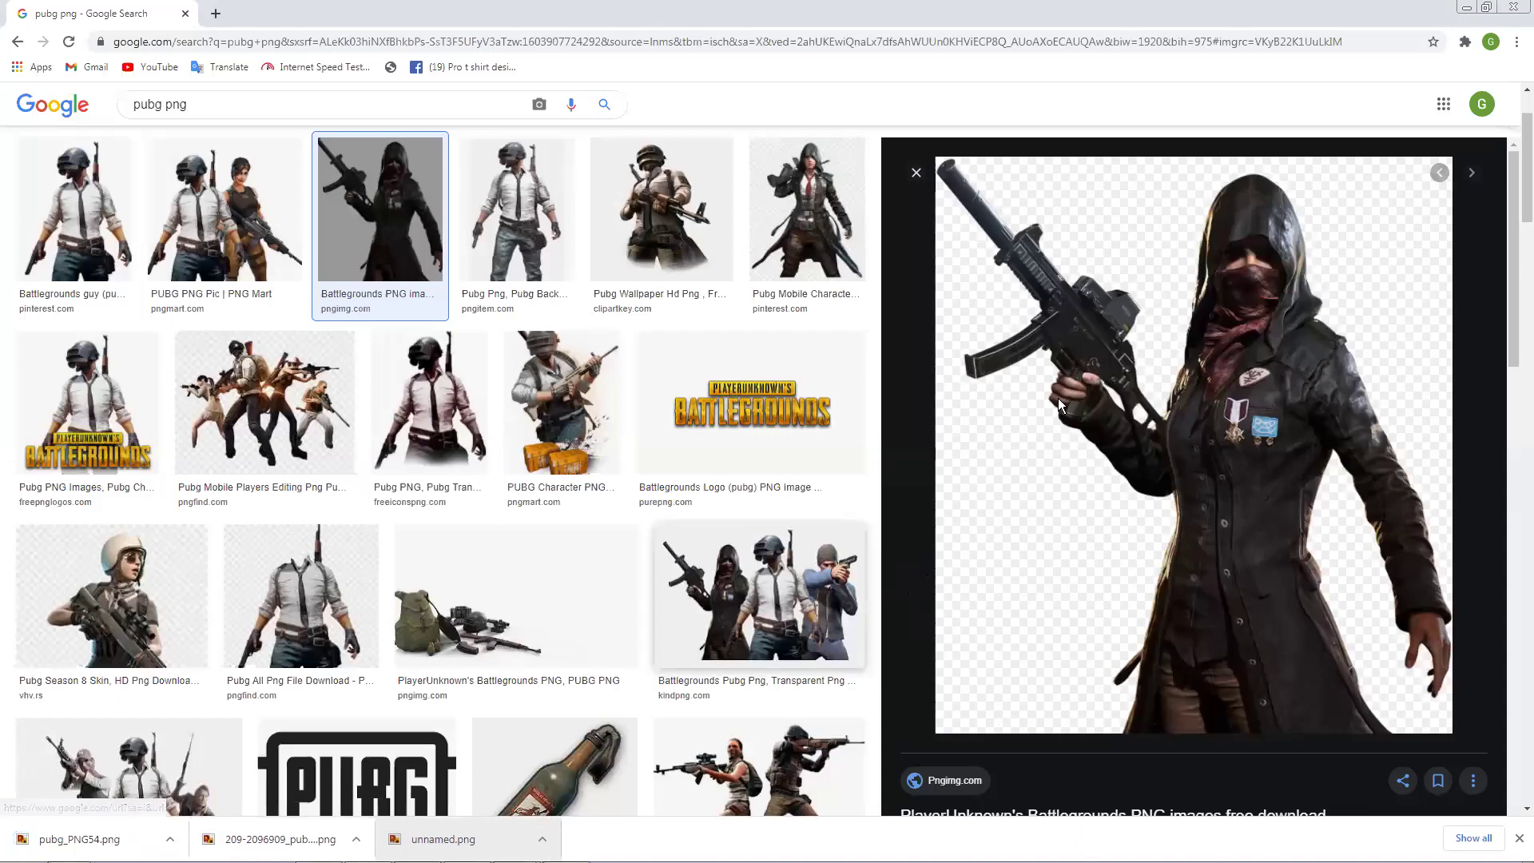
pyautogui.click(357, 840)
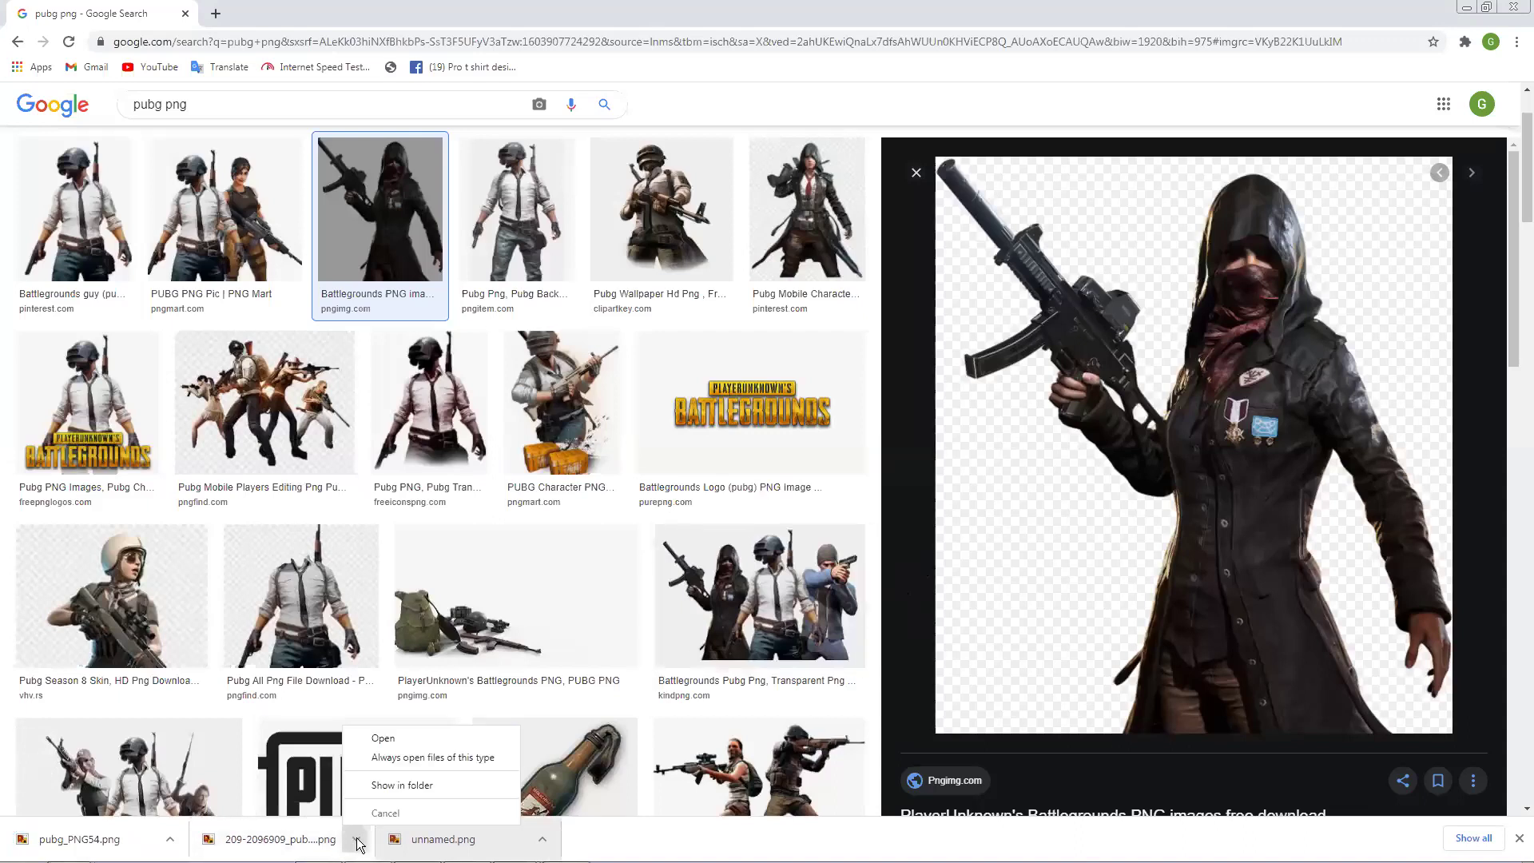
pyautogui.click(420, 785)
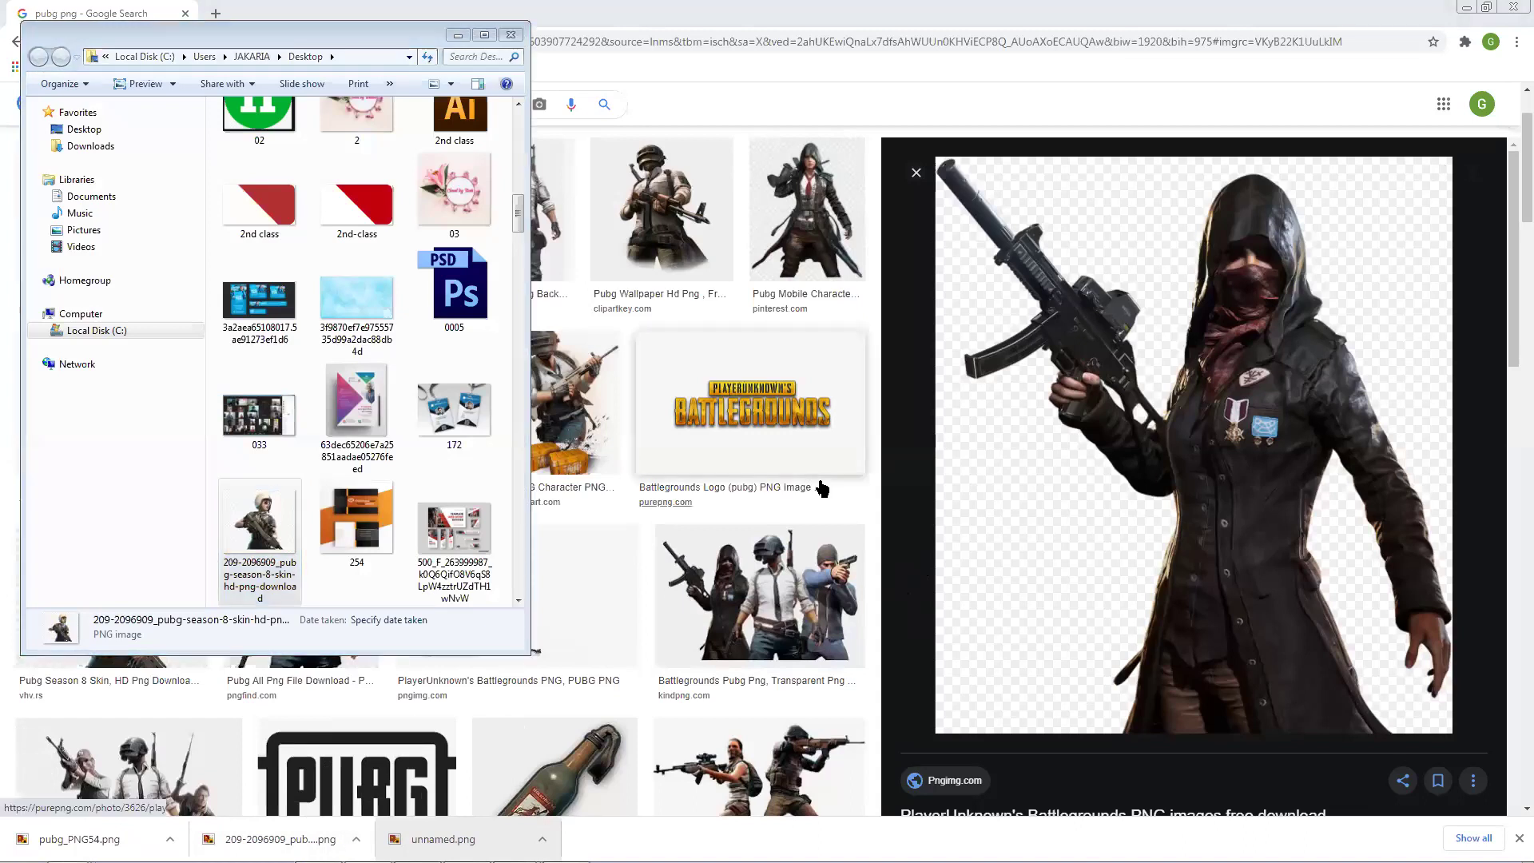
# Step: Reveal the downloaded unnamed.png (512 × 461) in the Explorer Desktop folder
pyautogui.click(917, 173)
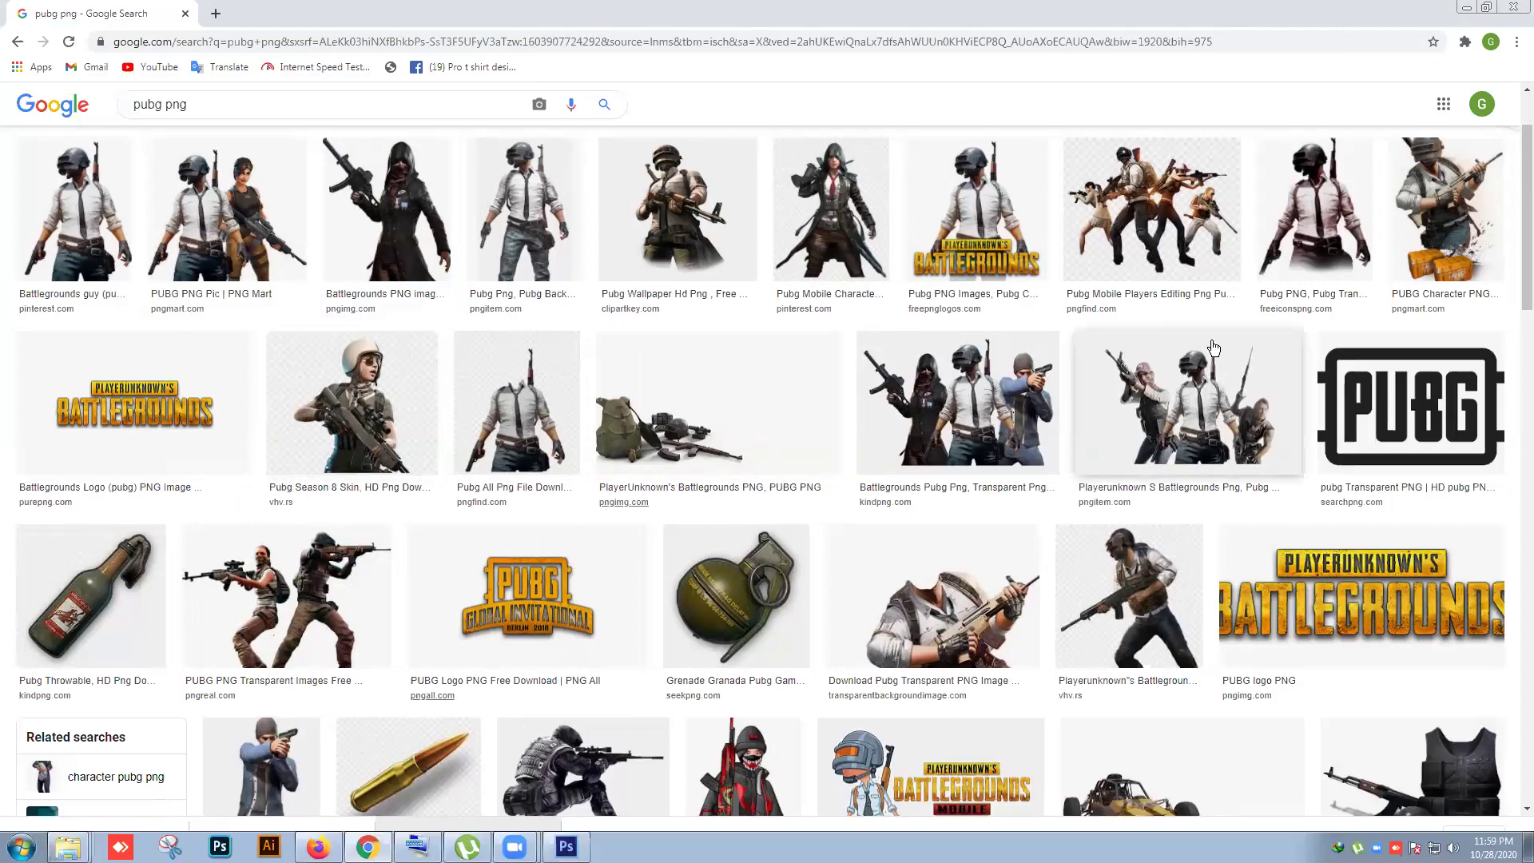
pyautogui.click(542, 839)
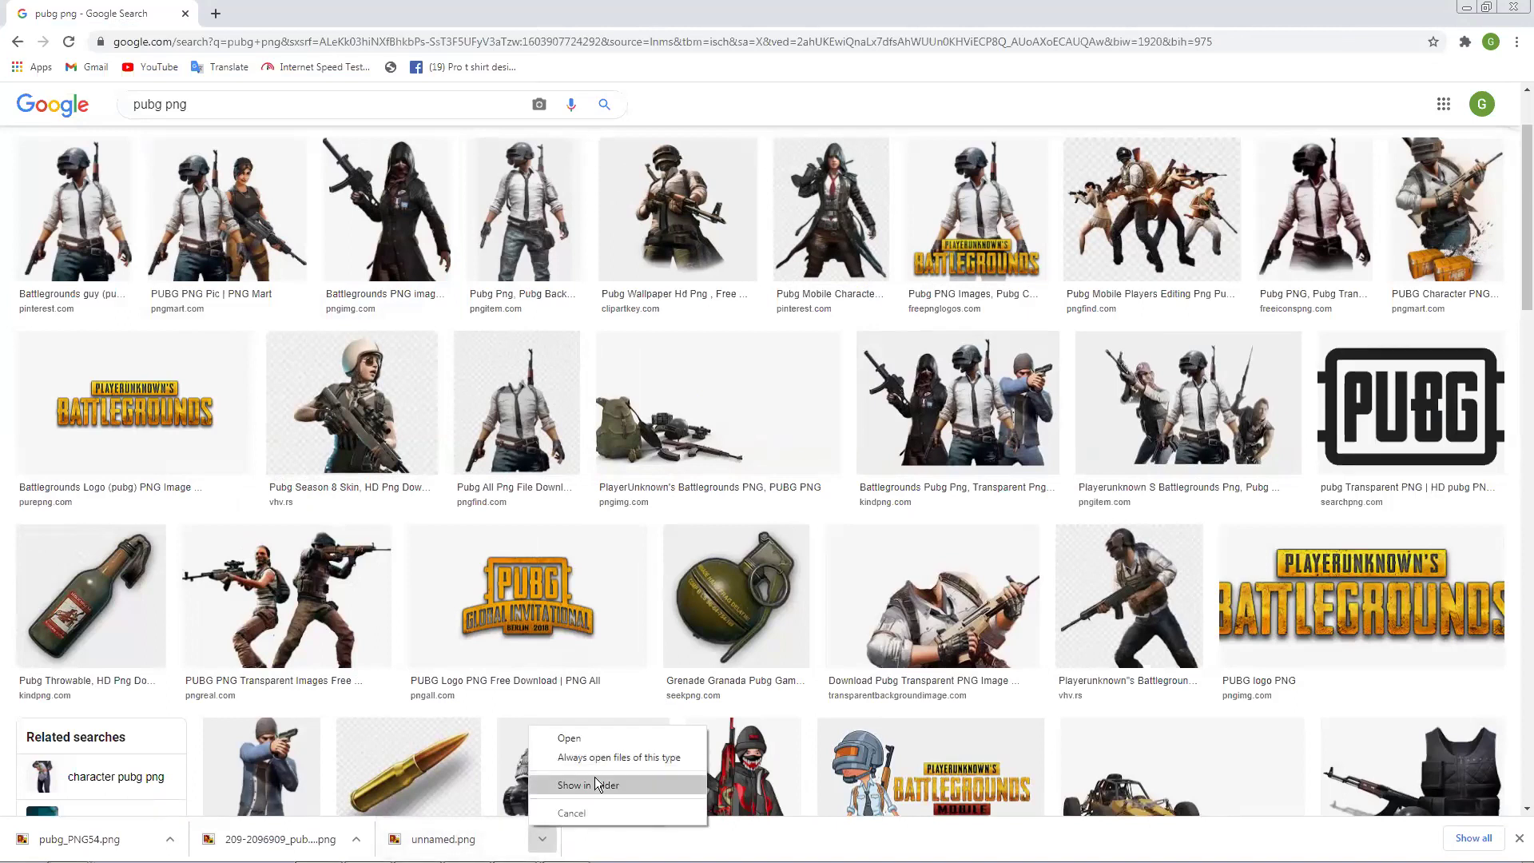
pyautogui.click(594, 779)
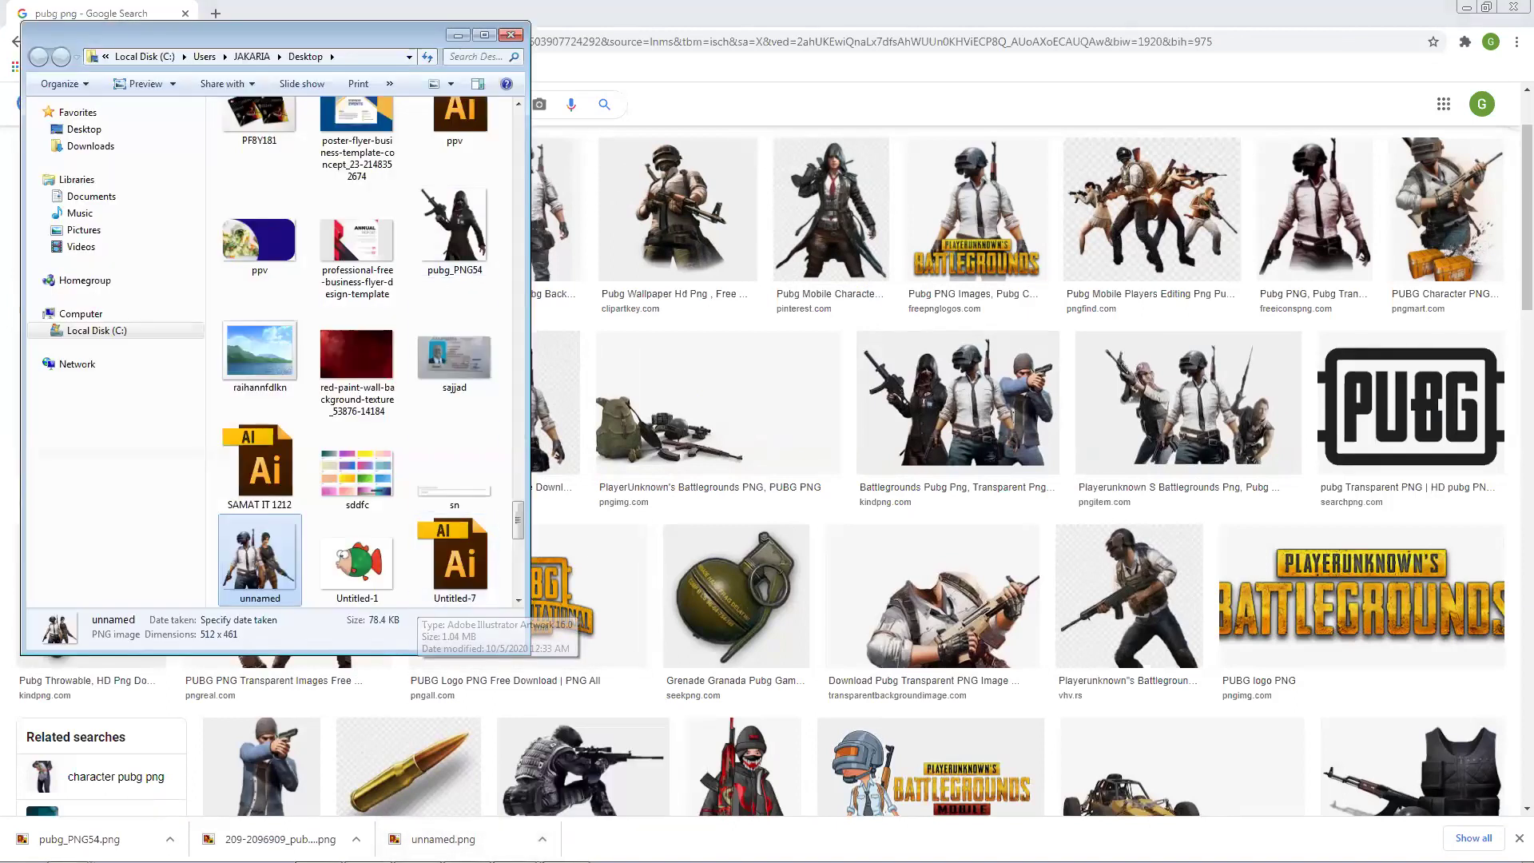
pyautogui.moveTo(306, 846)
pyautogui.click(567, 846)
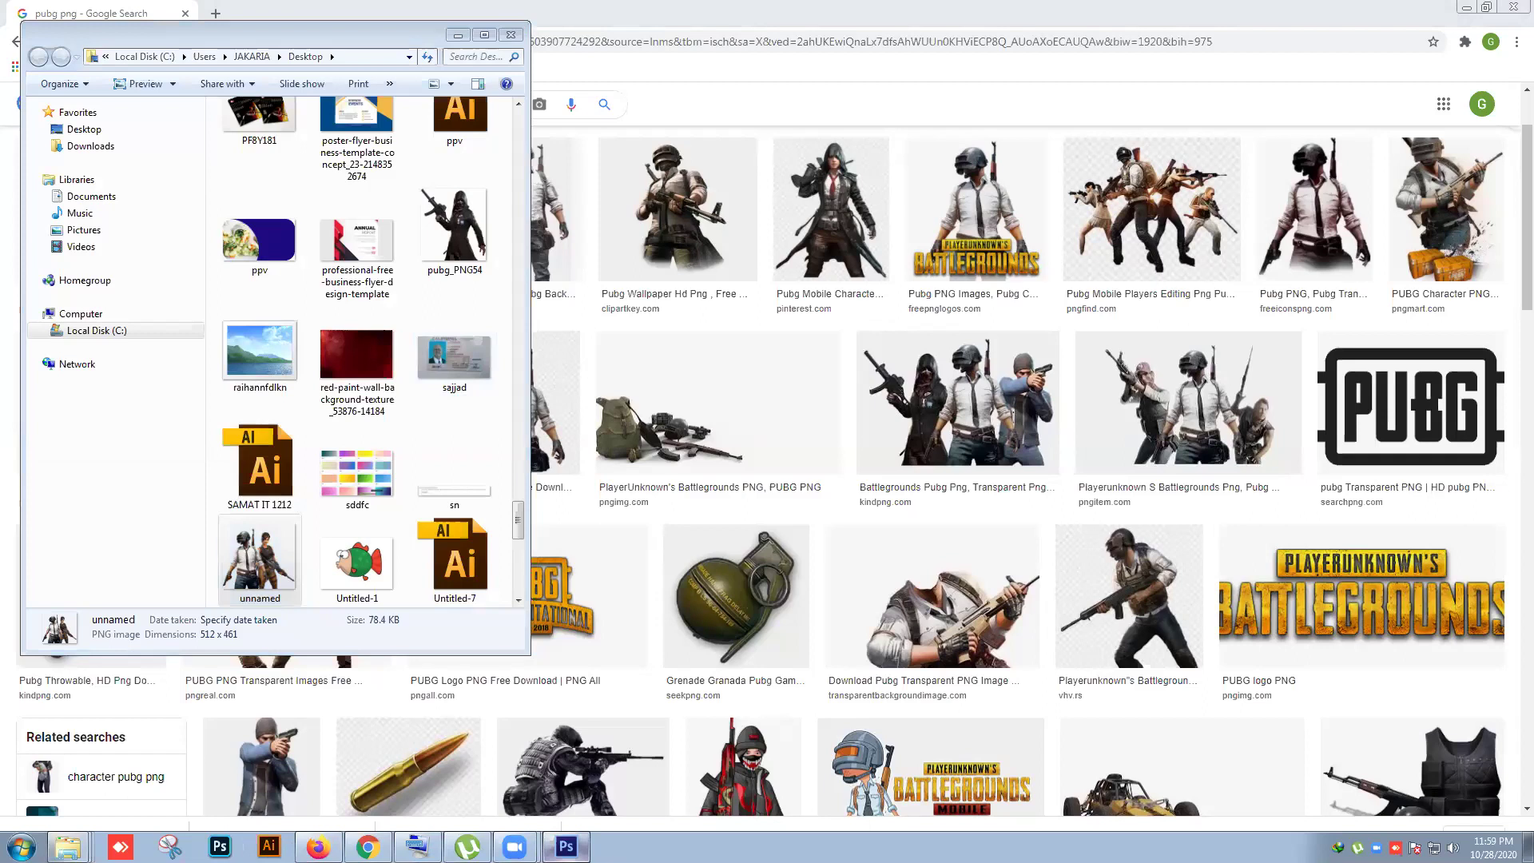
# Step: Place the hooded soldier pubg_PNG54.png onto the canvas from Explorer
pyautogui.moveTo(605, 14); pyautogui.dragTo(969, 89)
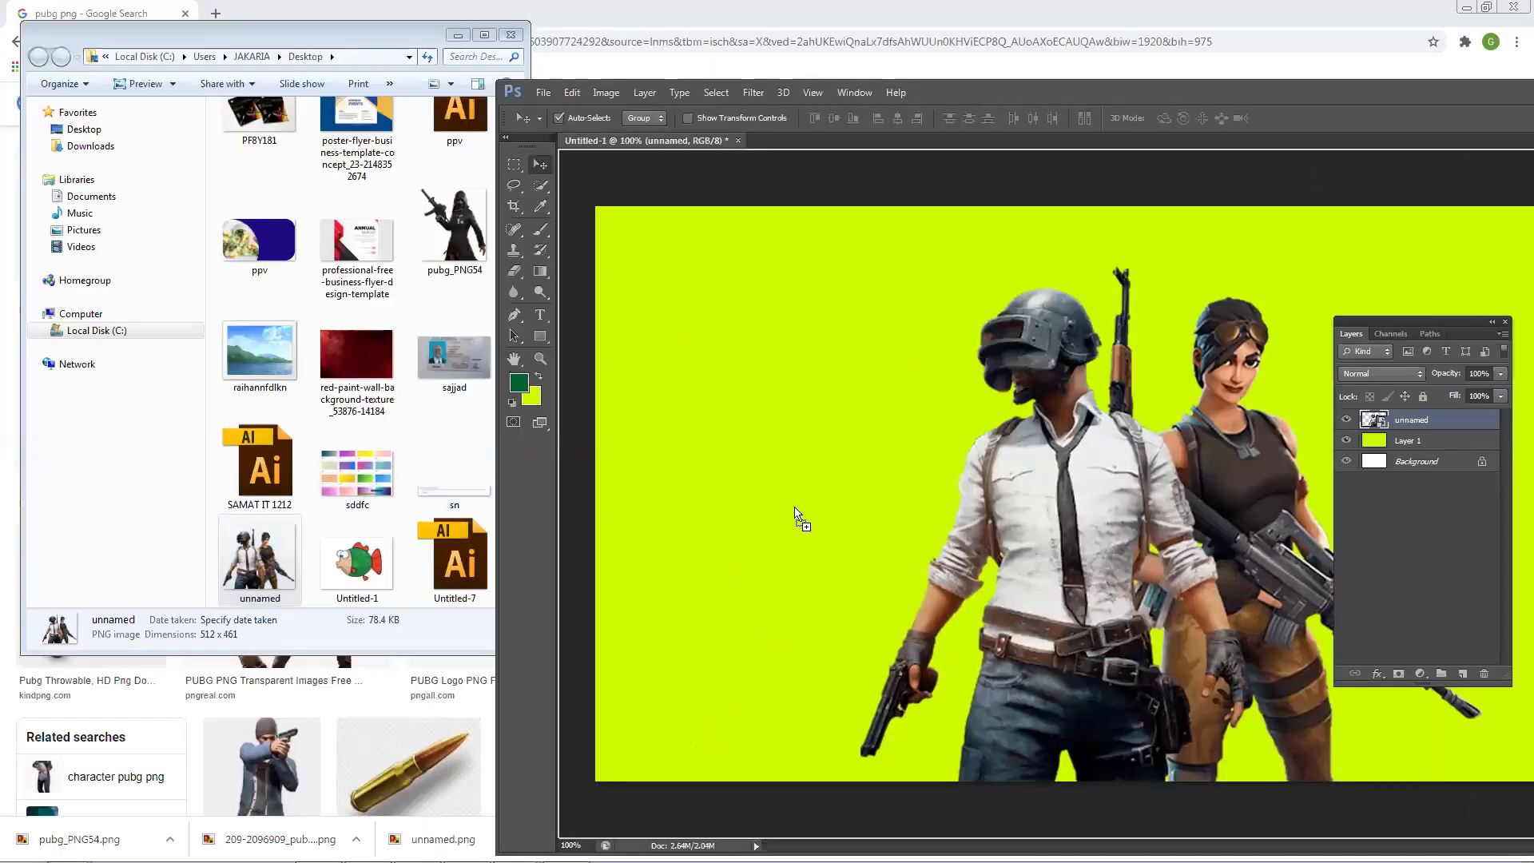
pyautogui.moveTo(815, 516); pyautogui.dragTo(820, 515)
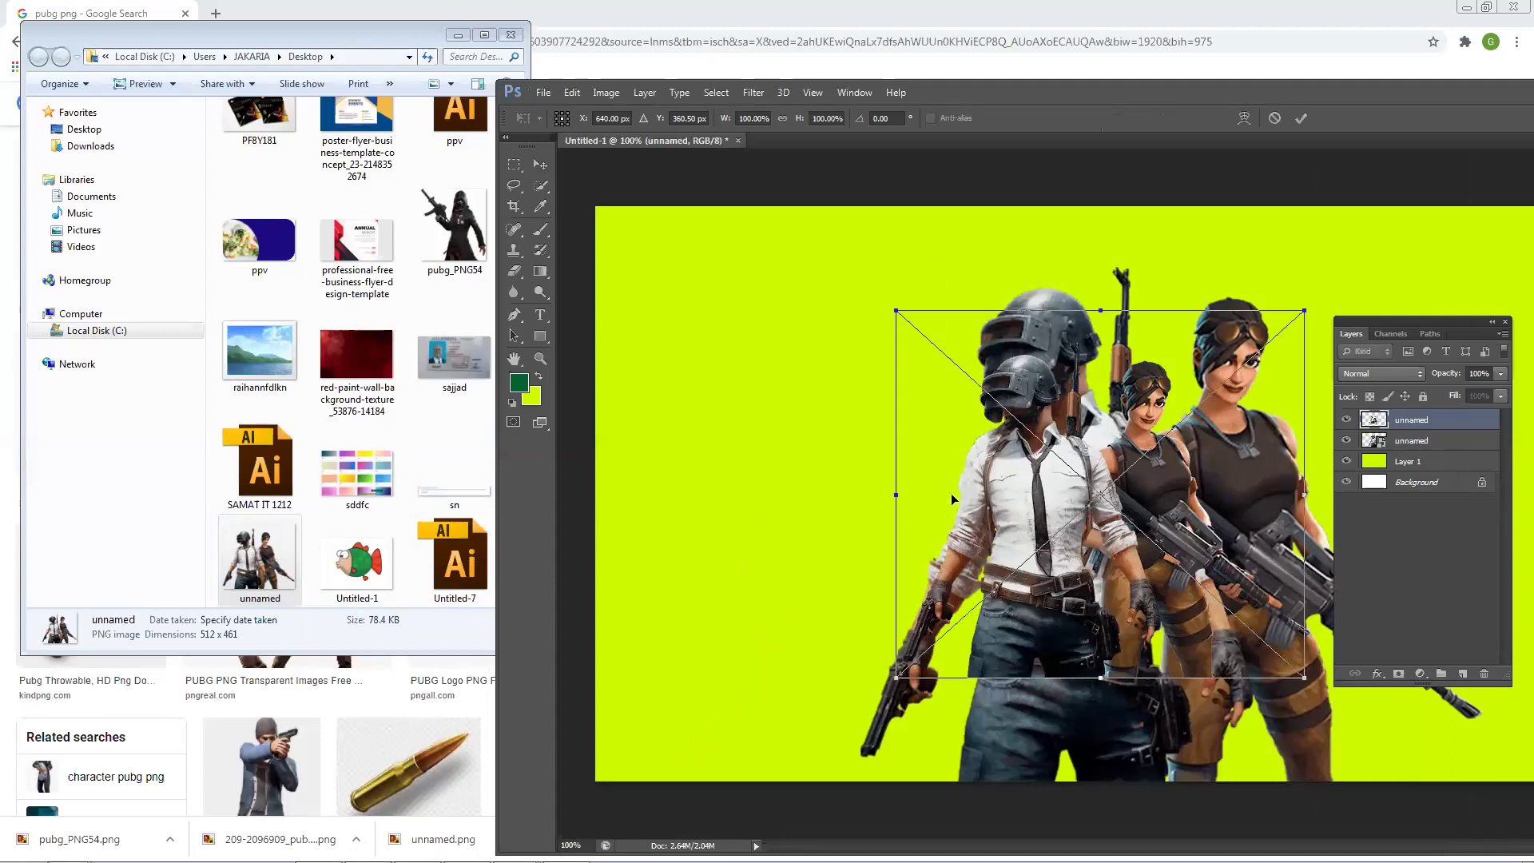
pyautogui.press('Escape')
pyautogui.click(357, 563)
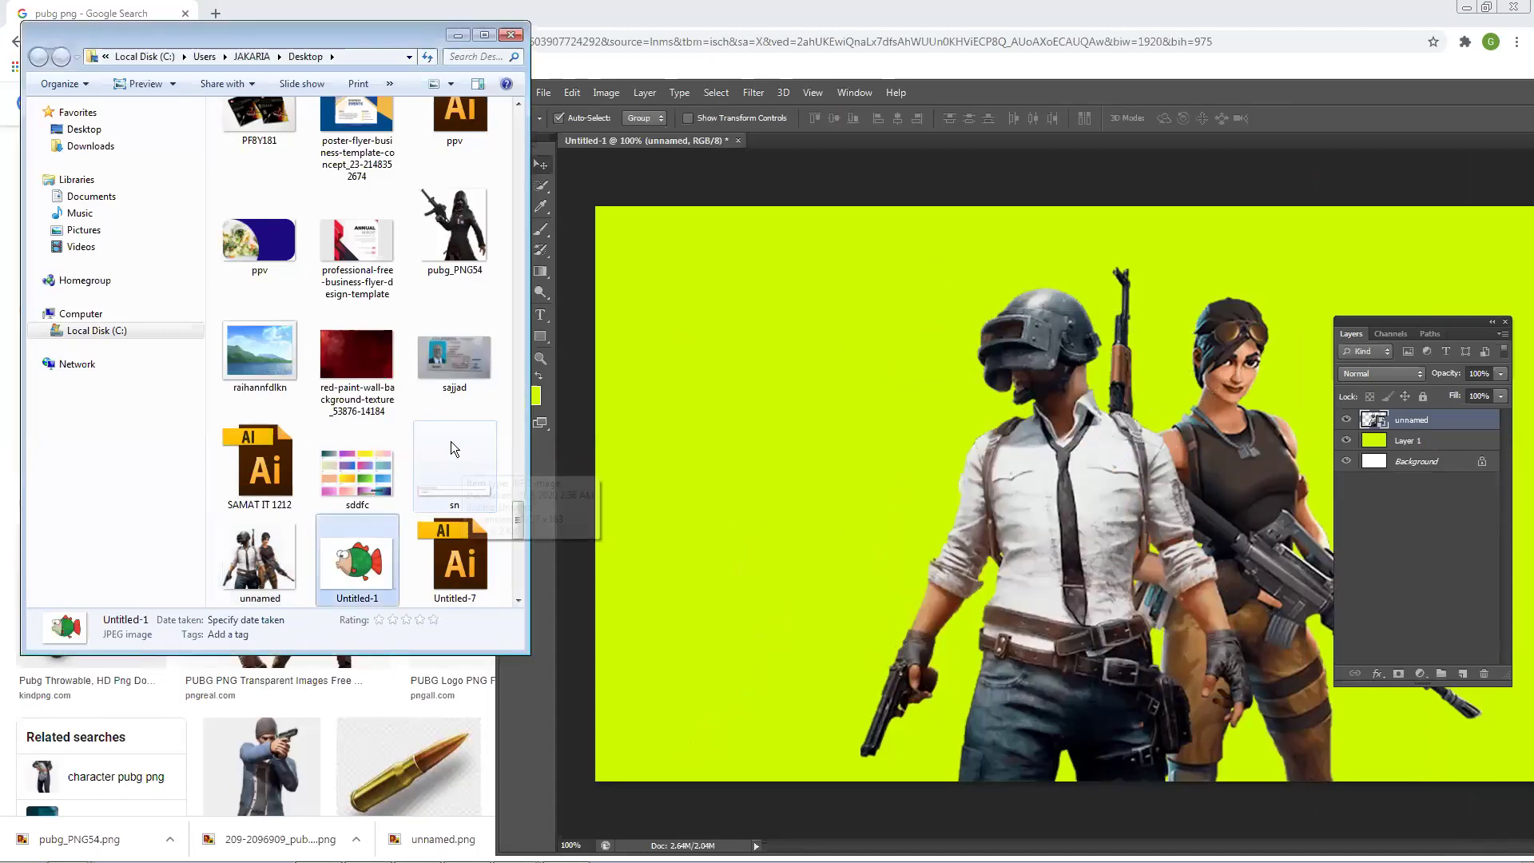
pyautogui.moveTo(470, 264); pyautogui.dragTo(819, 431)
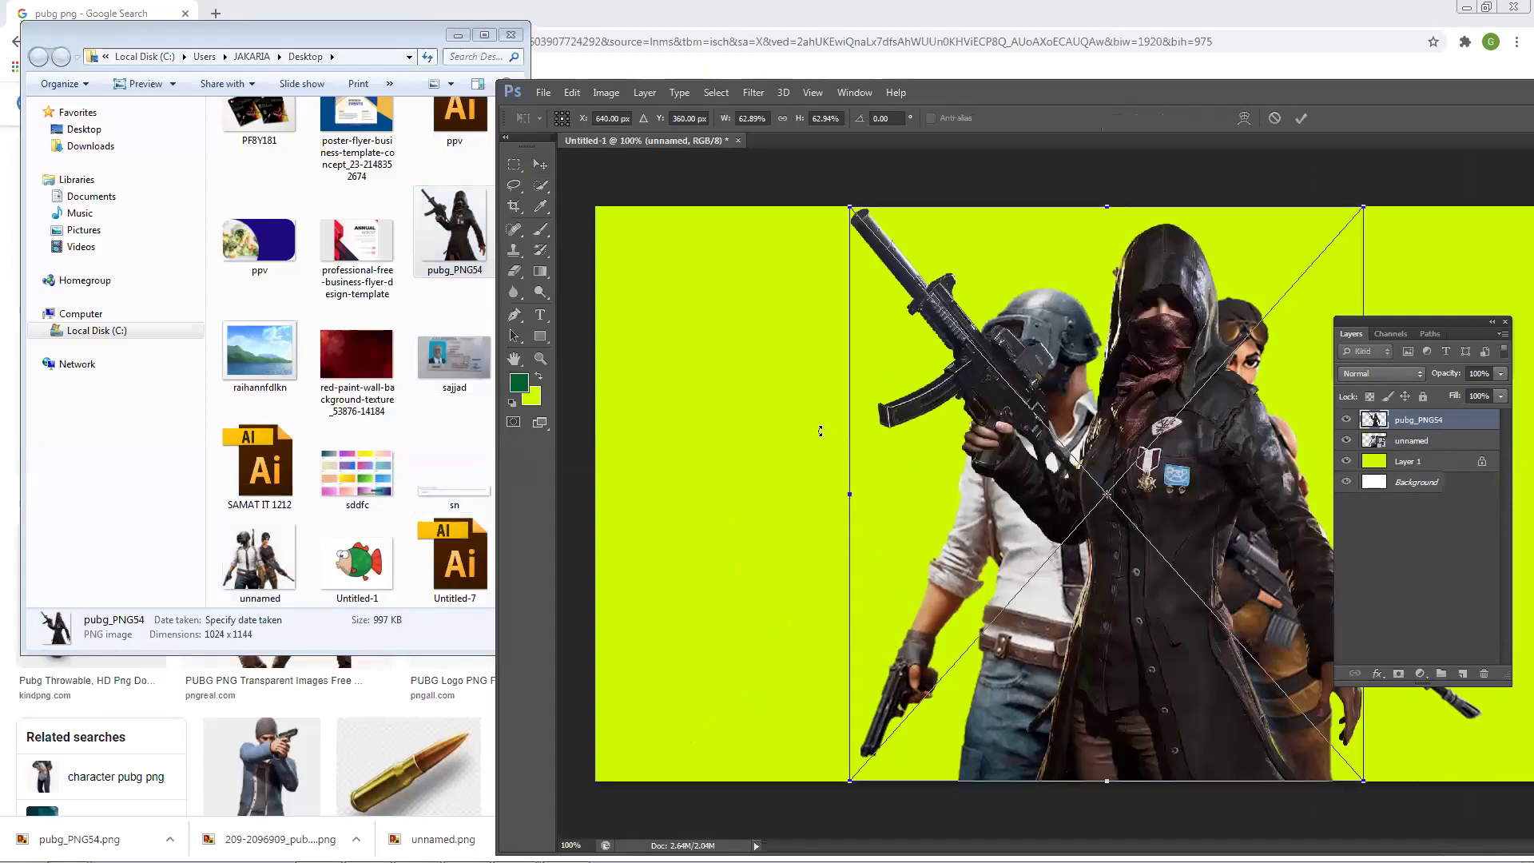
pyautogui.press('Return')
# Step: Place the helmeted woman soldier PNG, maximize Photoshop, and move her toward the left edge
pyautogui.click(454, 489)
pyautogui.scroll(10, 419, 430)
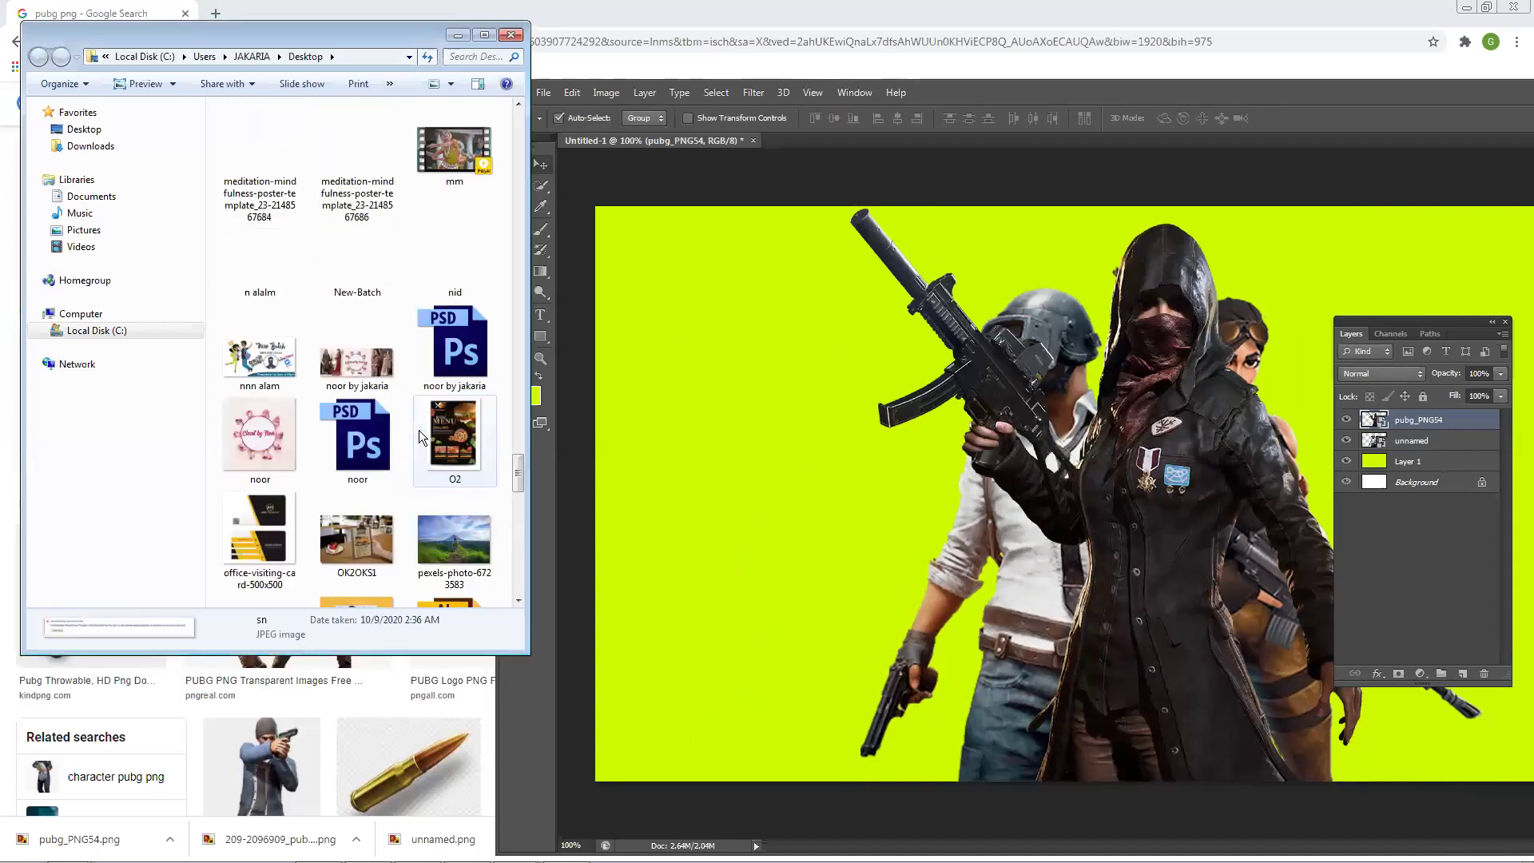
pyautogui.scroll(10, 420, 434)
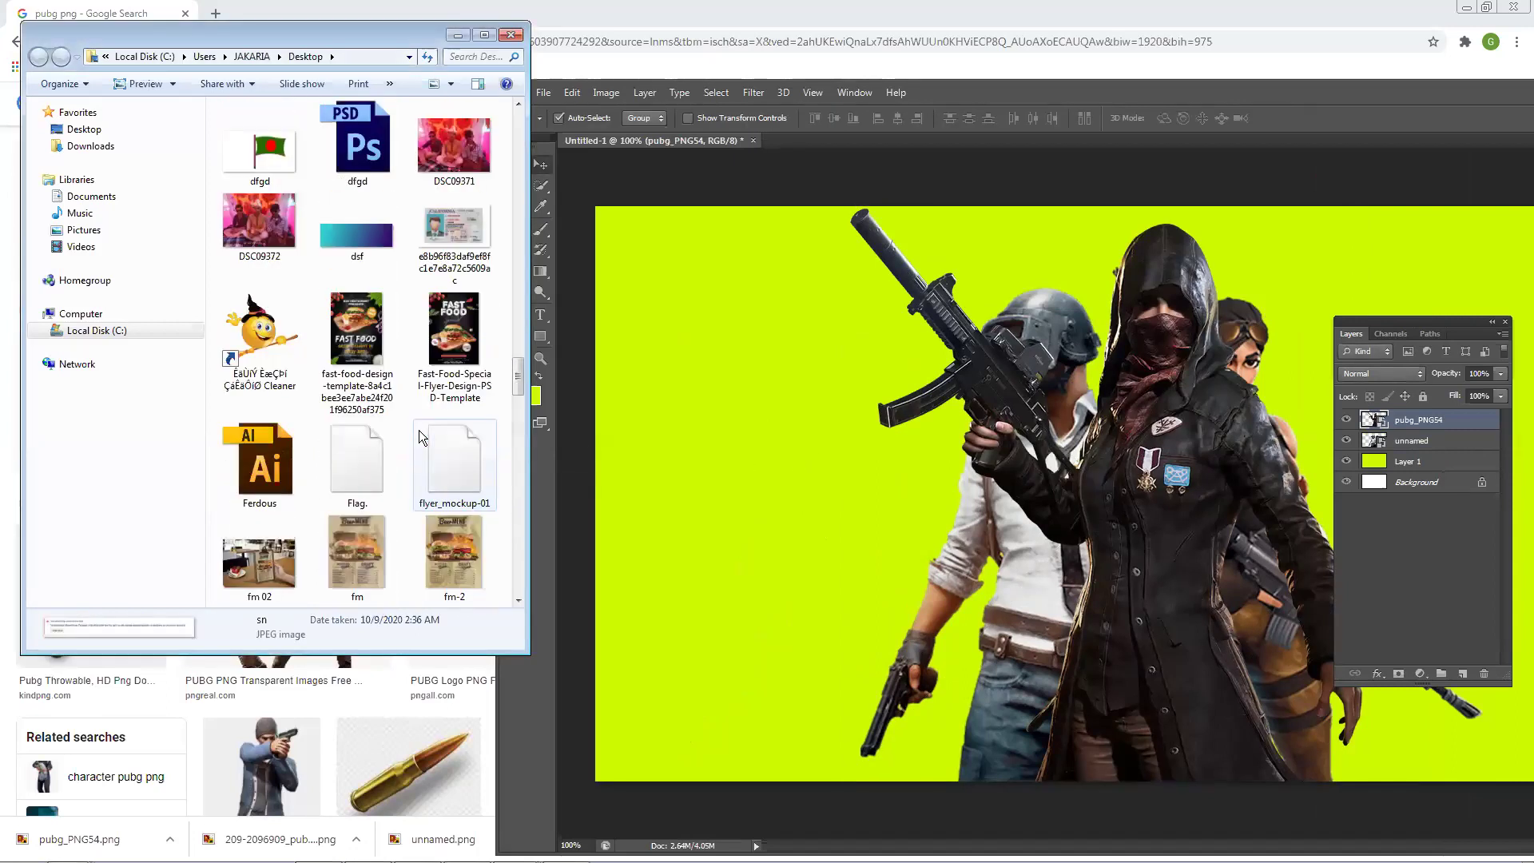
pyautogui.scroll(15, 418, 430)
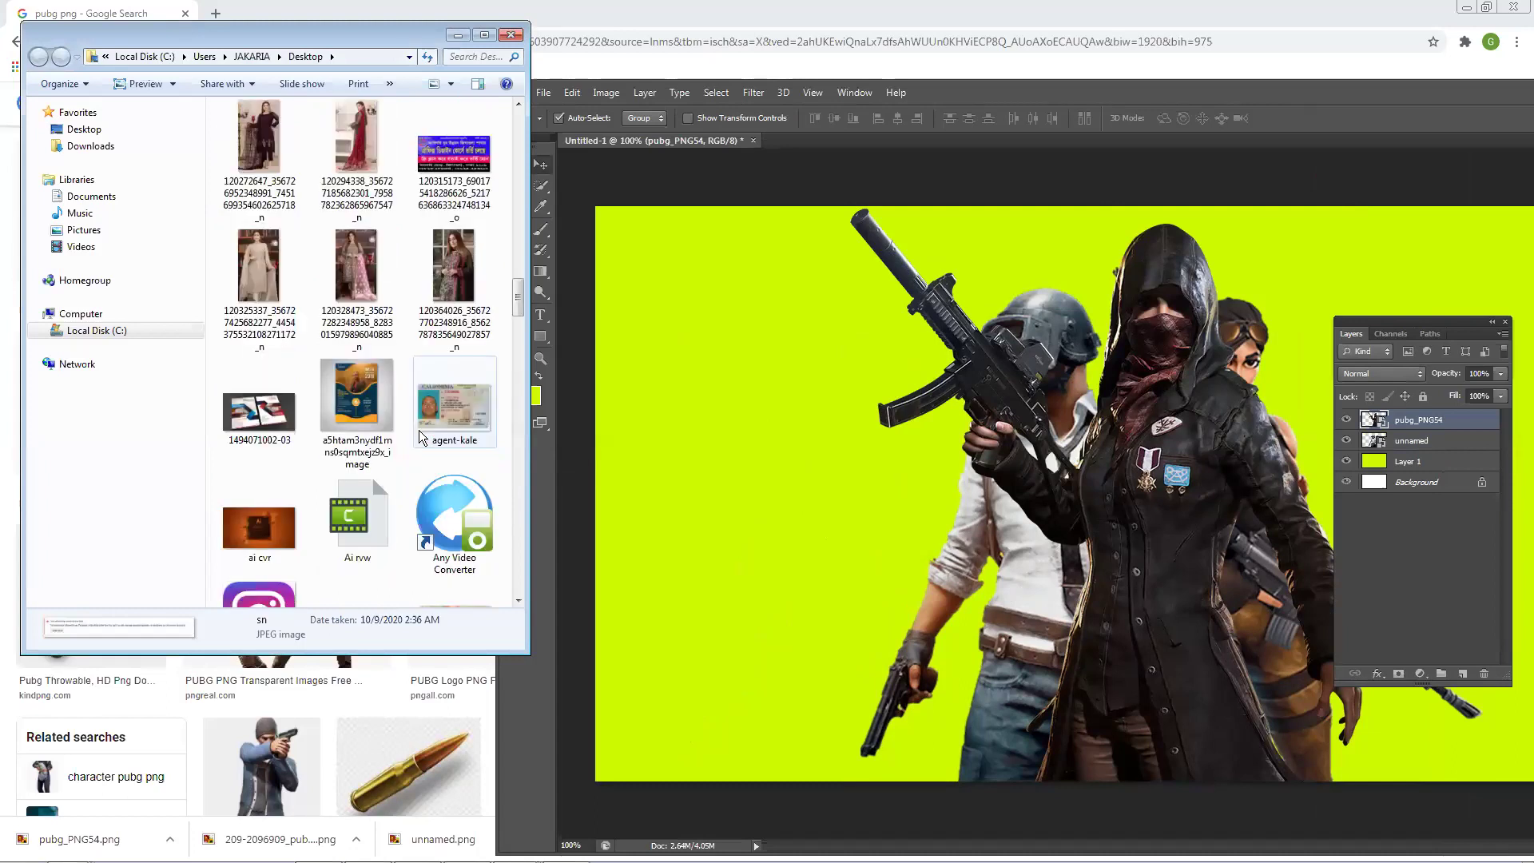
pyautogui.scroll(5, 418, 430)
pyautogui.moveTo(259, 144); pyautogui.dragTo(754, 462)
pyautogui.press('Return')
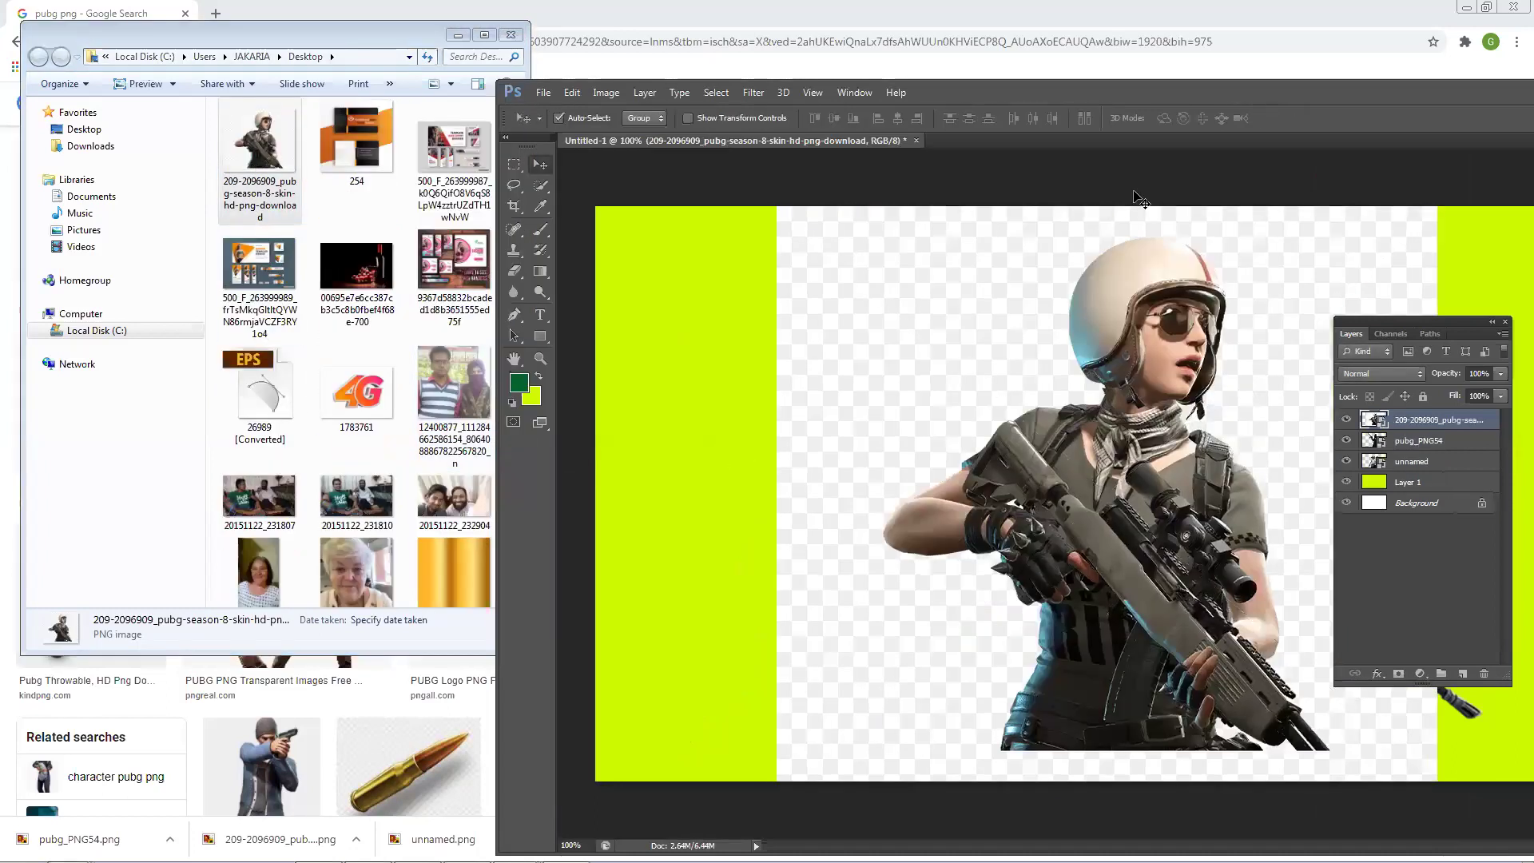
pyautogui.doubleClick(1241, 101)
pyautogui.moveTo(899, 365); pyautogui.dragTo(595, 306)
# Step: Try positions for both soldiers, then delete the woman and hooded soldier layers
pyautogui.moveTo(616, 334); pyautogui.dragTo(572, 410)
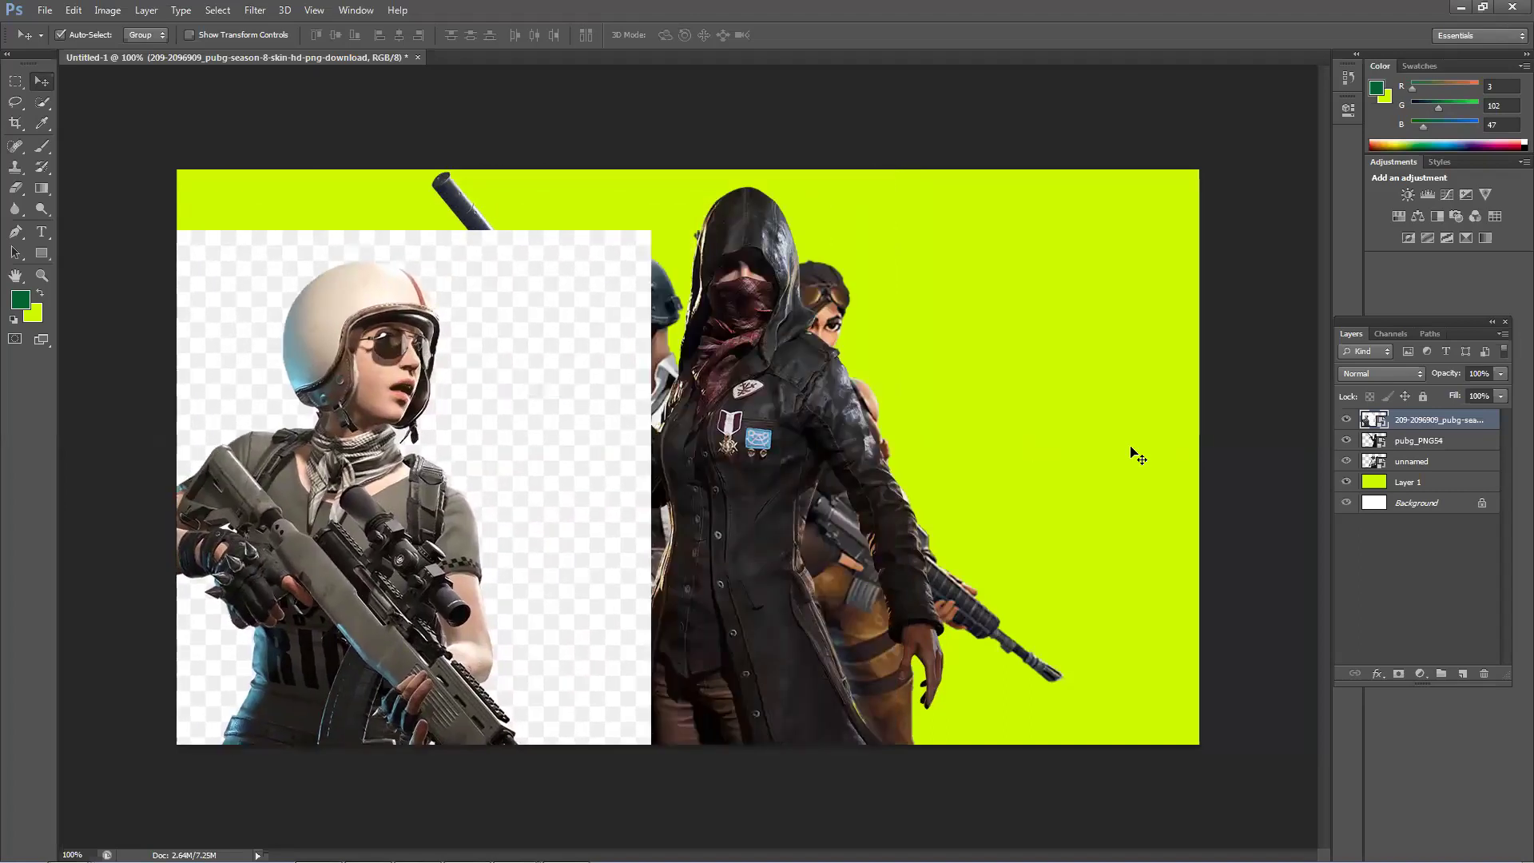
pyautogui.moveTo(767, 436); pyautogui.dragTo(1085, 434)
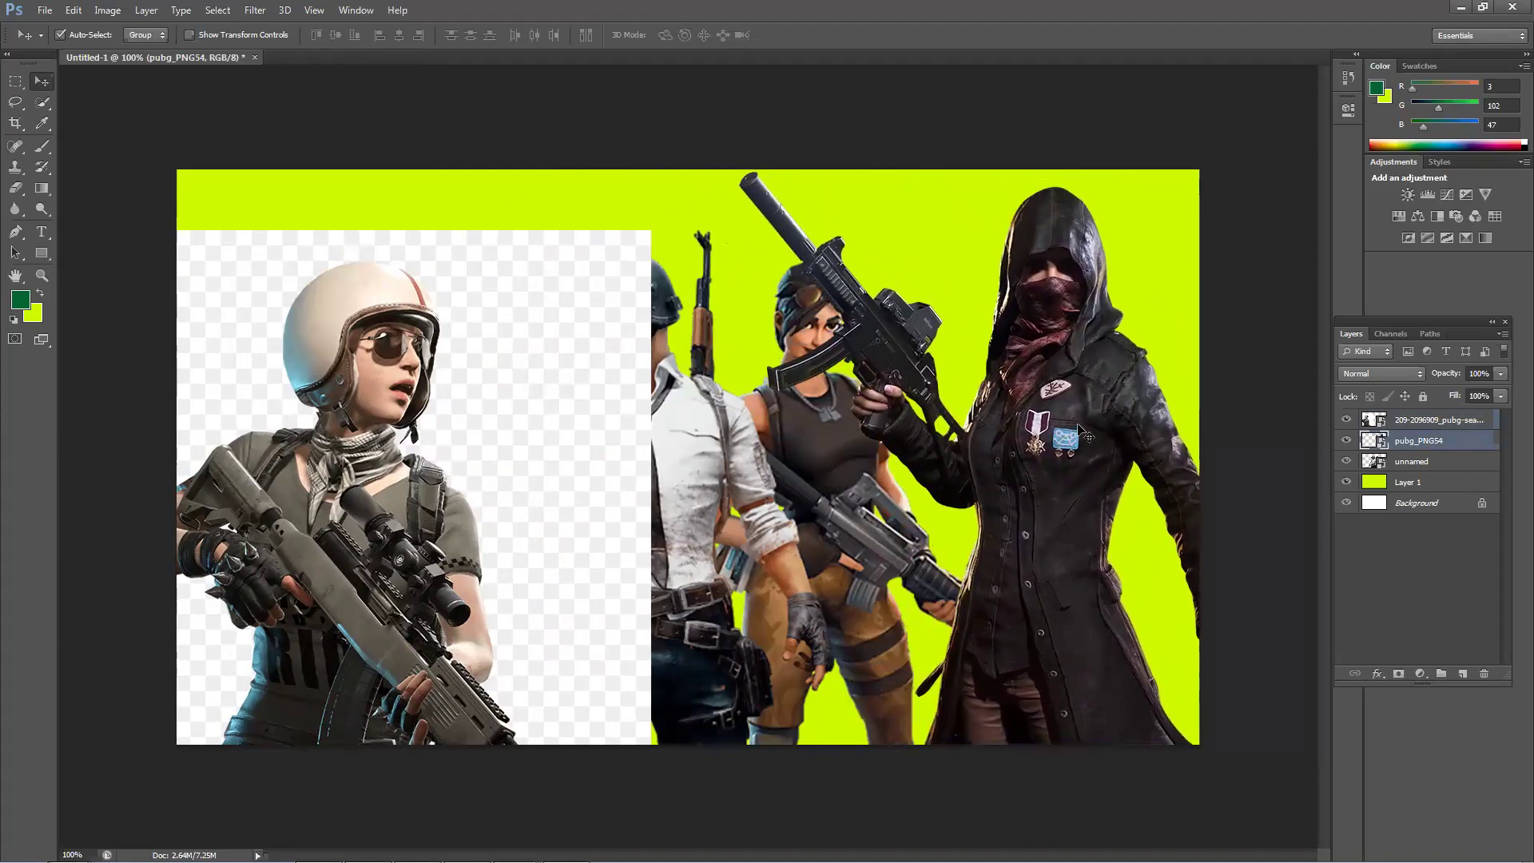
pyautogui.moveTo(951, 414); pyautogui.dragTo(907, 443)
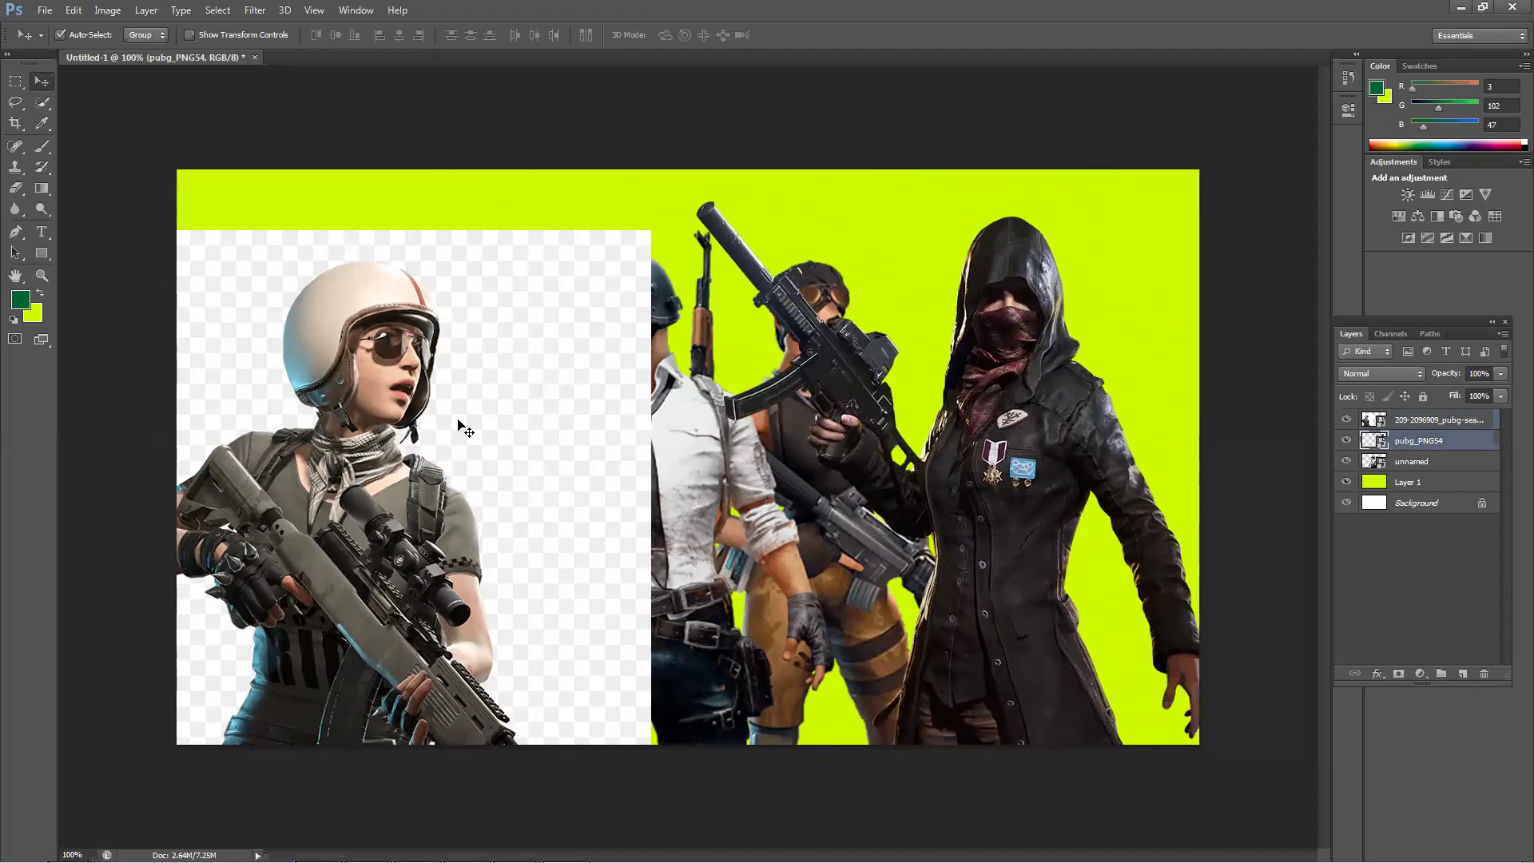
pyautogui.moveTo(496, 428); pyautogui.dragTo(549, 401)
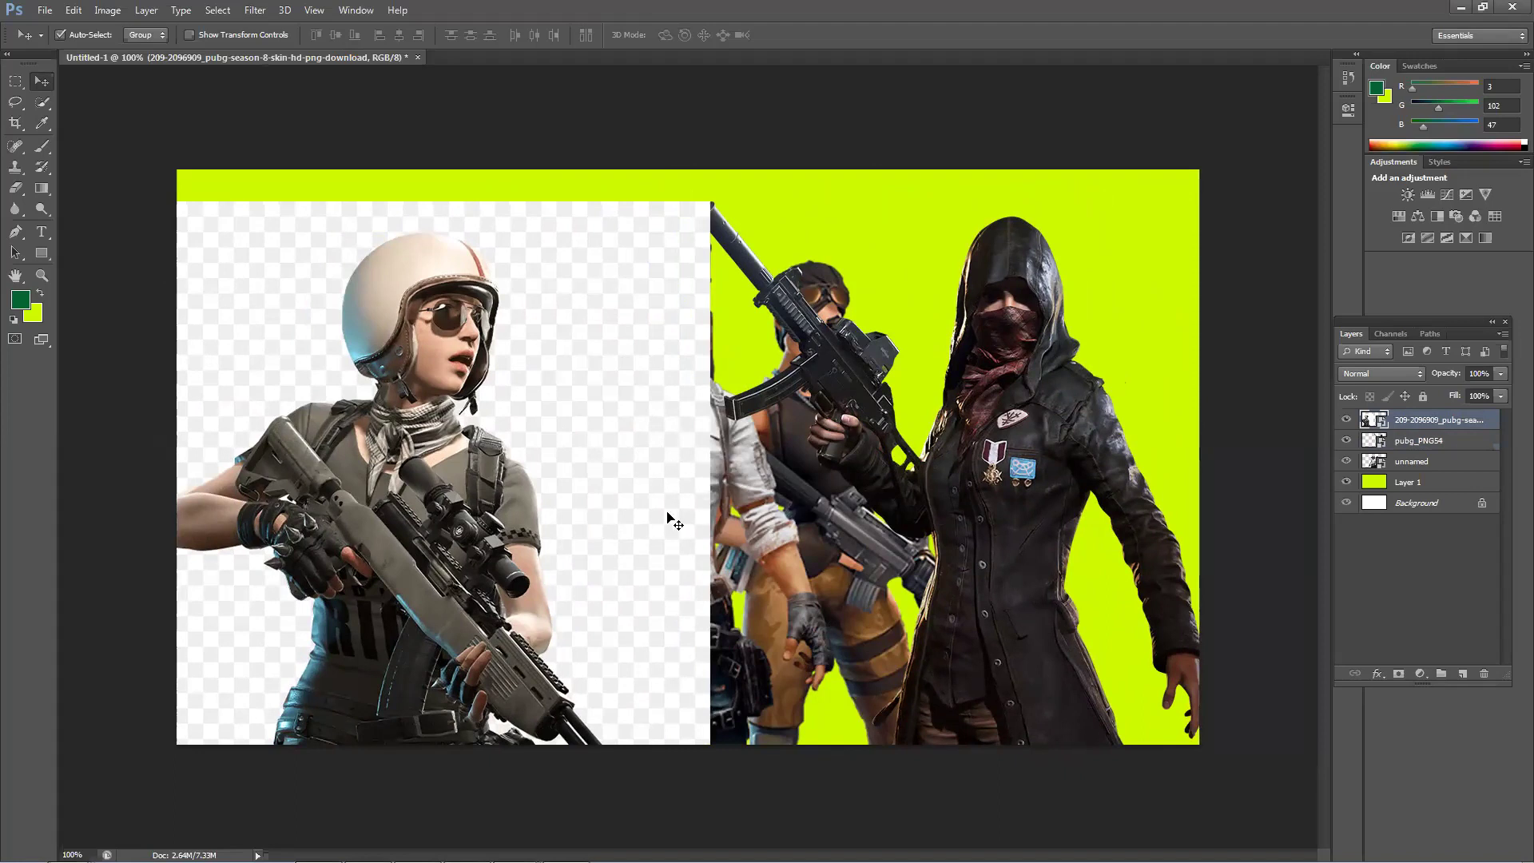
pyautogui.press('Delete')
pyautogui.press('Delete')
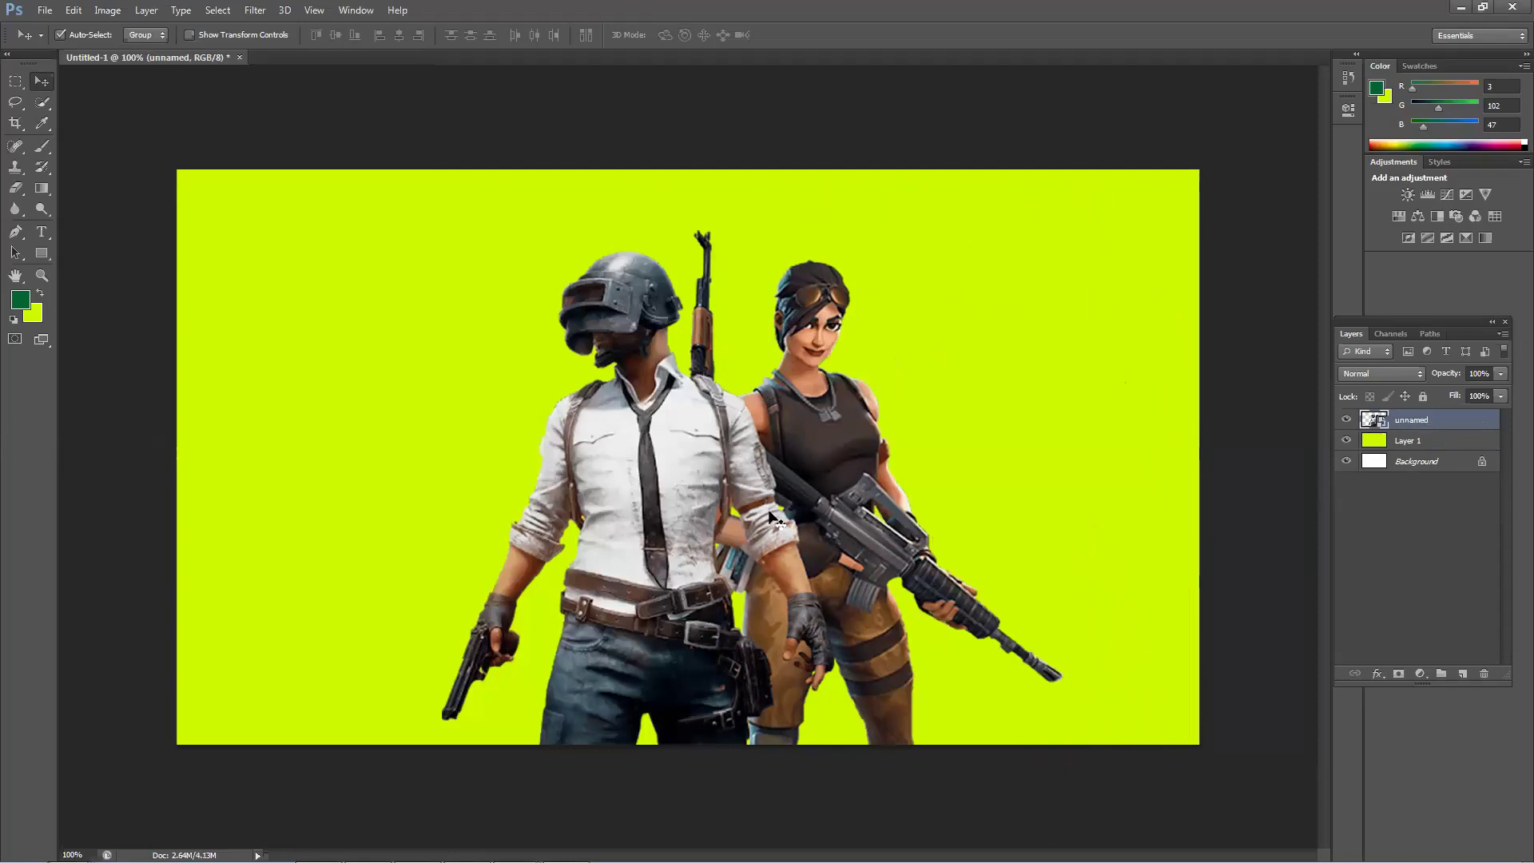
# Step: Return to the Google Images results for 'pubg png'
pyautogui.moveTo(352, 859)
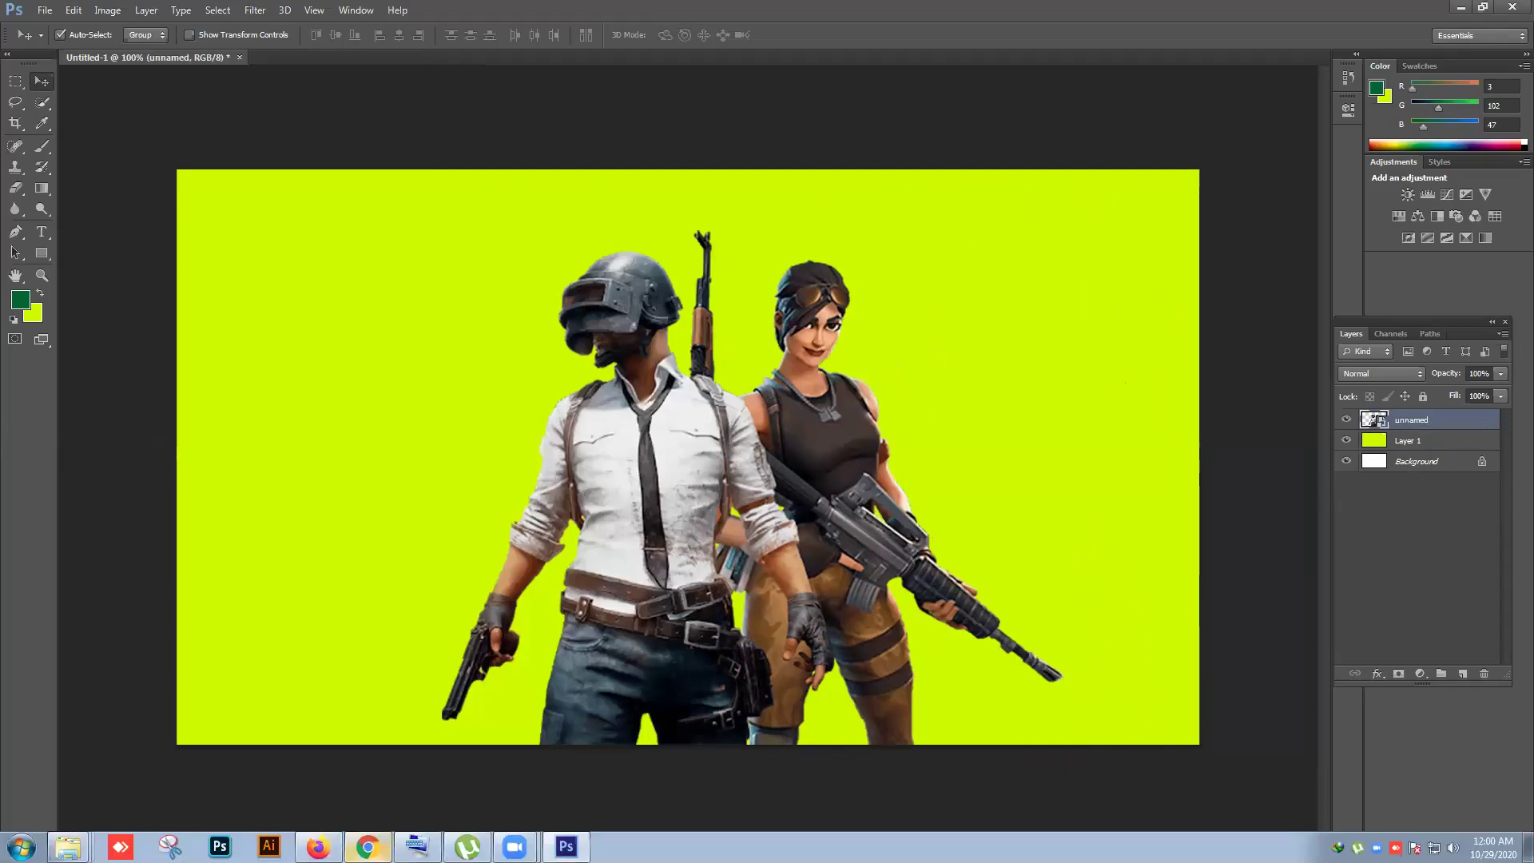
pyautogui.click(359, 843)
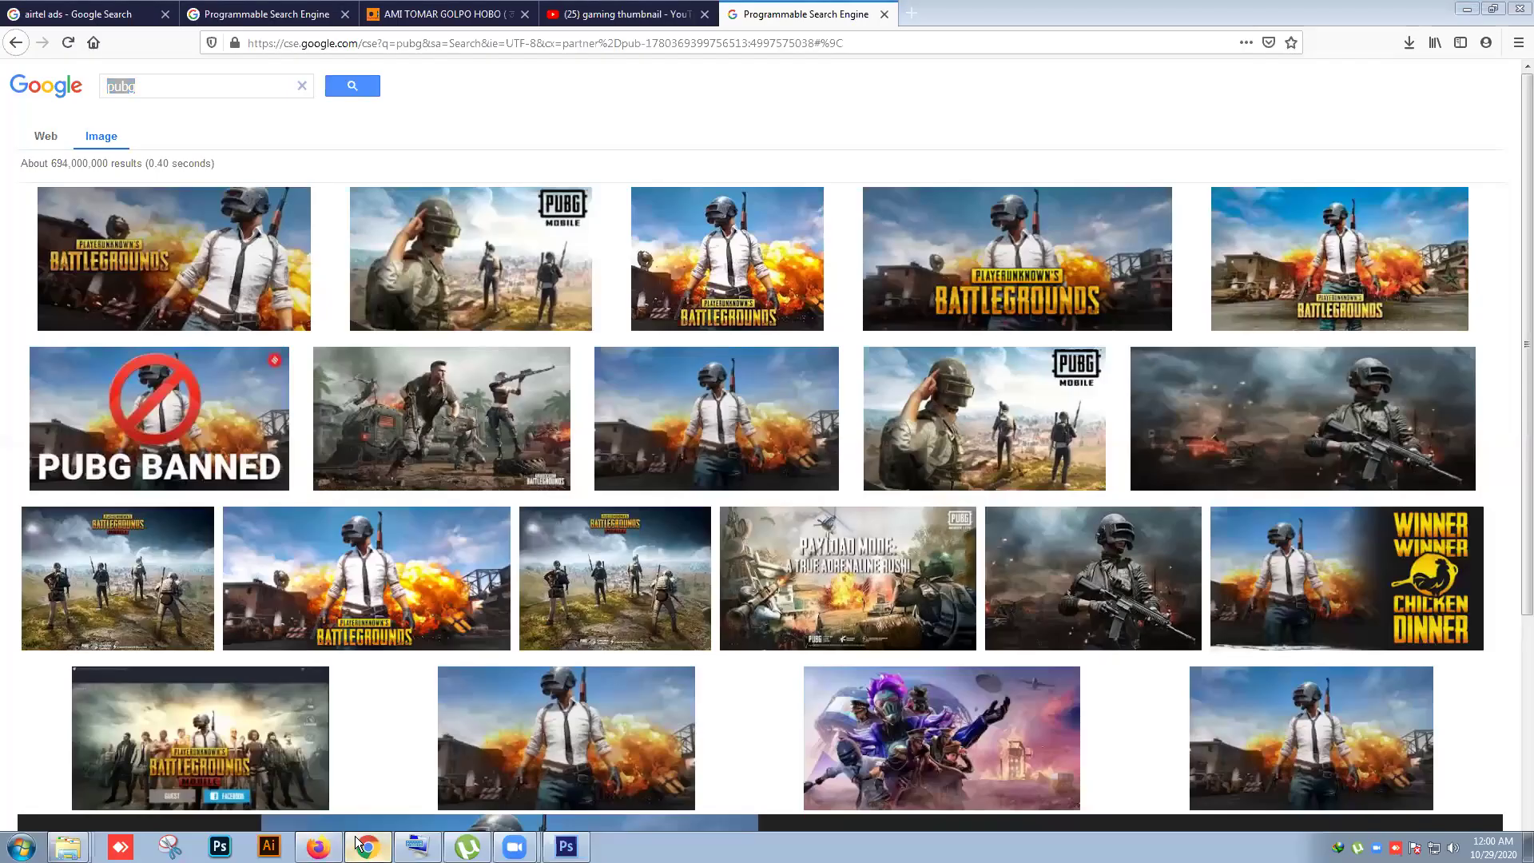
pyautogui.scroll(2, 357, 836)
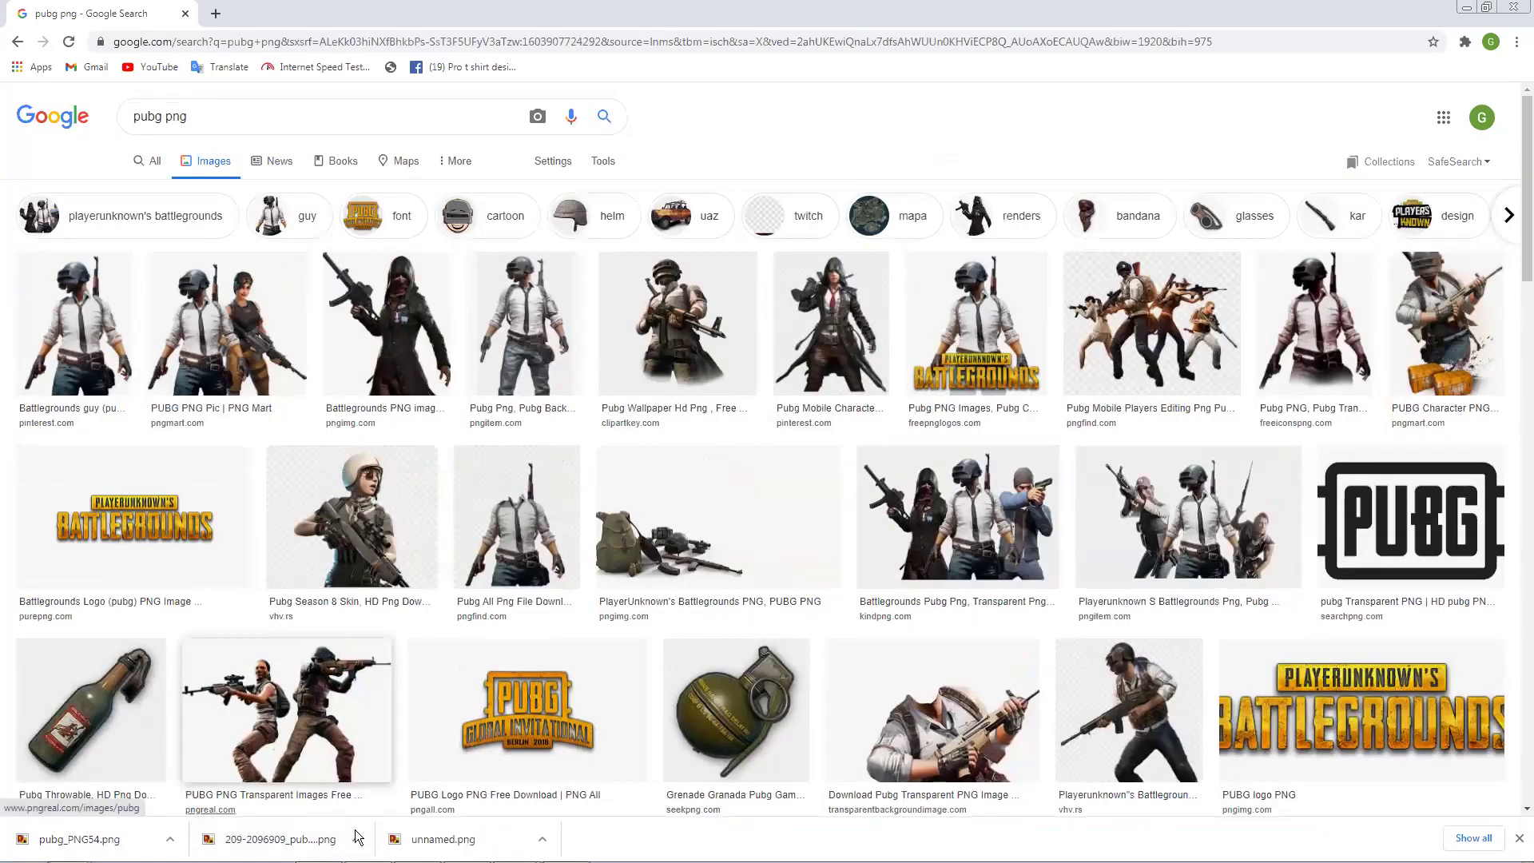
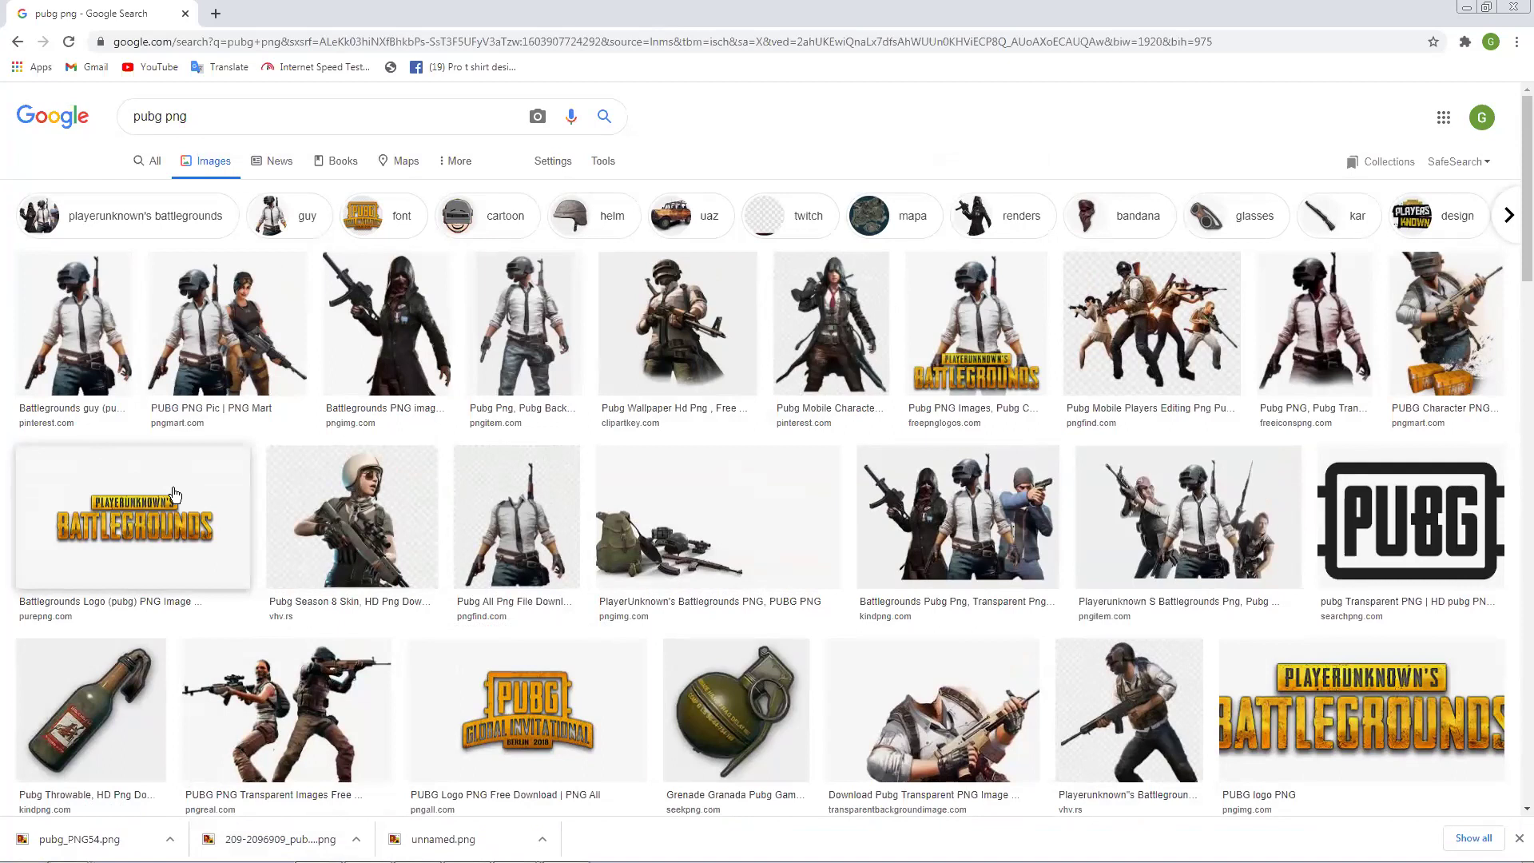
# Step: Browse the pubg png thumbnails, then return to the 1280 × 753 Battlegrounds logo preview
pyautogui.click(156, 532)
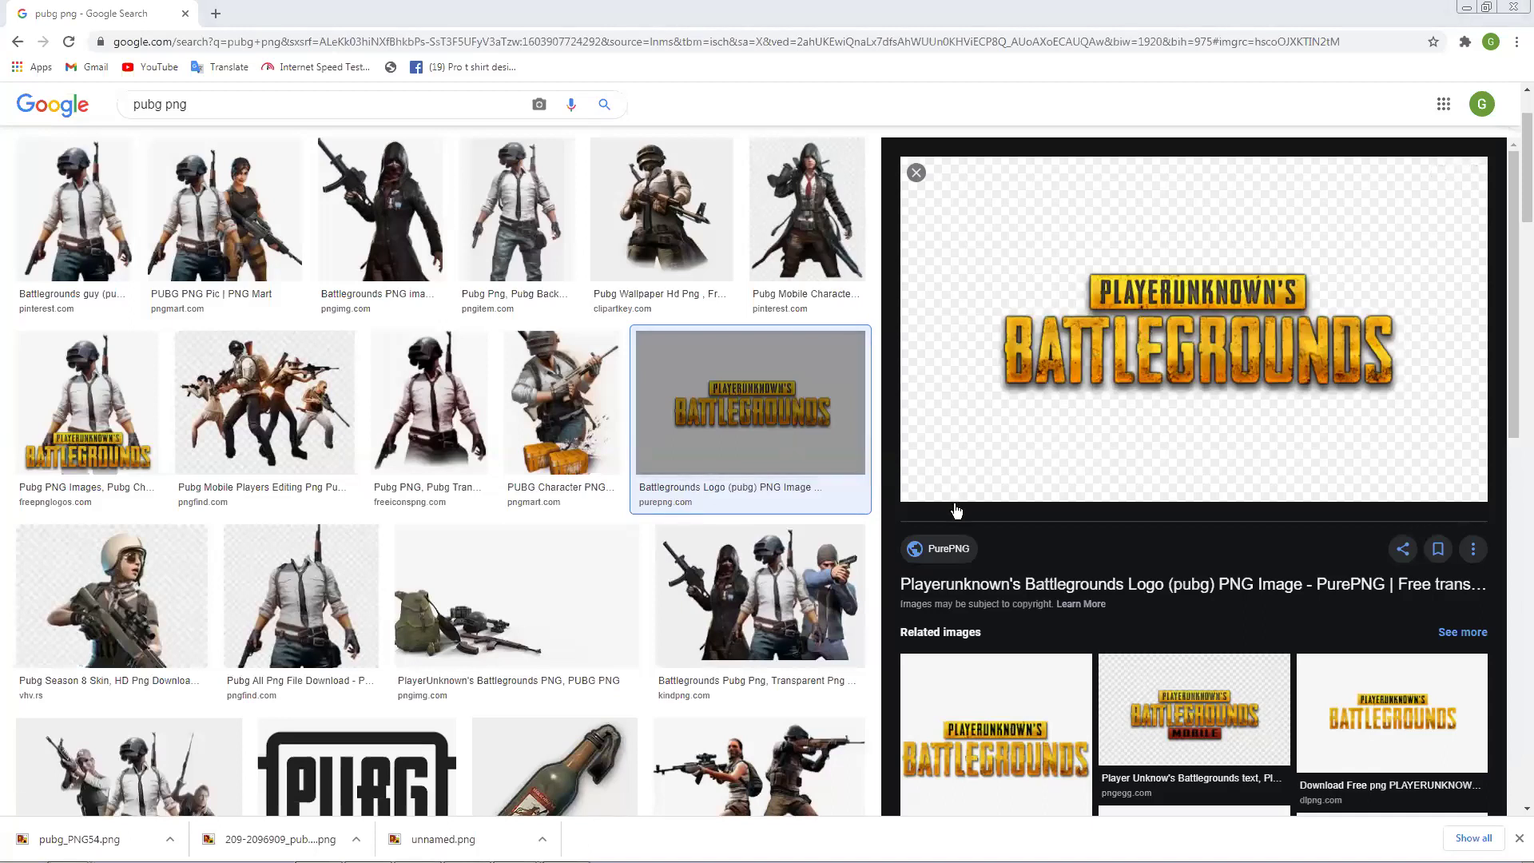
pyautogui.click(429, 402)
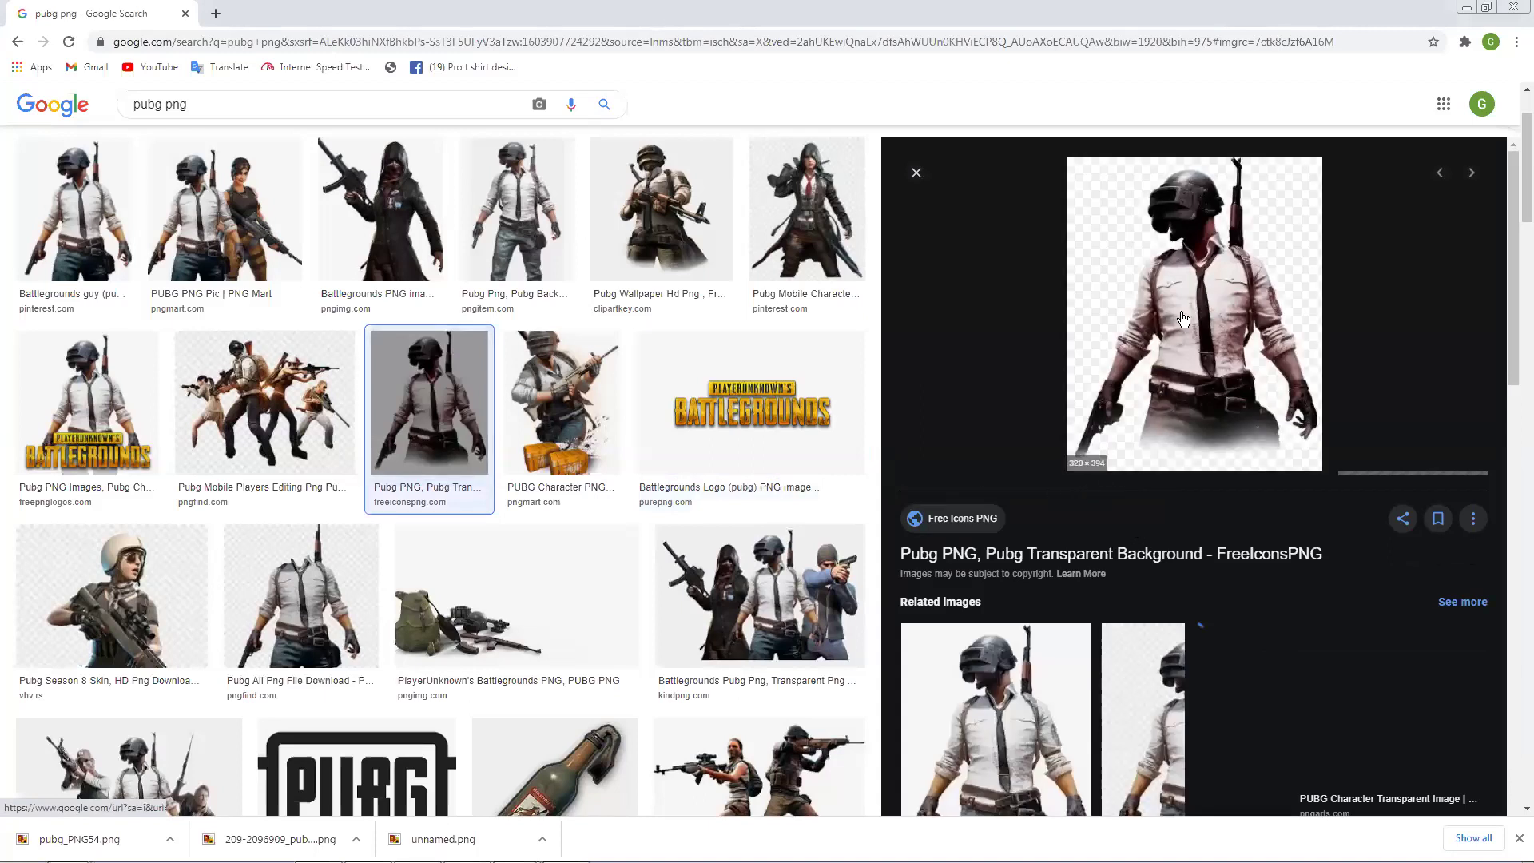
pyautogui.scroll(-3, 1160, 358)
pyautogui.scroll(-6, 193, 576)
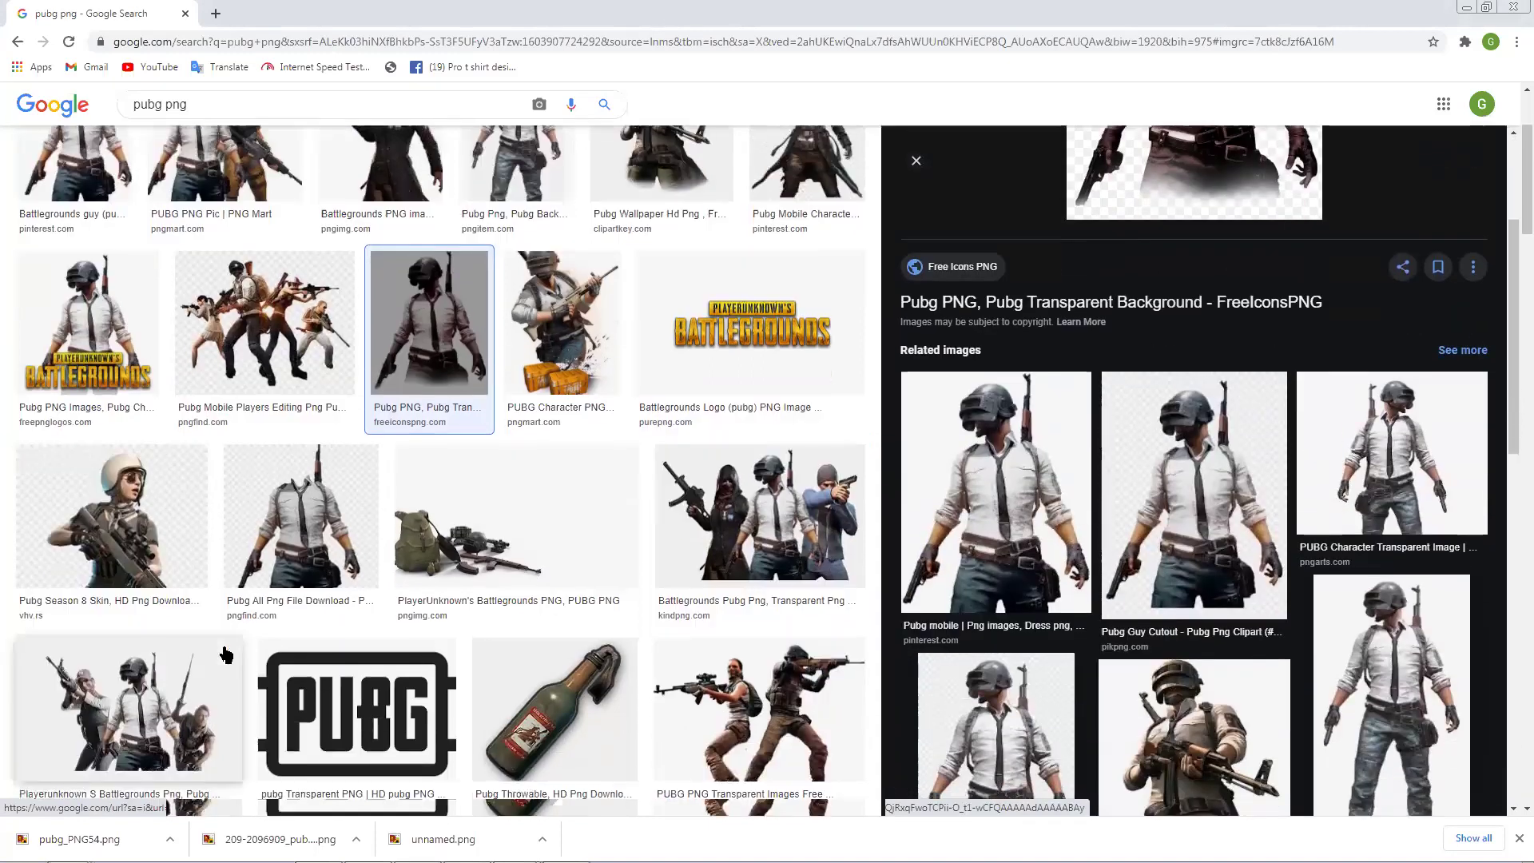
pyautogui.click(357, 508)
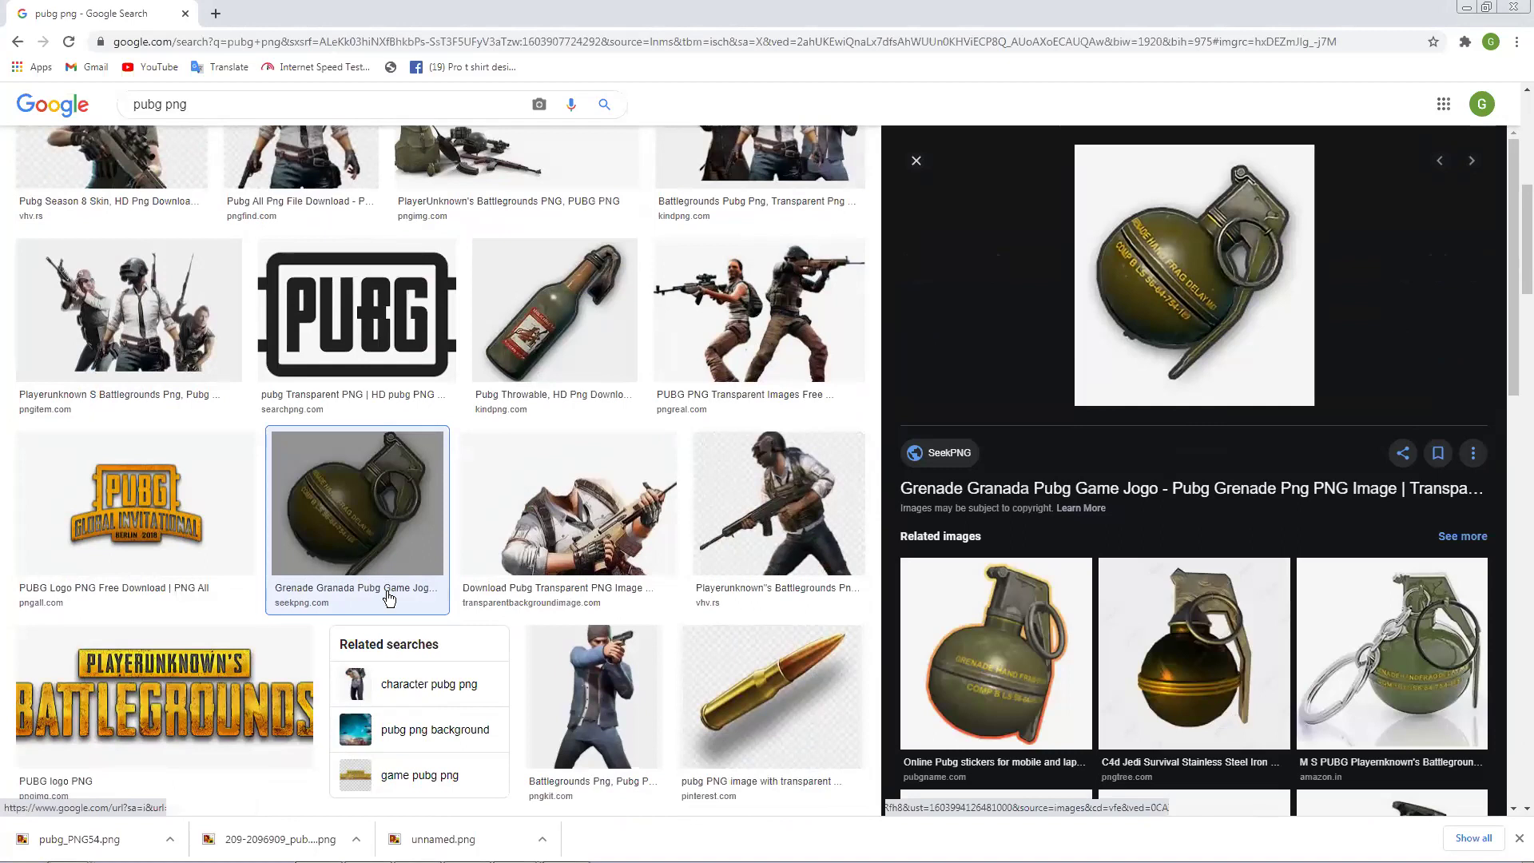
pyautogui.scroll(1, 1183, 392)
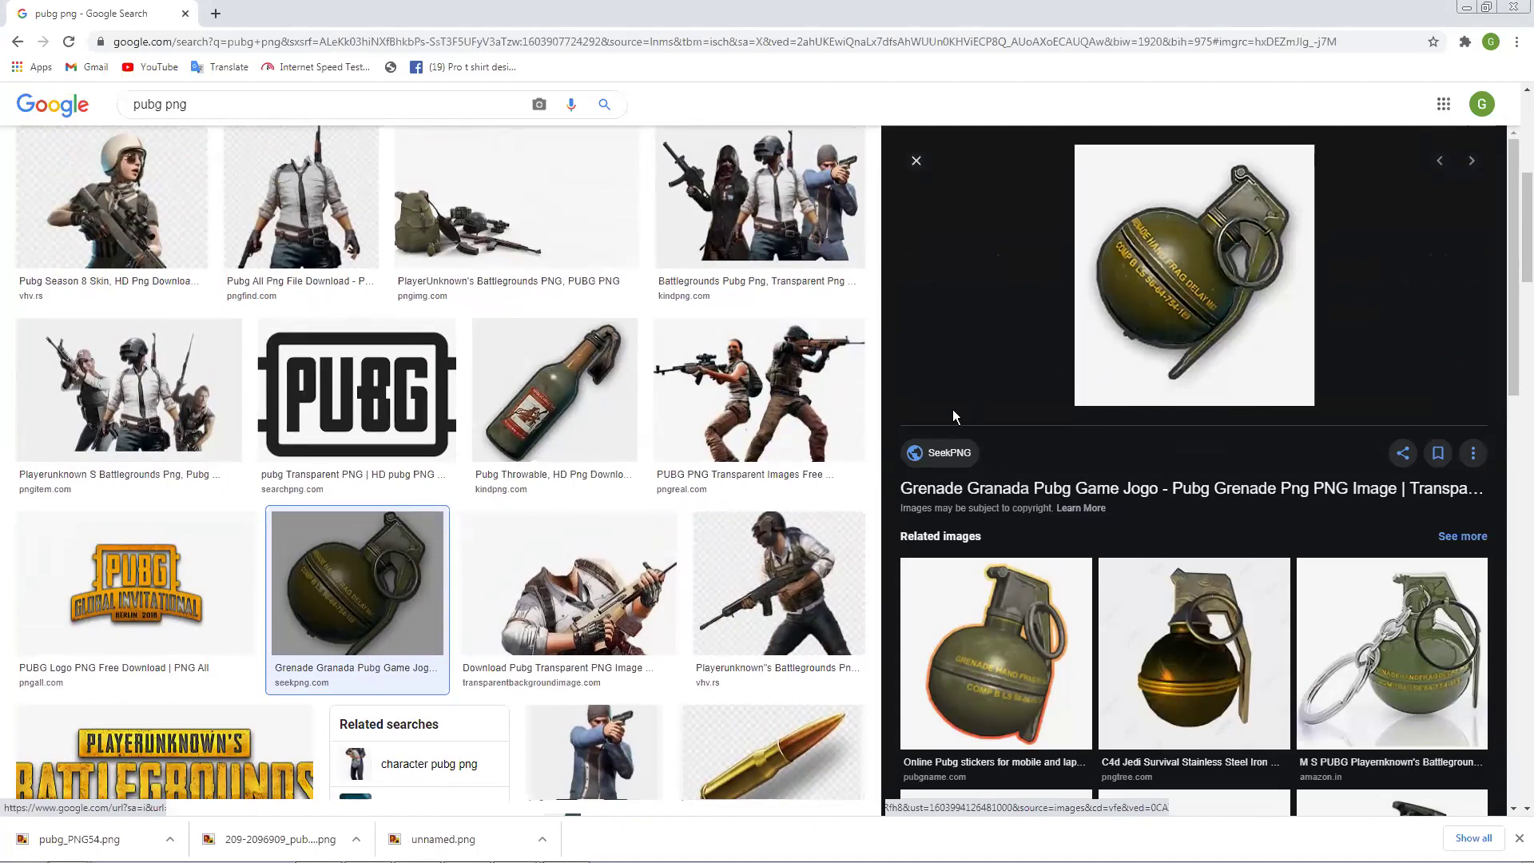
pyautogui.scroll(6, 953, 409)
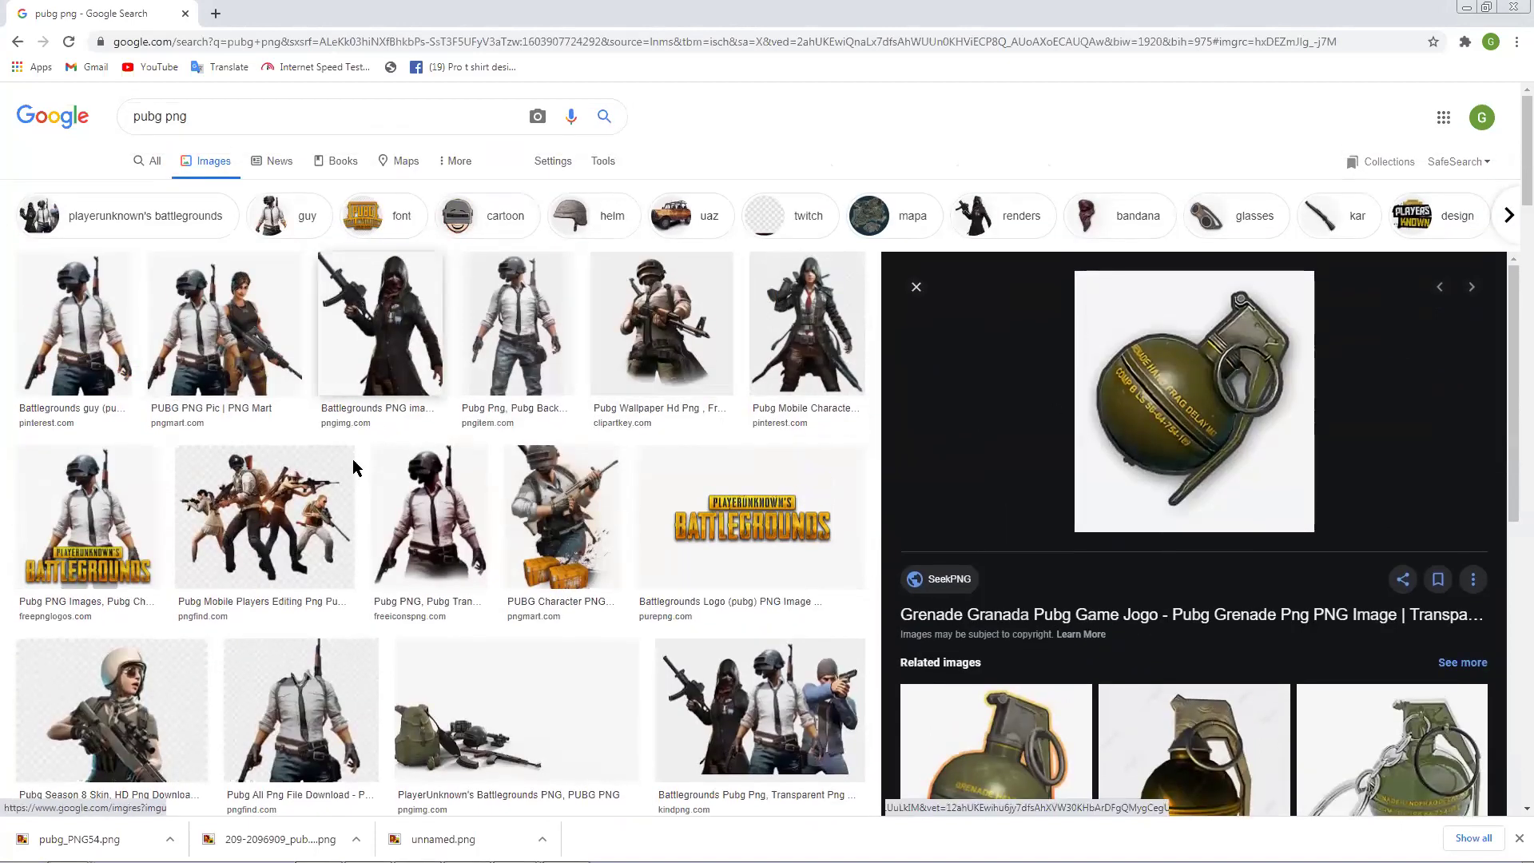
pyautogui.scroll(-3, 725, 357)
pyautogui.click(780, 318)
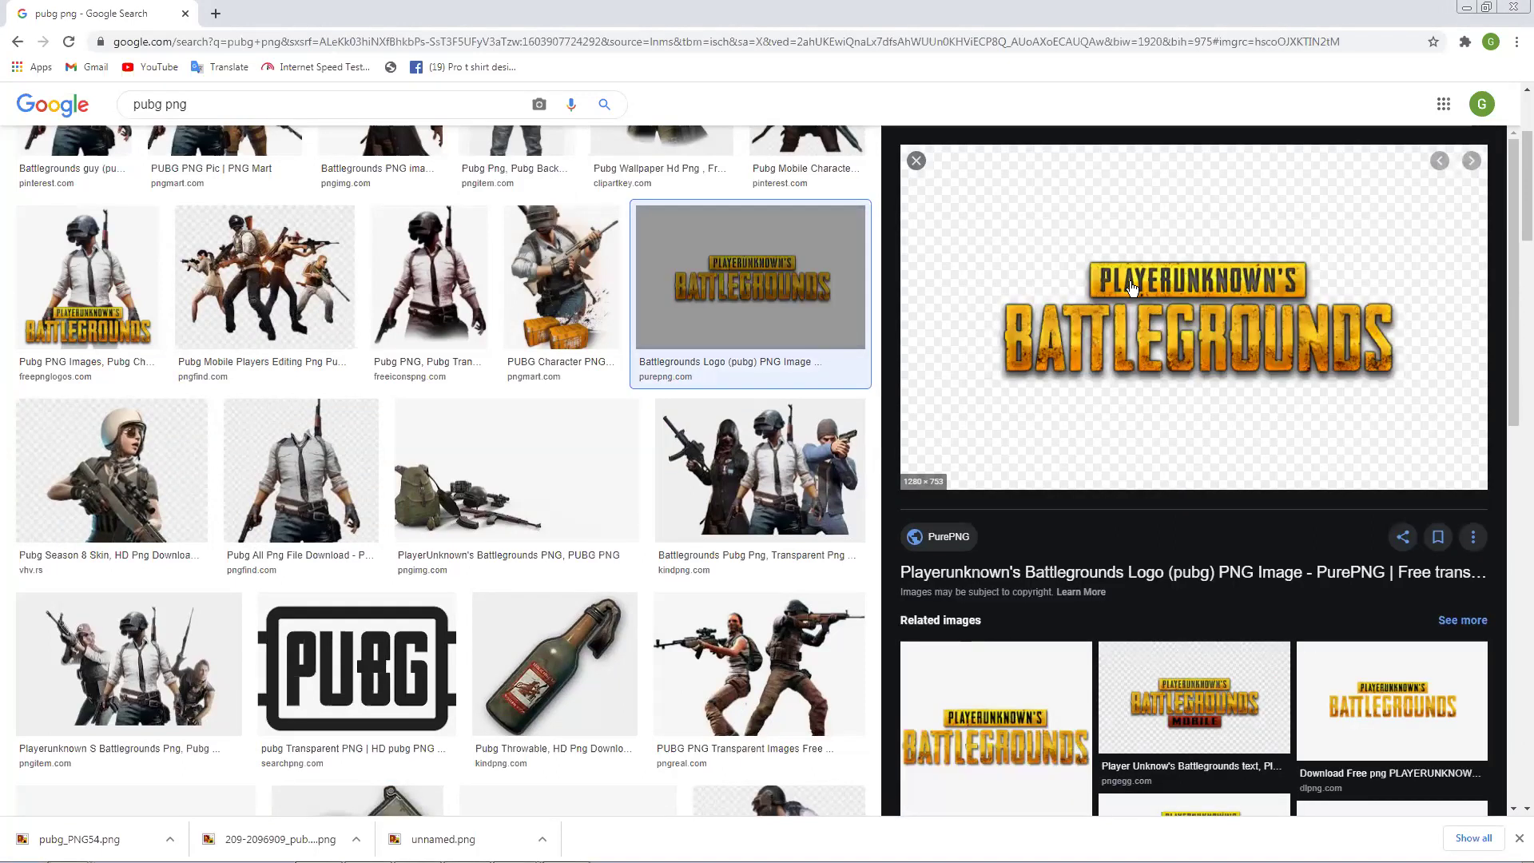
# Step: Save the Battlegrounds logo PNG to the Desktop and drag it into Photoshop
pyautogui.rightClick(1131, 287)
pyautogui.click(1171, 414)
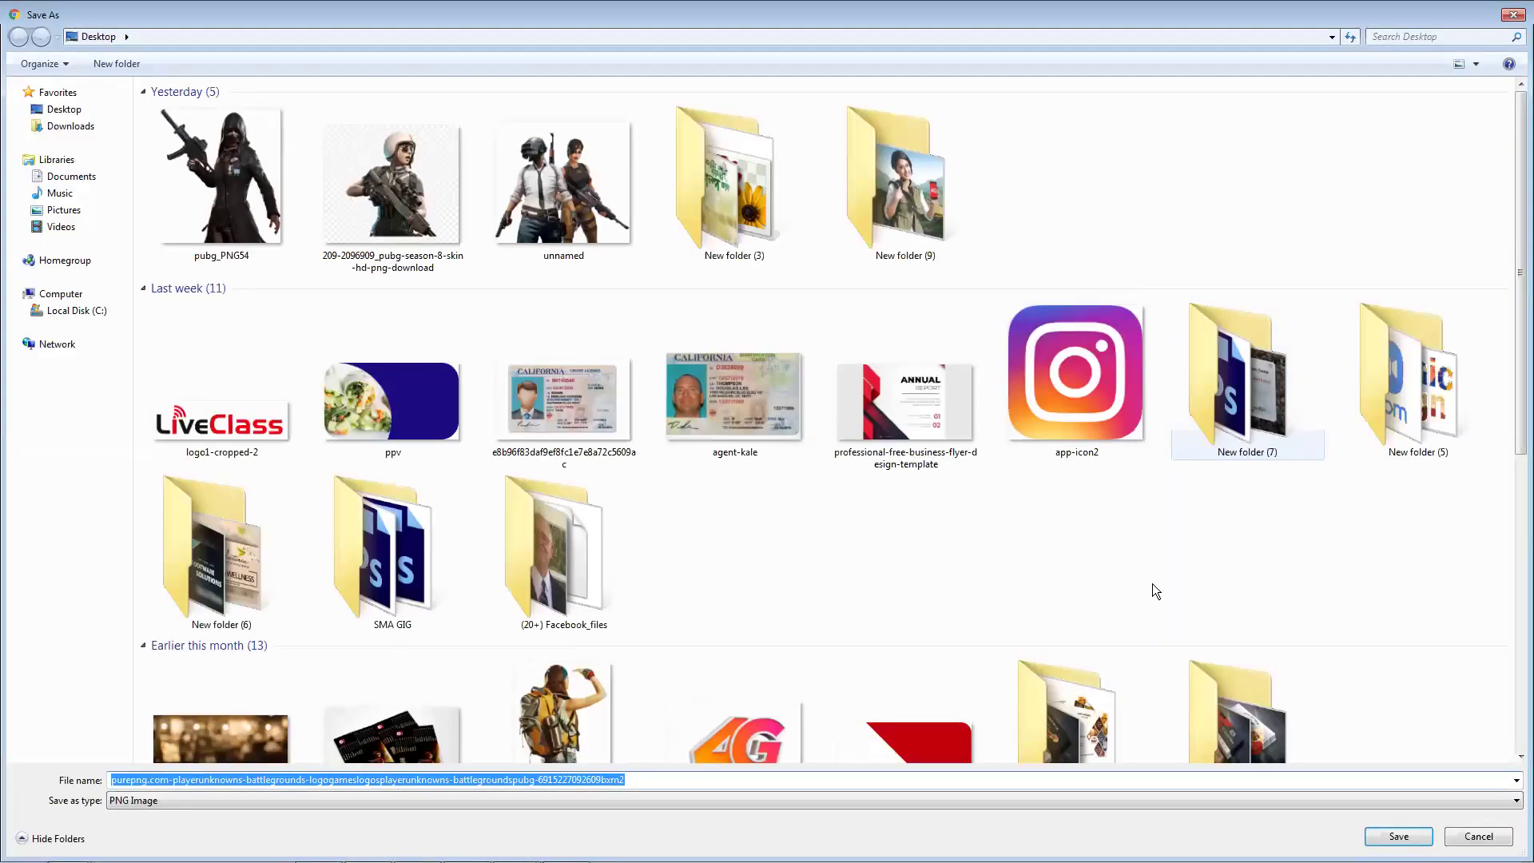
pyautogui.press('Return')
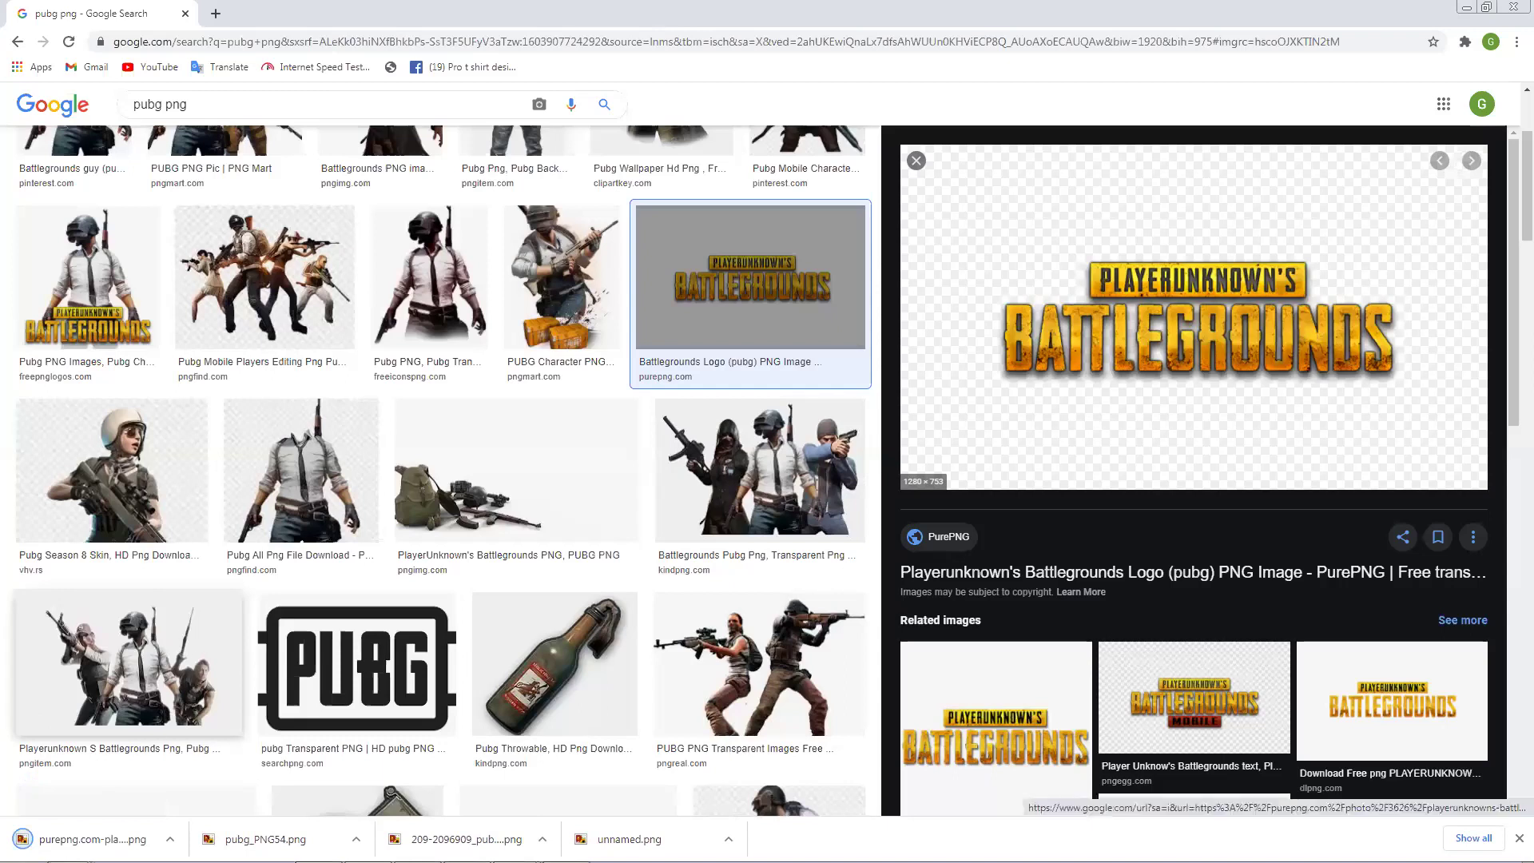
pyautogui.moveTo(92, 839); pyautogui.dragTo(587, 716)
# Step: Commit the logo, then place pubg_PNG54.png's hooded character at the left, slightly smaller
pyautogui.press('Return')
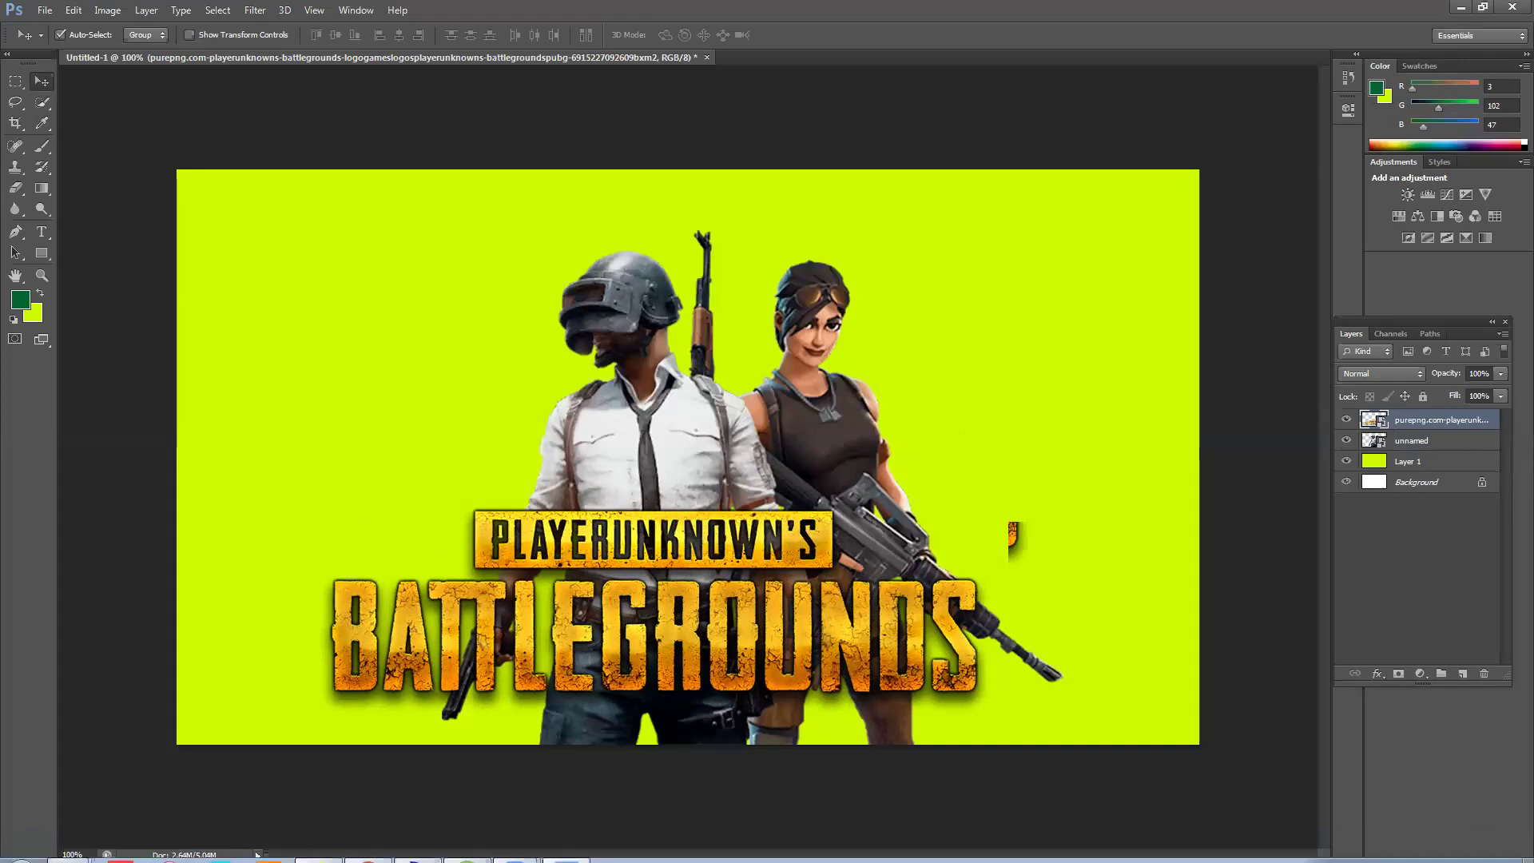
pyautogui.click(368, 847)
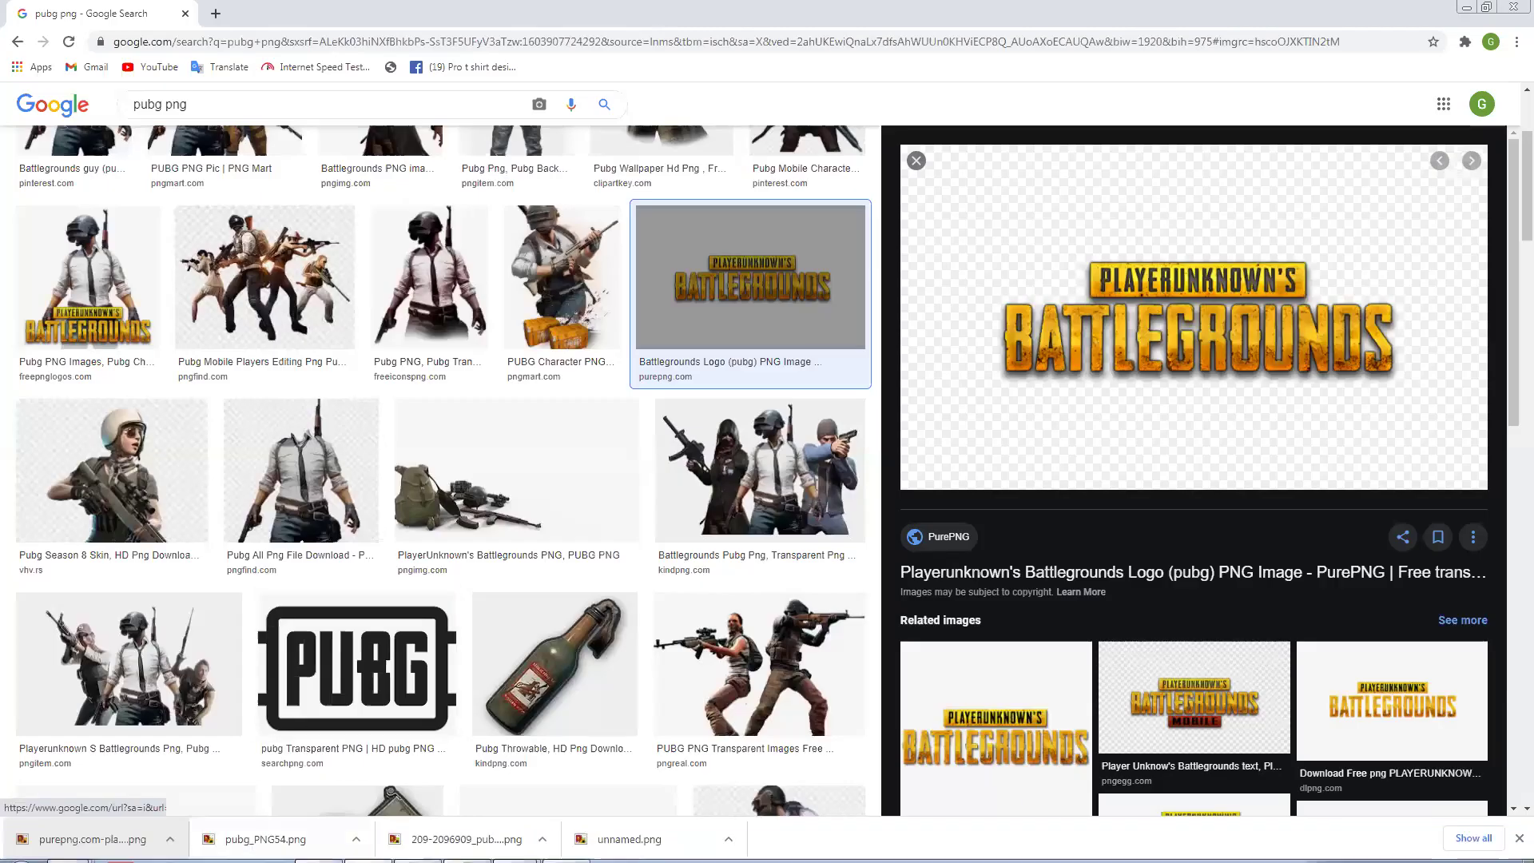
pyautogui.moveTo(264, 839); pyautogui.dragTo(550, 478)
pyautogui.moveTo(605, 407); pyautogui.dragTo(521, 393)
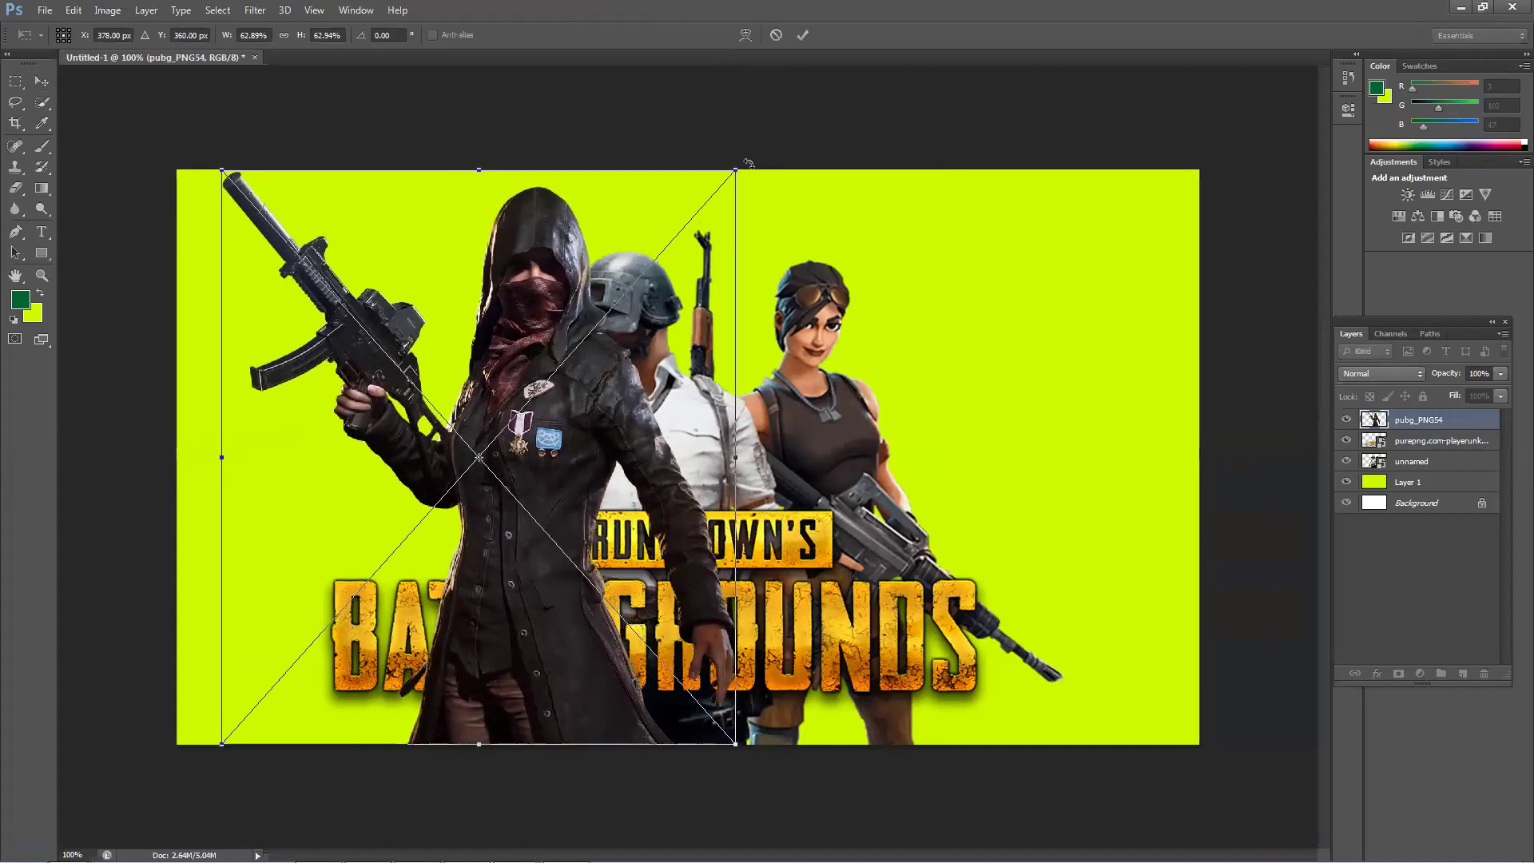
pyautogui.moveTo(736, 170); pyautogui.dragTo(675, 262)
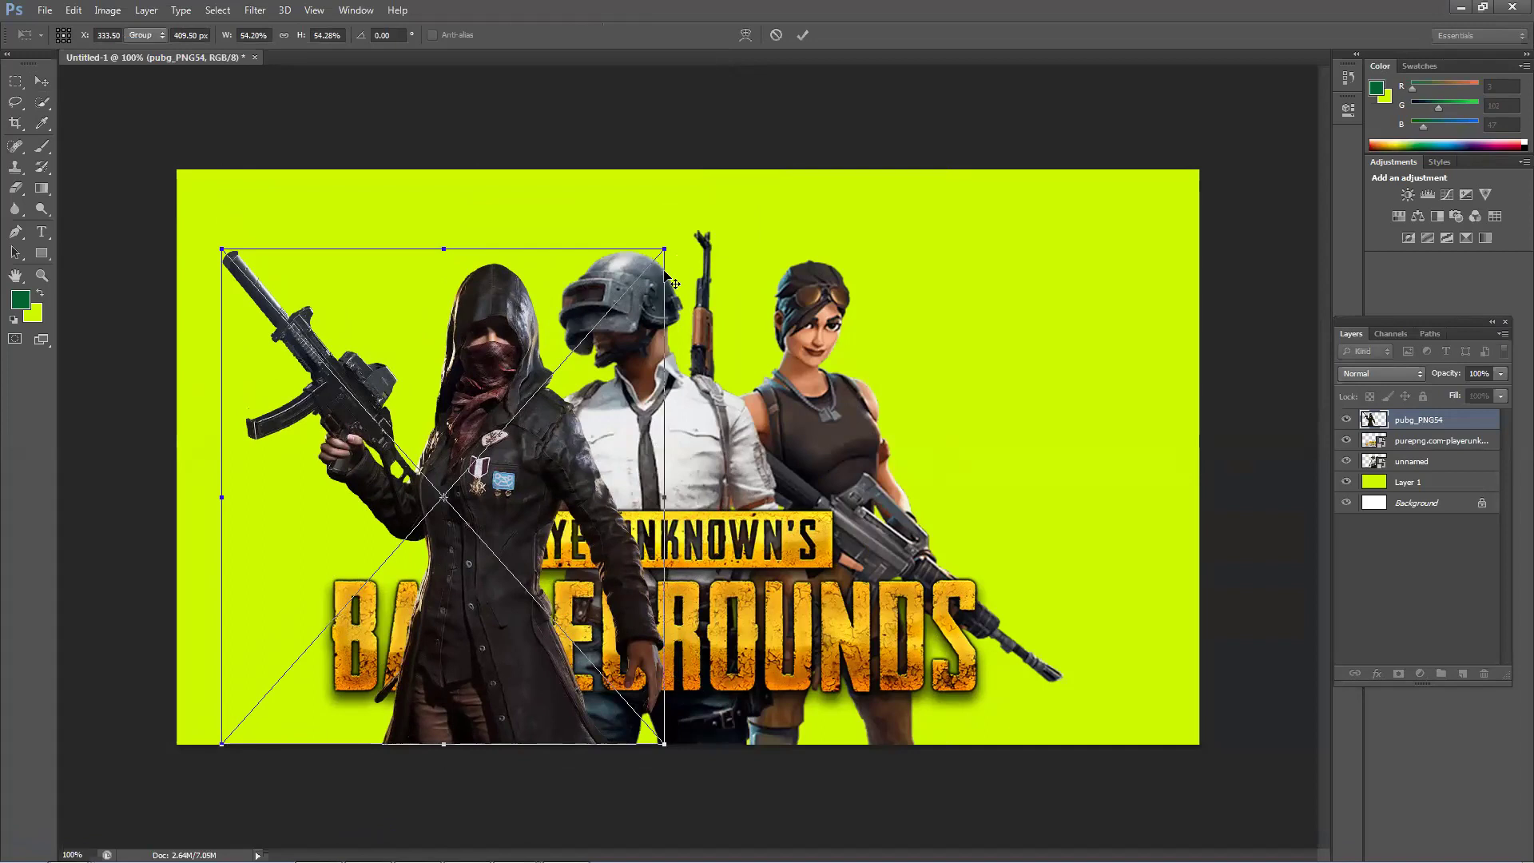
pyautogui.press('Return')
# Step: Put the hooded character's layer beneath the logo and shift the characters right
pyautogui.moveTo(562, 486); pyautogui.dragTo(608, 498)
pyautogui.moveTo(1414, 438); pyautogui.dragTo(1438, 472)
pyautogui.moveTo(538, 365)
pyautogui.mouseDown()
pyautogui.moveTo(607, 369)
pyautogui.moveTo(493, 367)
pyautogui.moveTo(561, 362)
pyautogui.mouseUp()
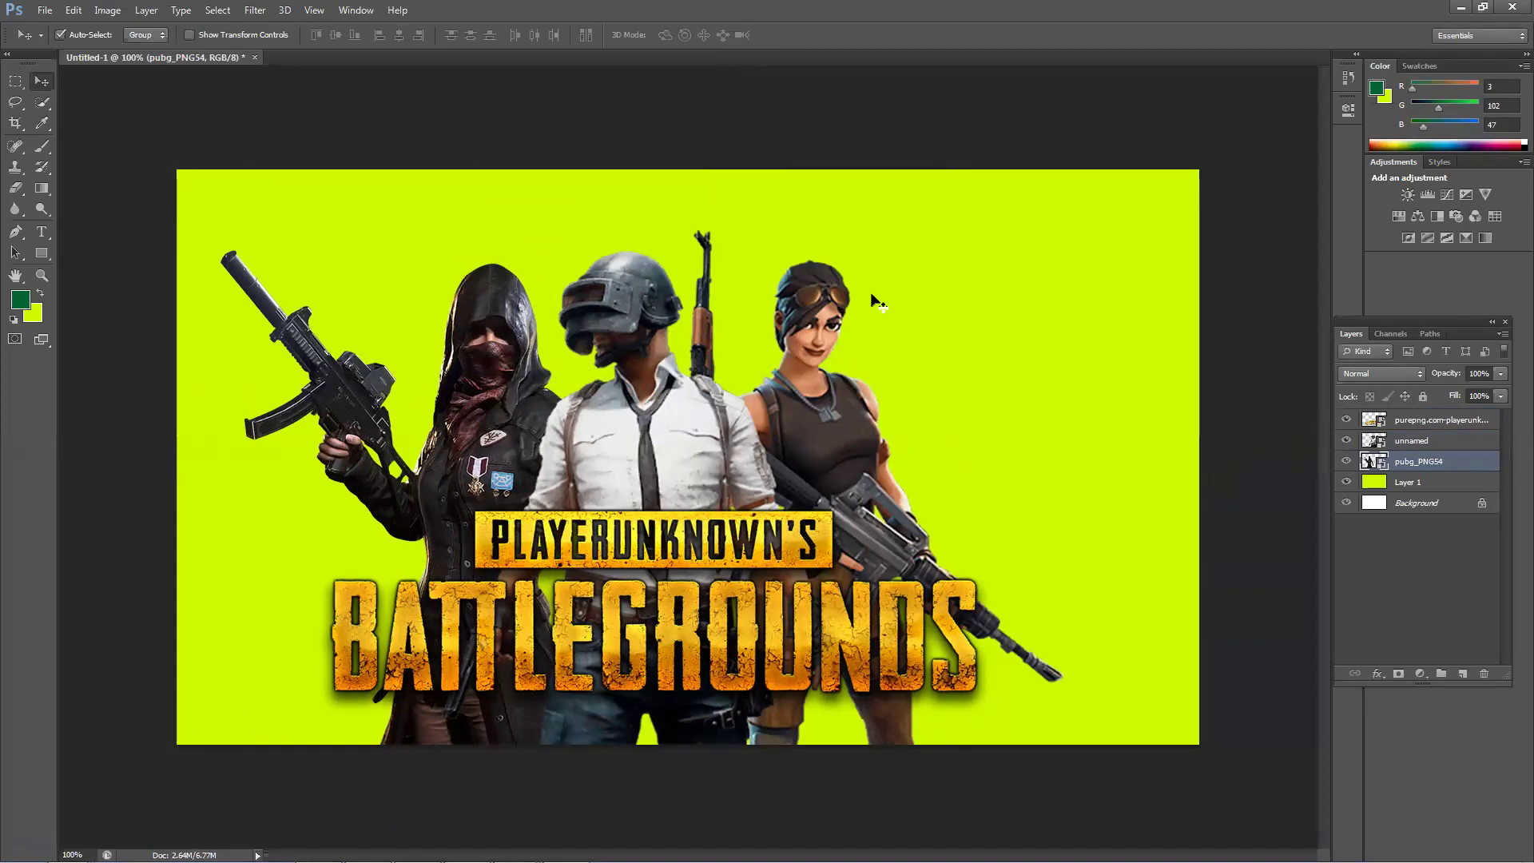
pyautogui.moveTo(614, 470); pyautogui.dragTo(694, 468)
# Step: Move the logo right and down, and shift the characters slightly left
pyautogui.click(633, 121)
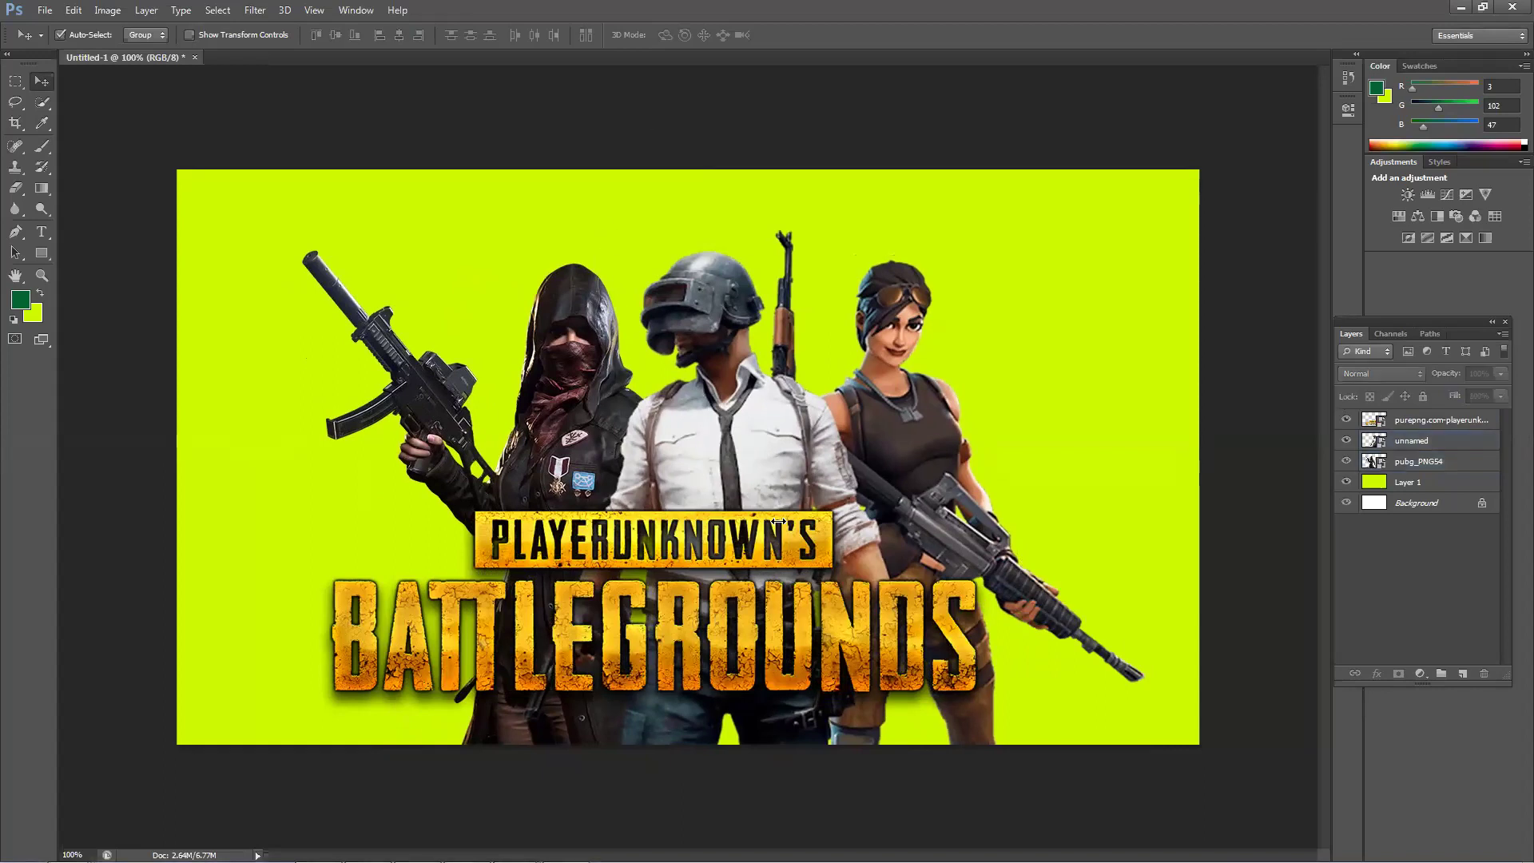
pyautogui.moveTo(660, 556); pyautogui.dragTo(741, 565)
pyautogui.moveTo(585, 467); pyautogui.dragTo(509, 470)
pyautogui.moveTo(739, 438); pyautogui.dragTo(709, 440)
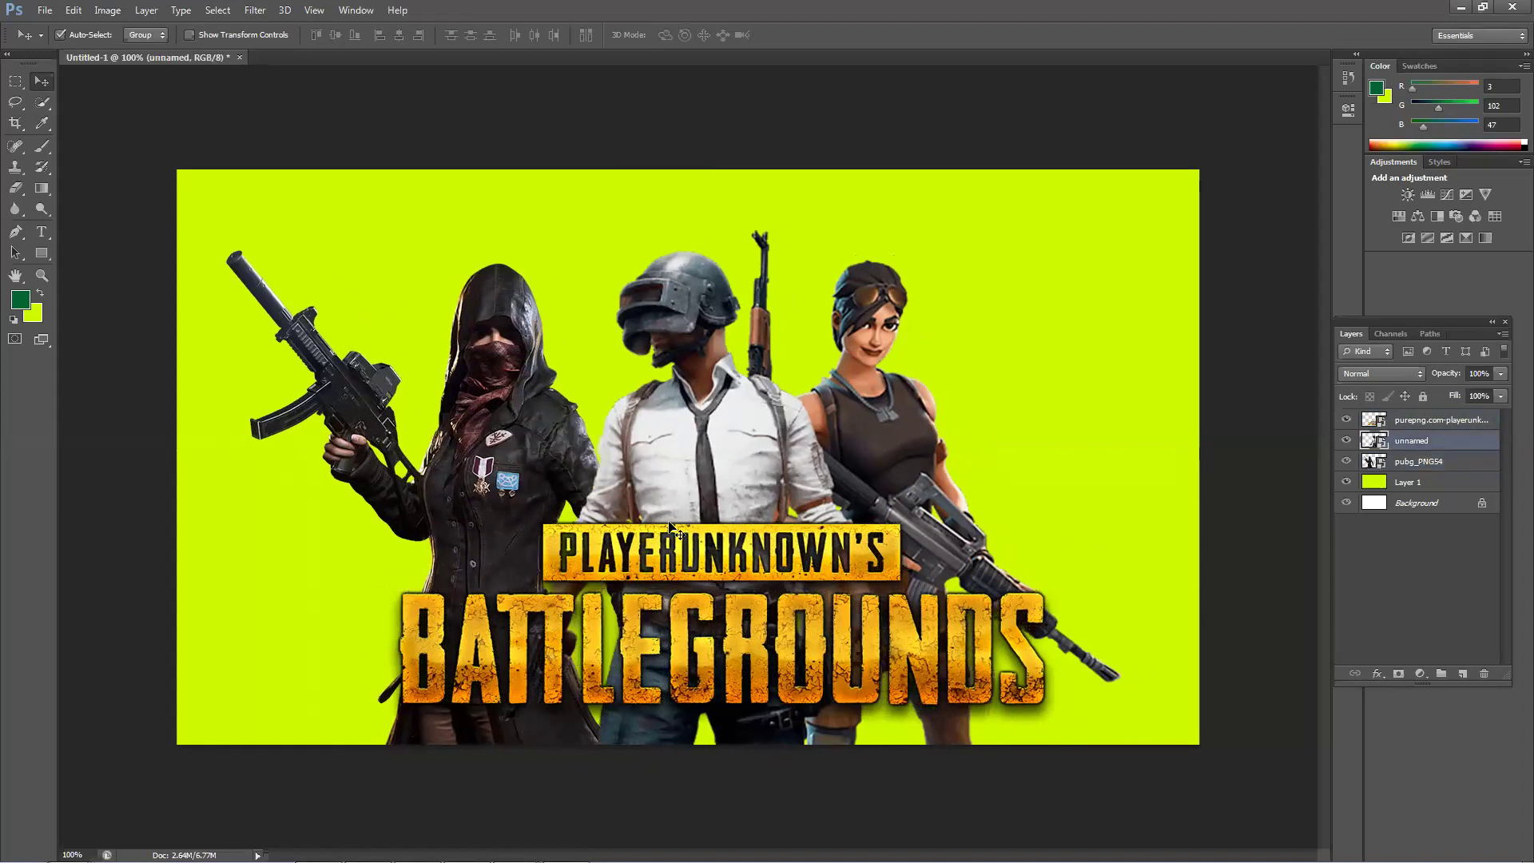
# Step: Delete the lime Layer 1 fill, leaving a white background, and select the logo layer
pyautogui.click(1011, 452)
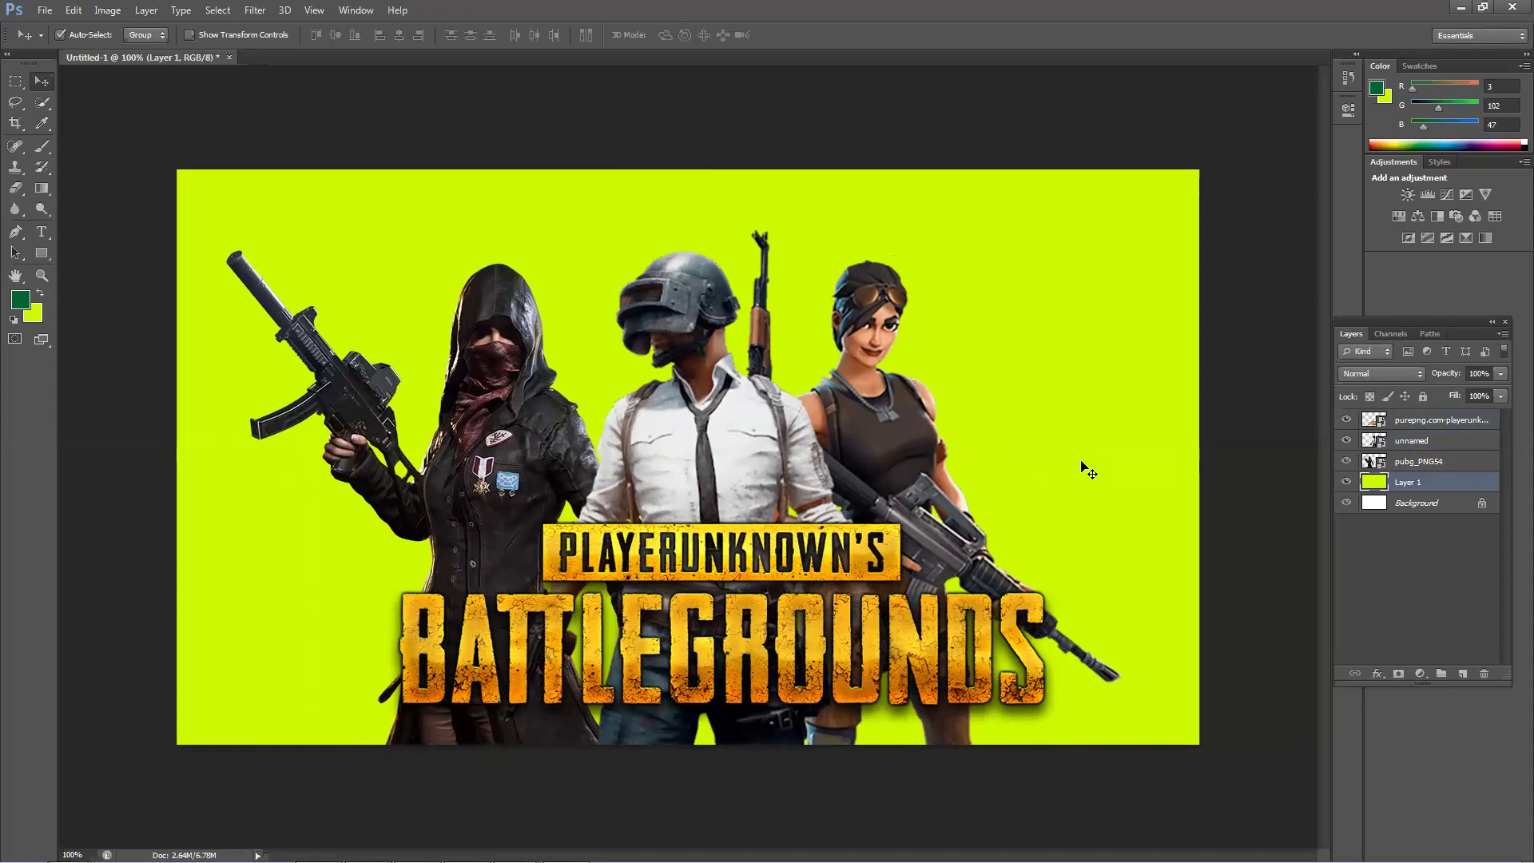
pyautogui.press('Delete')
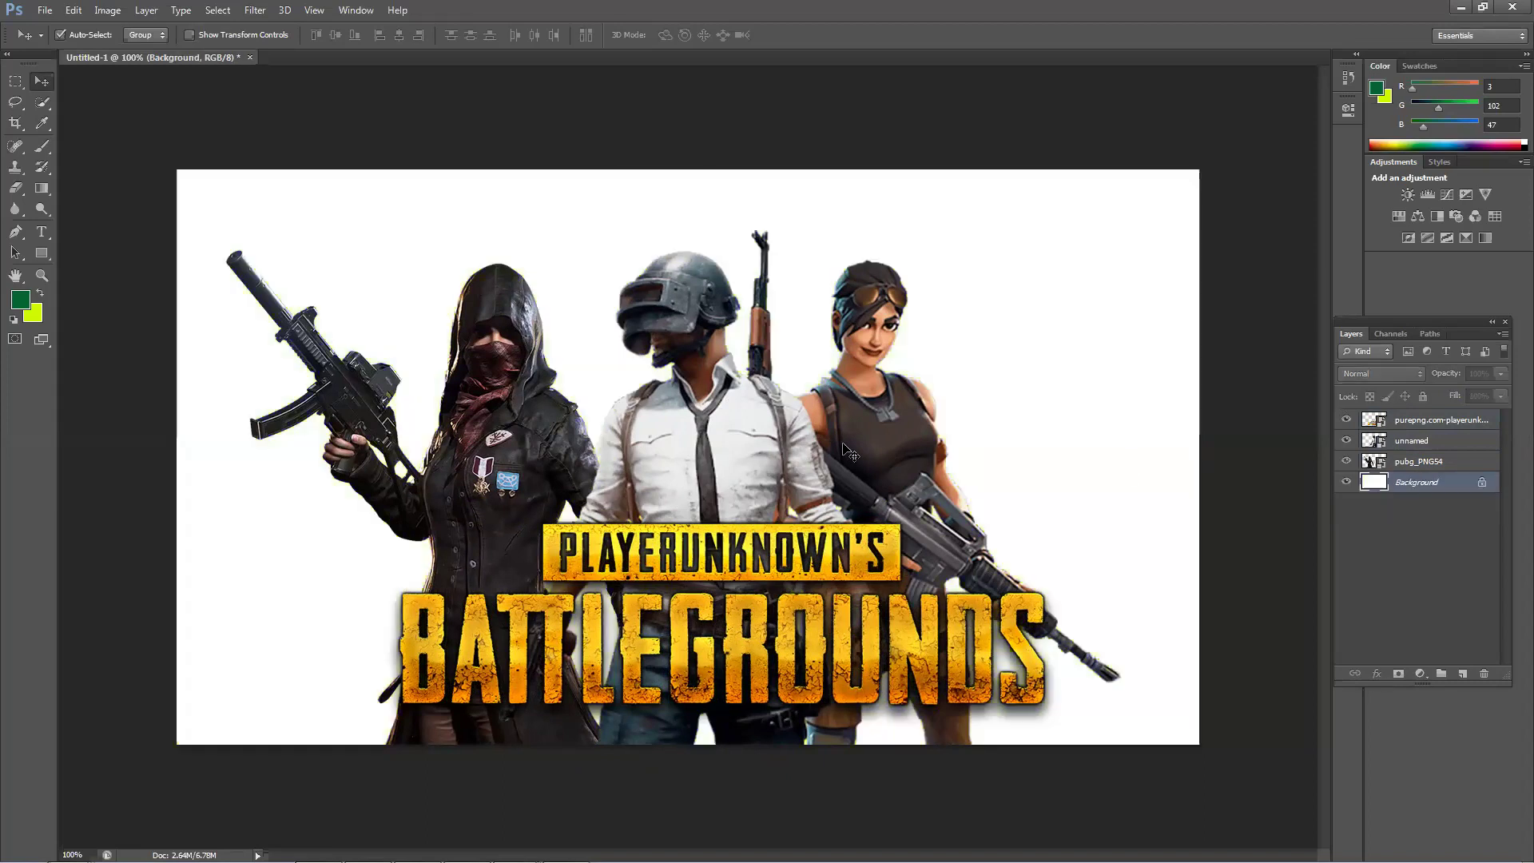
pyautogui.click(925, 406)
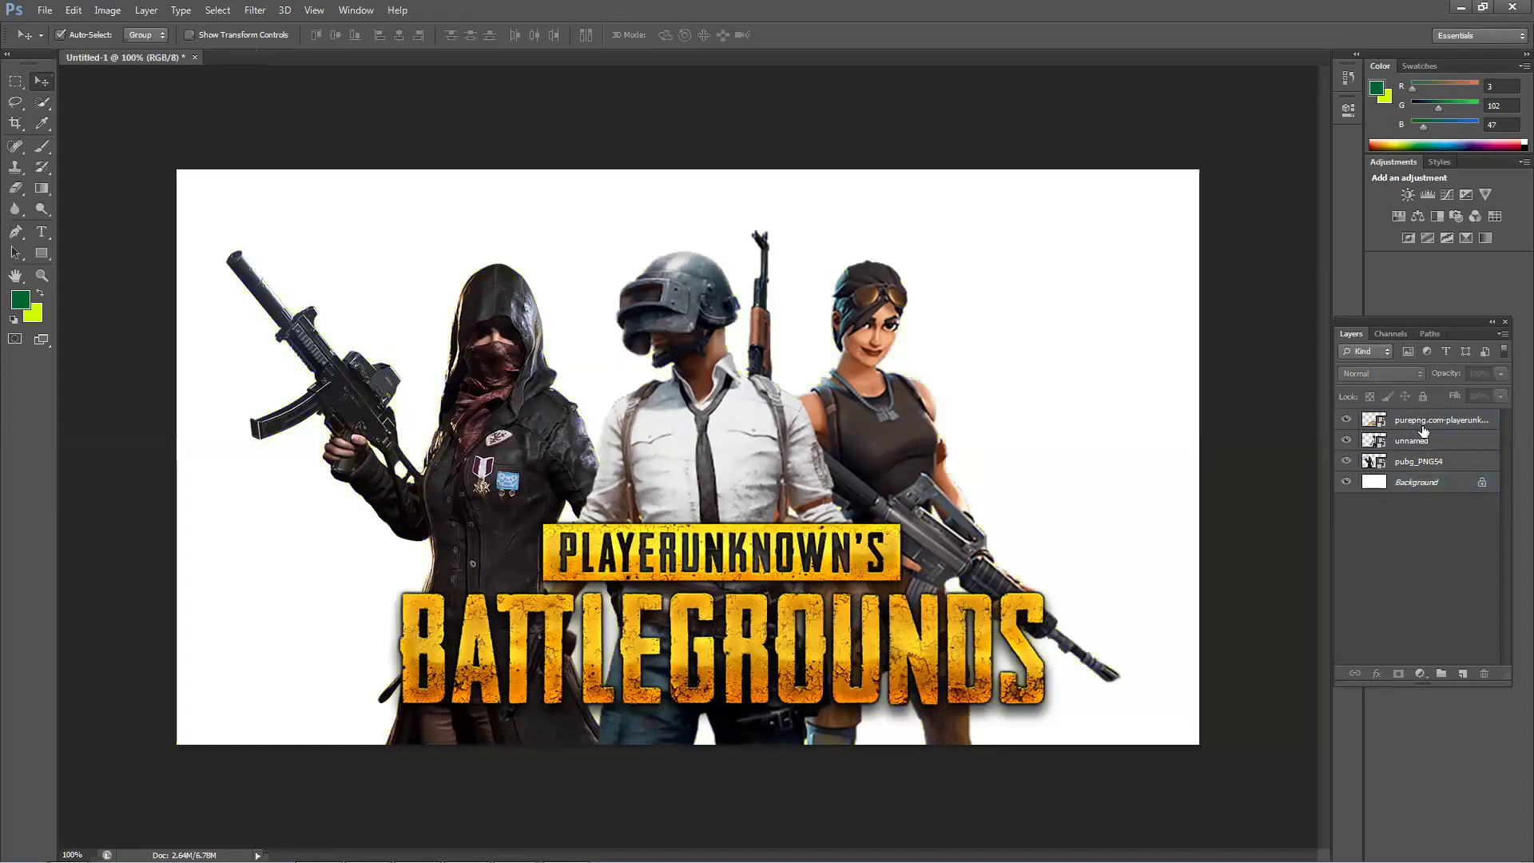
# Step: Replace the pubg png query with the 'airplane crash images' suggestion
pyautogui.click(367, 847)
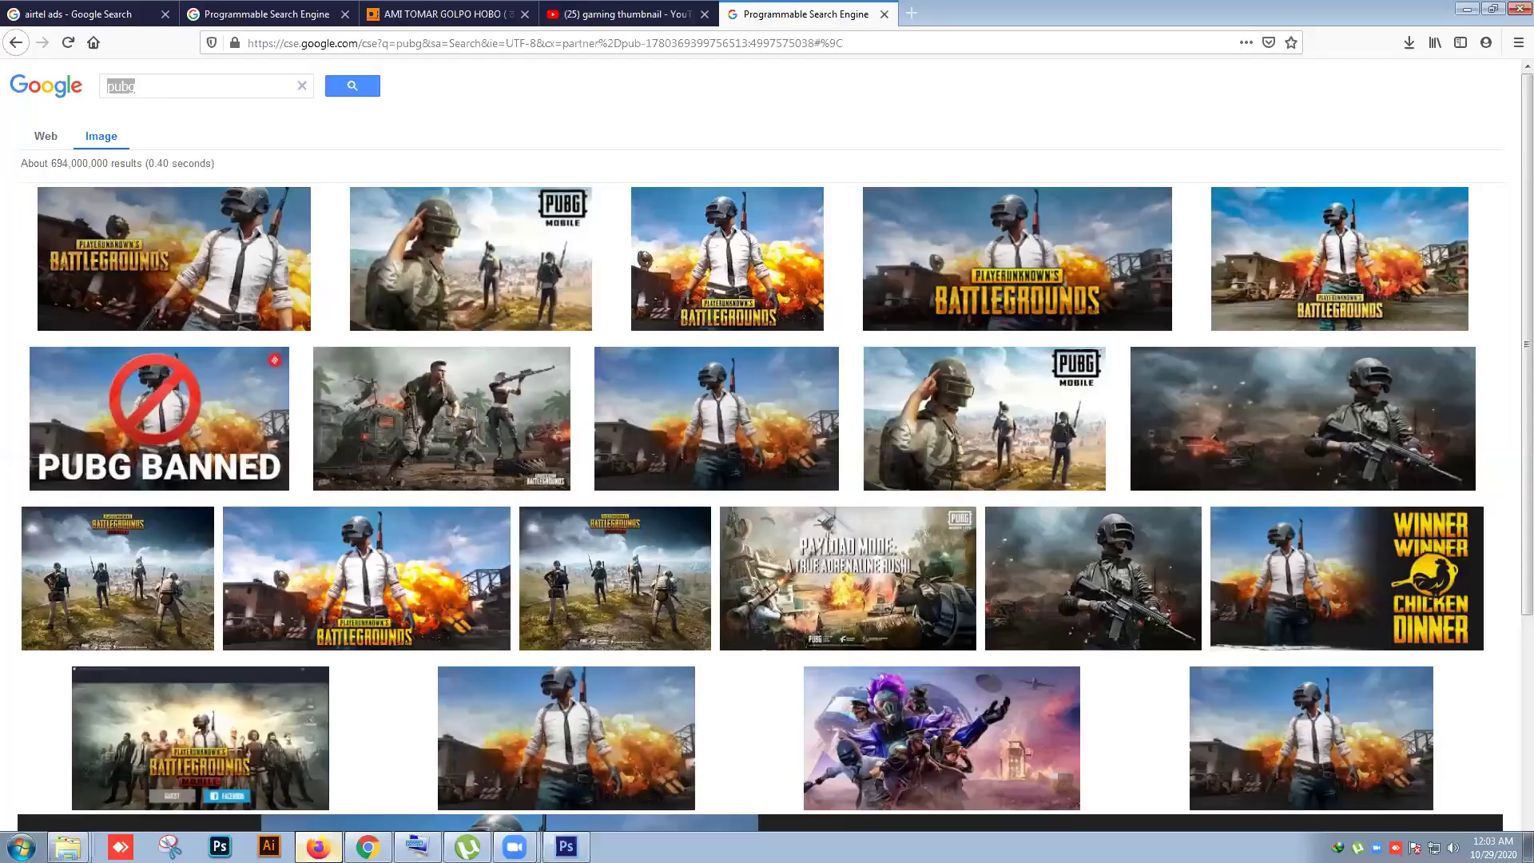
pyautogui.click(367, 847)
pyautogui.scroll(3, 517, 293)
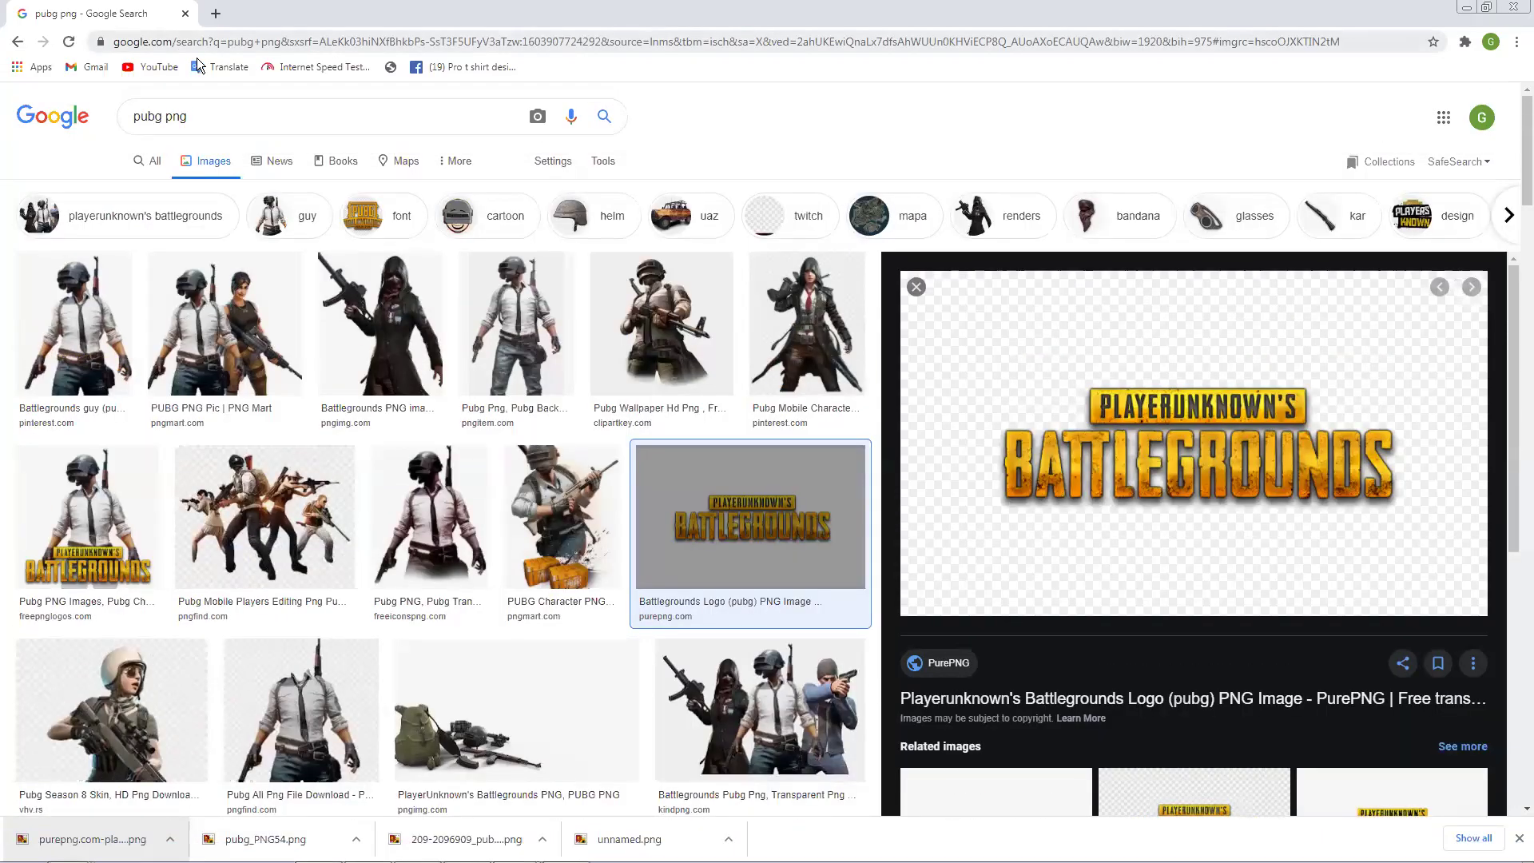
pyautogui.tripleClick(212, 113)
pyautogui.write('airpla')
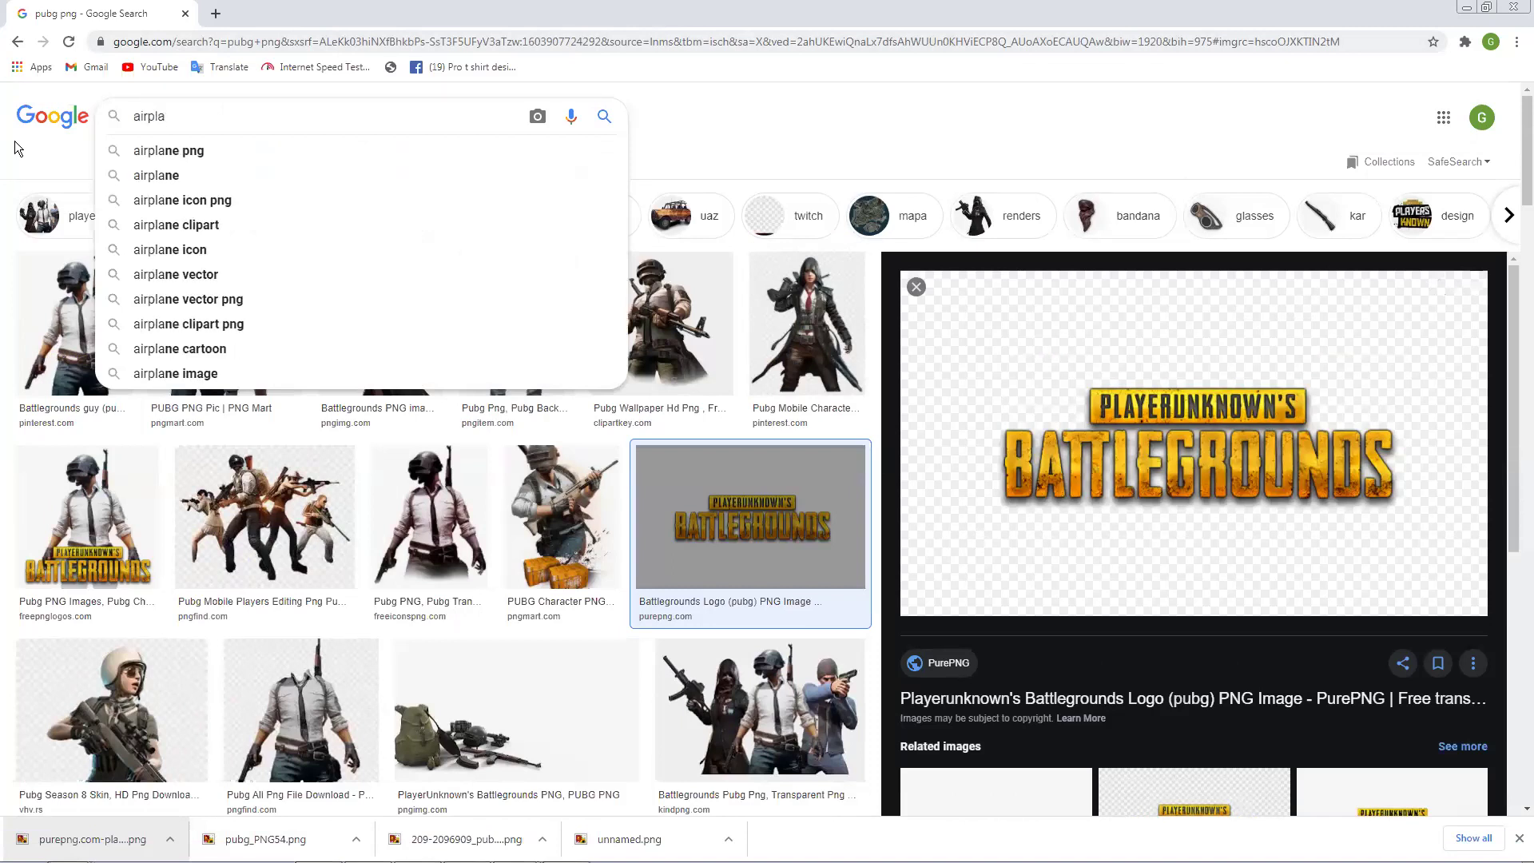
pyautogui.press('Down')
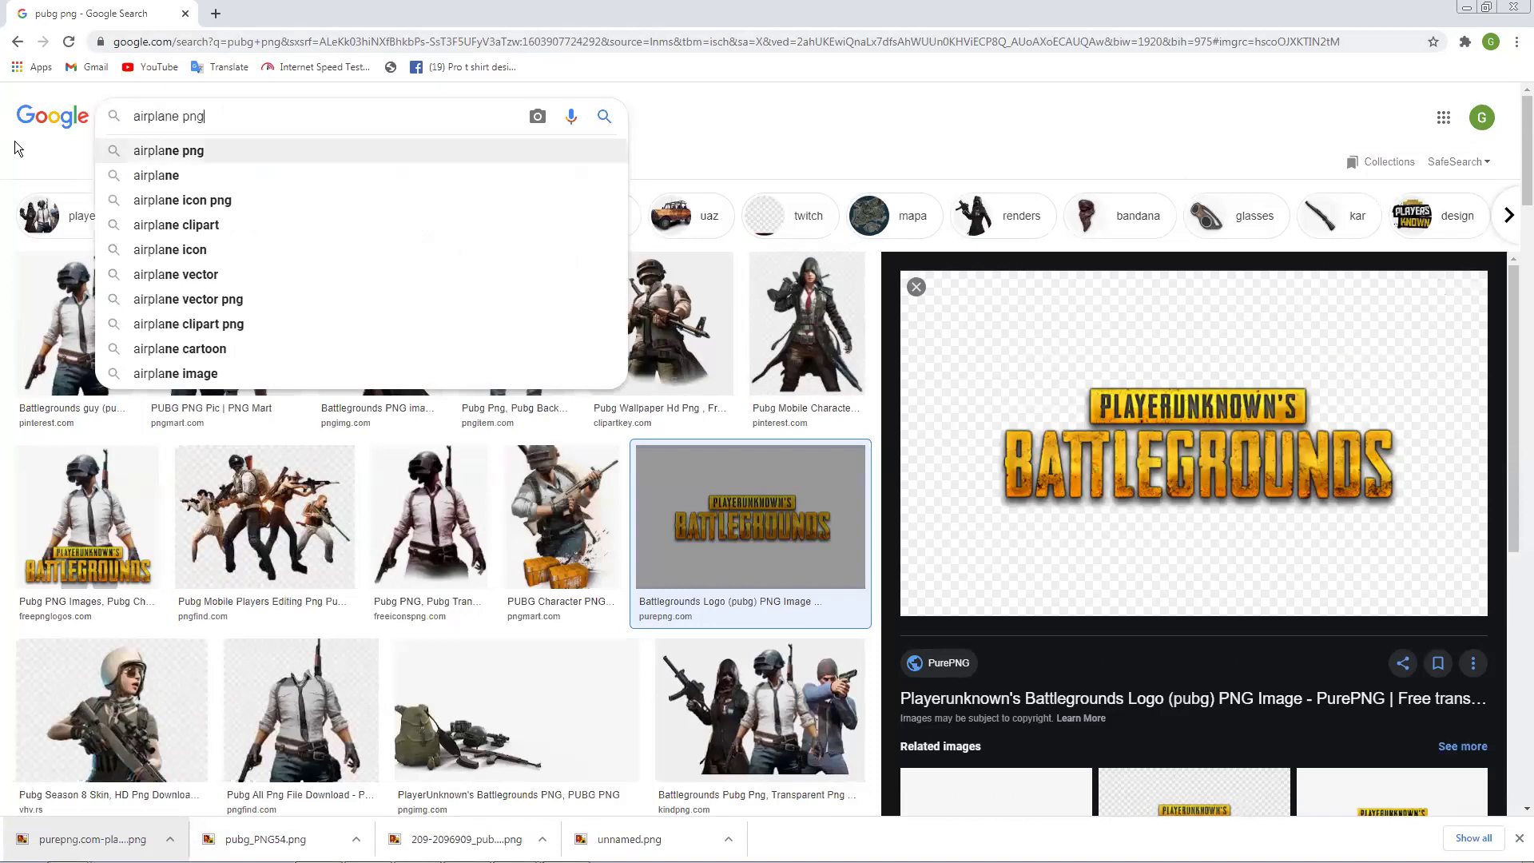
pyautogui.press('BackSpace')
pyautogui.press('BackSpace')
pyautogui.press('BackSpace')
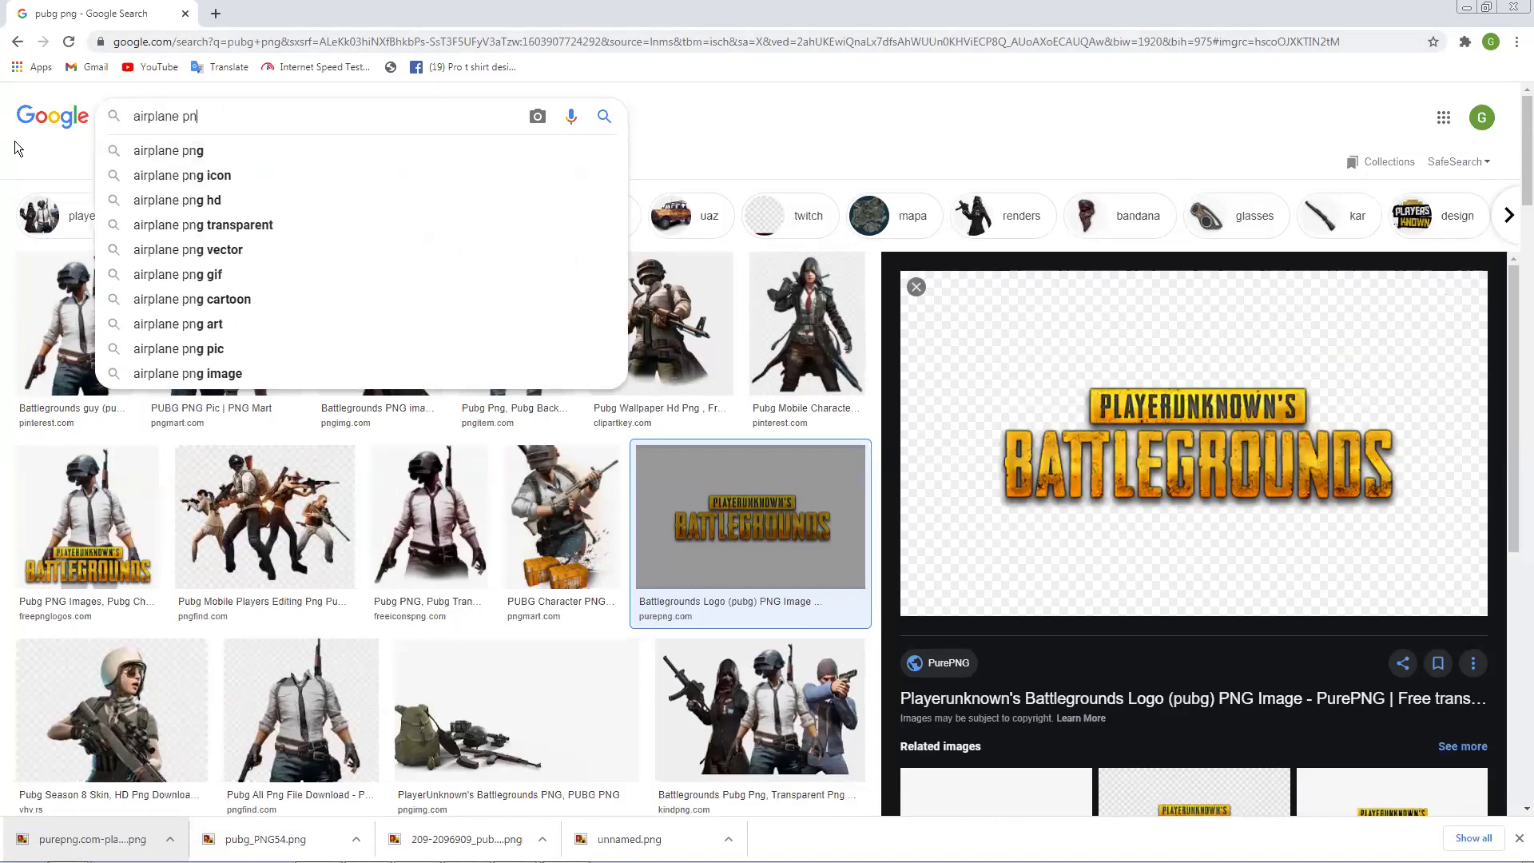
pyautogui.write('cra')
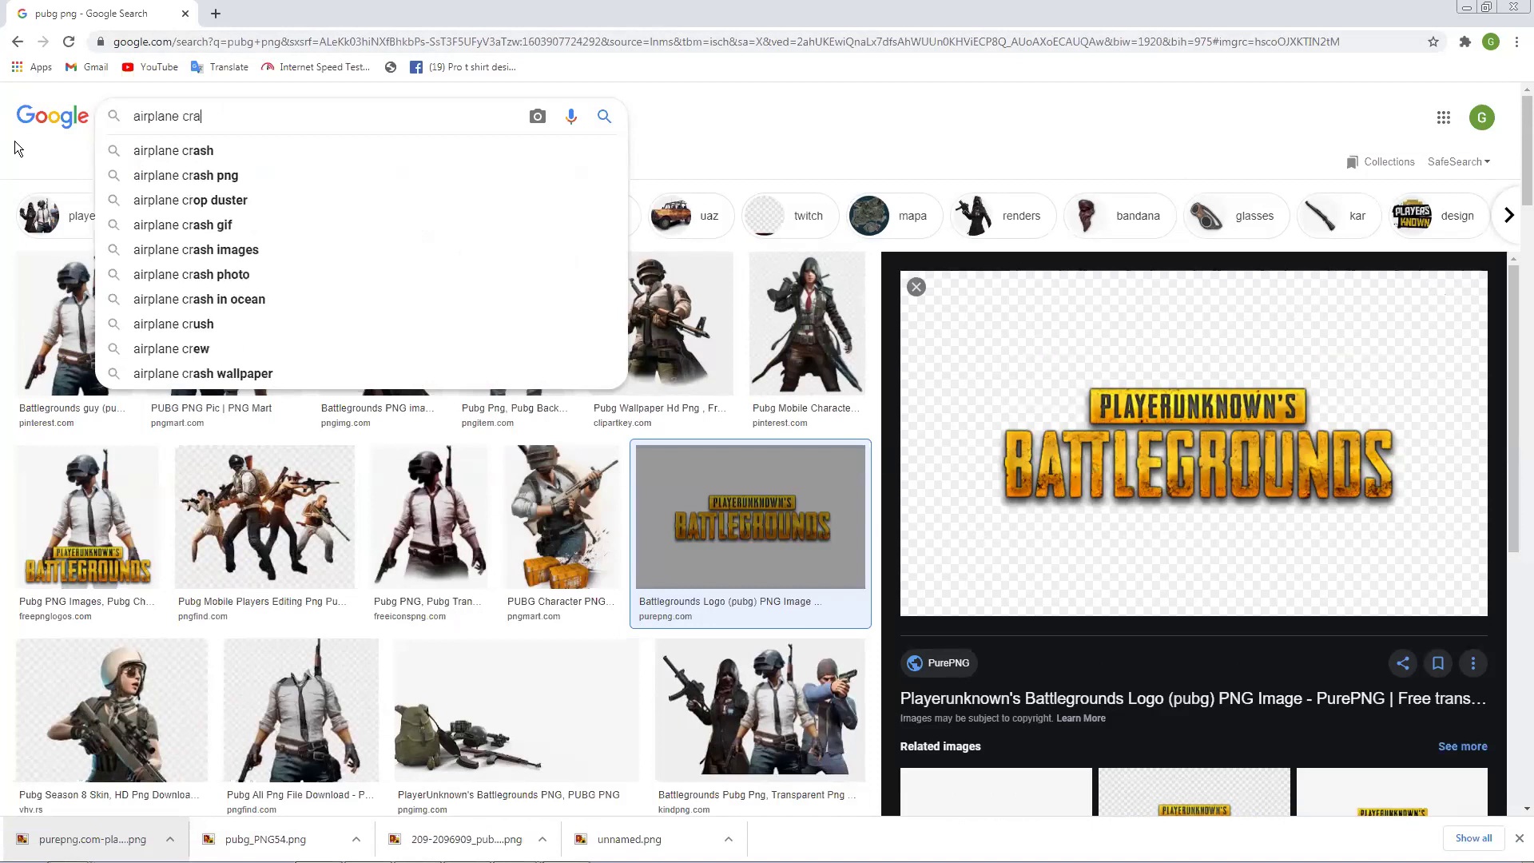
pyautogui.press('Down')
pyautogui.press('Down')
pyautogui.press('Up')
pyautogui.press('Down')
pyautogui.press('Down')
pyautogui.press('Down')
# Step: Run the 'airplane crash images' search, then narrow the query to just 'airplane crash'
pyautogui.press('Return')
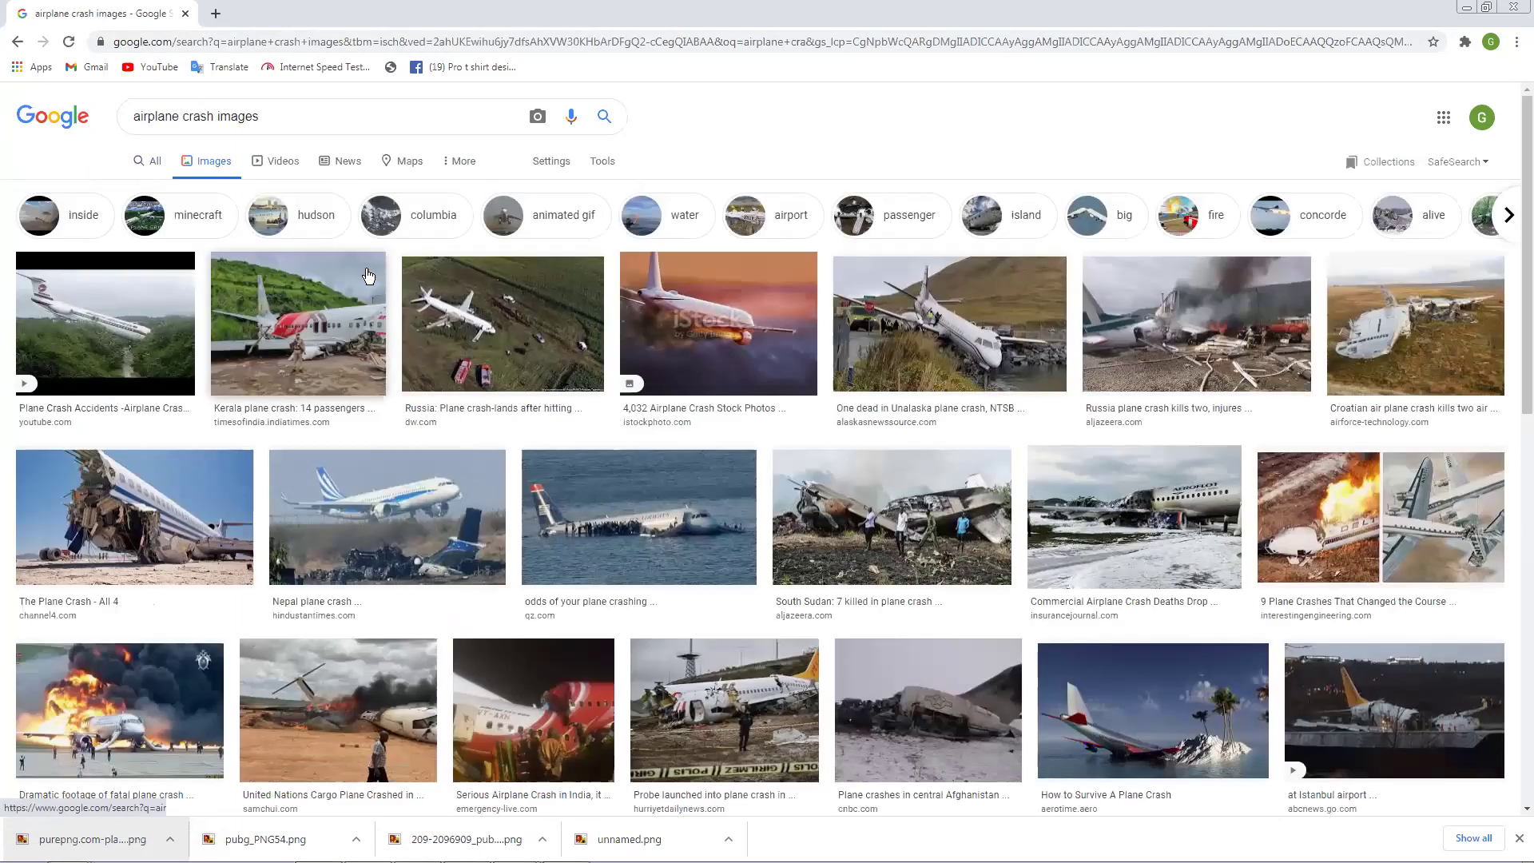
pyautogui.scroll(-8, 354, 309)
pyautogui.scroll(-6, 354, 309)
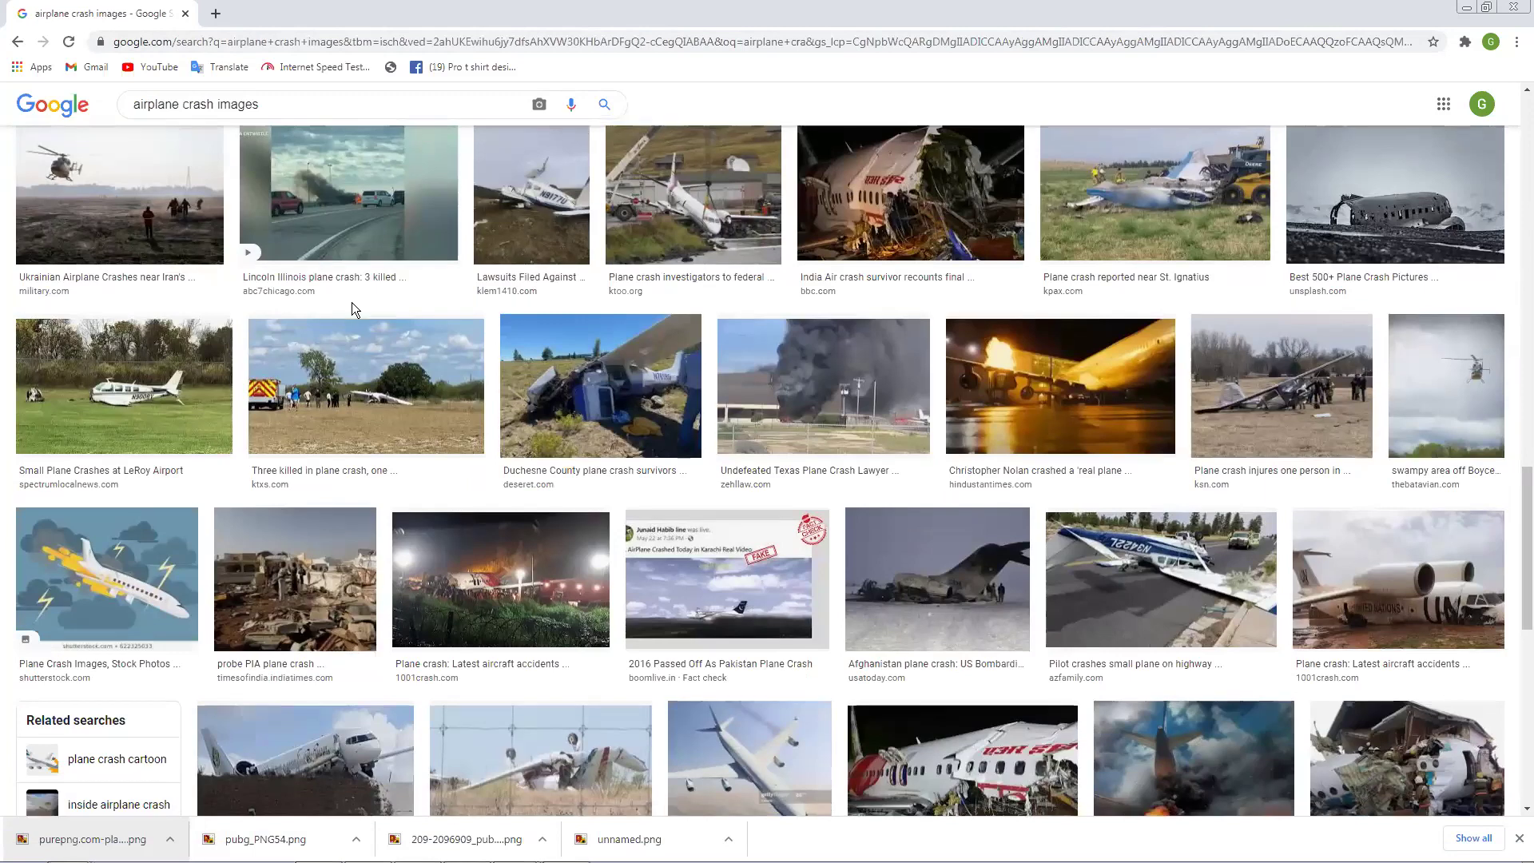
pyautogui.scroll(-3, 353, 305)
pyautogui.scroll(6, 353, 305)
pyautogui.scroll(10, 353, 307)
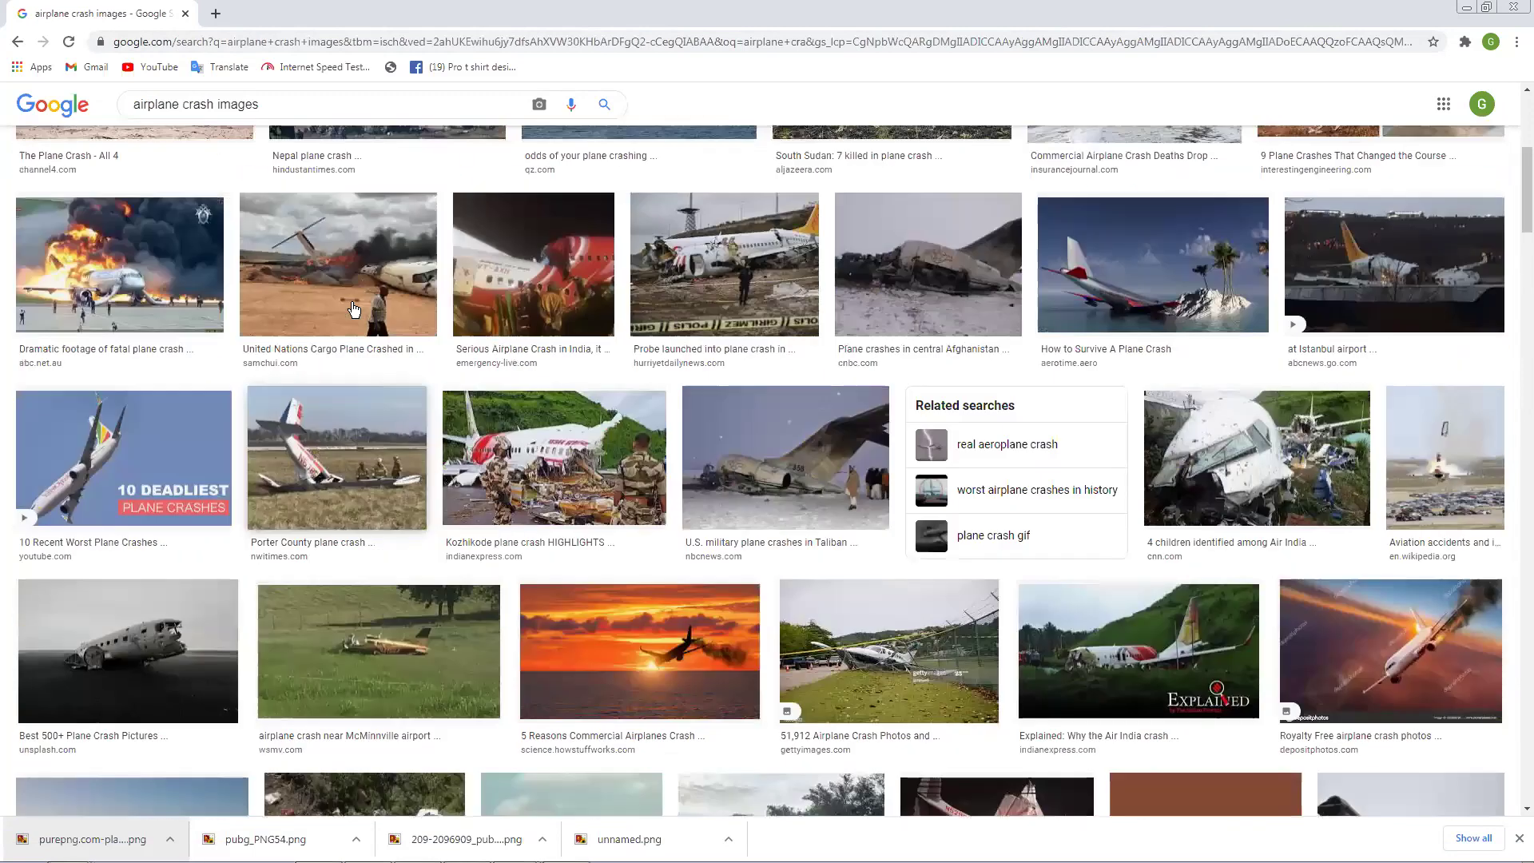
pyautogui.scroll(5, 812, 609)
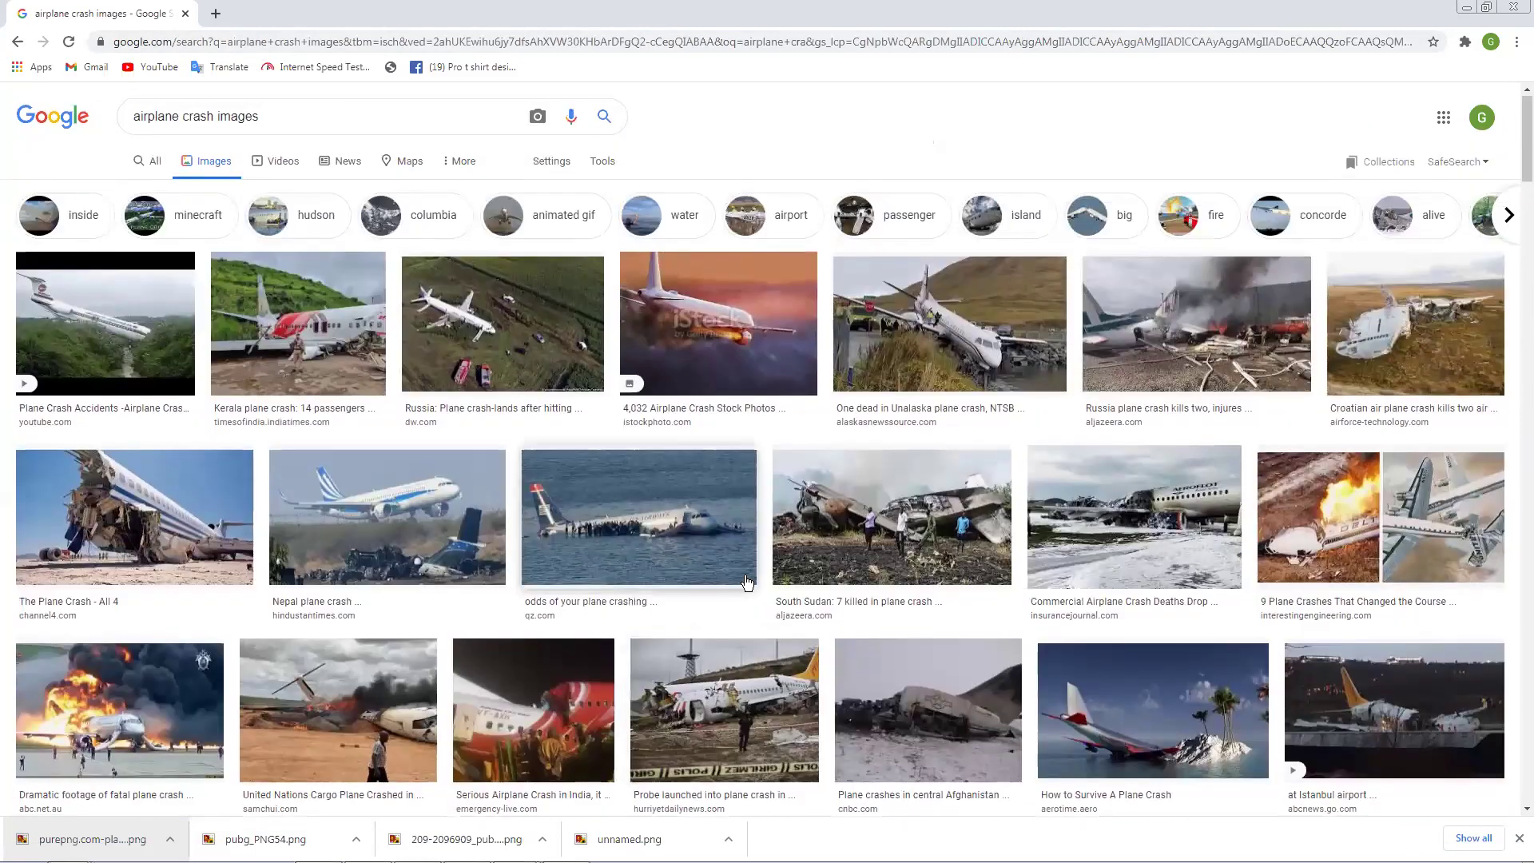
pyautogui.doubleClick(224, 115)
pyautogui.press('BackSpace')
pyautogui.press('Return')
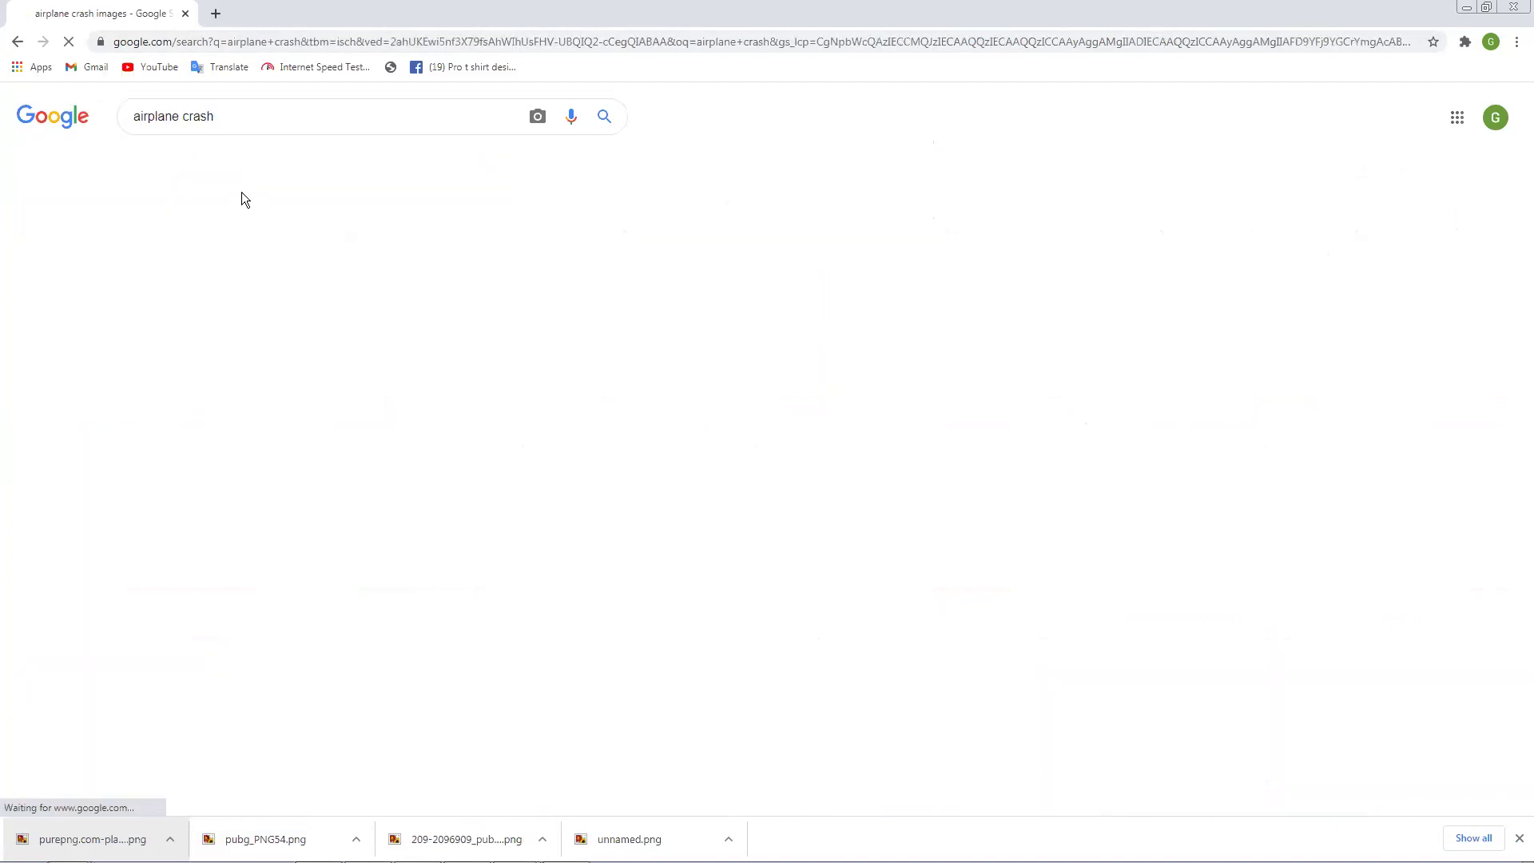
# Step: Preview the Plane Crash Lawsuit image, then a related burning-airliner image
pyautogui.scroll(-3, 438, 436)
pyautogui.scroll(-7, 445, 457)
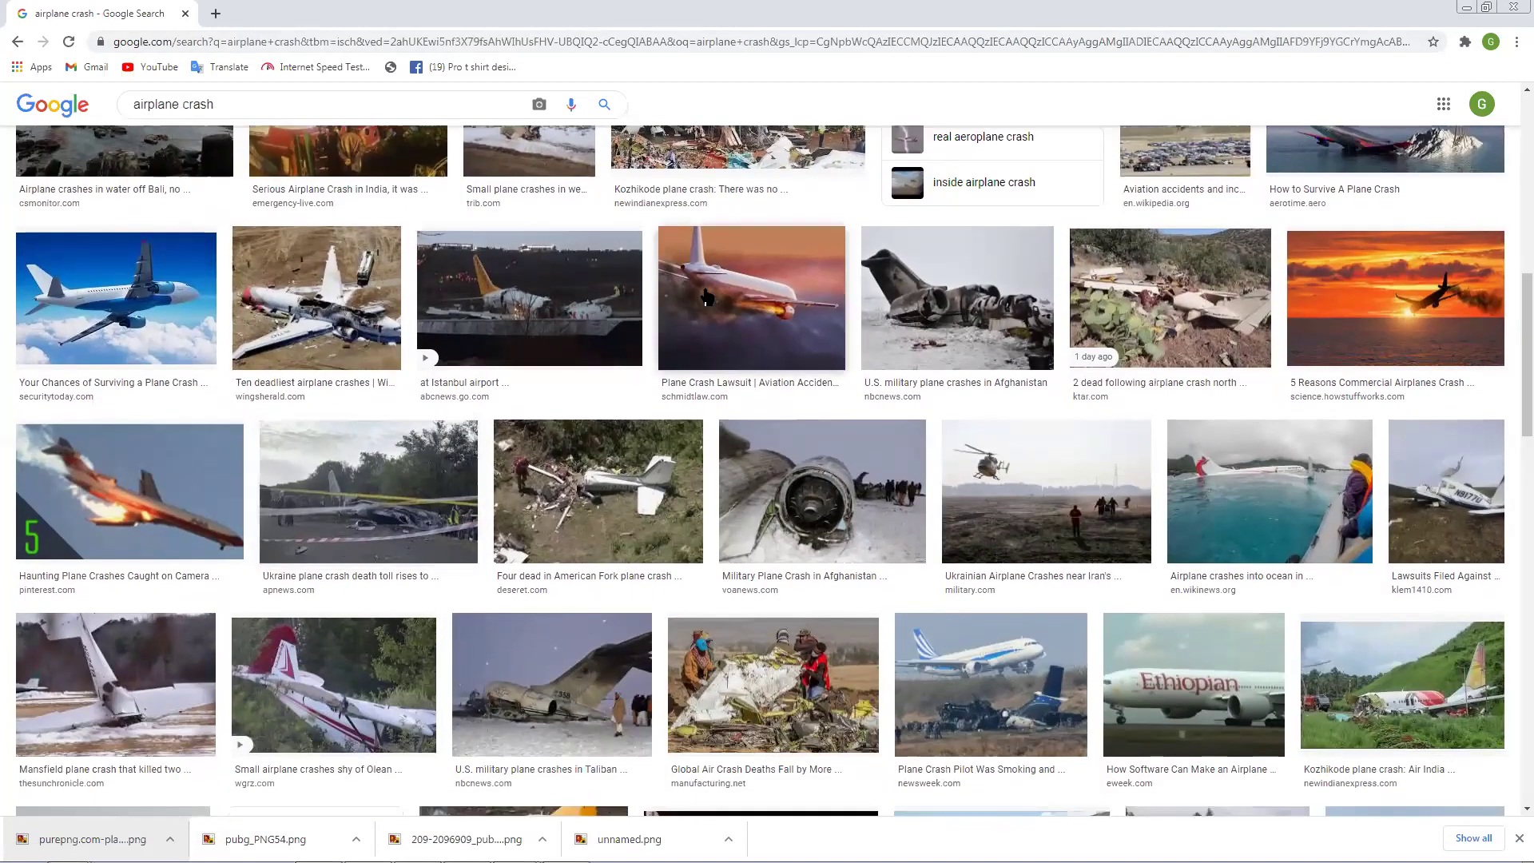
pyautogui.click(707, 298)
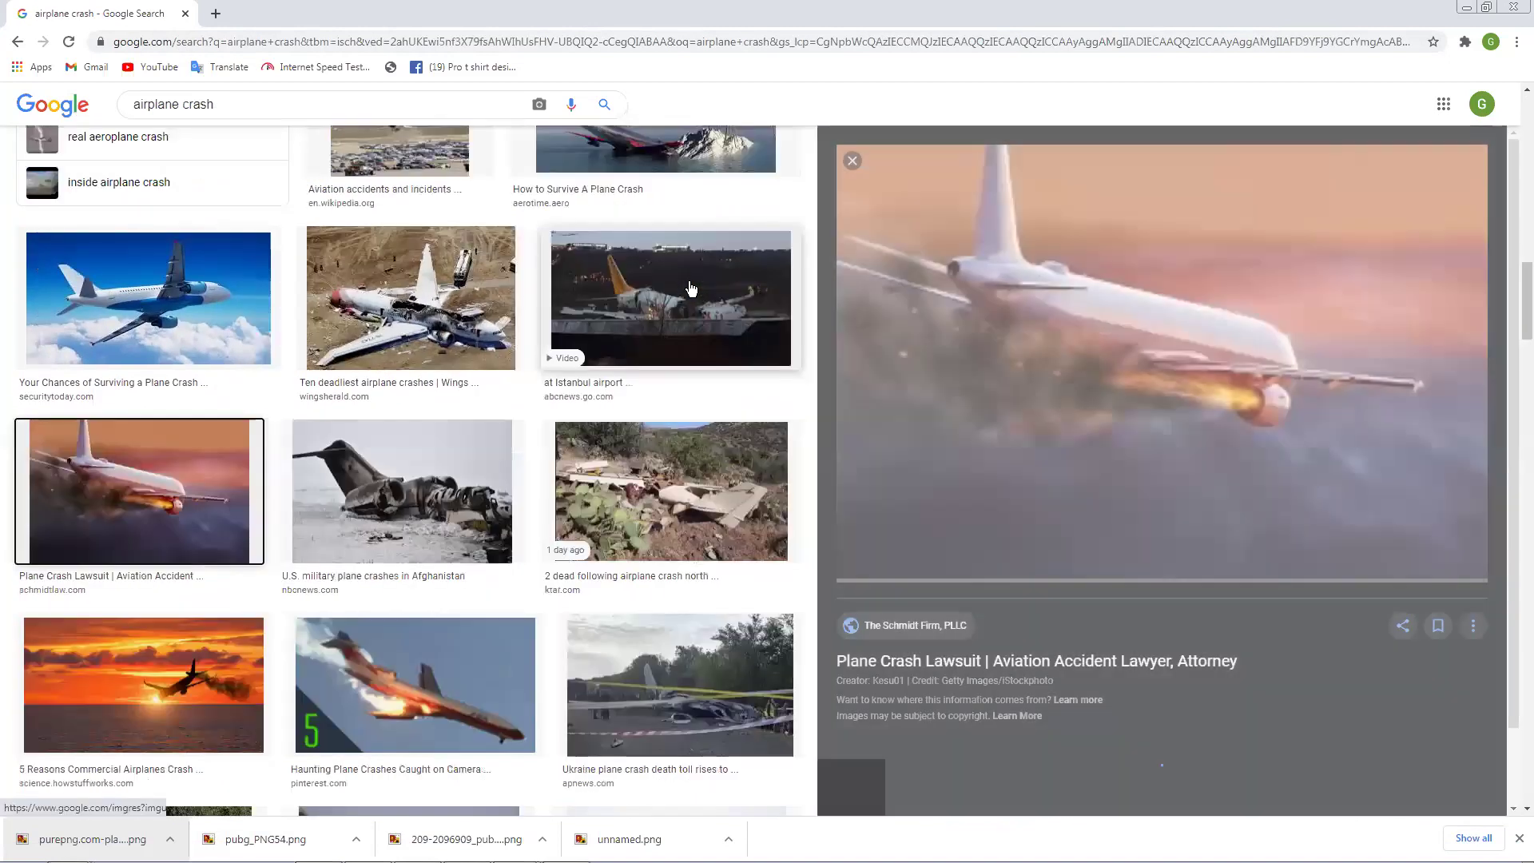
pyautogui.scroll(-3, 1167, 505)
pyautogui.scroll(-1, 1168, 512)
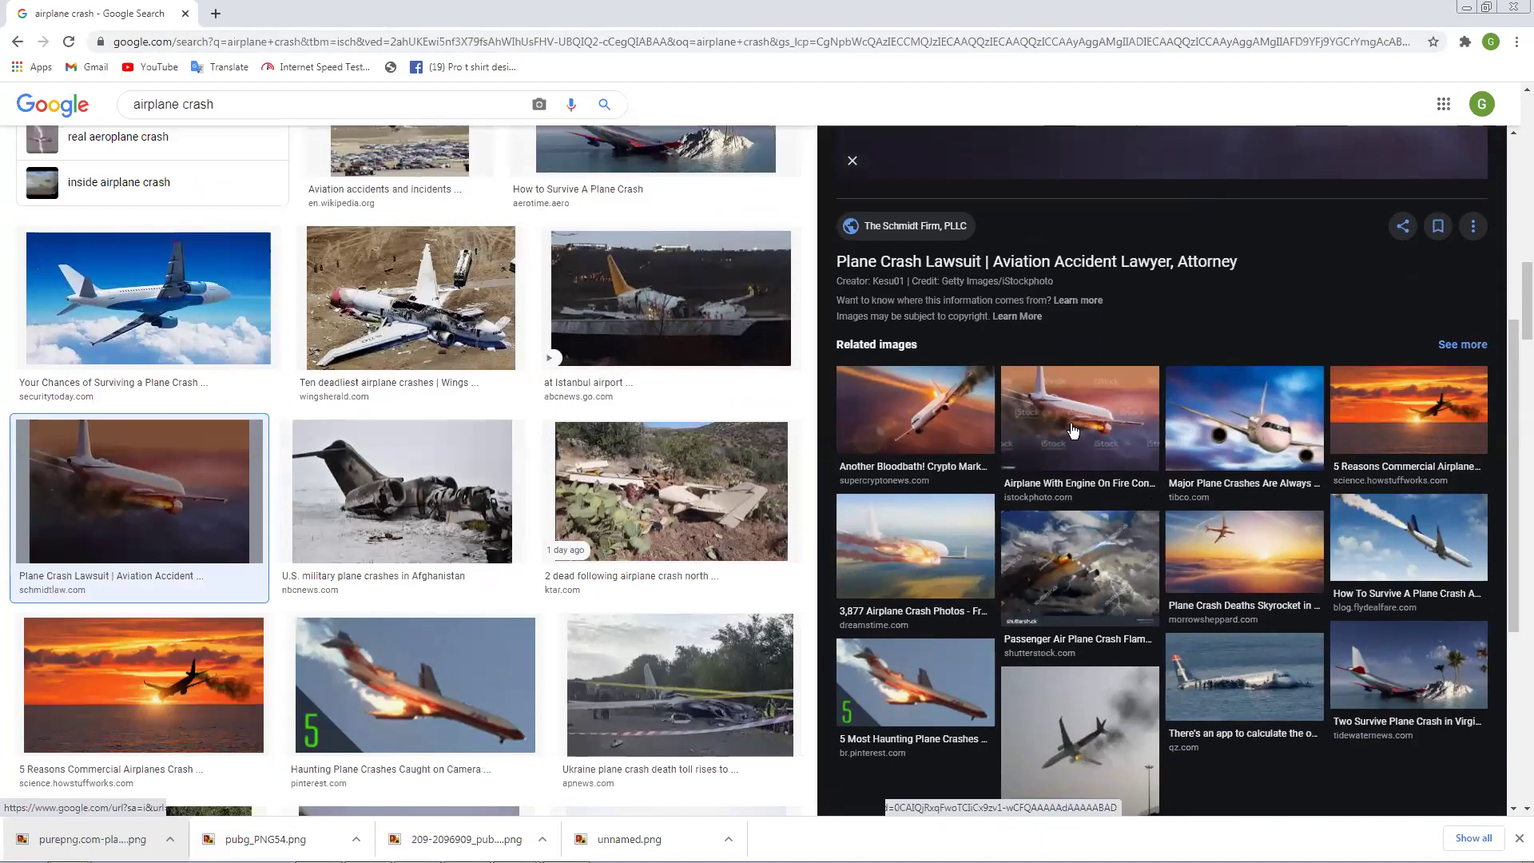
pyautogui.click(915, 410)
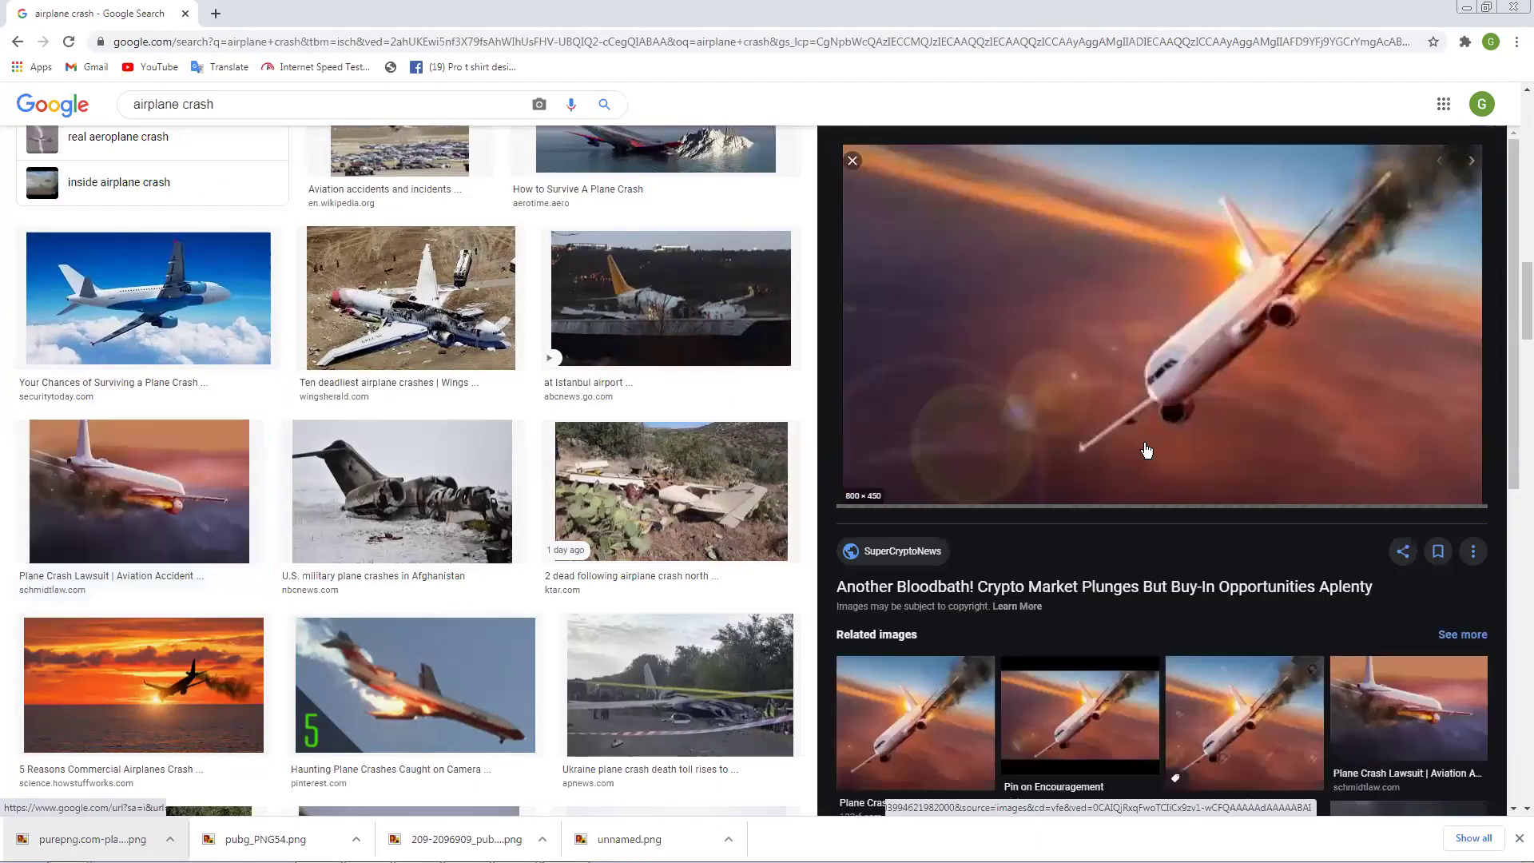
pyautogui.scroll(-6, 1146, 450)
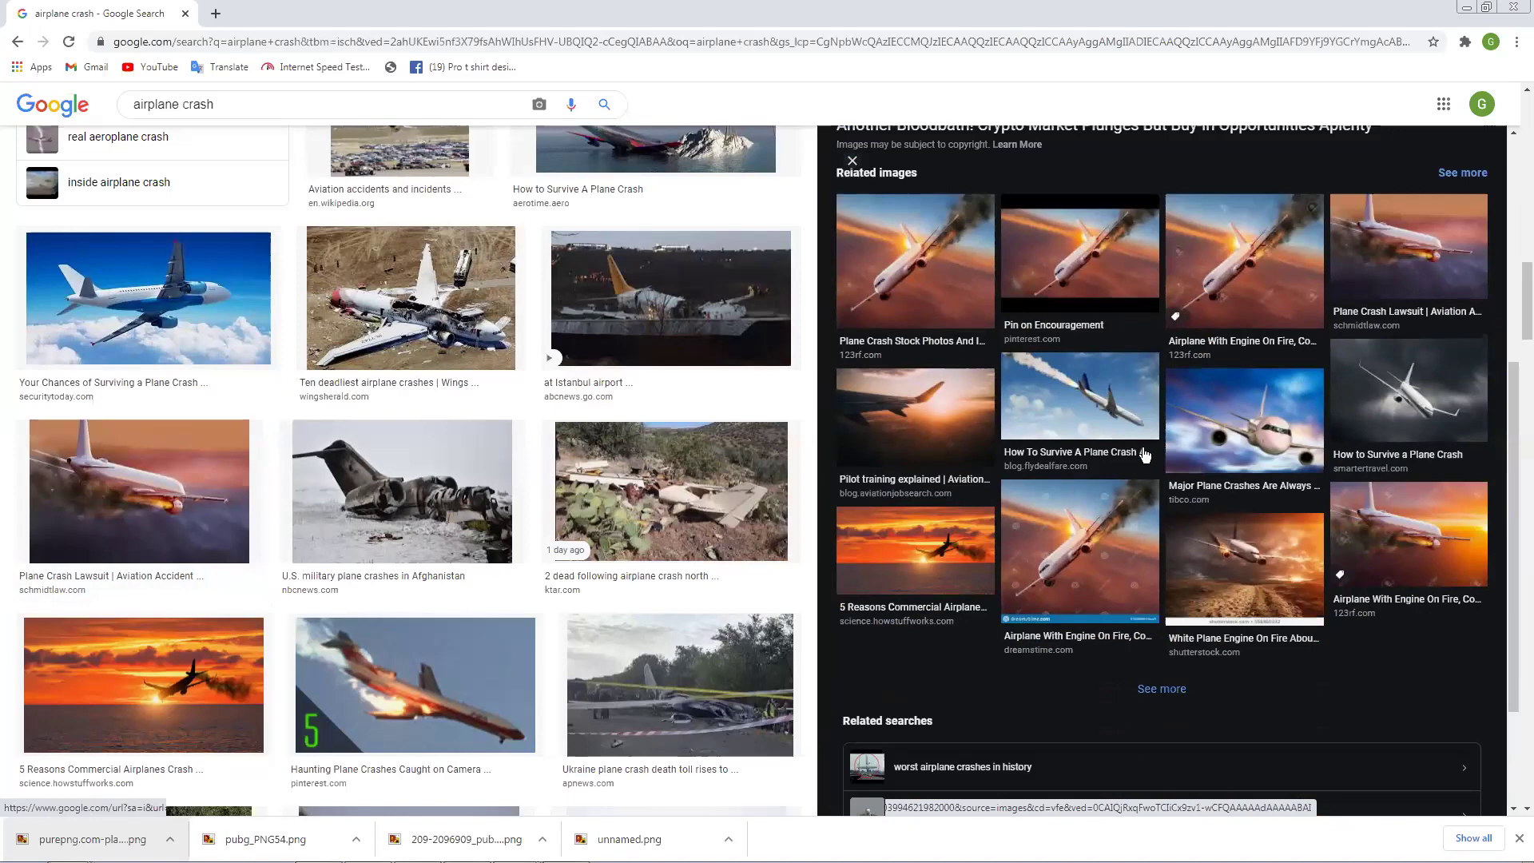
pyautogui.scroll(-2, 1145, 454)
pyautogui.scroll(-5, 599, 596)
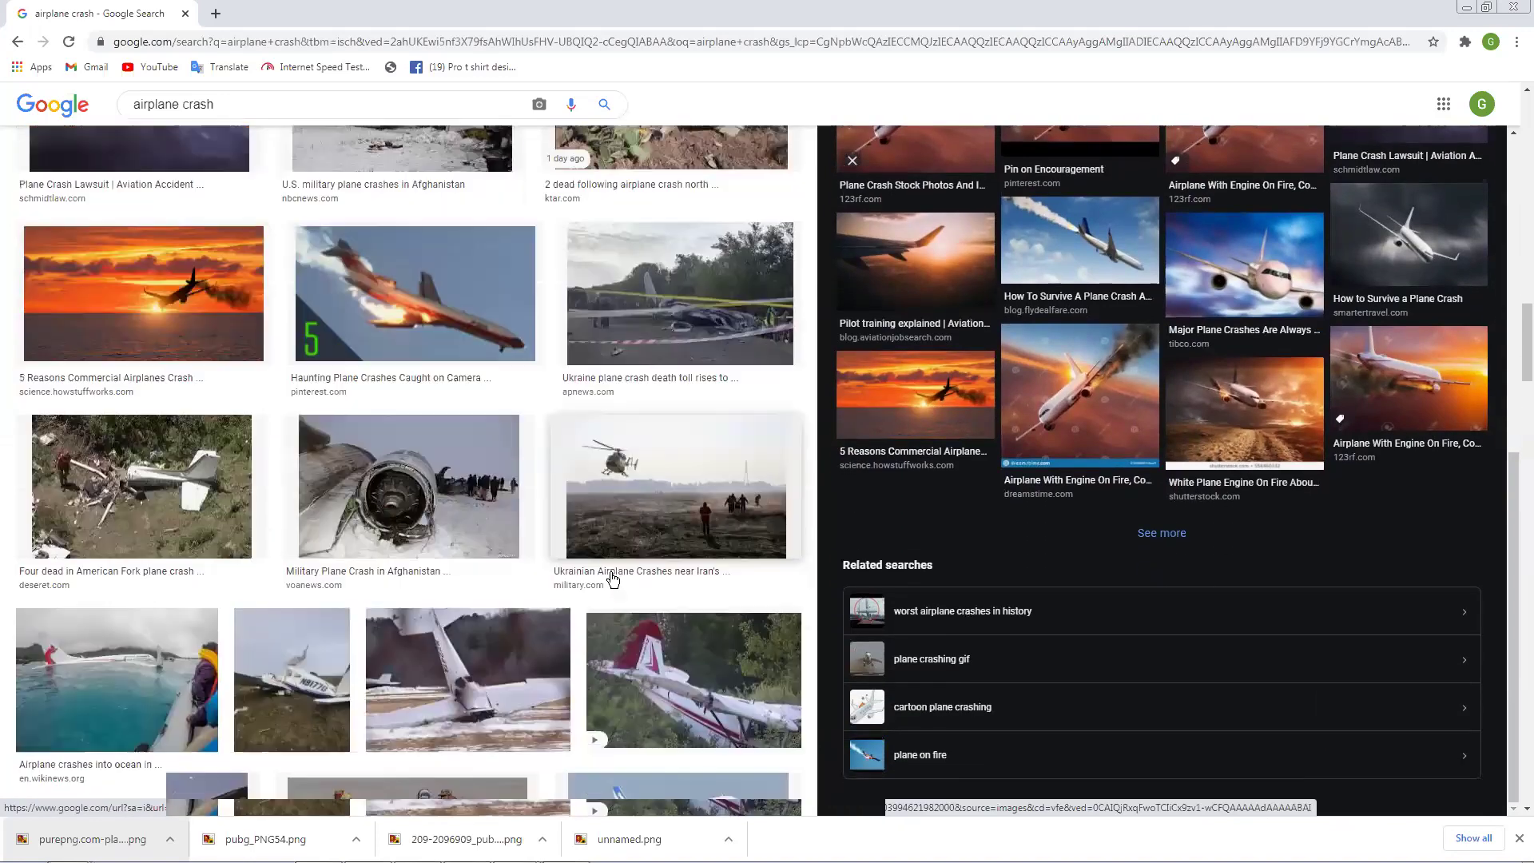
pyautogui.scroll(-4, 613, 577)
pyautogui.scroll(8, 614, 569)
pyautogui.scroll(10, 614, 569)
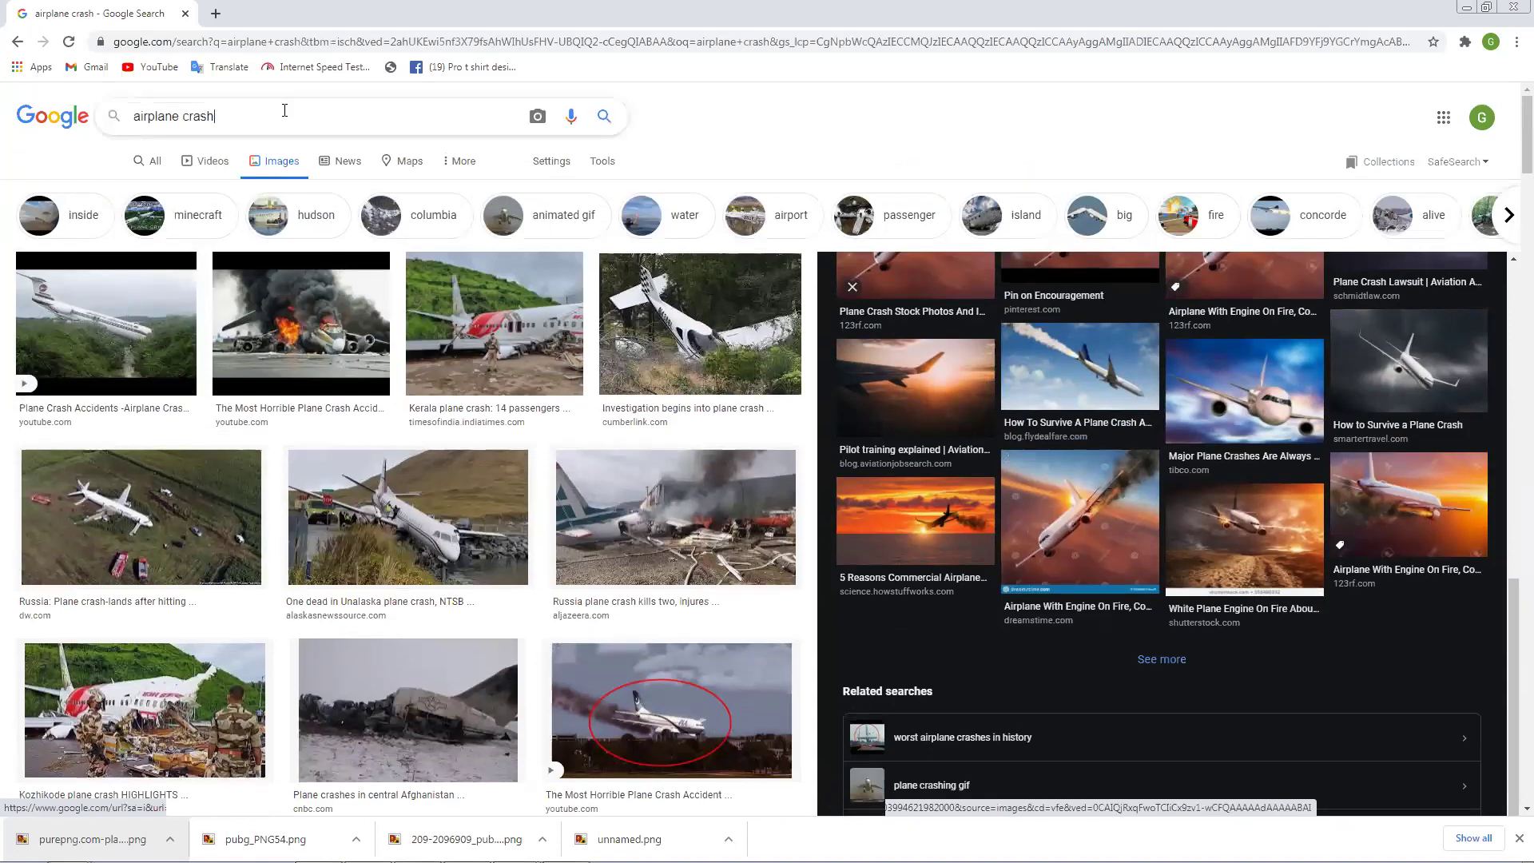
# Step: Change the search to 'airplane crash pubg', correcting the misspelled 'pung'
pyautogui.write('pung\\')
pyautogui.press('Return')
pyautogui.doubleClick(226, 116)
pyautogui.write('b')
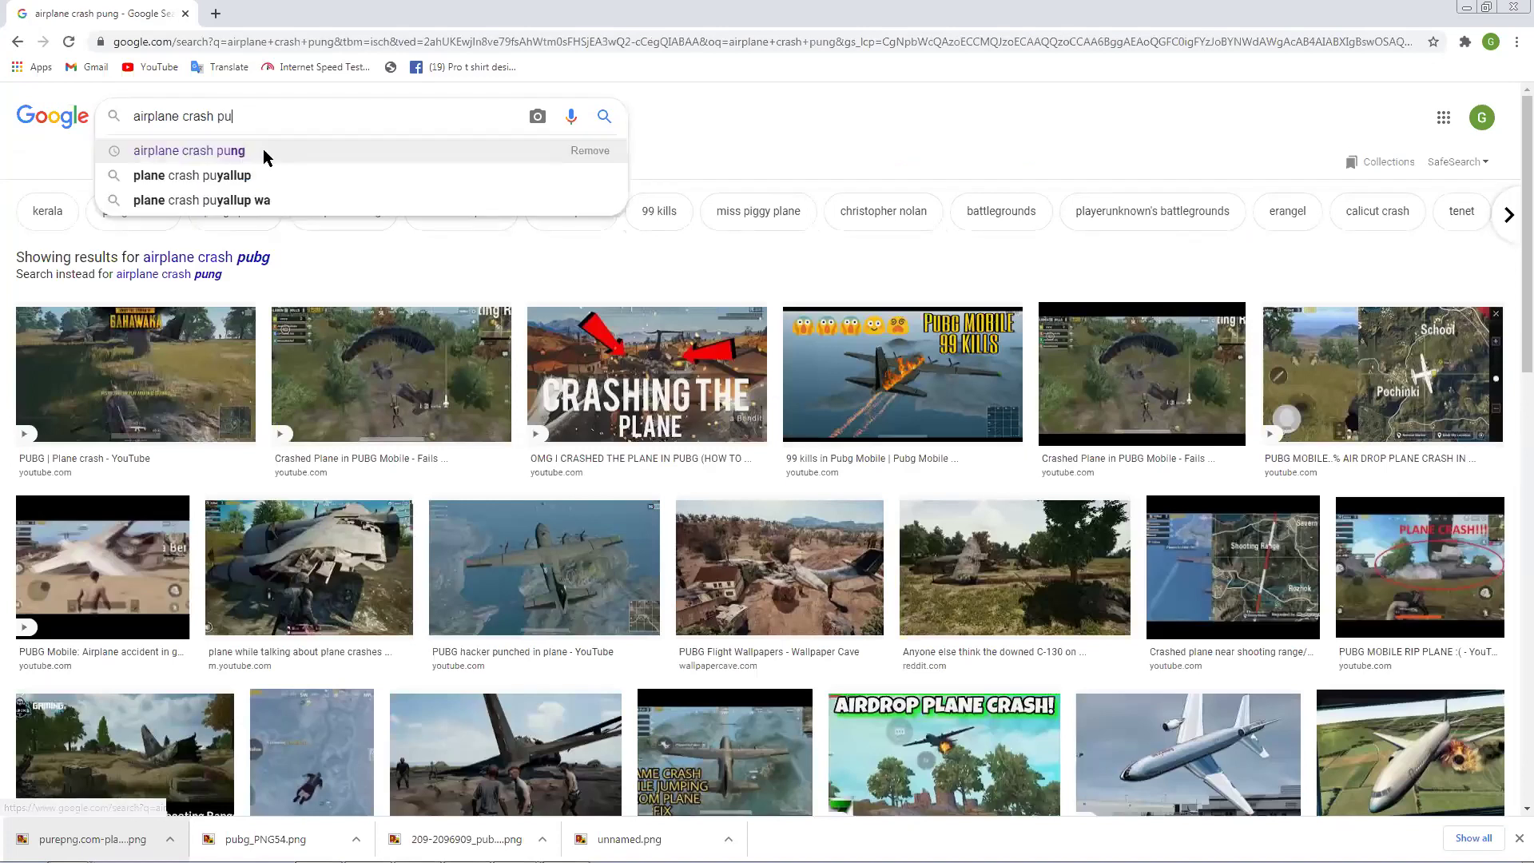
pyautogui.press('Escape')
pyautogui.write('g')
pyautogui.press('Return')
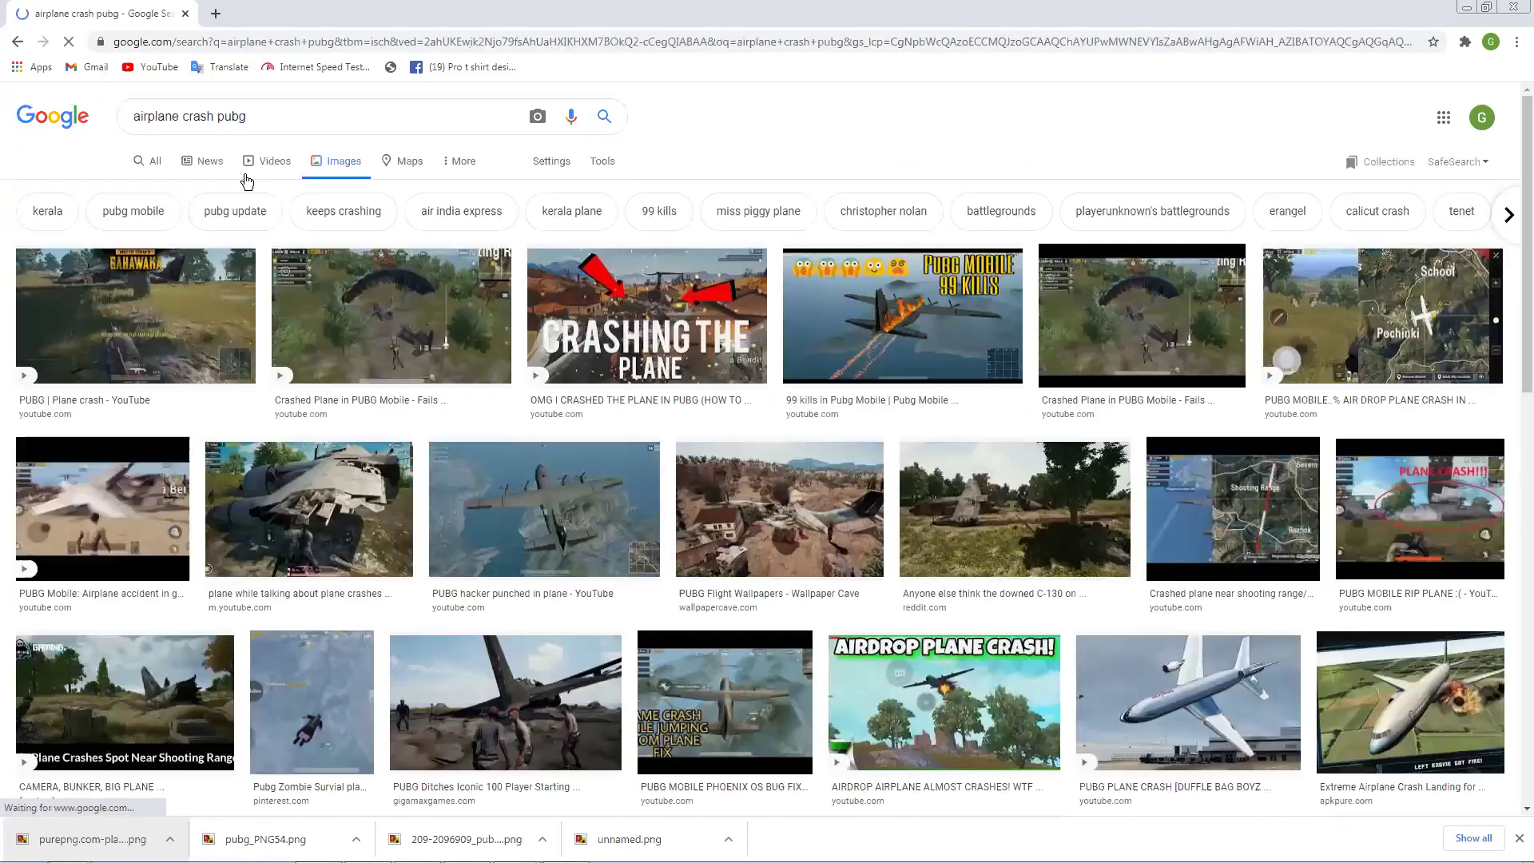
# Step: Preview the Miss Piggy plane wreck photo and bring up its image options
pyautogui.scroll(-1, 521, 380)
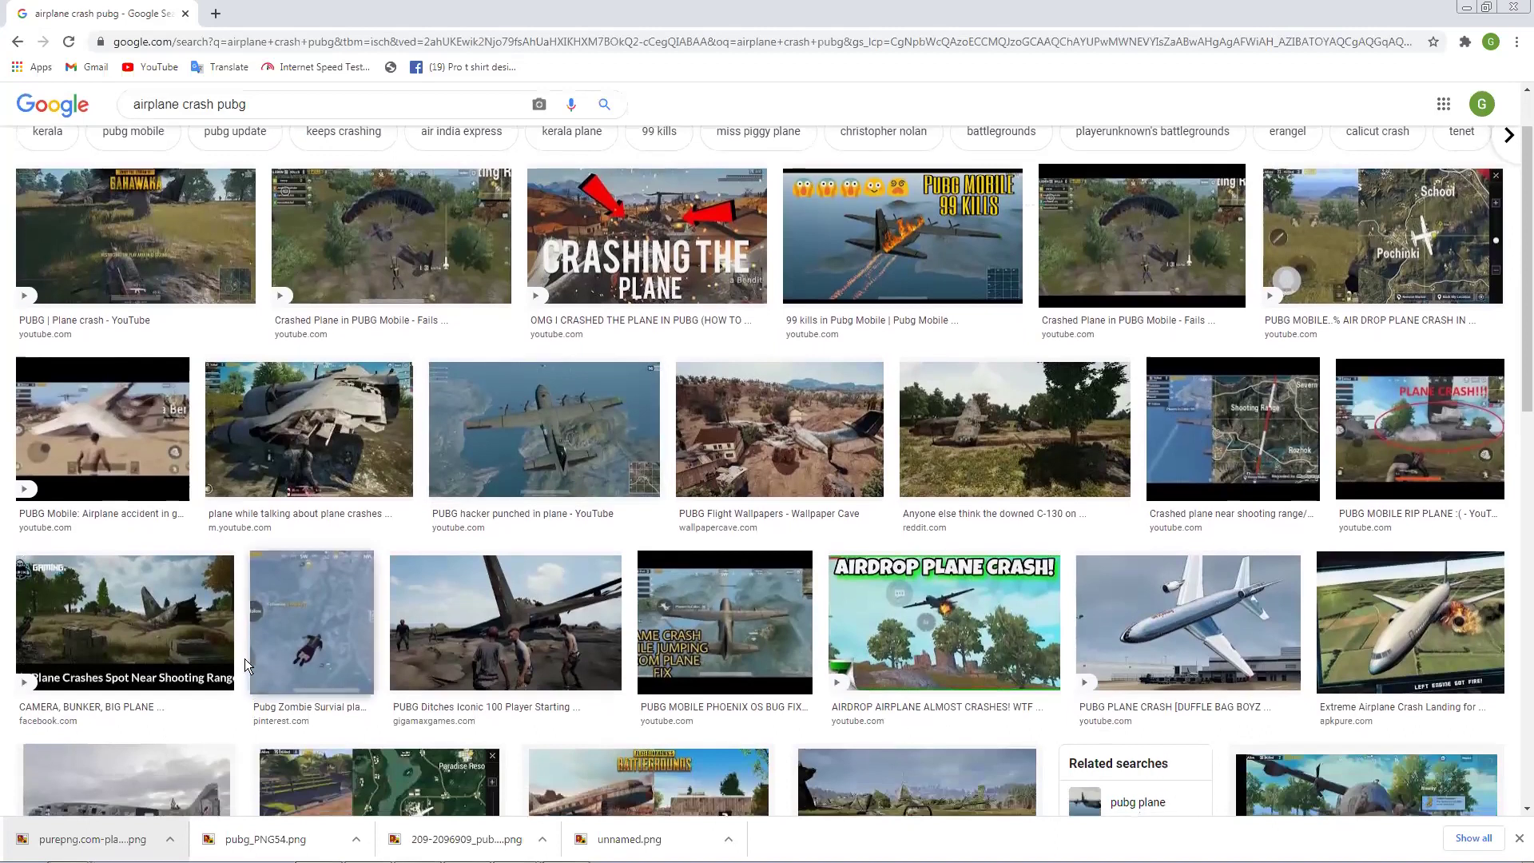
pyautogui.scroll(-4, 365, 622)
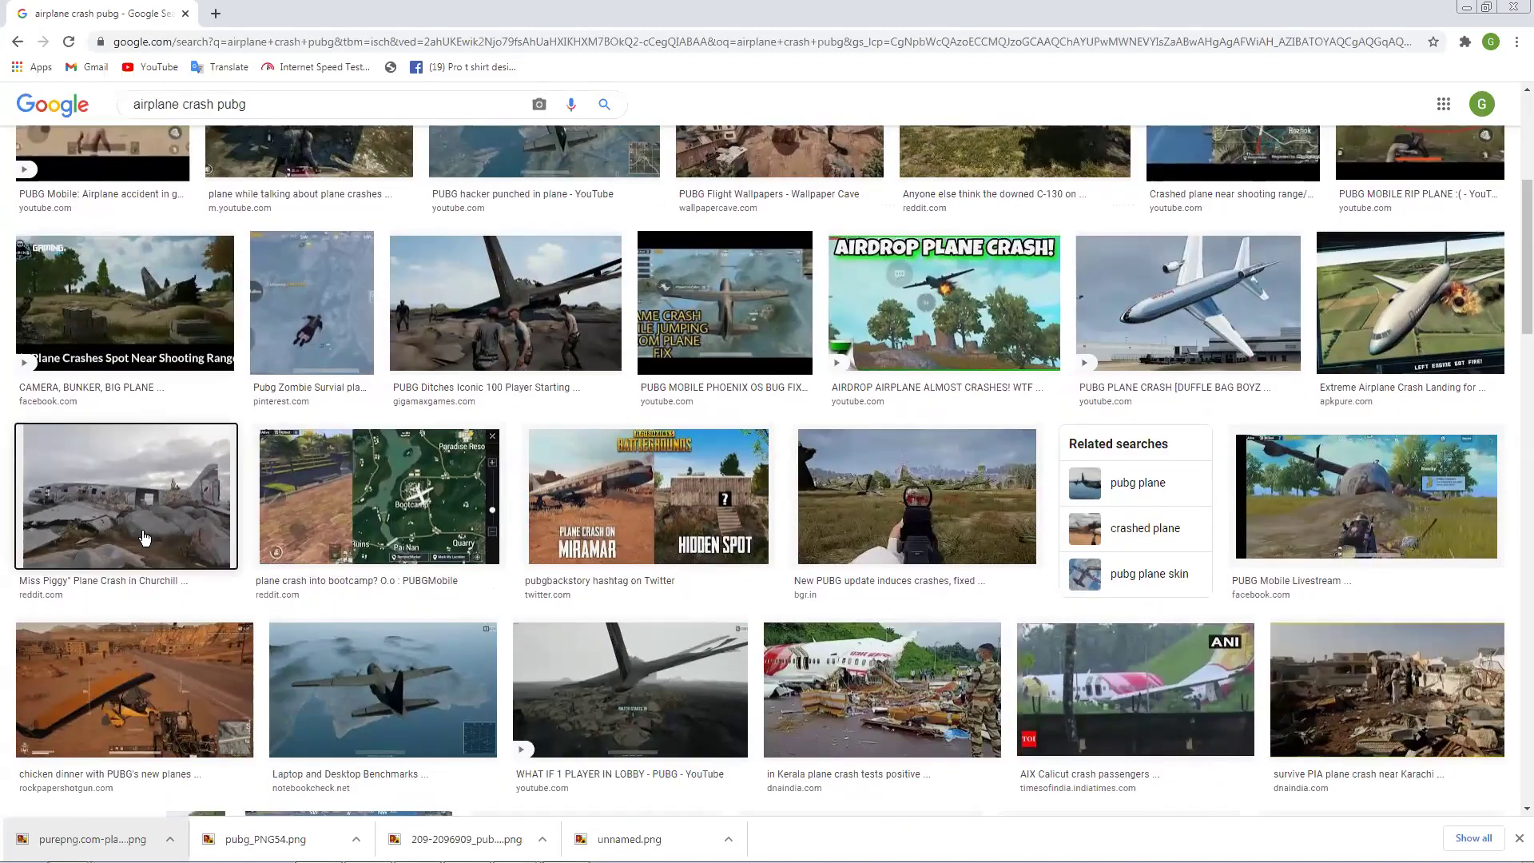
pyautogui.click(166, 544)
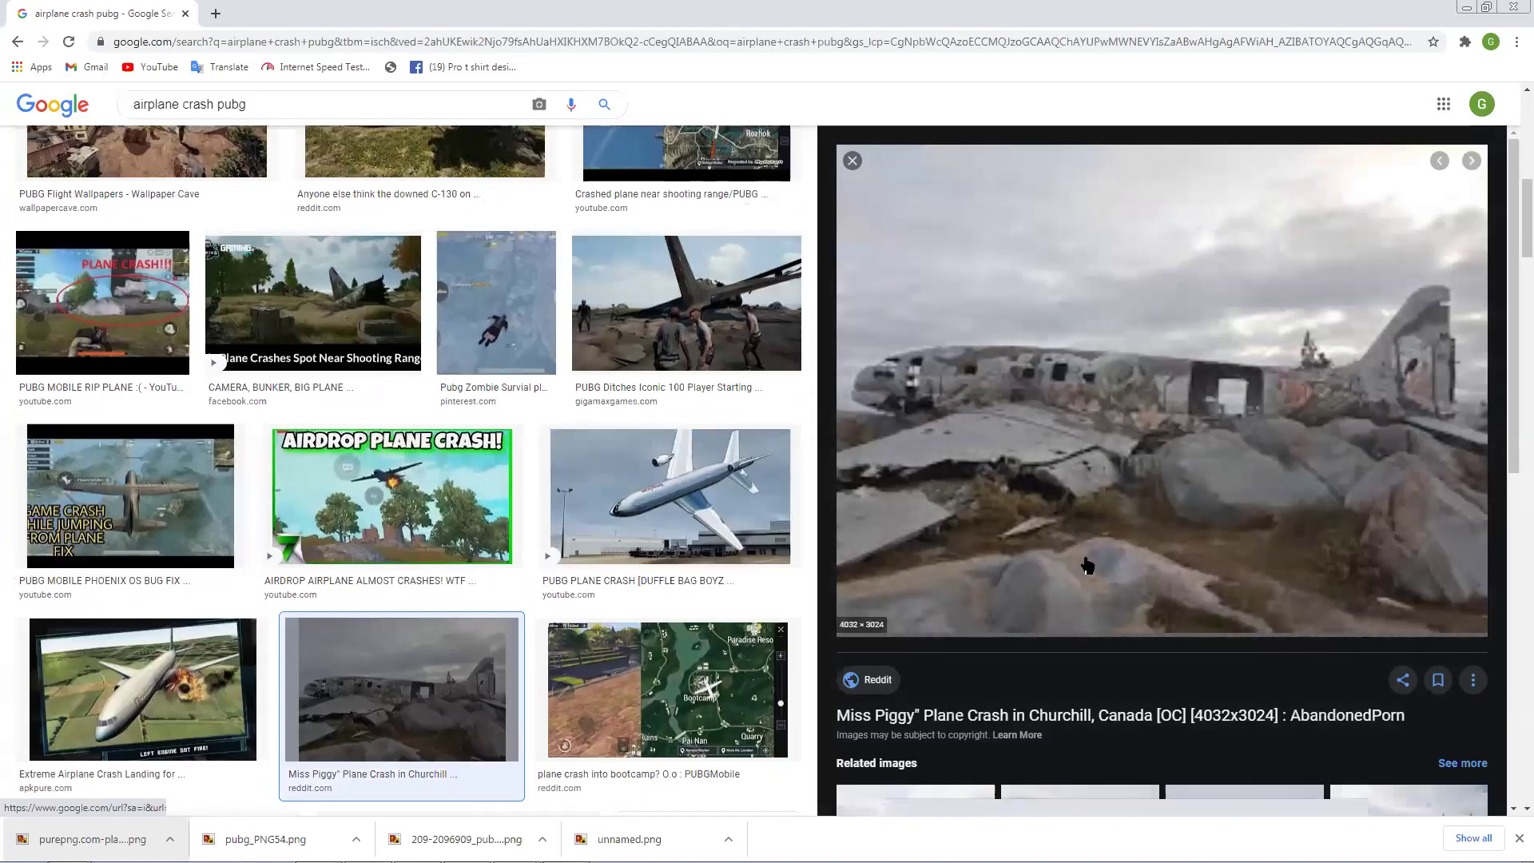
pyautogui.scroll(-1, 796, 617)
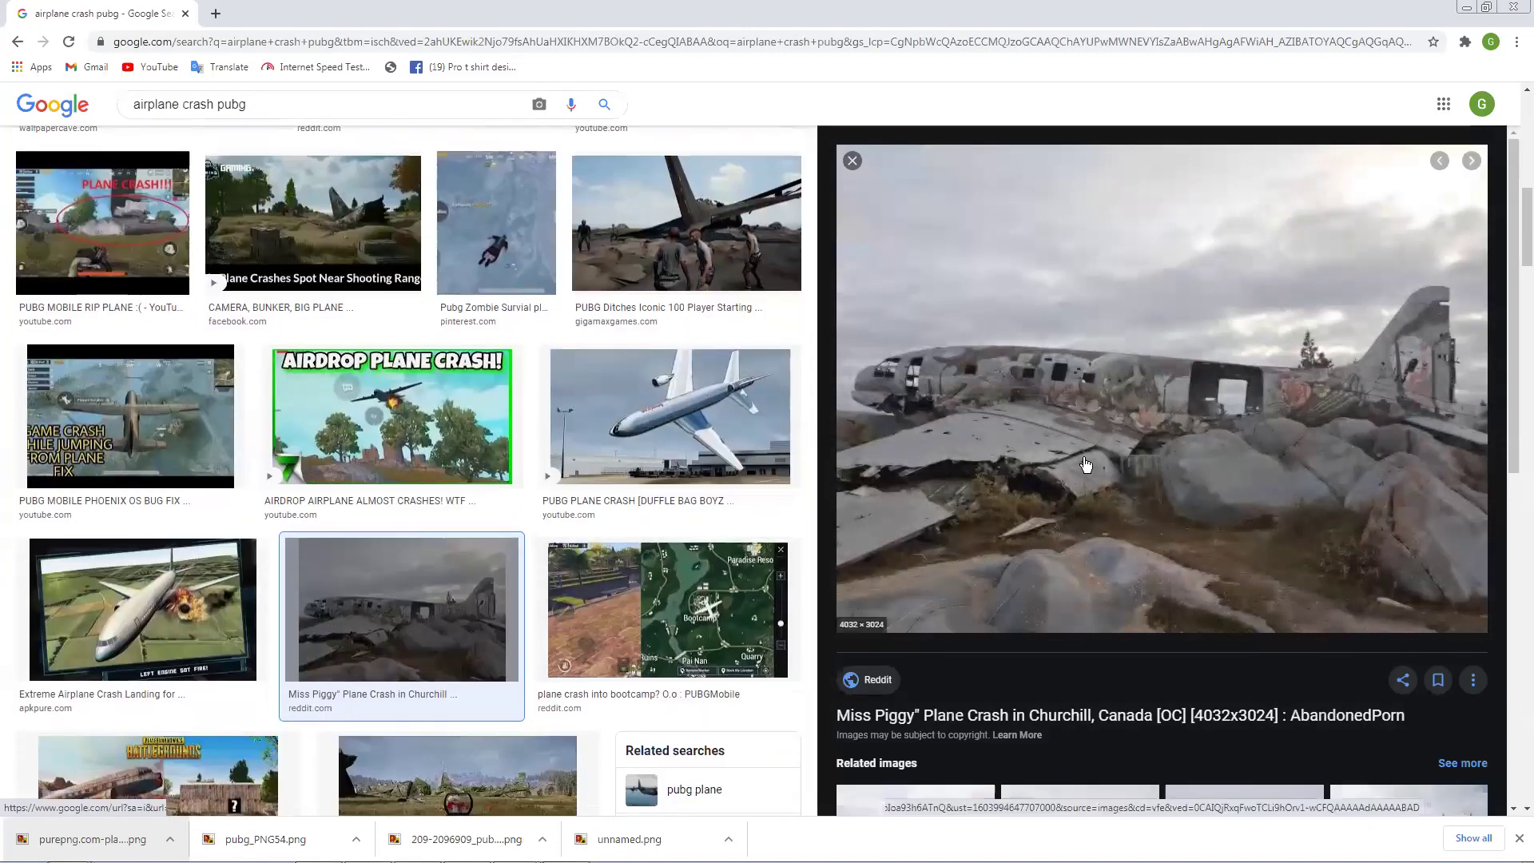
pyautogui.scroll(-2, 1128, 505)
pyautogui.scroll(-2, 1064, 553)
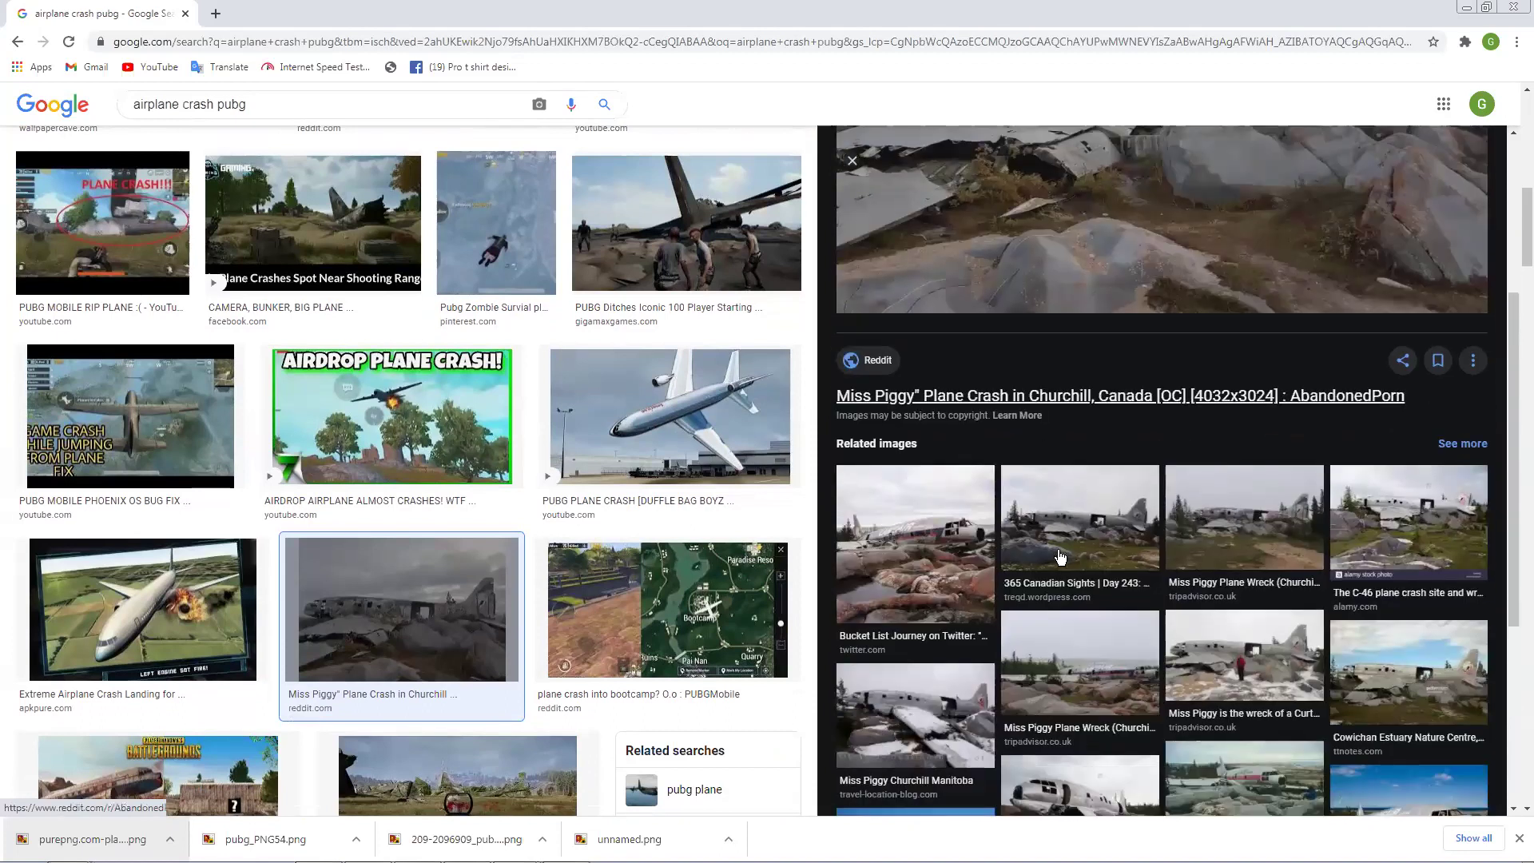
pyautogui.scroll(4, 1050, 439)
pyautogui.rightClick(1081, 433)
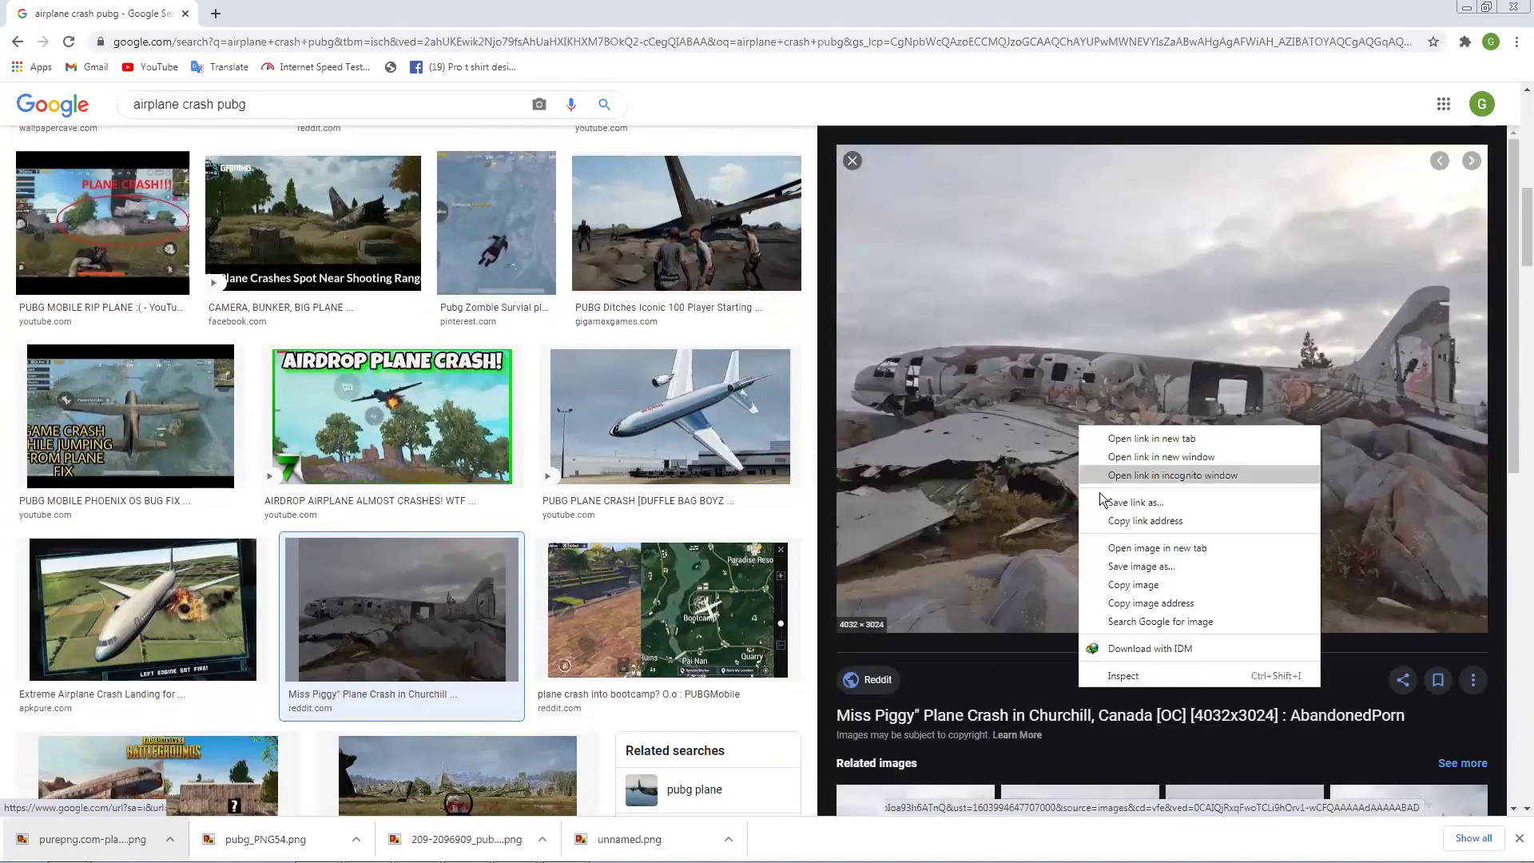
# Step: Preview the PUBG motor glider image, then its Flipboard related image
pyautogui.scroll(-3, 703, 568)
pyautogui.scroll(-7, 540, 598)
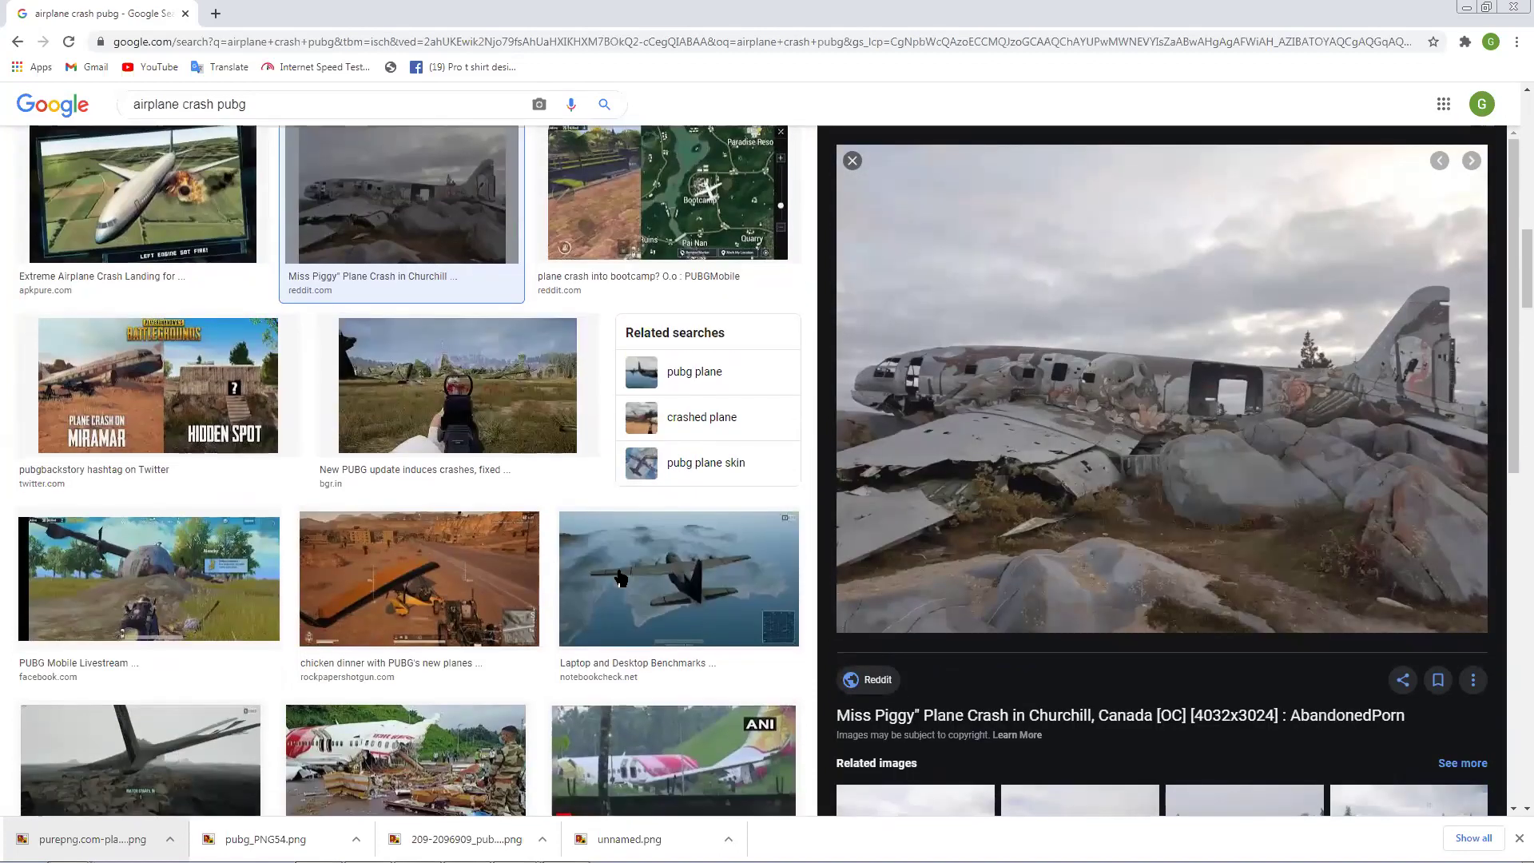
pyautogui.scroll(-2, 619, 609)
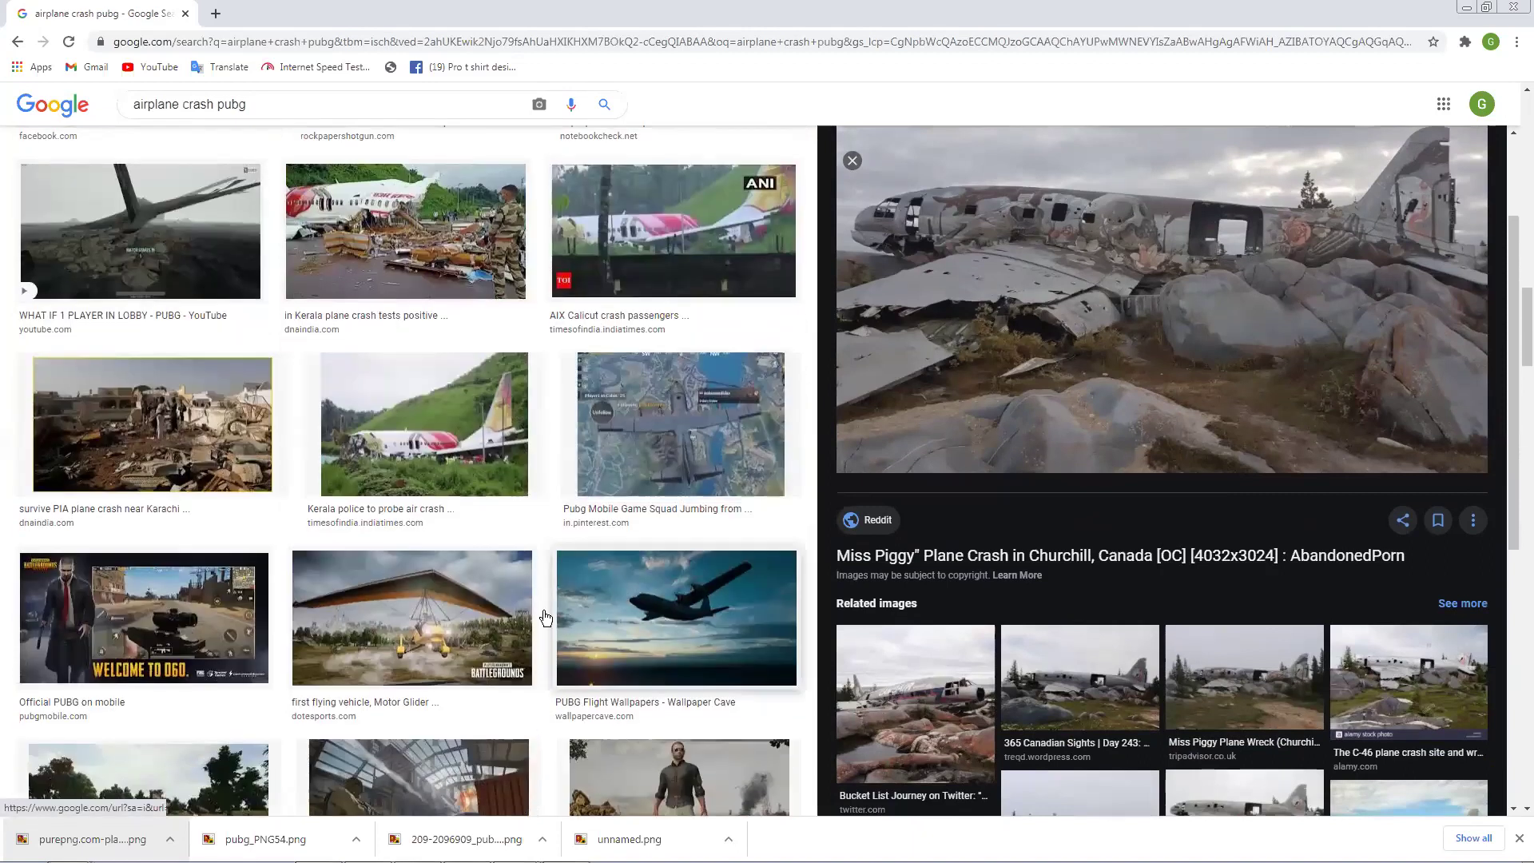
pyautogui.click(456, 639)
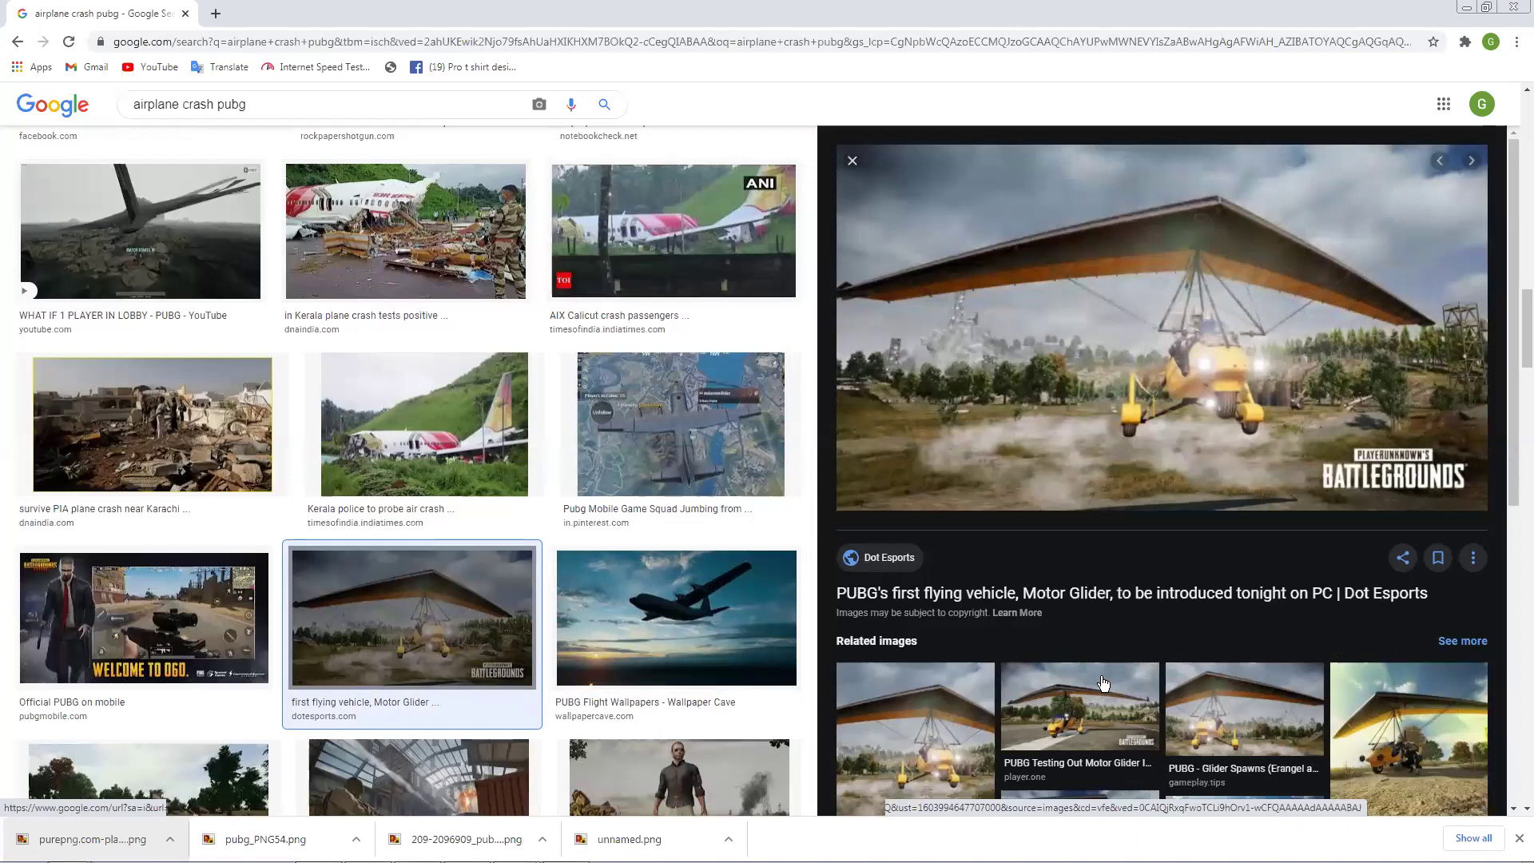
pyautogui.scroll(-2, 1362, 714)
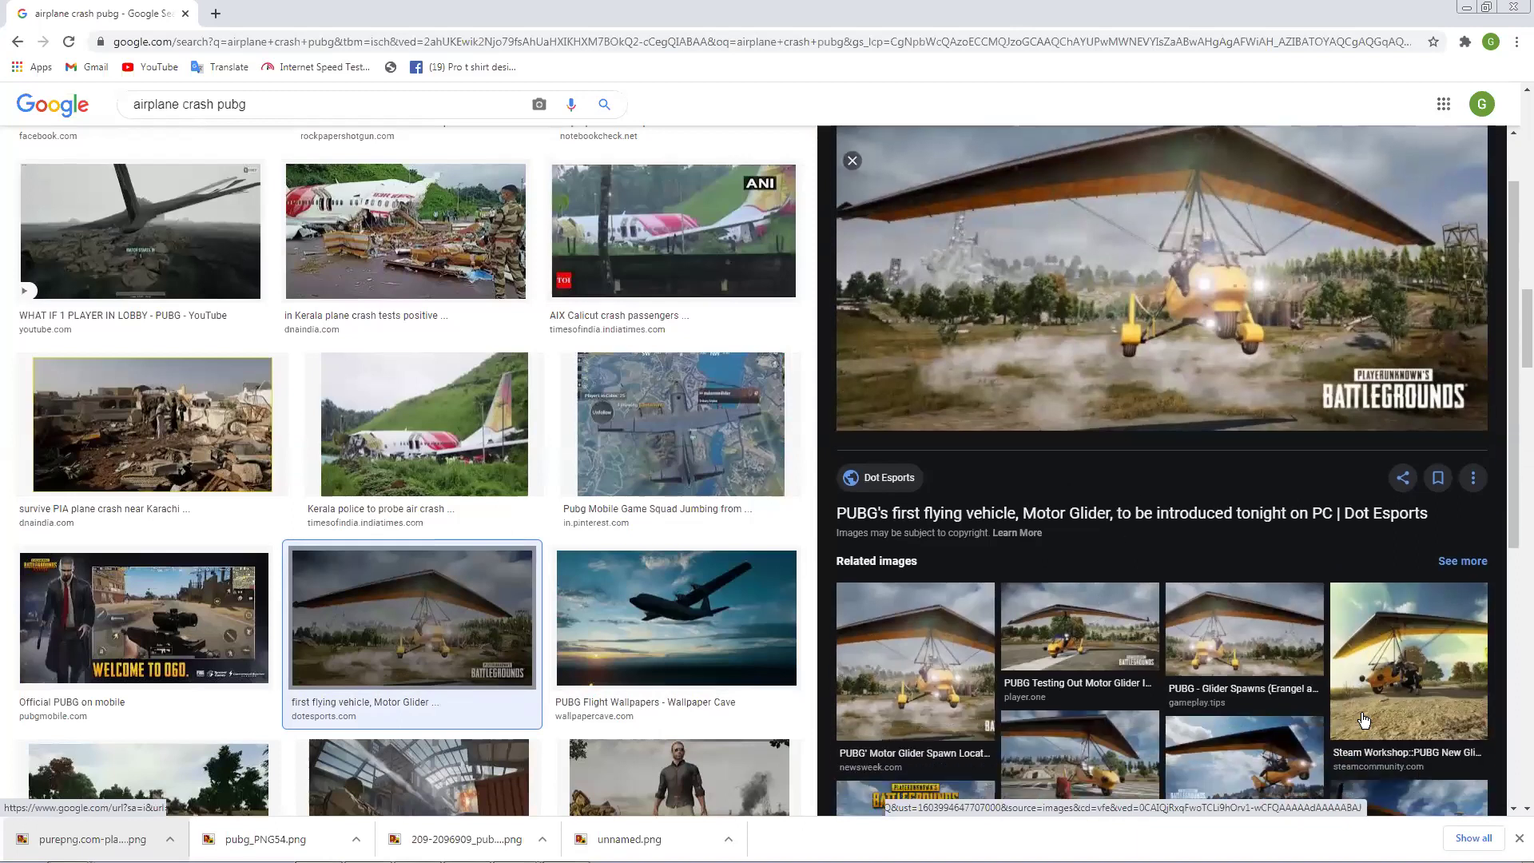
pyautogui.scroll(-4, 1362, 714)
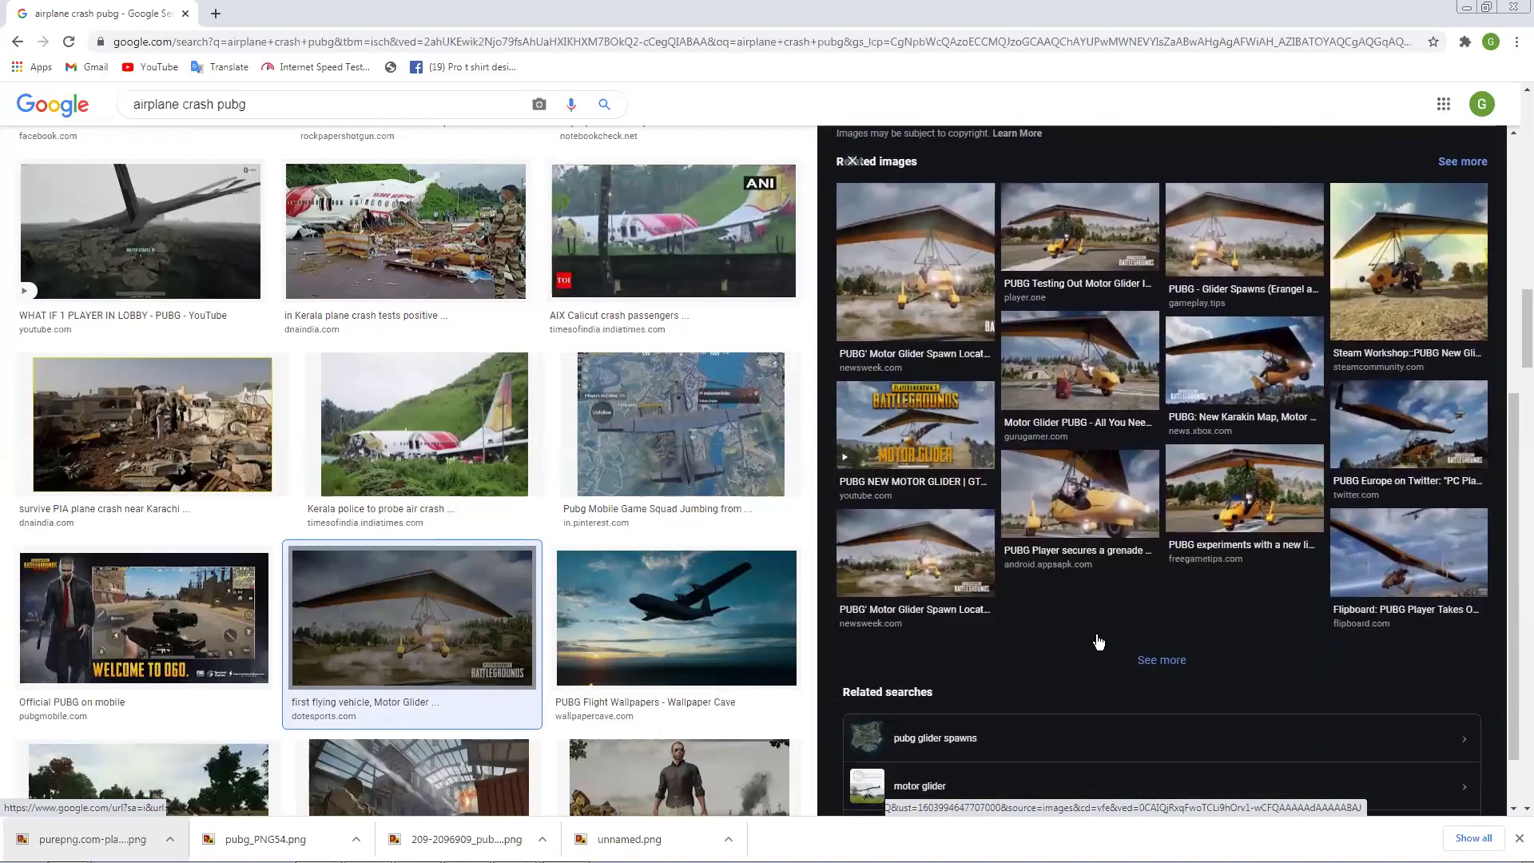
pyautogui.click(1451, 551)
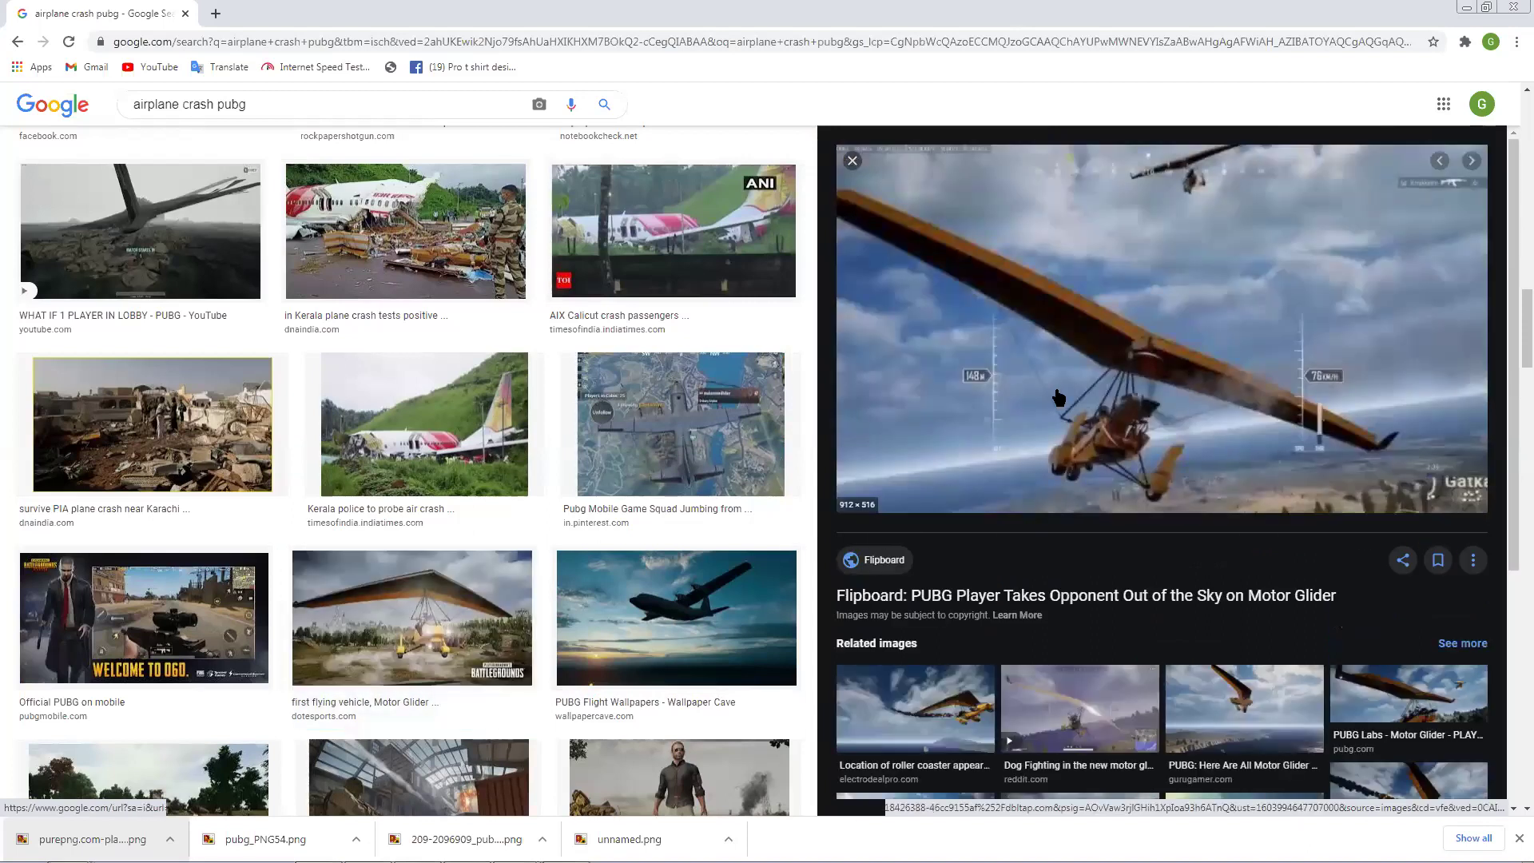
# Step: Save the Flipboard motor glider image to disk
pyautogui.rightClick(1078, 308)
pyautogui.click(1118, 424)
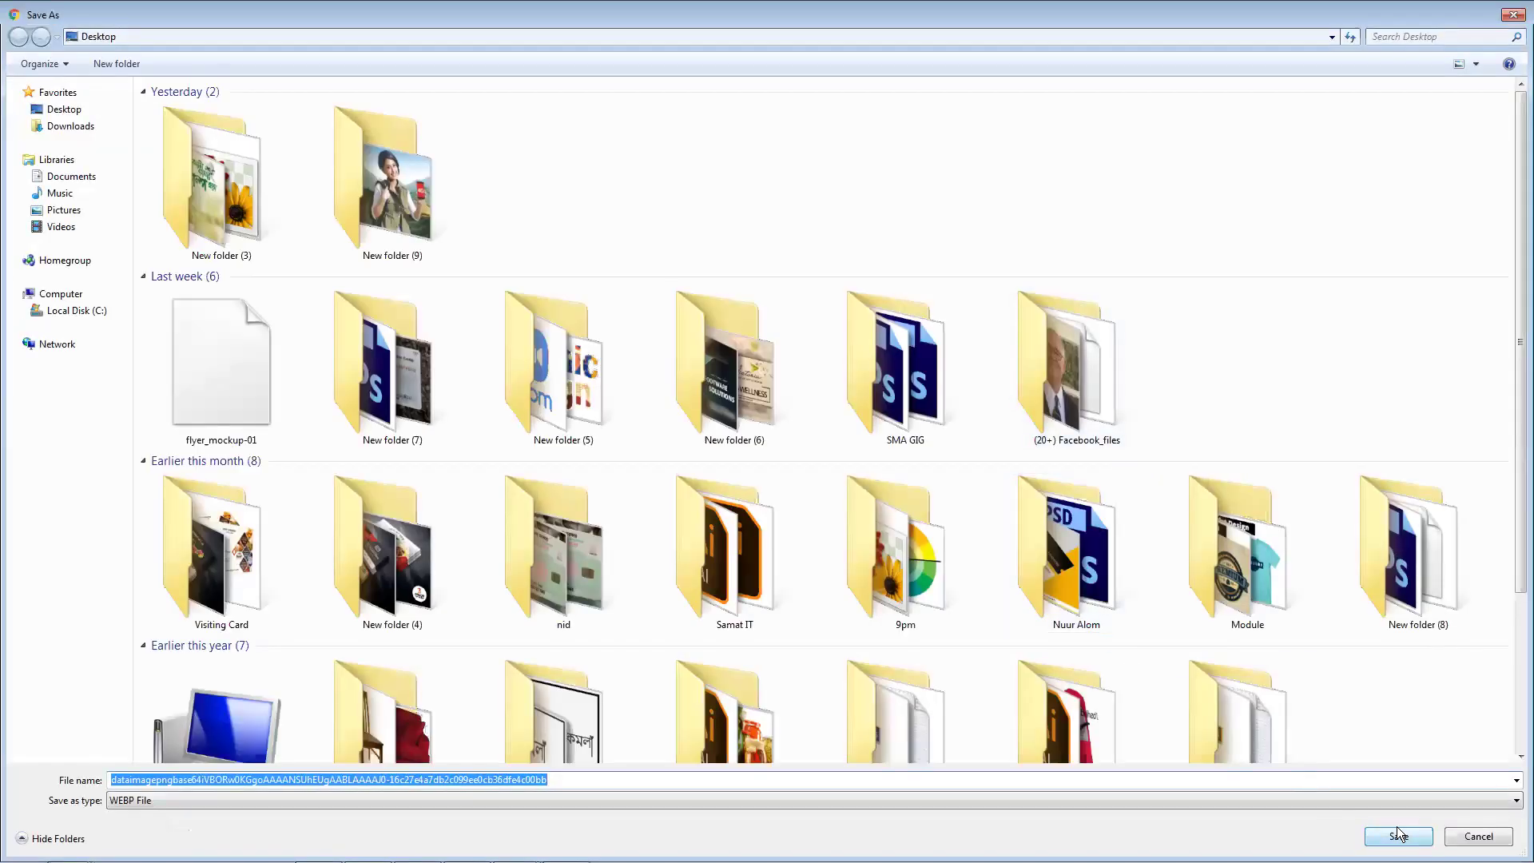
pyautogui.click(1398, 834)
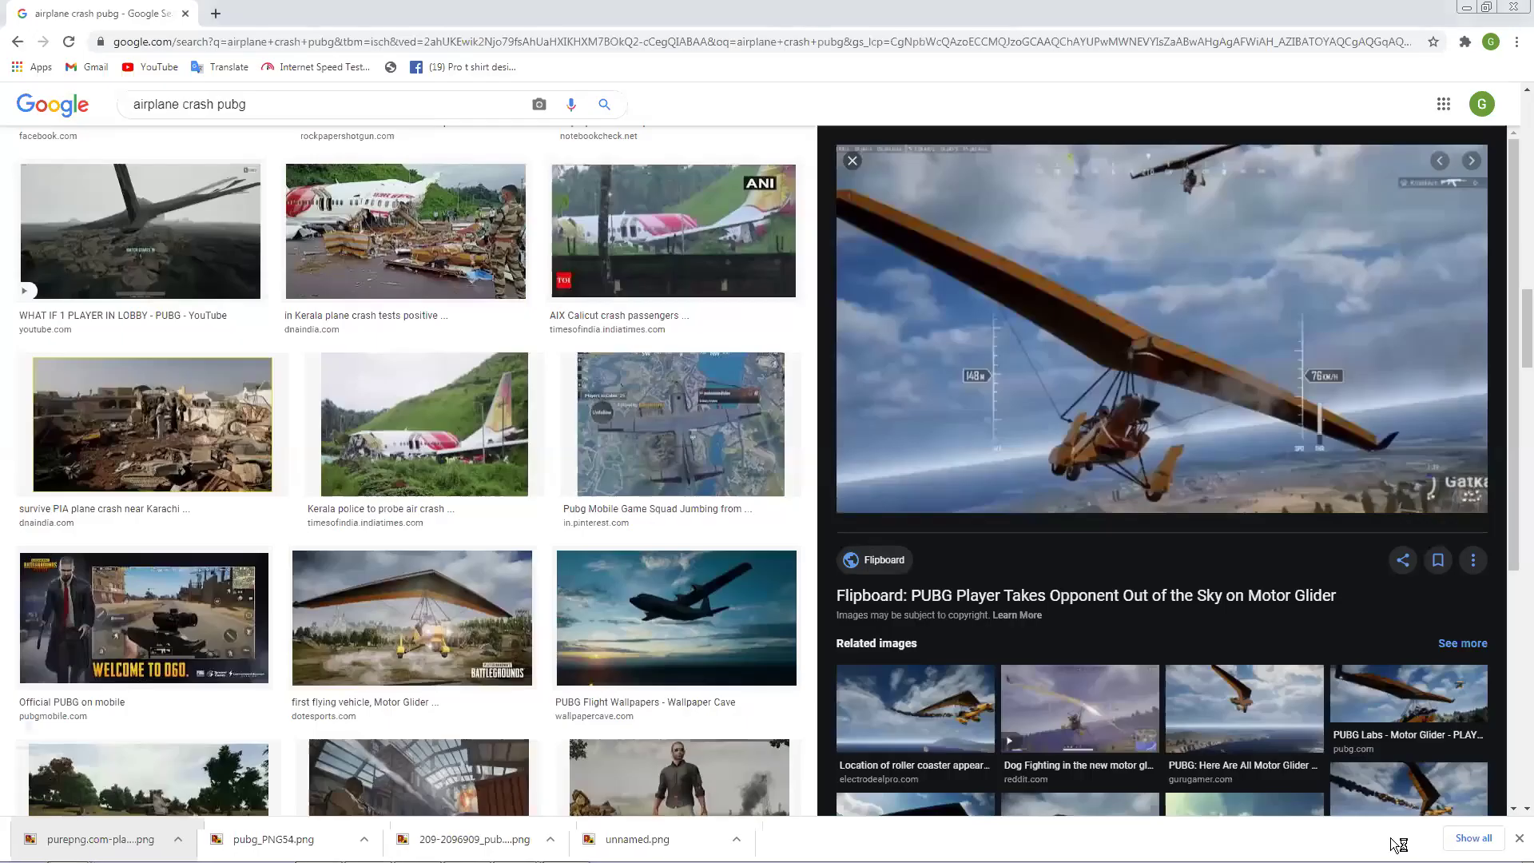
# Step: Browse further results, previewing the sunset and Christopher Nolan plane crash images
pyautogui.scroll(-3, 675, 662)
pyautogui.scroll(-2, 1159, 479)
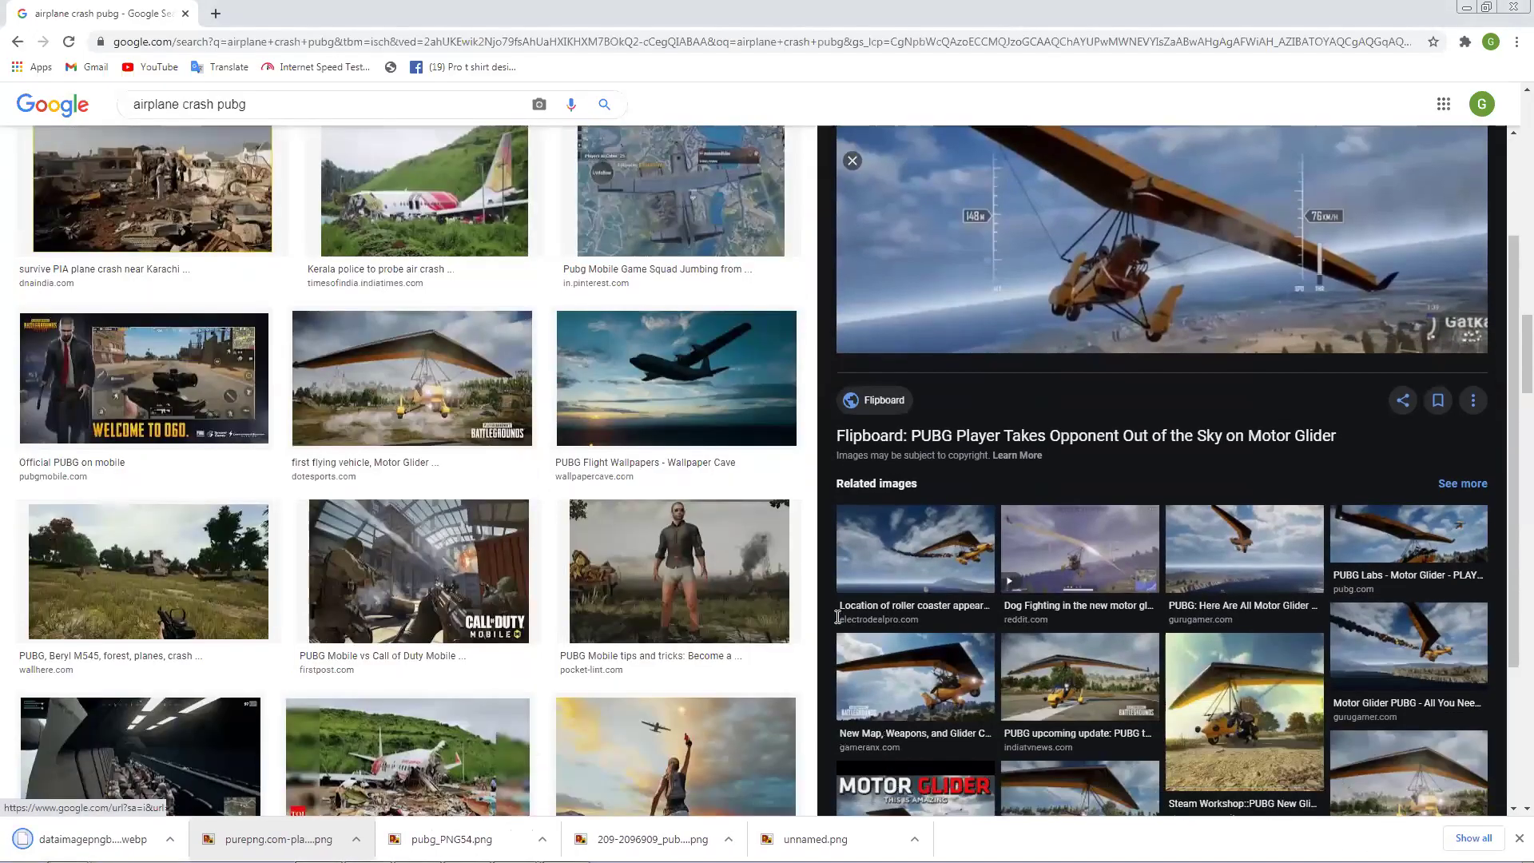
pyautogui.scroll(-7, 648, 457)
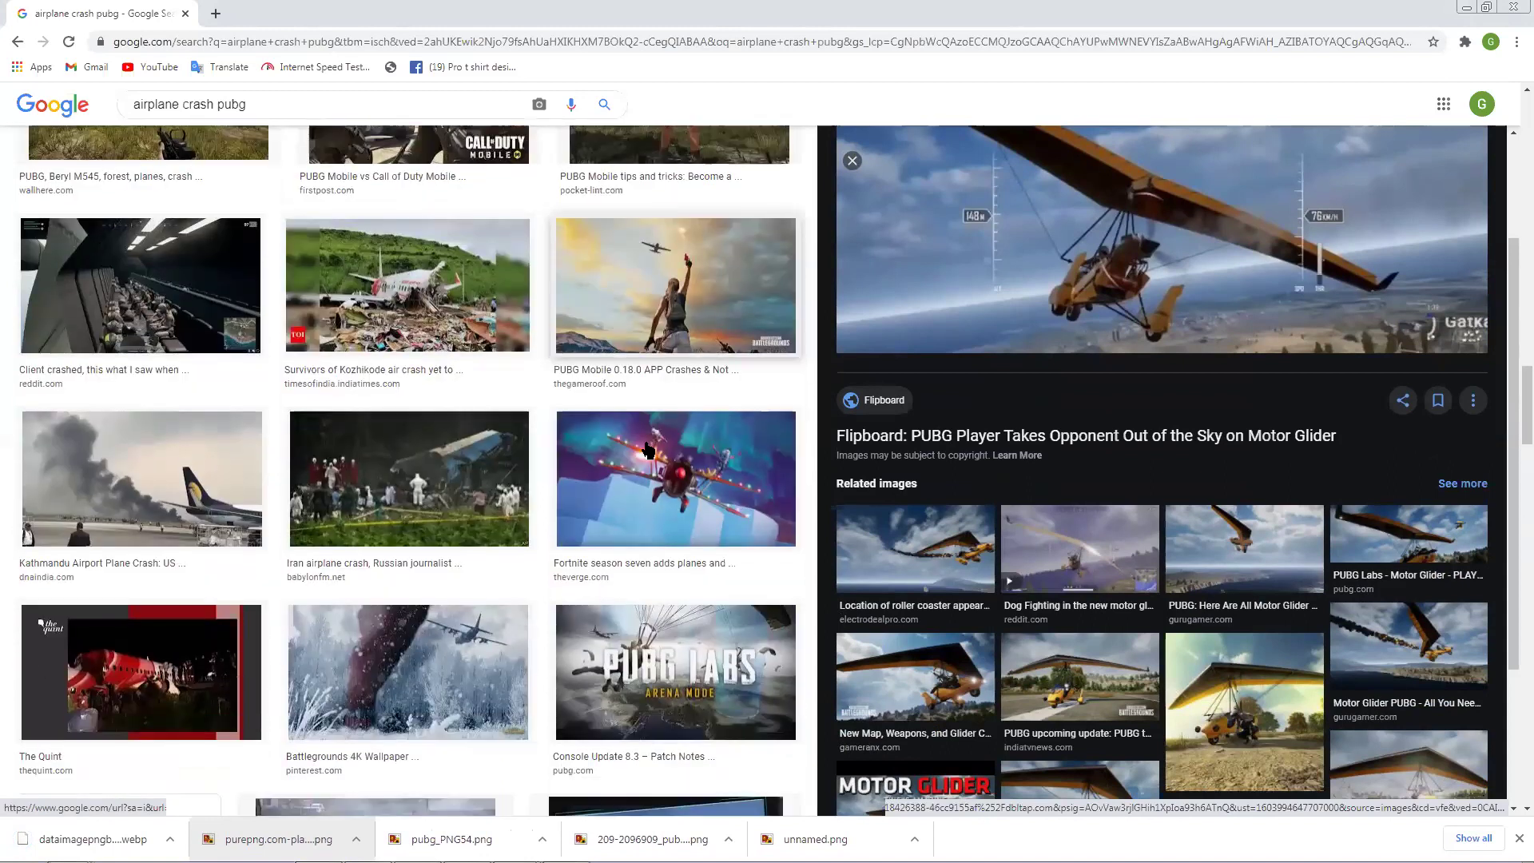
pyautogui.scroll(-5, 648, 457)
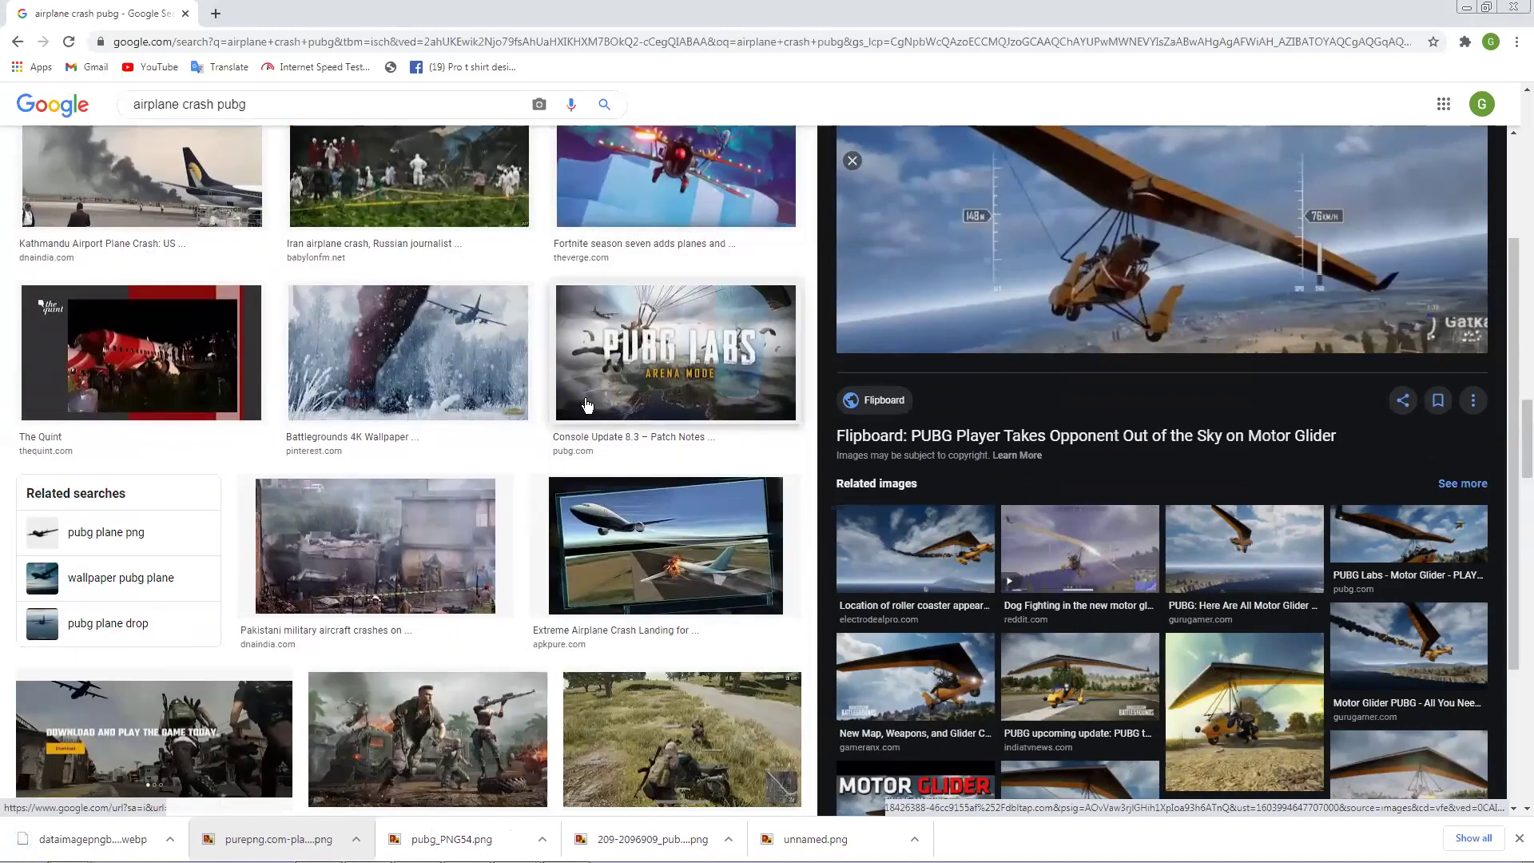
pyautogui.scroll(-2, 588, 406)
pyautogui.scroll(-3, 1168, 612)
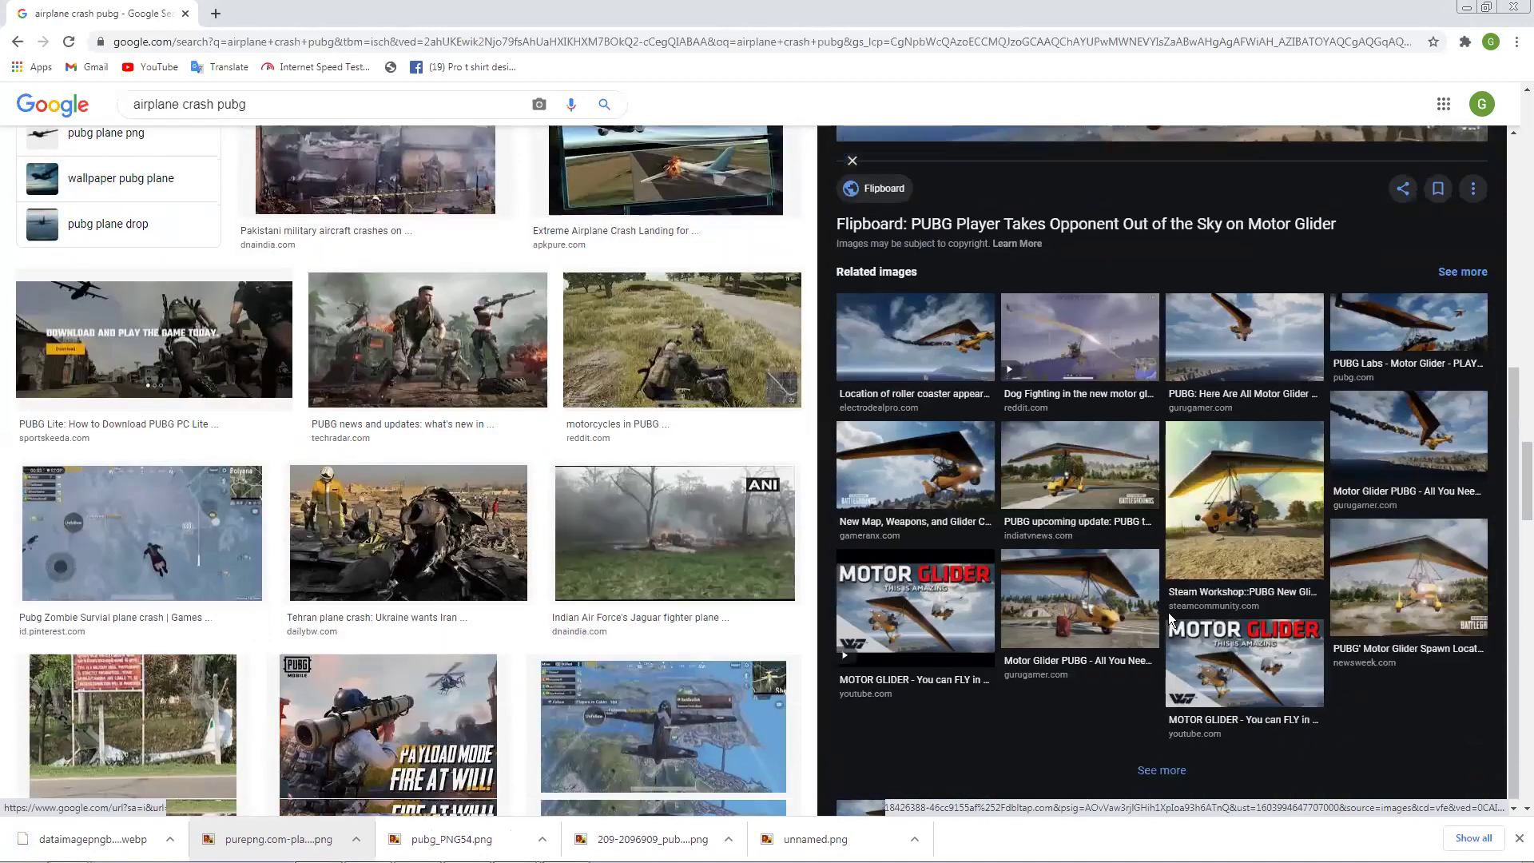
pyautogui.scroll(-6, 406, 521)
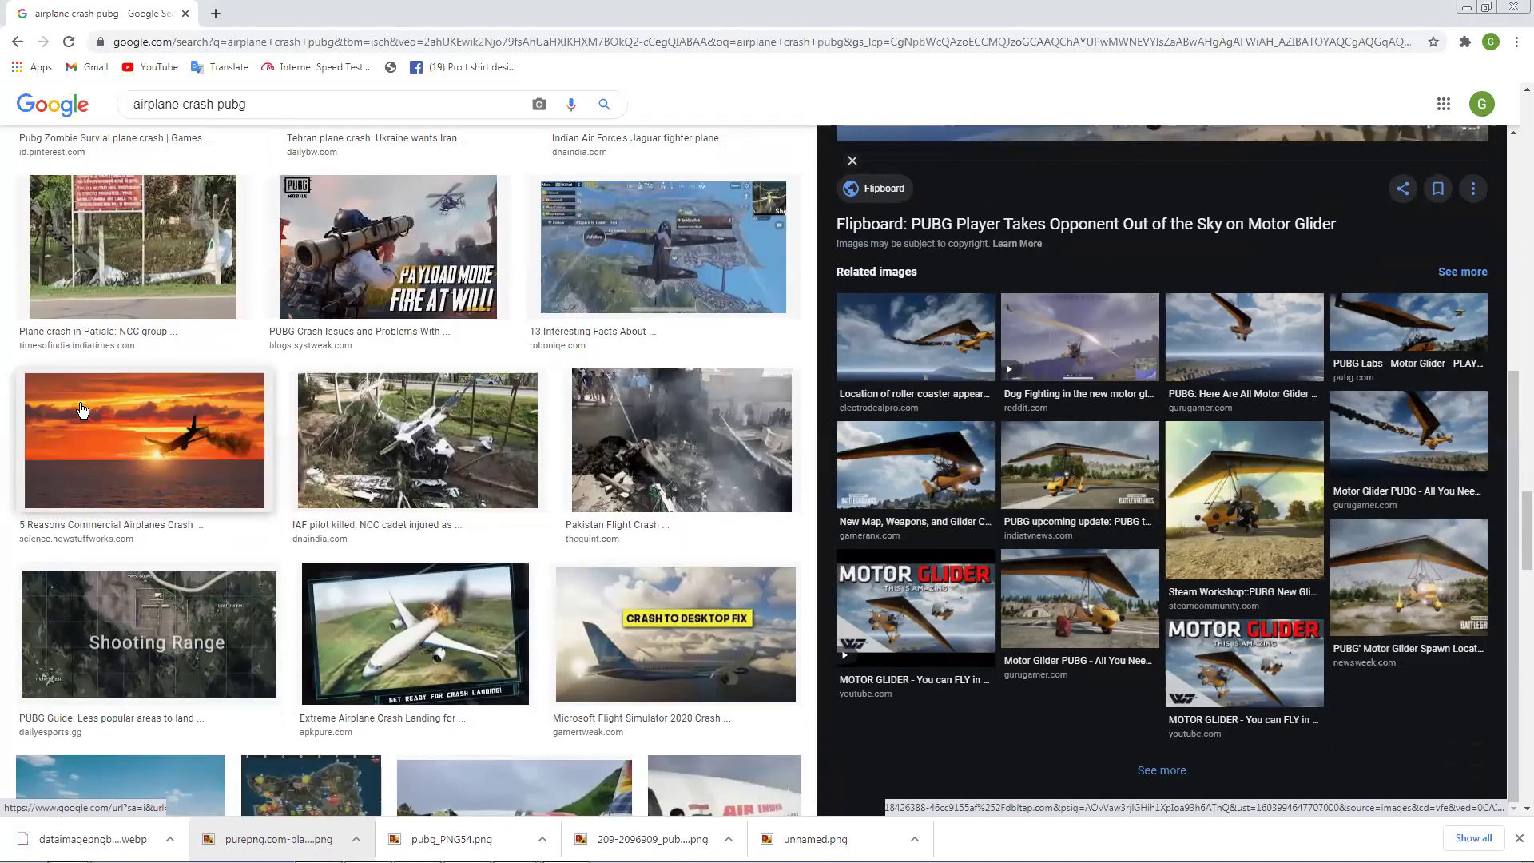
pyautogui.click(267, 403)
pyautogui.scroll(-3, 1127, 420)
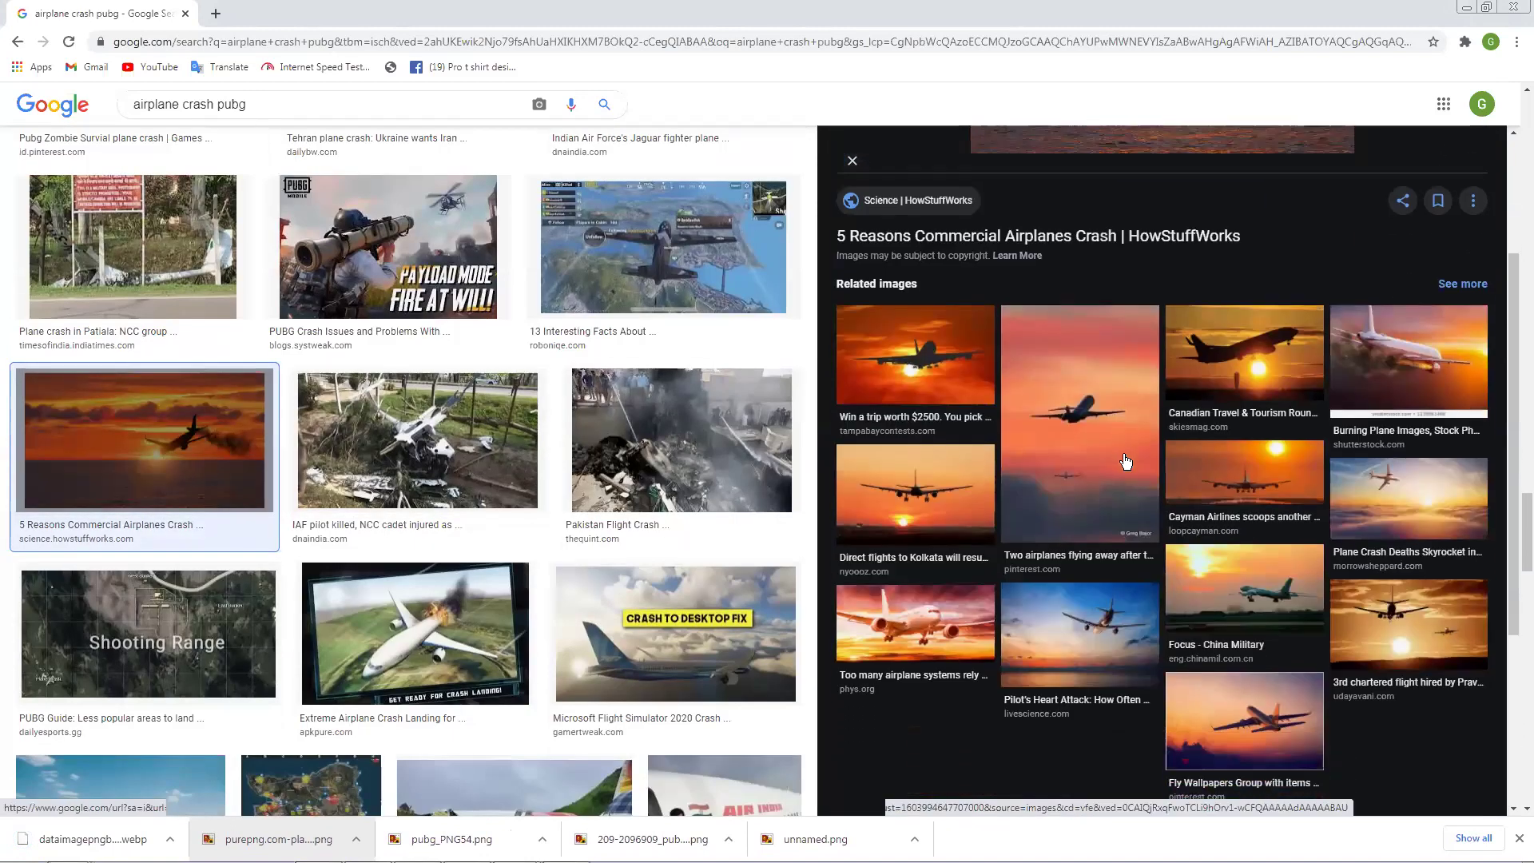
pyautogui.scroll(2, 1126, 440)
pyautogui.rightClick(1146, 247)
pyautogui.scroll(-9, 736, 497)
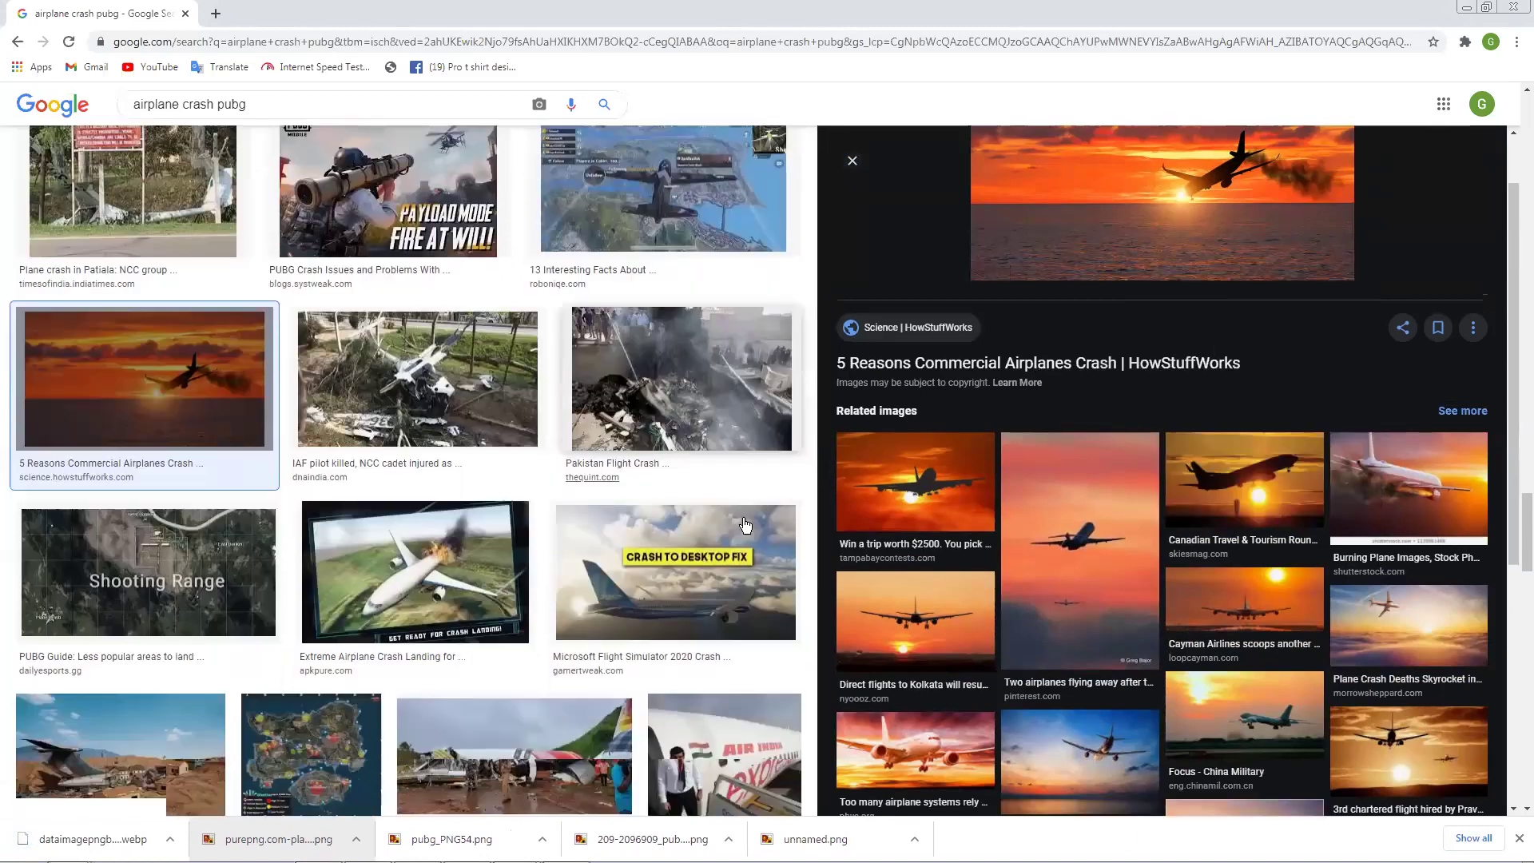
pyautogui.scroll(-15, 736, 497)
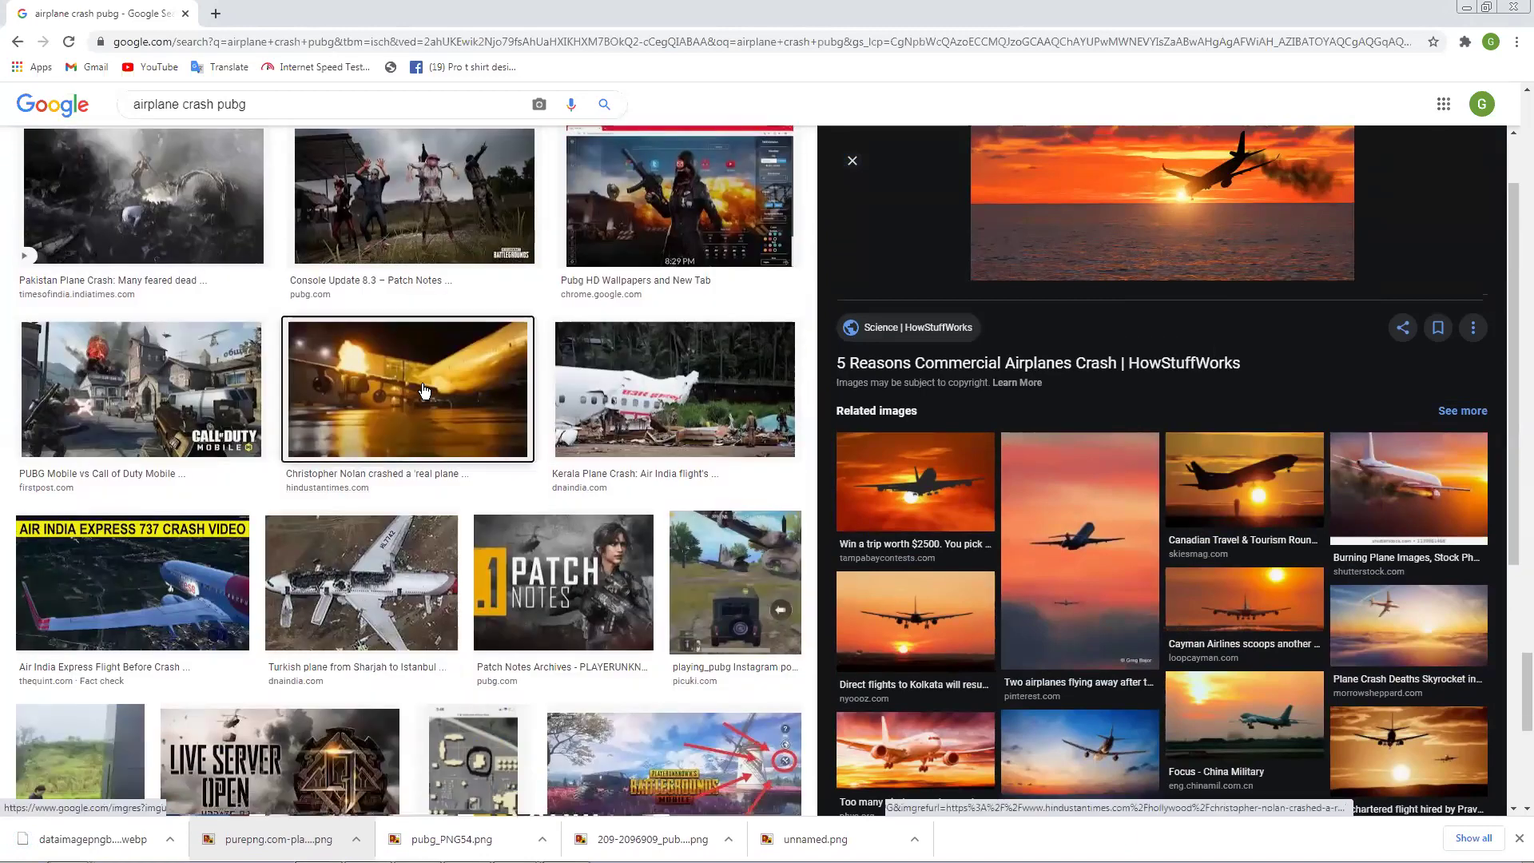
pyautogui.click(424, 391)
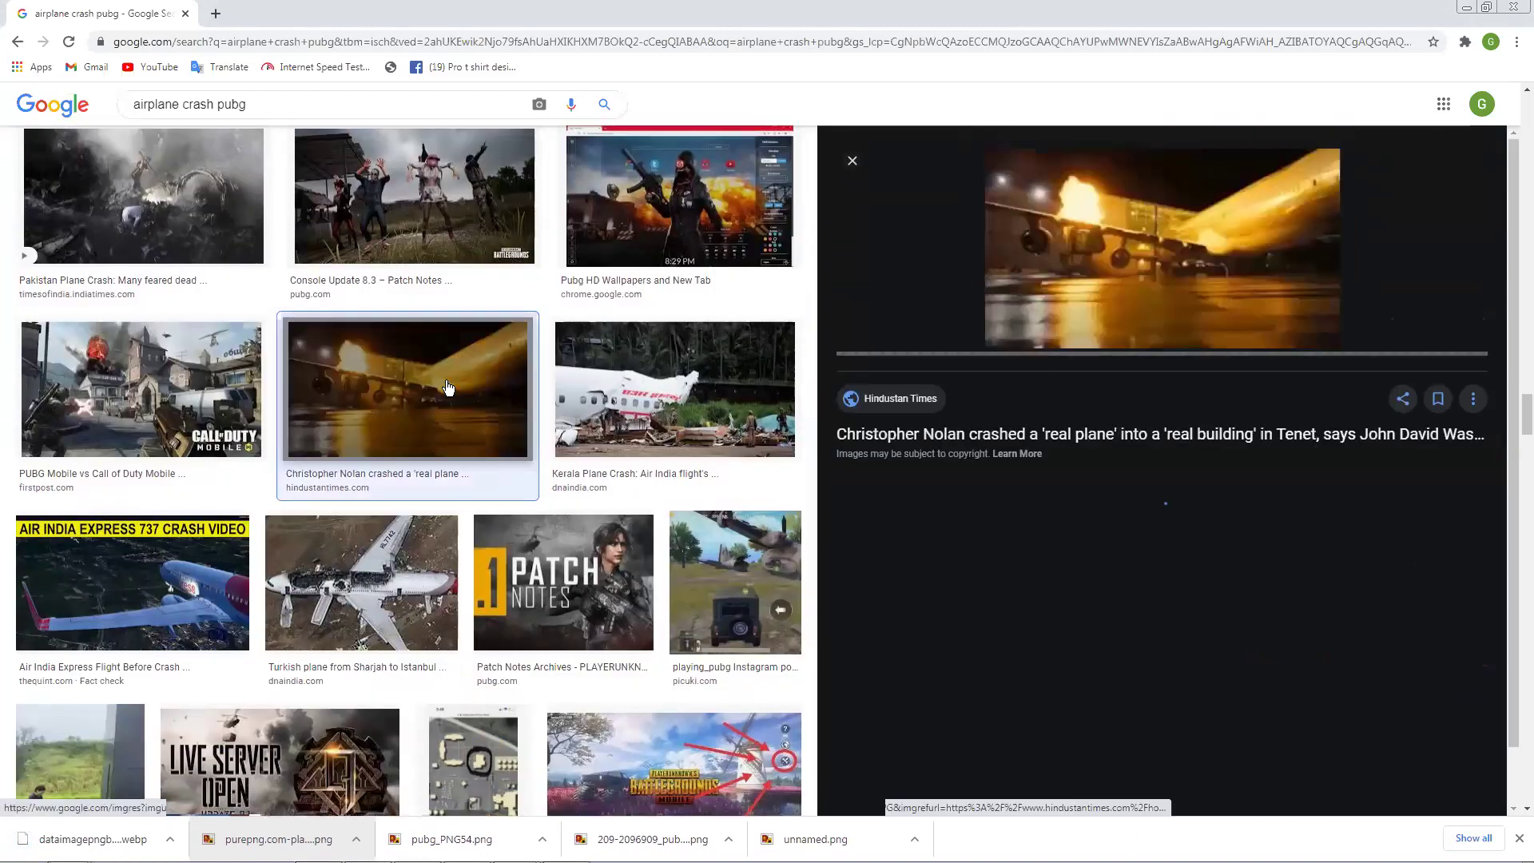
pyautogui.scroll(-5, 1076, 349)
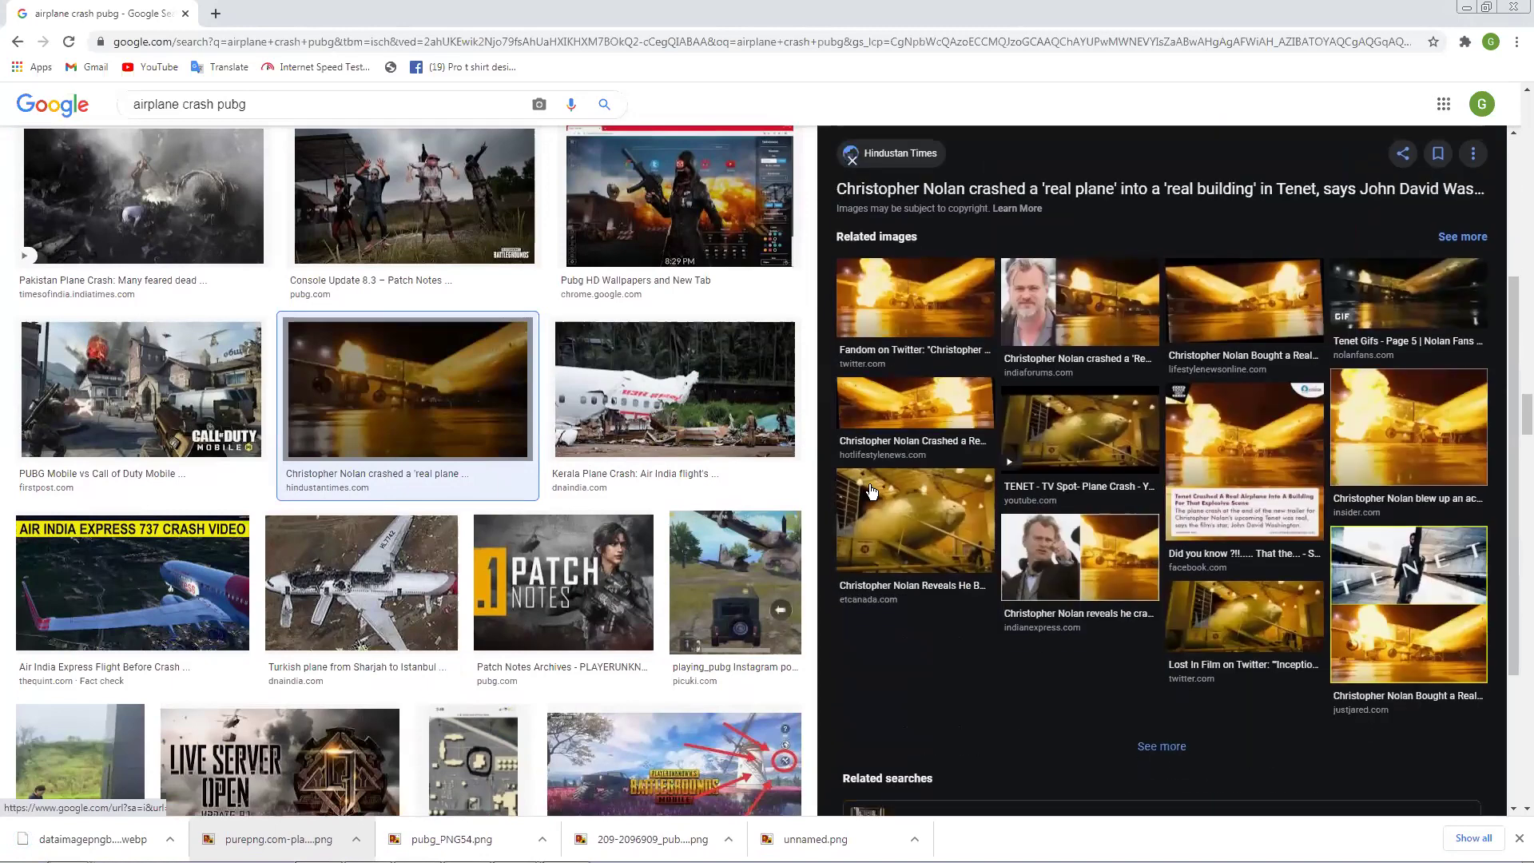
pyautogui.scroll(-12, 574, 525)
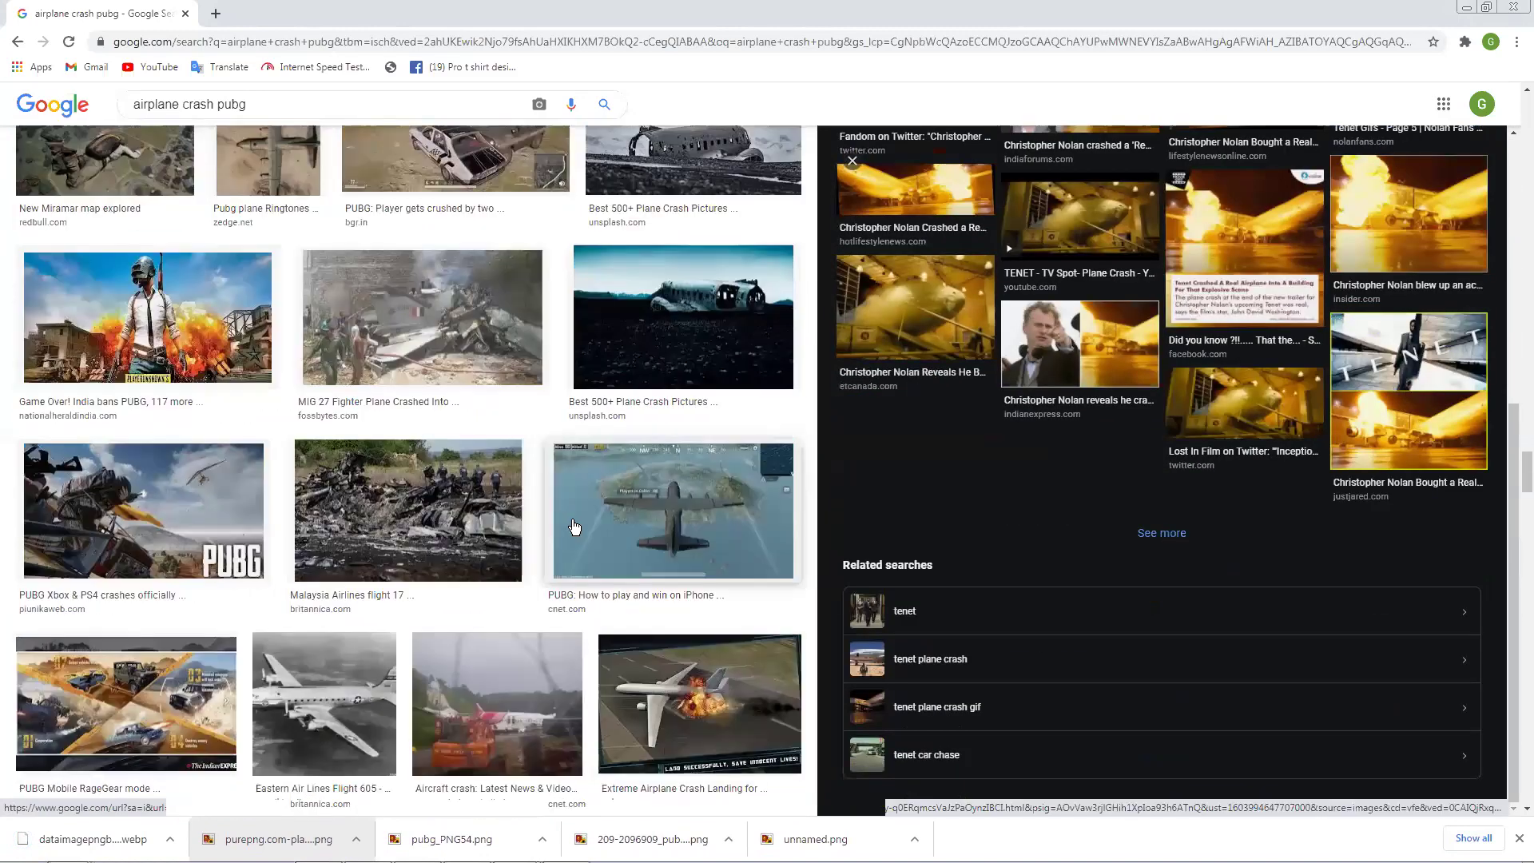
pyautogui.scroll(-12, 574, 526)
pyautogui.scroll(-10, 578, 531)
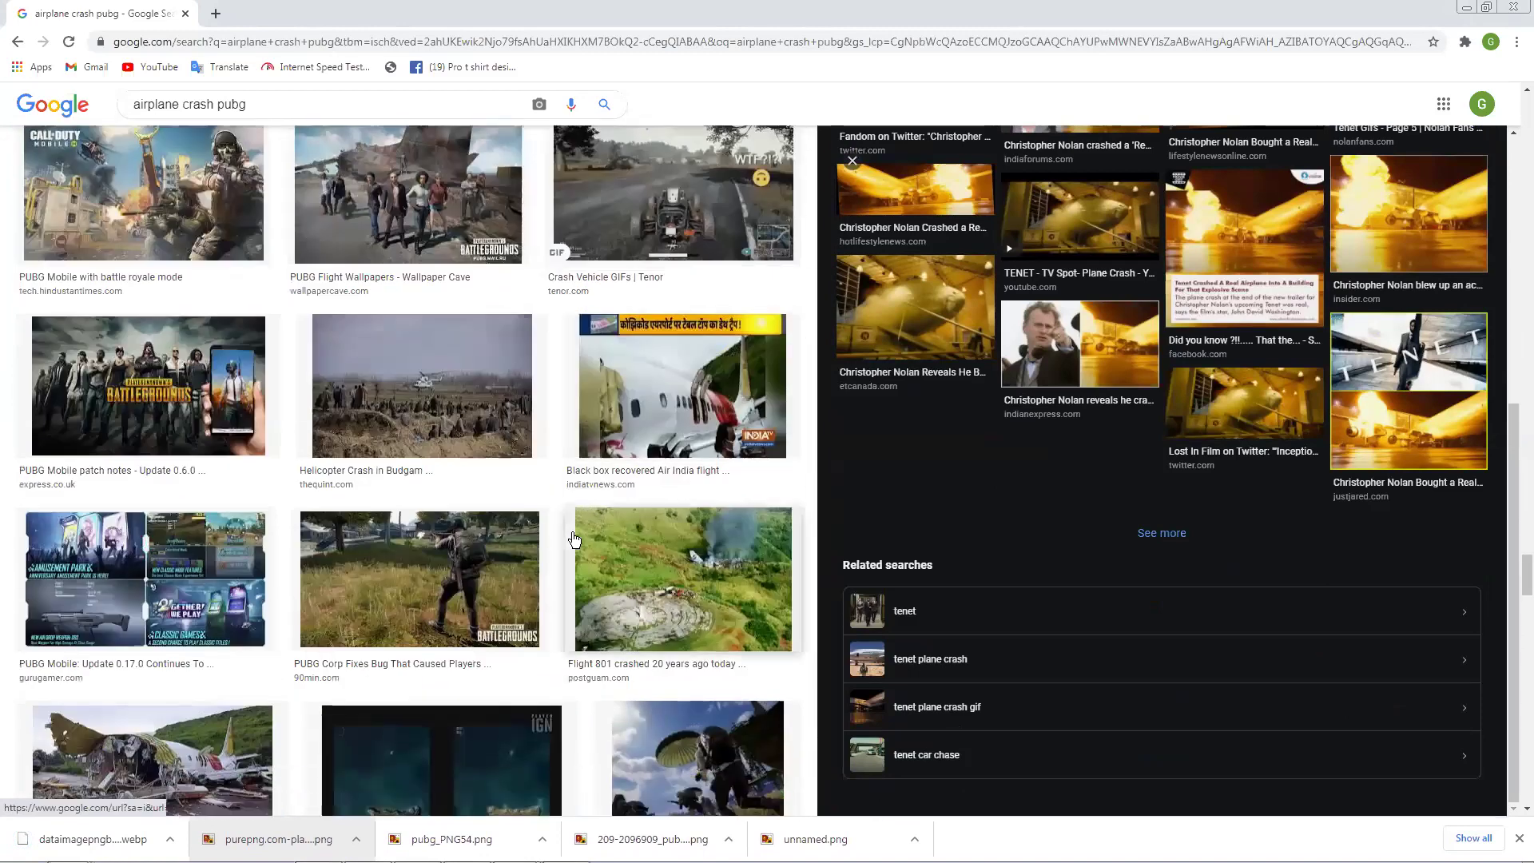
pyautogui.scroll(-10, 574, 538)
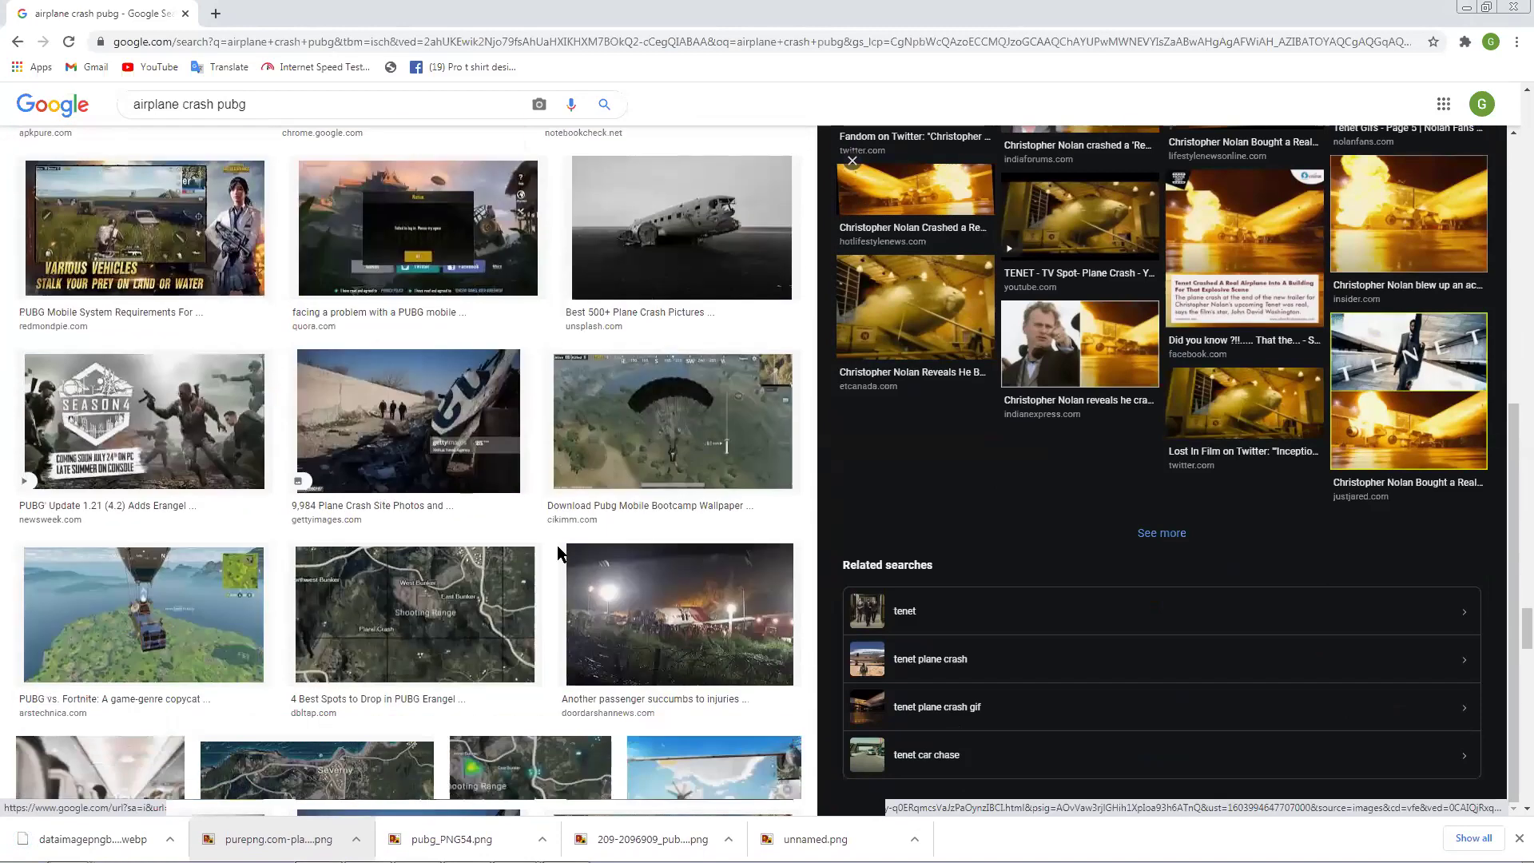
pyautogui.scroll(-6, 558, 548)
pyautogui.moveTo(1526, 595); pyautogui.dragTo(1522, 152)
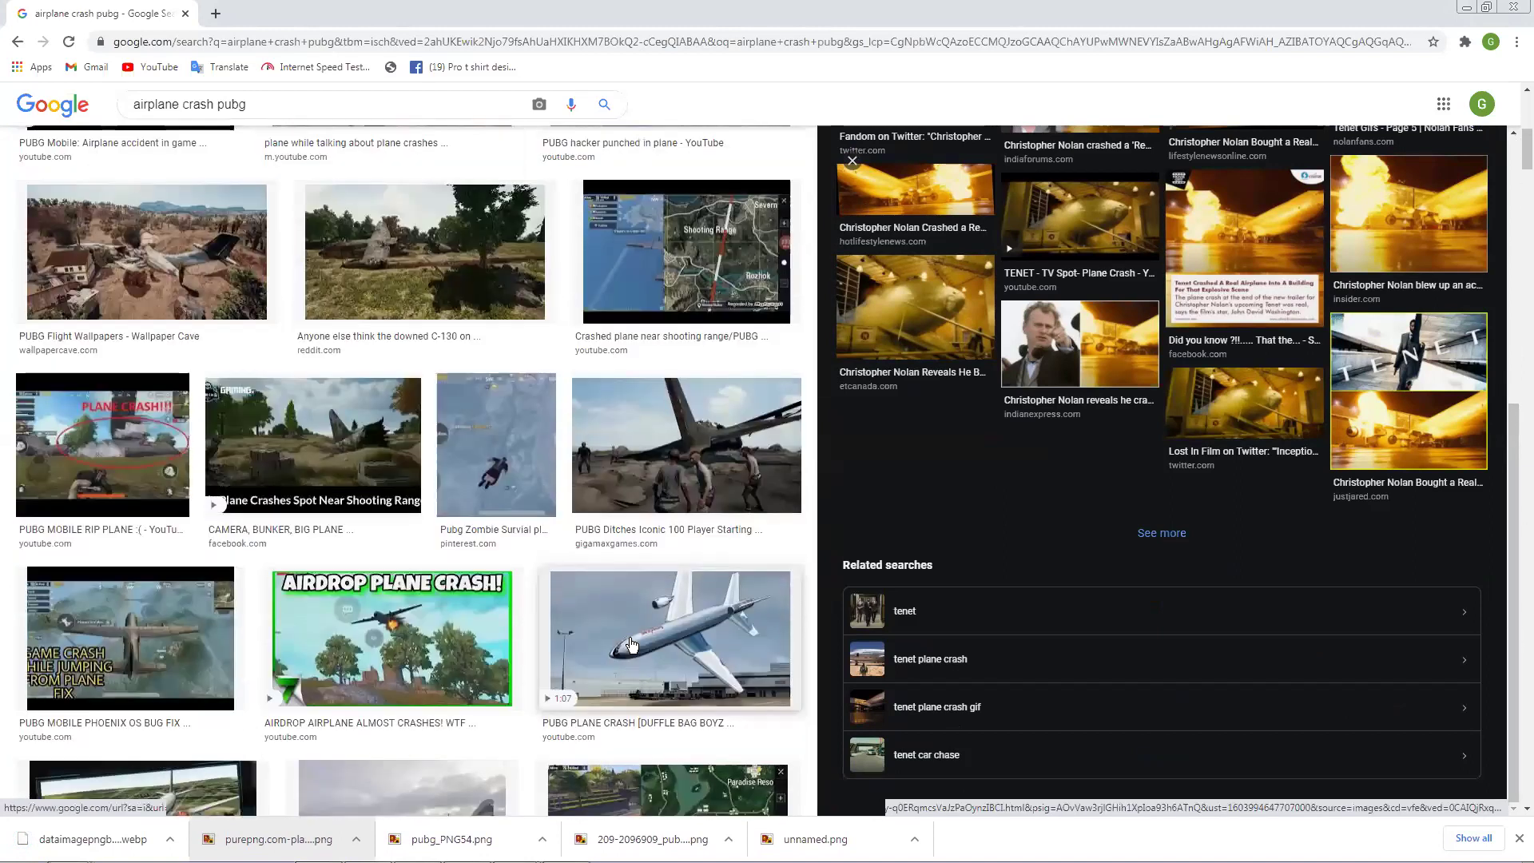
# Step: Save the PUBG PLANE CRASH airliner picture to the Desktop as maxresdefault (2).jpg
pyautogui.click(631, 644)
pyautogui.rightClick(1002, 340)
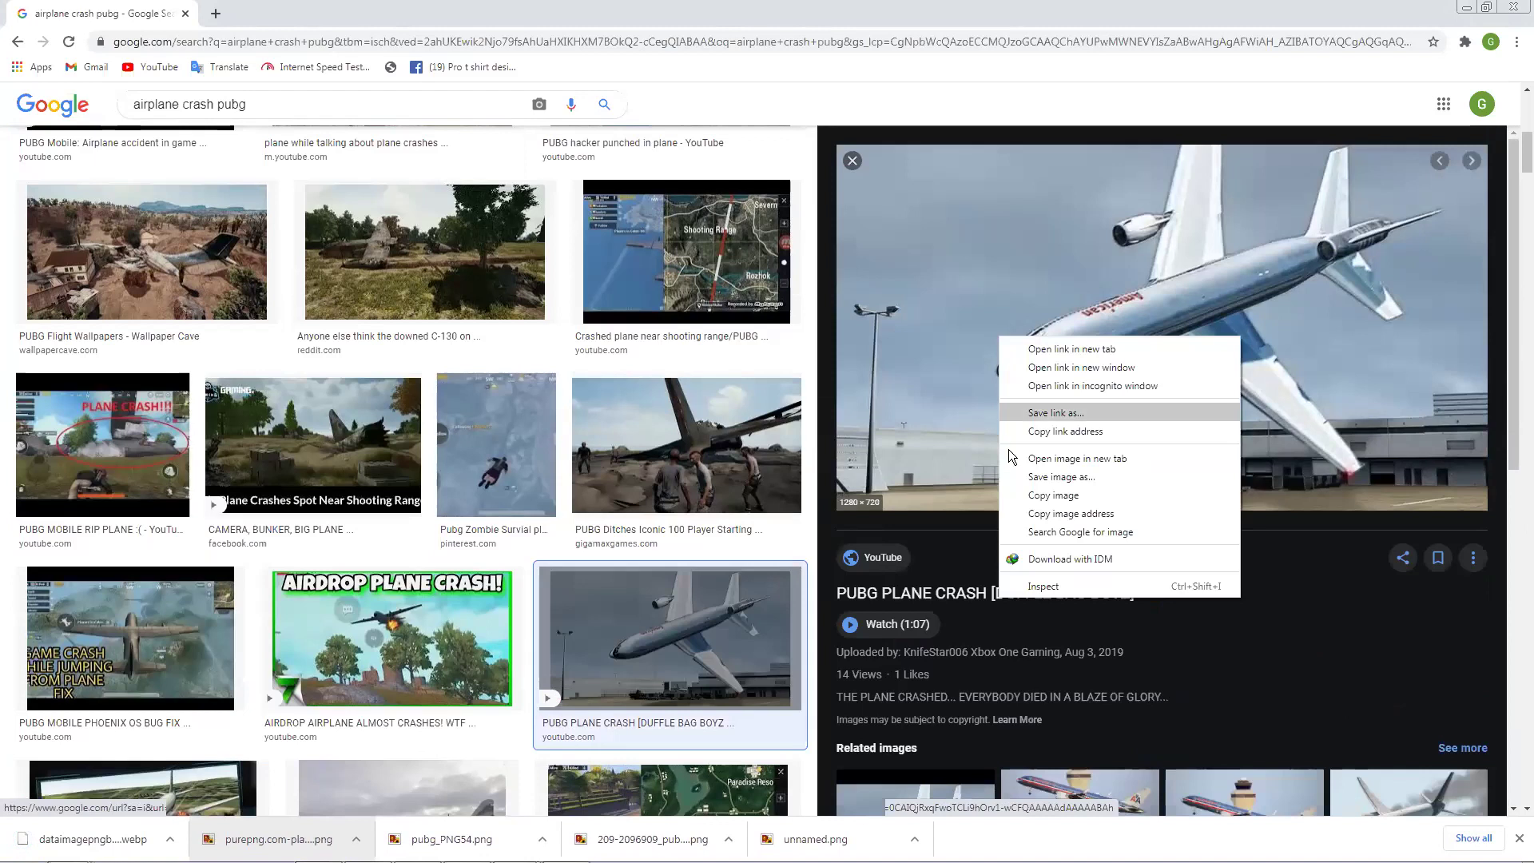
pyautogui.click(1057, 477)
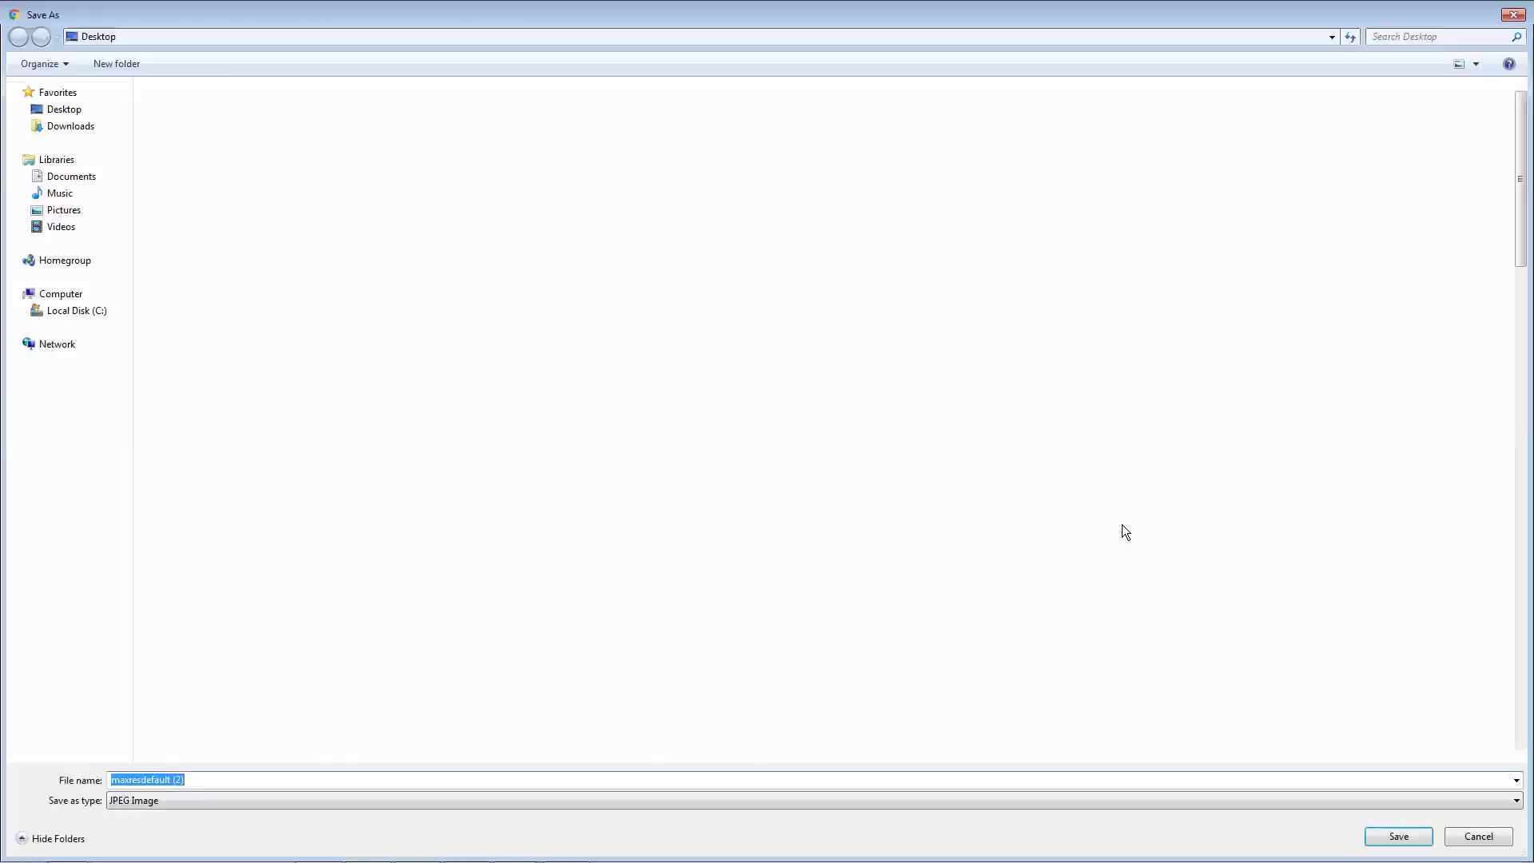
pyautogui.press('Return')
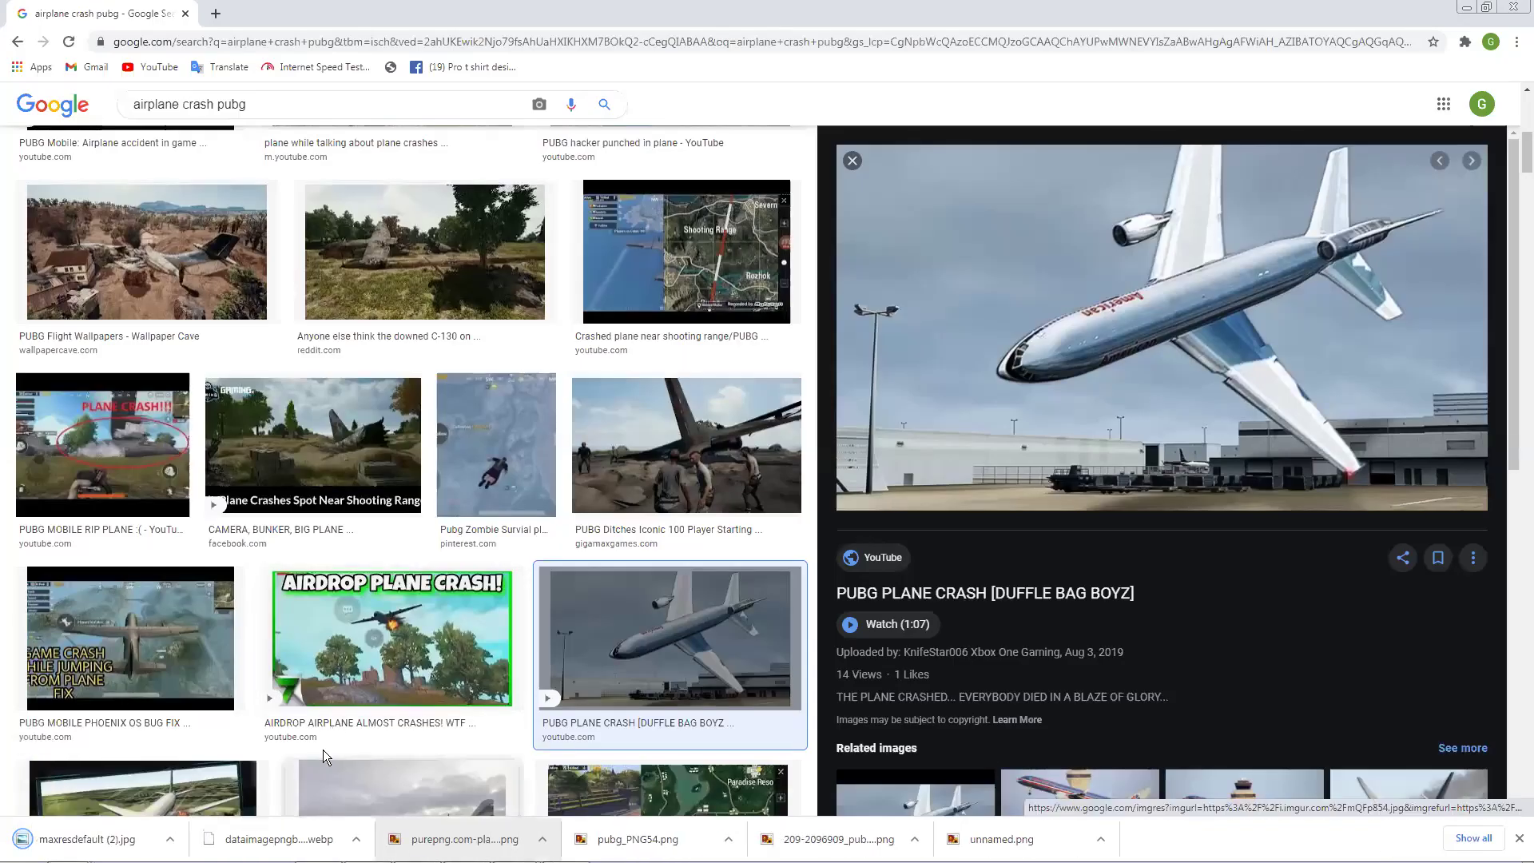
# Step: Place maxresdefault (2).jpg and move its layer below the characters and logo
pyautogui.moveTo(76, 839); pyautogui.dragTo(711, 529)
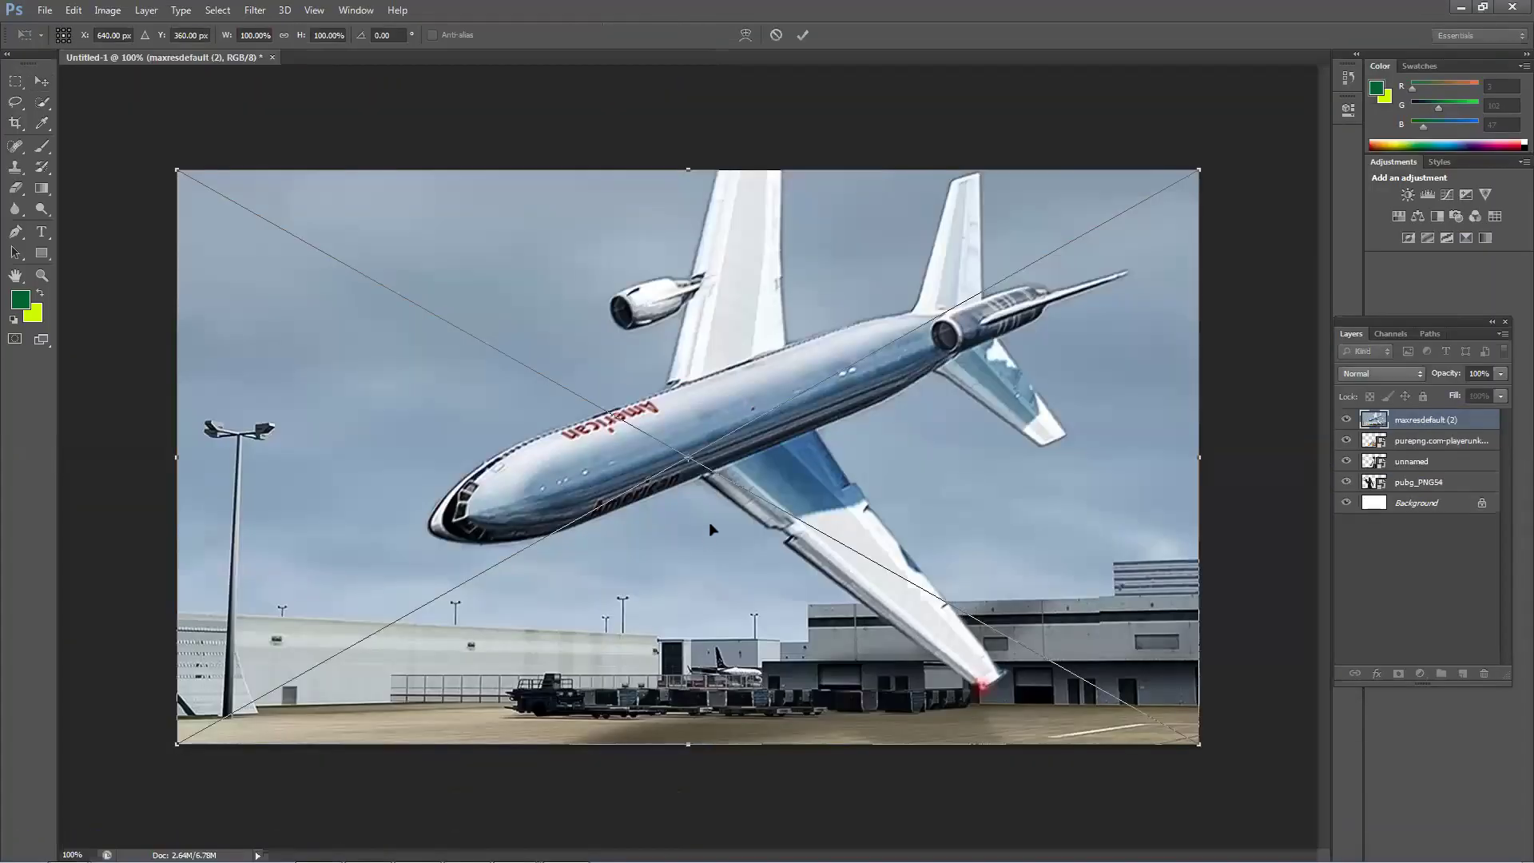
pyautogui.press('Return')
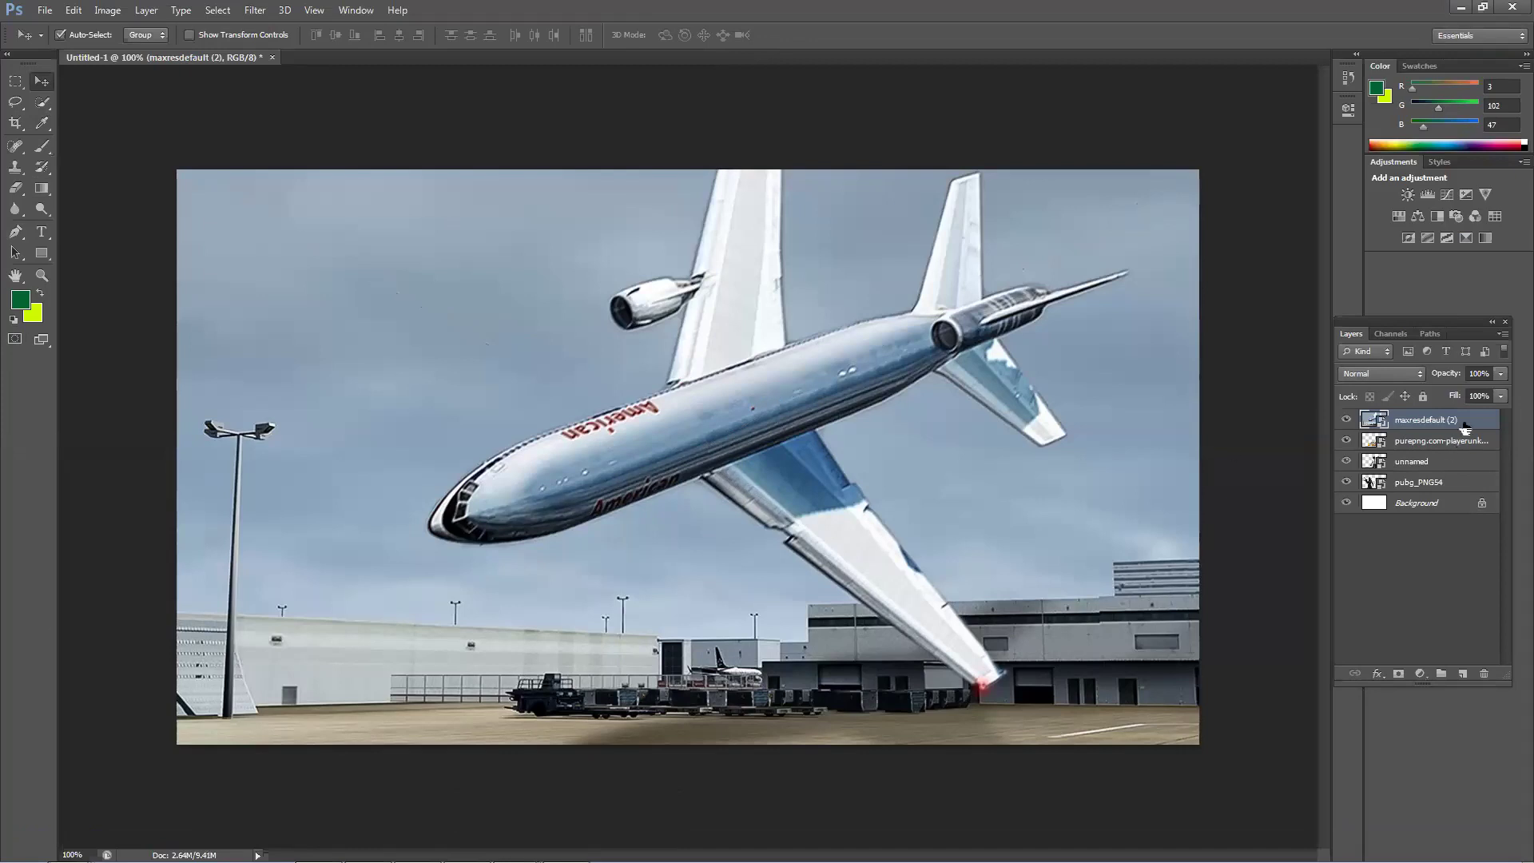
pyautogui.moveTo(1422, 431); pyautogui.dragTo(1414, 488)
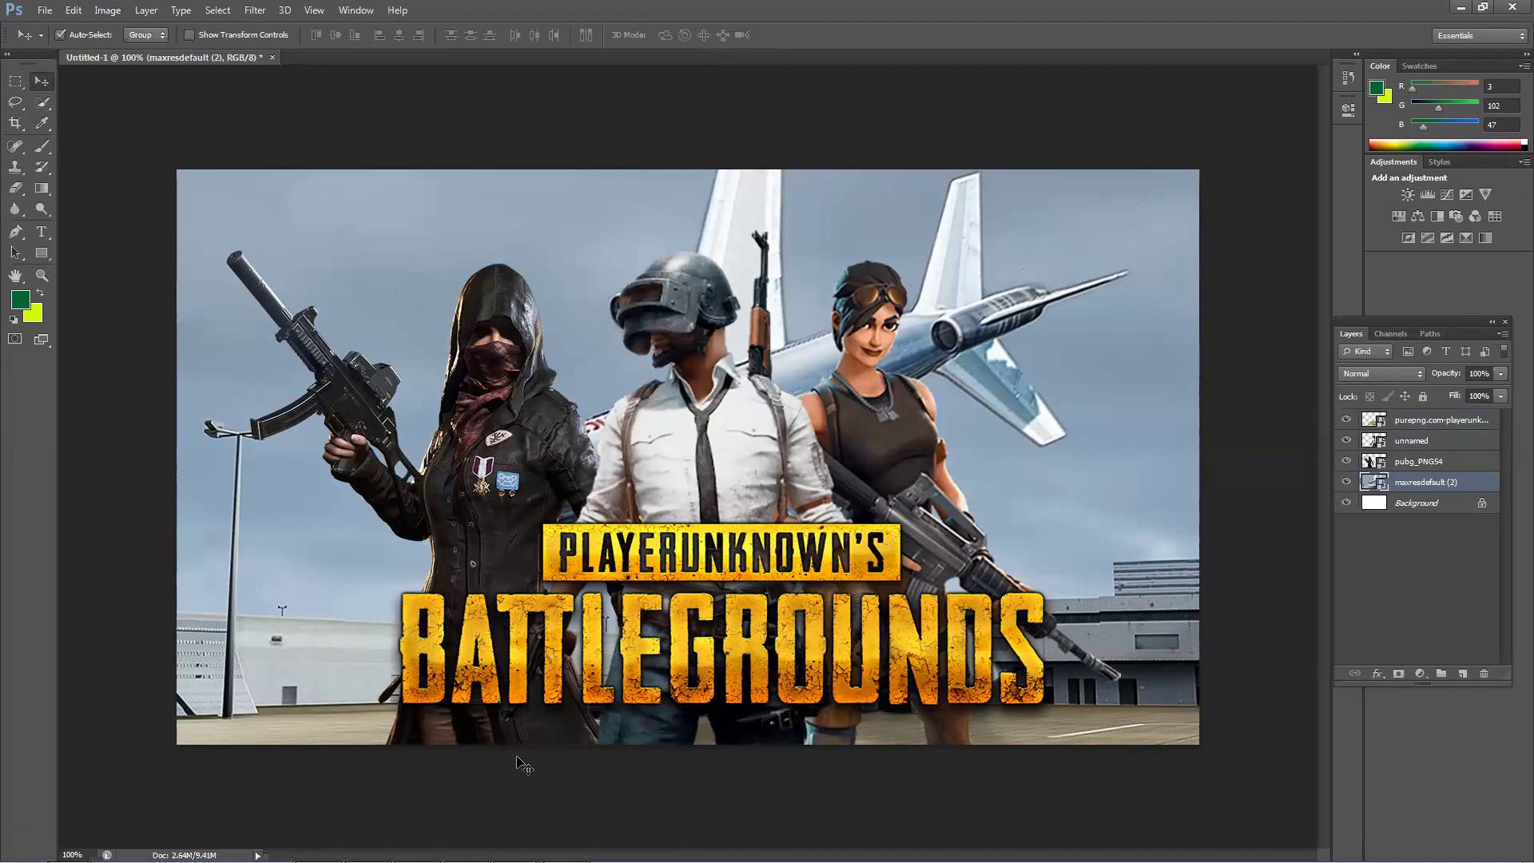
# Step: Save the thumbnail to the Desktop as a Photoshop PSD file
pyautogui.click(44, 10)
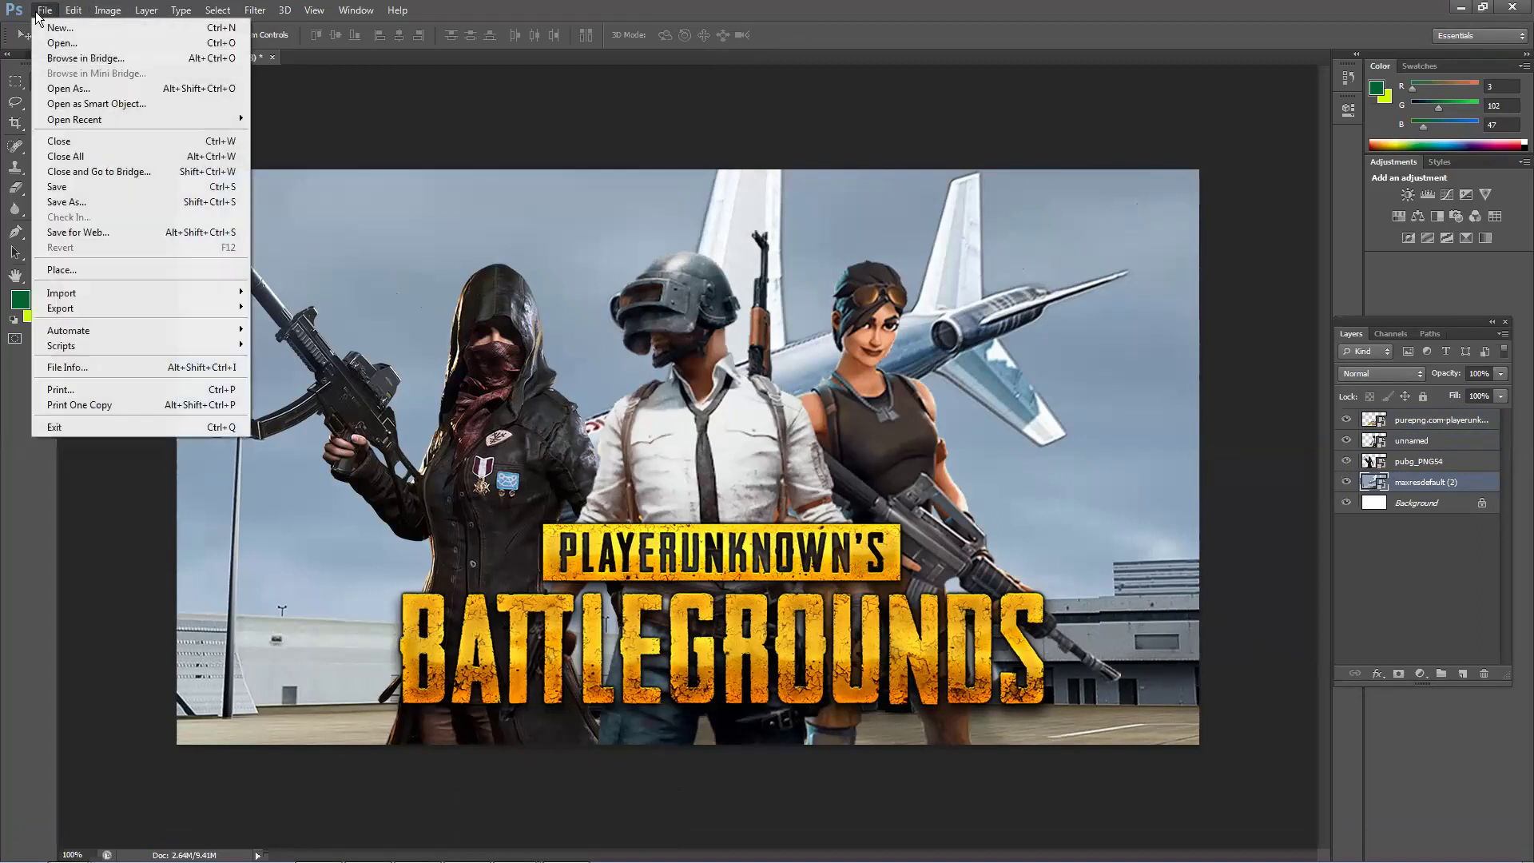
pyautogui.click(61, 203)
pyautogui.click(45, 112)
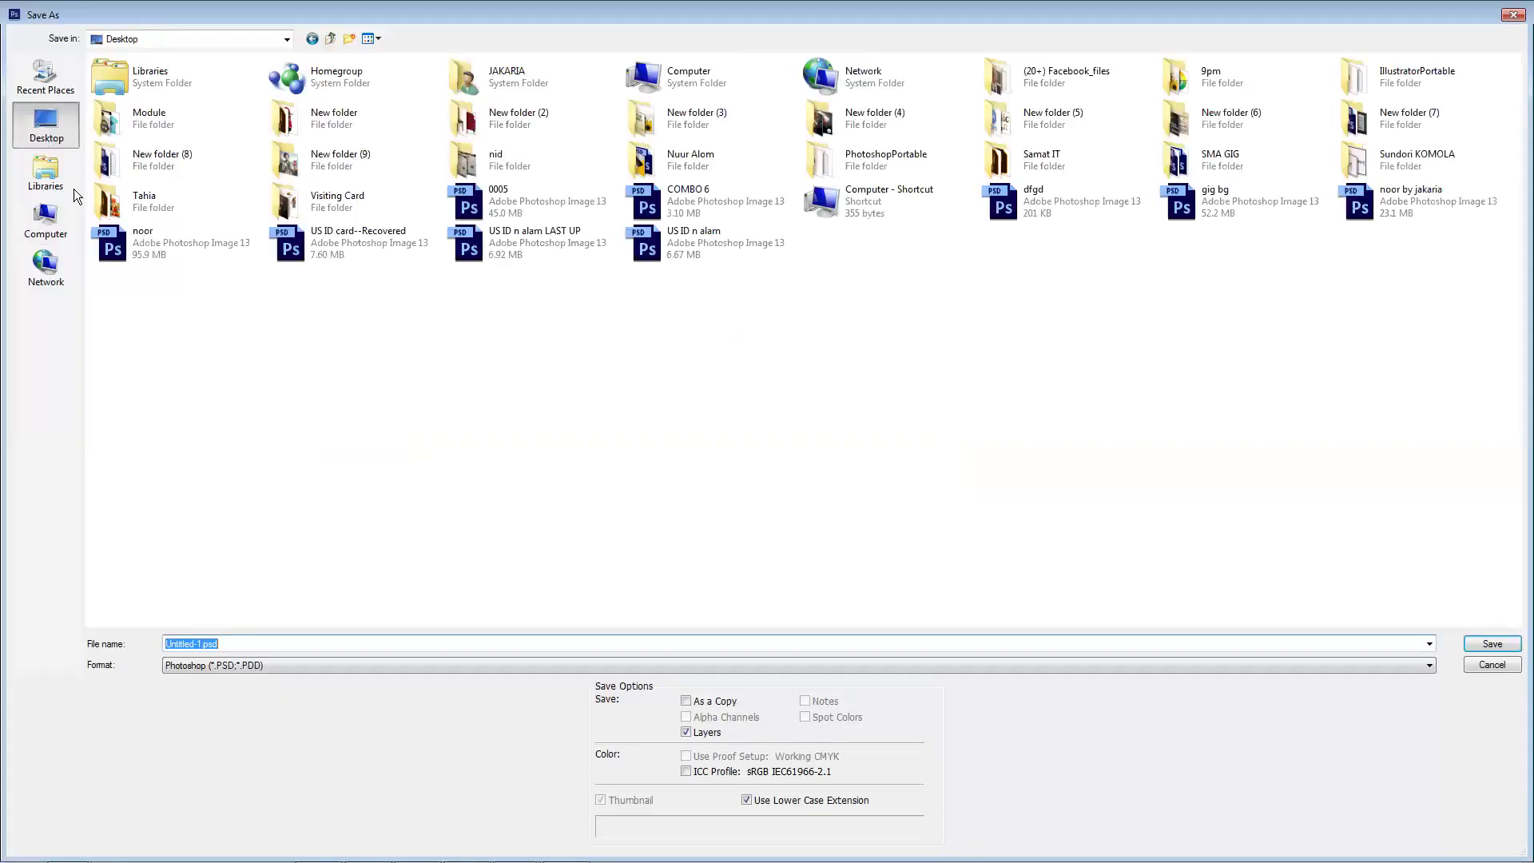
pyautogui.write('yt')
pyautogui.click(1164, 672)
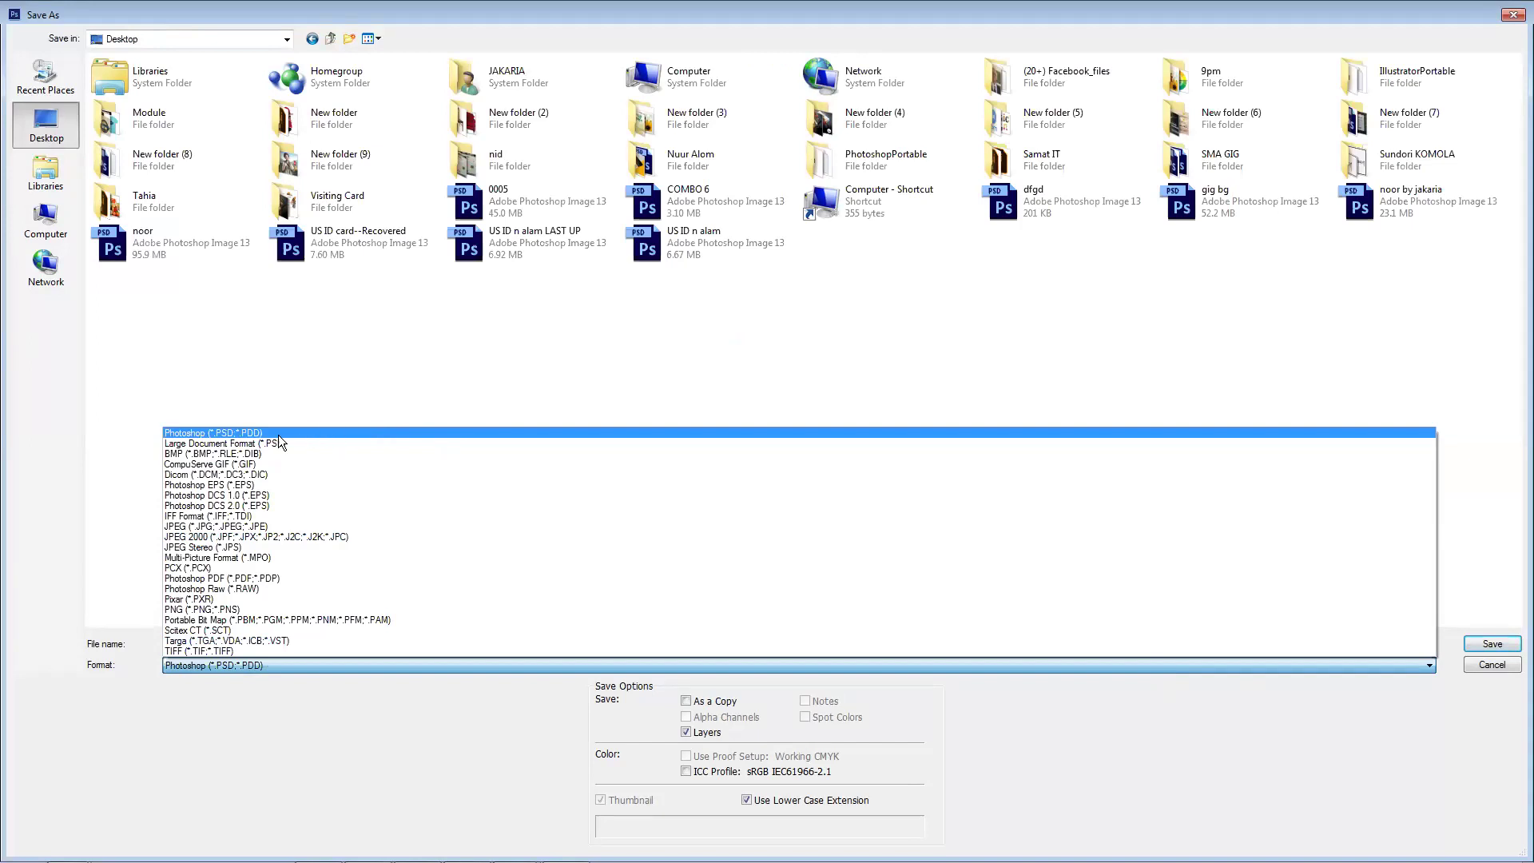
pyautogui.click(278, 435)
pyautogui.click(1491, 643)
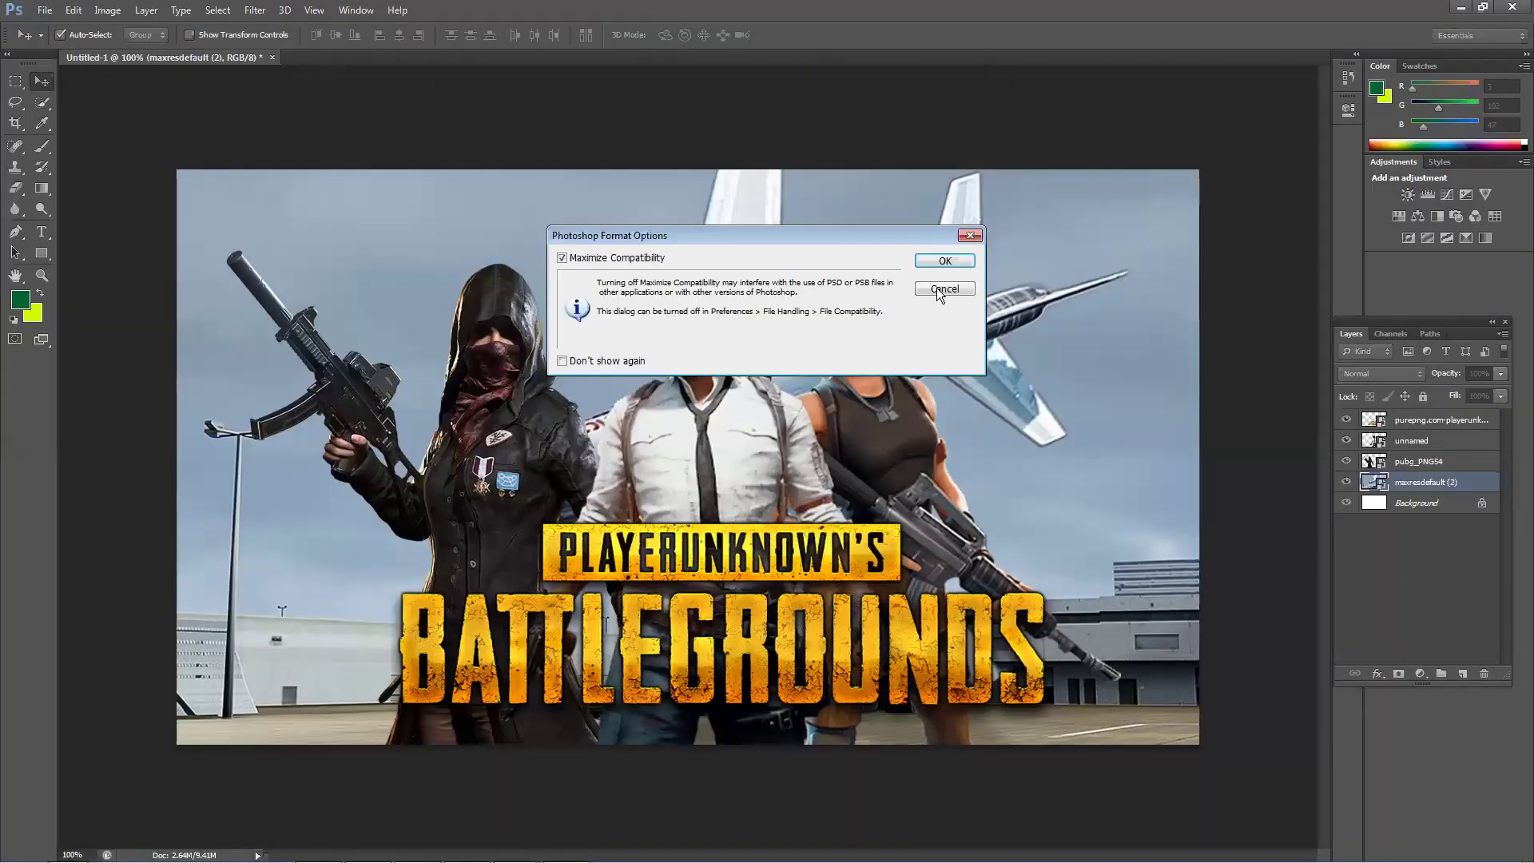
pyautogui.click(944, 263)
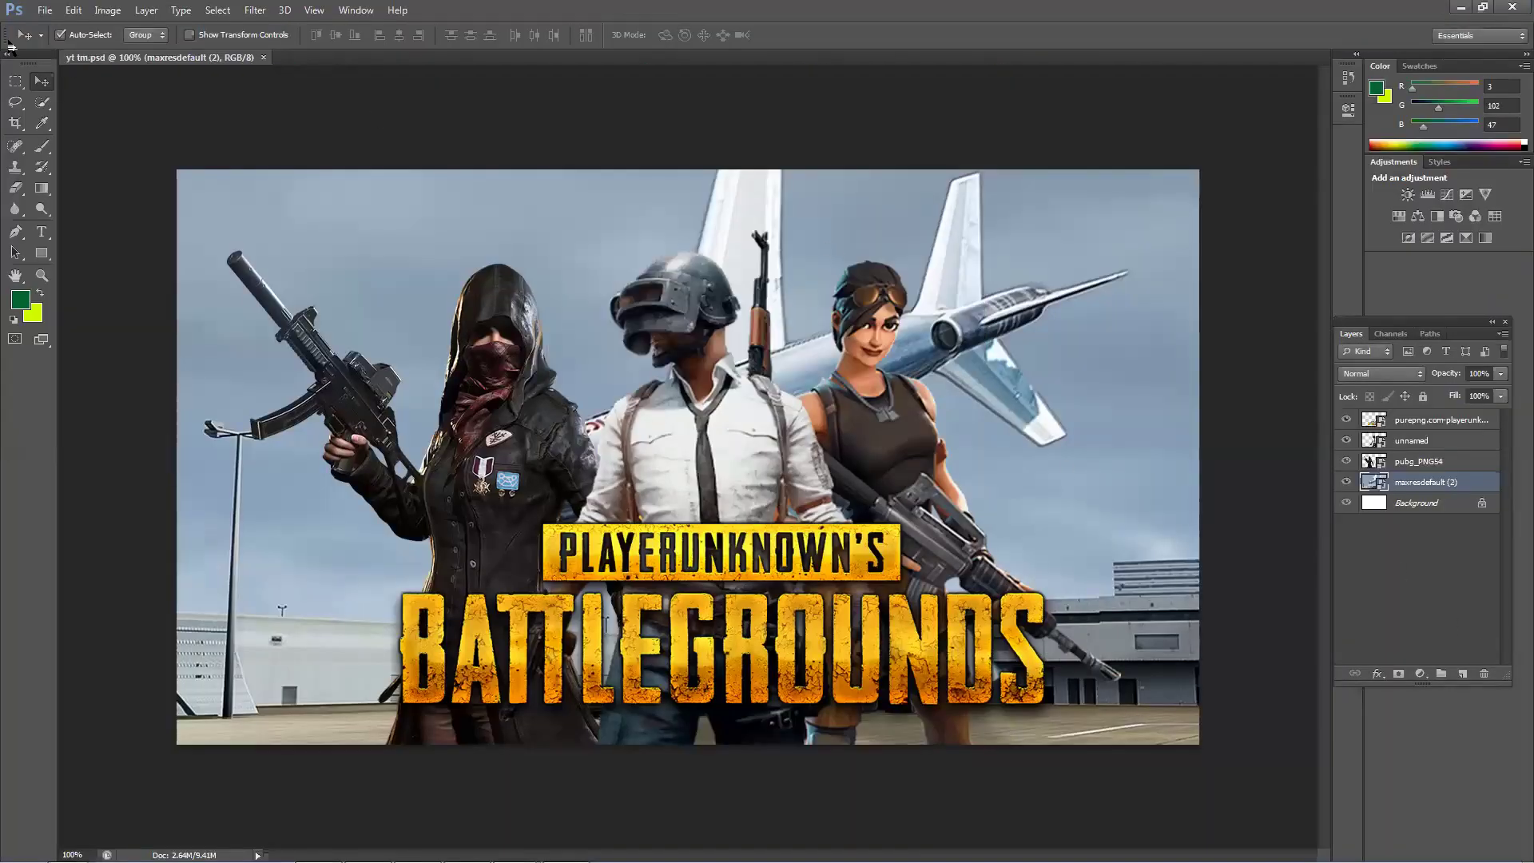
# Step: Save a JPEG copy named yt tm.jpg at Quality 12 (Maximum)
pyautogui.click(46, 11)
pyautogui.click(88, 186)
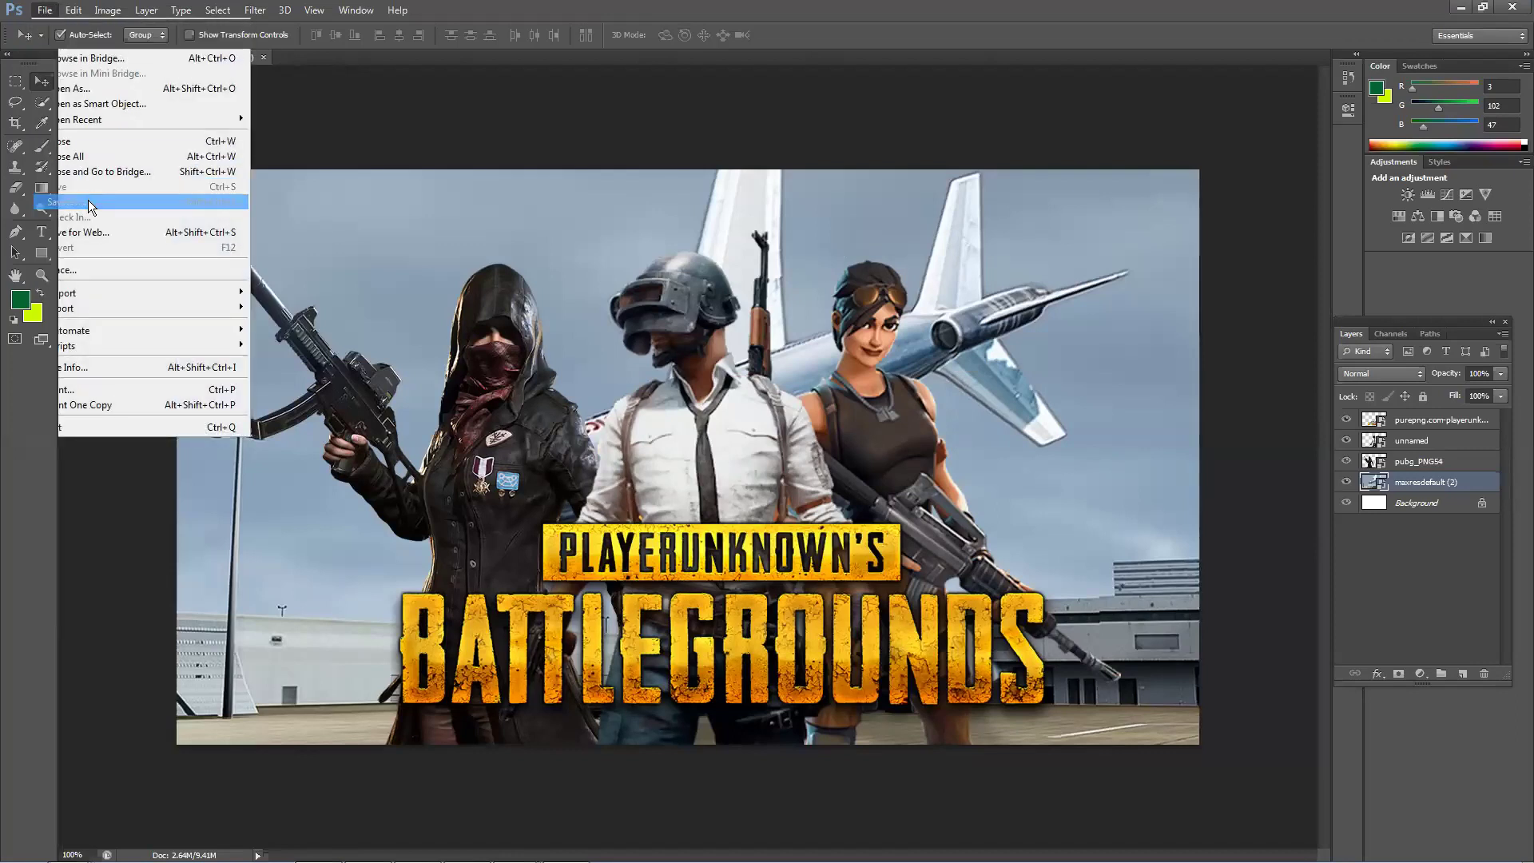
pyautogui.click(444, 664)
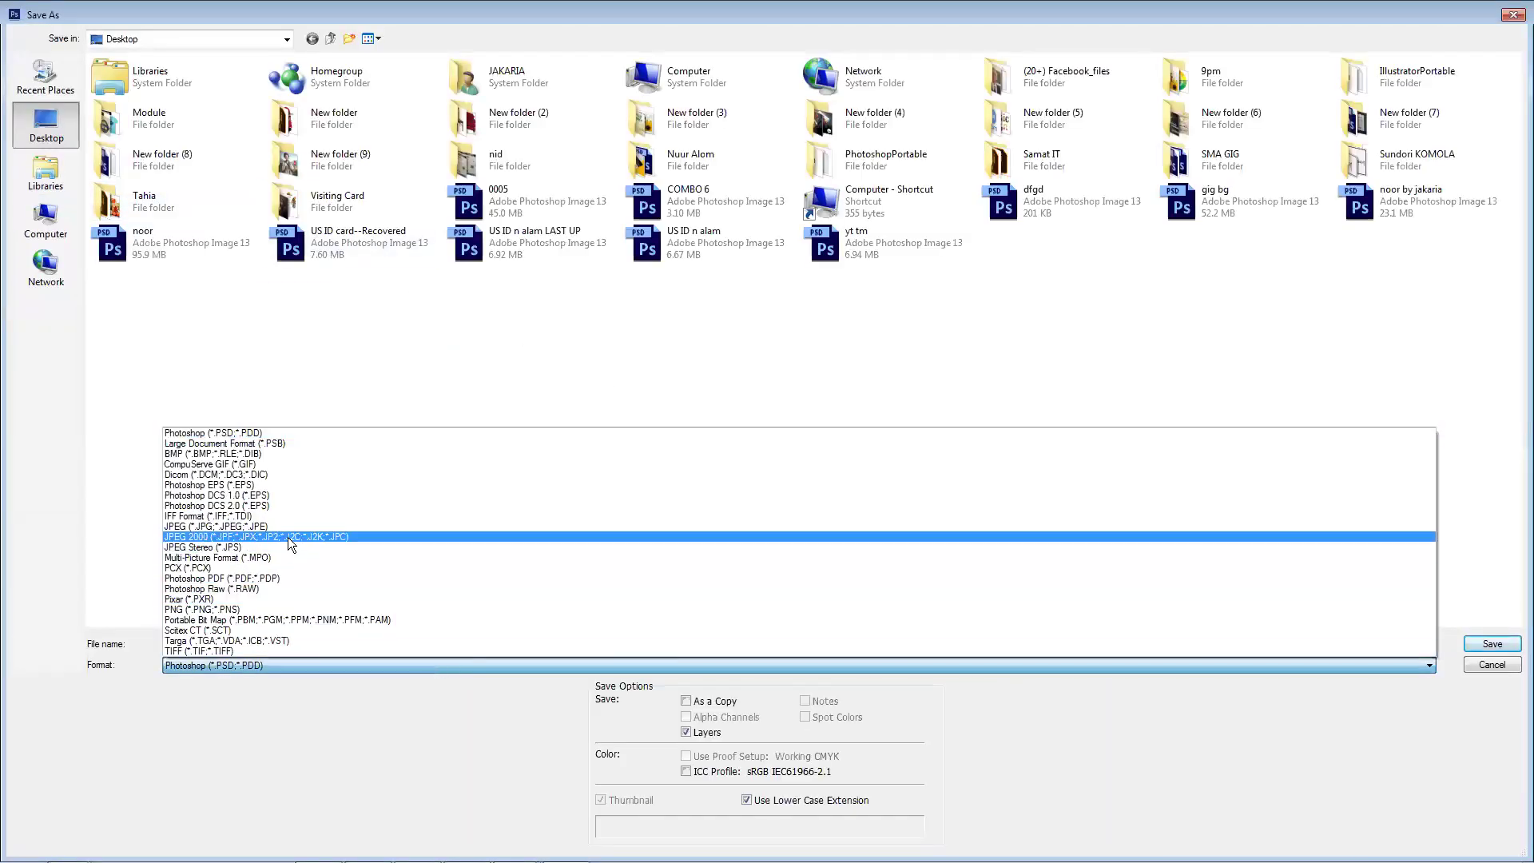
pyautogui.click(294, 529)
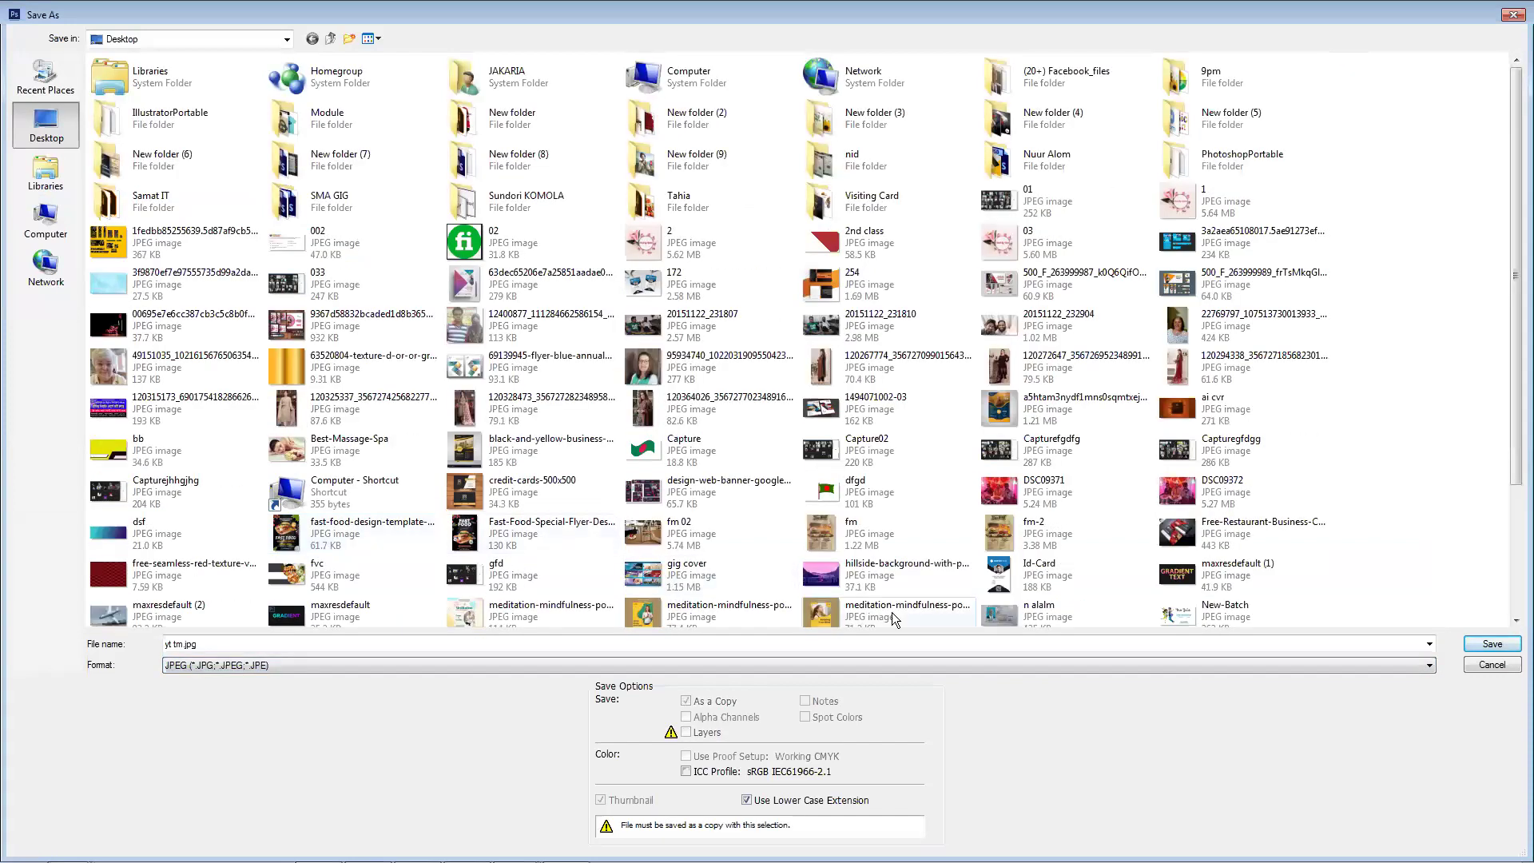
pyautogui.click(1491, 645)
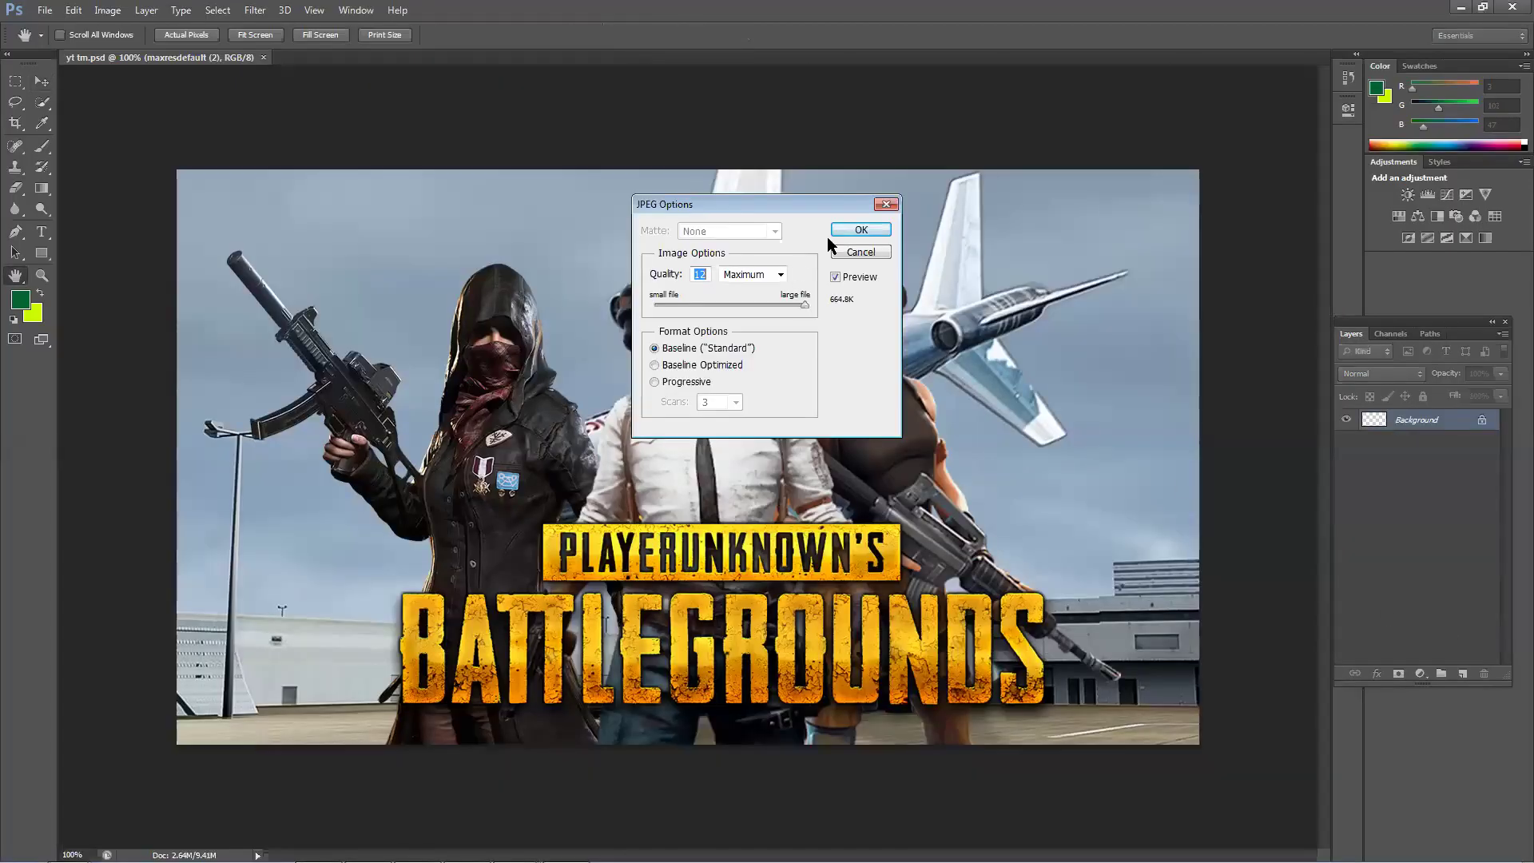
pyautogui.click(861, 229)
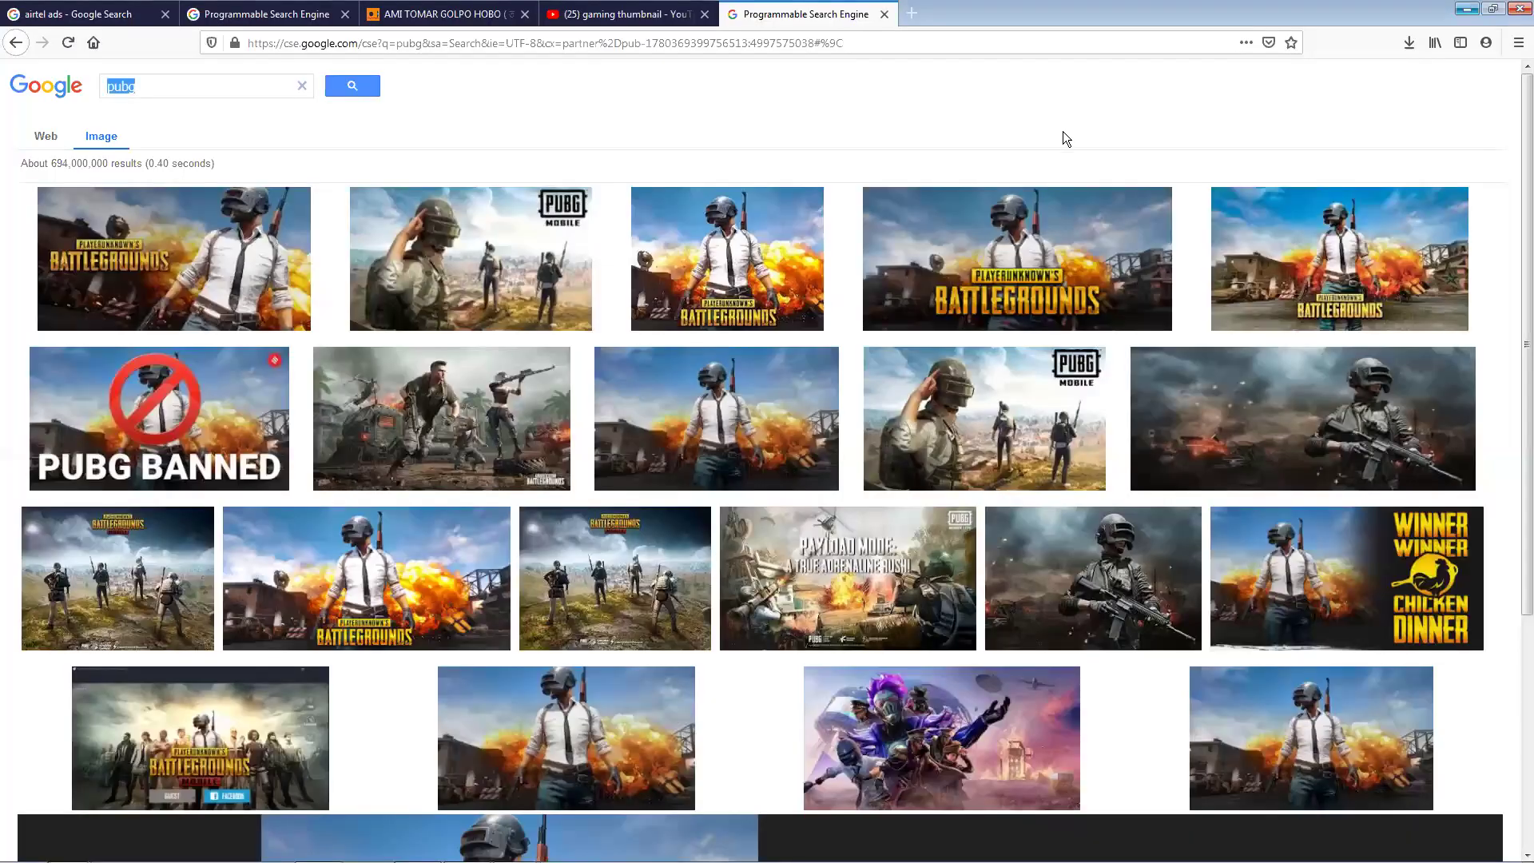
# Step: Preview yt tm.jpg in Windows Photo Viewer, then return to the 'gaming thumbnail' YouTube results
pyautogui.click(1466, 11)
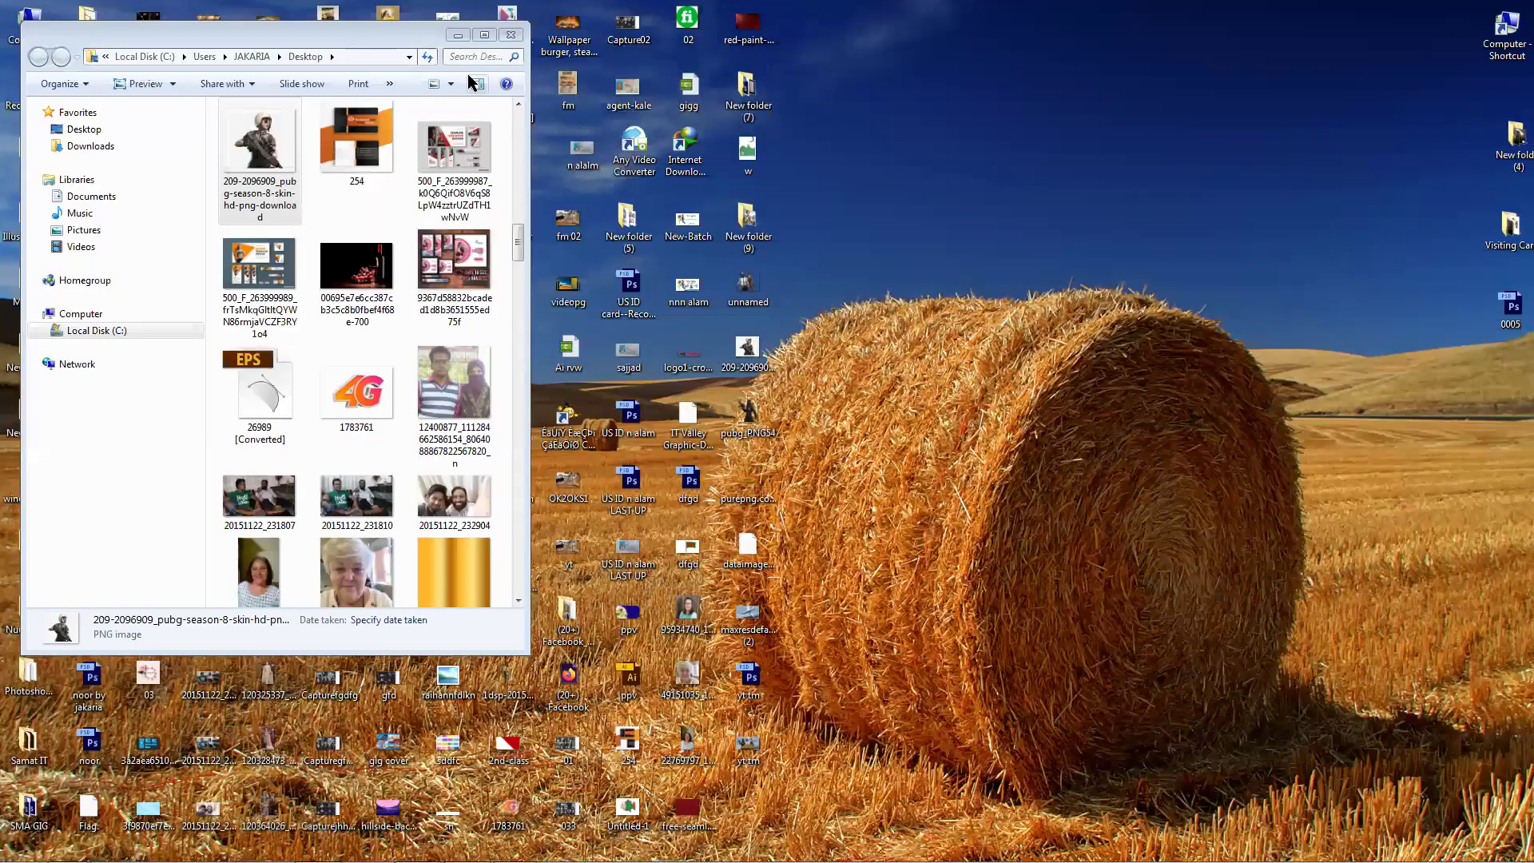
pyautogui.click(457, 35)
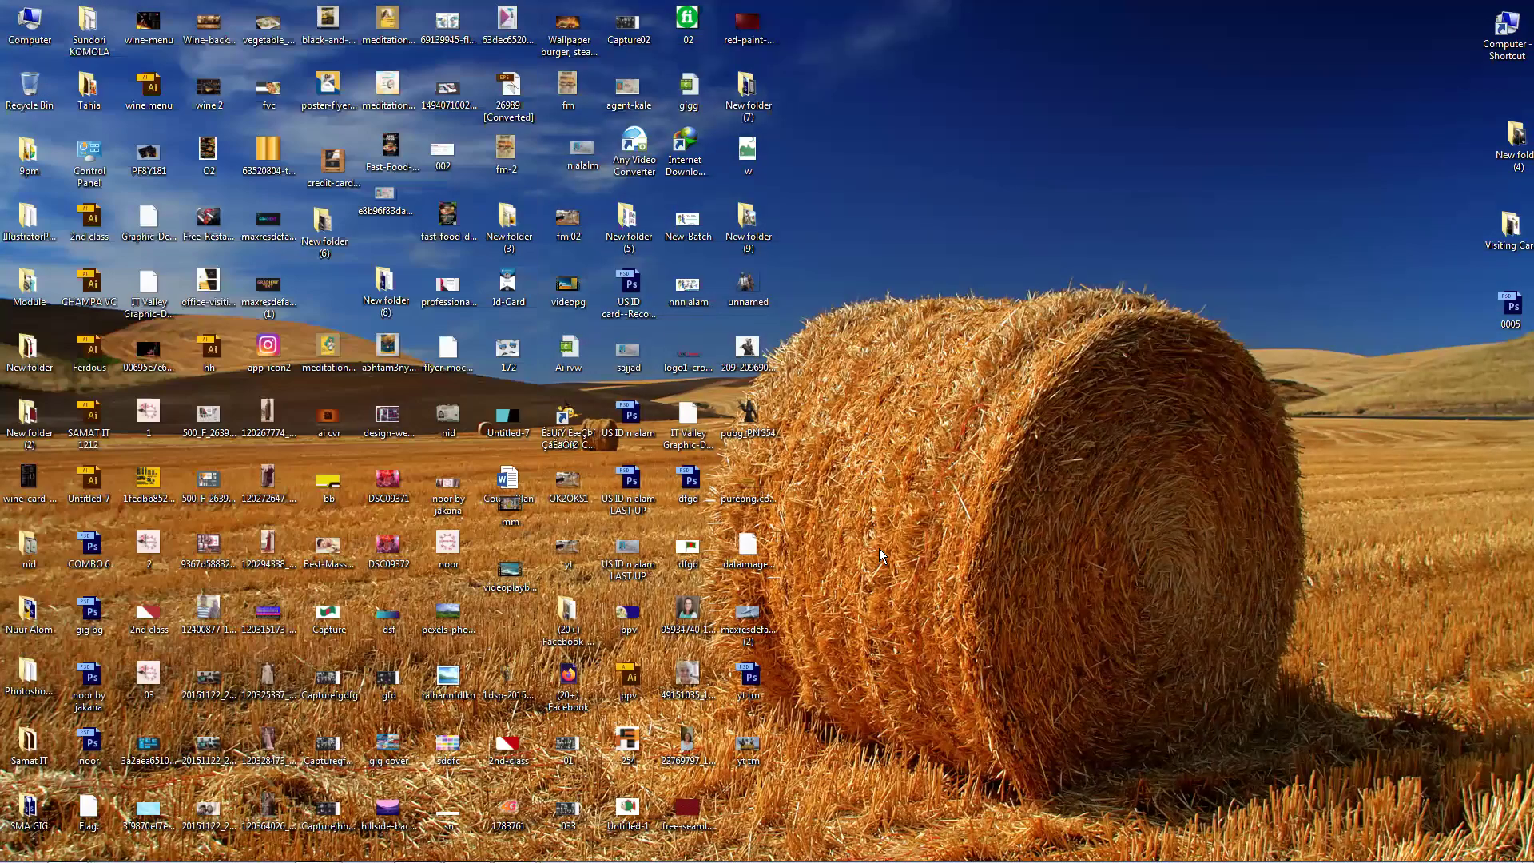
pyautogui.doubleClick(749, 747)
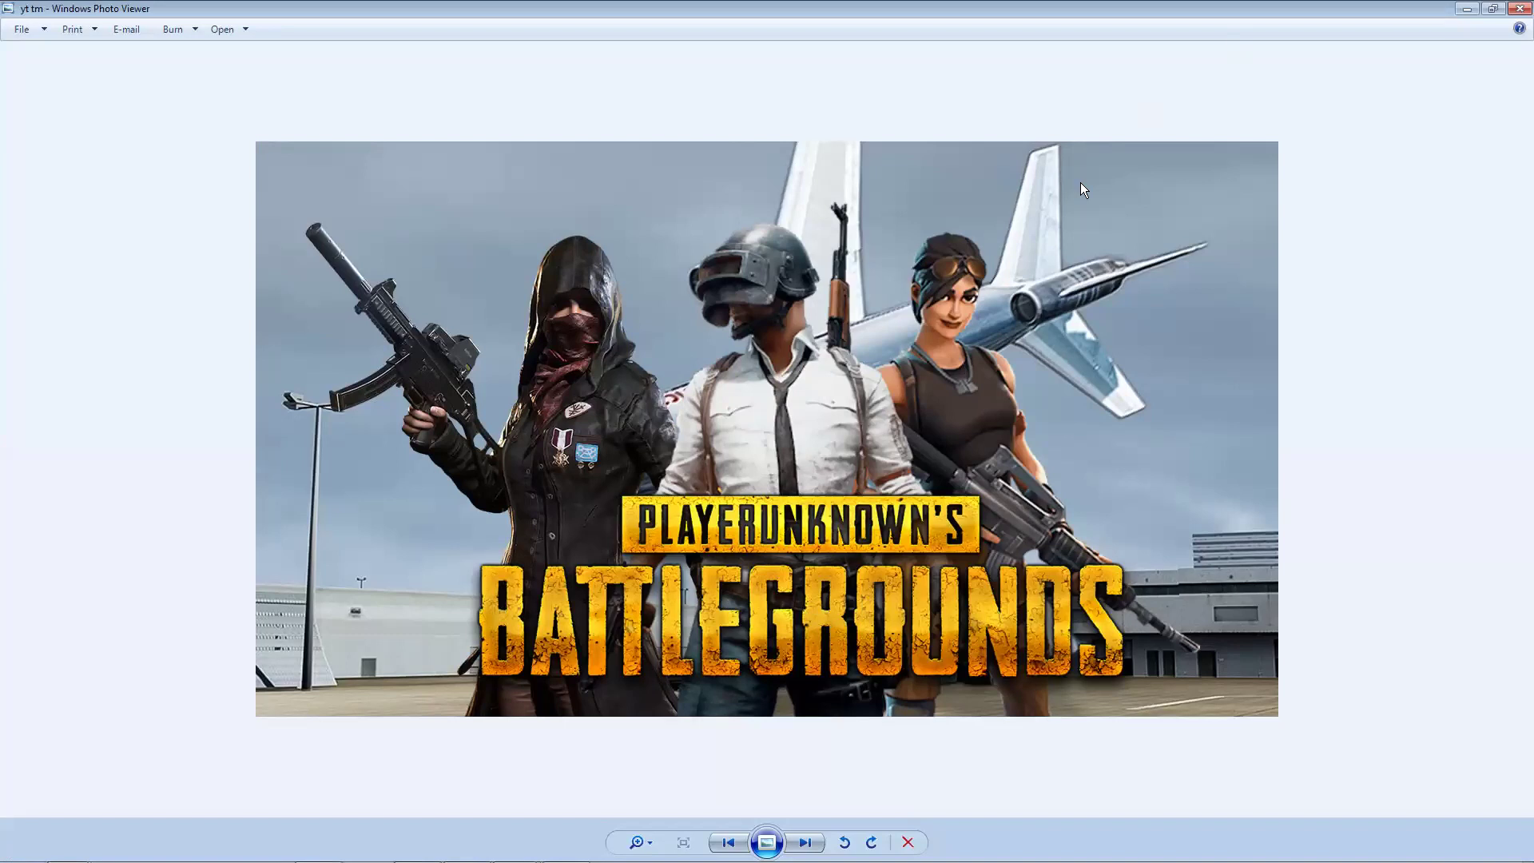
pyautogui.click(1518, 10)
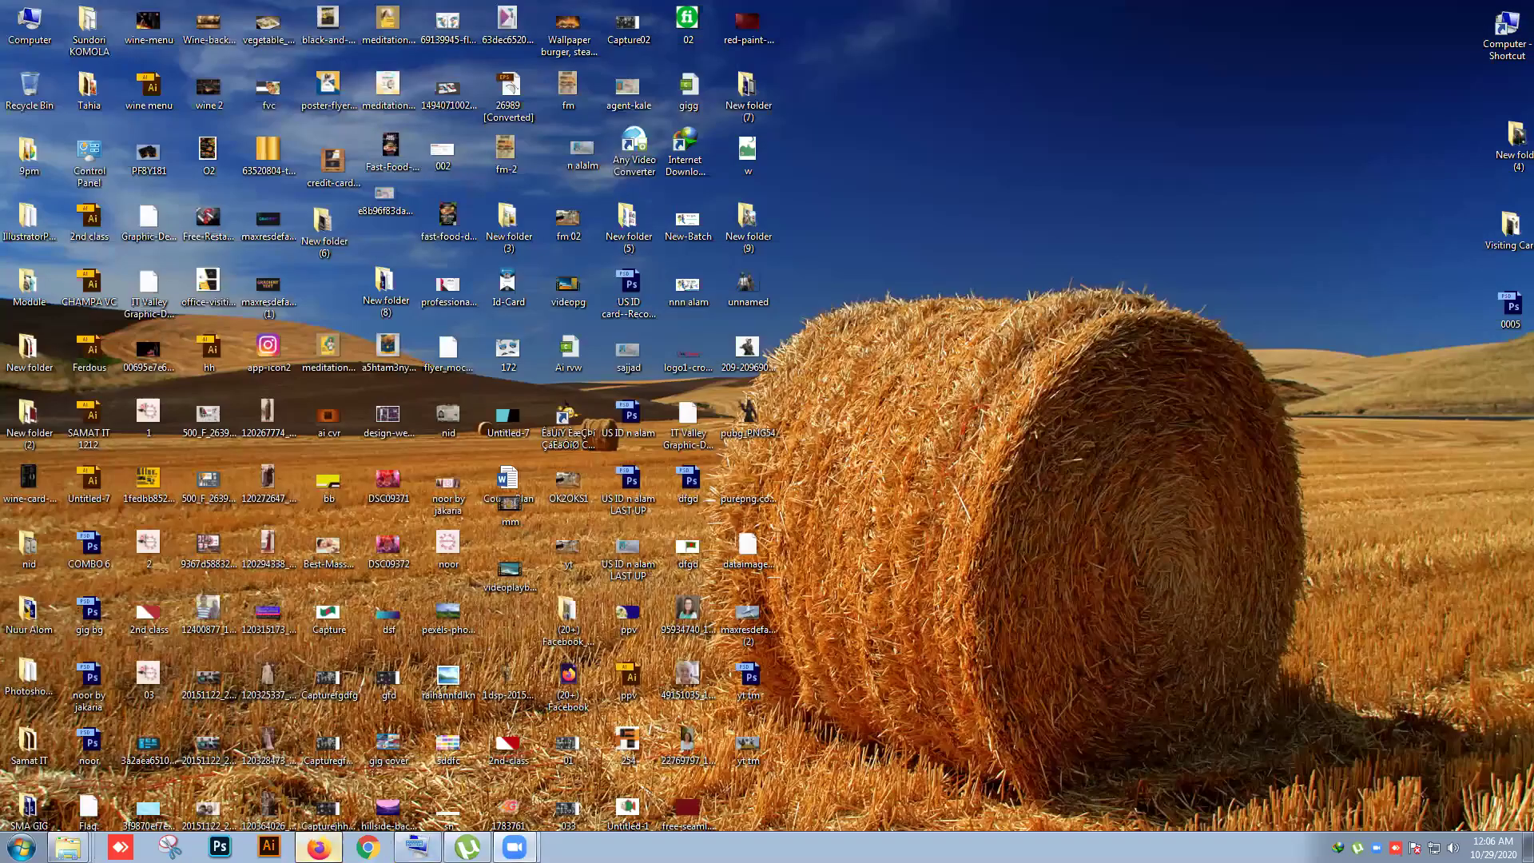
pyautogui.click(319, 847)
pyautogui.click(631, 14)
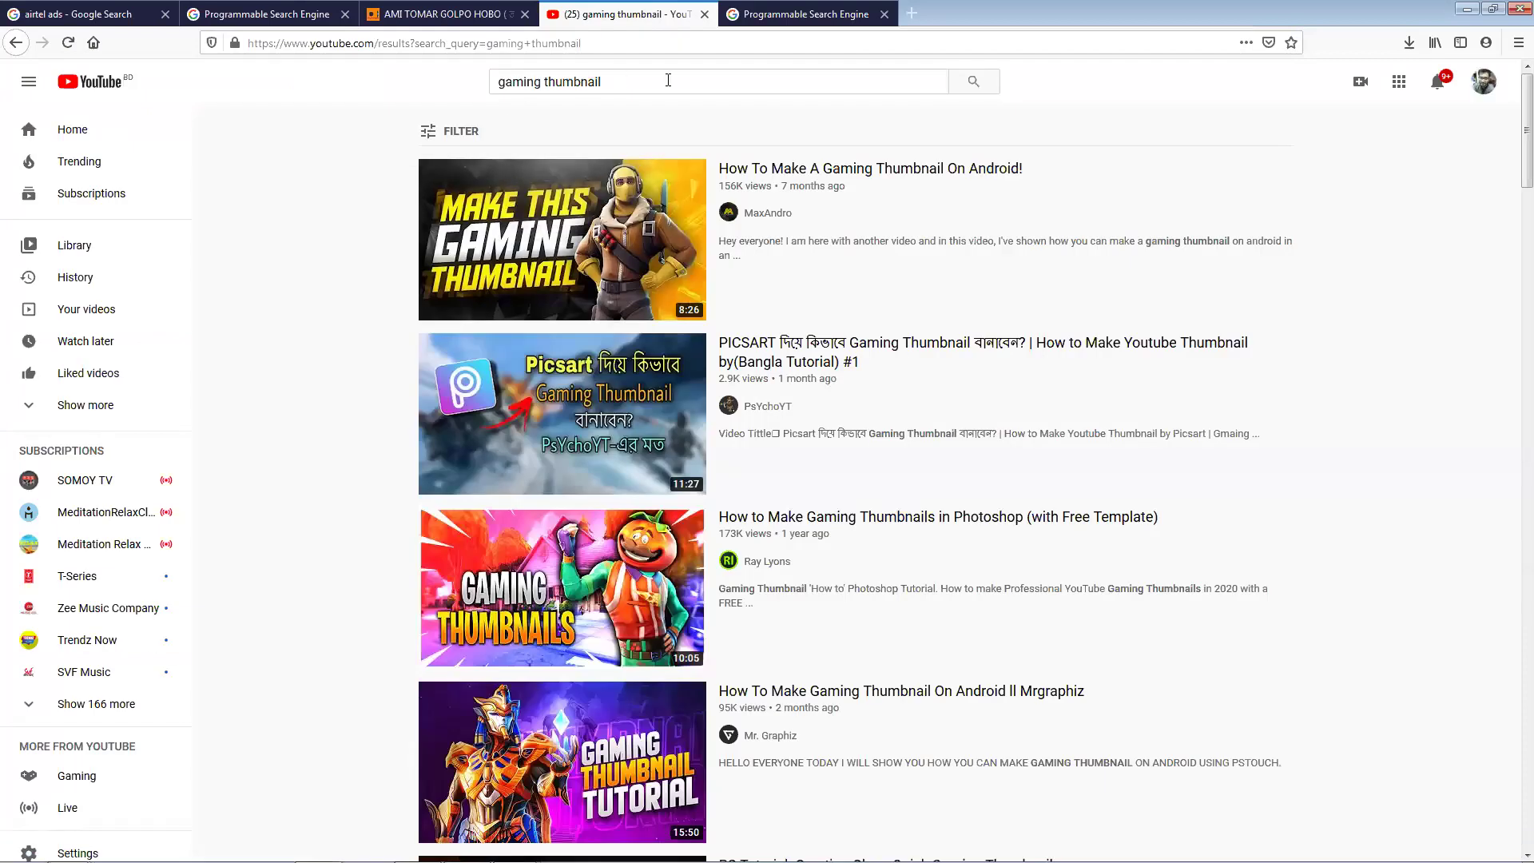
# Step: Replace the YouTube search with 'md' and pick the tutor's channel suggestion
pyautogui.moveTo(668, 80); pyautogui.dragTo(337, 87)
pyautogui.write('md')
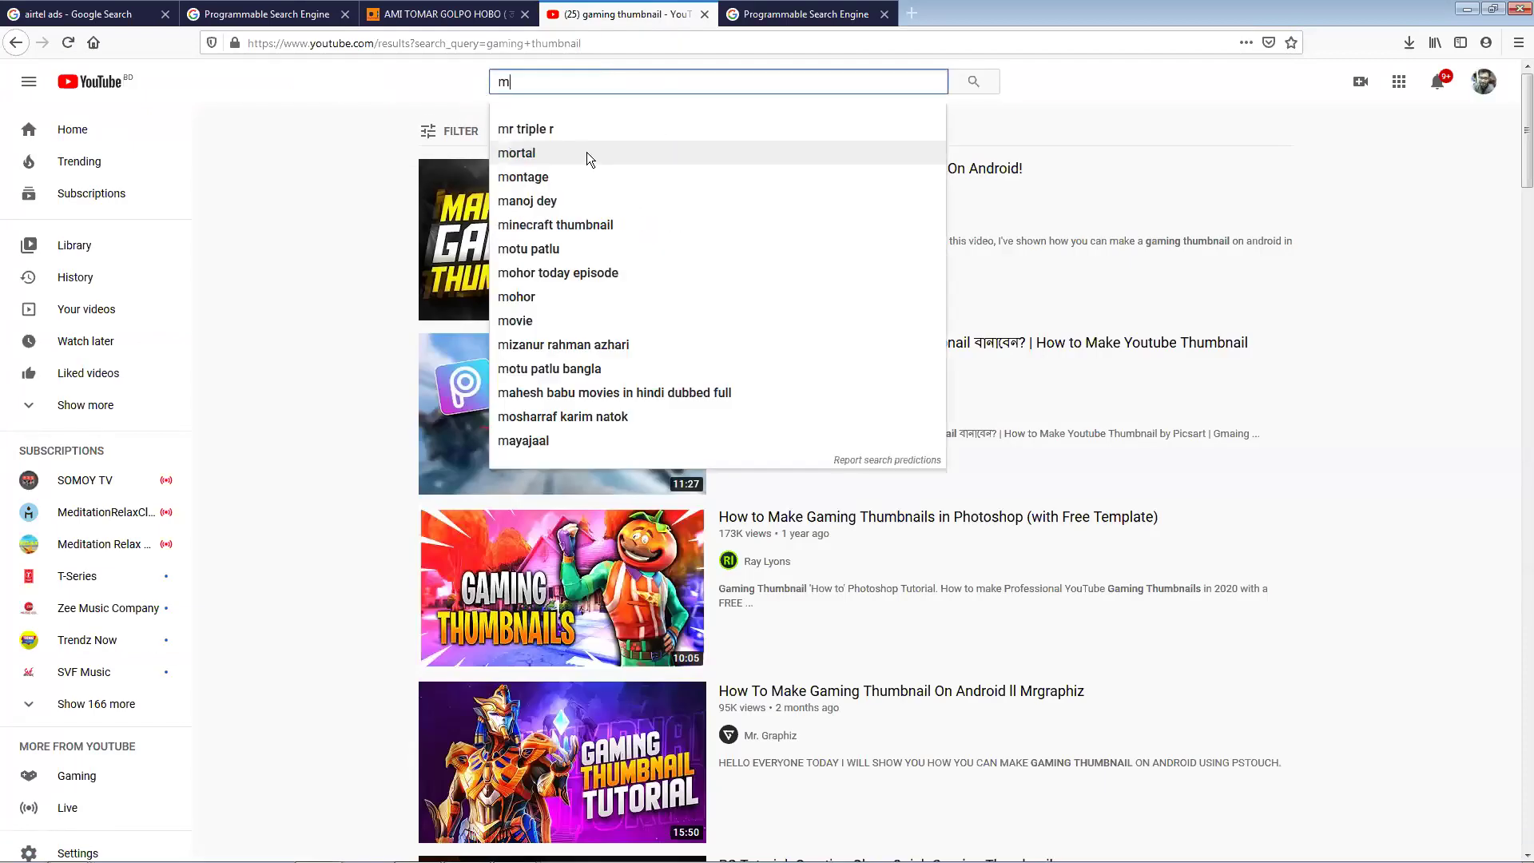
pyautogui.click(560, 129)
pyautogui.moveTo(525, 462)
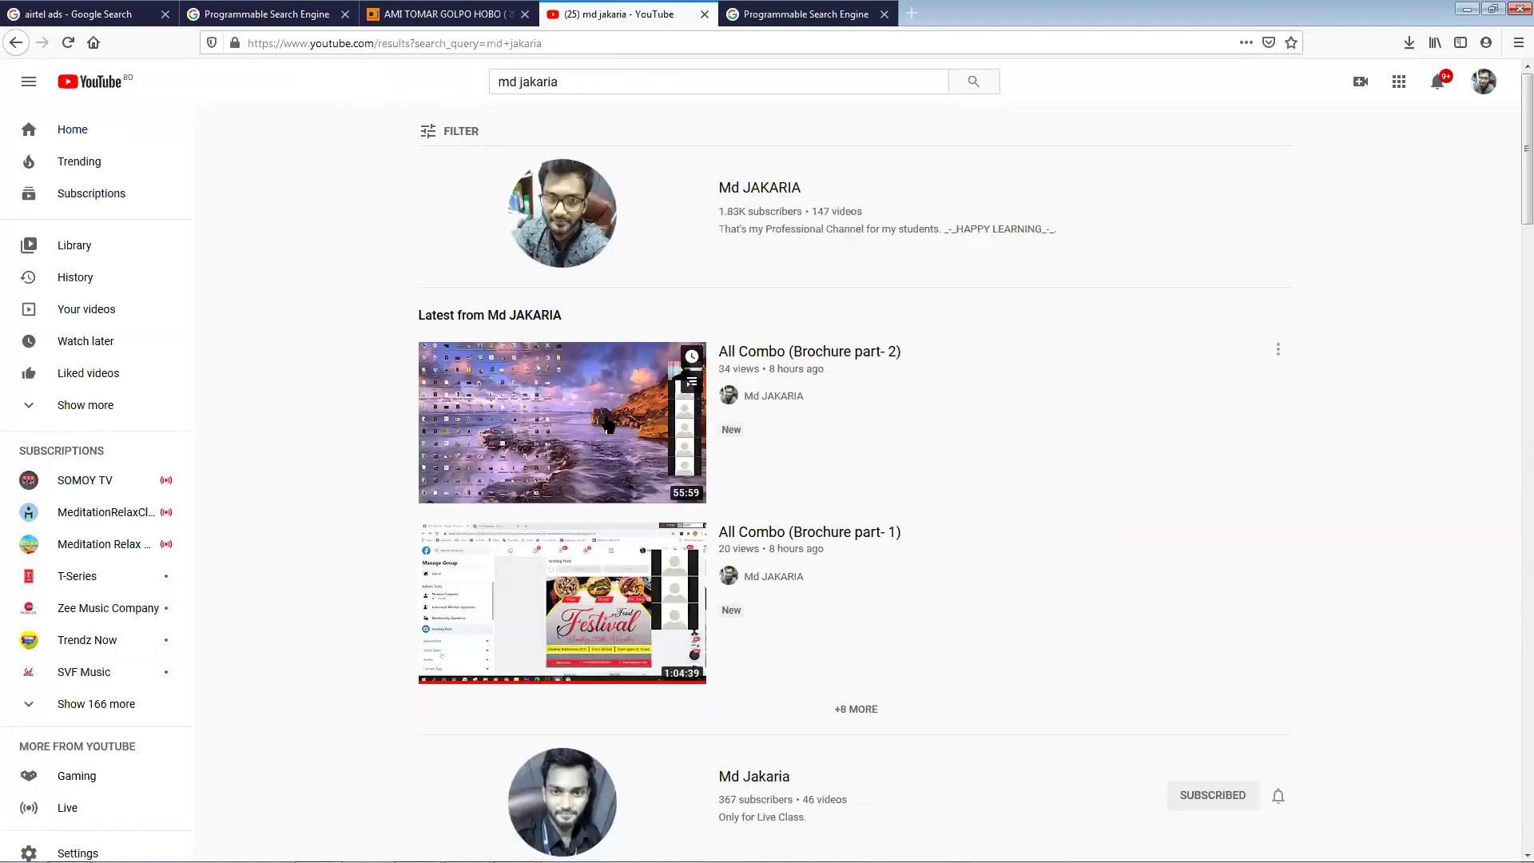
pyautogui.scroll(-2, 525, 461)
pyautogui.scroll(2, 526, 461)
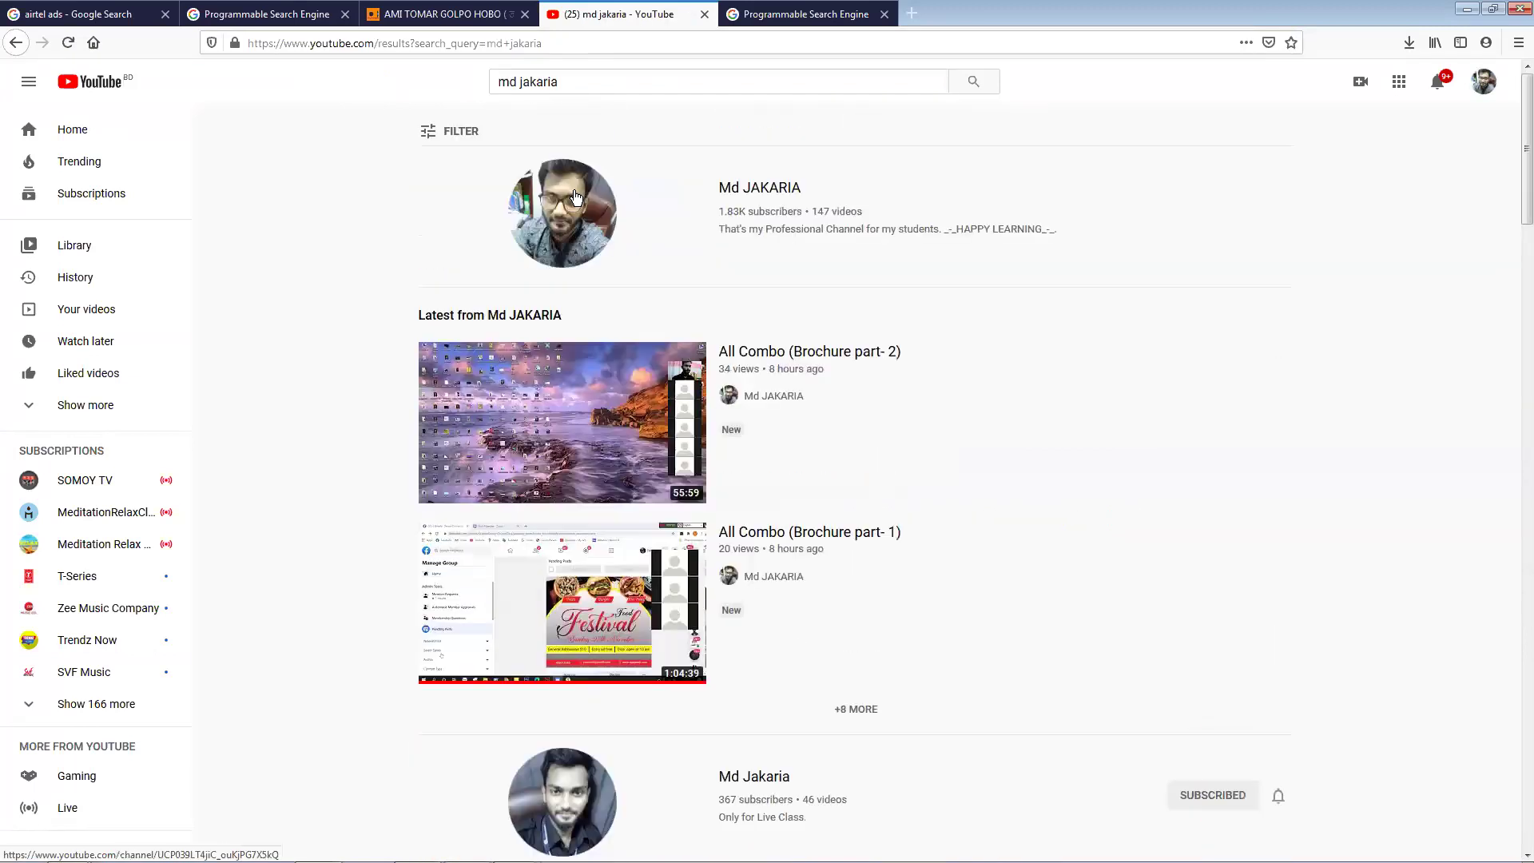
# Step: Open the tutor's channel and scroll through its VIDEOS grid of uploads
pyautogui.click(575, 199)
pyautogui.click(471, 421)
pyautogui.scroll(-5, 480, 428)
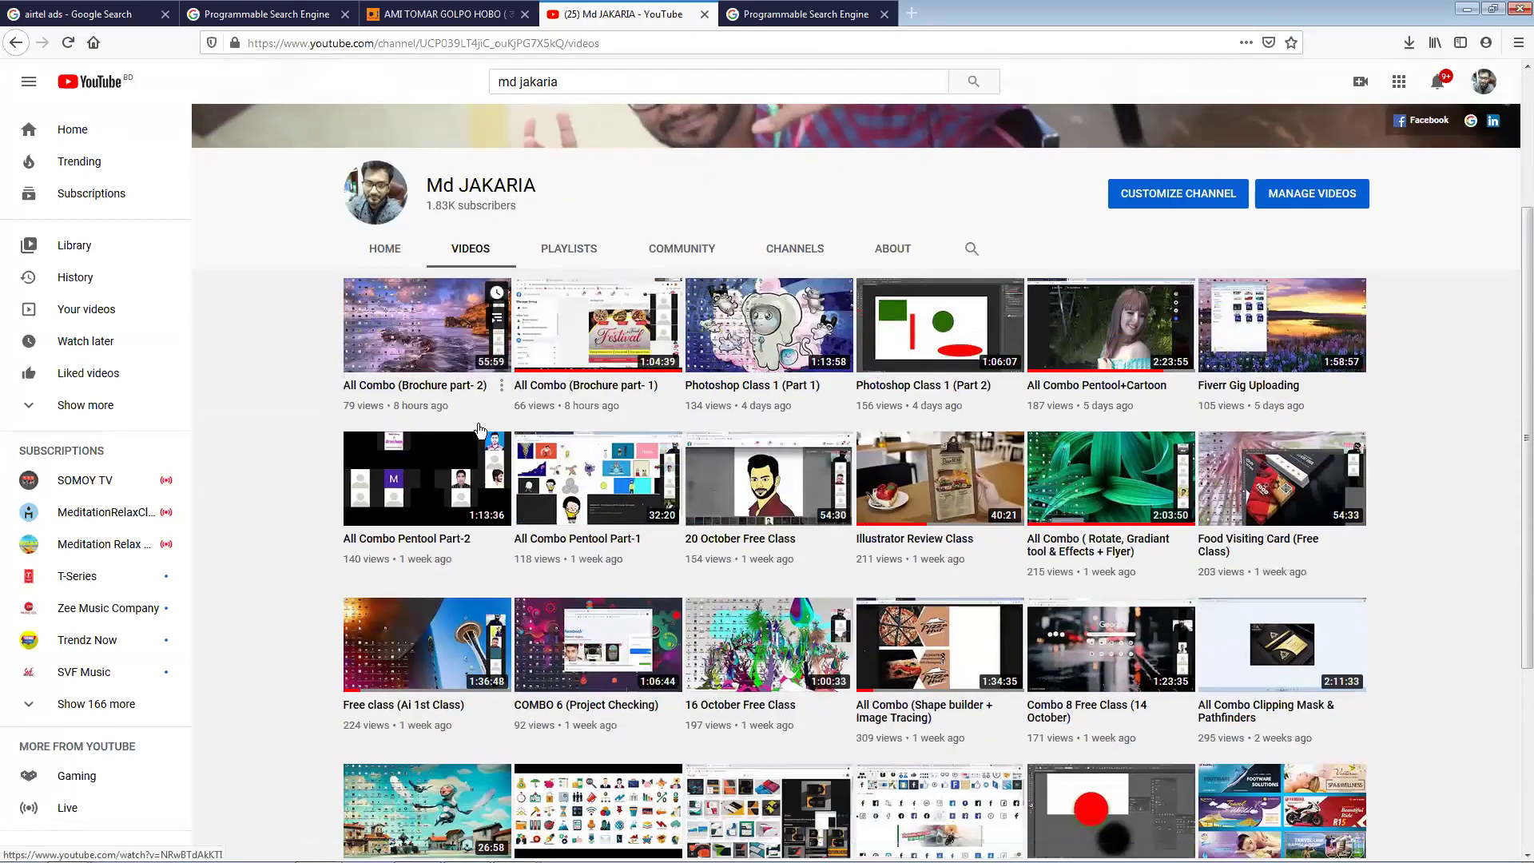
pyautogui.scroll(-12, 767, 544)
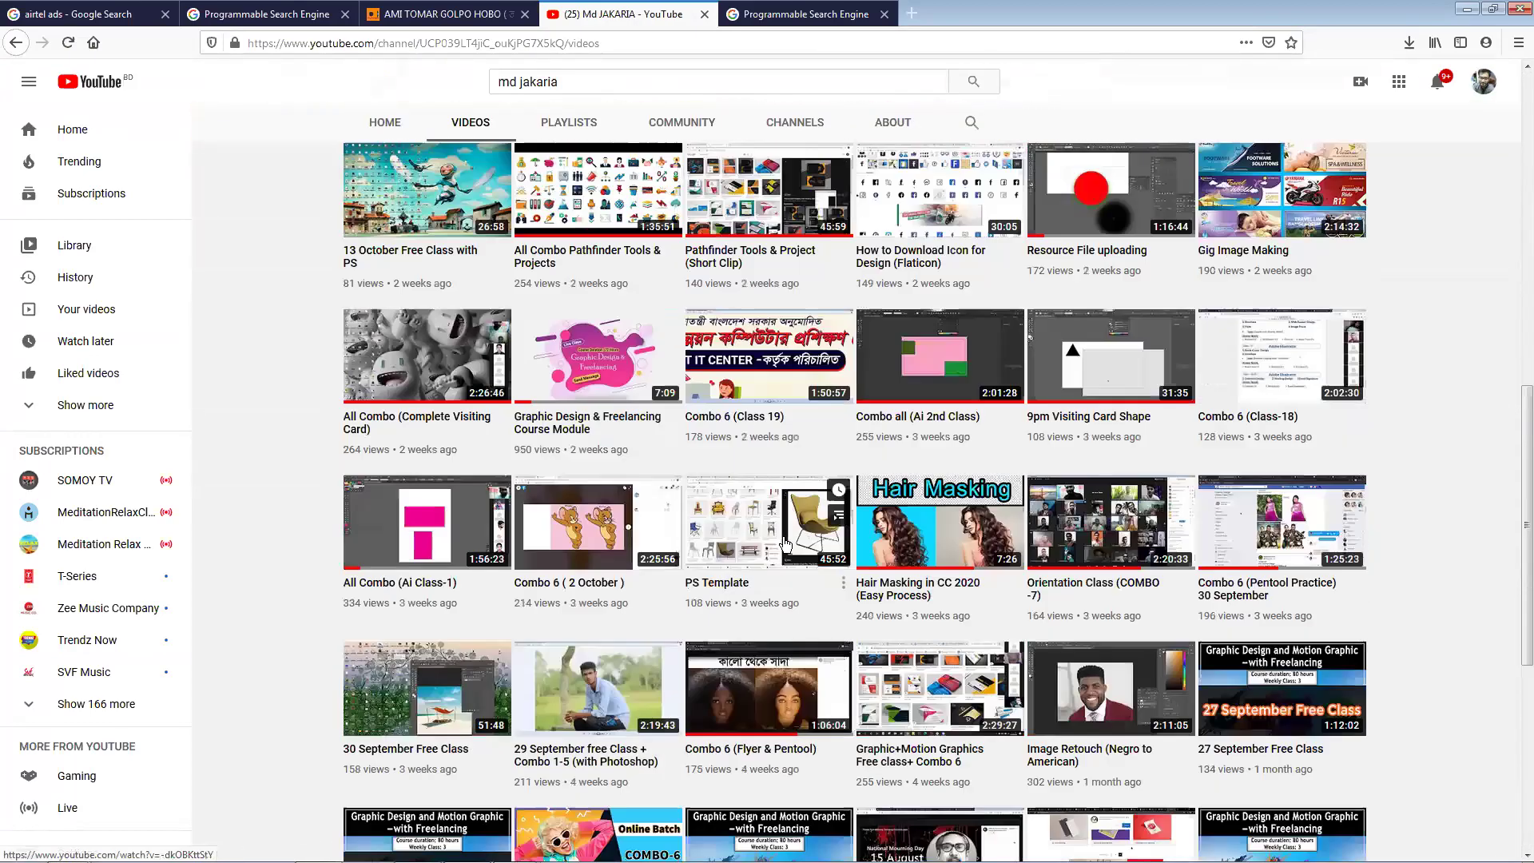
pyautogui.scroll(-10, 783, 563)
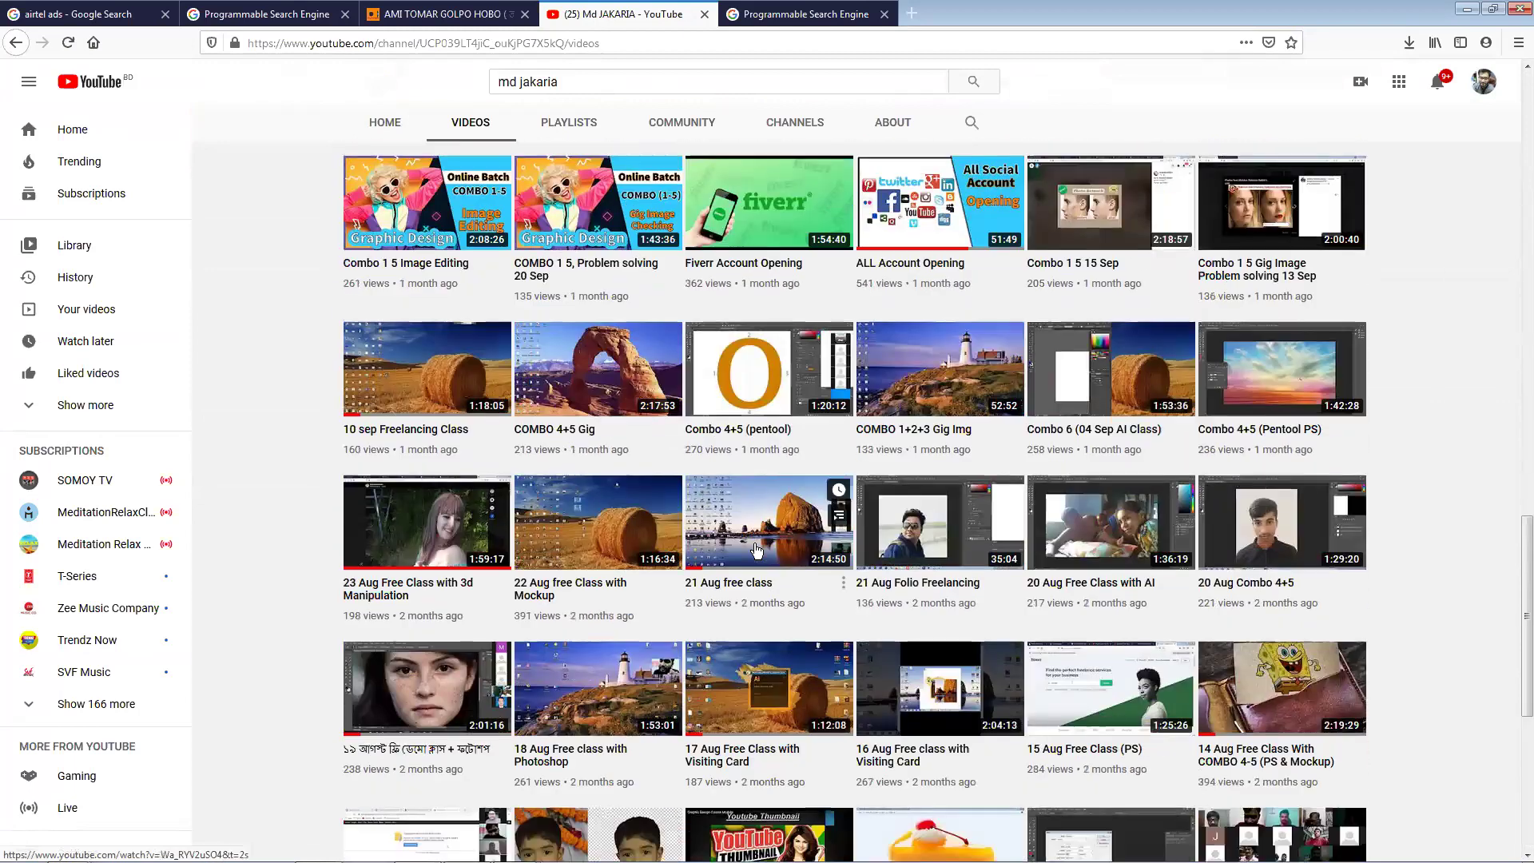
pyautogui.scroll(-5, 757, 549)
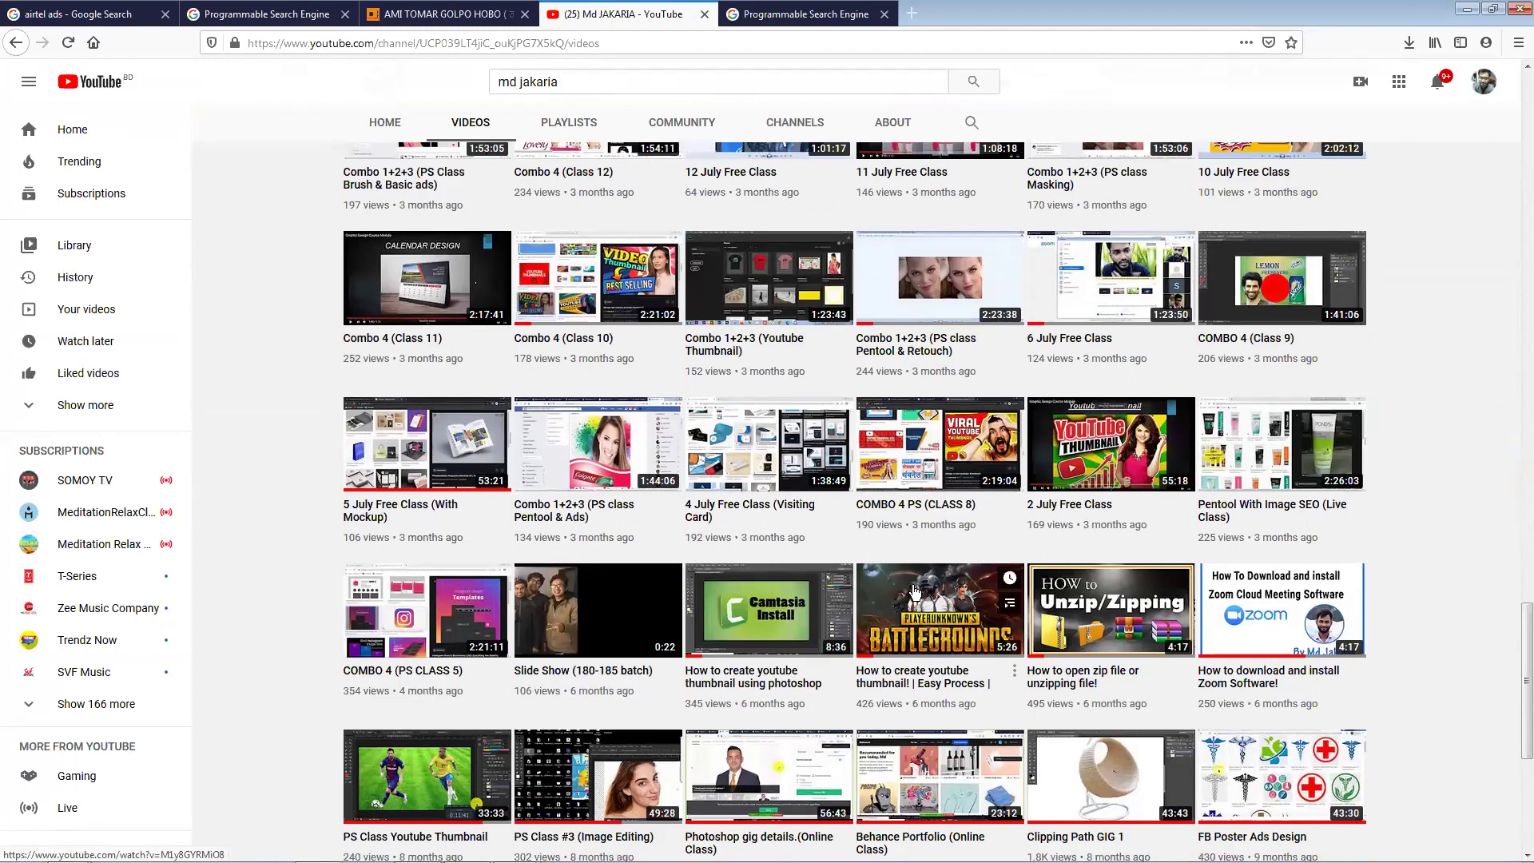
# Step: Open 'How to create youtube thumbnail! | Easy Process |' and pause it at the start
pyautogui.scroll(-3, 983, 638)
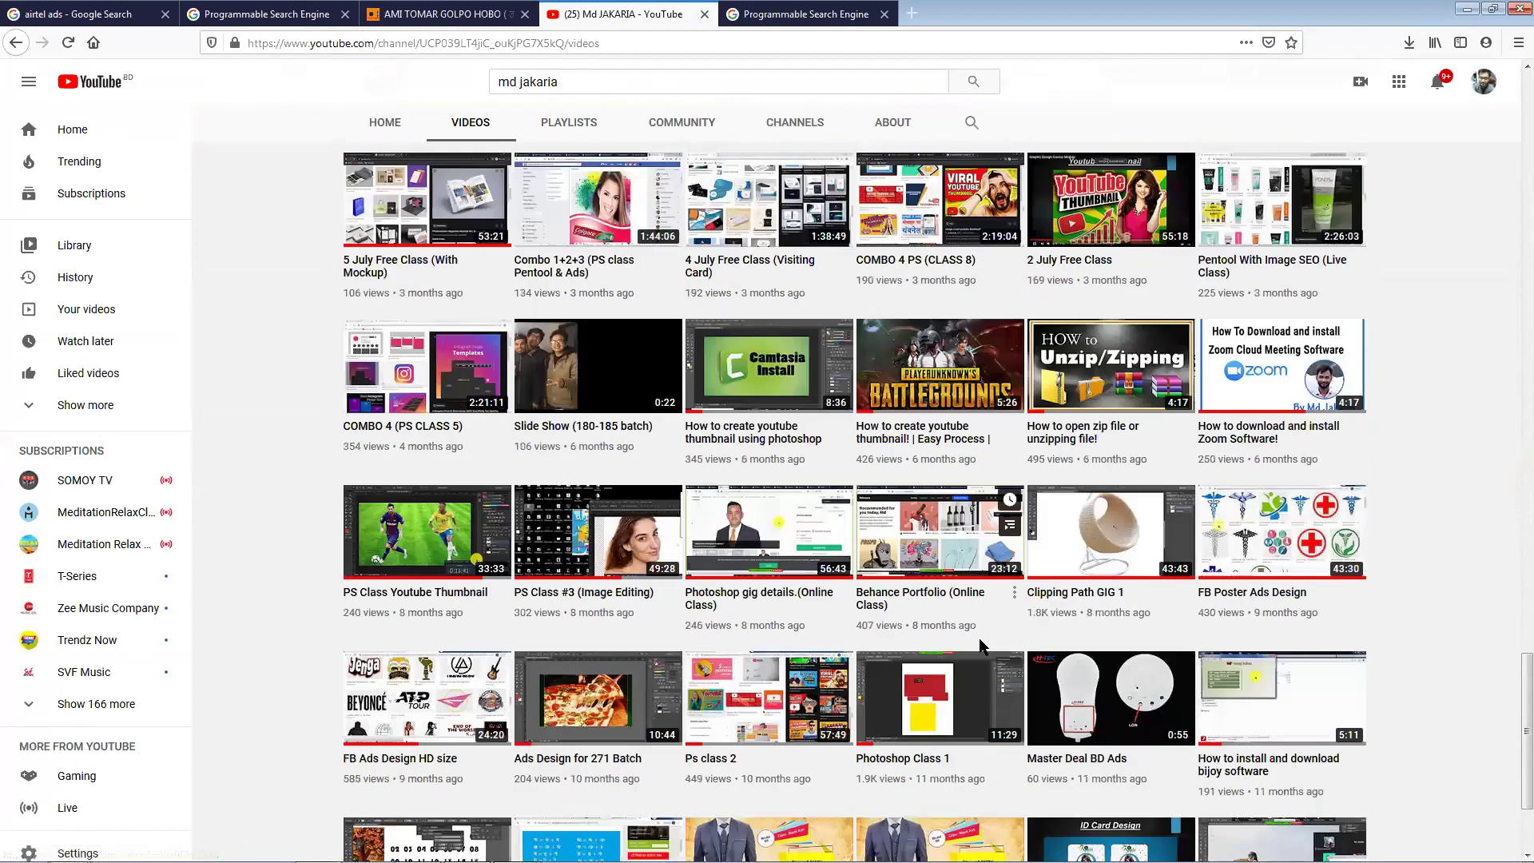
pyautogui.click(963, 375)
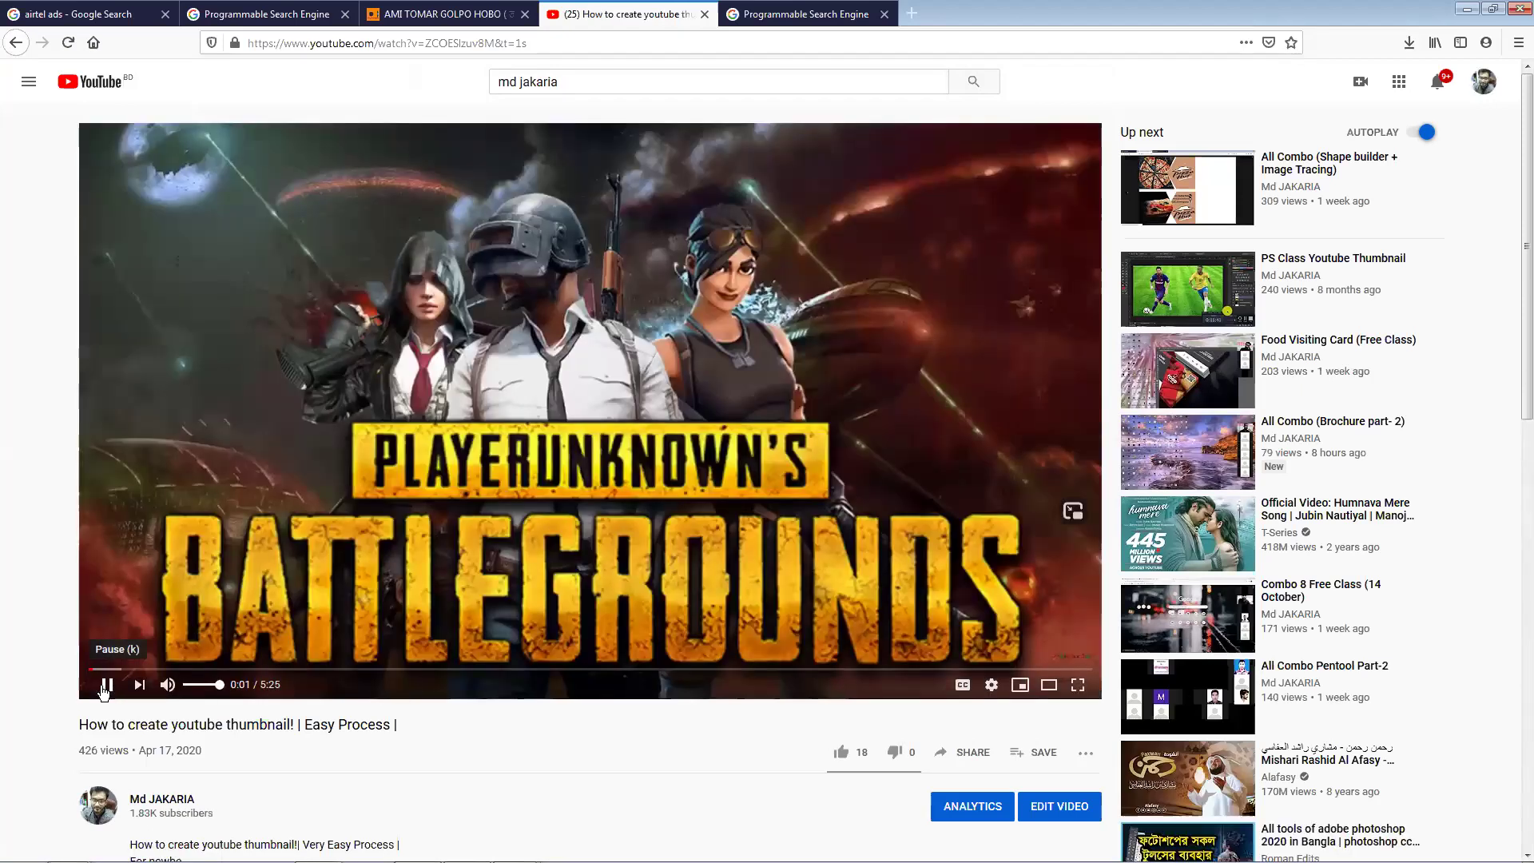
pyautogui.click(103, 689)
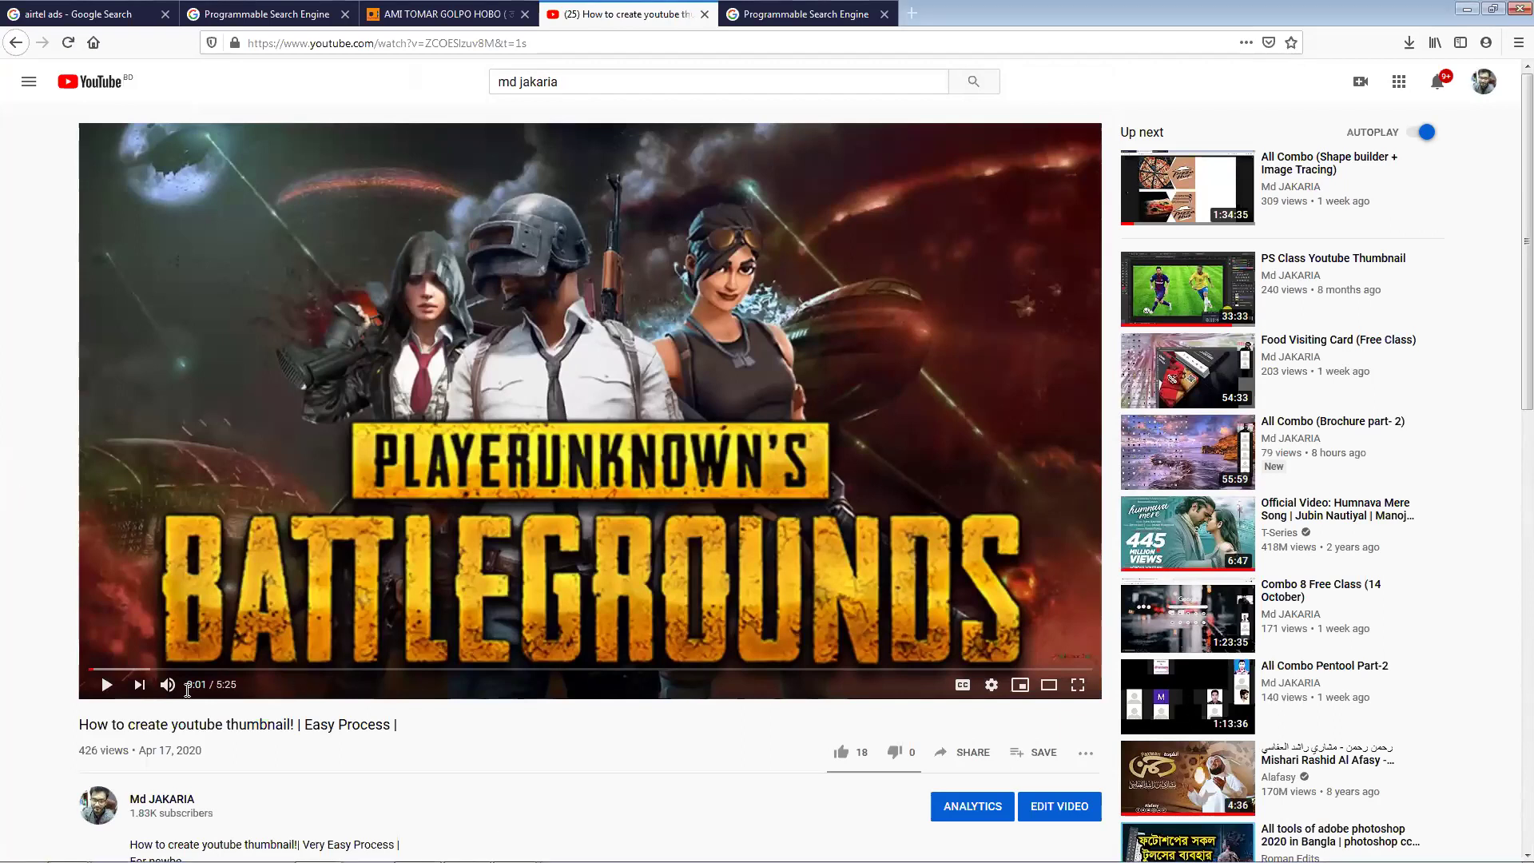
# Step: Select the page URL, dismiss the site suggestions, and minimize the browser
pyautogui.click(530, 49)
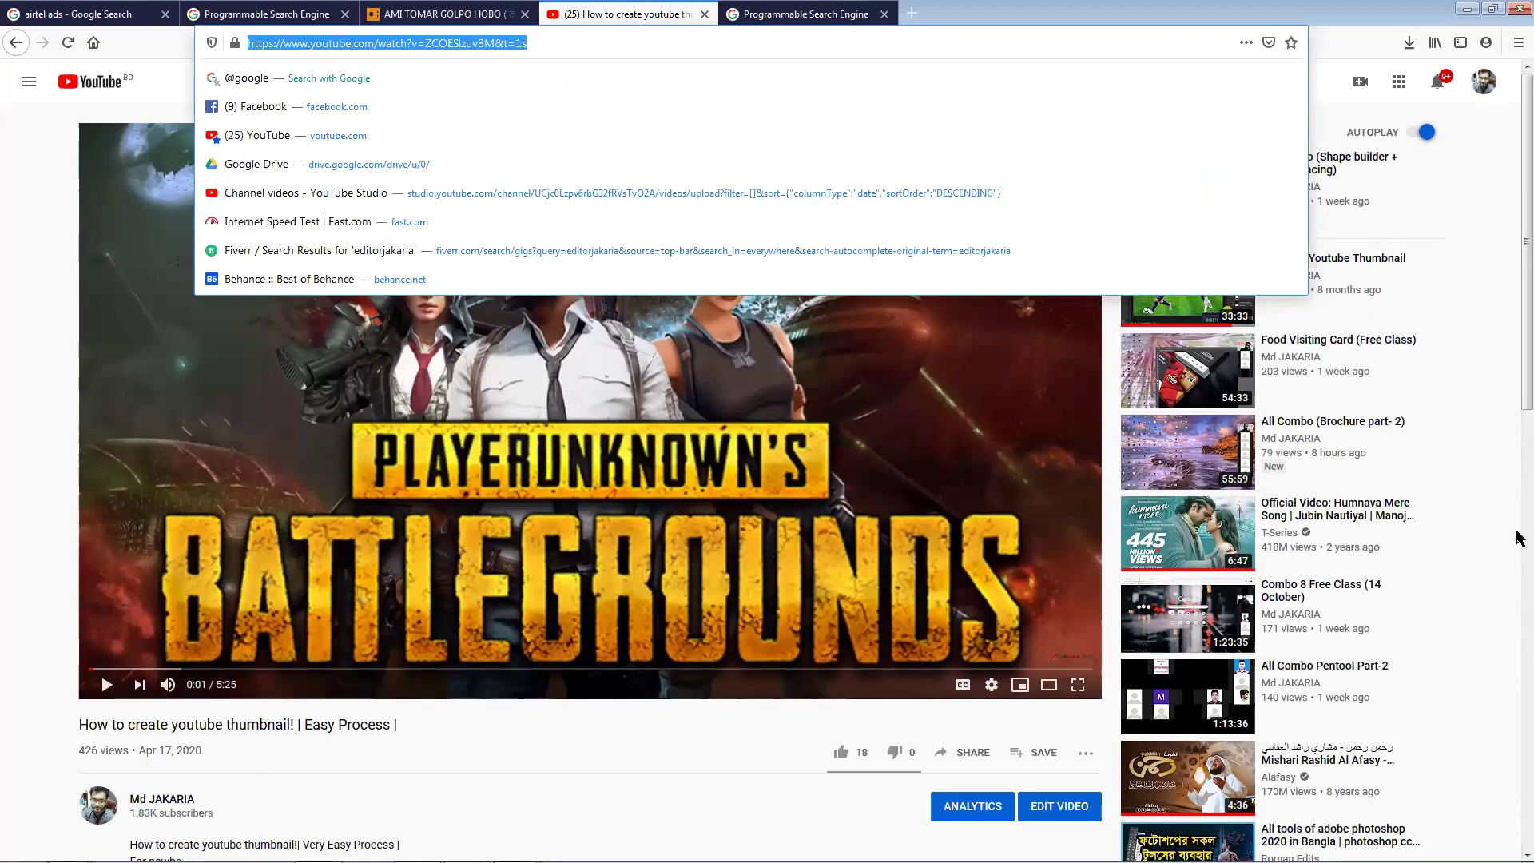
pyautogui.click(9, 491)
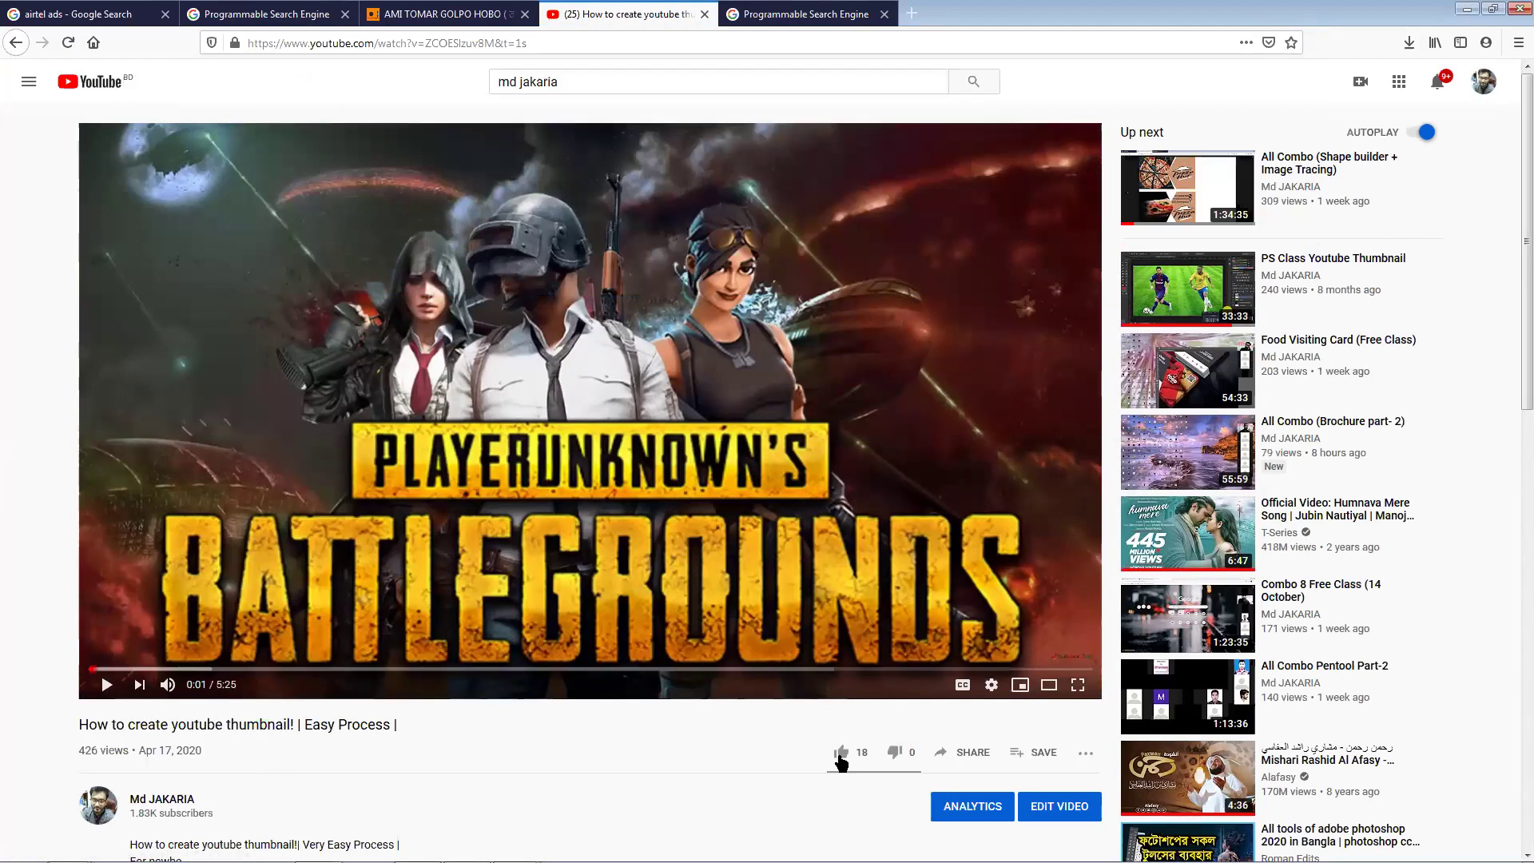
pyautogui.click(1467, 11)
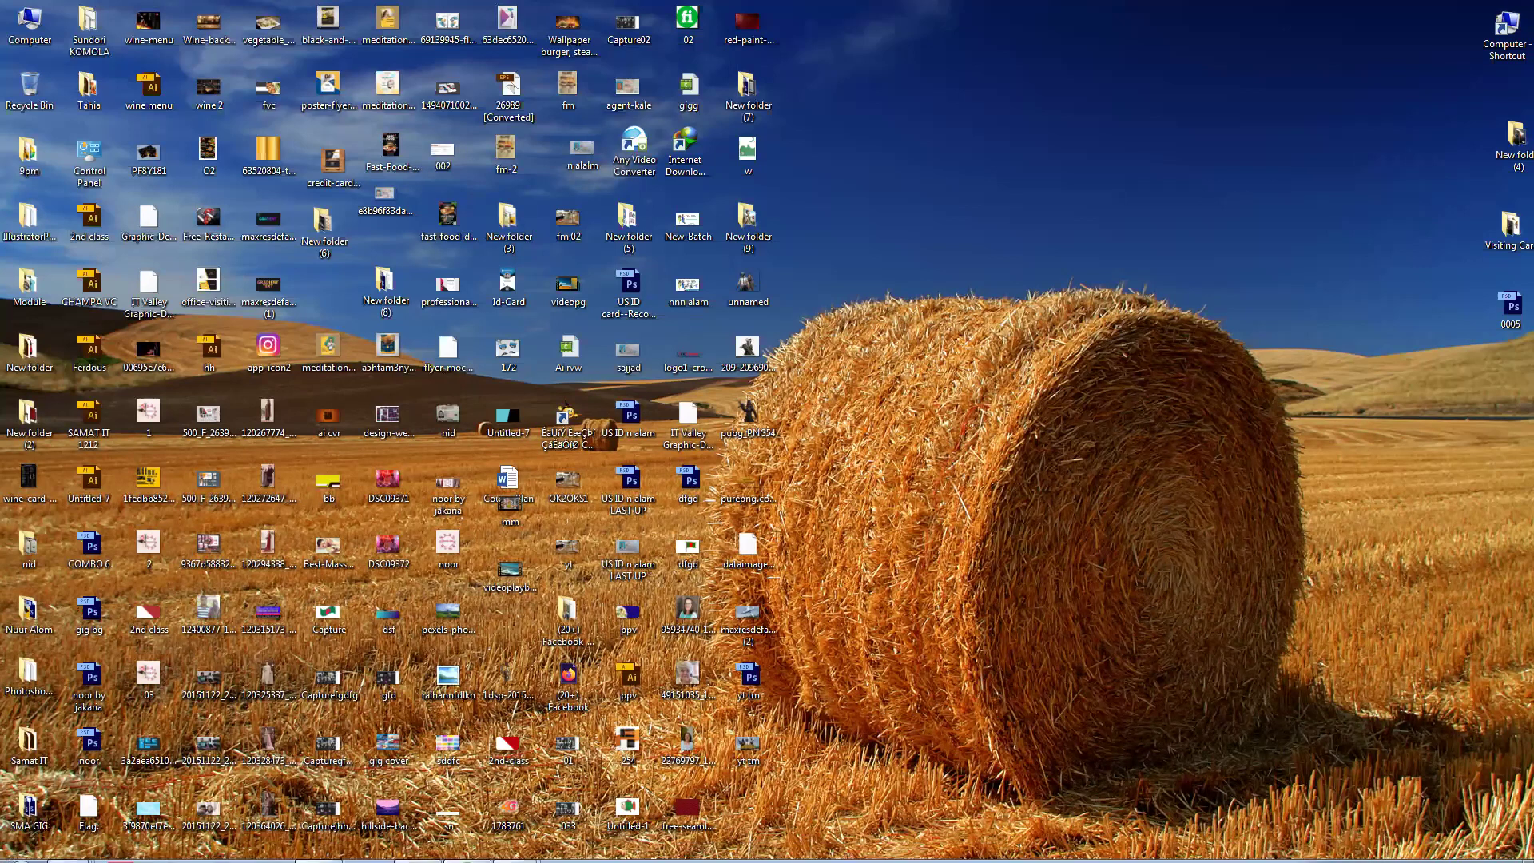
# Step: Restore the browser window from the taskbar
pyautogui.click(318, 847)
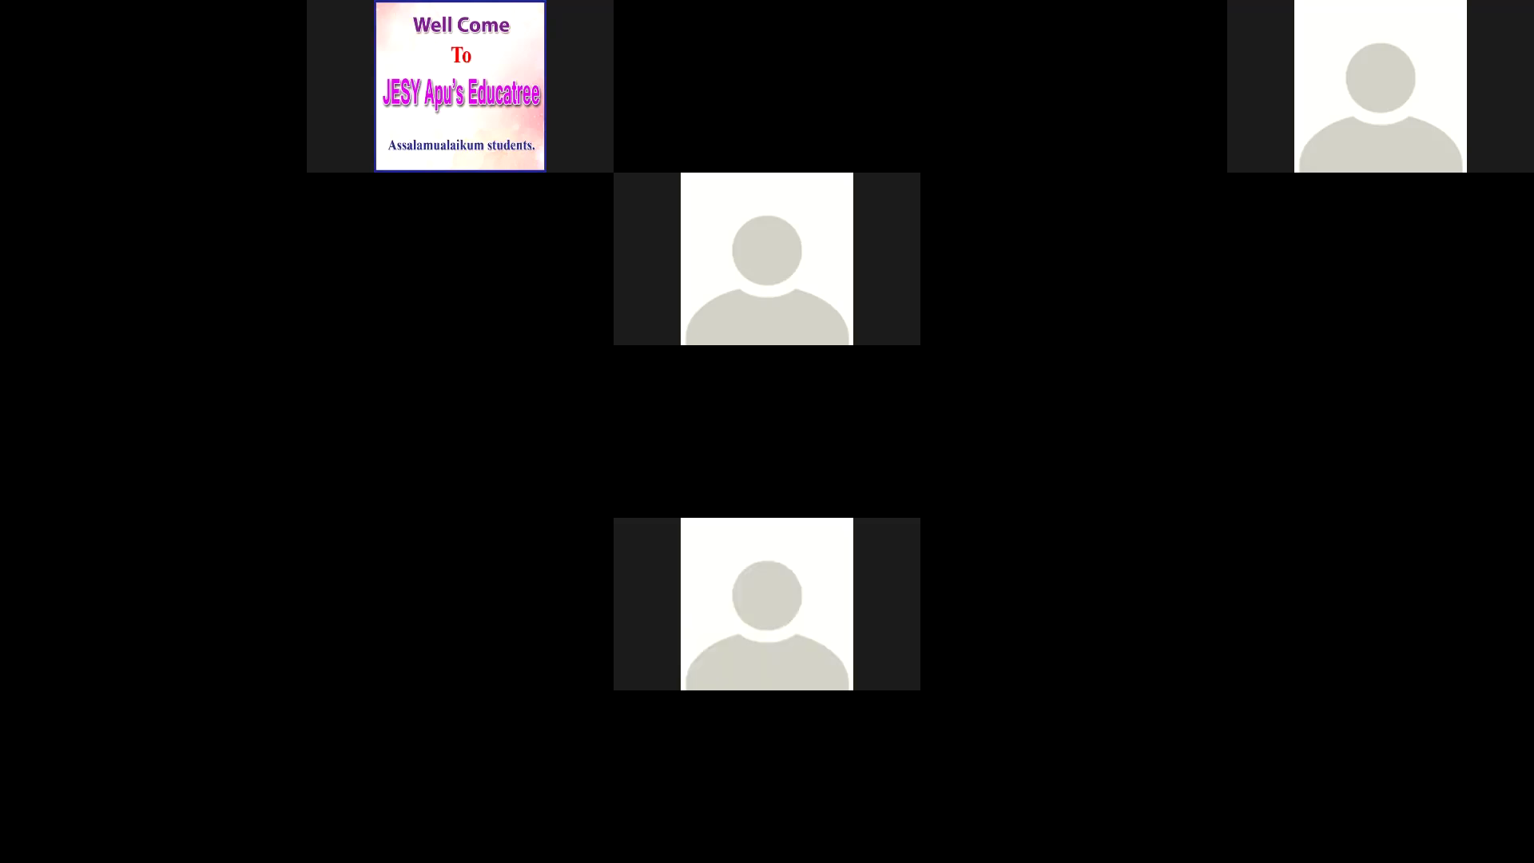
# Step: Switch away from the full-screen Zoom meeting gallery with Alt+Tab
pyautogui.hotkey('alt', 'Tab')
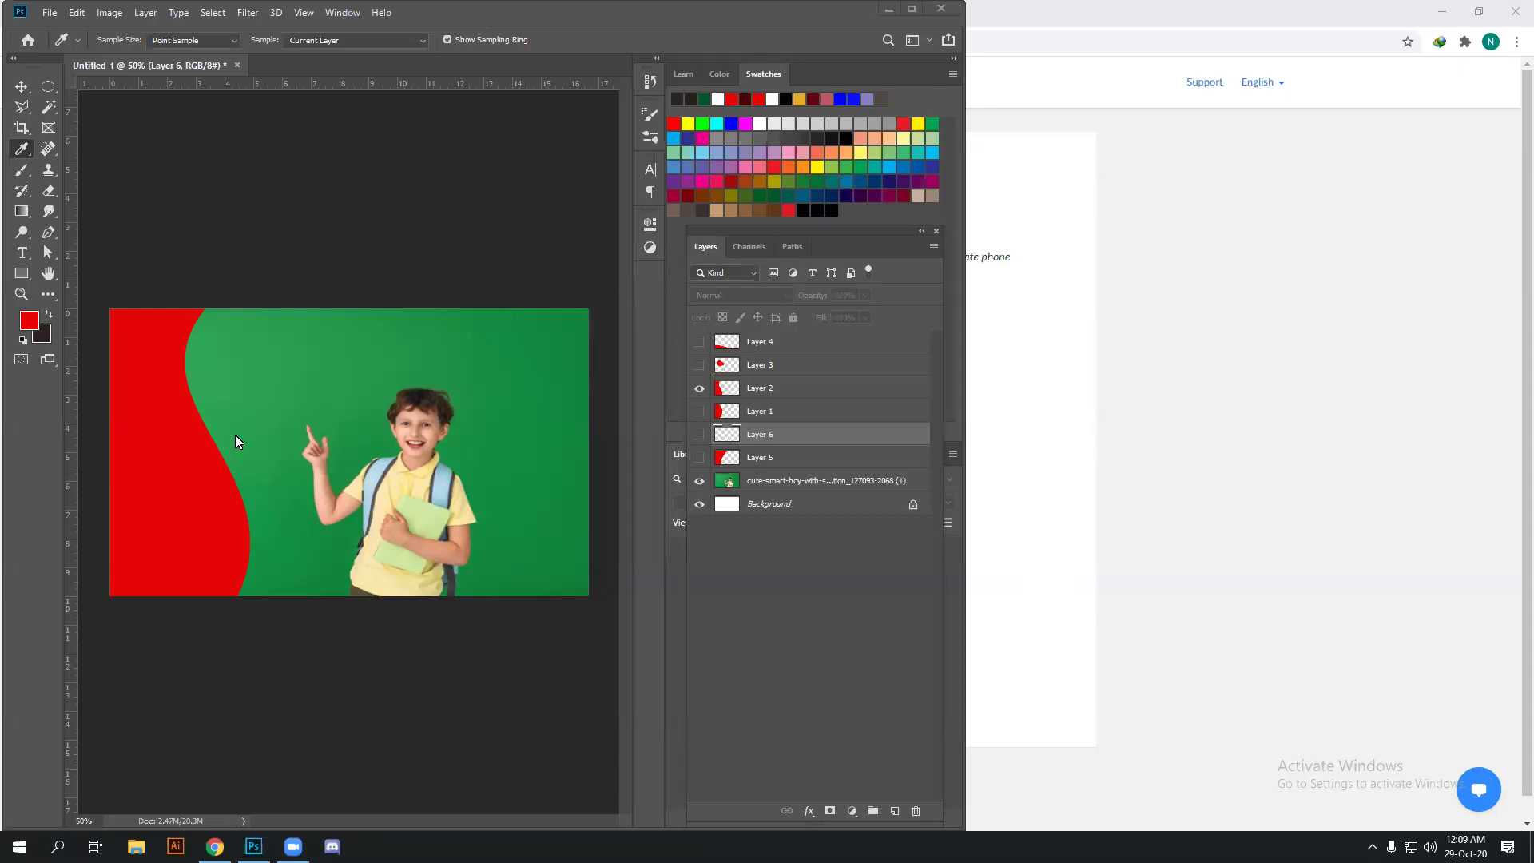
# Step: Bring Photoshop forward, select the boy image layer and sample the green backdrop
pyautogui.click(254, 846)
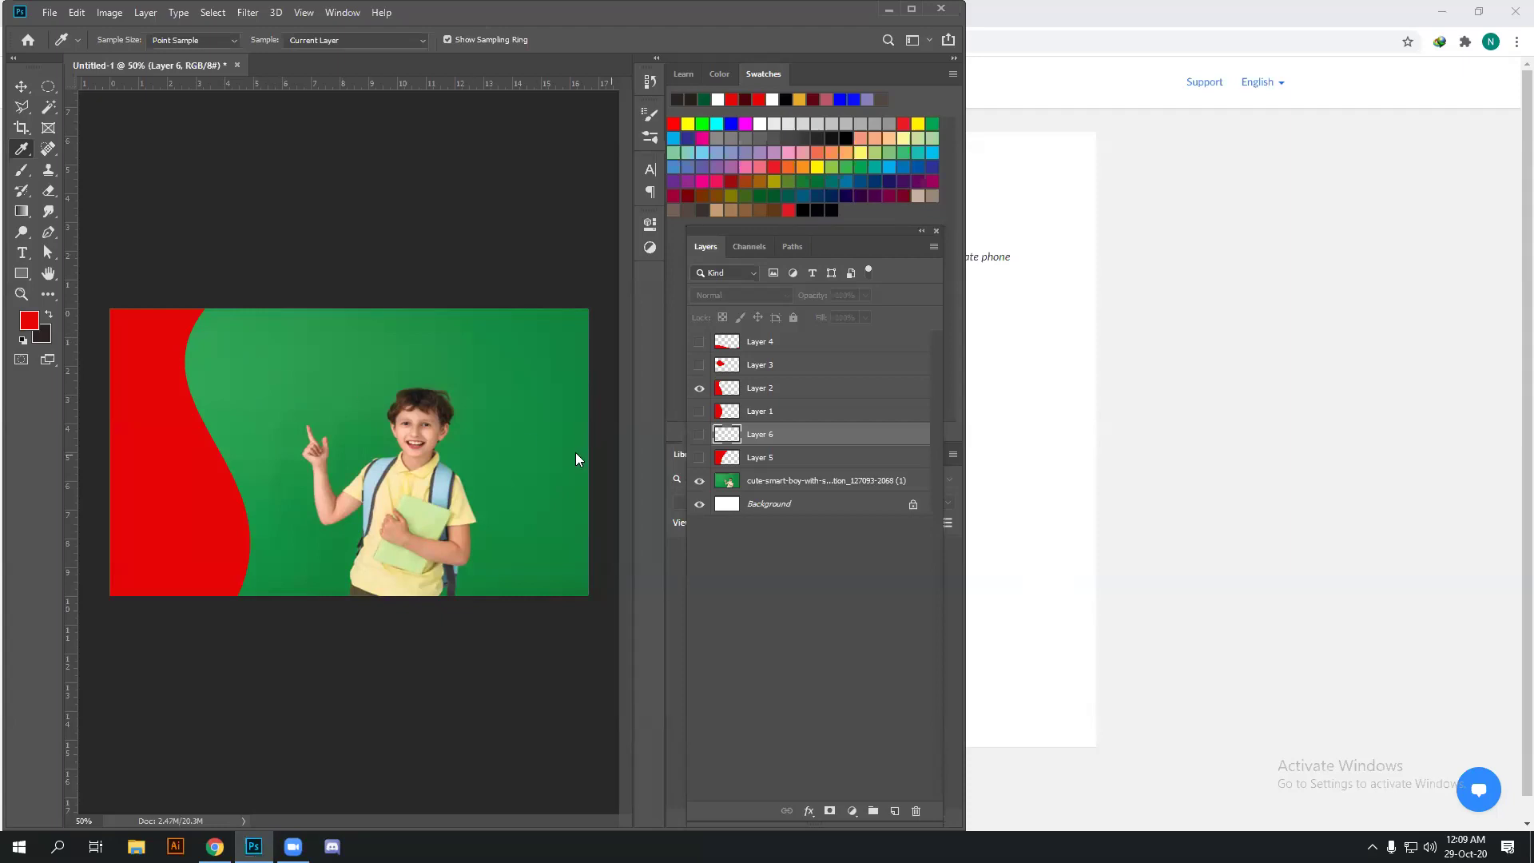
pyautogui.click(733, 482)
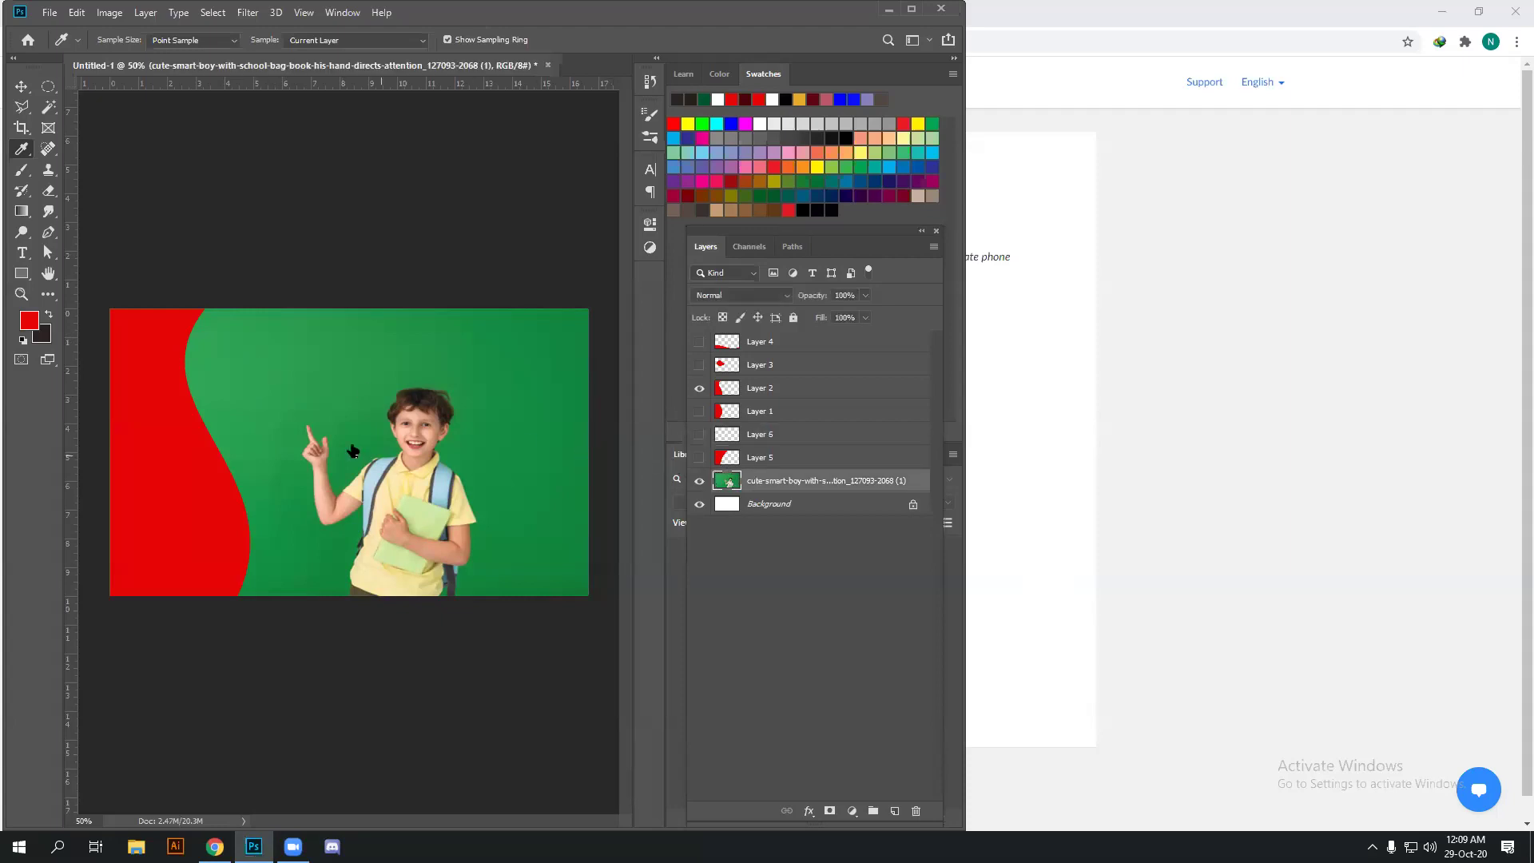
pyautogui.click(264, 397)
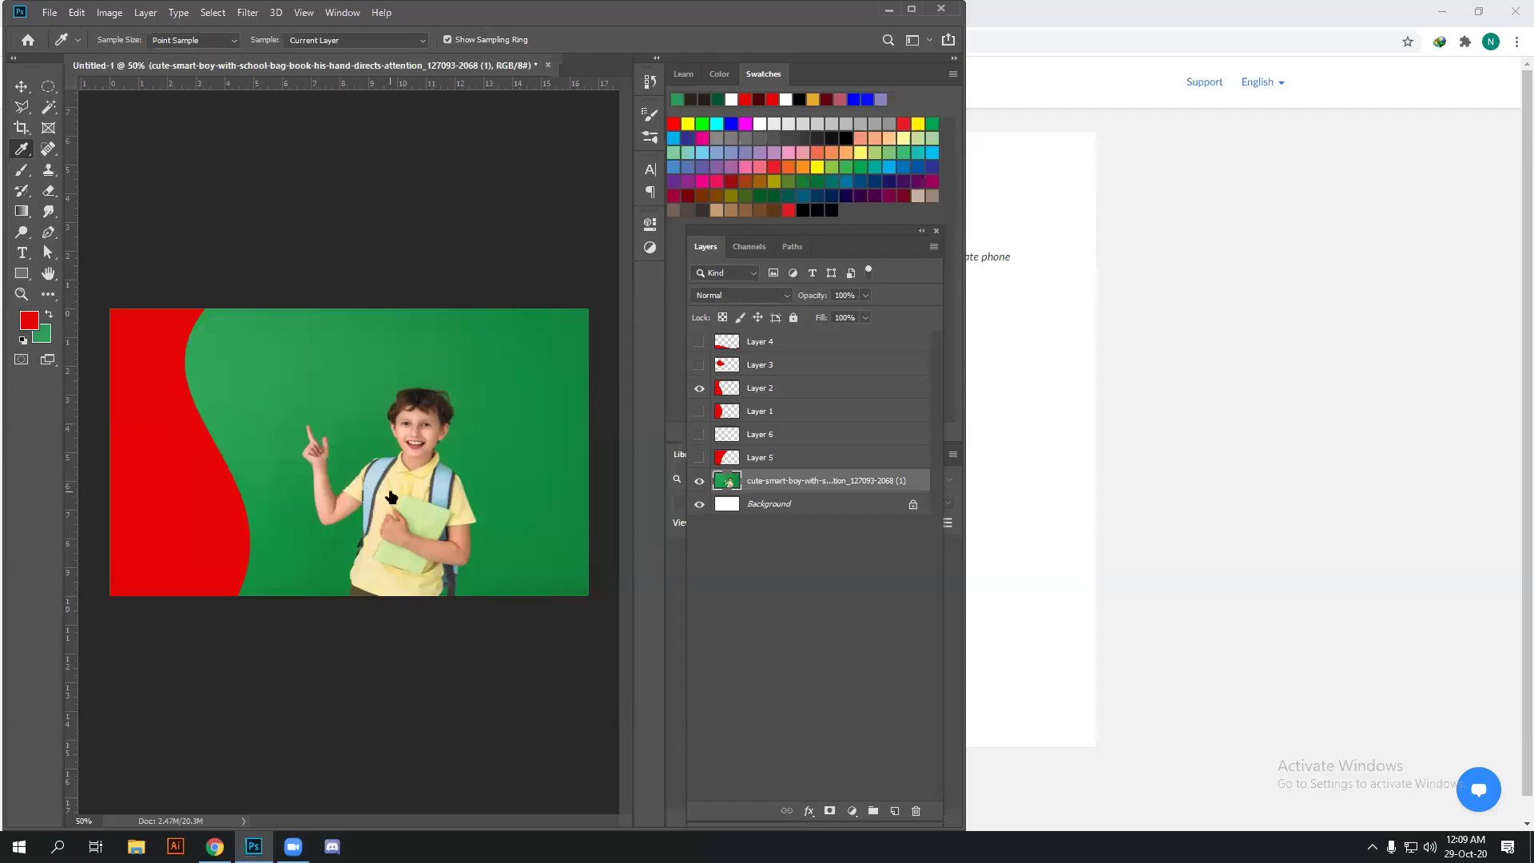
# Step: Sample the shirt yellow, strap blue and book colour, ending on the backpack strap colour
pyautogui.keyDown('alt'); pyautogui.click(390, 494); pyautogui.keyUp('alt')
pyautogui.keyDown('alt'); pyautogui.click(391, 494); pyautogui.keyUp('alt')
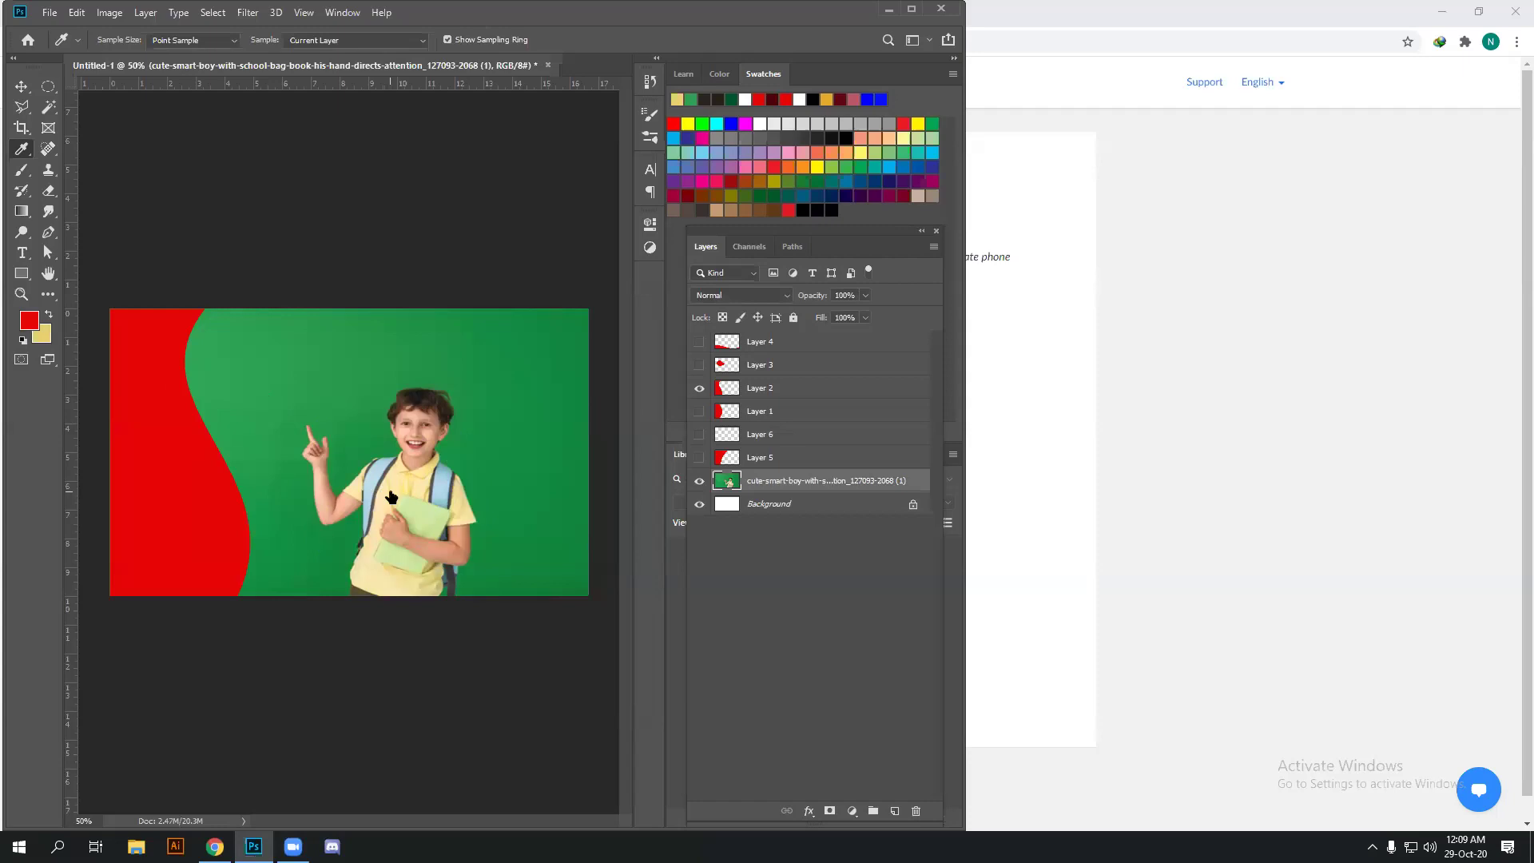
pyautogui.keyDown('alt'); pyautogui.click(391, 496); pyautogui.keyUp('alt')
pyautogui.keyDown('alt'); pyautogui.click(444, 491); pyautogui.keyUp('alt')
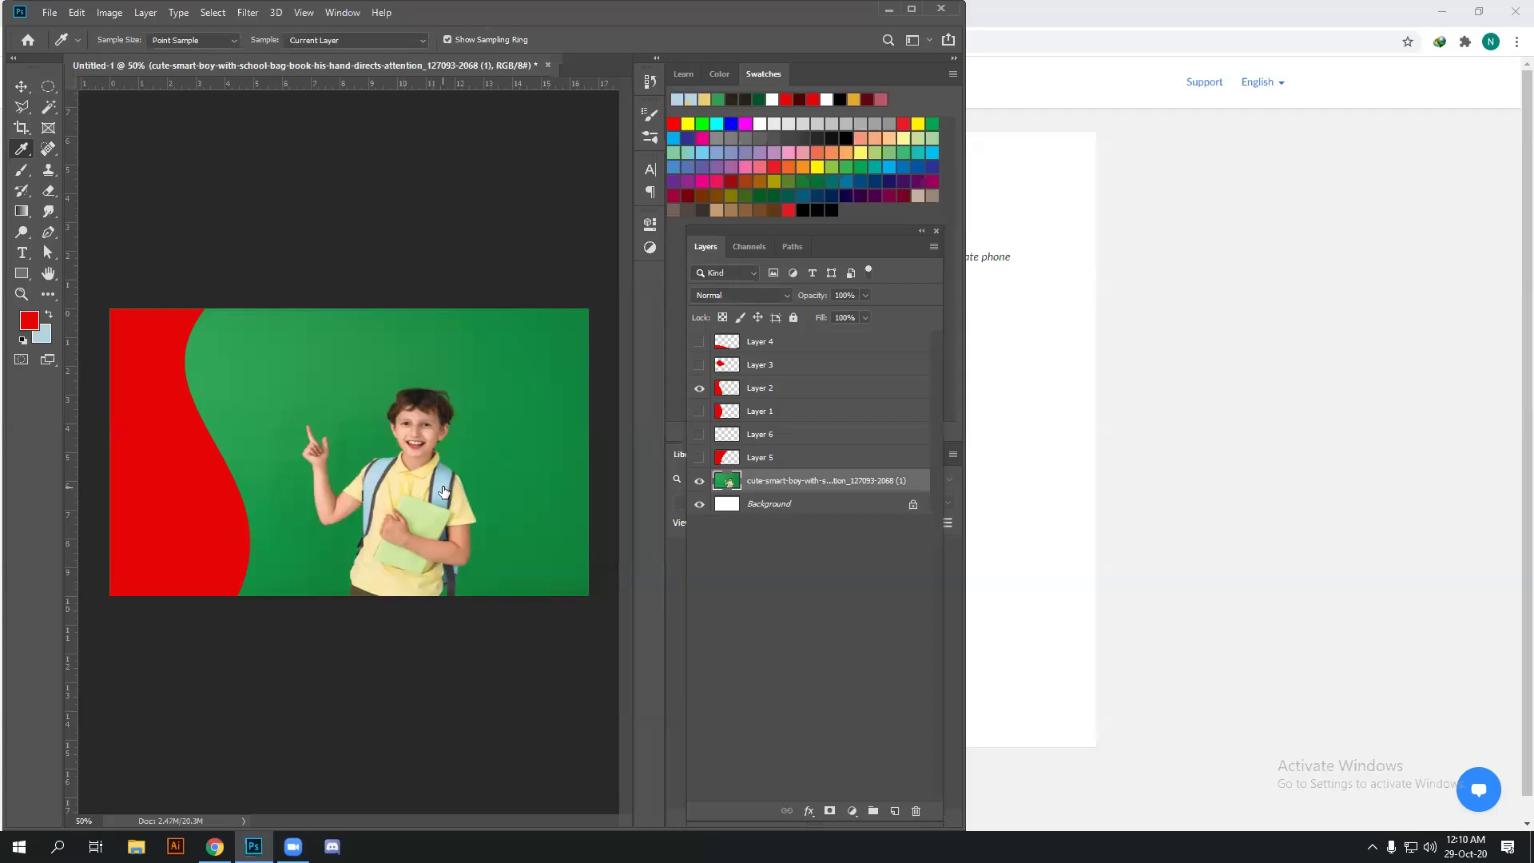
pyautogui.keyDown('alt'); pyautogui.click(426, 518); pyautogui.keyUp('alt')
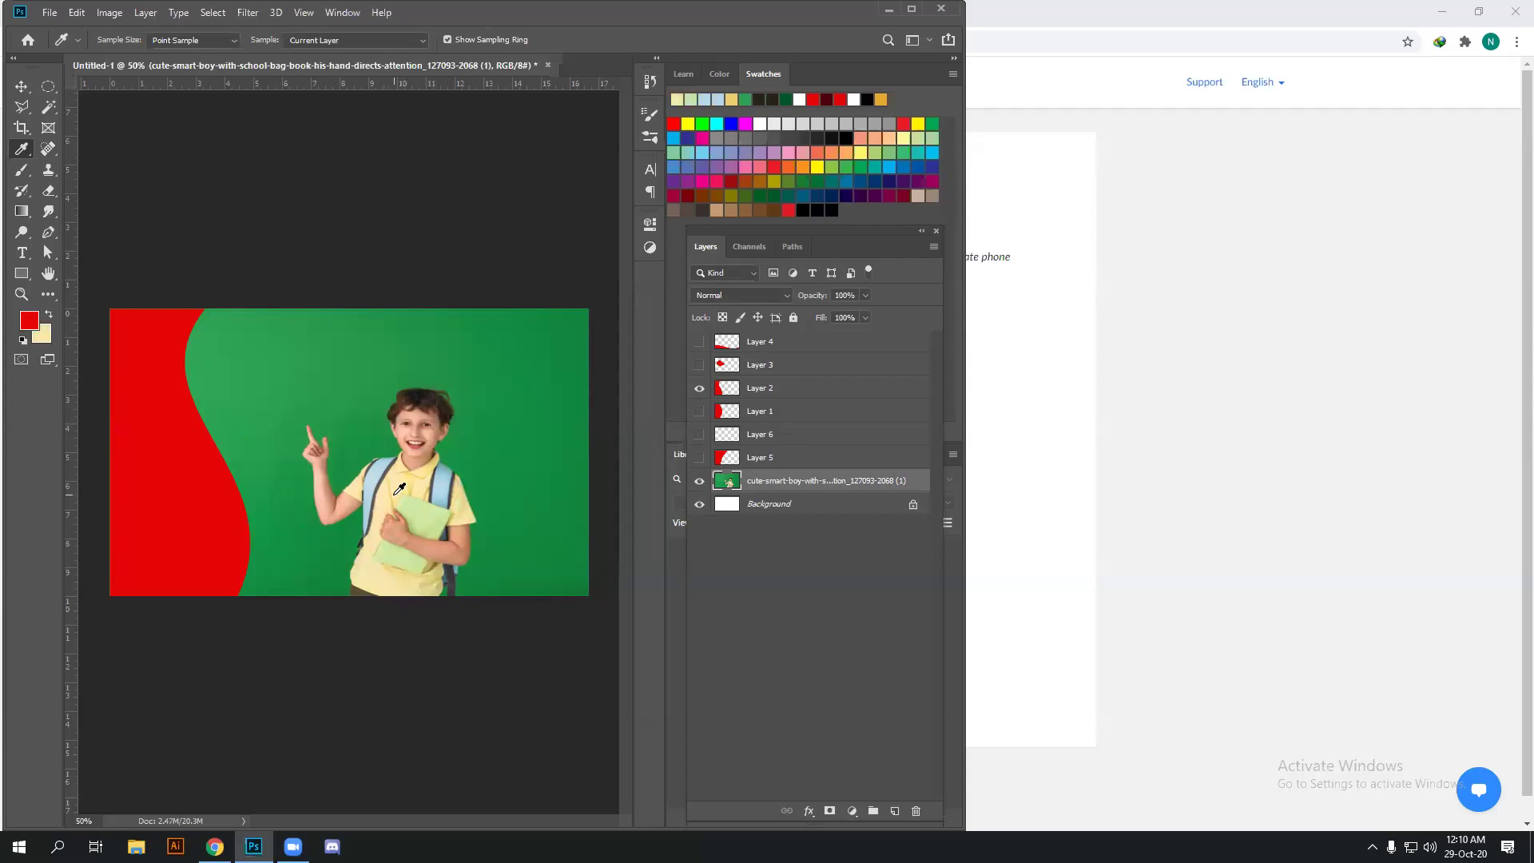
pyautogui.keyDown('alt'); pyautogui.click(436, 490); pyautogui.keyUp('alt')
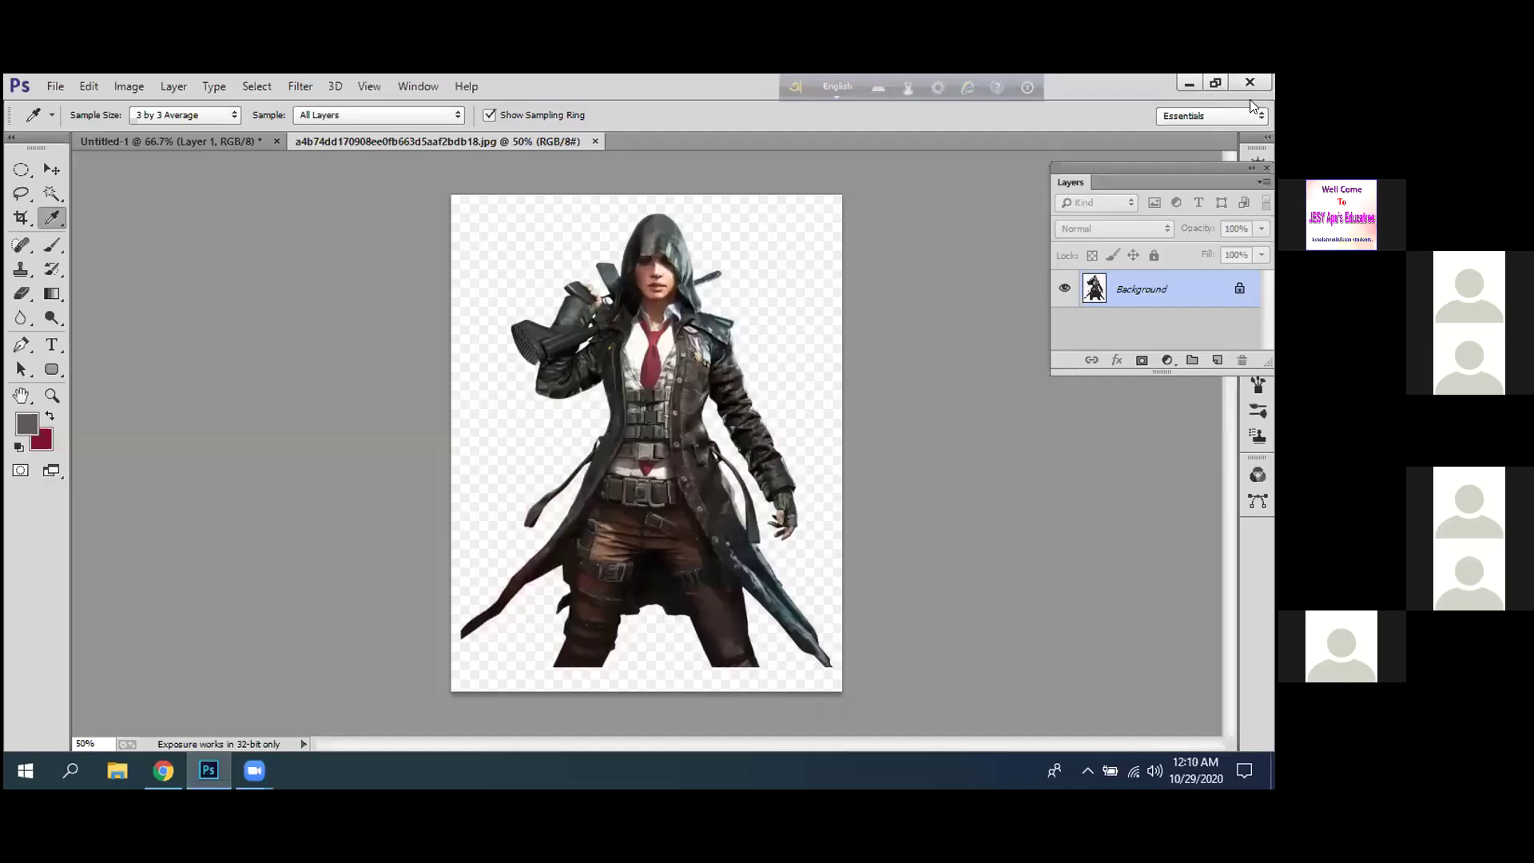
pyautogui.click(788, 91)
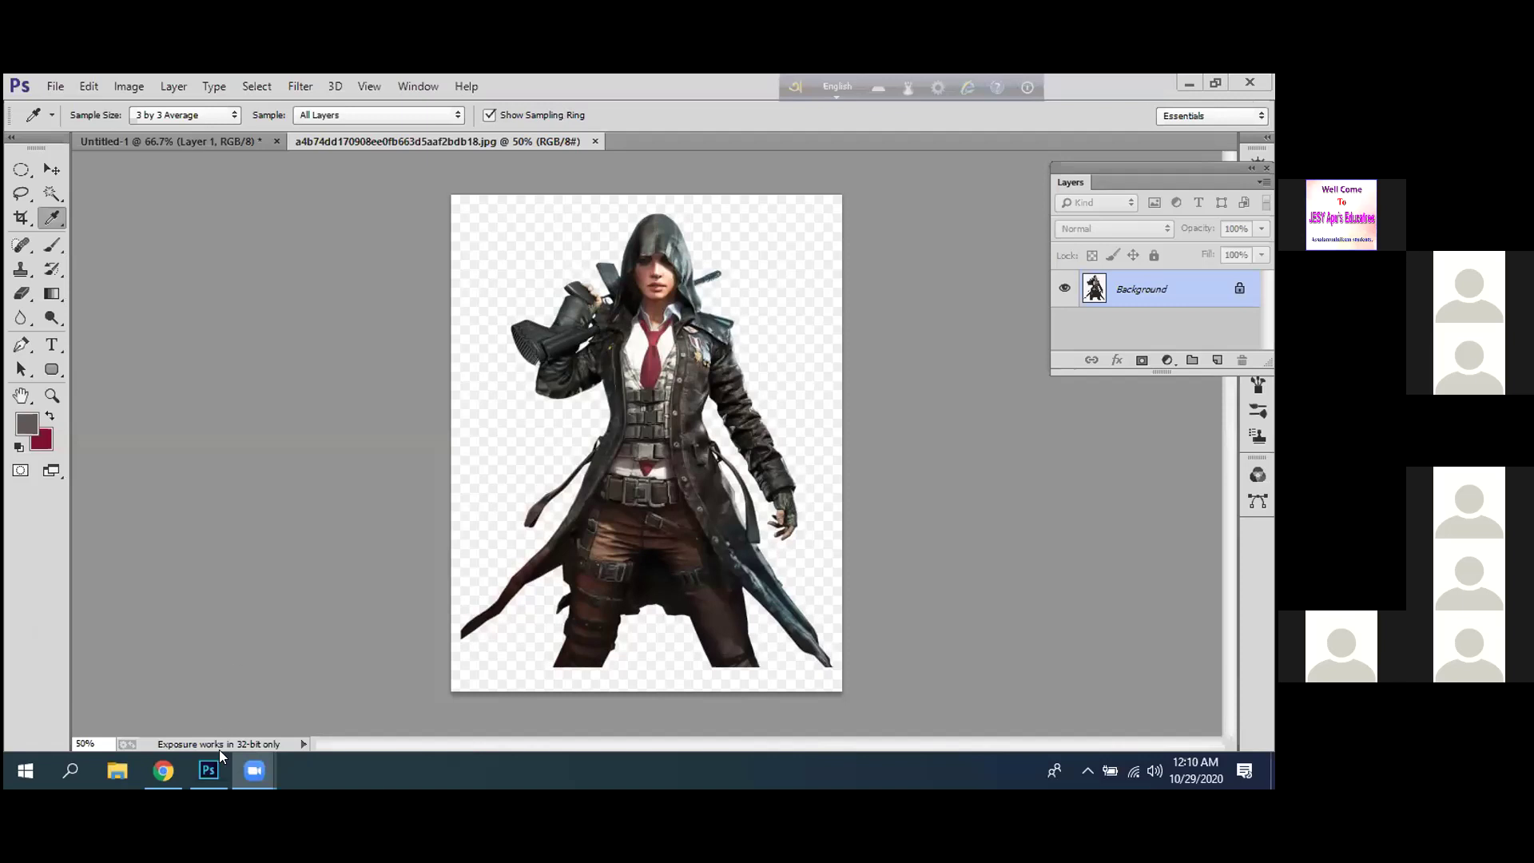
pyautogui.moveTo(257, 769)
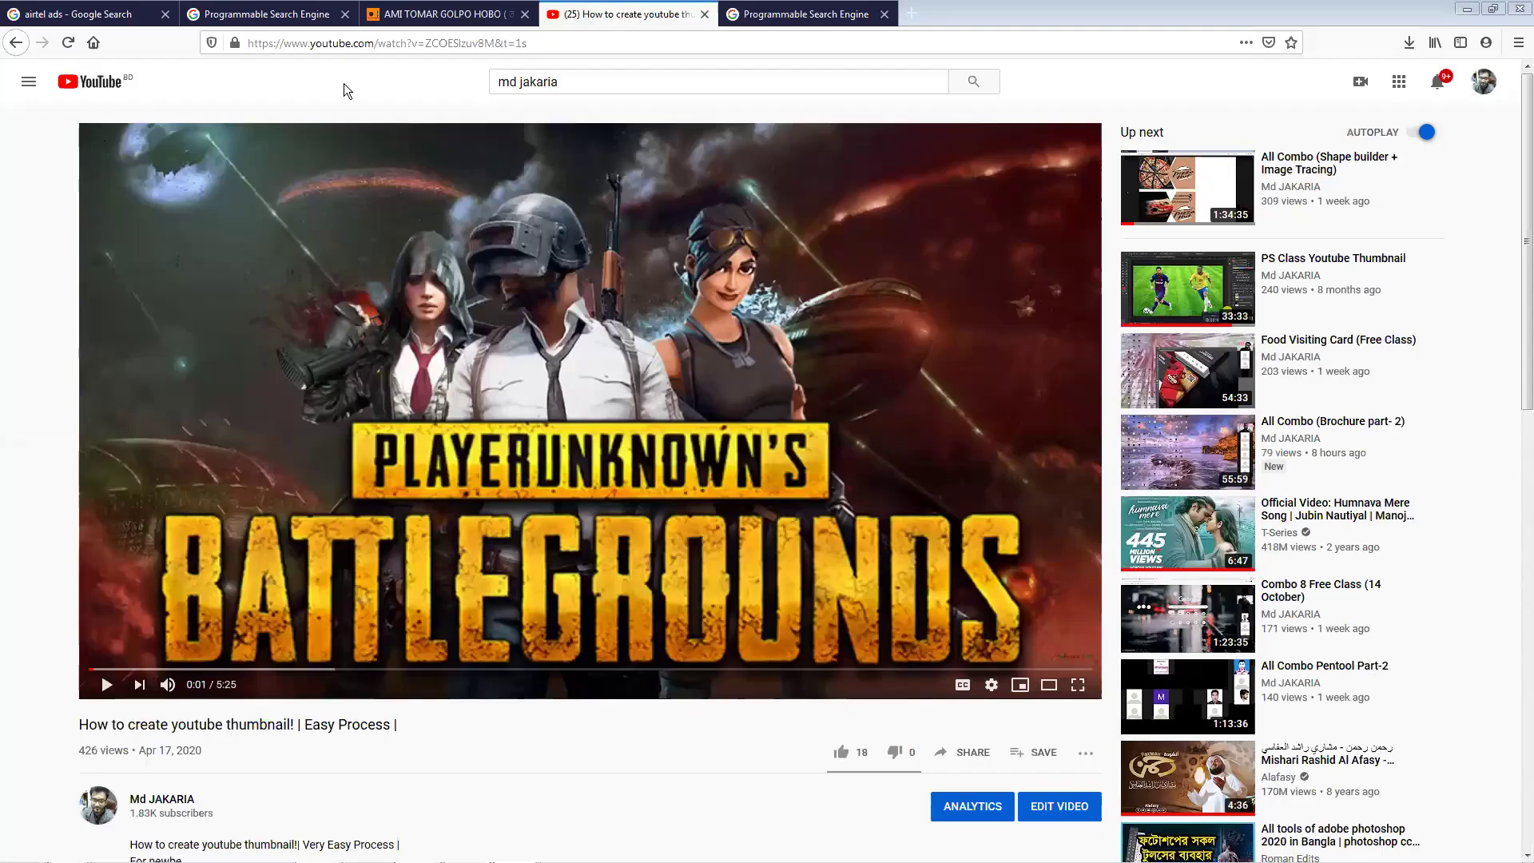
# Step: Go to the tutor's channel from search and scroll its uploaded videos grid
pyautogui.click(570, 82)
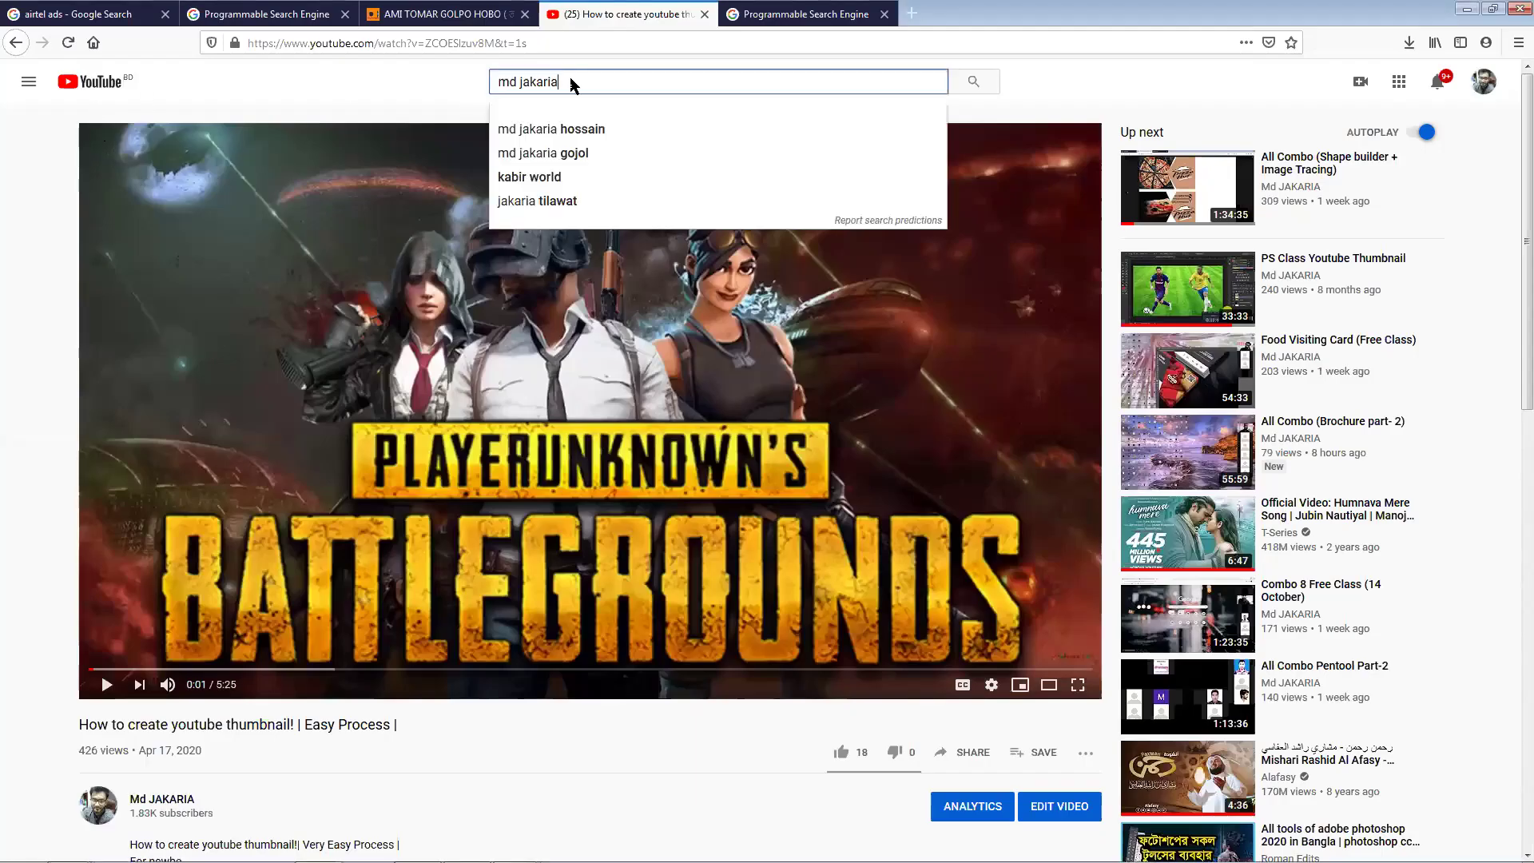
pyautogui.click(142, 801)
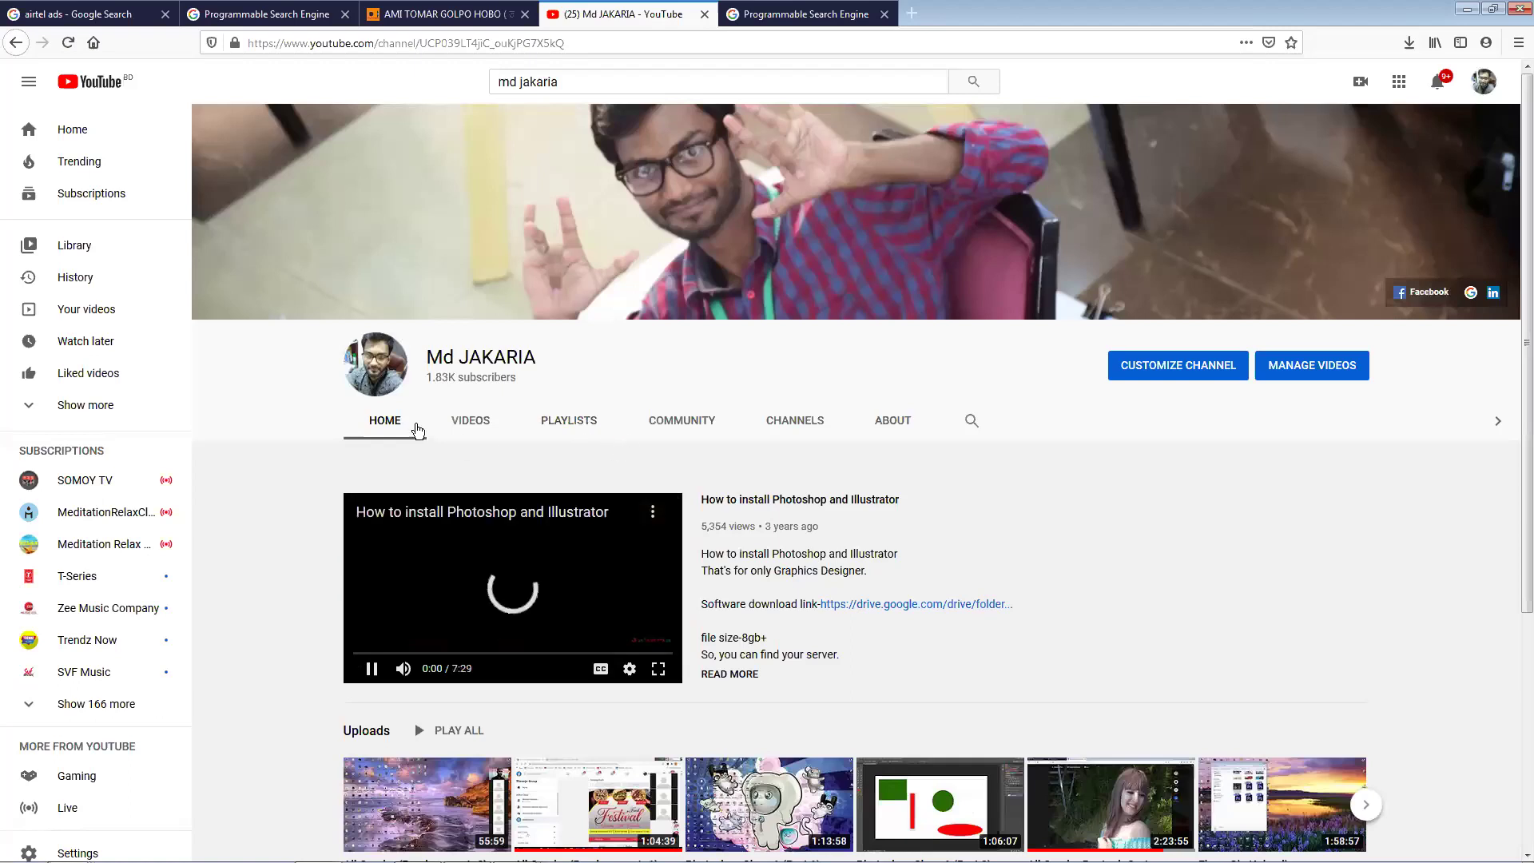
pyautogui.click(467, 425)
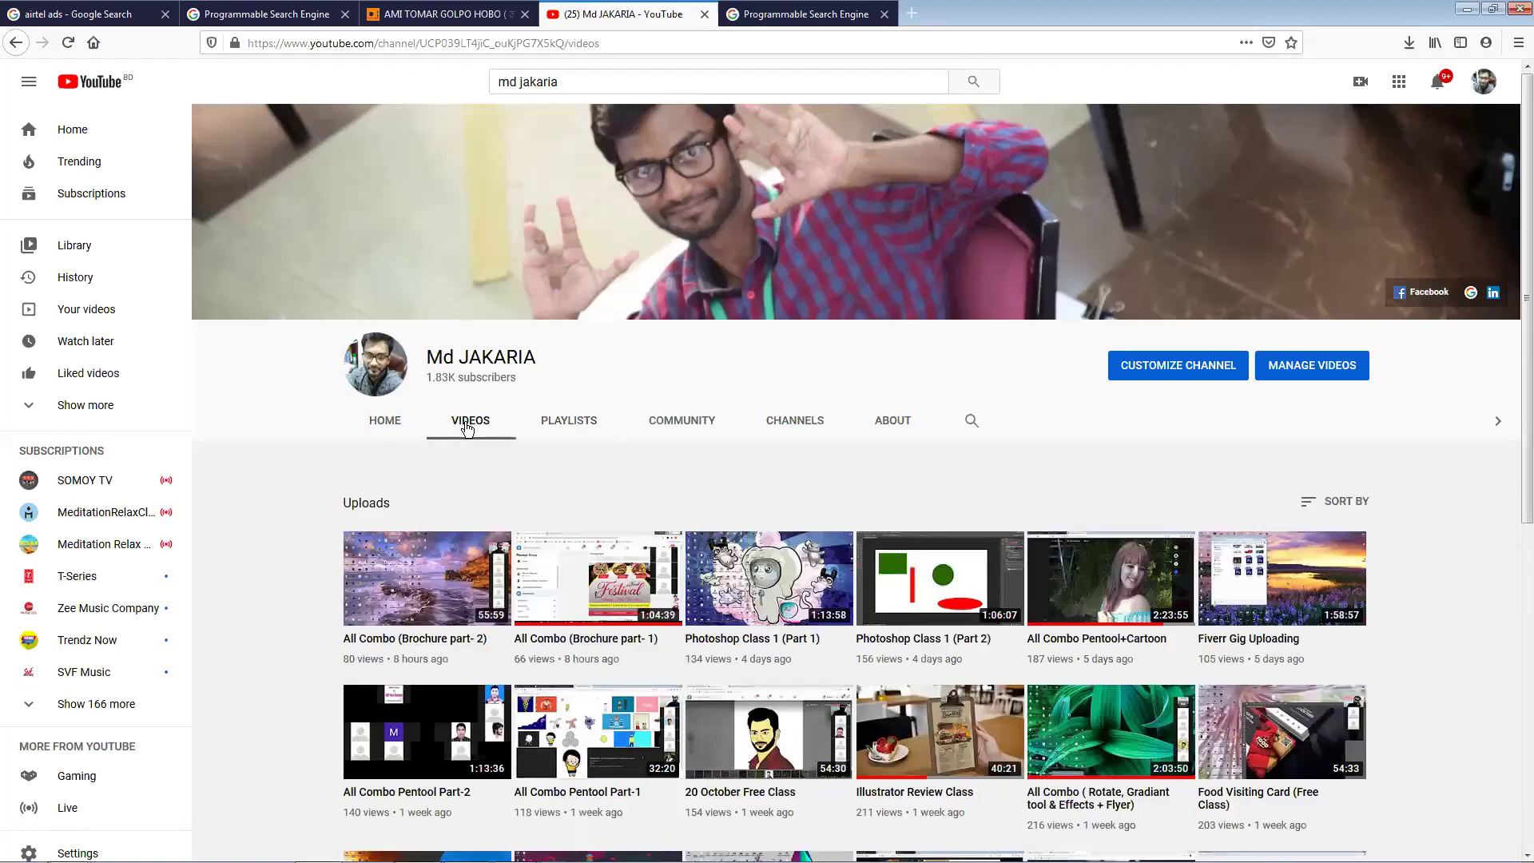
pyautogui.scroll(-4, 468, 428)
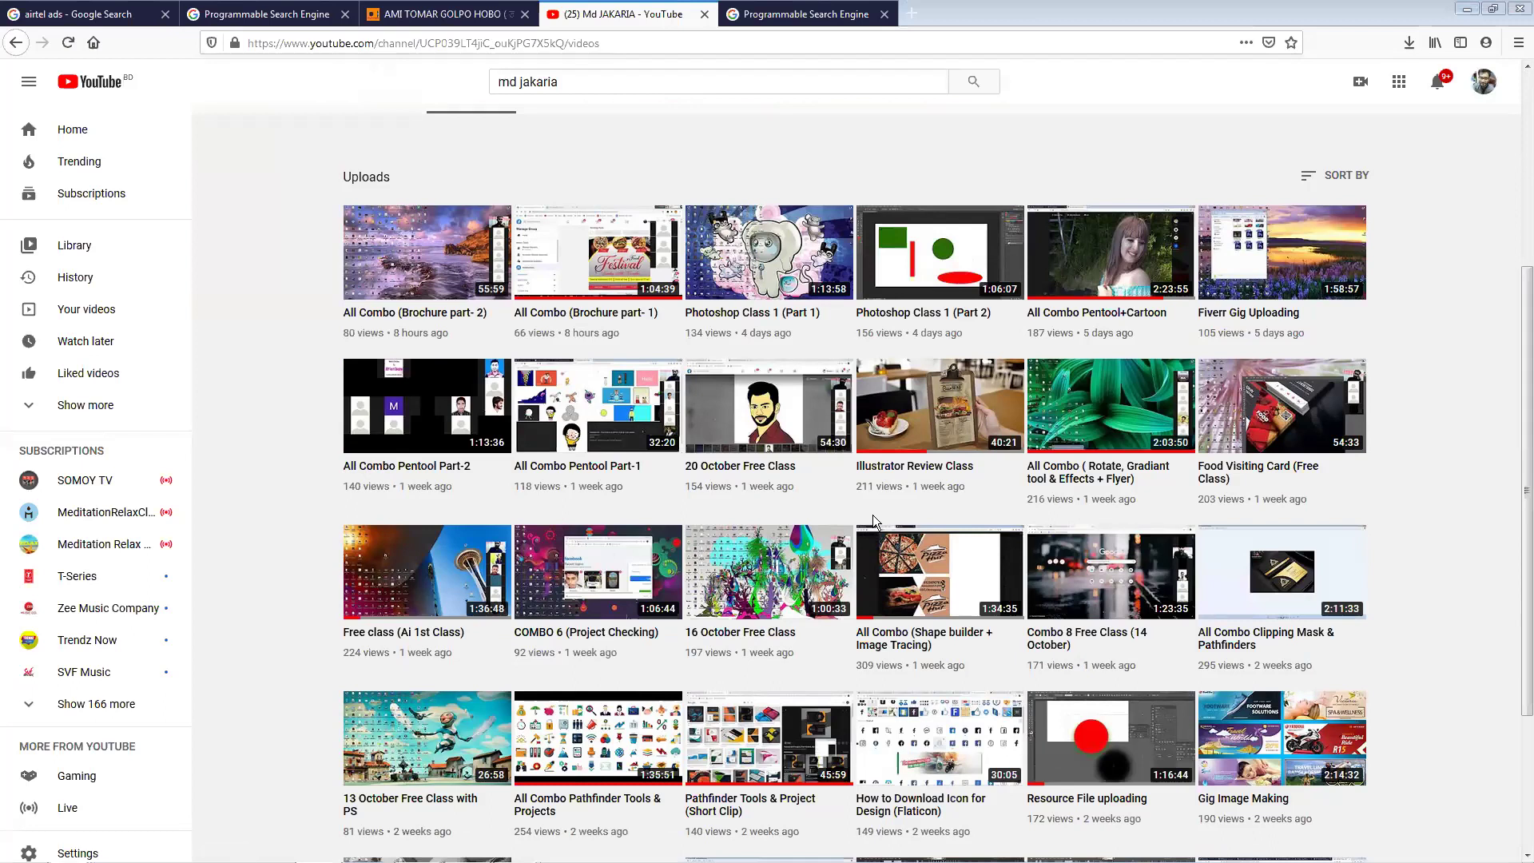
pyautogui.moveTo(983, 476)
# Step: Preview the finished yt tm thumbnail in Windows Photo Viewer, zooming in and out, then close it
pyautogui.click(1467, 9)
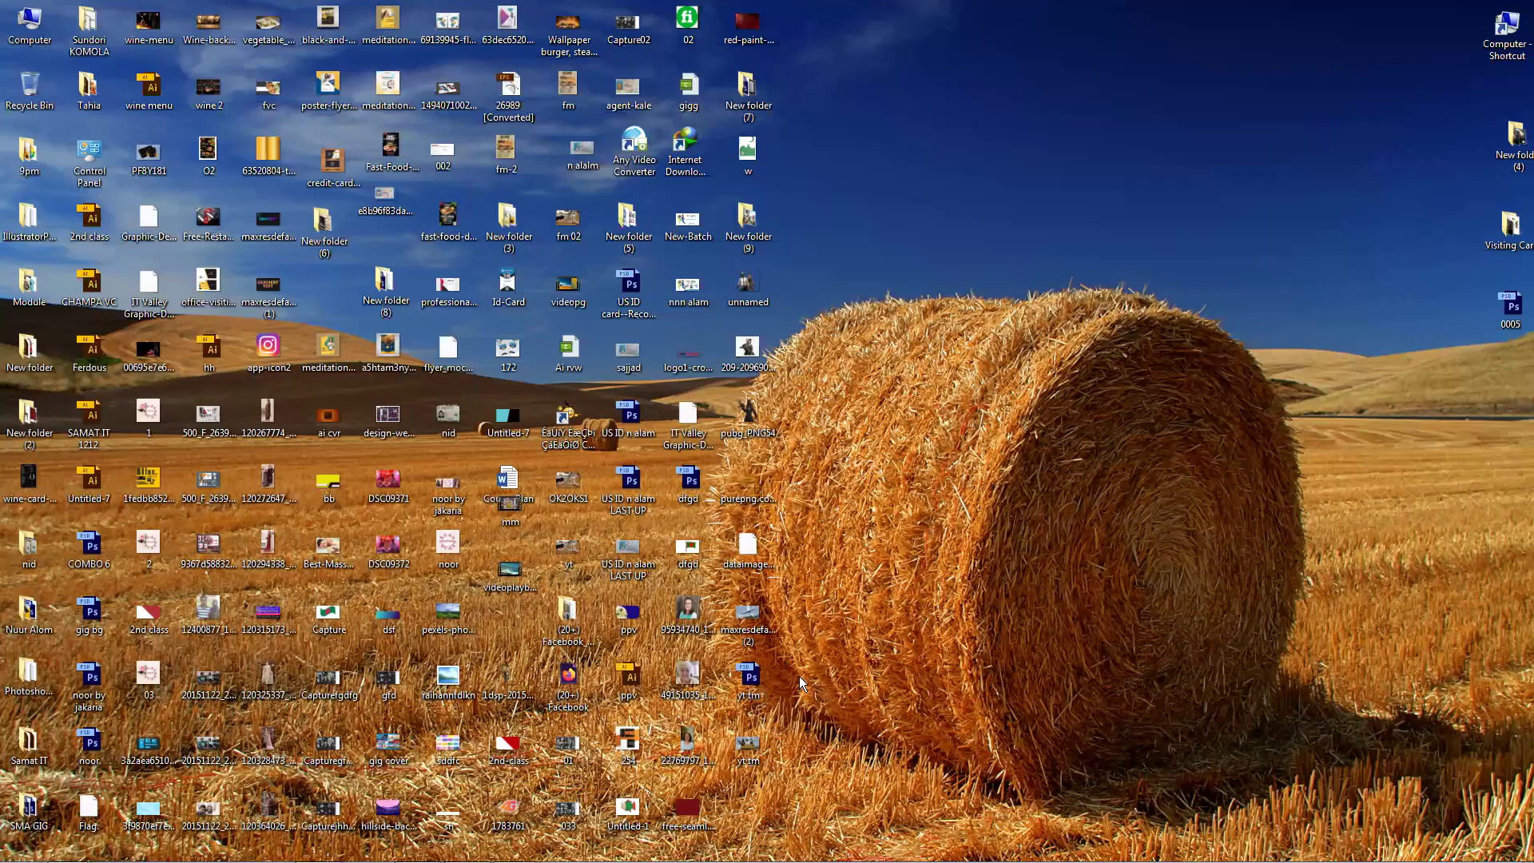
pyautogui.doubleClick(757, 746)
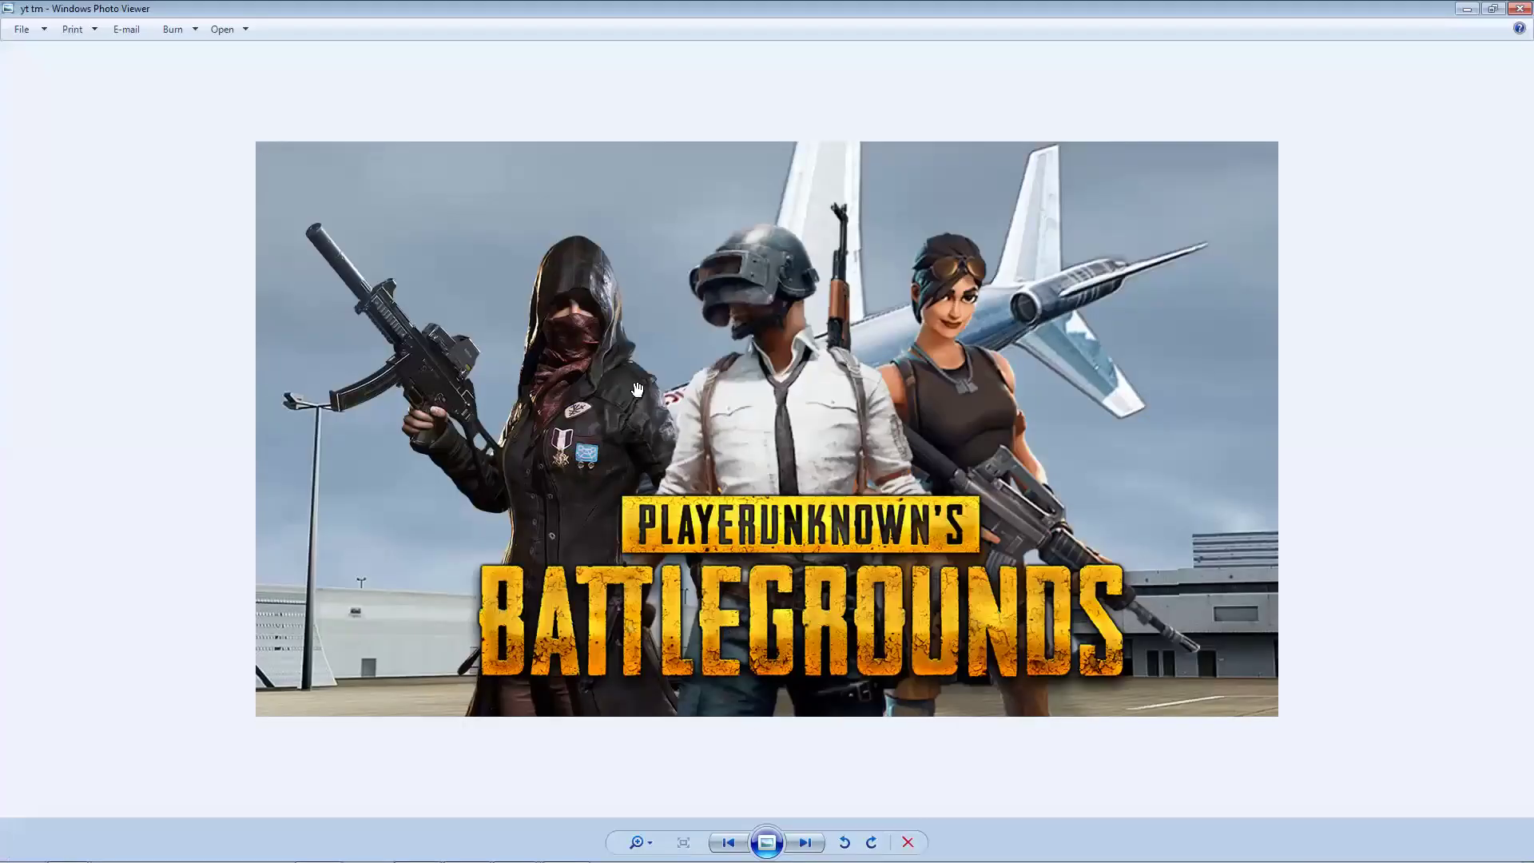
pyautogui.scroll(3, 637, 390)
pyautogui.scroll(-3, 602, 480)
pyautogui.scroll(2, 577, 389)
pyautogui.scroll(-3, 577, 388)
pyautogui.click(1519, 8)
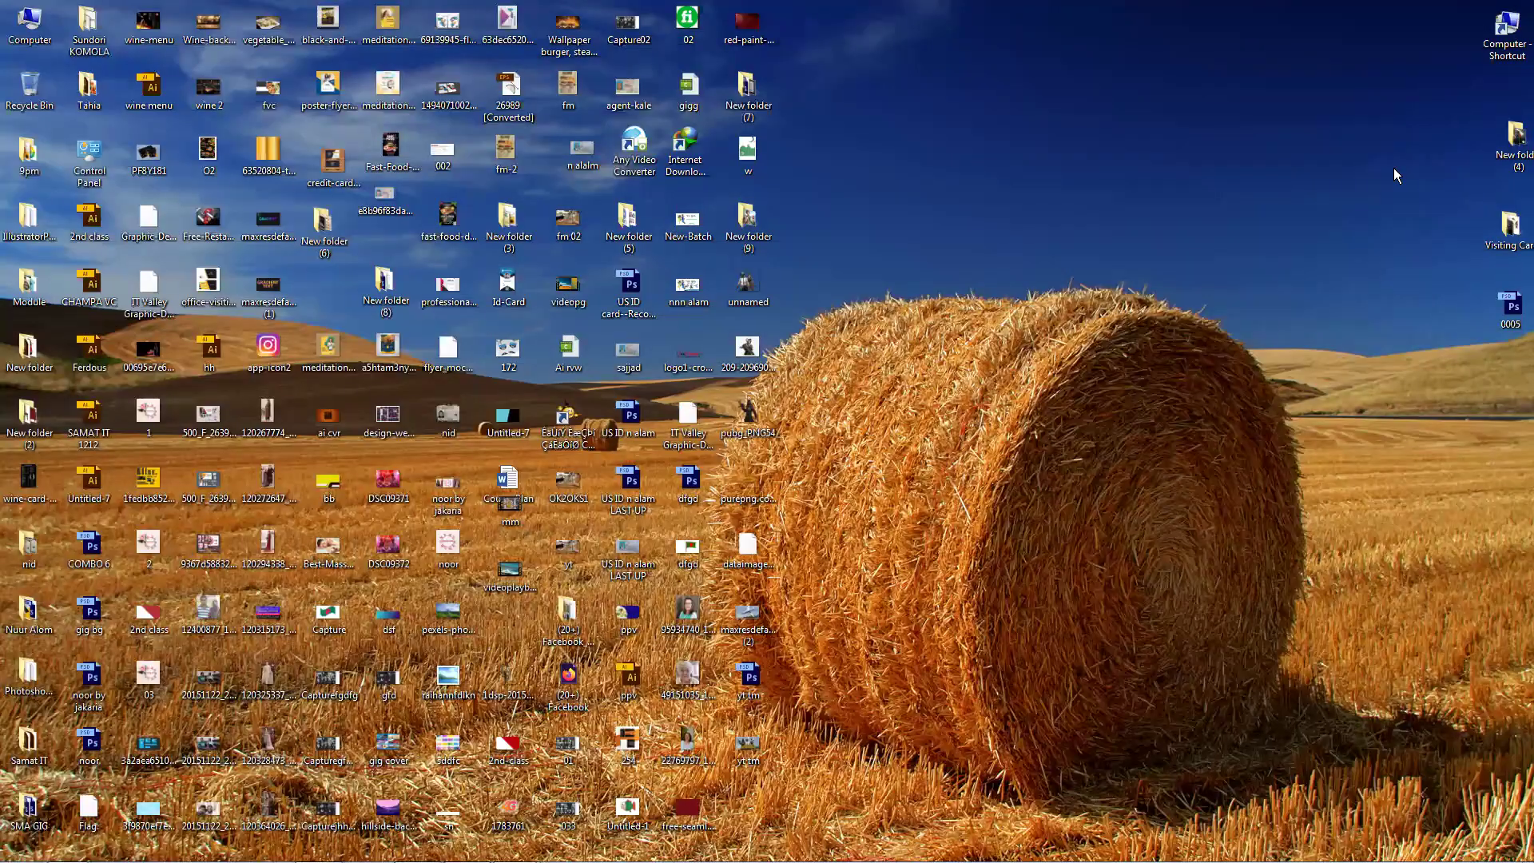
# Step: Try opening the yt tm PSD, dismiss the configuration error, and select the IT Valley course outline
pyautogui.doubleClick(749, 678)
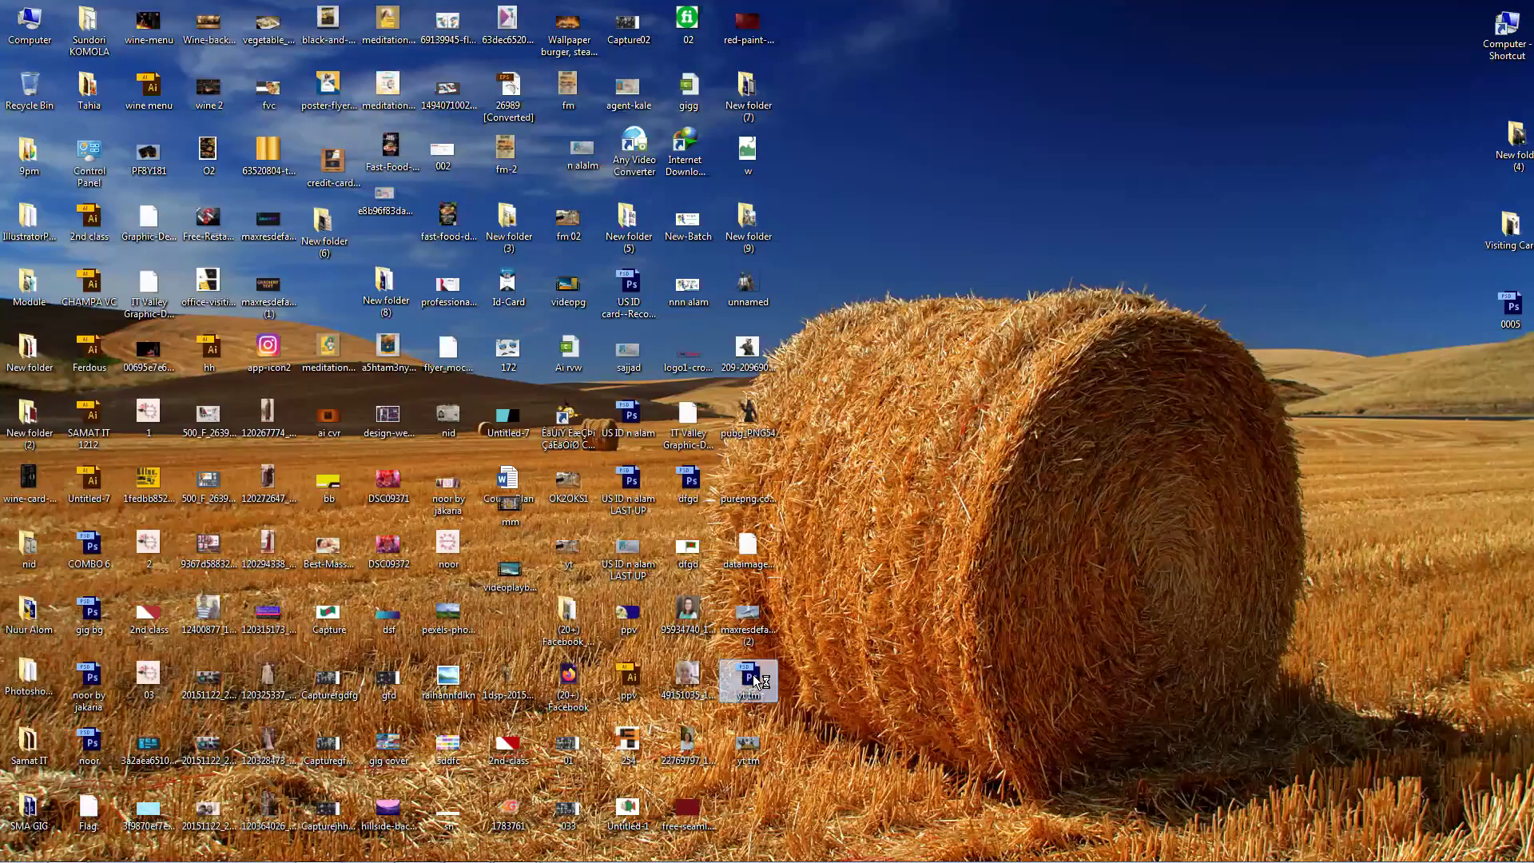
pyautogui.click(916, 530)
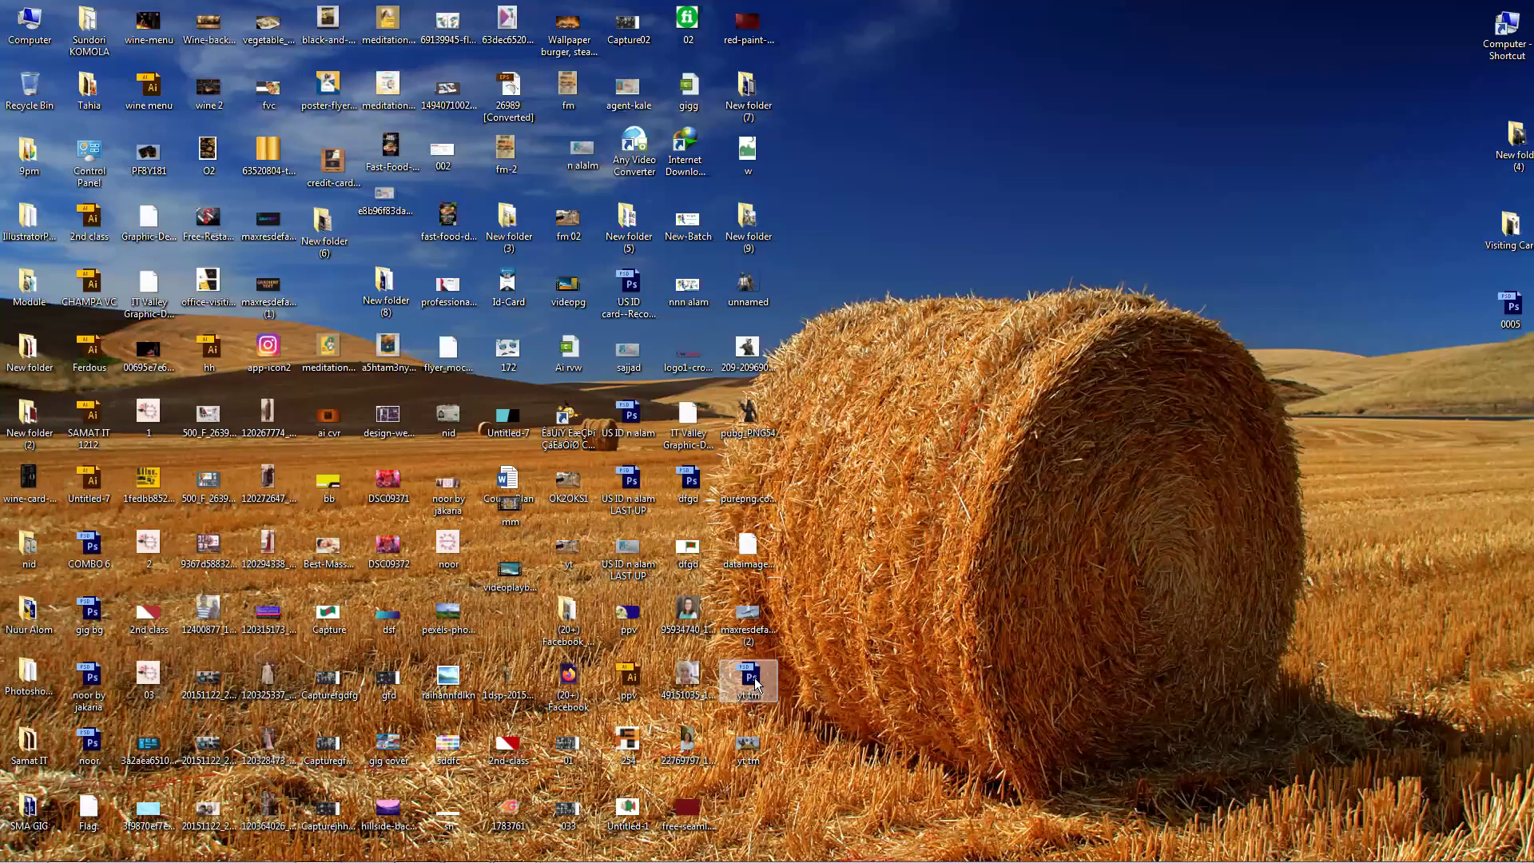
pyautogui.click(982, 669)
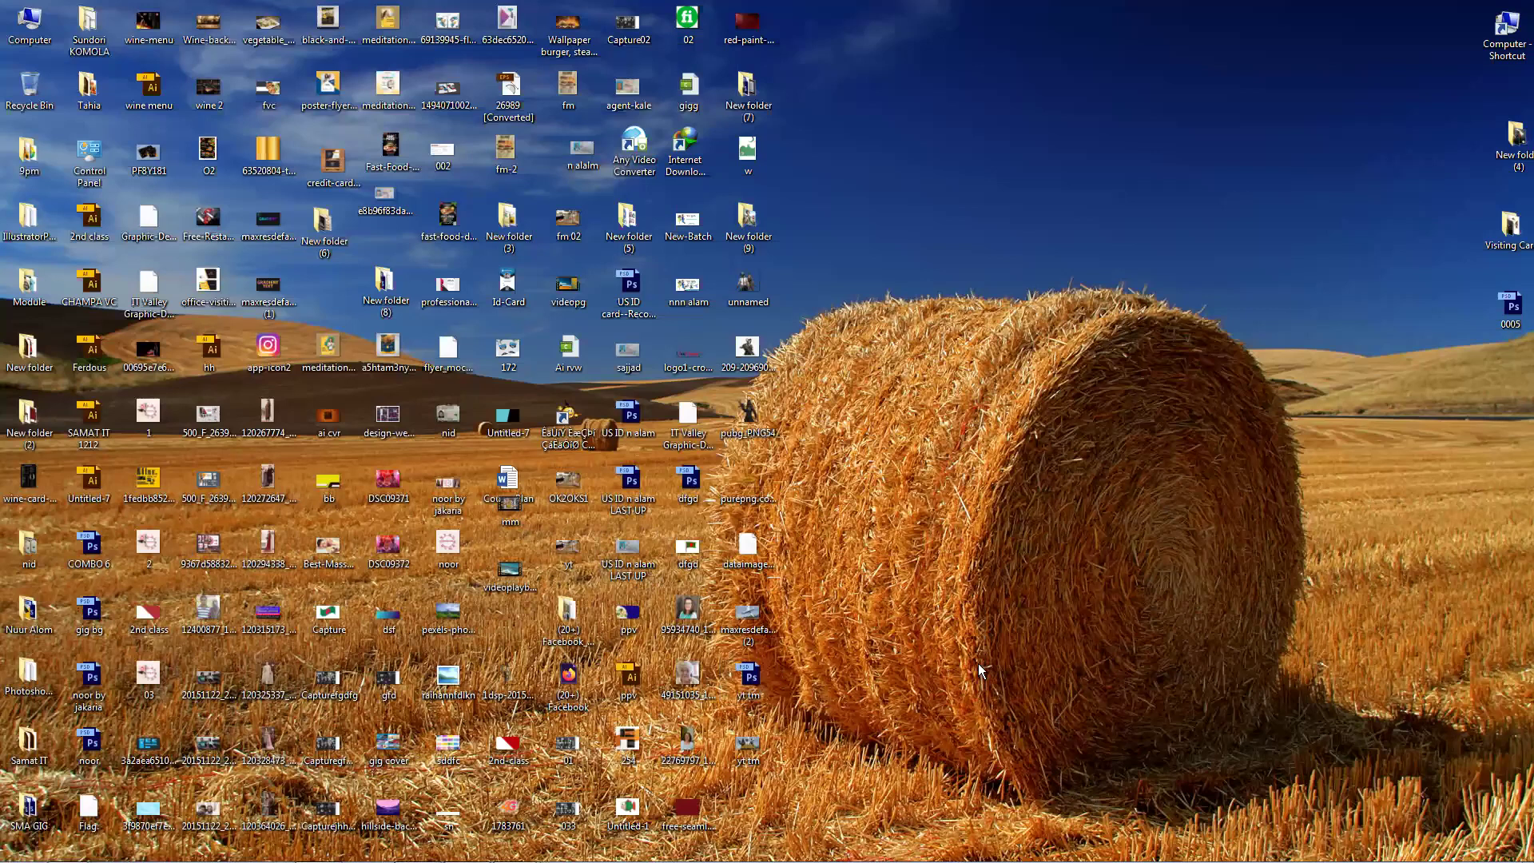
pyautogui.moveTo(514, 831)
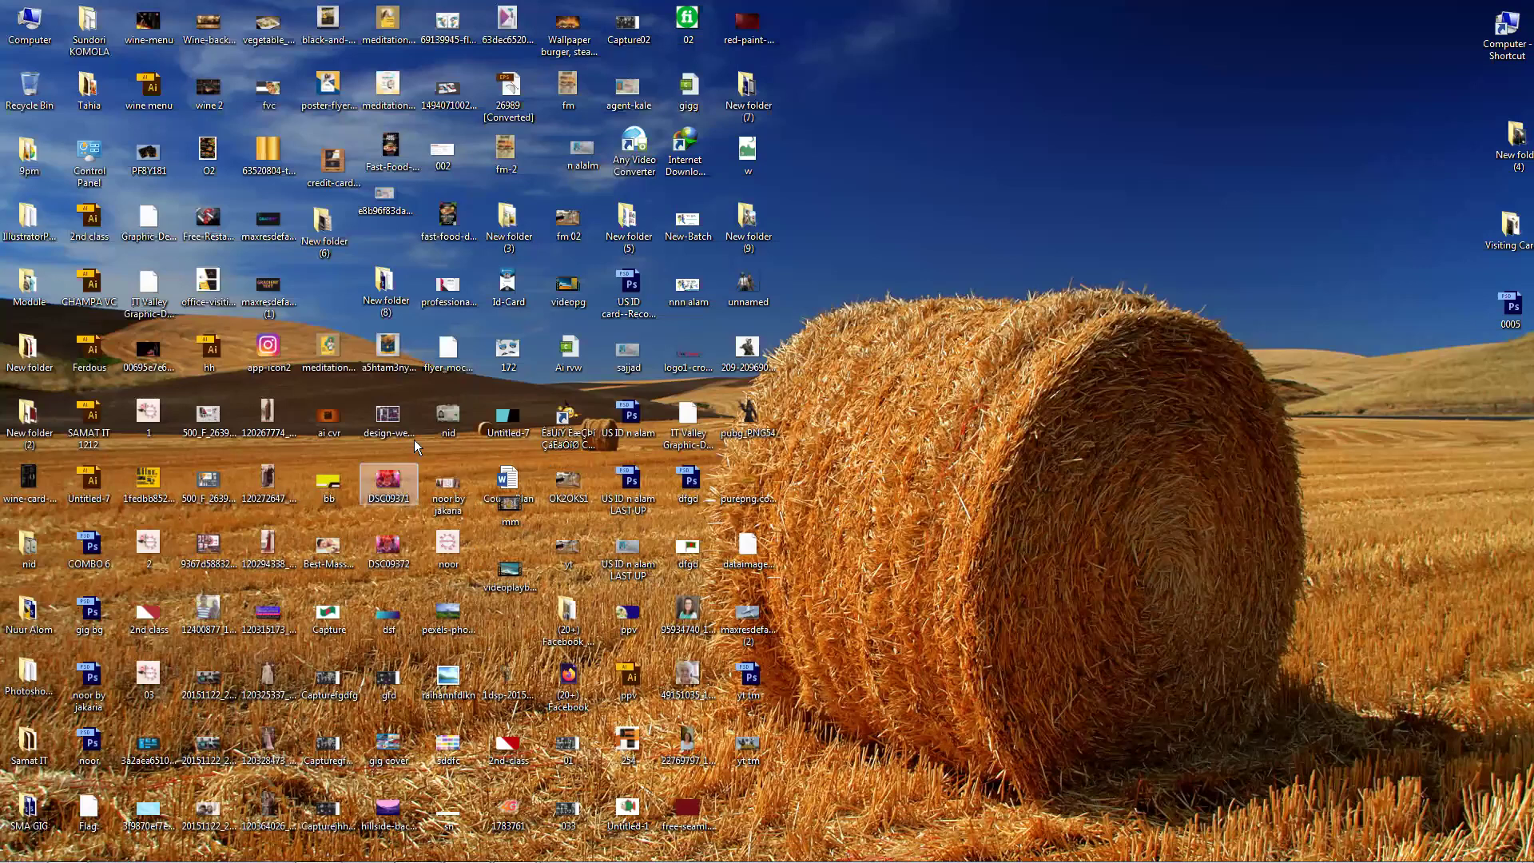
pyautogui.click(148, 320)
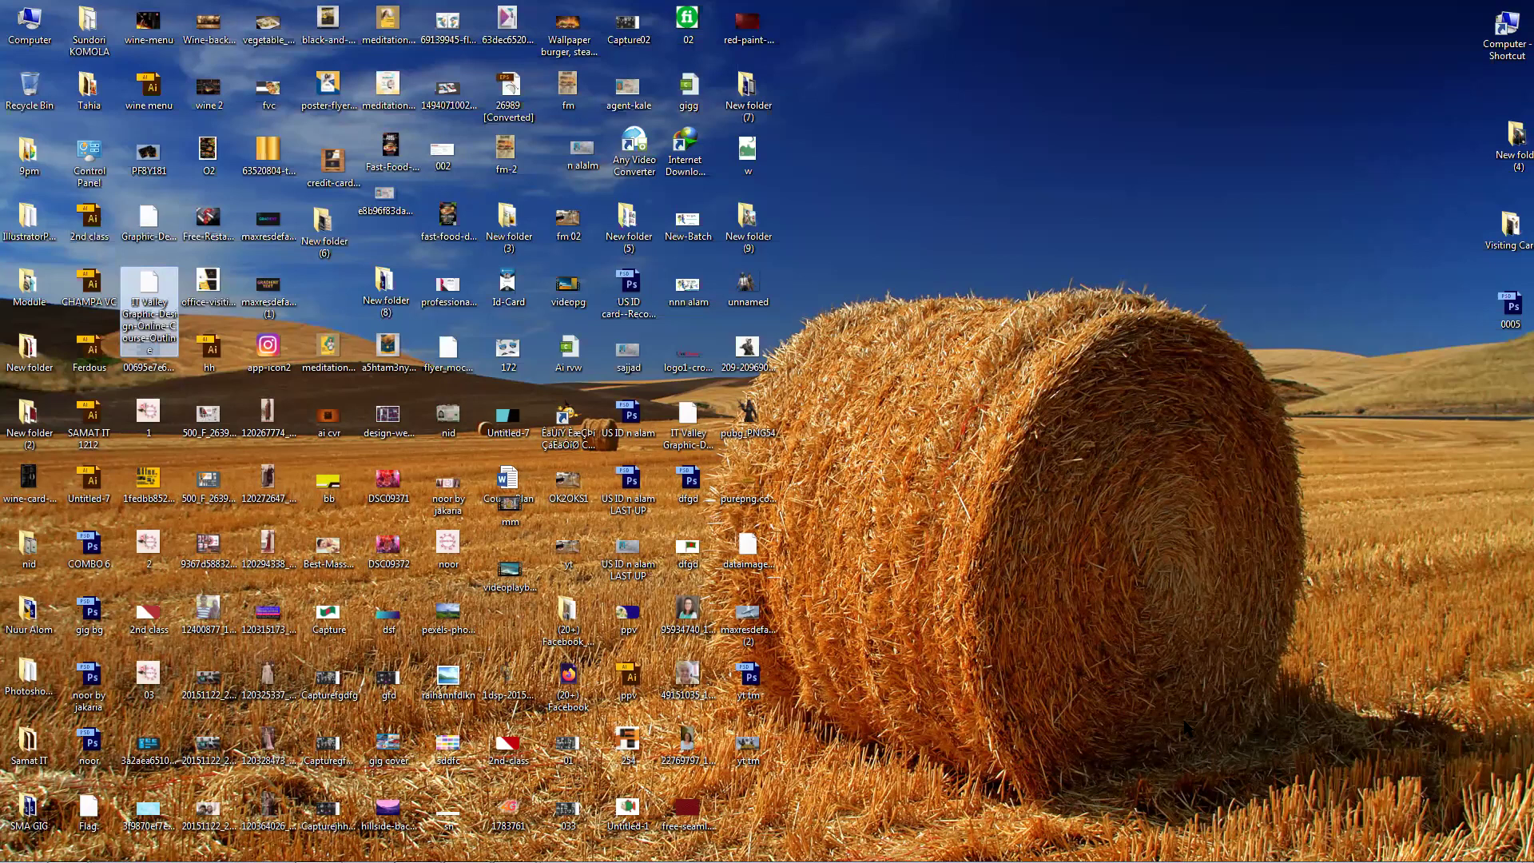
# Step: Deselect the course outline file and open the speaker volume control
pyautogui.click(1117, 206)
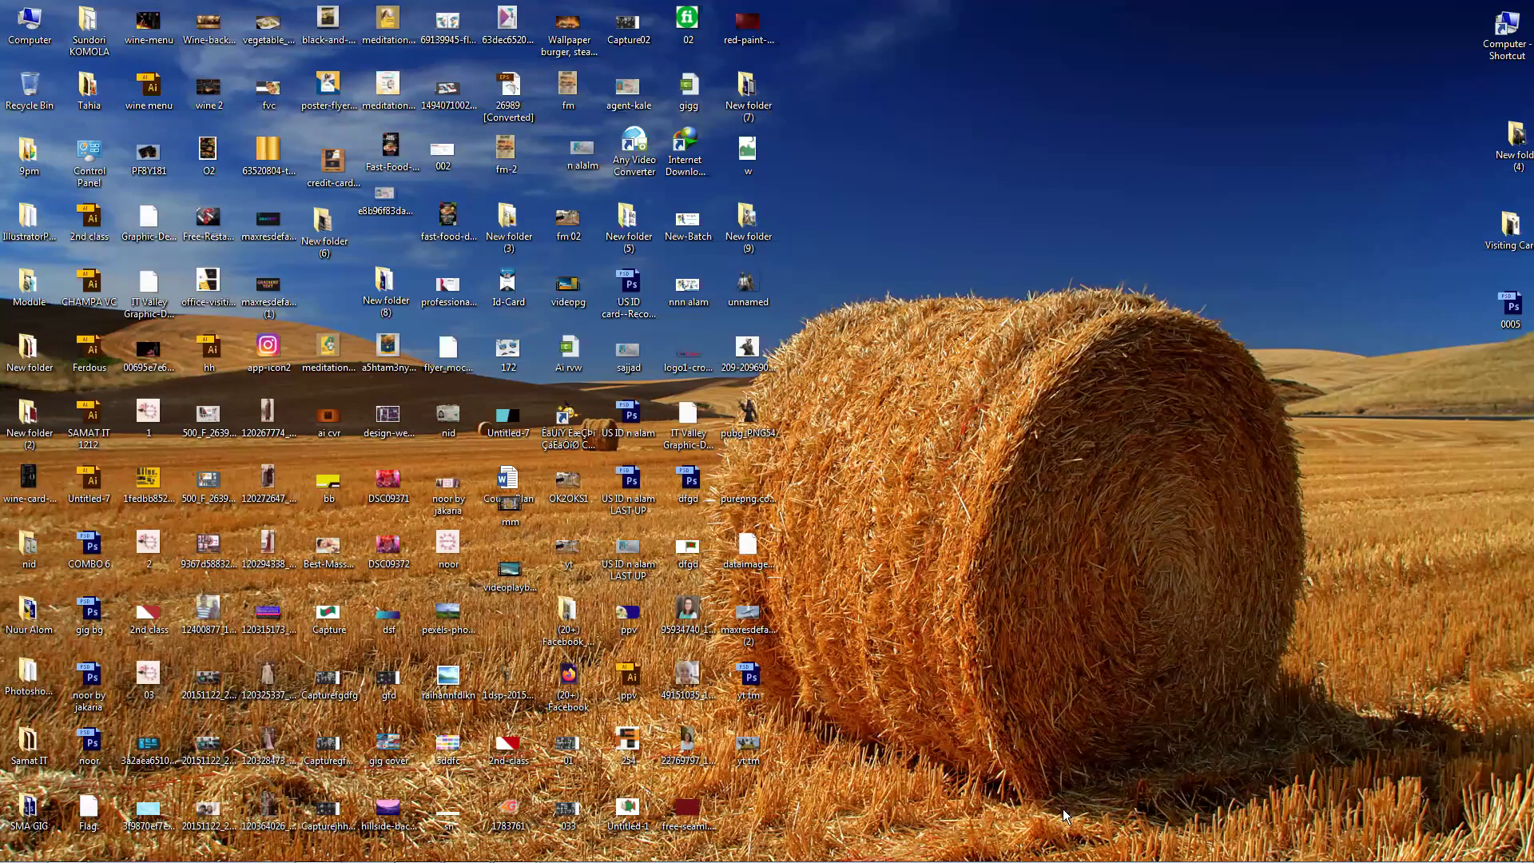
pyautogui.click(1453, 848)
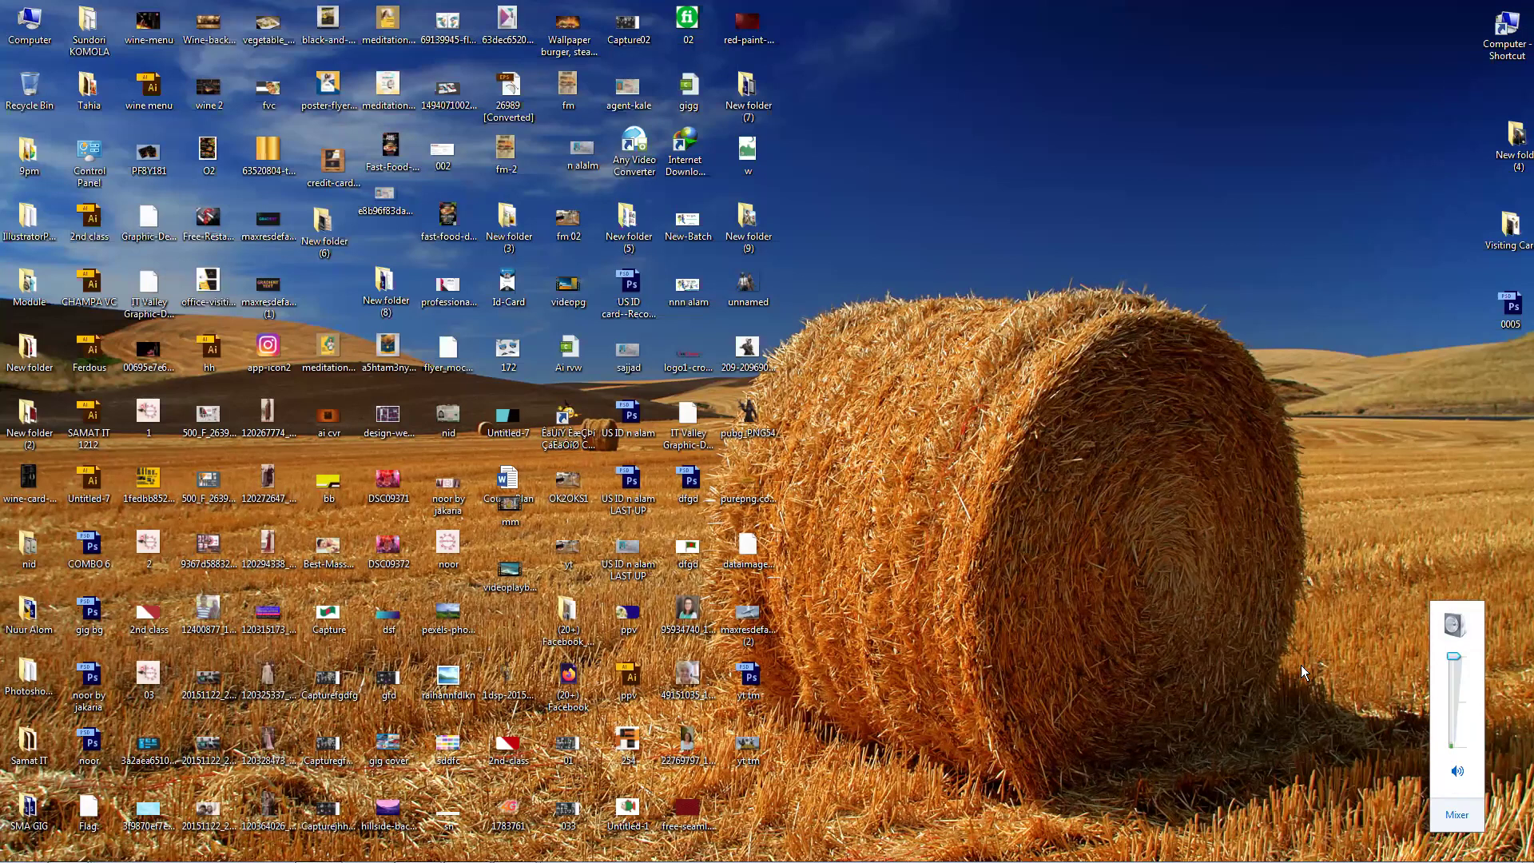
# Step: Close the volume control, then later reopen the system volume slider
pyautogui.click(812, 832)
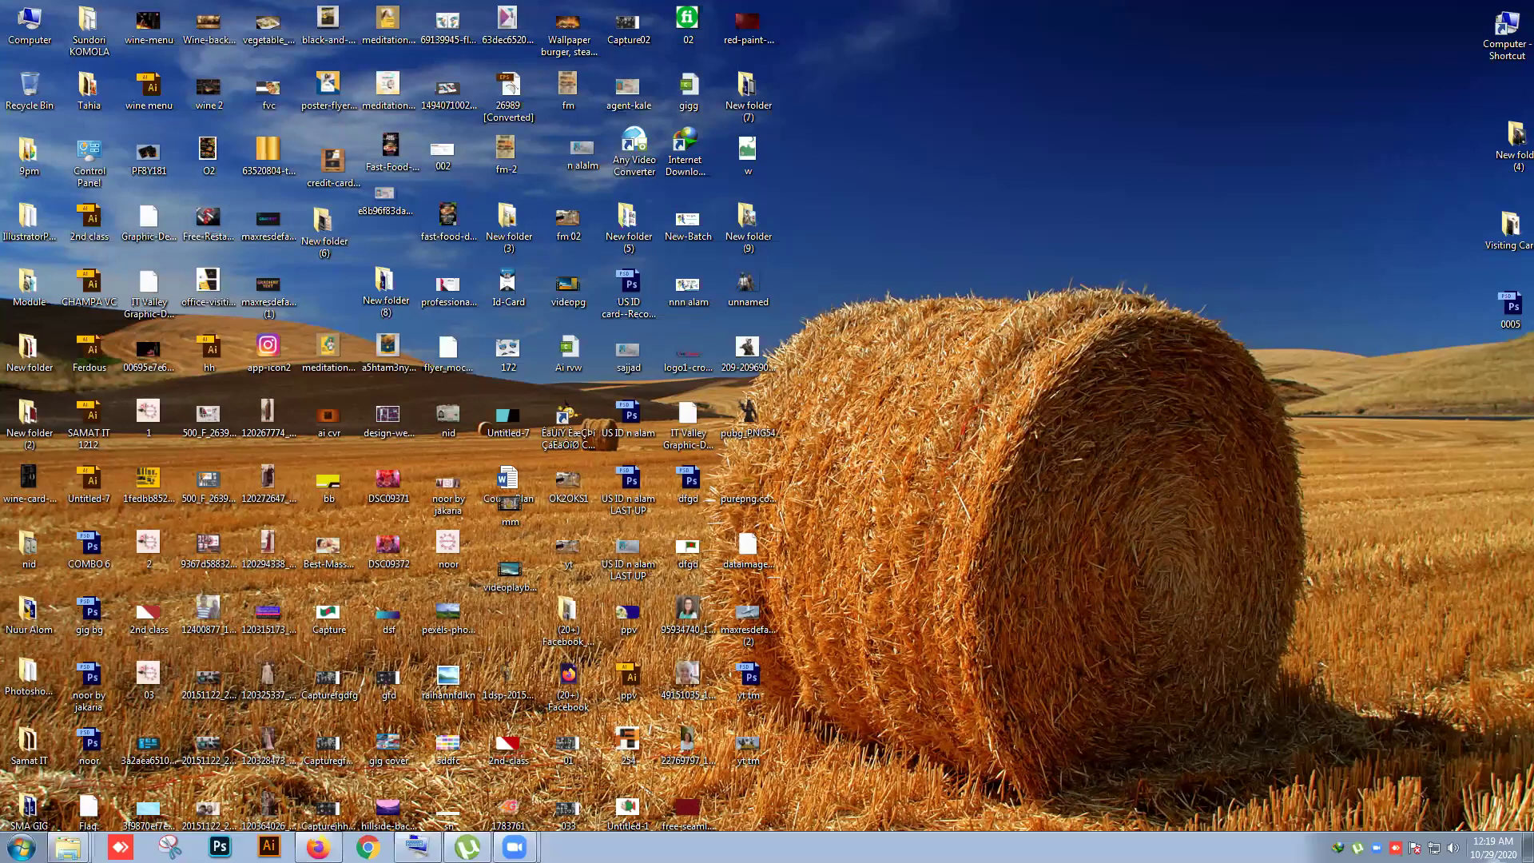
pyautogui.click(1453, 847)
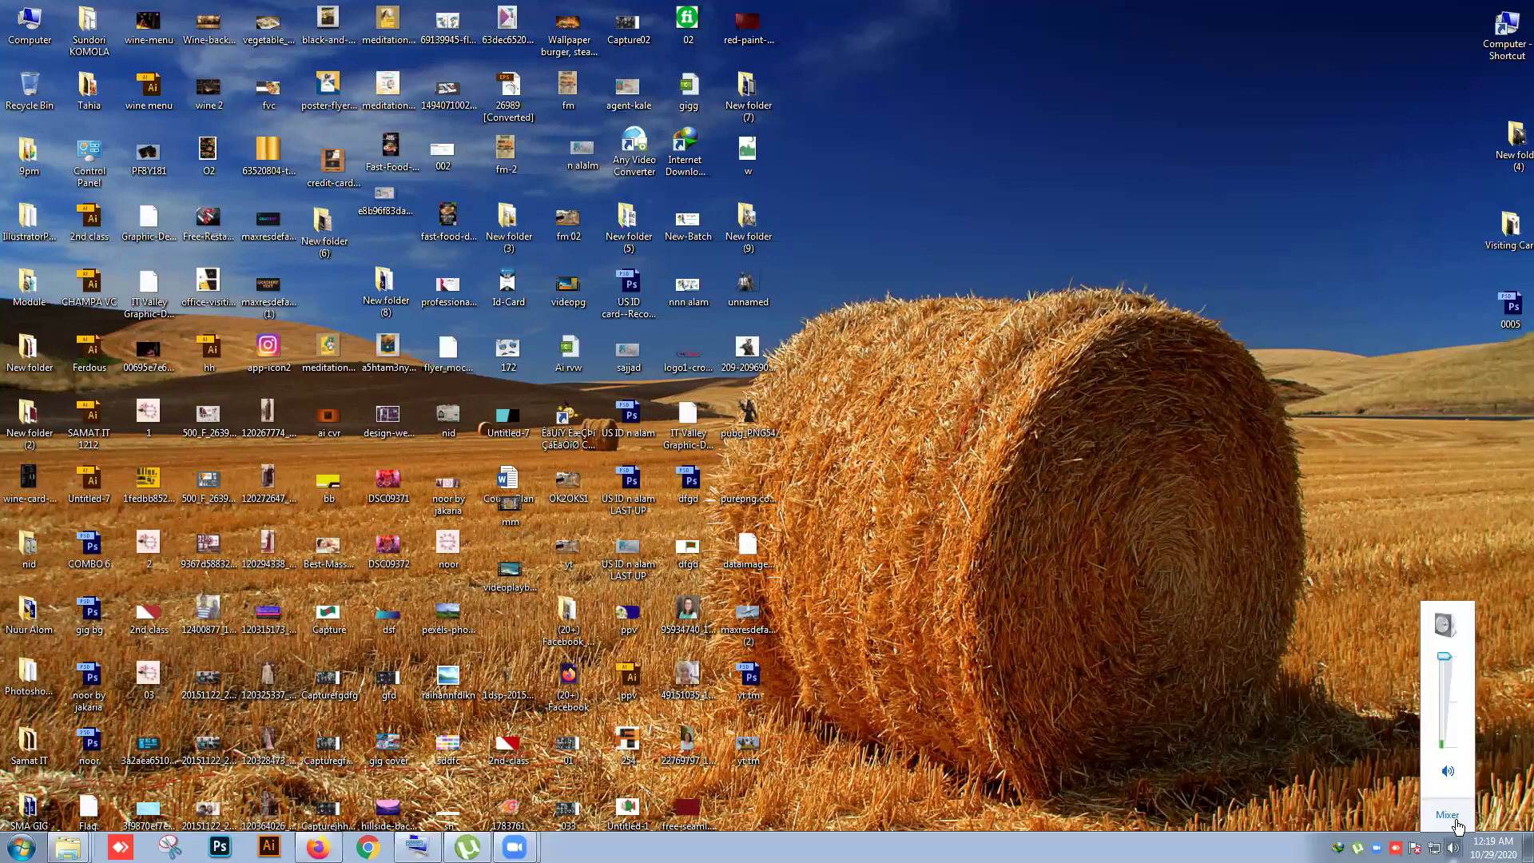
# Step: Close the volume flyout and launch Photoshop from the taskbar
pyautogui.click(1437, 519)
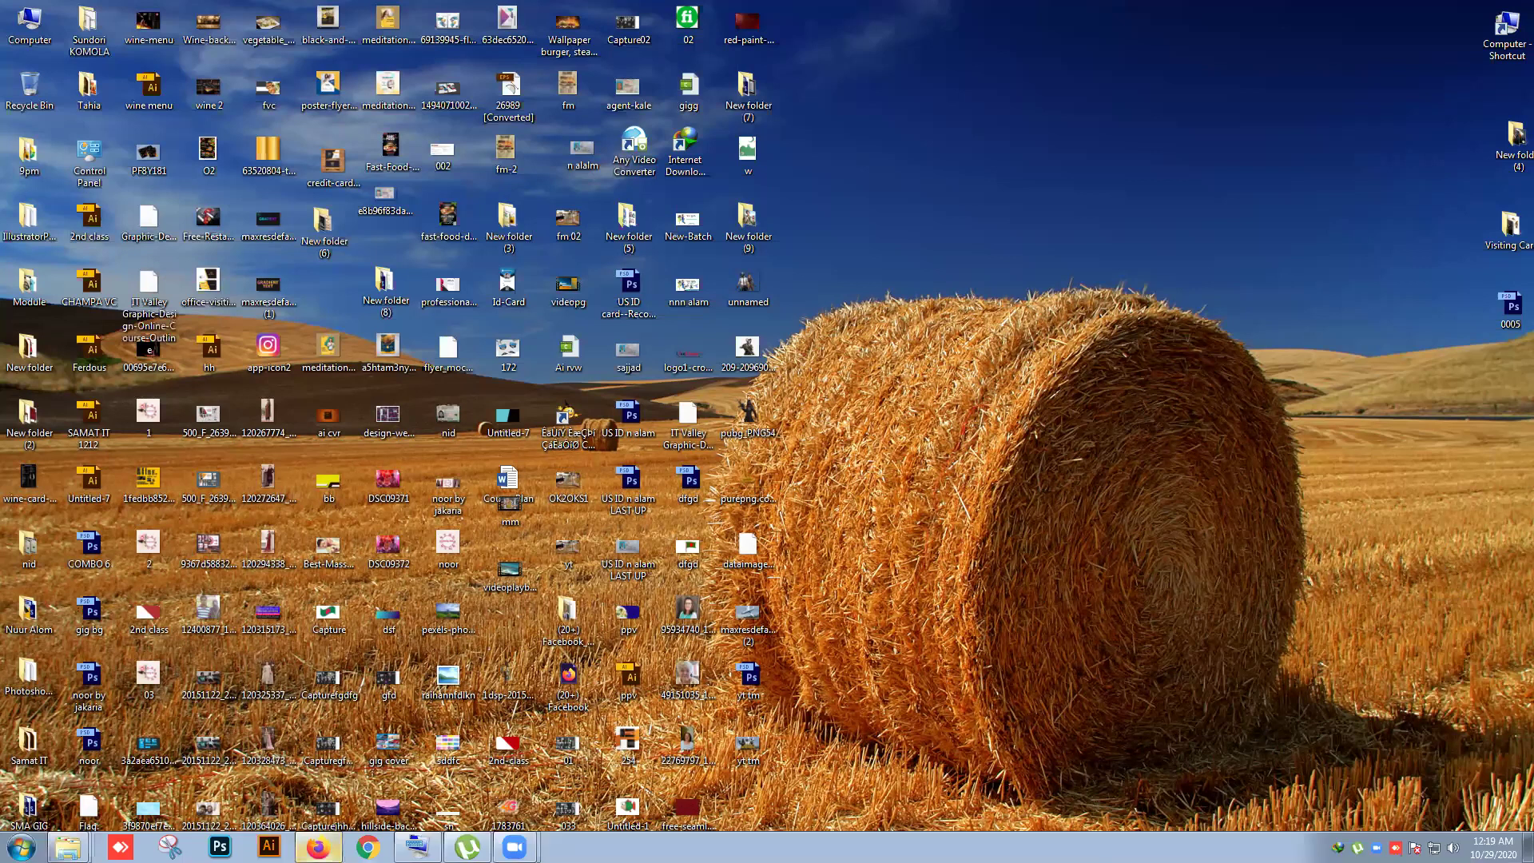
pyautogui.moveTo(318, 847)
pyautogui.click(220, 847)
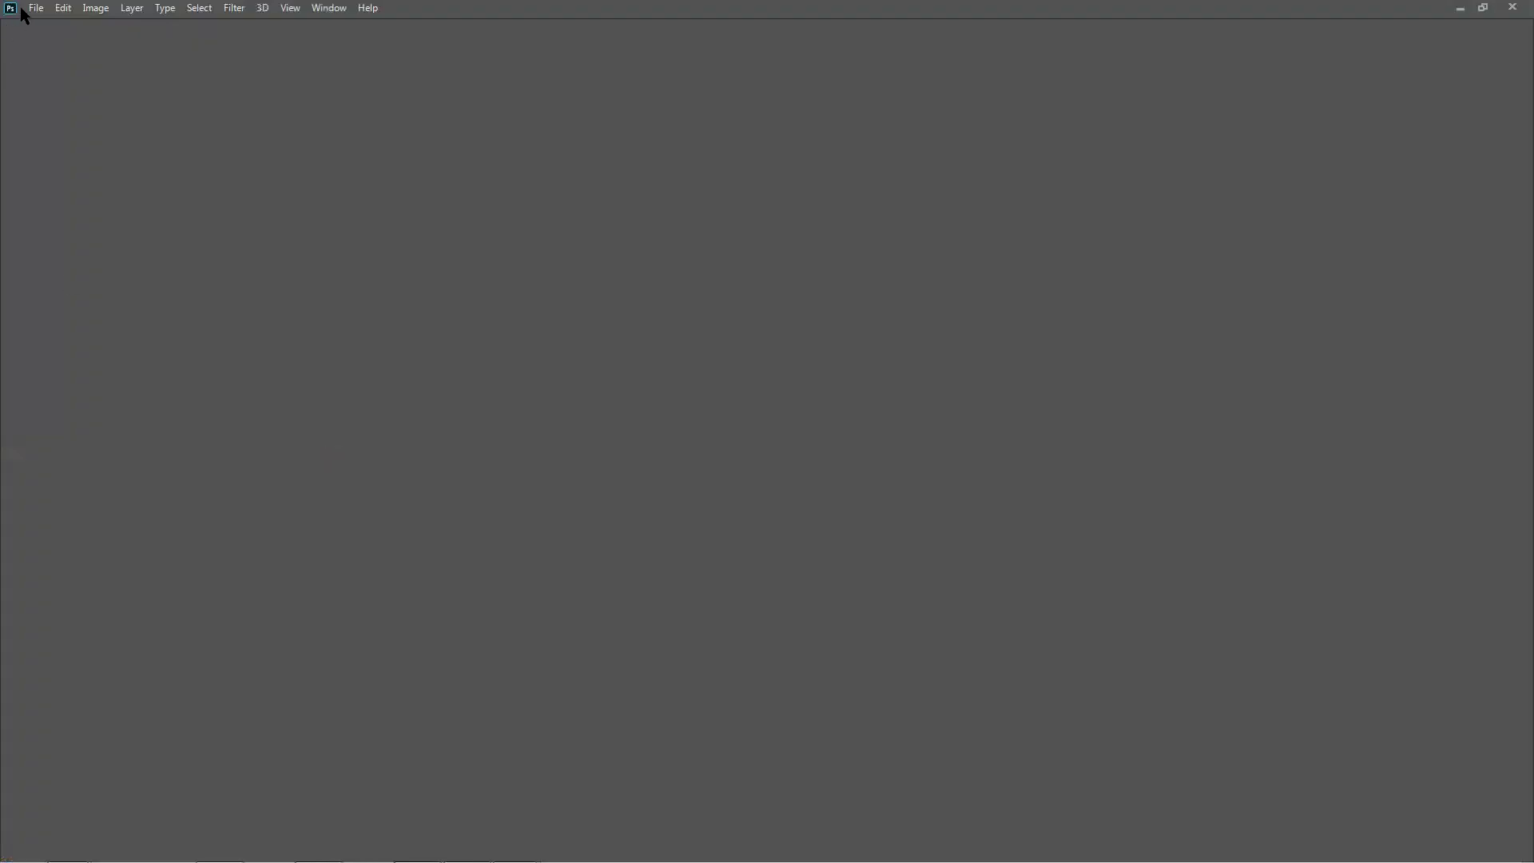
pyautogui.click(27, 7)
# Step: Create a new blank 7 × 5 inch (2100 × 1500 px) document
pyautogui.click(32, 24)
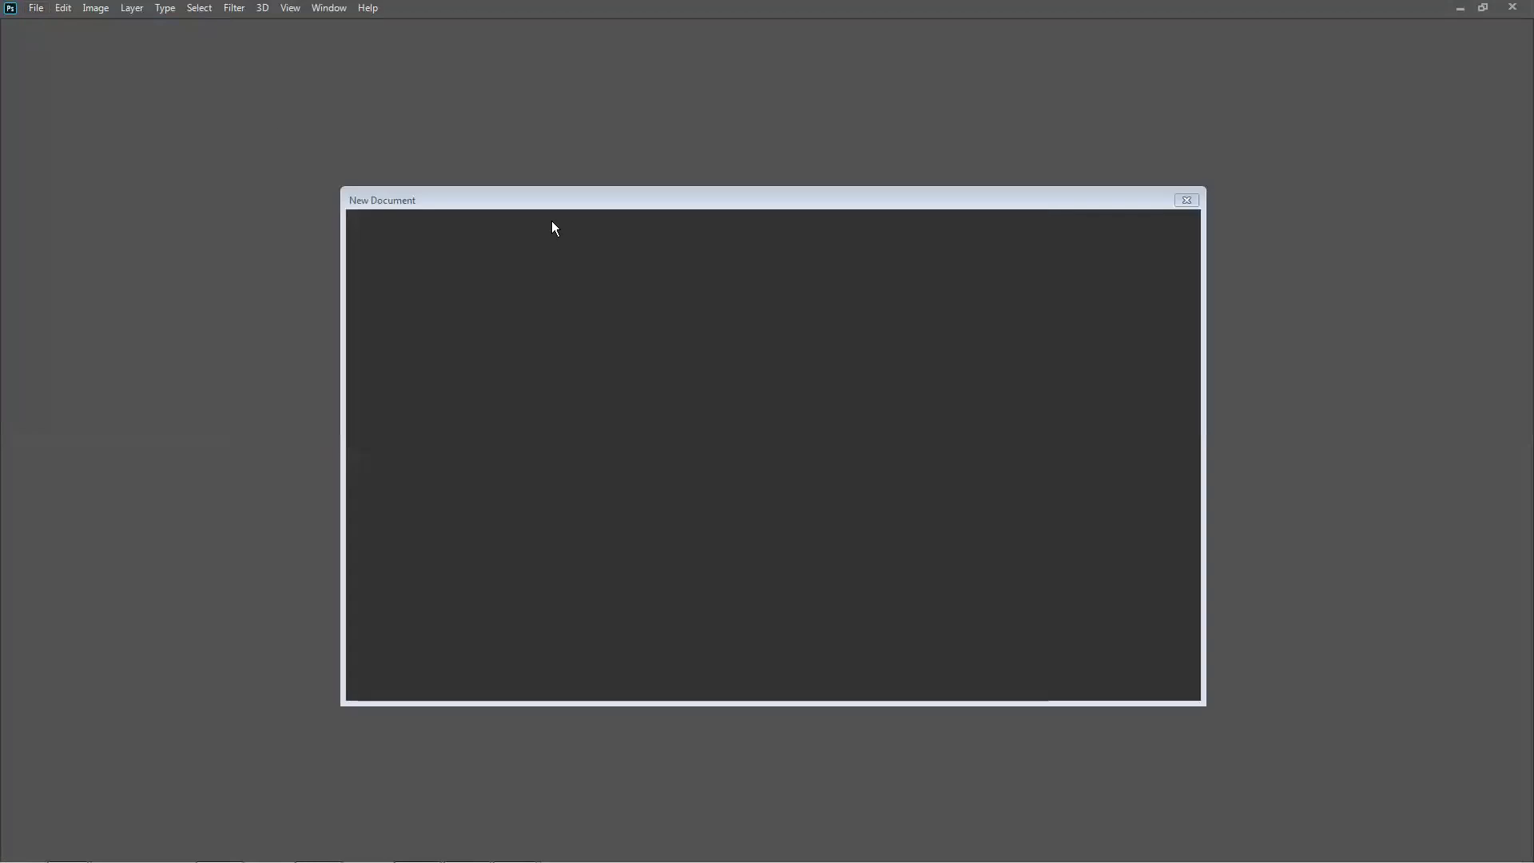
pyautogui.moveTo(676, 198); pyautogui.dragTo(441, 198)
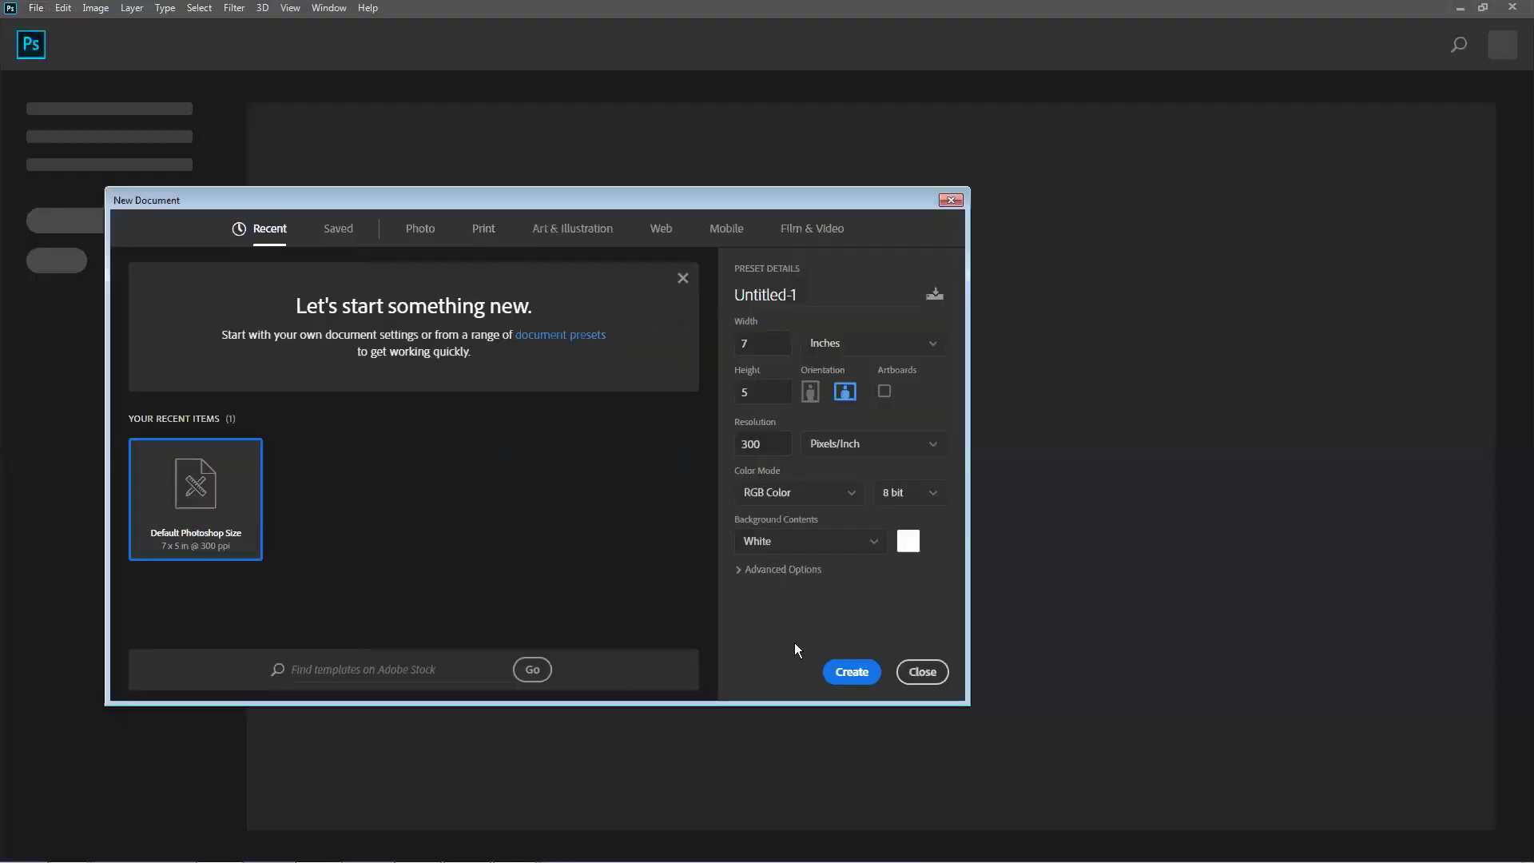
pyautogui.click(851, 672)
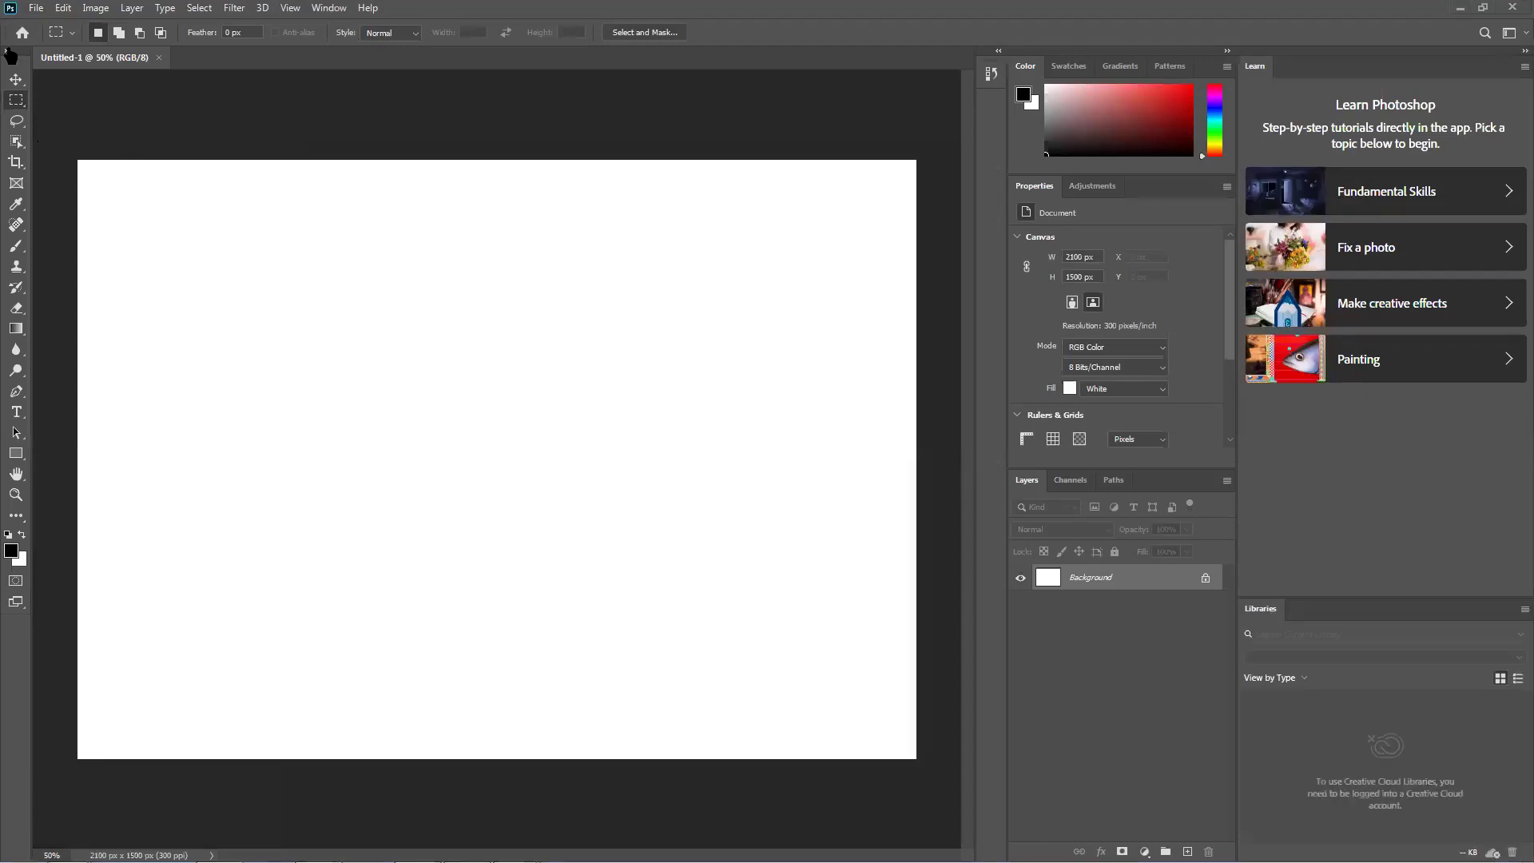
# Step: Select a rectangle across the canvas centre and fill it with black
pyautogui.click(7, 50)
pyautogui.click(42, 78)
pyautogui.moveTo(324, 282); pyautogui.dragTo(804, 577)
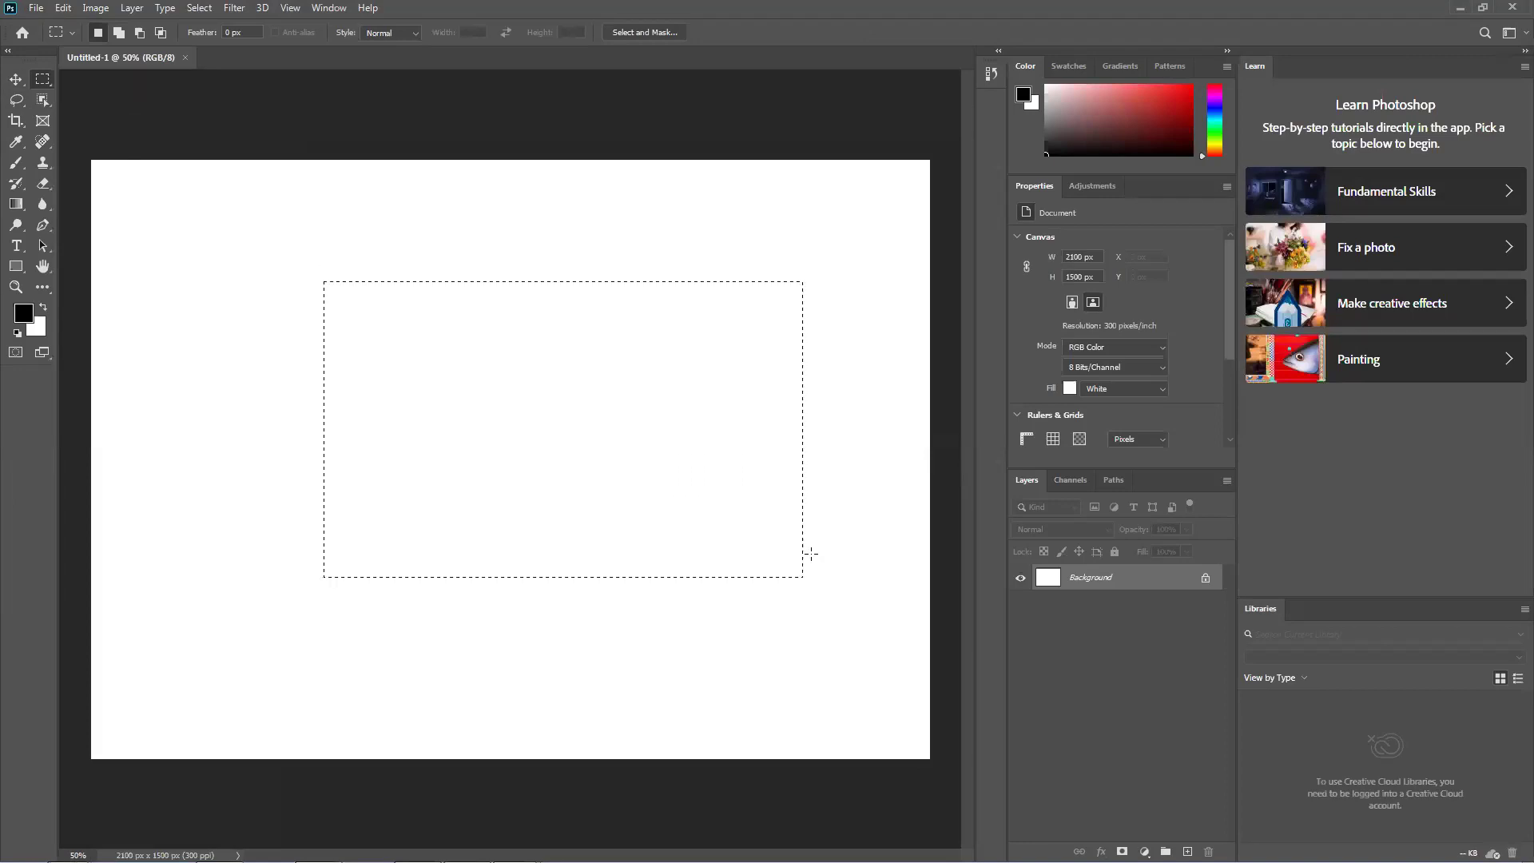
pyautogui.hotkey('alt', 'BackSpace')
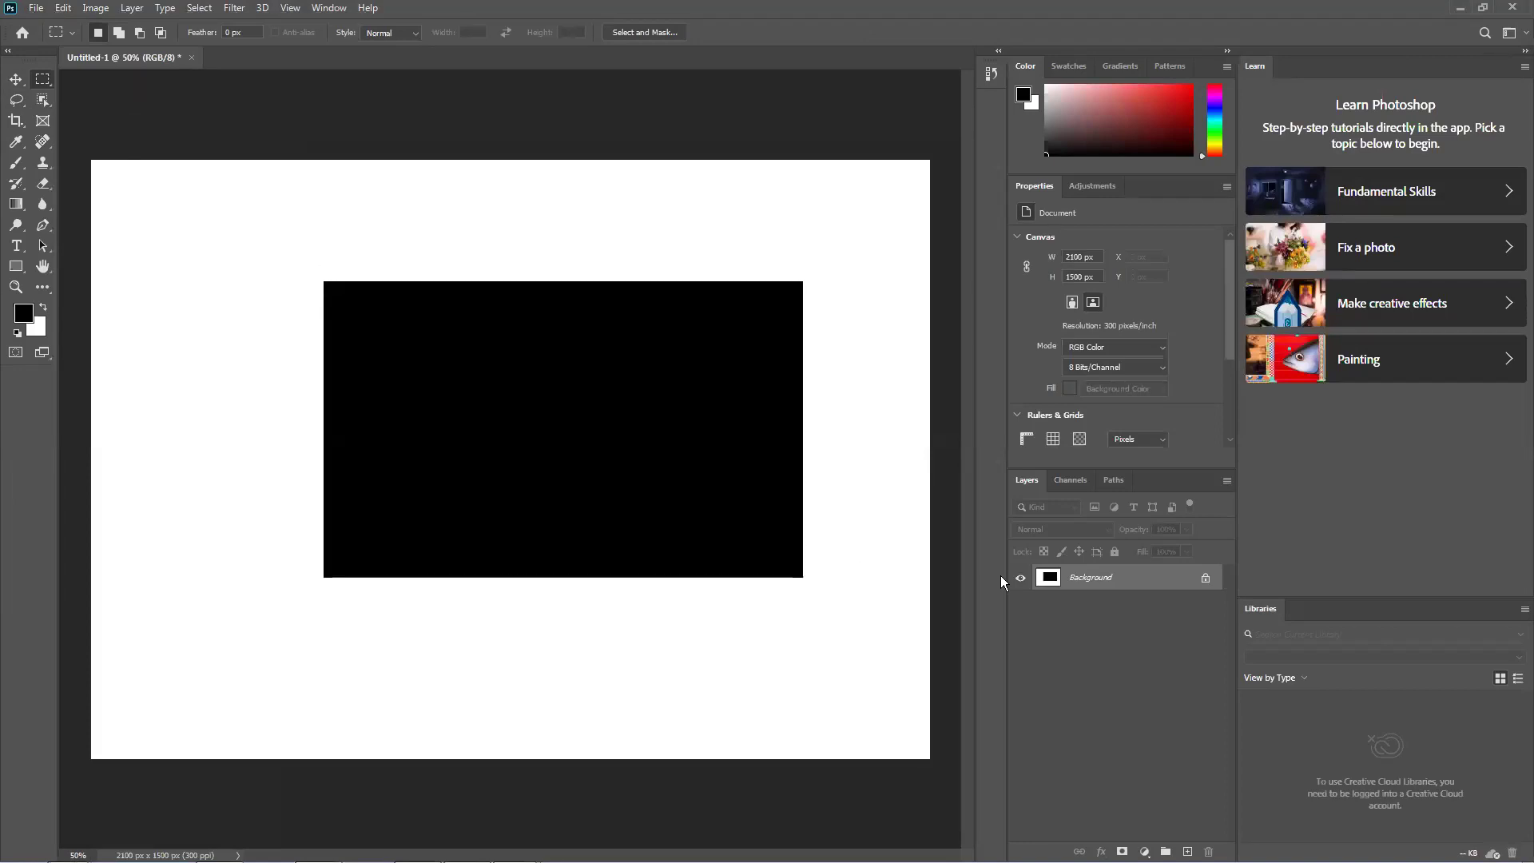
# Step: Move the black rectangle fill off the background onto a new Layer 1
pyautogui.hotkey('ctrl', 'z')
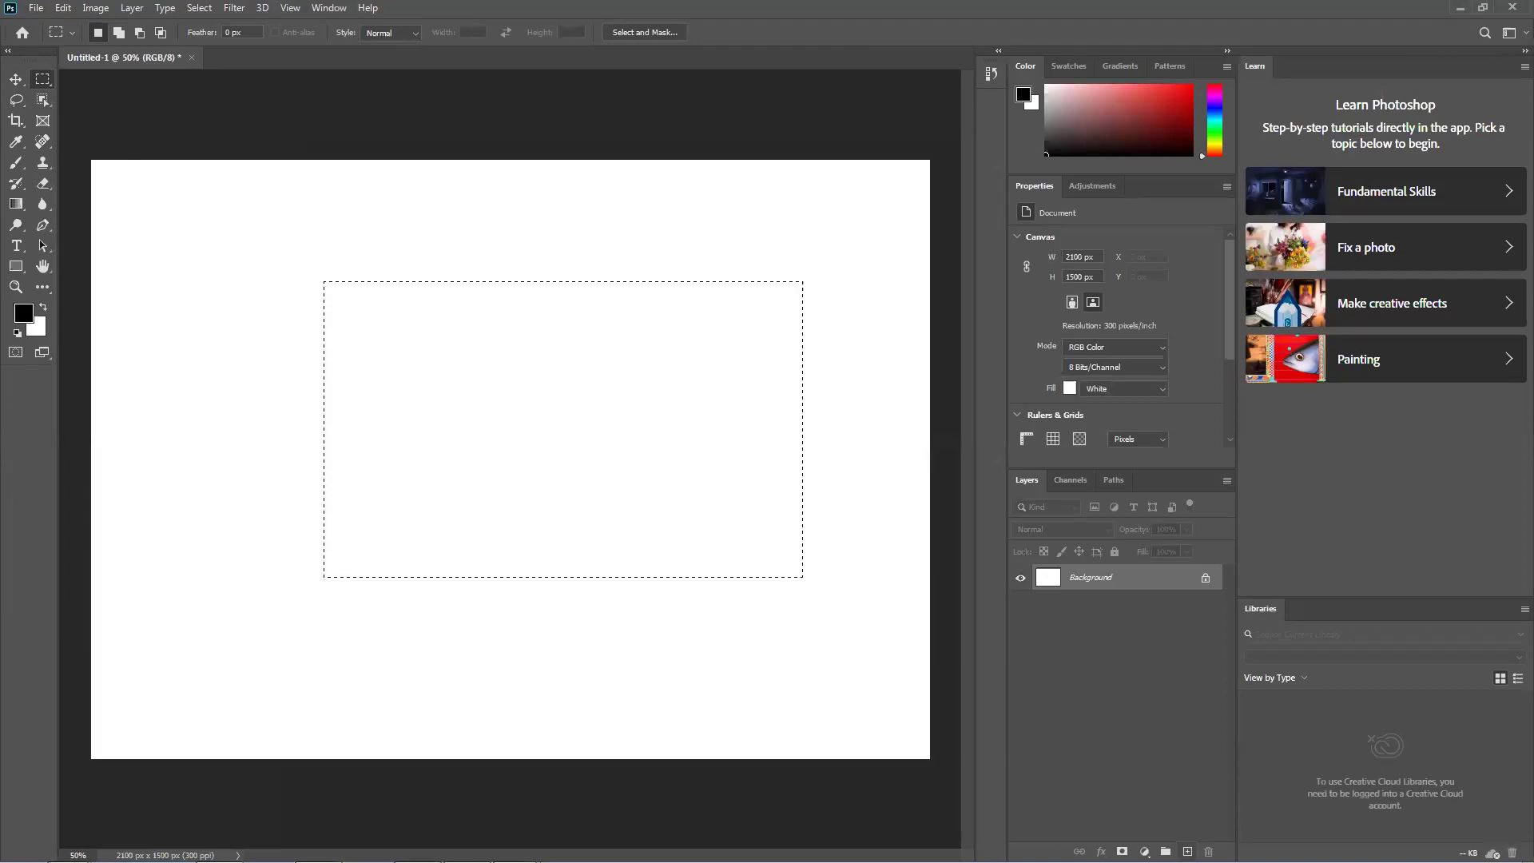
pyautogui.hotkey('ctrl', 'shift', 'alt', 'n')
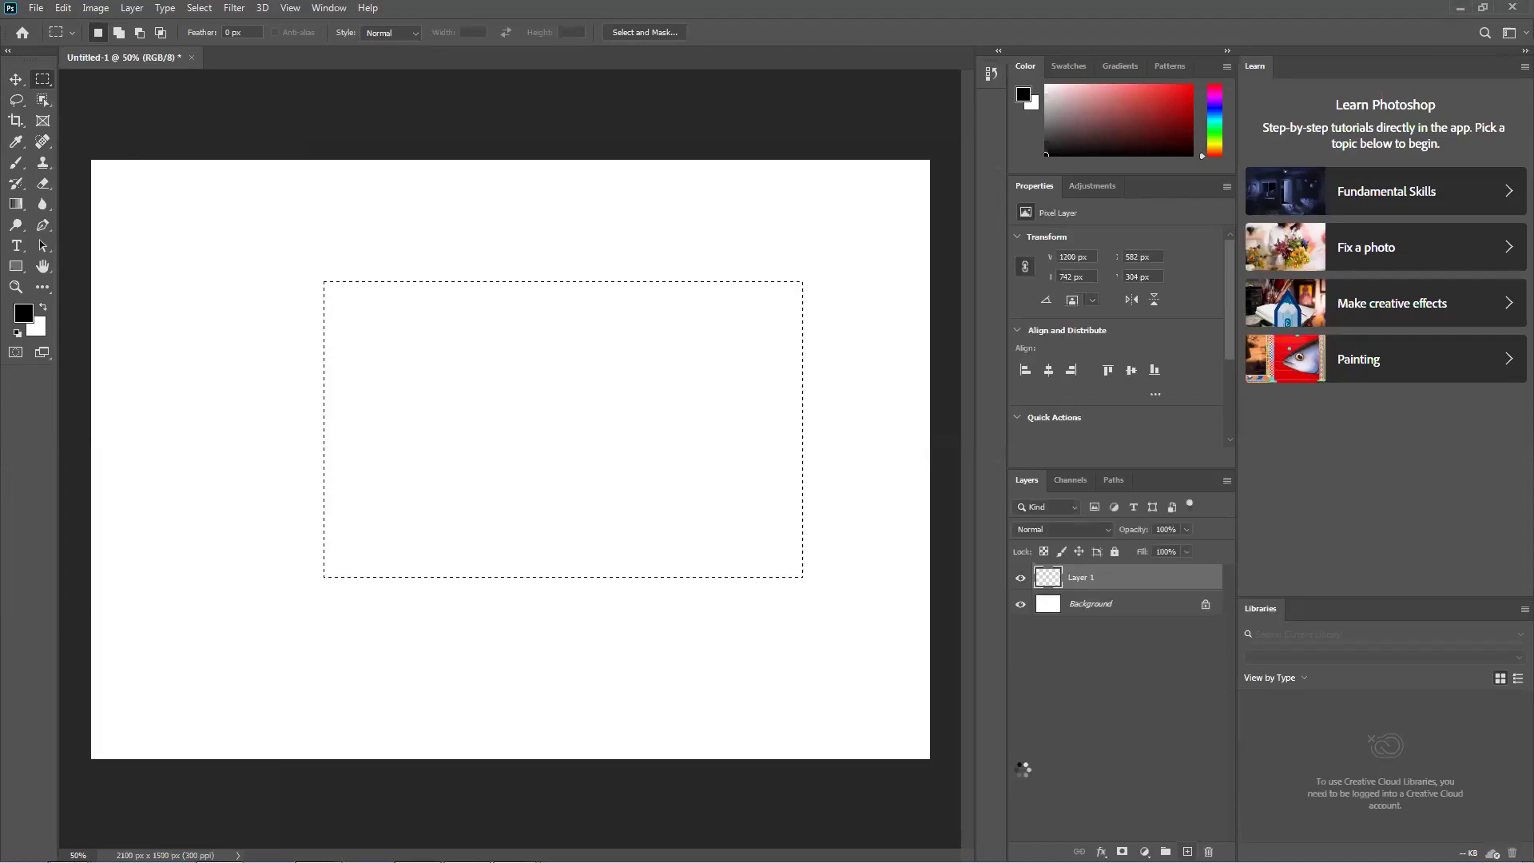
pyautogui.hotkey('ctrl', 'd')
pyautogui.hotkey('alt', 'BackSpace')
pyautogui.hotkey('ctrl', 'z')
pyautogui.click(1187, 852)
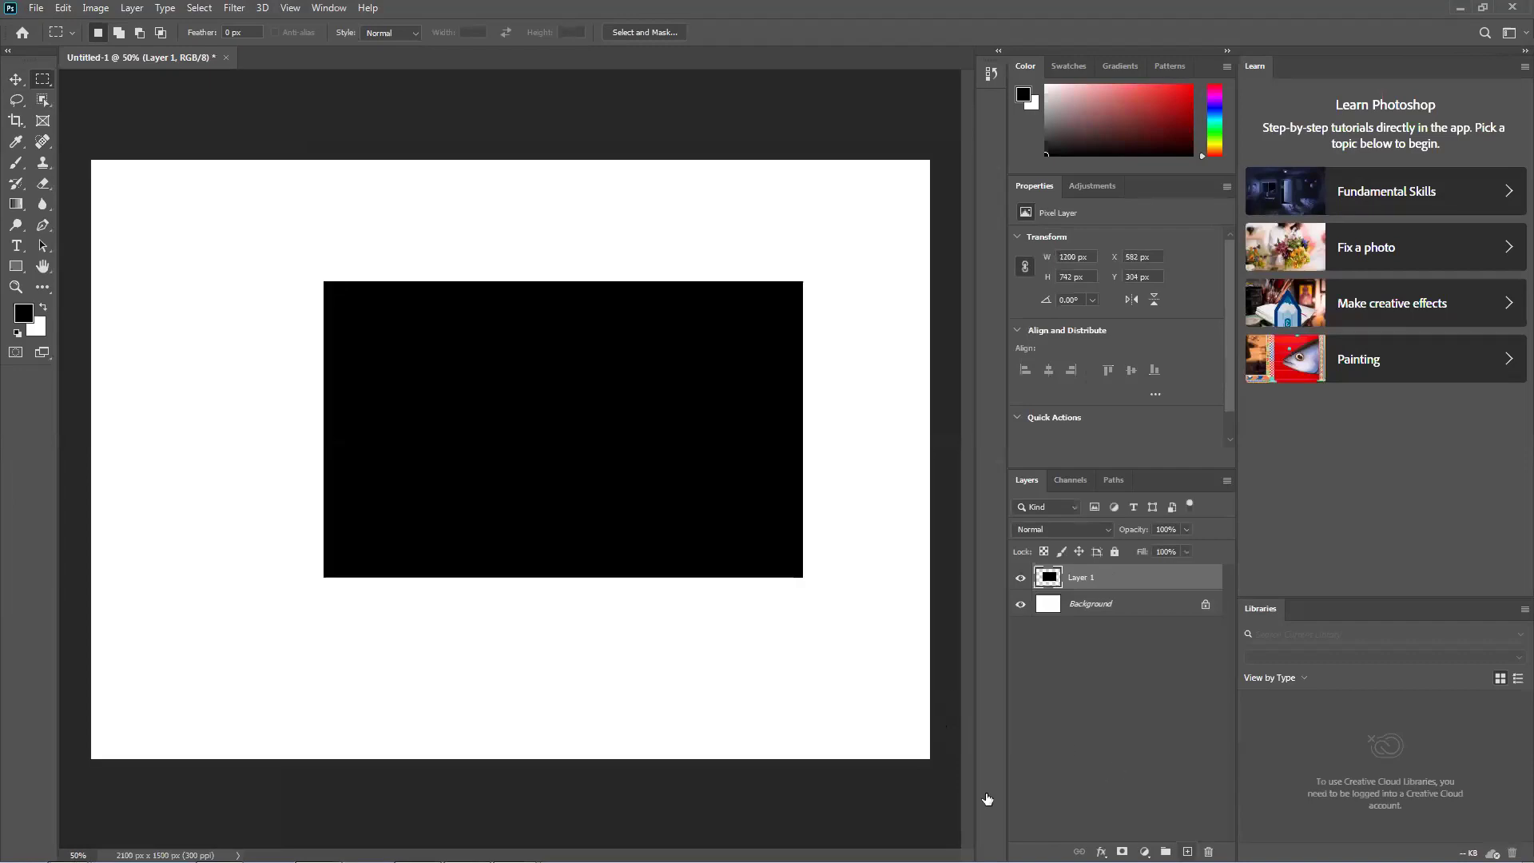
# Step: Switch to the Elliptical Marquee Tool and set the foreground colour to red
pyautogui.rightClick(41, 81)
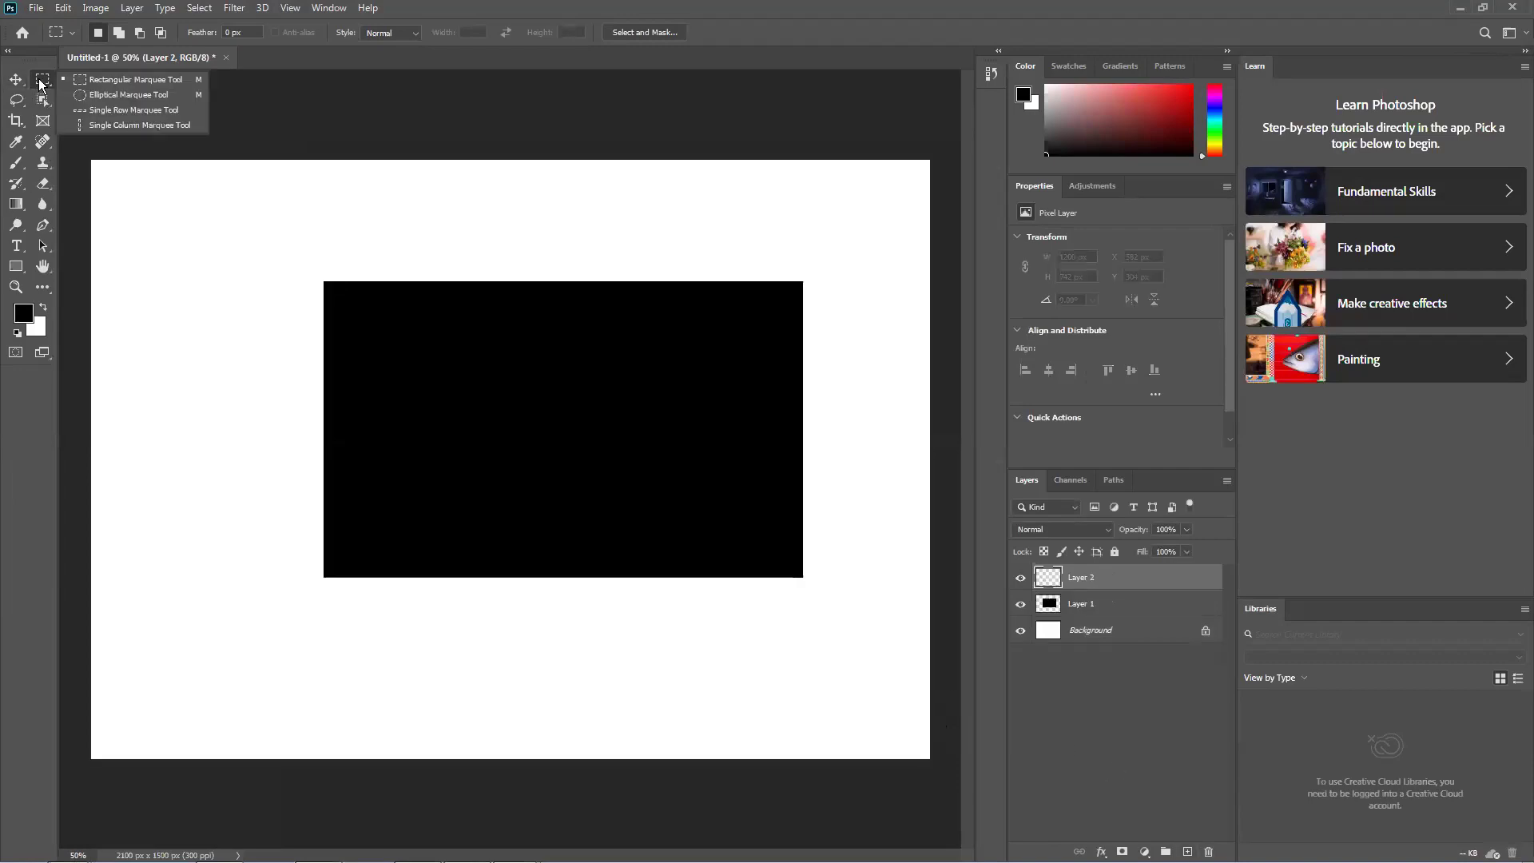
pyautogui.click(96, 96)
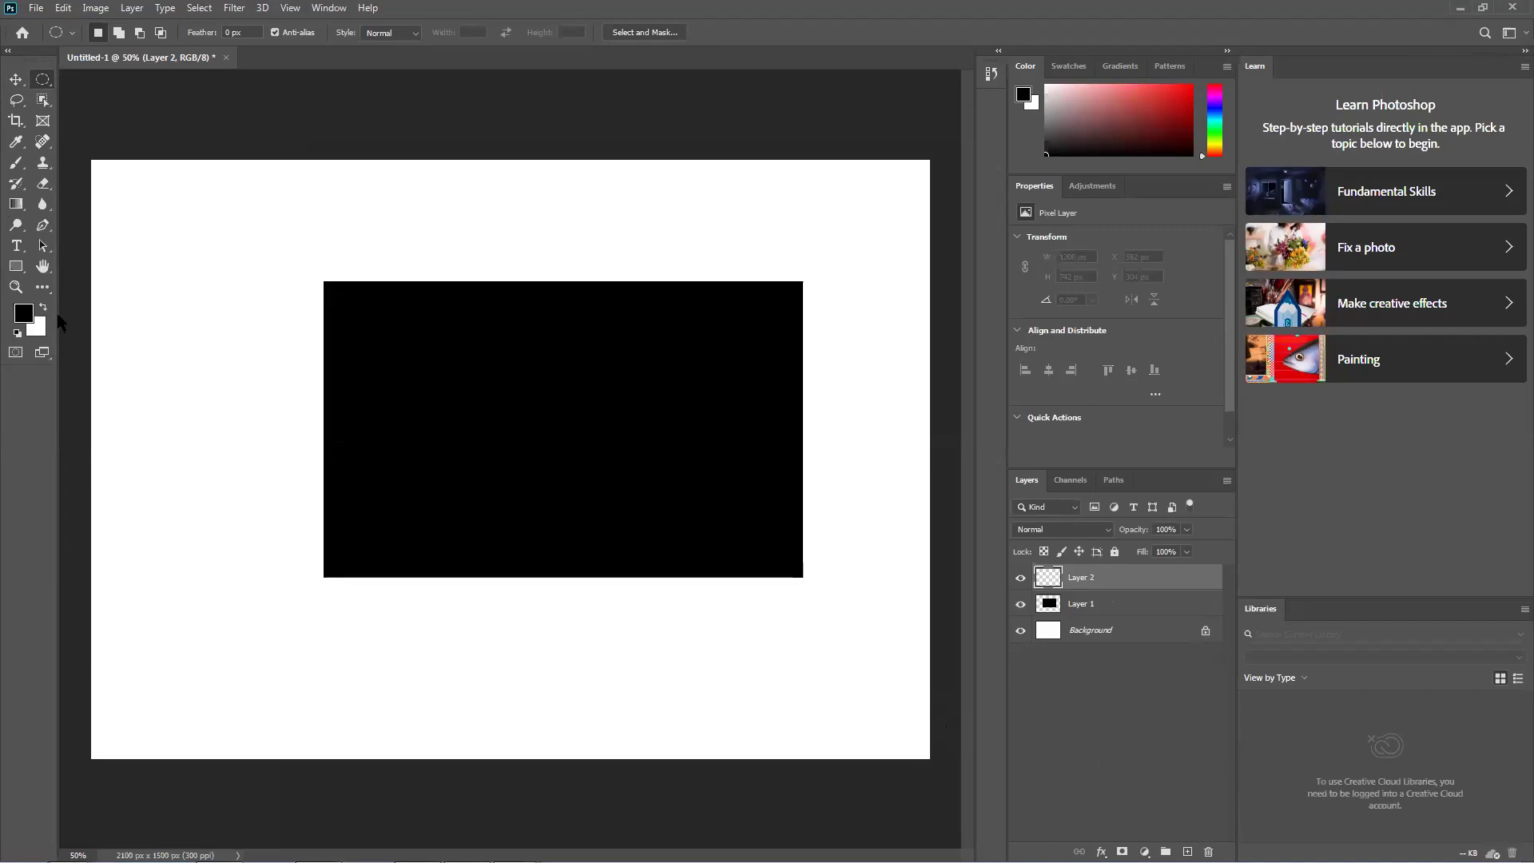
pyautogui.click(23, 312)
pyautogui.moveTo(583, 319); pyautogui.dragTo(775, 198)
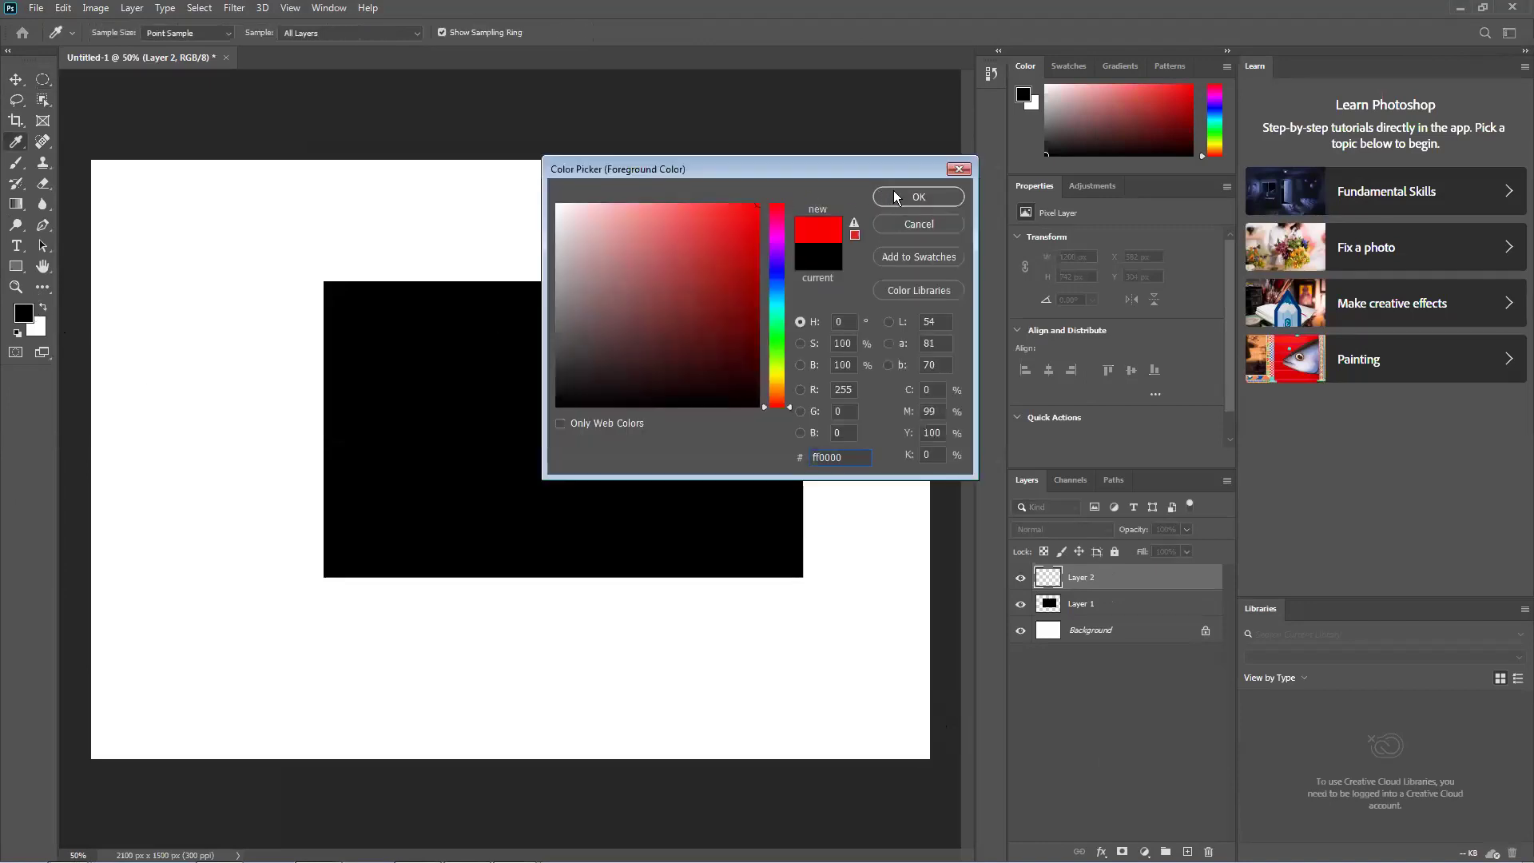
pyautogui.click(898, 198)
# Step: Fill a red circle on the rectangle and nudge it slightly left and down
pyautogui.moveTo(506, 356); pyautogui.dragTo(682, 493)
pyautogui.hotkey('alt', 'BackSpace')
pyautogui.hotkey('ctrl', 'd')
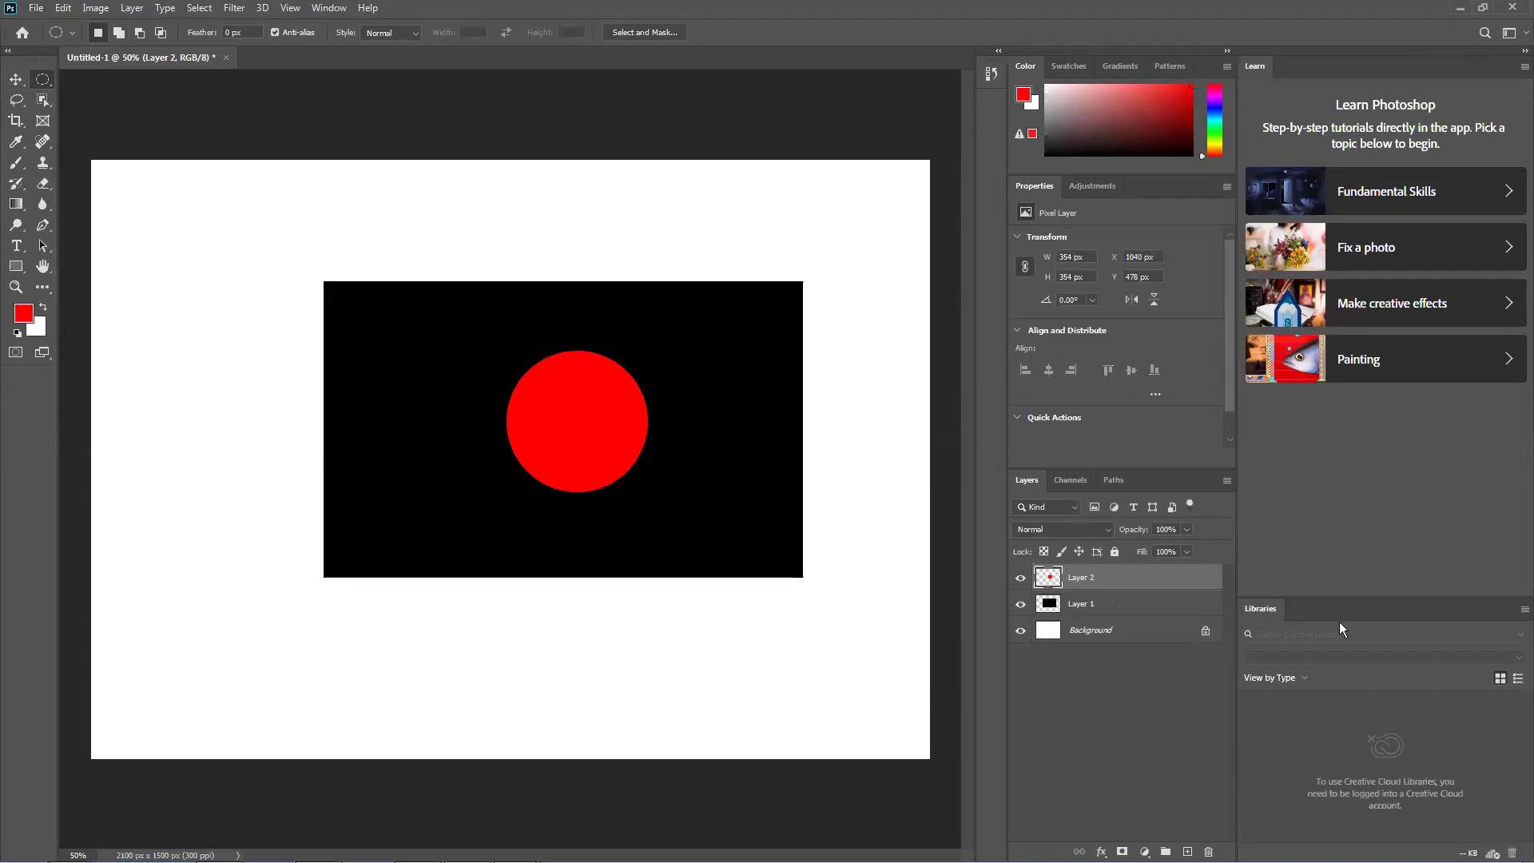
pyautogui.click(15, 79)
pyautogui.moveTo(611, 409); pyautogui.dragTo(574, 417)
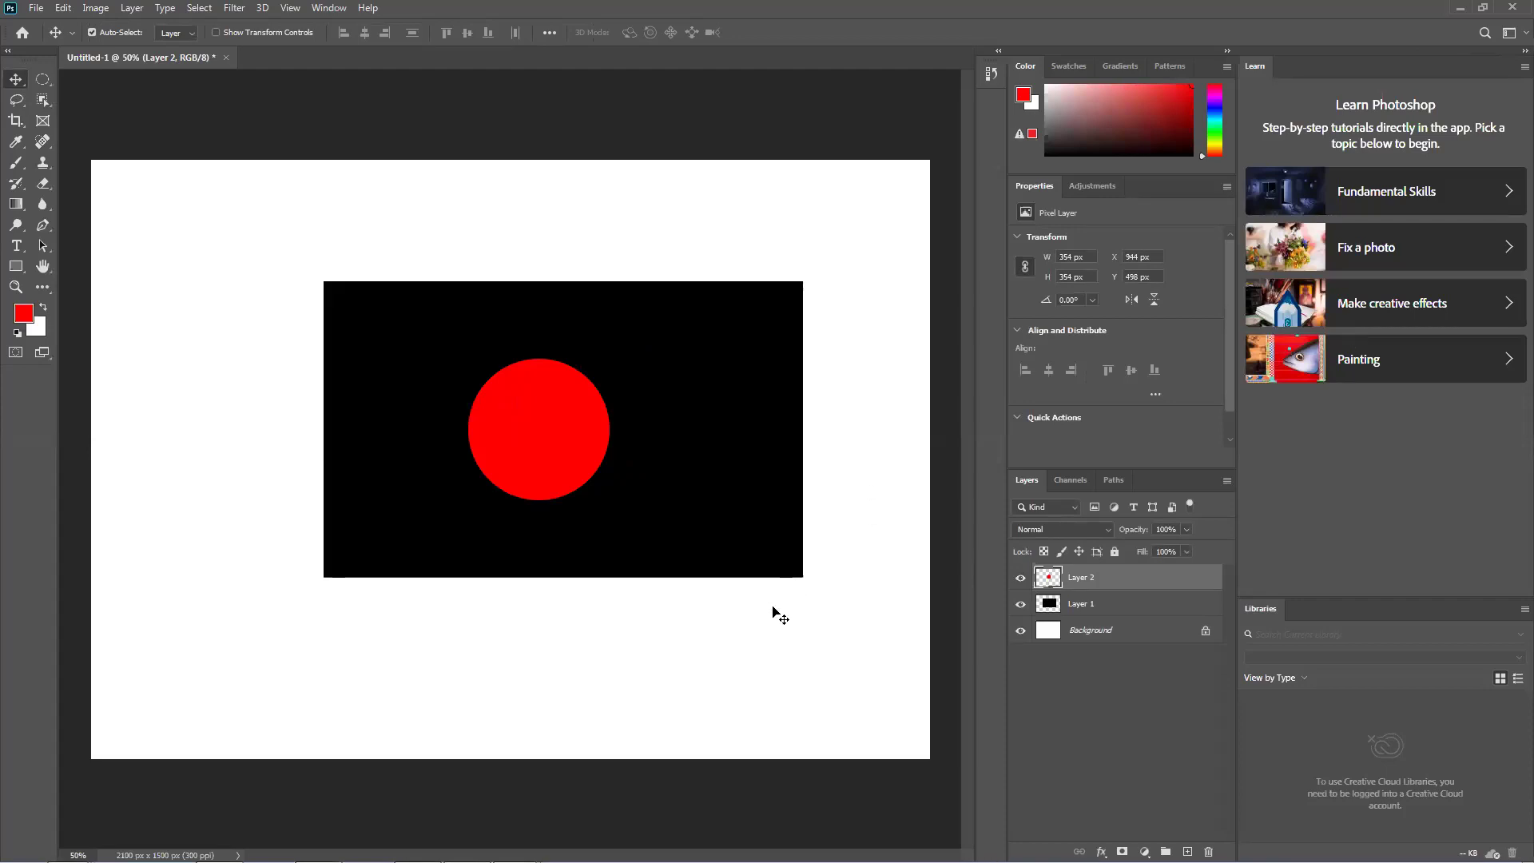
pyautogui.moveTo(769, 629); pyautogui.dragTo(432, 398)
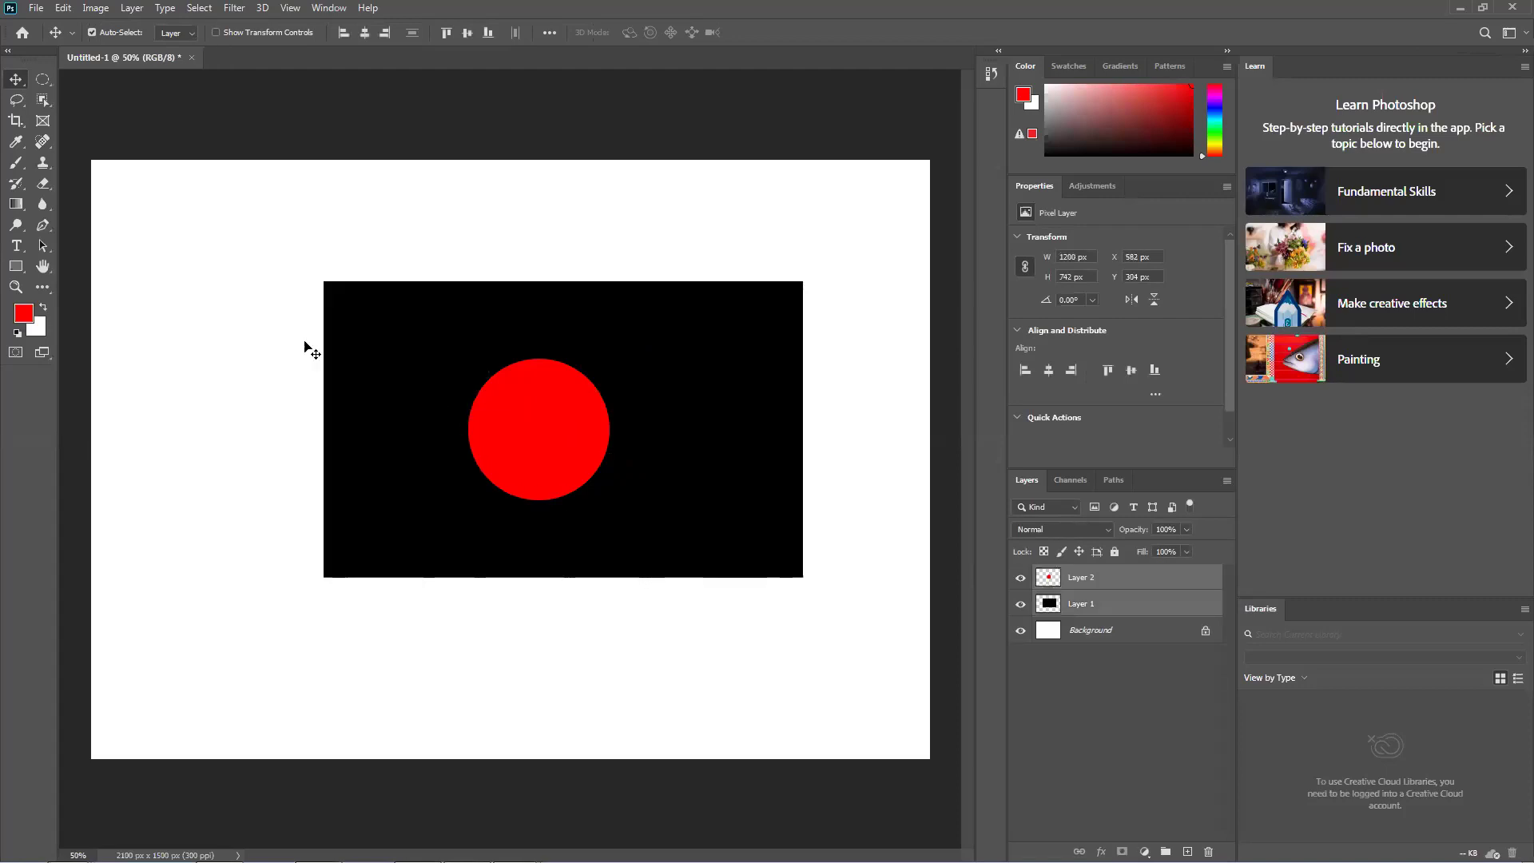
pyautogui.click(16, 266)
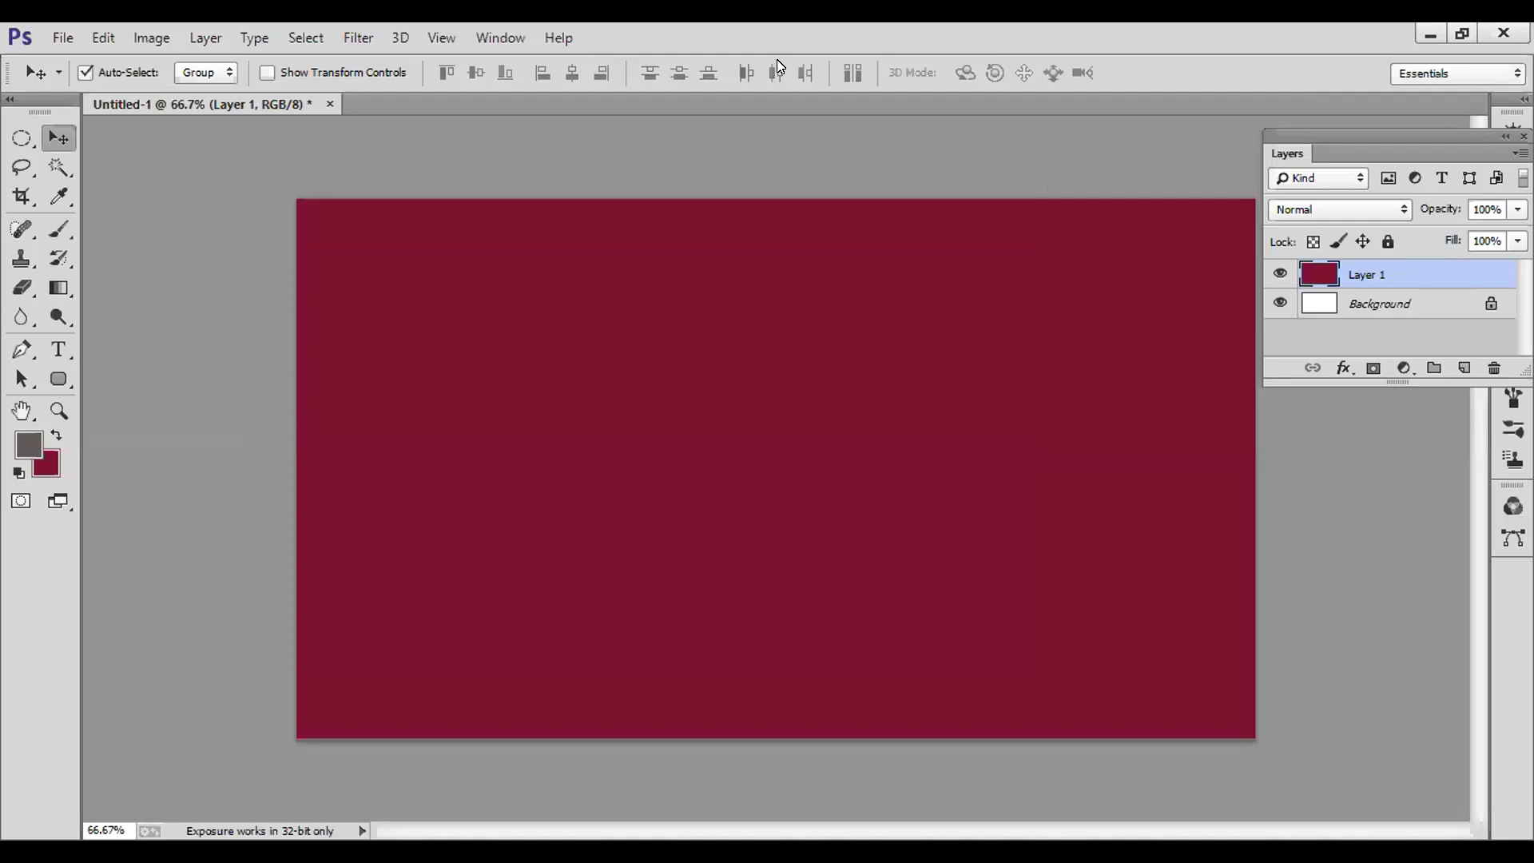
# Step: Open the hooded character image via File > Open
pyautogui.click(51, 38)
pyautogui.click(80, 84)
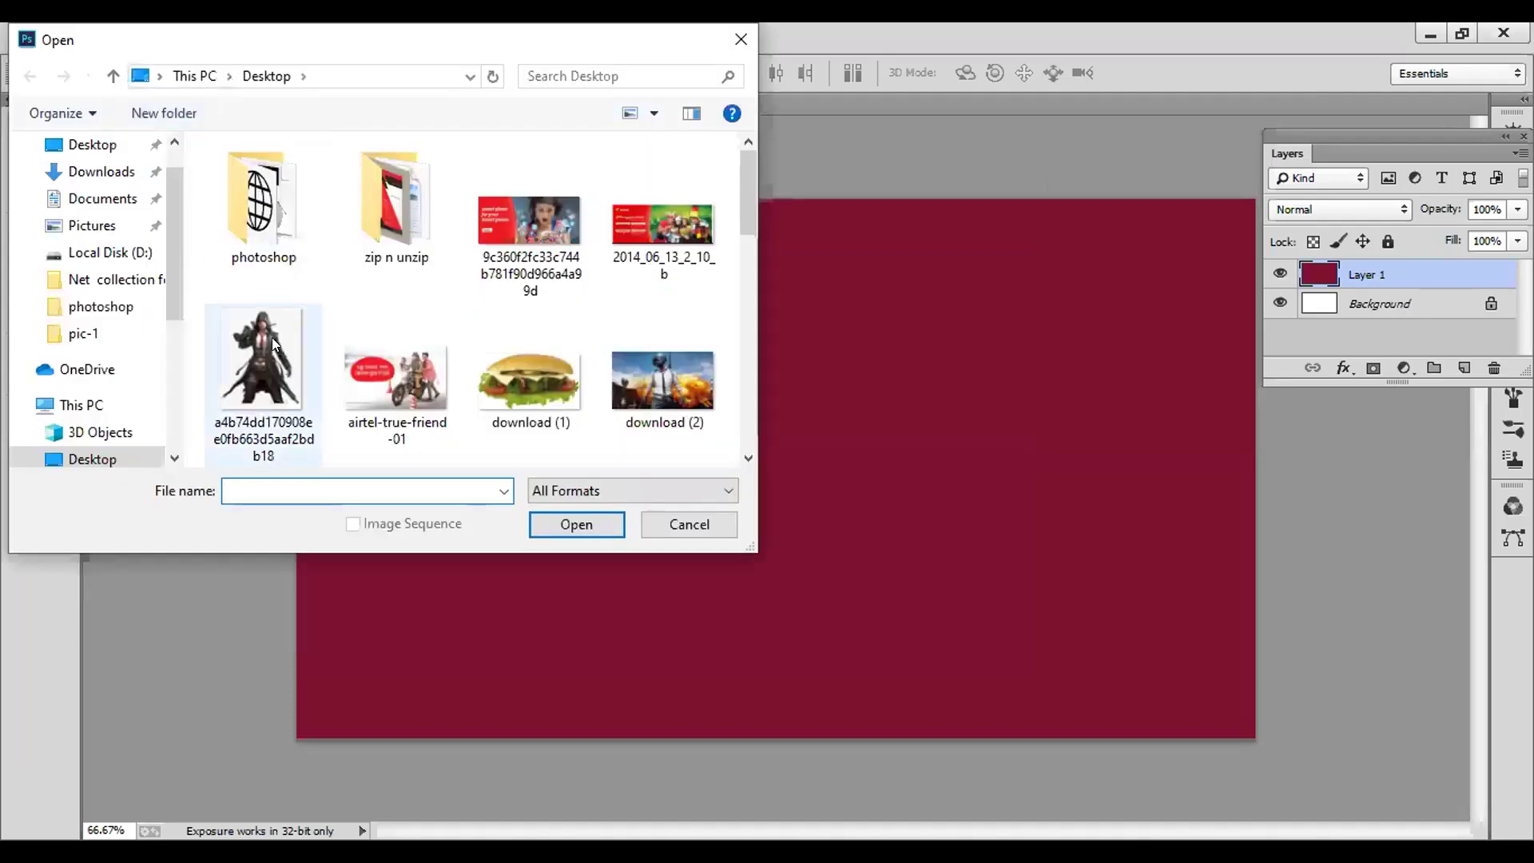
pyautogui.click(272, 337)
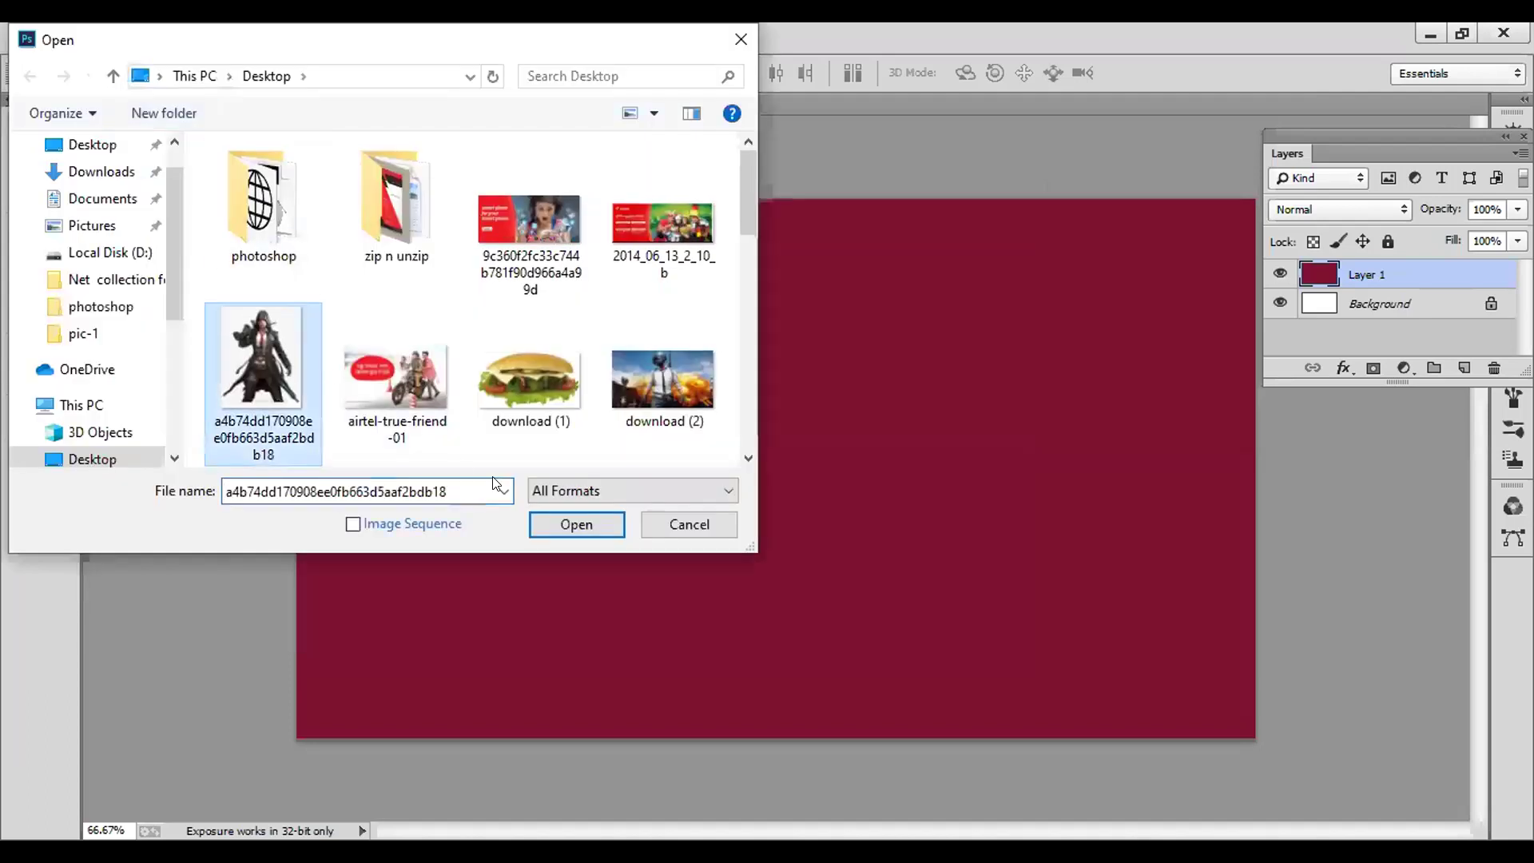
pyautogui.click(562, 522)
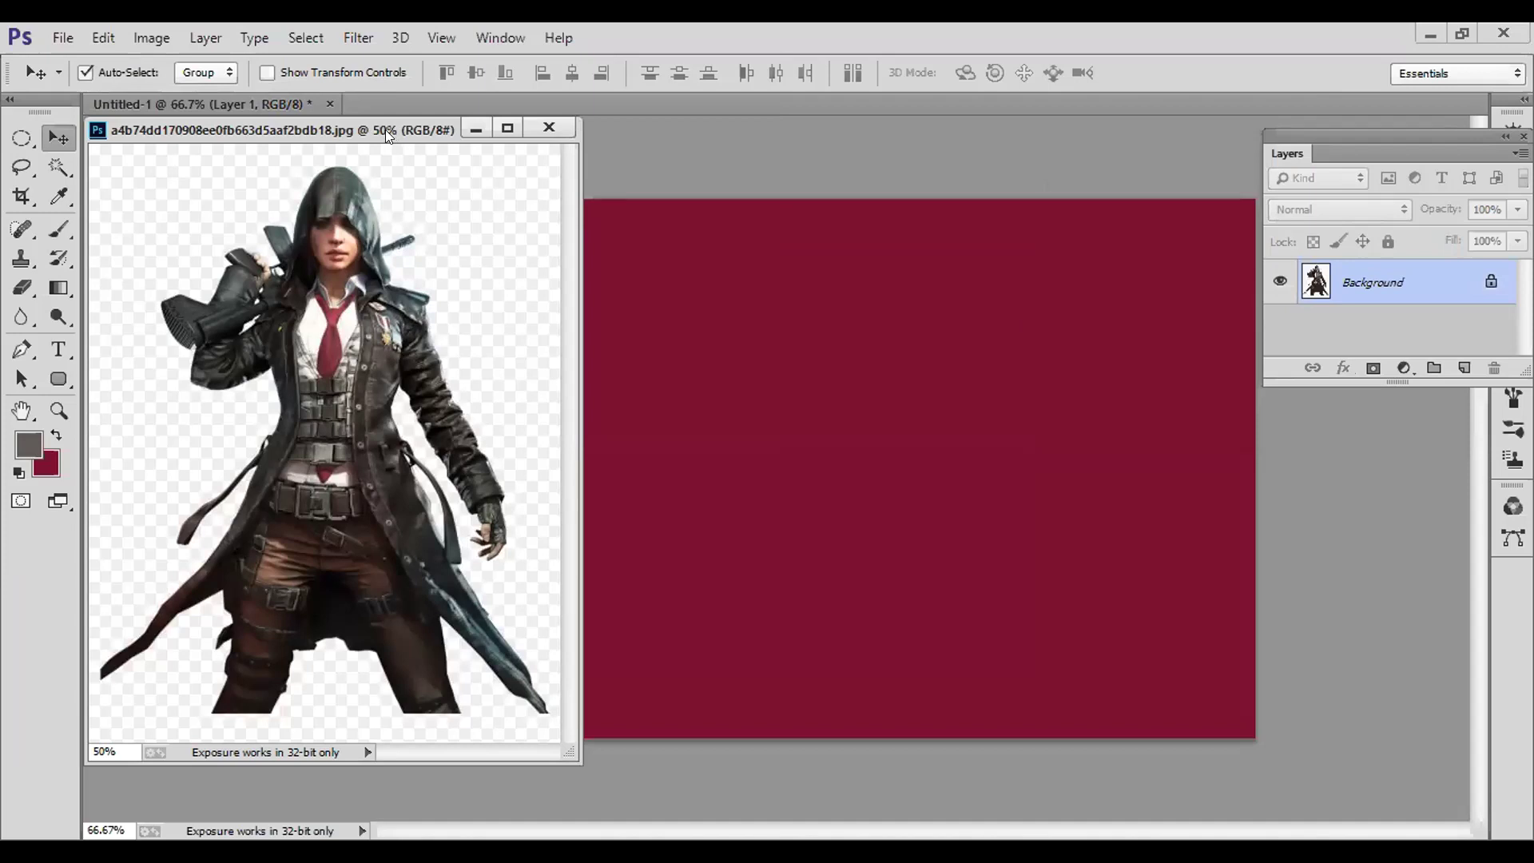
# Step: Float and reposition the character image window, then unlock its Background layer
pyautogui.click(508, 128)
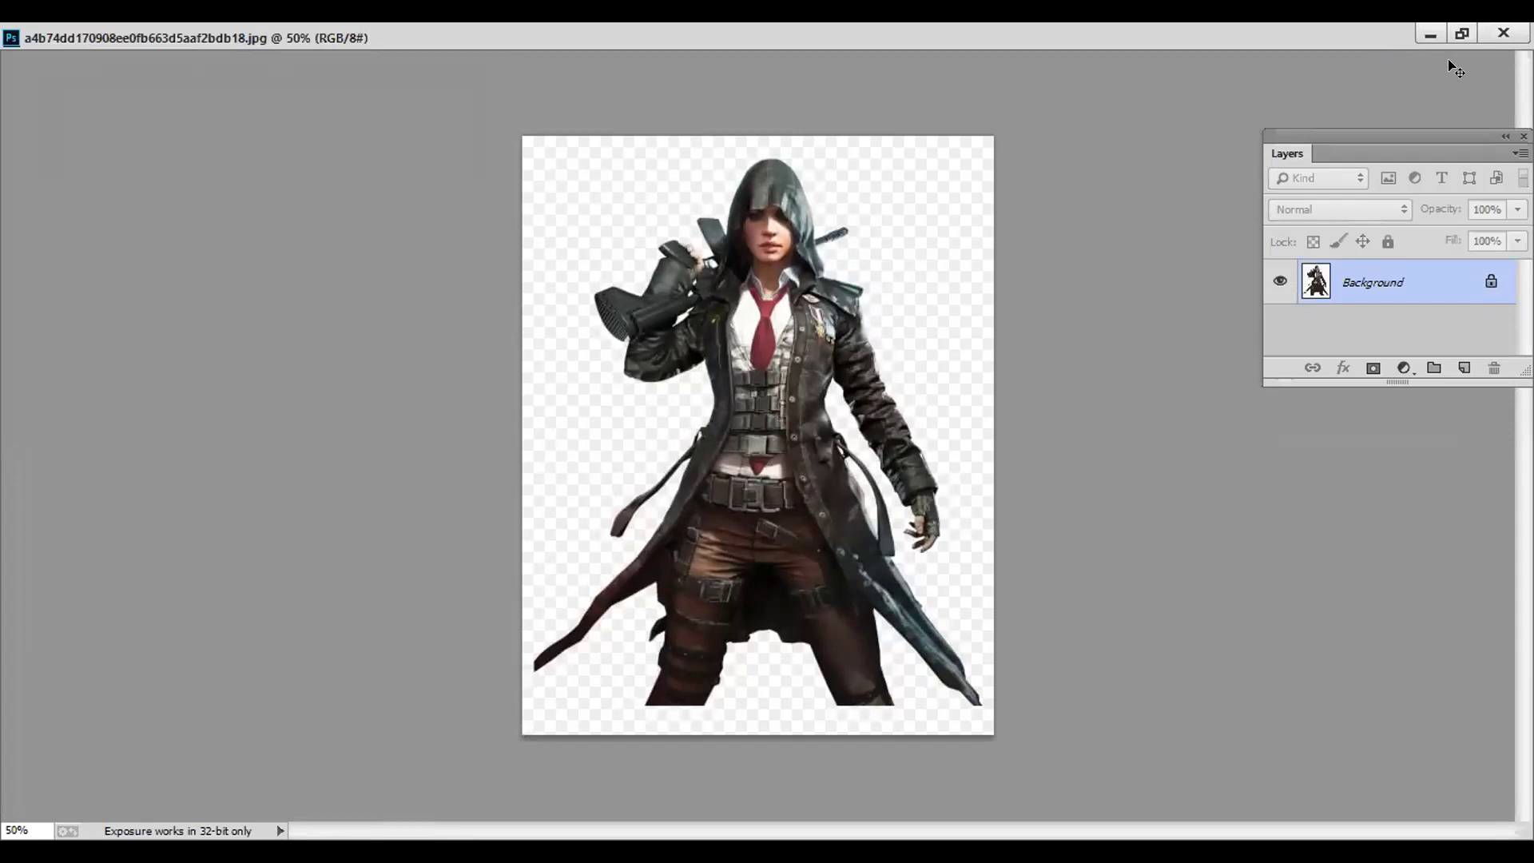
pyautogui.click(1462, 34)
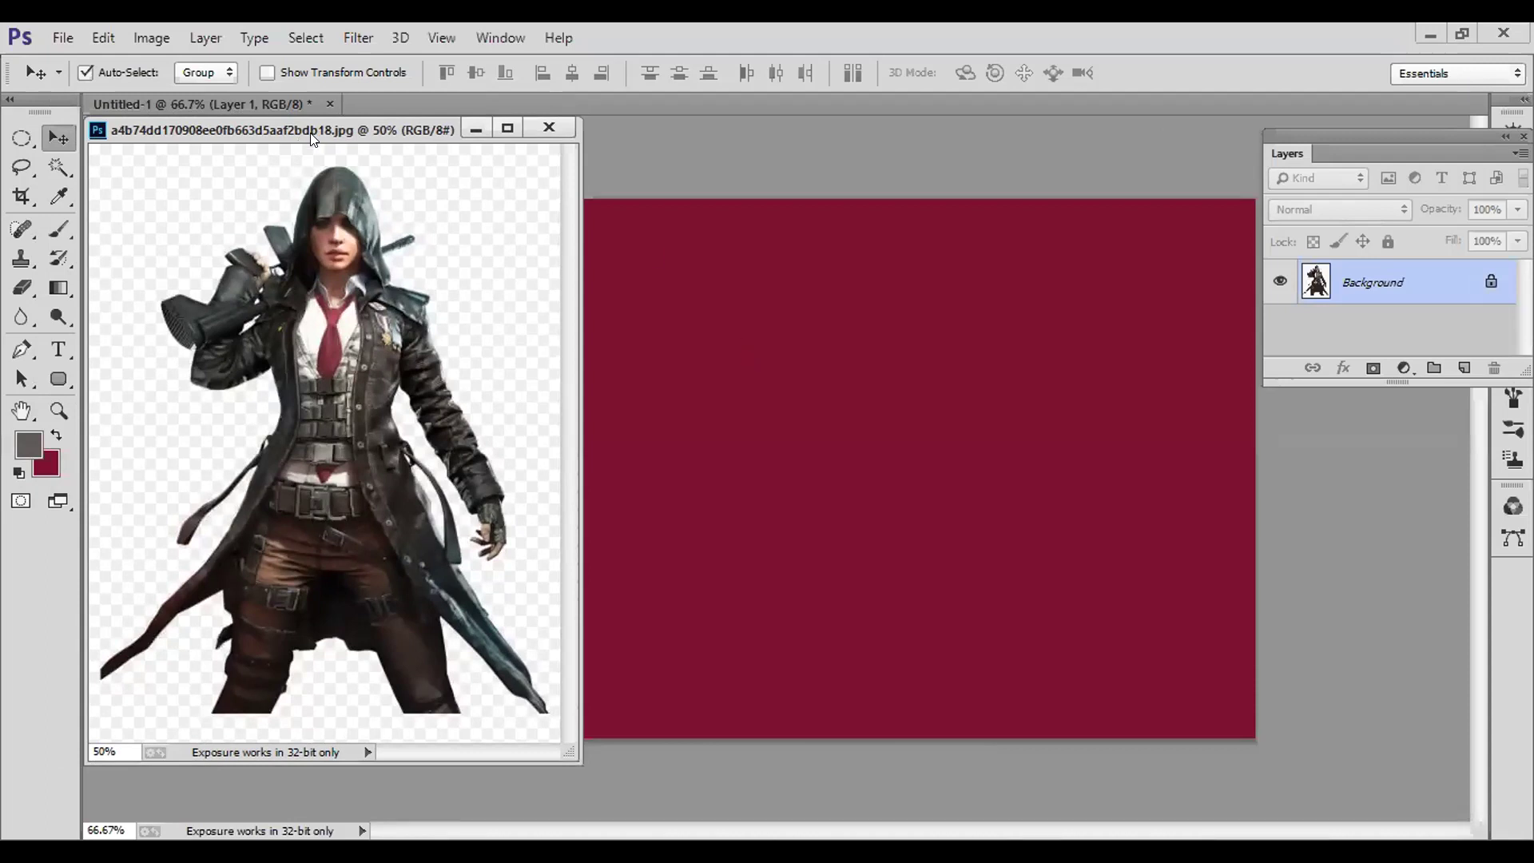
pyautogui.moveTo(311, 136); pyautogui.dragTo(351, 144)
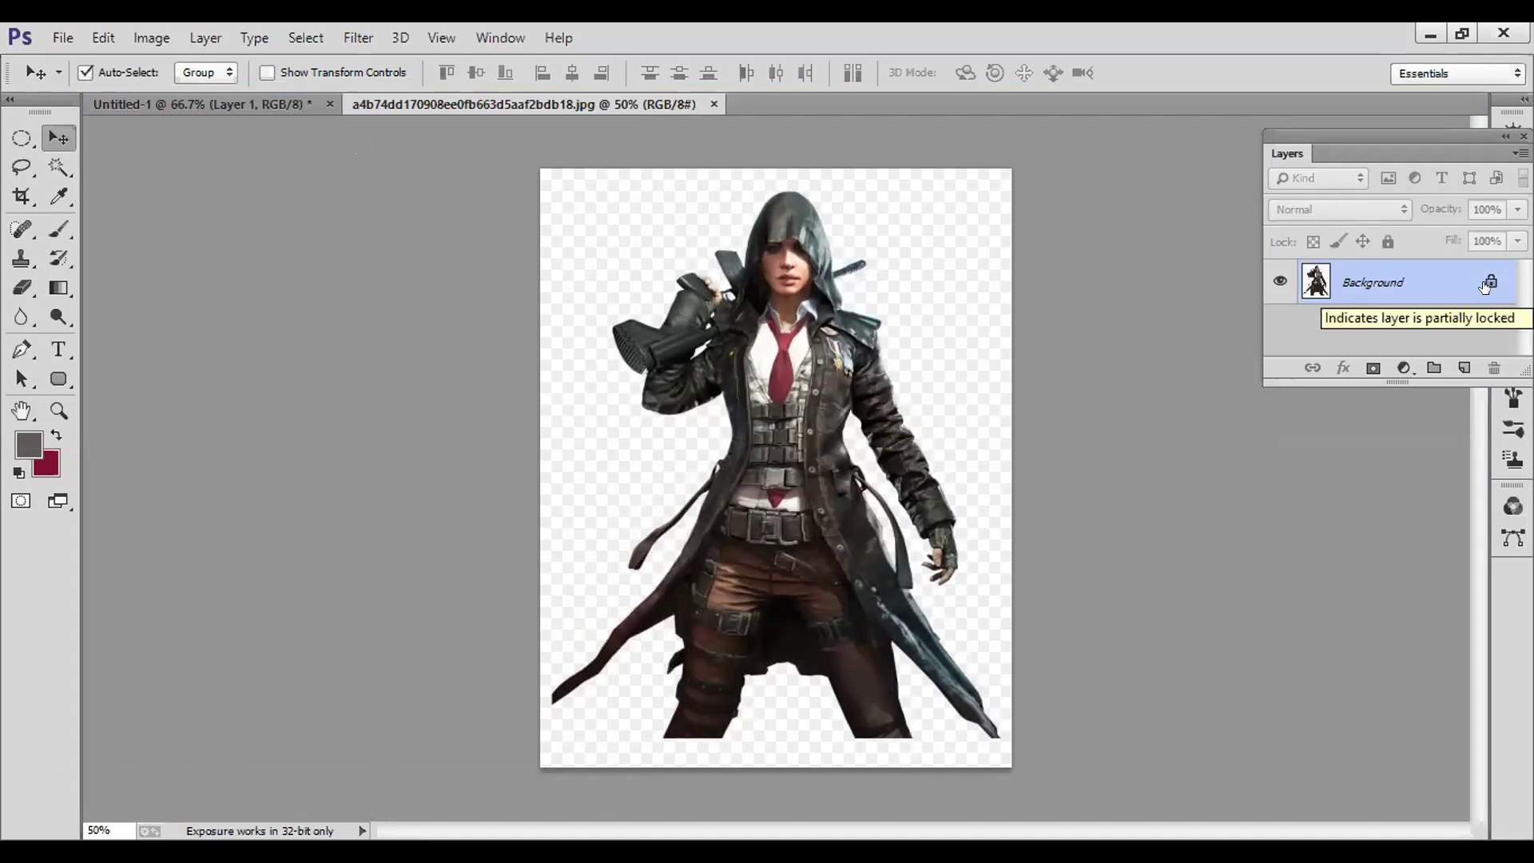
pyautogui.click(1488, 283)
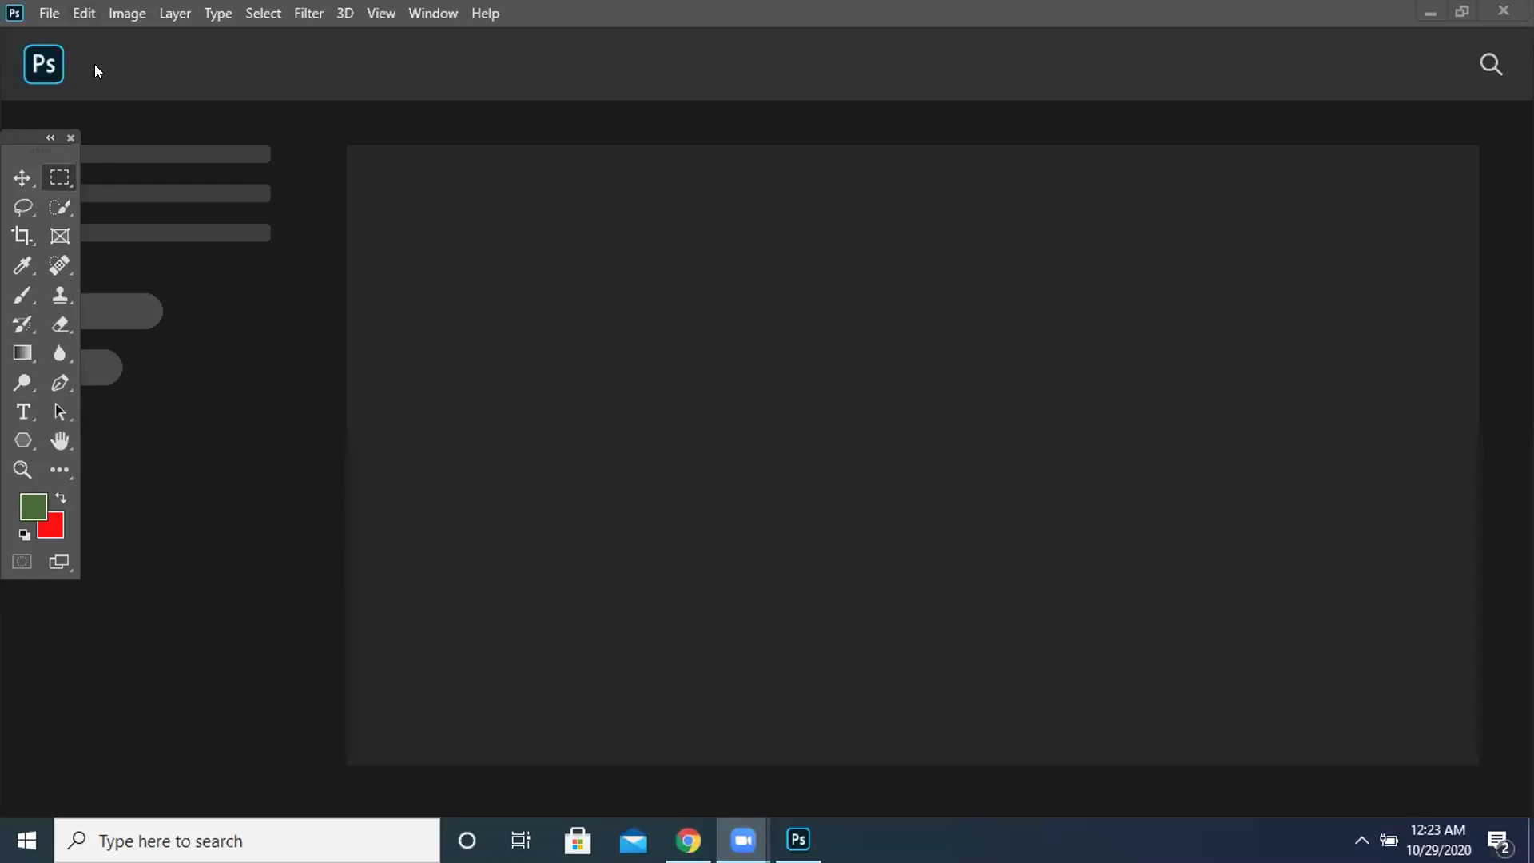
# Step: Create a new 1280 × 720 px document from File > New
pyautogui.click(46, 11)
pyautogui.click(76, 41)
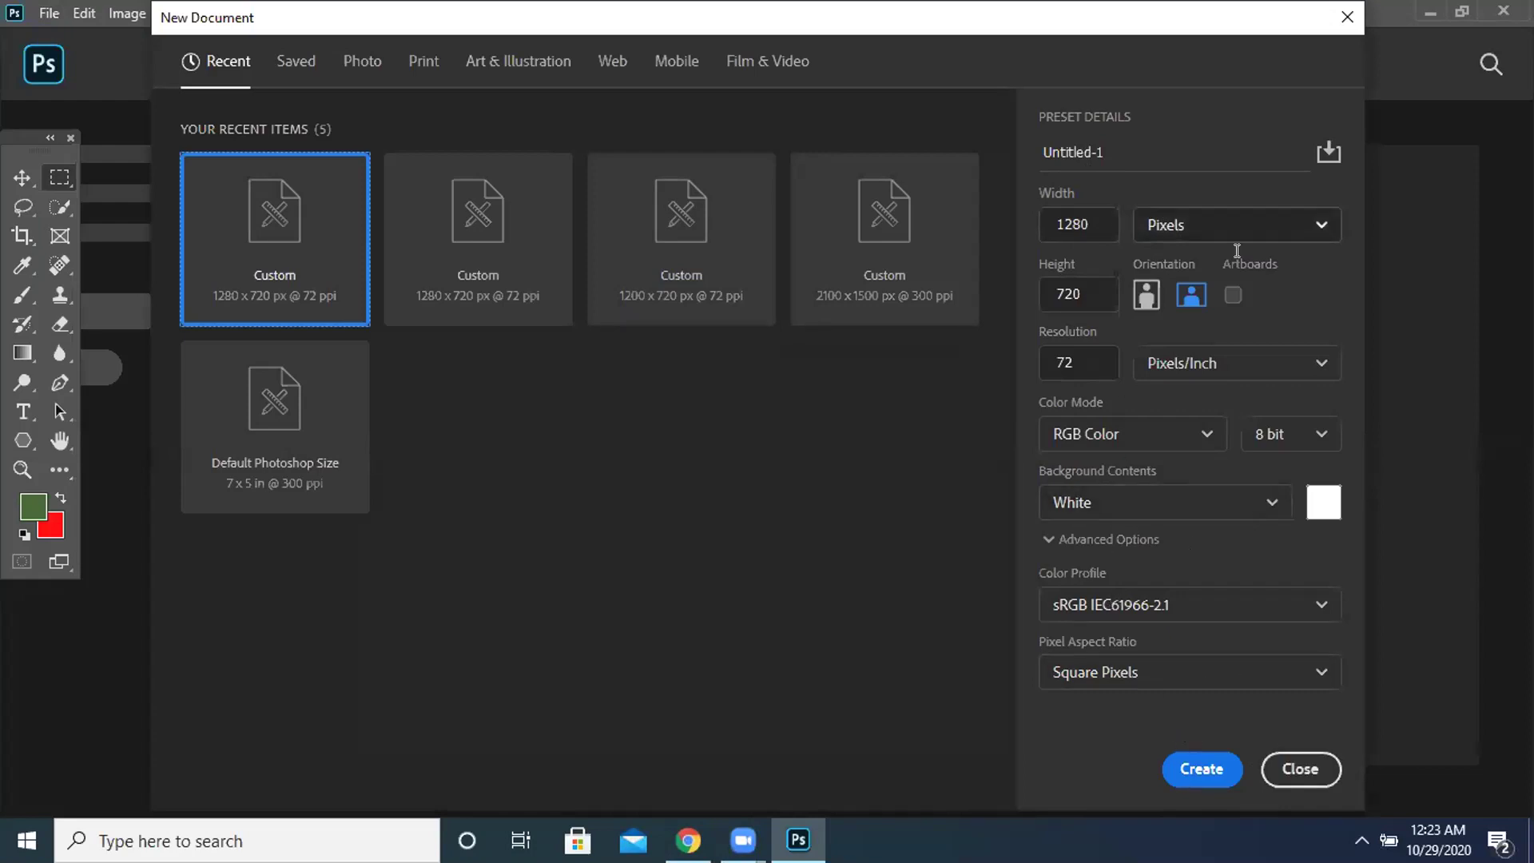
pyautogui.press('Return')
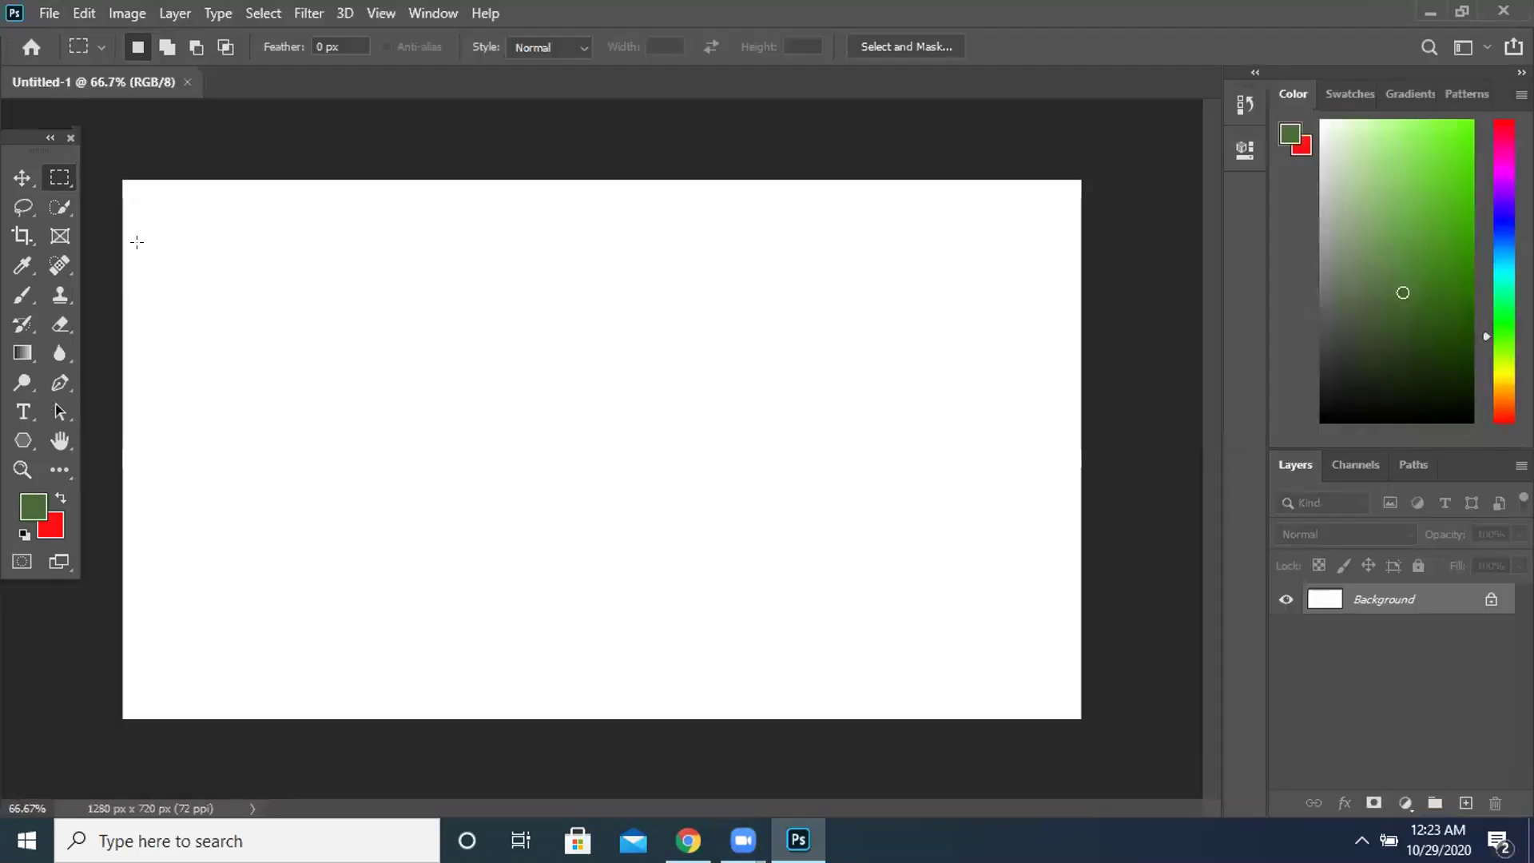
# Step: Add an empty Layer 1 and draw a wide rectangular selection in the canvas's upper-left area
pyautogui.click(1466, 802)
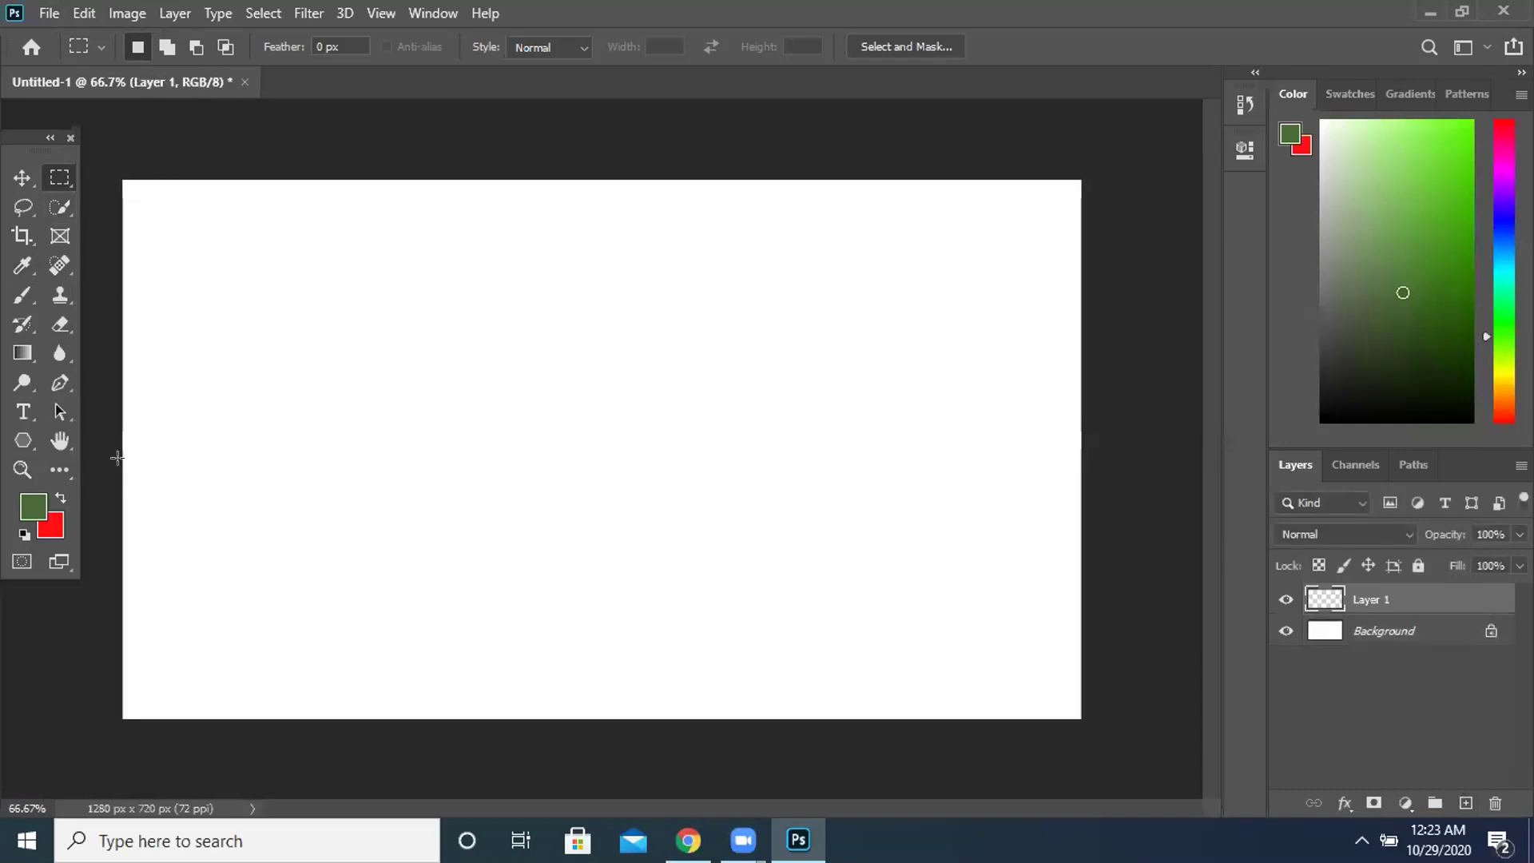
pyautogui.rightClick(64, 179)
pyautogui.click(119, 175)
pyautogui.moveTo(283, 268); pyautogui.dragTo(767, 487)
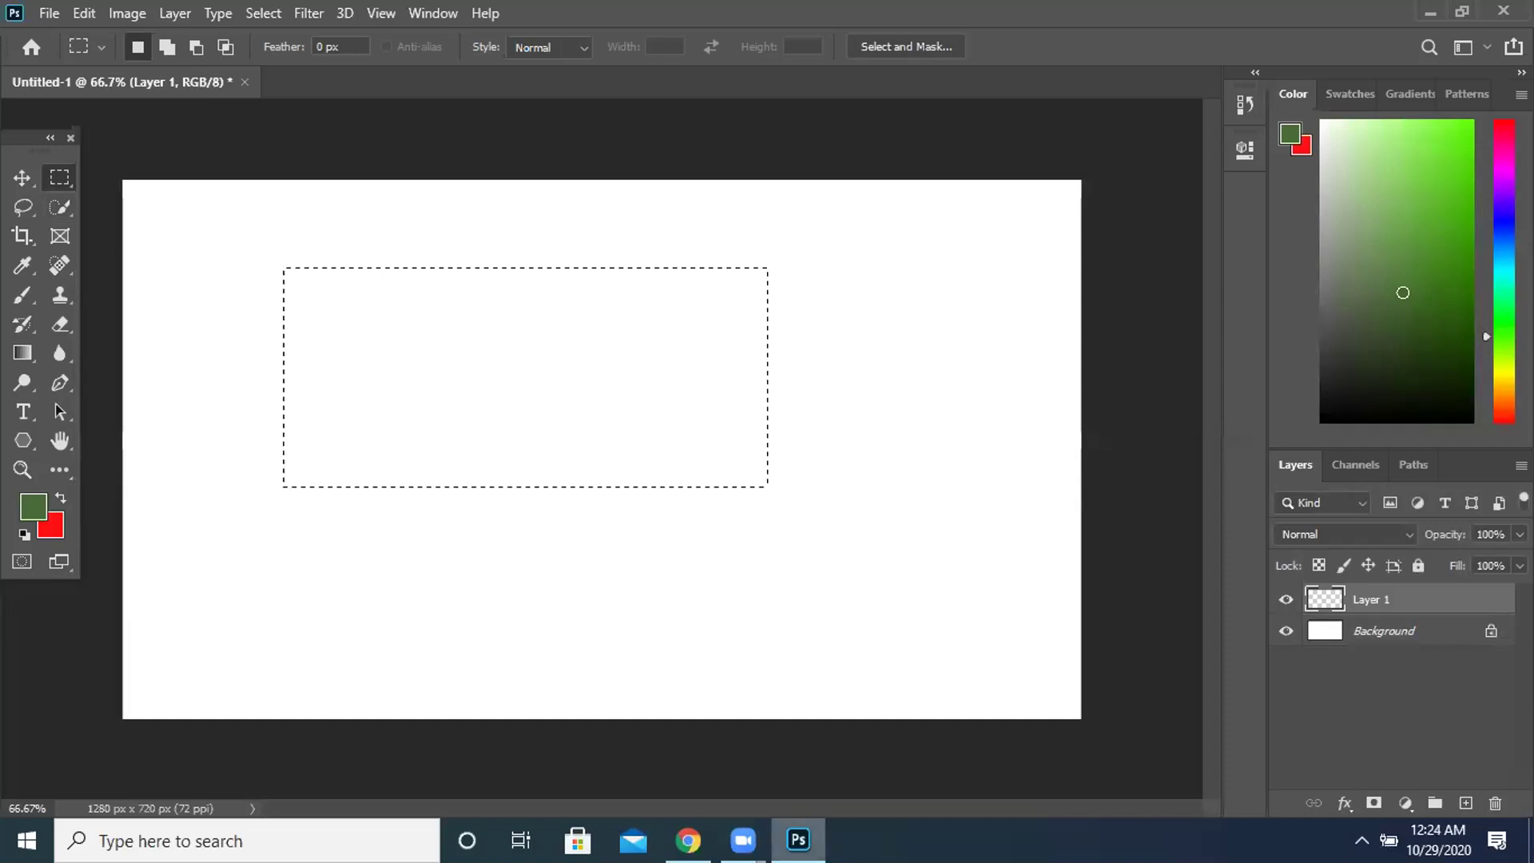
pyautogui.moveTo(798, 839)
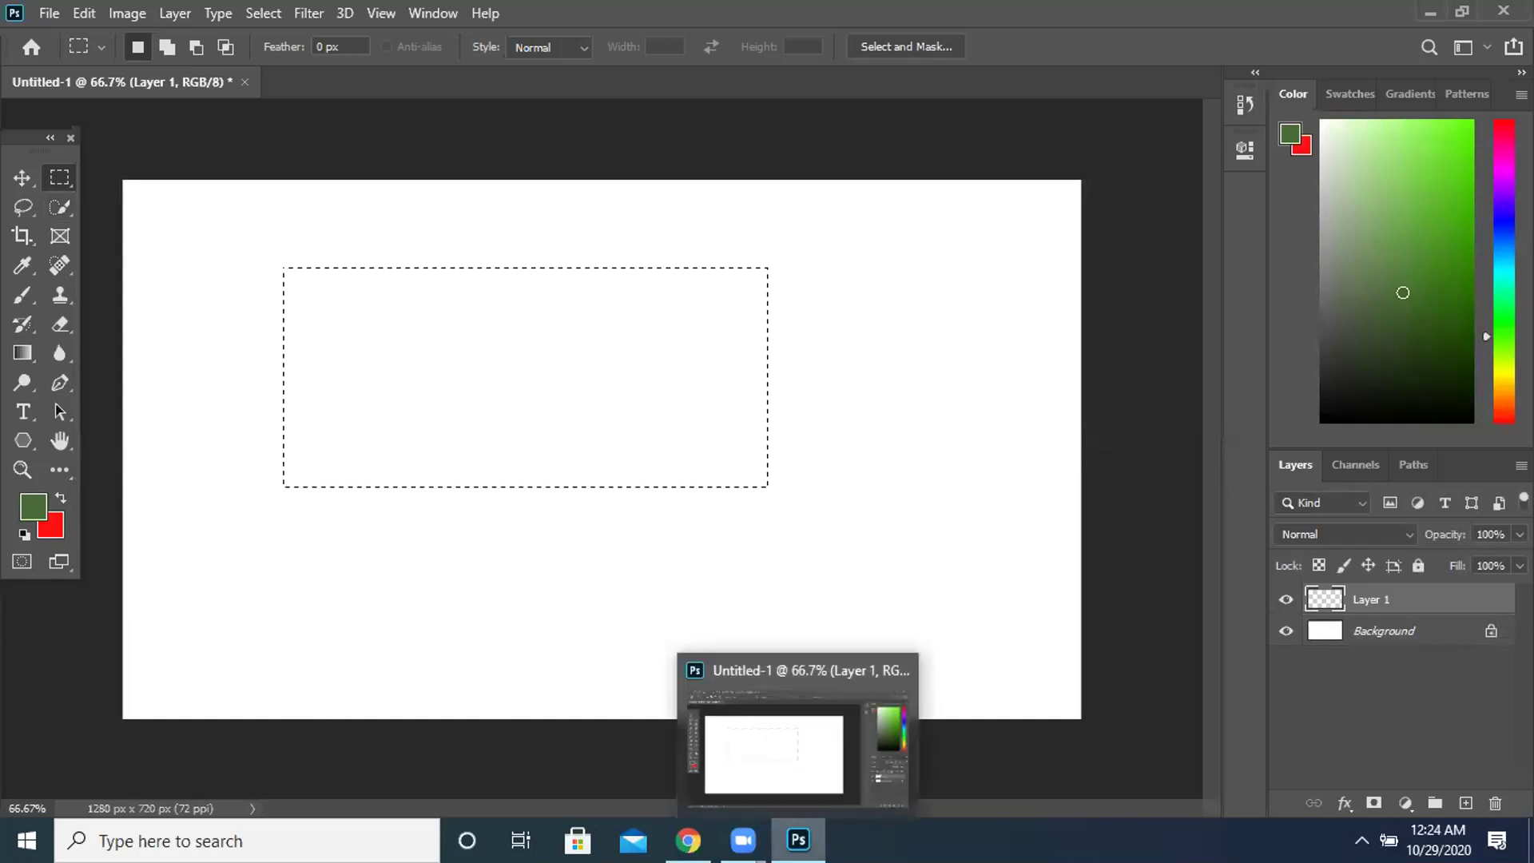